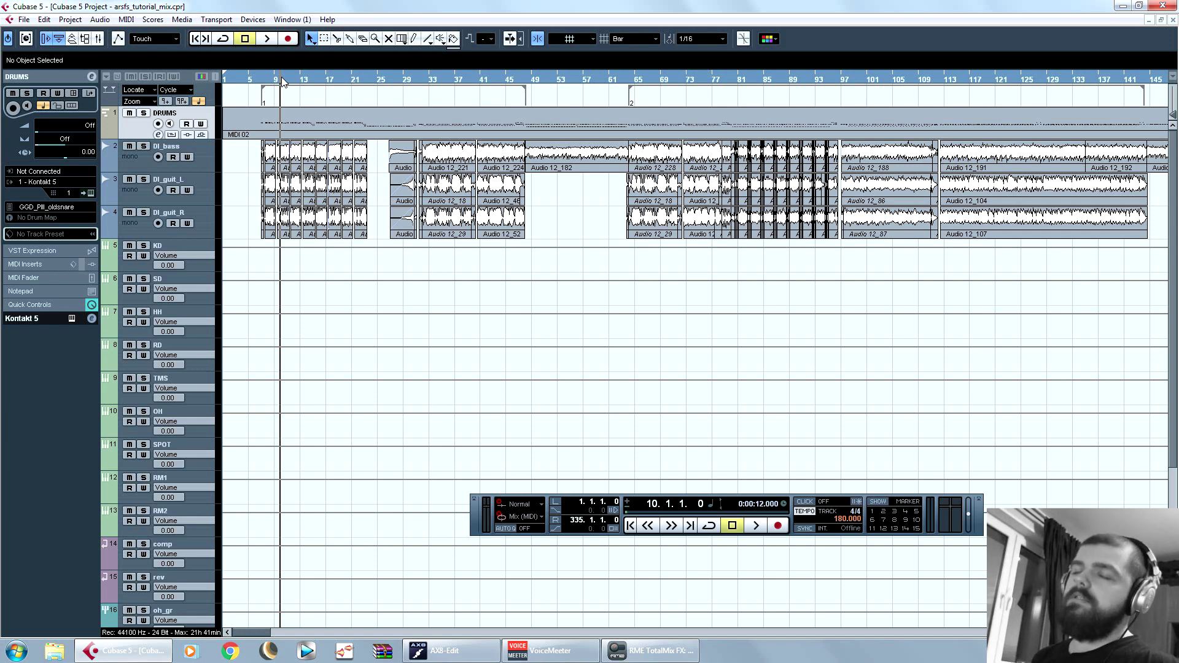
Step: Look over the song arrangement, checking positions at bars 5 and 58, and place the playhead at bar 6
click(247, 83)
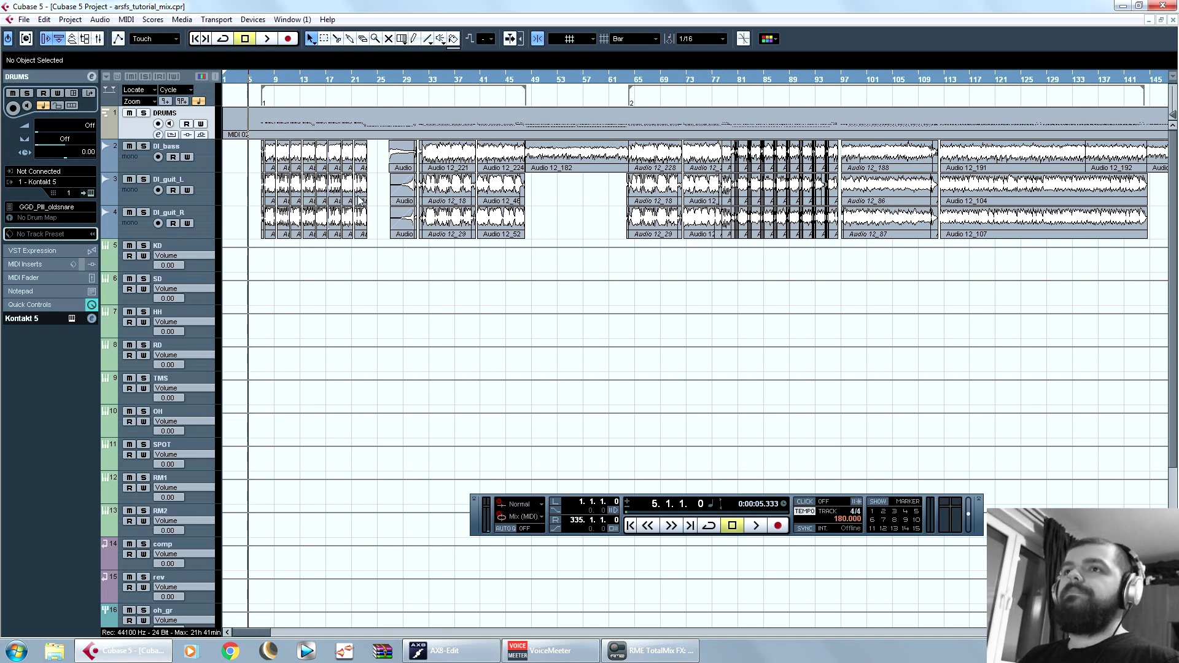
click(590, 83)
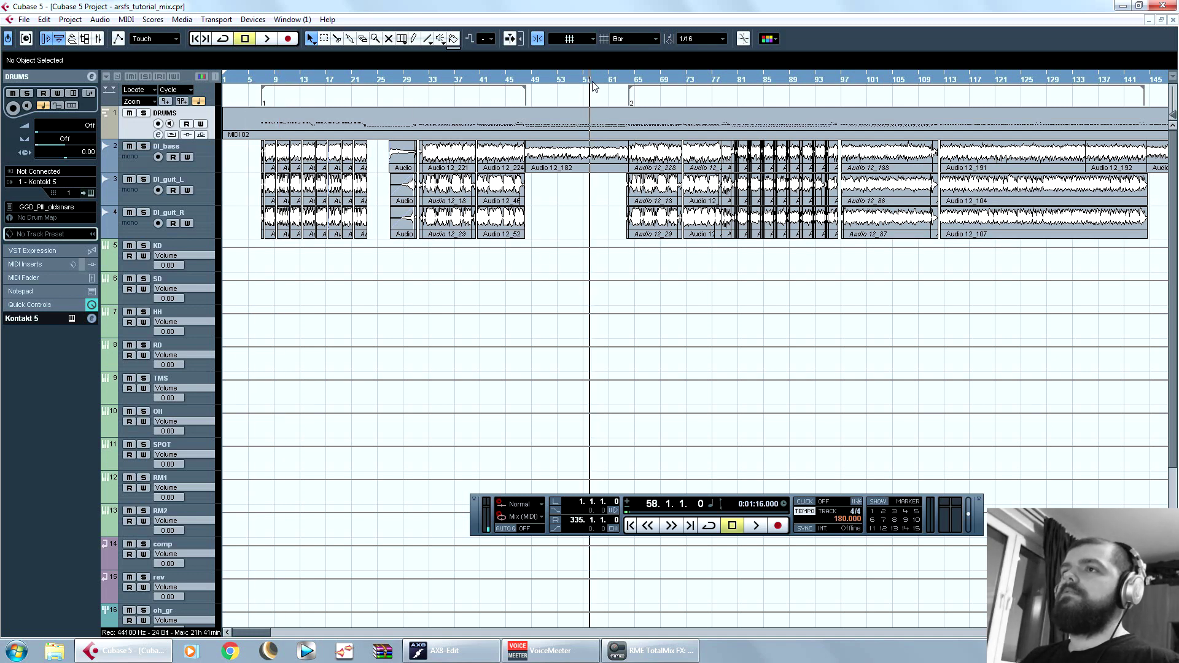
scroll(269, 98, up, 4)
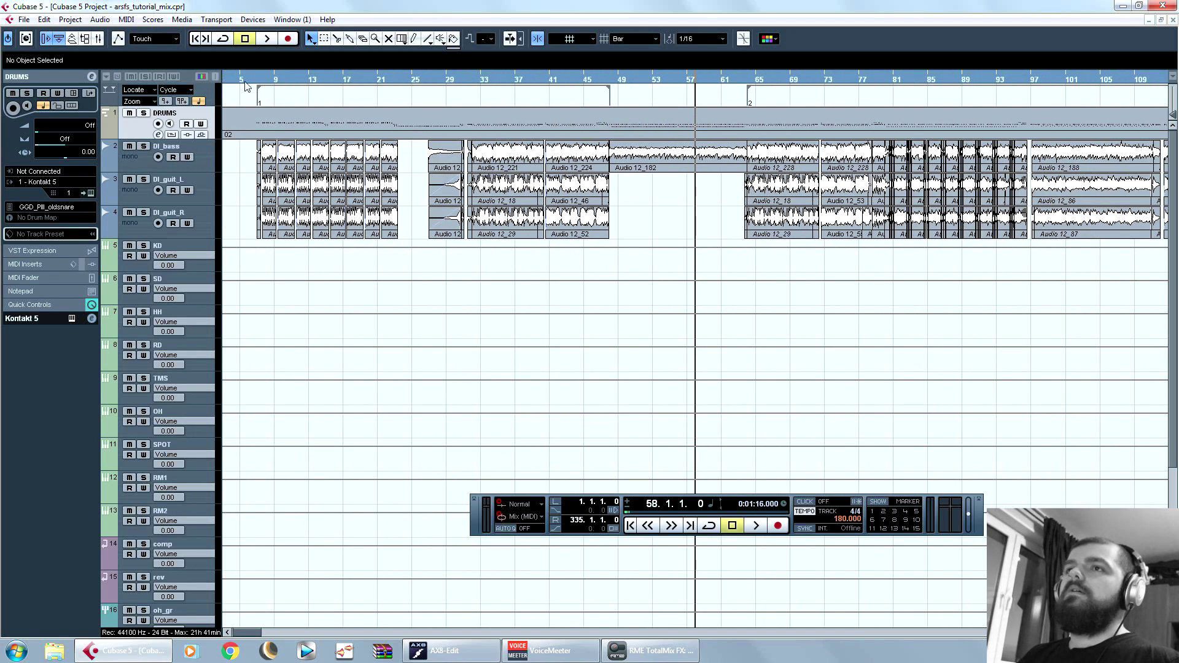
click(249, 84)
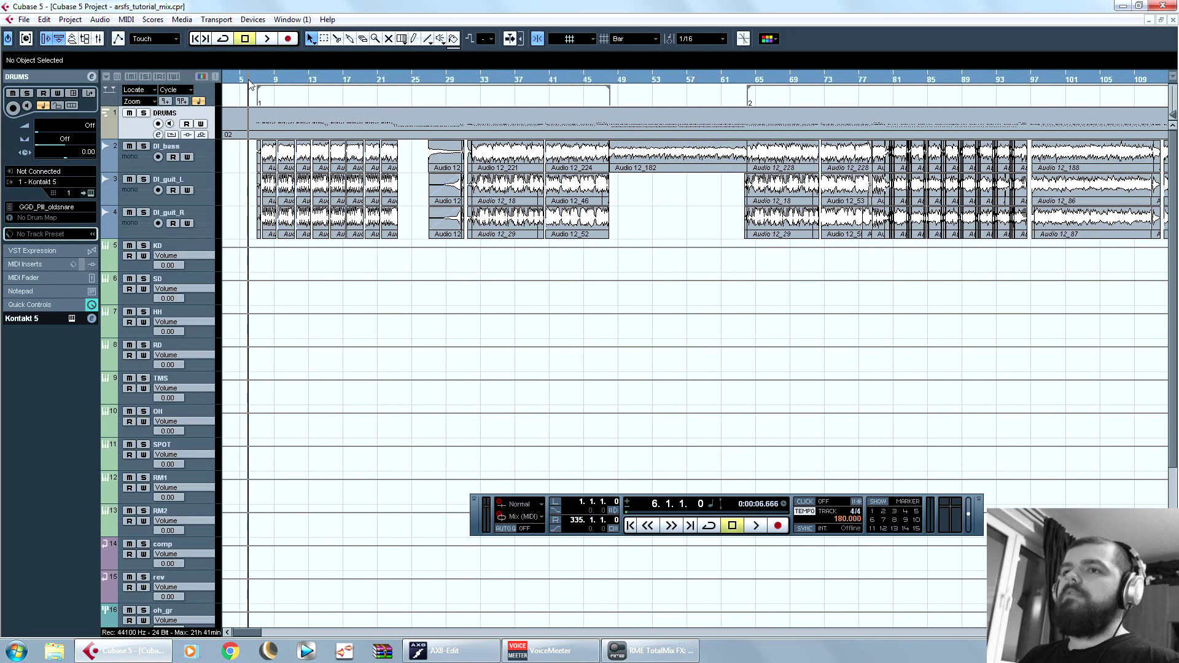
scroll(437, 244, down, 4)
scroll(436, 244, up, 4)
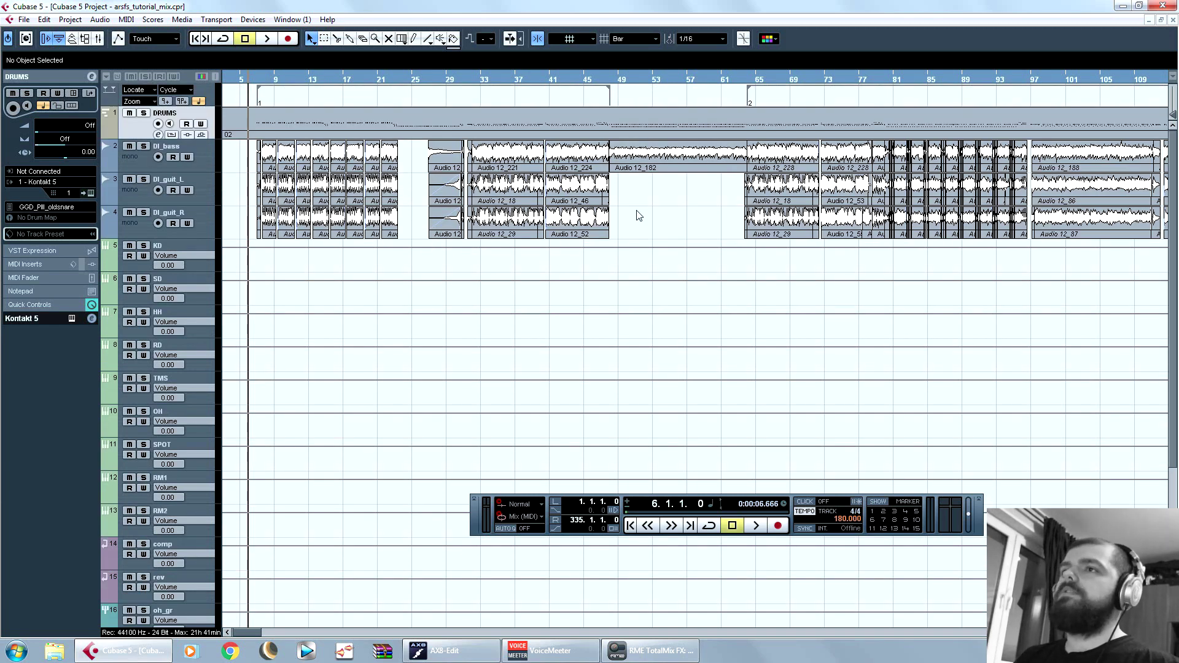
Step: Open the DRUMS track's MIDI part in the Key Editor, examine its programmed notes across the song, and close the editor
double_click(320, 114)
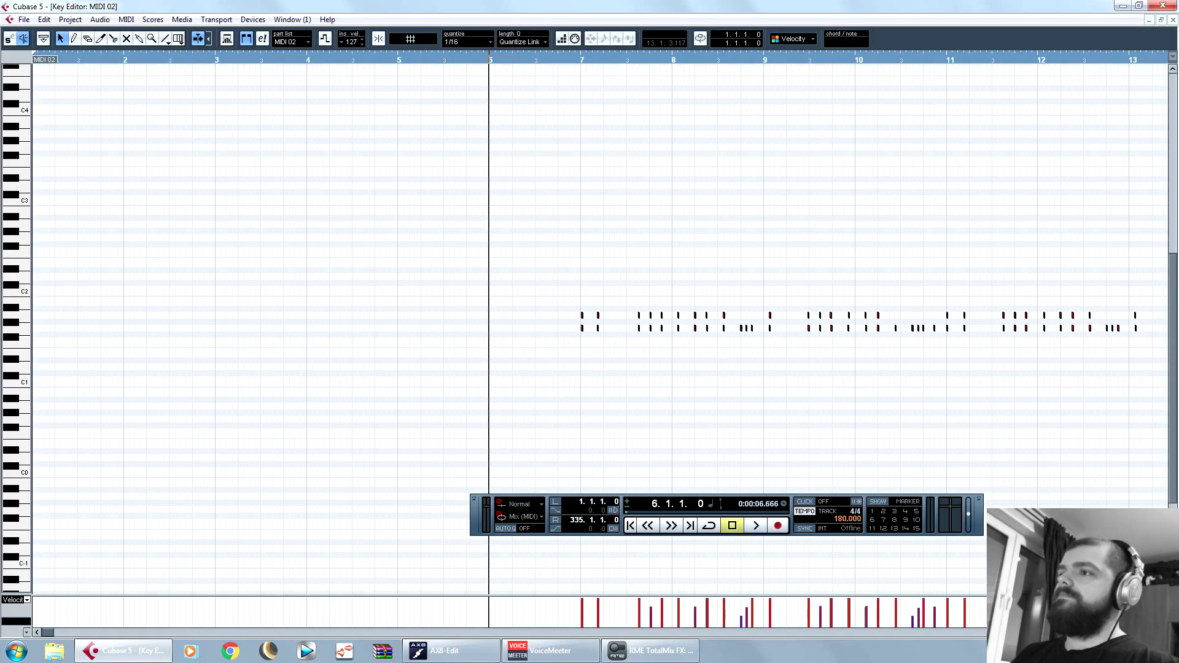
key(g)
key(g)
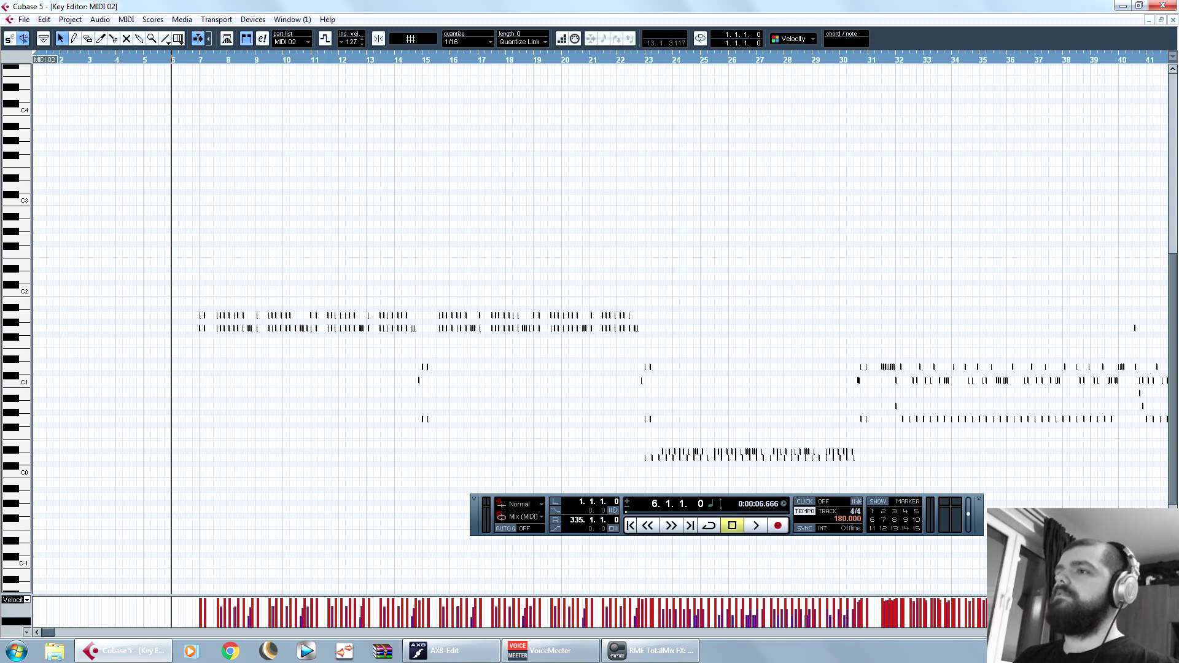
key(g)
key(g)
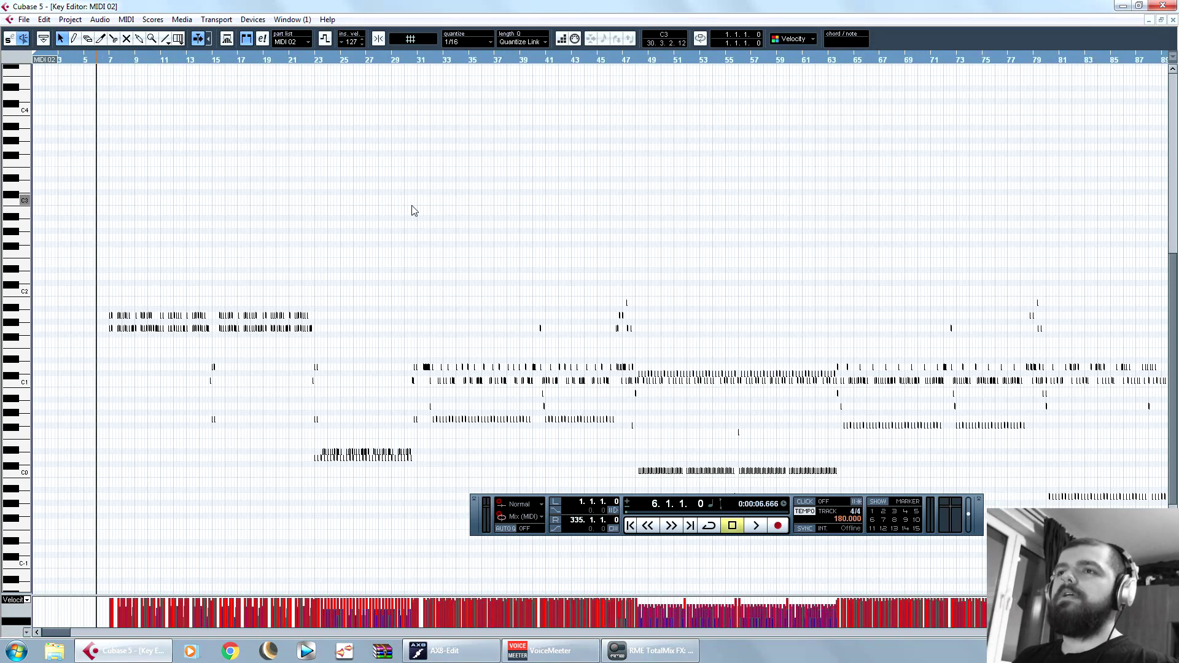
scroll(481, 235, down, 3)
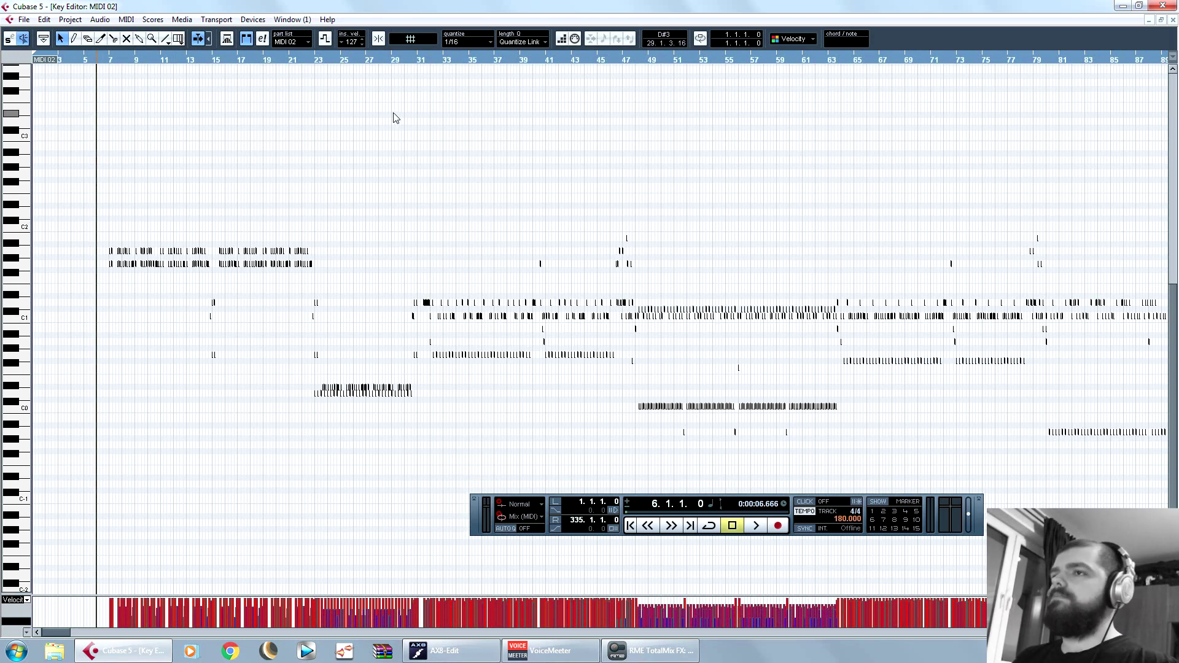
click(836, 60)
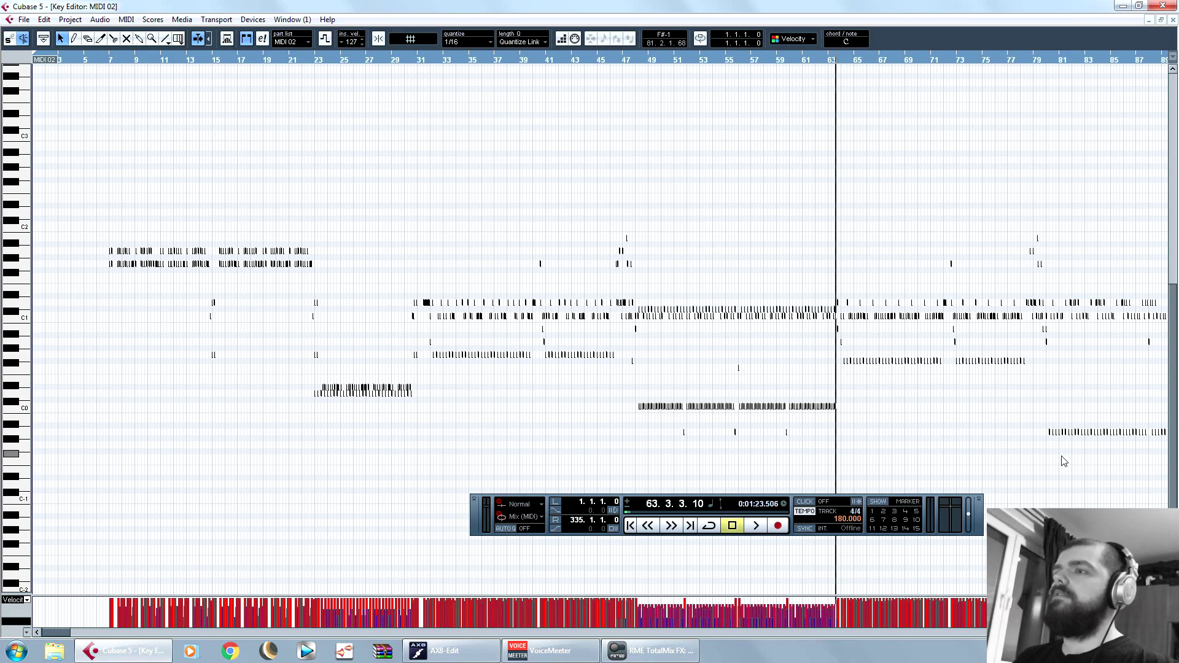
key(h)
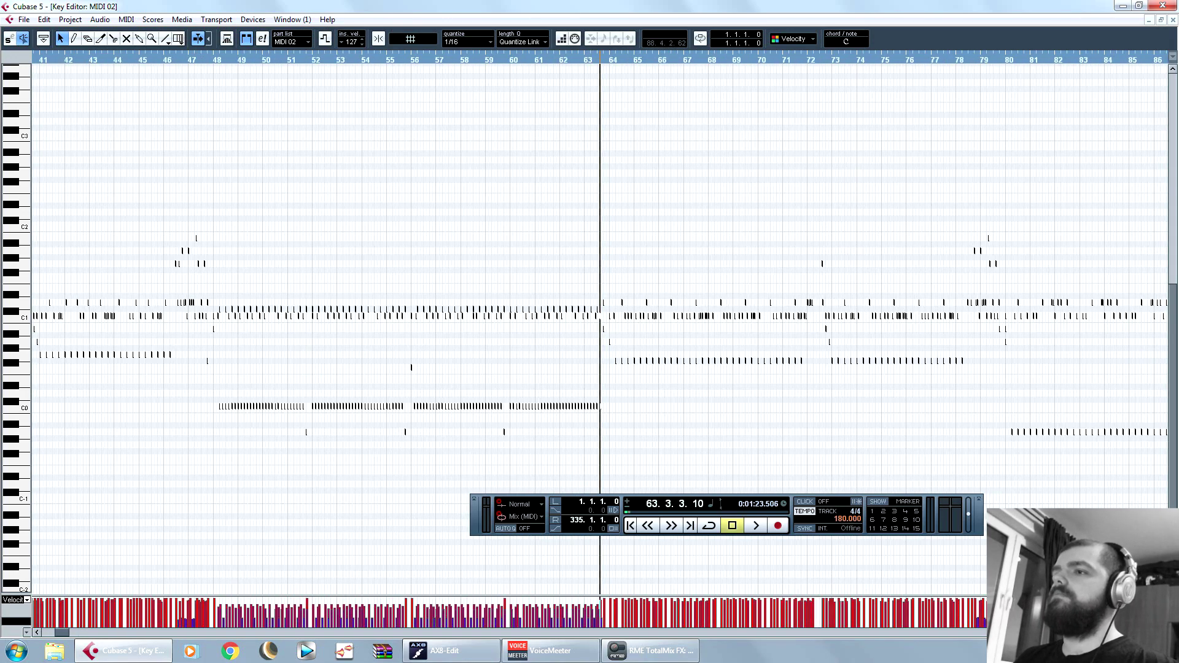
click(1173, 20)
click(766, 316)
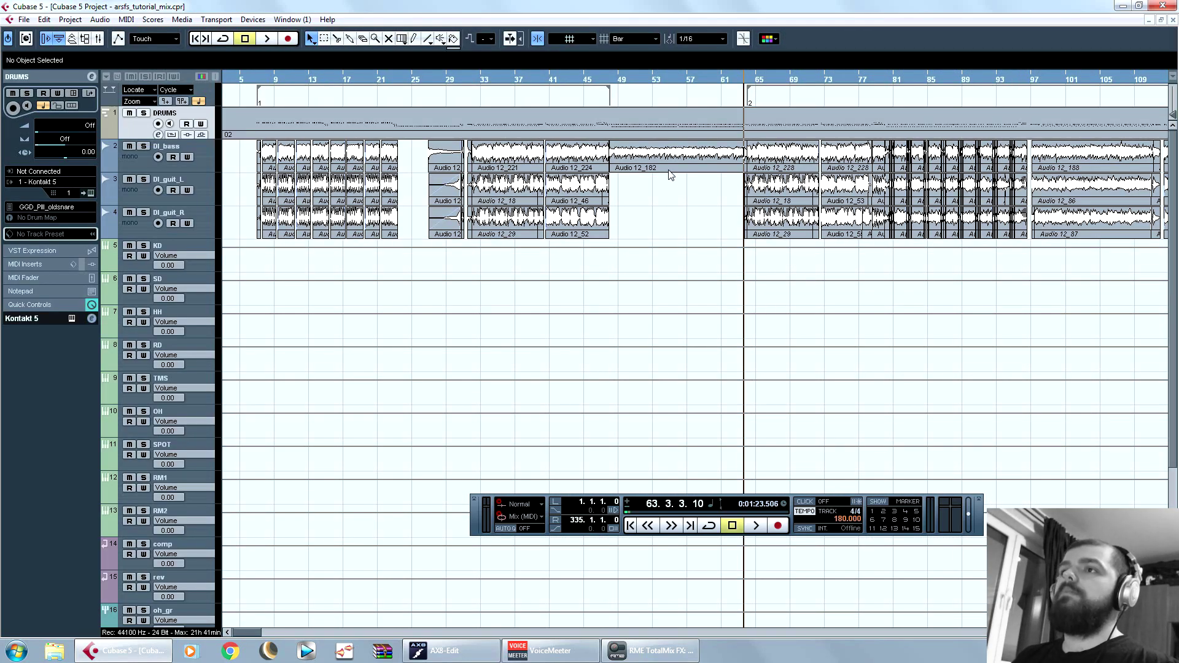
Step: Open the Kontakt 5 instrument assigned to the DRUMS track and reposition its window over the project
click(91, 194)
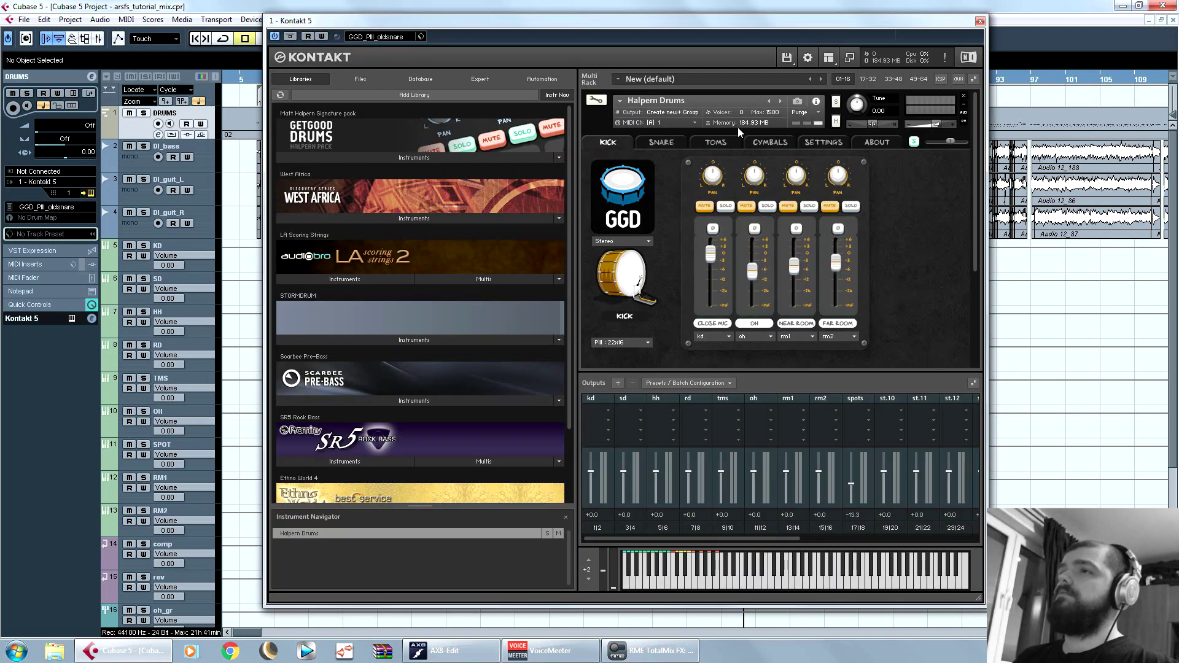
drag(689, 20, 655, 21)
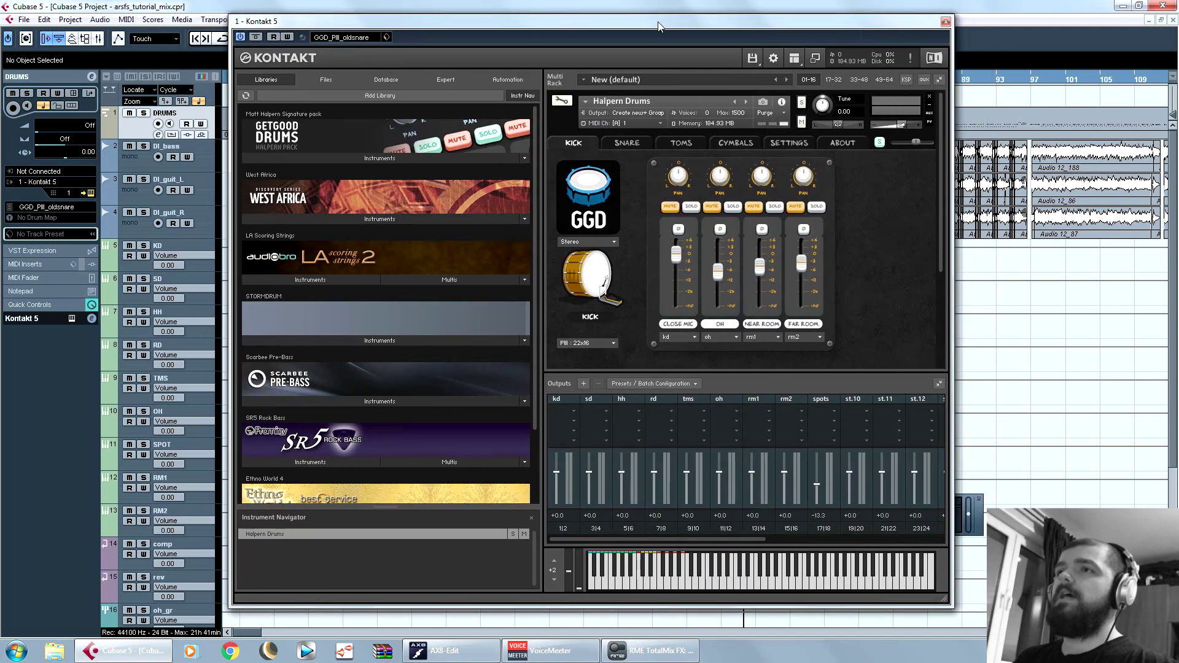
scroll(941, 183, down, 2)
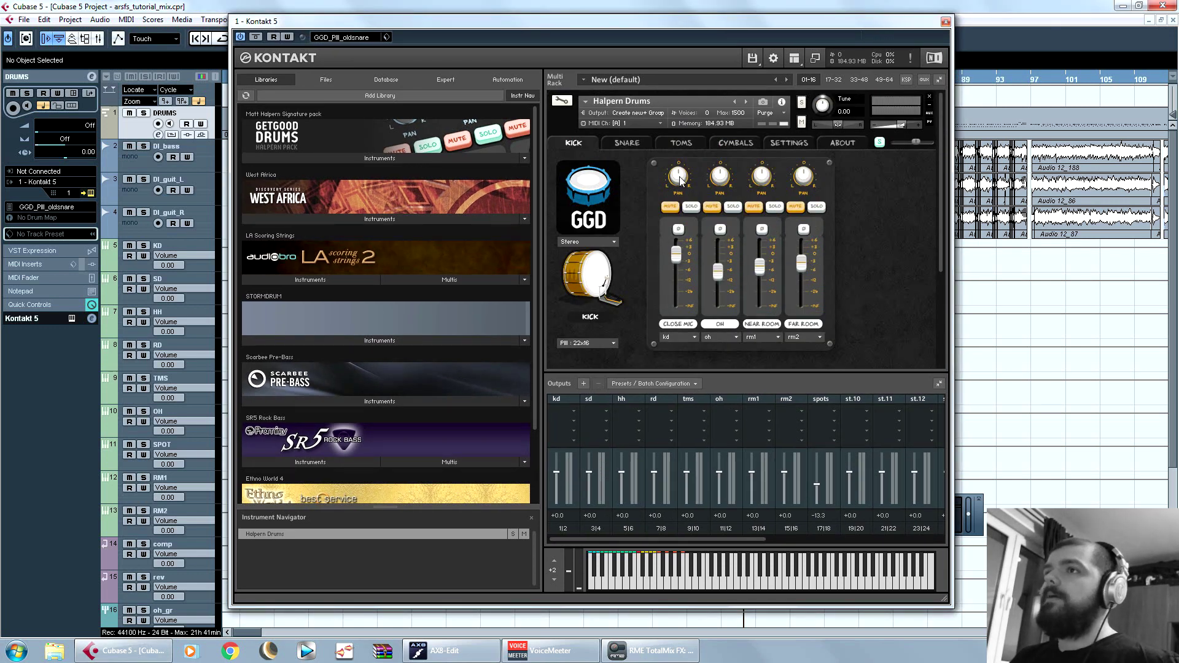
Step: Check the available snare models, audition the snare, and view the toms and cymbals pages of Halpern Drums
click(640, 142)
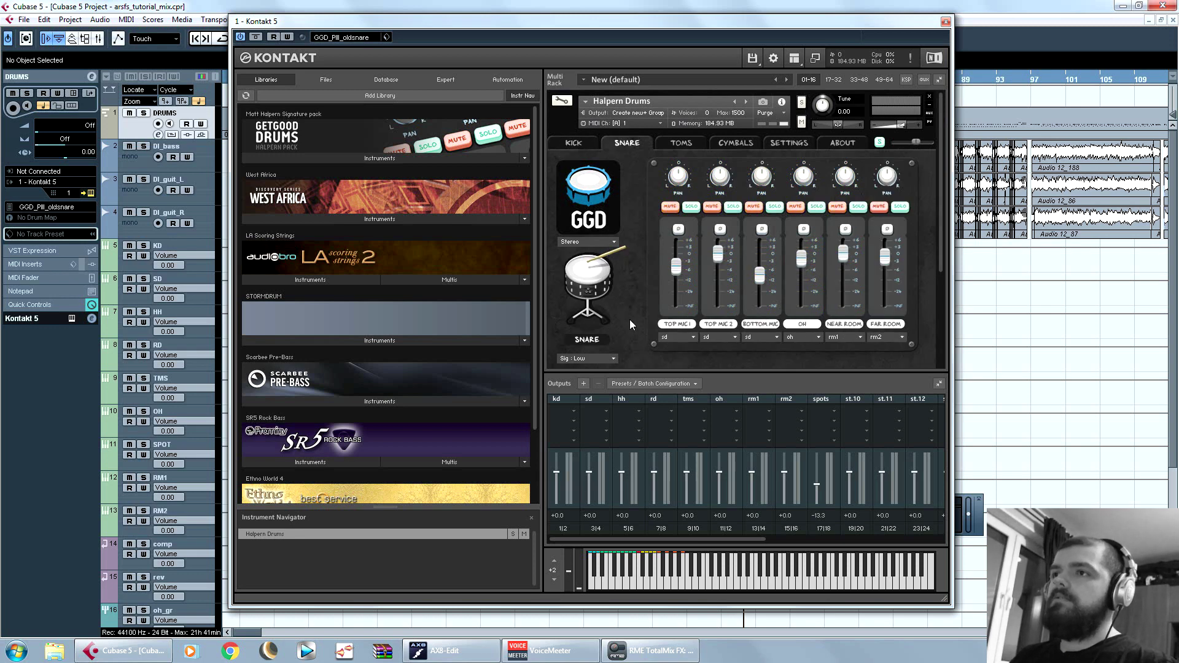
click(608, 359)
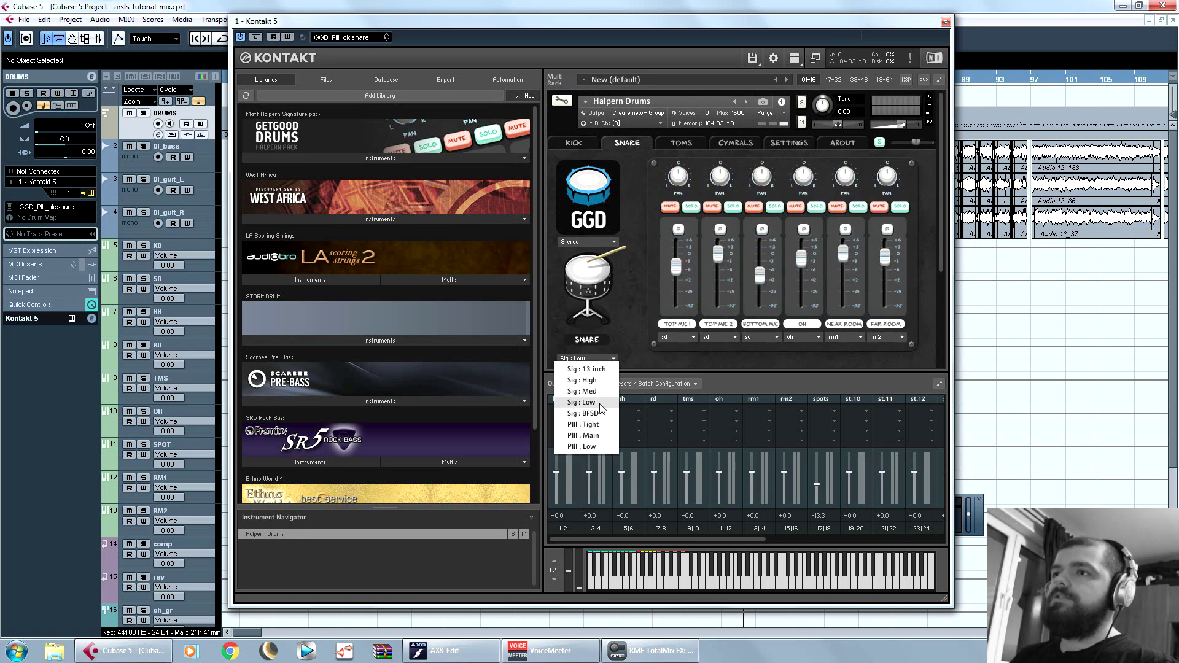
click(601, 278)
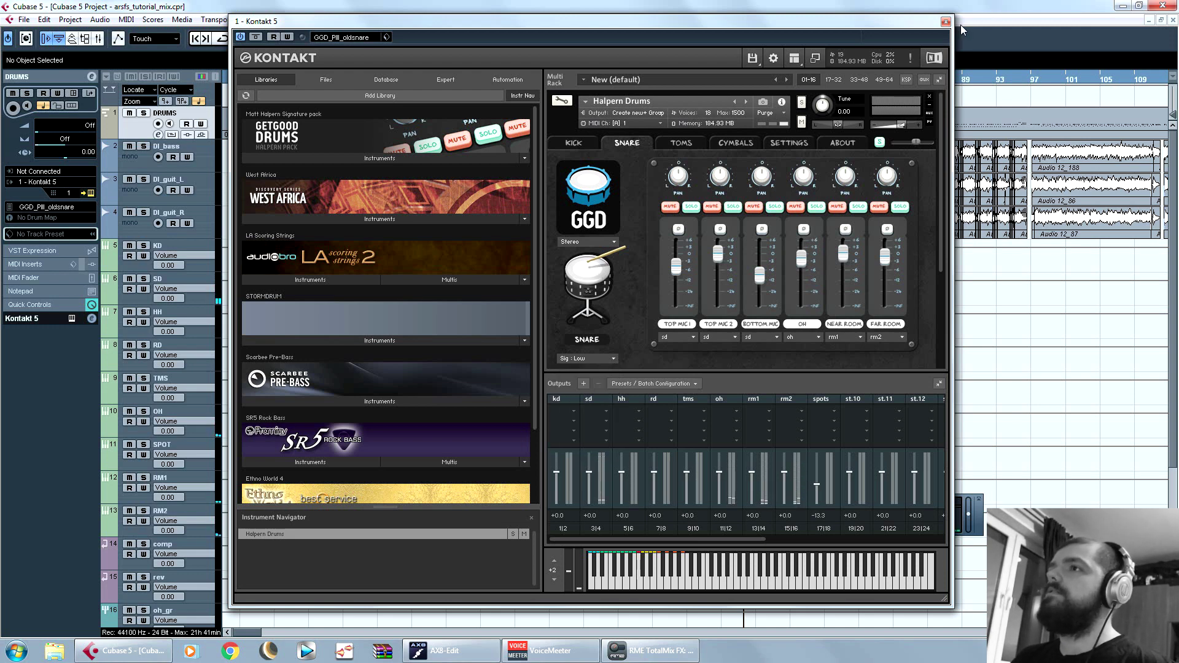
click(698, 147)
click(738, 144)
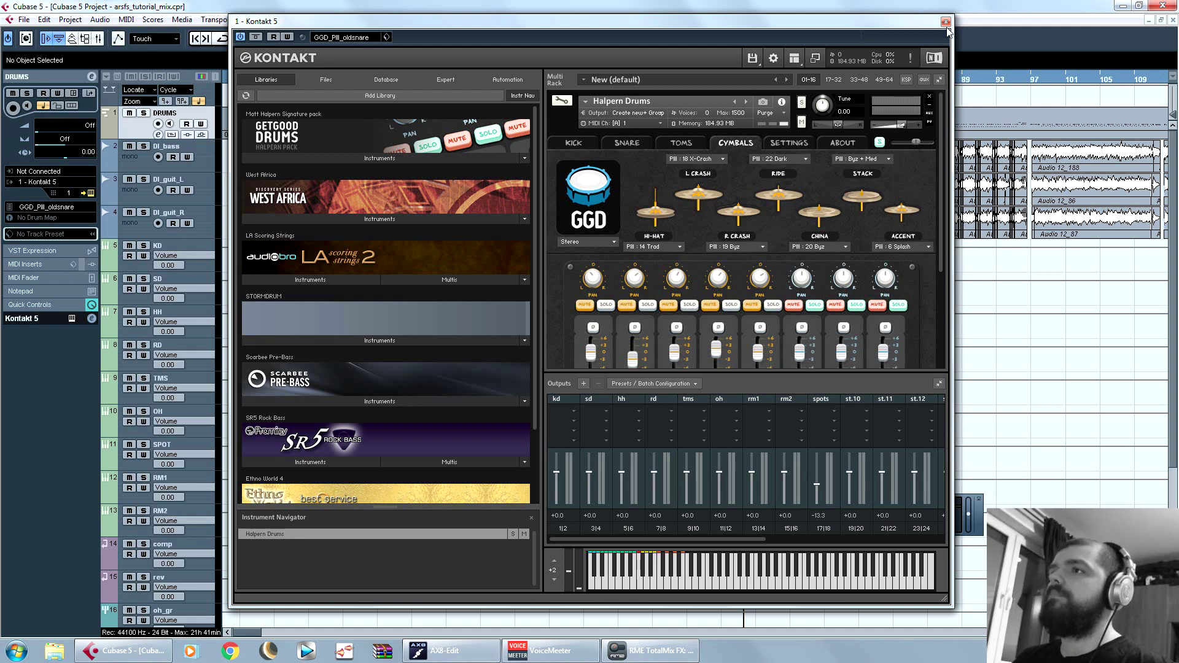
Step: Return to the kick page, check the available kick models, and audition the kick drum
click(595, 142)
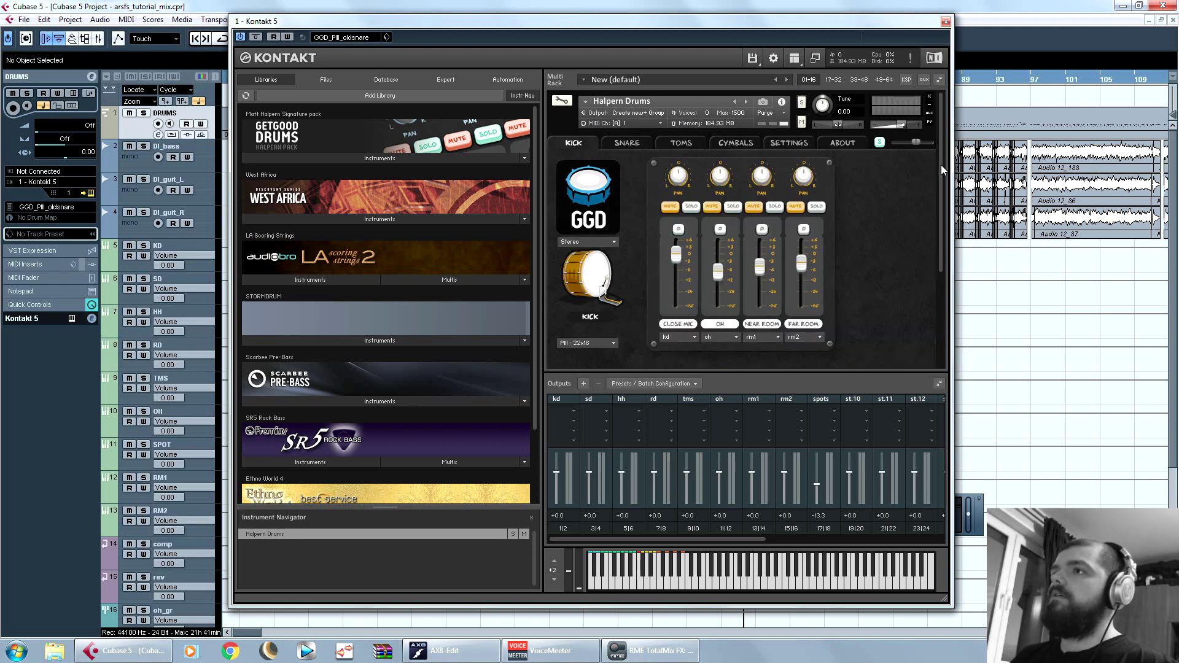
drag(941, 165, 945, 189)
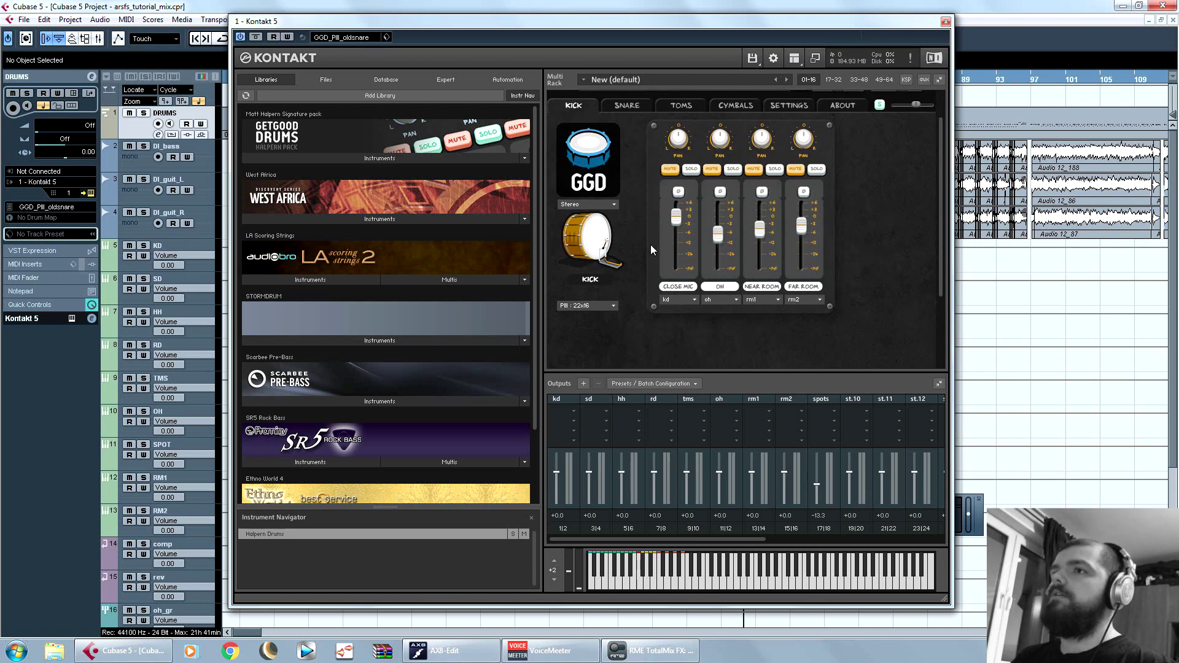
click(612, 306)
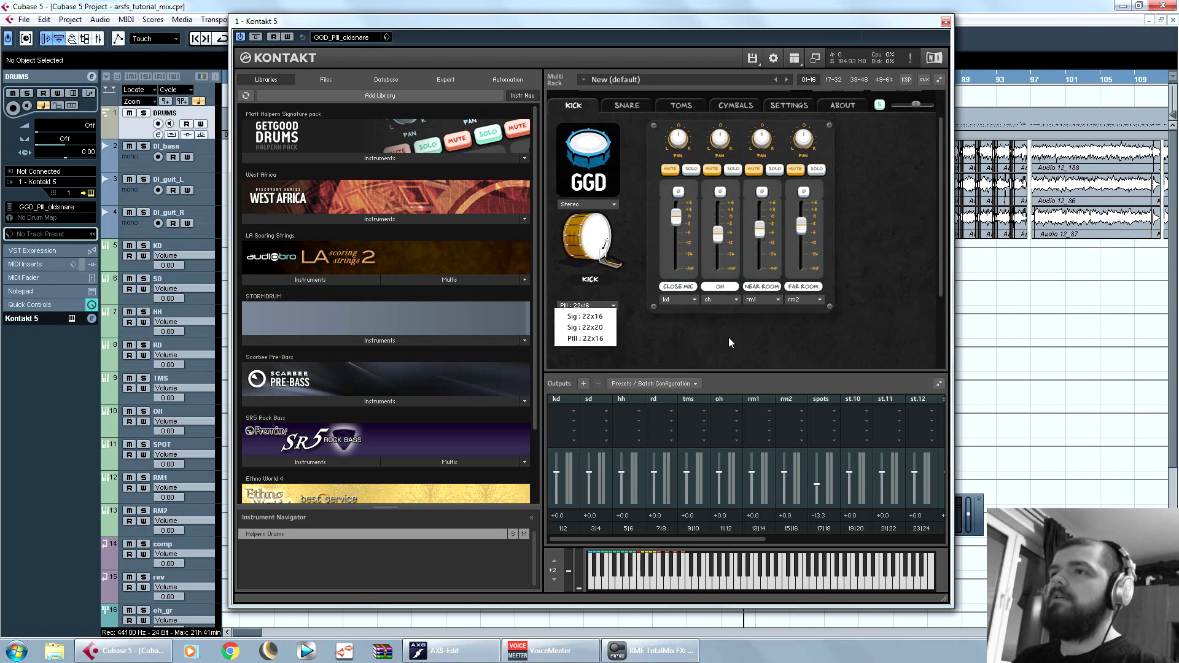
click(802, 335)
click(585, 236)
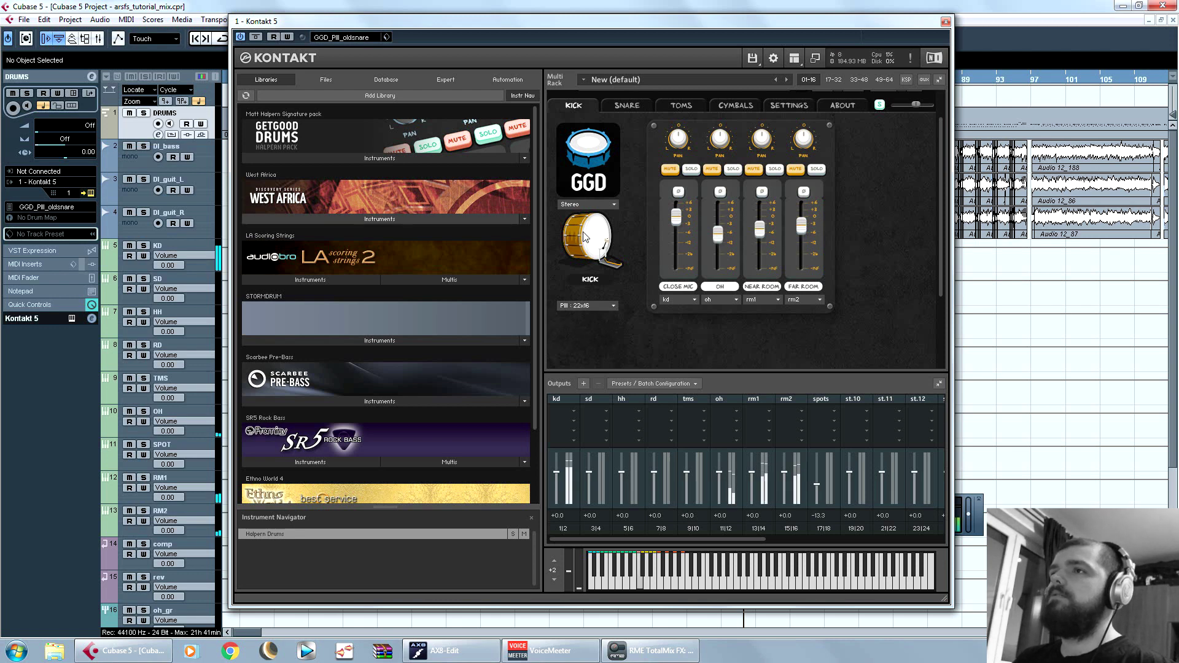
Step: Audition the snare and the toms, and check the available models for the Rack 1 tom
click(628, 105)
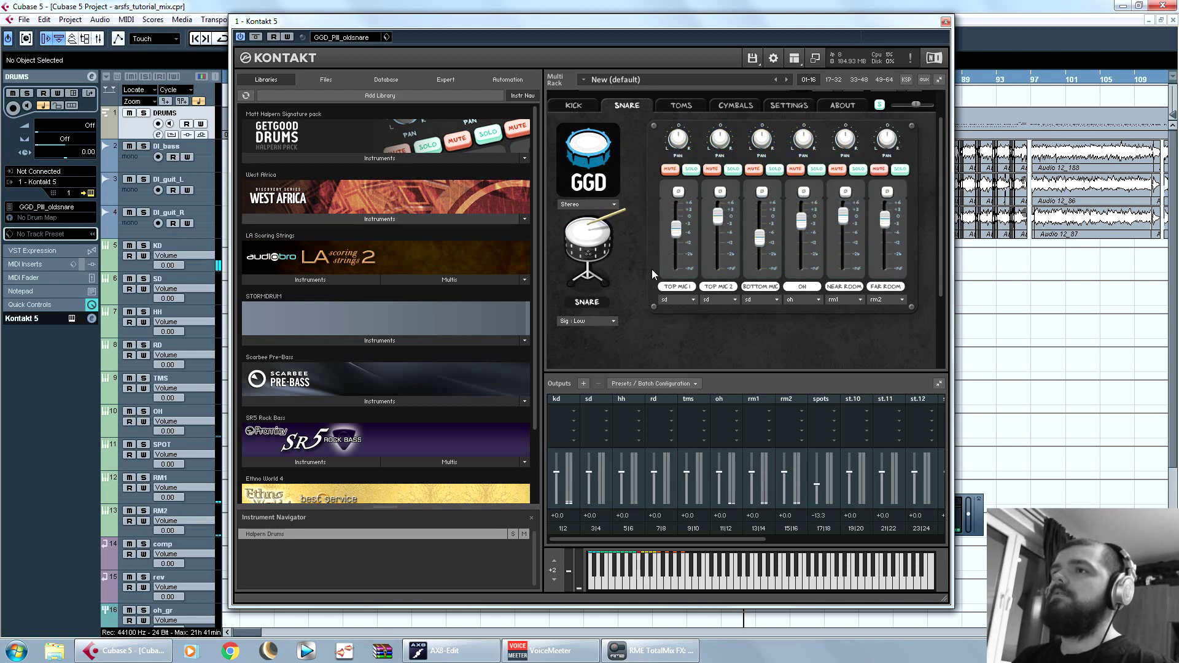
click(593, 238)
click(682, 105)
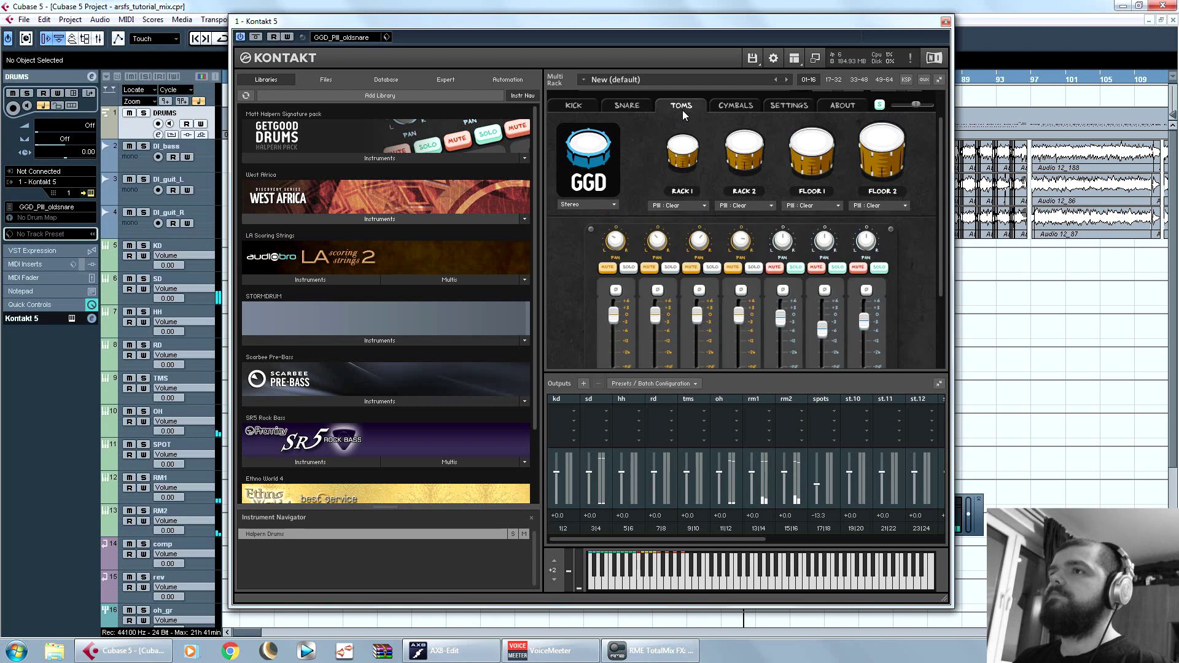
click(704, 207)
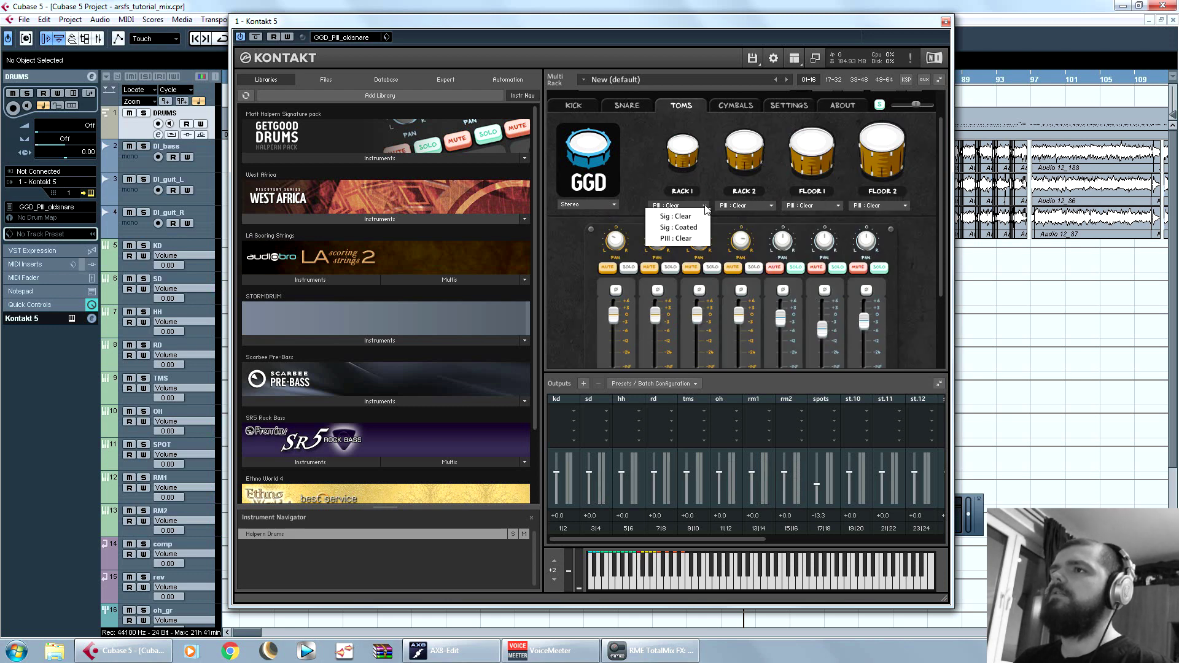
click(706, 195)
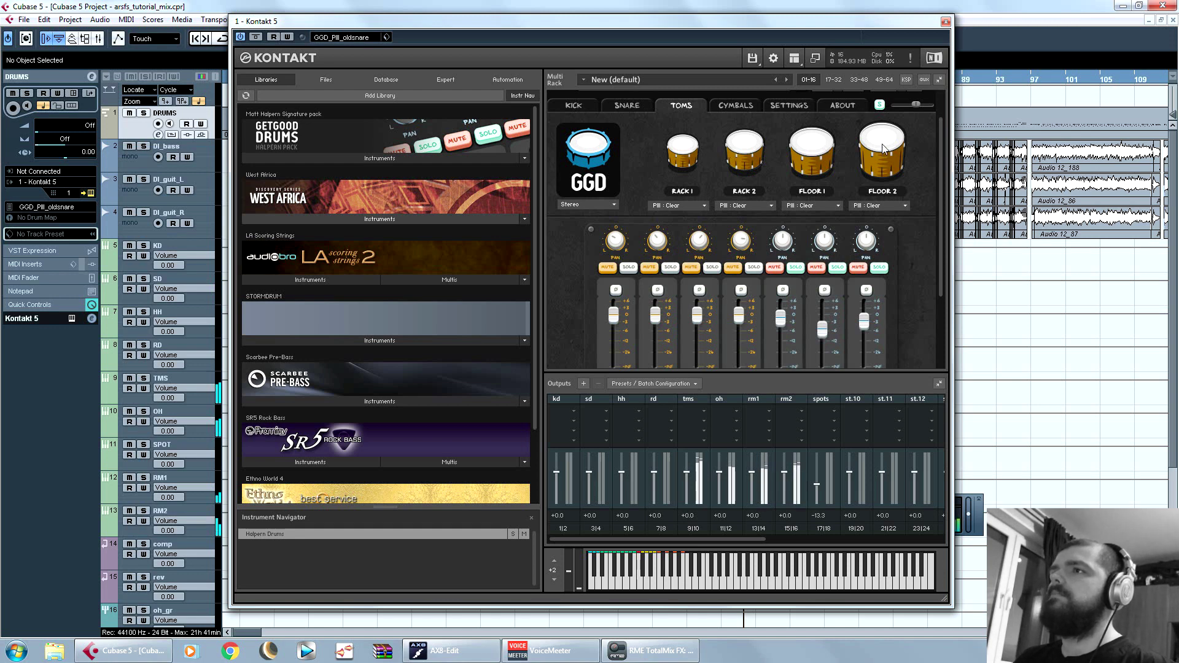
Step: View the cymbals mixer page and the cymbal note mapping in the instrument's settings
click(736, 105)
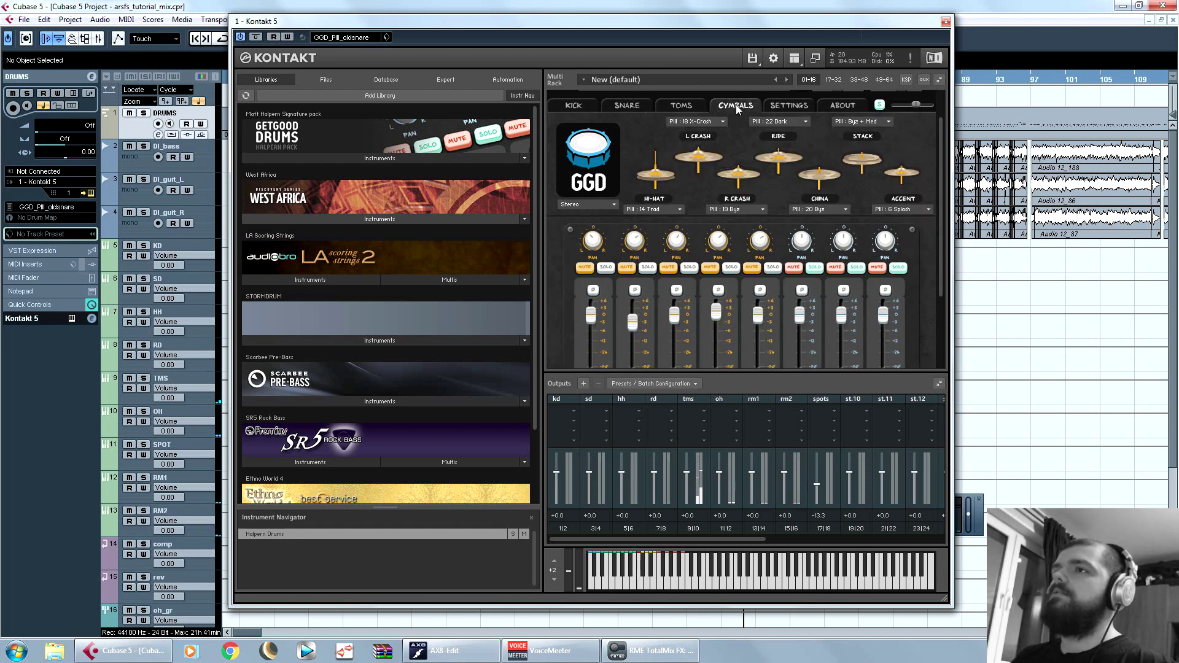
drag(938, 157, 940, 119)
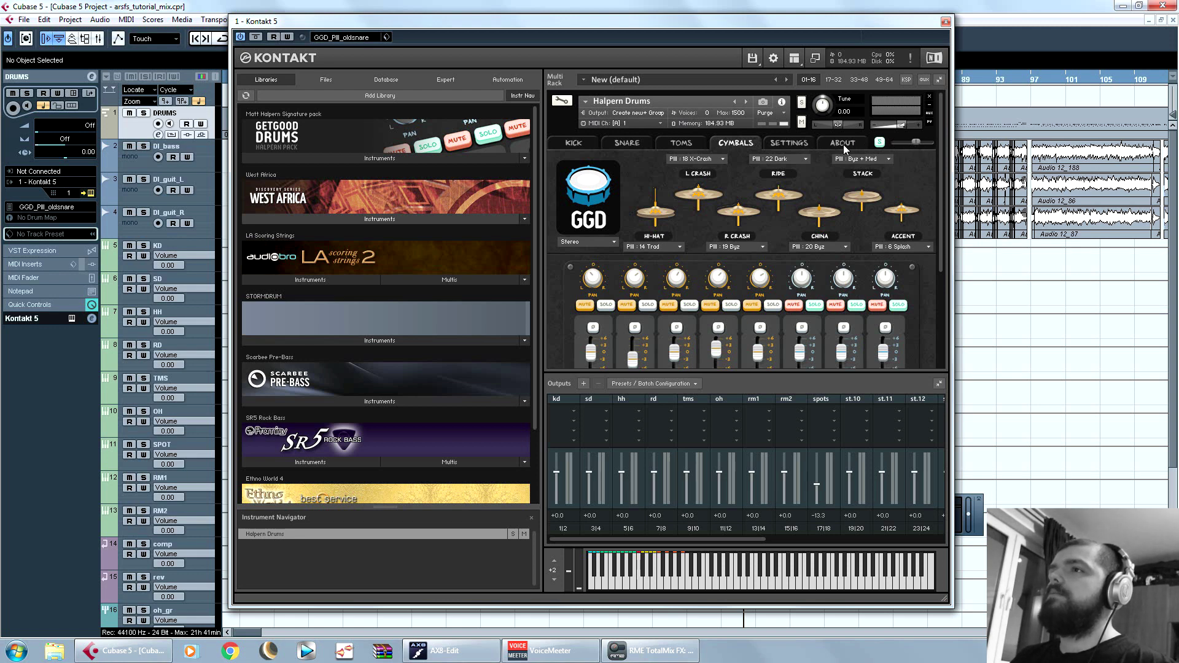
click(798, 142)
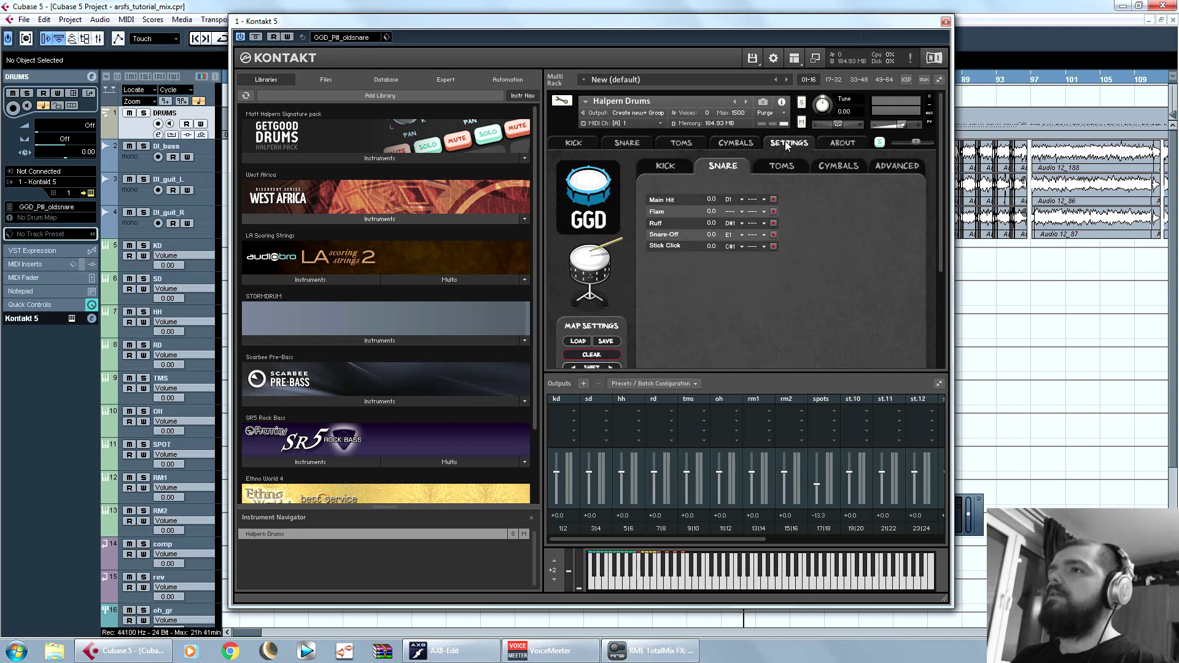
click(848, 166)
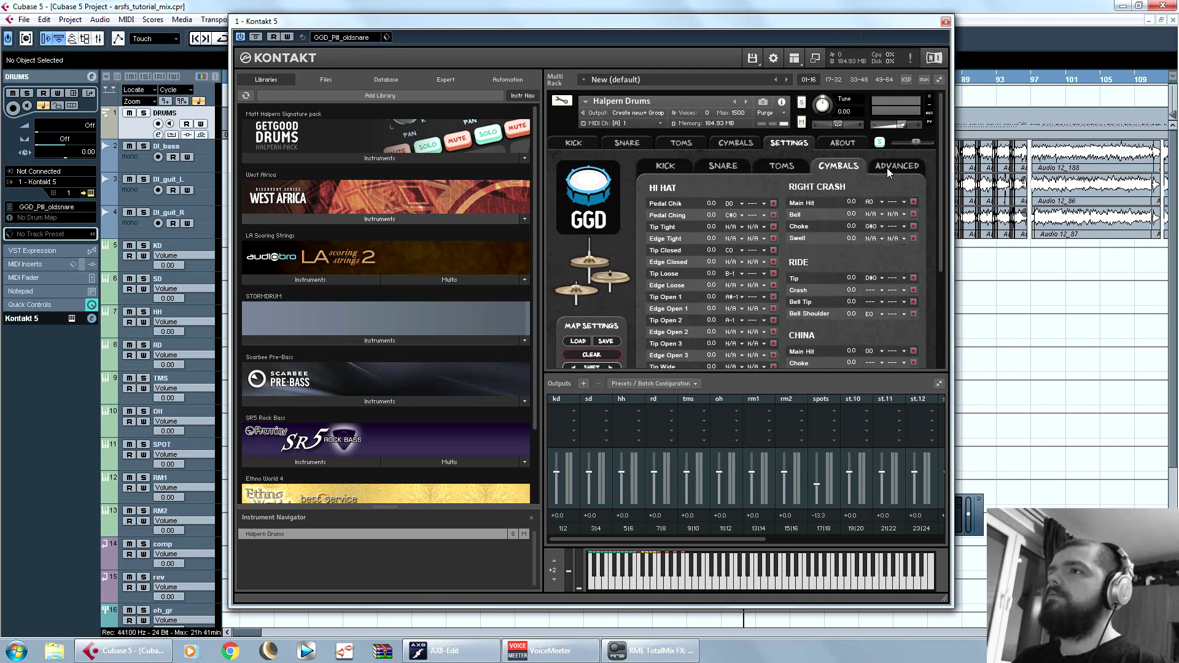
Step: Examine the cymbals' overhead, near-room and far-room balance controls in the advanced settings
click(887, 168)
drag(941, 145, 942, 175)
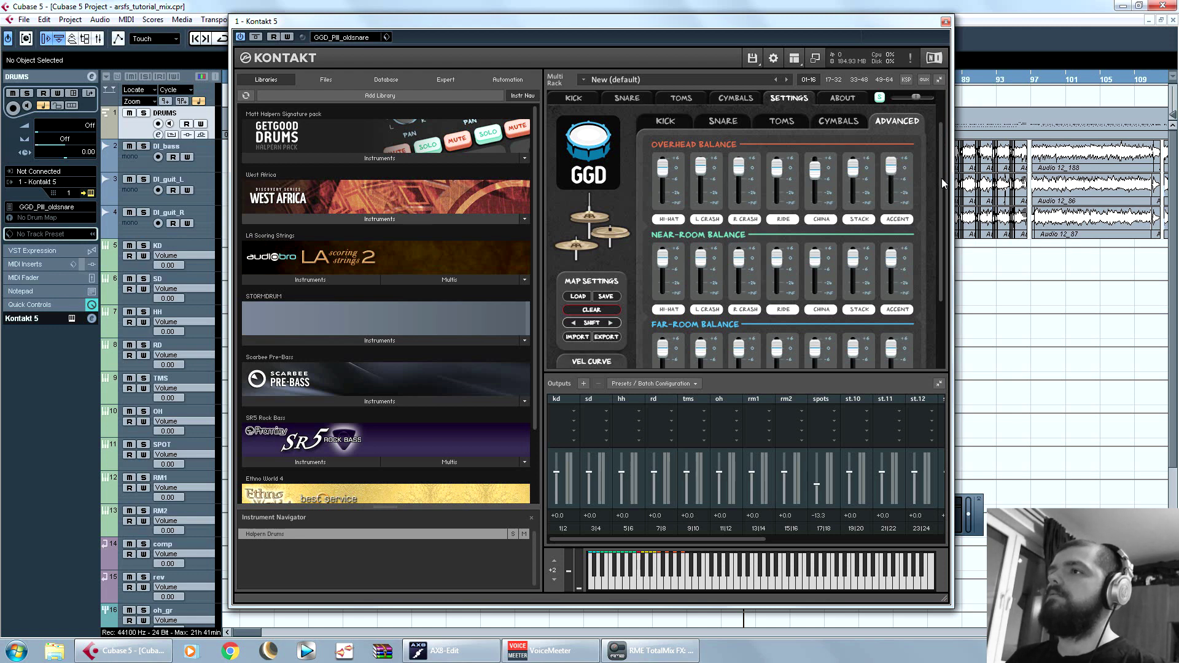
mouse_move(942, 178)
mouse_down()
mouse_move(942, 124)
mouse_move(946, 157)
mouse_up()
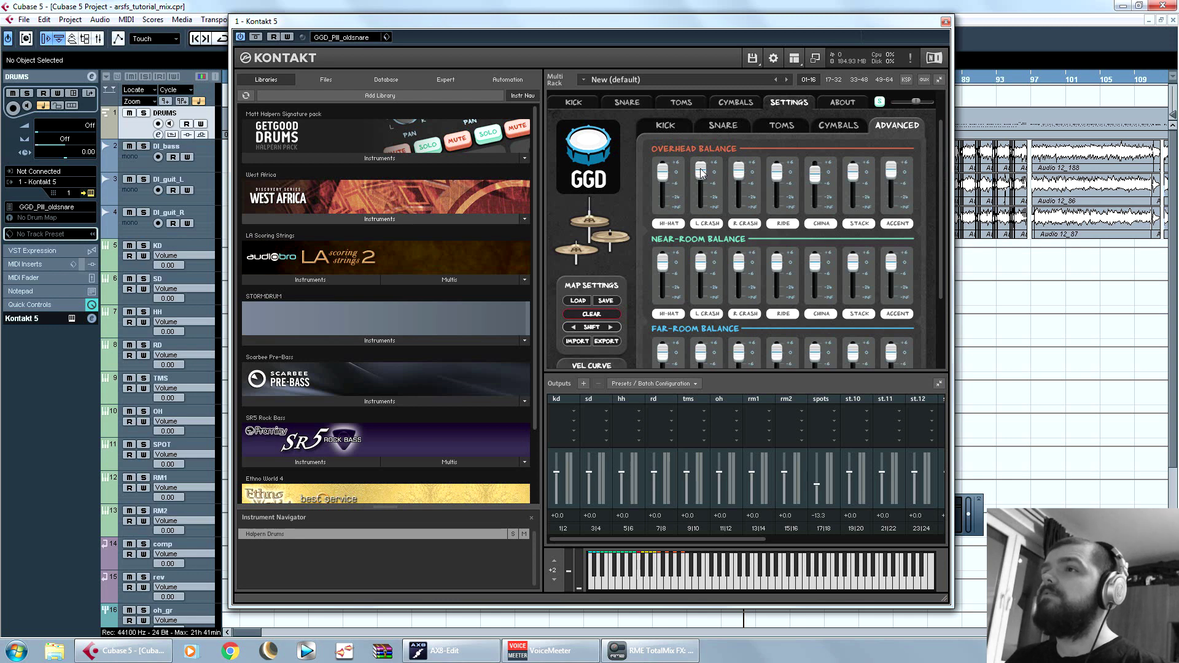
drag(941, 153, 951, 210)
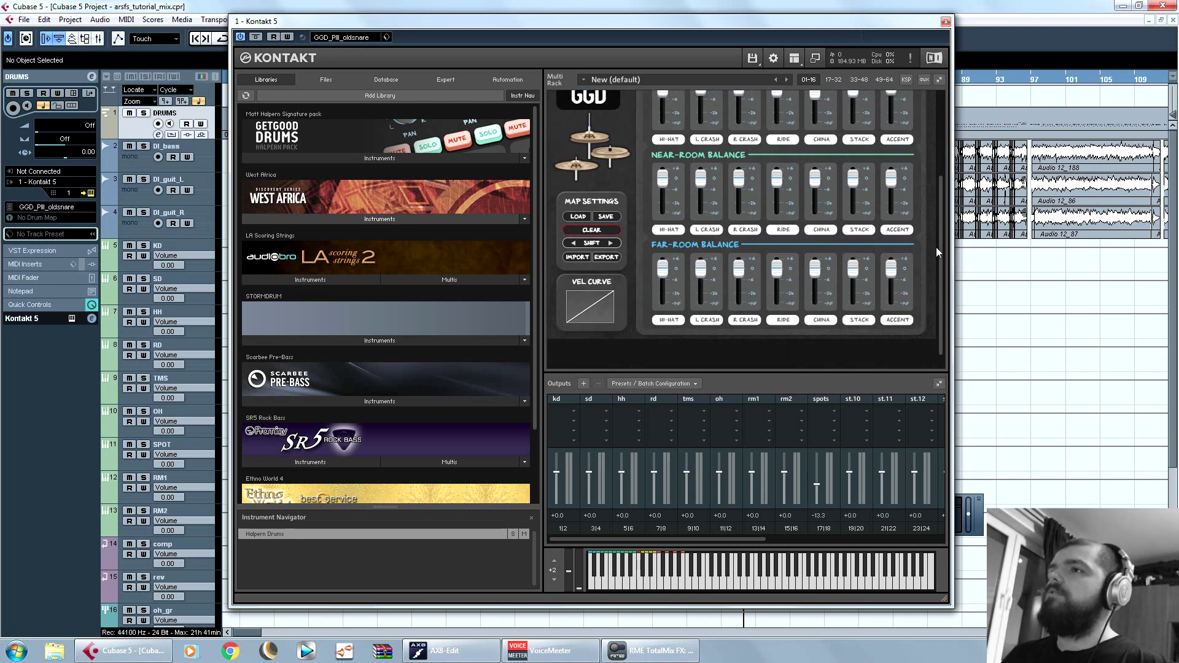
drag(942, 209, 942, 116)
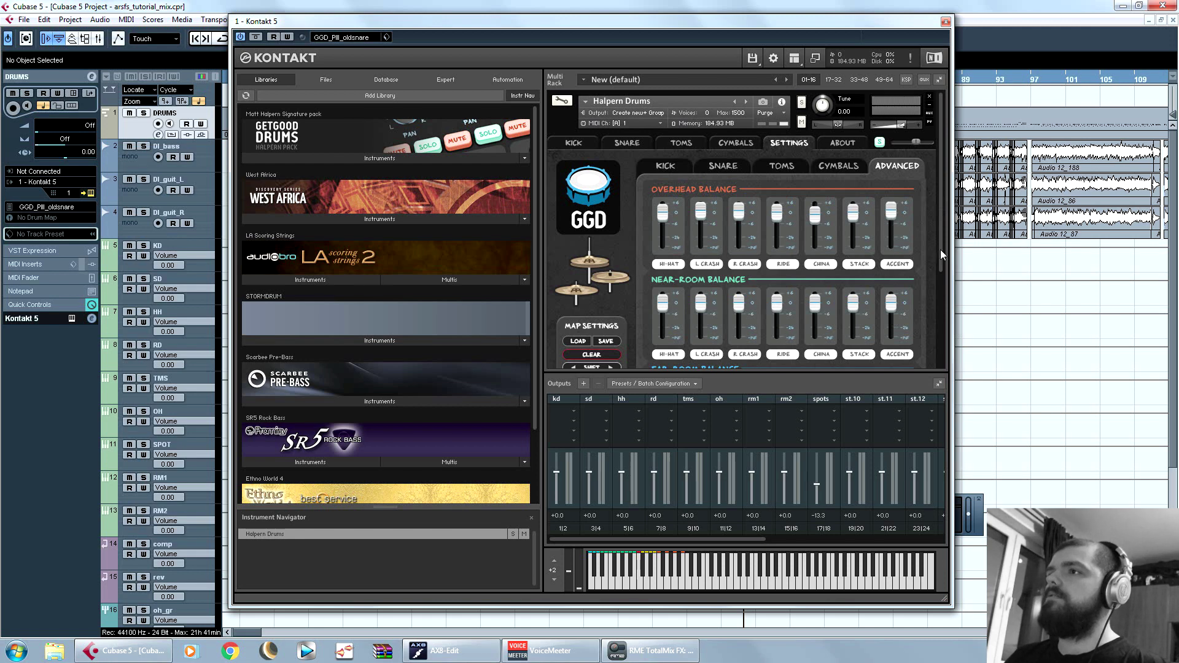
Step: View the kick mixer page of the drum instrument once more and close the Kontakt window
click(577, 143)
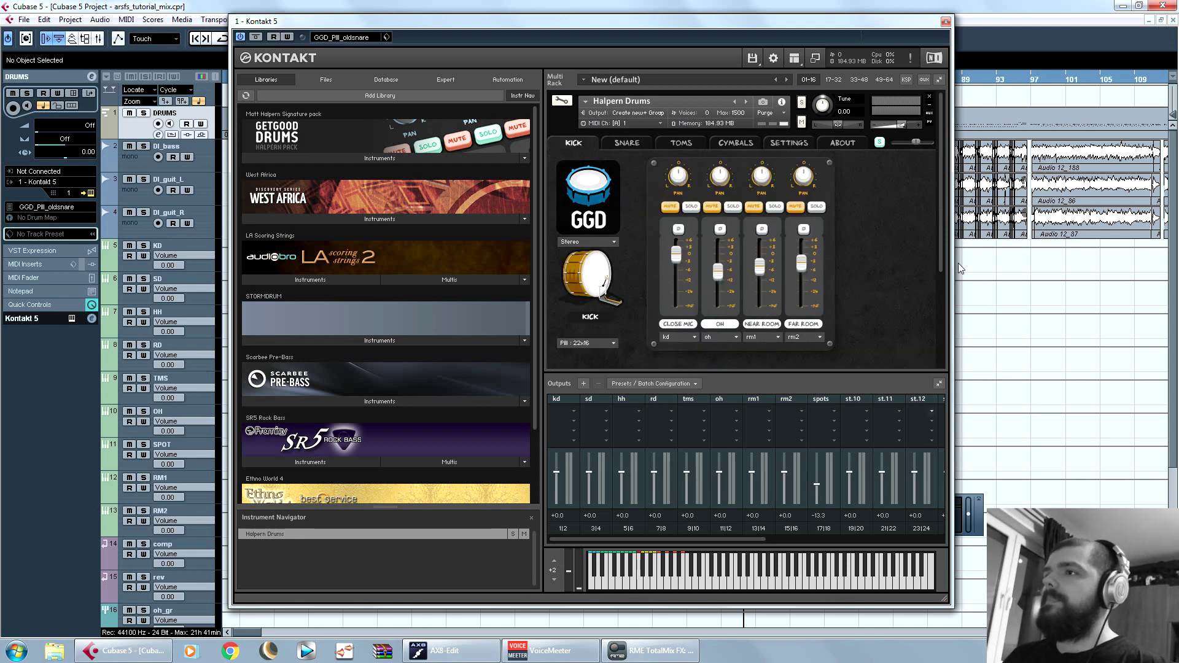
drag(942, 230, 942, 296)
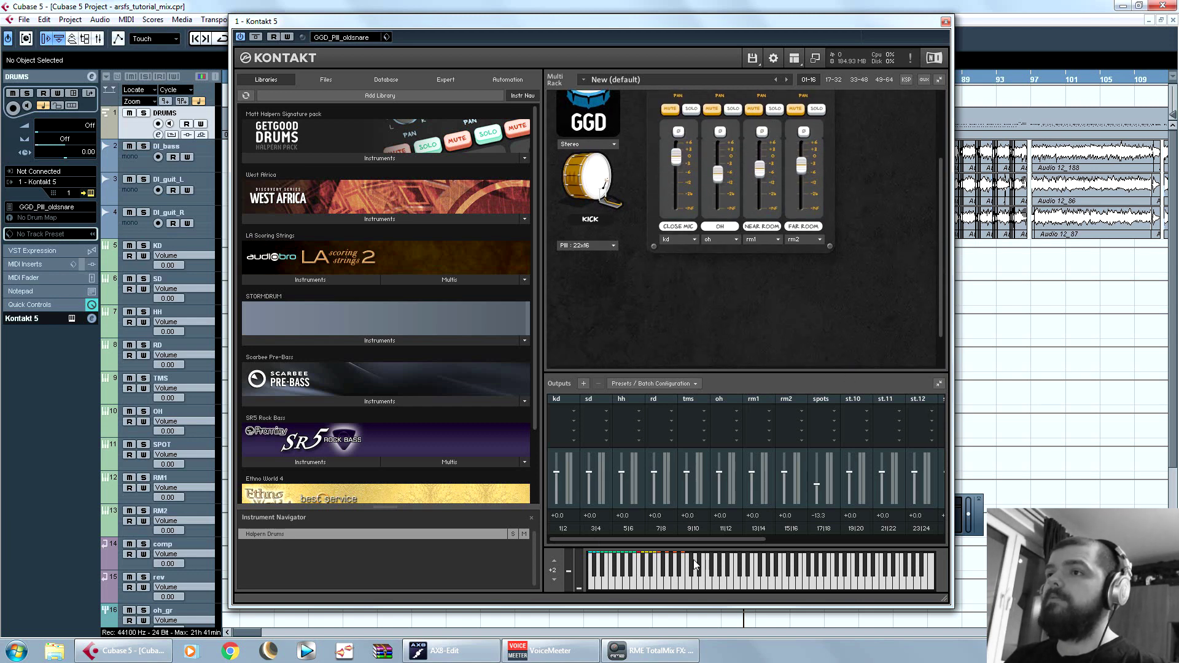
click(946, 23)
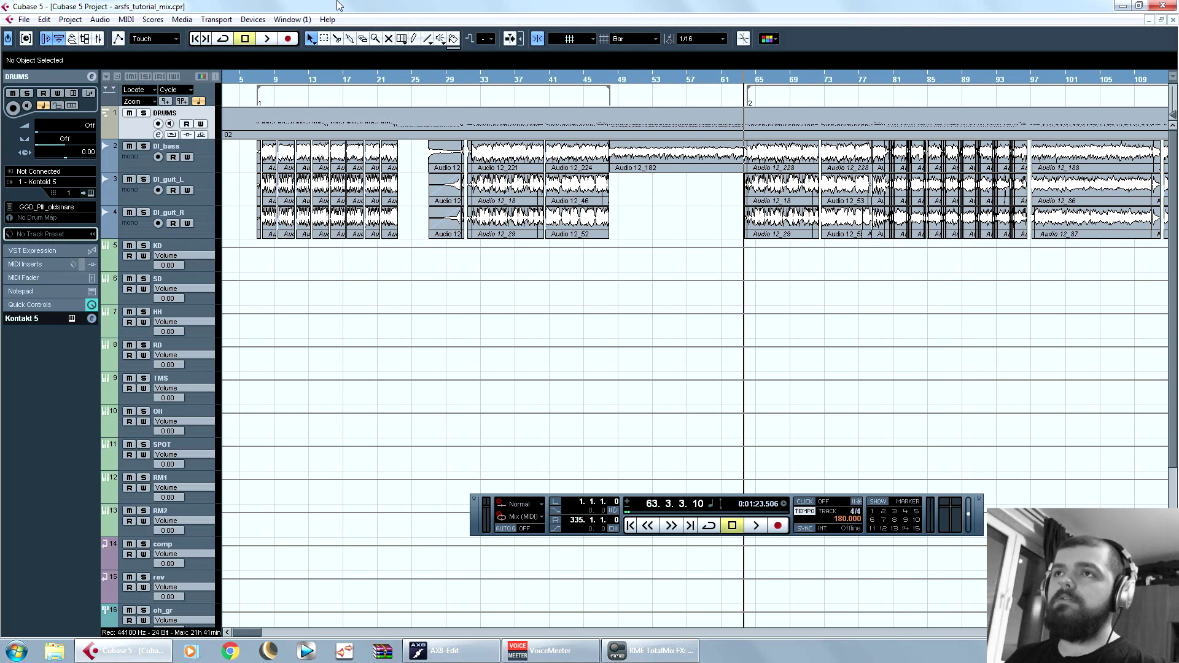
Step: Go through the drum output channels one by one: KD, SD, HH, RD, TMS, OH and SPOT
click(115, 251)
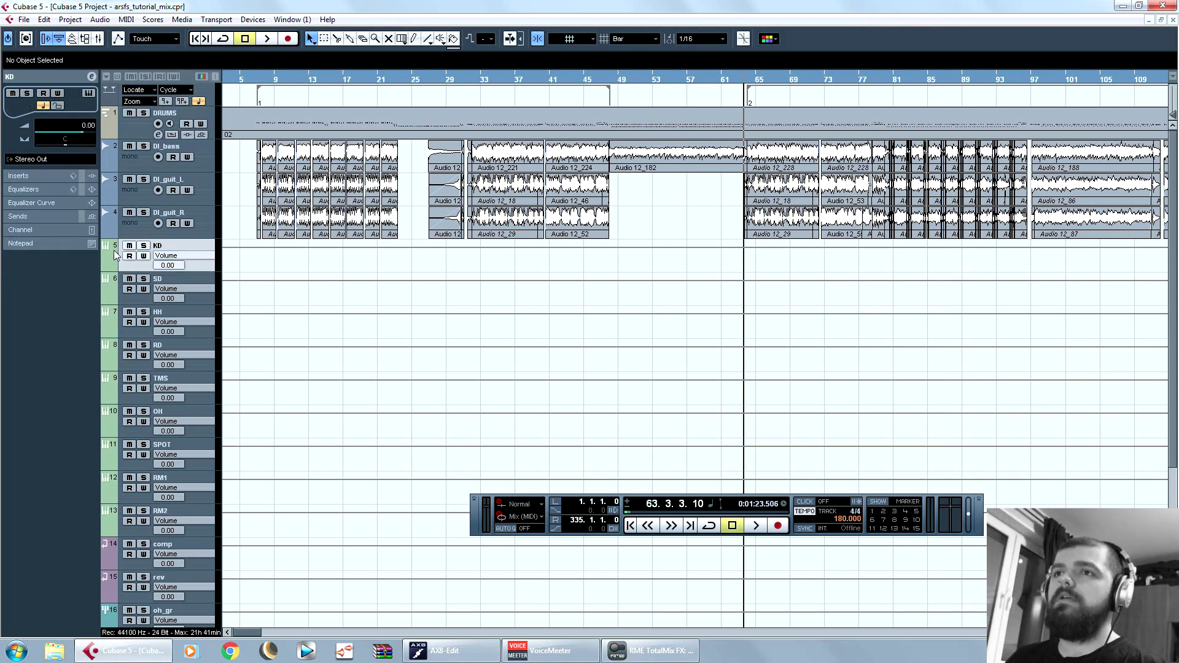
click(115, 281)
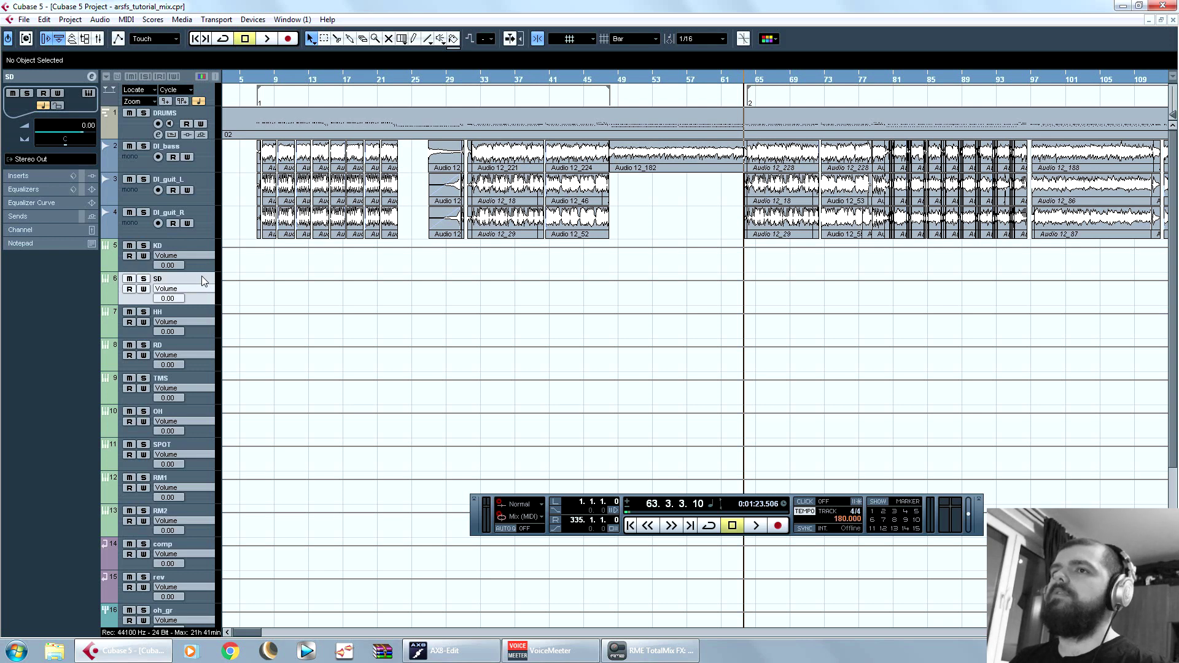
click(201, 315)
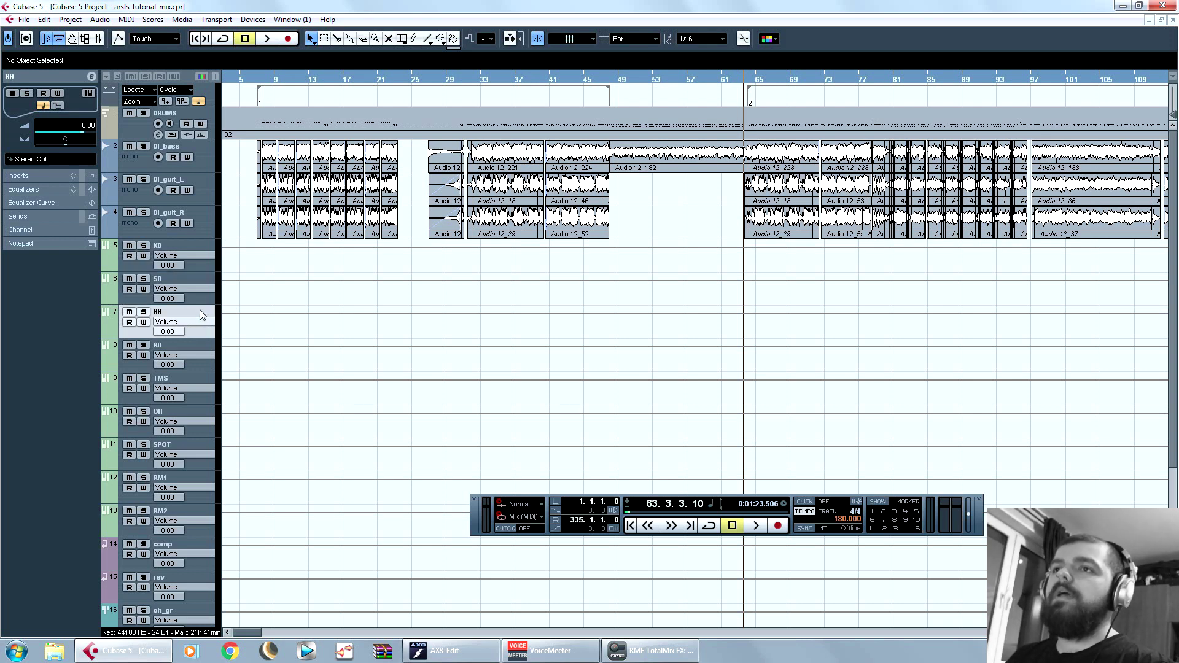
click(200, 343)
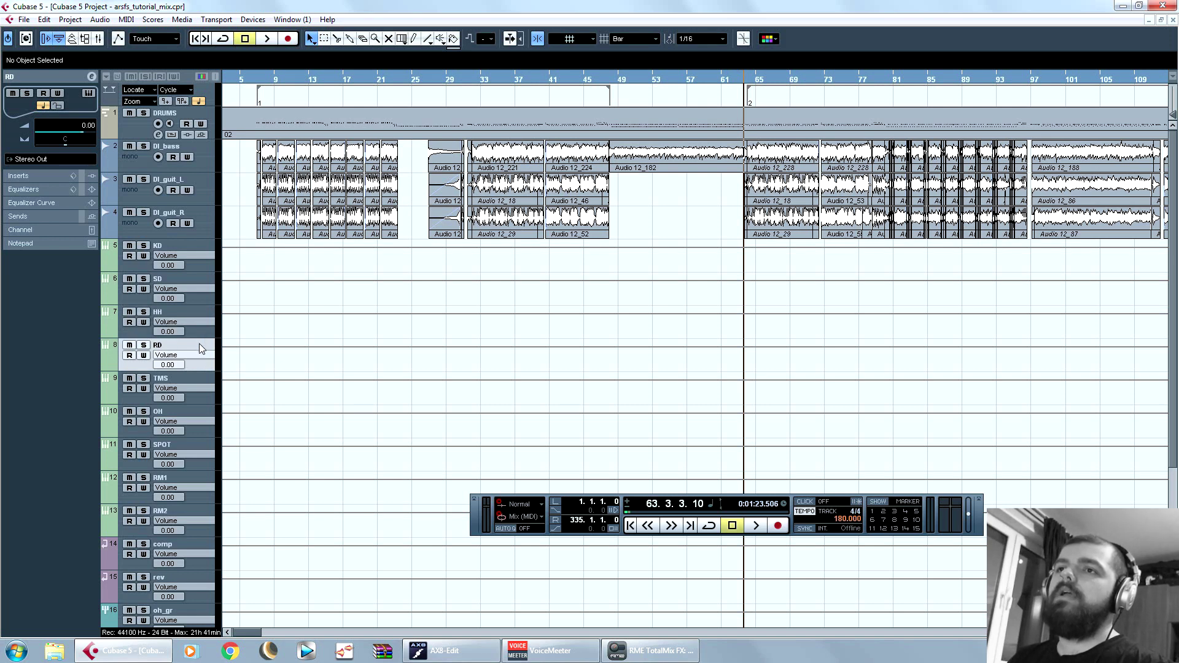
click(201, 381)
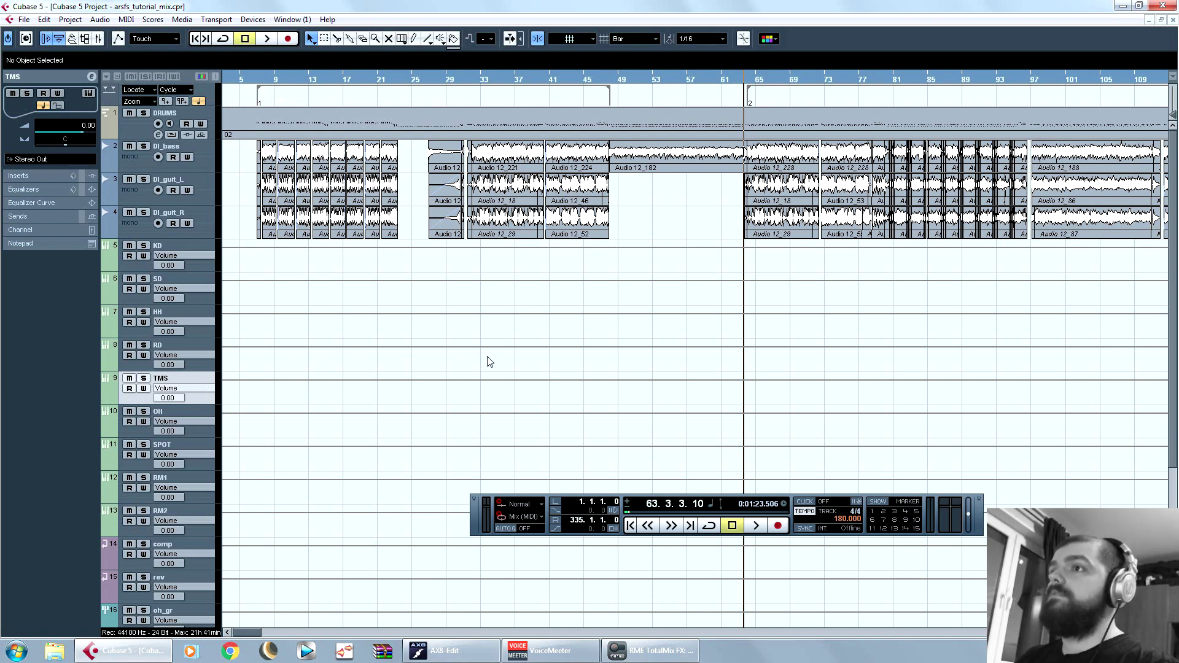
click(199, 412)
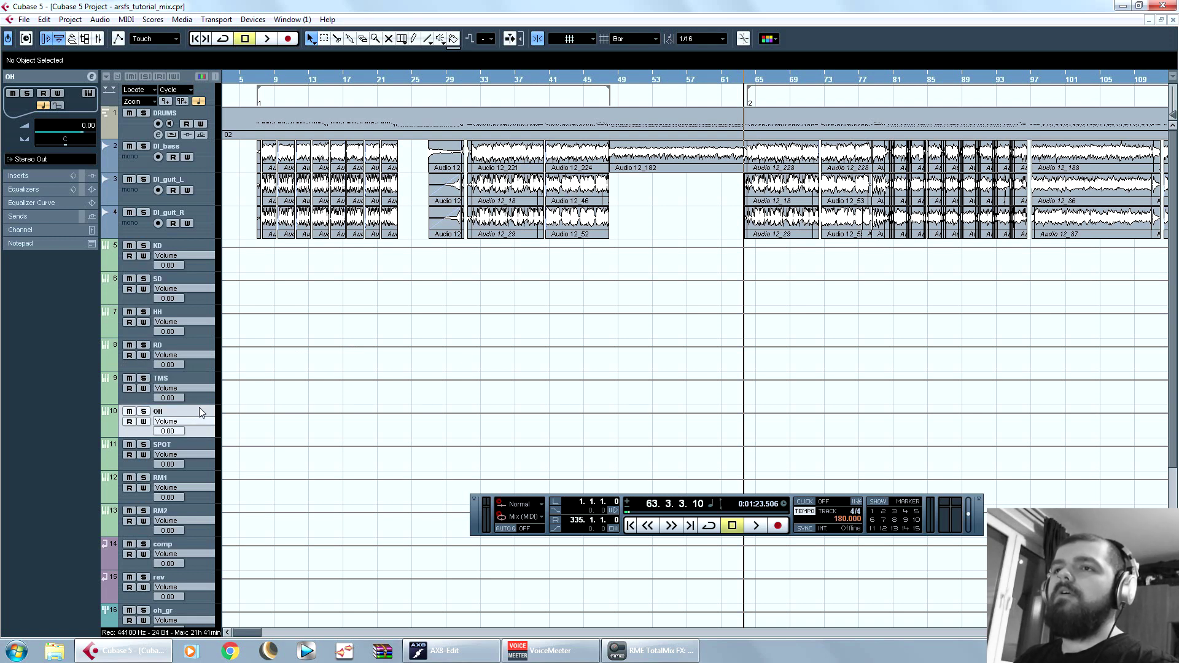
click(206, 450)
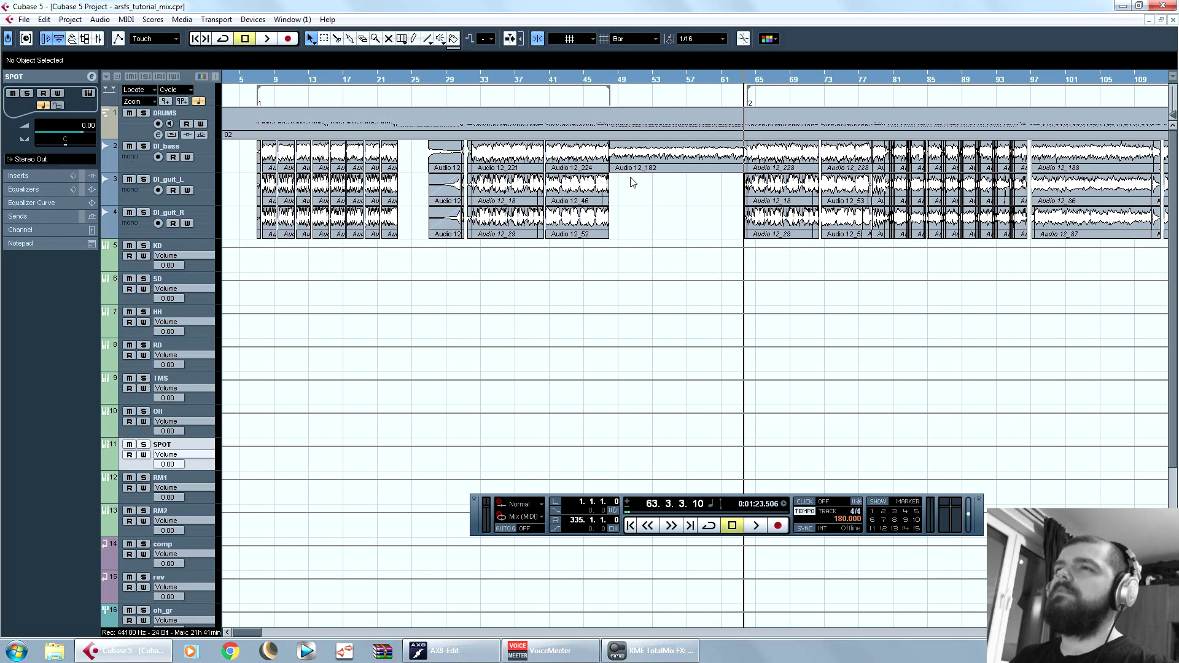
Step: Recheck the advanced cymbal balance controls in the DRUMS track's Kontakt instrument, and go through the RM1 and RM2 room channels
click(135, 134)
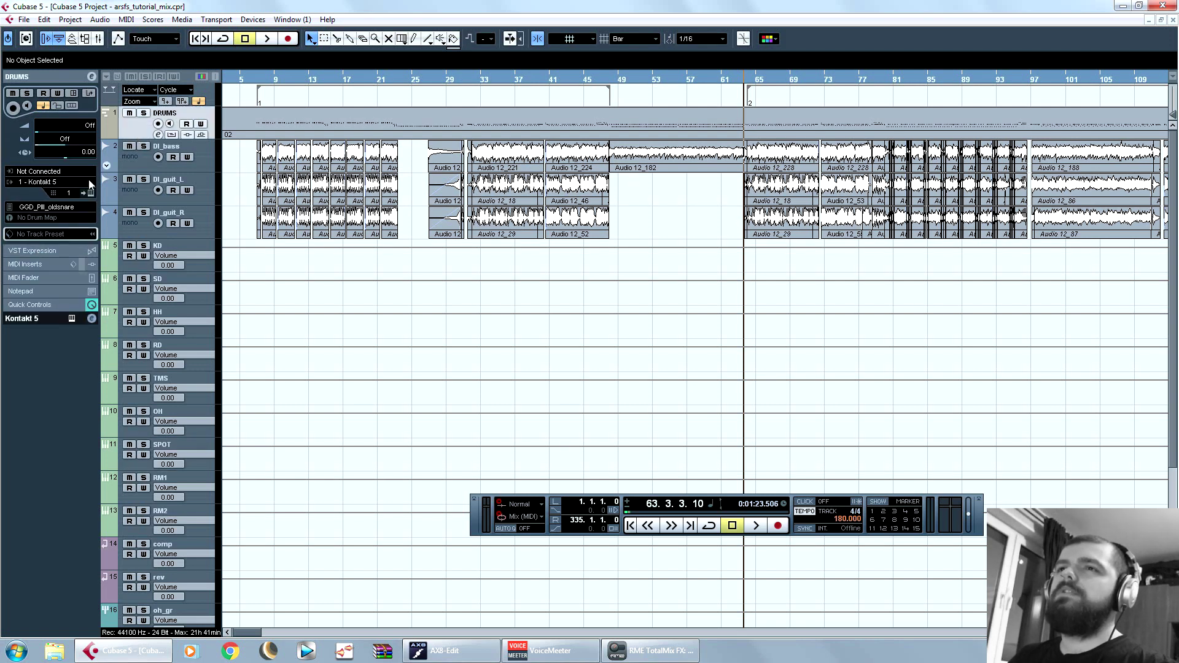
click(90, 192)
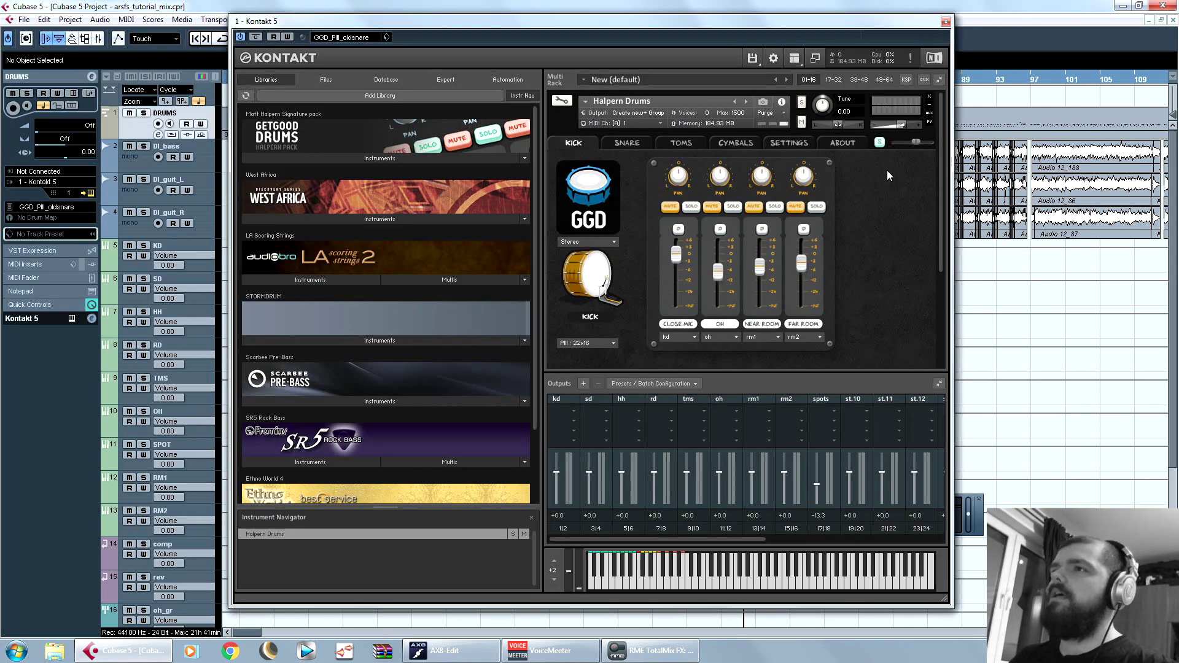
click(789, 143)
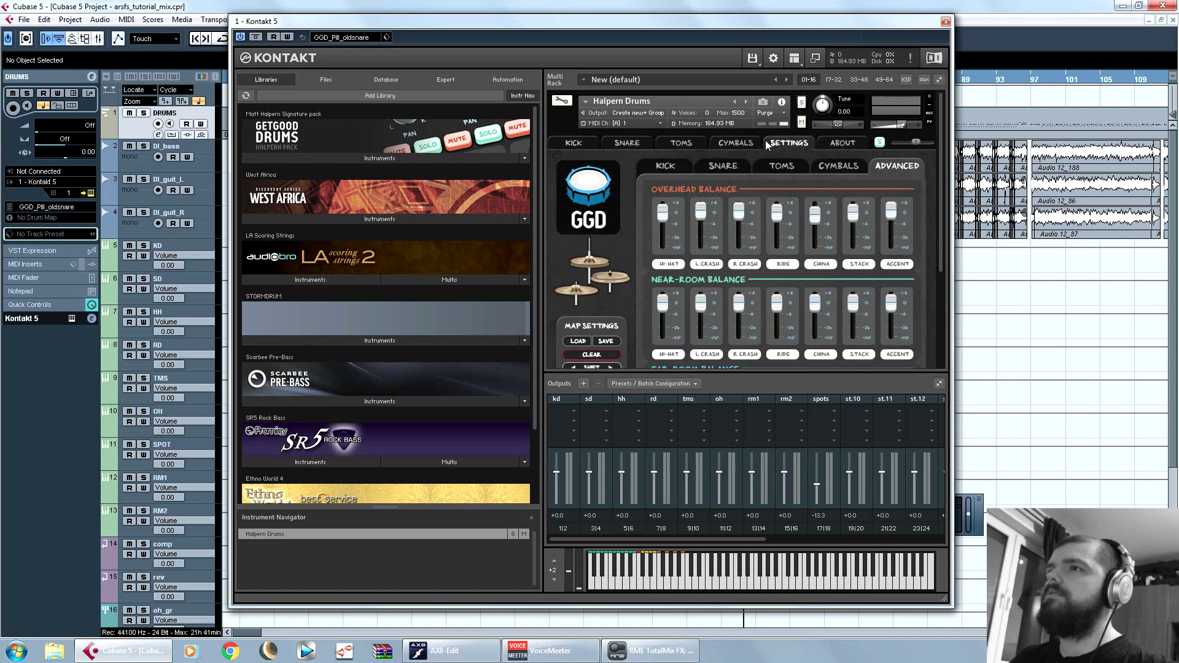
click(946, 22)
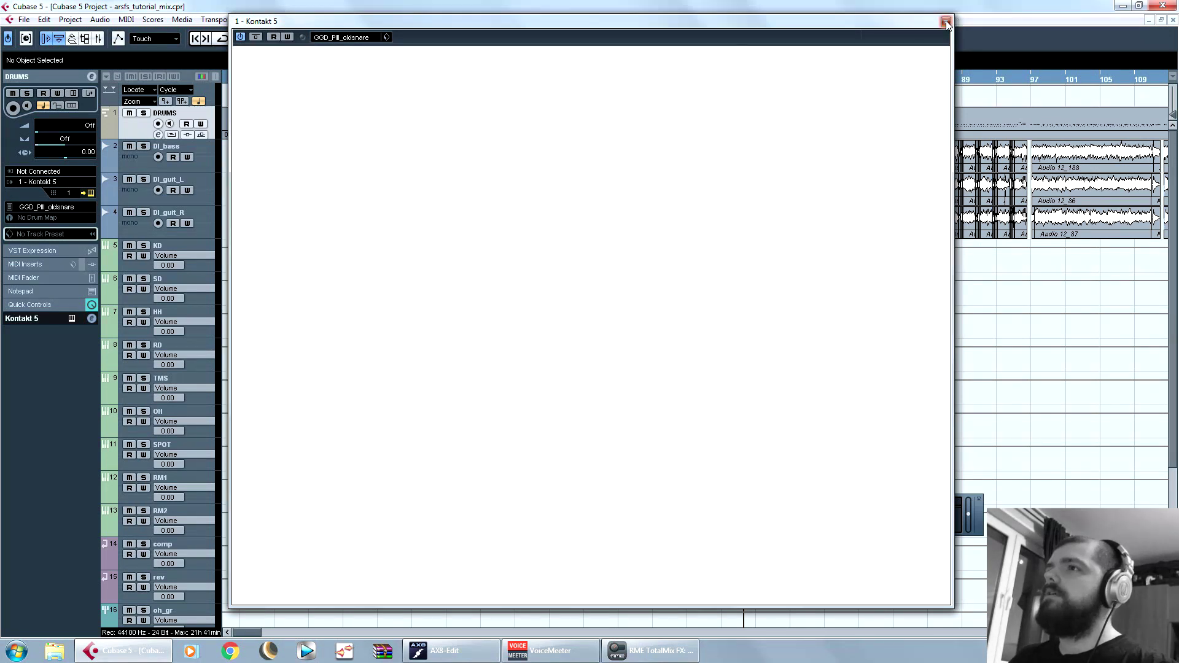
click(179, 475)
click(194, 509)
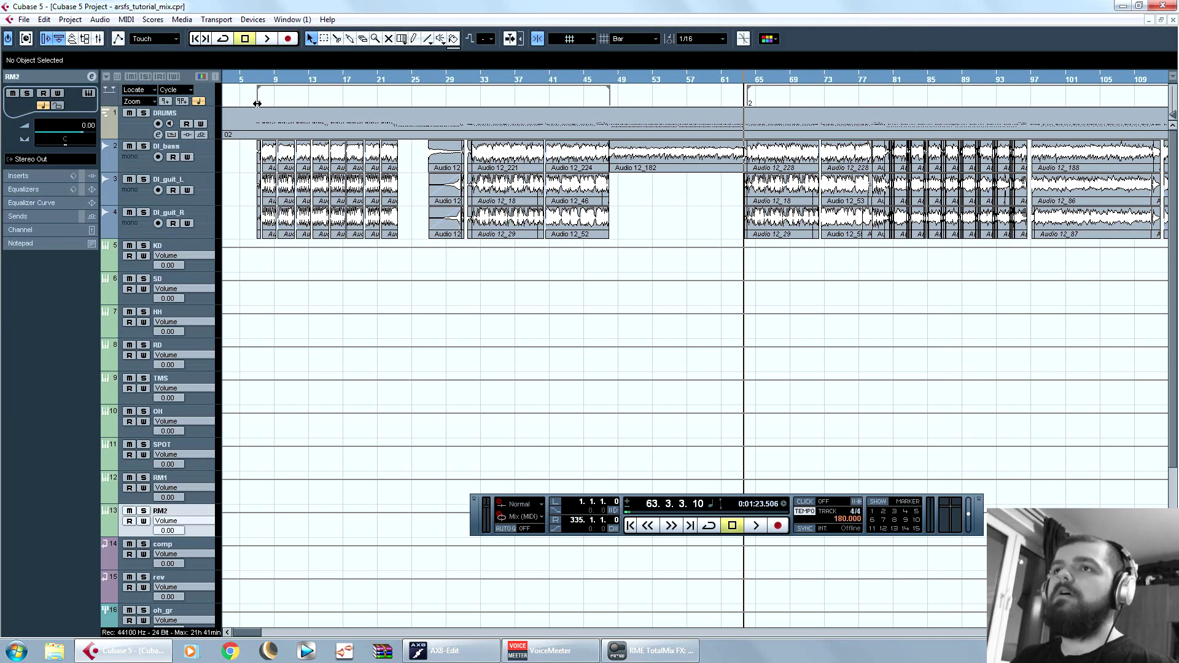
Step: Place the playhead at bar 6, open the drum MIDI part in the Key Editor, and examine the notes from bar 7 onward
click(253, 79)
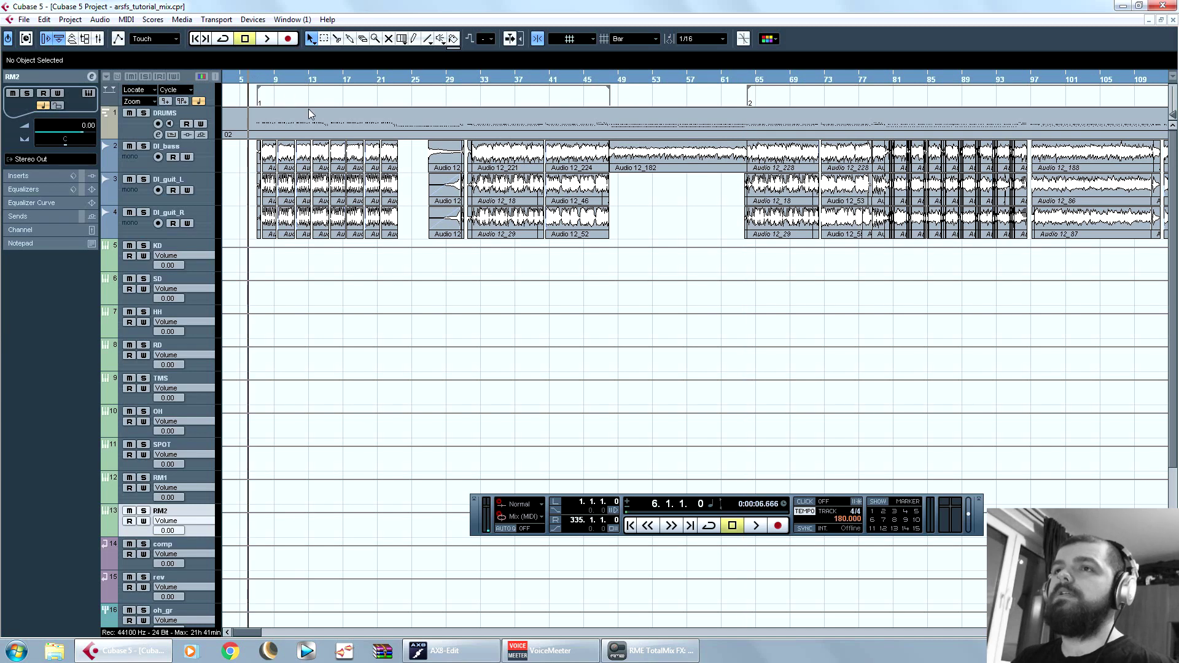
double_click(292, 118)
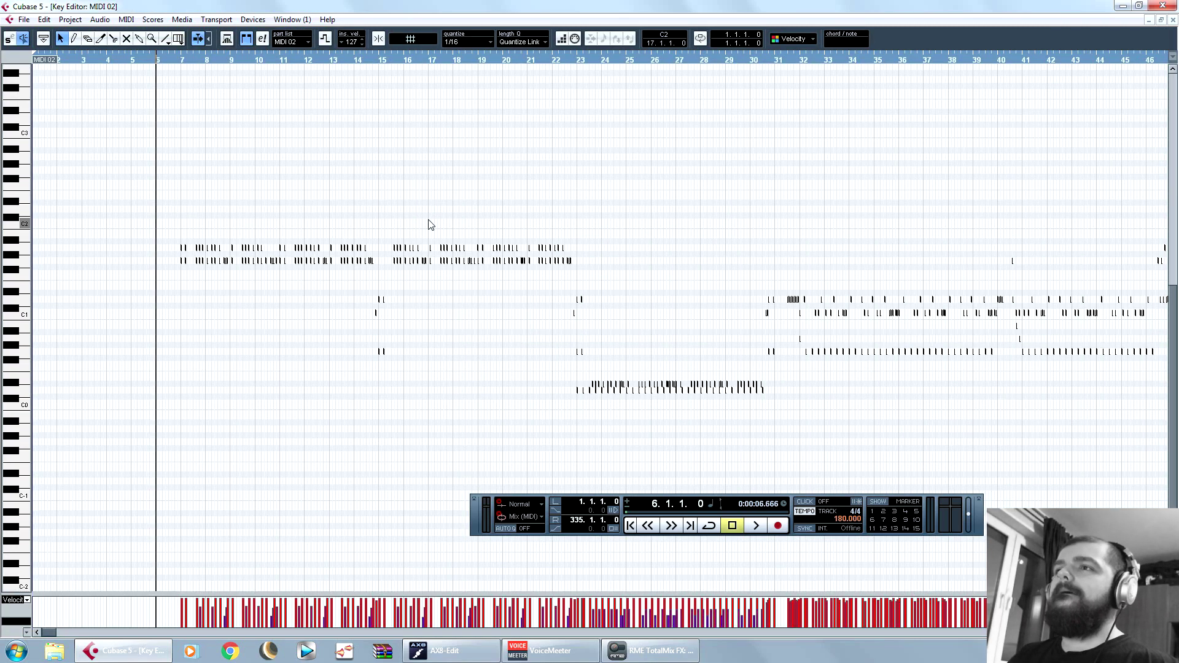
key(h)
key(h)
key(h)
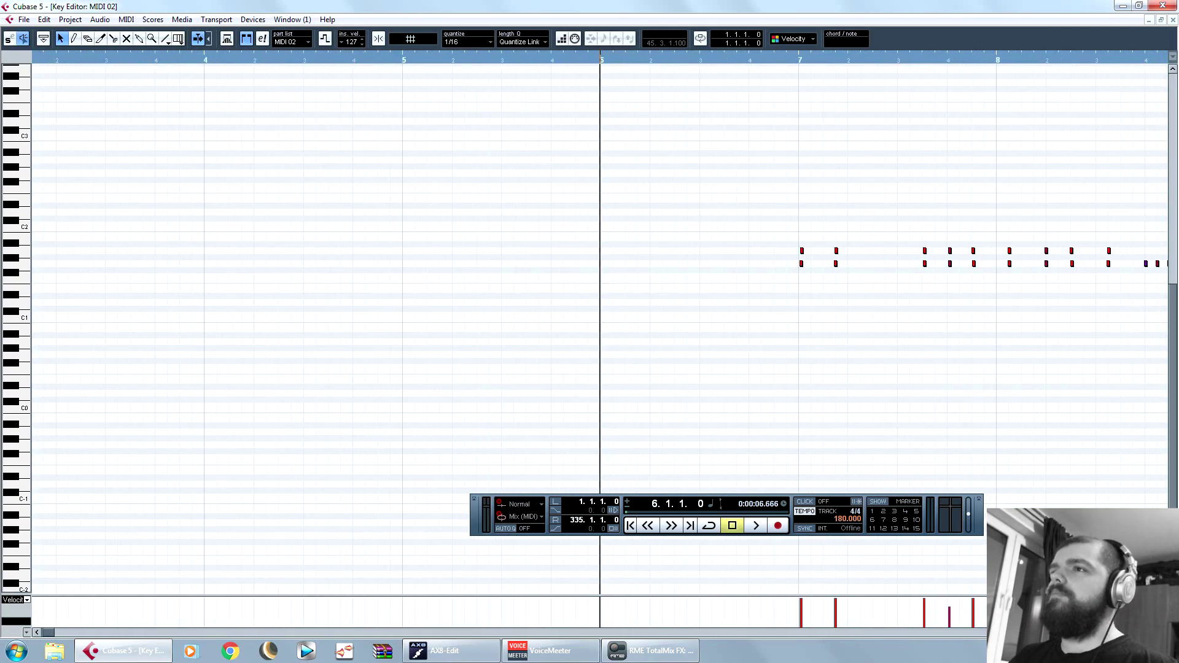
scroll(599, 326, right, 6)
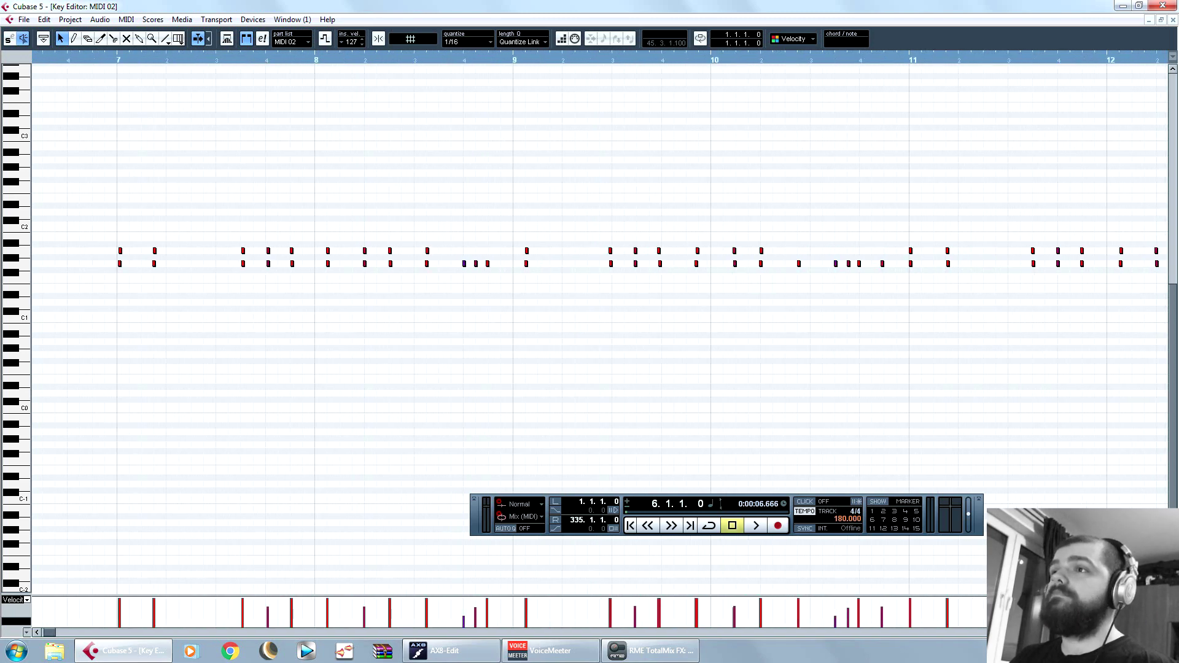
key(g)
key(g)
key(g)
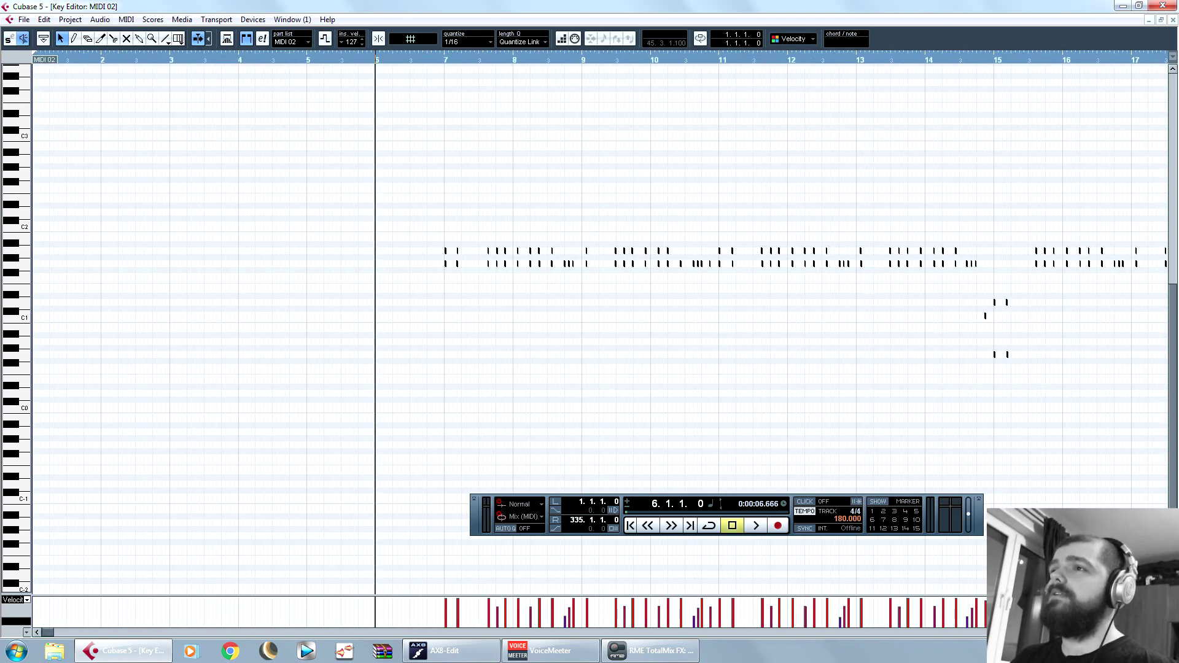
scroll(599, 326, right, 2)
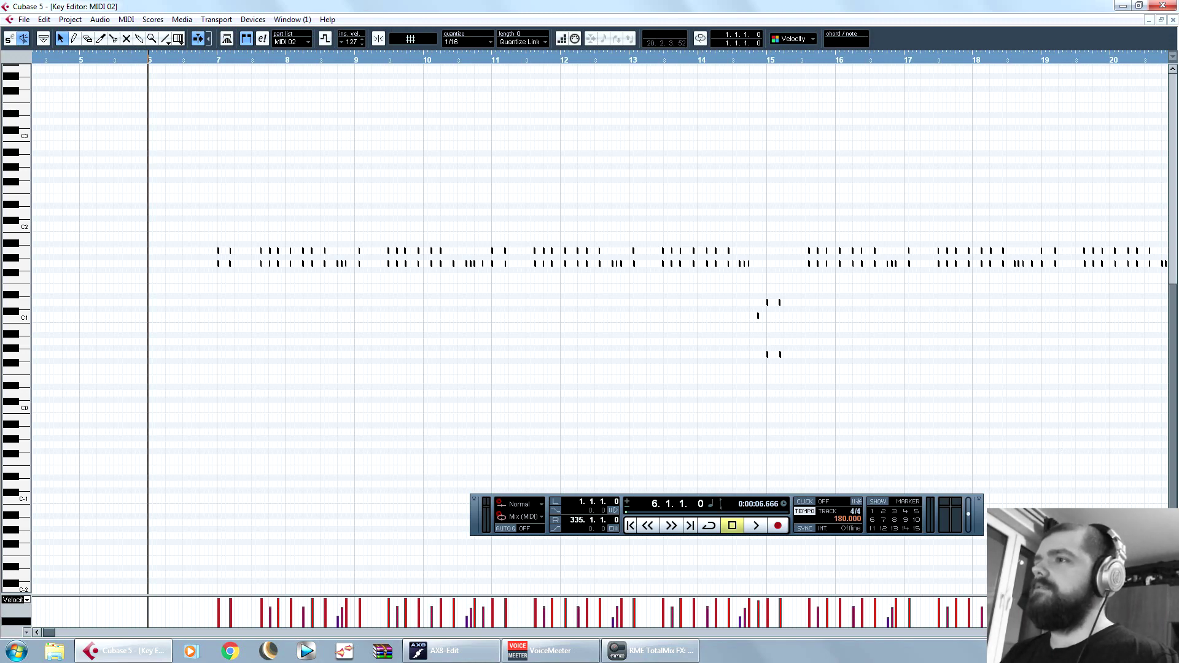
Step: Examine the note layout of the whole drum MIDI part from start to end
key(g)
key(g)
key(g)
key(g)
key(g)
key(g)
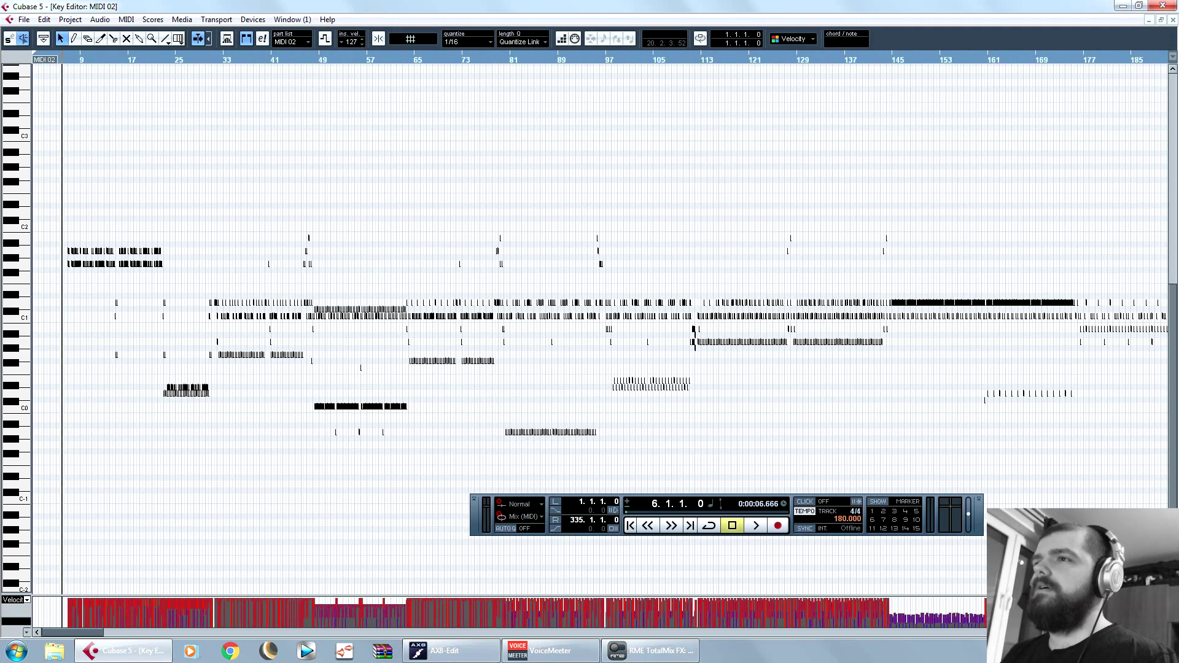
key(g)
key(g)
key(g)
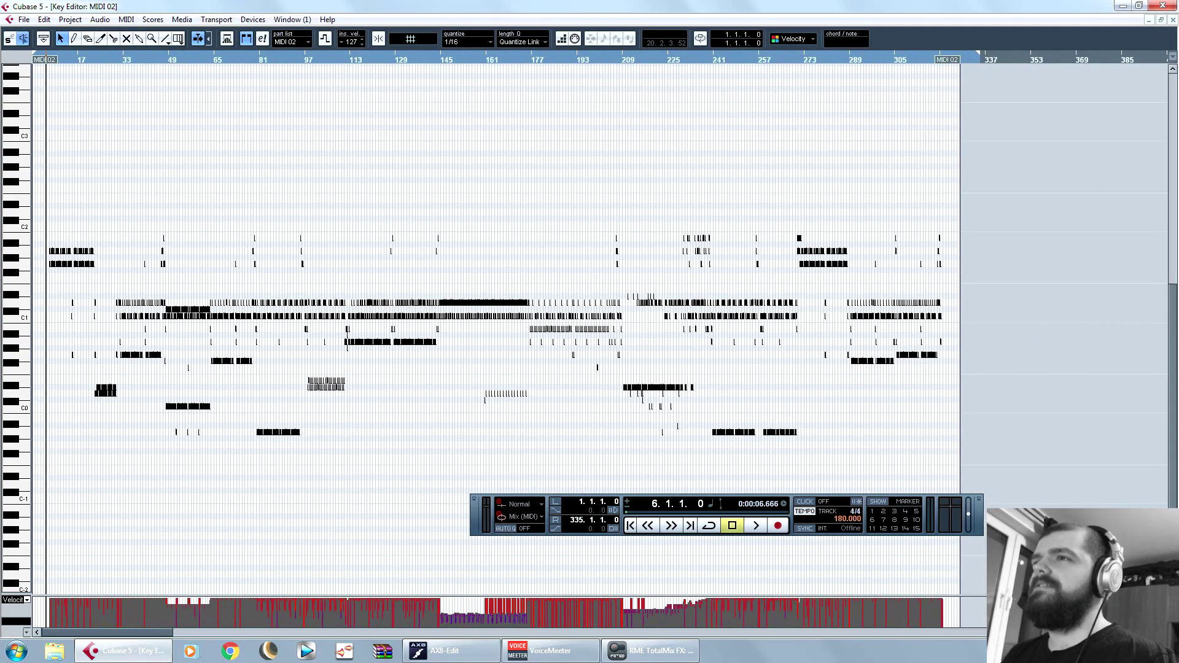
Step: Move the playhead to bar 55 and examine the drum notes in the surrounding section up close
click(192, 61)
key(h)
key(h)
key(h)
key(h)
key(h)
key(h)
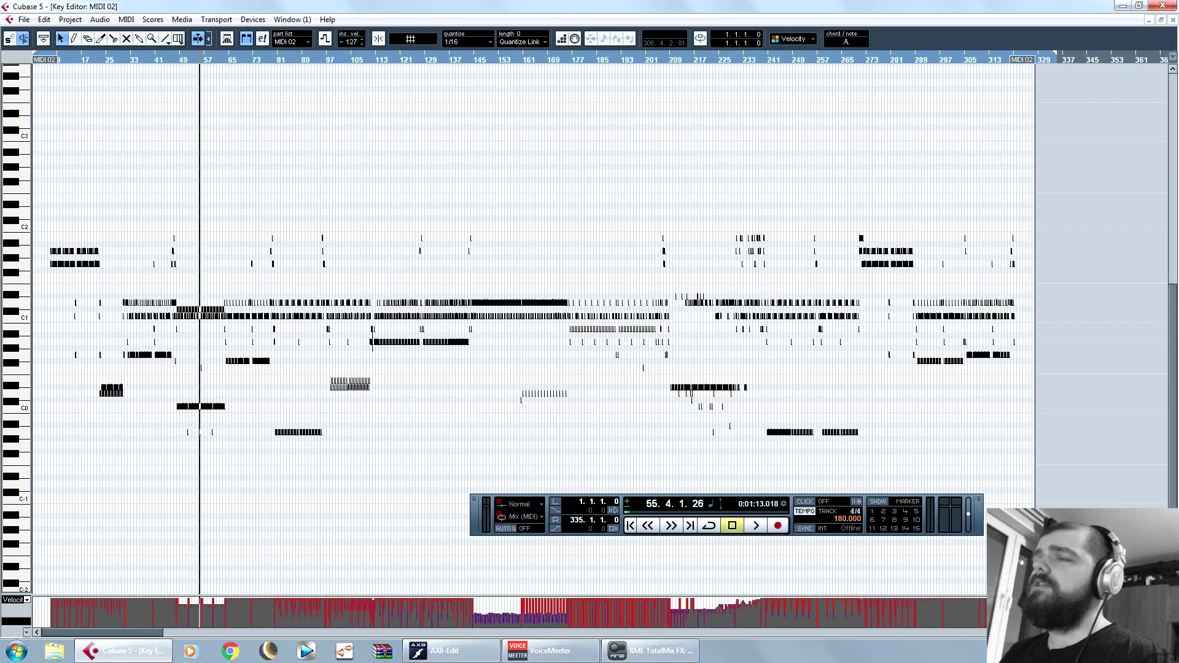
key(h)
key(h)
key(h)
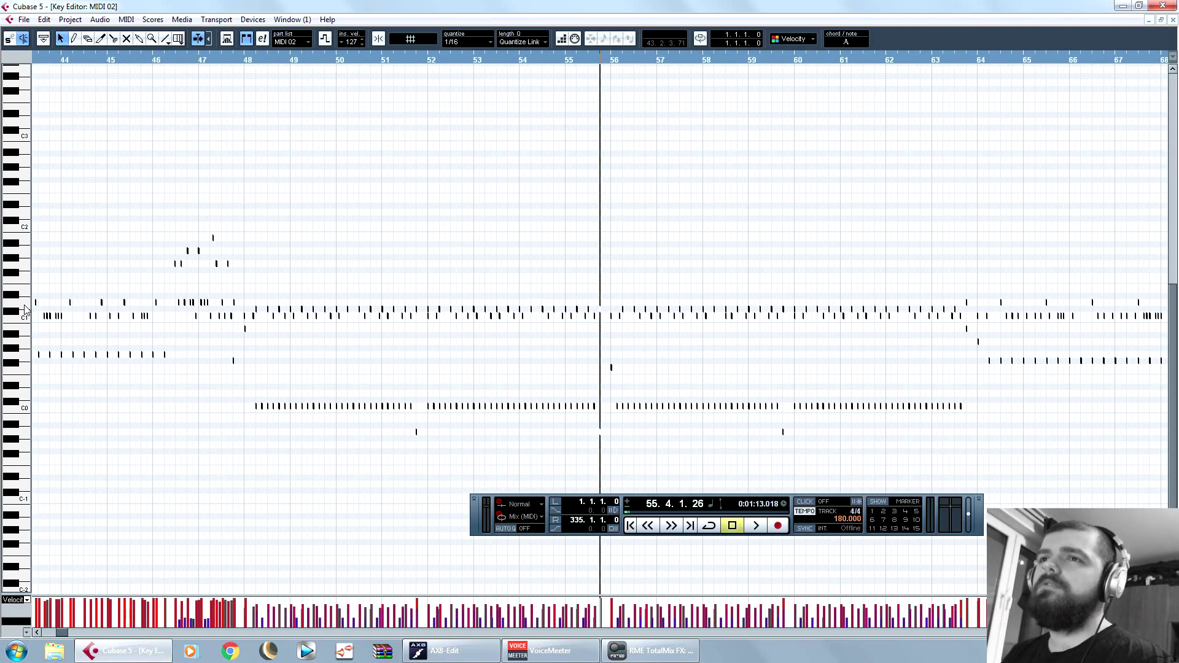
Step: Go back to bars 16 to 40 and audition individual drum sounds on the editor's piano keyboard
drag(63, 633, 55, 636)
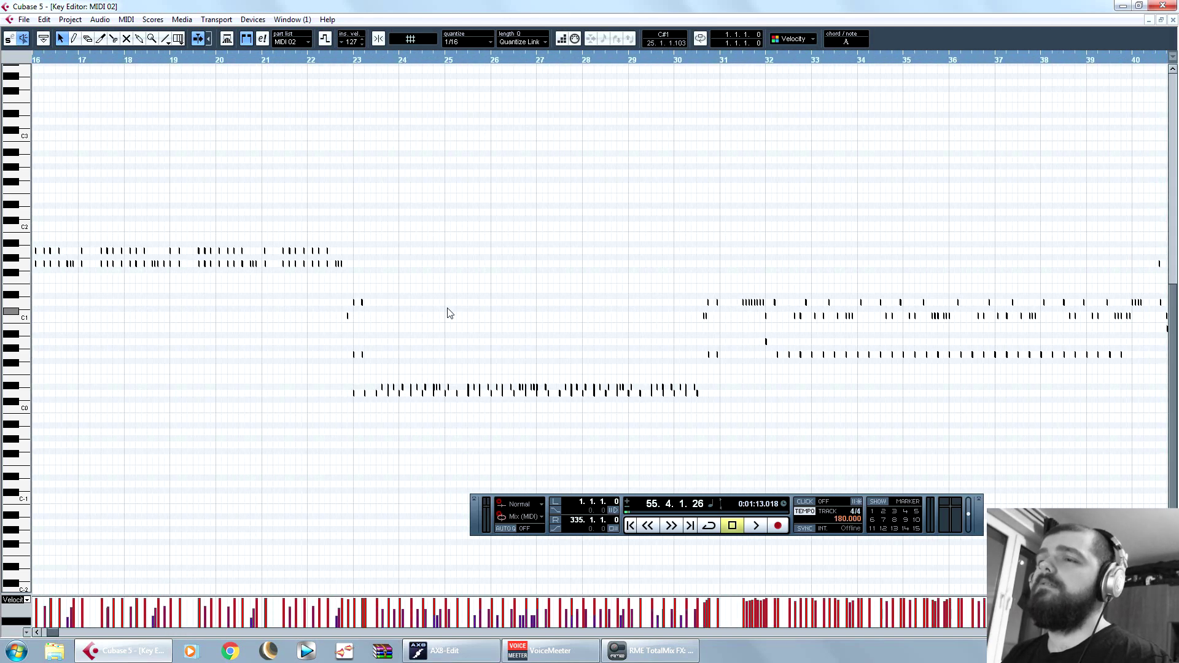
click(28, 323)
click(27, 293)
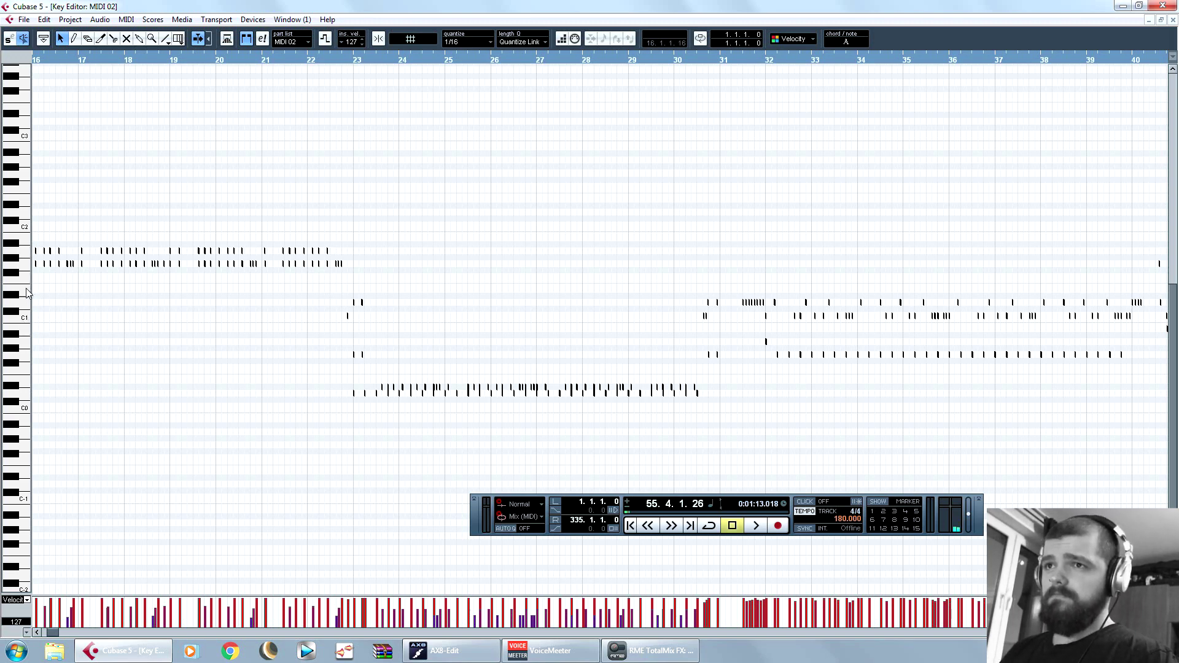
click(27, 248)
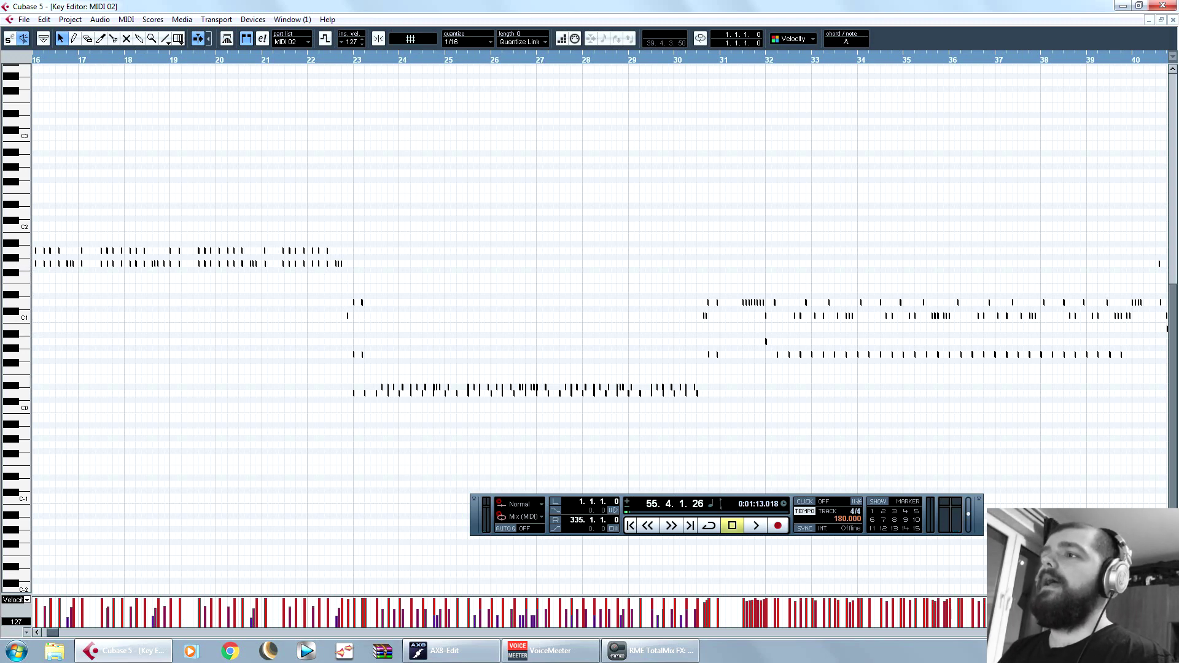
Step: Return to an overview of the complete drum MIDI part
key(g)
key(g)
key(g)
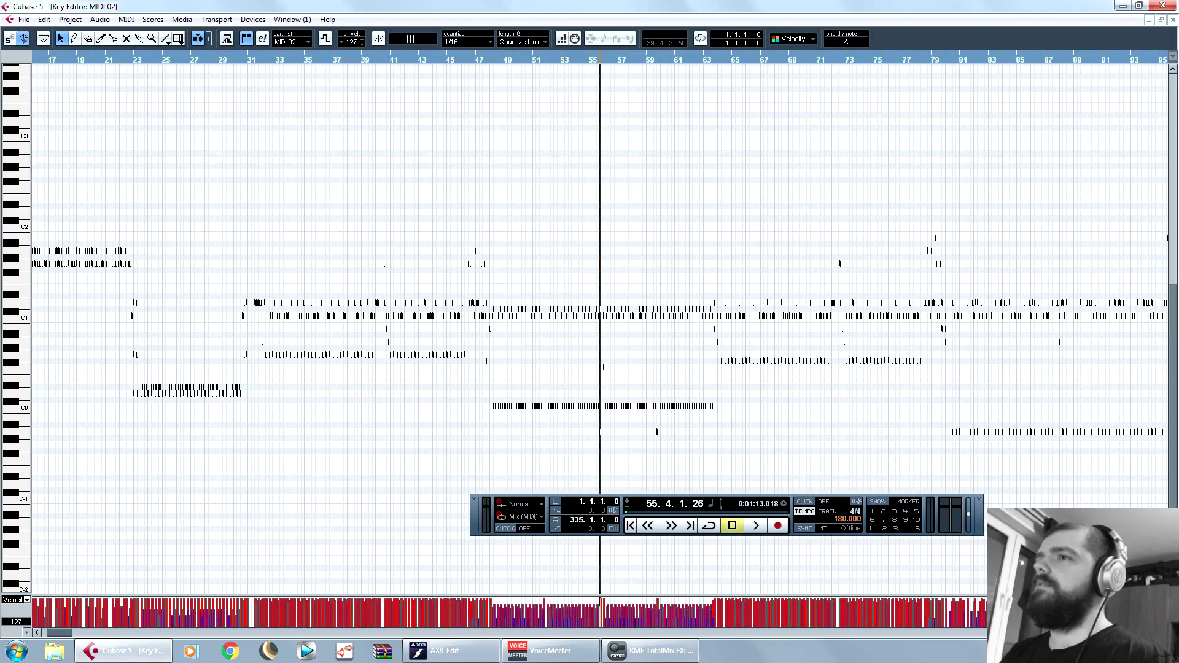
key(g)
key(g)
key(g)
key(g)
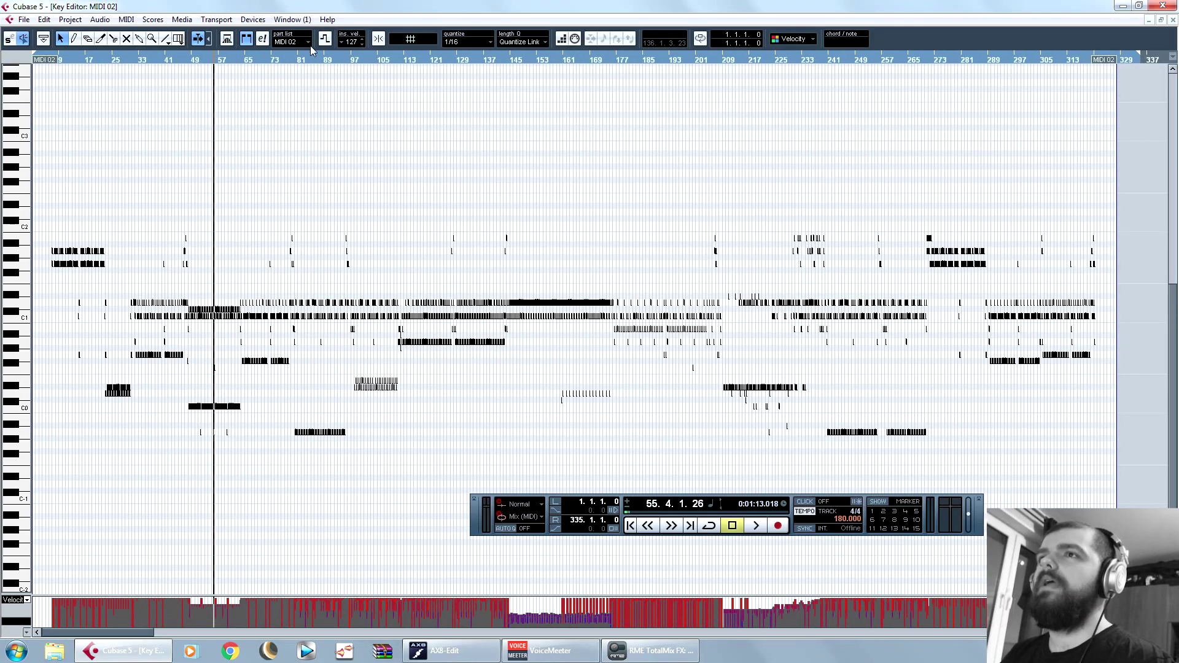
Step: Move the playhead to bar 35 and examine the drum notes between bars 25 and 47
click(149, 59)
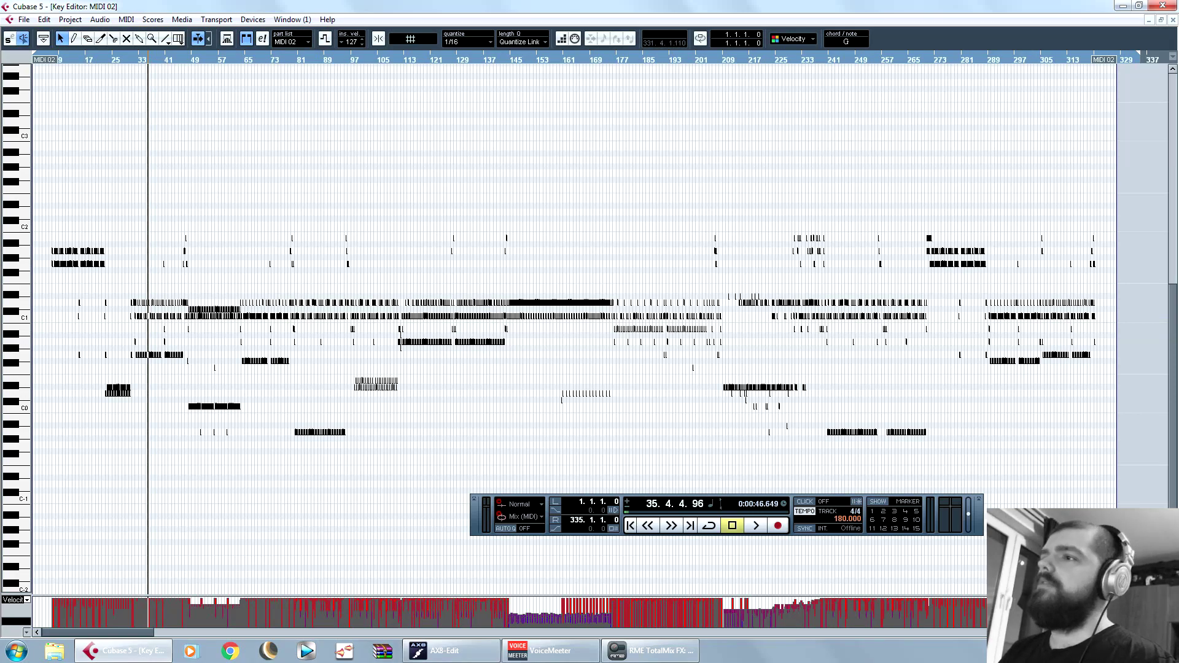
key(h)
key(h)
key(h)
key(h)
key(h)
key(h)
key(h)
key(h)
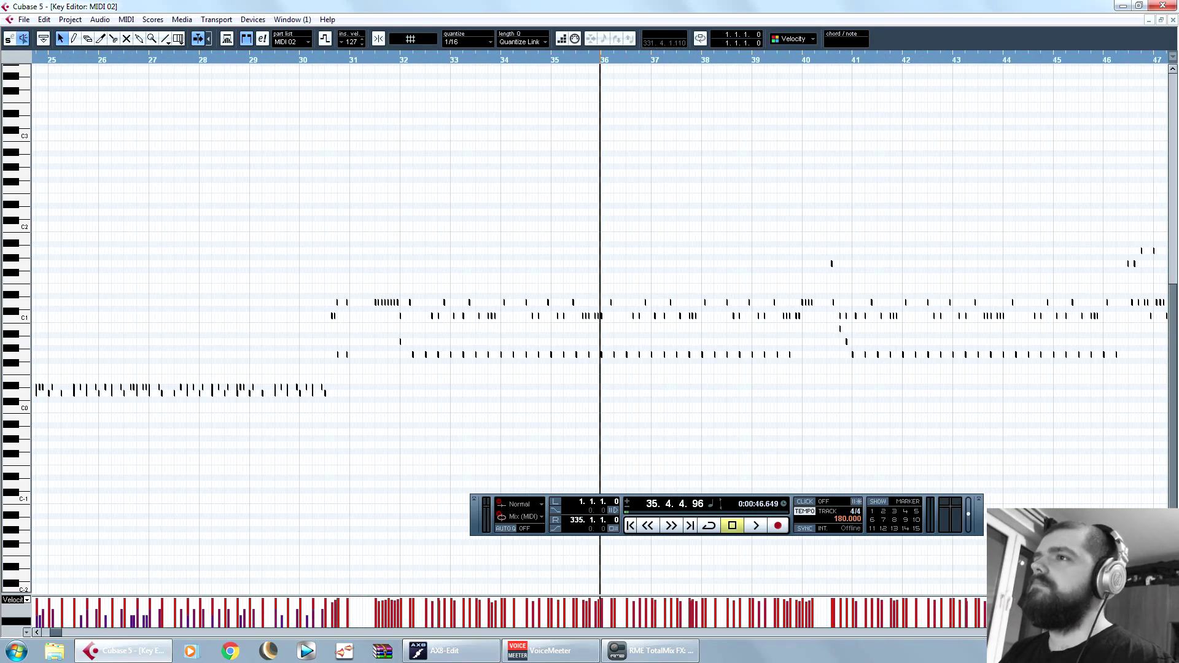
Step: Compare the wider drum arrangement around the playhead with a close-up of the same section
key(g)
key(g)
key(g)
key(g)
key(g)
key(h)
key(h)
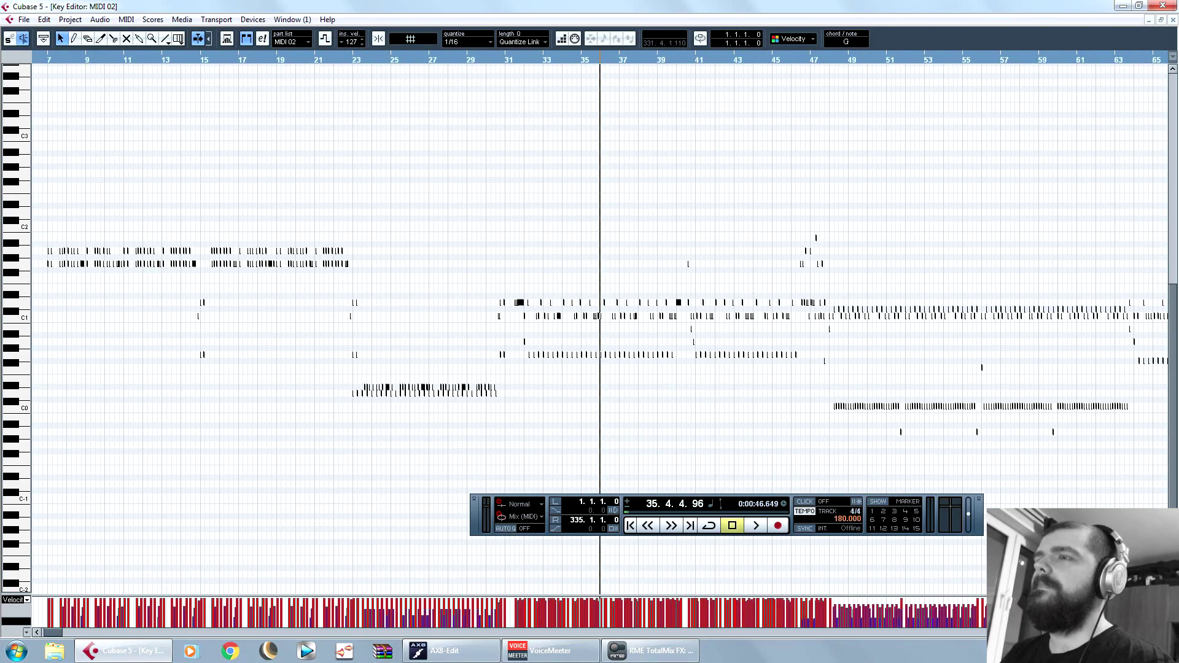
key(g)
key(g)
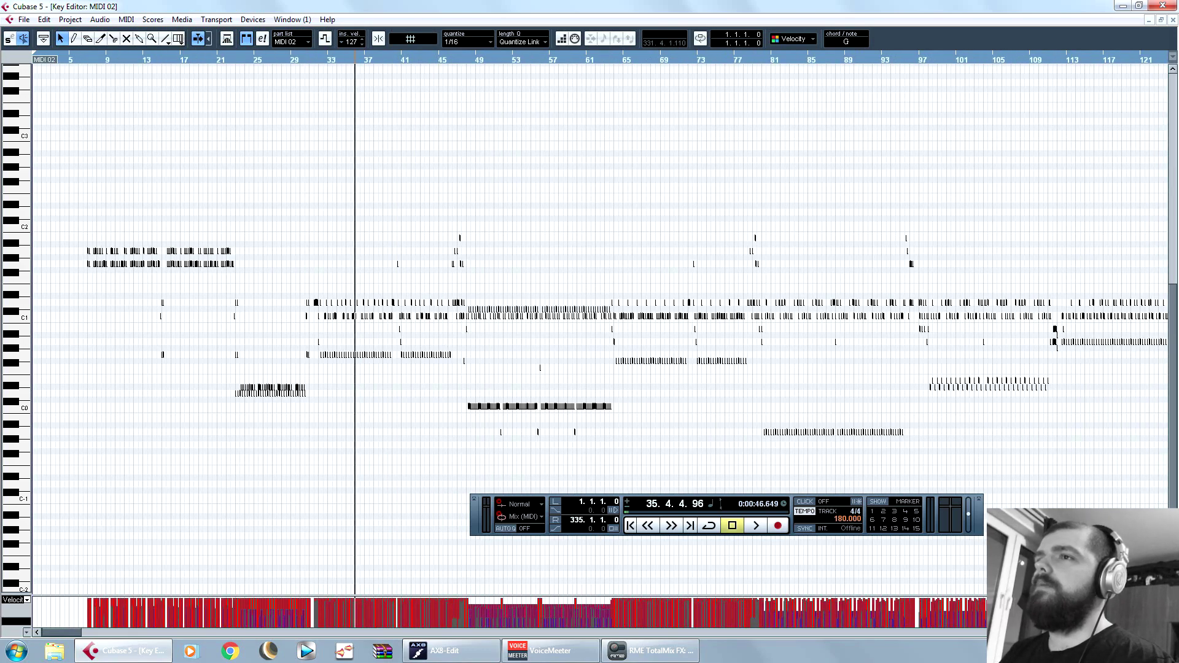
key(h)
key(h)
key(h)
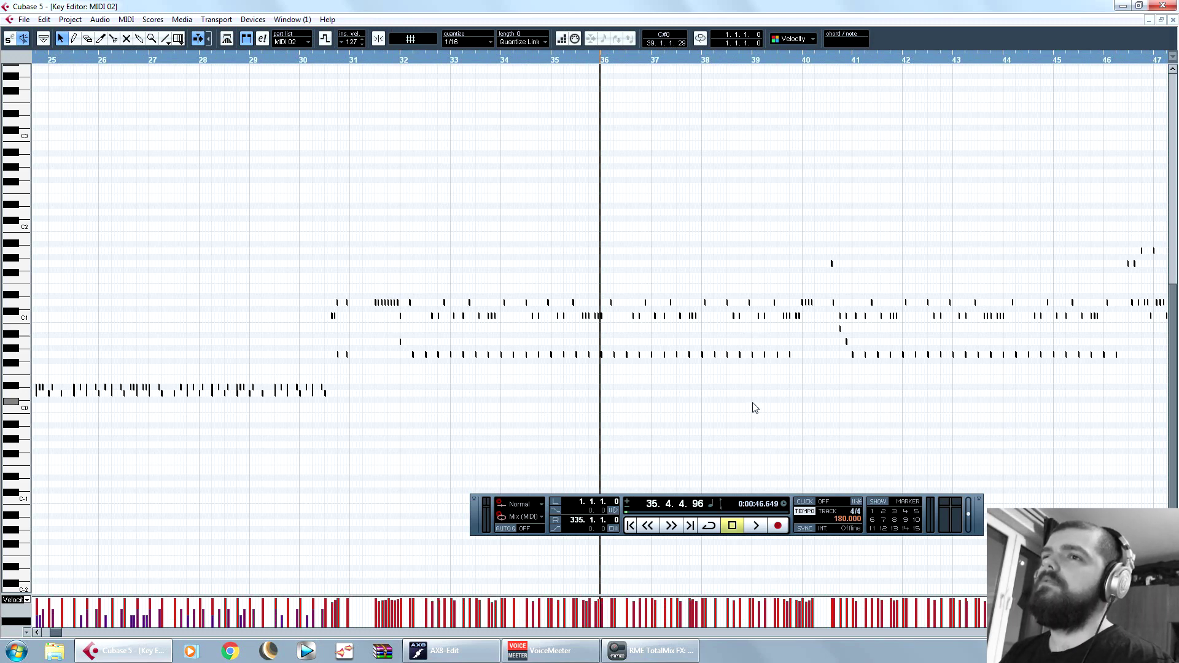
Step: Audition the drum sounds one by one on the editor's piano keyboard, from just below C1 down to below C0
click(26, 330)
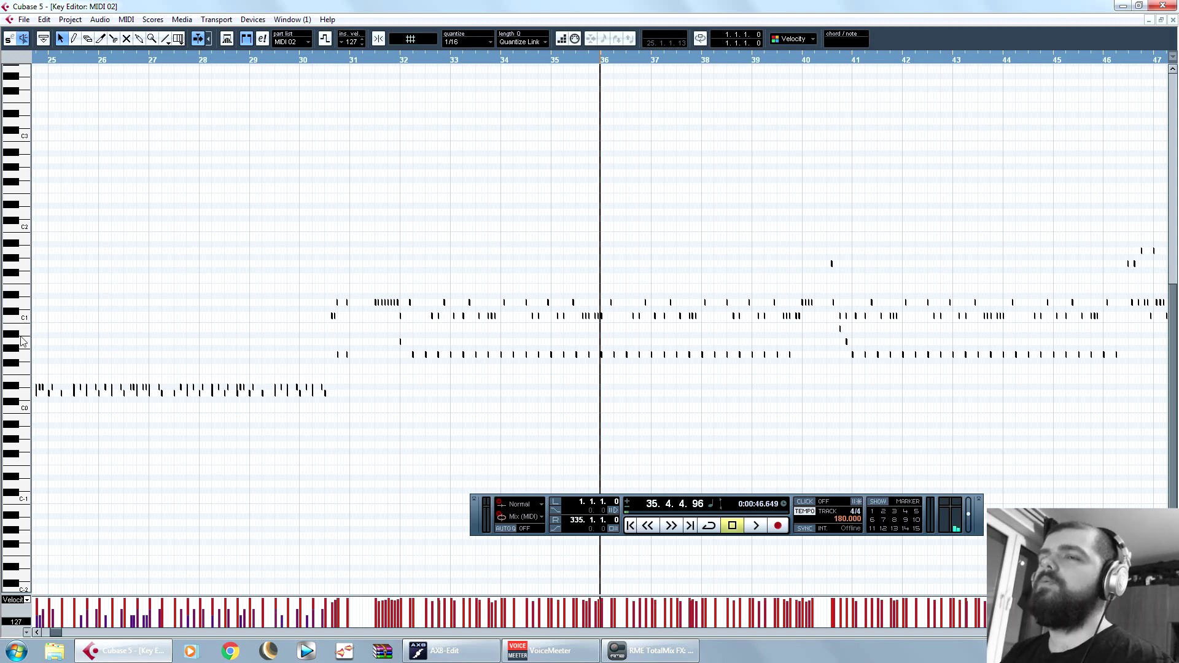
click(28, 348)
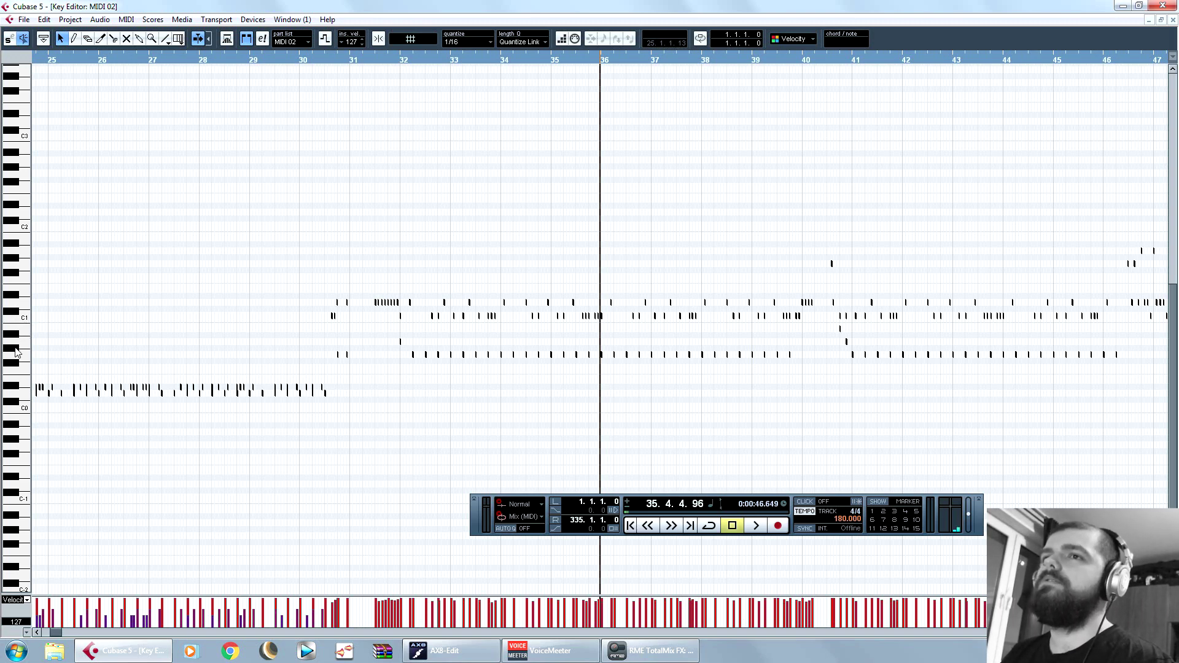
click(12, 348)
click(26, 359)
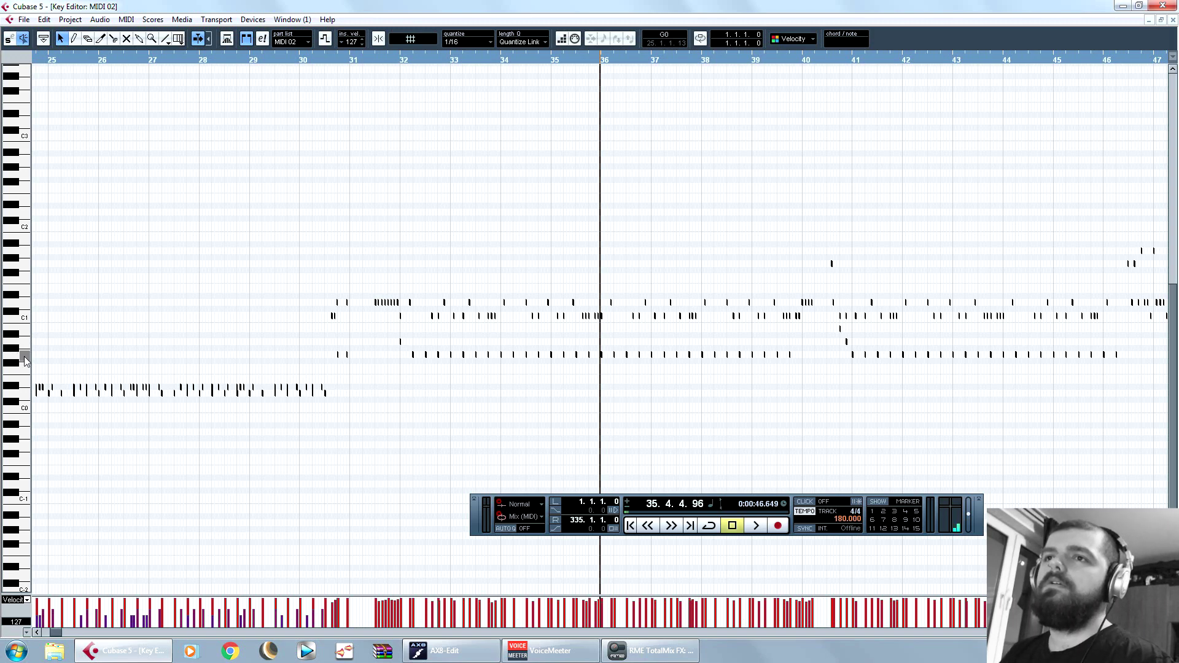
click(16, 363)
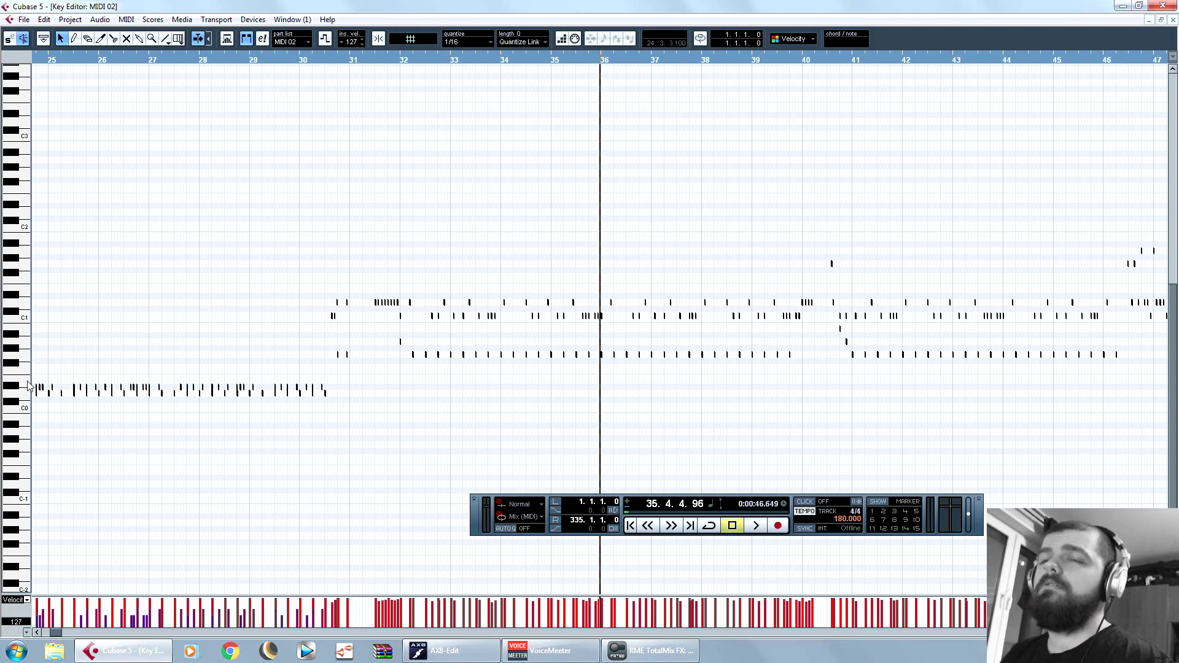
click(19, 388)
click(17, 391)
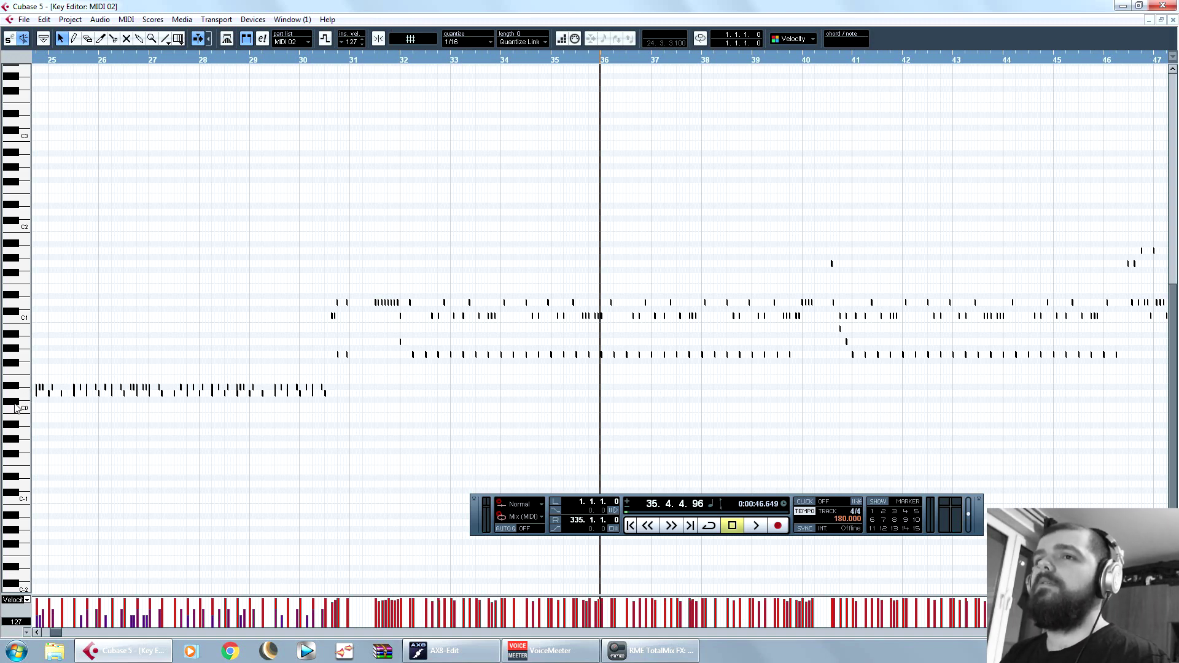
click(15, 405)
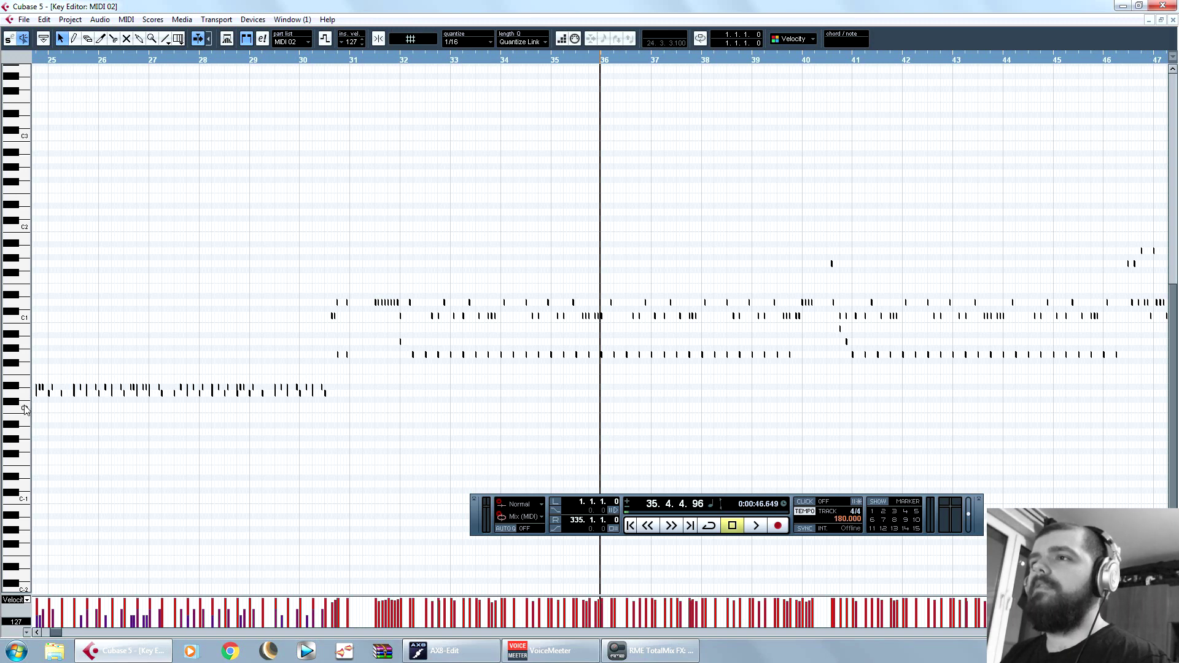
click(24, 422)
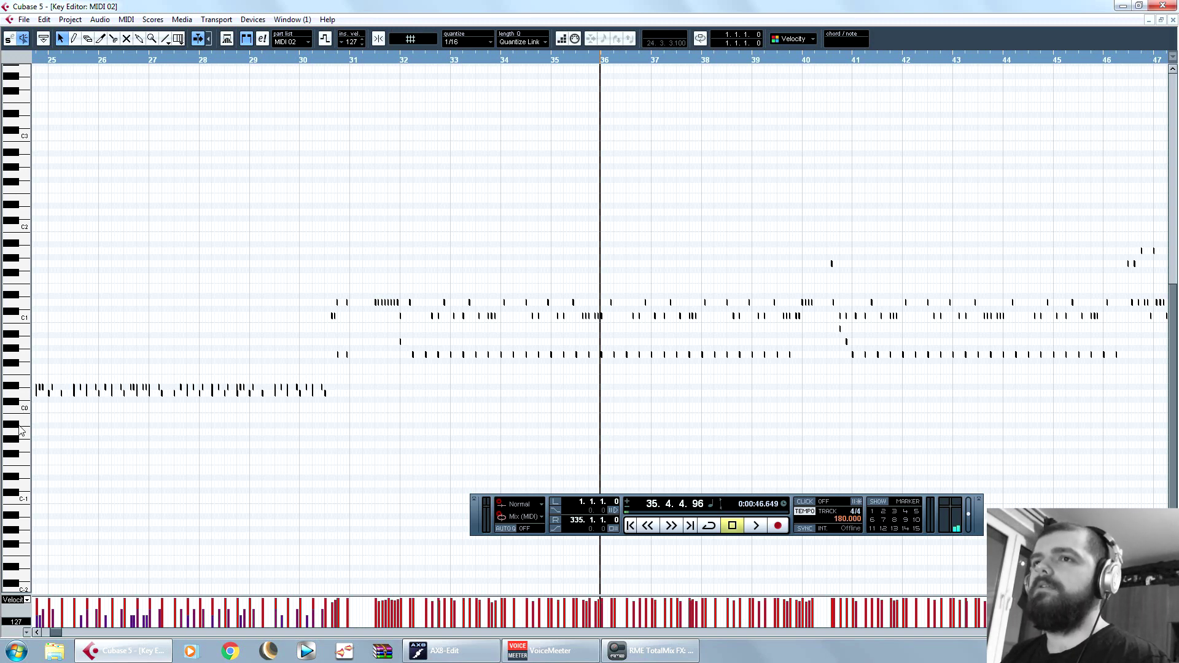
click(25, 439)
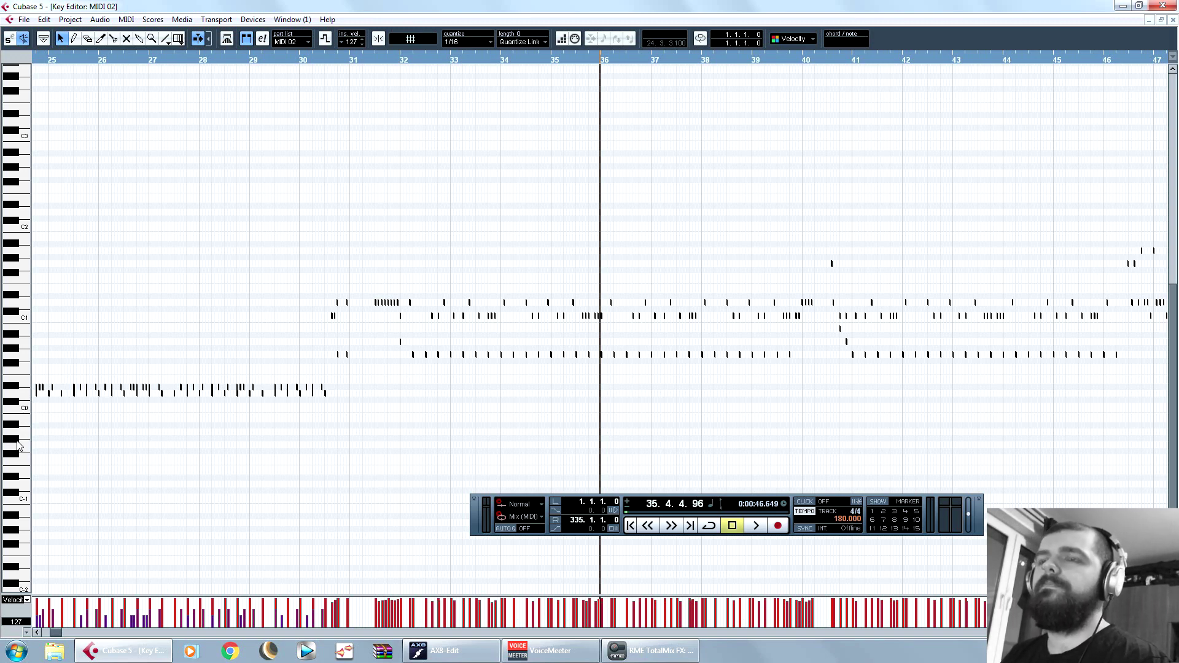
Step: Return to an overview of the whole drum MIDI part
key(g)
key(g)
key(g)
key(g)
key(g)
key(g)
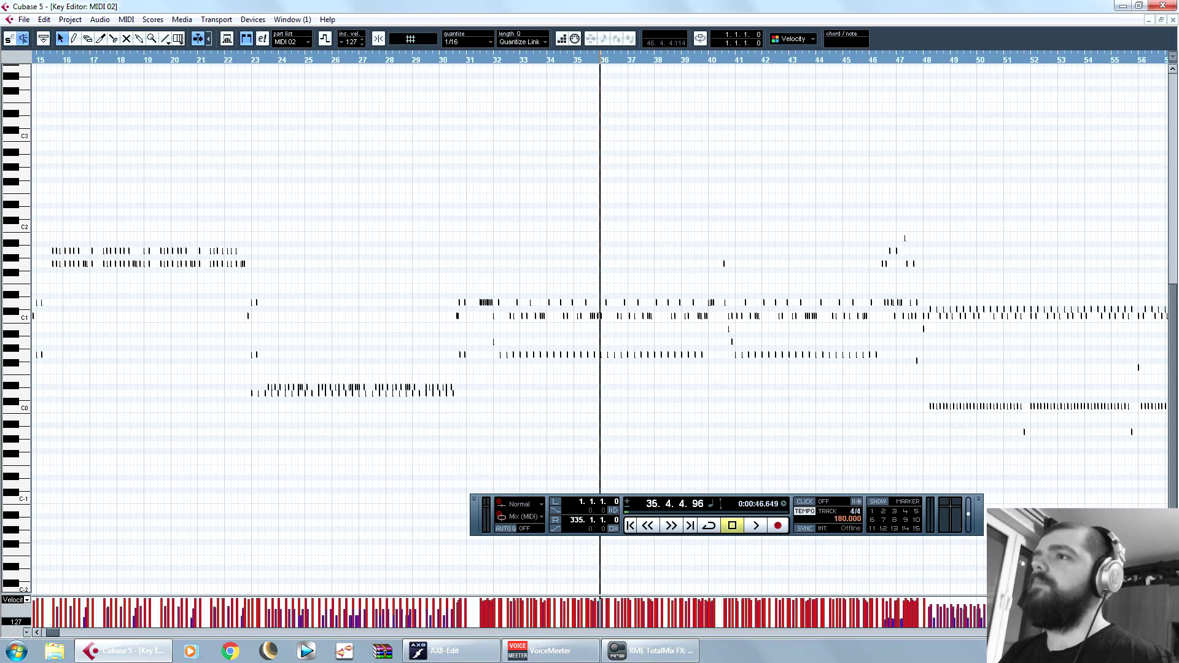
key(g)
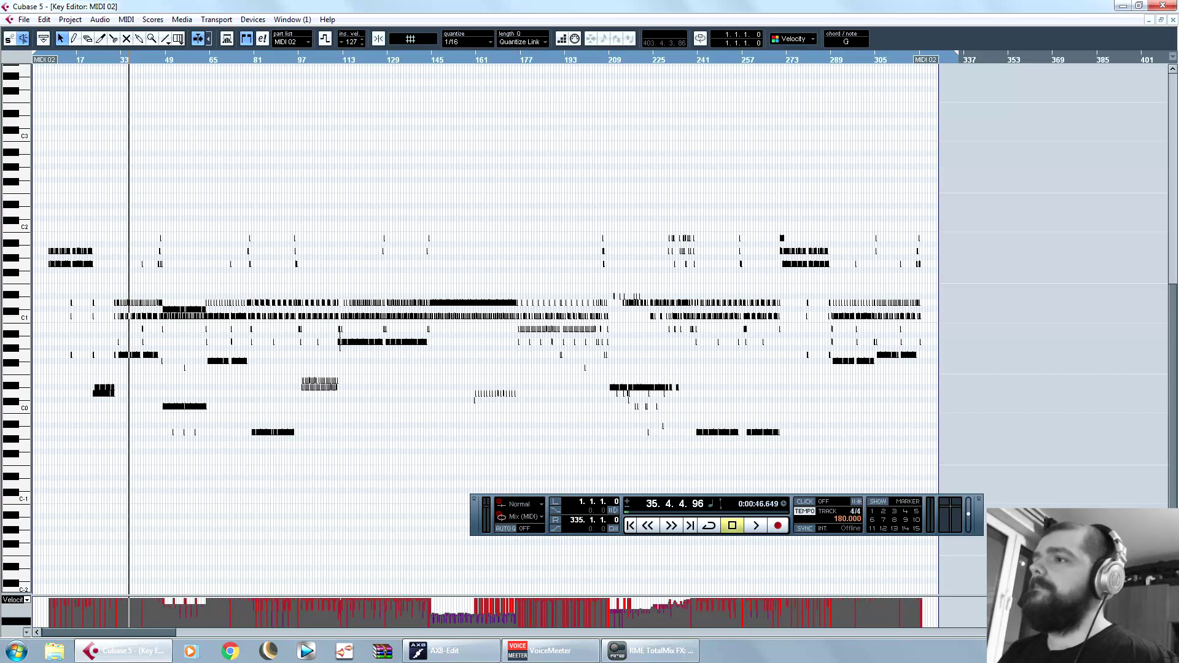
Step: Examine the individual drum notes close up around bars 35 to 37
key(h)
key(h)
key(h)
key(h)
key(h)
key(h)
key(h)
key(h)
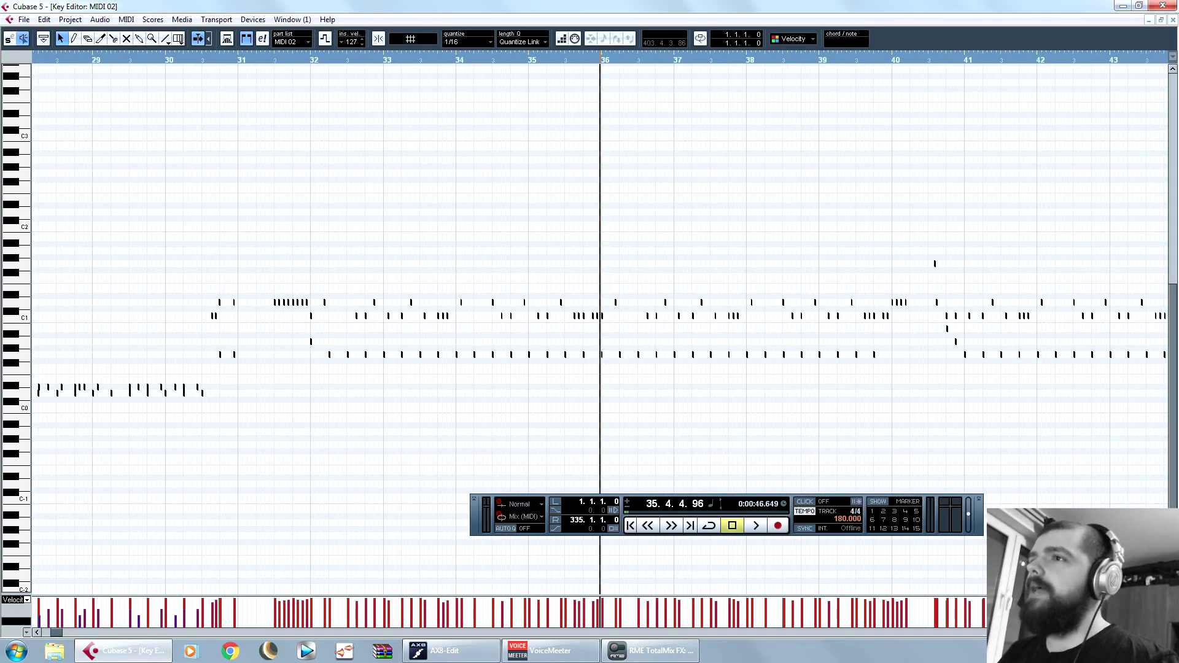
key(h)
key(h)
key(h)
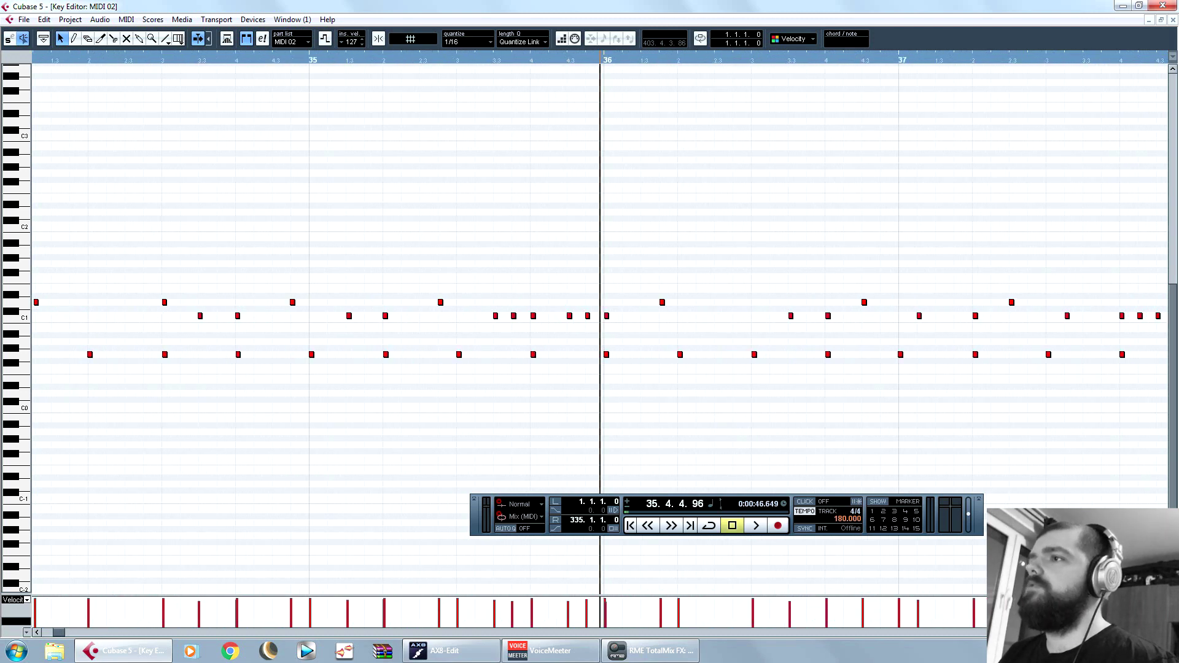
Step: Select all C1 notes in the drum part and open the Logical Editor
key(g)
key(g)
key(g)
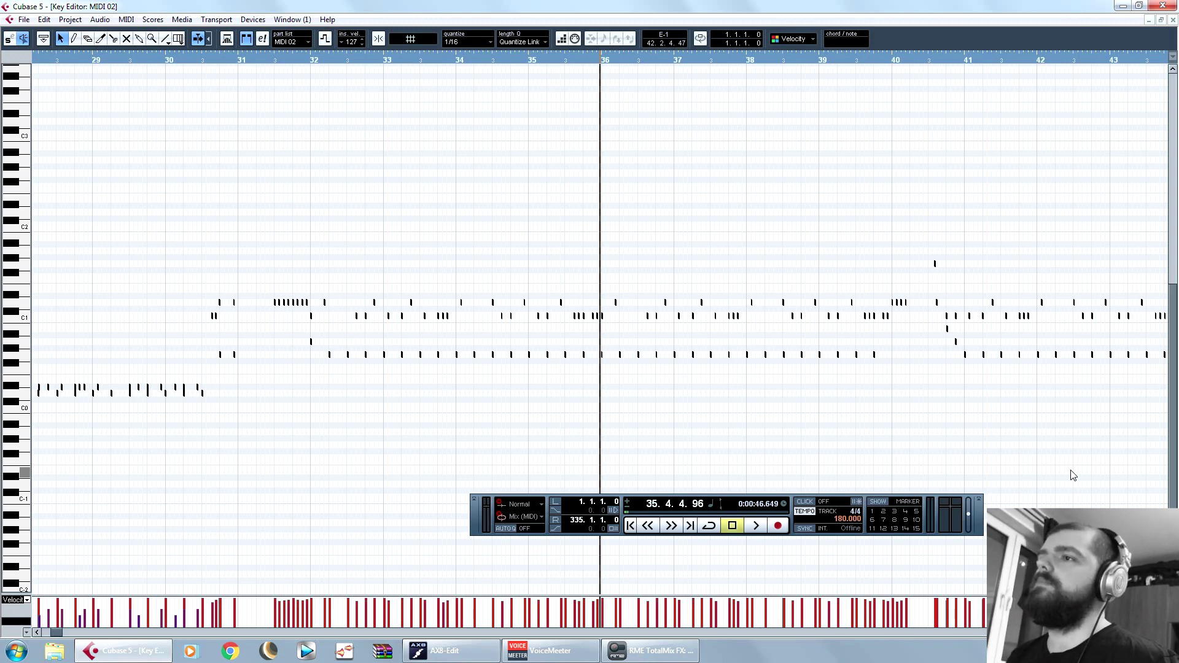
ctrl+click(24, 318)
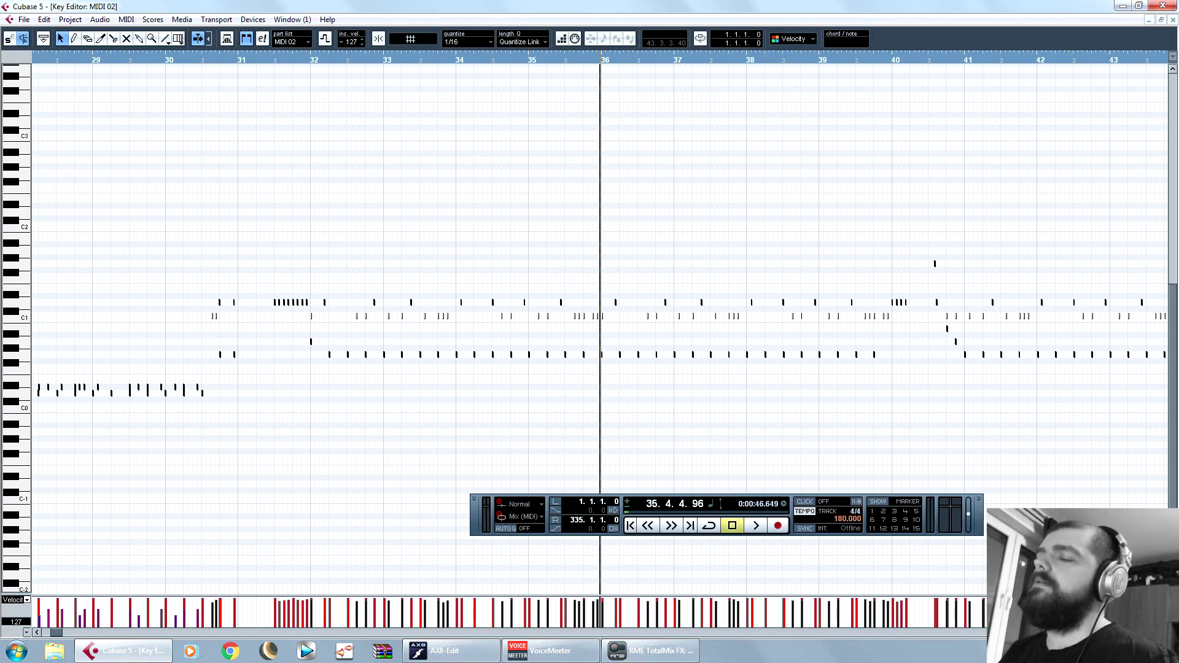
key(g)
key(g)
key(g)
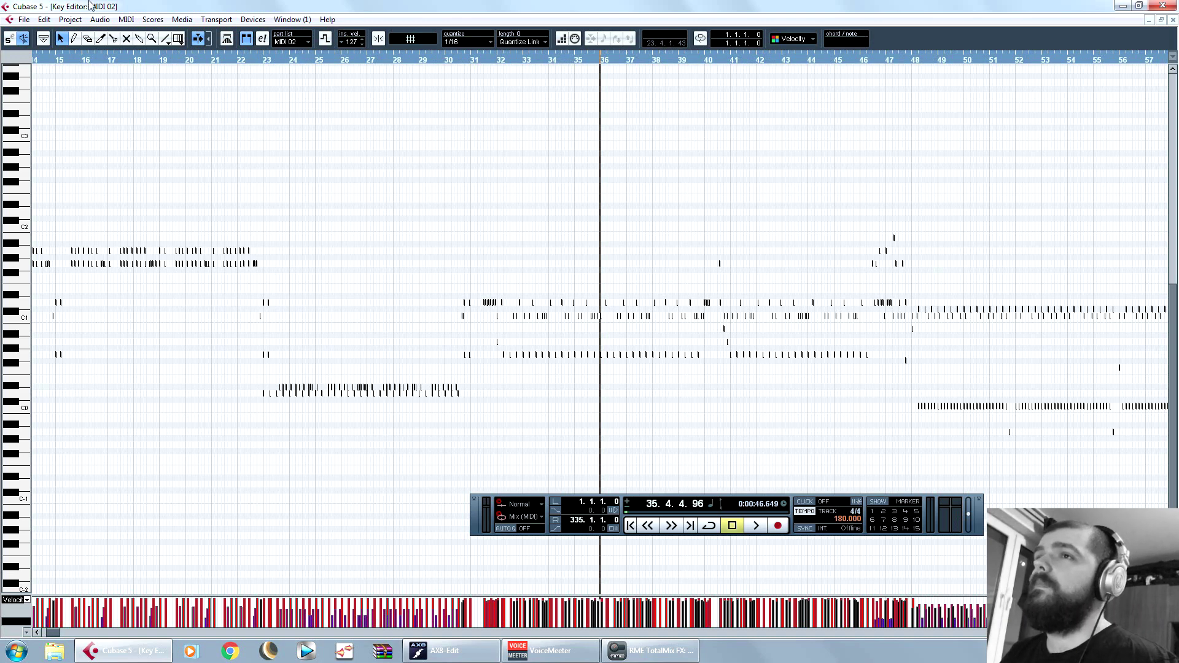
click(255, 19)
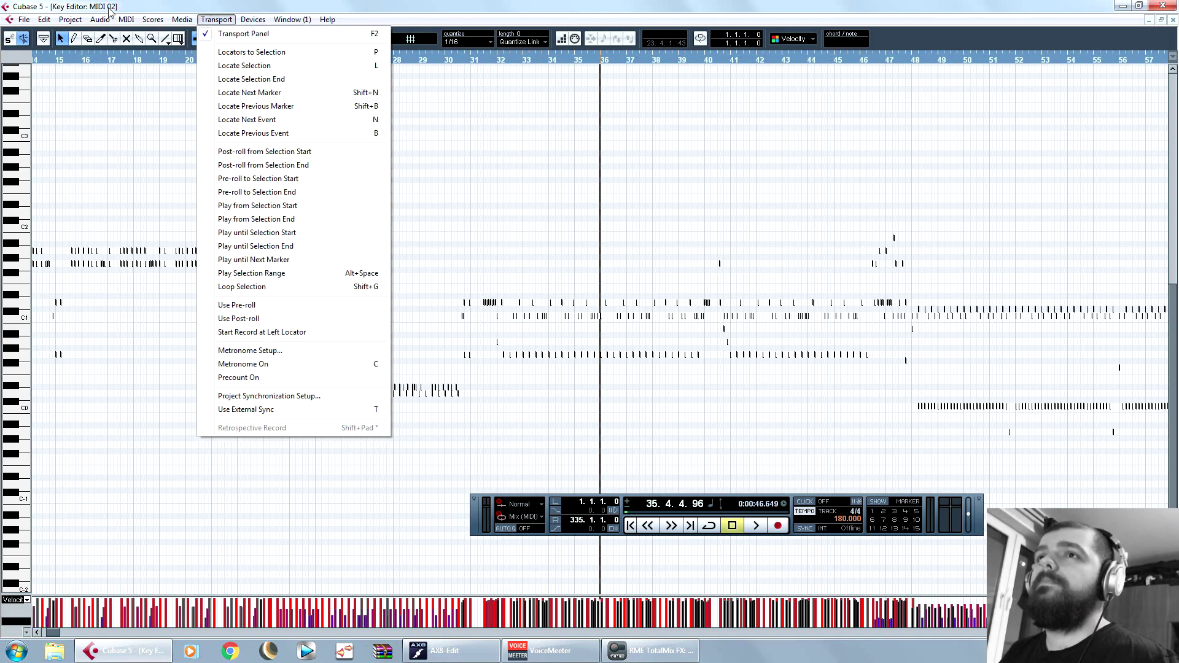
click(227, 282)
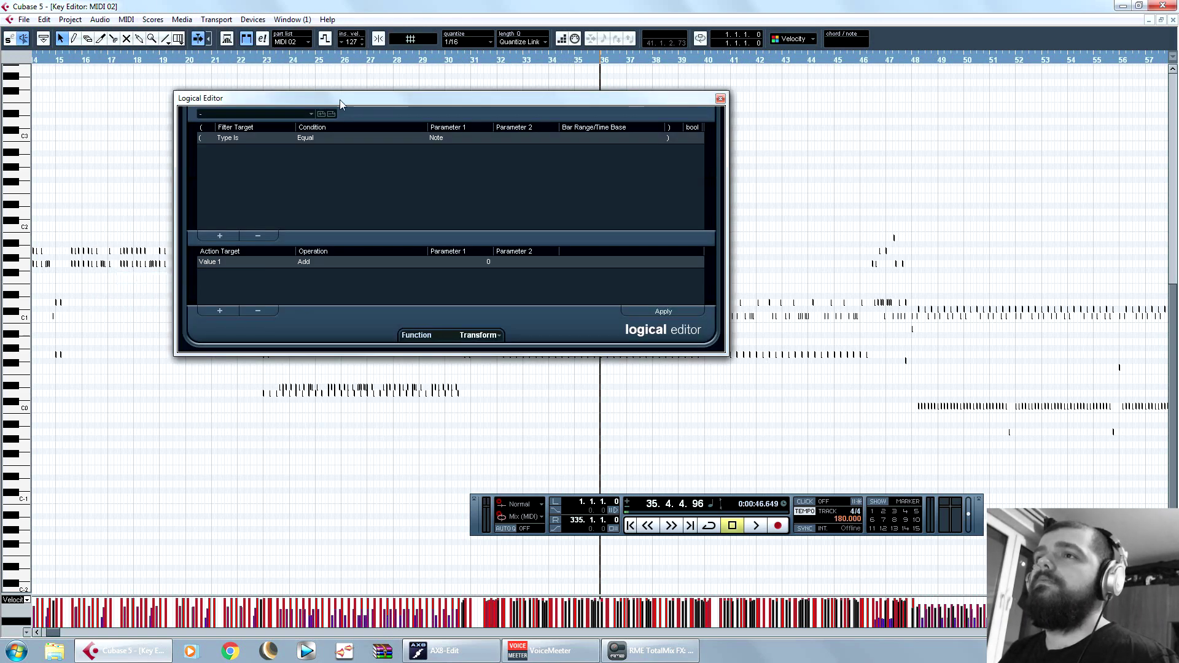
Step: Load the "random velocity (60 to 100)" preset, set its range to 110–120, and close the Logical Editor without applying it
click(298, 113)
mouse_move(289, 154)
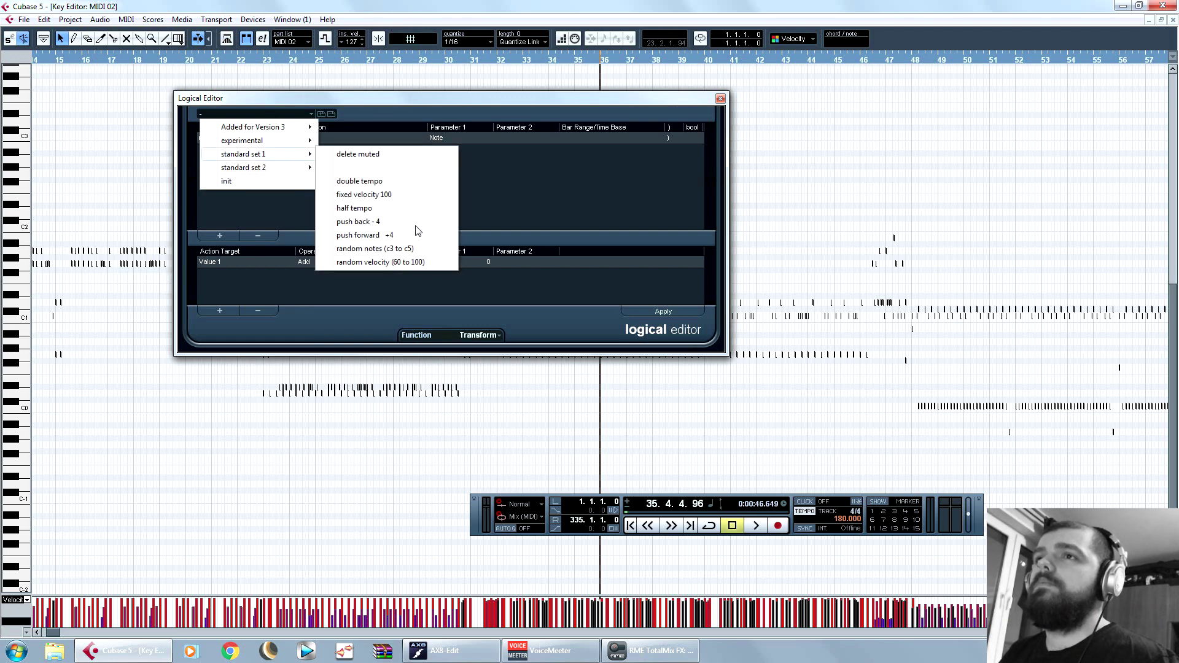
click(424, 262)
text(110)
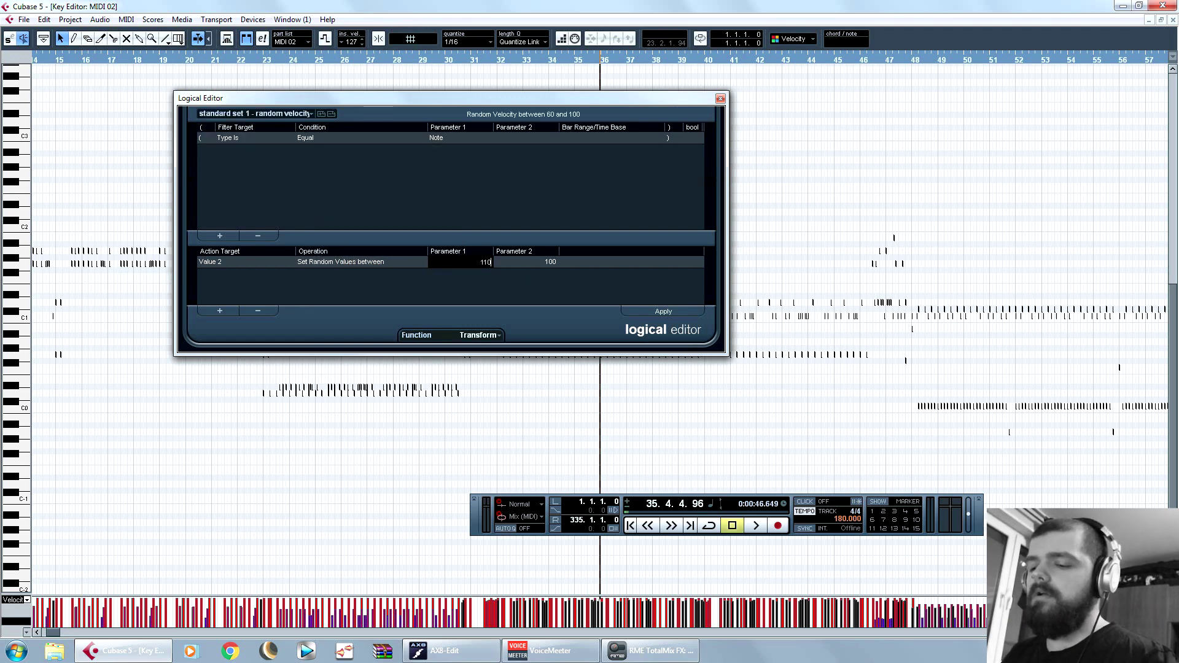
click(542, 265)
text(120)
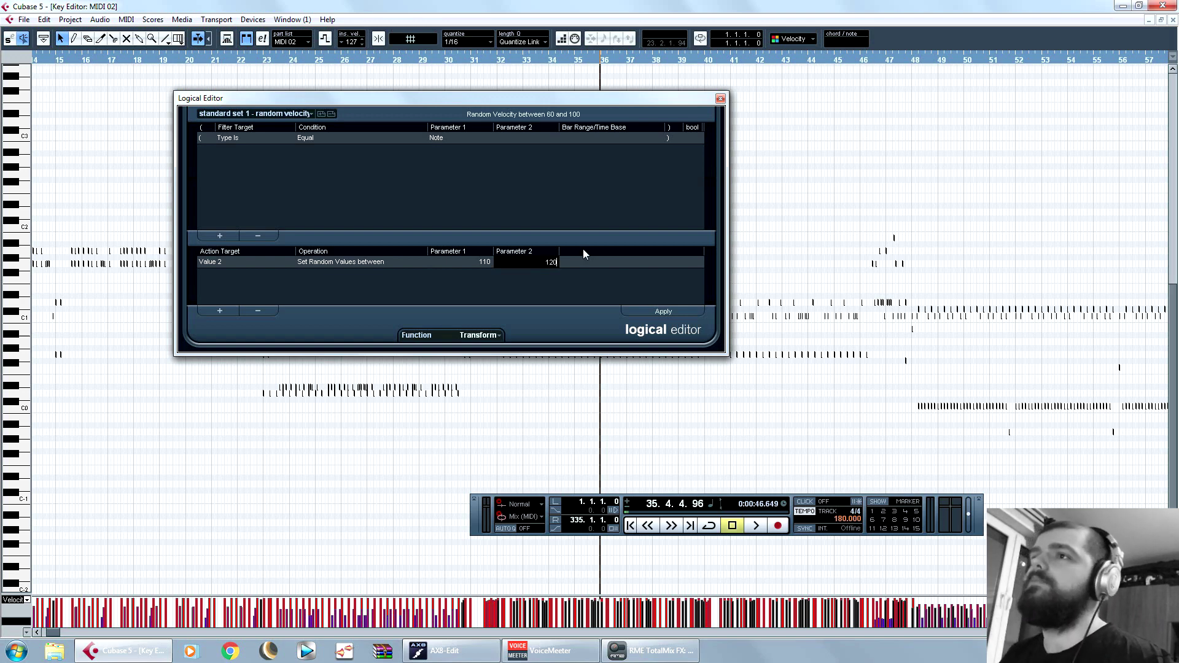
click(600, 287)
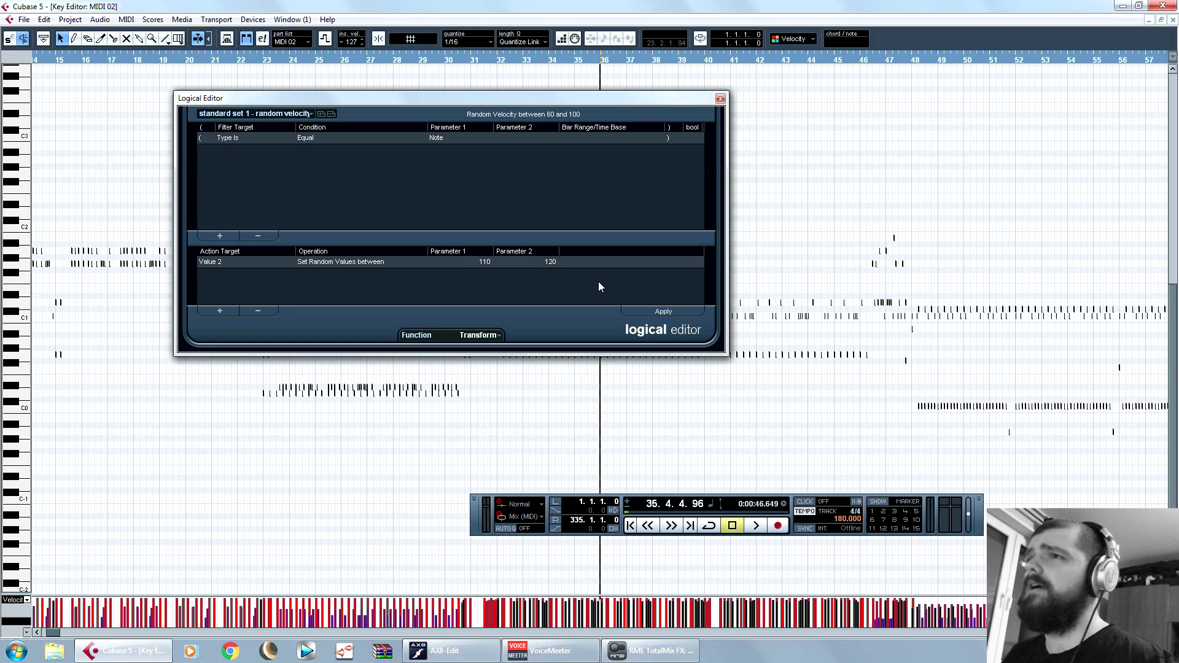
click(721, 101)
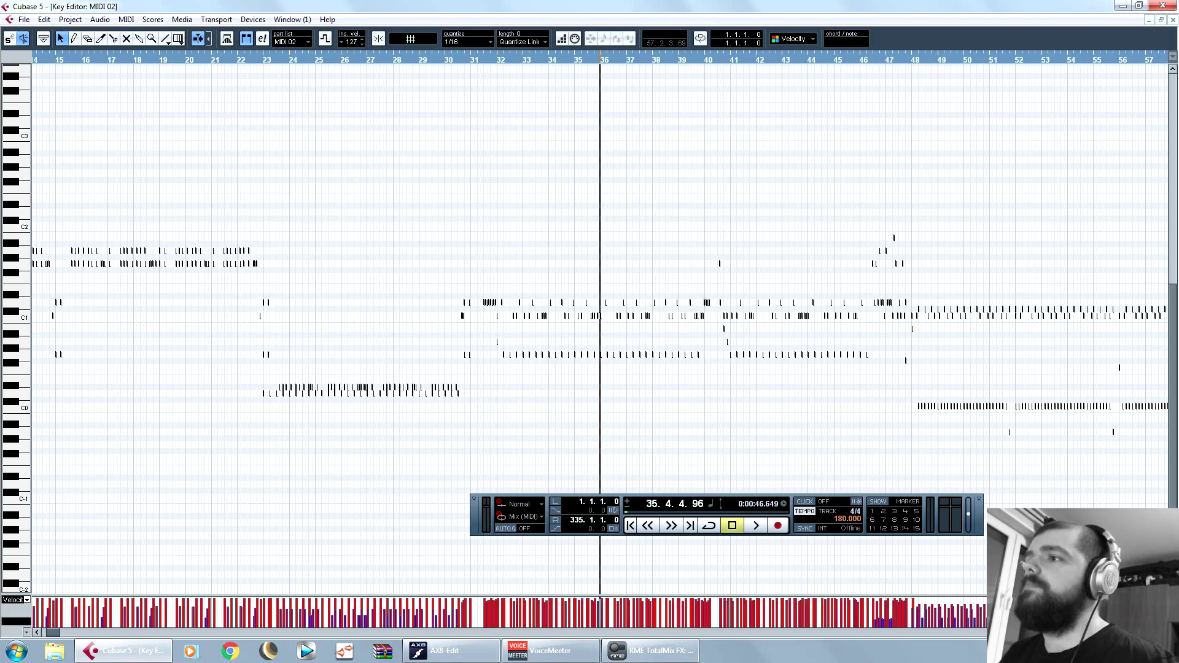
Step: Move the playhead to bar 156 and show the drum notes around it
key(g)
key(g)
key(g)
key(g)
key(g)
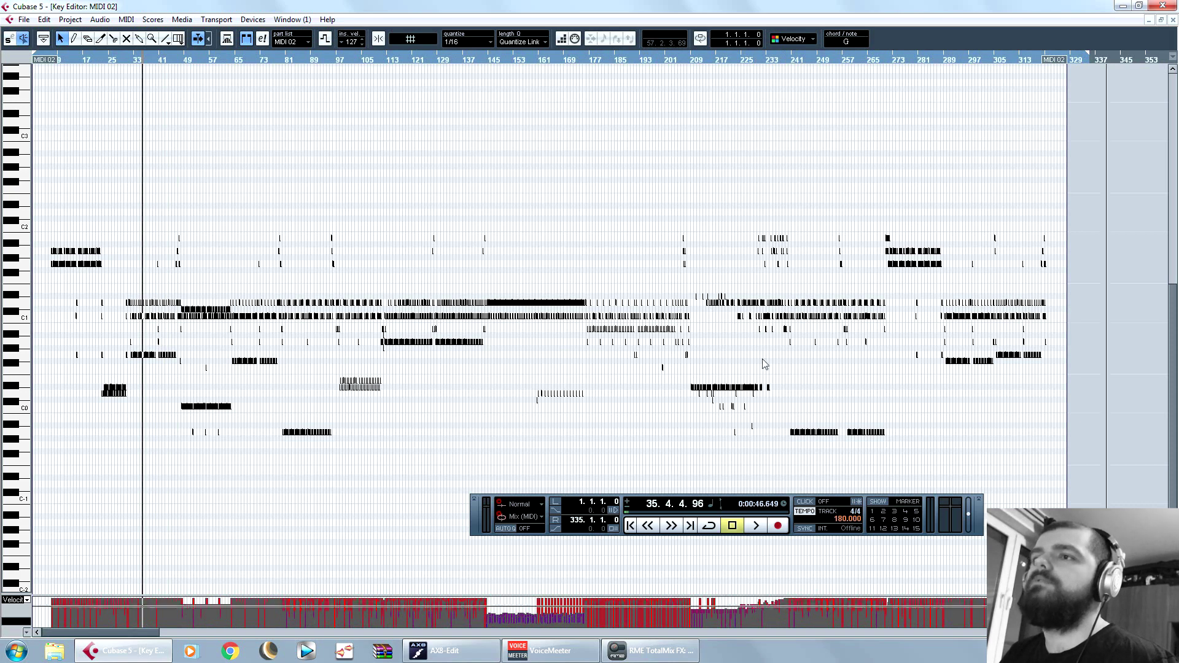
click(524, 60)
drag(524, 60, 524, 150)
Step: Select the C1 notes between bars 154 and 157 and examine their velocities close up
drag(645, 355, 467, 319)
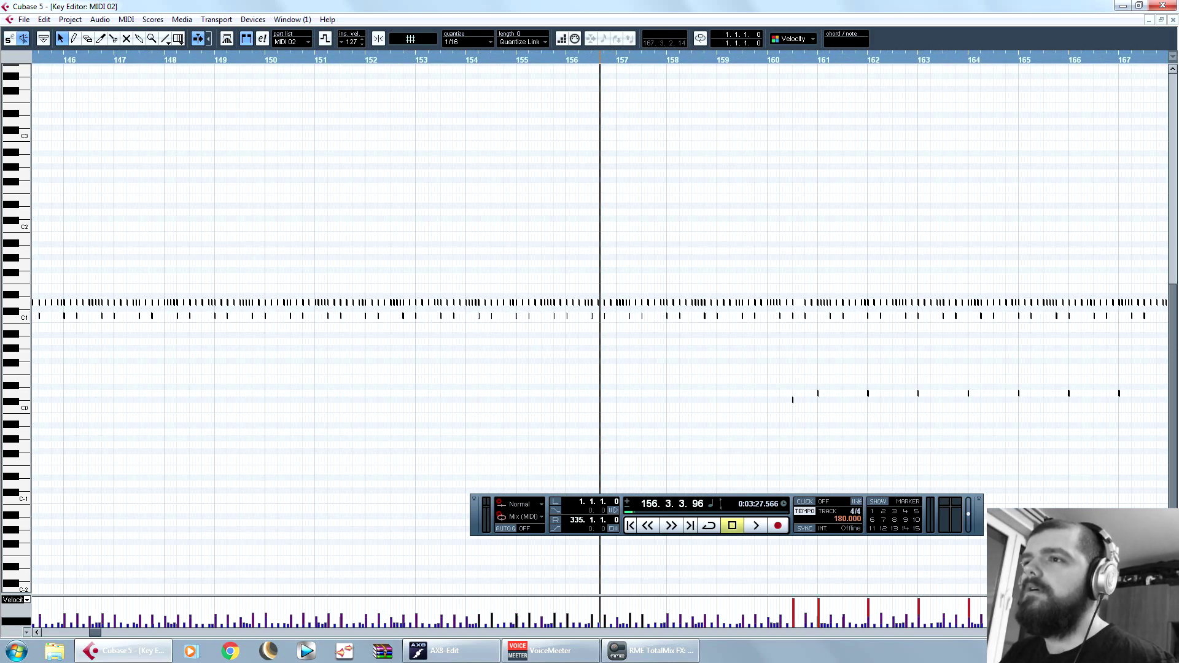
key(h)
key(h)
key(h)
key(h)
key(h)
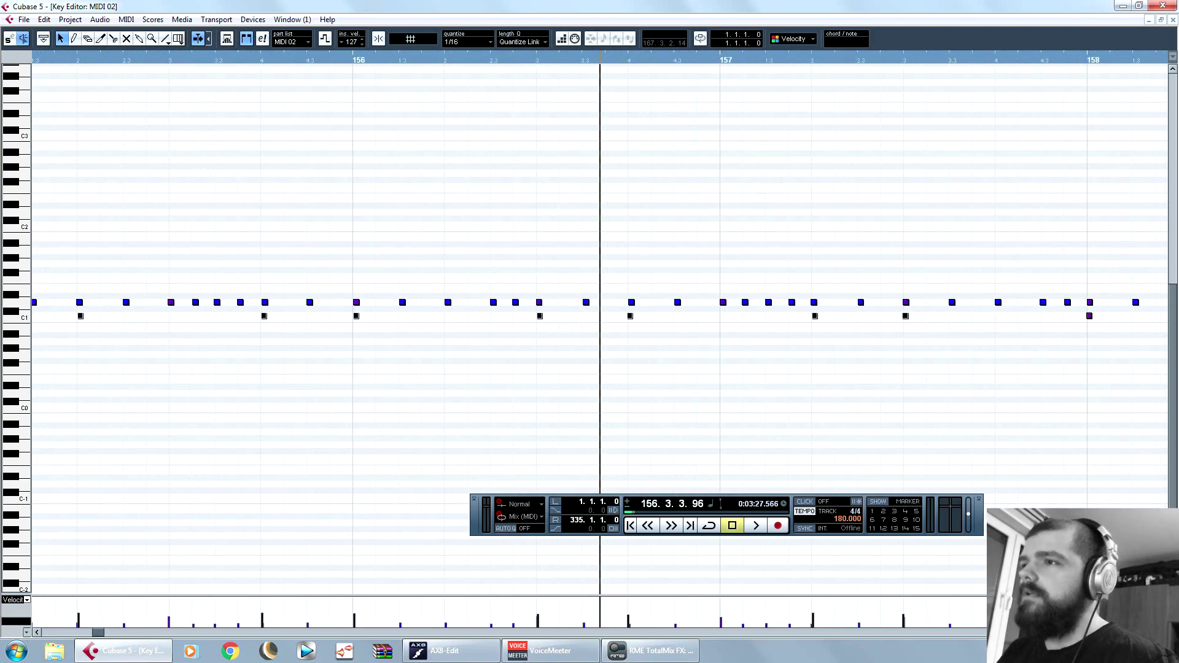
Step: Go back from the close-up of bar 156 to the full drum arrangement
key(g)
key(g)
key(g)
key(g)
key(g)
key(g)
key(g)
key(g)
key(g)
key(g)
key(g)
key(g)
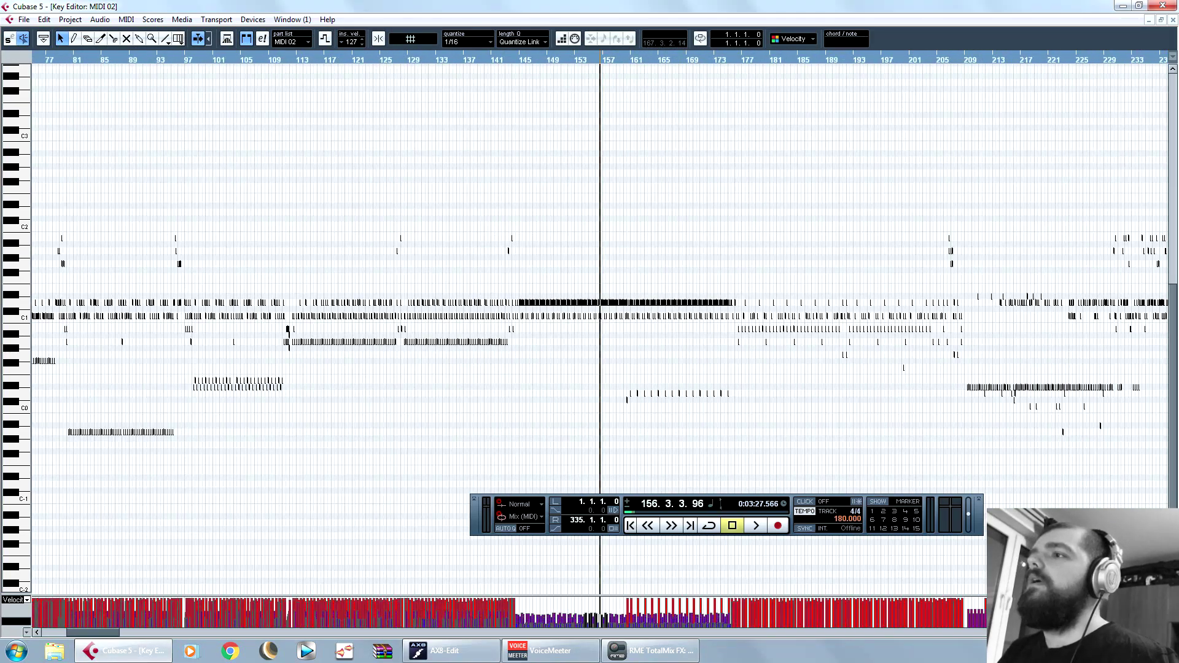
key(g)
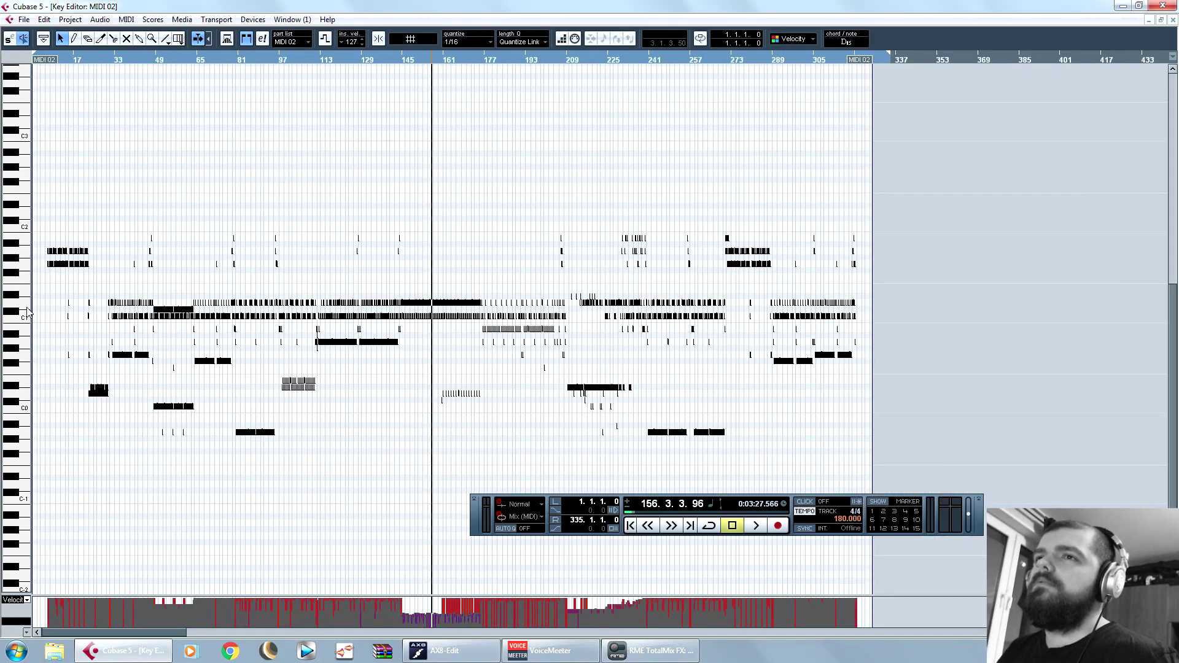
Step: Move the playhead to bar 39 and examine the drum notes and velocities between bars 37 and 42
click(130, 59)
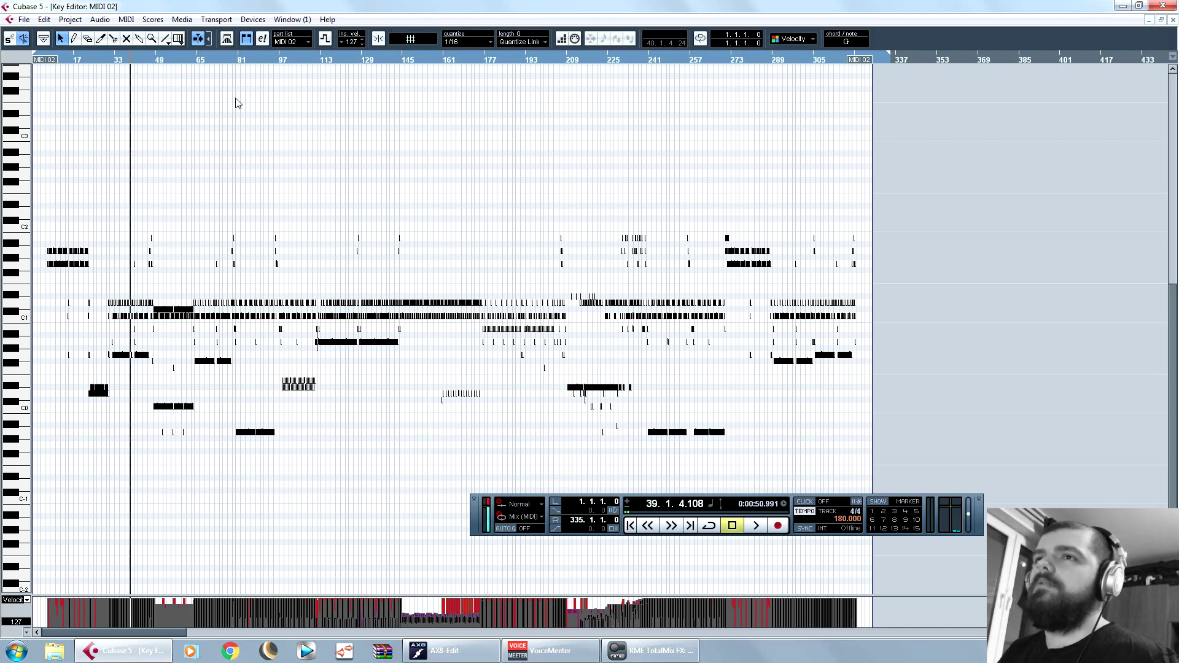
key(h)
key(h)
key(h)
key(h)
key(h)
key(h)
key(h)
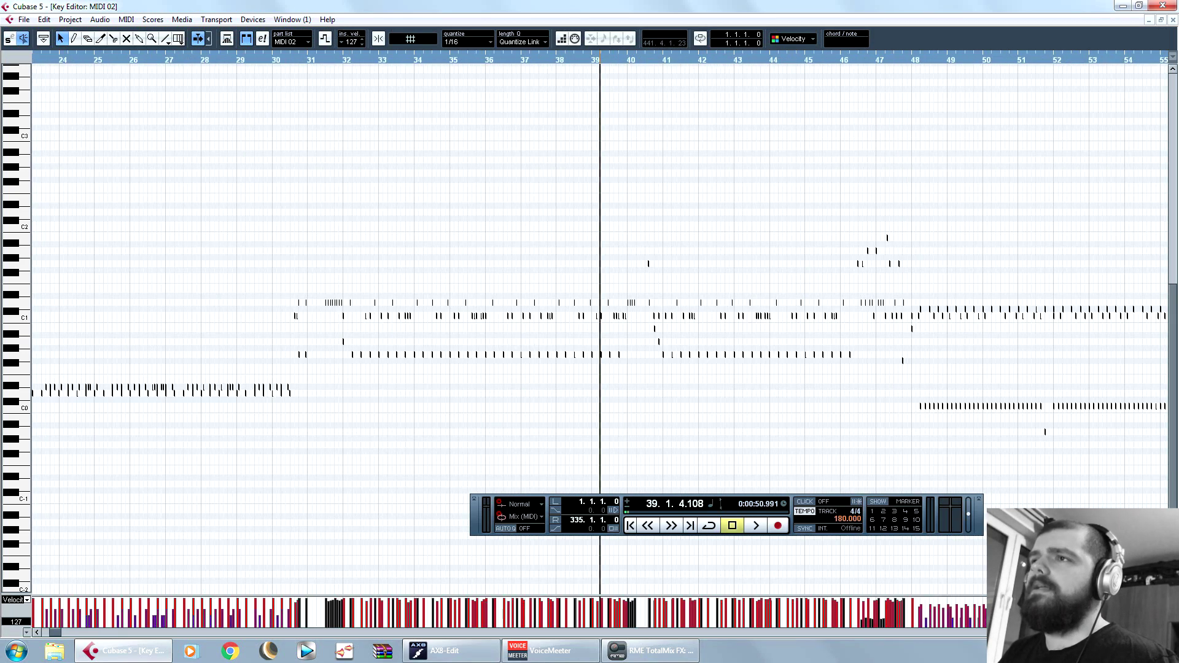
key(h)
key(h)
key(h)
key(h)
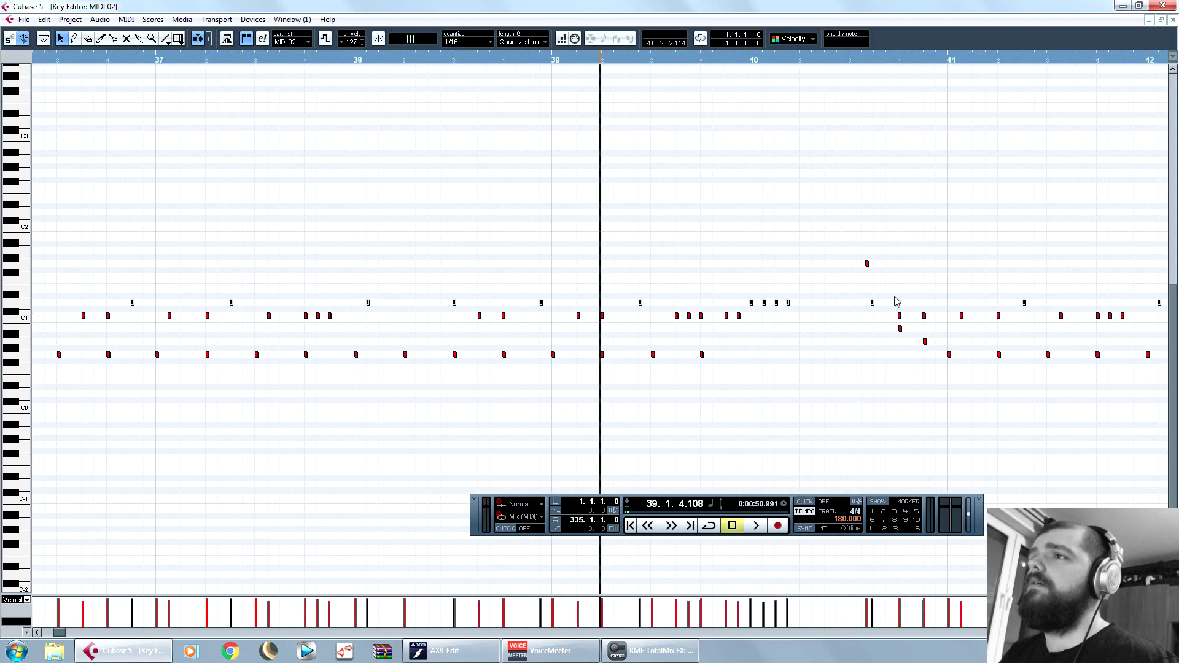
Step: Move the playhead to the start of bar 40 and inspect the notes between bars 39 and 41
click(755, 57)
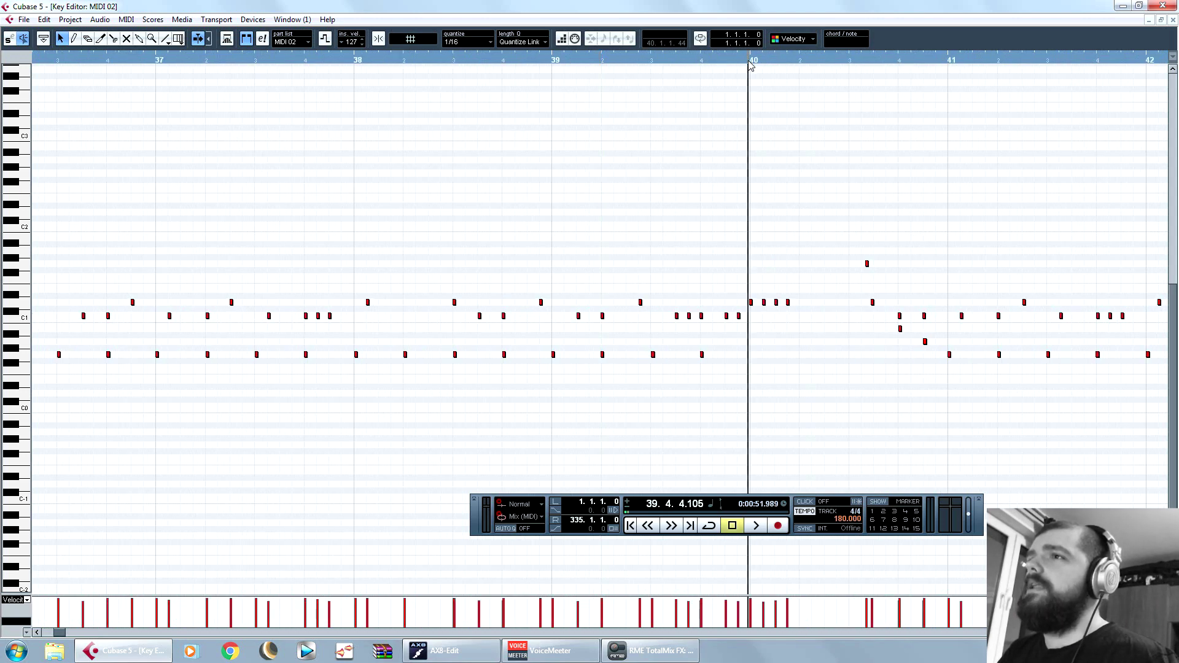
key(h)
key(h)
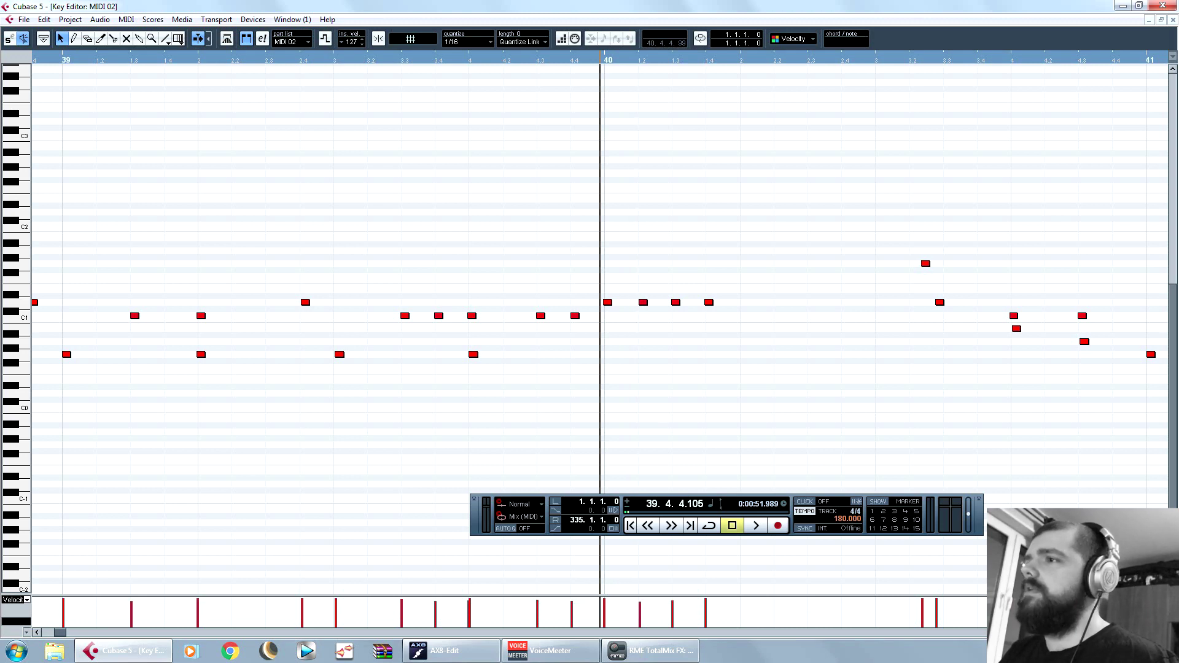
Step: Go back to the start of the part and select the two highest rows of notes between bars 7 and 22
key(g)
key(g)
key(g)
key(g)
key(g)
key(g)
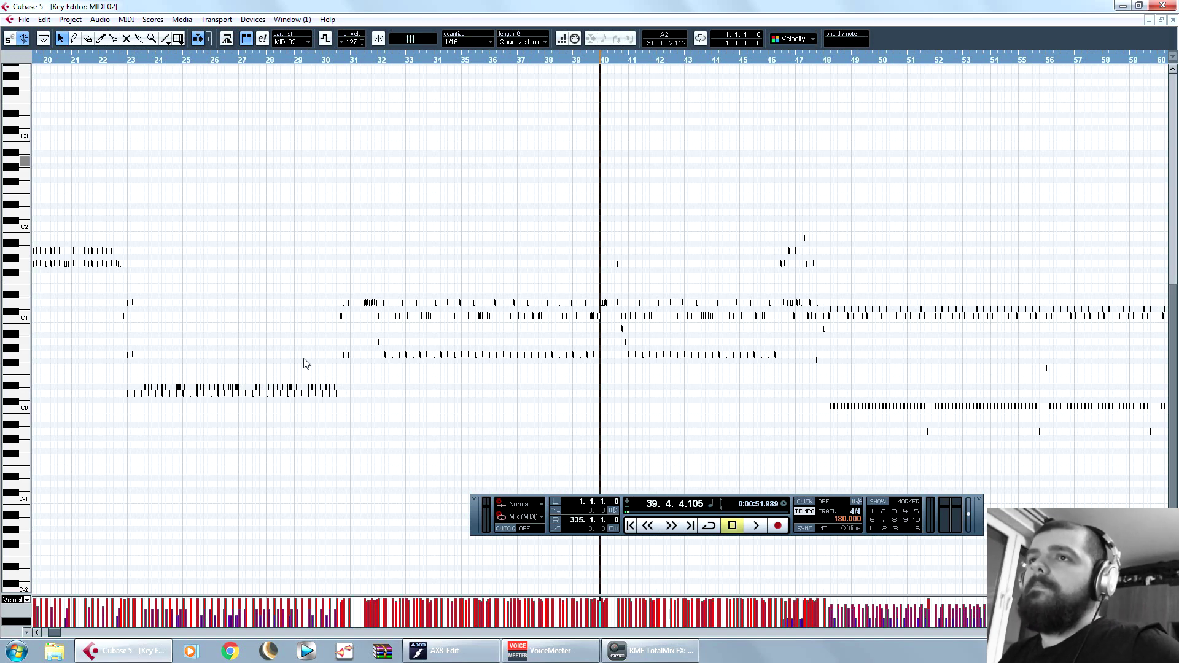
drag(55, 633, 44, 635)
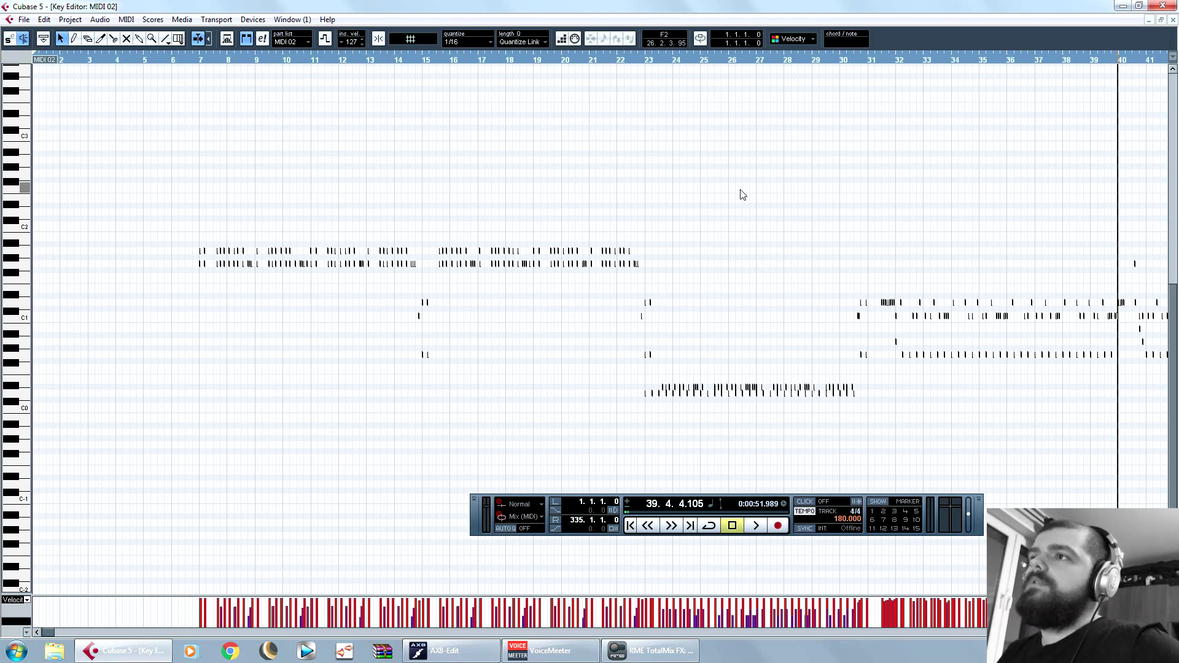
drag(755, 187, 174, 276)
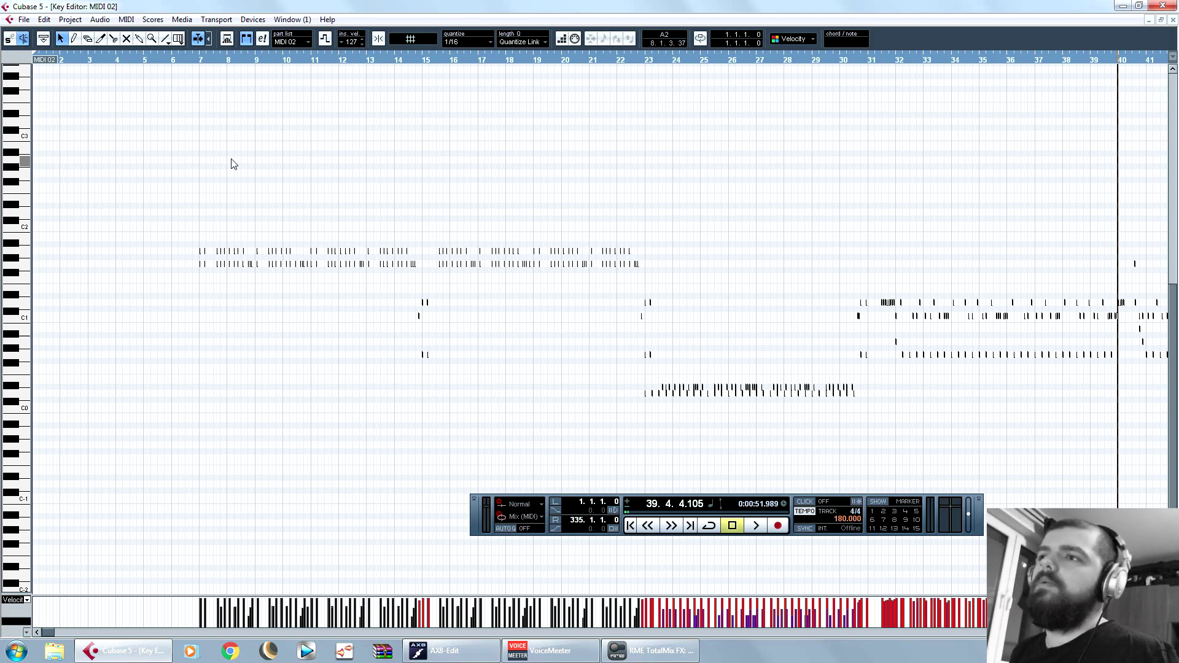
Step: Clear the note selection, move the playhead to bar 10, and inspect the notes between bars 8 and 12
click(286, 178)
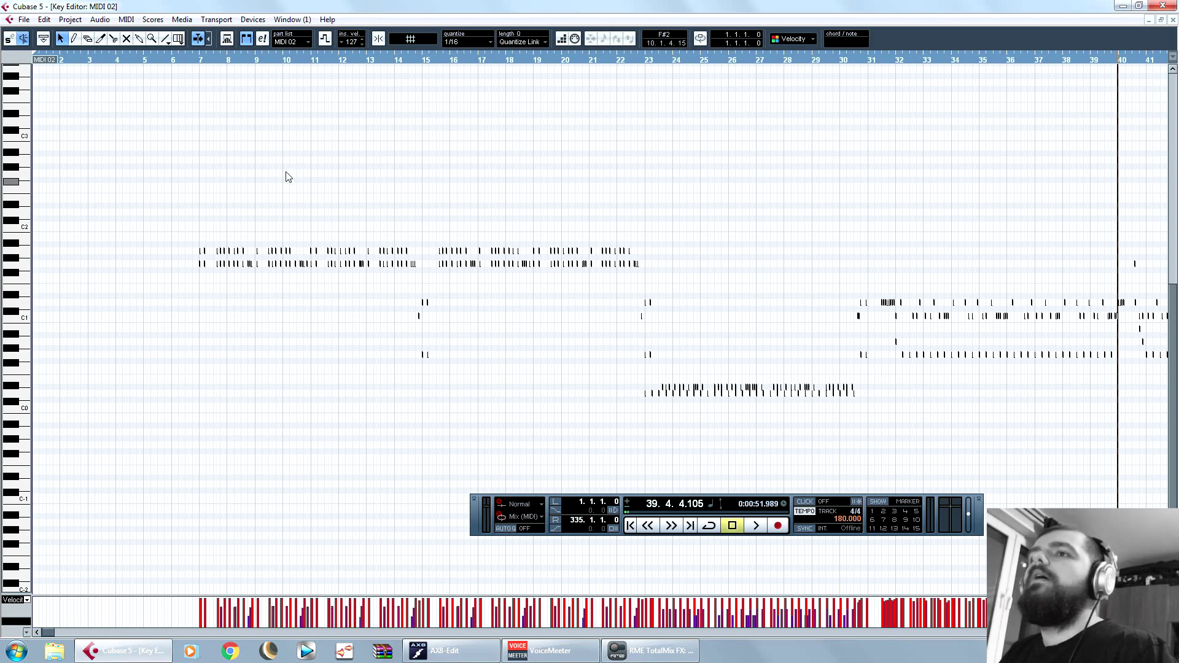
click(282, 59)
key(h)
key(h)
key(h)
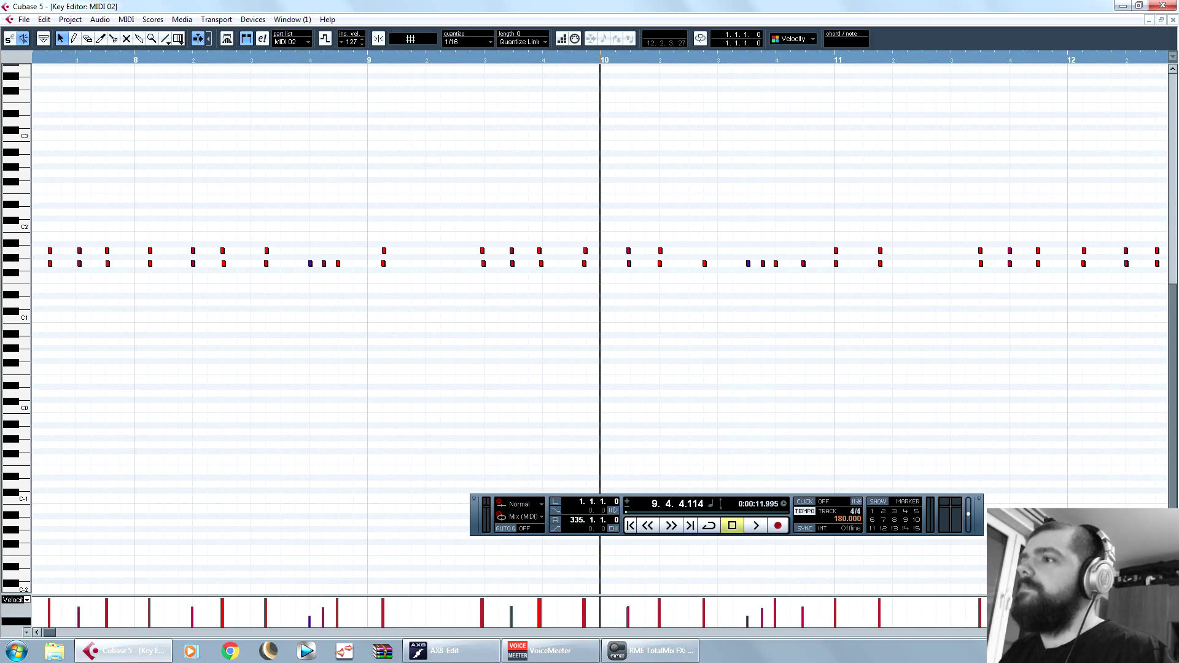
Step: Go back to the full drum arrangement and move the playhead to bar 46
key(g)
key(g)
key(g)
key(g)
key(g)
key(g)
key(g)
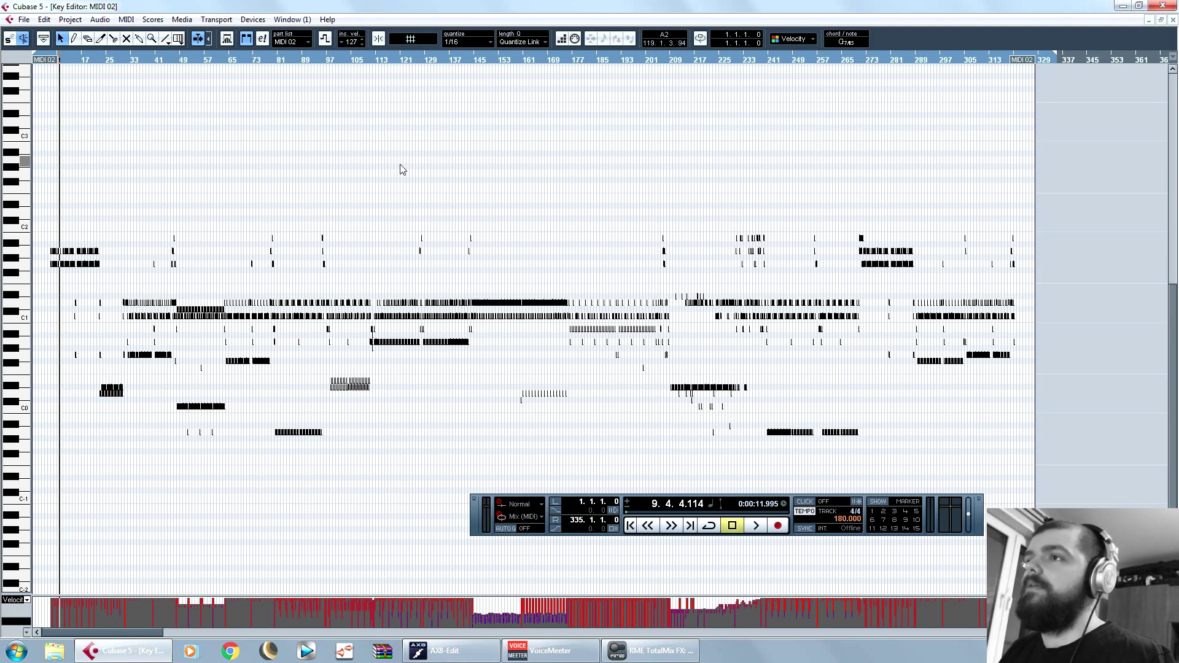
click(172, 60)
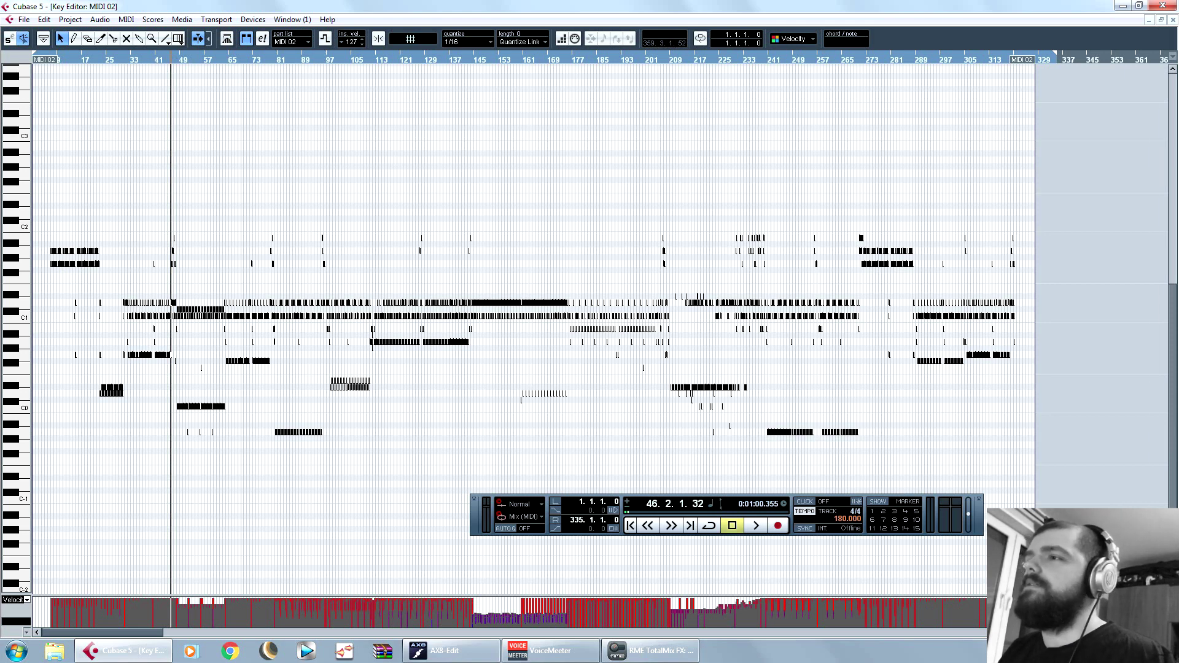
key(h)
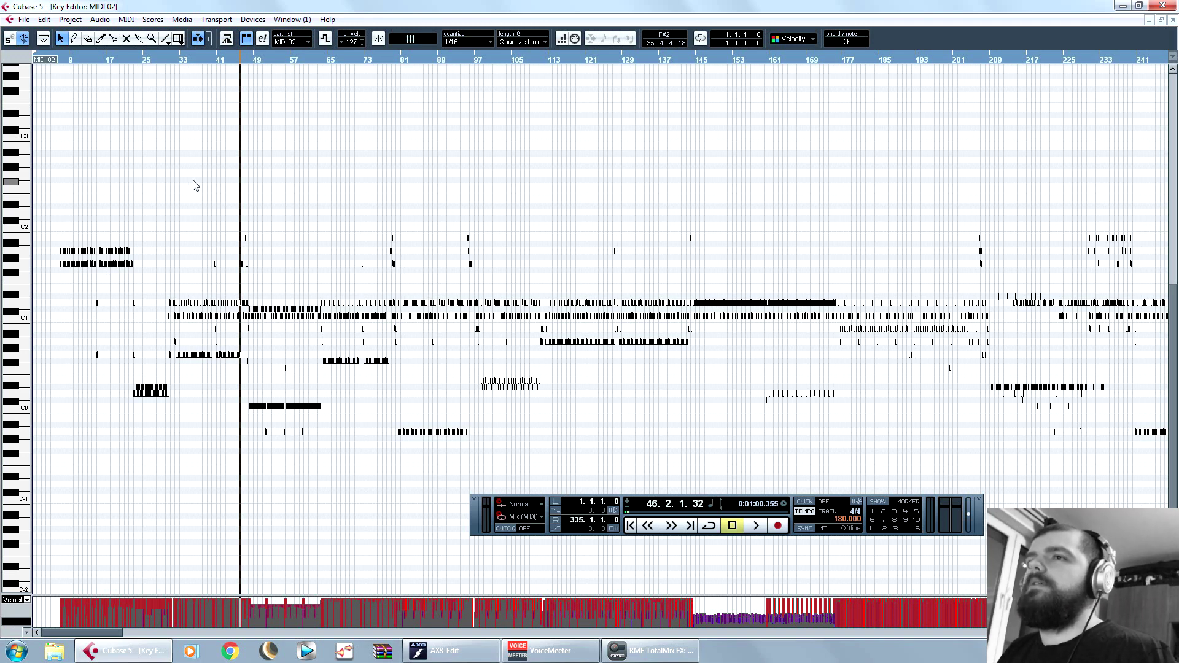
click(213, 111)
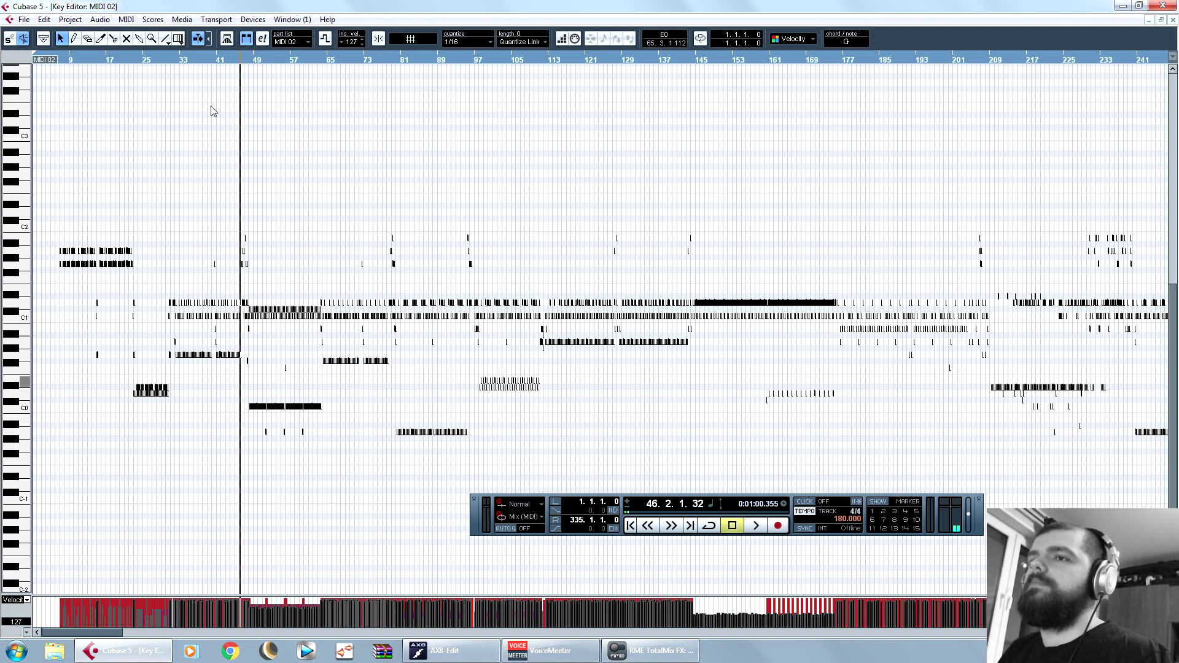
click(122, 20)
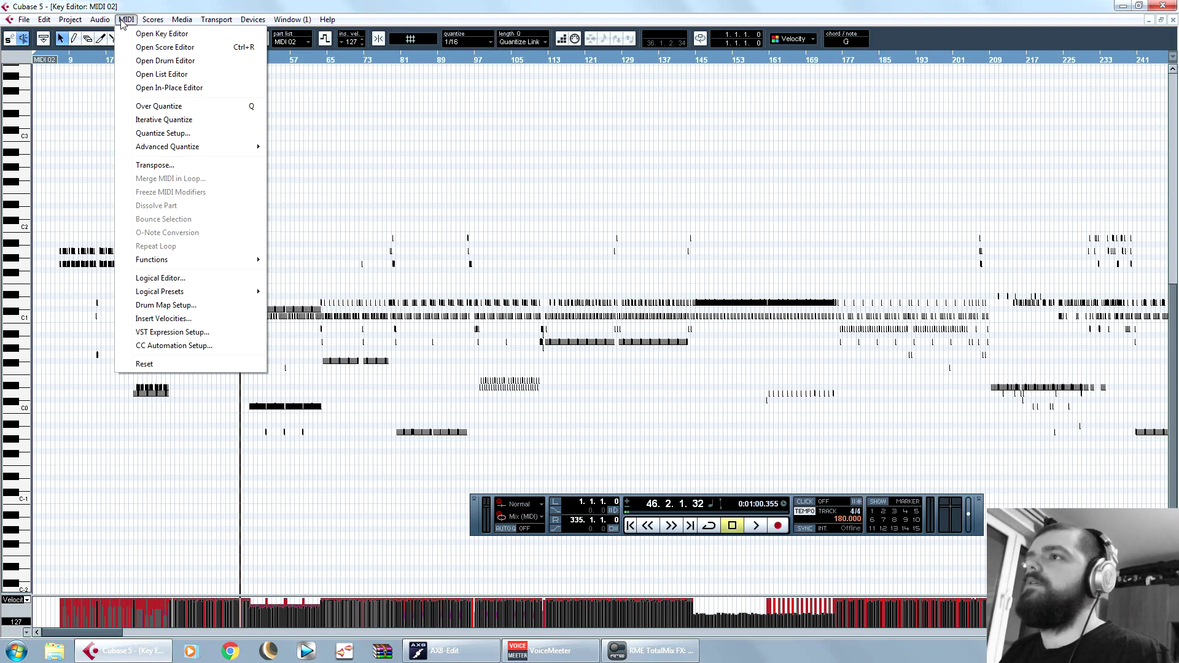
click(122, 20)
key(ctrl+a)
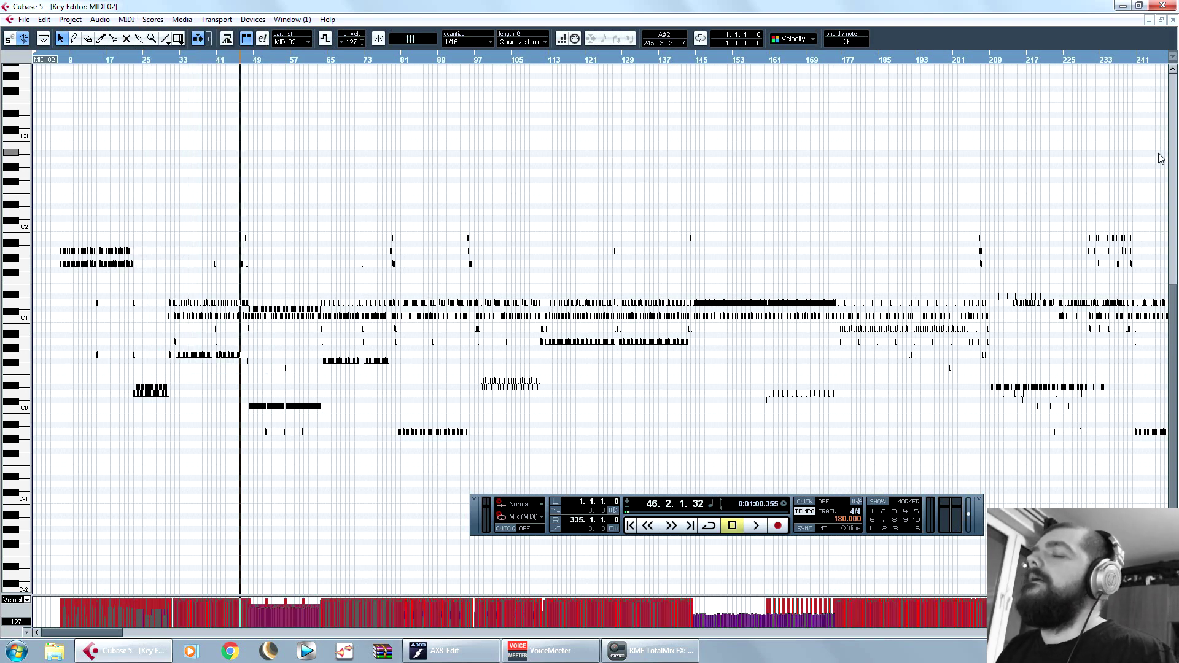
Step: Highlight the continuous row of notes below C1 between bars 112 and 143, and clear the selection
drag(731, 365, 540, 349)
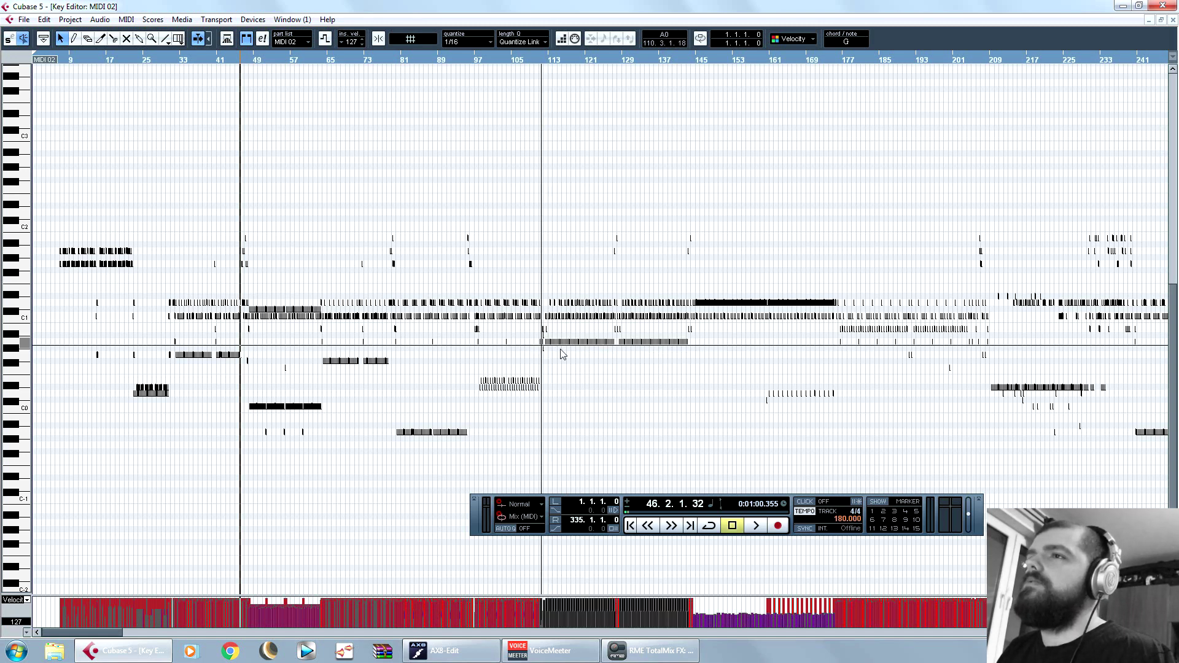
click(666, 379)
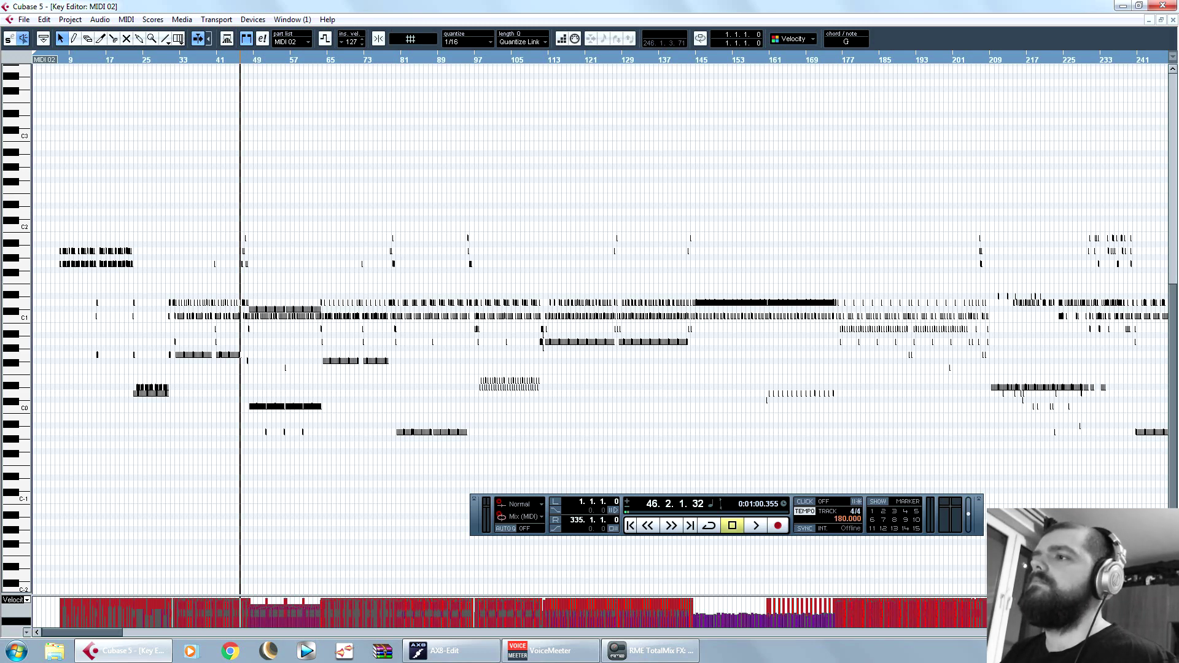
Step: Inspect the drum fill and its velocities around the playhead between bars 46 and 48
key(h)
key(h)
key(h)
key(h)
key(h)
key(h)
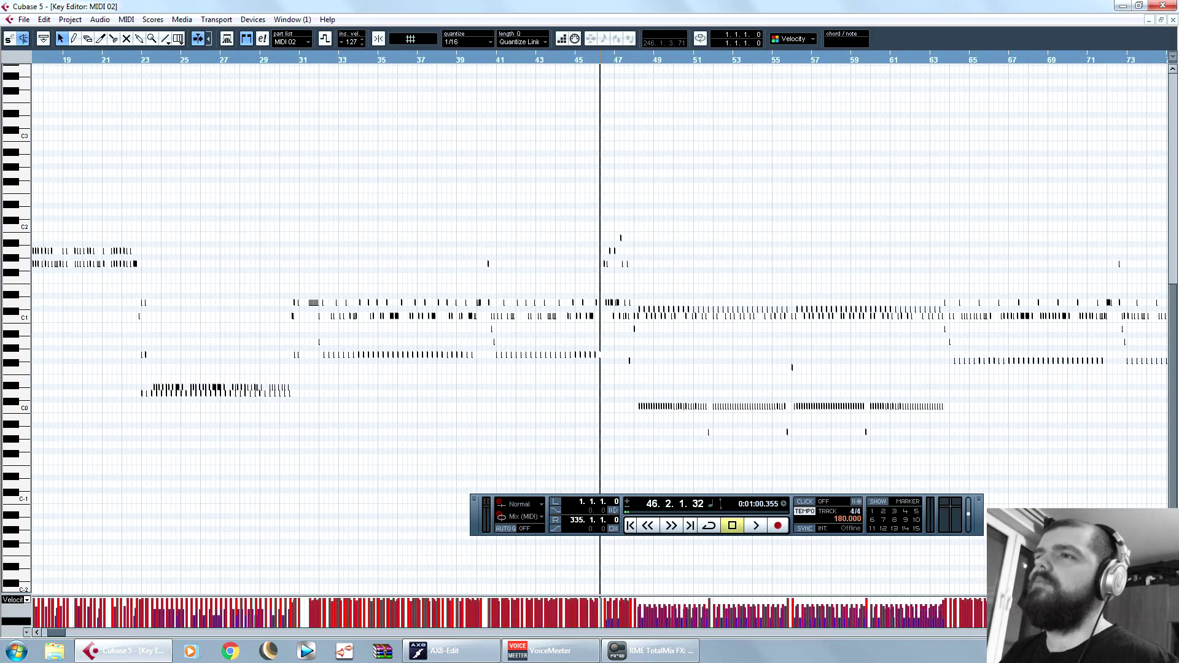
key(h)
key(h)
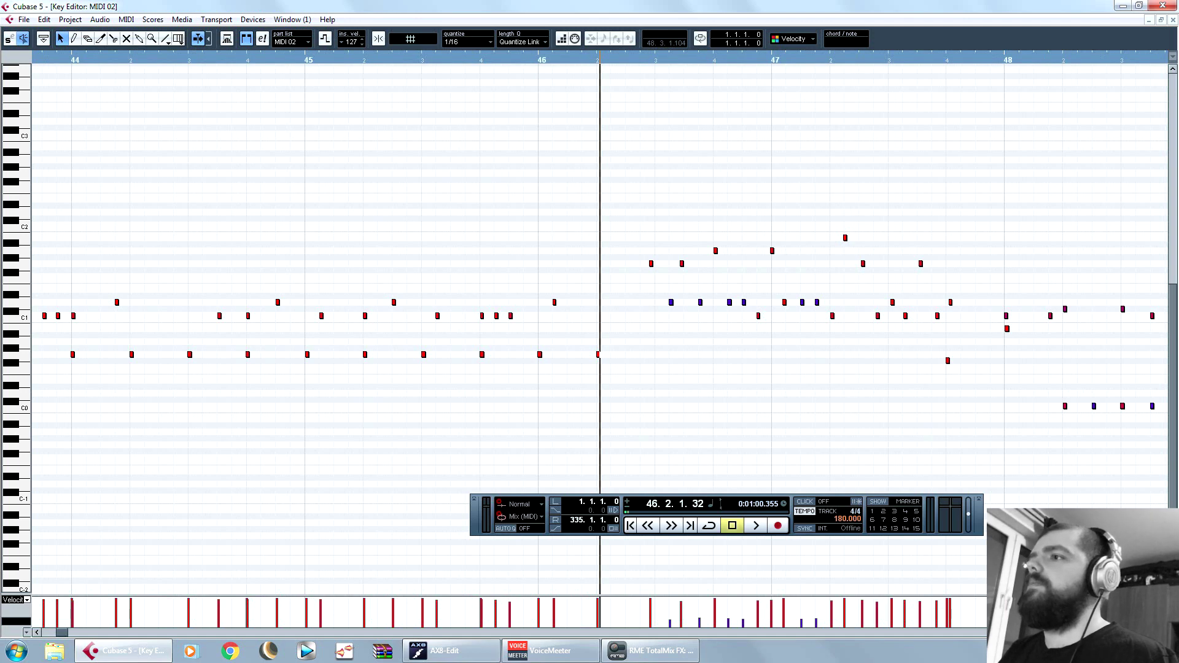
key(g)
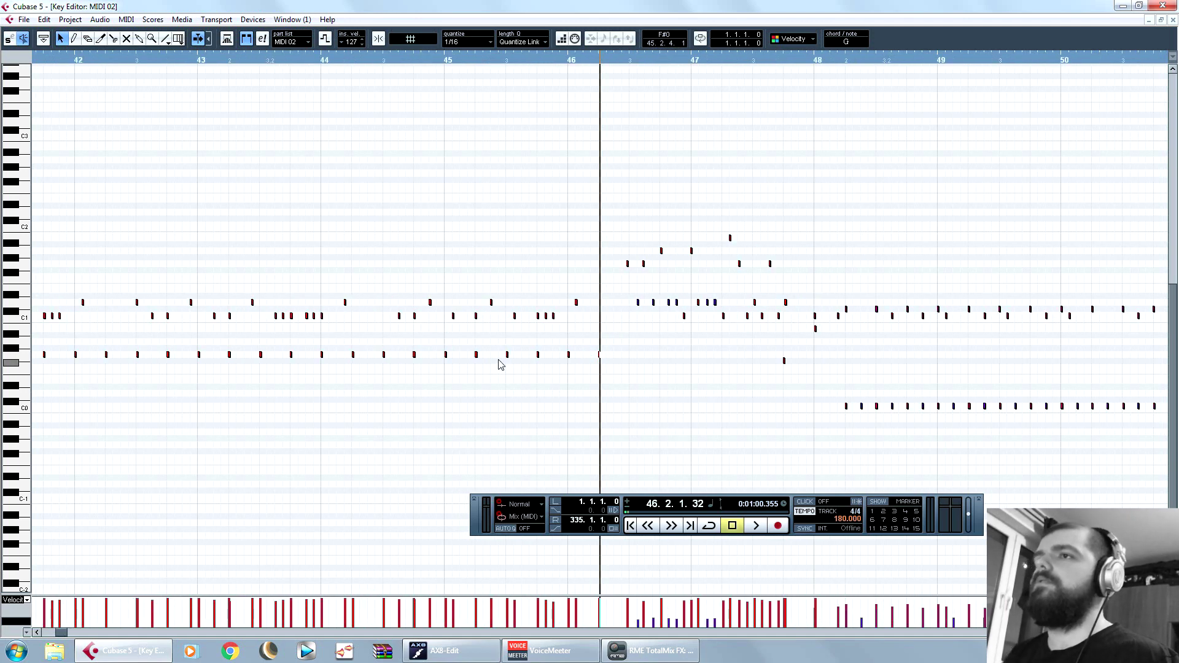
Step: Move the playhead to bar 45 and highlight the lowest row of notes between bars 69 and 71
click(446, 62)
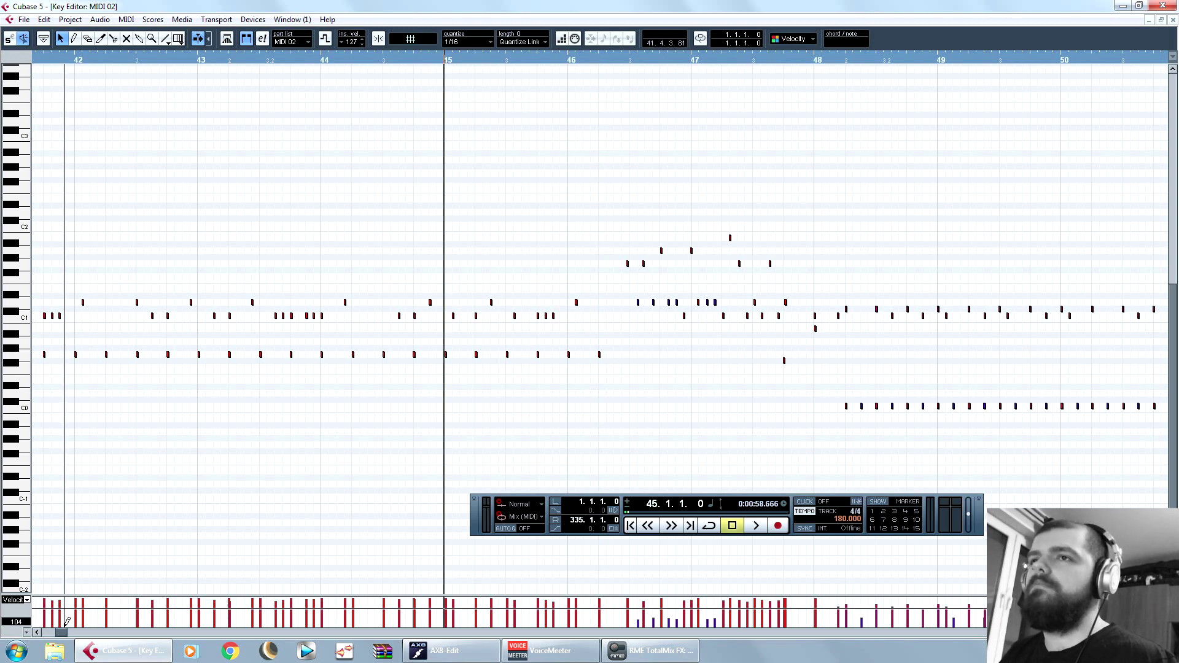
drag(66, 634, 73, 634)
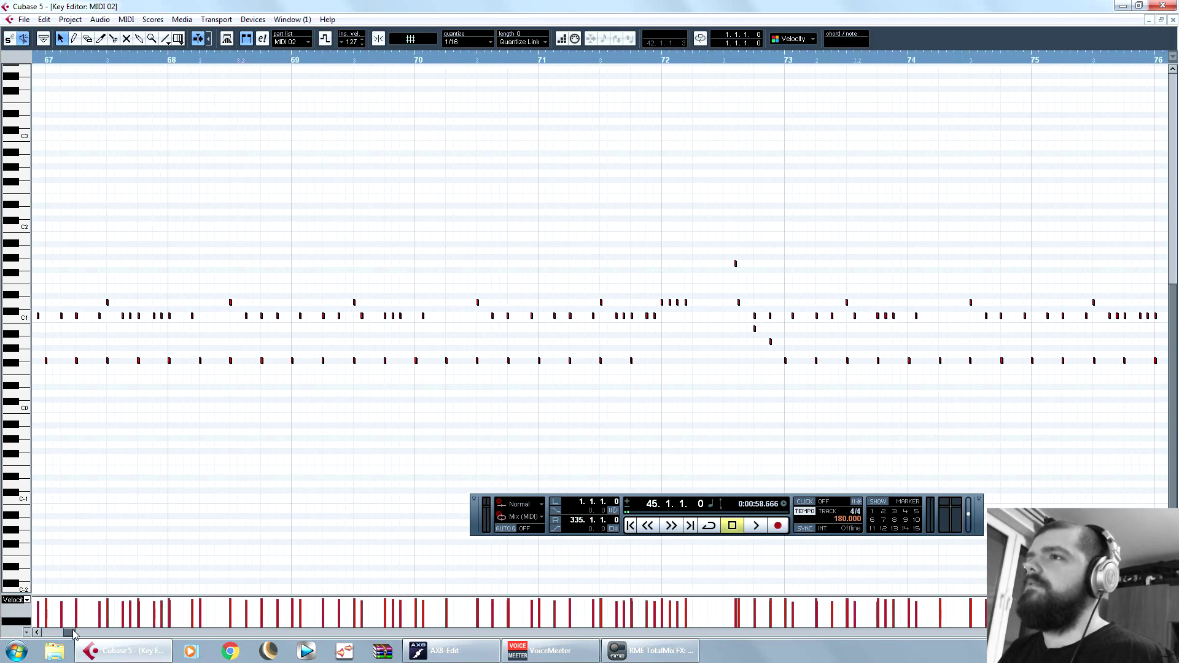
drag(701, 407, 356, 348)
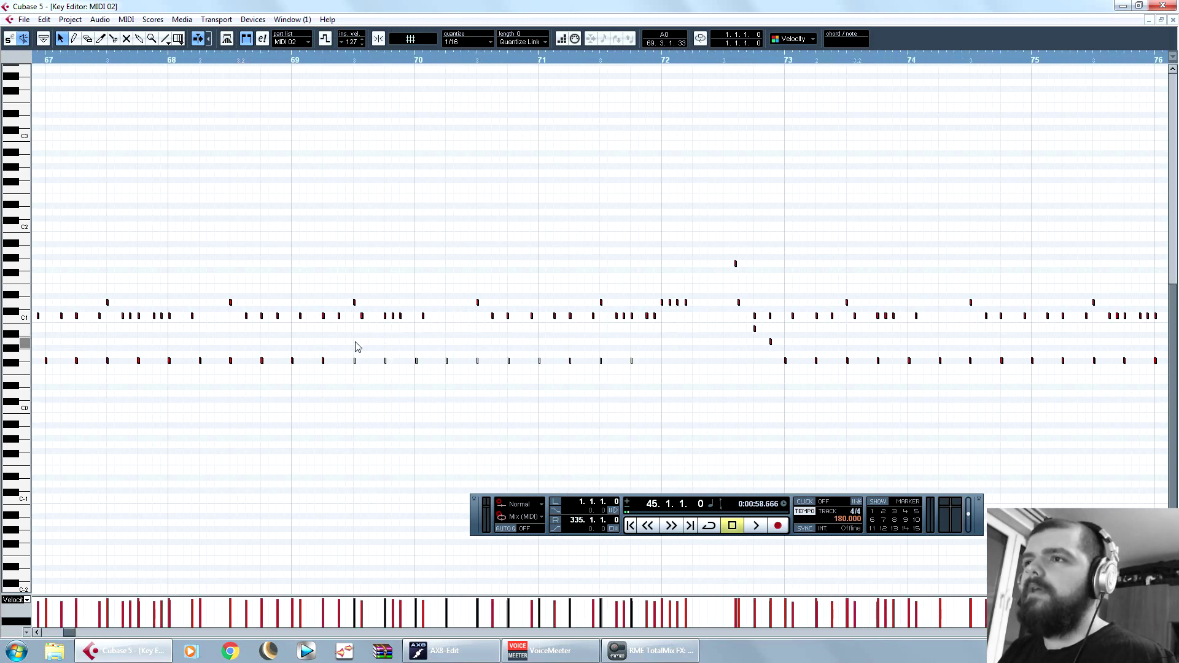
Step: Highlight the lowest row of notes in bars 88 to 90, and the two alternating lowest rows in bars 108 to 111
drag(68, 634, 76, 639)
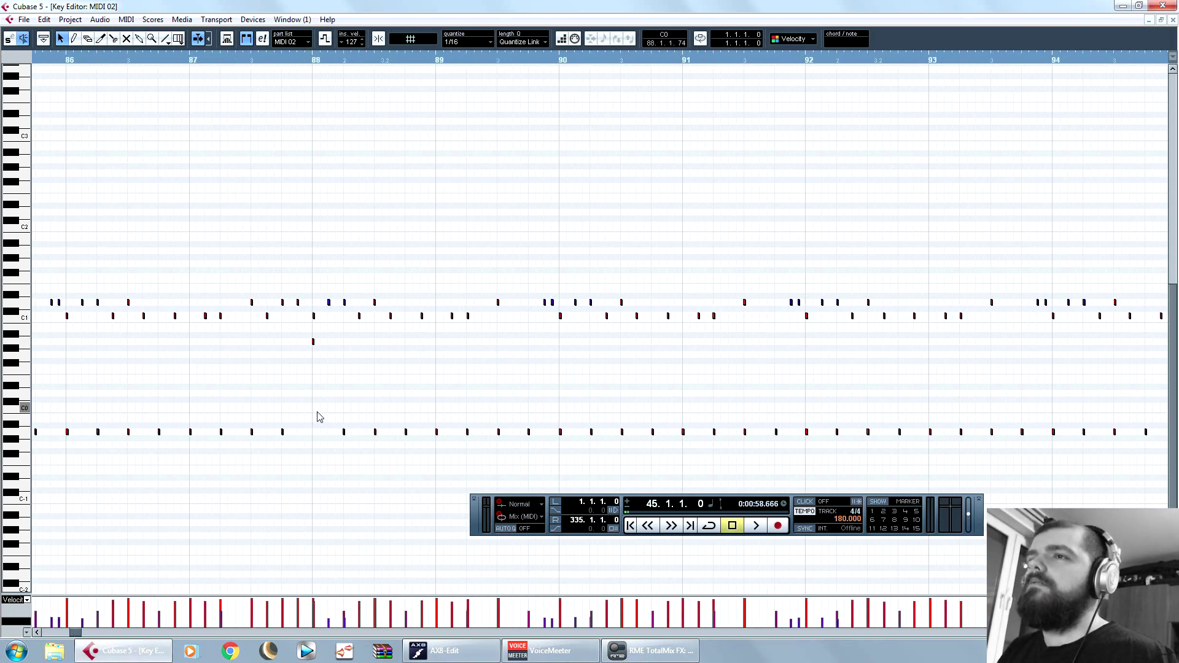
drag(322, 408, 584, 512)
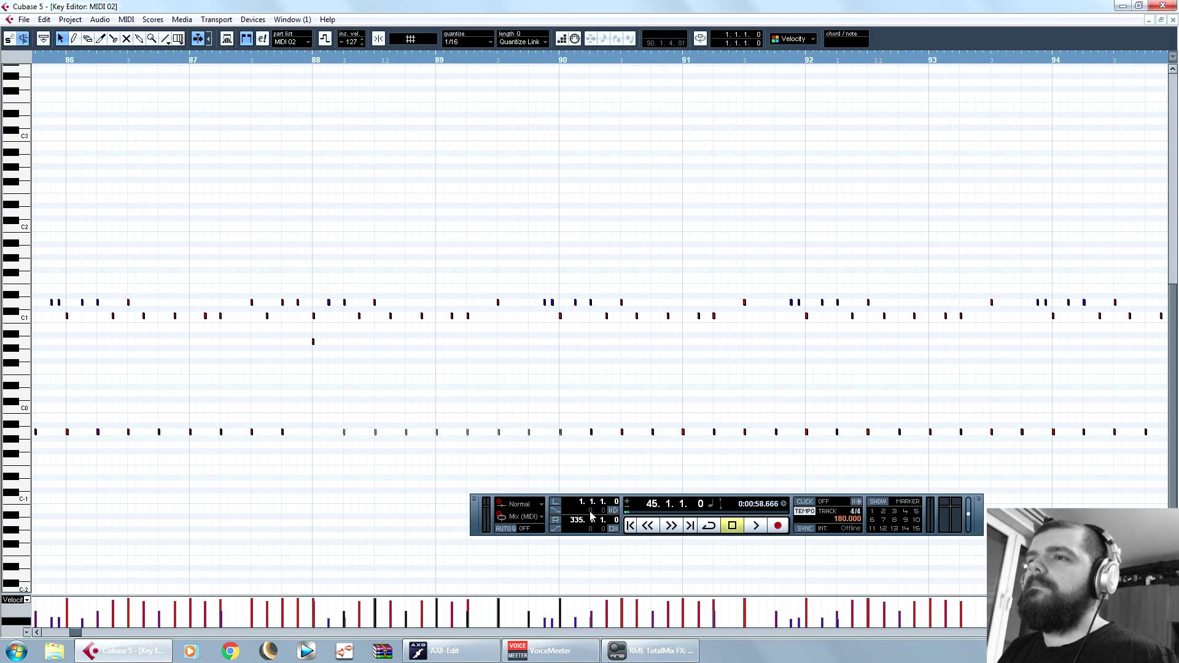
drag(79, 633, 85, 633)
drag(717, 408, 243, 381)
Step: Move the playhead just before bar 108 and examine the alternating low notes, picking out the one at the start of the bar
click(292, 59)
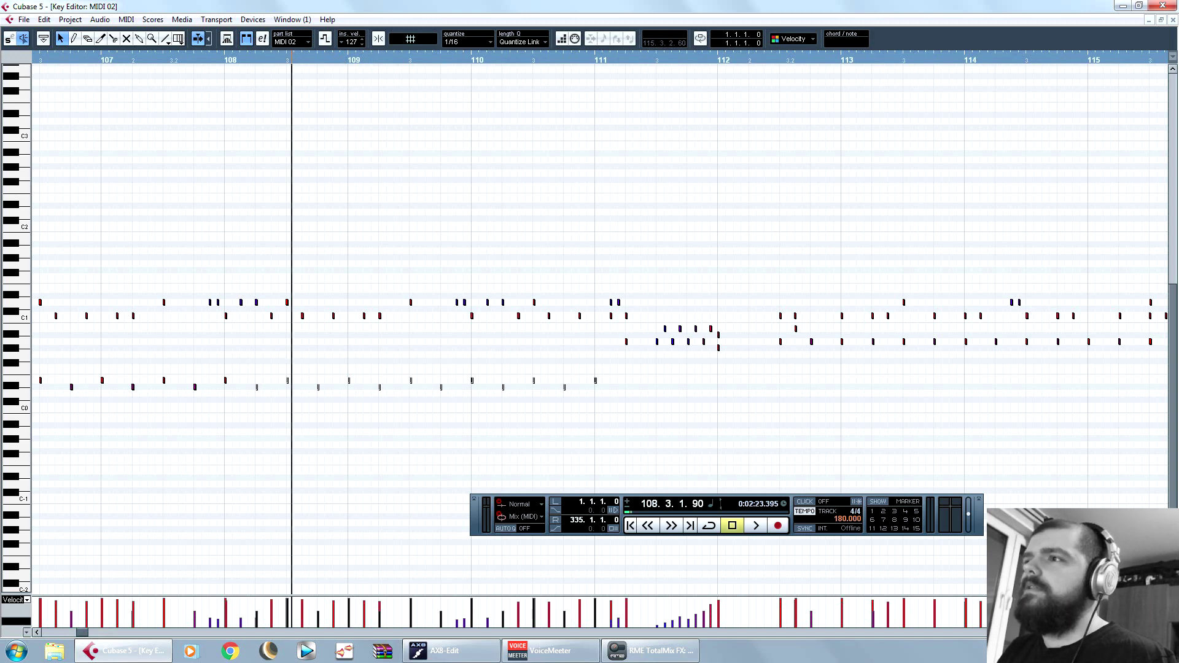
key(h)
key(h)
click(679, 385)
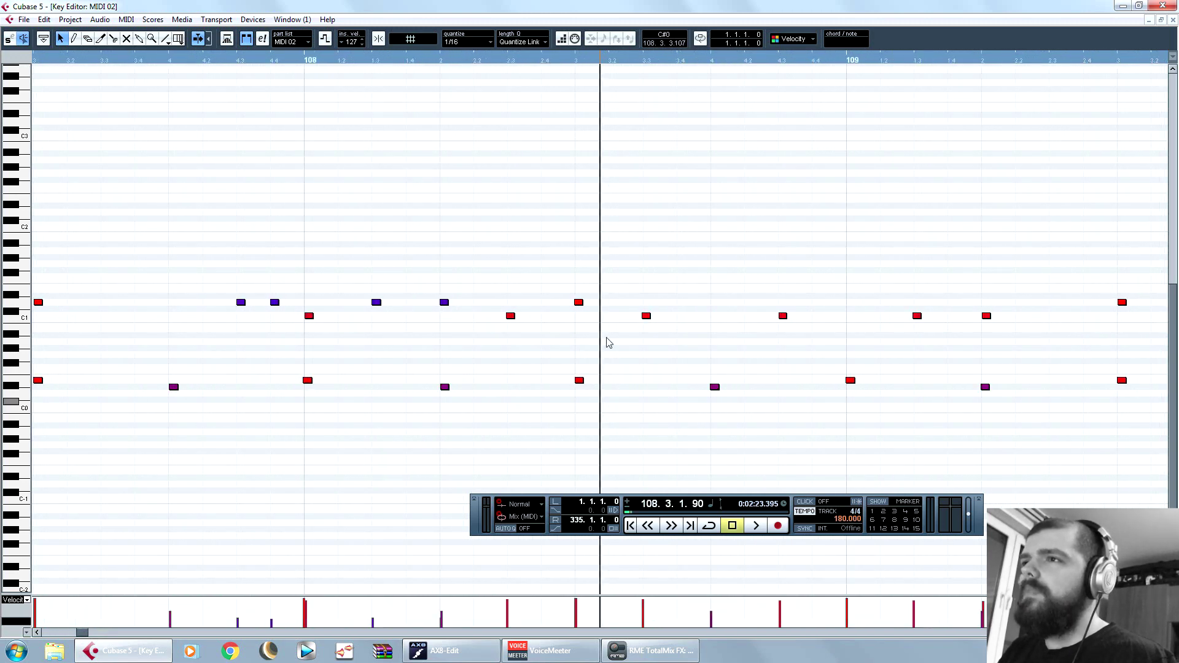
click(291, 60)
click(308, 380)
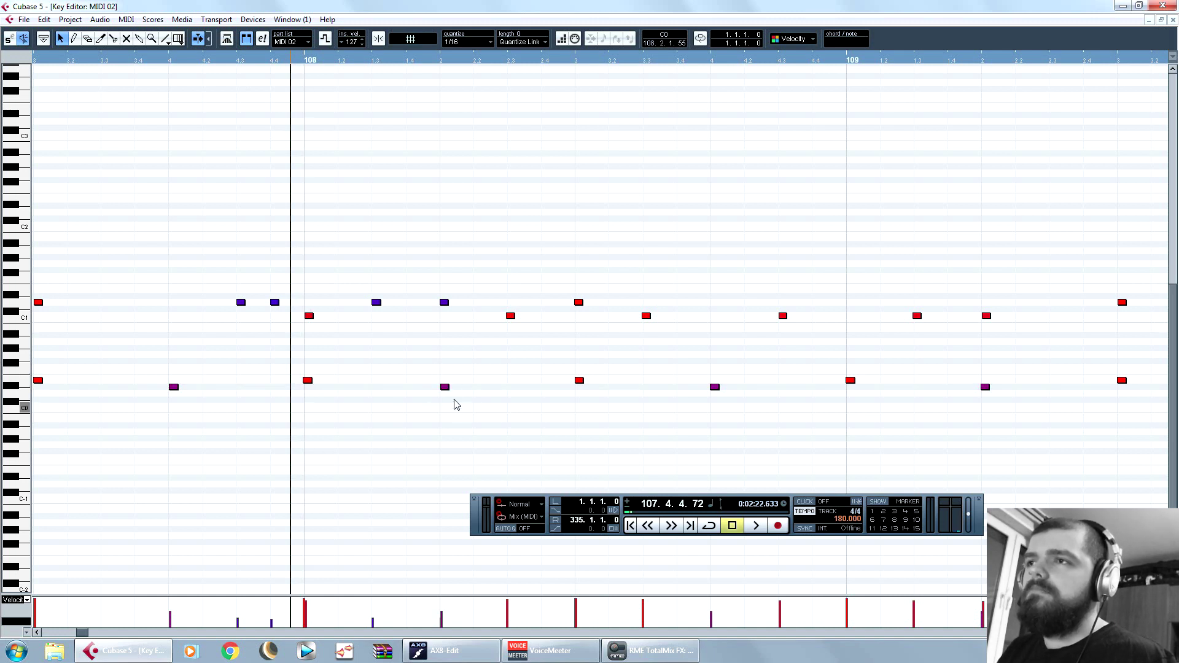
drag(312, 380, 309, 381)
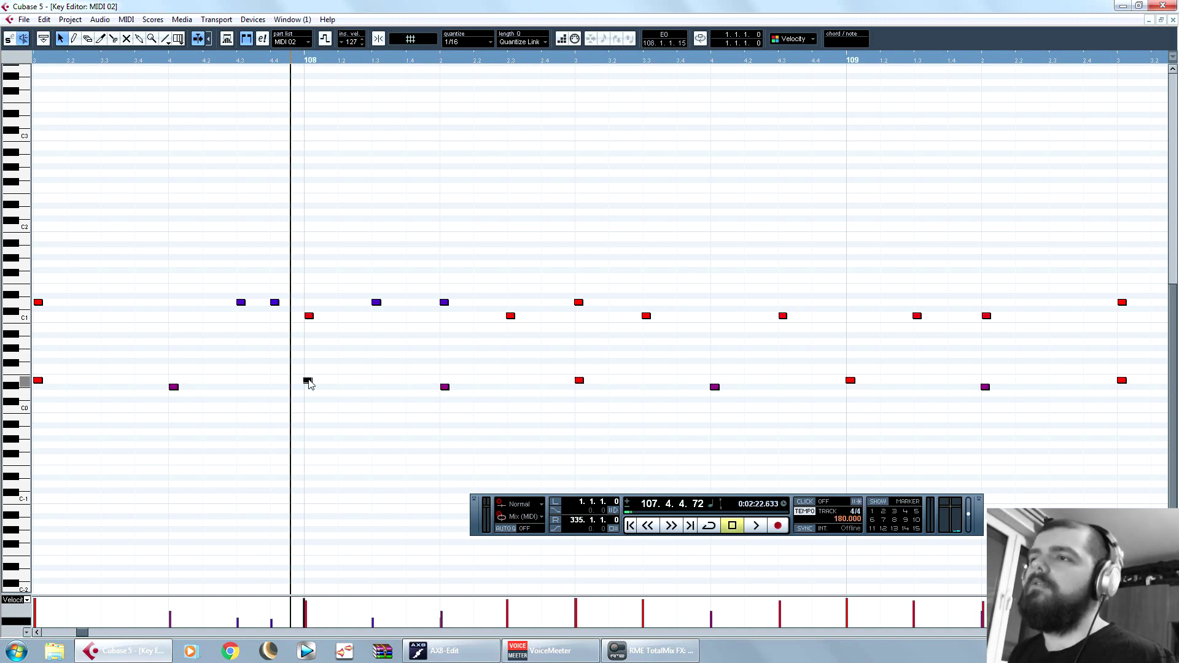
click(442, 237)
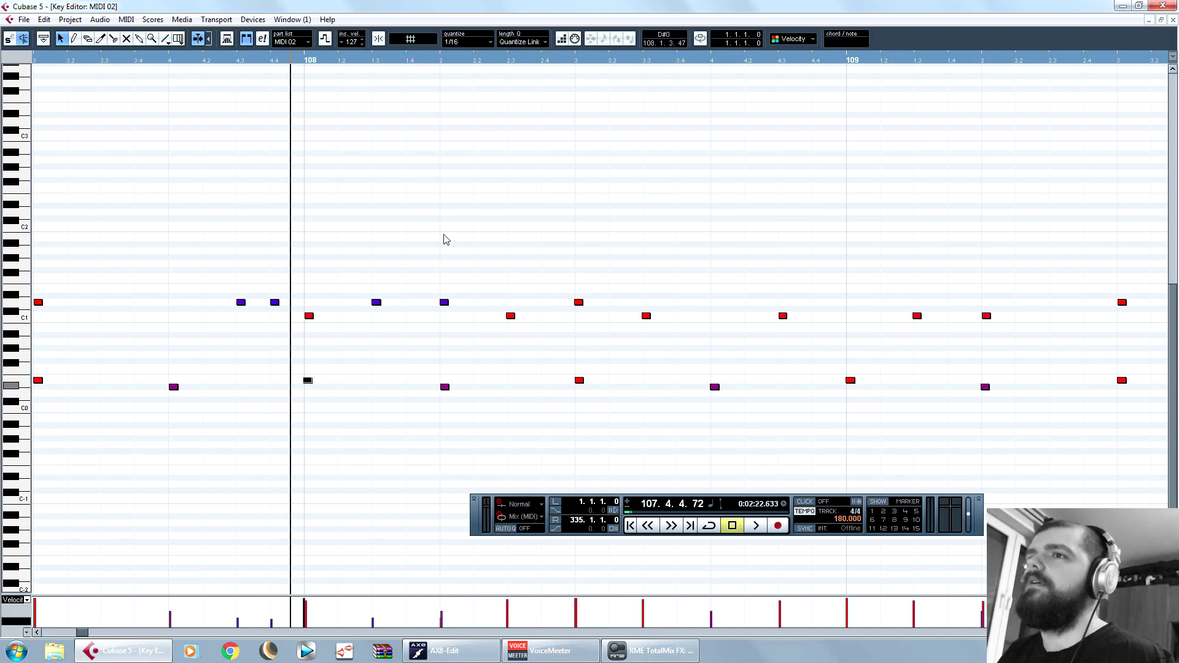
Step: Go back from the close-up of bar 108 to the full drum arrangement
key(g)
key(g)
key(g)
key(g)
key(g)
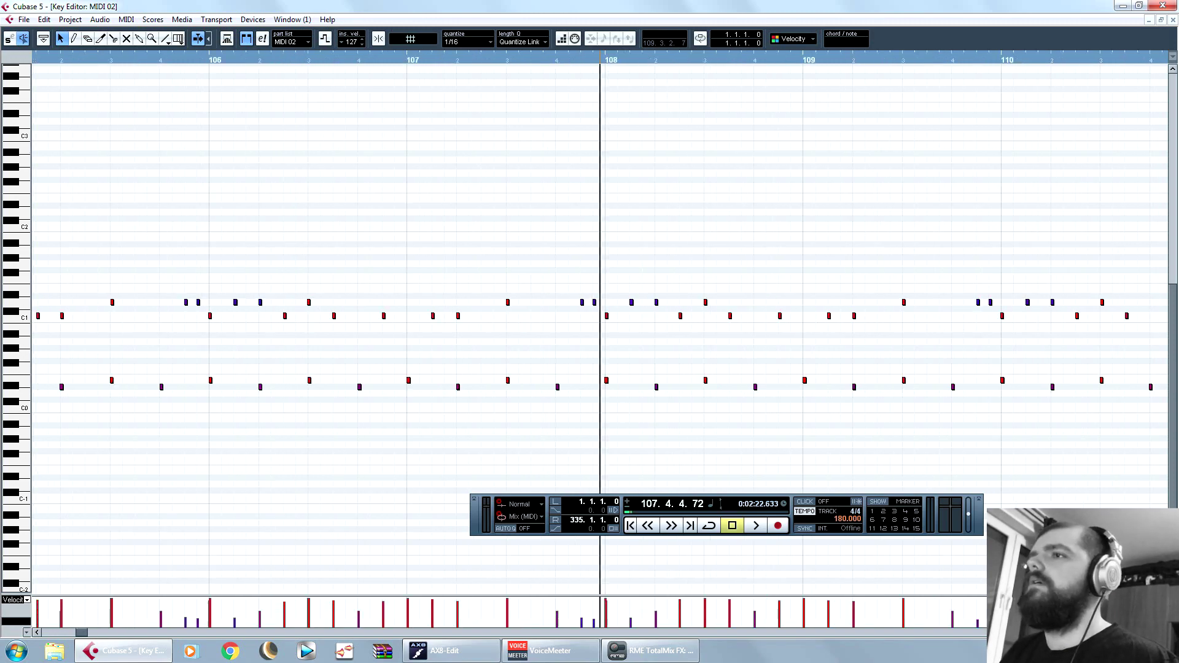
key(g)
key(g)
key(g)
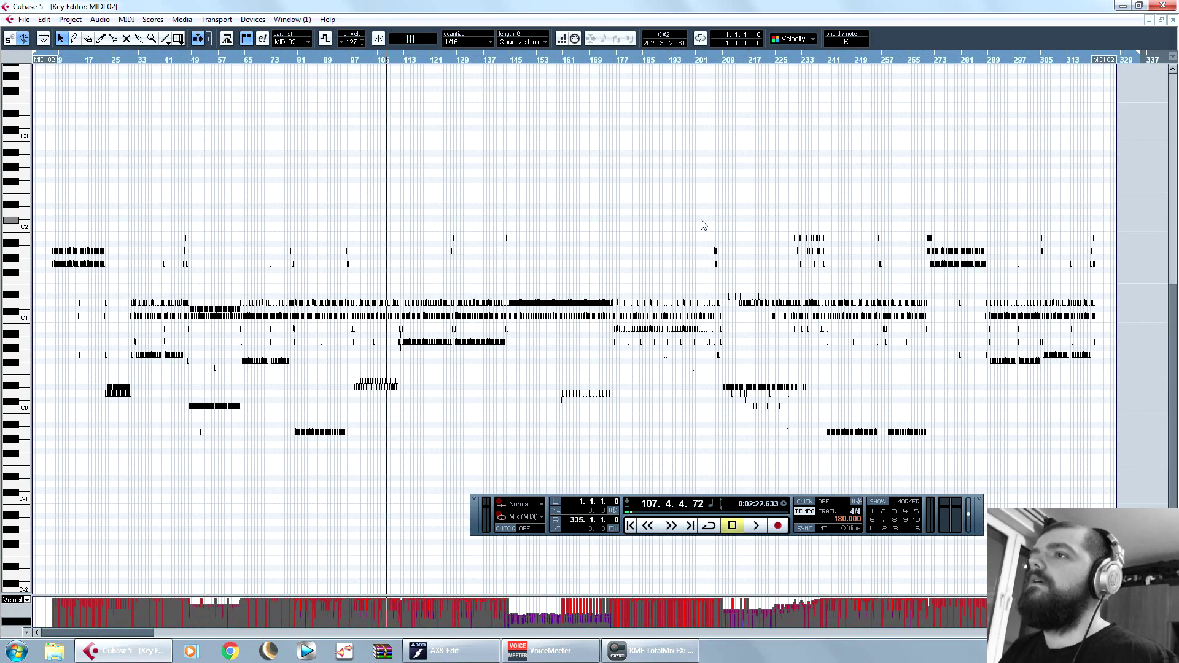
Step: Move the playhead to bar 49 and inspect the notes and velocities around it
click(193, 60)
key(h)
key(h)
key(h)
key(h)
key(h)
key(h)
key(h)
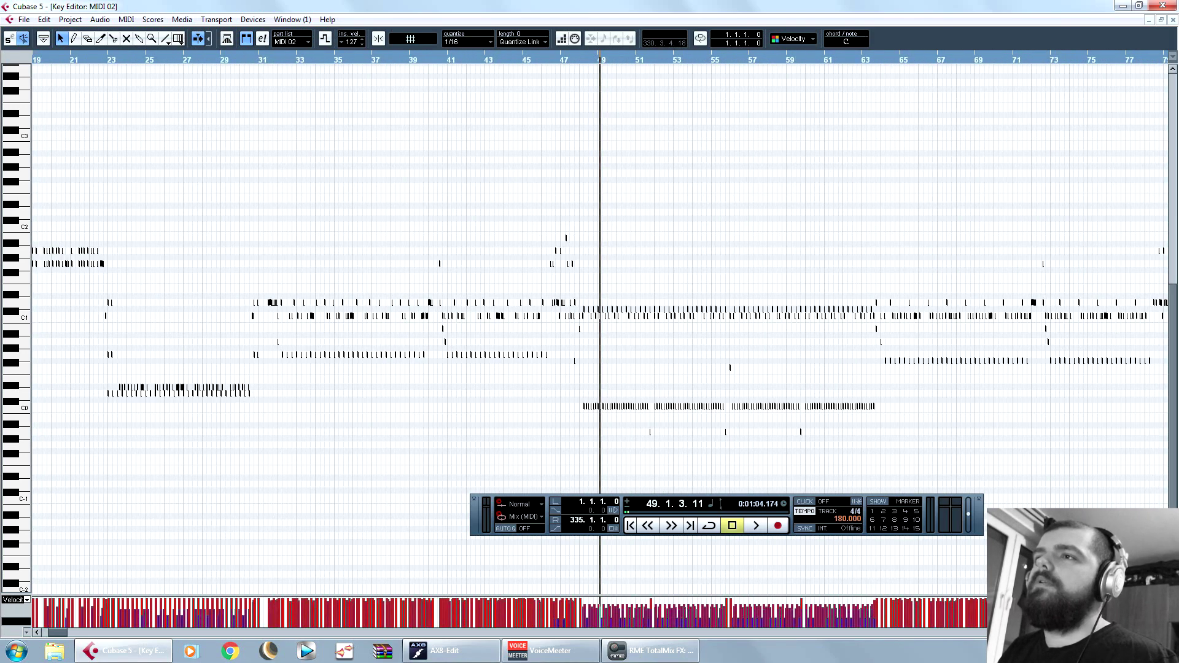
Step: Go back from the close-up of bar 49 to an overview of bars 1 to 201
key(g)
key(g)
key(g)
key(g)
key(g)
key(g)
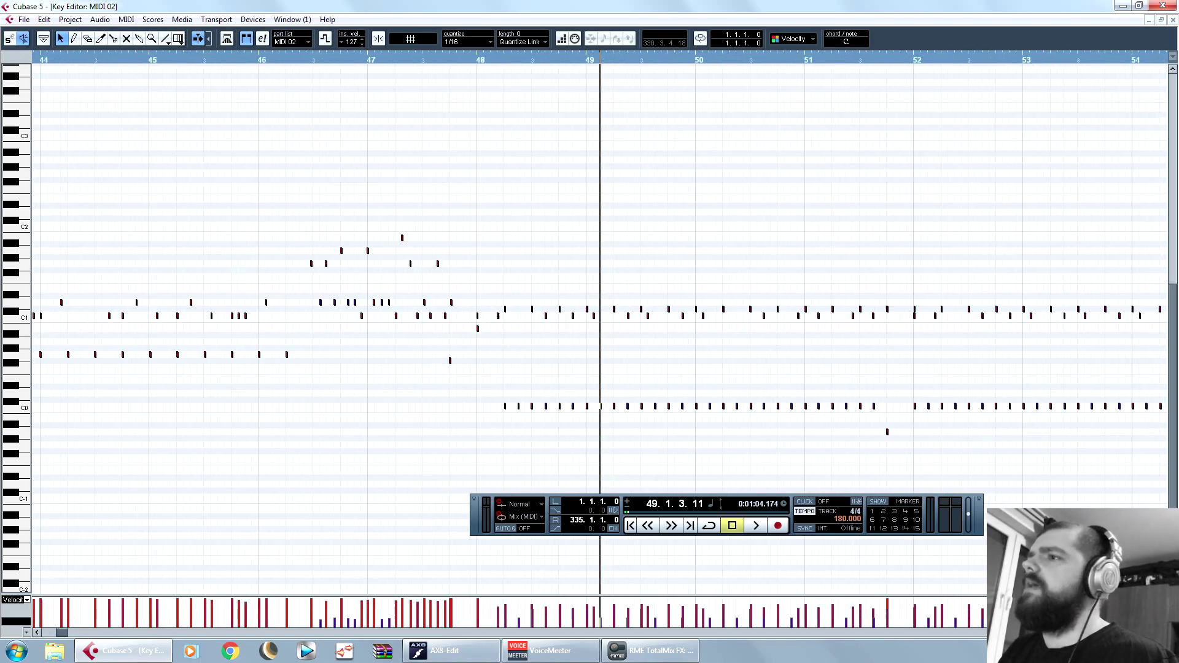
key(g)
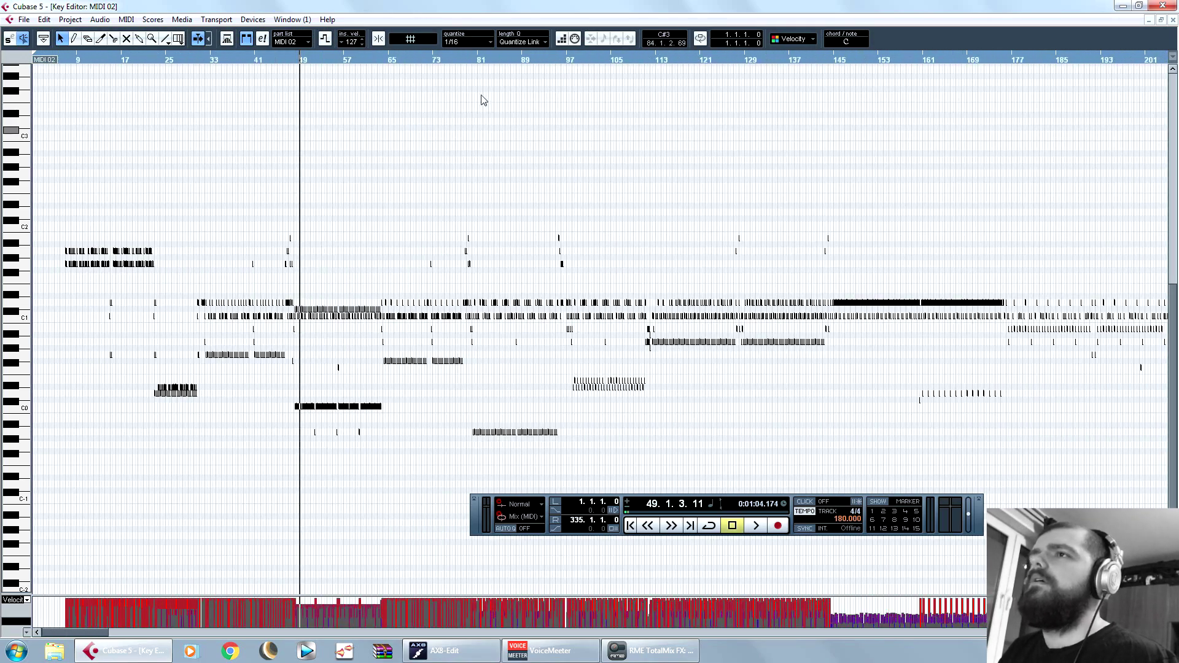
Step: Move the playhead to bar 82 and inspect the drum notes between bars 72 and 92
click(481, 60)
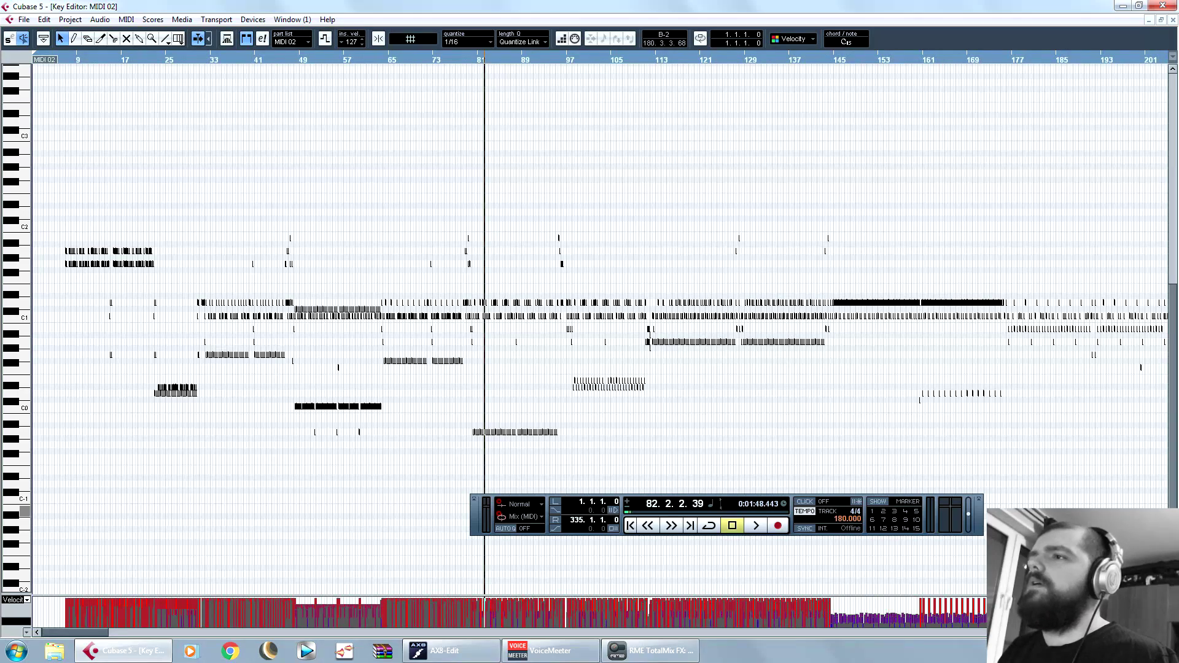
key(h)
key(h)
key(h)
key(h)
key(h)
key(h)
key(h)
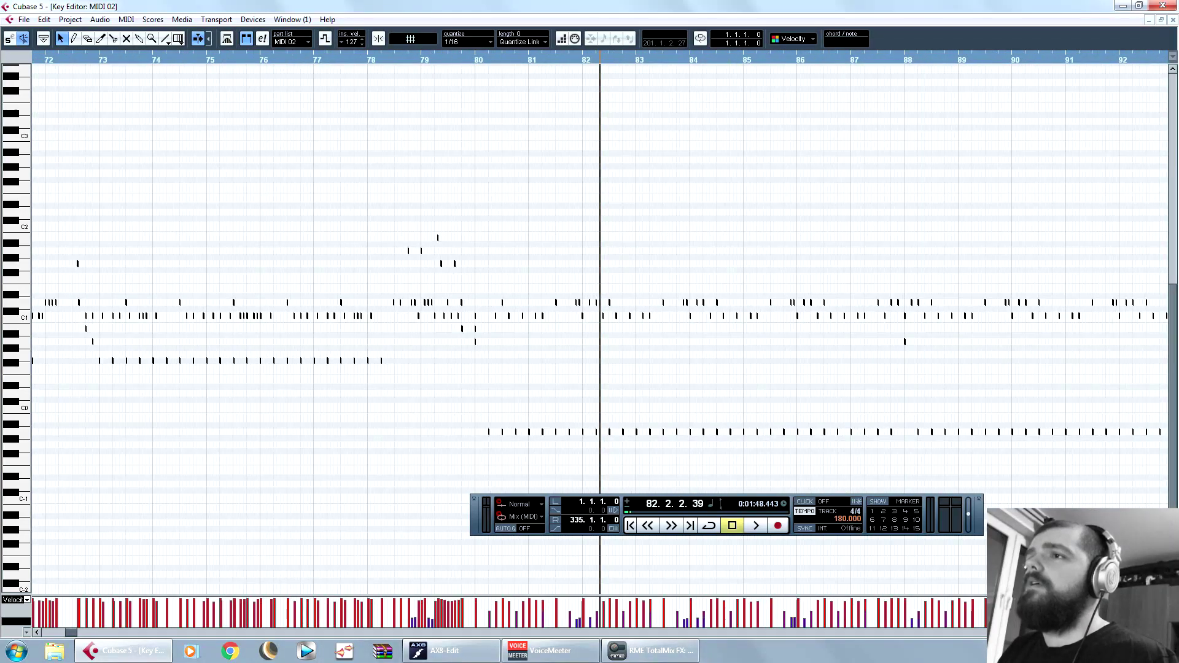
Step: Highlight the lowest row of notes from bar 89 to 95, examine their velocities around bar 91, and clear the selection
key(g)
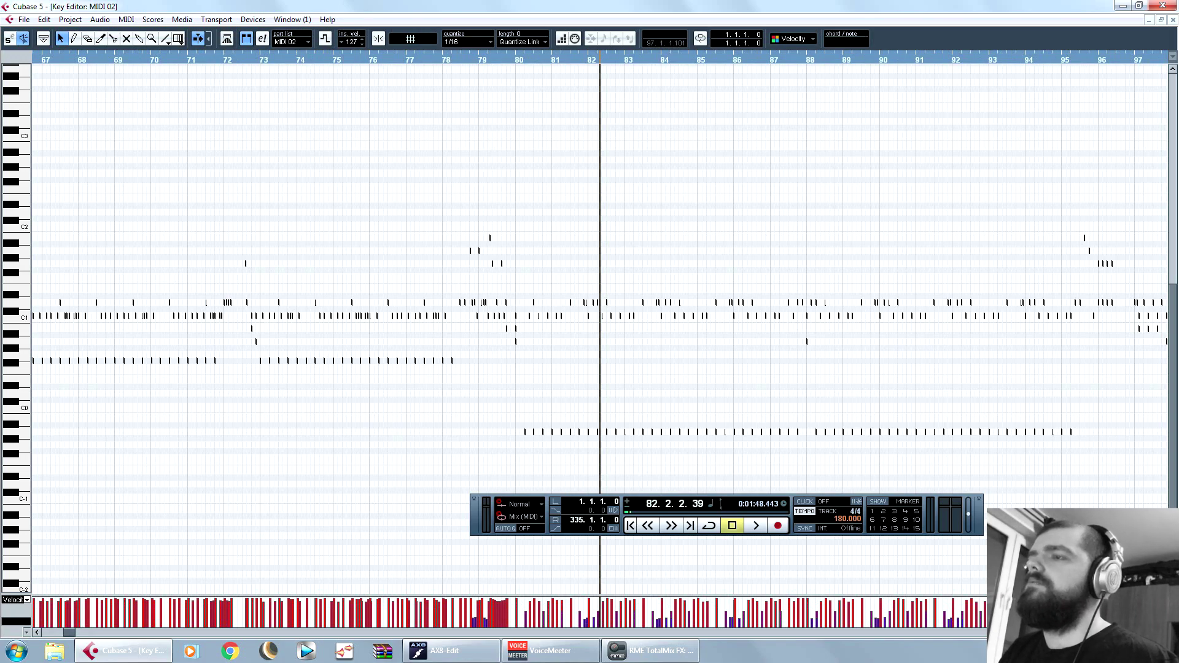
key(g)
key(g)
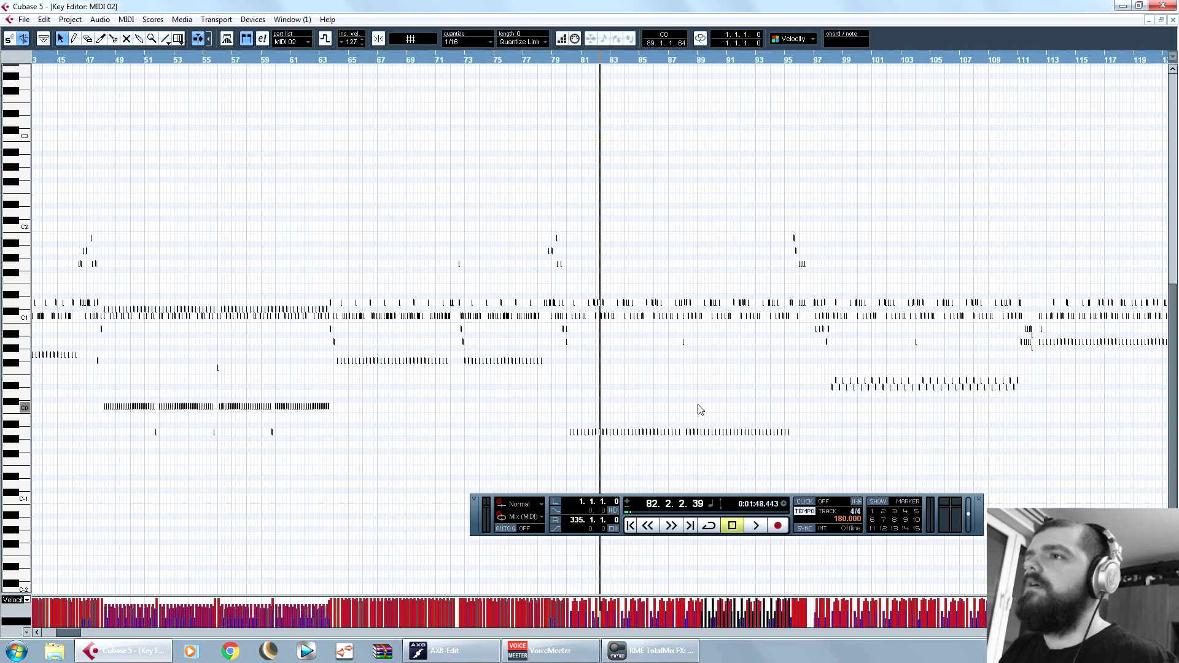
click(731, 59)
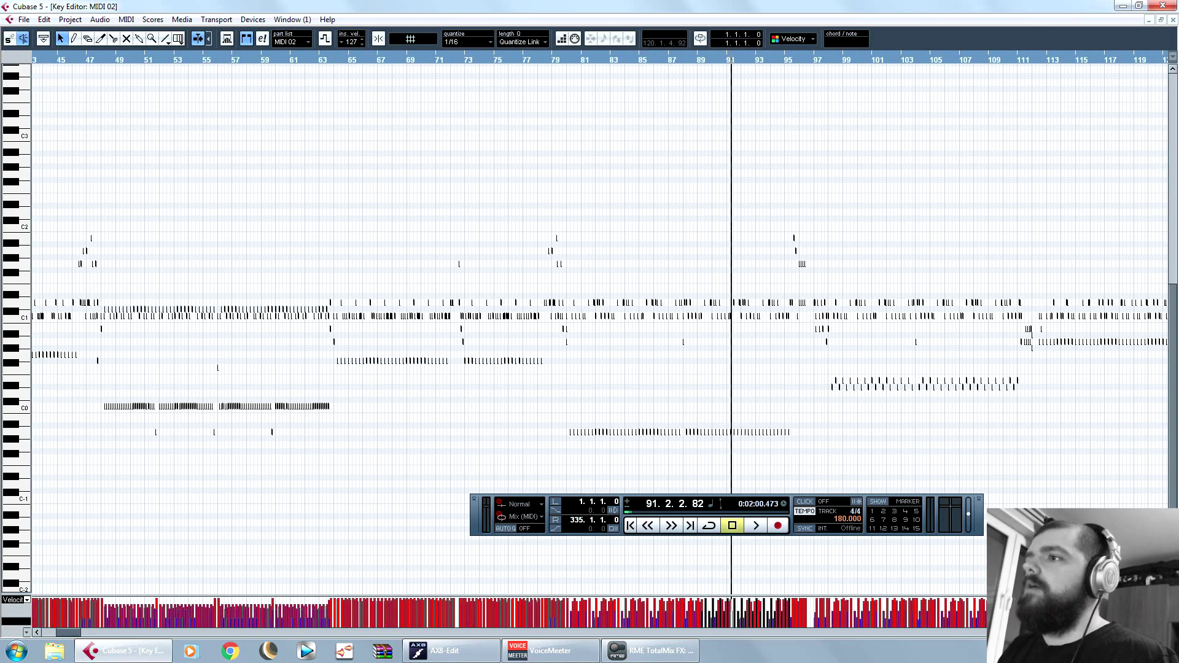
key(h)
key(h)
key(h)
key(h)
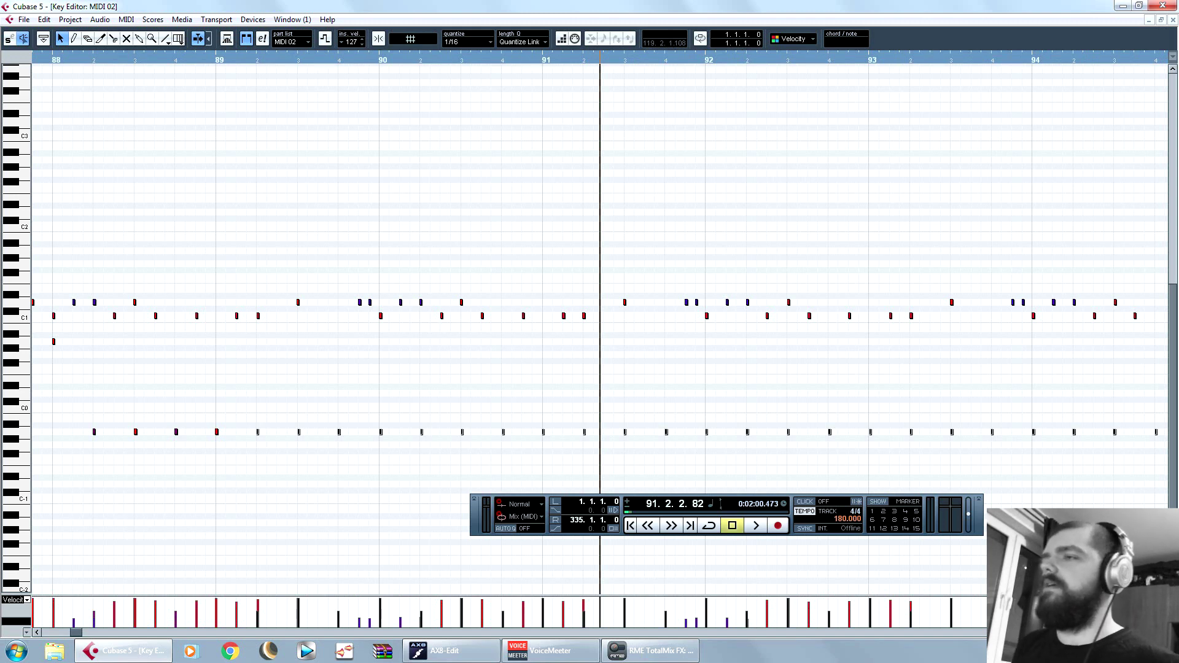
click(684, 392)
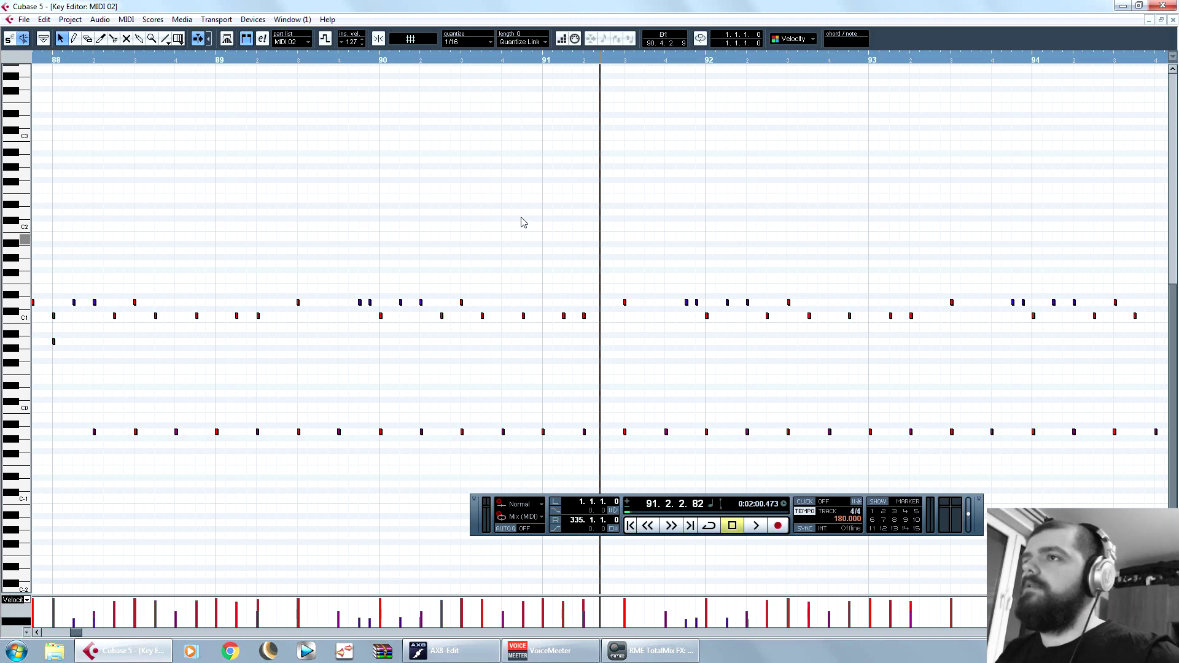
Step: Leave the Key Editor for the project window and move the playhead to bar 7
click(543, 61)
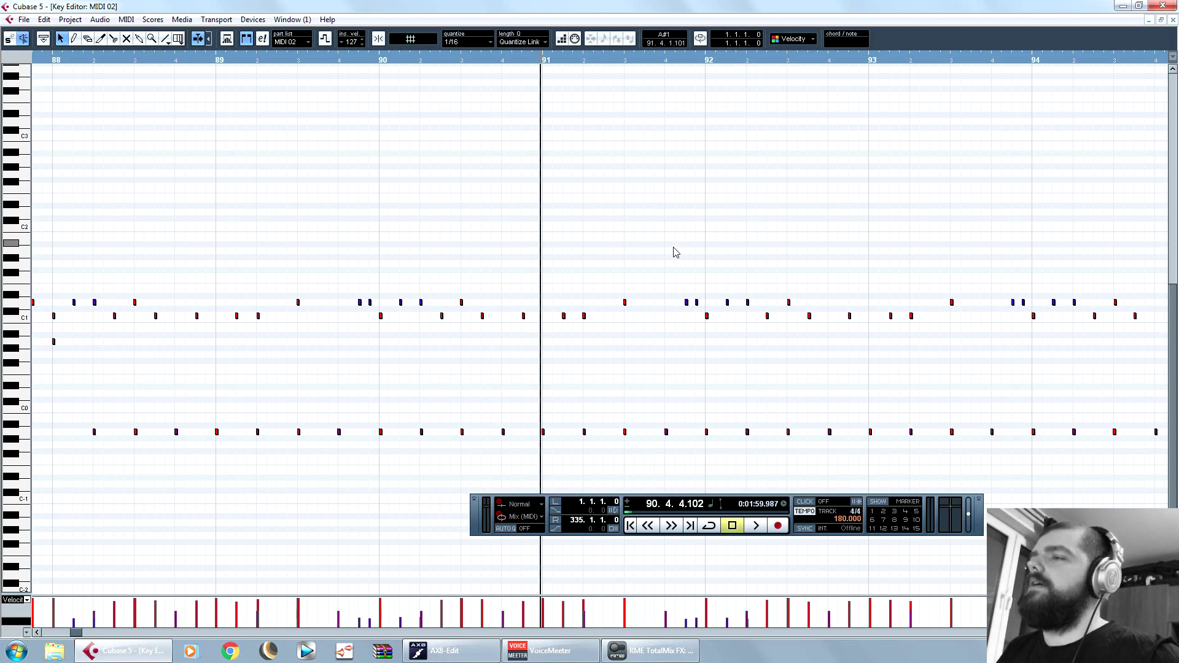
click(1173, 20)
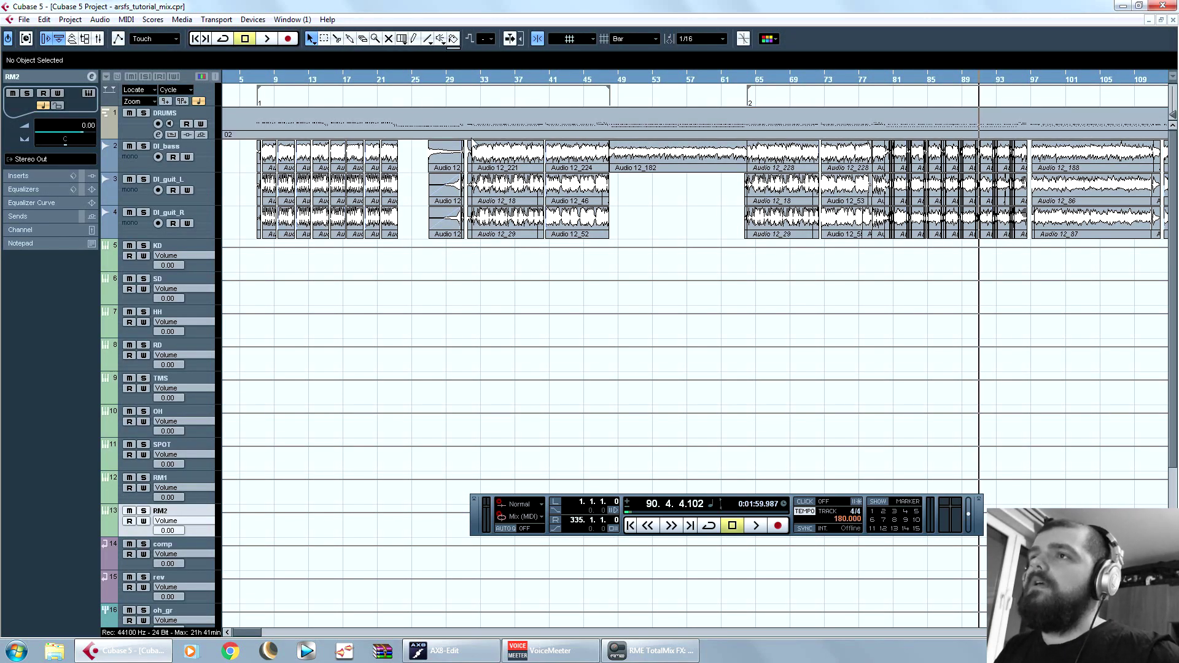
click(257, 79)
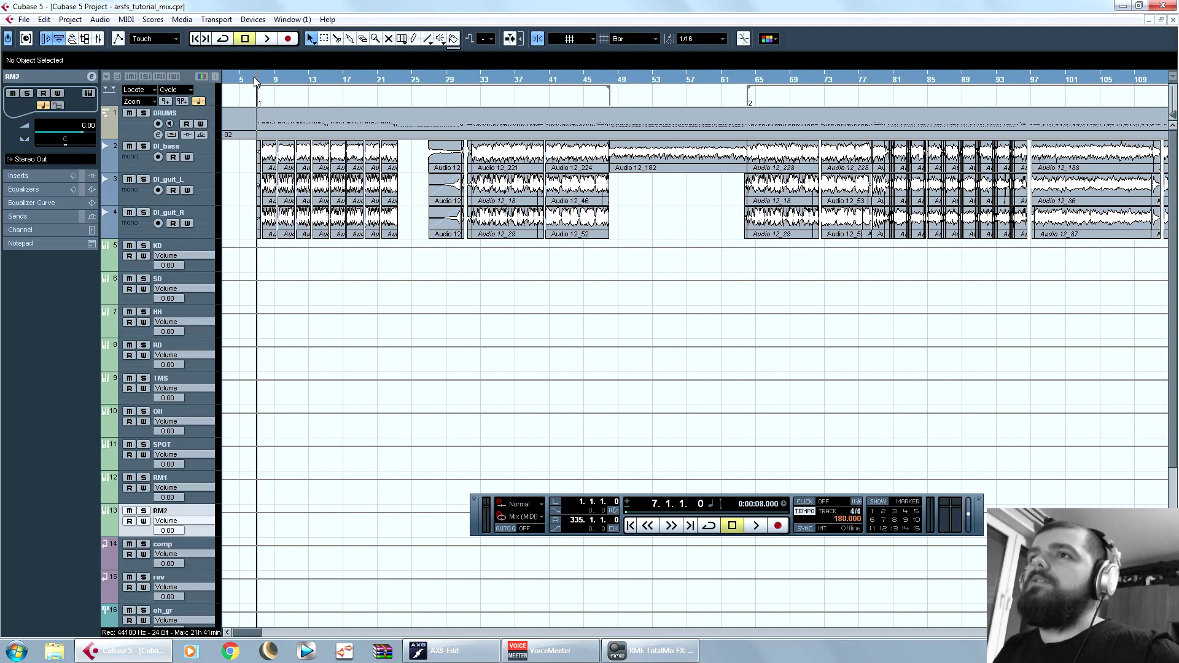
Step: Open the drum MIDI part in the Key Editor and show an overview of its notes from the first bars to about bar 161
double_click(351, 123)
key(g)
key(g)
key(g)
key(g)
key(g)
key(g)
key(g)
key(g)
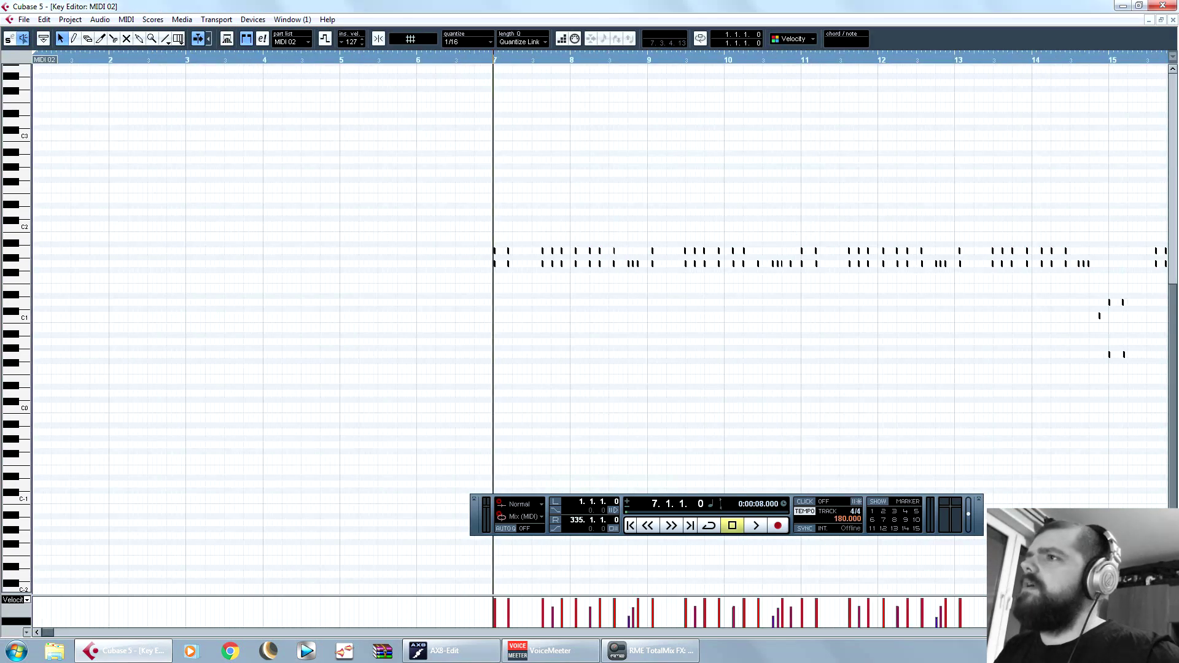
key(g)
key(g)
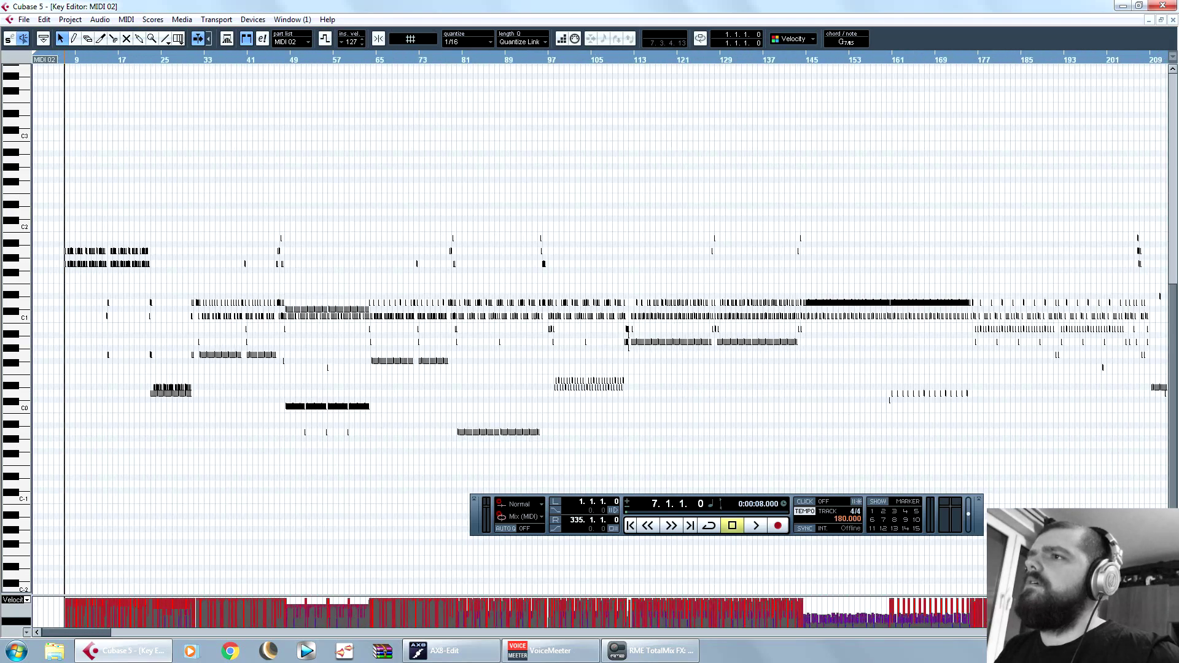
key(h)
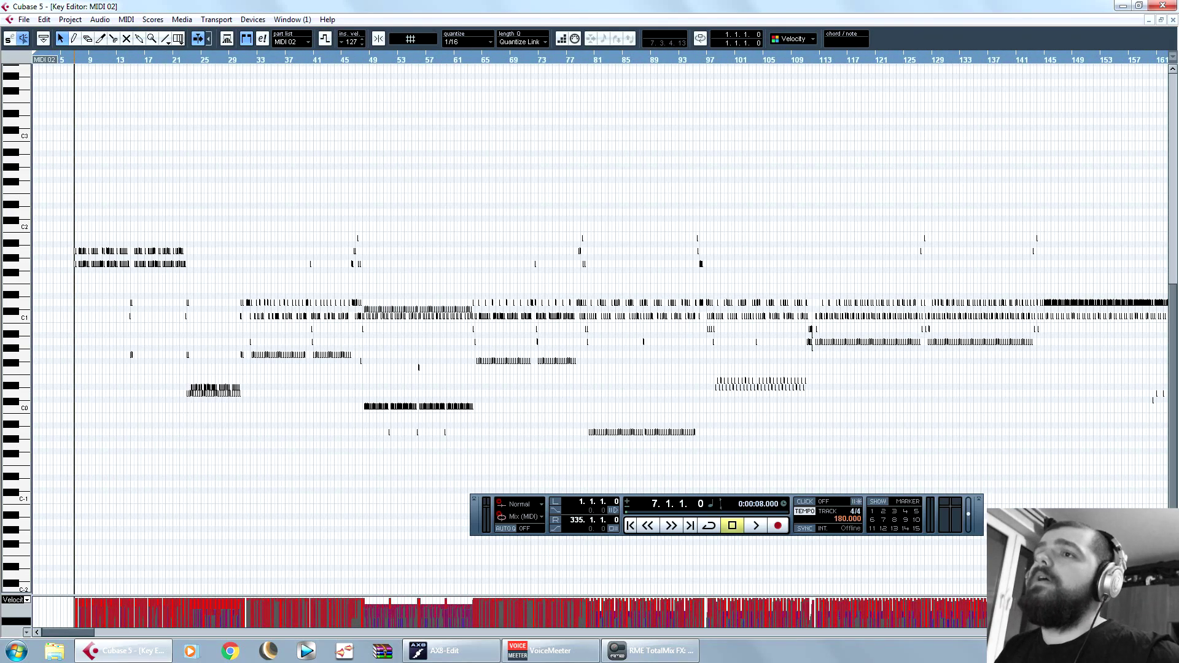
Step: Move the playhead to bar 37 and inspect the drum notes between bars 26 and 48
click(288, 60)
key(h)
key(h)
key(h)
key(h)
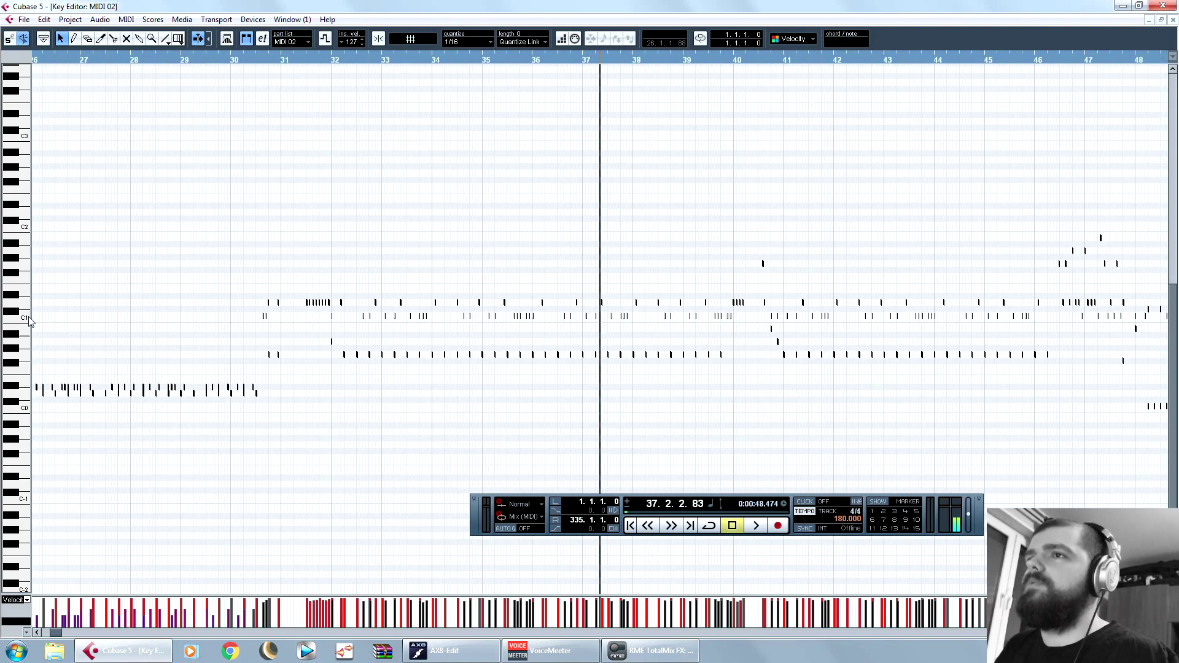
Step: Open the Logical Editor for the C1 notes, examine the random velocity (60 to 100) preset and its range parameters, and close the editor
click(125, 19)
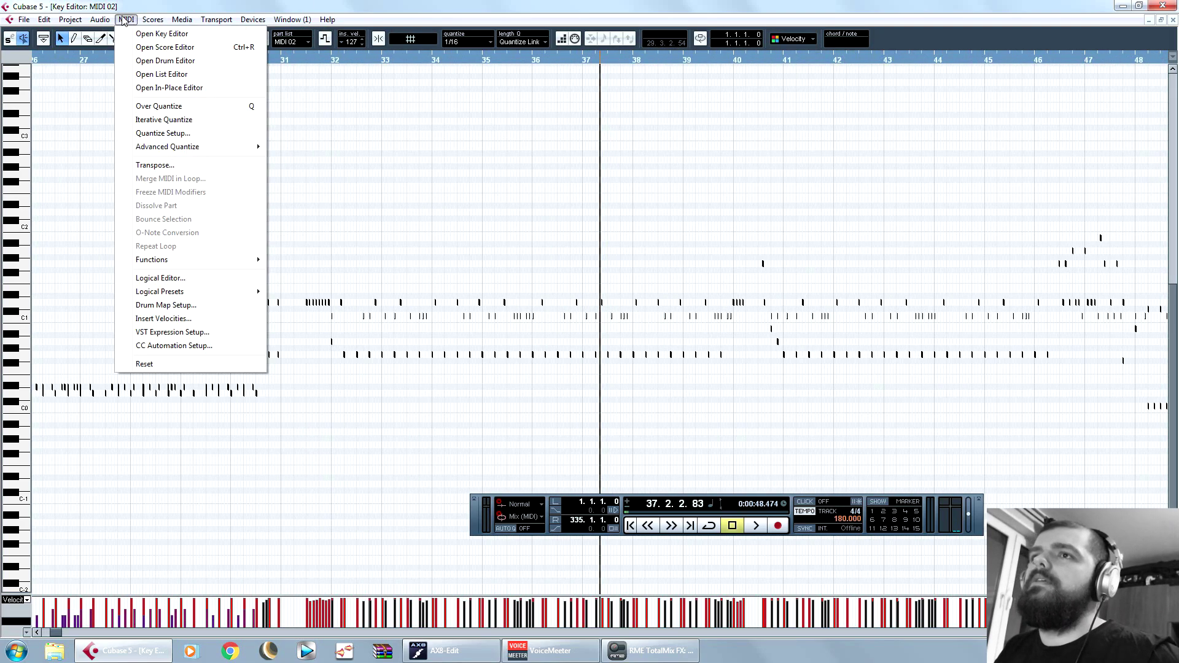
click(204, 279)
click(309, 113)
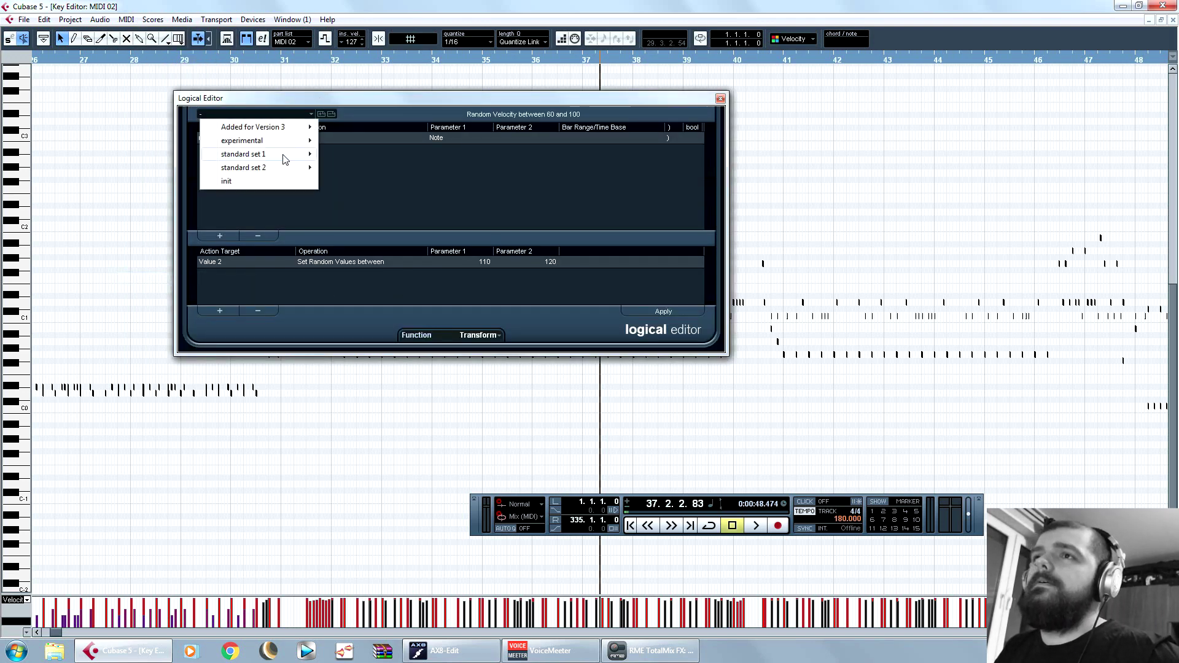
mouse_move(285, 160)
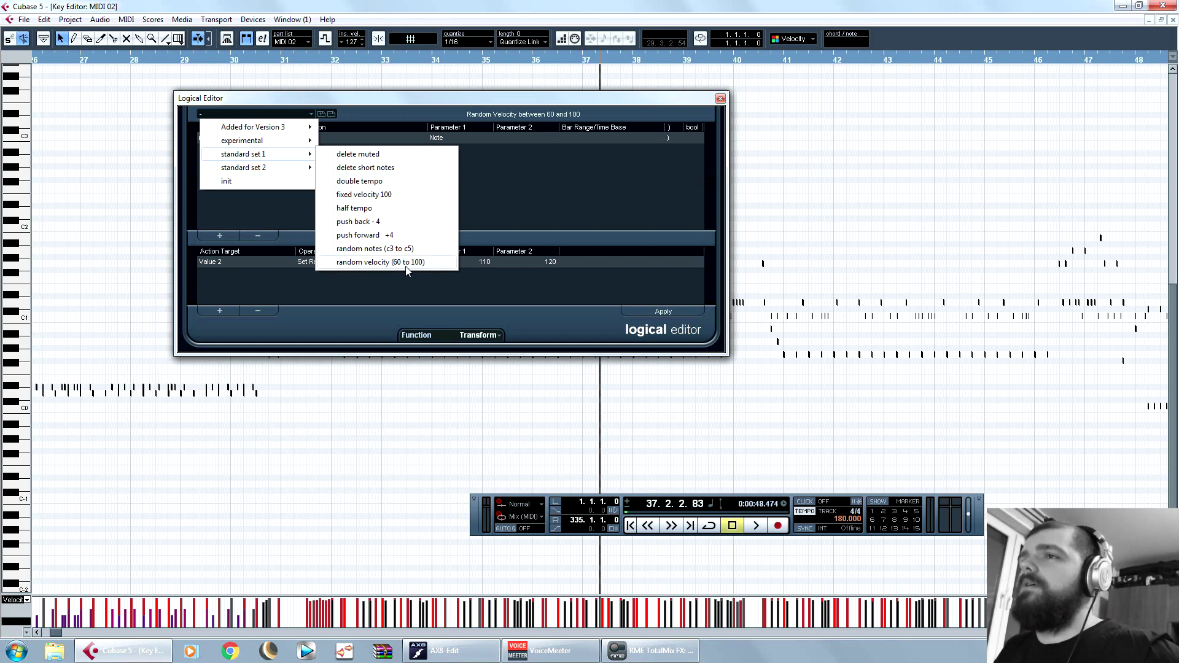
click(481, 261)
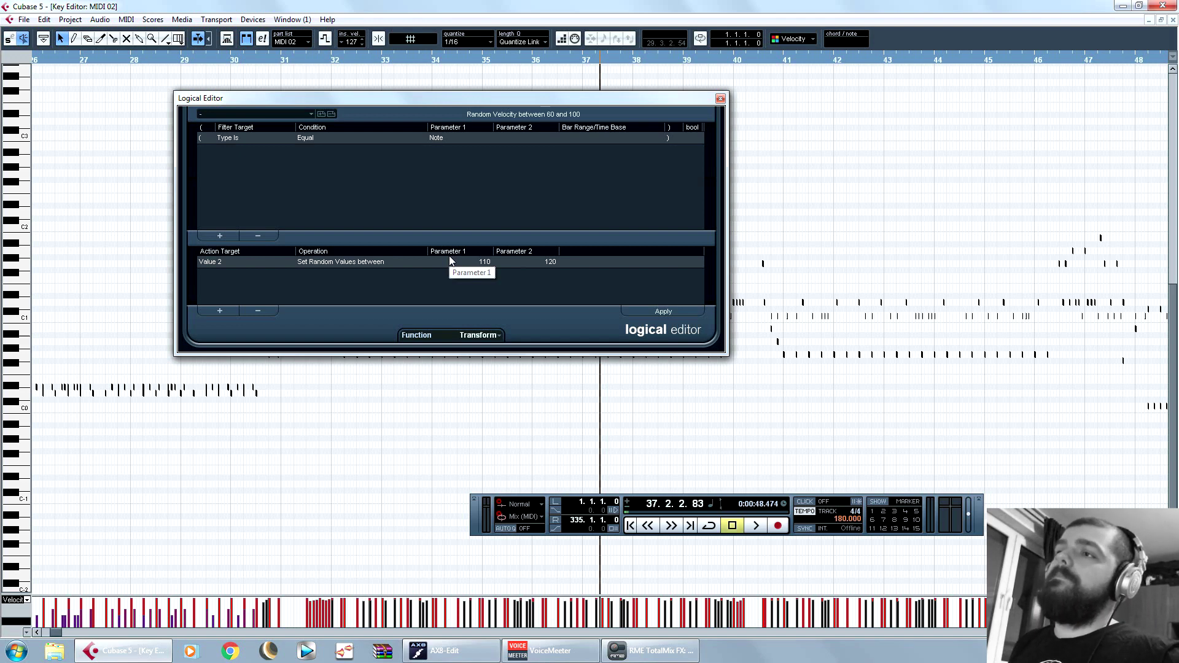
click(721, 99)
Step: Highlight the C1 notes between bars 36 and 40 and those between bars 31 and 36, and clear the selection
drag(747, 320, 557, 323)
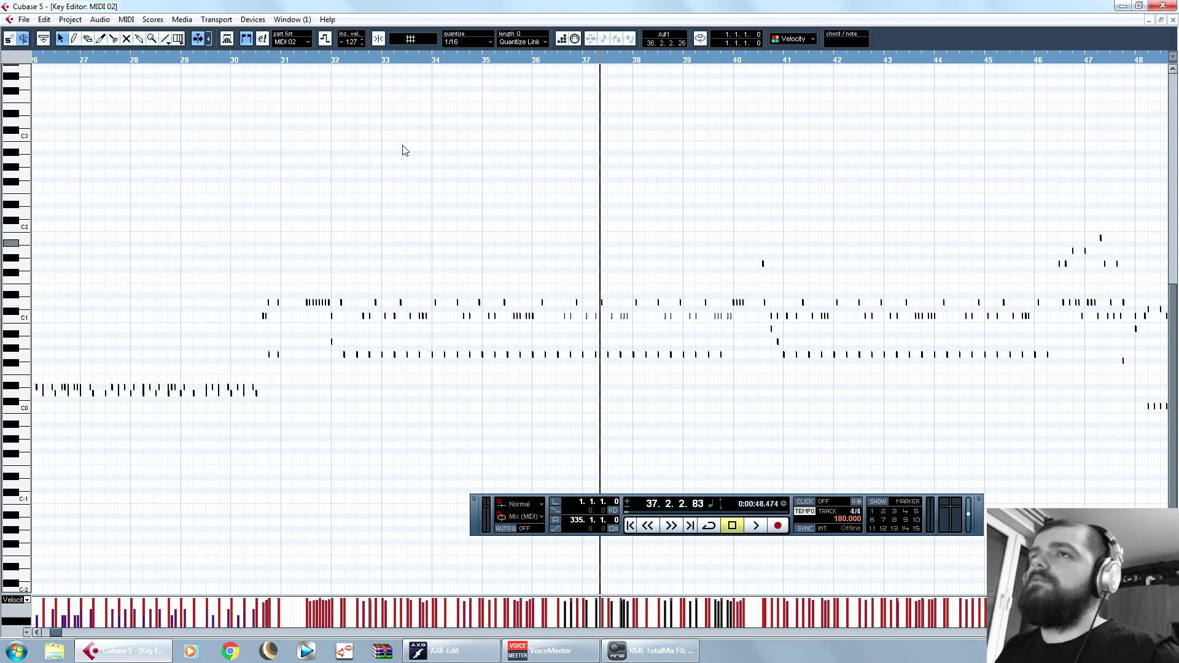
click(126, 19)
click(553, 219)
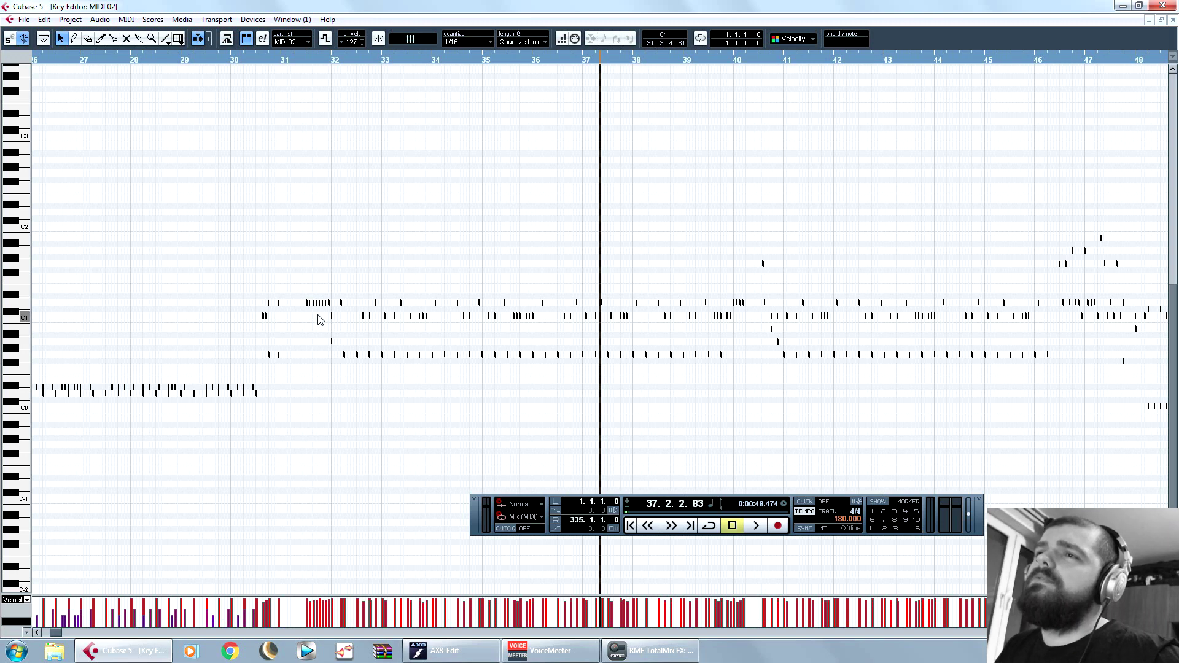
drag(311, 317, 582, 329)
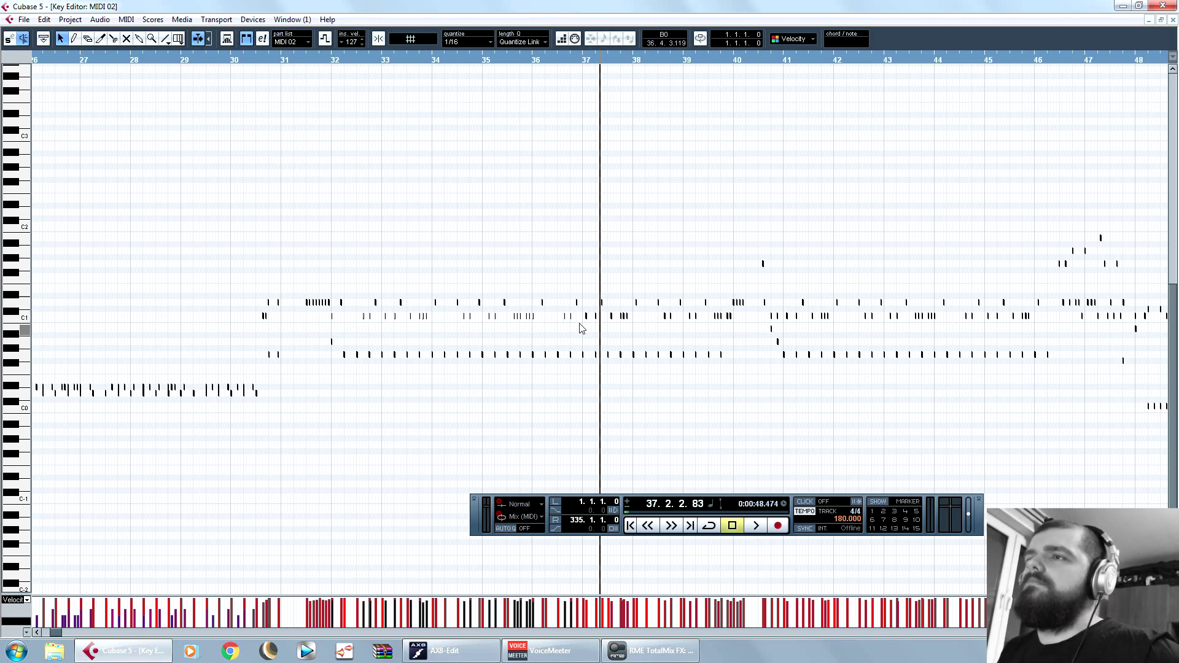
click(602, 202)
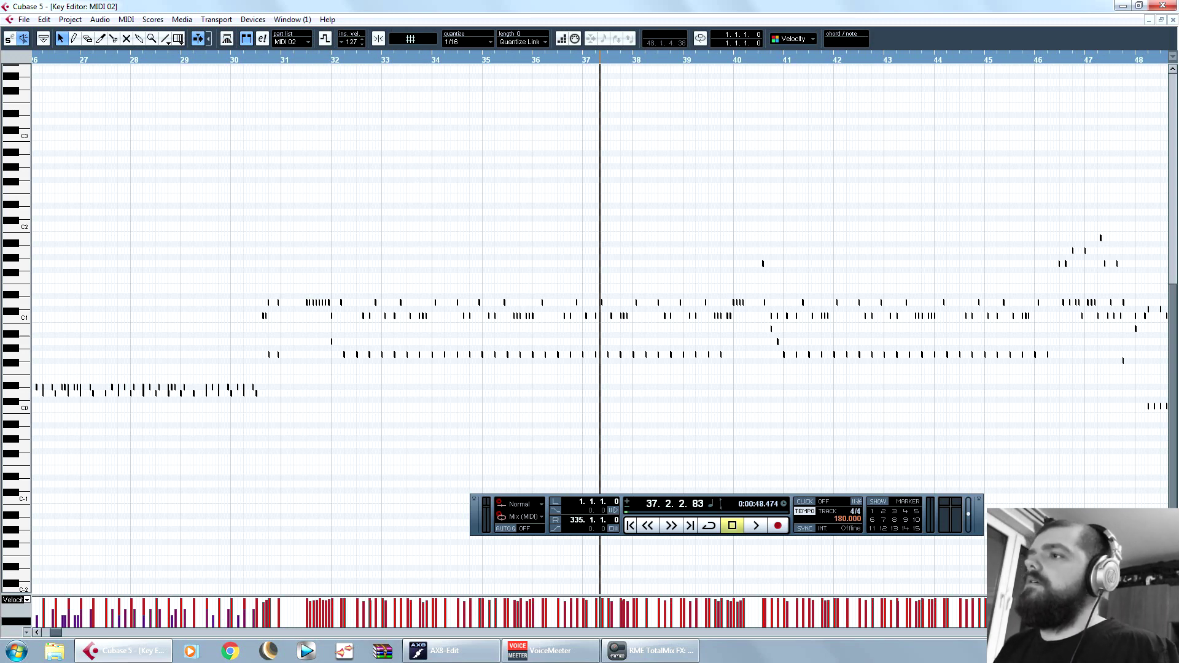
Step: Select all notes in the drum part and inspect their placement around bar 37
key(h)
key(g)
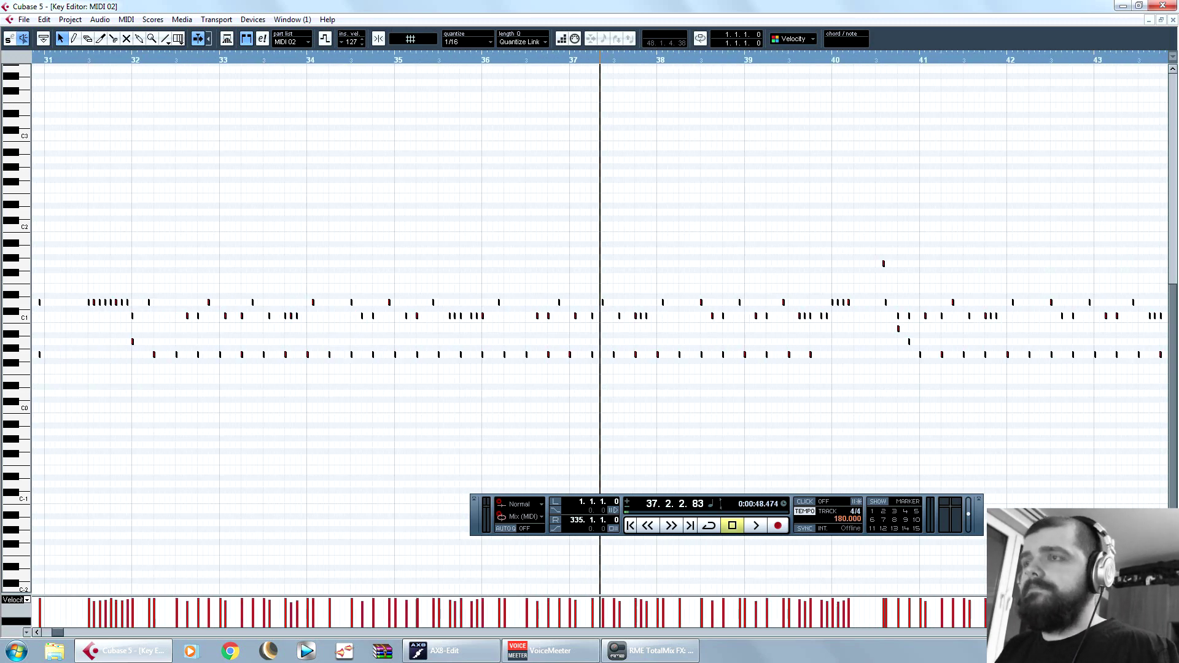
key(ctrl+shift+a)
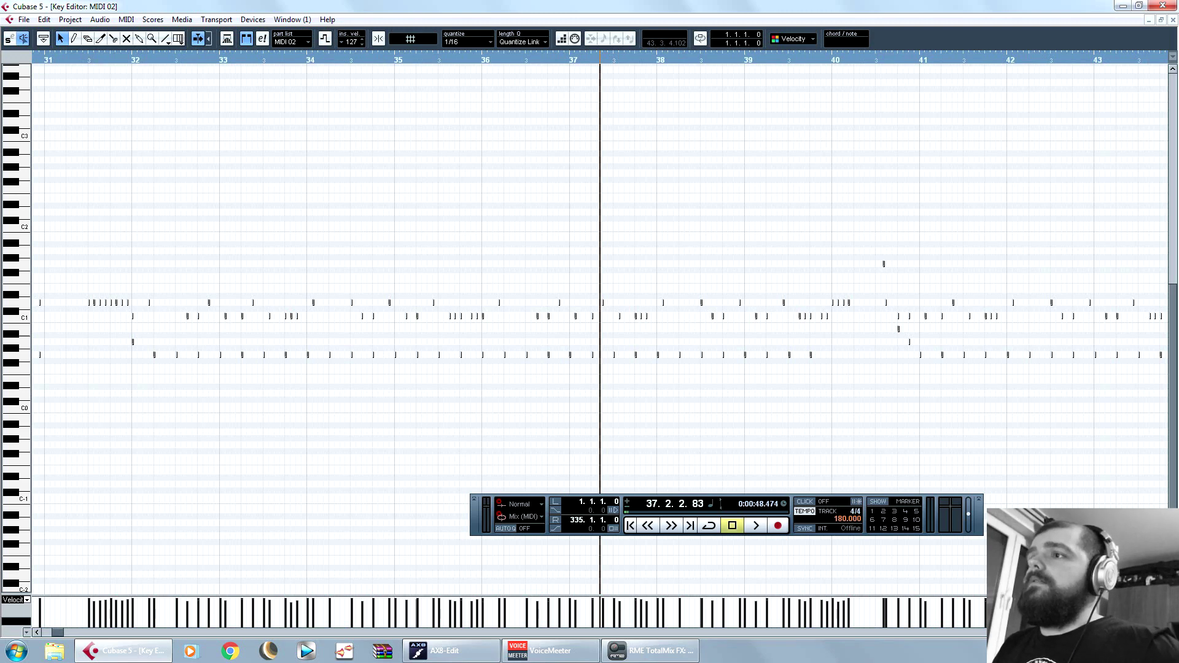
key(h)
key(h)
key(h)
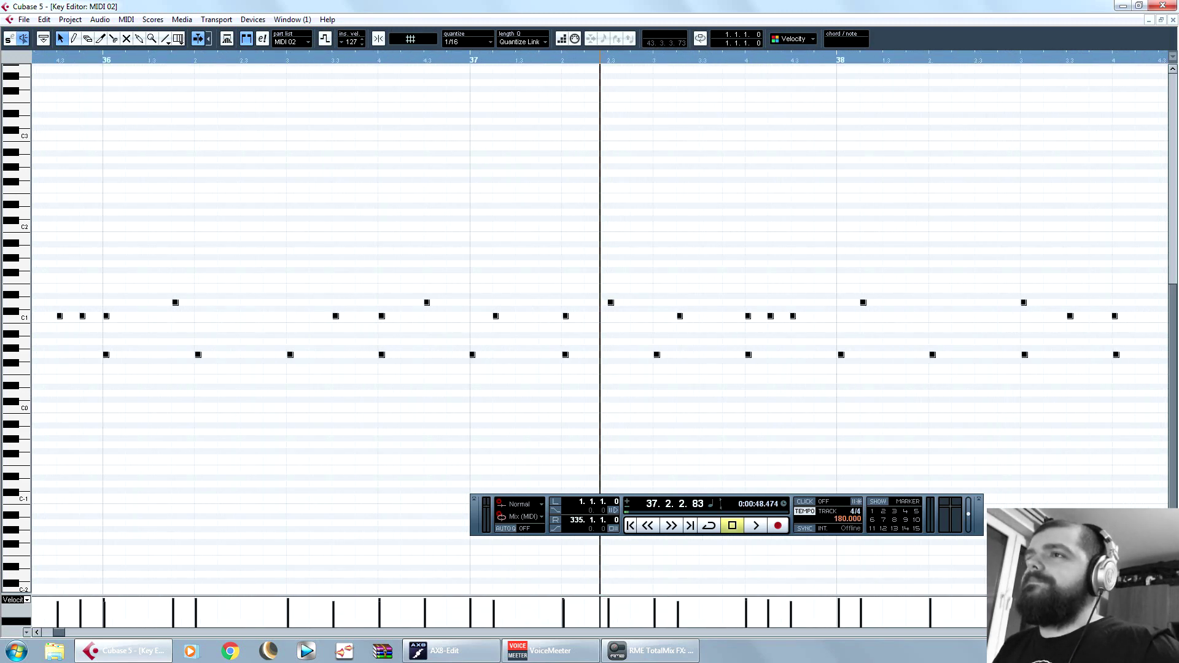
key(g)
key(g)
key(g)
key(g)
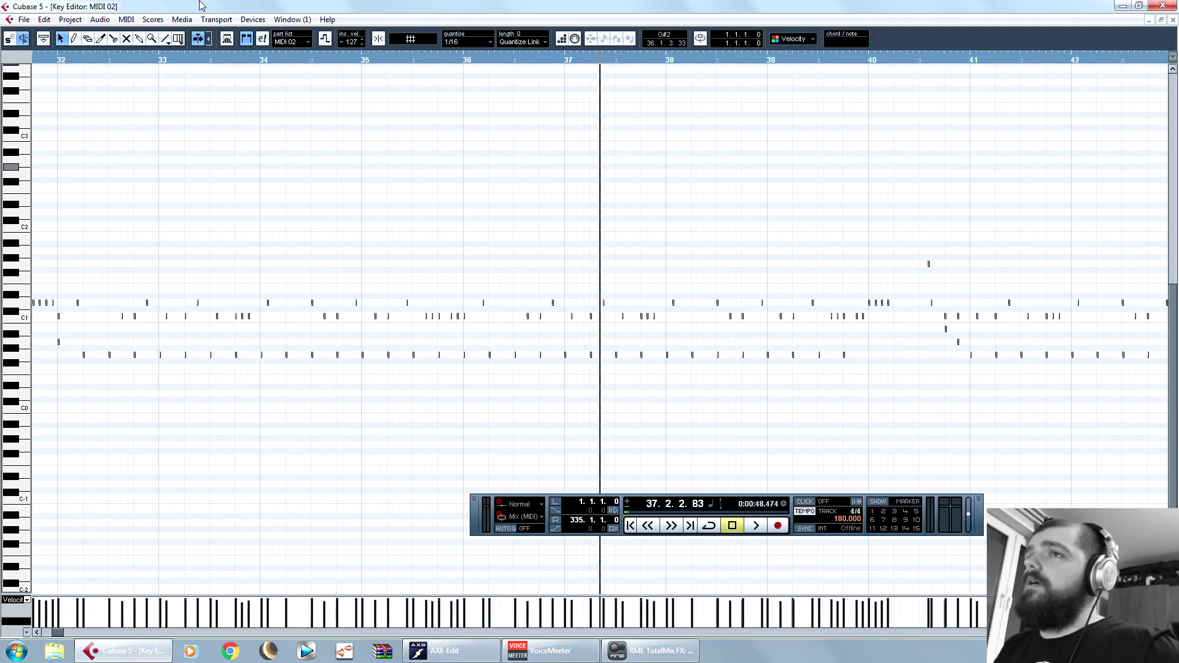
Step: In Quantize Setup, set the grid to 1/128 and the type to Triplet, and close the dialog
click(127, 20)
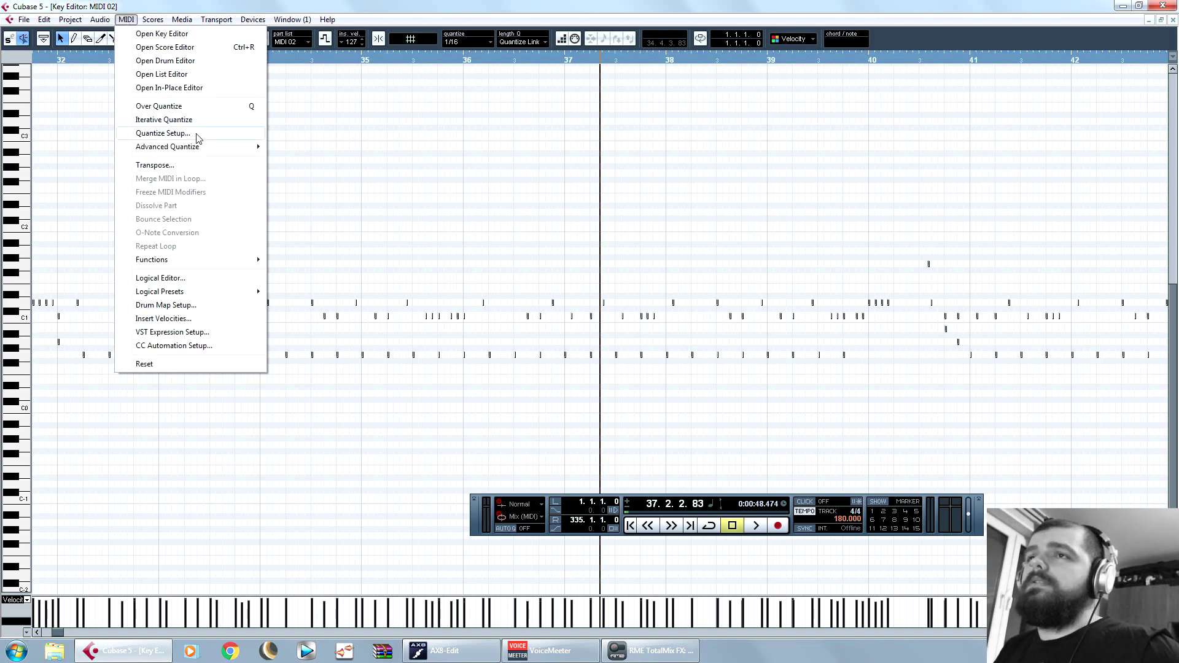
click(162, 134)
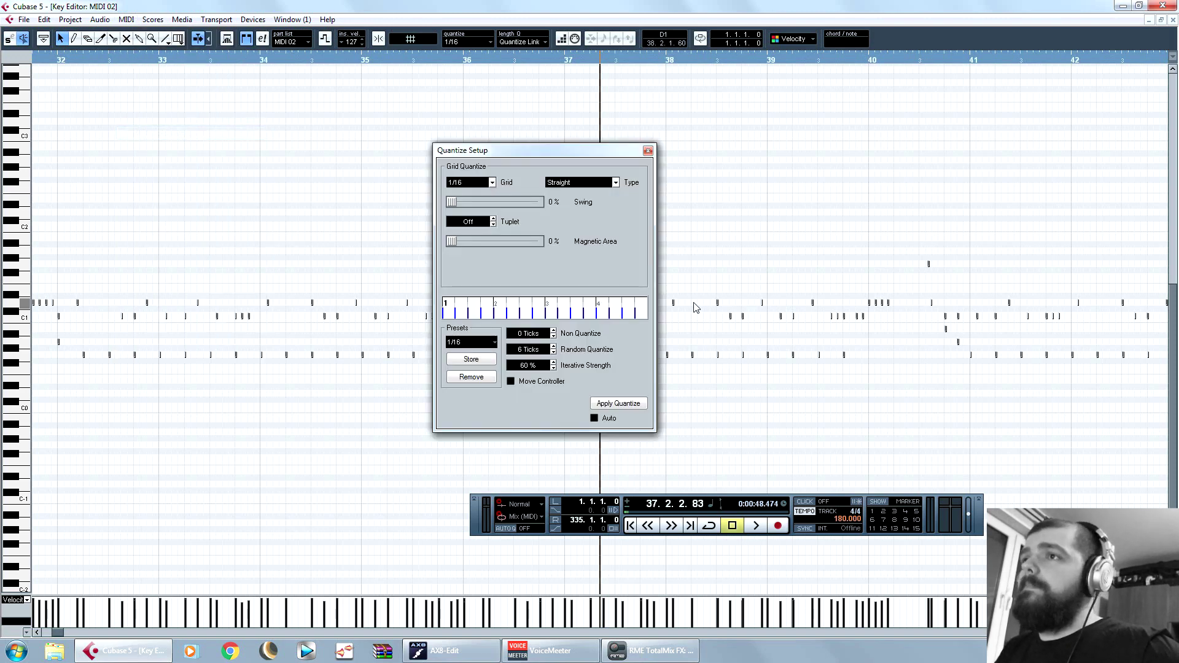
click(479, 183)
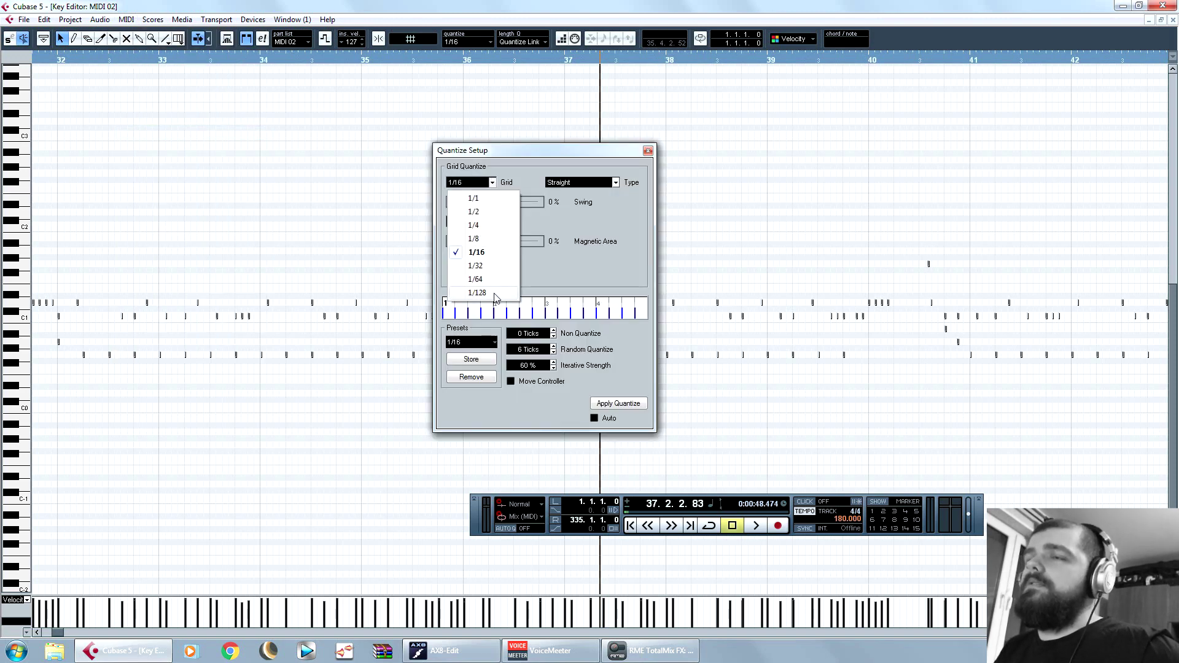
click(491, 293)
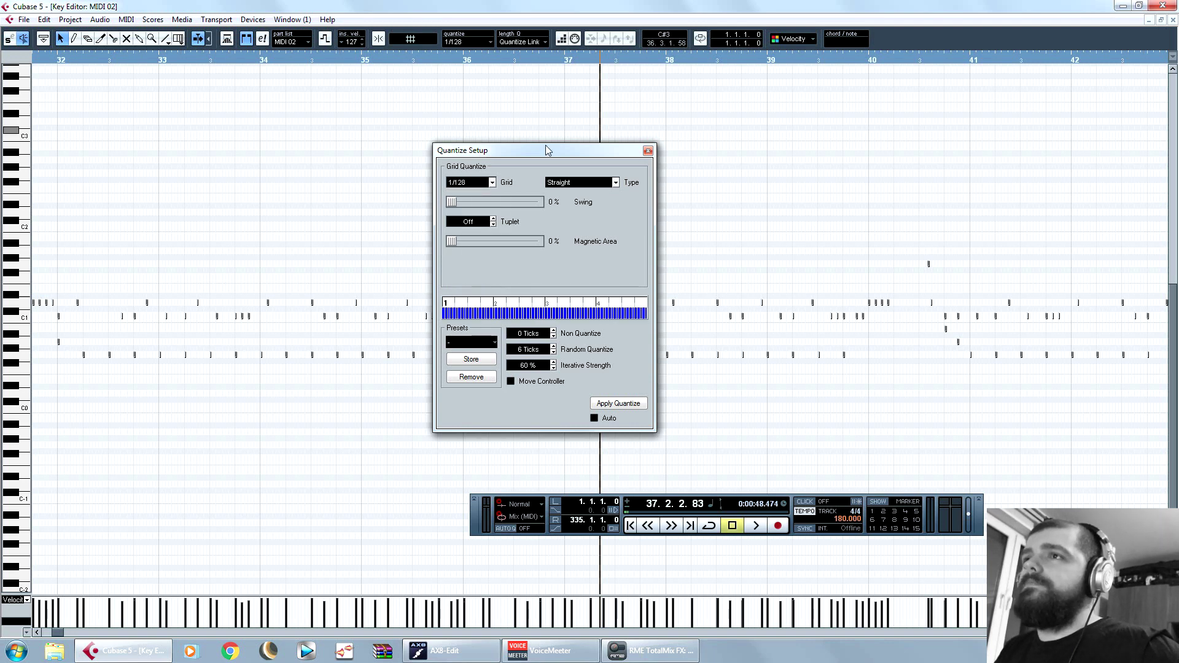
drag(601, 152, 445, 93)
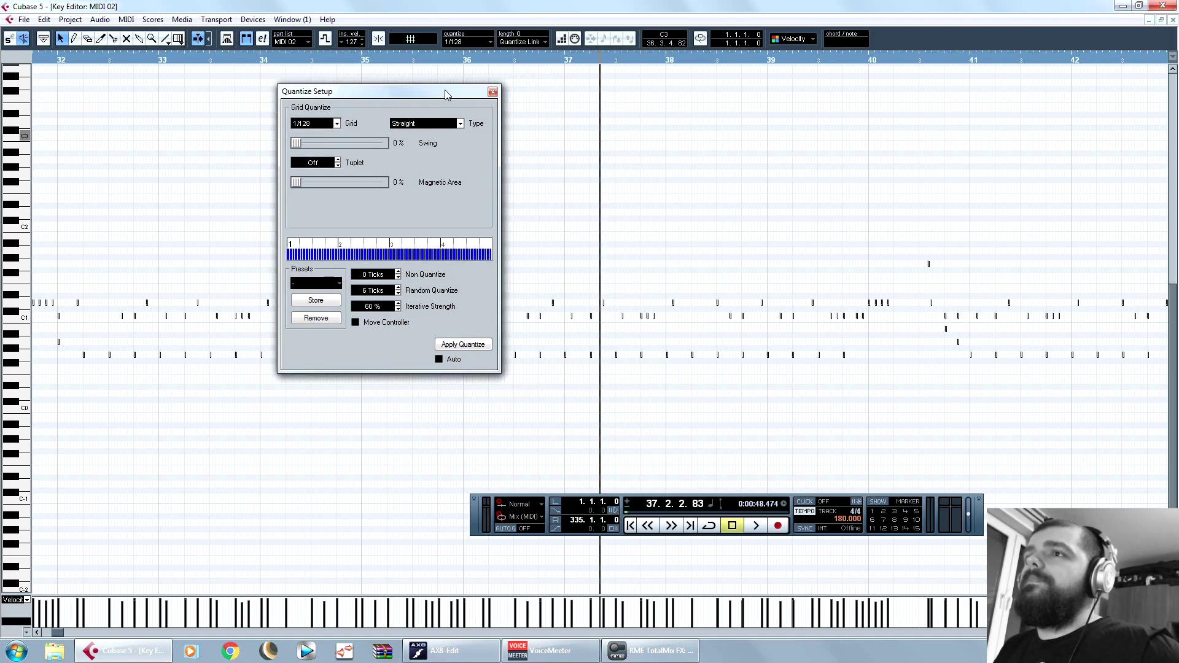
click(430, 126)
click(437, 158)
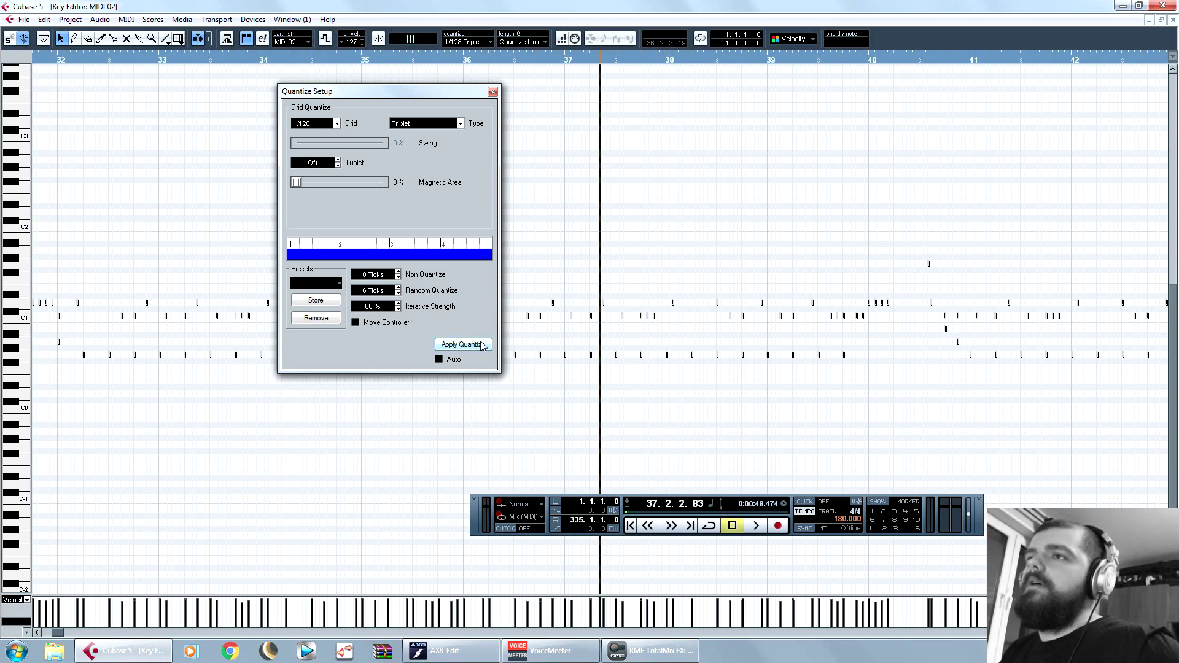
click(493, 91)
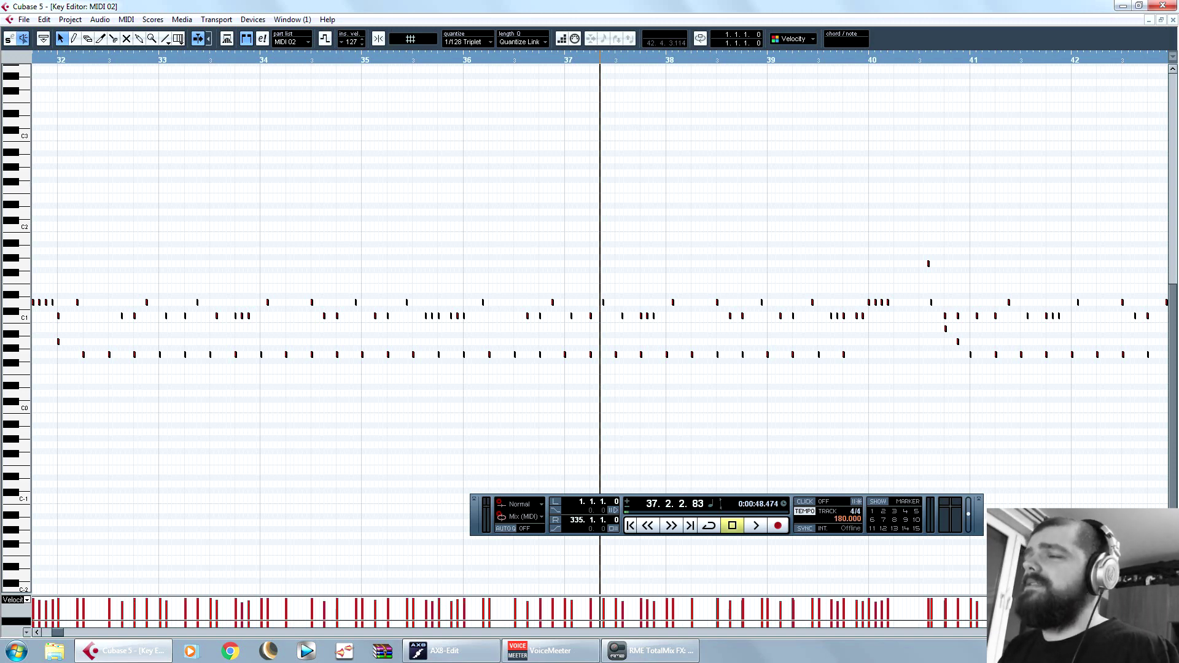
Step: Examine the timing of the drum notes around bar 37 in close-up and go back to bars 33 to 42
key(h)
key(h)
key(h)
key(h)
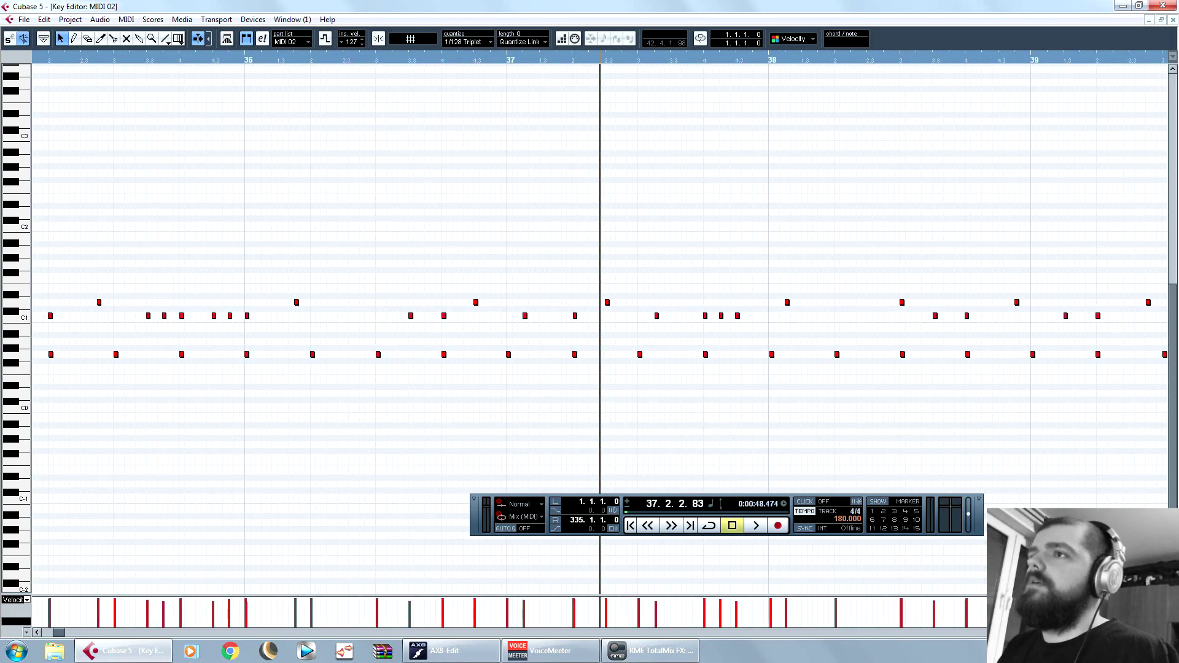
key(g)
key(g)
key(g)
key(g)
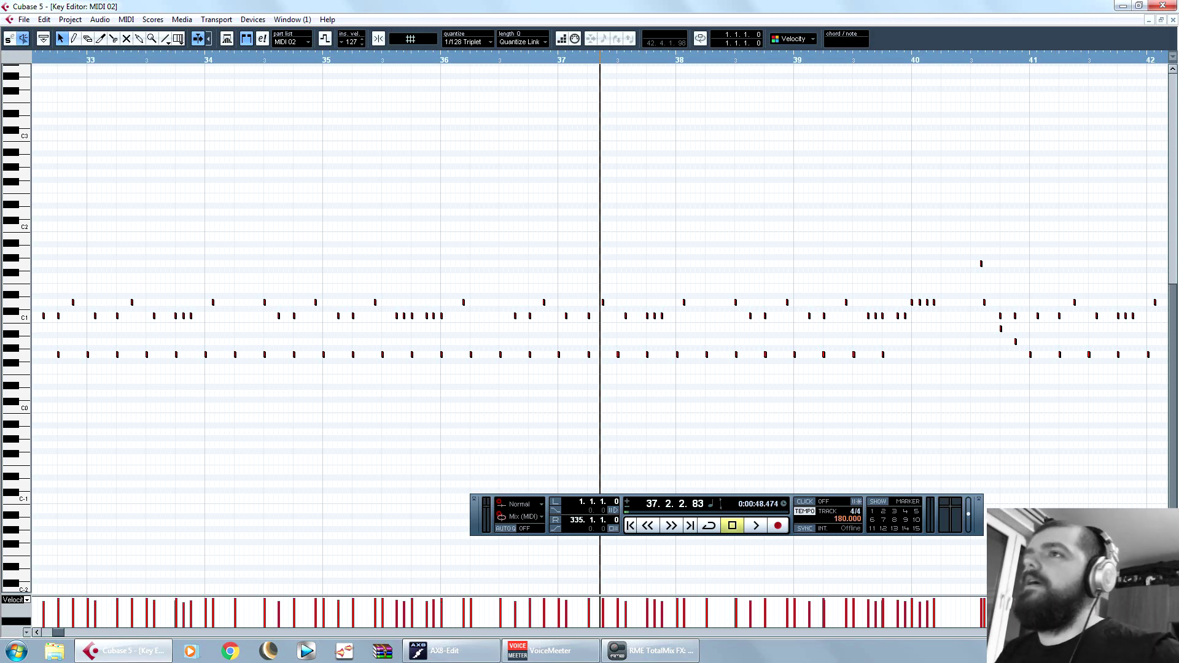
Step: Return to the project window and select the DRUMS track to show its settings
click(1174, 20)
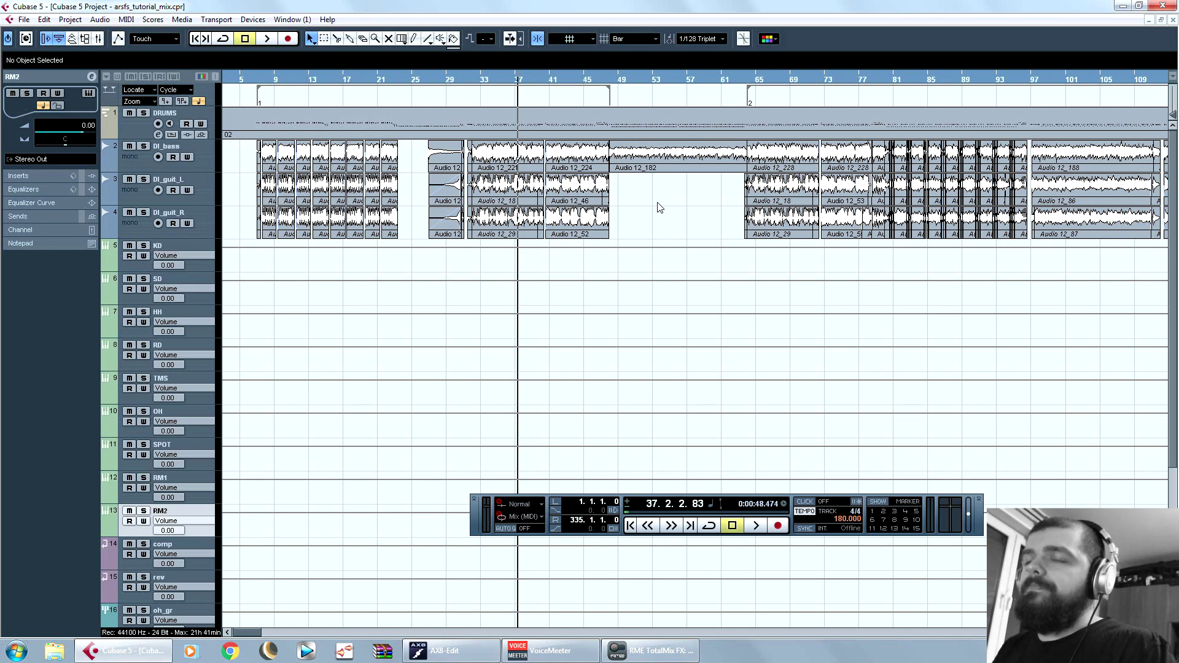
scroll(667, 205, down, 5)
scroll(674, 206, up, 5)
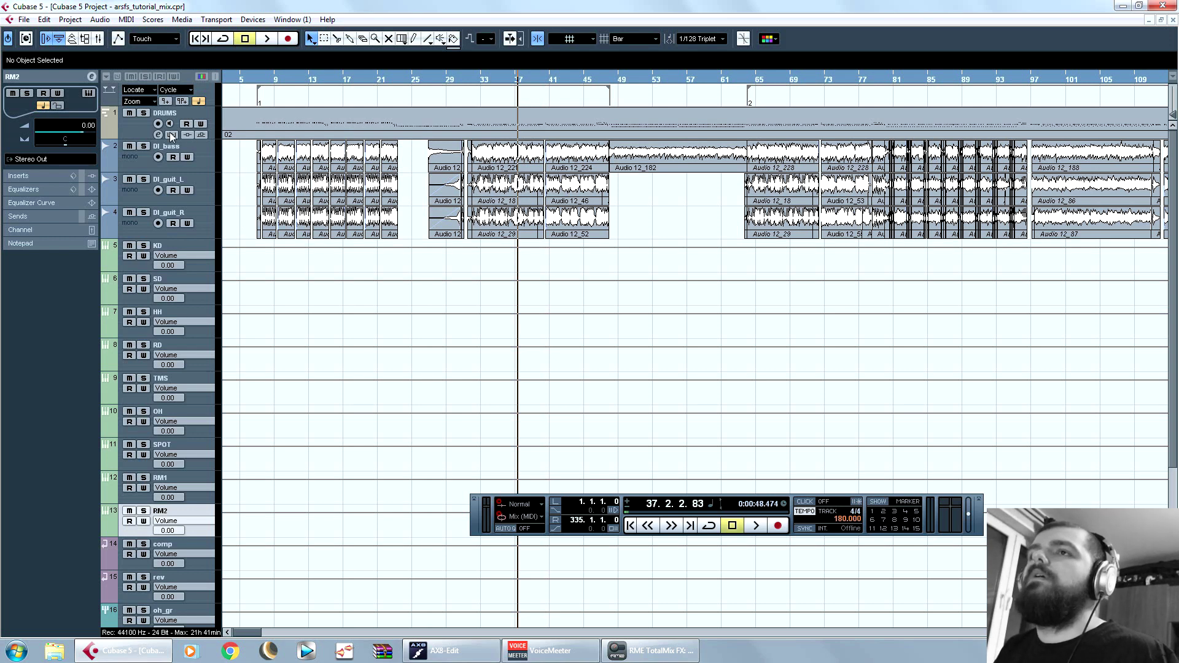
click(134, 131)
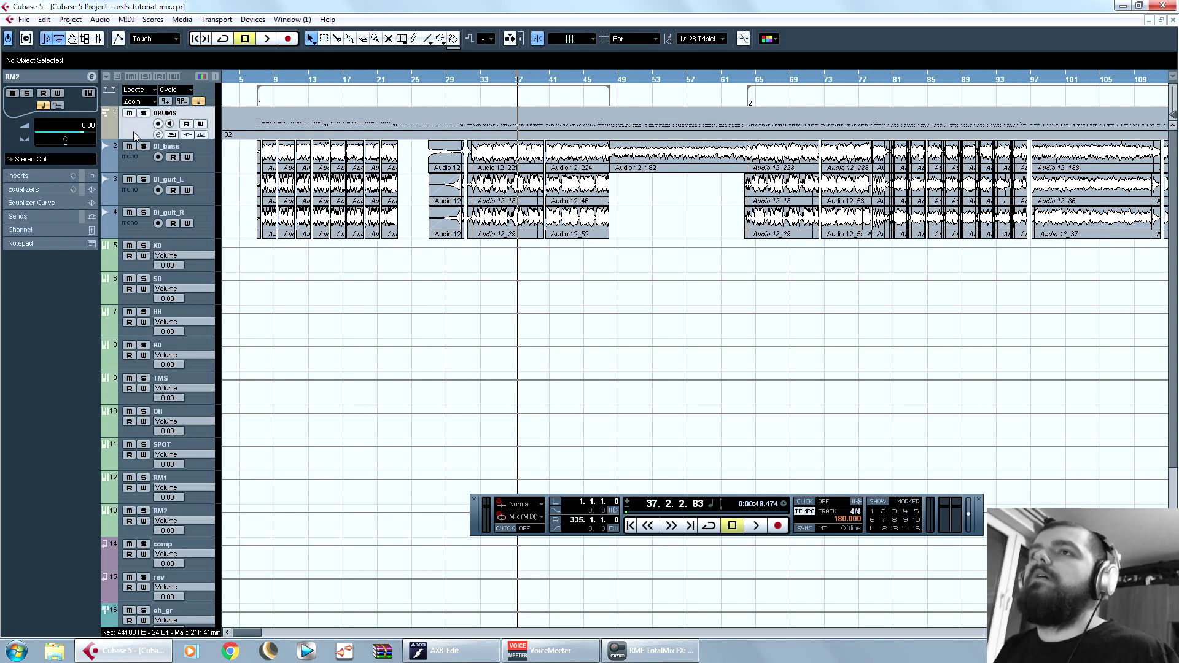
click(298, 121)
click(234, 167)
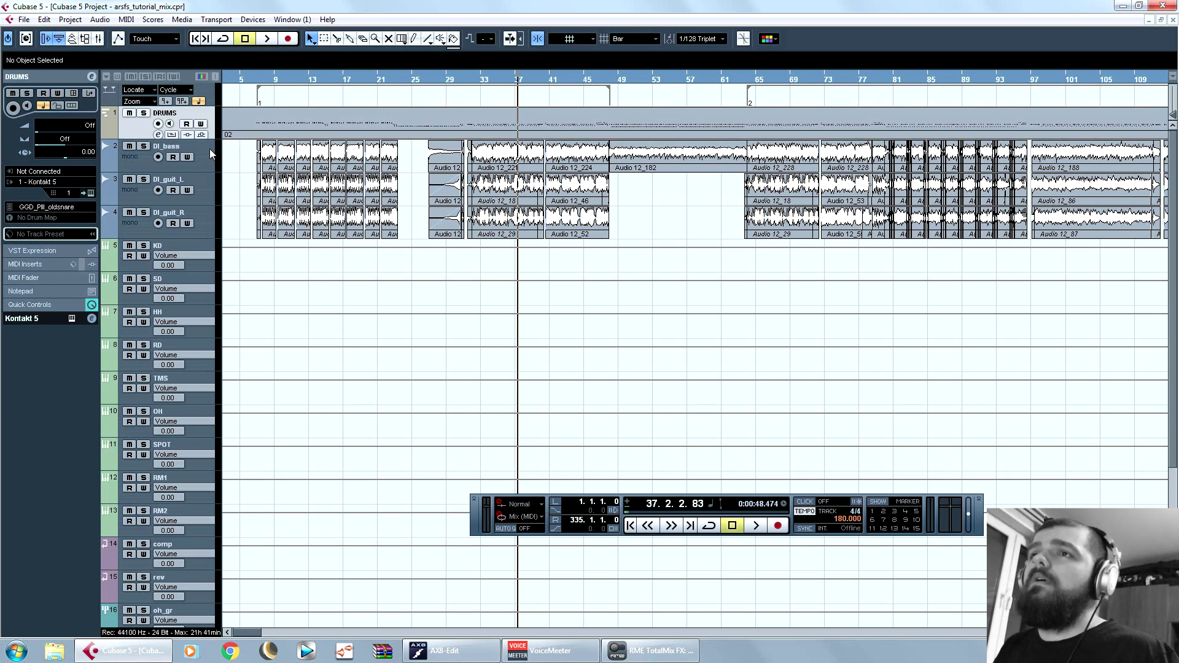
Step: Select the DI_bass track, place the playhead at bar 14, and select the bass and guitar clips between bars 7 and 23
click(209, 148)
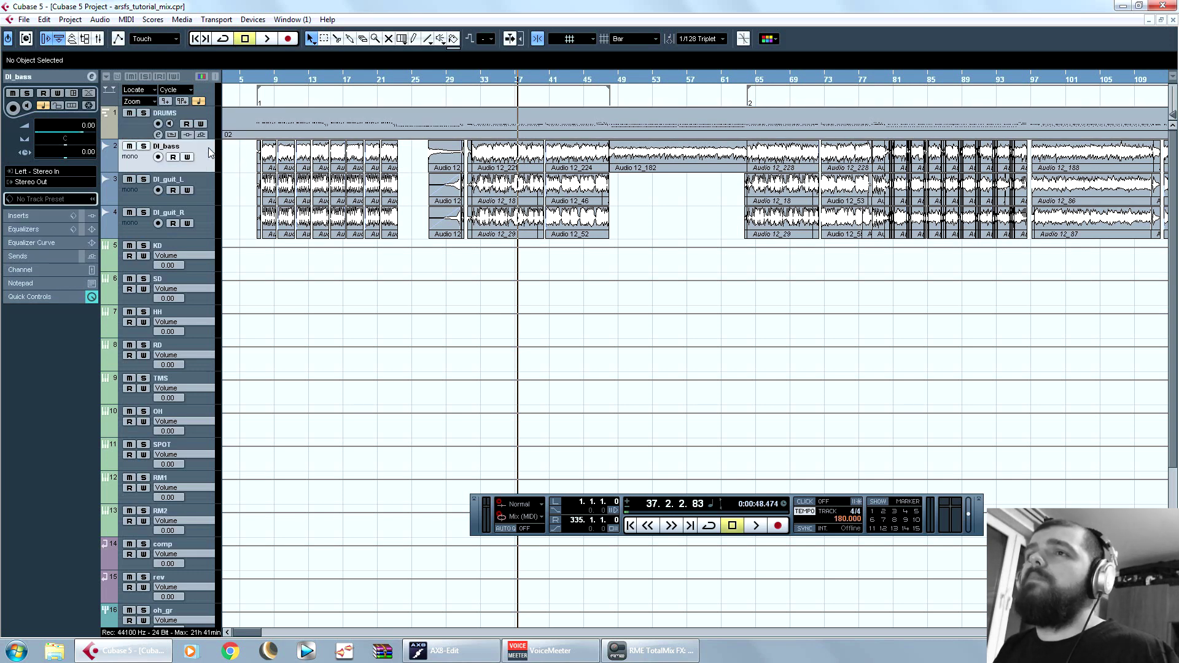
click(314, 83)
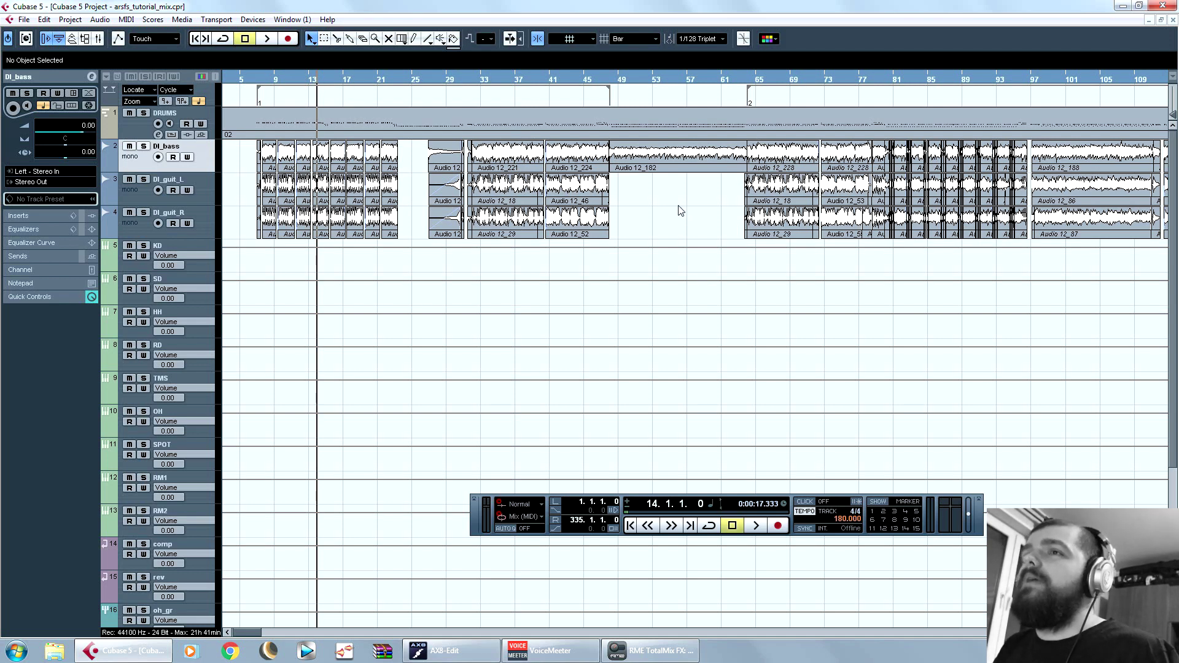
drag(405, 247, 226, 137)
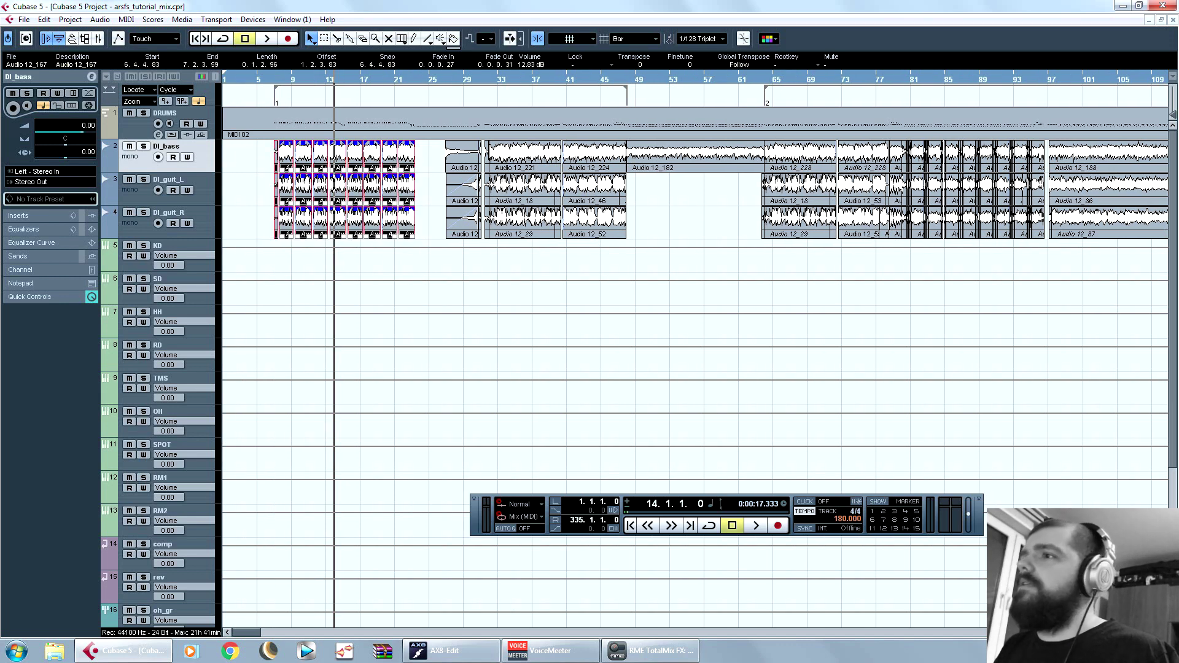
Step: Examine the DI bass and guitar clips around bar 14 in close-up, return to the wider view and clear the selection
key(h)
key(h)
key(h)
key(h)
key(h)
key(h)
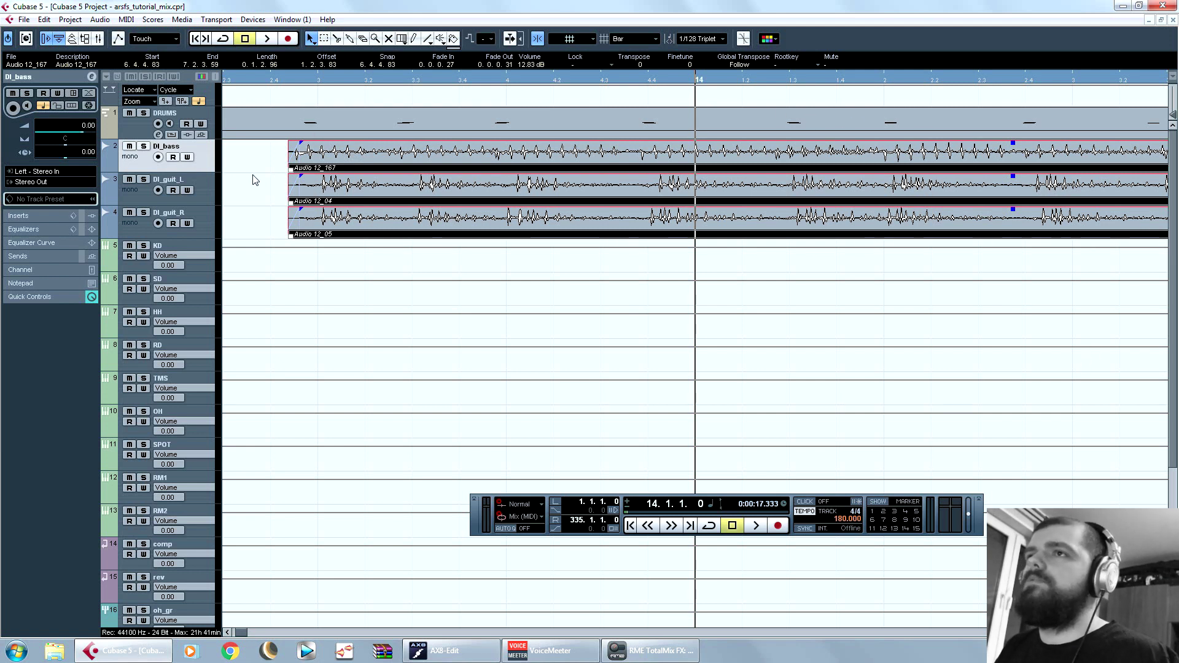
drag(267, 156, 370, 217)
key(g)
key(g)
key(g)
key(g)
key(g)
key(g)
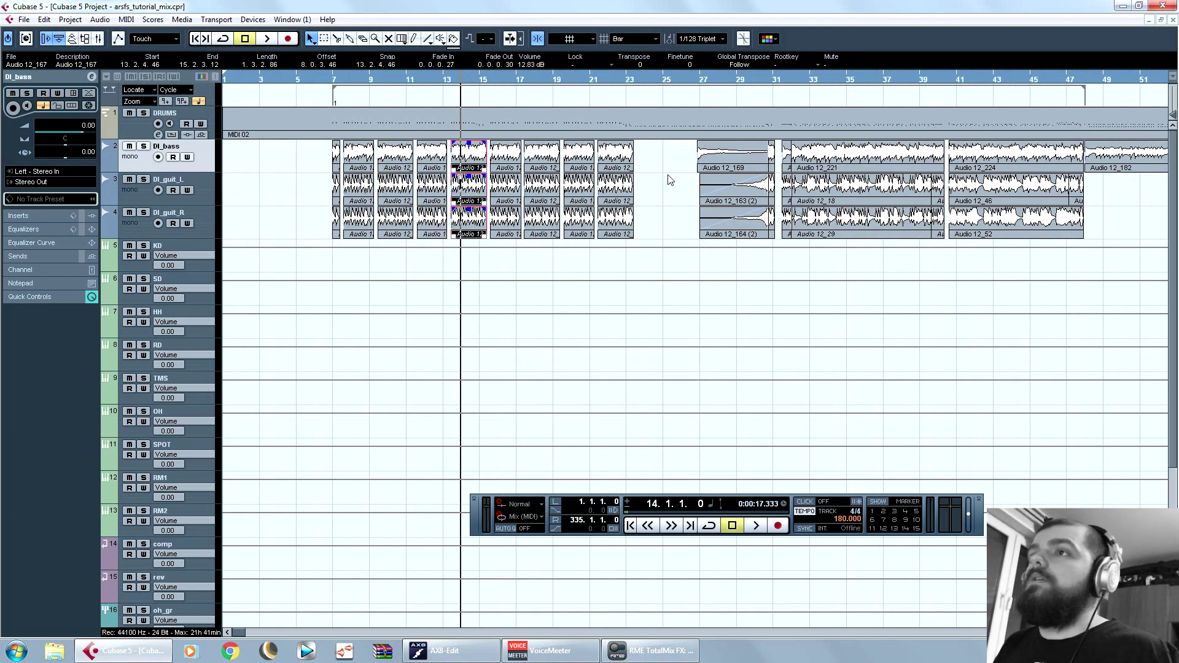
click(653, 164)
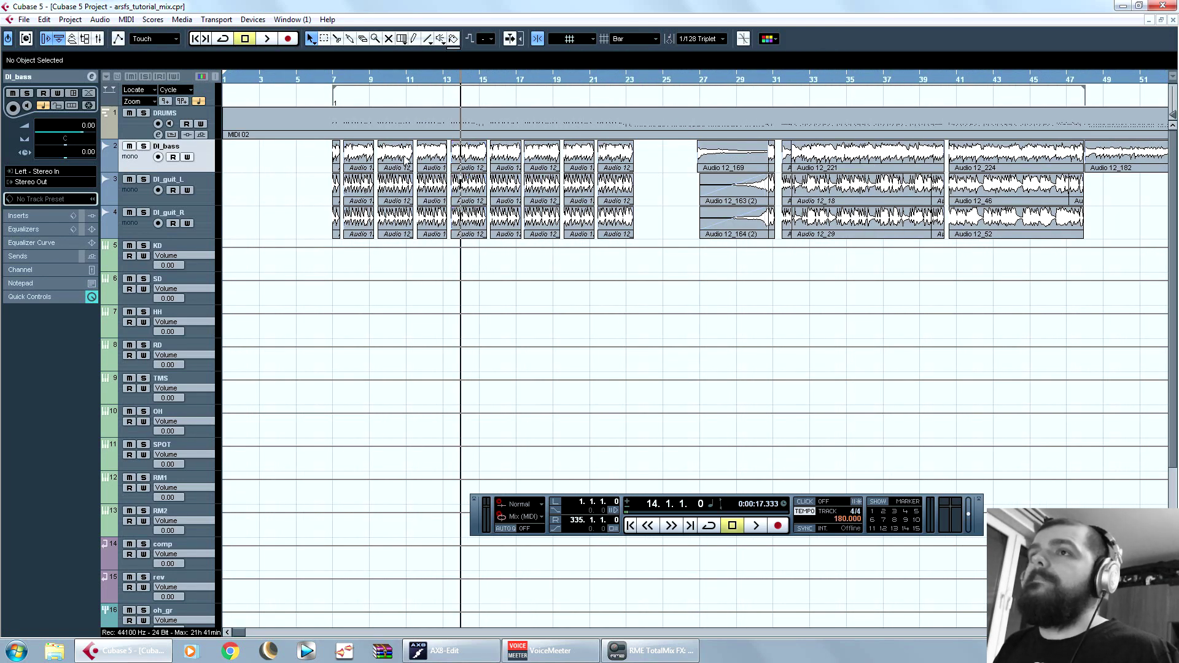
Step: Select the DI_guit_L, DI_guit_R and KD tracks one after another
click(139, 198)
click(138, 229)
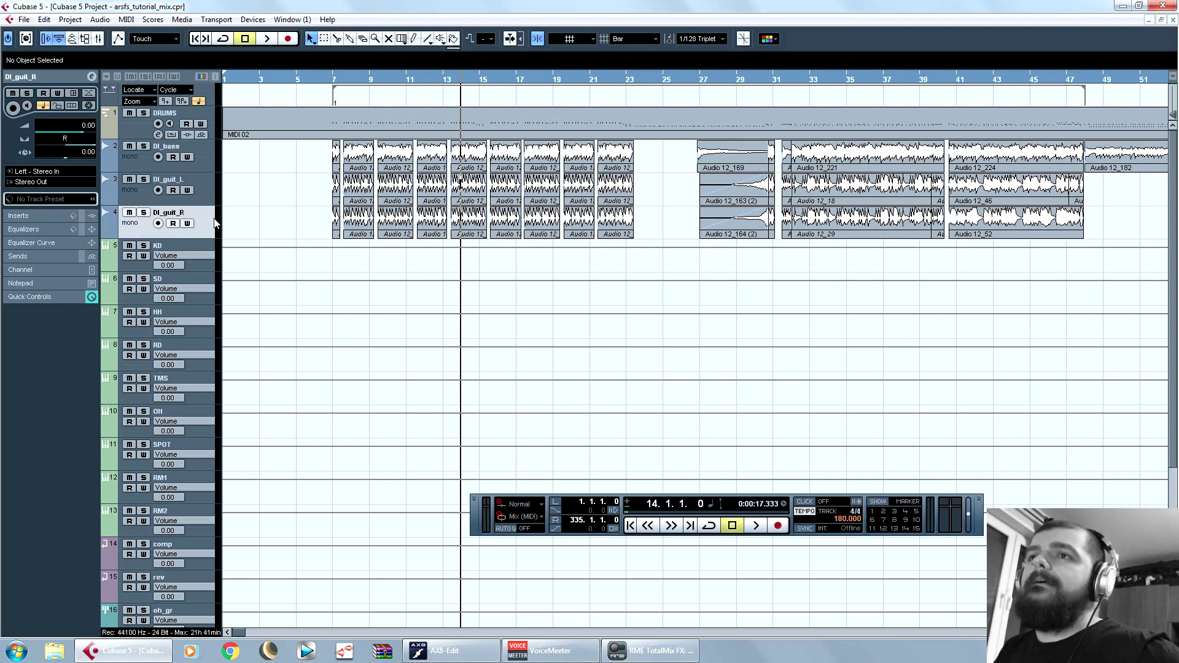
click(117, 248)
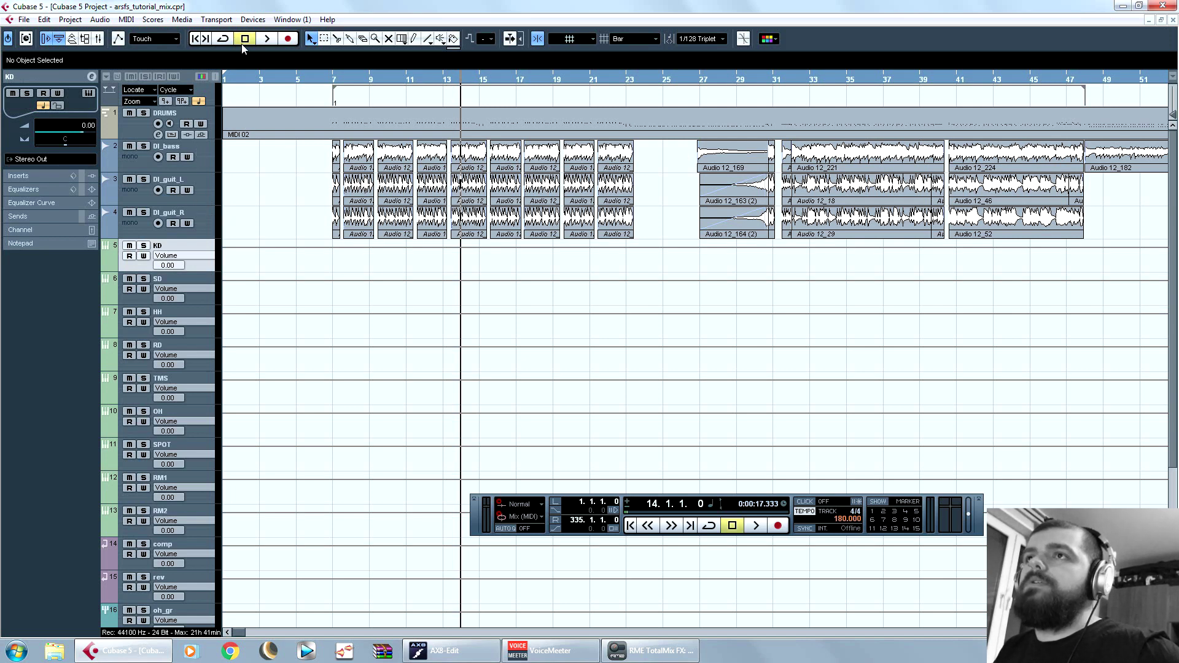
Step: Select the DRUMS track and open its Kontakt 5 instrument
click(253, 19)
click(233, 60)
click(145, 133)
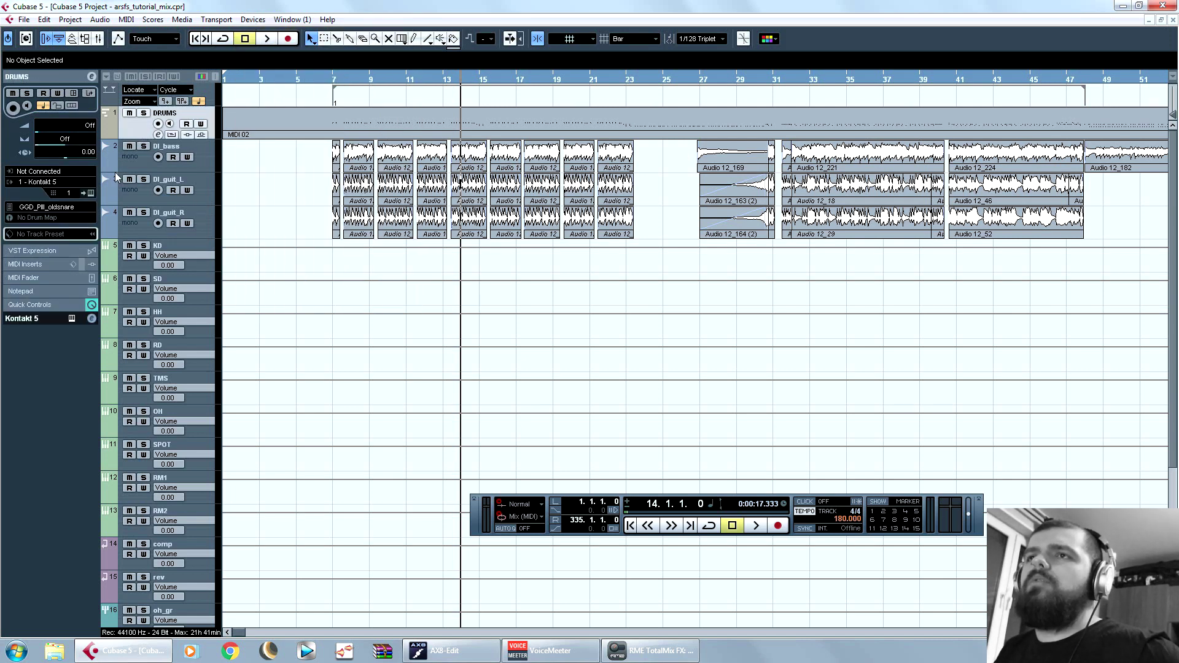
click(91, 193)
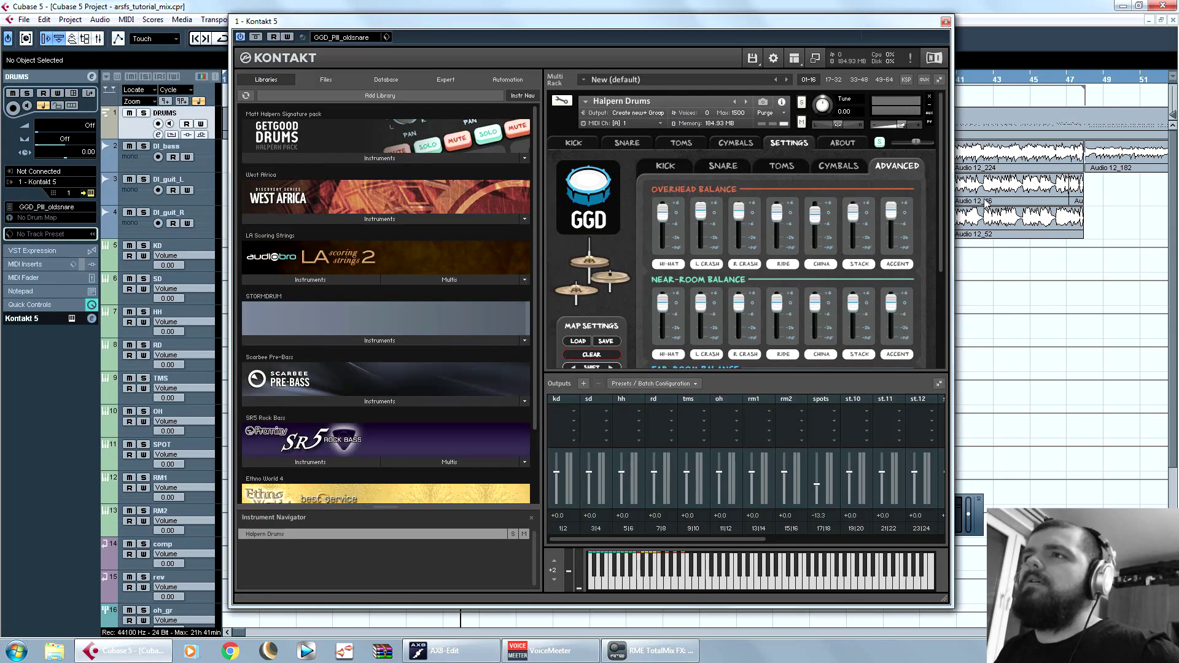
mouse_move(942, 127)
mouse_down()
mouse_move(954, 261)
mouse_move(943, 126)
mouse_up()
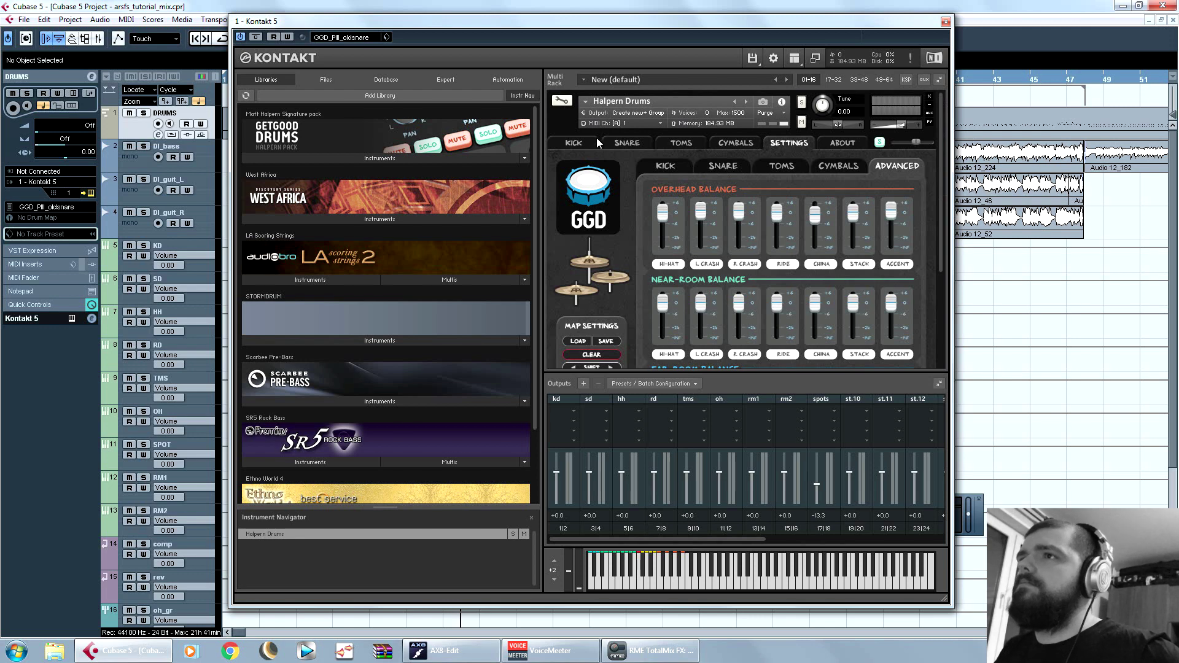
Step: Show the Halpern Drums kick, snare and toms mixer pages one after another
click(575, 142)
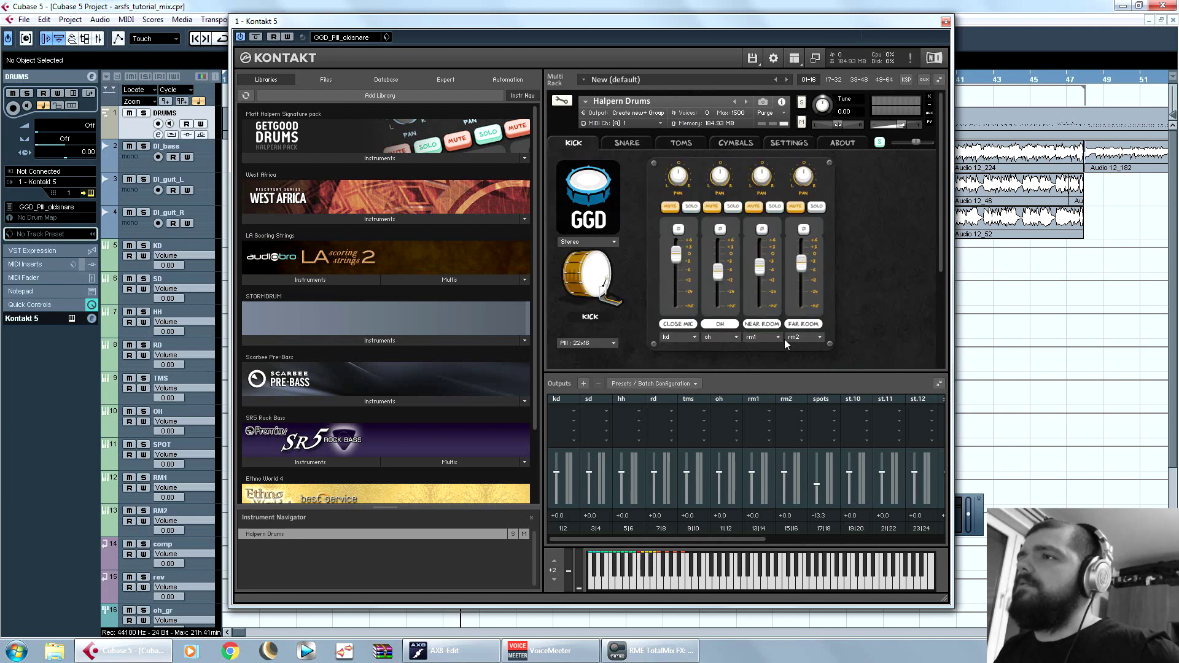
click(618, 144)
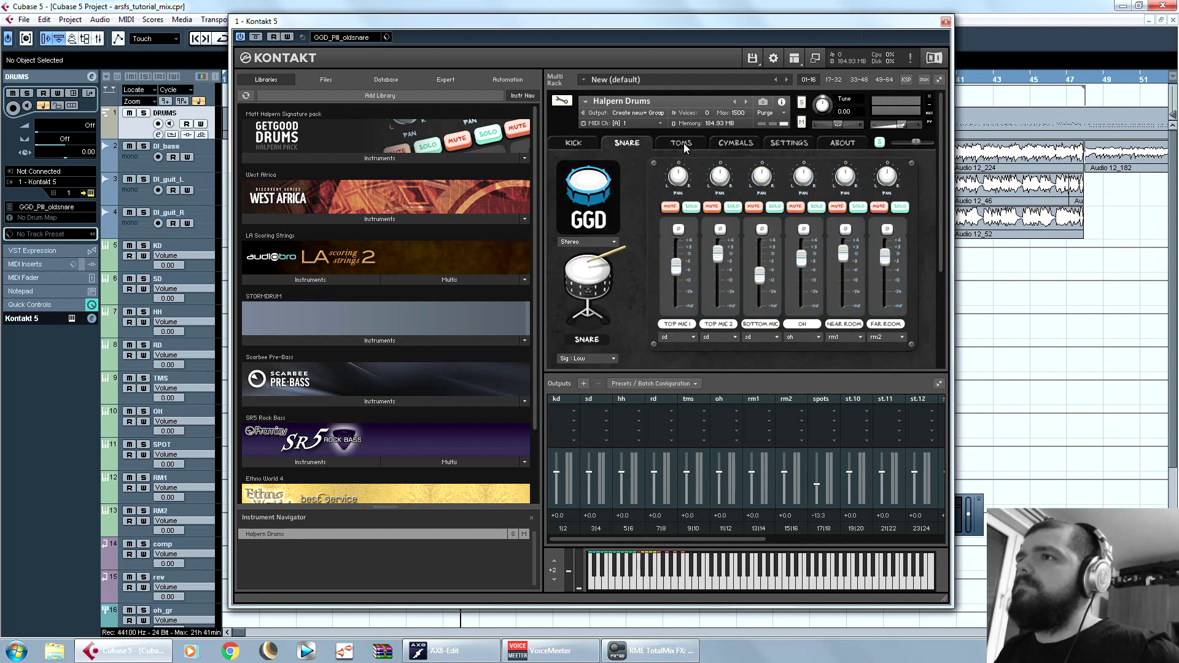
click(687, 143)
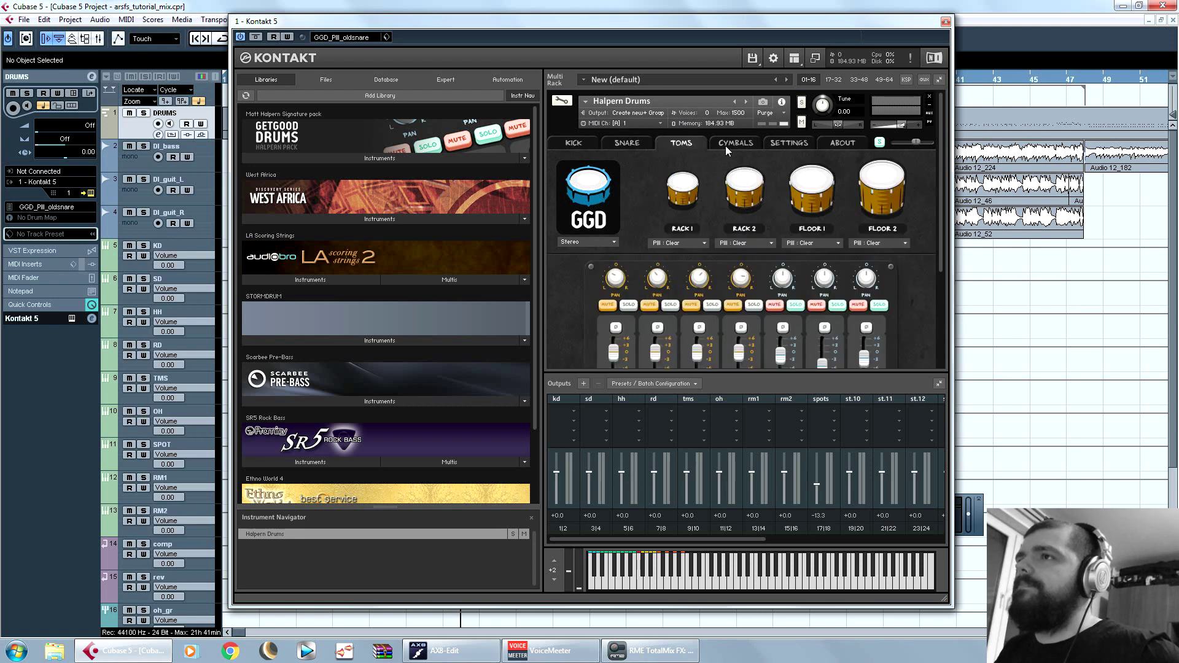
Step: Examine the output routing of the tom channels, view the output choices for Rack 1, and close the Kontakt 5 window
scroll(940, 209, down, 1)
scroll(944, 223, down, 4)
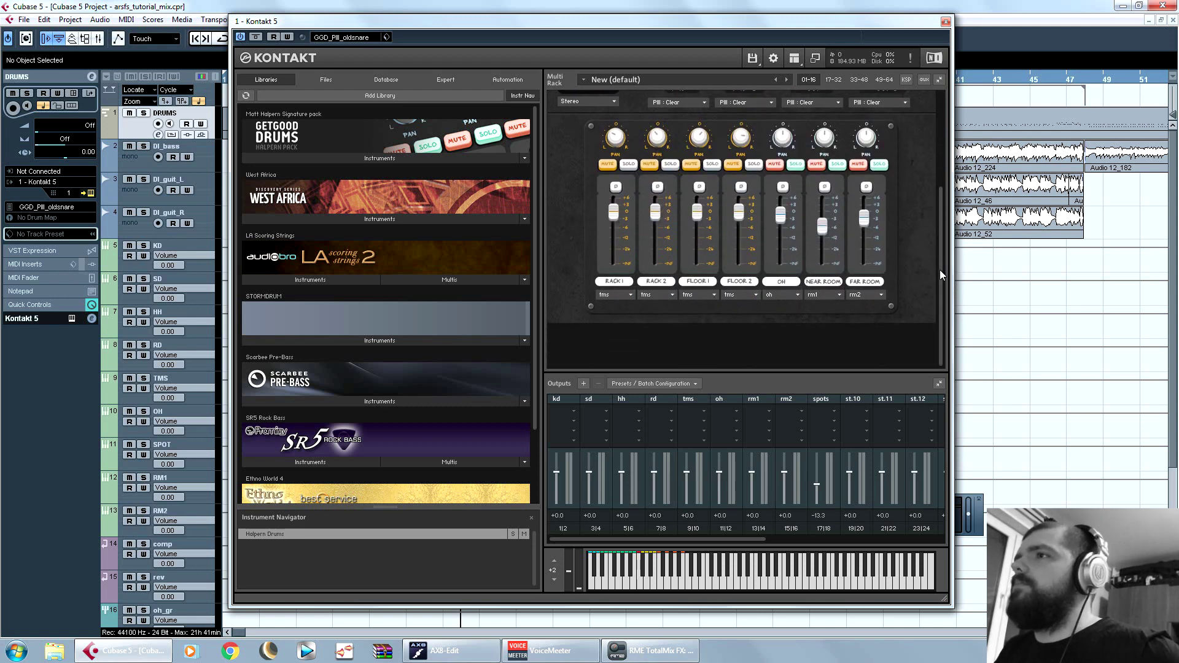
drag(940, 270, 943, 134)
scroll(941, 137, down, 5)
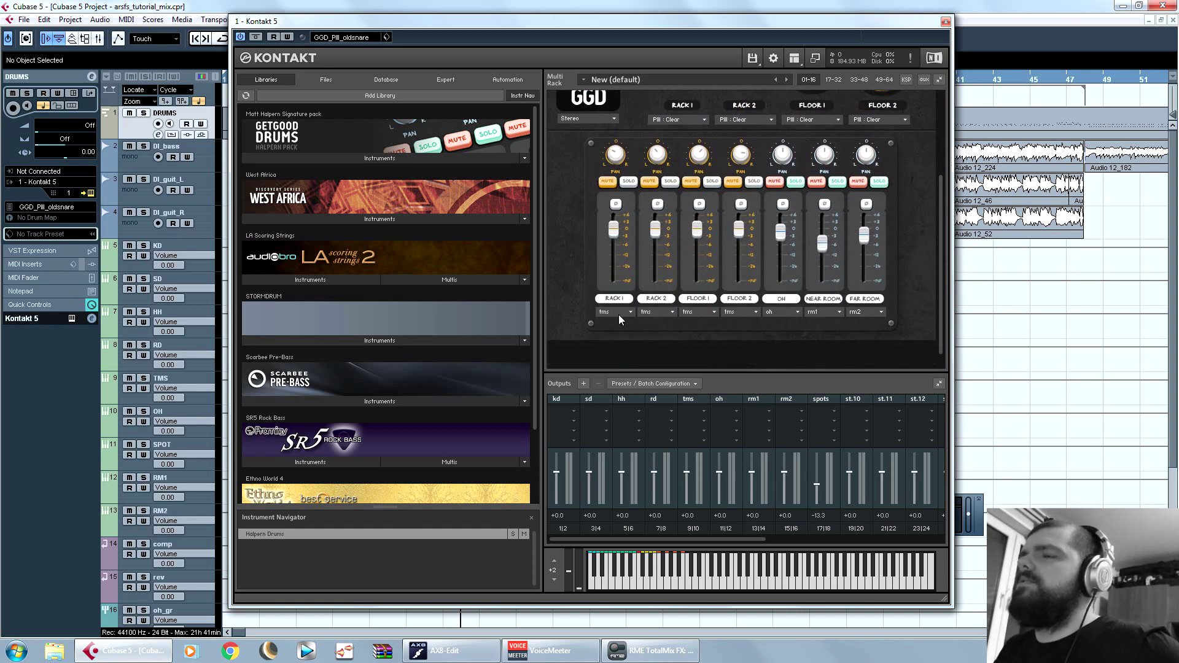
drag(941, 263, 942, 153)
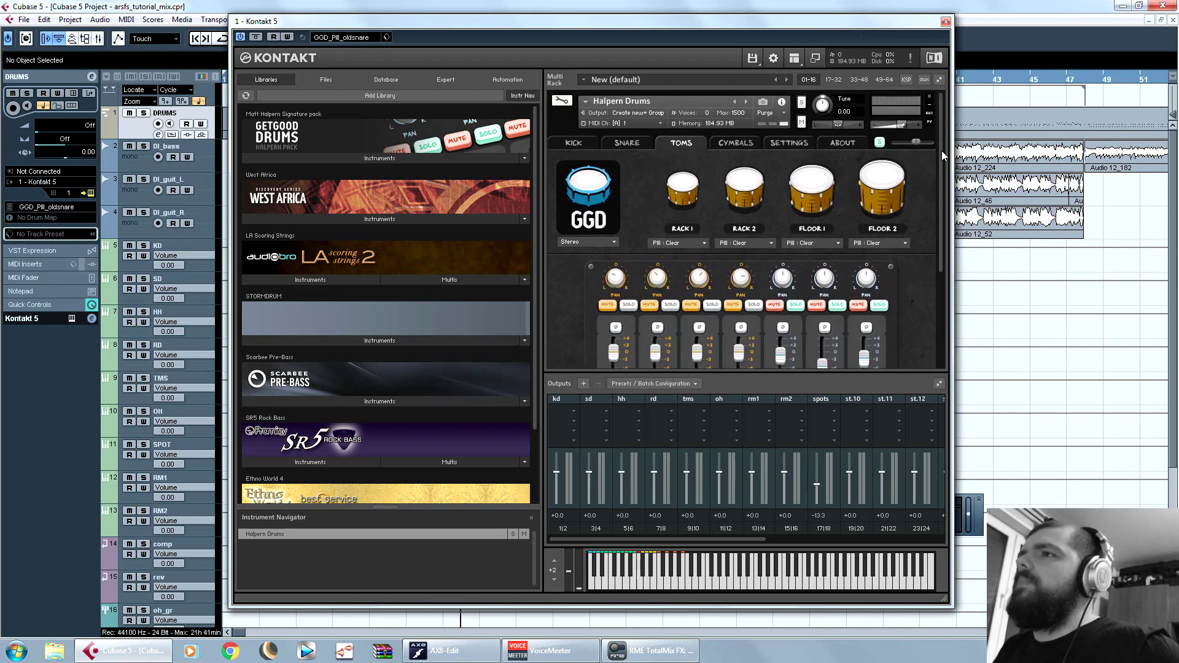
scroll(712, 332, down, 3)
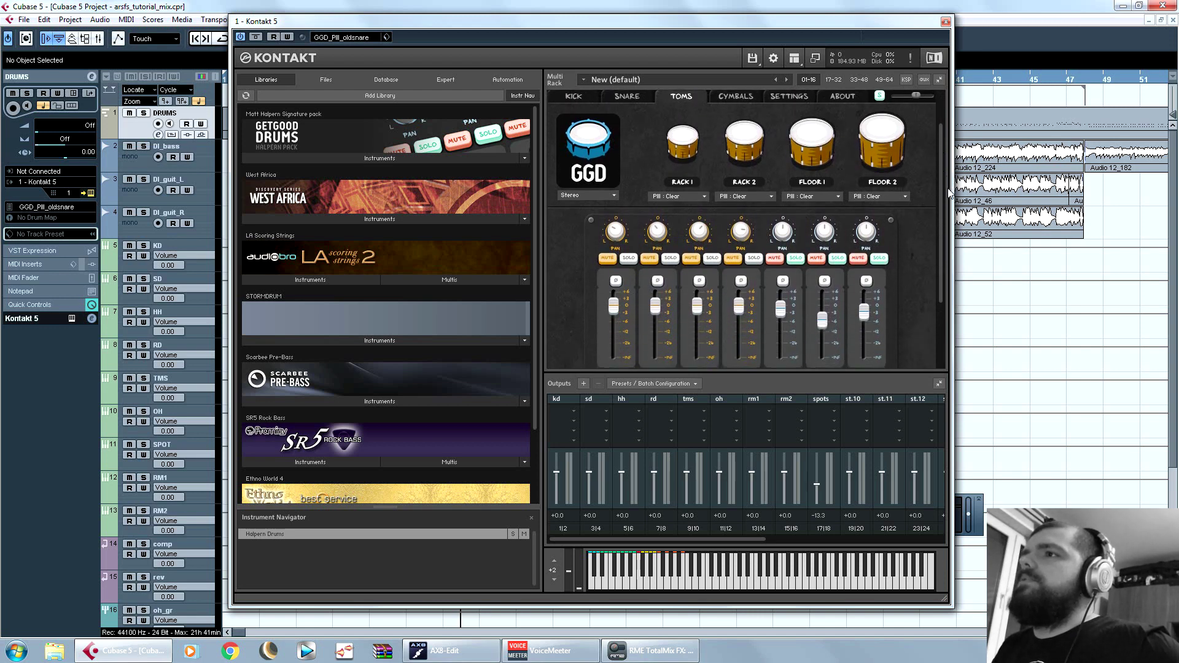
click(630, 339)
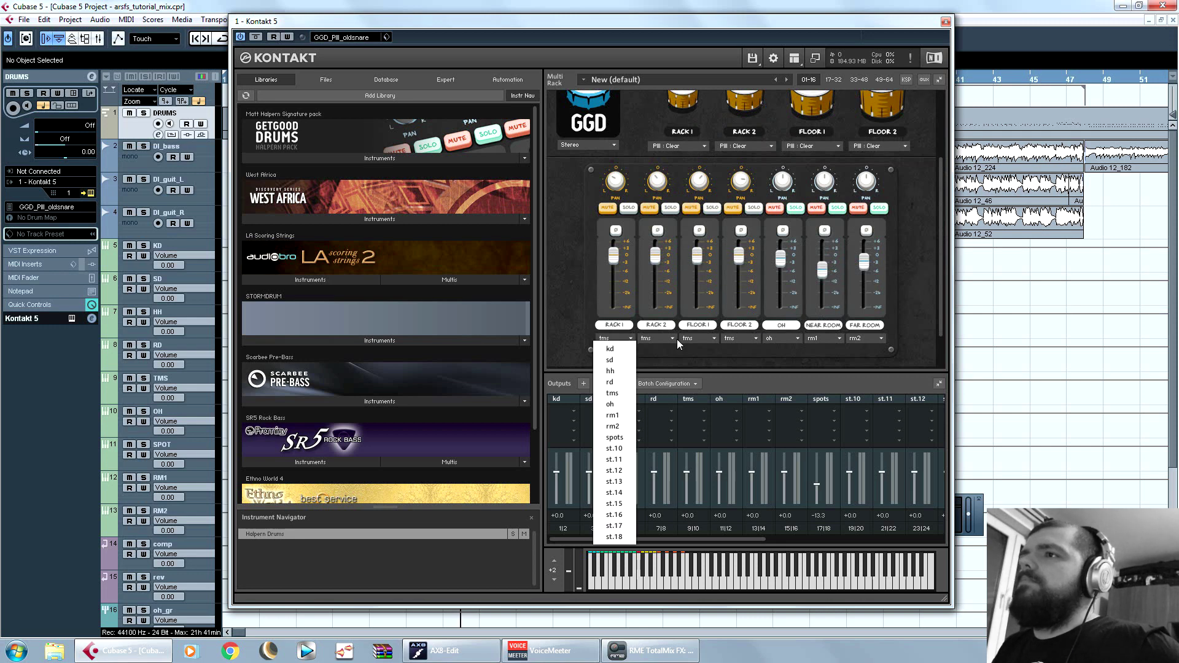
click(928, 319)
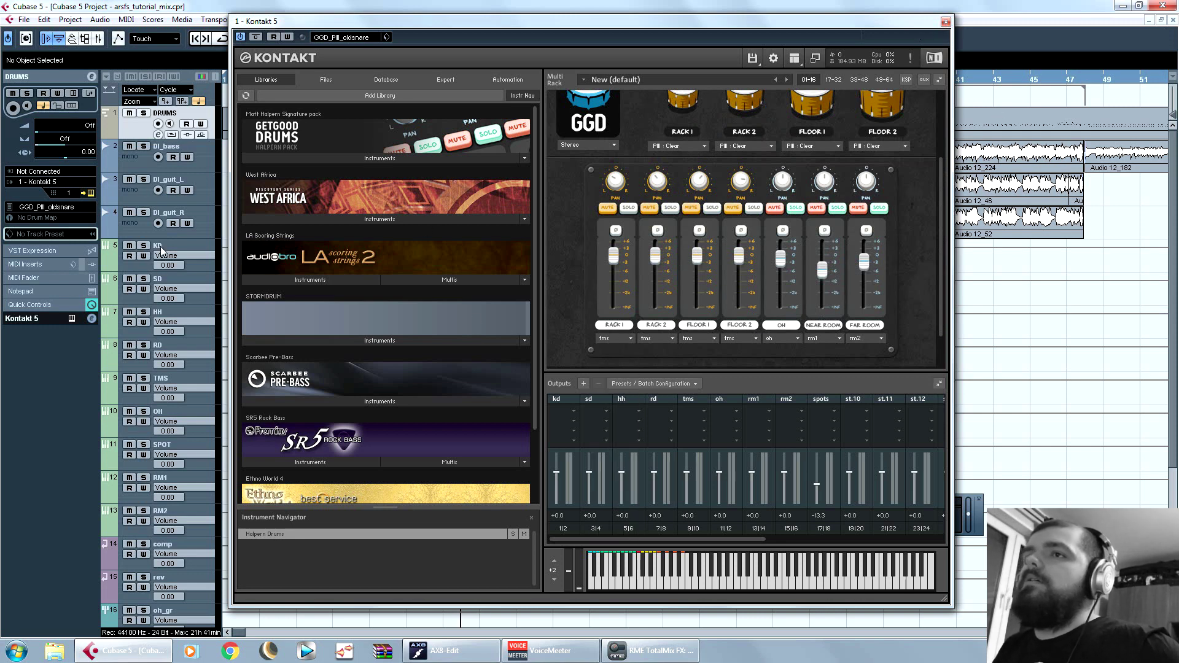
drag(939, 185, 938, 30)
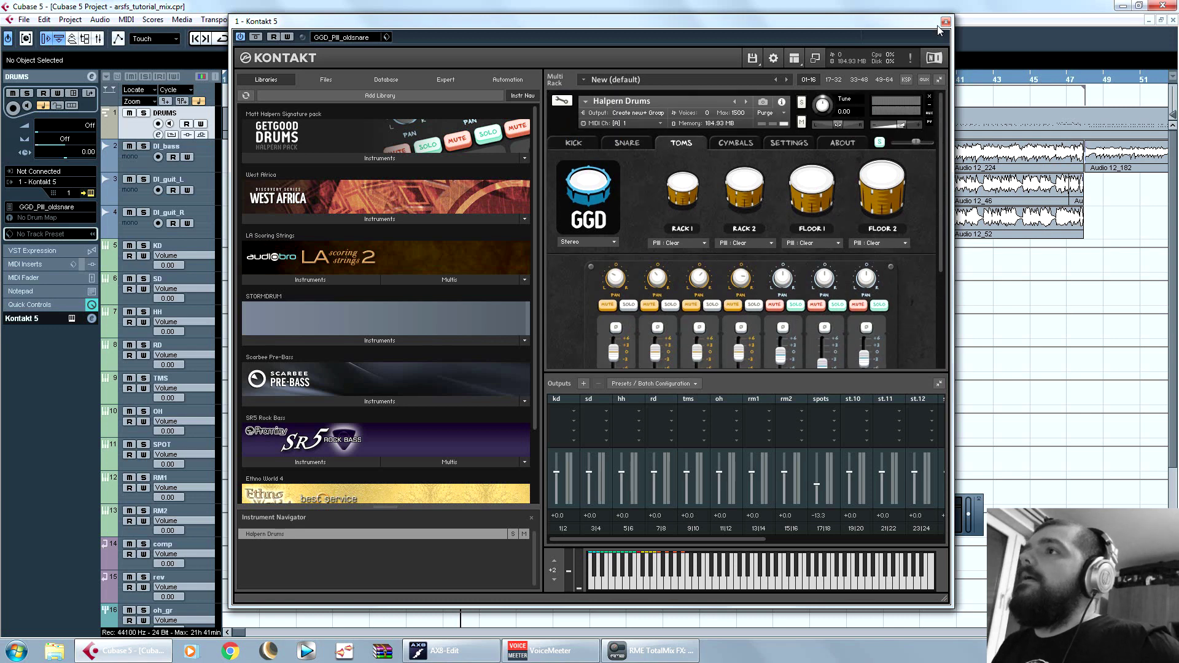
click(946, 22)
Step: Select the comp and rev effect tracks in turn to point them out
scroll(264, 218, down, 5)
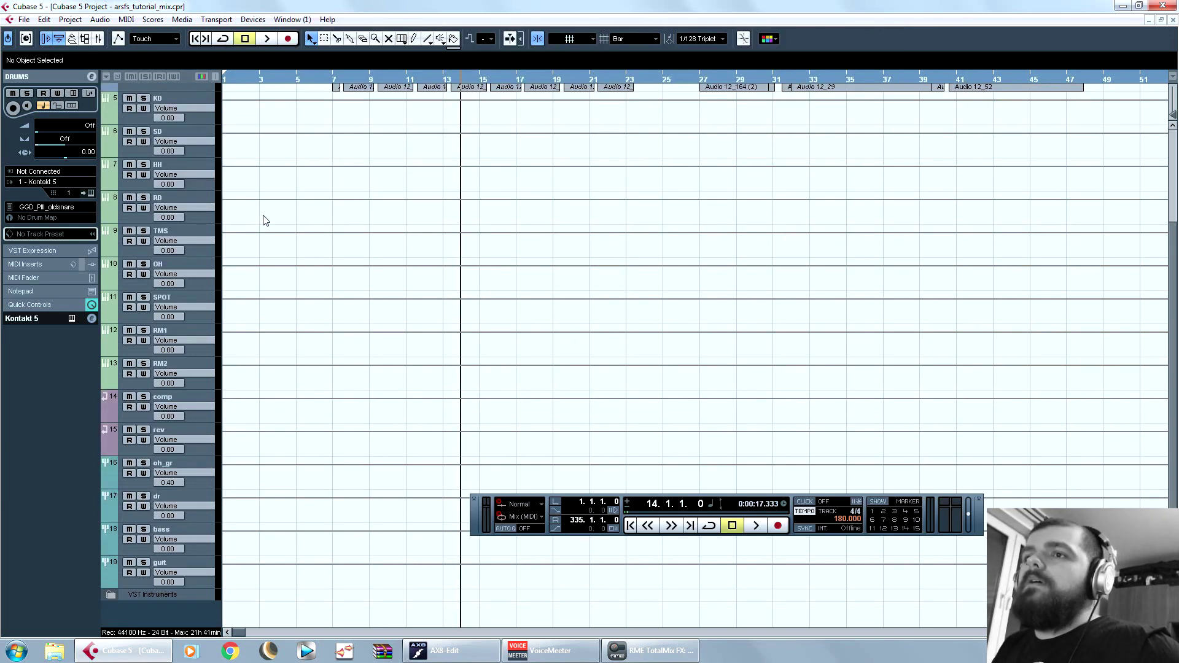
click(116, 409)
click(115, 437)
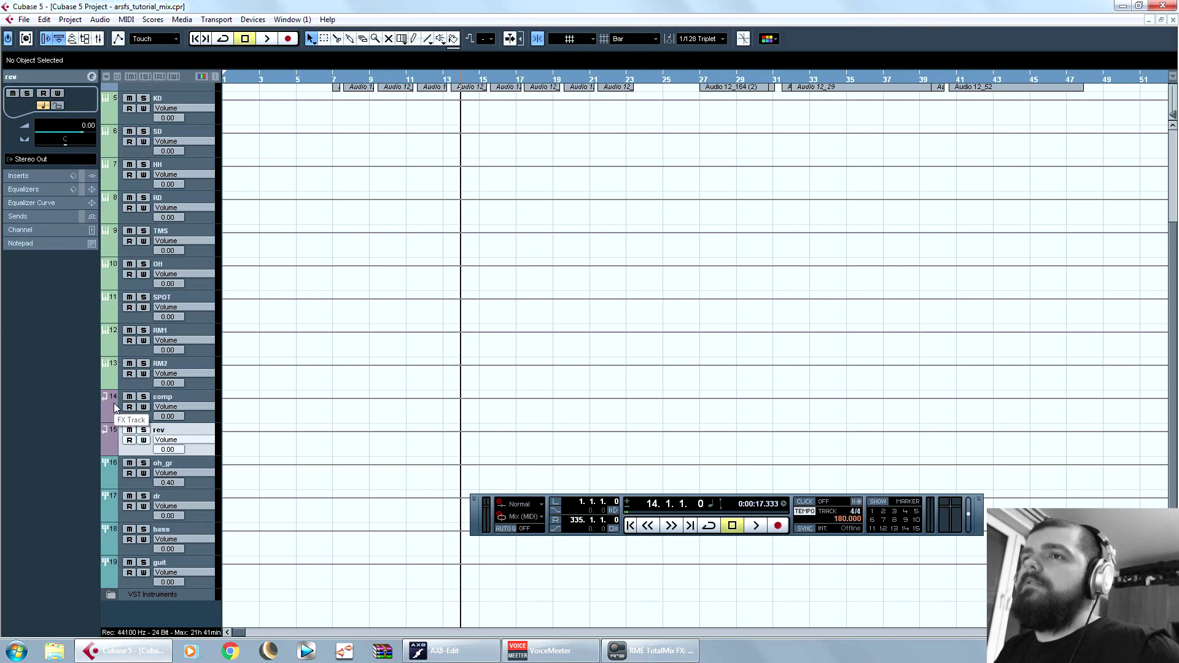
click(114, 408)
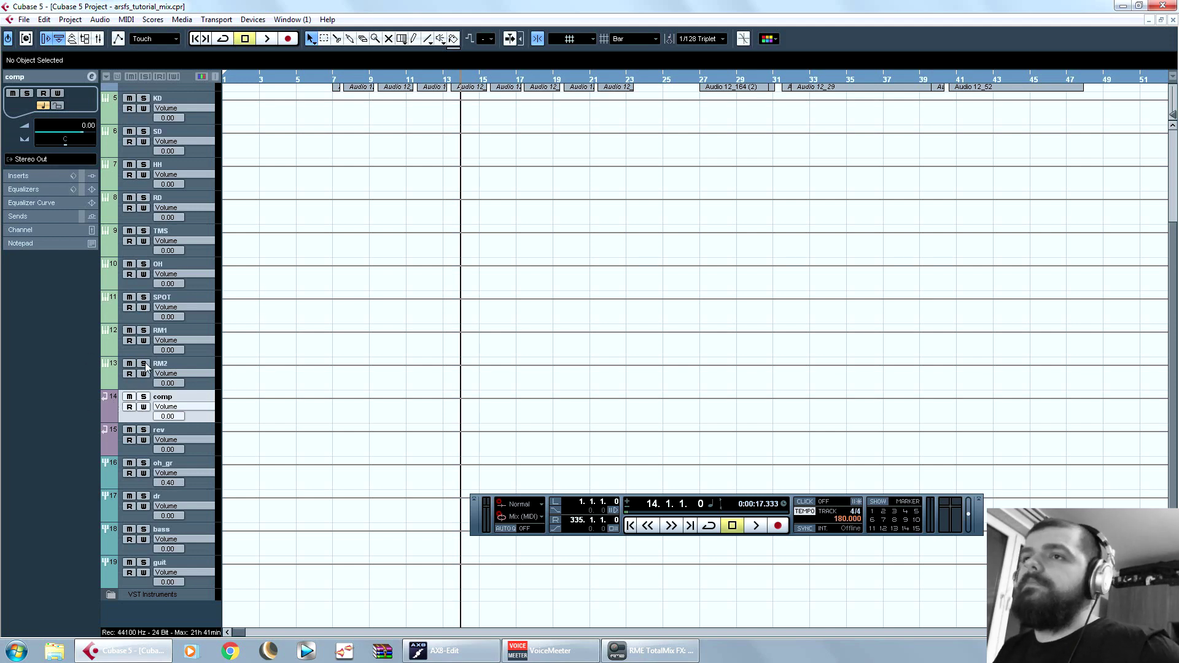
click(109, 433)
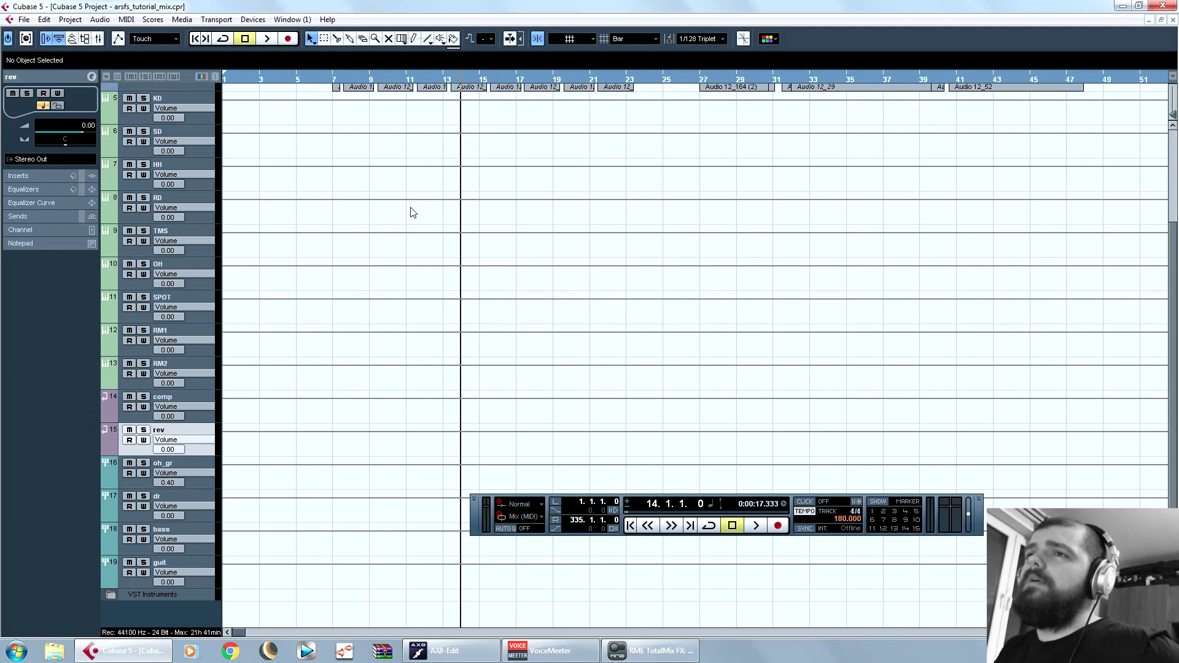
Step: Select the group tracks oh_gr, dr, bass and guit one after another
scroll(408, 221, up, 3)
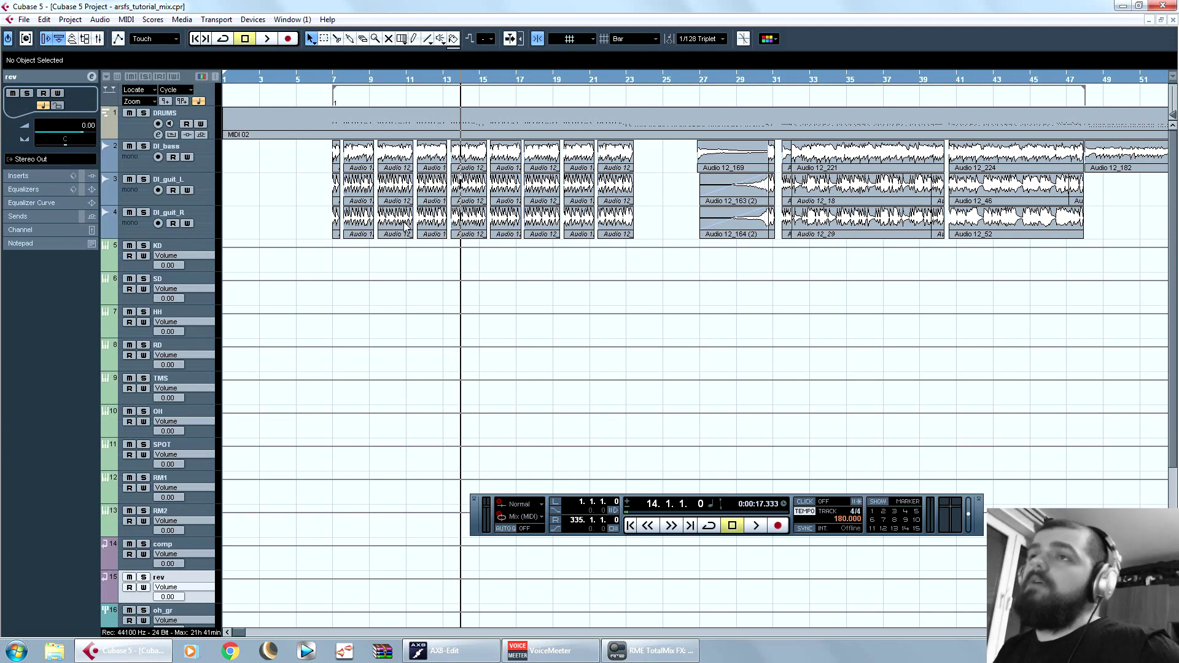
scroll(411, 226, down, 3)
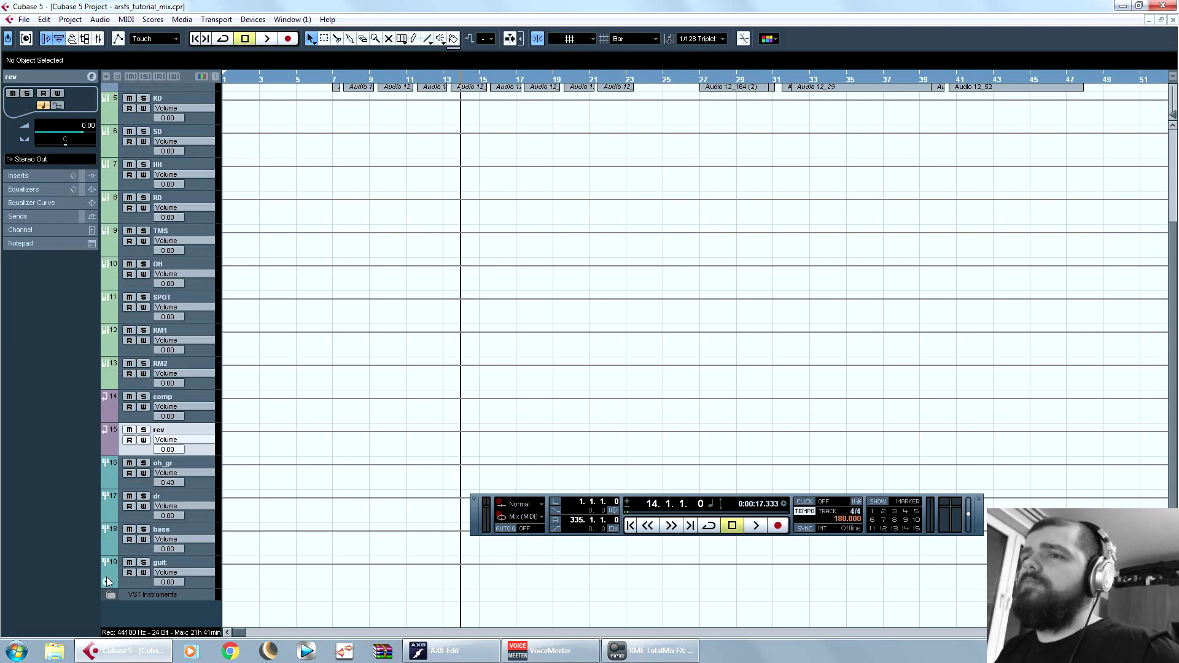
click(113, 470)
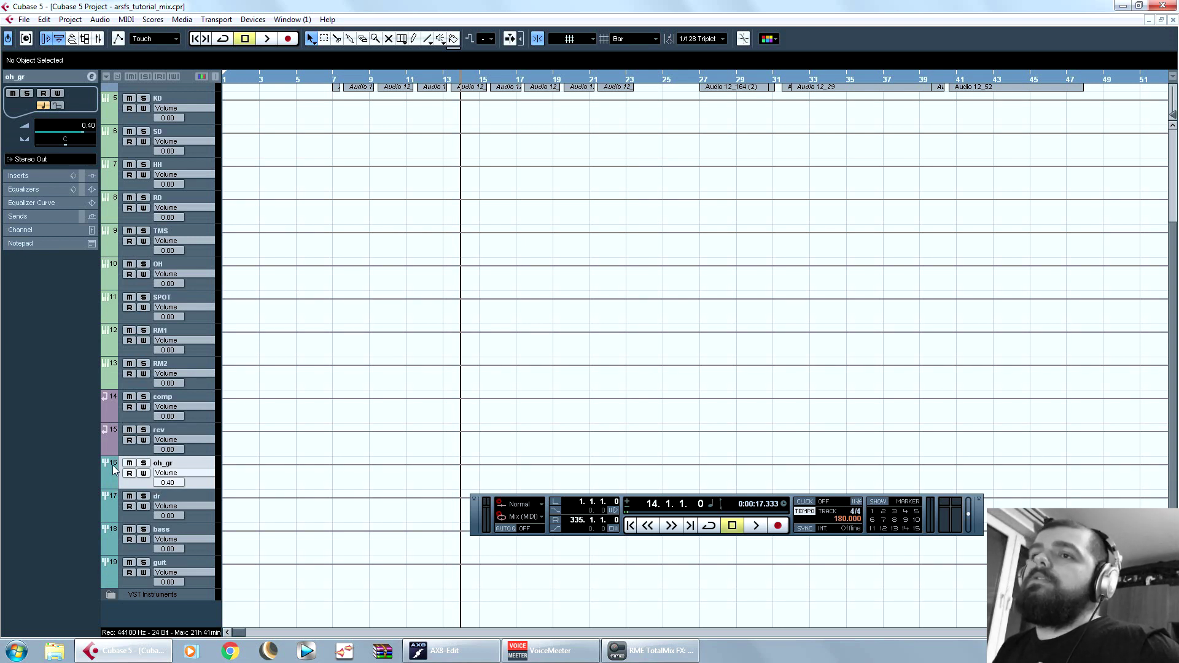
click(113, 498)
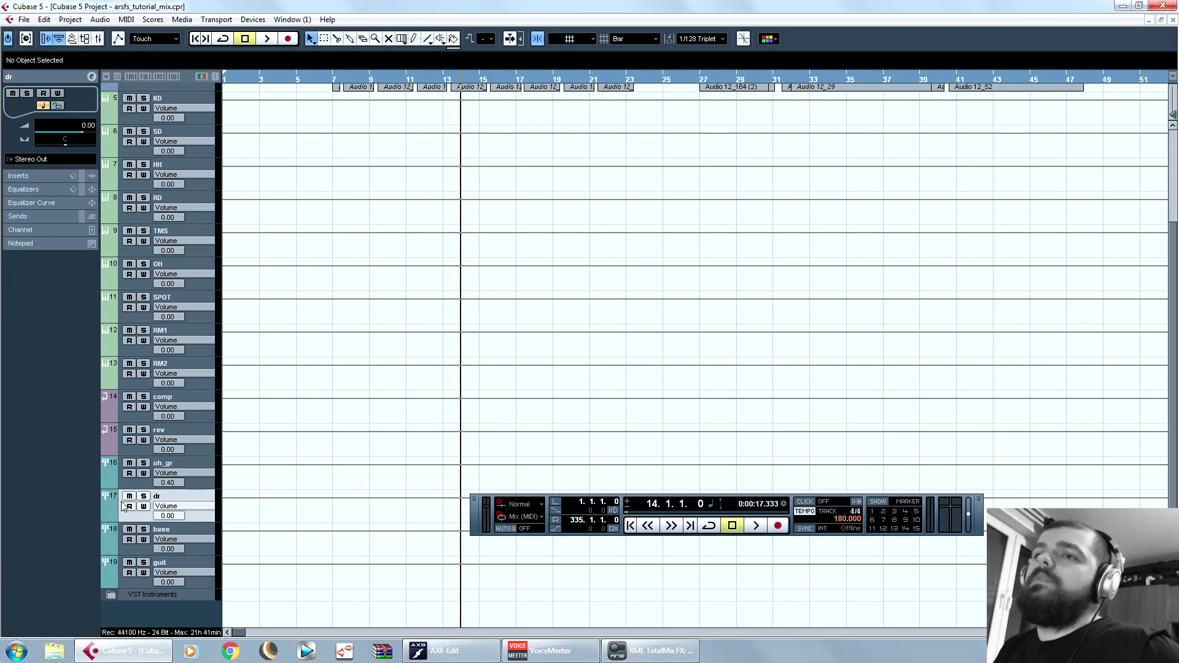
click(114, 546)
click(114, 572)
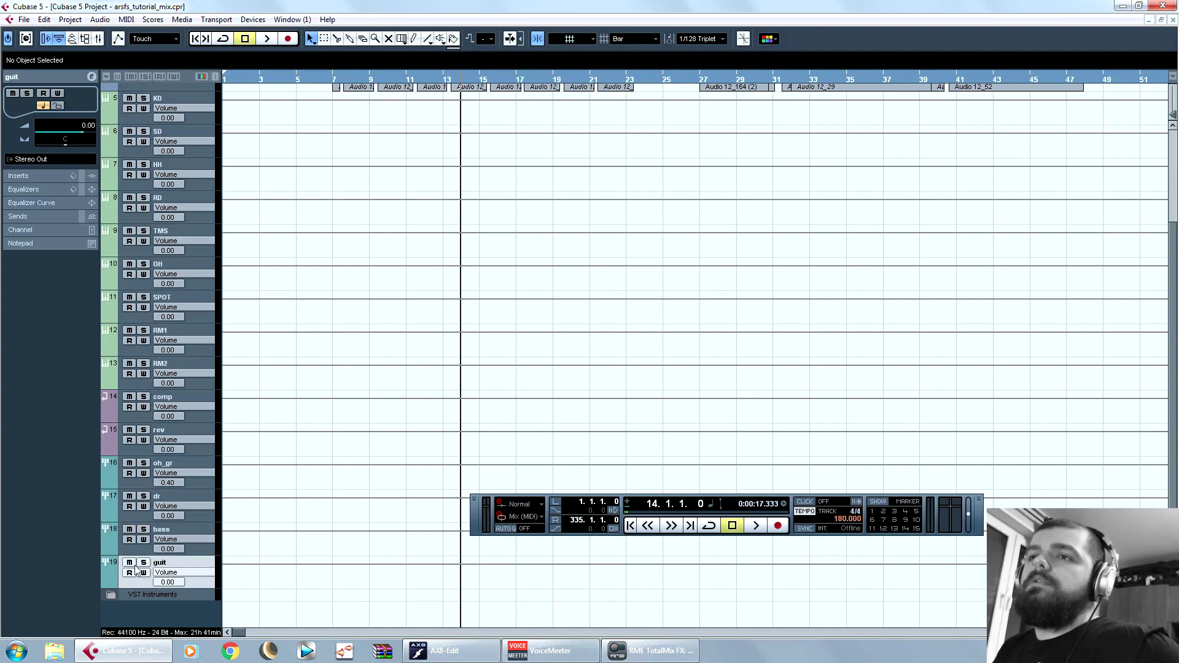
Step: Select the DI_bass clips between bars 7 and 23 and clear the selection
scroll(327, 449, up, 3)
scroll(327, 449, up, 1)
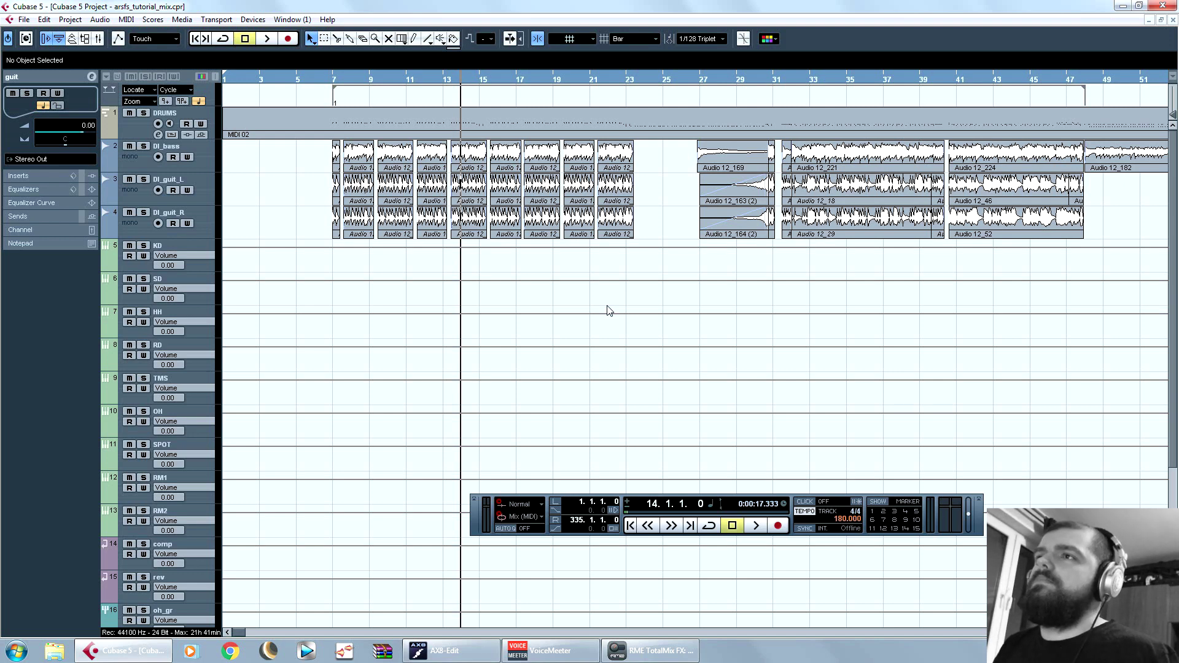
drag(665, 160, 335, 159)
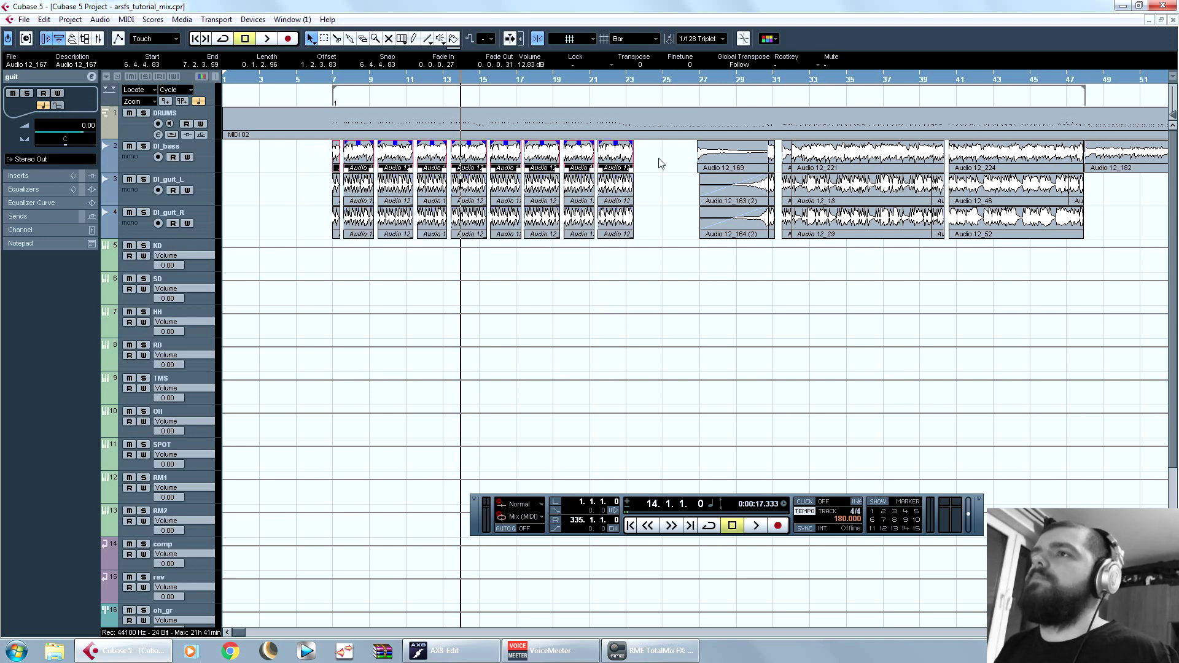
click(713, 195)
click(666, 207)
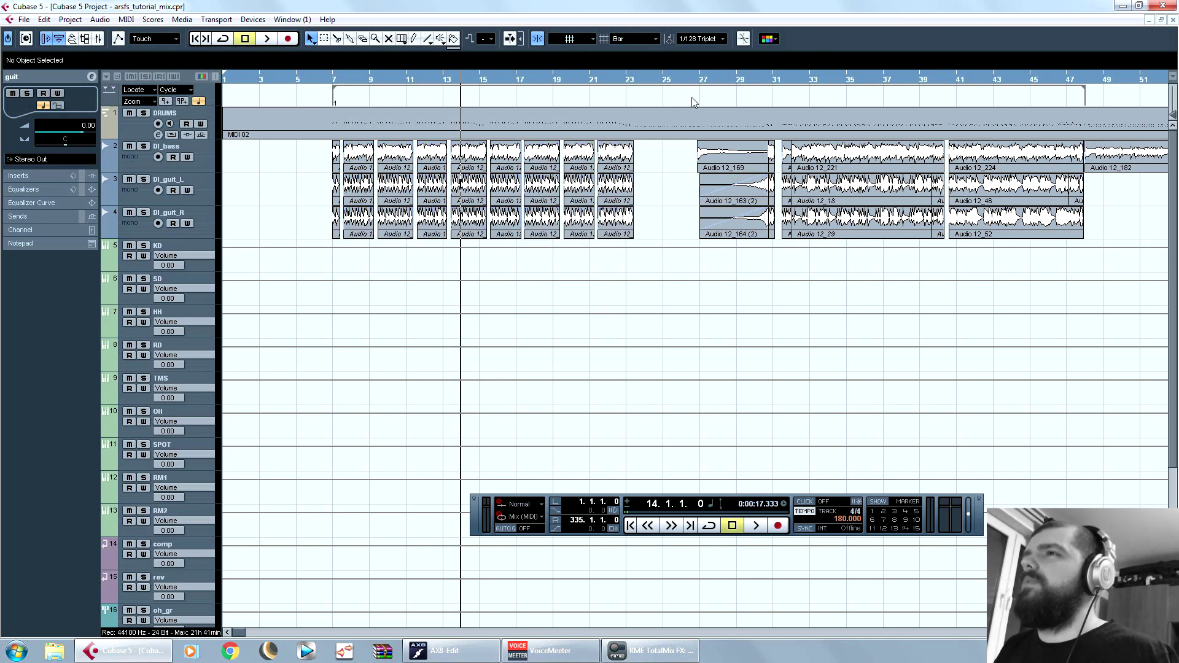
Step: Place the playhead at bar 27 and show the whole song arrangement
click(702, 81)
drag(701, 80, 700, 37)
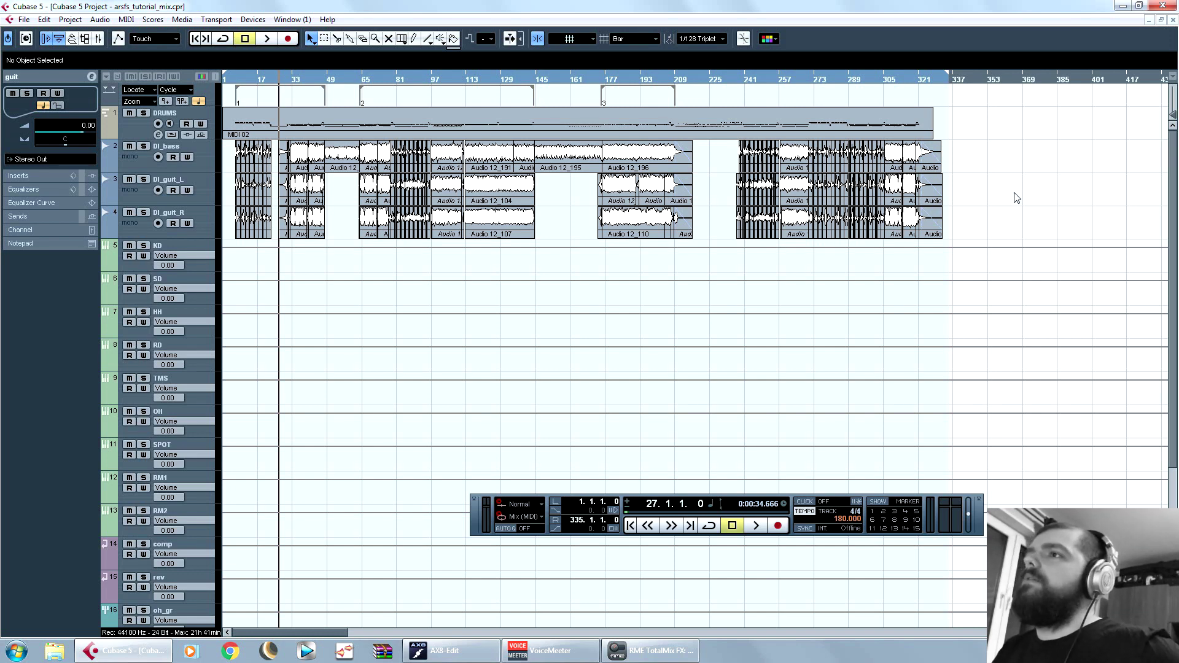
scroll(1020, 186, down, 5)
scroll(1019, 186, up, 5)
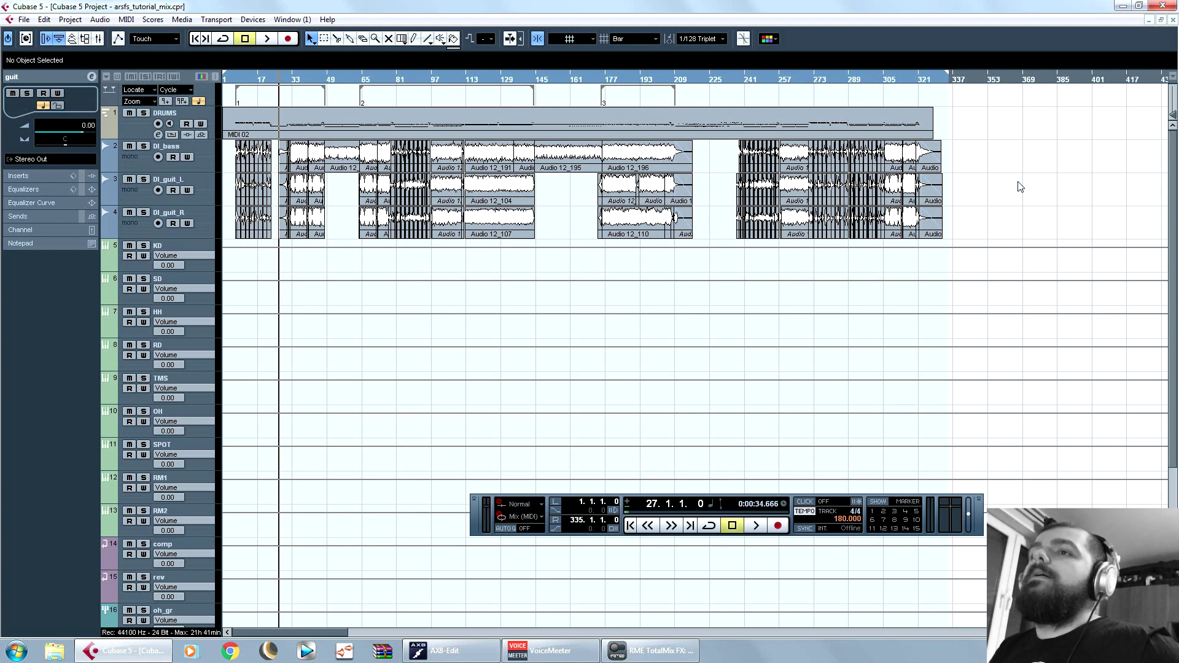
Step: Solo the DRUMS track, play it from bar 38 and stop playback
click(303, 81)
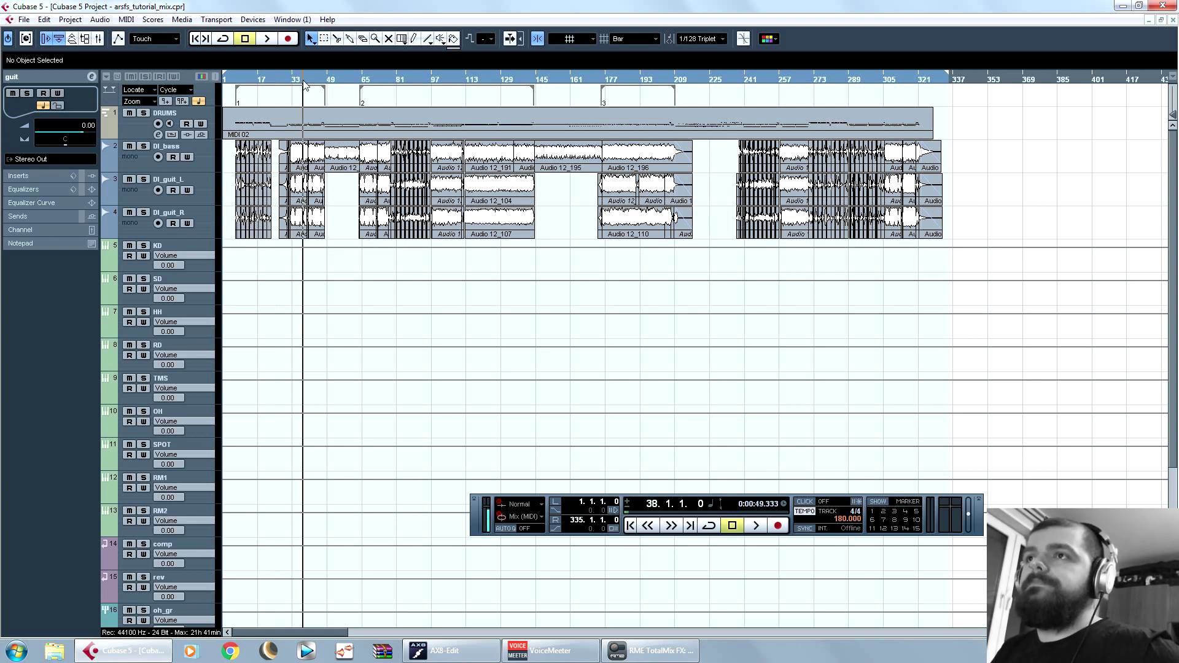
click(144, 113)
key(space)
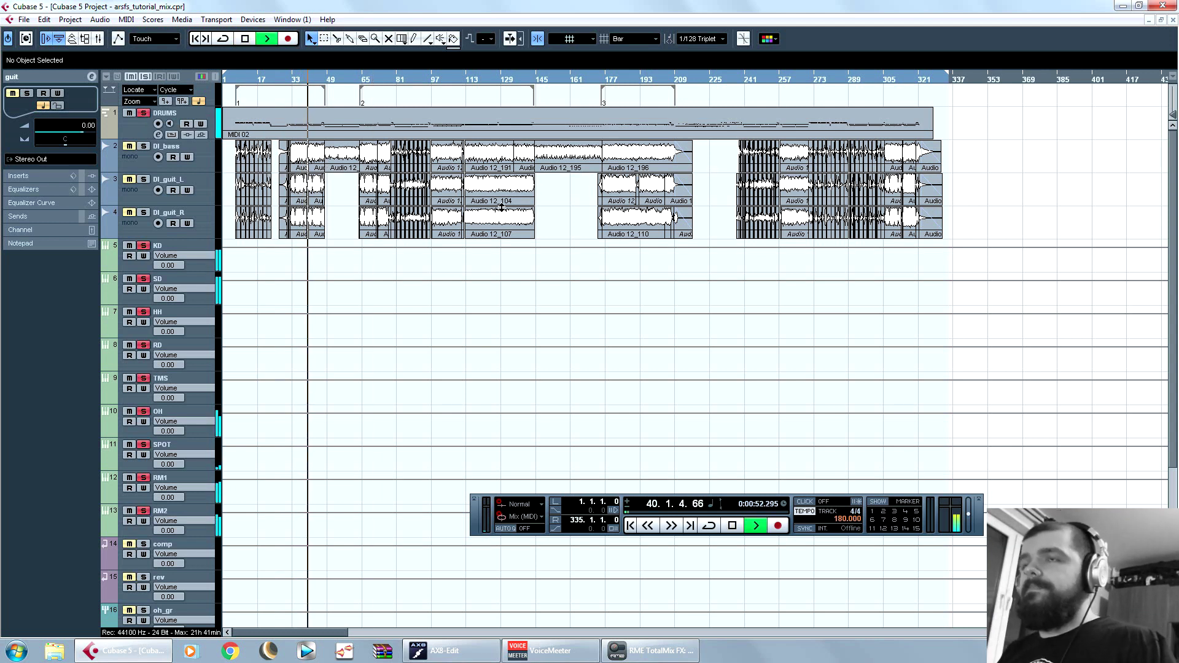
key(space)
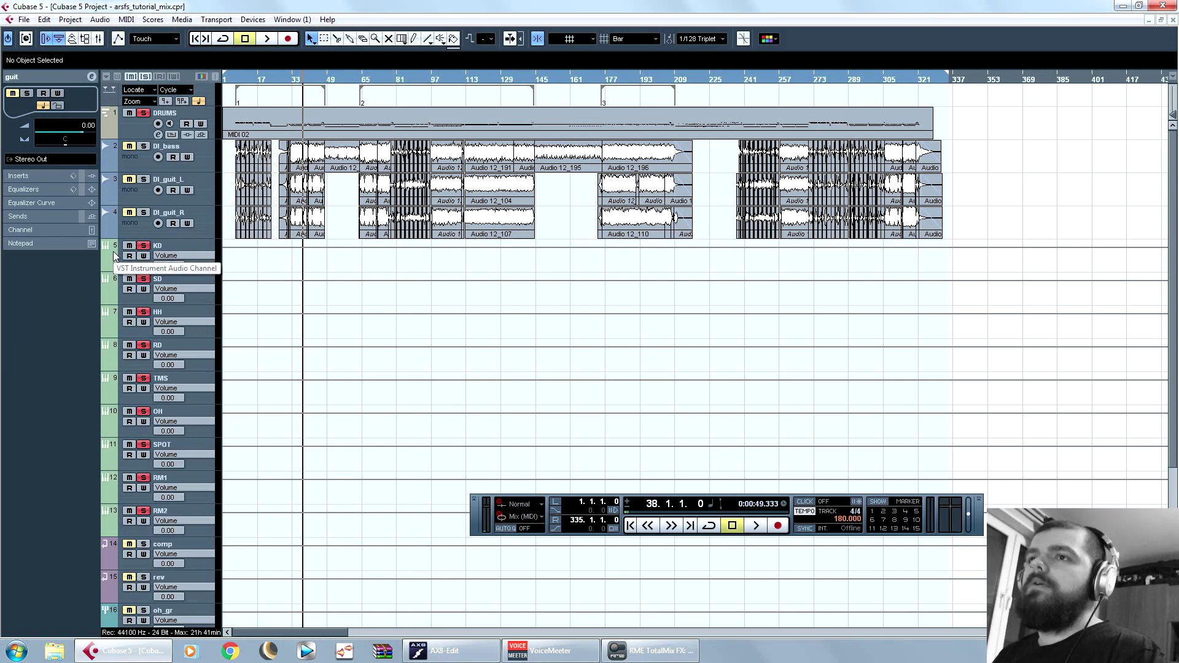
Step: Select the group tracks oh_gr and dr in turn, and take the DRUMS track out of solo
scroll(312, 317, down, 3)
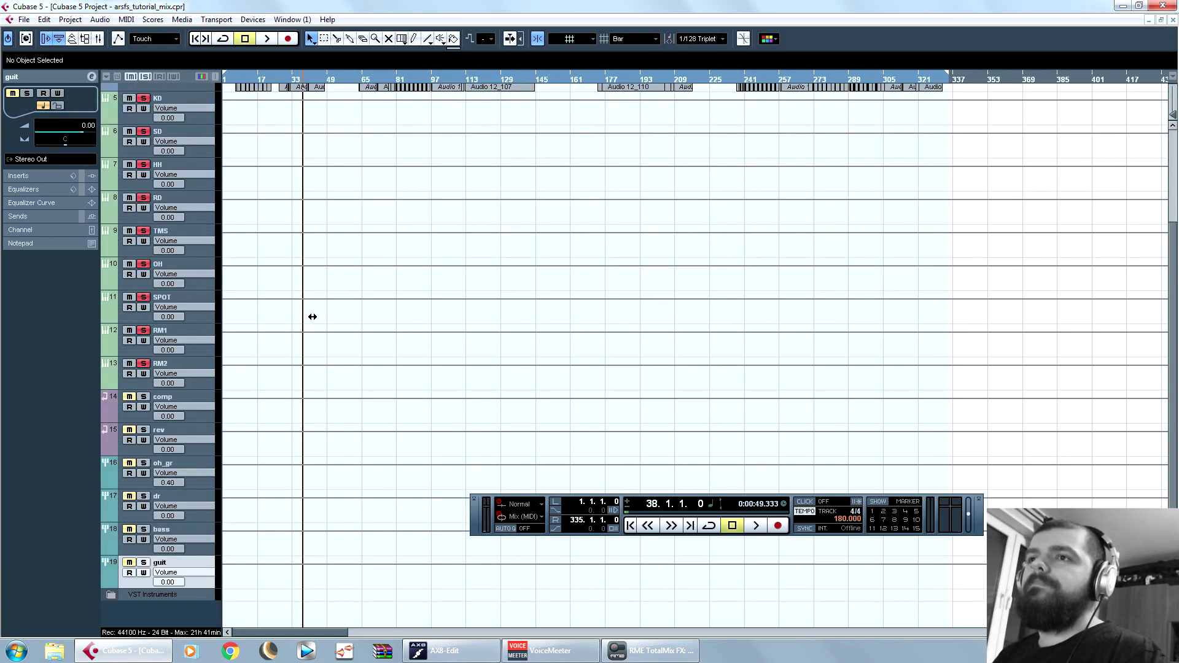
scroll(311, 316, up, 3)
scroll(311, 315, down, 3)
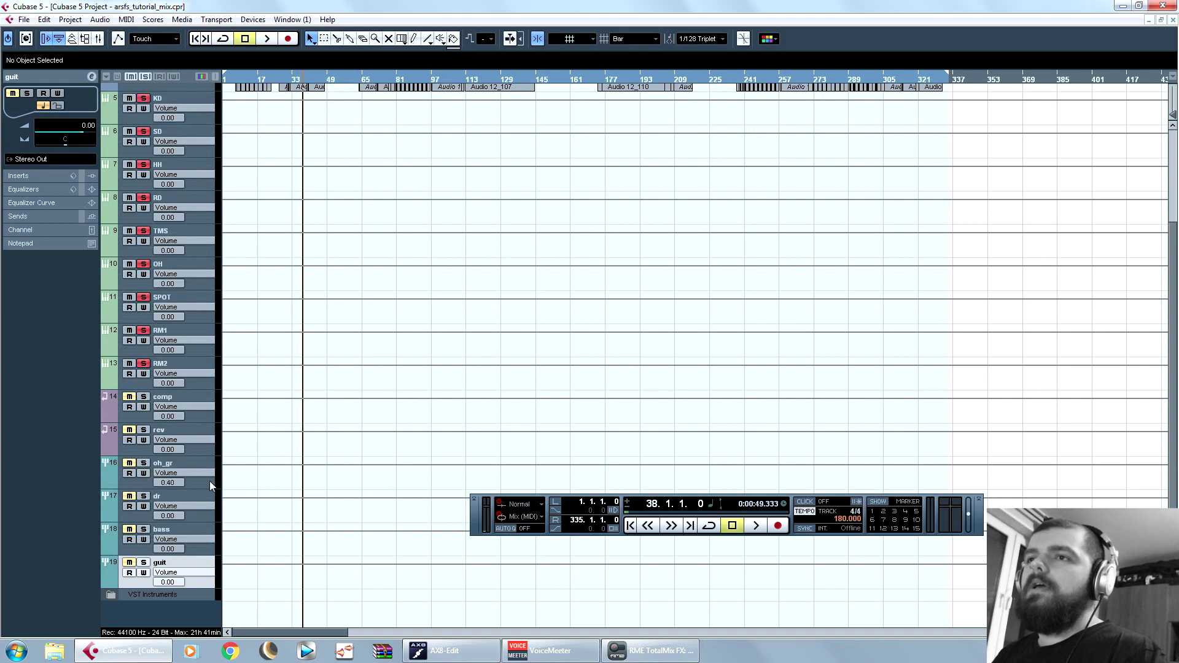
click(115, 467)
click(113, 509)
scroll(315, 319, up, 3)
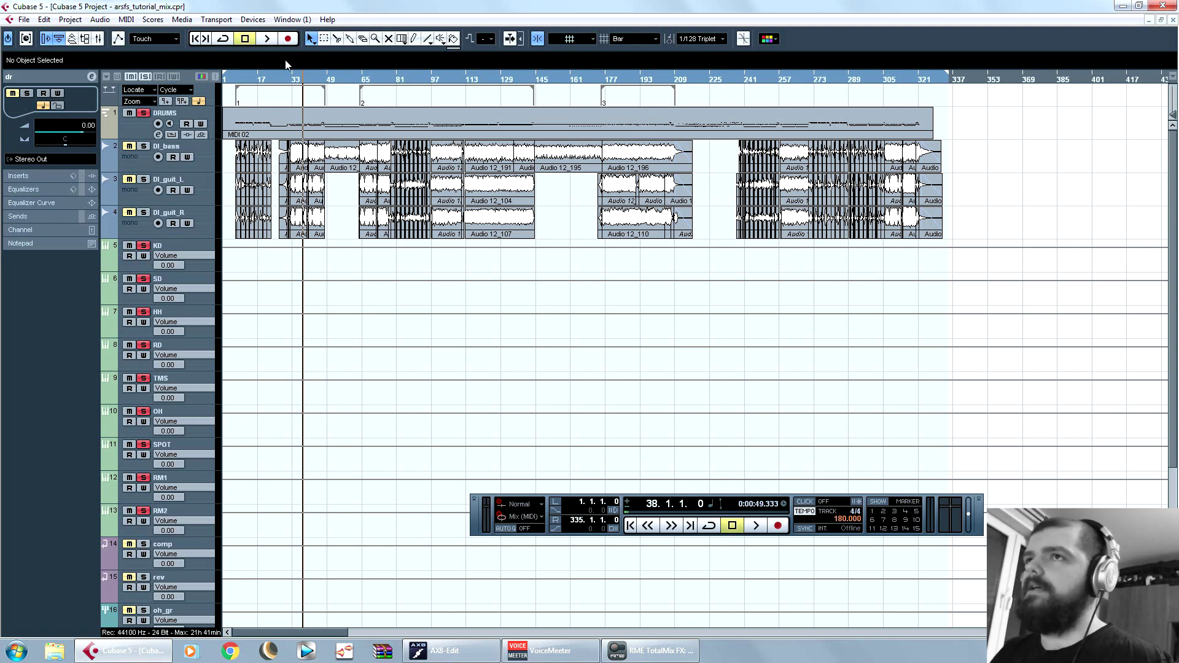
click(143, 113)
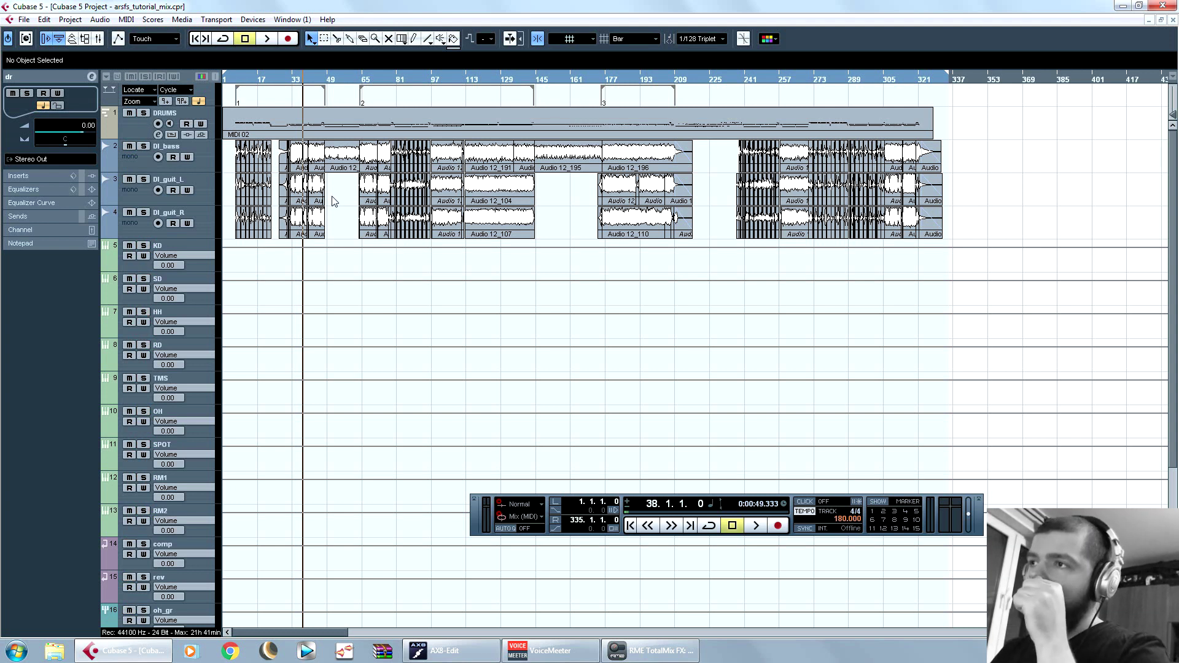
Step: Switch to AX8-Edit to view its preset grid and return to the Cubase project
click(431, 660)
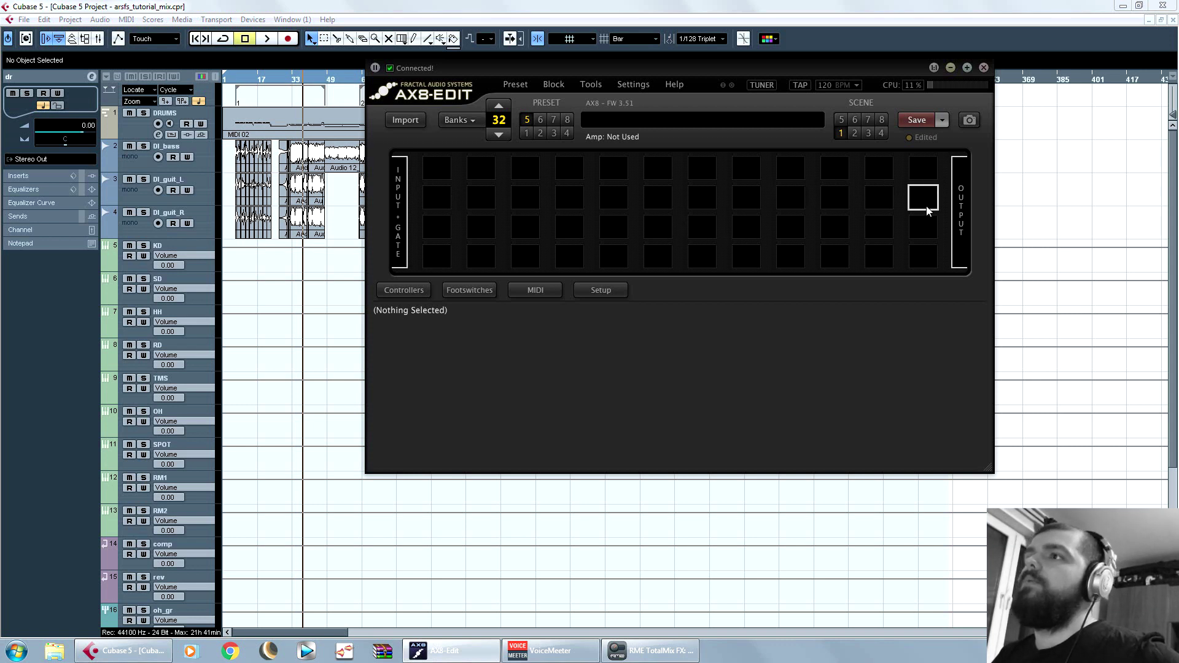
click(639, 5)
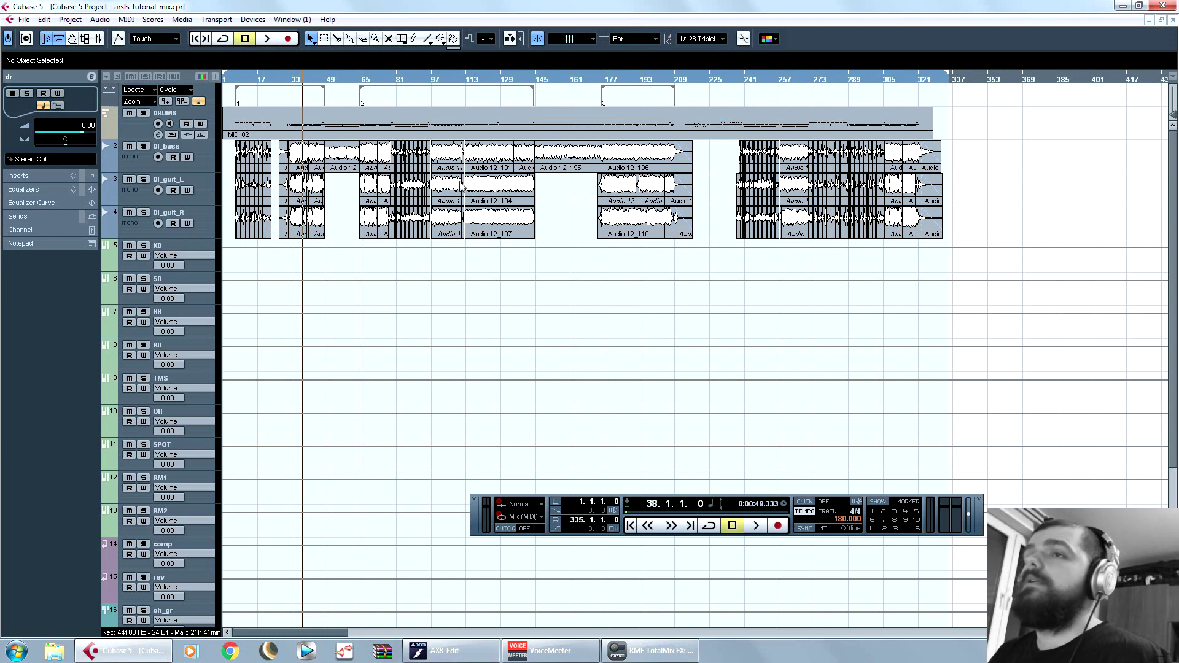
Step: Select cycle markers 1, 2 and 3 one after another, and go through markers 1 and 2 again
drag(1126, 633, 1128, 633)
click(303, 99)
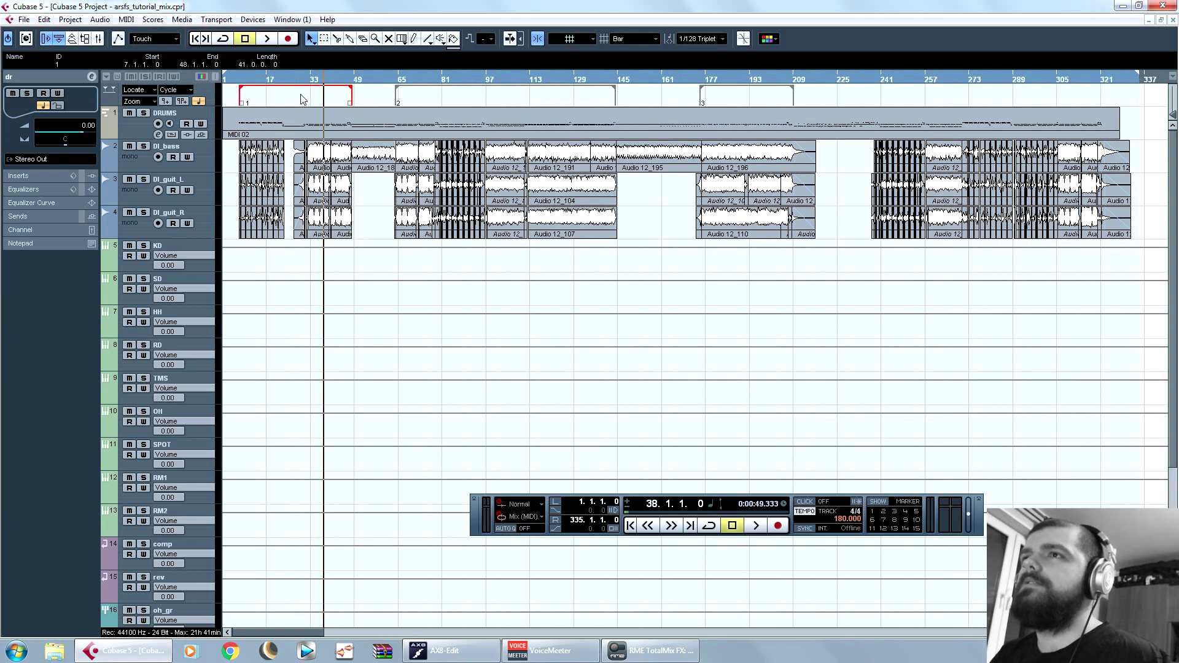
click(463, 101)
click(708, 102)
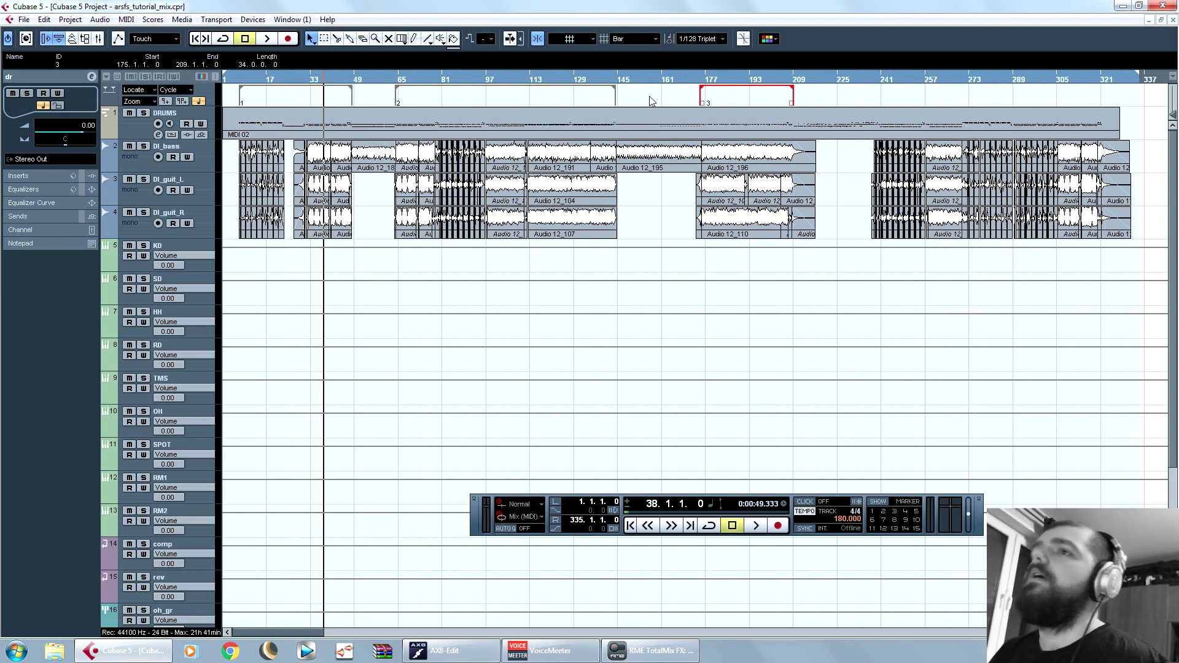
click(332, 96)
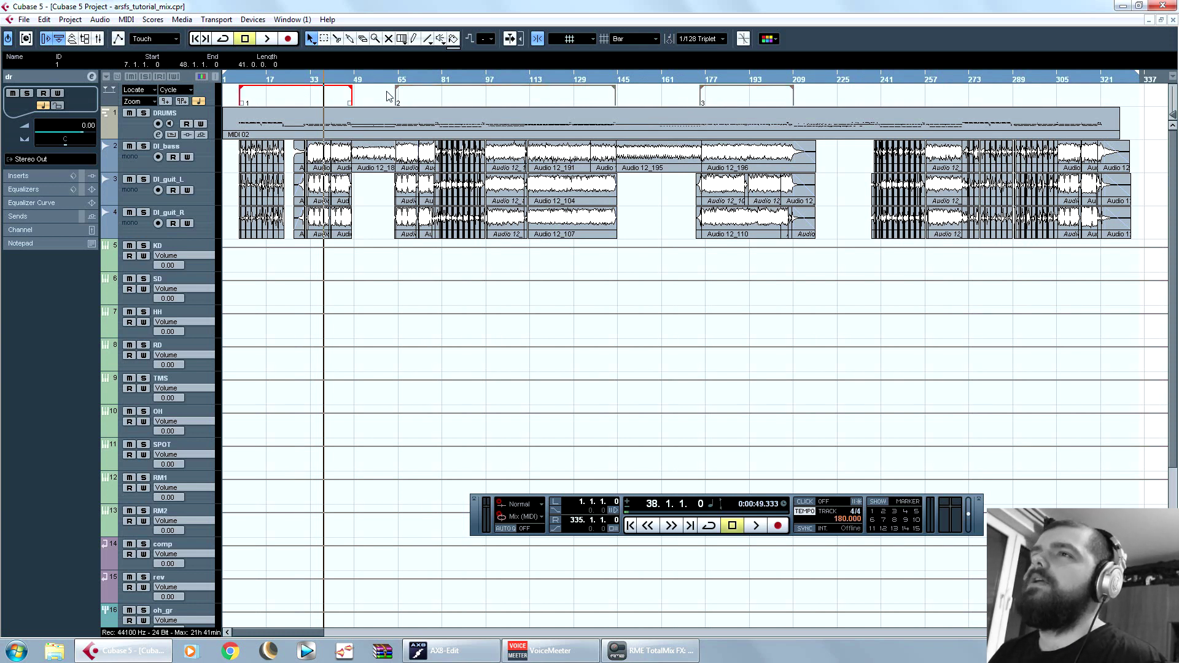
click(465, 99)
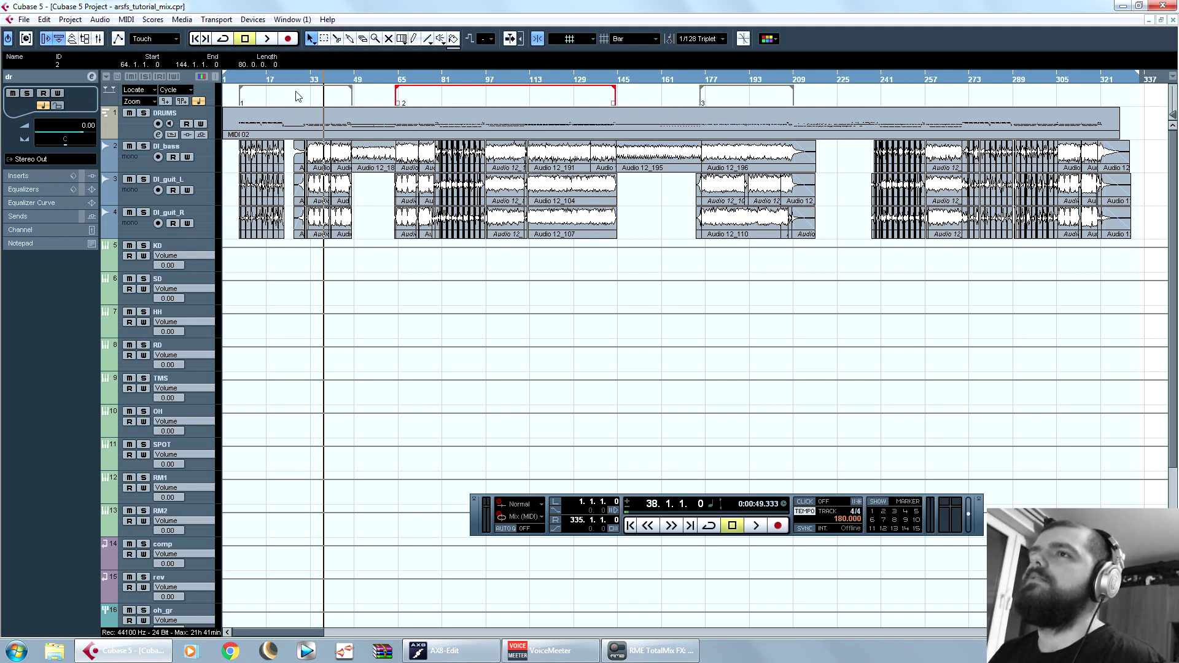
Step: Place the playhead at bar 13 and view the MIDI 02 drum part in the Key Editor, selecting groups of notes between bars 7 and 25
click(256, 80)
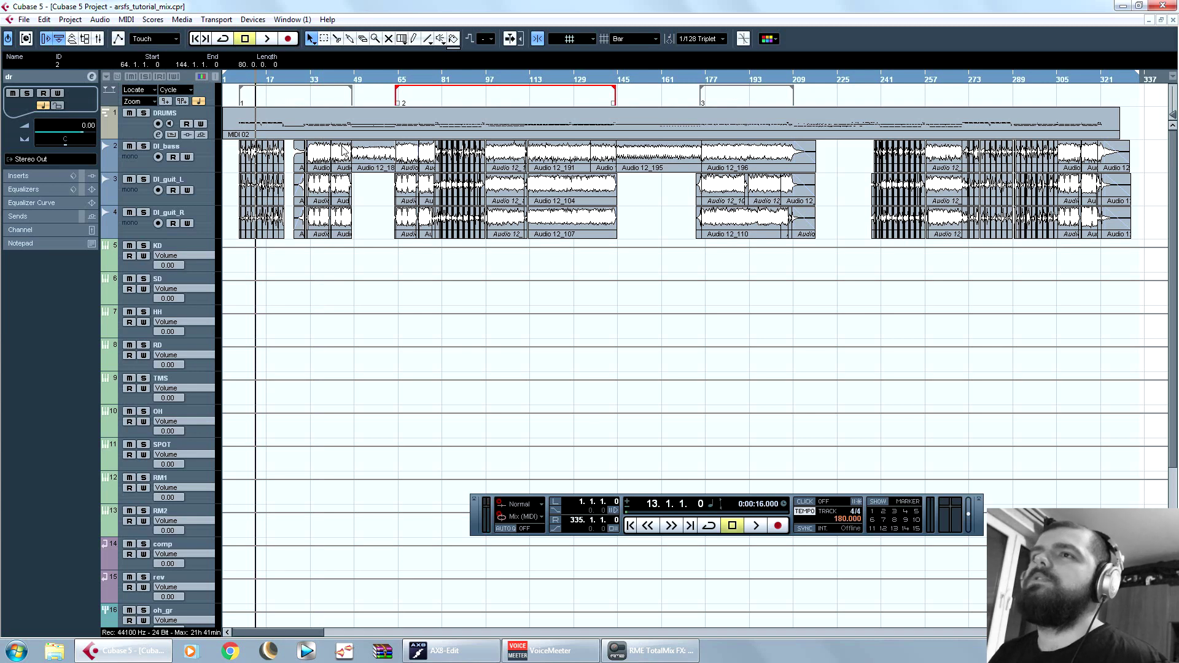
double_click(295, 134)
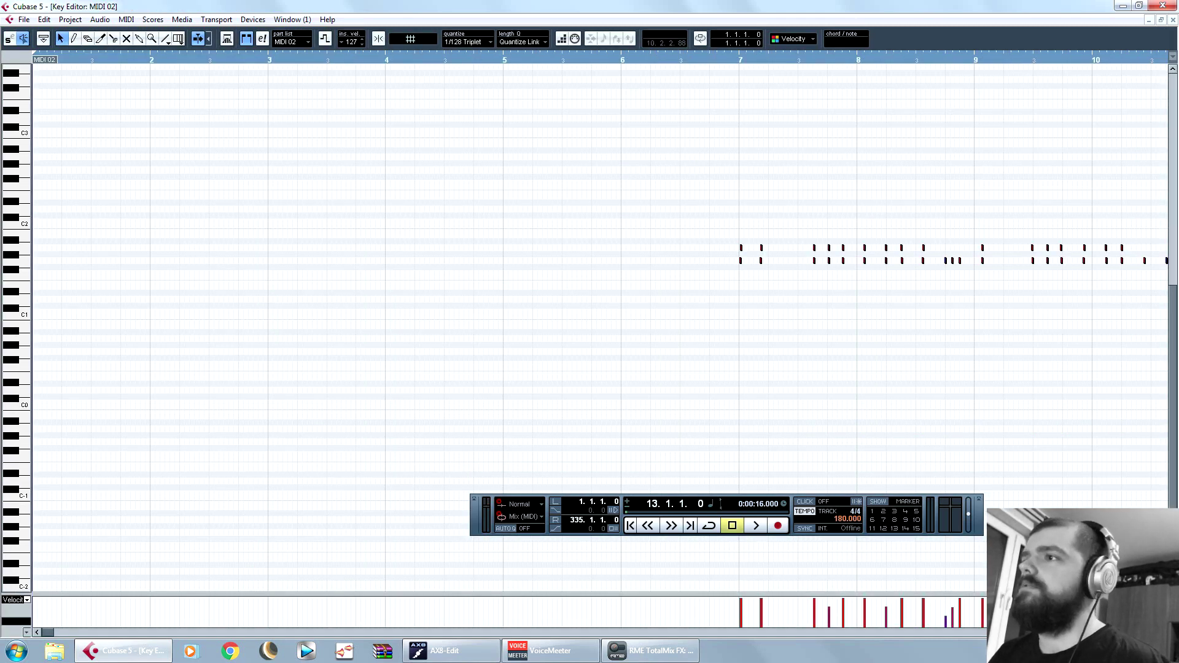
key(g)
drag(190, 174, 792, 284)
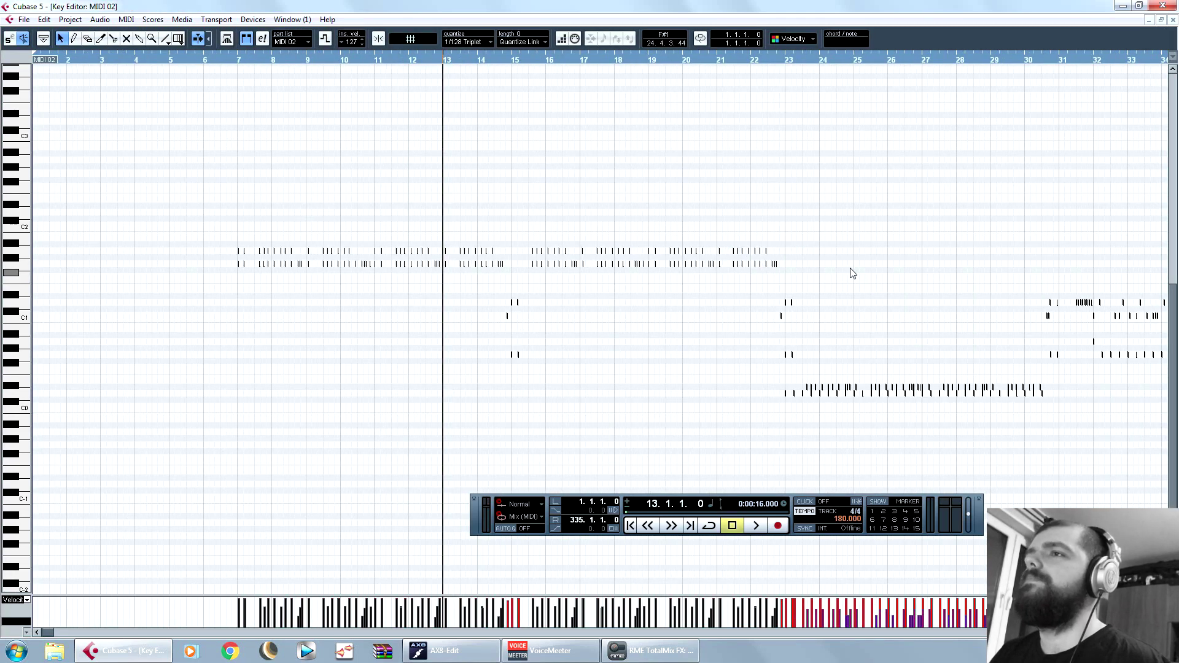
click(1044, 226)
drag(846, 250, 559, 426)
drag(829, 203, 524, 386)
click(1174, 21)
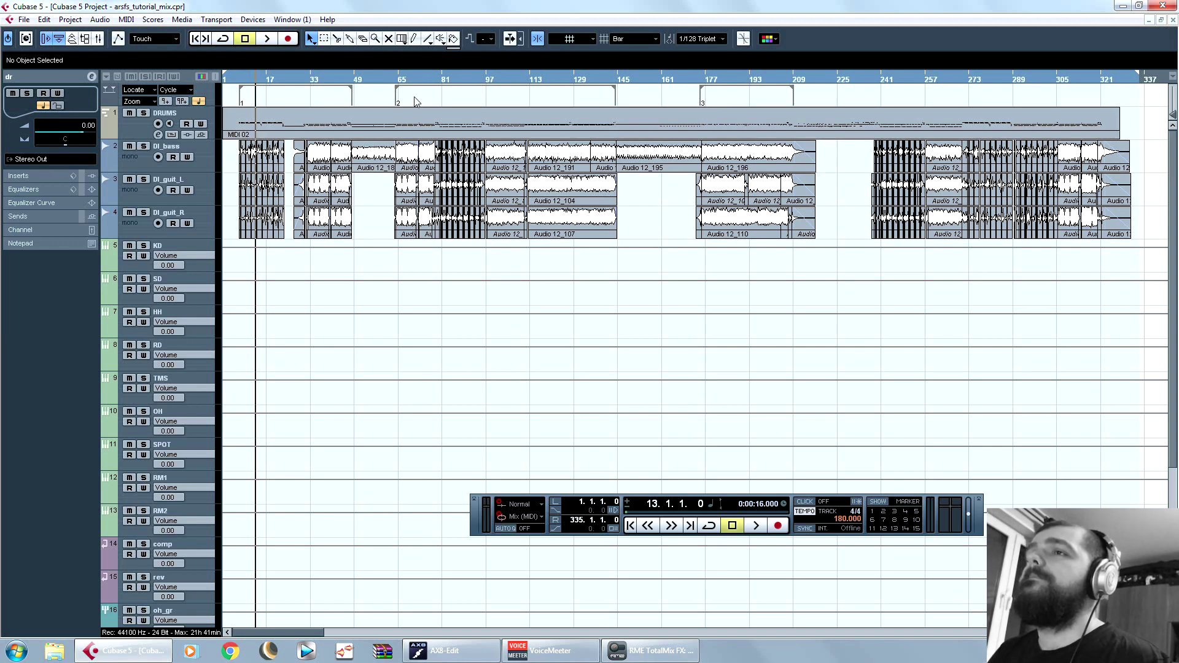
Step: Select the DI guitar clips of bars 7 to 23, those of bars 31 to 48, and the DI_guit_L clip starting at bar 97
key(h)
key(h)
key(h)
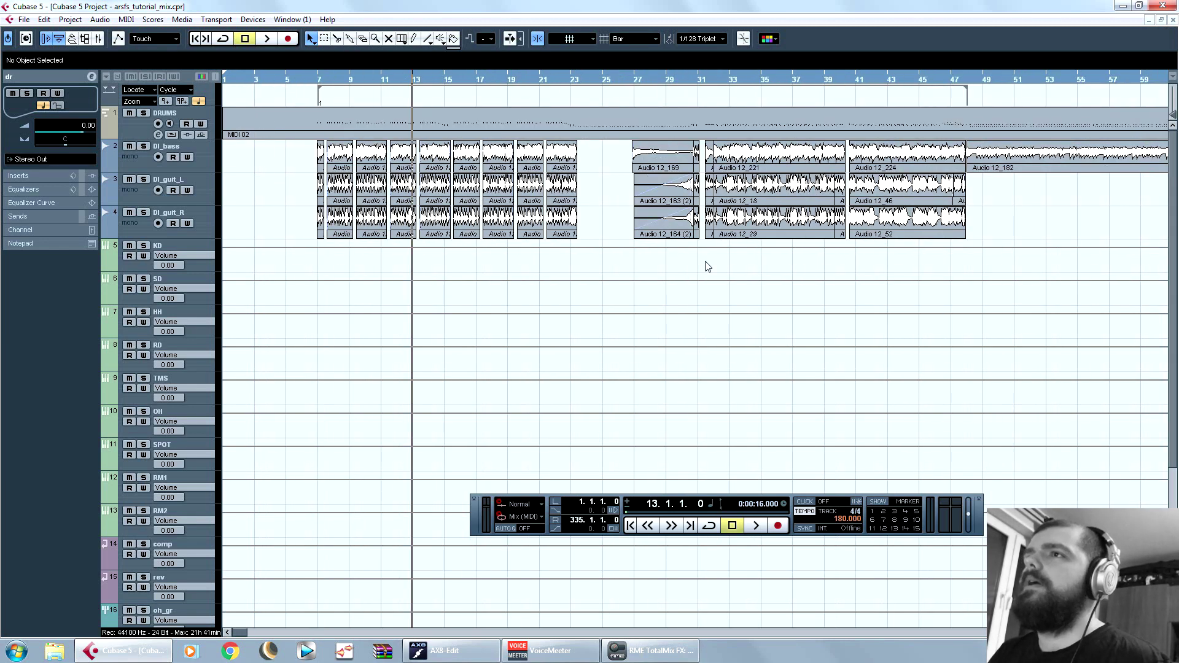
drag(605, 232, 274, 190)
drag(1033, 234, 727, 203)
scroll(728, 203, right, 10)
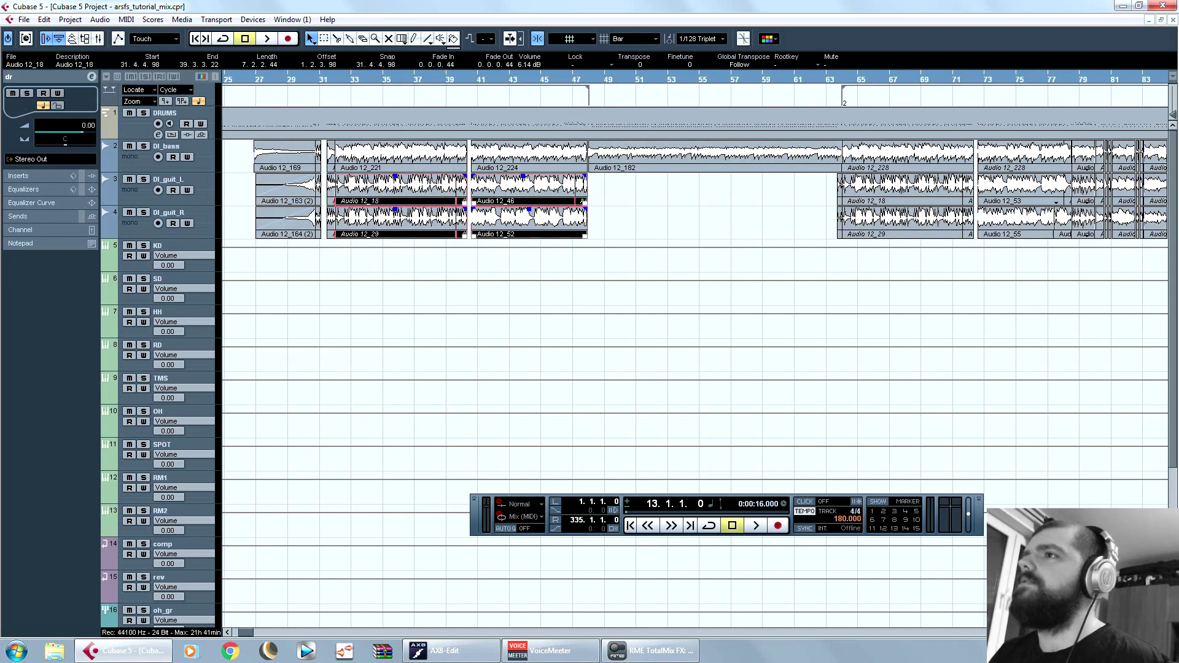
click(968, 206)
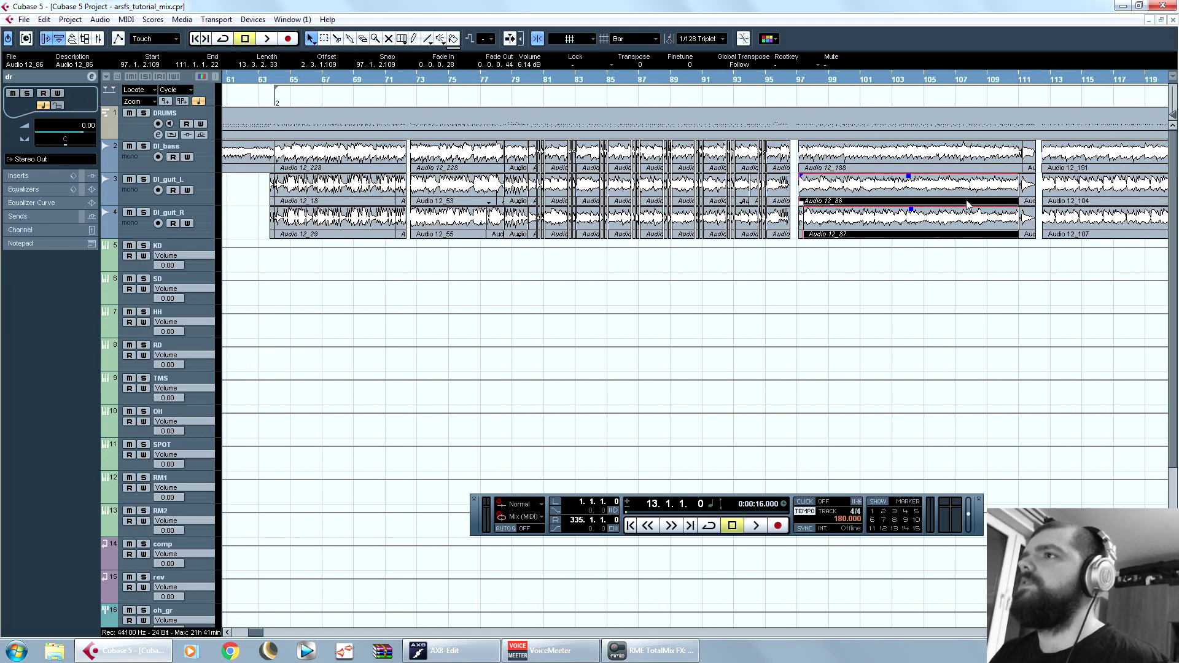
Step: Select cycle marker 2 and the long DI_guit_L clip within its range
click(830, 101)
key(g)
key(g)
key(g)
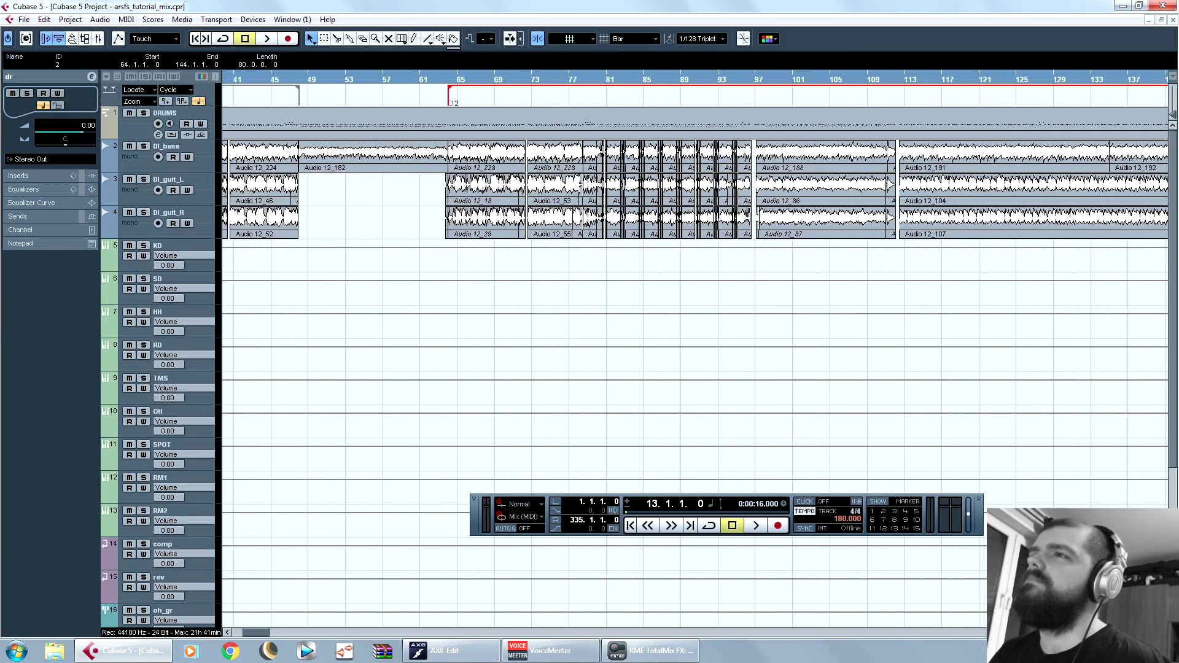
click(799, 204)
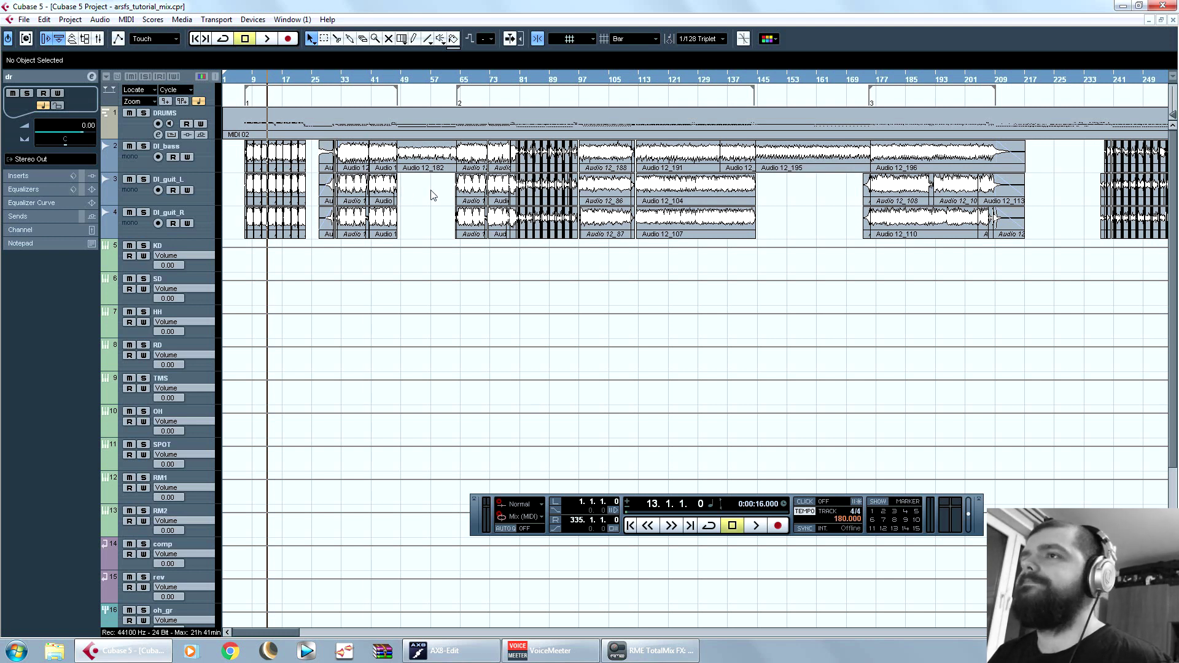
Step: Play excerpts of the full song from about bars 34, 7, 69, 79, 117 and 179, and stop playback
click(346, 80)
key(space)
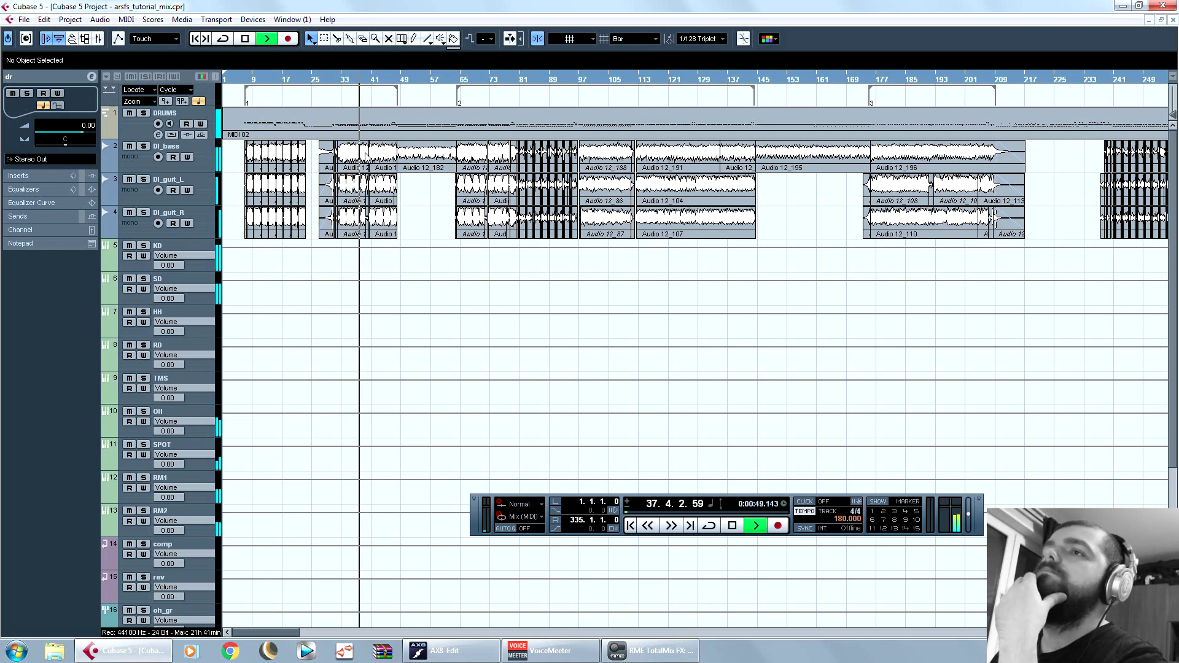
click(248, 80)
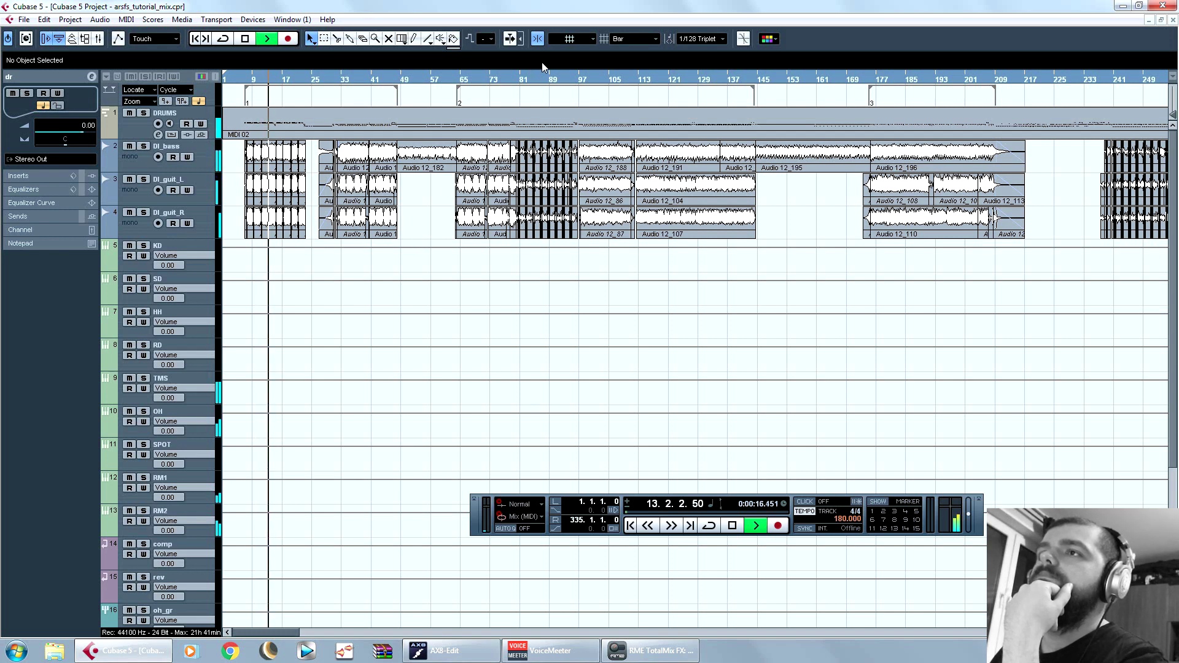
click(475, 81)
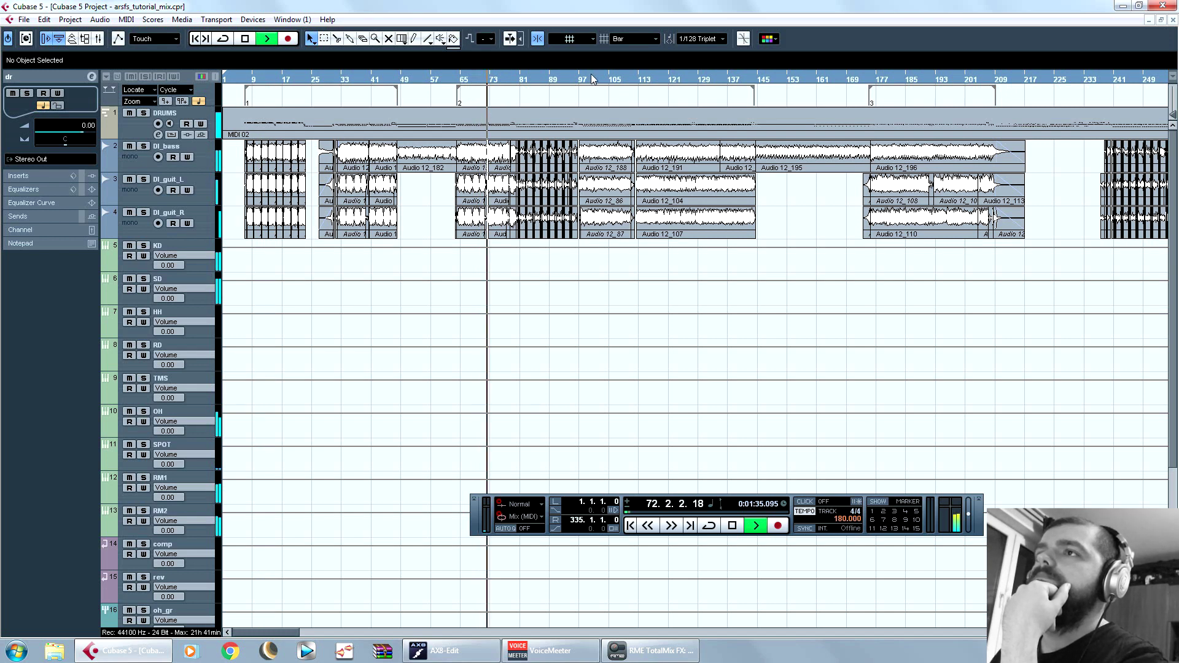
click(511, 81)
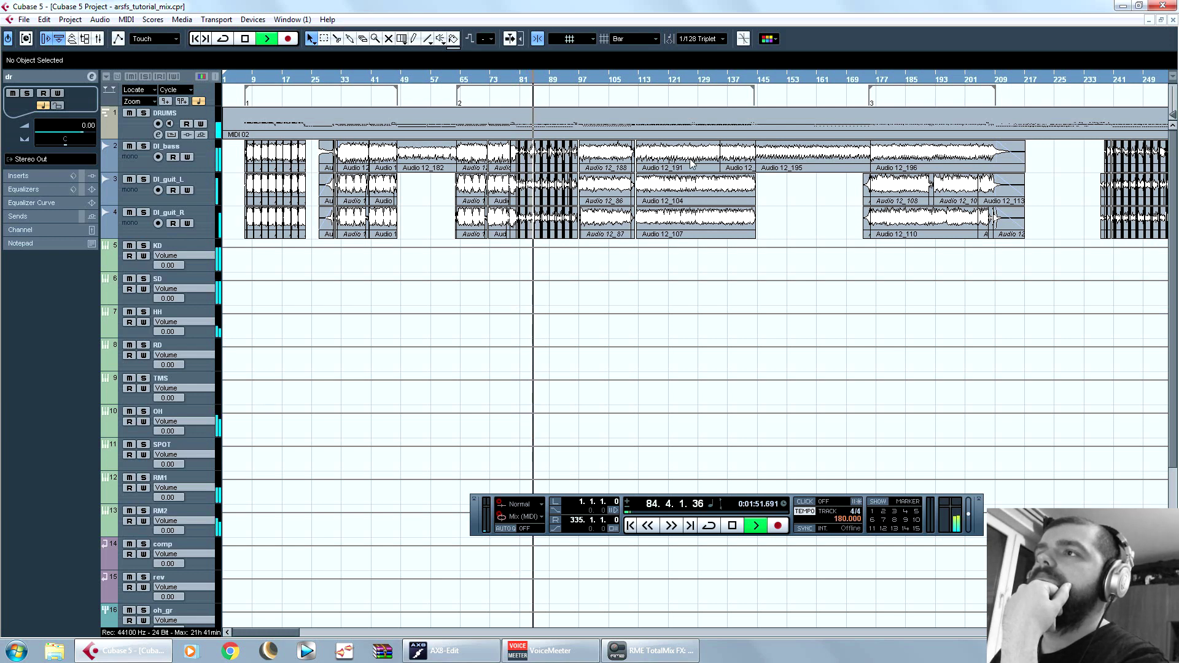
click(655, 80)
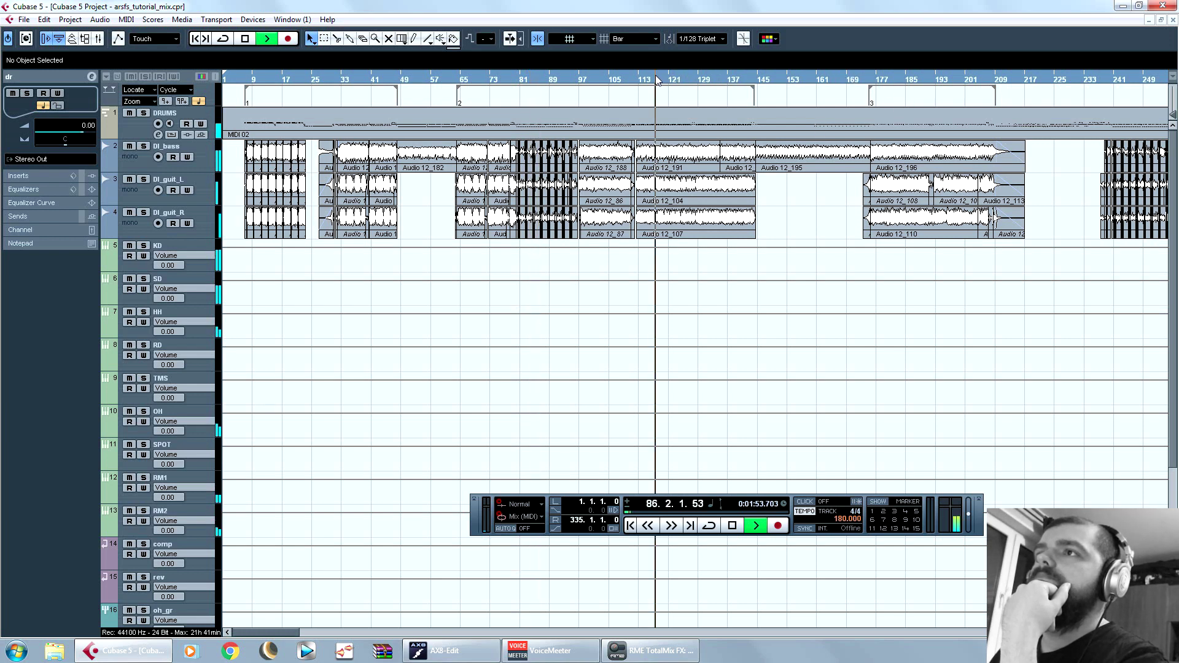
click(884, 81)
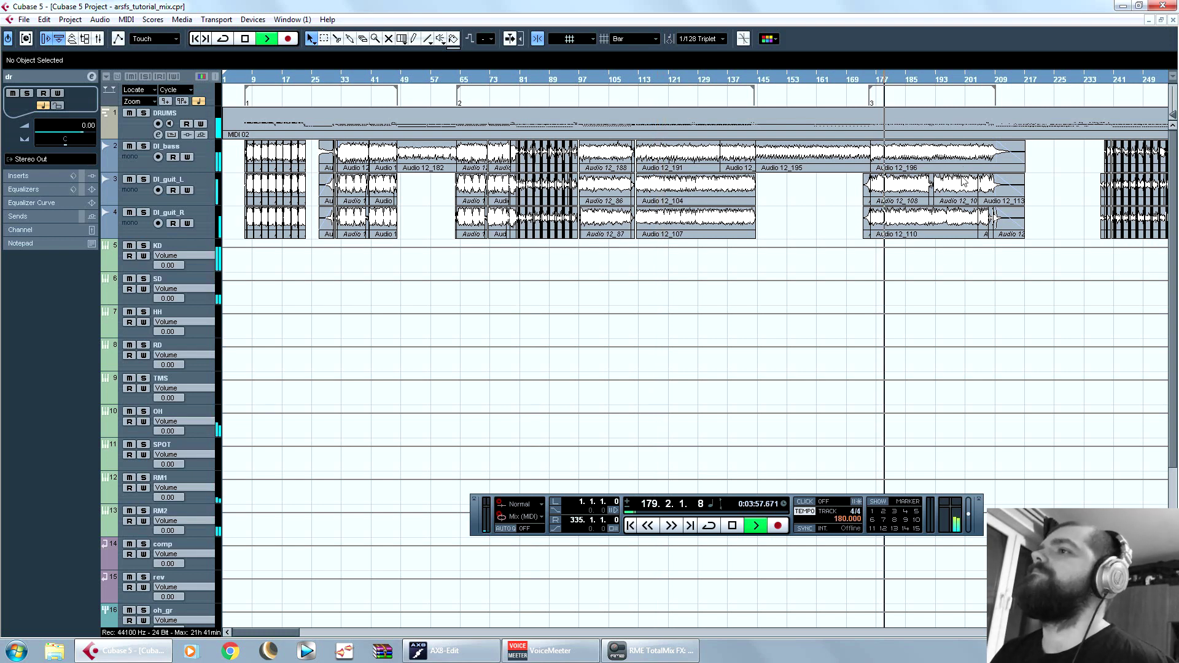
click(734, 526)
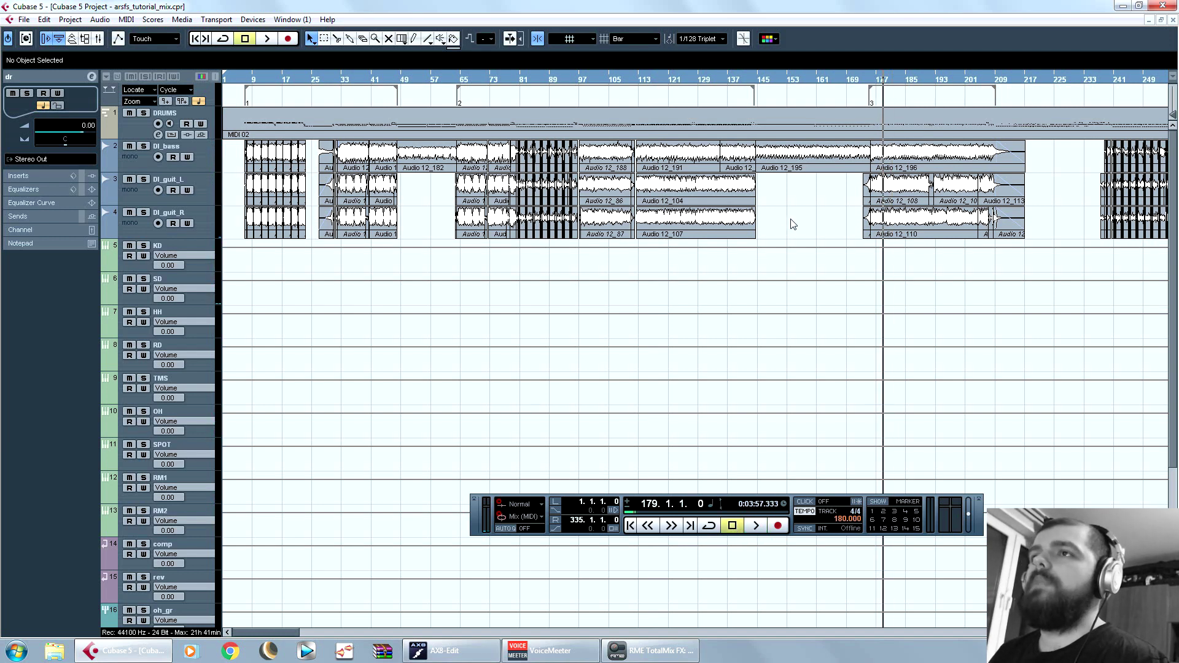
Step: Place the playhead at bar 7 and examine the bass and guitar DI clips of the opening section
scroll(919, 336, down, 3)
scroll(919, 336, up, 3)
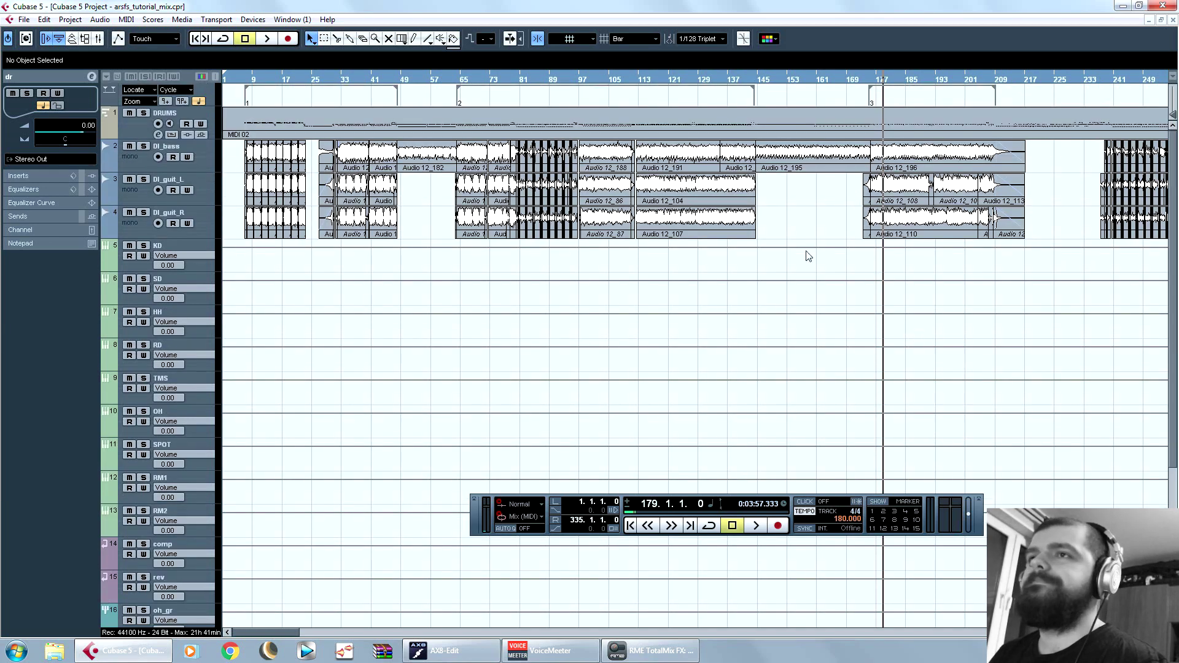
click(248, 79)
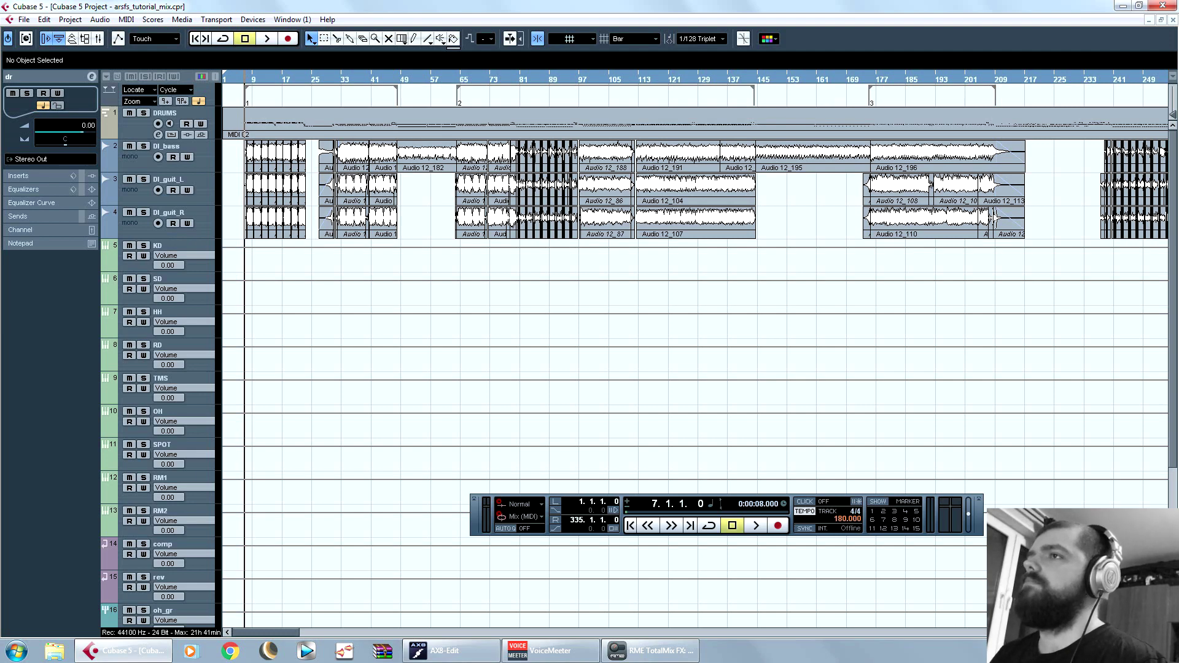
key(h)
key(h)
key(h)
key(h)
key(h)
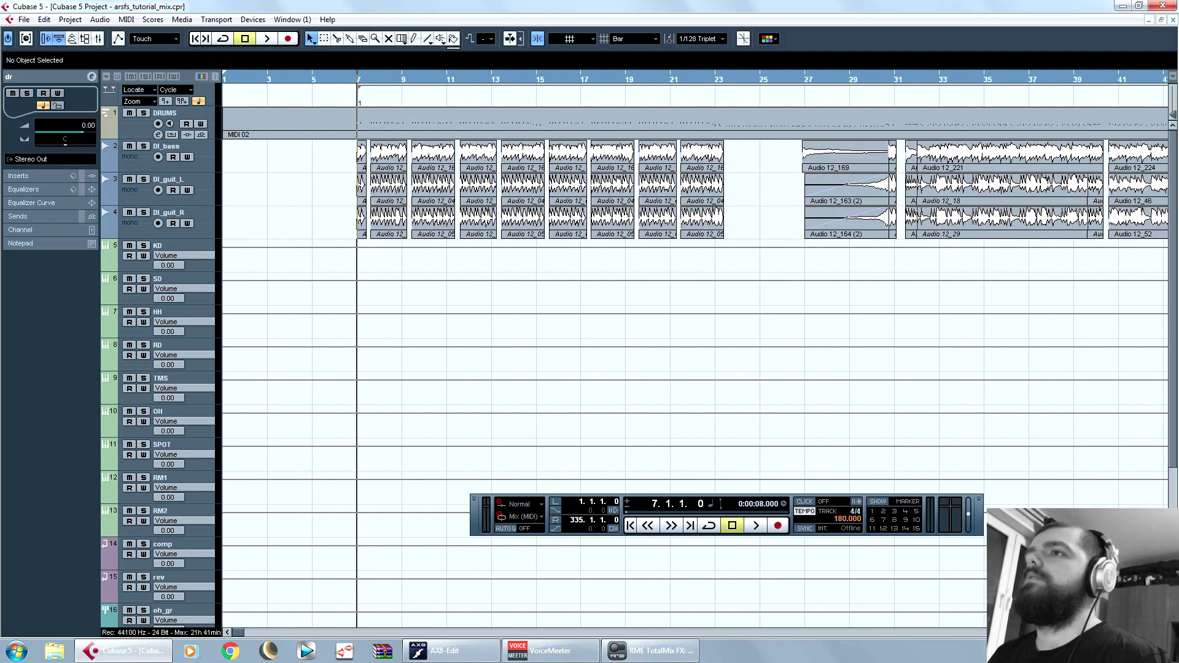
key(h)
key(h)
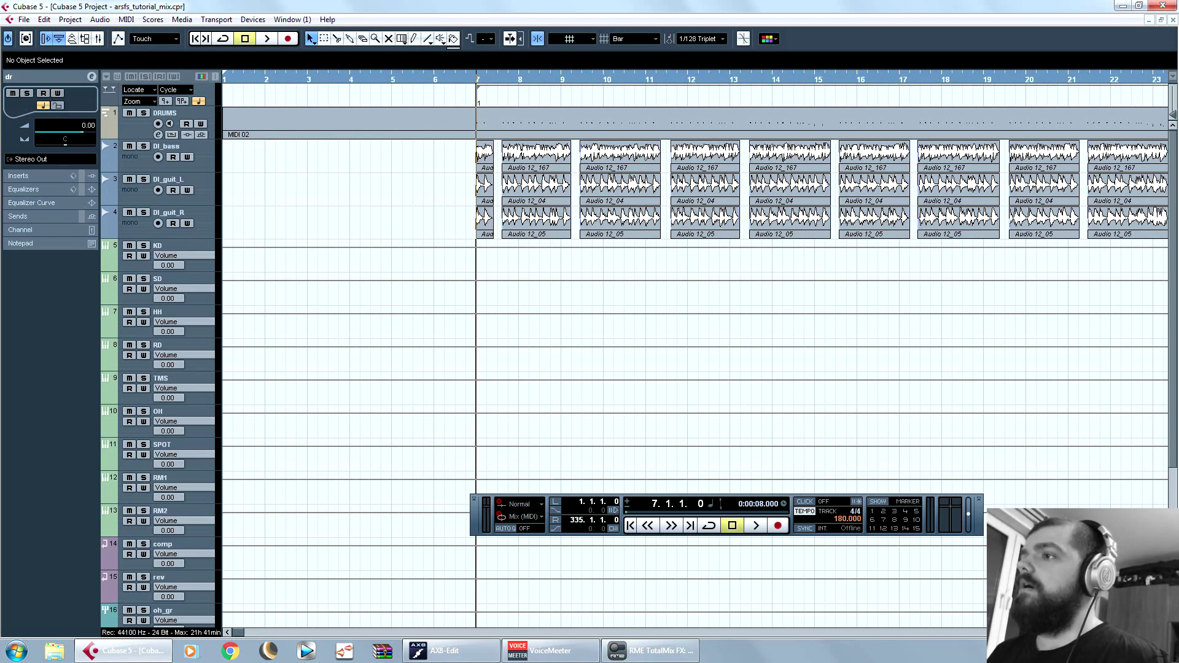
key(g)
key(g)
key(g)
key(g)
key(g)
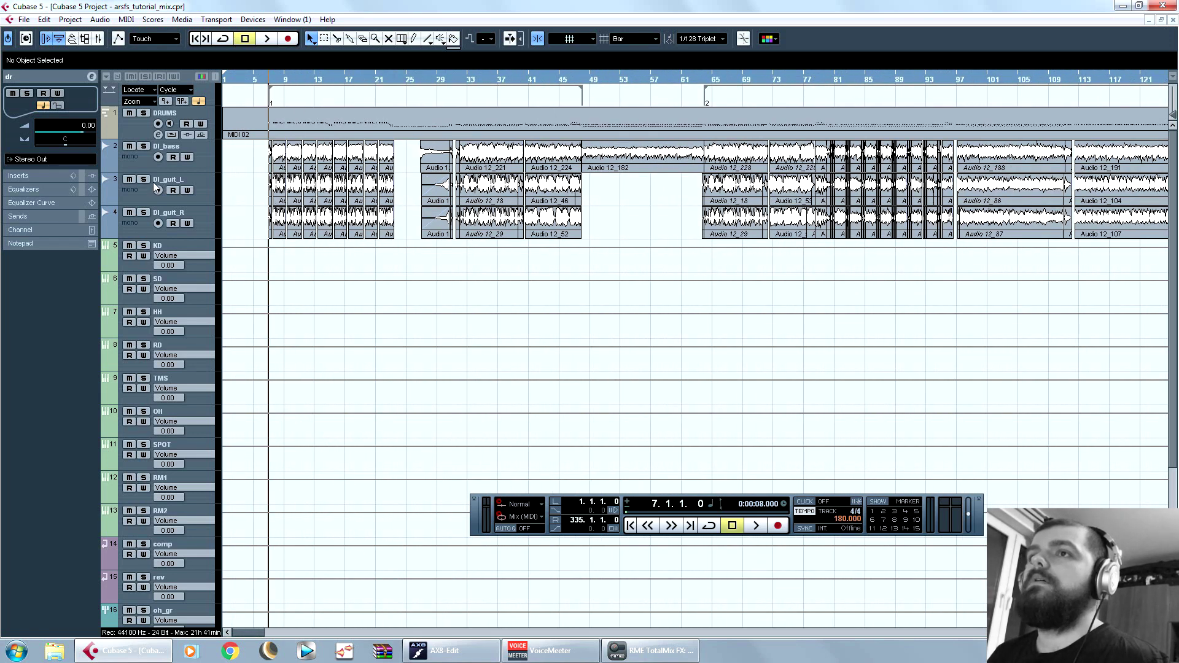
Step: Select the DI_guit_L track and check the device port choices for the reamp mono output in VST Connections
click(136, 202)
click(253, 19)
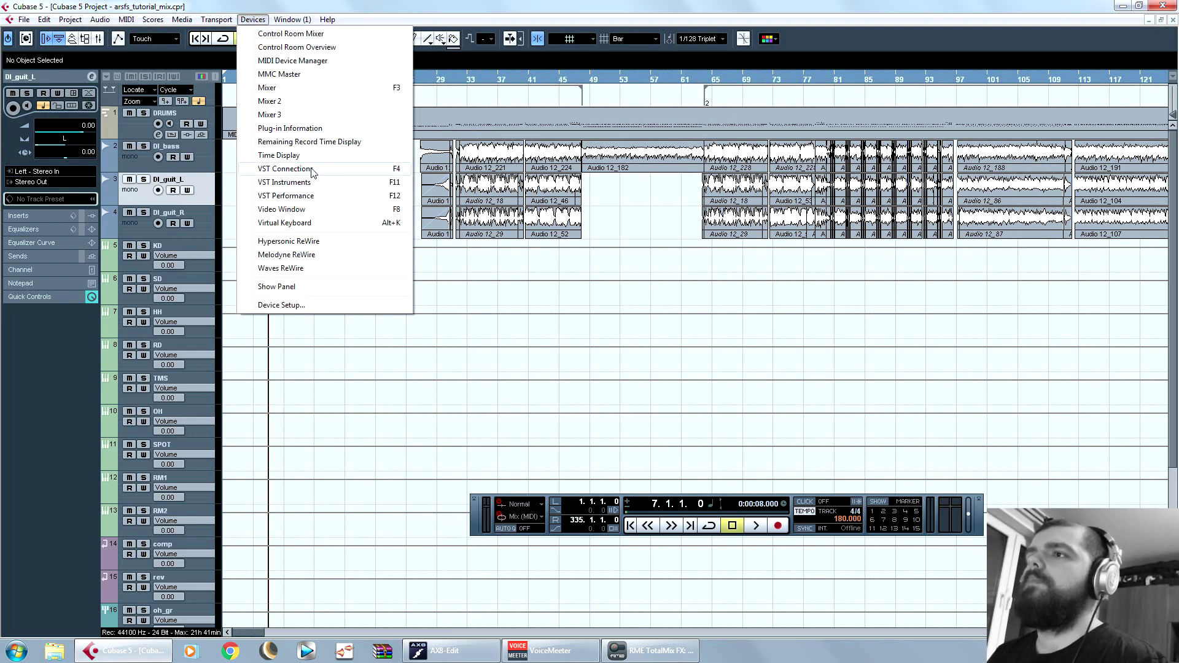
click(313, 171)
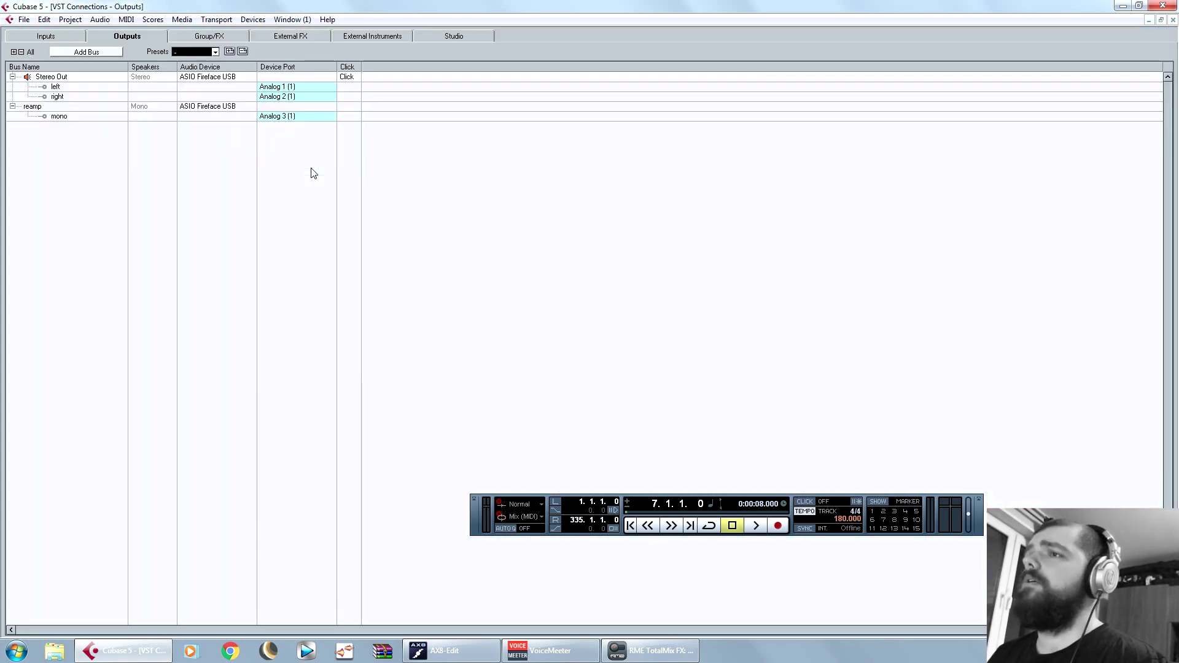
click(291, 117)
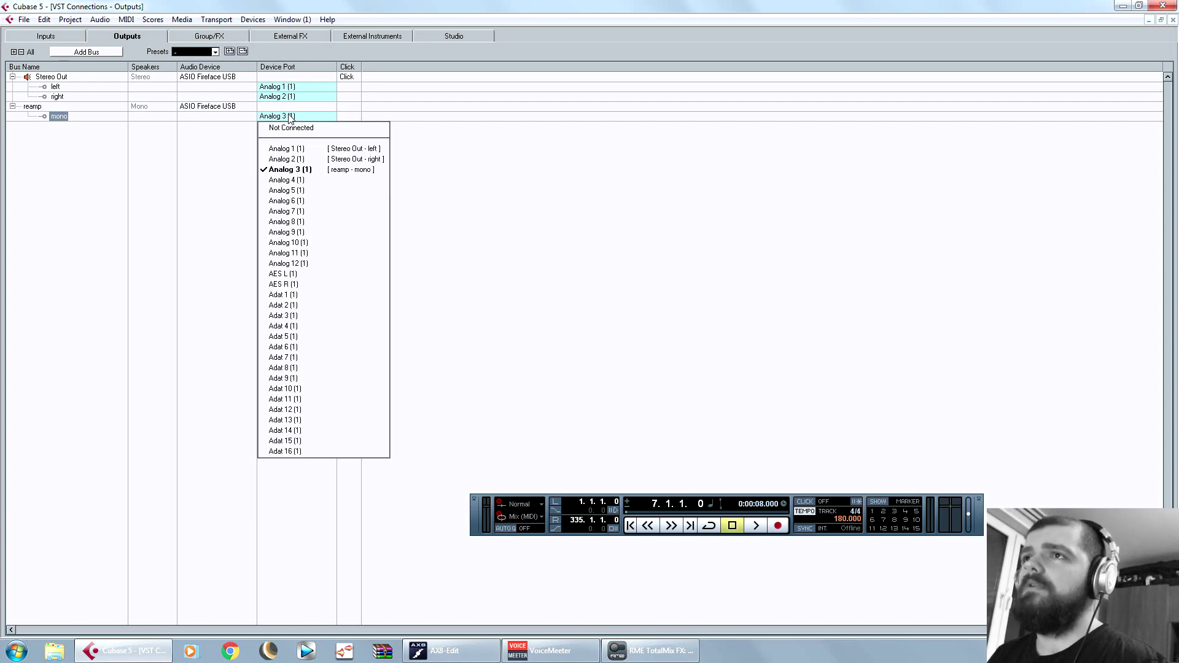
click(588, 197)
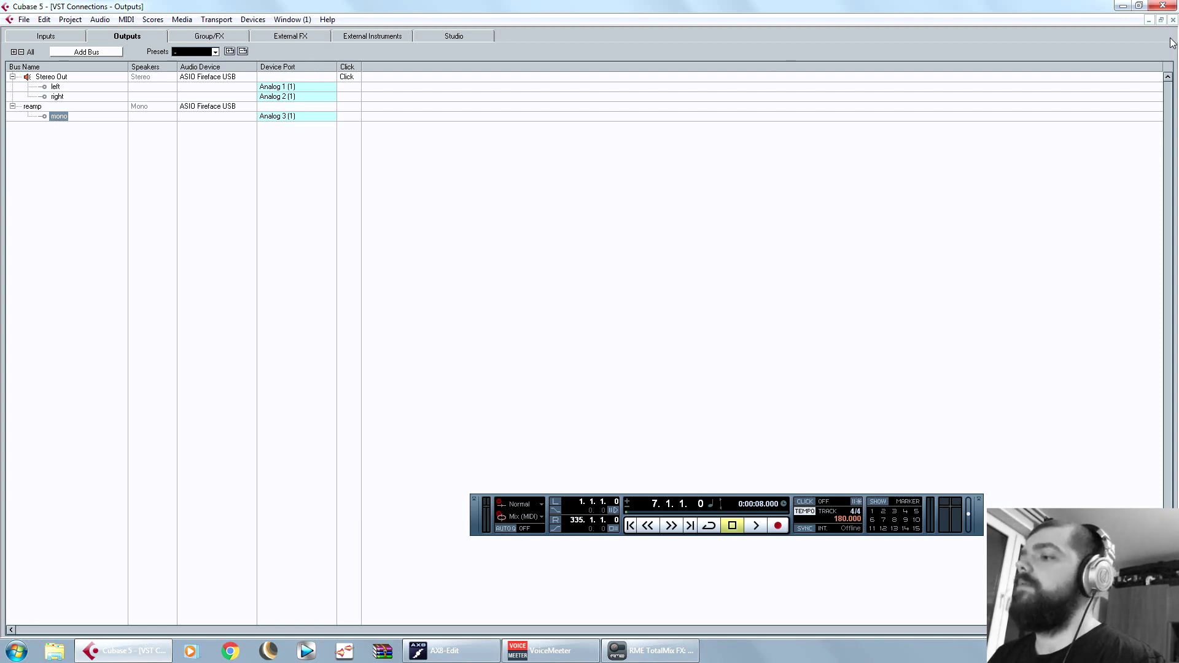
Step: Close VST Connections and examine the bass and guitar DI clips around bar 7 in the project
click(1173, 20)
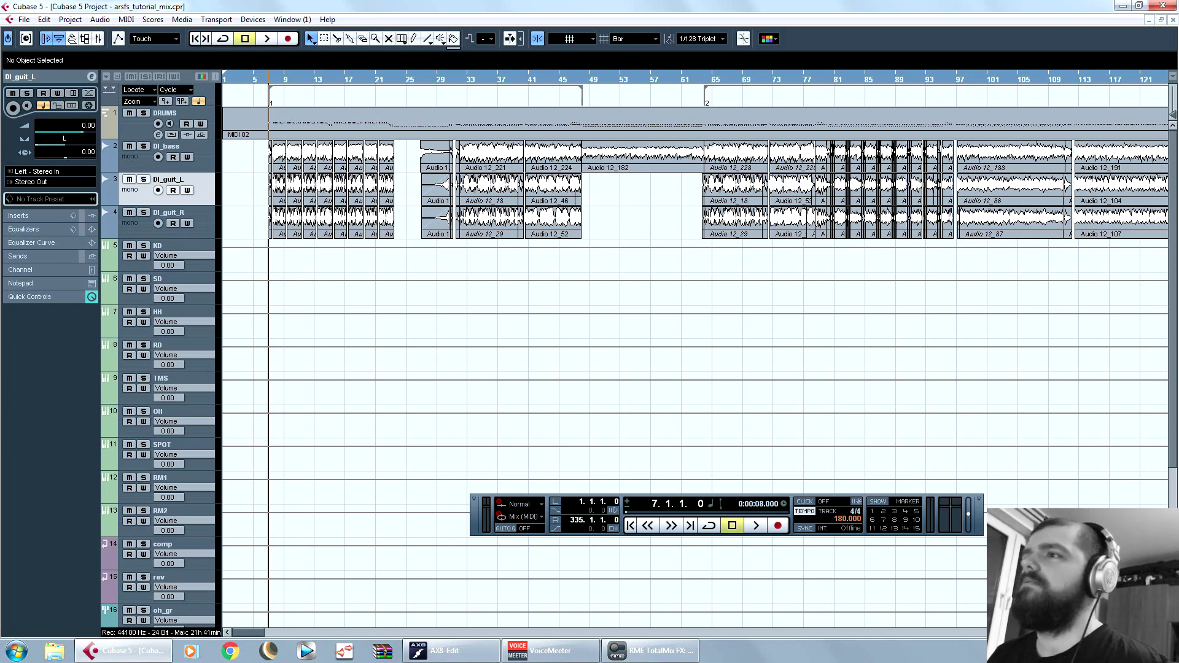
key(h)
key(h)
key(h)
key(h)
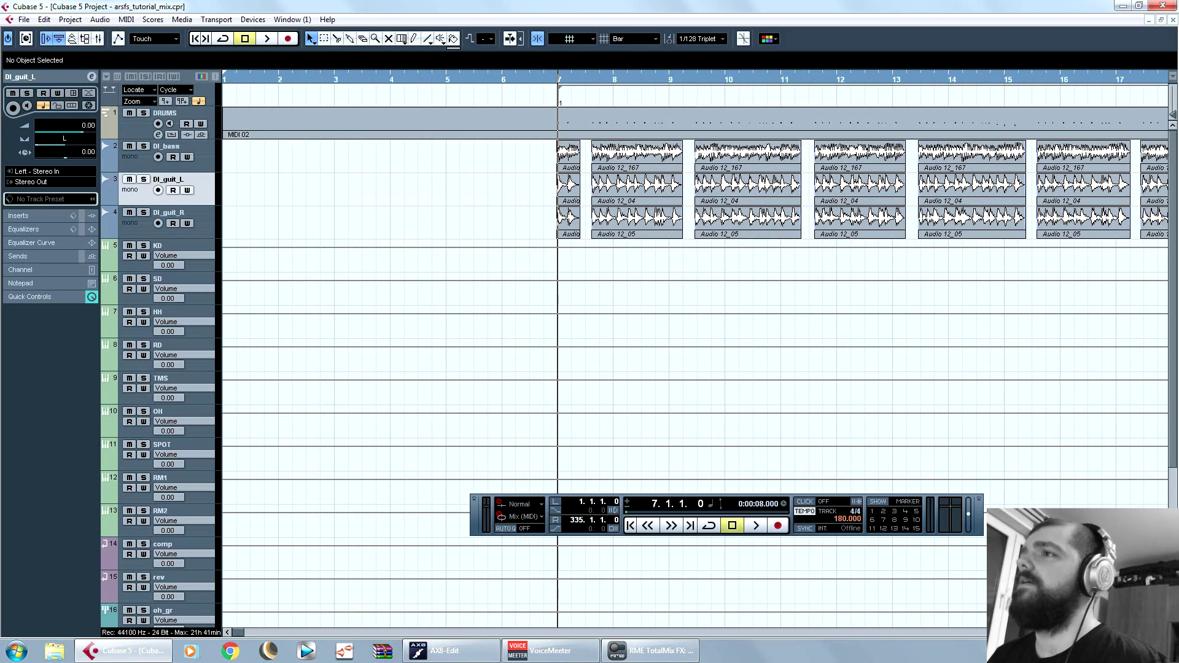
key(g)
key(g)
key(g)
key(g)
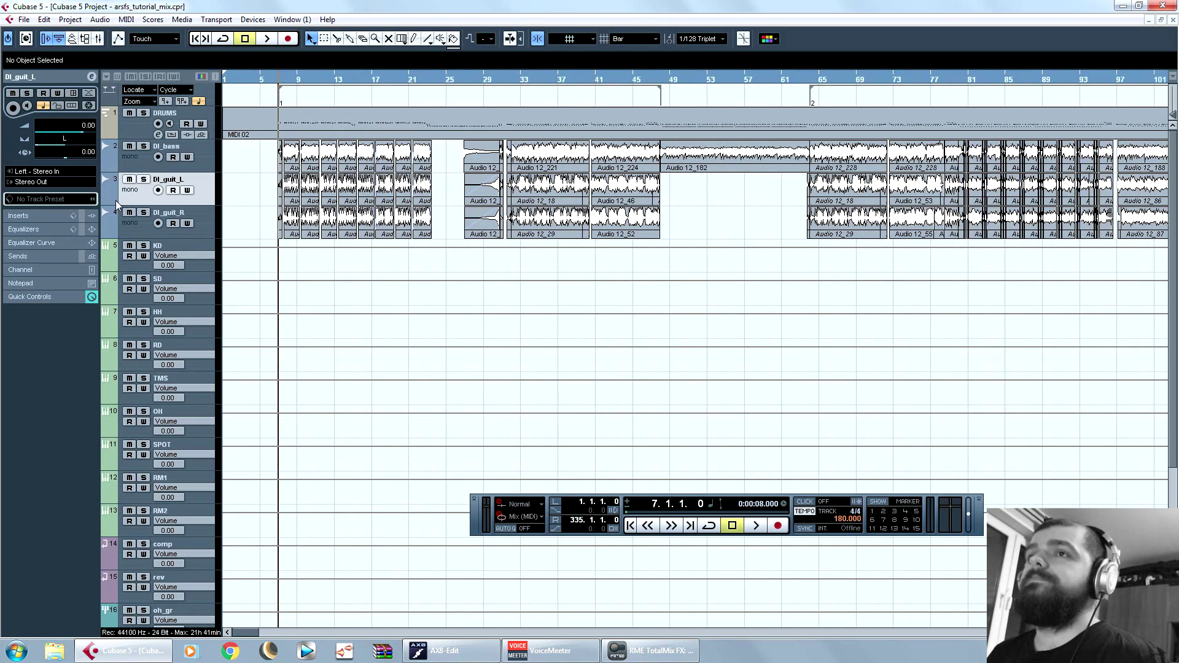
Step: Route the DI_bass, DI_guit_L and DI_guit_R tracks together to the reamp output
click(138, 223)
key(shift+Up)
key(shift+Up)
click(31, 184)
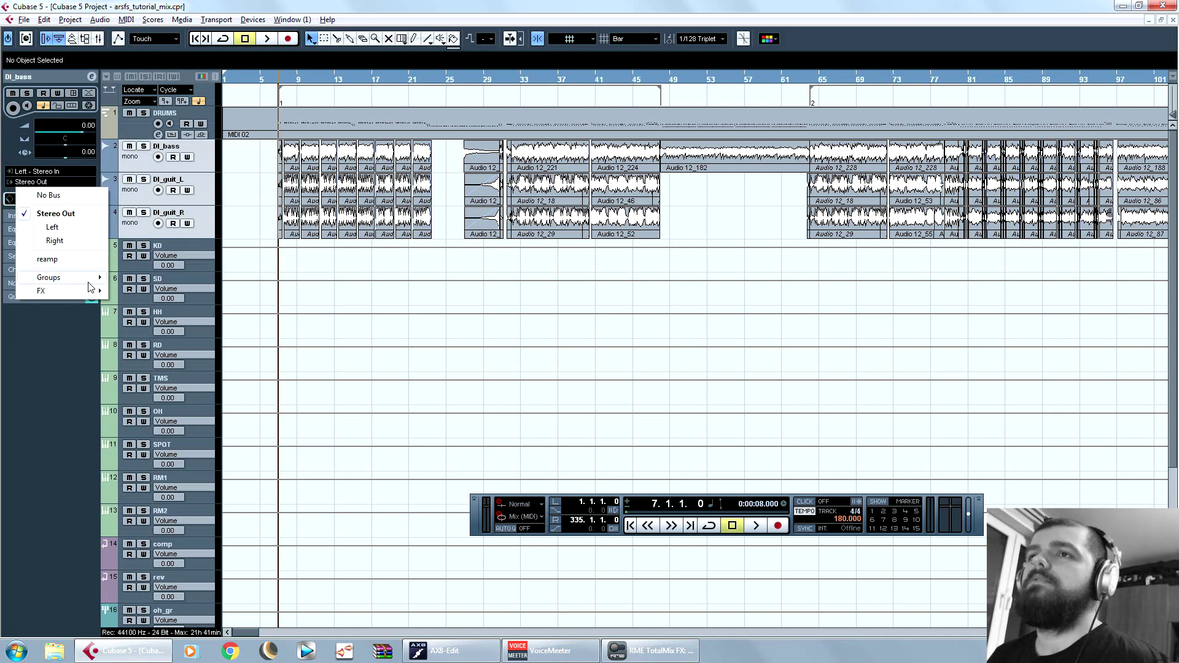
click(76, 262)
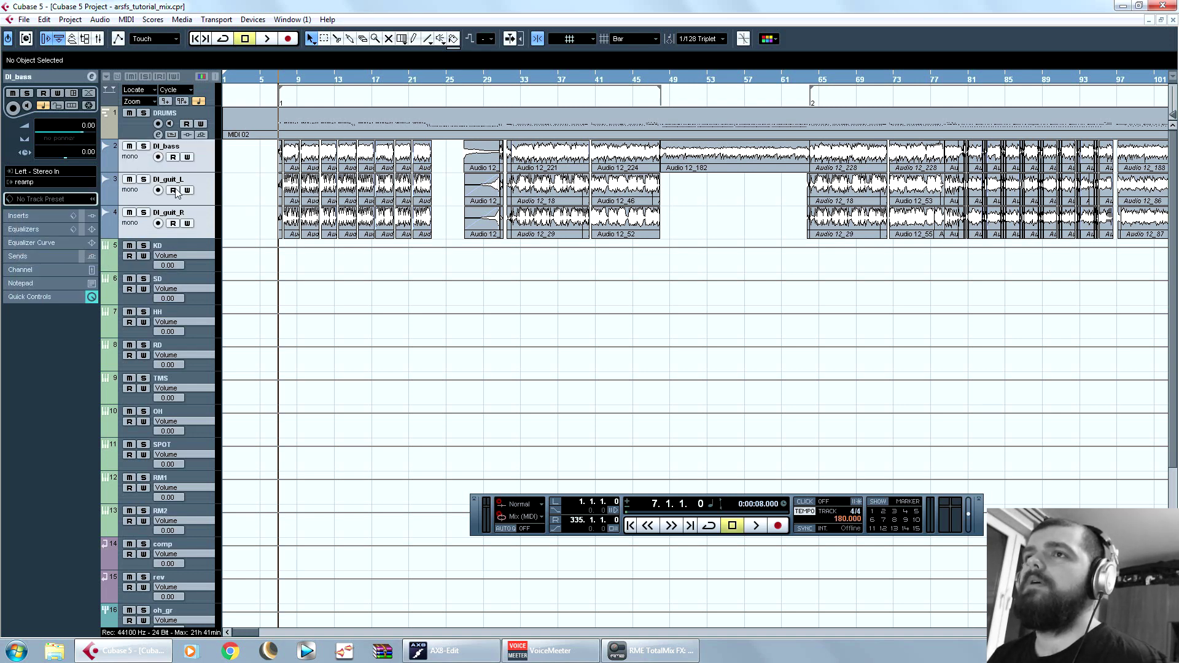
Step: Solo the DI_guit_L track and play it from bar 7
click(126, 194)
click(143, 180)
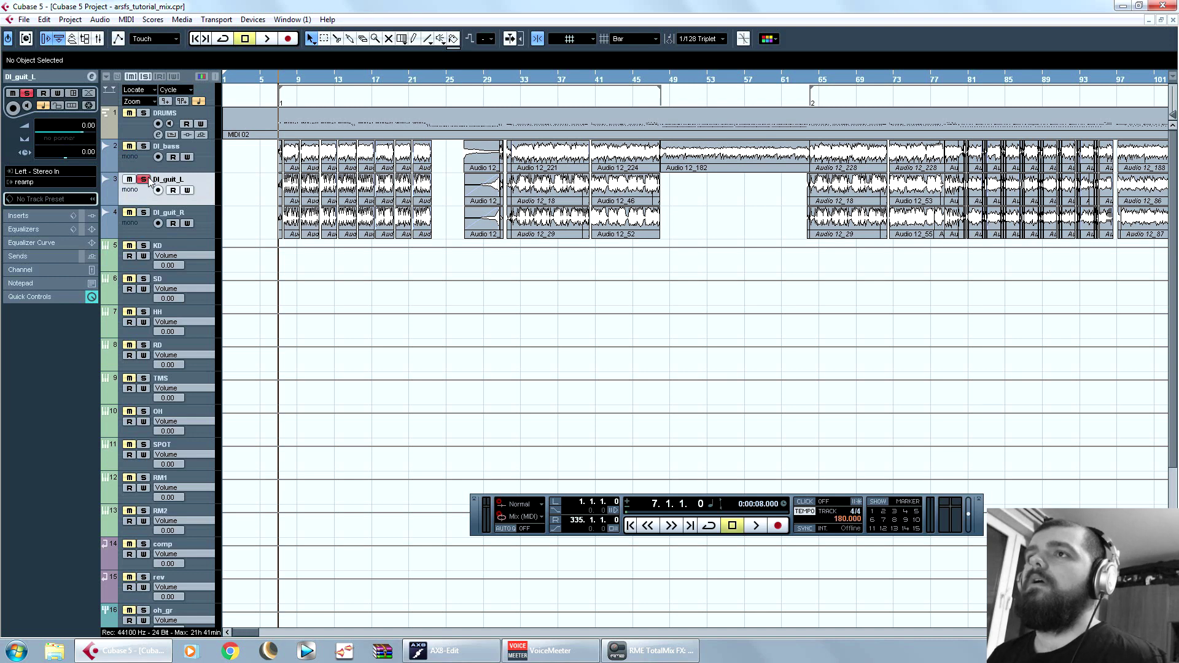
key(space)
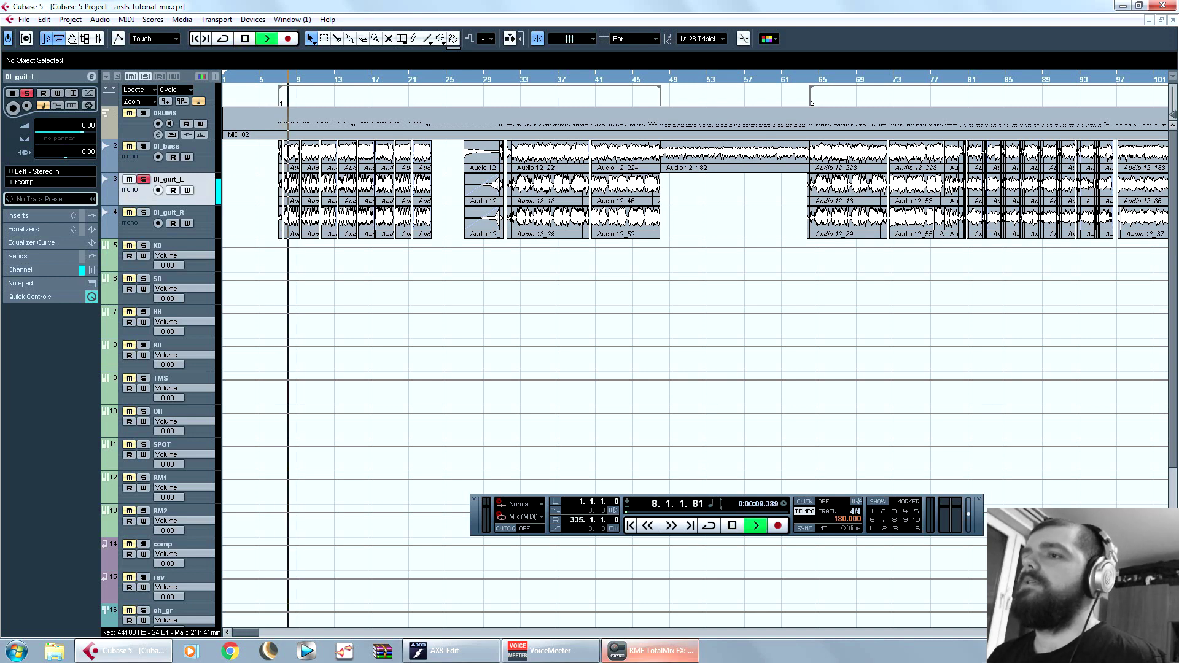
mouse_move(672, 660)
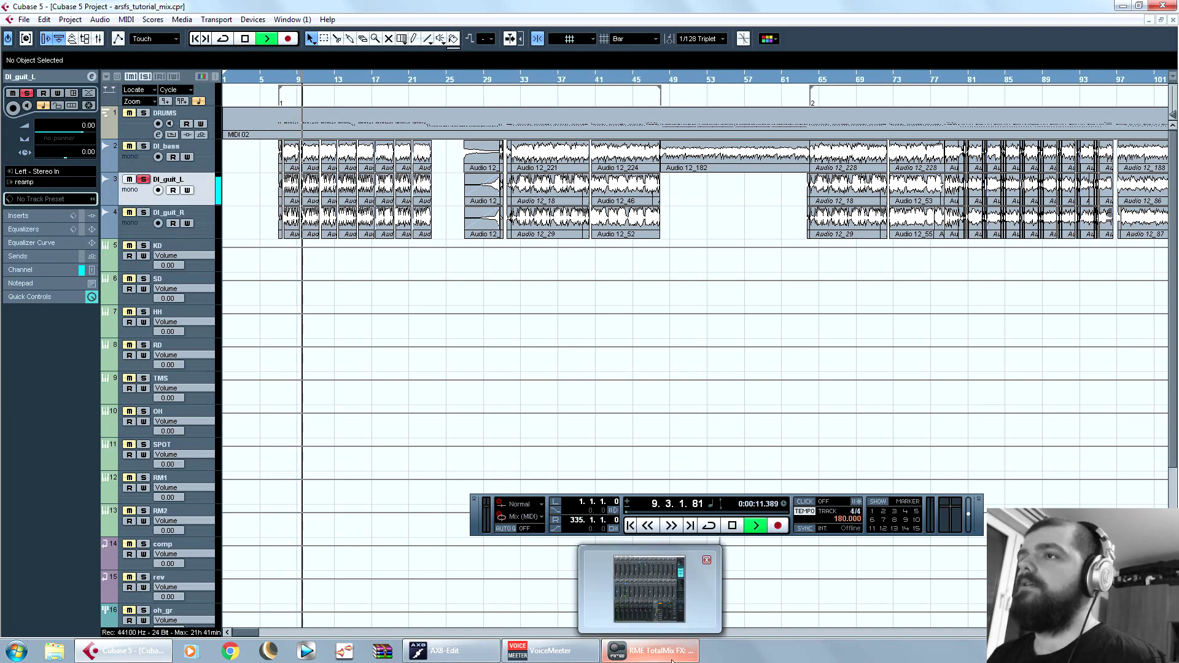
Step: Switch to AX8-Edit and connect the second grid row from the input straight through to the output
click(451, 651)
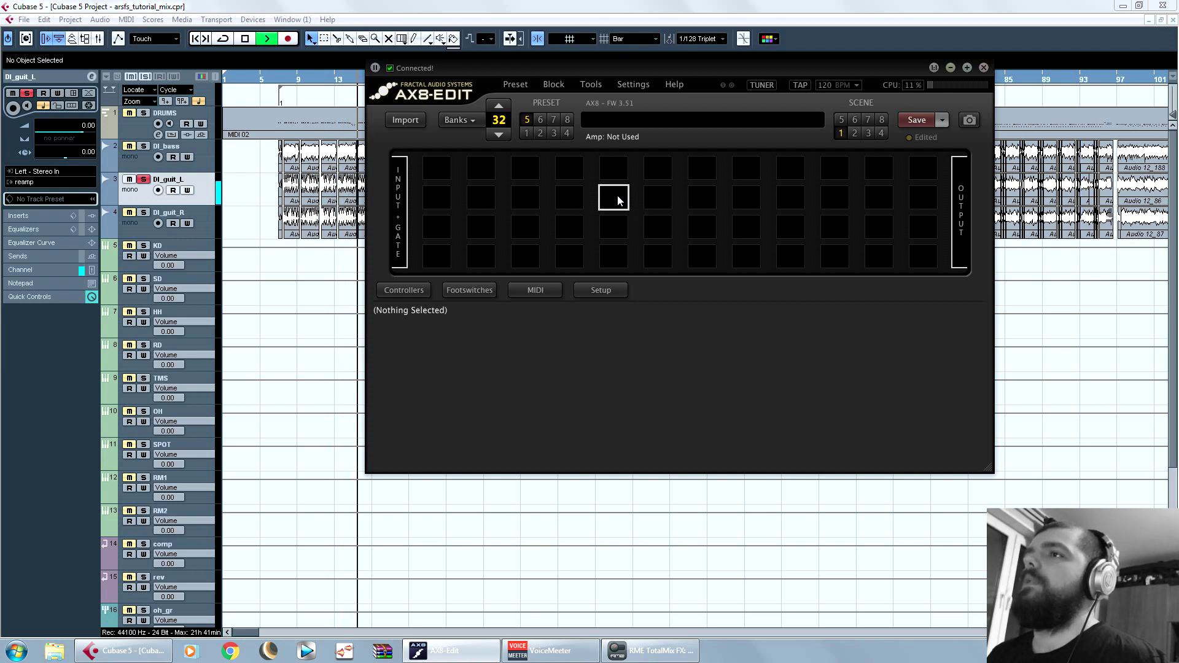
click(426, 203)
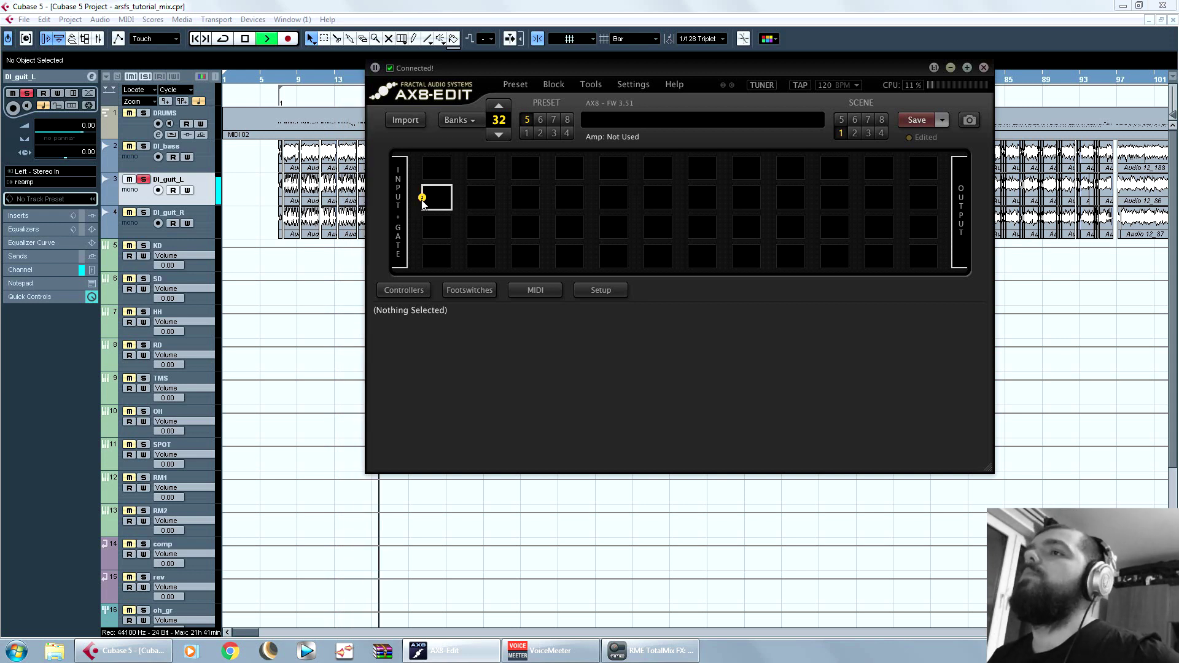
click(912, 199)
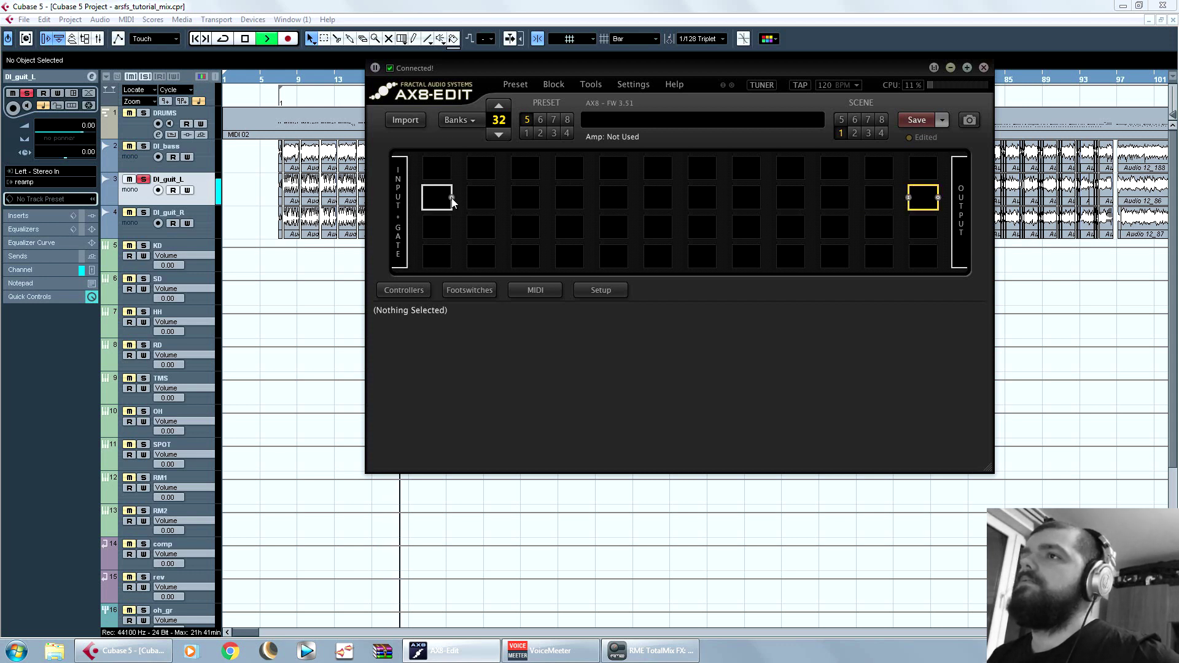
drag(452, 198, 910, 201)
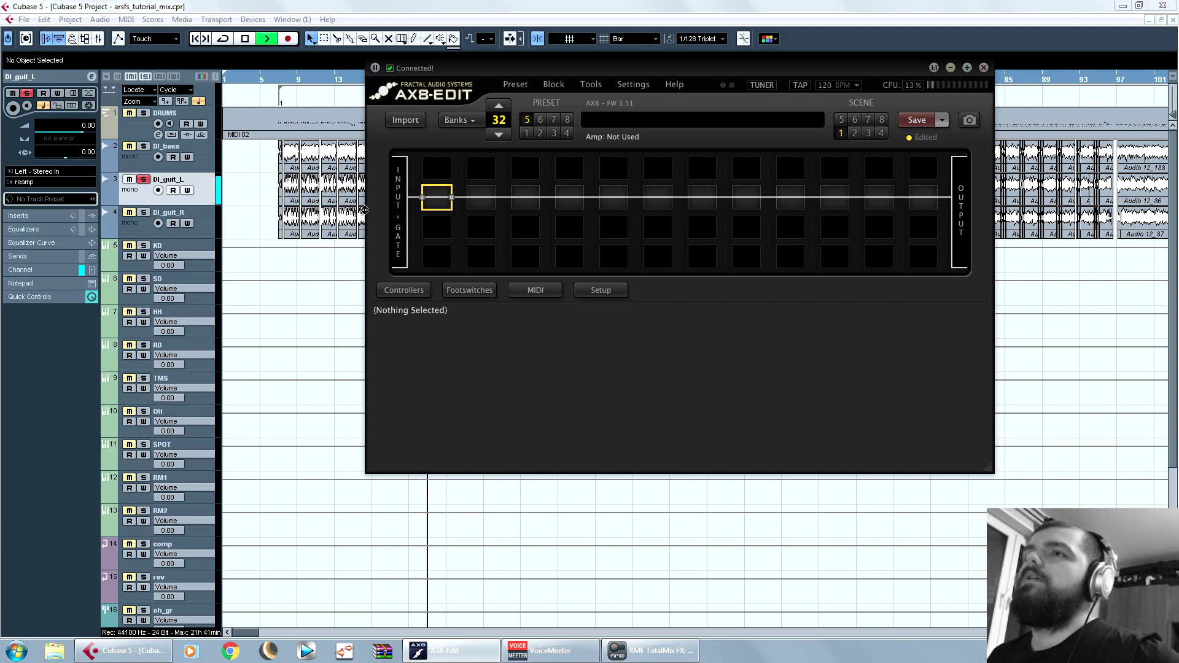
Step: Add an Amp block in the fifth slot of the connected row and stop the Cubase playback
right_click(611, 200)
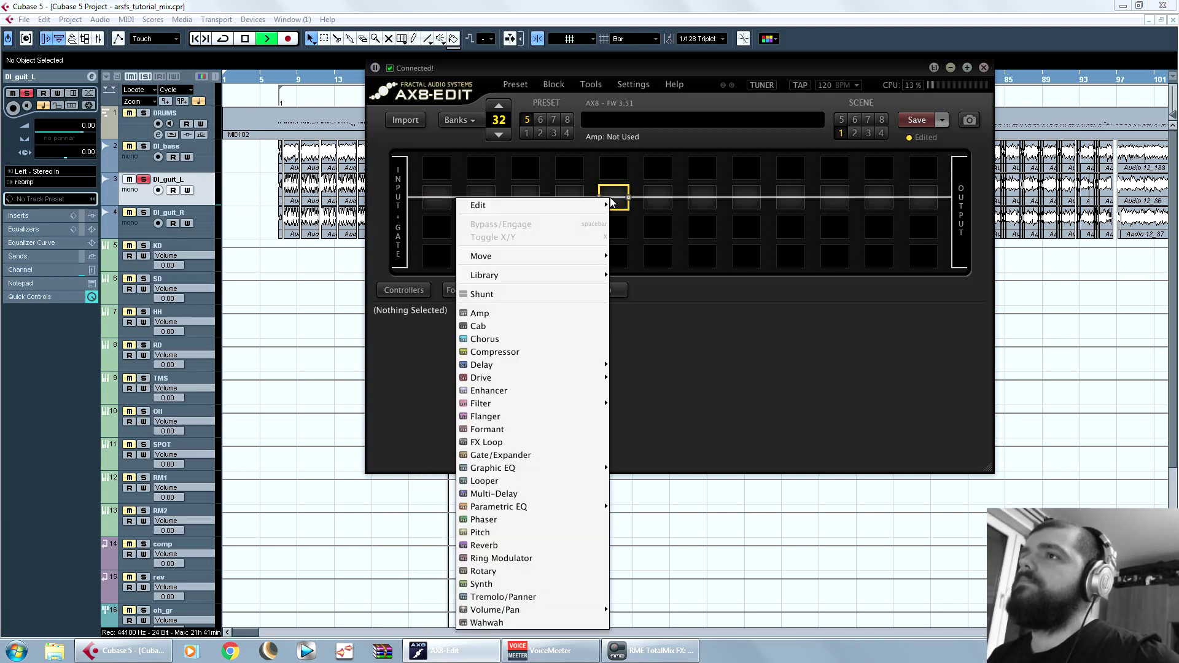
click(570, 315)
key(alt+Tab)
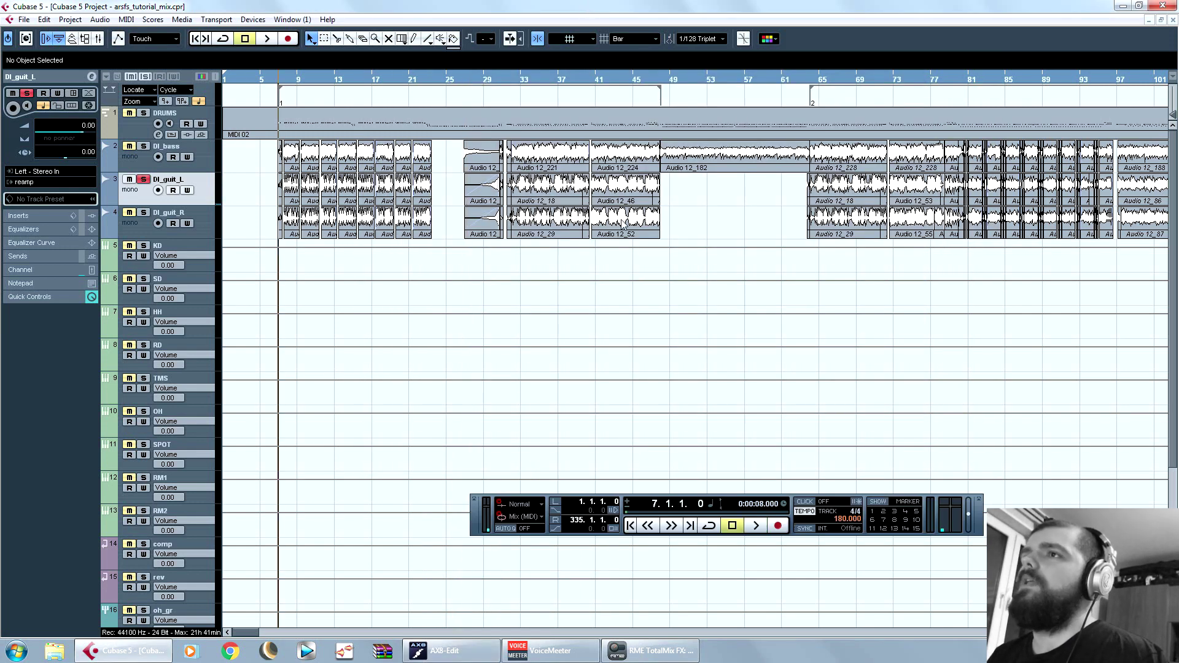
click(448, 651)
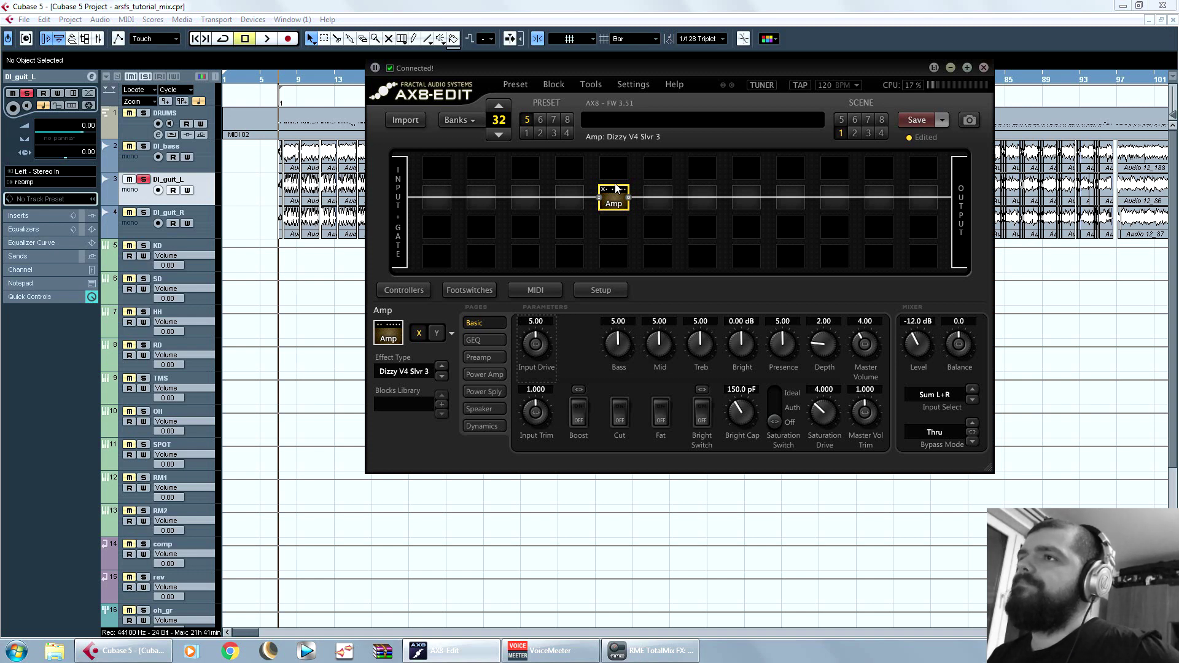
Step: Add a Cab block two slots after the Amp and display the input noise gate settings
drag(724, 66, 707, 110)
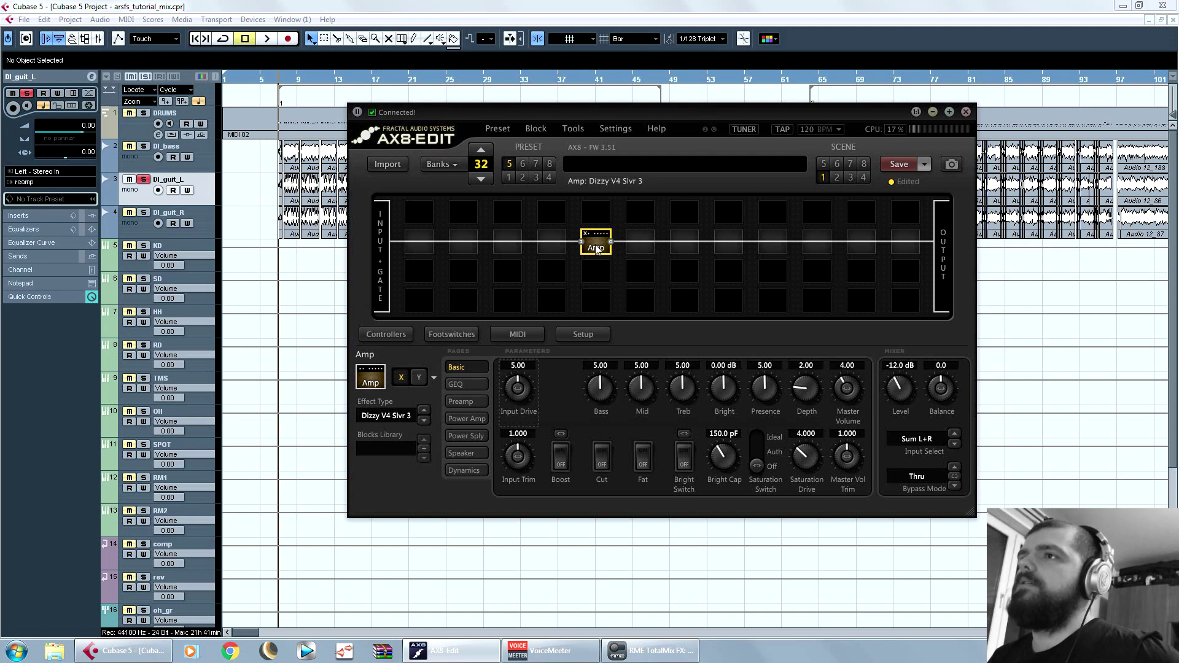
right_click(692, 246)
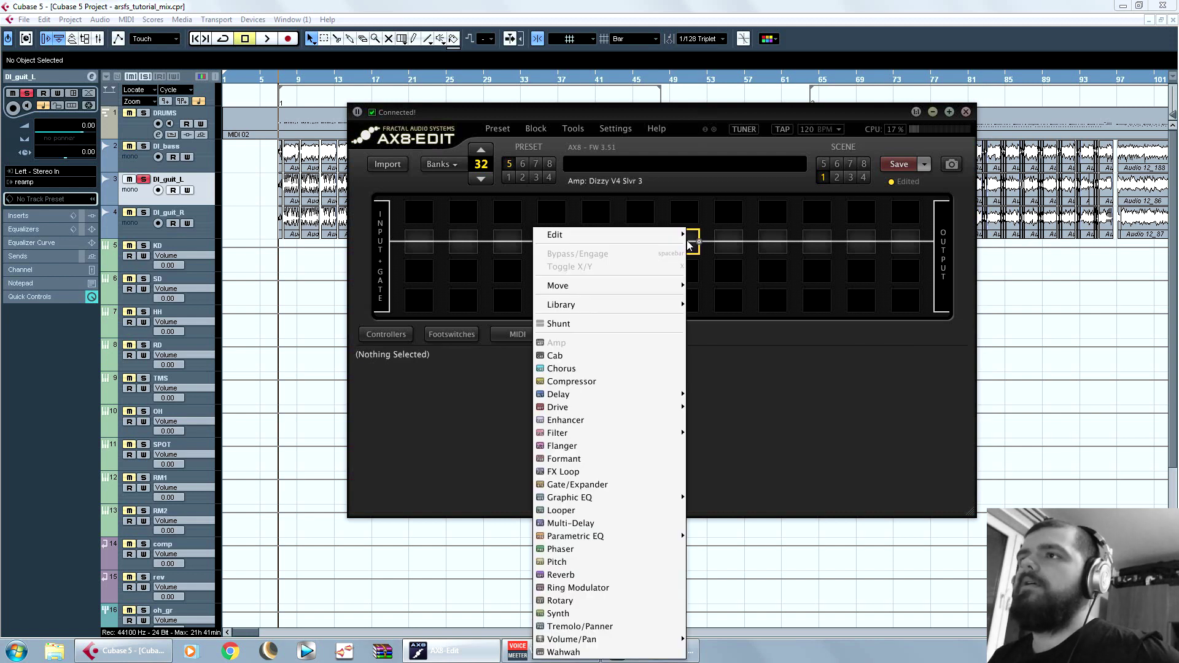
click(632, 356)
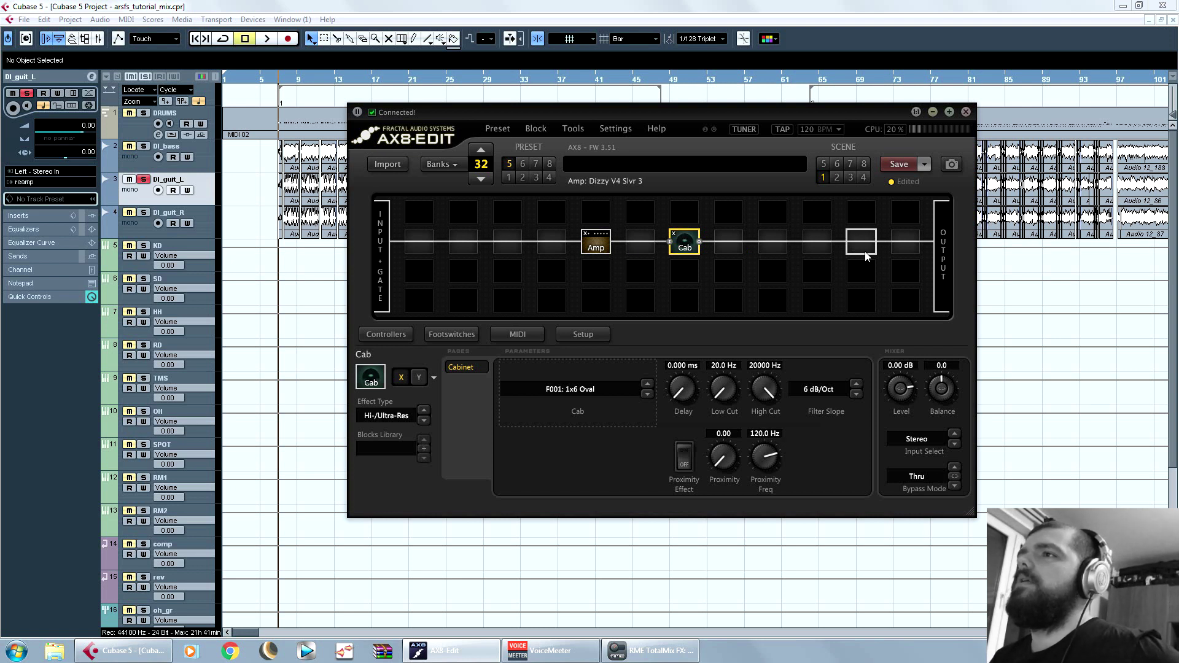
click(379, 241)
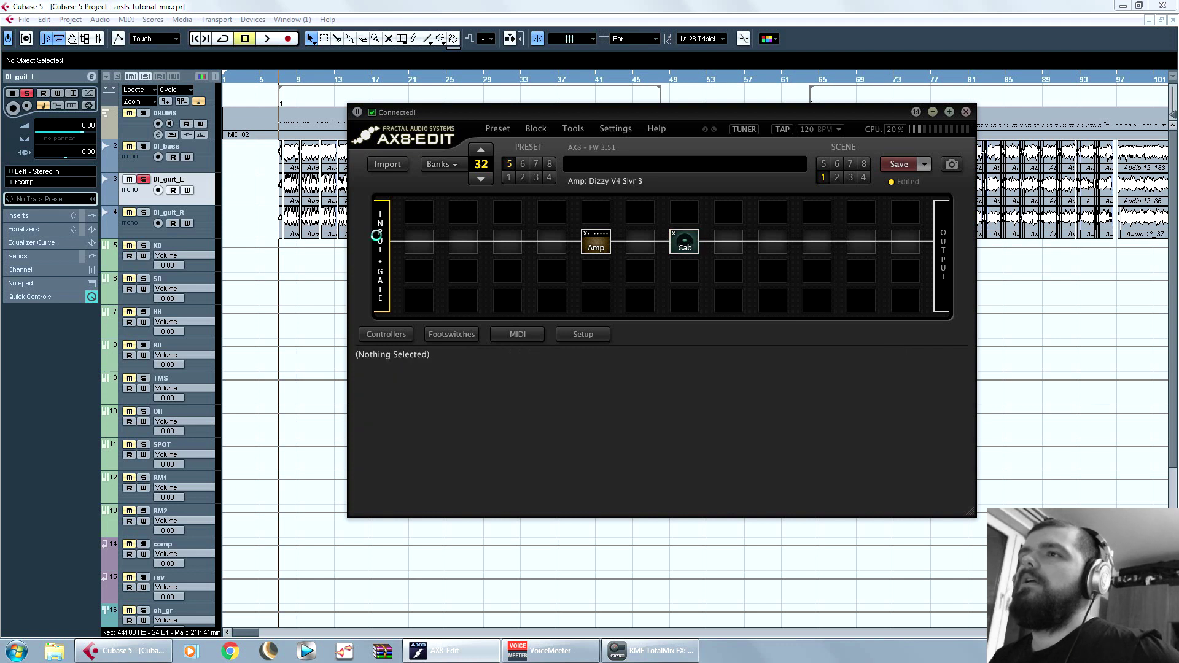
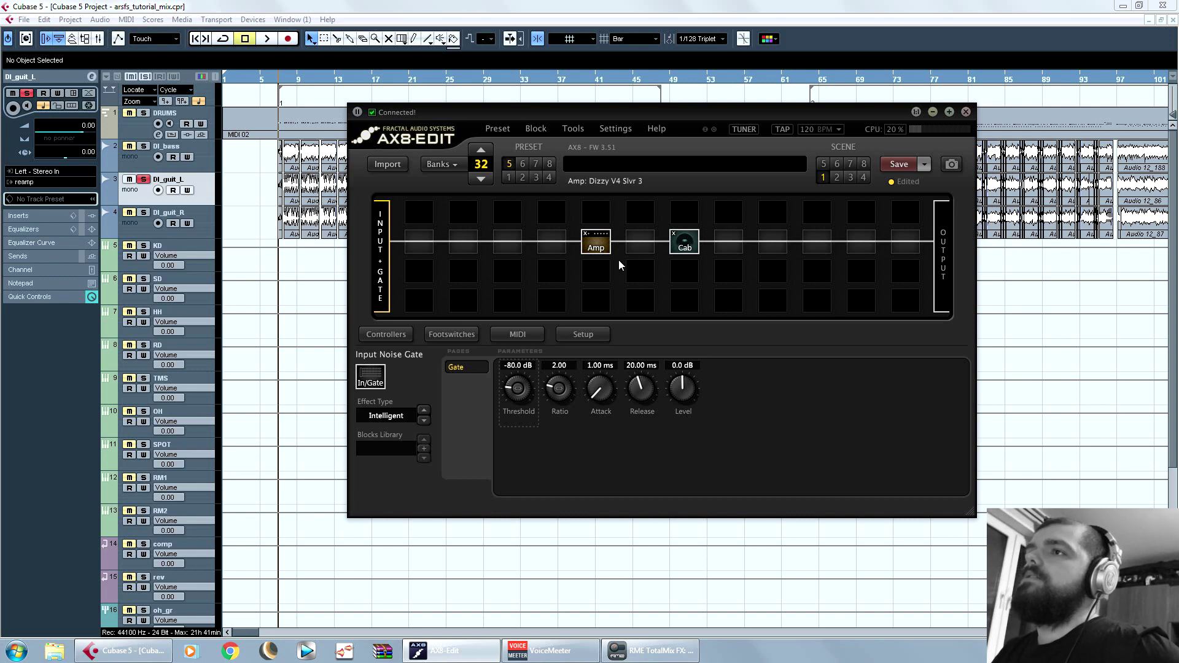
Step: Set the Amp block's effect type to FAS Modern III
click(596, 250)
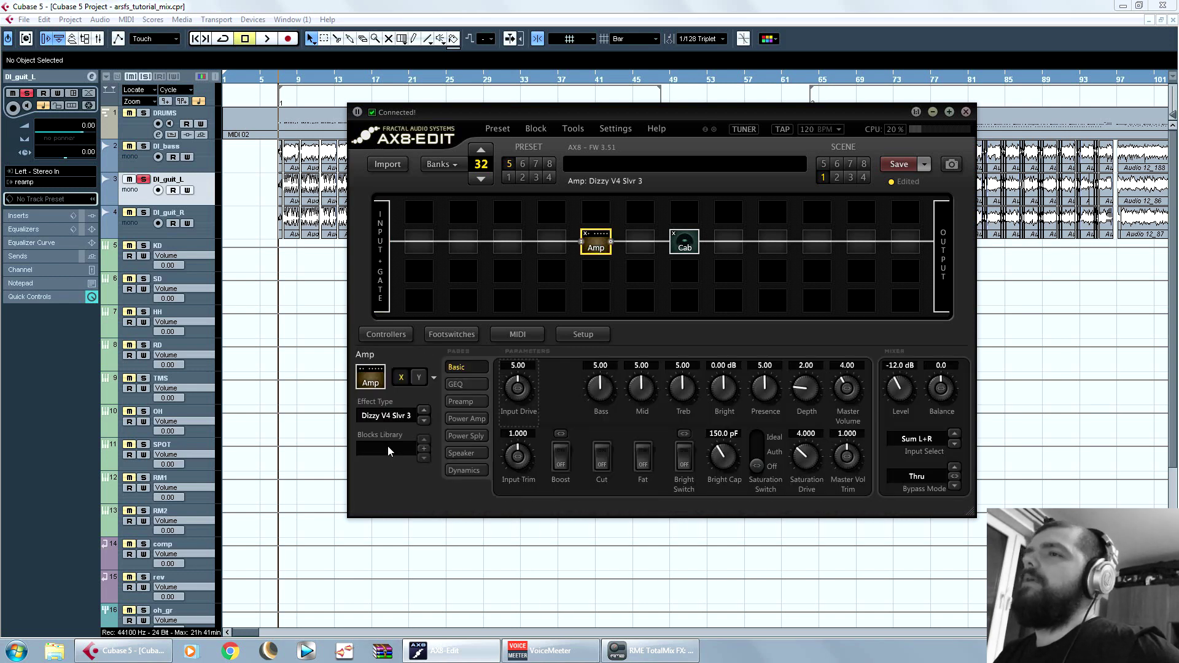
click(398, 418)
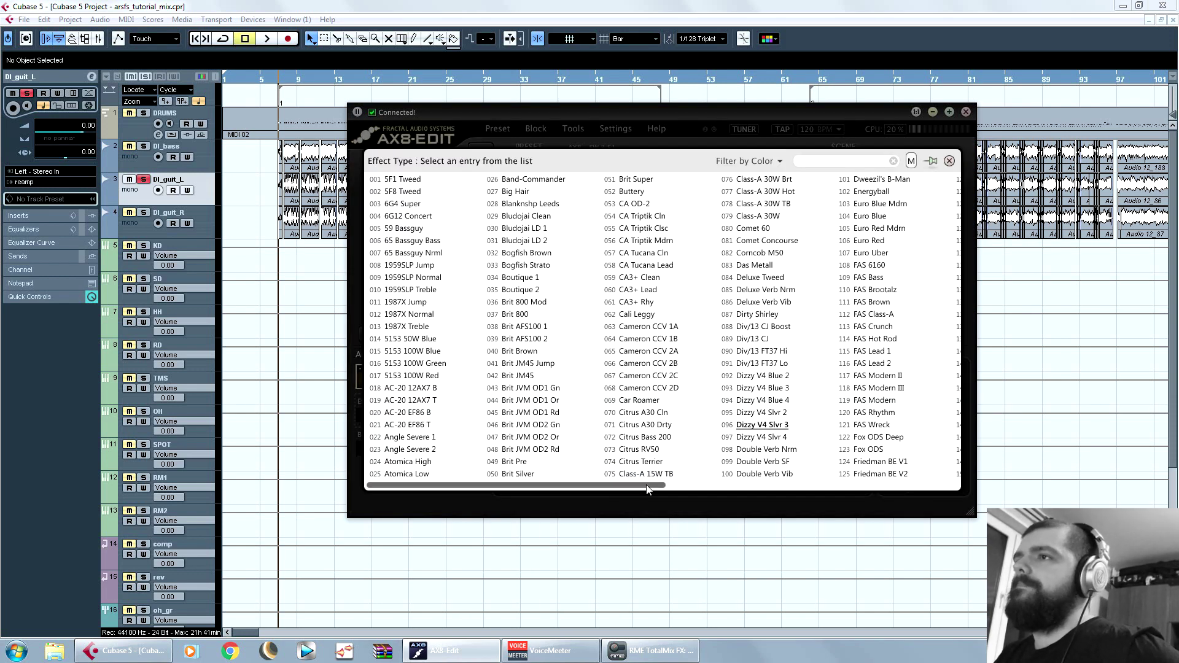
drag(649, 486, 810, 489)
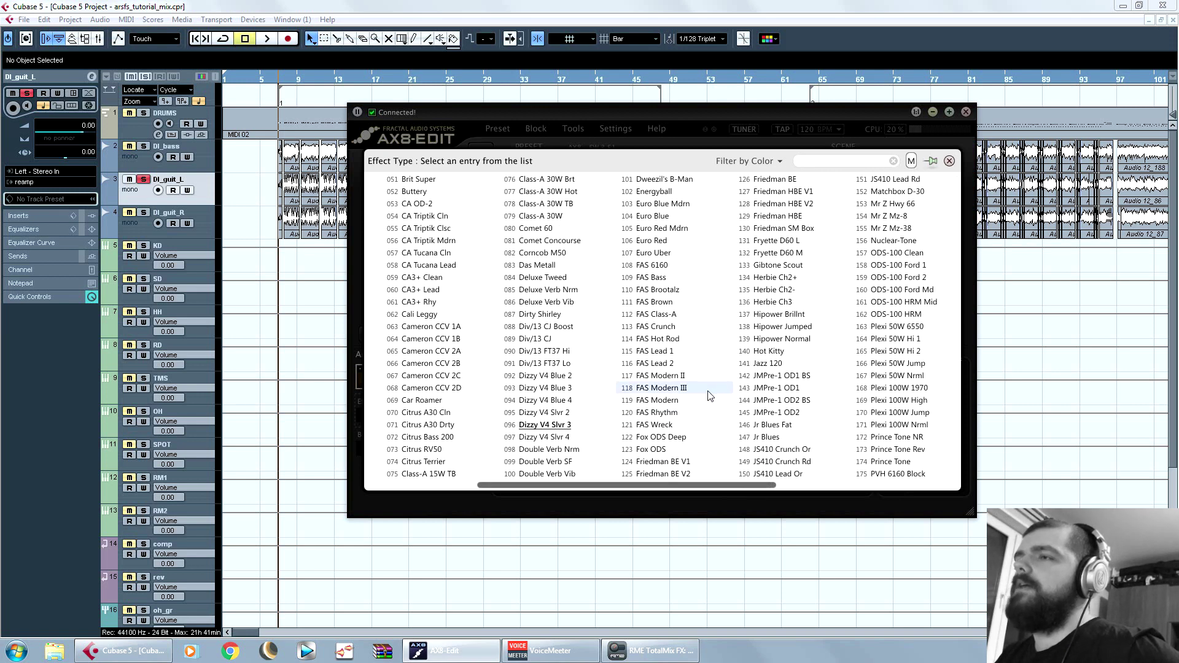
click(661, 389)
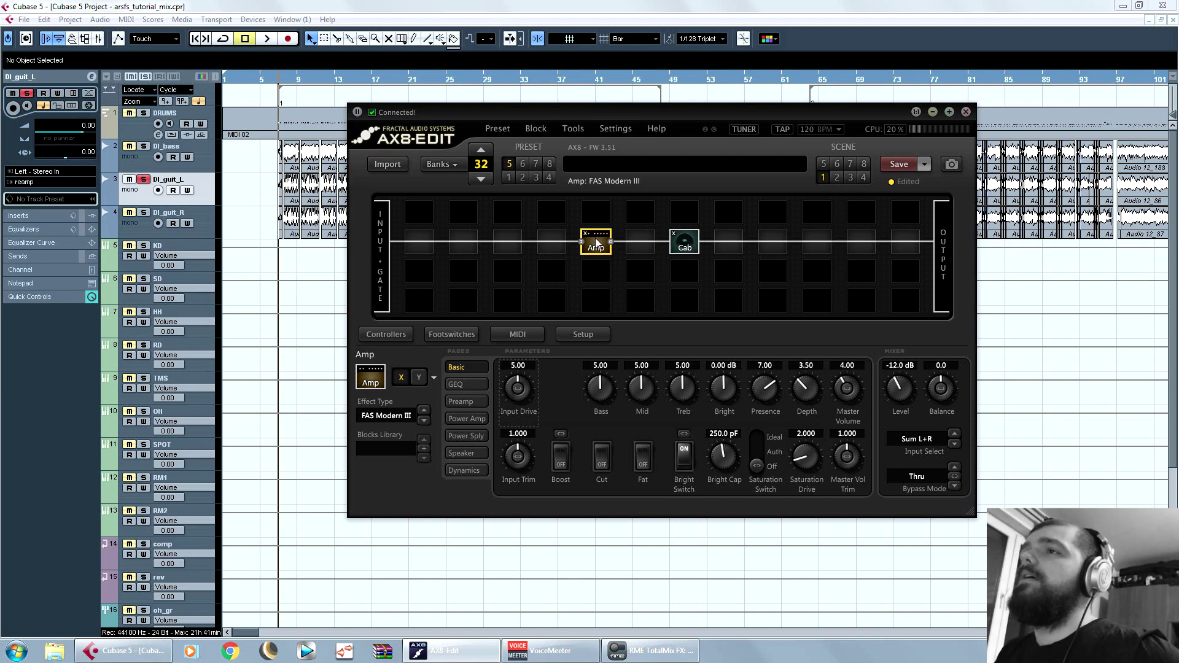
Step: Browse the factory and user cabs and load user cab U031, OH MES-ST V30-EN 5881 ST HG01, in the Cab block
click(691, 250)
click(586, 390)
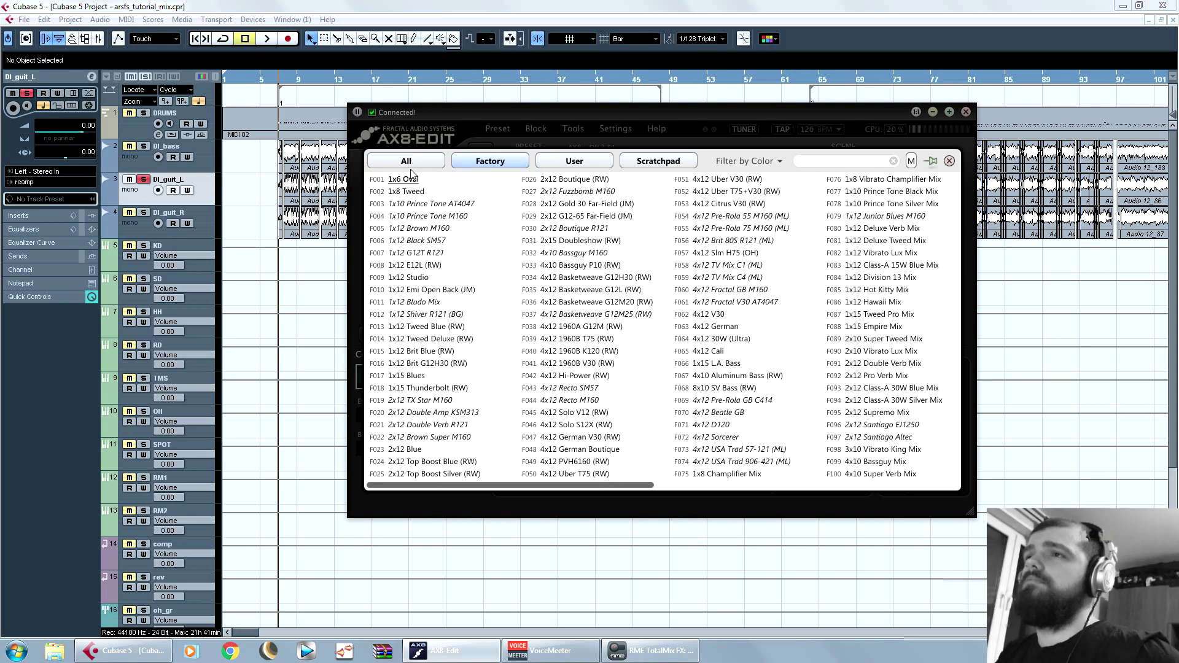
click(556, 165)
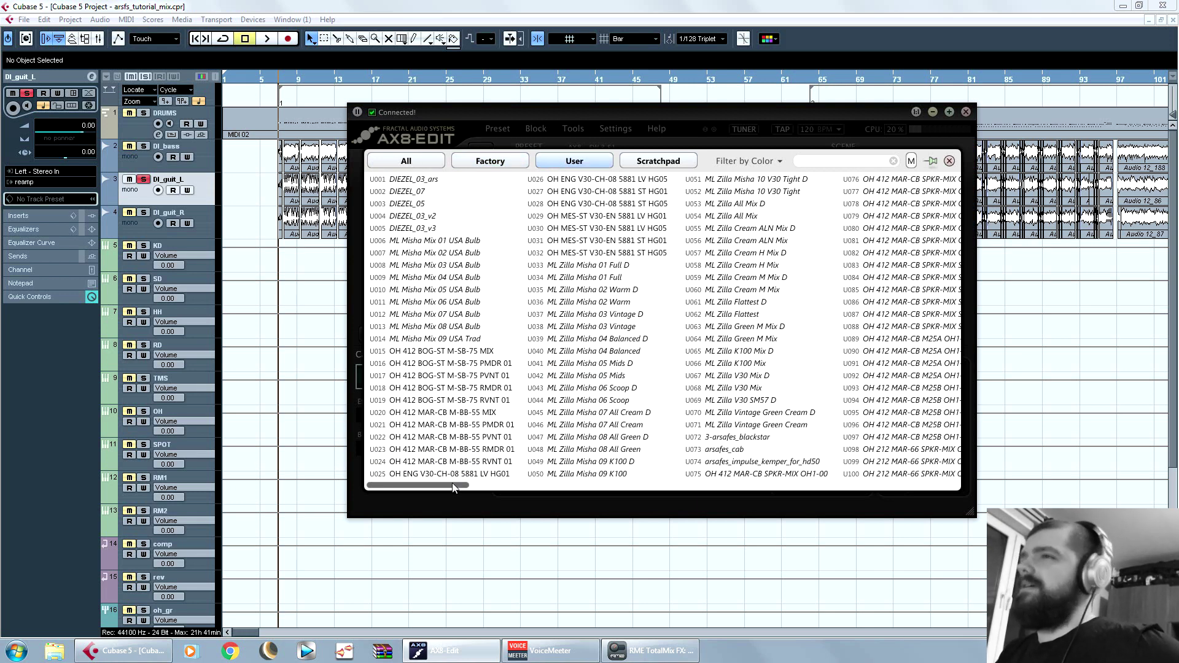
click(486, 167)
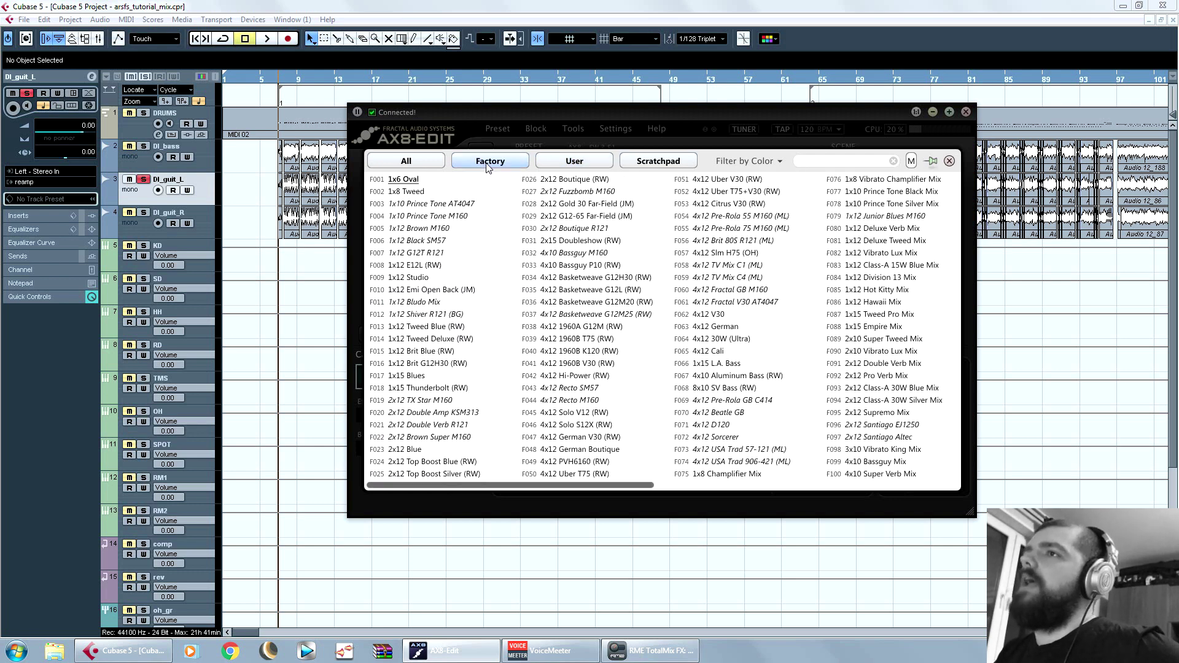
click(582, 162)
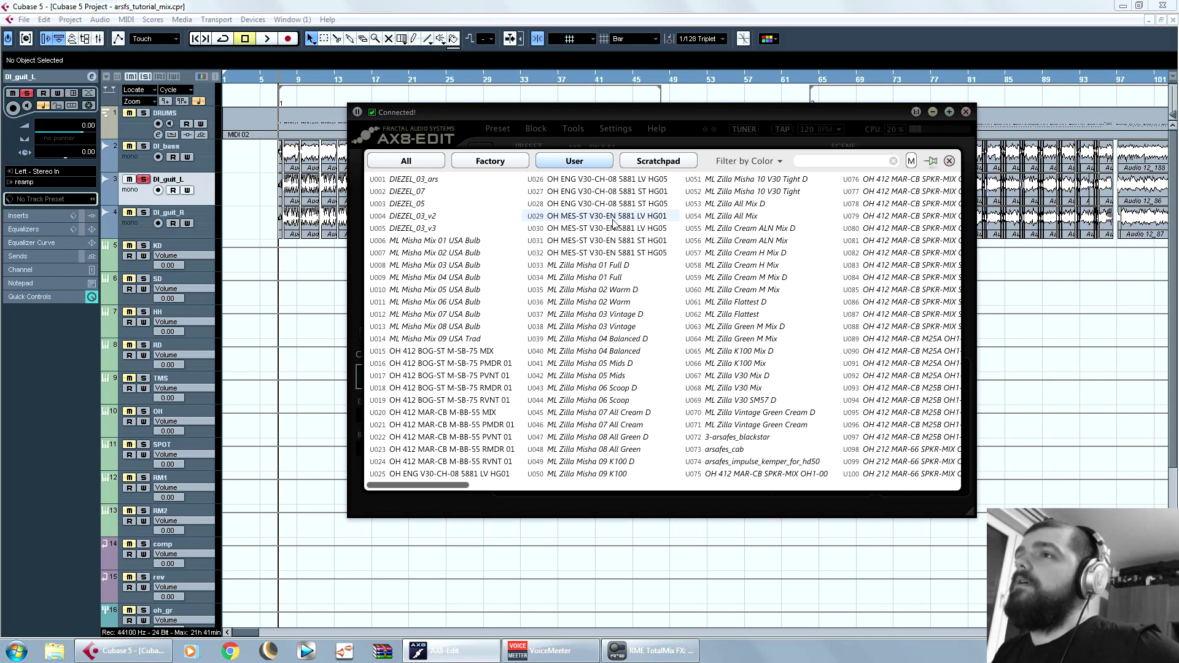
double_click(640, 242)
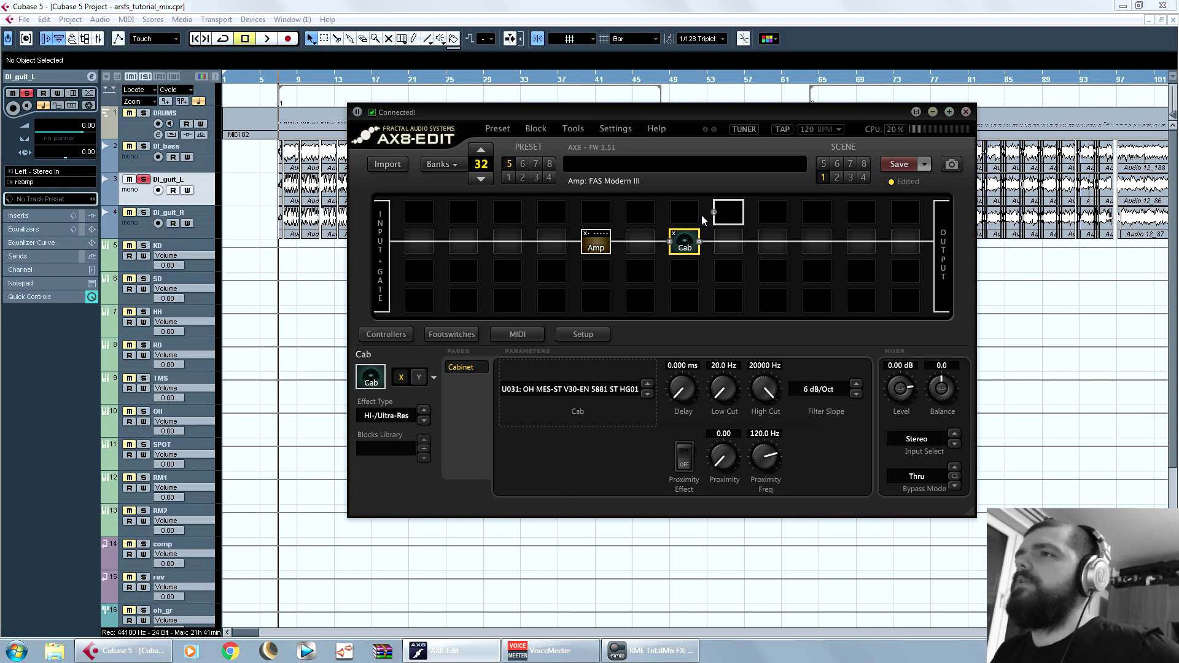
Step: Try the user cab ML Zilla Misha 09 K100 D and return to OH MES-ST V30-EN 5881 ST HG01
click(601, 394)
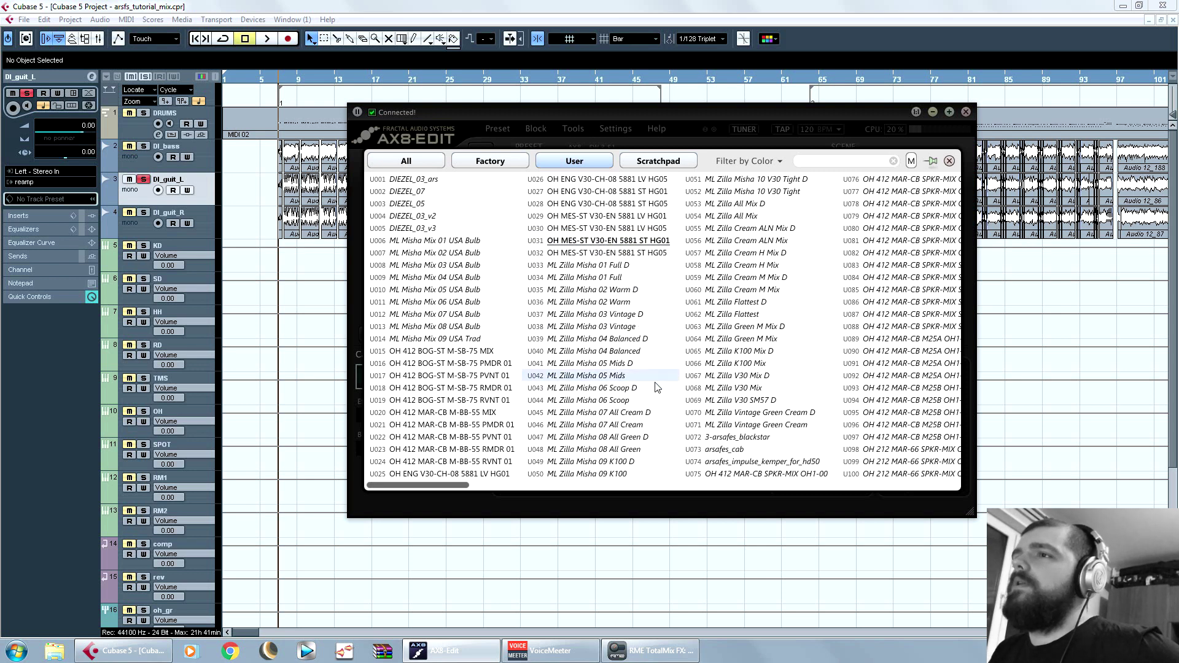
double_click(581, 465)
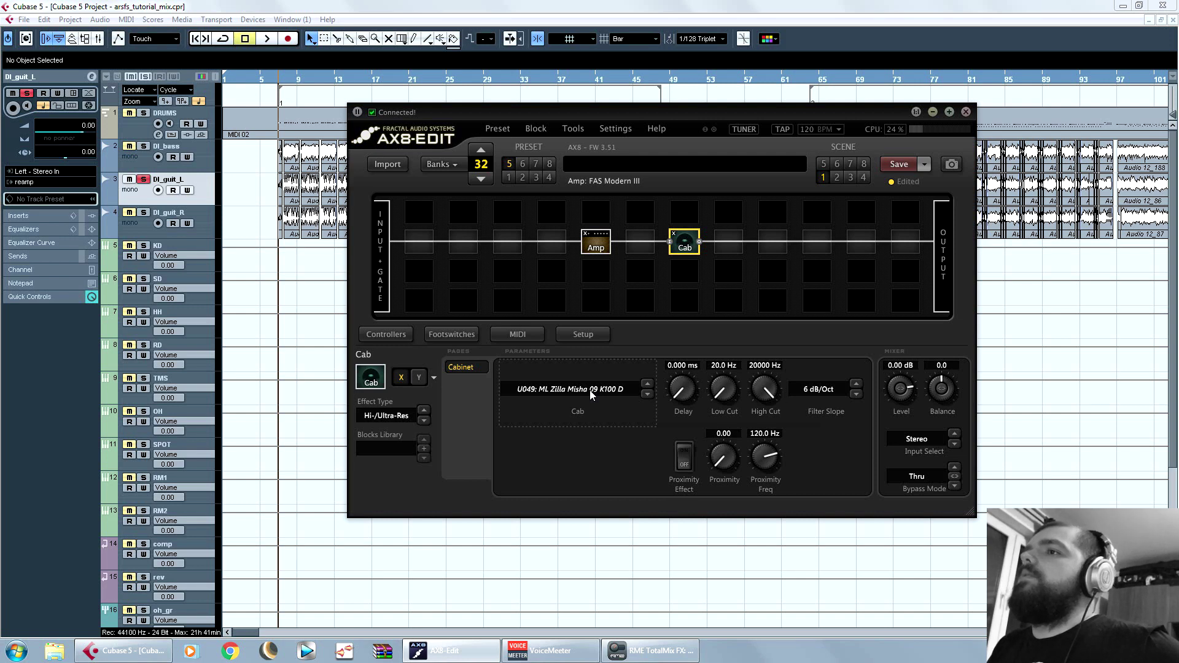
click(590, 389)
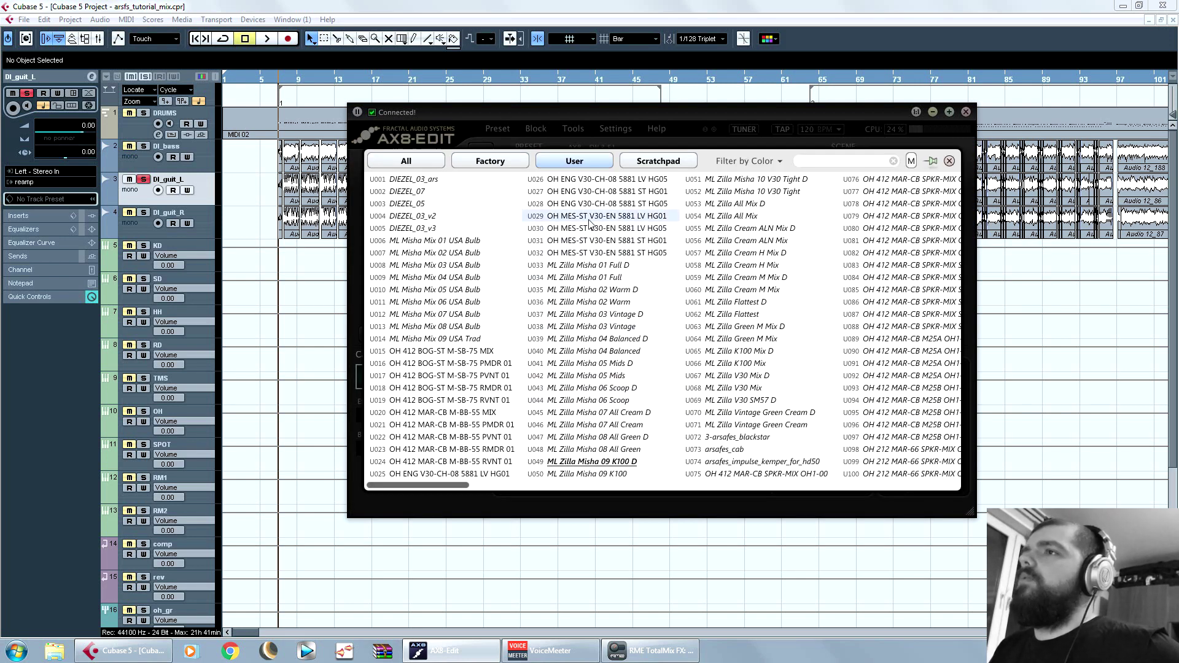
click(611, 241)
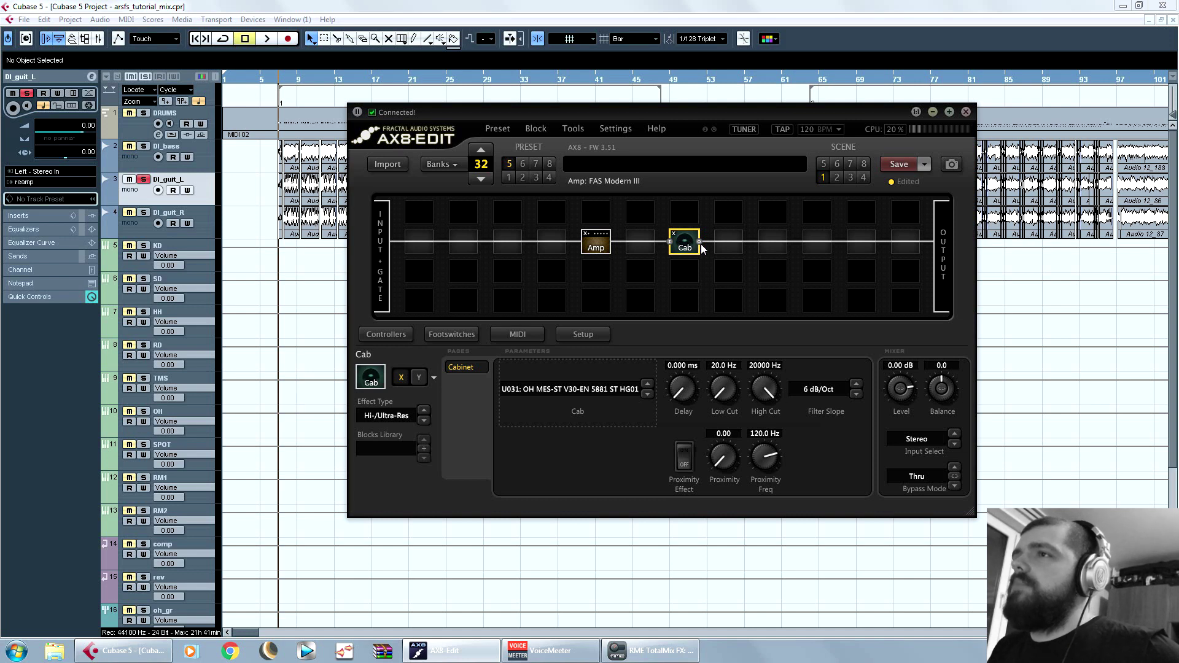
Step: Set the Amp block's preamp Definition to 10.00 and return to its Basic parameters
click(596, 243)
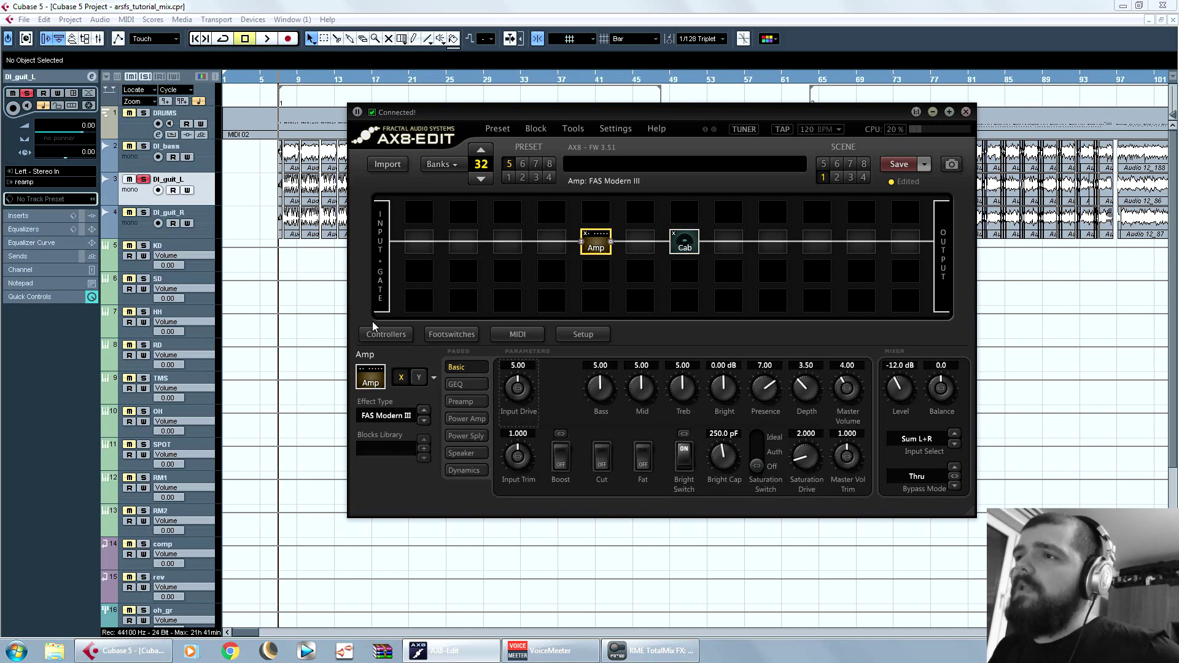
click(470, 402)
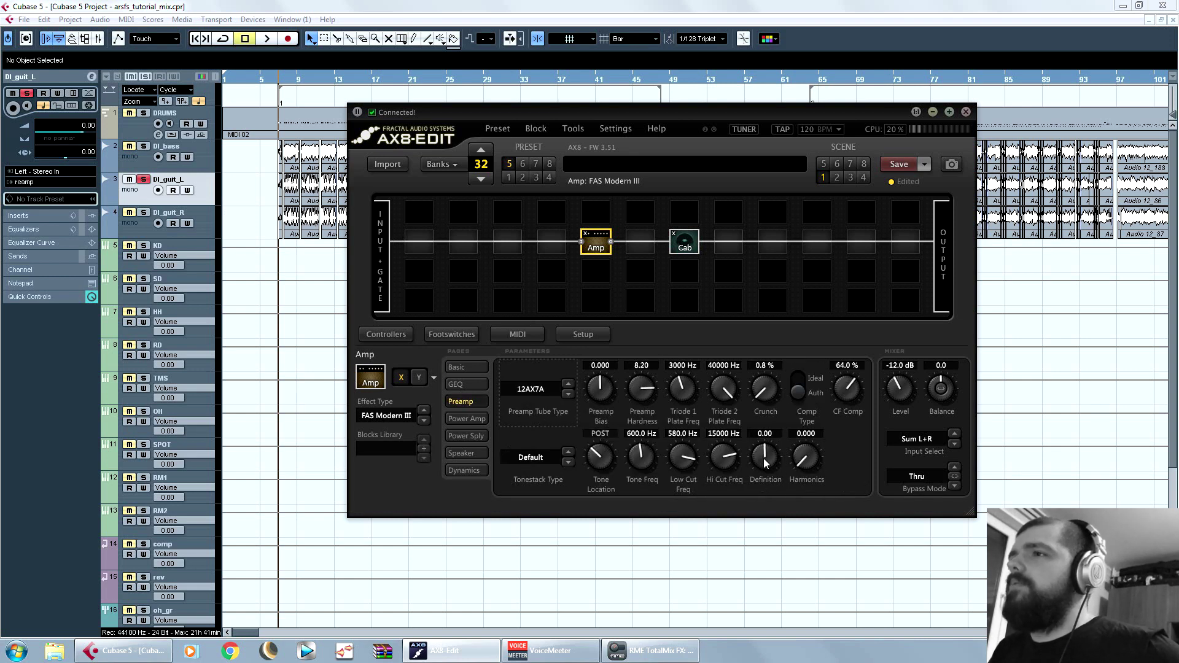
drag(766, 464, 765, 444)
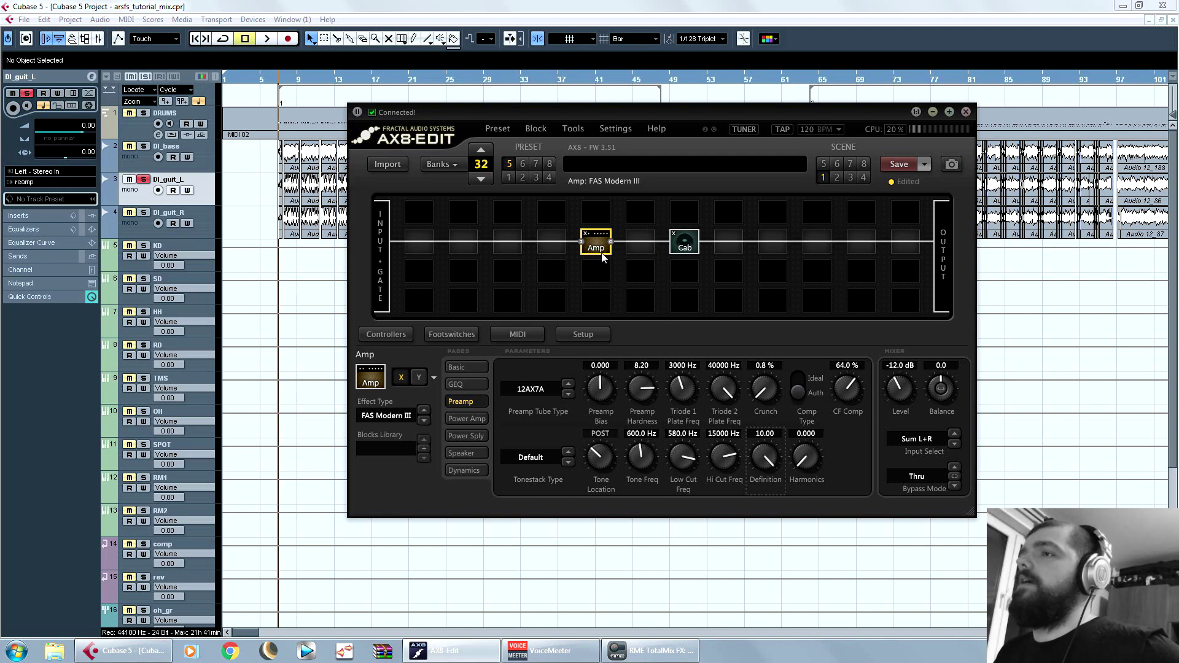
click(466, 366)
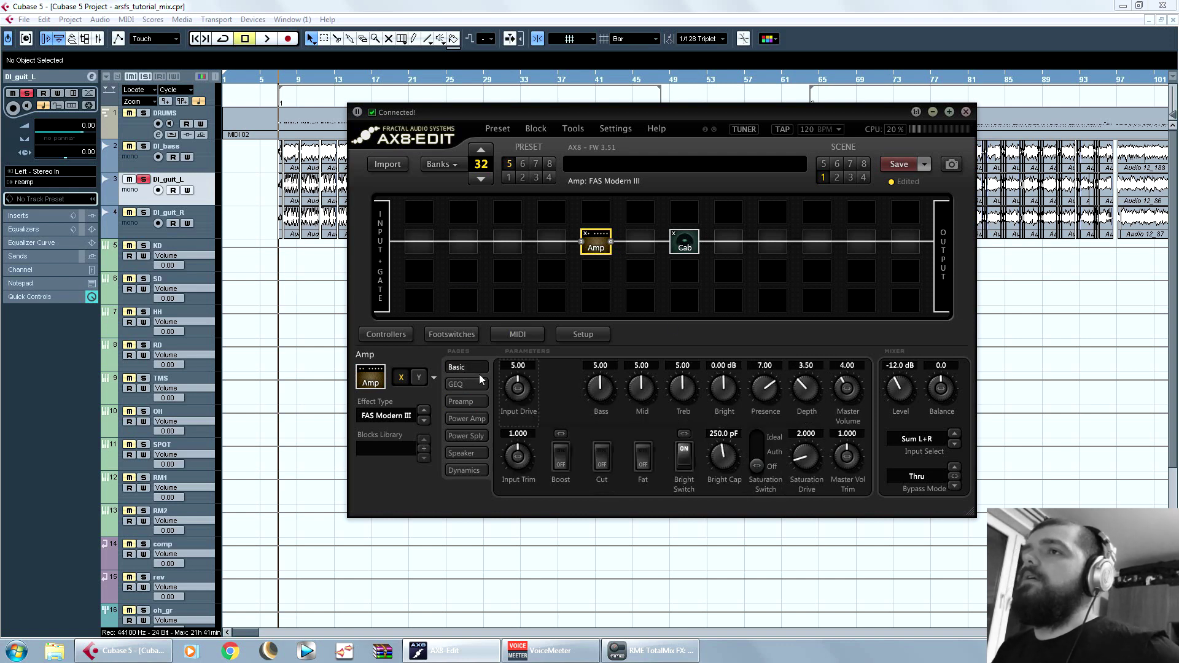
Step: Switch to Cubase, set the locators to bars 32 and 40, enable cycle mode and briefly audition the loop
click(408, 6)
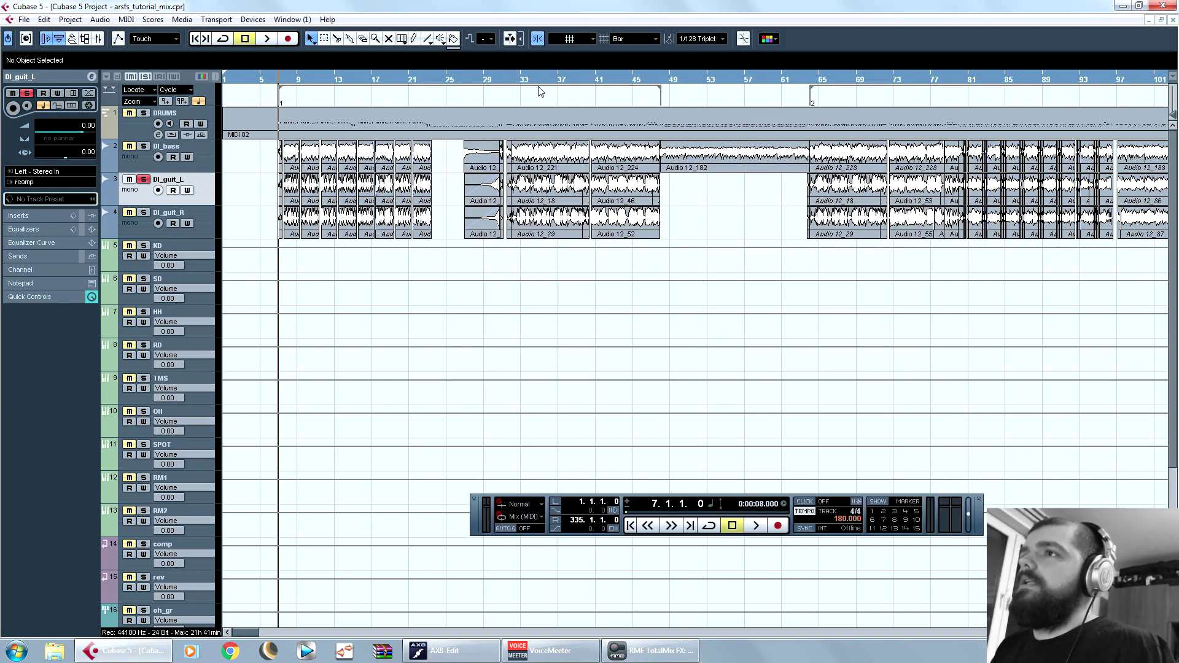
ctrl+click(515, 85)
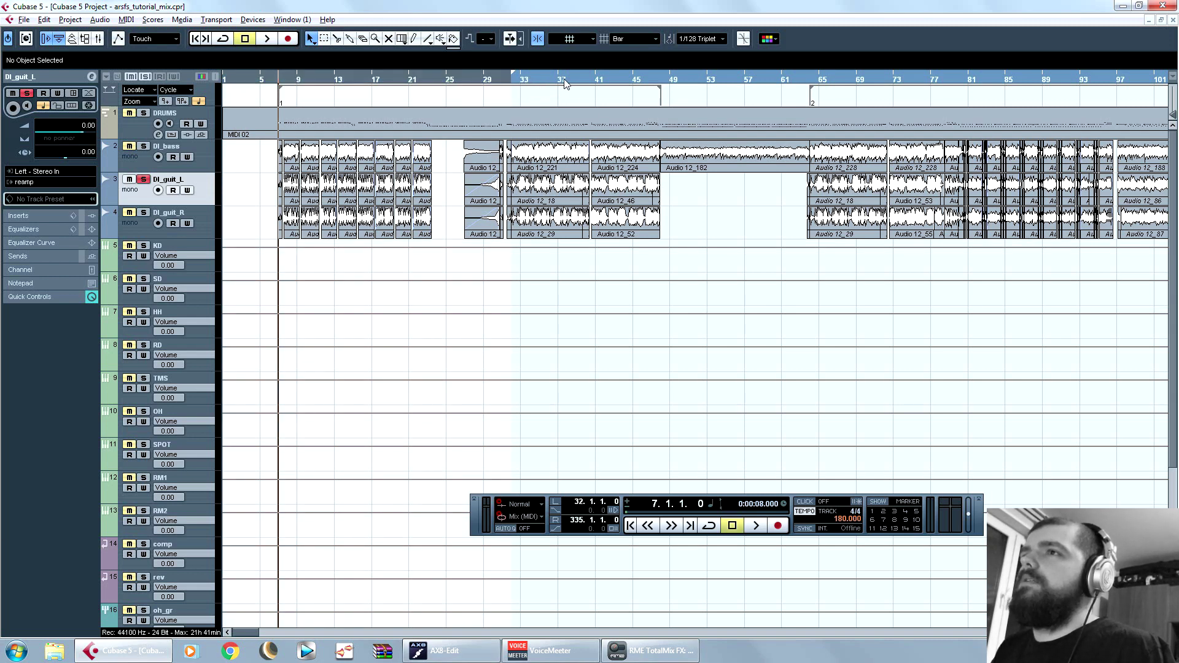
alt+click(586, 84)
click(517, 86)
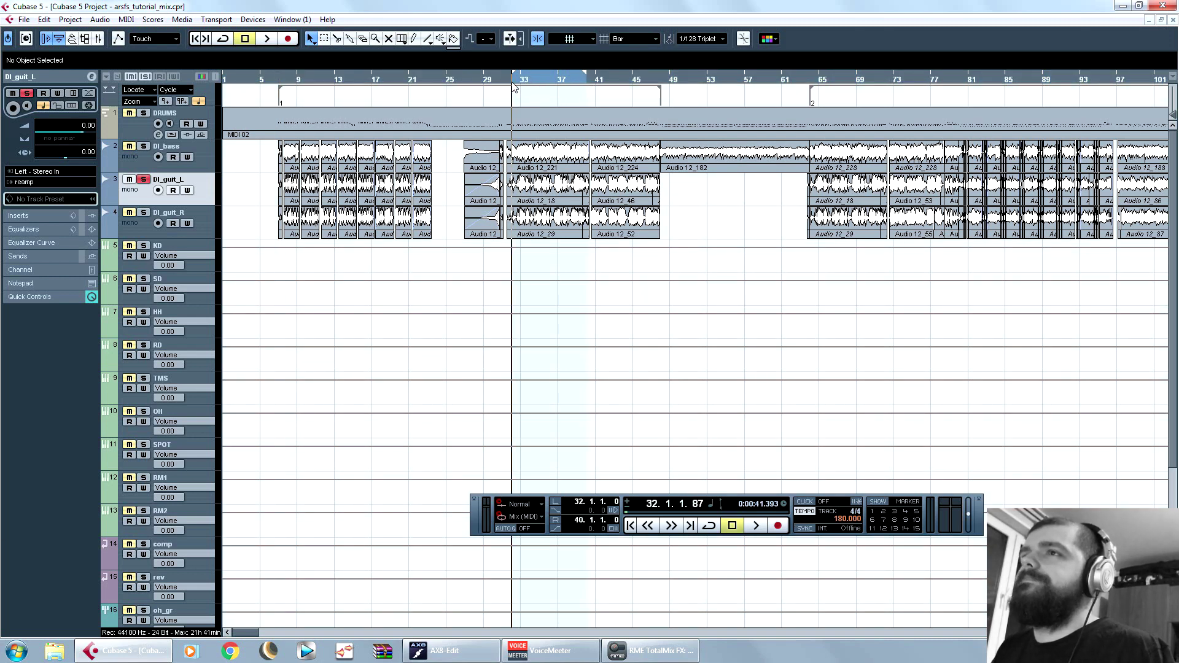
click(709, 525)
key(space)
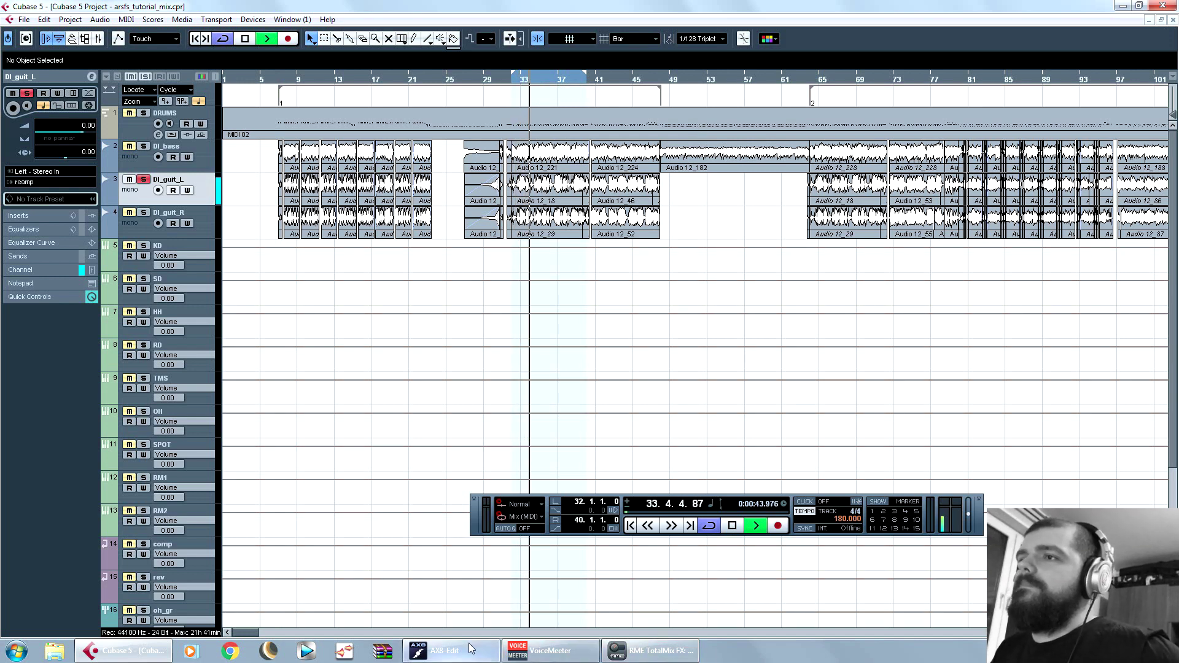
click(732, 526)
Step: Switch to AX8-Edit, turn on the Amp's Boost and lower Input Drive to about 2.30
click(450, 652)
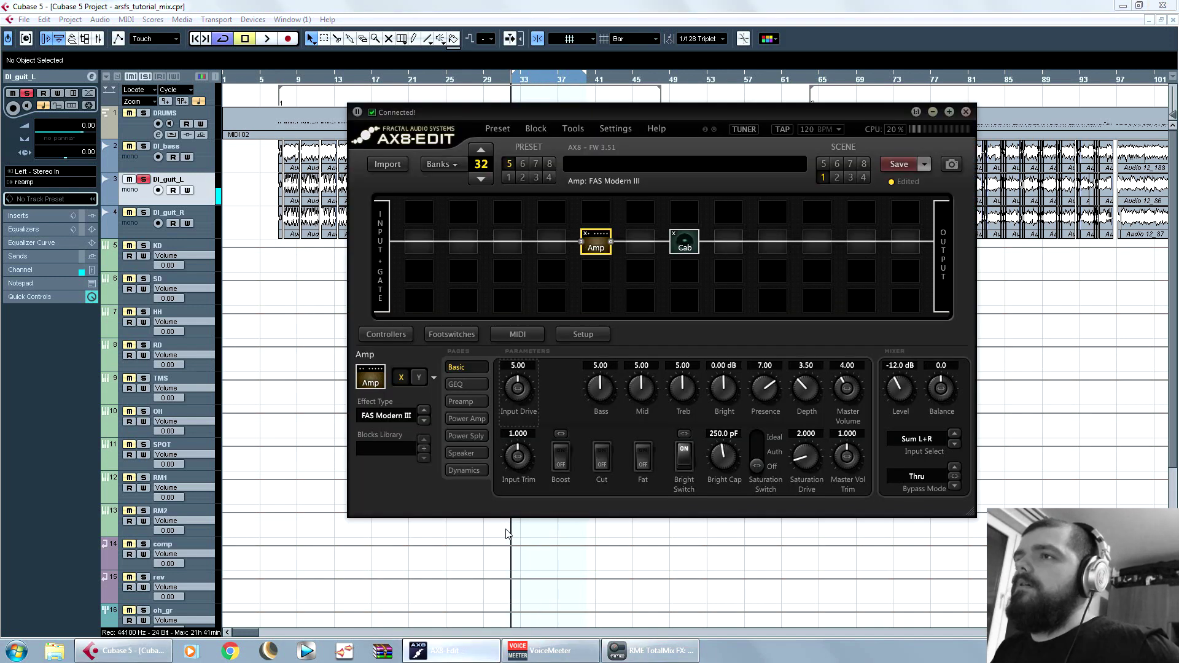
click(561, 455)
drag(518, 388, 521, 400)
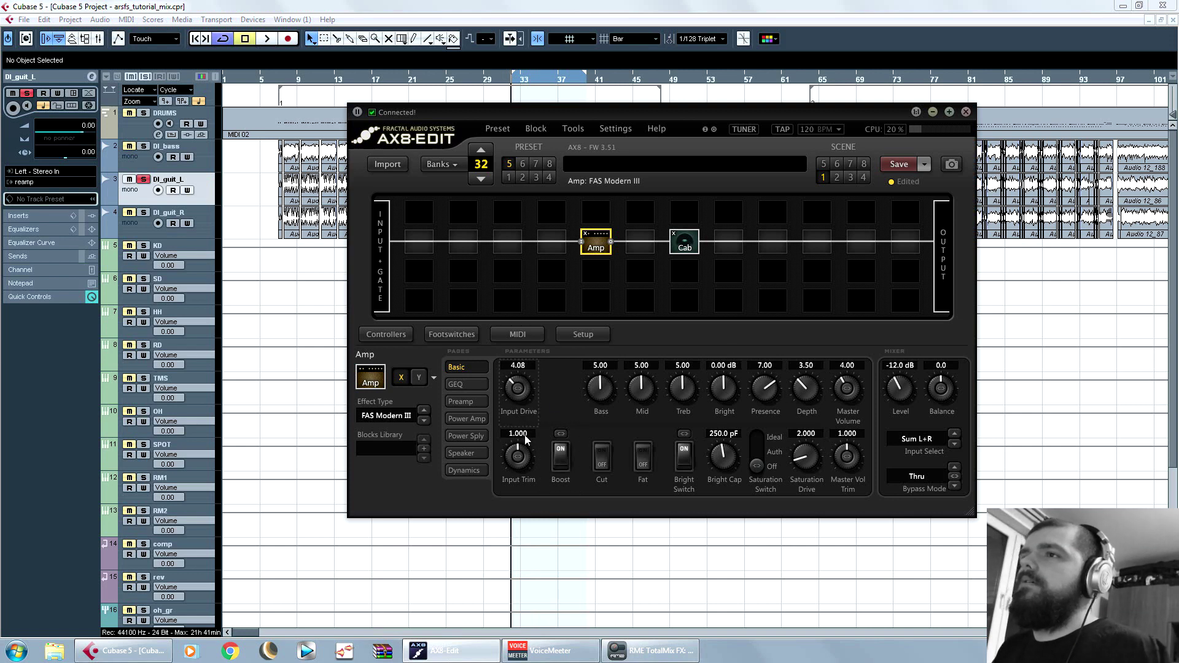
scroll(521, 399, down, 5)
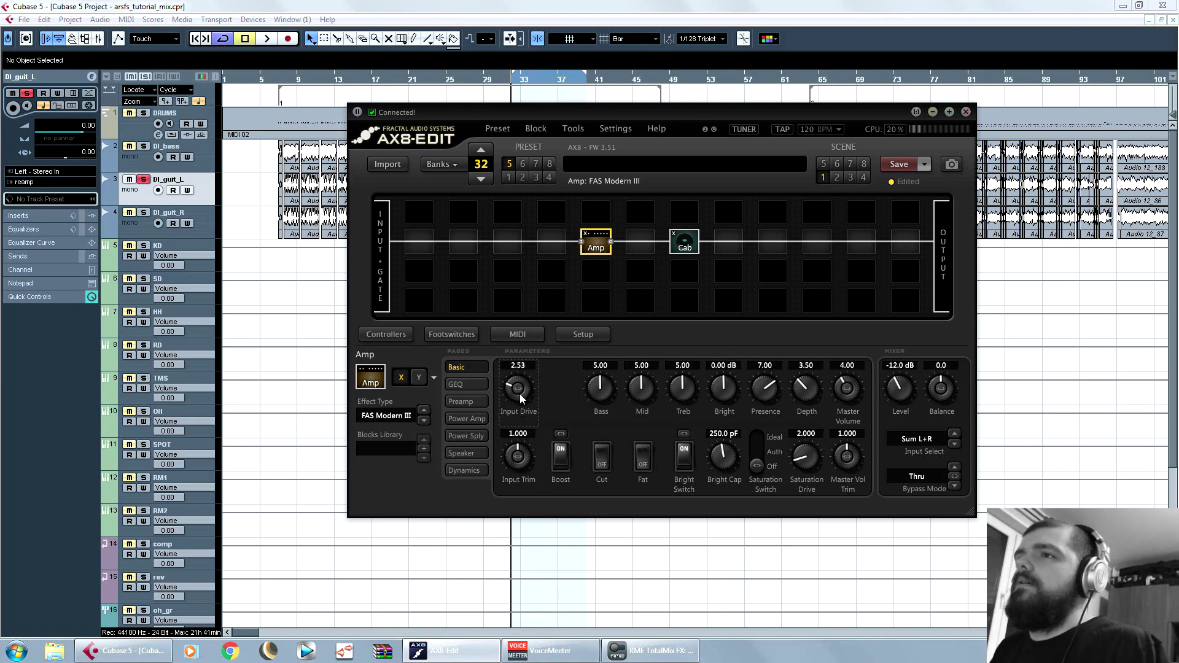
Step: Play the Cubase loop, raise the Amp's Input Drive to 5.55 in AX8-Edit while listening, and stop playback
key(alt+Tab)
key(space)
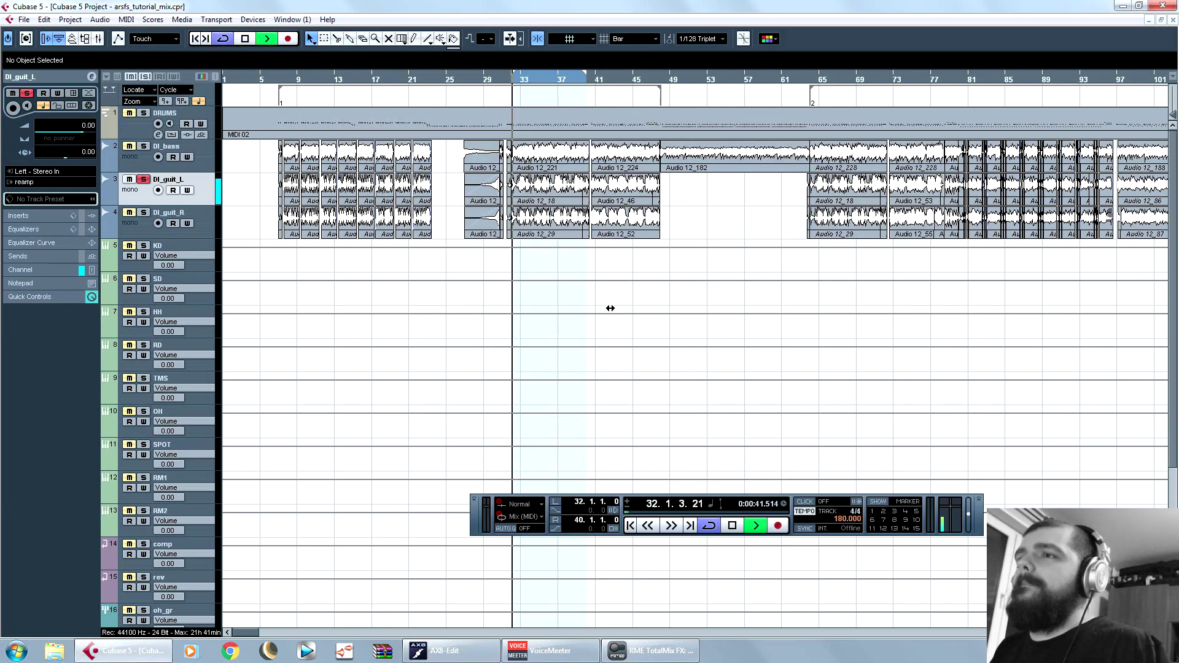
click(451, 650)
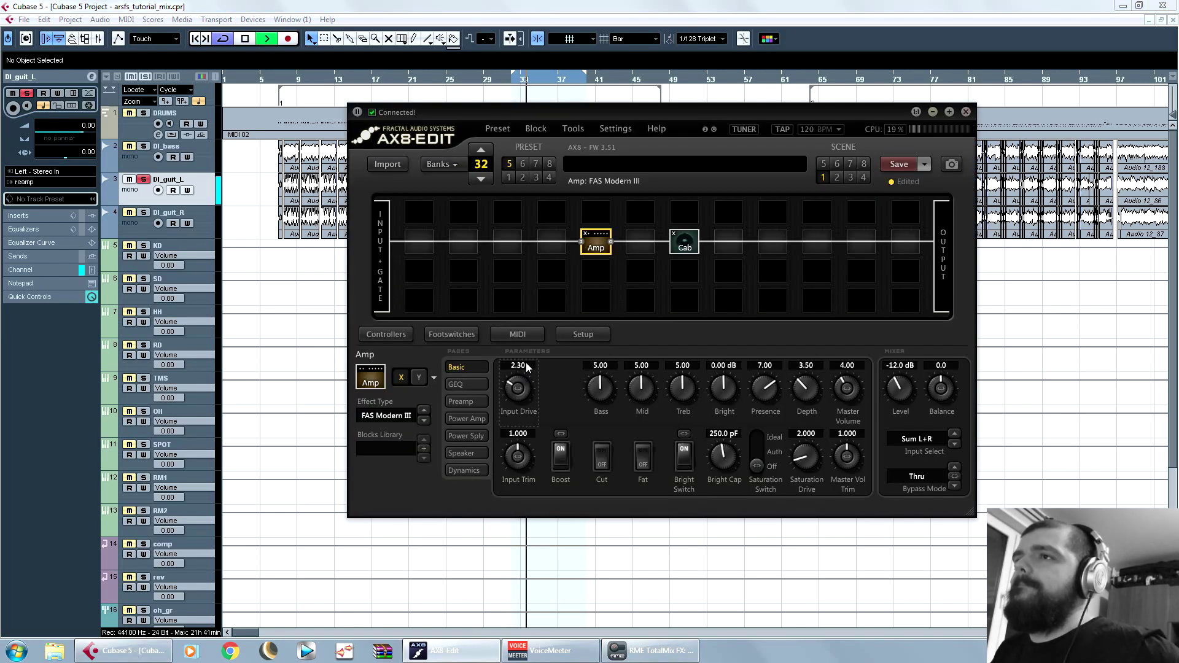
scroll(525, 384, up, 10)
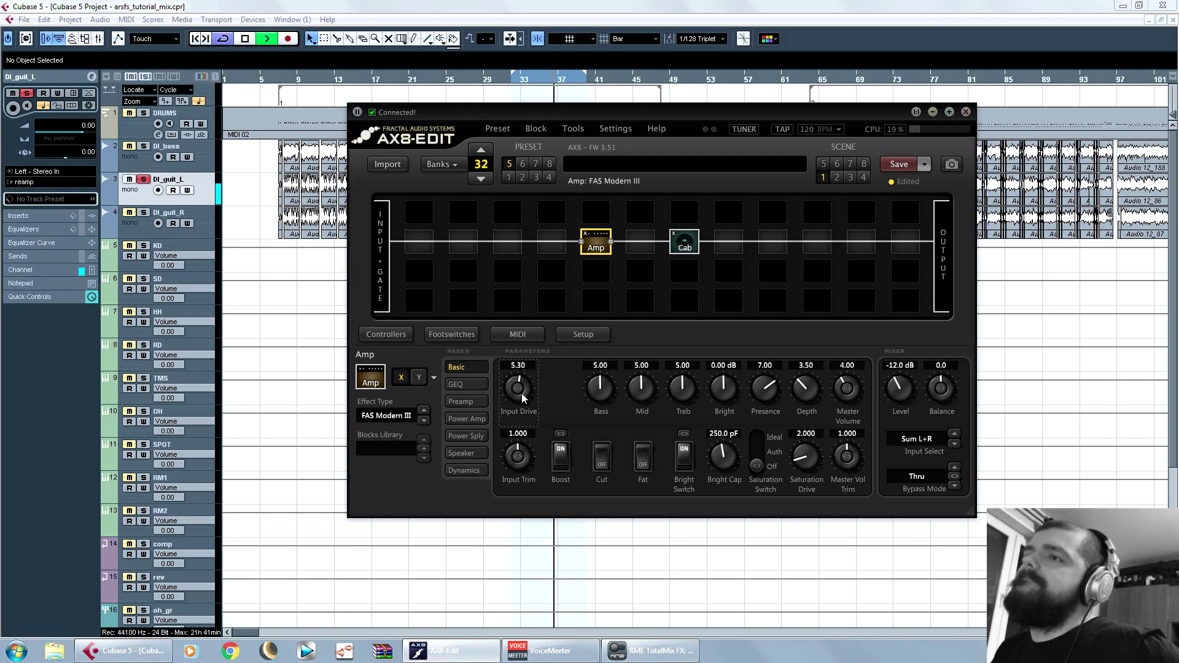
drag(521, 393, 522, 389)
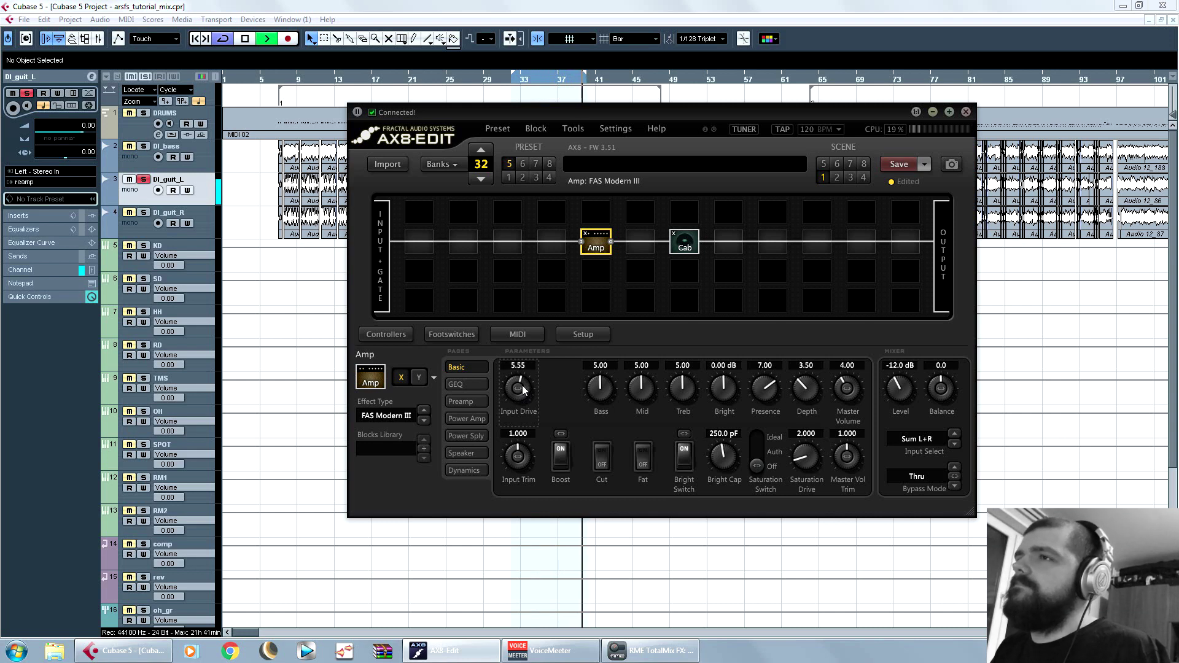
click(622, 6)
key(F2)
key(space)
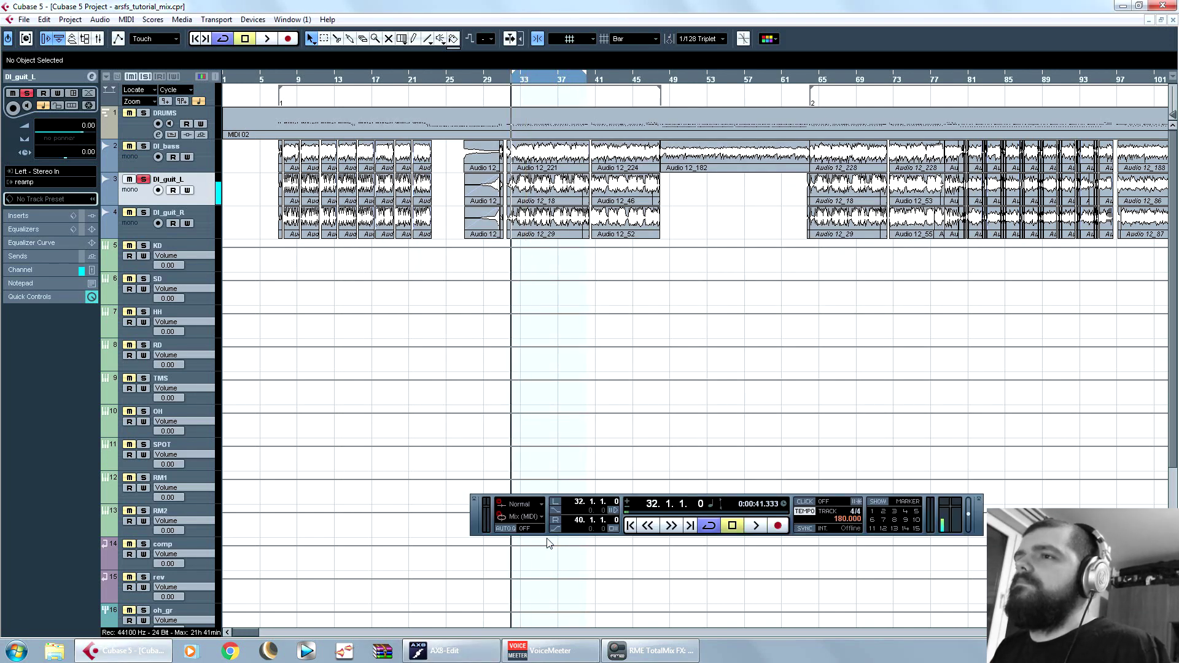
Step: Restart the Cubase loop and lower the Amp's Treb to 4.38 in AX8-Edit while it plays
click(485, 644)
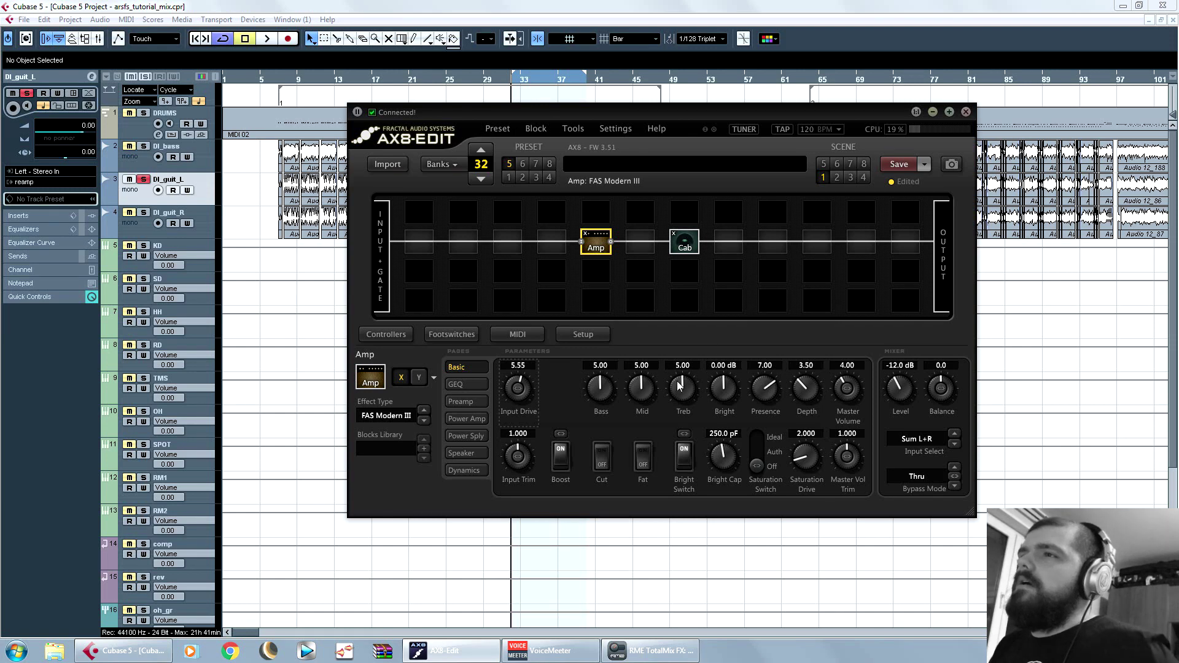
click(604, 7)
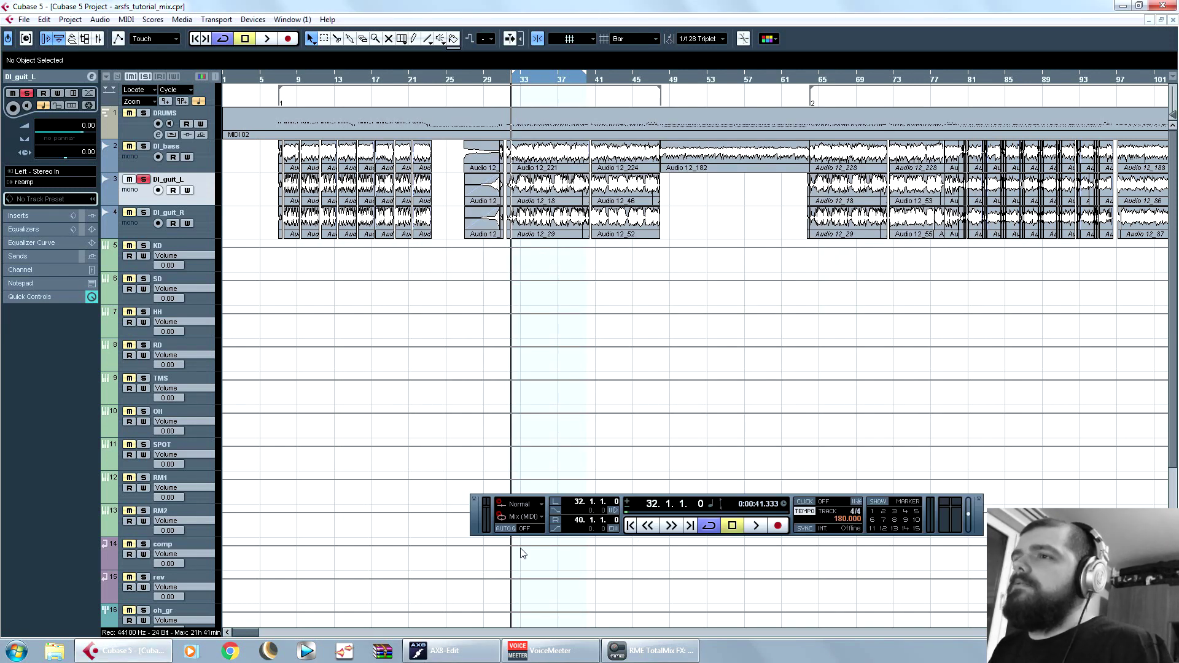
key(space)
click(466, 651)
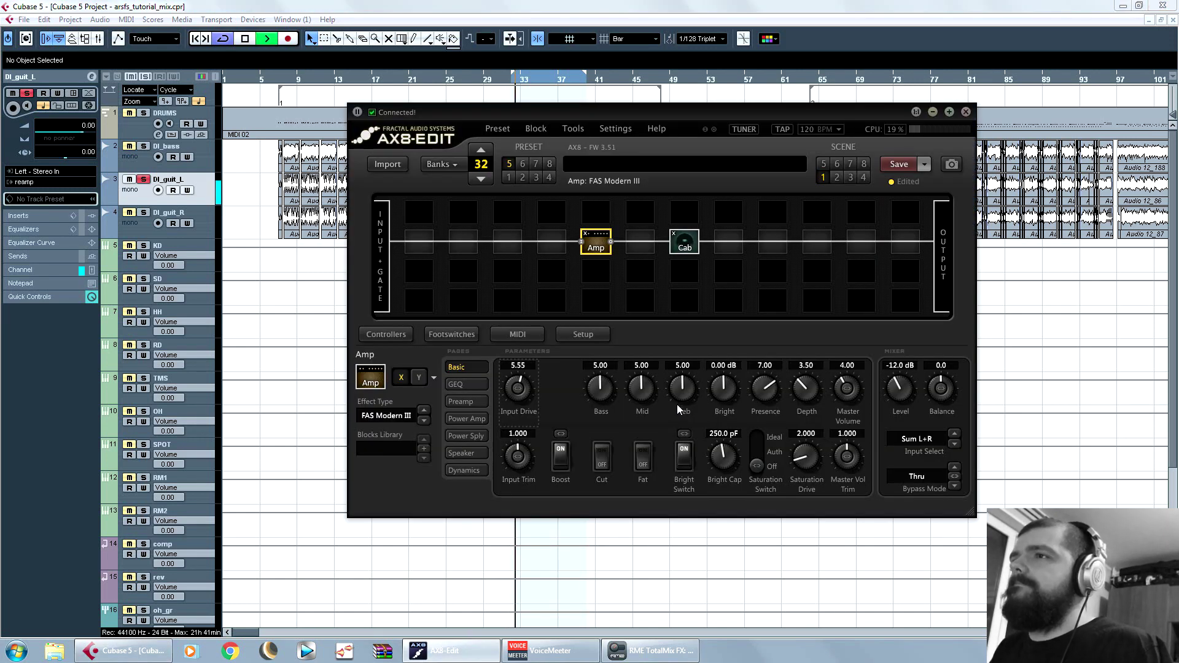
scroll(685, 394, down, 5)
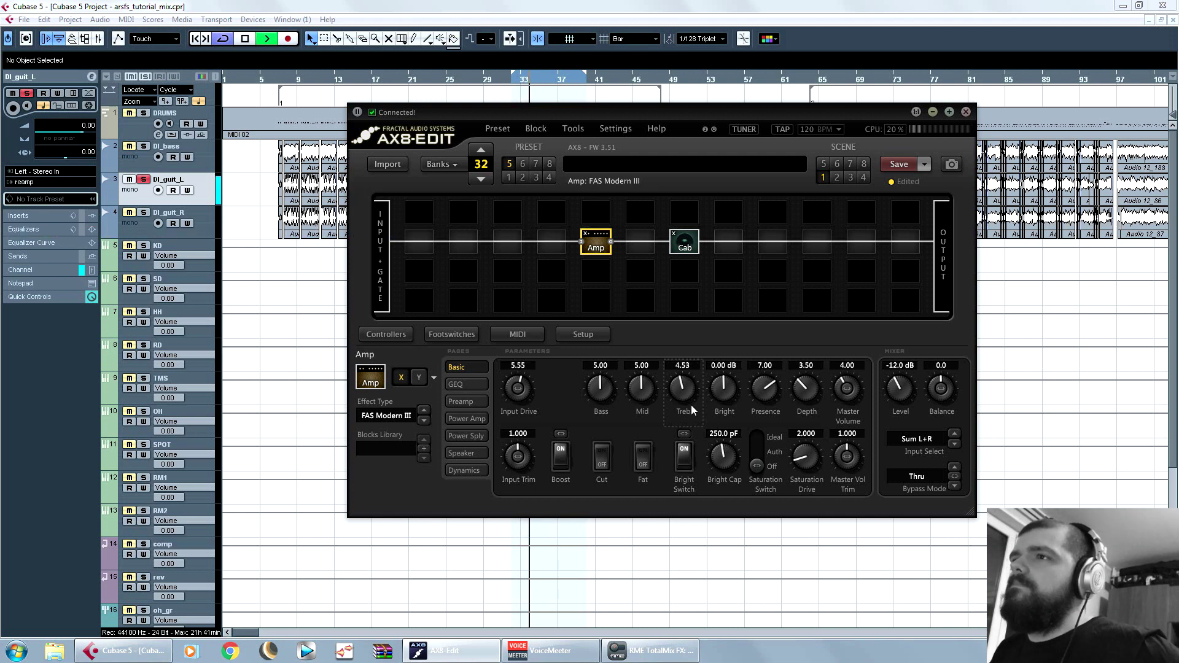
scroll(692, 410, down, 2)
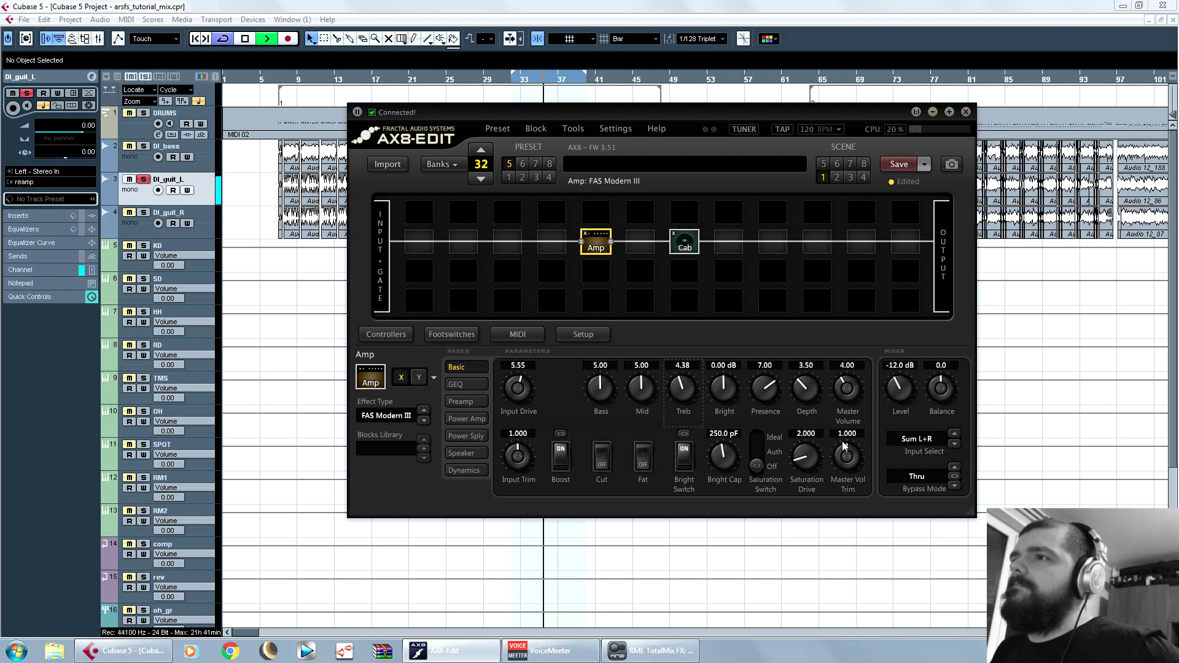
Step: Raise the Amp's Depth to 4.43 during playback and stop the loop in Cubase
scroll(802, 390, up, 5)
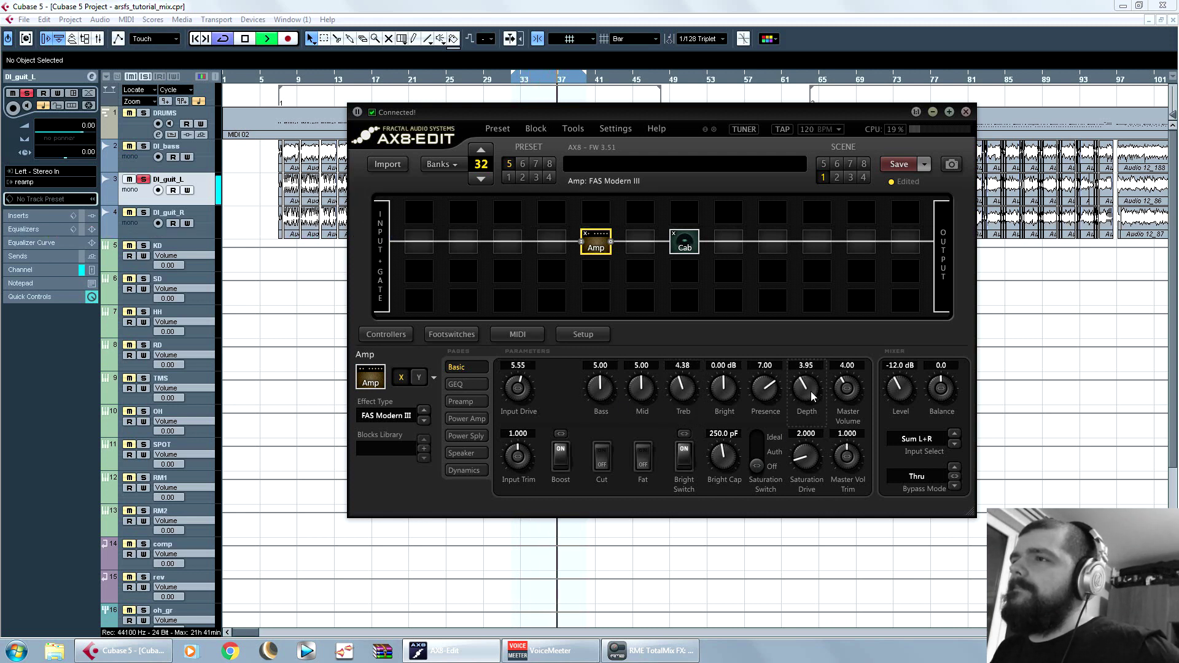
scroll(811, 397, up, 3)
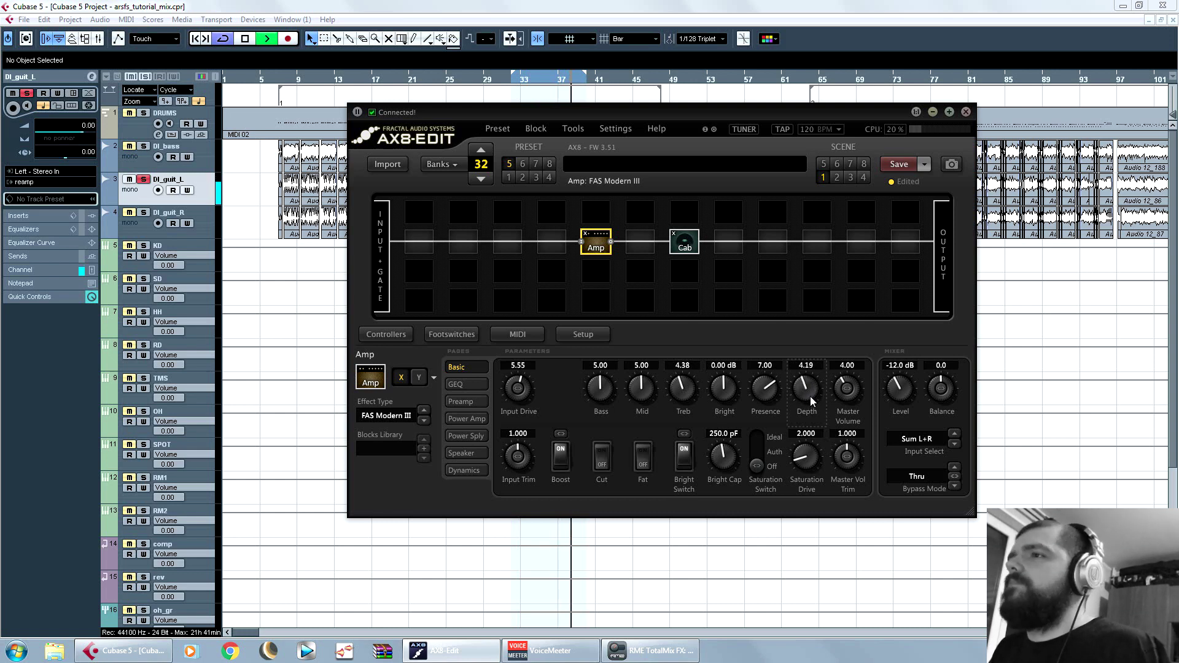
key(alt+Tab)
key(space)
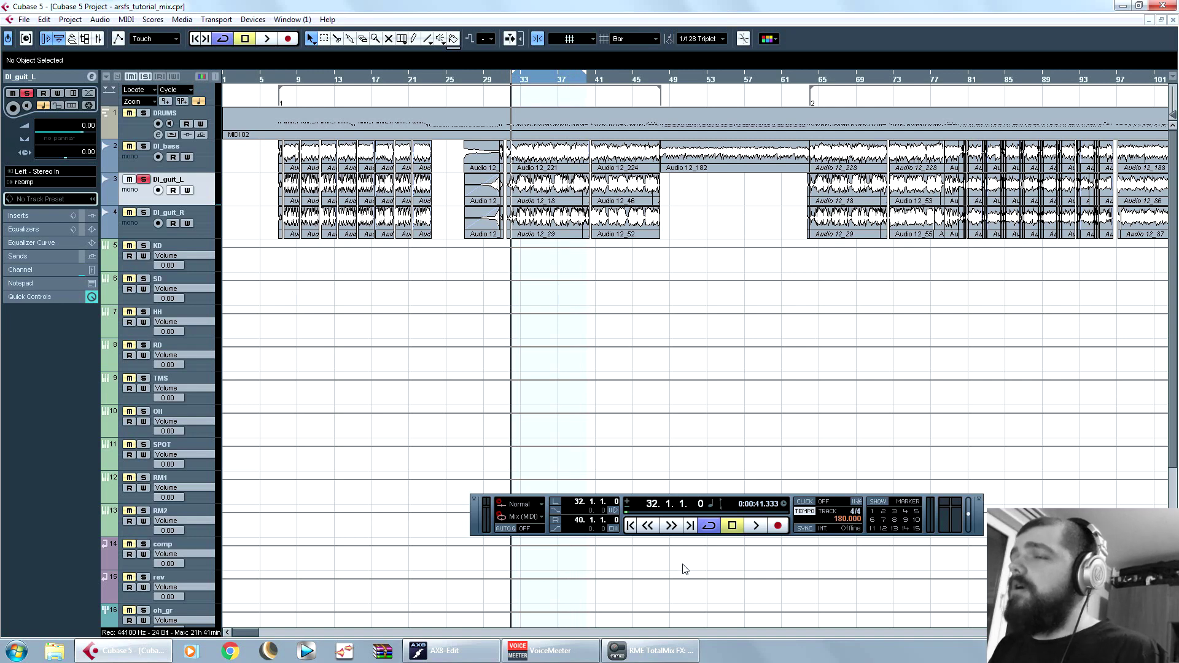
Step: Set the Amp's Depth to 4.62 and Bass to 5.26 in AX8-Edit, and audition the loop in Cubase
click(472, 657)
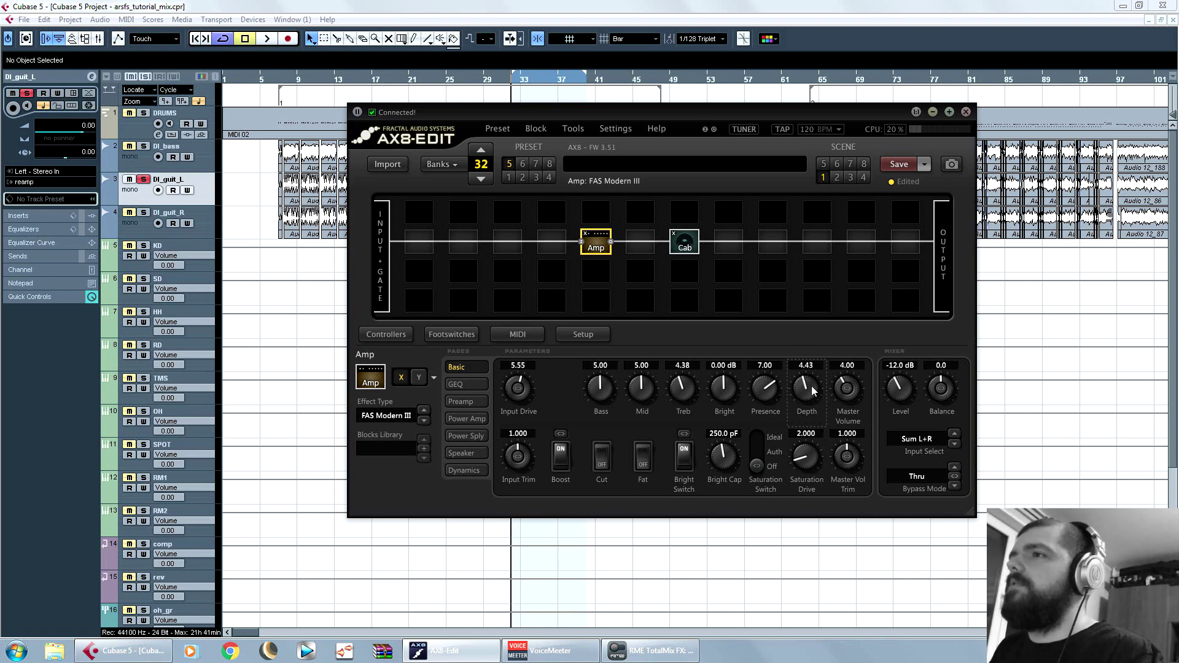
scroll(812, 382, up, 1)
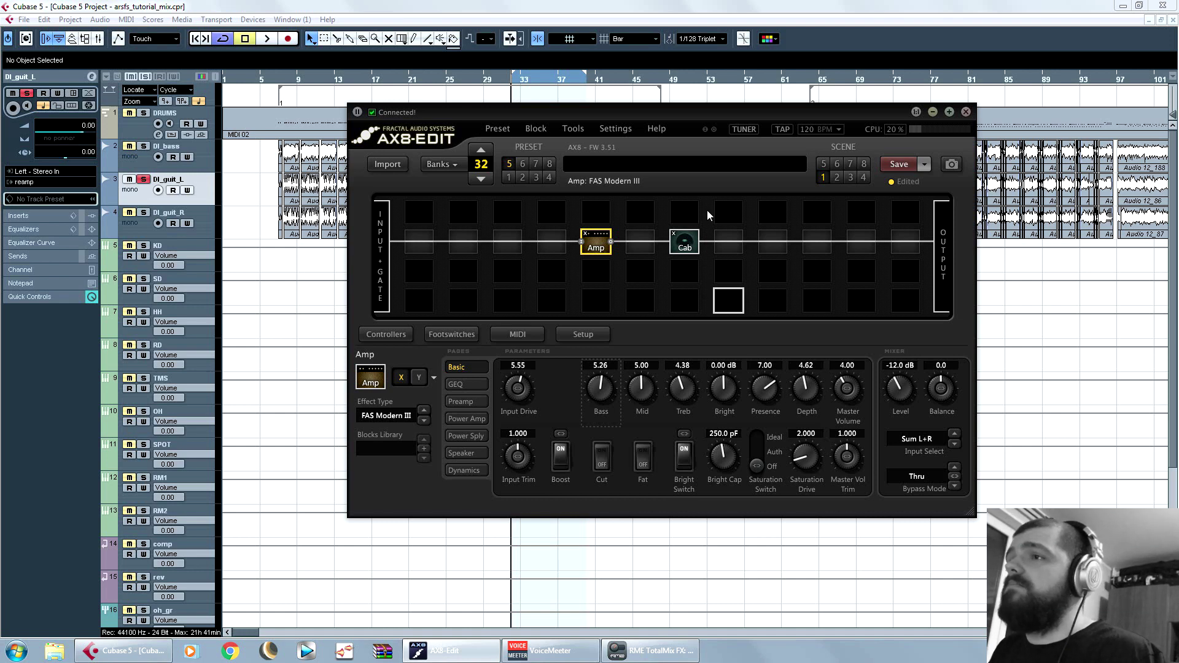
click(656, 5)
key(space)
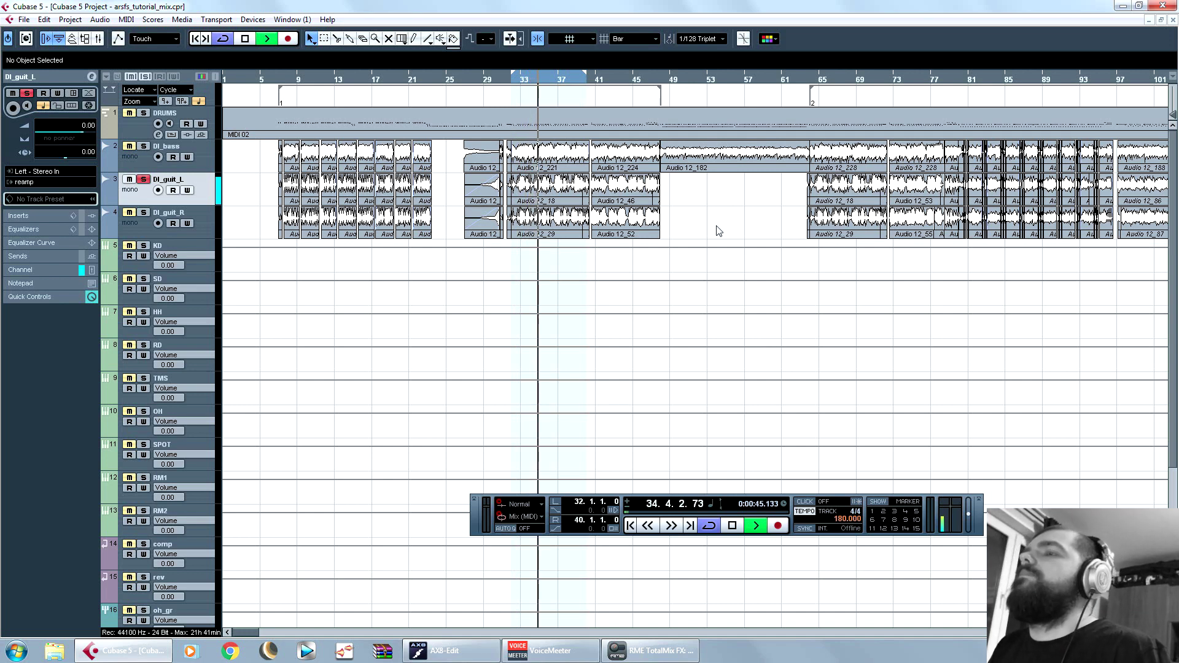
key(space)
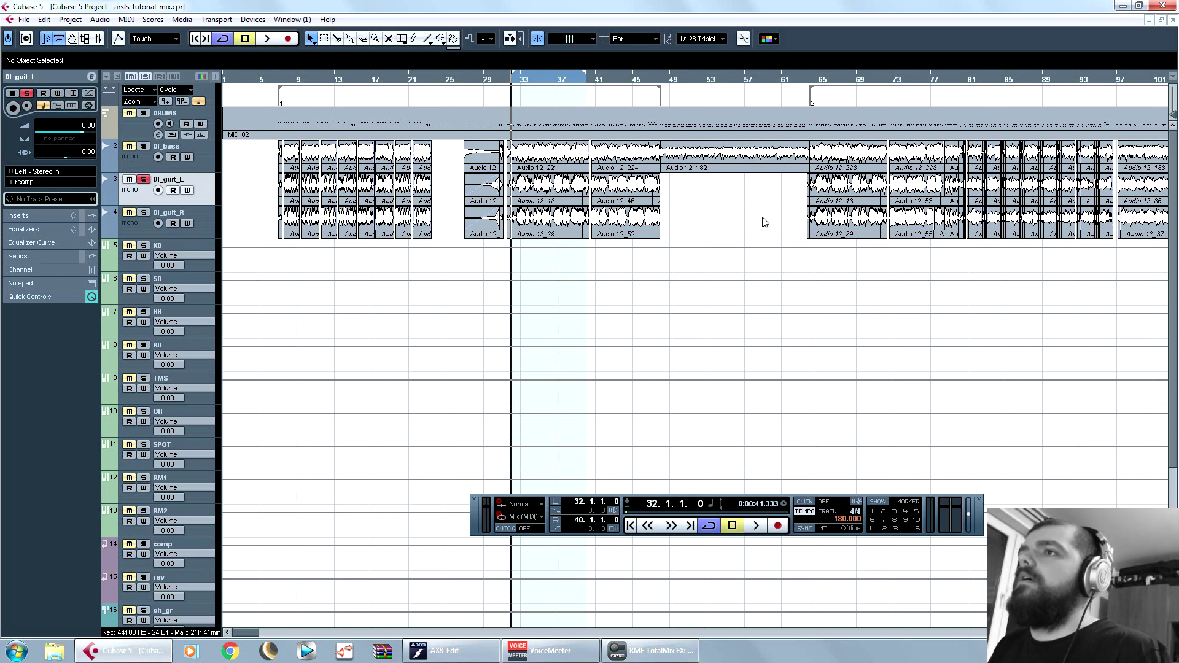
Step: Review the Amp's Basic settings in AX8-Edit and briefly replay the guitar loop from bar 32 in Cubase
key(h)
key(h)
key(h)
key(h)
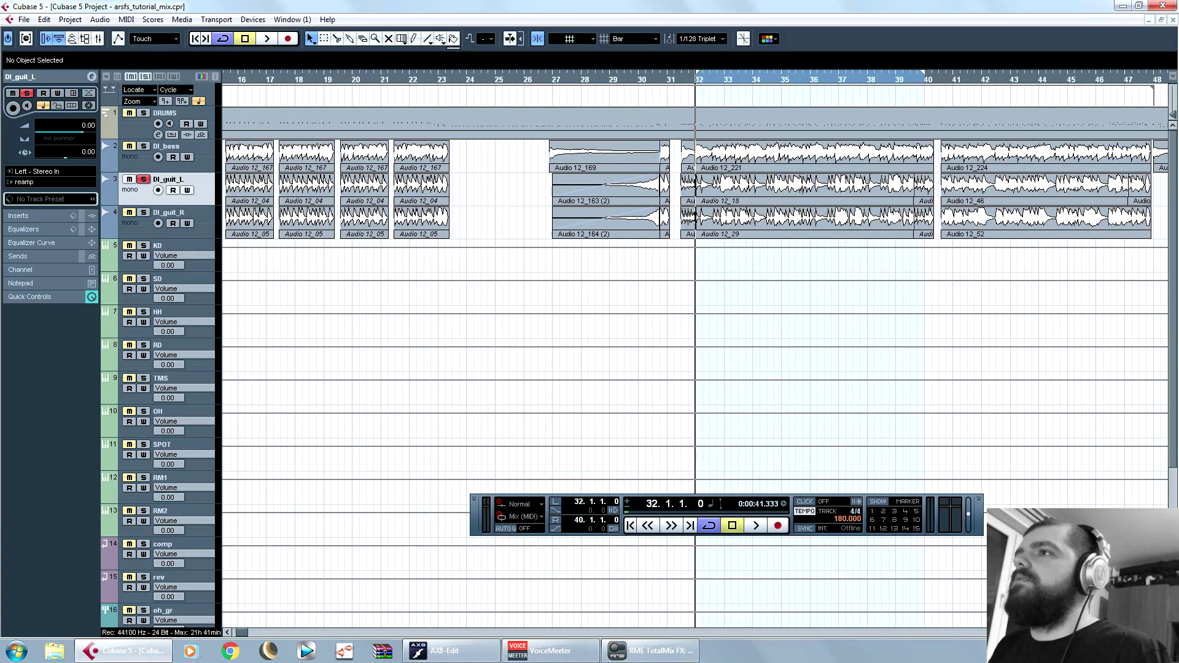
click(447, 652)
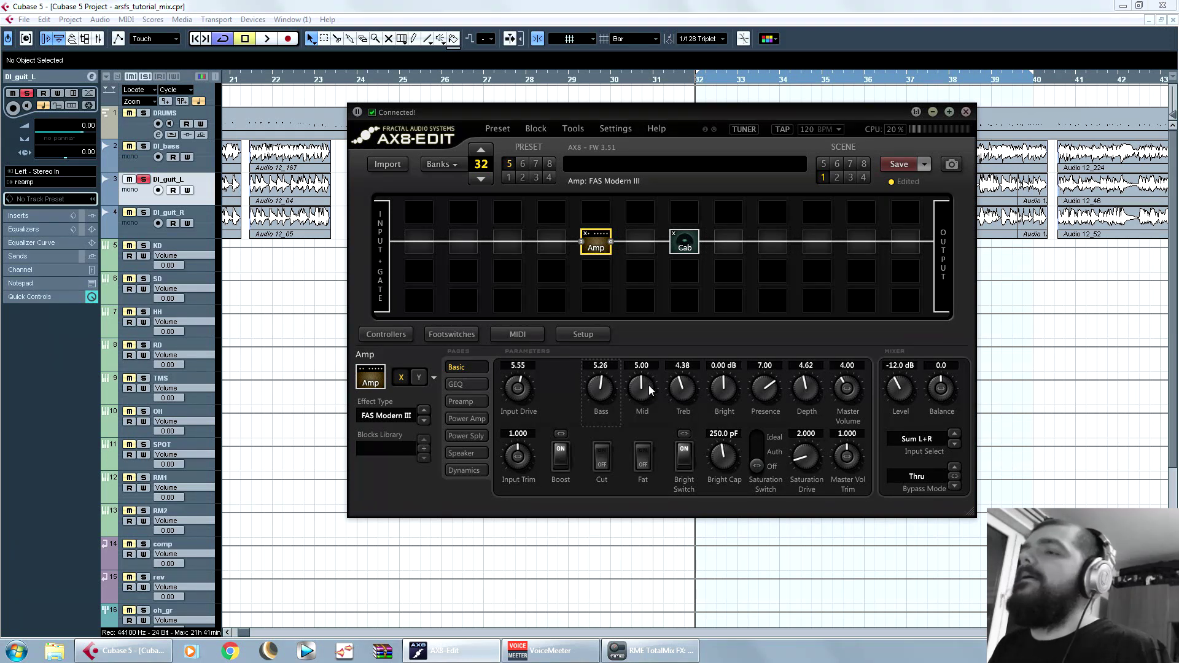
click(583, 6)
key(space)
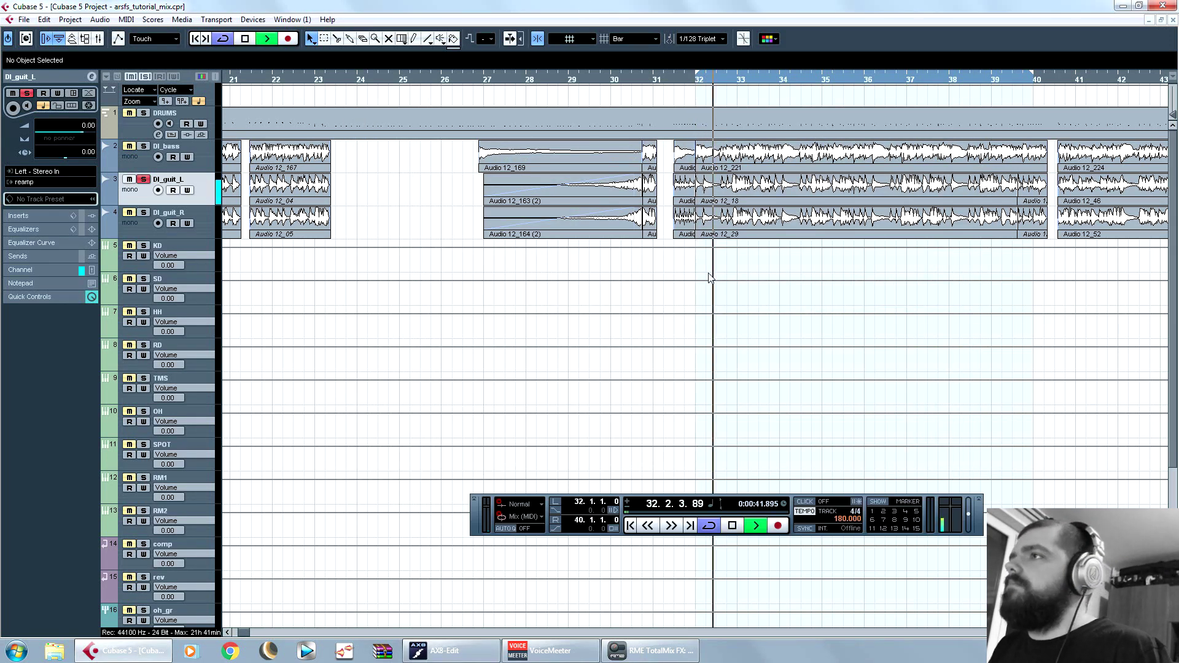
key(space)
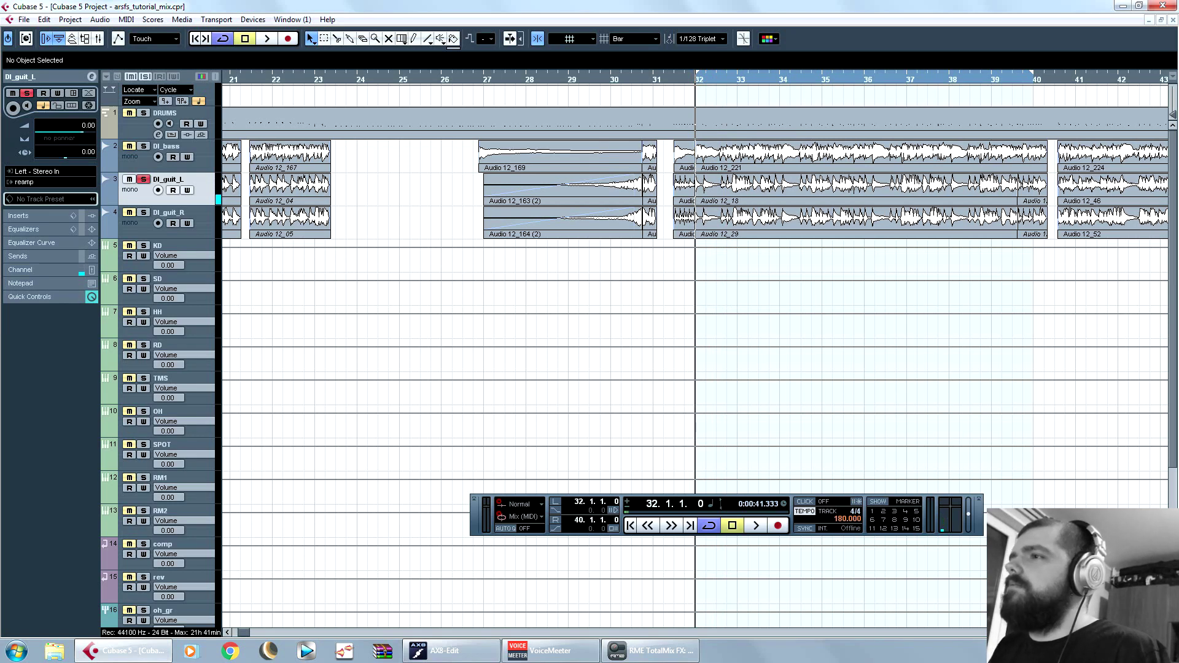
Step: Raise the Amp's Input Drive to 5.86 in AX8-Edit and play the loop in Cubase
key(g)
key(g)
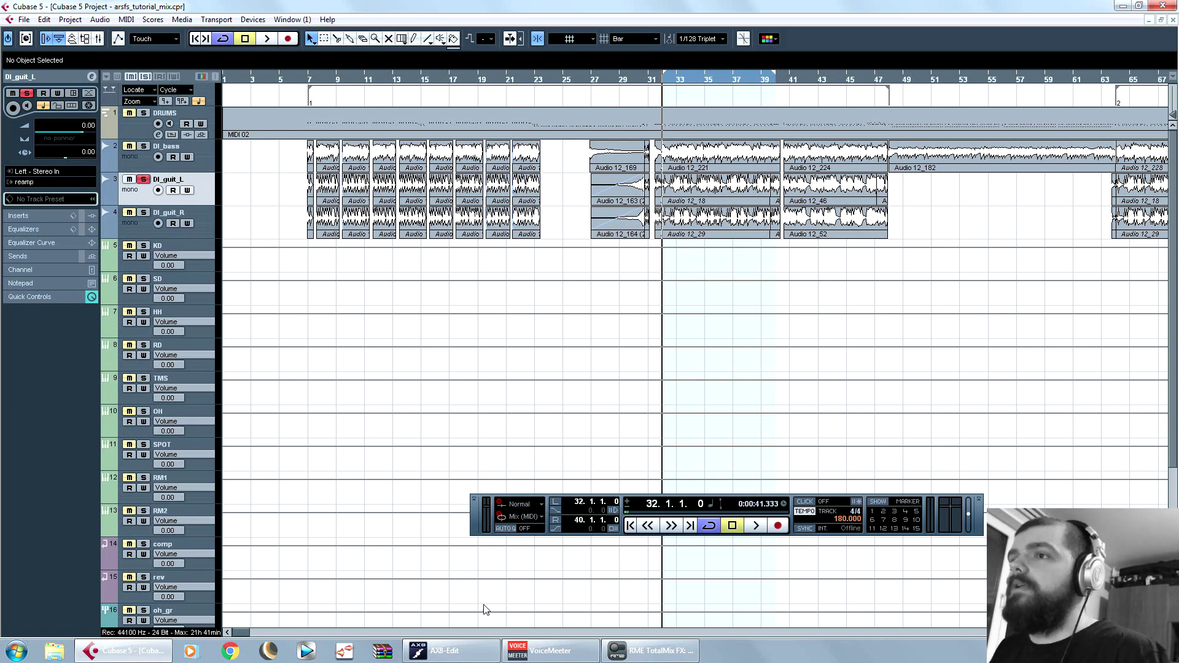
click(450, 652)
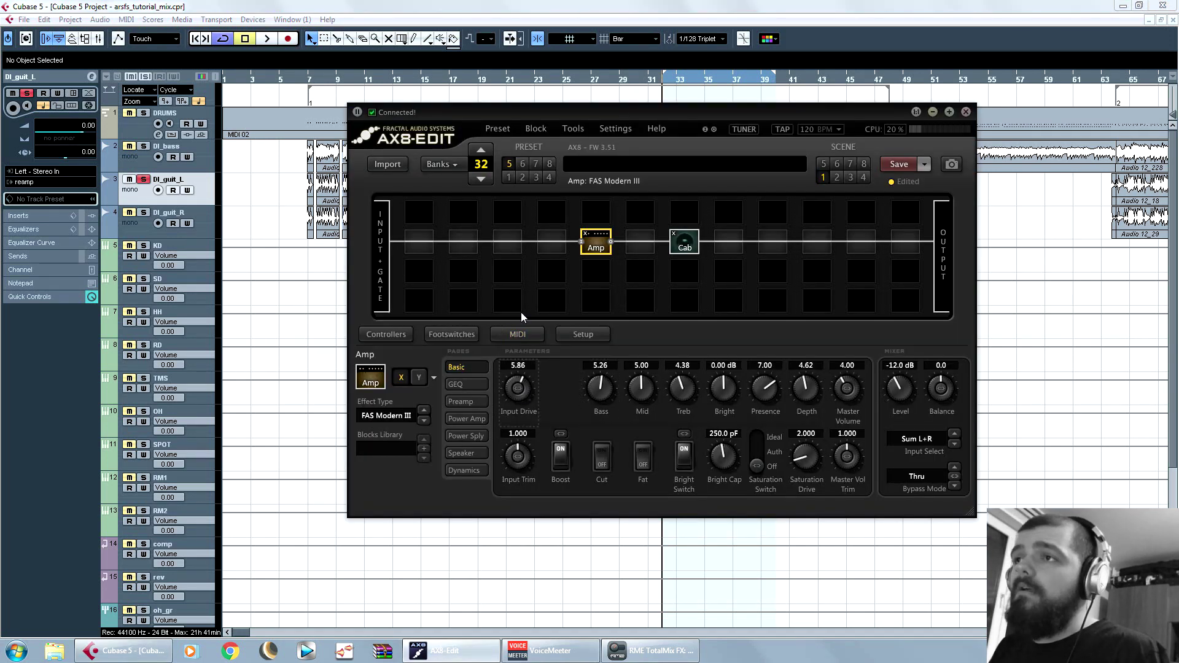
key(alt+Tab)
key(space)
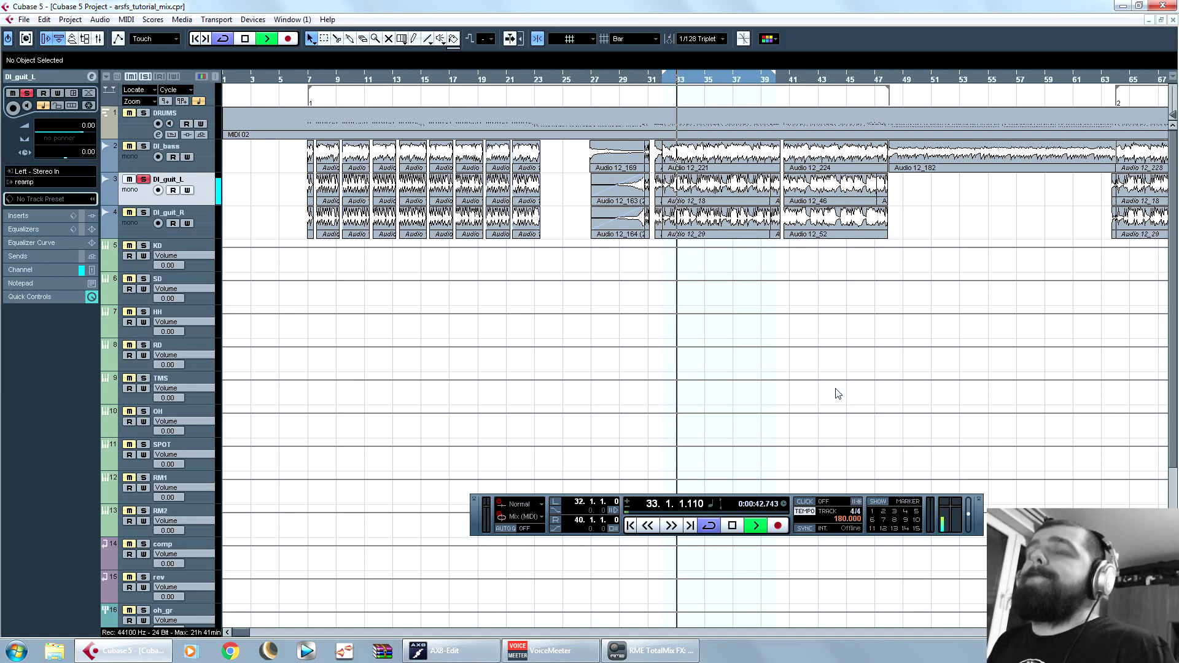
Step: Stop the loop playback and widen the cycle range to span bar 1 to bar 64
key(space)
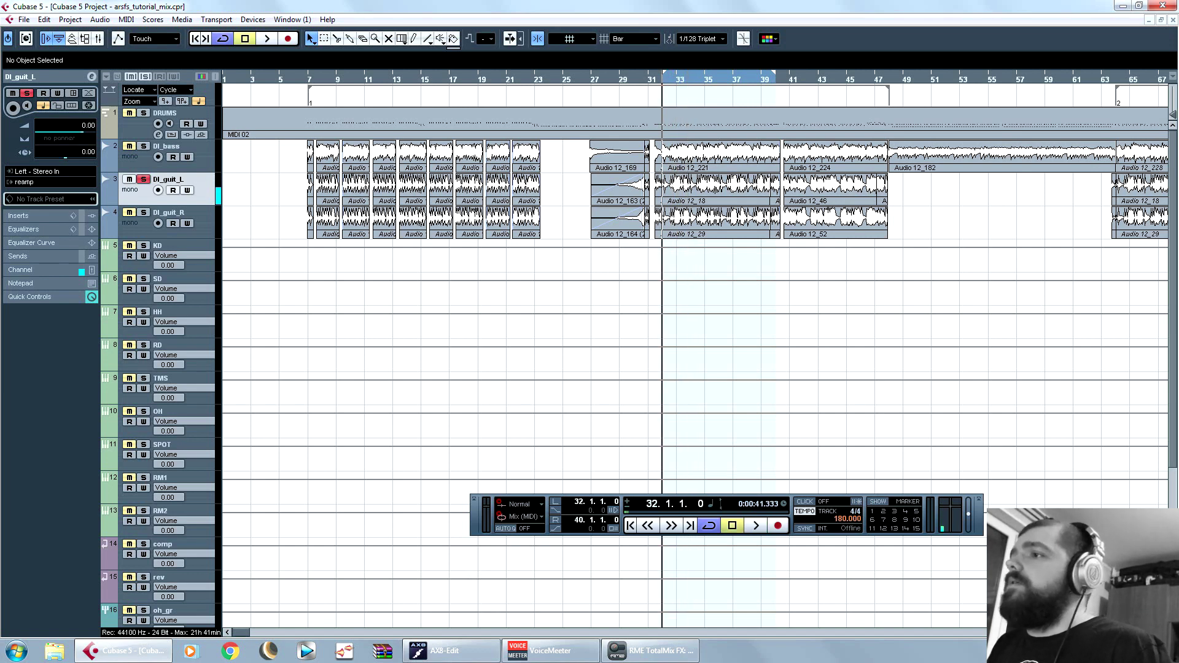
key(g)
key(g)
key(g)
key(g)
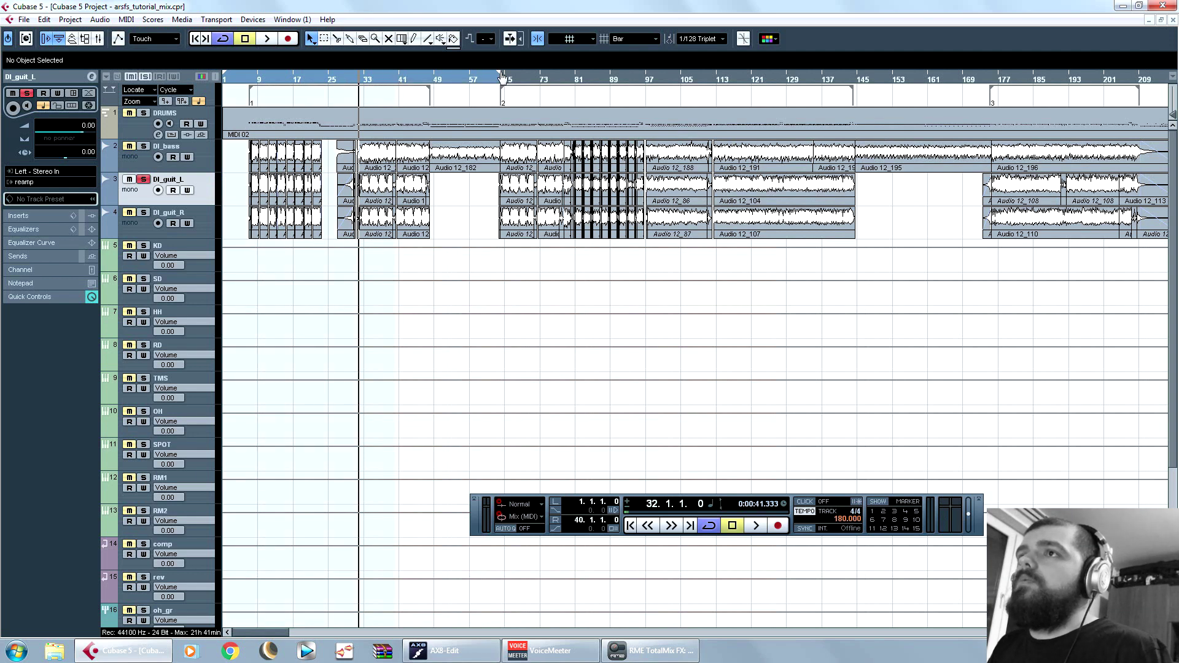
Step: Add three mono audio tracks below DI_guit_R and duplicate the last of them to get a fourth
click(182, 227)
click(70, 19)
mouse_move(92, 32)
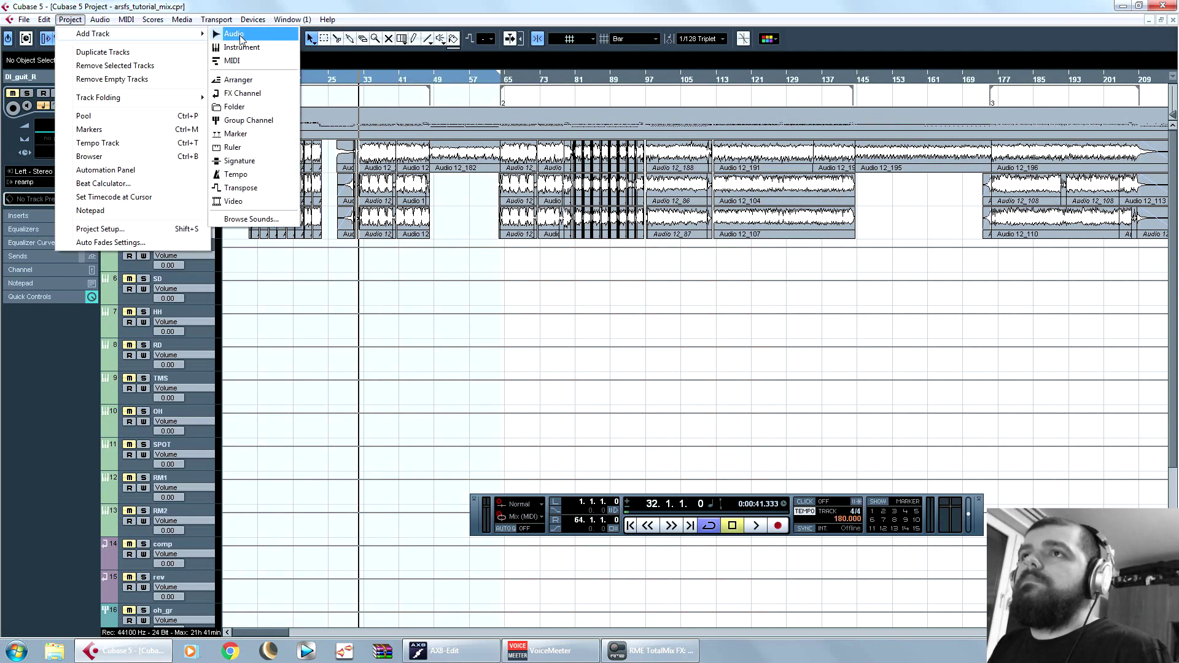
click(237, 34)
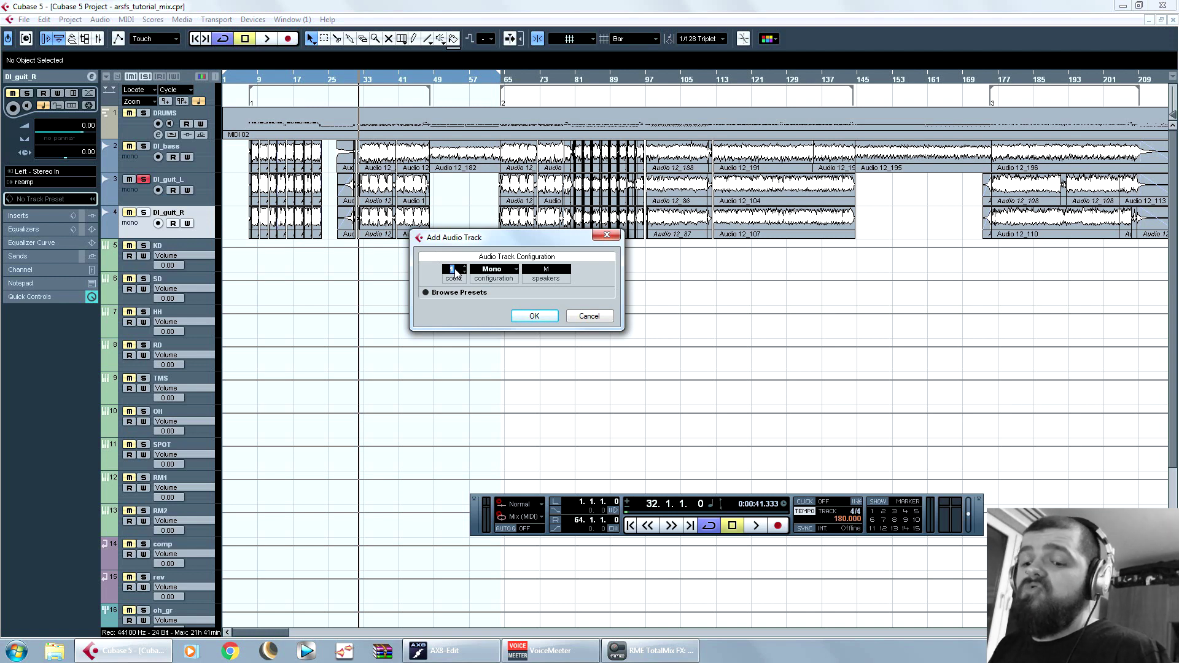
click(523, 316)
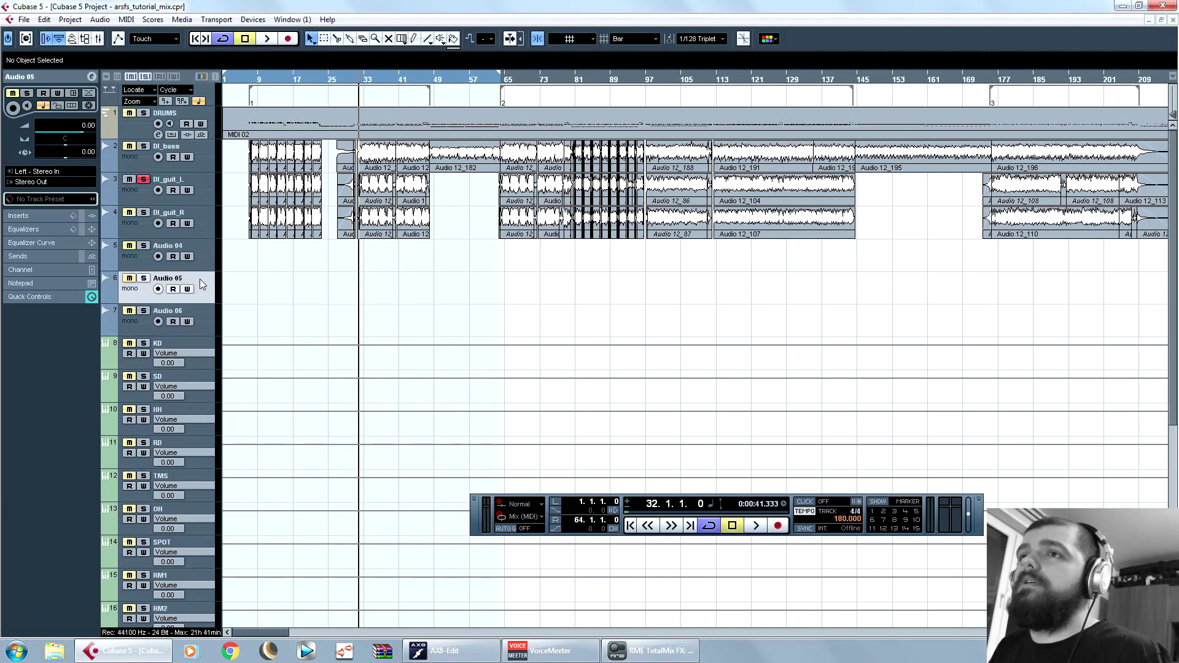
click(204, 317)
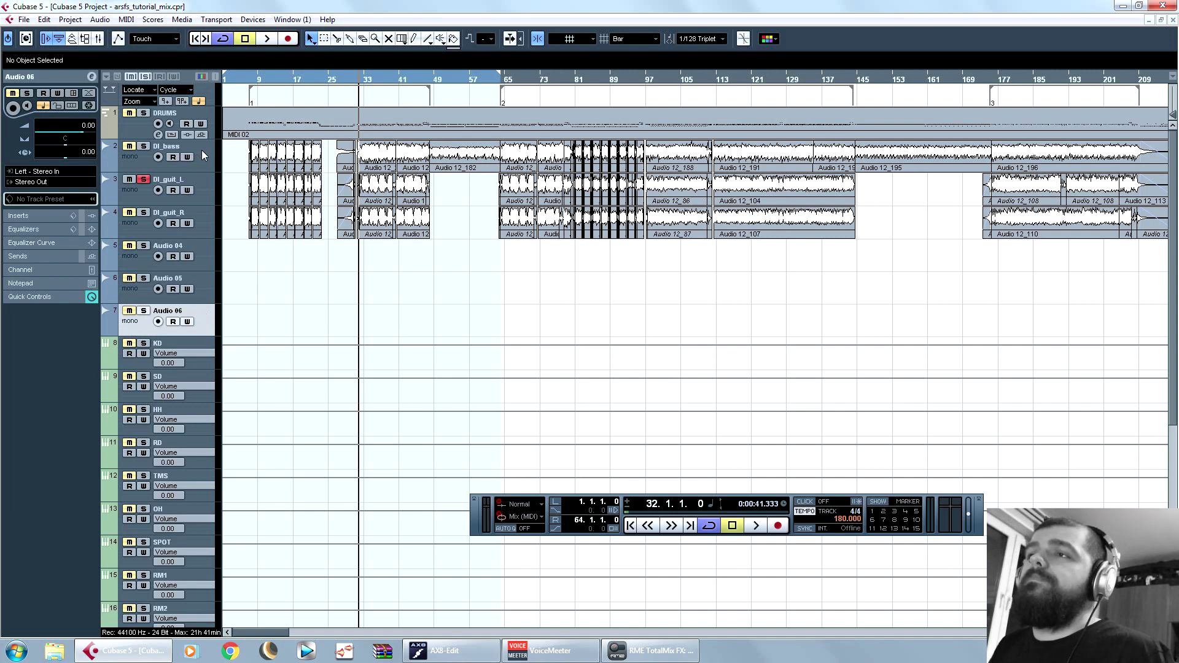
right_click(190, 322)
click(258, 363)
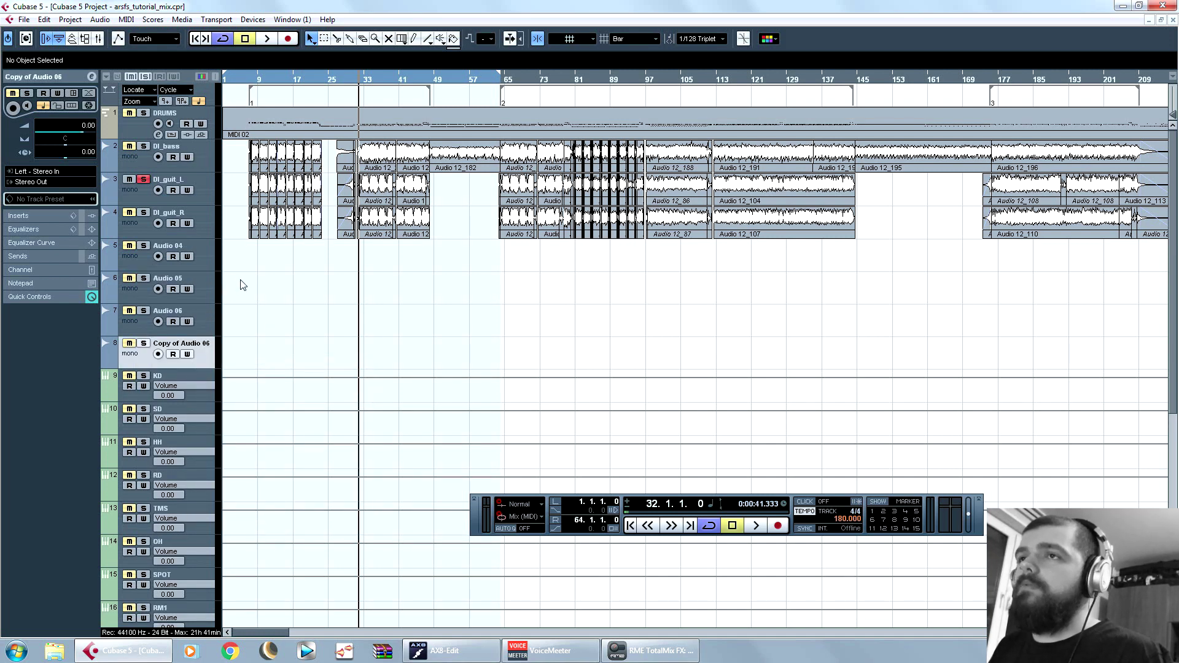
Step: Rename the four new audio tracks AMP_guit_L, AMP_guit_R, BASS_cln and BASS_dst
double_click(194, 247)
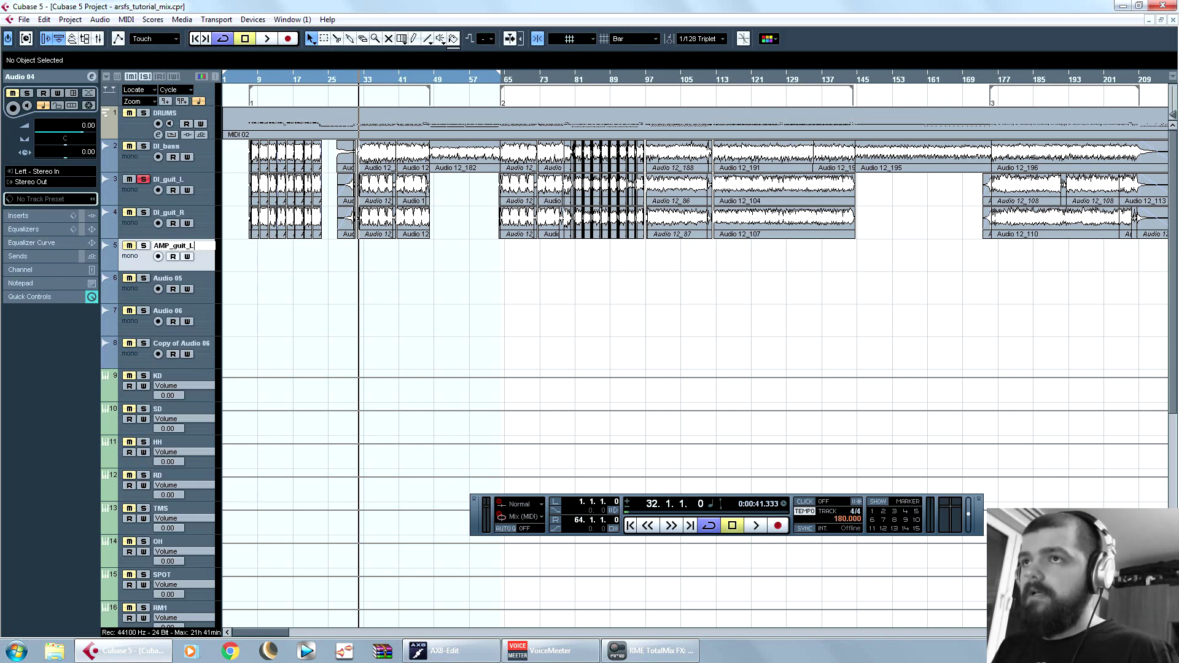
double_click(203, 281)
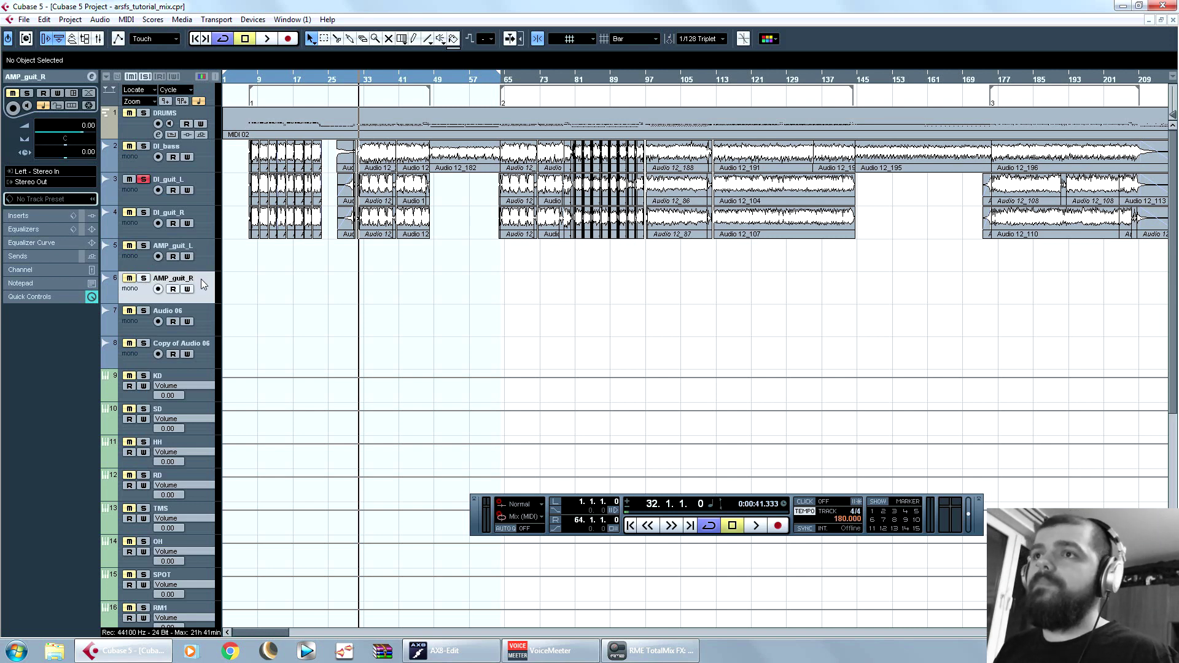
double_click(209, 314)
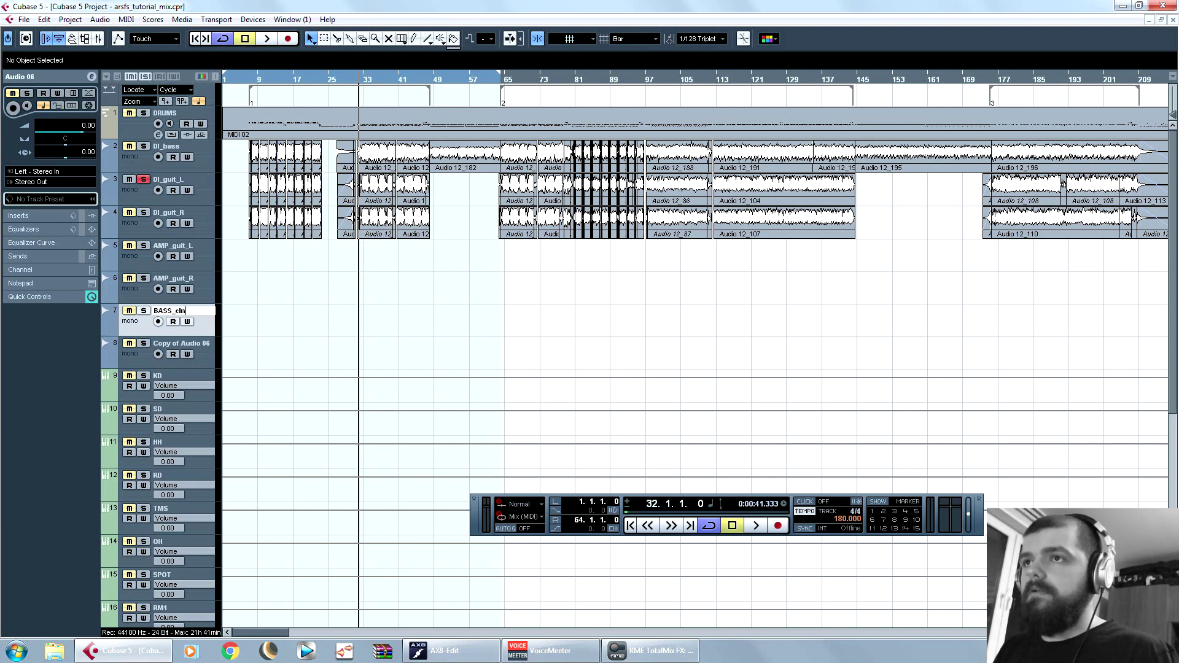
click(207, 347)
text(BASS_dst)
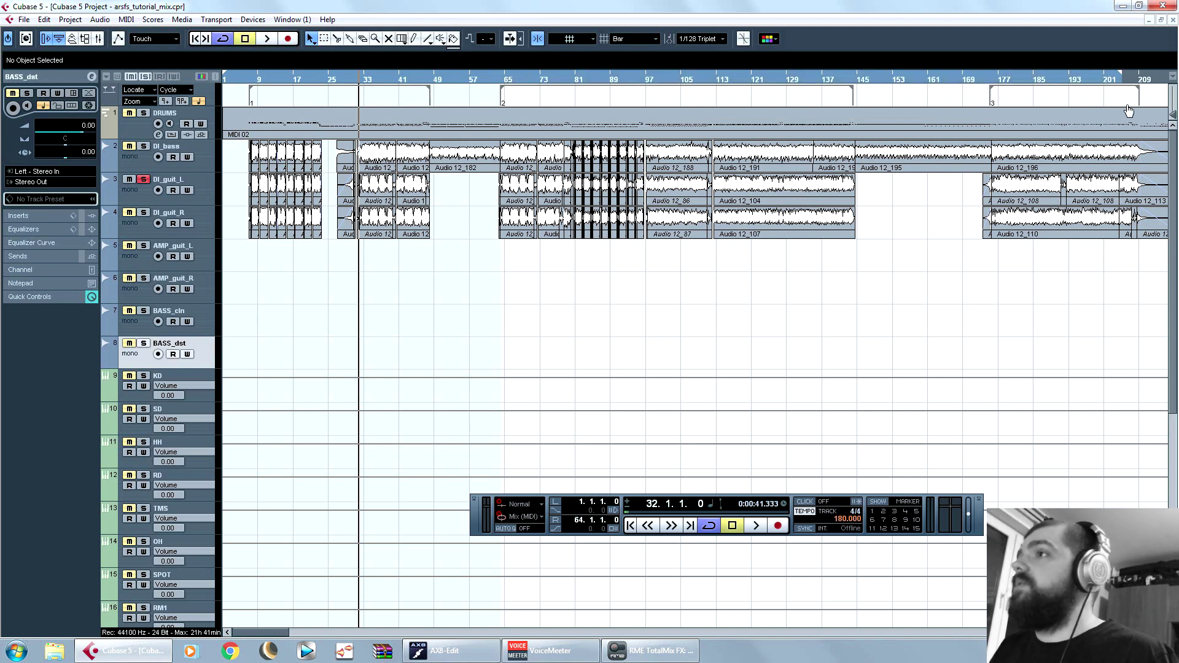
Step: Extend the cycle range to bar 210 and place the project cursor at bar 6, before the first guitar clips
key(g)
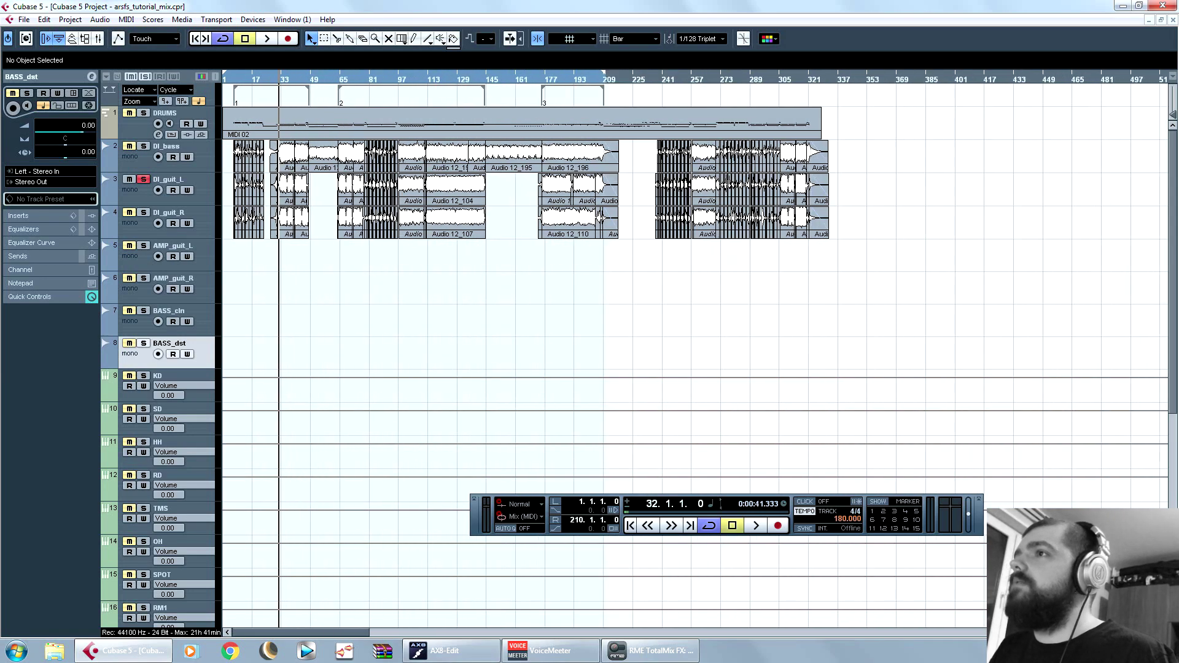
key(h)
key(h)
key(h)
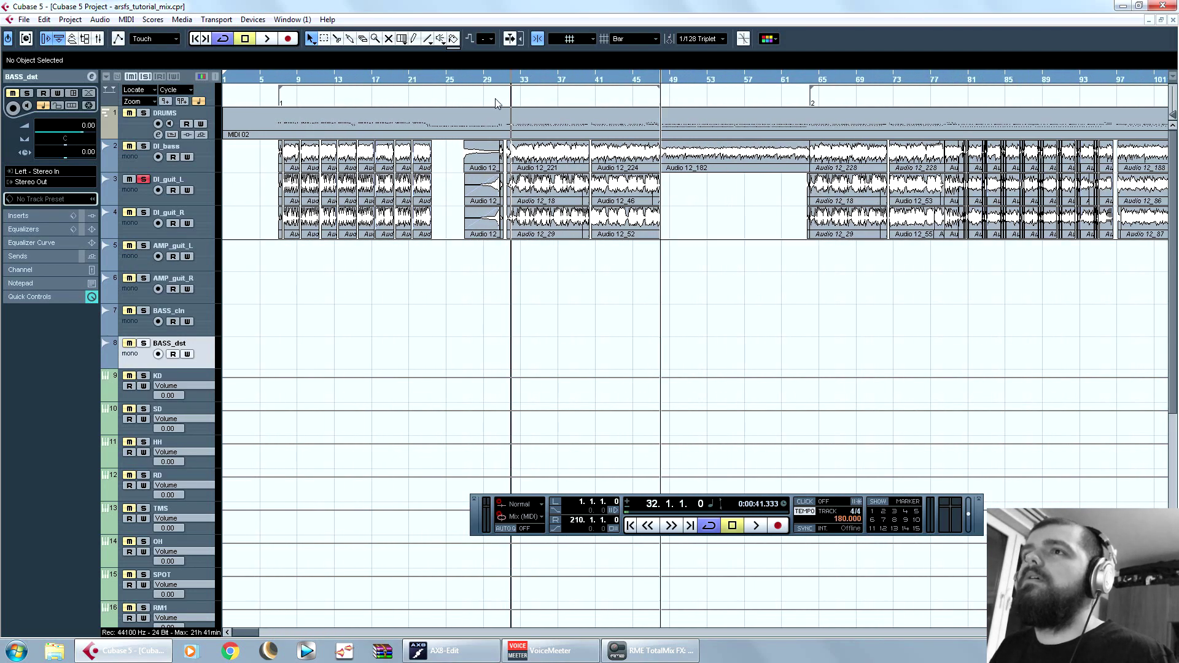
click(276, 76)
click(269, 77)
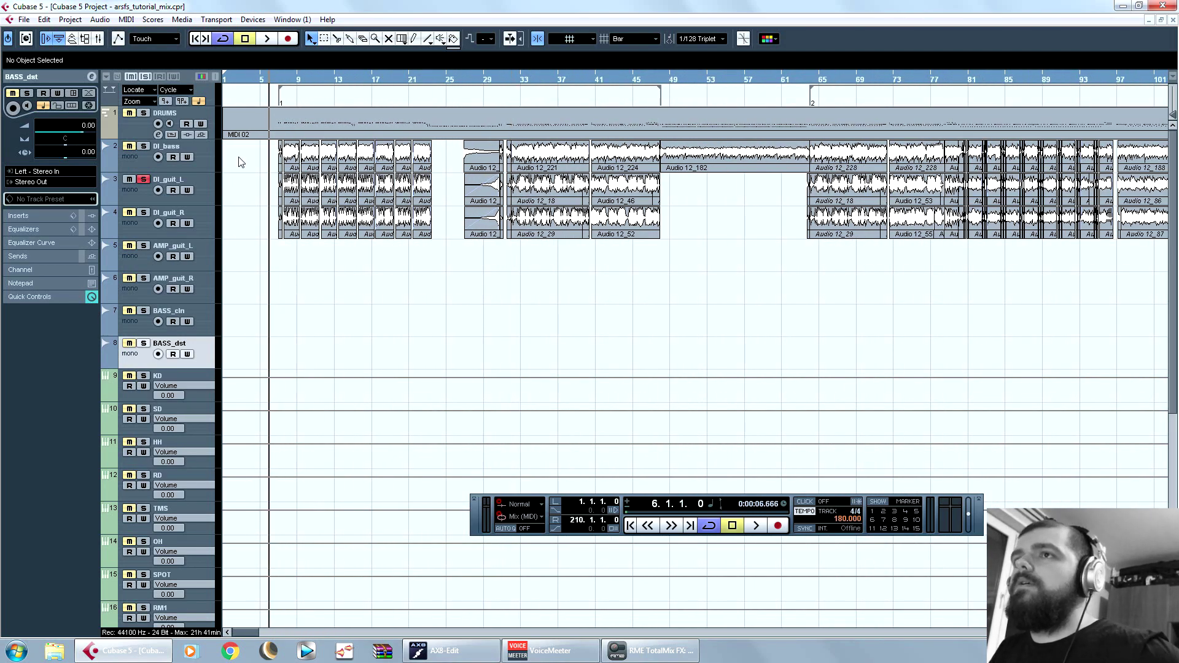
Step: Check AMP_guit_L's input routing against the input bus ports in VST Connections, and arm the track for recording
click(166, 265)
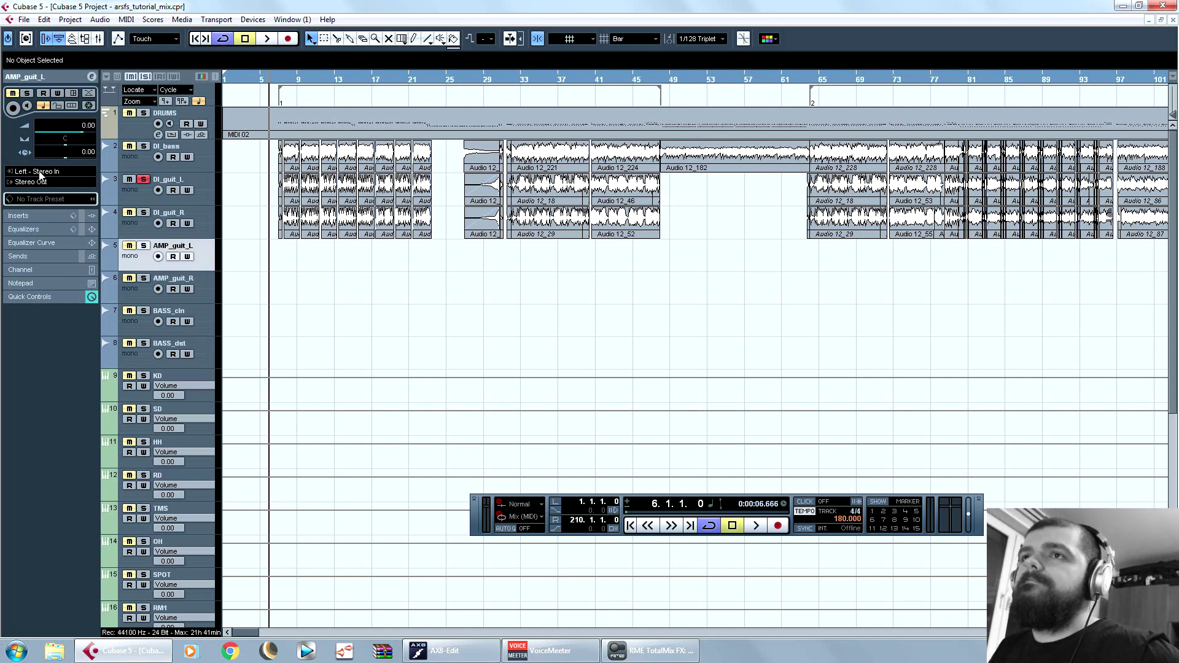
click(40, 175)
mouse_move(65, 204)
click(259, 23)
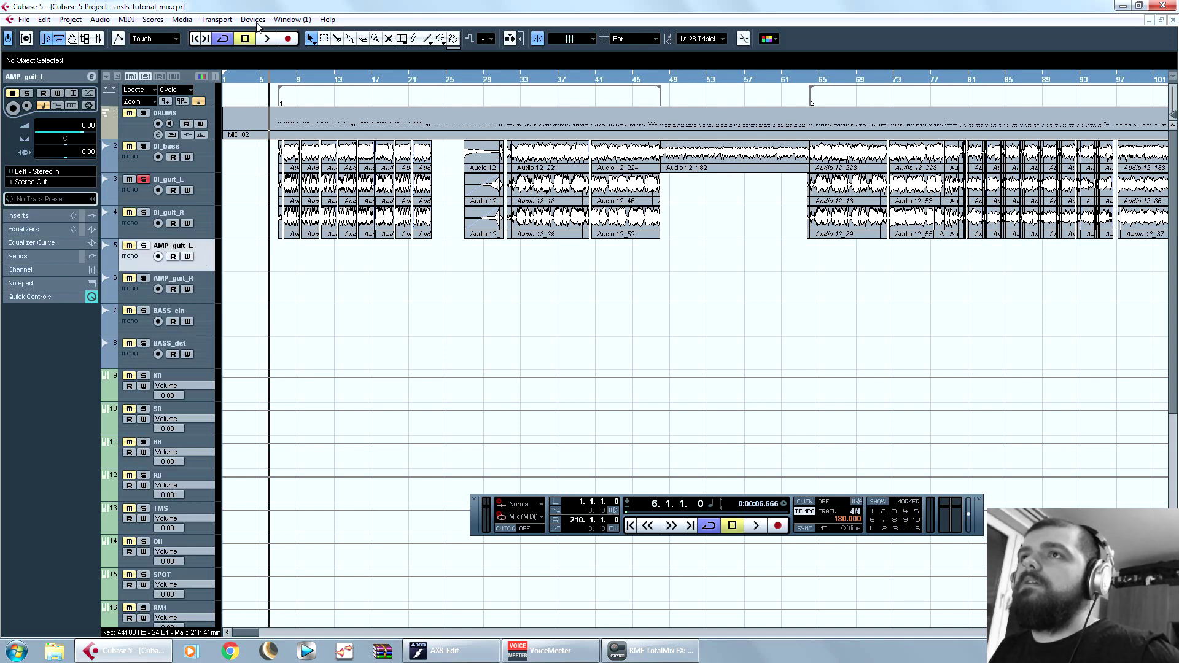
click(253, 20)
click(327, 171)
click(56, 37)
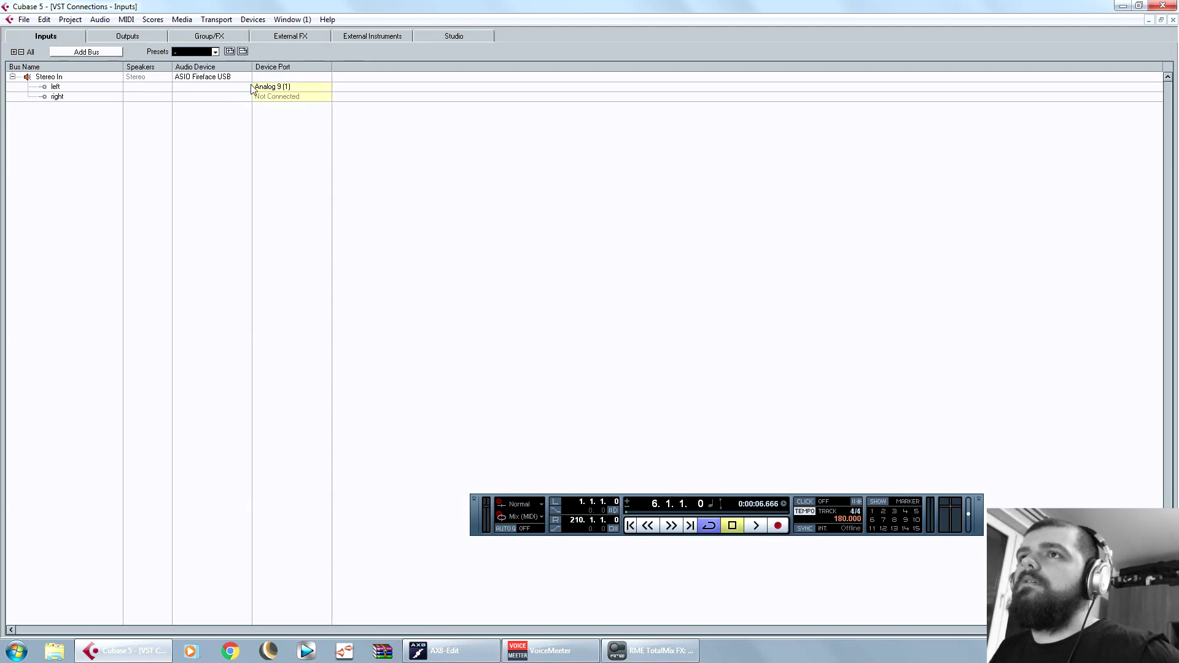
click(1174, 20)
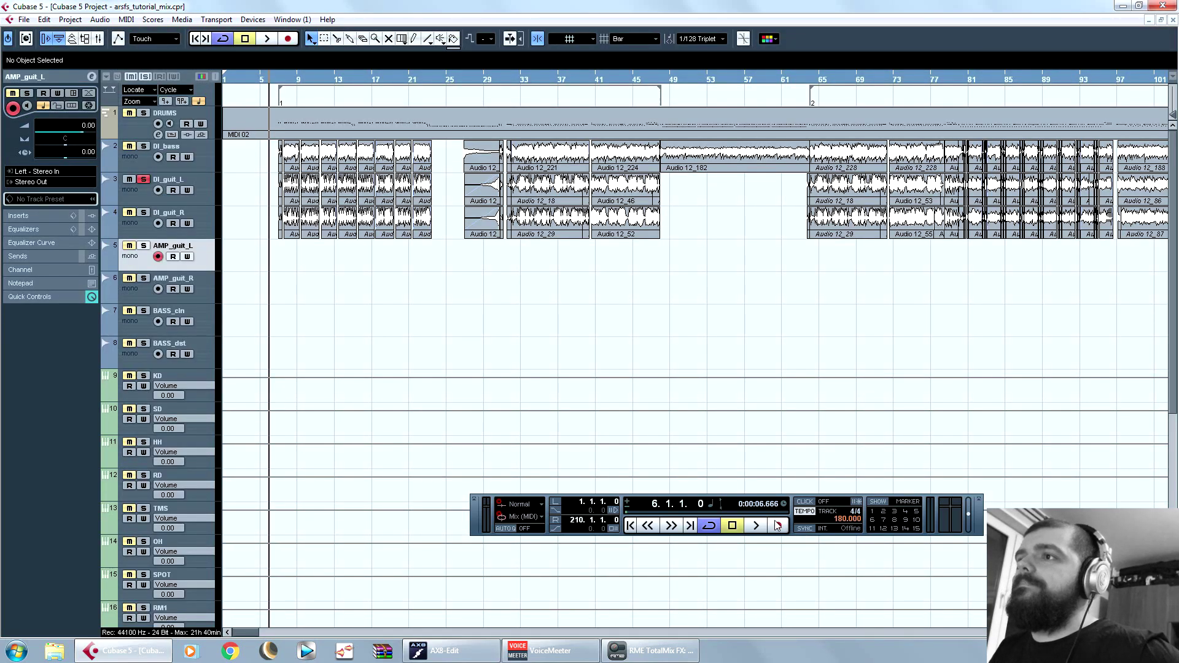
Step: Record the reamped left guitar onto AMP_guit_L from bar 6 to about bar 25
key(h)
key(h)
key(h)
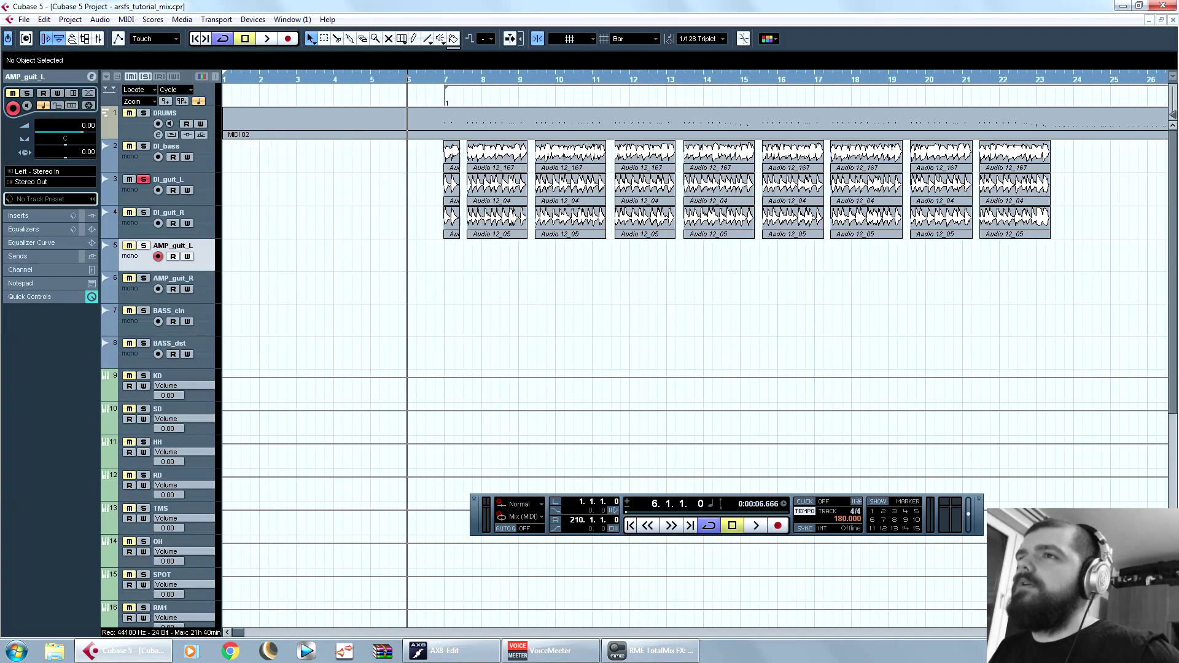
click(778, 526)
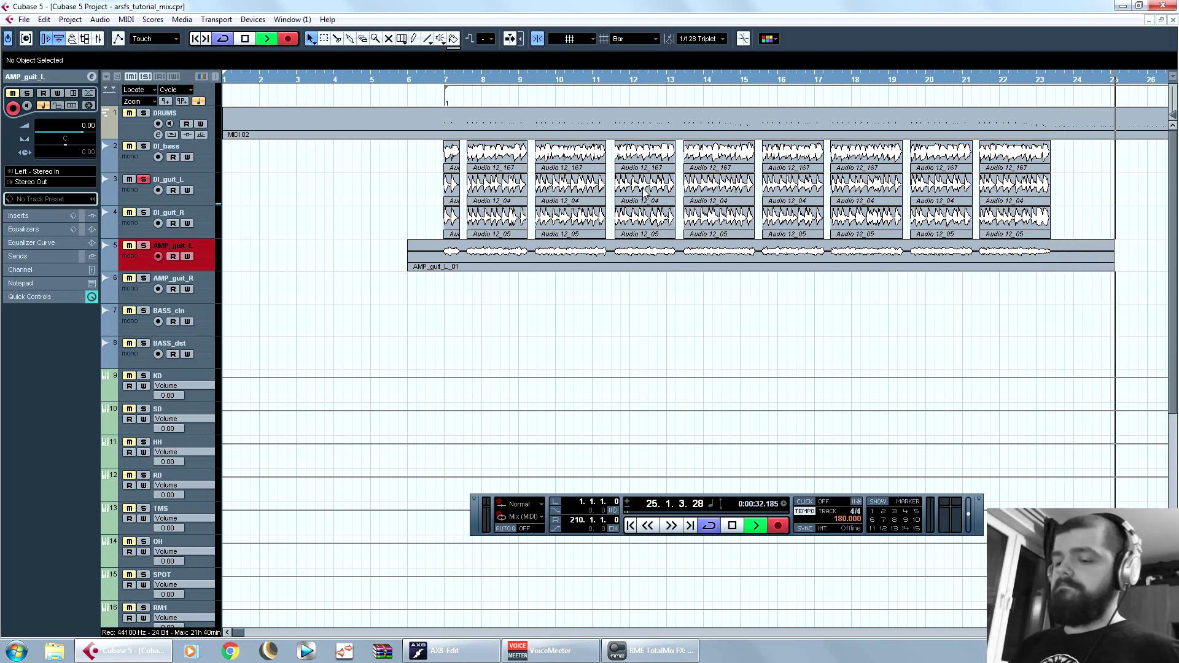
key(space)
Step: Record the second left guitar section onto AMP_guit_L from bar 26 to about bar 48
drag(239, 633, 246, 634)
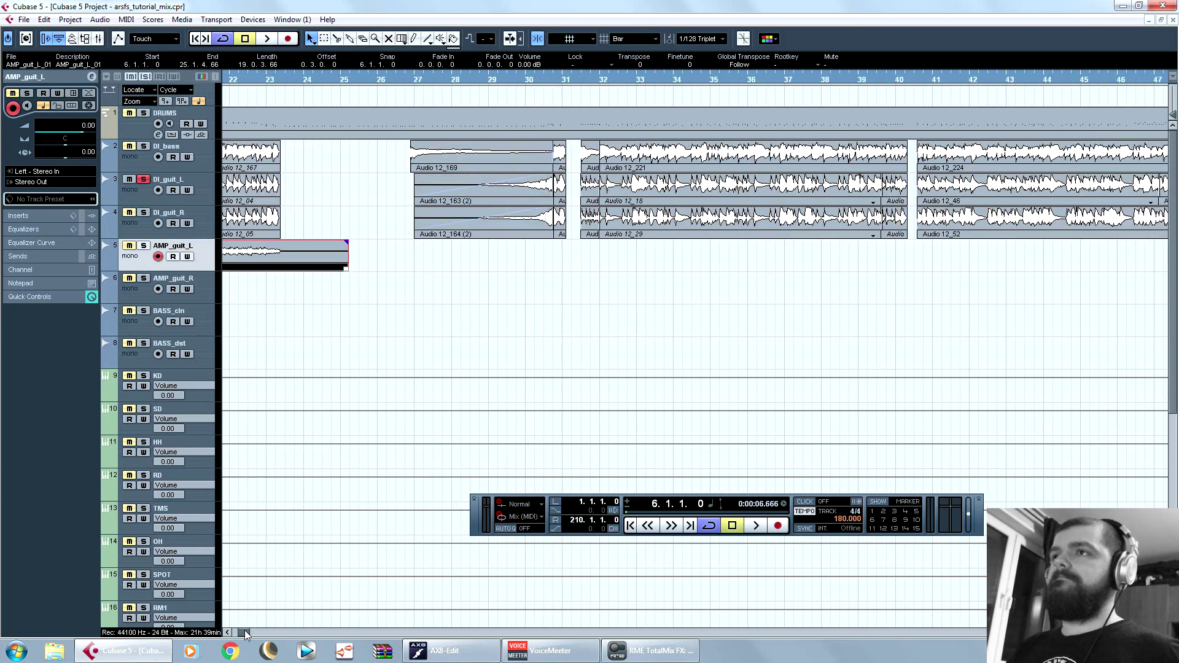
click(776, 524)
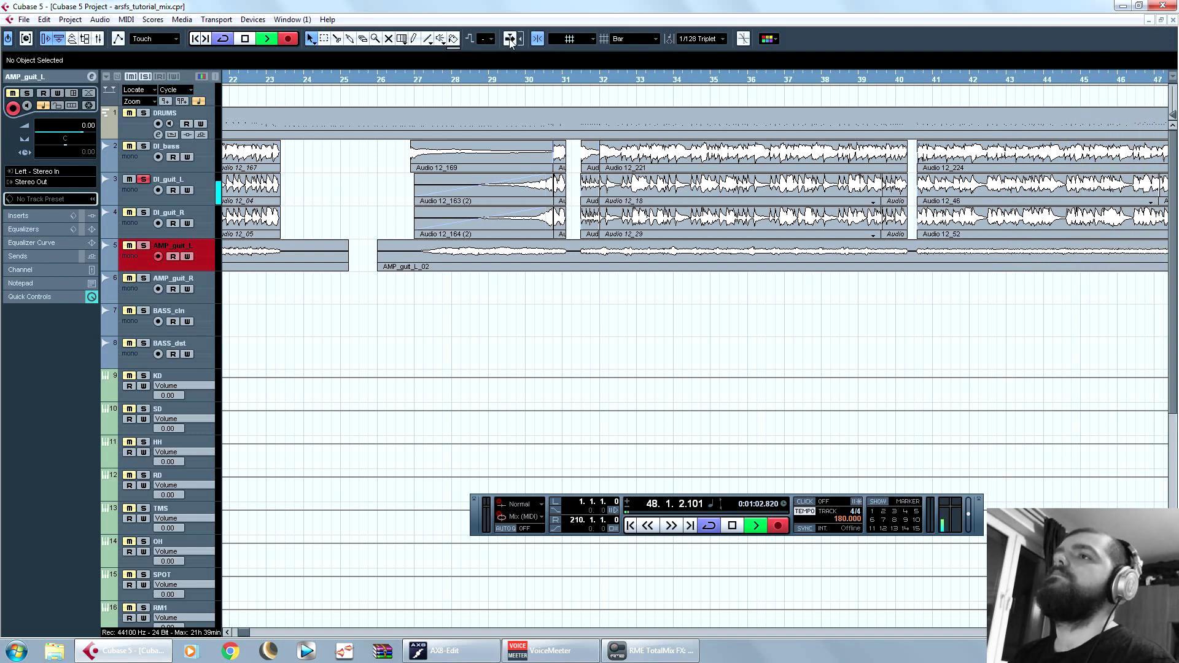
key(space)
Step: Record the third left guitar section onto AMP_guit_L from bar 63 to about bar 117
drag(243, 633, 253, 635)
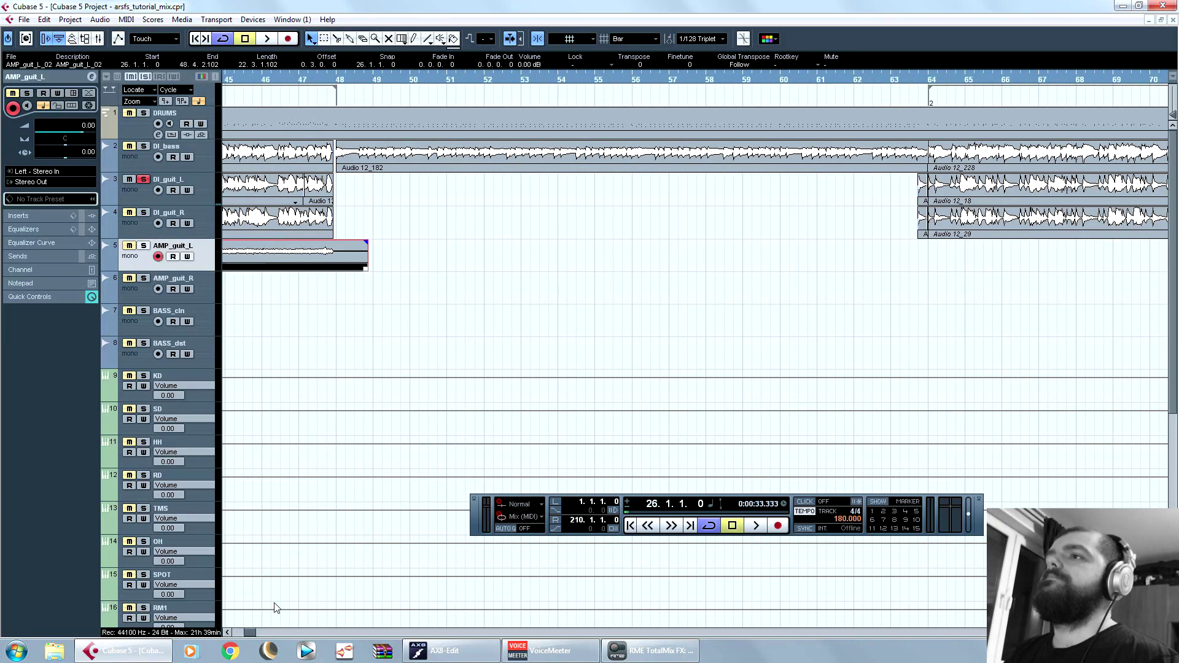
click(777, 526)
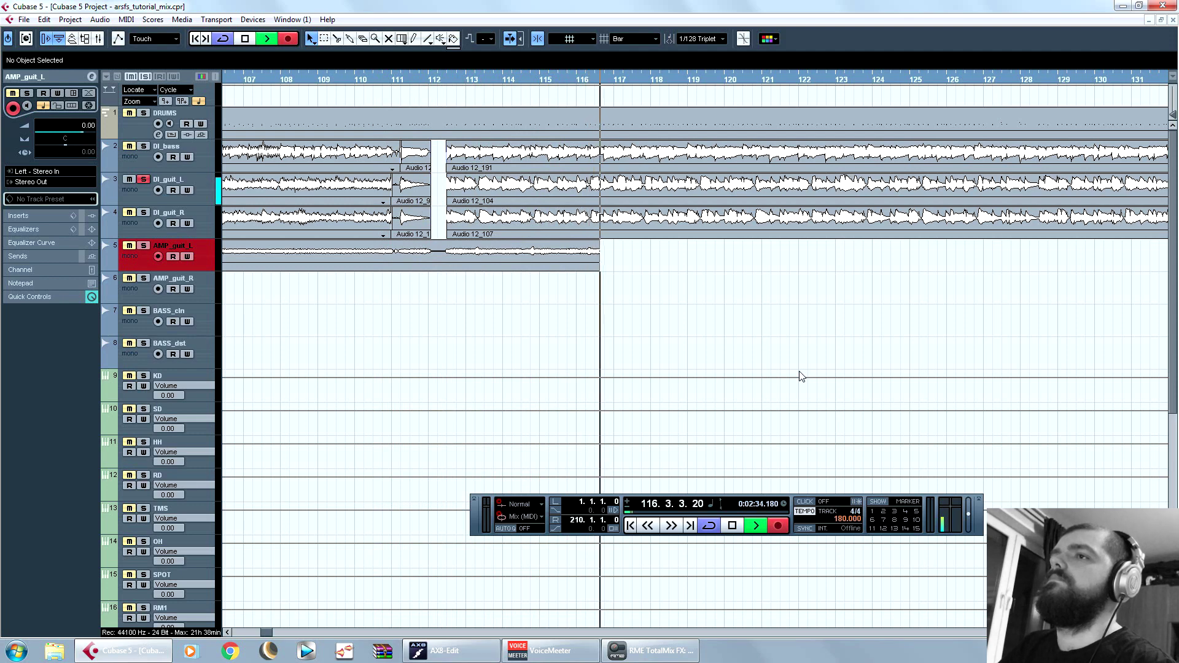
key(space)
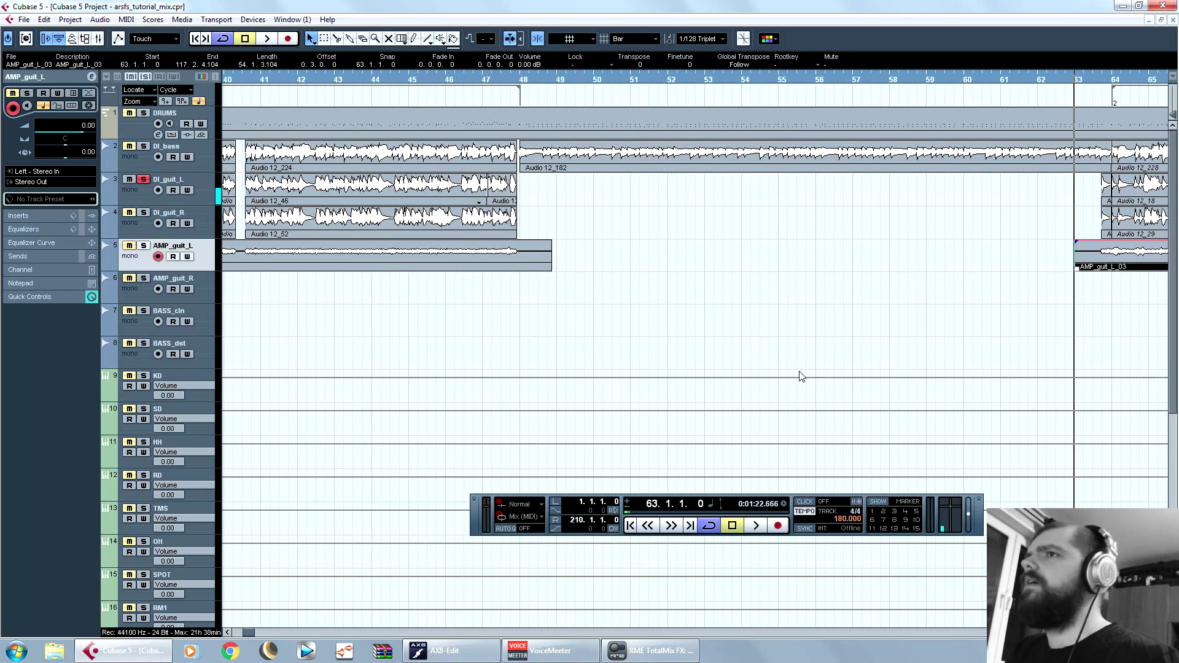
Step: Deselect the last AMP_guit_L recording and return the project cursor to bar 6
key(g)
key(g)
key(g)
key(g)
key(g)
key(g)
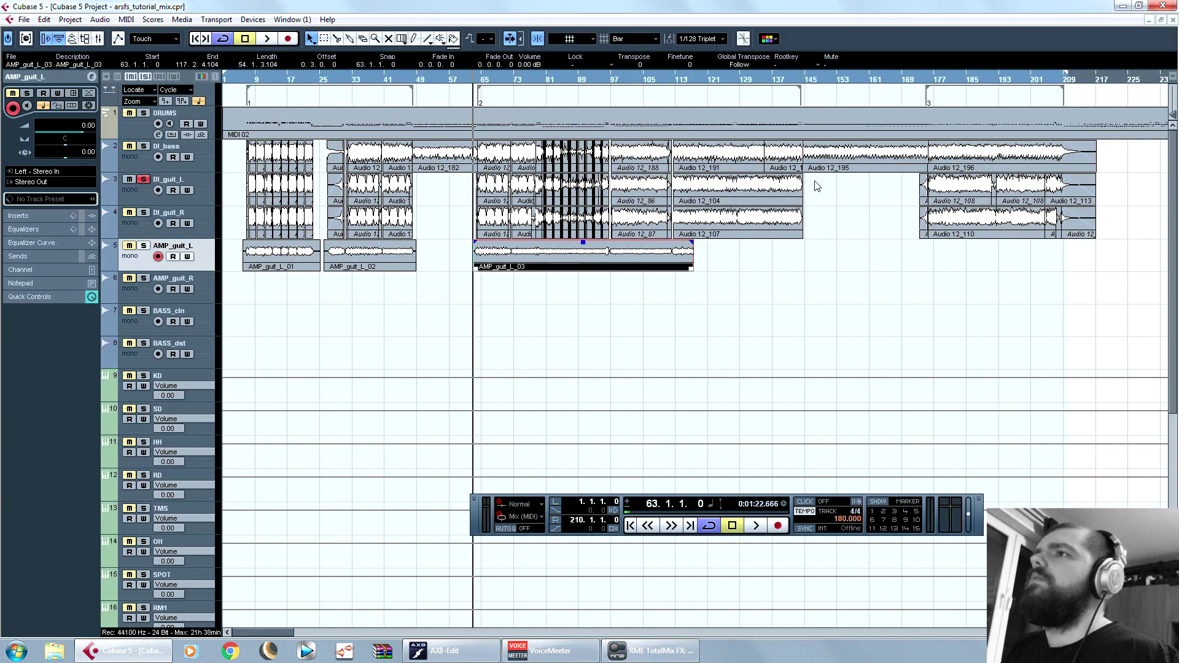
click(858, 329)
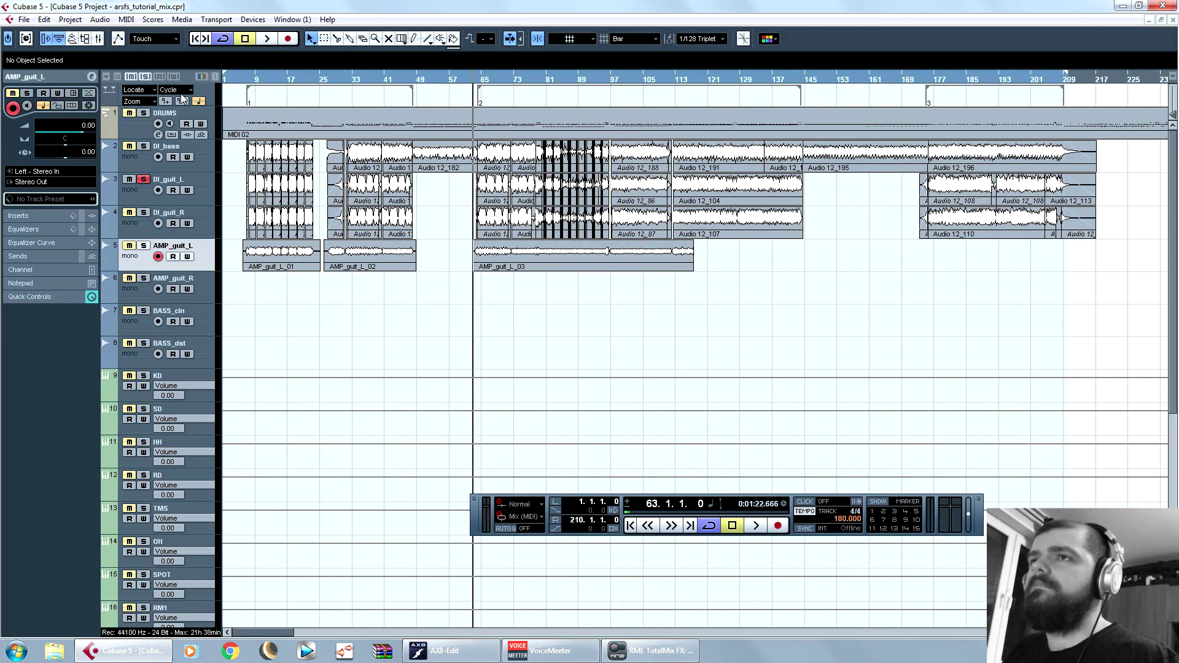
click(242, 78)
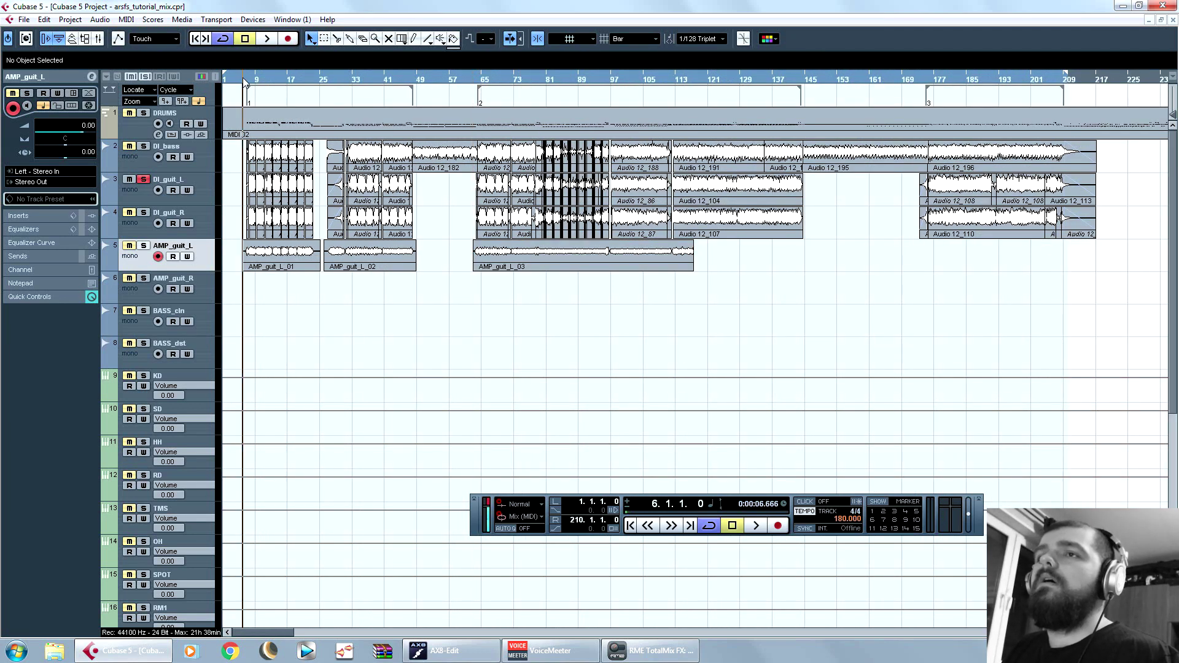
Step: Switch the solo from DI_guit_L to DI_guit_R and the record arming from AMP_guit_L to AMP_guit_R
click(150, 186)
click(137, 232)
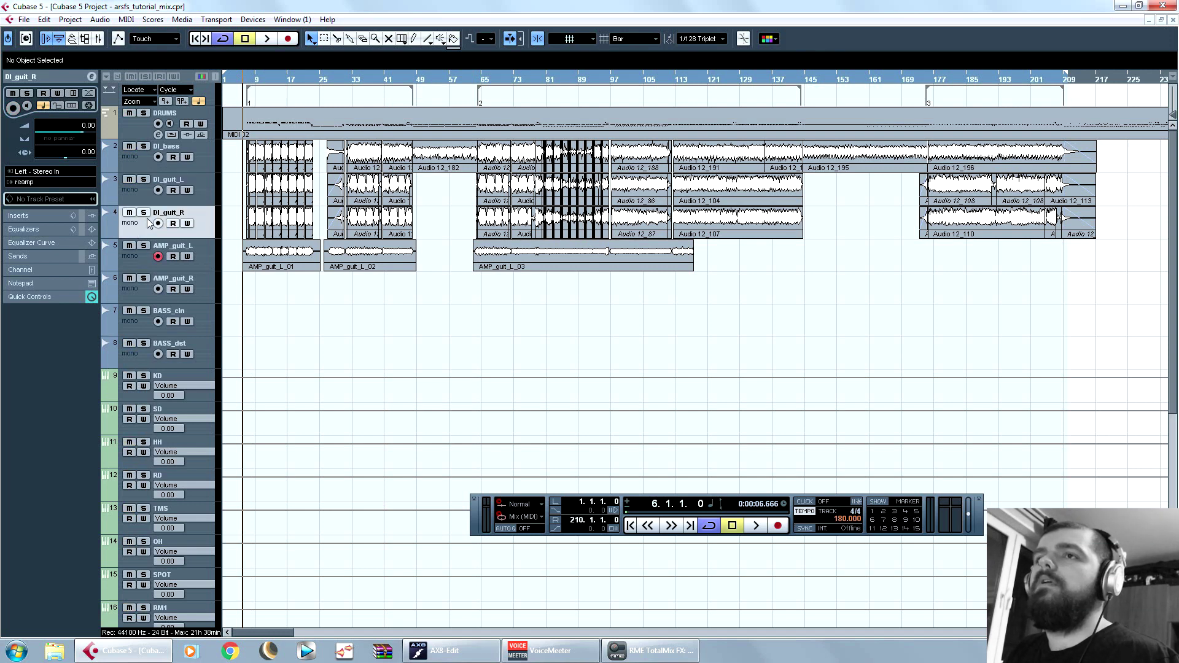
click(143, 213)
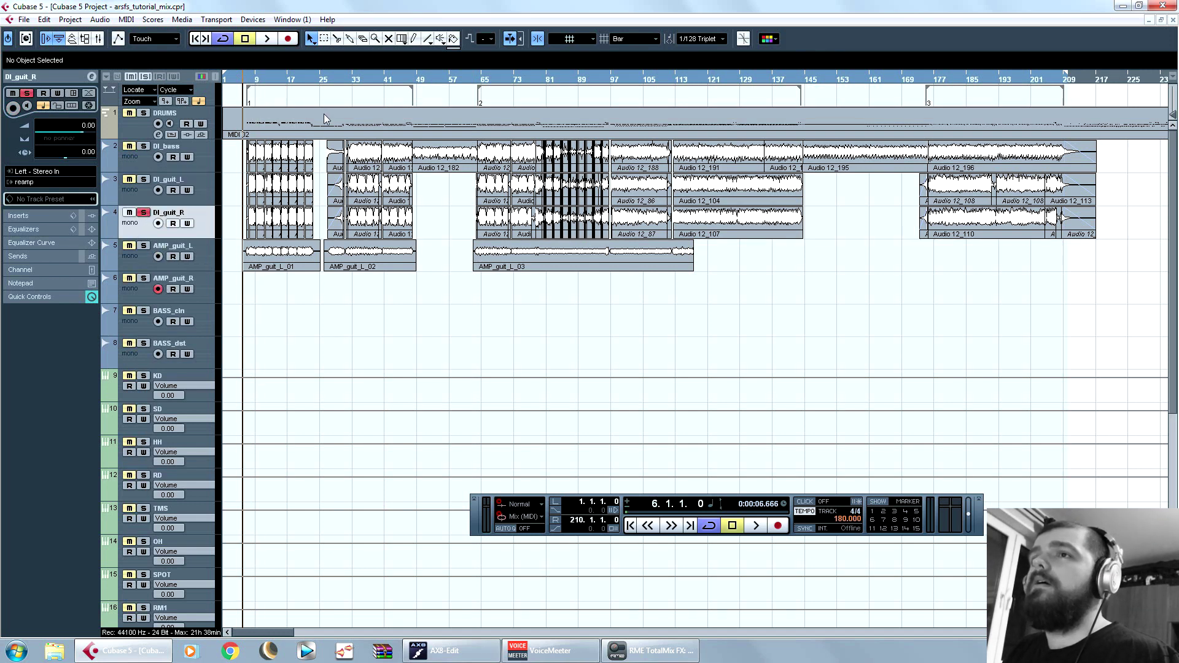
Step: Examine the DI guitar clips and their gaps between bars 21 and 40, placing the project cursor at bar 31
key(h)
key(h)
key(h)
key(h)
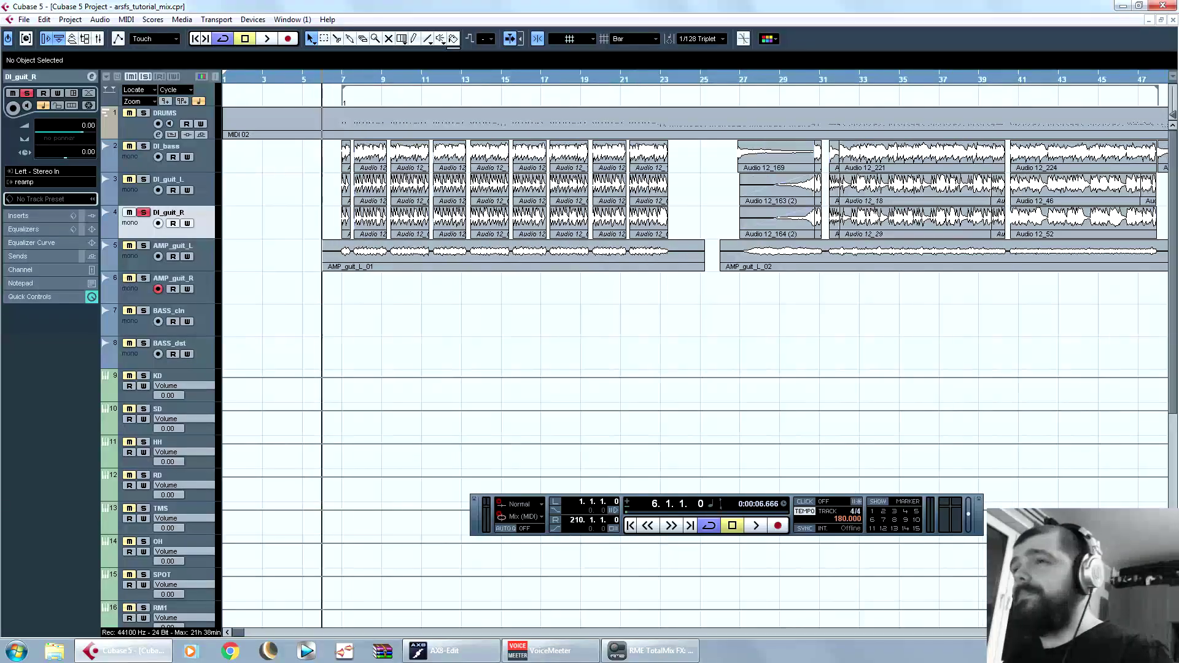
drag(424, 184, 816, 205)
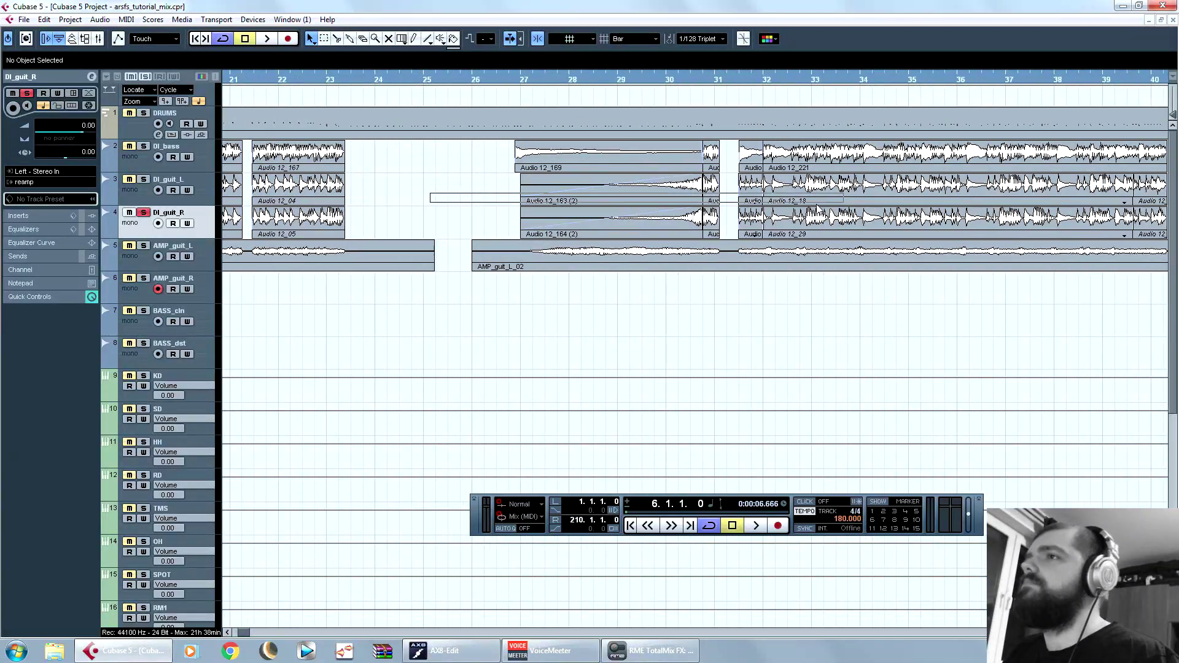
drag(729, 226, 731, 227)
click(890, 357)
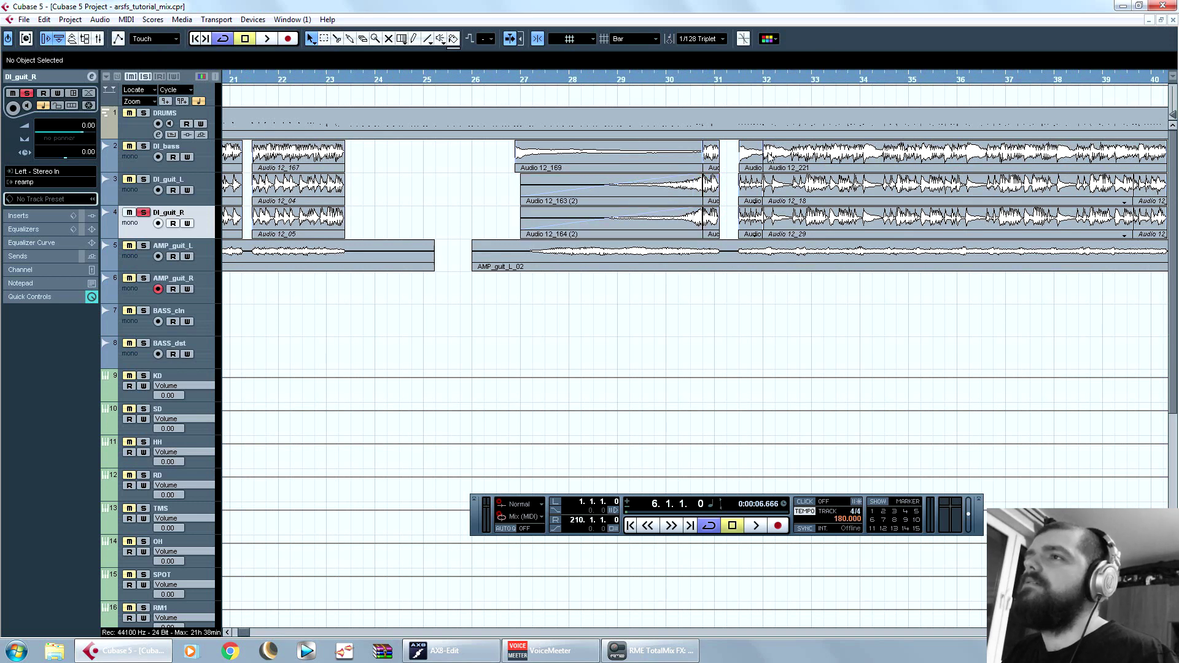
click(729, 89)
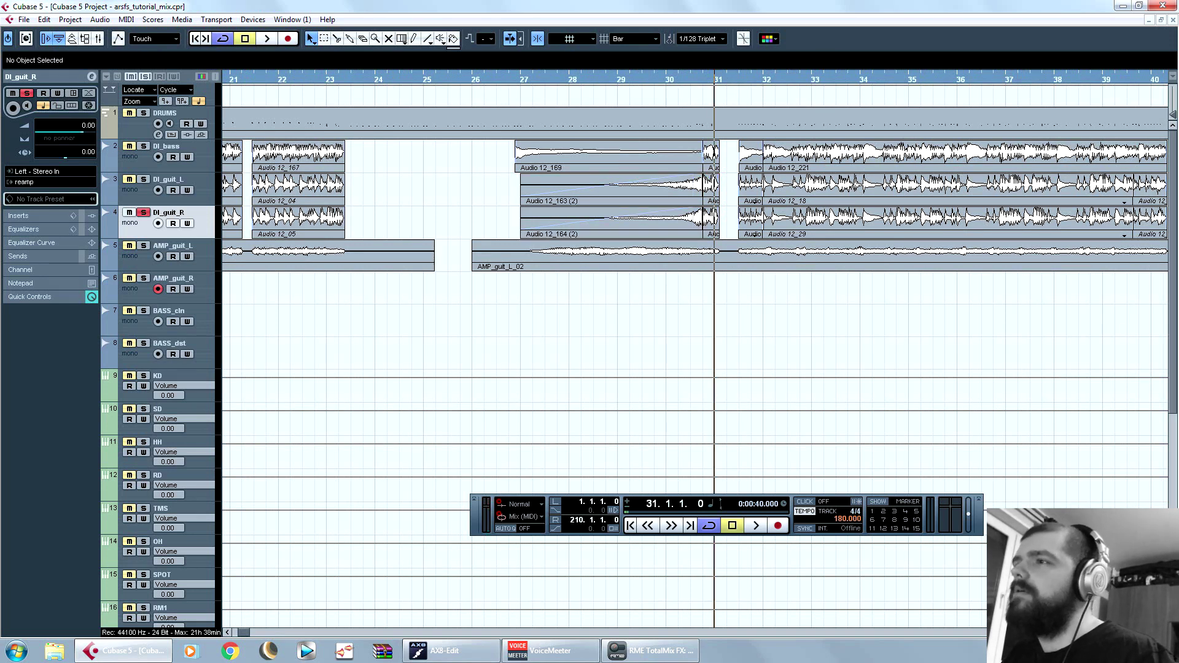
key(g)
key(g)
key(g)
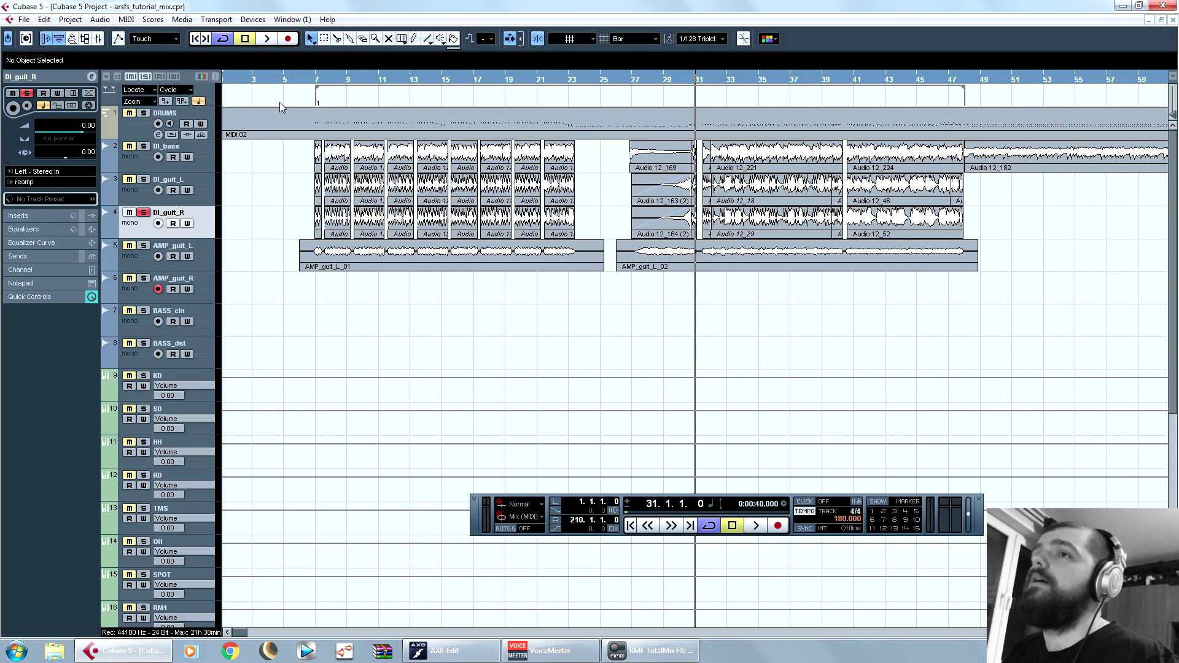
Step: Examine the DI guitar clips, their gaps and the AMP_guit_L recording around bars 7 to 9 with the waveforms enlarged
click(316, 79)
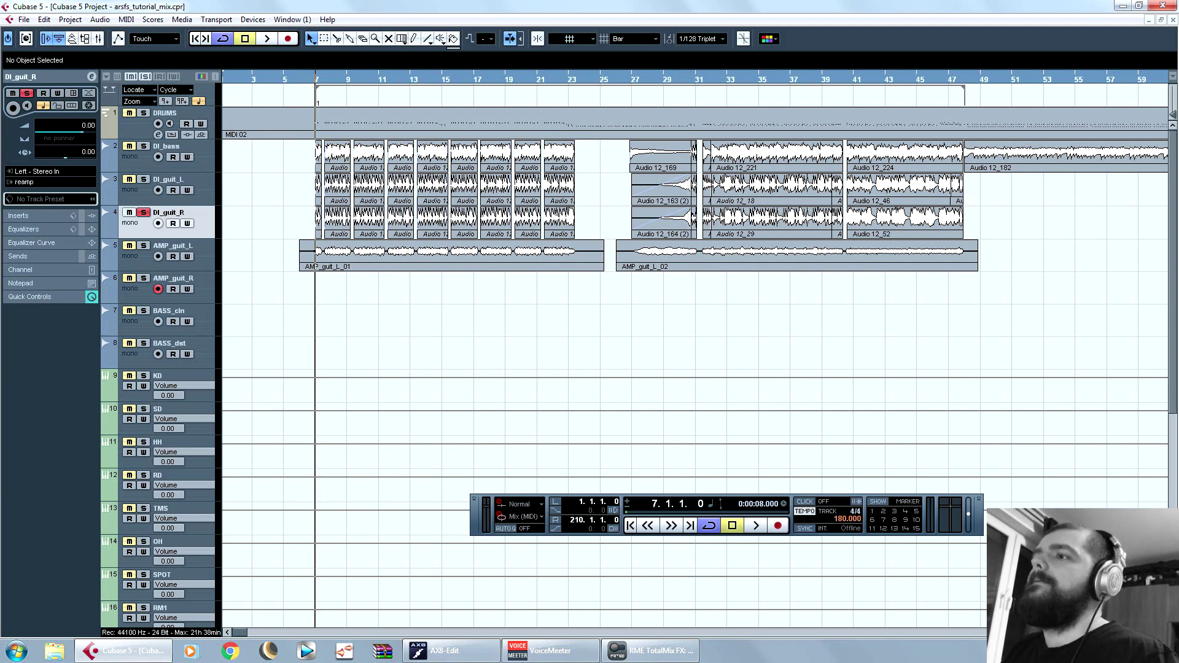
key(h)
key(h)
key(h)
key(h)
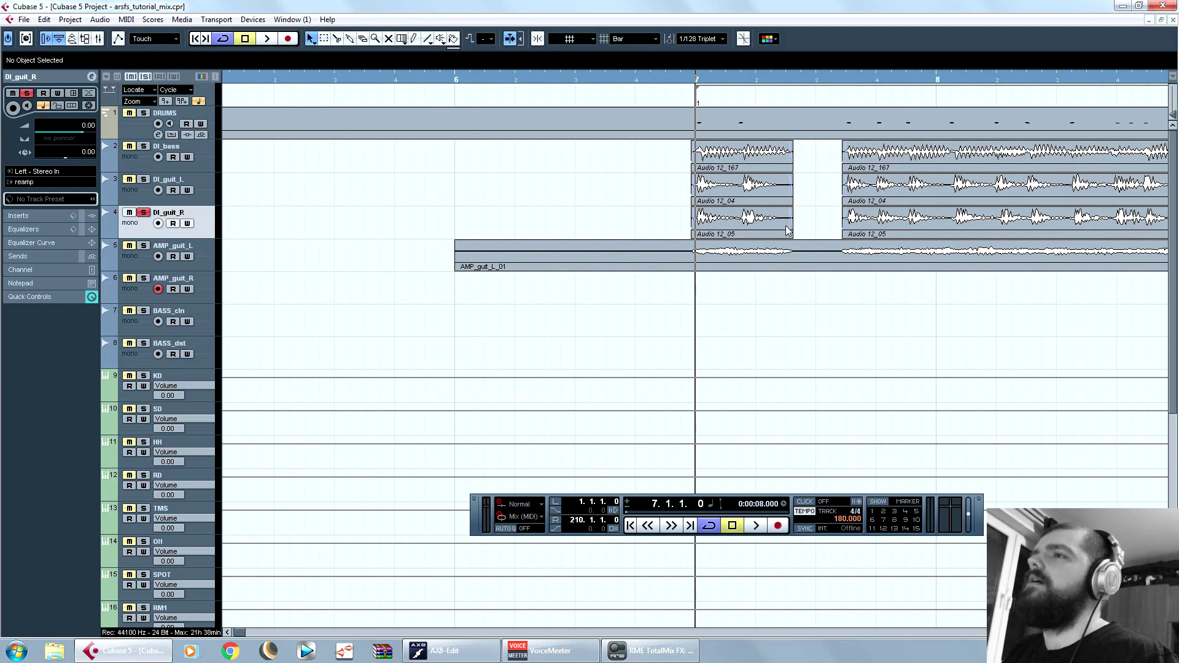
drag(1174, 116, 1174, 114)
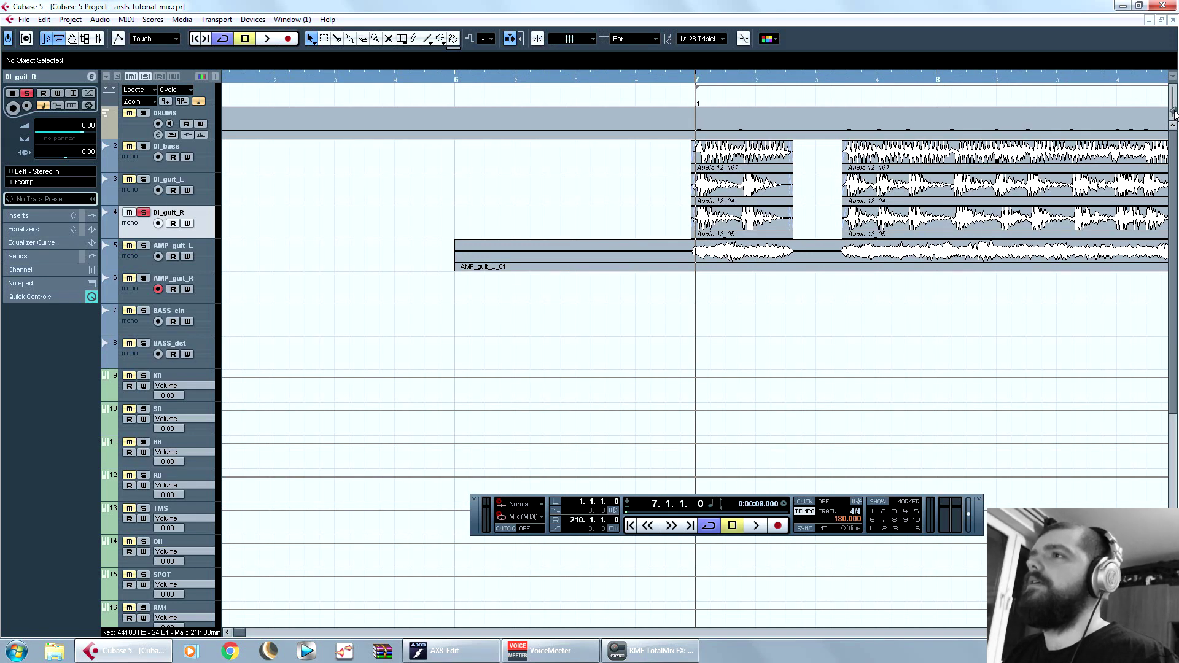
click(666, 86)
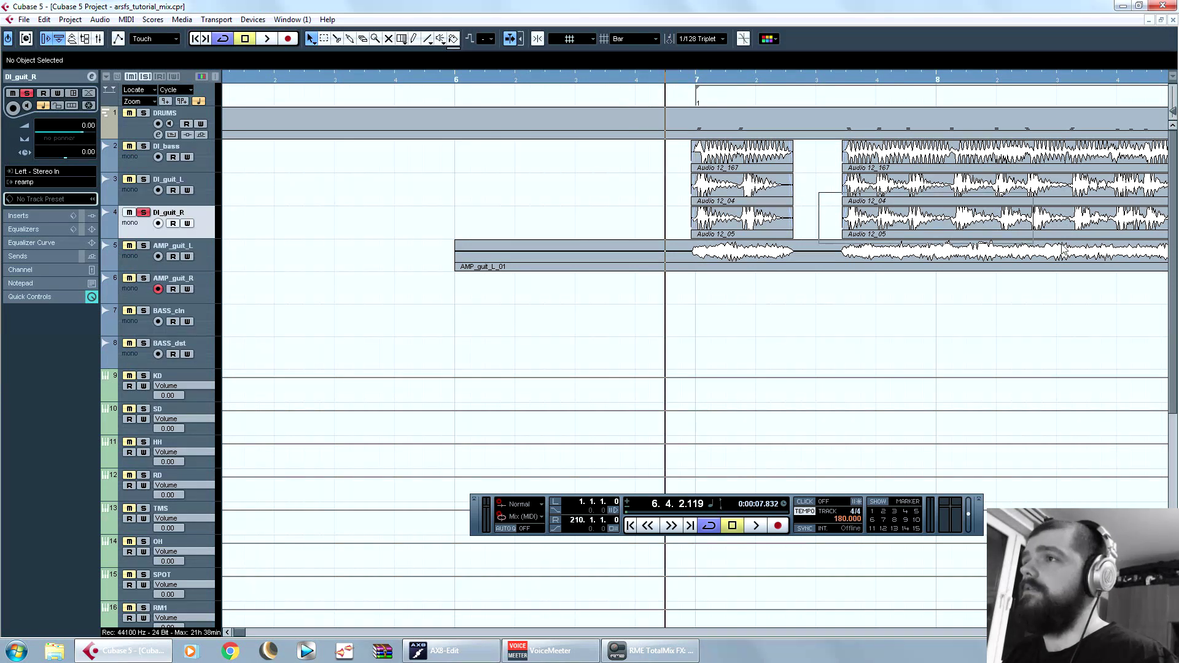
scroll(1115, 223, right, 4)
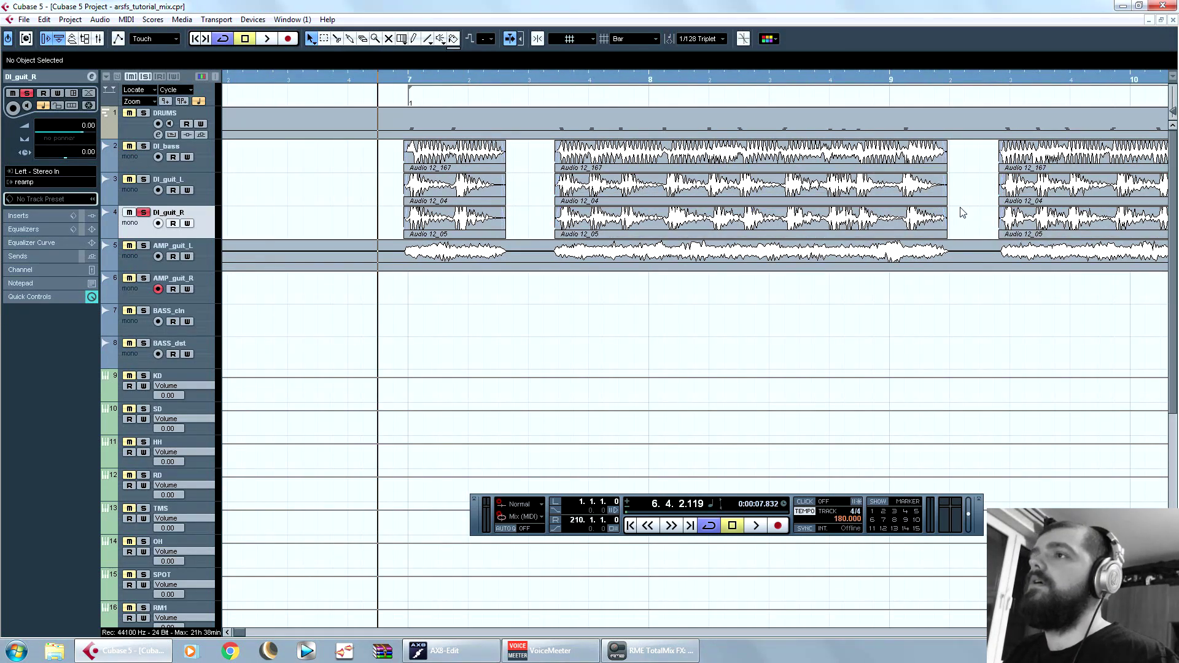
drag(972, 194, 912, 229)
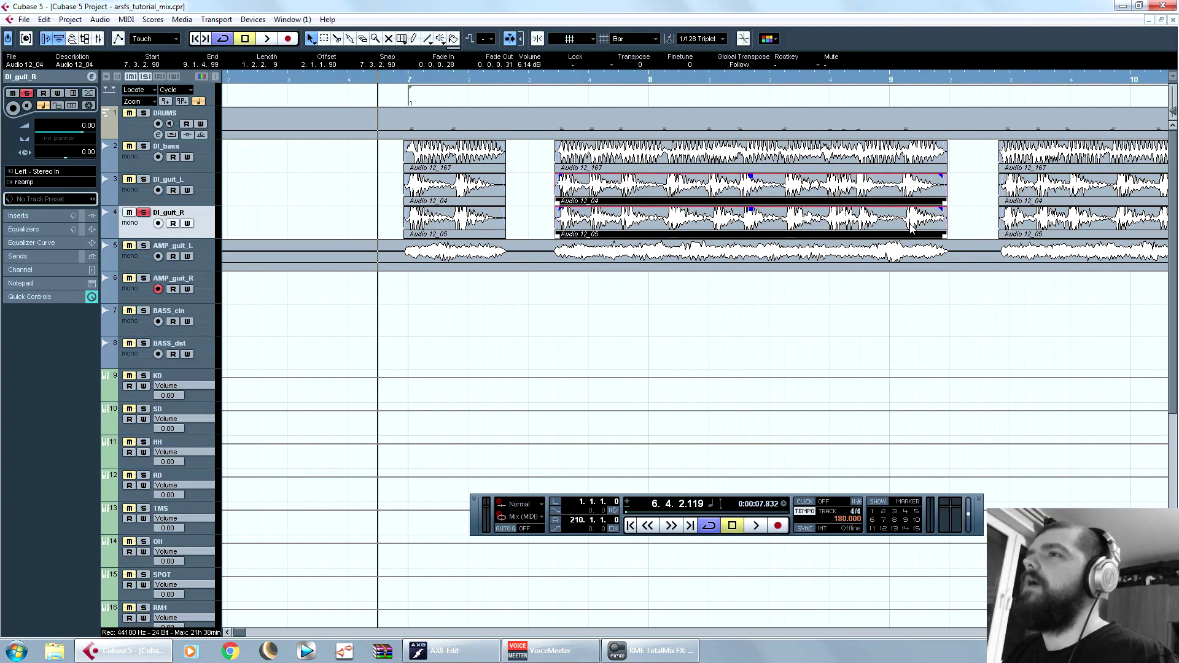
click(976, 182)
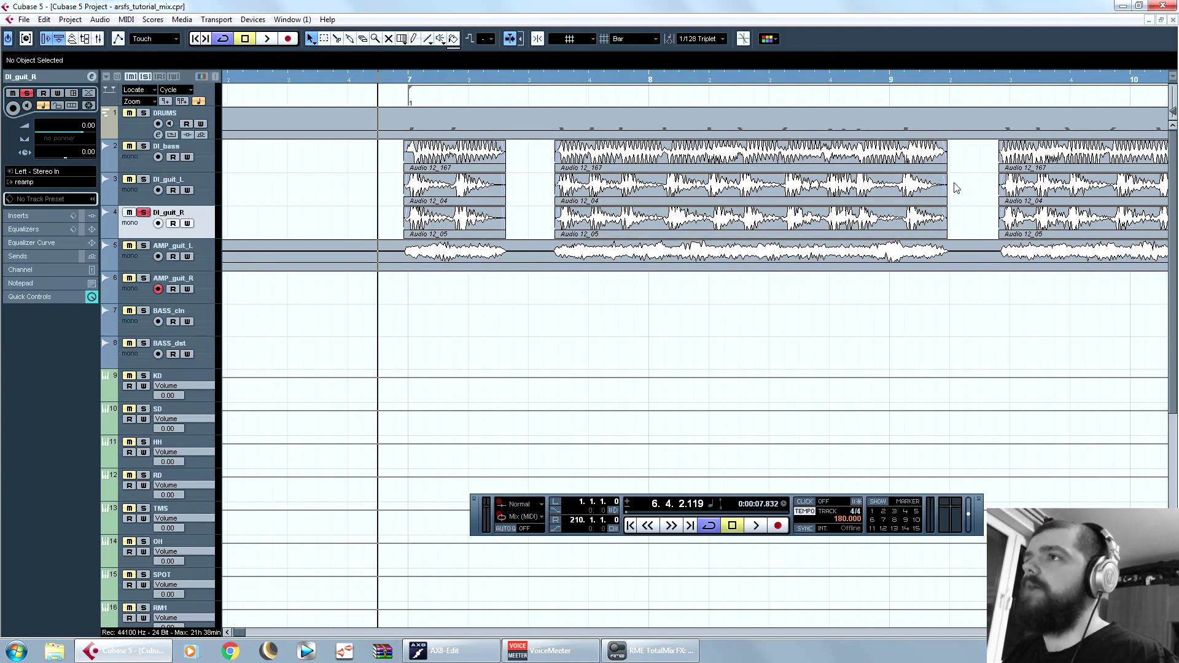
drag(956, 187, 939, 208)
click(966, 307)
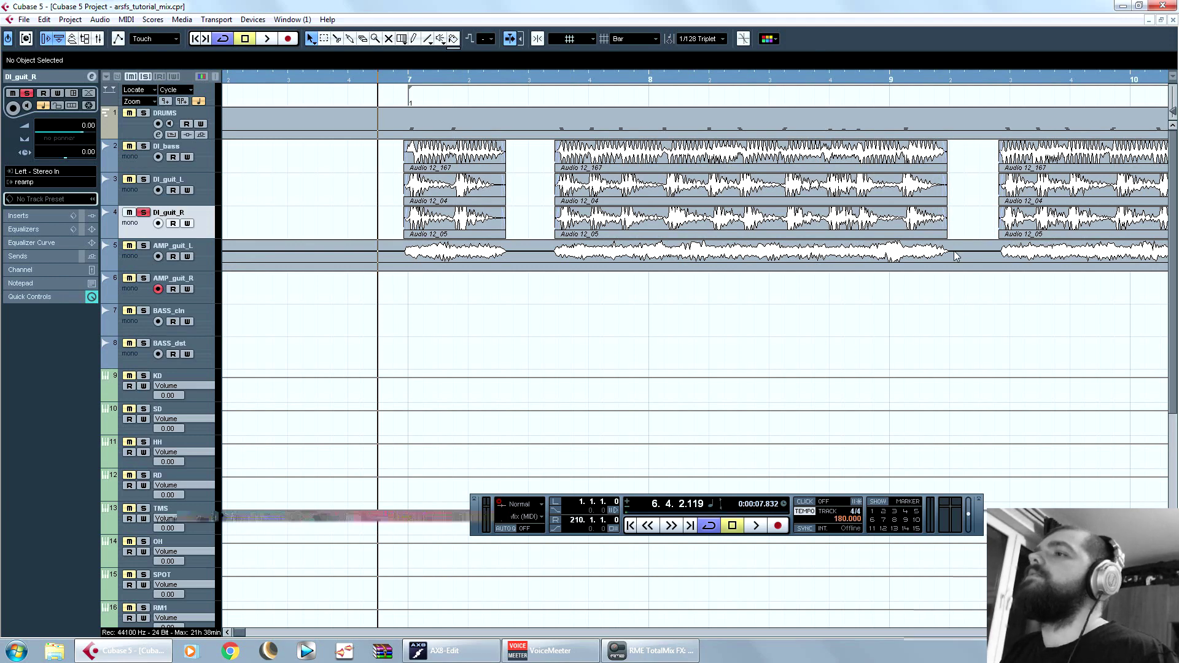
key(g)
key(g)
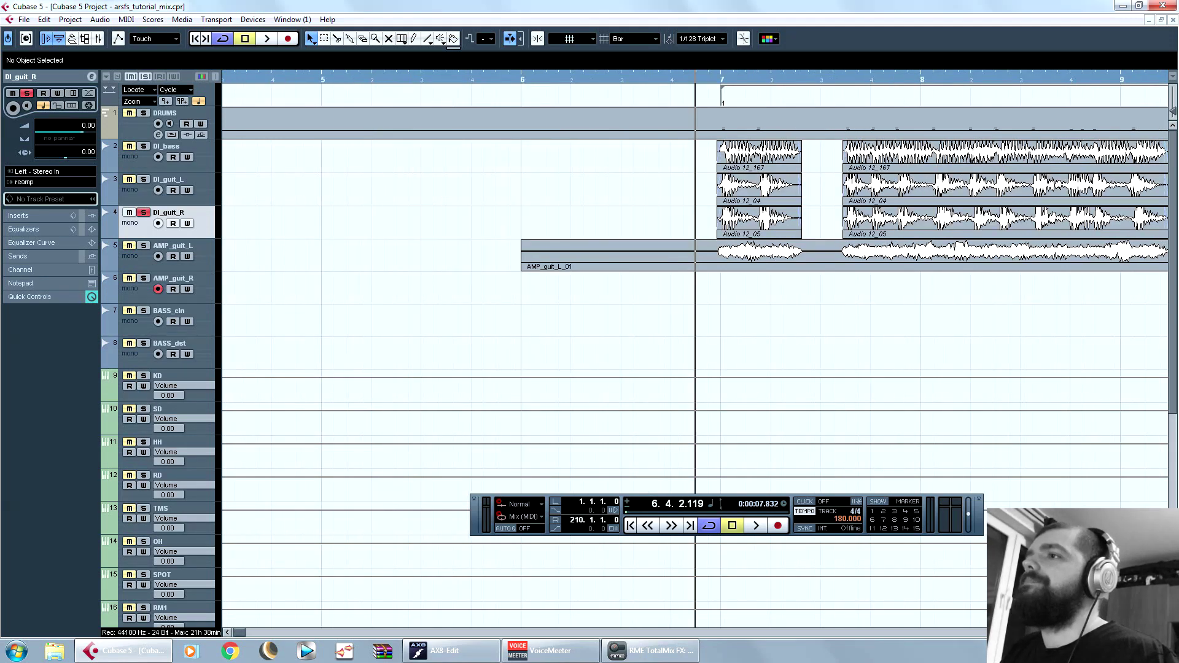
Step: Examine the gap between the DI guitar clips just after bar 21 and the matching part of the AMP_guit_L recording
scroll(694, 350, right, 10)
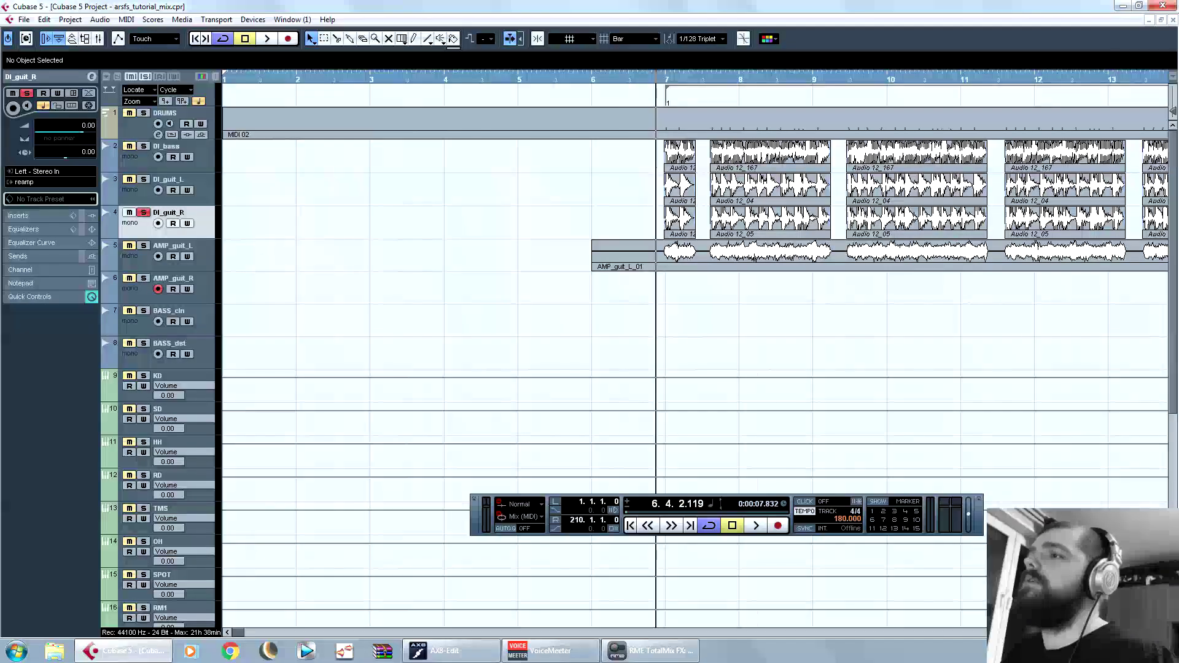
scroll(625, 132, right, 3)
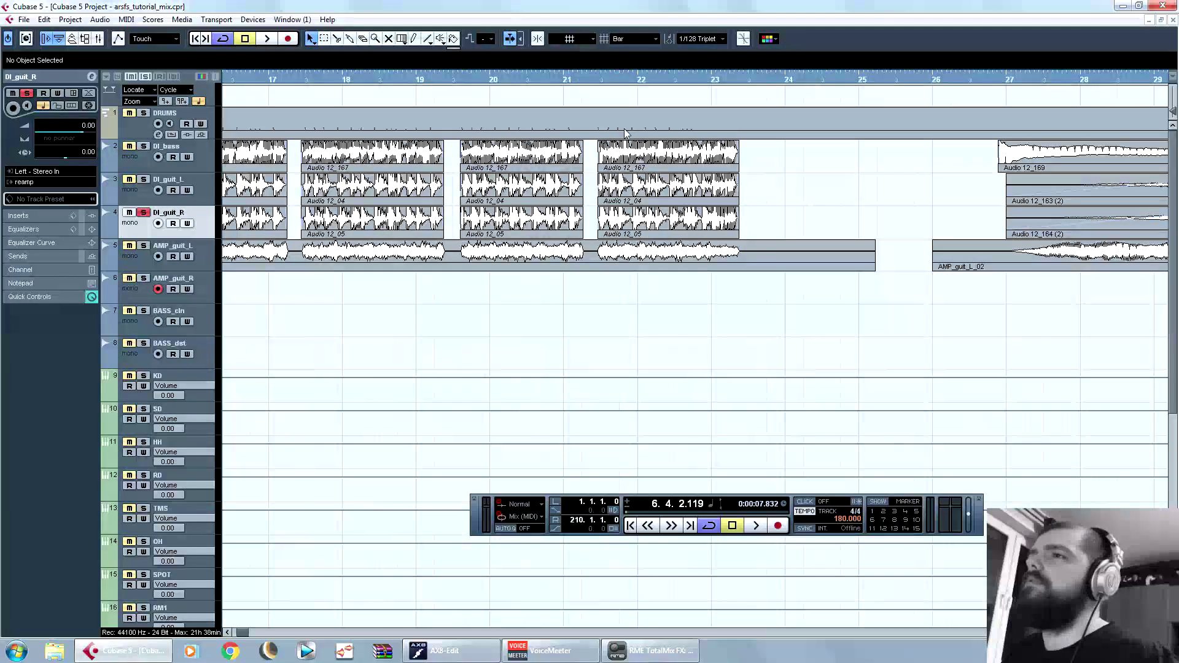
click(561, 79)
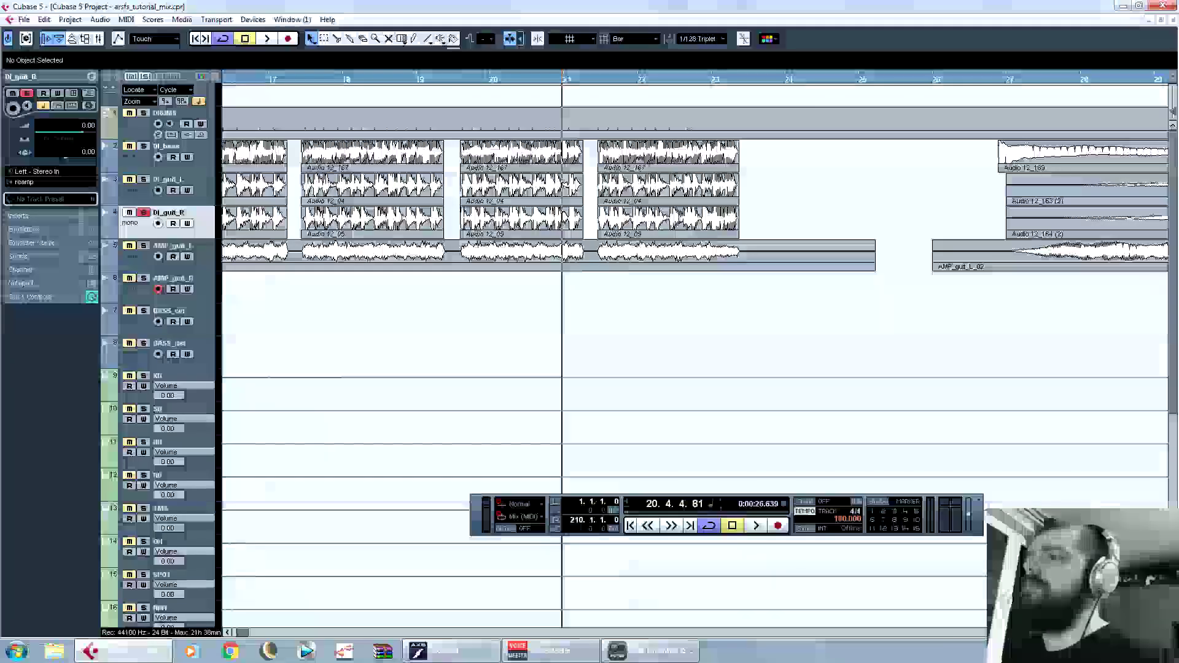
key(h)
key(h)
key(h)
key(h)
key(h)
key(h)
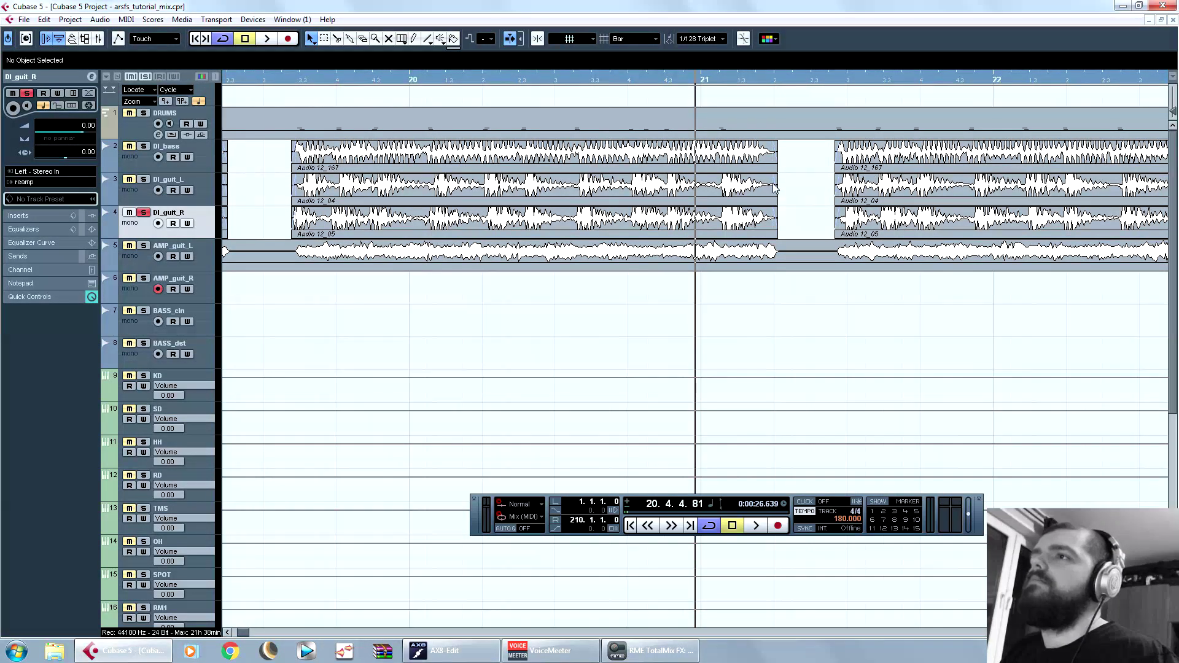
click(1175, 109)
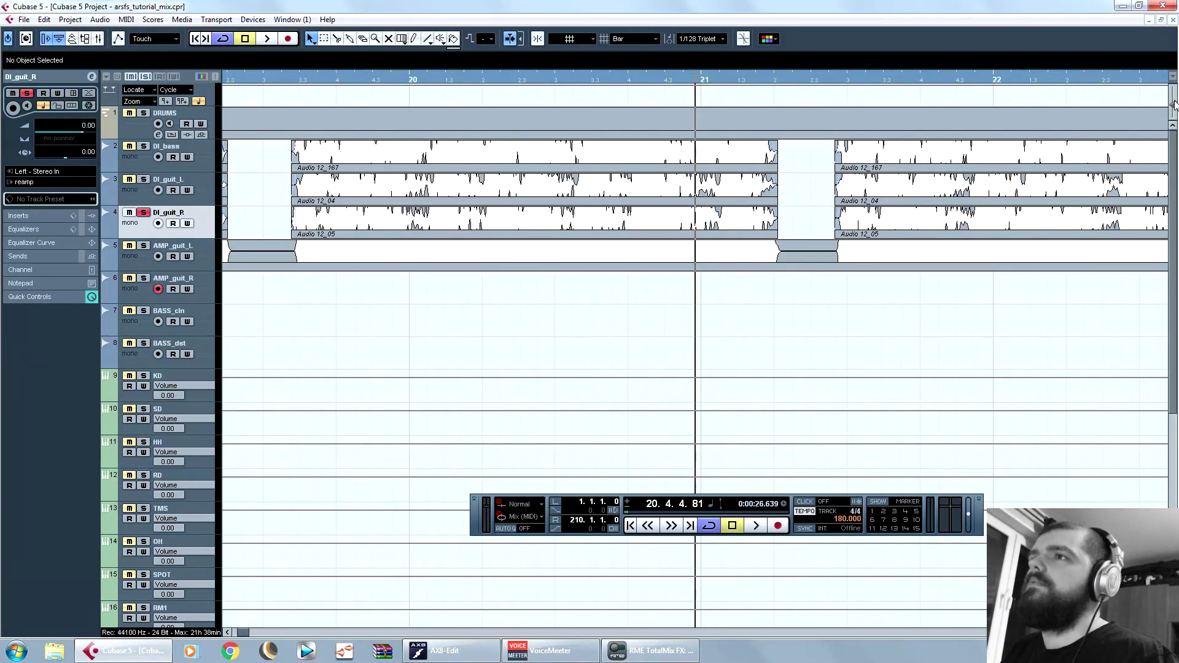
click(761, 195)
click(804, 228)
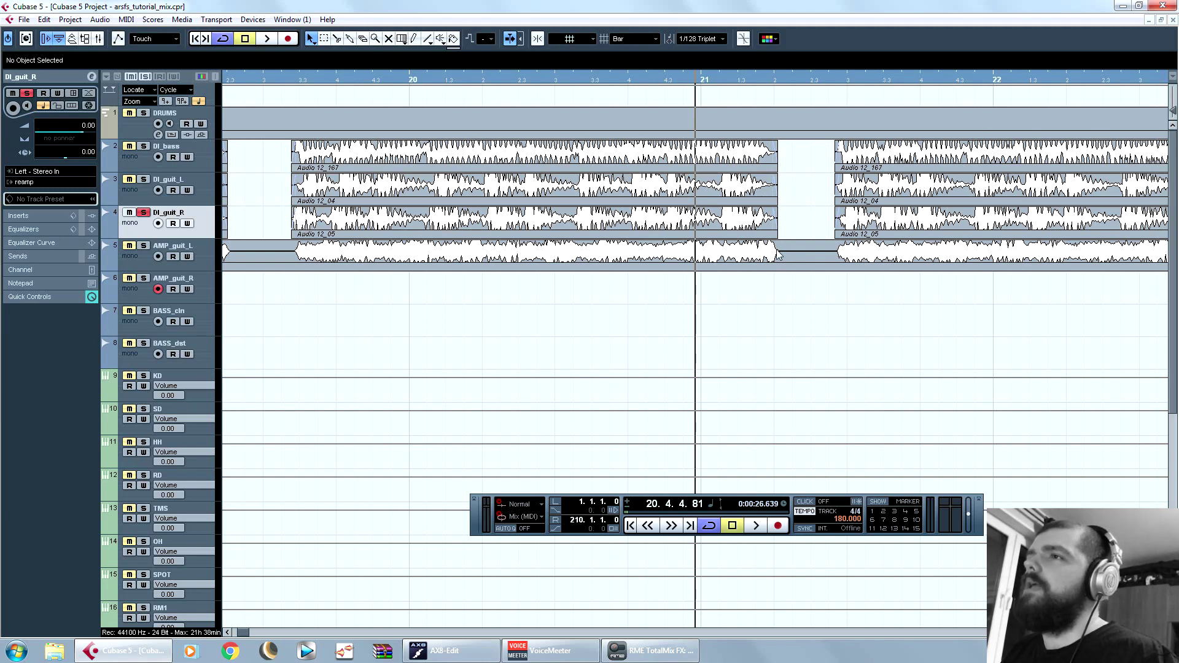
click(779, 258)
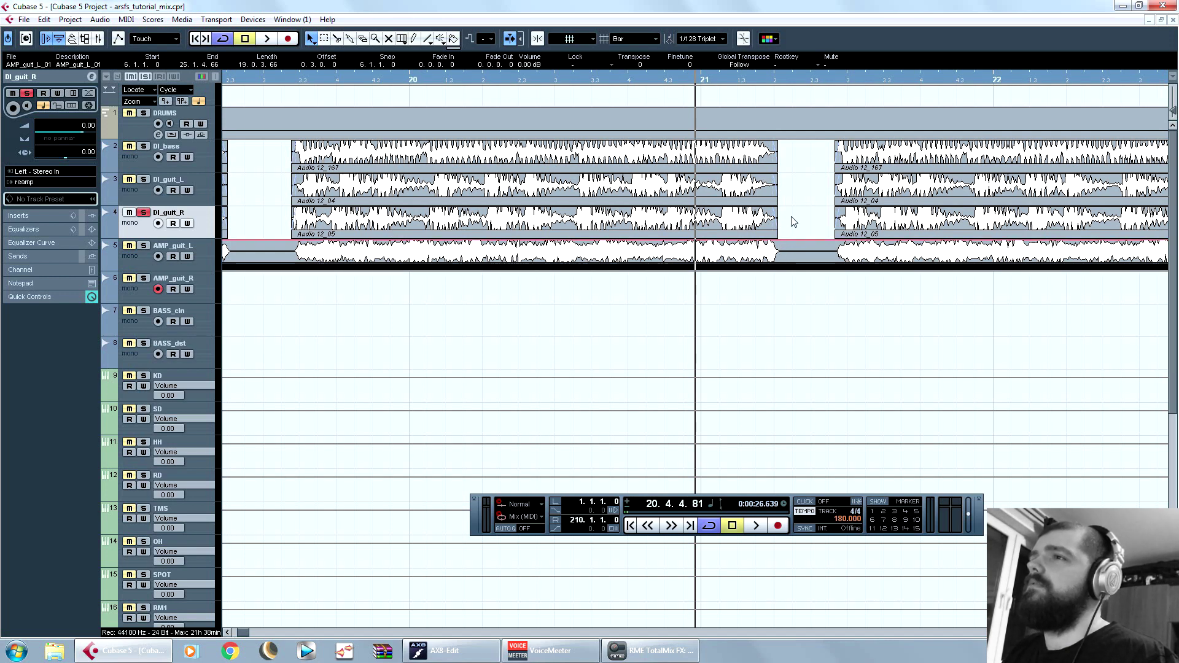
click(793, 266)
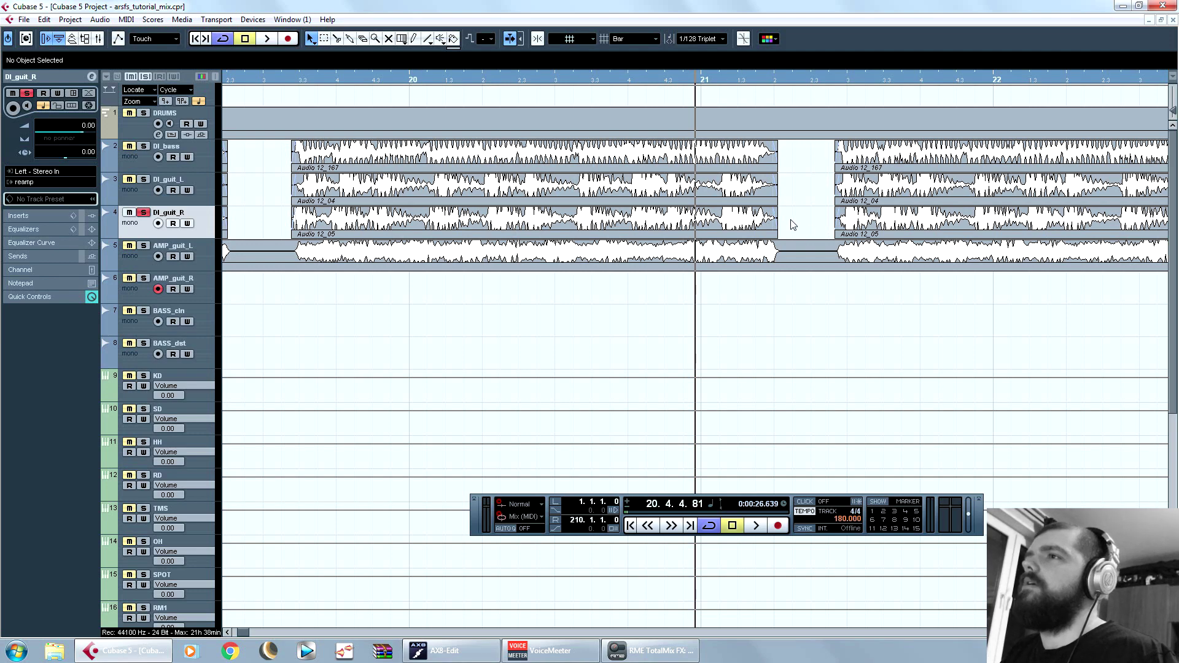
key(g)
key(g)
key(g)
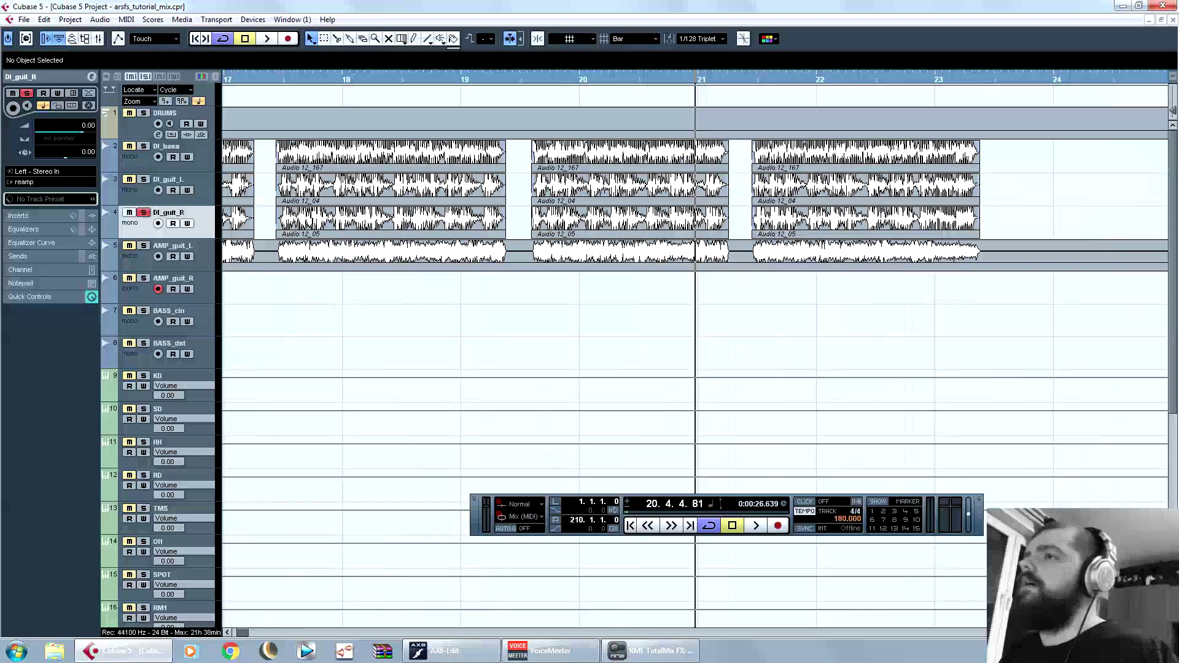
key(g)
key(g)
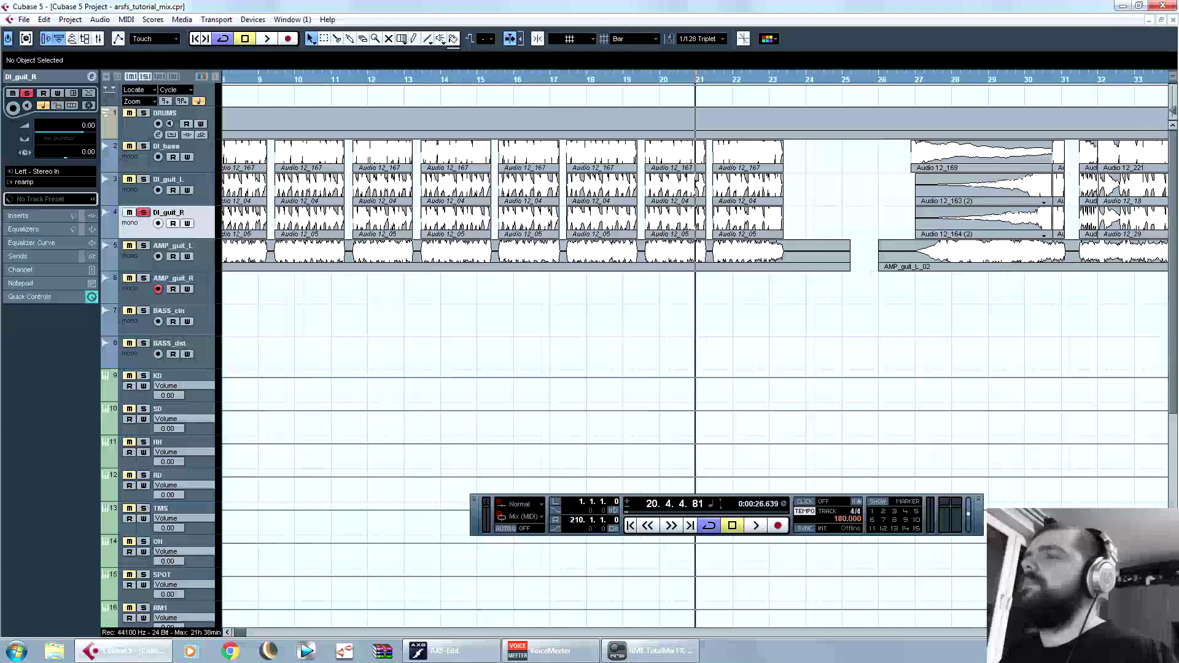
key(g)
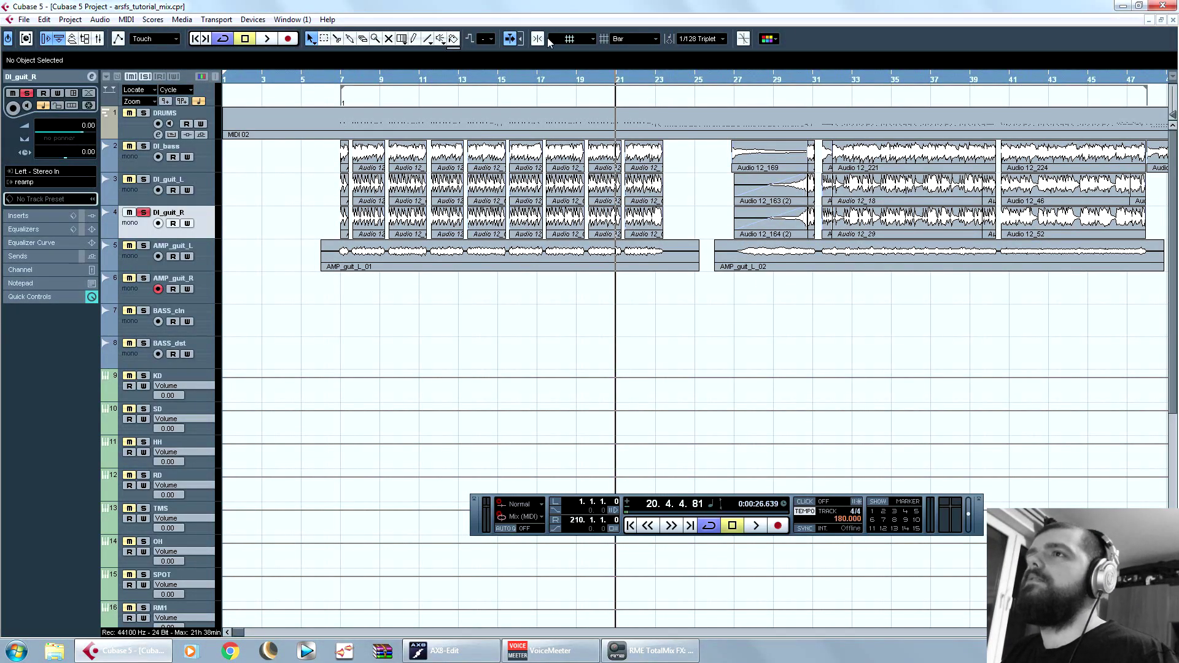
Step: Record the first right guitar section onto AMP_guit_R from bar 6 to about bar 49
click(322, 80)
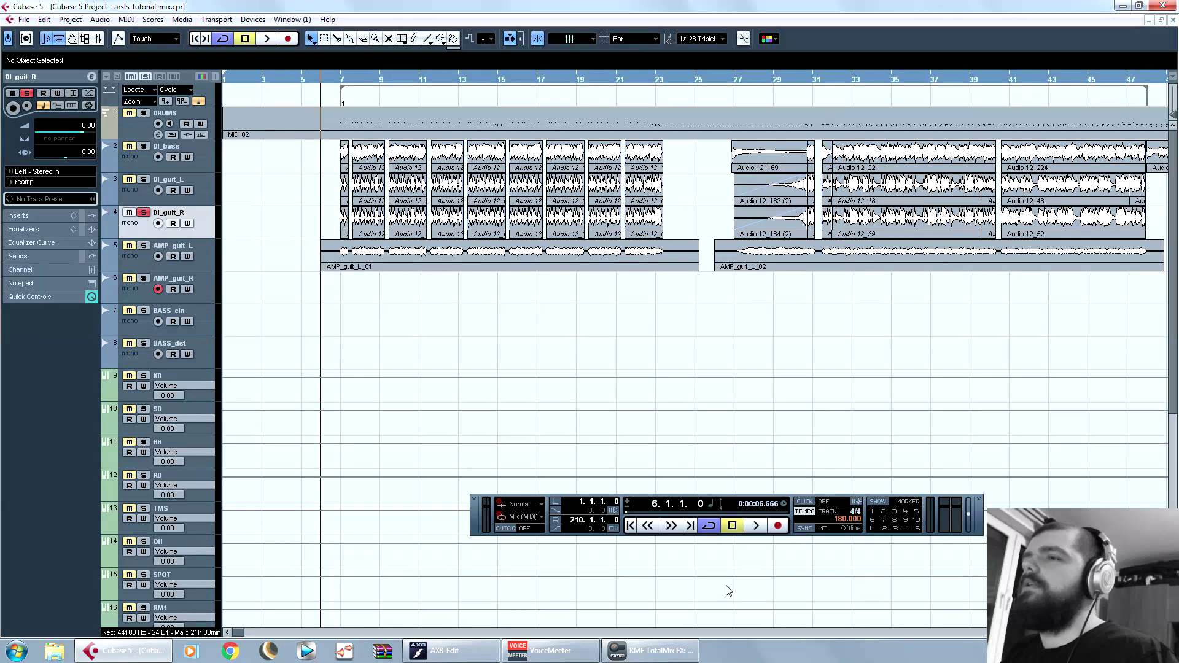
drag(243, 634, 240, 633)
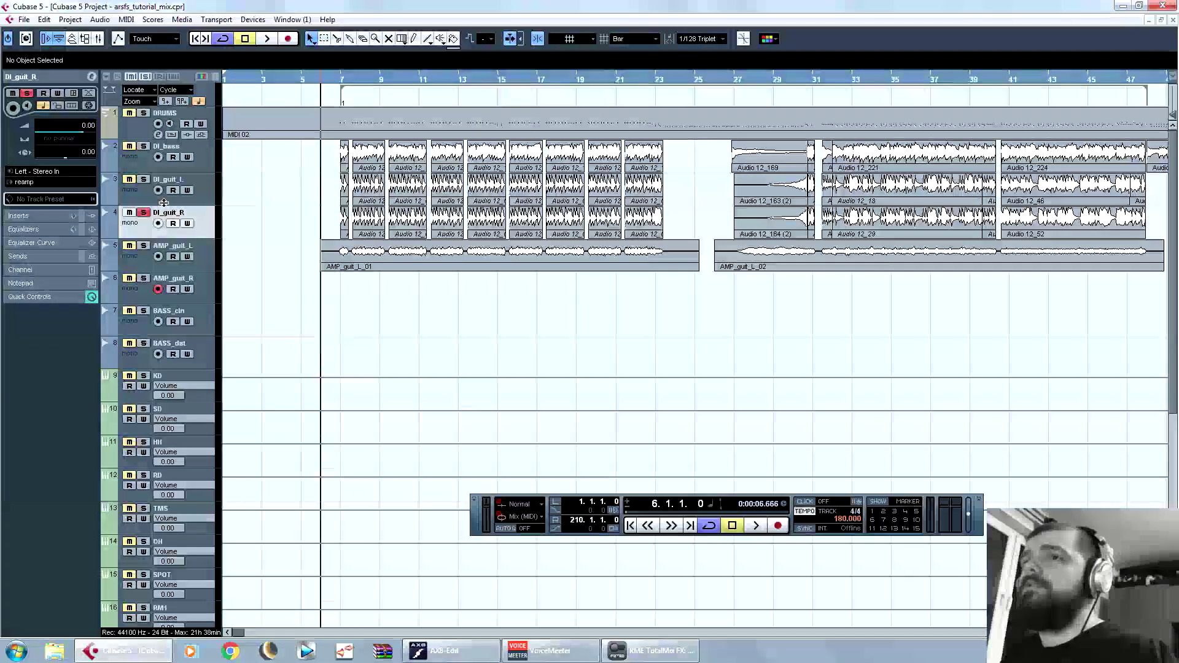
click(204, 287)
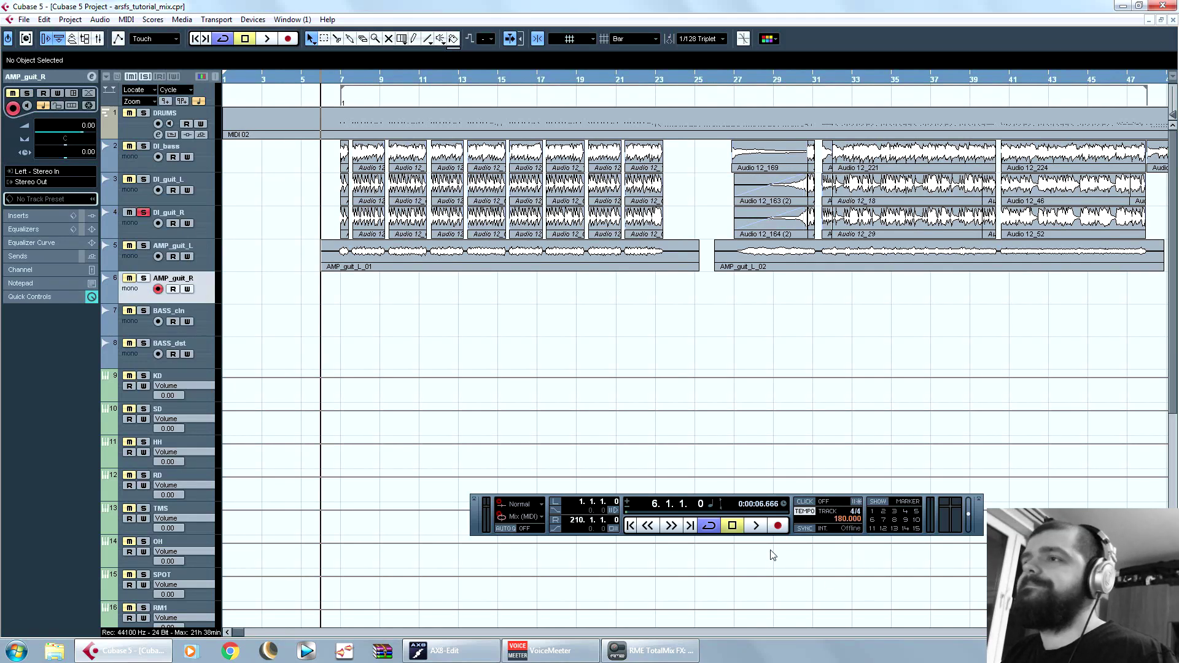
click(777, 526)
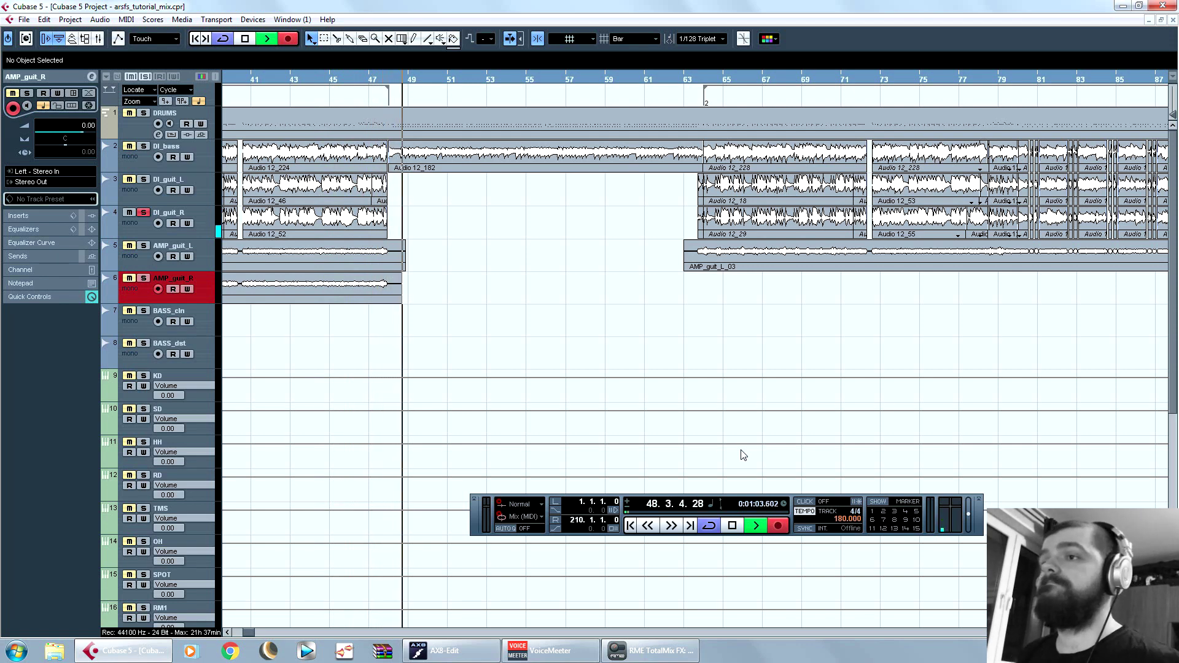
key(space)
Step: Record the next right guitar section onto AMP_guit_R from bar 63 to about bar 115 and deselect the recording
drag(238, 635, 248, 635)
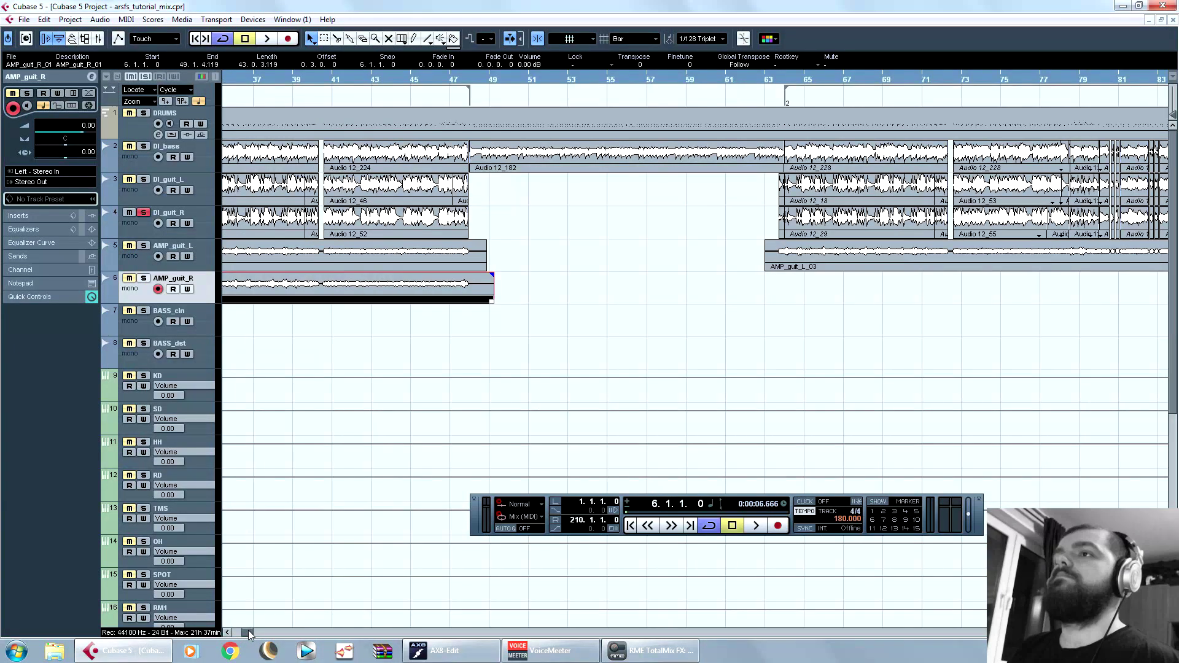
click(762, 91)
click(778, 526)
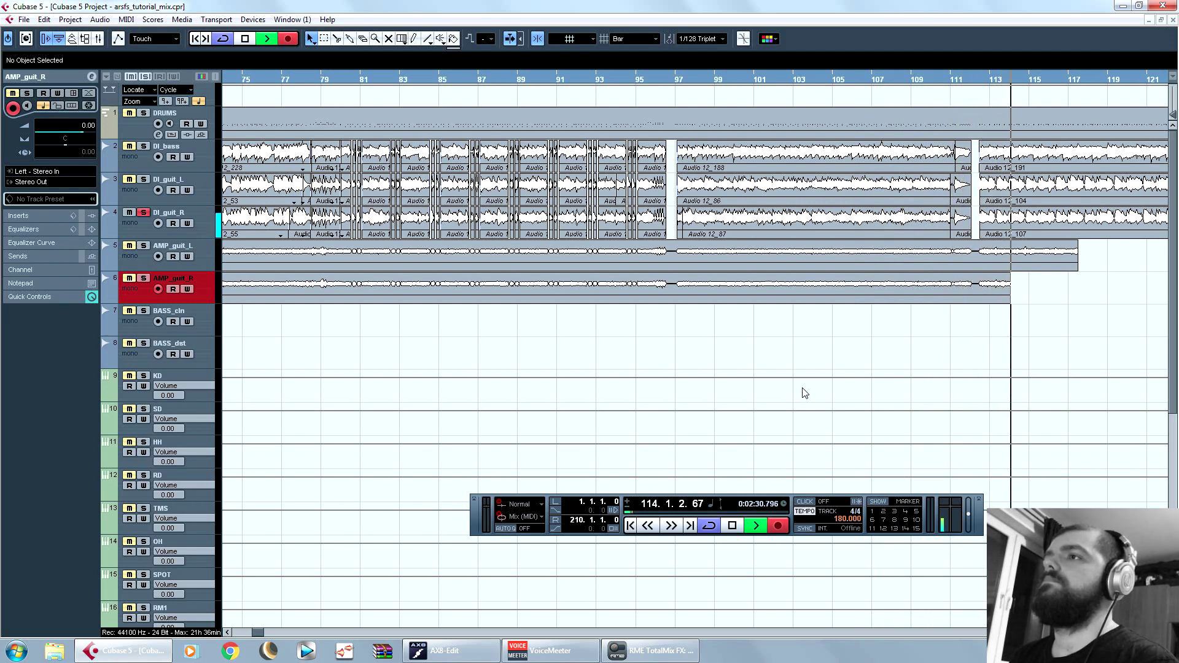
key(space)
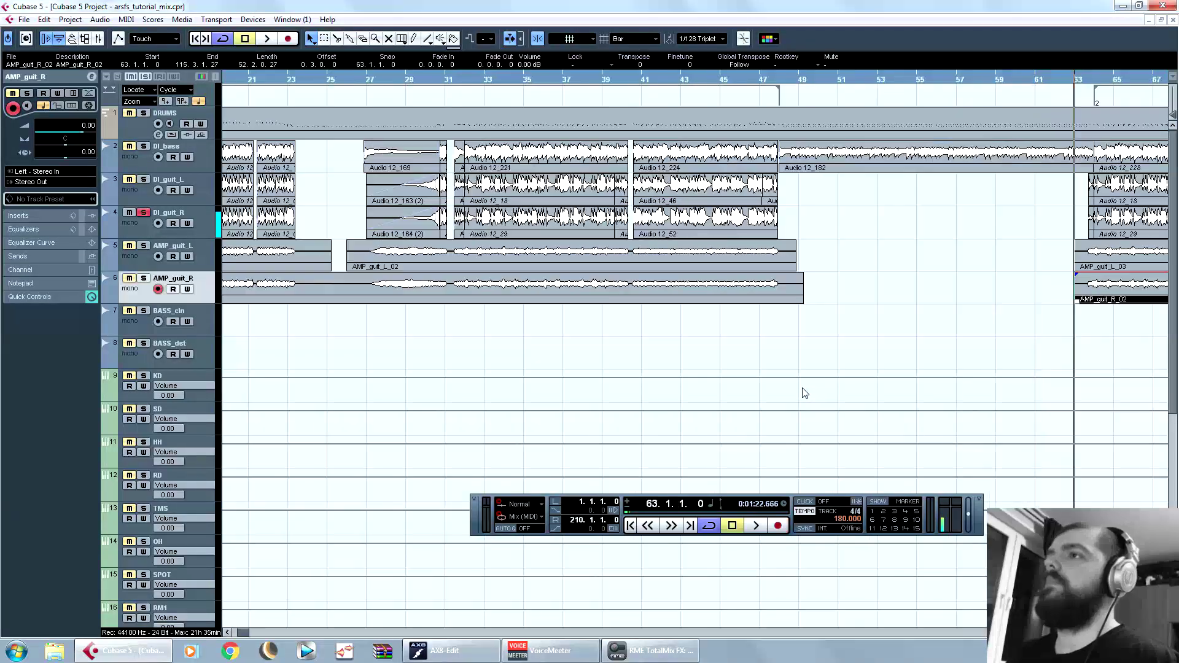
click(788, 370)
Step: With the grid set to Beat, split the last AMP_guit_L and AMP_guit_R recordings at bar 112 beat 2 and delete the parts after it
key(g)
key(g)
key(g)
key(g)
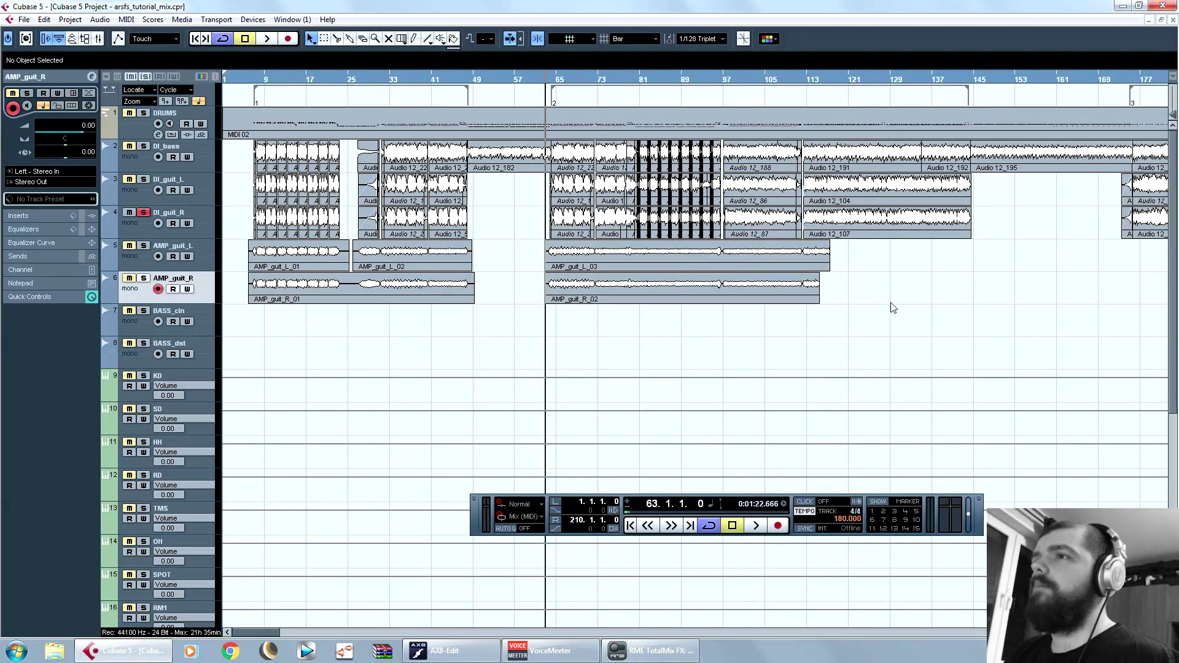
drag(808, 259, 812, 266)
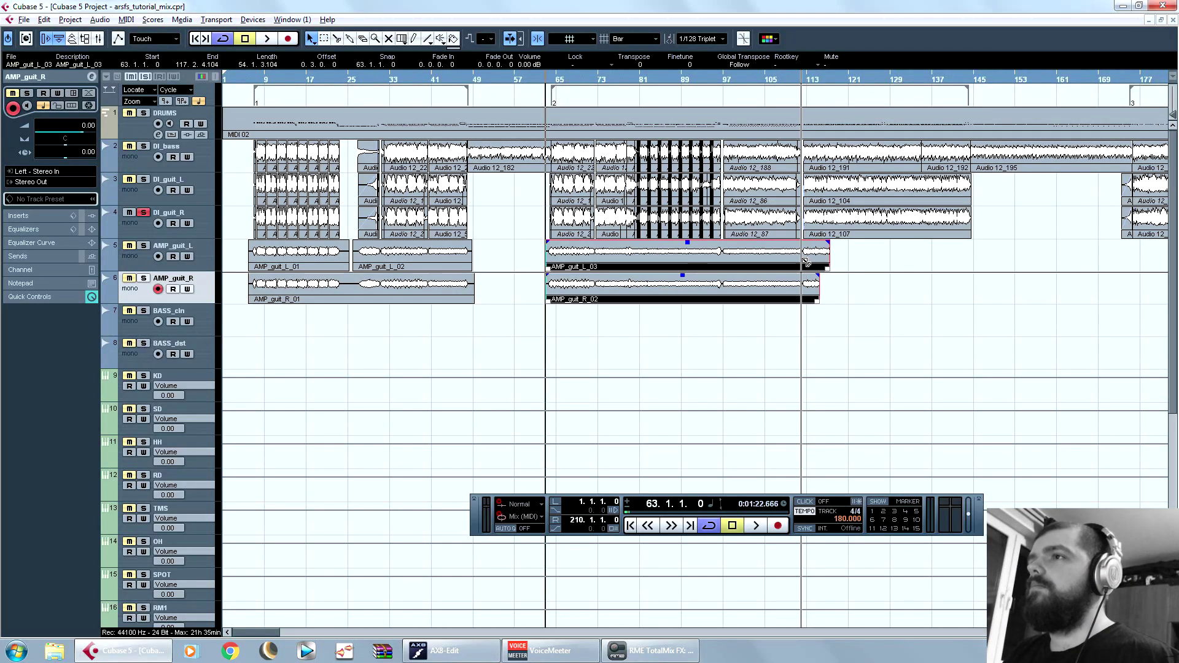
click(791, 81)
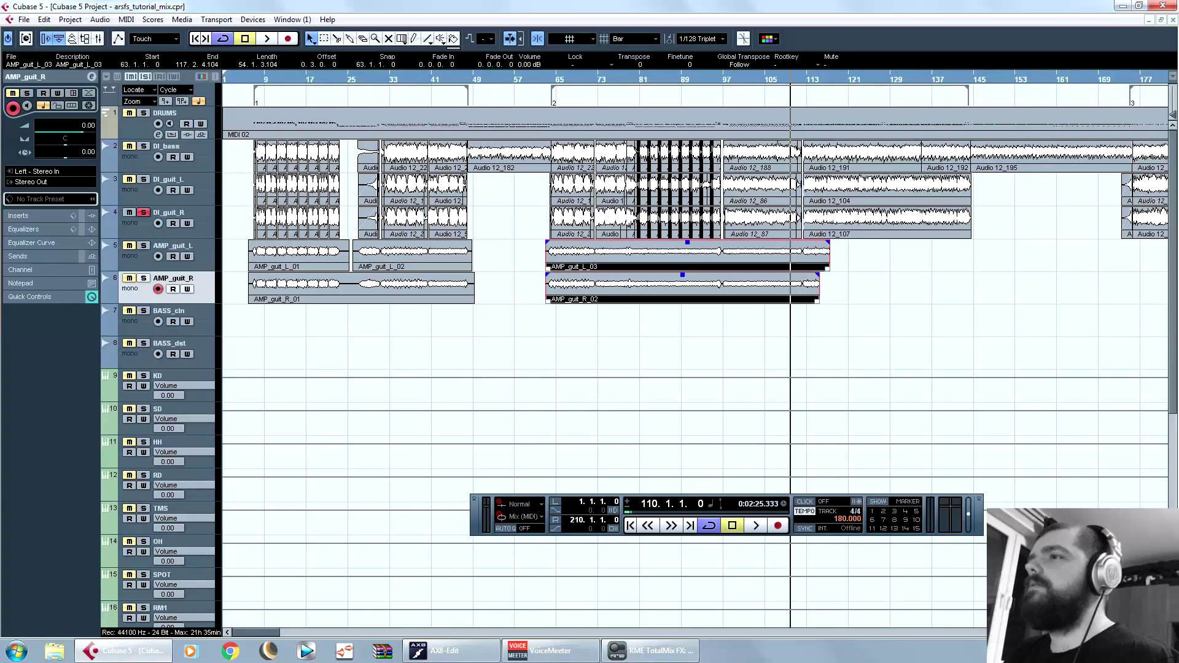
key(h)
key(h)
key(h)
key(h)
key(h)
key(h)
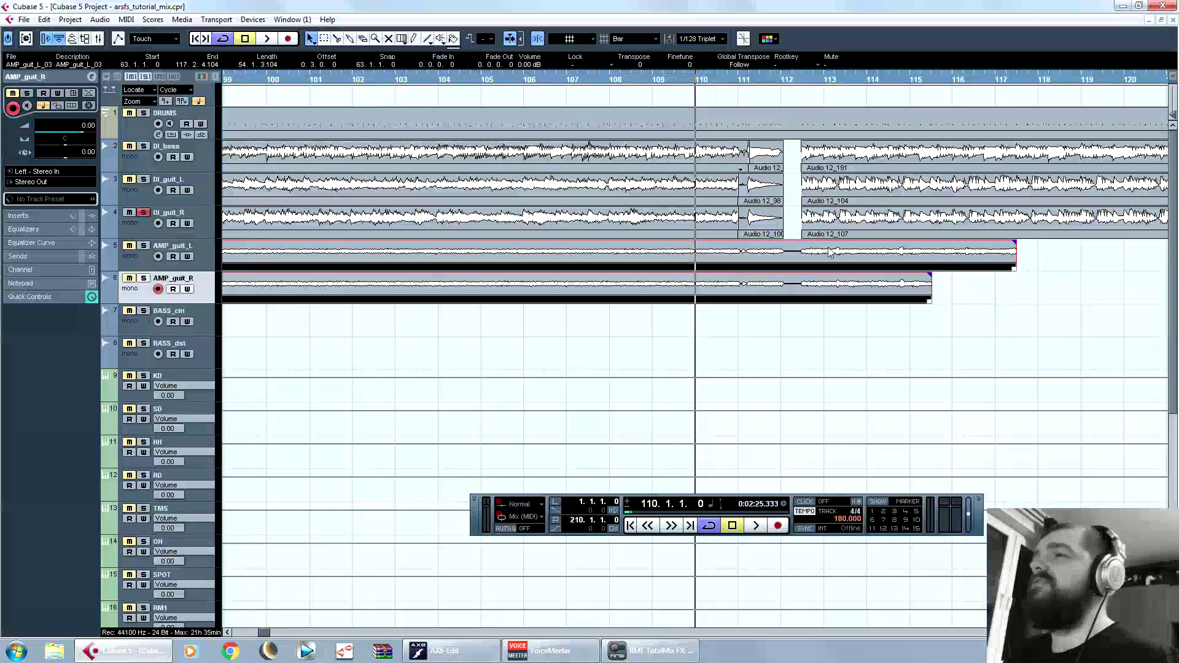
click(633, 39)
click(621, 60)
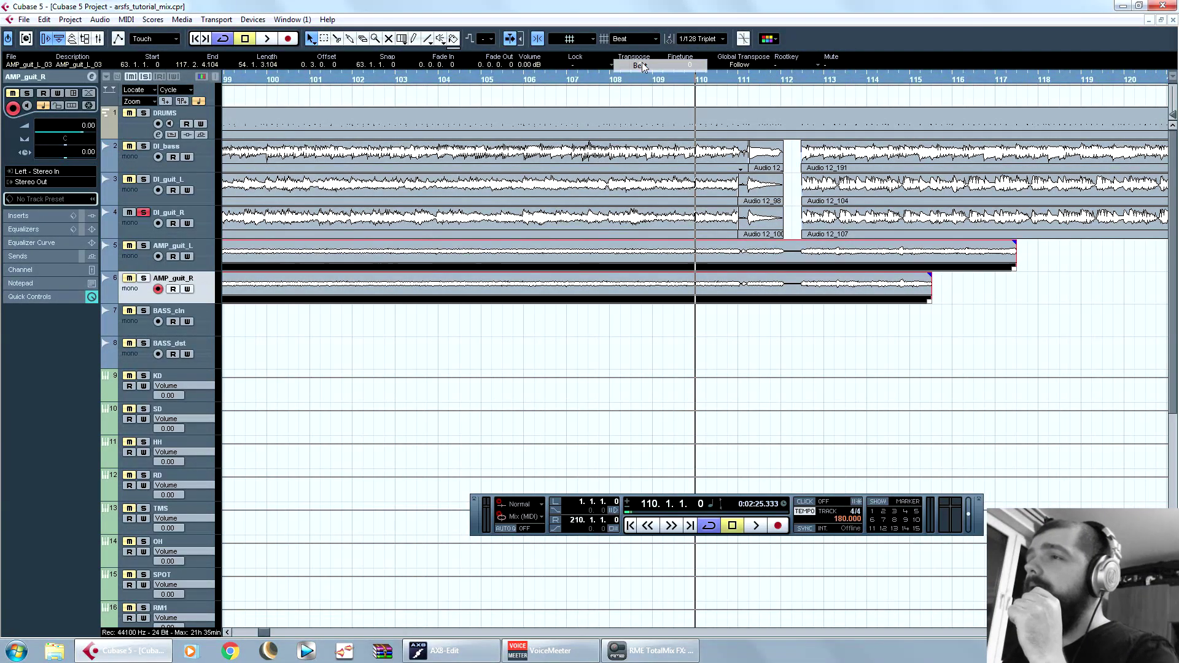
alt+click(797, 267)
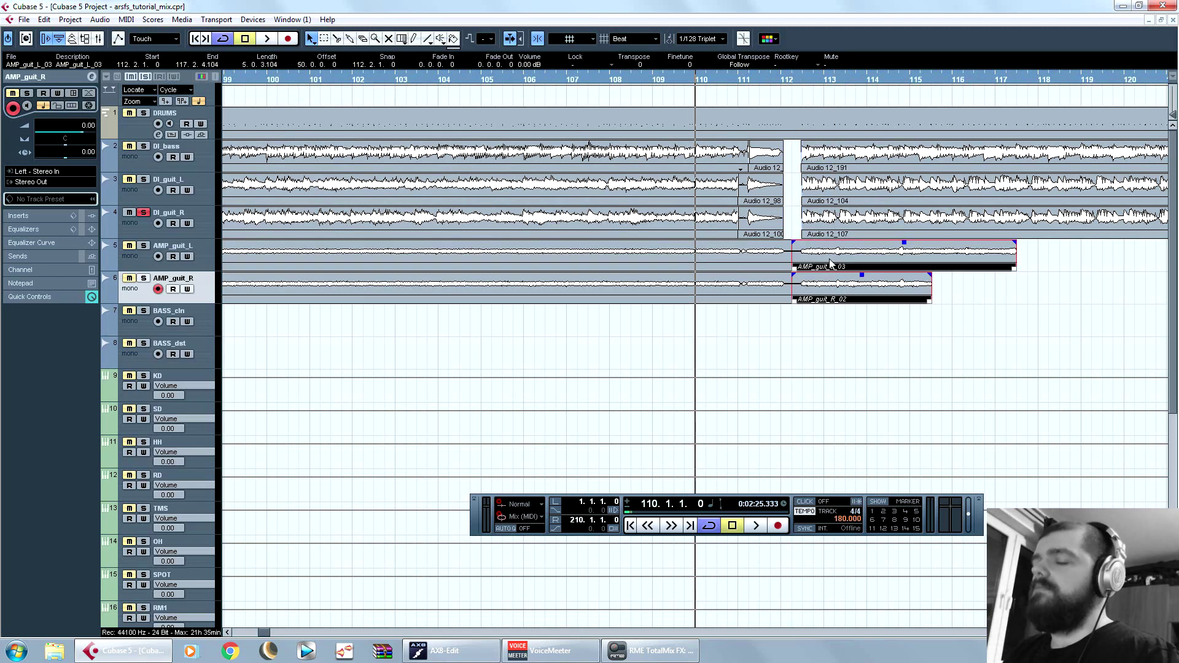
key(Delete)
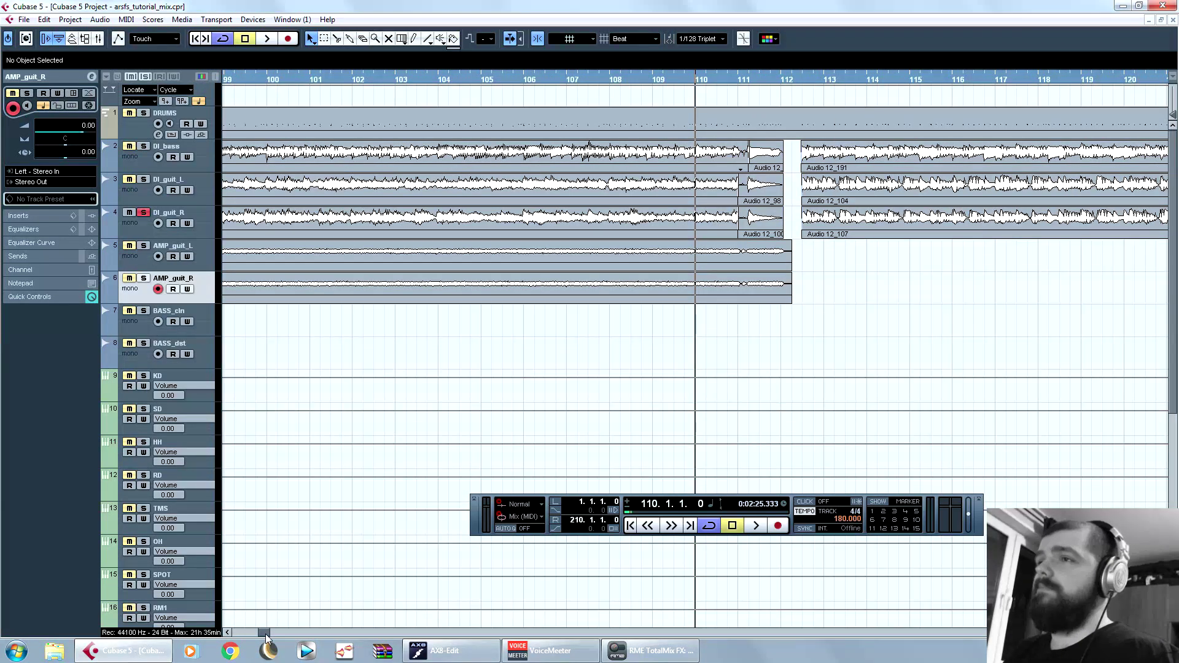
drag(266, 637, 237, 639)
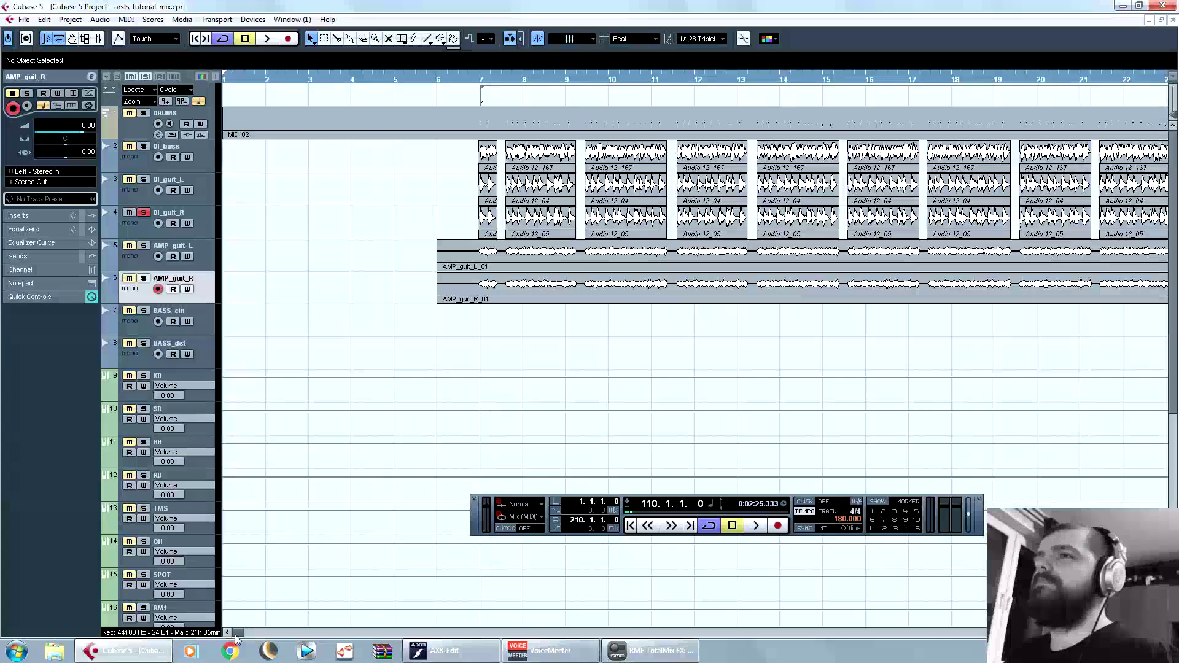
Step: Solo DI_bass instead of DI_guit_R, disarm AMP_guit_R for recording and place the project cursor shortly before bar 7
click(436, 83)
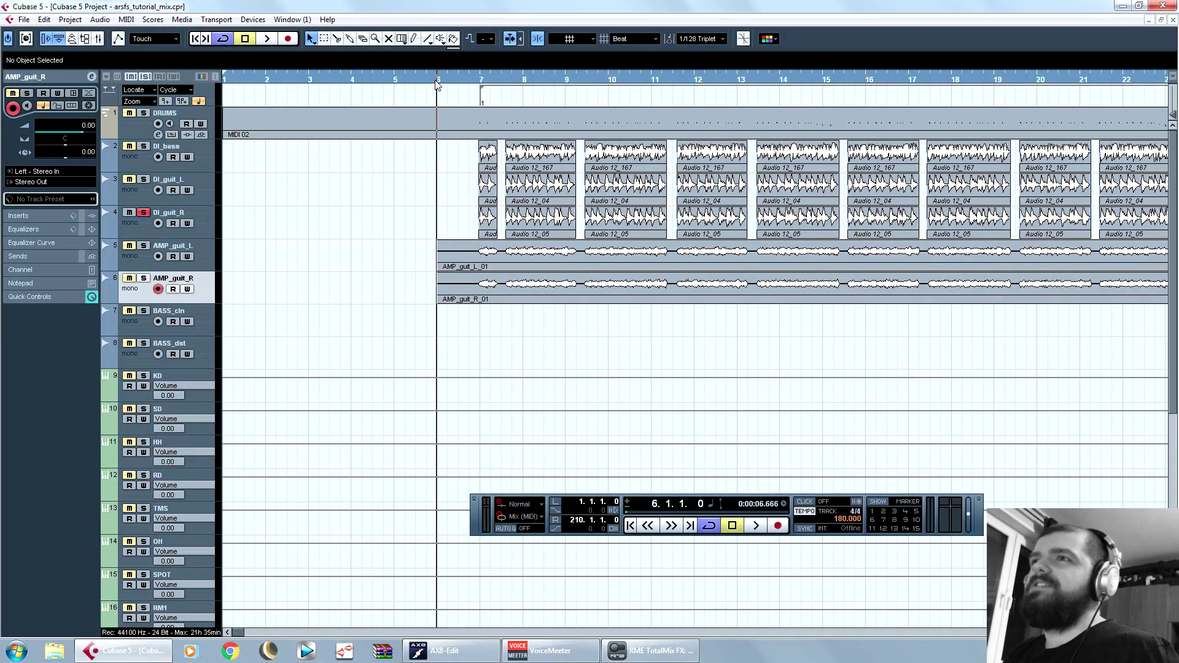
click(144, 214)
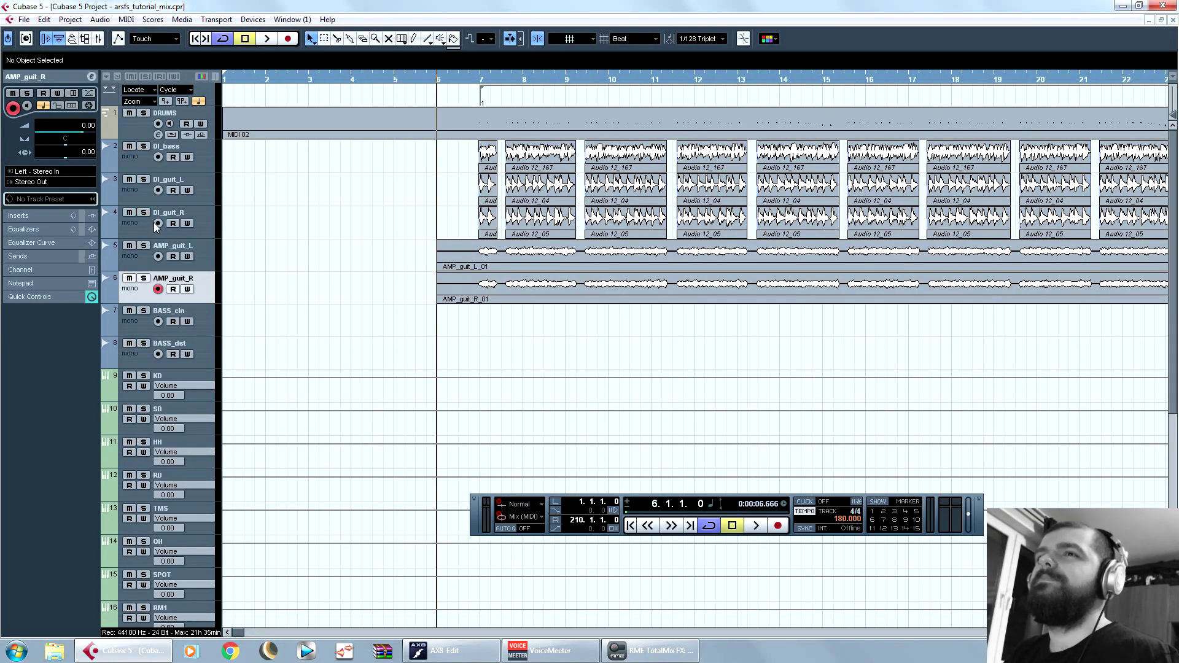
click(145, 148)
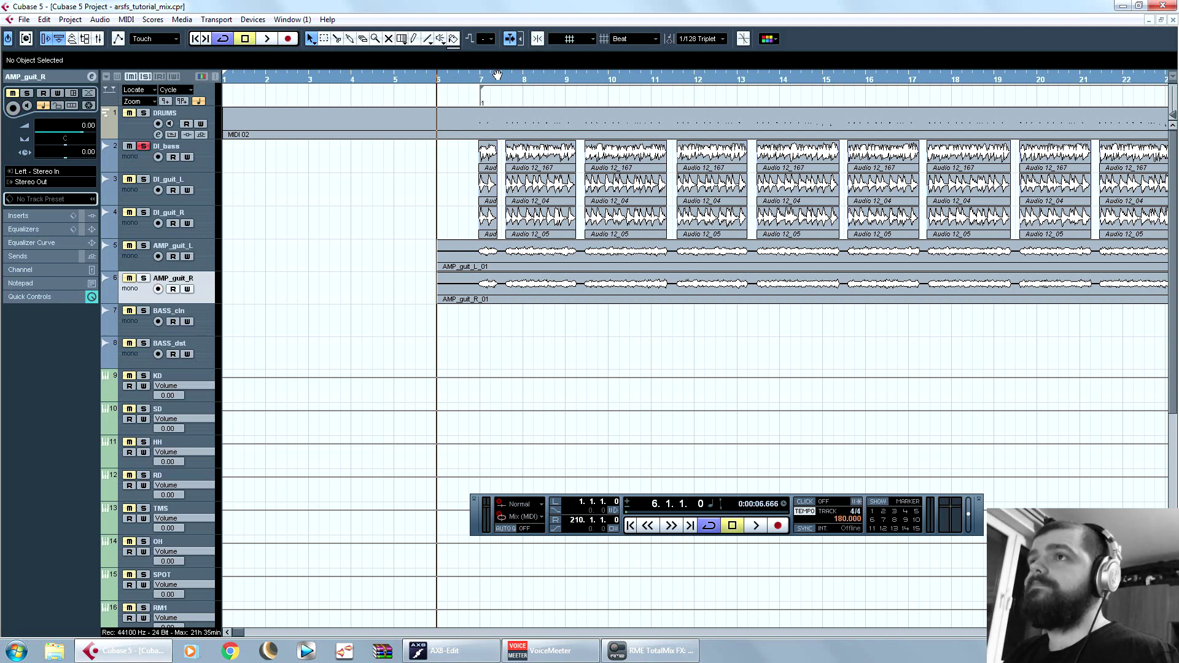
click(466, 78)
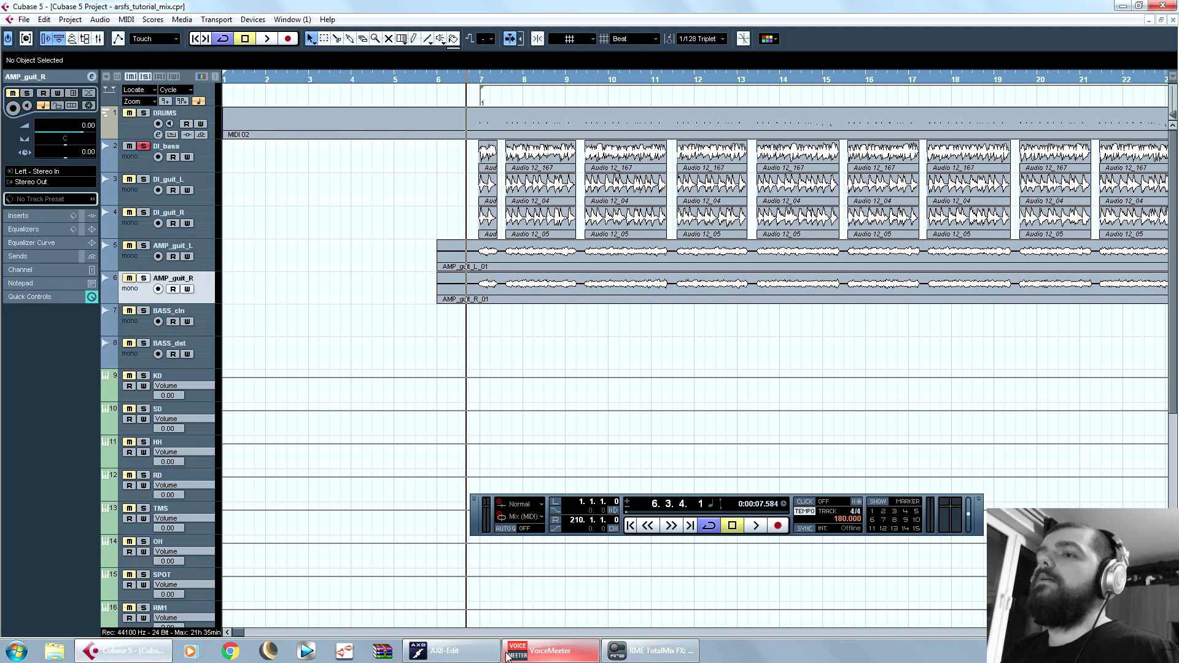
Step: Switch to AX8-Edit to check the Amp block's options in the current preset, and return to the Cubase project
click(467, 654)
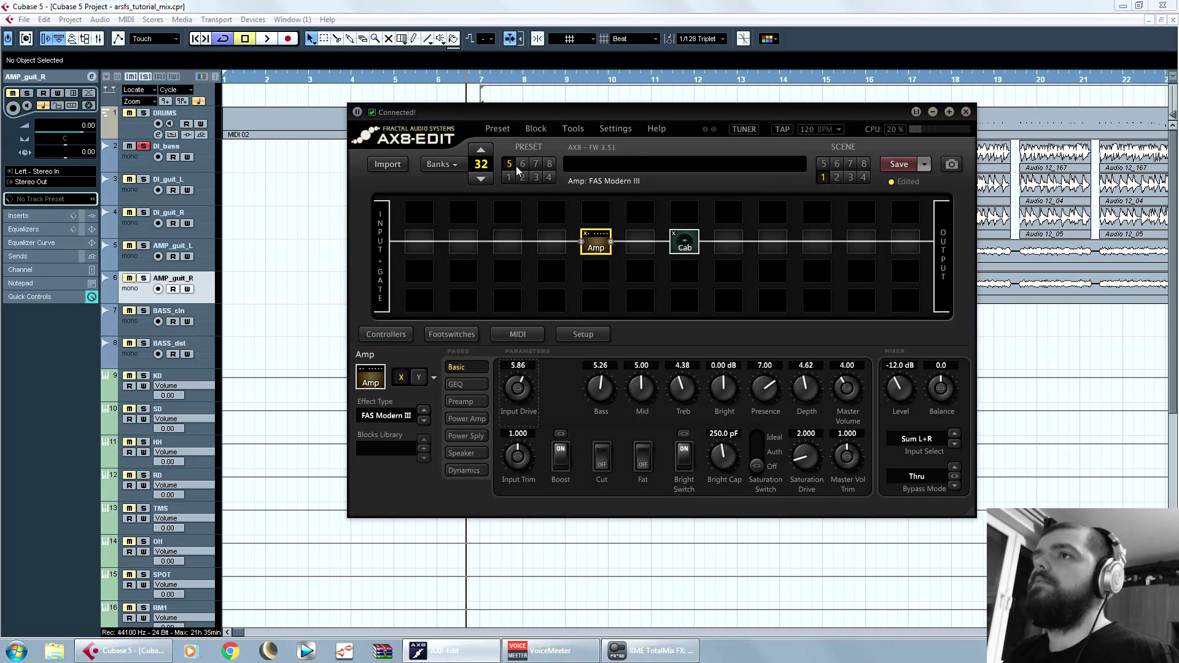
right_click(595, 244)
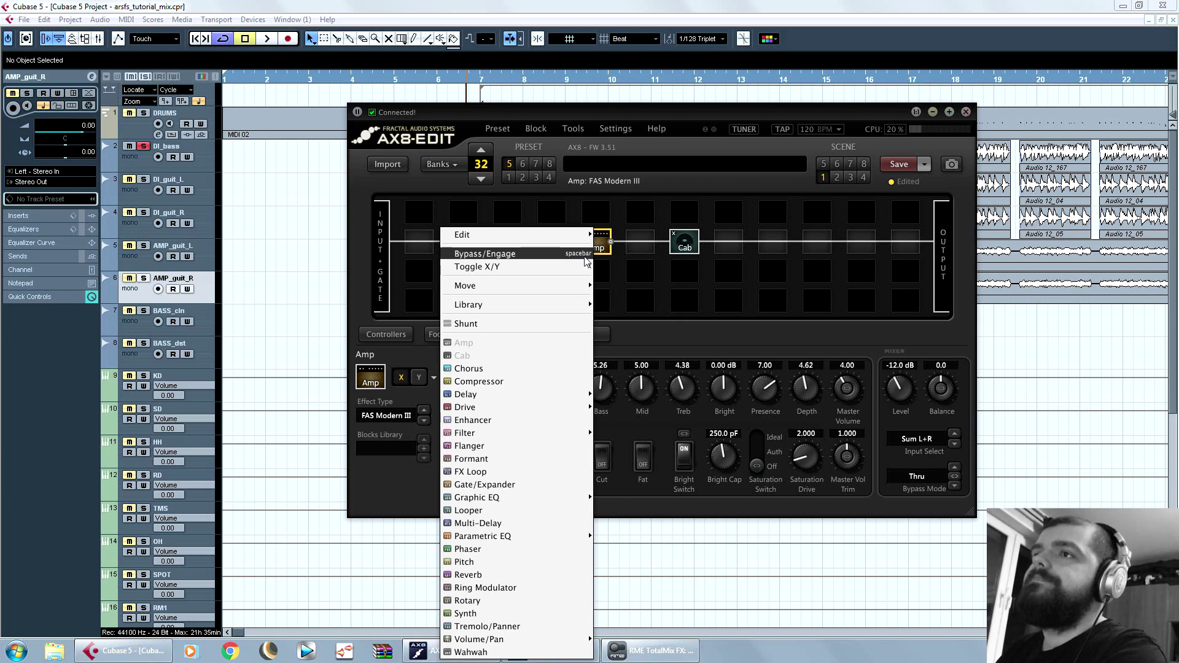
mouse_move(578, 240)
click(633, 277)
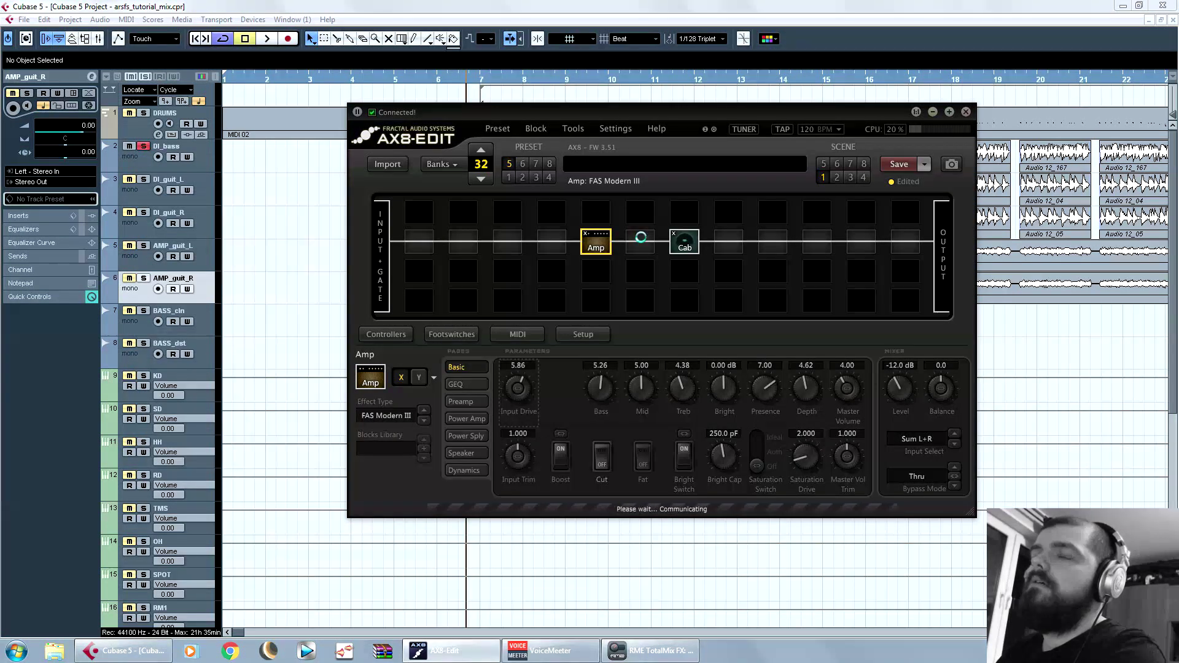
click(566, 5)
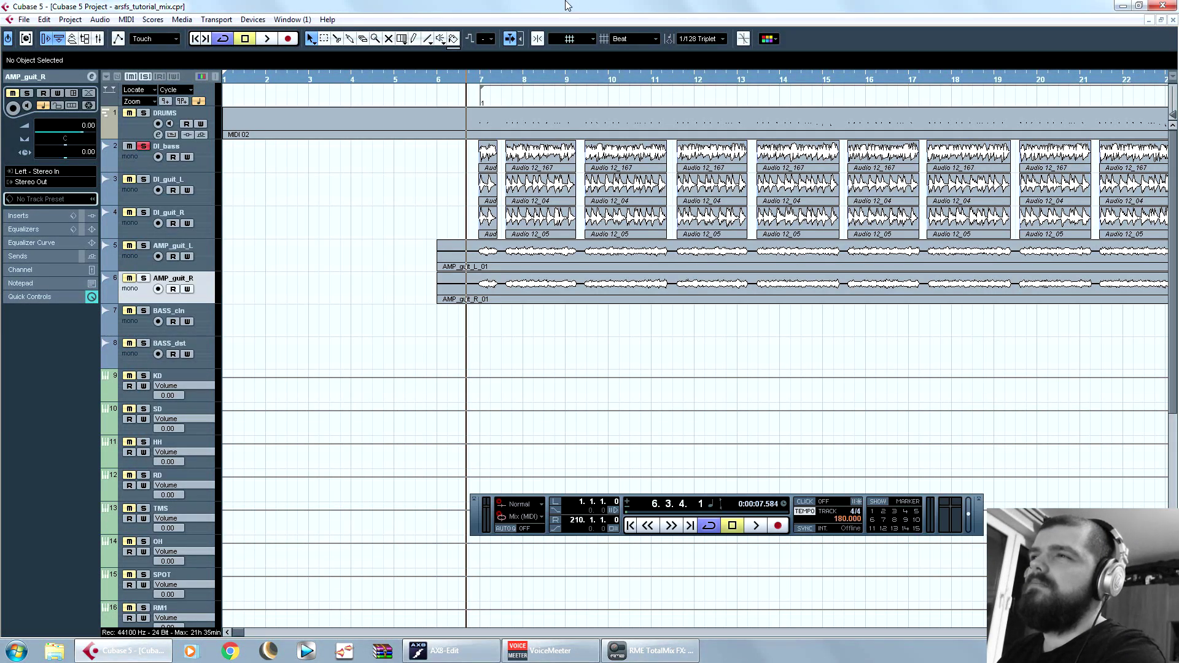
Step: Select all DI_bass clips from about bar 7 up to about bar 112
key(g)
key(g)
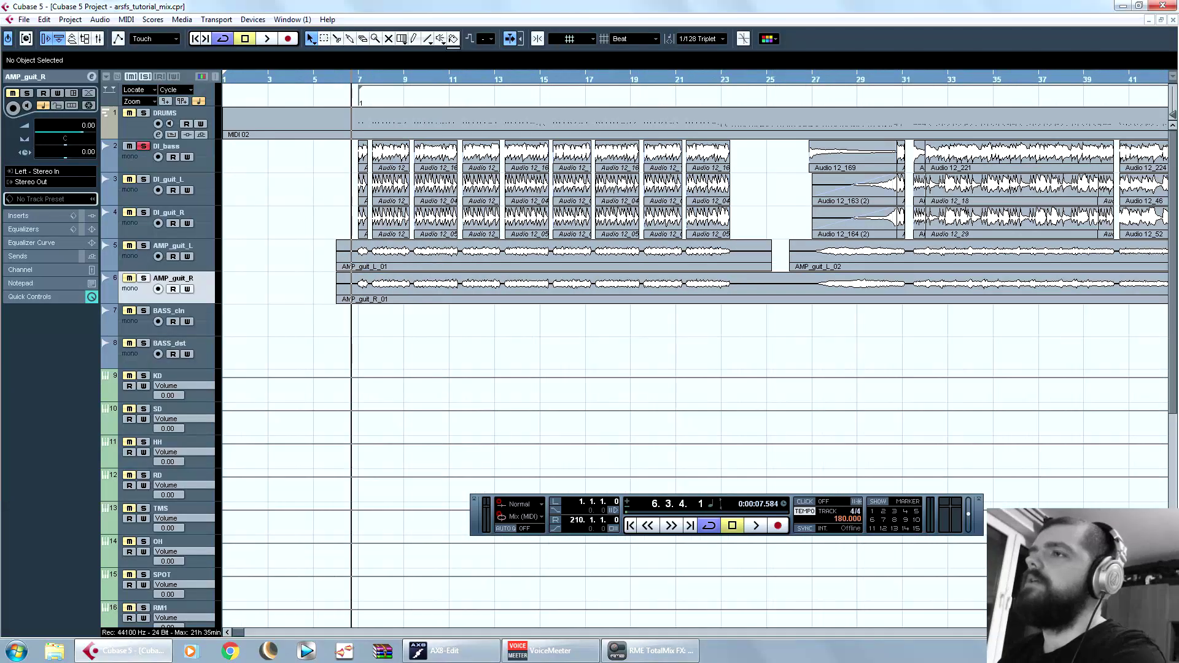
mouse_move(282, 330)
mouse_down()
mouse_move(483, 147)
mouse_move(496, 161)
mouse_move(231, 297)
mouse_move(274, 327)
mouse_up()
click(347, 350)
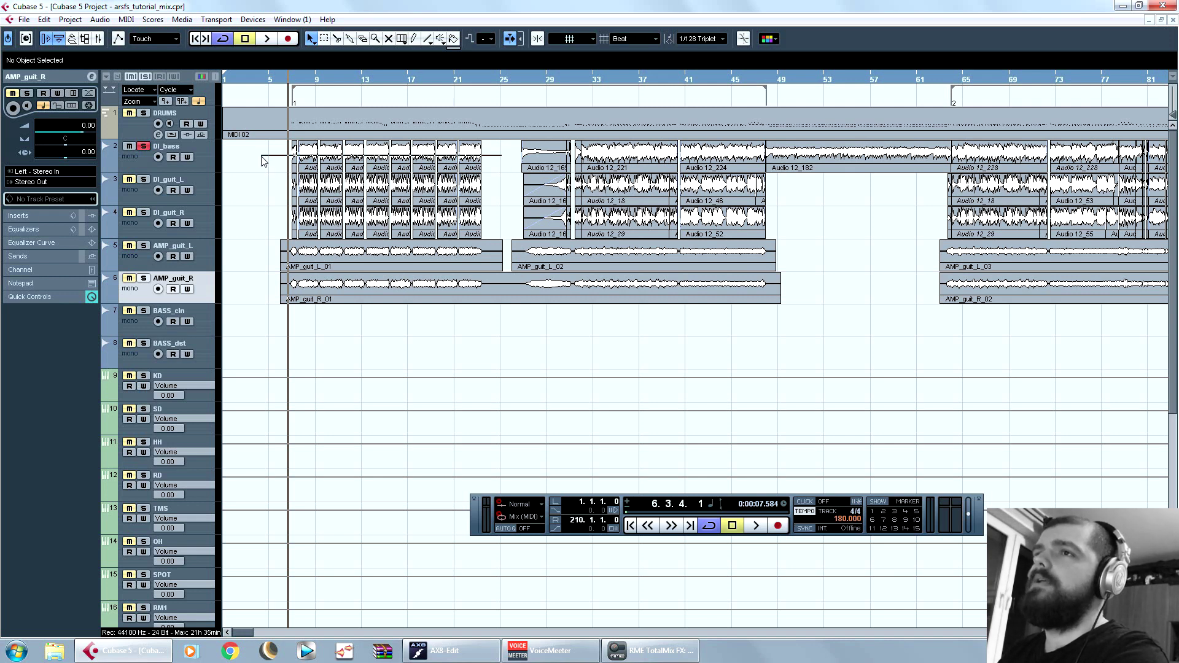
drag(502, 142, 263, 157)
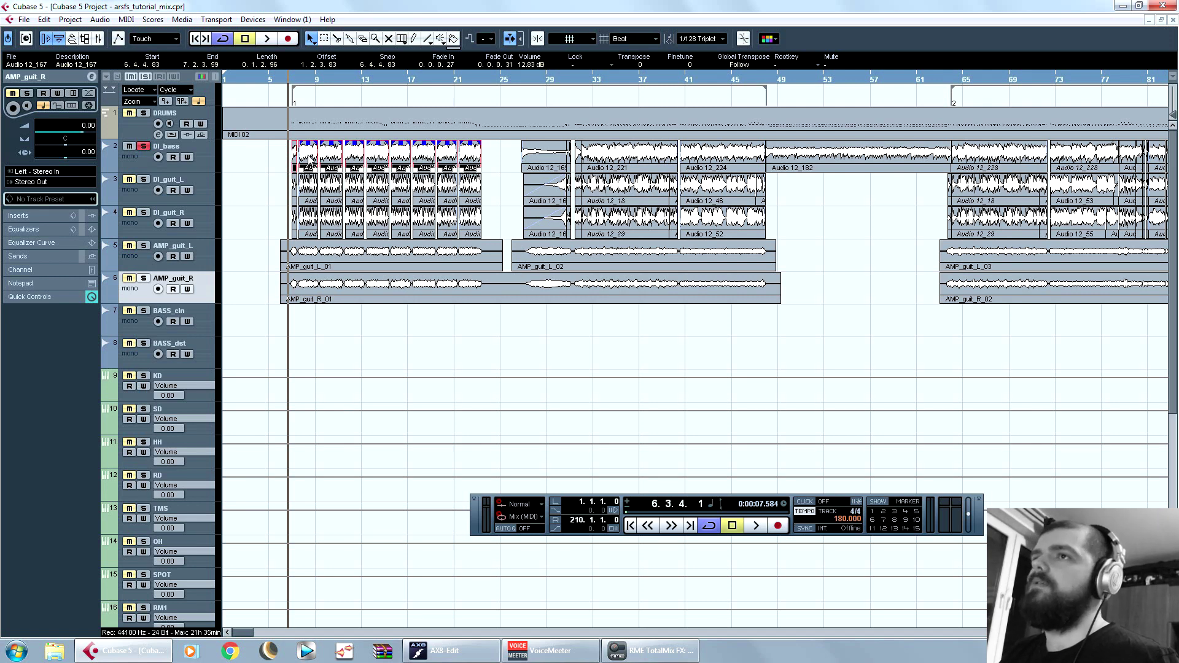
key(g)
key(g)
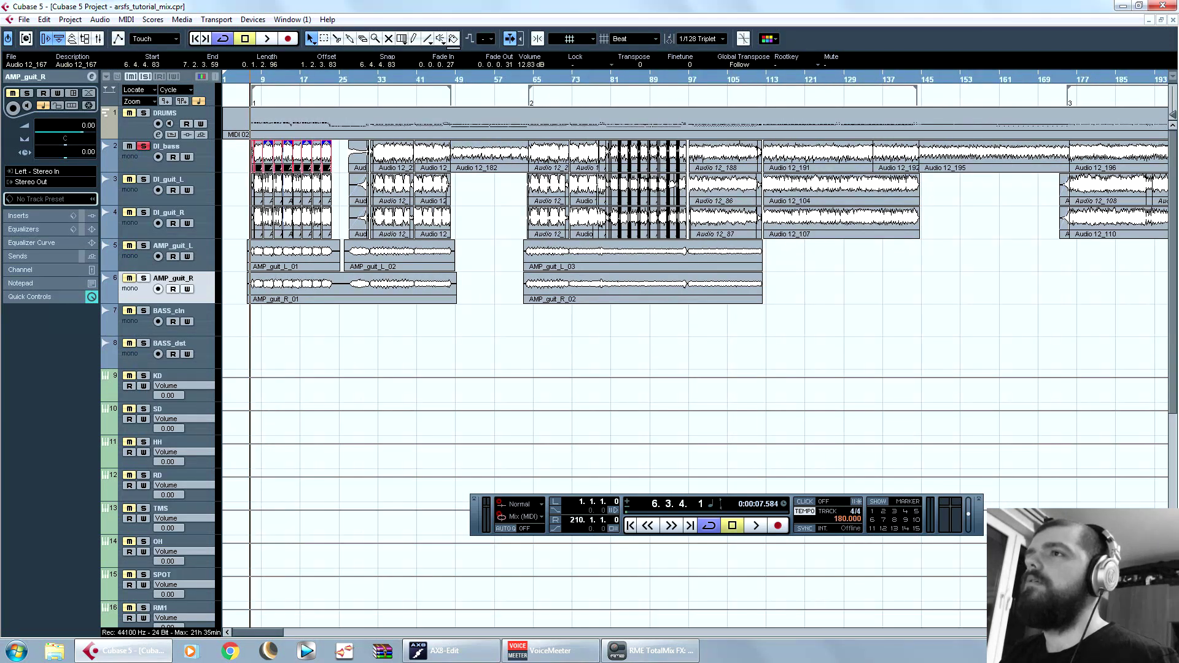
click(240, 161)
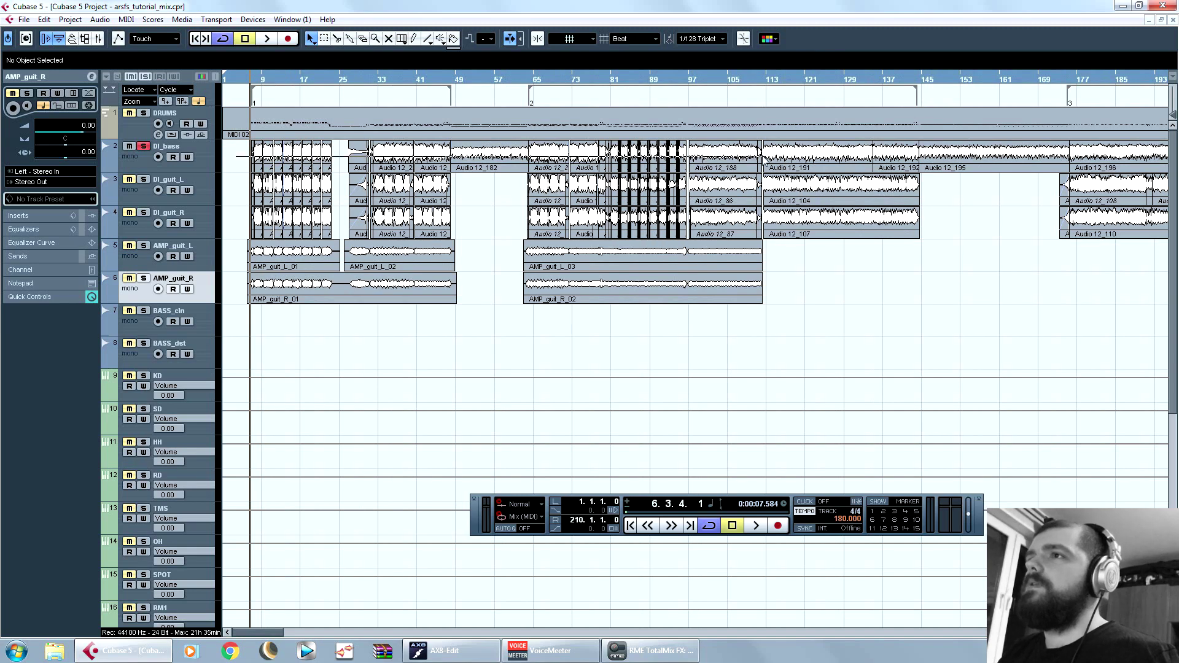
drag(762, 157, 761, 159)
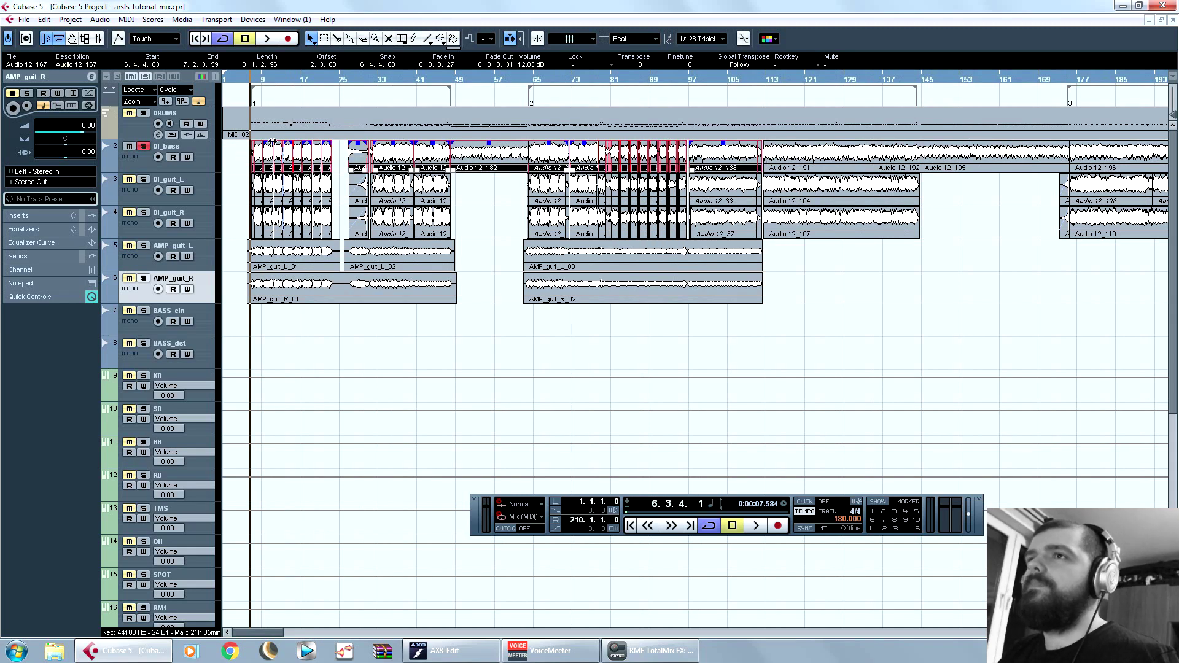
Step: Duplicate the BASS_cln track and name the copy BASS_heavy_cln
click(138, 332)
right_click(137, 328)
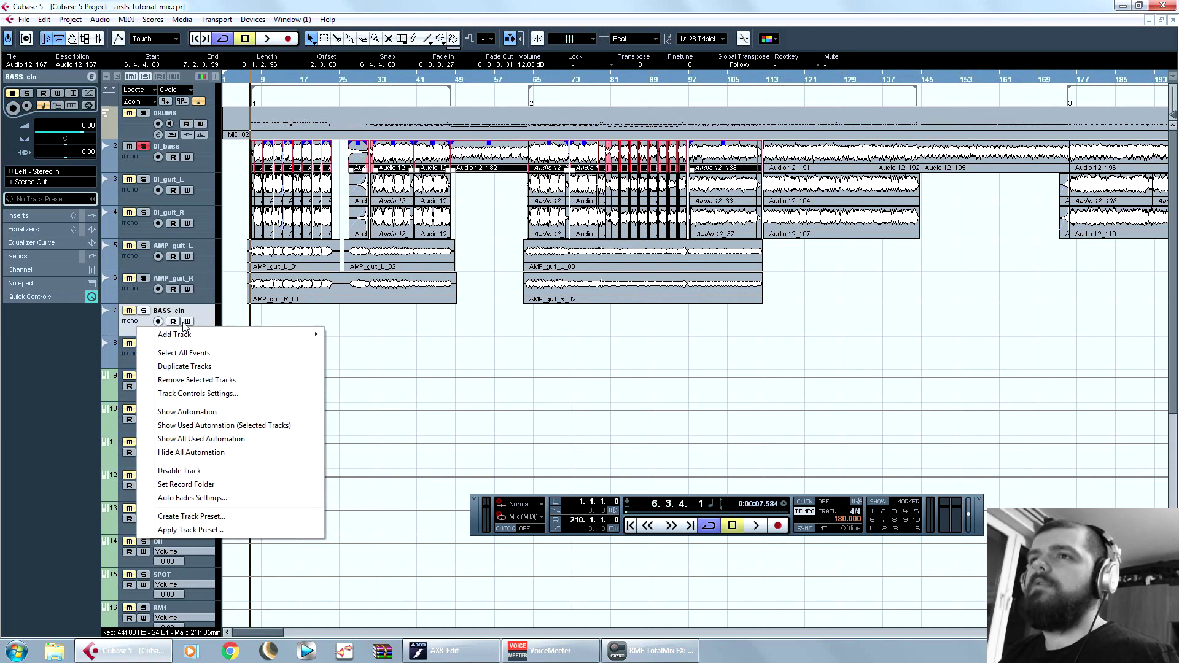
click(184, 366)
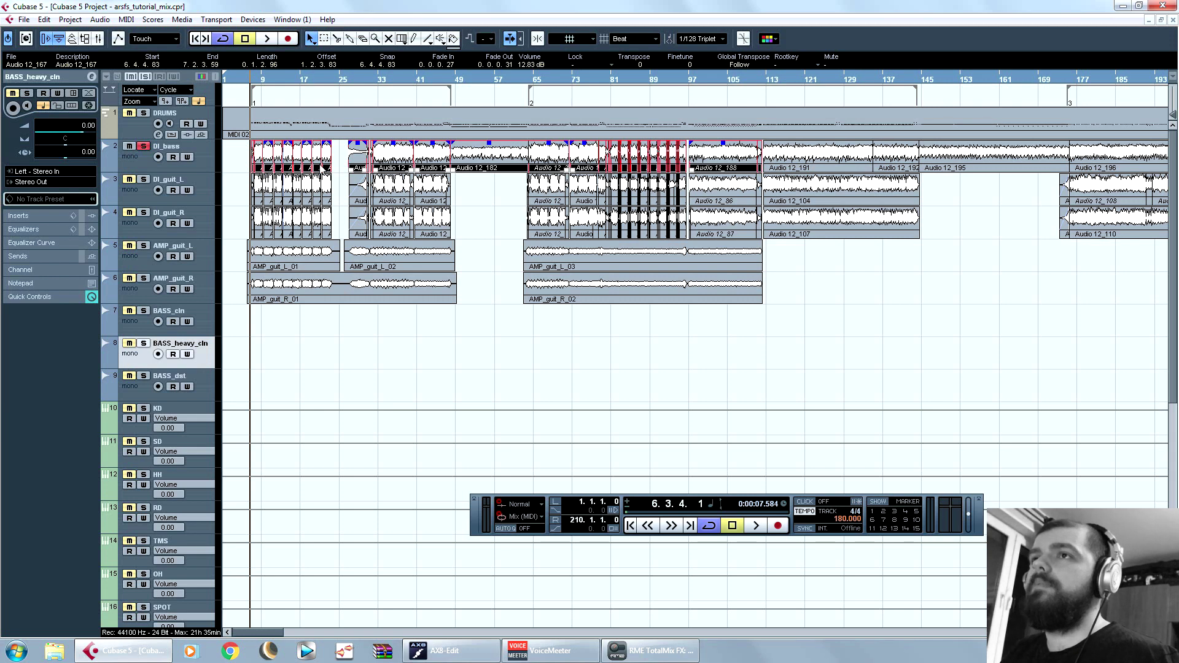
Step: Copy the selected DI_bass events onto the BASS_heavy_cln track and make BASS_dst the active track
drag(310, 163, 305, 354)
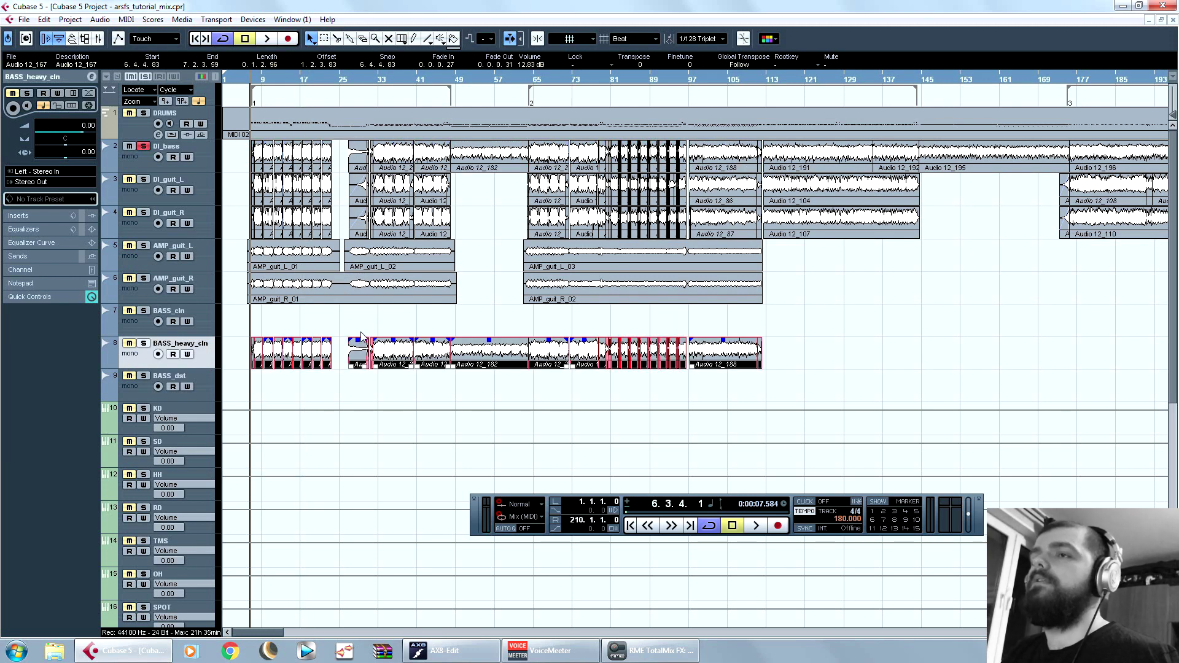
click(378, 330)
click(209, 390)
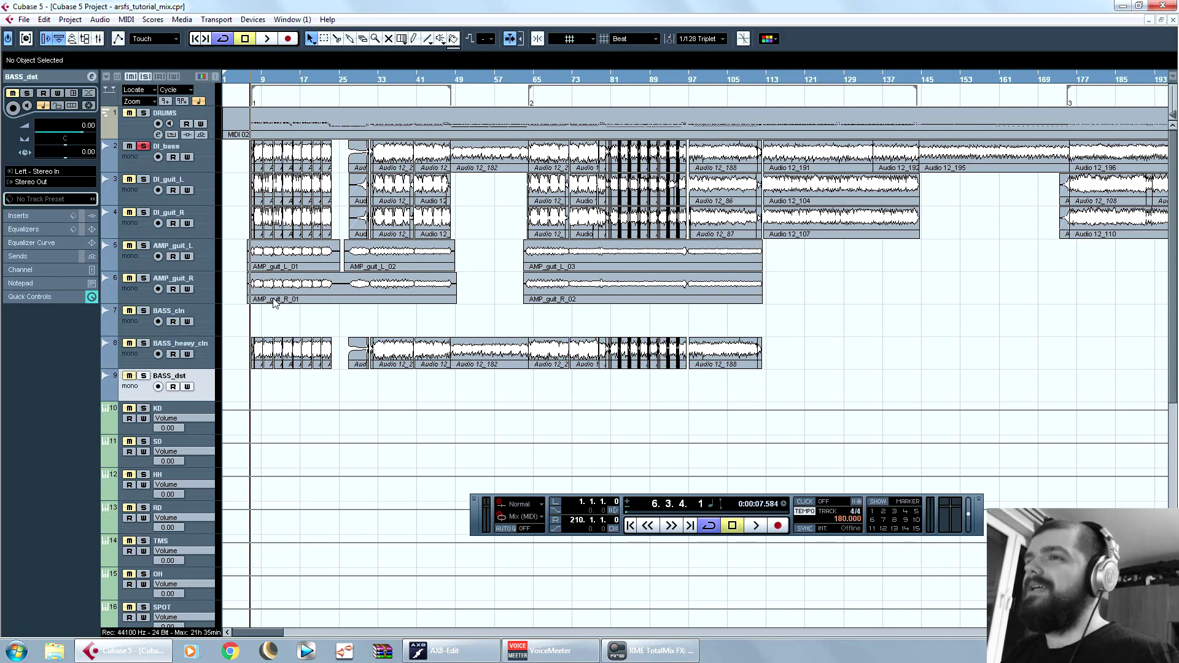
drag(513, 393, 513, 394)
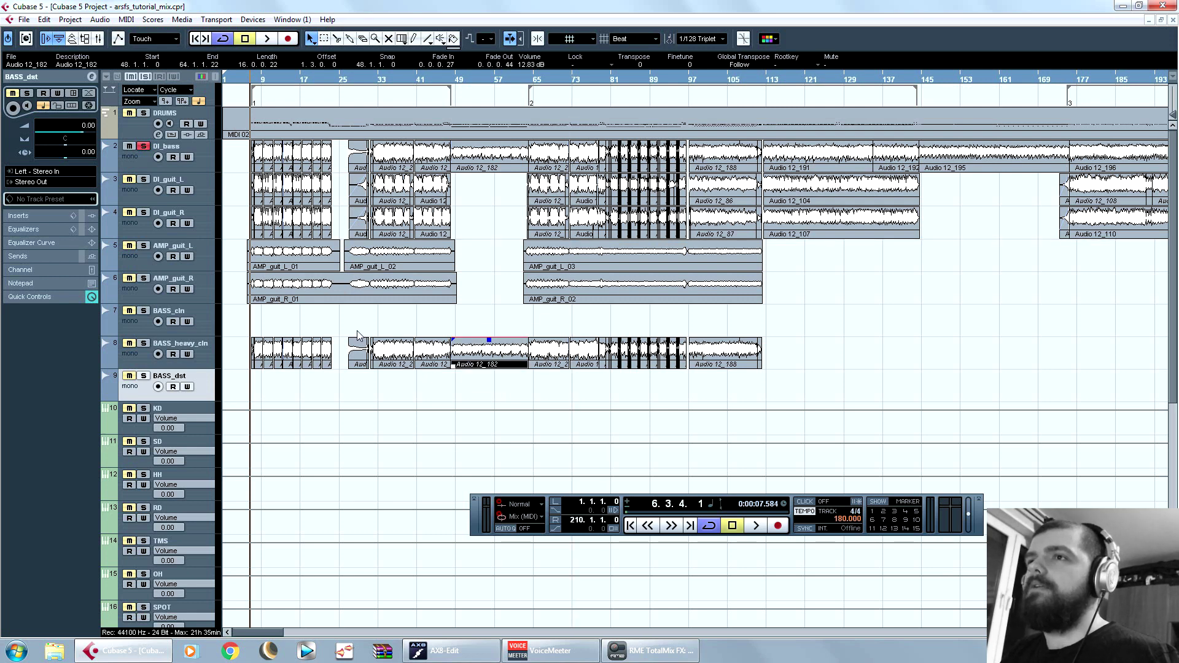
drag(344, 317, 365, 374)
click(518, 217)
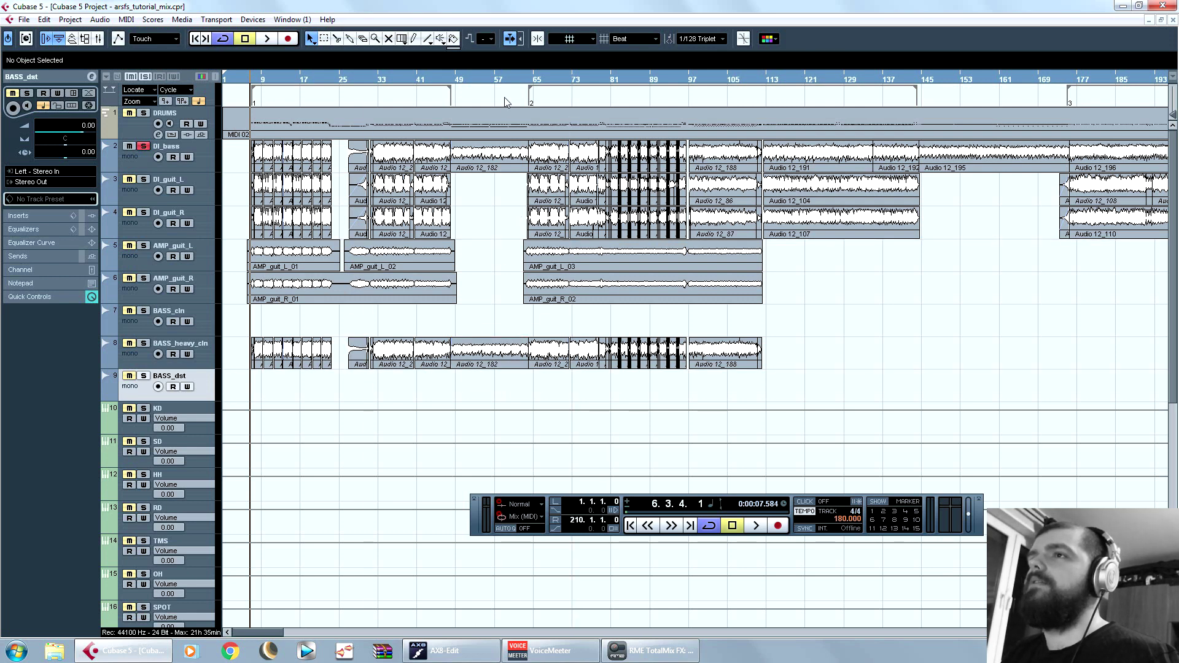
Step: Enable snapping with the grid set to Bar and place the project cursor at bar 7
click(501, 83)
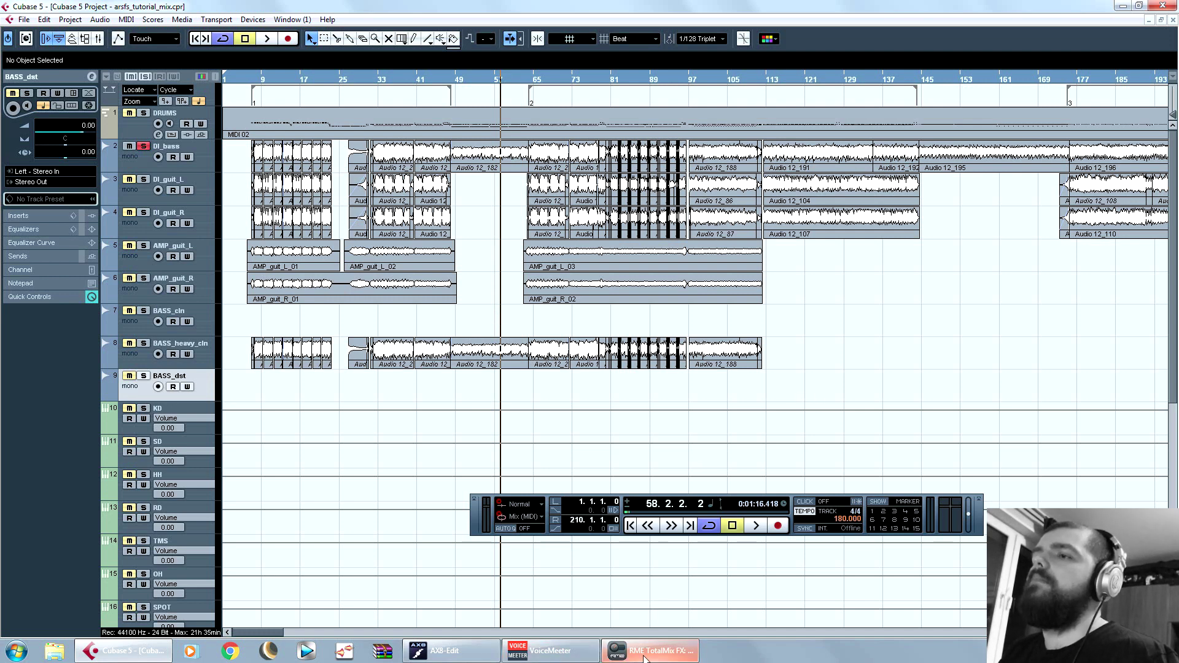
mouse_move(648, 657)
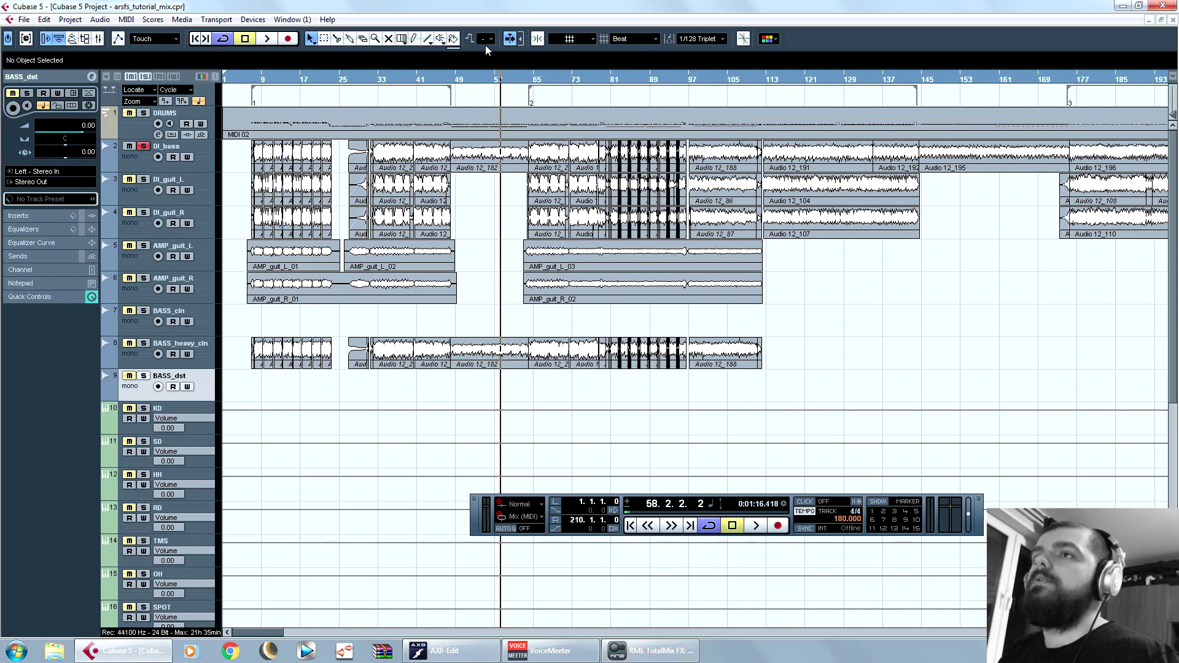
click(538, 39)
click(637, 38)
click(632, 49)
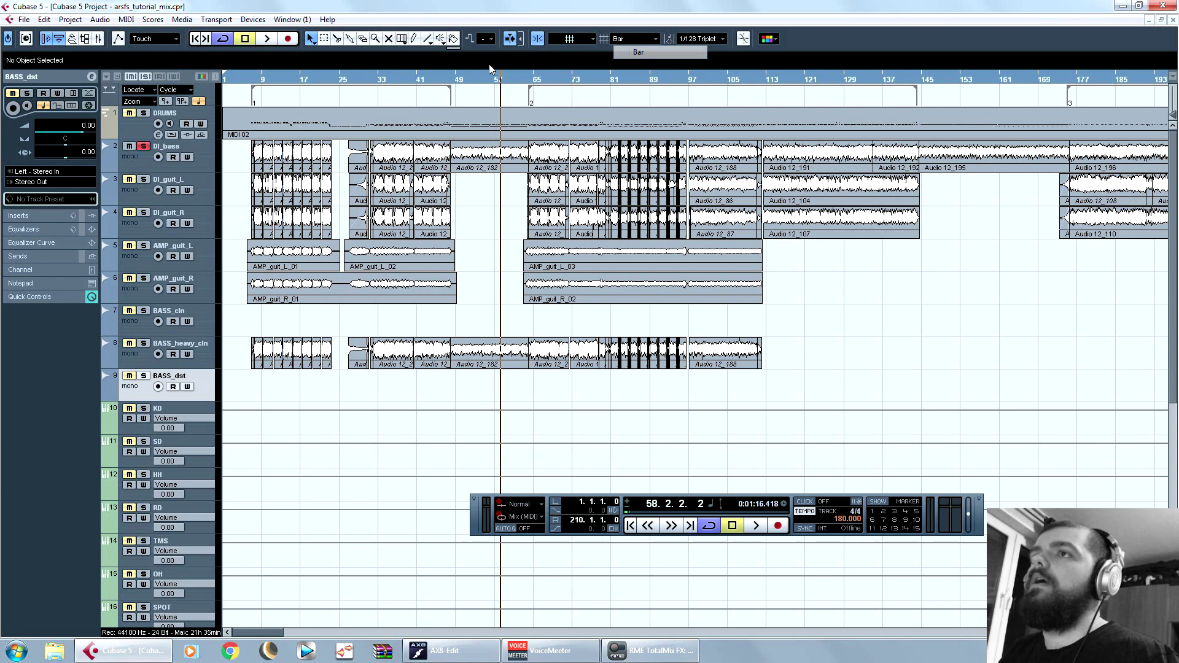
click(255, 87)
Step: Switch to AX8-Edit and set the Cab block to the user cabinet U049: ML Zilla Misha 09 K100 D
click(451, 651)
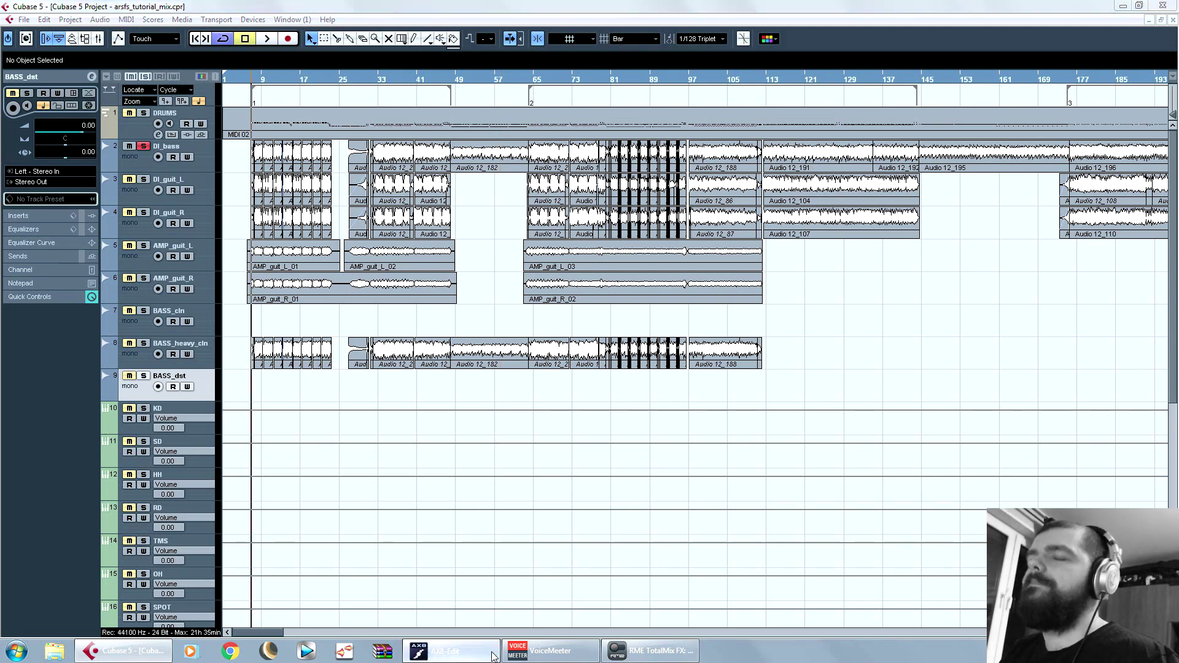
click(683, 251)
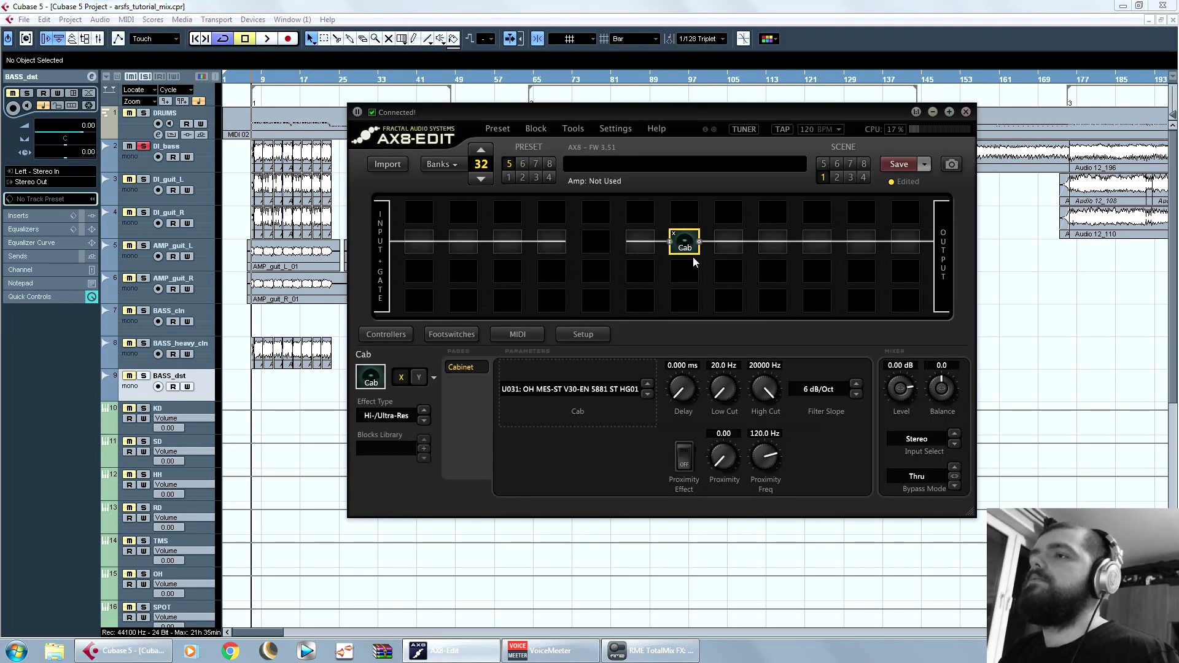
click(610, 389)
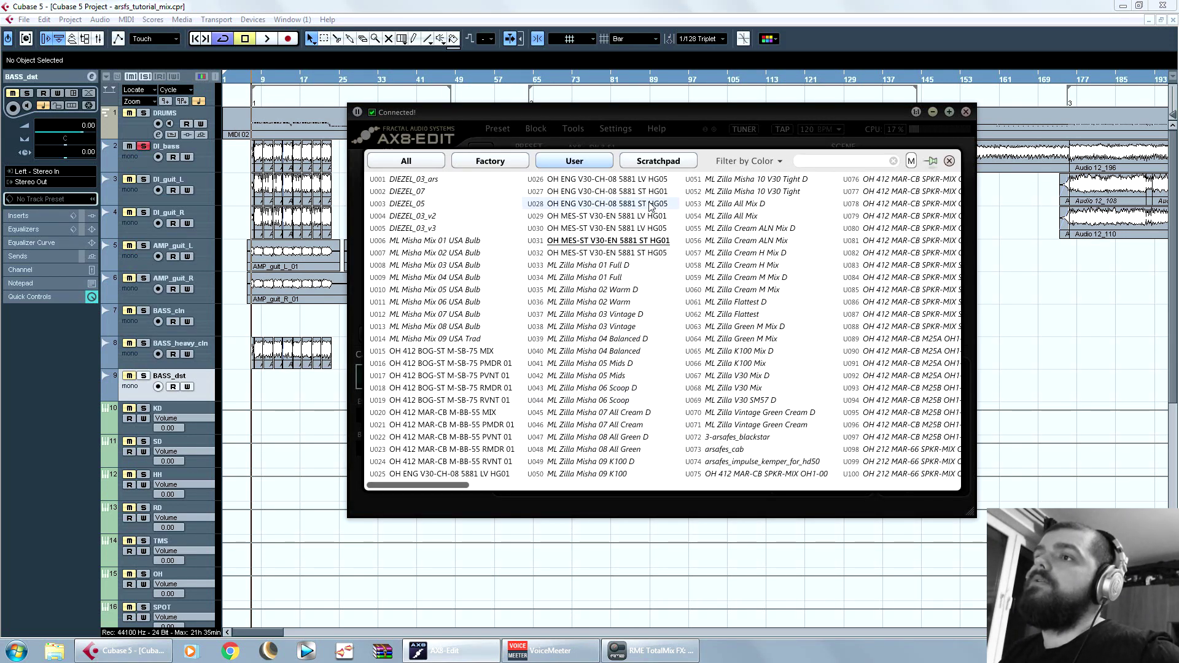
click(642, 464)
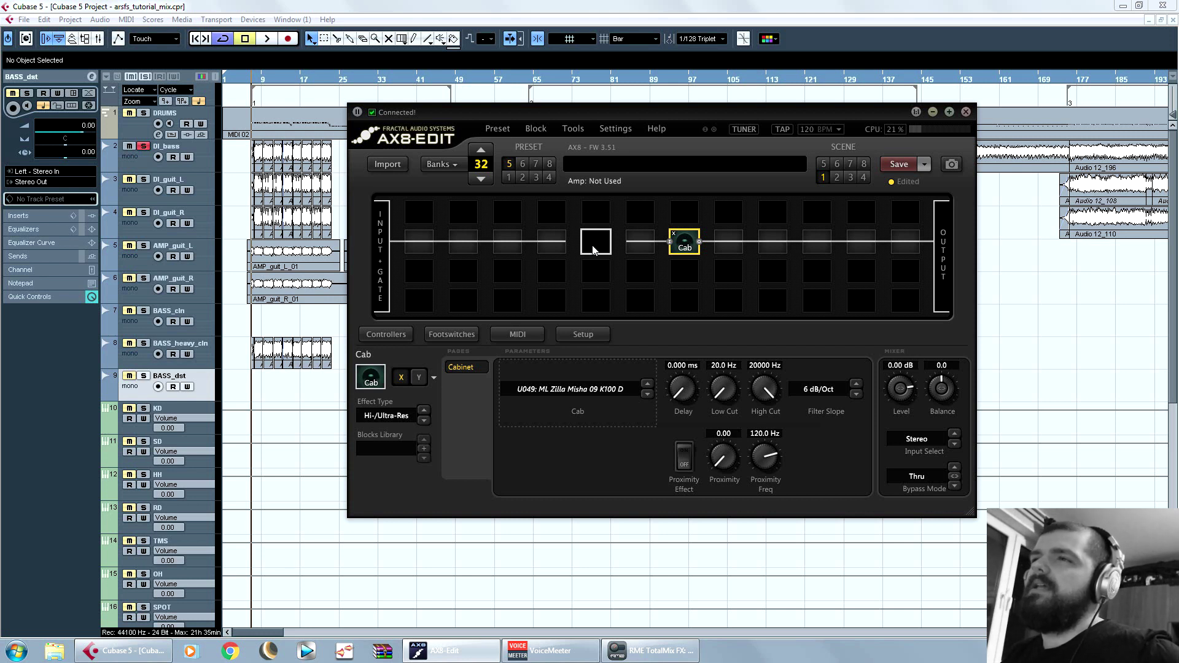
Step: Add an Amp block in the gap before the Cab block in AX8-Edit and wire it into the signal chain
click(515, 5)
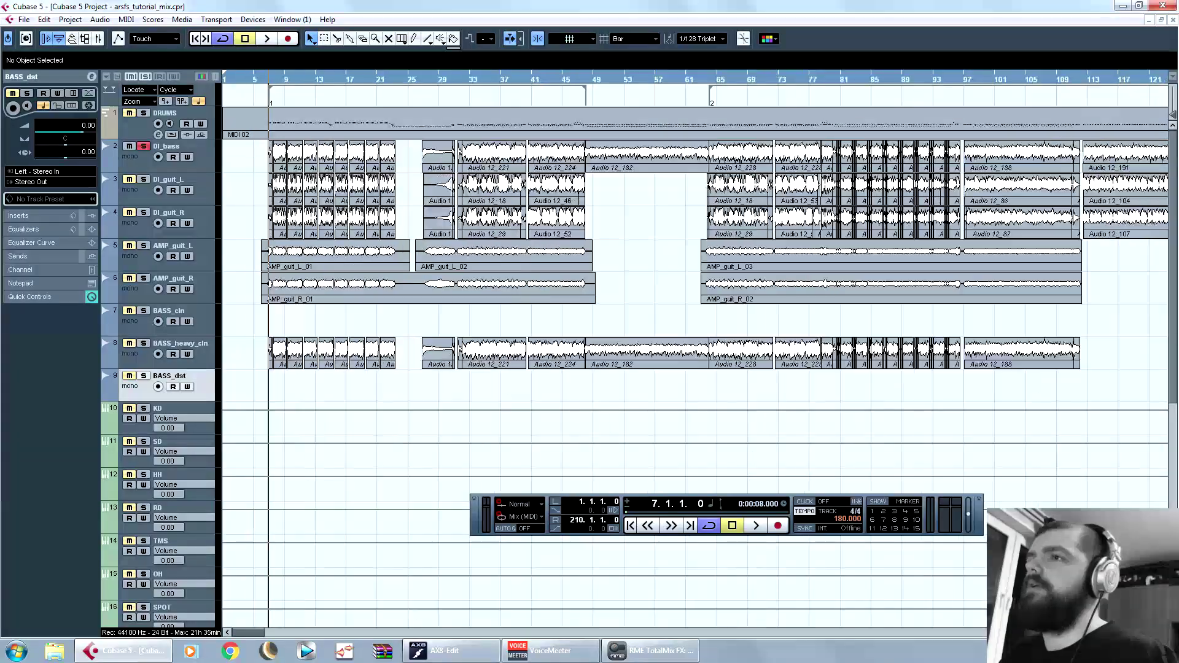
key(h)
click(460, 658)
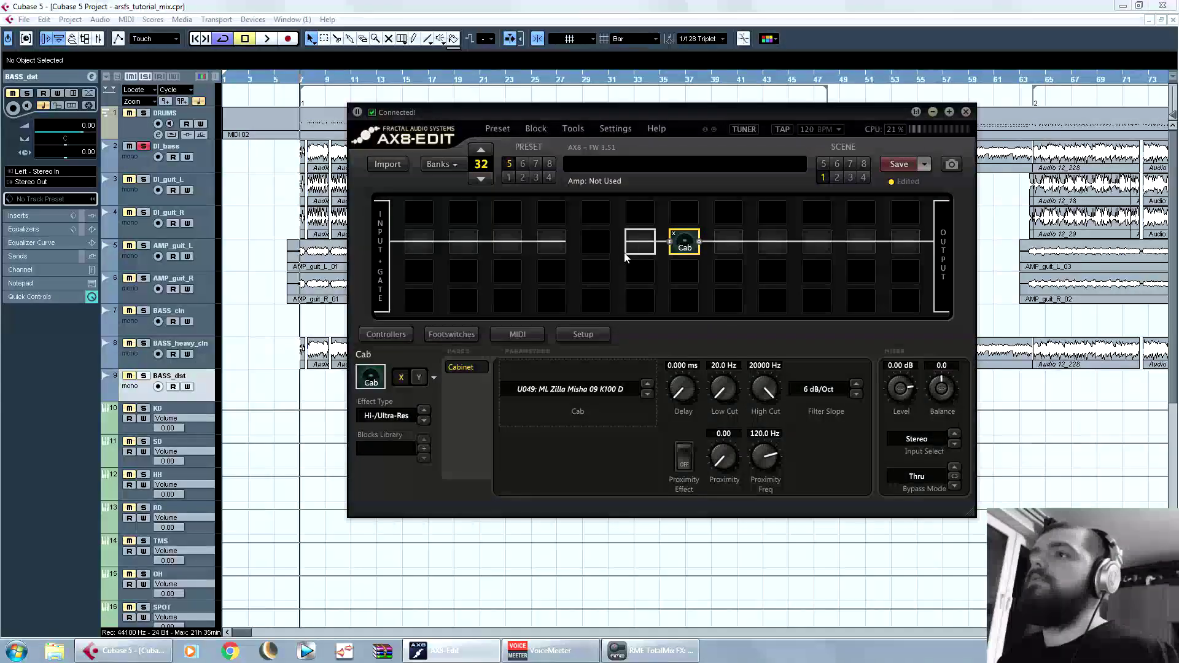
right_click(594, 250)
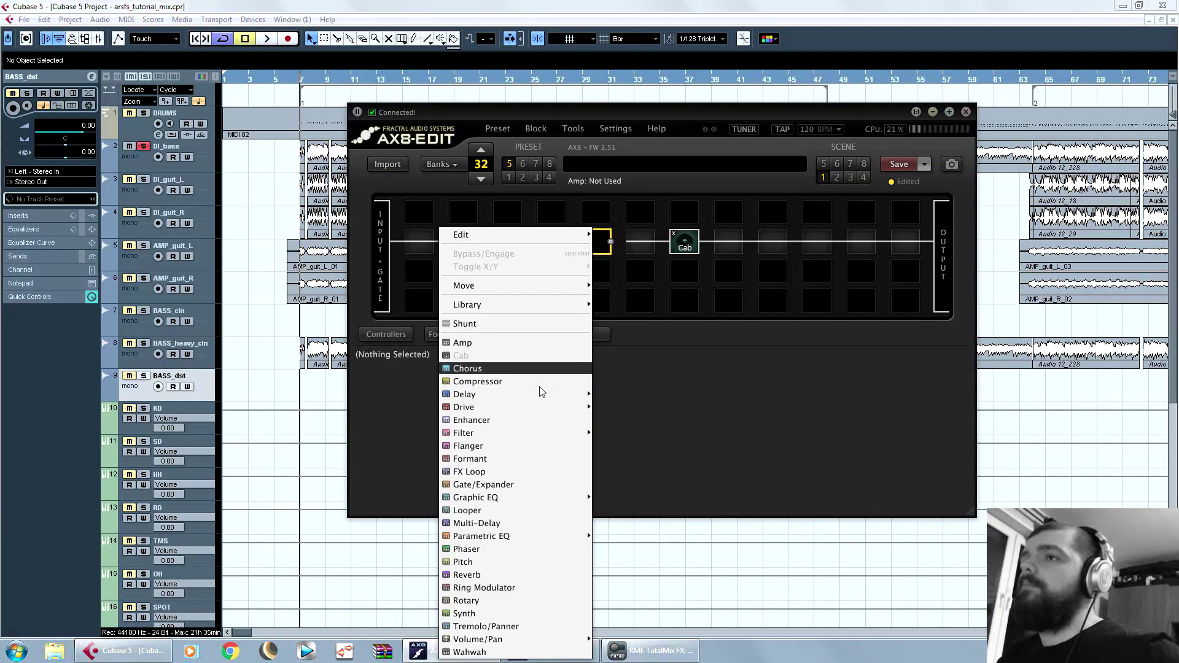
click(555, 348)
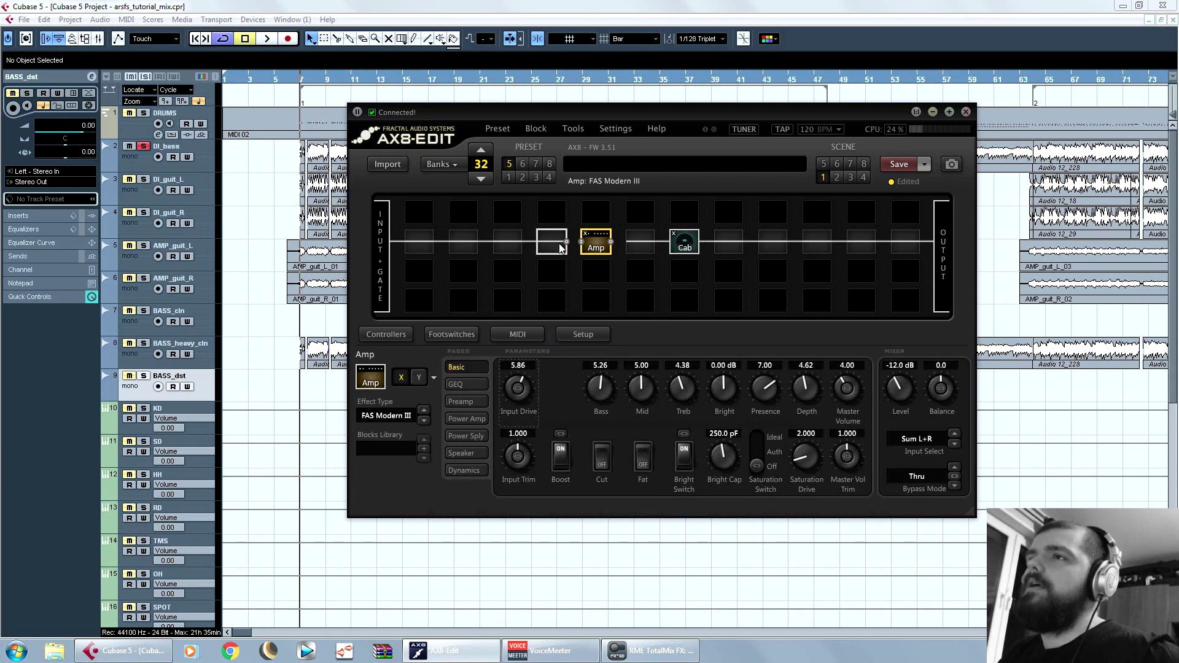
click(564, 245)
drag(612, 241, 627, 258)
click(602, 251)
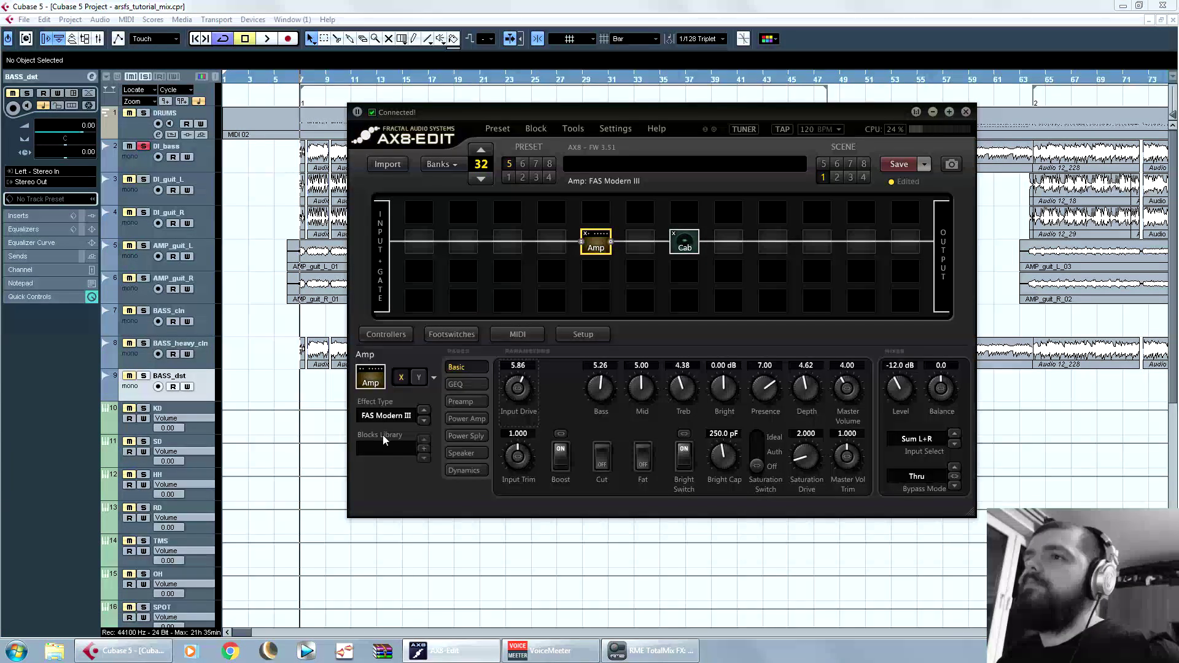
Step: Set the Amp block's effect type to Brit Pre
click(386, 416)
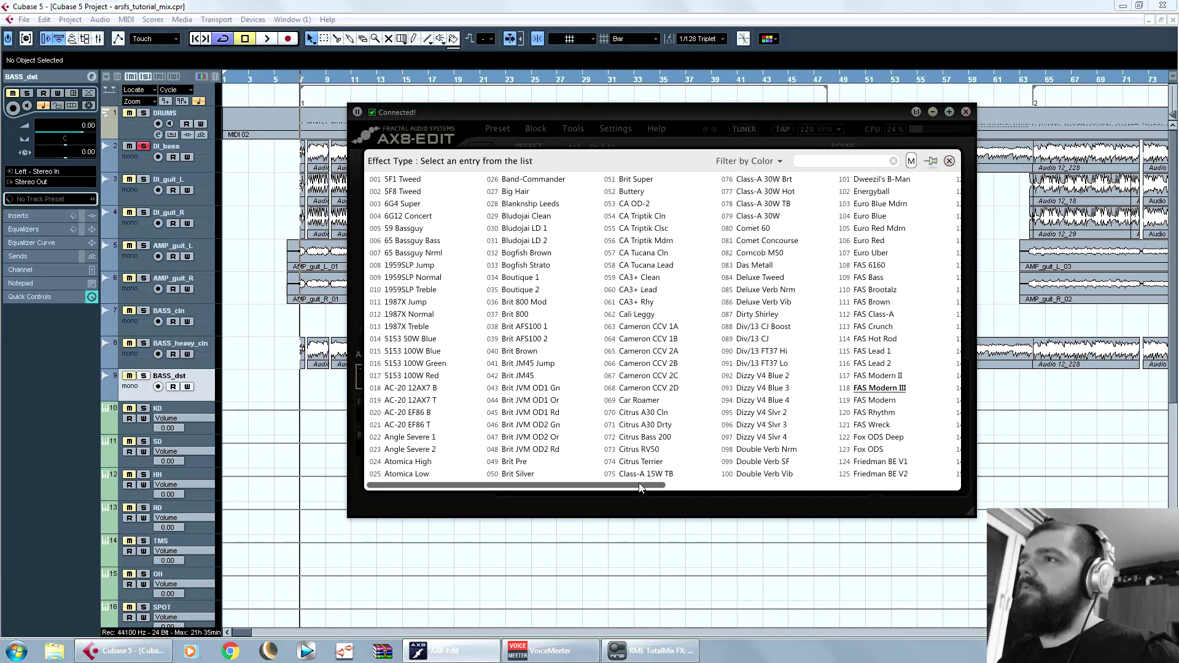
drag(639, 483, 514, 483)
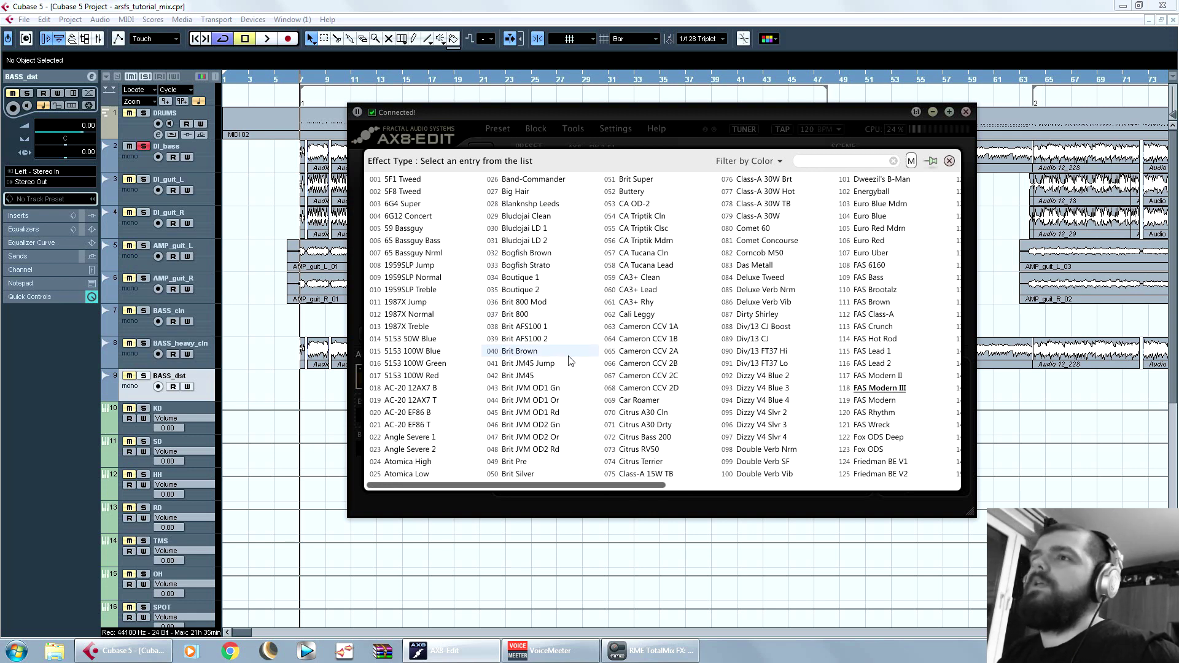
click(562, 462)
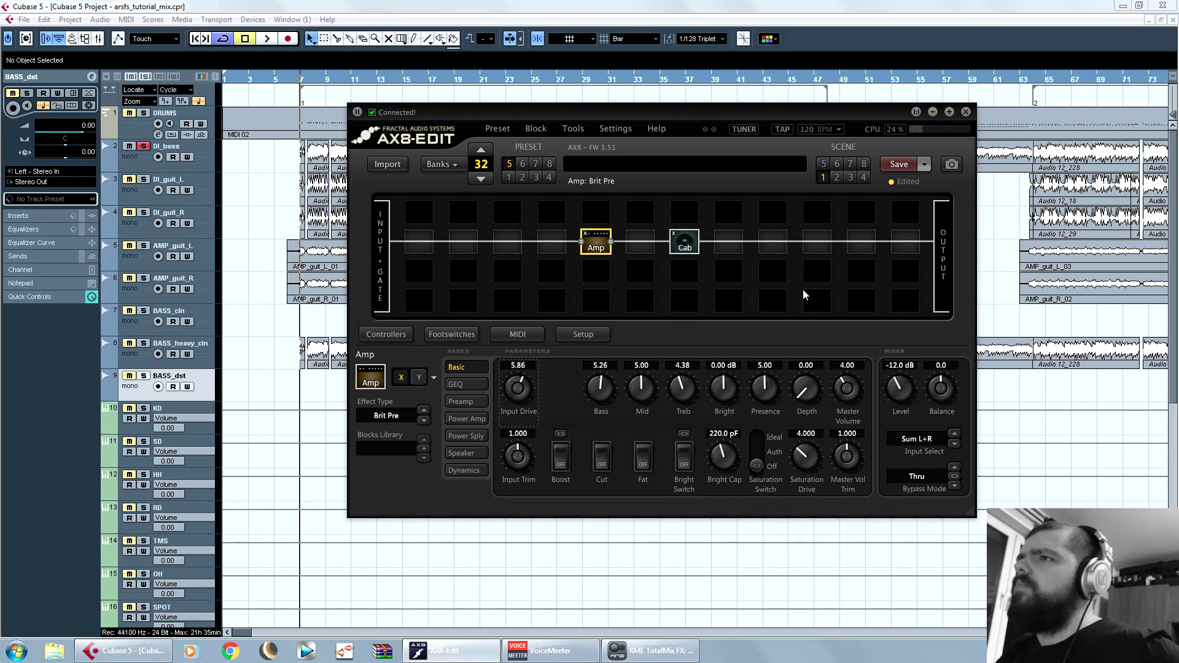
Step: Play the bass in Cubase while lowering the amp's Input Drive to 2.75, and stop playback
click(234, 276)
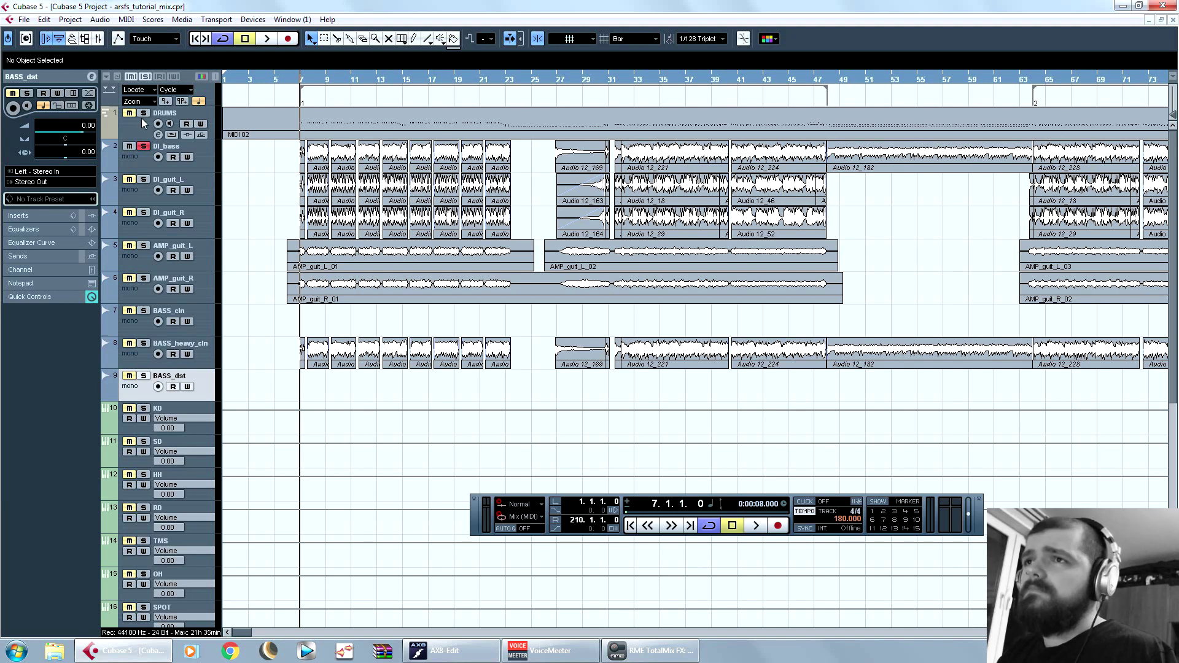
key(space)
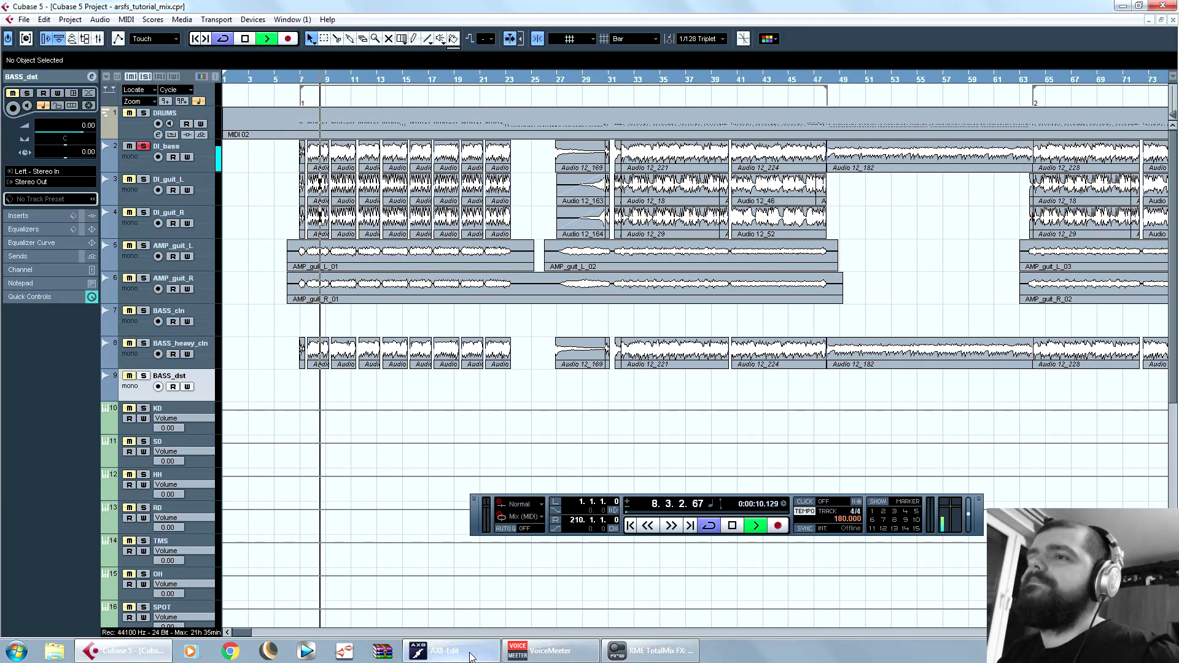
click(445, 651)
drag(529, 392, 525, 435)
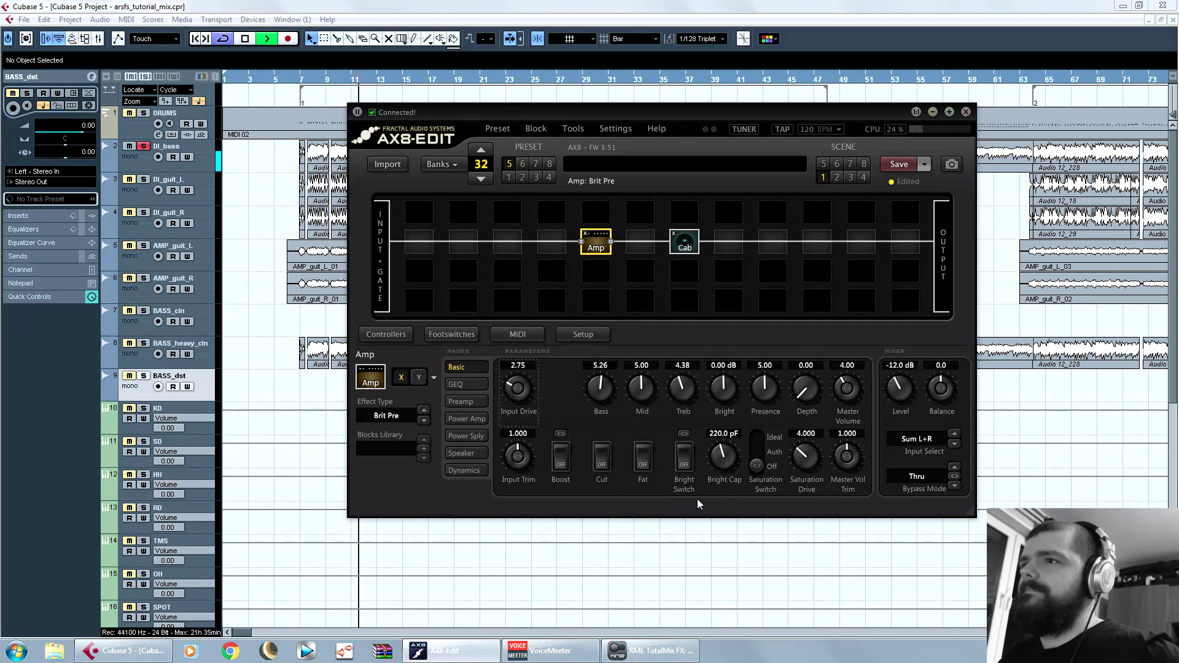
click(506, 612)
key(space)
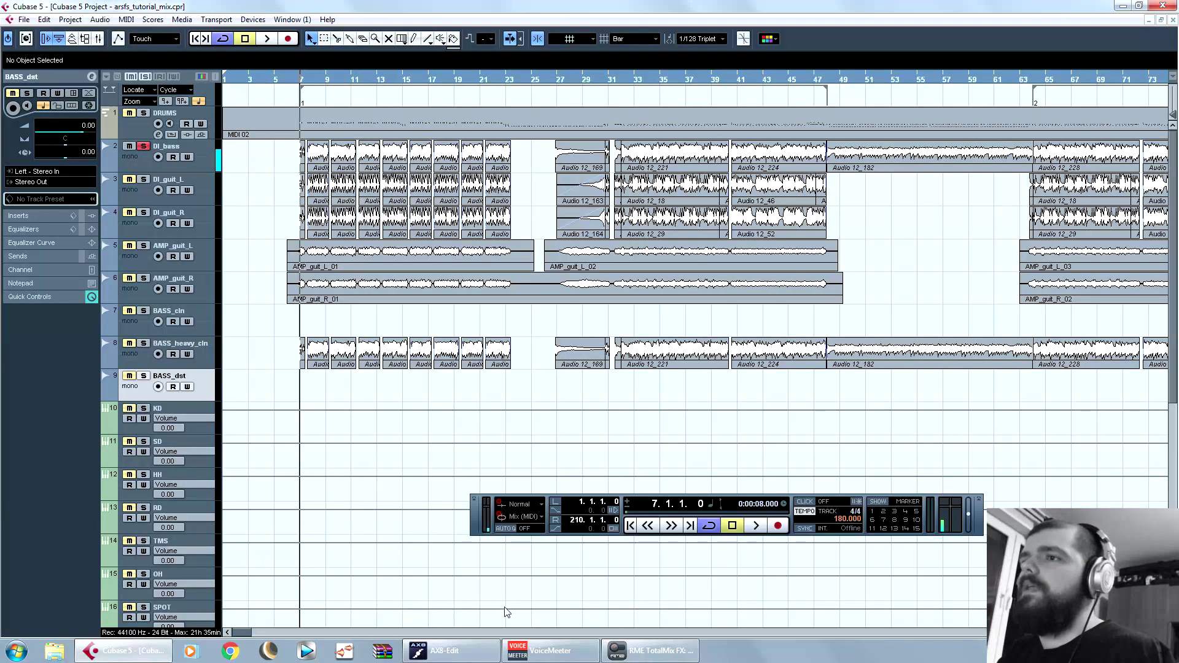
Step: Set the amp's Treb to 5.00 and Depth to 3.31, and turn the Bright Switch on in AX8-Edit
click(476, 653)
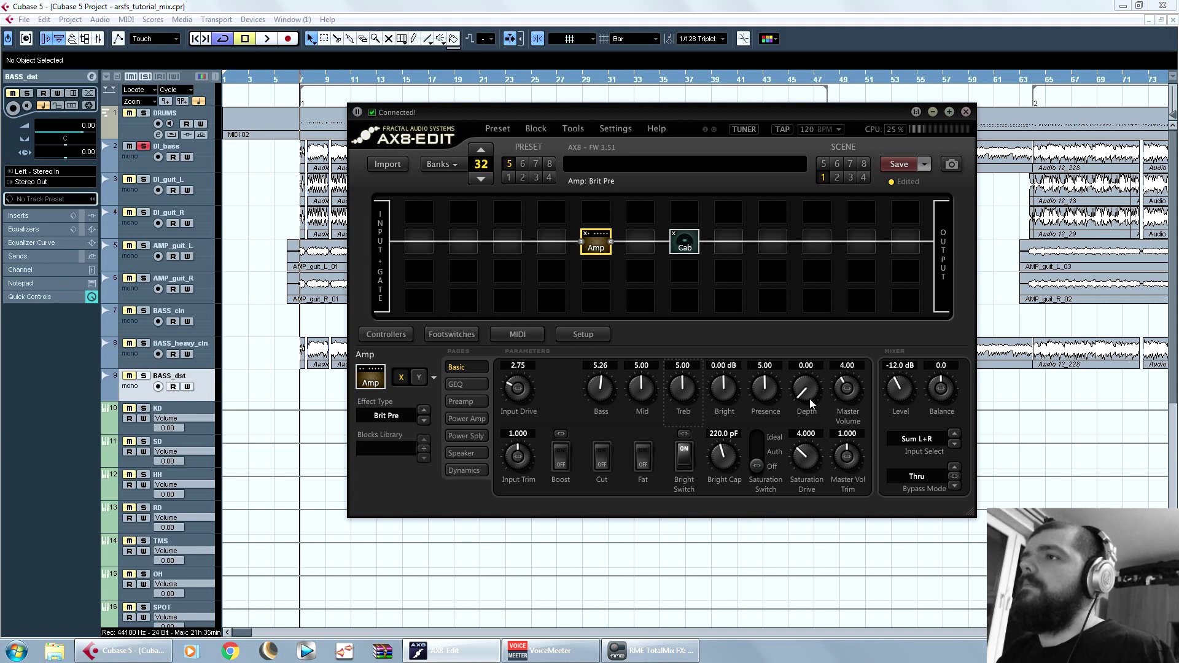
drag(810, 399, 817, 308)
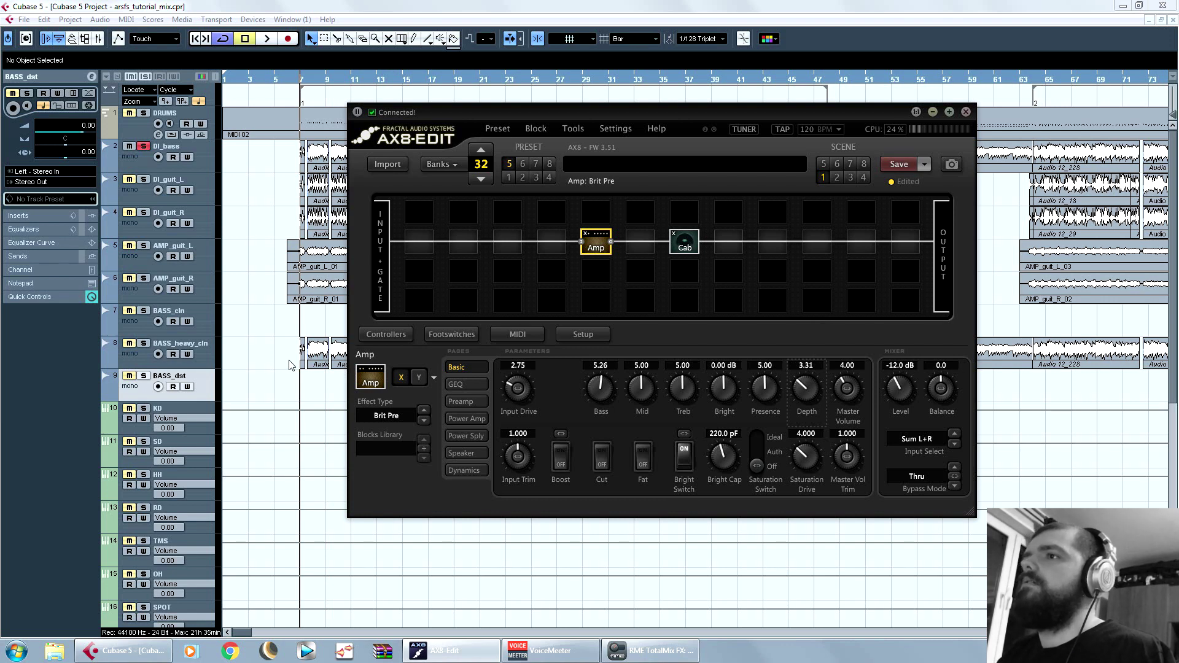
Step: Switch to Cubase and listen to the bass from bar 7 and several further song positions up to bar 99
click(382, 5)
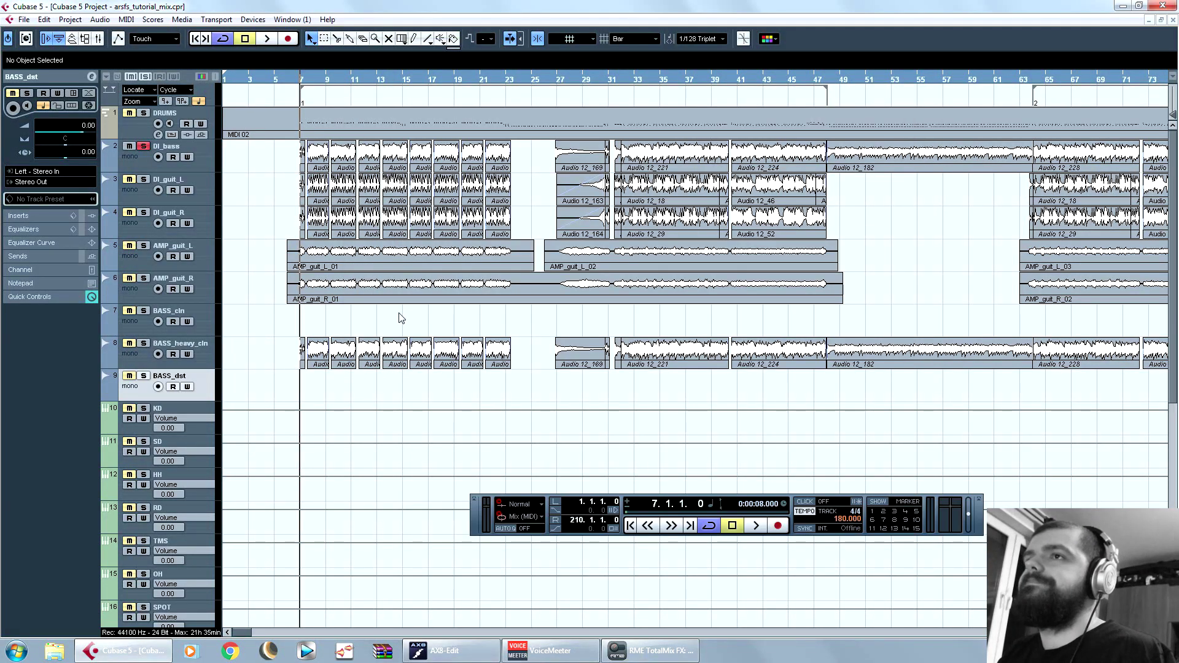
key(space)
key(space)
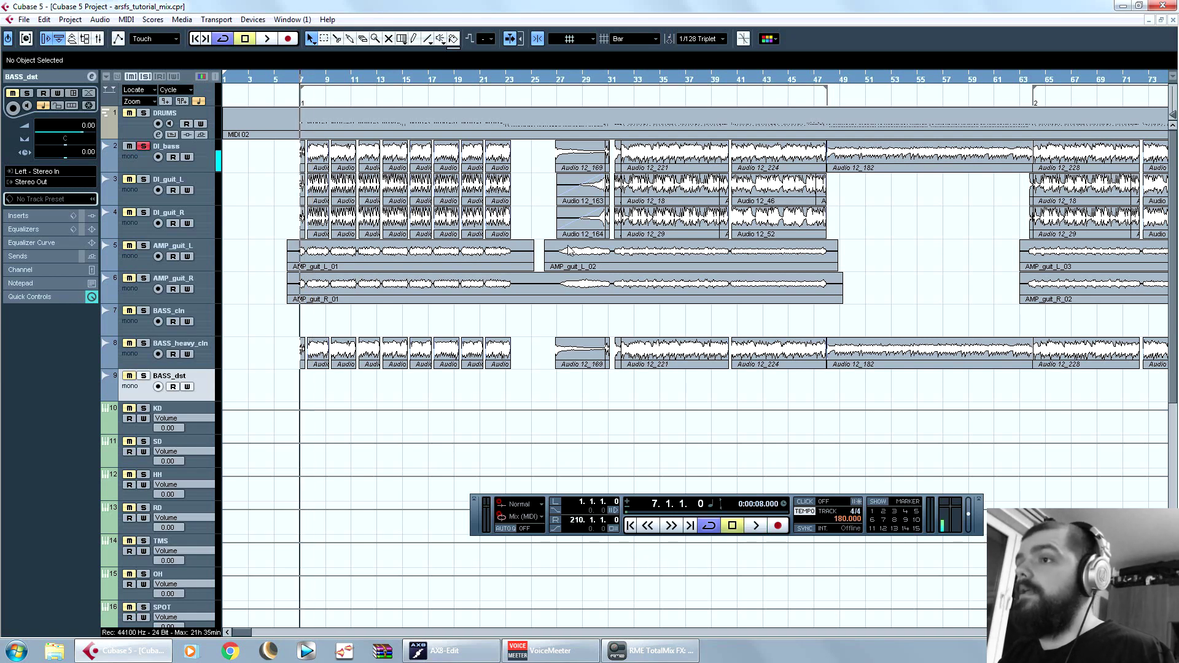
key(space)
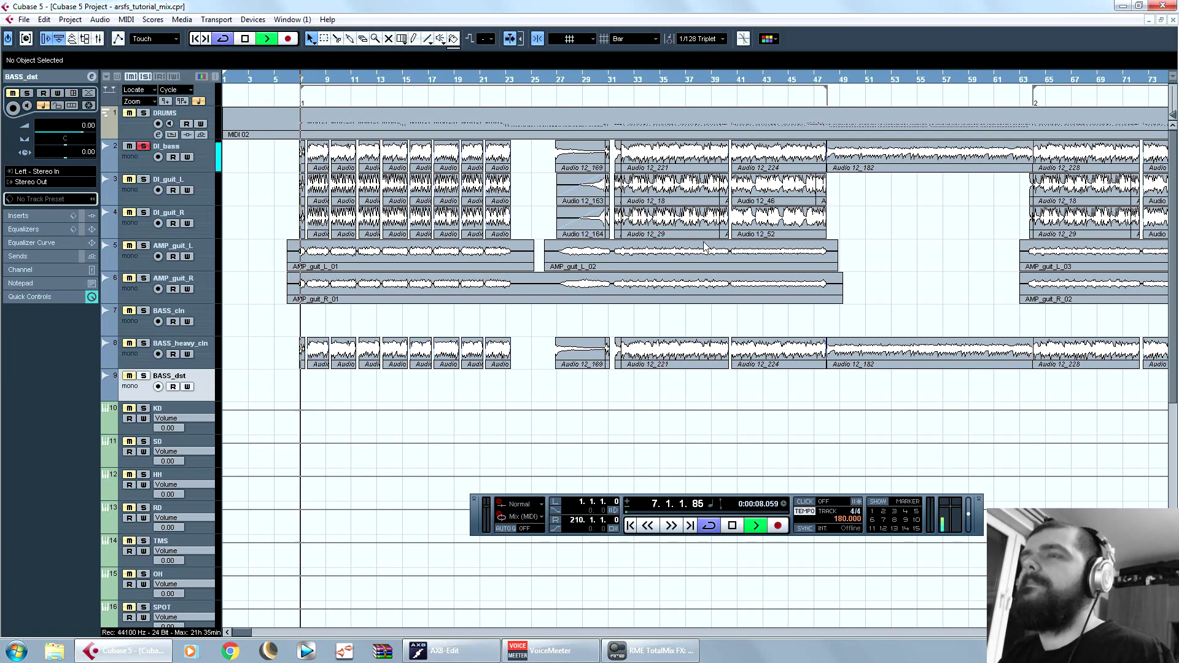
click(927, 78)
click(1058, 79)
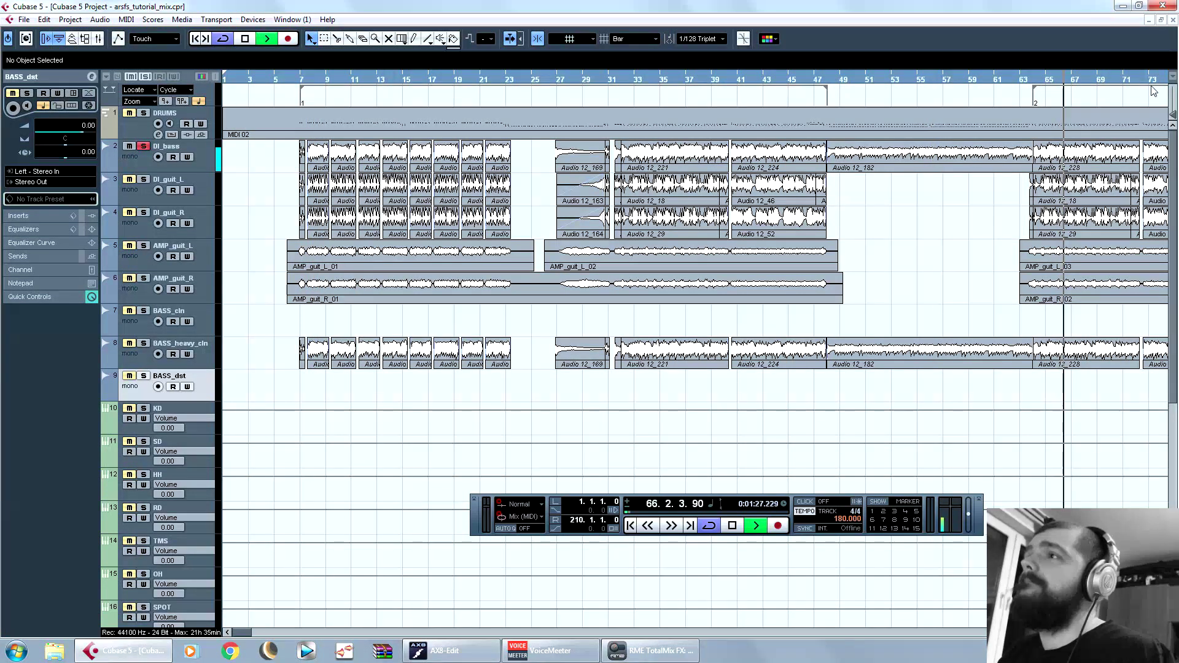
click(637, 79)
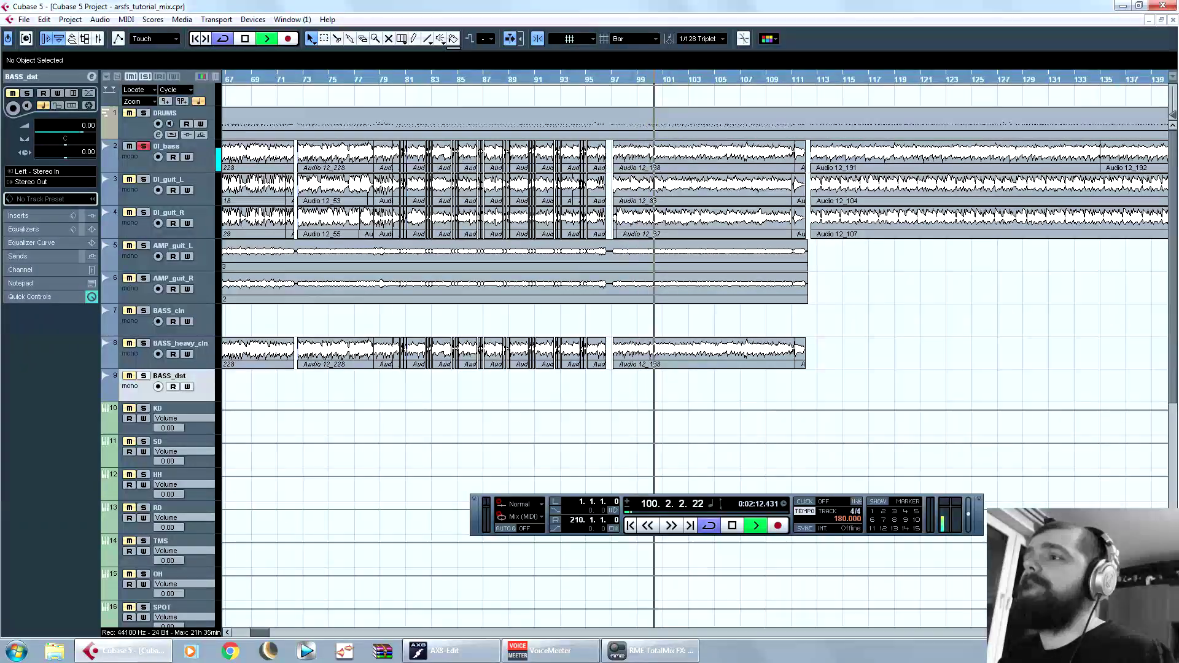
key(g)
key(g)
key(g)
key(space)
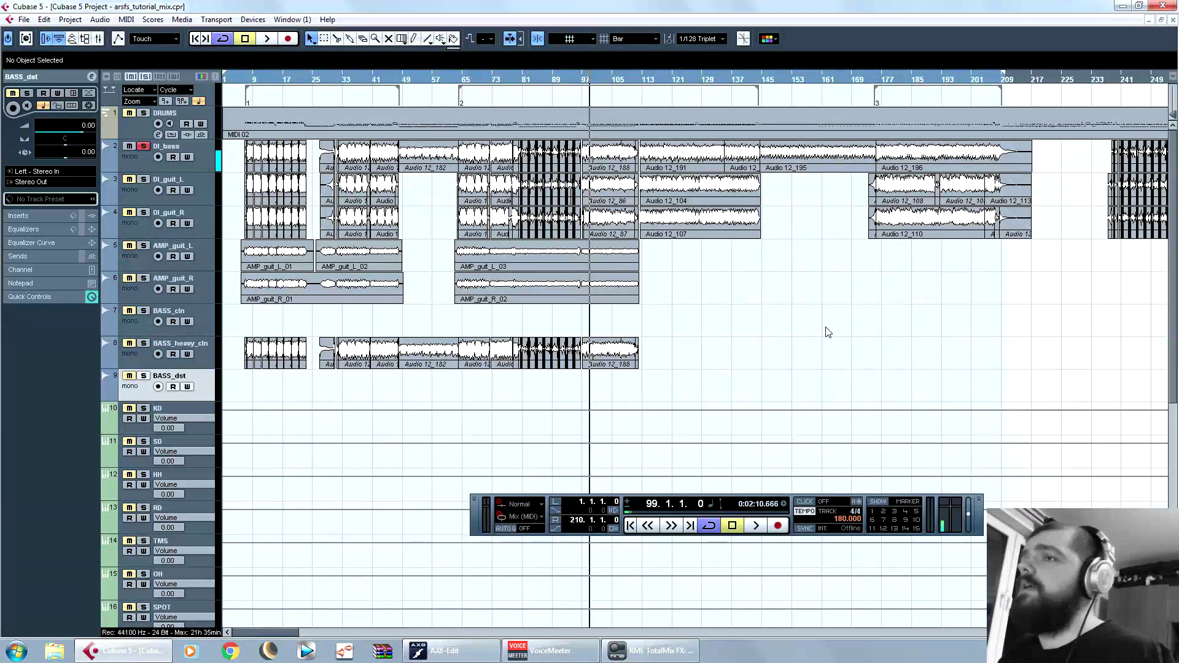
Step: Move the project cursor back to the song's start at bar 6, just before the first bass events
click(245, 85)
key(h)
key(h)
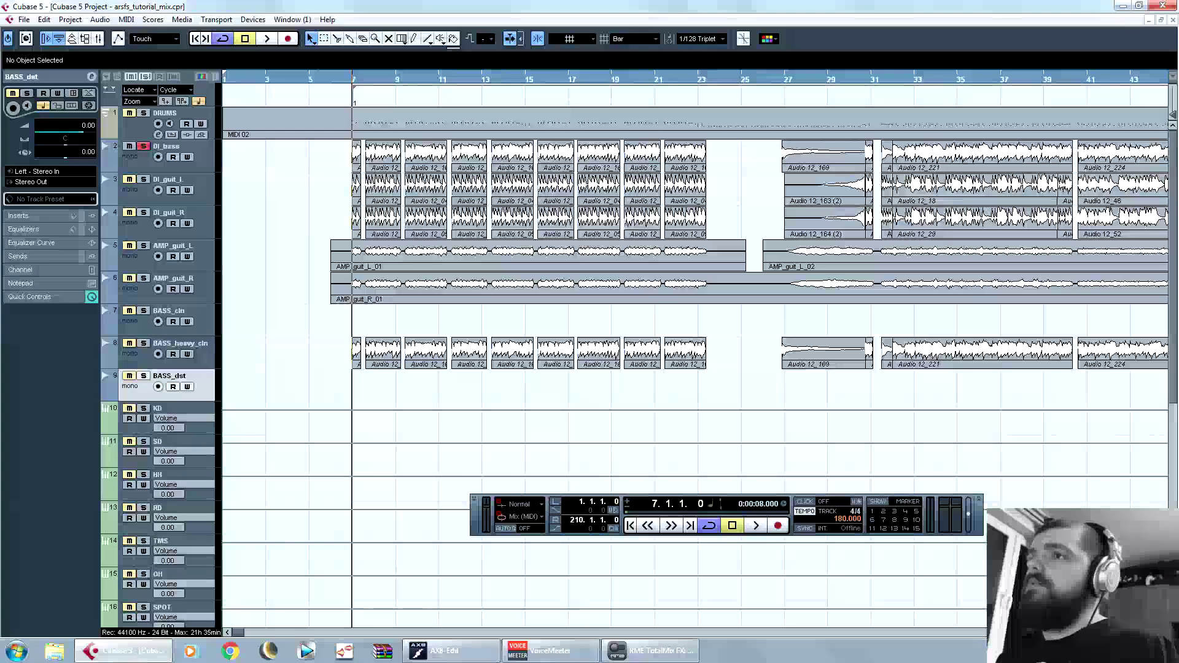
click(332, 79)
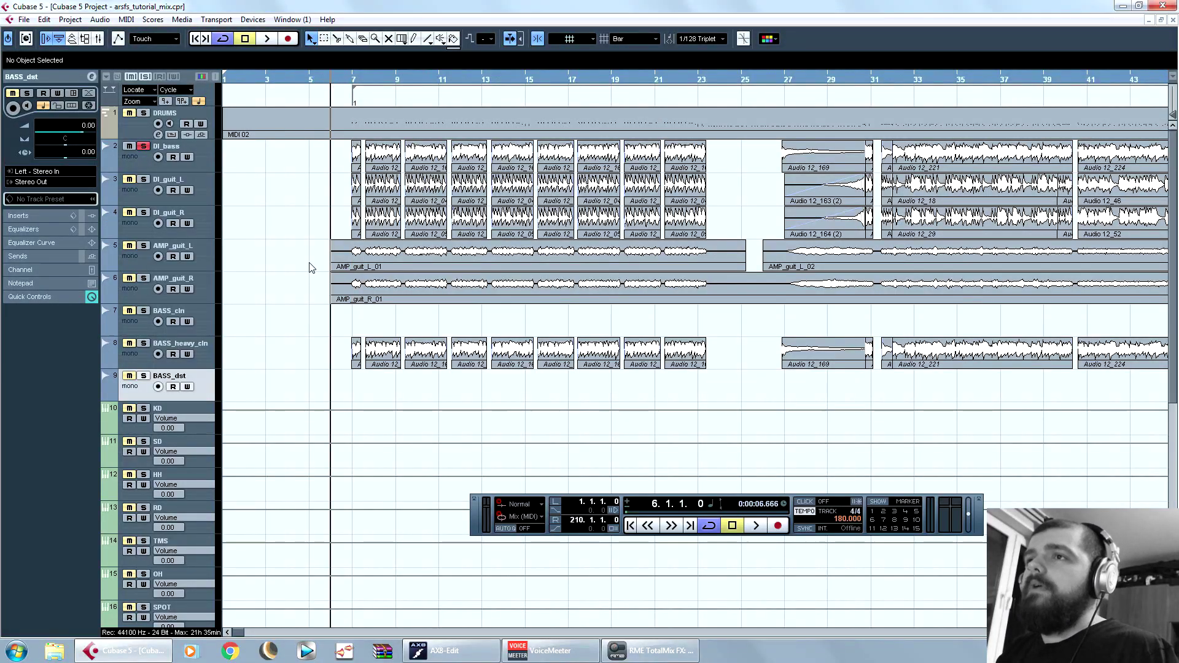
Step: Record the reamped distorted bass onto the BASS_dst track from bar 6 to about bar 51
key(g)
key(g)
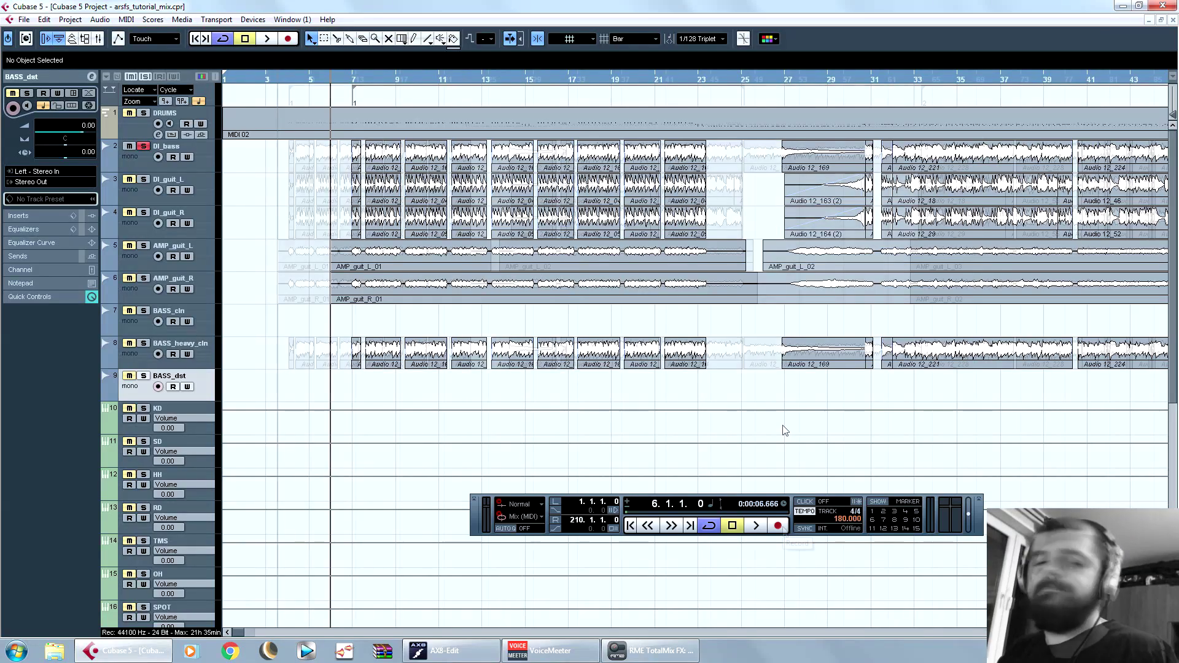
key(r)
key(KP_Multiply)
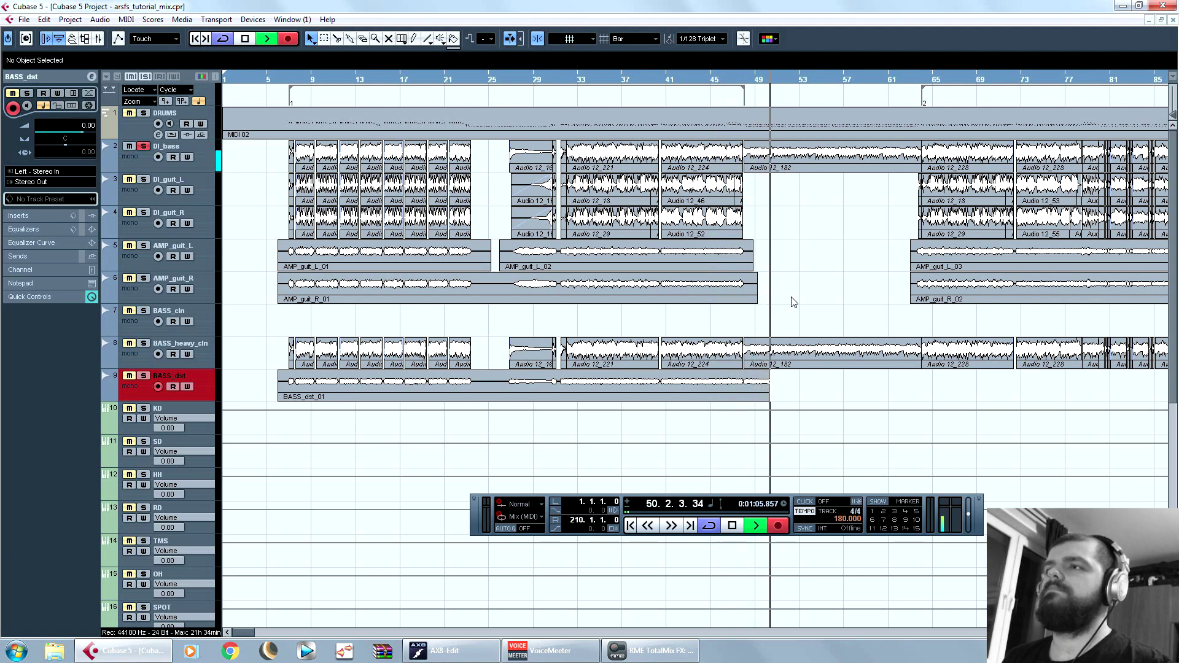
key(space)
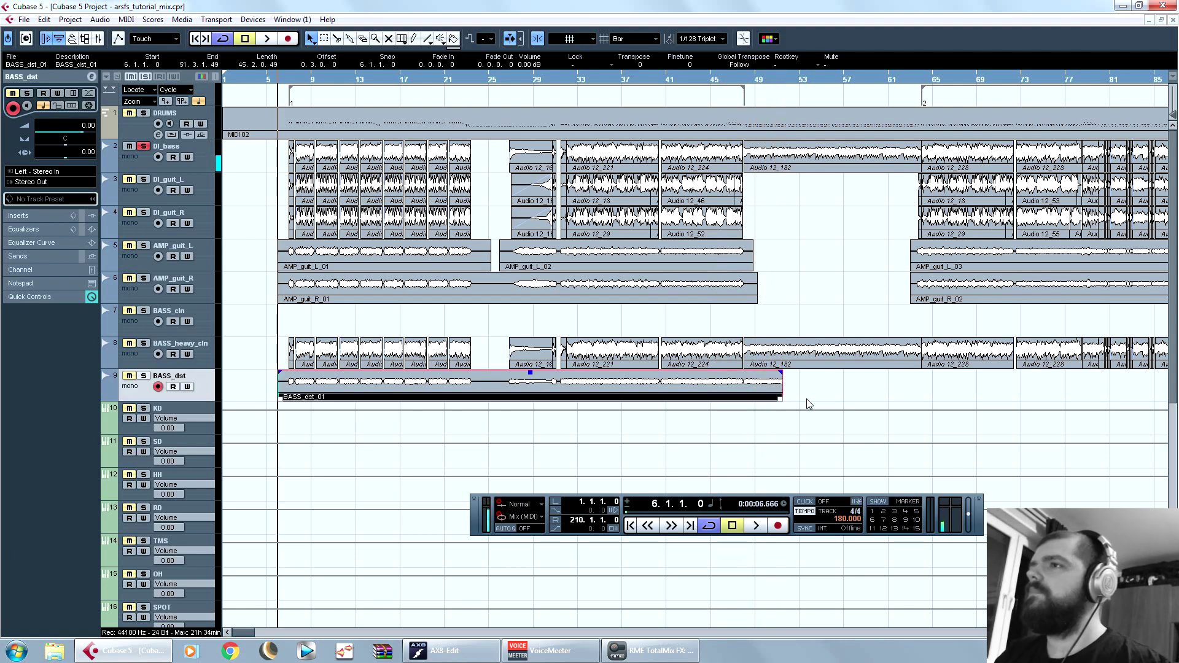
click(810, 295)
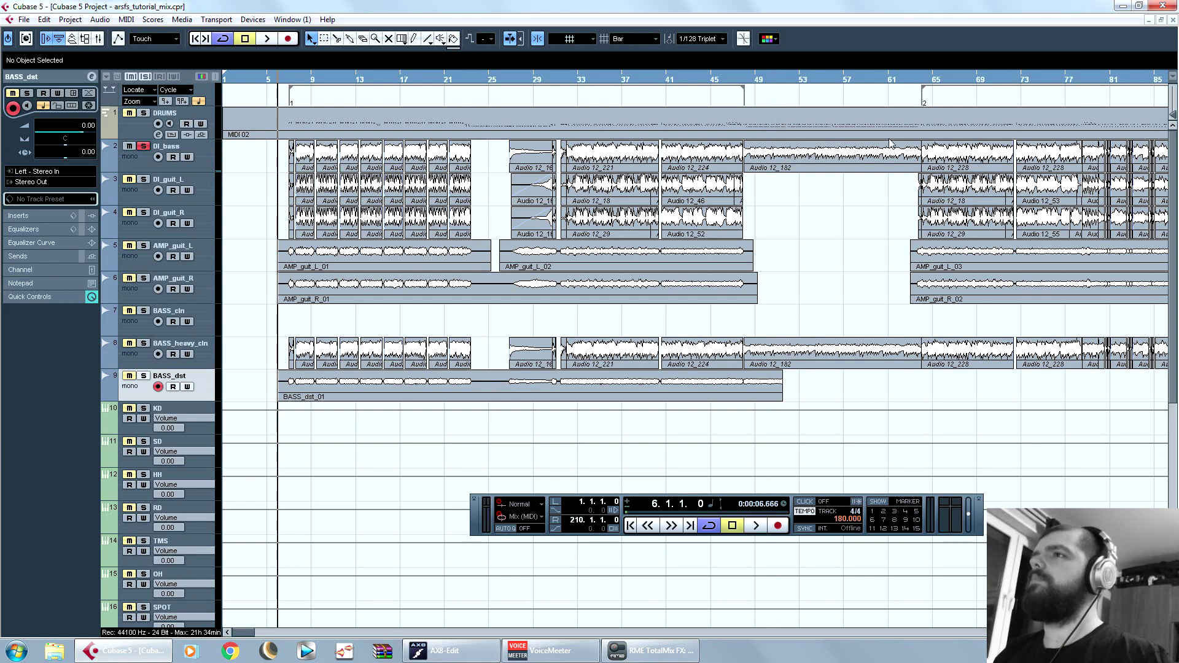
Step: Record a second distorted bass take onto BASS_dst from bar 62 to about bar 112
click(895, 80)
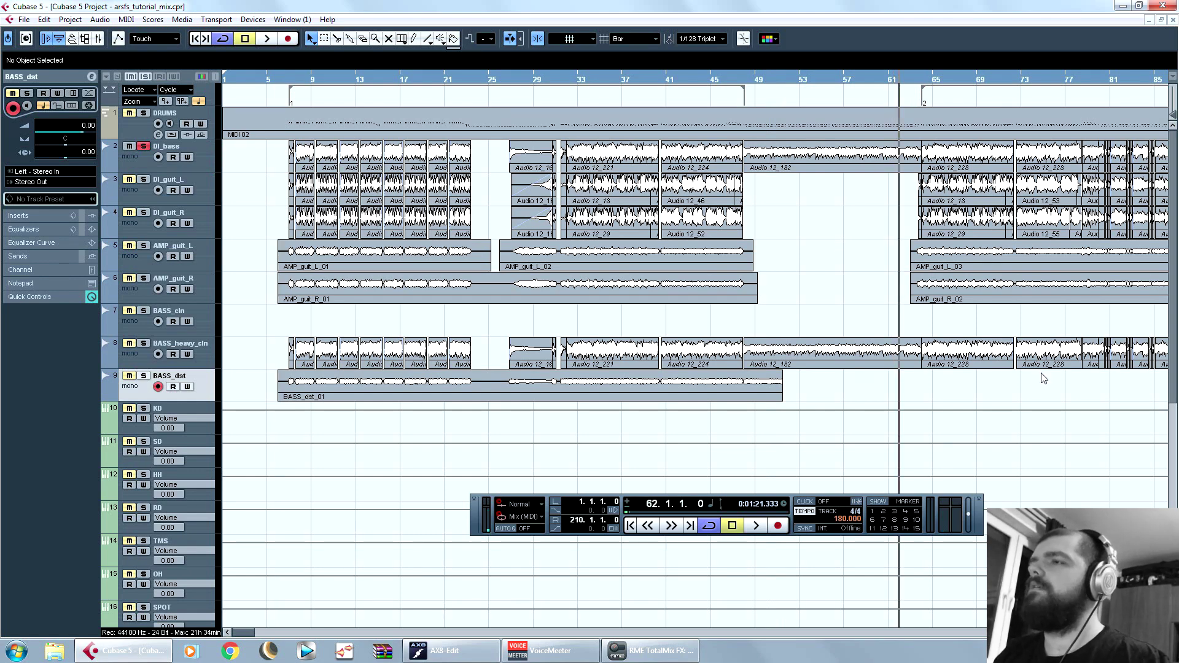
key(h)
key(h)
key(h)
key(h)
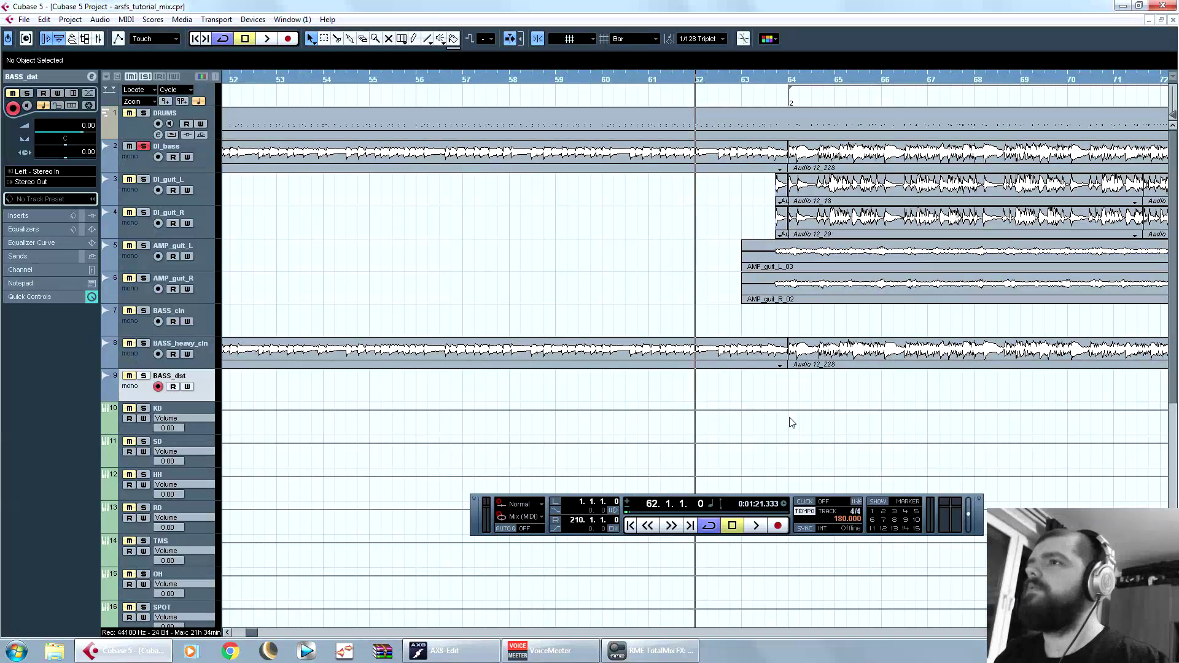
click(779, 527)
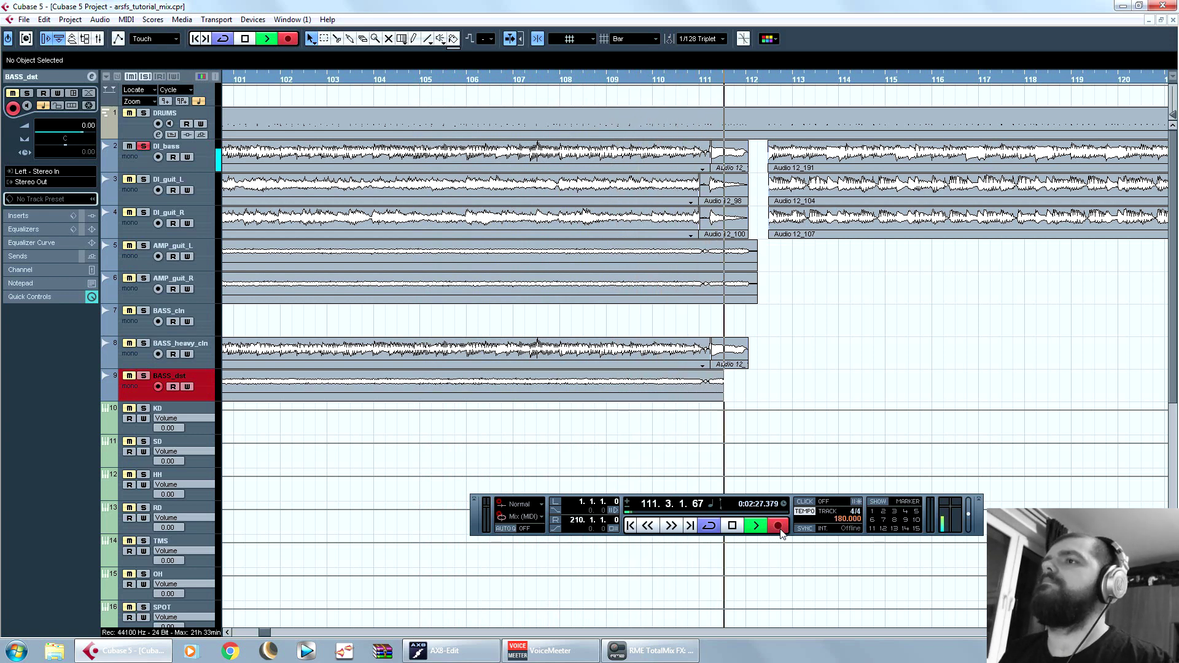
key(space)
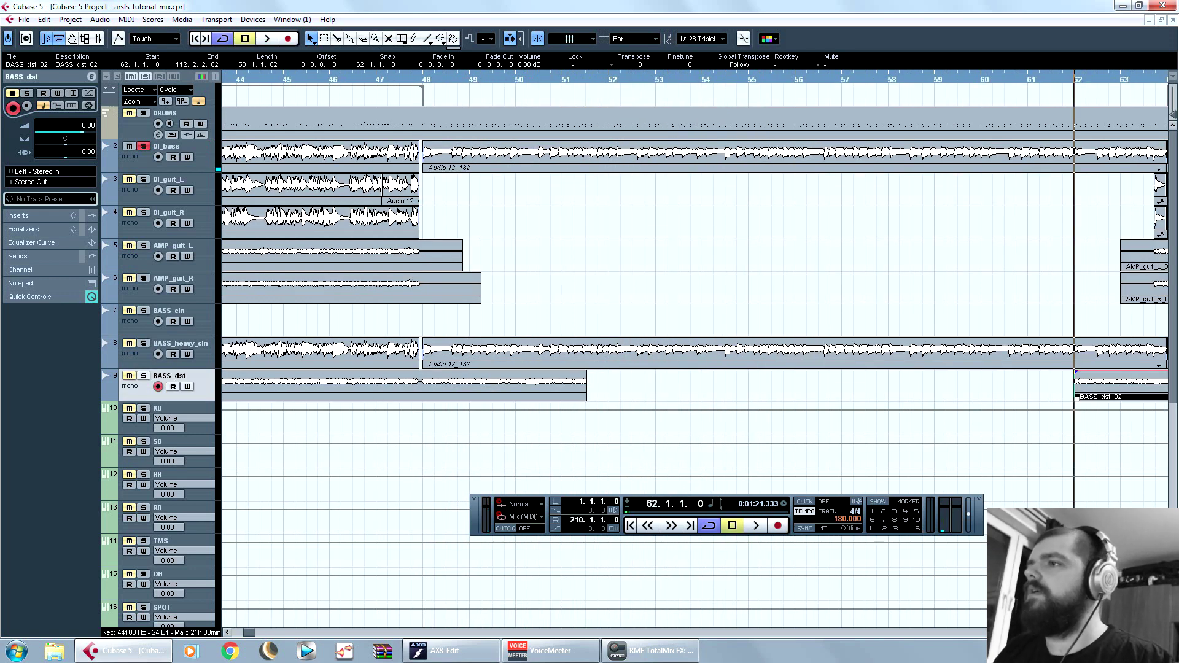
Step: Locate to bar 28 and listen briefly to the sustained bass note there
key(g)
key(g)
key(g)
key(g)
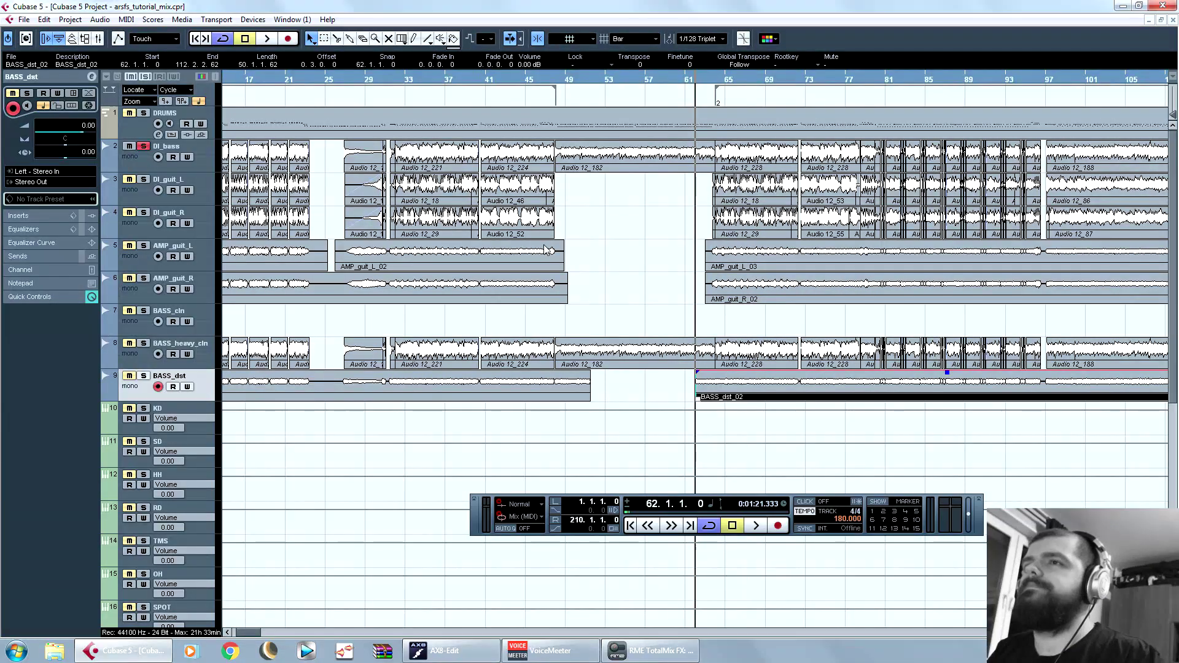
click(355, 79)
key(h)
key(h)
key(h)
key(h)
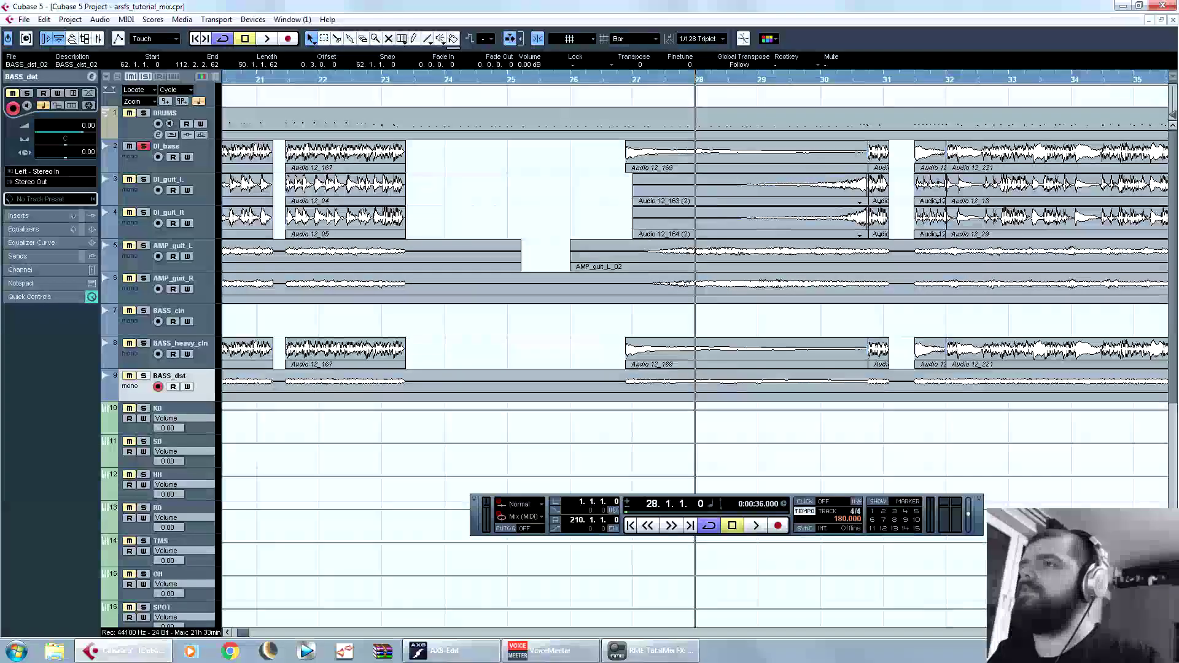
key(space)
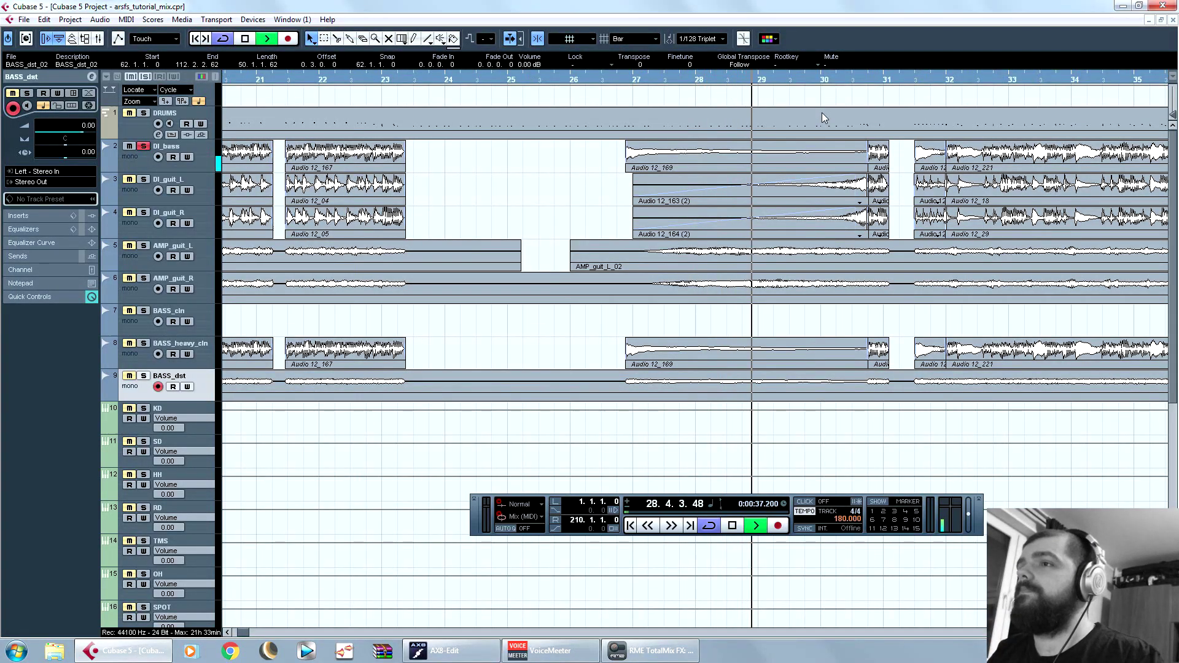
key(space)
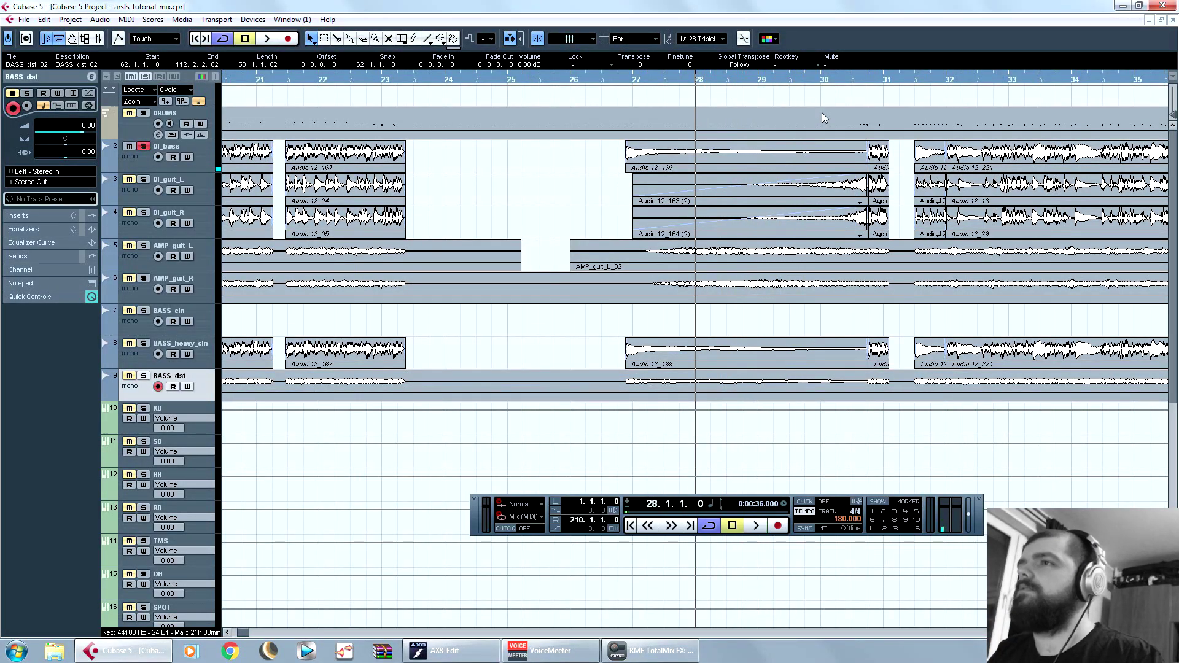
Step: Move the project cursor to bar 29, look at the block chain in AX8-Edit, and return to Cubase
click(758, 80)
key(g)
key(g)
key(g)
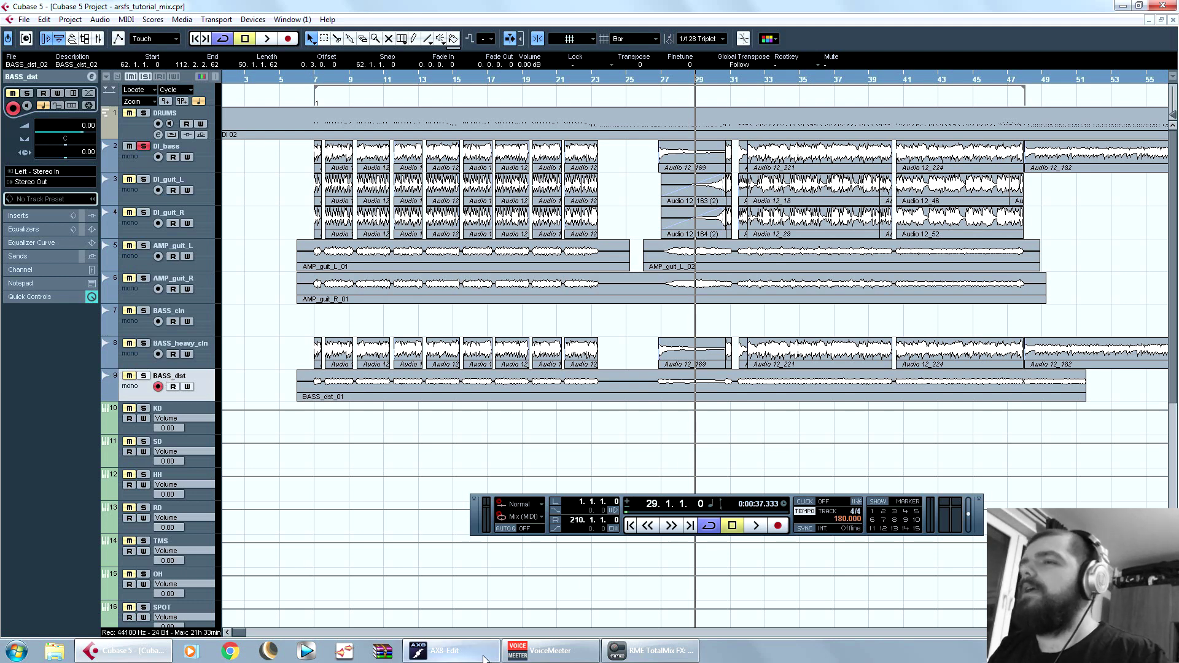
click(465, 657)
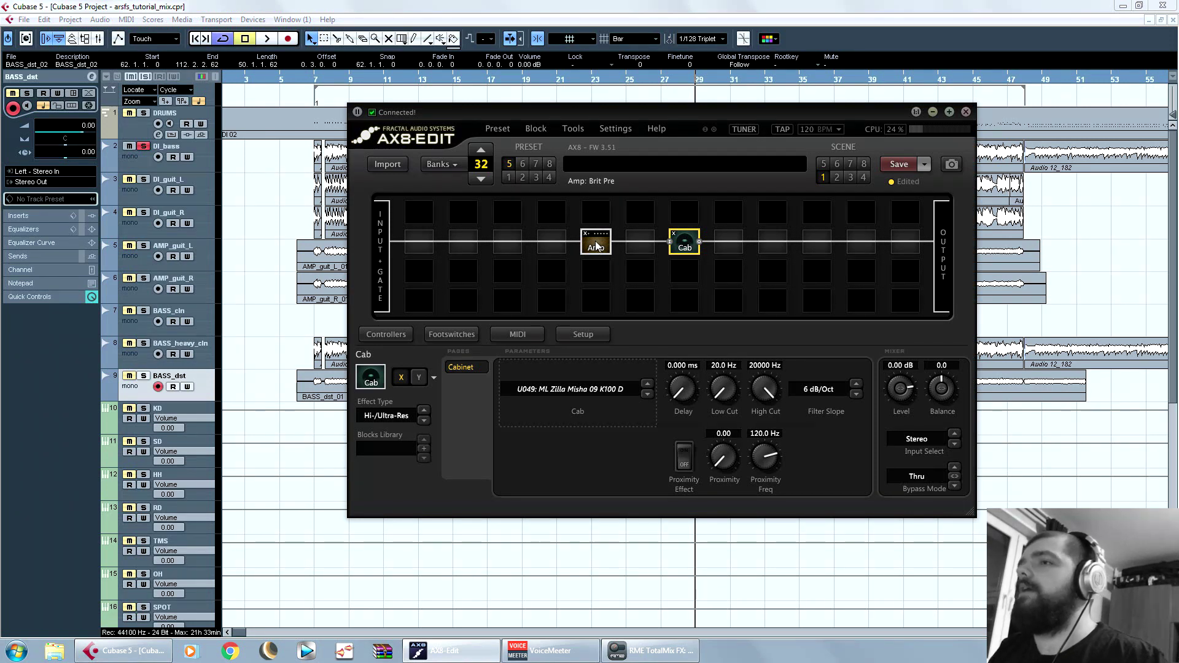
click(627, 5)
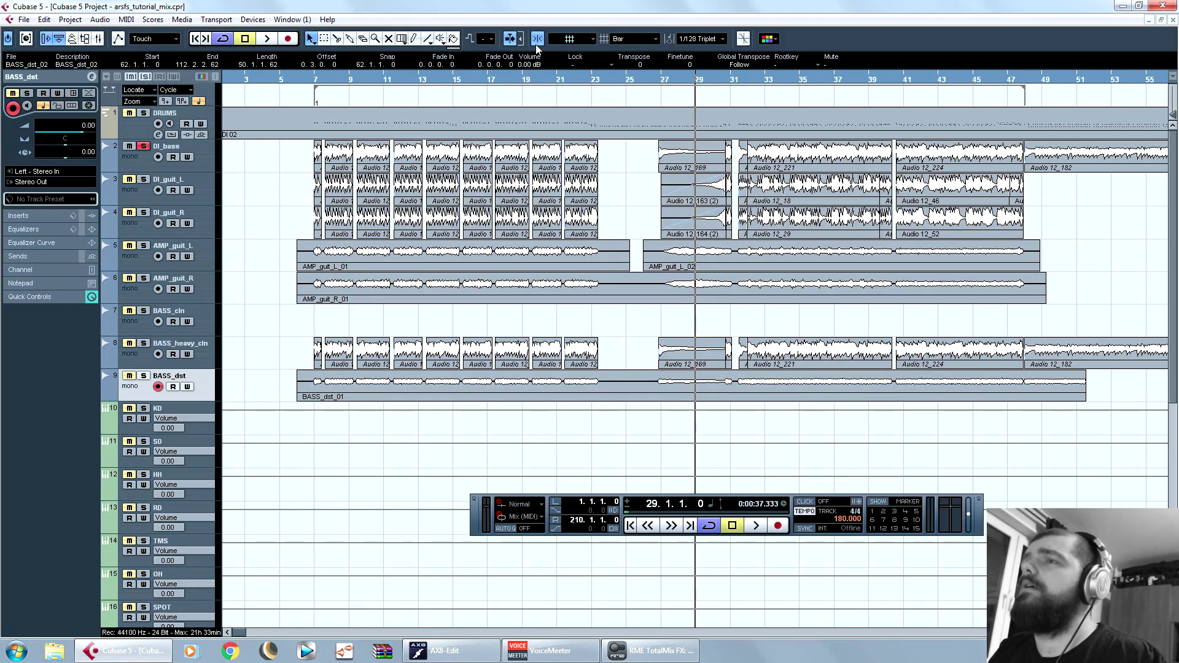
Step: With snapping off, remove the part of the first BASS_dst recording from between bars 23 and 24 to just before bar 31
click(661, 82)
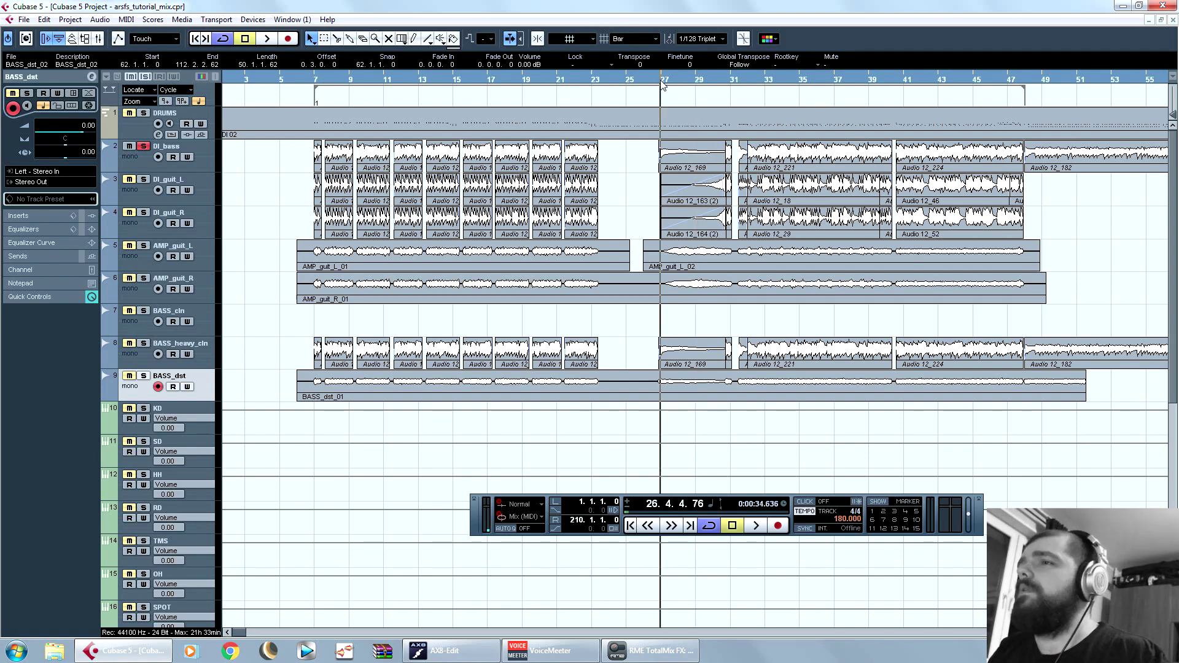
key(h)
key(h)
key(h)
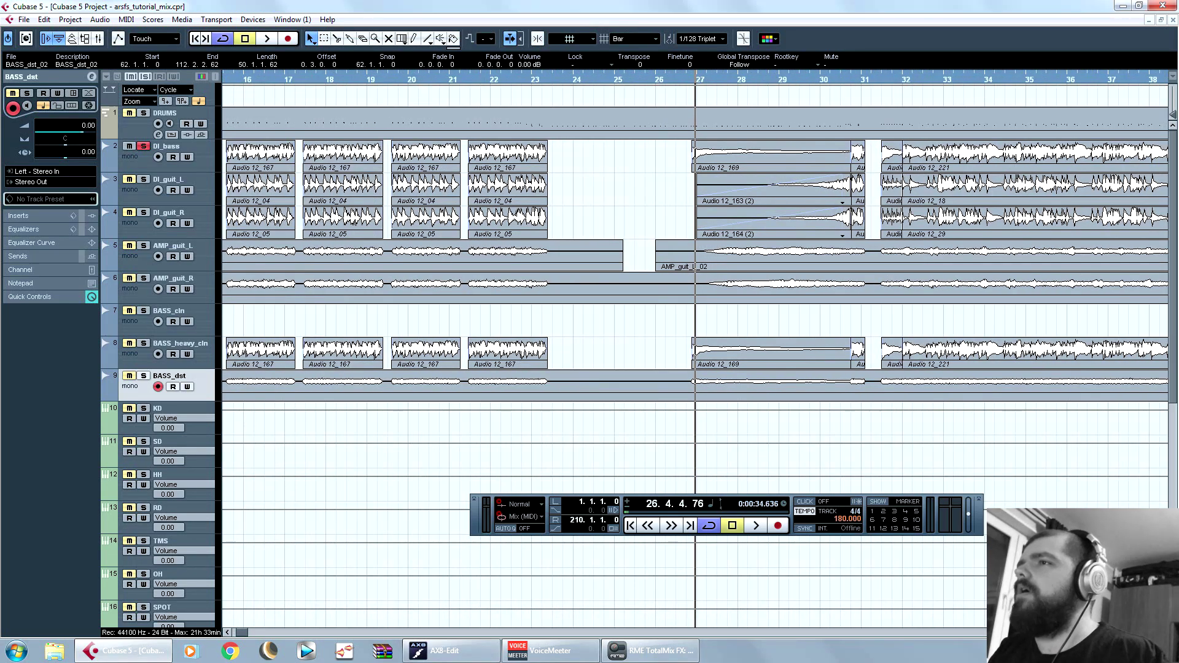
click(688, 81)
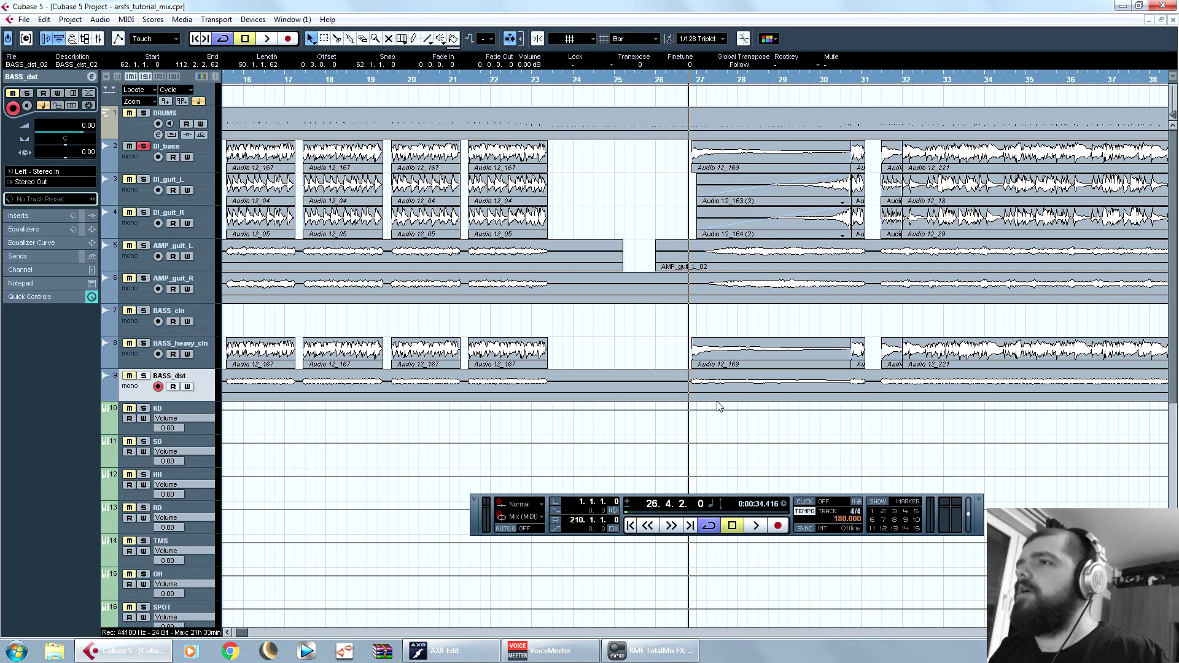
click(667, 80)
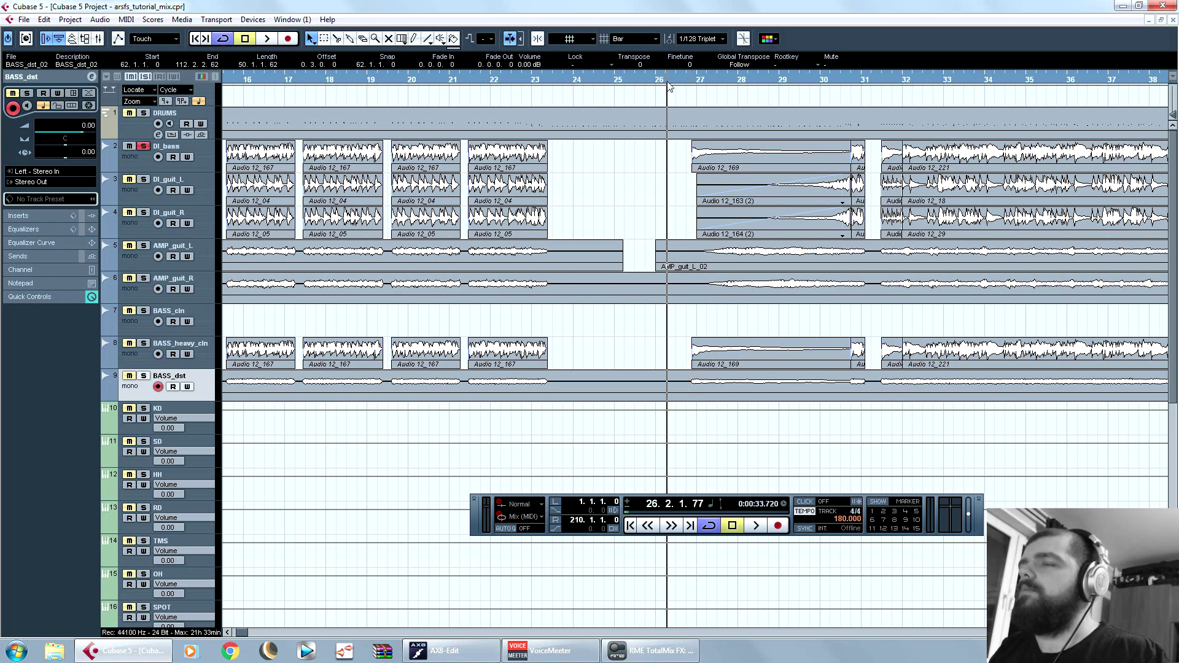
click(847, 397)
drag(847, 397, 567, 394)
click(639, 375)
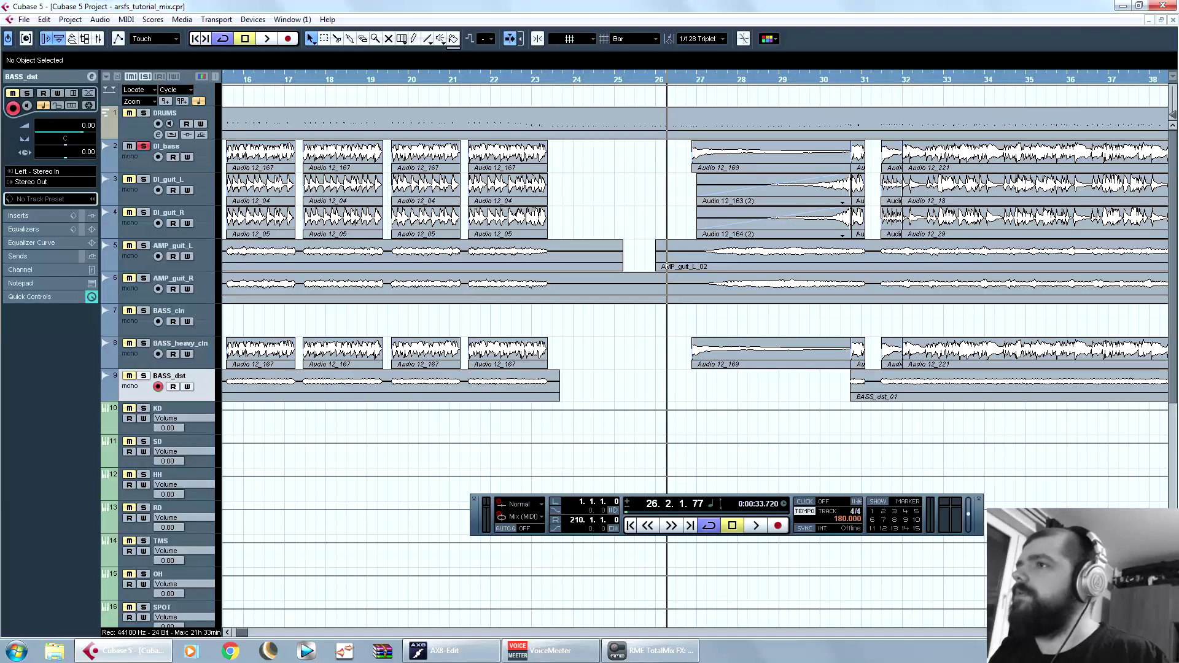
Step: Shorten the second BASS_dst_01 event so that it ends just before bar 48
key(g)
key(g)
key(g)
key(g)
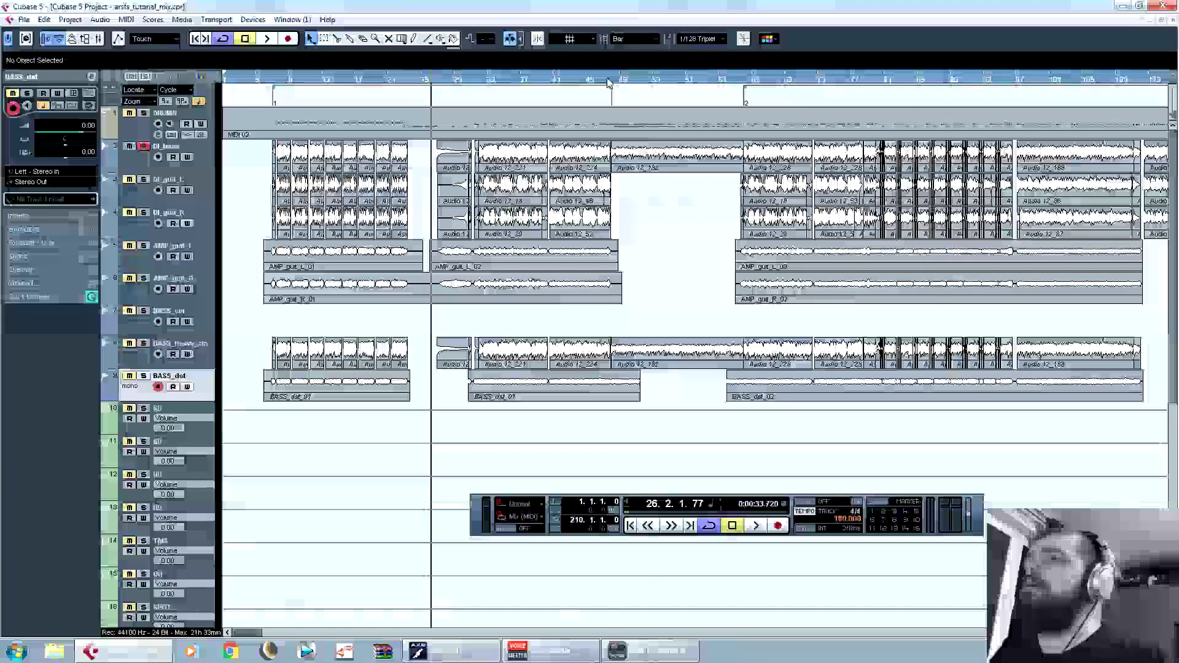
click(608, 82)
key(h)
key(h)
key(h)
key(h)
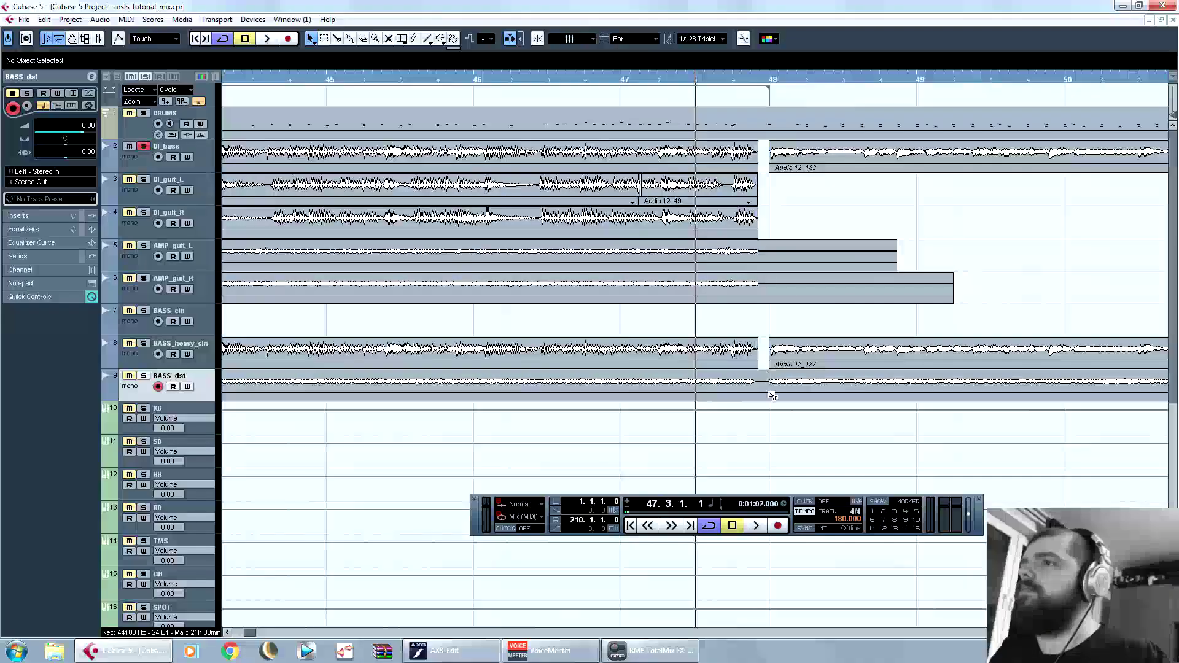
drag(773, 396, 764, 395)
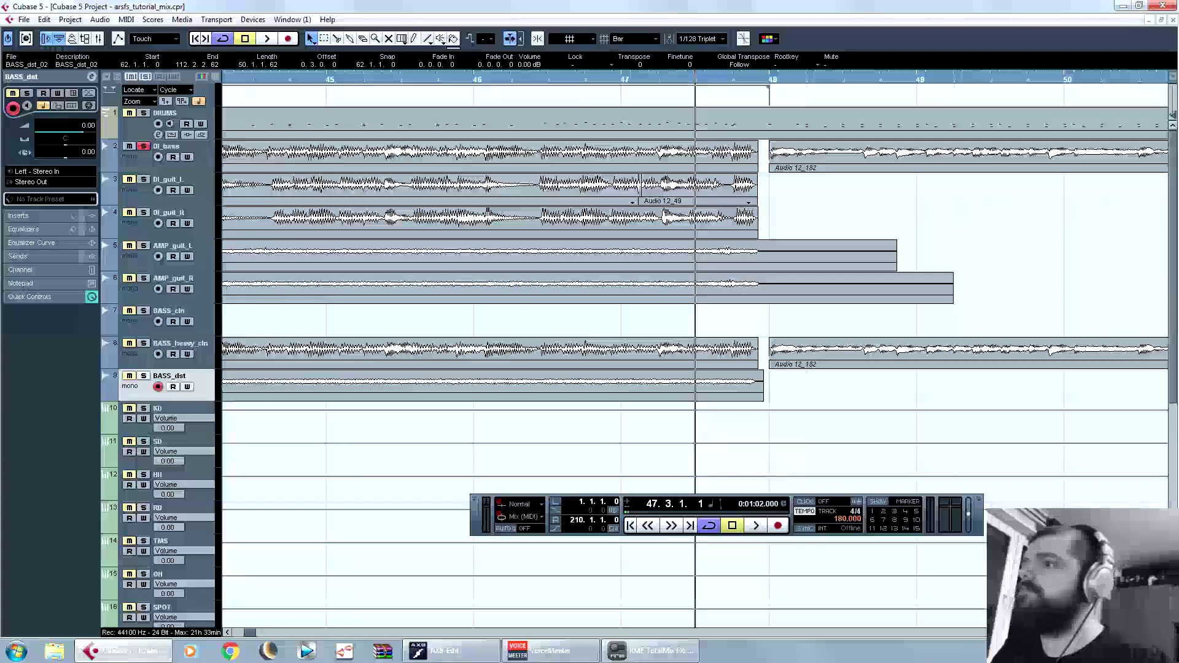
Step: Split BASS_dst_02 where the DI guitars enter before bar 64 and delete the part before the split
key(g)
key(g)
key(g)
key(g)
click(932, 82)
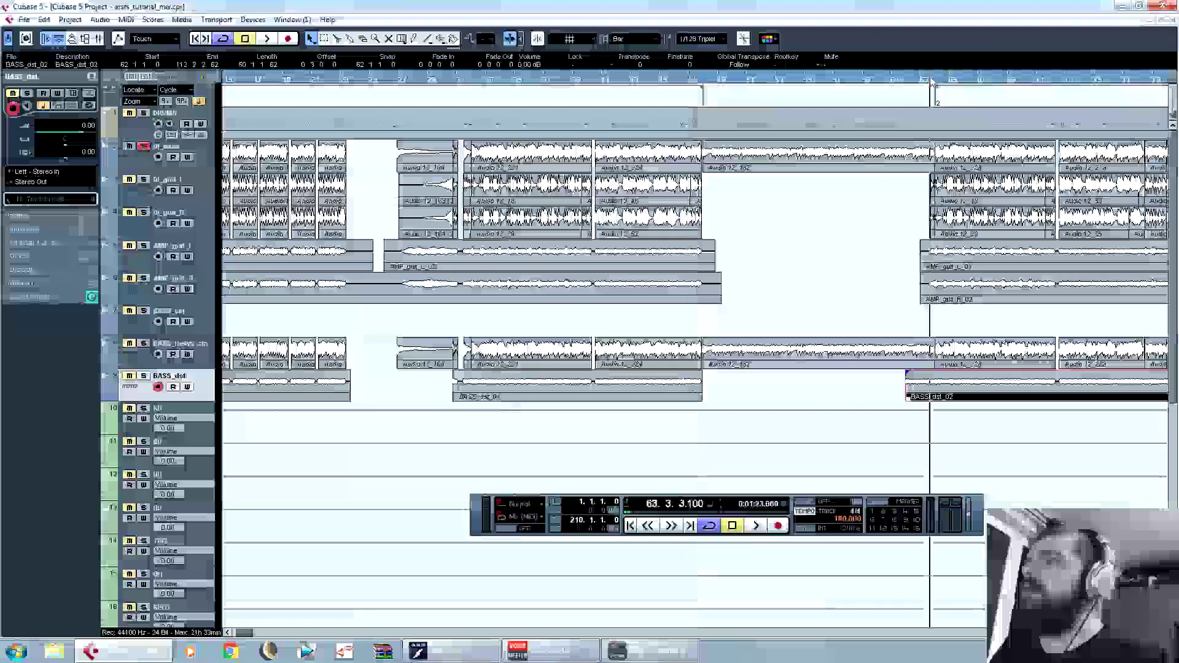
key(h)
key(h)
key(h)
key(h)
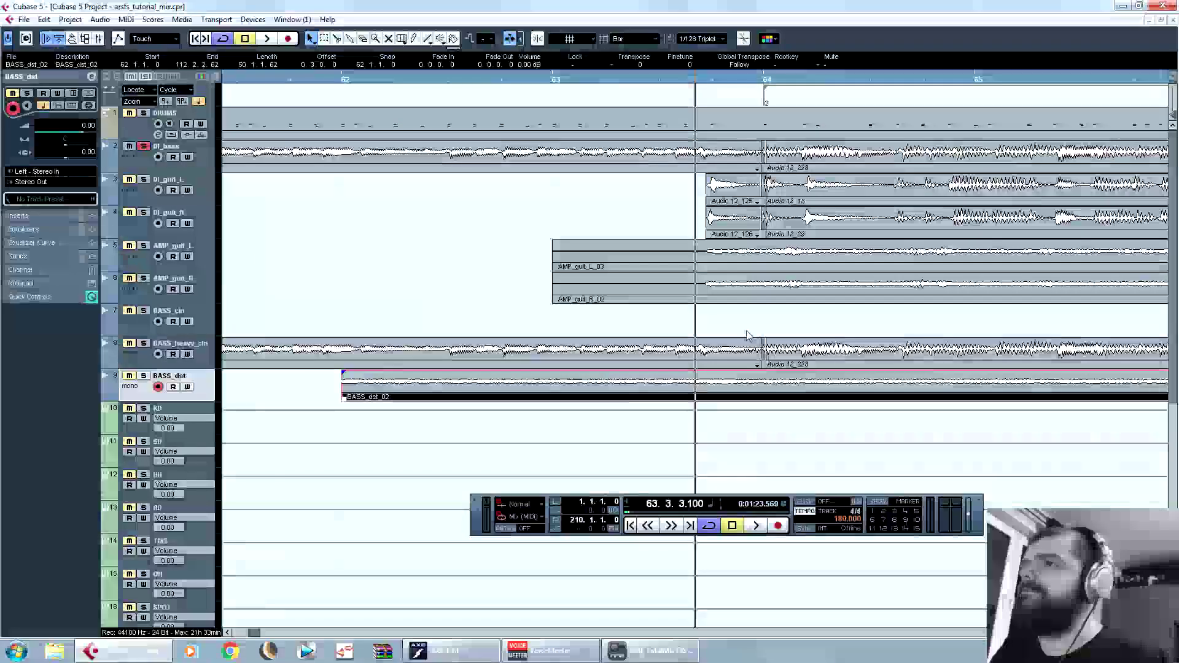
key(alt+x)
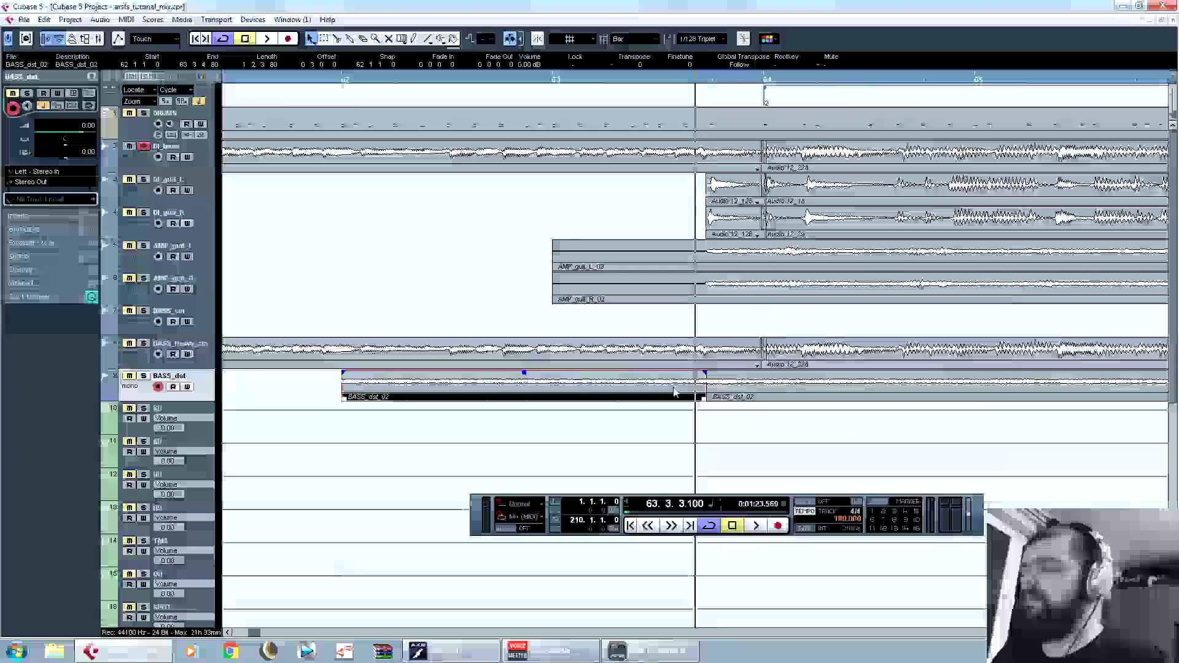
key(Delete)
Step: Review the trimmed BASS_dst events across the whole song, briefly selecting them together with the BASS_heavy_cln events
key(g)
key(g)
key(g)
key(g)
key(g)
key(g)
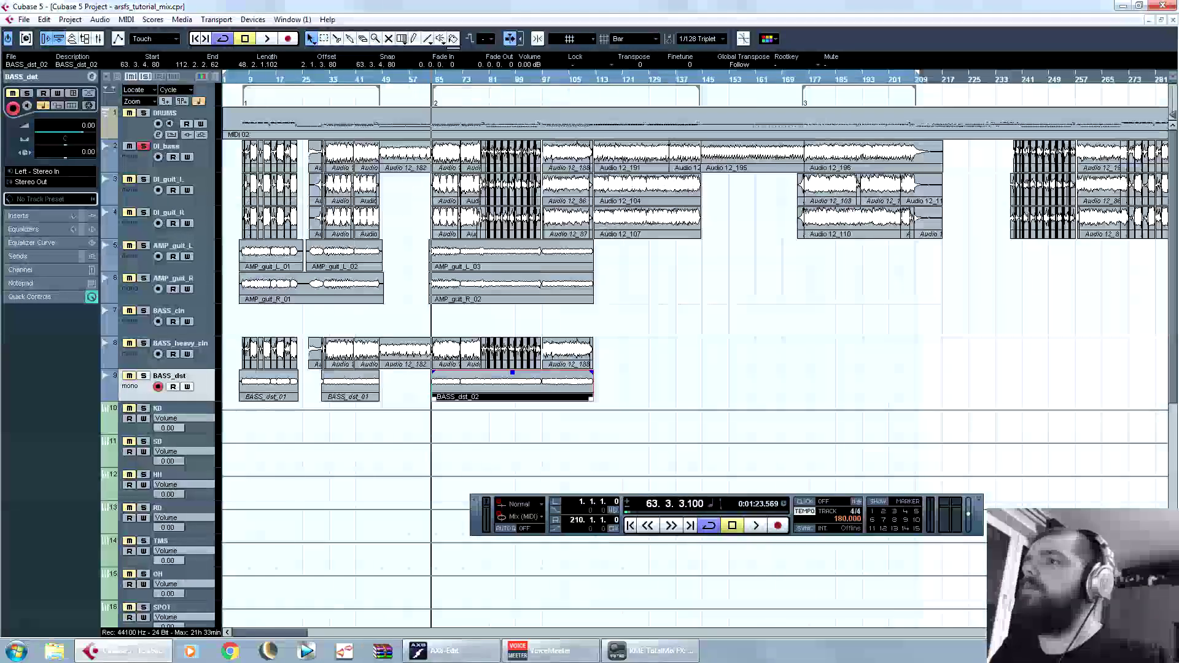
click(665, 375)
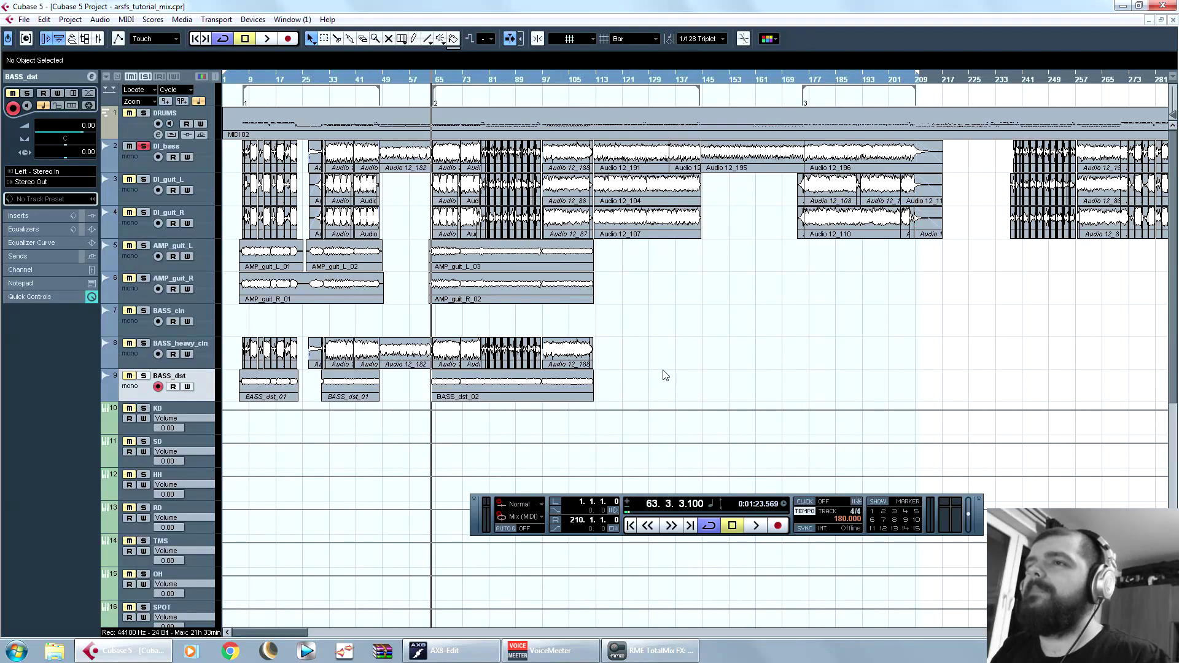
drag(207, 357, 207, 358)
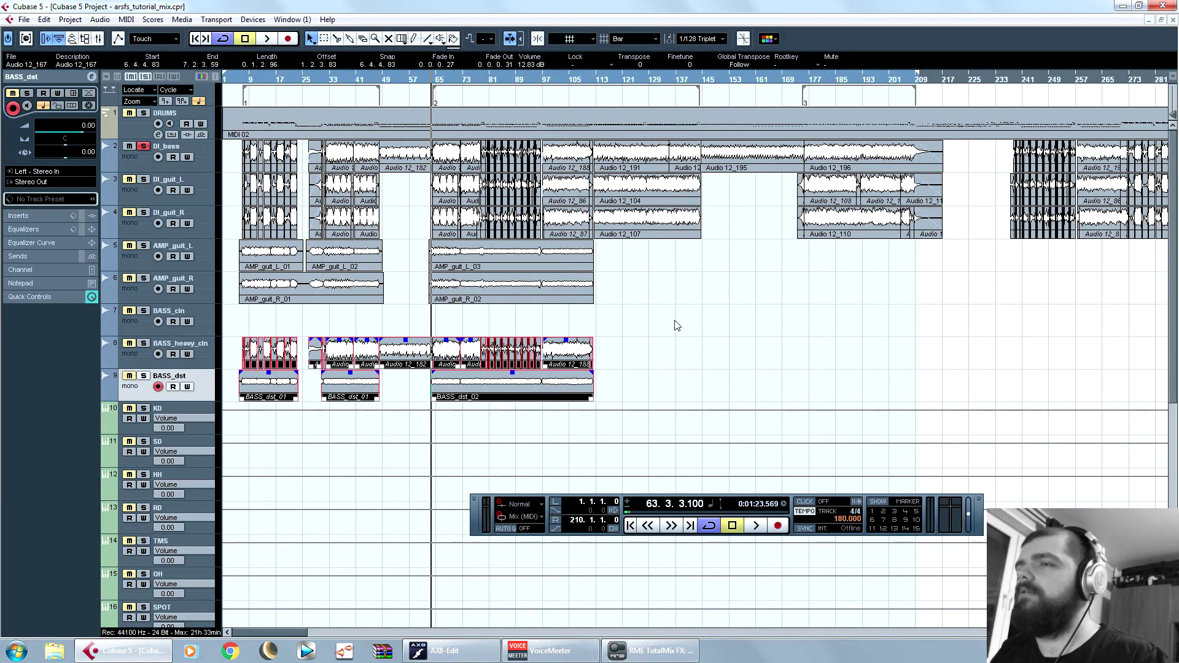
click(676, 326)
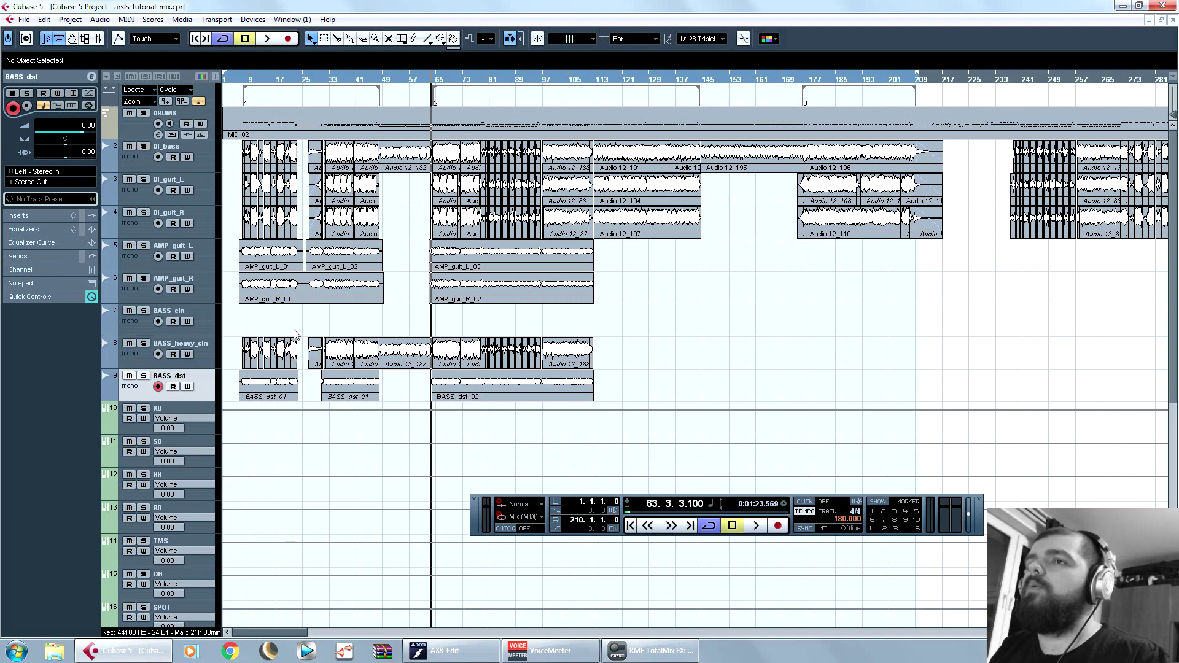
Step: Place the project cursor at bar 26, in the gap before the second BASS_dst event
click(307, 80)
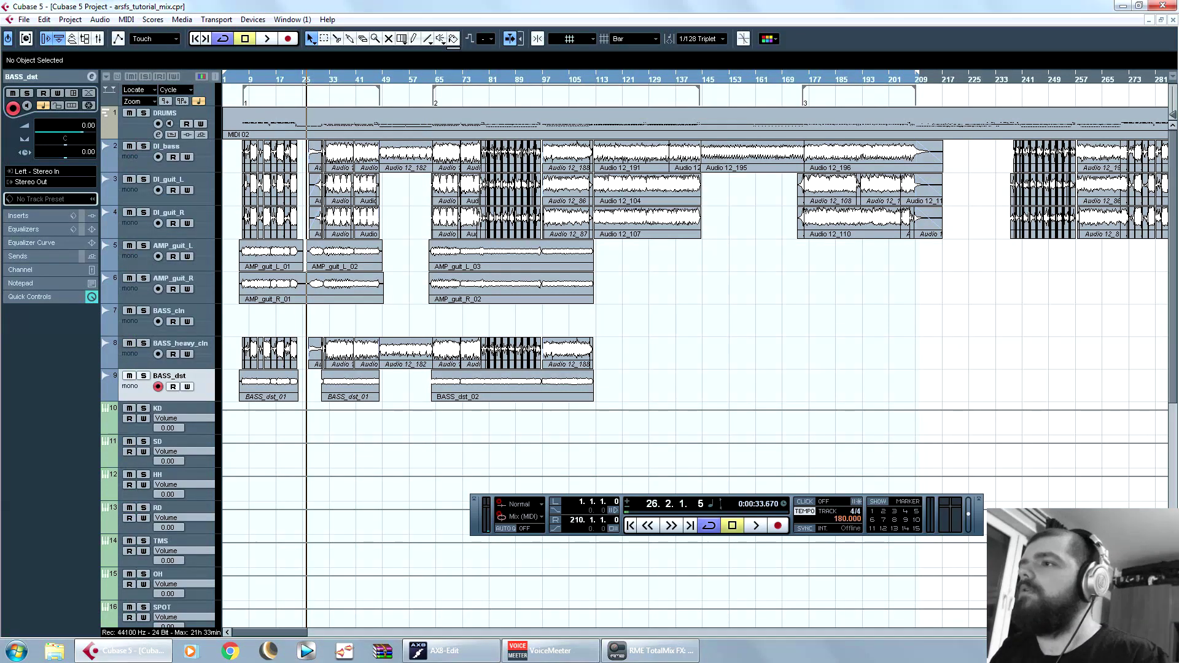
key(h)
key(h)
key(h)
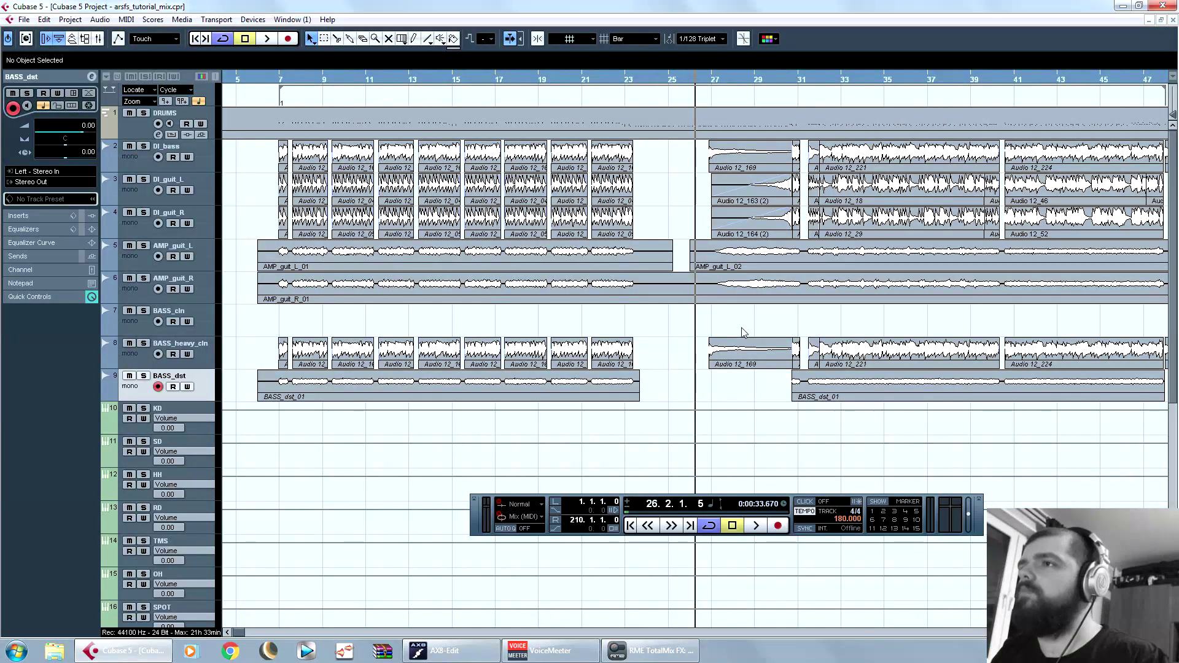
Step: Switch to AX8-Edit and change the Amp block's effect type from Brit Pre to SV Bass
click(489, 659)
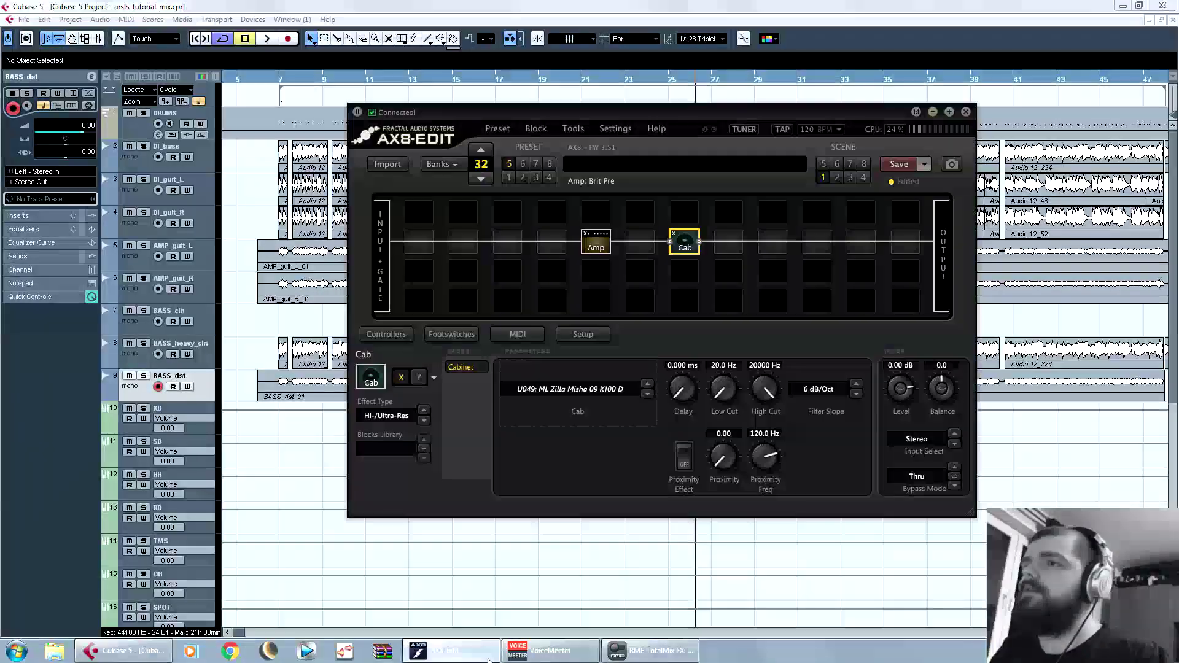
click(596, 242)
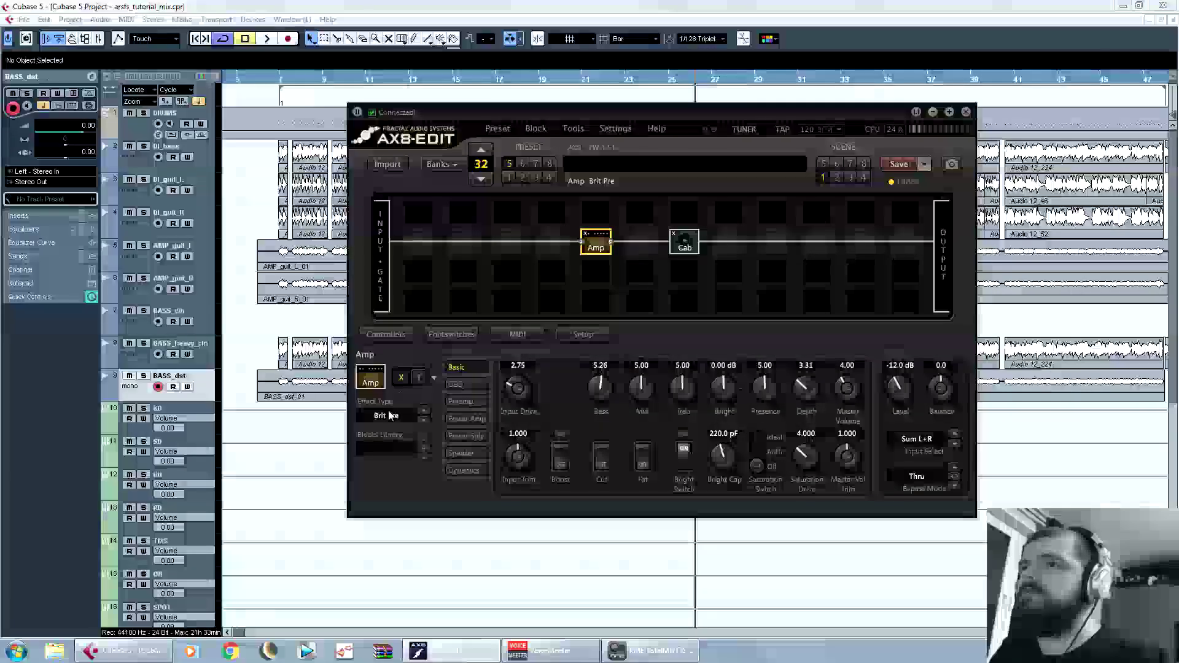
click(389, 416)
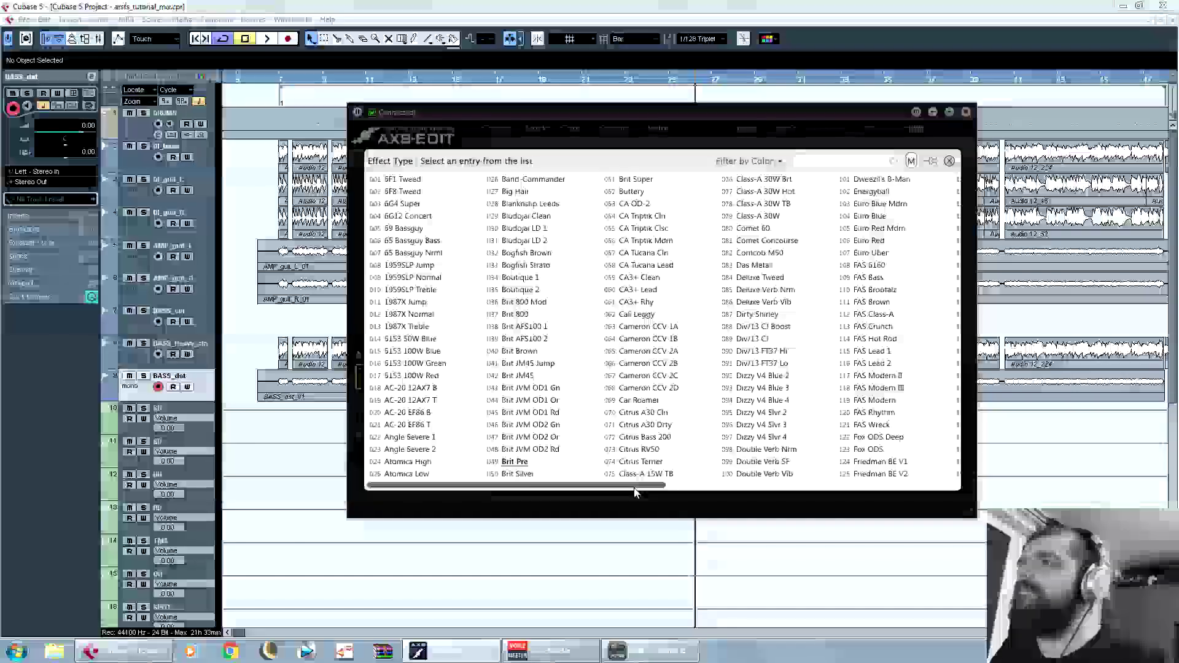
drag(634, 491, 826, 505)
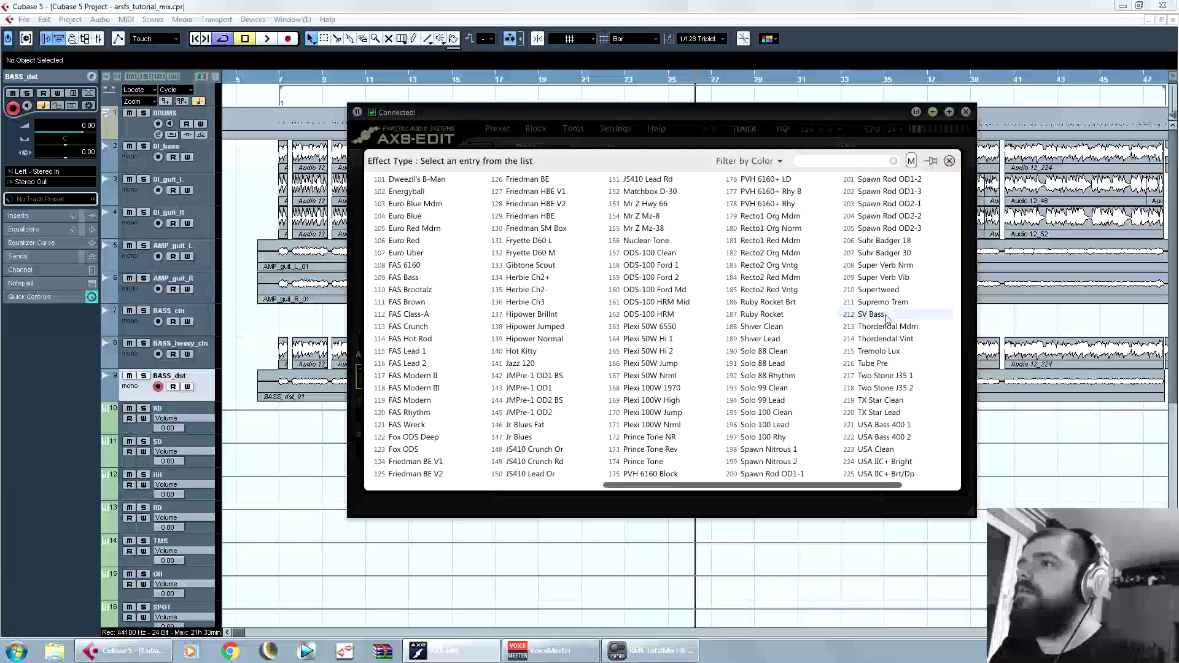
click(887, 314)
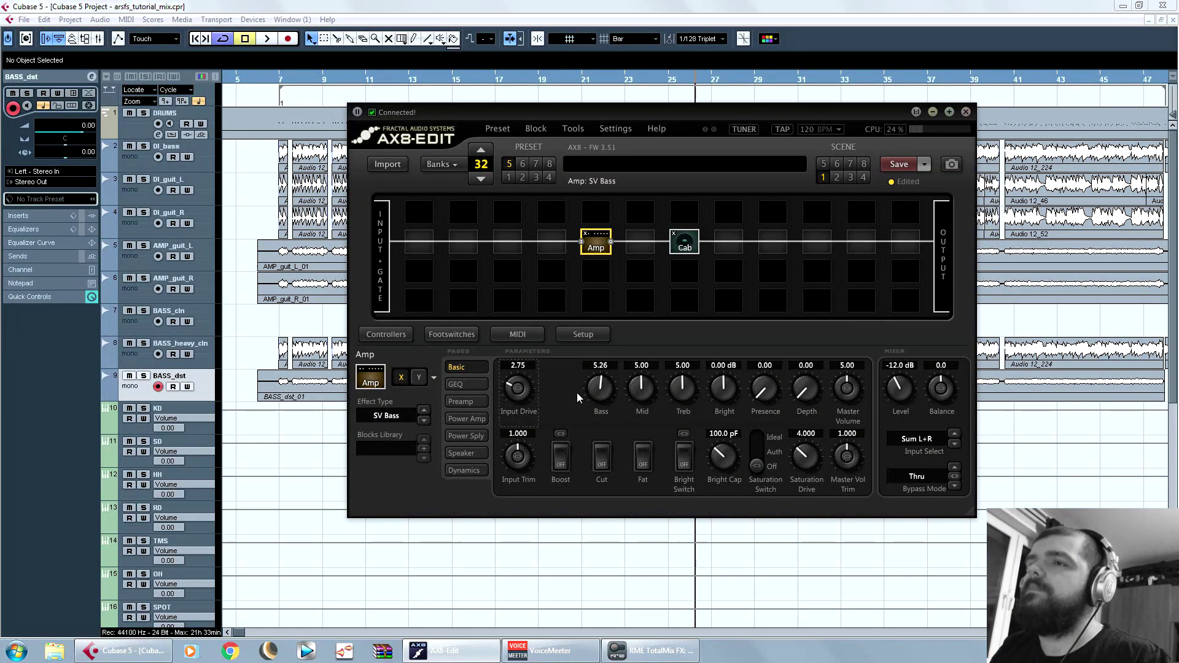
Step: Load the factory cabinet F111: 4x10 SV Bass M88 in the Cab block
click(685, 245)
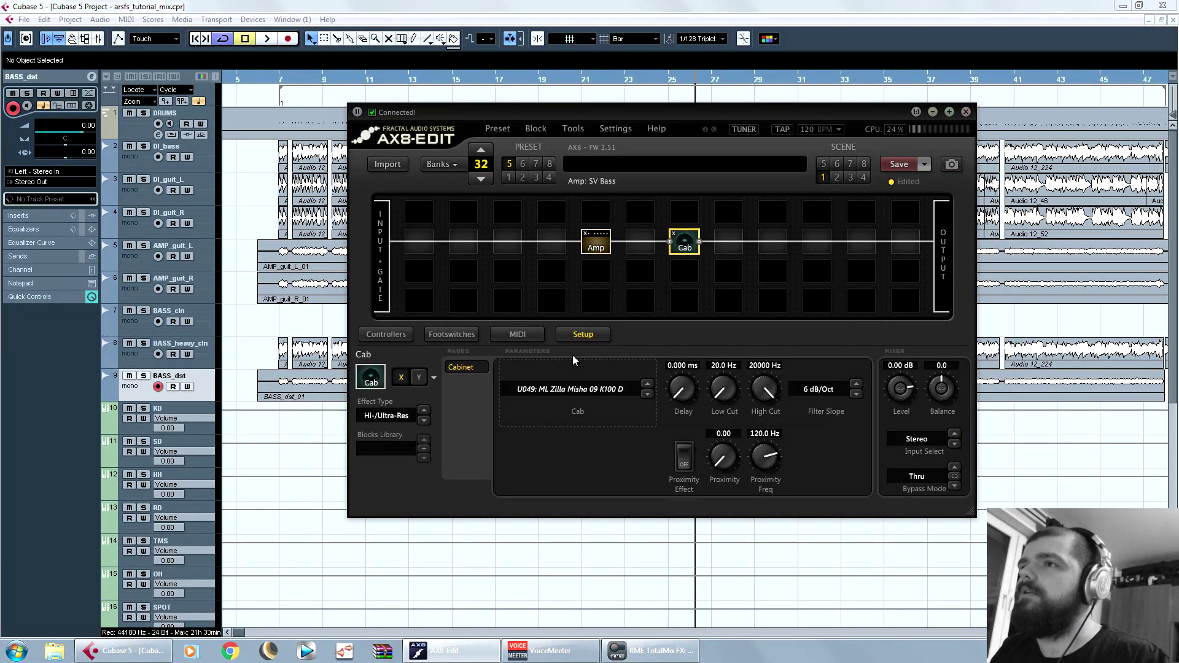
click(577, 390)
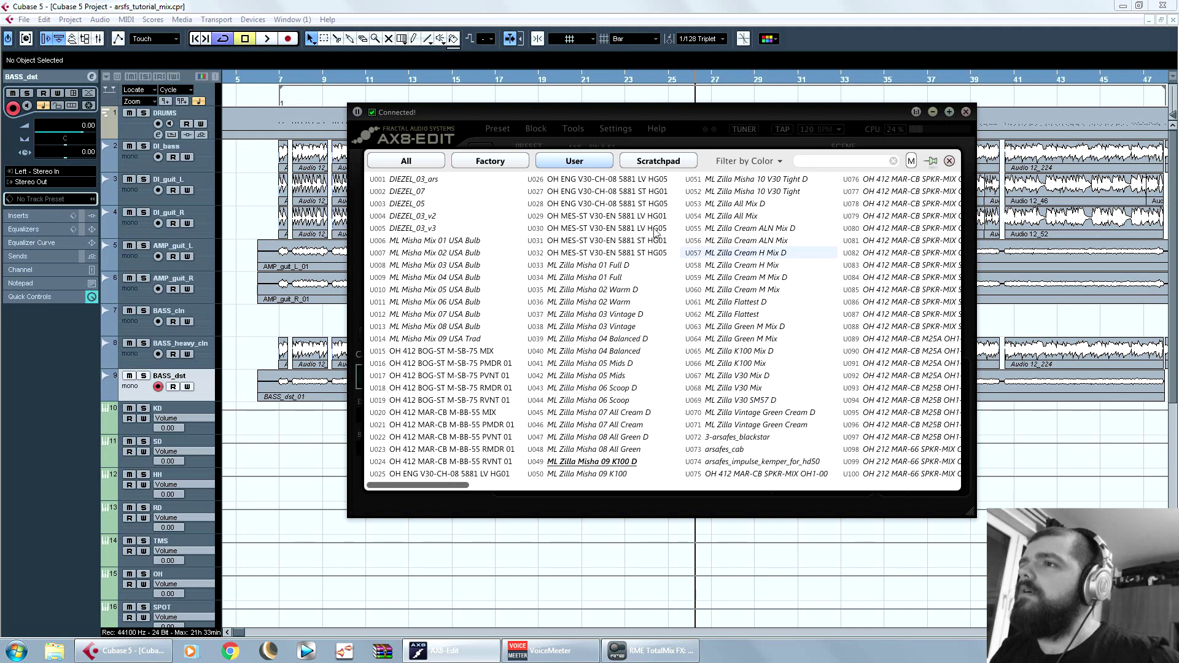
click(481, 162)
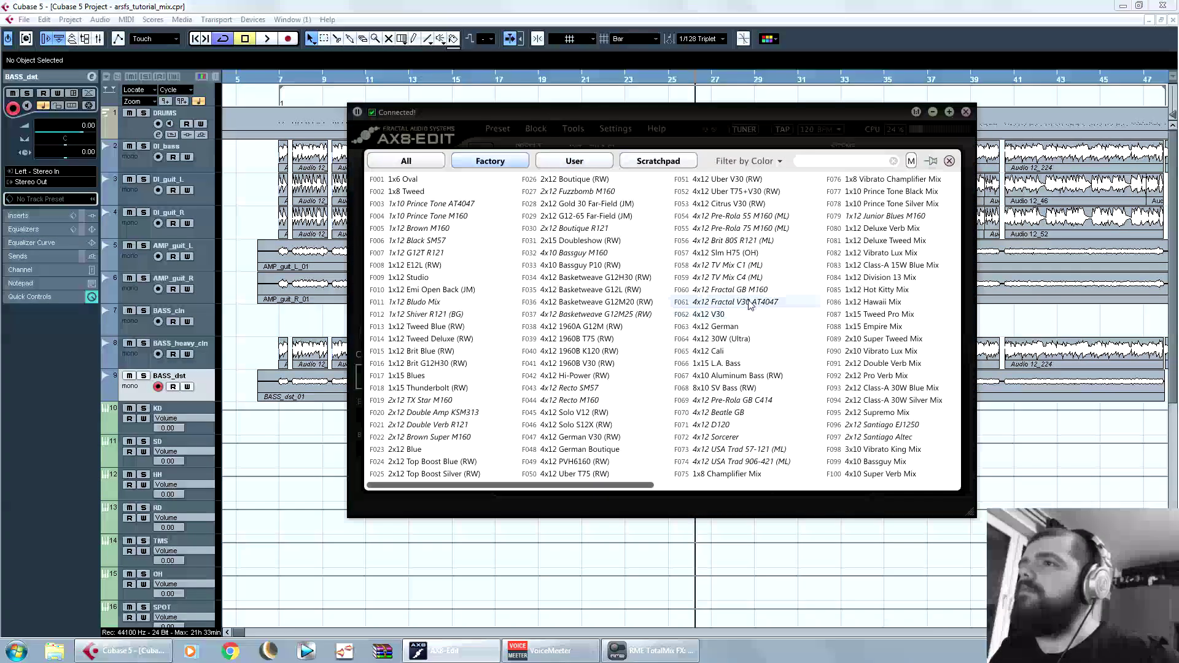
drag(613, 489, 852, 496)
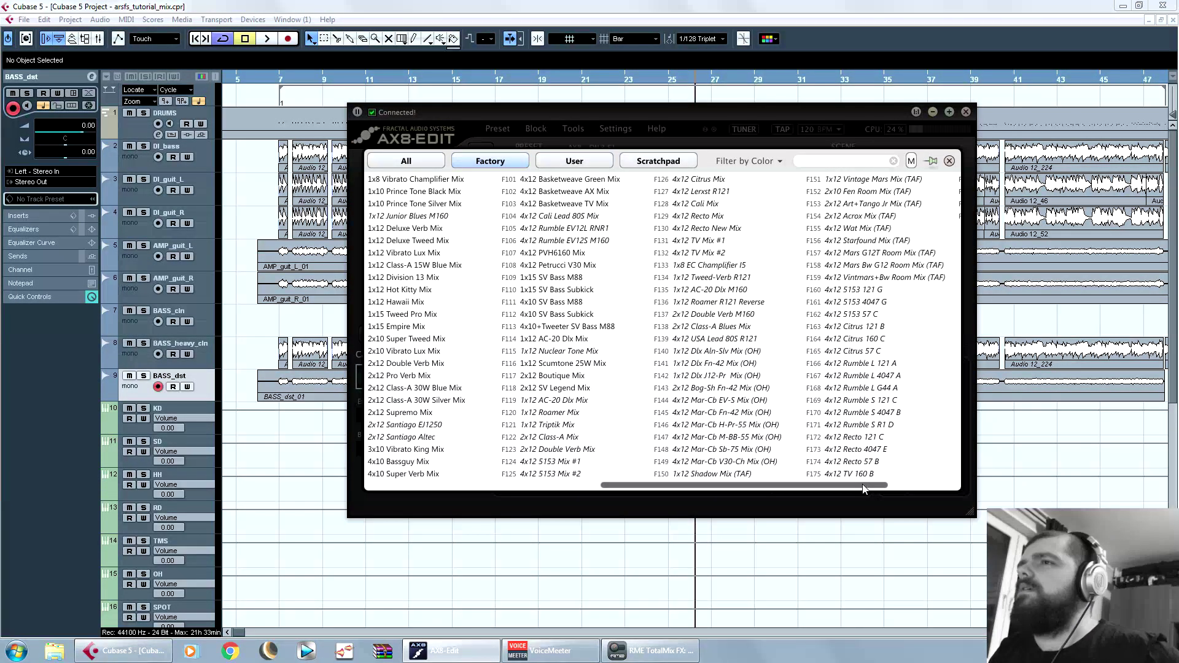
drag(863, 488, 854, 489)
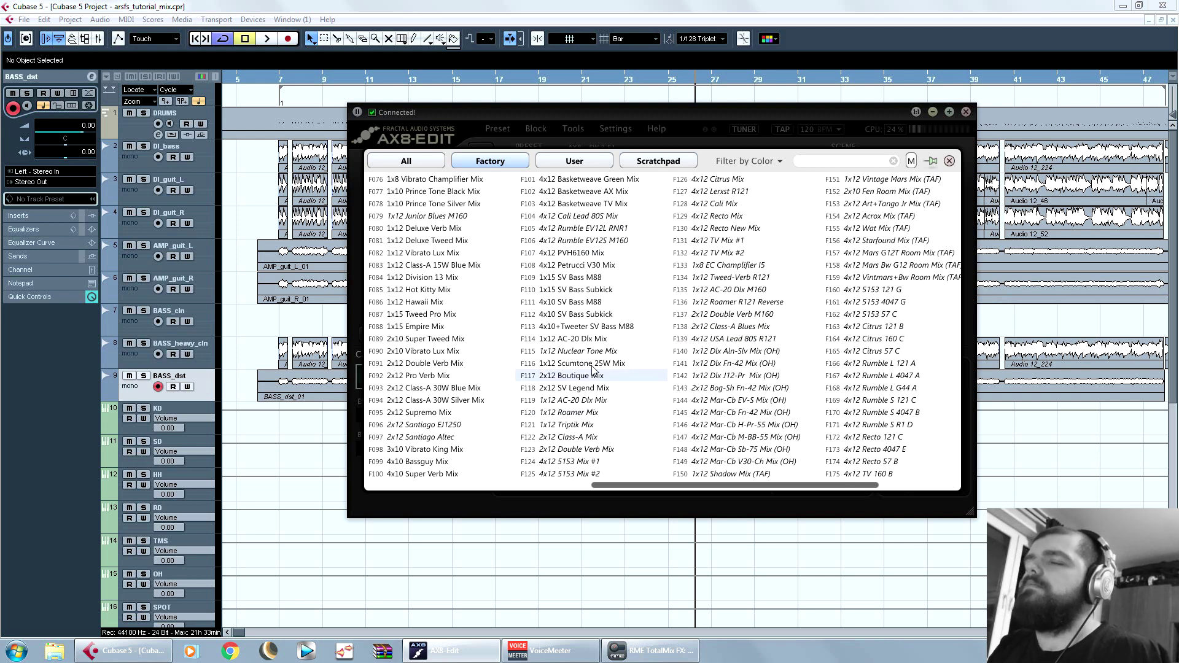
click(629, 301)
Step: Return to Cubase and place the project cursor exactly at bar 26, before the clean bass section
key(alt+Tab)
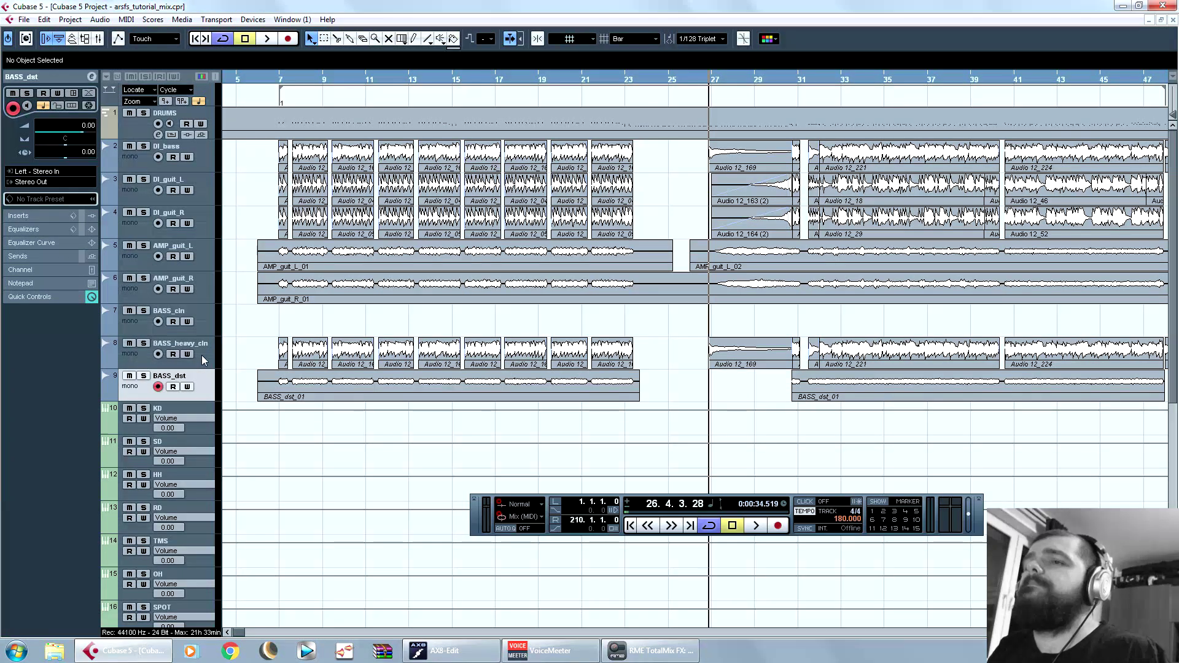
scroll(776, 308, down, 5)
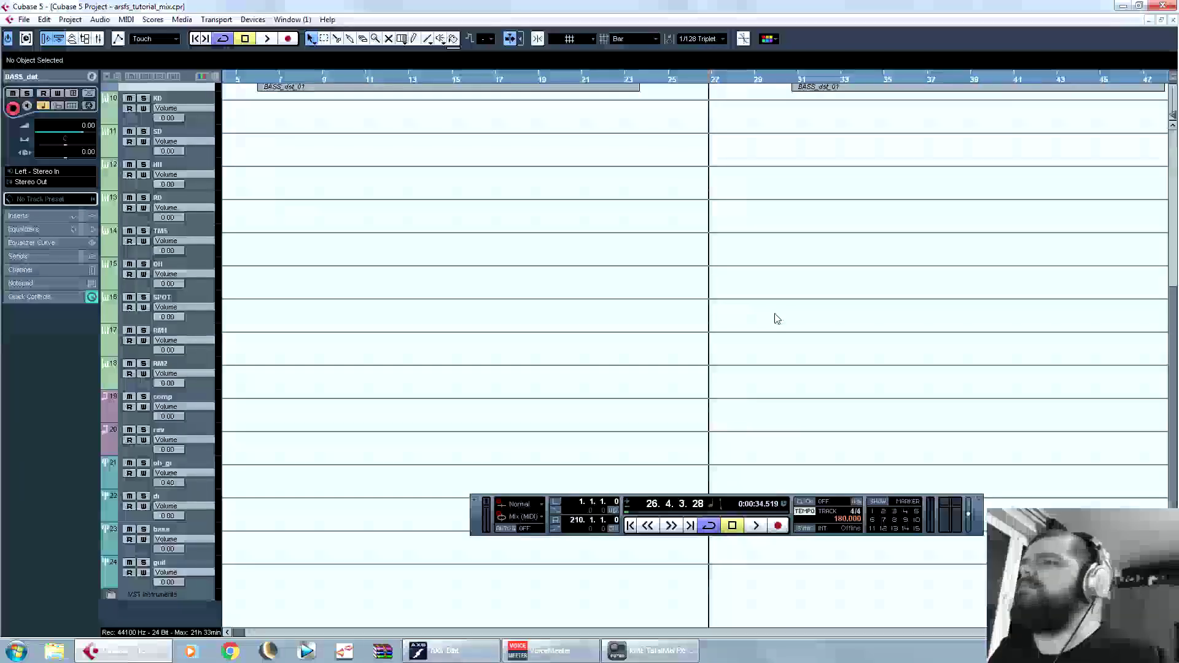
scroll(777, 319, up, 5)
click(704, 83)
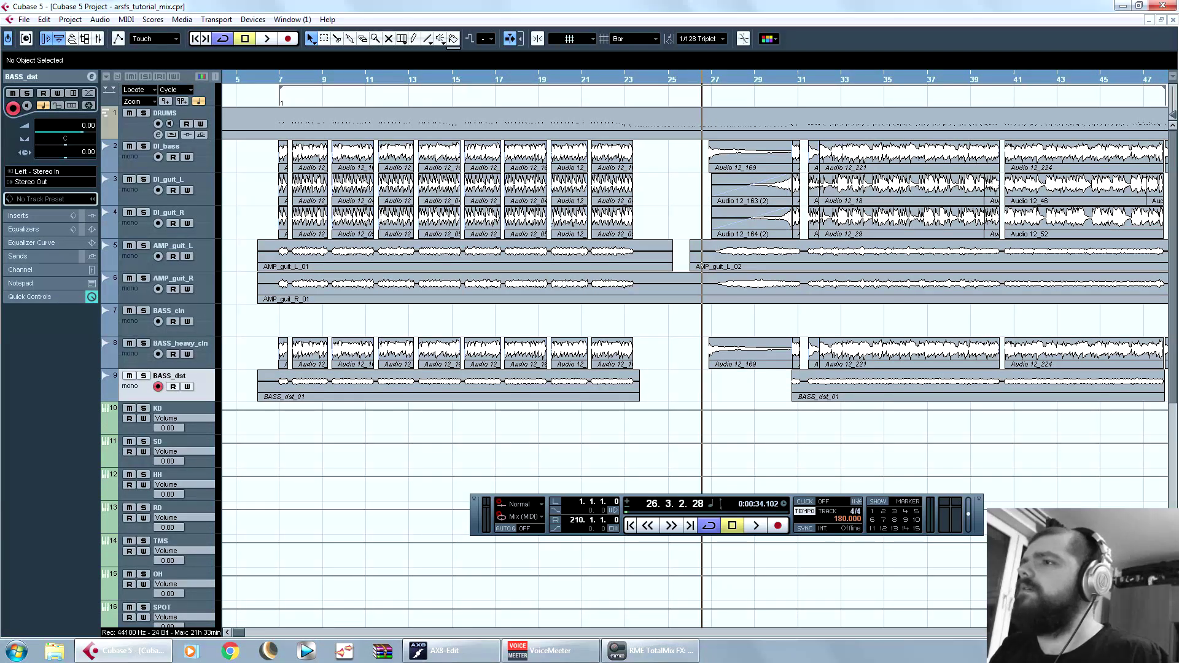
key(h)
key(h)
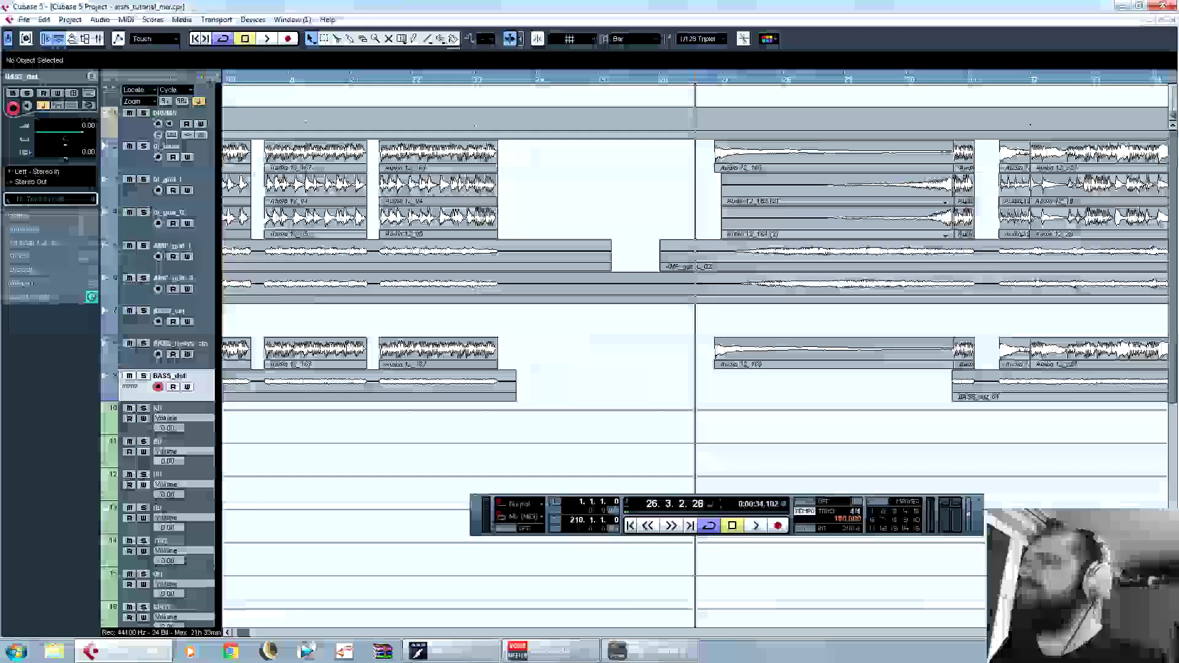
click(679, 80)
Step: Move record-arming from BASS_dst to BASS_cln and solo DI_bass, briefly playing the section from bar 26
click(158, 387)
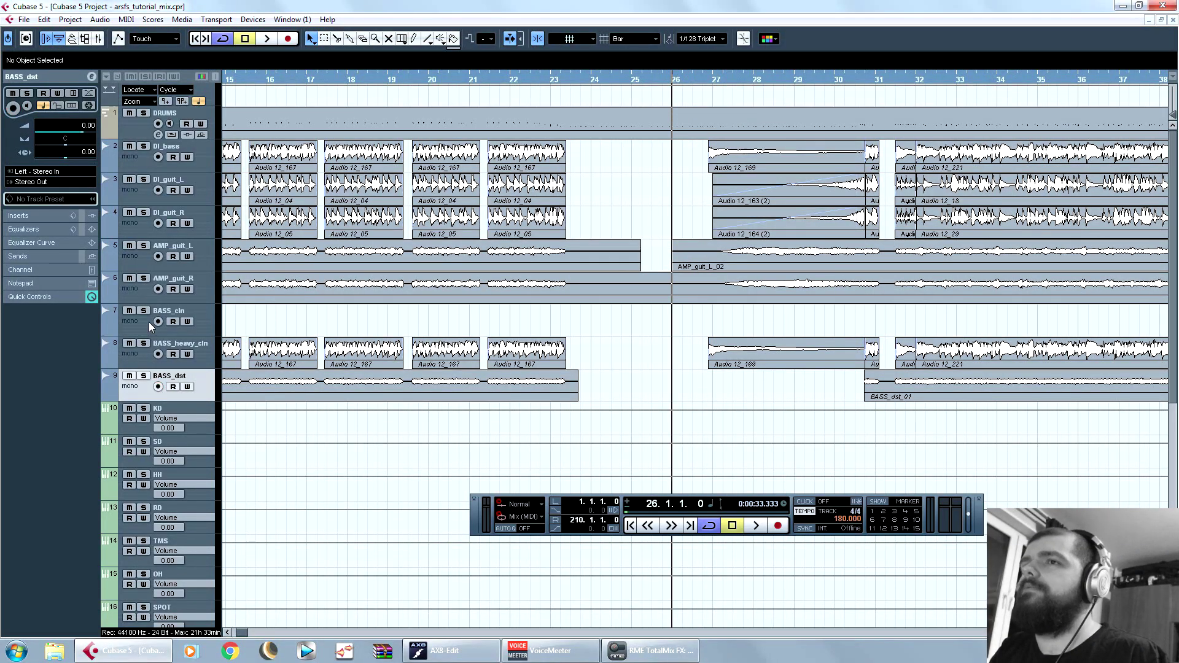
click(144, 146)
key(space)
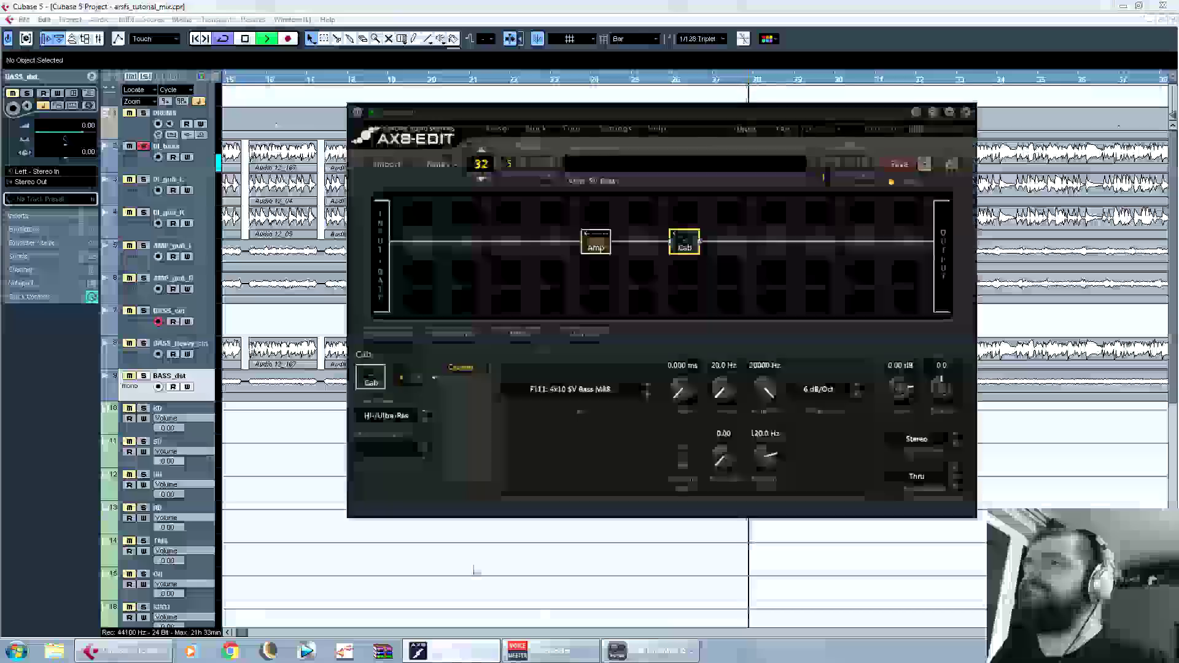
click(451, 651)
click(659, 5)
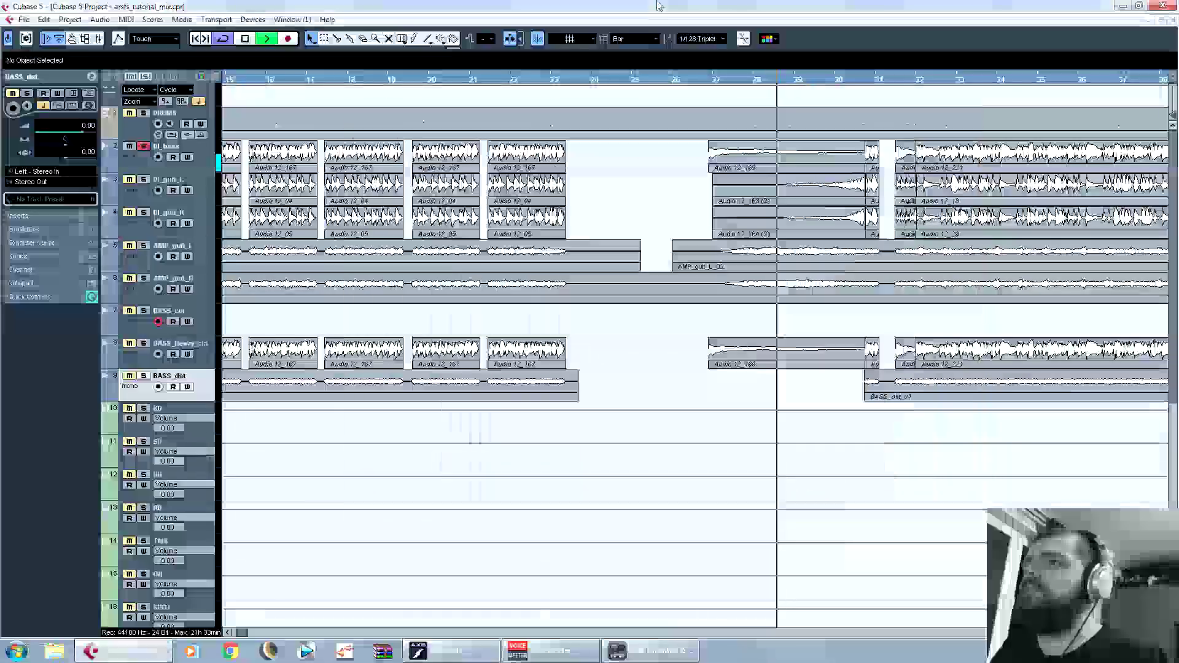
key(space)
Step: Review the Amp and Cab block settings in AX8-Edit and return to the Cubase project
click(451, 651)
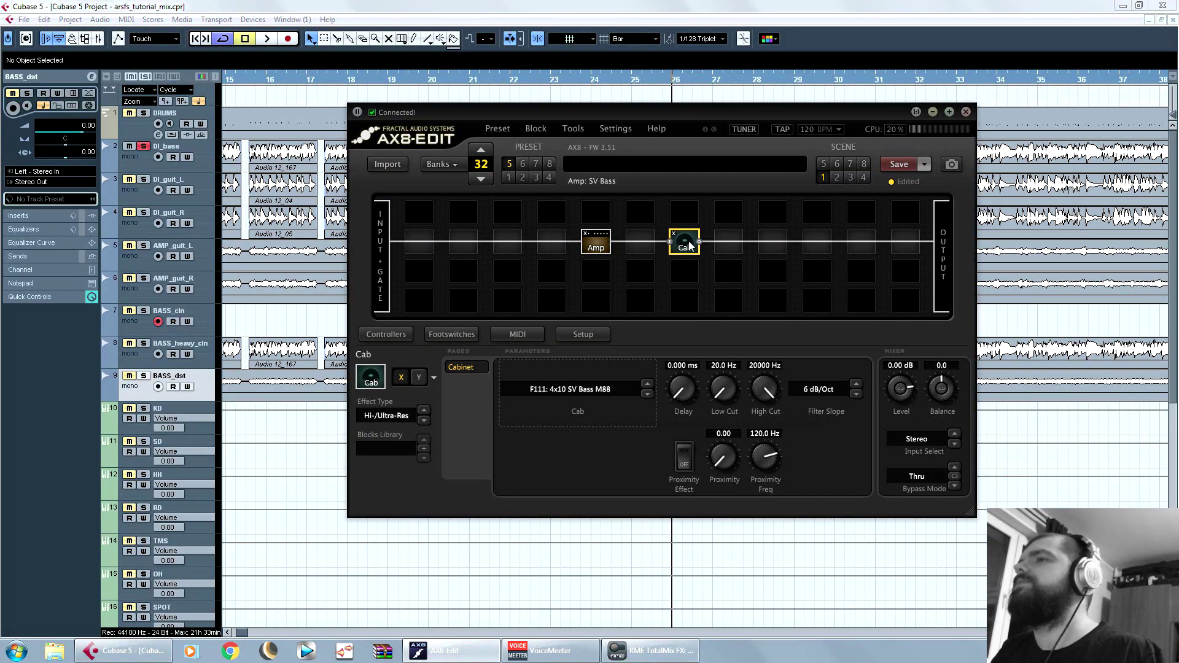
click(599, 251)
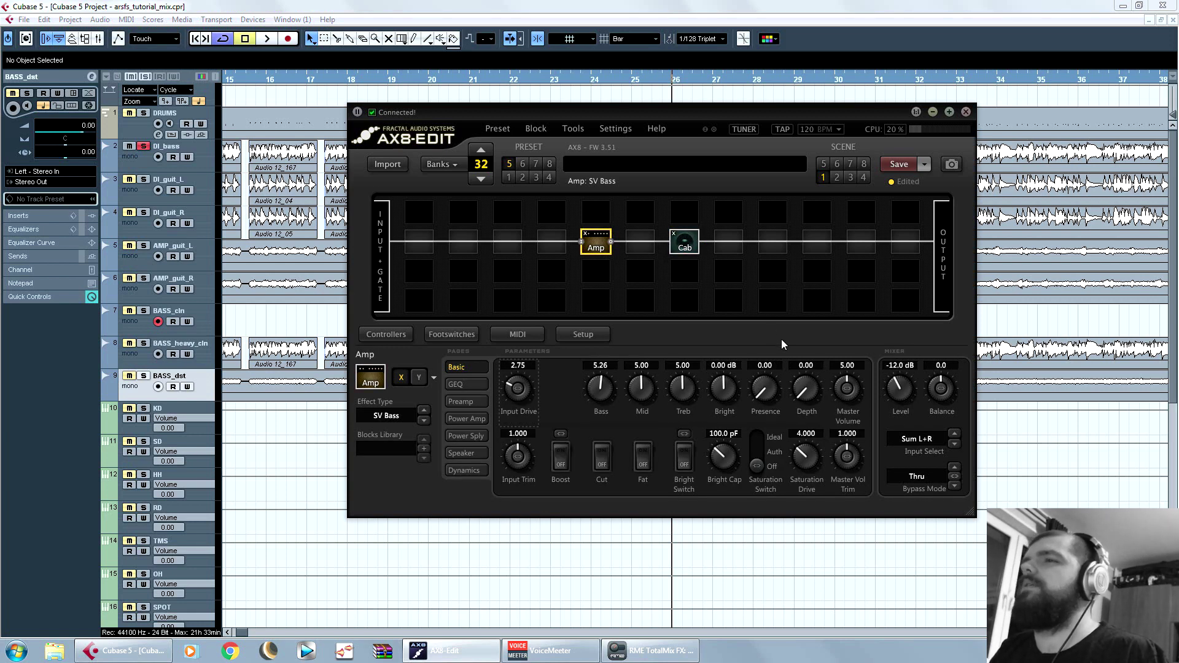
click(683, 244)
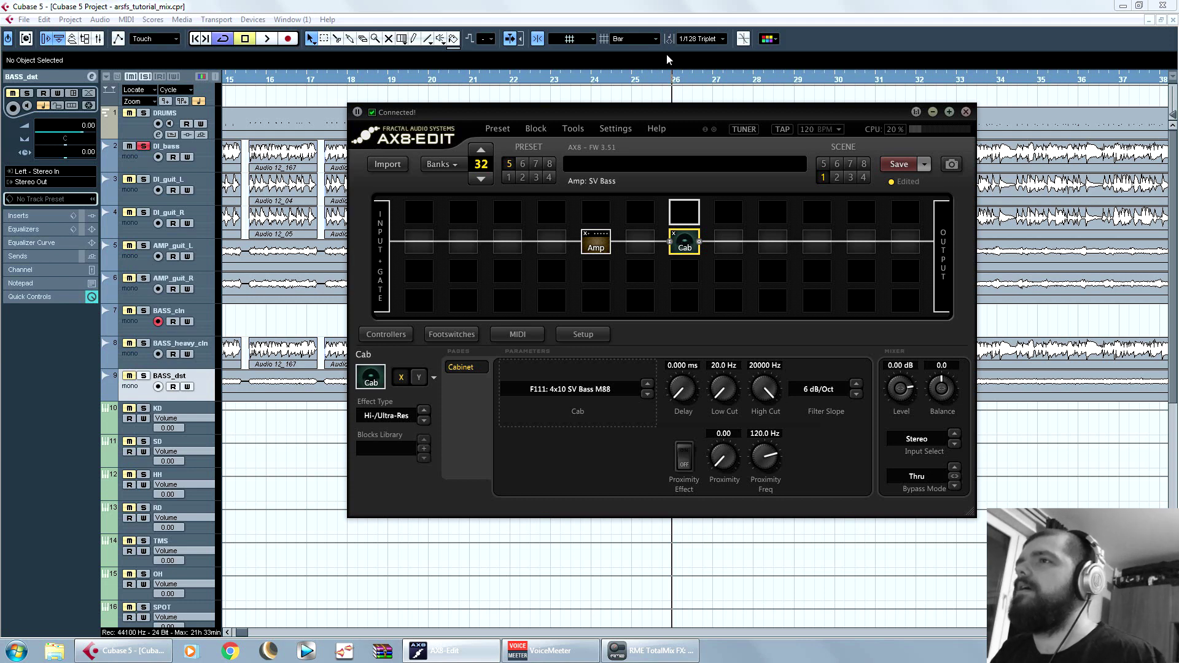
click(666, 5)
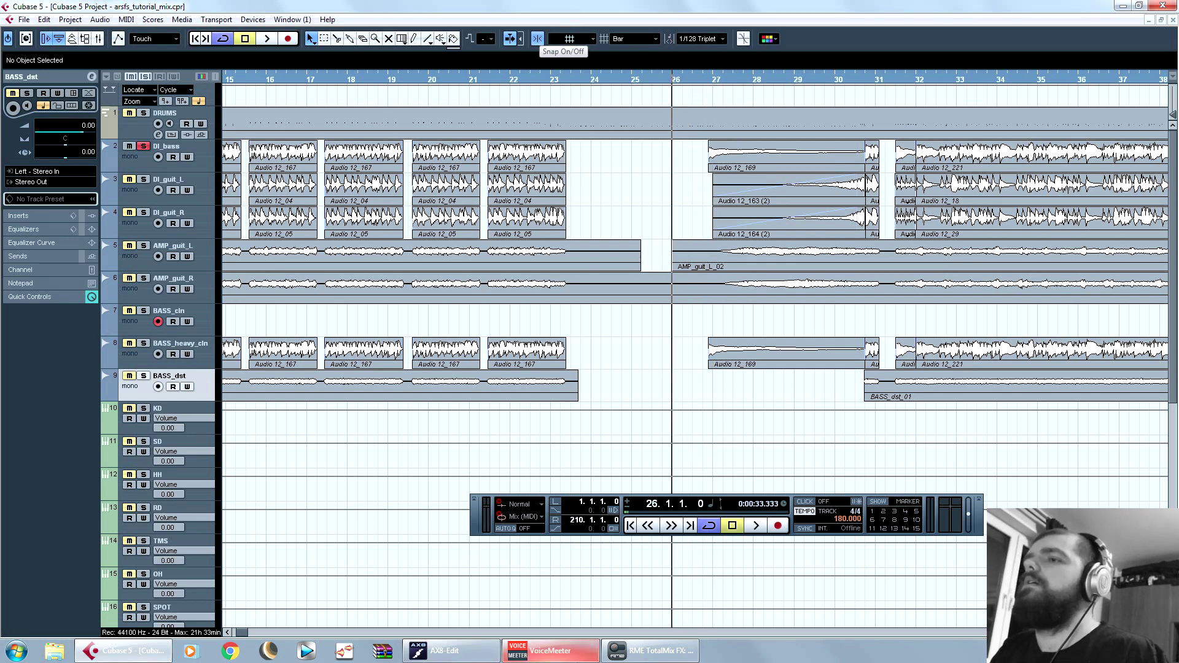
click(633, 651)
click(633, 651)
click(446, 651)
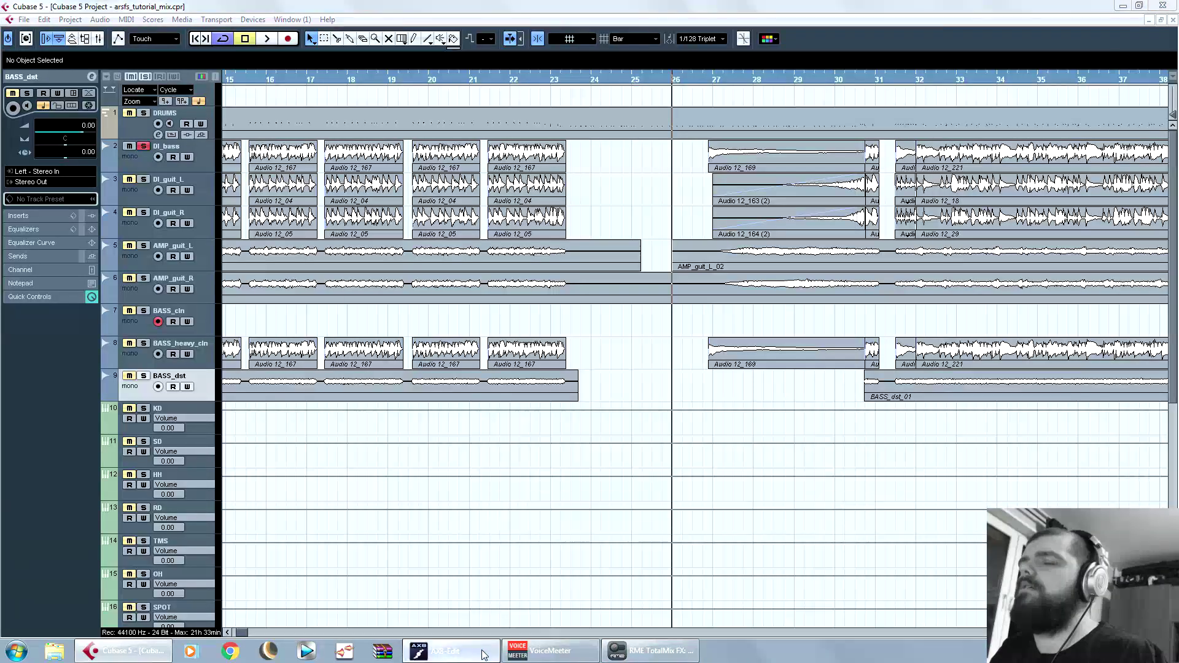
click(632, 5)
Step: While playing from bar 26, set the SV Bass amp's Input Drive to 2.31 in AX8-Edit and turn Boost on
key(space)
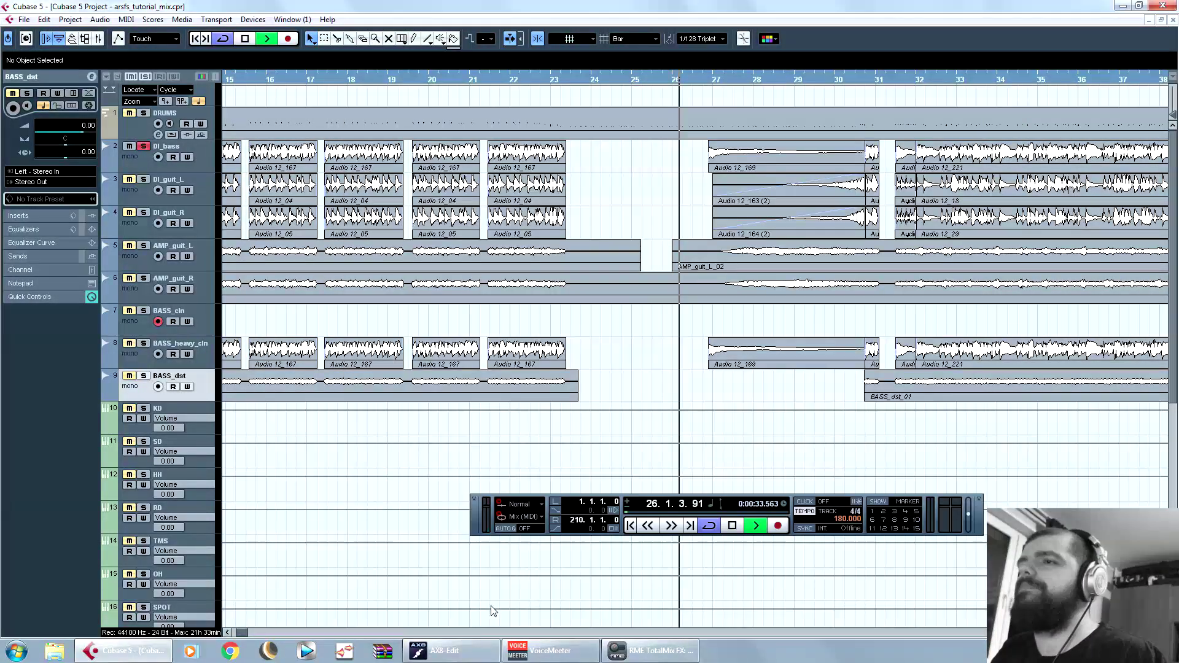
click(445, 652)
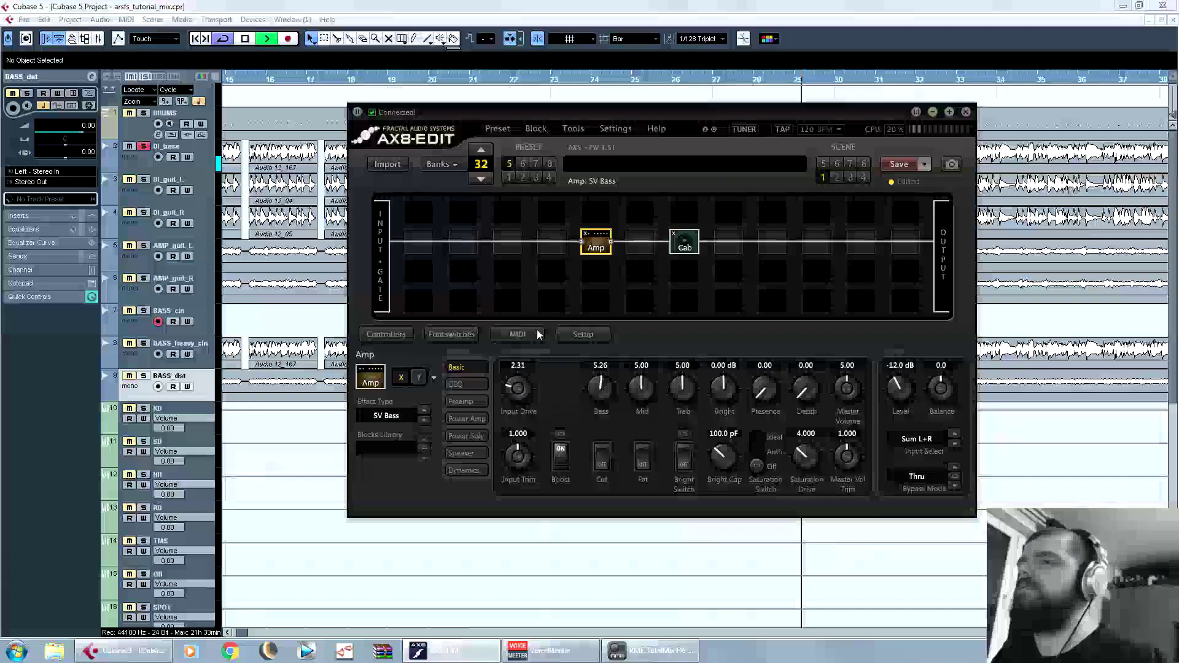
click(673, 80)
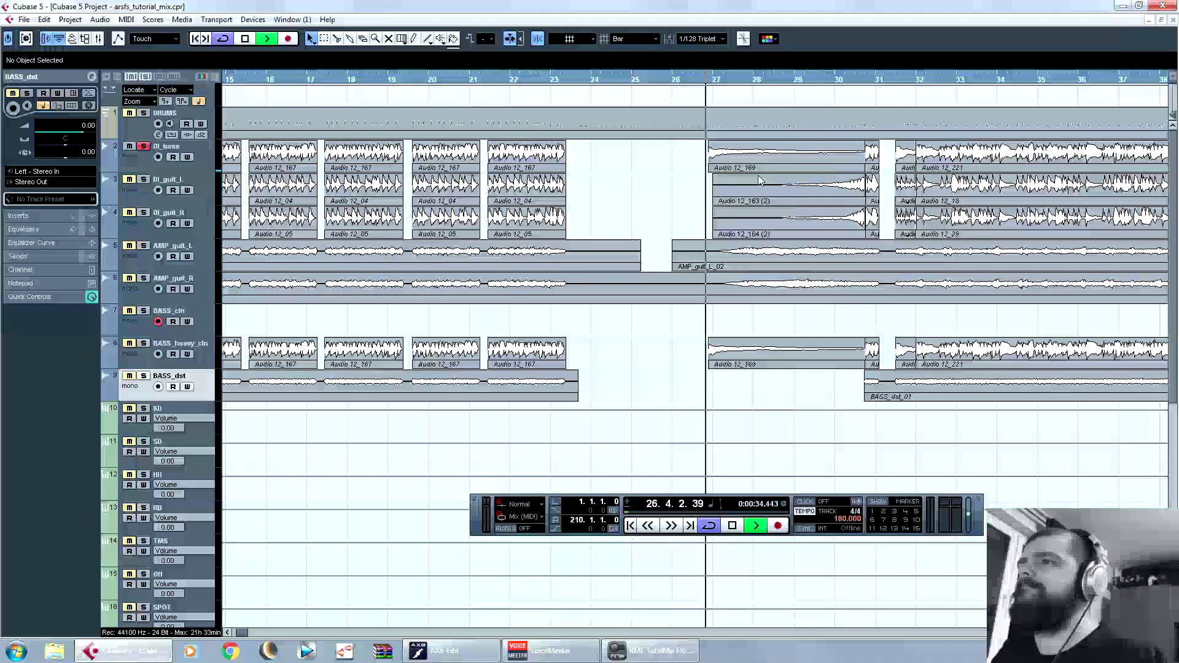
Step: Audition the bass from bar 53 while toggling the amp's Bright Switch on and back off, and stop playback
key(g)
key(g)
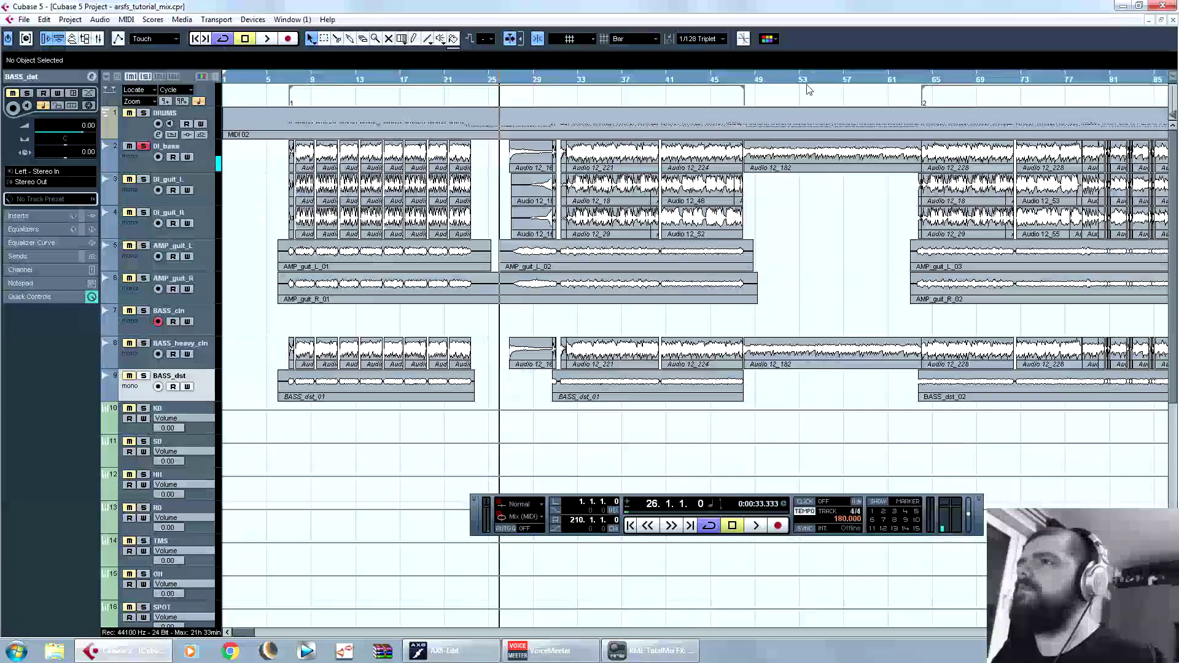
click(798, 80)
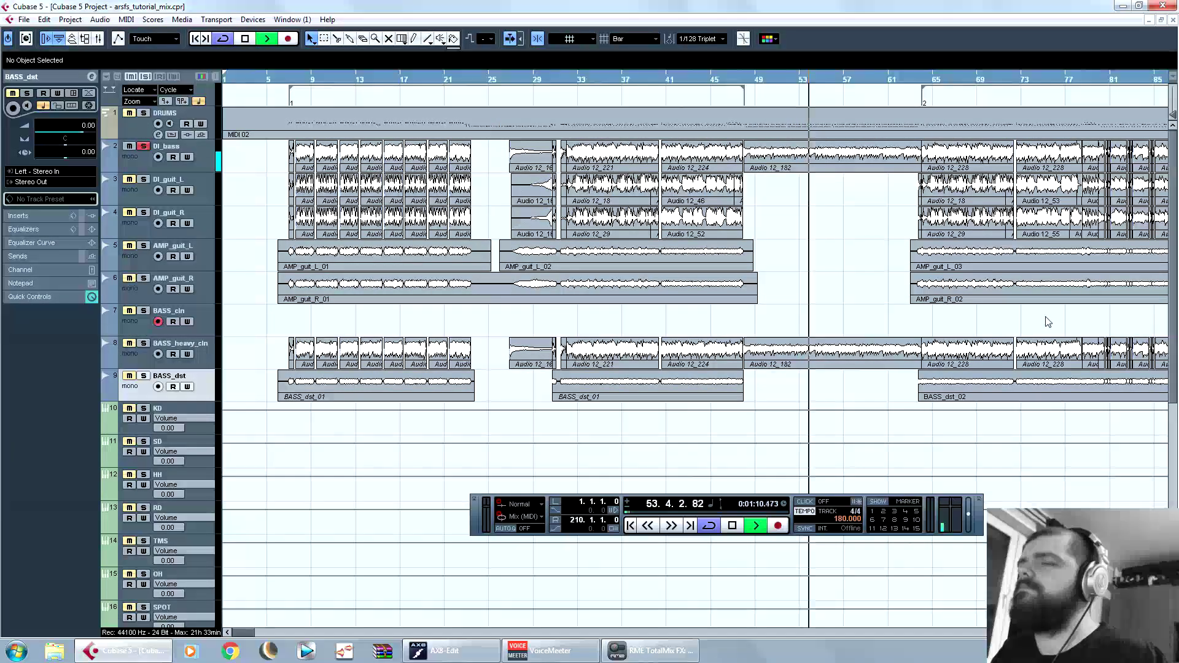
click(443, 650)
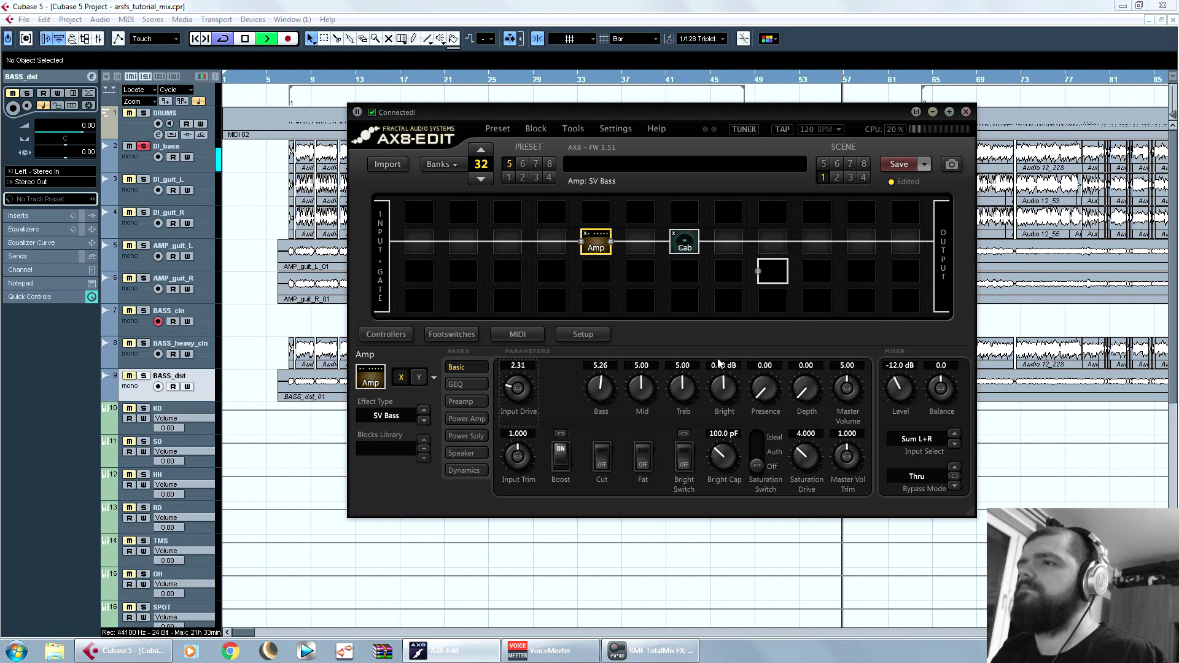
click(684, 457)
click(684, 457)
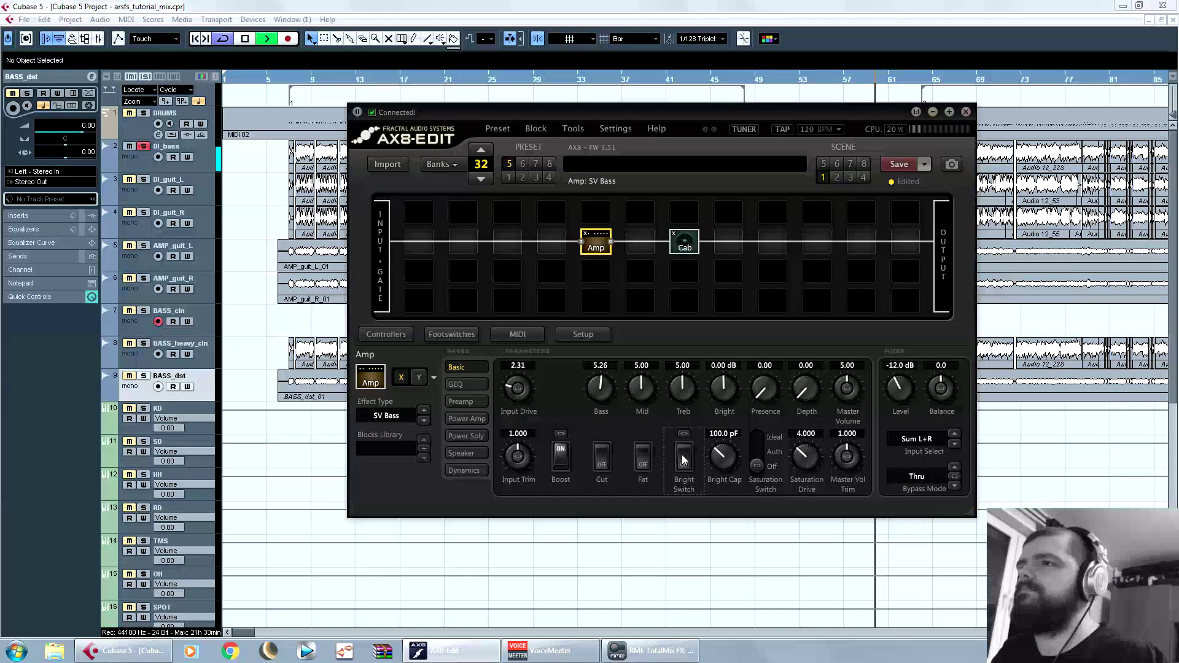
click(674, 5)
key(space)
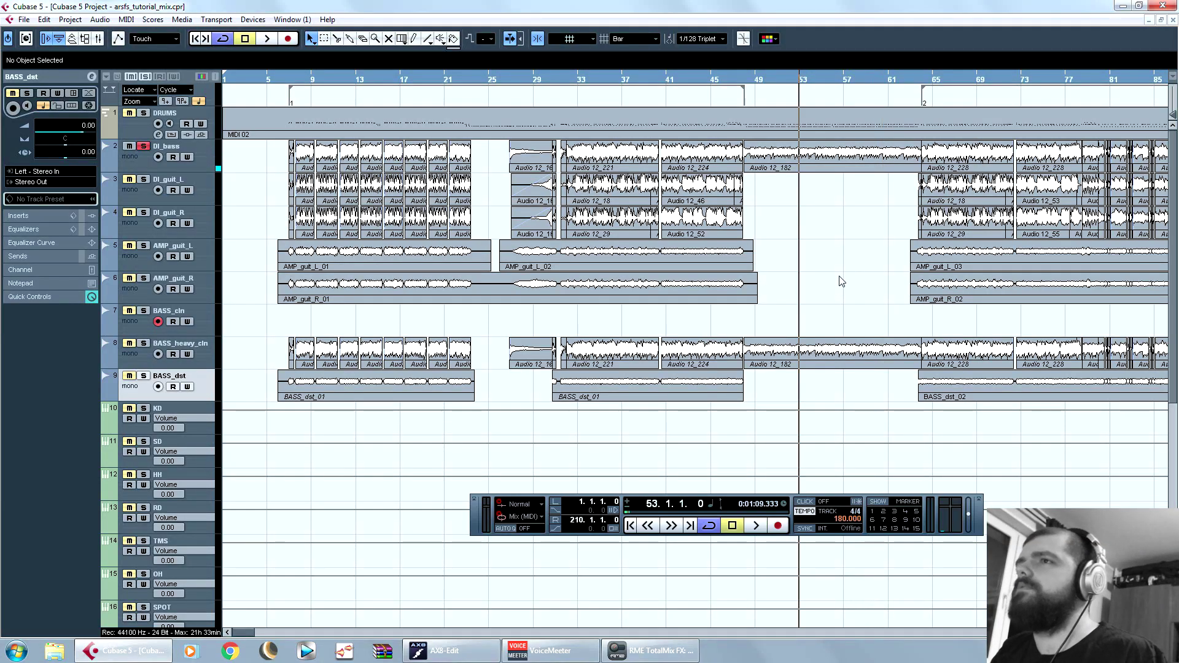
Step: Record a short test take on BASS_cln from bar 26 and delete it
click(498, 81)
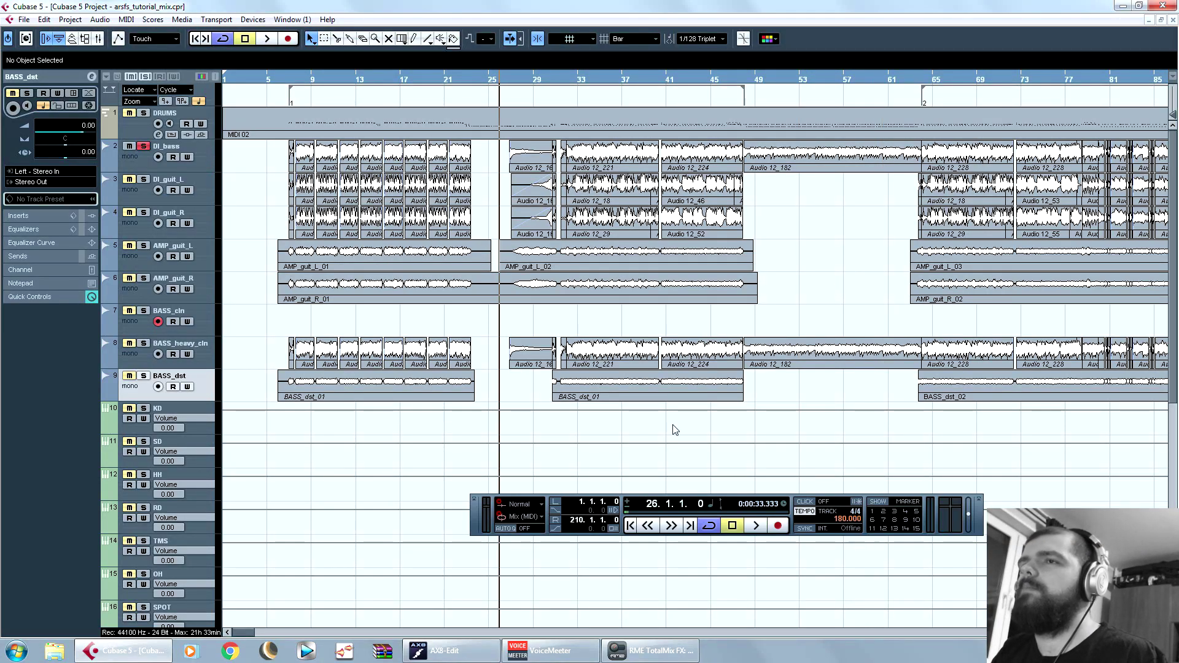
click(779, 526)
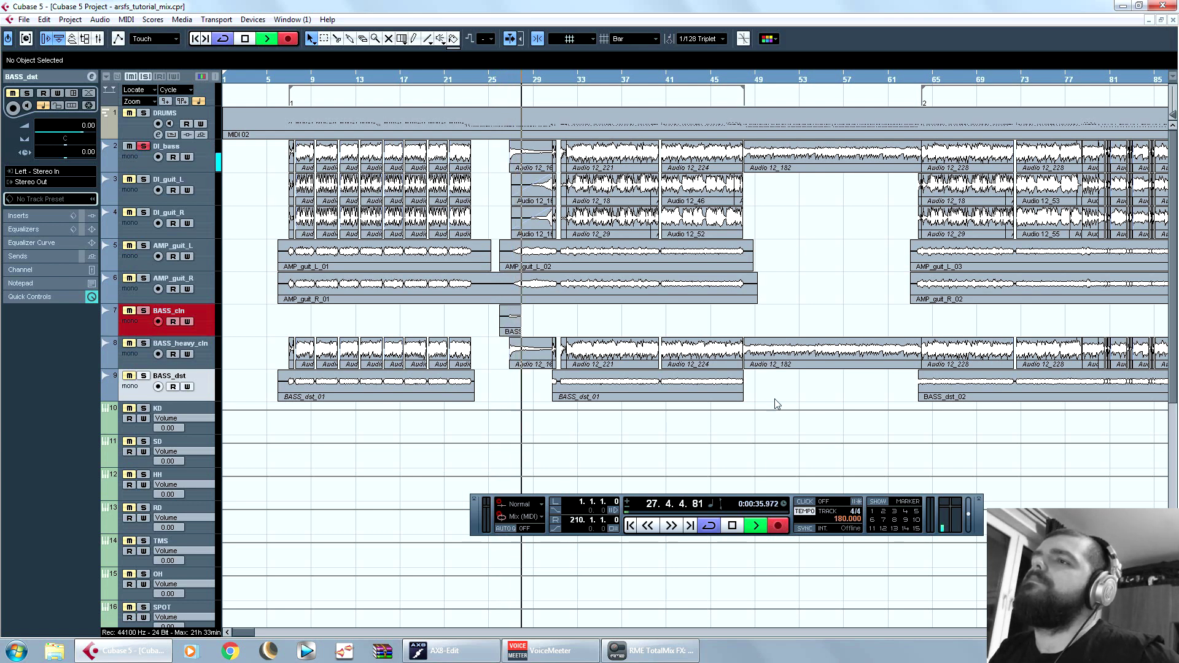
key(space)
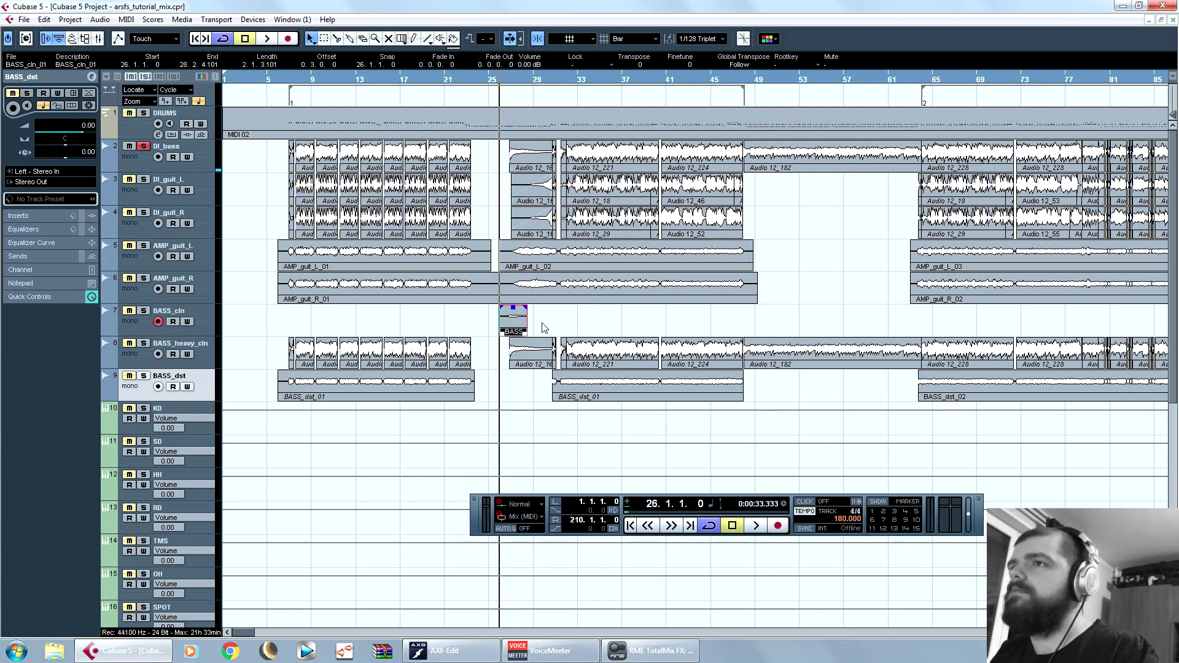
drag(542, 324, 491, 317)
key(Delete)
Step: Raise the SV Bass amp's Level to -7.7 dB in AX8-Edit and return to the Cubase project
click(459, 652)
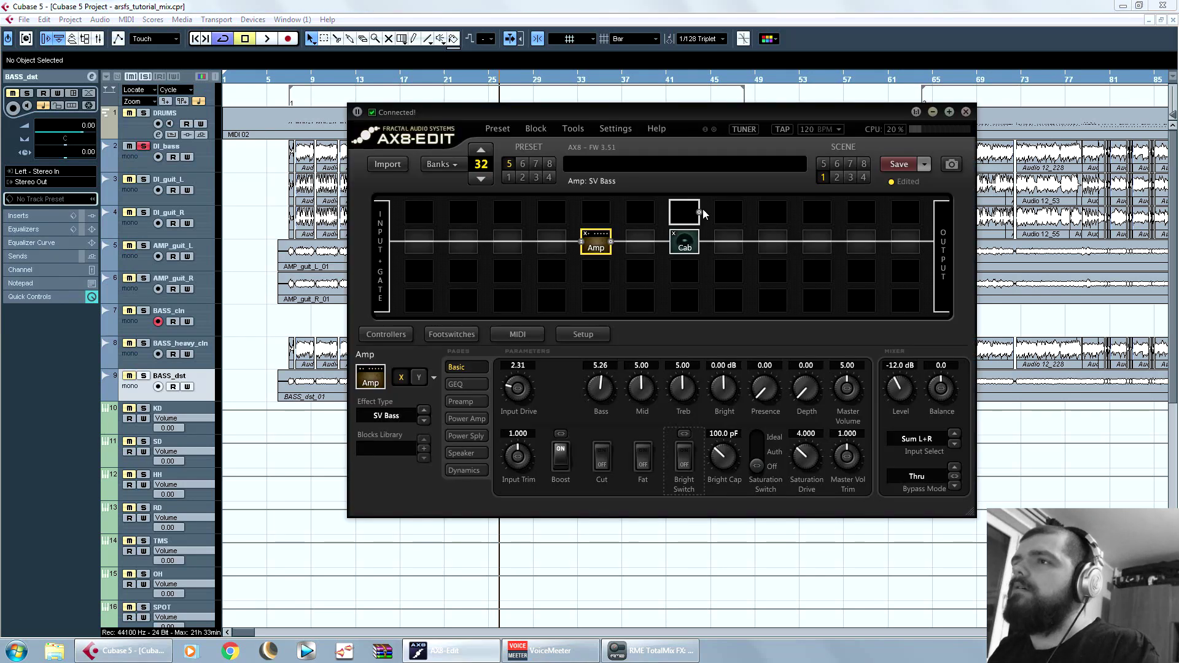
scroll(904, 383, up, 5)
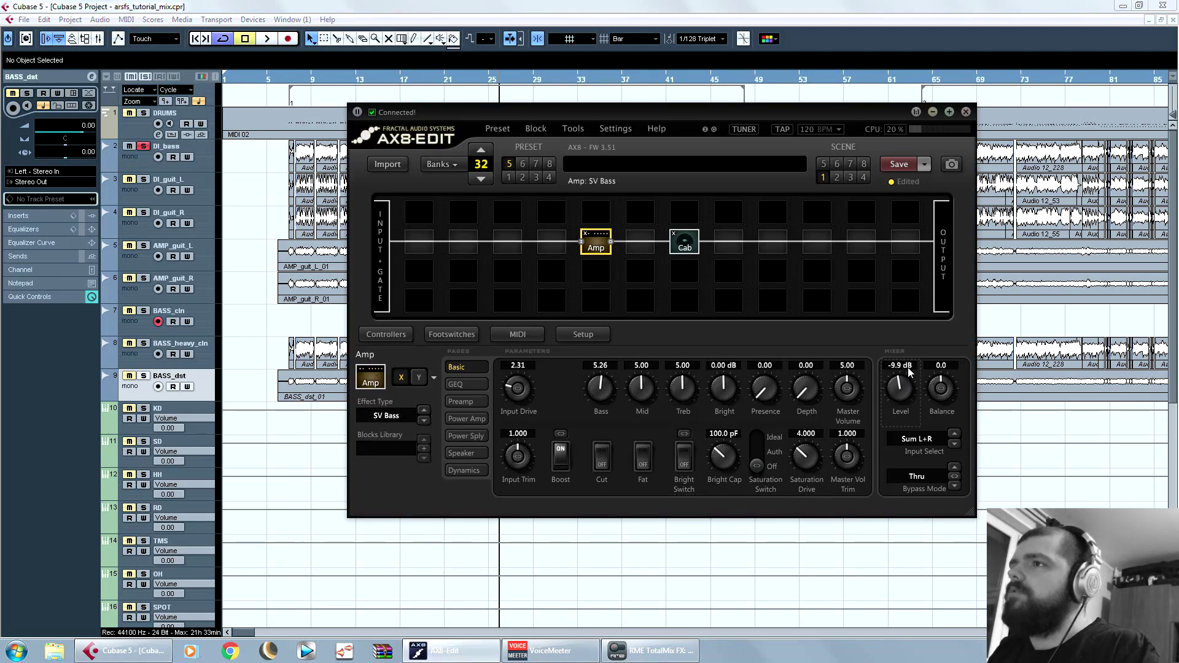
key(alt+Tab)
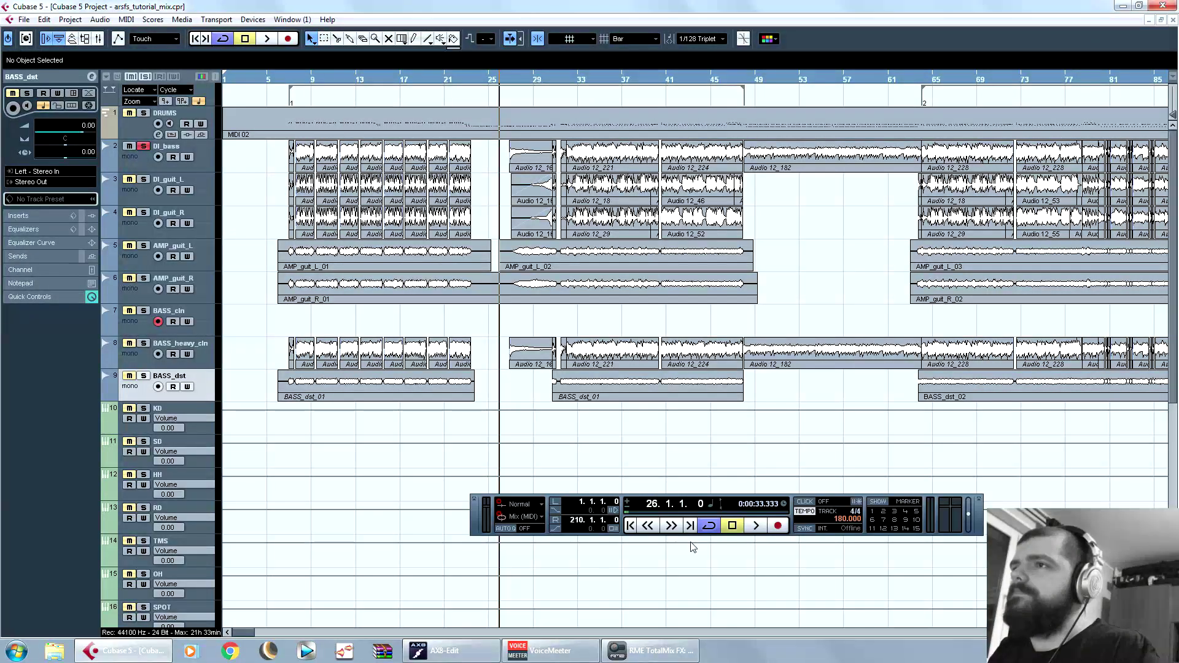
Step: Record the clean bass on BASS_cln from bar 26 into bar 31 and from bar 47 into bar 64
key(KP_Multiply)
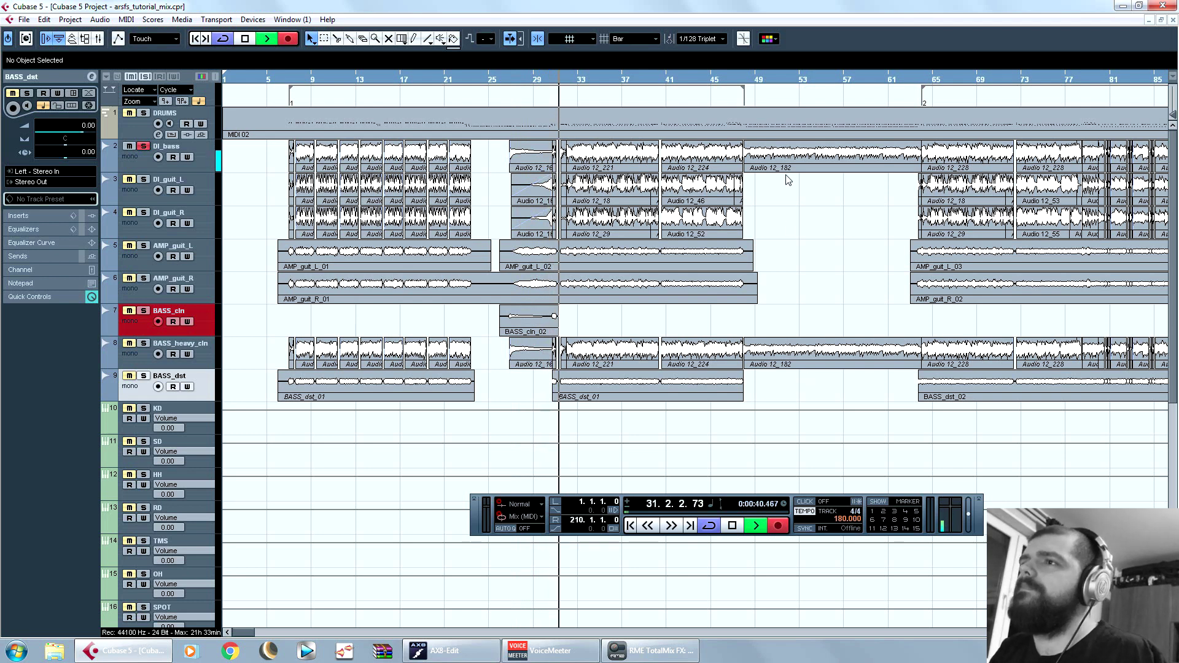
key(space)
click(735, 80)
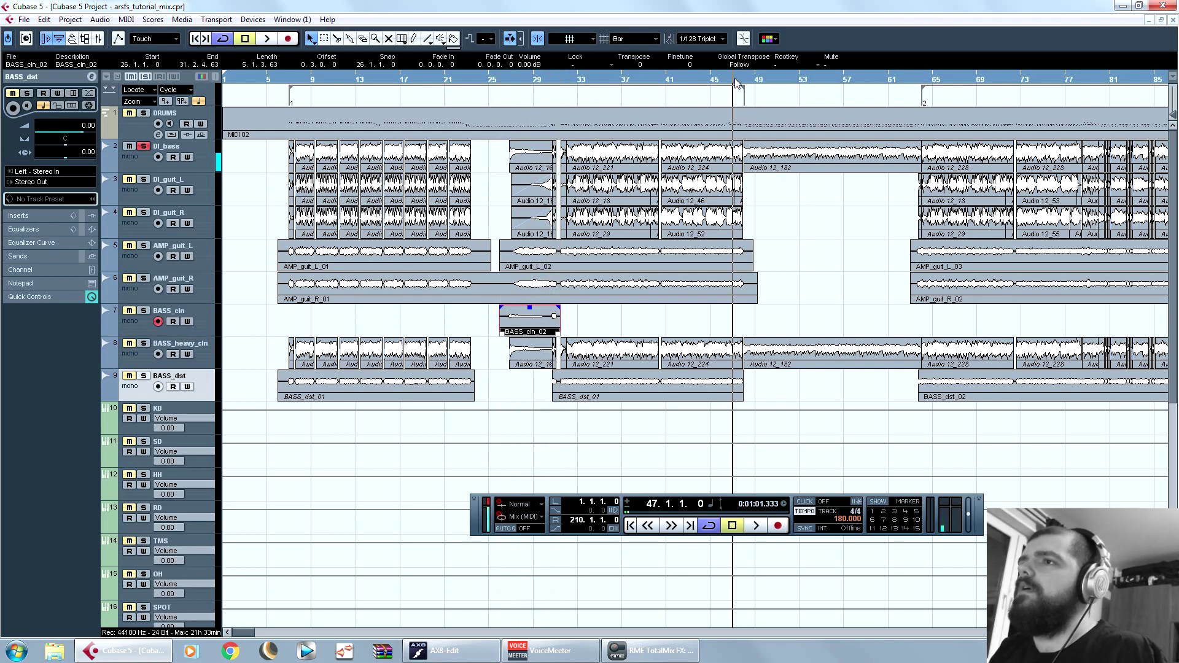
click(777, 526)
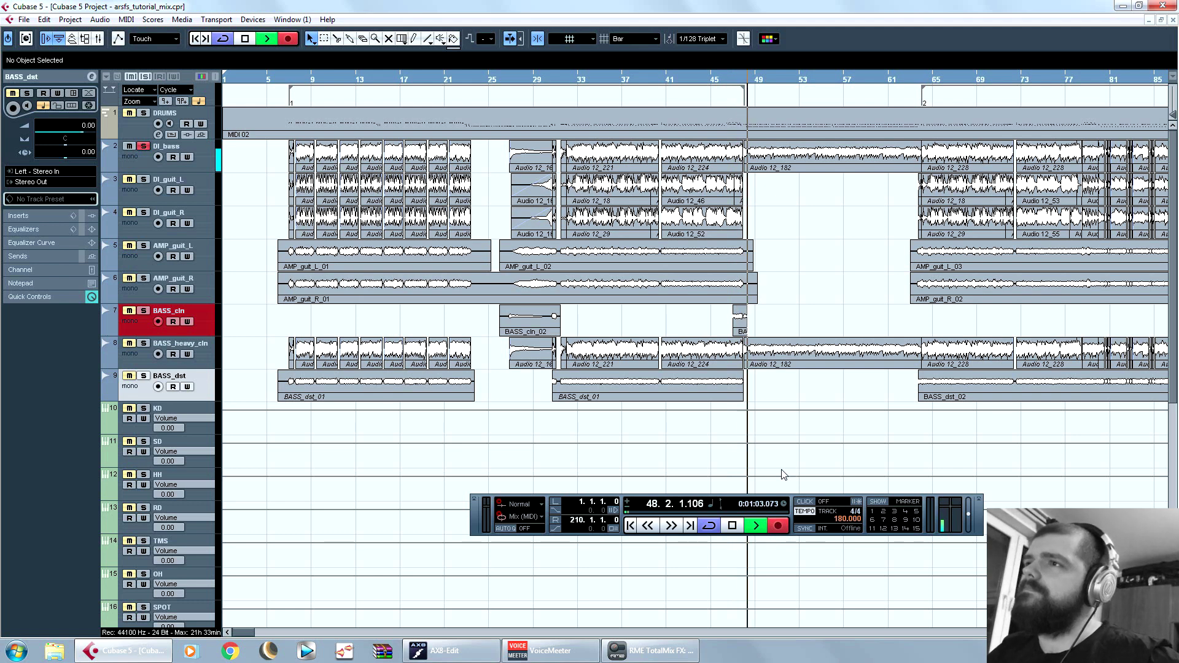
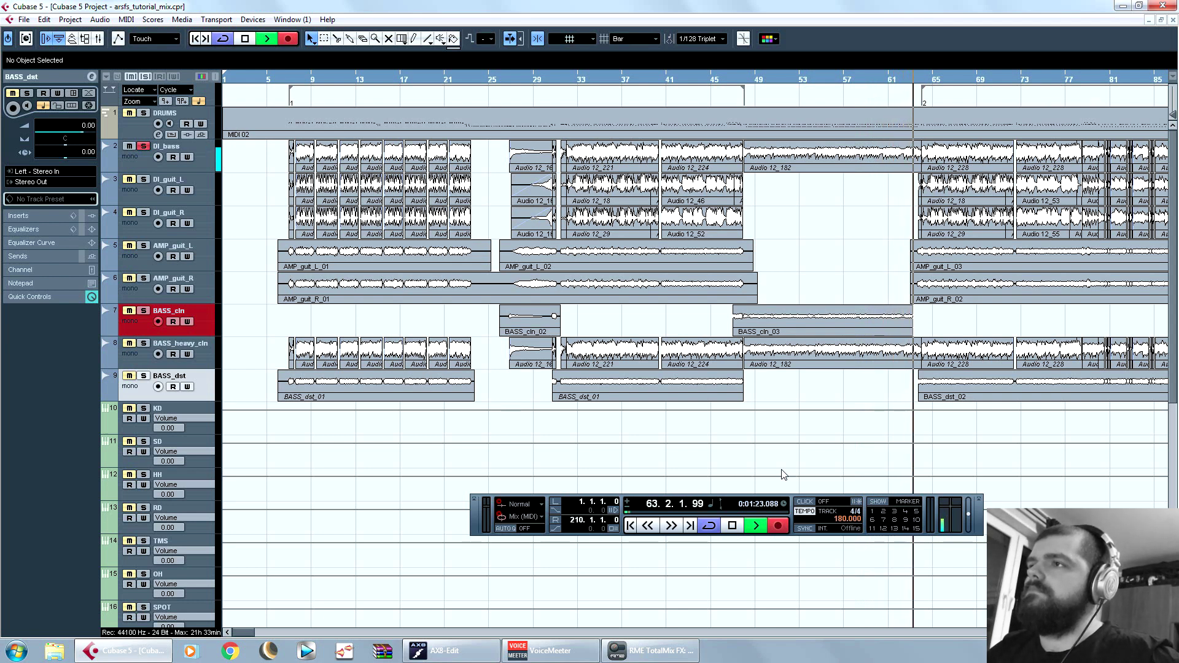
key(space)
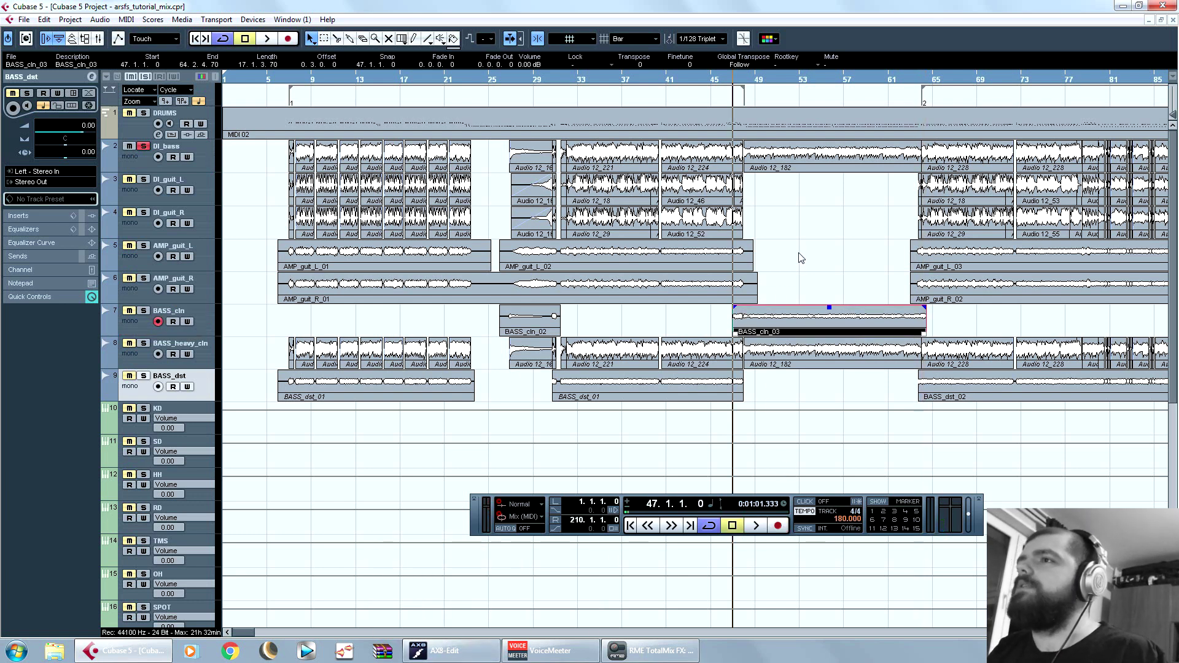
click(837, 302)
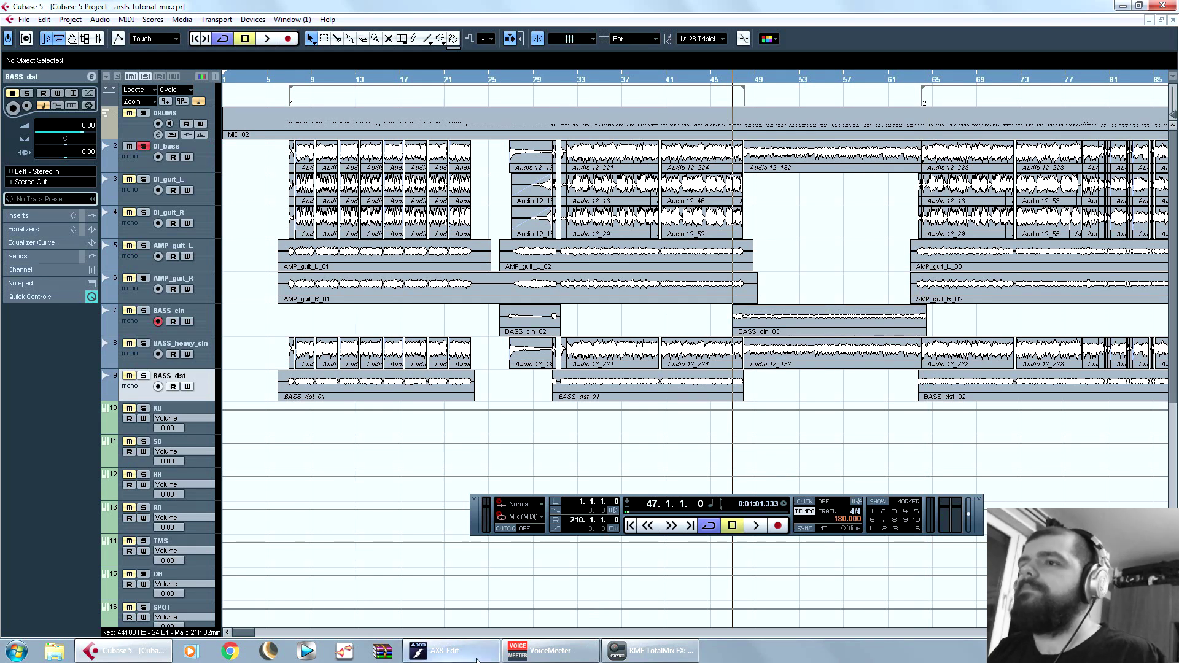
click(451, 650)
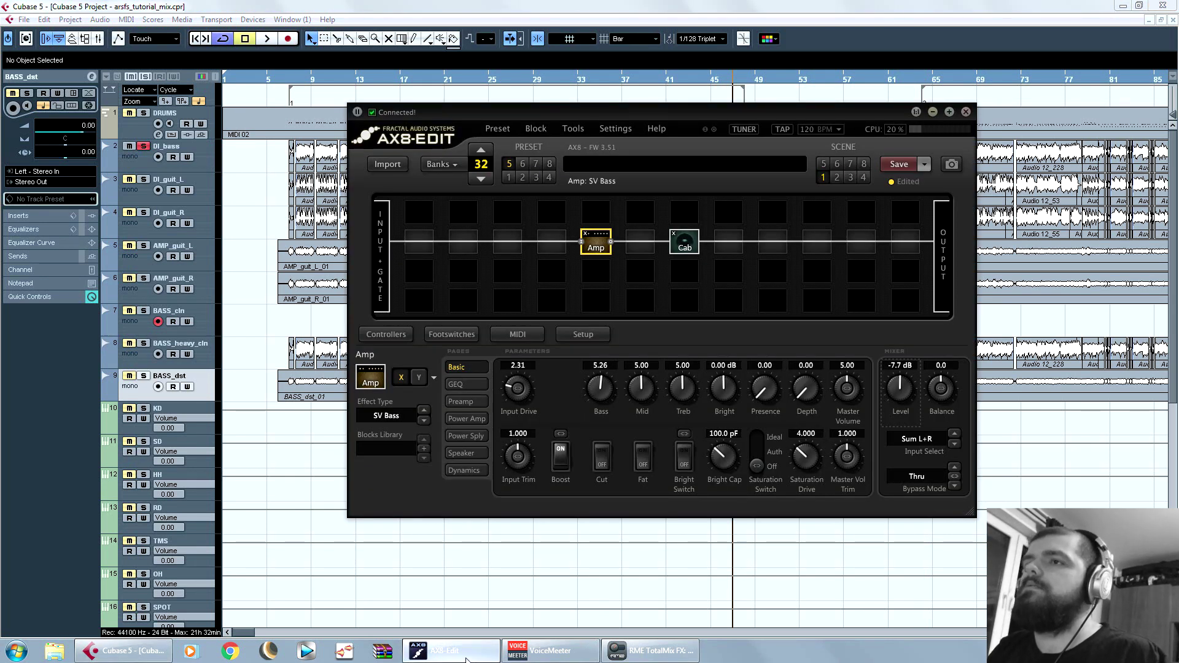
click(937, 113)
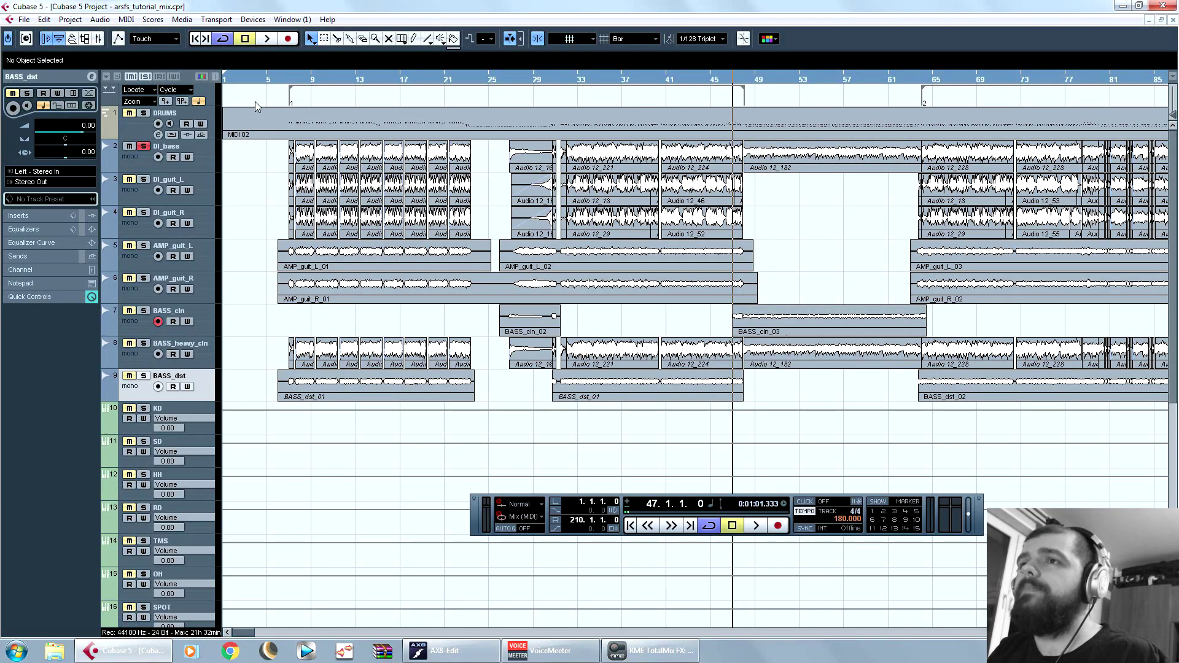
Step: Split the first BASS_cln recording where the BASS_dst clip starts near the end of bar 30 and delete the remainder
click(545, 79)
key(h)
key(h)
key(h)
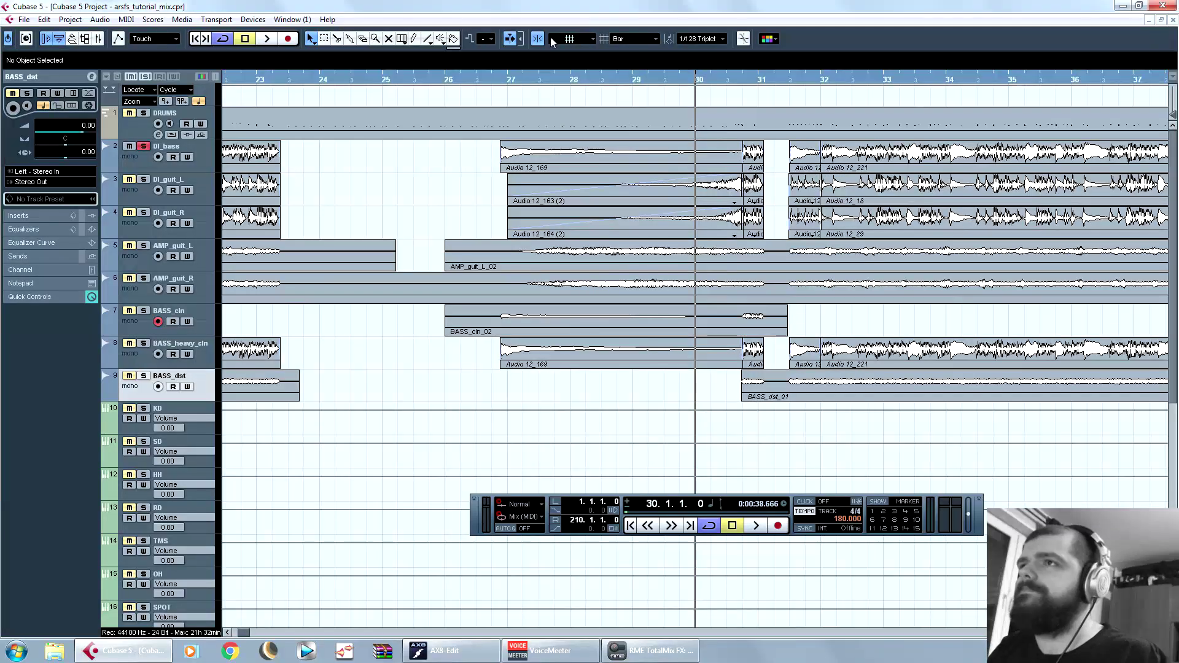
alt+click(746, 334)
click(764, 323)
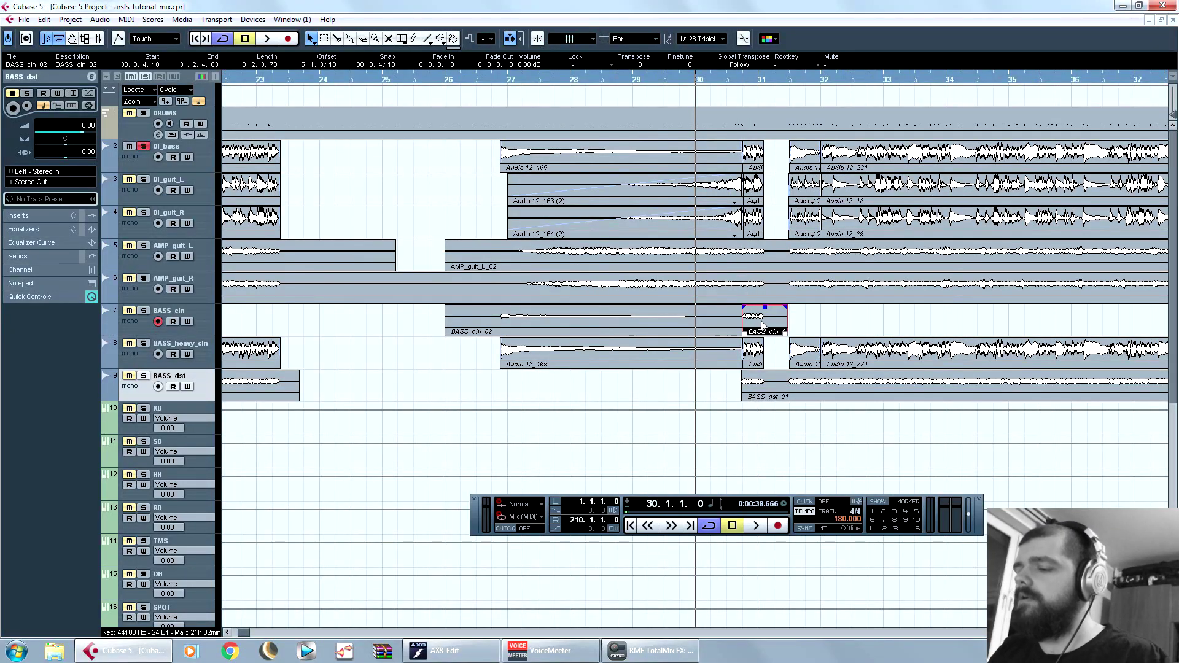
key(Delete)
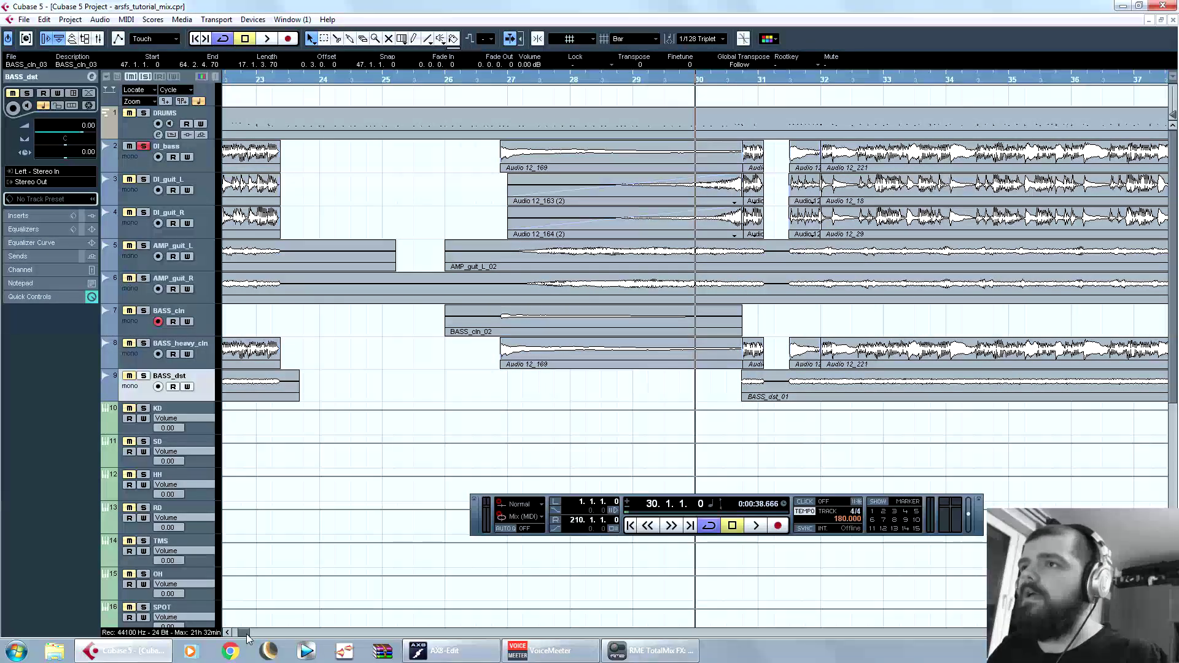
Step: Trim the start of BASS_cln_03 to just before bar 48 and its end to meet the BASS_dst clip near bar 64
drag(247, 635, 251, 635)
drag(783, 334, 840, 334)
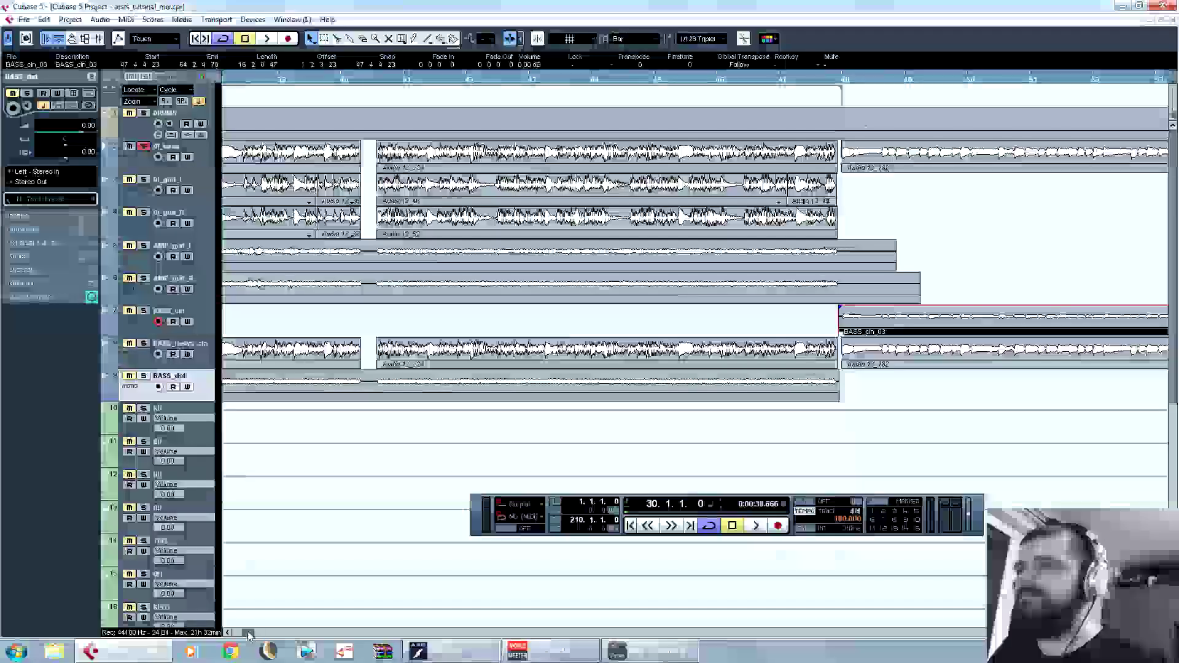
drag(248, 635, 253, 634)
drag(565, 332, 535, 332)
click(572, 326)
key(g)
key(g)
key(g)
key(g)
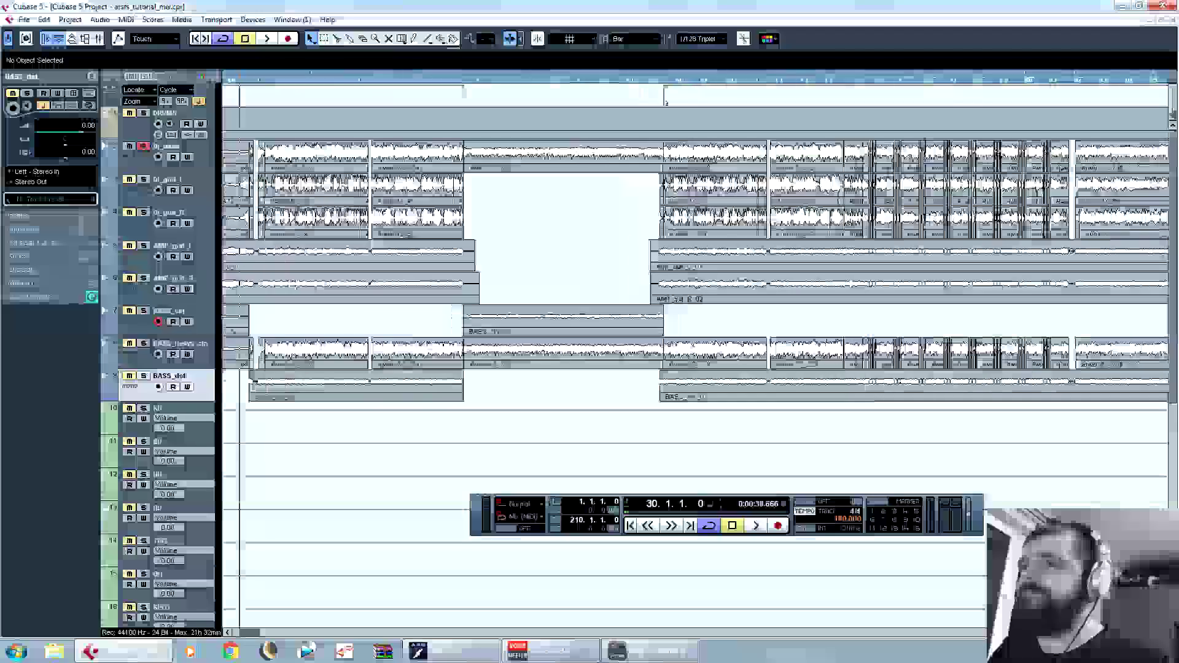
key(g)
key(g)
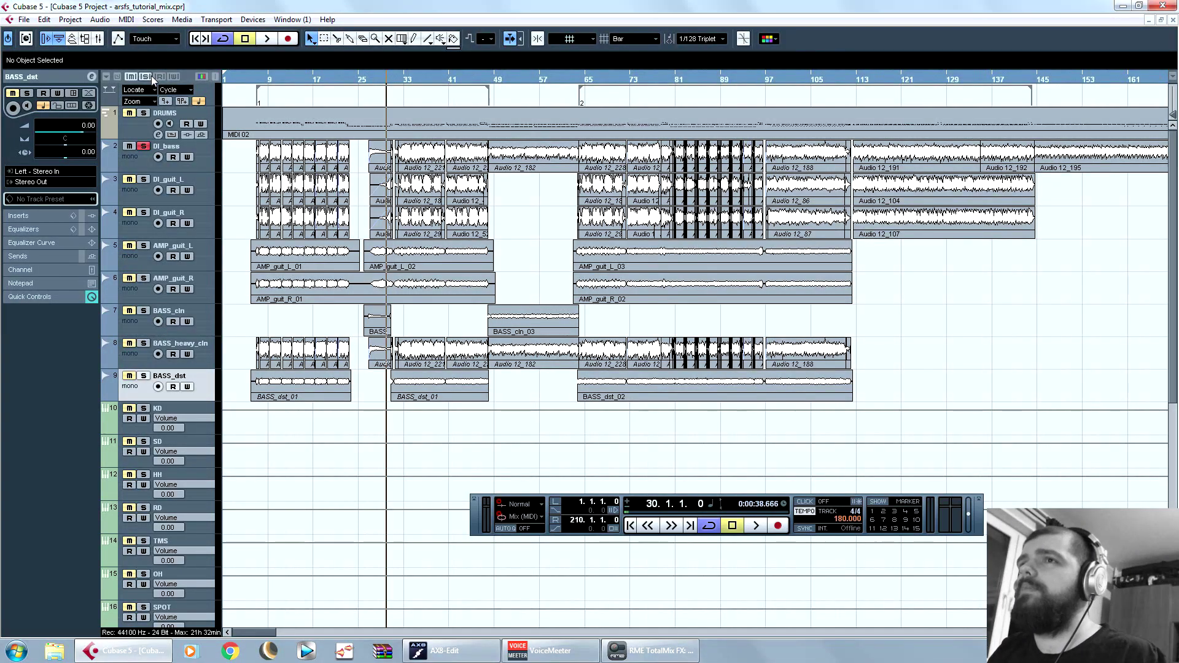
Step: Clear the solo state on all tracks and select the BASS_heavy_cln track
click(149, 76)
click(209, 325)
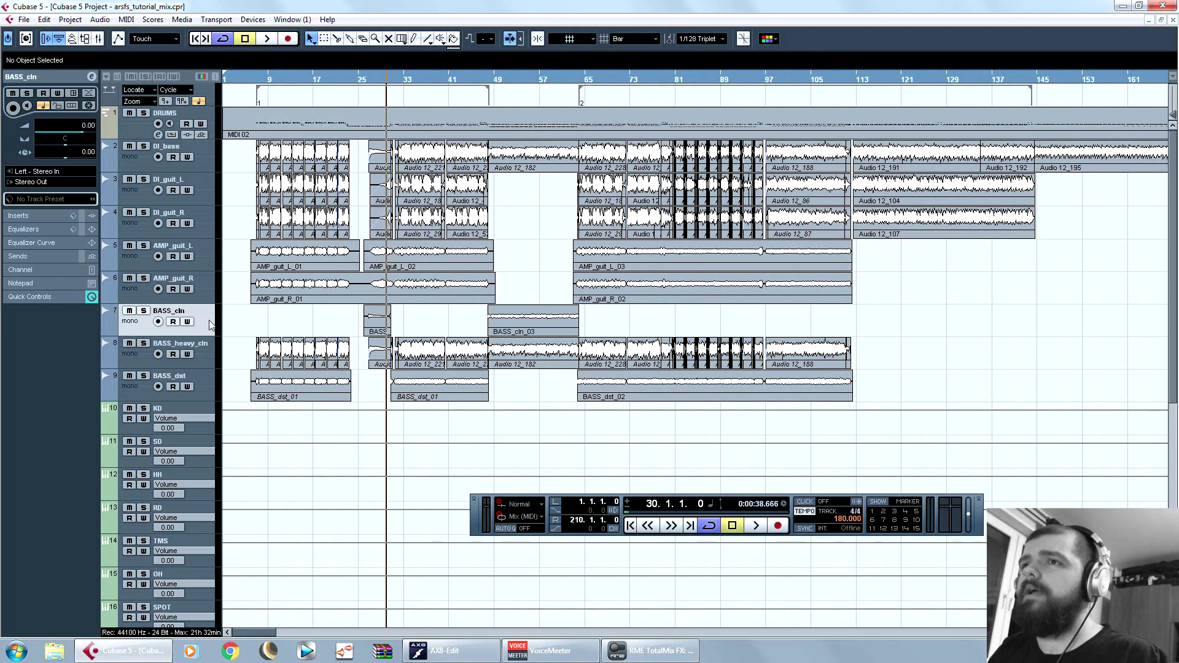
click(209, 352)
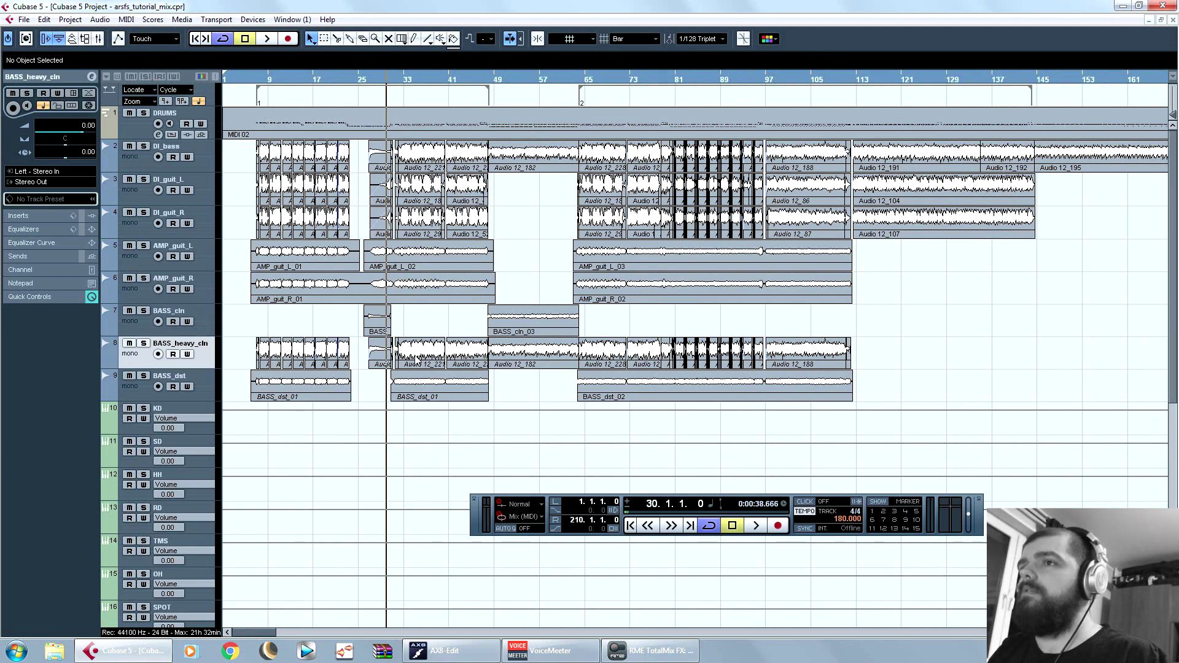
Step: Delete the Audio 12_182 and Audio 12_169 clips from BASS_heavy_cln where the clean bass recordings play
click(527, 355)
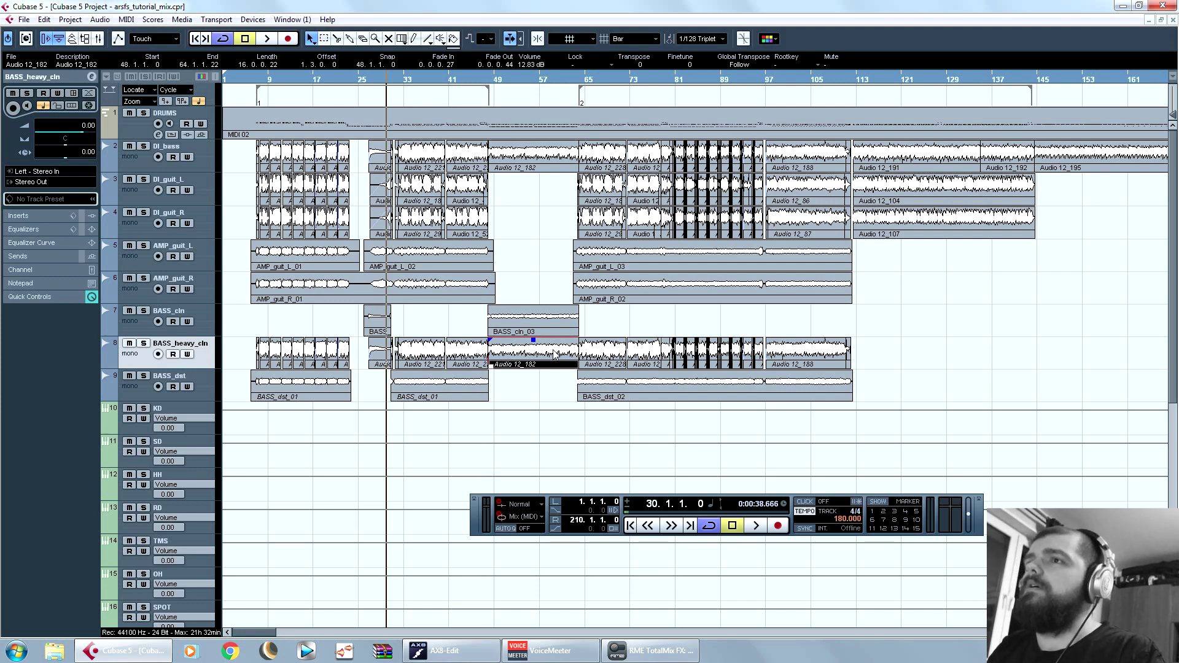
key(Delete)
key(h)
key(h)
key(h)
key(h)
key(h)
key(h)
key(h)
key(h)
key(h)
key(h)
key(h)
key(h)
key(h)
key(h)
key(h)
key(h)
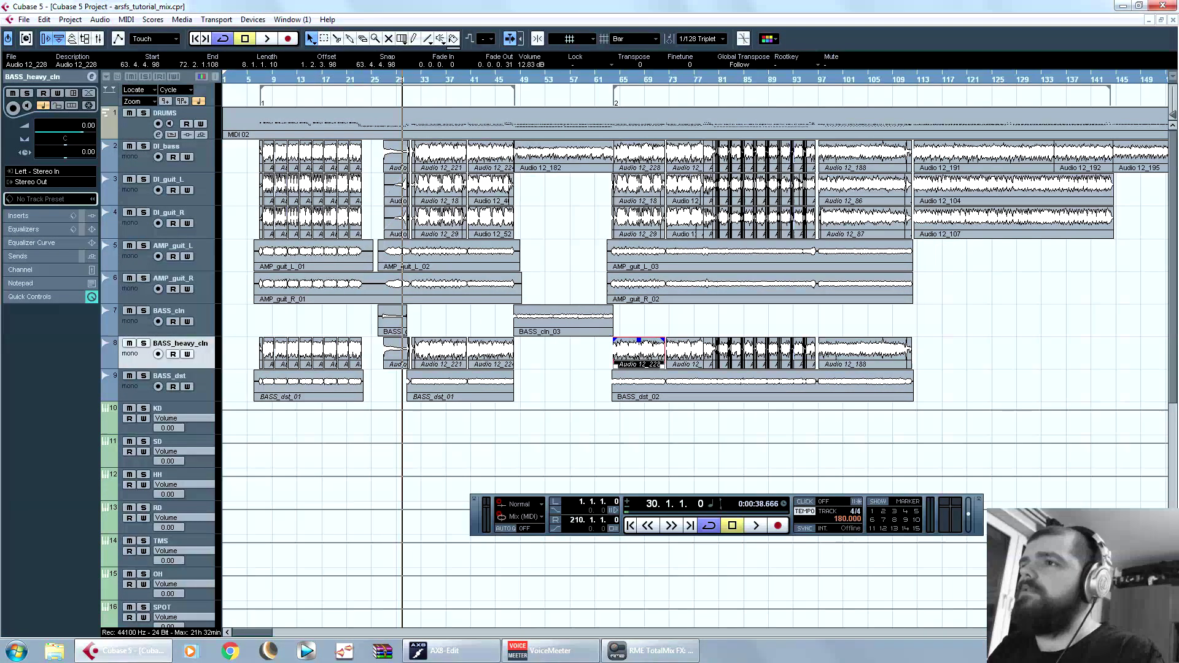
click(679, 355)
key(Delete)
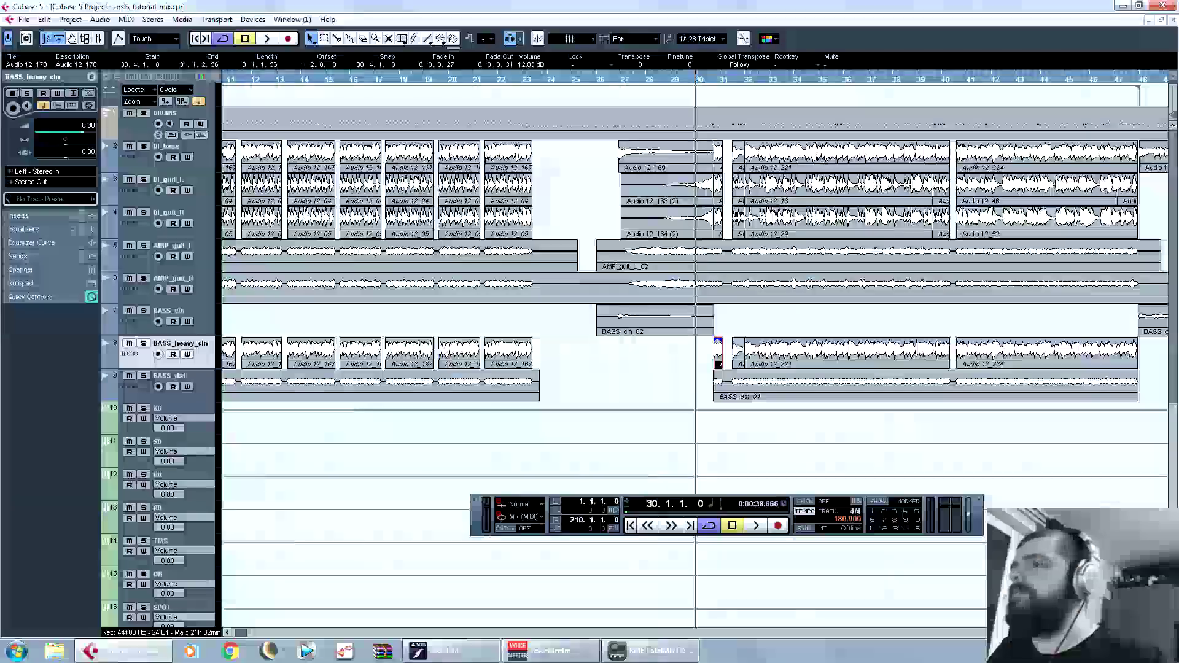
Step: Fine-trim the start of Audio 12_170 on BASS_heavy_cln and the end of BASS_cln_02 so they meet near bar 30.3.4
key(h)
key(h)
key(h)
key(h)
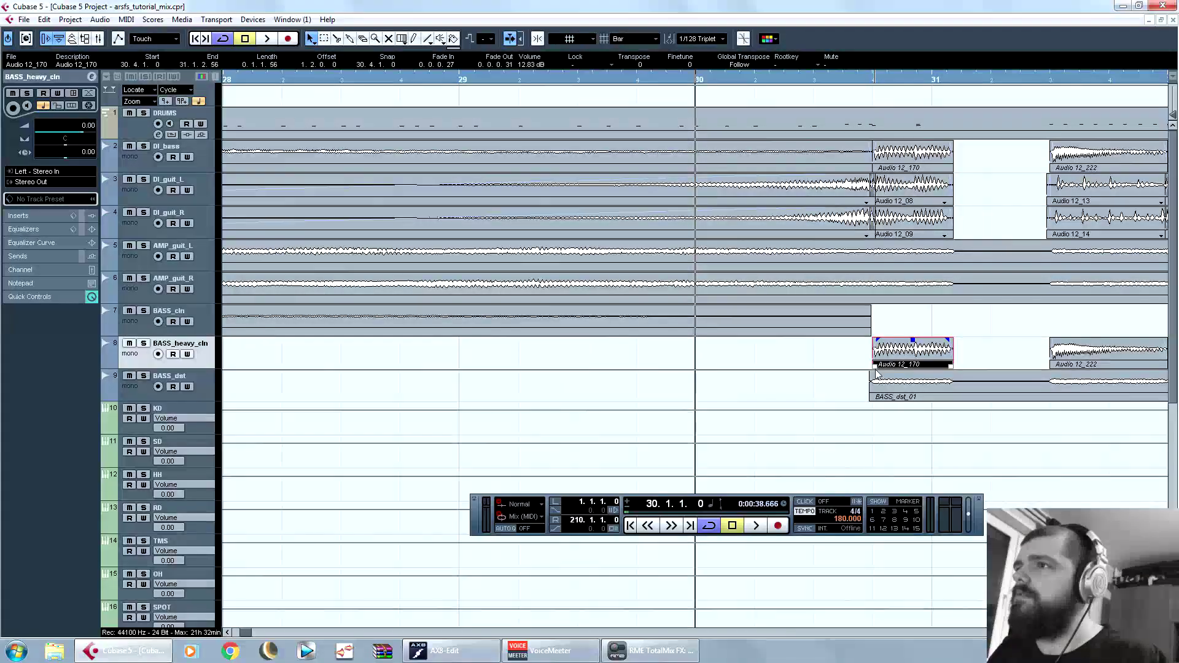
drag(874, 367, 874, 367)
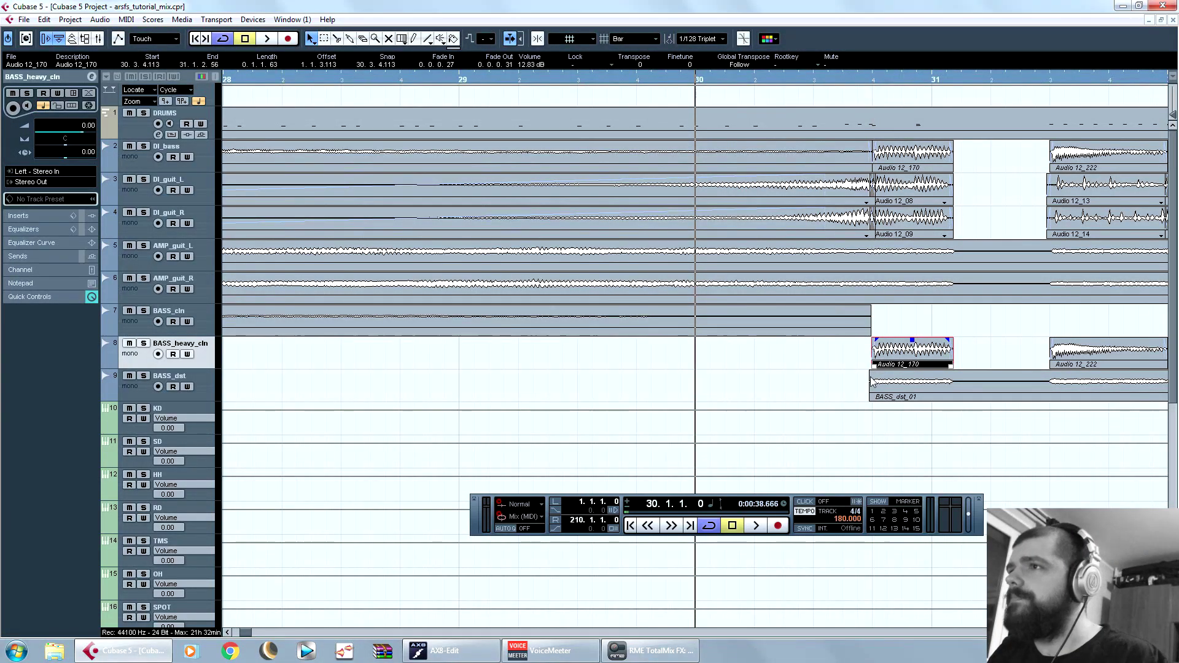
click(871, 374)
click(872, 309)
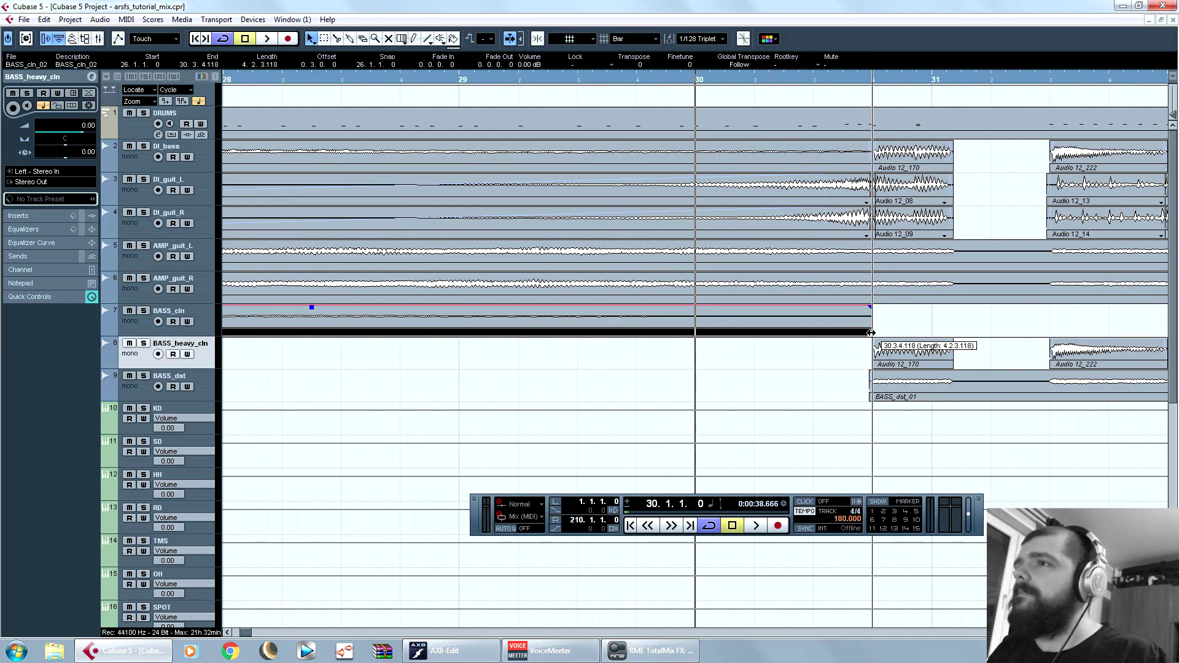
click(891, 319)
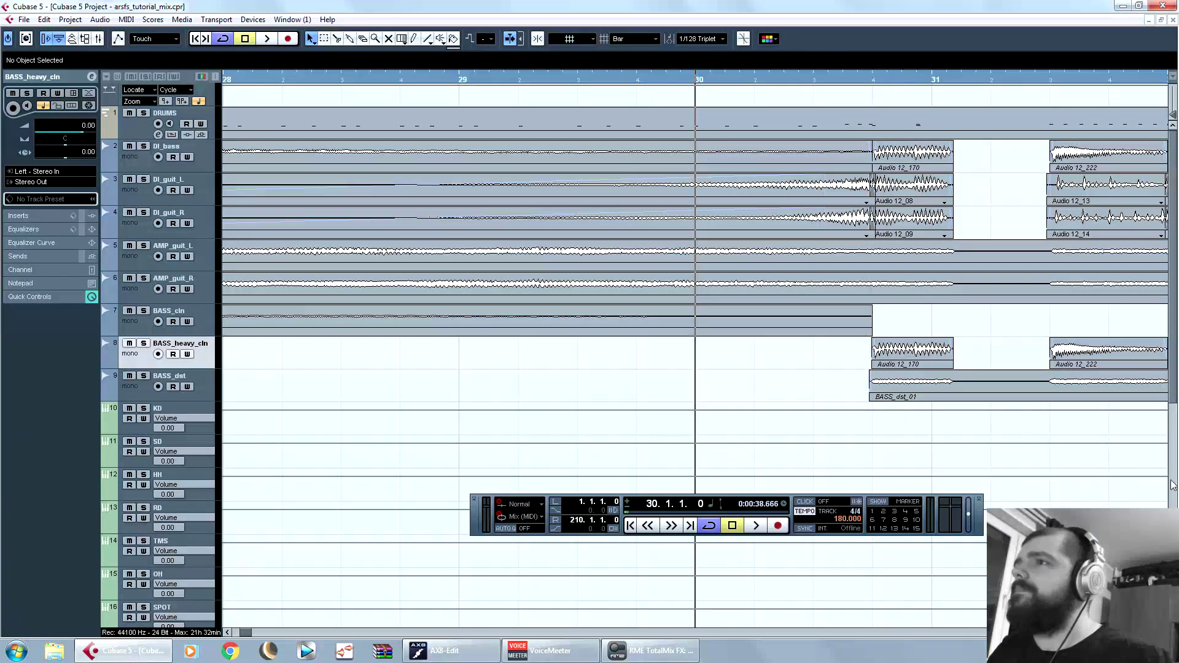
Step: Add a folder track below DRUMS and name it DI
key(g)
key(g)
key(g)
key(g)
key(g)
key(g)
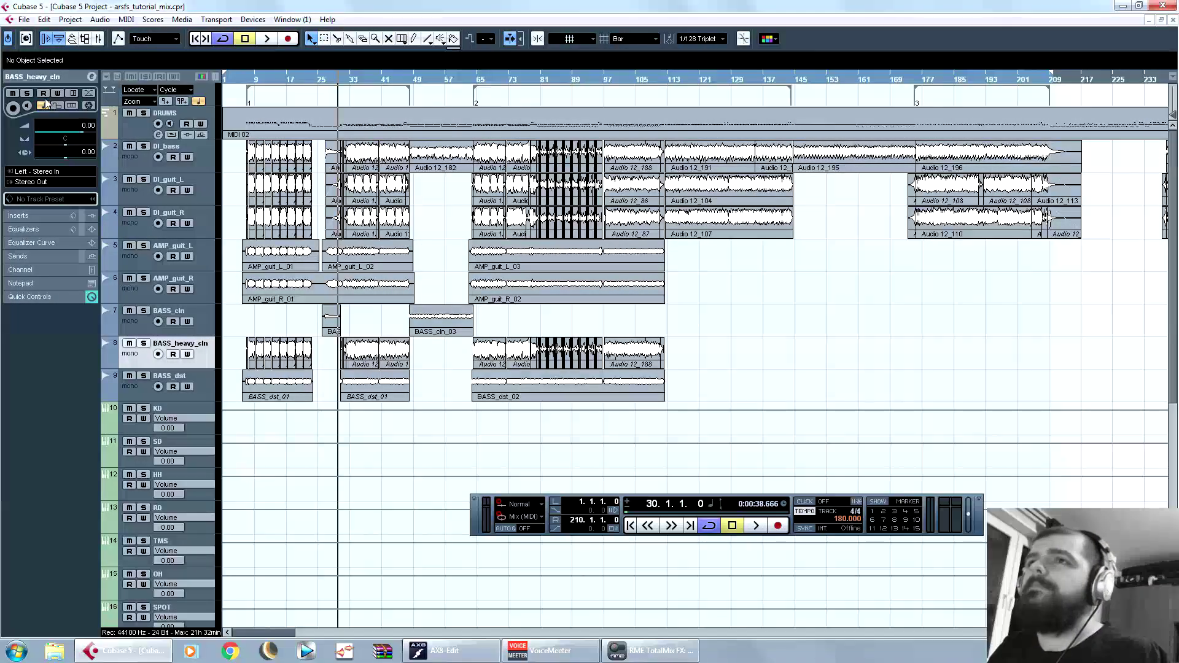
click(142, 134)
click(70, 19)
mouse_move(92, 27)
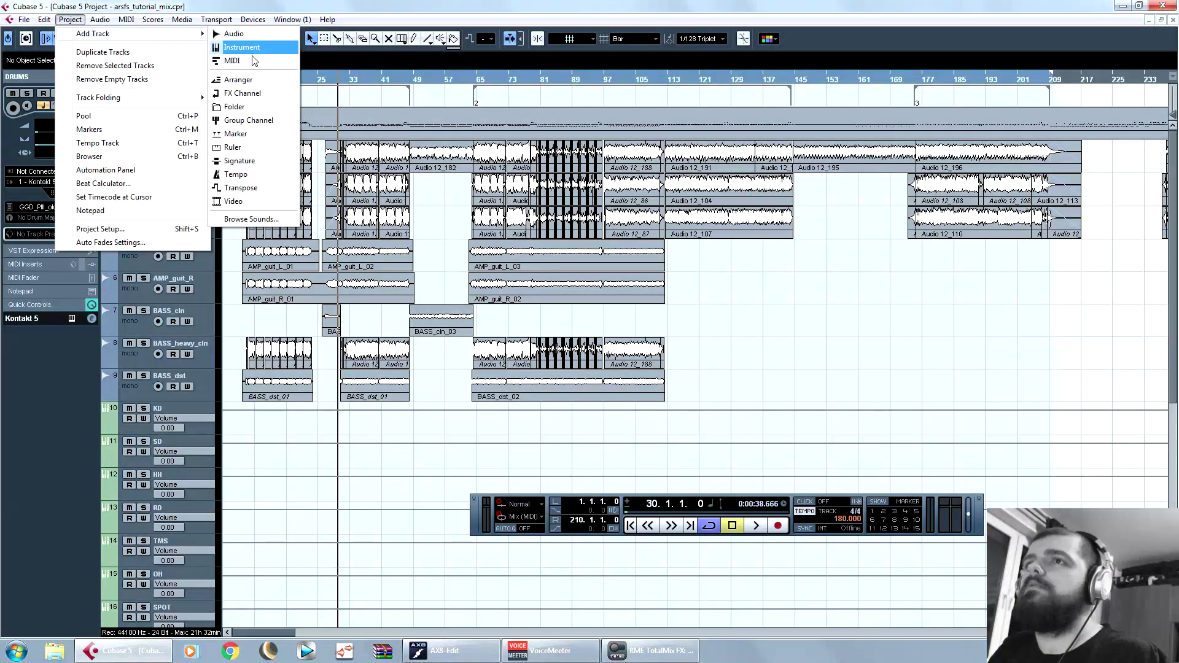
click(226, 108)
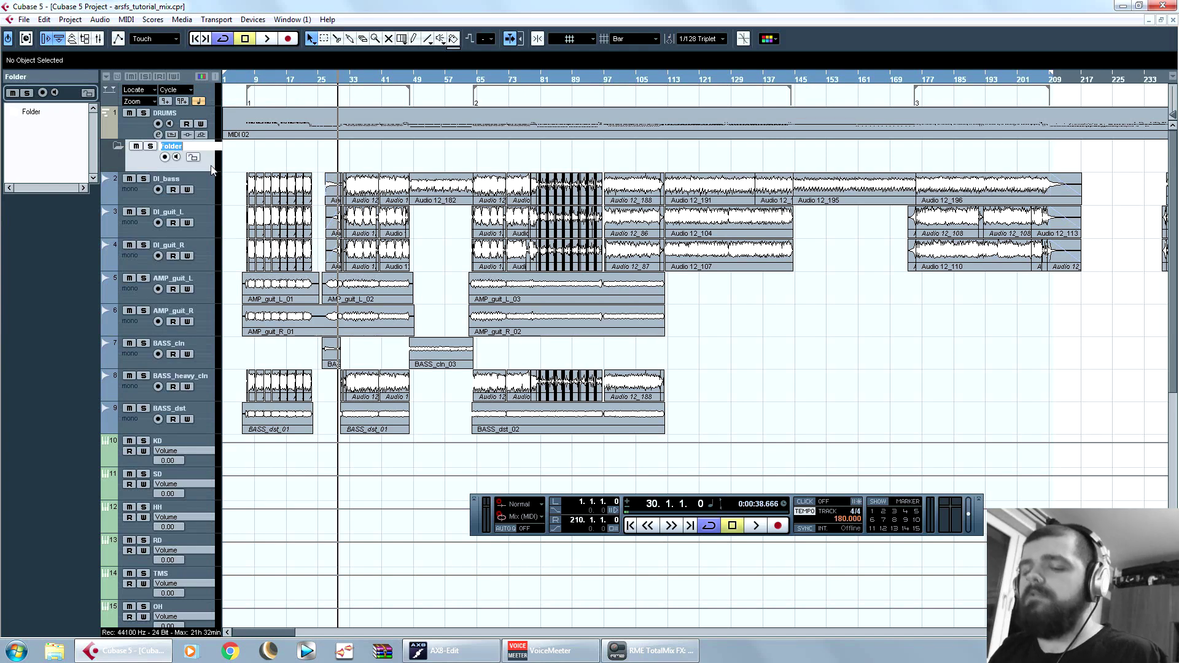
key(Return)
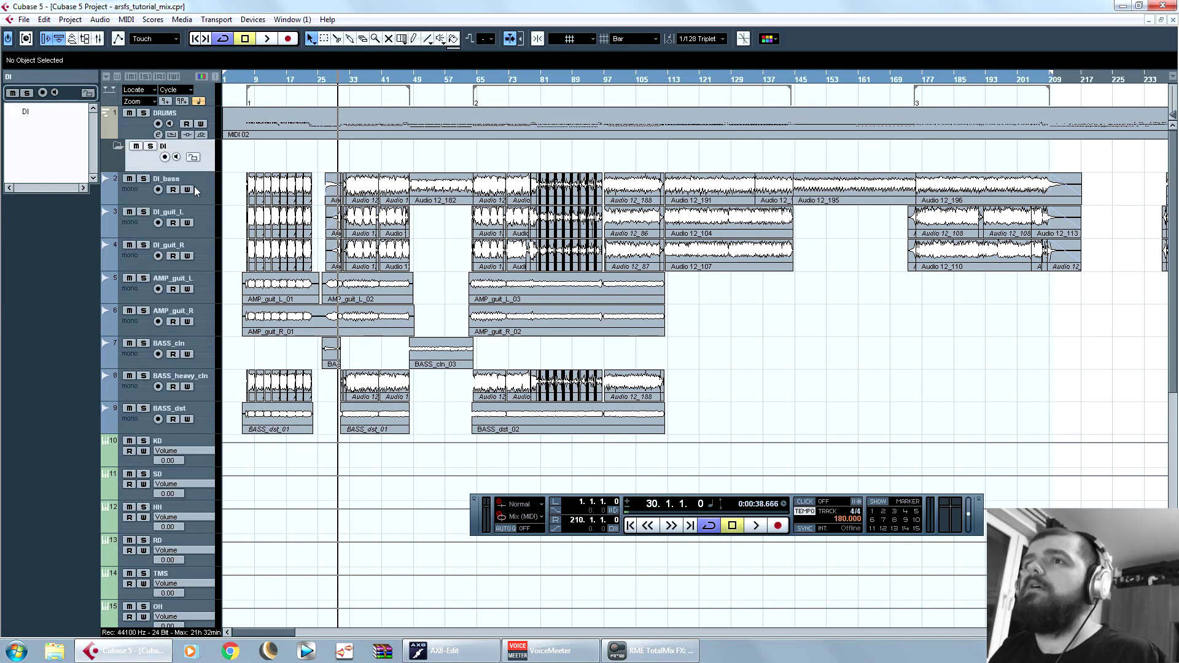
Step: Move DI_bass, DI_guit_L and DI_guit_R into the DI folder, and collapse and mute the folder
click(194, 186)
shift+click(204, 257)
drag(206, 173, 174, 155)
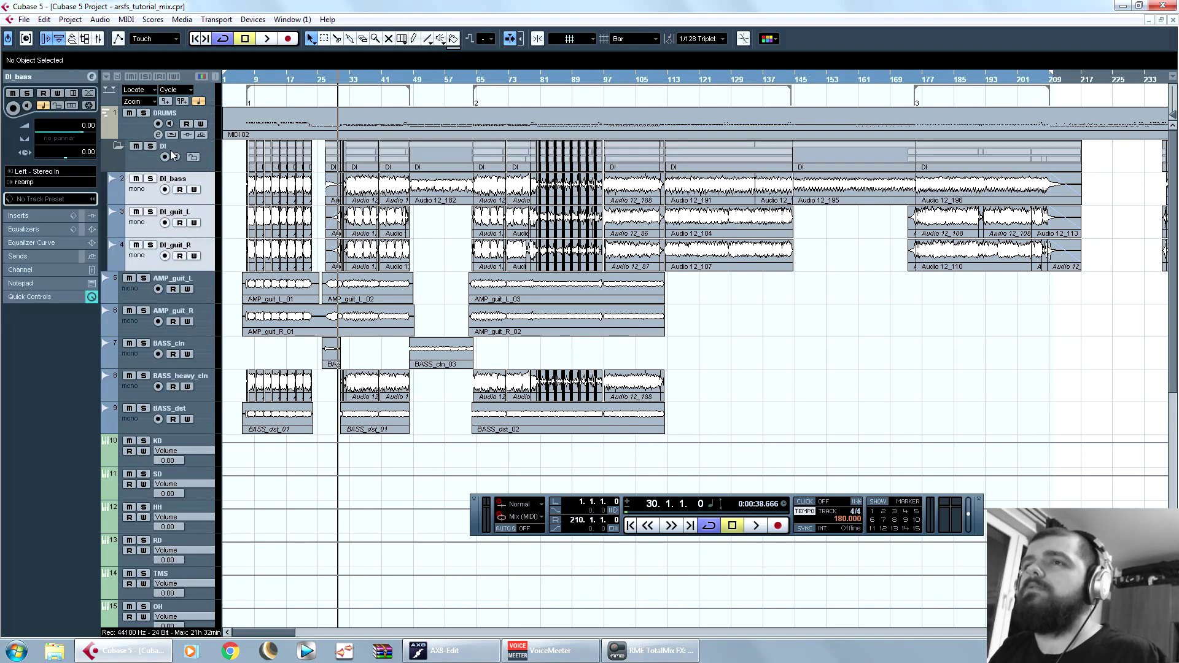
click(119, 147)
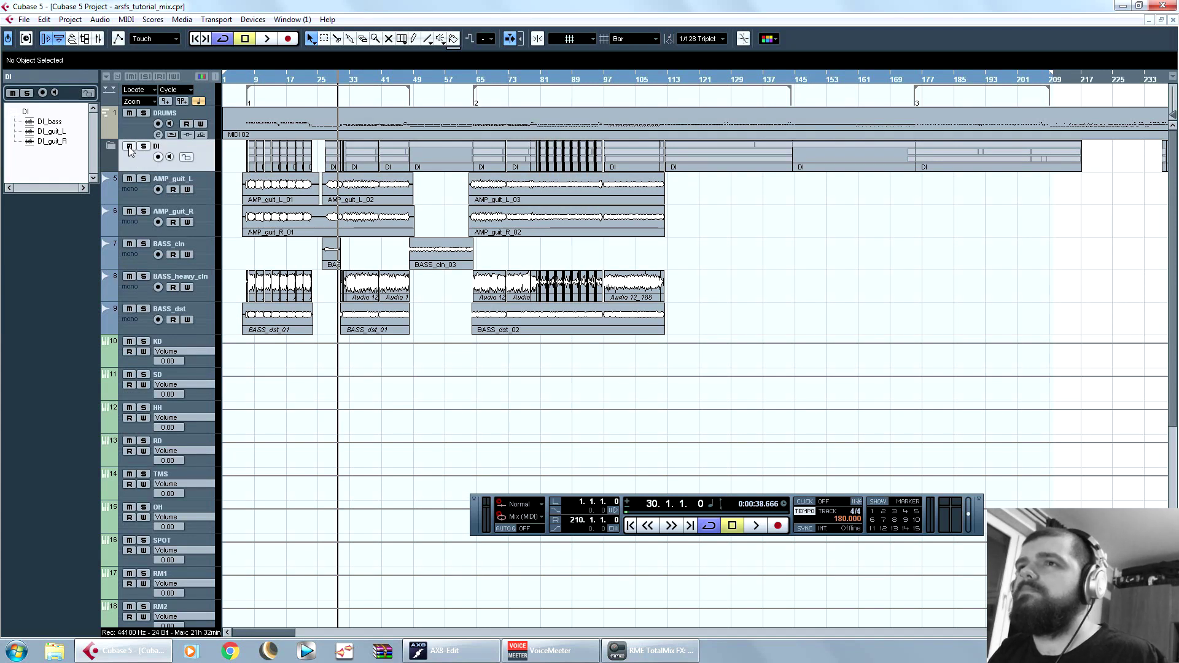
click(129, 147)
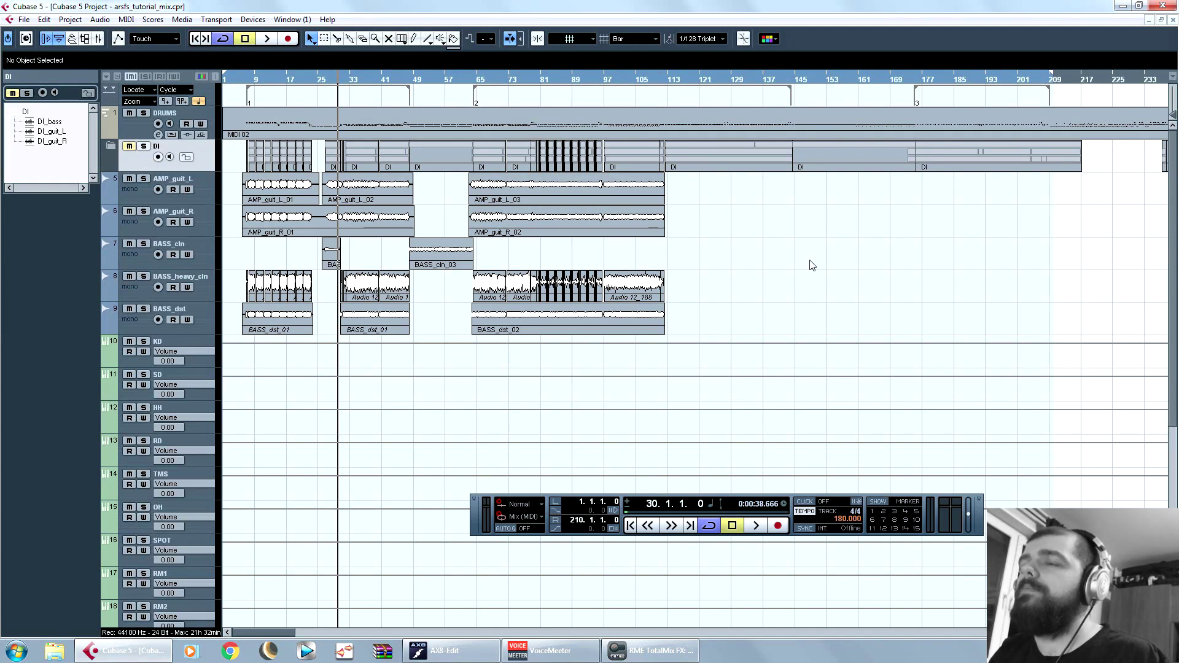
Step: Select AMP_guit_L for panning, and pan the AMP_guit_R track fully right
click(211, 188)
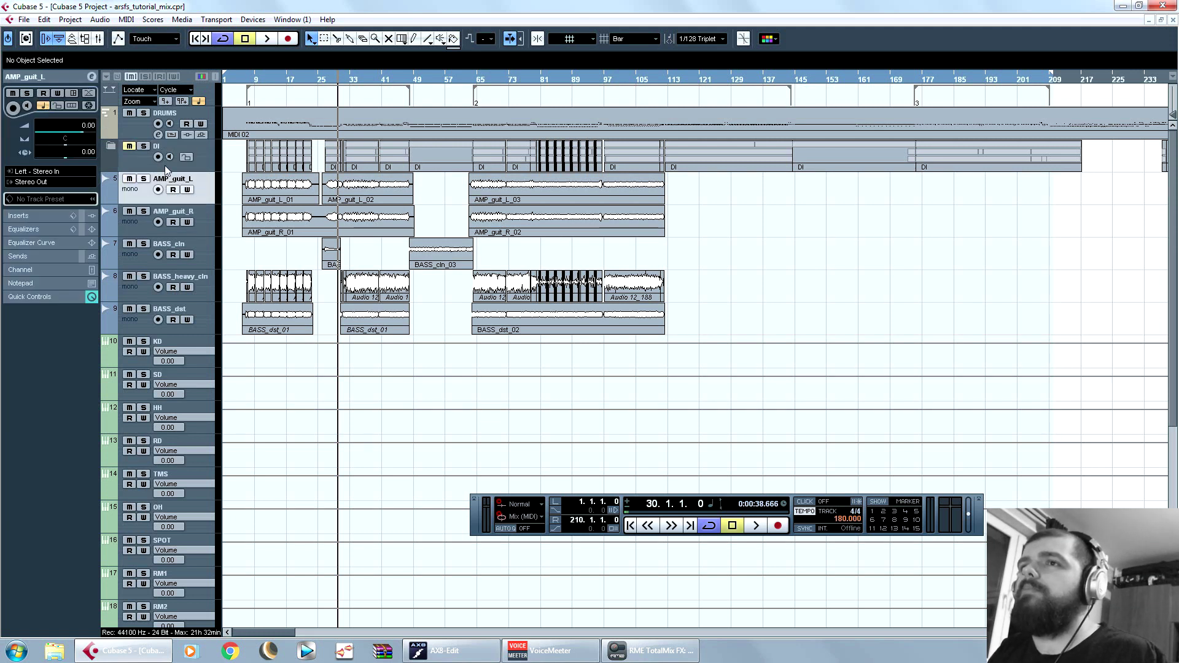
click(205, 214)
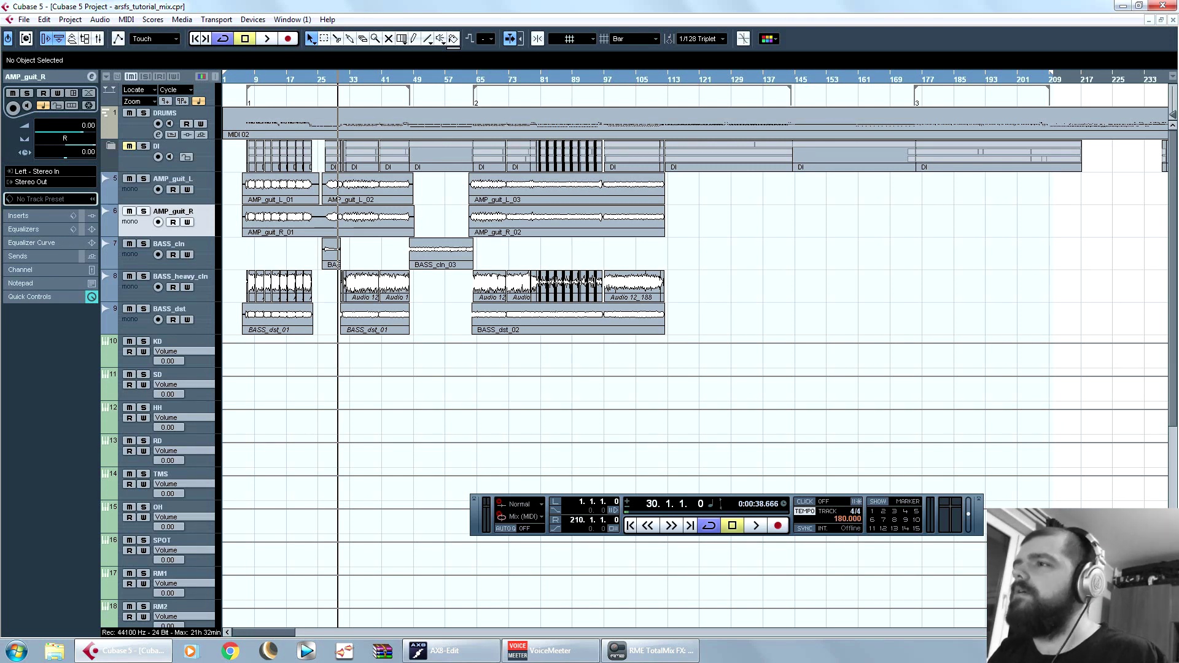
Step: Split AMP_guit_R_01 at bars 25 and 26, delete the piece between, and trim the end of AMP_guit_L_01 to bar 25
key(h)
key(h)
key(h)
key(h)
key(h)
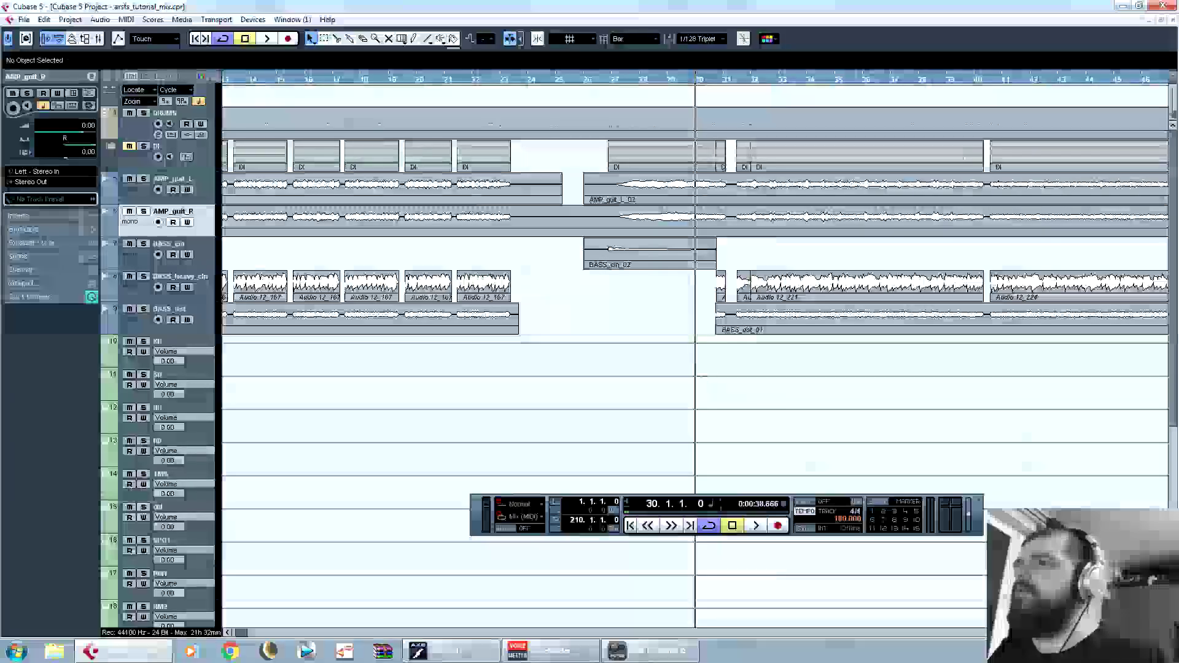
key(h)
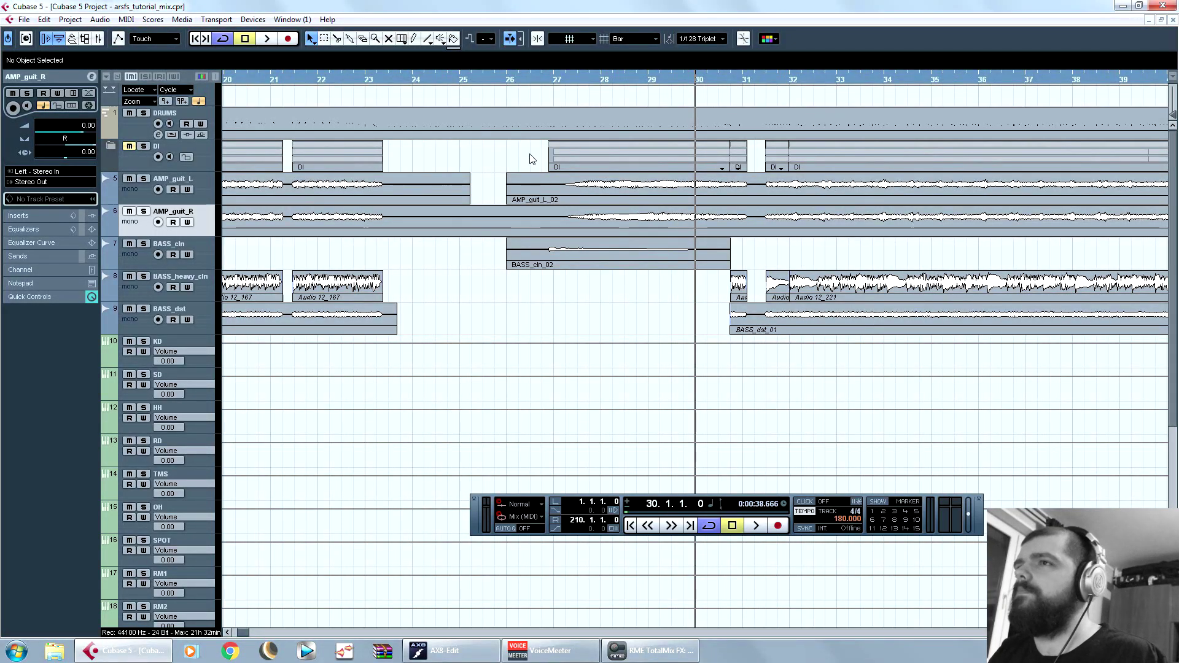
click(466, 228)
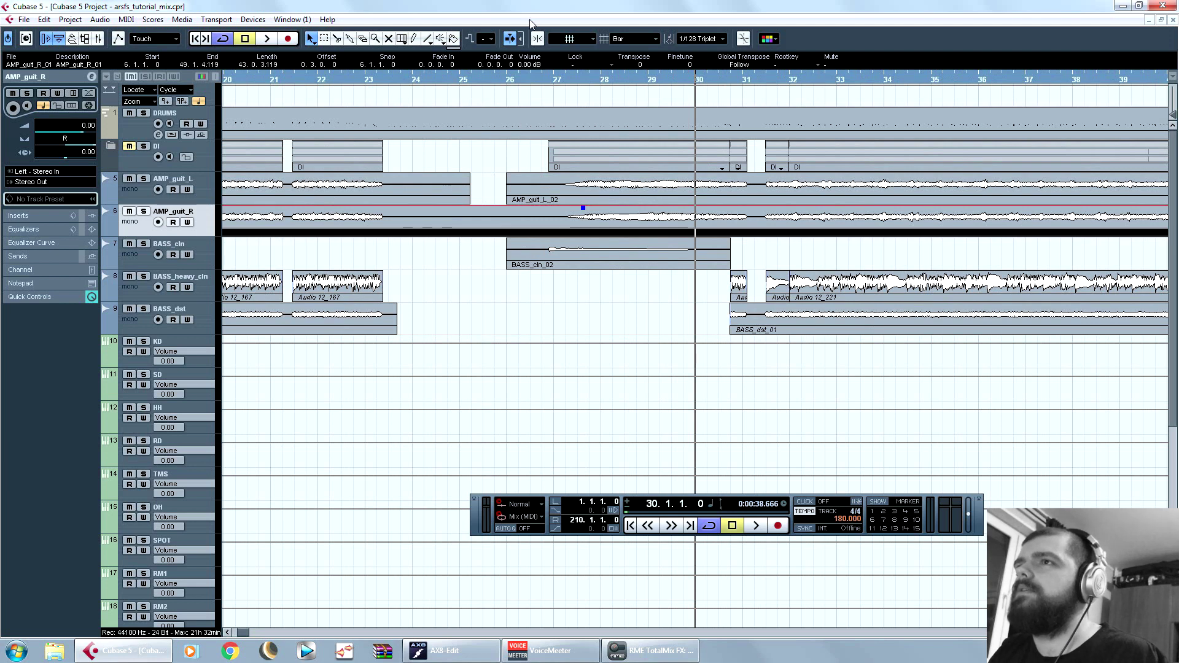
mouse_move(481, 272)
mouse_down()
mouse_move(462, 175)
mouse_move(477, 264)
mouse_up()
alt+click(462, 195)
key(Delete)
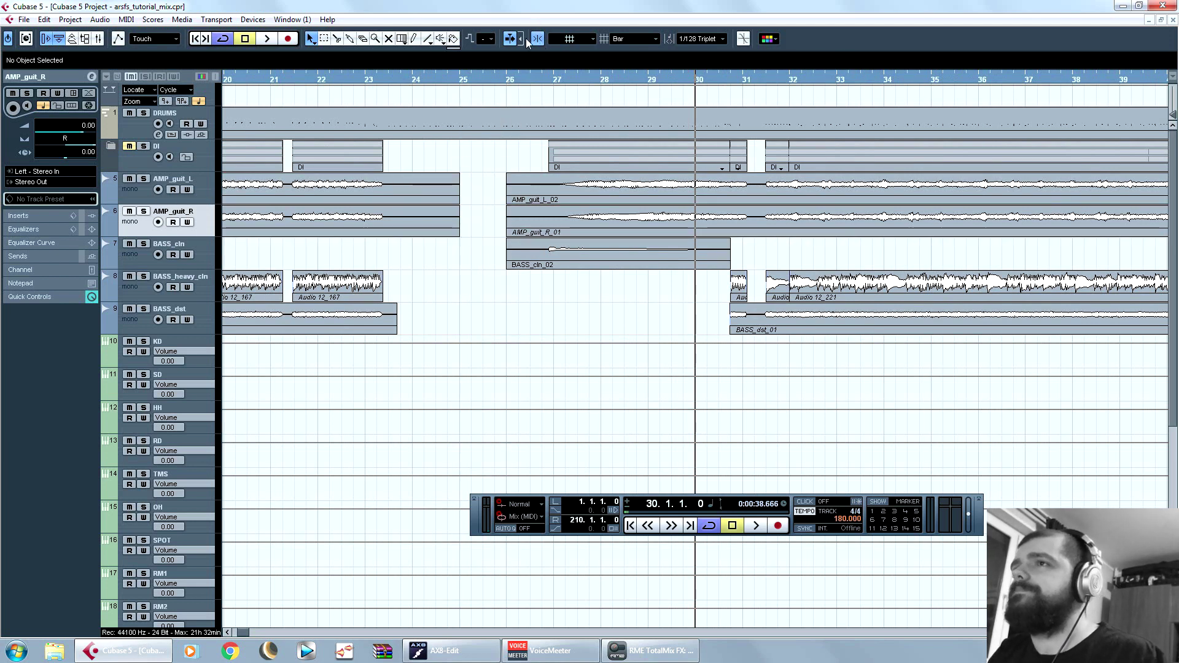
Step: Trim the starts of AMP_guit_L_02 and the second AMP_guit_R_01 part to bar 27
shift+click(514, 192)
drag(510, 202, 732, 179)
click(1129, 499)
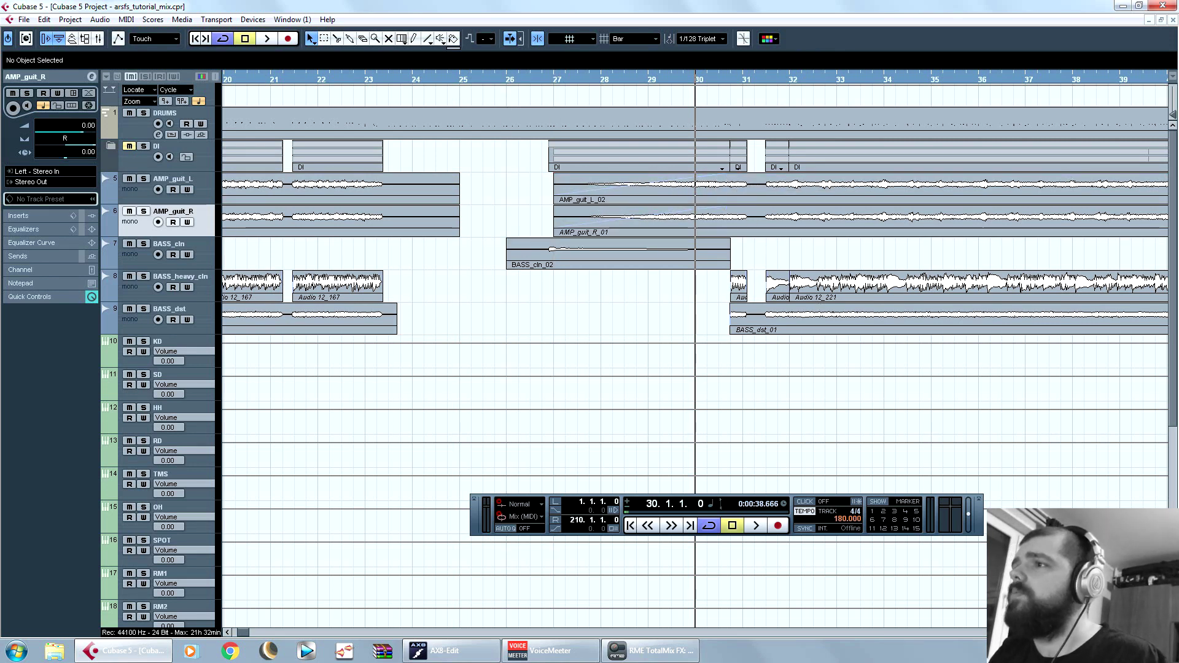
Step: Route the outputs of the AMP_guit_L and AMP_guit_R tracks to the guit group
key(g)
key(g)
key(g)
key(g)
key(g)
key(g)
key(g)
key(g)
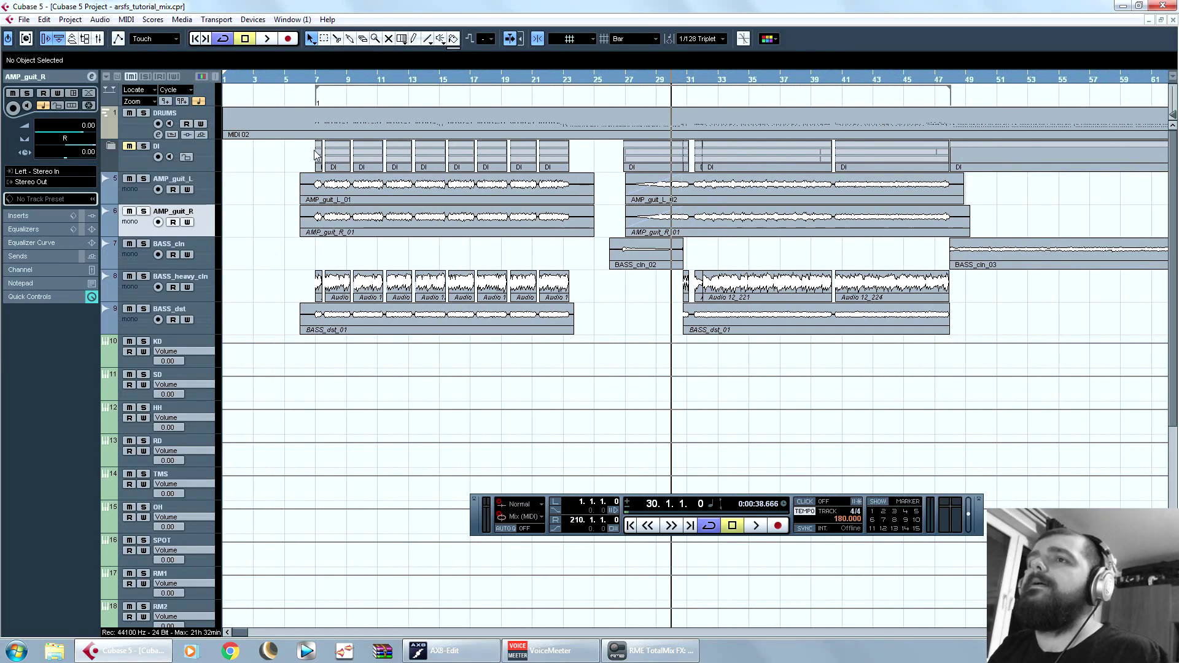
click(205, 175)
shift+click(205, 212)
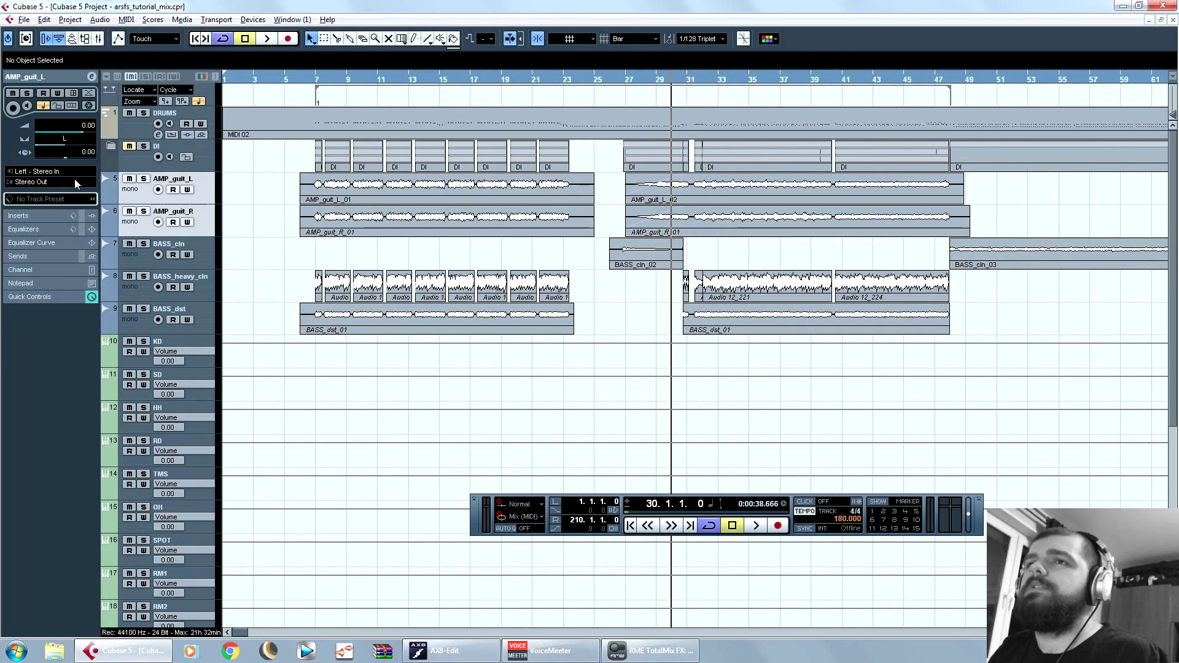
click(75, 181)
mouse_move(84, 280)
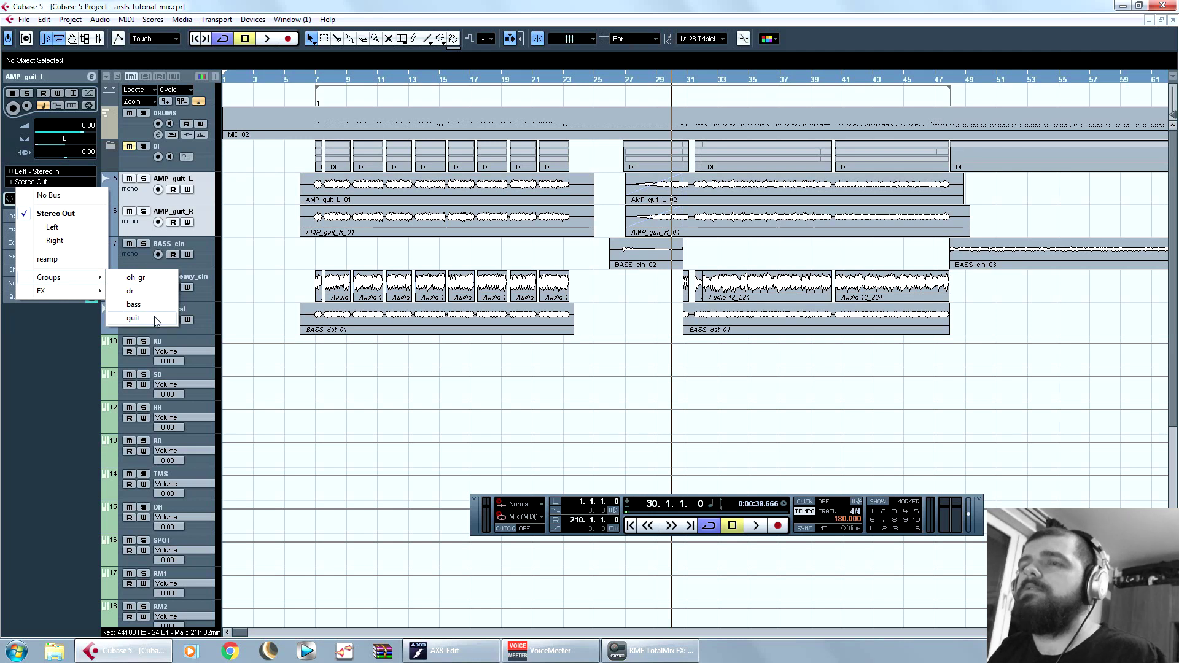
click(139, 280)
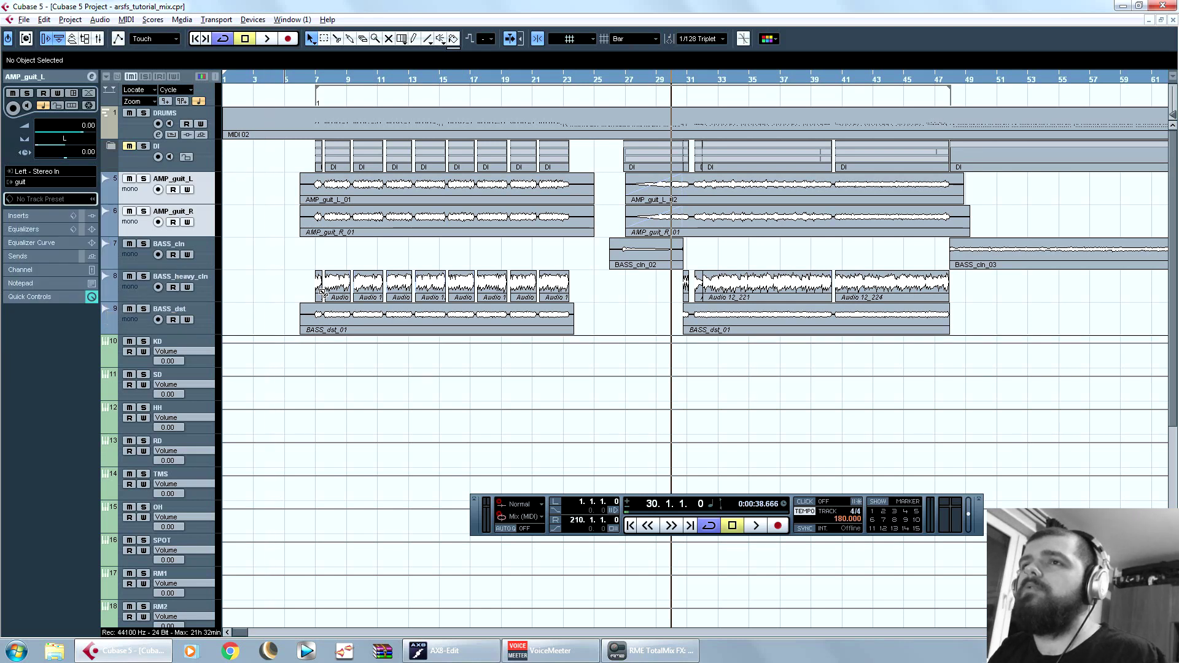
Step: Route the outputs of the BASS_cln, BASS_heavy_cln and BASS_dst tracks to the bass group
click(205, 246)
shift+click(205, 311)
click(52, 184)
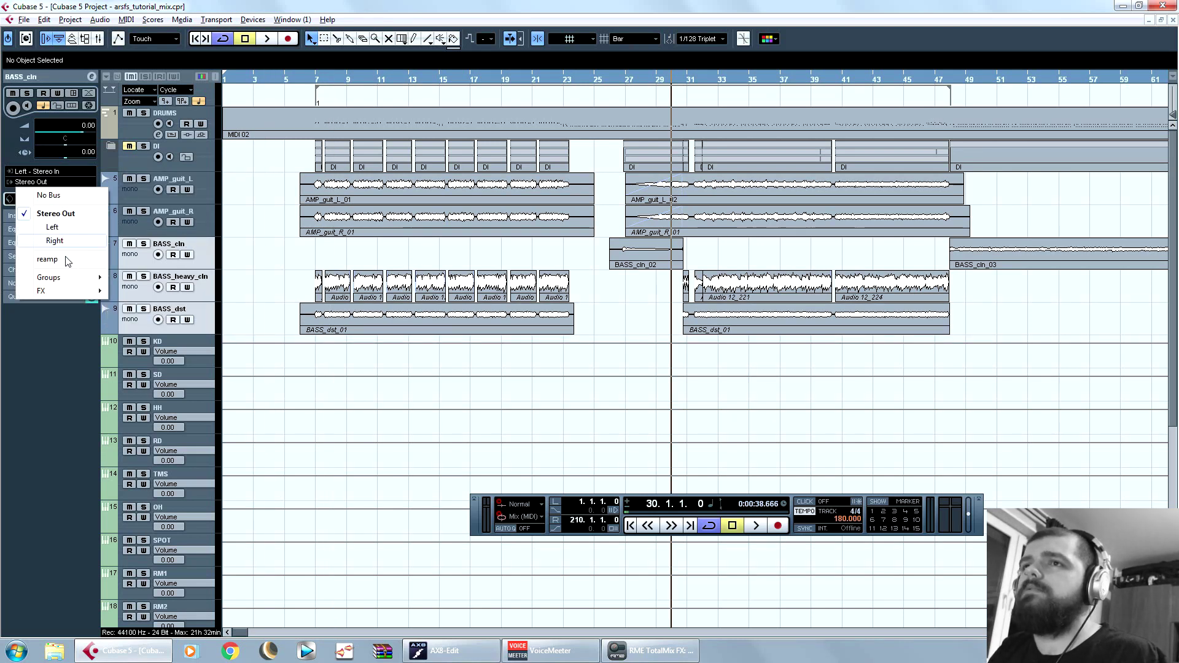
mouse_move(85, 280)
click(139, 294)
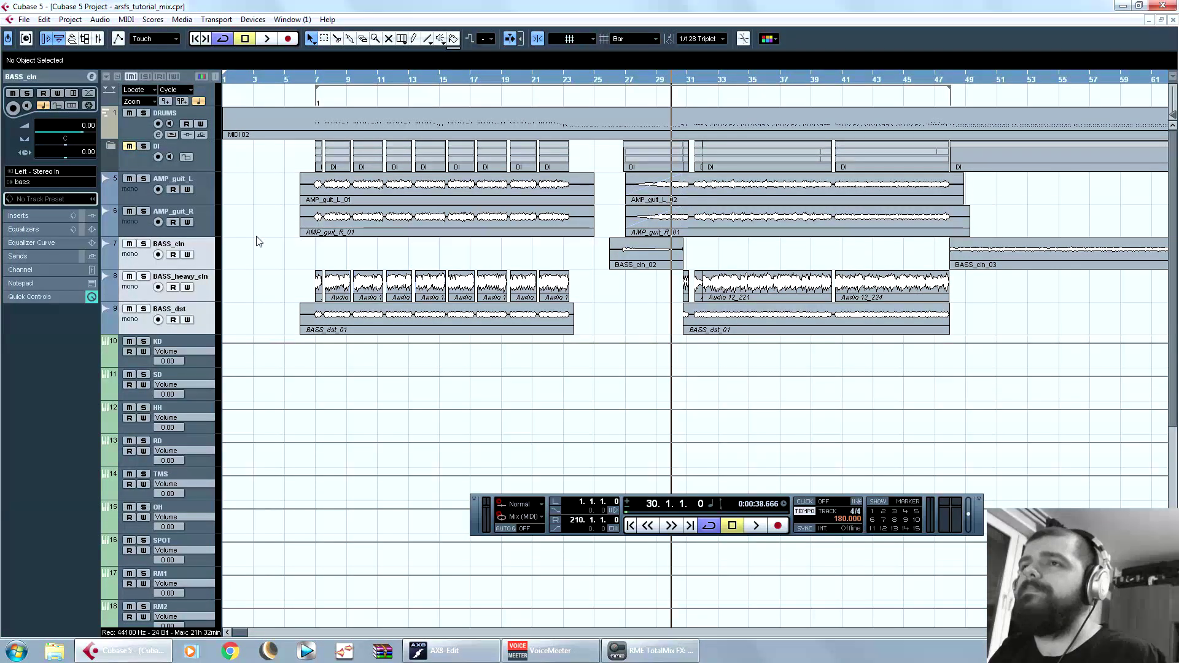
Step: Route the outputs of the KD, SD, TMS, RM1 and RM2 drum channels to the dr group
scroll(256, 233, down, 4)
scroll(256, 233, up, 4)
scroll(315, 246, down, 4)
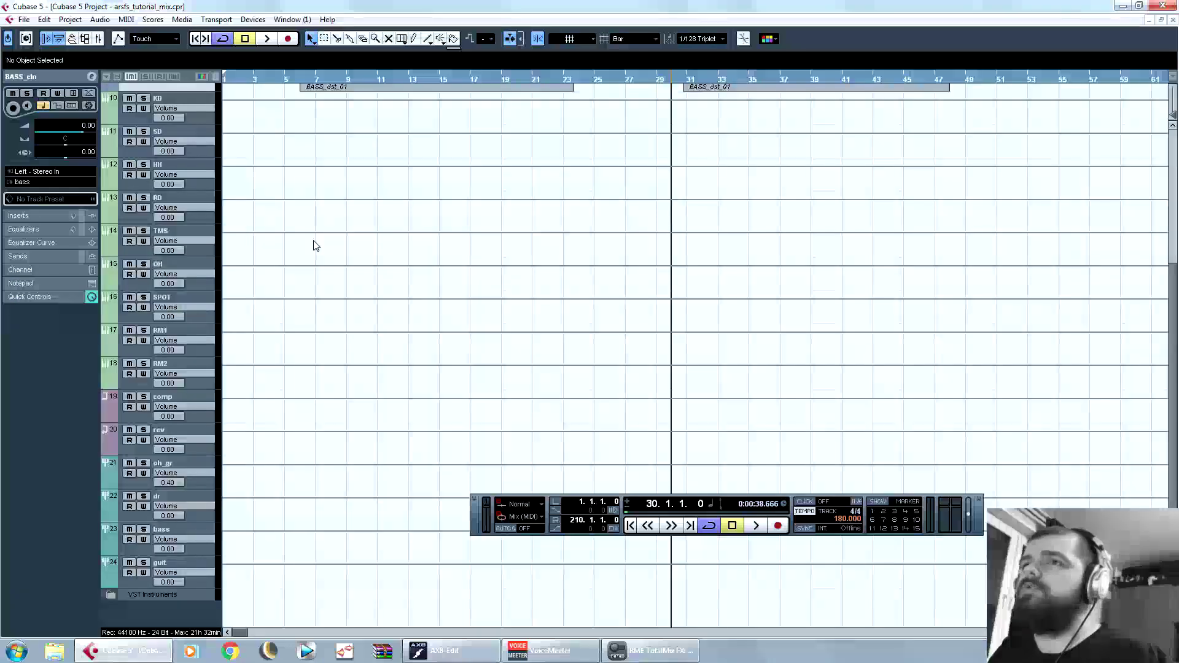
scroll(314, 246, up, 3)
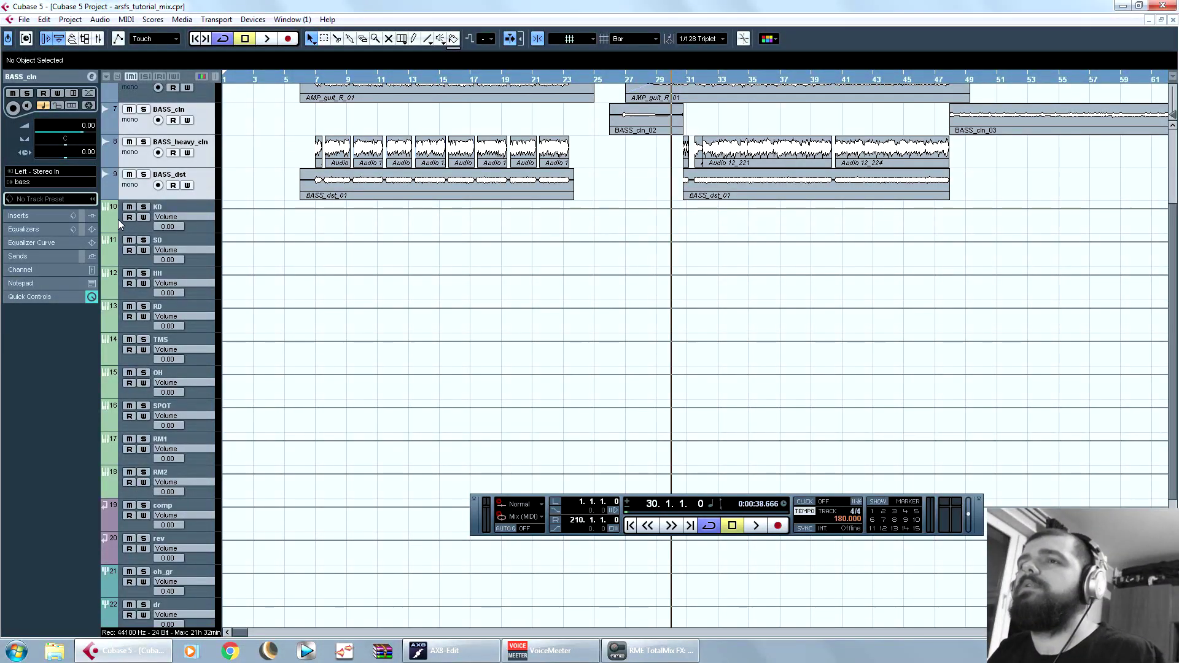
click(112, 213)
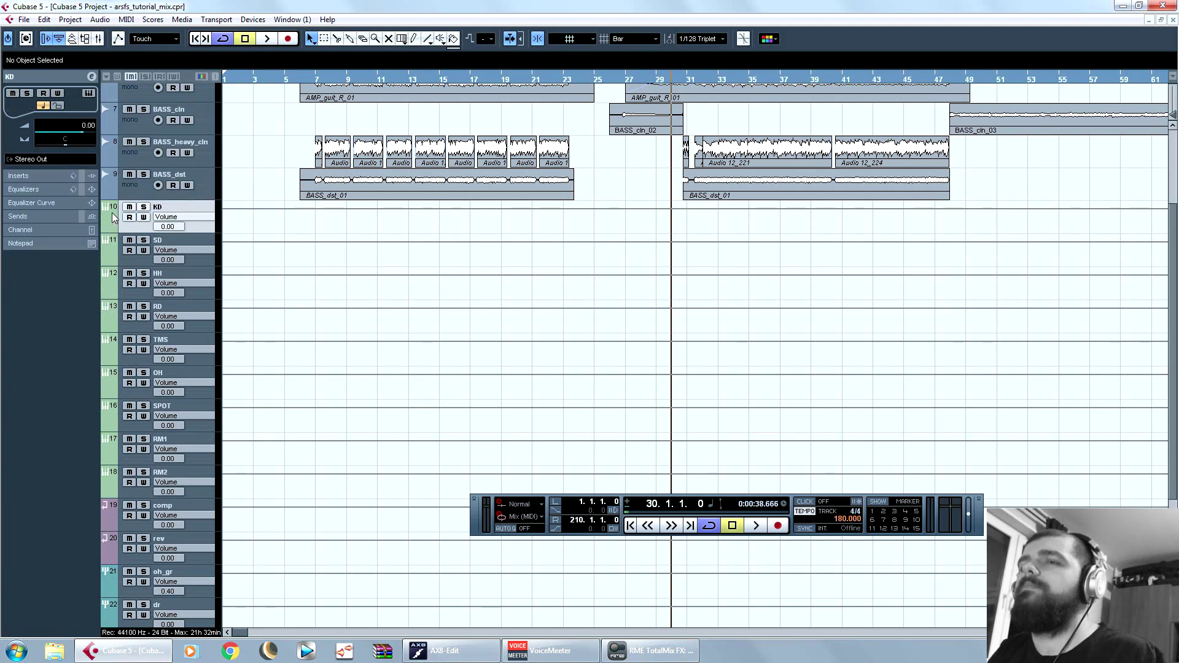
shift+click(111, 245)
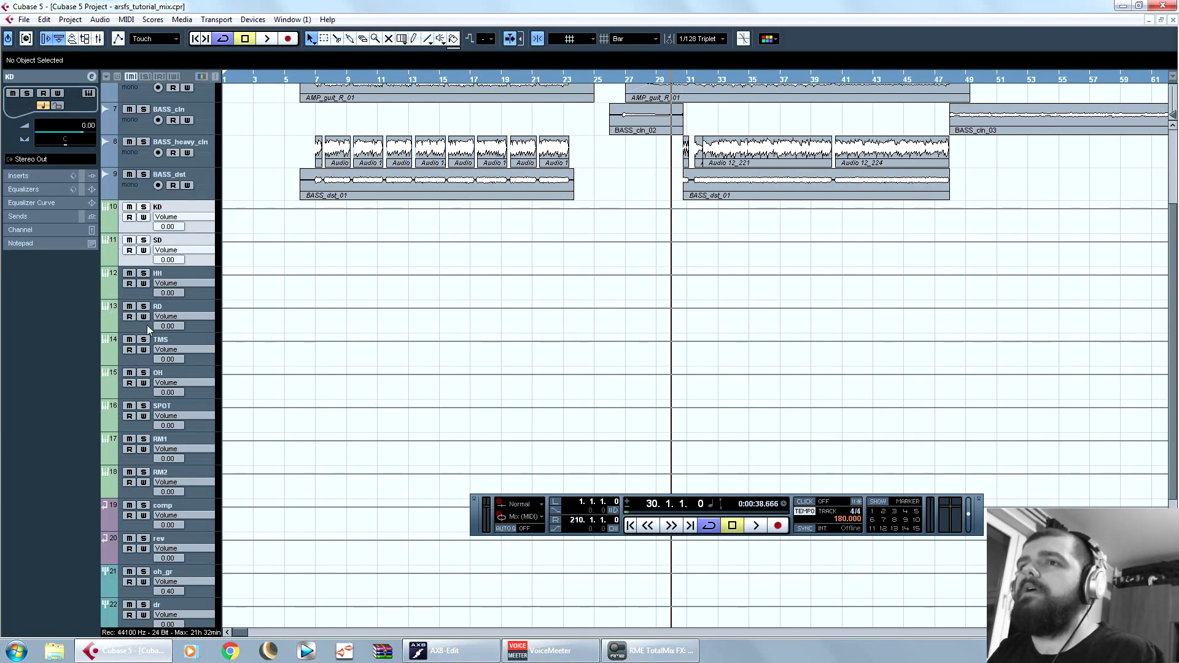
ctrl+click(118, 348)
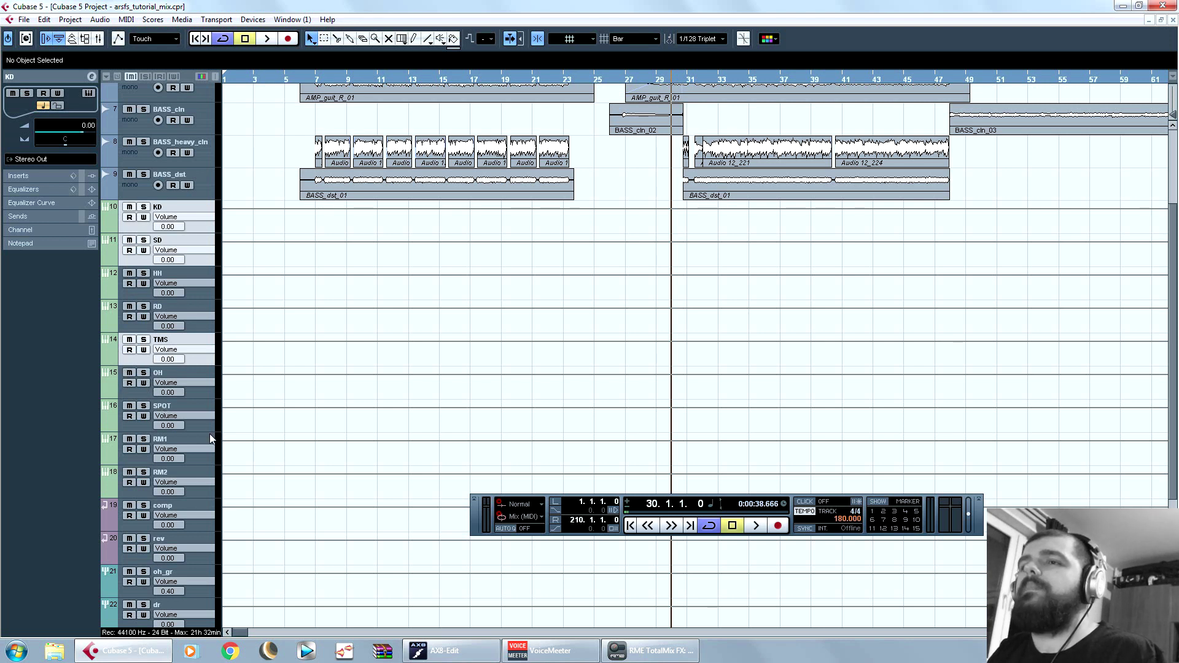
ctrl+click(117, 443)
ctrl+click(117, 479)
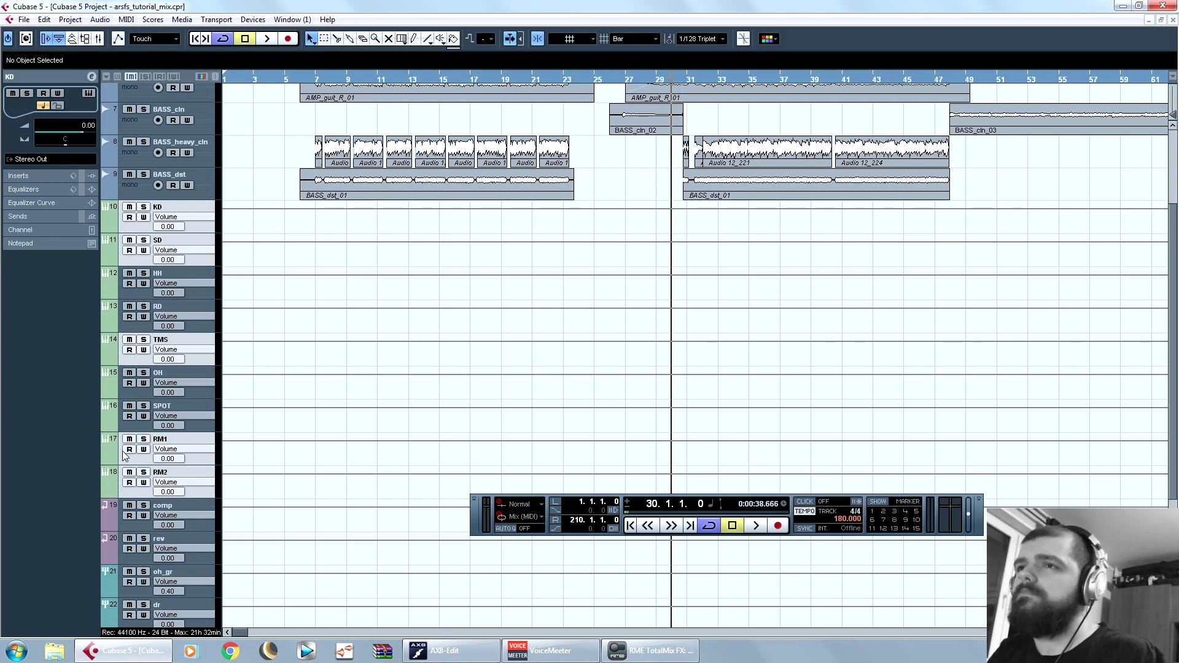
click(38, 160)
mouse_move(86, 257)
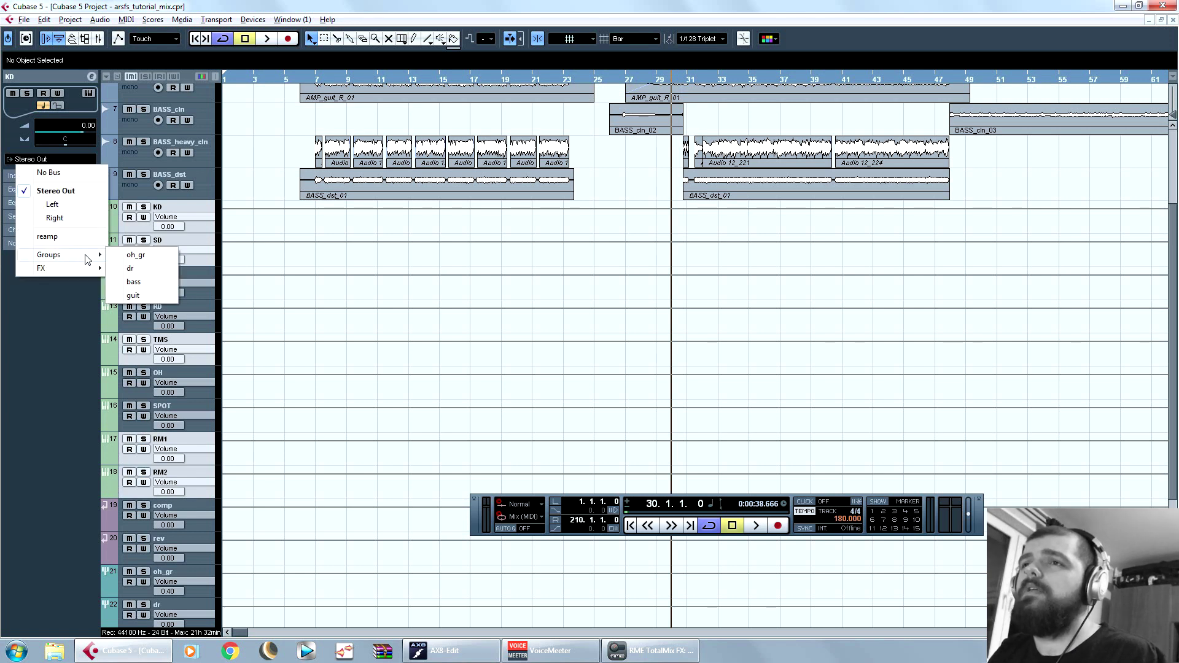
click(158, 269)
Step: Move the dr group track above oh_gr in the track list, and turn off cycle playback
scroll(233, 518, down, 3)
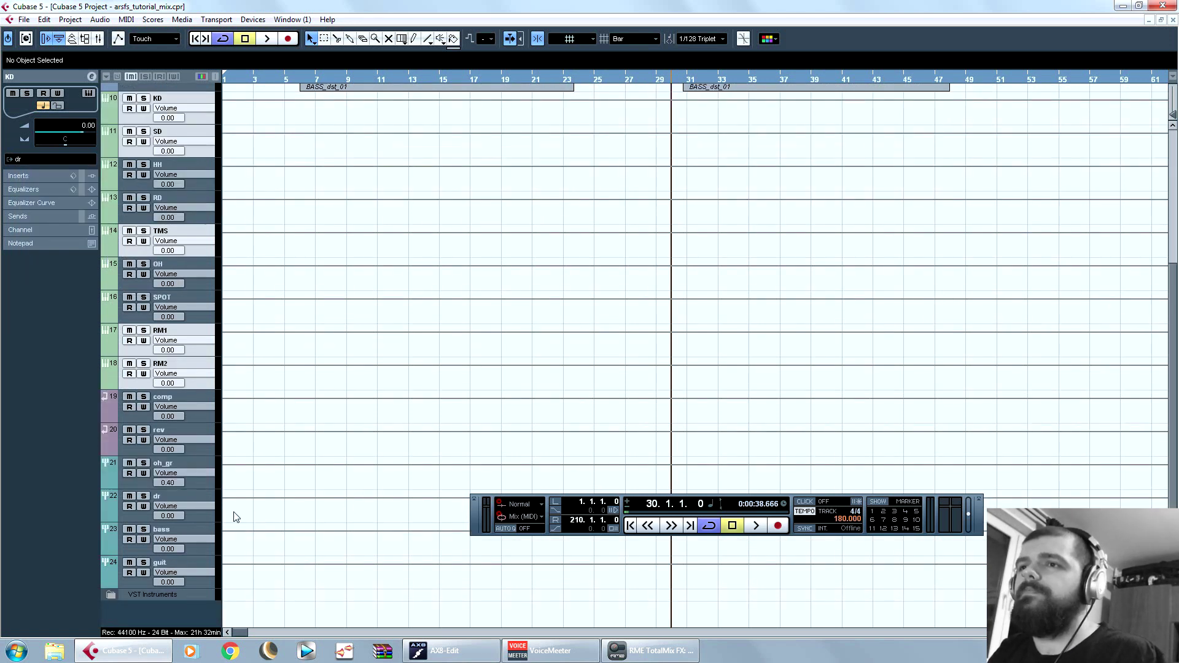
drag(113, 502, 220, 481)
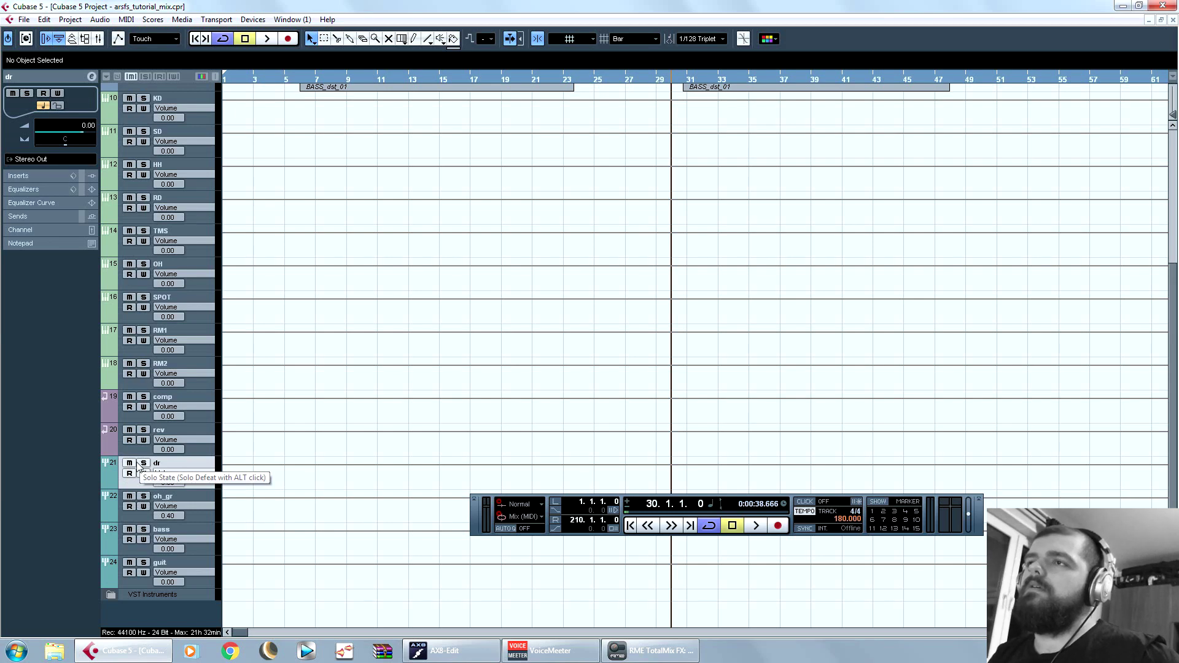
scroll(276, 391, up, 3)
scroll(277, 391, down, 3)
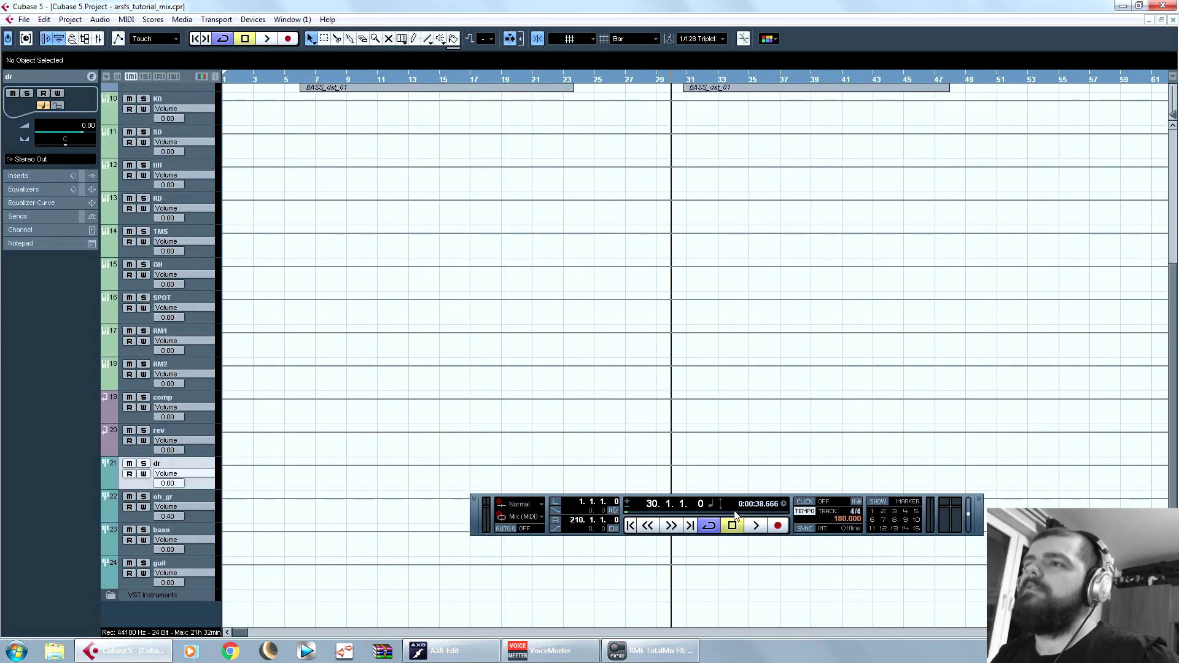
click(709, 525)
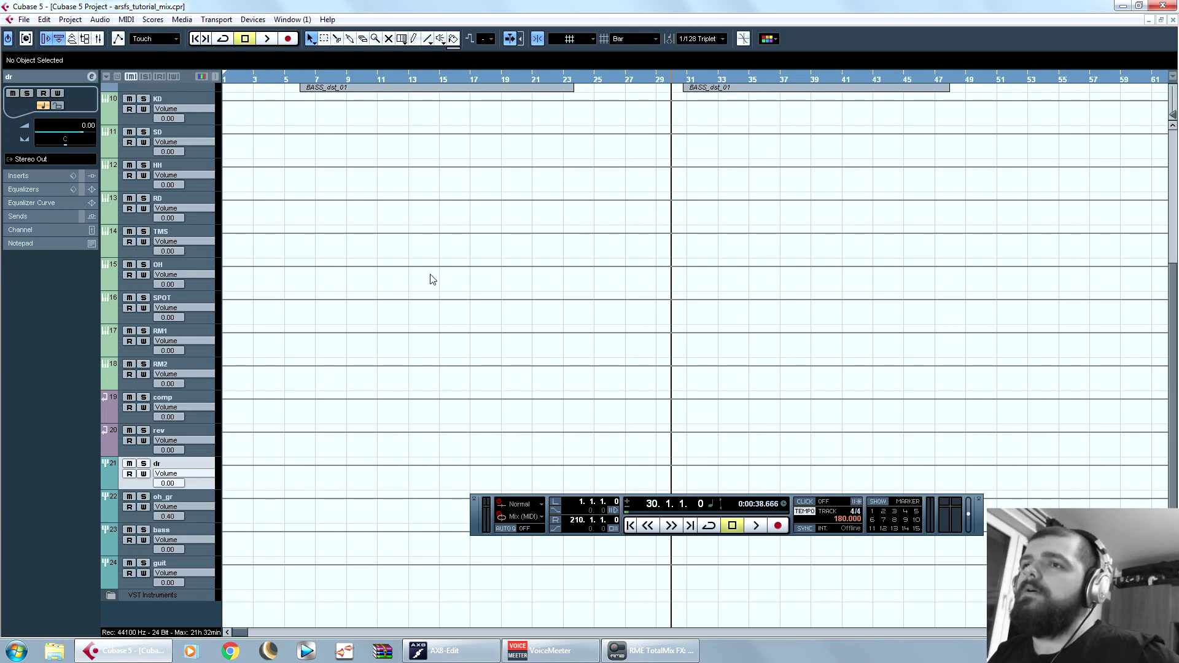
scroll(433, 280, up, 3)
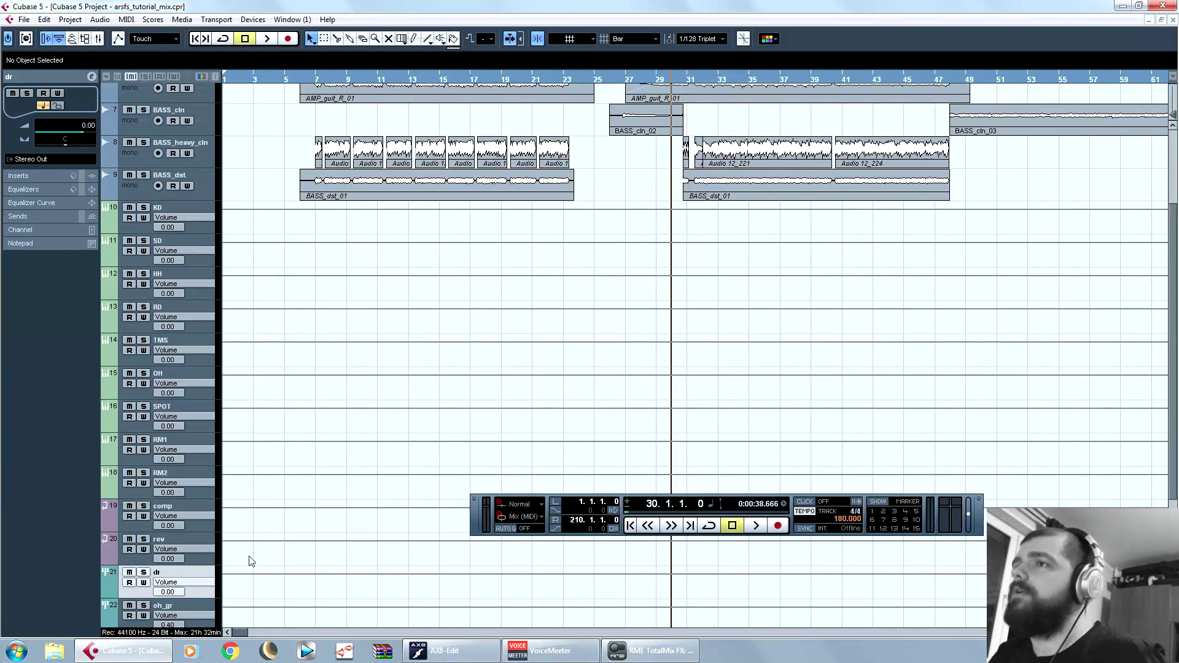
scroll(362, 464, up, 4)
scroll(369, 456, down, 7)
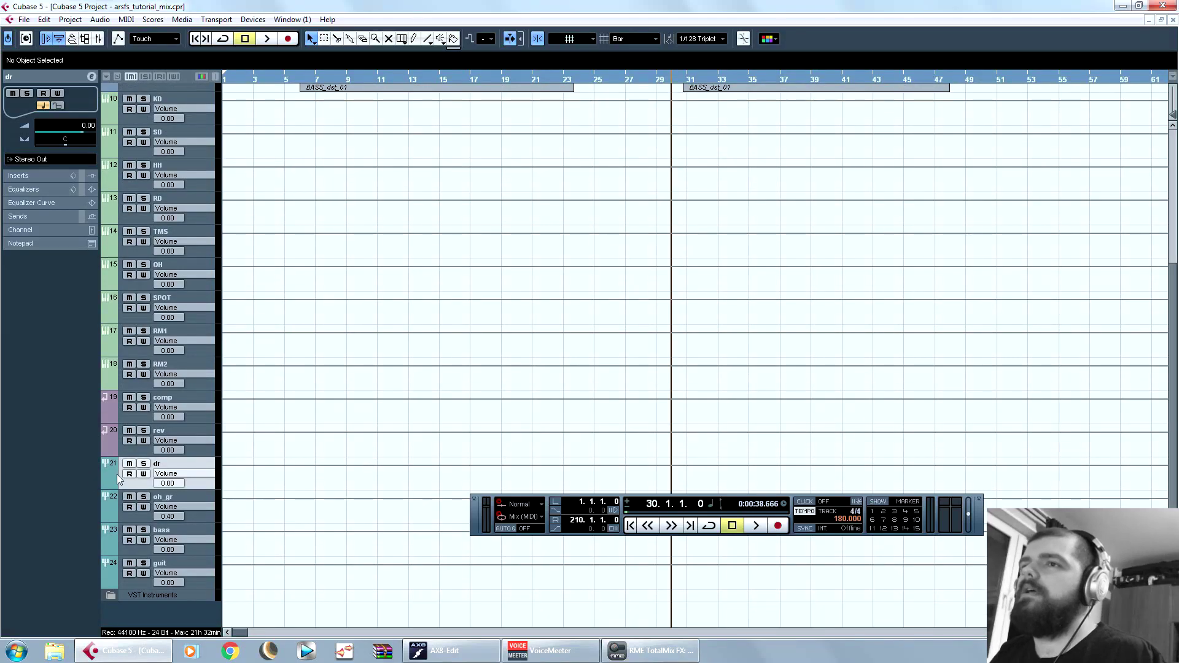
click(197, 428)
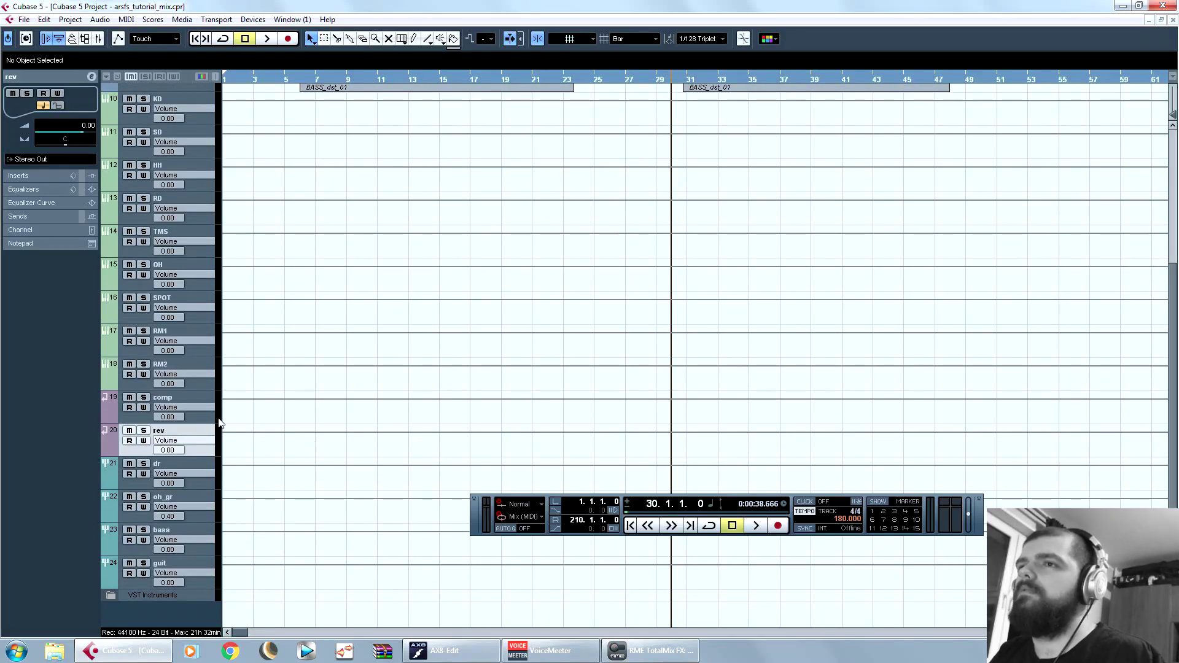
scroll(347, 439, up, 1)
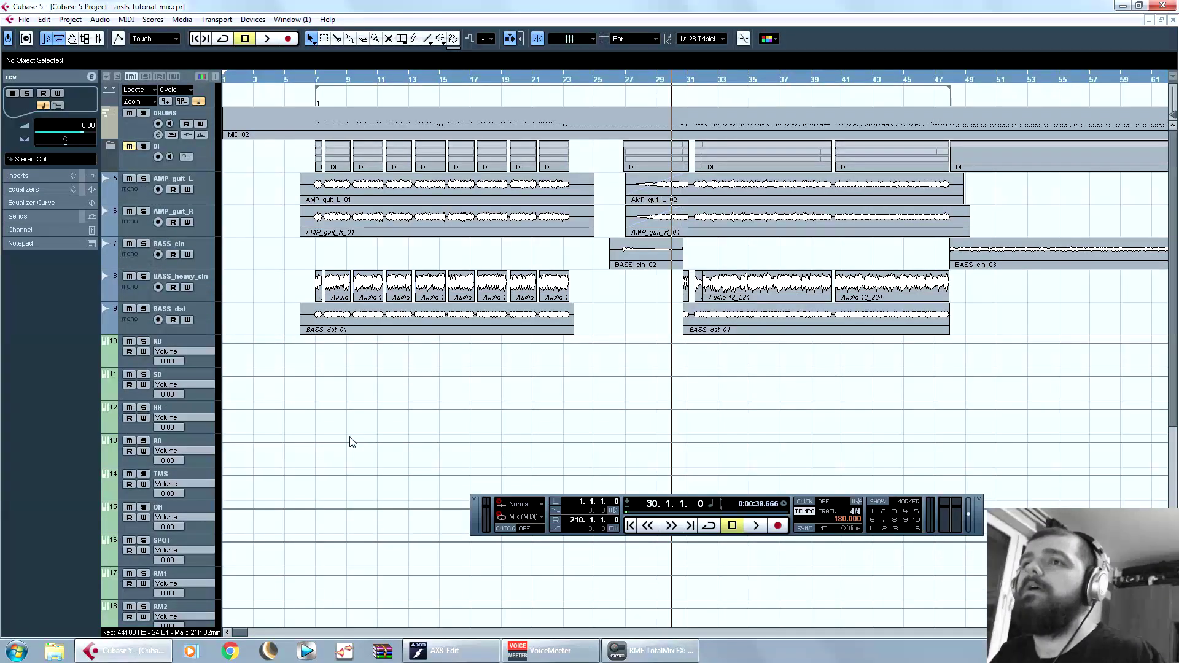
Step: Route the outputs of the HH, RD, OH and SPOT channels to the oh_gr group
click(193, 187)
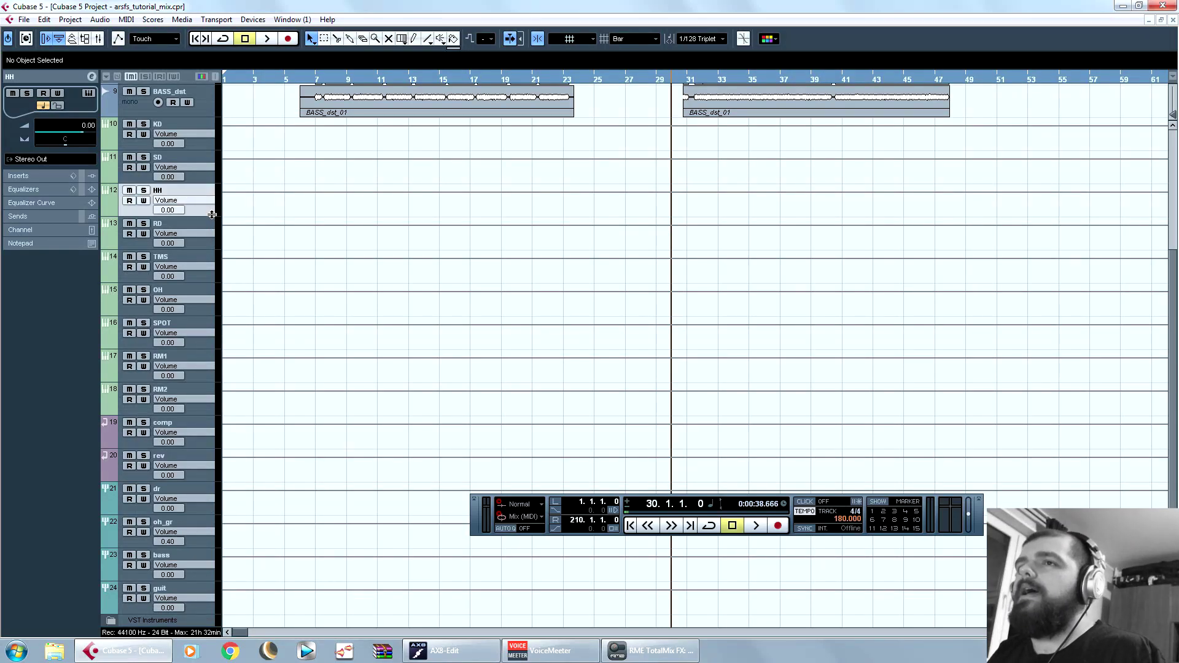
shift+click(207, 223)
ctrl+click(200, 287)
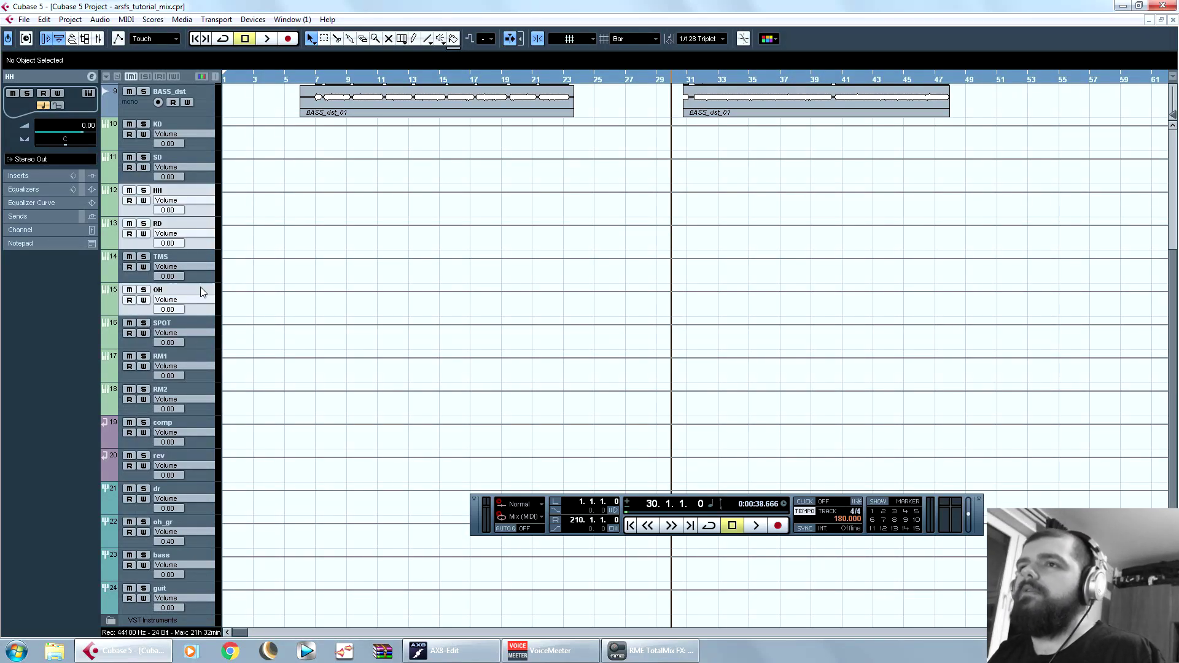
ctrl+click(197, 321)
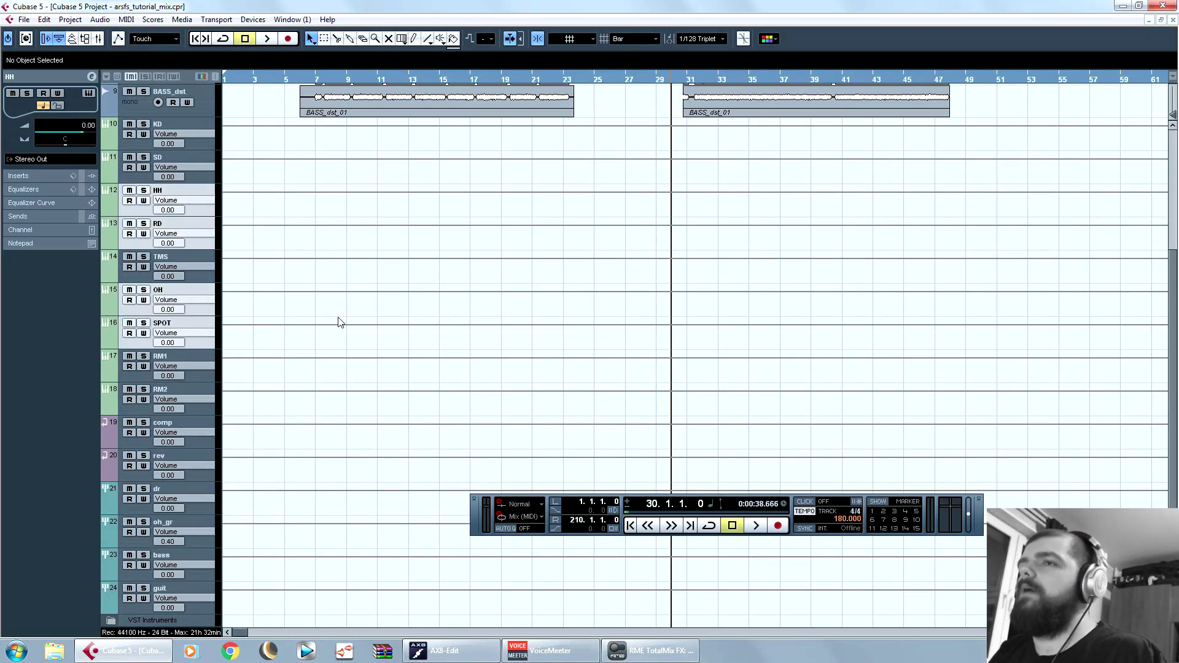
click(44, 159)
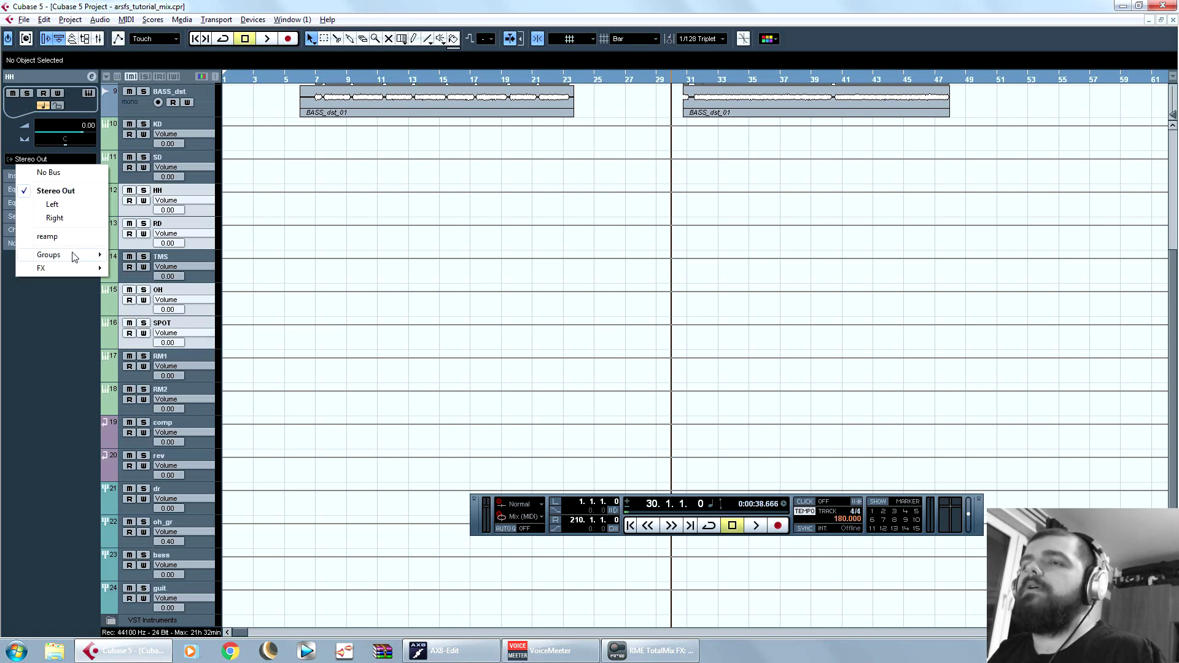
mouse_move(68, 254)
click(137, 255)
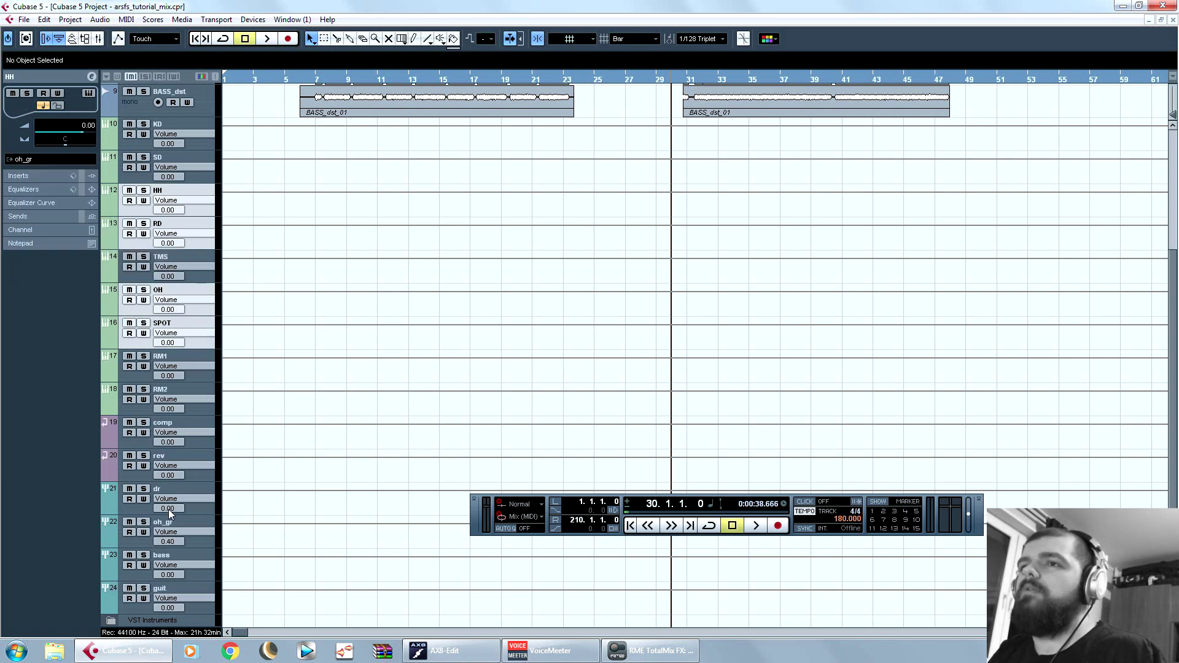
Step: Route the output of the oh_gr group to the dr group
click(117, 529)
click(53, 164)
mouse_move(37, 252)
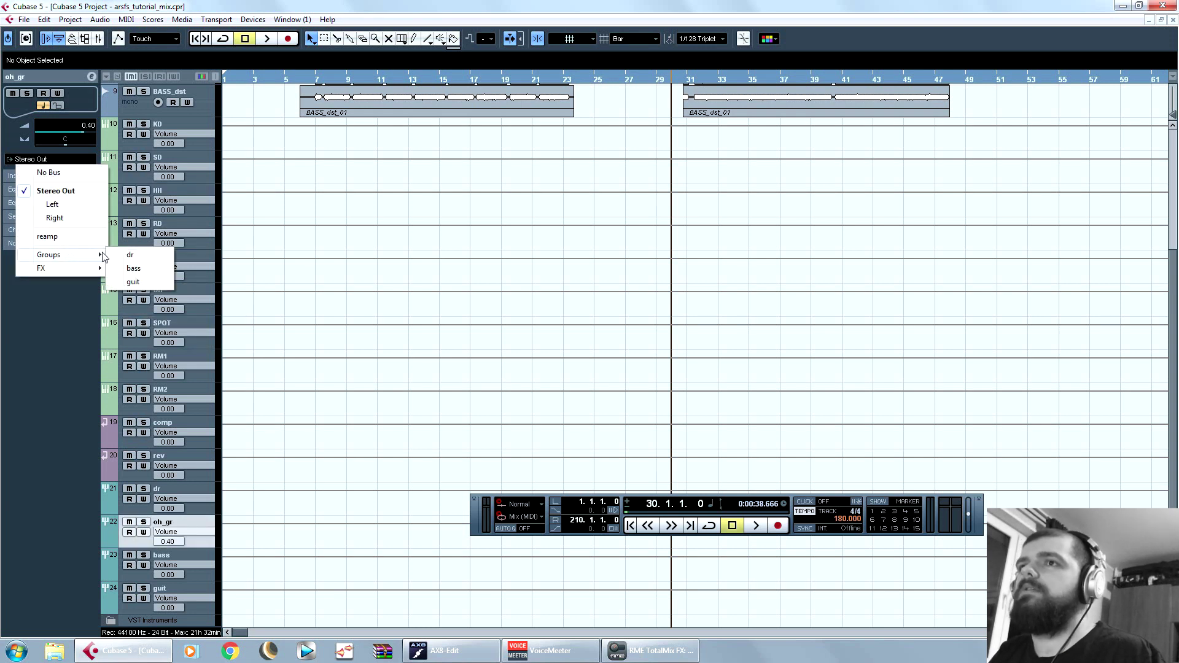
click(116, 253)
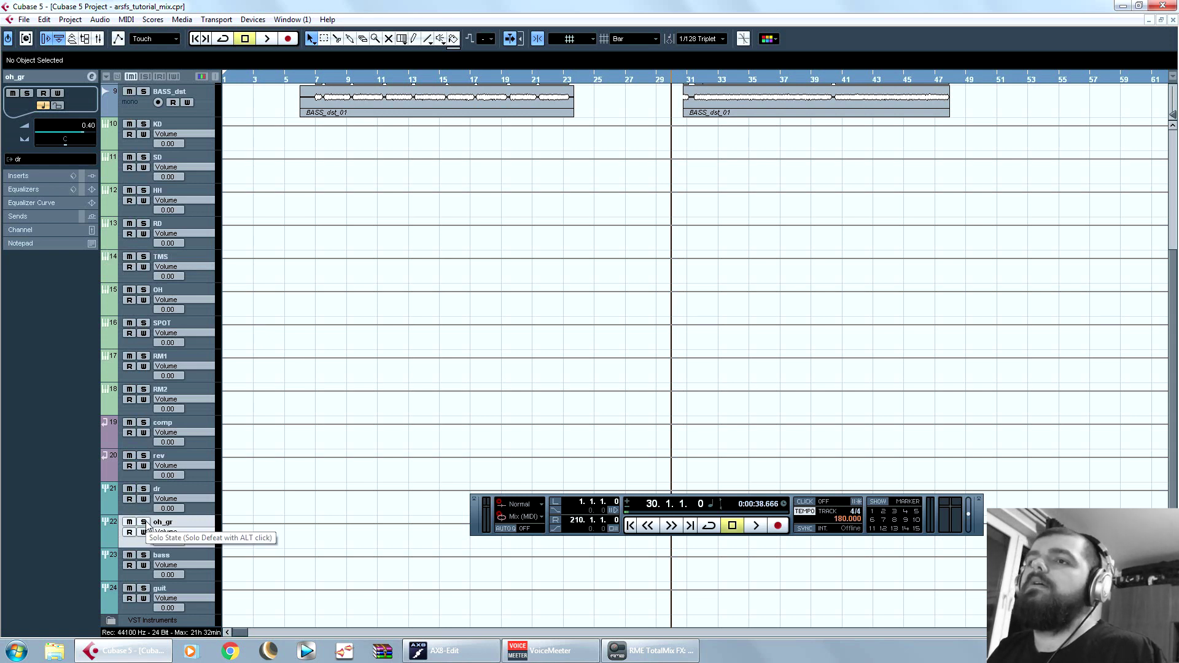
Step: Route the outputs of the comp and rev effect channels to the dr group
click(114, 438)
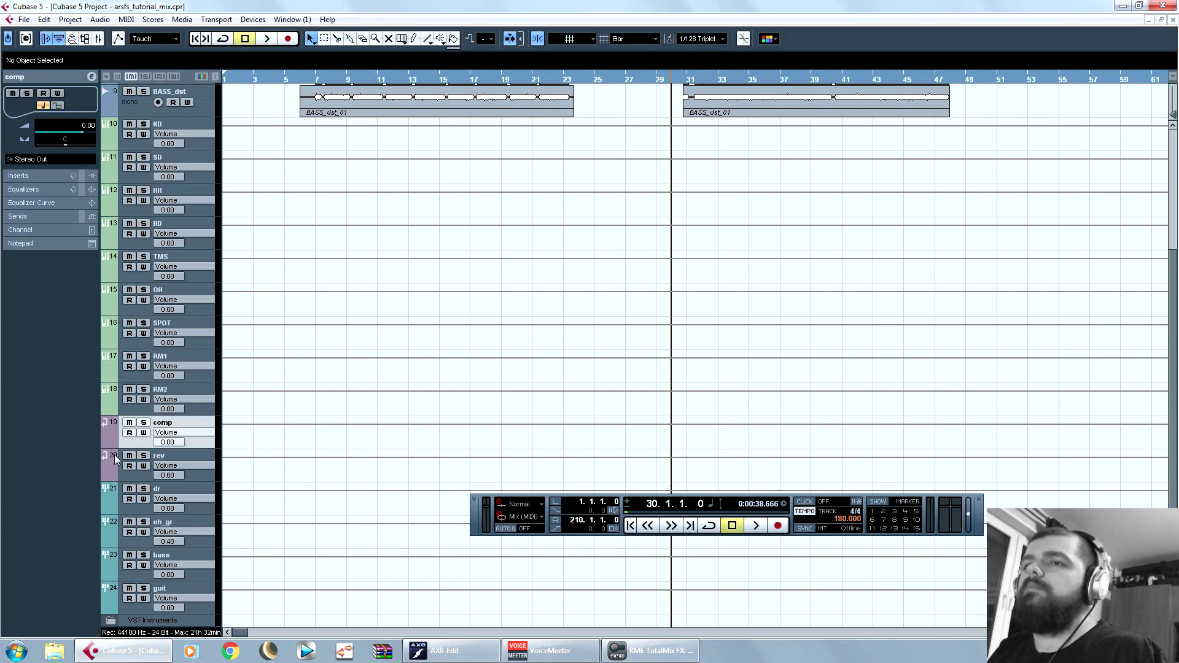
shift+click(114, 459)
click(28, 161)
mouse_move(72, 255)
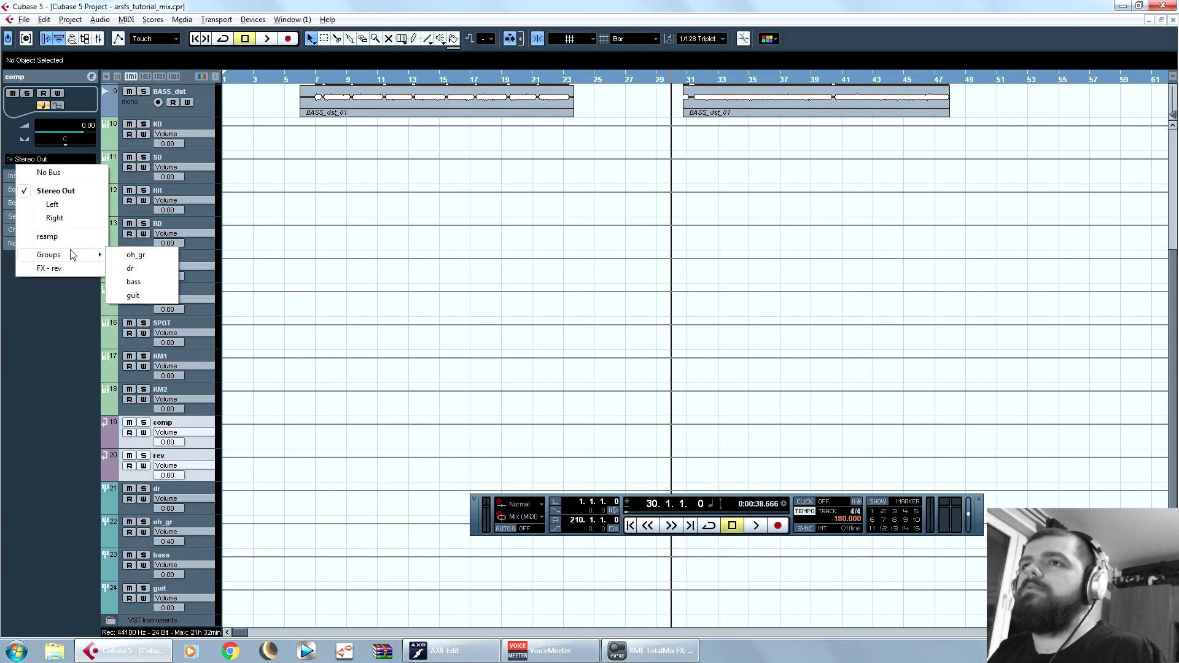
click(146, 265)
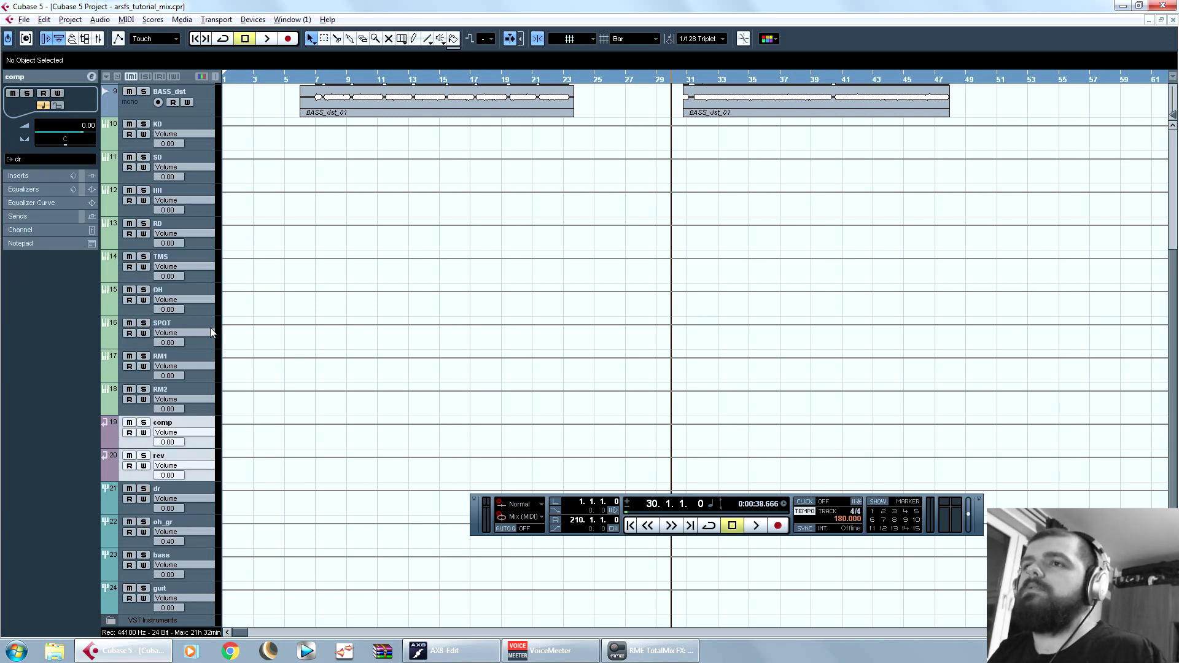
Step: Solo the dr, bass and guit groups in turn to check which channels feed each group
click(144, 489)
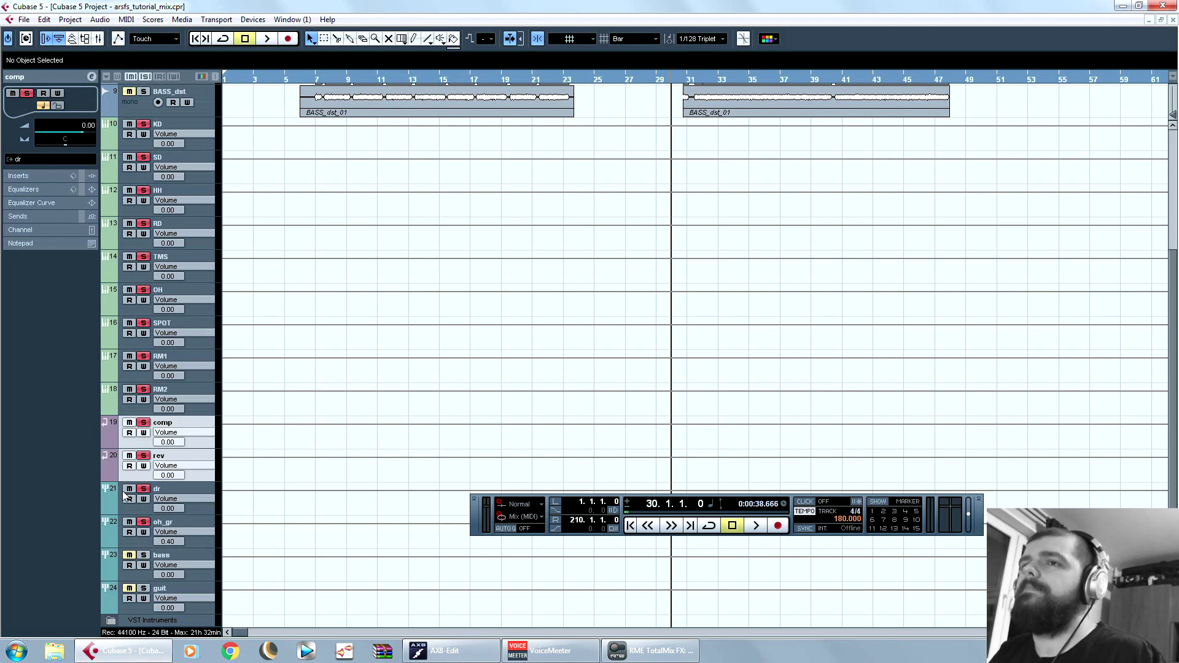
click(123, 496)
scroll(316, 487, down, 1)
click(143, 463)
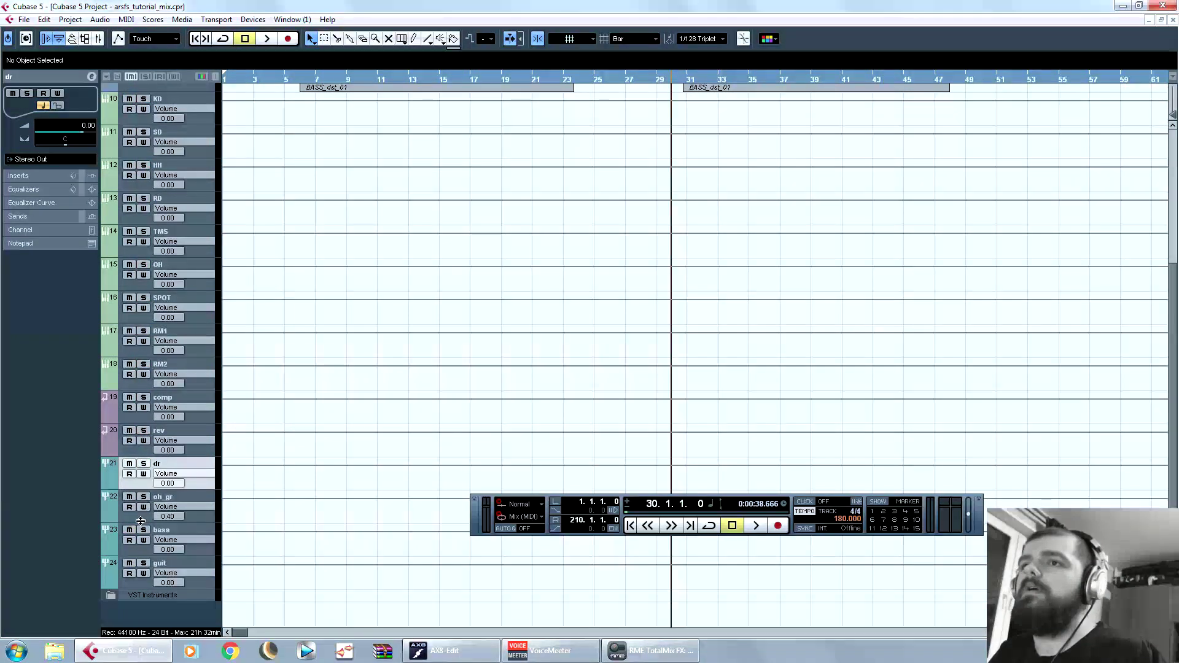
click(143, 529)
scroll(209, 307, up, 5)
scroll(395, 408, down, 5)
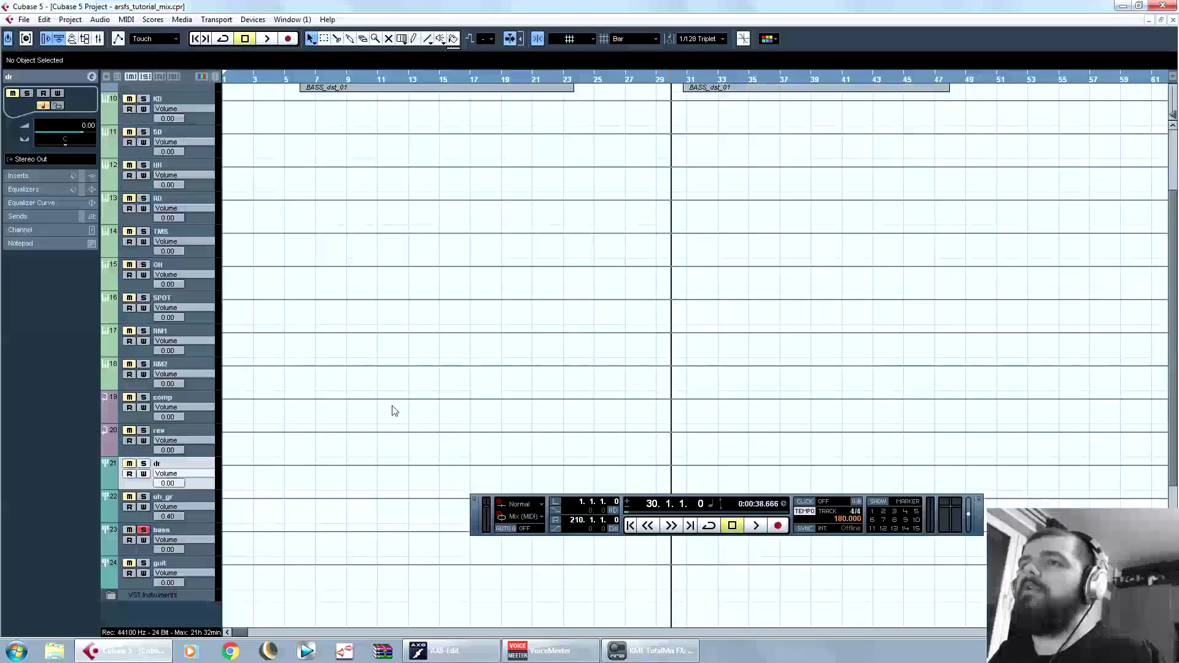
click(144, 530)
click(144, 562)
scroll(356, 377, up, 5)
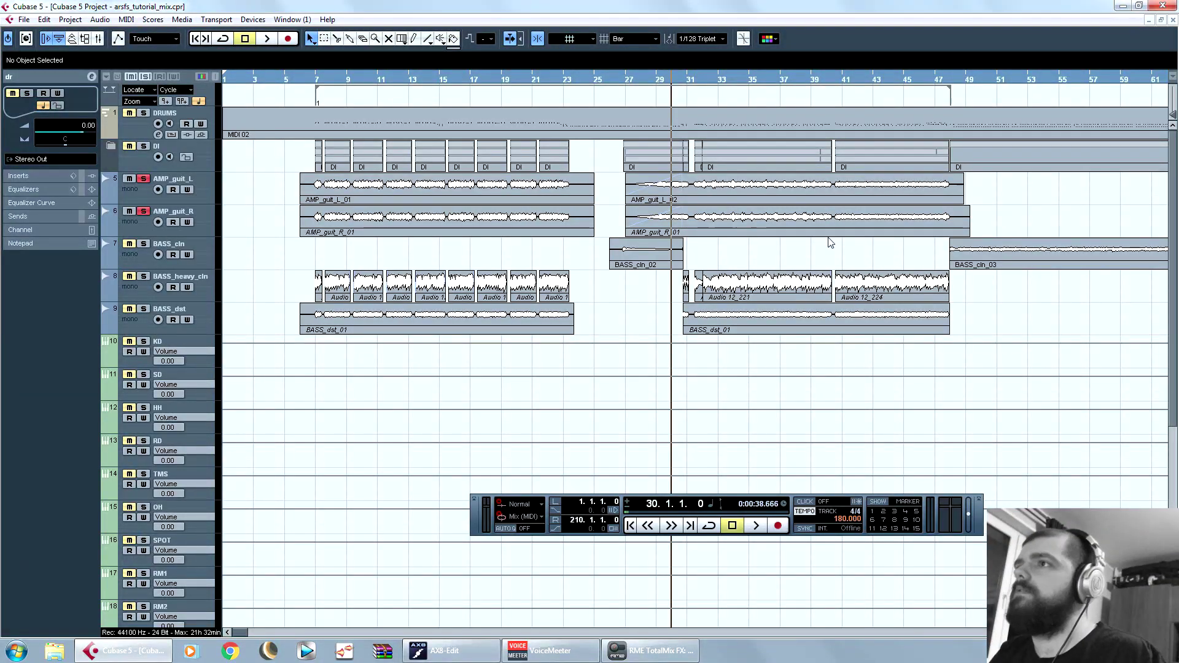
Step: Play the end of the first guitar section from bar 24 with the guit group soloed, and stop playback
click(580, 81)
key(space)
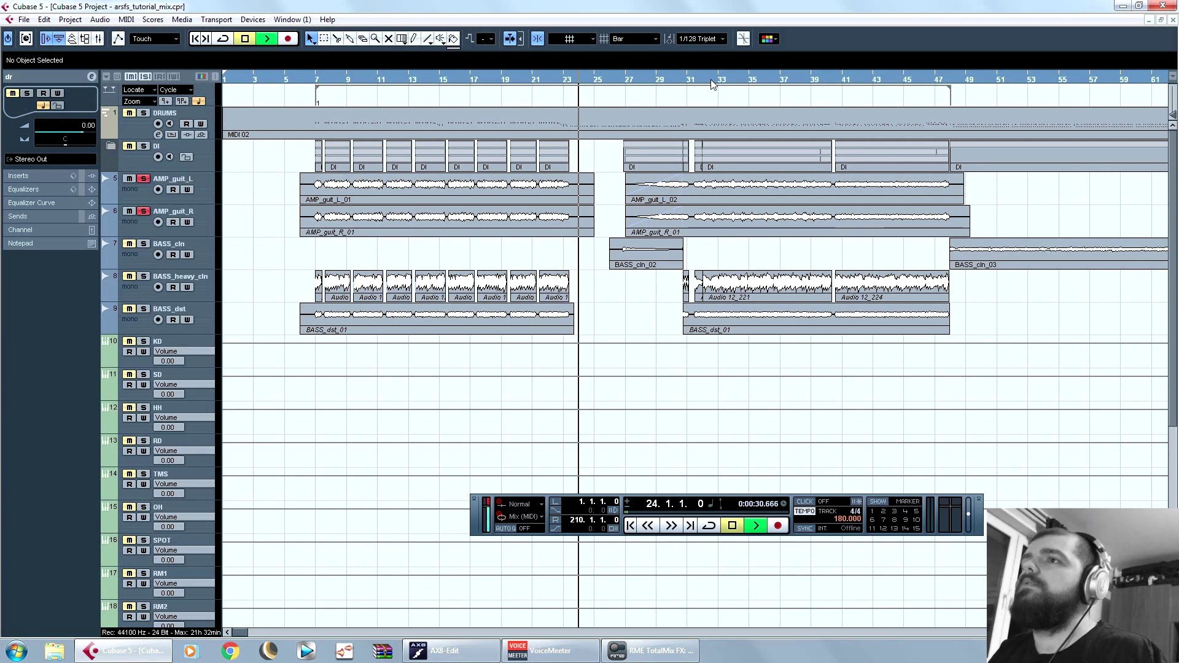
key(space)
key(space)
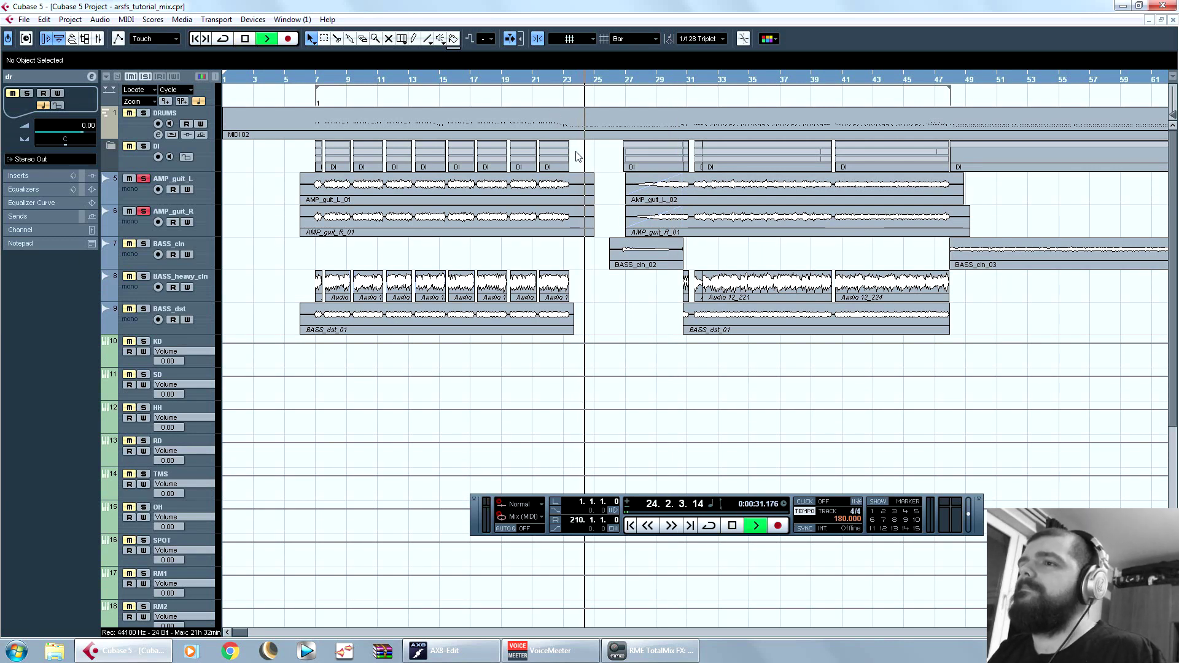
key(space)
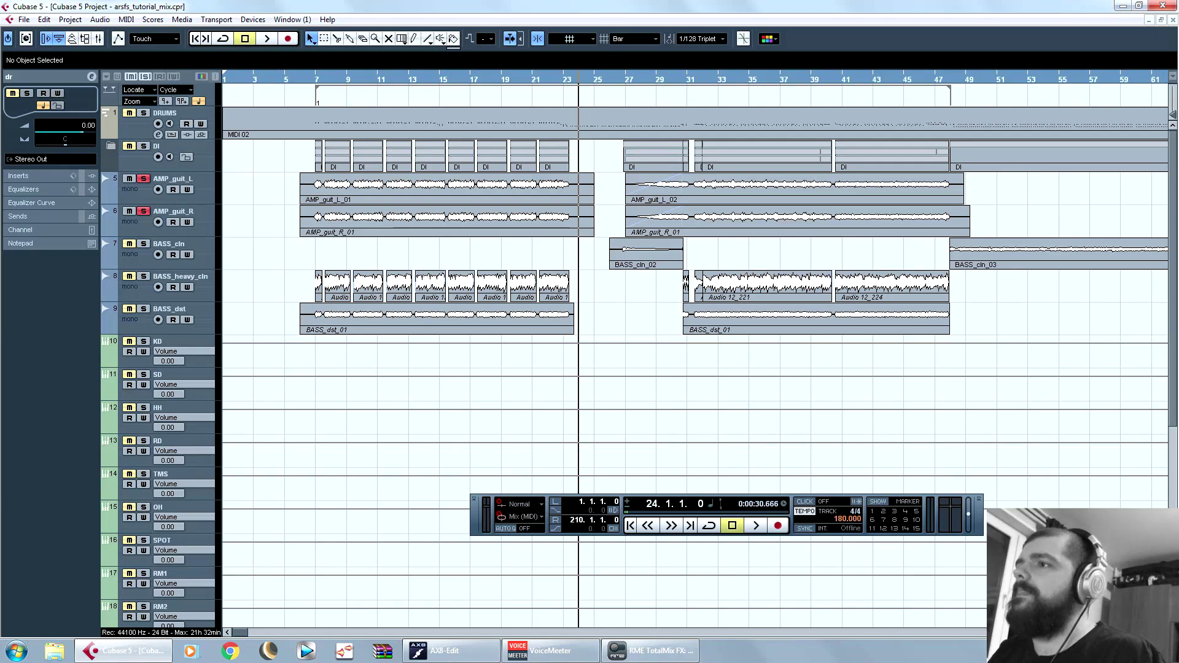
key(g)
key(g)
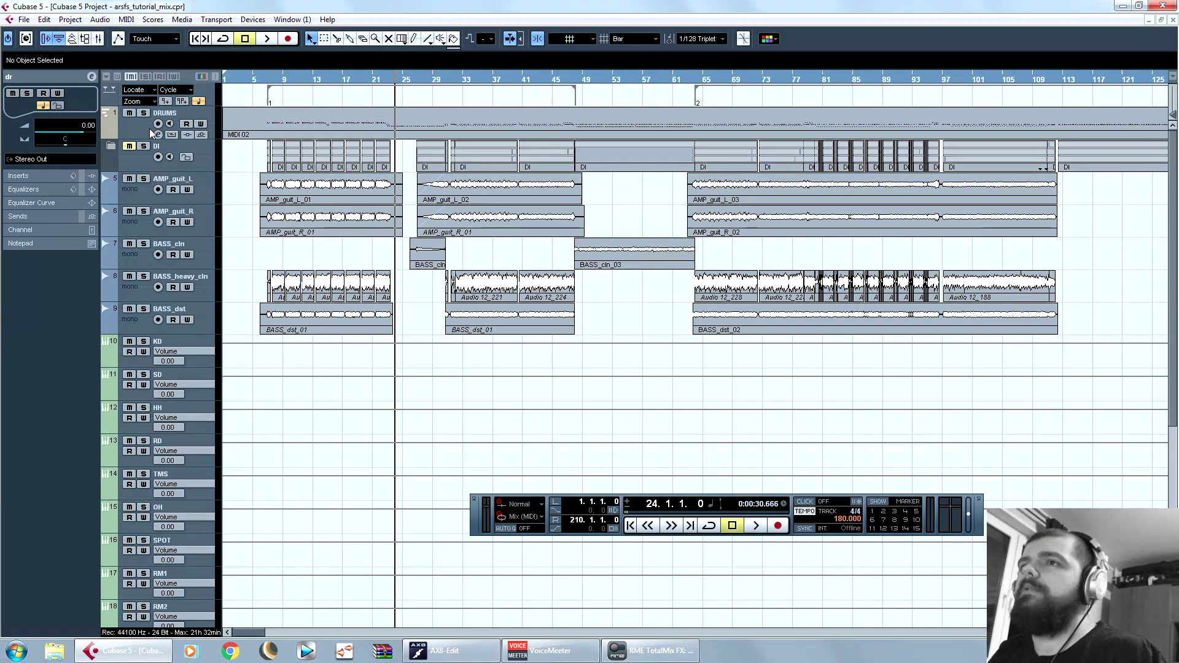
scroll(468, 338, down, 5)
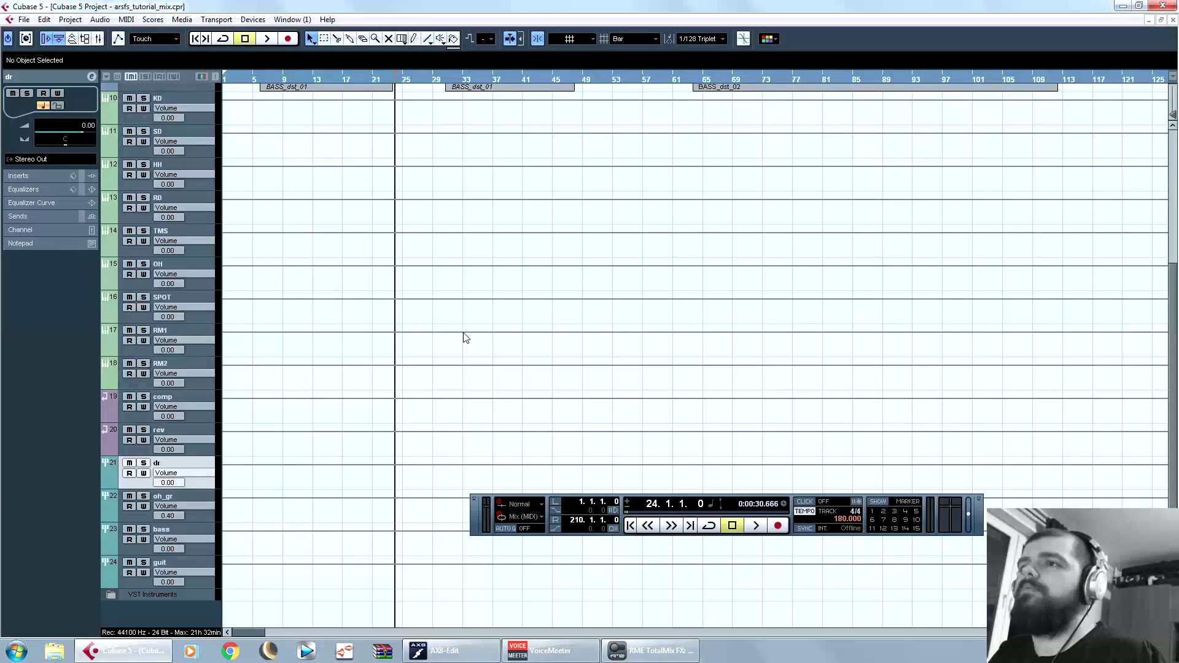
scroll(467, 337, up, 5)
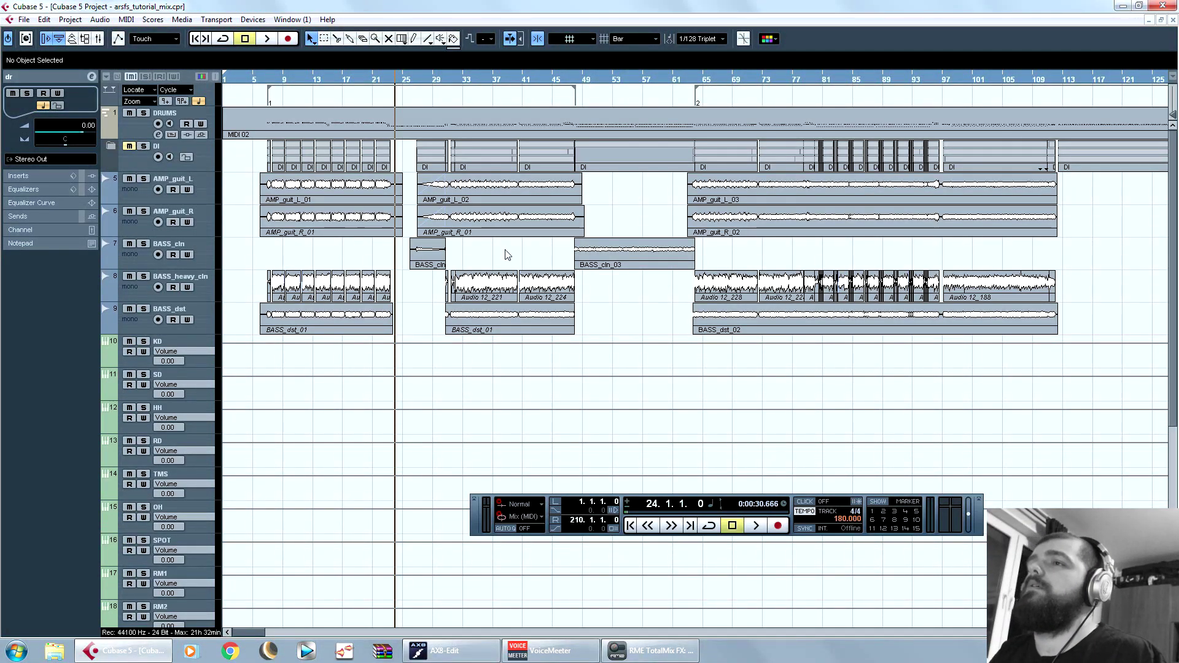
click(439, 83)
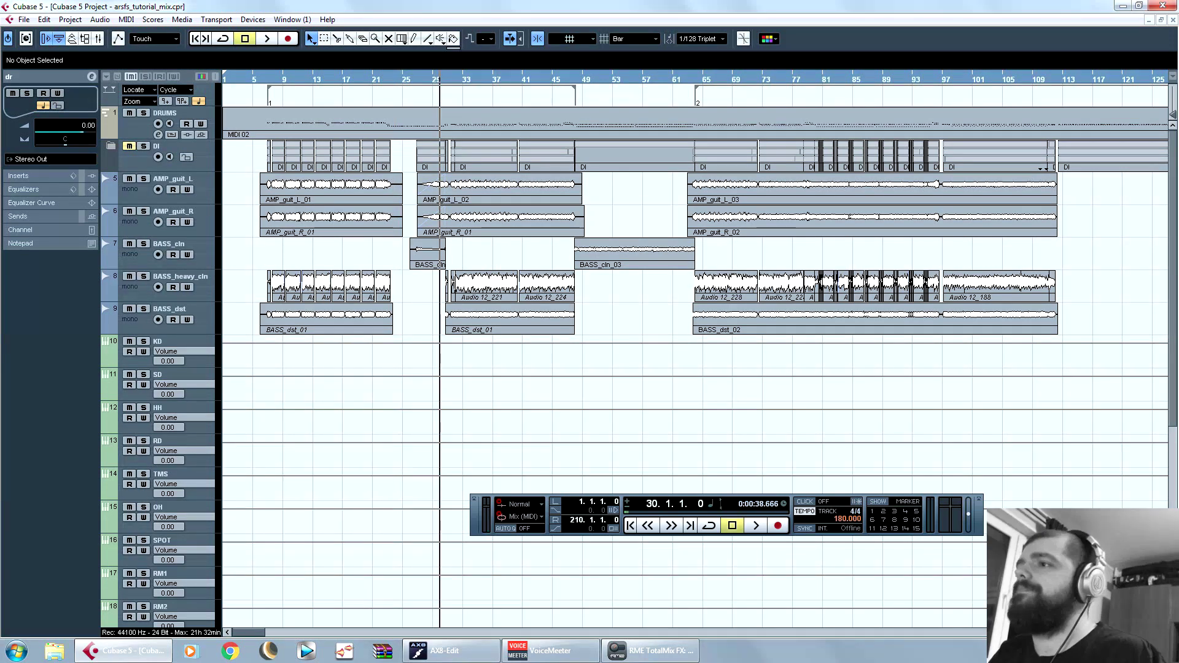
key(h)
key(h)
key(h)
key(h)
key(h)
key(g)
key(g)
key(g)
key(g)
key(g)
key(g)
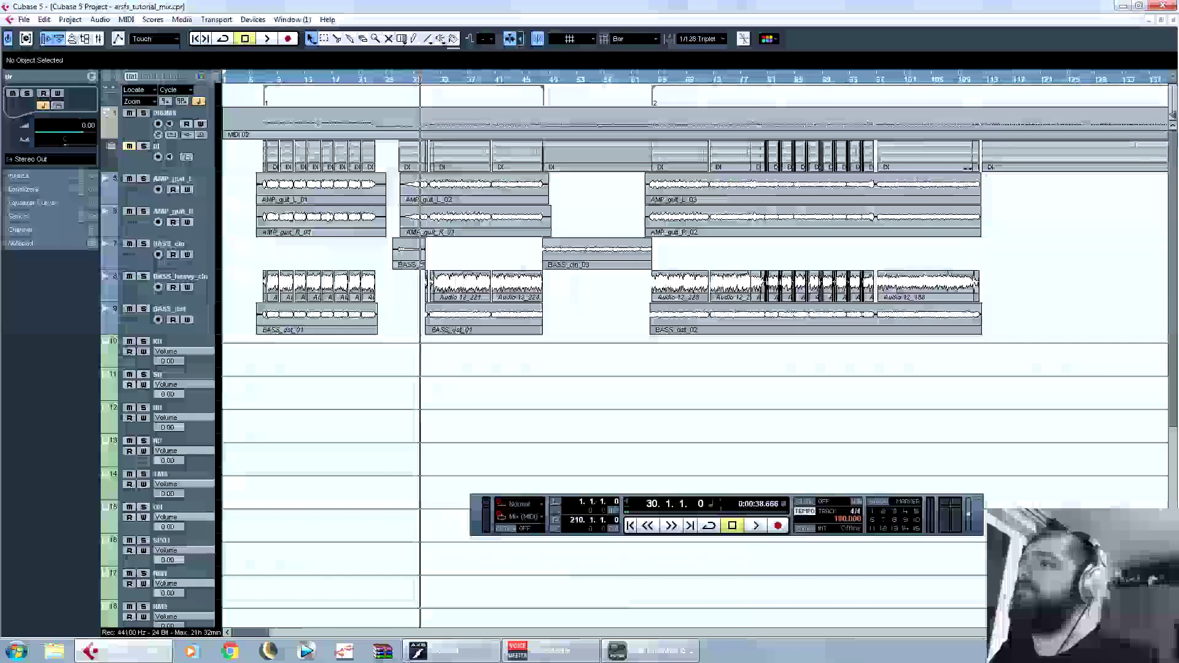
key(g)
key(g)
key(g)
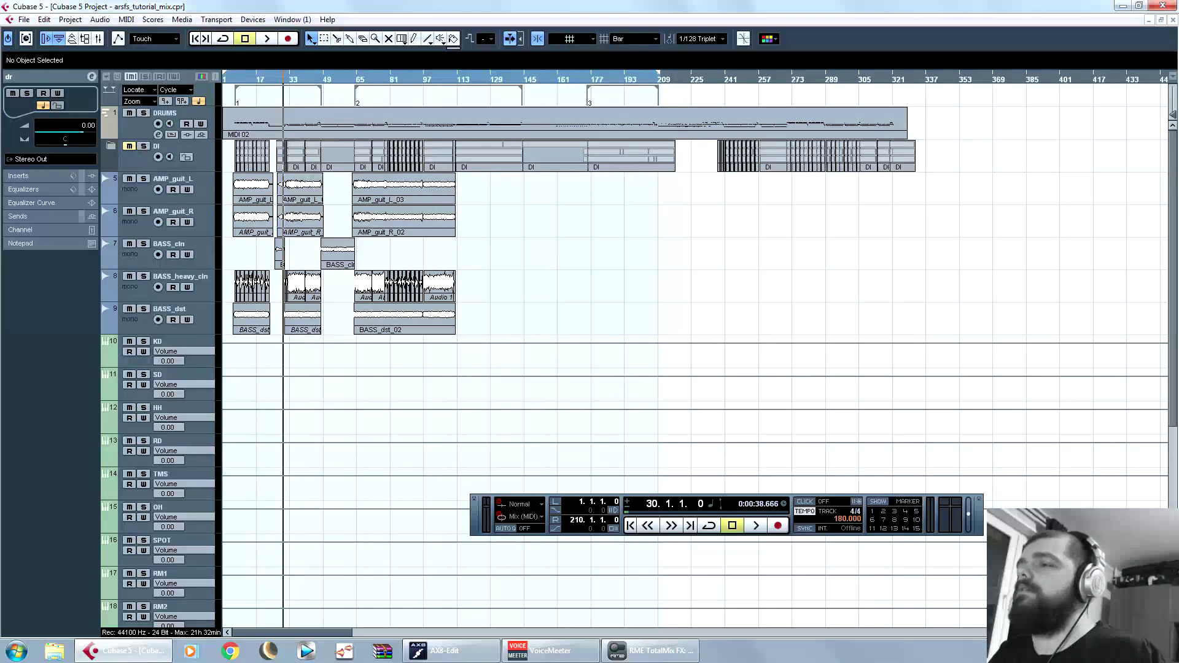
key(h)
key(h)
key(h)
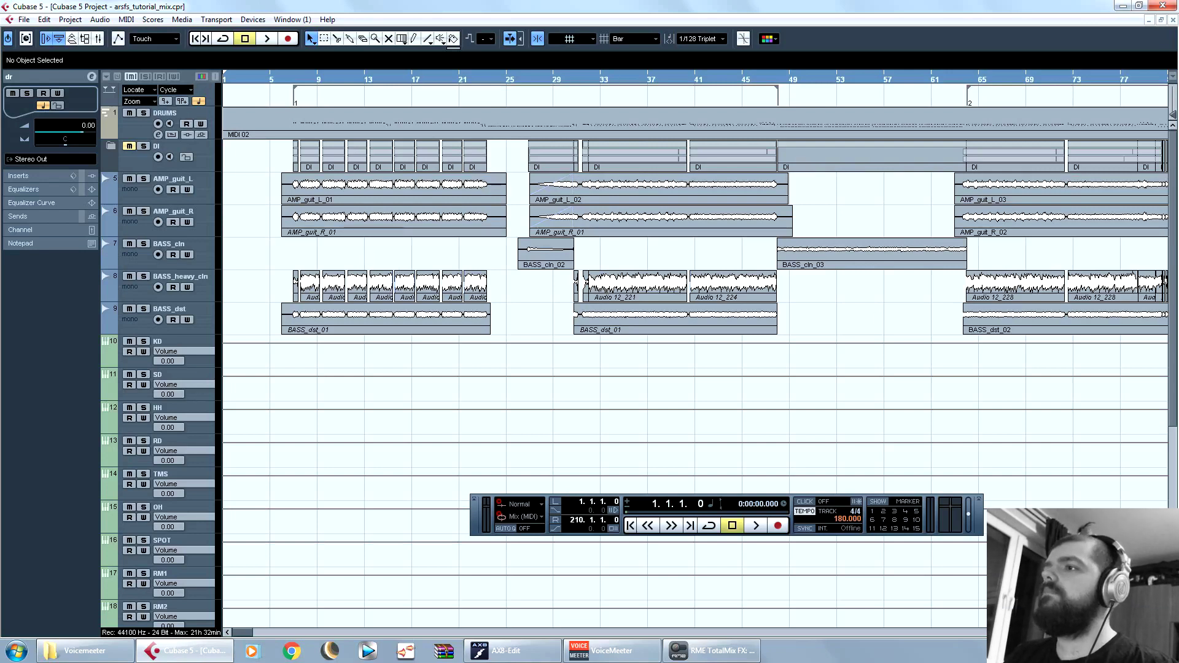
key(h)
key(h)
key(h)
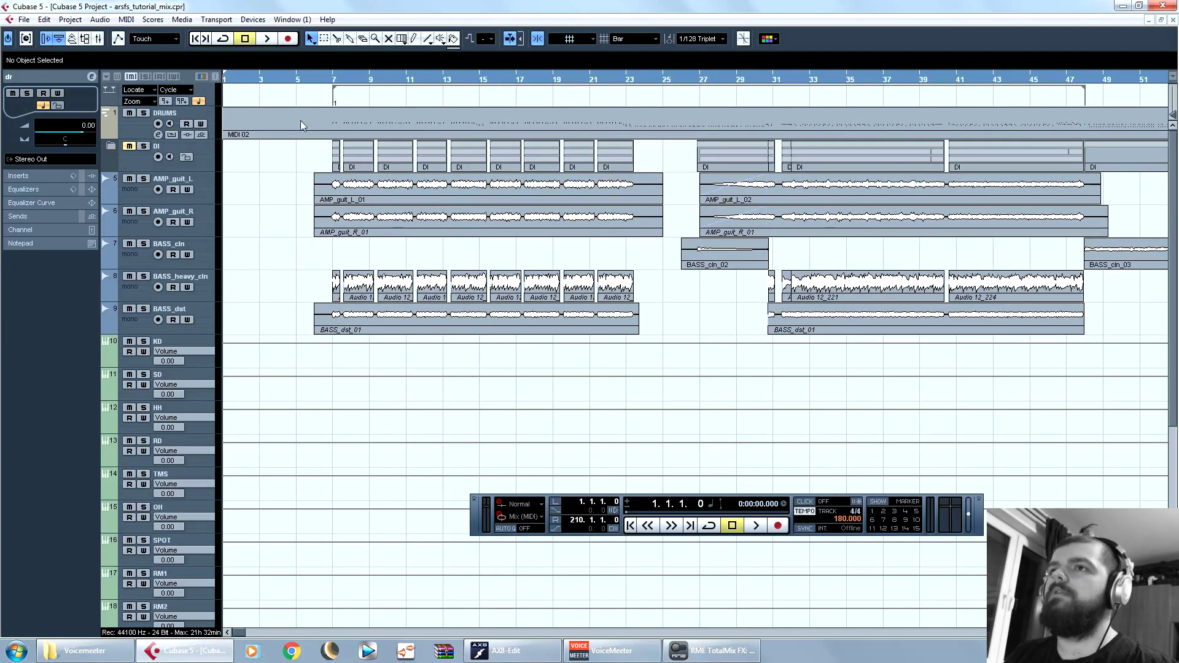
Step: Open the DRUMS track's MIDI 02 part in the Key Editor, examine its notes across the song, and close the editor
double_click(363, 132)
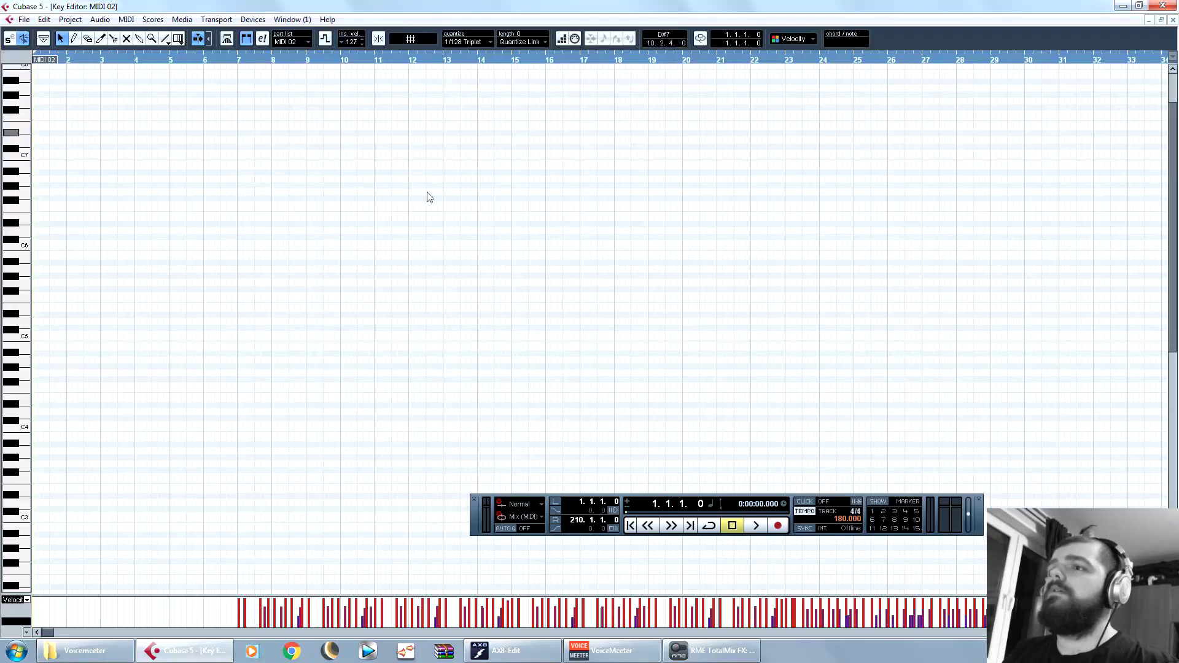
scroll(438, 254, down, 2)
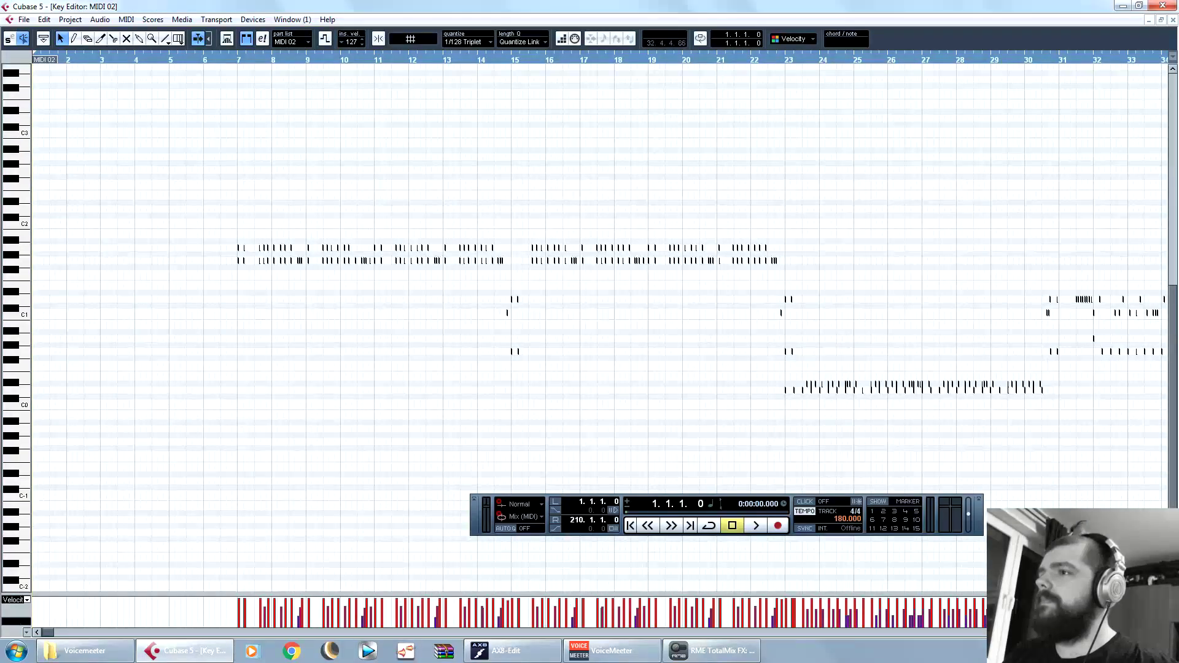
key(g)
key(g)
key(g)
key(g)
key(g)
key(g)
key(g)
key(g)
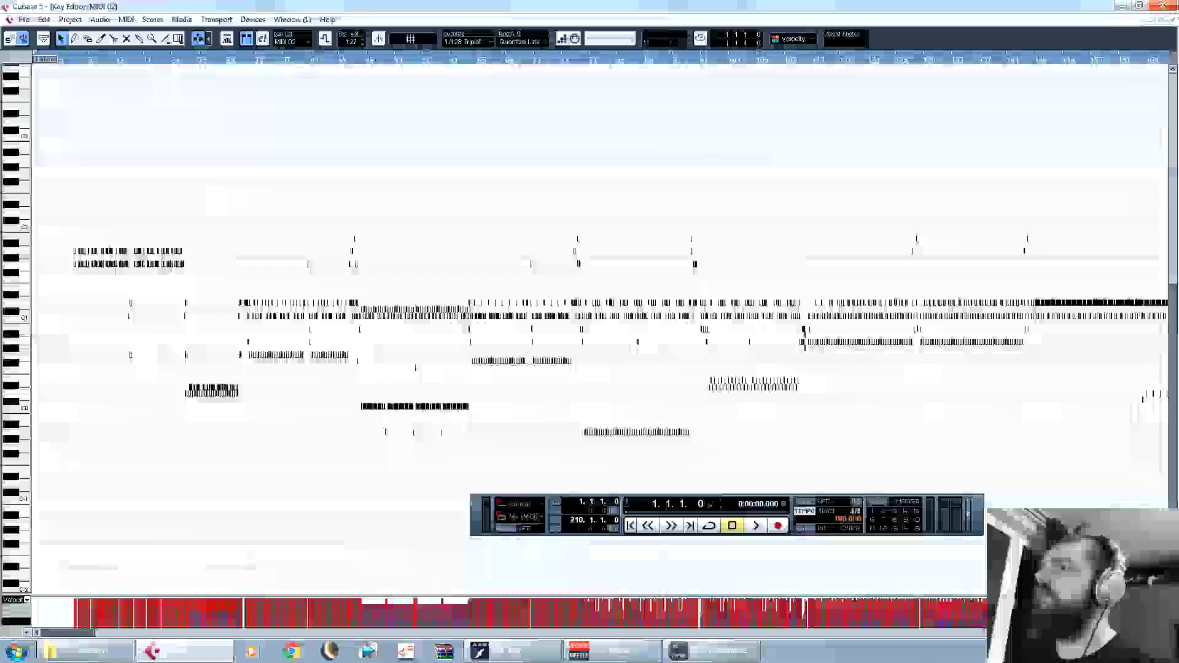
click(1174, 20)
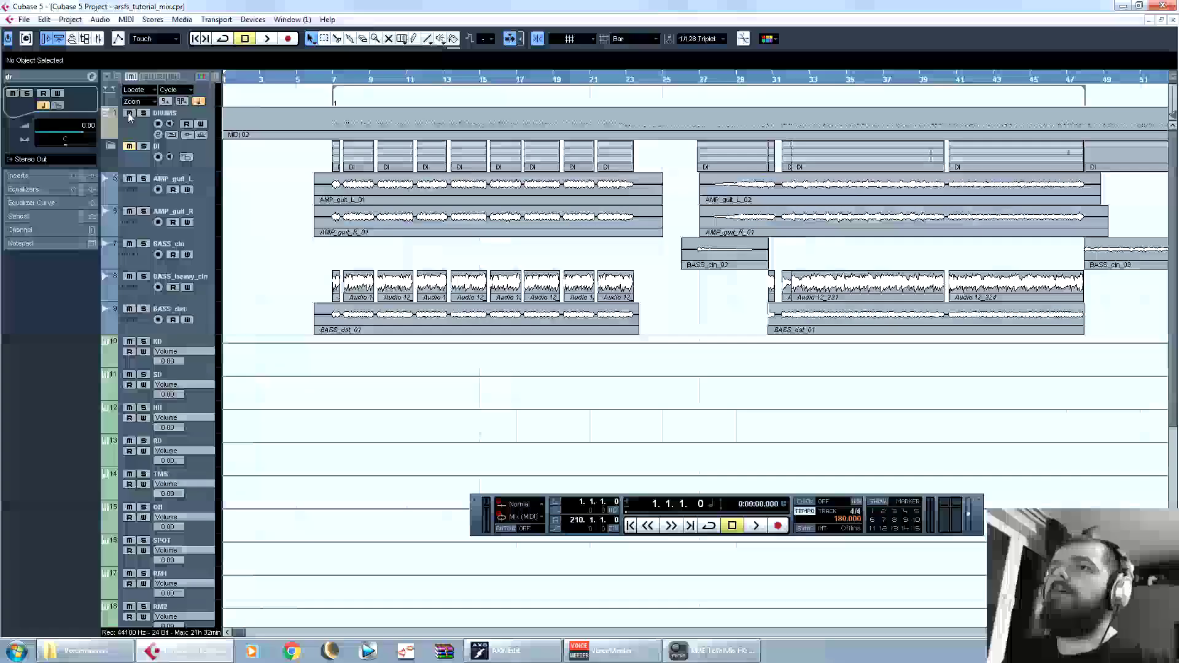
Step: Open the DRUMS track's Kontakt 5 instrument, examine the Halpern Drums toms and snare mixers and the snare choices, and close it
click(90, 193)
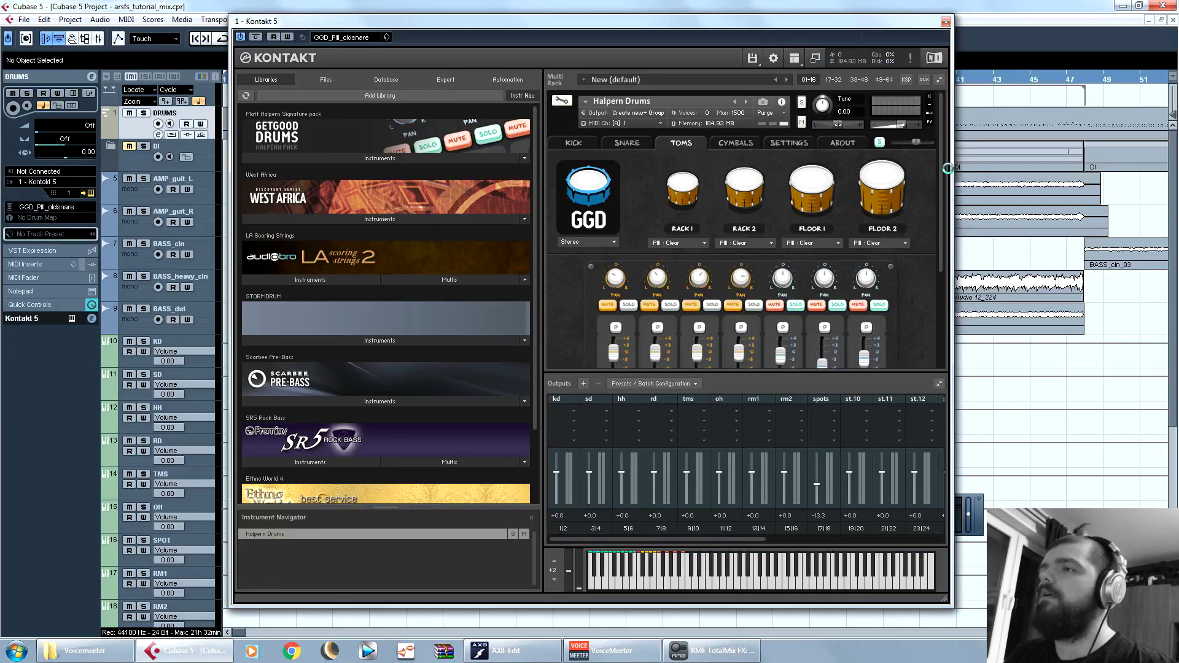
scroll(948, 168, down, 3)
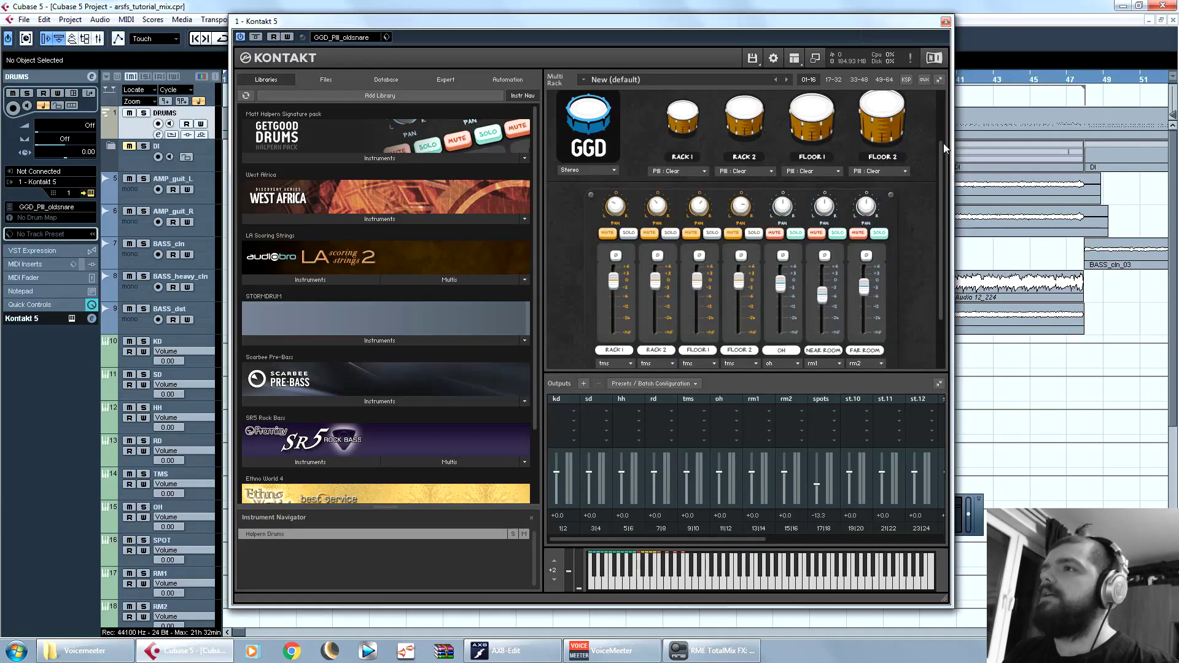
scroll(946, 166, up, 3)
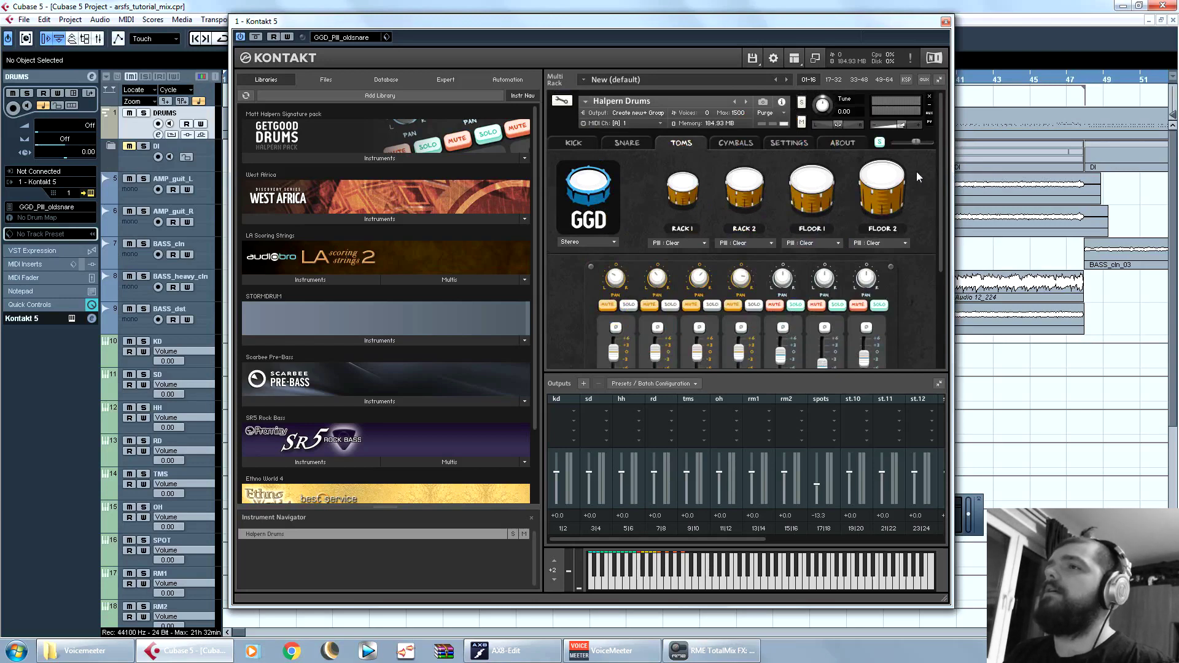
click(633, 145)
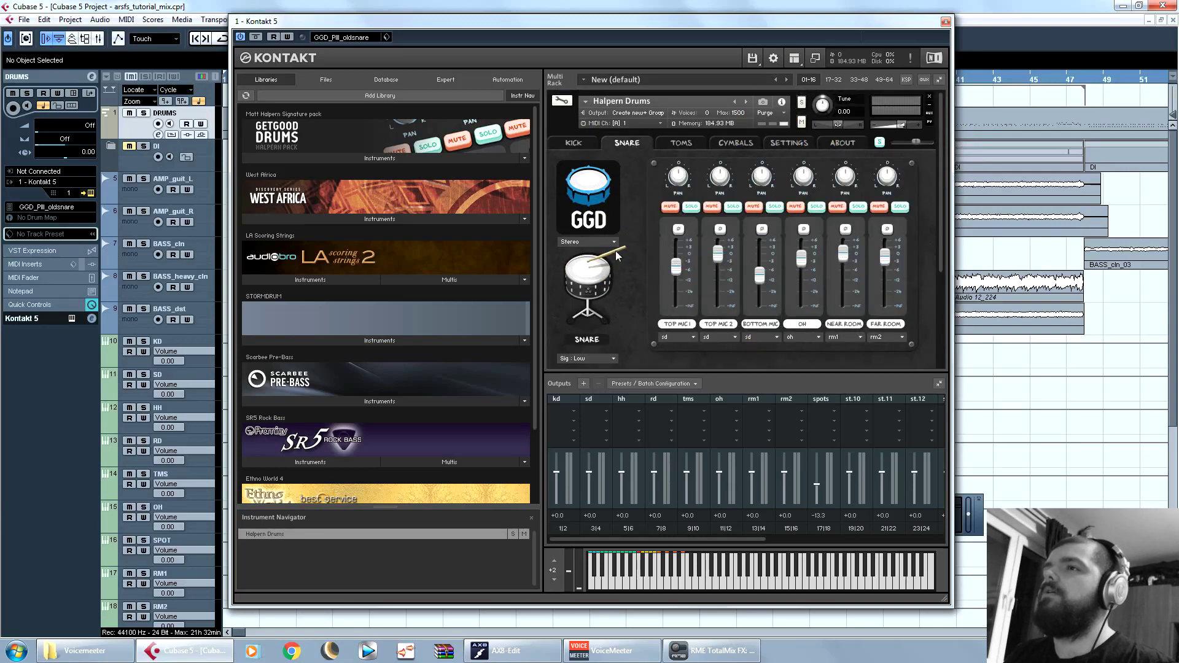
click(613, 361)
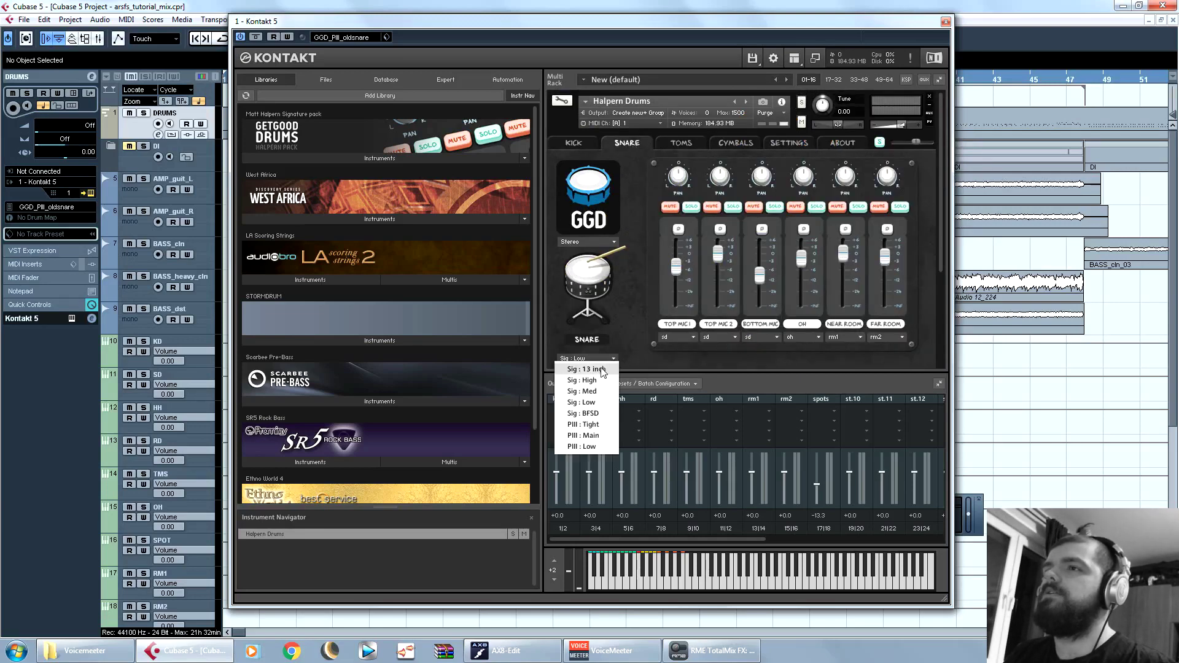
click(635, 340)
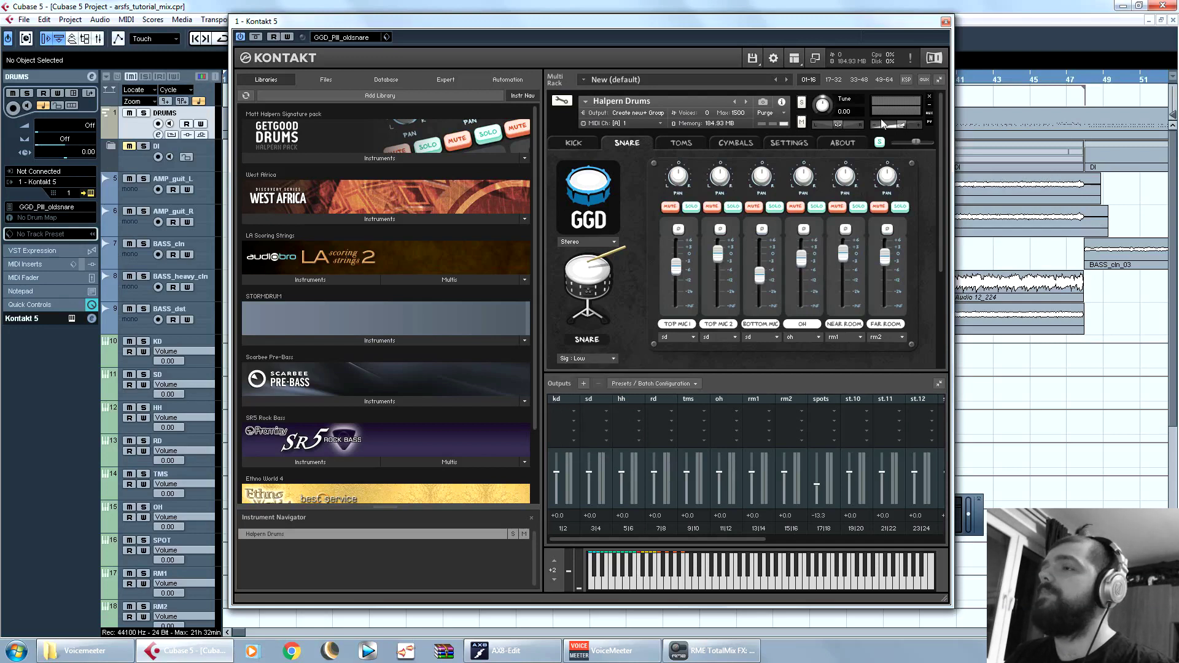
click(946, 22)
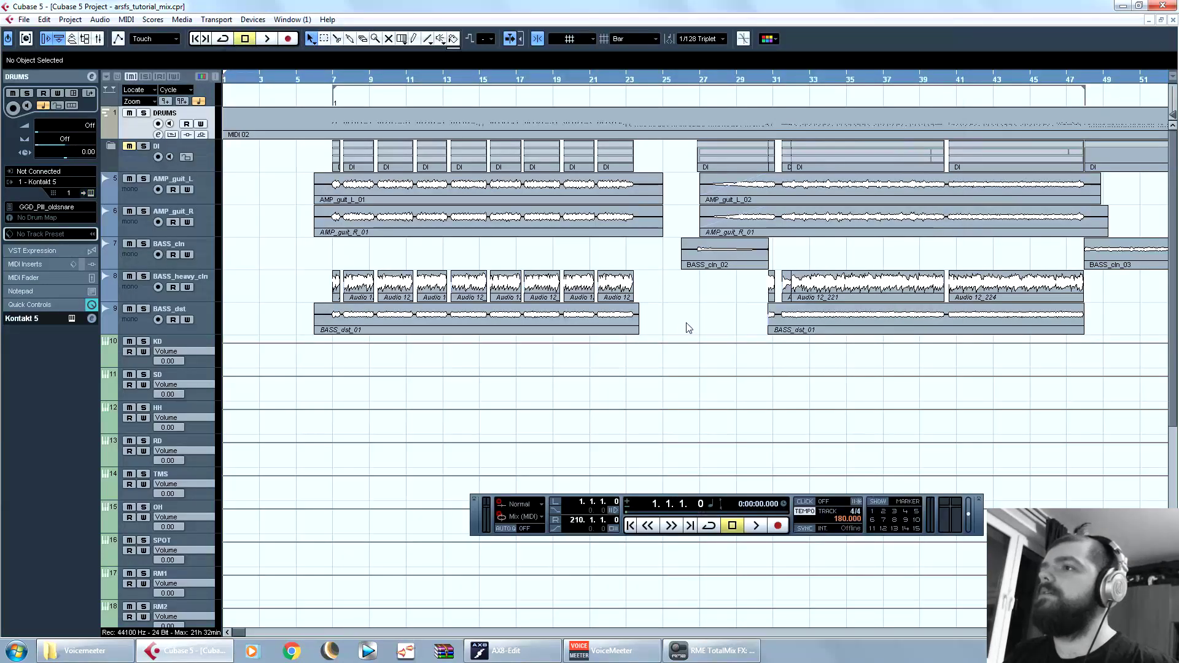
Step: Play the arrangement from bar 6, skipping ahead to the sections starting around bars 27, 30 and 32
scroll(688, 327, down, 4)
scroll(688, 328, up, 4)
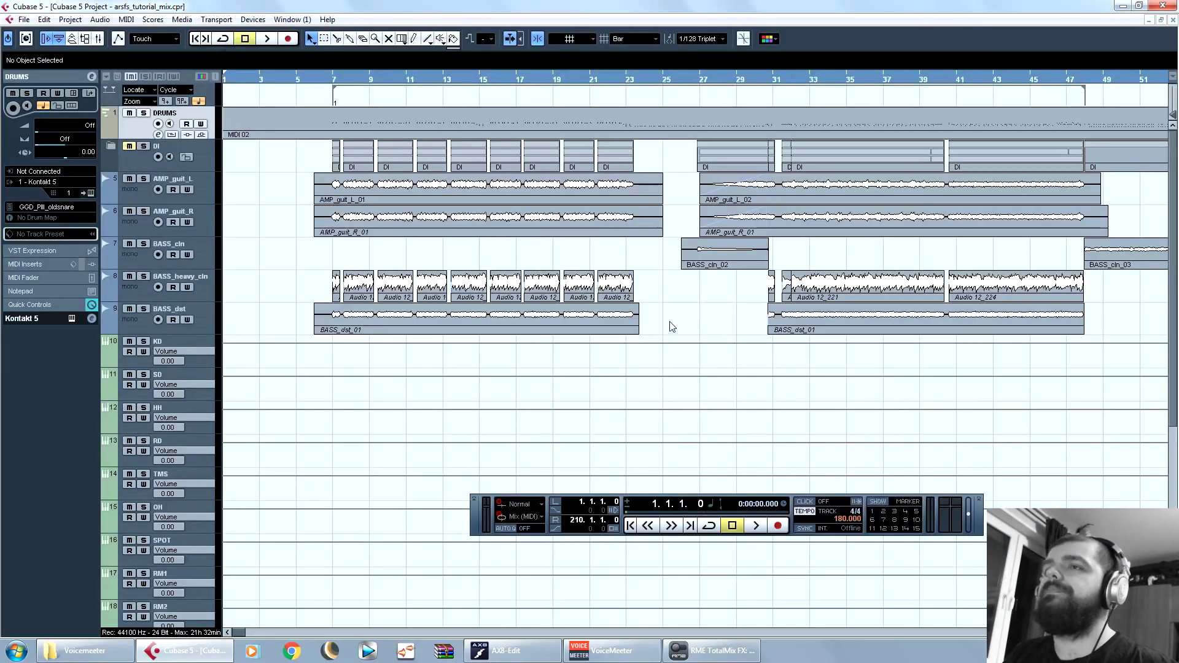
click(330, 79)
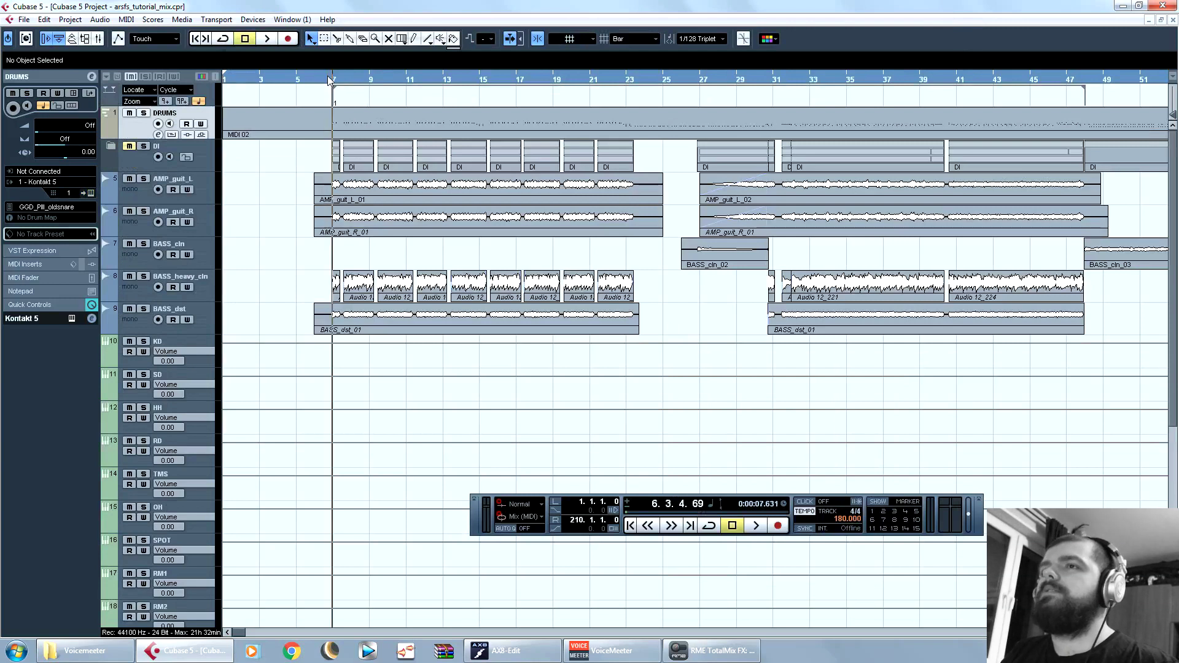
click(322, 81)
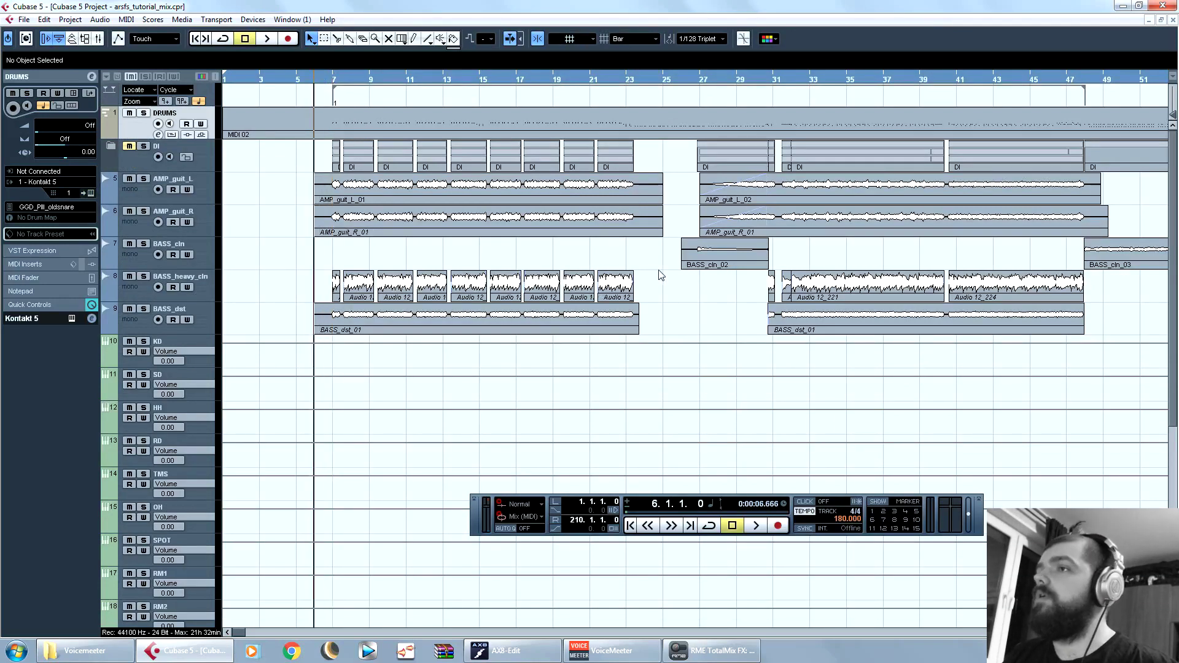
key(space)
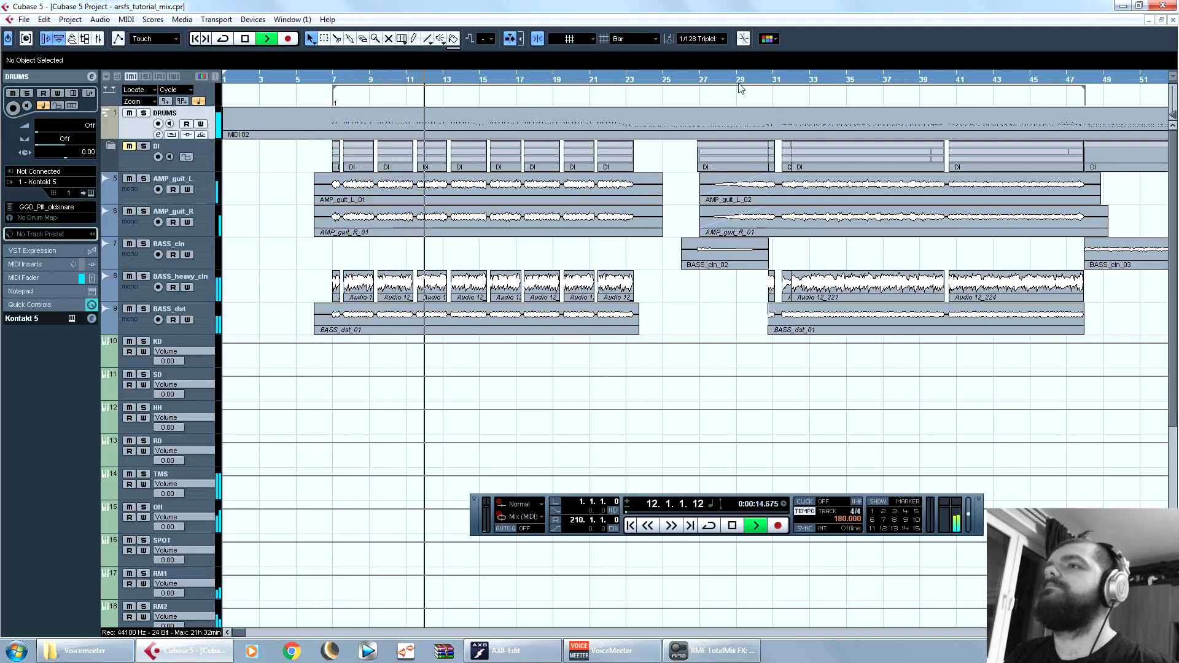
click(714, 78)
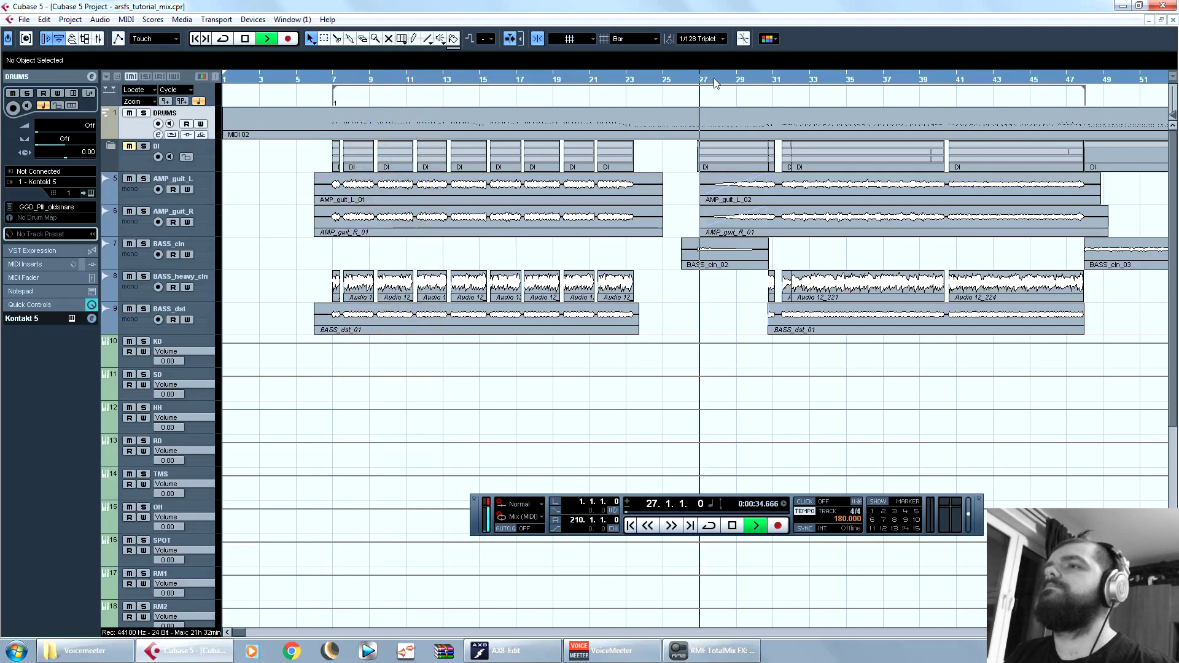
click(763, 78)
click(803, 78)
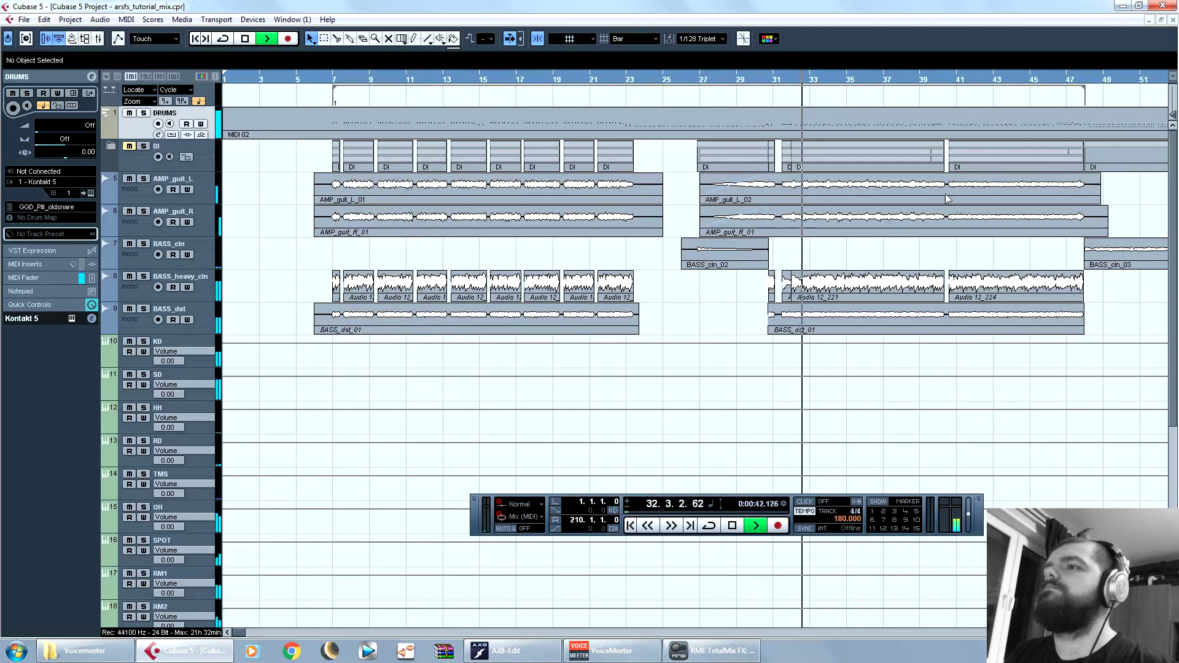
Step: Continue listening through the sections around bars 56 and 80 and at bar 98, and stop playback
key(g)
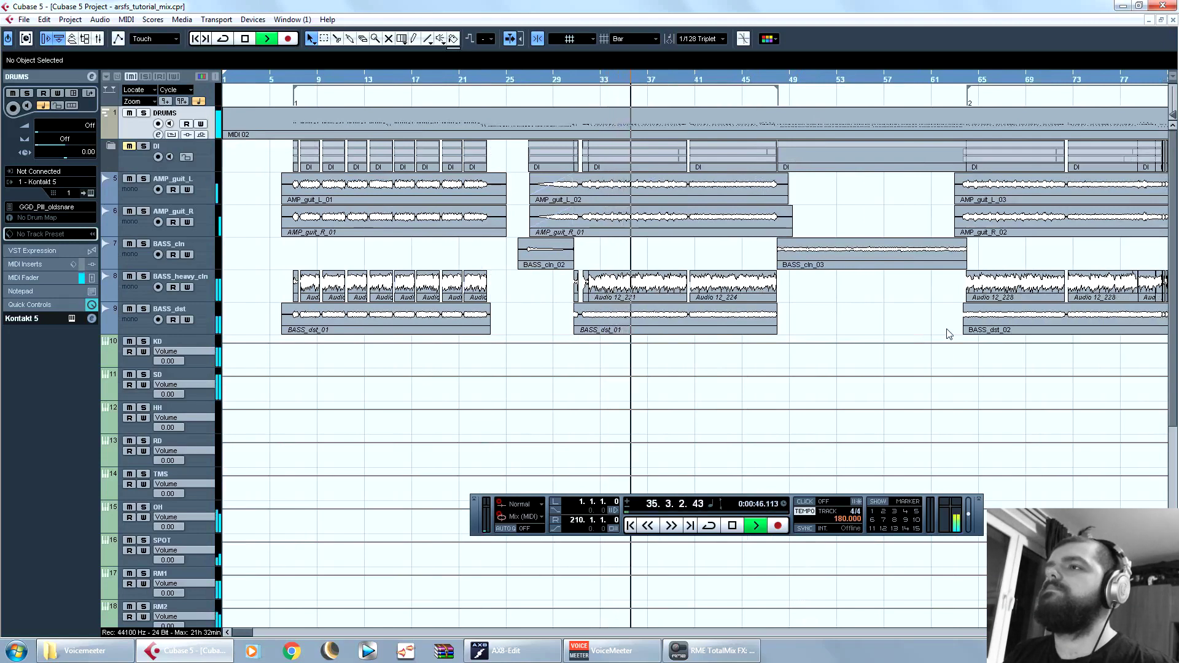
click(873, 79)
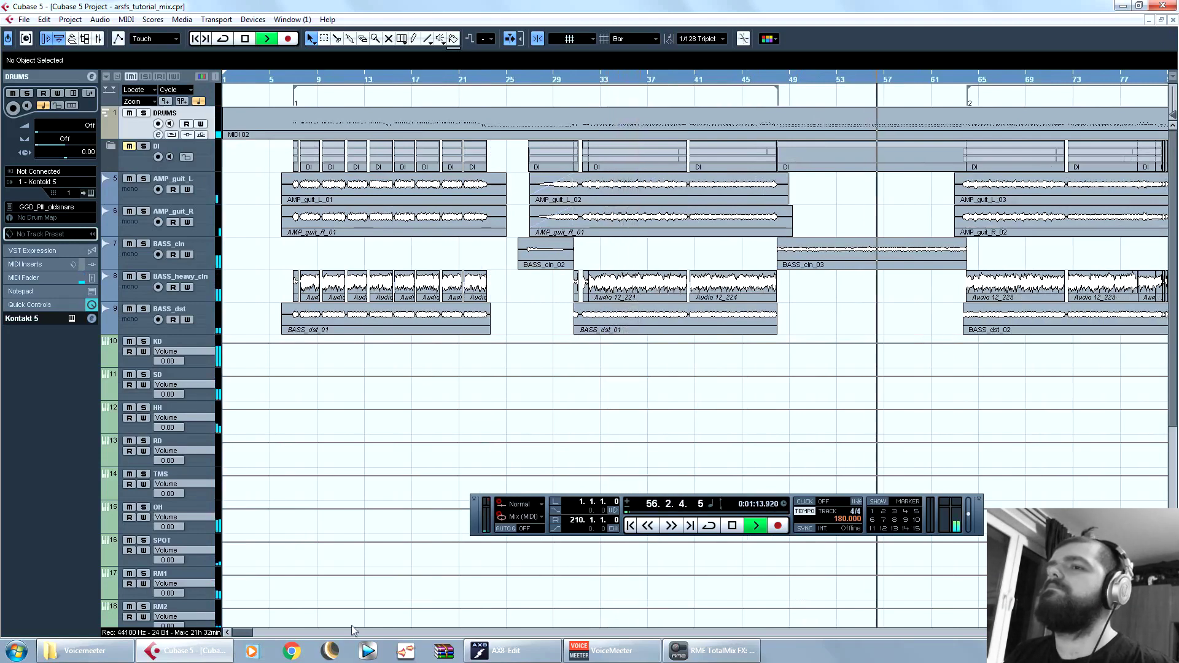
drag(241, 633, 248, 641)
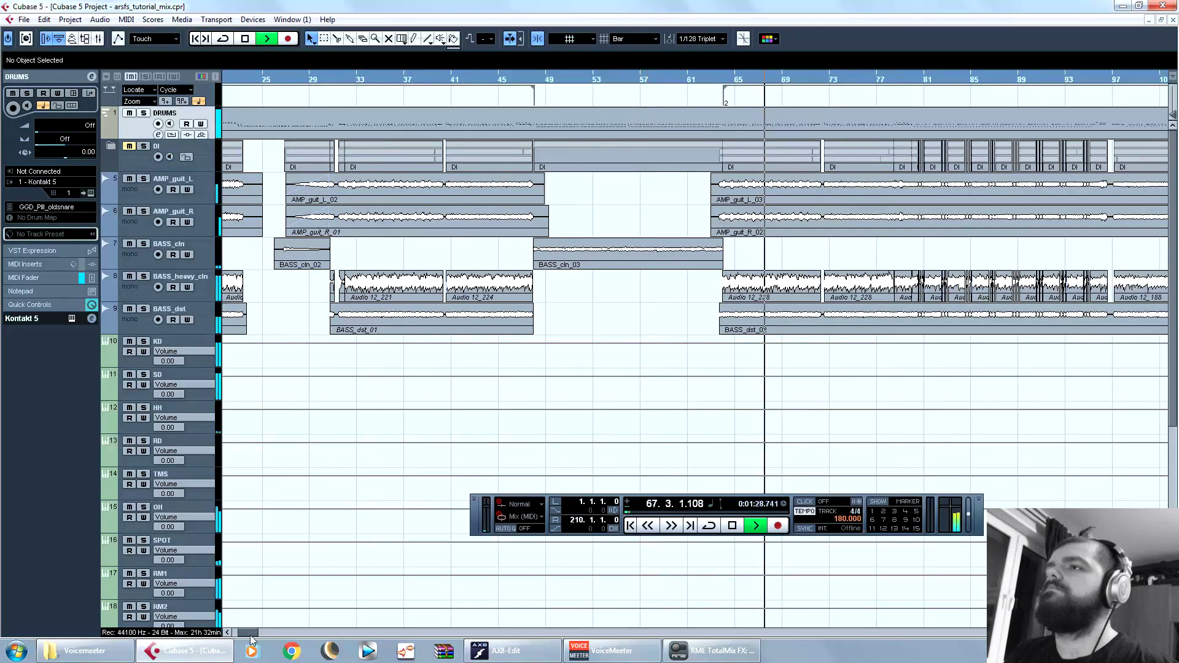
drag(250, 640, 255, 639)
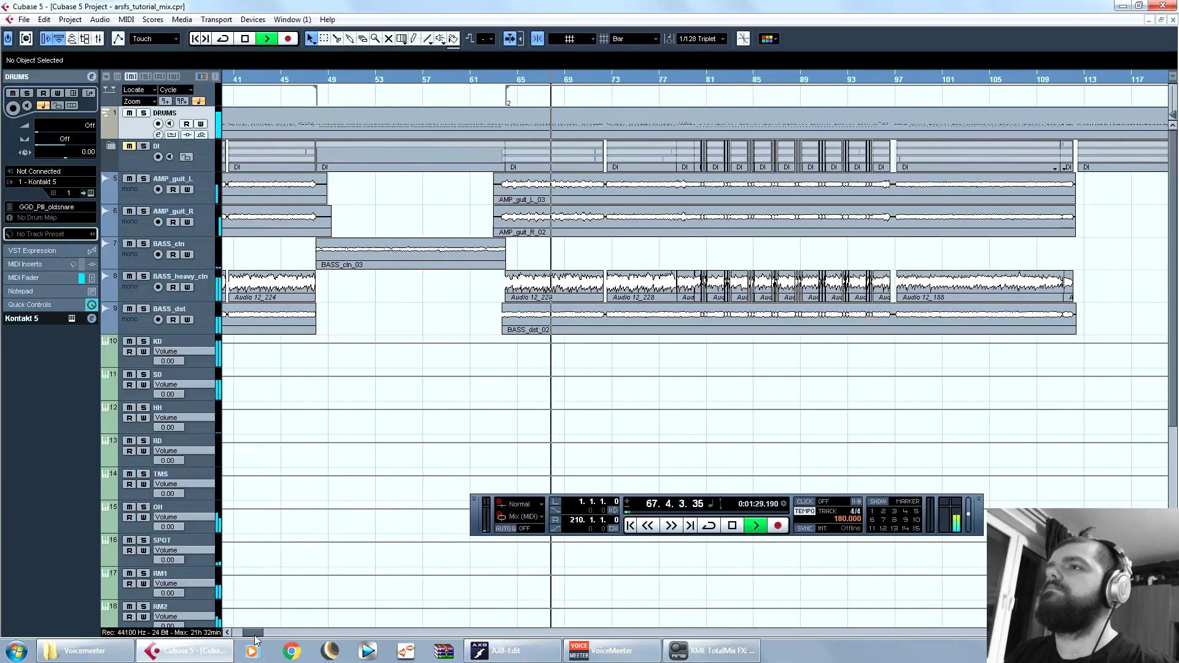
click(700, 83)
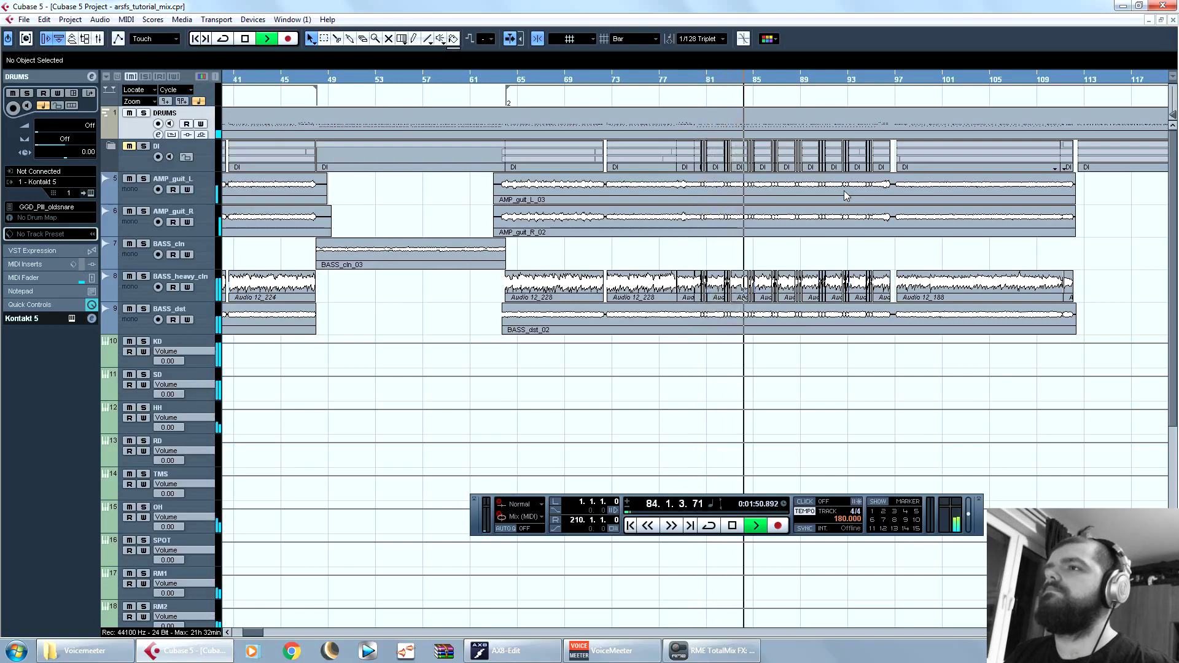
click(908, 83)
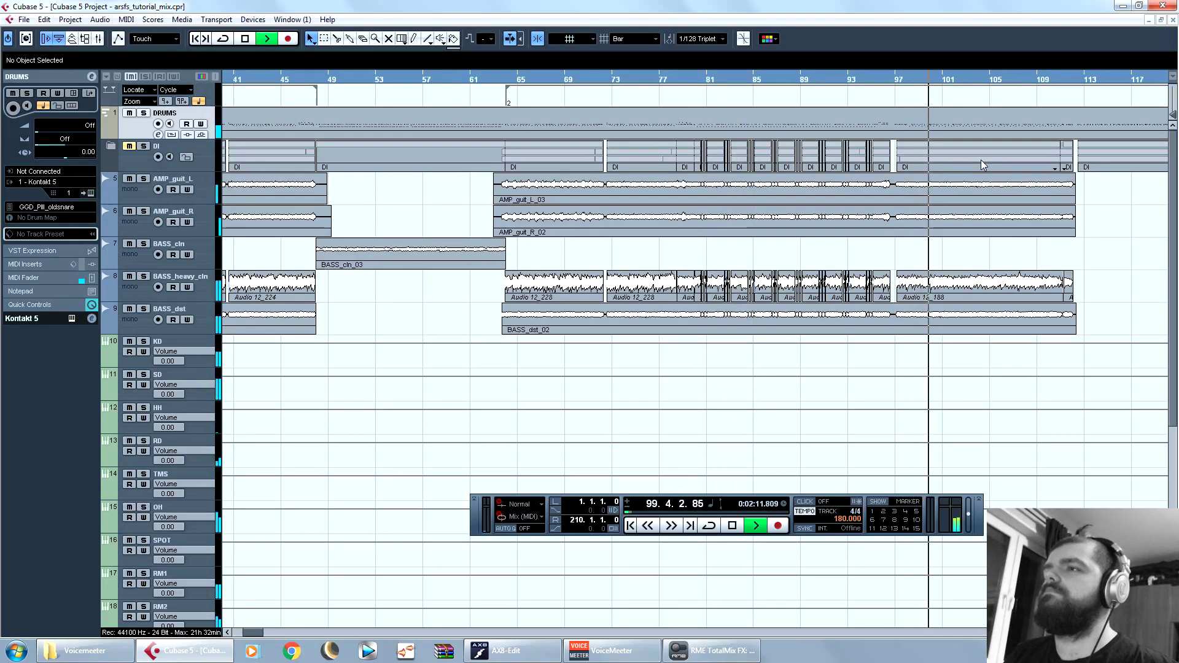
key(space)
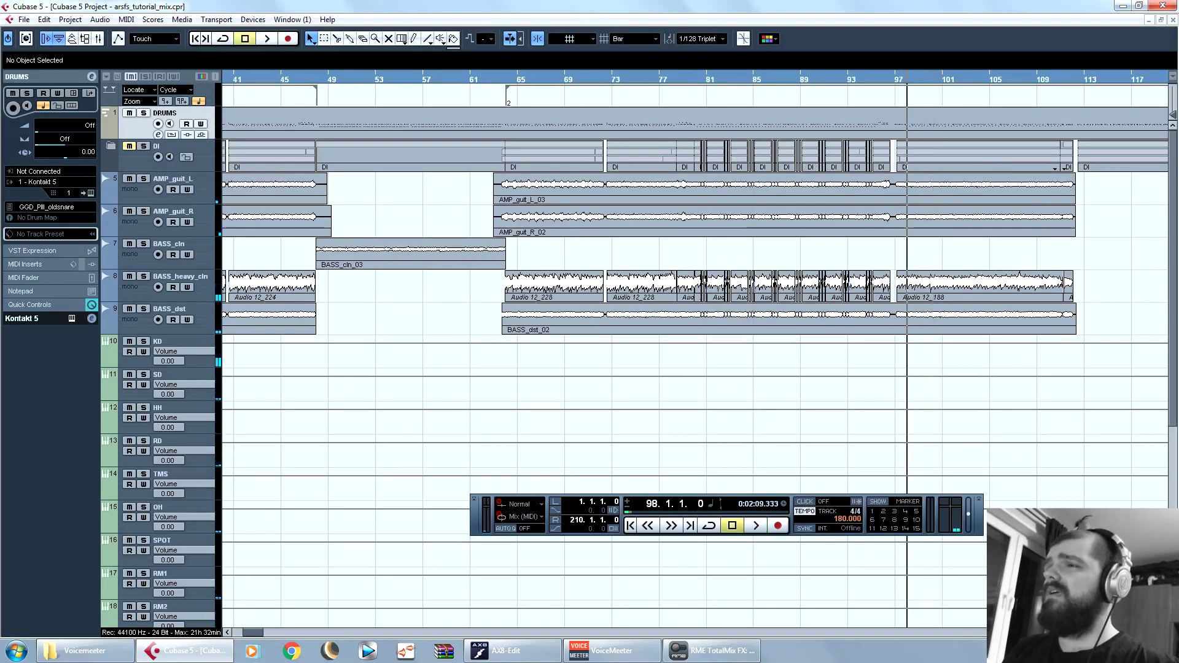
Step: Examine the layout of the whole arrangement and of the sections around bar 35
key(g)
key(g)
key(g)
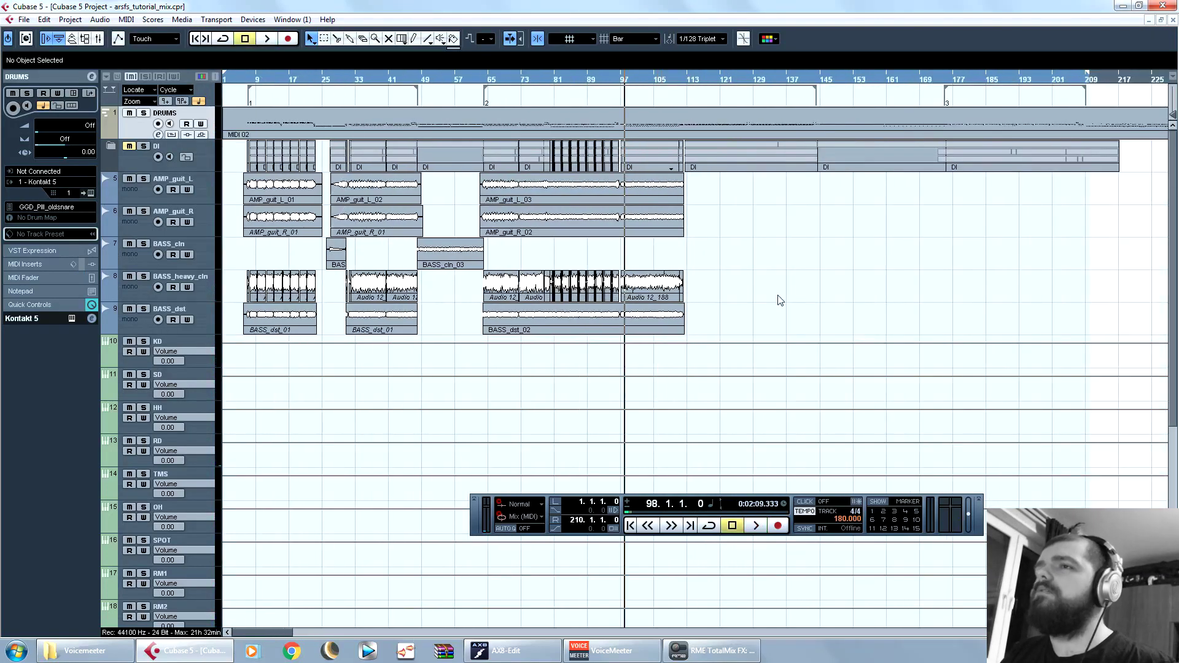
click(362, 85)
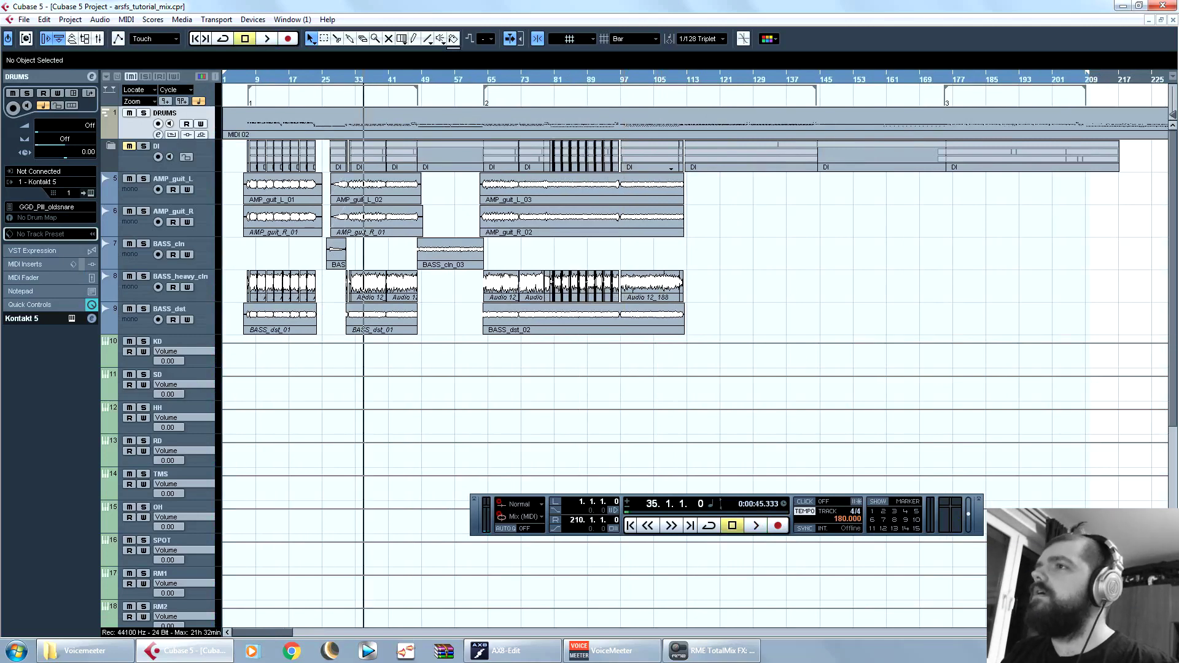
key(h)
key(h)
key(h)
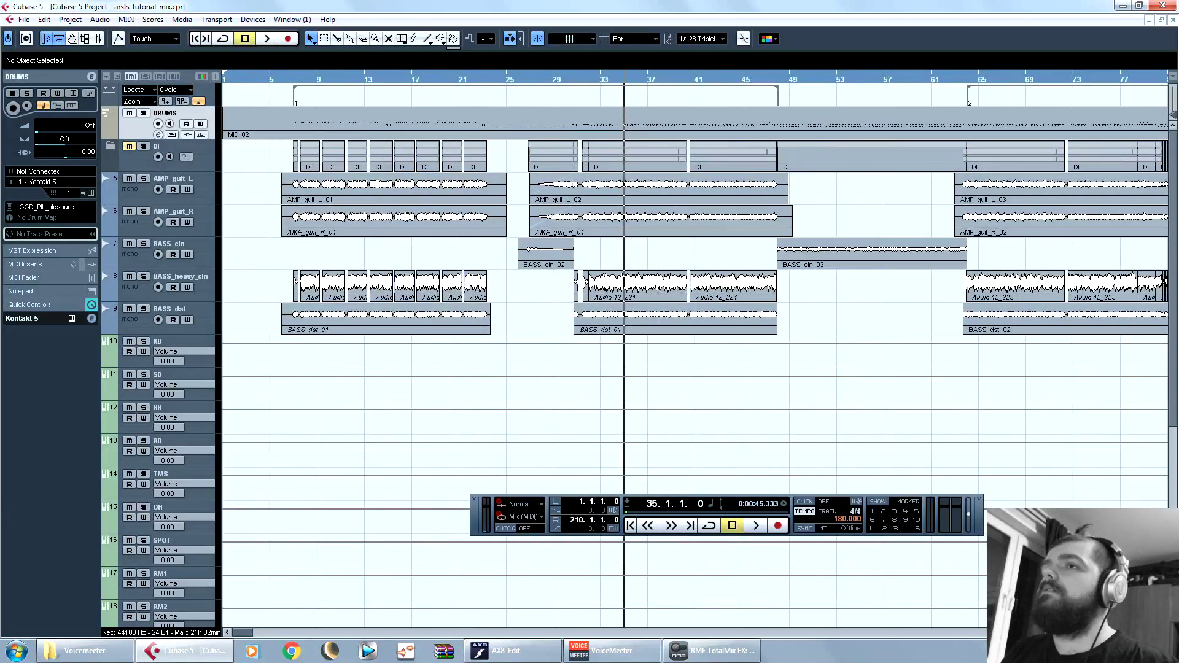
key(h)
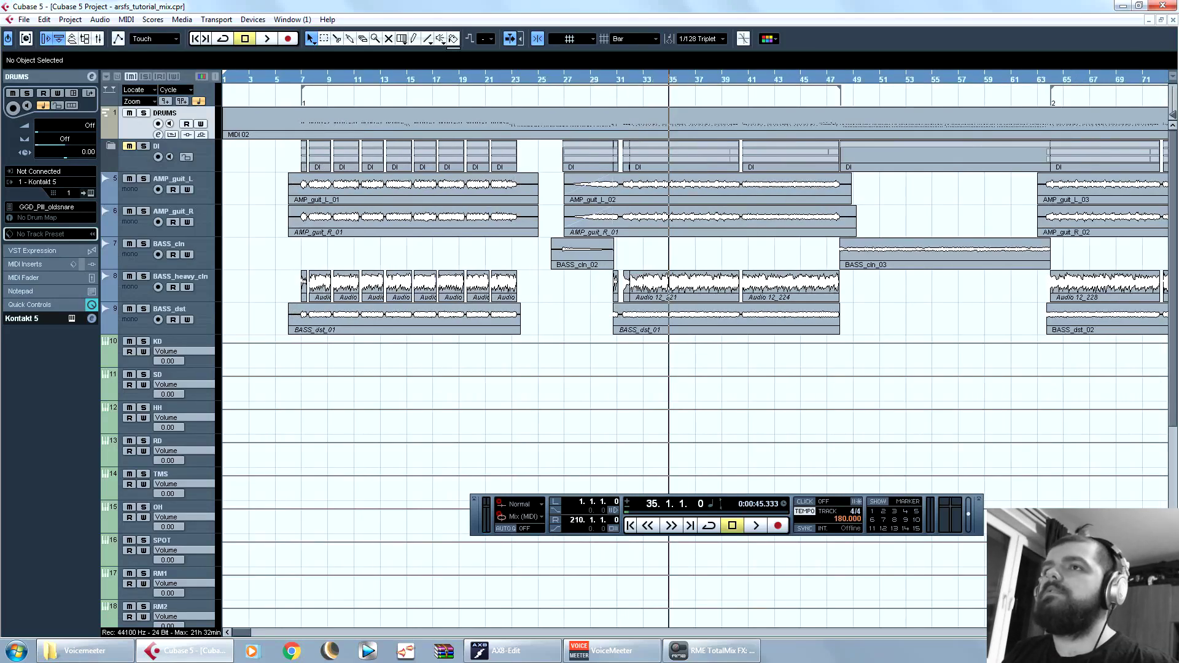
Step: Place the project cursor at bar 7 and mute the bass and guit groups
click(301, 79)
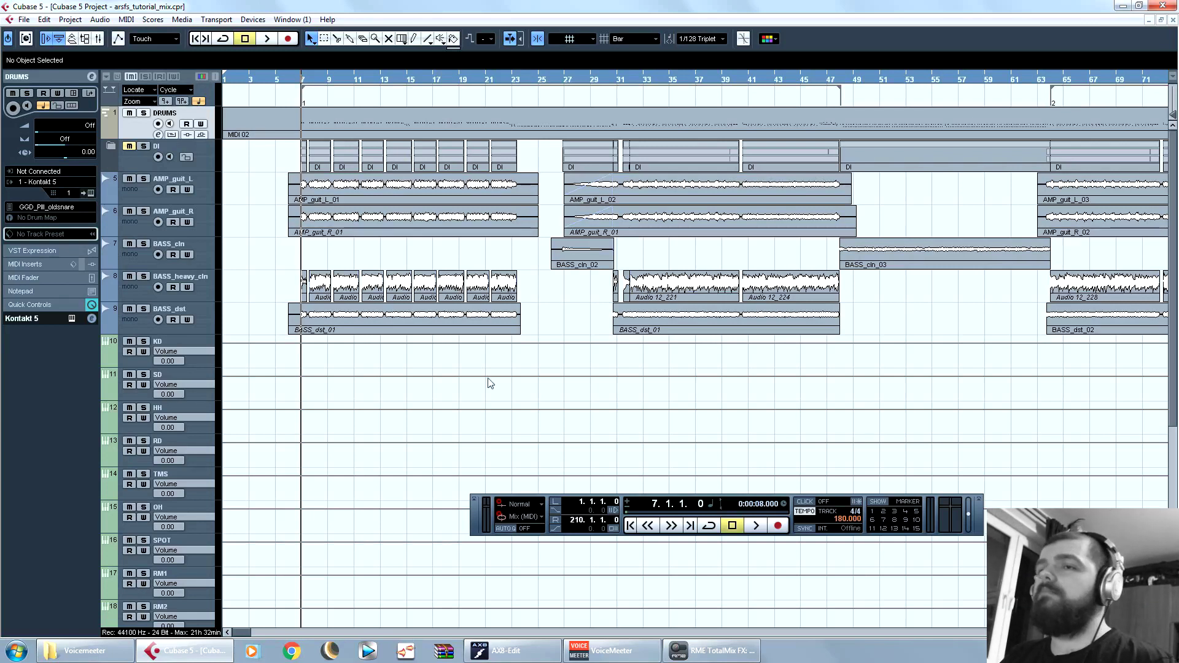
scroll(472, 374, down, 4)
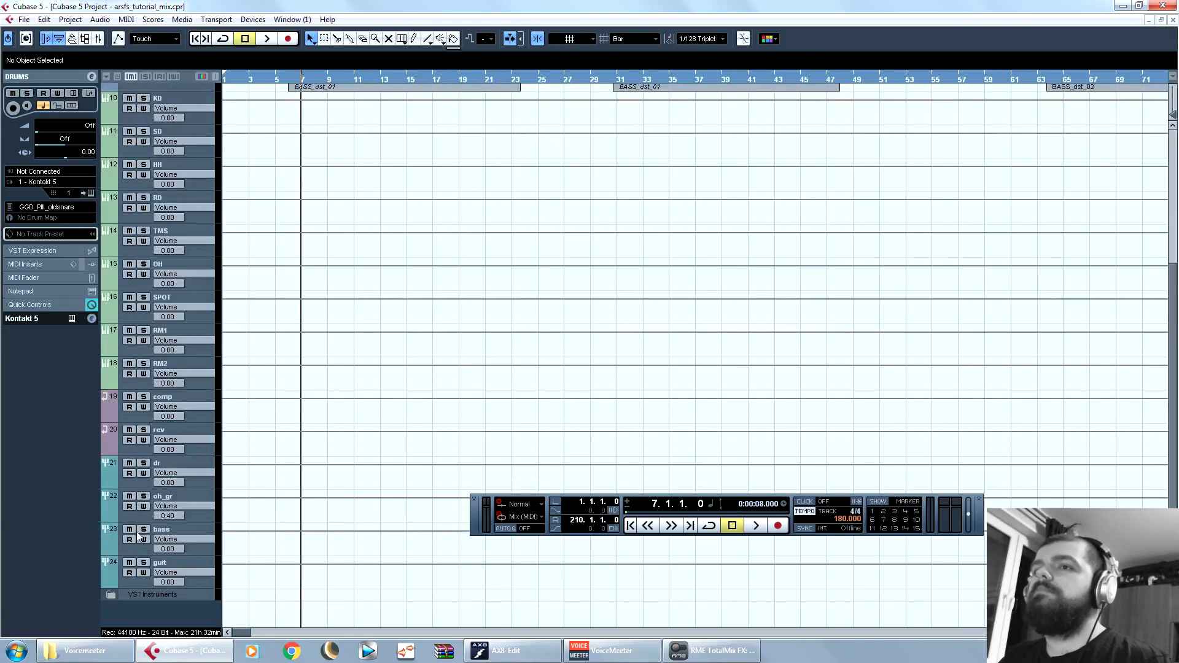
scroll(274, 485, up, 4)
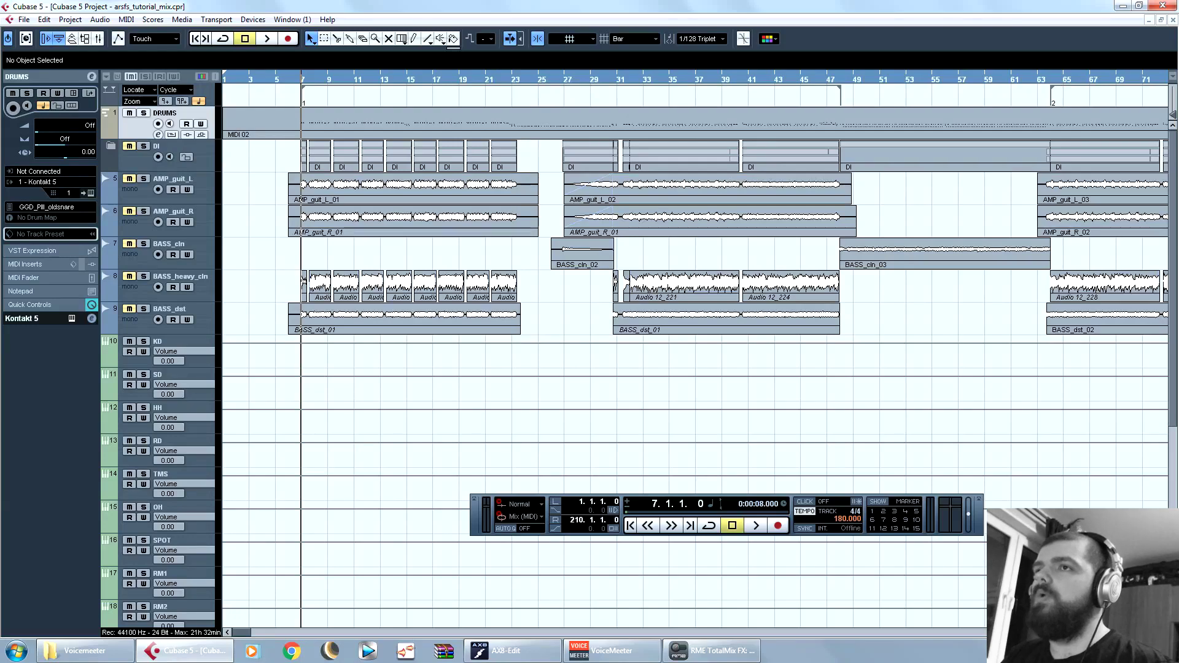
Step: Play the first section's drums from bar 7 with the bass and guit groups muted, and stop playback
key(h)
key(h)
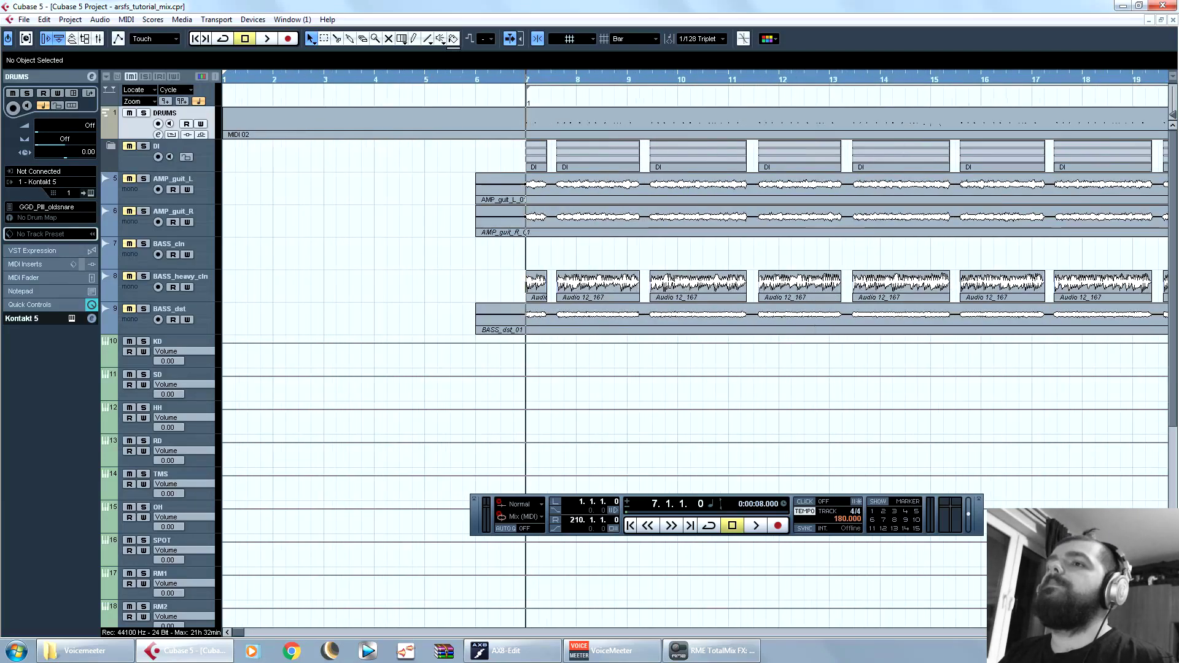
key(g)
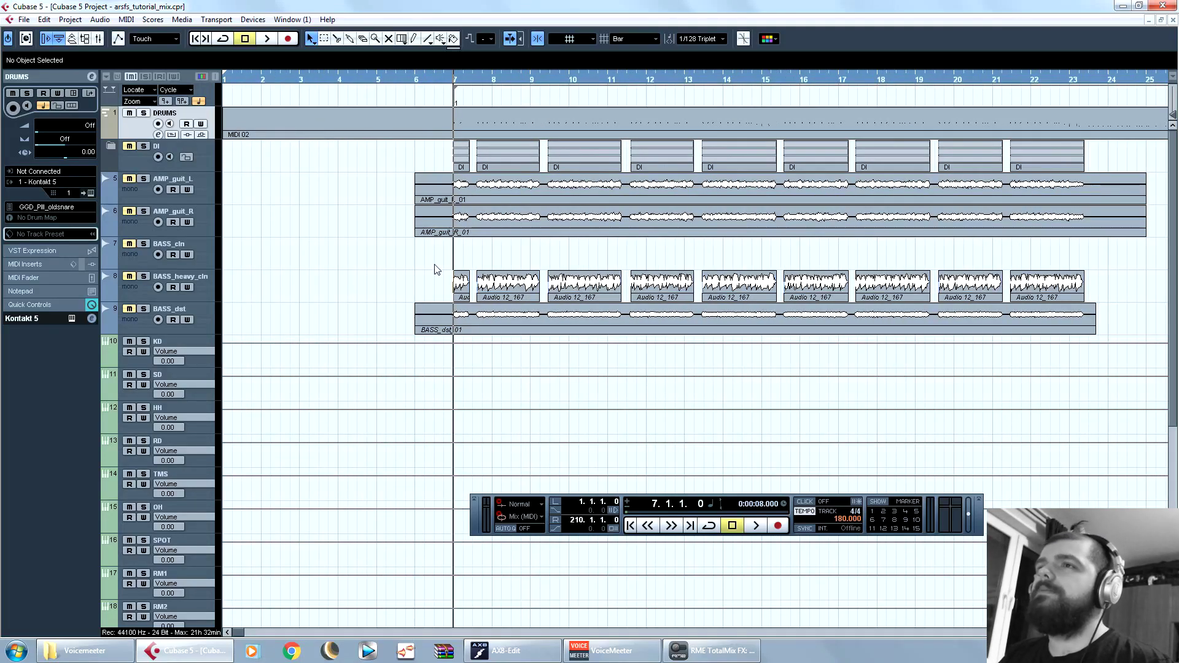
key(space)
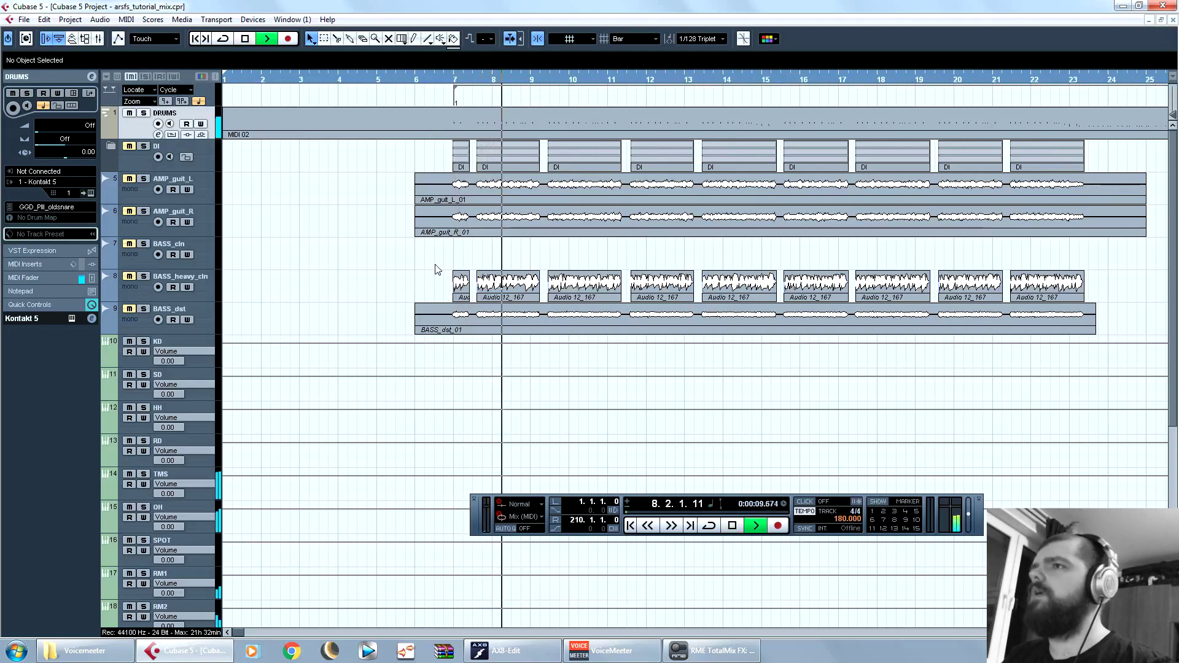
key(space)
key(g)
key(g)
key(g)
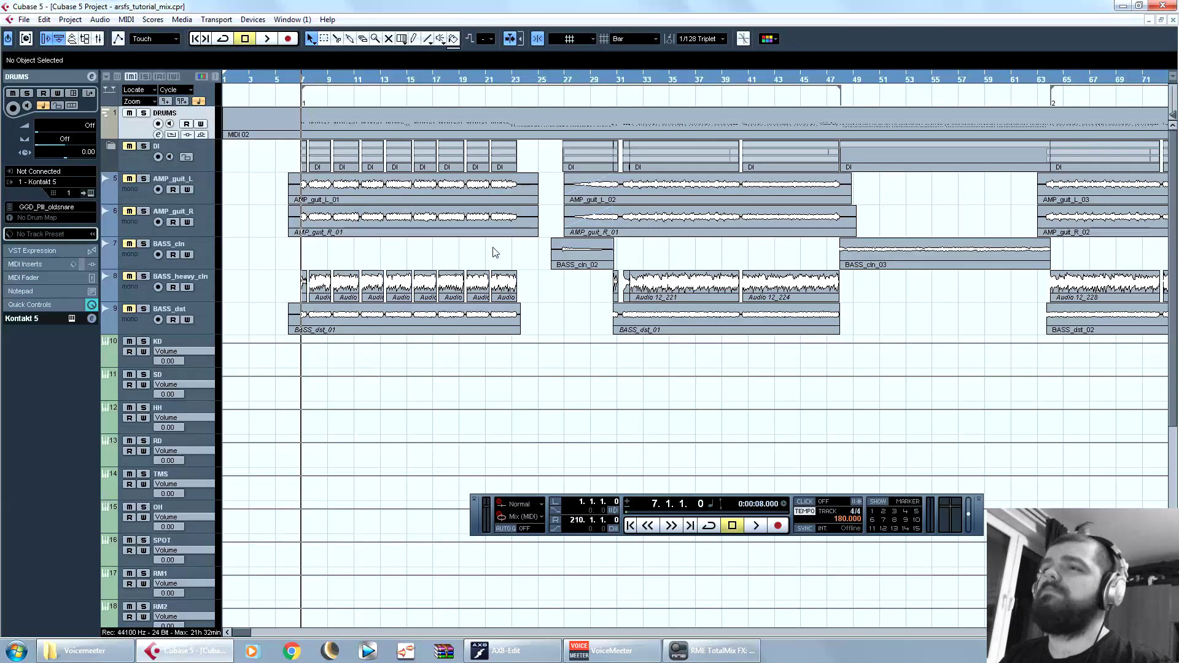
Step: Solo the KD drum channel, play it from bar 7, and stop playback
scroll(494, 249, down, 5)
scroll(497, 252, up, 5)
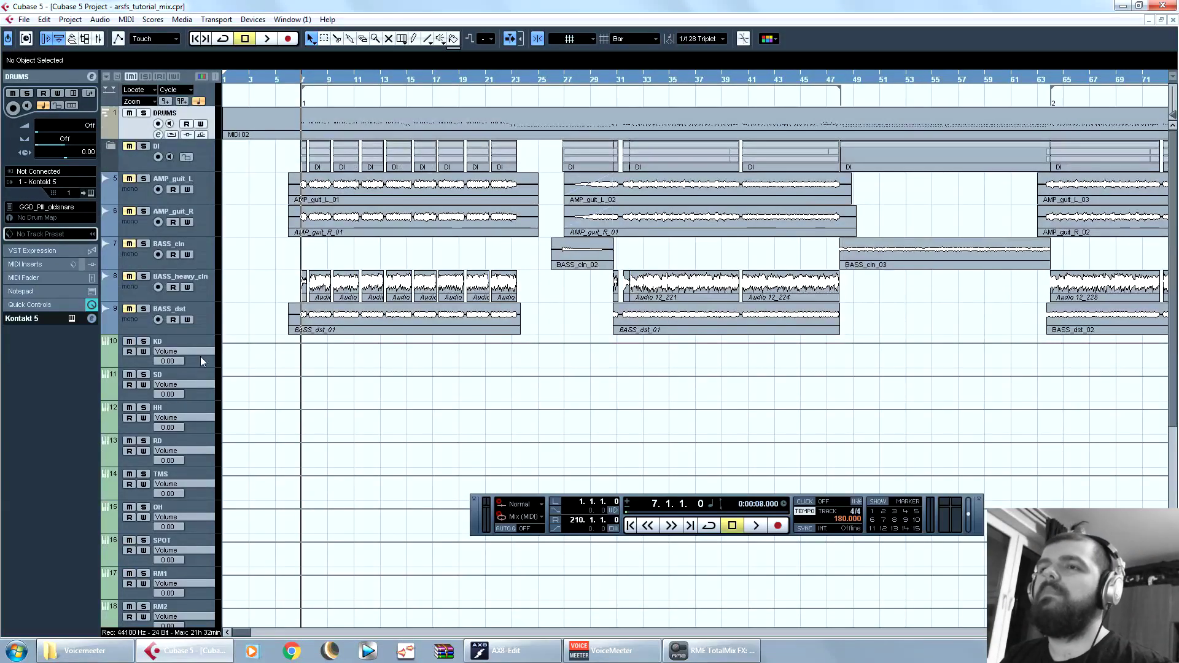
scroll(258, 362, down, 2)
scroll(257, 362, down, 3)
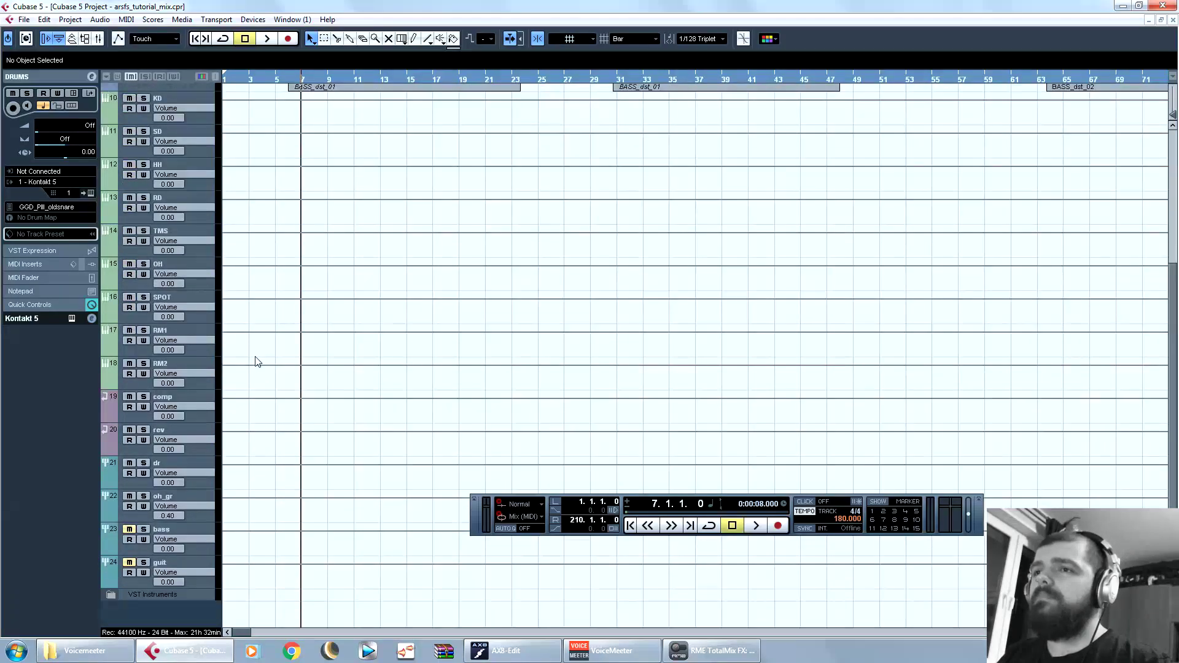
scroll(257, 362, up, 5)
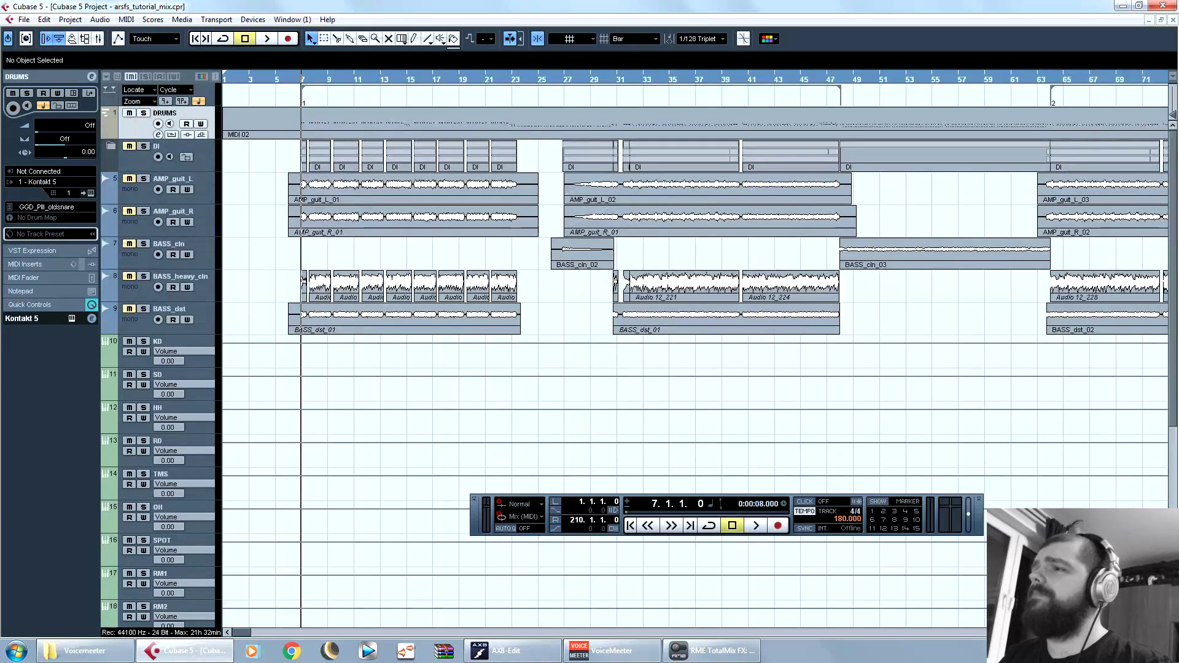
key(h)
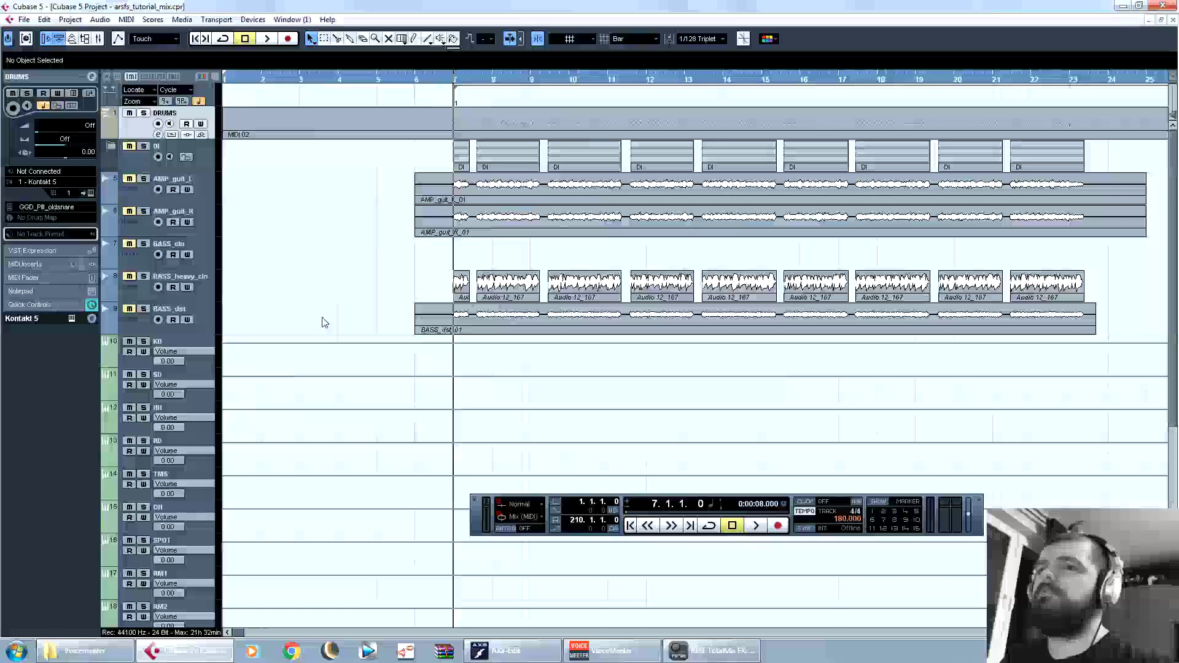
scroll(331, 323, down, 3)
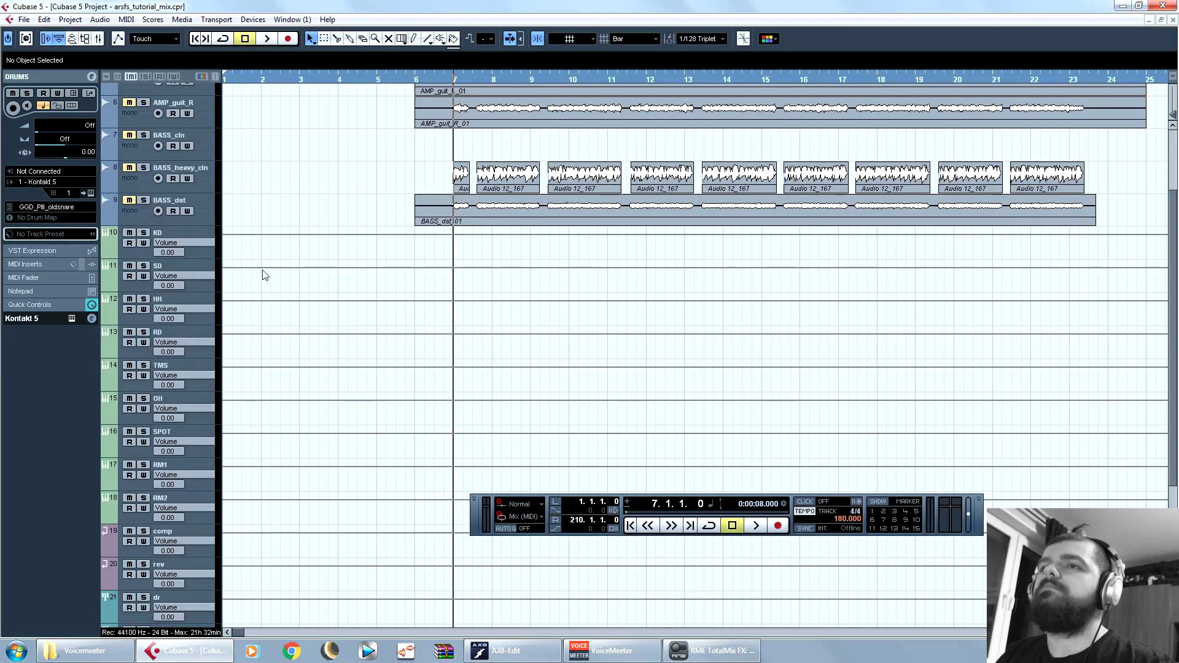
click(143, 232)
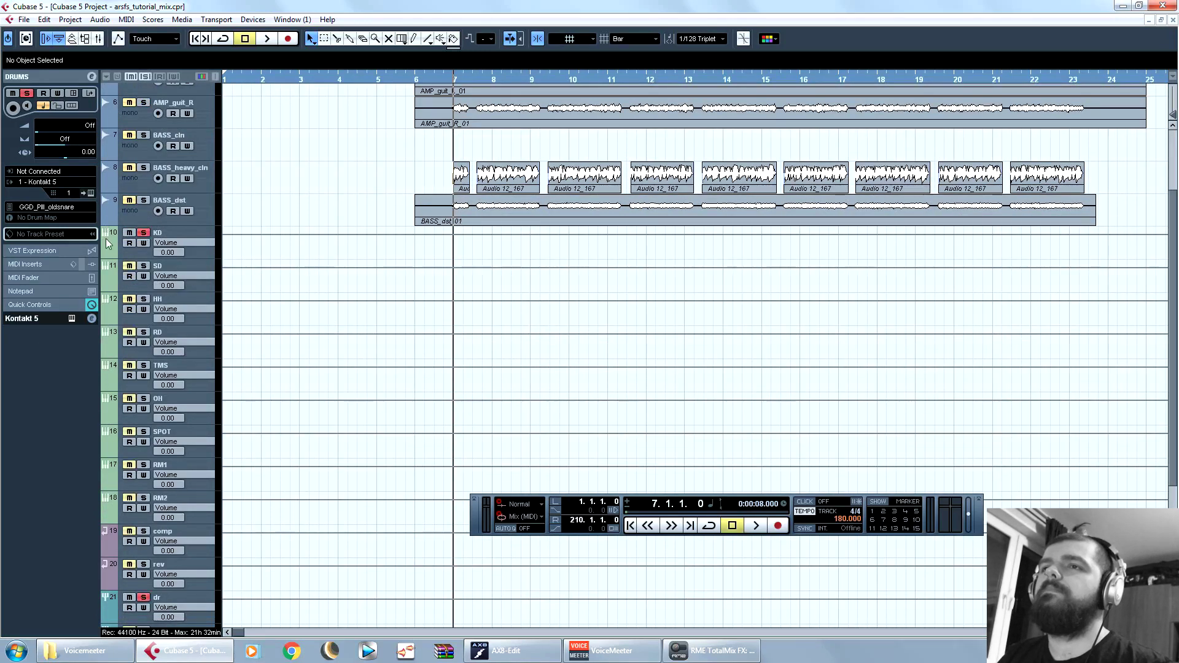
key(space)
key(shift+f)
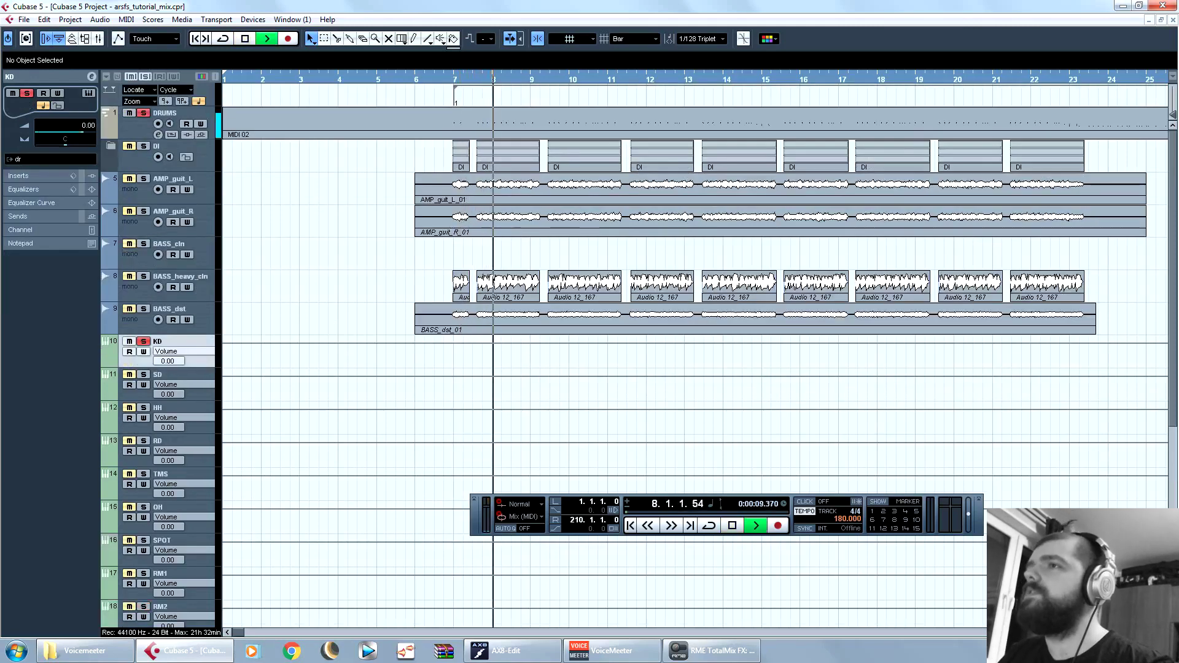
key(space)
key(g)
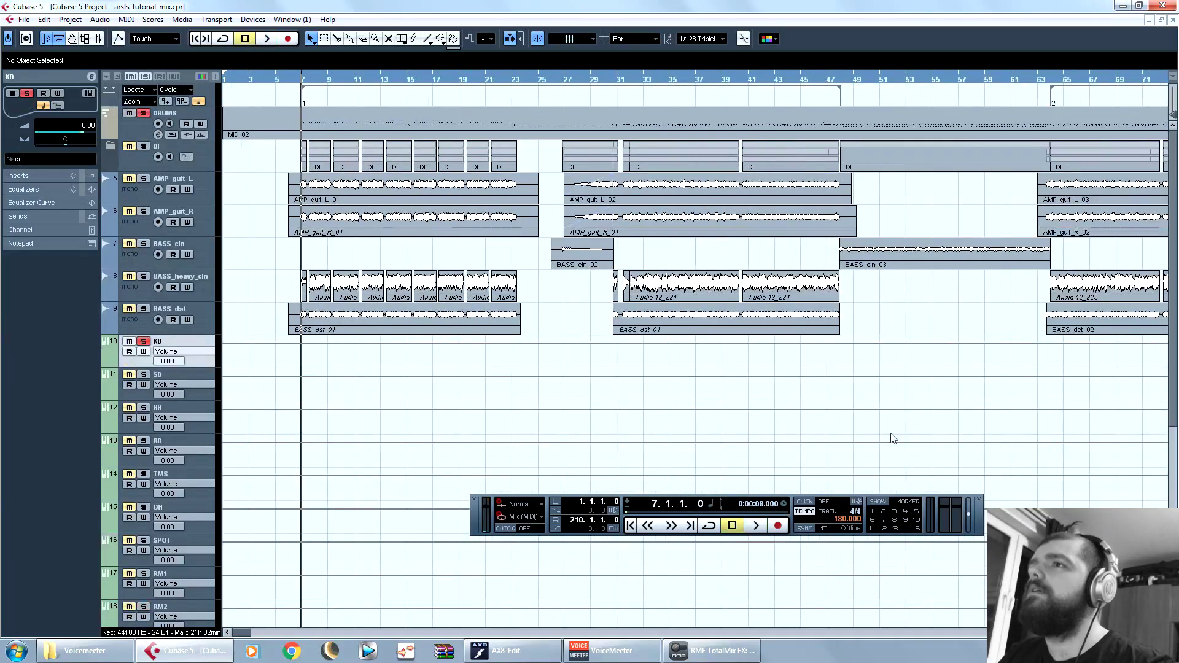
Step: Set the locators from bar 32 to bar 48 and play the soloed KD channel in that range
ctrl+click(633, 80)
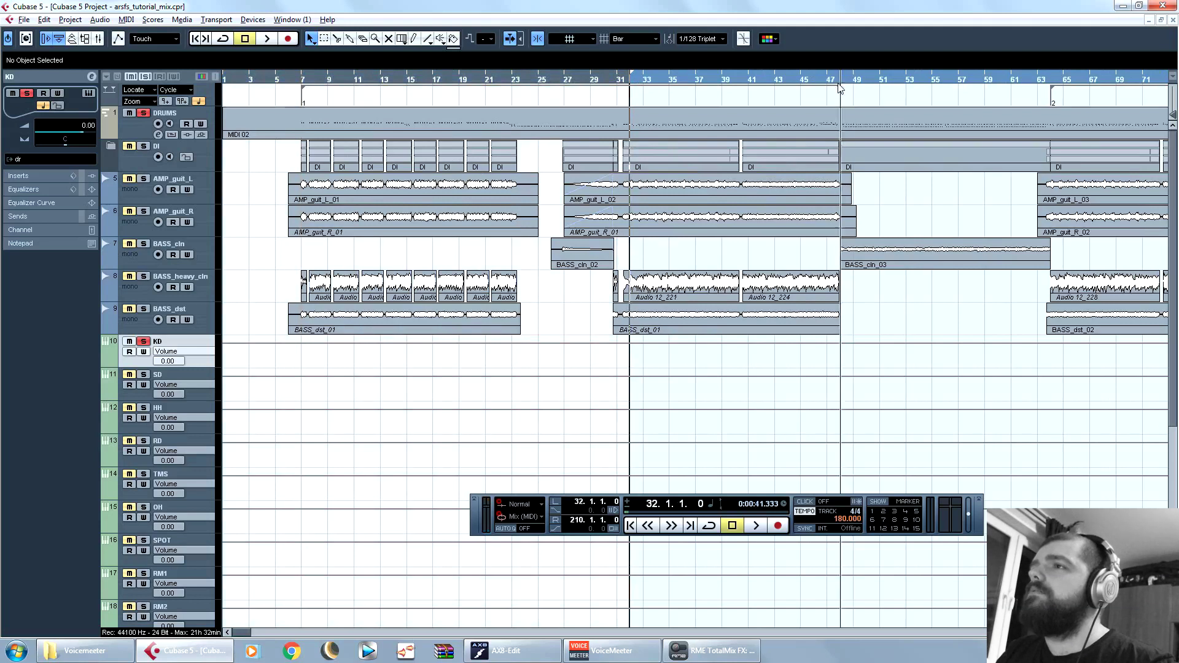
alt+click(848, 97)
key(space)
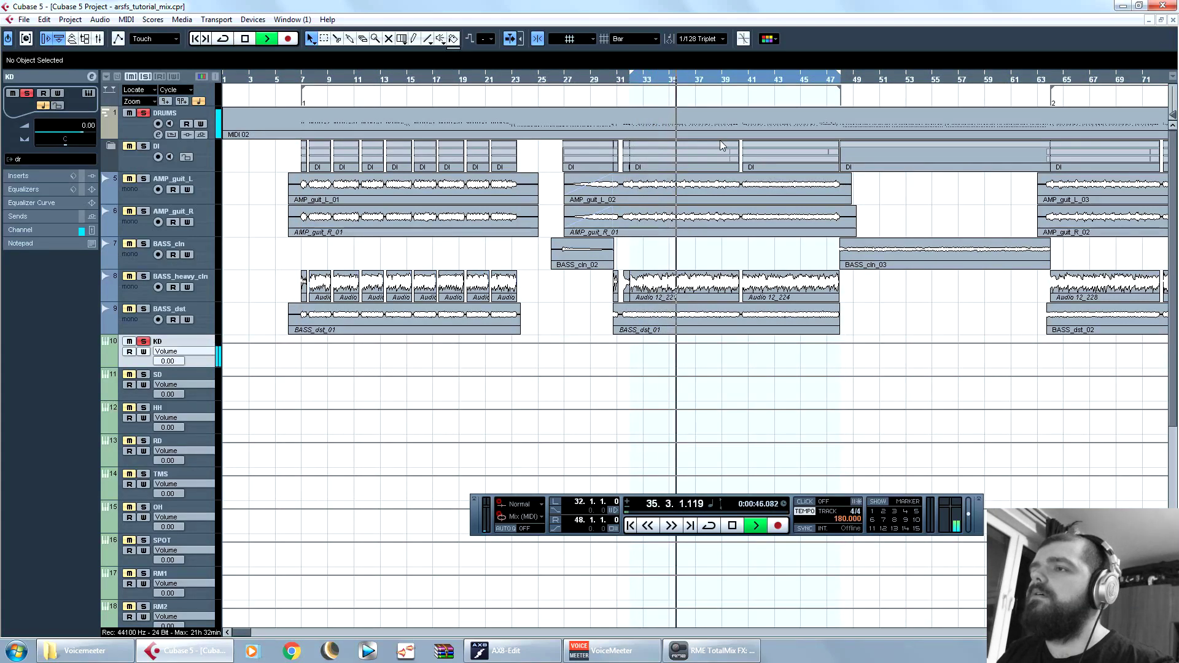
key(space)
key(h)
key(h)
key(h)
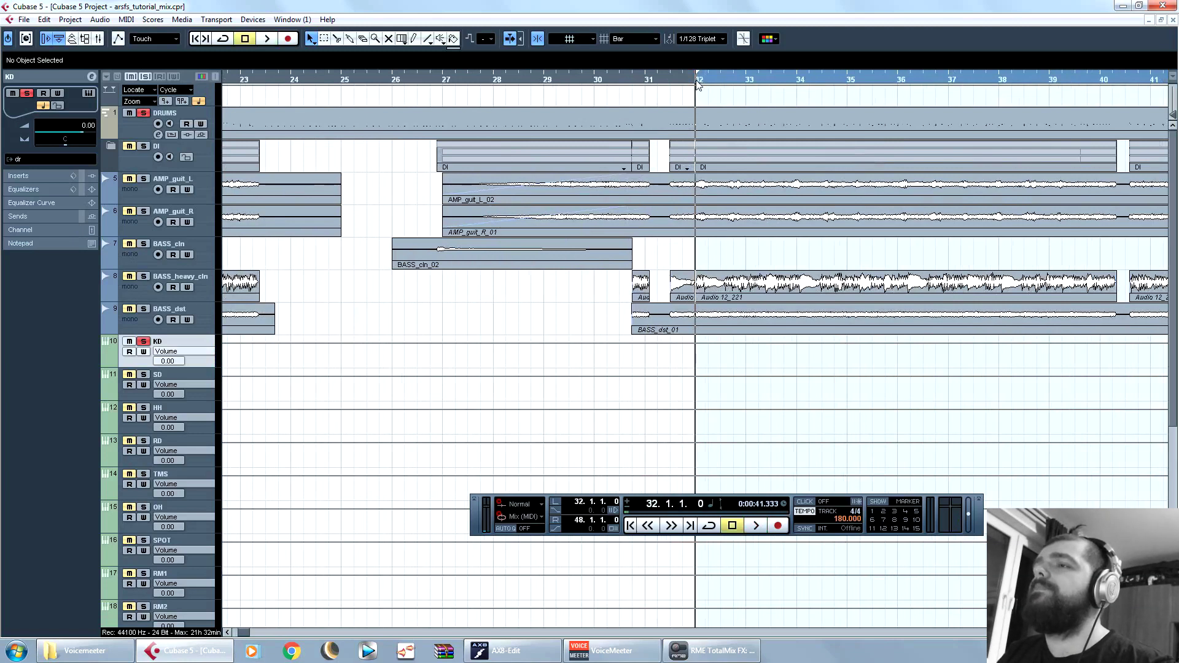
Step: Load the Metric Halo MH ChannelStrip plug-in into the first insert slot of the KD channel
click(47, 180)
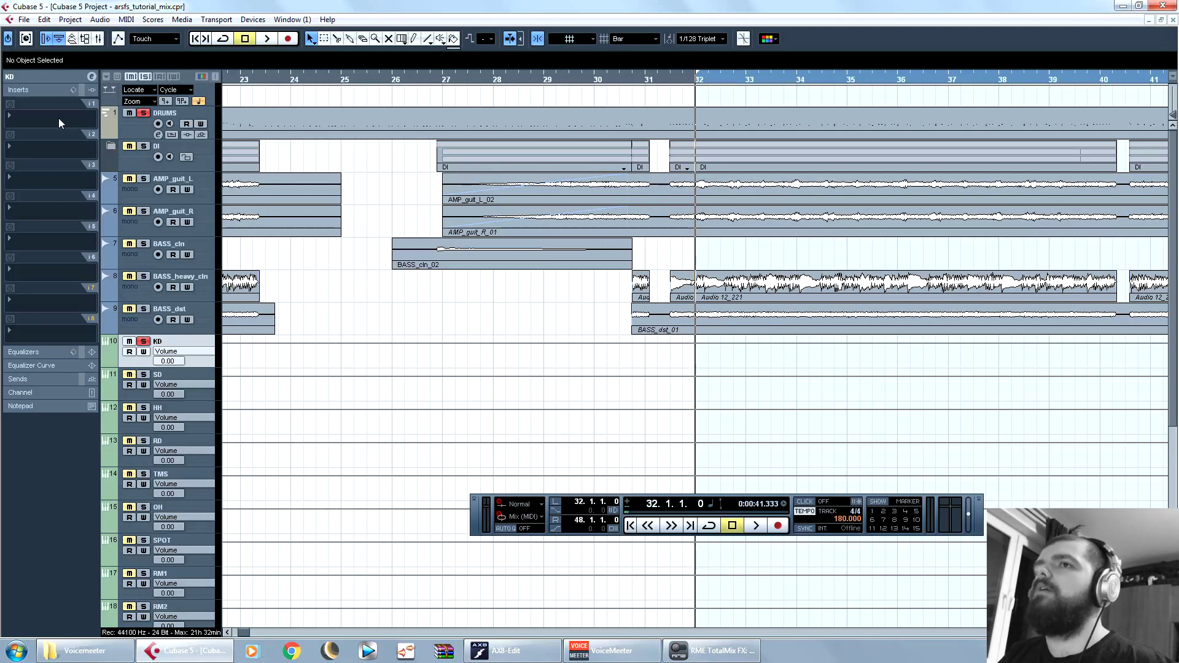
click(59, 120)
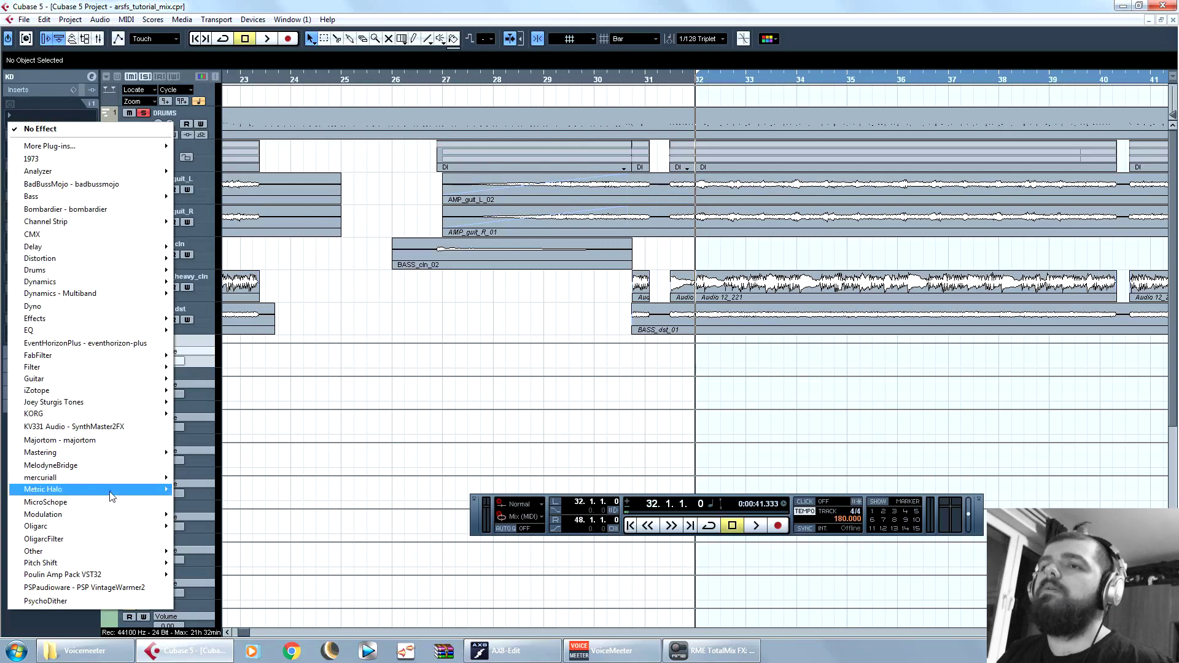
mouse_move(110, 490)
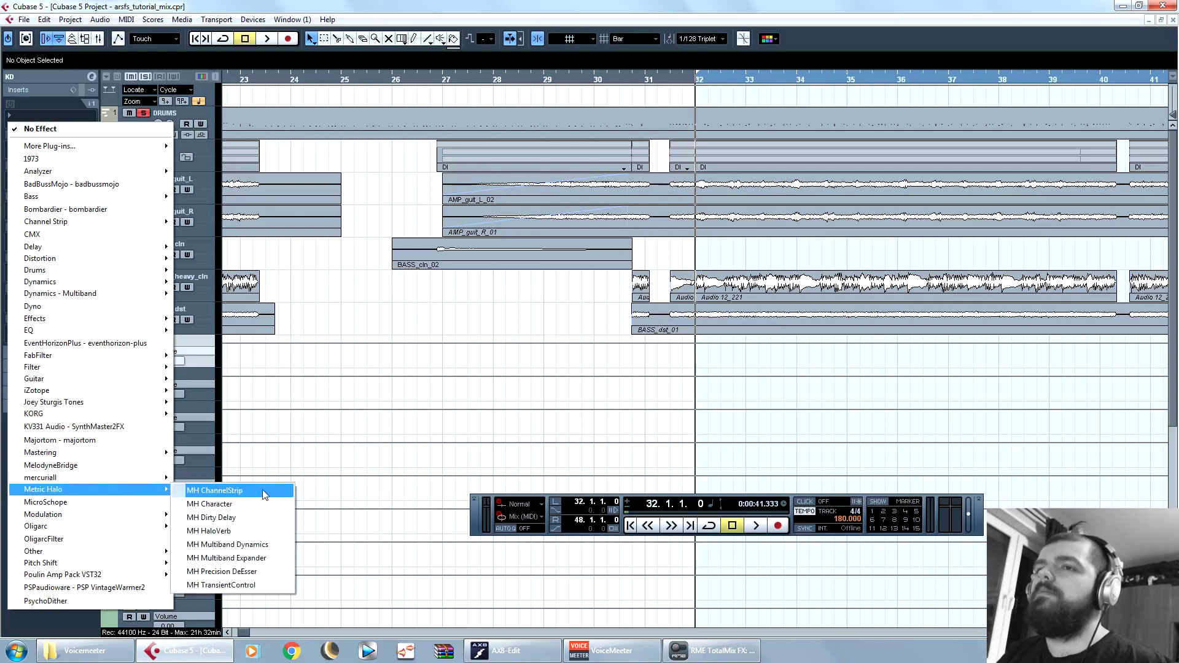
click(263, 489)
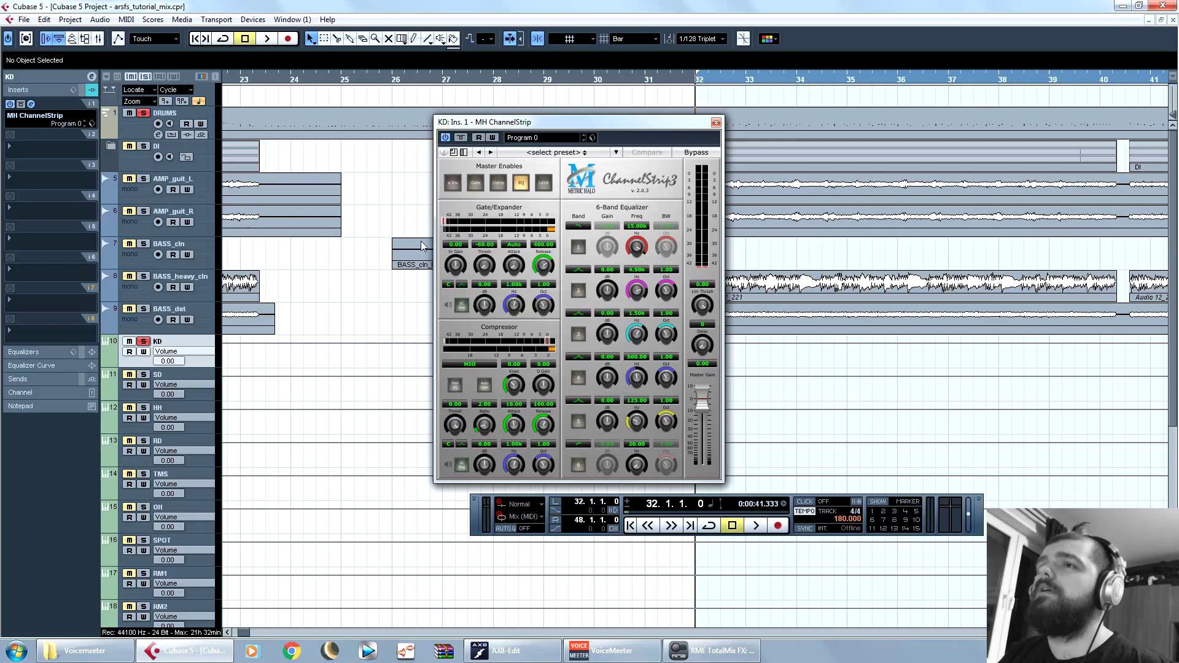
Step: Play the soloed KD channel briefly from bar 32 and check the Phones 1 output level in RME TotalMix FX
key(space)
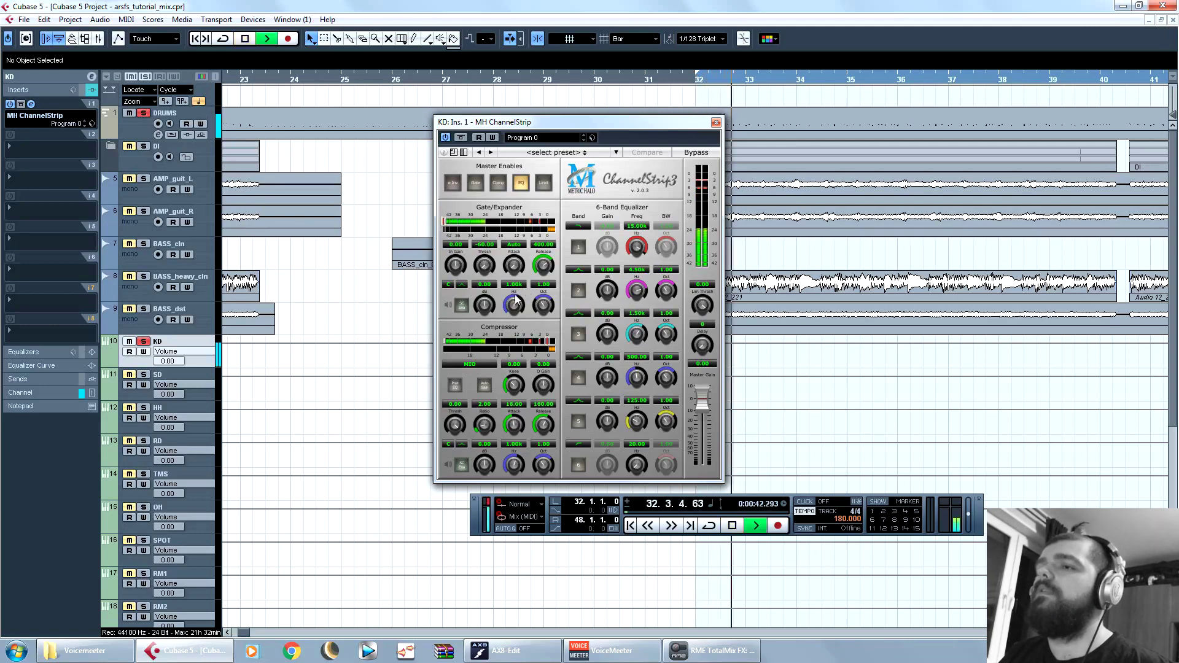
key(space)
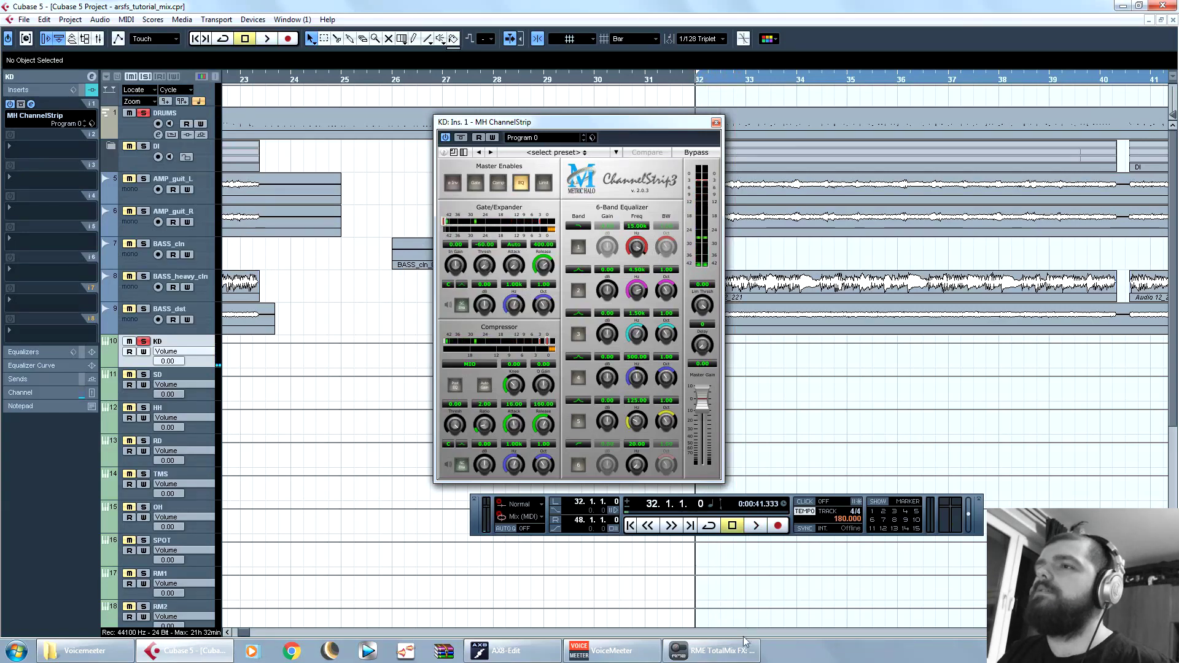
click(712, 650)
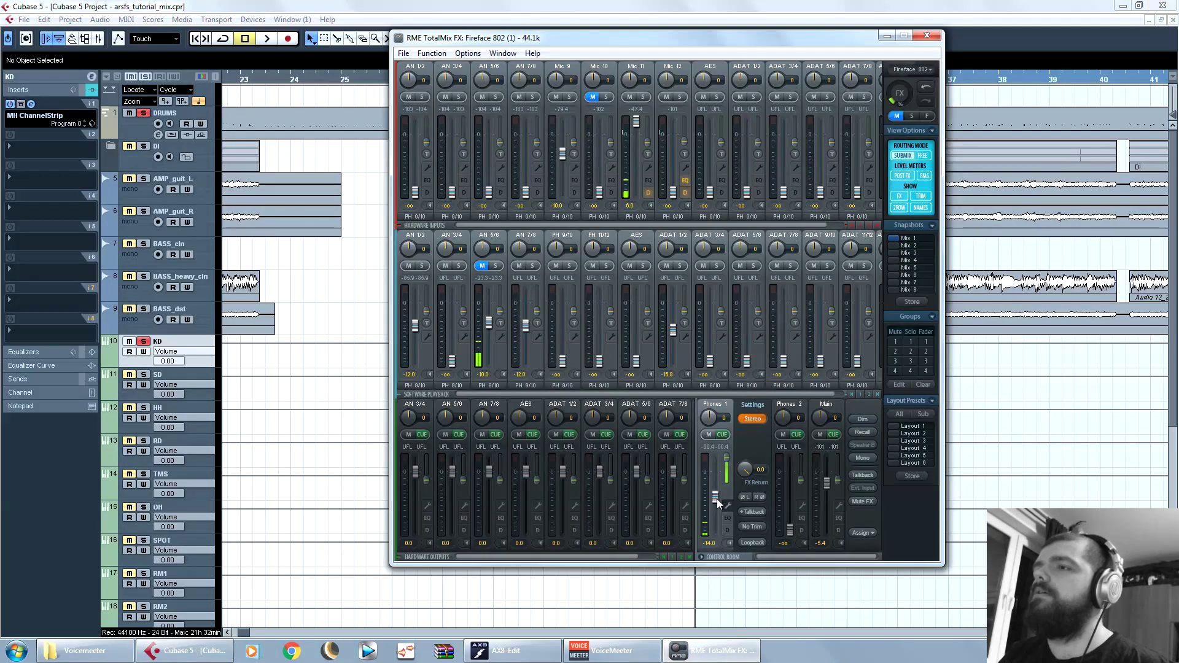
click(515, 5)
Step: Enable the gate in MH ChannelStrip and set its threshold to about -9 dB while the KD channel plays
key(space)
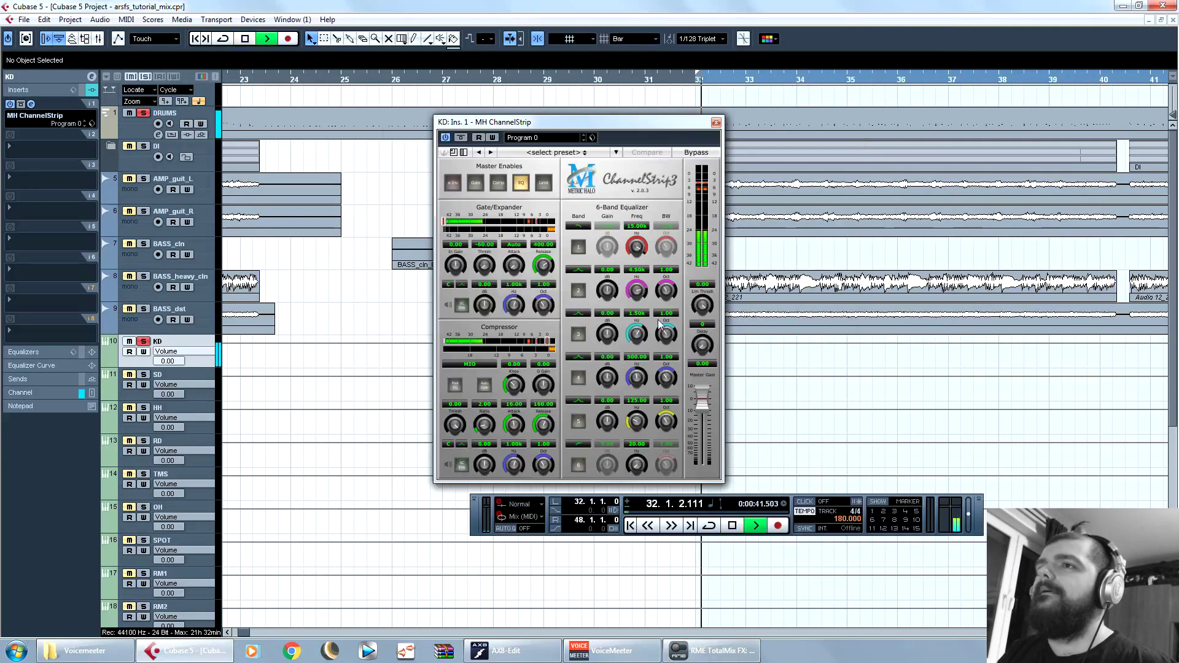
drag(488, 270, 508, 199)
click(475, 183)
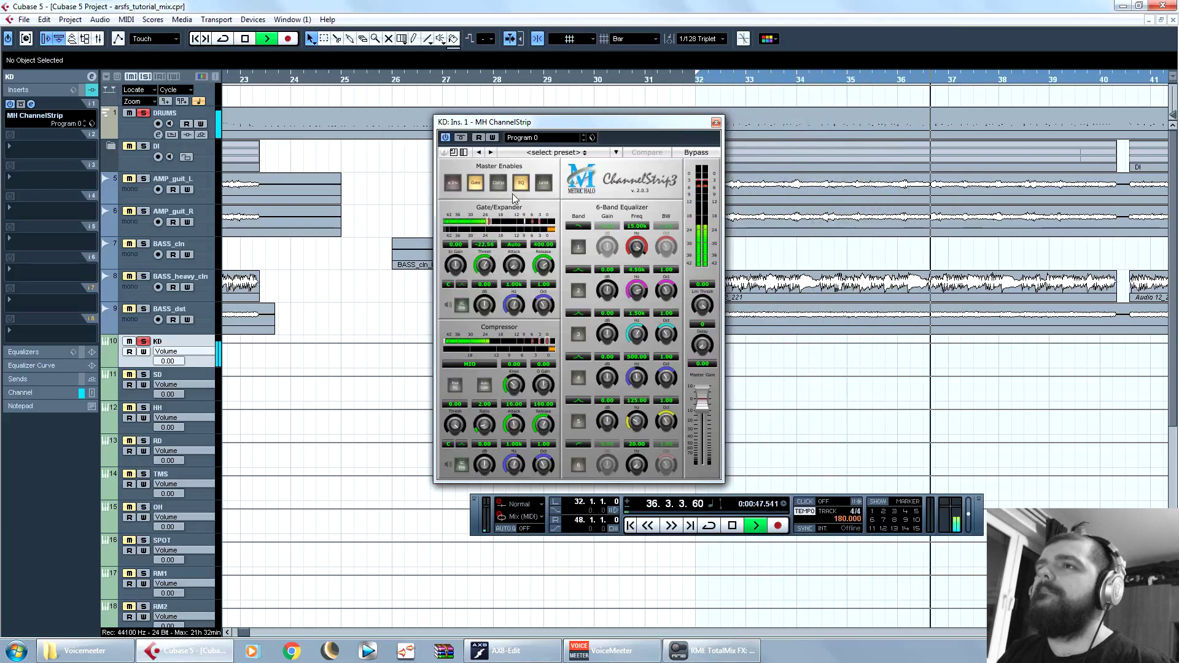
mouse_move(484, 264)
mouse_down()
mouse_move(498, 243)
mouse_move(490, 271)
mouse_up()
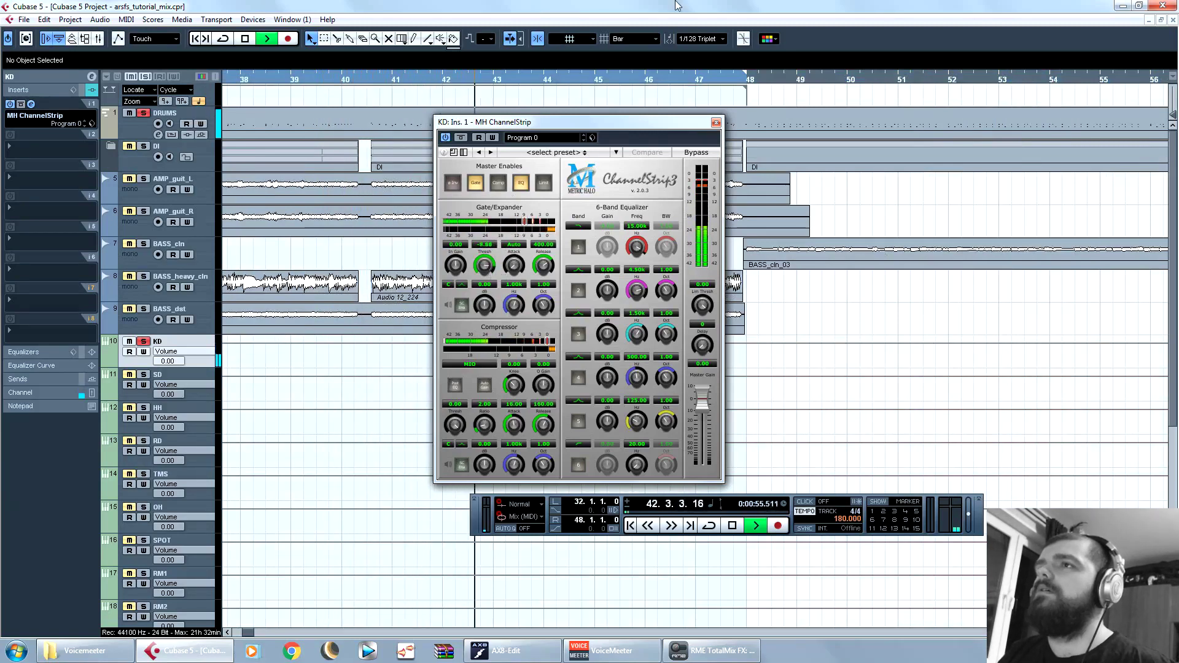
key(space)
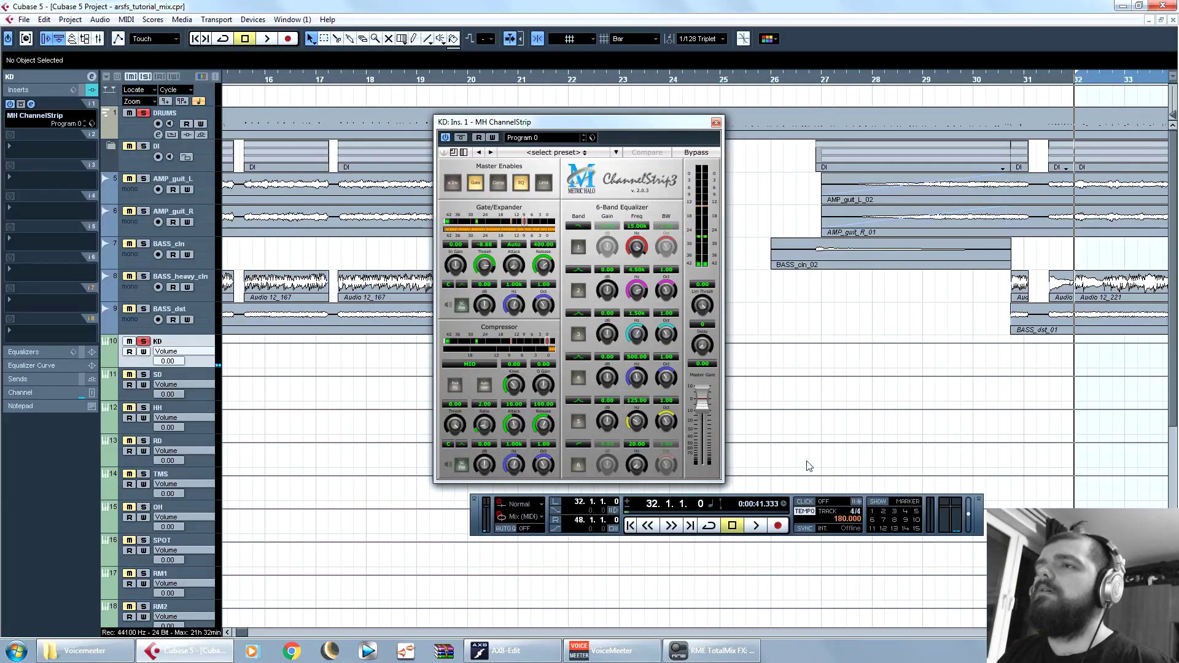
Step: Set the gate's release to about 162 ms and audition the KD channel from bar 32
key(space)
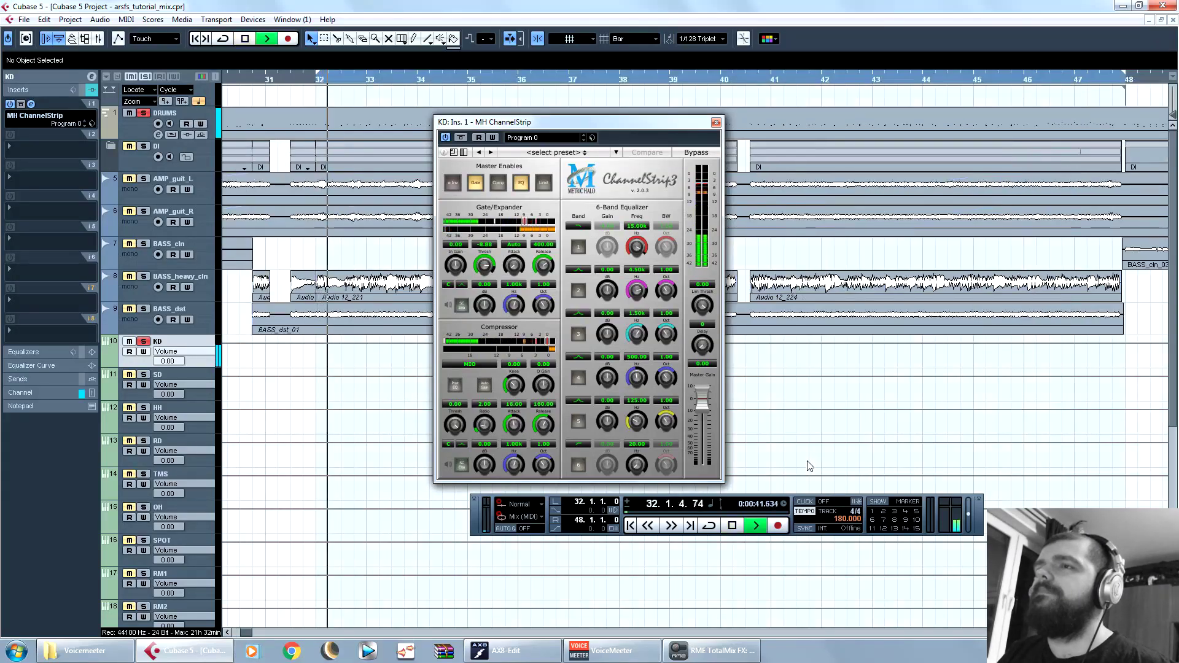
key(space)
drag(543, 266, 542, 285)
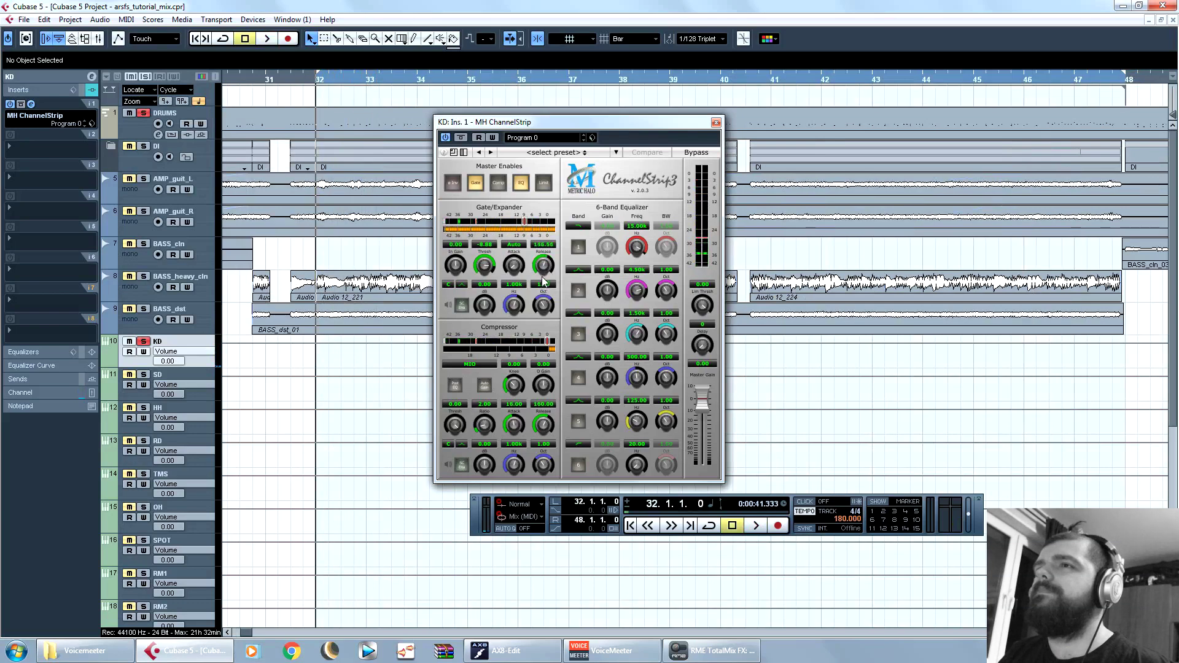
scroll(543, 266, down, 2)
key(space)
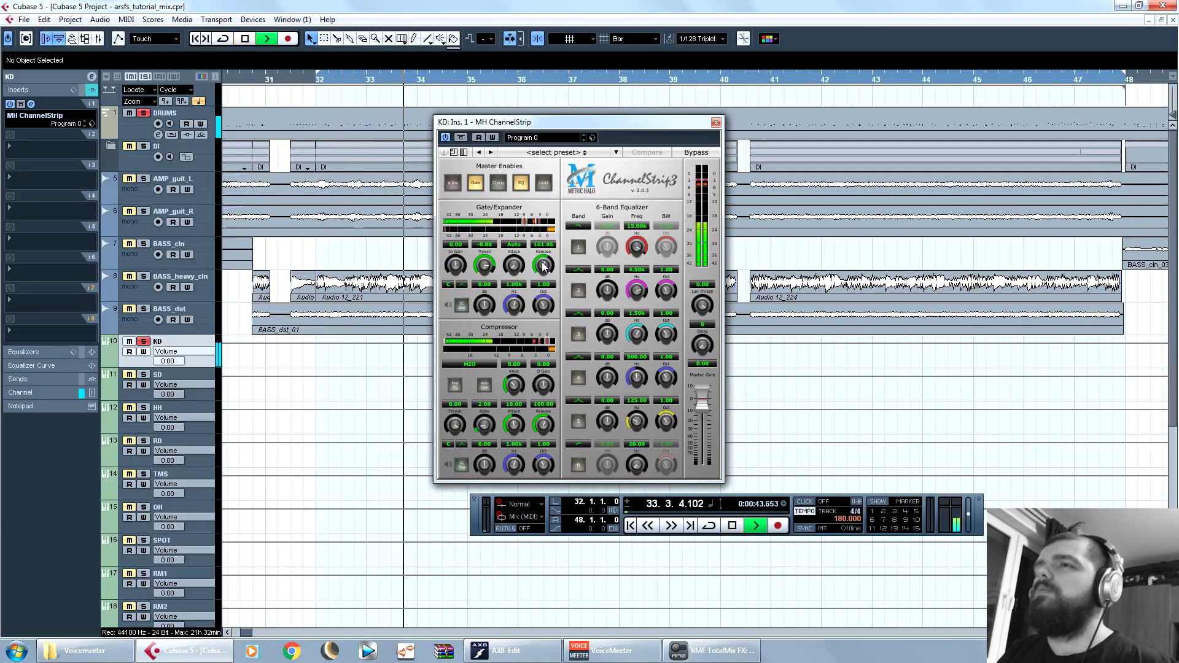
key(space)
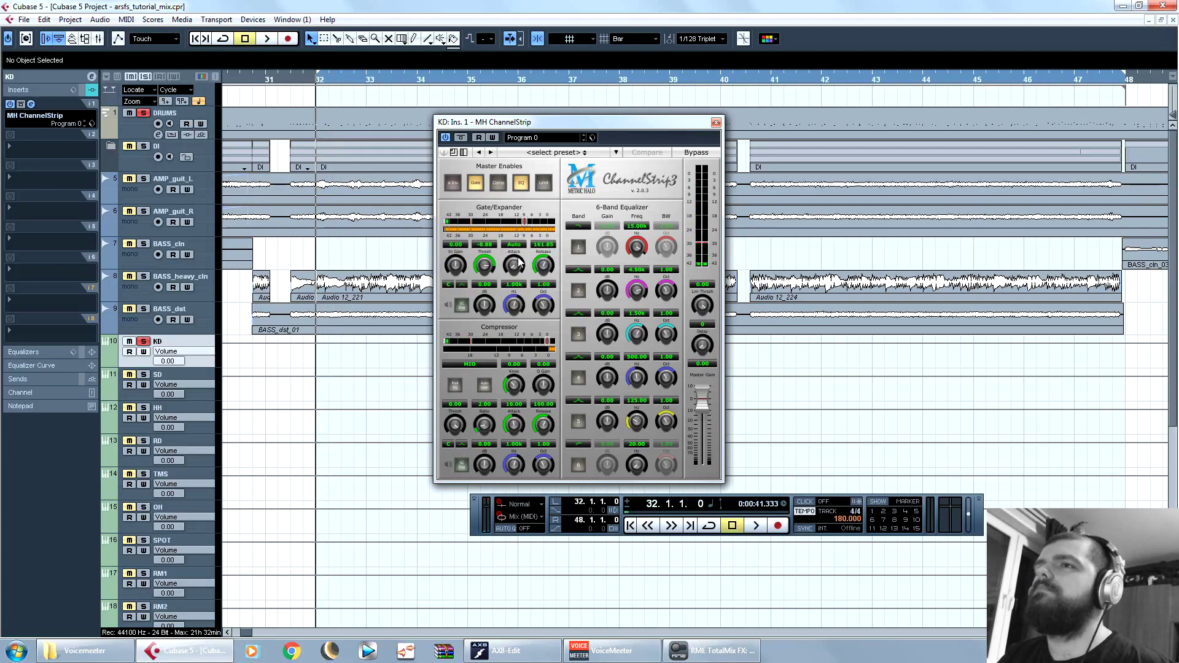
key(space)
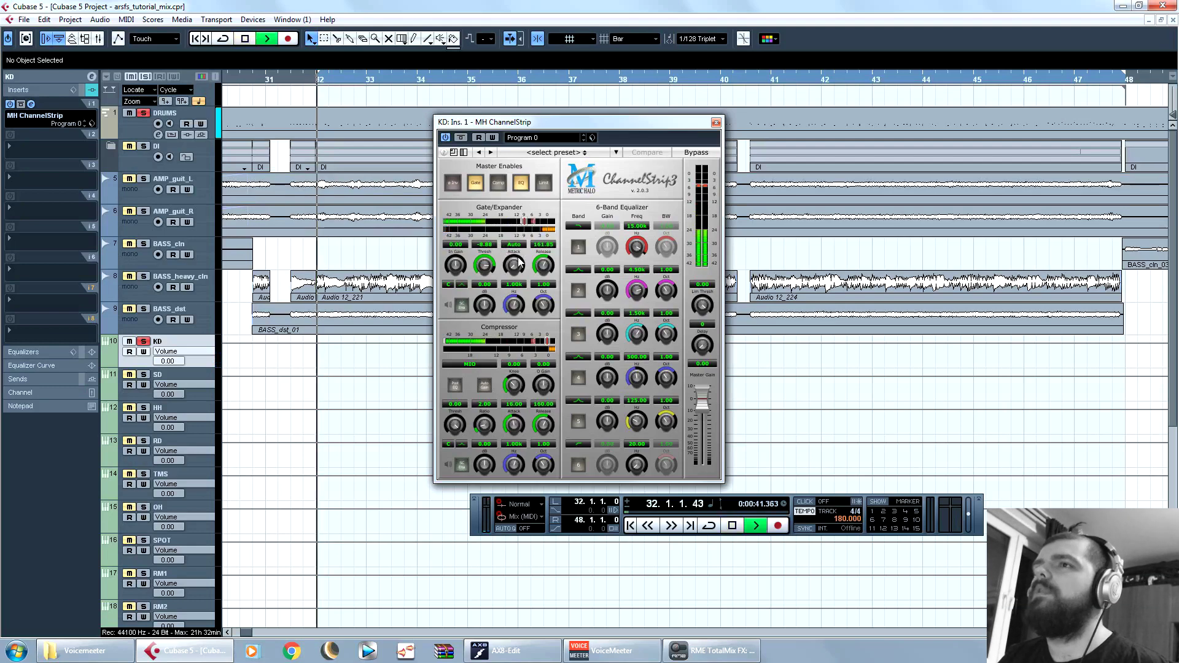
key(space)
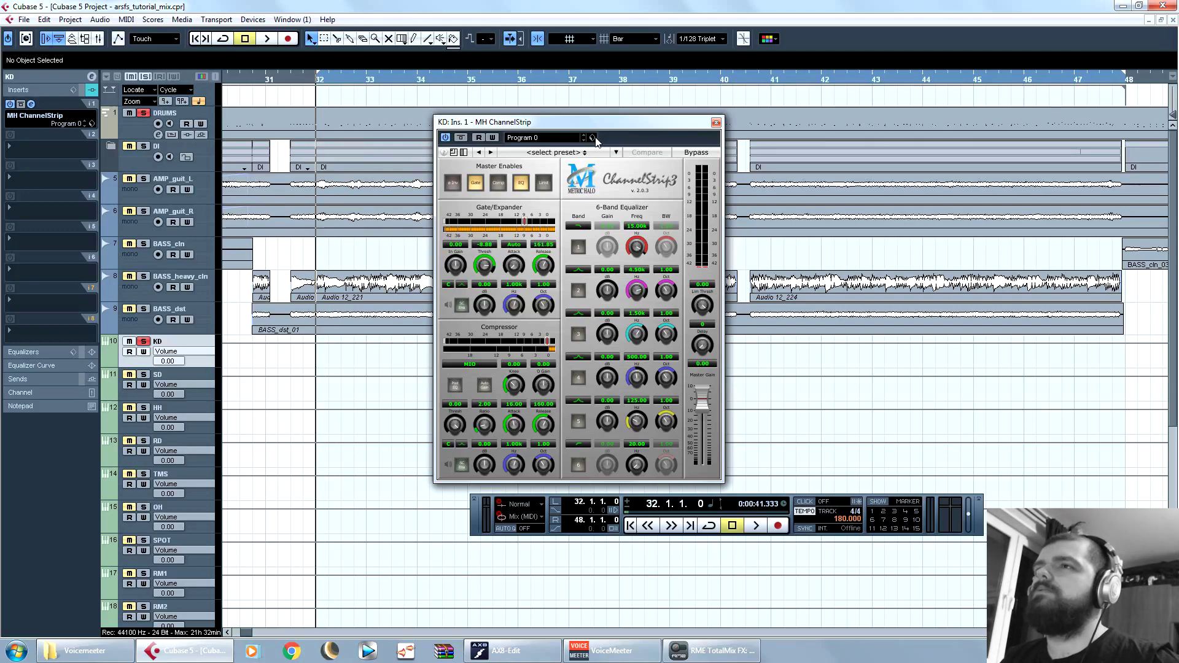
click(594, 138)
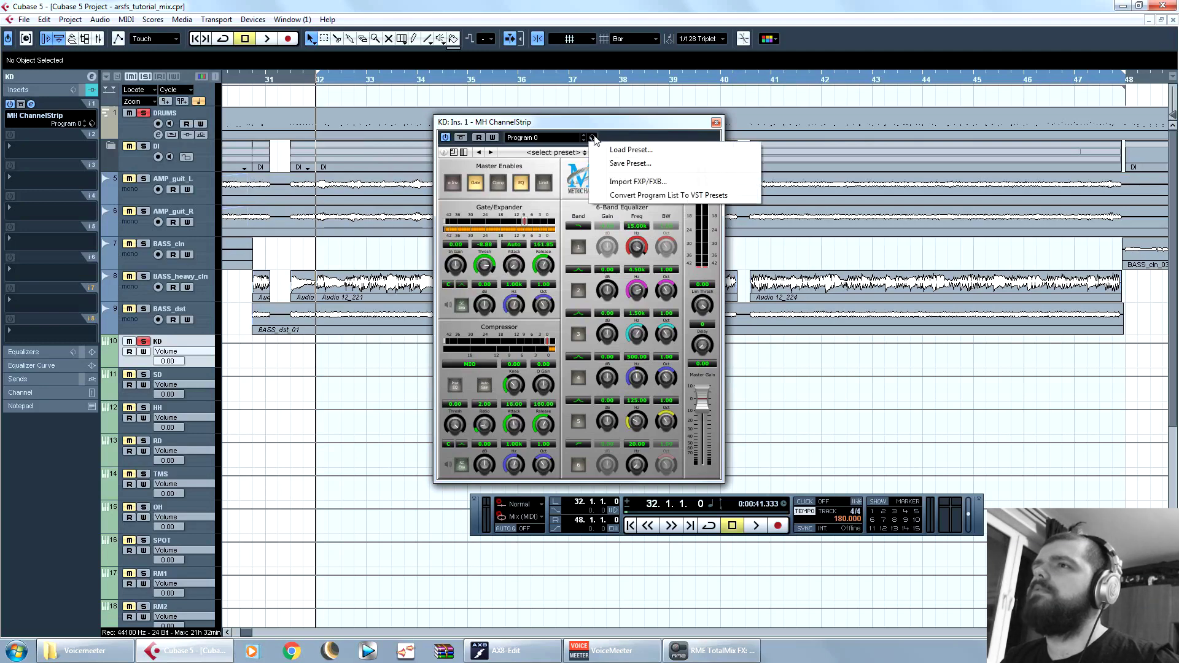
click(632, 150)
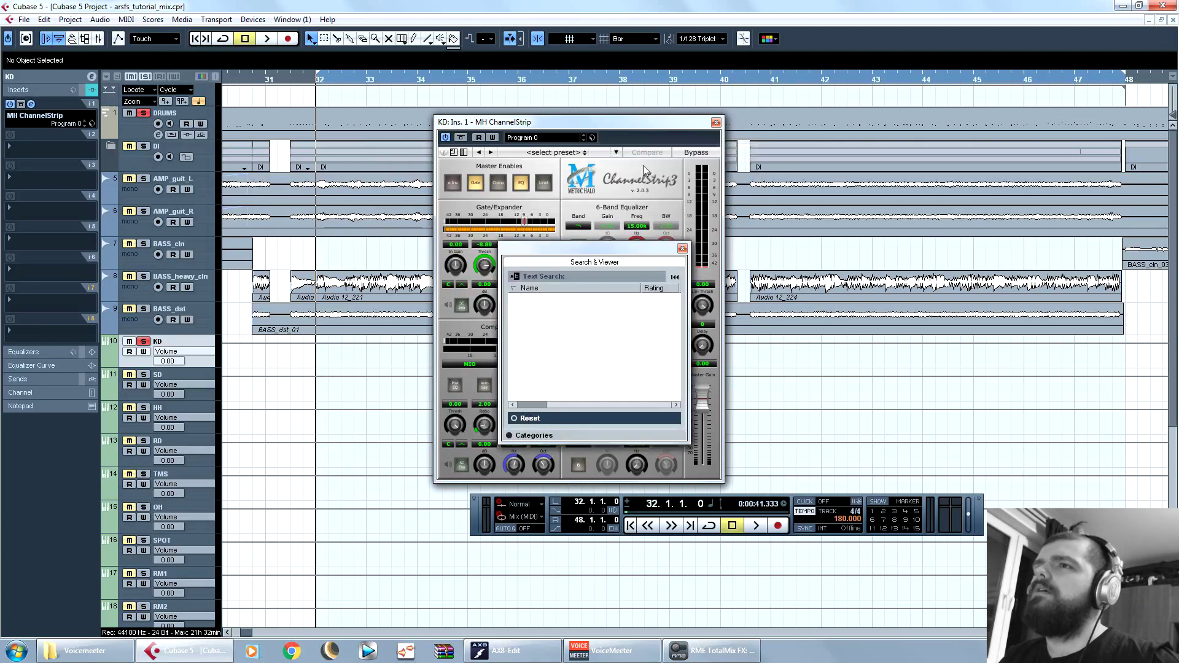
click(682, 248)
Step: Enable the compressor, set its attack to about 27 ms and release to about 209 ms, and audition the KD channel
drag(620, 123, 605, 106)
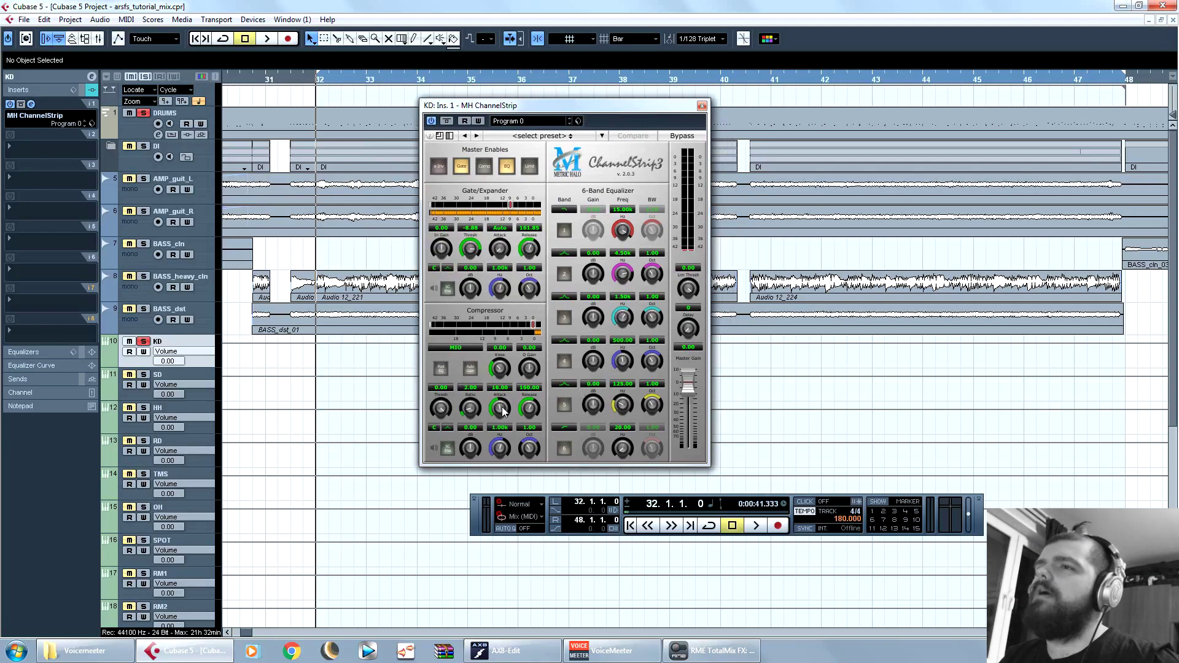
drag(502, 412, 505, 406)
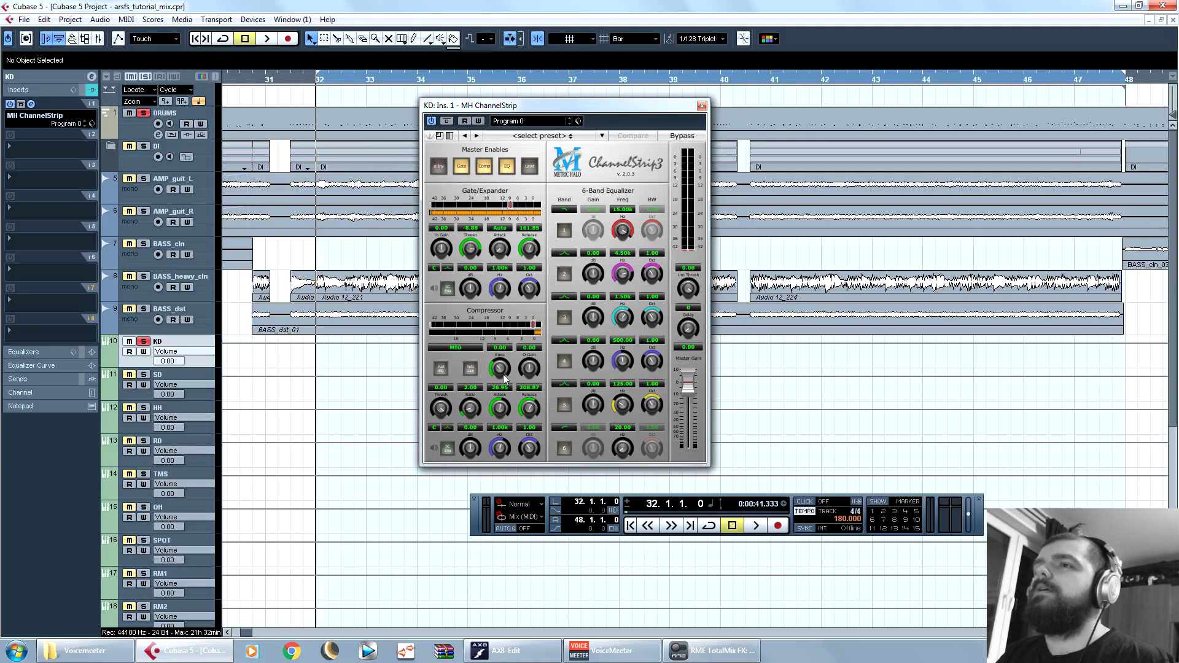
key(space)
key(space)
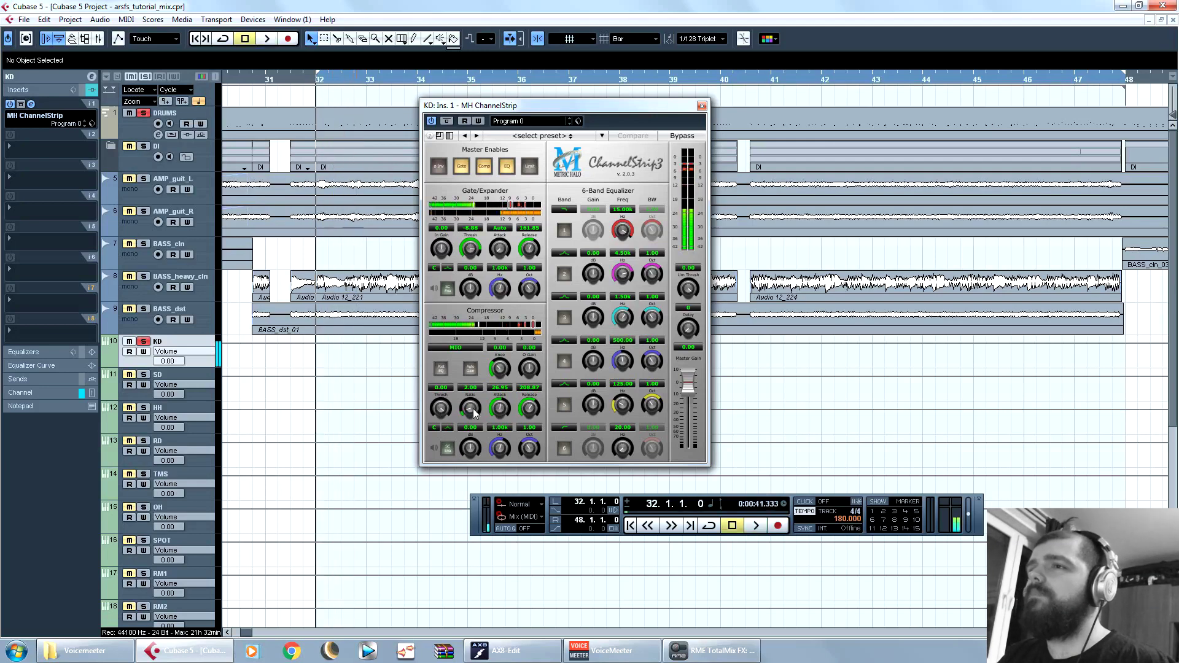
Step: Raise the compressor's ratio and lower its threshold to about -26 dB, auditioning the KD channel from bar 32
drag(474, 414, 478, 412)
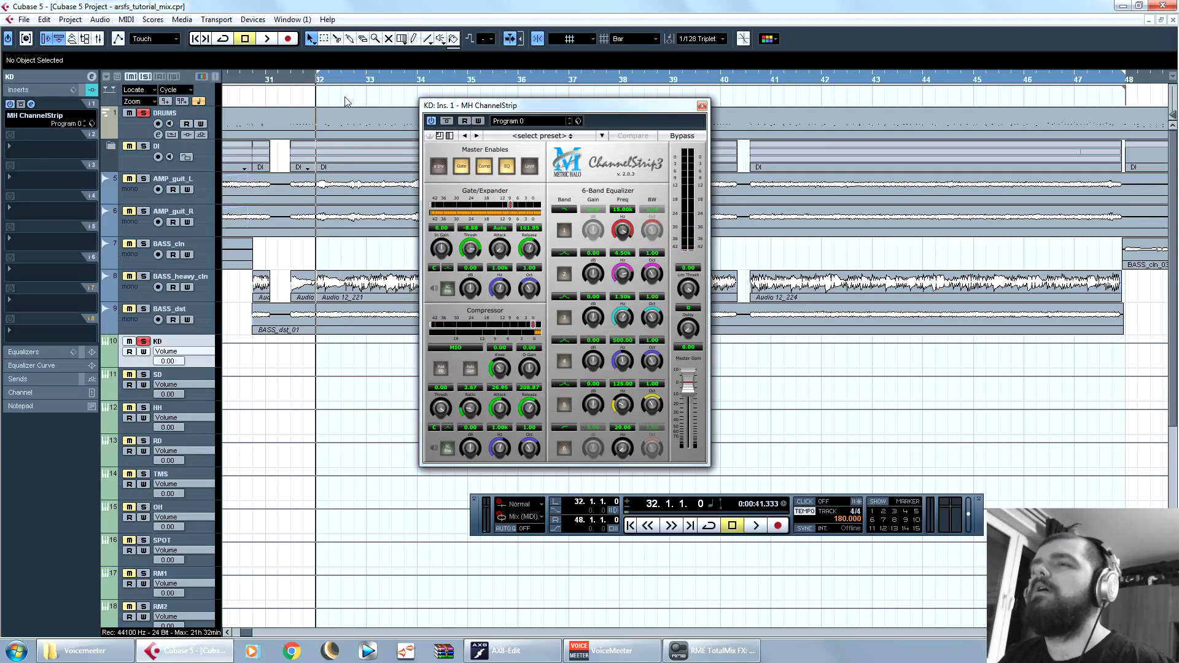
drag(441, 408, 445, 483)
key(space)
key(space)
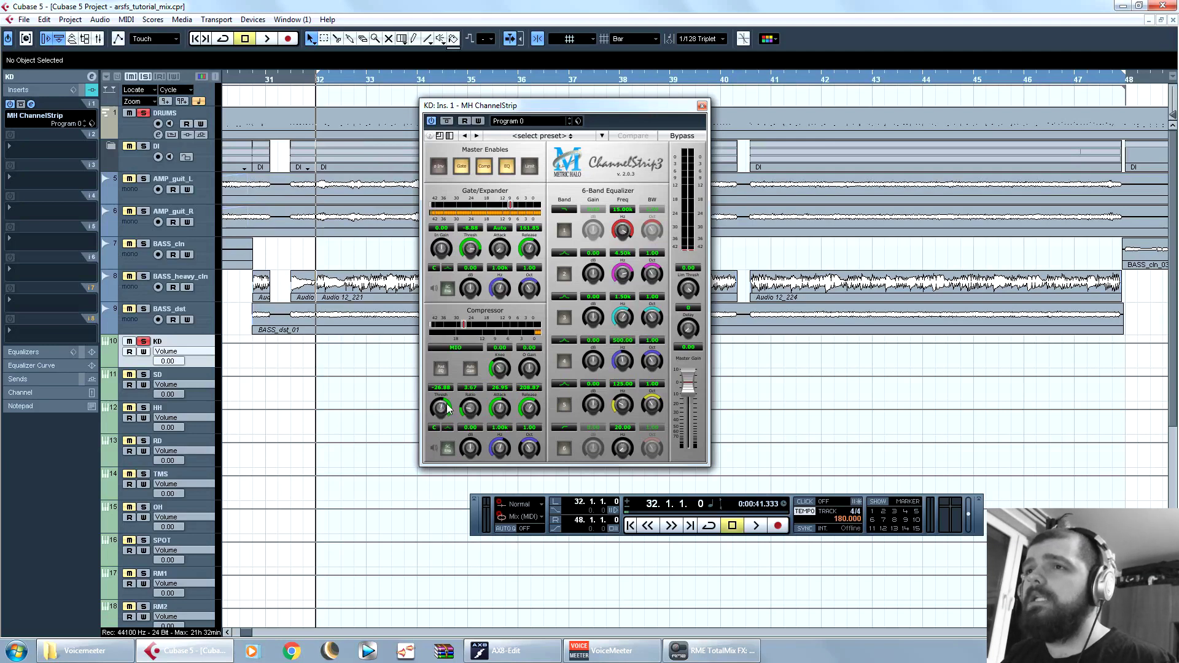
key(space)
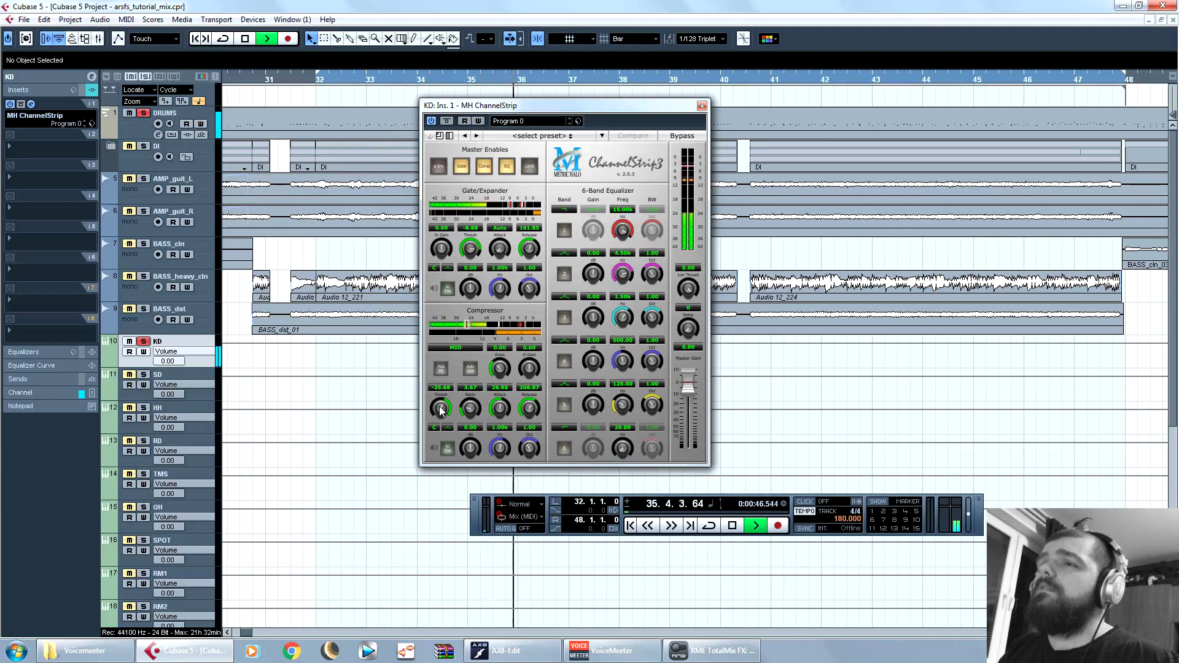
key(space)
Step: Shorten the compressor's release to about 149 ms while auditioning the KD channel
drag(533, 409, 532, 421)
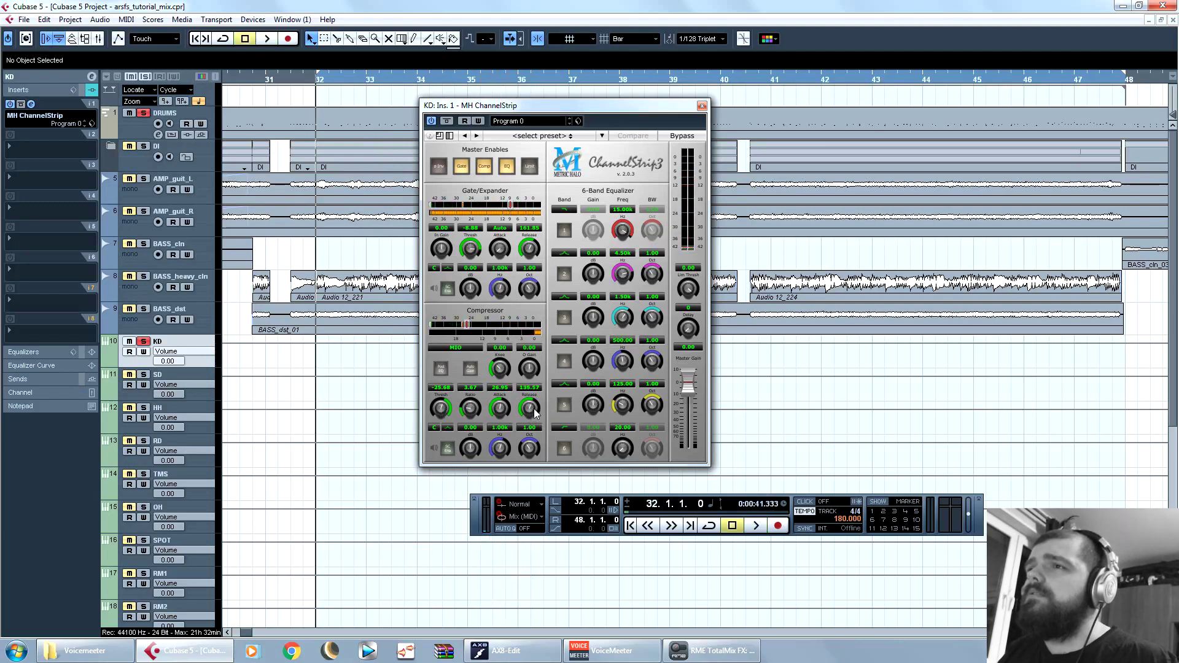
key(space)
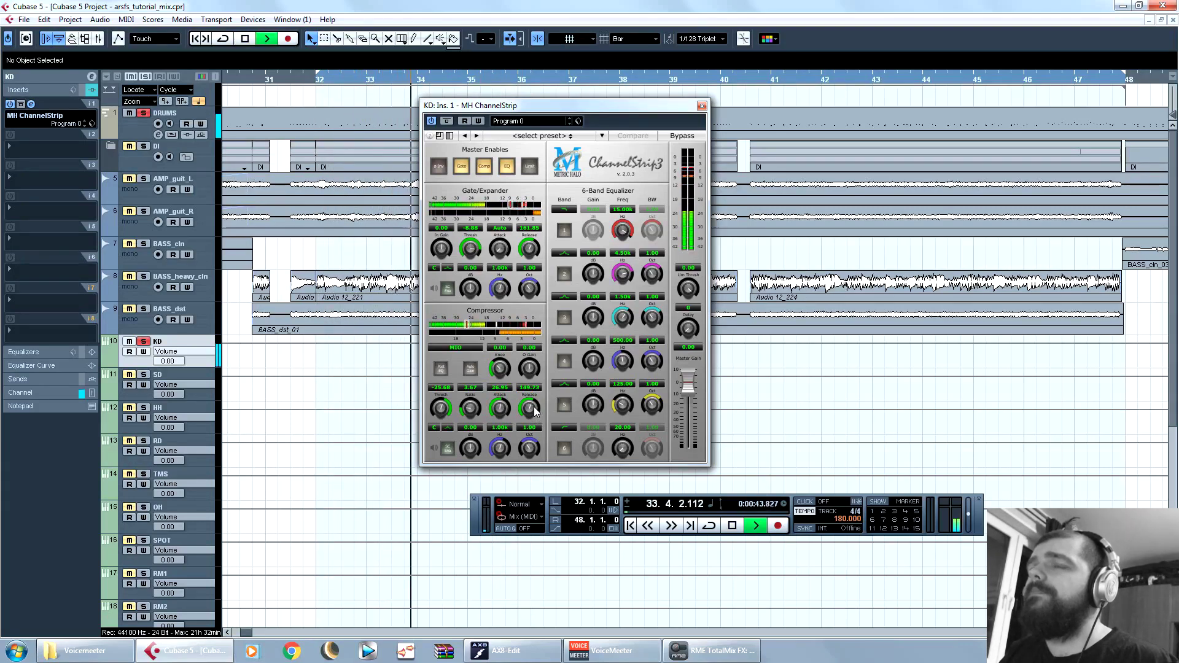
key(space)
scroll(533, 409, down, 2)
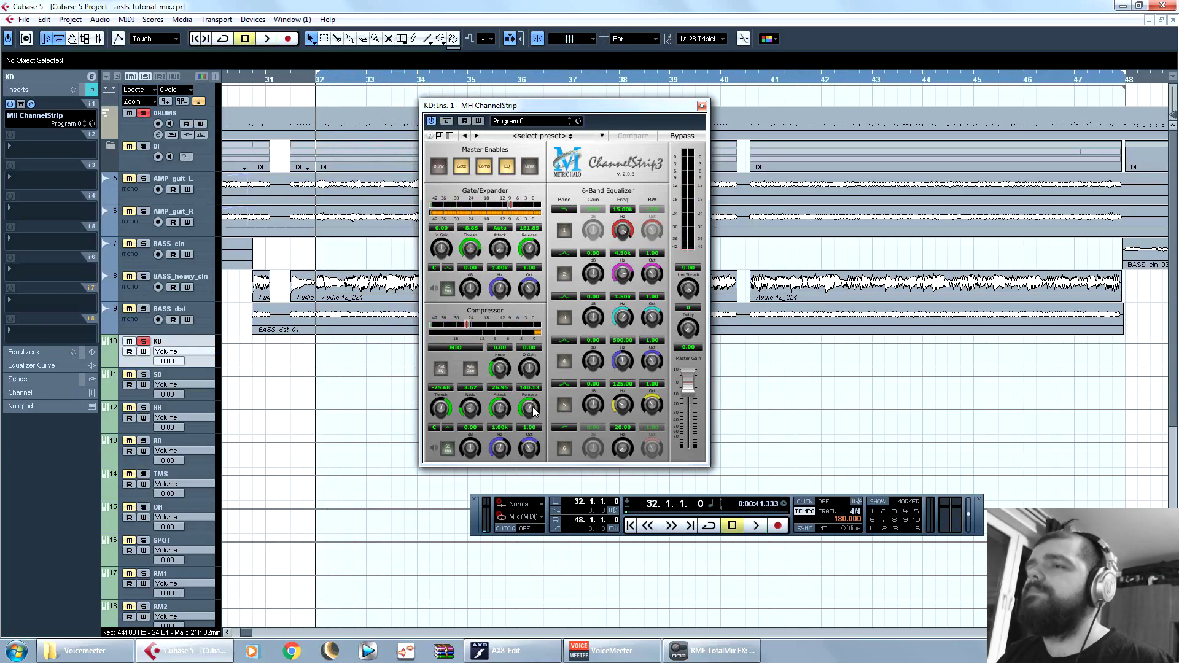
key(space)
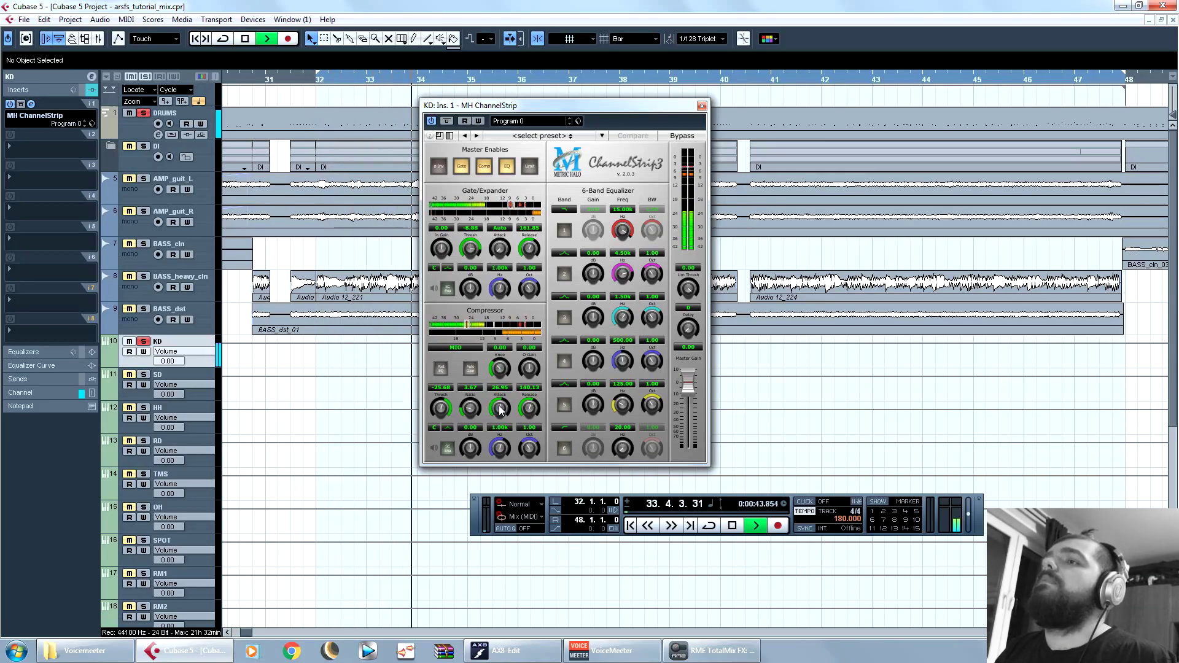
key(space)
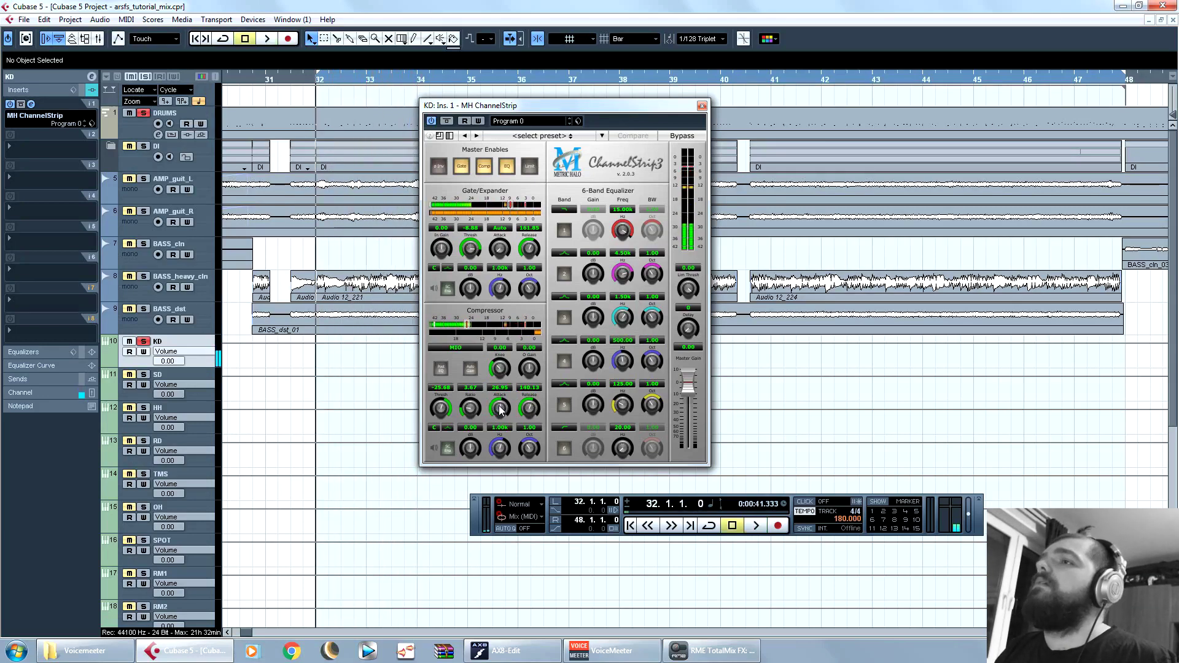
Step: Move MH ChannelStrip to the KD channel's second insert slot and load FabFilter Pro-Q 2 into the first slot
click(702, 106)
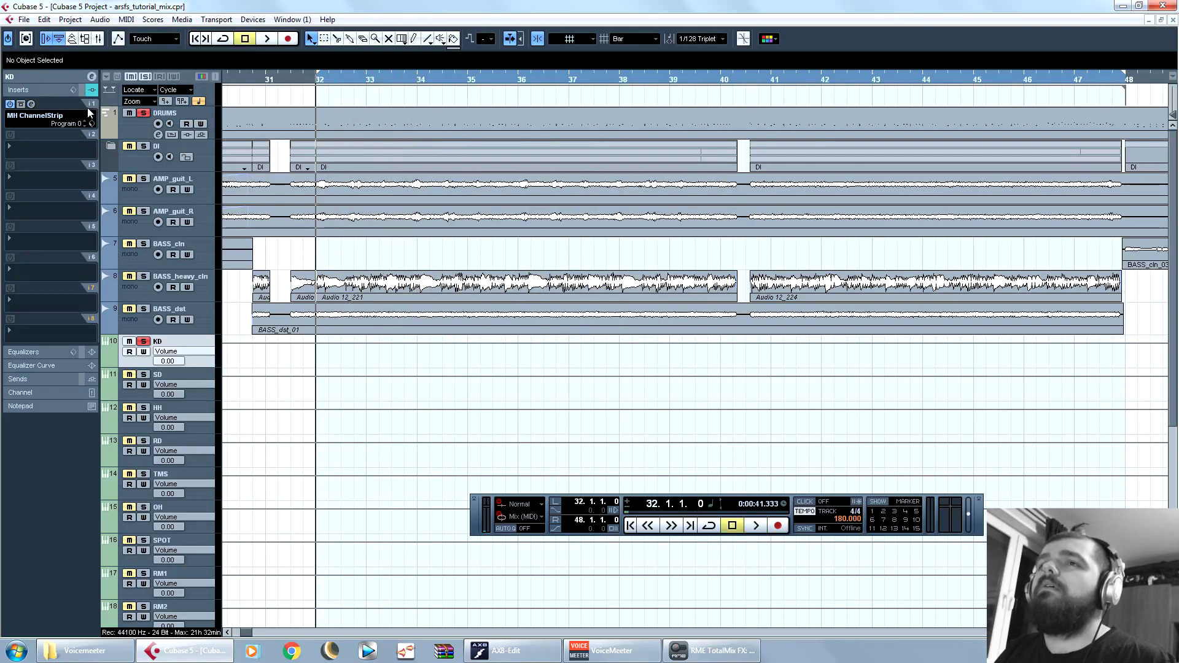
drag(90, 107, 94, 136)
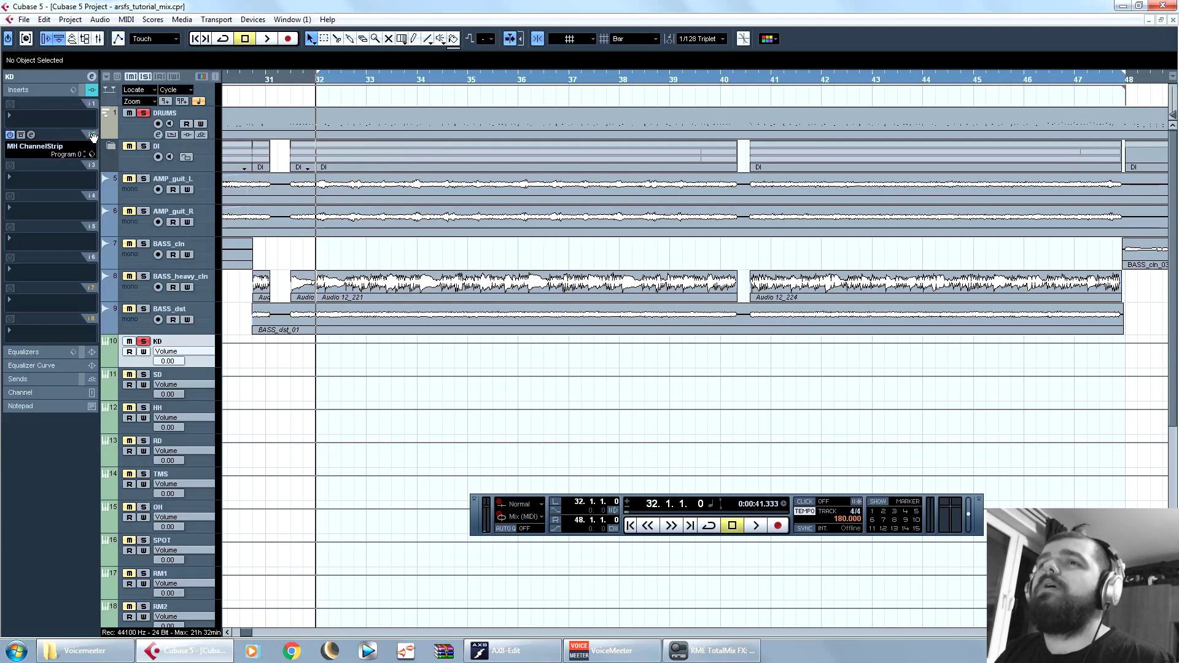
click(85, 123)
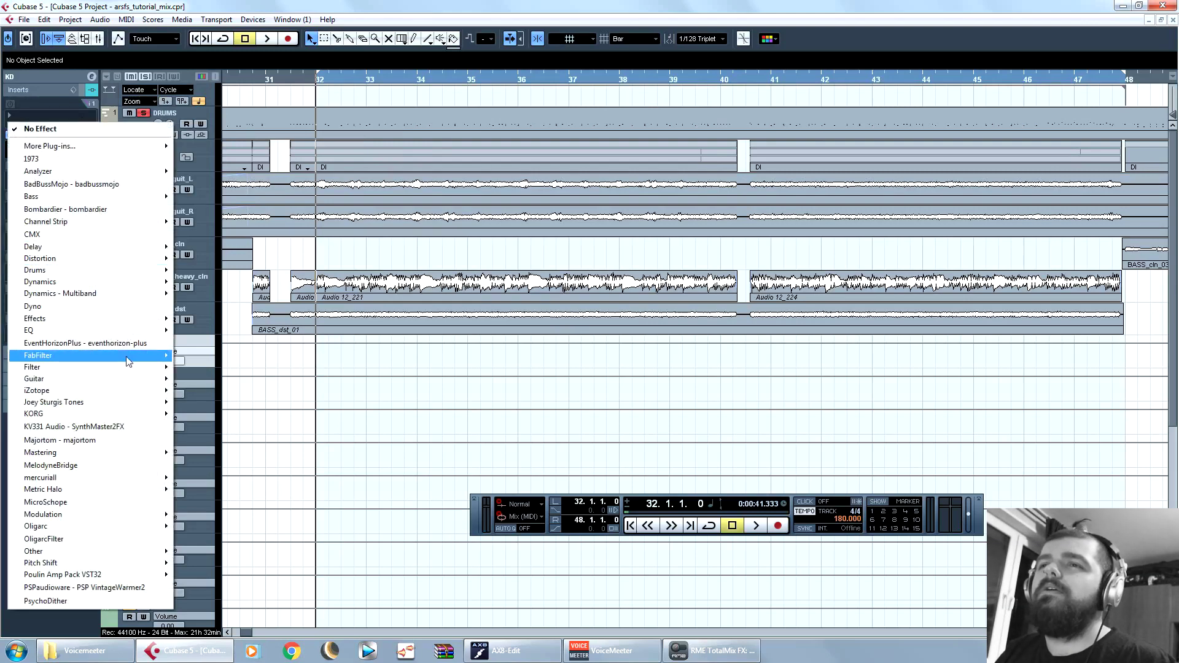
mouse_move(125, 356)
click(276, 203)
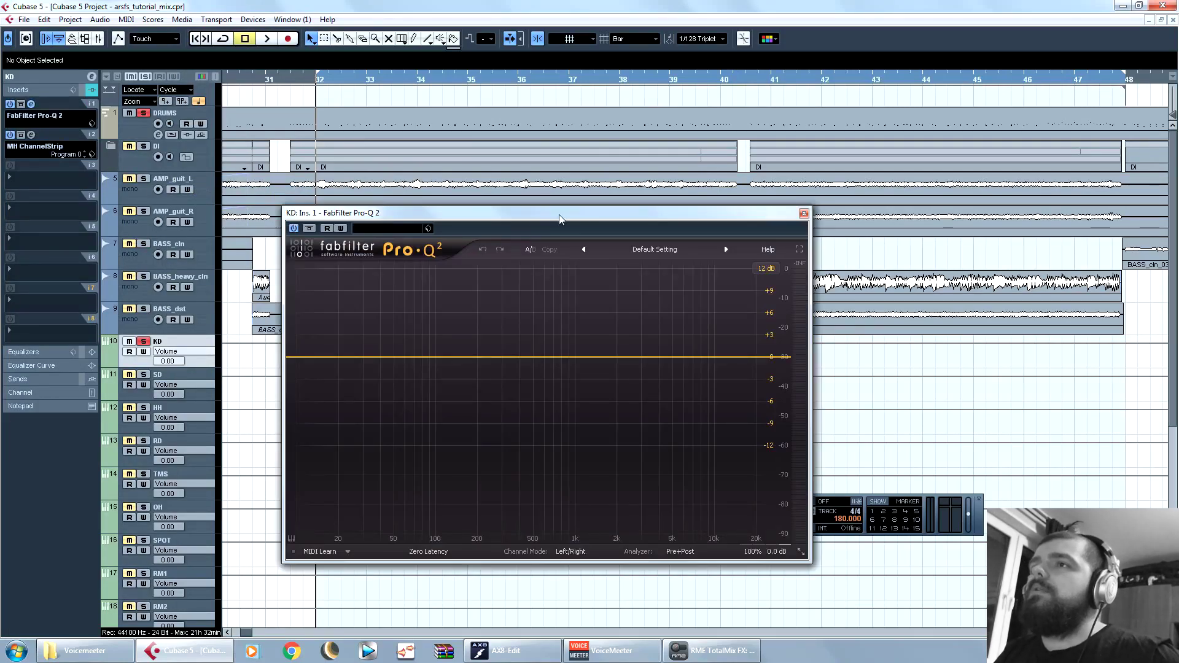
drag(560, 214, 567, 123)
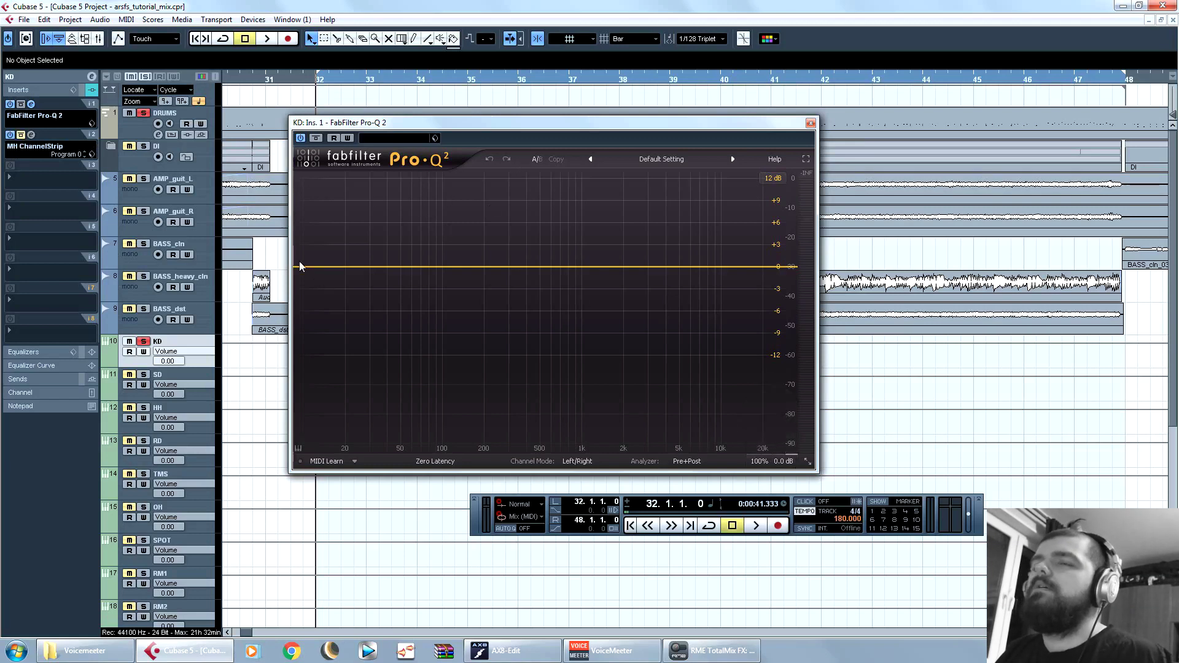
Step: Add a 12 dB/oct low cut at about 41 Hz with Q about 1.02 and audition the KD channel
drag(310, 268, 371, 270)
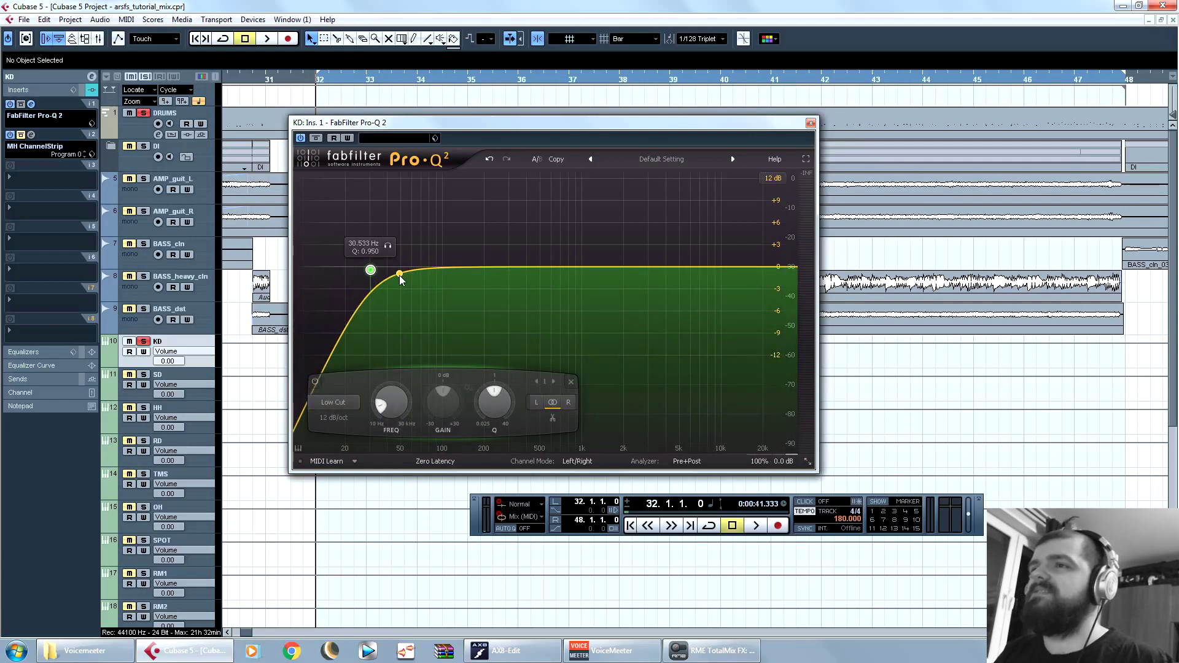
drag(371, 271, 389, 269)
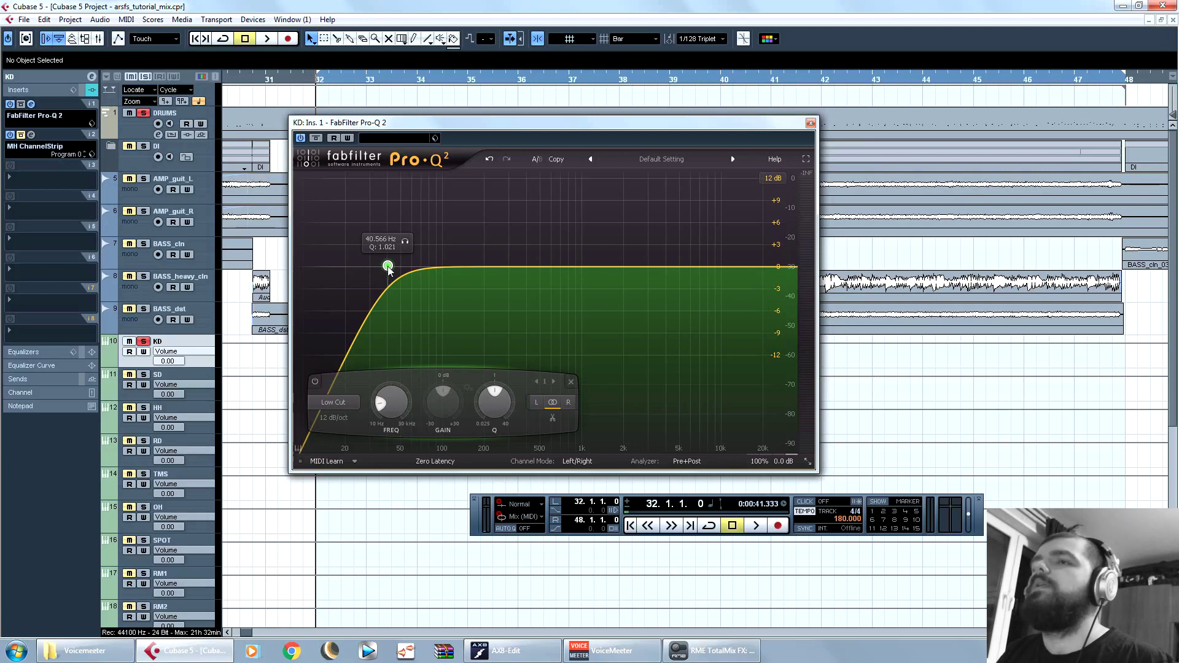
key(space)
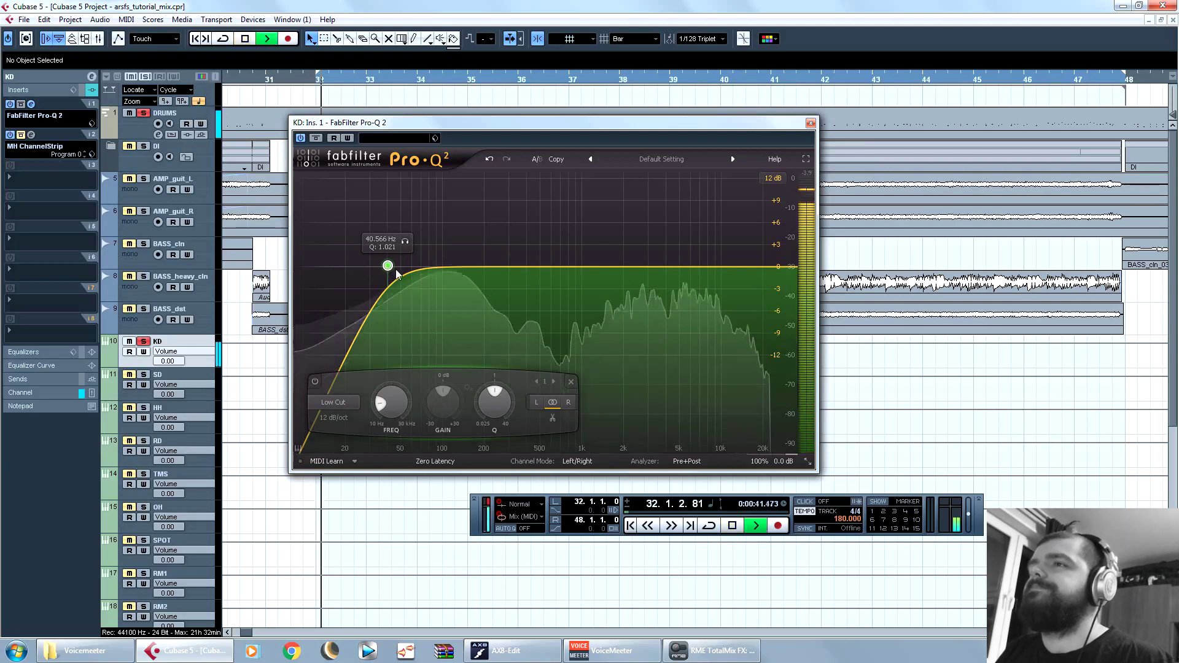
click(750, 396)
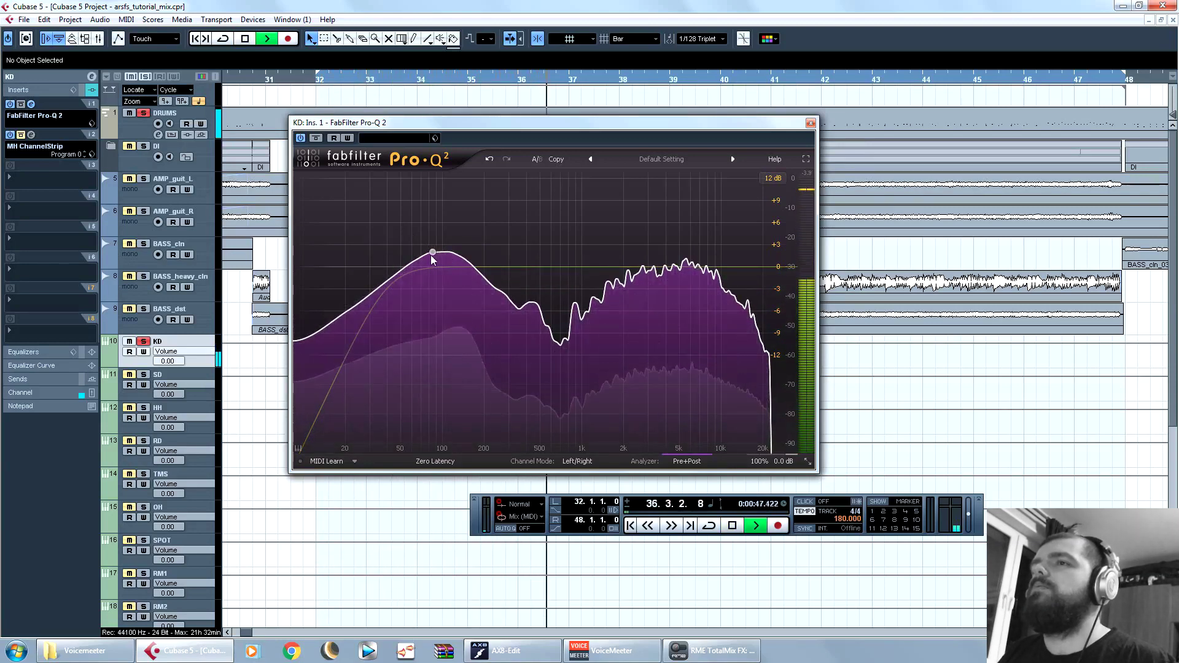
key(space)
click(387, 266)
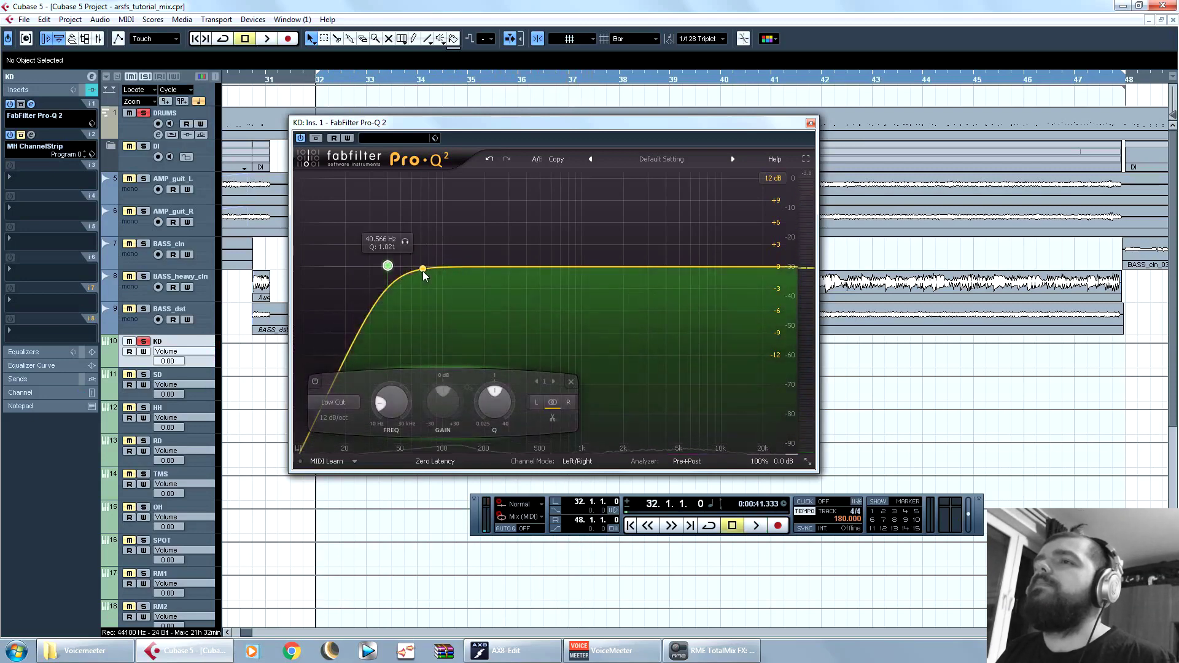
key(space)
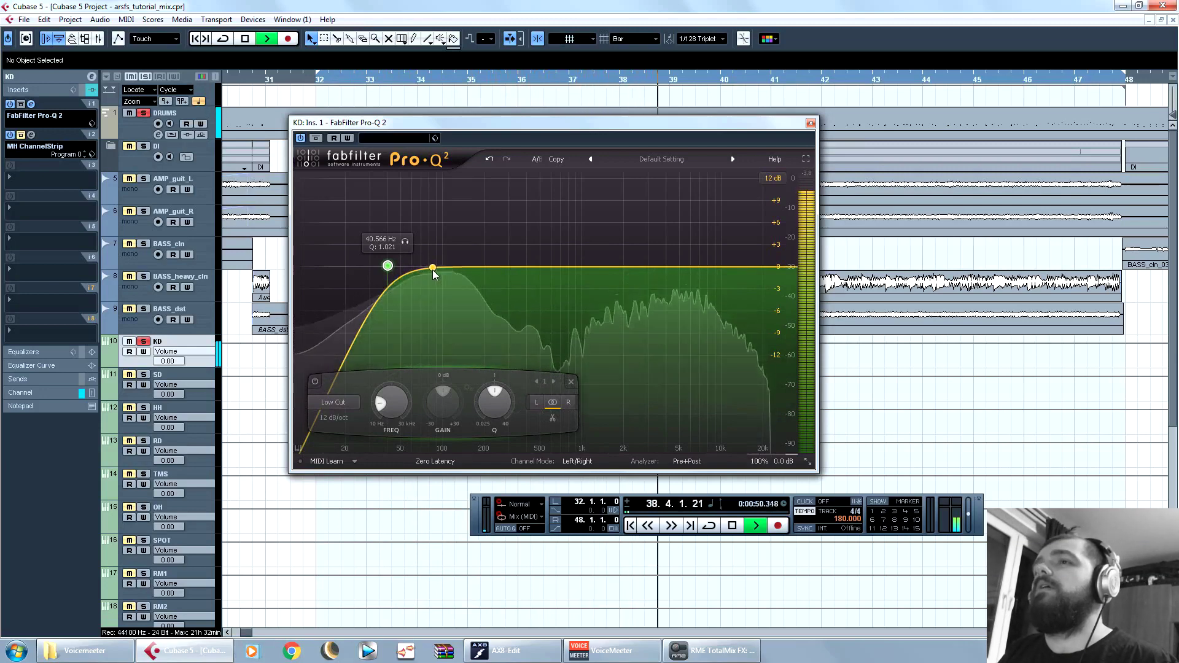
Step: Add a nearly flat bell band at about 85 Hz and raise the low cut to about 44 Hz during playback
click(434, 270)
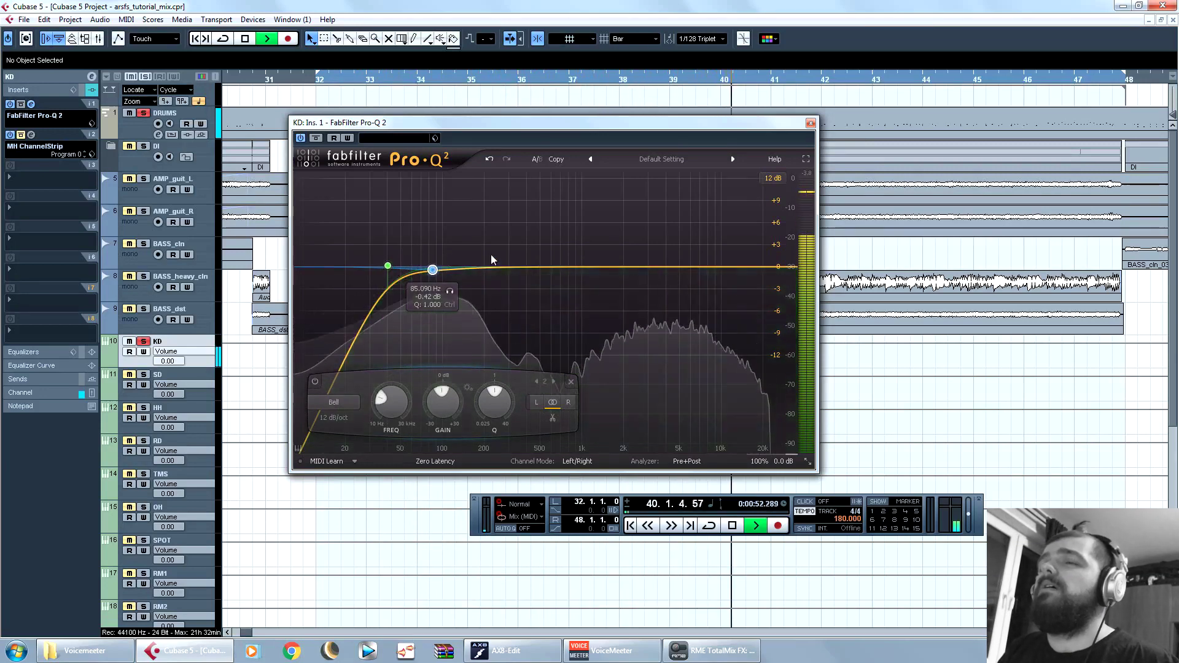
drag(433, 270, 433, 268)
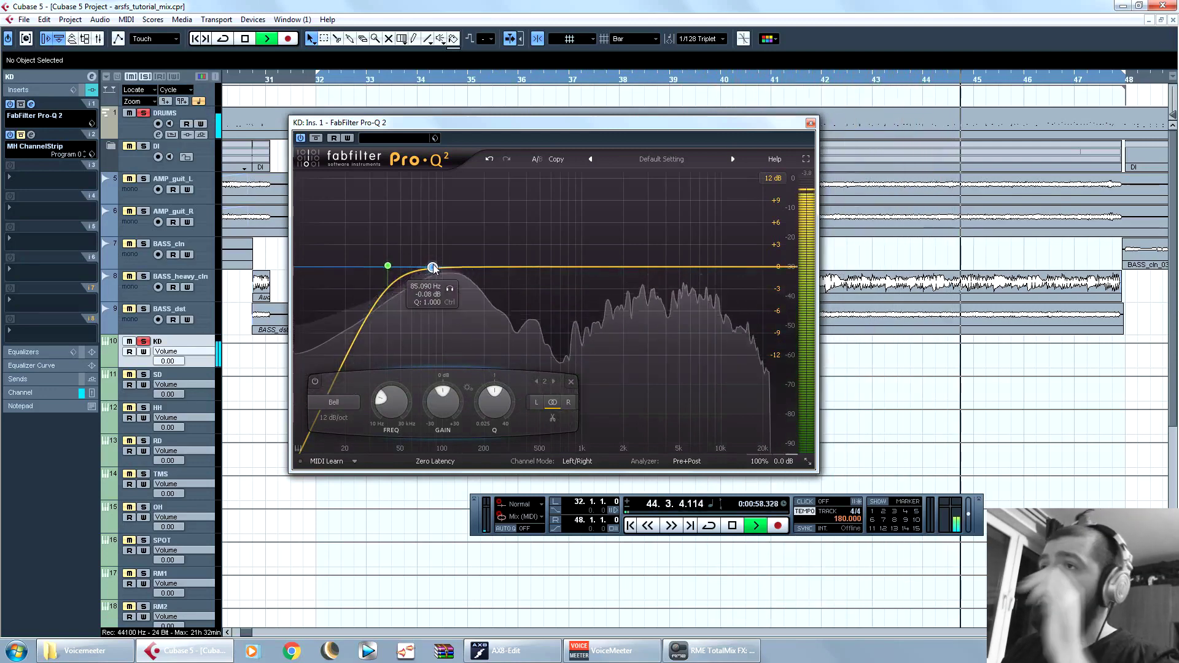
mouse_move(388, 268)
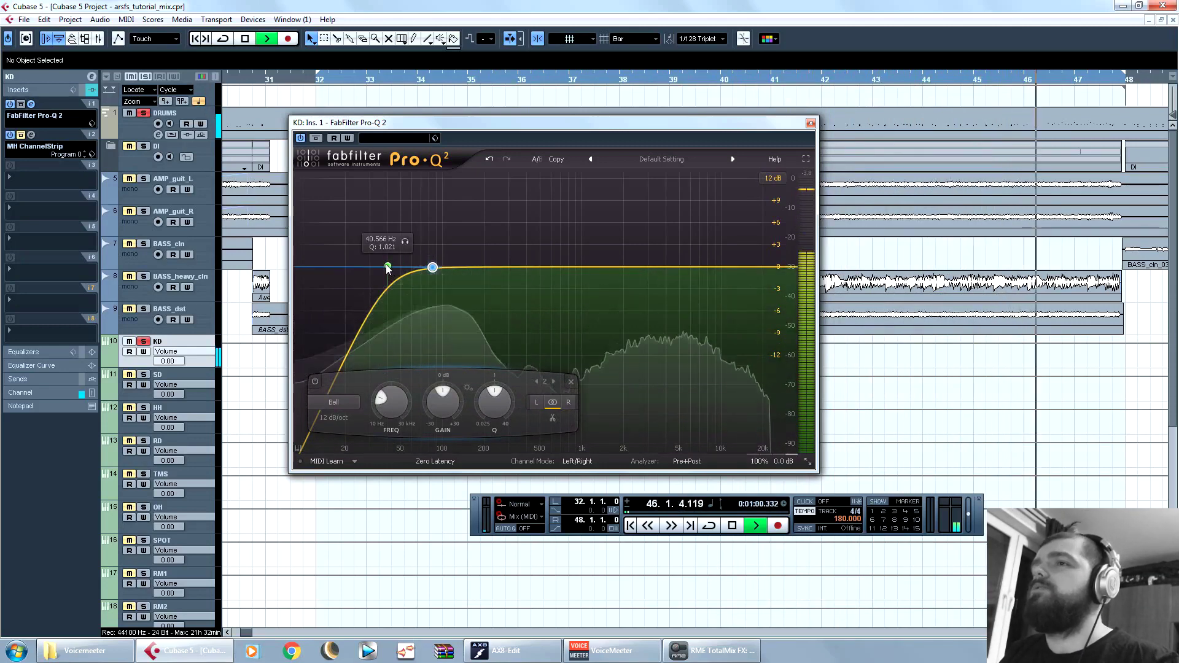
drag(389, 268, 392, 267)
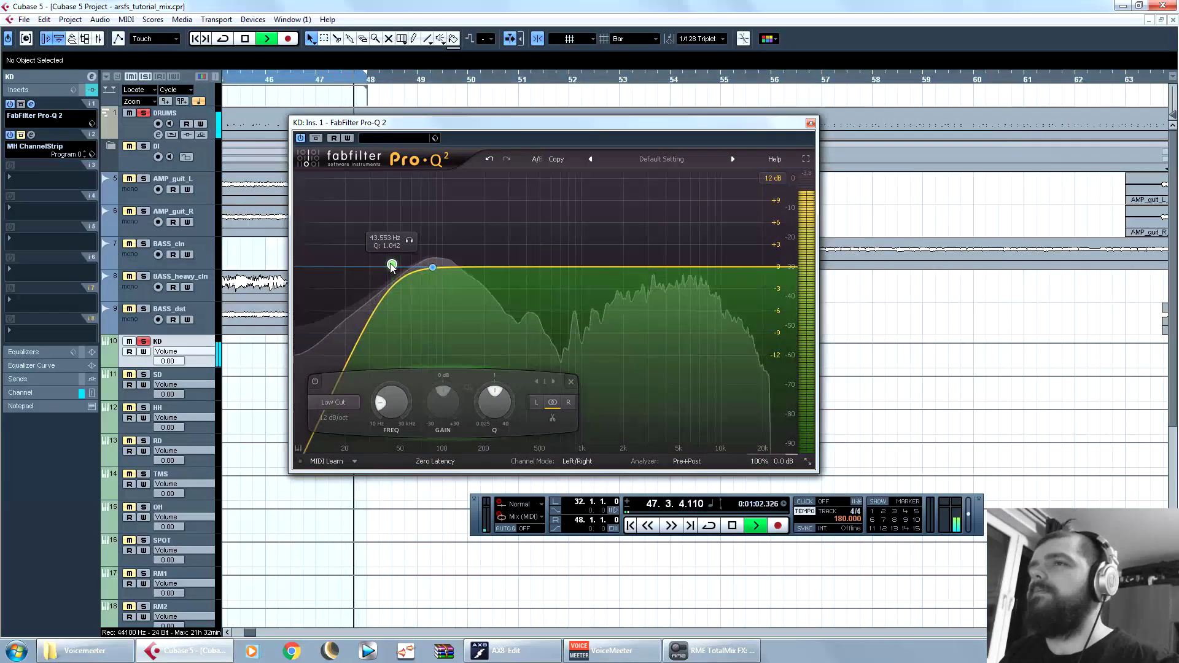
key(space)
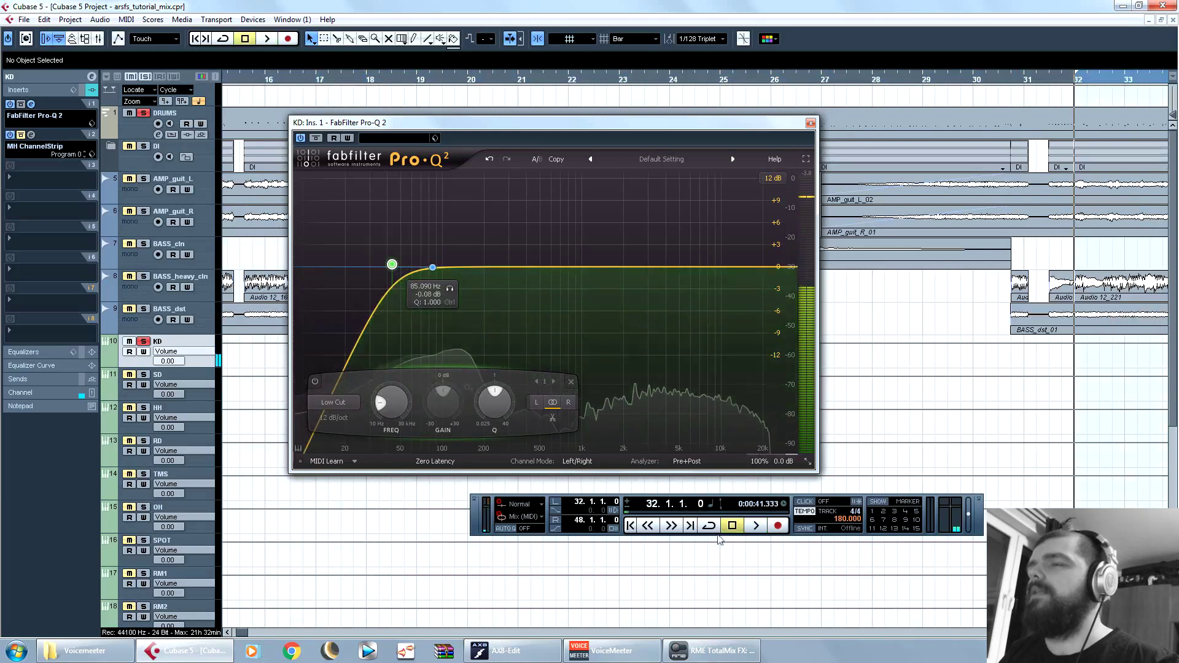
Step: Enable cycle playback of bars 32 to 48 and raise the low cut to about 47 Hz while auditioning the KD channel
key(KP_Divide)
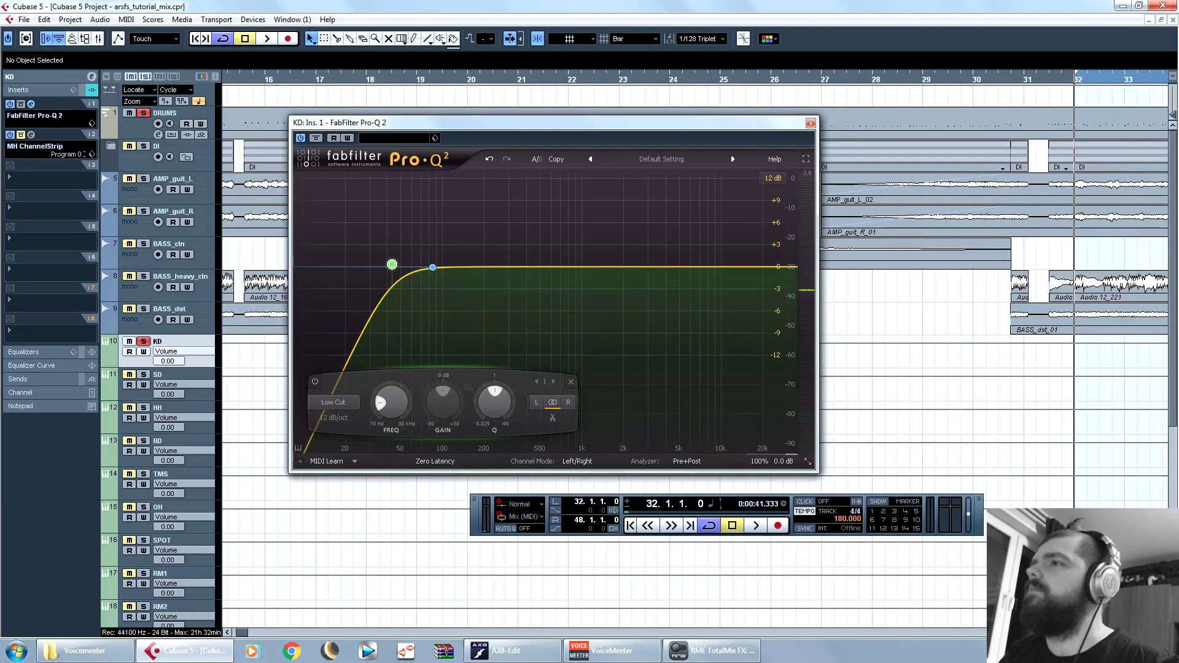
key(g)
mouse_move(392, 265)
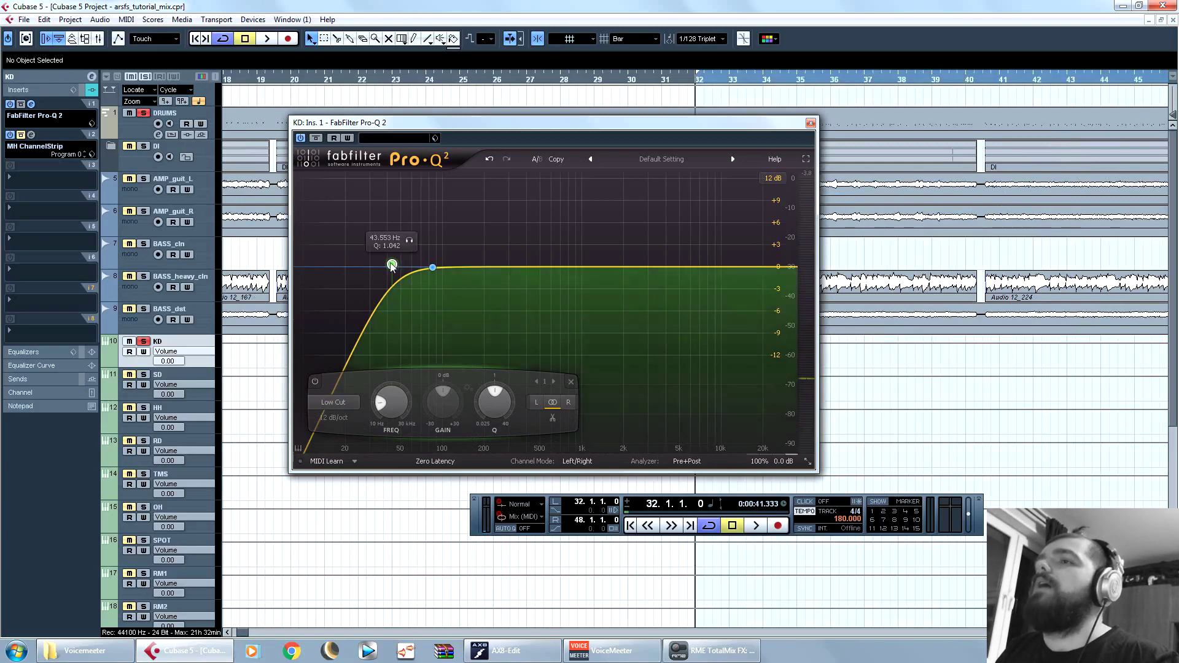
key(space)
drag(393, 265, 400, 267)
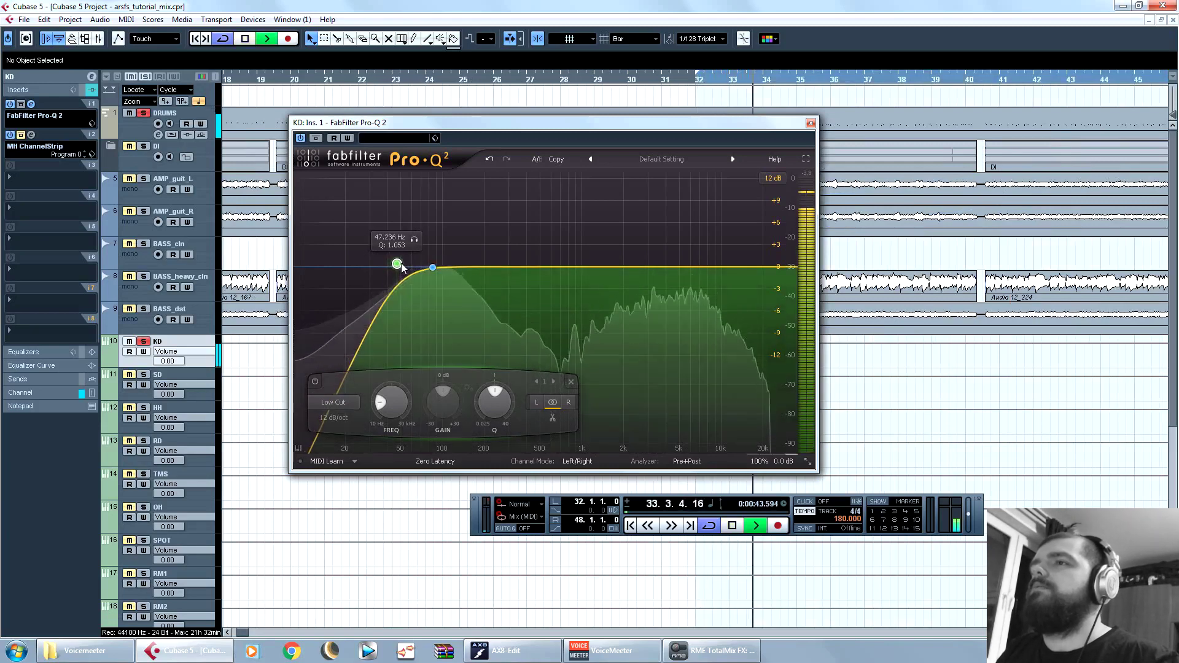
key(space)
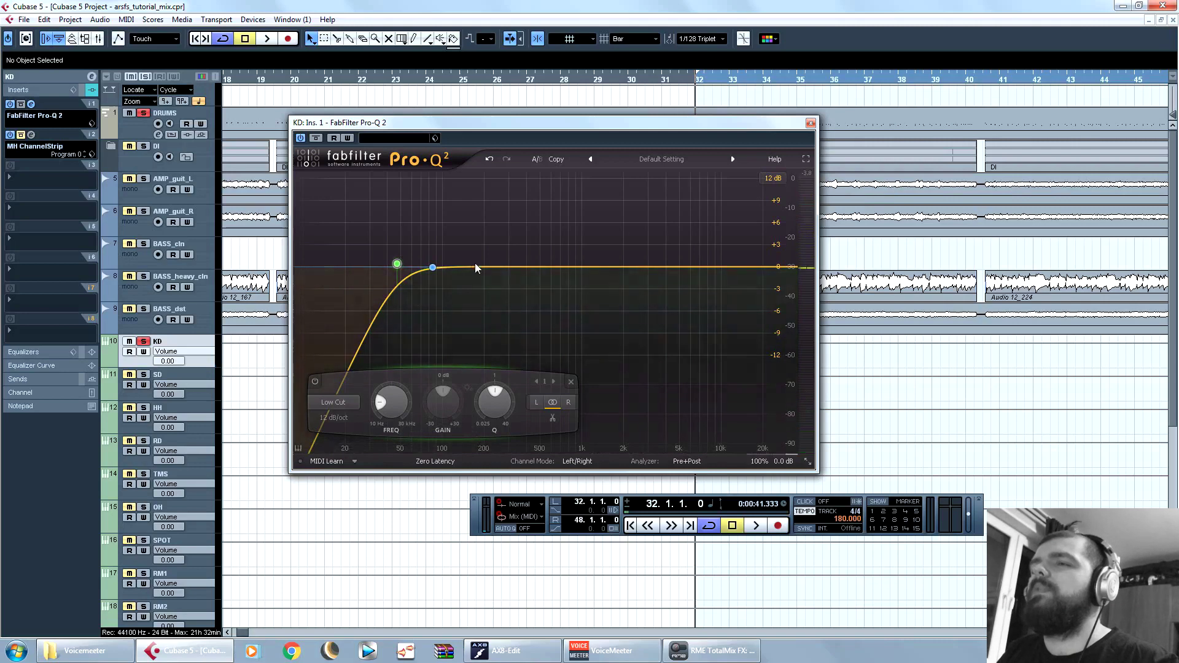
Step: Raise the low cut's frequency and Q slightly further while auditioning the looped KD channel
key(space)
drag(396, 270, 408, 262)
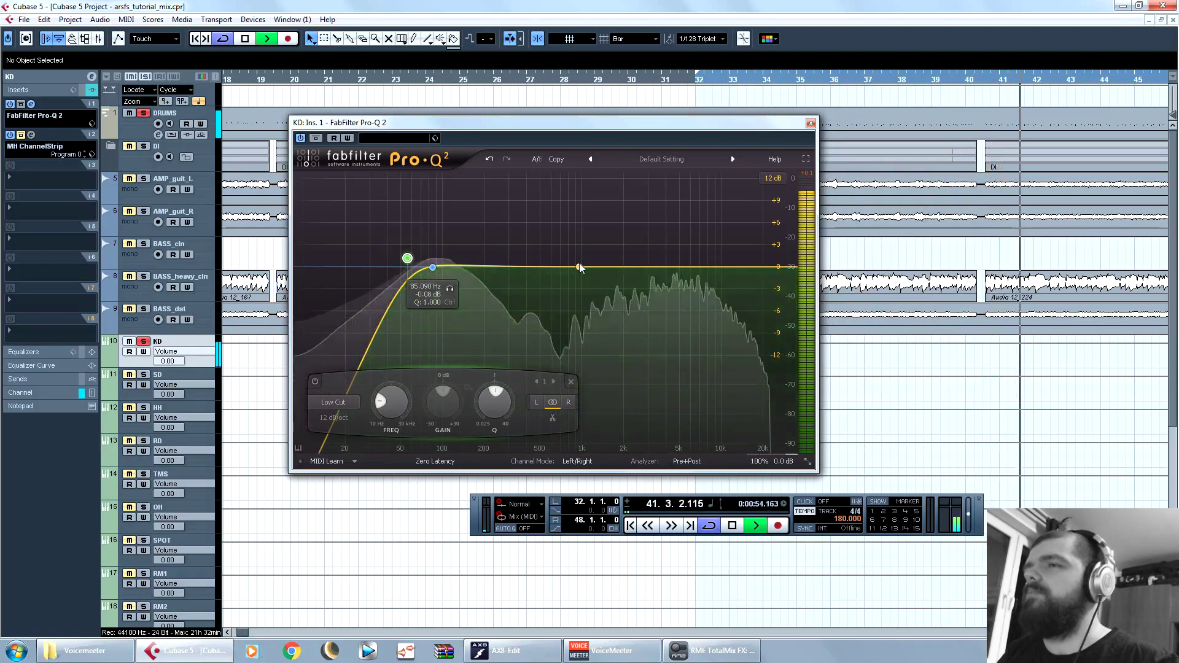
key(space)
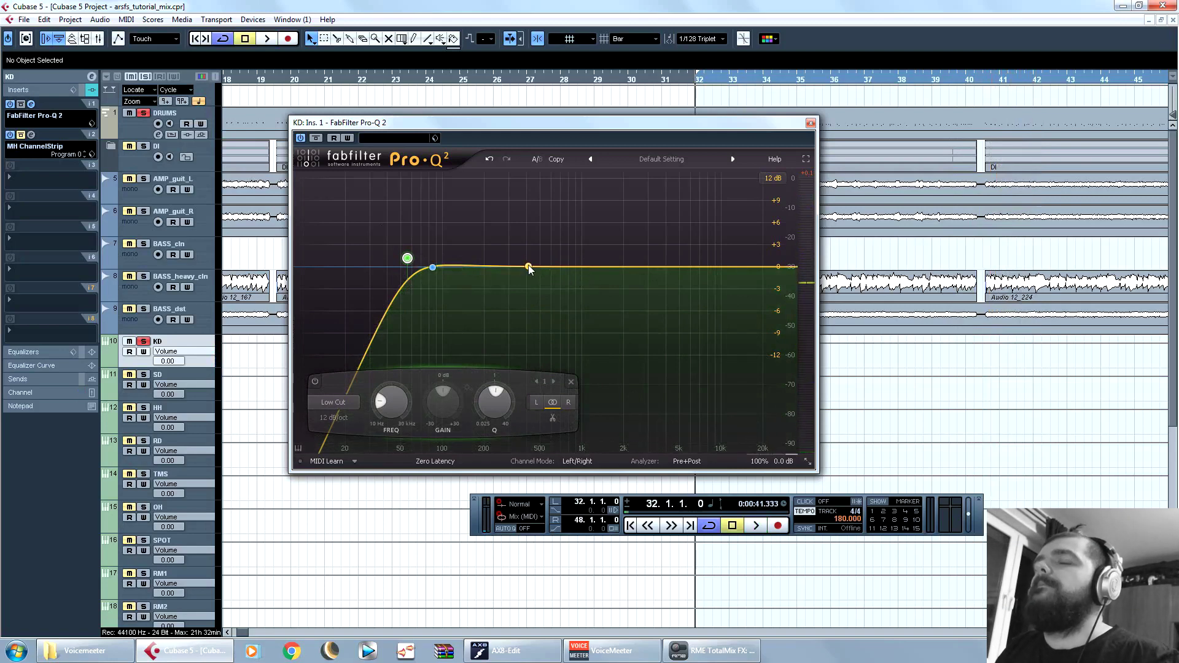
Step: Add a bell boost of about 3.75 dB at about 7780 Hz with Q 1 while auditioning the KD channel
key(space)
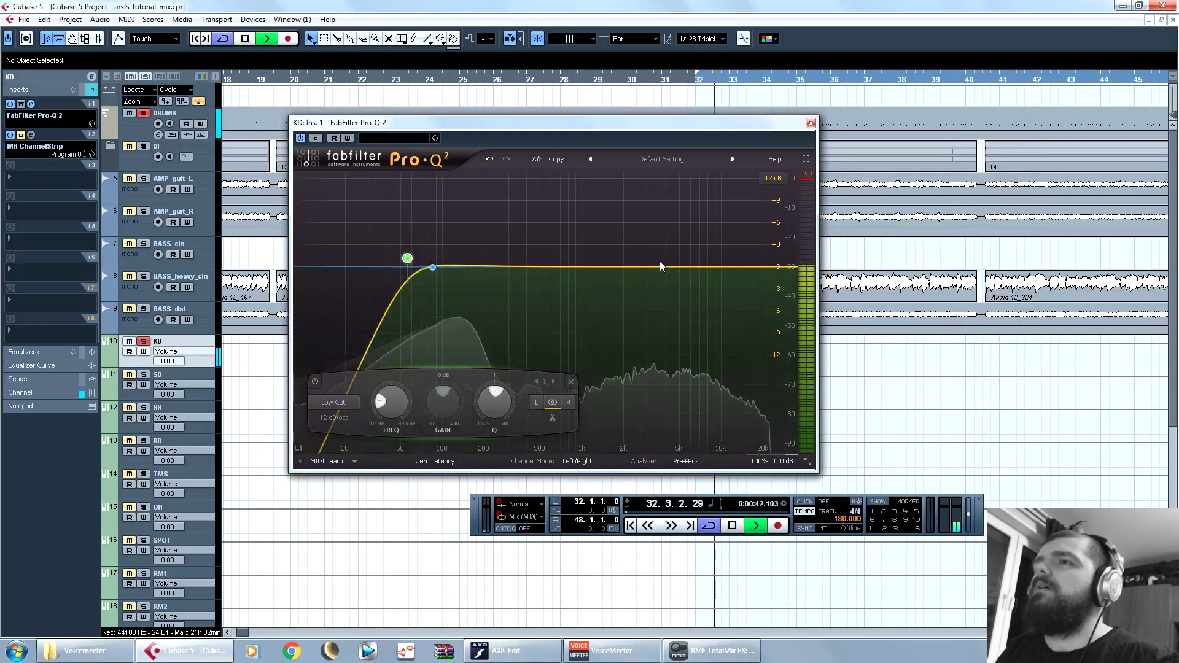
drag(667, 355, 583, 265)
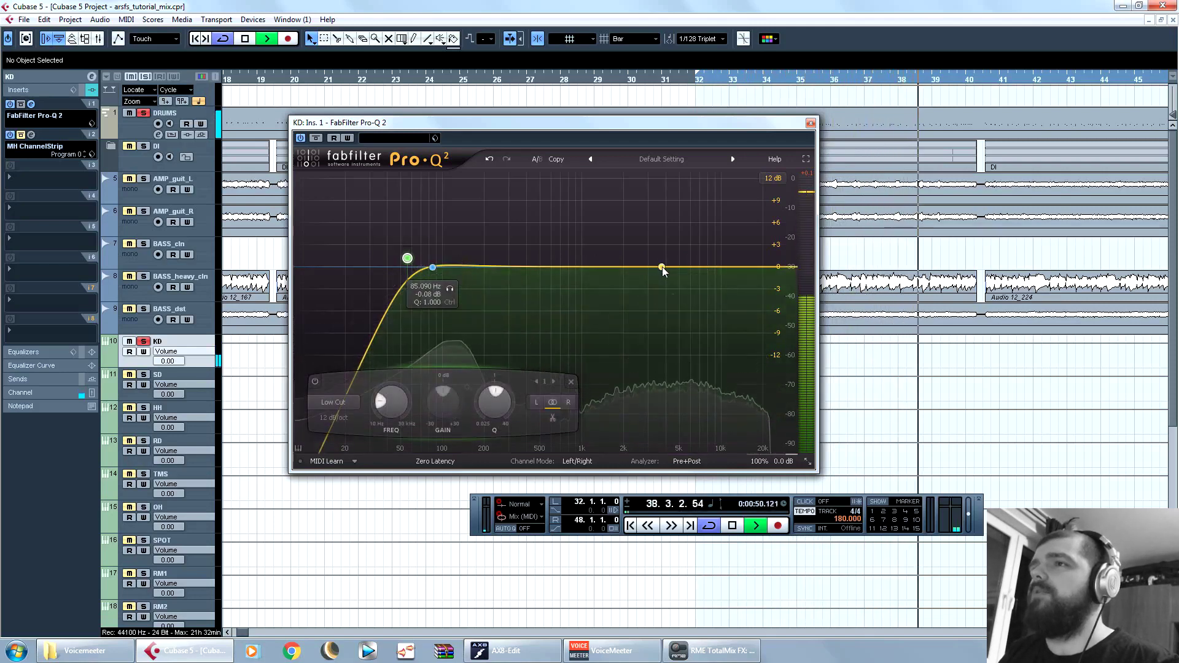
drag(667, 266, 714, 188)
drag(695, 235, 700, 265)
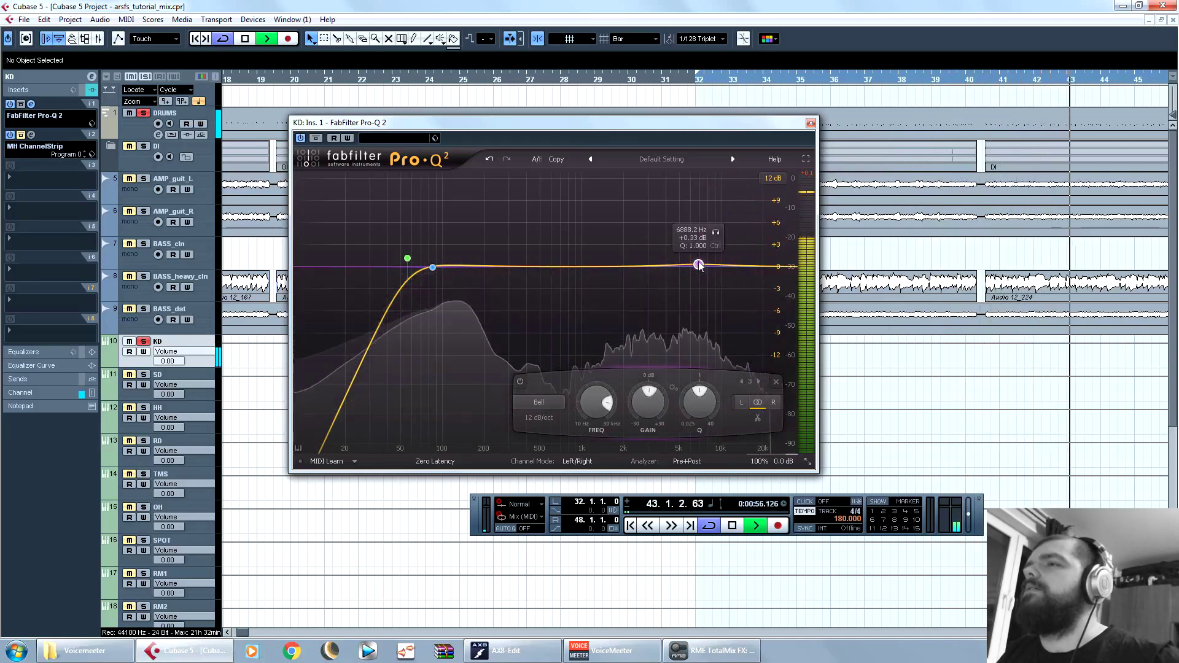
drag(699, 265, 706, 237)
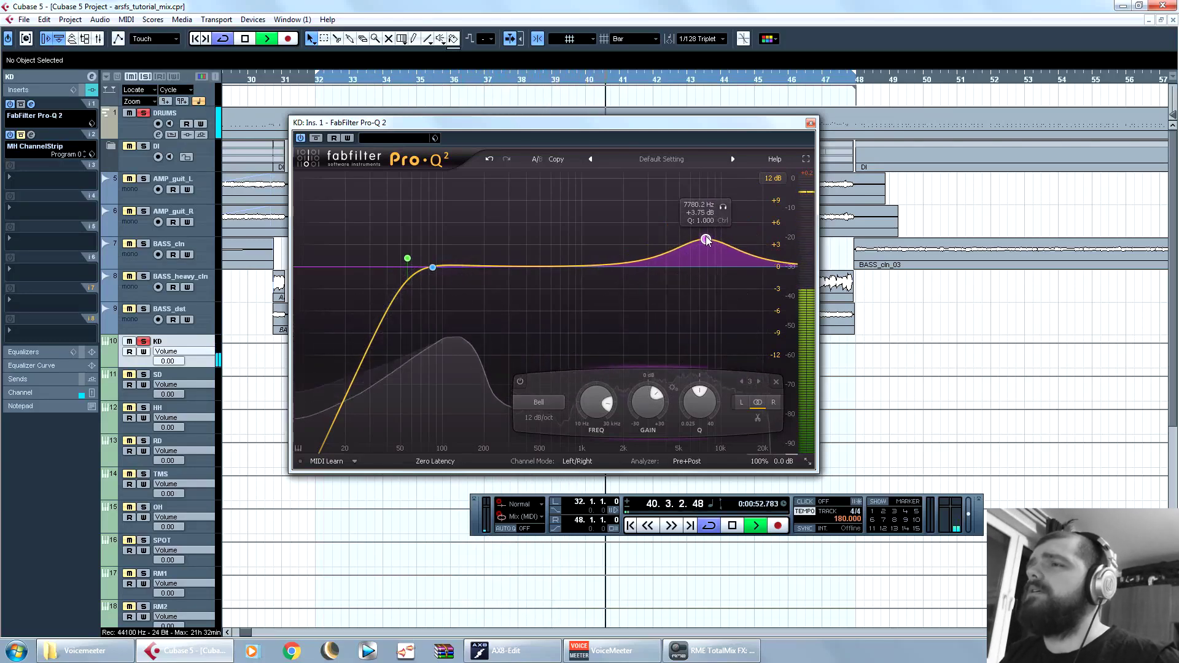
key(space)
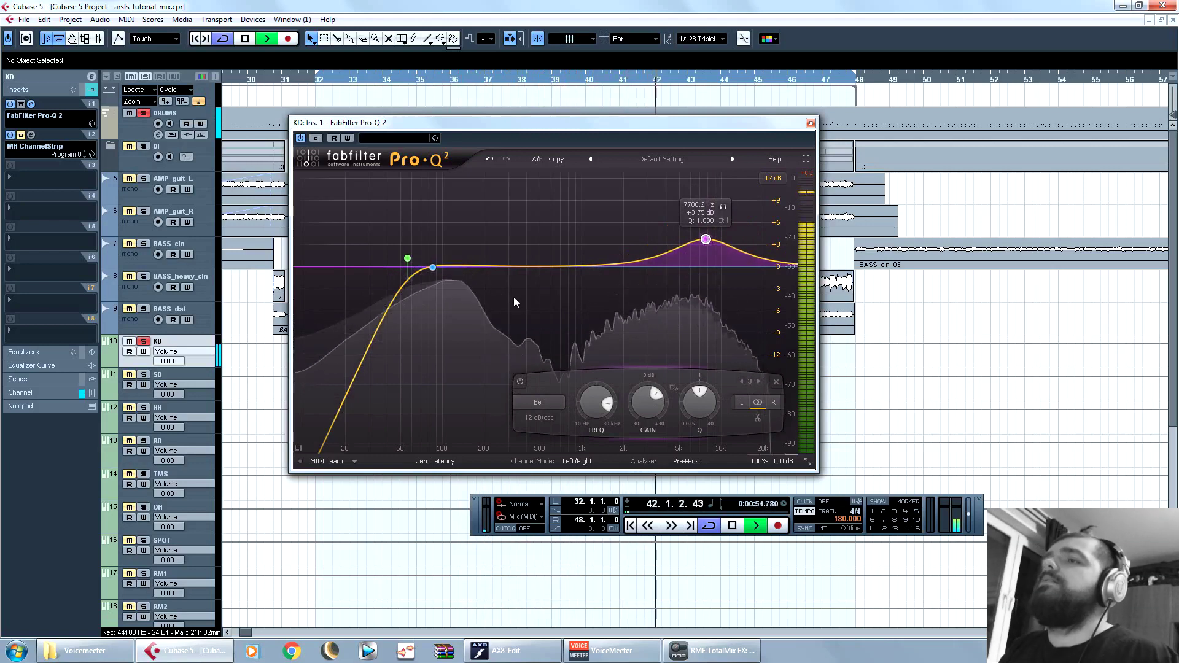
Step: Add a bell cut of about -6.3 dB at about 206 Hz with Q about 2.1
click(539, 267)
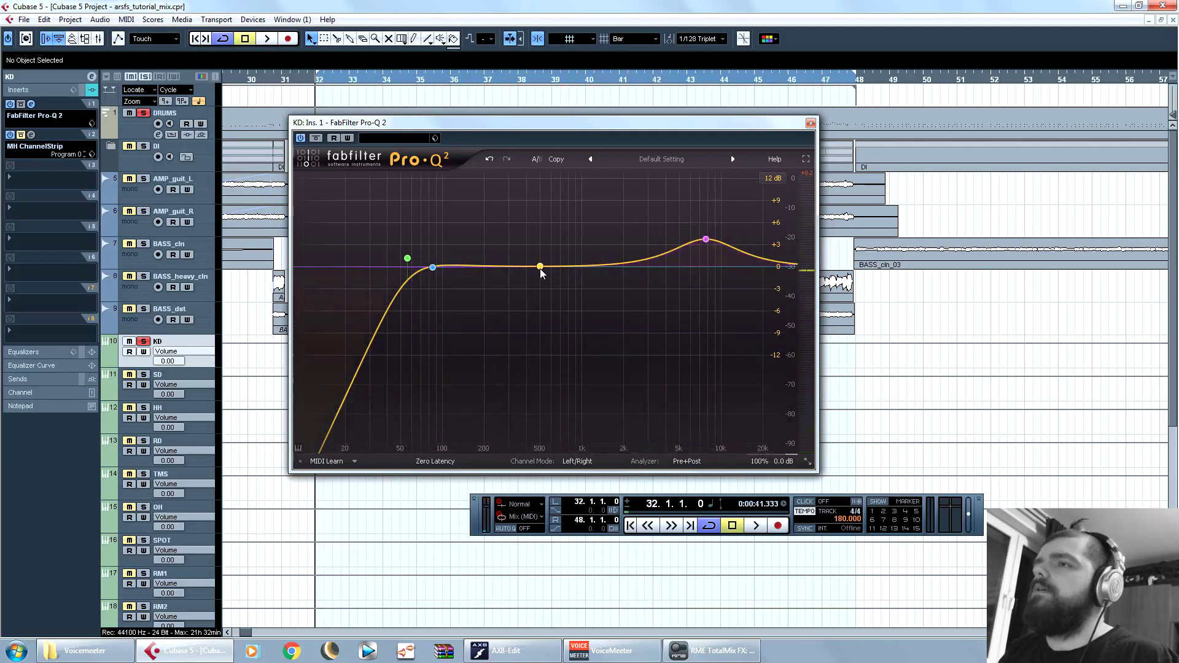
drag(540, 268, 485, 315)
scroll(487, 316, up, 5)
scroll(487, 315, down, 3)
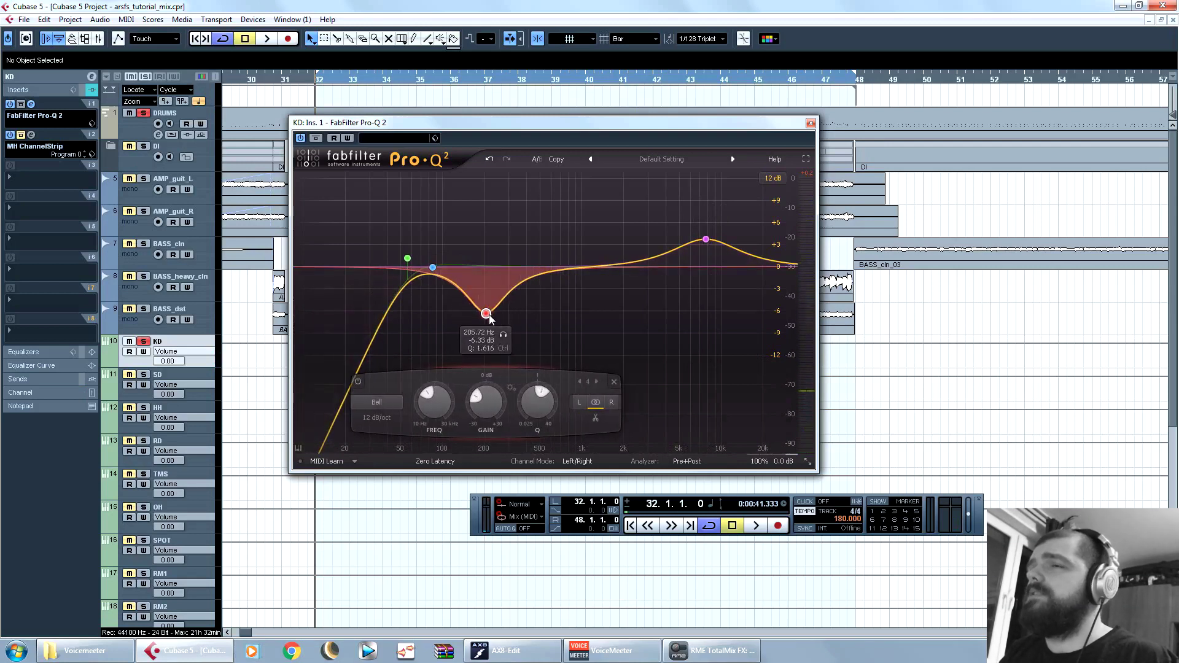
scroll(489, 316, up, 4)
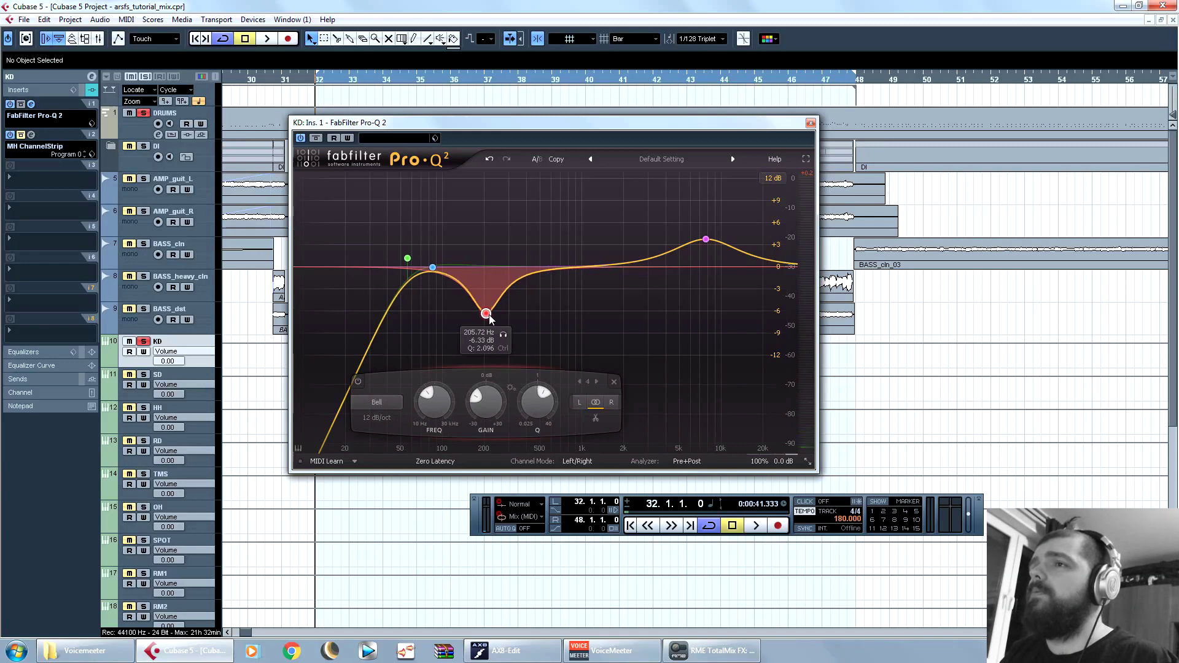
Step: Refine the low-mid bell cut to about 202 Hz, -7.7 dB and Q 2.0 while auditioning the KD channel
key(space)
mouse_move(489, 316)
mouse_down()
mouse_move(488, 338)
mouse_move(489, 317)
mouse_up()
scroll(492, 316, down, 3)
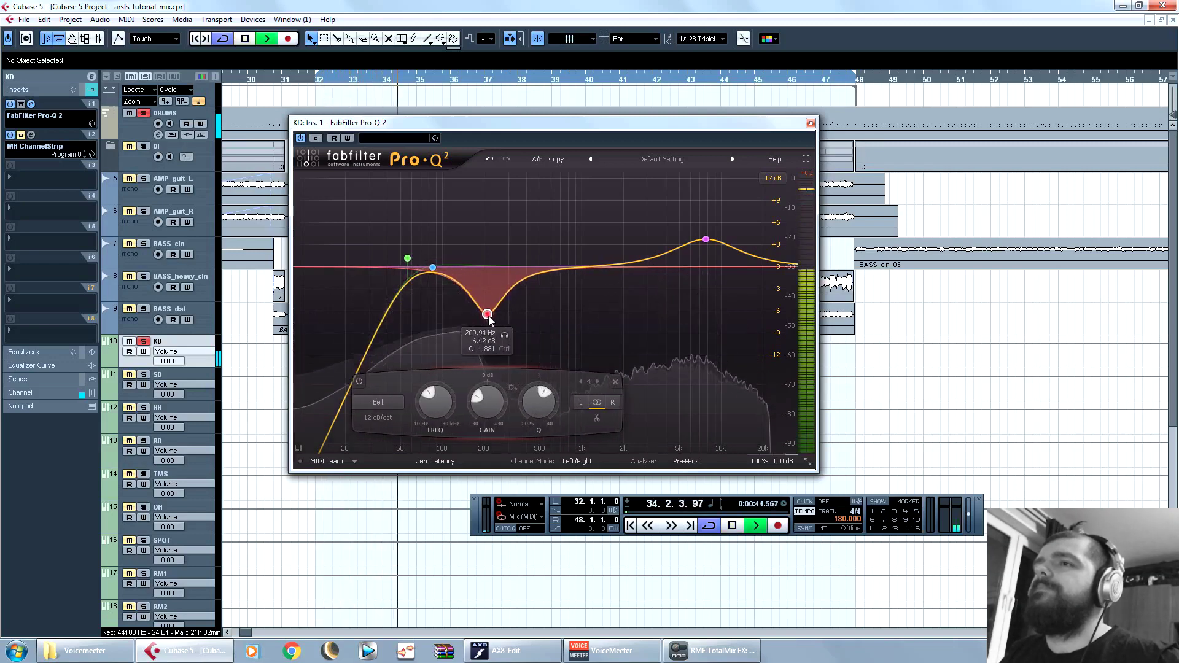
key(space)
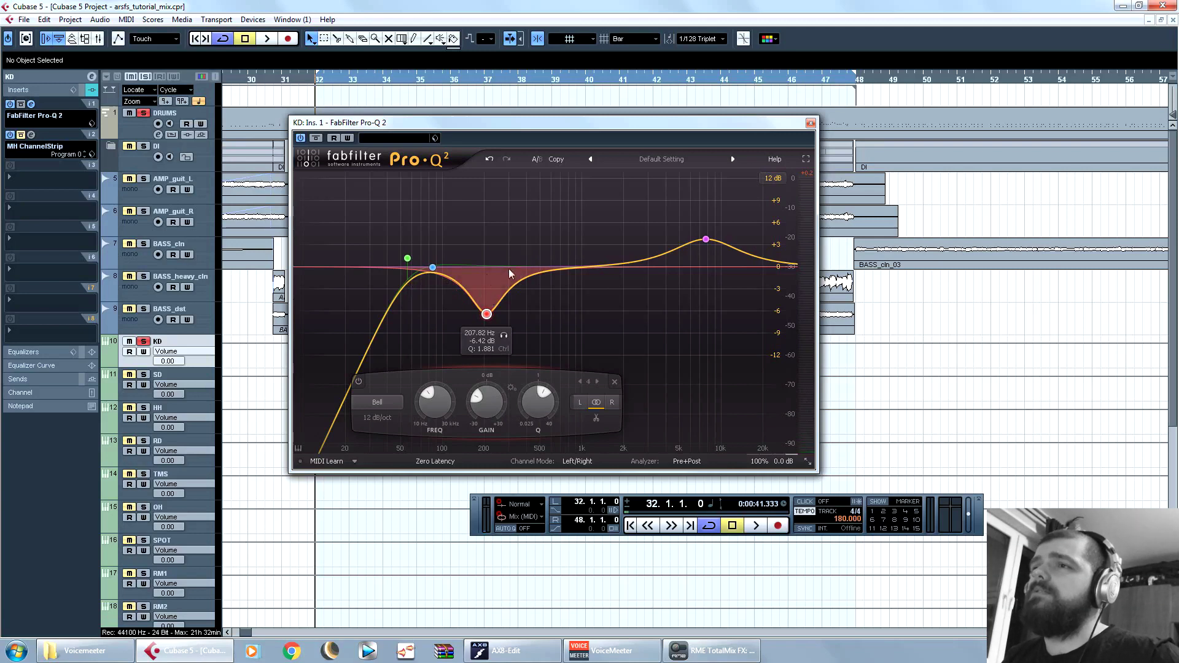
drag(489, 318, 487, 329)
scroll(488, 326, up, 2)
key(space)
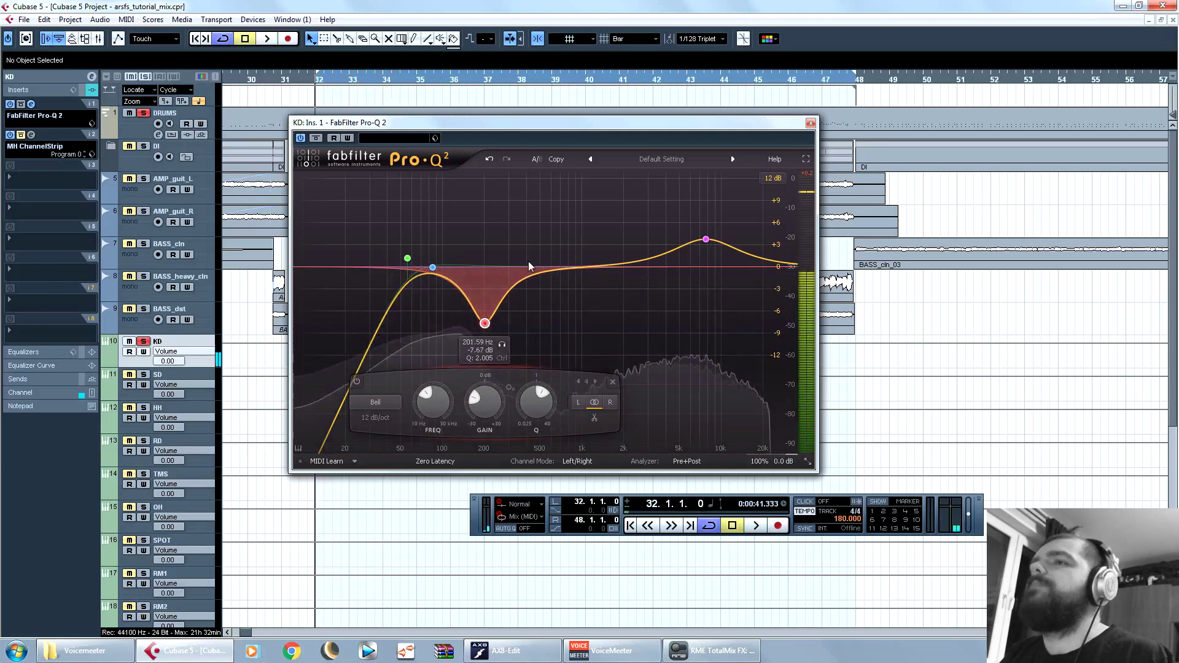
Step: Add a bell band at about 463 Hz with Q about 2.35 and boost it about 20.7 dB for auditioning
key(space)
drag(536, 274, 536, 242)
scroll(537, 241, up, 3)
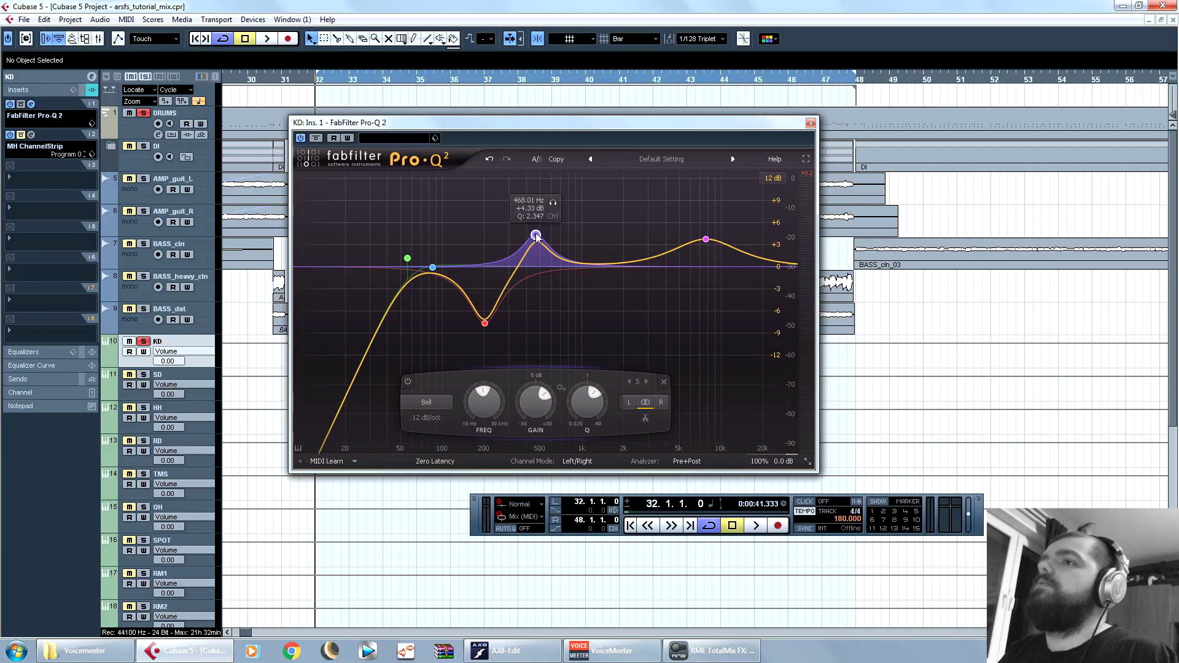
drag(536, 234, 542, 271)
key(space)
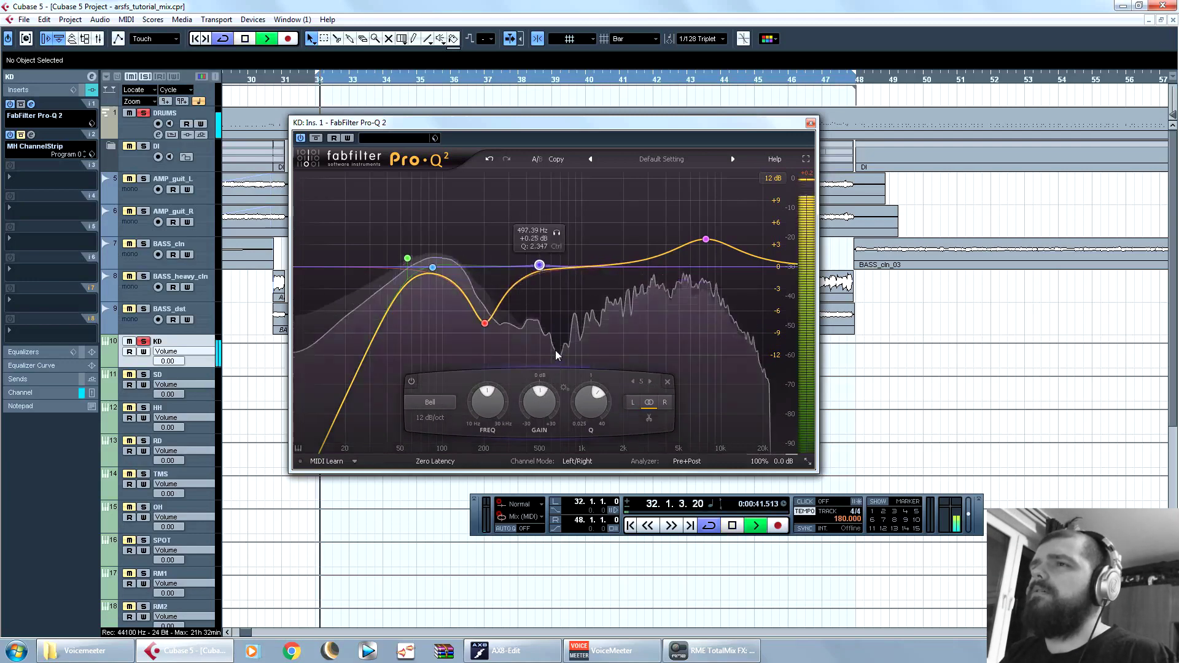
drag(540, 268, 536, 209)
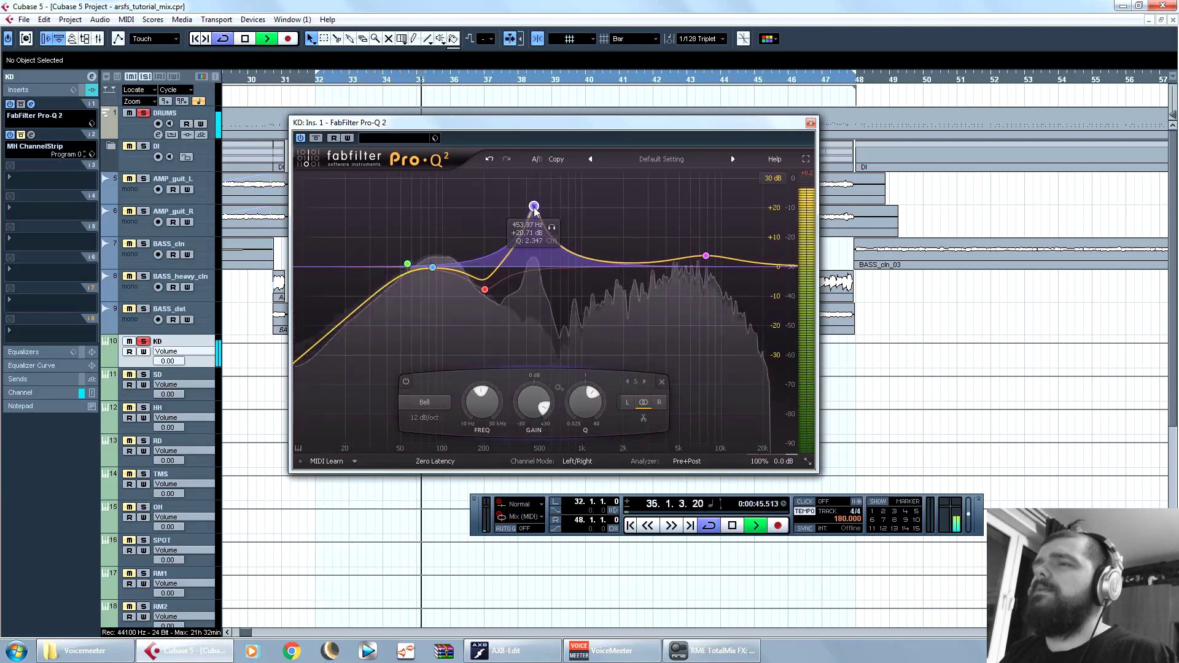
key(space)
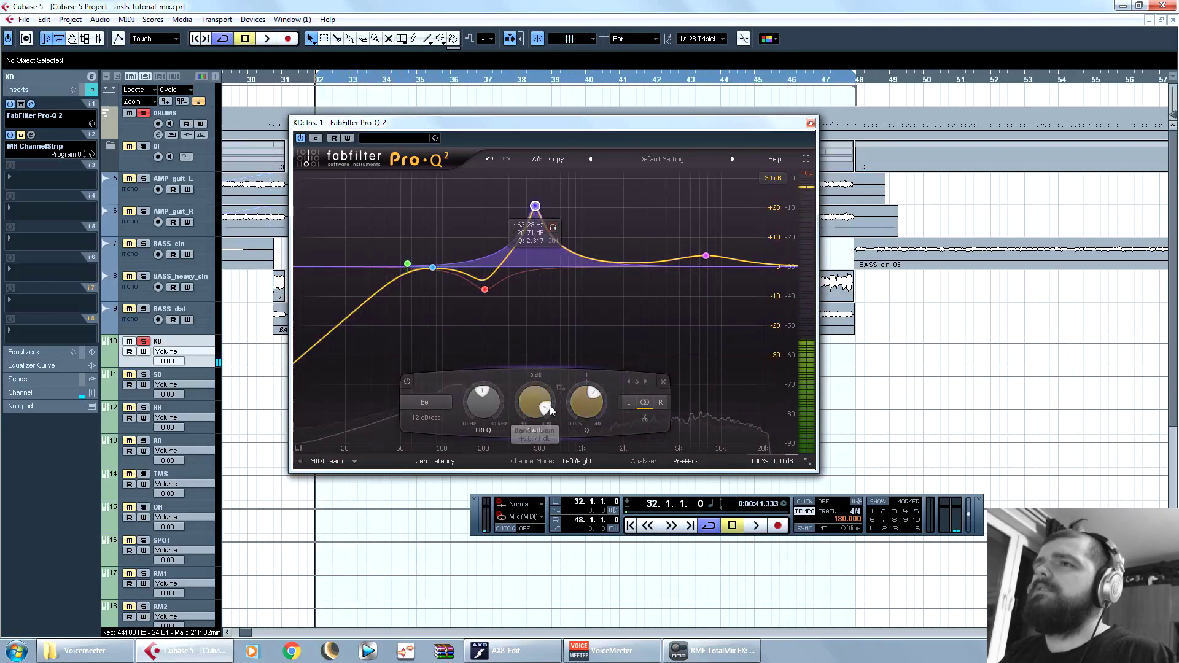
Step: Set the 463 Hz band's gain to about -8.9 dB and audition the KD channel
scroll(547, 409, down, 10)
scroll(547, 409, down, 7)
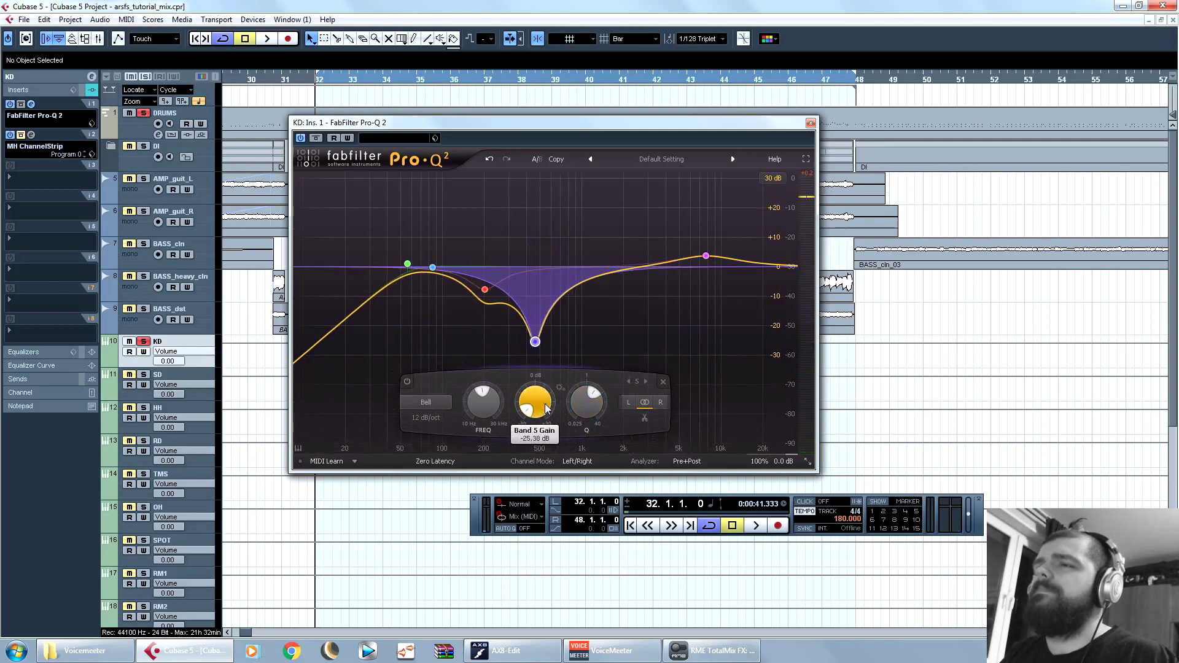
scroll(547, 408, up, 6)
key(space)
scroll(546, 409, down, 2)
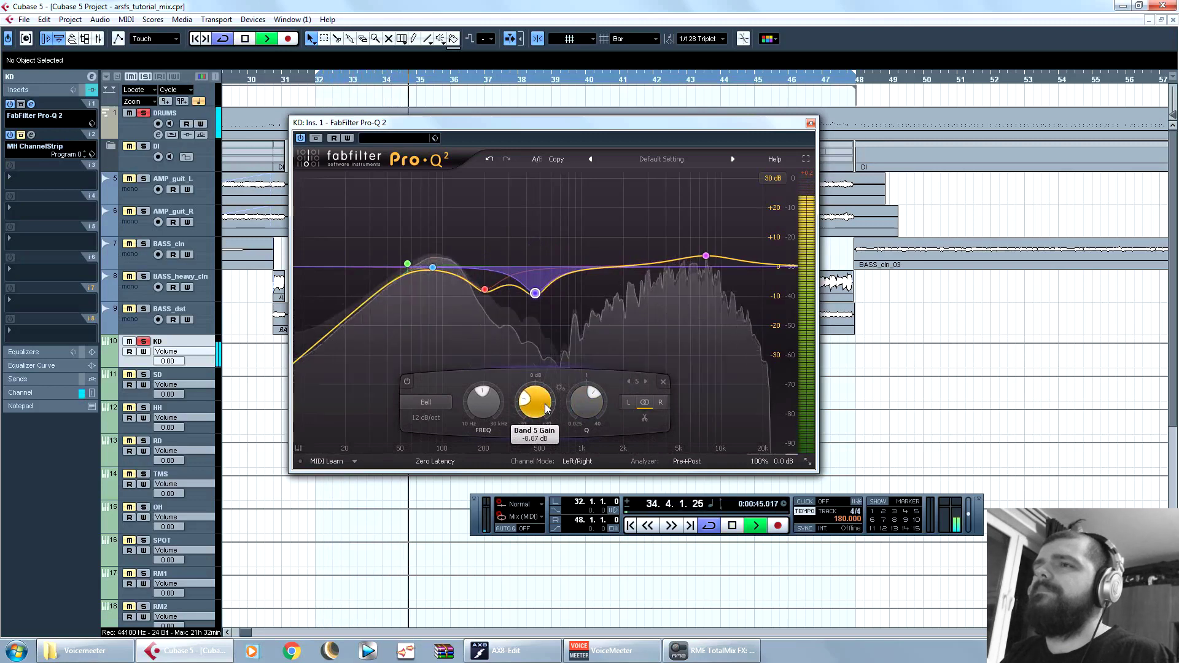
key(space)
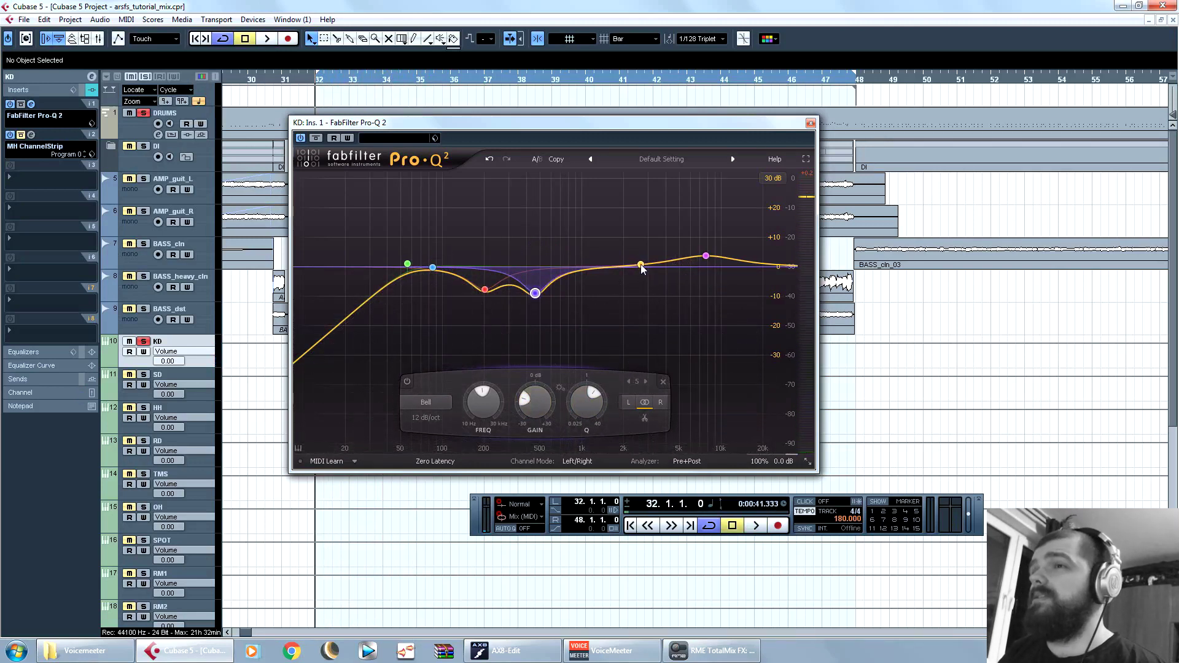
Step: Steepen the low cut at about 56 Hz to 24 dB/oct, audition the KD channel and close the EQ window
click(408, 264)
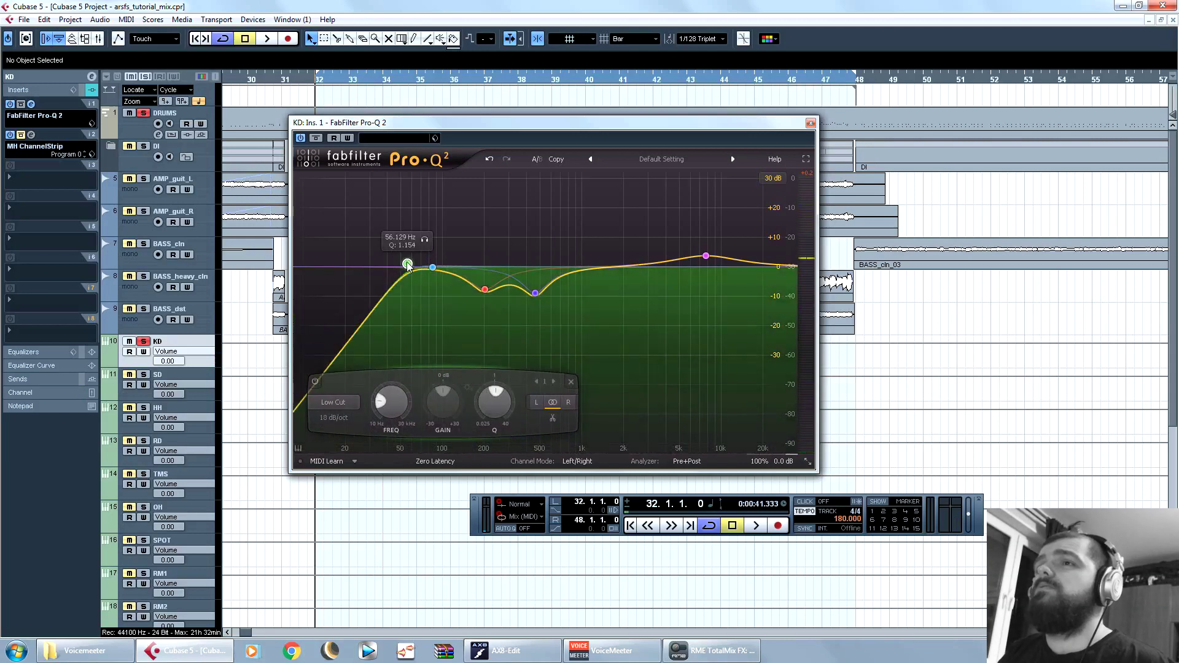
scroll(407, 265, up, 1)
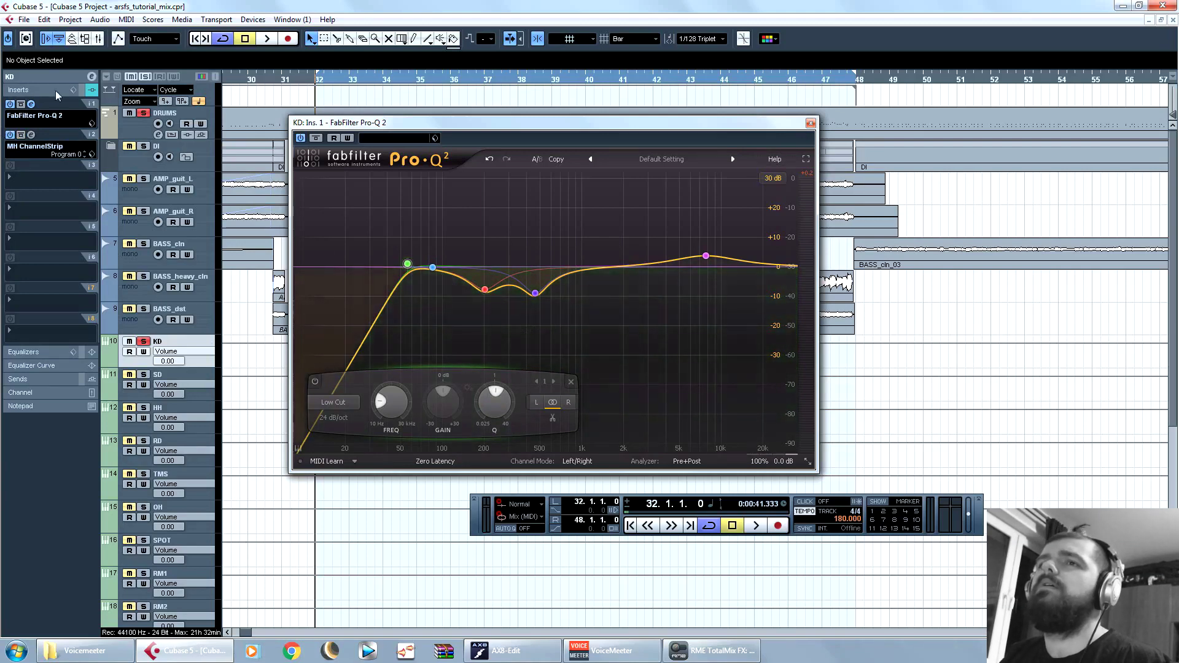
click(31, 134)
click(32, 135)
key(space)
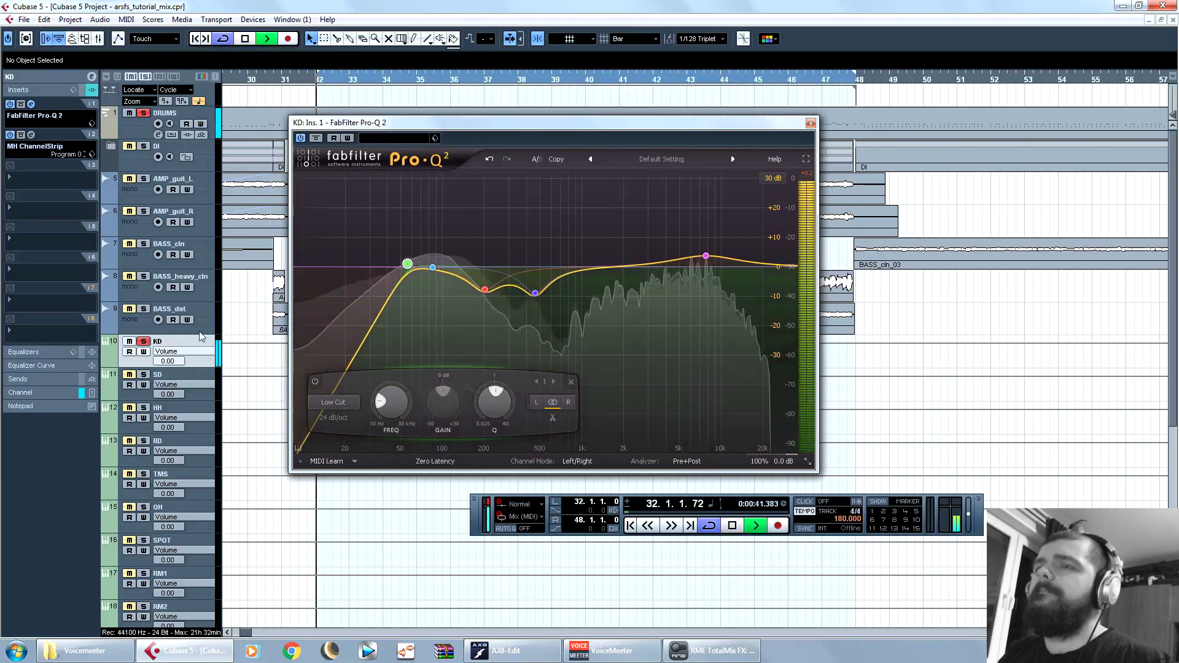
click(706, 256)
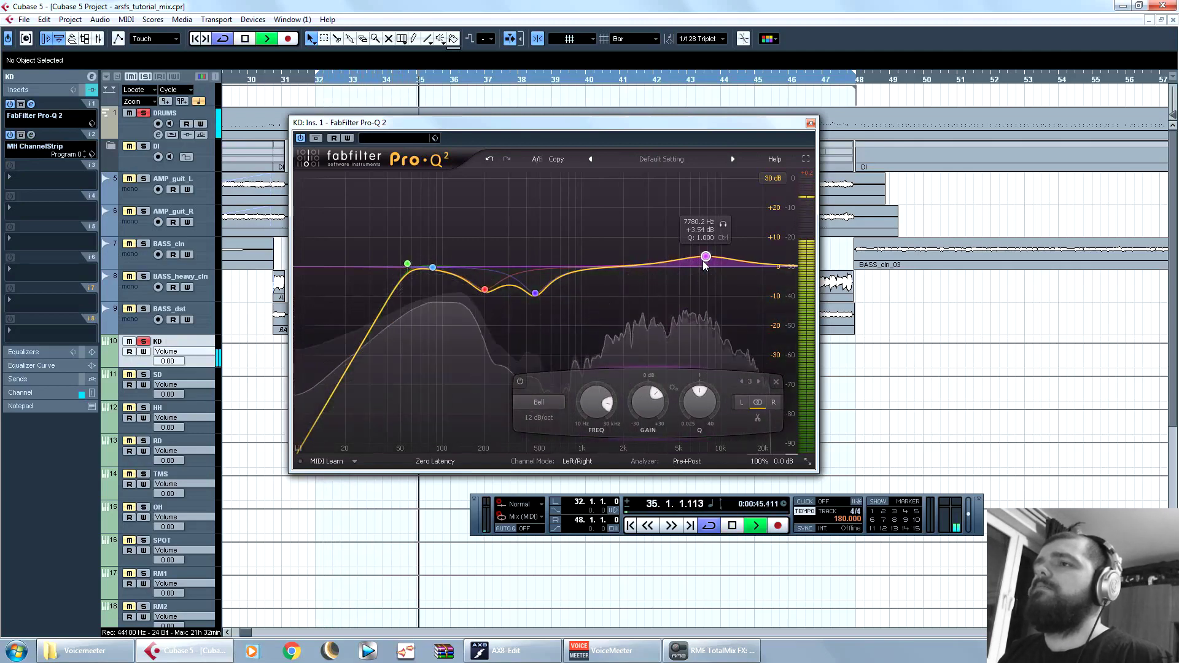
key(space)
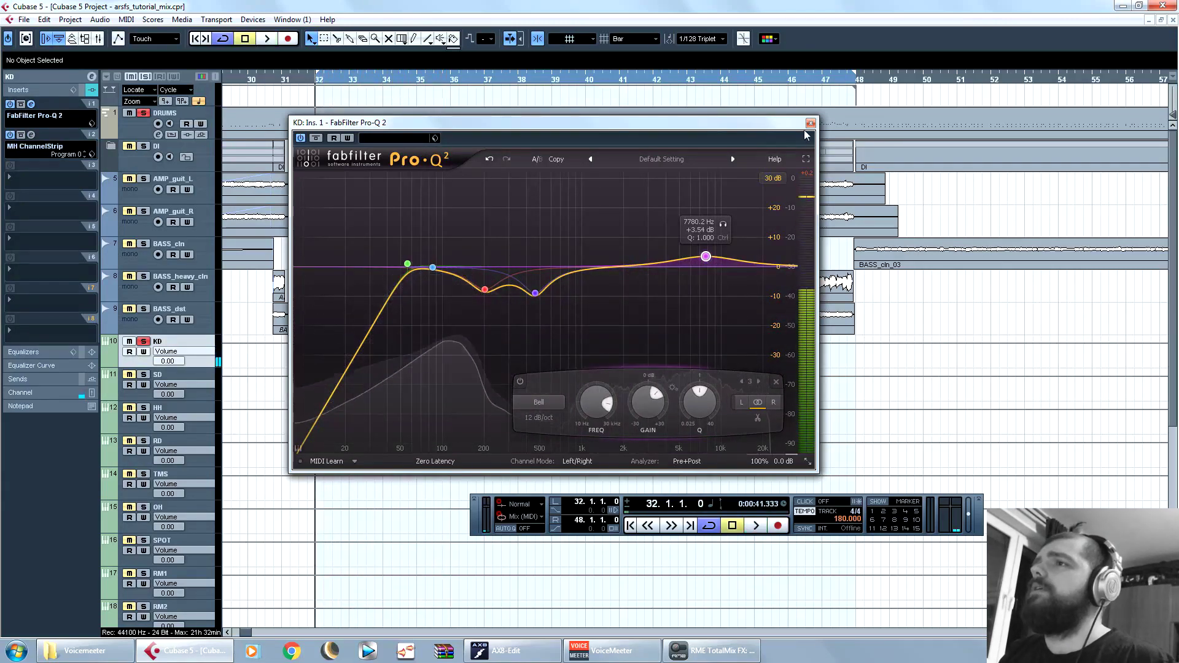
click(811, 123)
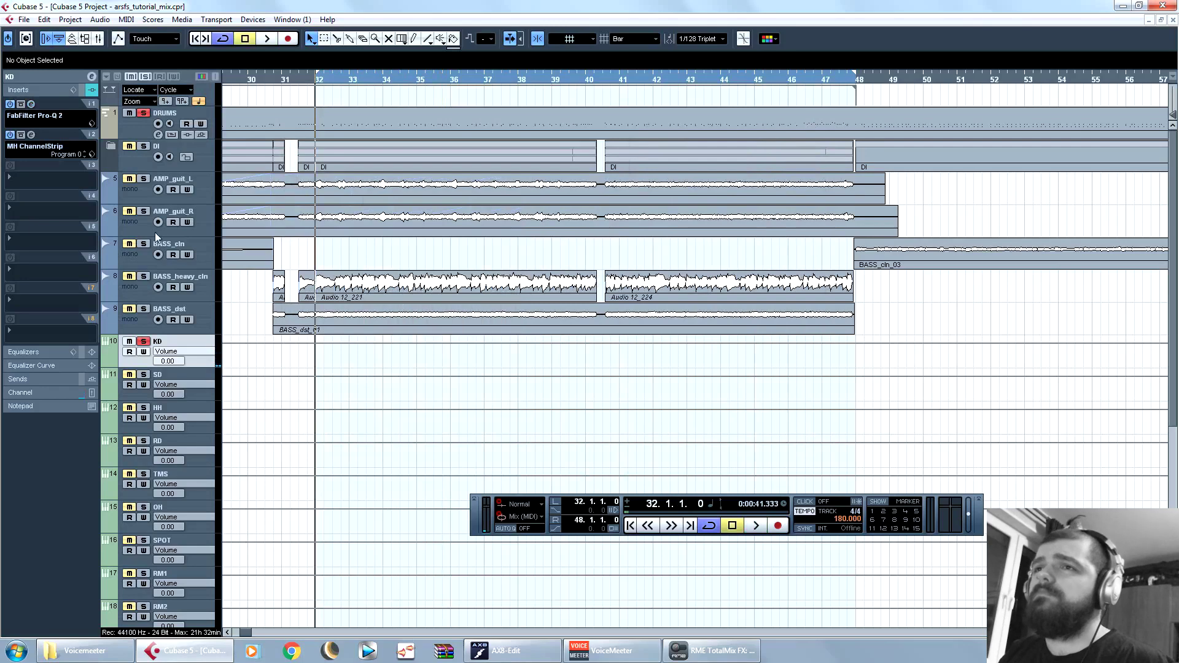
Step: Insert the RBass Stereo plug-in in the KD channel's third insert slot
click(61, 182)
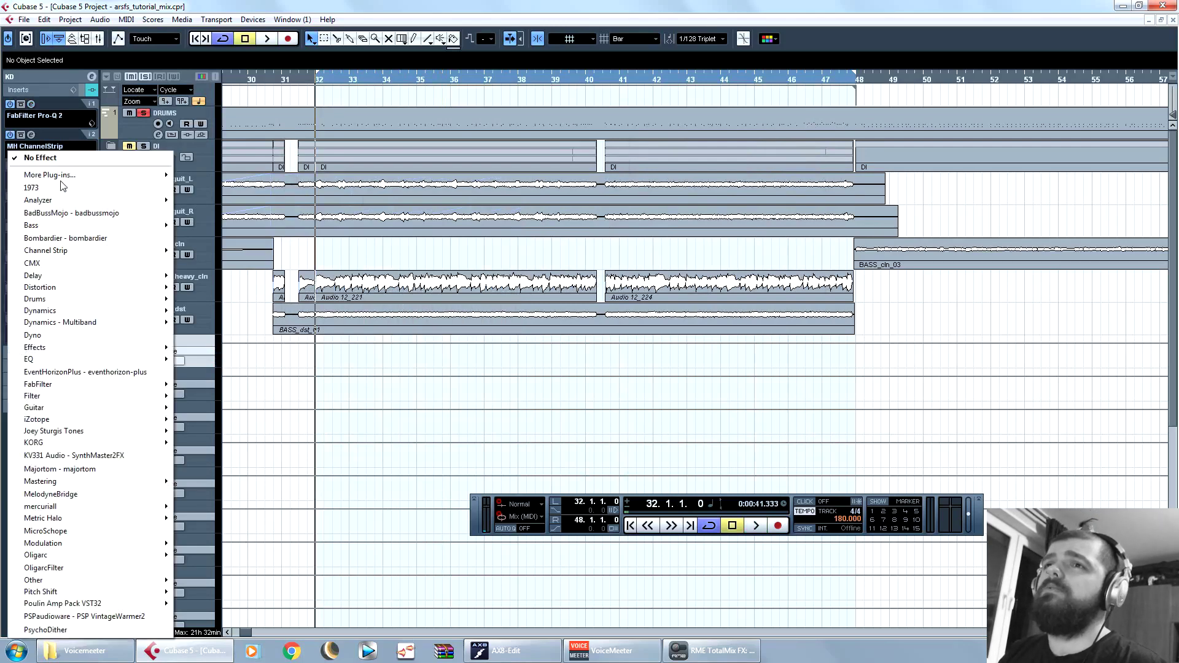
mouse_move(90, 224)
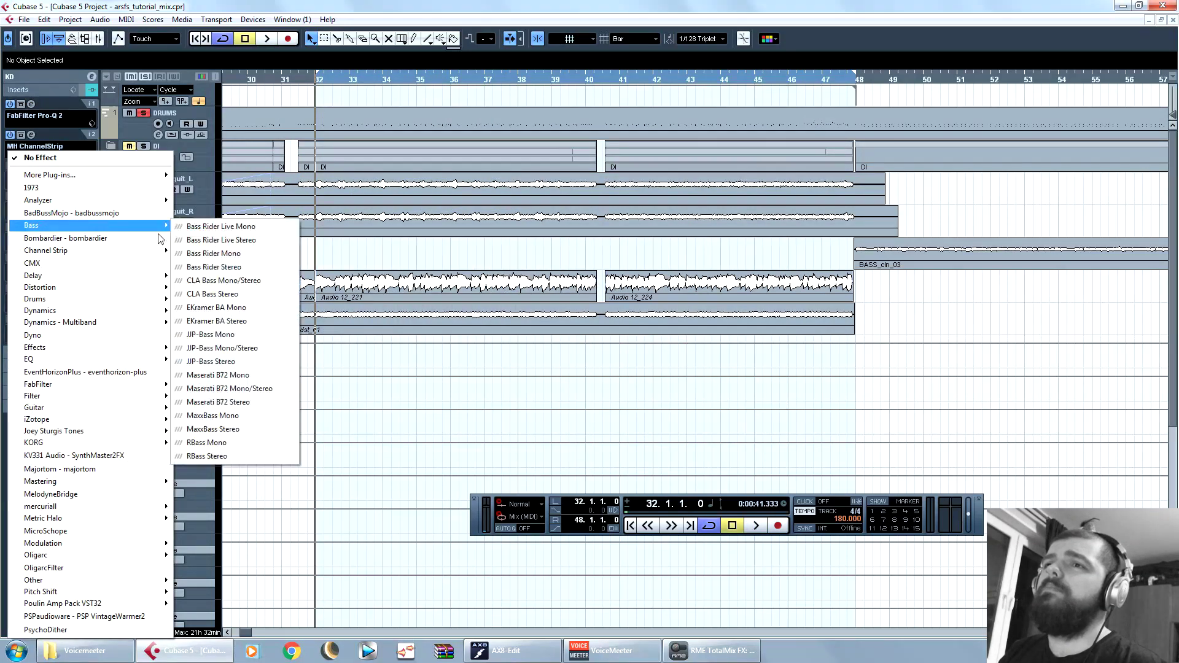
click(241, 457)
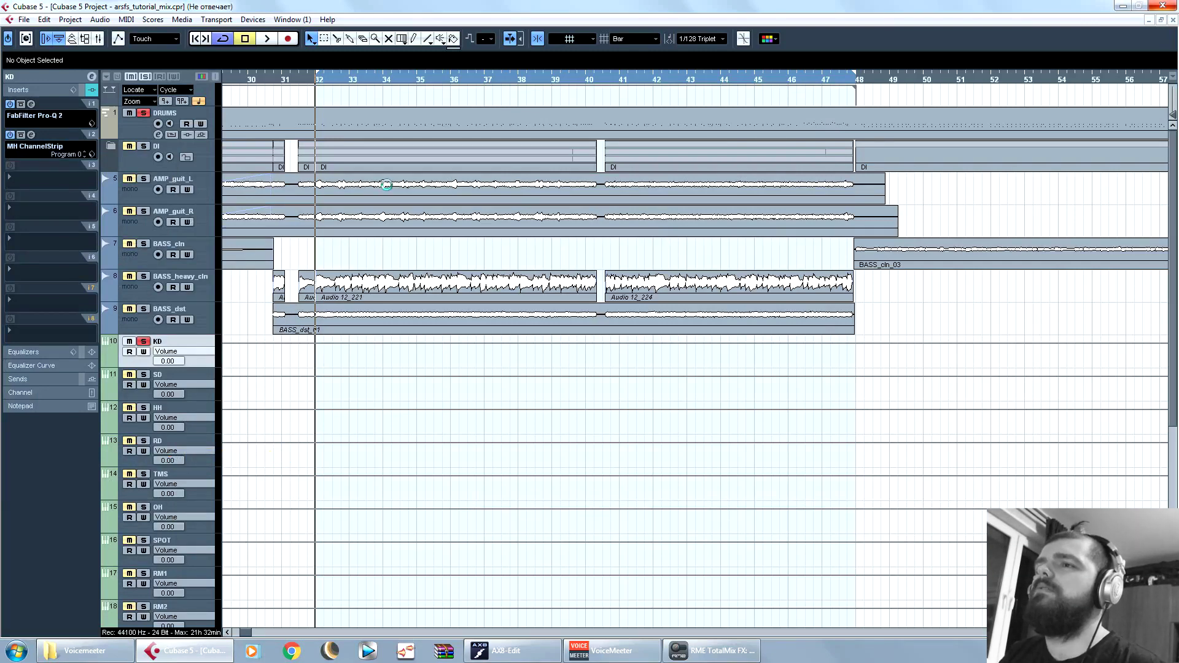
drag(676, 116, 556, 119)
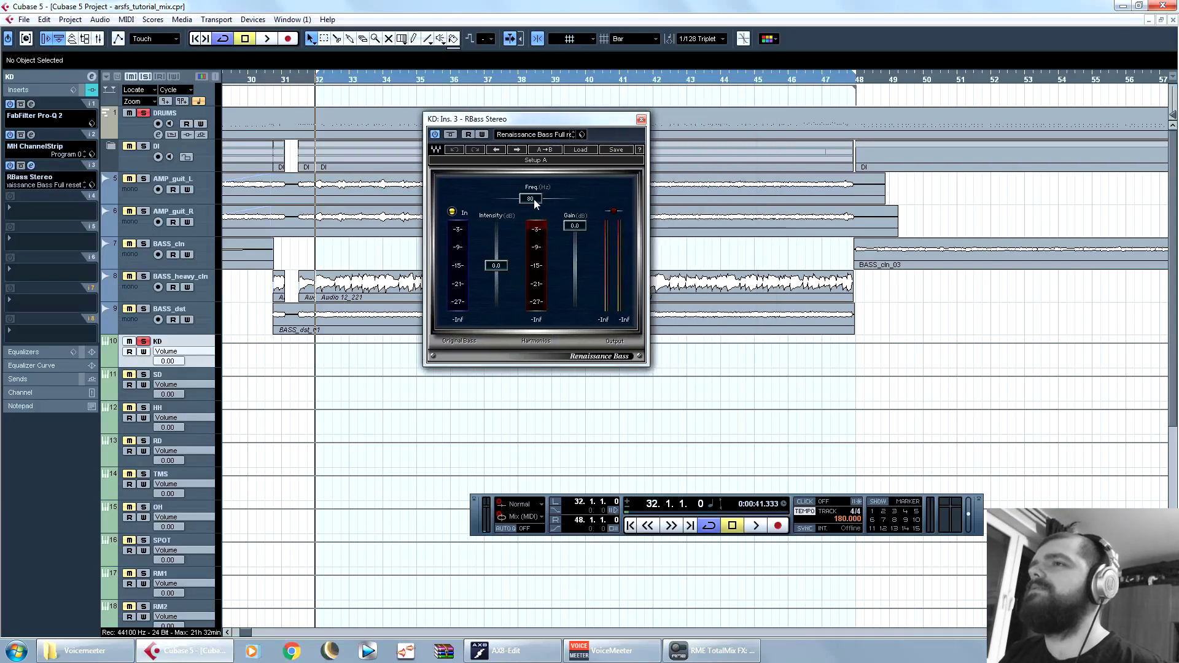
Step: Set RBass's frequency to 60 Hz and its intensity to -15.2 dB
drag(533, 199, 526, 199)
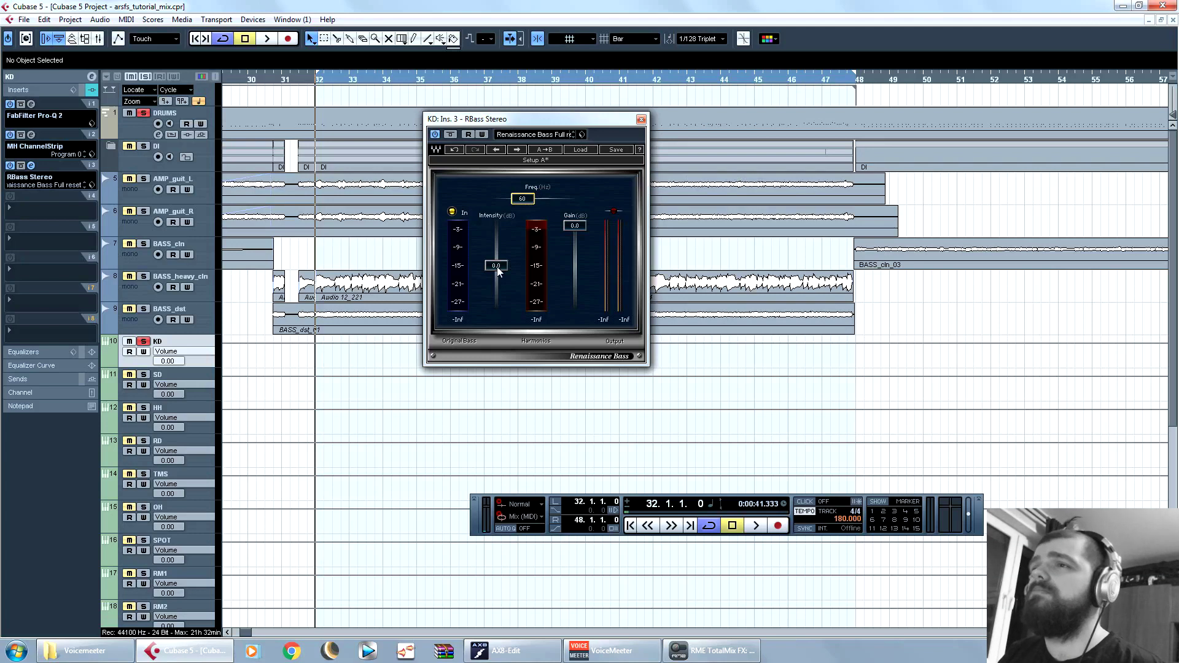
drag(496, 267, 490, 294)
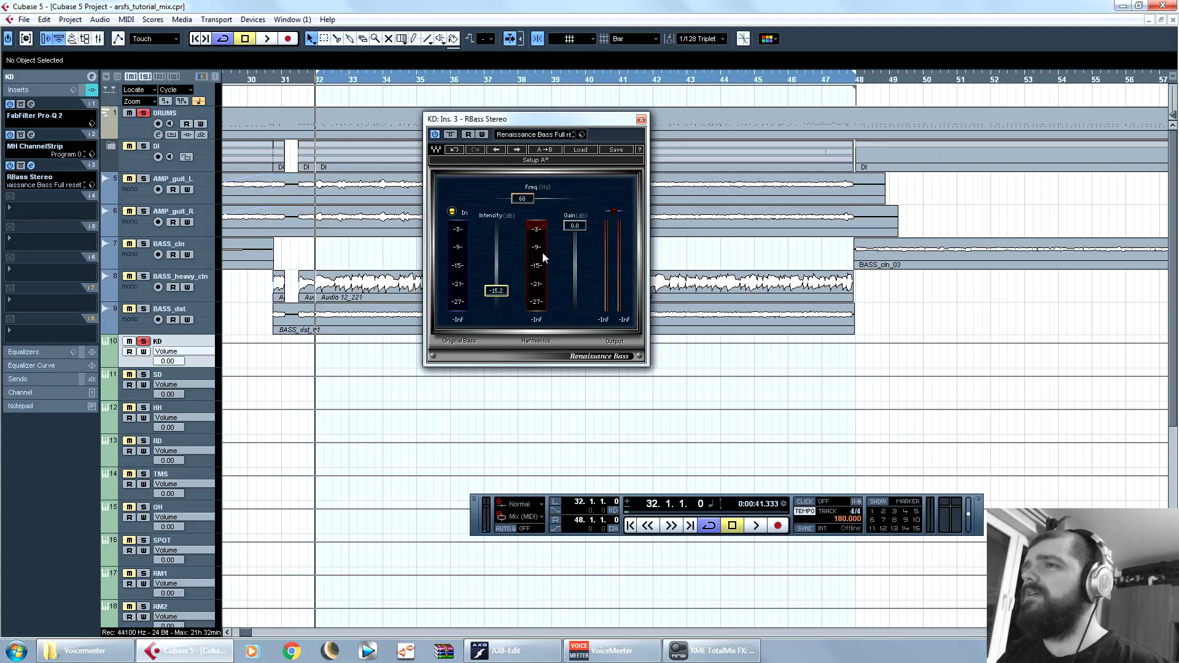
drag(560, 118, 613, 156)
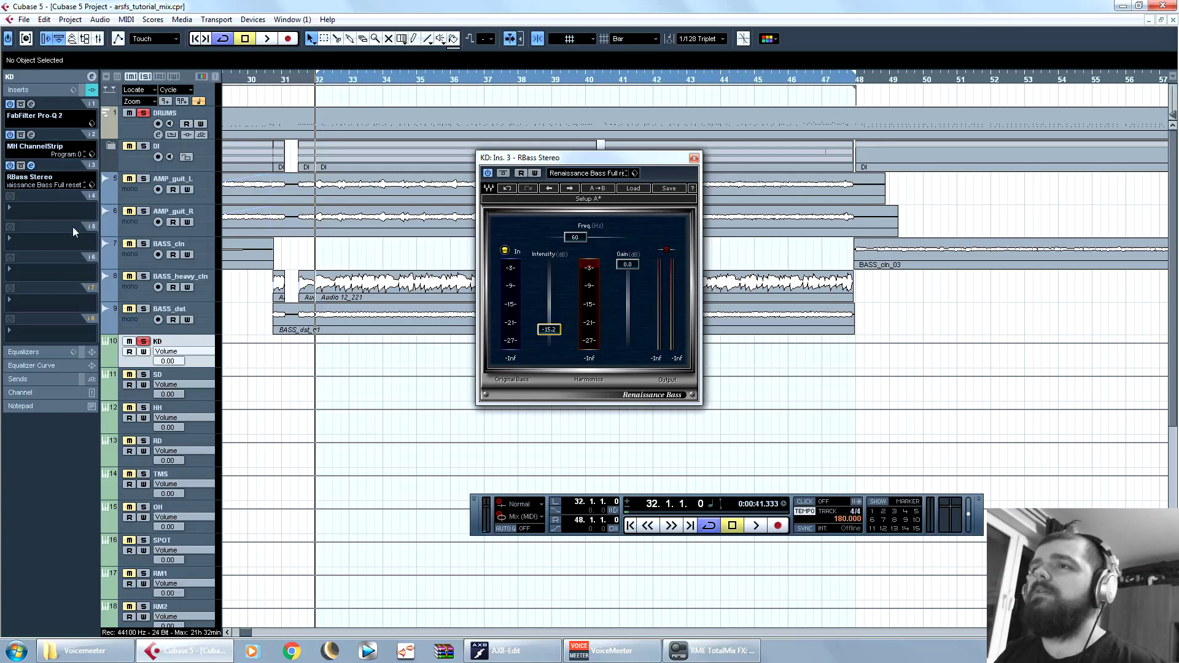
drag(646, 161, 689, 180)
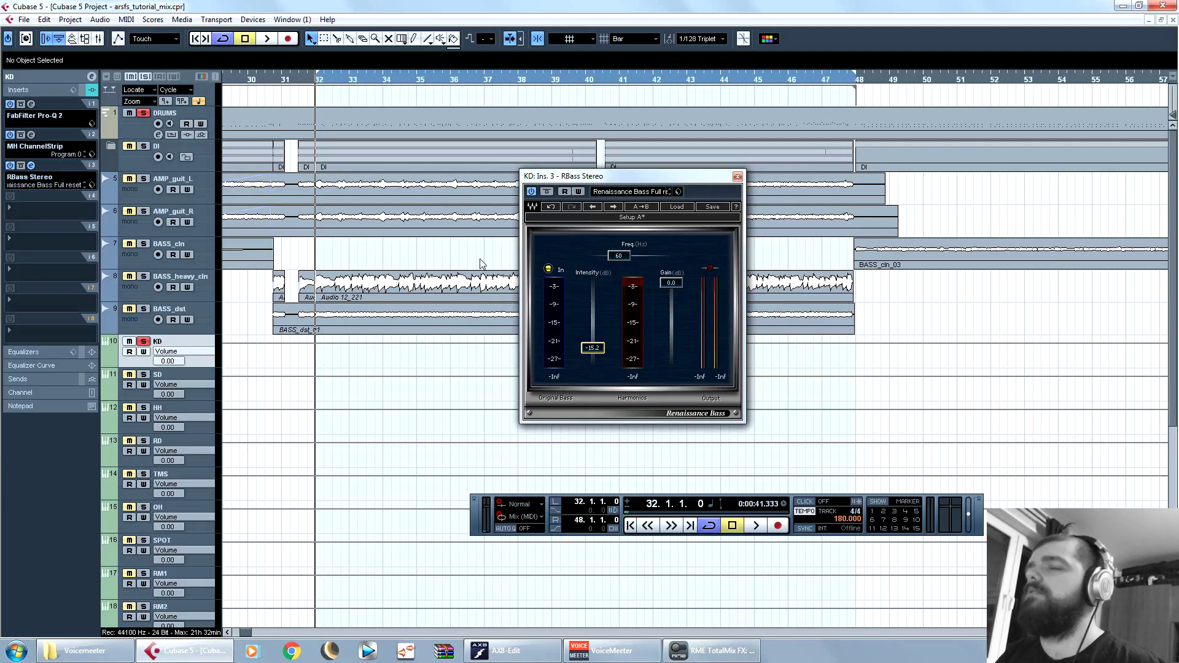
Step: Raise the RBass intensity to about -13 dB while auditioning the KD channel, and close the plug-in
key(space)
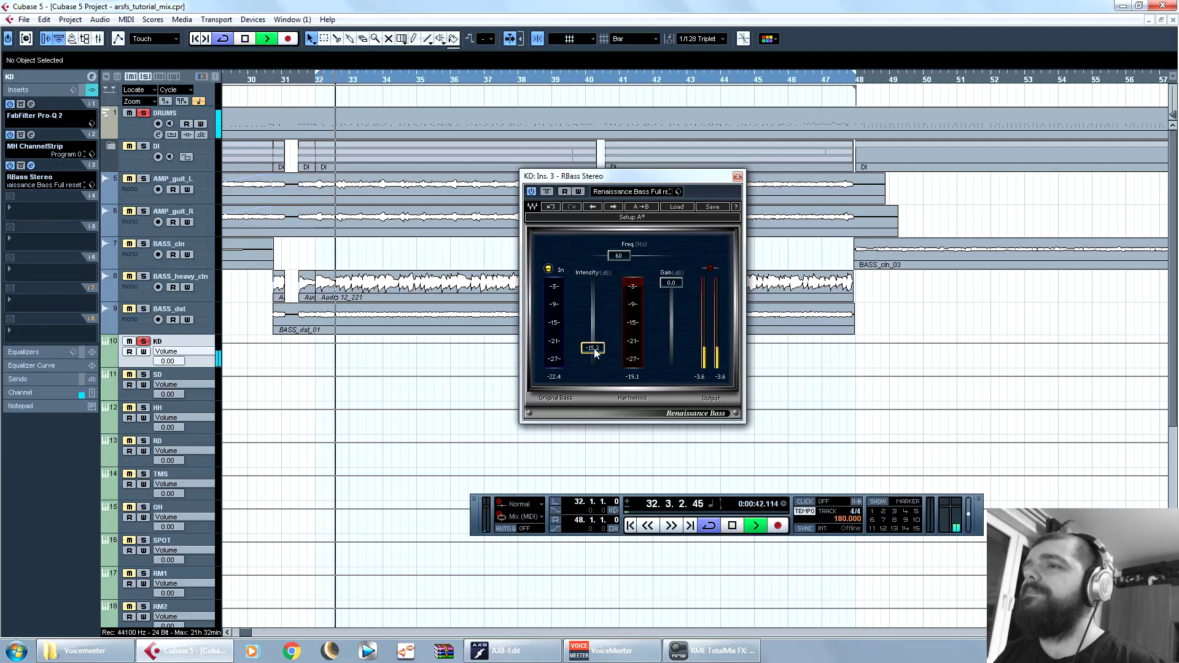
mouse_move(595, 354)
mouse_down()
mouse_move(584, 369)
mouse_move(592, 335)
mouse_move(599, 347)
mouse_up()
key(space)
key(space)
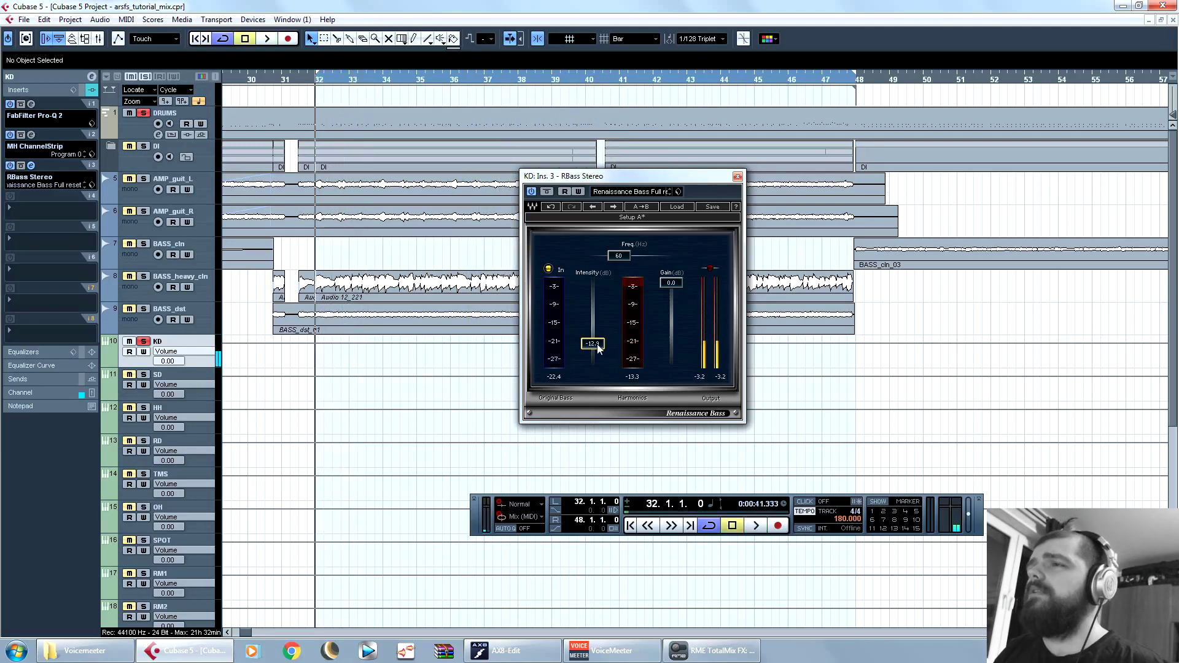
click(737, 177)
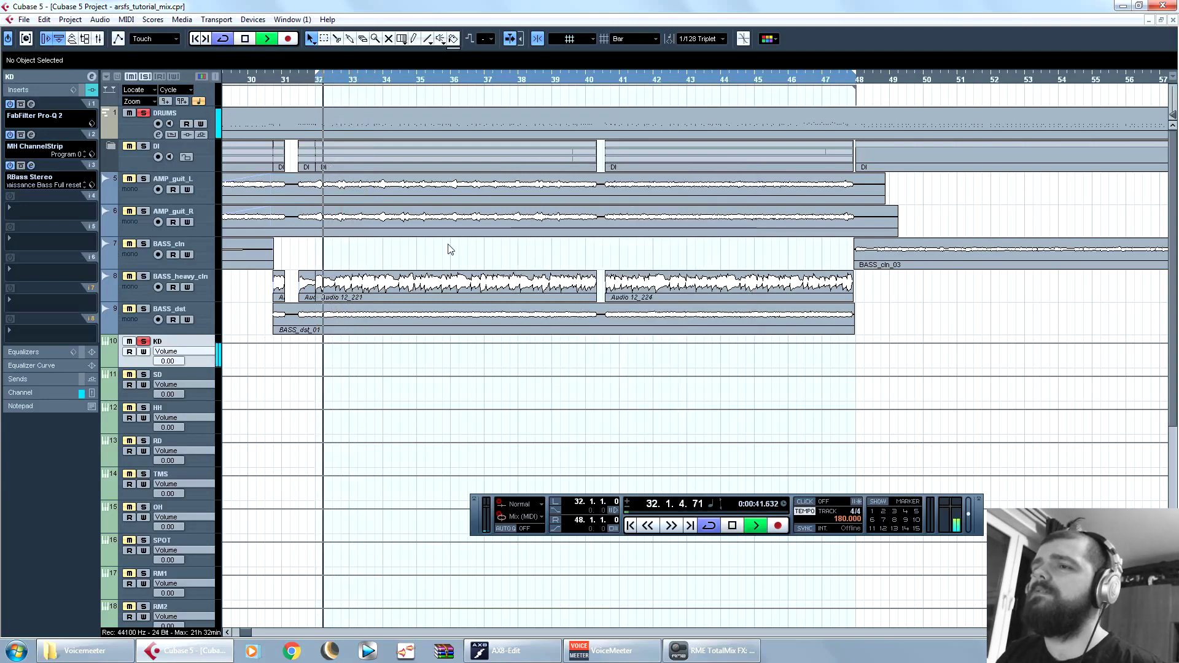
Step: Insert Kramer Tape Stereo in KD's fourth slot with Normal bias and wow and flutter at 0
click(53, 208)
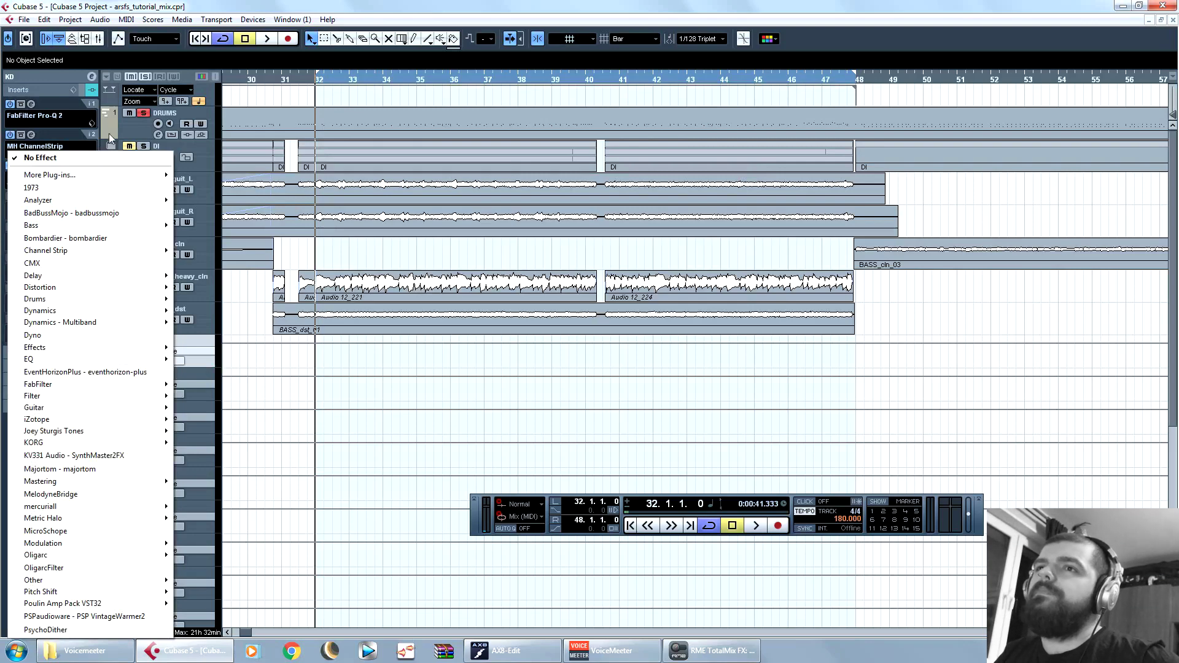
mouse_move(114, 287)
click(256, 343)
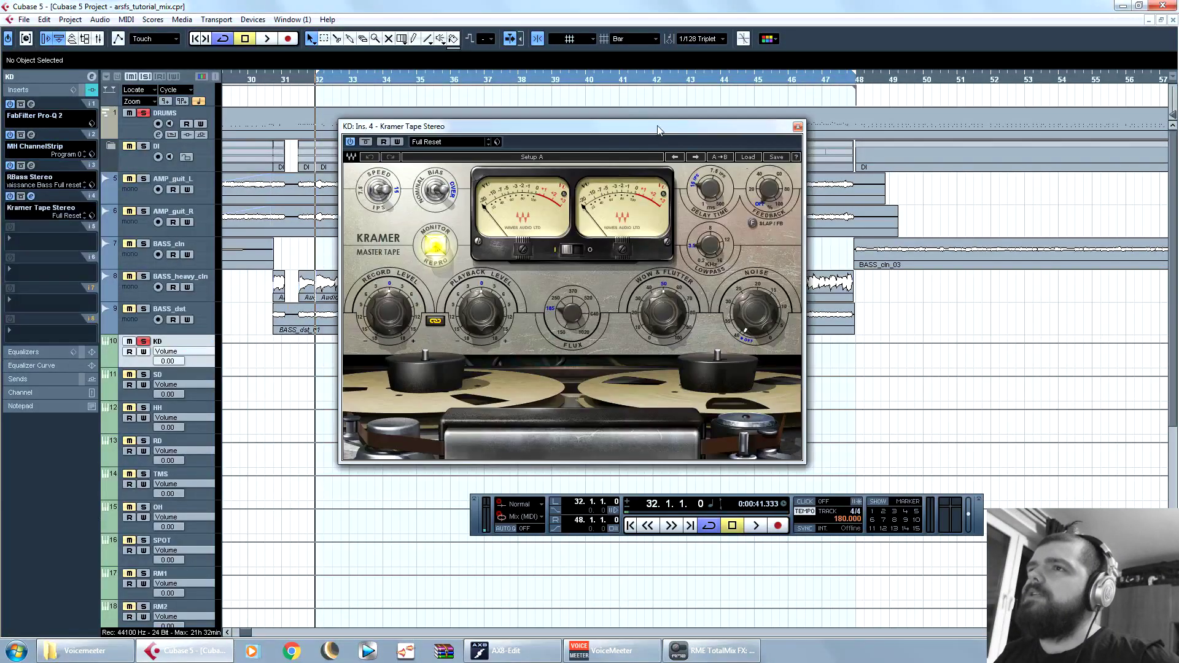
click(438, 188)
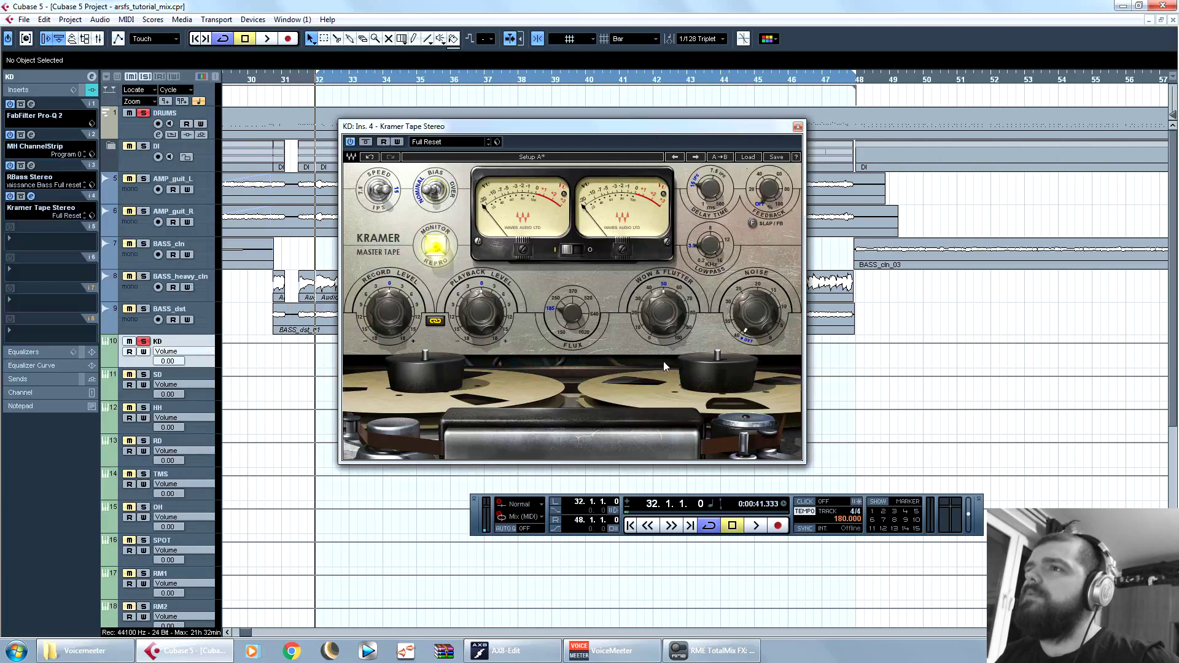
drag(663, 304, 664, 331)
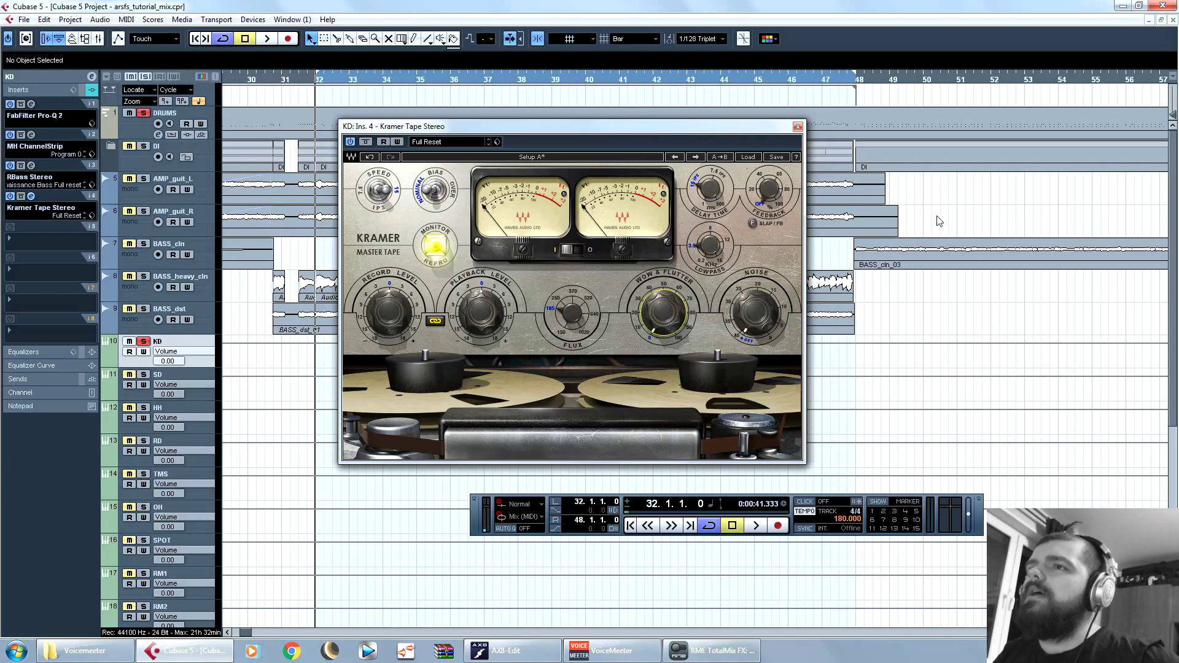
Step: Try the tape's linked record level at -18 dB and at progressively higher settings while auditioning the KD channel
click(405, 308)
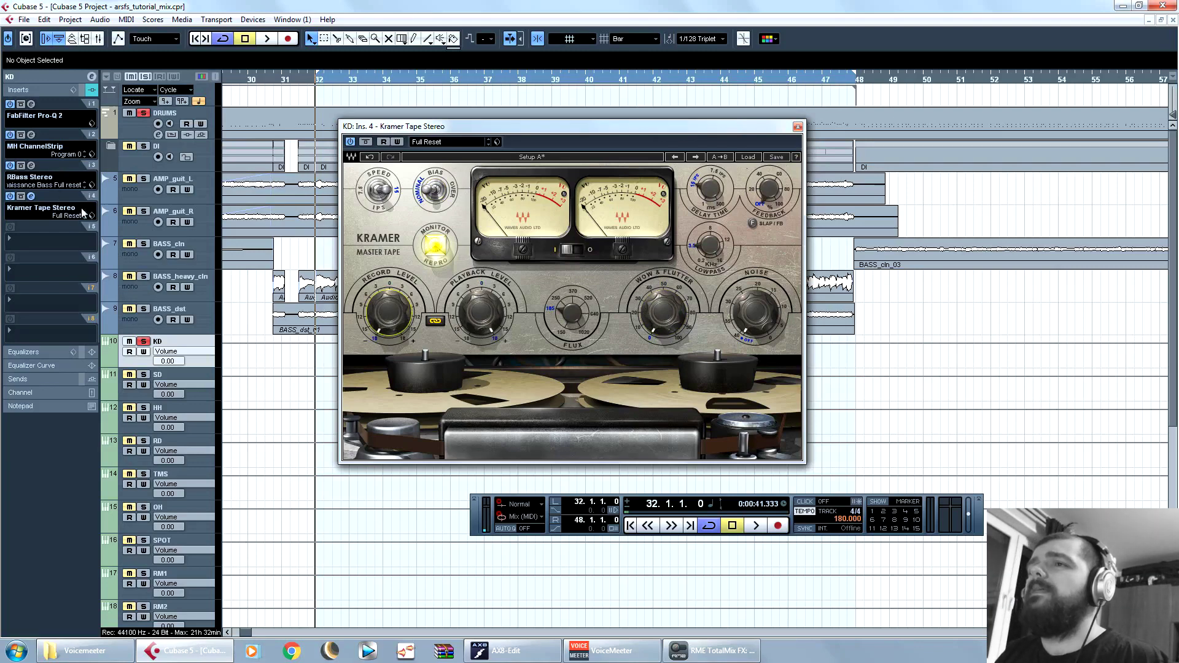
click(395, 332)
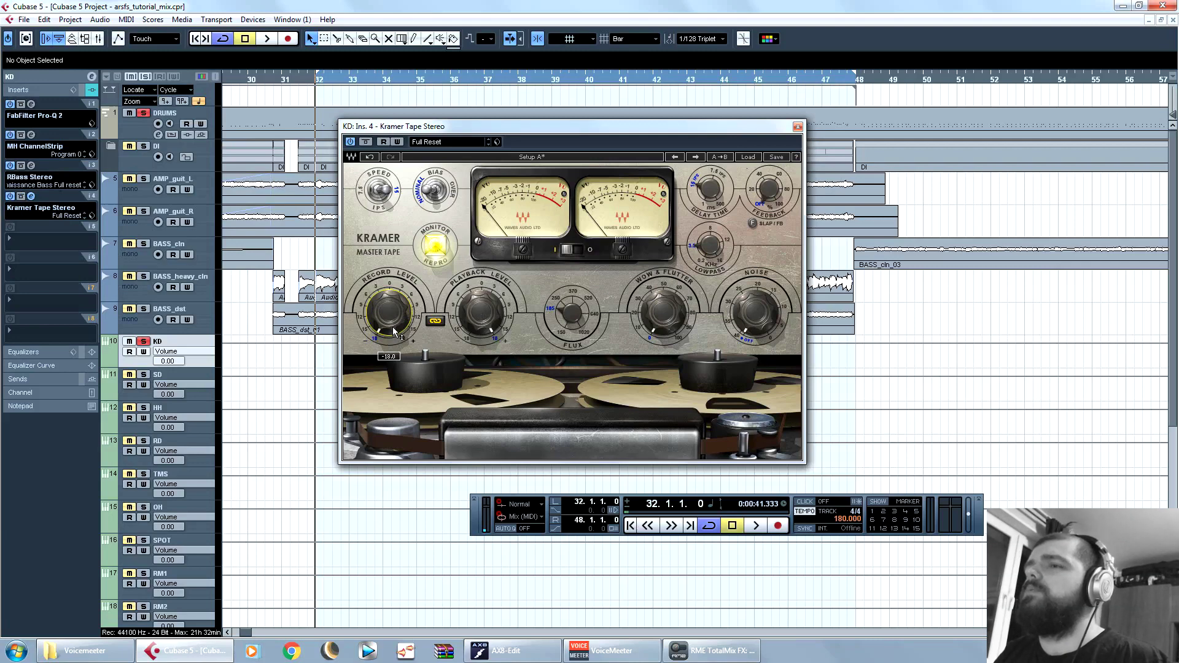
mouse_move(395, 331)
mouse_down()
mouse_move(395, 234)
mouse_move(396, 330)
mouse_up()
key(space)
key(space)
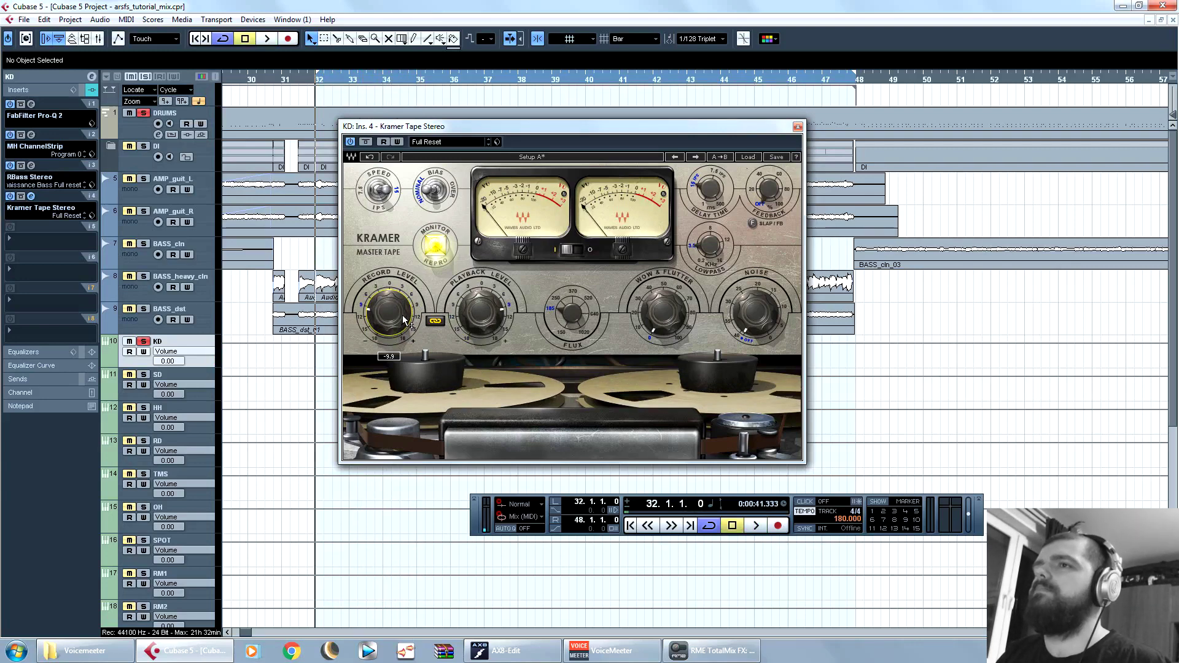
key(space)
drag(395, 317, 395, 257)
key(space)
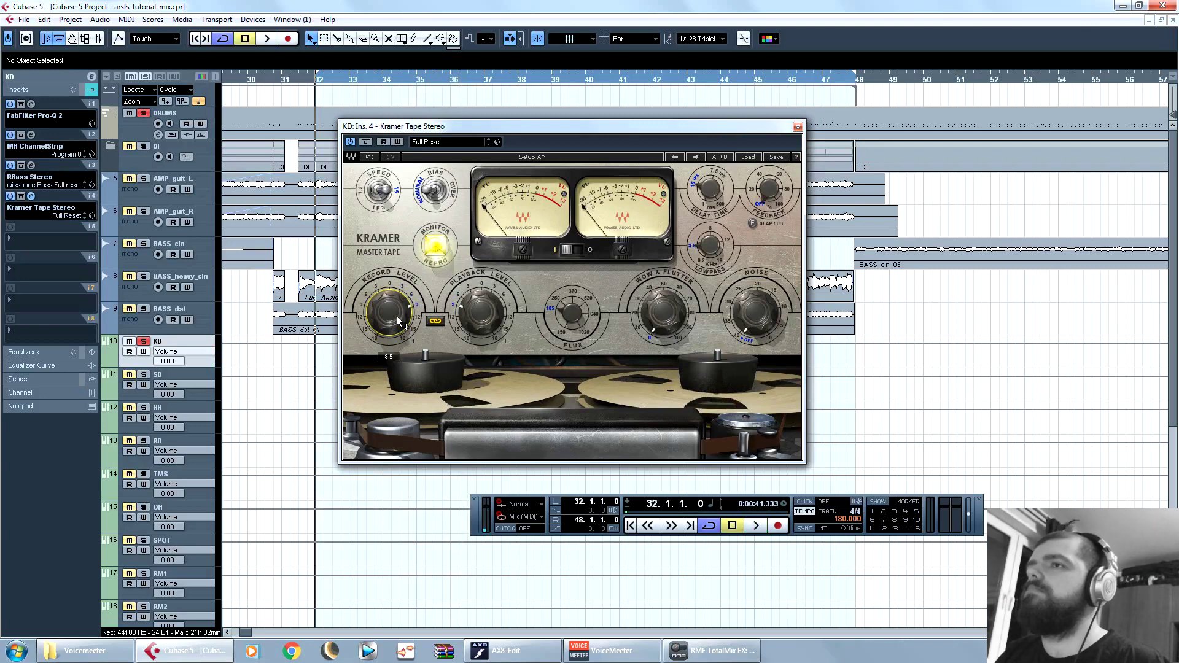
Step: Set the tape's record level to about 3.5 dB, audition the KD channel and close the plug-in
drag(398, 321, 398, 353)
key(space)
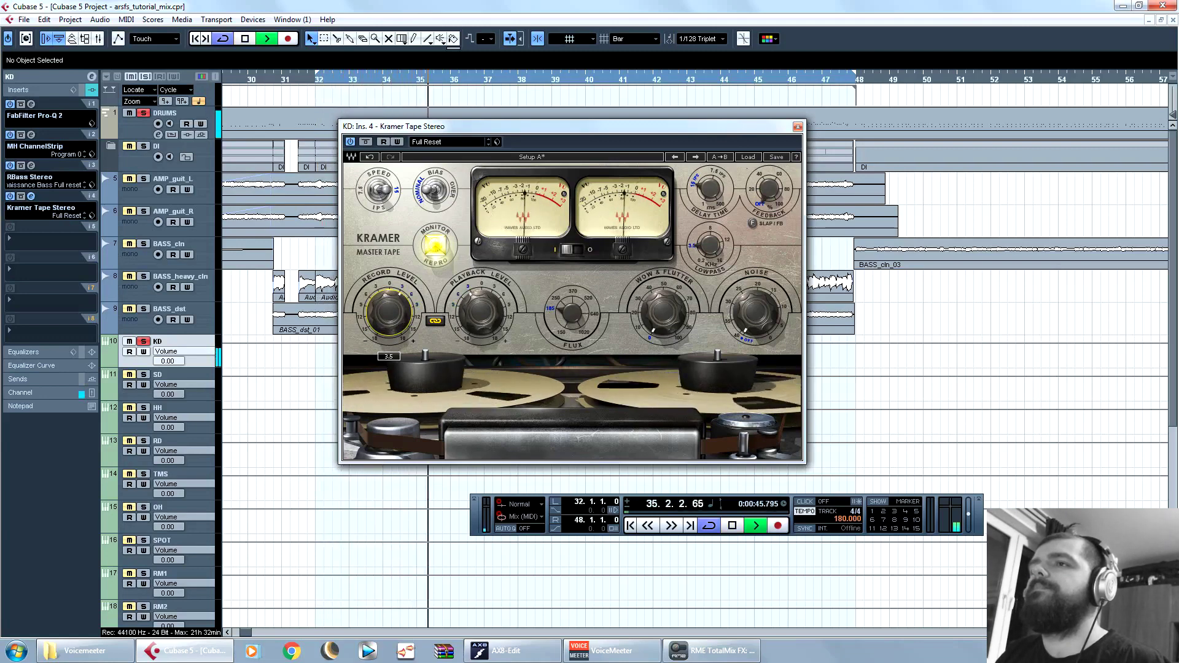
key(space)
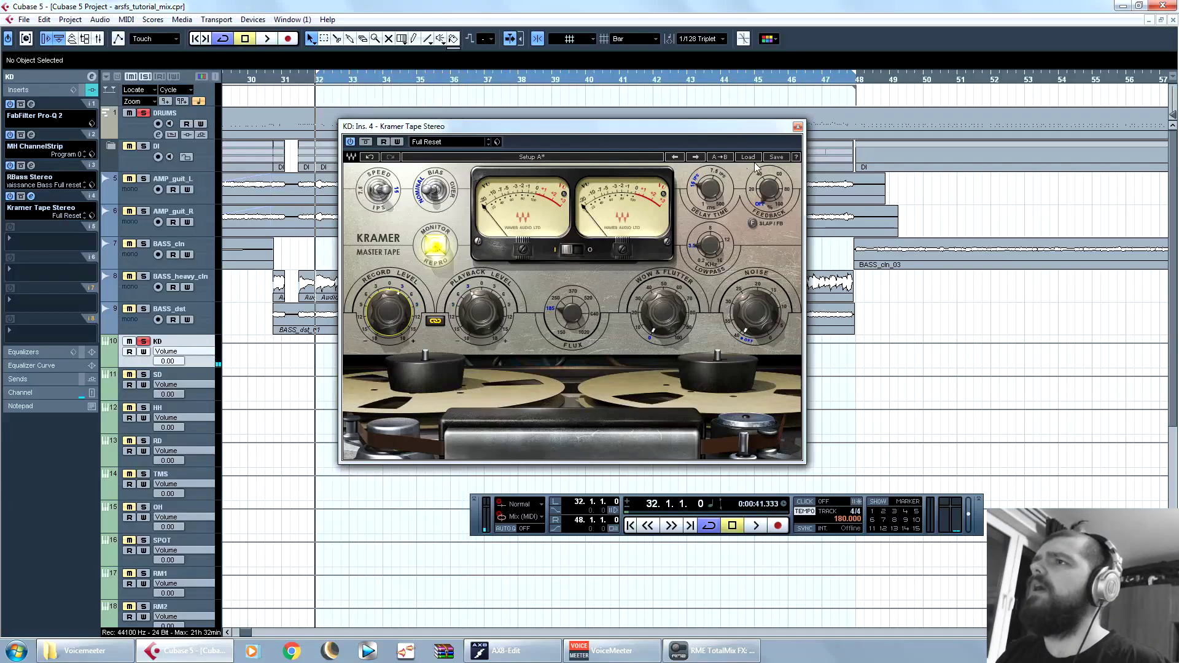
click(798, 127)
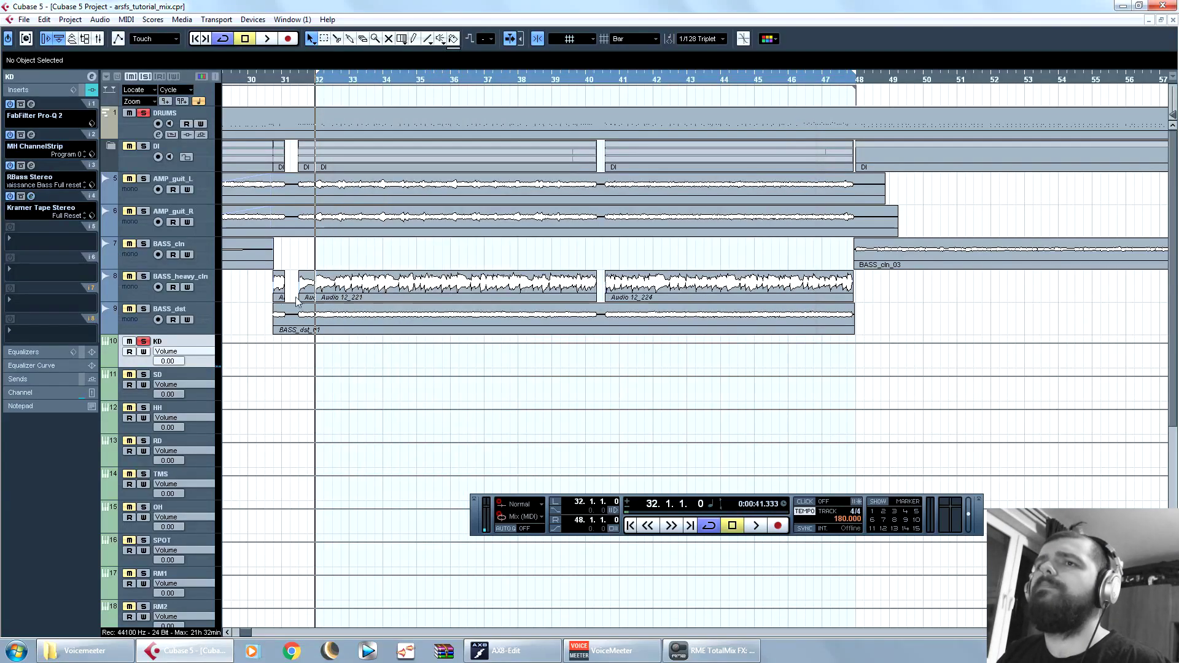
Step: Unsolo the KD channel and insert FET Compressor in the comp channel's first insert slot
click(142, 348)
scroll(334, 373, down, 4)
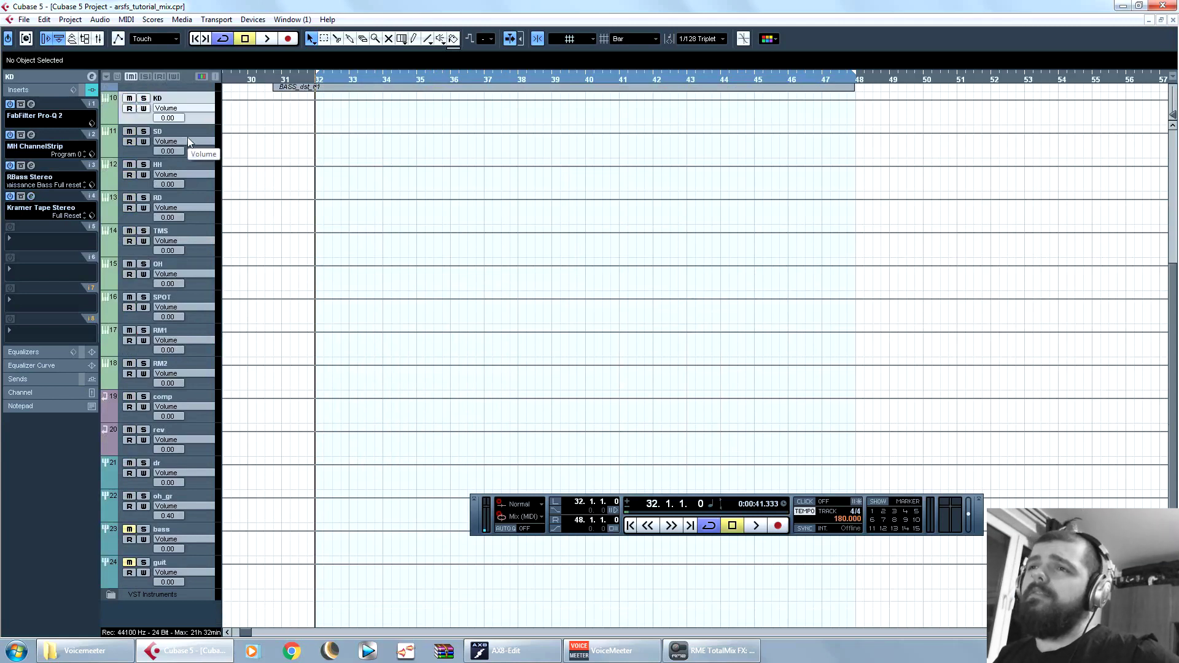
click(112, 411)
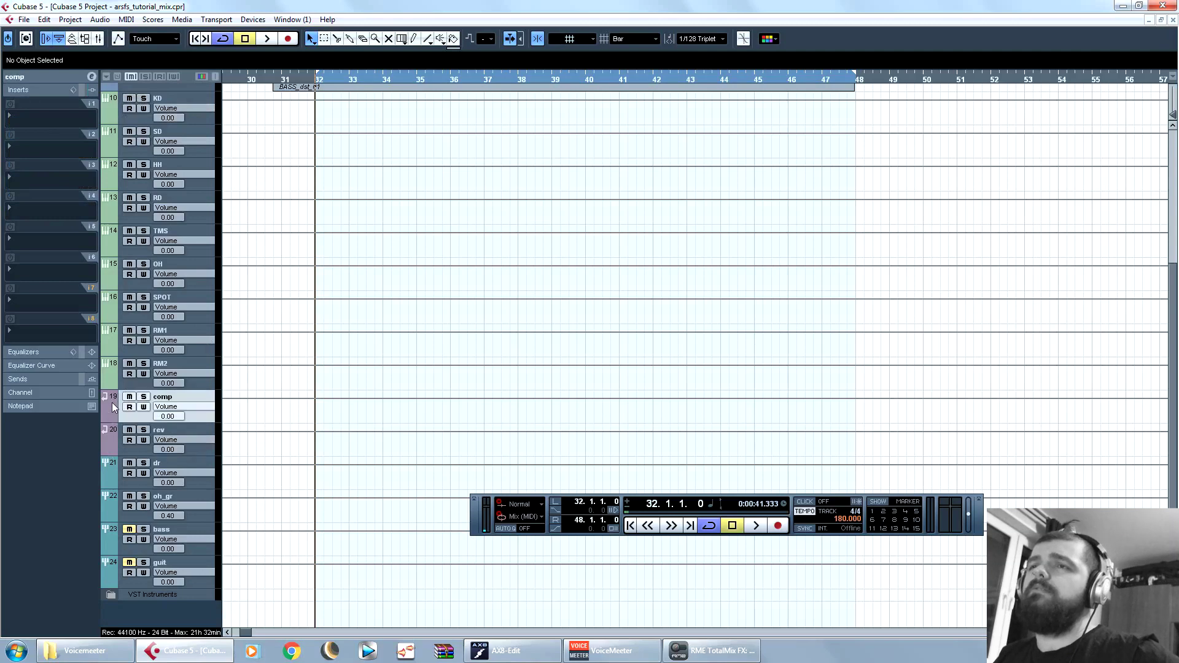
click(34, 114)
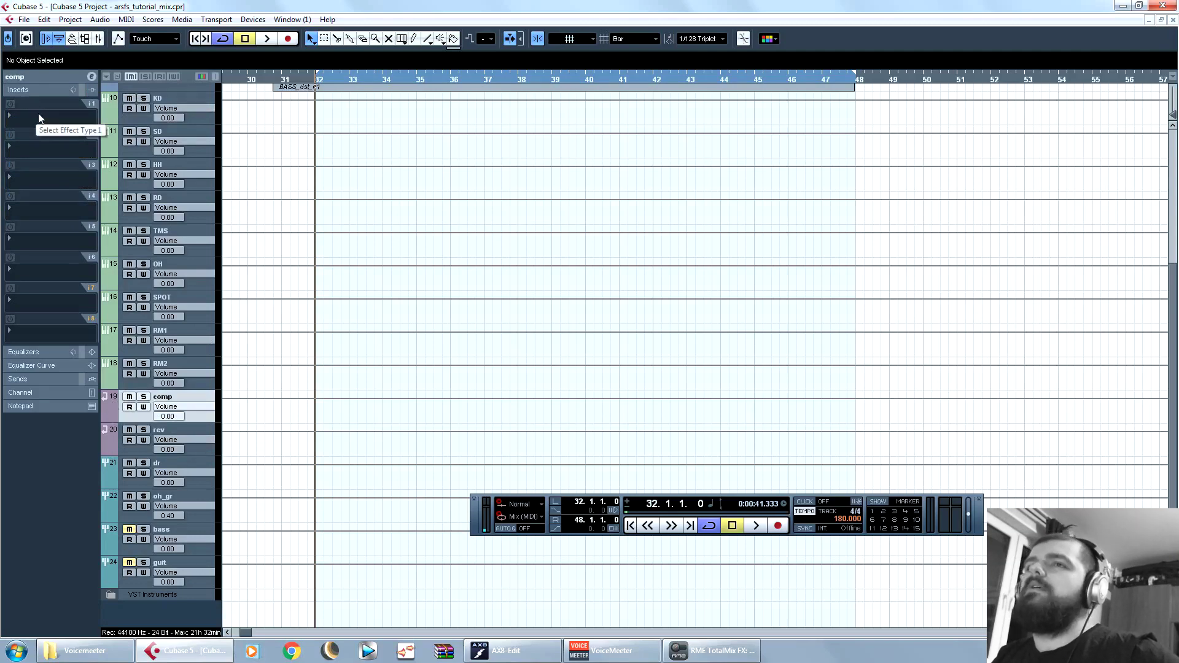
click(38, 119)
mouse_move(92, 146)
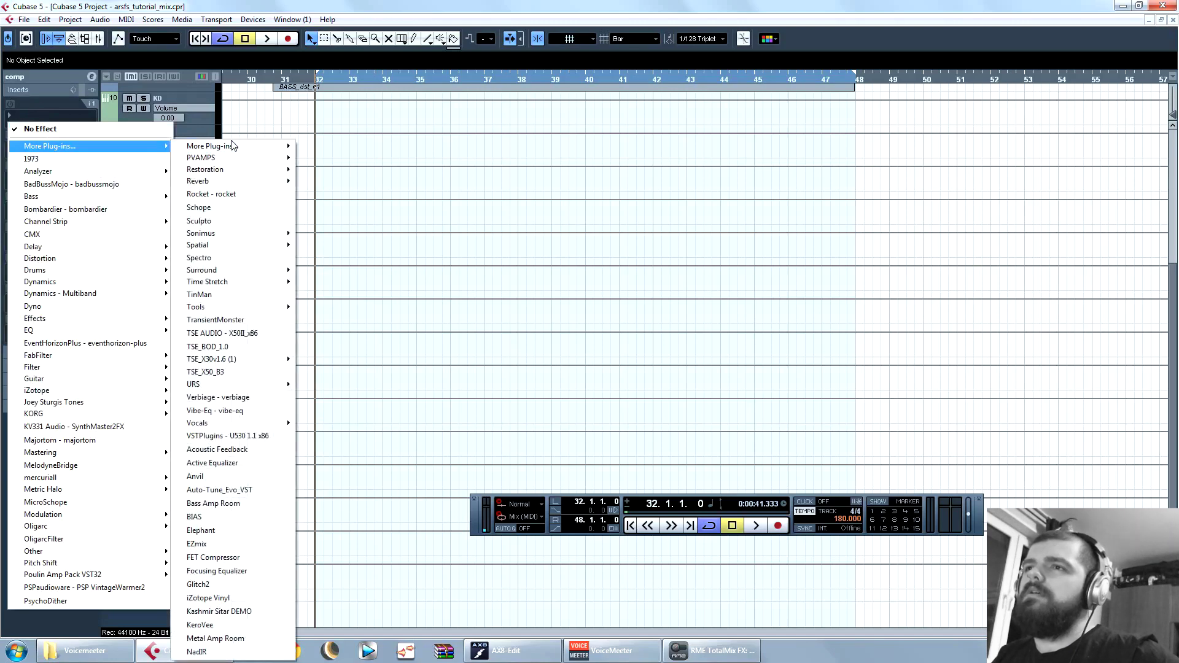
click(230, 558)
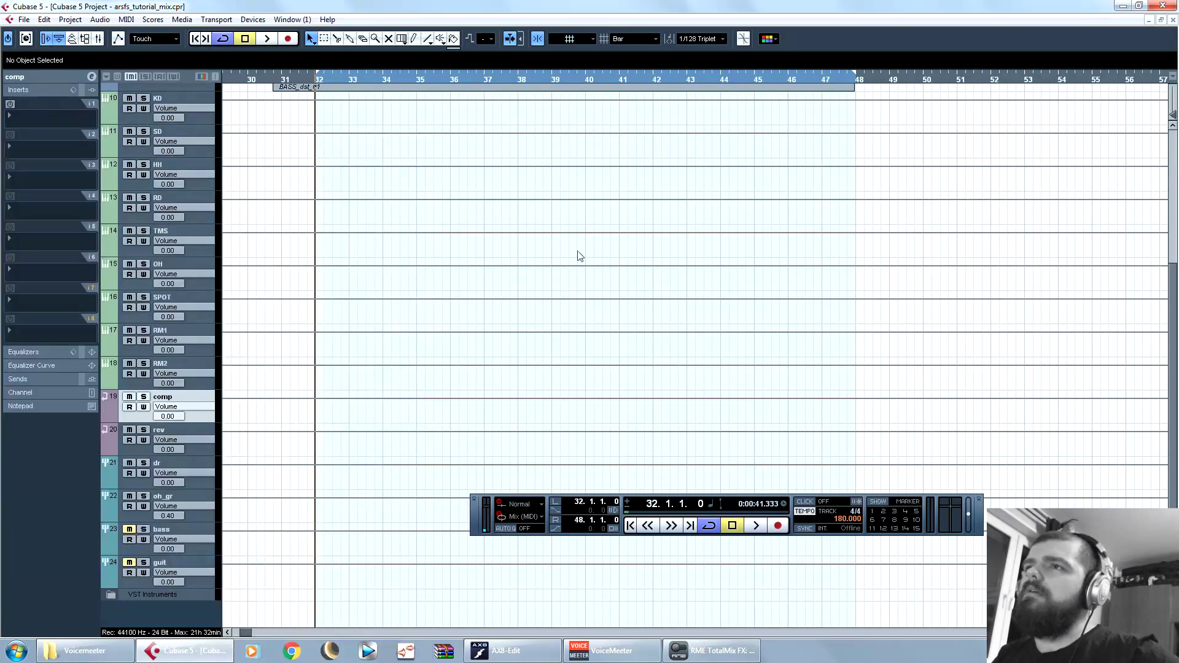
drag(628, 244, 659, 155)
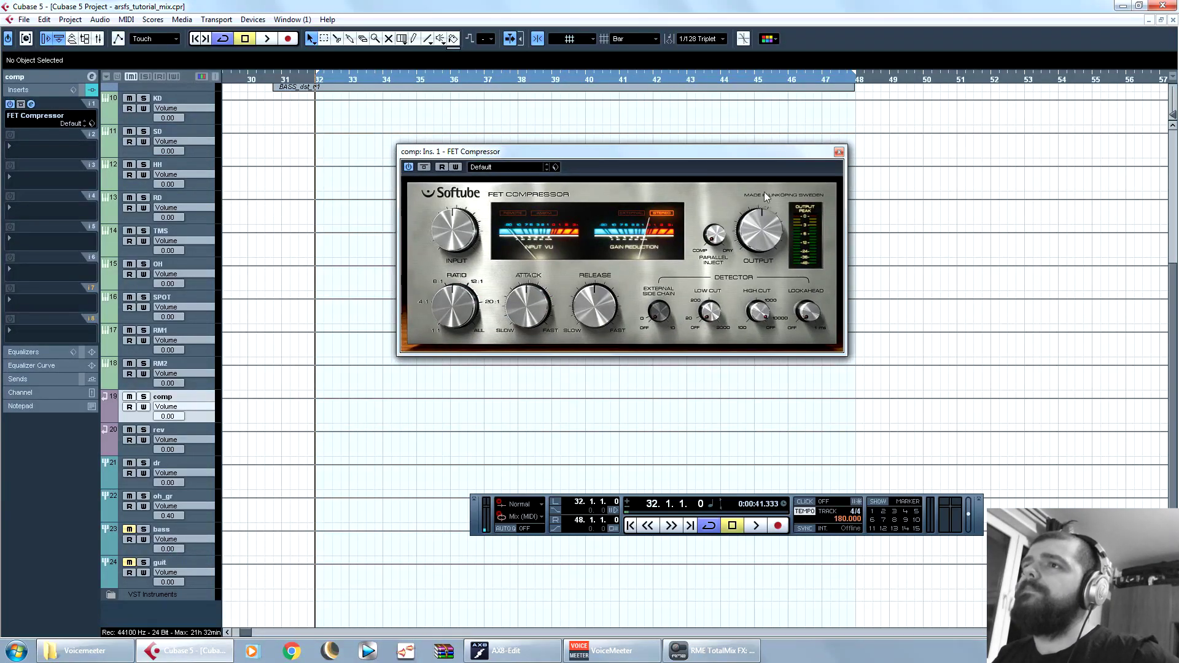
Step: Browse for presets for the comp channel's FET Compressor and close the plug-in
click(483, 166)
click(622, 180)
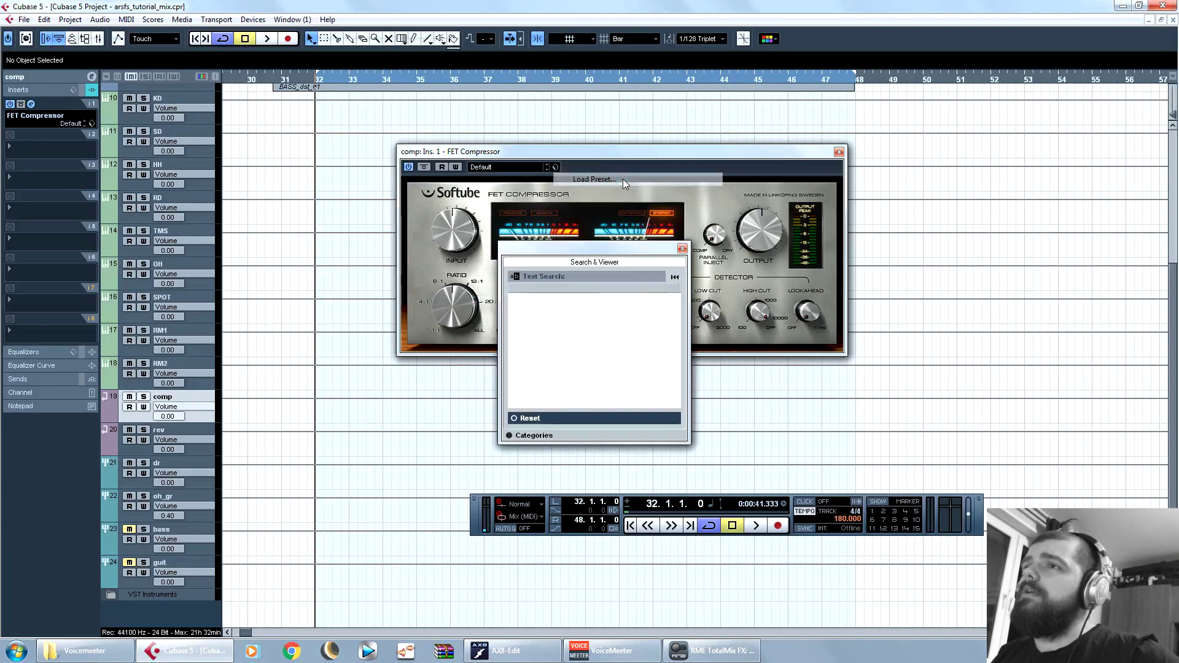
double_click(565, 299)
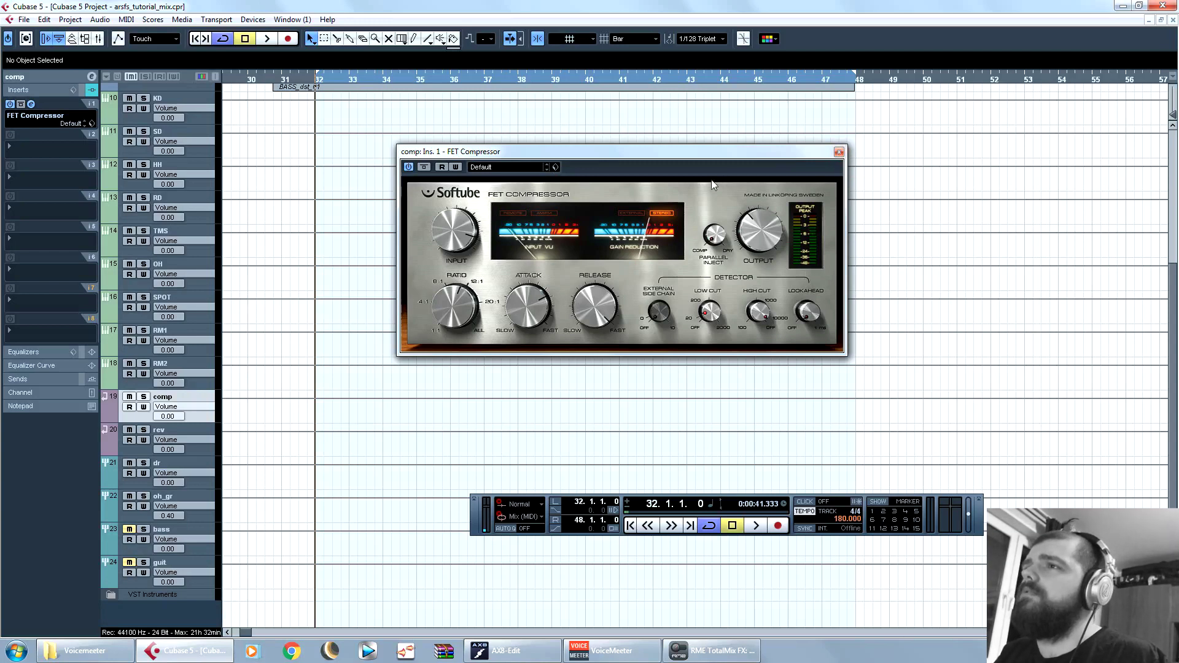
click(840, 152)
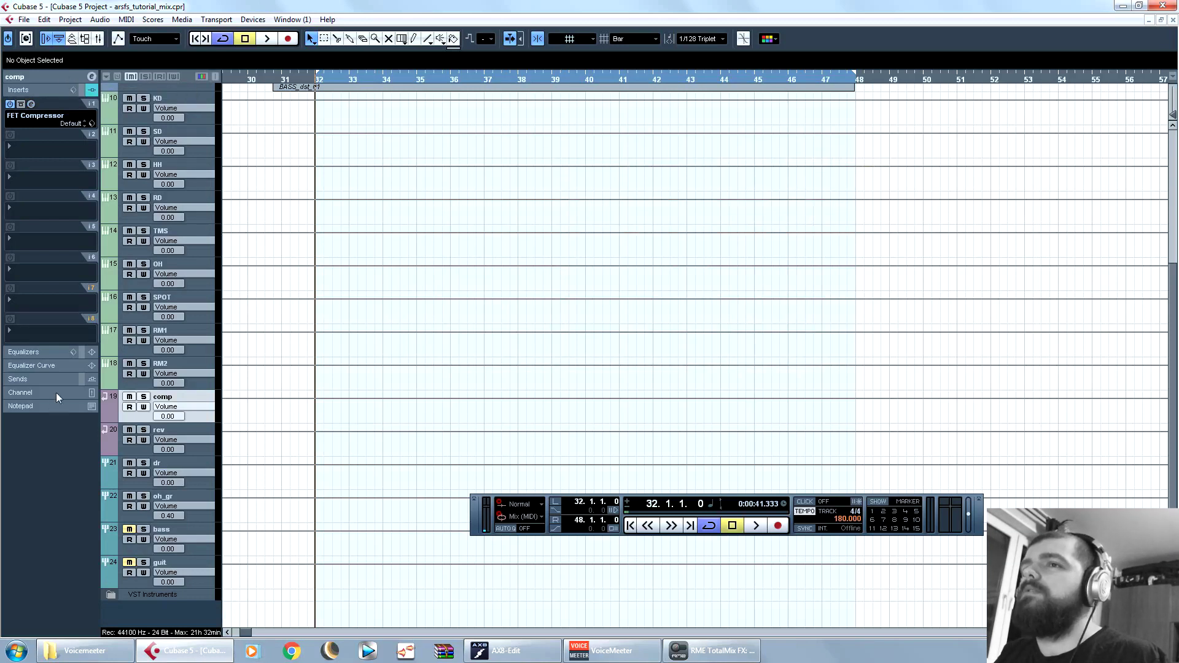
Step: Insert the IRLive Stereo reverb in the rev channel's first insert slot
click(72, 92)
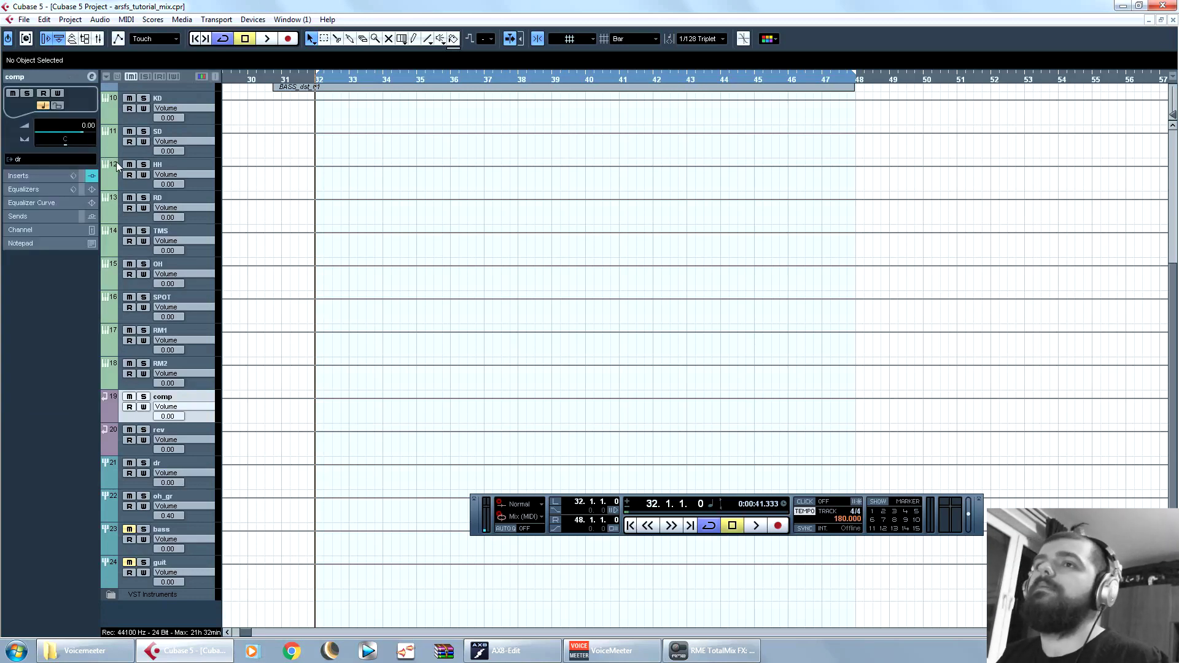
click(113, 433)
click(42, 175)
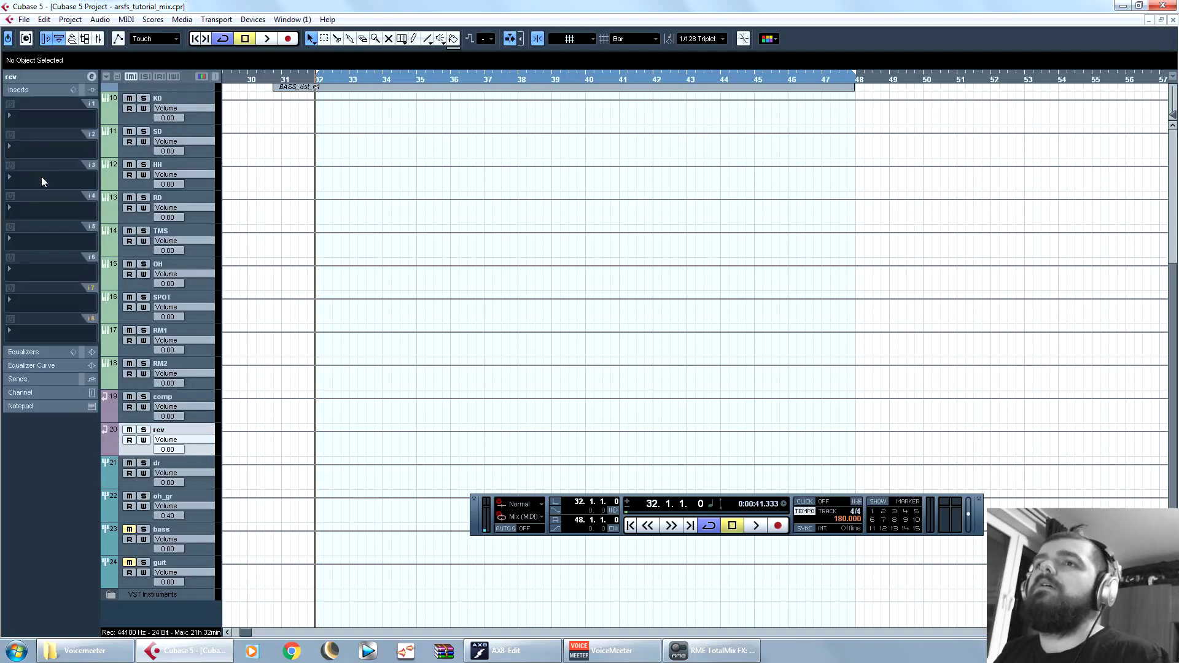
click(64, 115)
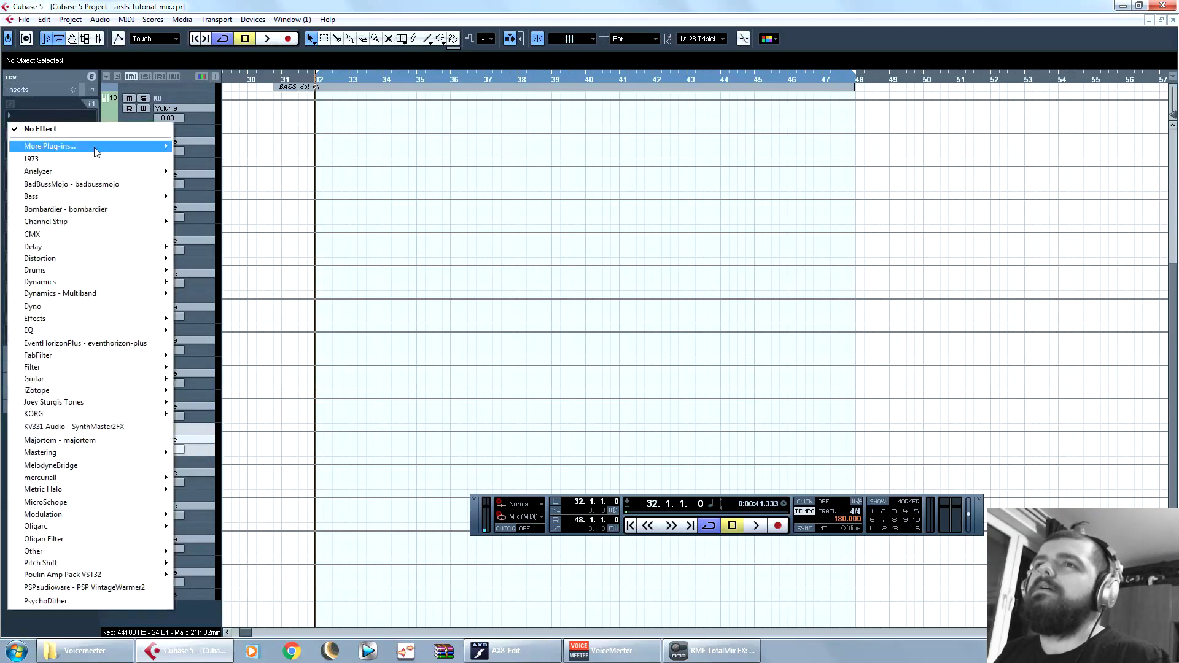
mouse_move(97, 152)
mouse_move(233, 181)
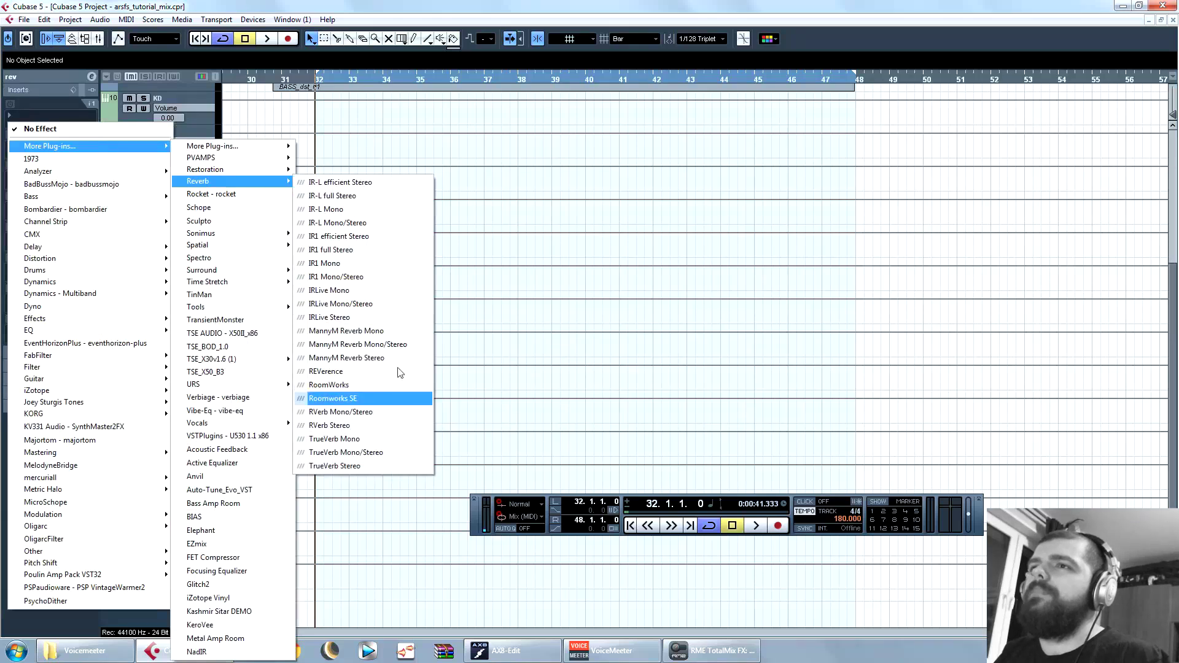
click(393, 318)
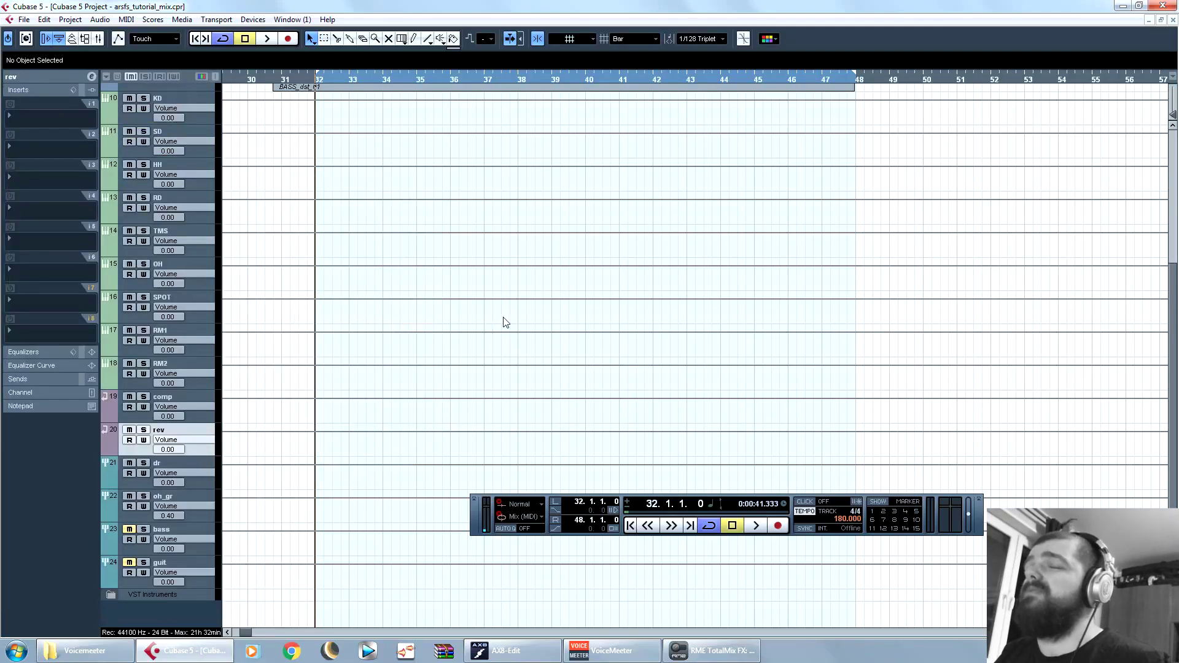
Step: Load the Live Short Plate 1 impulse response with reset, set the reverb time multiplier to 1.16 and close IRLive
click(590, 178)
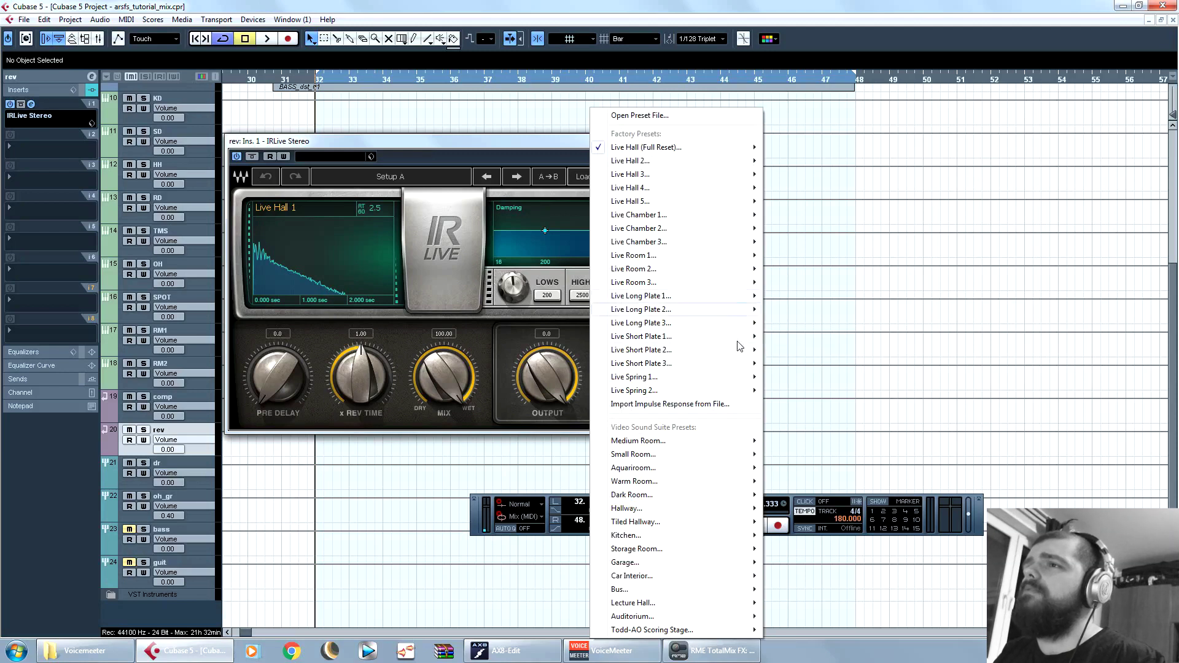
mouse_move(731, 337)
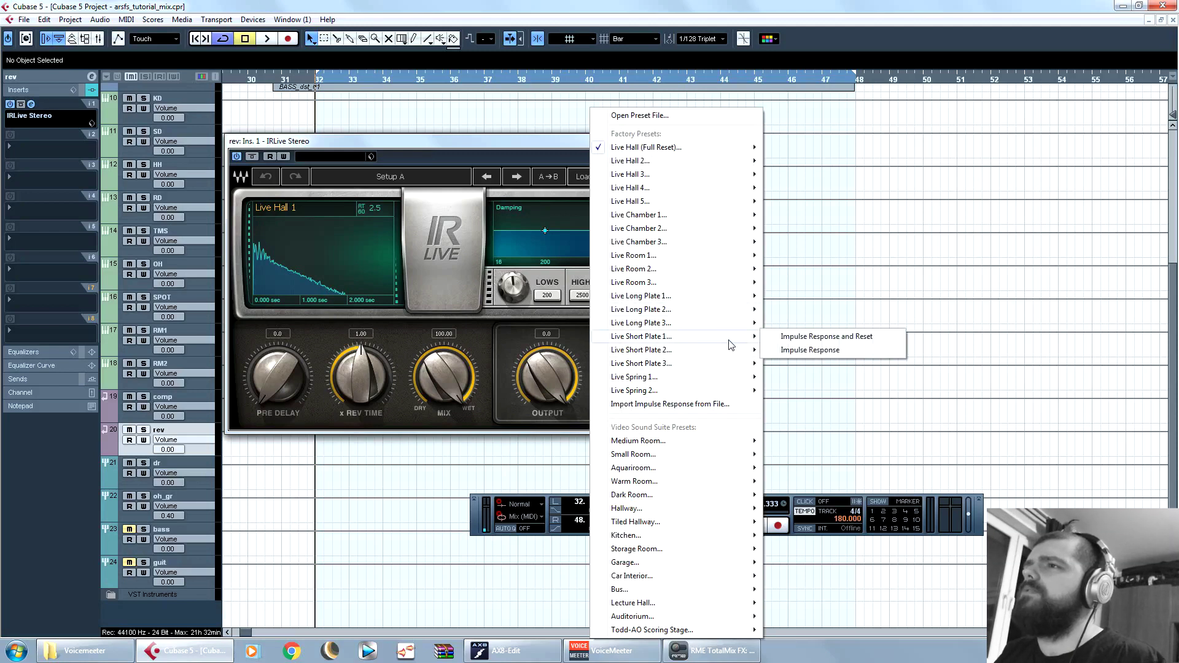
click(786, 339)
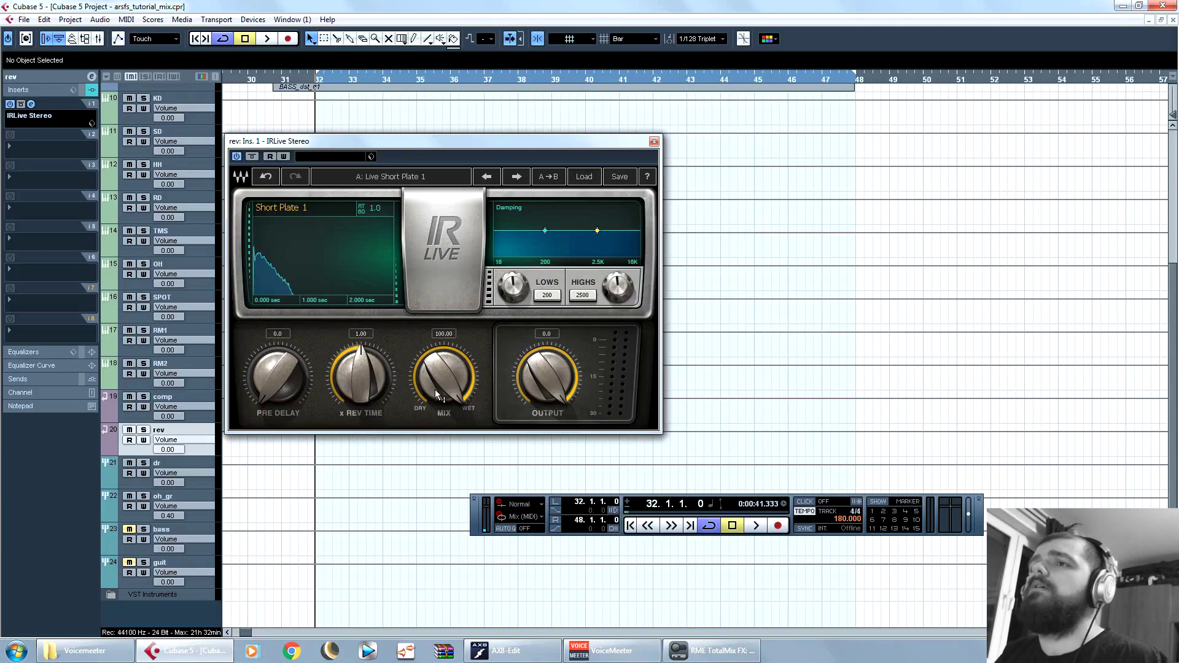
mouse_move(368, 390)
mouse_down()
mouse_move(376, 399)
mouse_move(388, 385)
mouse_move(381, 393)
mouse_up()
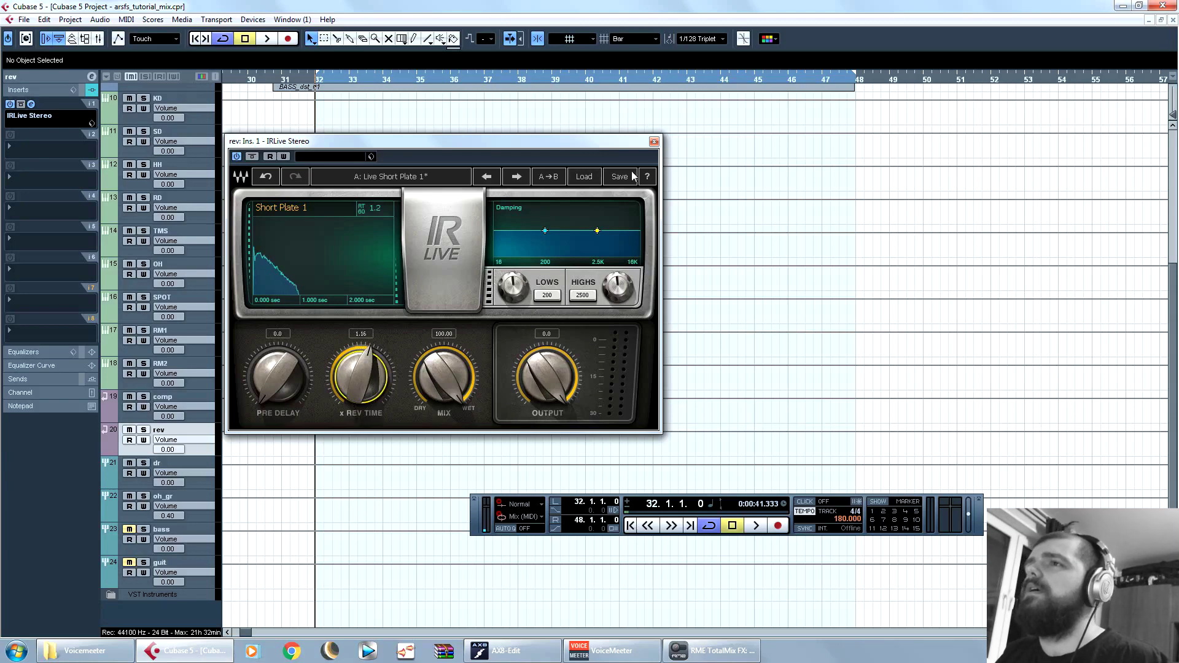
click(654, 142)
Step: Insert FabFilter Pro-Q 2 in the rev channel's second insert slot and close its window
click(49, 148)
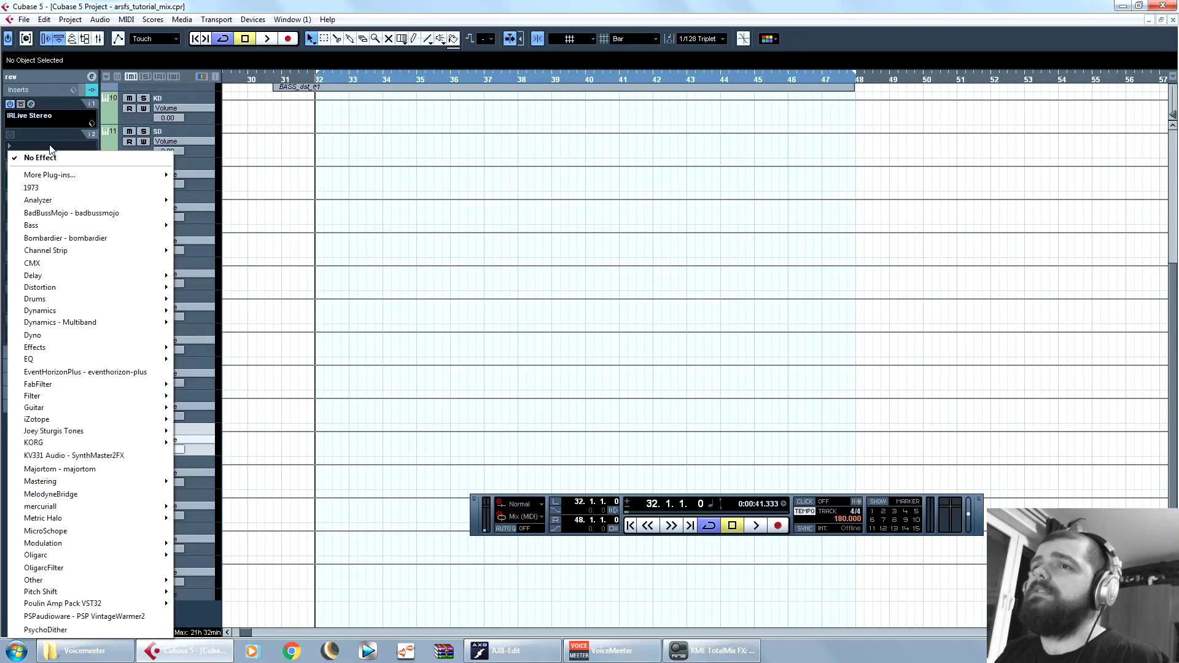
mouse_move(88, 384)
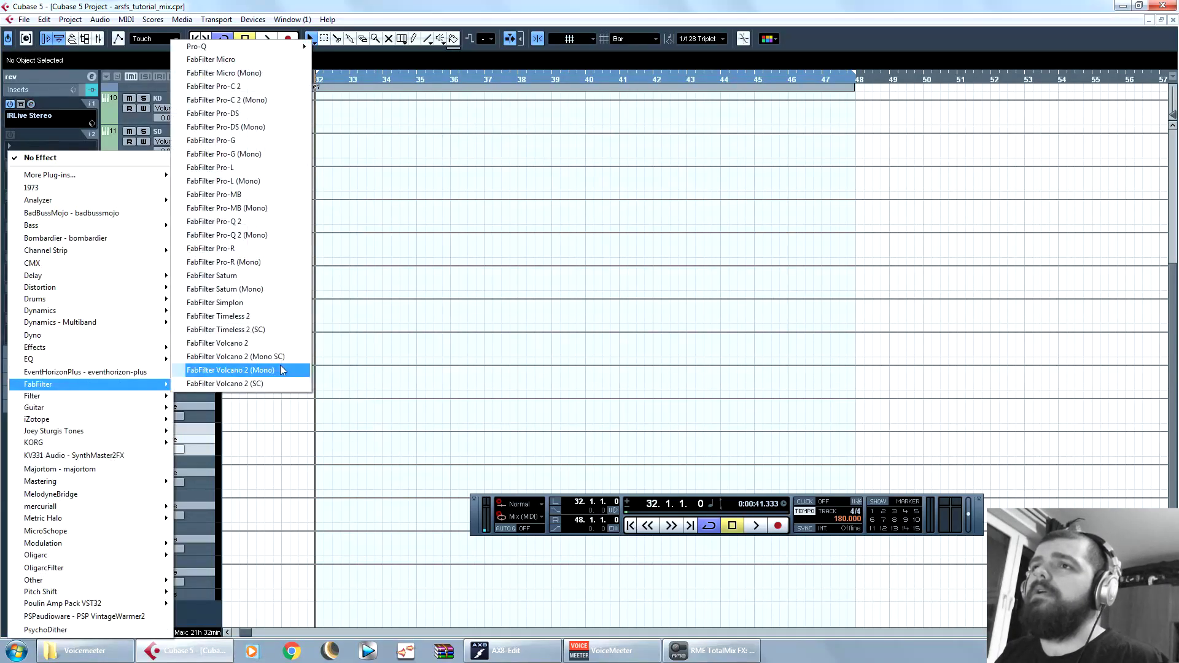
click(276, 222)
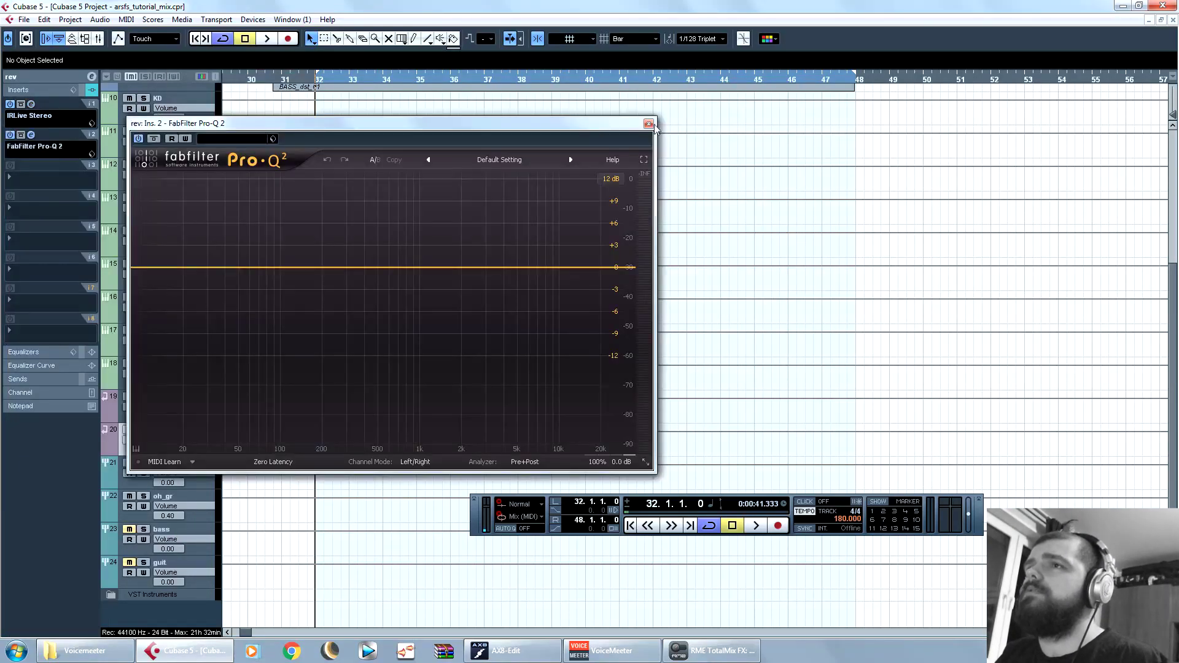
click(648, 124)
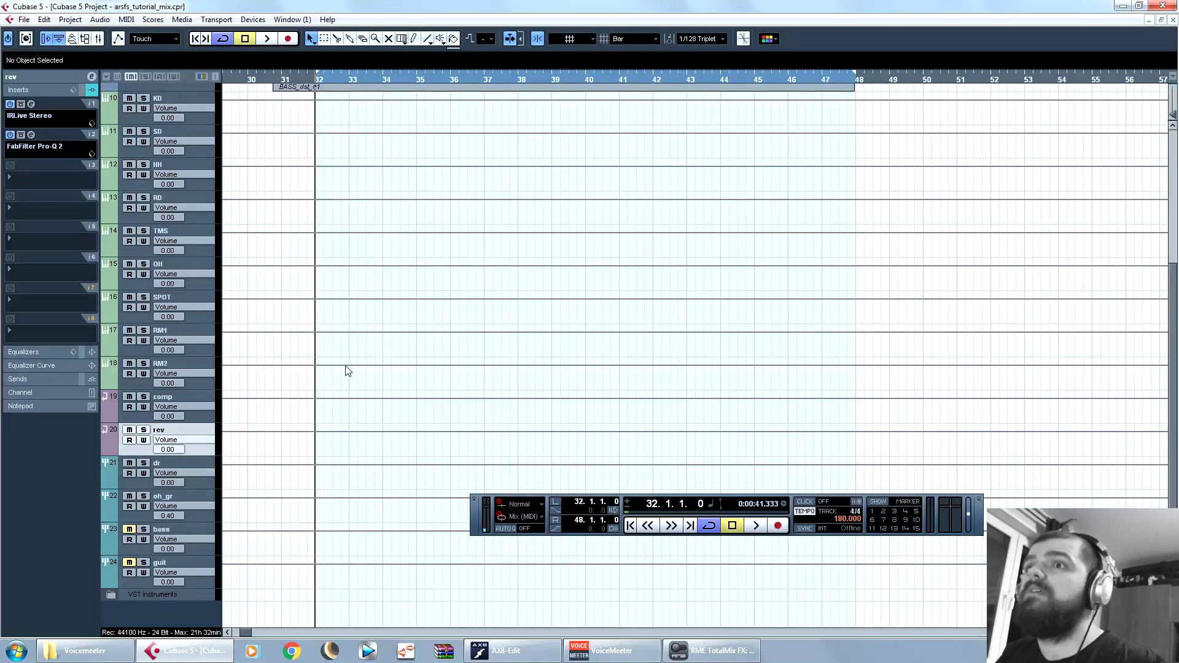
Step: Route the KD channel's first send to comp, activate it and set its level to -14.06
scroll(347, 371, up, 5)
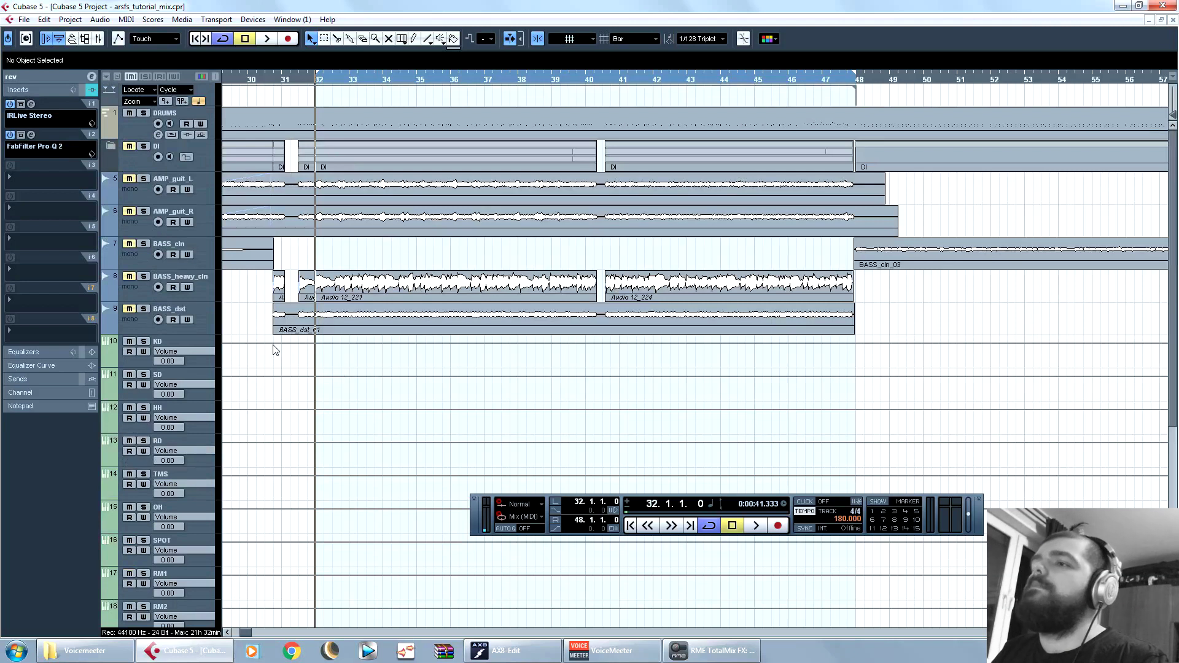
click(123, 347)
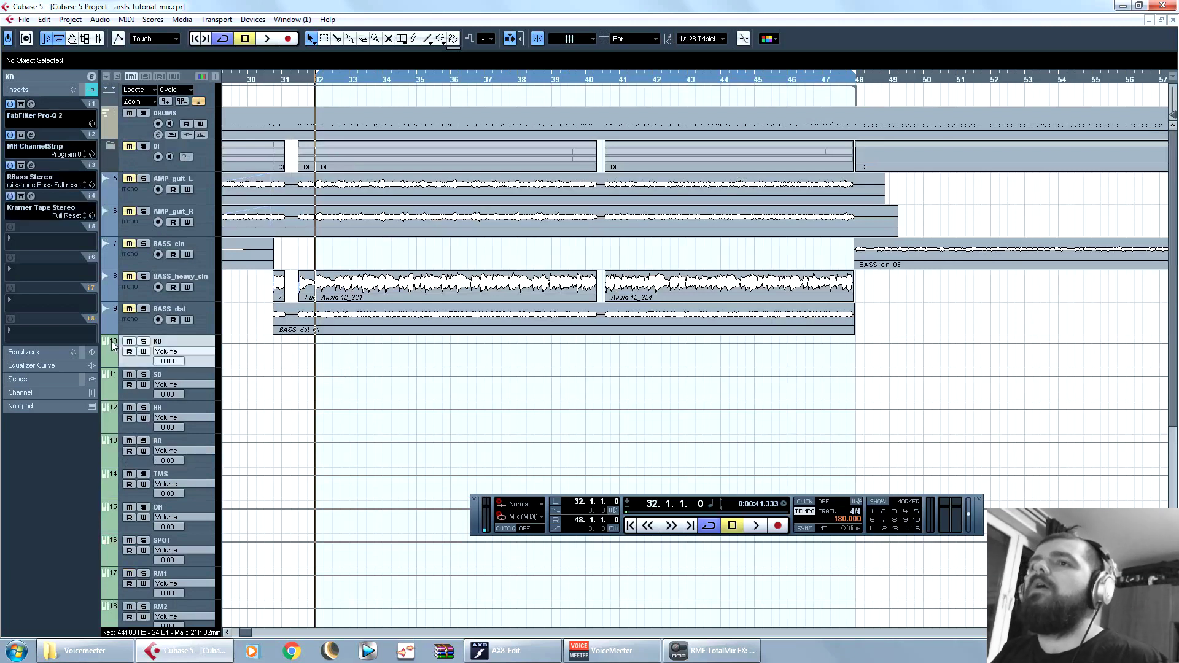
click(63, 371)
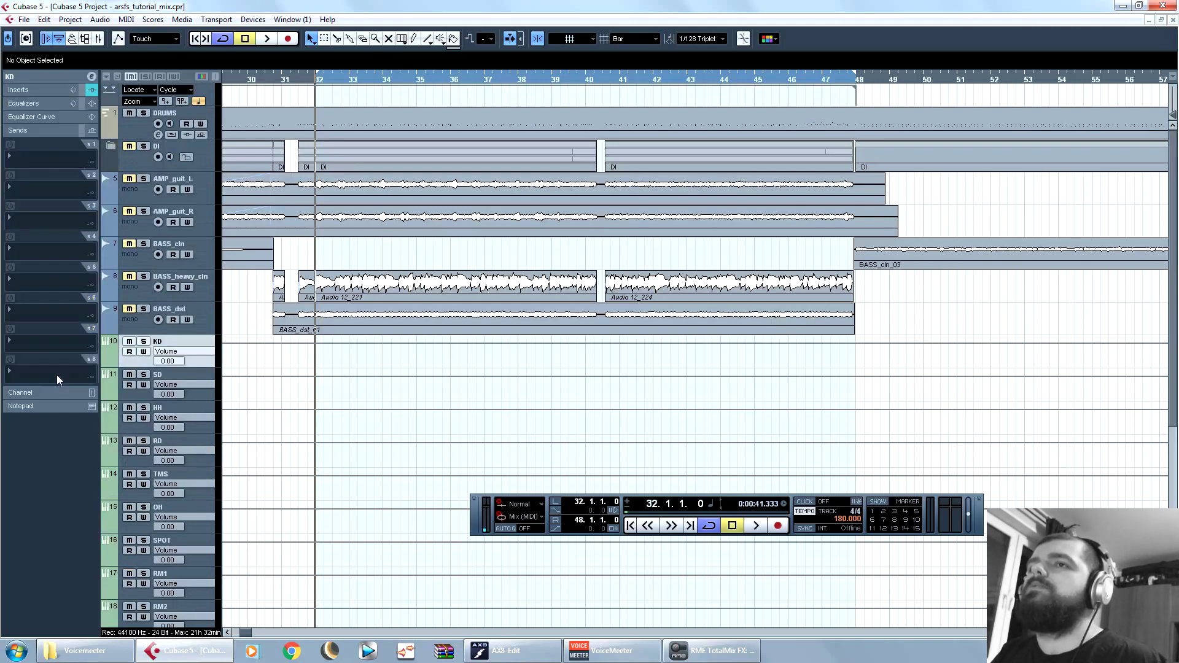
click(35, 161)
click(10, 145)
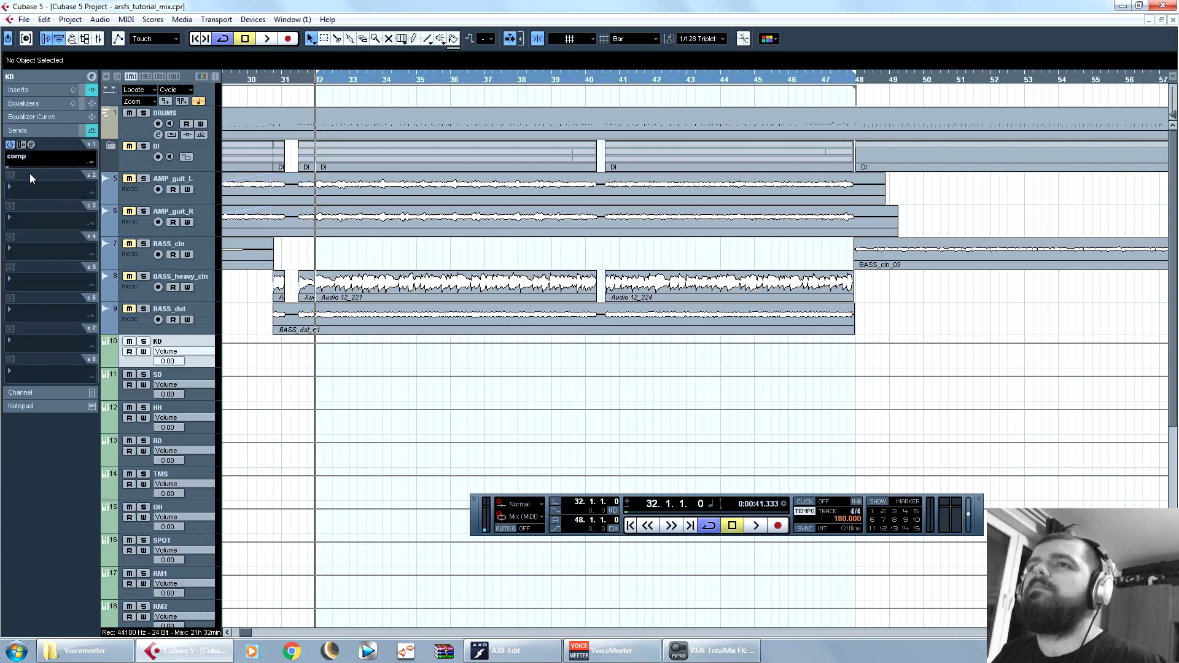
drag(35, 165, 38, 168)
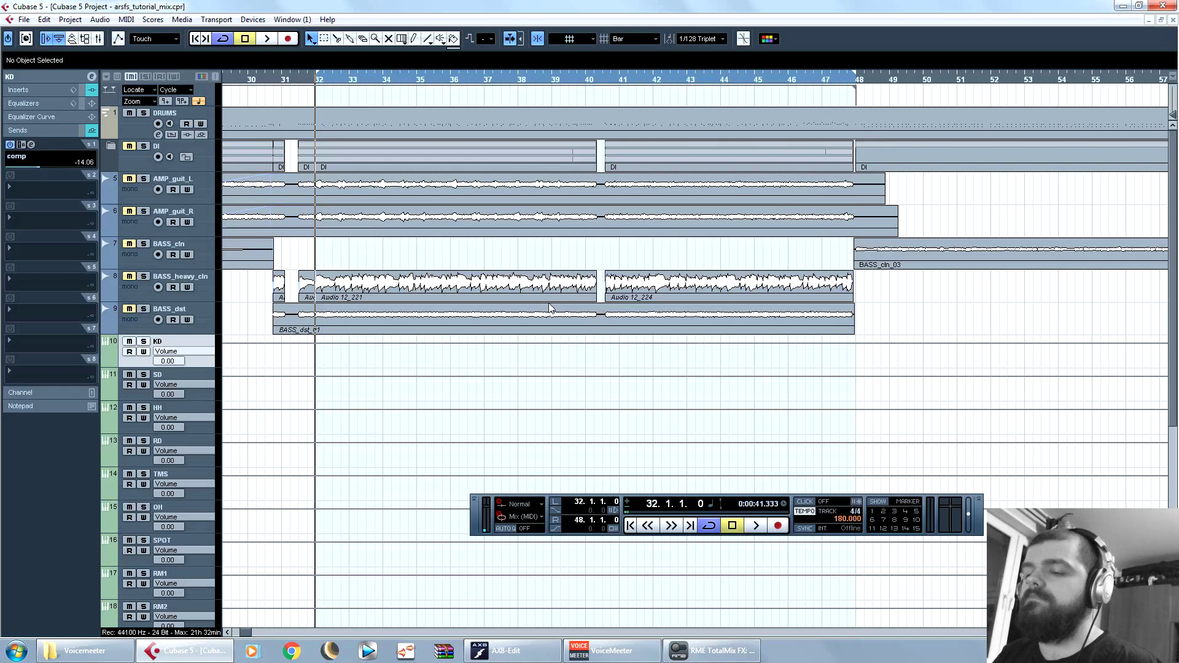
Step: Audition the soloed KD channel with its comp send at -12.74, settle the send at -20.60 and clear all solos
scroll(550, 308, down, 5)
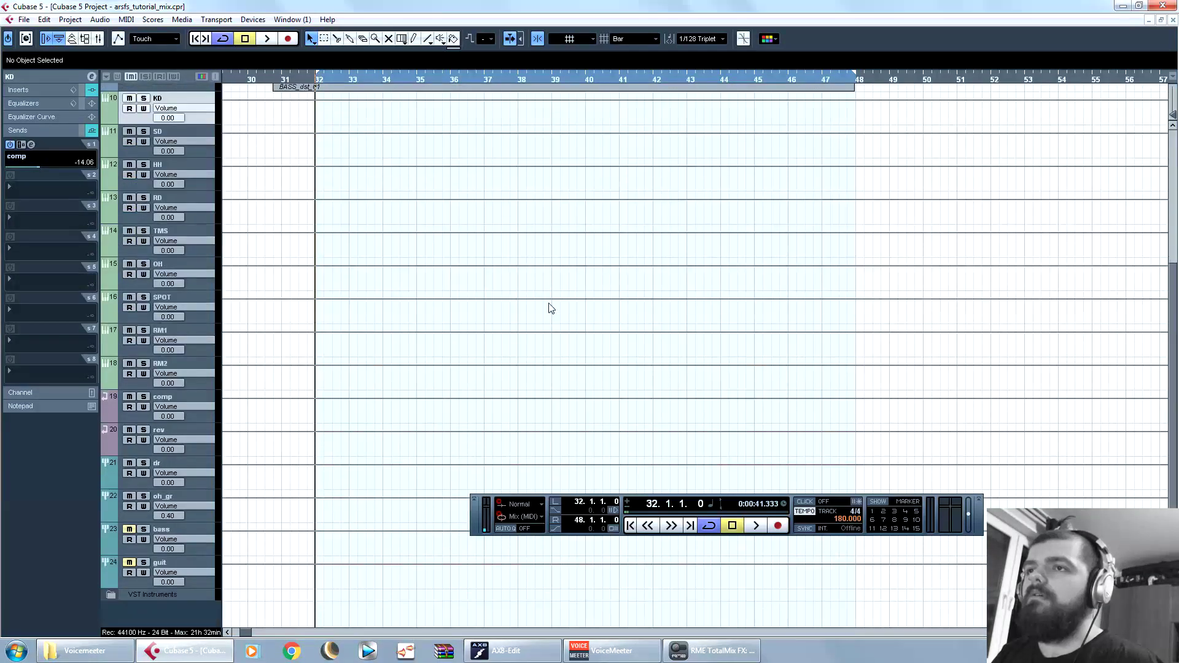
scroll(399, 416, up, 5)
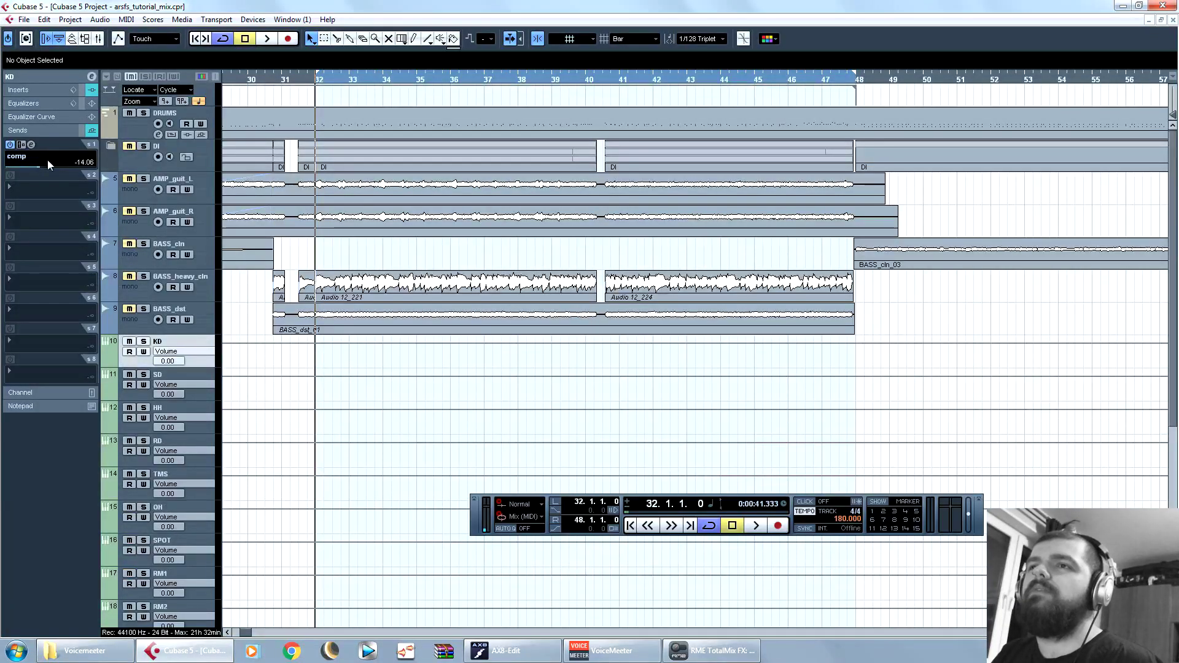
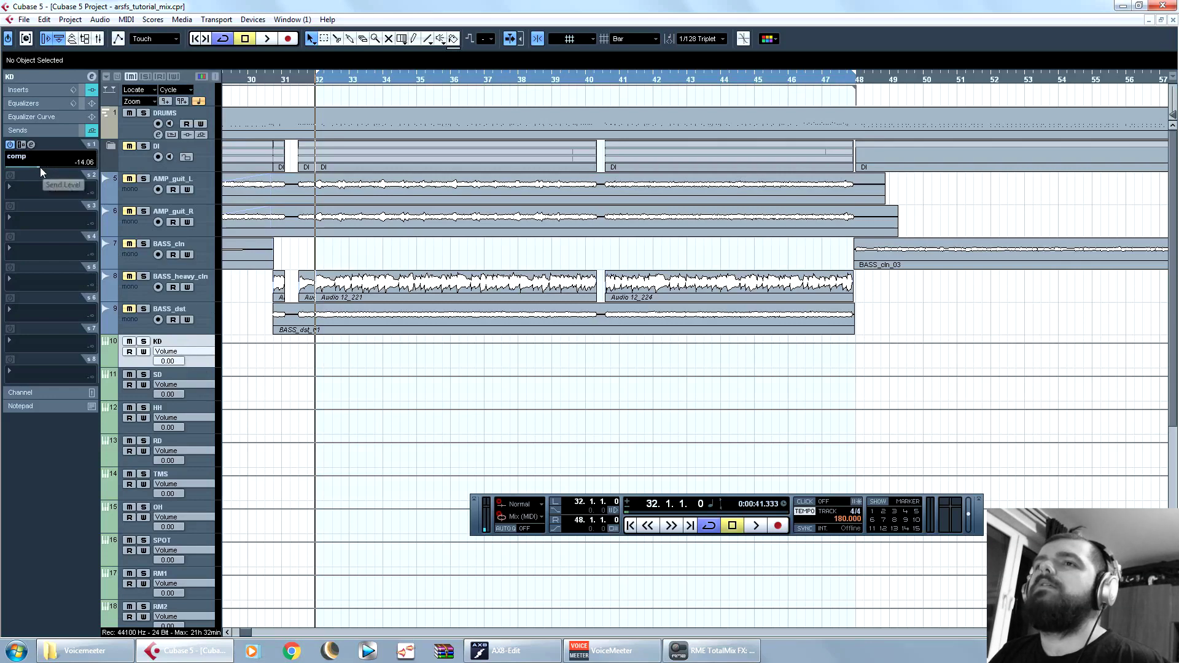
scroll(40, 167, up, 2)
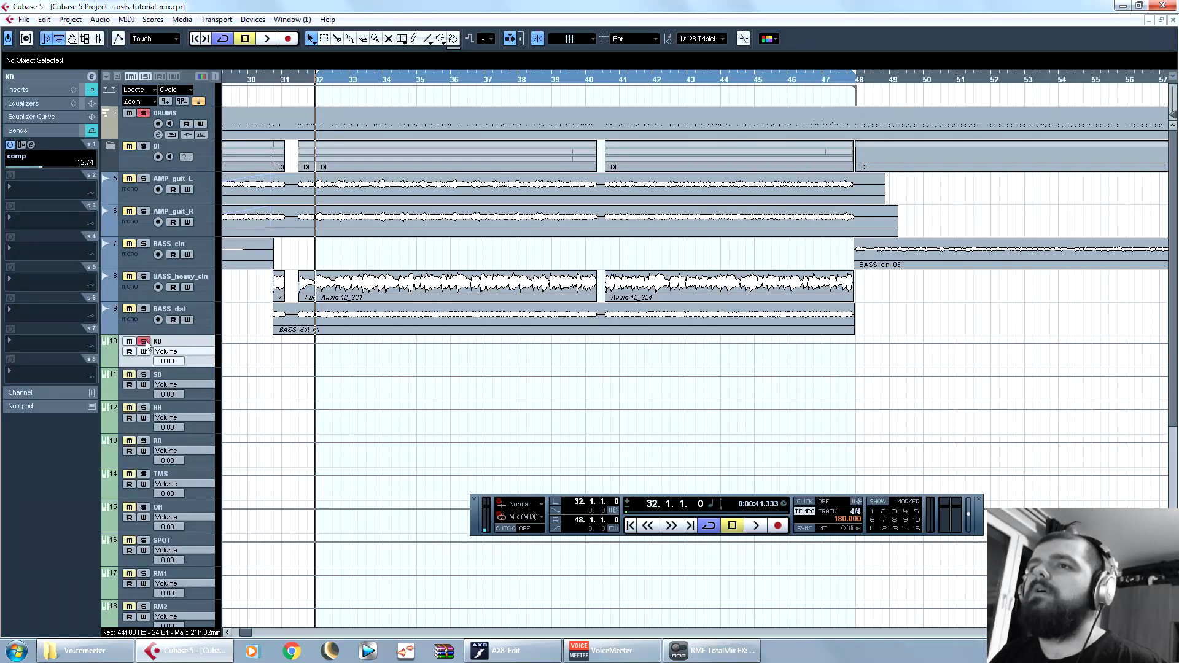
scroll(306, 316, down, 5)
key(space)
scroll(306, 315, up, 5)
scroll(246, 400, down, 5)
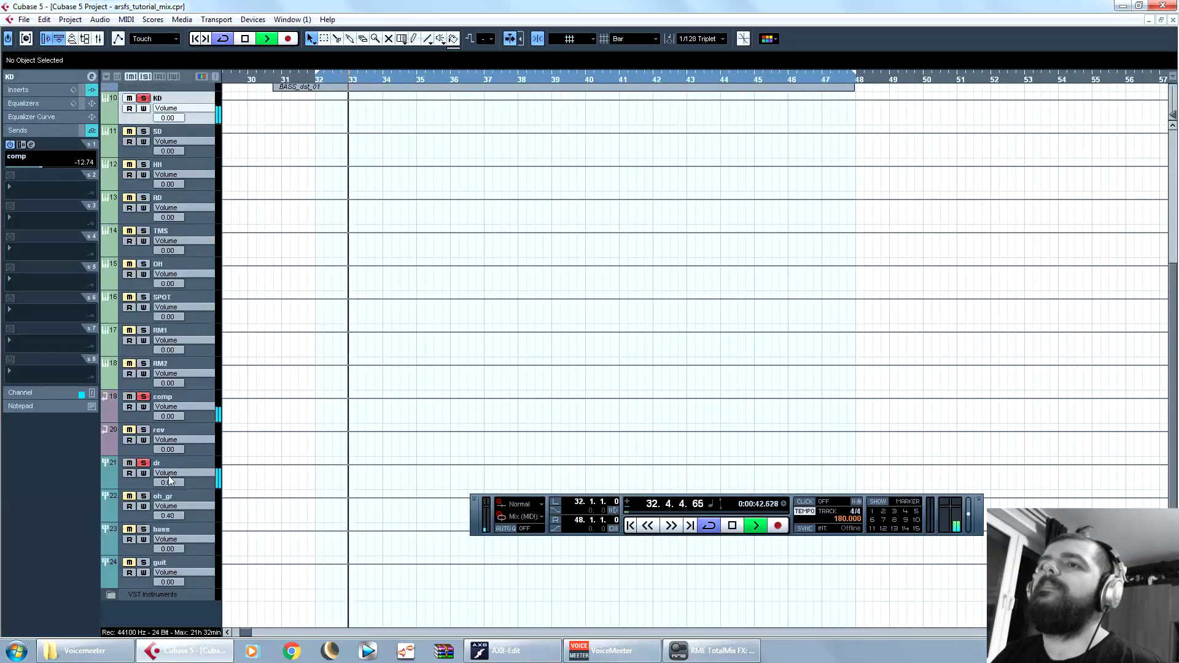
click(143, 398)
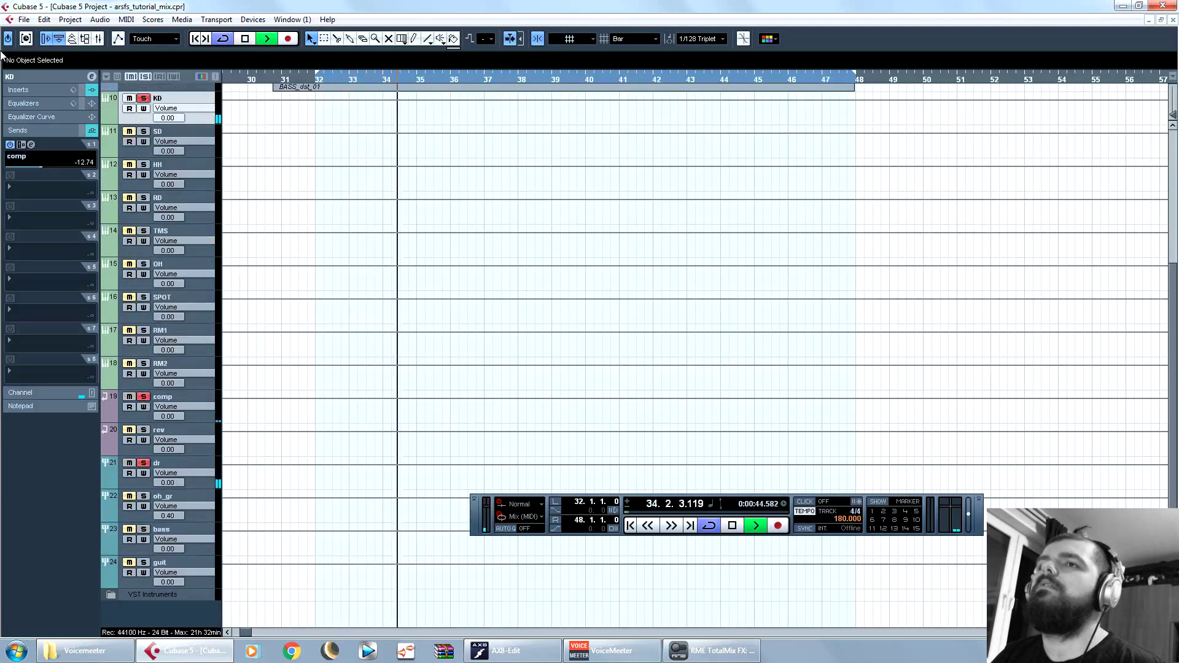
key(space)
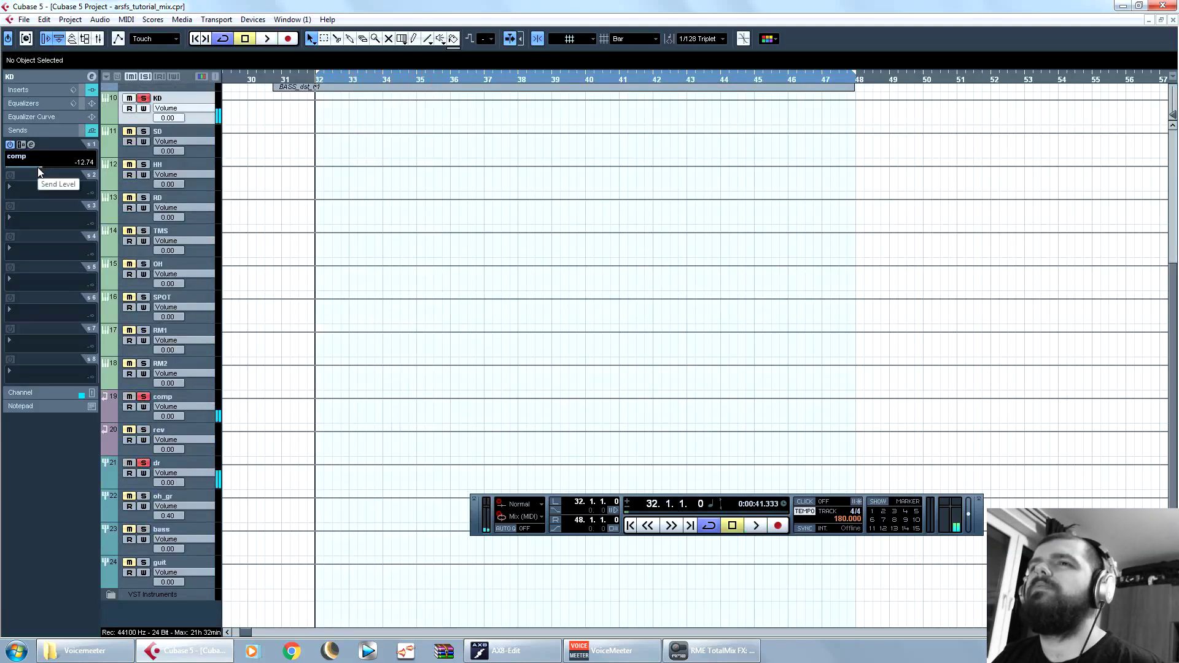
scroll(38, 167, down, 2)
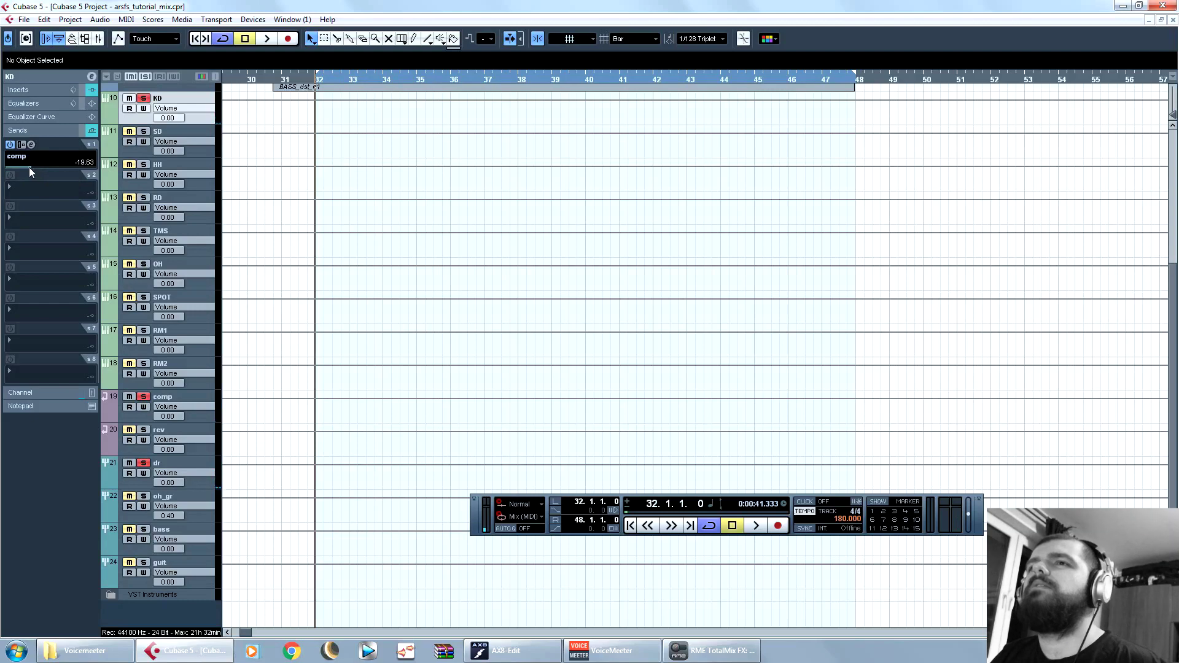
click(144, 76)
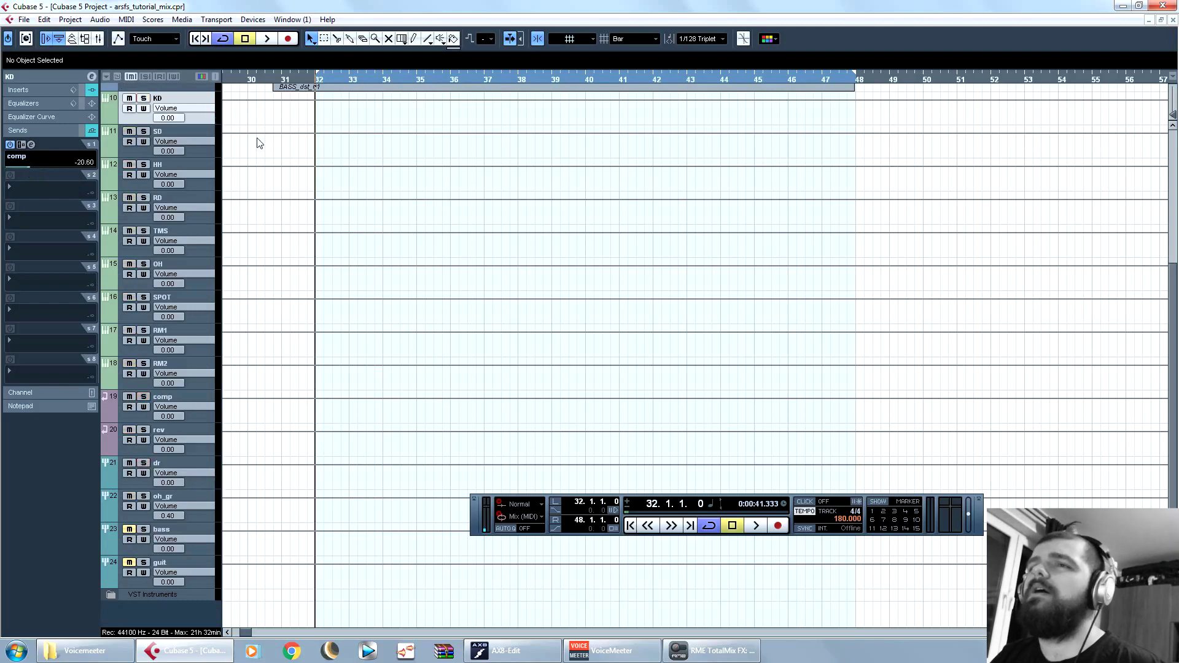
Step: Solo and audition the SD channel, and open the Kontakt 5 instrument of the DRUMS track
click(122, 138)
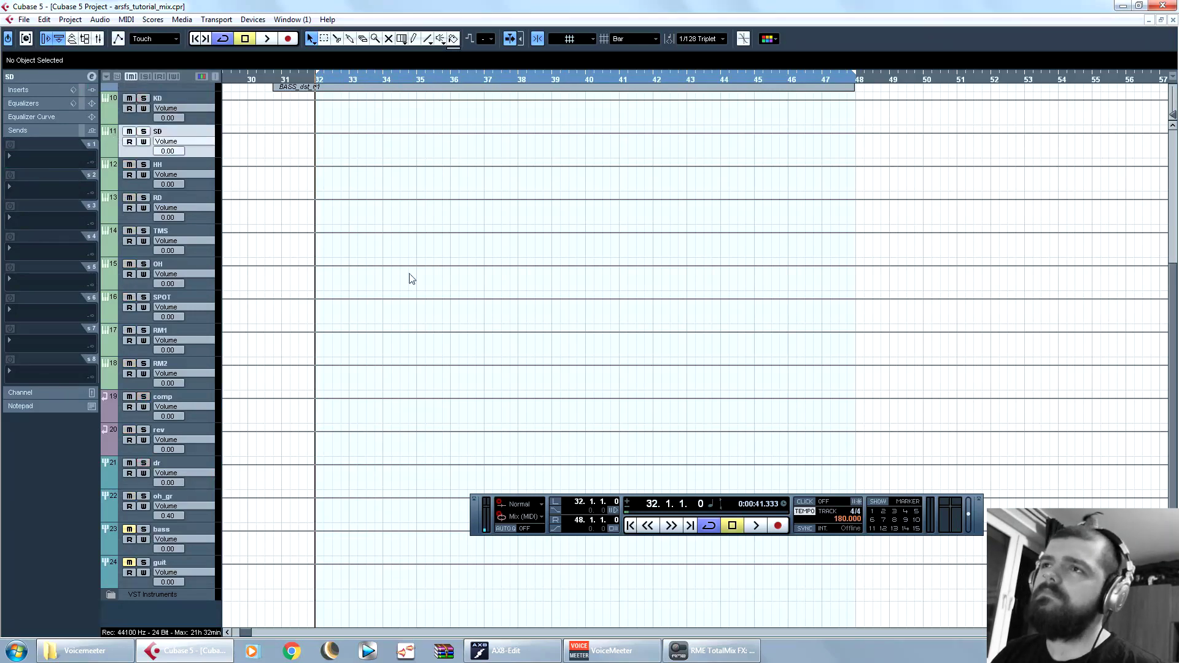
scroll(532, 348, up, 5)
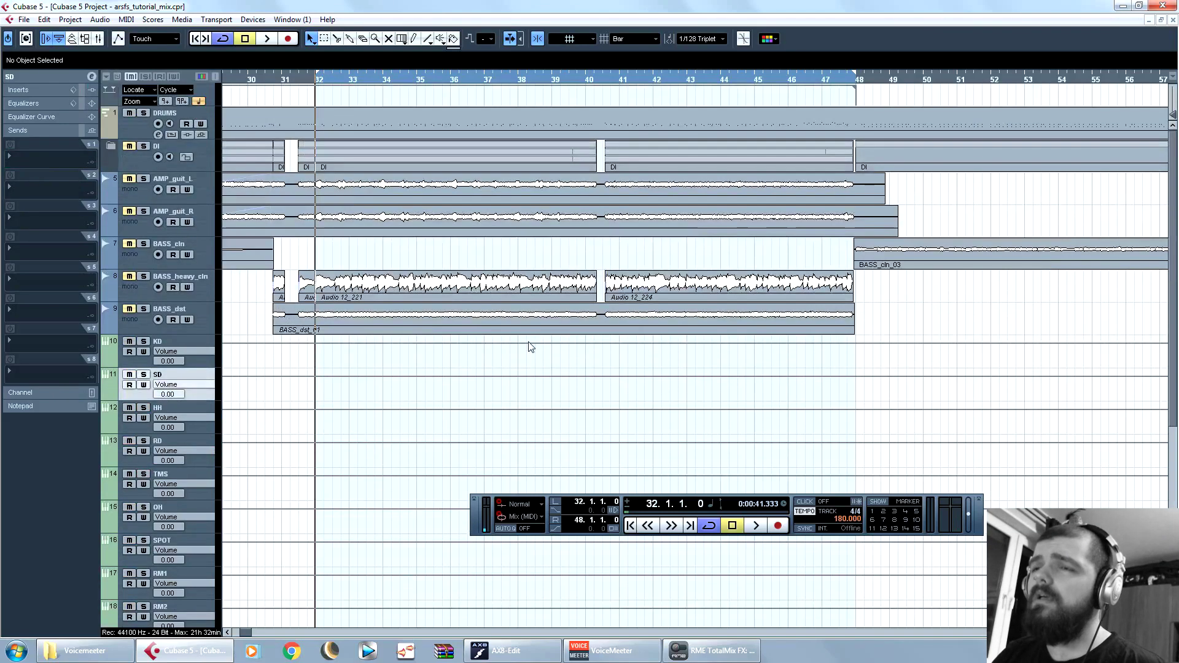
click(144, 376)
key(space)
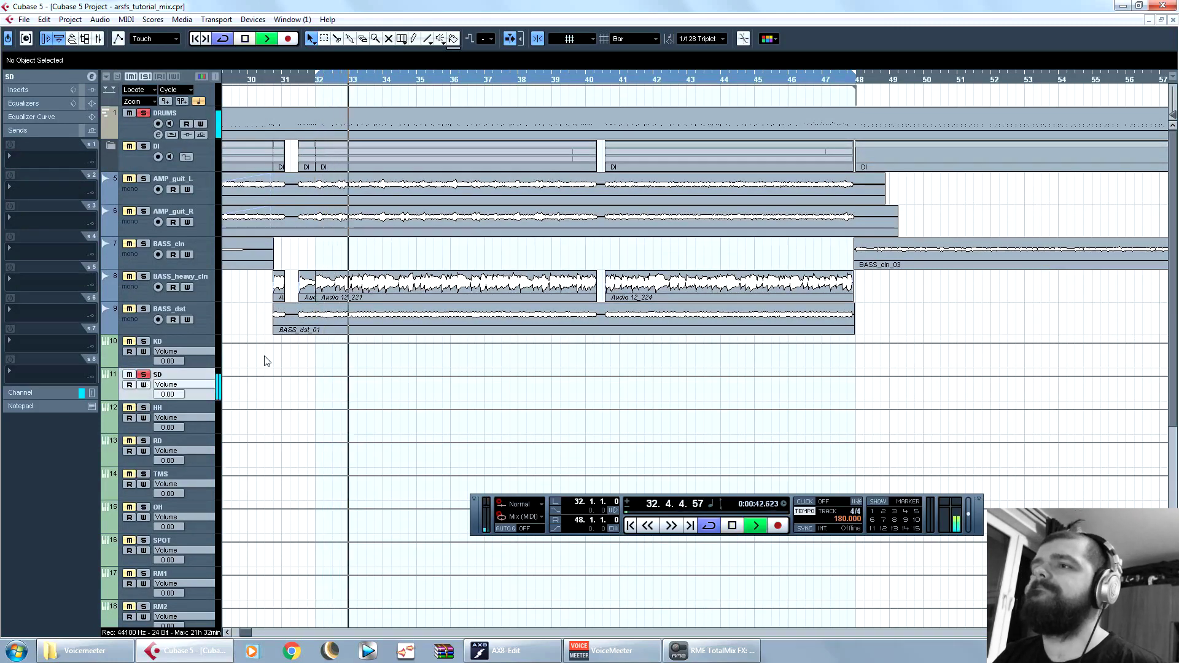
key(space)
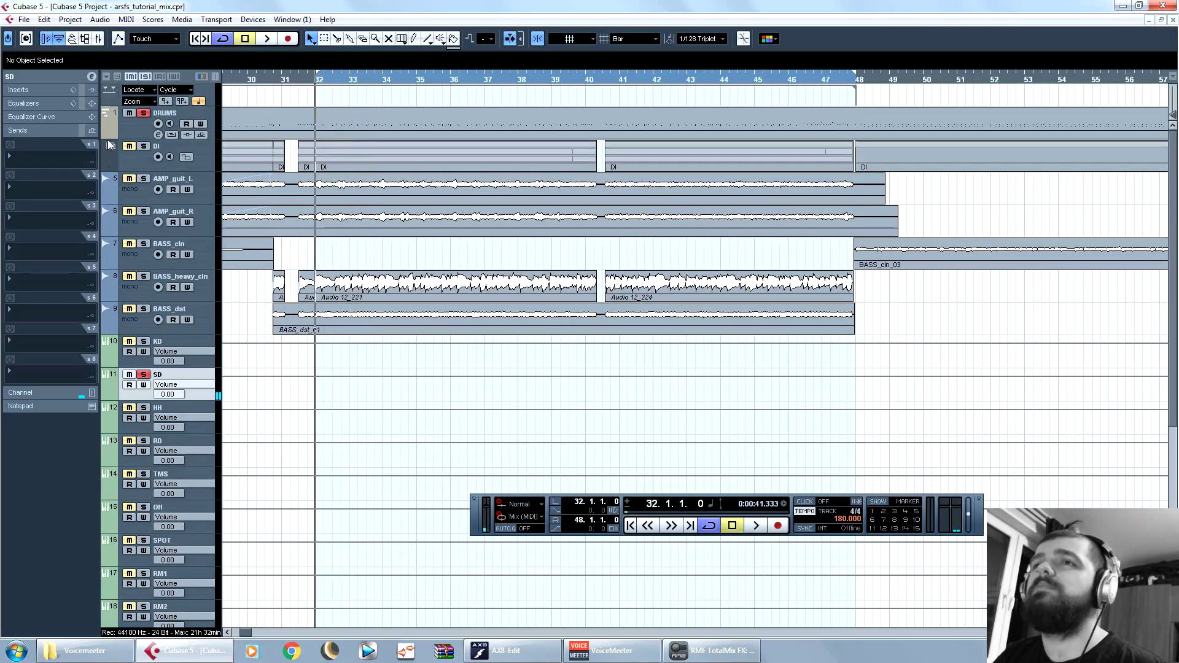
click(131, 134)
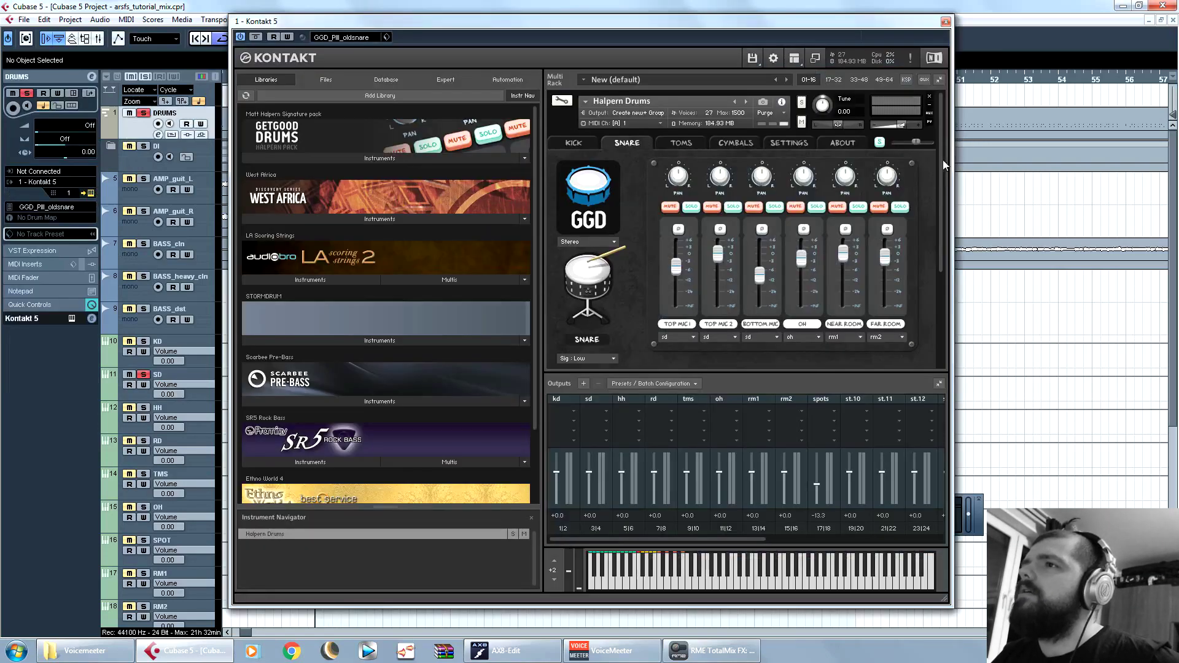
Step: Audition the snare's Top Mic 2 and Top Mic 1 individually in solo, clear their solos and close the Kontakt 5 window
drag(940, 162, 939, 183)
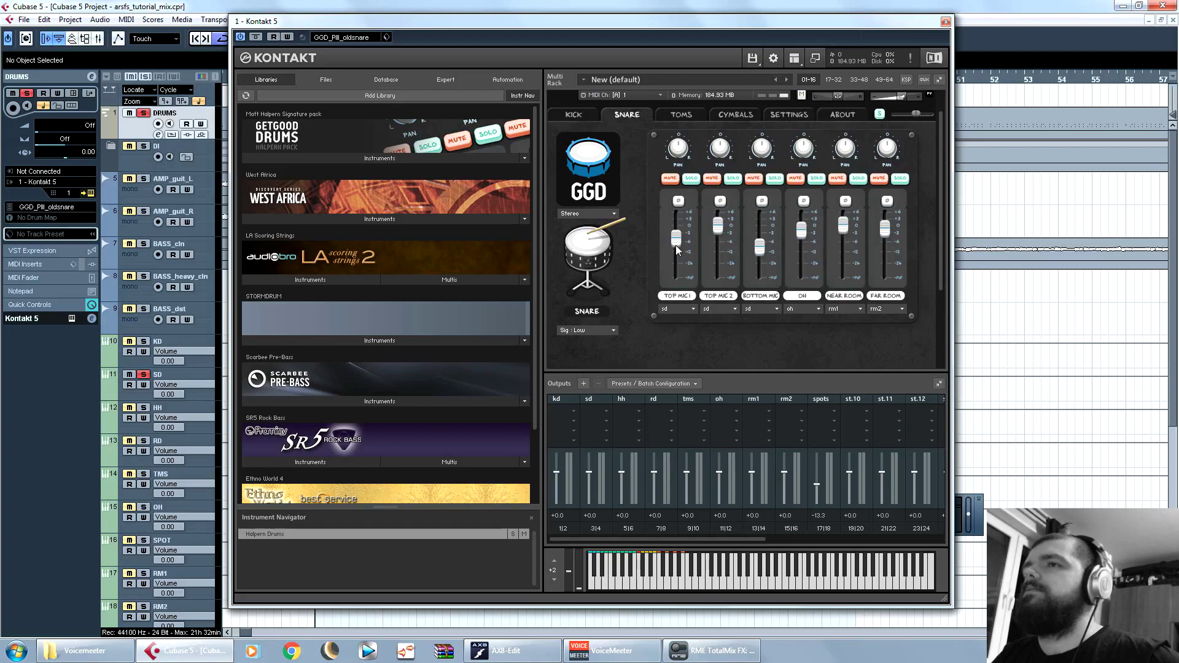
click(739, 181)
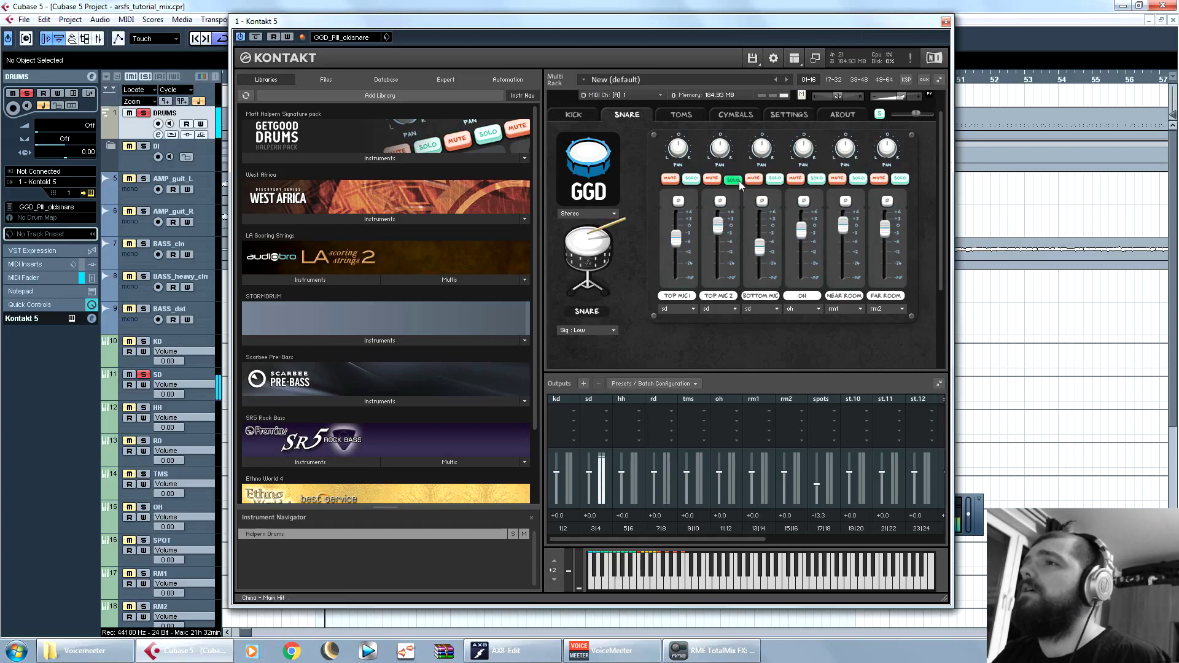
click(739, 181)
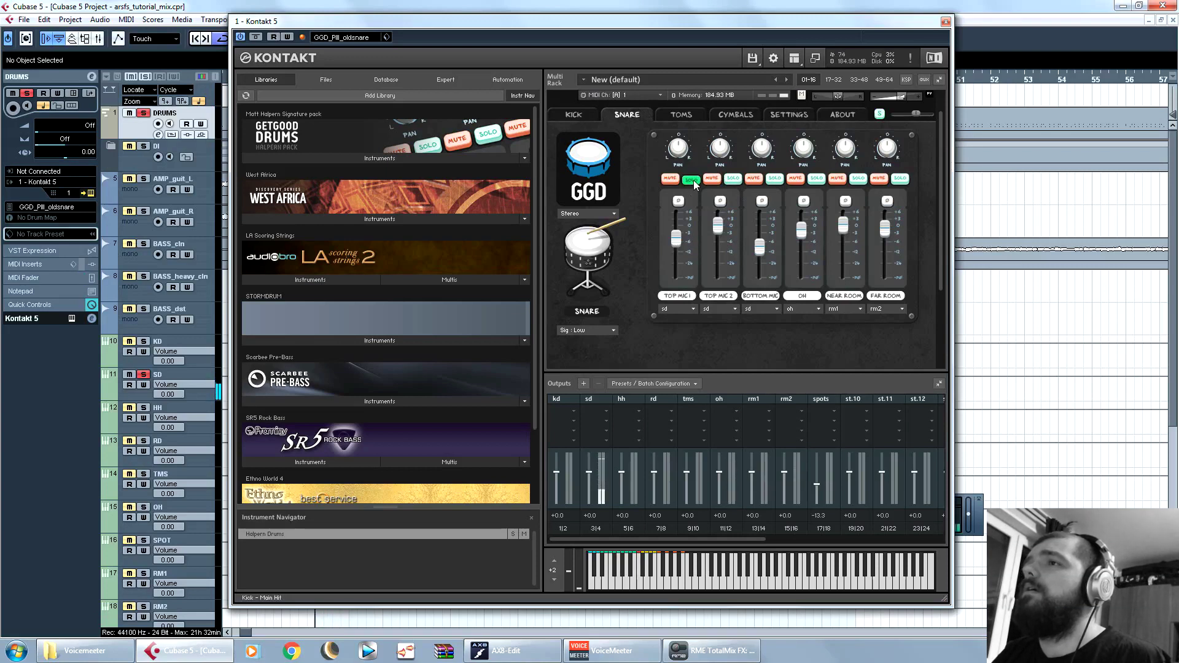
click(693, 179)
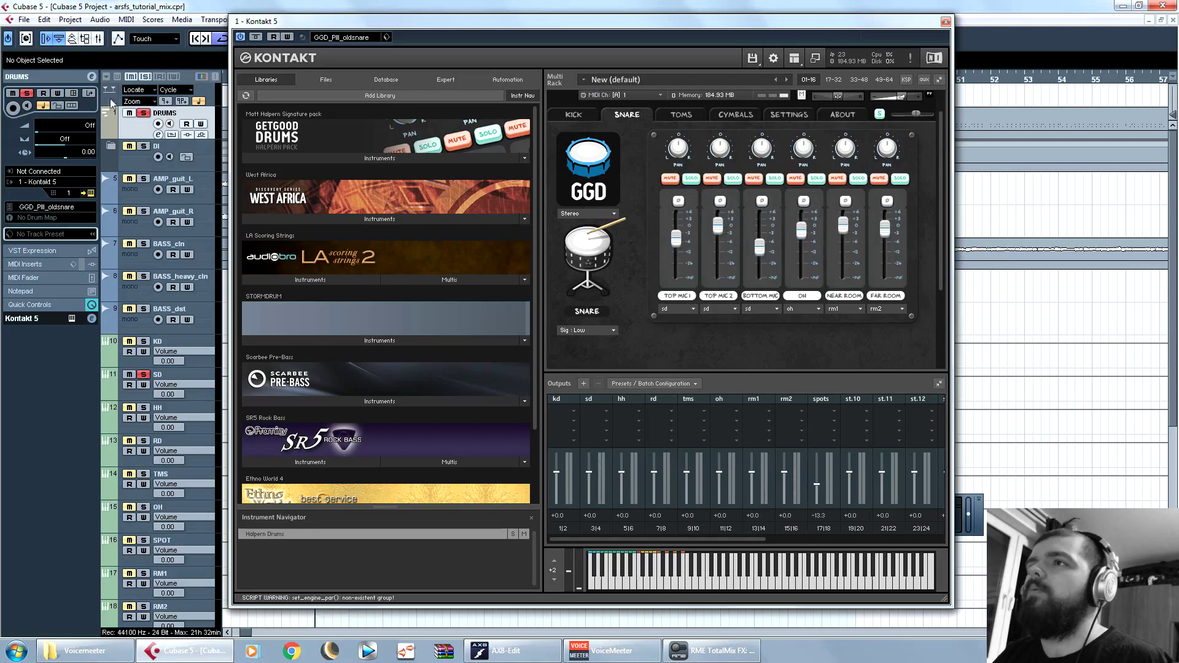
click(945, 22)
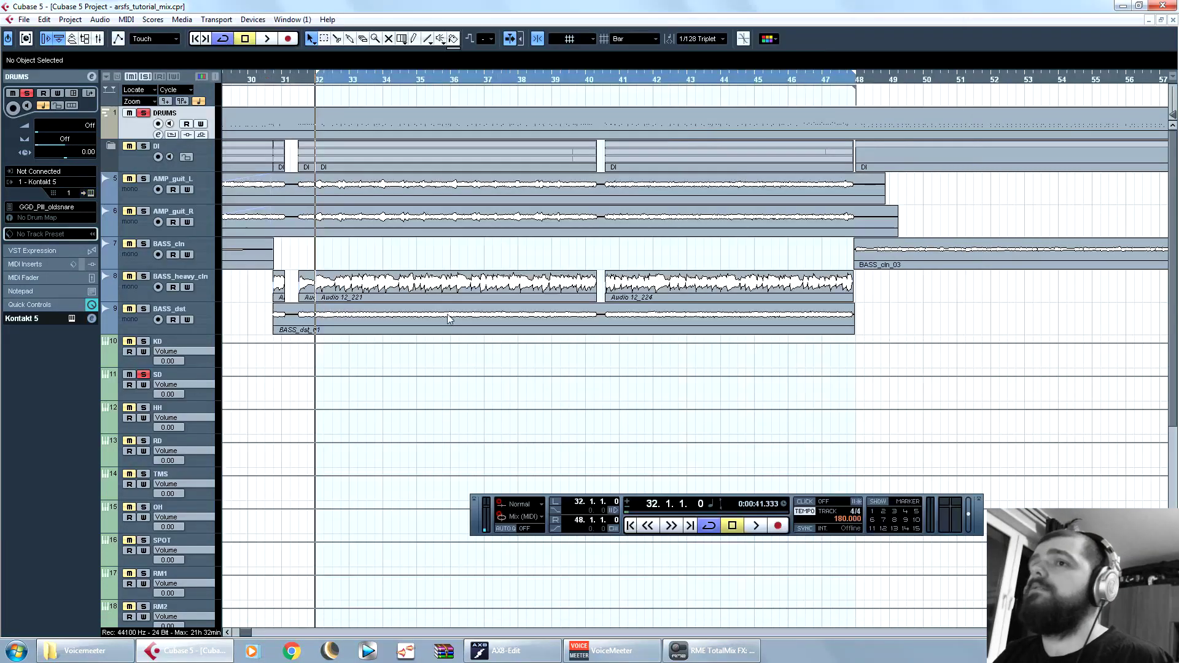
Step: Insert FabFilter Pro-Q 2 in the SD channel's first insert slot and move its window clear of the track list
click(114, 382)
click(37, 76)
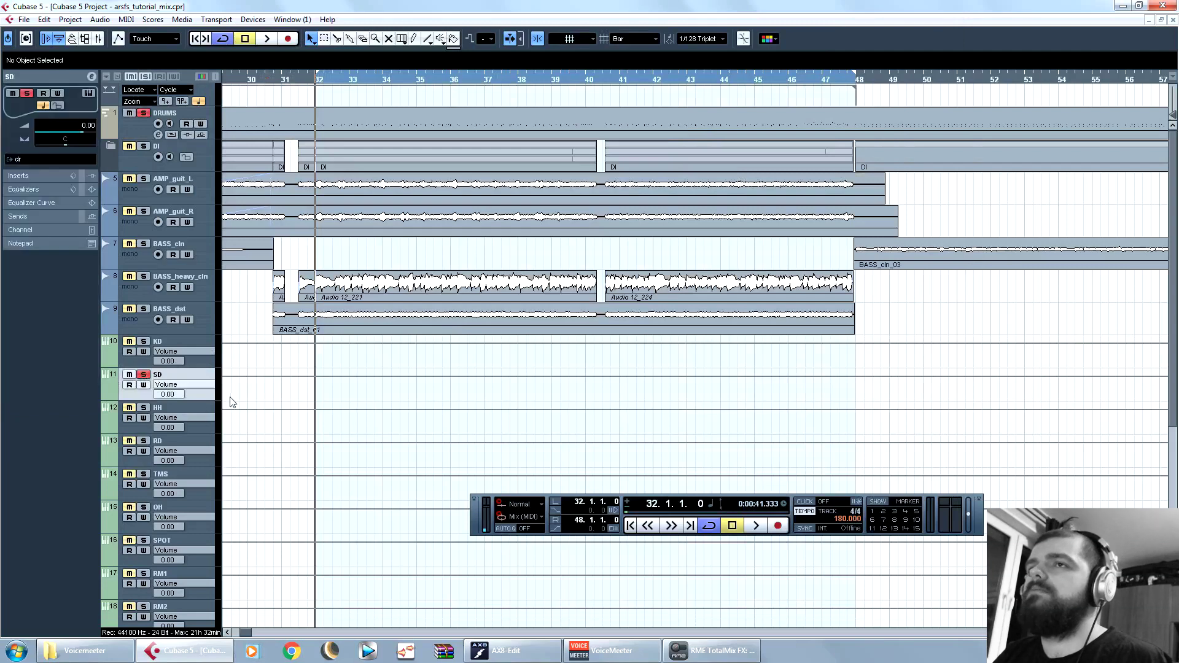
click(49, 176)
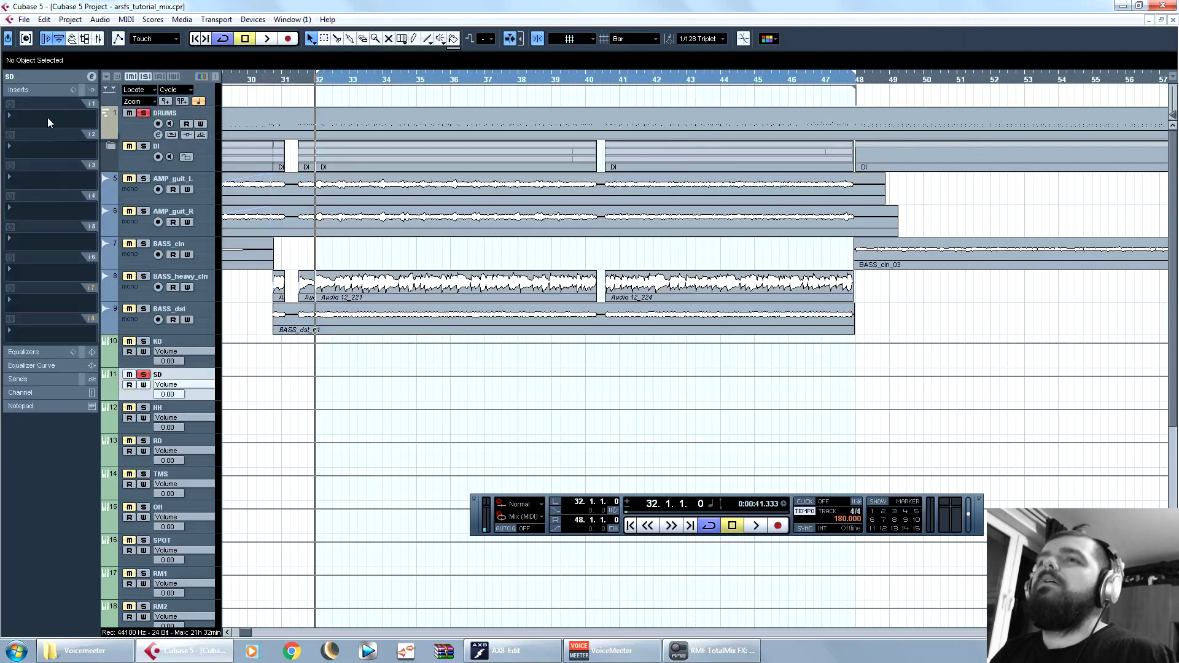
click(46, 117)
mouse_move(107, 356)
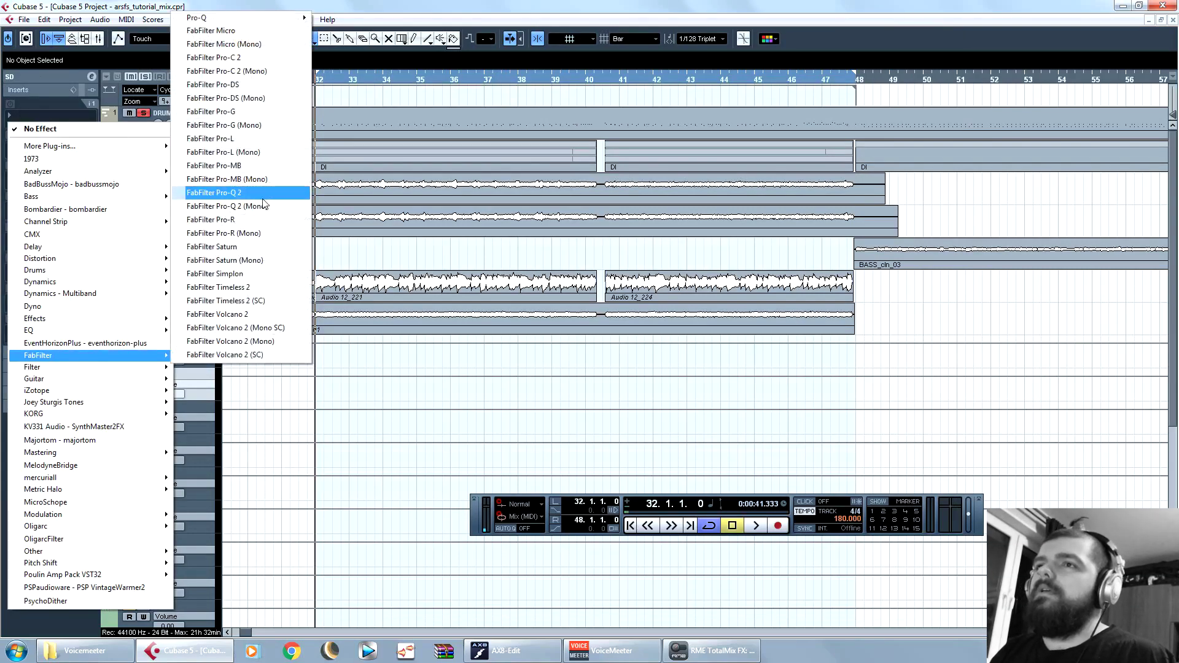
click(270, 194)
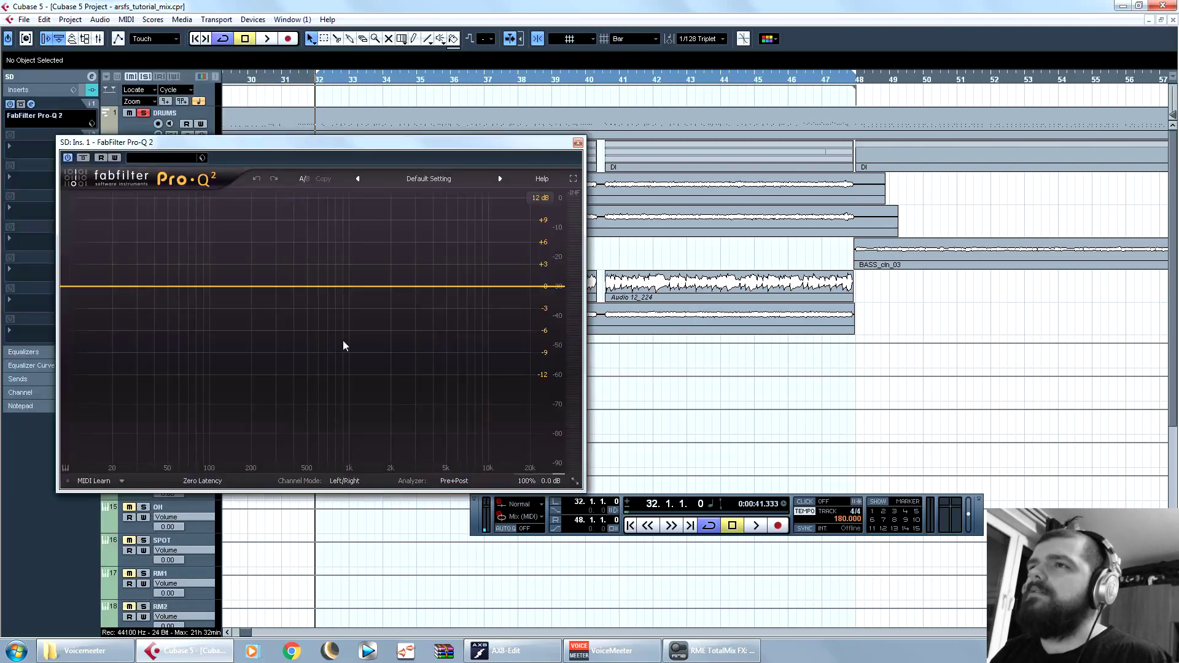
drag(417, 144, 642, 92)
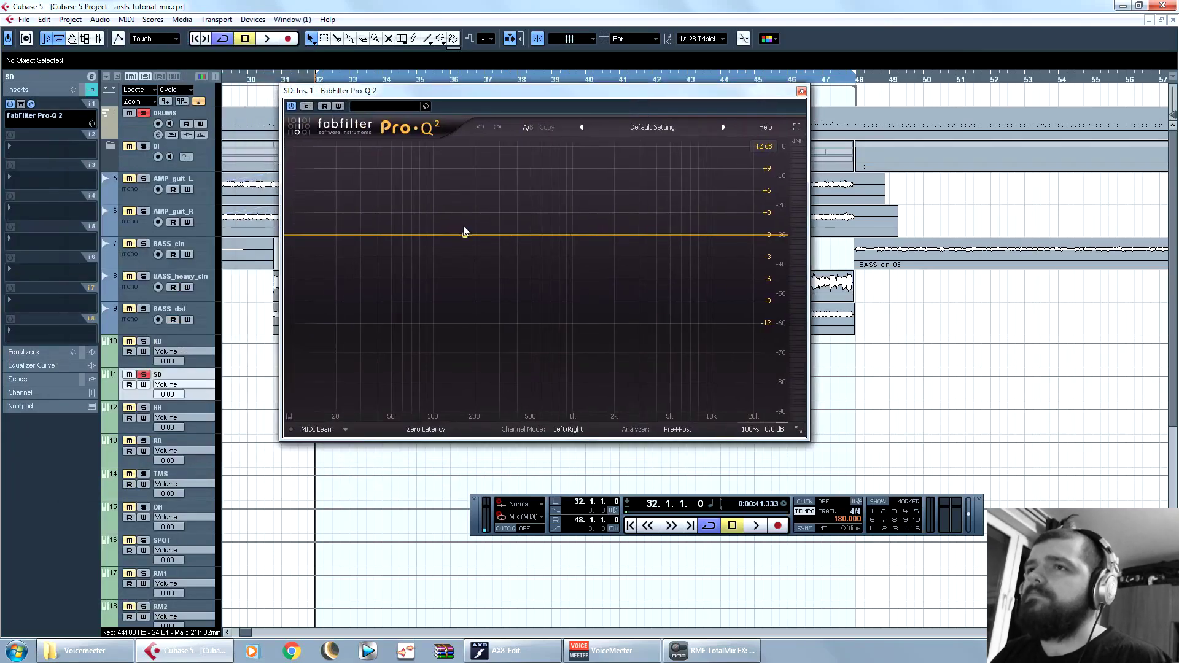
Step: During playback, add an 18 dB/oct low cut to the SD equalizer at 171.38 Hz with Q 1.053
key(space)
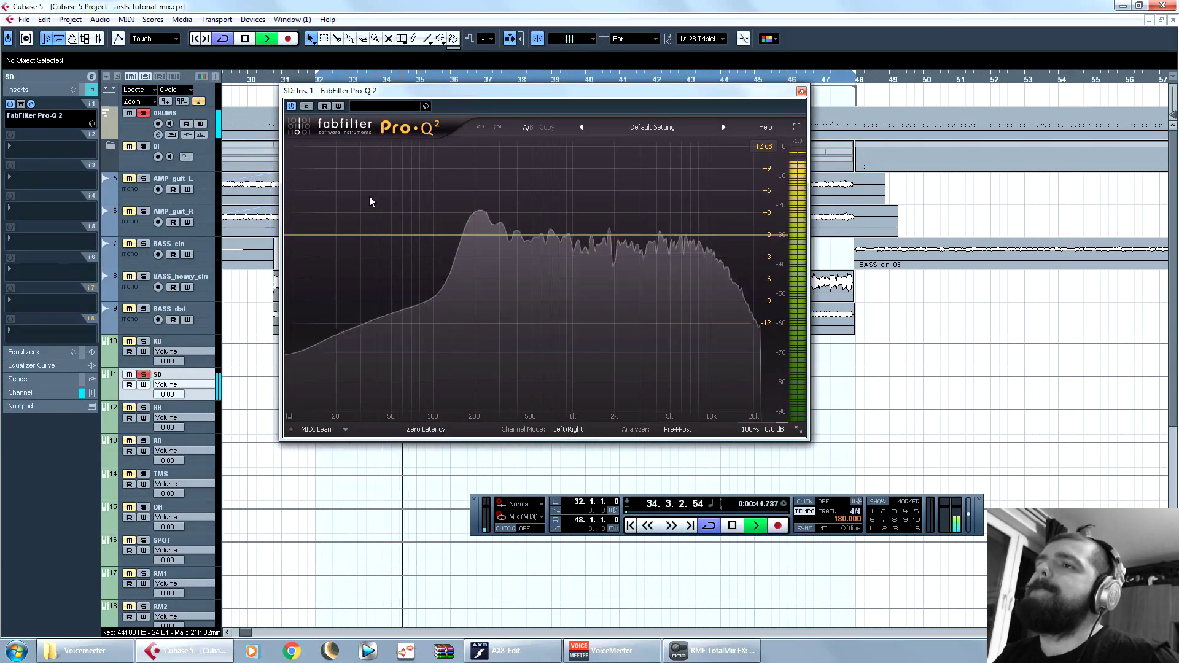
drag(295, 235, 467, 232)
scroll(472, 234, up, 1)
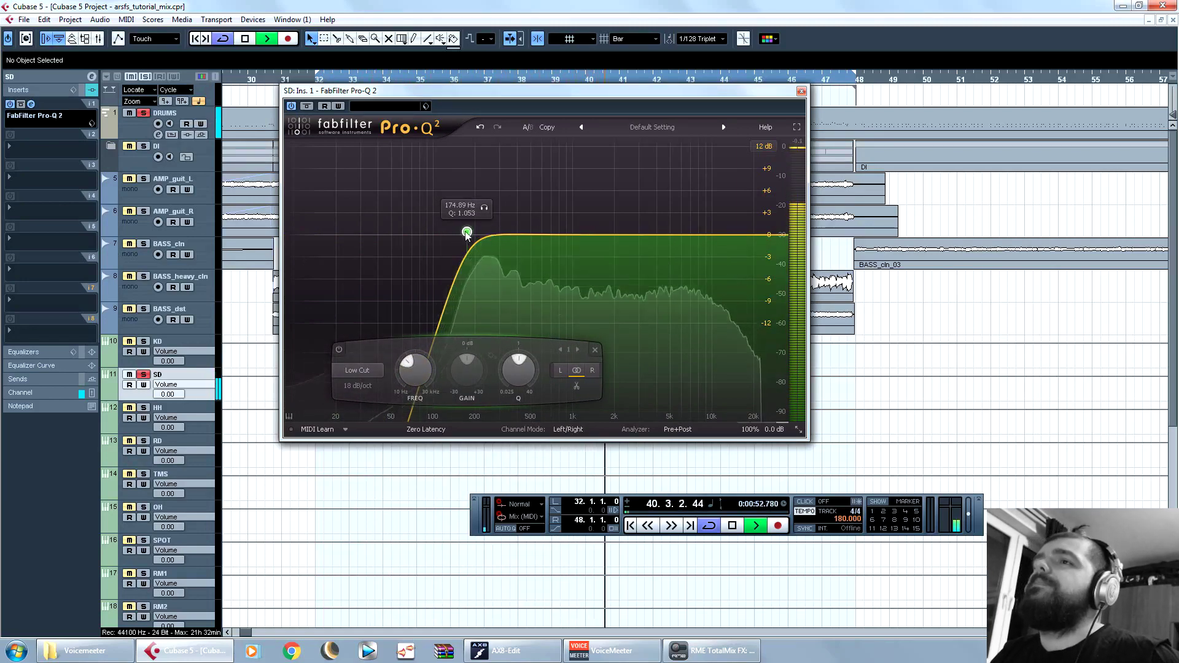
drag(466, 232, 466, 232)
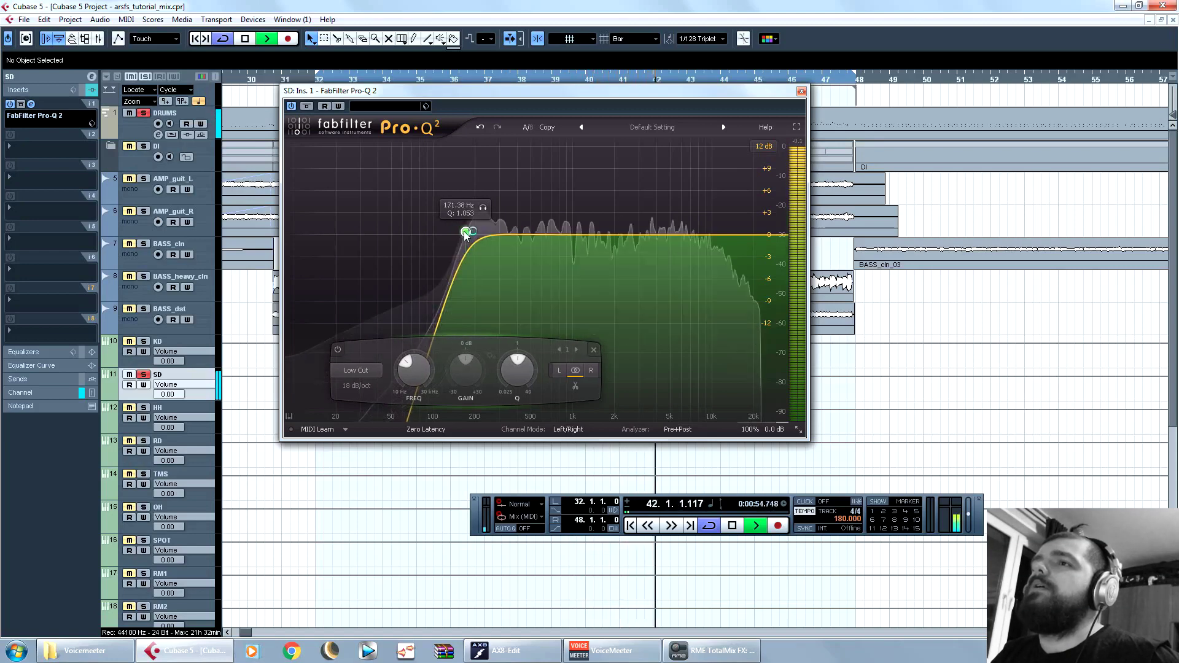
Step: Add a bell band at 225.40 Hz with +0.08 dB gain and shift the low cut slightly lower in frequency
double_click(488, 235)
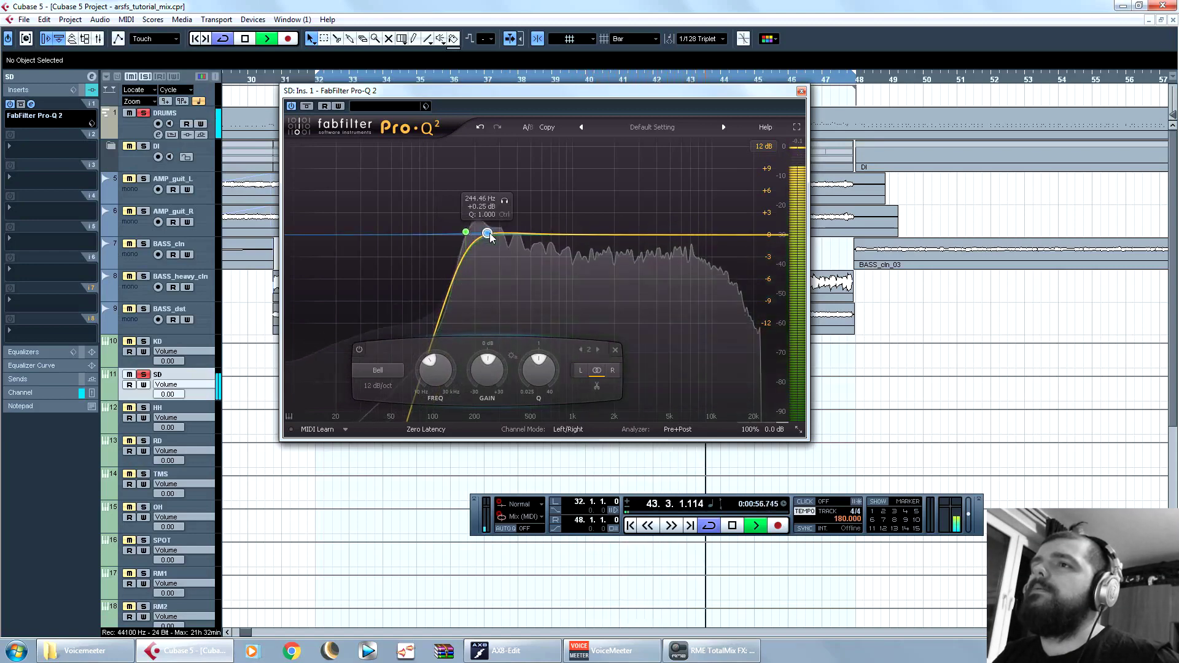
drag(490, 241, 484, 240)
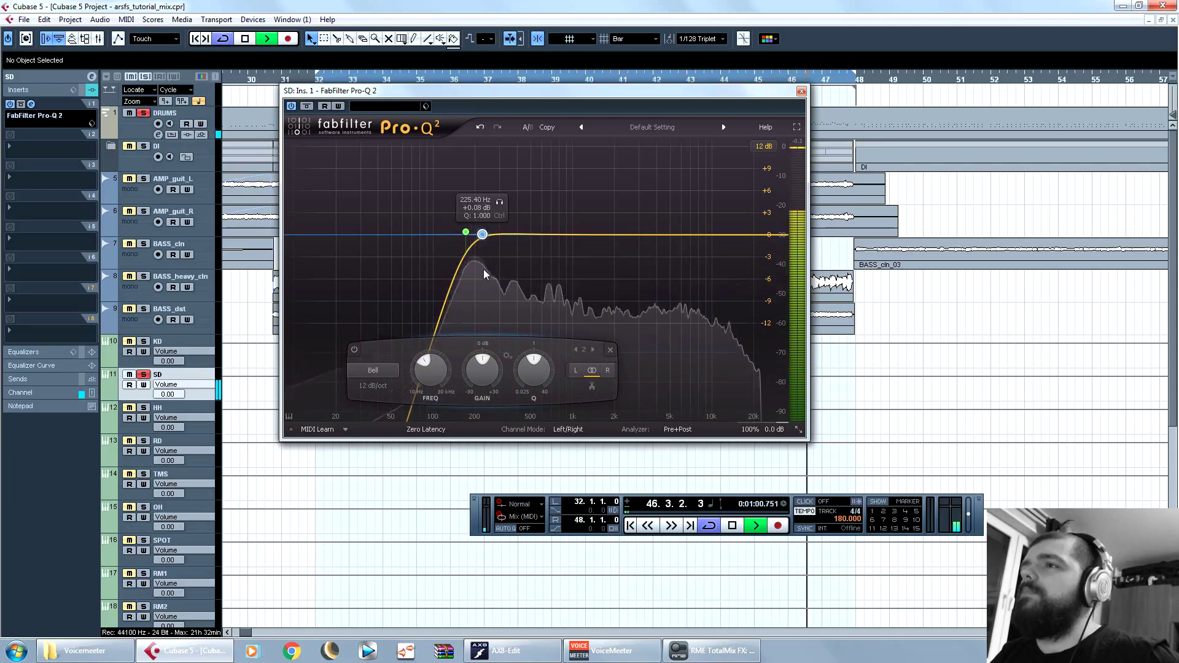
drag(465, 233, 462, 235)
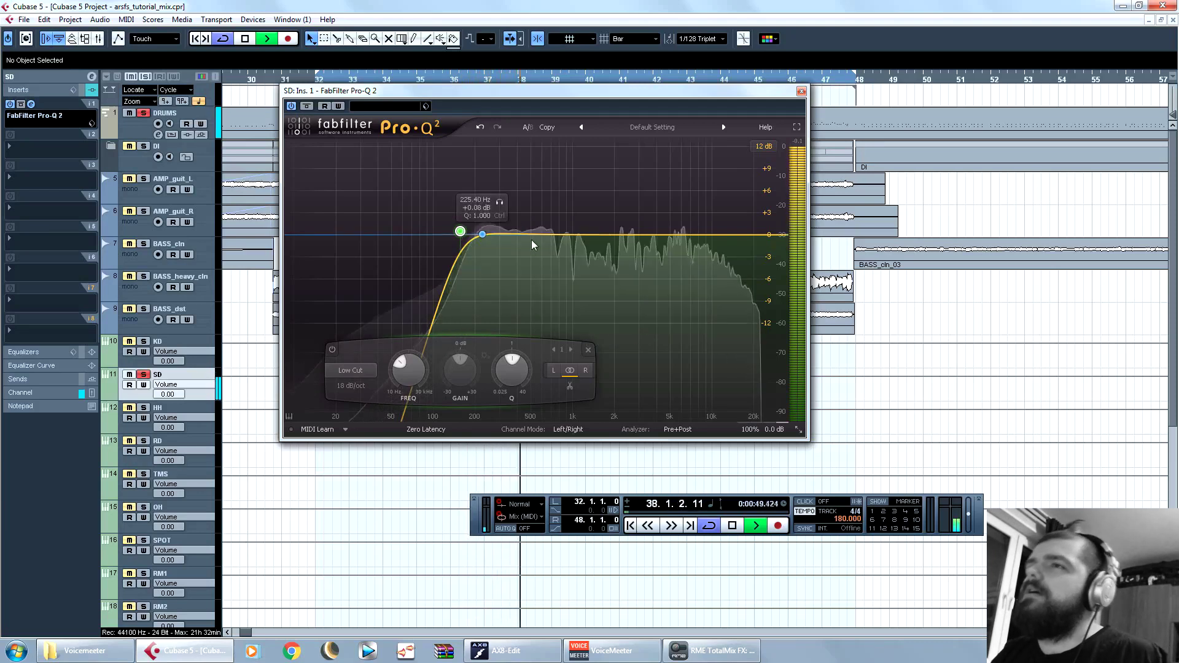
Step: Add a third bell band at 352.25 Hz with Q 3.135, audition it at +11.42 dB and reduce its gain to -1.12 dB
key(space)
drag(540, 238, 513, 154)
key(space)
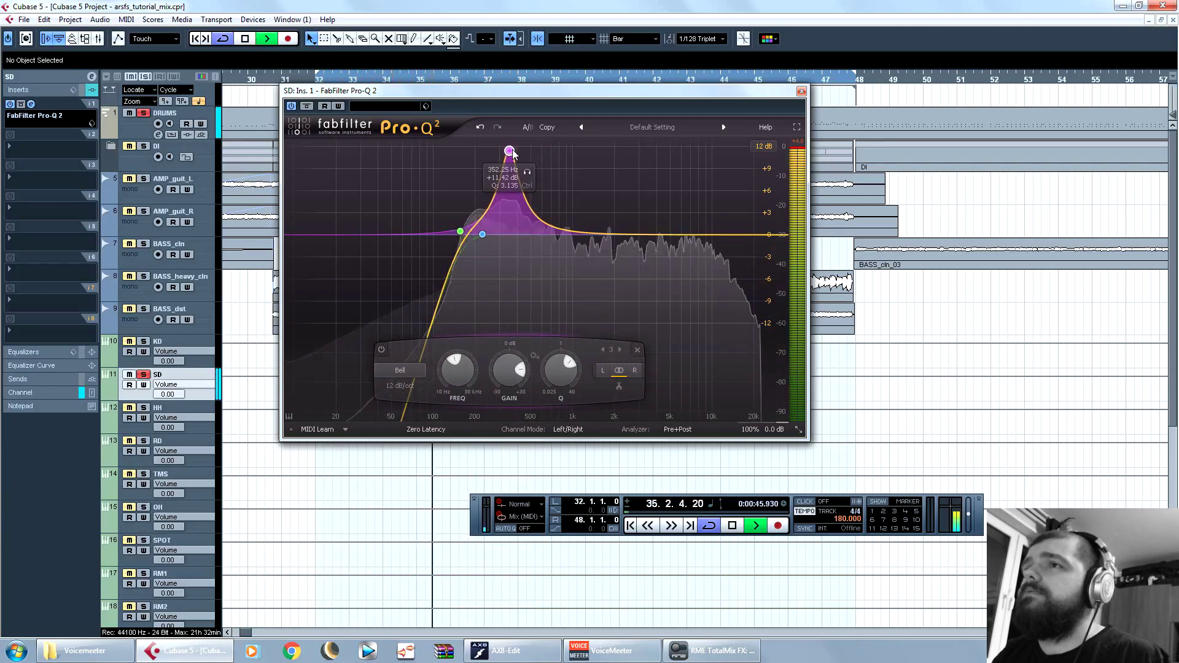
scroll(509, 382, down, 9)
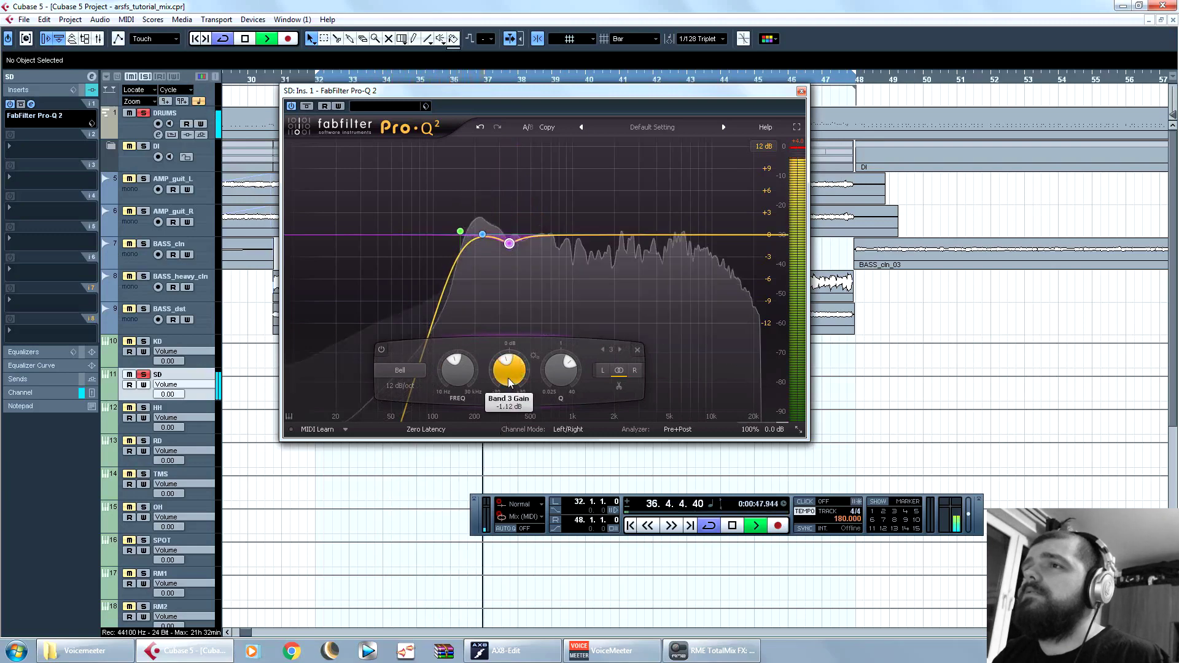
Step: Audition the third band boosted to +14.78 dB at 382.04 Hz, and cut its gain to -6.76 dB
drag(510, 216, 514, 126)
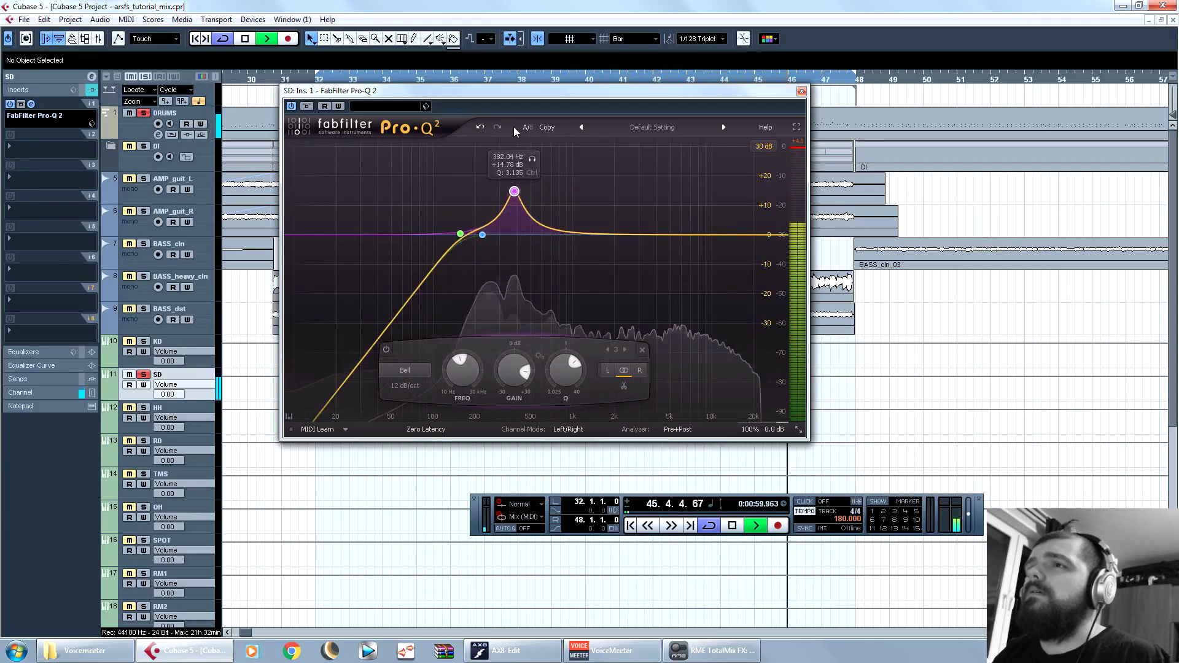
scroll(511, 377, down, 12)
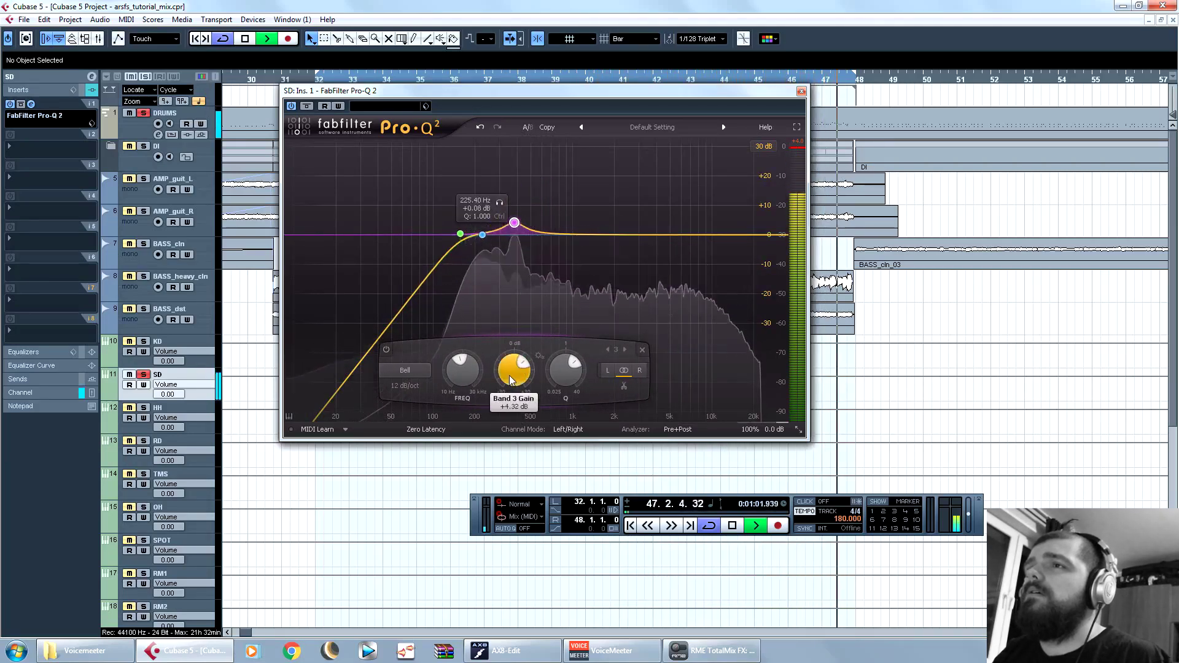
scroll(511, 379, up, 2)
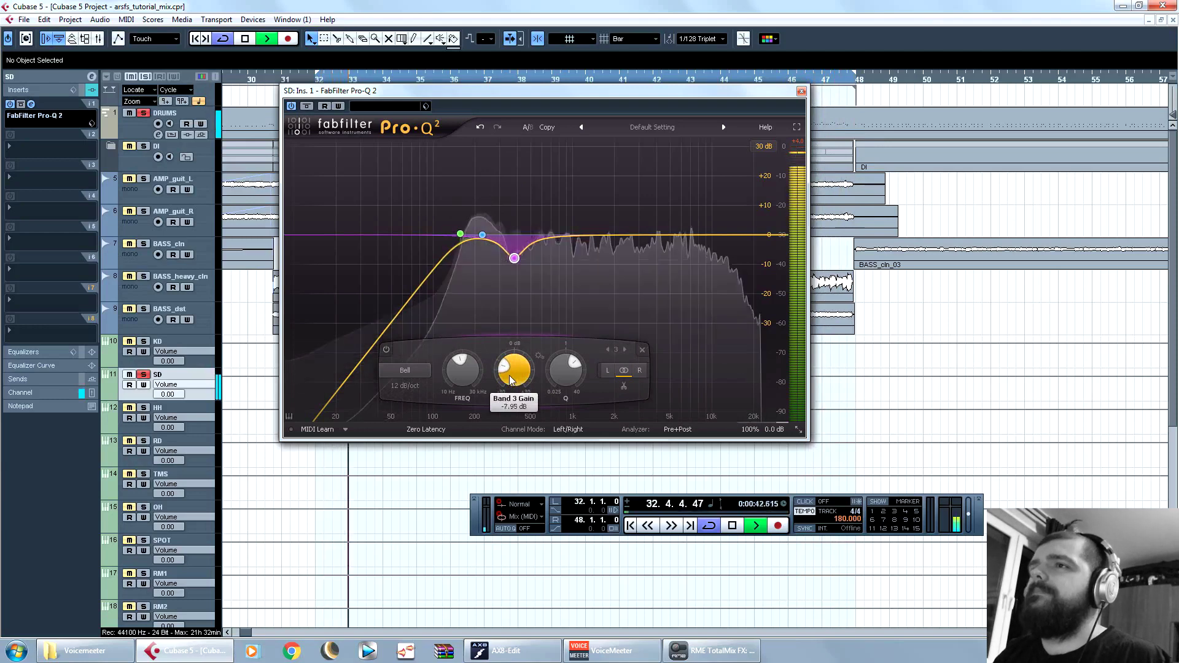
scroll(510, 379, down, 1)
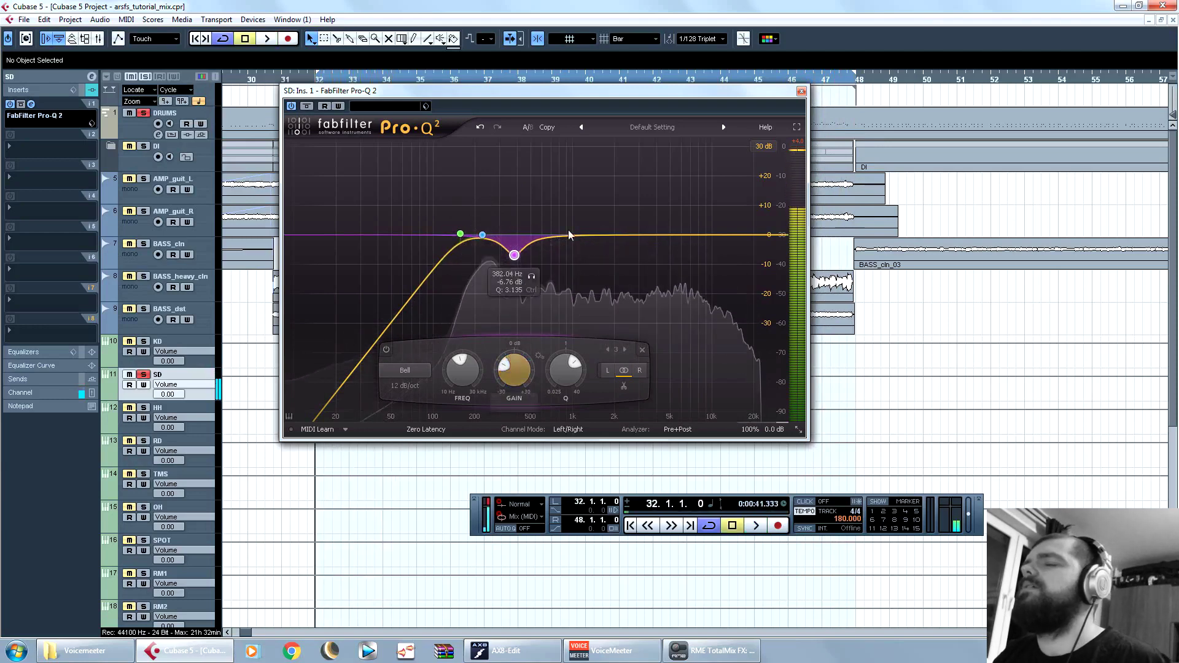
Step: Refine the third band to 378.19 Hz and -5.09 dB while auditioning the snare
key(space)
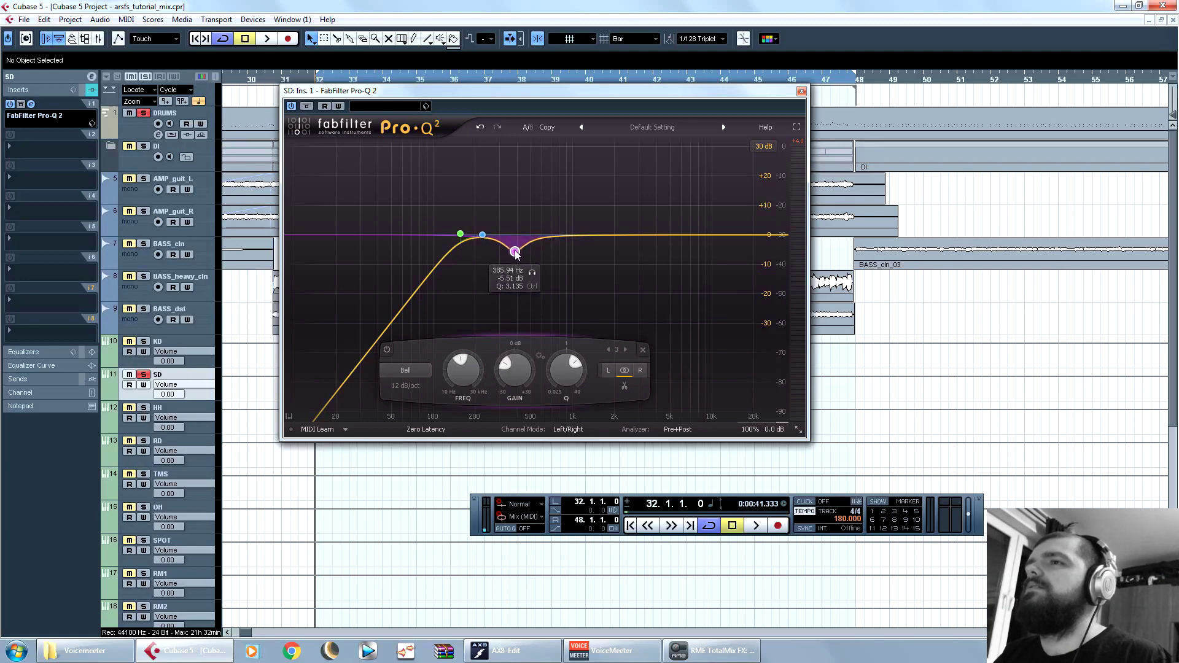
key(space)
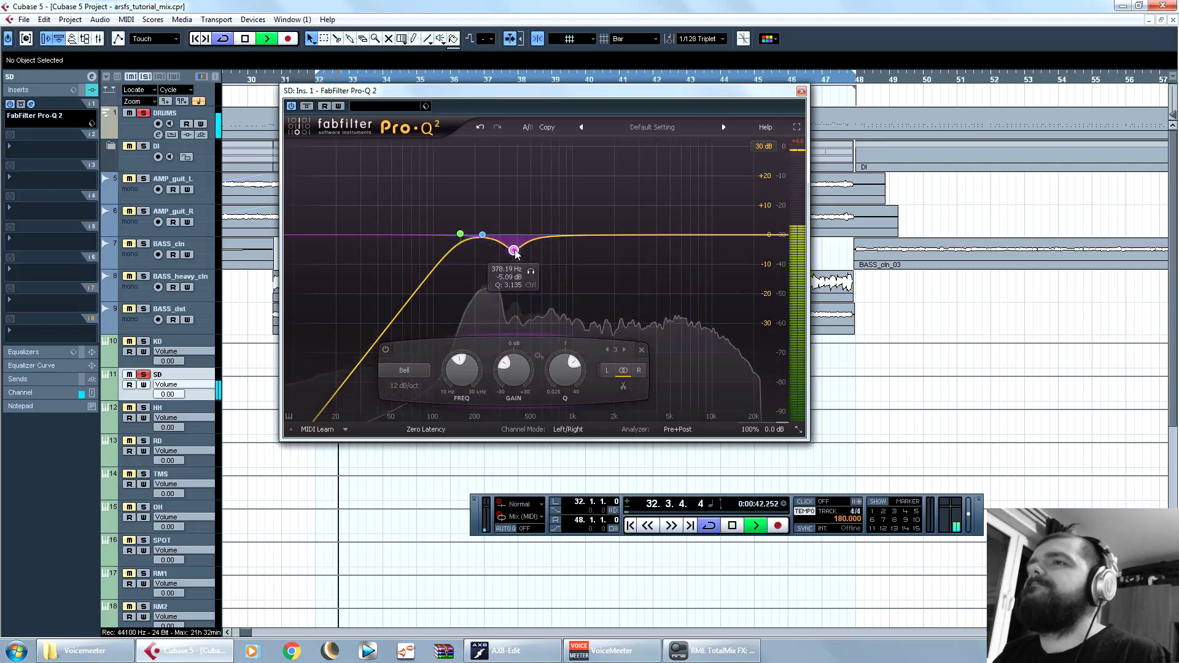
key(space)
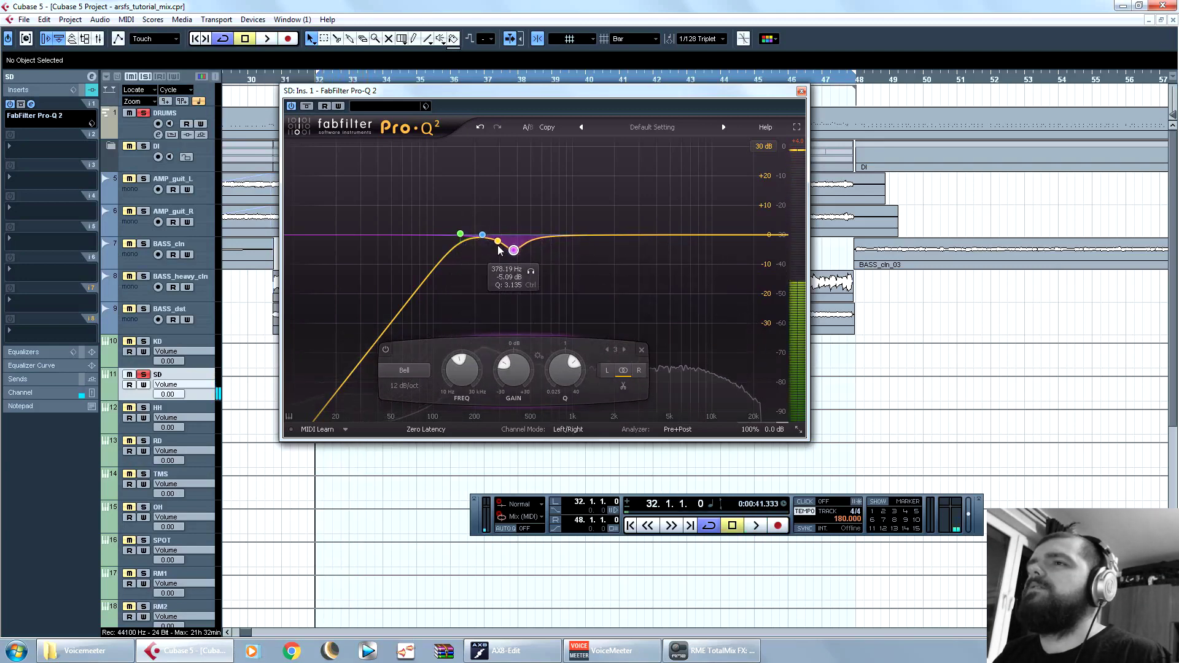
Step: Add a narrow fourth bell band between the second and third bands, boosted to +21.07 dB, and audition it
drag(499, 254, 497, 172)
key(space)
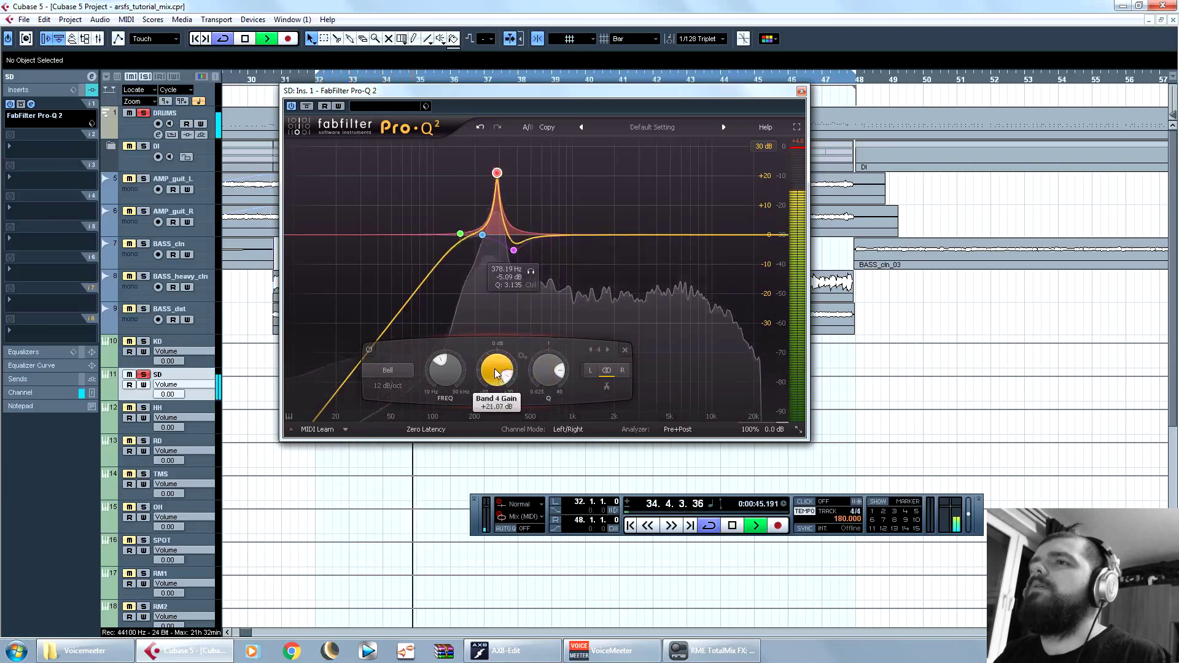
Step: Cut the 378 Hz band by about 5 dB and add a bell boost of about 3.3 dB near 9.3 kHz, auditioning the snare
scroll(497, 373, down, 10)
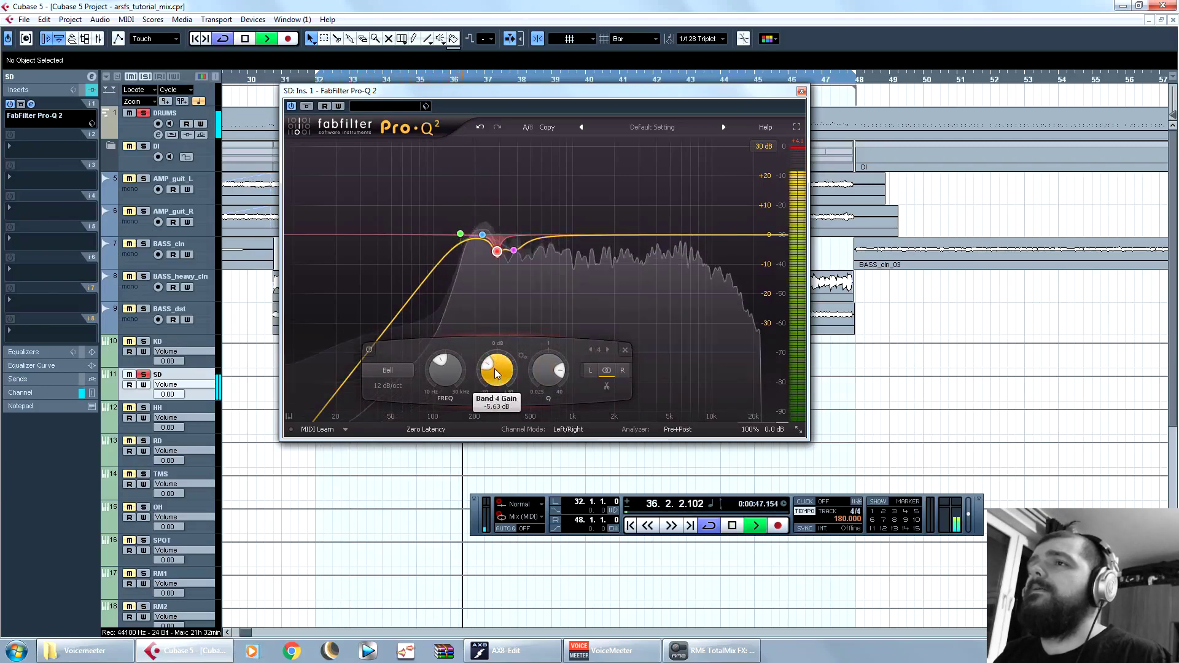
key(space)
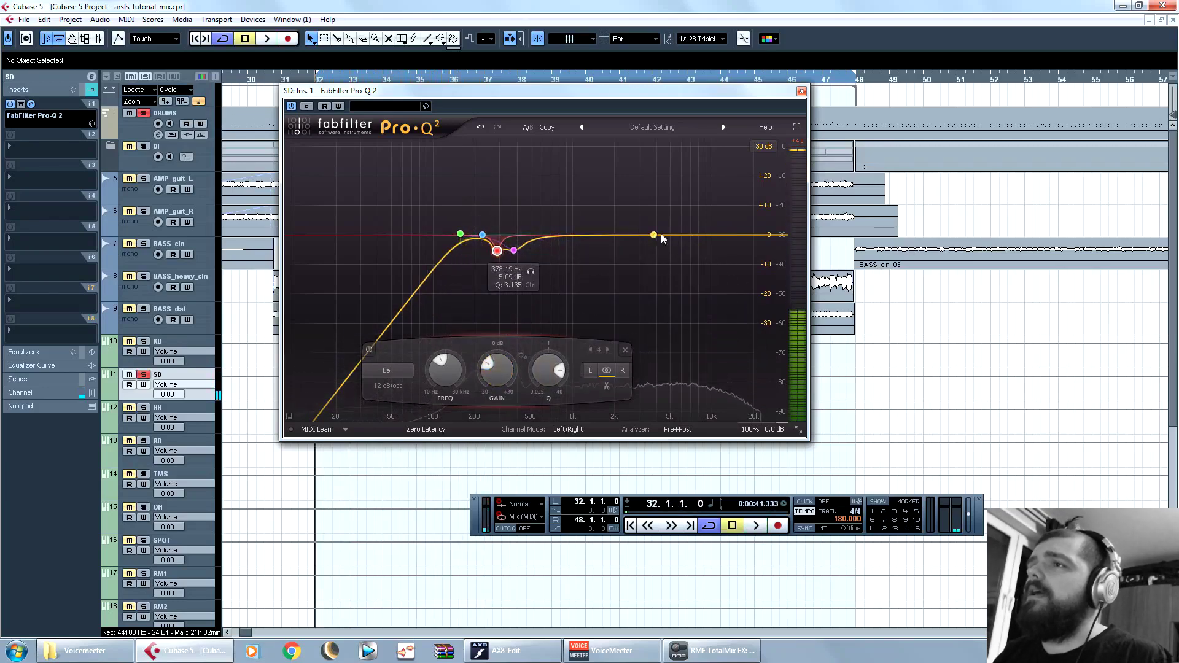
click(698, 220)
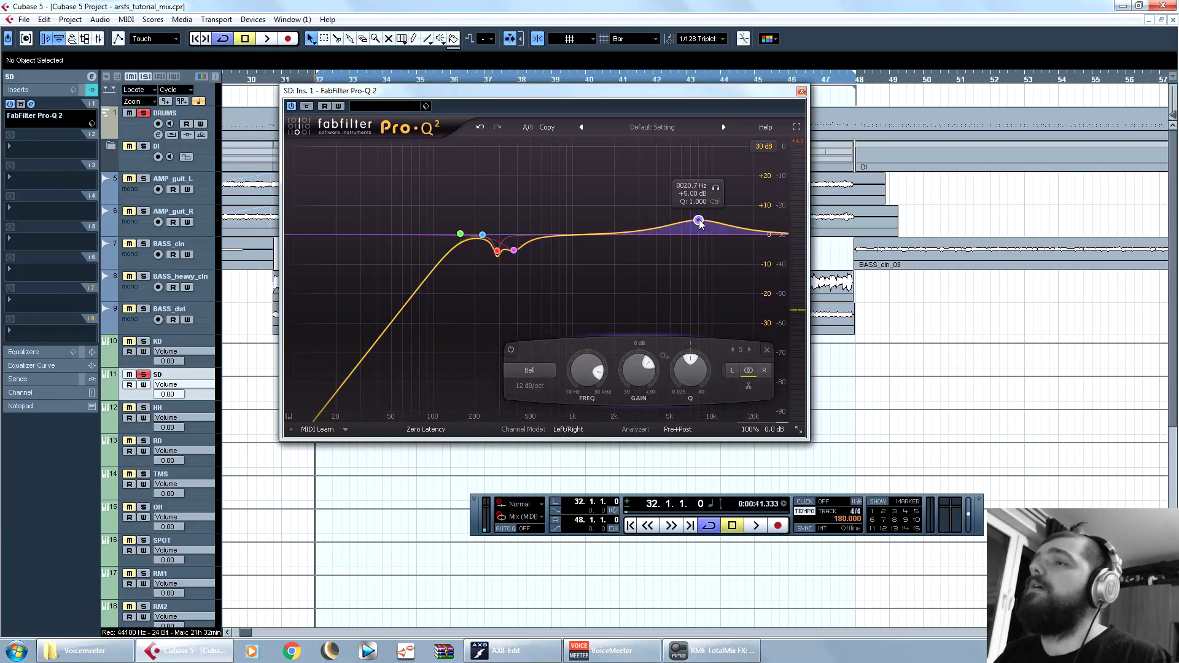
key(space)
mouse_move(698, 221)
mouse_down()
mouse_move(737, 174)
mouse_move(676, 177)
mouse_move(711, 178)
mouse_move(709, 223)
mouse_up()
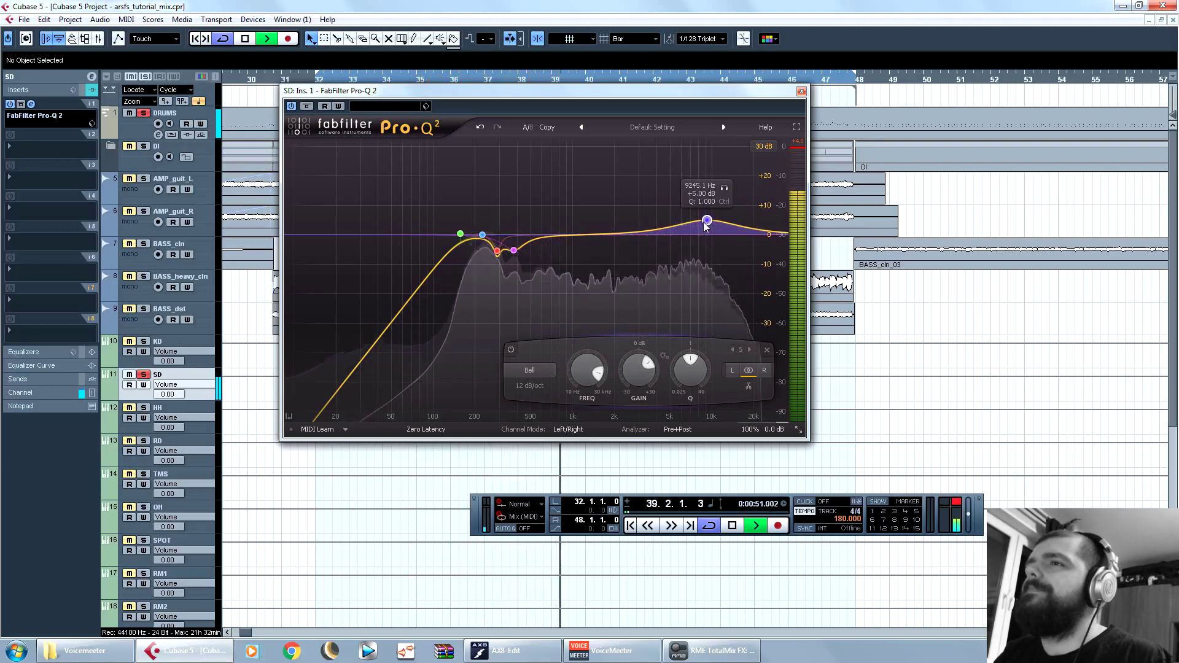
key(space)
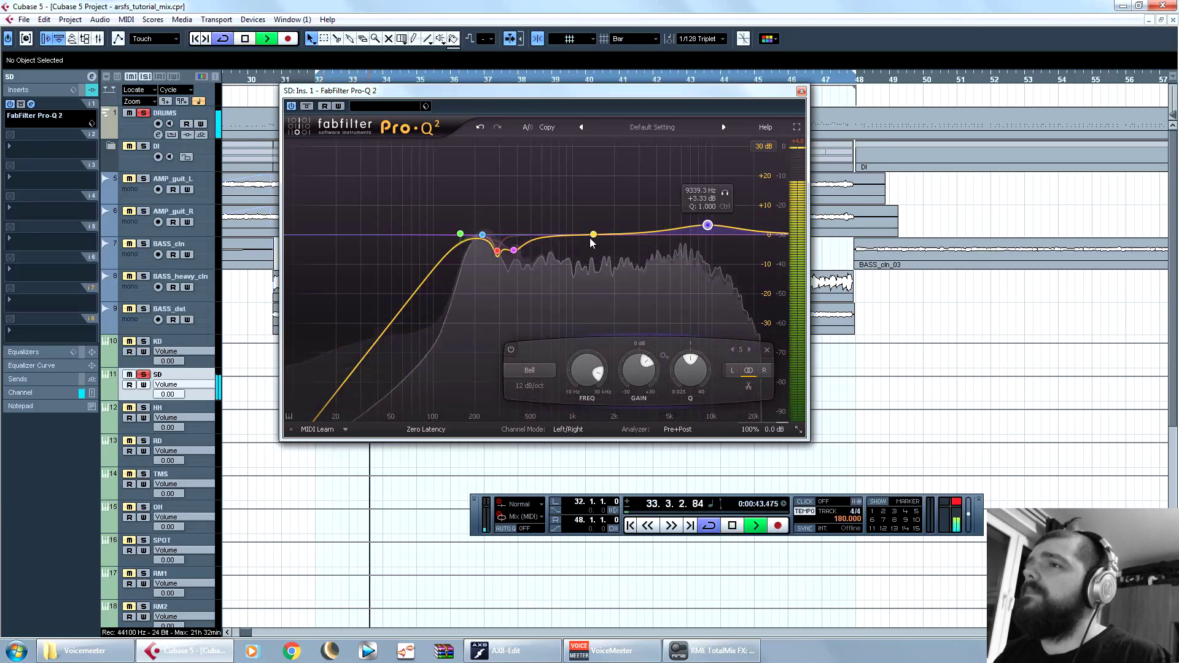
key(space)
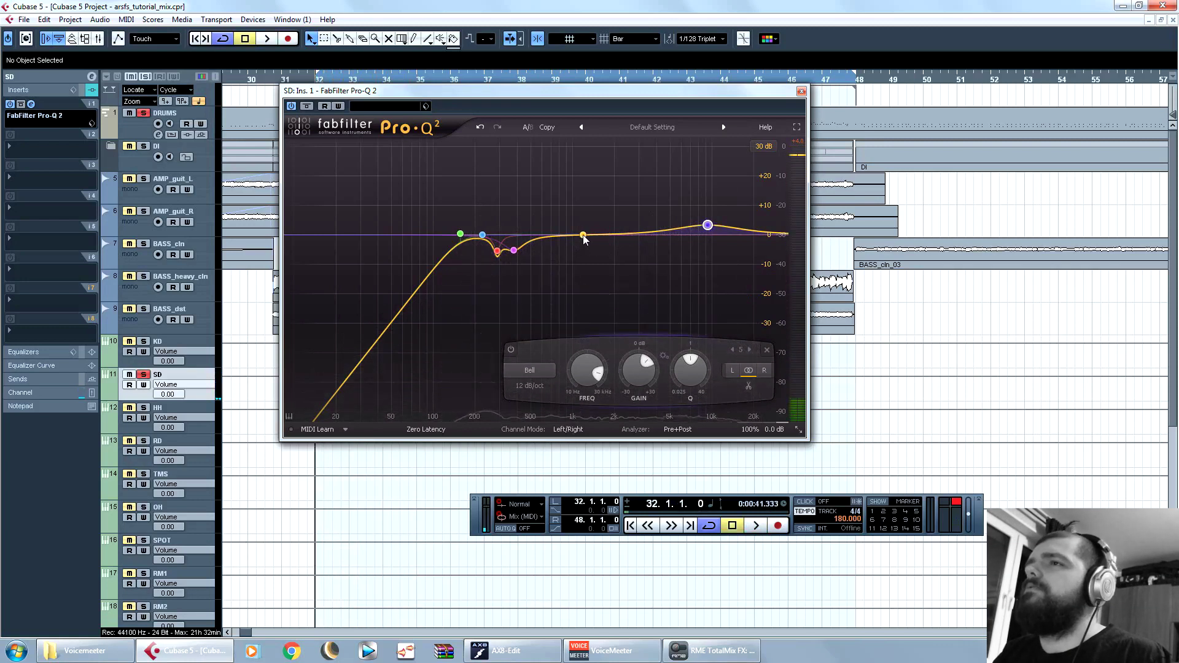
Step: Add a bell cut of about 1.9 dB near 597 Hz with Q about 2.86, audition it and close the snare EQ
drag(583, 236, 542, 243)
key(space)
scroll(542, 244, up, 3)
scroll(541, 242, up, 5)
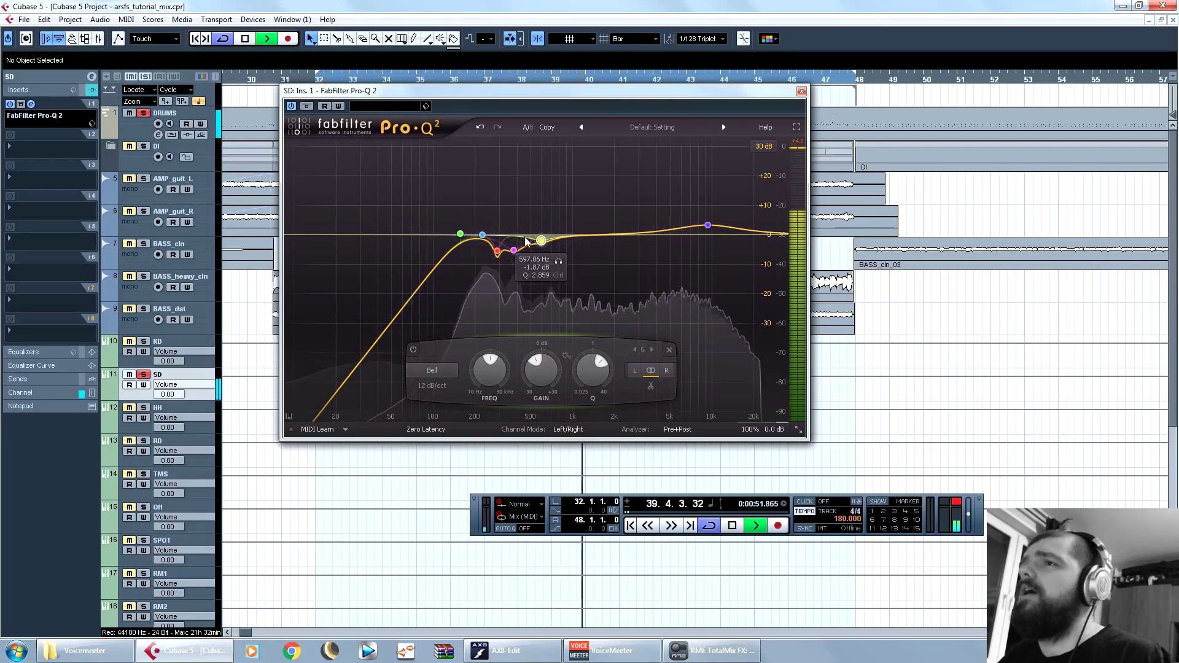
key(space)
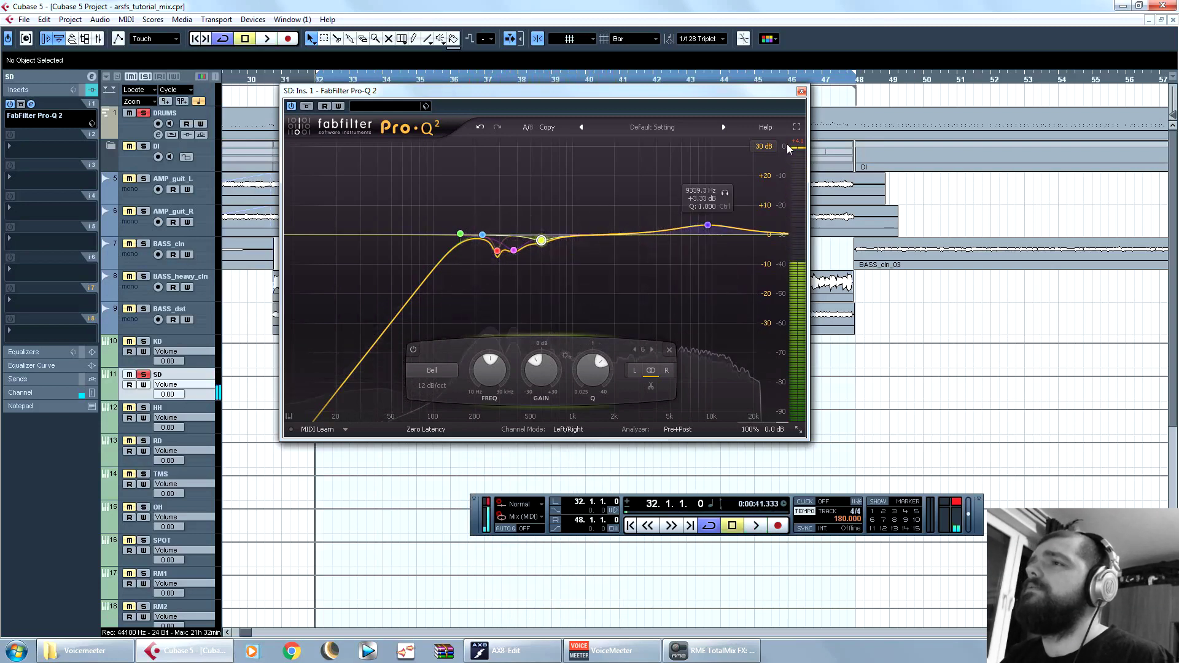
click(801, 91)
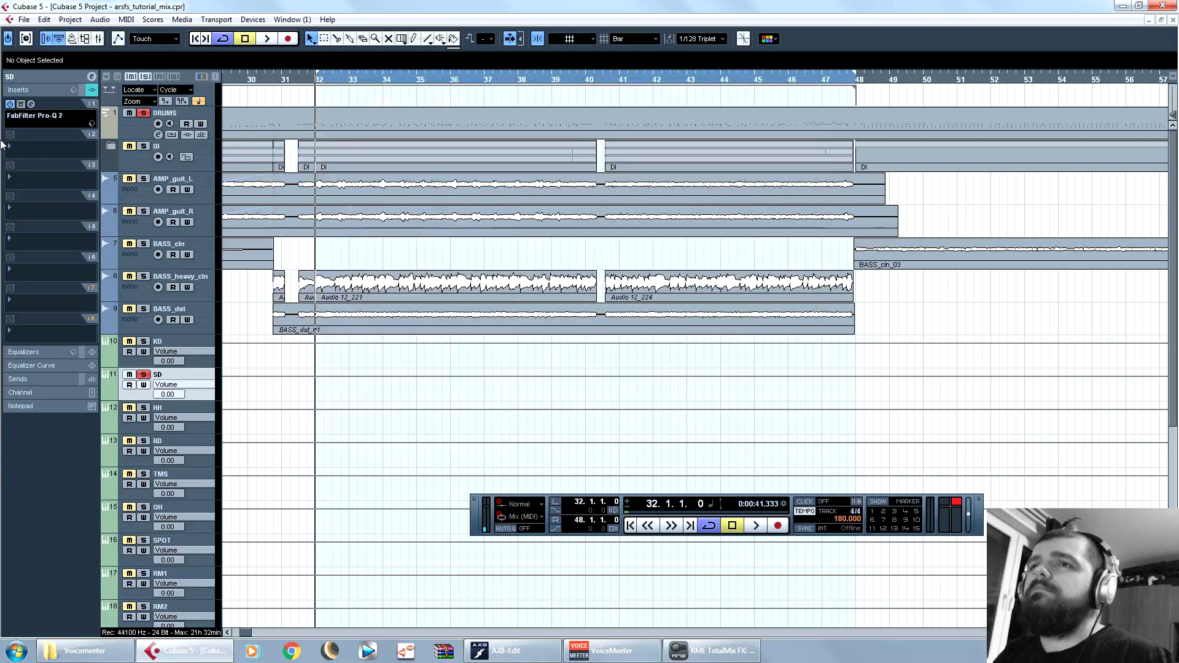
Step: Insert FabFilter Pro-C 2 in the SD track's second insert slot
click(55, 152)
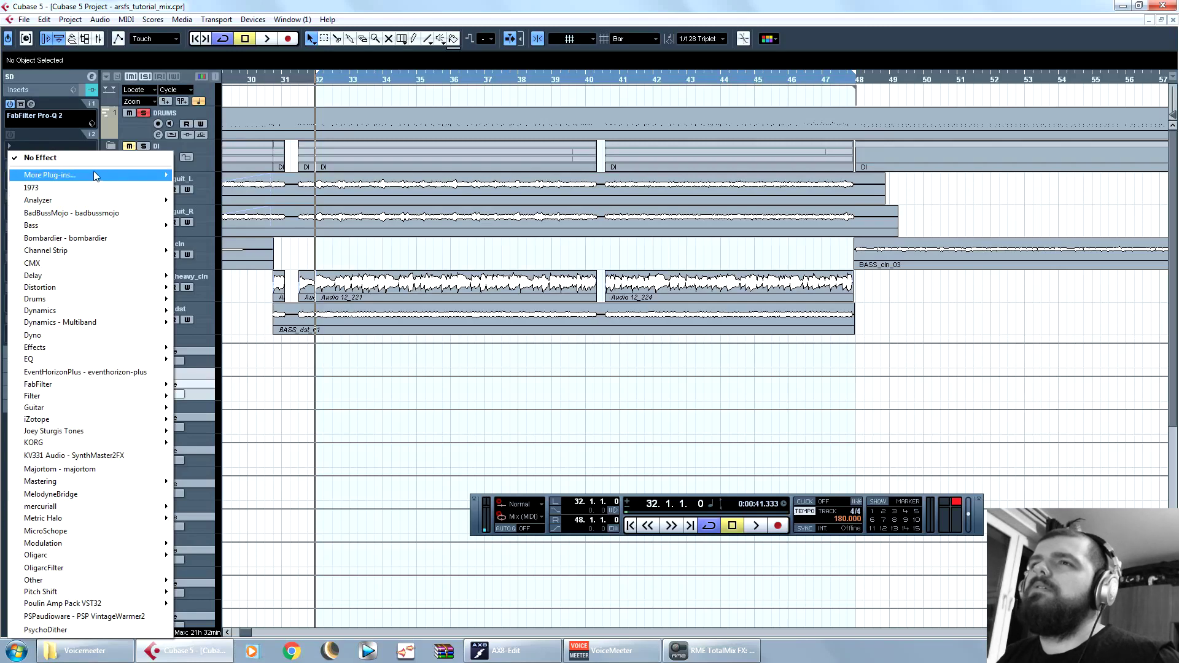
mouse_move(93, 175)
mouse_move(212, 151)
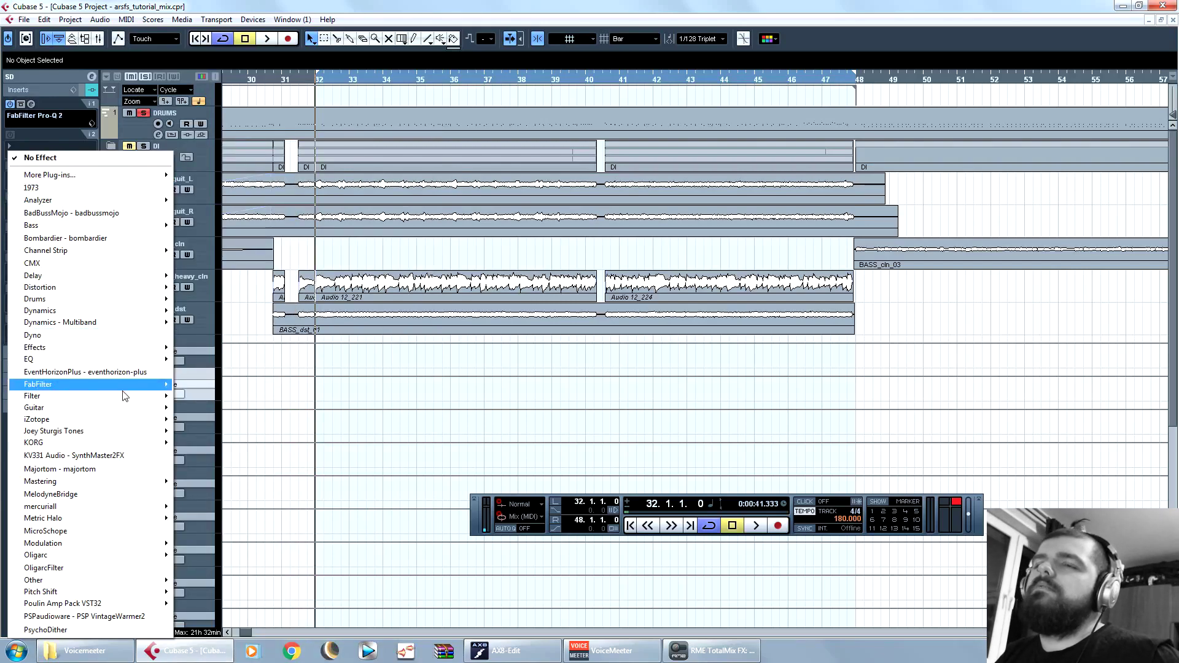
mouse_move(123, 389)
click(282, 83)
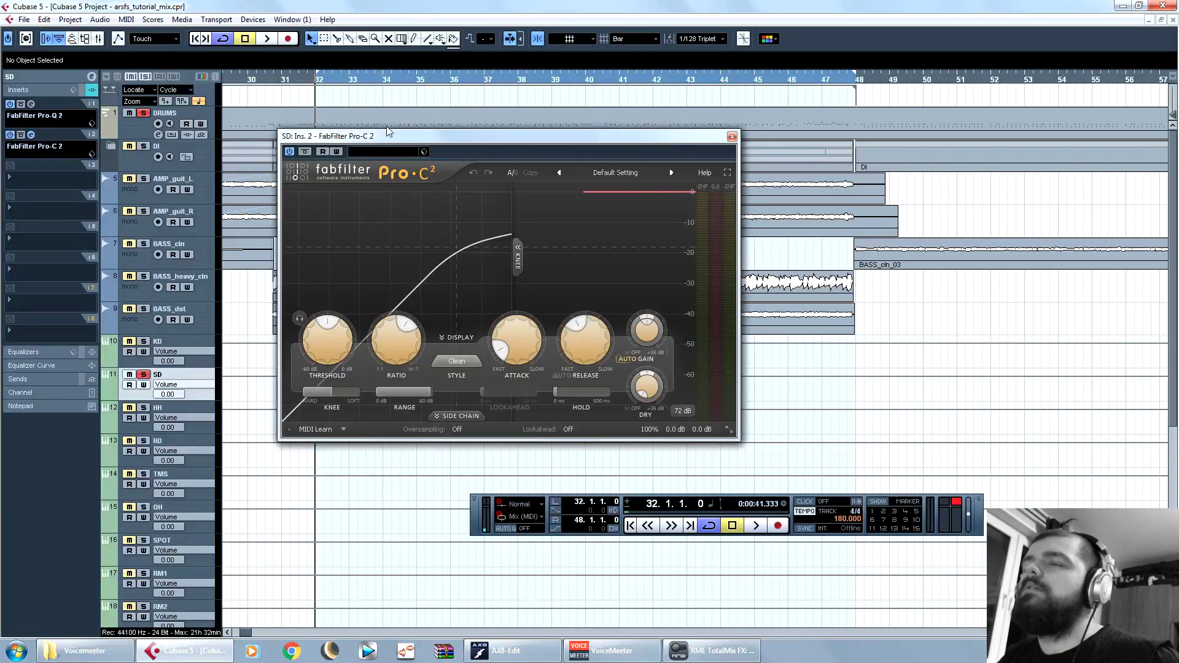
Step: Load the ARSFS_snare preset into the SD track's Pro-C 2 compressor
click(424, 152)
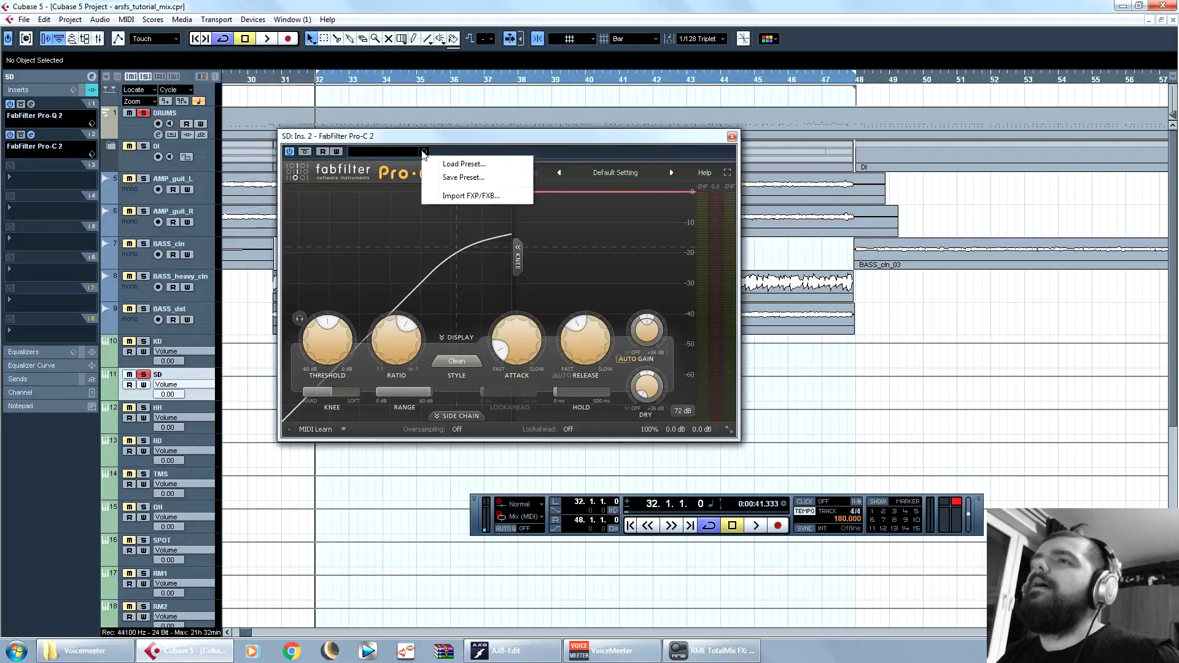
click(464, 164)
click(557, 355)
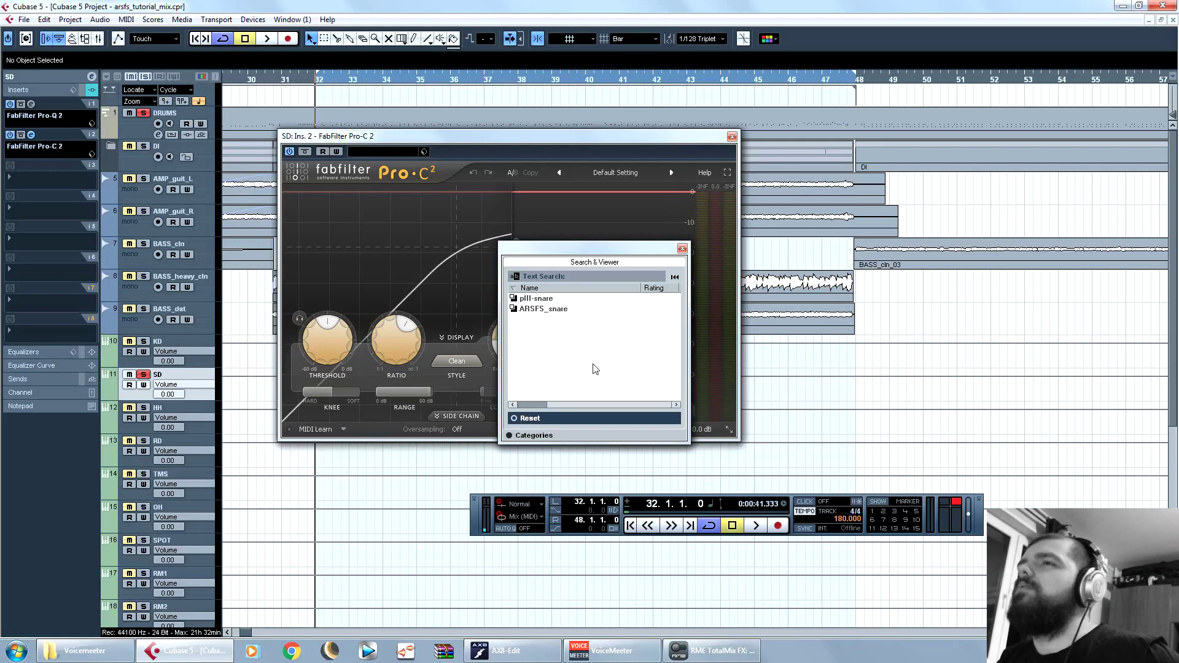
double_click(561, 312)
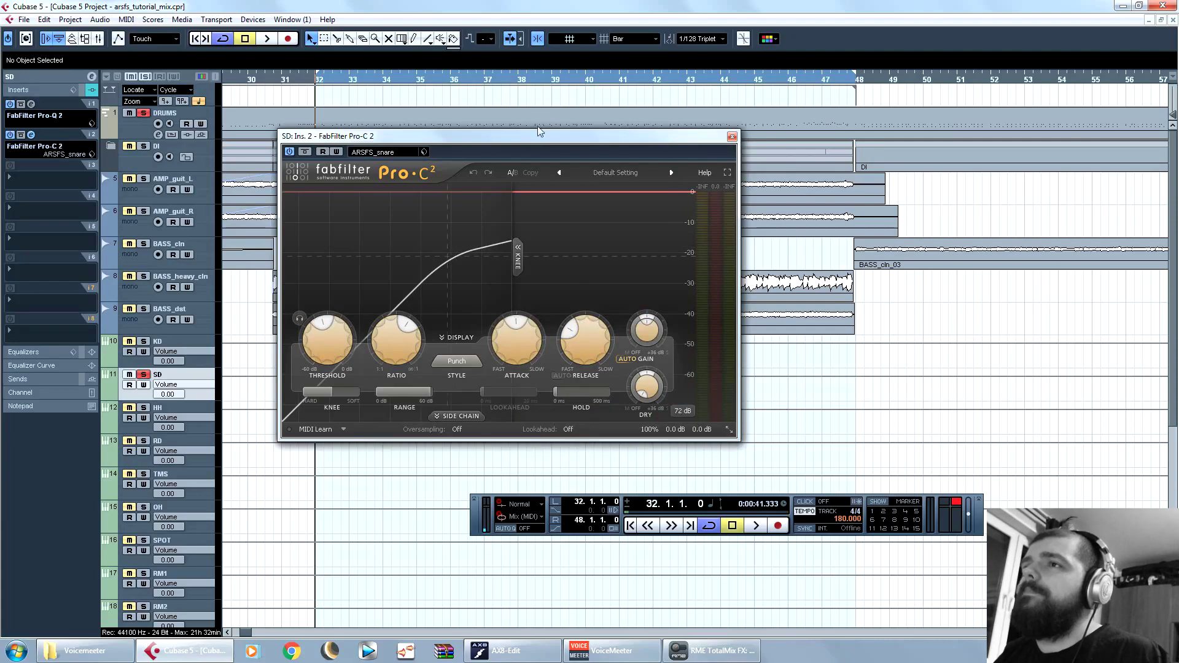
drag(571, 150, 585, 170)
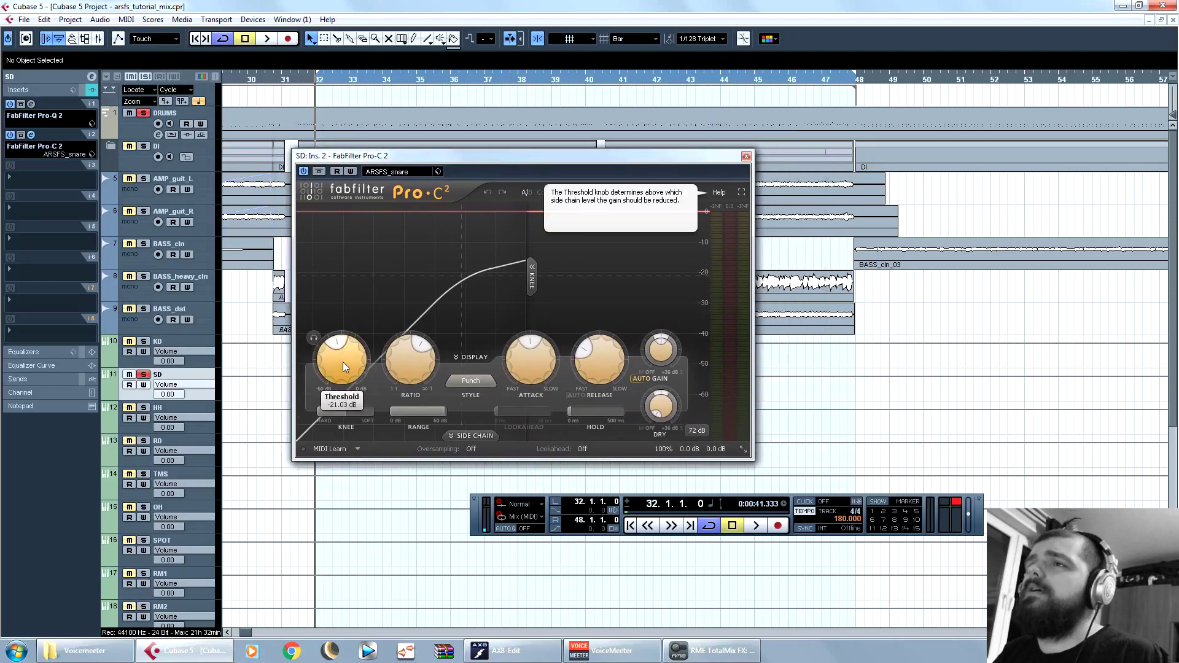
Step: Raise the compressor's threshold to 0 dB and review the preset's ratio, attack and release settings
drag(343, 363, 345, 306)
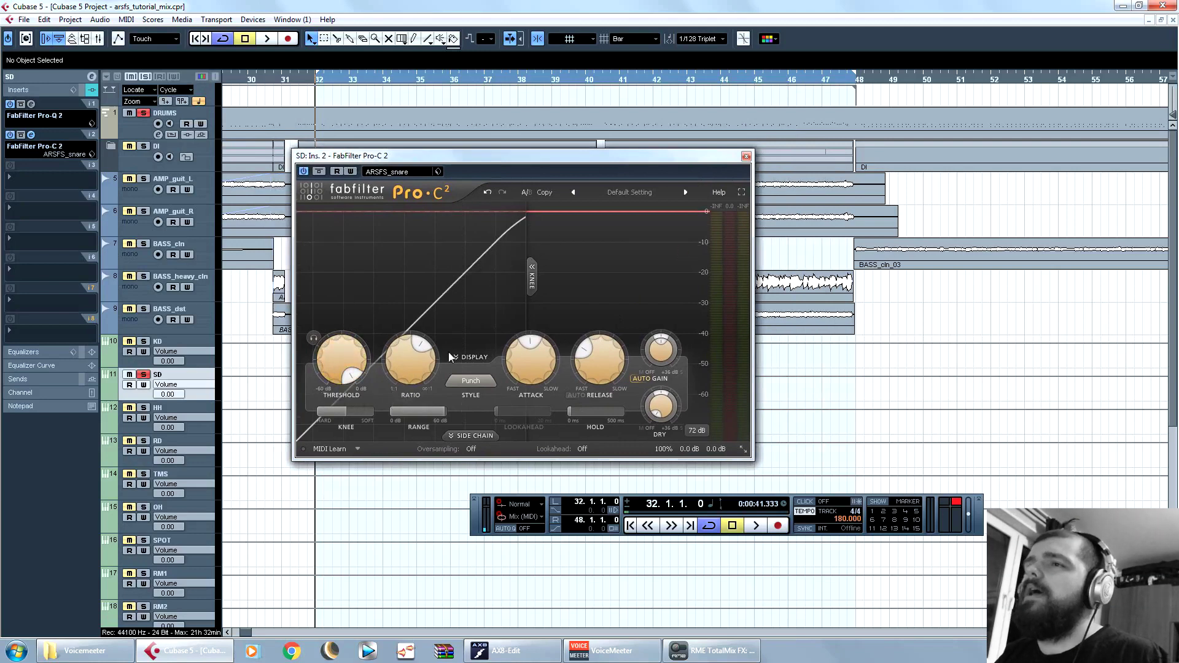
mouse_move(422, 373)
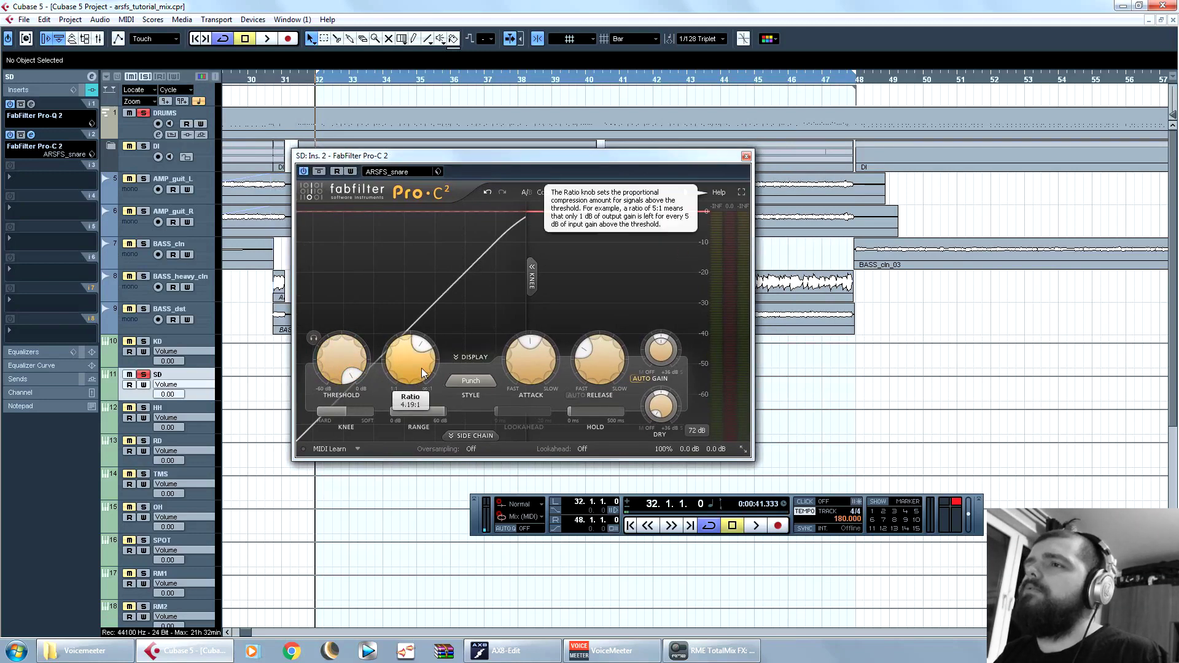
mouse_move(530, 364)
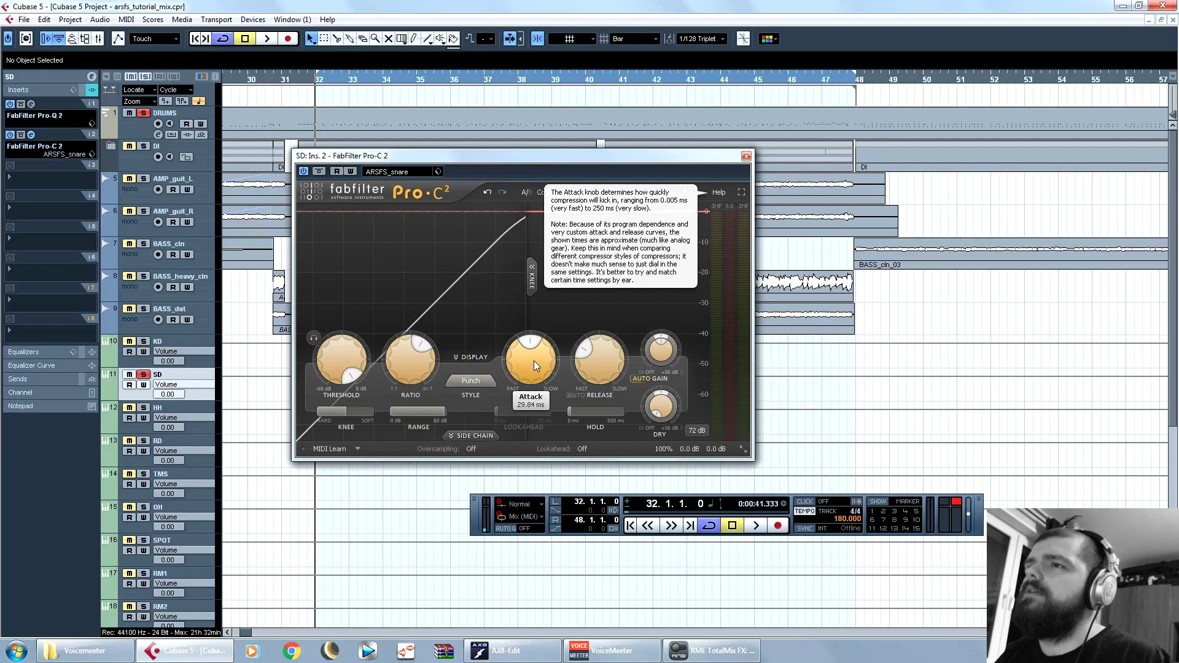
mouse_move(594, 360)
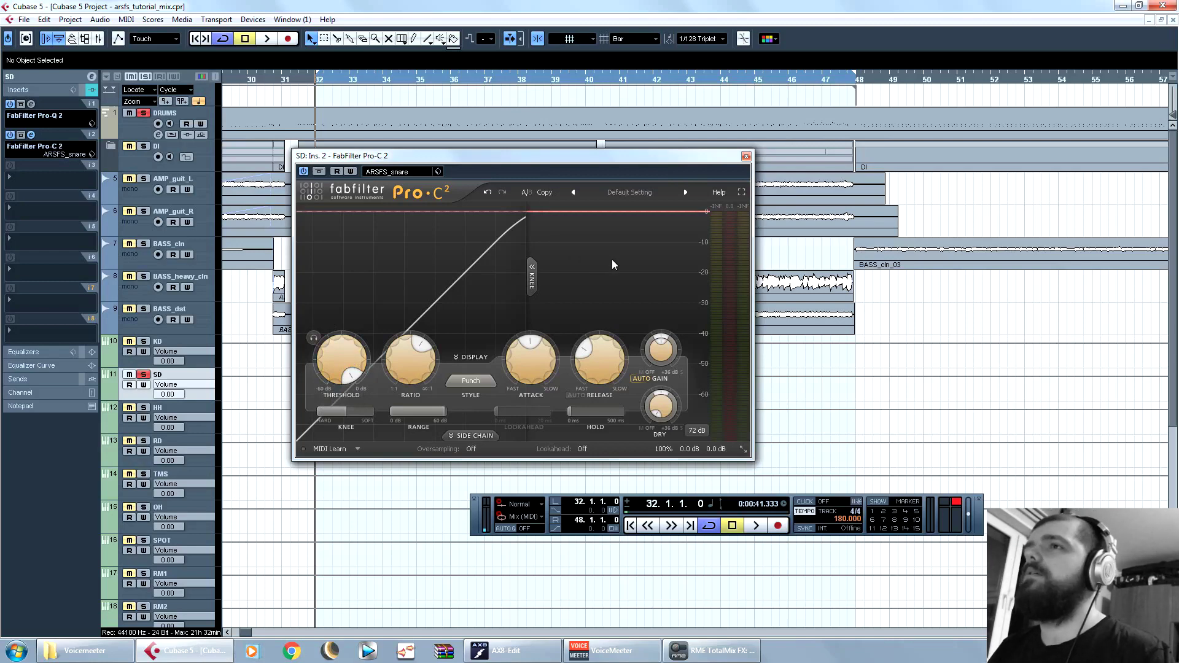
Step: Lower the compressor's threshold during loop playback until it compresses the snare hits, then stop playback and close the compressor
drag(595, 153, 694, 193)
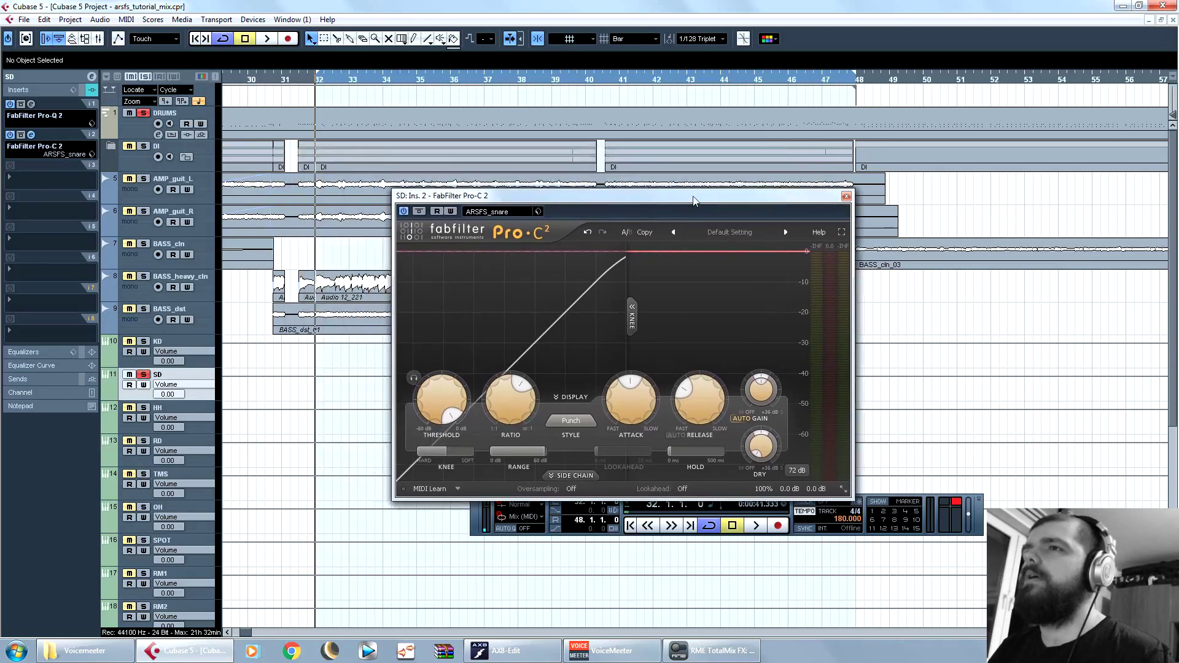
key(space)
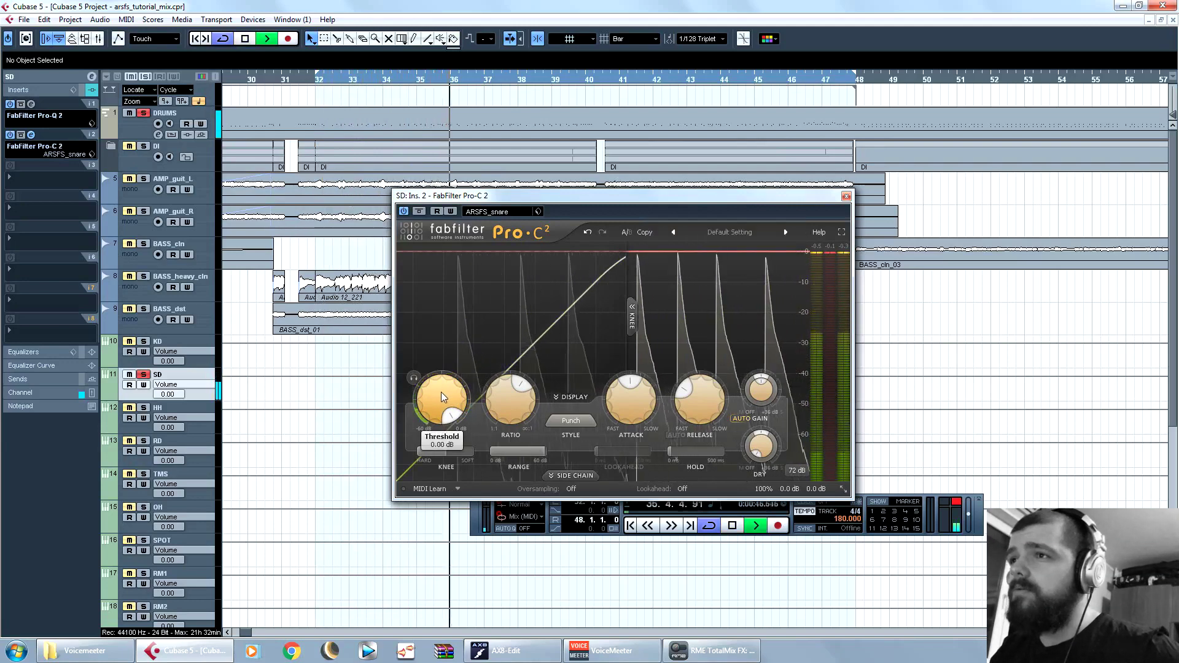
drag(444, 392, 431, 512)
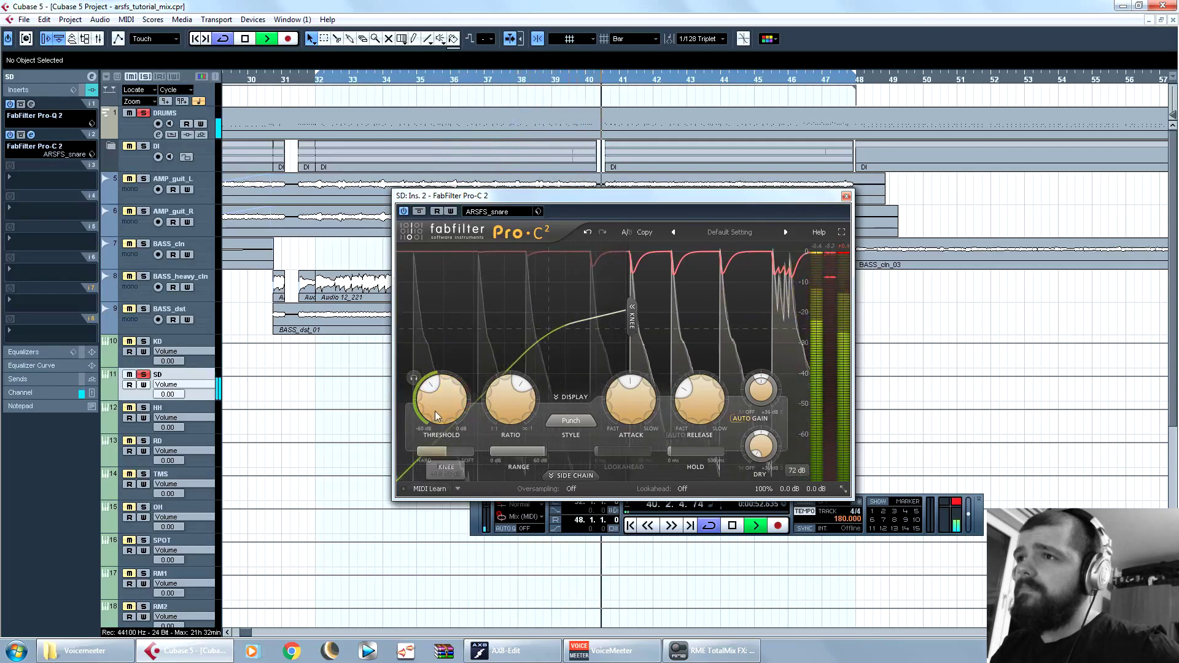
mouse_move(439, 405)
drag(438, 401, 438, 397)
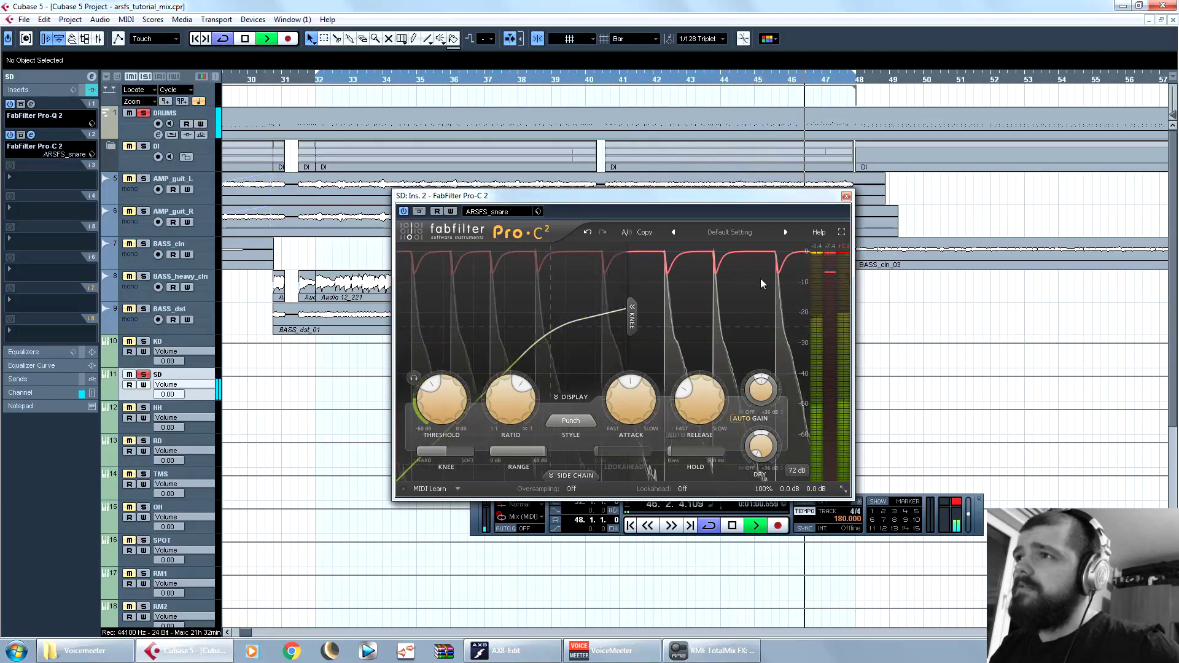
mouse_move(441, 401)
scroll(441, 400, down, 1)
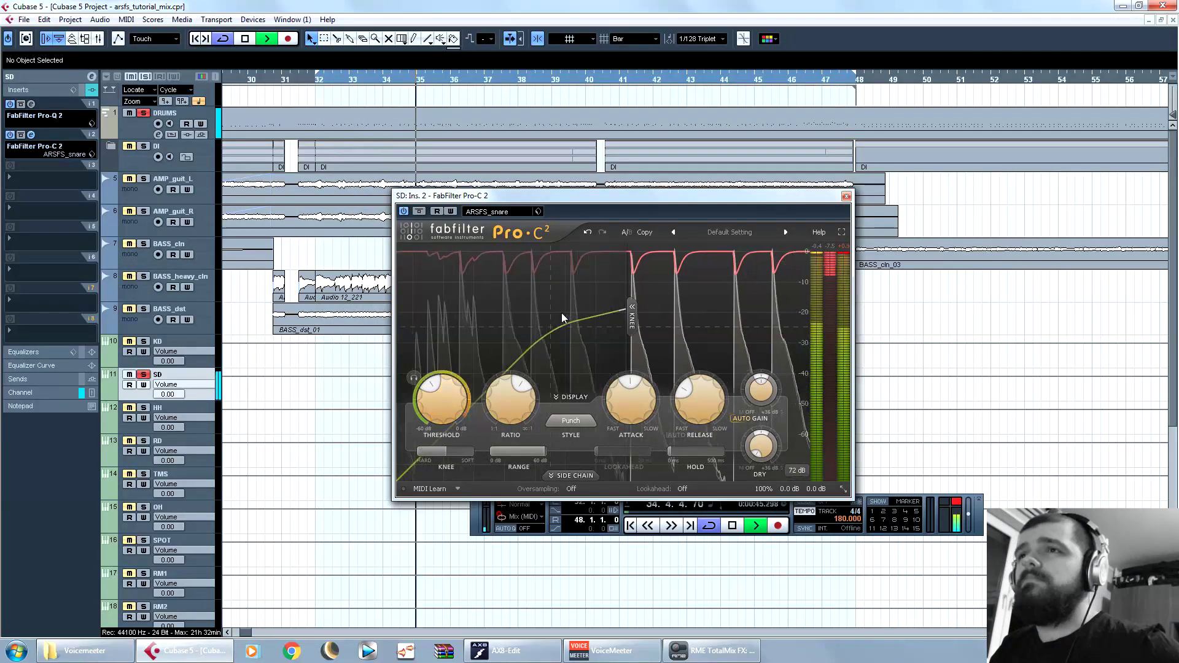
click(847, 196)
key(space)
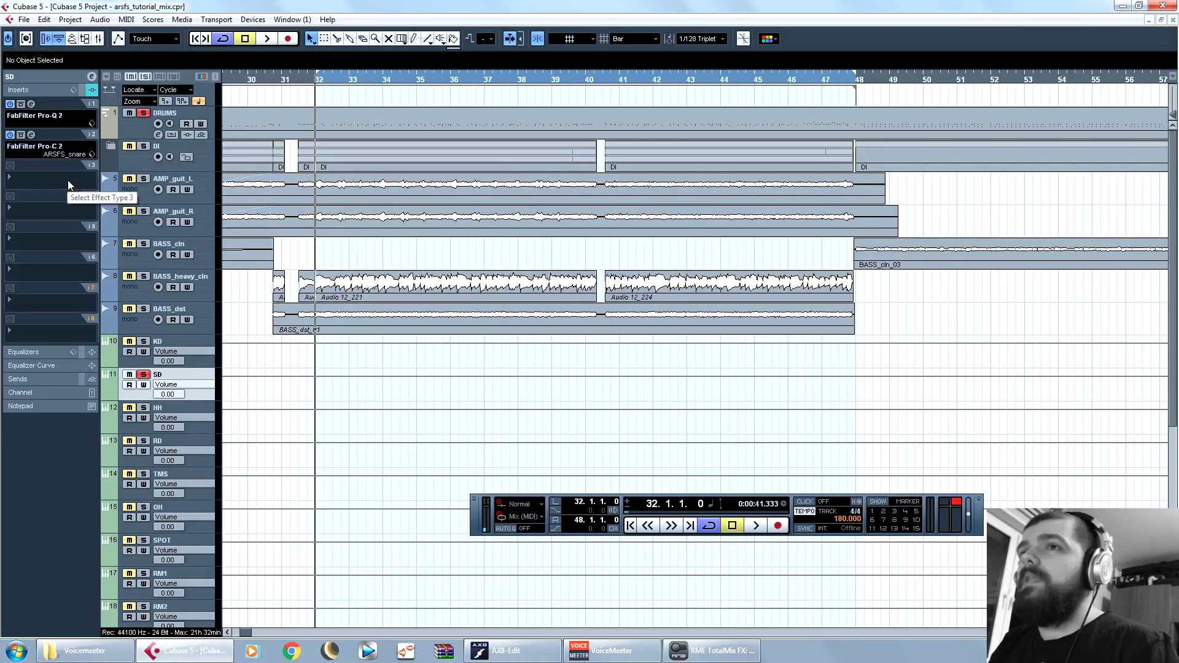
Step: Insert RBass Stereo in the SD track's third insert slot and set its frequency to 100 Hz
click(68, 182)
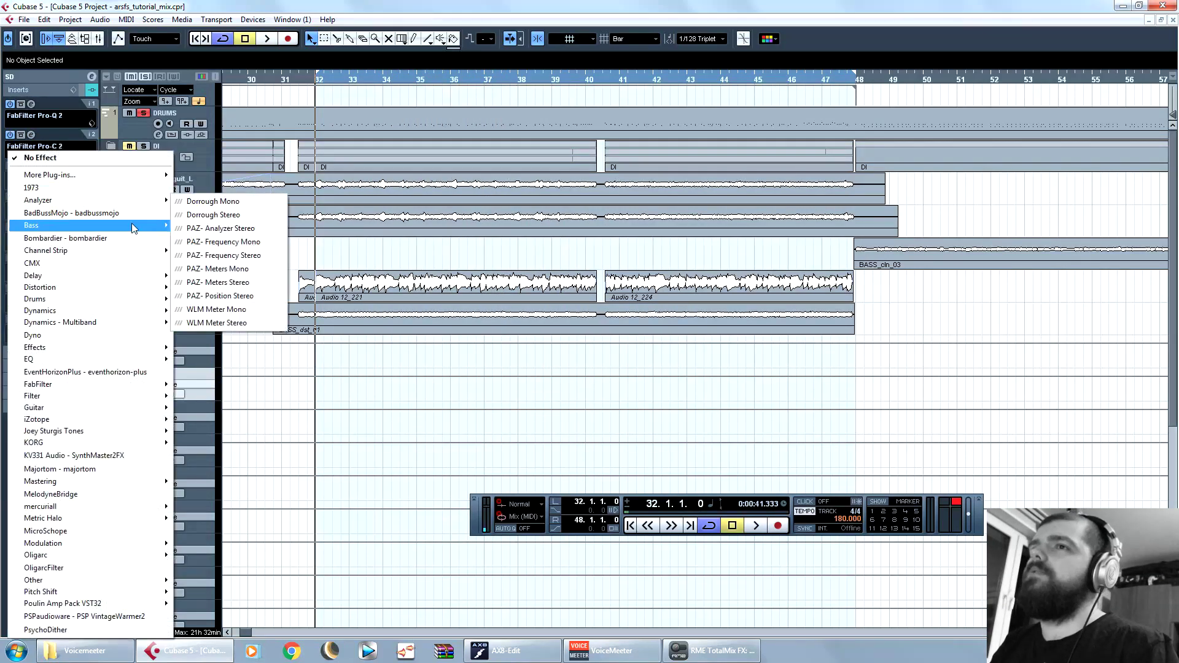
mouse_move(132, 225)
click(213, 457)
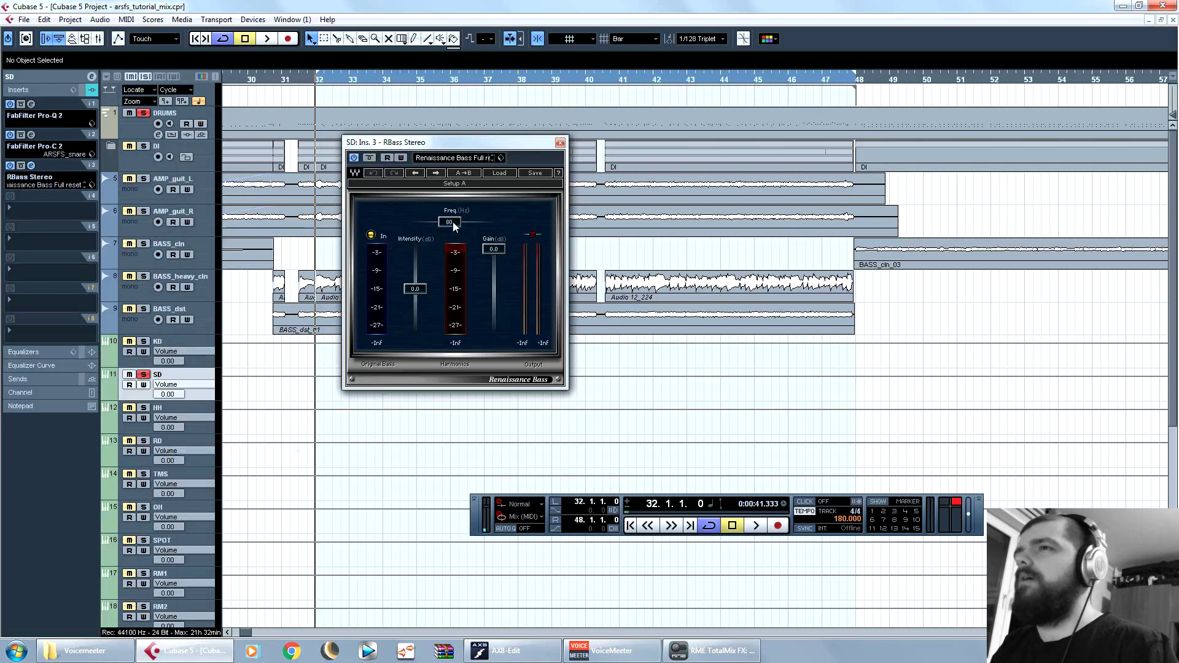
drag(461, 227, 461, 226)
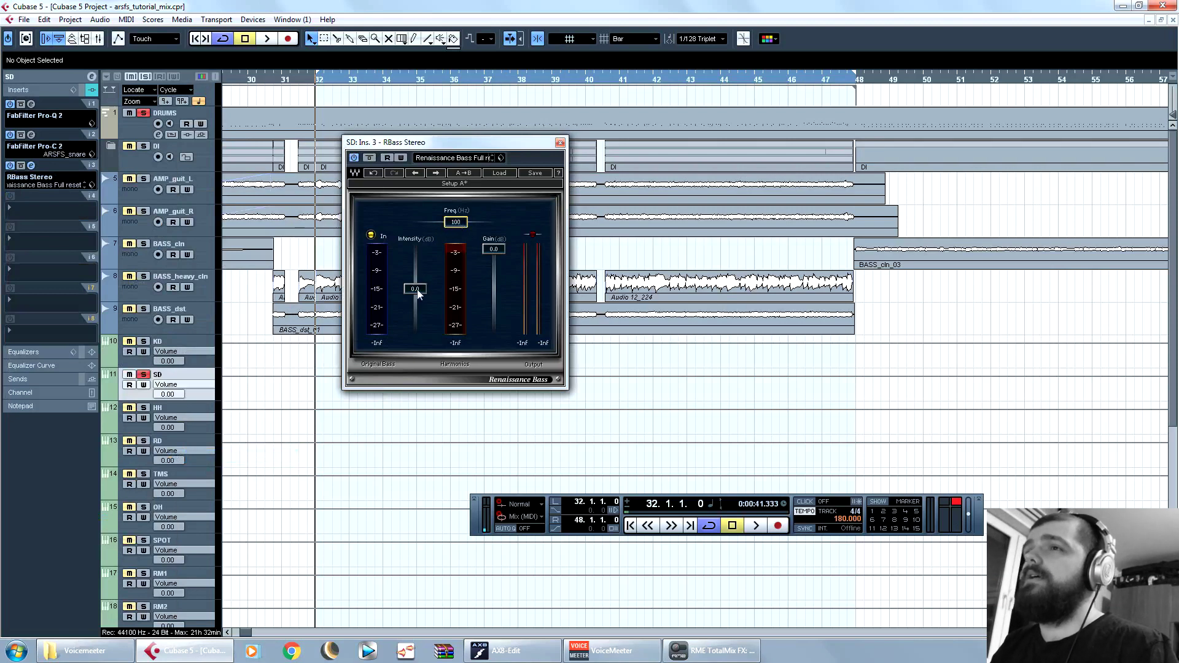
Step: Set the RBass intensity to about -12.9 dB while auditioning the snare, and close the plug-in
drag(417, 293, 428, 327)
key(space)
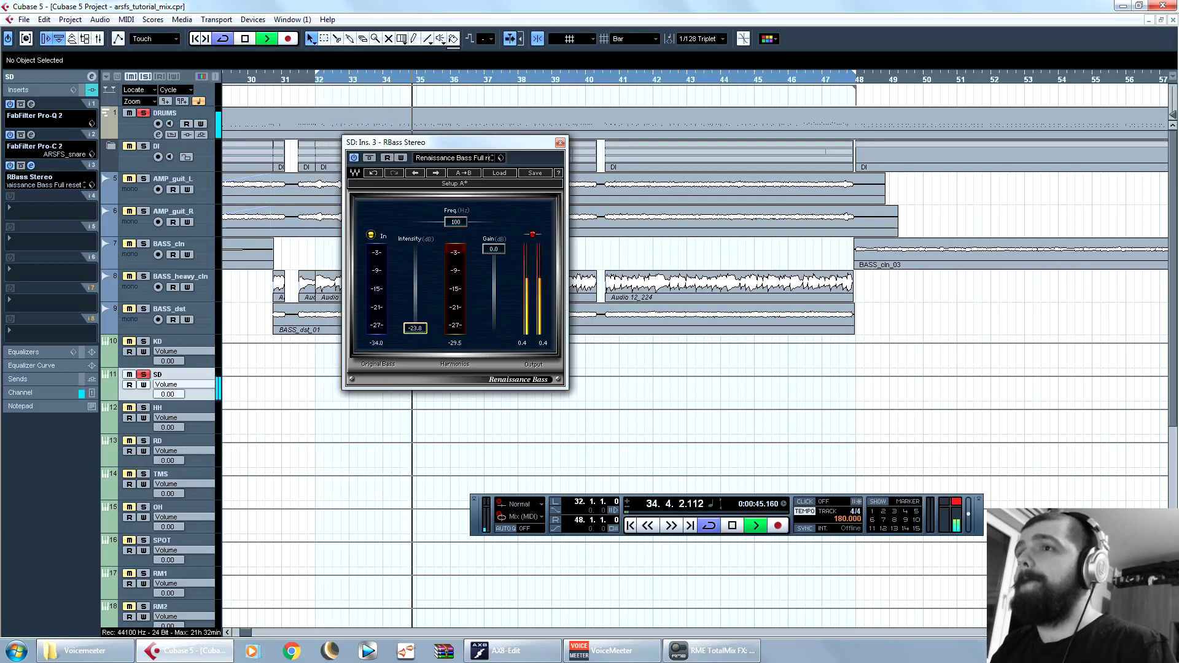
mouse_move(415, 328)
mouse_down()
mouse_move(416, 300)
mouse_move(423, 312)
mouse_up()
key(space)
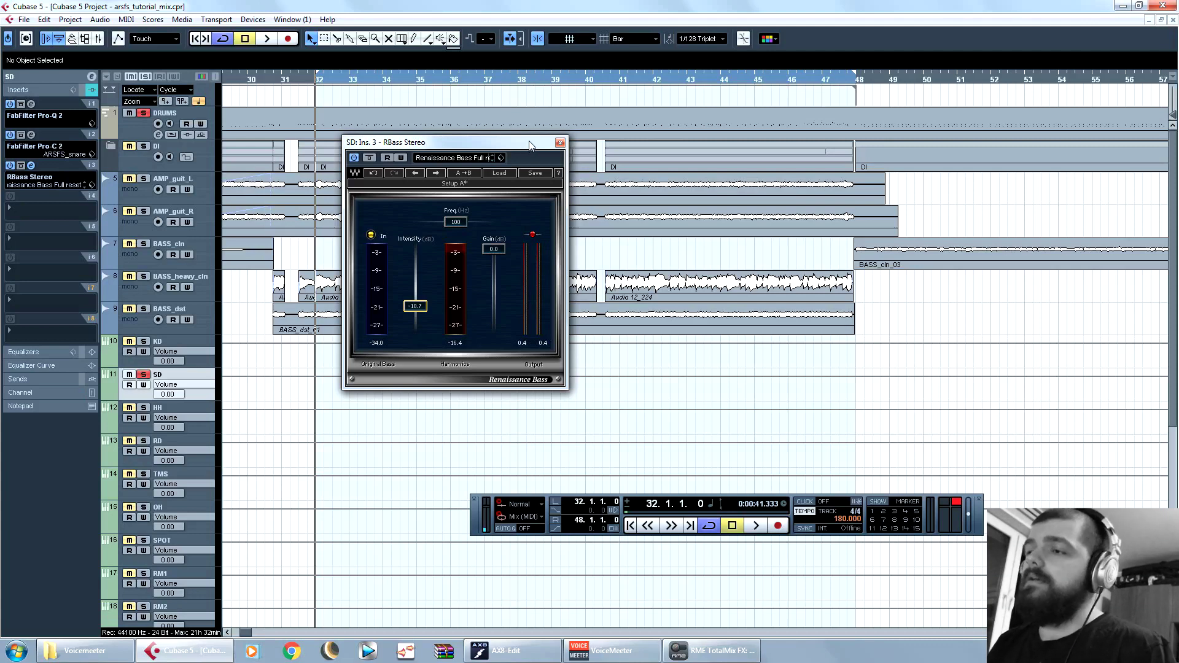
scroll(420, 310, up, 2)
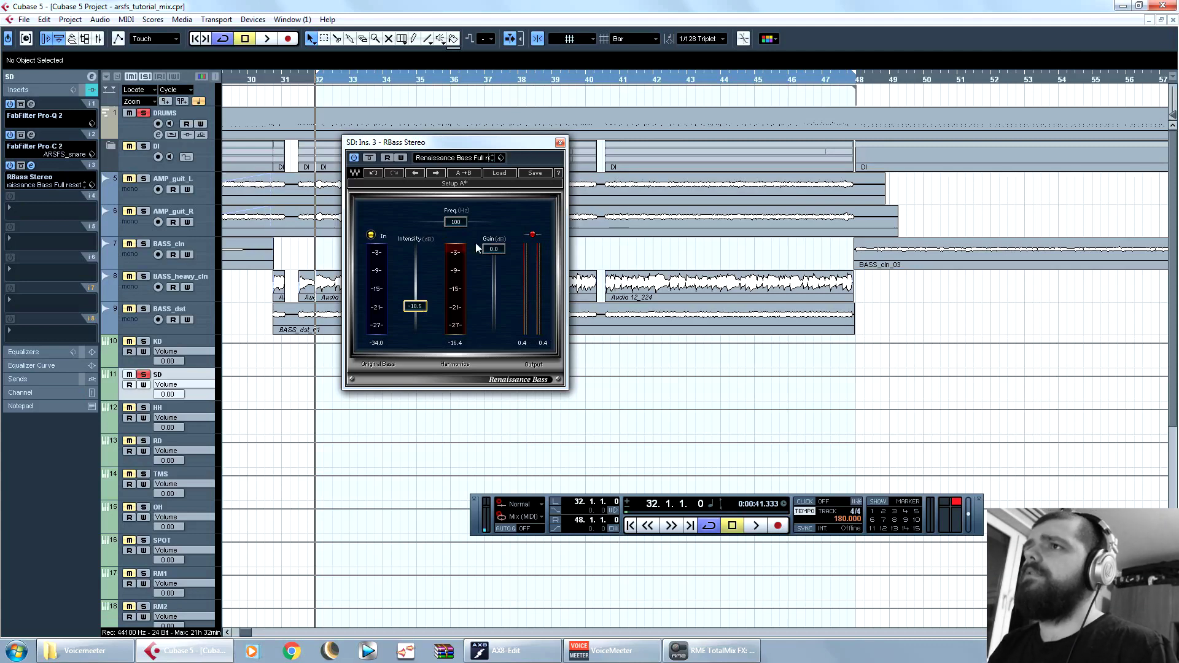
drag(415, 320, 415, 309)
key(space)
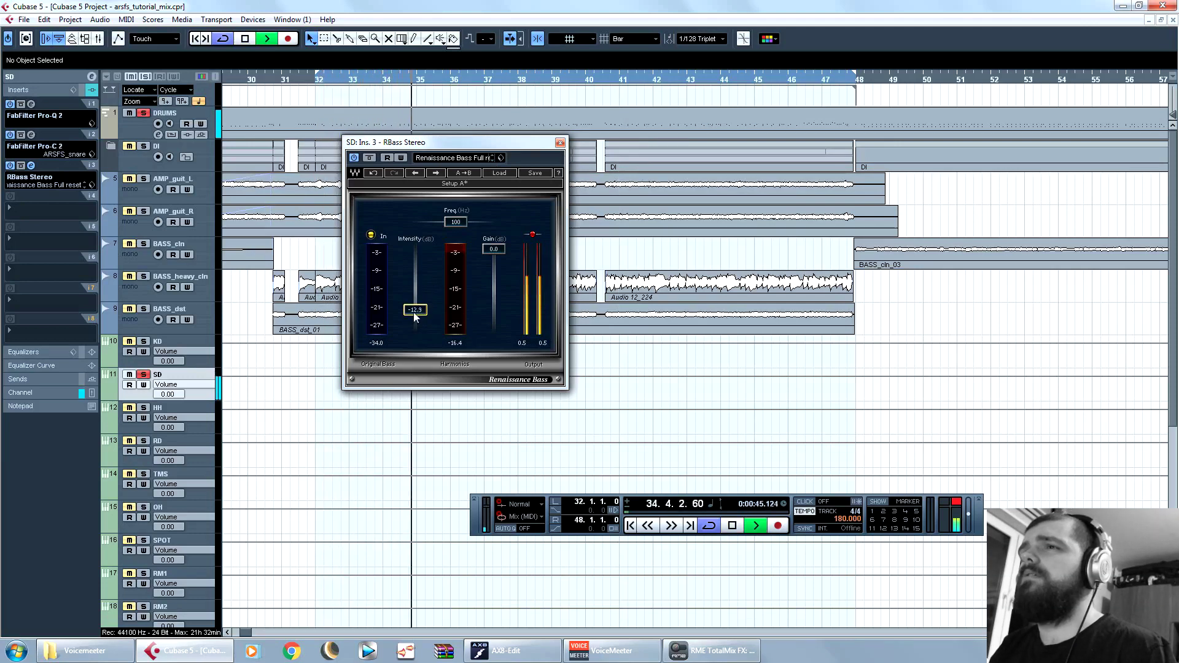
key(space)
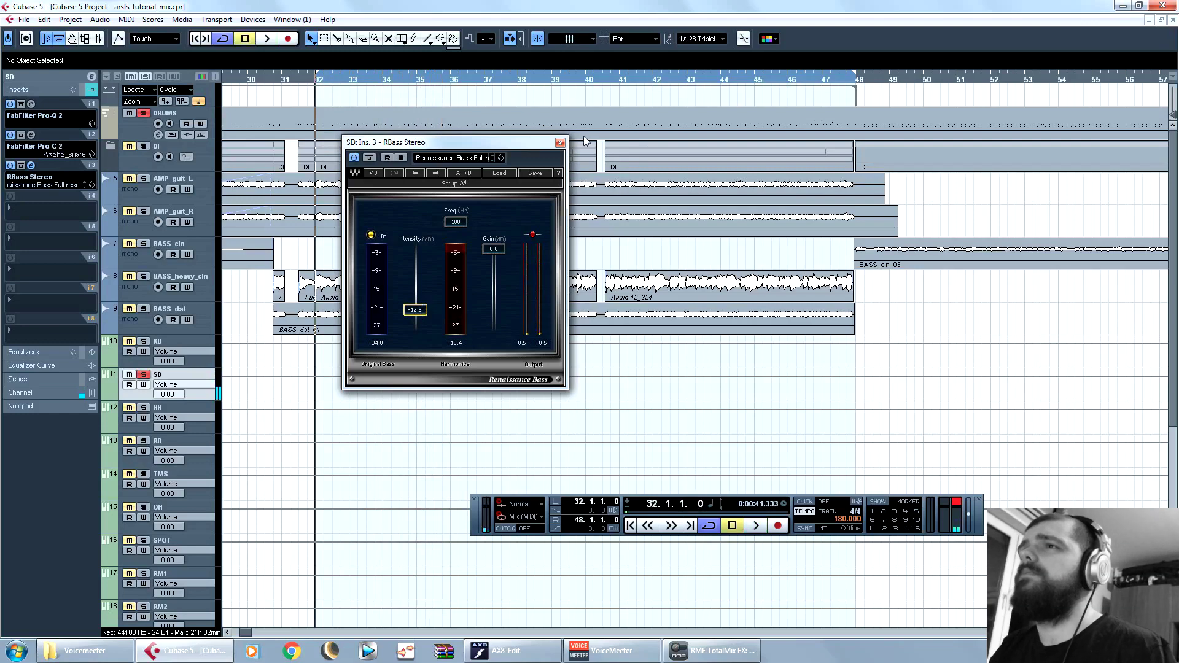
click(560, 143)
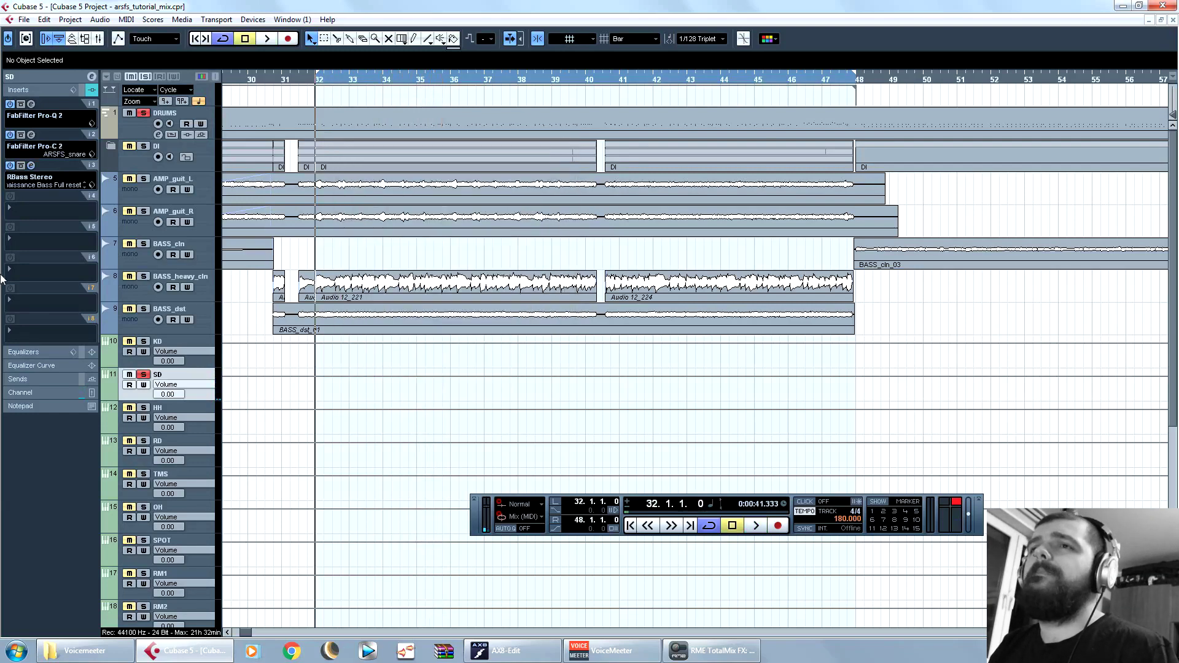
Step: Insert Kramer Tape Stereo in the SD track's fourth insert slot, with bias set to nominal and wow & flutter at 0
click(43, 209)
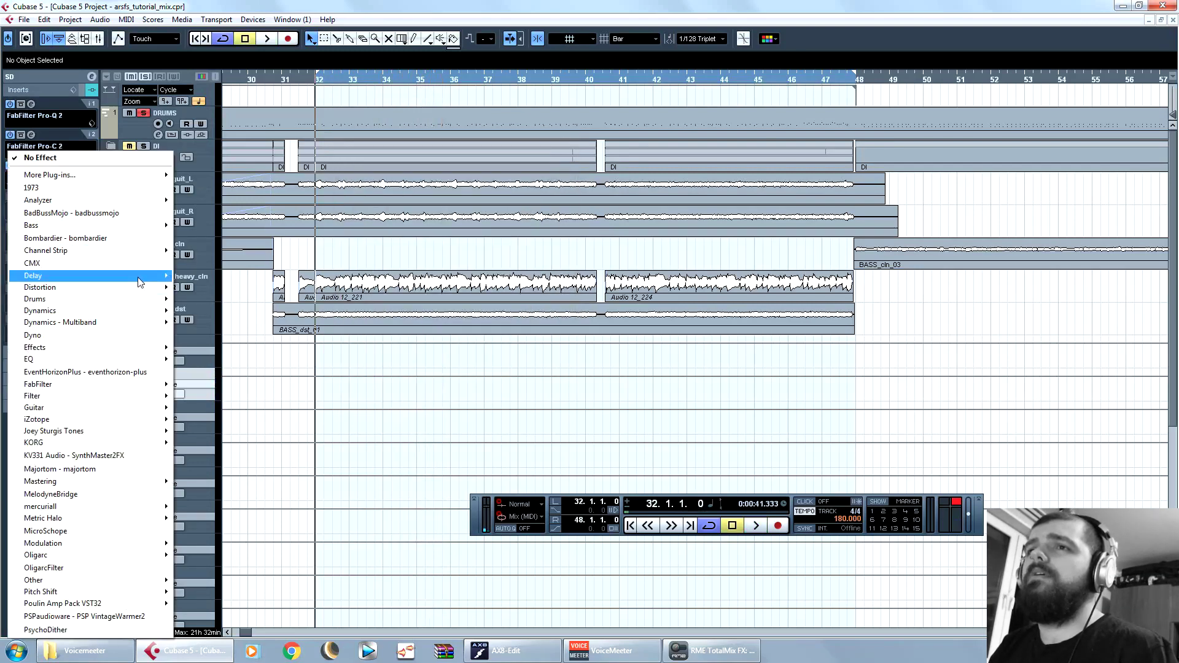
mouse_move(150, 293)
click(218, 342)
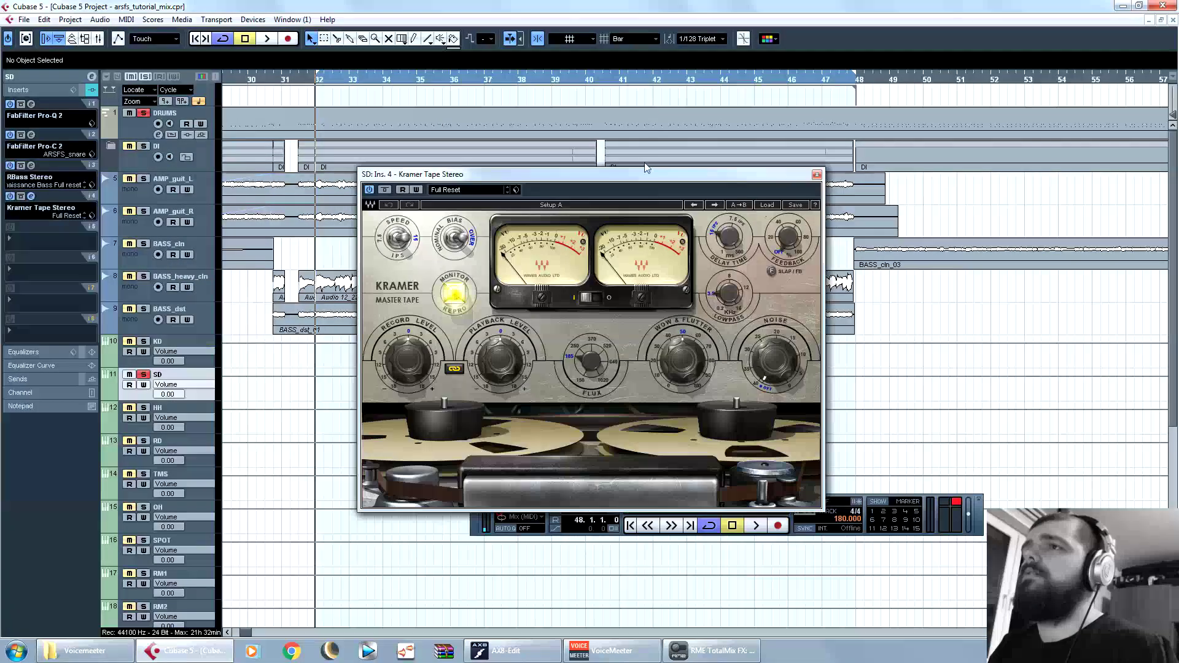
drag(652, 179, 579, 126)
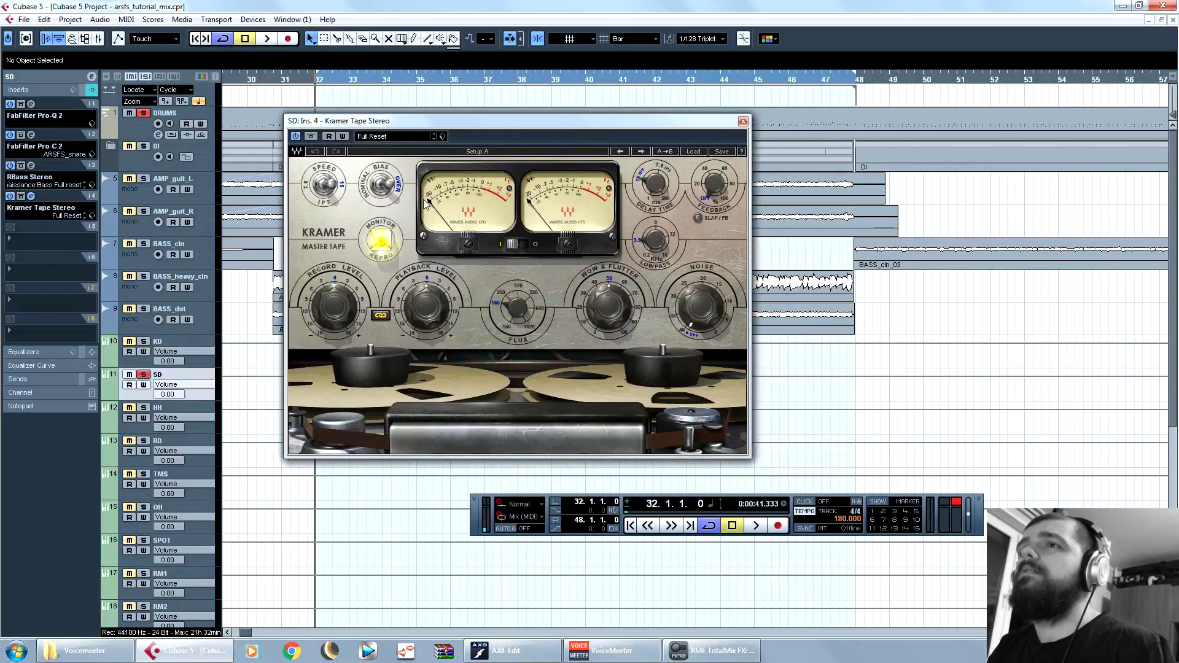
click(381, 185)
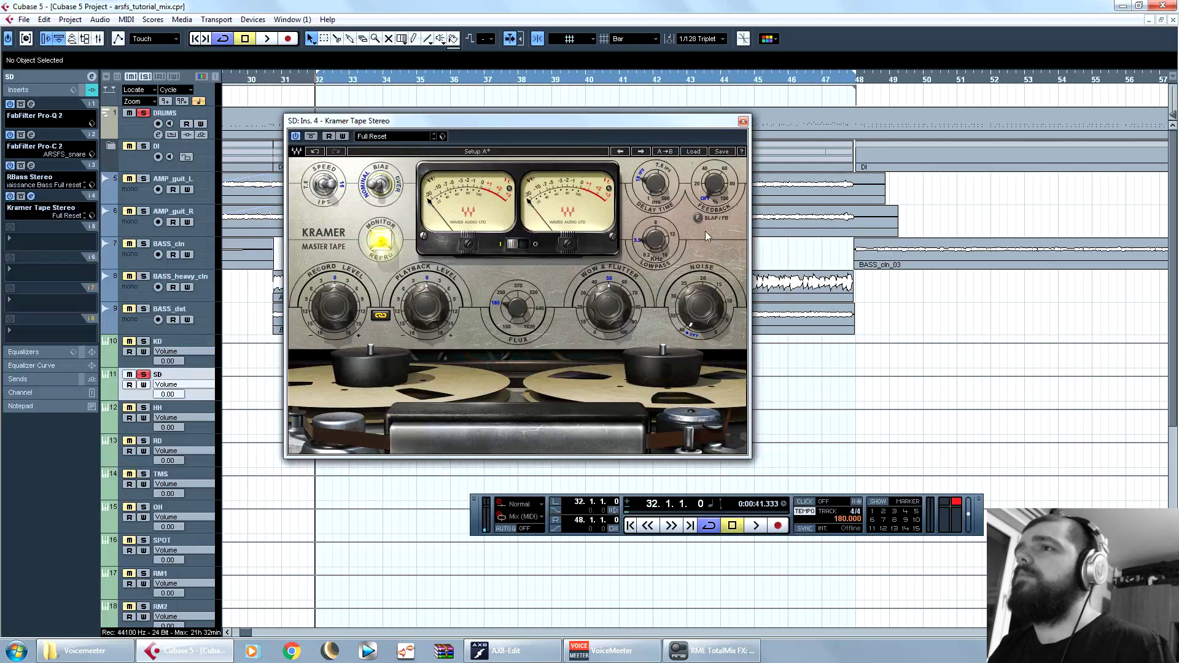
drag(623, 287, 625, 301)
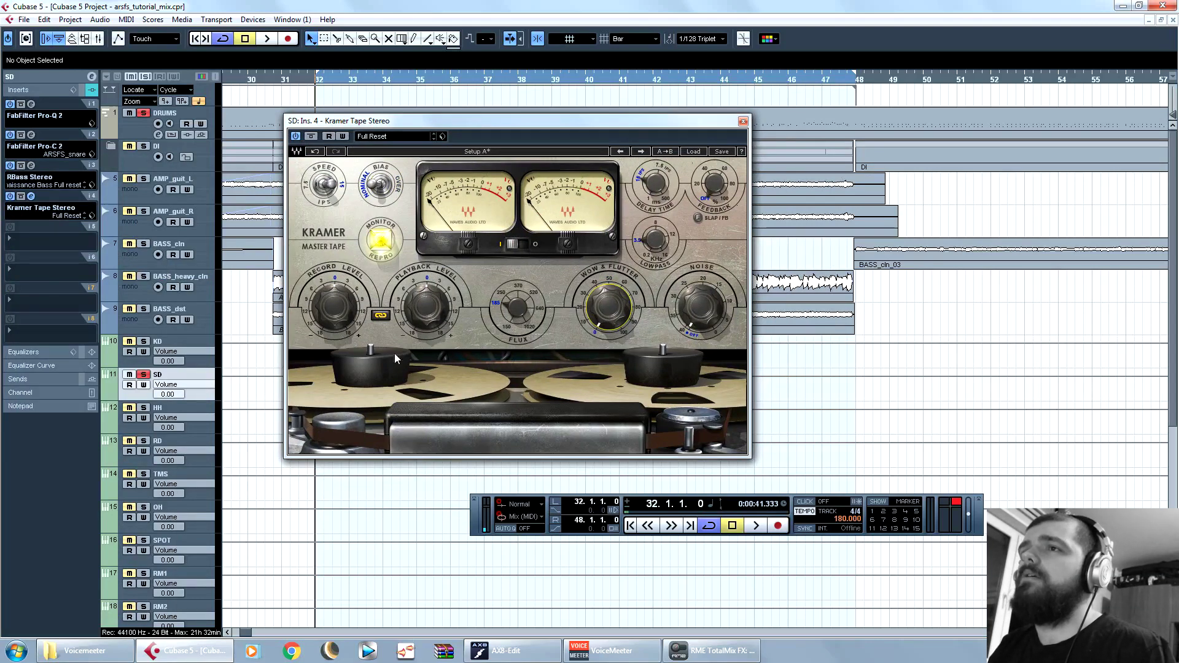
Step: Lower the tape record level to -18.0, raise it to about 0.6 while auditioning the snare, and close the plug-in
drag(341, 305, 341, 332)
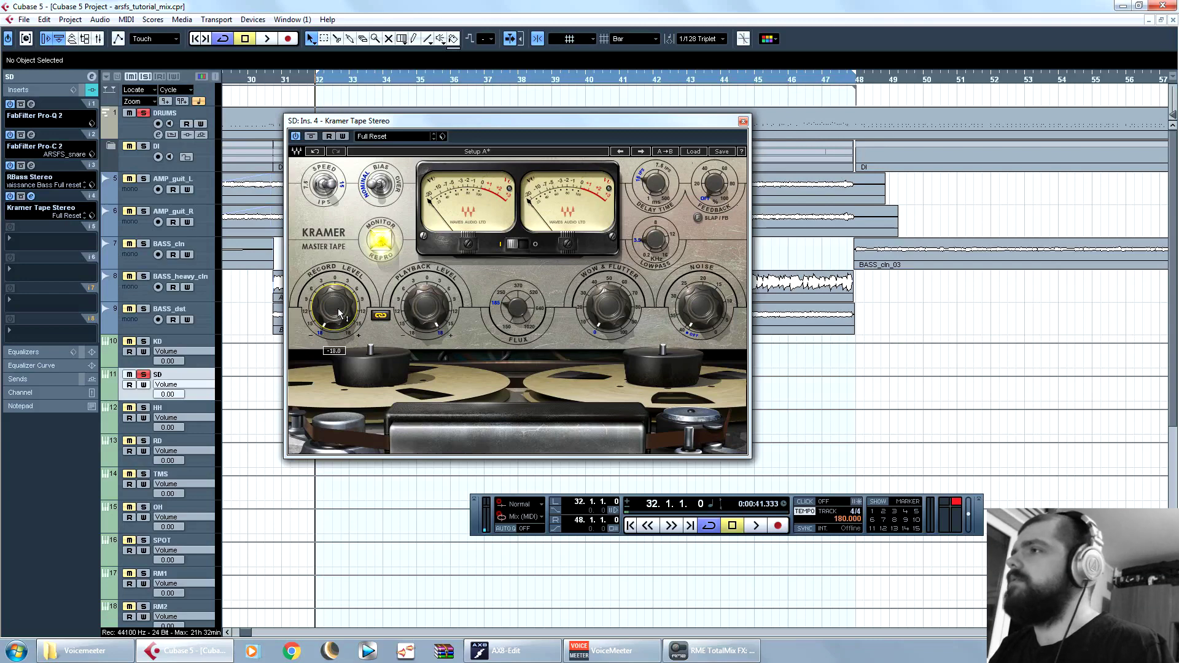
key(space)
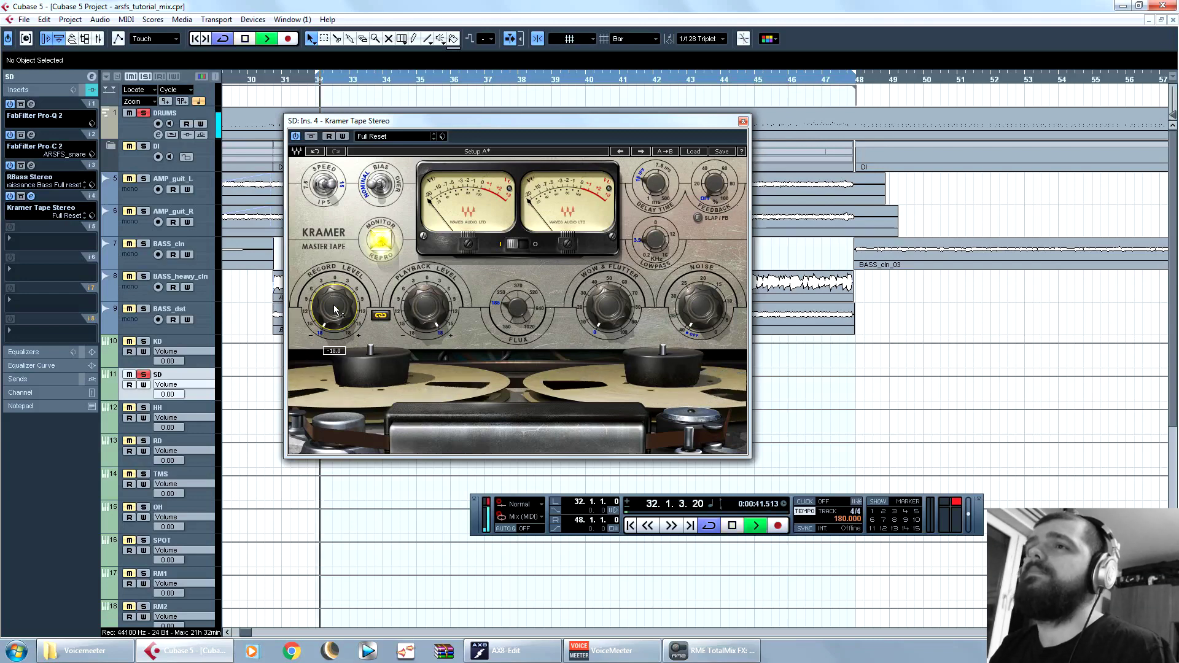
drag(341, 330, 341, 305)
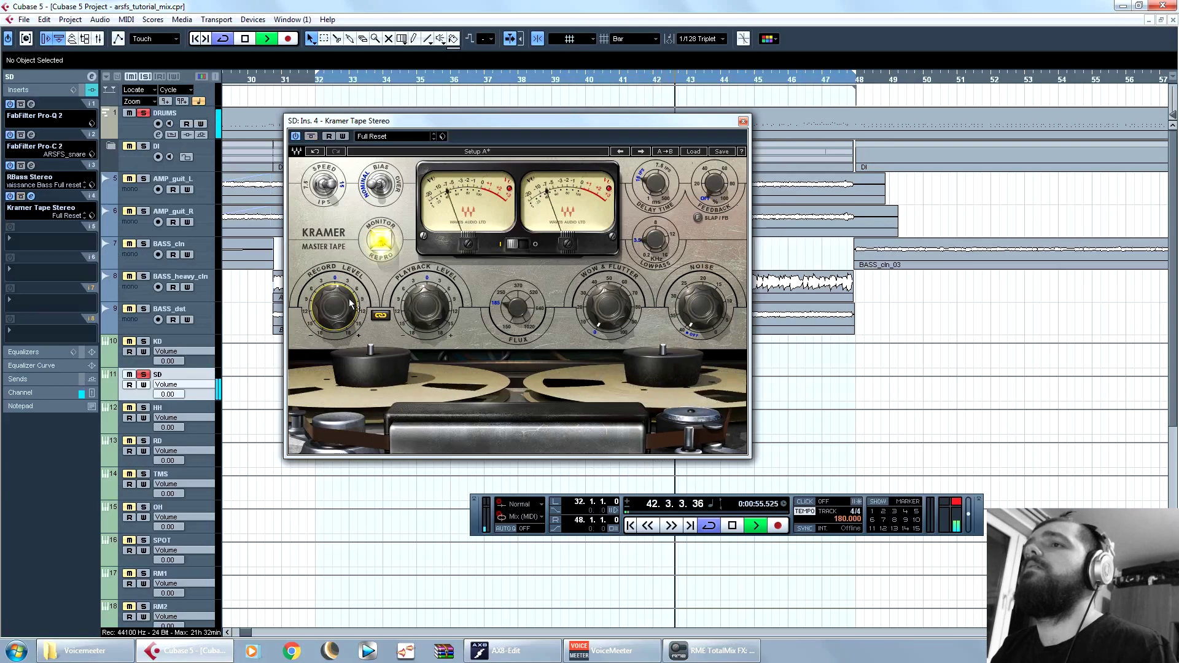
key(space)
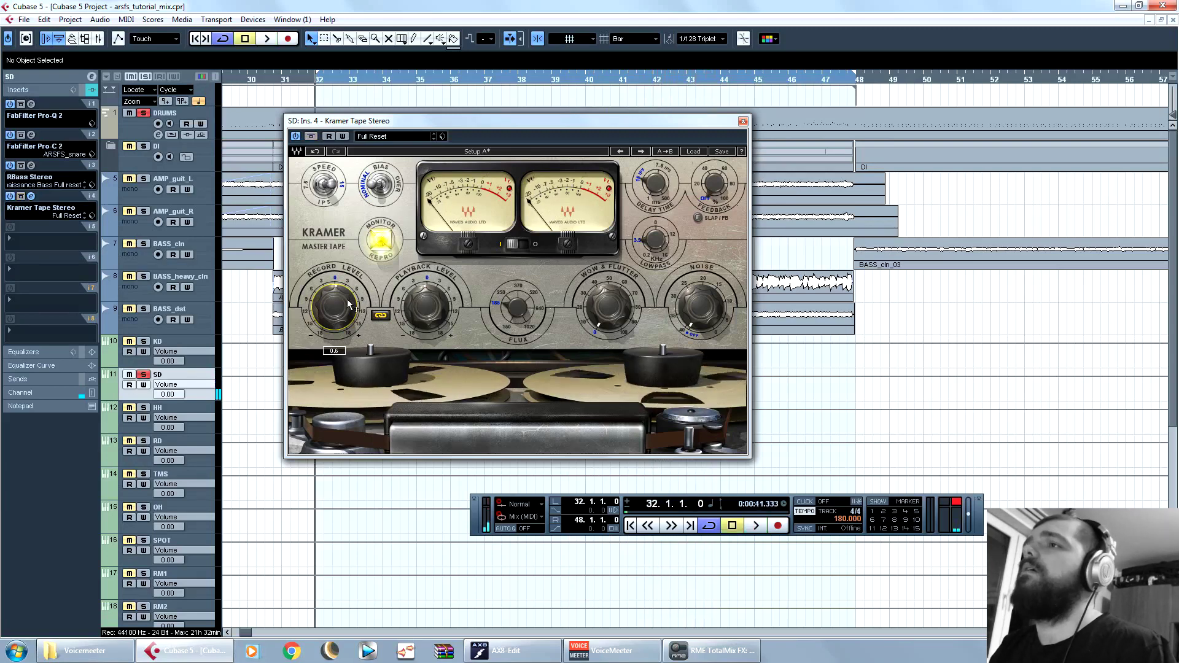
click(744, 121)
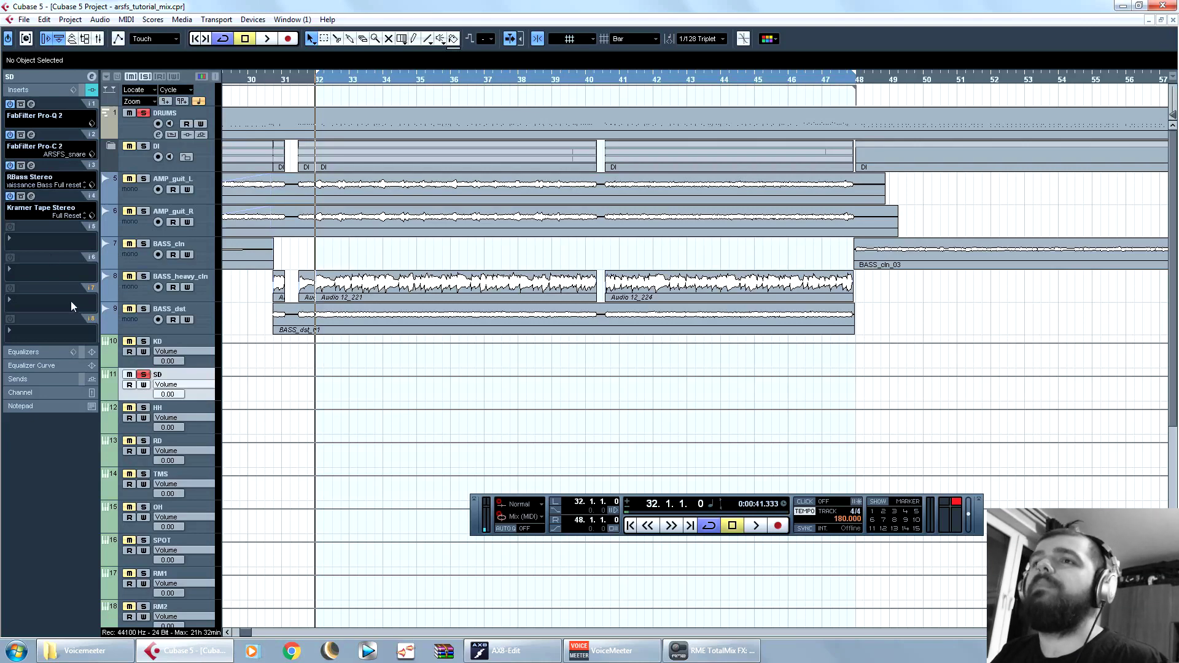
Step: Solo the KD track alongside SD during loop playback, open its Pro-Q 2, and check its RBass settings
key(space)
click(143, 342)
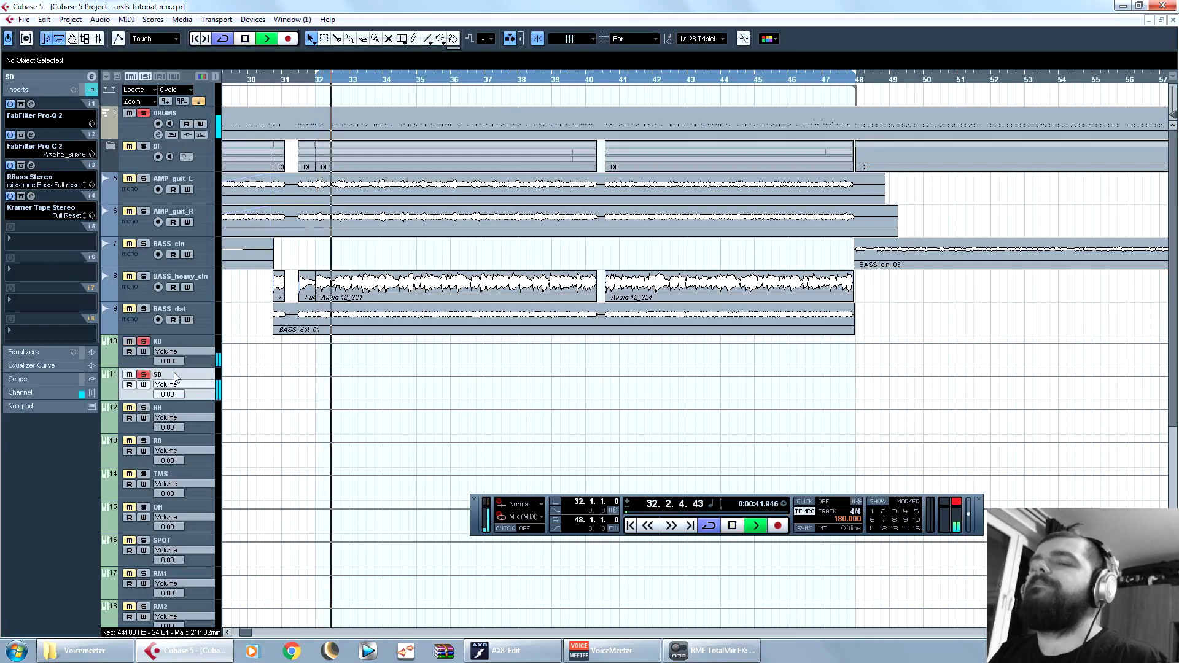
click(116, 345)
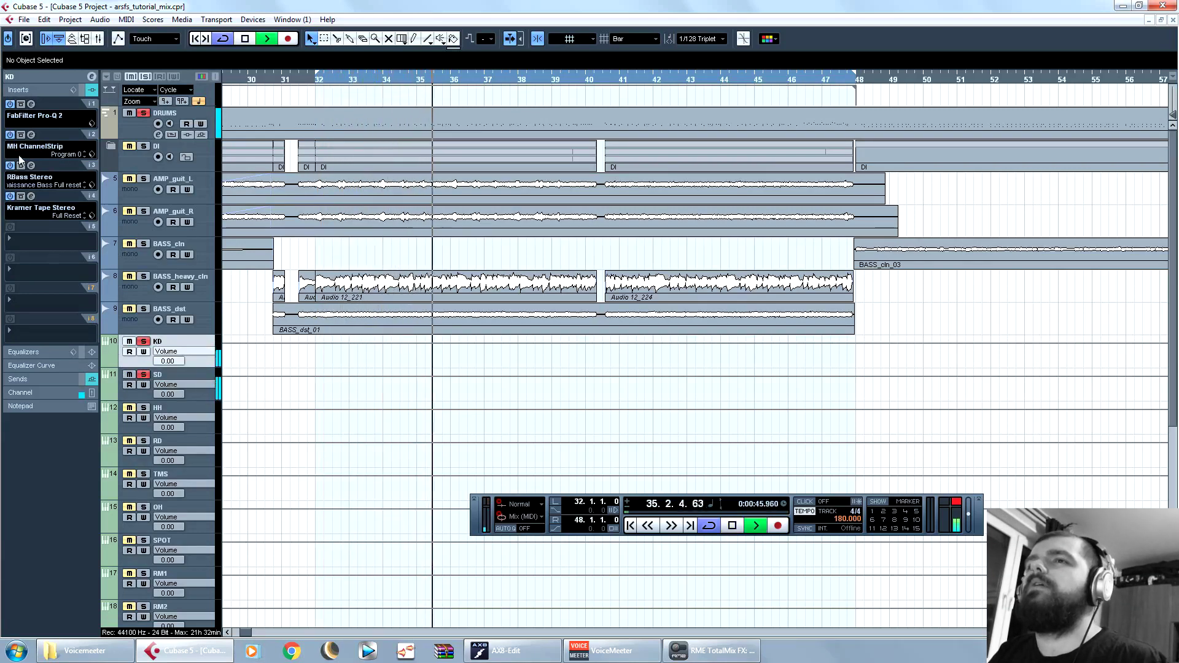
click(31, 104)
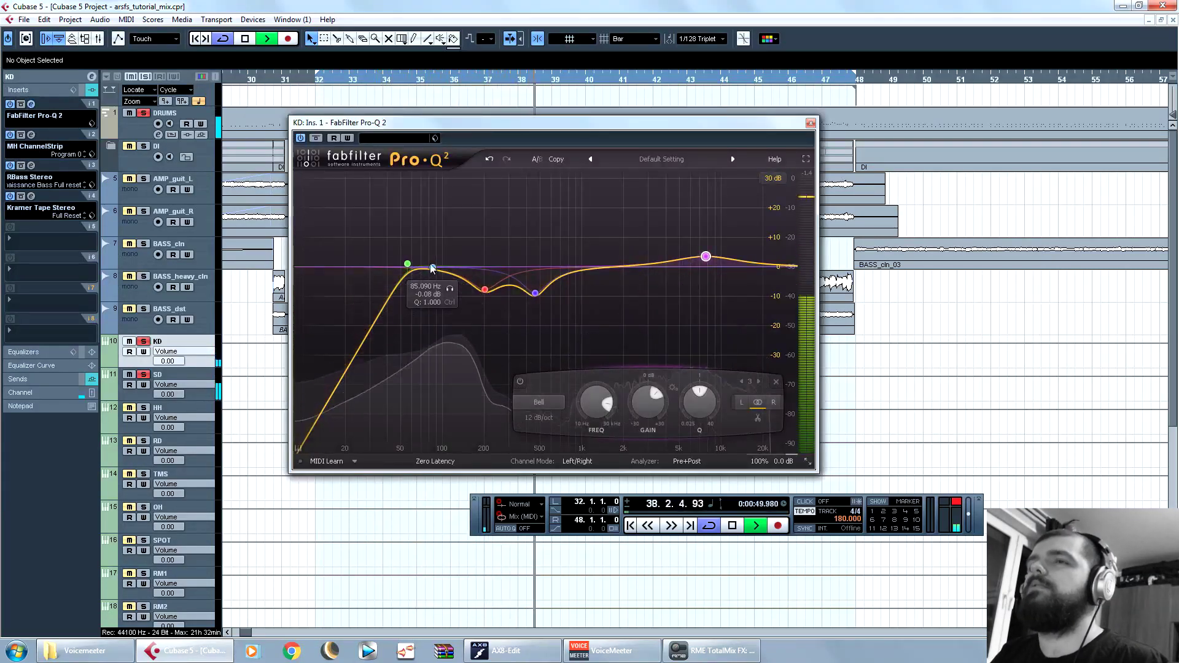
click(30, 165)
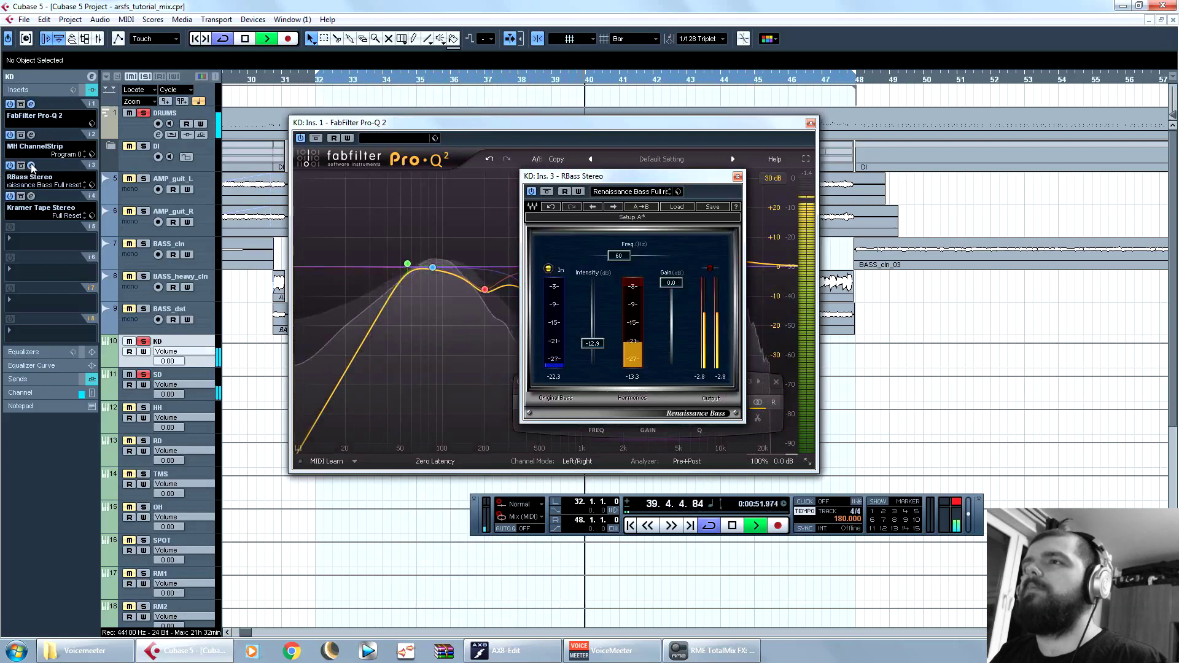
click(31, 166)
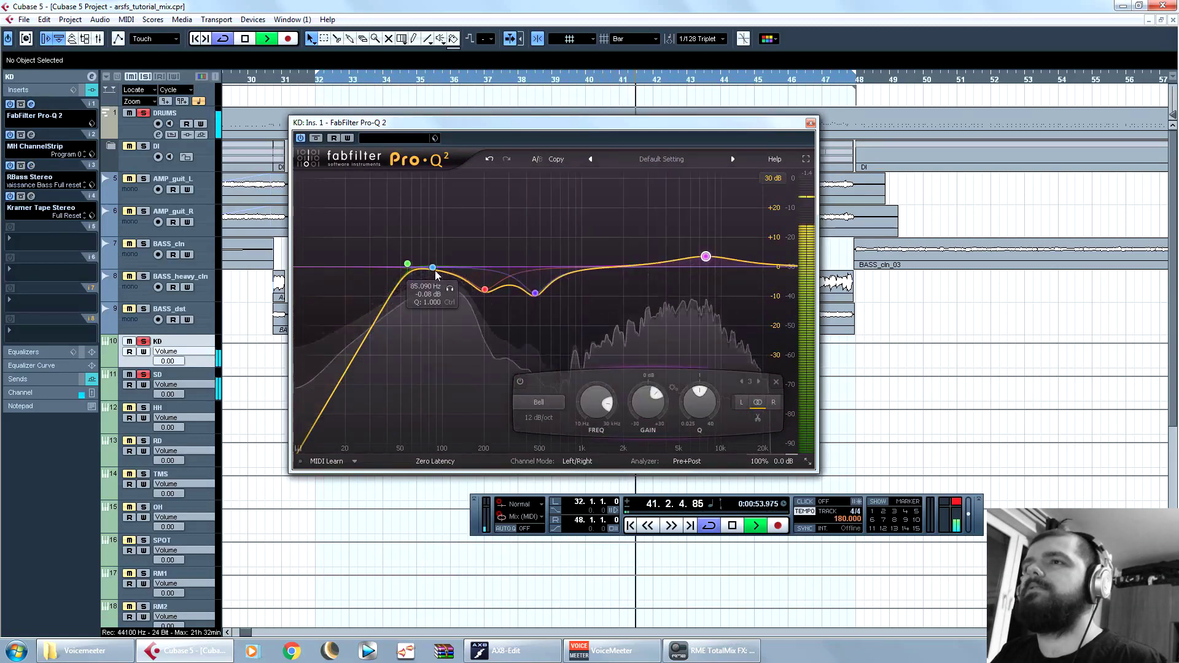
Step: Pull the KD EQ's bell band near 85 Hz down slightly, set the 56.7 Hz low cut's Q to about 0.89, and close the EQ
drag(433, 268, 436, 275)
click(407, 264)
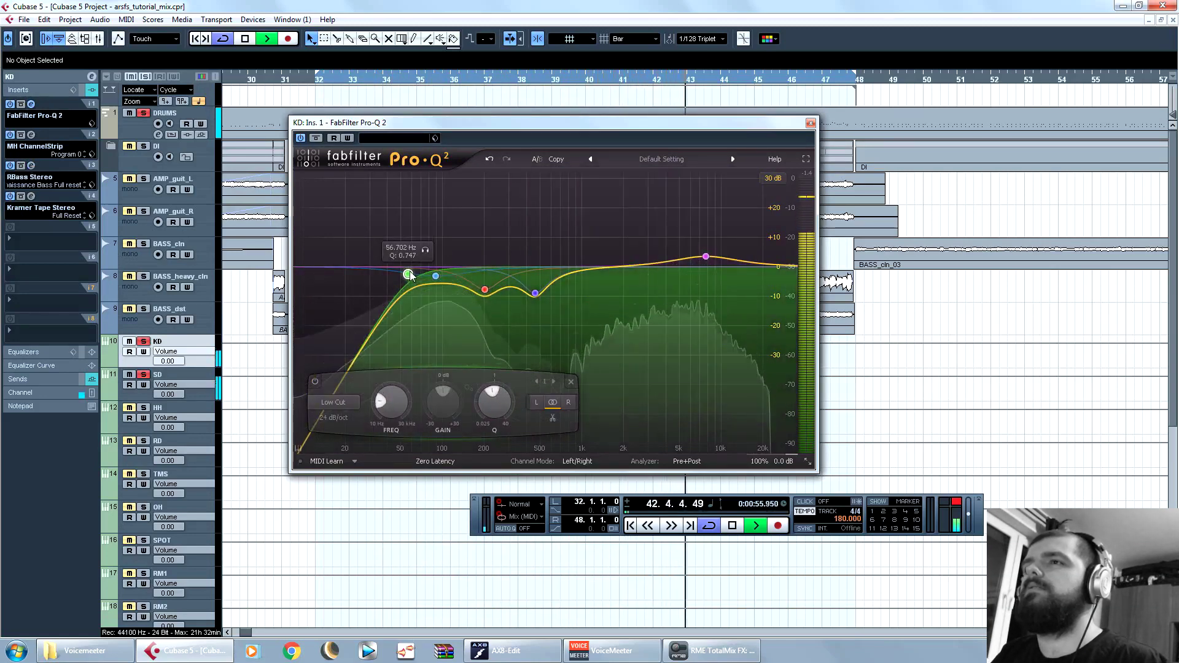
drag(440, 279, 440, 275)
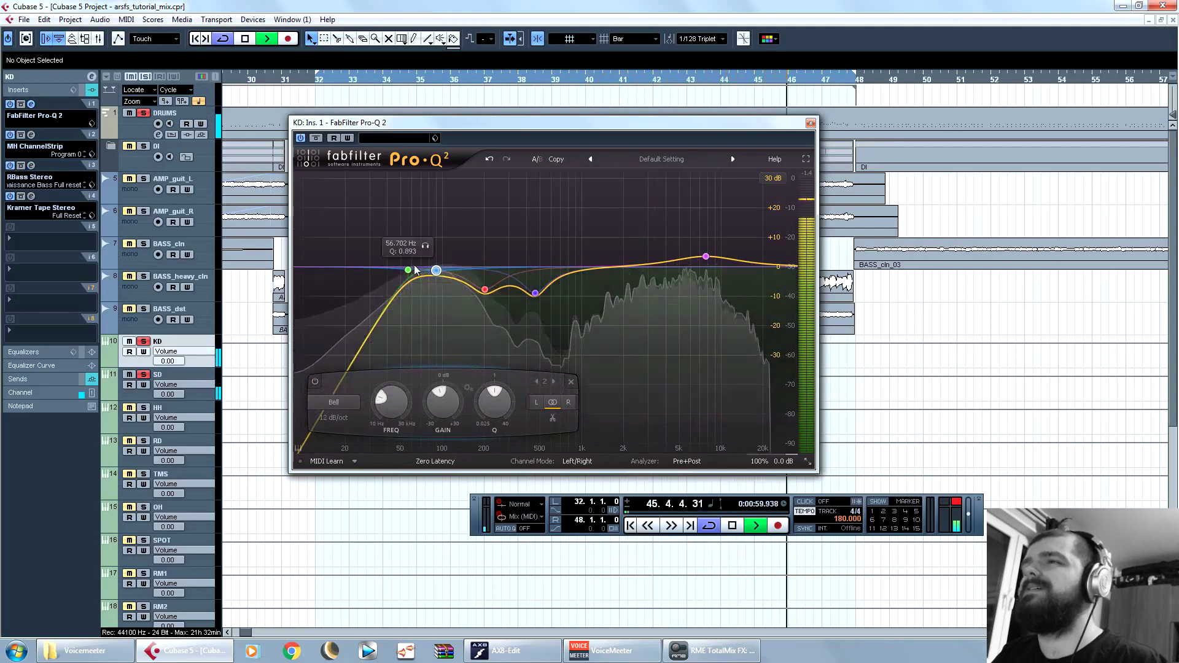
click(811, 123)
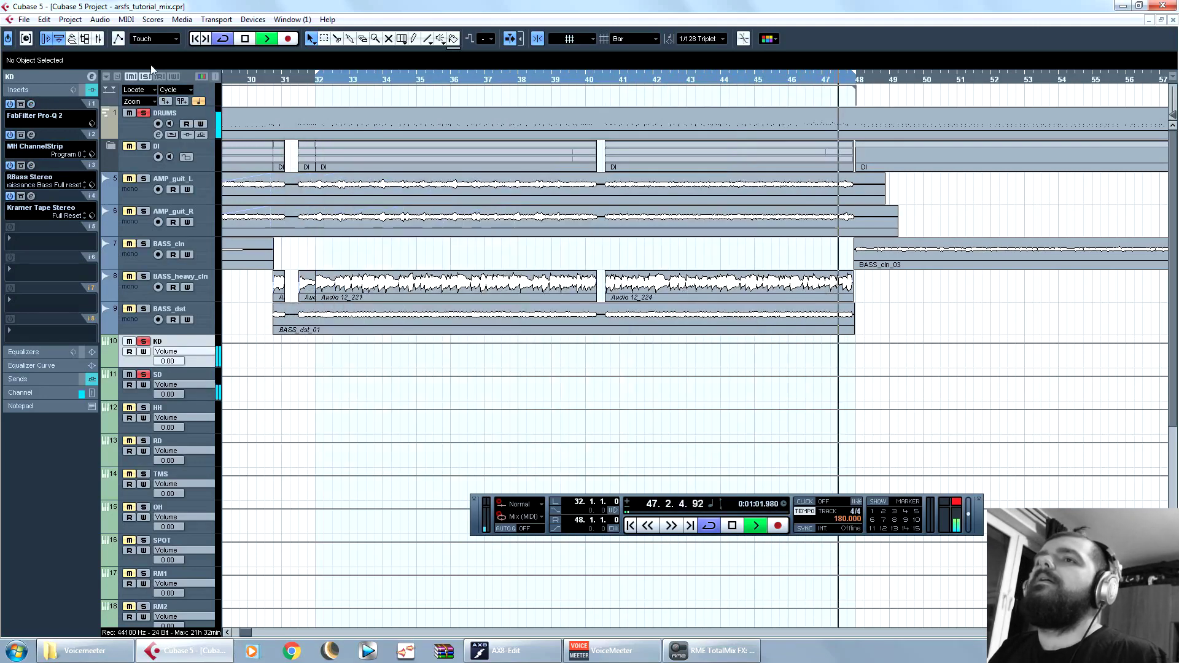
Step: Set the KD volume to -3.06 dB and the SD volume to 1.16 dB while comparing both in the loop, and stop playback
key(space)
click(47, 75)
scroll(76, 136, down, 2)
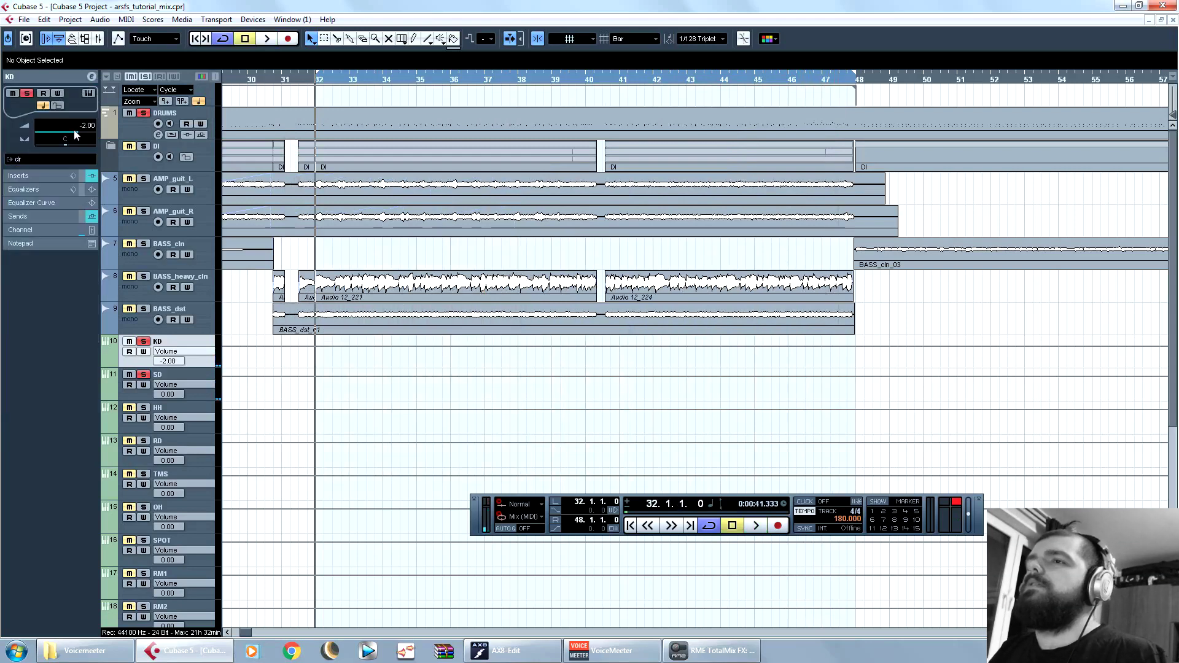
key(space)
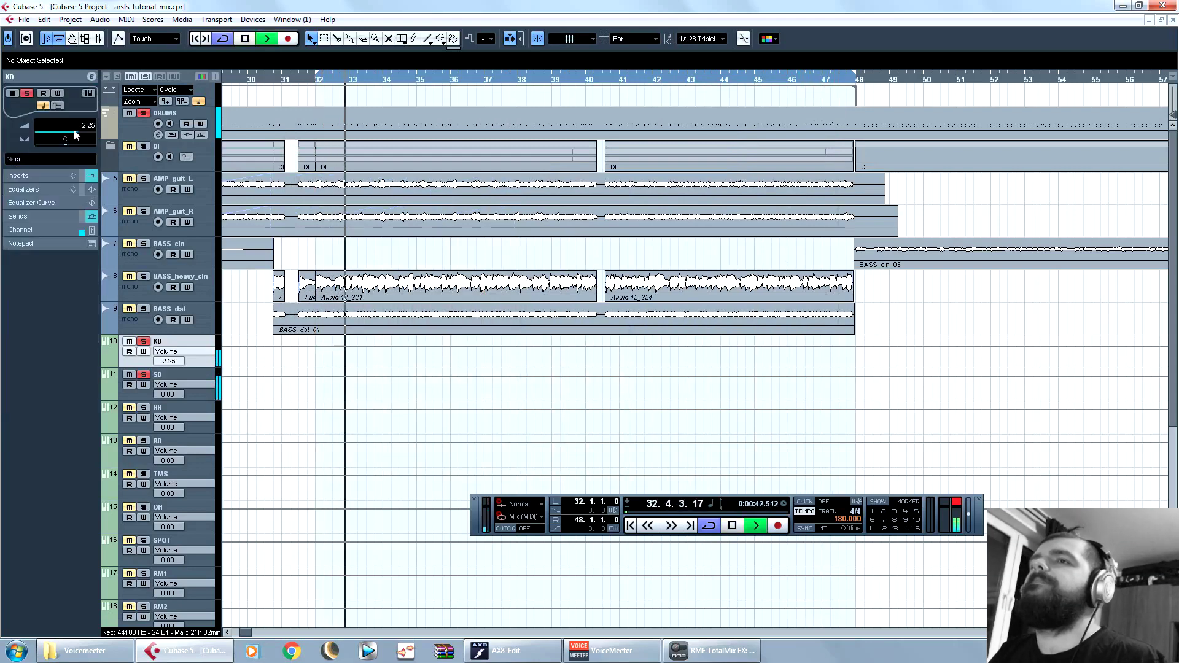
scroll(75, 135, down, 1)
click(106, 374)
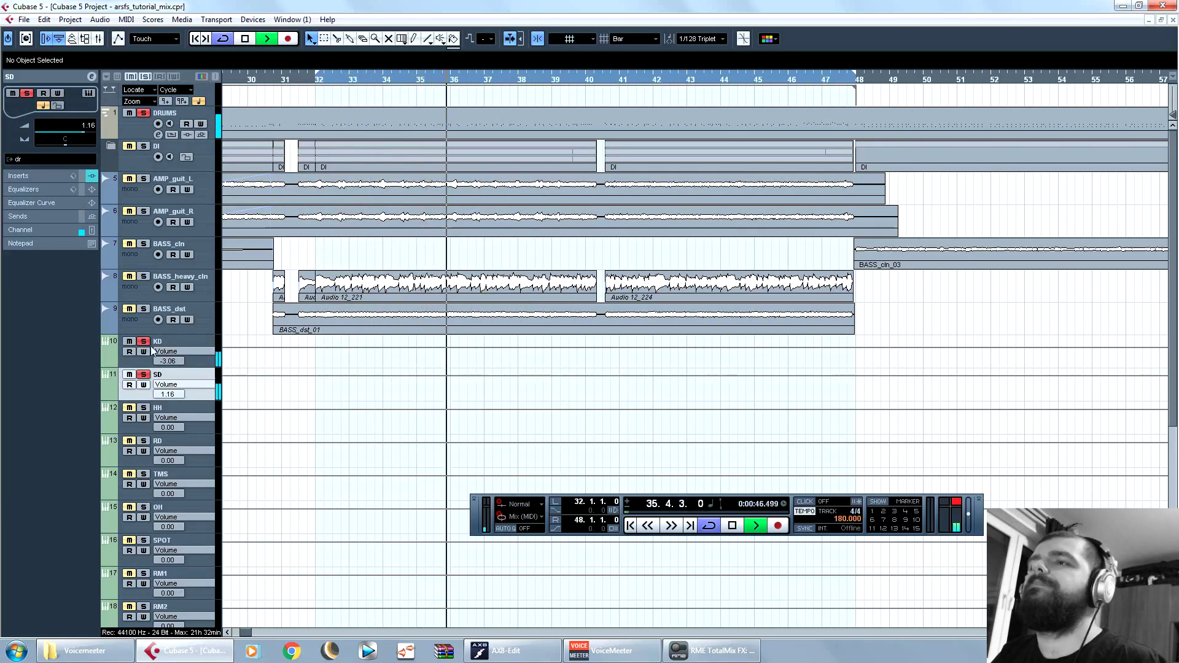
key(space)
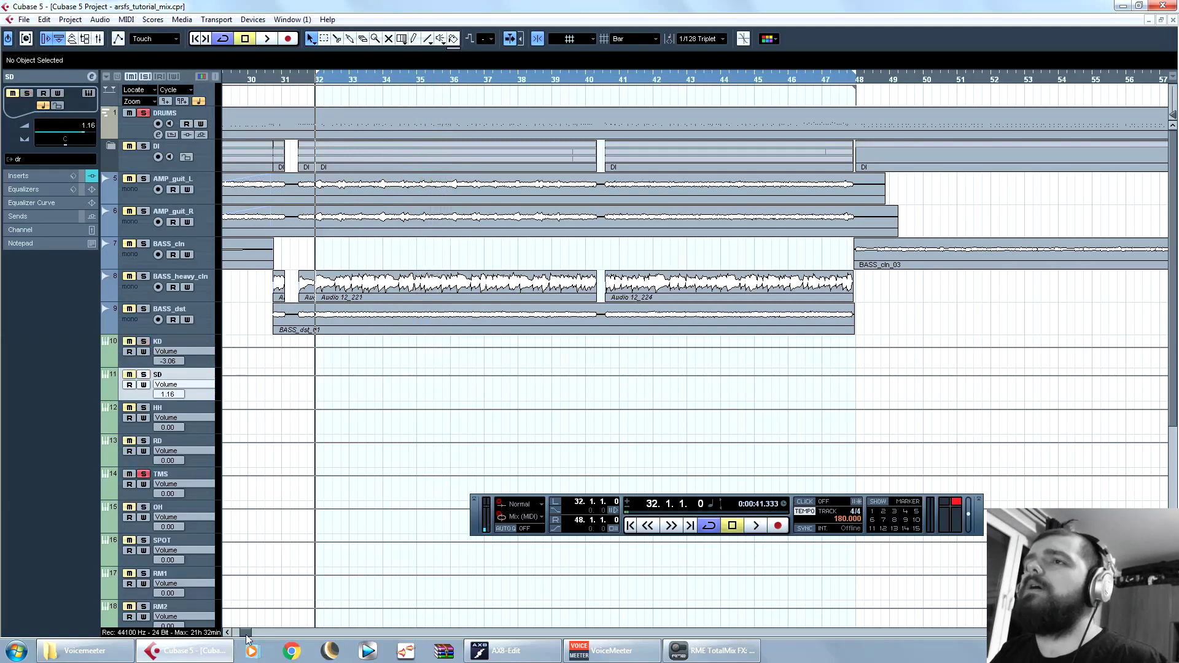
Step: Set the loop range to bars 7 through 23 and play it with the TMS track soloed
drag(246, 637, 241, 636)
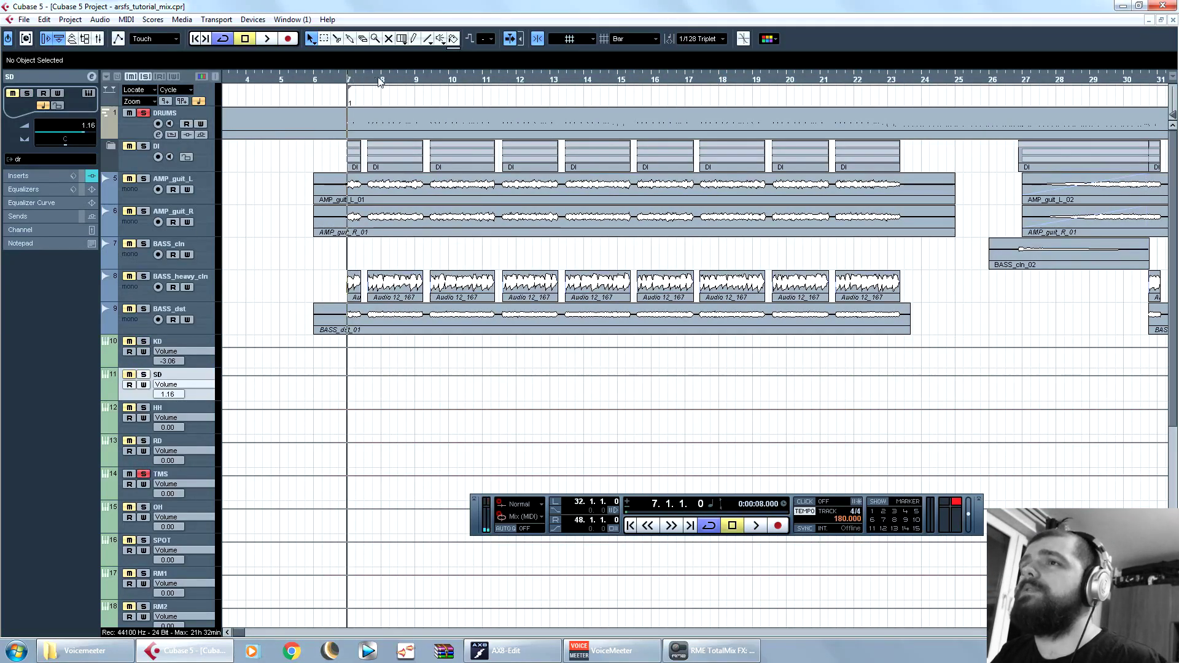
ctrl+click(342, 81)
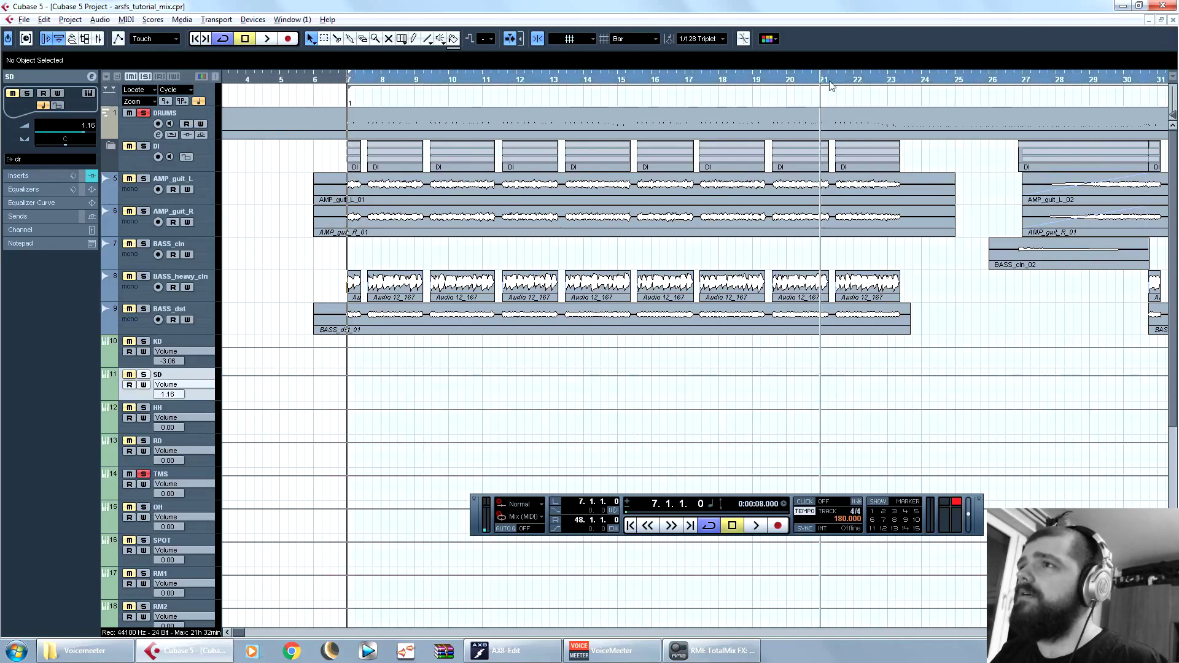
alt+click(890, 77)
key(space)
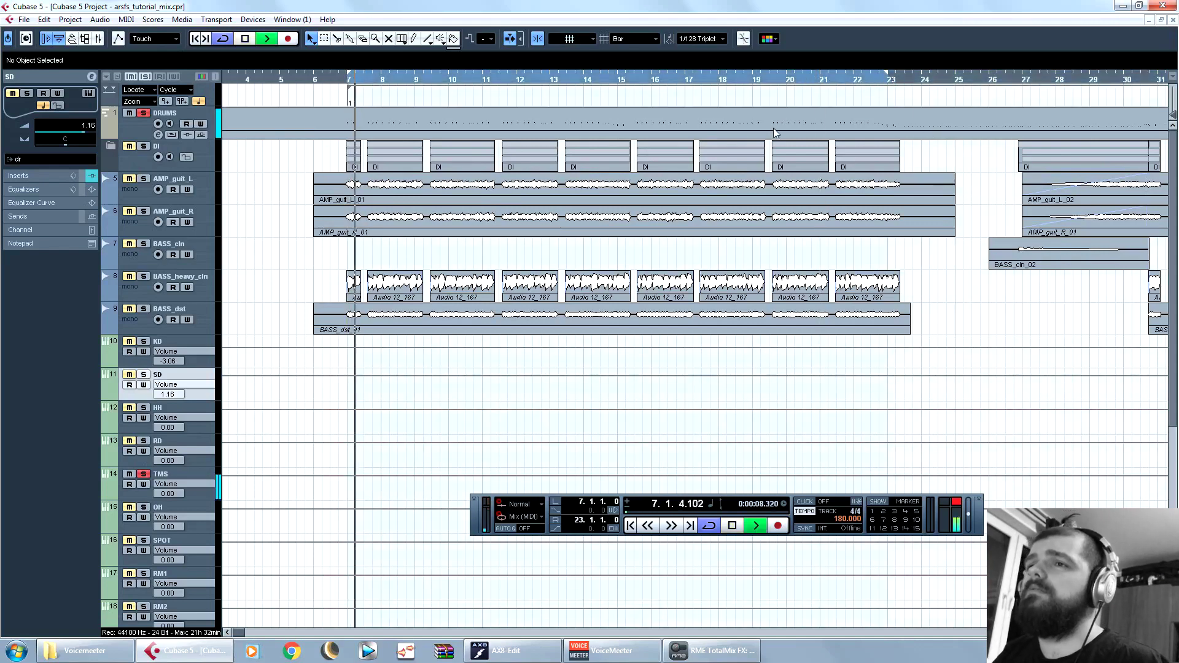
Step: Insert FabFilter Pro-Q 2 in the TMS track's first insert slot and briefly audition the toms' spectrum
click(107, 481)
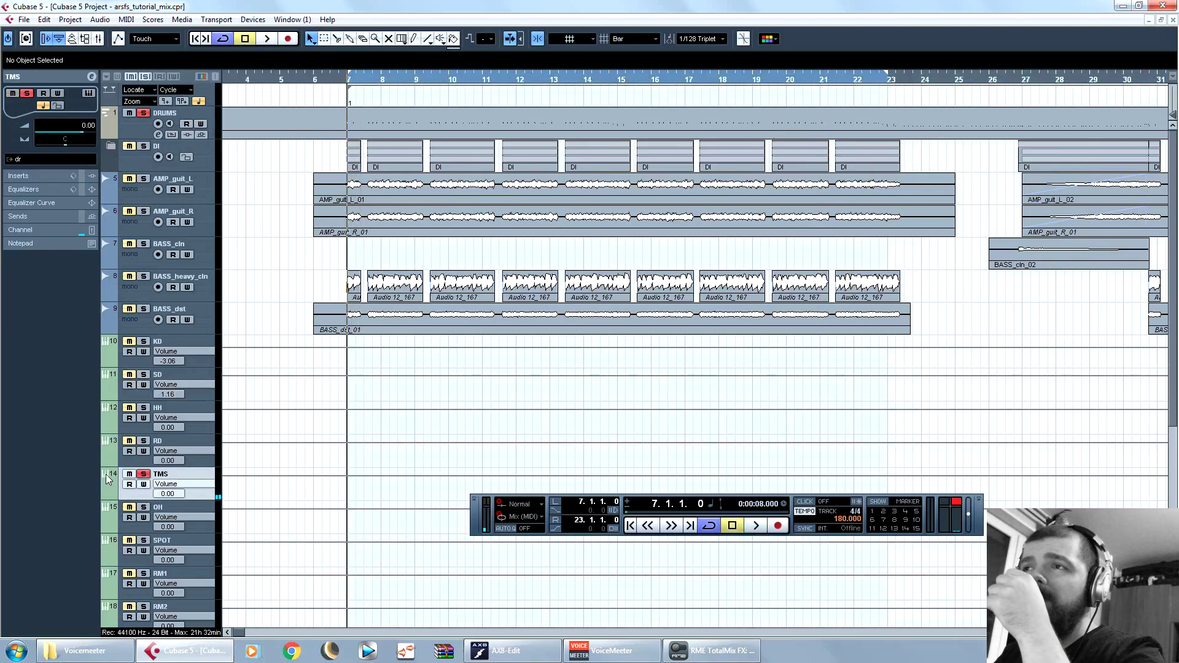
click(28, 177)
click(39, 128)
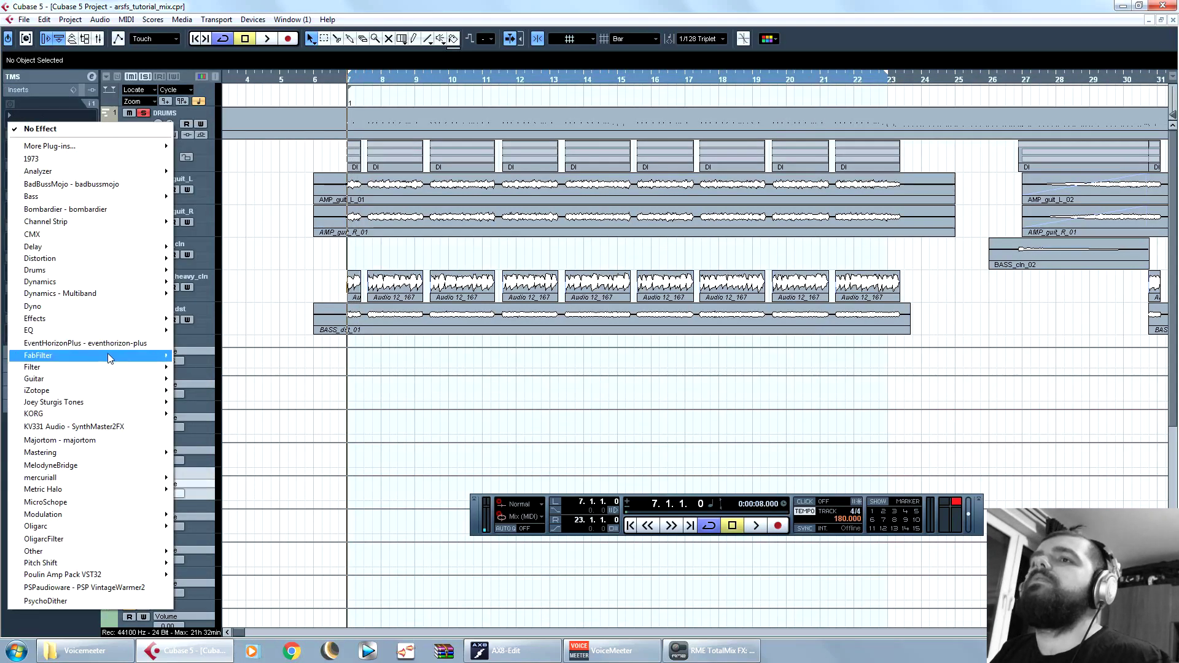
mouse_move(109, 358)
click(239, 195)
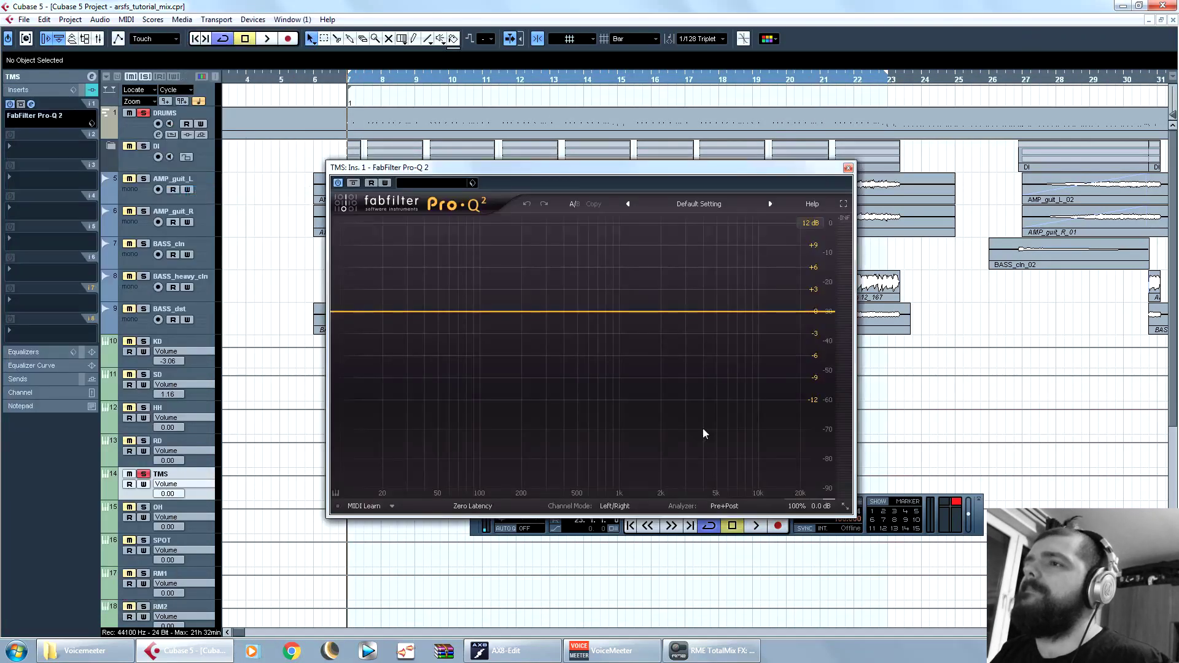
key(space)
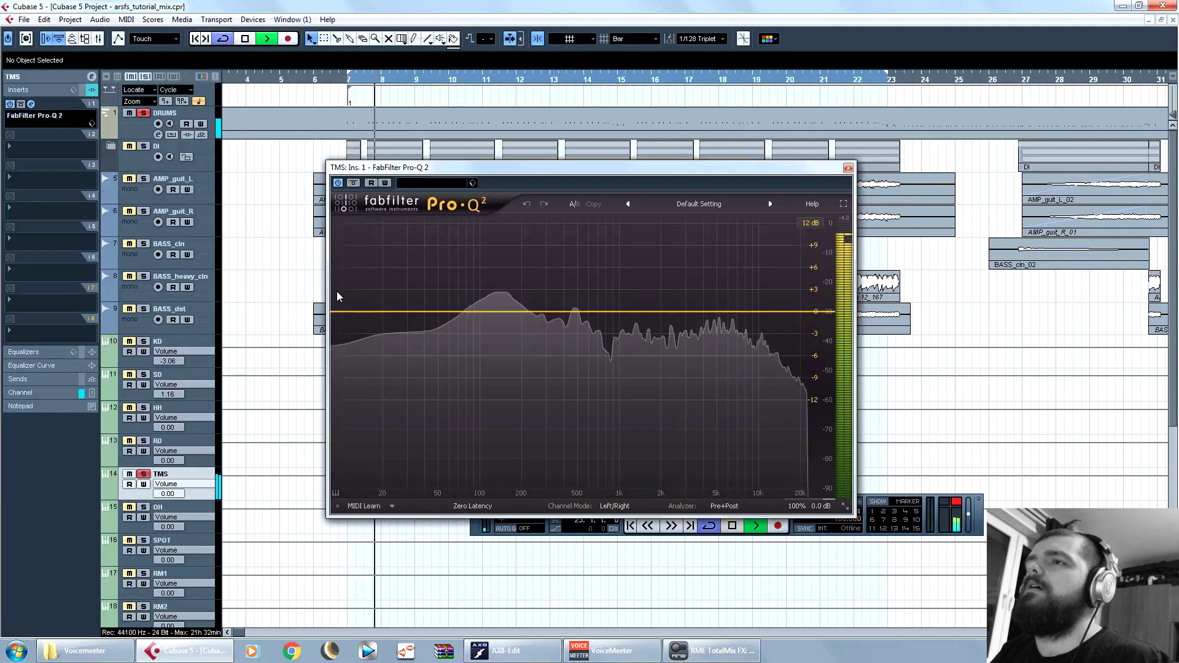
key(space)
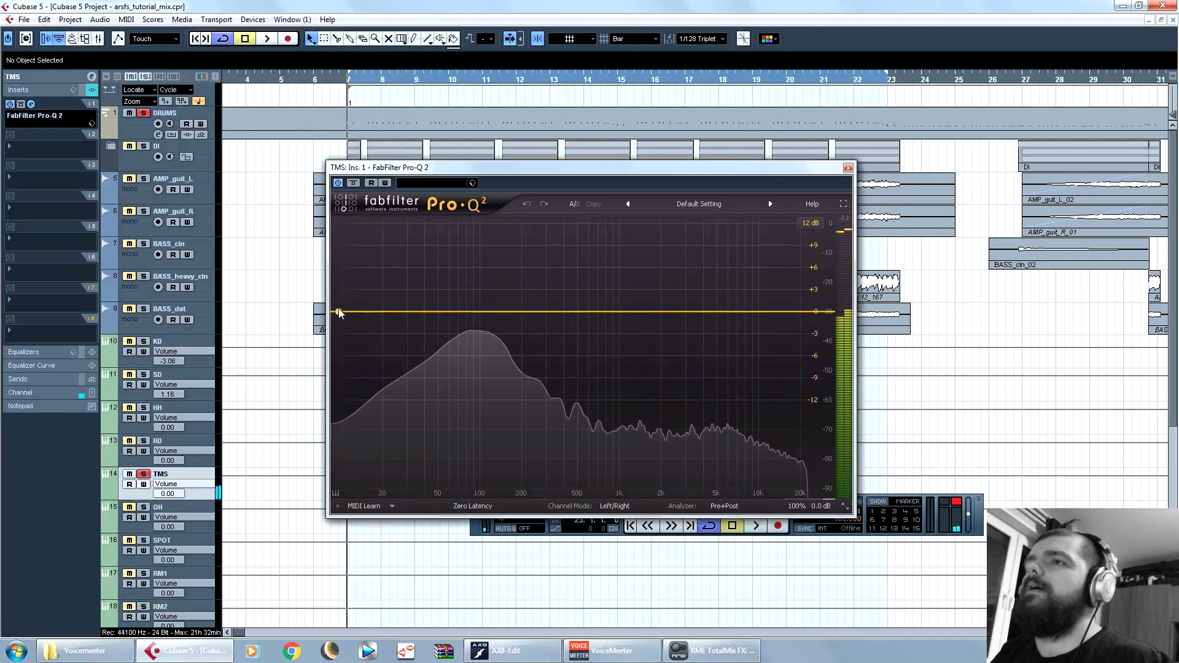
Step: Add an 18 dB/oct low cut to the TMS EQ at about 64 Hz with a Q of about 1.07 while auditioning the toms
double_click(381, 312)
drag(381, 312, 458, 316)
key(space)
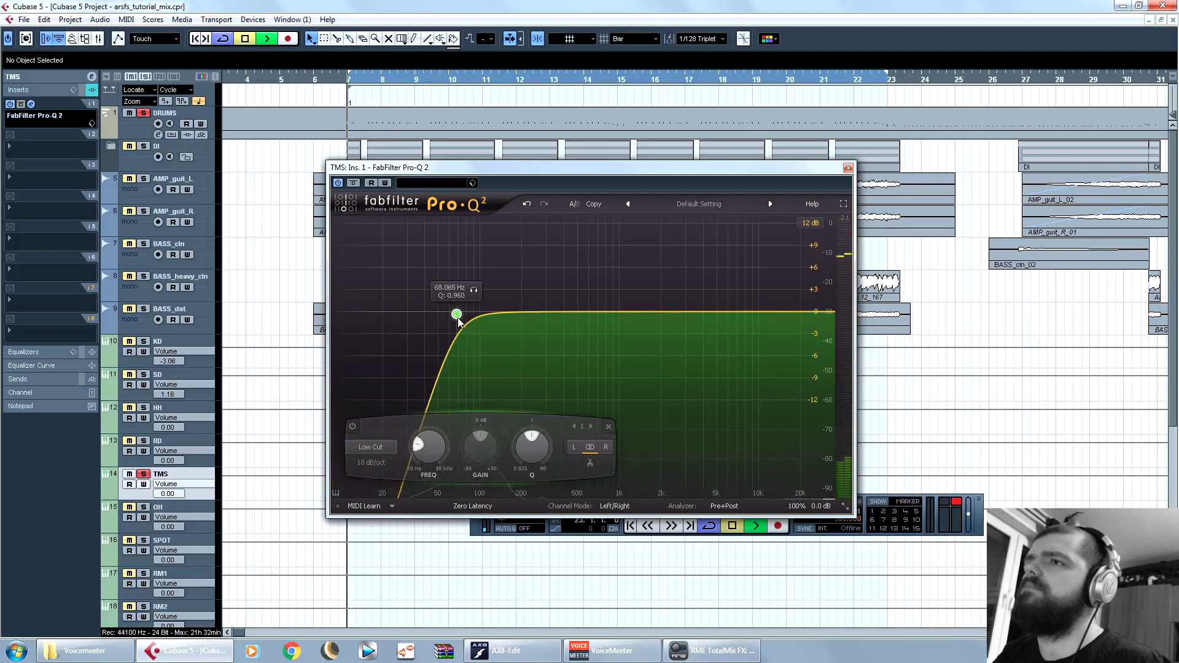
key(space)
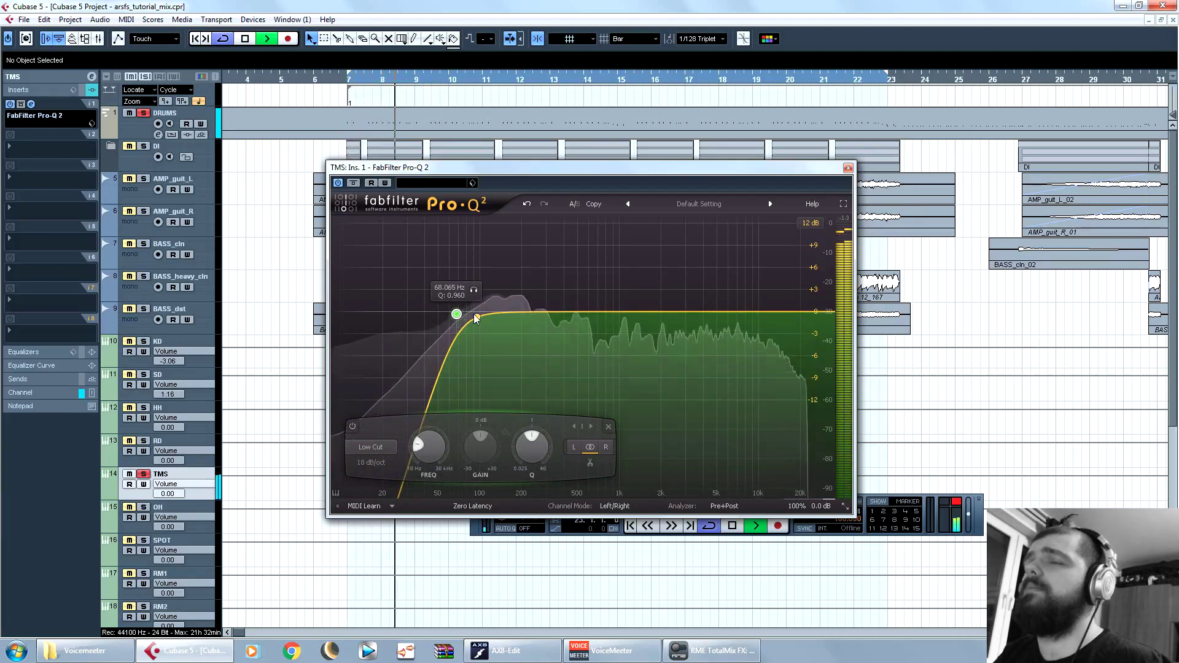
scroll(457, 311, up, 2)
drag(460, 315, 457, 312)
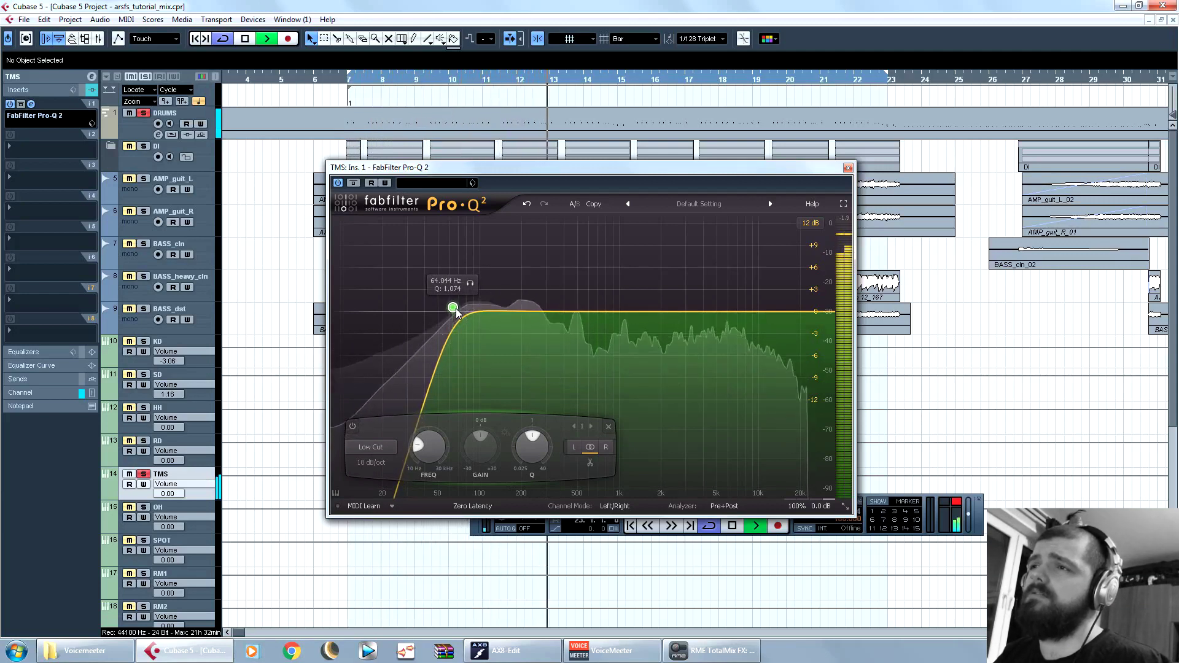
key(space)
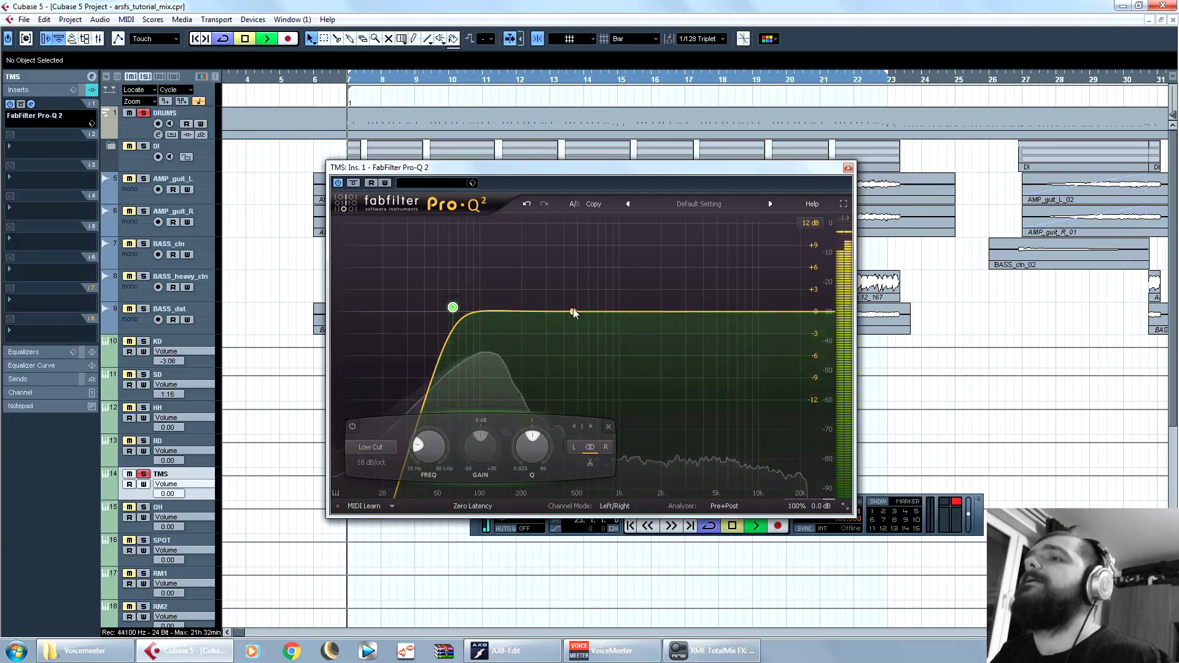
Step: Add two bell cuts to the TMS EQ: -2.75 dB at about 529 Hz (Q 2.54) and -3.25 dB at about 206 Hz (Q 3.14), auditioning the toms
key(space)
drag(579, 313, 583, 284)
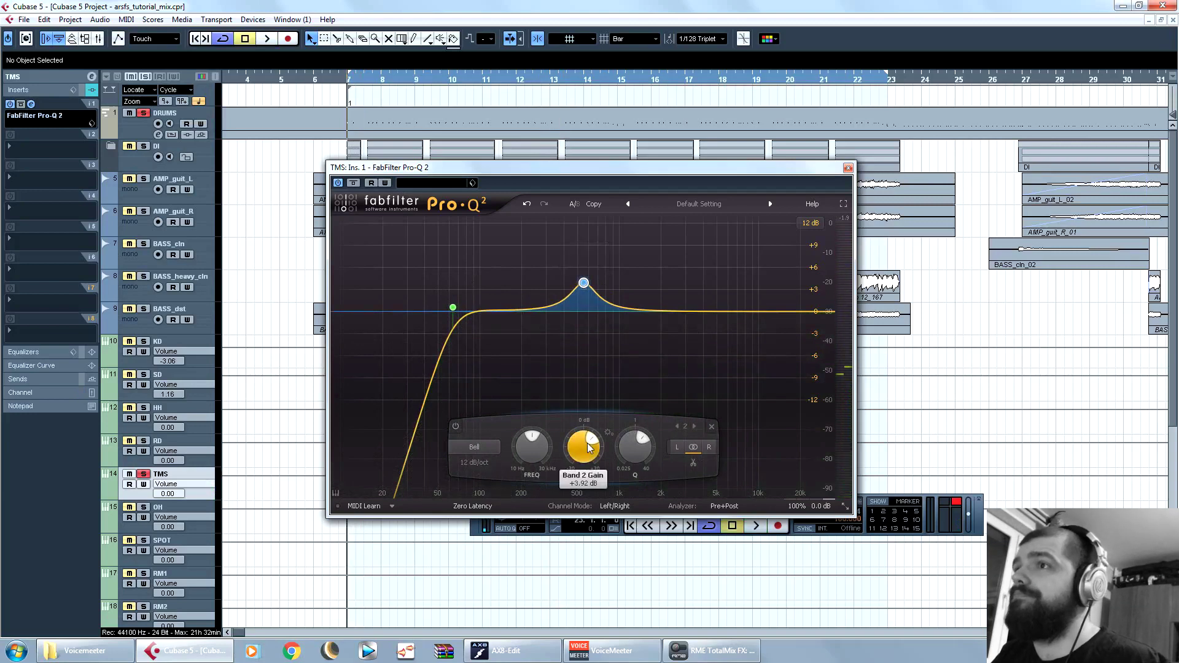
key(space)
drag(584, 283, 525, 338)
key(space)
scroll(528, 332, up, 5)
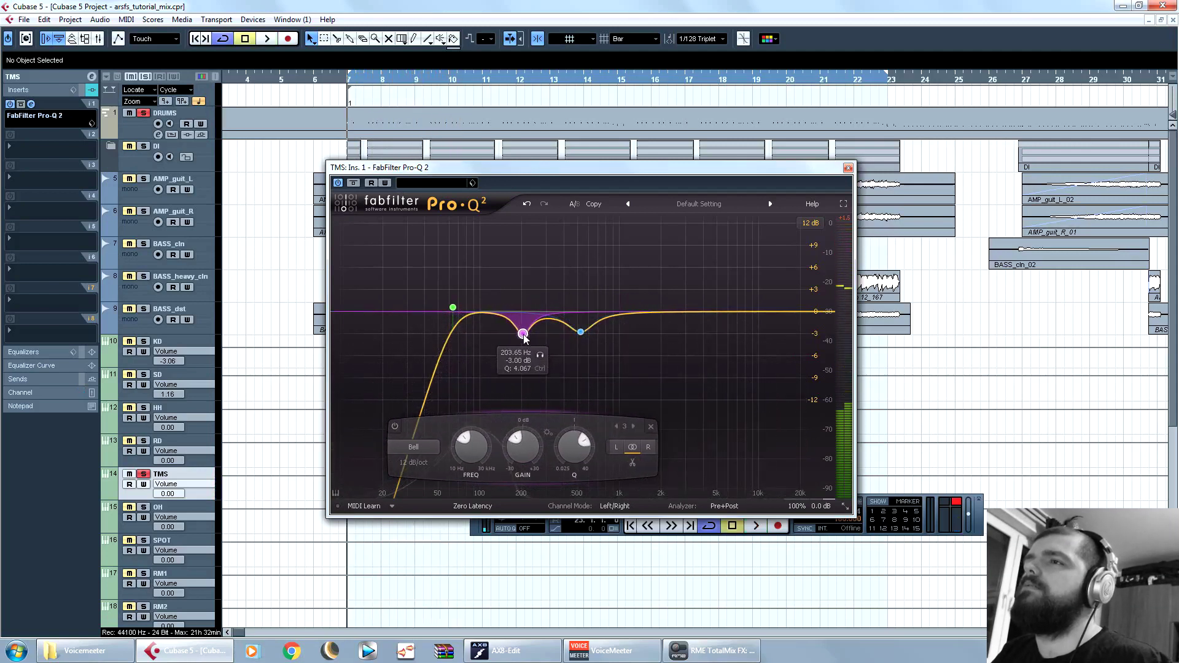
key(space)
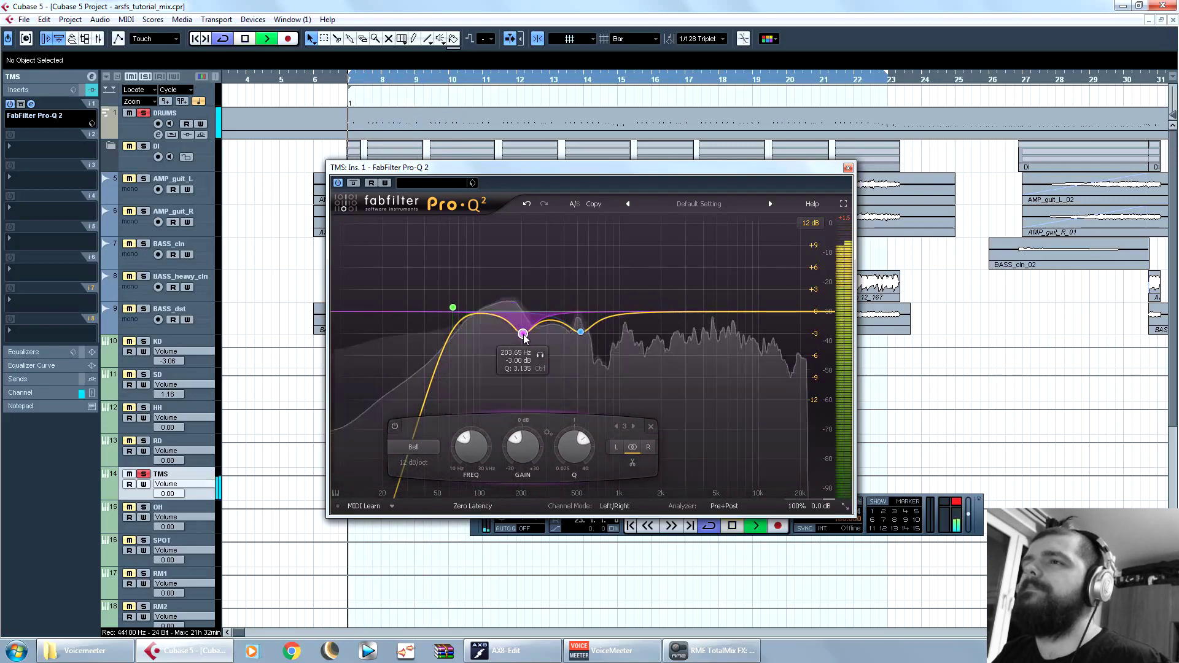
drag(525, 338, 526, 345)
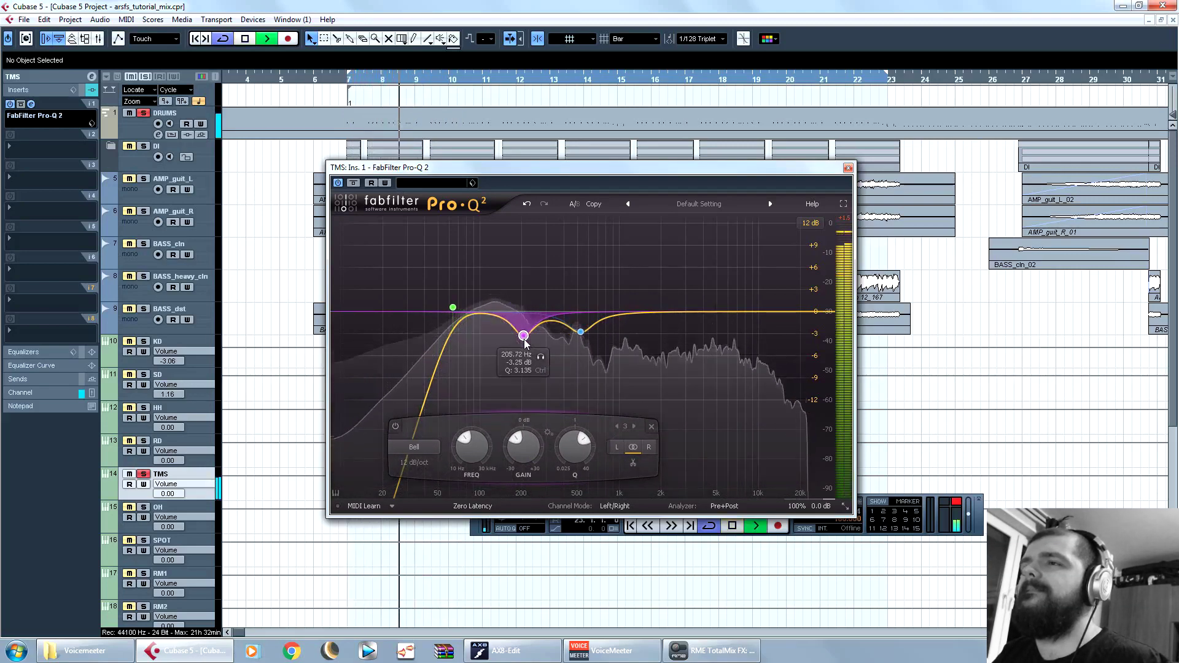
key(space)
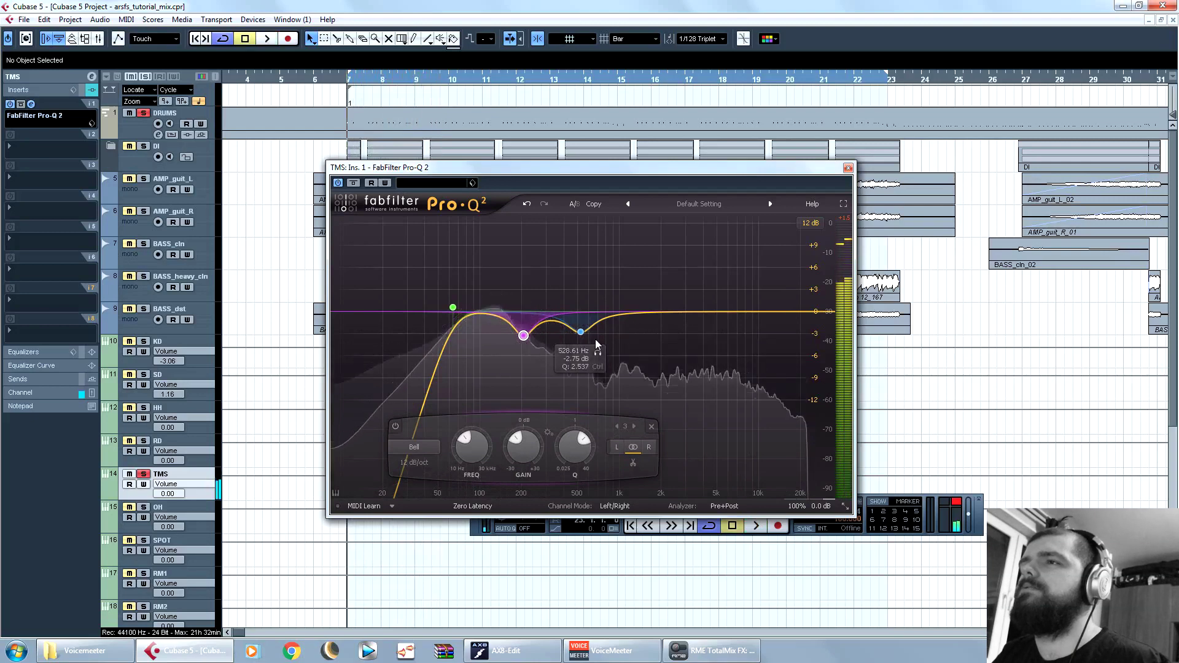
Step: Add a bell boost of 1.50 dB at about 11325 Hz with a Q of 1 to the TMS EQ while auditioning the toms
key(space)
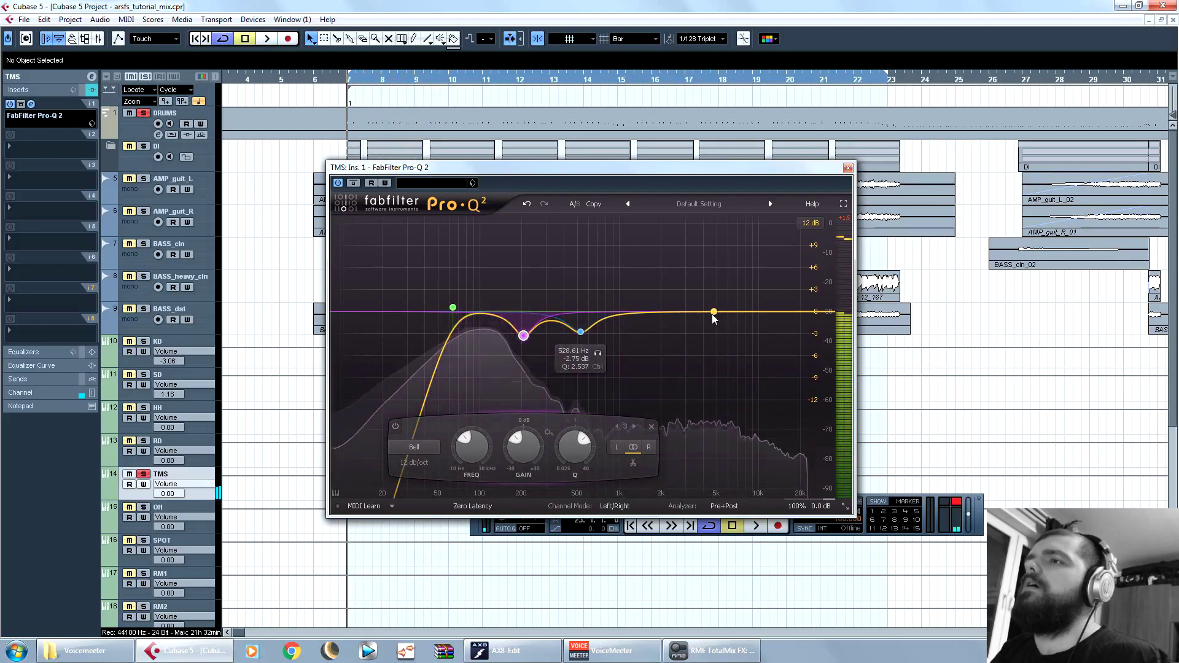
drag(707, 313, 767, 303)
key(space)
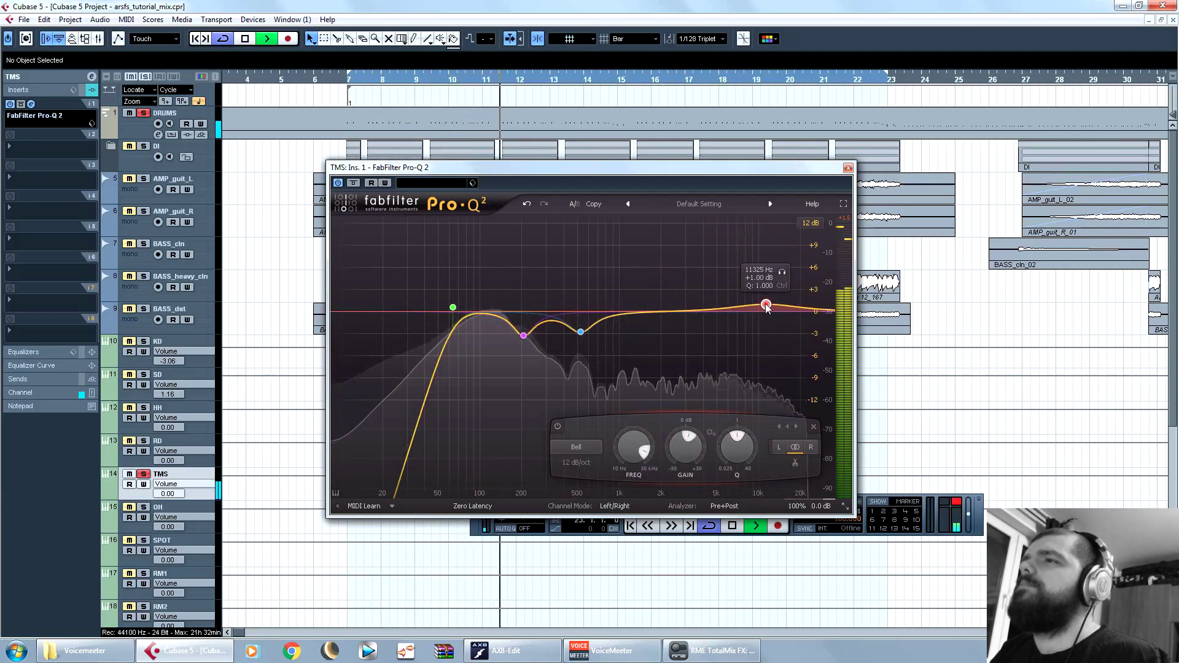
key(space)
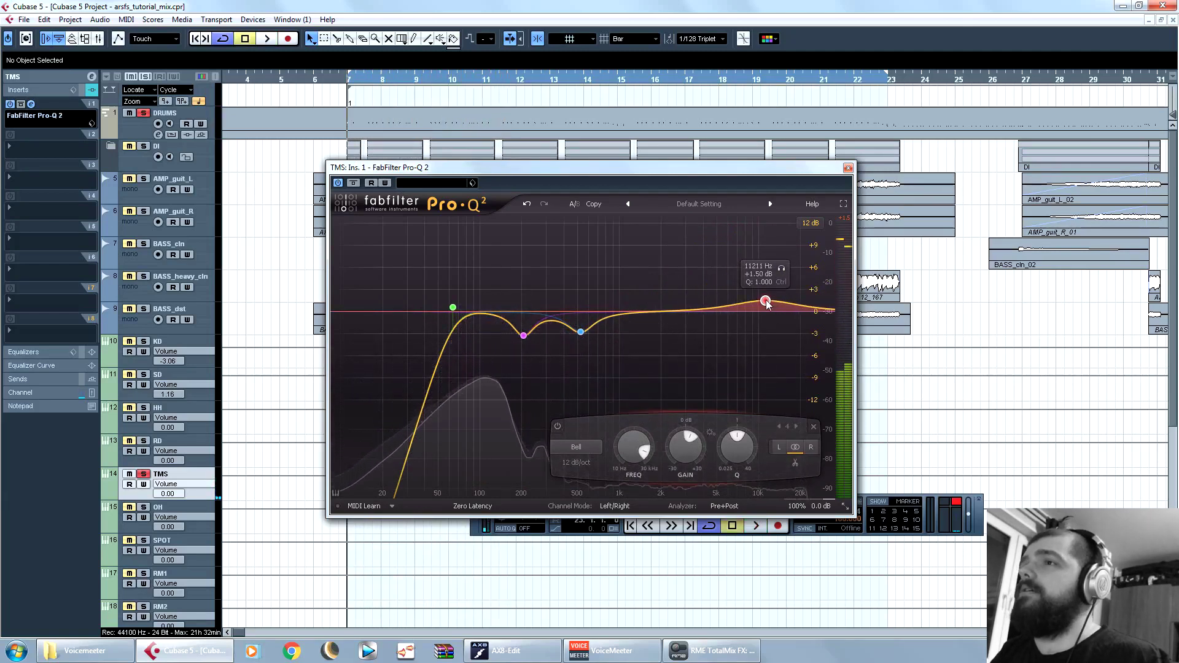
drag(765, 304, 766, 304)
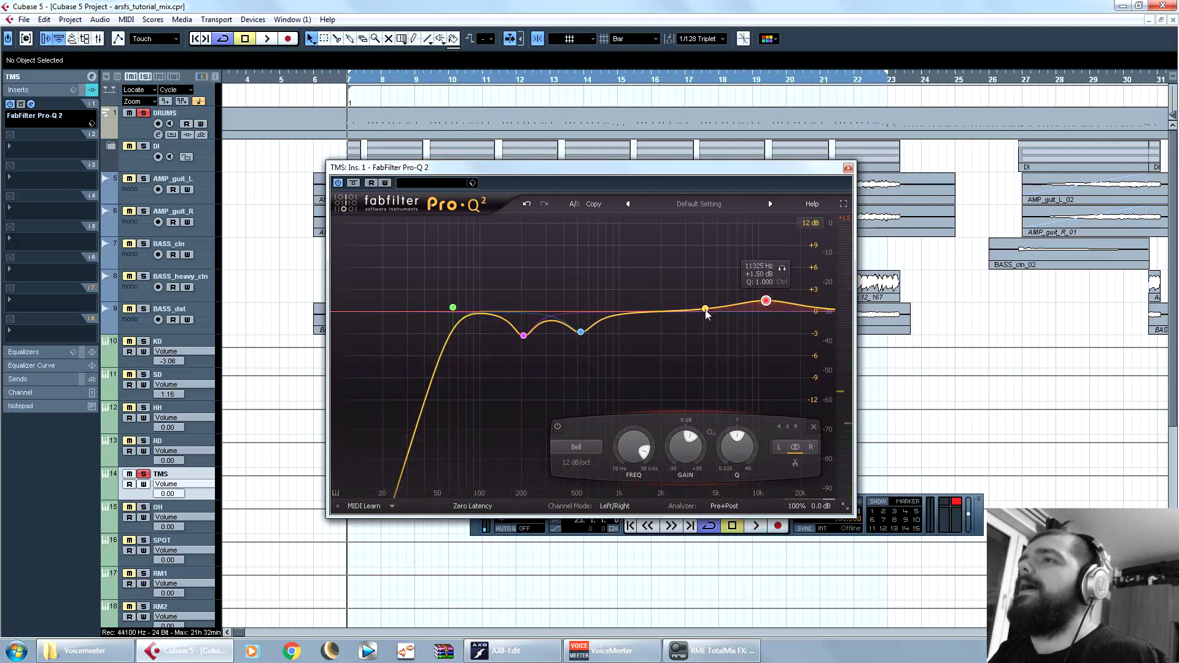
Step: Add a 2 dB bell boost at about 3672 Hz with a Q of about 1.63 to the TMS EQ while auditioning, and close the plug-in
key(space)
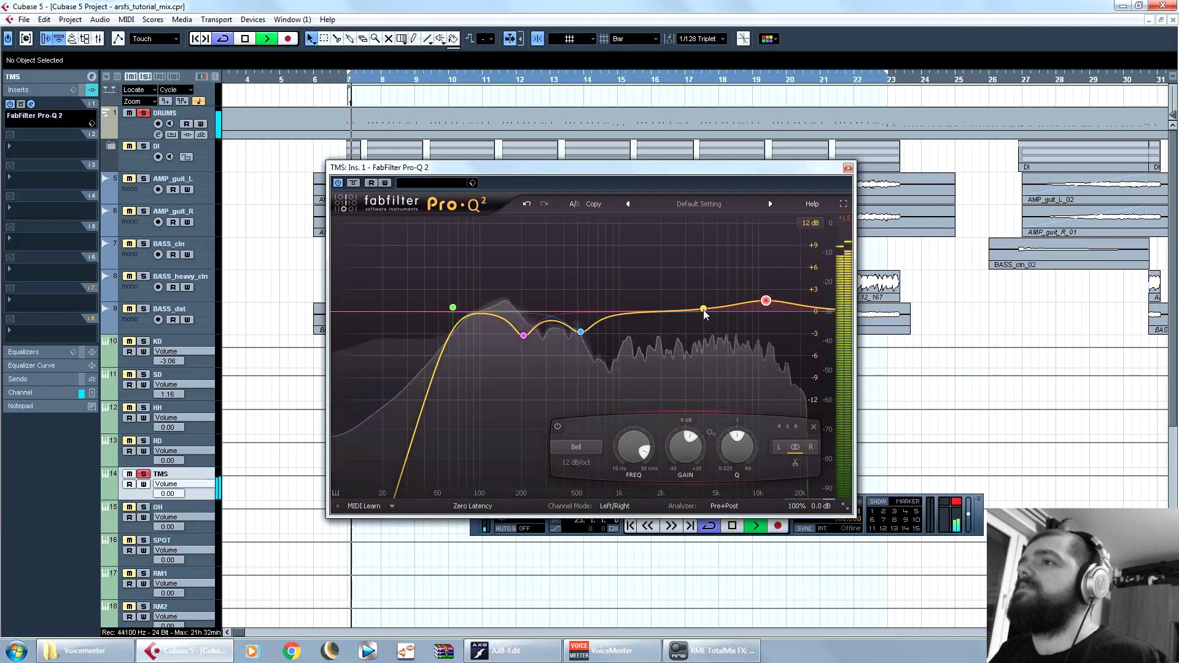
mouse_move(705, 310)
mouse_down()
mouse_move(704, 229)
mouse_move(704, 299)
mouse_up()
scroll(704, 299, up, 3)
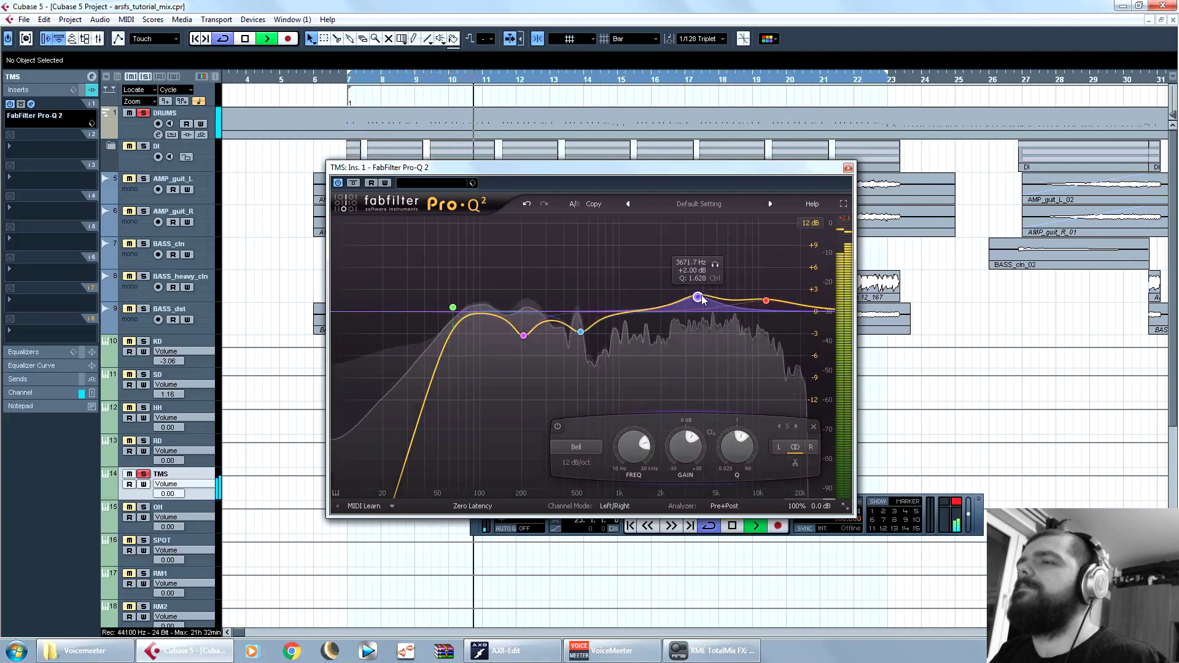
key(space)
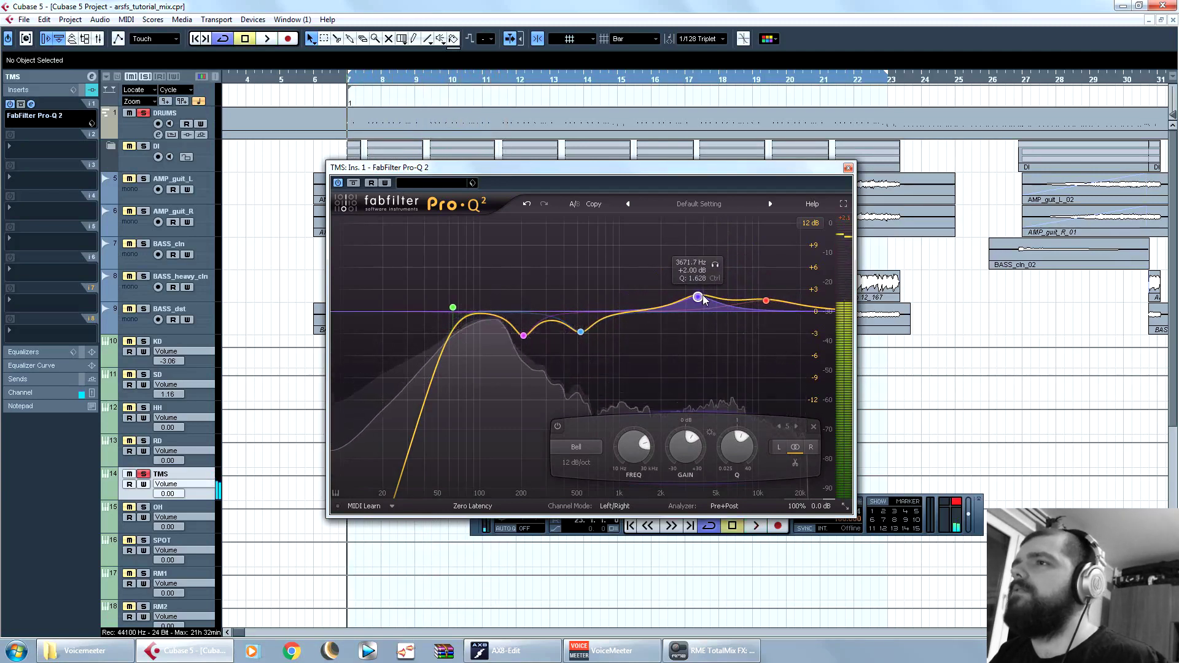
drag(703, 299, 700, 305)
key(space)
key(space)
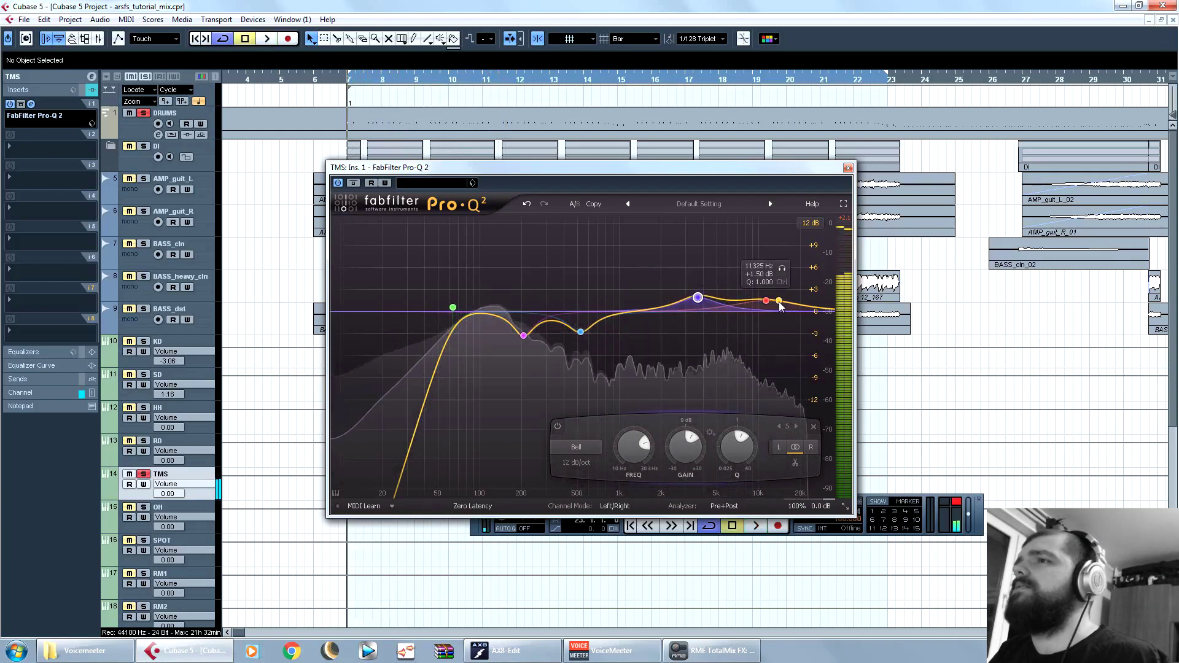
click(849, 168)
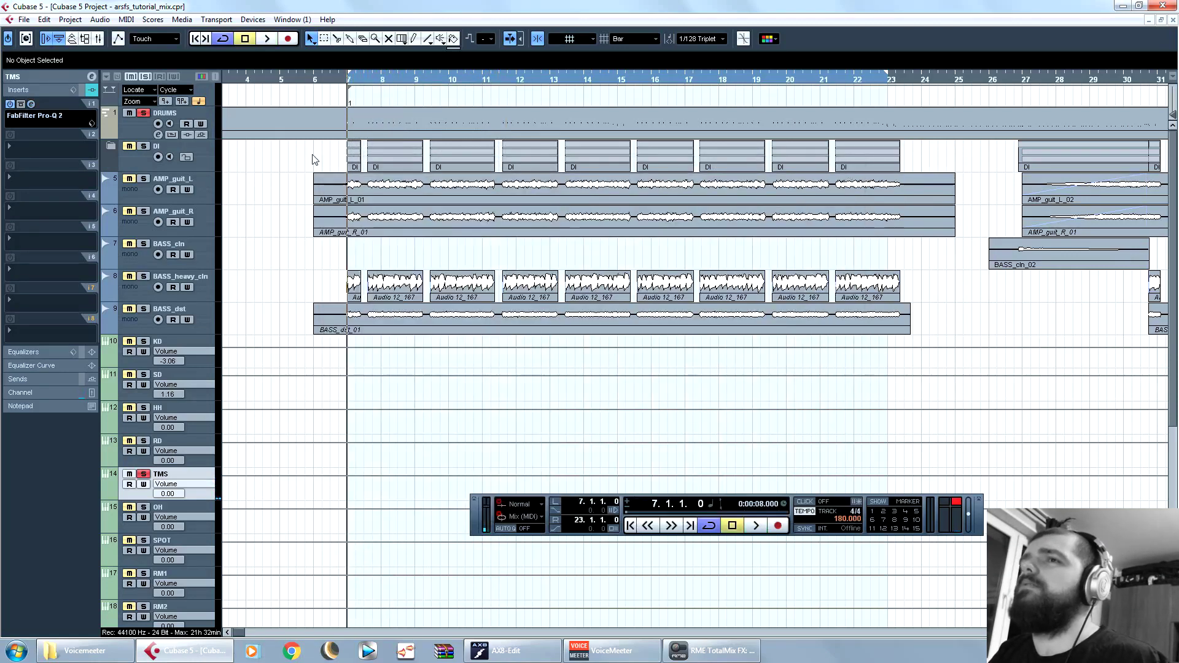
Step: Reopen the TMS track's Pro-Q 2 to check its curve and close it again
click(29, 104)
click(30, 105)
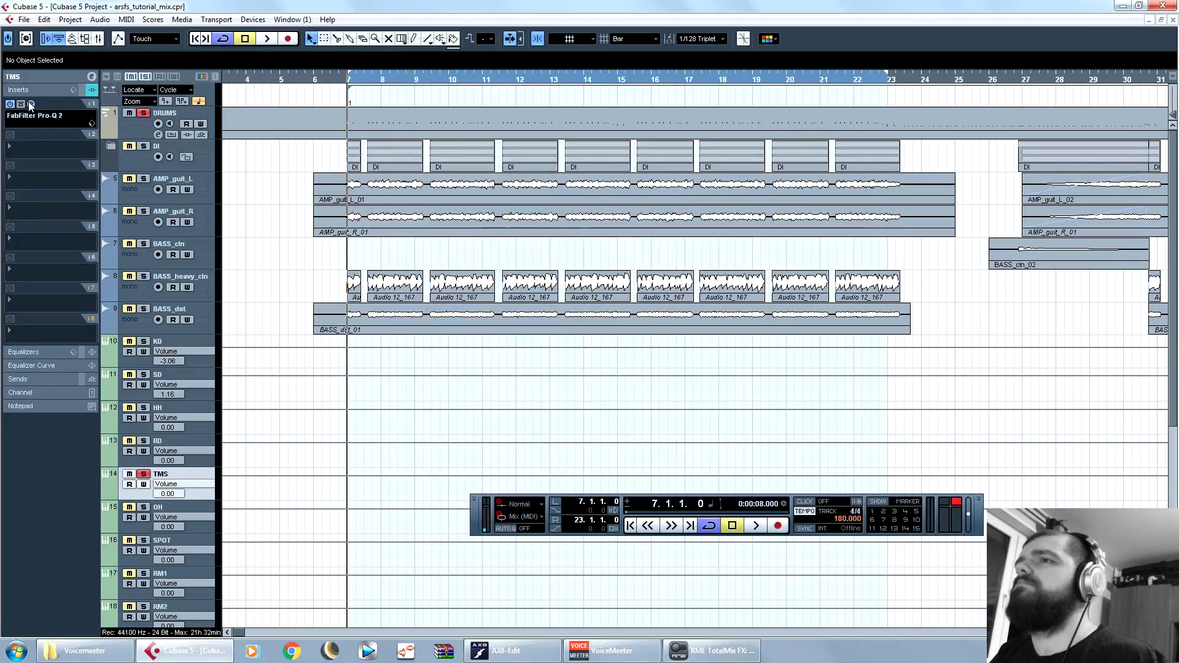
click(31, 105)
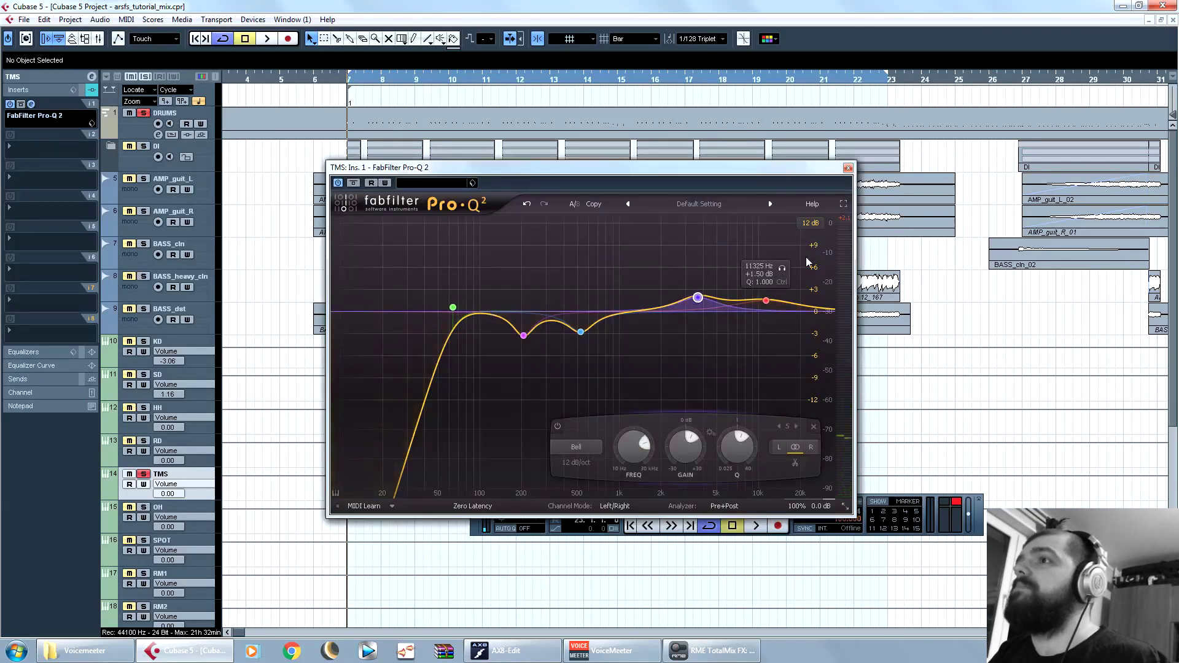
click(848, 168)
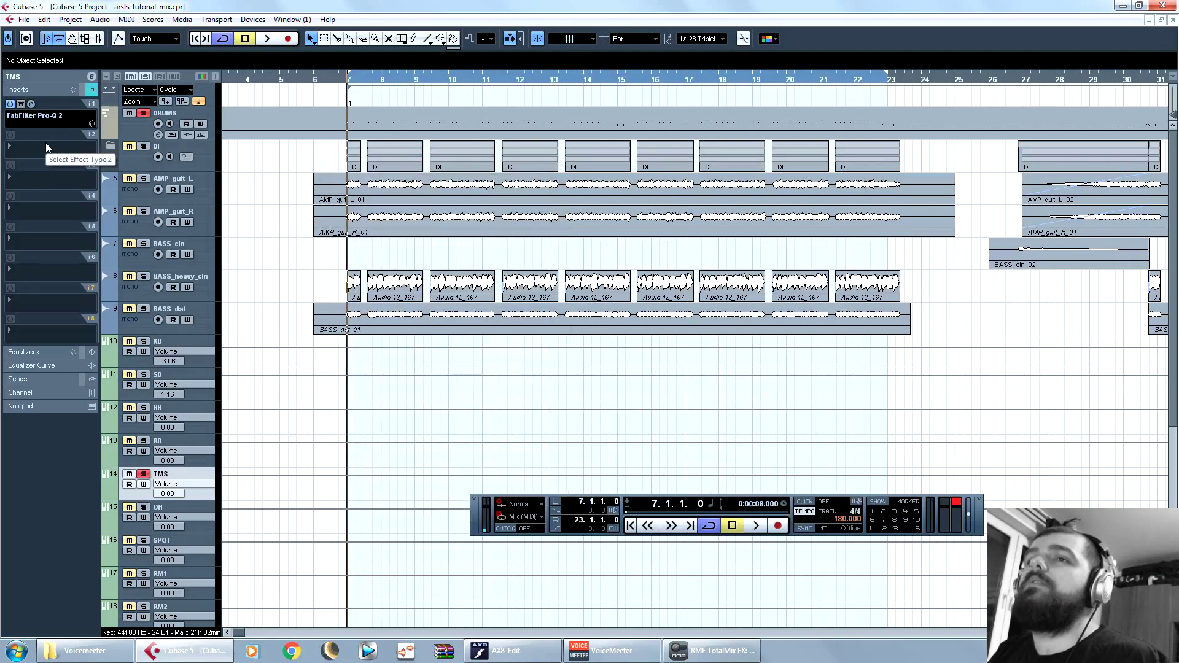
Step: Insert FabFilter Pro-C 2 in the TMS track's second insert slot and load the ARSFS_snare preset
click(47, 147)
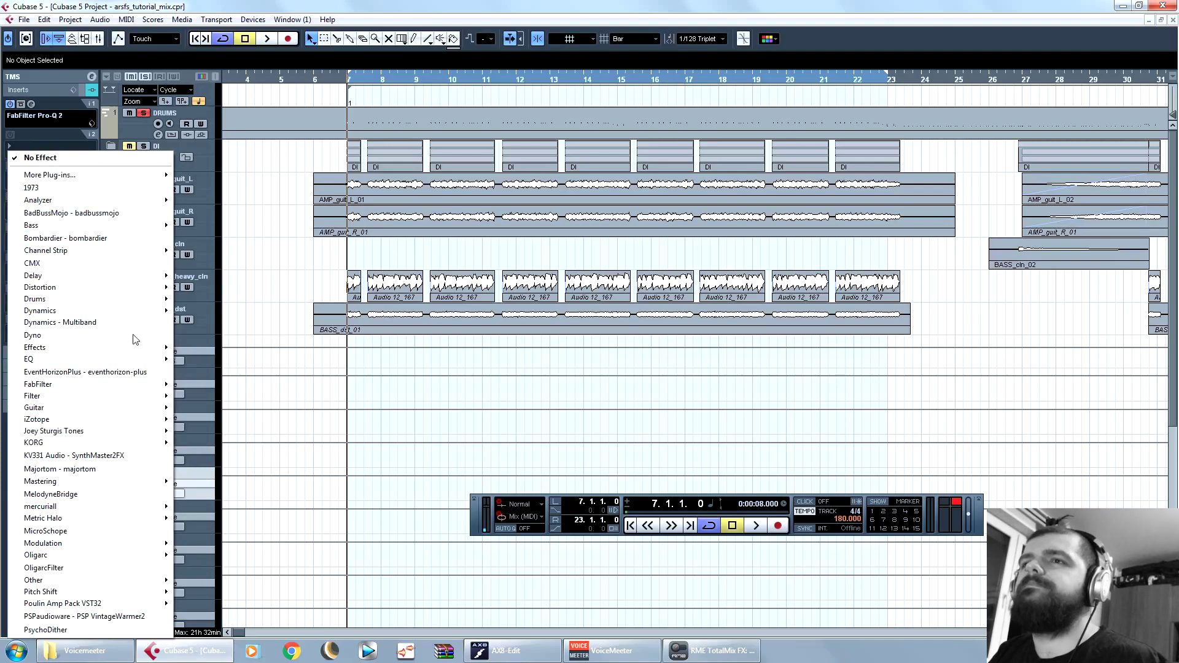
mouse_move(136, 384)
click(264, 89)
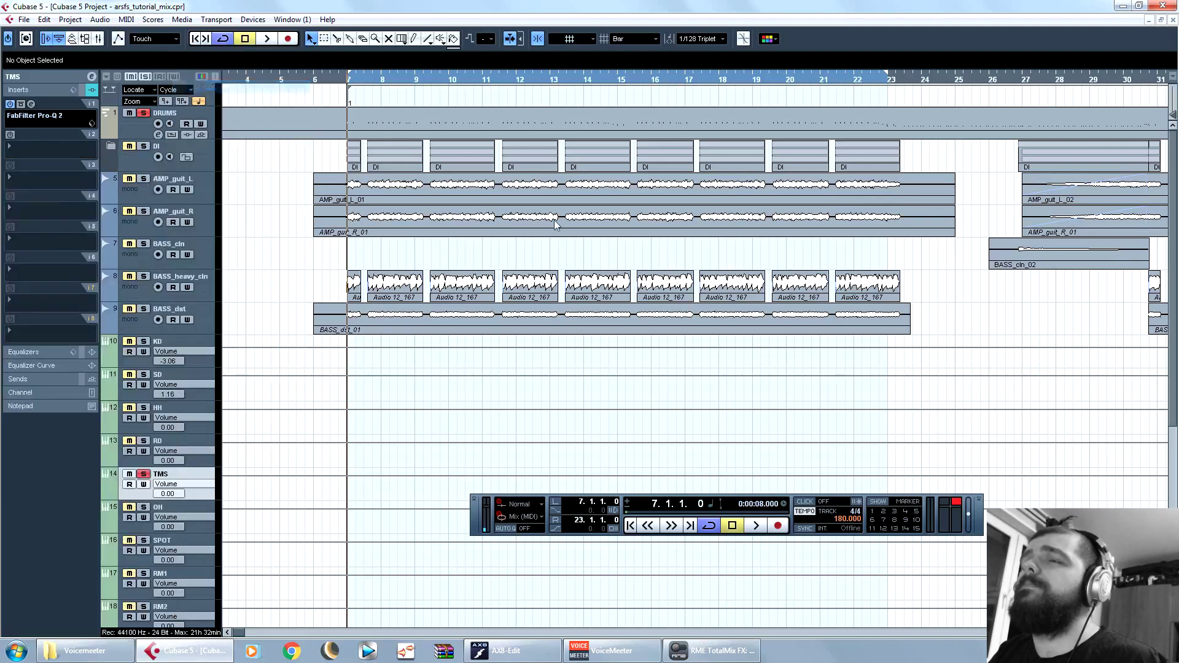
click(507, 205)
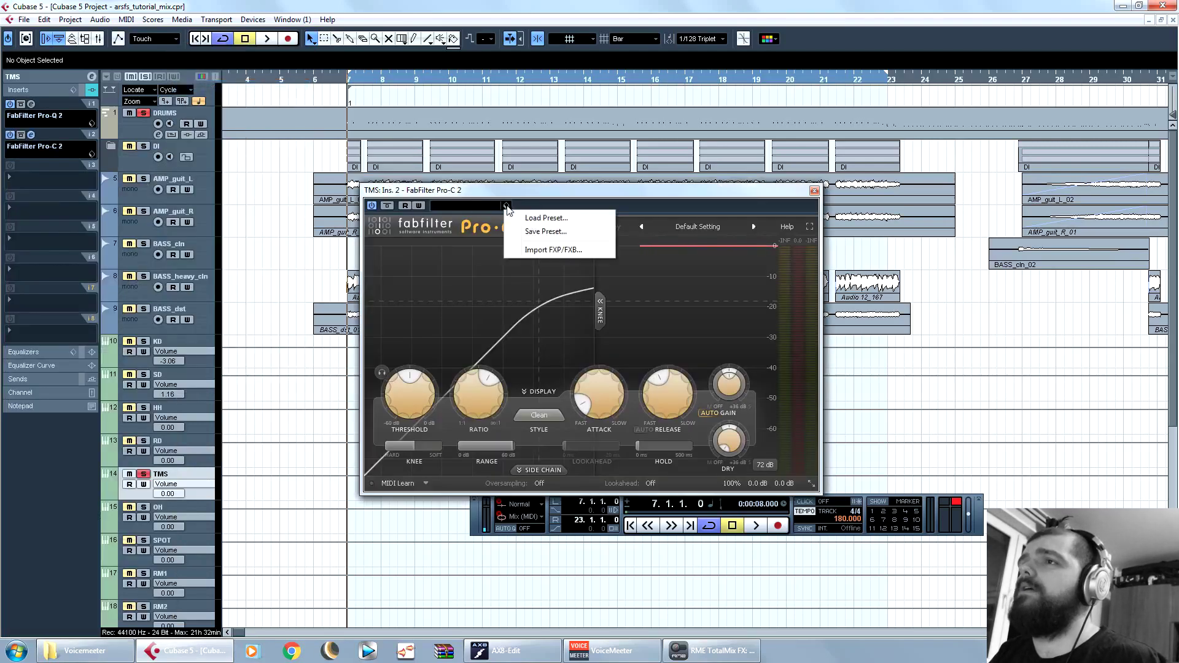
click(540, 216)
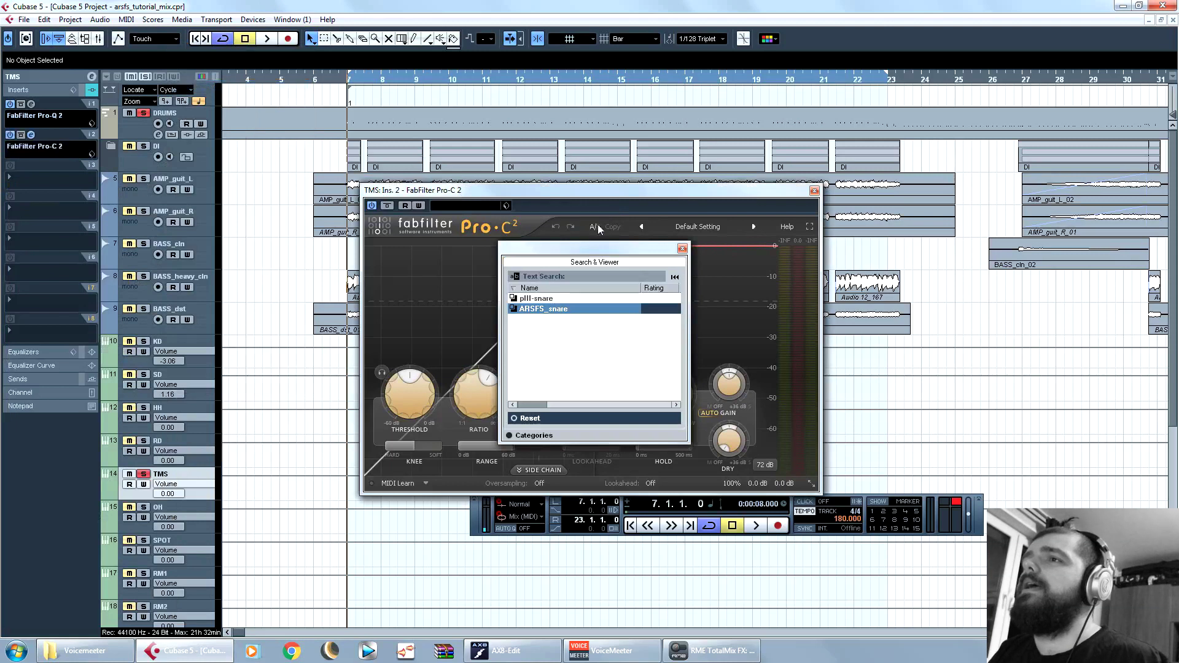
double_click(562, 309)
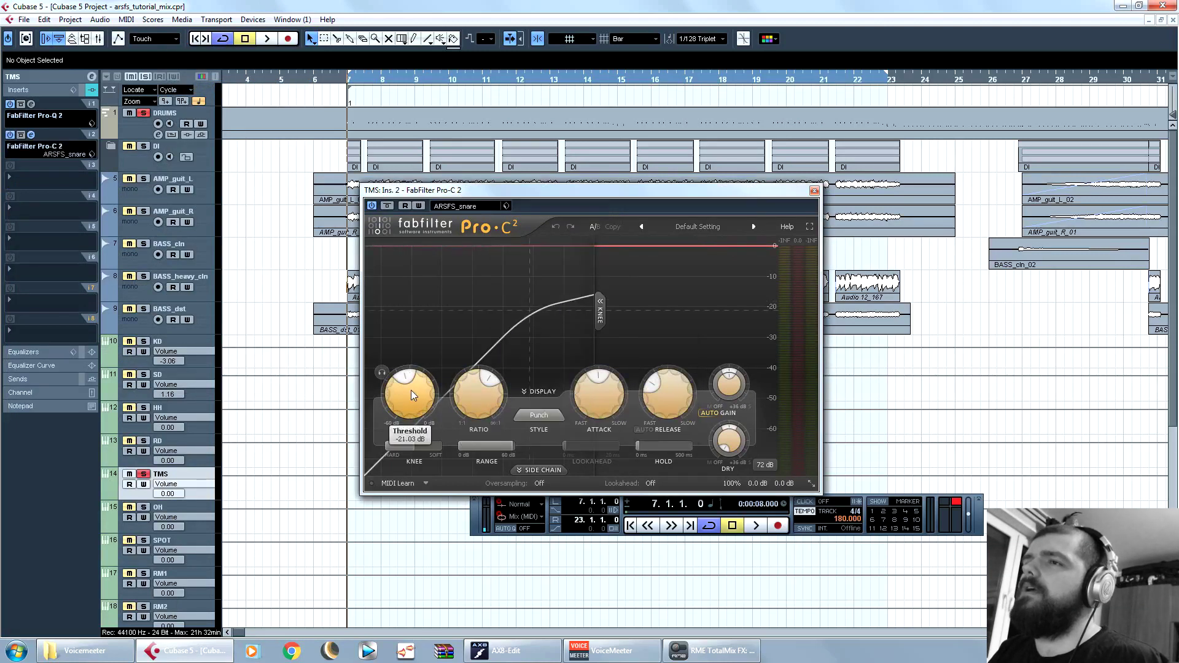
Step: Set the TMS compressor's threshold to -14.65 dB while auditioning the toms, and close the plug-in
mouse_move(411, 390)
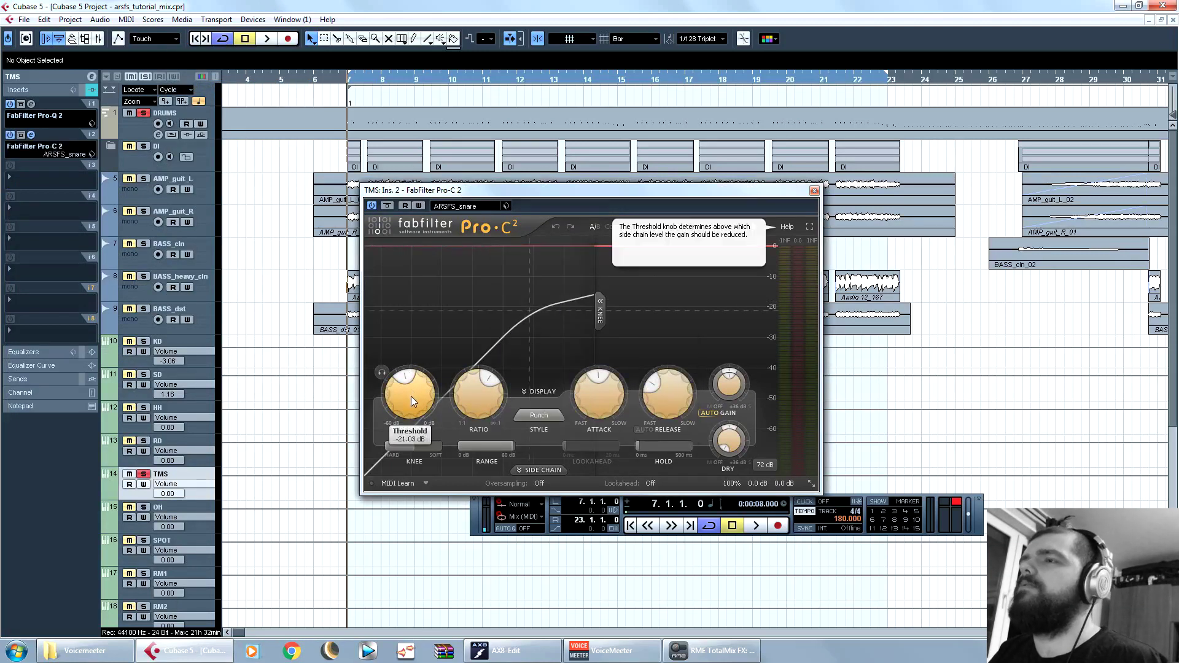
mouse_move(411, 396)
mouse_down()
mouse_move(426, 352)
mouse_move(412, 391)
mouse_up()
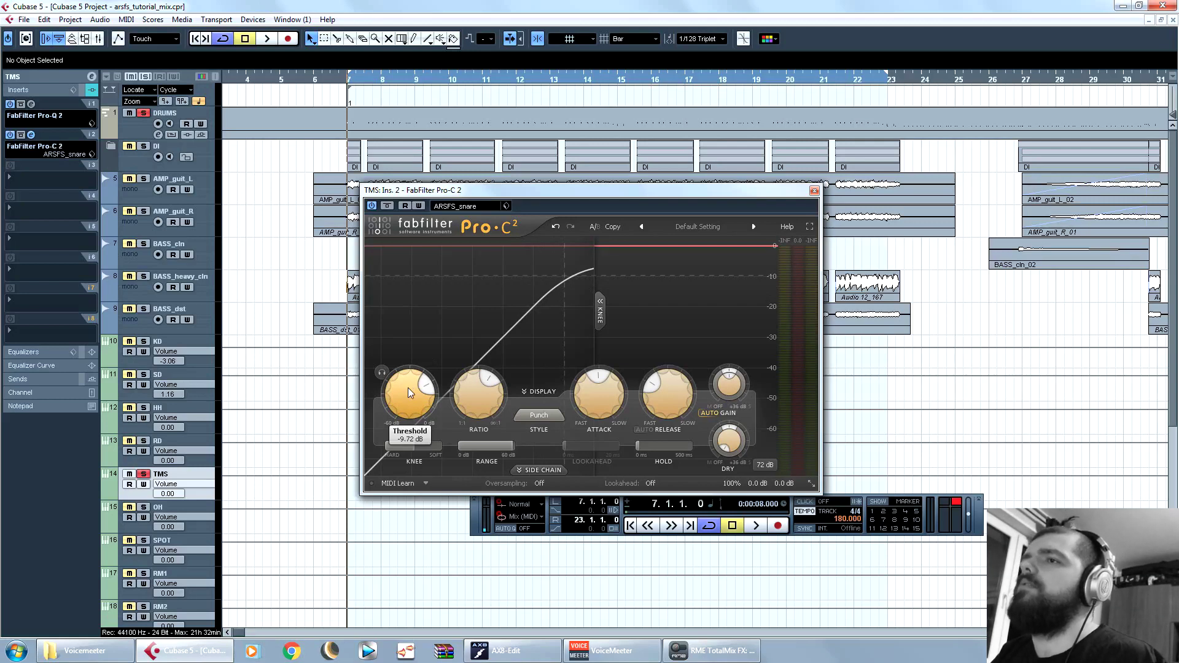
key(space)
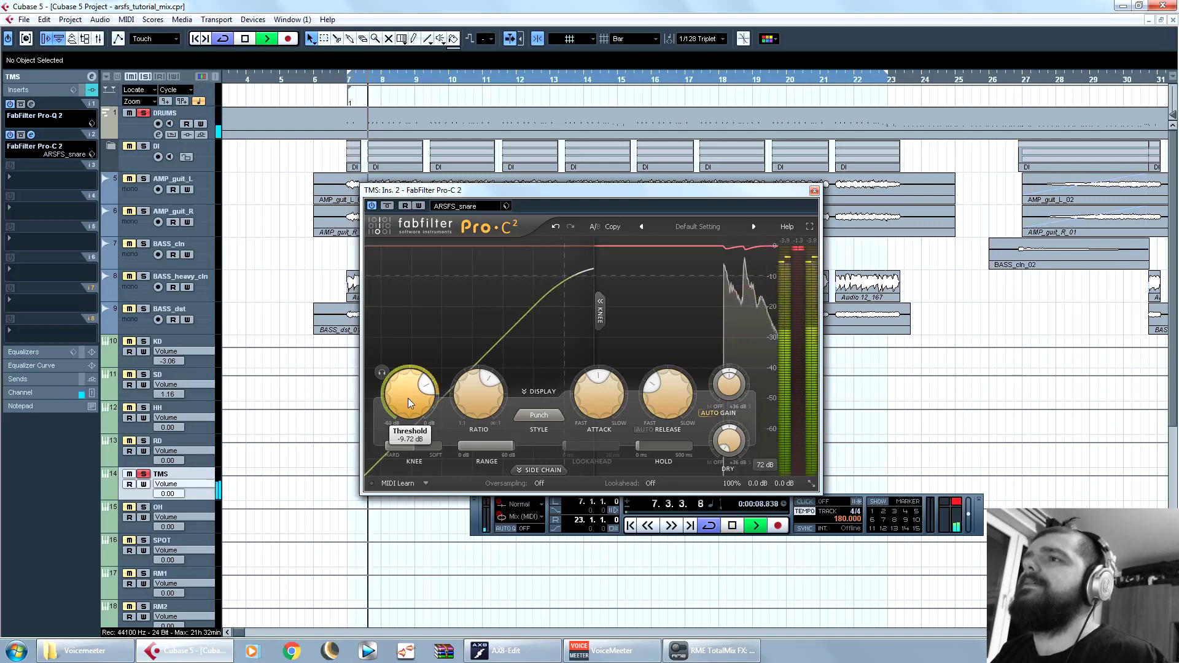
drag(408, 400, 412, 429)
key(space)
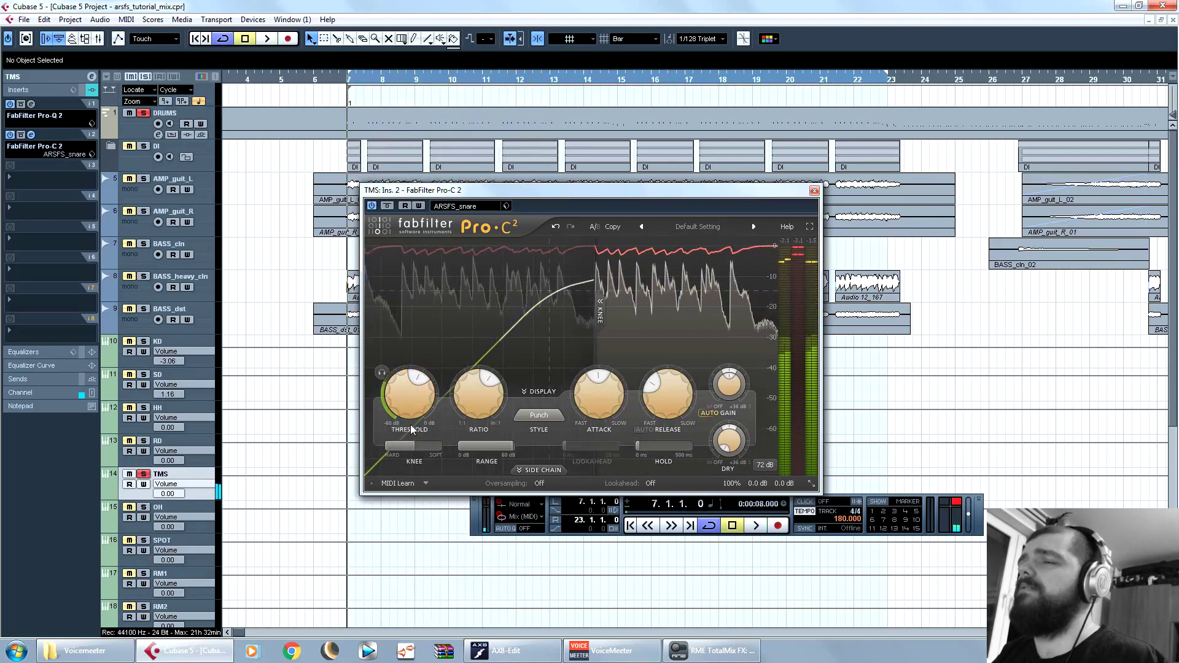
key(space)
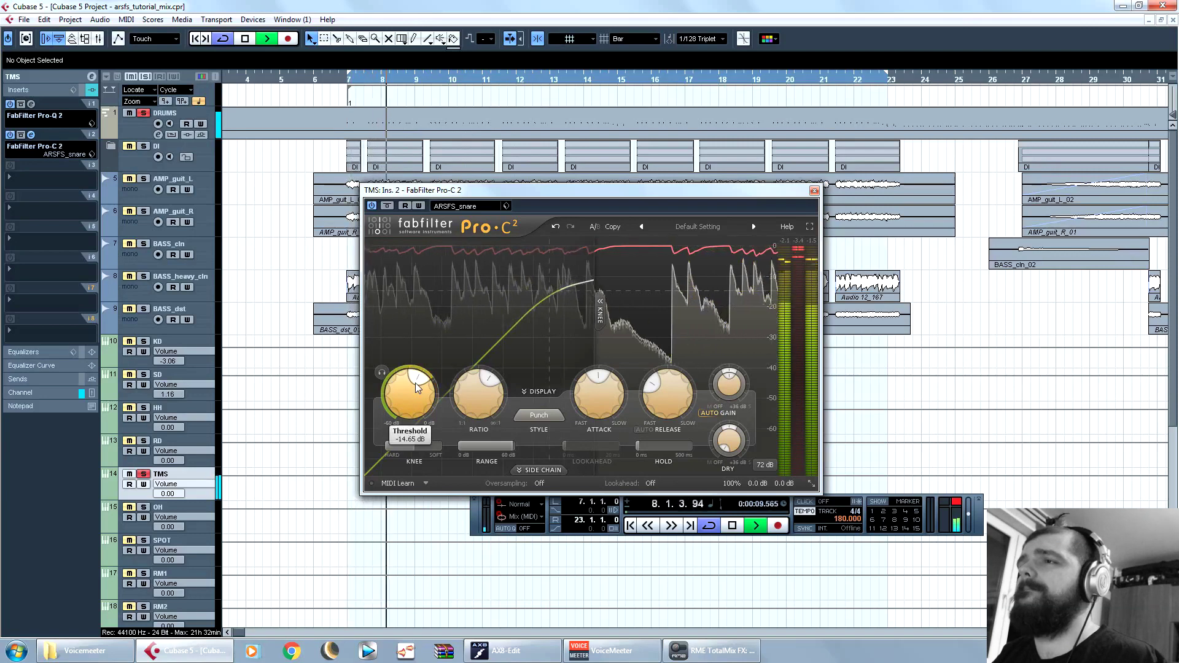
mouse_move(416, 387)
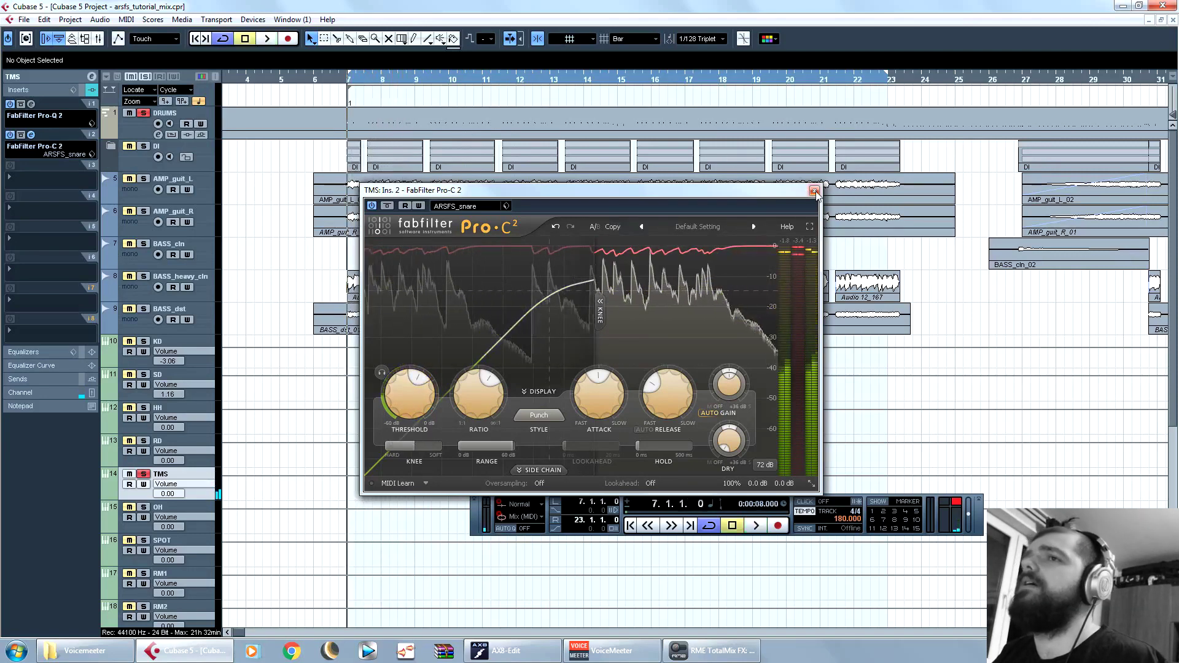
key(space)
click(815, 191)
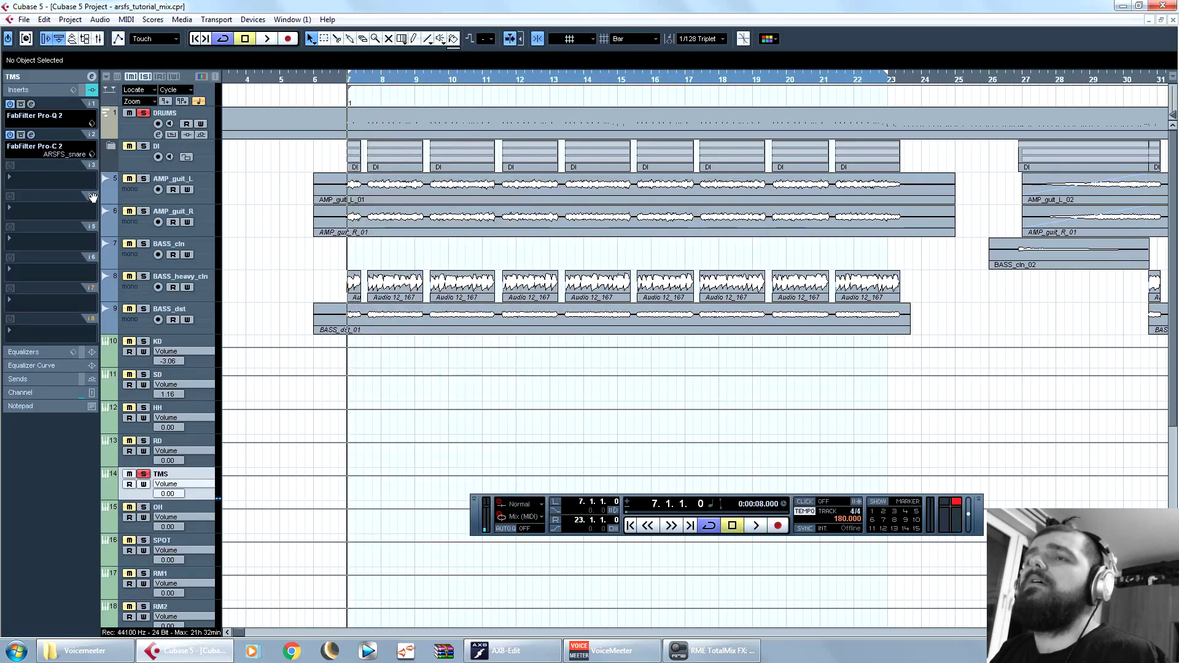
Step: Insert Kramer Tape Stereo in the TMS track's third insert slot, with bias set to Normal and wow & flutter turned down to minimum
click(61, 178)
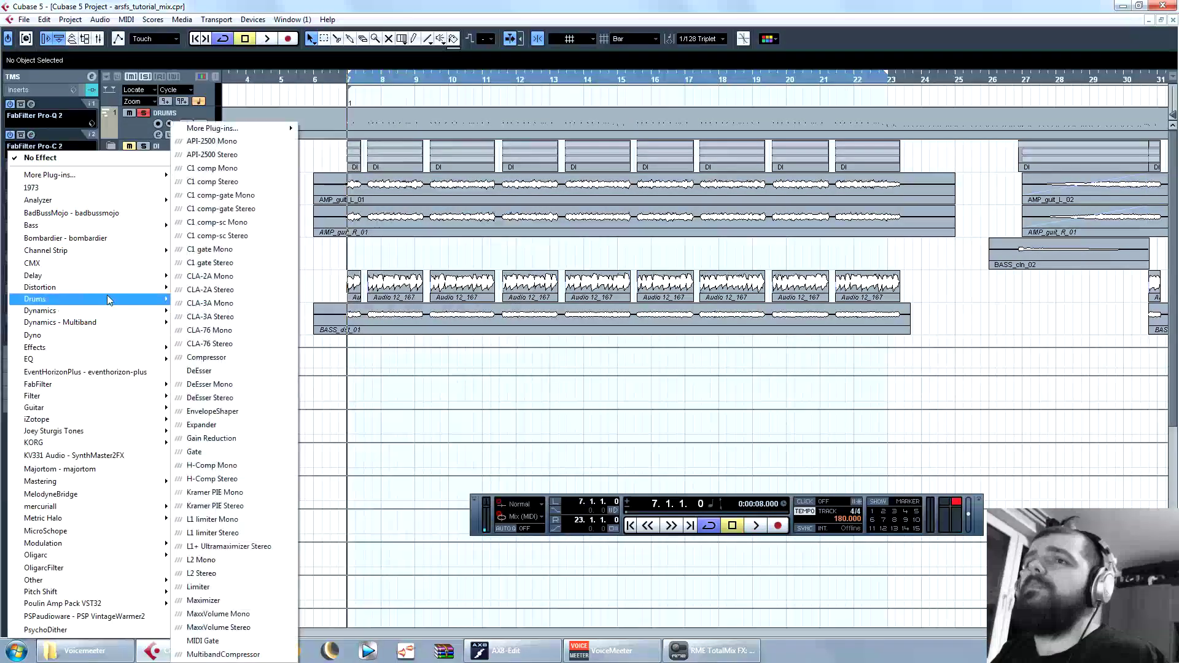
mouse_move(105, 287)
click(263, 345)
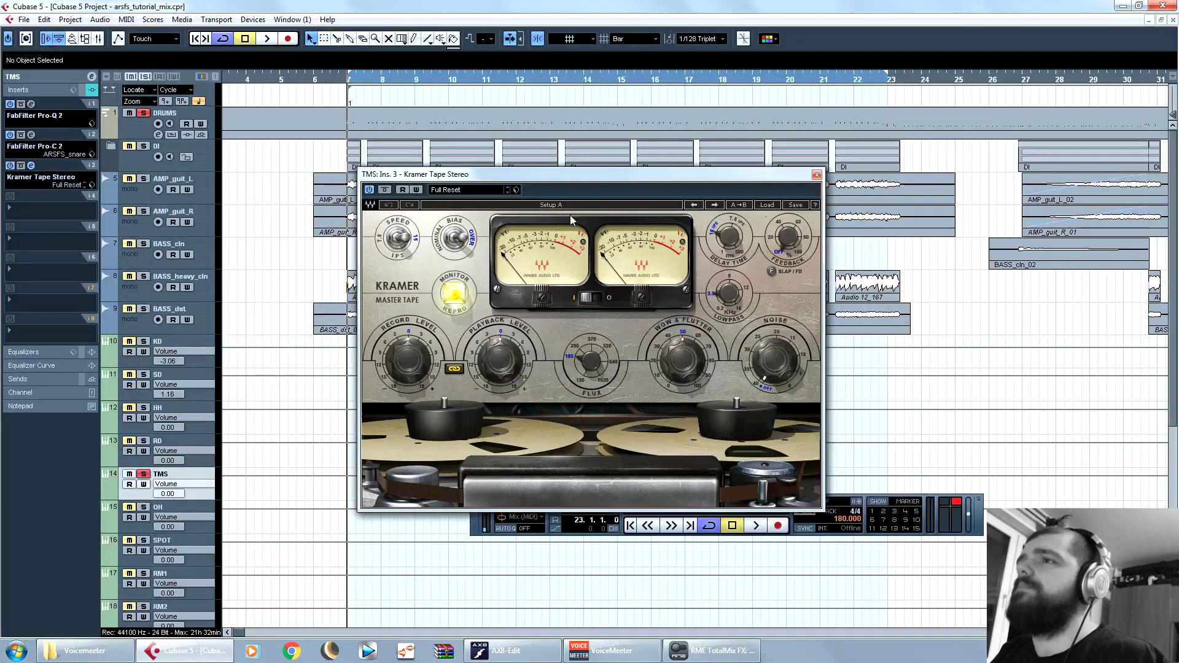
click(455, 246)
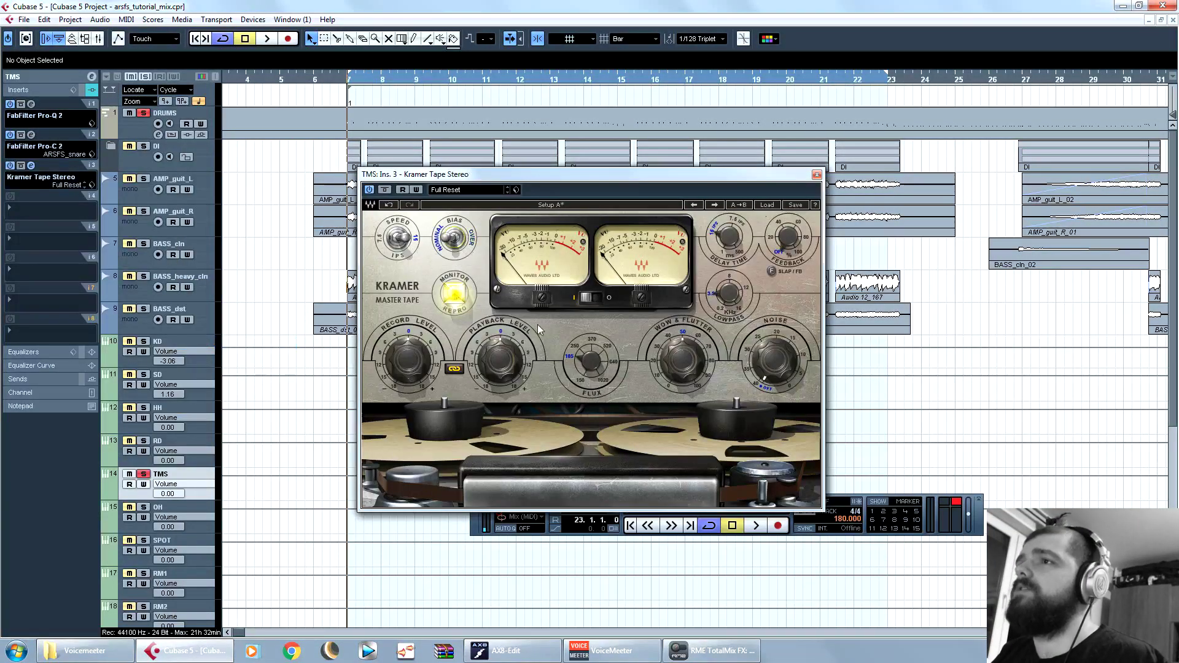
drag(685, 355, 680, 355)
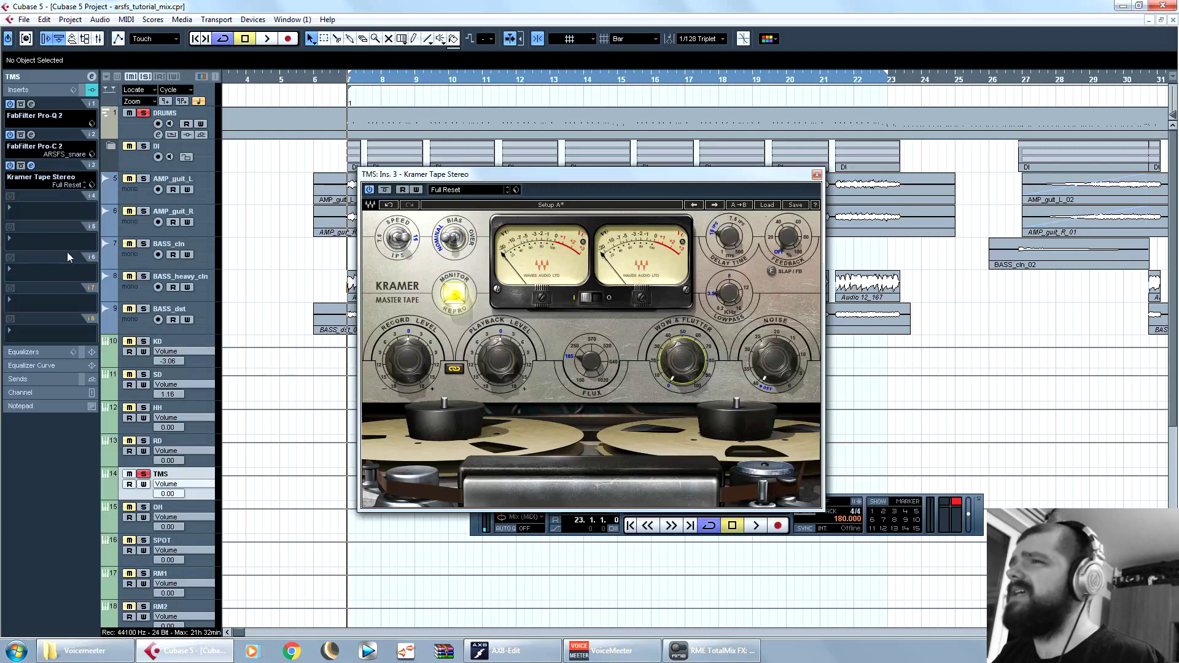
Step: Set the Kramer Tape record level to -3.1 while auditioning the toms, and stop playback
drag(414, 351, 414, 351)
key(space)
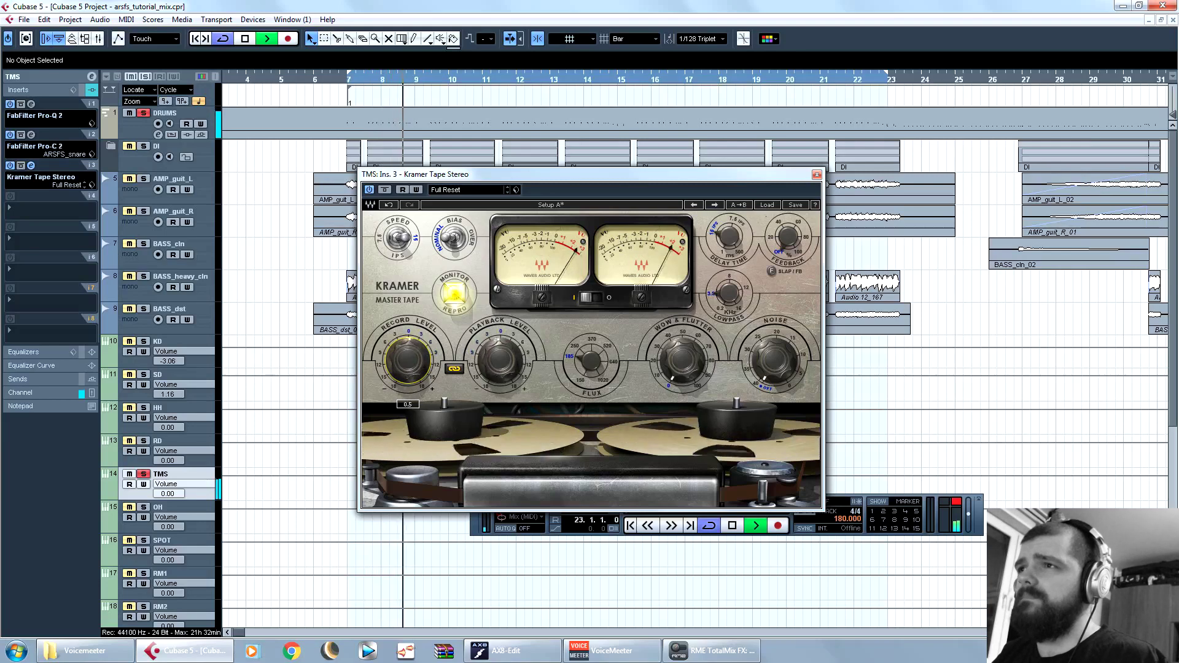
drag(415, 351, 415, 390)
key(space)
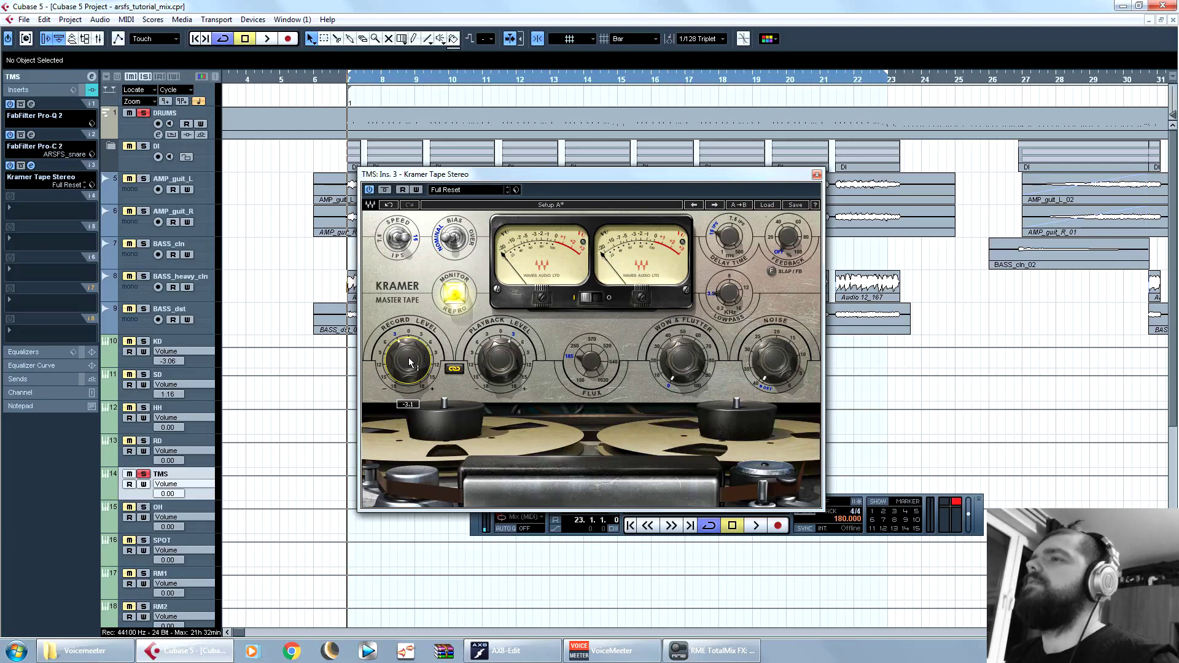
Step: Audition the toms through the Kramer Tape Stereo insert, and close the plug-in
key(space)
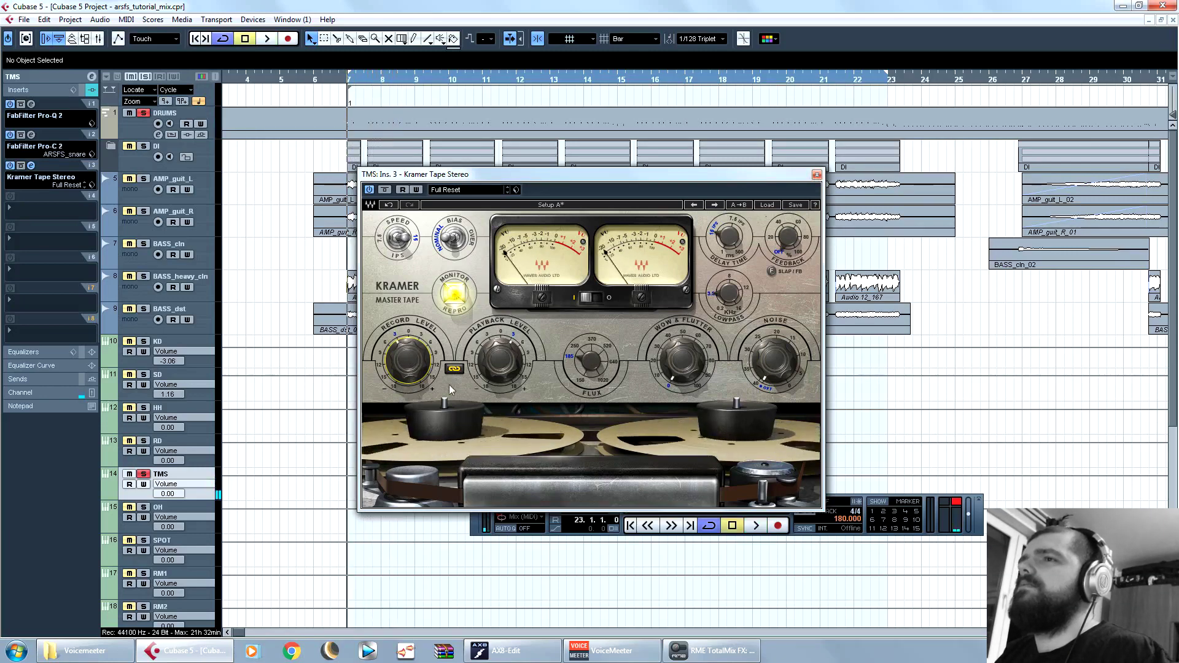
key(space)
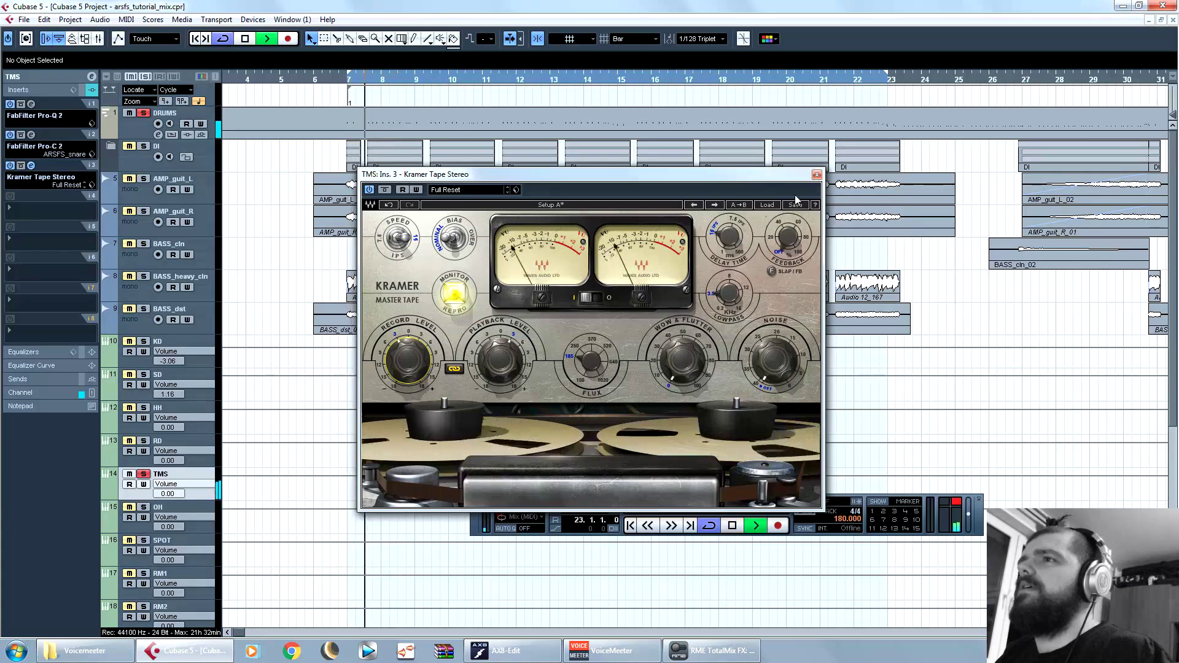
click(817, 176)
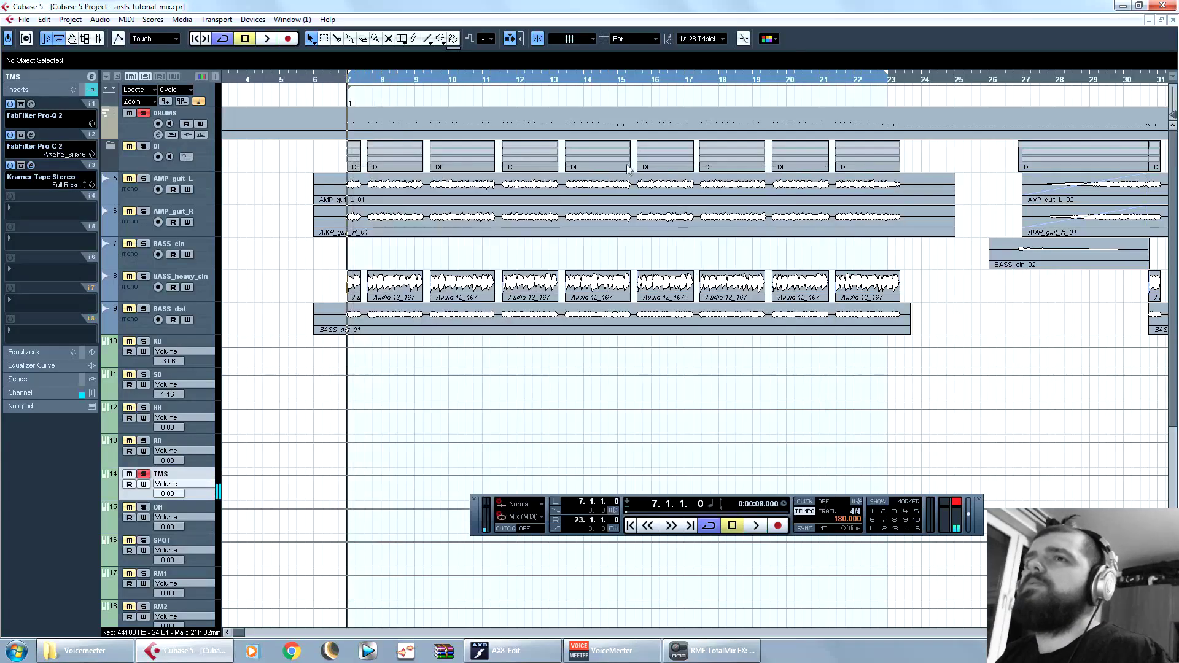
Step: In the TMS track's Pro-Q 2, deepen the 528.61 Hz bell cut to -3.75 dB and widen it to a Q of 1.867 while auditioning
click(31, 104)
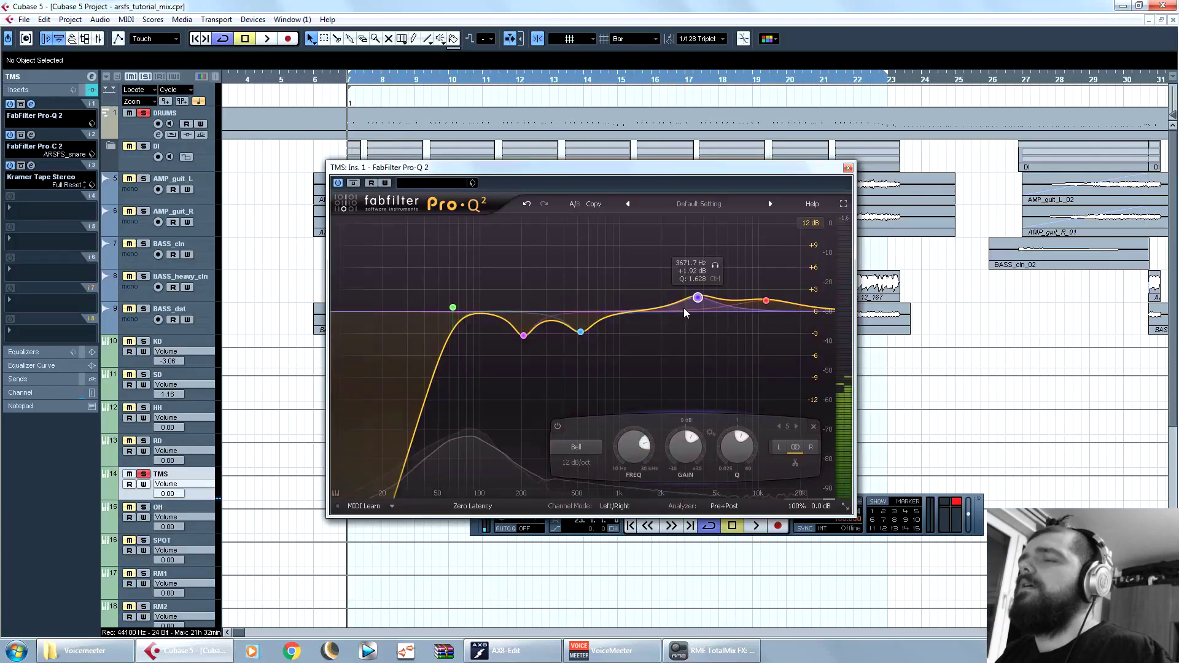
click(581, 333)
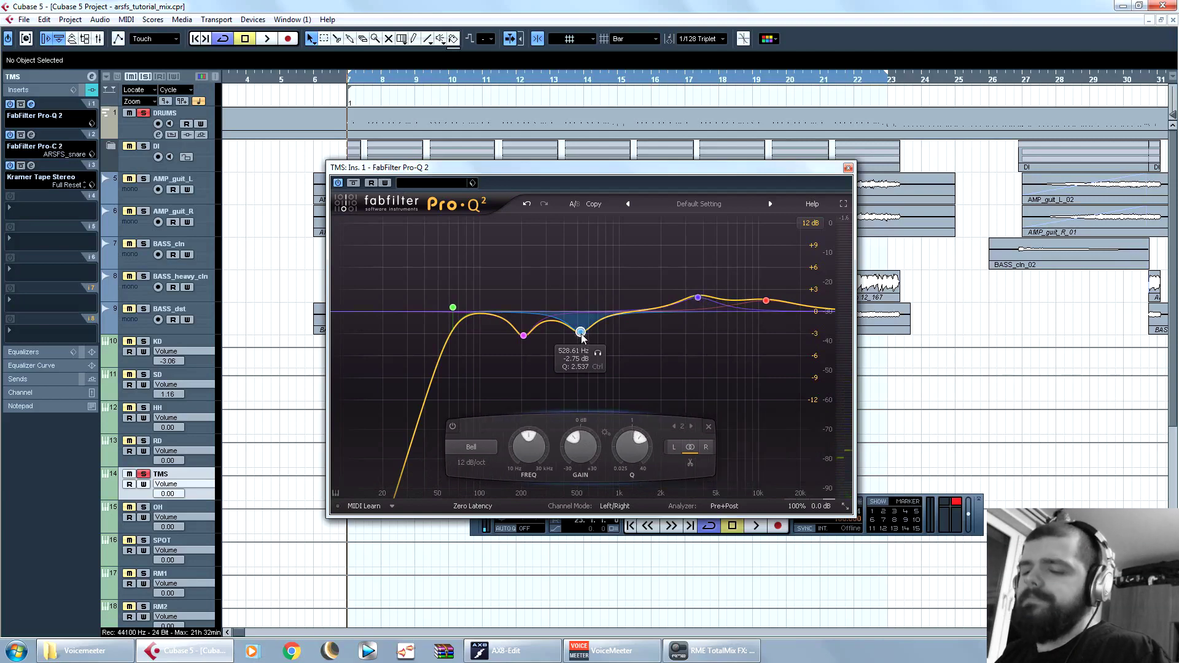
key(space)
drag(583, 337, 583, 347)
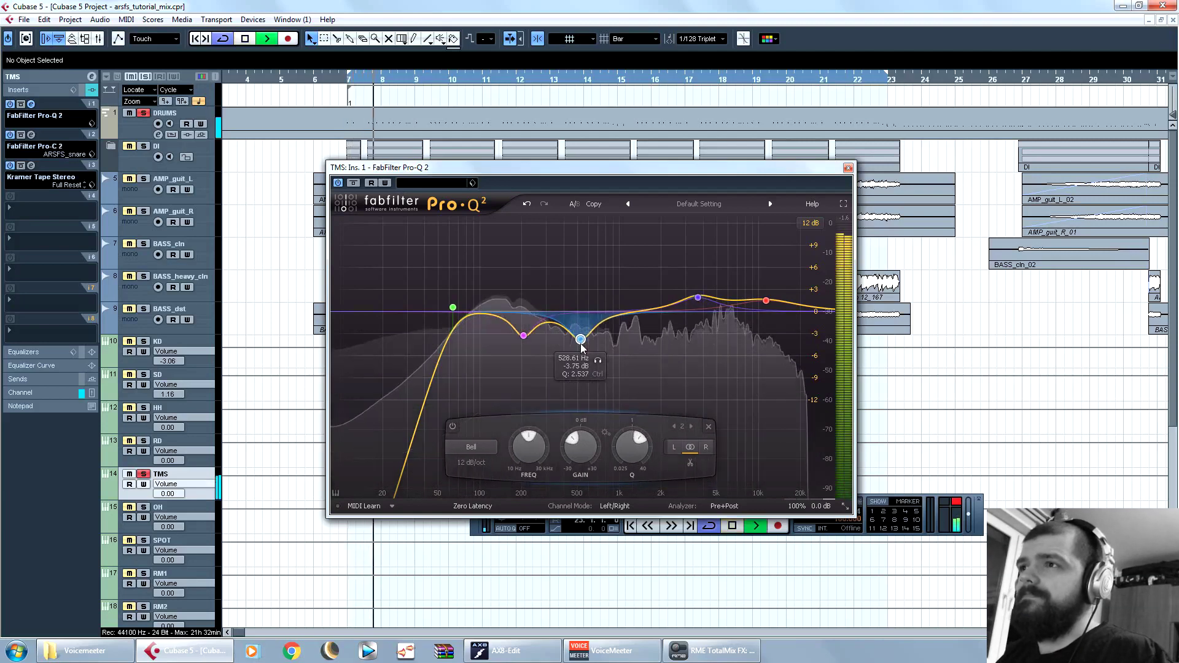
scroll(582, 348, down, 3)
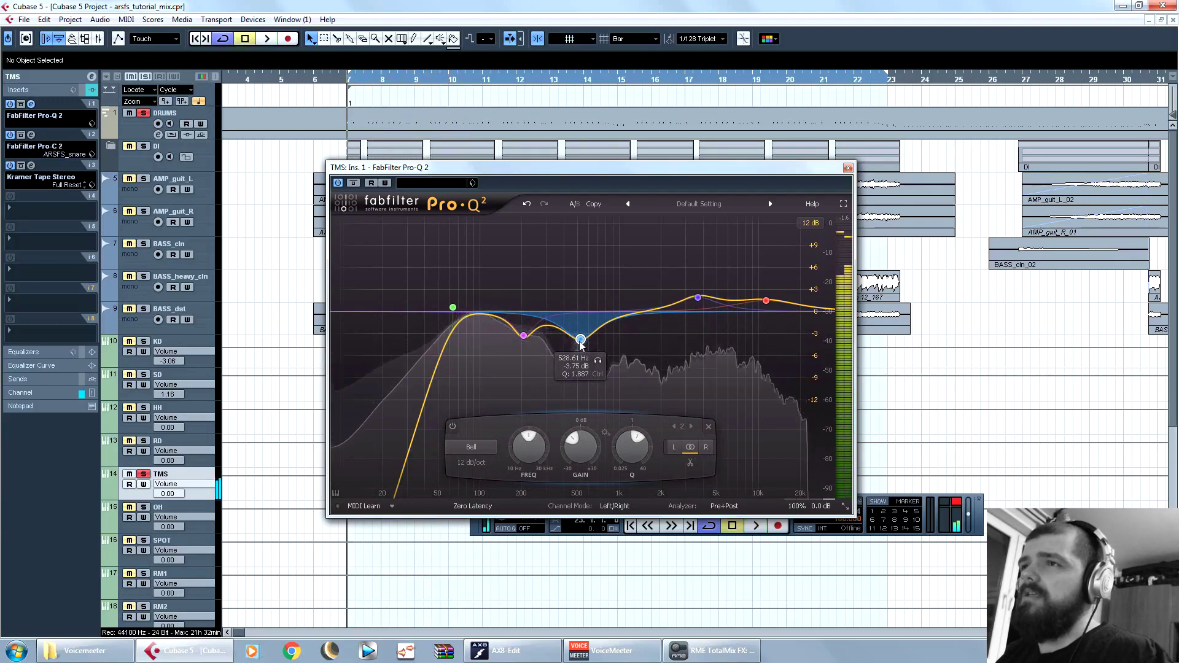
key(space)
click(848, 168)
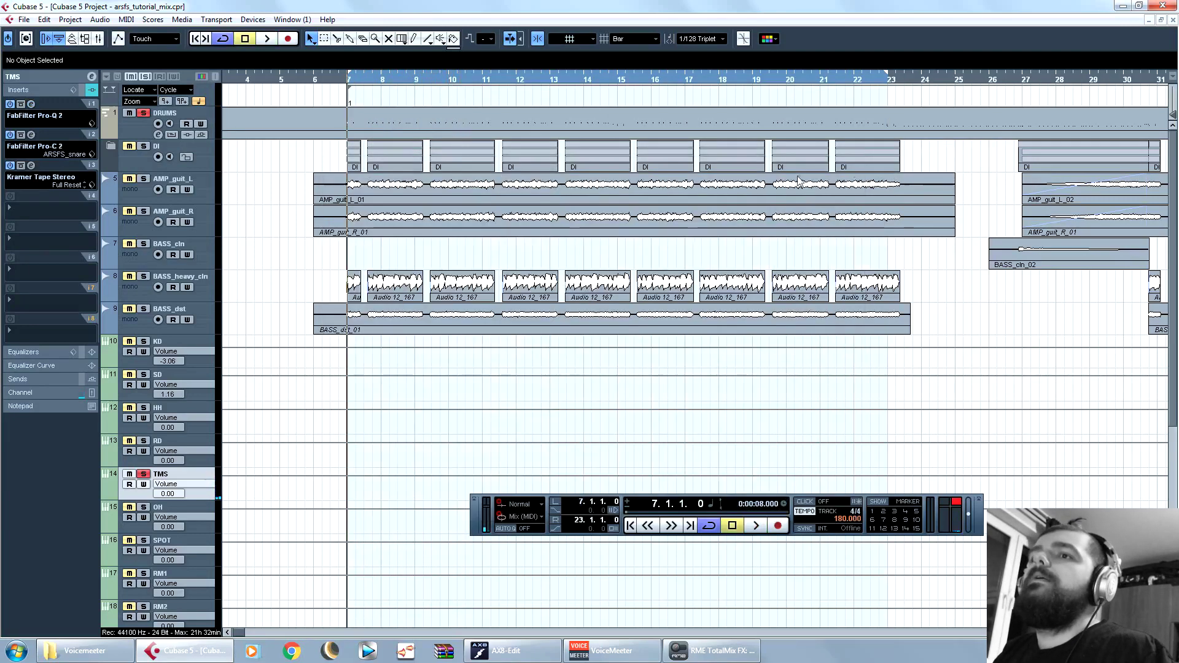
Step: Unsolo the TMS track, and route the SD track's first send to comp, enabled at a level of -14.75
click(144, 474)
click(114, 380)
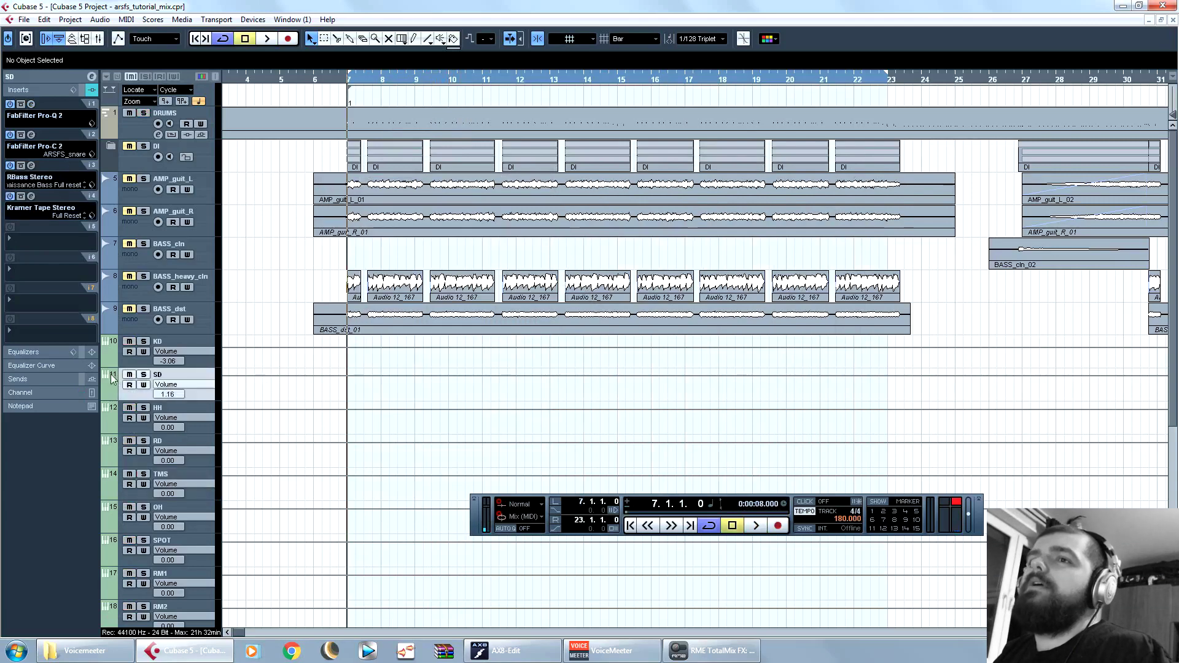
click(30, 380)
click(46, 157)
click(37, 187)
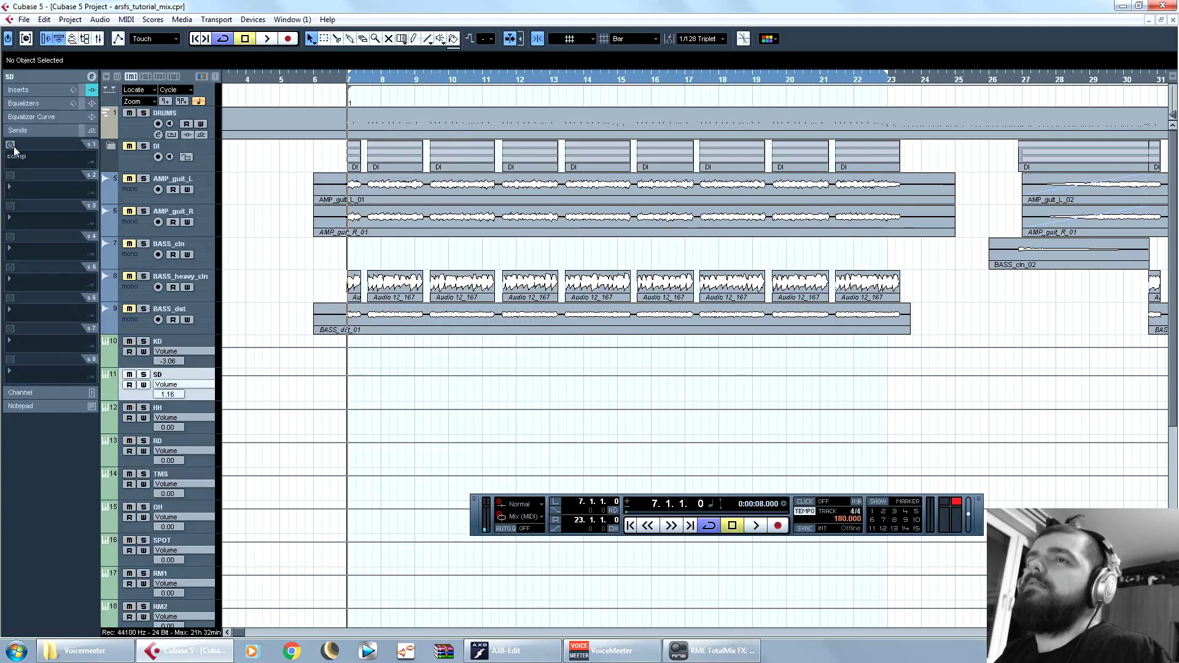
click(11, 145)
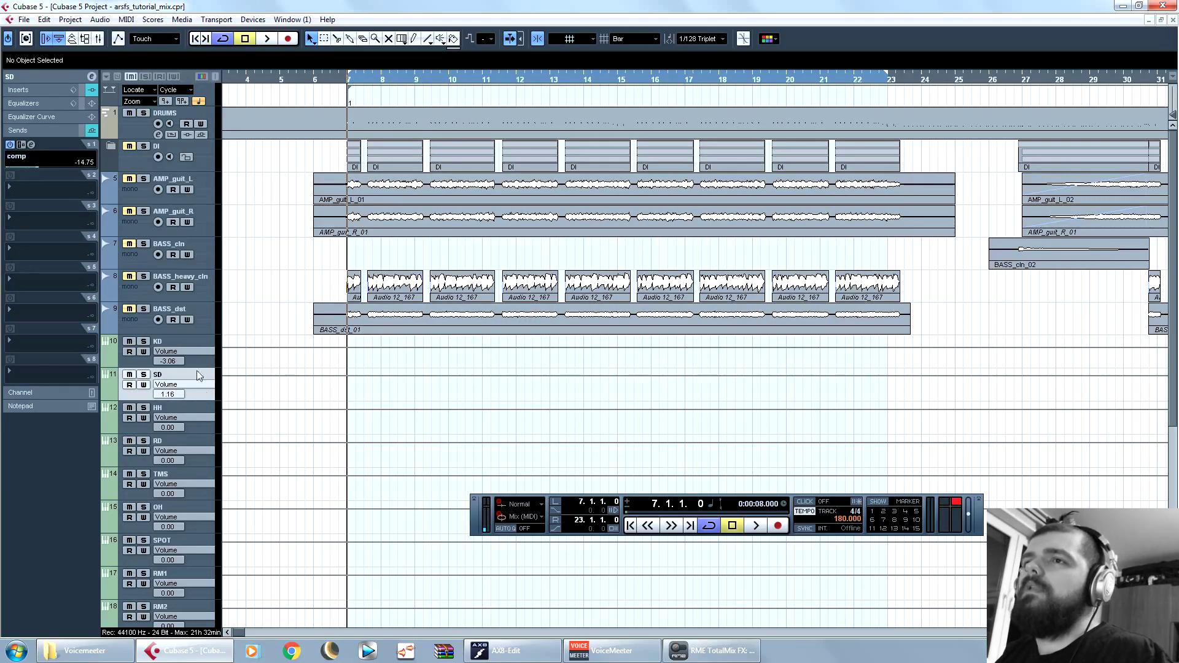
Step: Route the TMS track's first send to comp, enabled at a level of -12.74
click(118, 482)
click(24, 157)
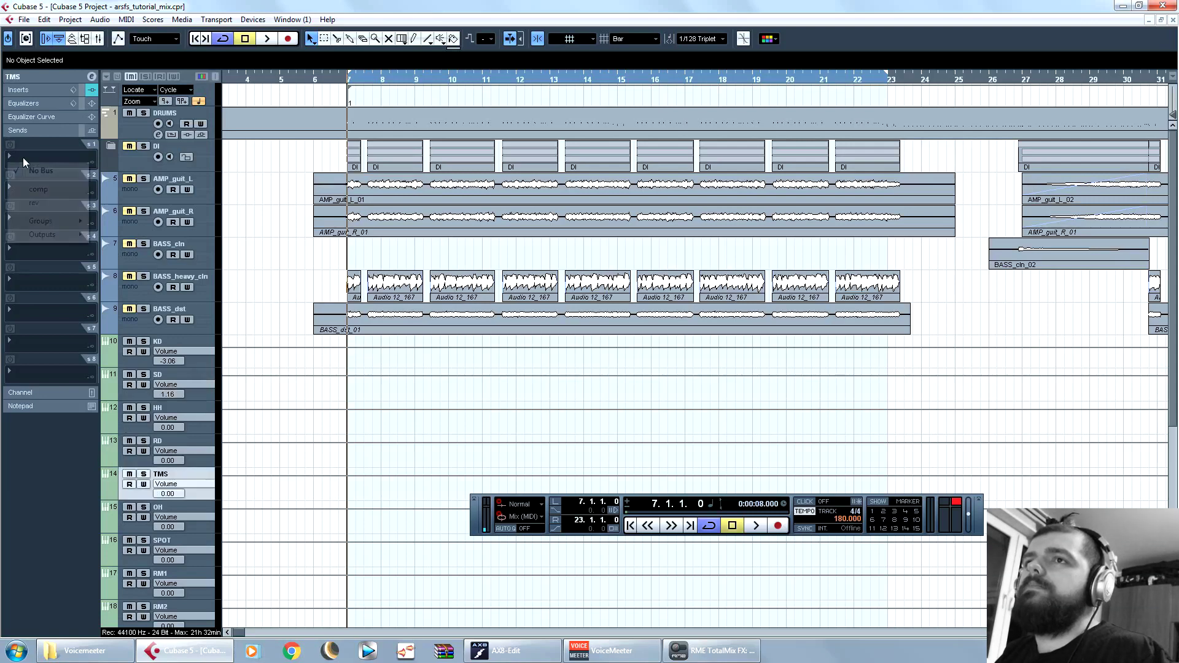
click(37, 187)
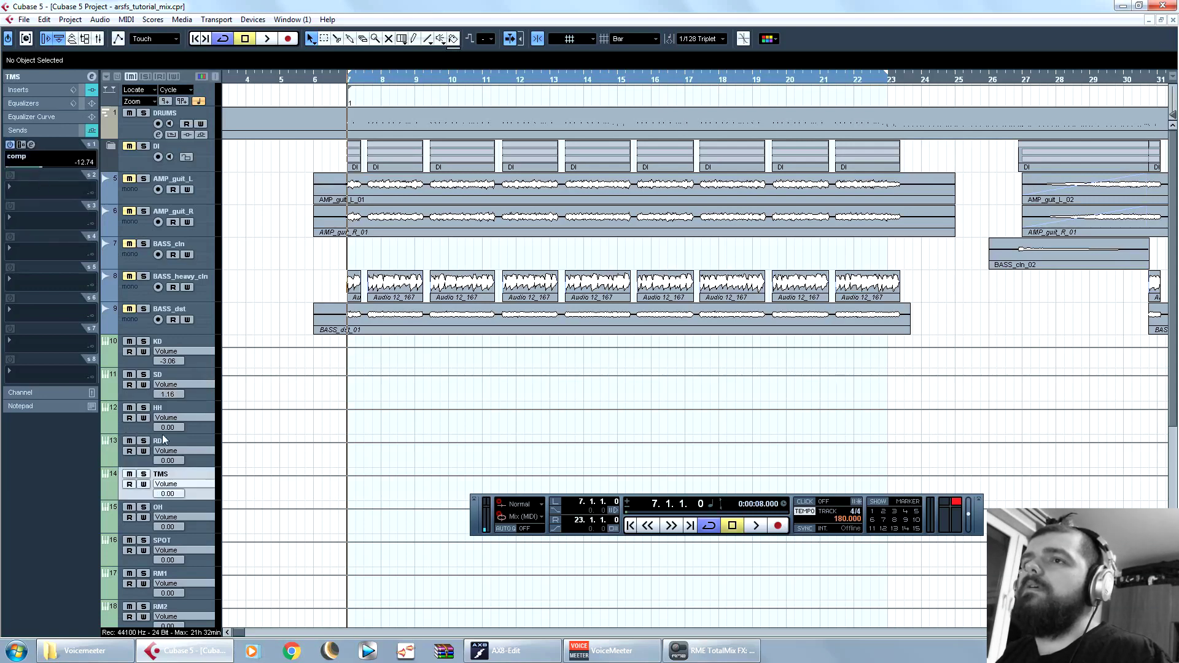
Step: Audition the soloed SD track from bar 32, adding the KD and TMS tracks to the solo during playback
key(space)
click(143, 374)
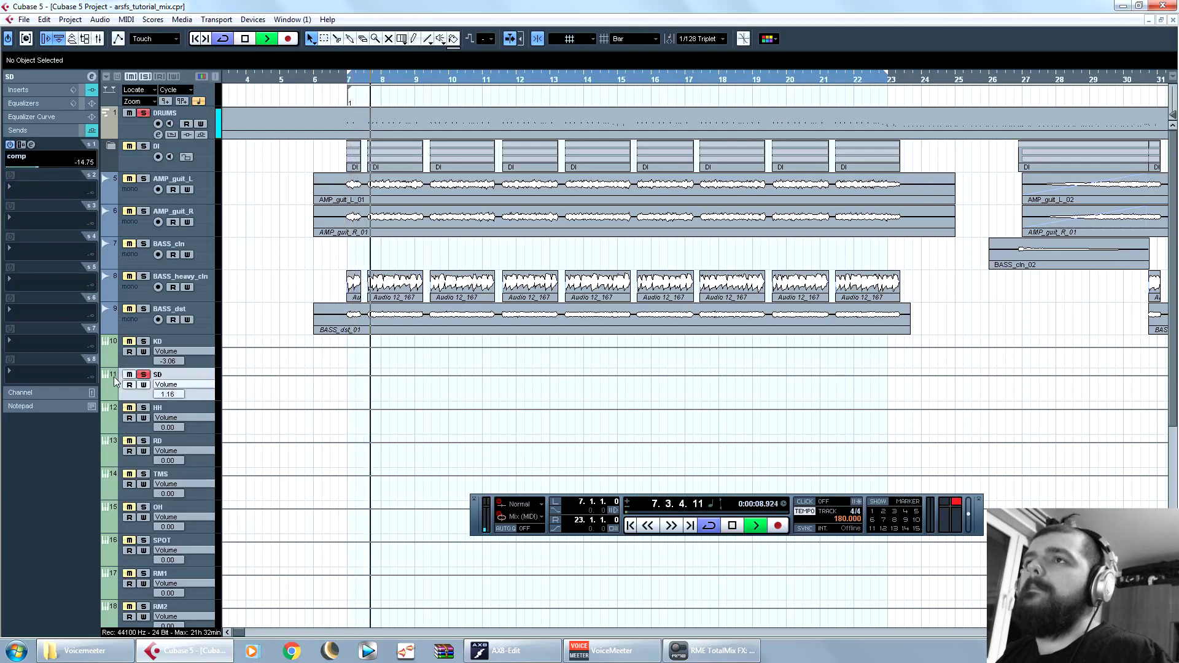
key(space)
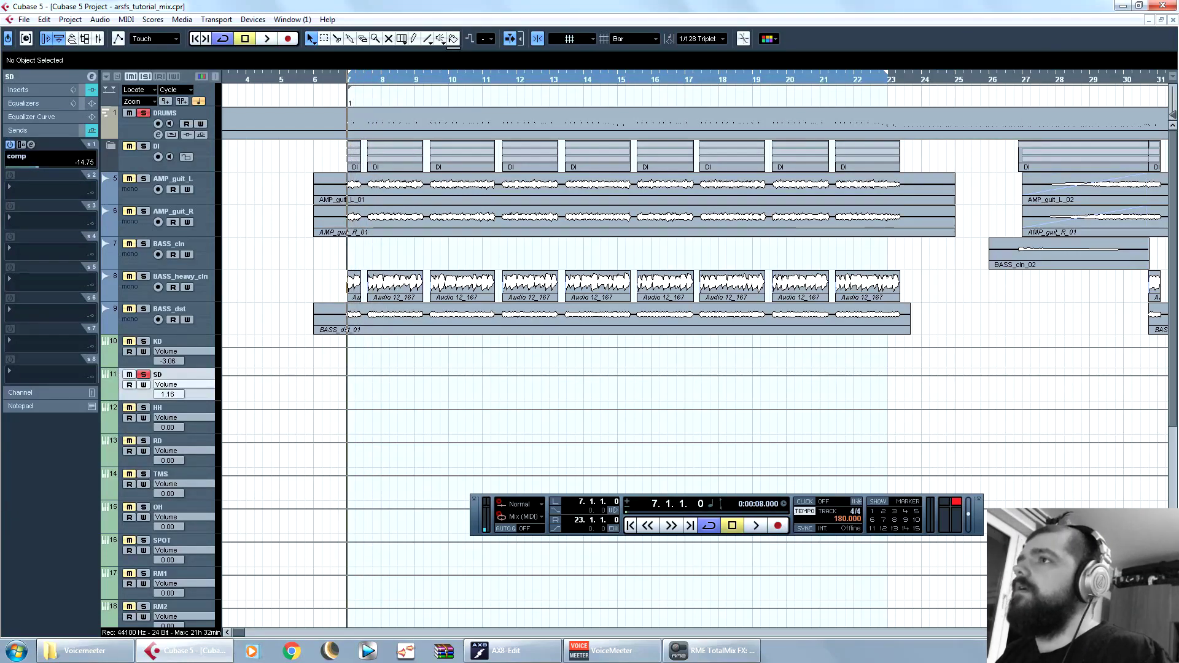
scroll(711, 119, right, 5)
click(619, 93)
key(space)
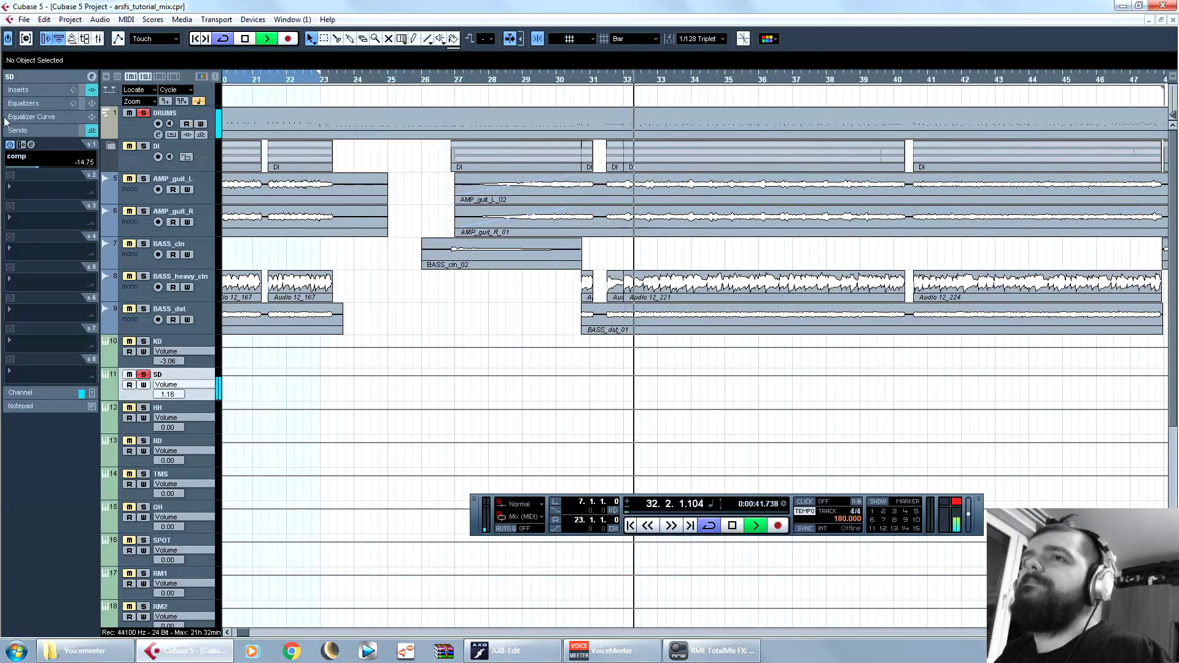
scroll(185, 369, down, 5)
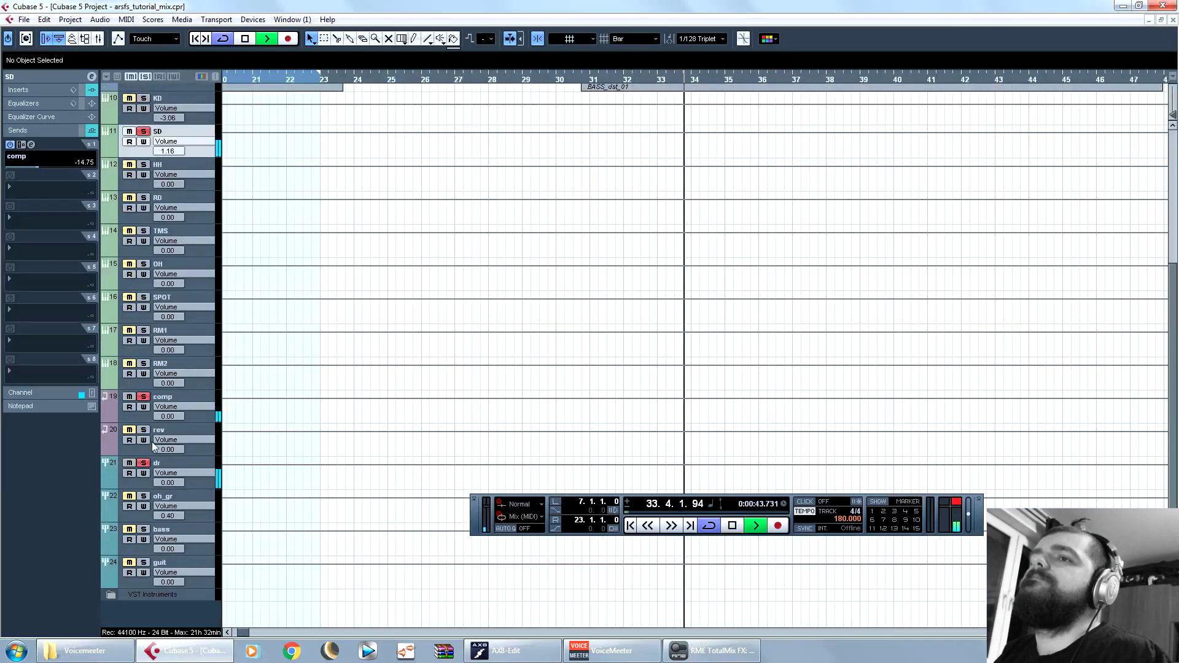
click(143, 403)
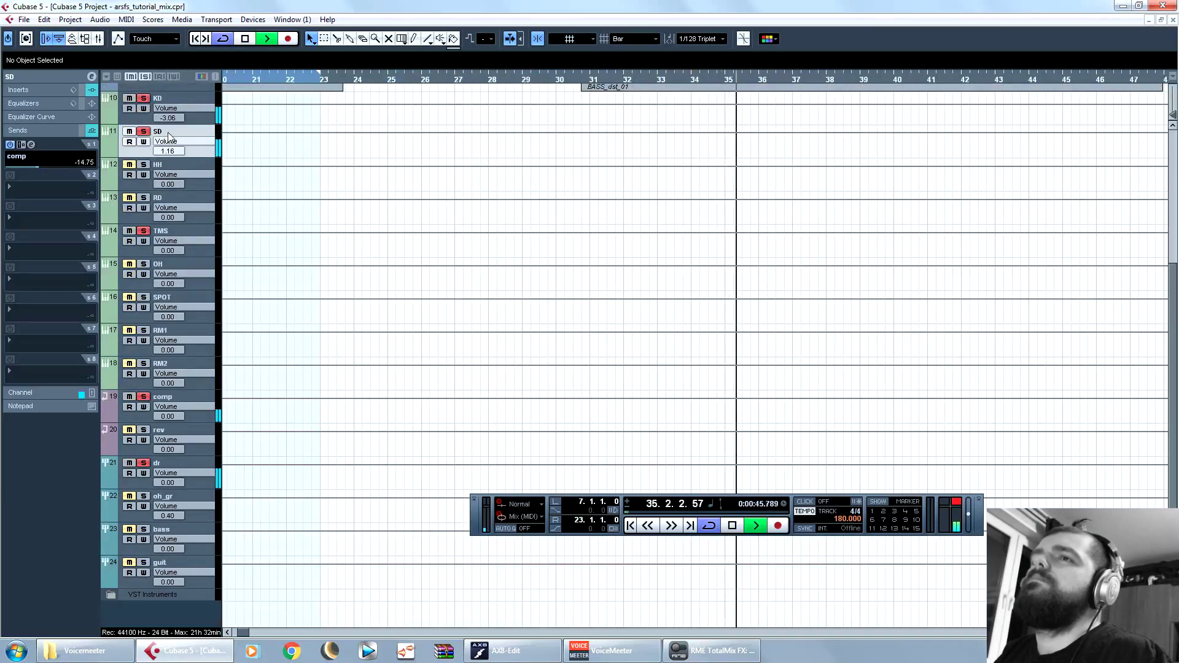
key(space)
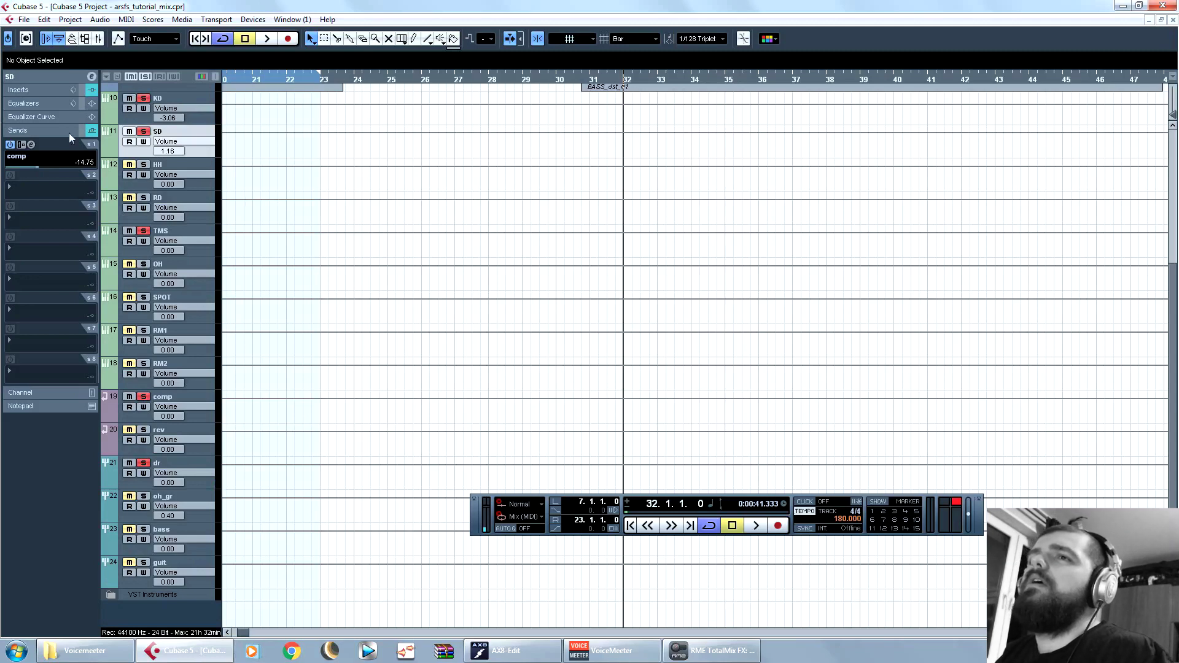
Step: Lower the comp send levels to -16.23 on SD and -13.39 on TMS while auditioning from bar 32
scroll(32, 165, down, 1)
key(space)
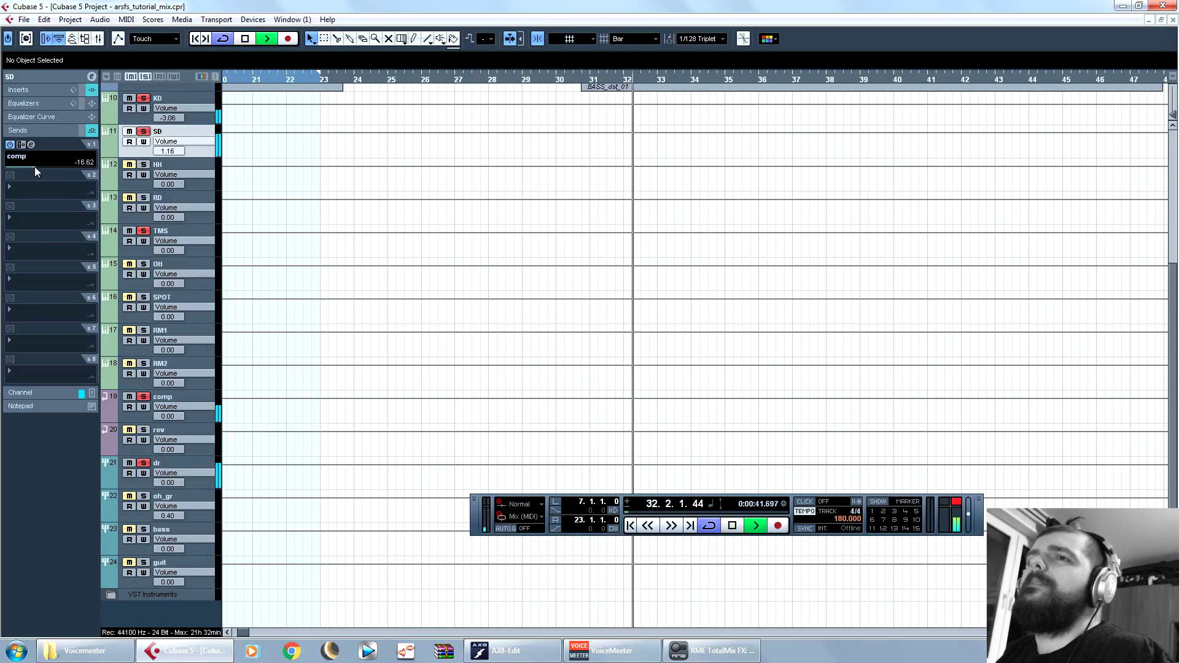
key(space)
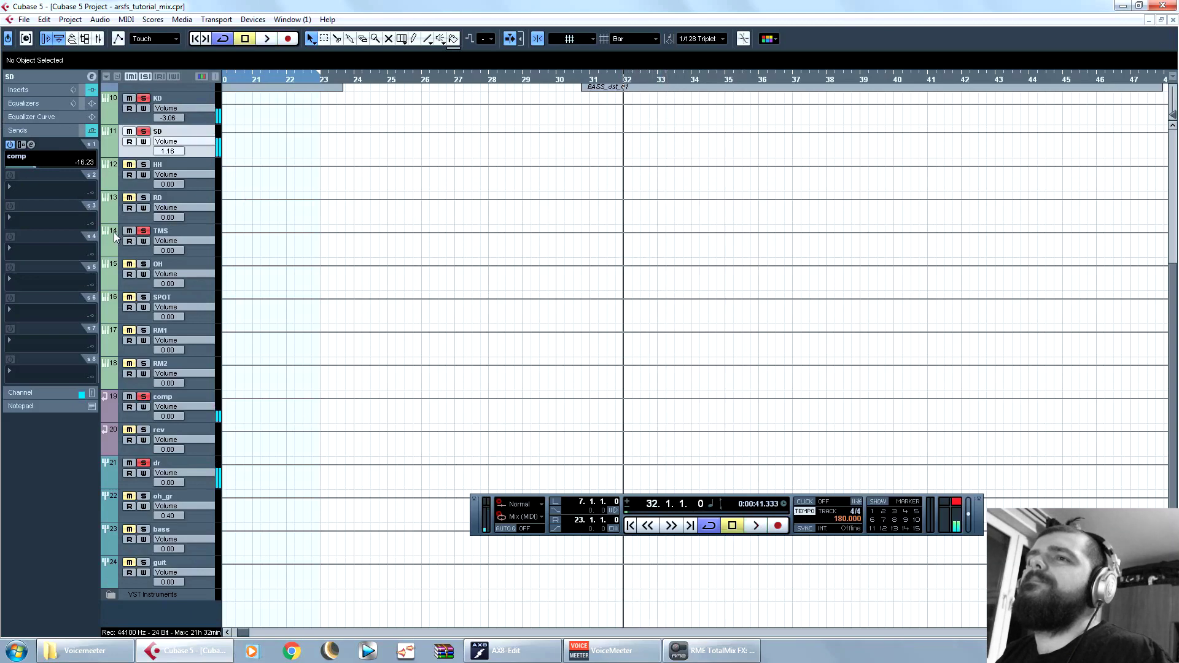
click(113, 232)
scroll(38, 165, down, 1)
key(space)
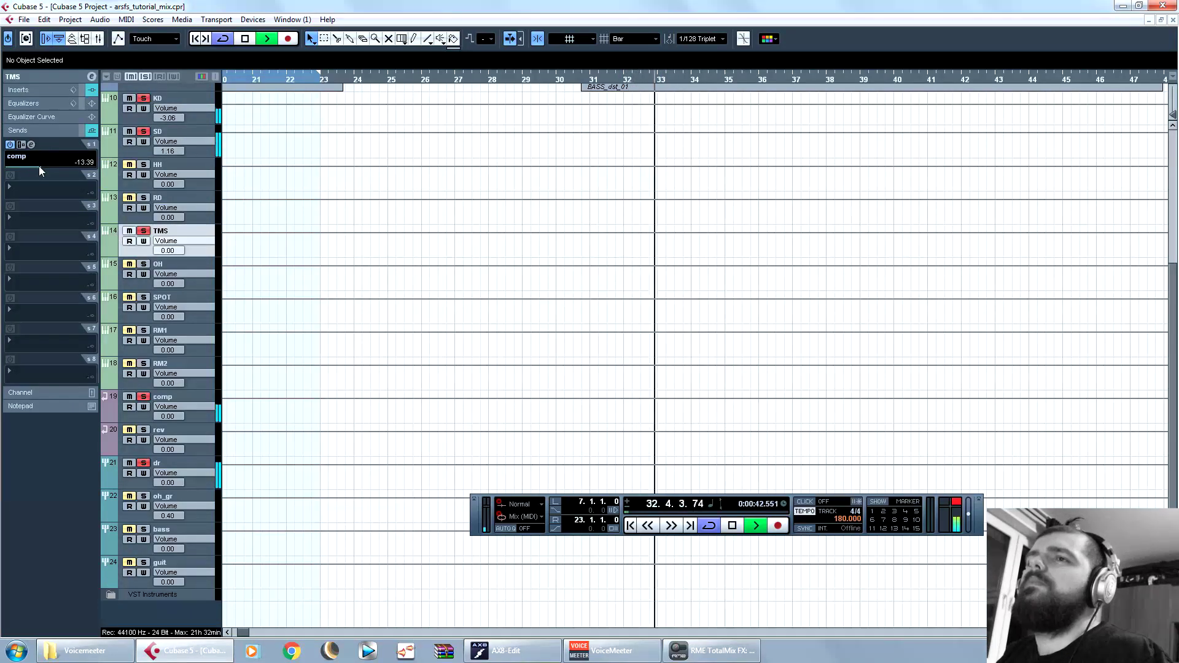
key(space)
Step: Set the TMS track's comp send level to -19.63 while auditioning the drums from bar 7
scroll(630, 320, up, 5)
drag(248, 633, 241, 636)
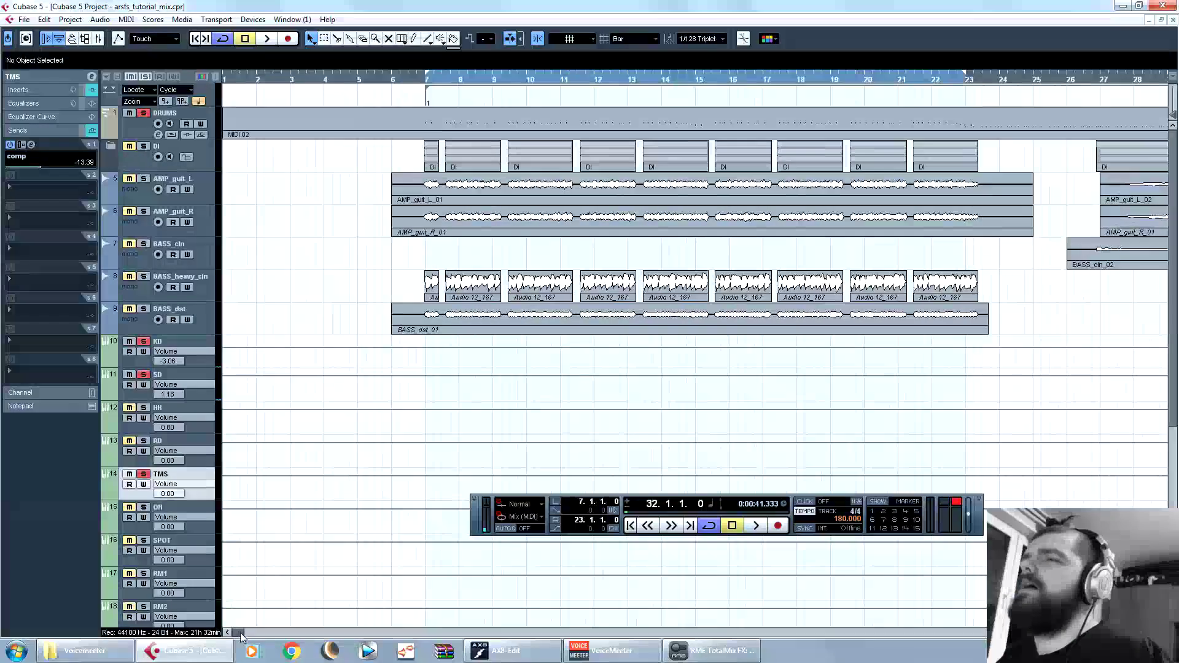
click(429, 89)
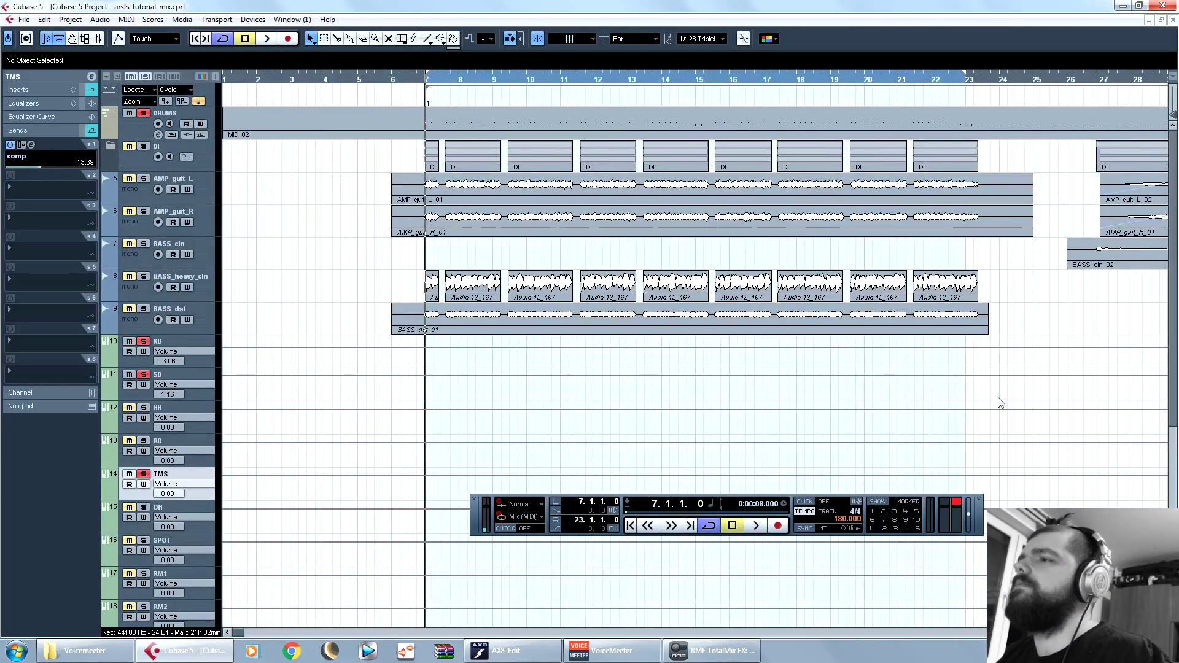
key(g)
key(g)
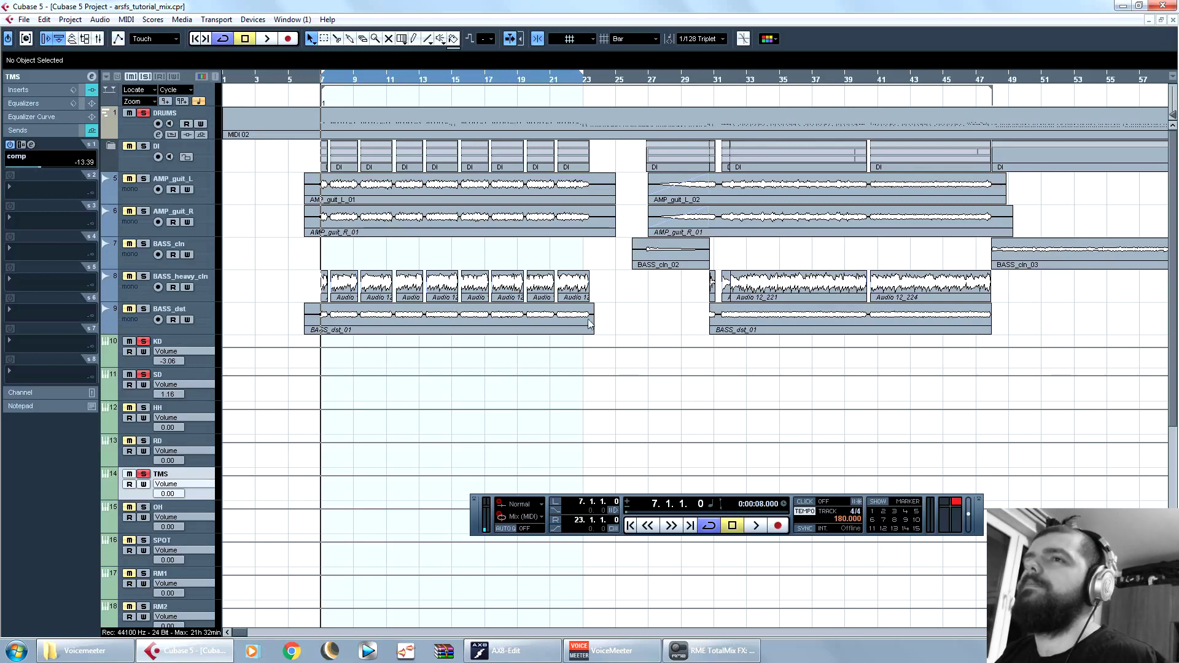
key(space)
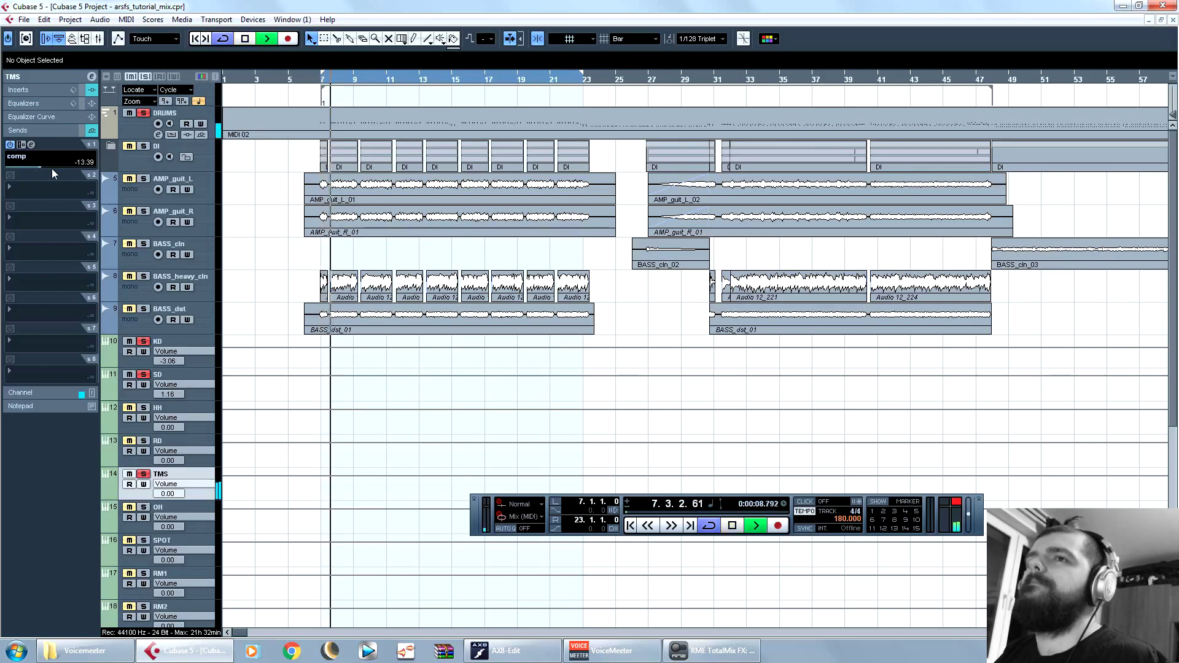
key(space)
drag(35, 166, 28, 168)
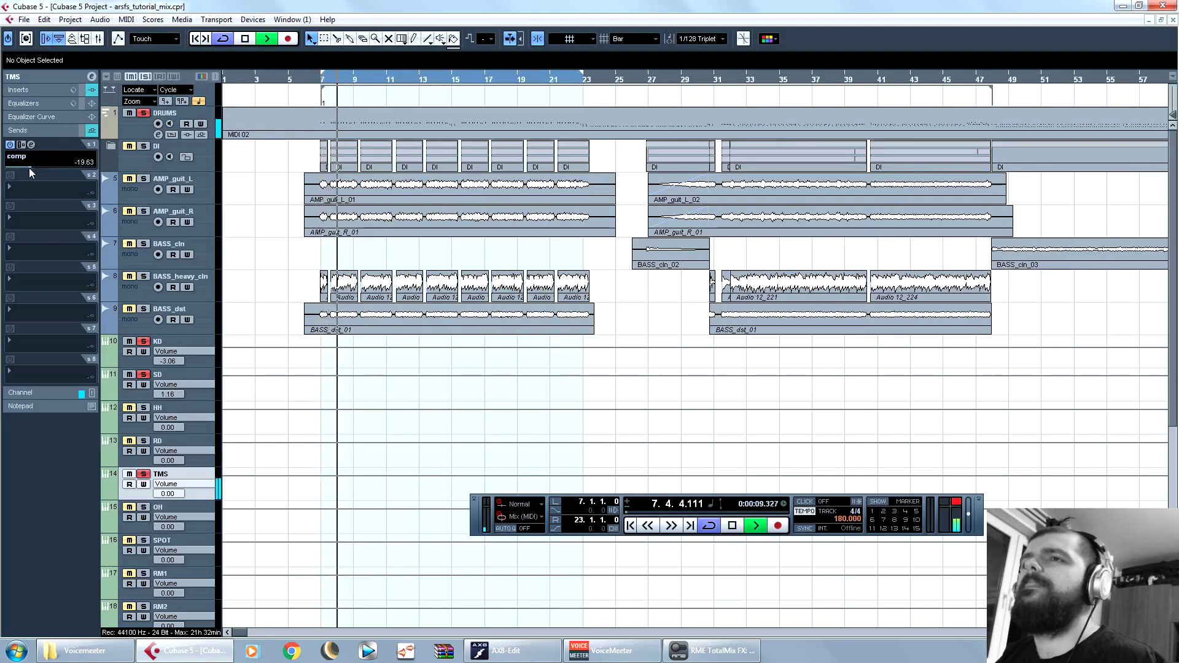
key(space)
Step: Clear all track solos, and route the SD track's second send to rev
click(145, 77)
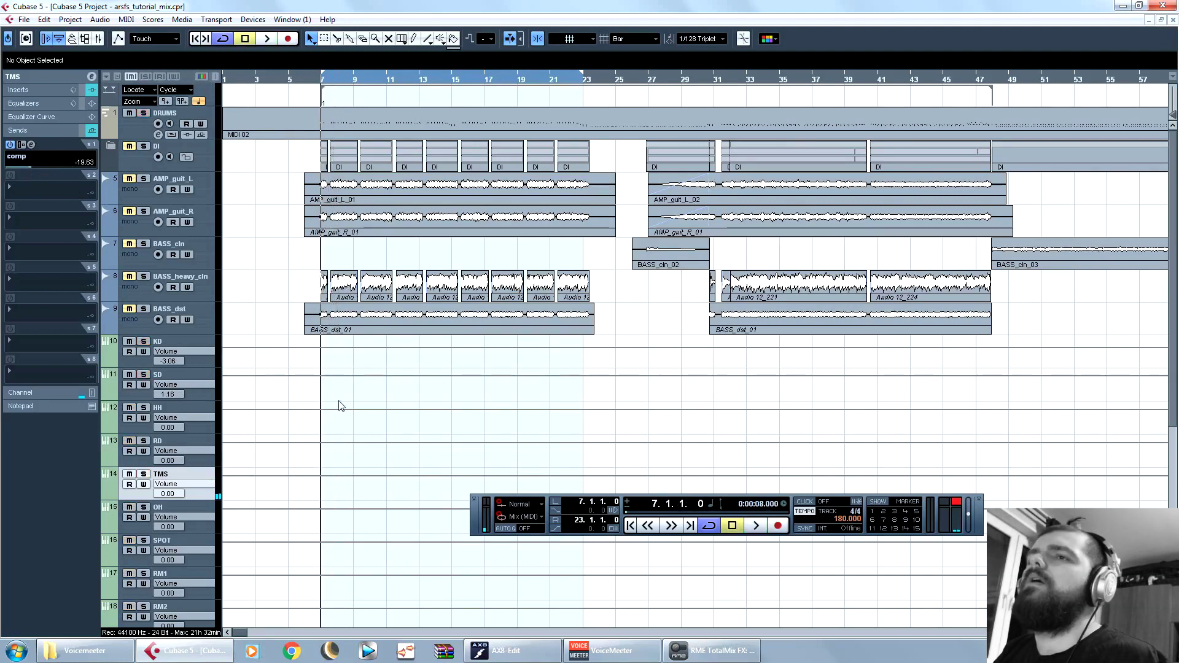
click(115, 378)
click(36, 189)
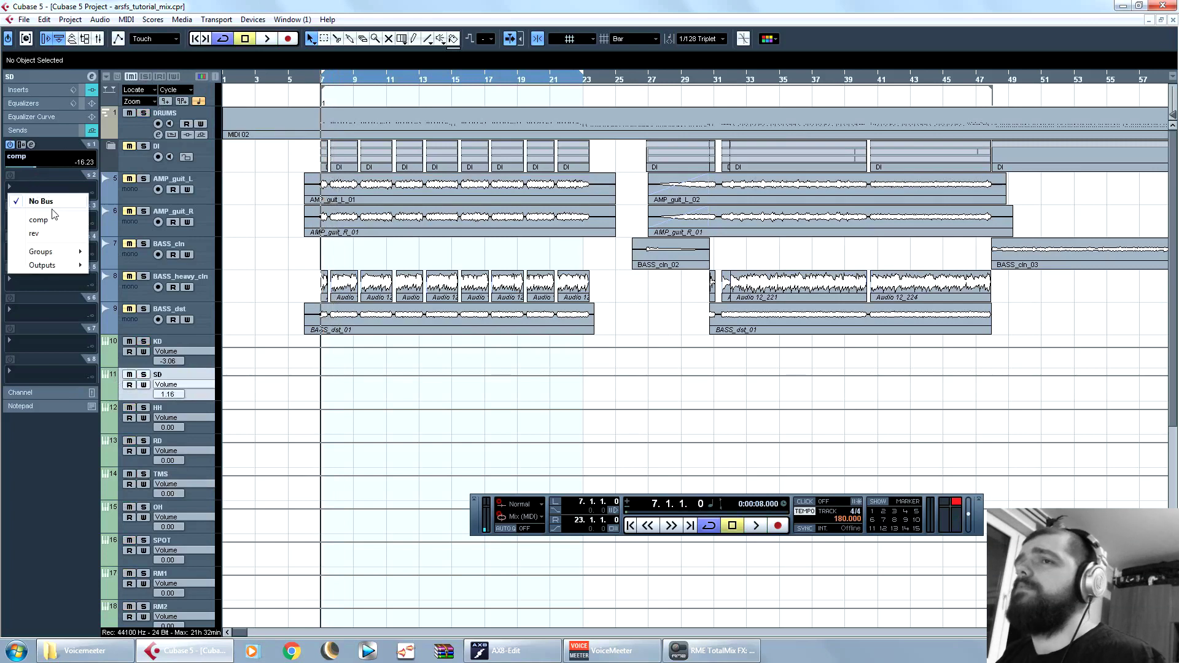
click(56, 234)
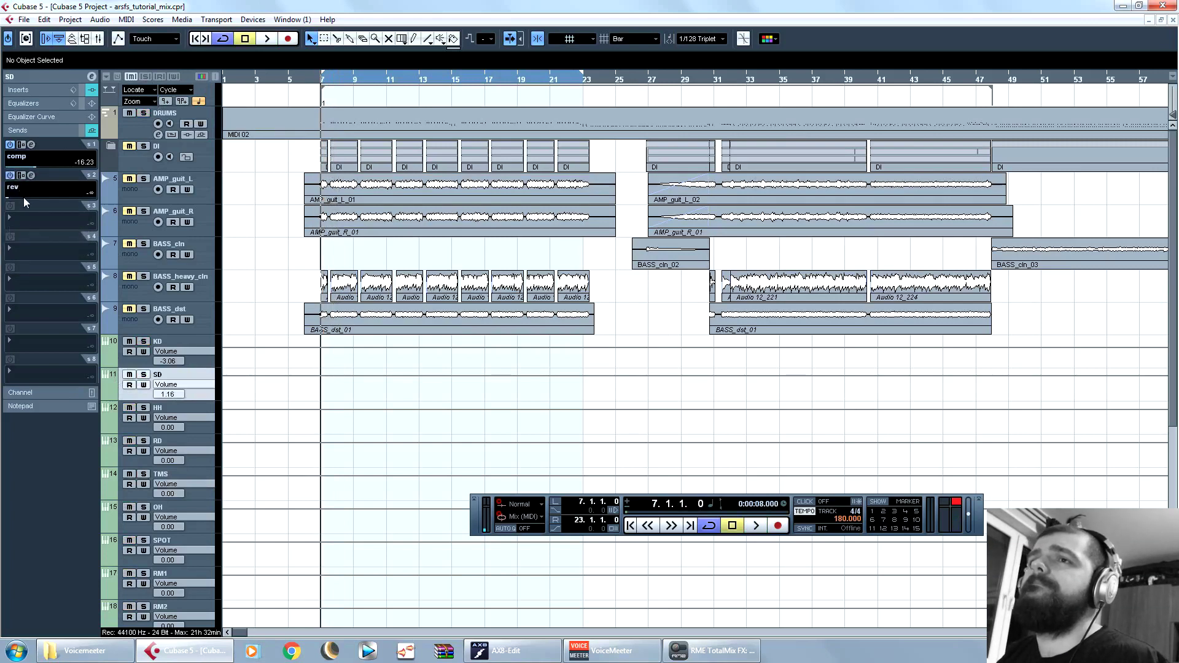
Step: Set the SD track's rev send level to 2.49 while auditioning the soloed snare from bar 32
click(144, 374)
click(731, 83)
key(space)
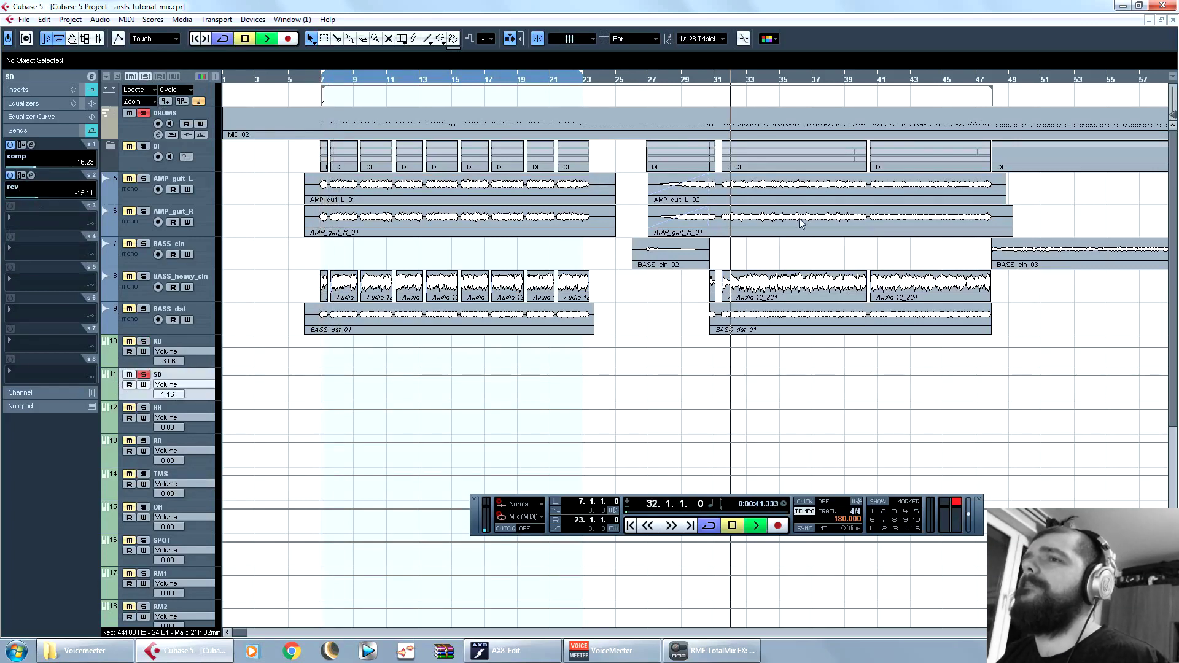
drag(54, 197, 73, 201)
key(space)
scroll(418, 338, down, 4)
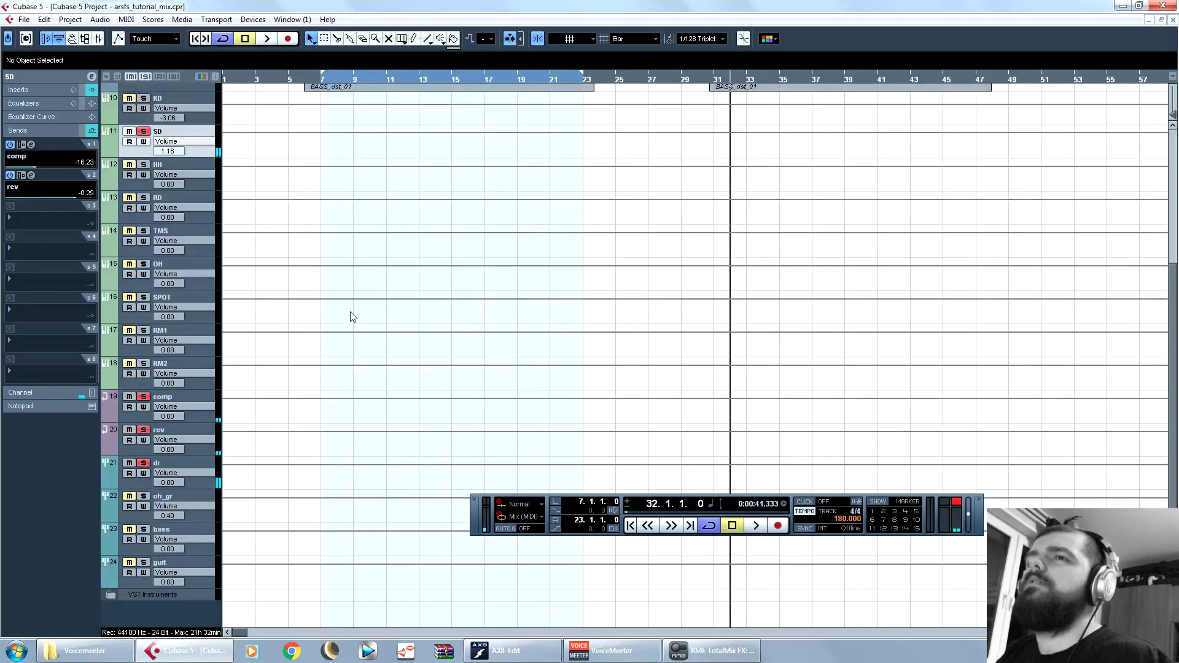
drag(77, 197, 82, 201)
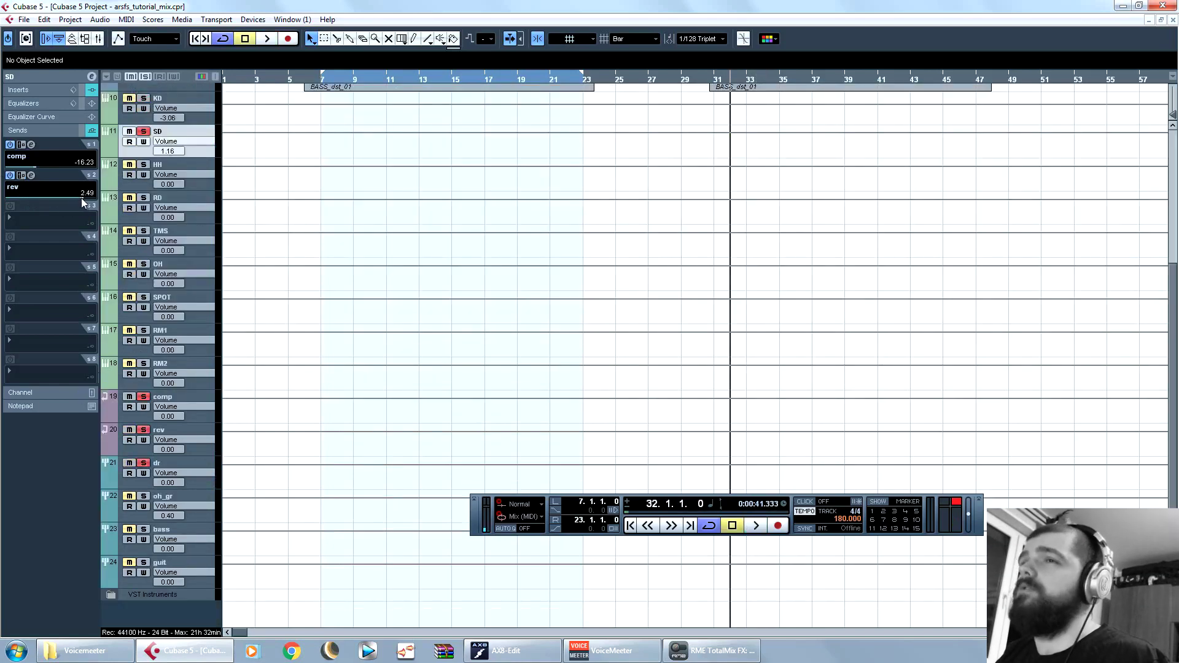
key(space)
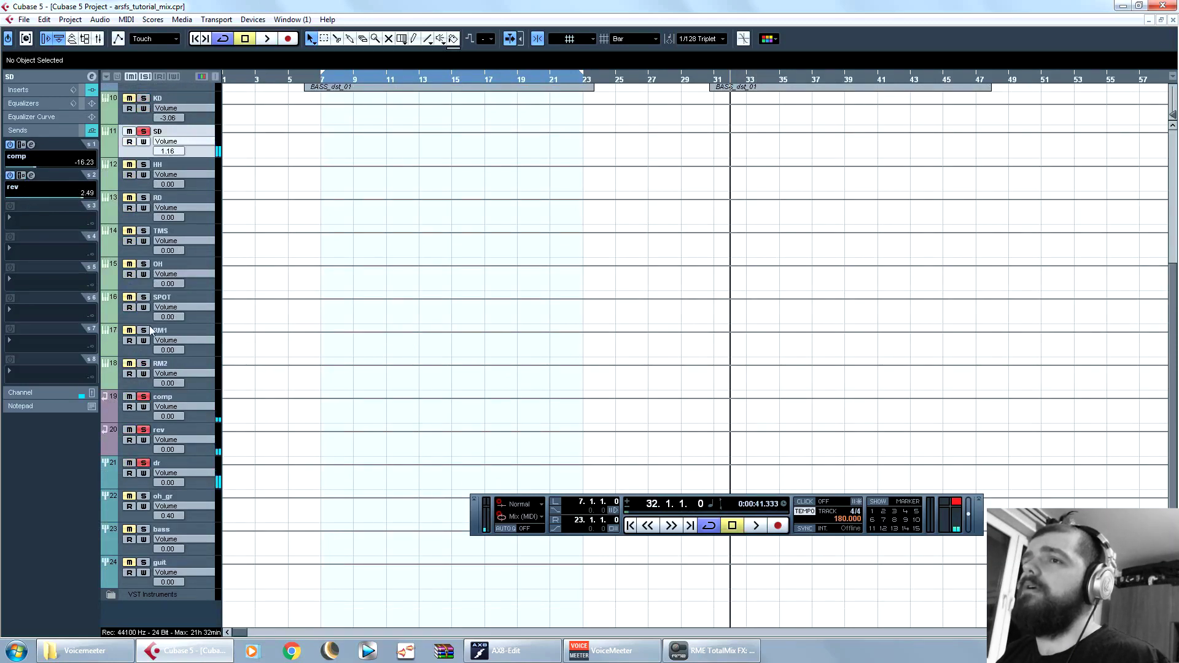
Step: In the rev track's FabFilter Pro-Q 2, roll off the lows and add a bell dip of about -3 dB near 590 Hz
click(117, 441)
click(57, 87)
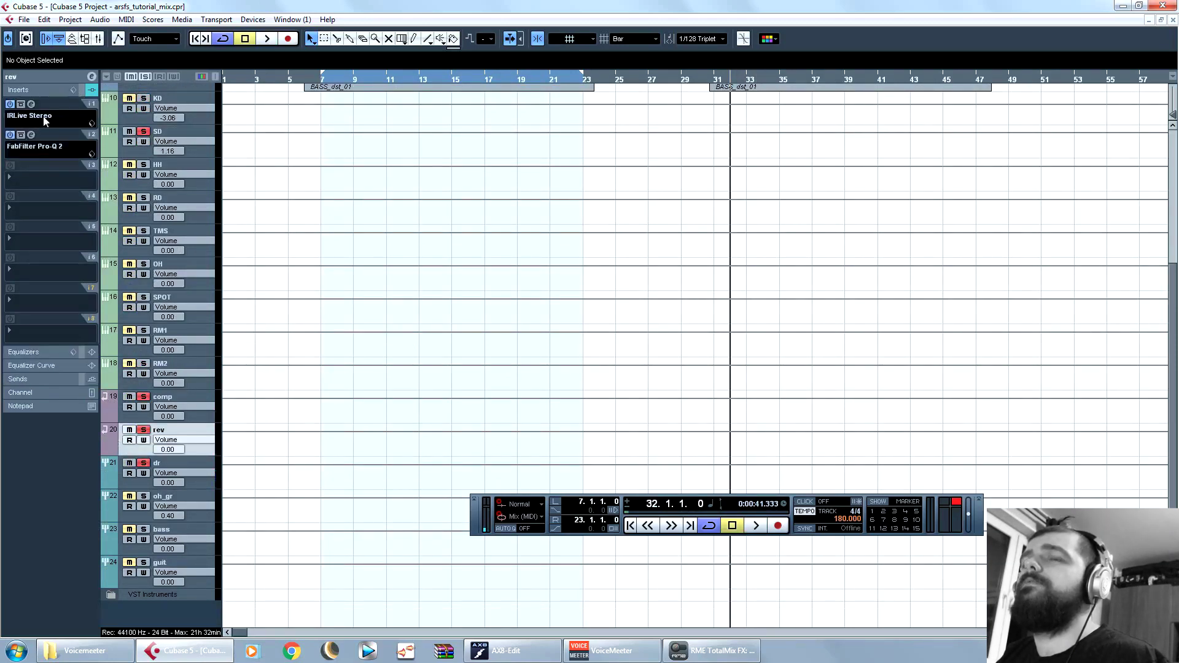
click(32, 134)
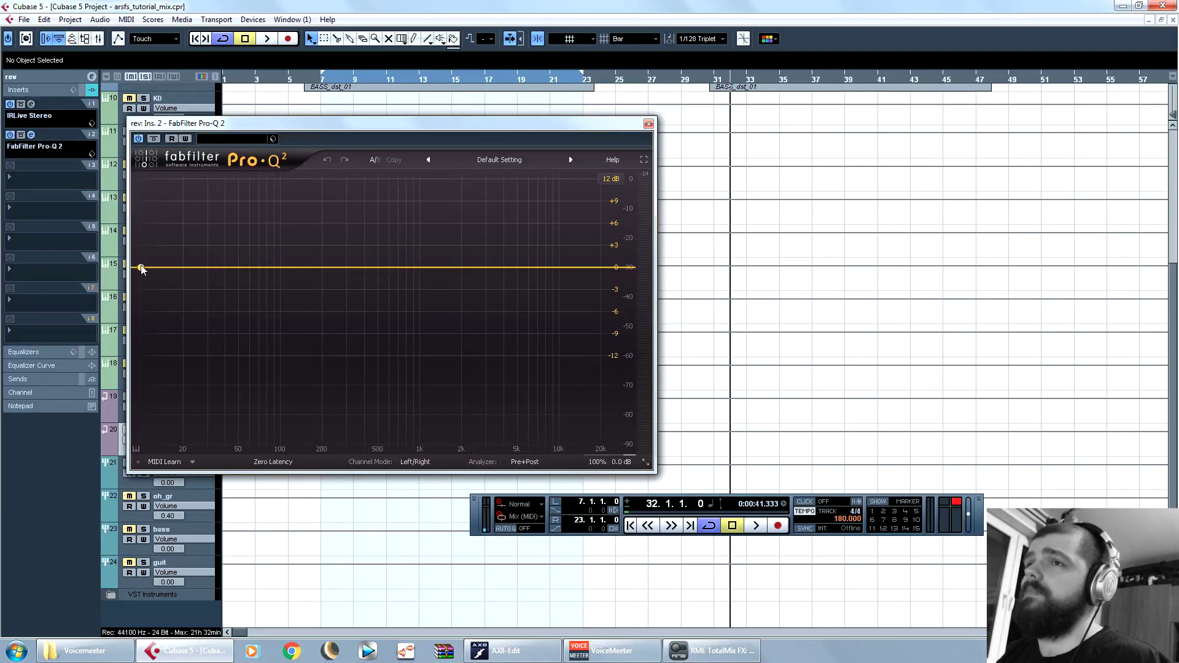
key(space)
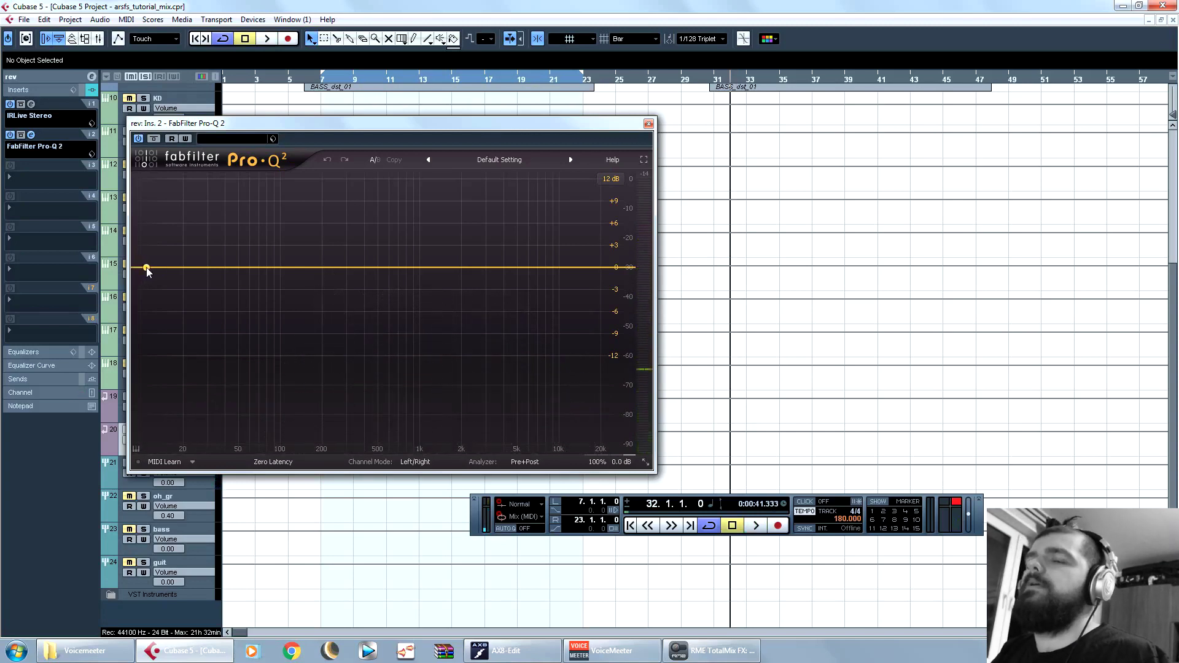
drag(147, 269, 389, 293)
key(space)
key(space)
key(space)
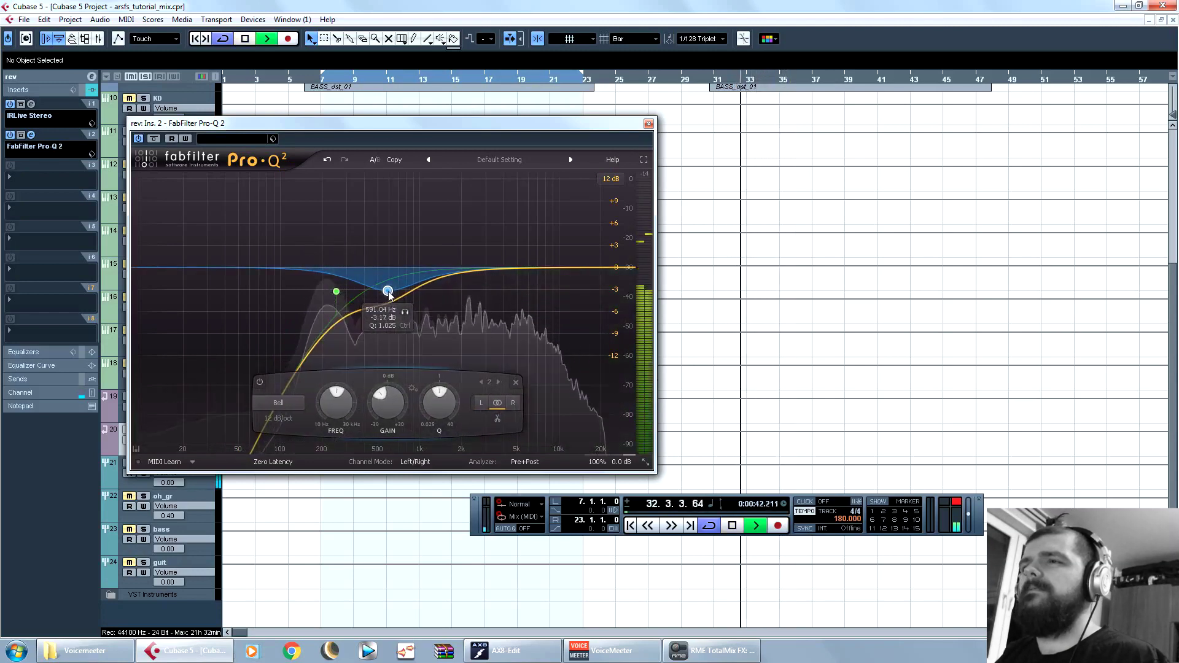
click(649, 123)
key(space)
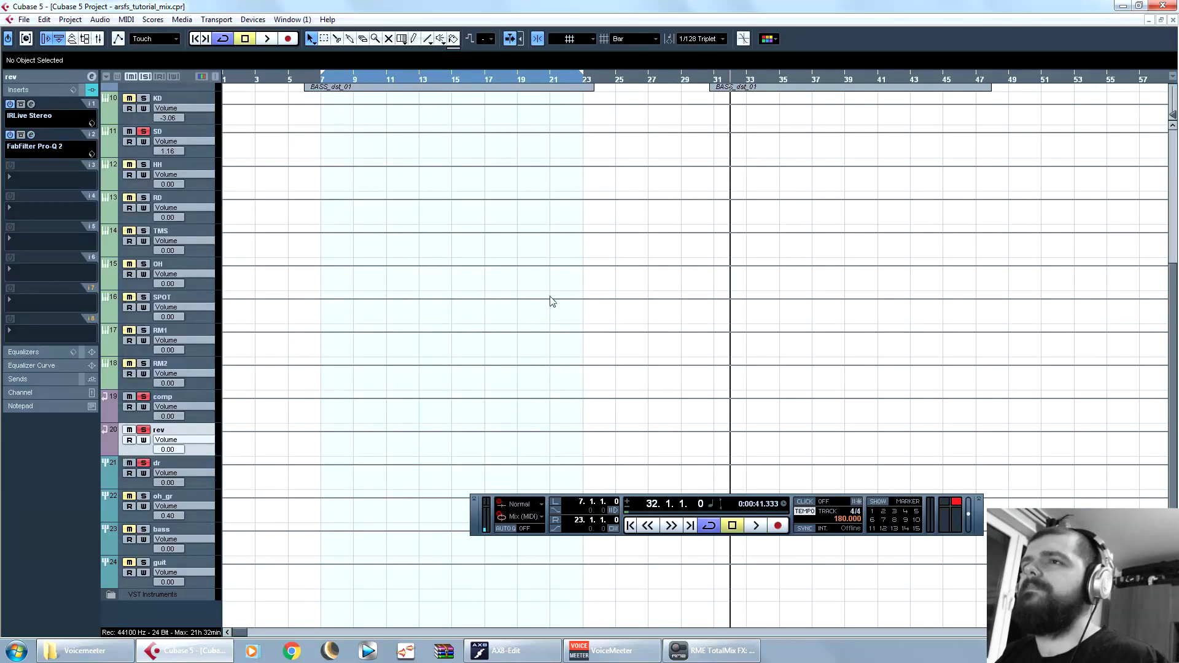
Step: Set the rev track's IRLive reverb time to 1.06 and audition the soloed snare from bar 32
scroll(566, 375, up, 5)
scroll(519, 361, down, 5)
key(space)
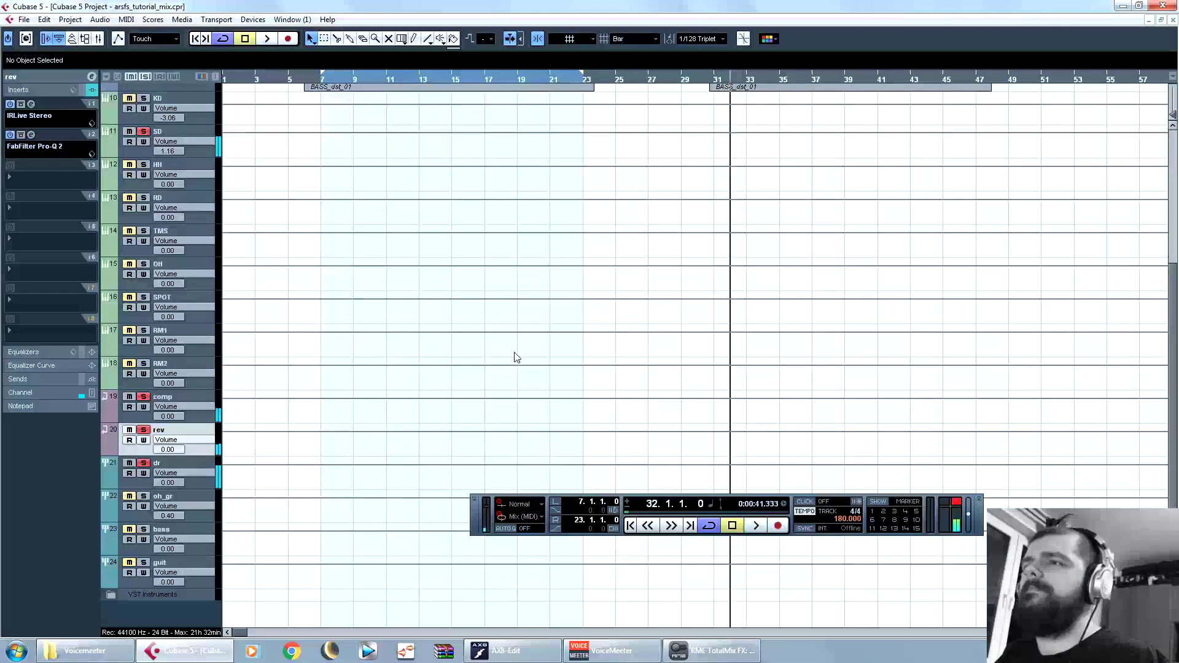
scroll(519, 358, up, 5)
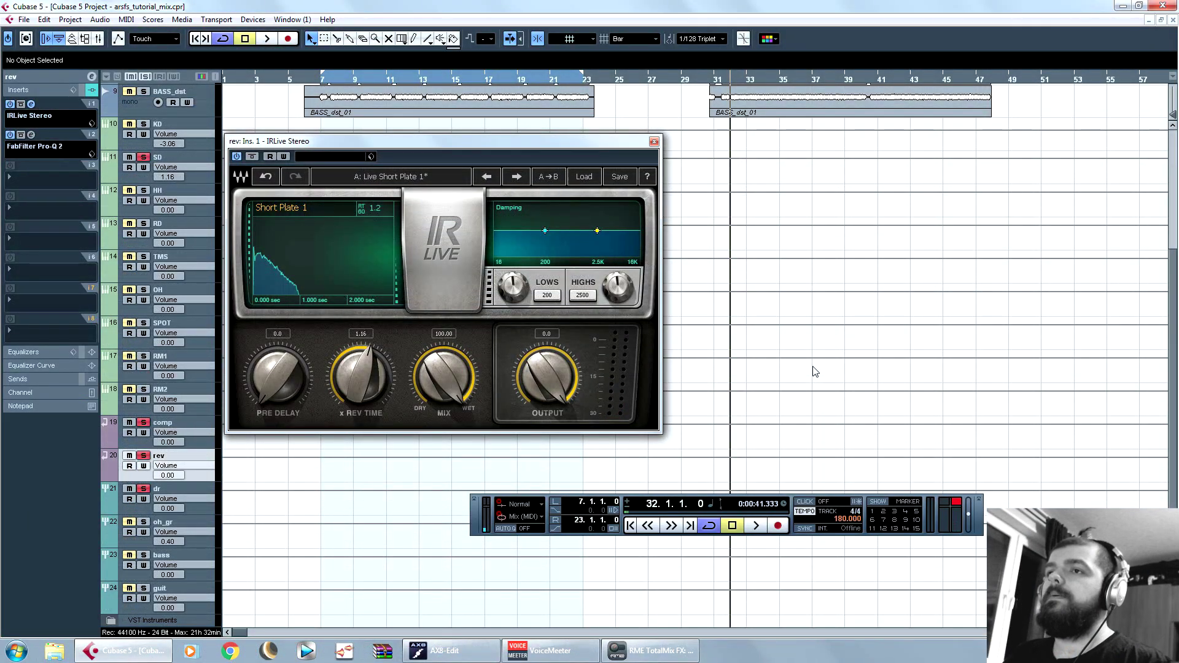
drag(368, 369, 368, 374)
key(space)
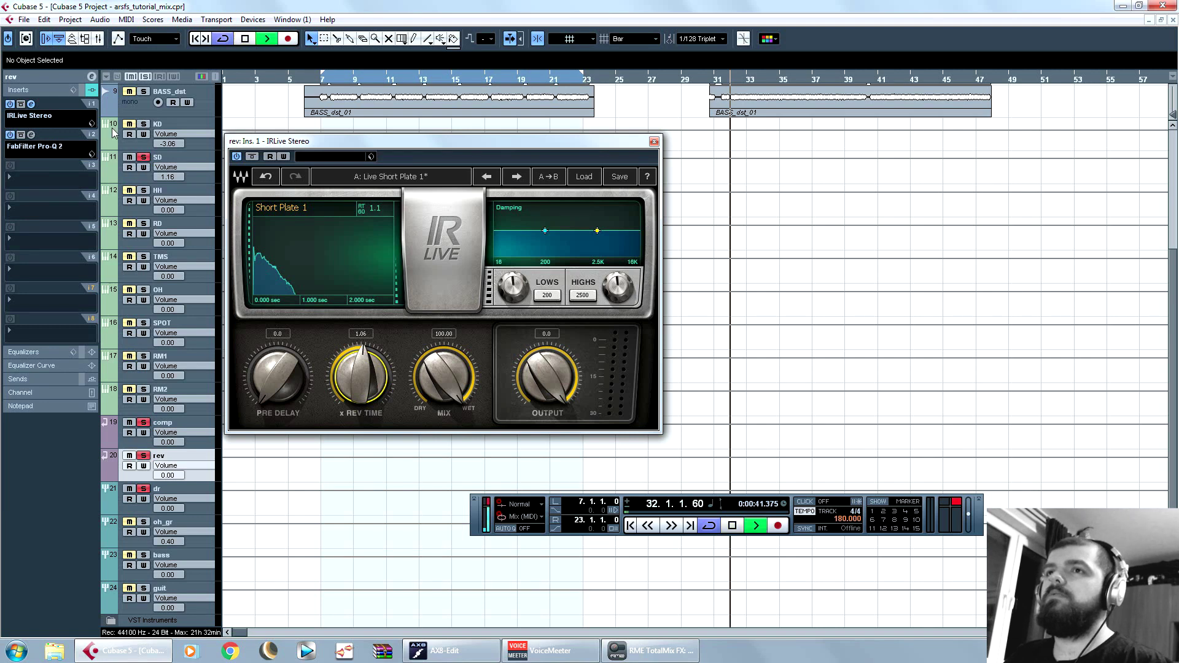
click(31, 134)
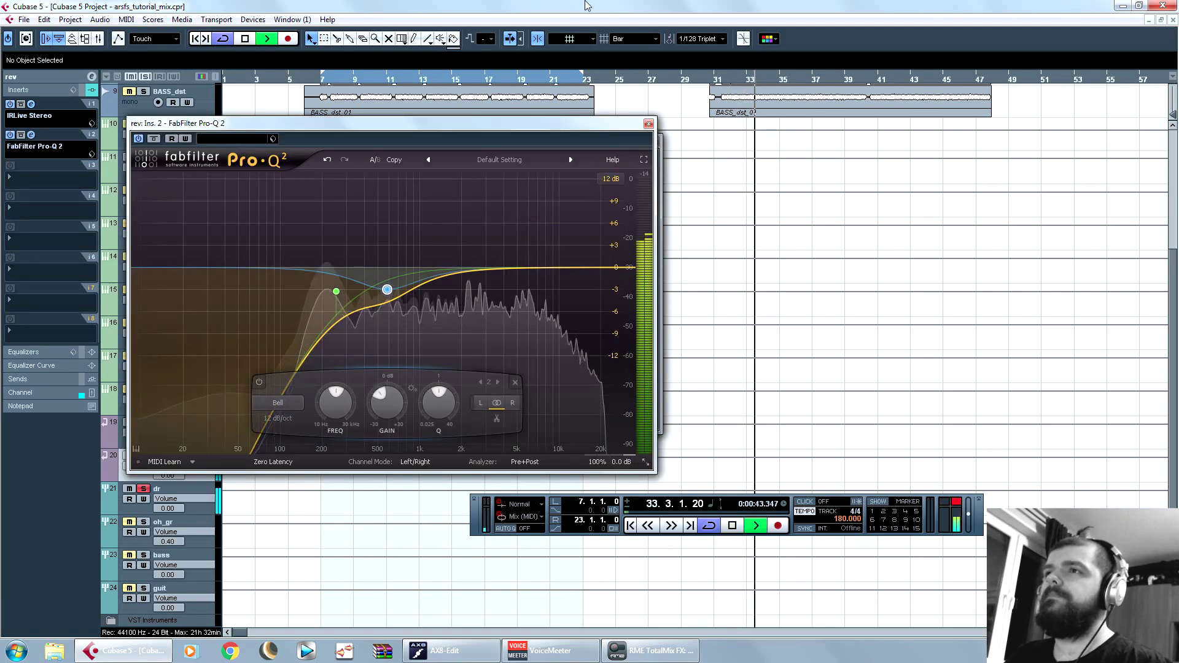
key(space)
click(648, 123)
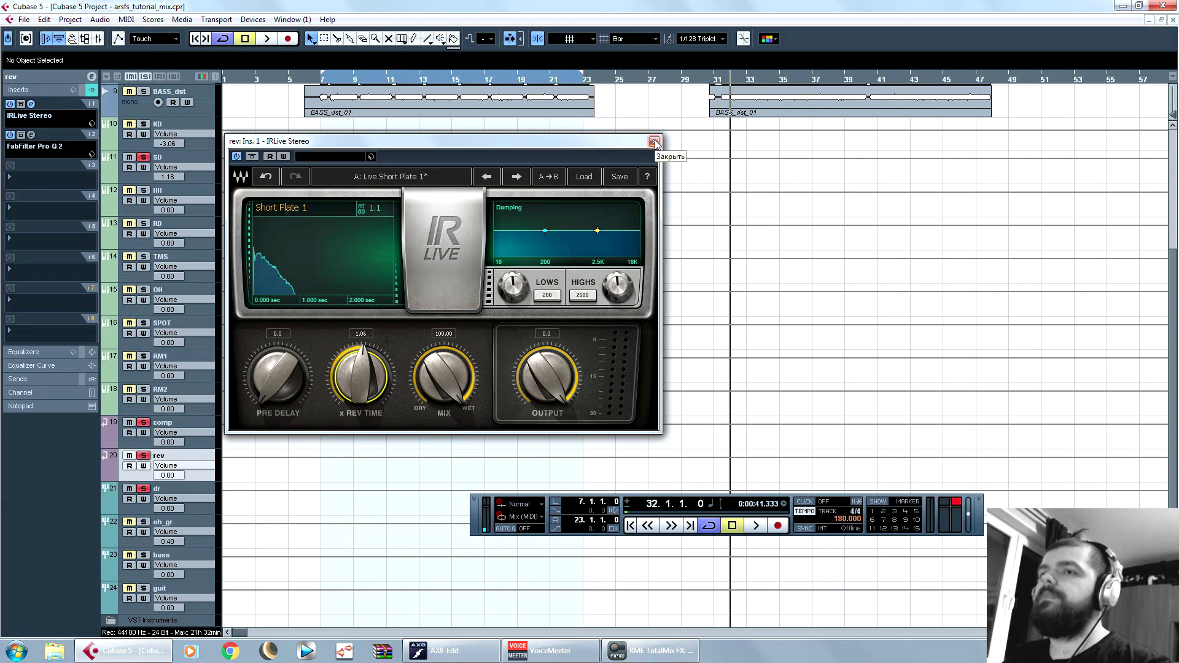
click(656, 142)
scroll(610, 221, up, 5)
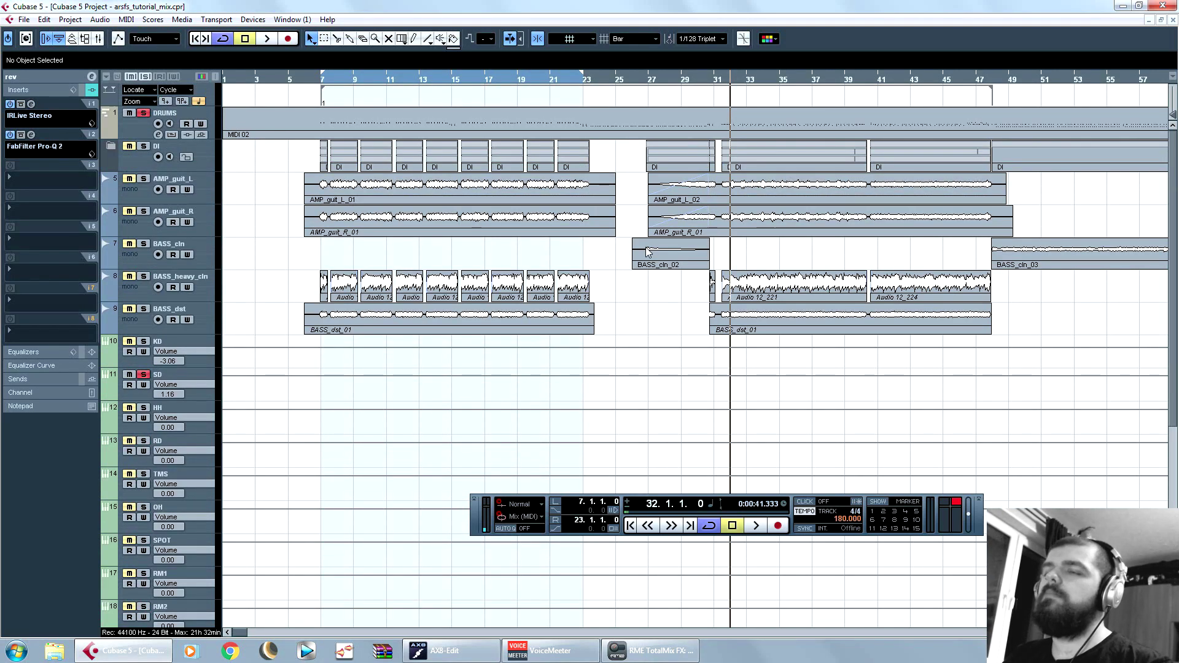
Step: In the rev track's Pro-Q 2, move the mid bell dip to about 924 Hz at -3.25 dB and add another dip near 500 Hz
click(30, 137)
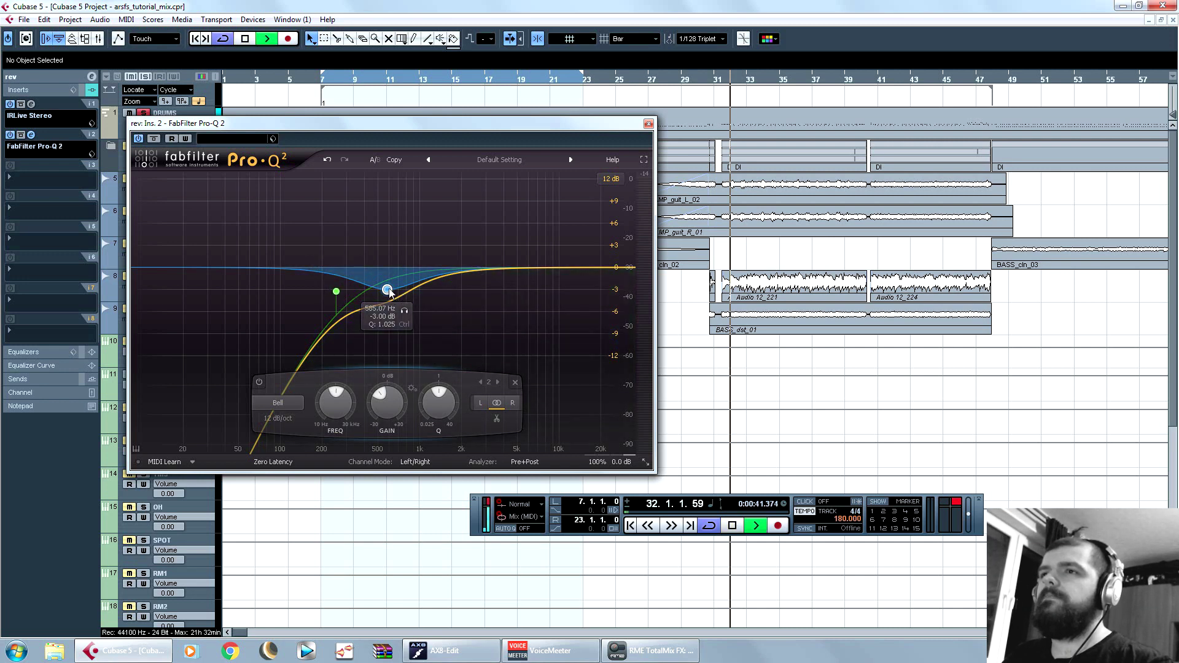
drag(389, 293, 416, 293)
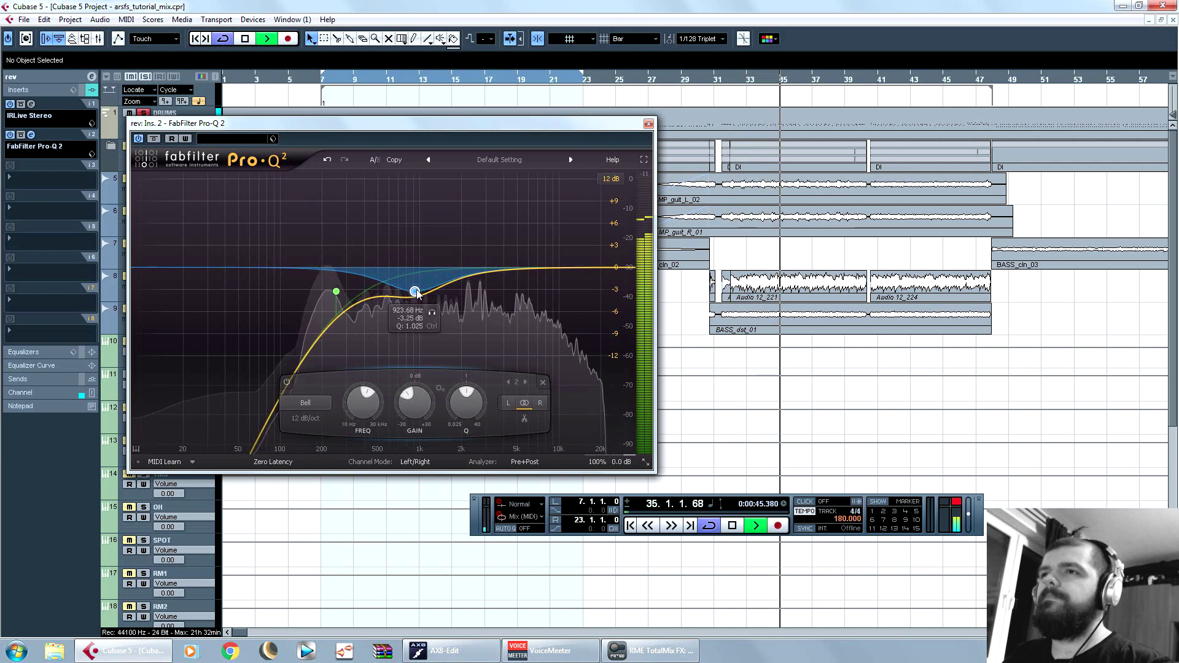
click(376, 282)
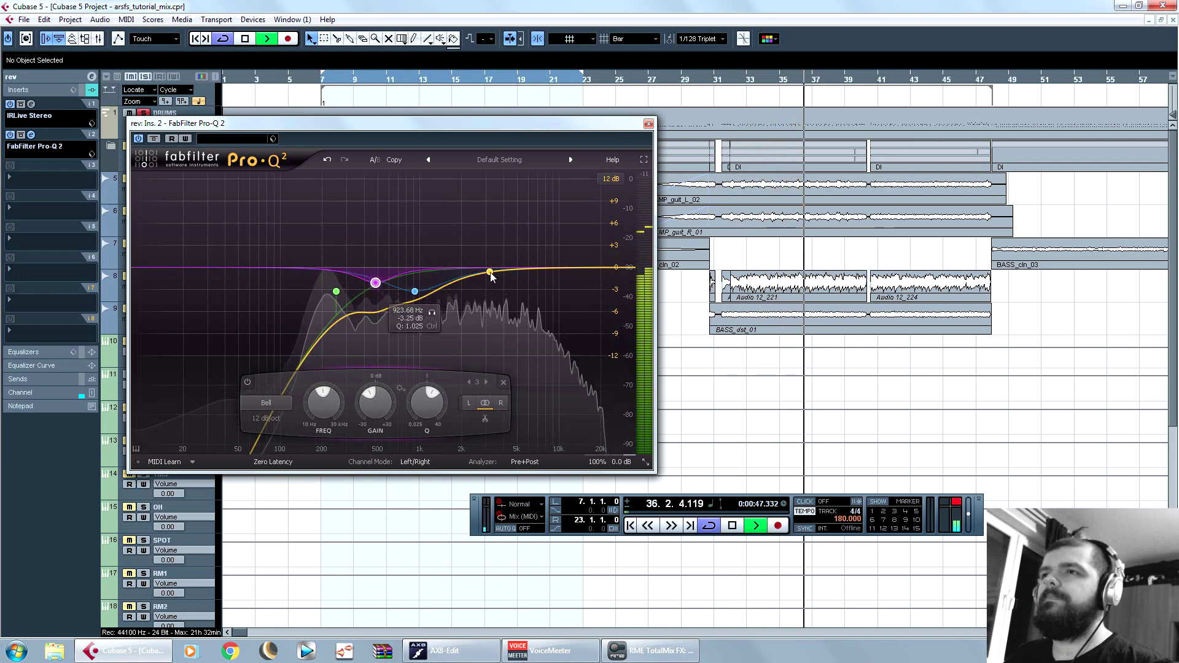
Step: Add a bell boost of about 1.25 dB at 4780 Hz to the rev track's EQ and close the plug-in
drag(490, 272, 513, 265)
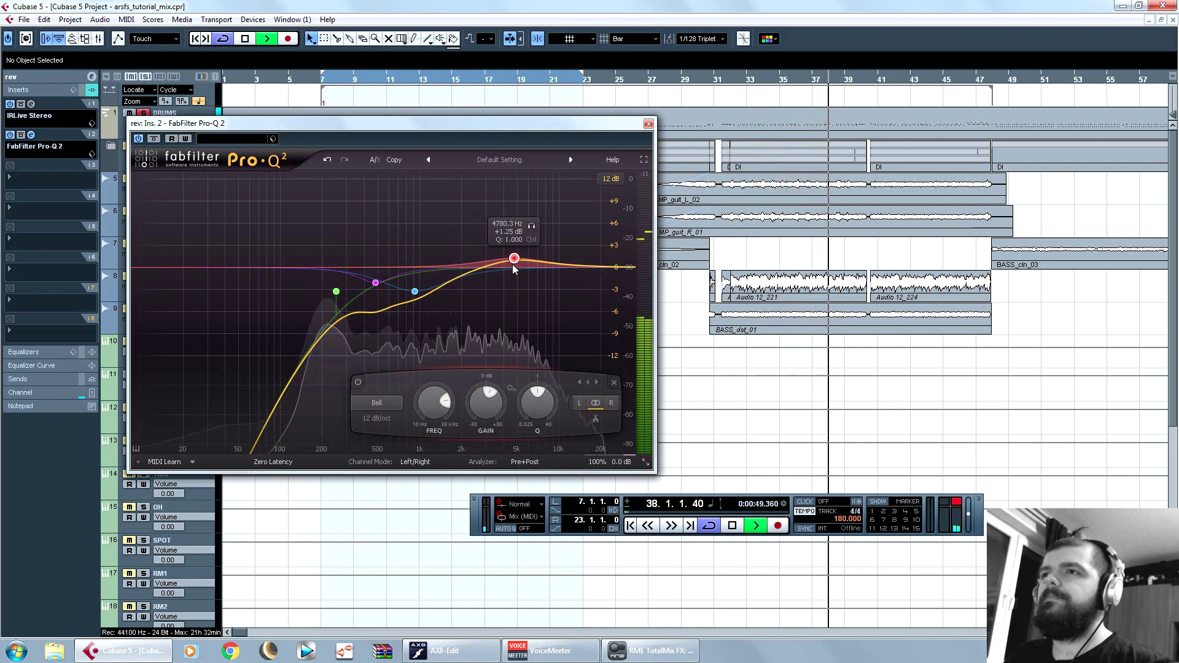
key(space)
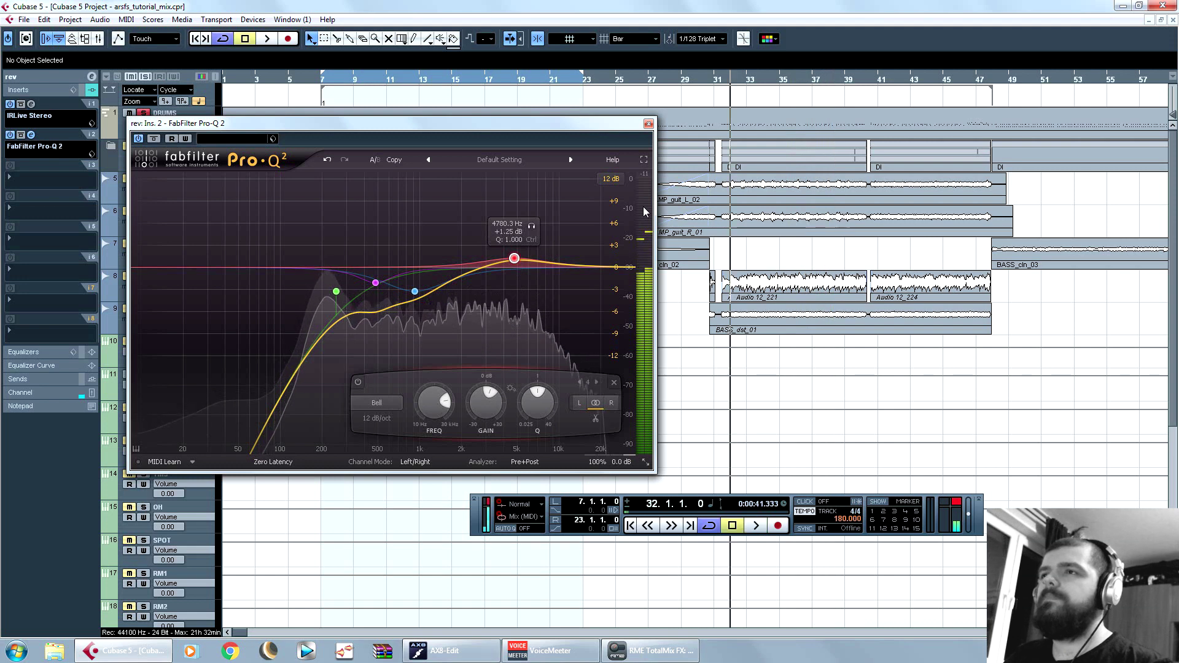
click(649, 124)
Step: Unsolo the SD track and route the TMS track's second send to rev
click(144, 375)
click(112, 377)
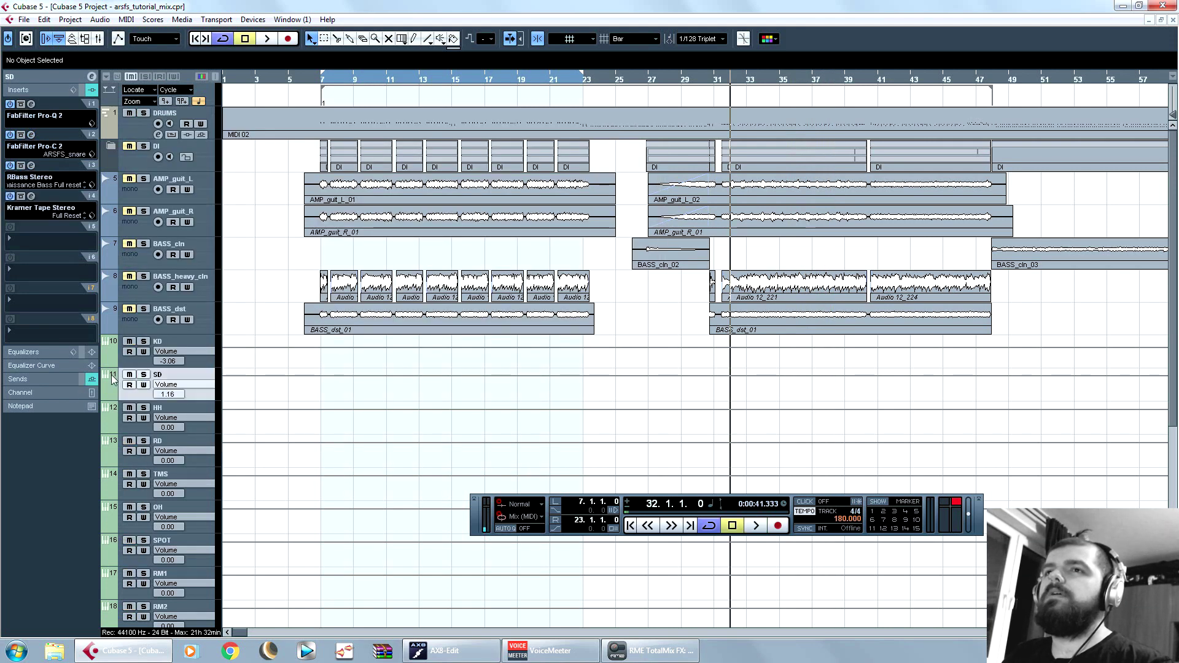
scroll(207, 389, down, 3)
click(115, 370)
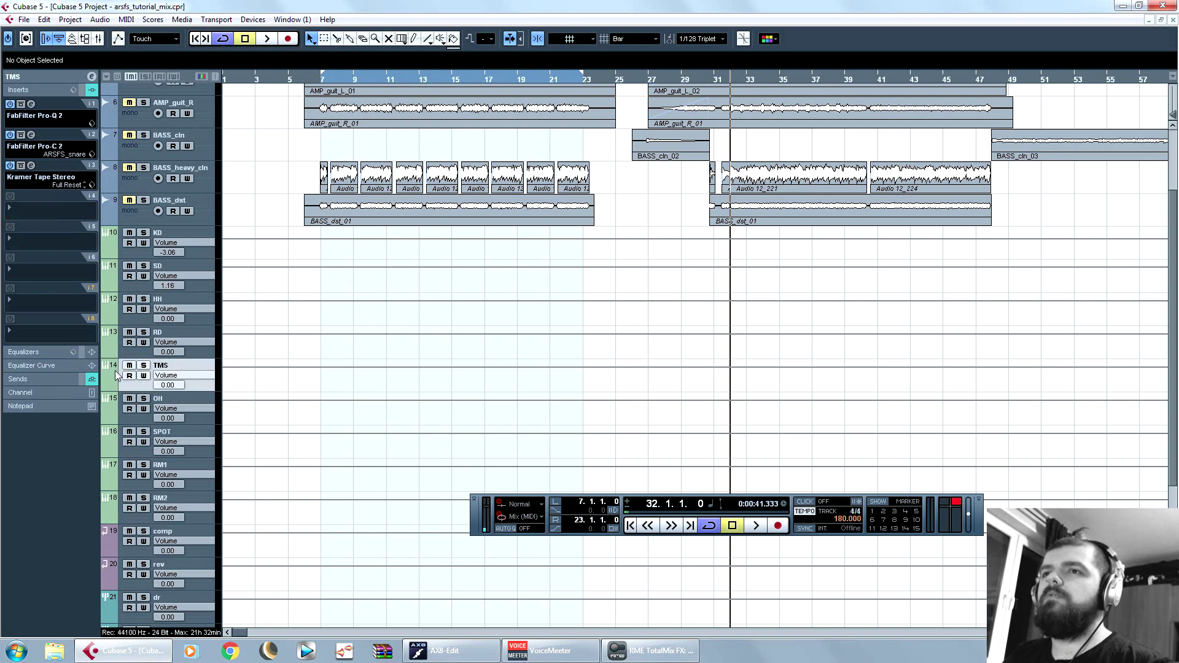
click(59, 375)
click(56, 184)
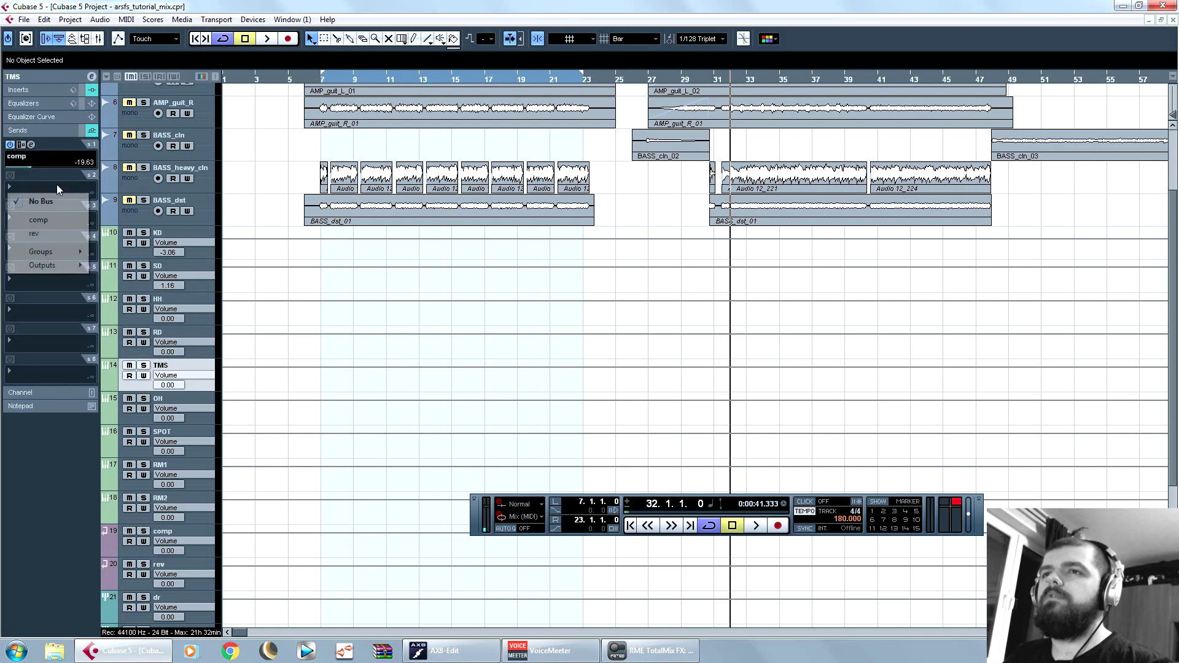
click(60, 233)
Step: Set the TMS track's rev send level to -4.97 while auditioning the soloed toms from bar 7
scroll(204, 296, up, 3)
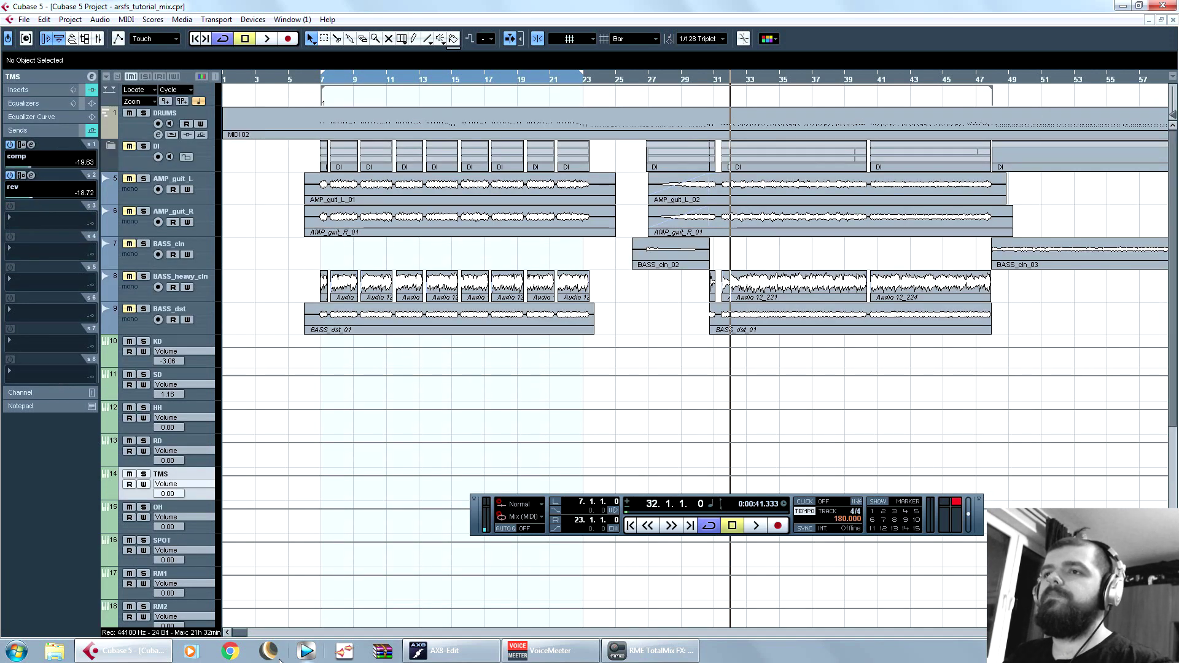
click(323, 80)
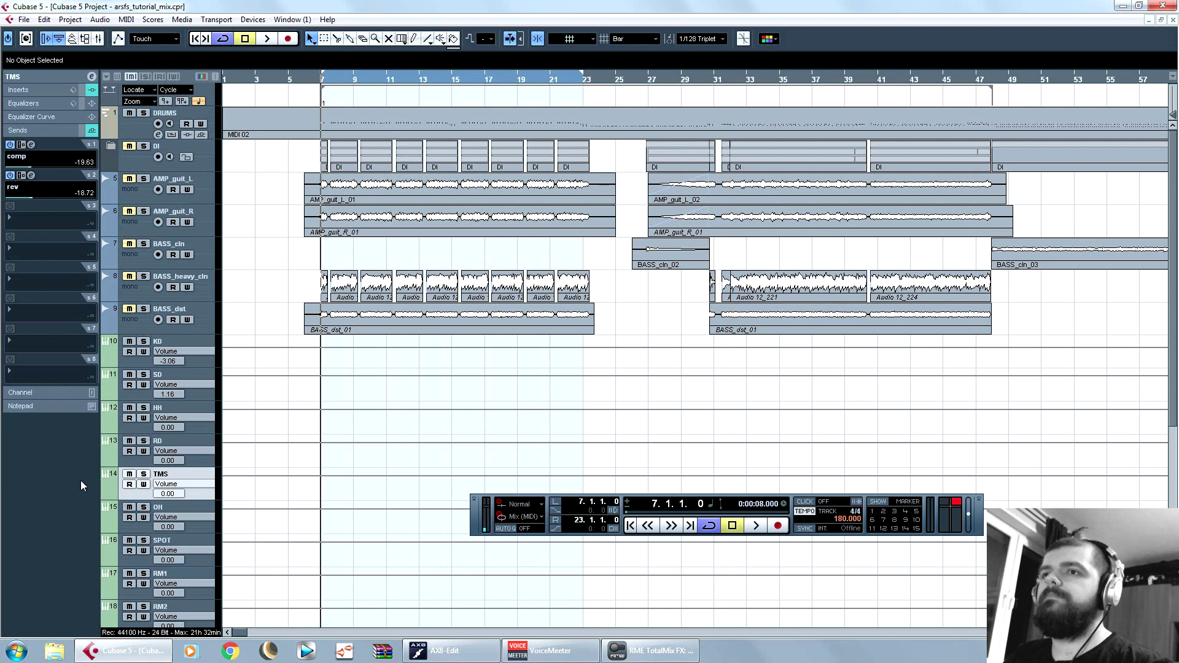
click(144, 475)
key(space)
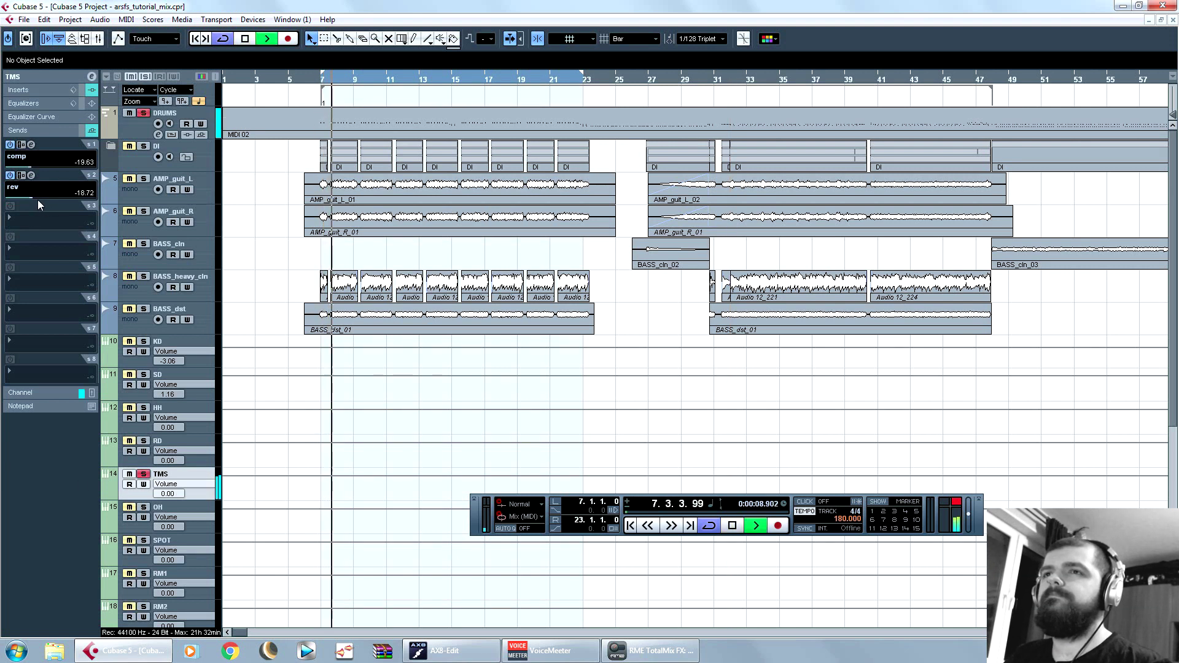
mouse_move(47, 198)
mouse_down()
mouse_move(75, 197)
mouse_move(59, 197)
mouse_up()
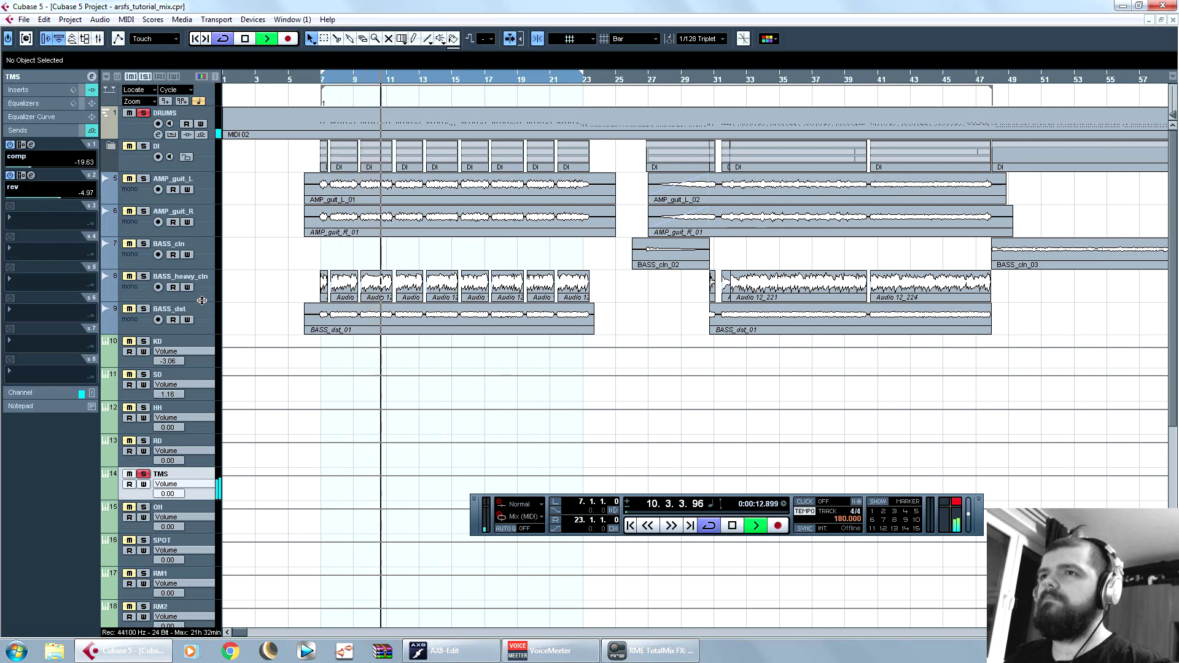
key(space)
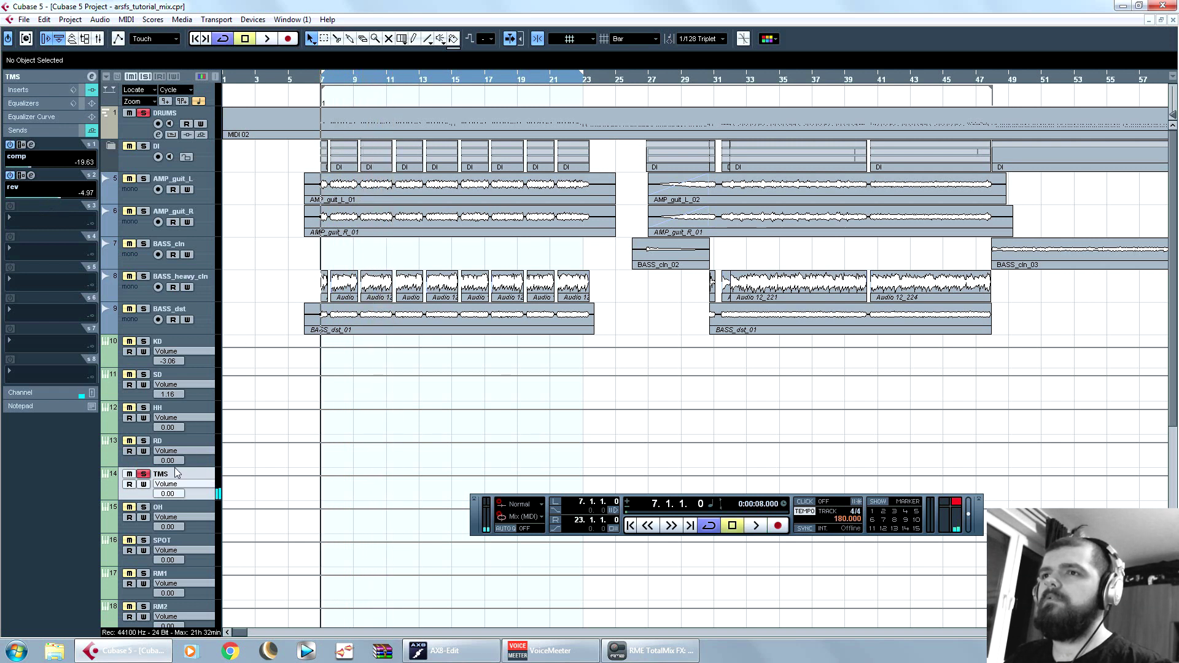
click(144, 476)
Step: Set the SD track's rev send level to -4.97 while auditioning the soloed snare from bar 31
click(138, 378)
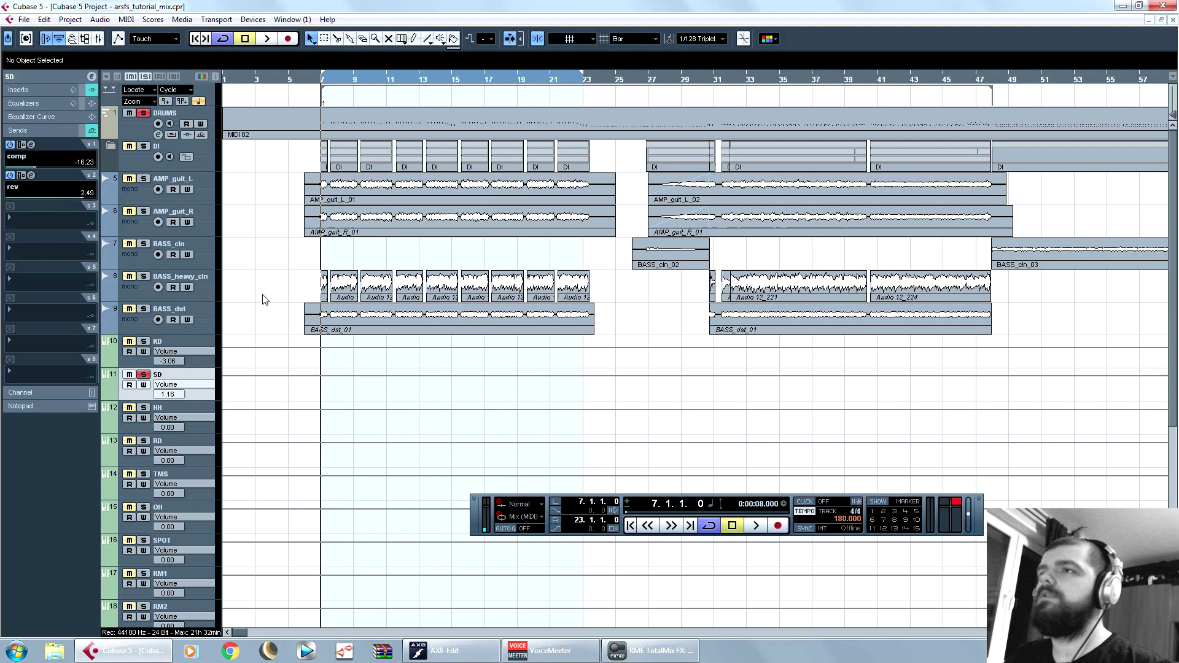
click(718, 81)
key(space)
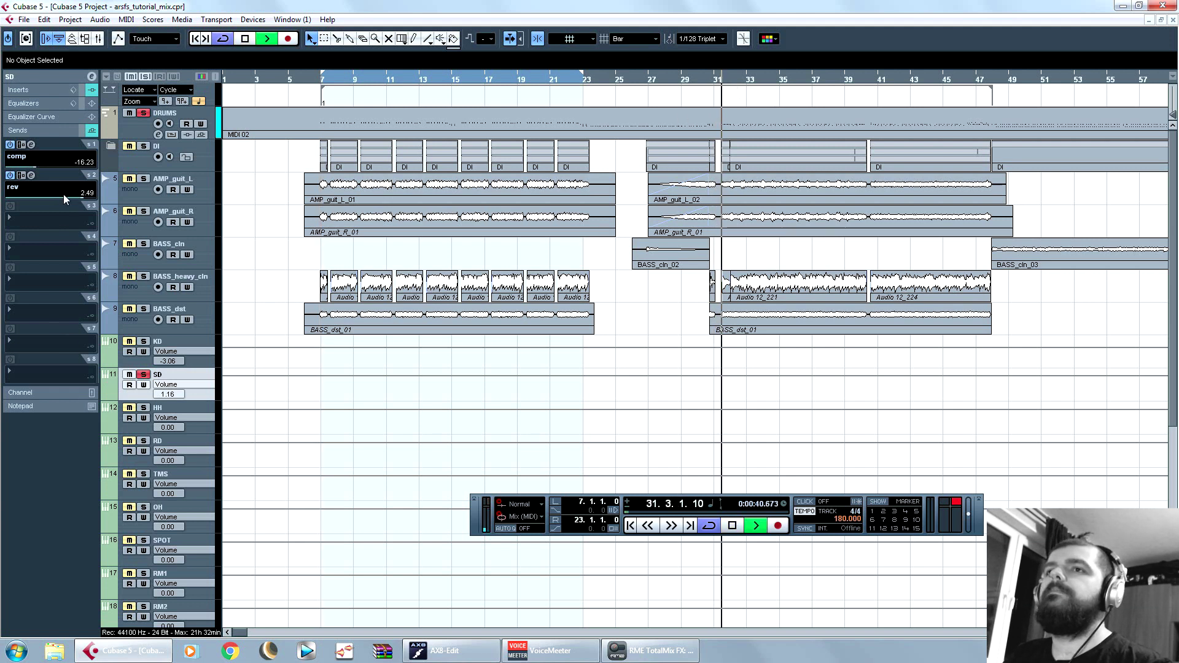
drag(55, 197, 58, 198)
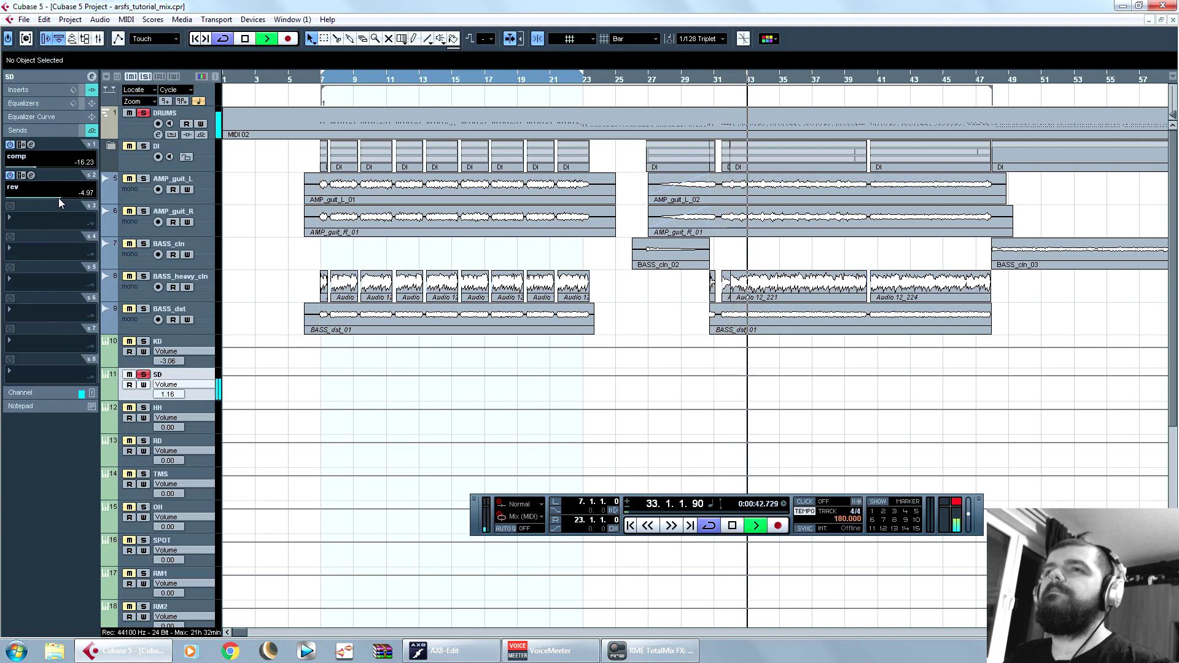
key(space)
Step: Shift the 500 Hz dip in the rev track's Pro-Q 2 lower in frequency and audition the snare reverb
click(39, 93)
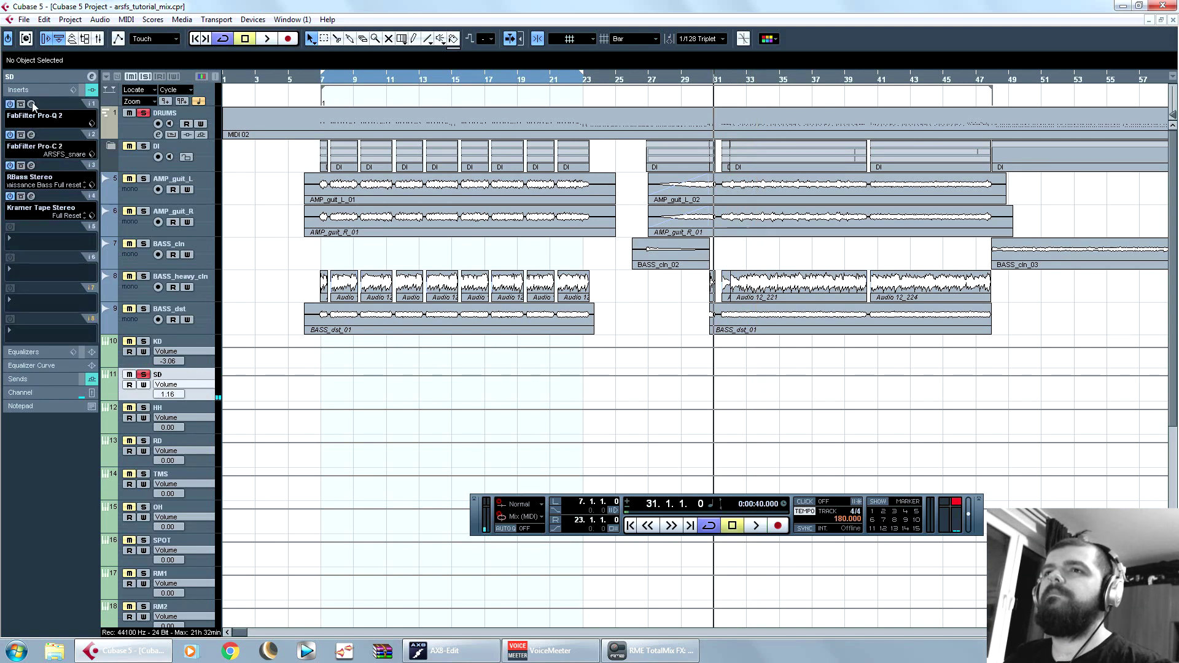
scroll(331, 298, down, 5)
click(114, 443)
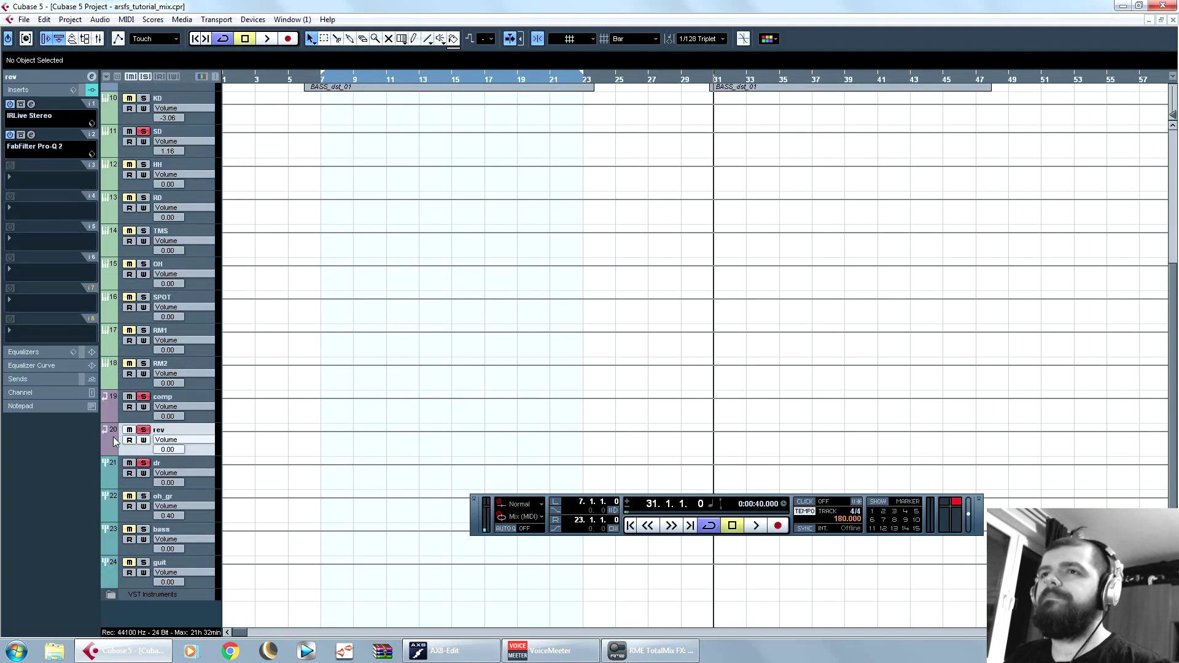
click(33, 134)
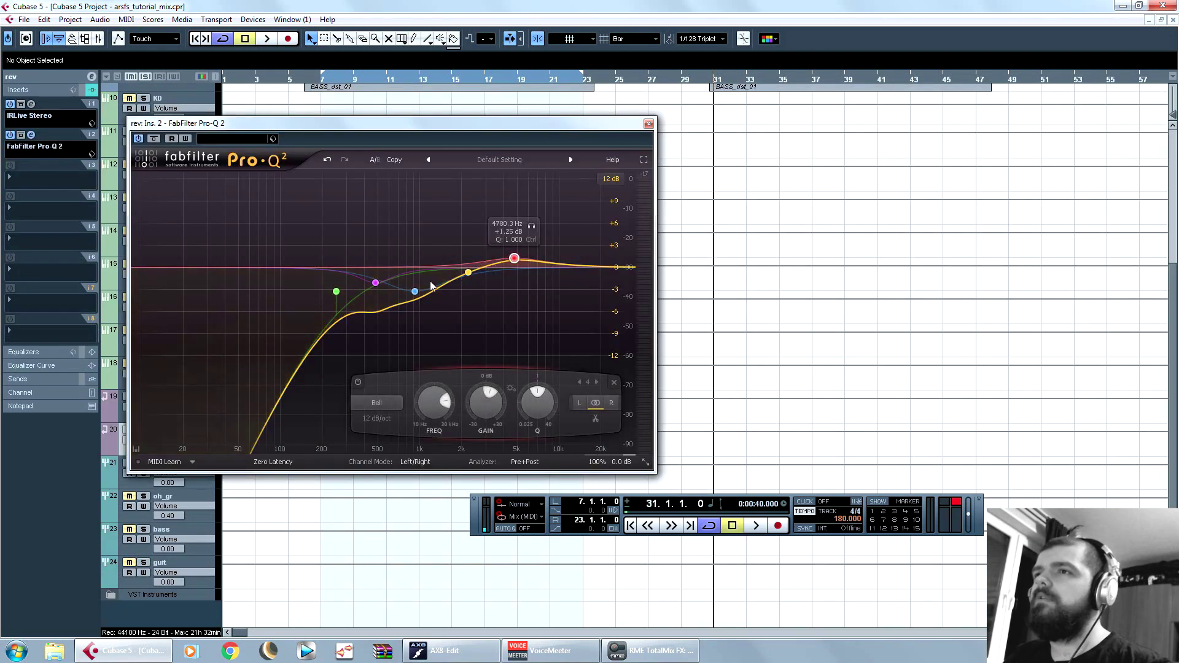
drag(375, 283, 332, 282)
key(space)
key(space)
click(649, 124)
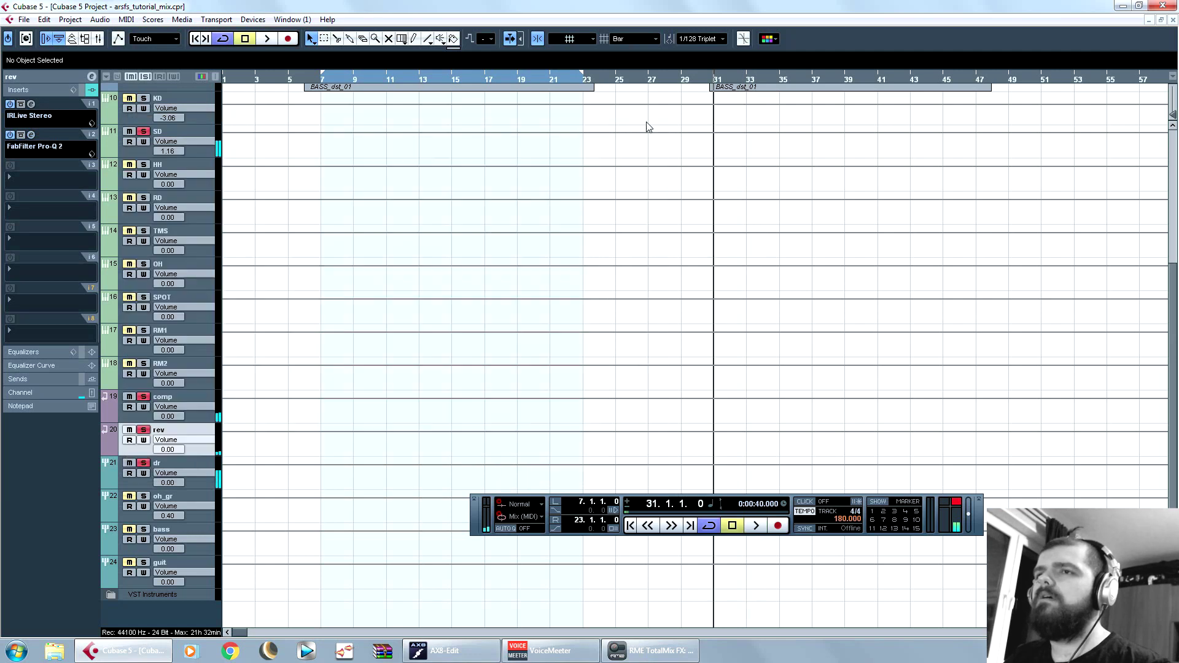
Step: Clear all track solos and save the project as a new version named arsfs_tutorial_mix_1
click(145, 77)
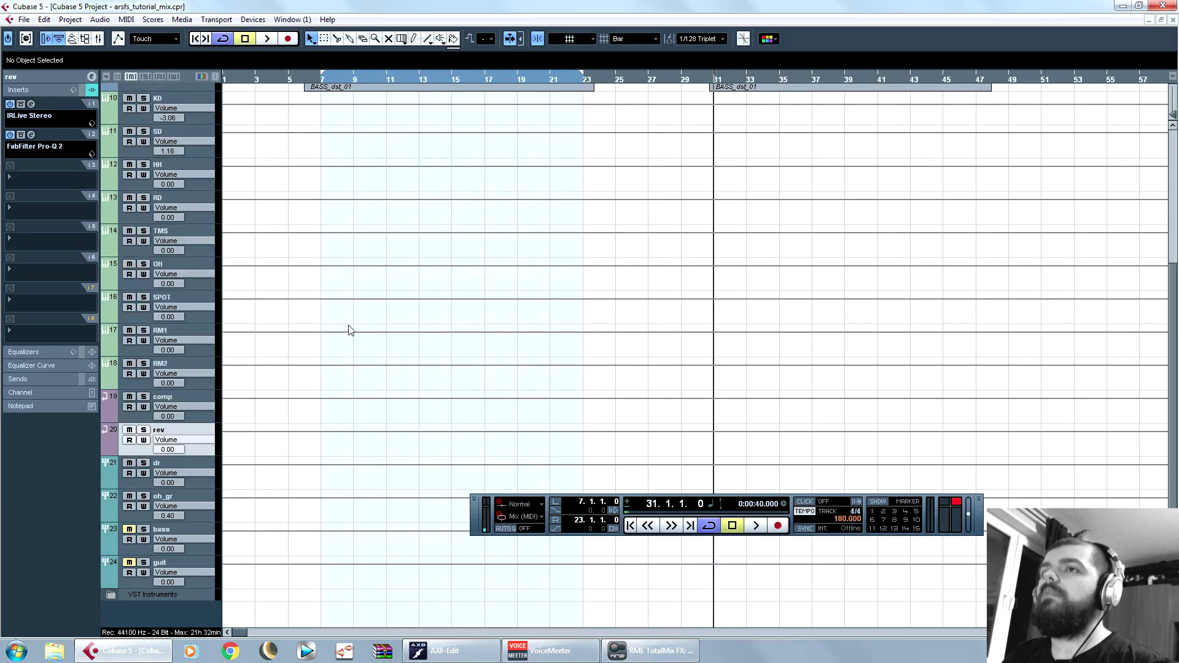
click(23, 20)
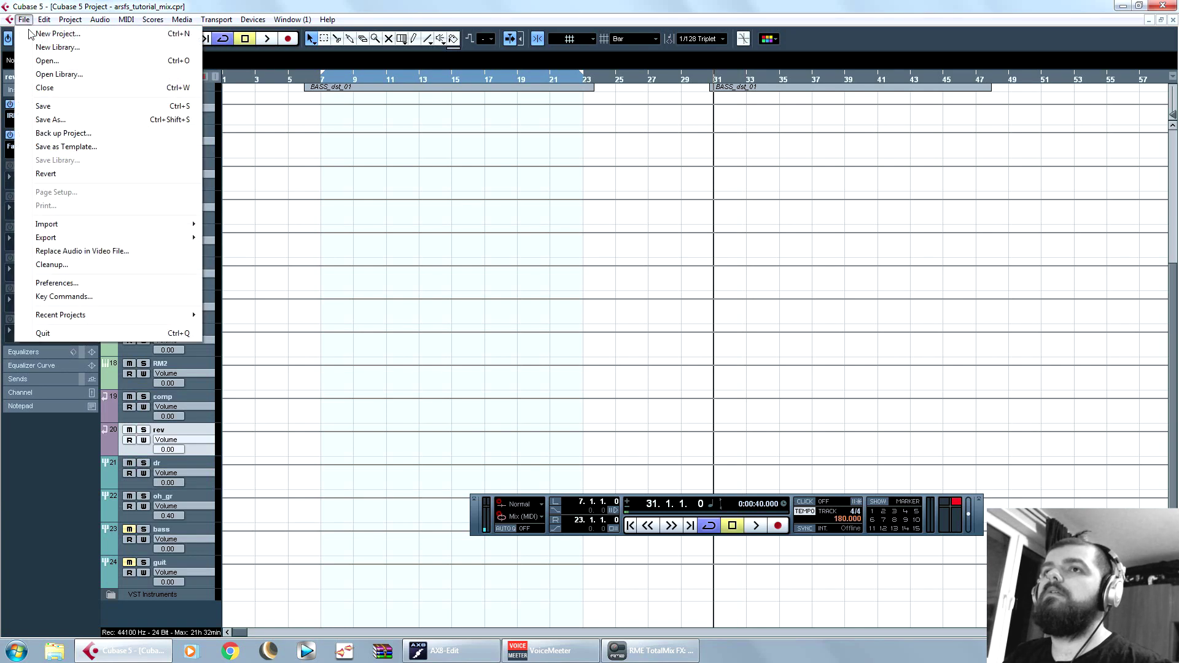
click(103, 117)
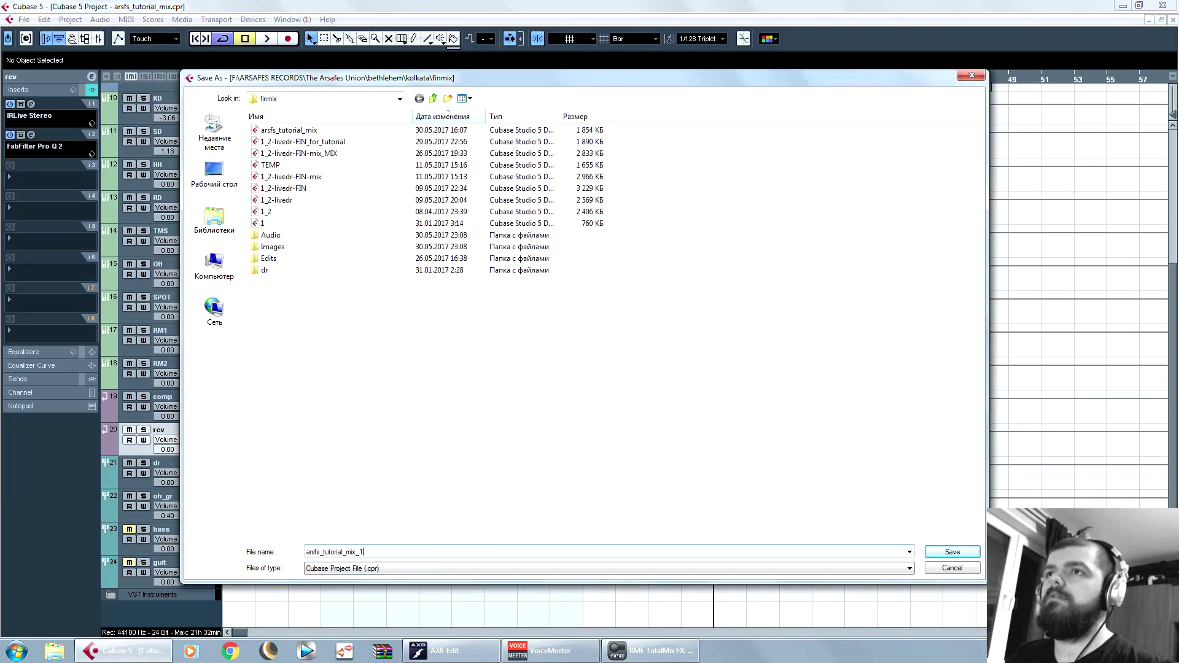
text(_1)
key(Return)
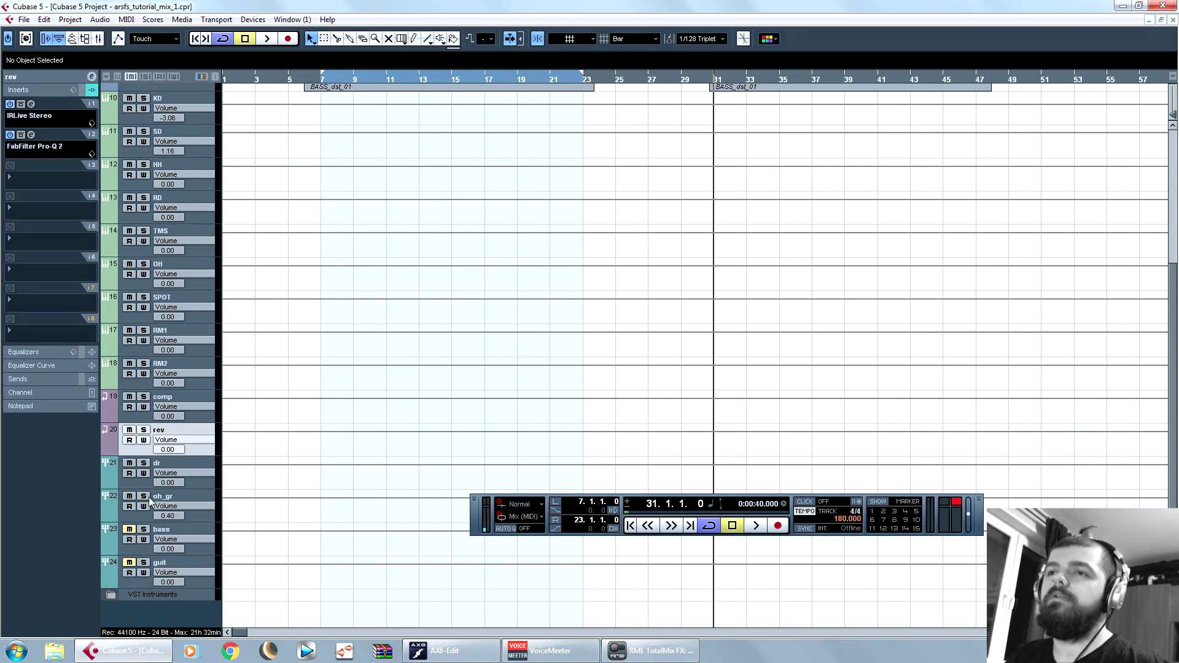
Step: Solo the oh_gr cymbal group, place the cursor at bar 7, and review its HH, SPOT and group channels
scroll(515, 359, up, 5)
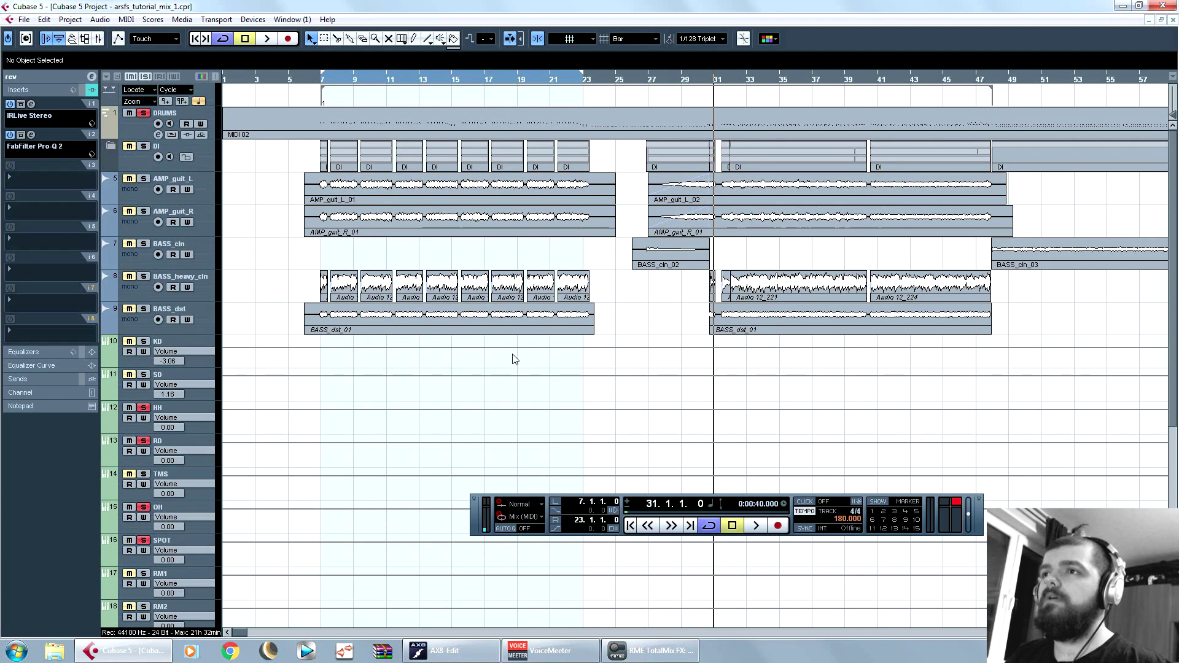
click(326, 86)
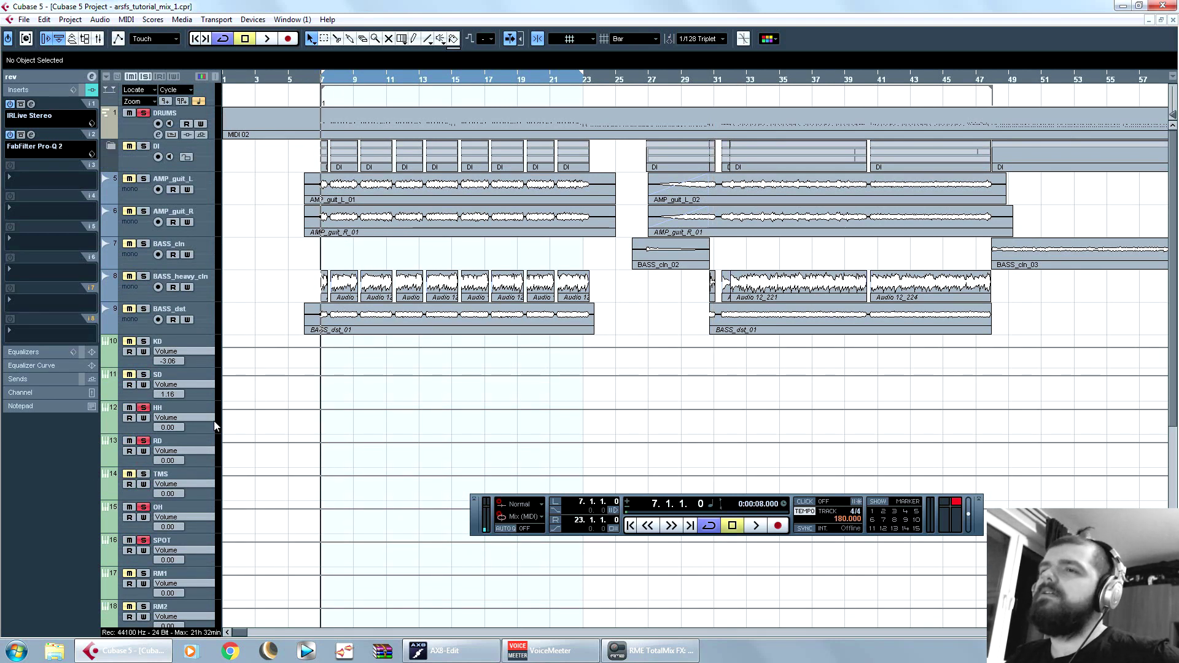
scroll(280, 396, down, 3)
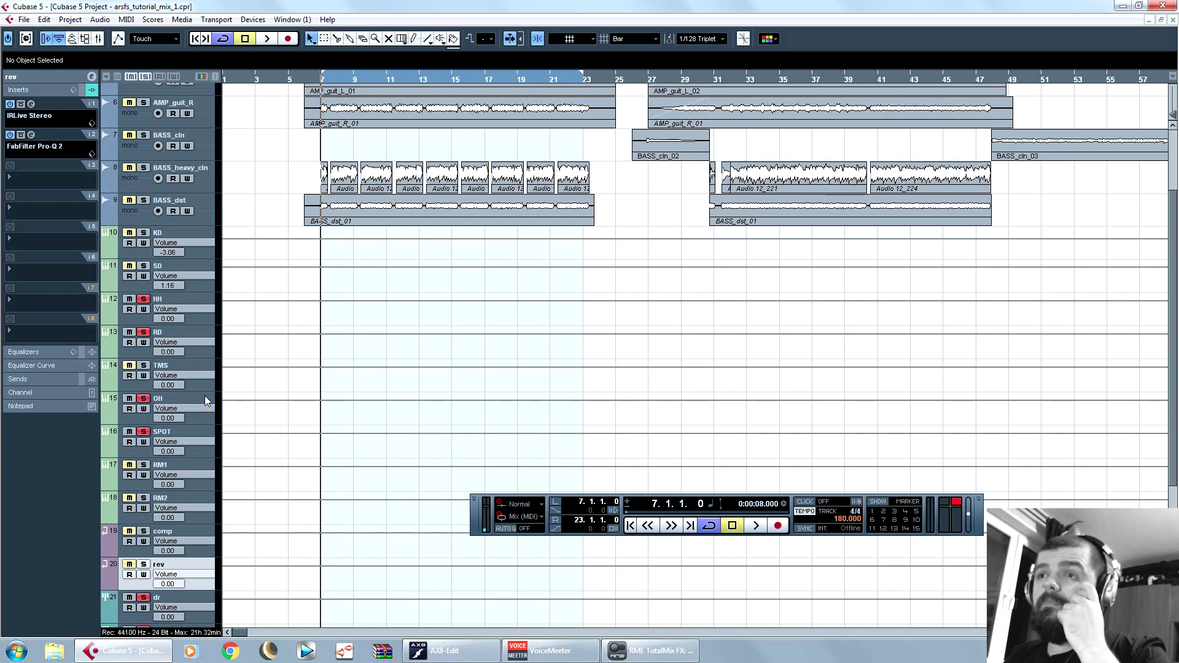
click(123, 305)
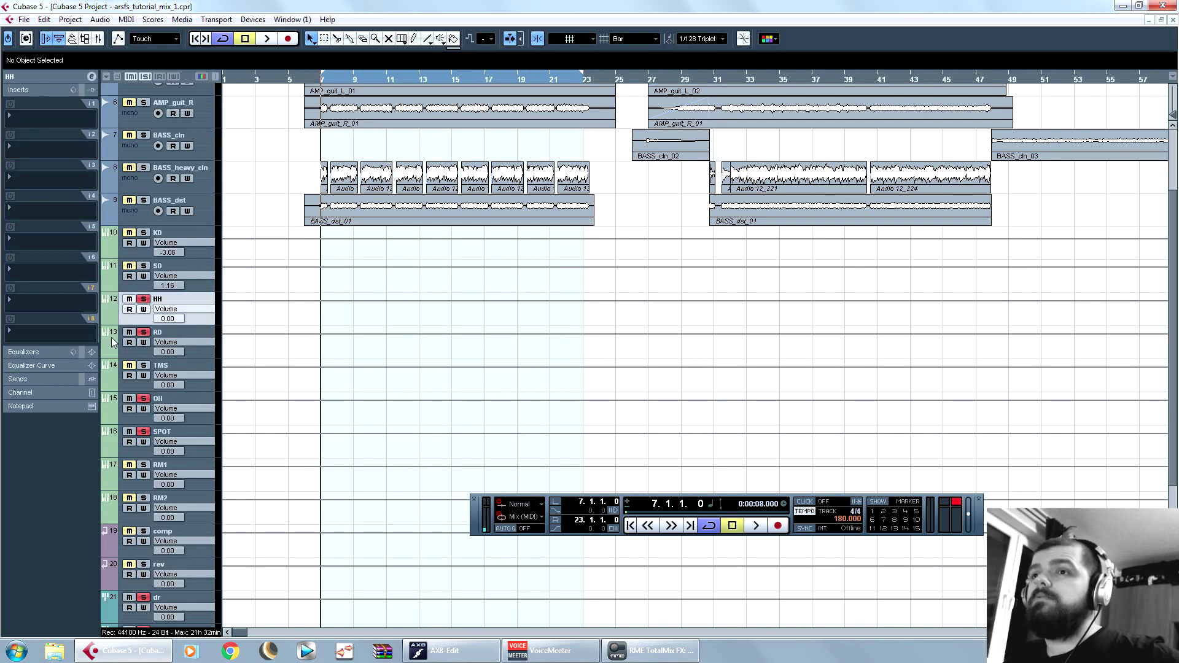
scroll(112, 342, down, 4)
click(115, 303)
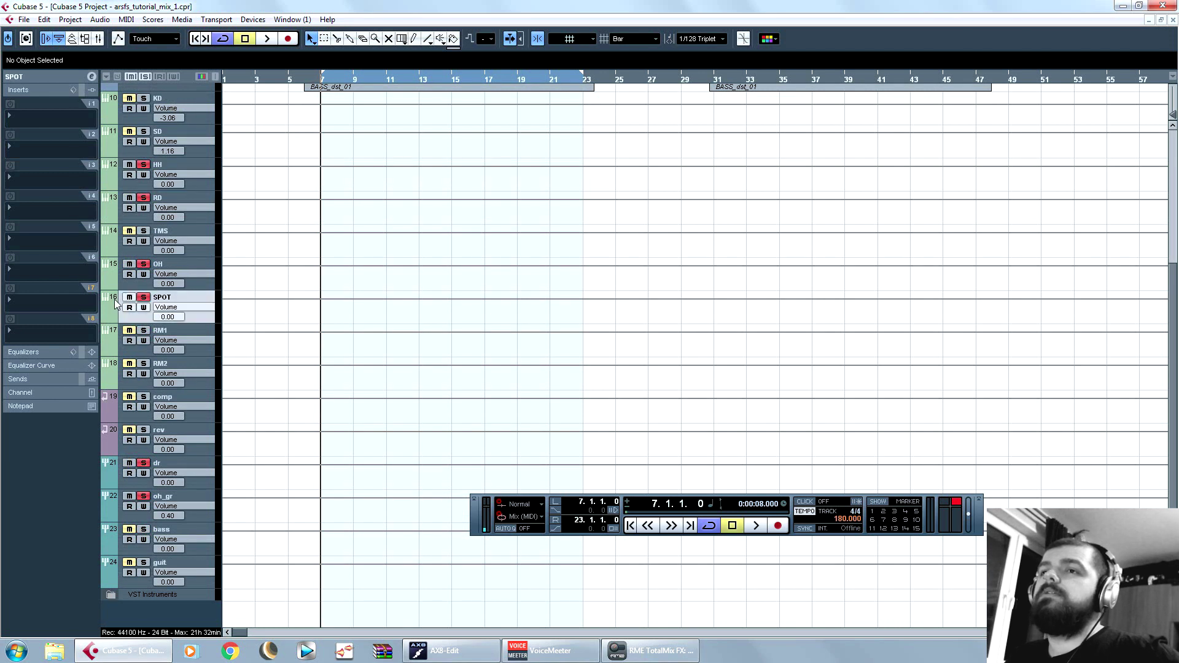
click(116, 505)
scroll(387, 234, up, 8)
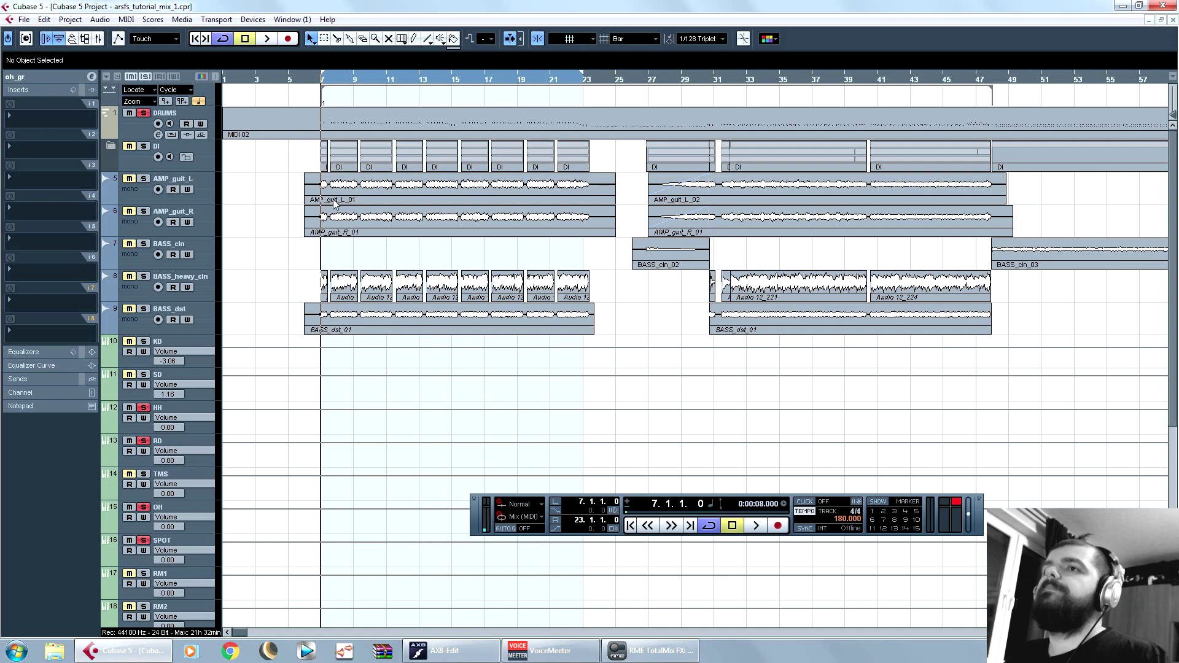
Step: Audition the soloed cymbals in different sections of the song, from bar 31 through to bar 115
key(space)
click(729, 79)
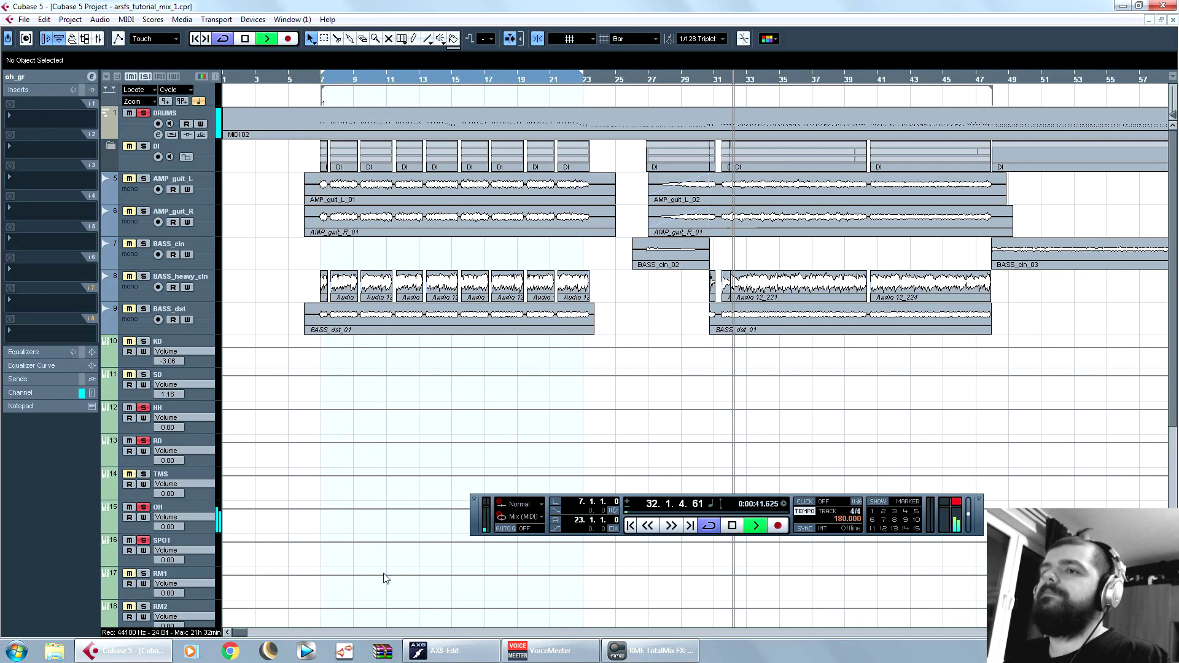
scroll(430, 369, right, 3)
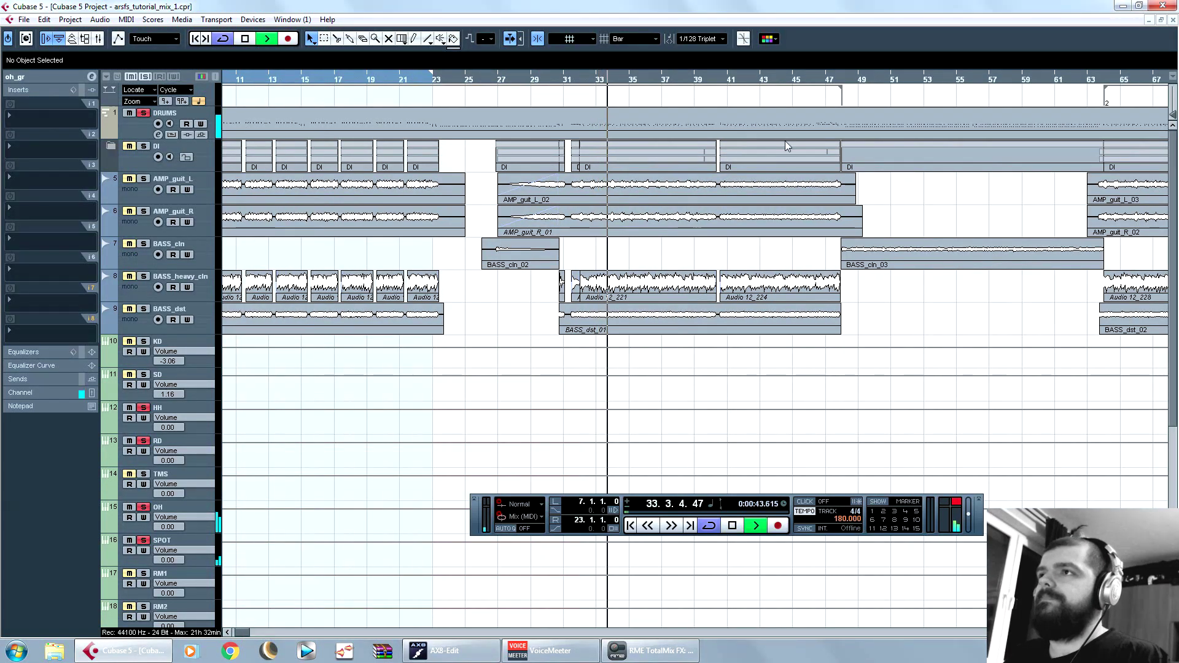
key(g)
key(g)
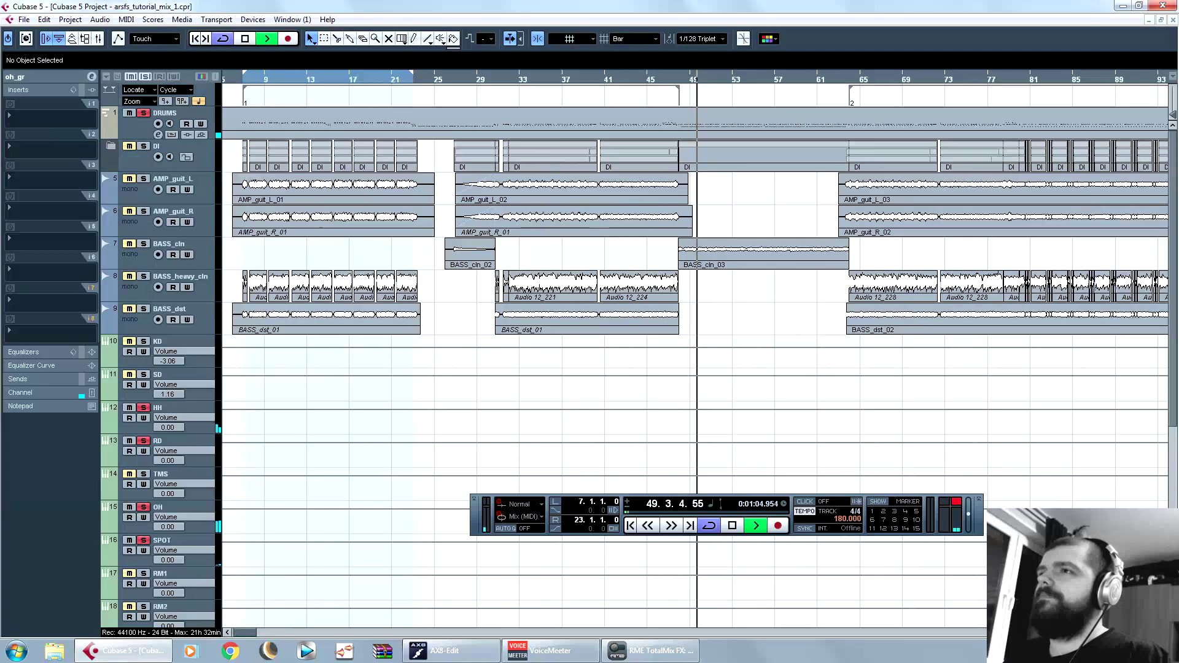
click(692, 78)
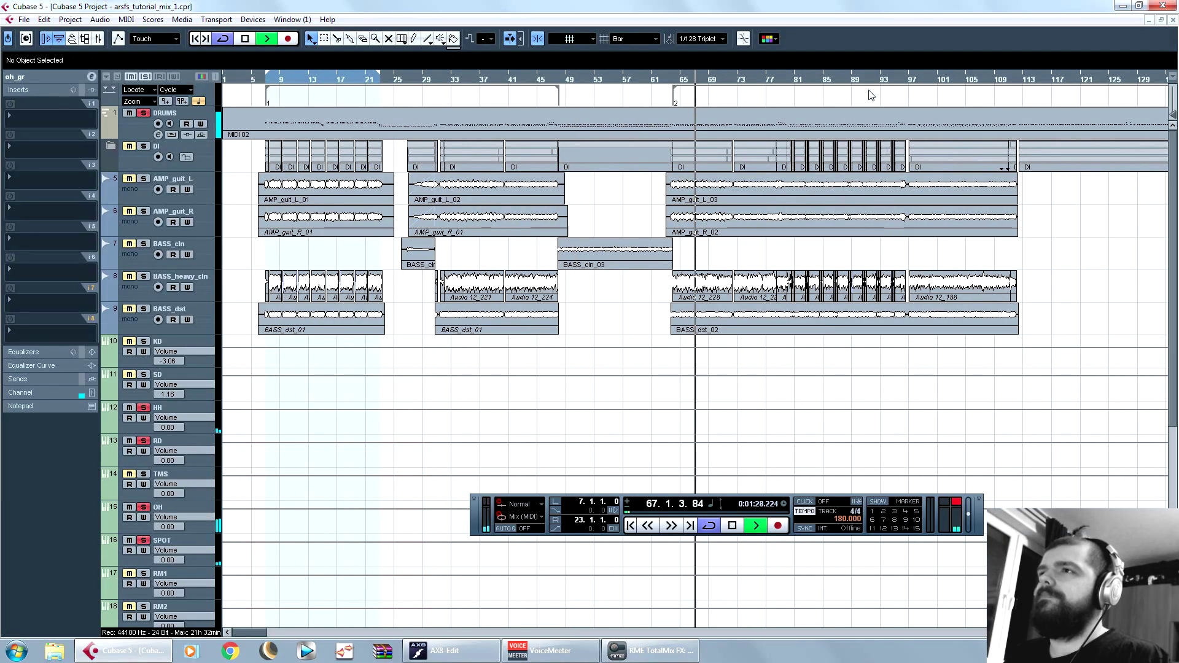
click(827, 79)
click(936, 78)
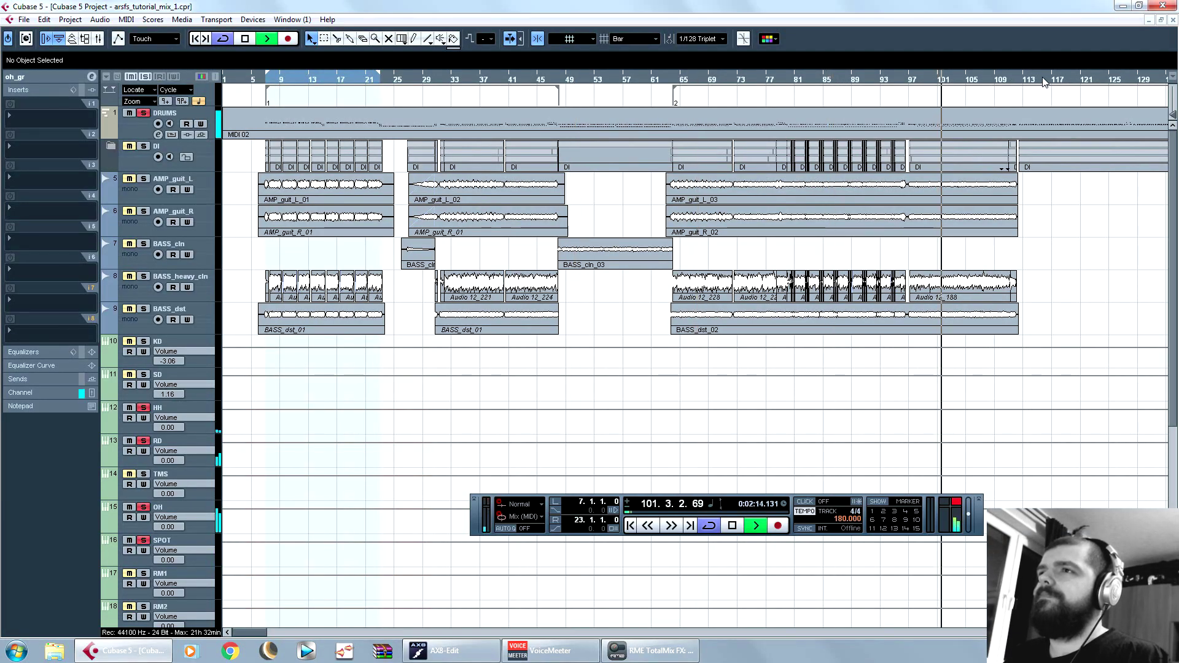
click(472, 79)
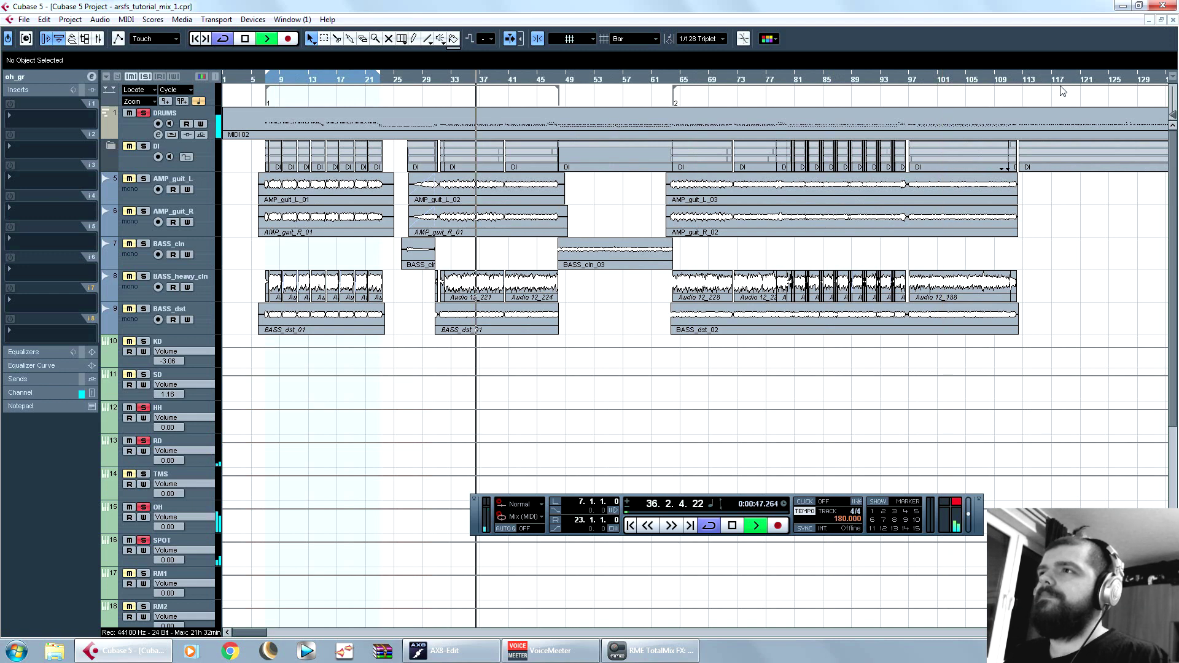
click(1042, 80)
key(g)
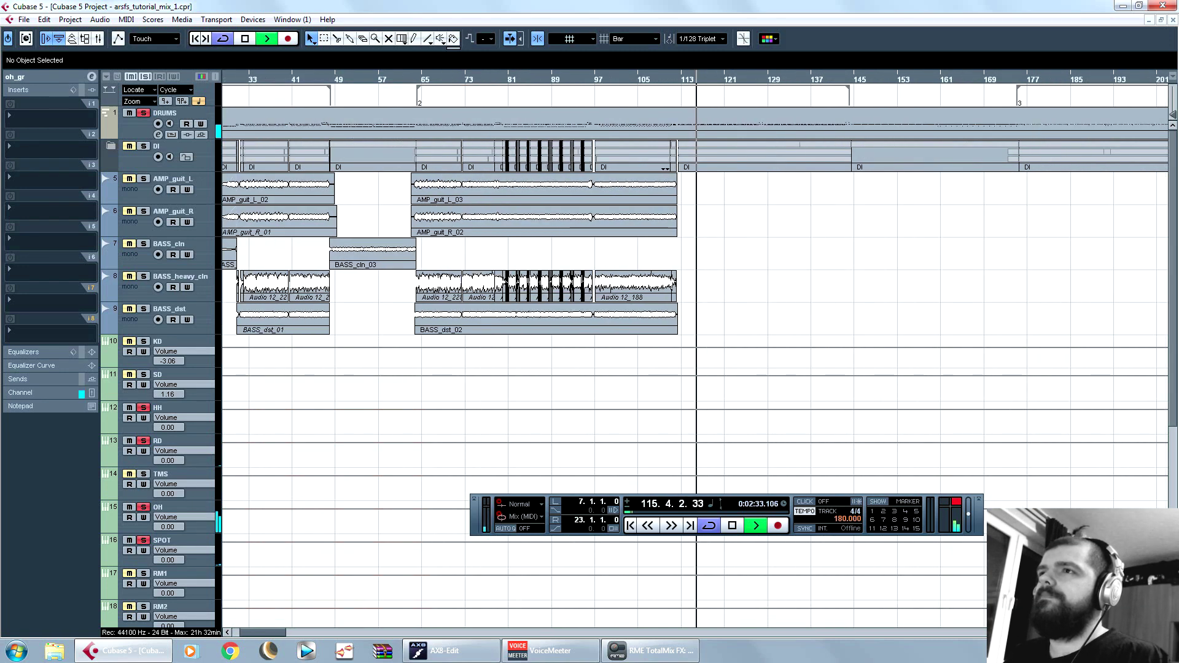
key(space)
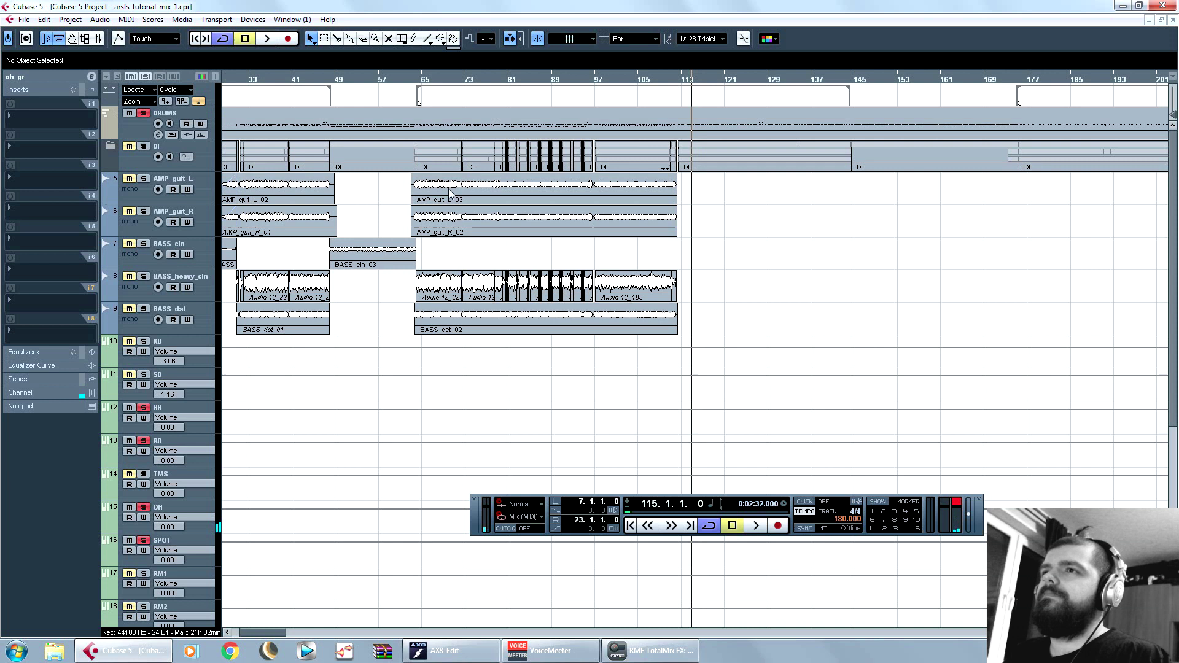
Step: Compare the soloed cymbals around bar 67 with the ride section at bar 101
click(438, 80)
key(space)
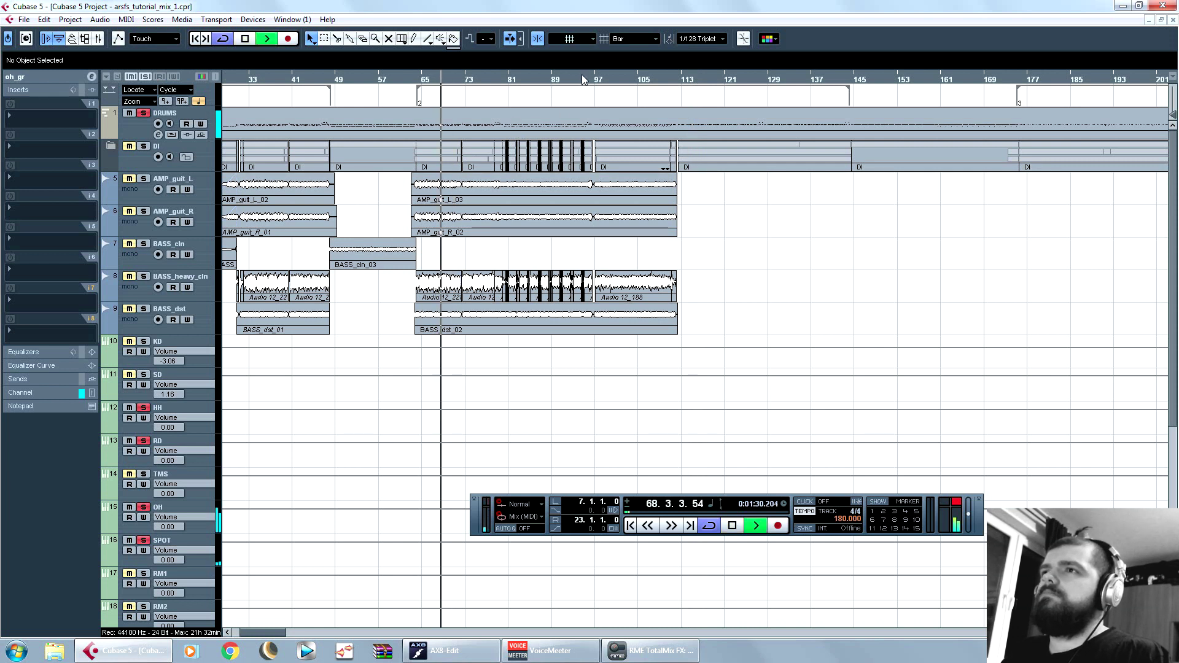
click(584, 80)
click(614, 79)
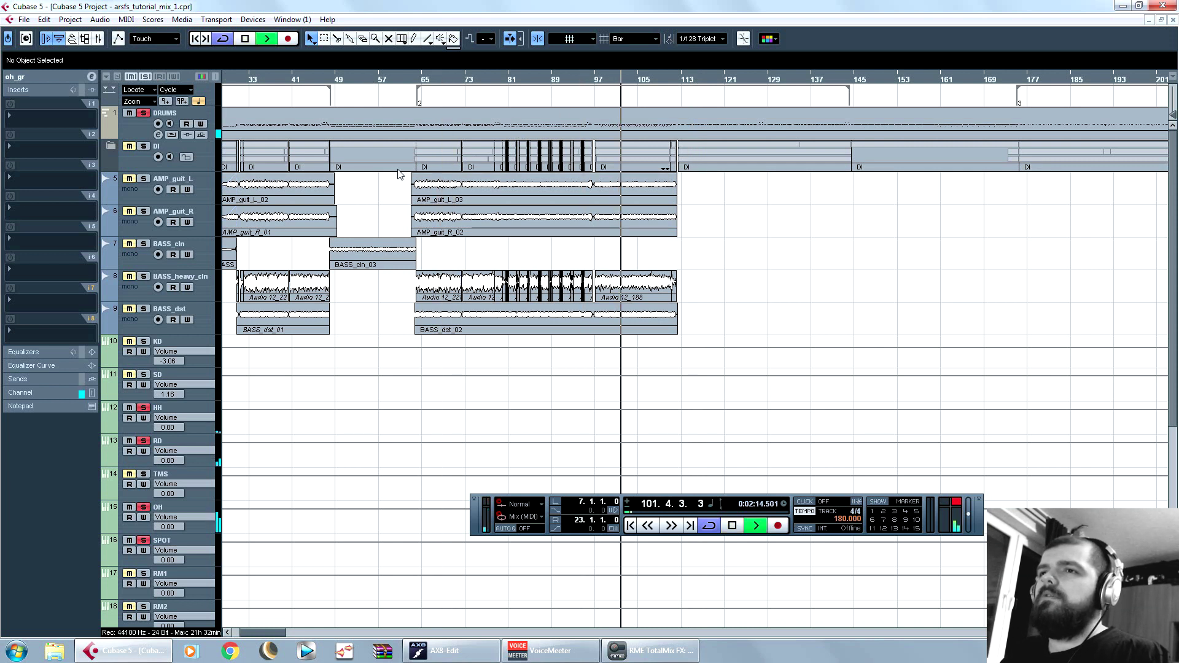
key(space)
Step: Raise the RD track's volume to 2.49 while auditioning the cymbals from bar 101
click(114, 447)
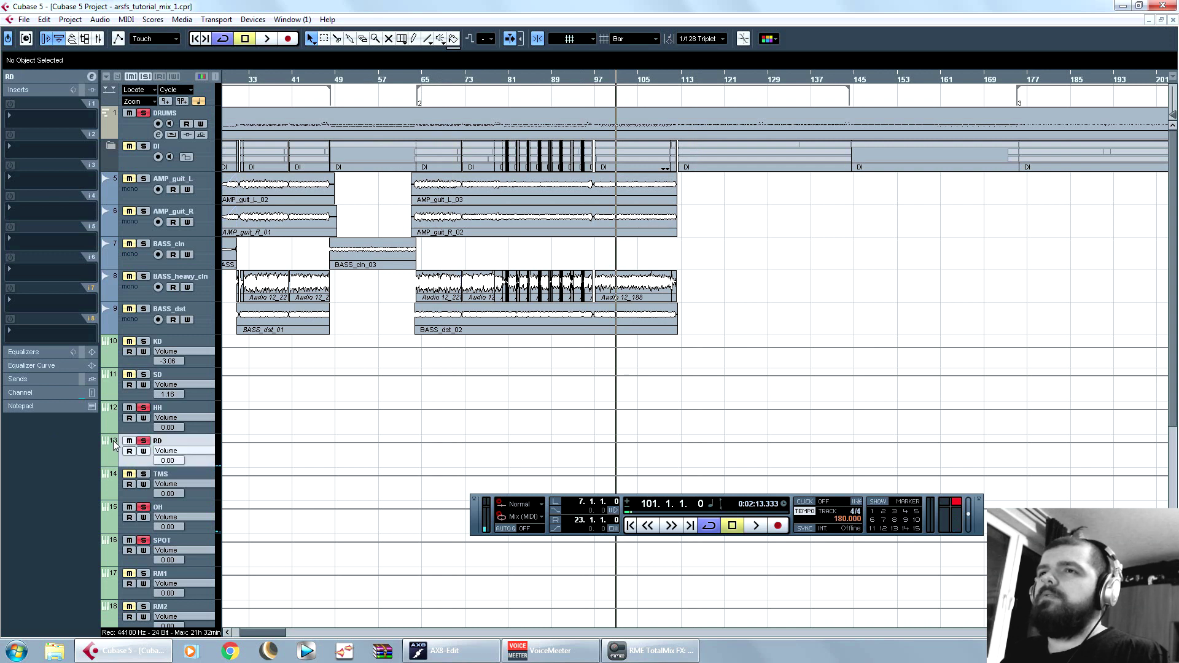
click(39, 74)
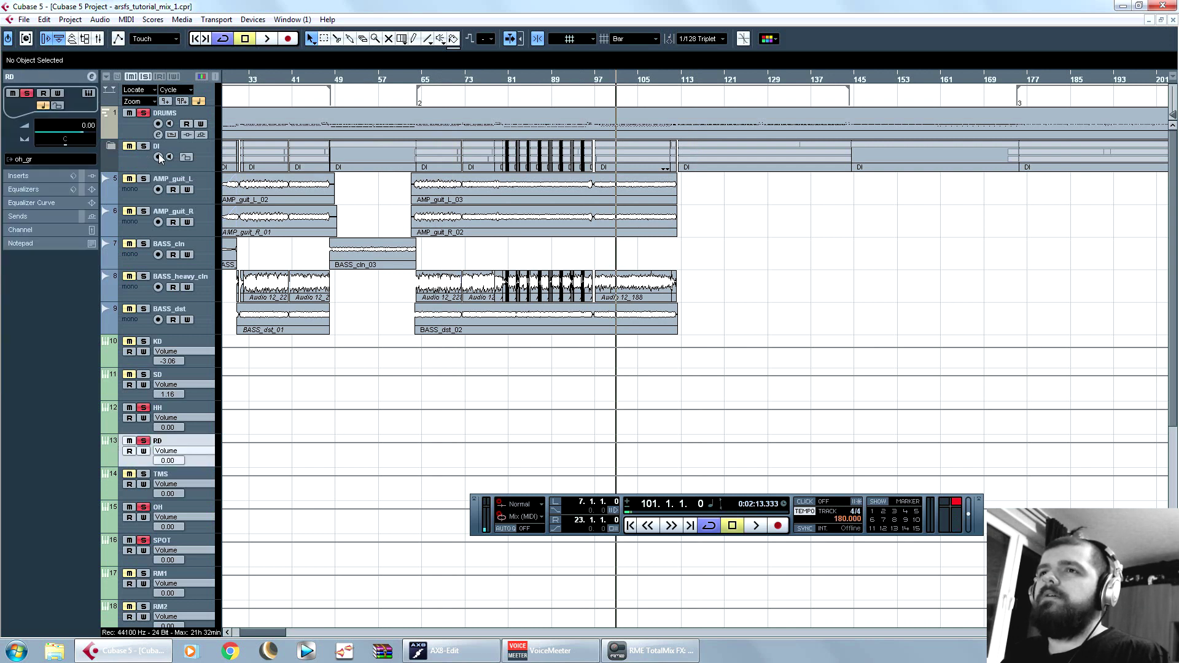
scroll(71, 127, up, 4)
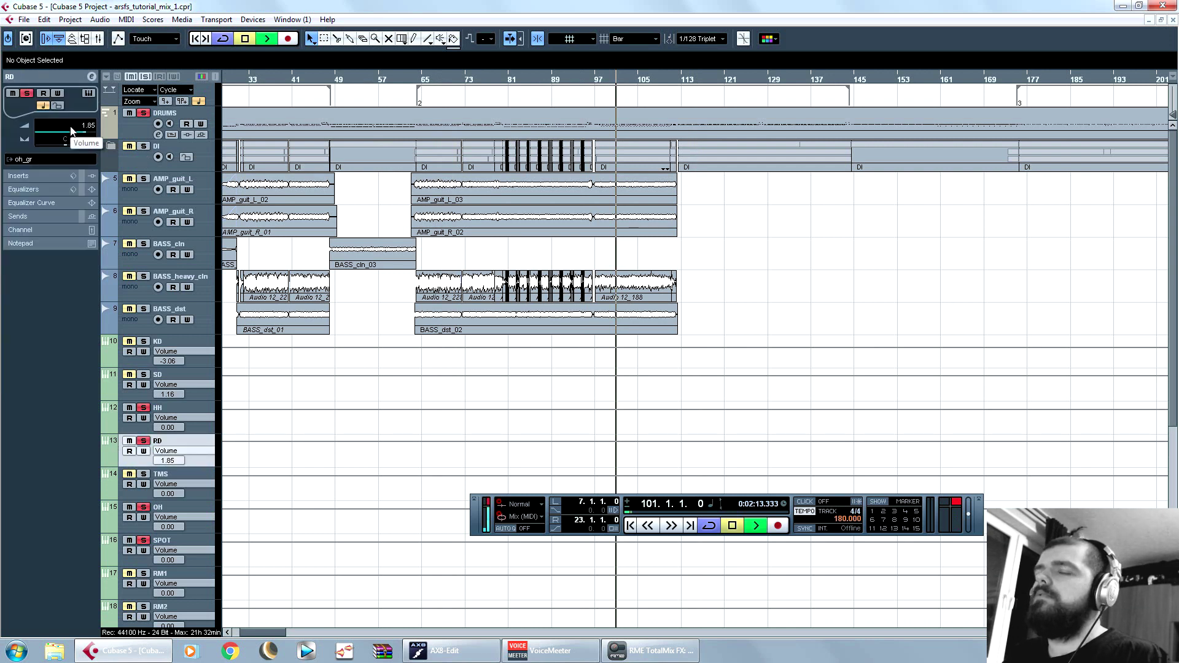
scroll(71, 127, up, 3)
key(space)
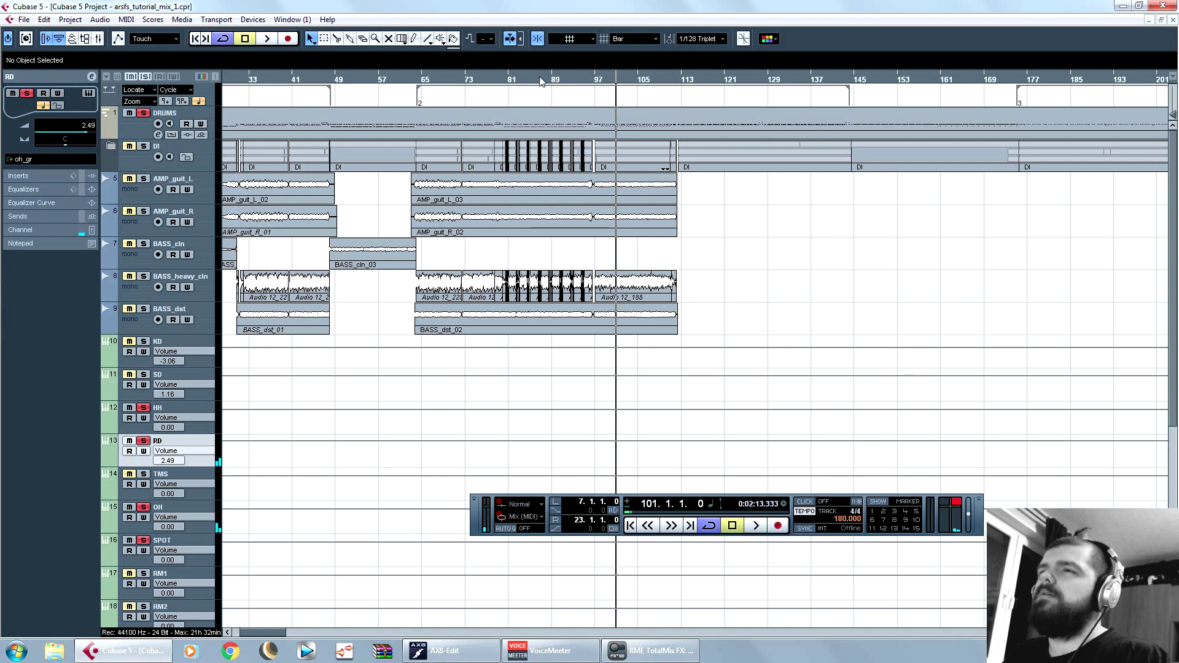
Step: Audition the cymbals from bar 87 and load FabFilter Pro-Q 2 in the HH track's first insert slot
drag(275, 639, 258, 637)
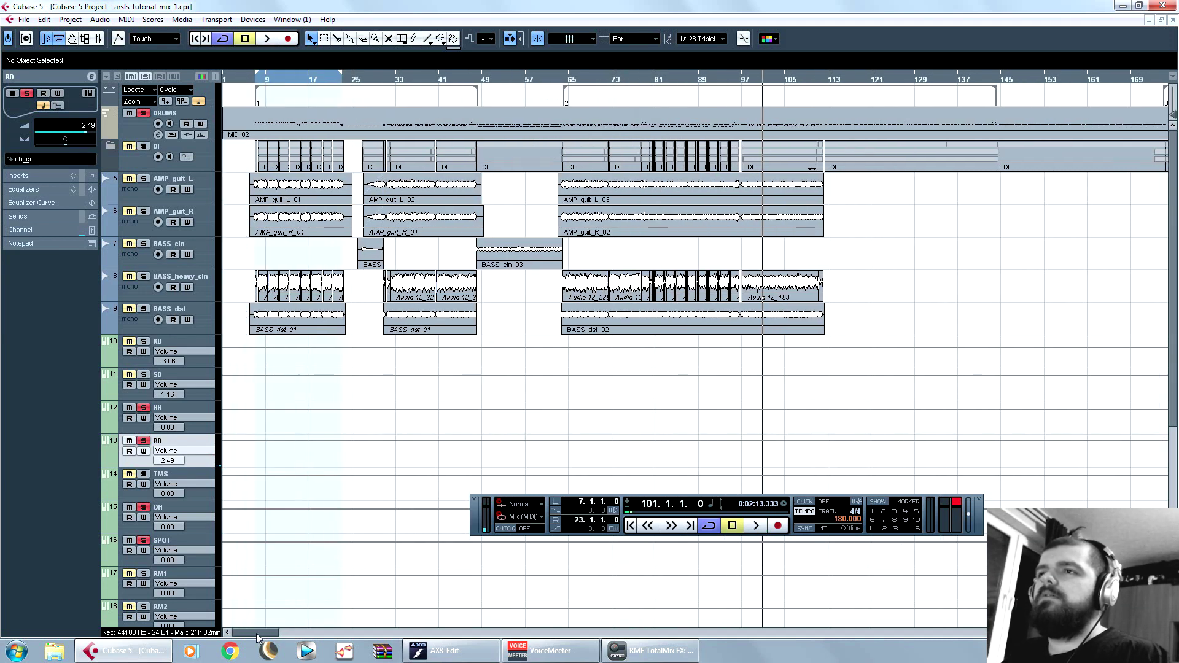
click(688, 82)
key(space)
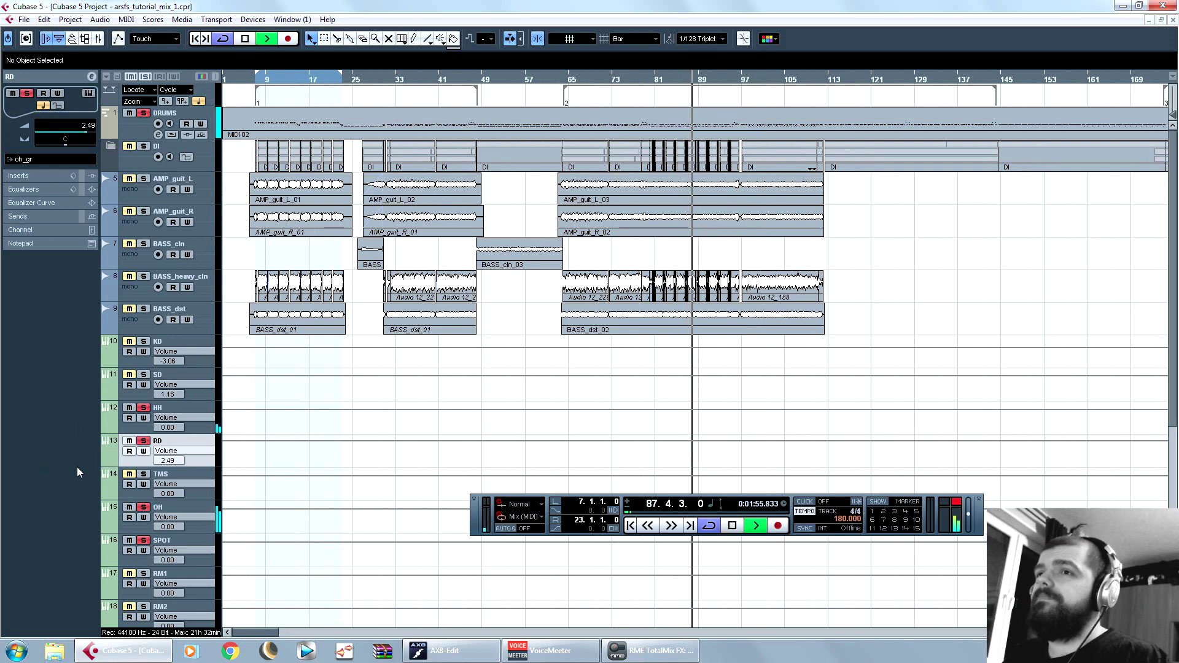
key(space)
click(110, 413)
click(19, 176)
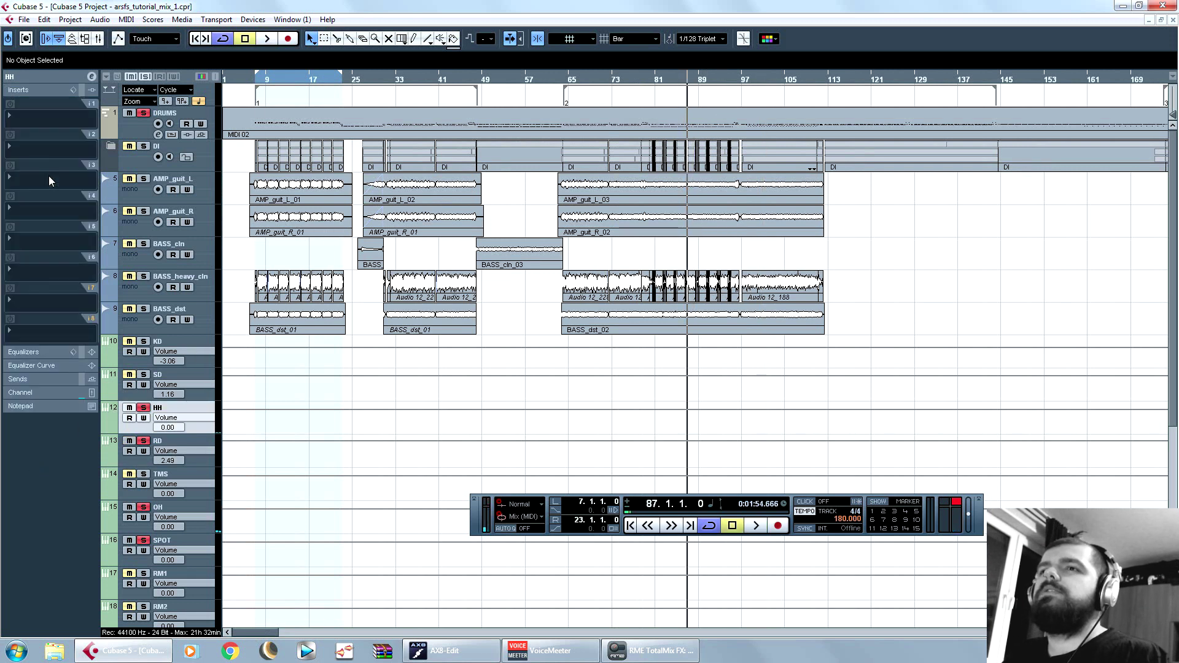
click(49, 113)
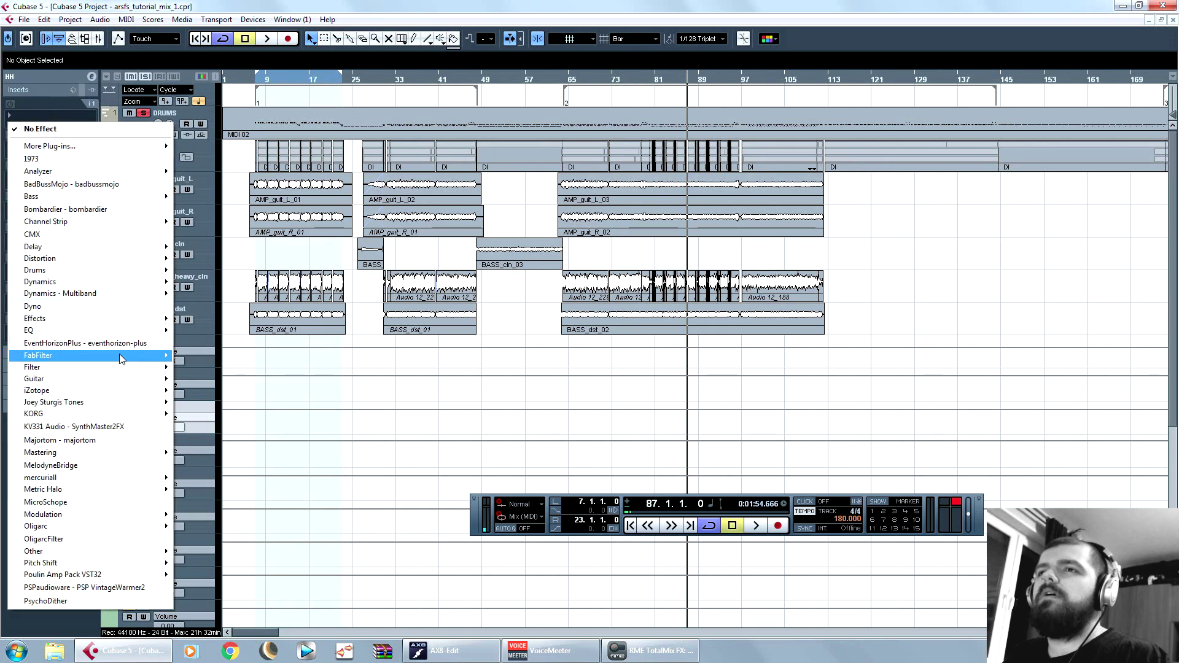
mouse_move(119, 355)
click(261, 193)
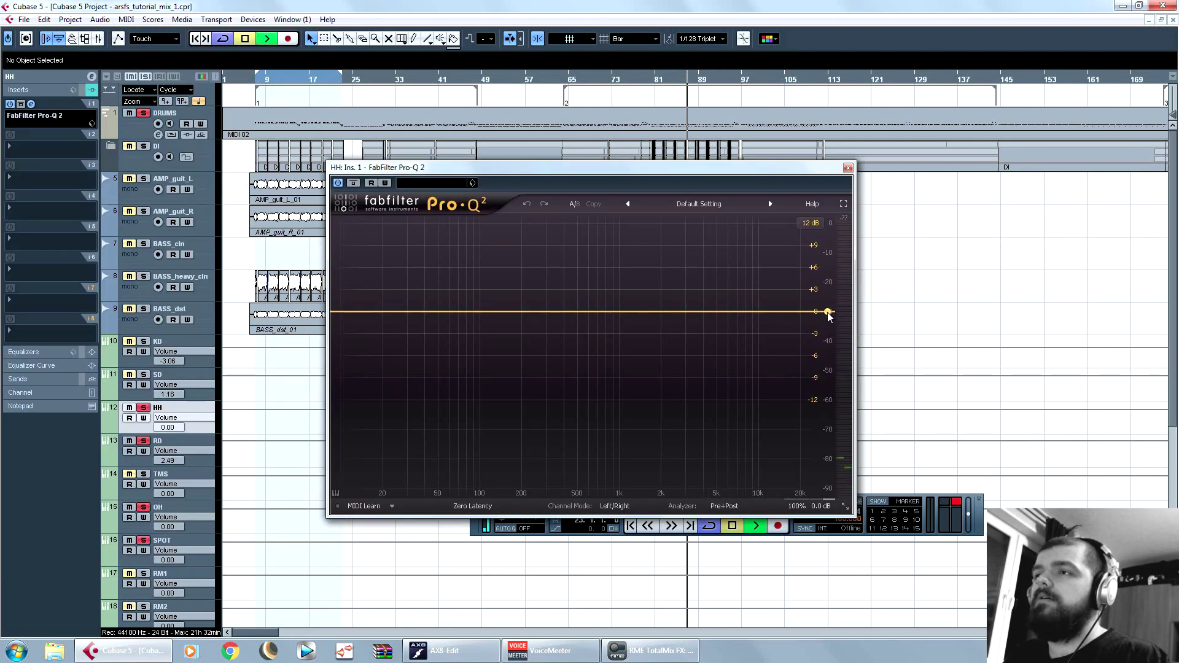
Step: Solo the HH track and add a high shelf at about 5029 Hz and -4.83 dB in its Pro-Q 2
key(space)
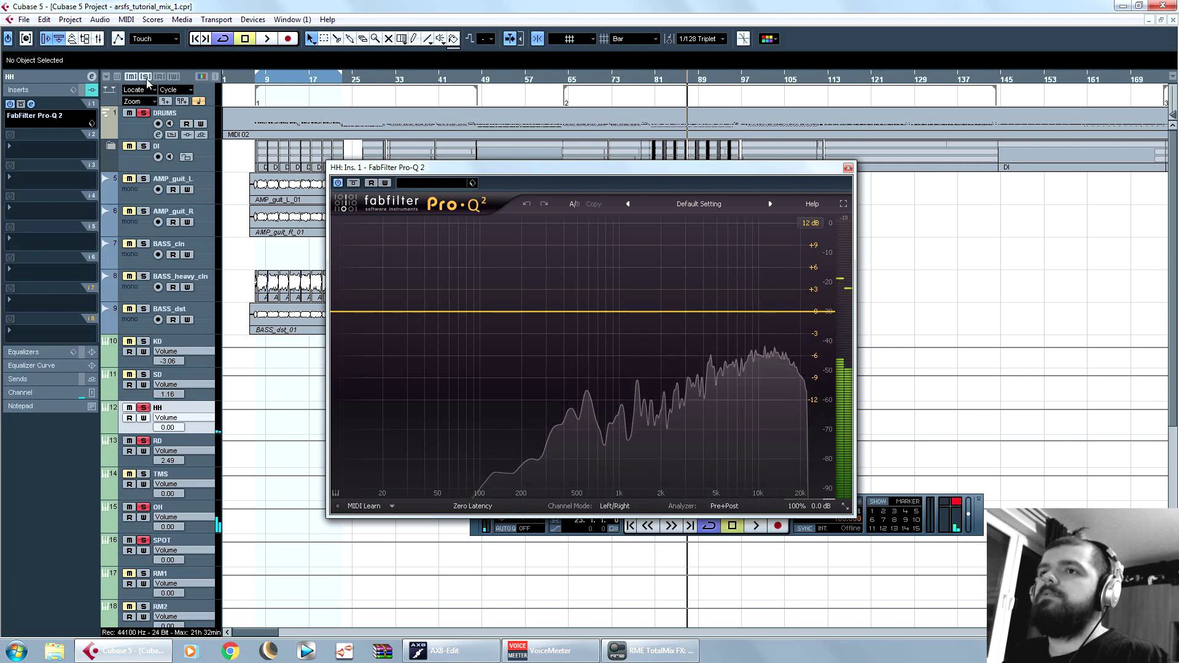
key(space)
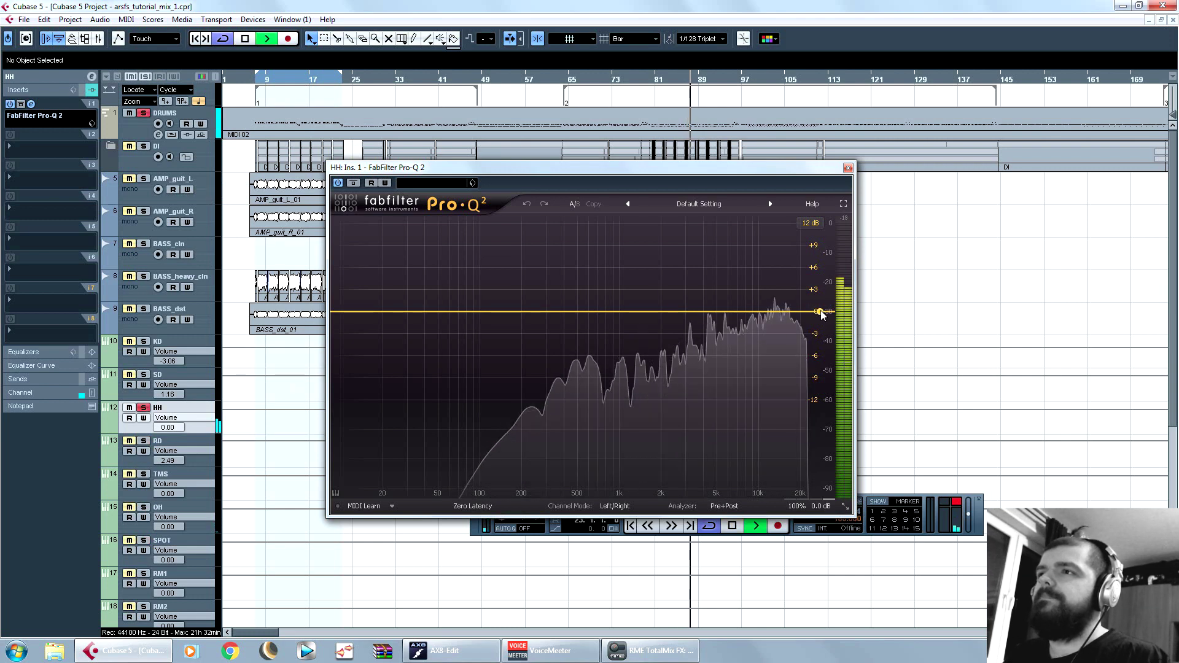
drag(821, 313, 717, 329)
key(space)
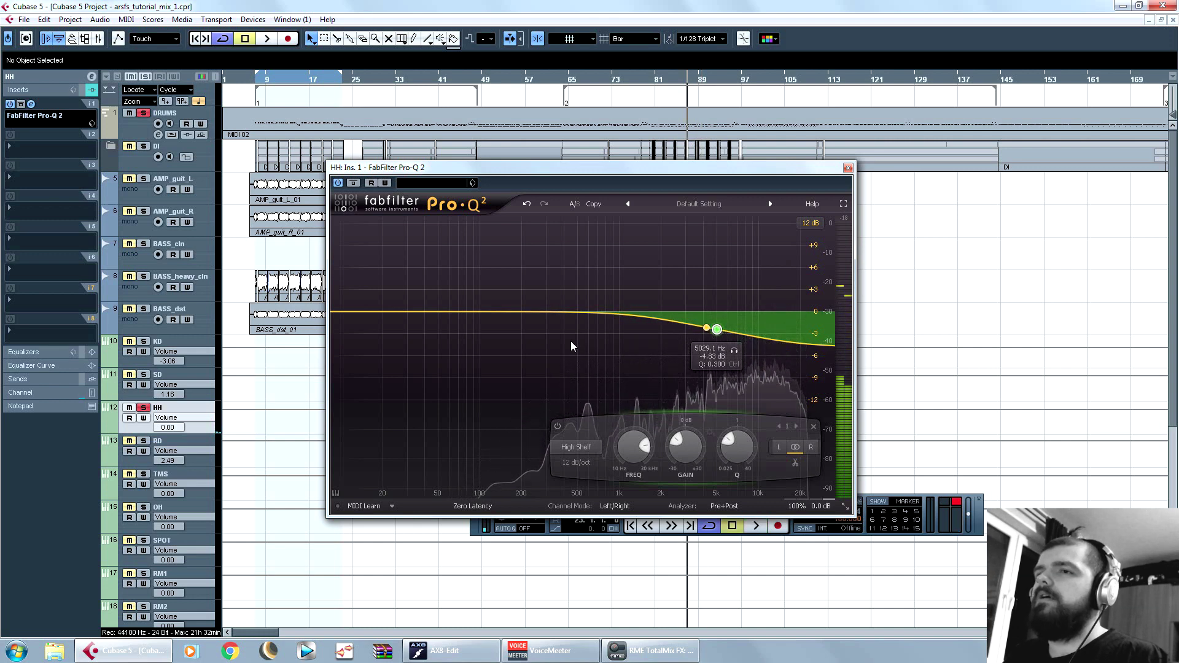
click(848, 169)
Step: Unsolo the HH track and audition the OH track on its own from bar 87
scroll(319, 466, down, 5)
click(143, 190)
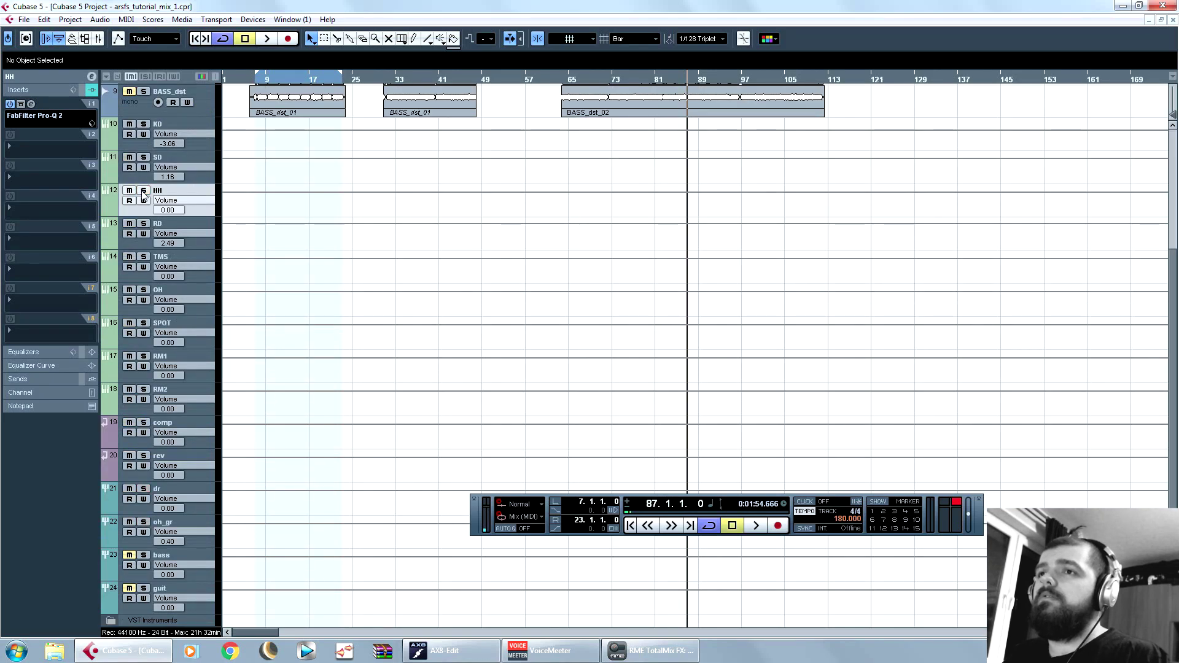
click(143, 290)
key(space)
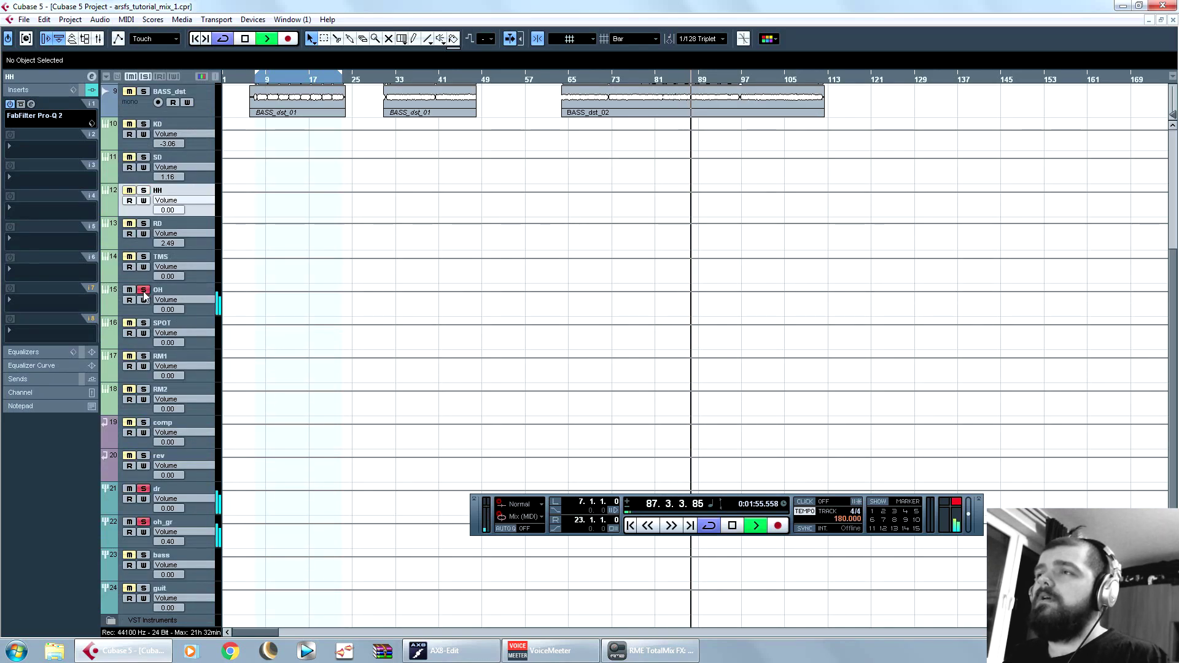
key(space)
click(143, 293)
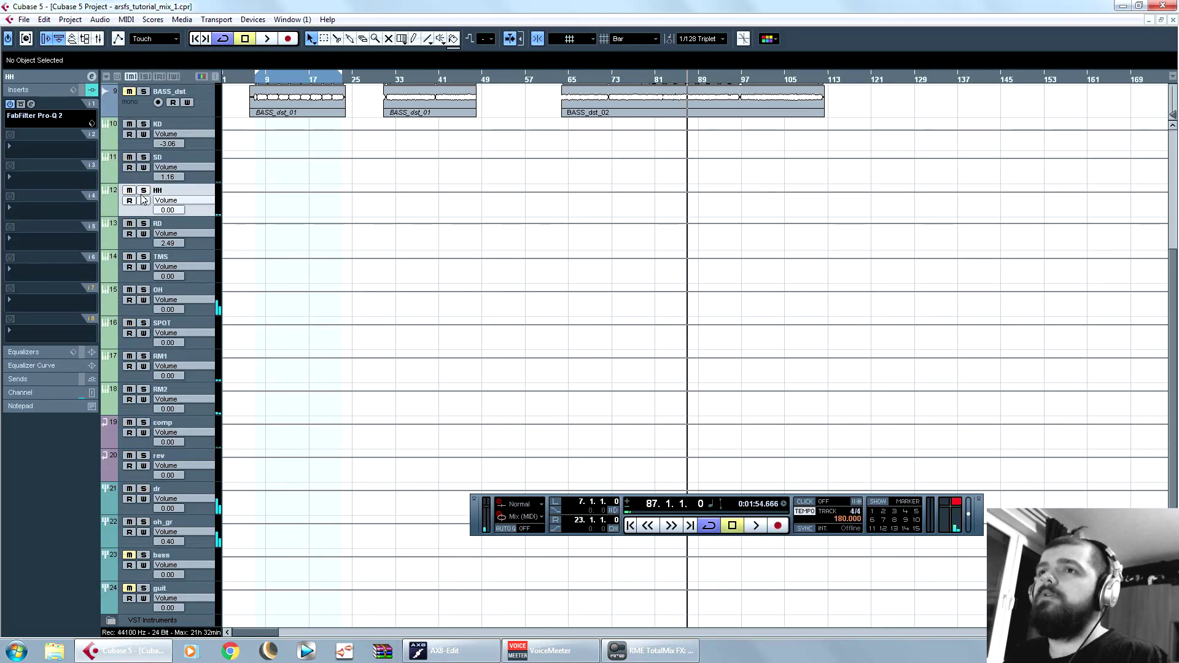
Step: Deepen the HH track's high shelf to about -5.92 dB at 4978 Hz while auditioning the soloed hi-hat
click(143, 190)
key(space)
click(31, 104)
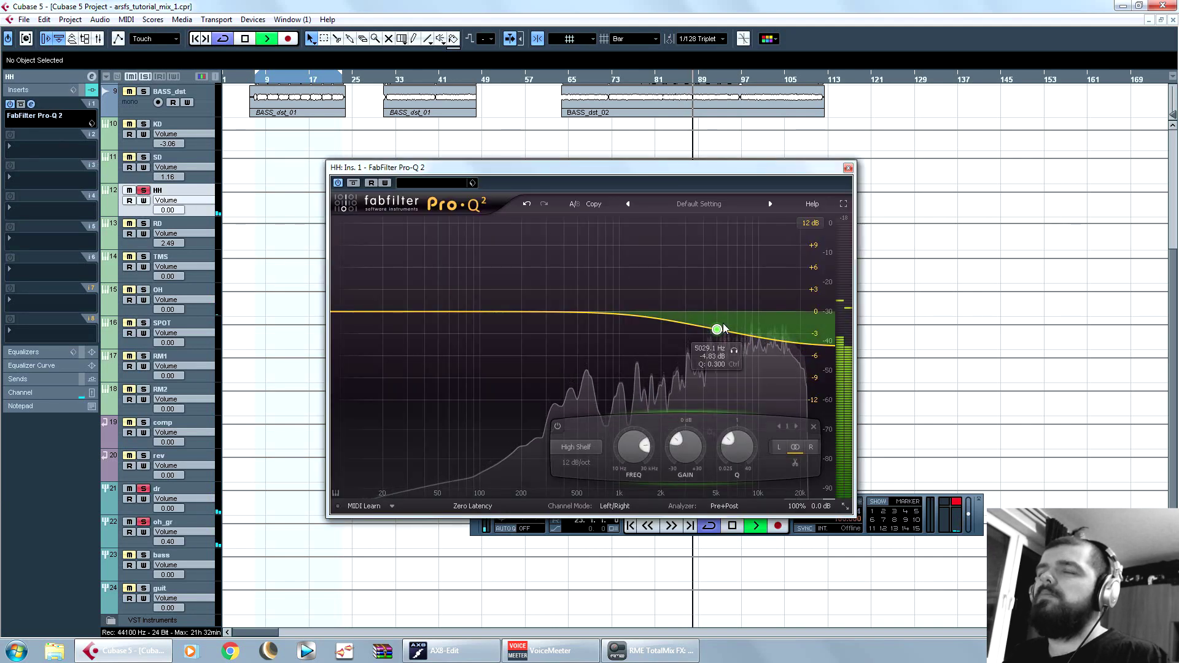
drag(724, 327, 723, 331)
key(space)
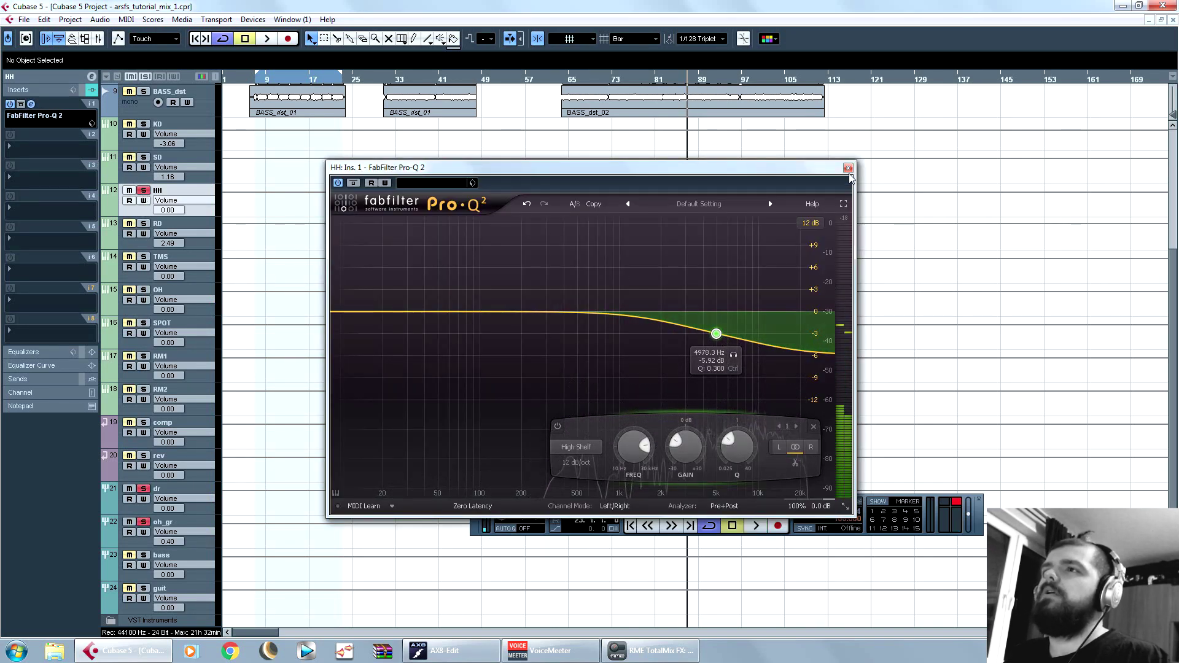
click(848, 167)
Step: Unsolo the HH track, solo the whole oh_gr group and audition it from bar 87
click(143, 191)
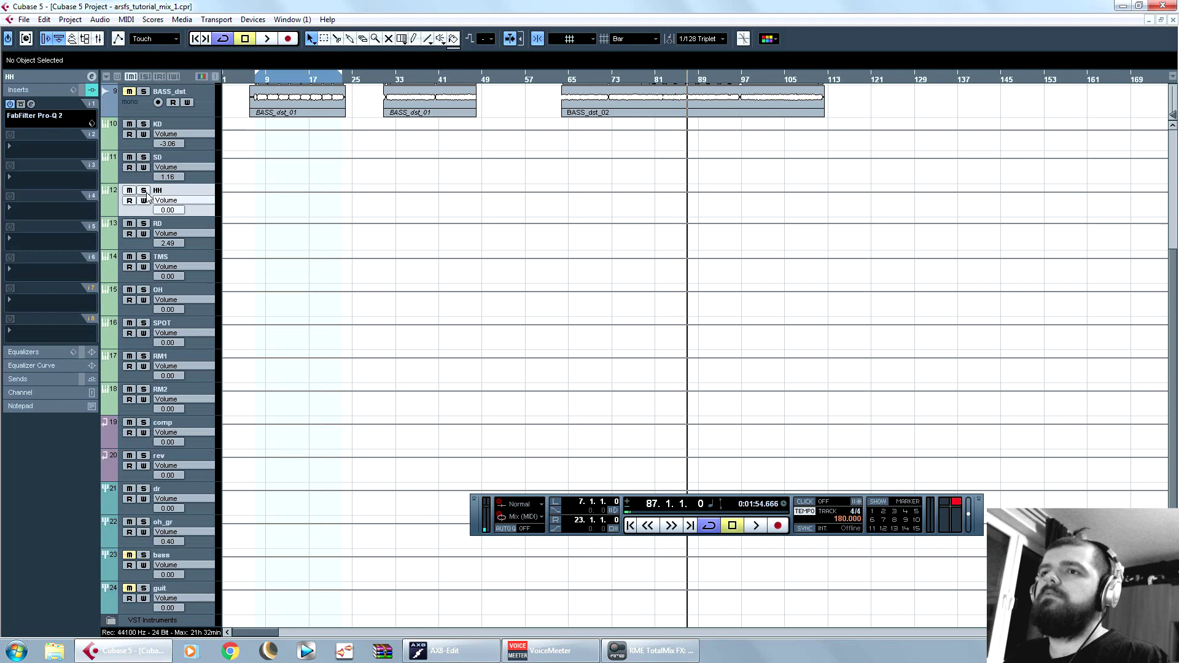
click(143, 522)
key(space)
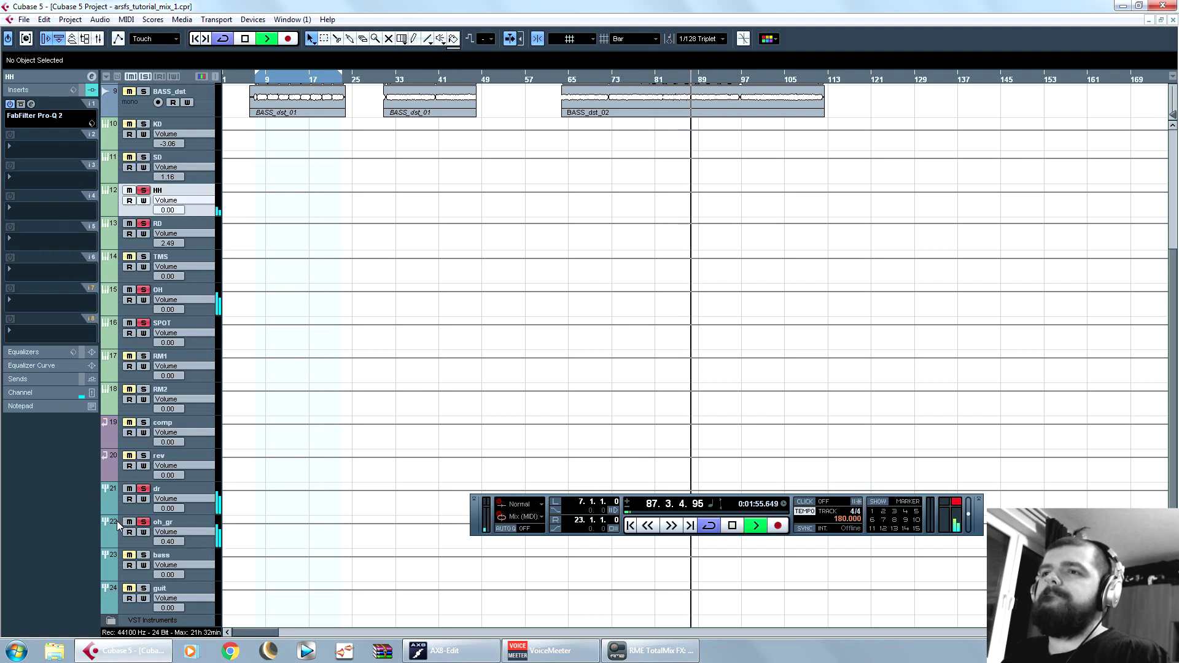
Step: Select the oh_gr group track and audition the soloed cymbals from bar 36
click(113, 524)
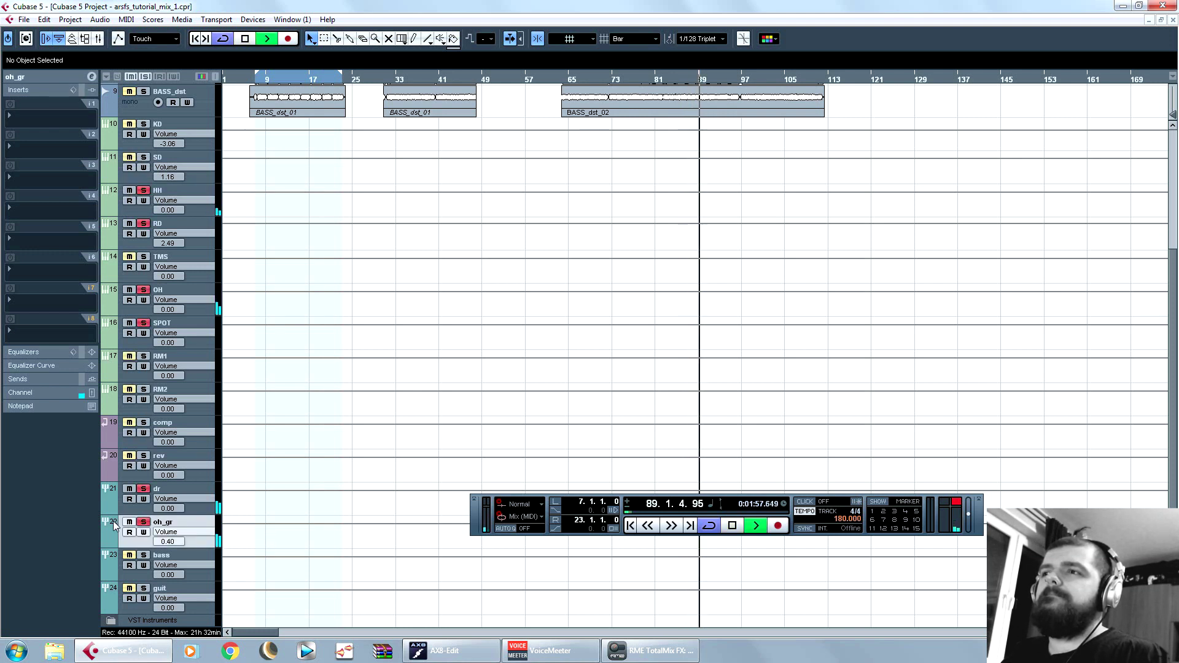
key(space)
scroll(432, 321, up, 5)
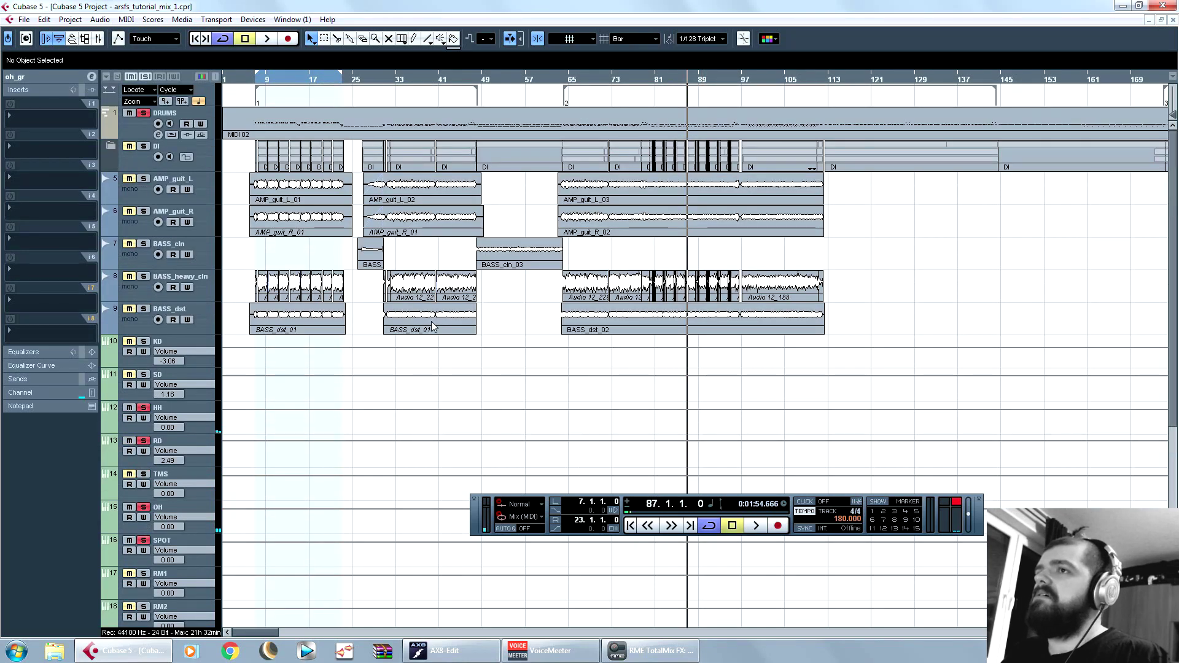
click(412, 79)
key(space)
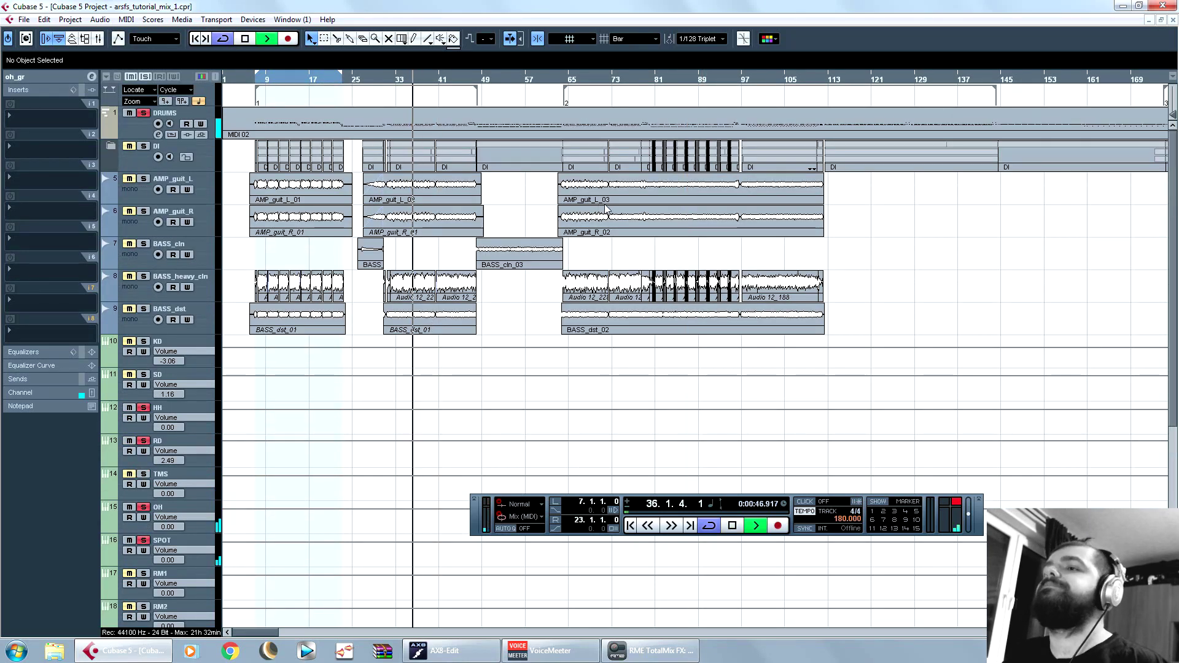
key(space)
Step: Insert FabFilter Pro-Q 2 in the oh_gr group's first slot and add a low cut at about 270.57 Hz with Q 0.575
click(52, 114)
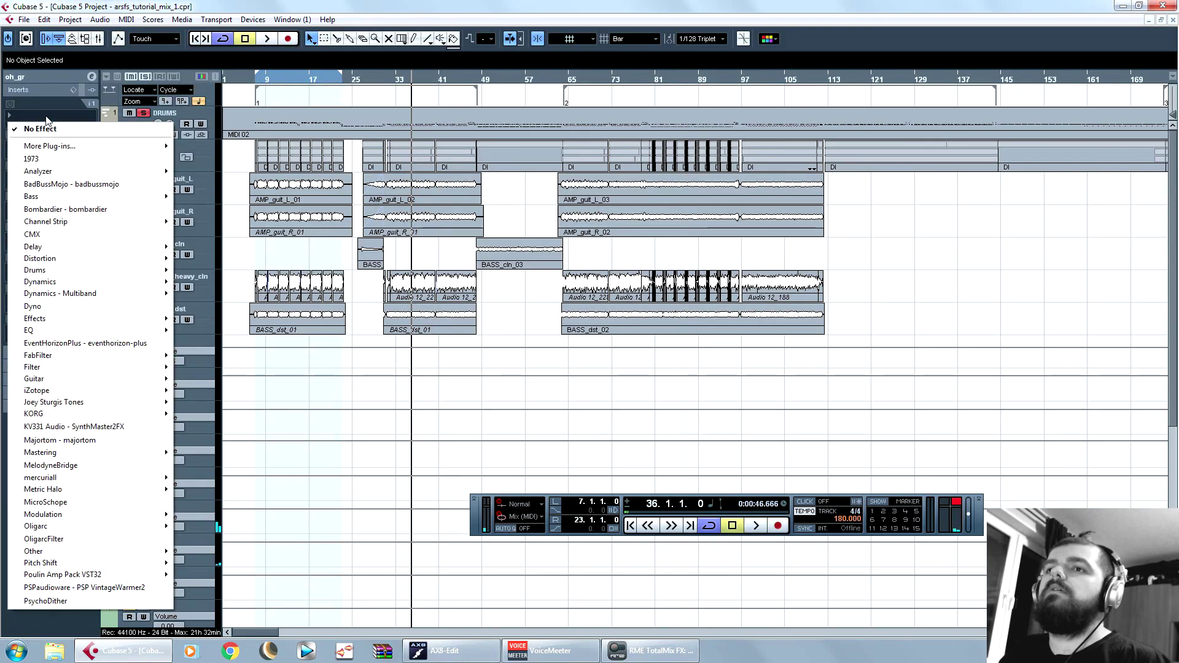
mouse_move(133, 352)
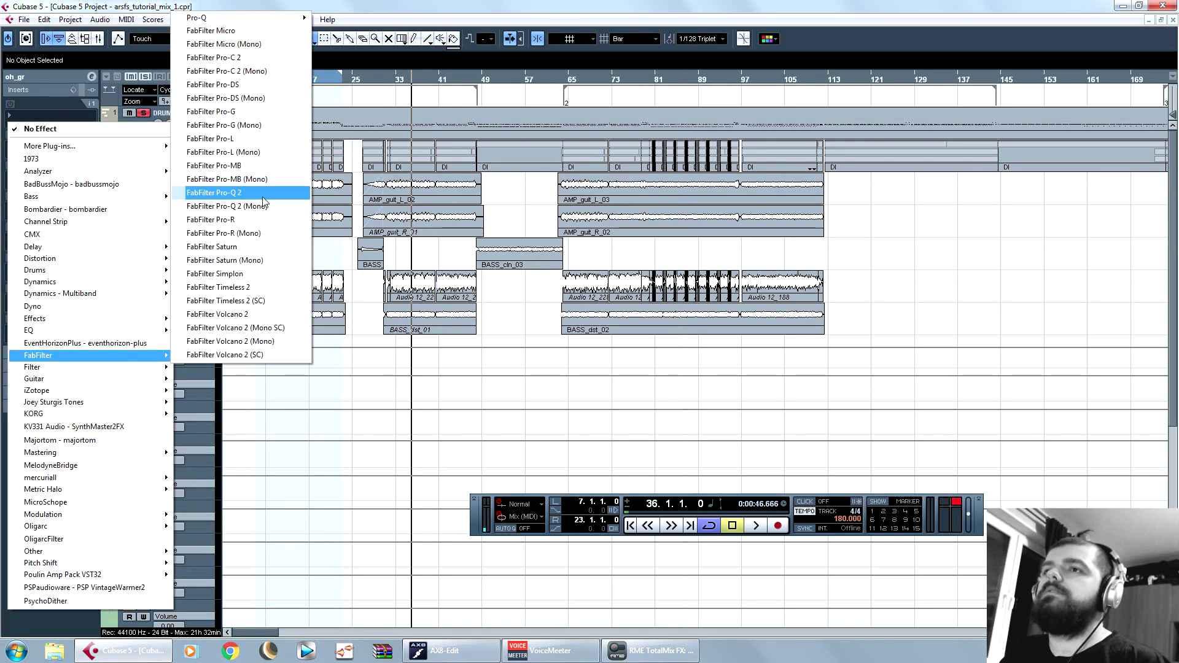
click(258, 192)
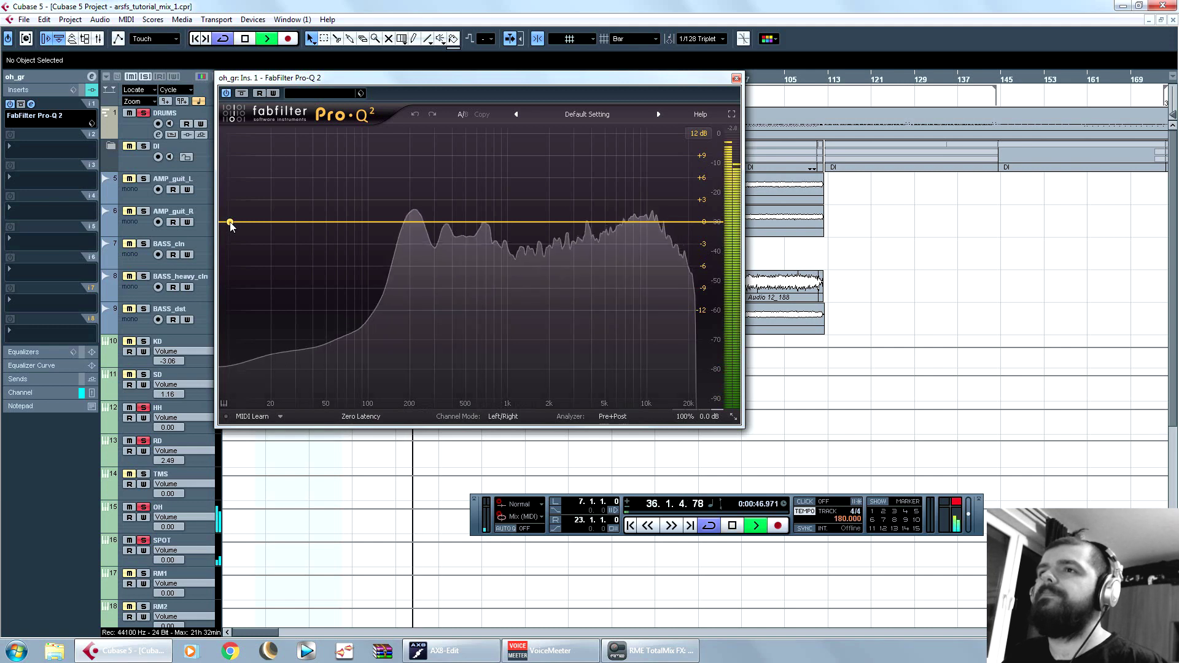
drag(230, 224, 431, 260)
key(space)
key(space)
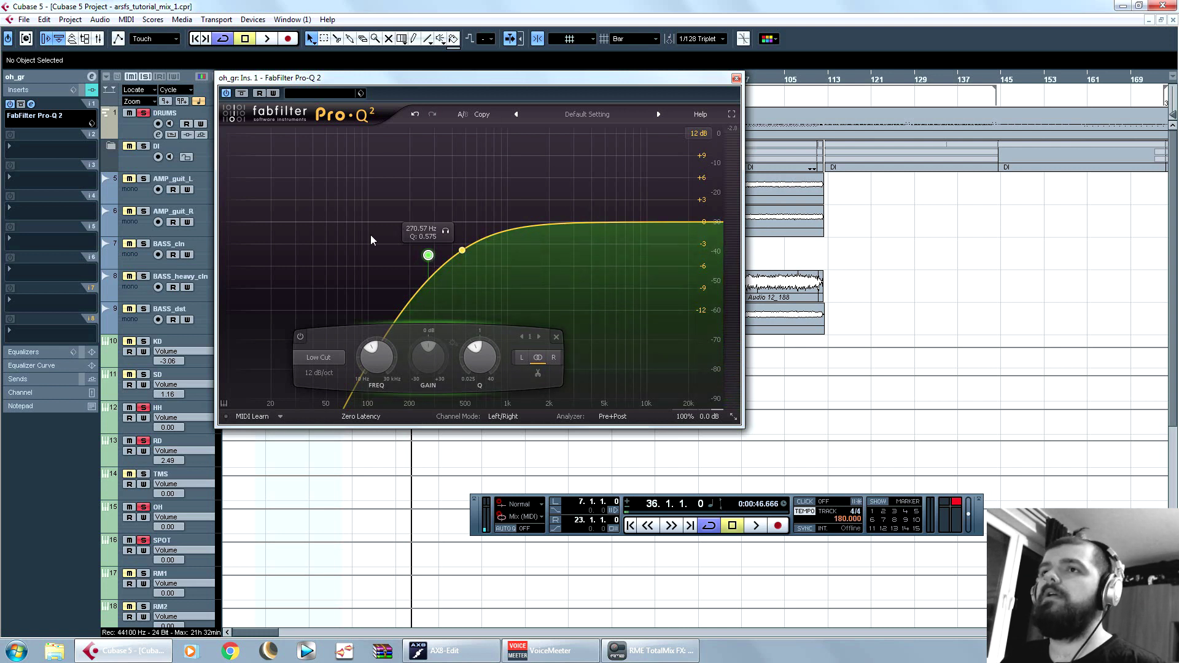
Step: Retune the oh_gr low cut to about 185.87 Hz with Q 0.599 while auditioning the cymbals
drag(425, 76, 399, 66)
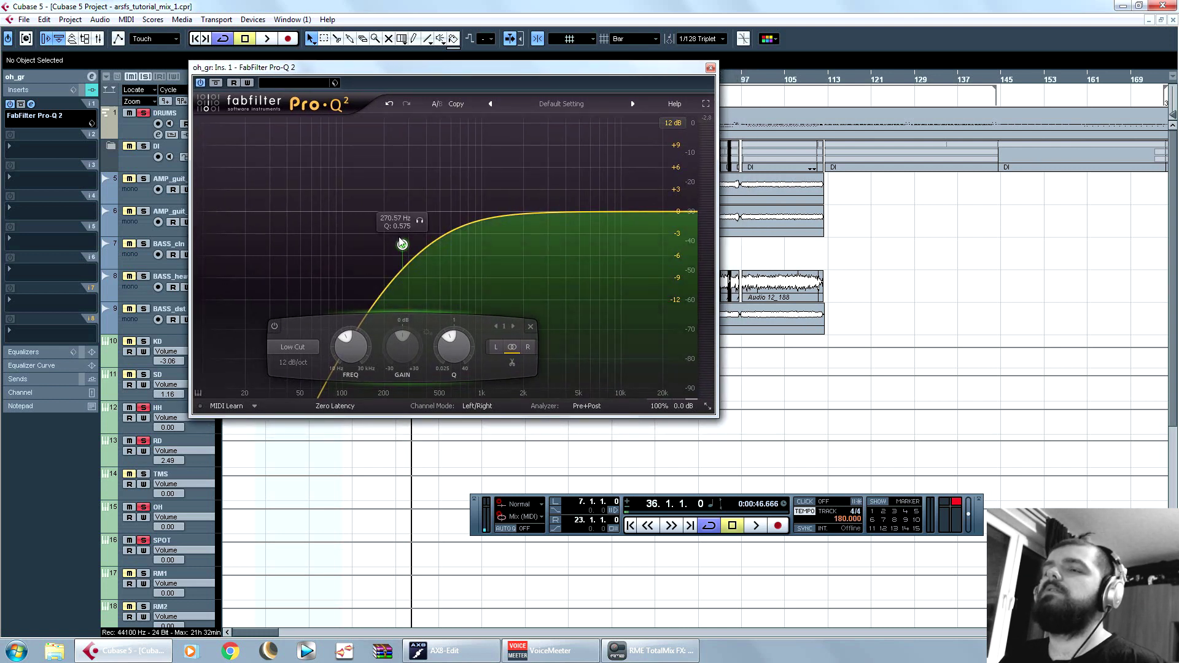
key(space)
drag(403, 244, 471, 243)
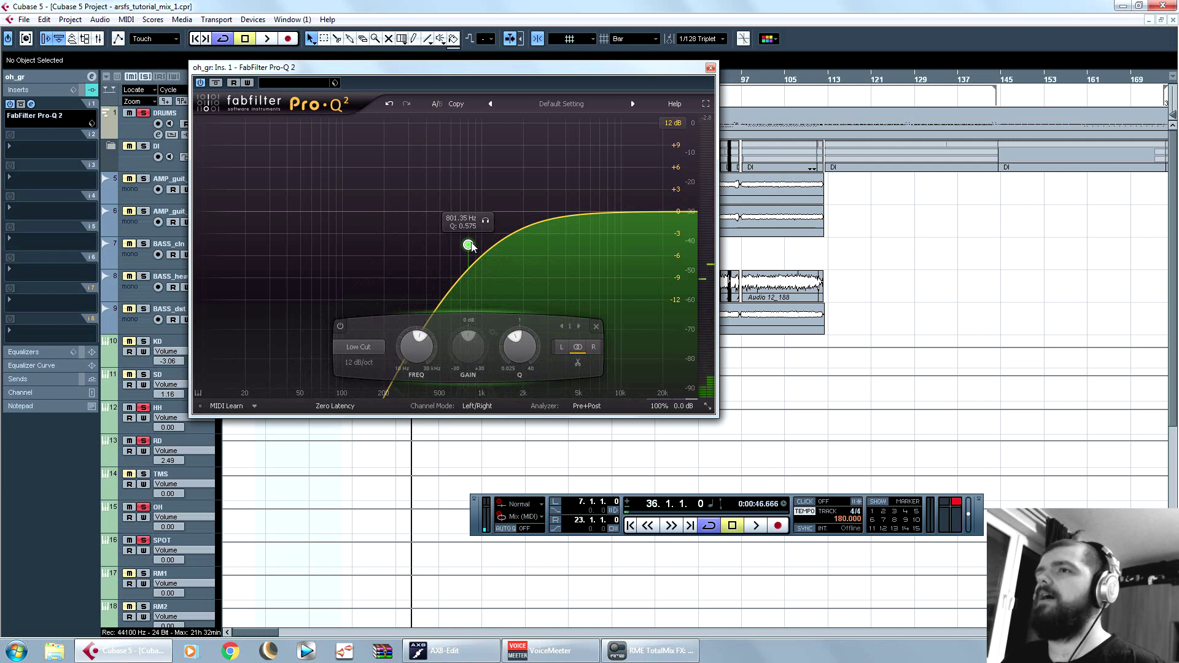
drag(469, 246, 380, 242)
key(space)
key(space)
key(space)
key(space)
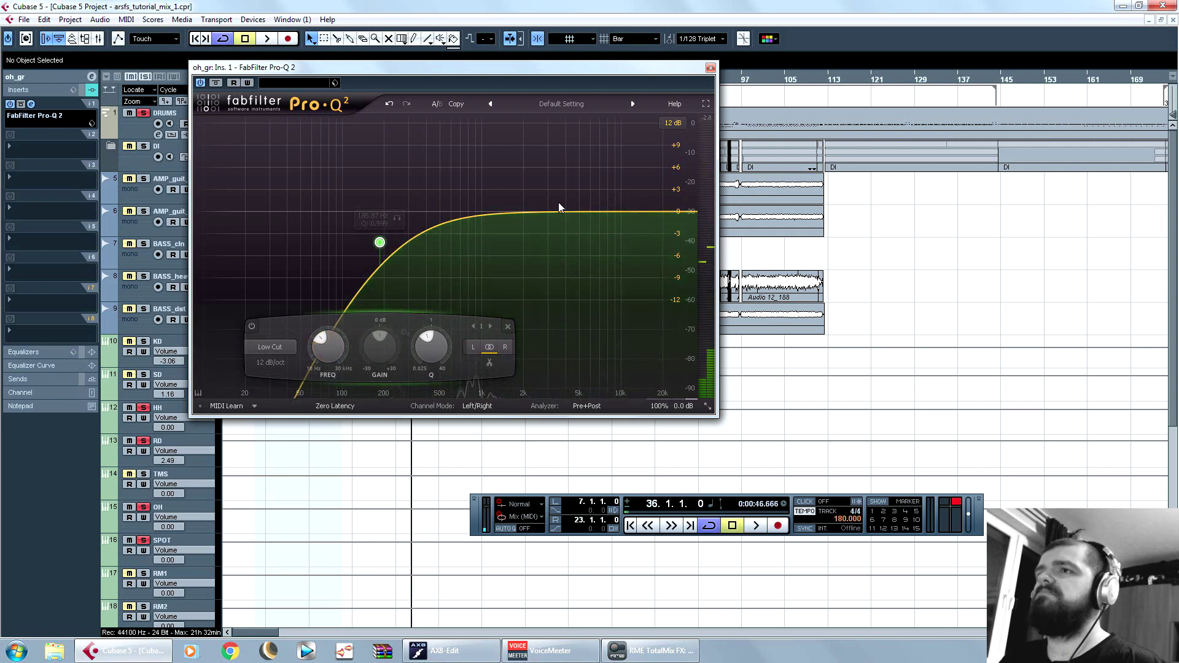
key(space)
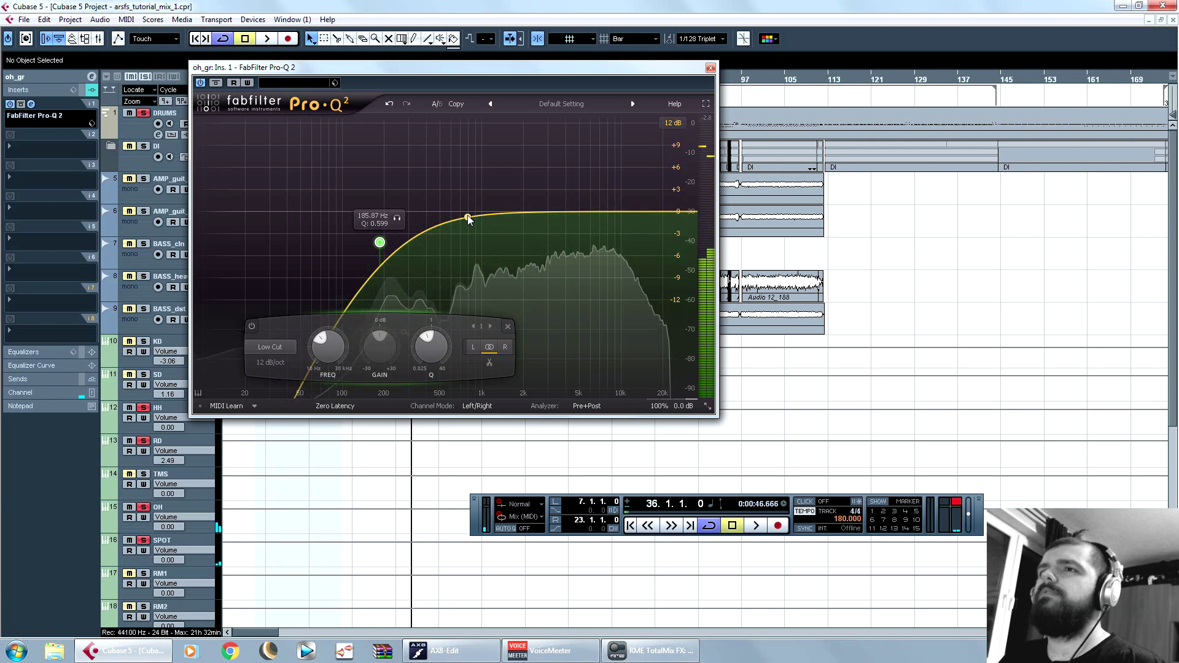
Step: Add a bell cut of about -2.75 dB at 444.85 Hz and a high shelf of about -1.83 dB at 7780 Hz to the oh_gr EQ
key(space)
click(428, 225)
drag(428, 226, 433, 232)
scroll(431, 232, down, 2)
key(space)
scroll(433, 234, up, 4)
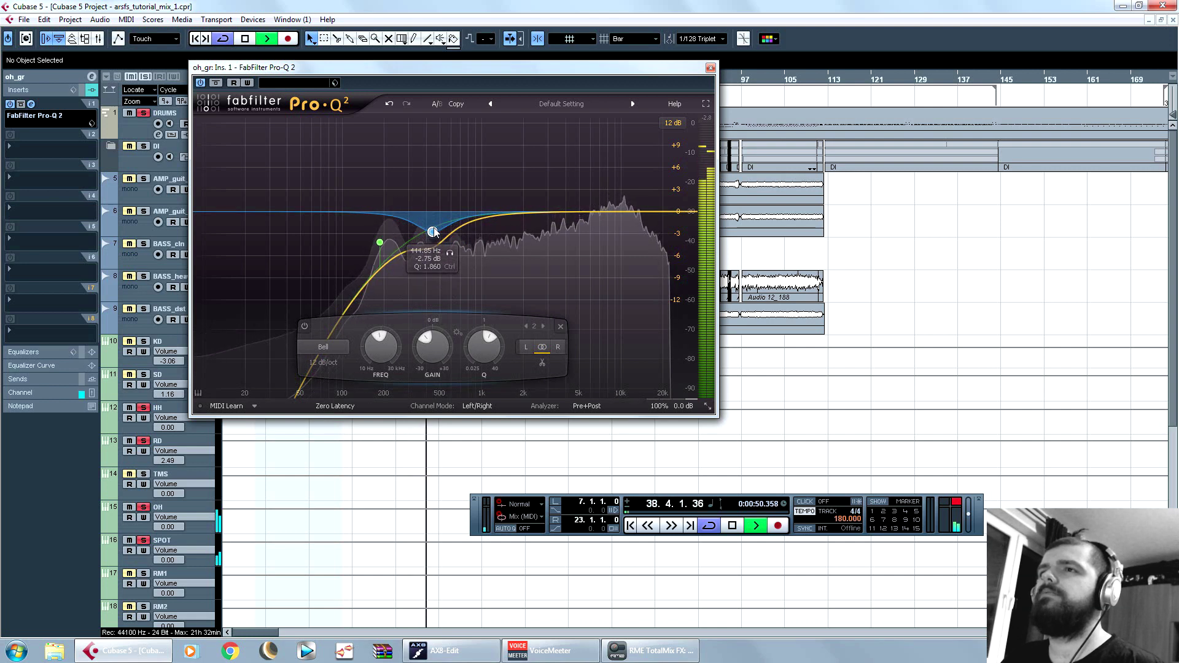
key(space)
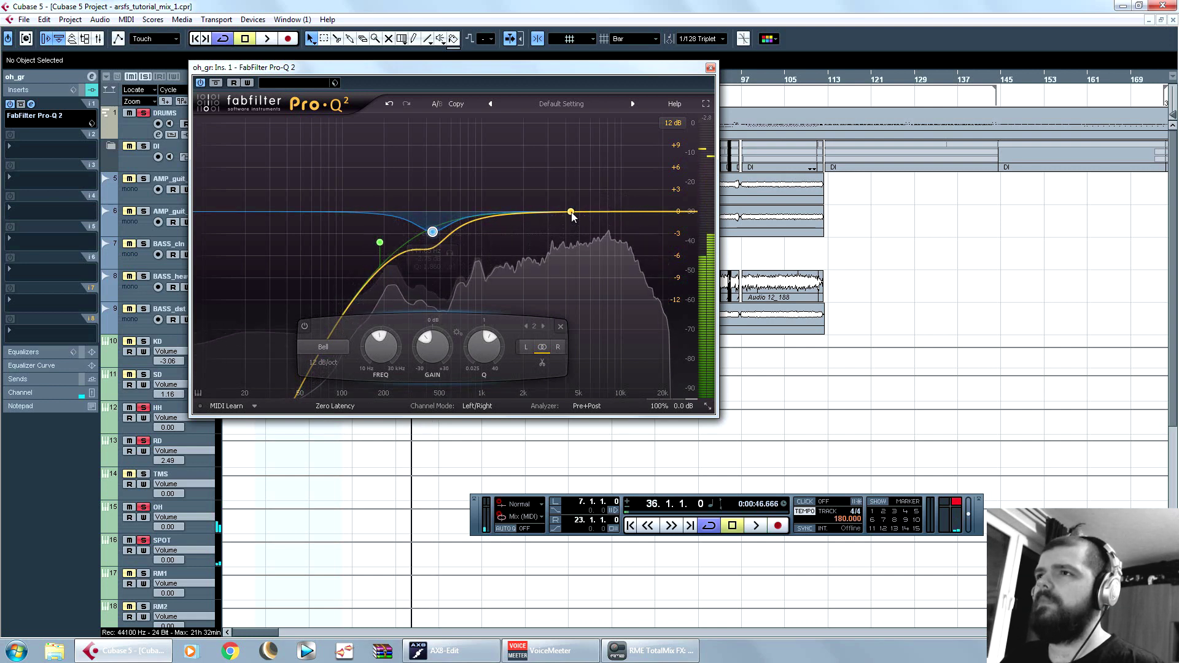
drag(671, 213, 607, 219)
key(space)
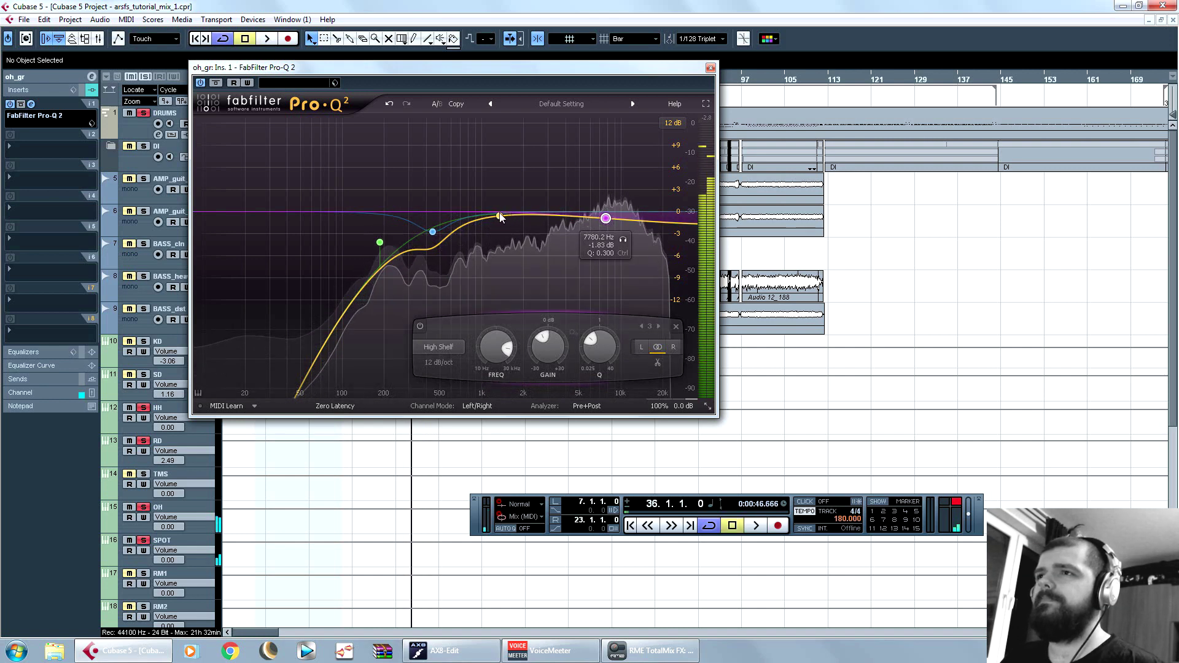
Step: Sweep a boosted bell for a resonance, then turn it into a narrow cut at about 660.83 Hz, -1.50 dB and Q 5.224
drag(499, 213, 459, 130)
scroll(535, 192, up, 3)
key(space)
key(space)
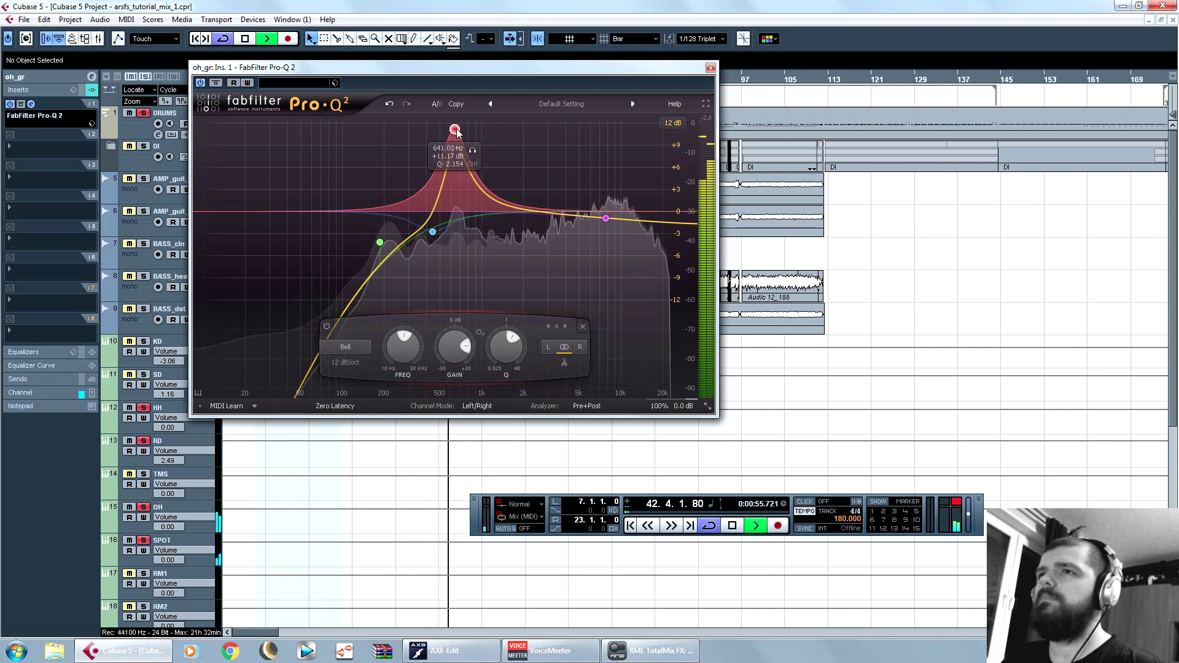
key(space)
scroll(452, 355, down, 10)
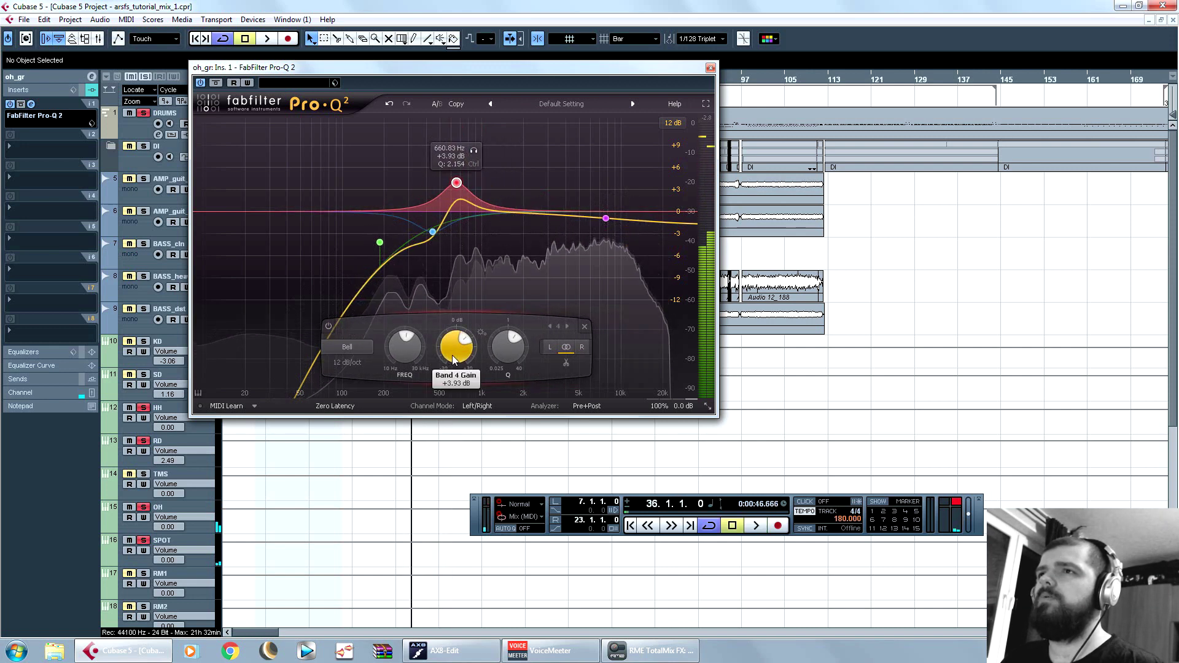
scroll(503, 342, up, 8)
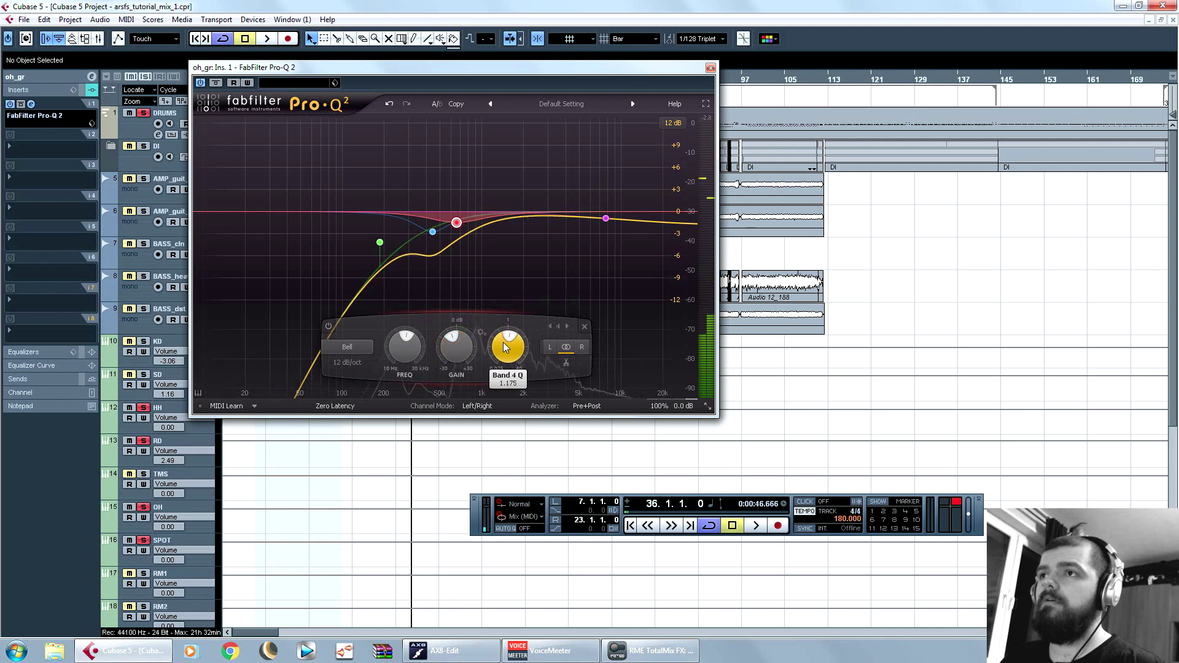
key(space)
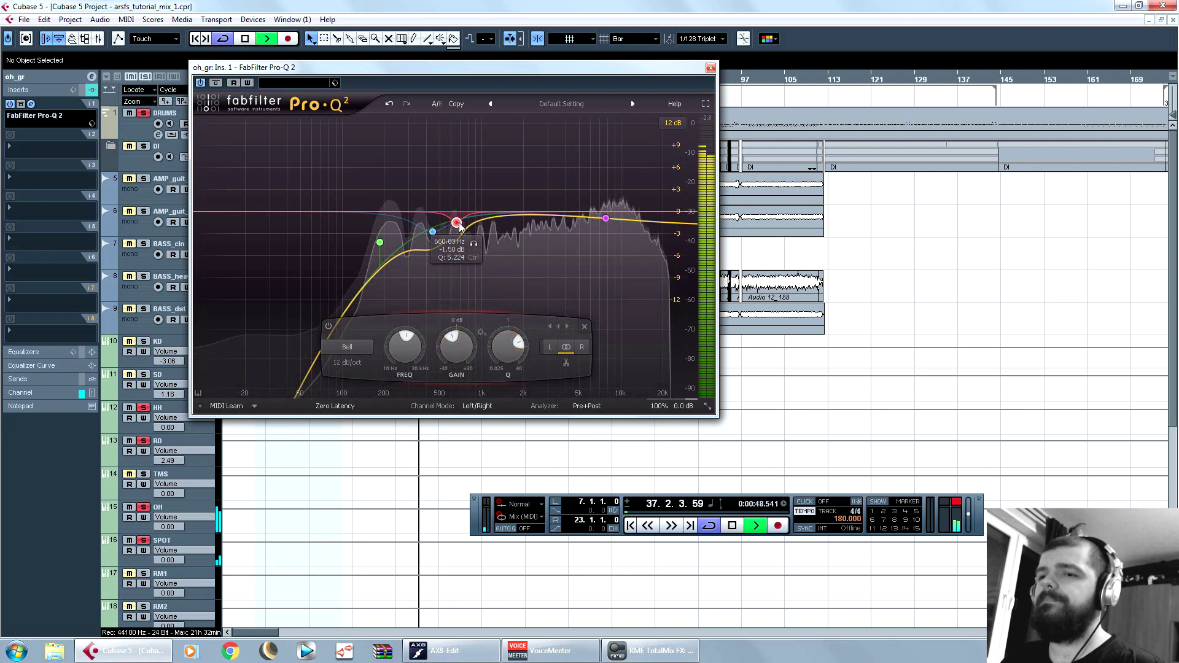
Step: Sweep another boosted bell just below the high shelf's frequency and turn it into a cut of about -1.30 dB with Q 3.321
drag(565, 220, 596, 140)
key(space)
key(space)
key(space)
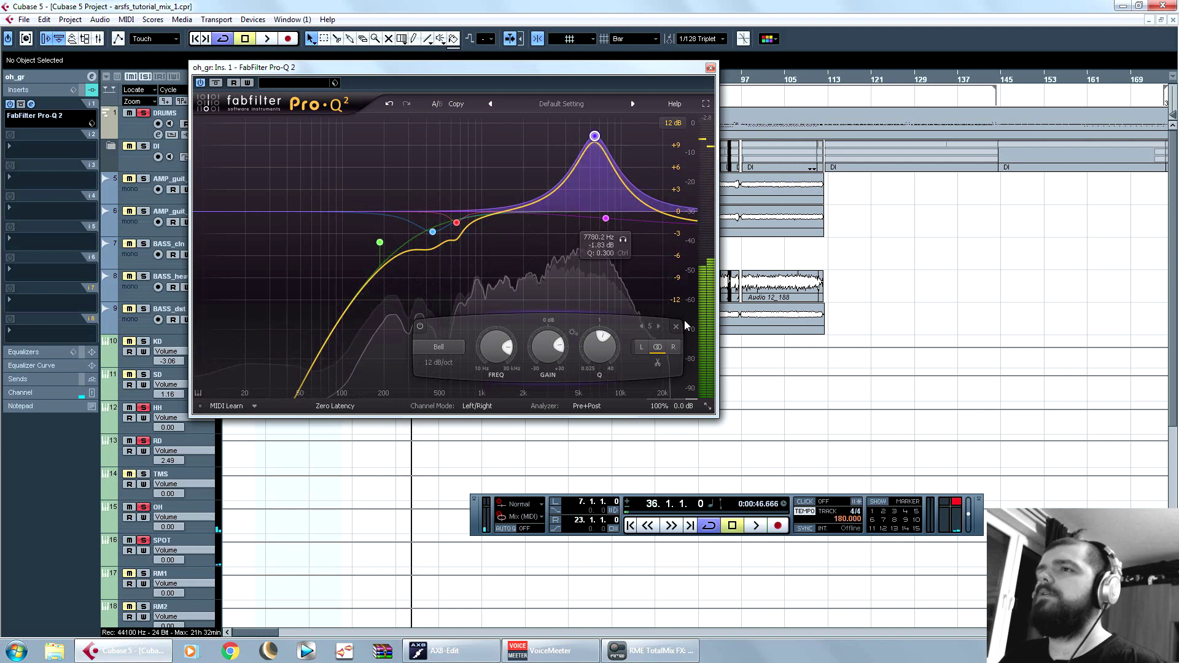
scroll(559, 356, down, 15)
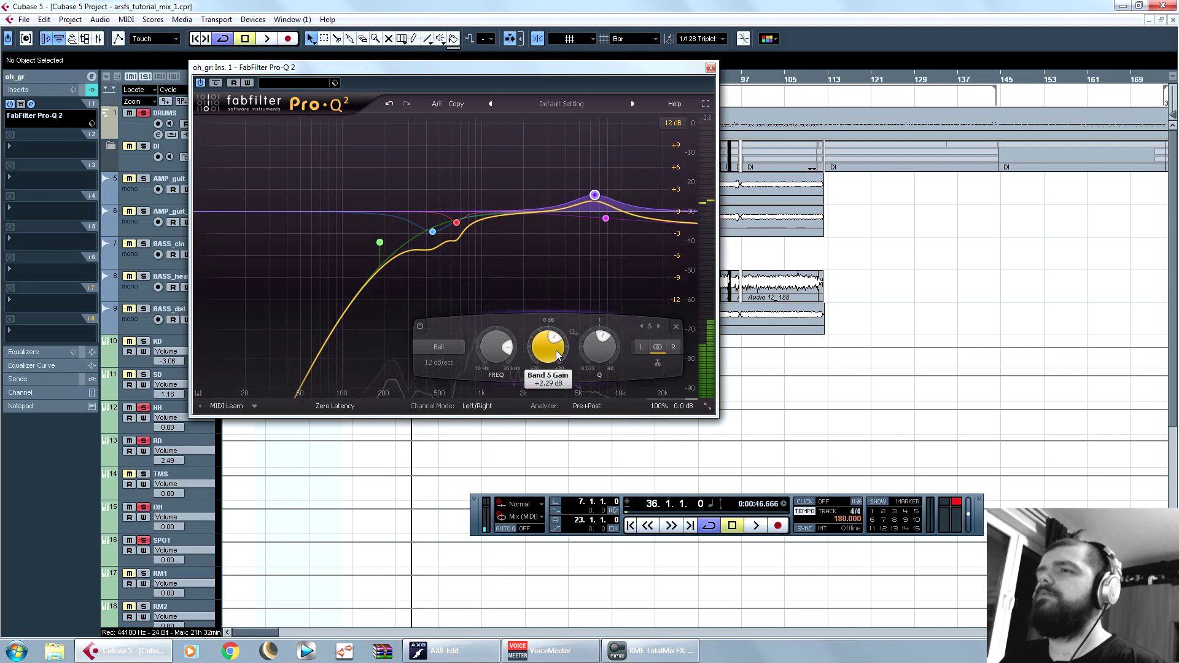
scroll(559, 357, down, 1)
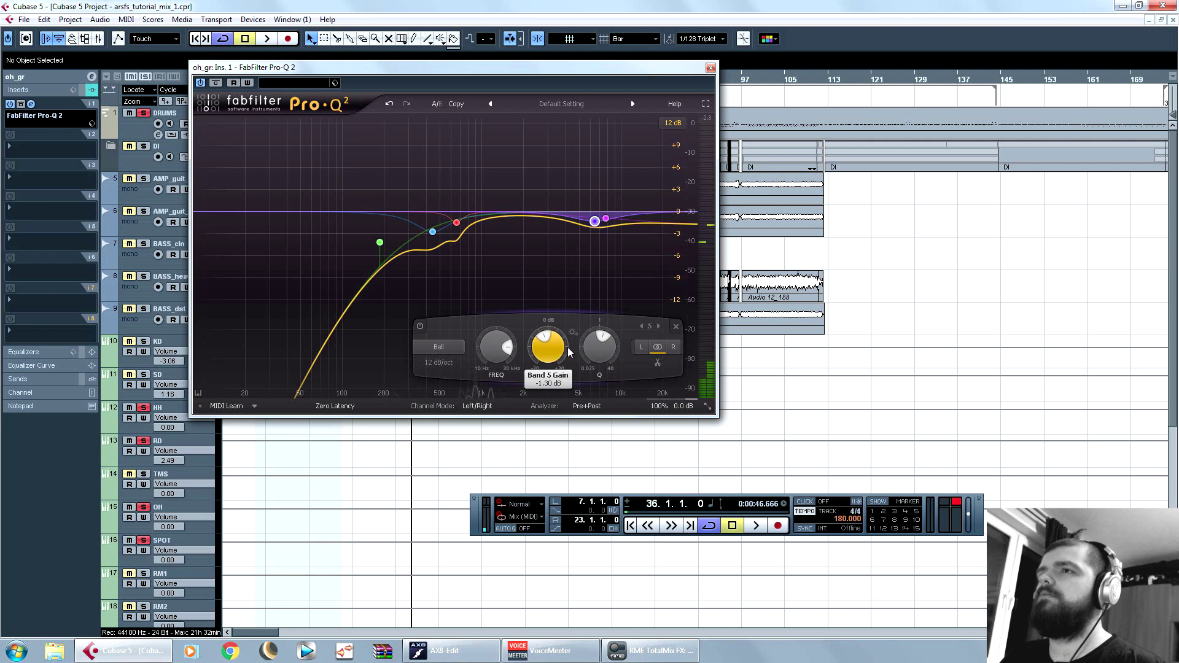
mouse_move(593, 352)
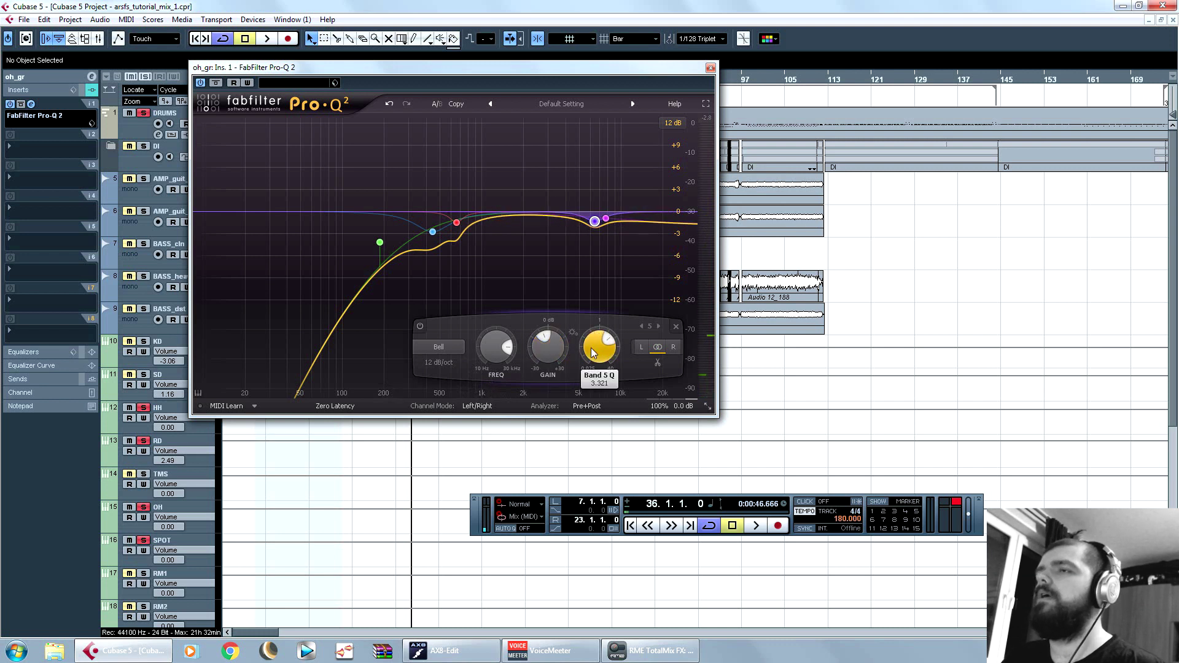
Step: Audition the equalized oh_gr group from bar 36 and close its Pro-Q 2 window
key(space)
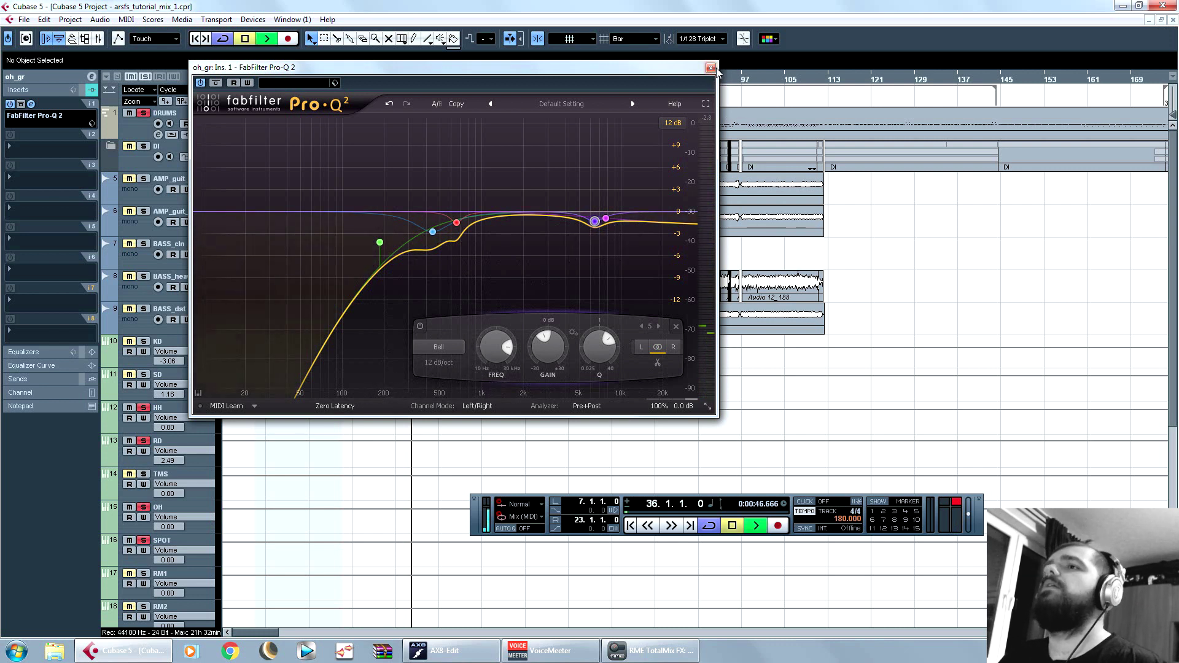
key(space)
key(space)
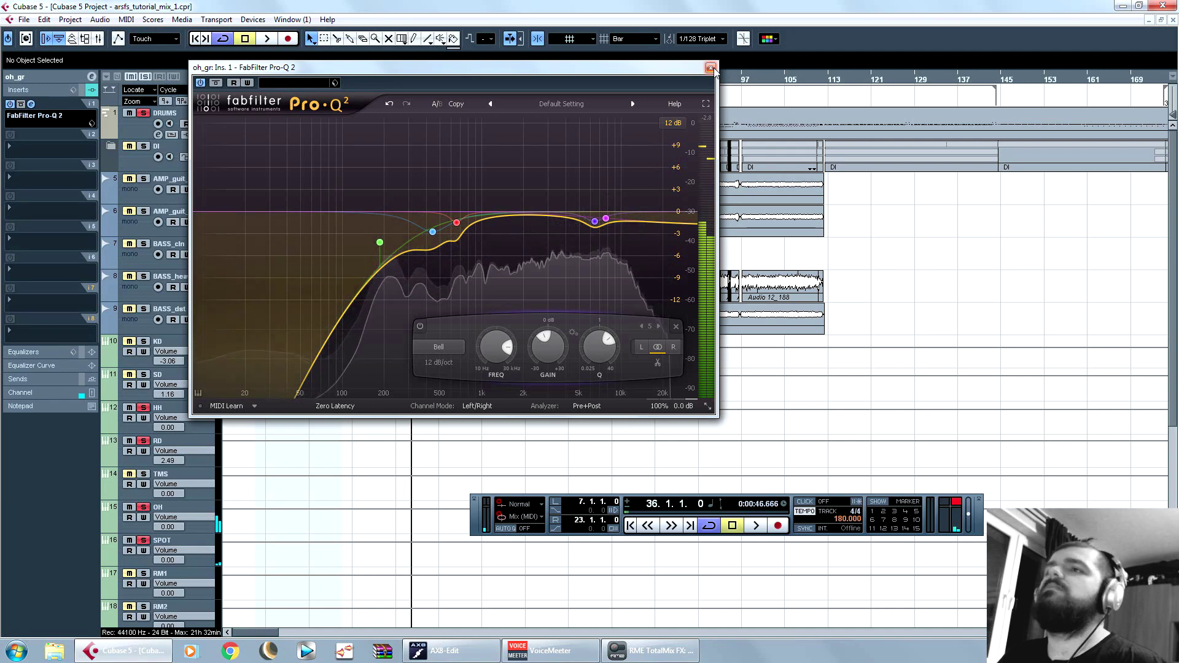
click(710, 68)
Step: Insert the Bombardier compressor in the oh_gr group's second slot and load its "Buss - Drum Power 1" preset
scroll(302, 263, down, 5)
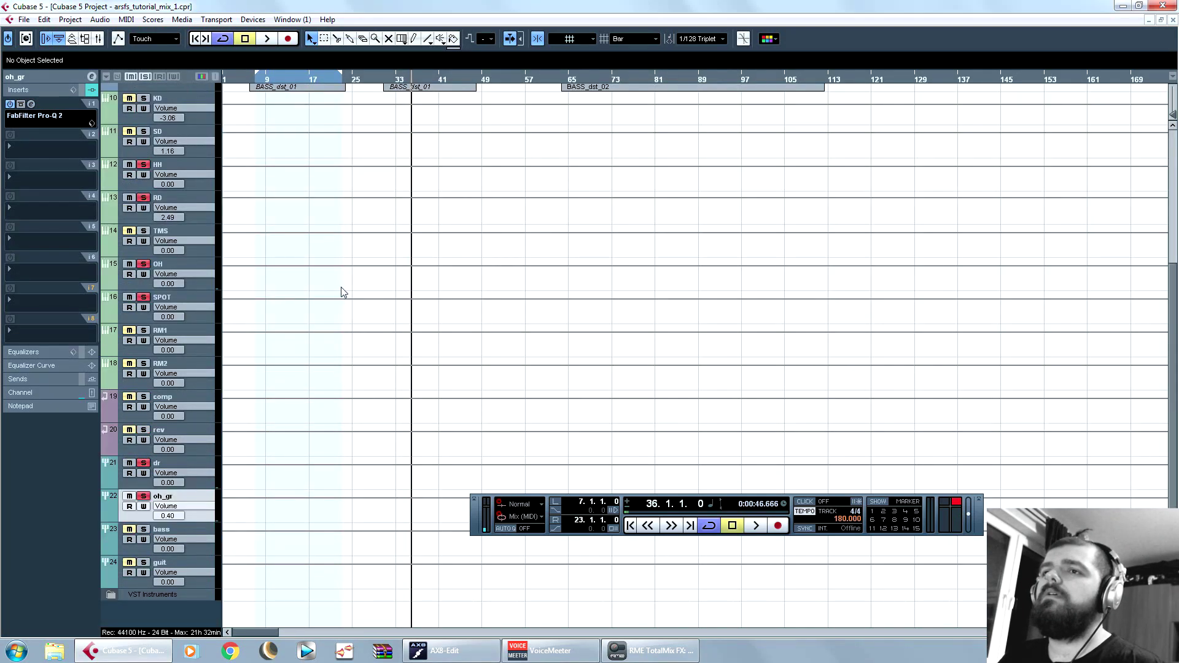
scroll(363, 294, up, 5)
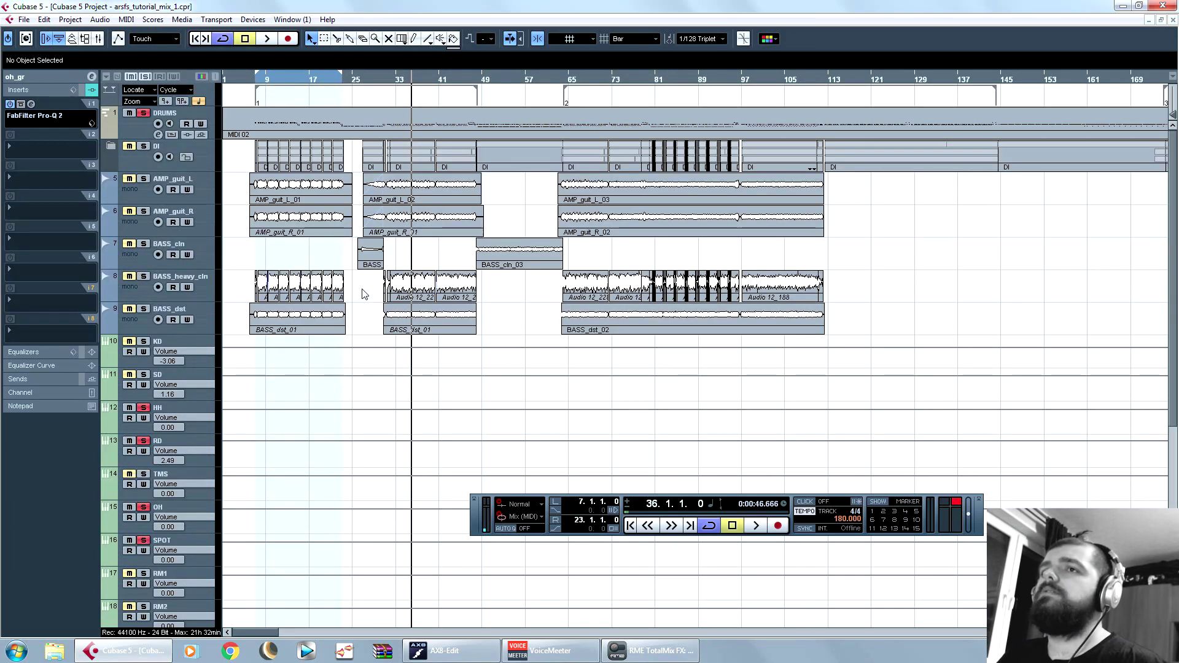
click(53, 151)
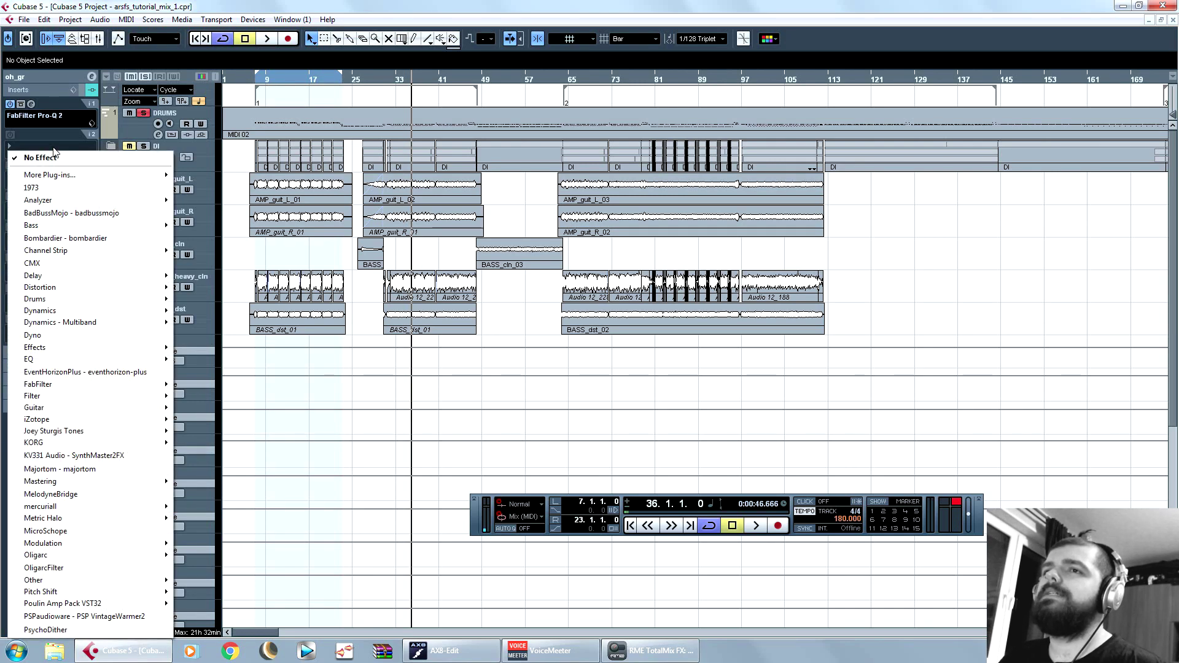
click(116, 236)
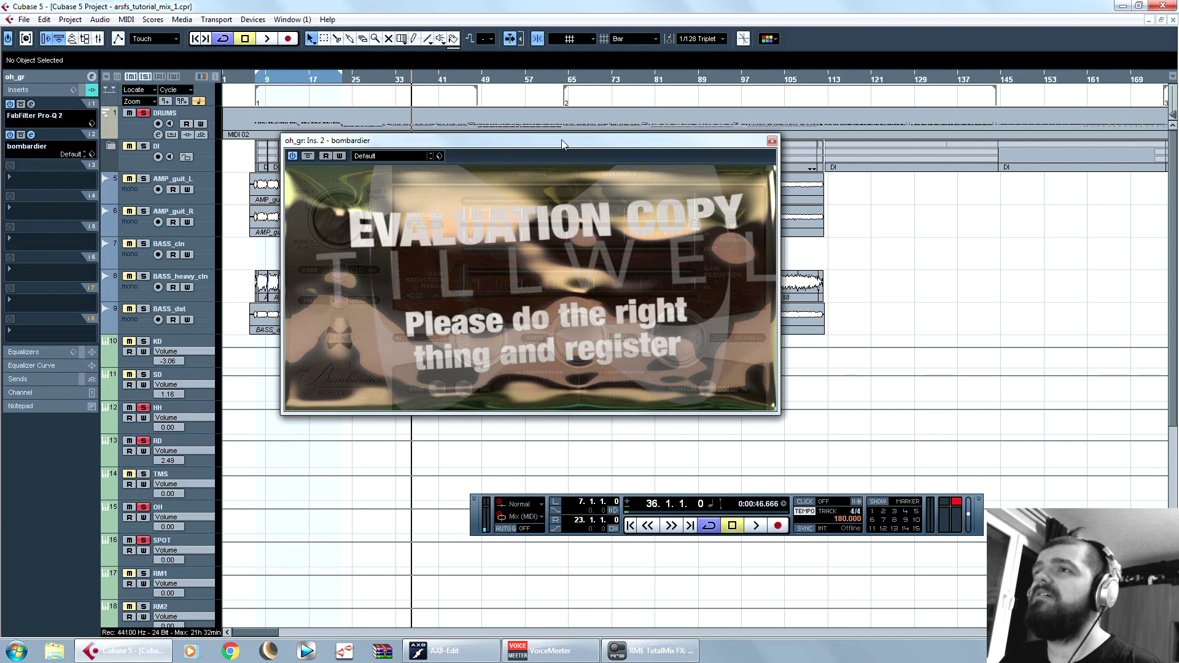
mouse_move(562, 145)
mouse_down()
mouse_move(607, 213)
mouse_move(562, 121)
mouse_up()
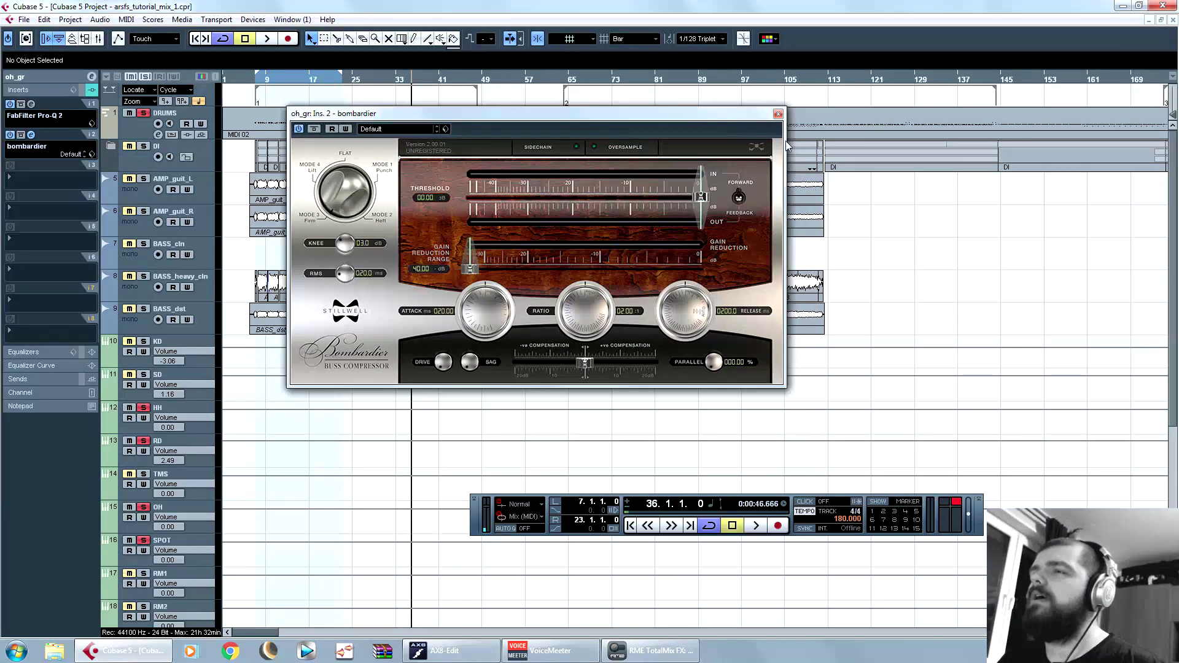
drag(702, 117, 704, 163)
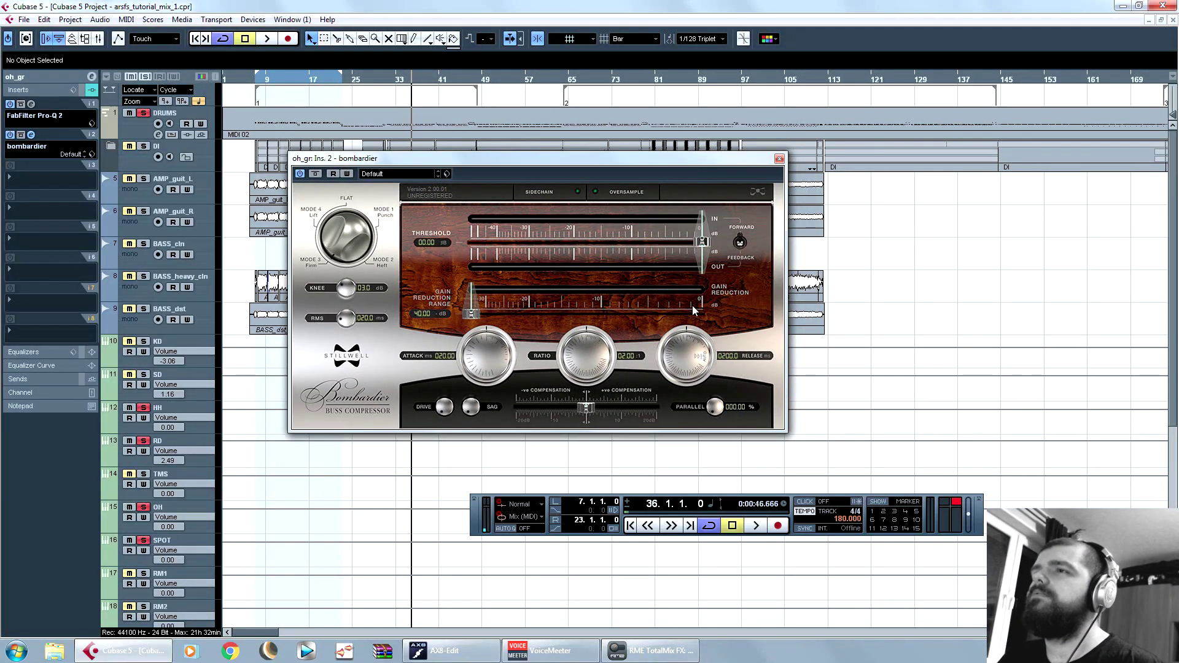
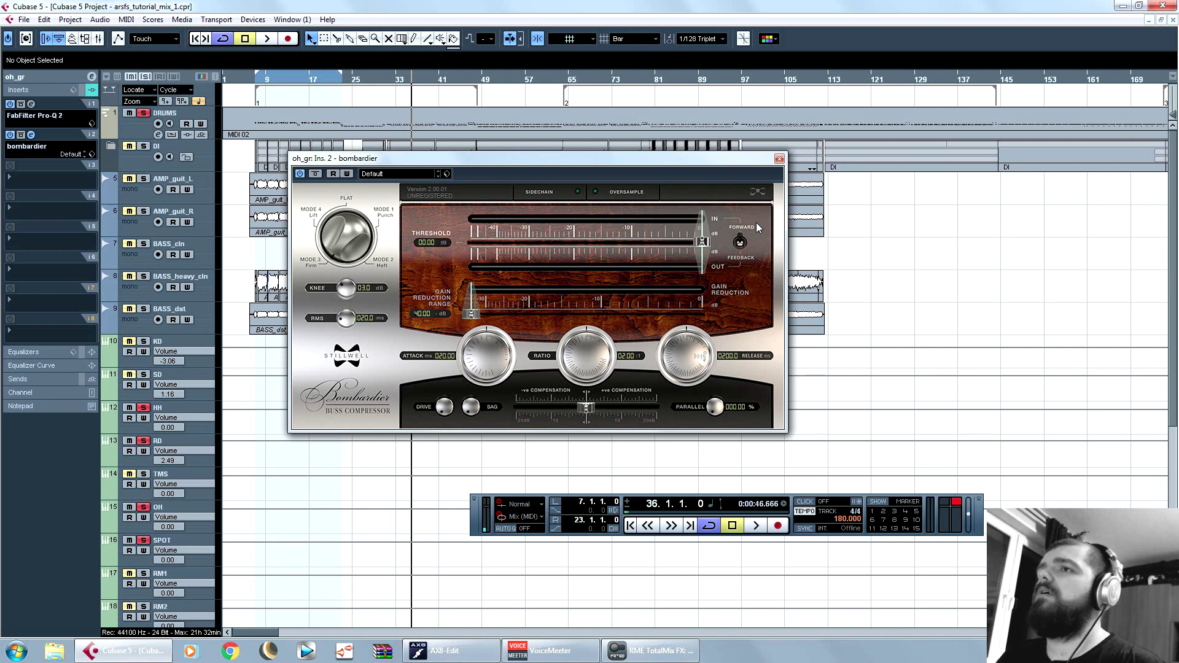
click(409, 174)
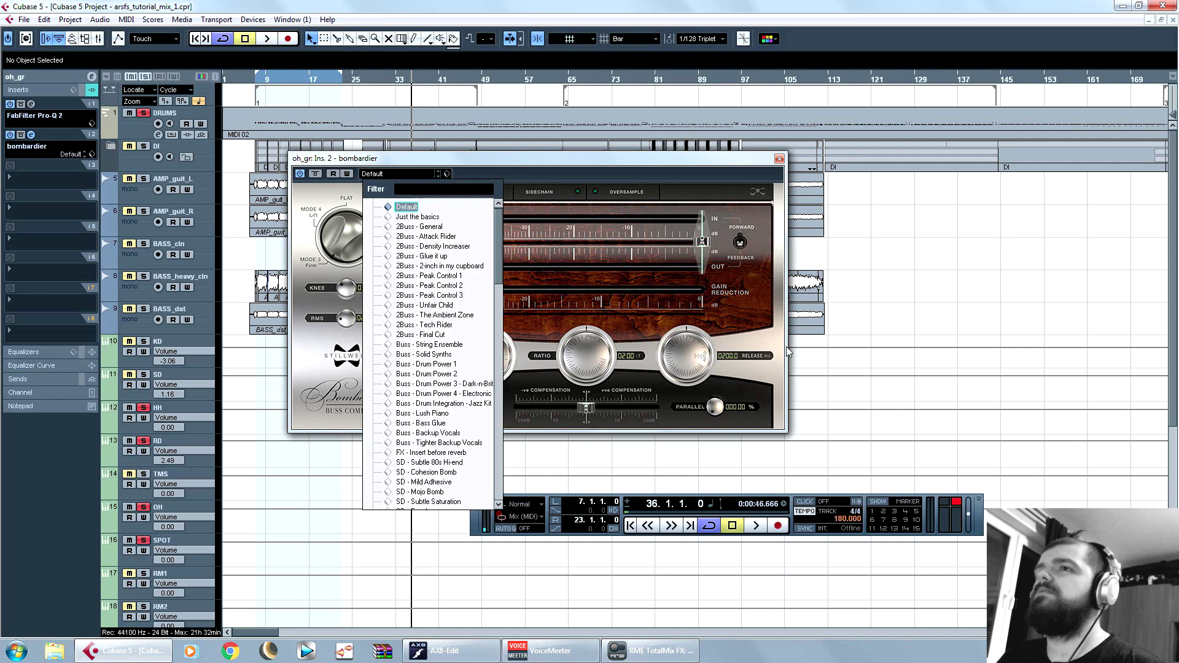
click(422, 364)
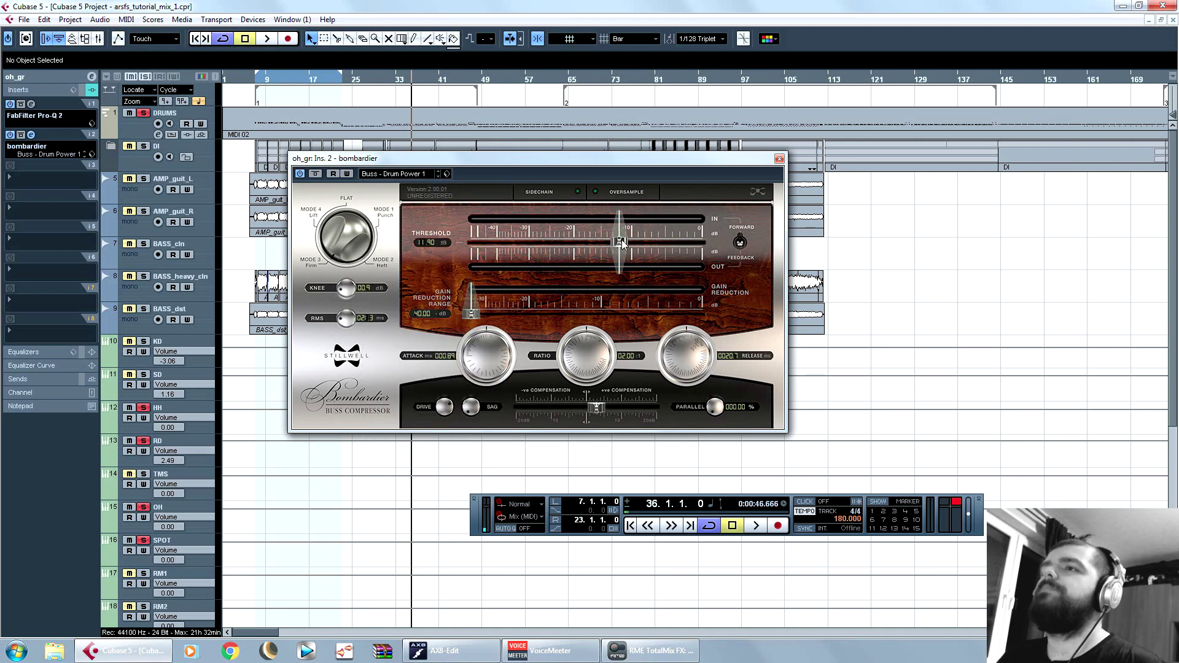
Step: Lower the Bombardier threshold to -60 dB and set its gain reduction range to 0 dB
drag(622, 241, 113, 277)
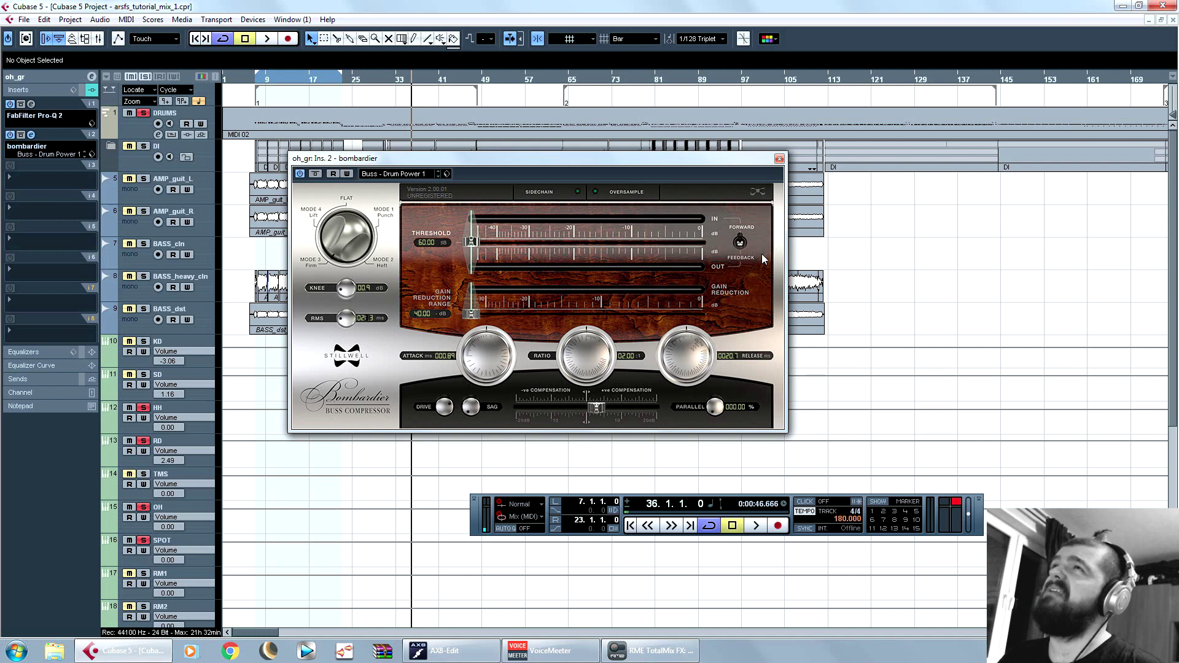
drag(469, 307, 714, 309)
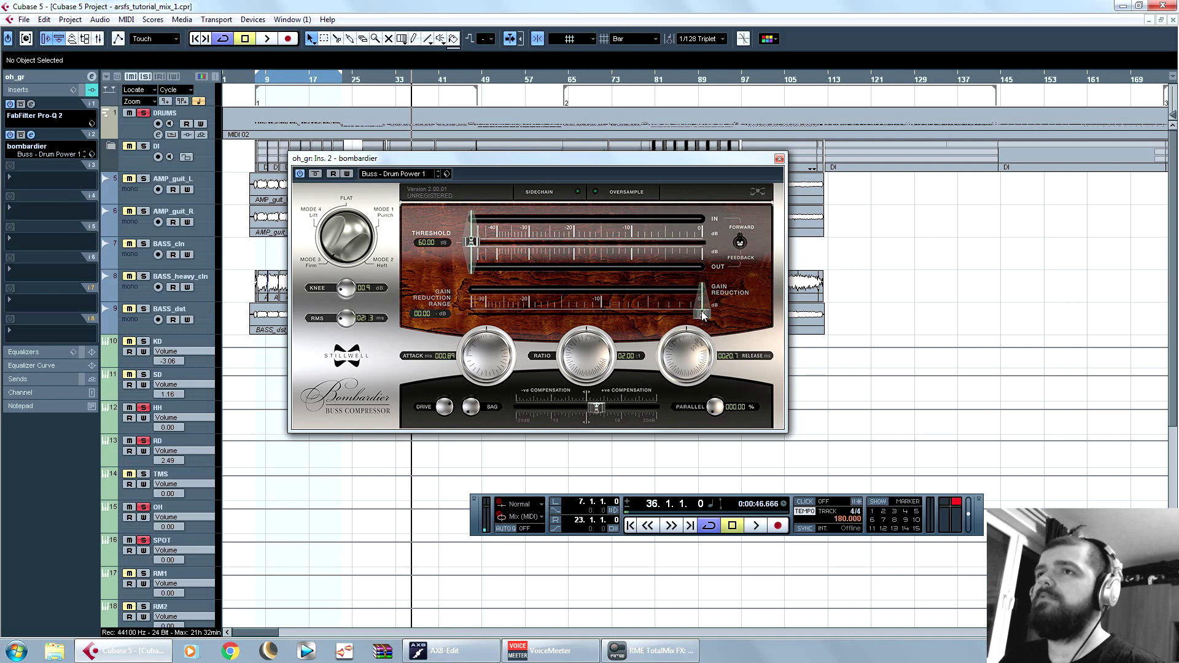
Step: Set the Bombardier gain reduction range to about 1.4 dB while auditioning the oh_gr group
key(space)
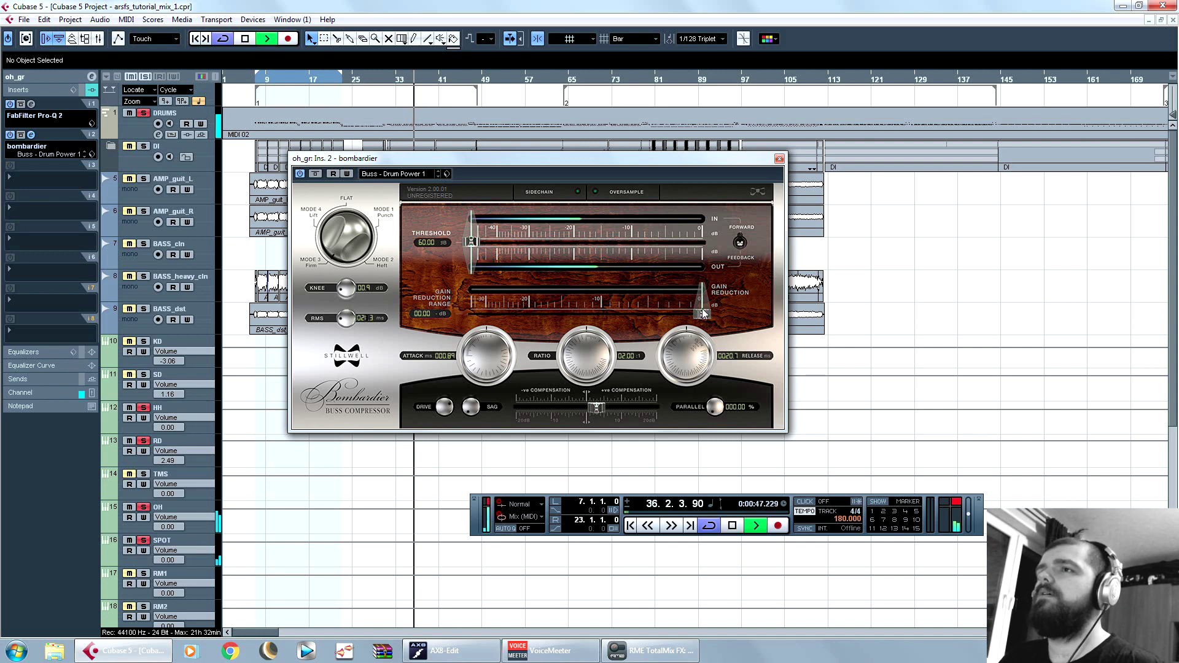
mouse_move(703, 315)
mouse_down()
mouse_move(500, 312)
mouse_move(687, 314)
mouse_up()
key(space)
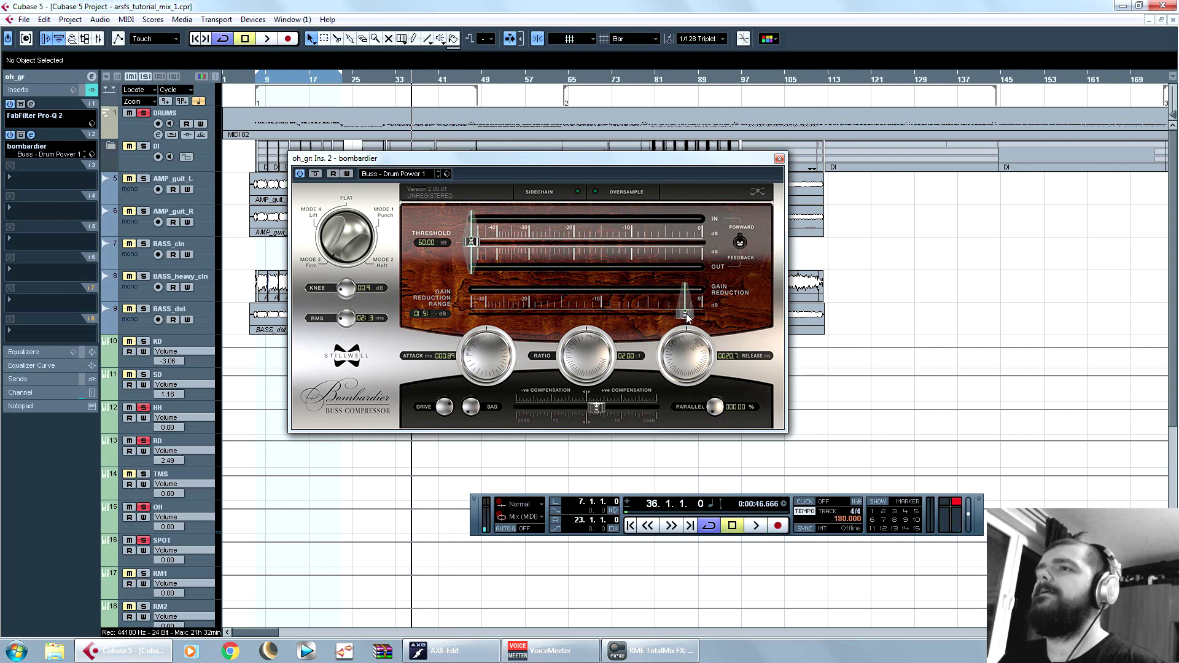
drag(687, 312, 688, 312)
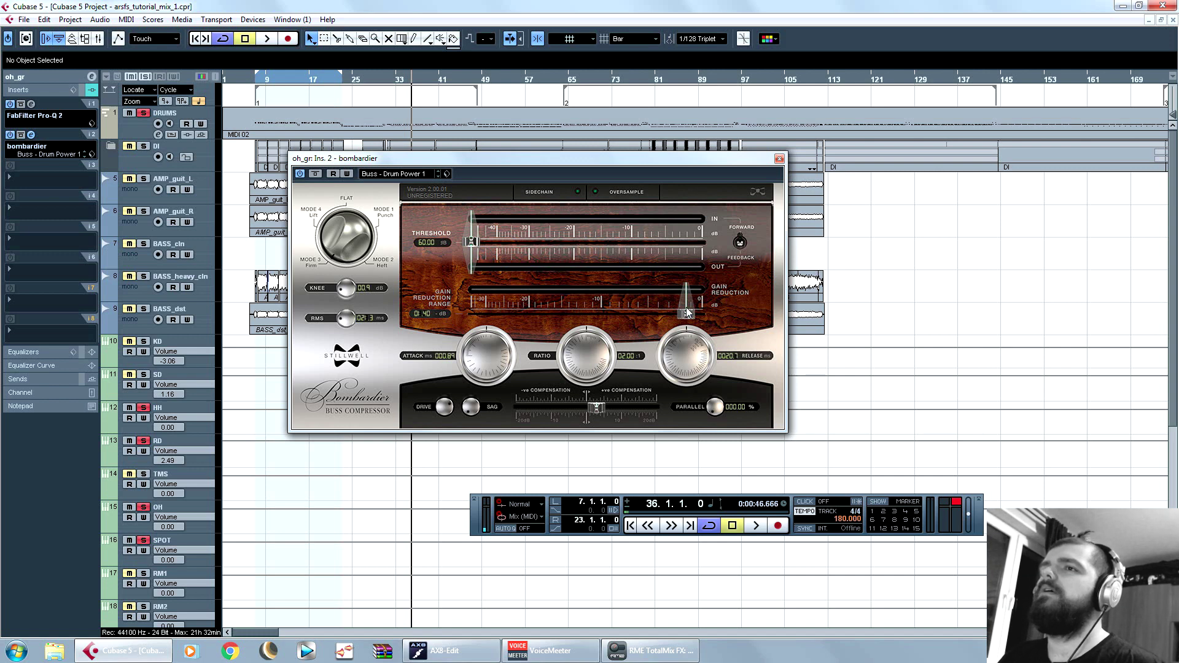
Step: Compare the oh_gr group with the Bombardier bypassed and active during playback, and close the compressor window
key(space)
click(22, 137)
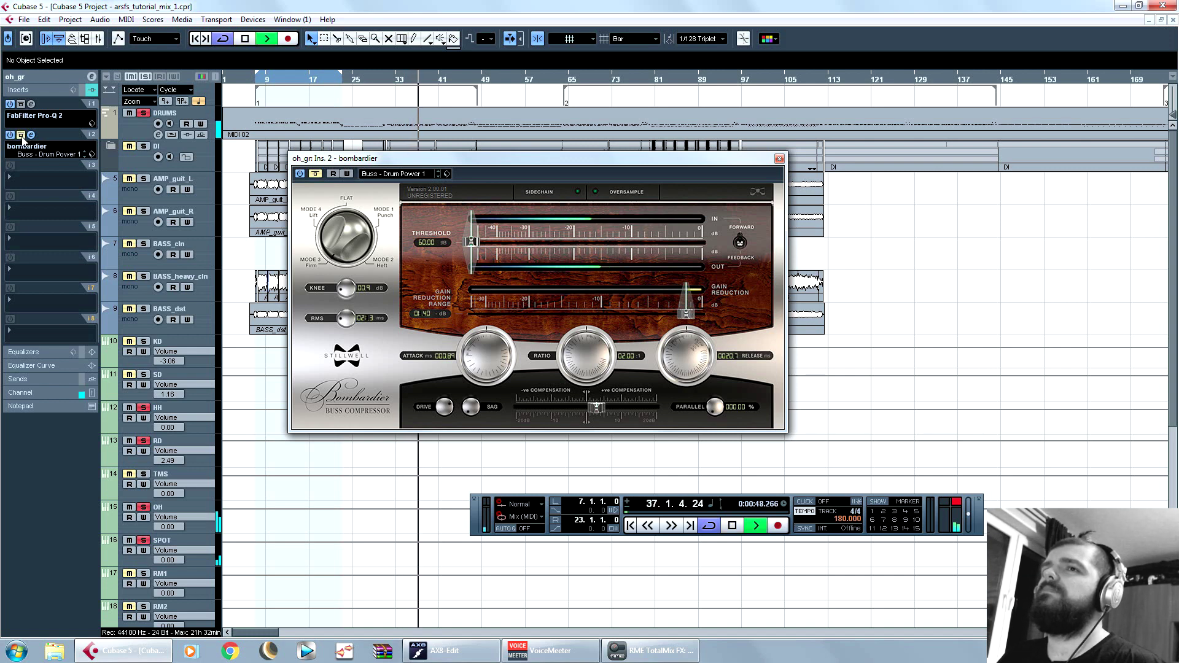
click(21, 137)
key(space)
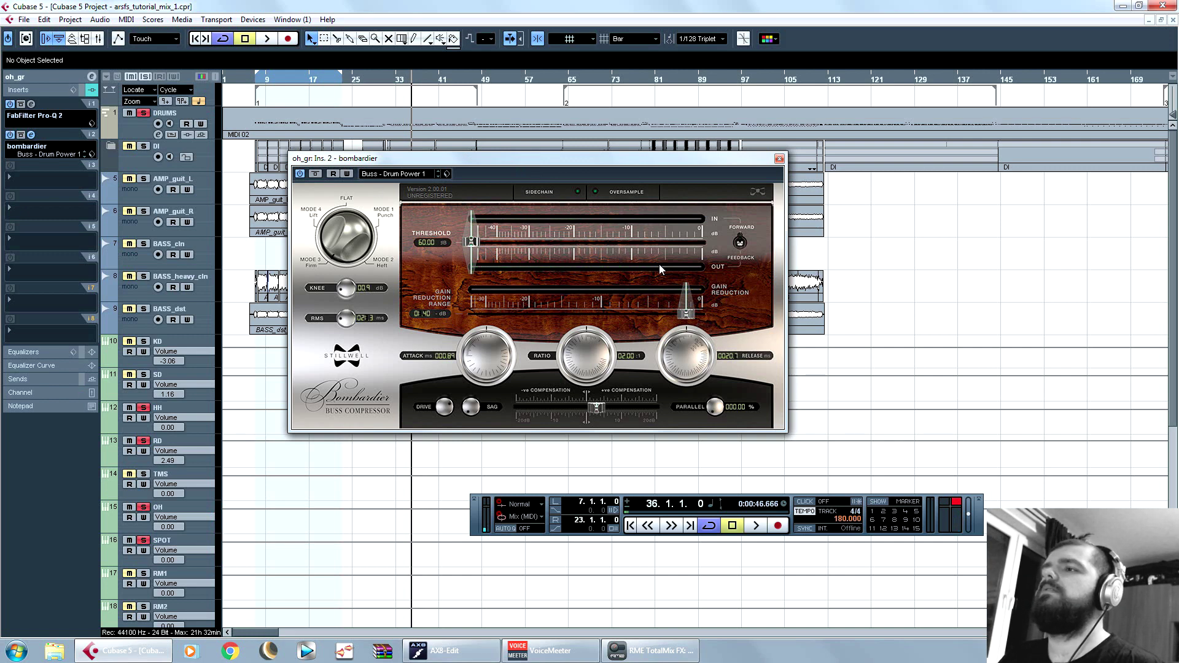
key(space)
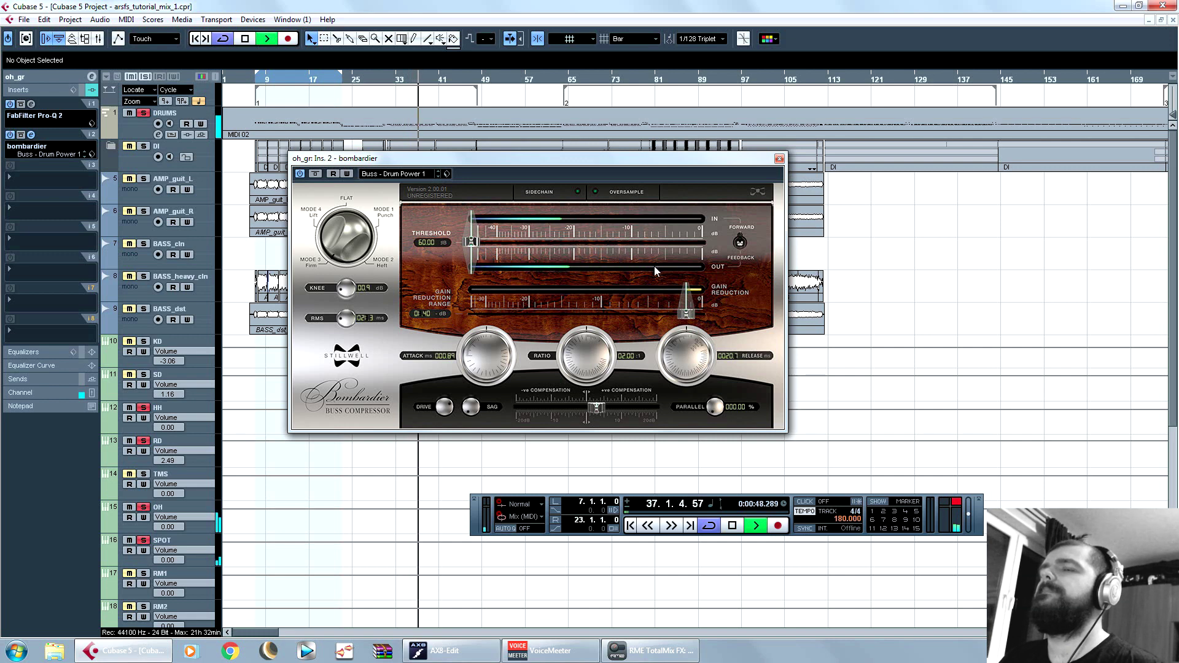
key(space)
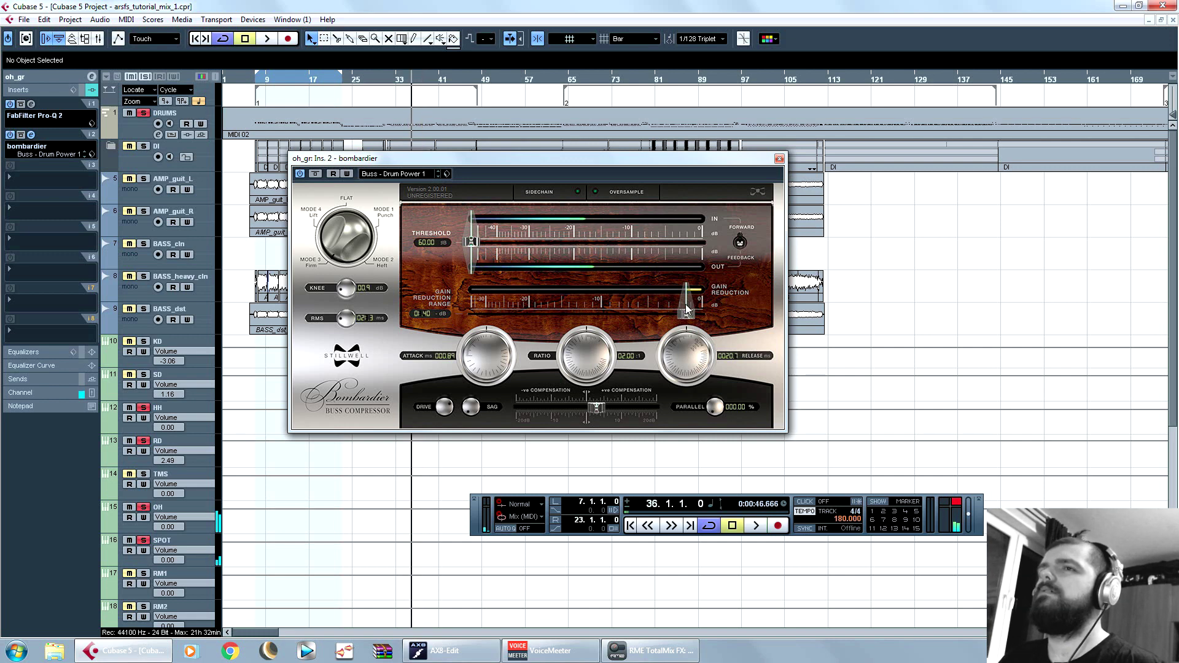
click(780, 159)
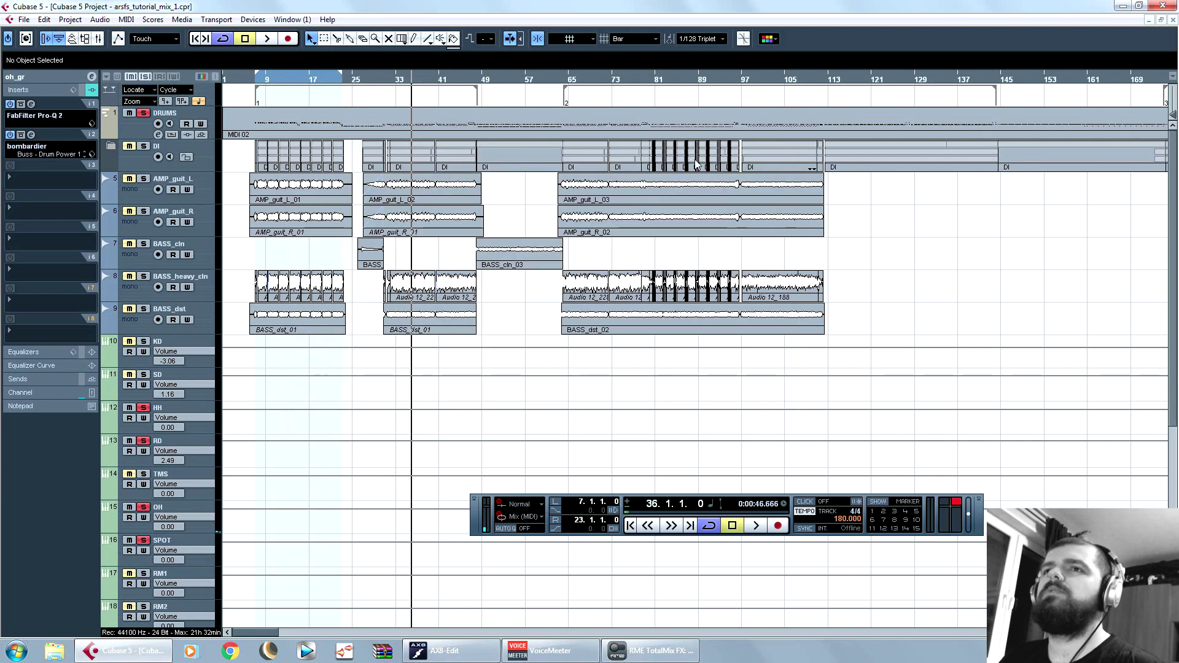
Step: Insert Kramer Tape Stereo in the oh_gr group's third slot, with bias on Normal and wow and flutter at 0
click(43, 178)
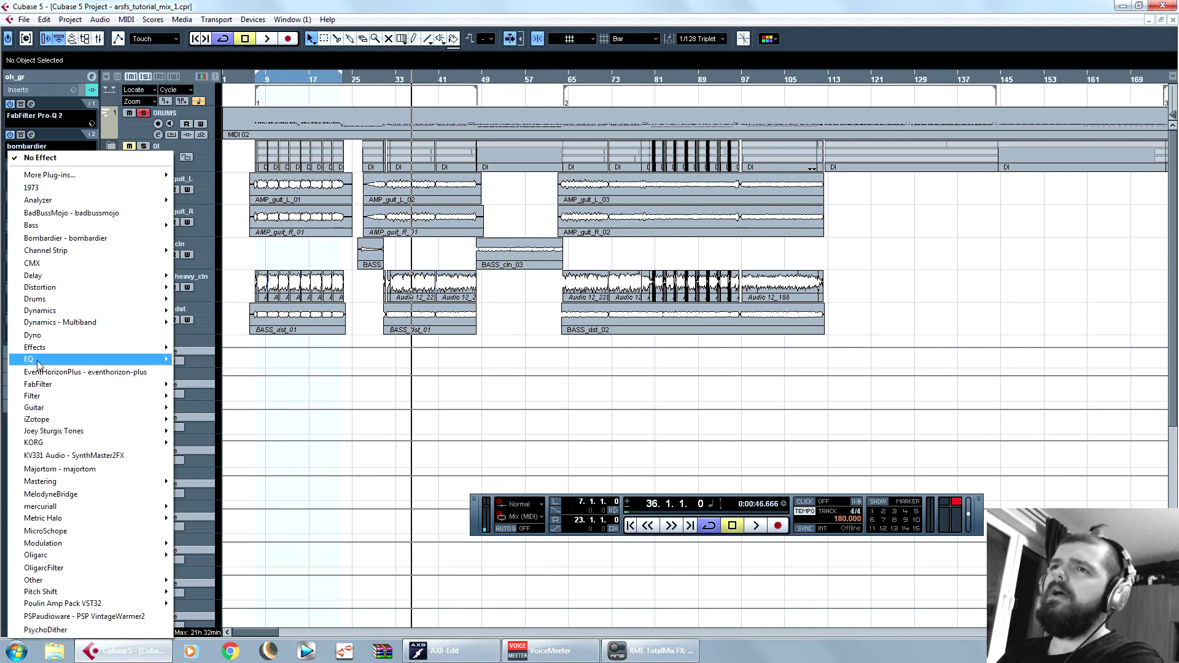
mouse_move(109, 287)
click(218, 343)
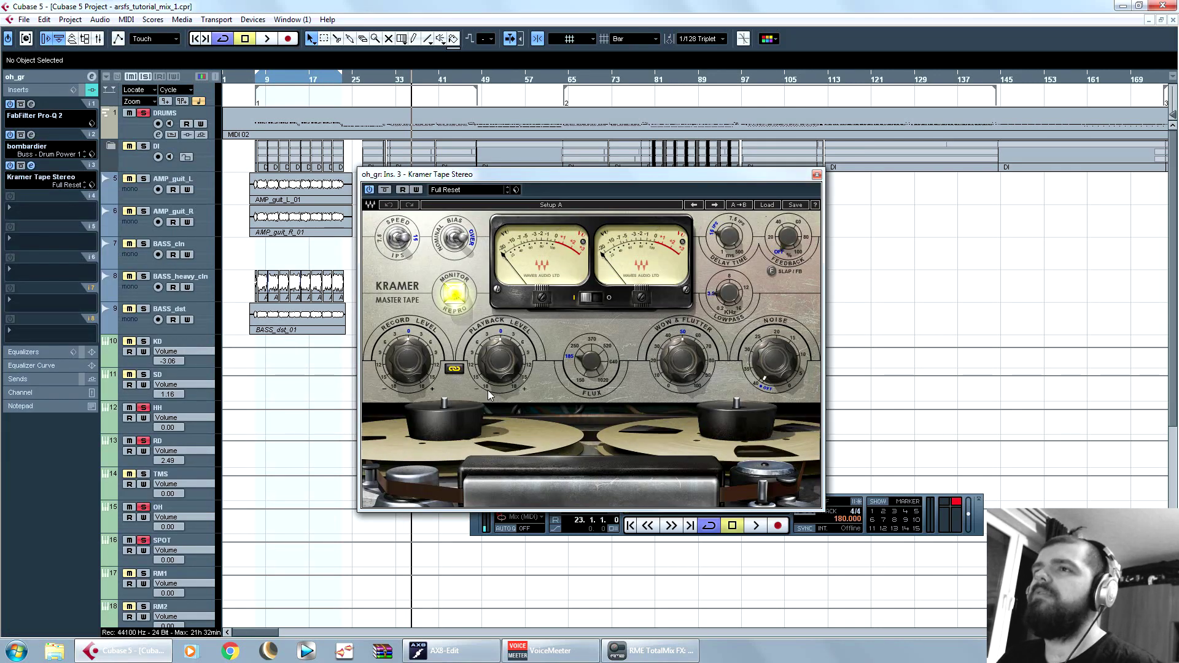
click(454, 237)
drag(691, 347, 691, 394)
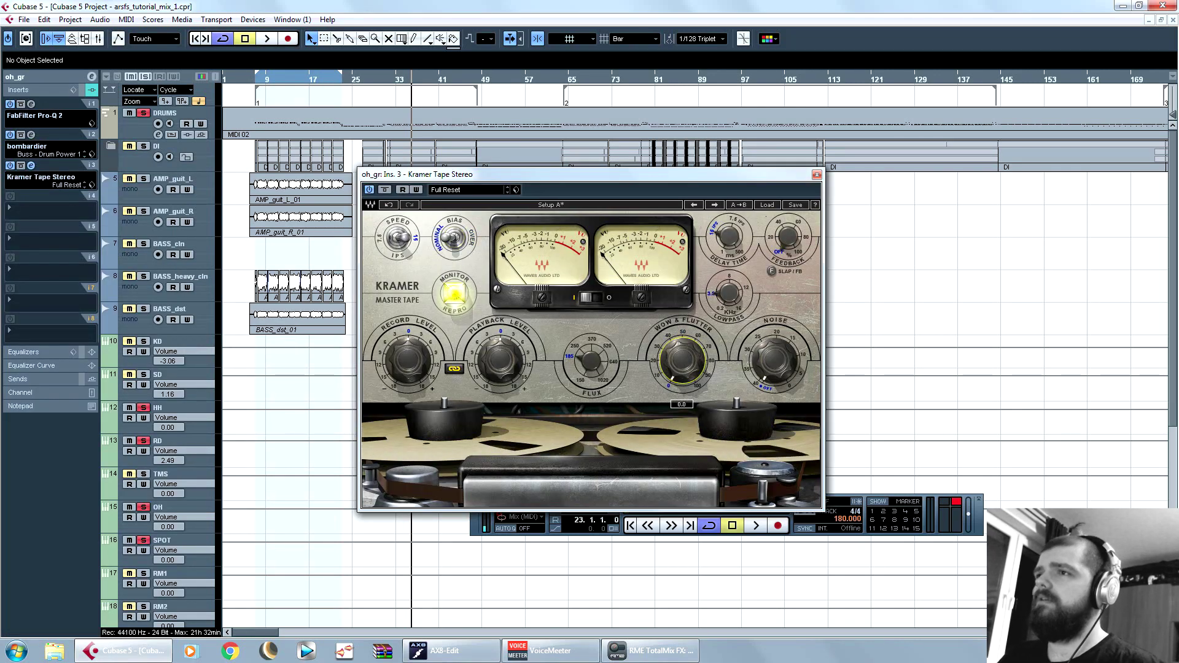
Step: Audition the tape effect, set its record level about halfway up the positive range, and close the Kramer Tape window
key(space)
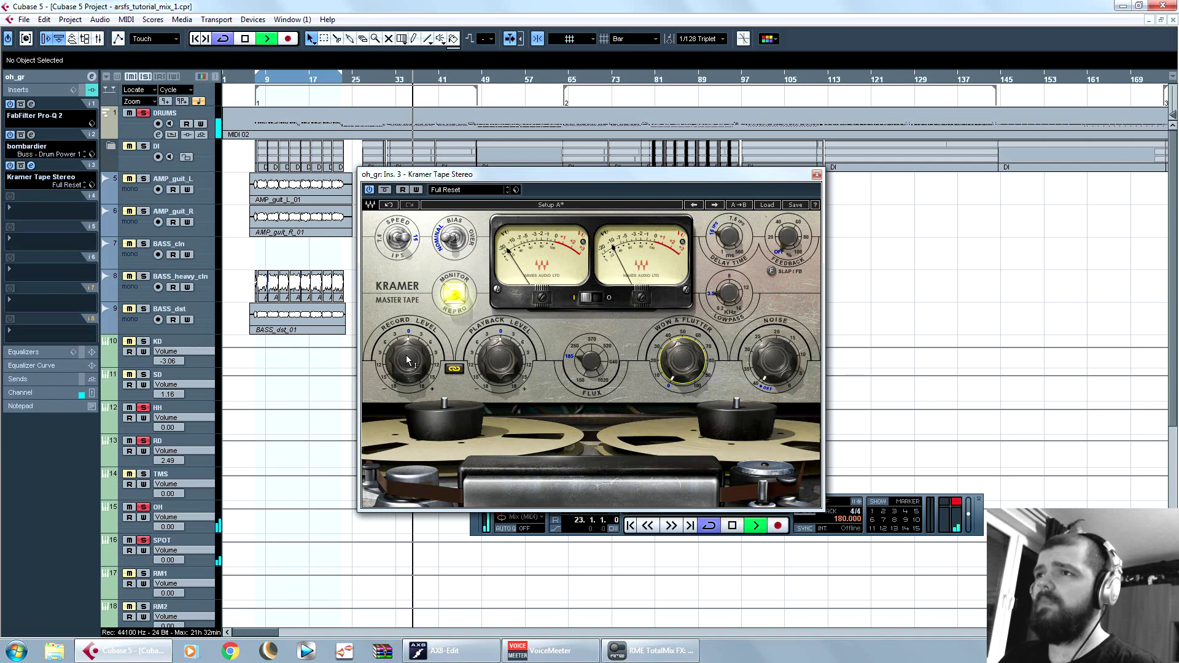
drag(408, 357, 415, 335)
key(space)
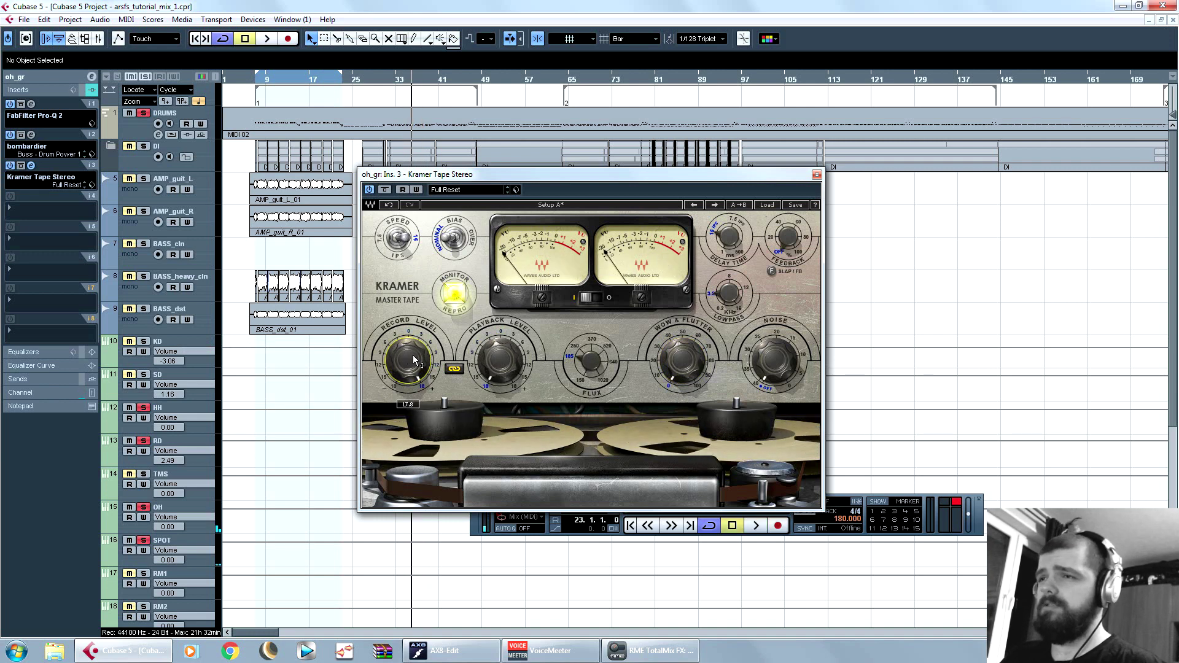
key(space)
drag(415, 361, 415, 391)
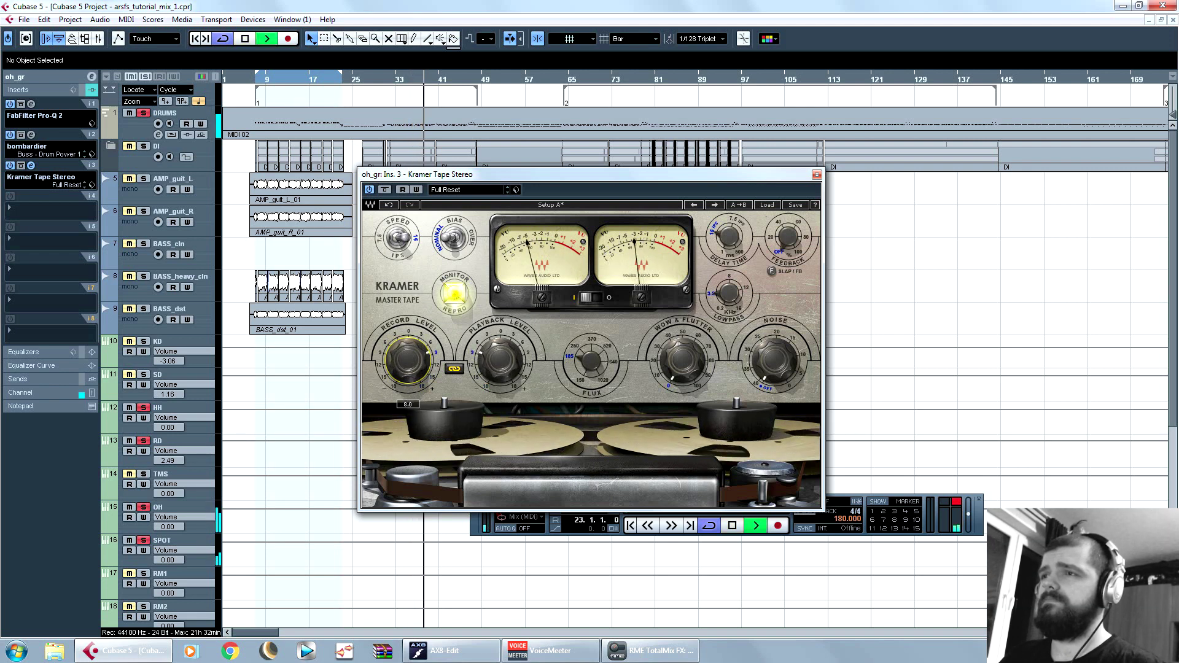
key(space)
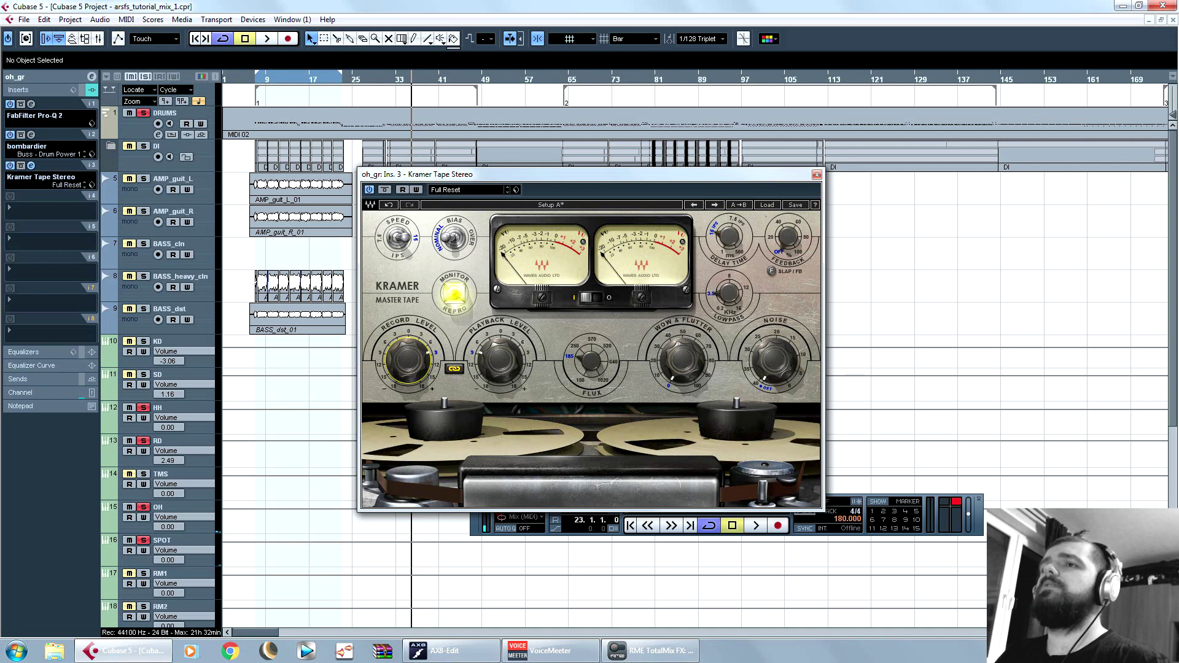
click(817, 175)
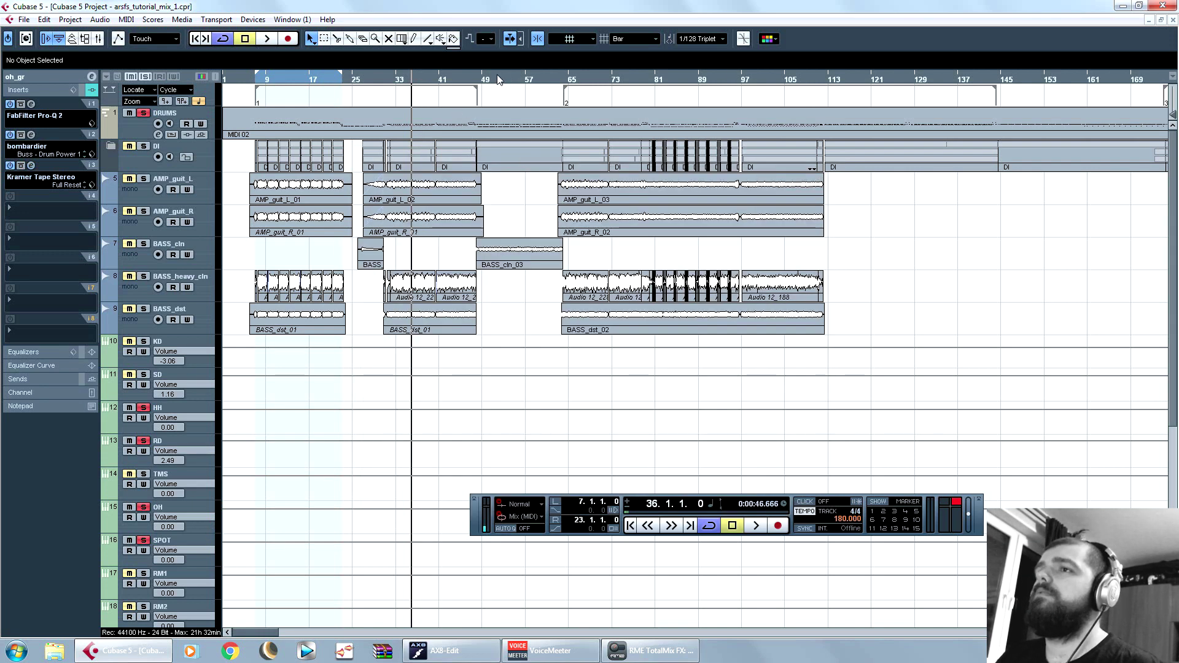
Step: Audition the processed cymbals in several sections of the song, from around bar 26 up to bar 67
click(357, 83)
key(space)
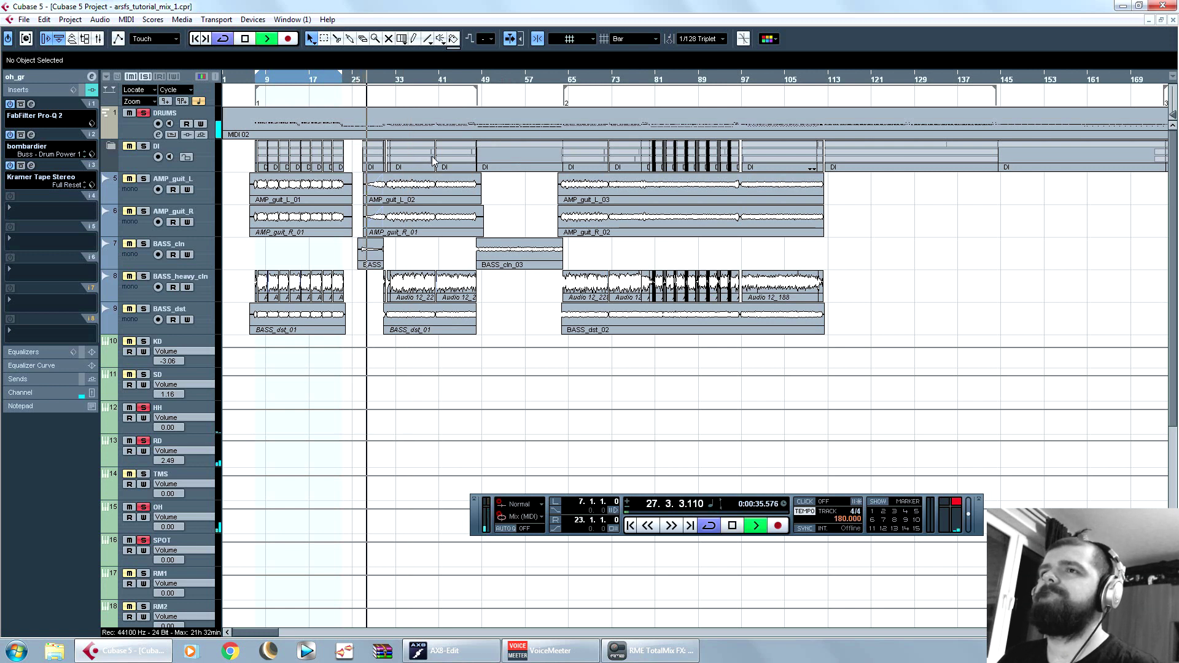
click(413, 80)
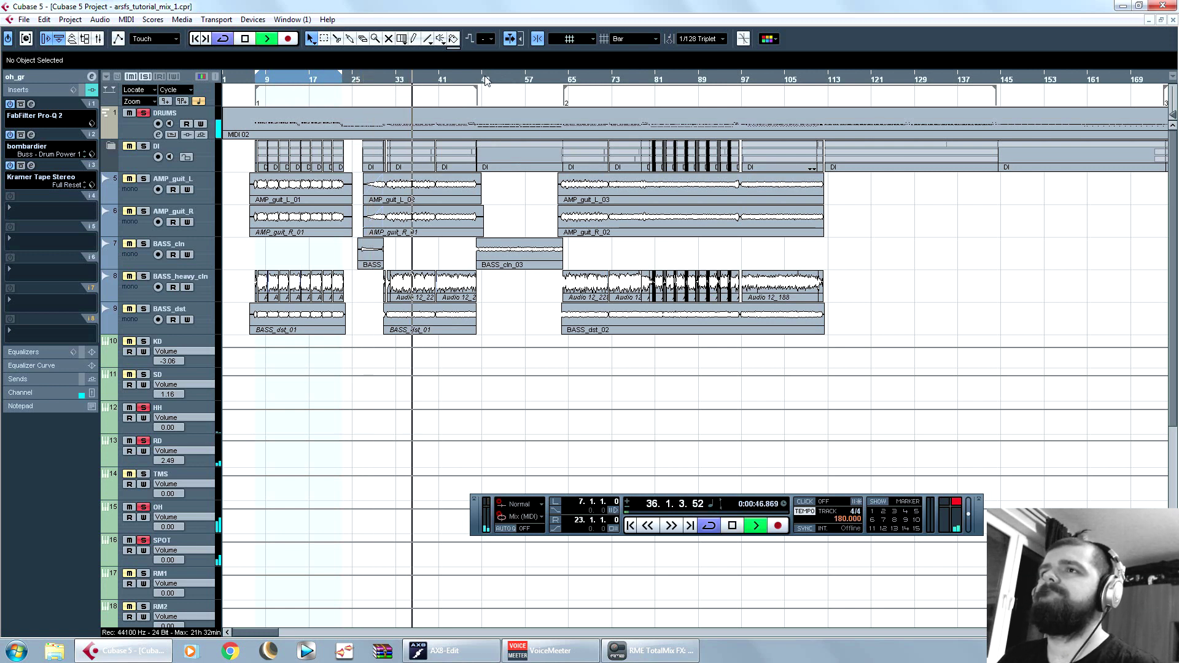
click(496, 80)
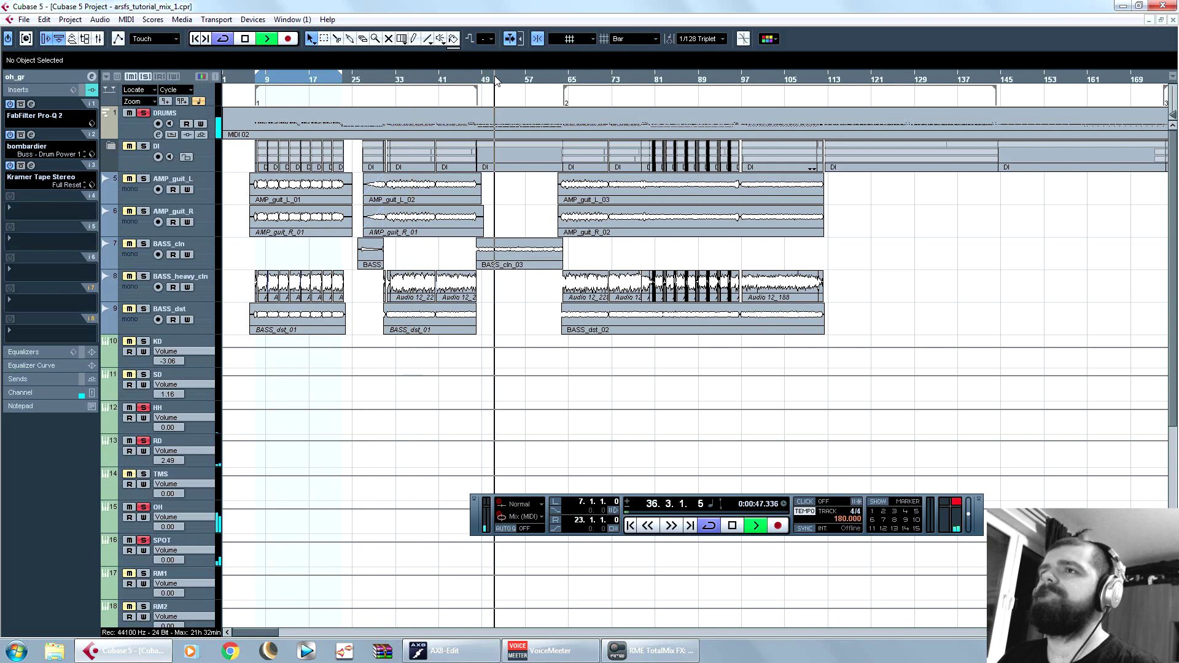
click(581, 80)
key(space)
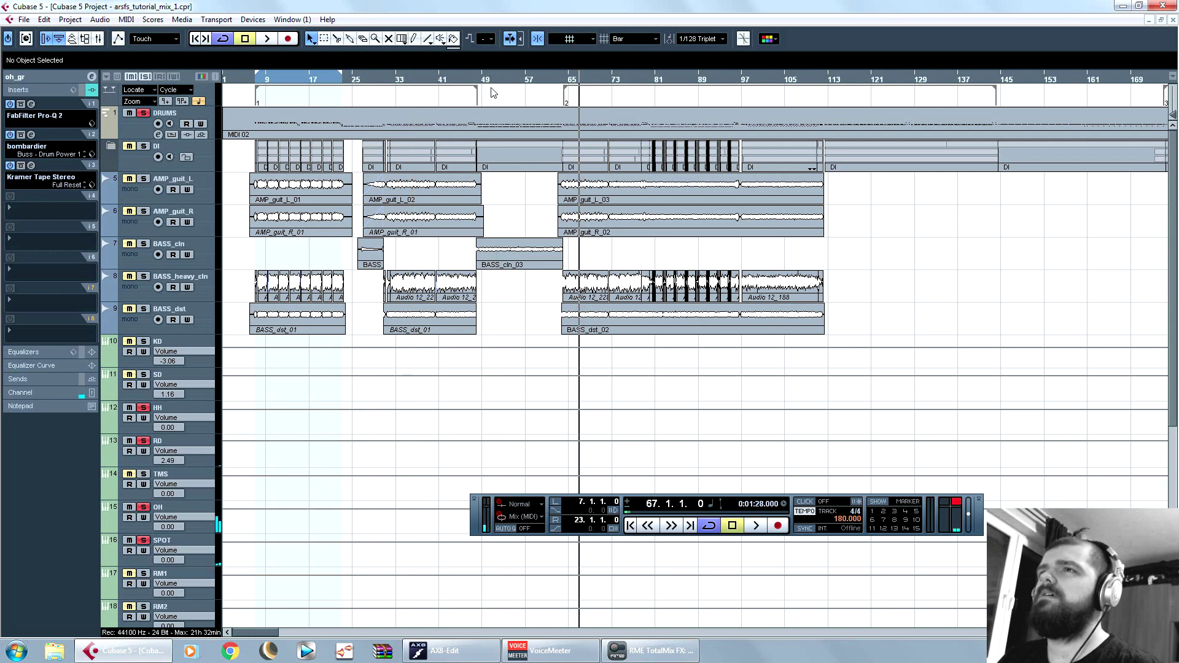
Step: In the oh_gr group's Pro-Q 2, boost a new bell near 10 kHz and turn it into a slight cut with Q 4.354
scroll(262, 426, down, 6)
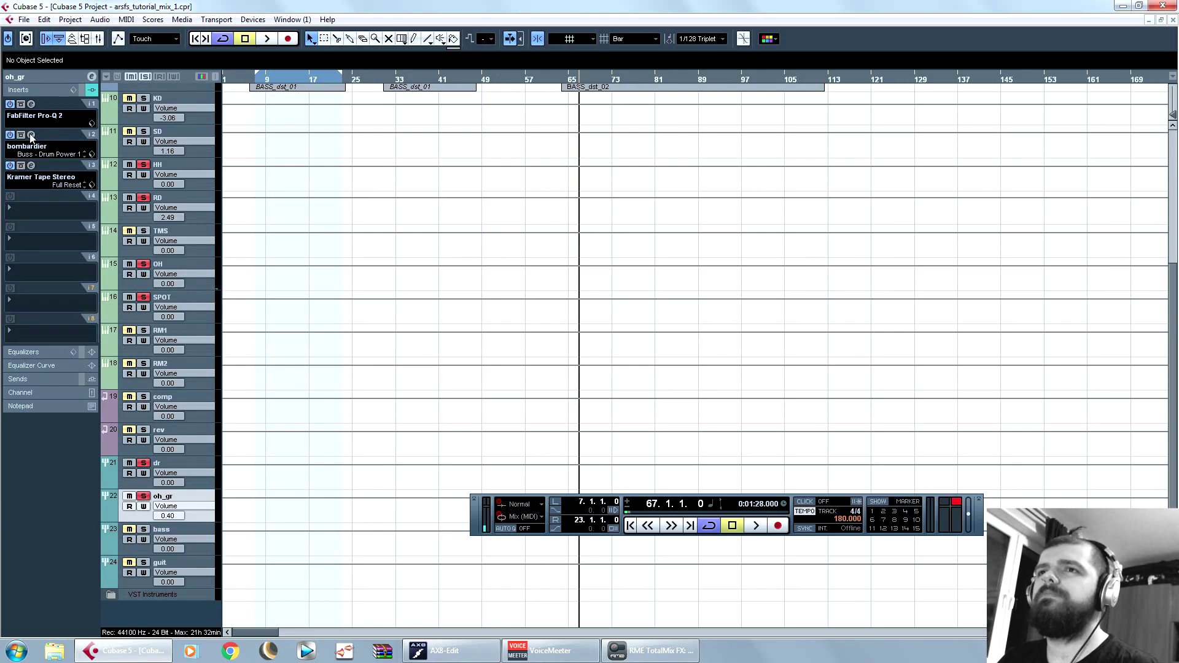
click(30, 105)
key(space)
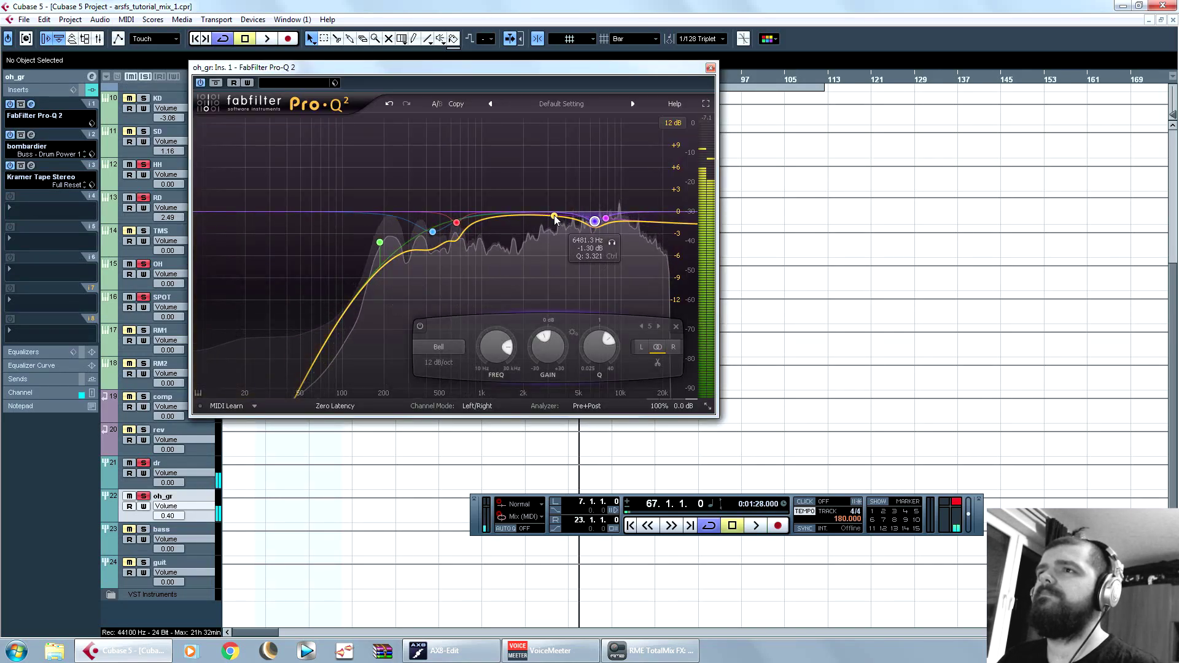
drag(586, 212, 624, 129)
key(space)
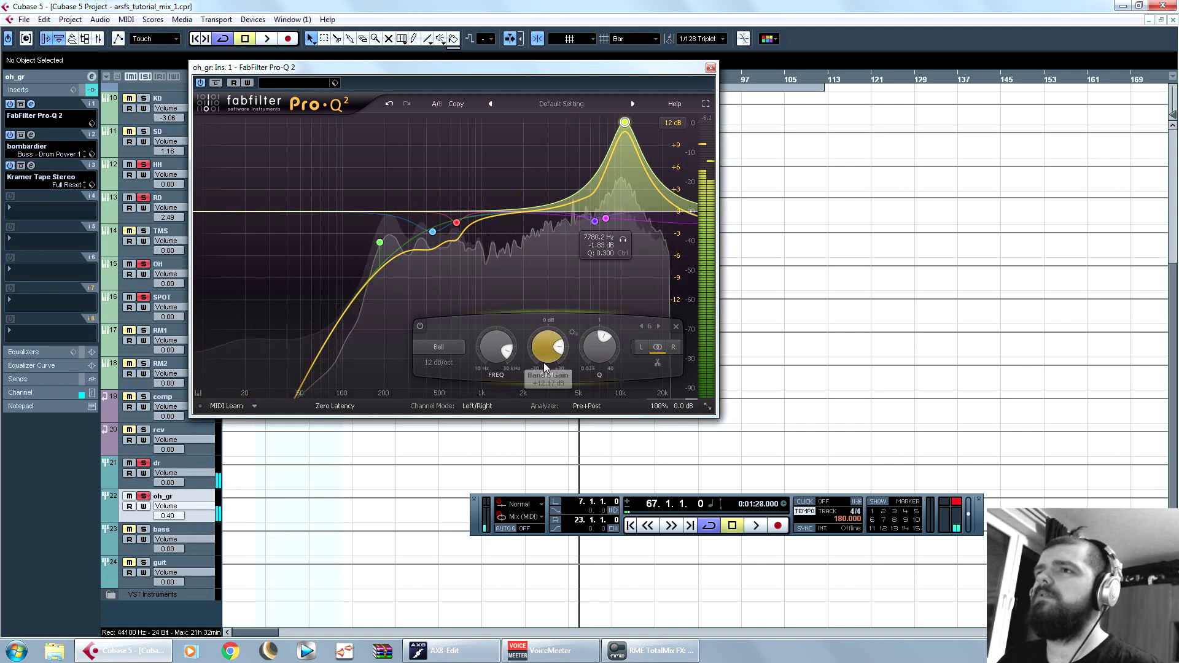
scroll(547, 349, down, 10)
scroll(547, 353, down, 3)
scroll(596, 358, up, 10)
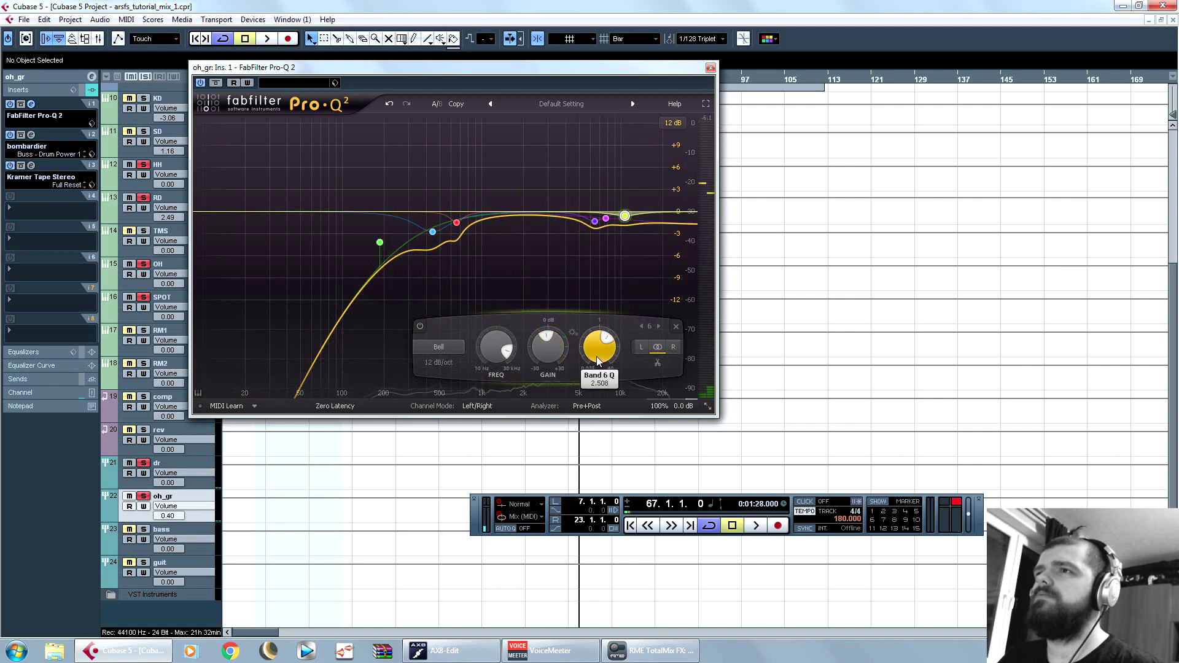
key(space)
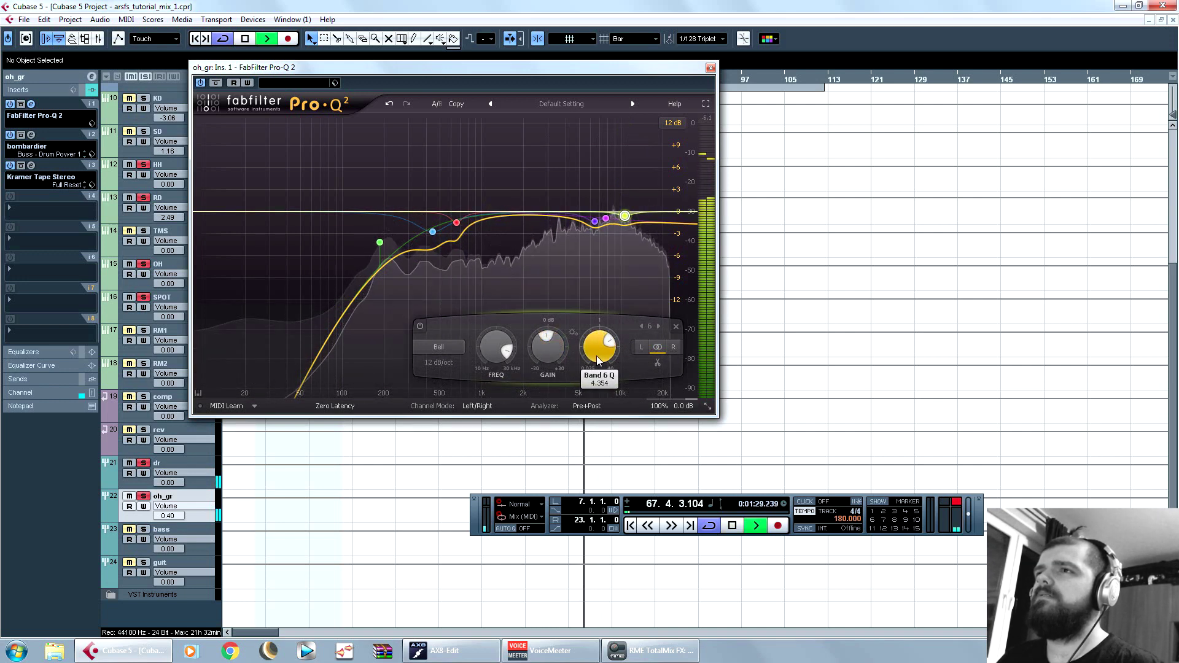
key(space)
Step: Boost another bell near 4 kHz, turn it into a -1.86 dB cut with Q 4.097, and close Pro-Q 2
drag(562, 220, 557, 134)
key(space)
scroll(548, 347, down, 10)
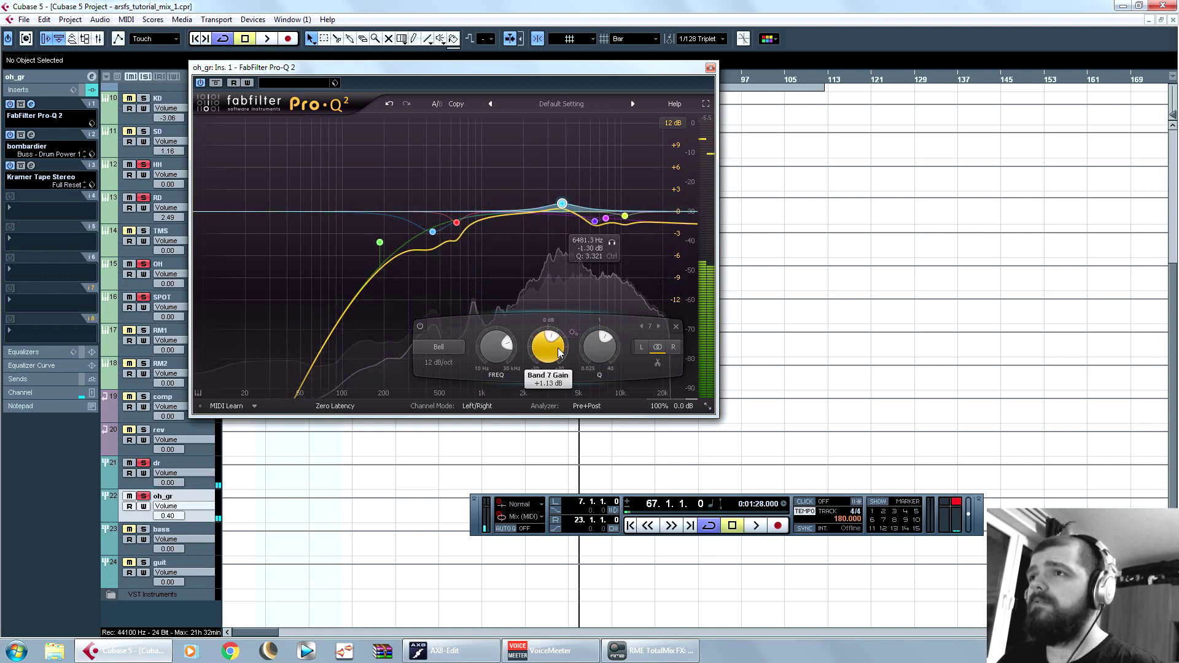
scroll(559, 352, down, 3)
scroll(589, 344, up, 4)
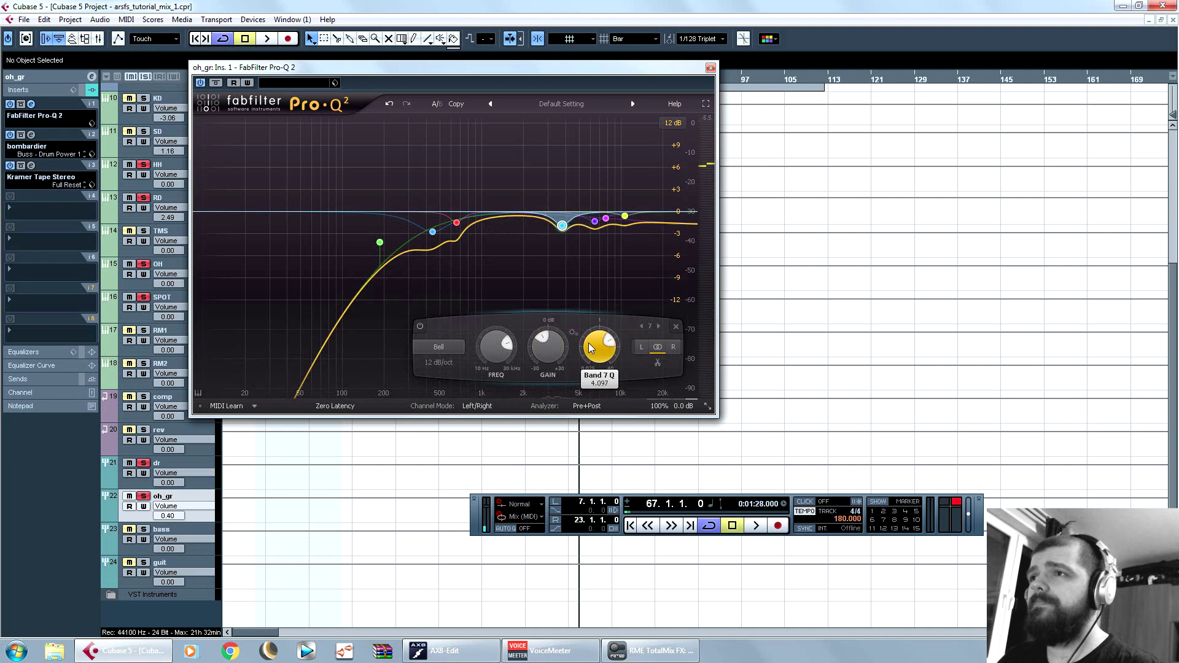
key(space)
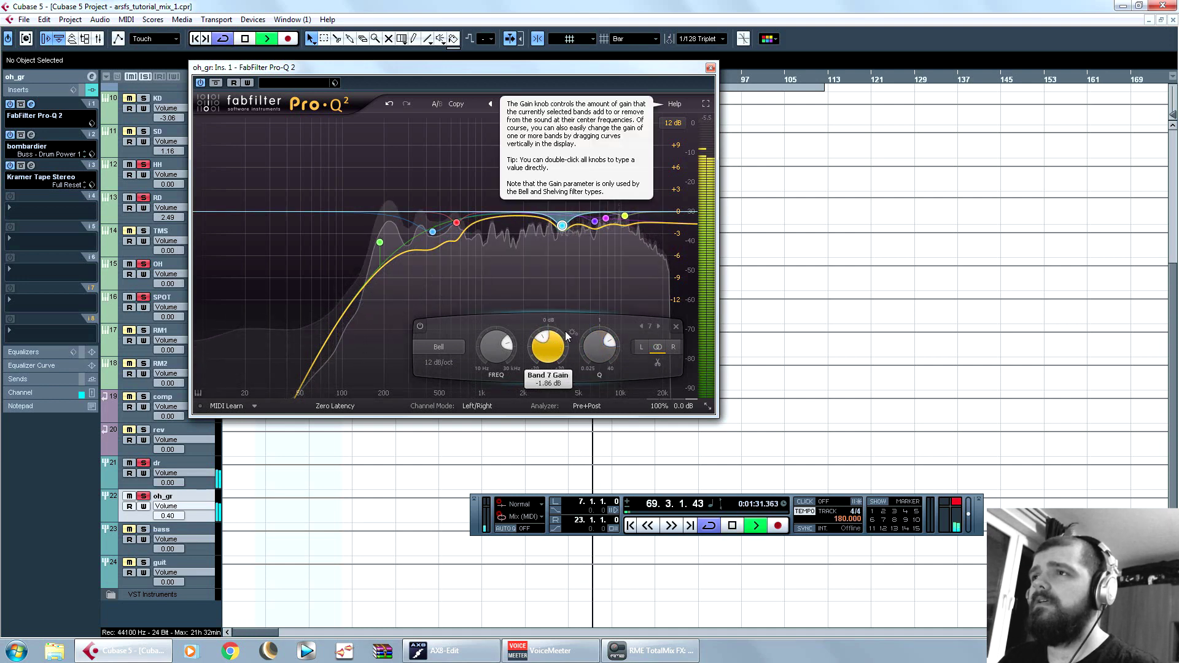
key(space)
click(710, 66)
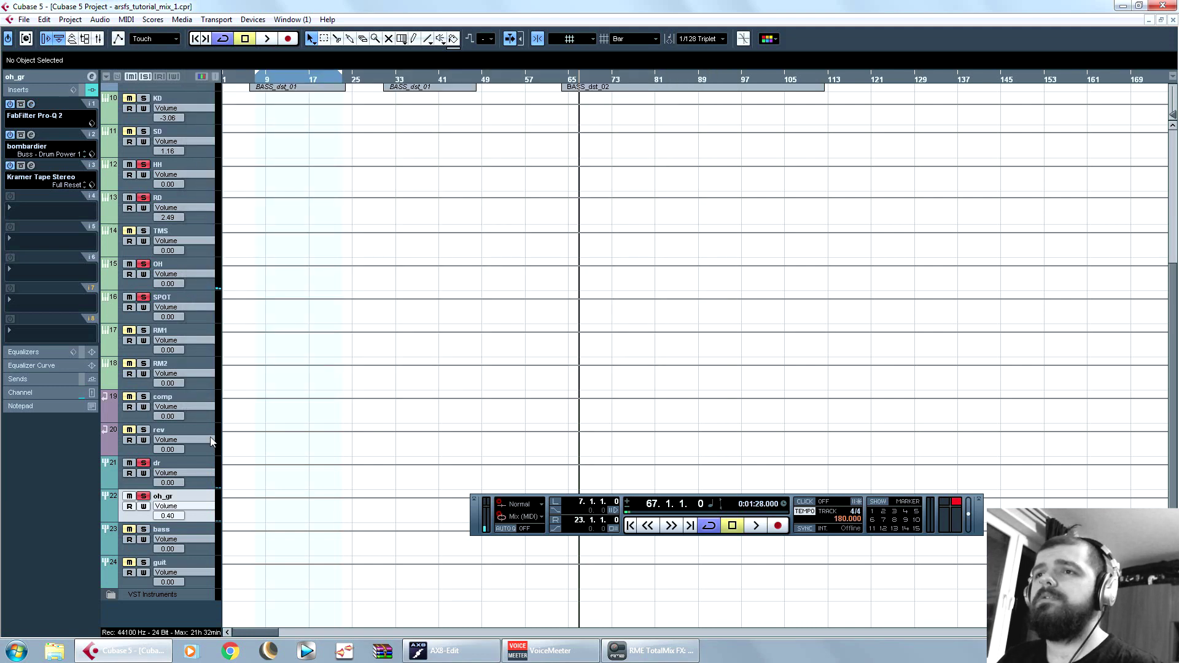
Step: Unsolo the cymbal tracks and groups, switch off cycle playback, and audition the drum kit from bar 67
click(143, 503)
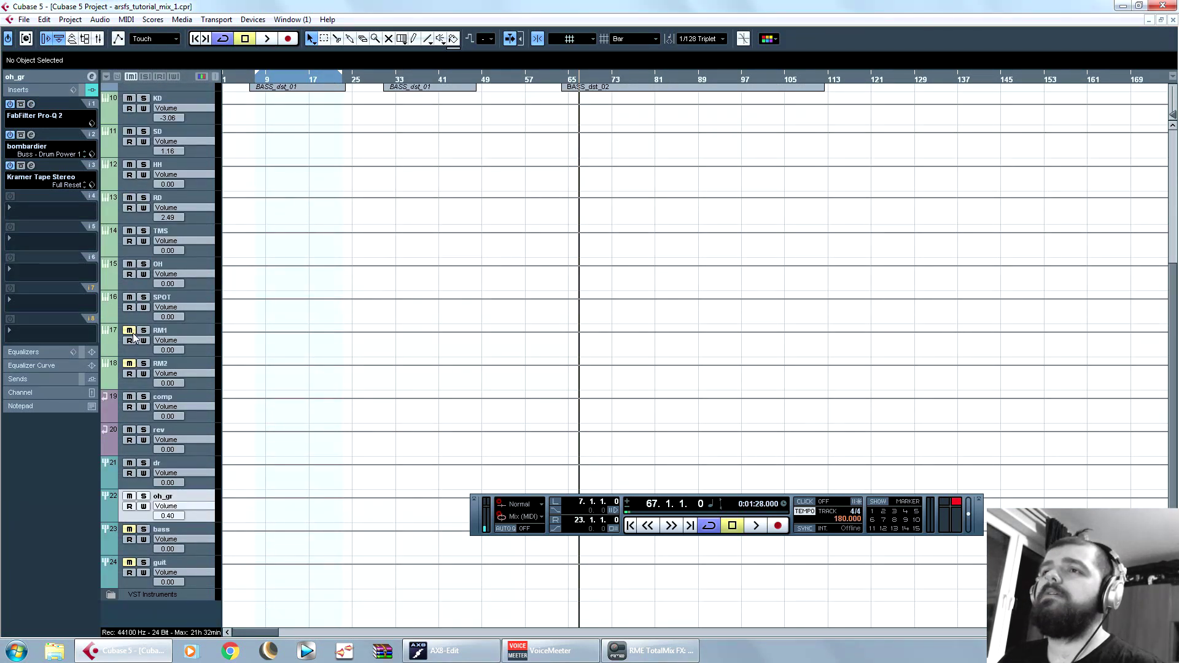
scroll(406, 356, up, 5)
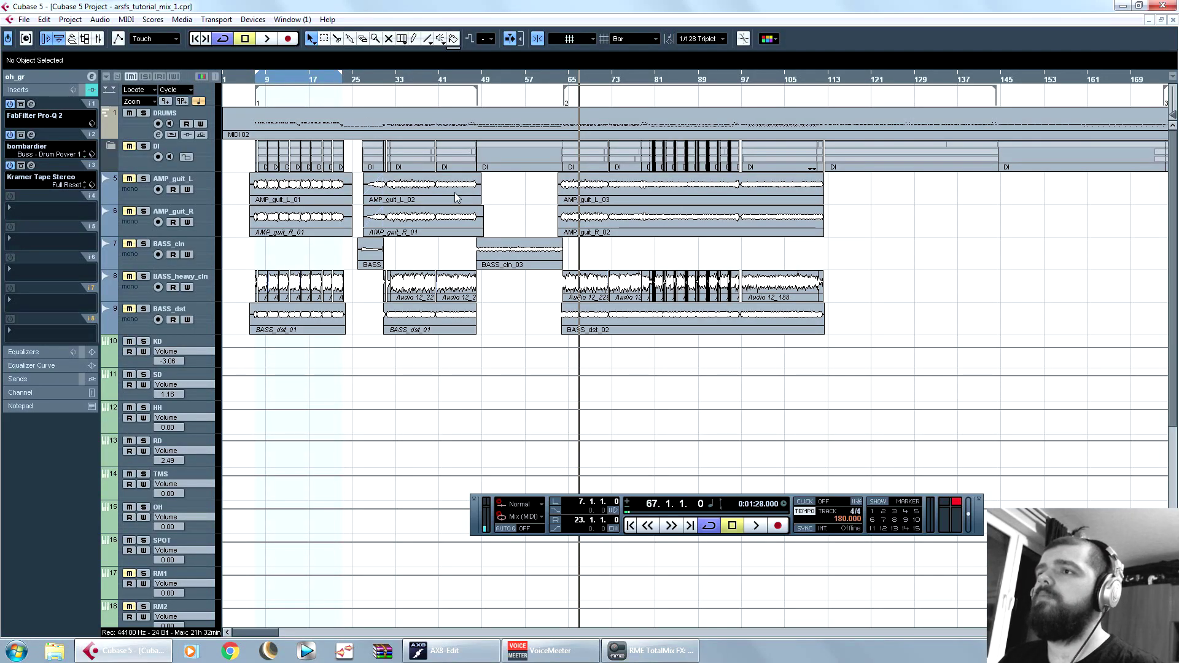
click(710, 525)
click(756, 525)
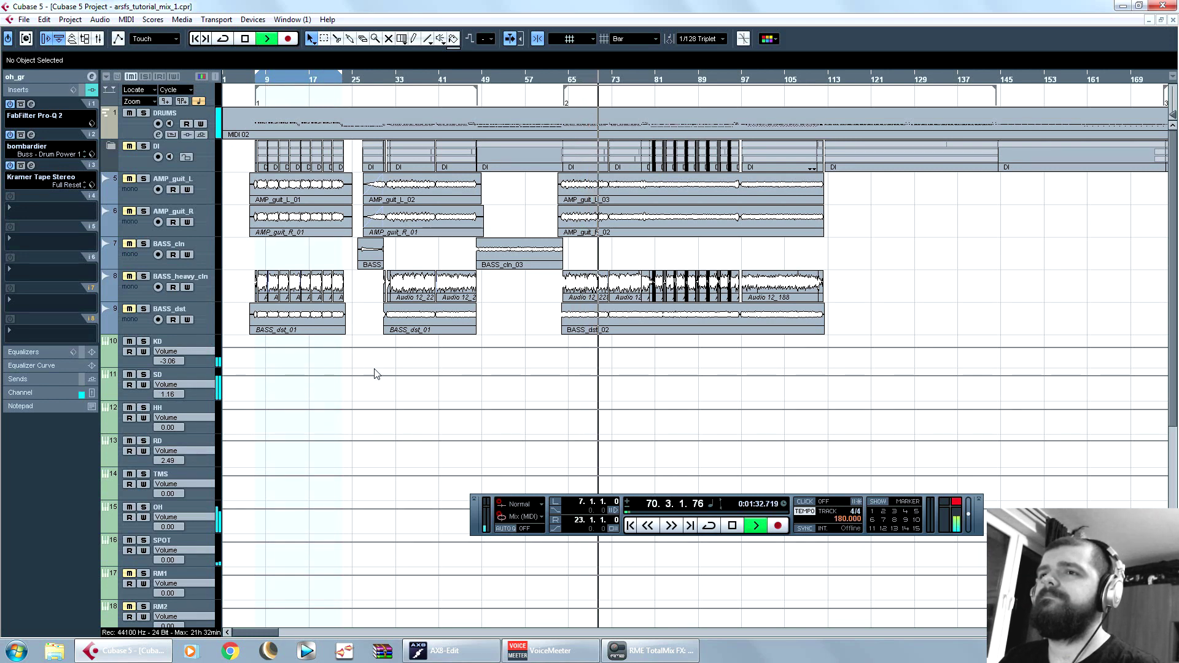
scroll(377, 374, down, 5)
key(space)
Step: Select the dr drum group and insert FabFilter Pro-Q 2 in its first insert slot
click(113, 474)
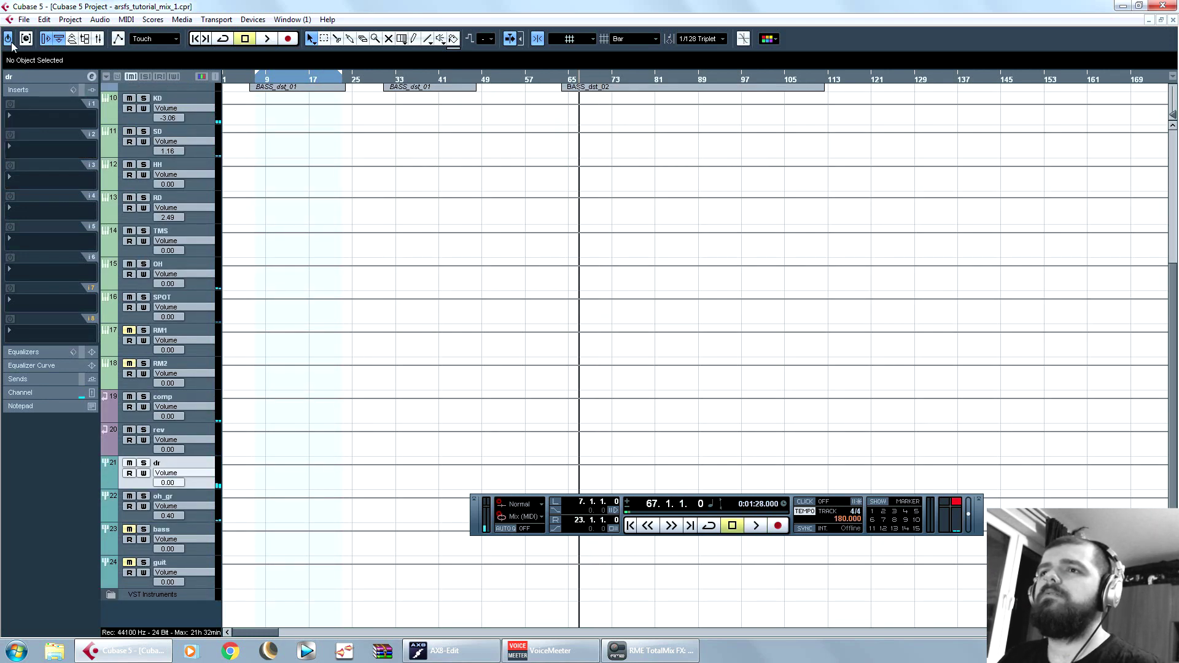
click(47, 116)
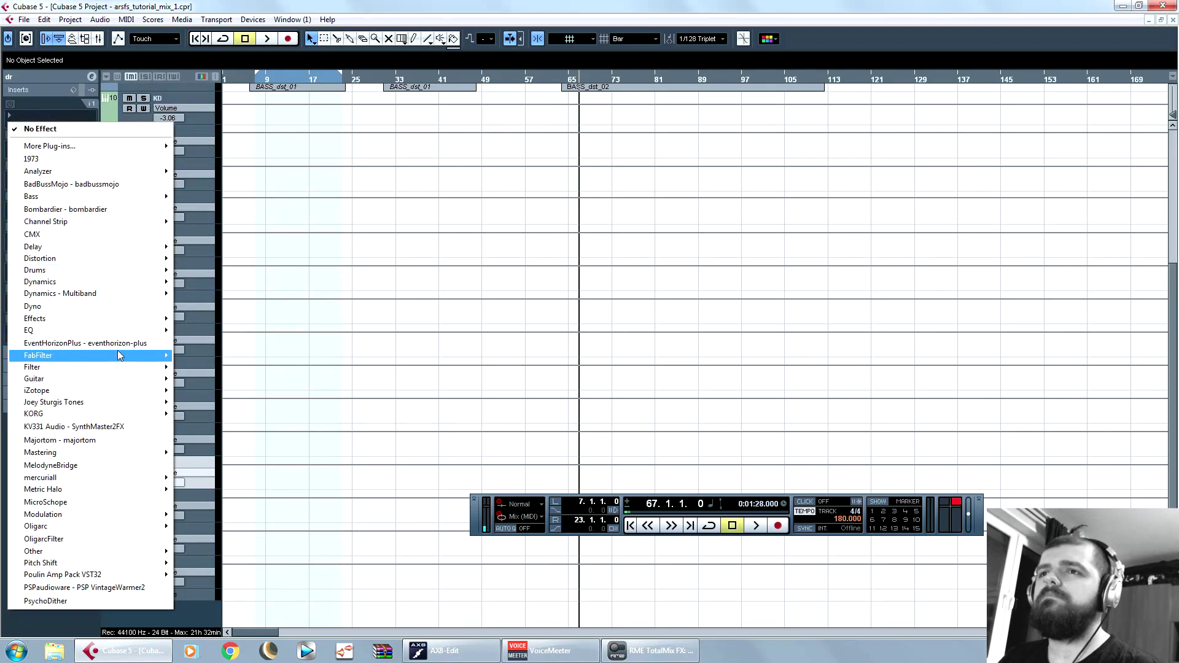
mouse_move(153, 360)
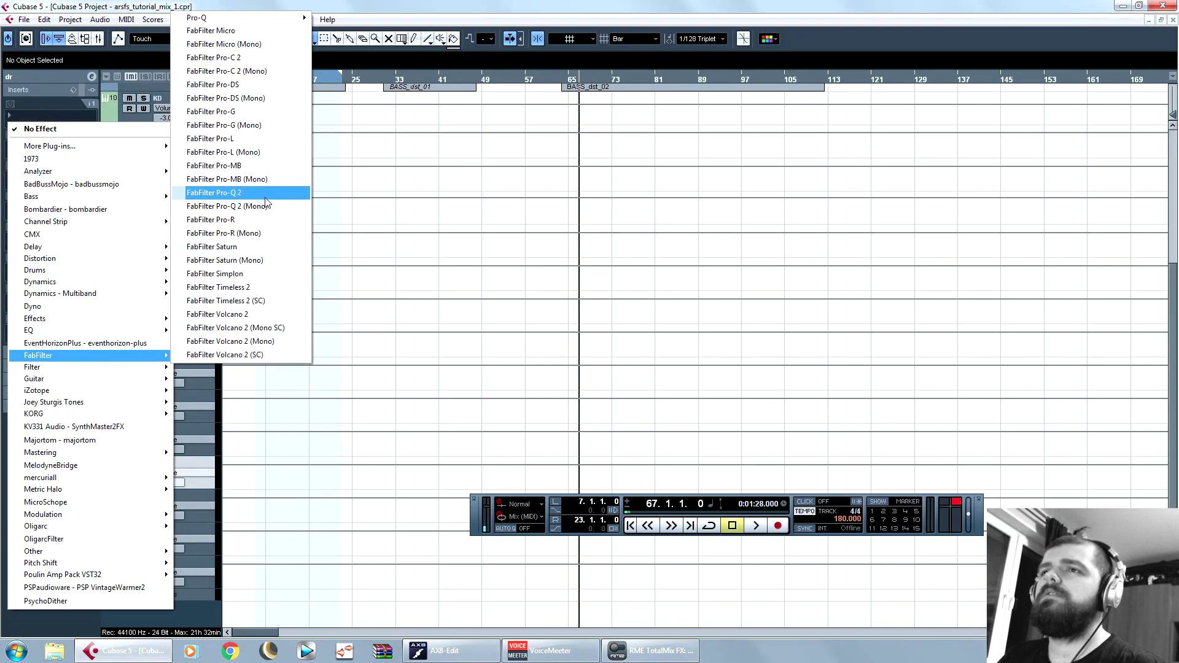
click(215, 192)
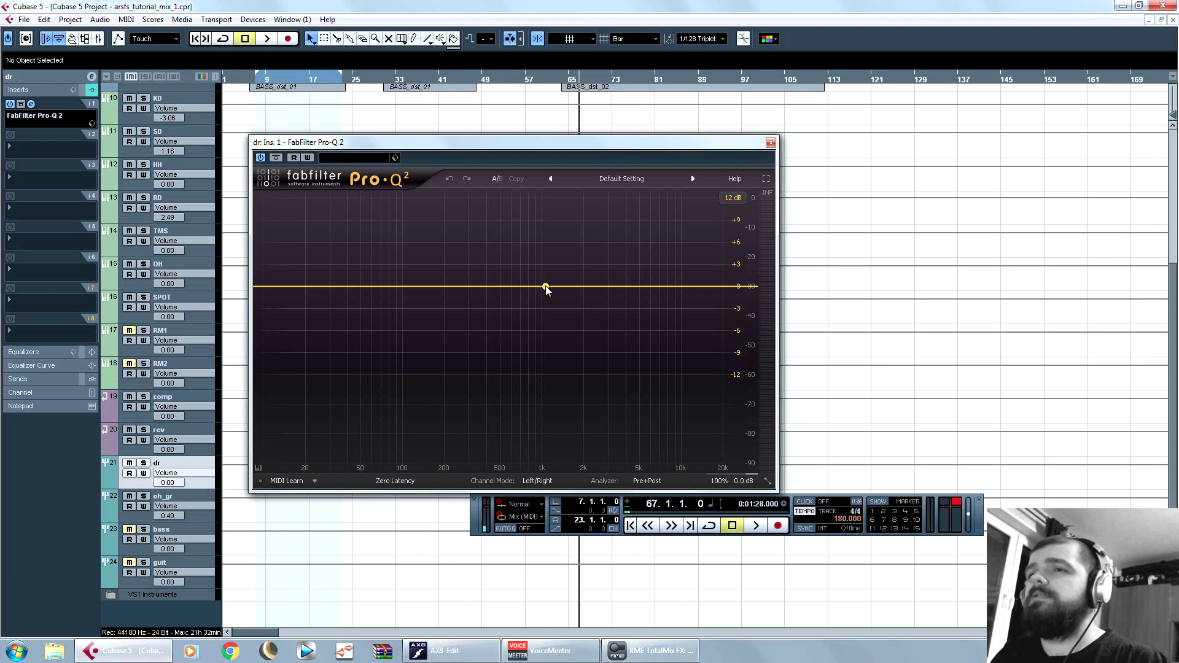
Step: Add a -1.17 dB bell cut at about 170 Hz with Q 1.902 on the dr group and audition the drums from bar 67
drag(546, 289, 483, 289)
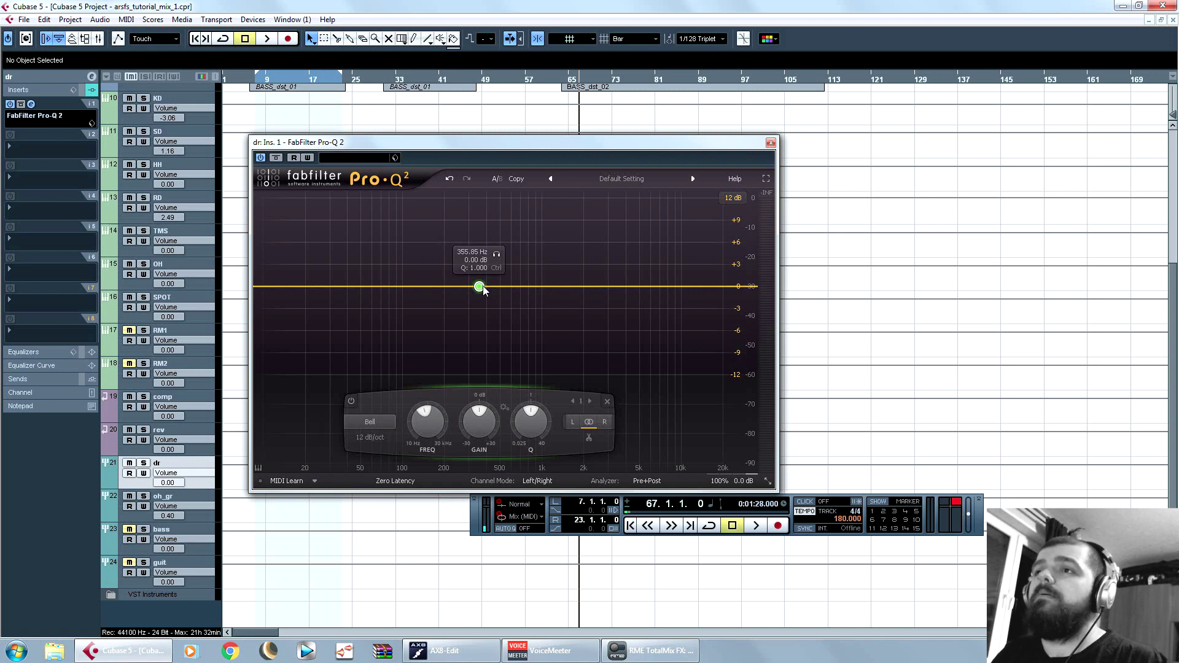
key(space)
drag(483, 289, 437, 298)
scroll(435, 295, up, 4)
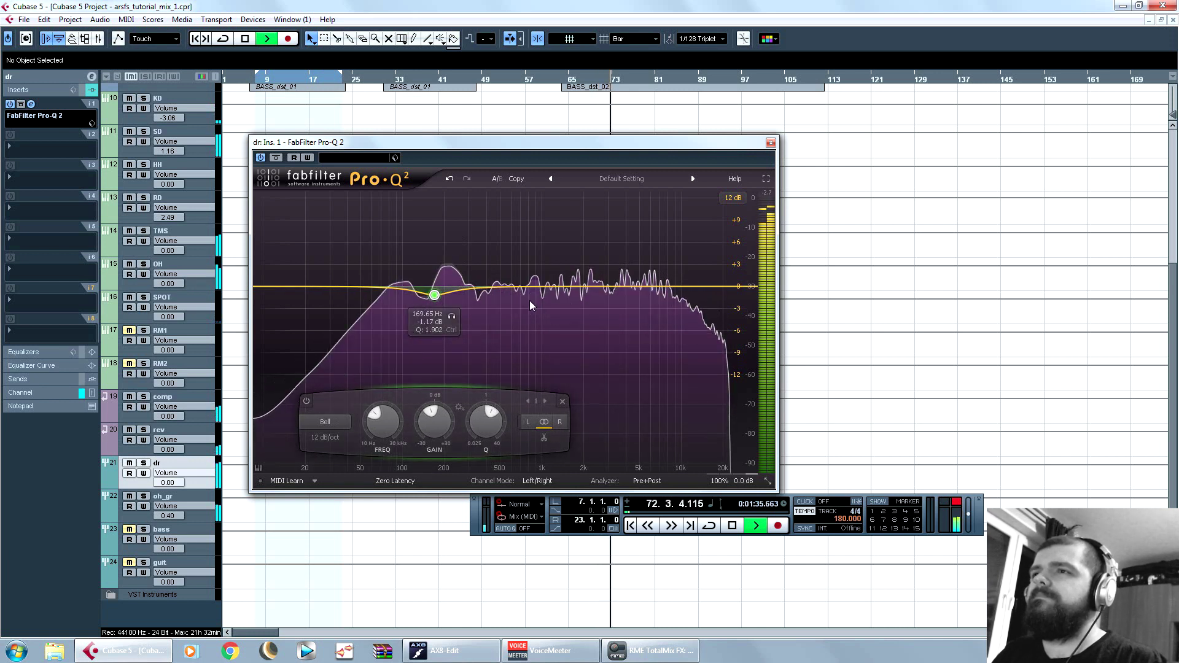
mouse_move(522, 300)
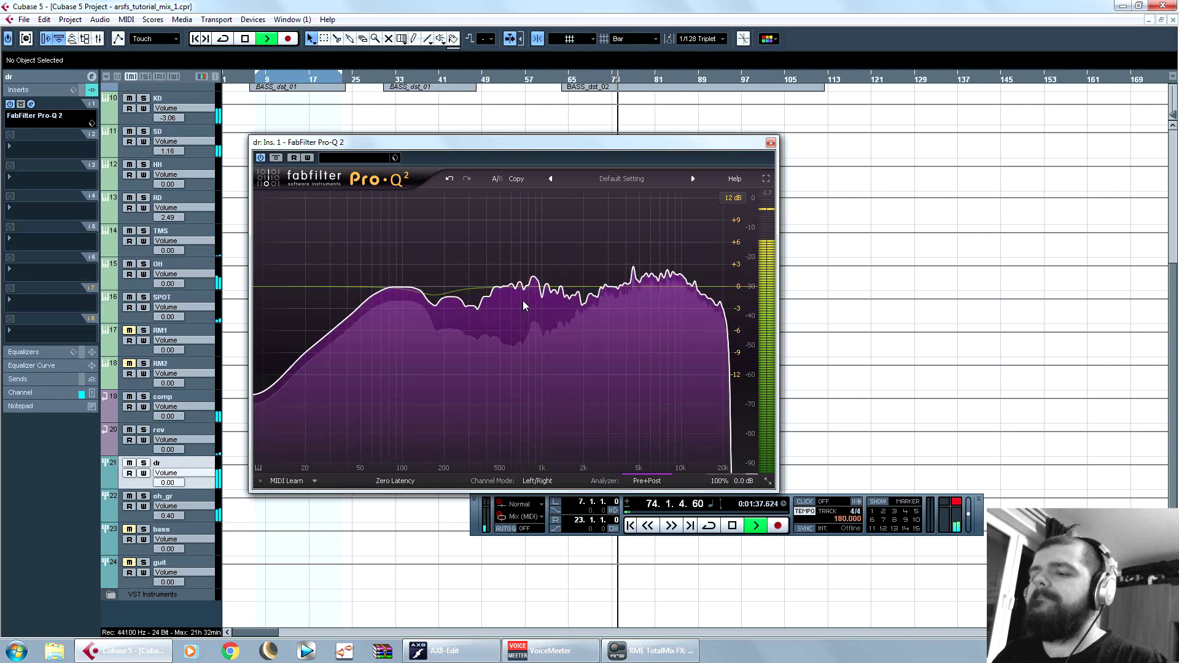
key(space)
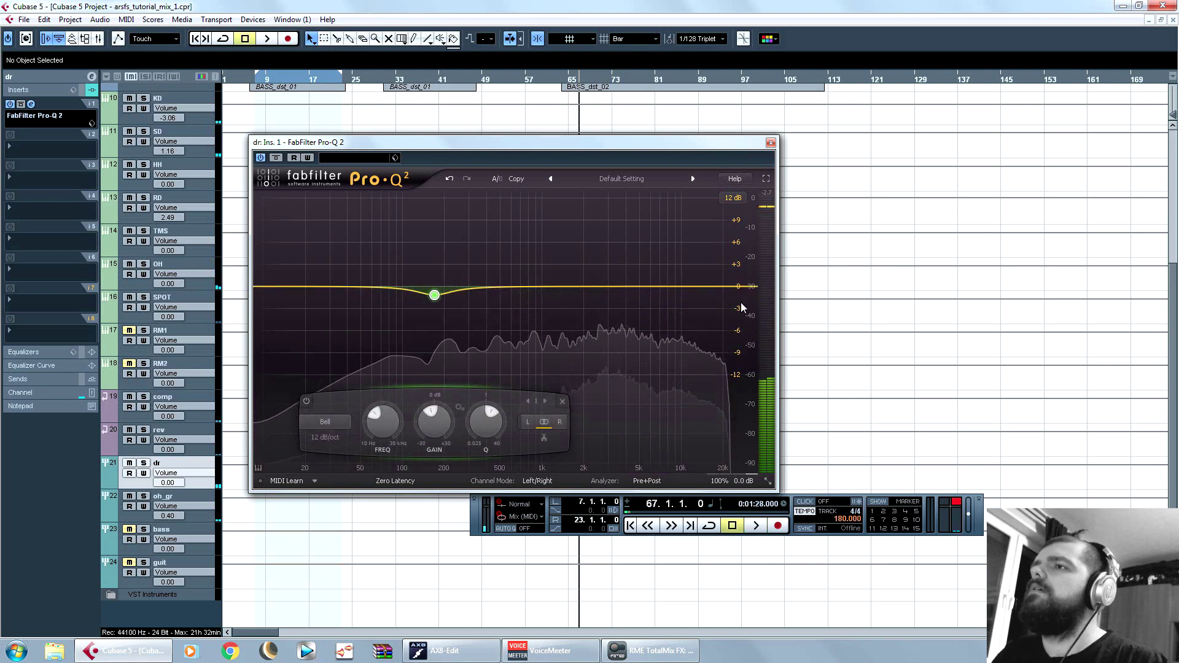
key(space)
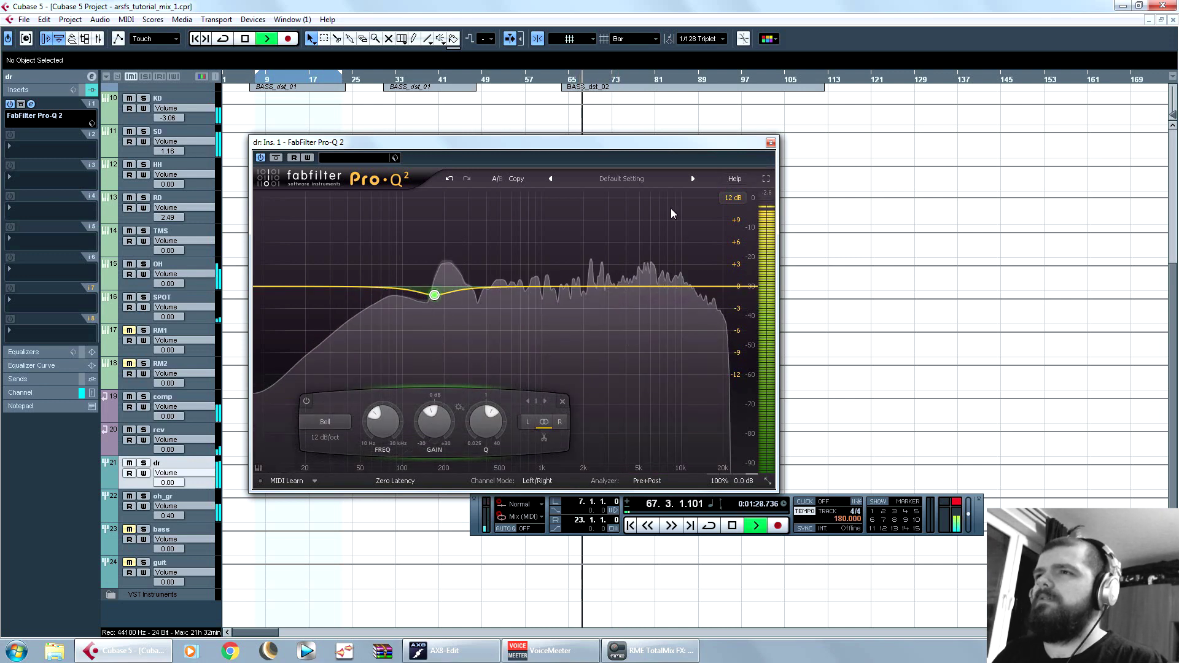
key(space)
Step: Add a high shelf cut of -1.58 dB at about 2144 Hz with Q 0.347 and audition it briefly
click(630, 288)
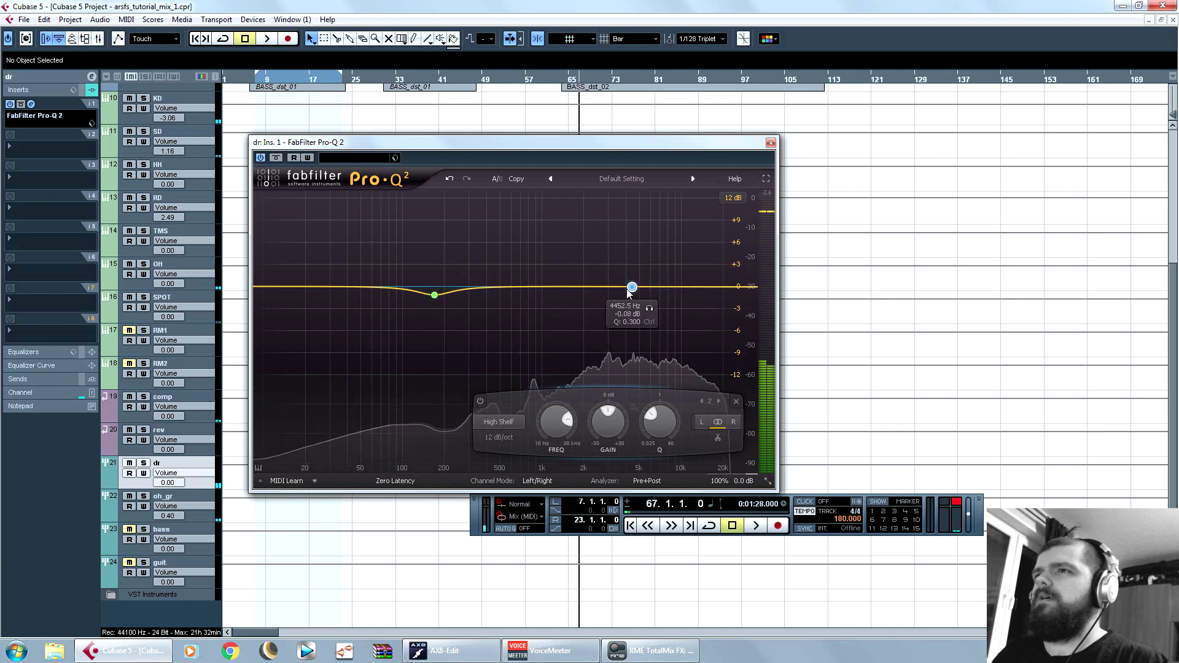
drag(632, 287, 590, 299)
scroll(601, 300, up, 1)
key(space)
key(space)
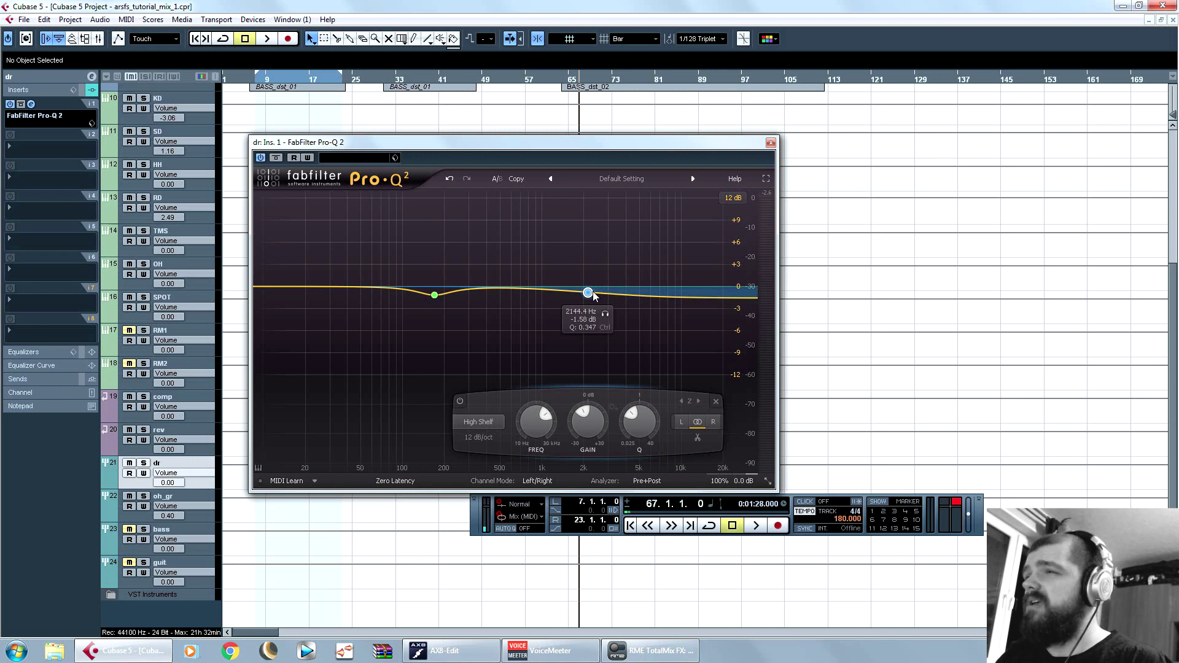
Step: Fine-tune the high shelf to about 2059 Hz and -2.00 dB while auditioning the drums, and close Pro-Q 2
drag(591, 295, 585, 297)
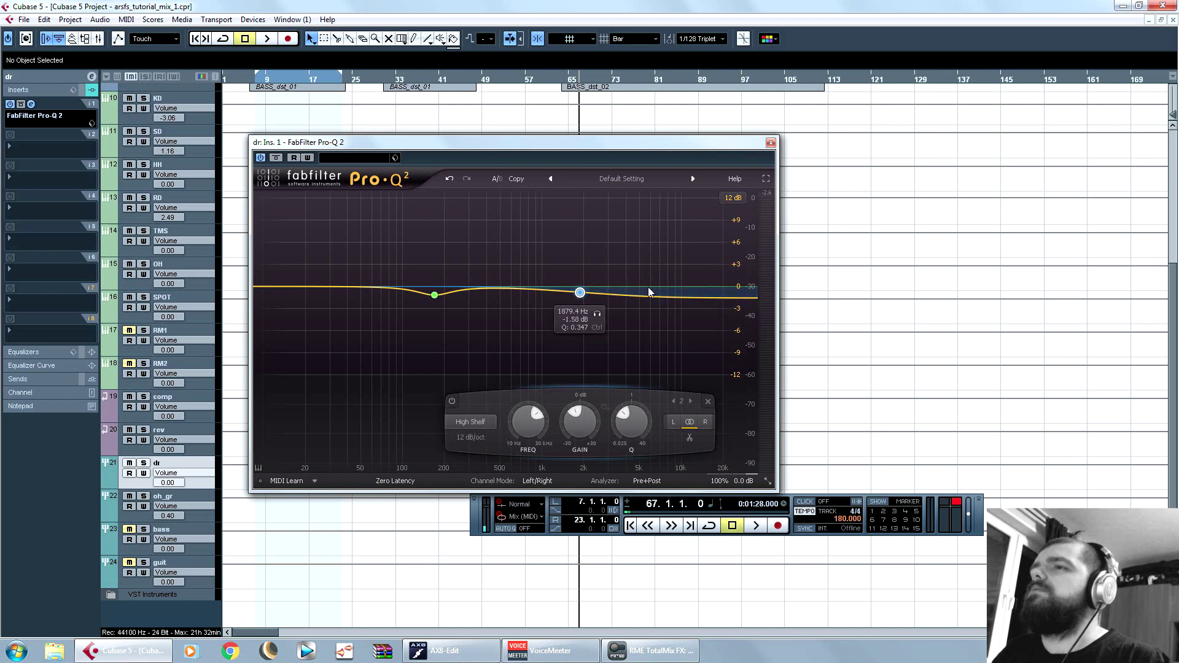
drag(579, 293, 593, 296)
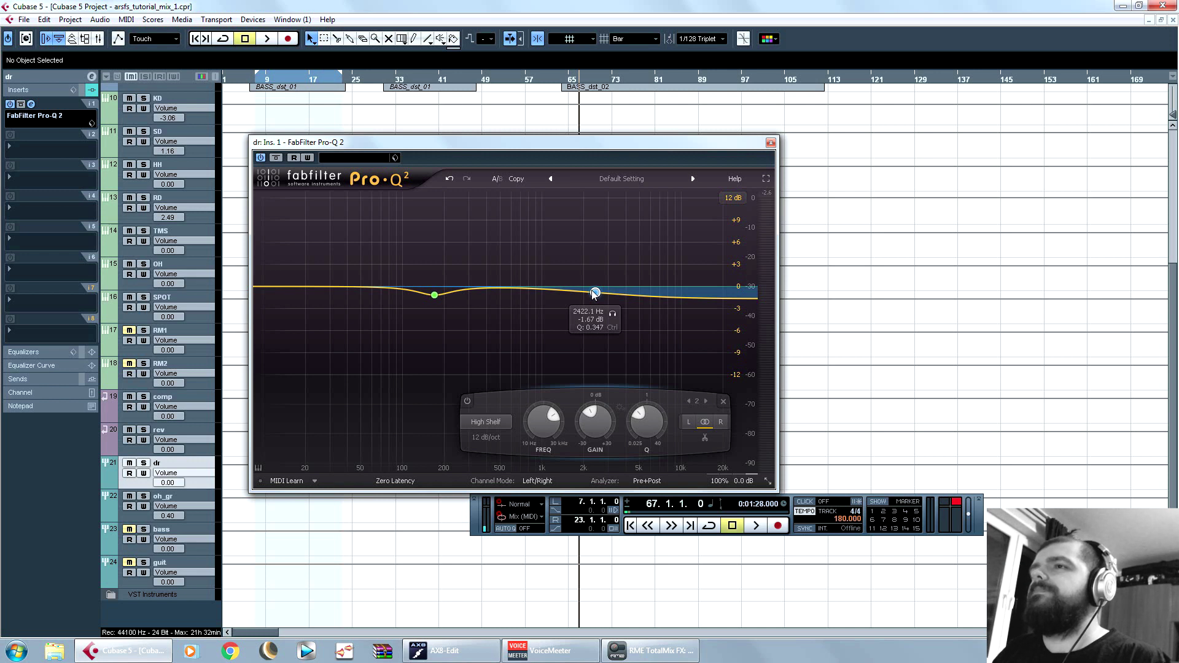
drag(595, 294, 591, 295)
key(space)
key(space)
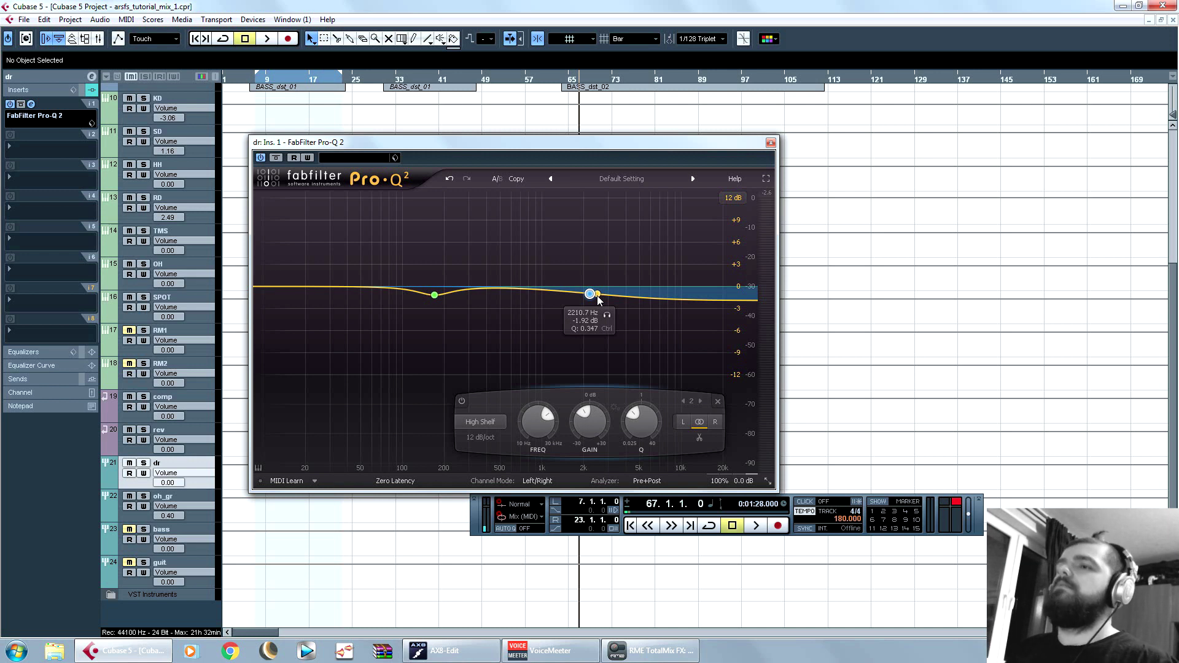
key(space)
drag(599, 299, 587, 299)
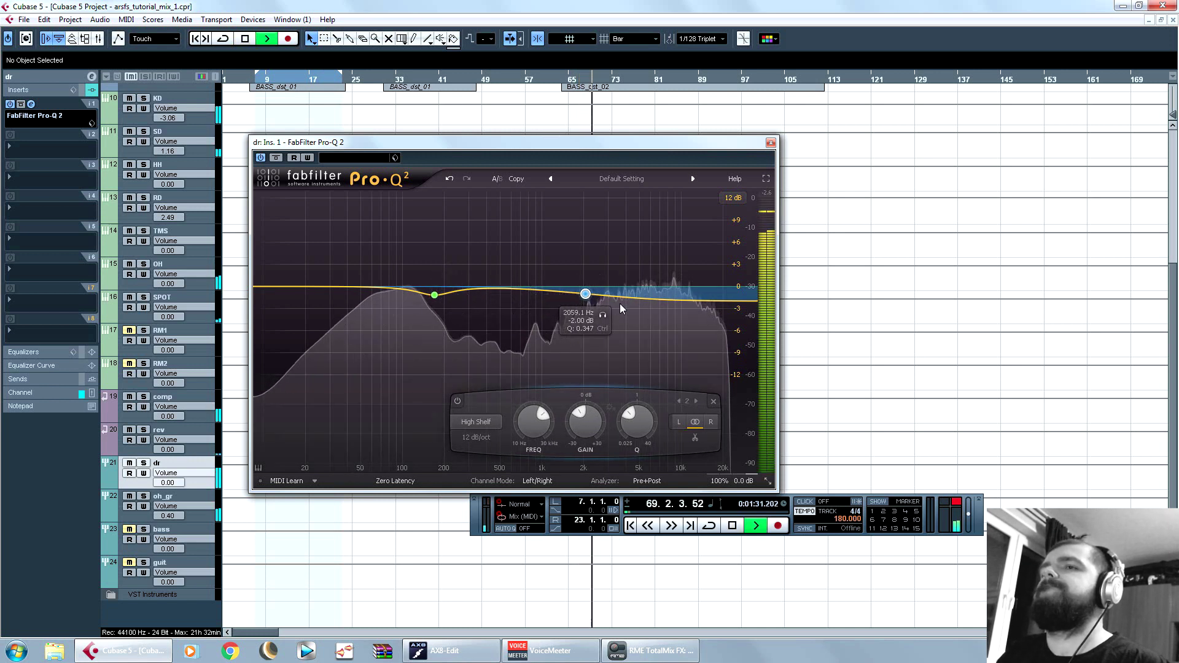
key(space)
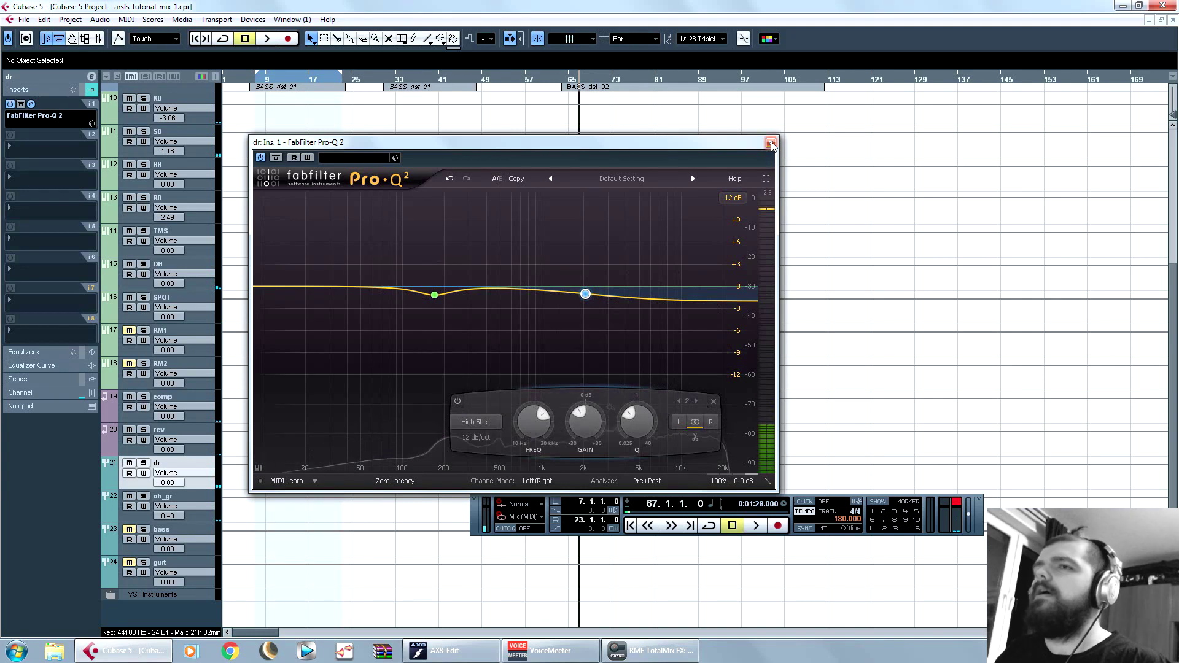
click(770, 142)
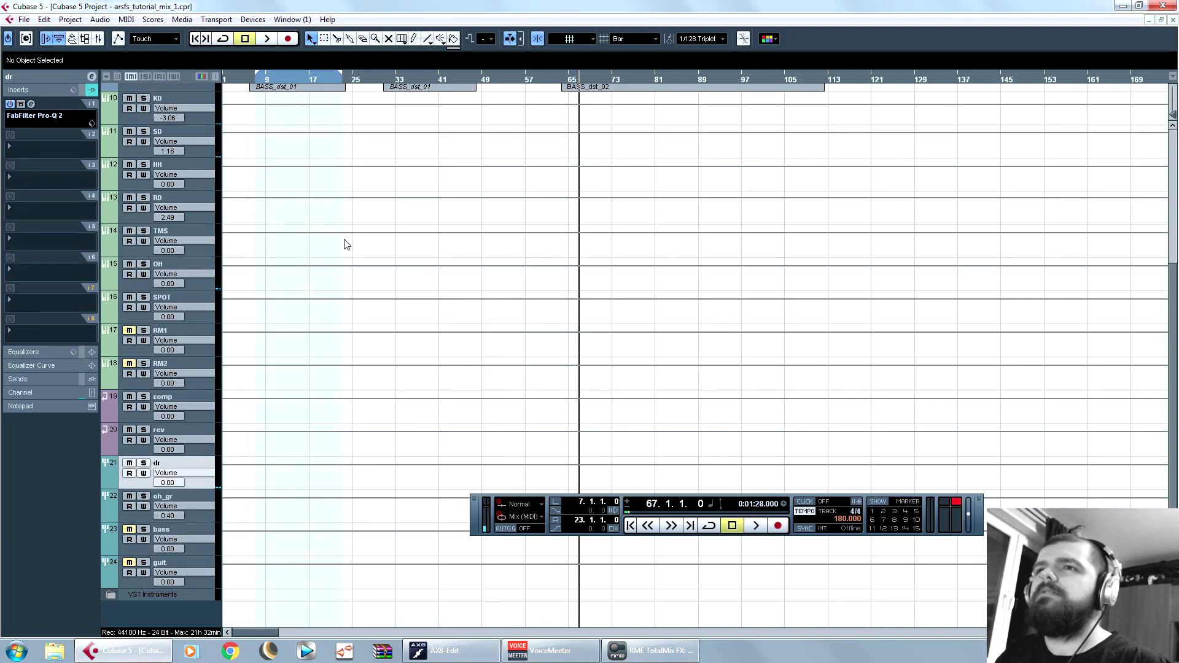
Step: Unmute the RM1 room track and select it
click(130, 330)
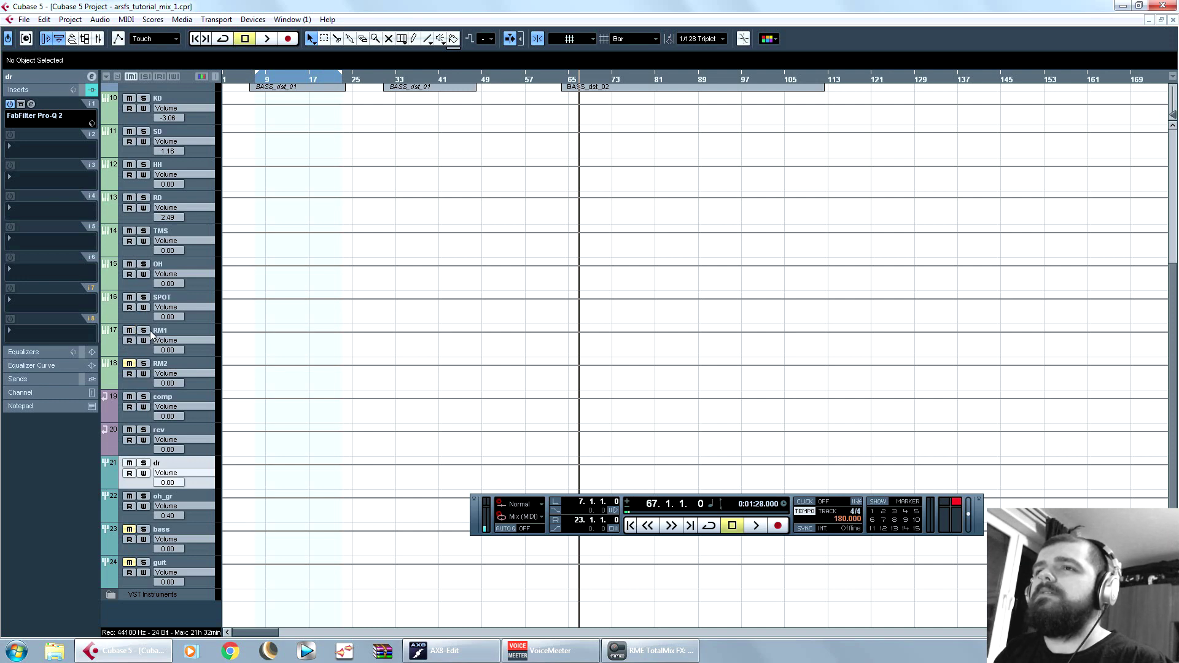
click(201, 330)
scroll(363, 380, up, 4)
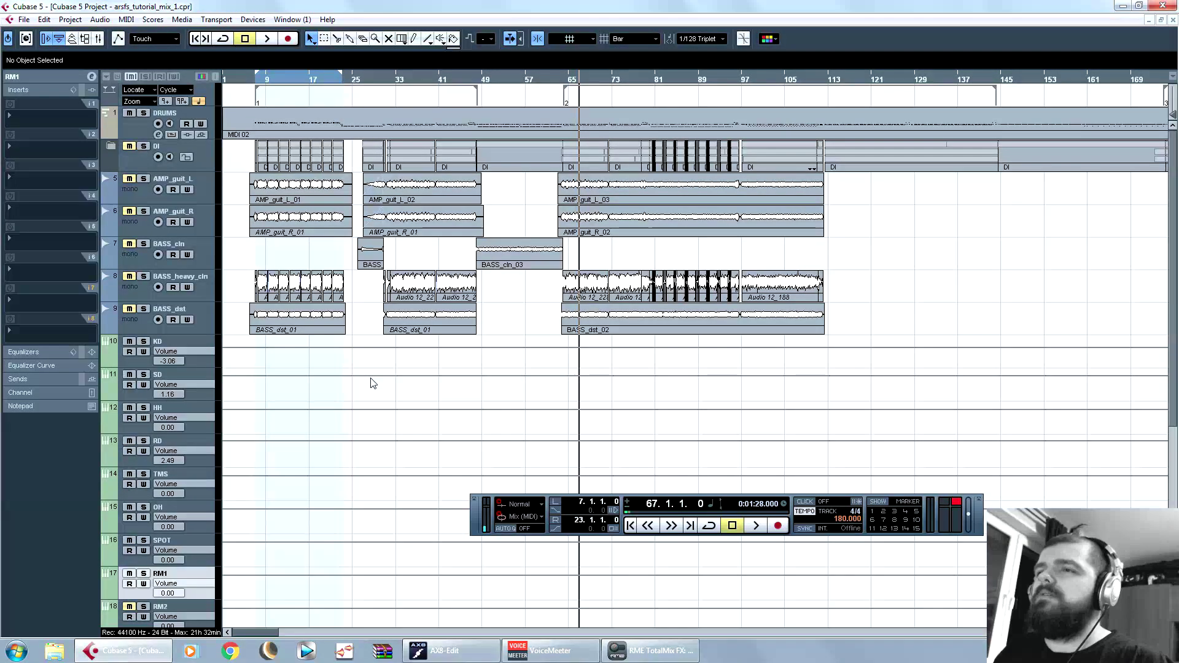
scroll(370, 383, down, 3)
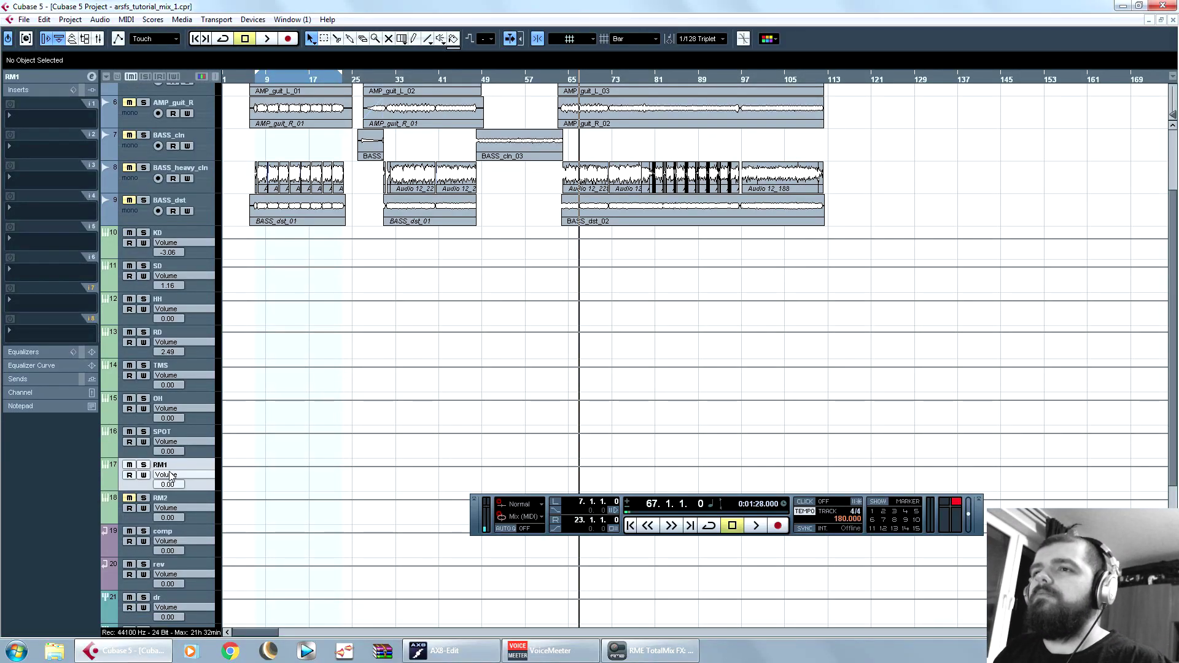
click(143, 499)
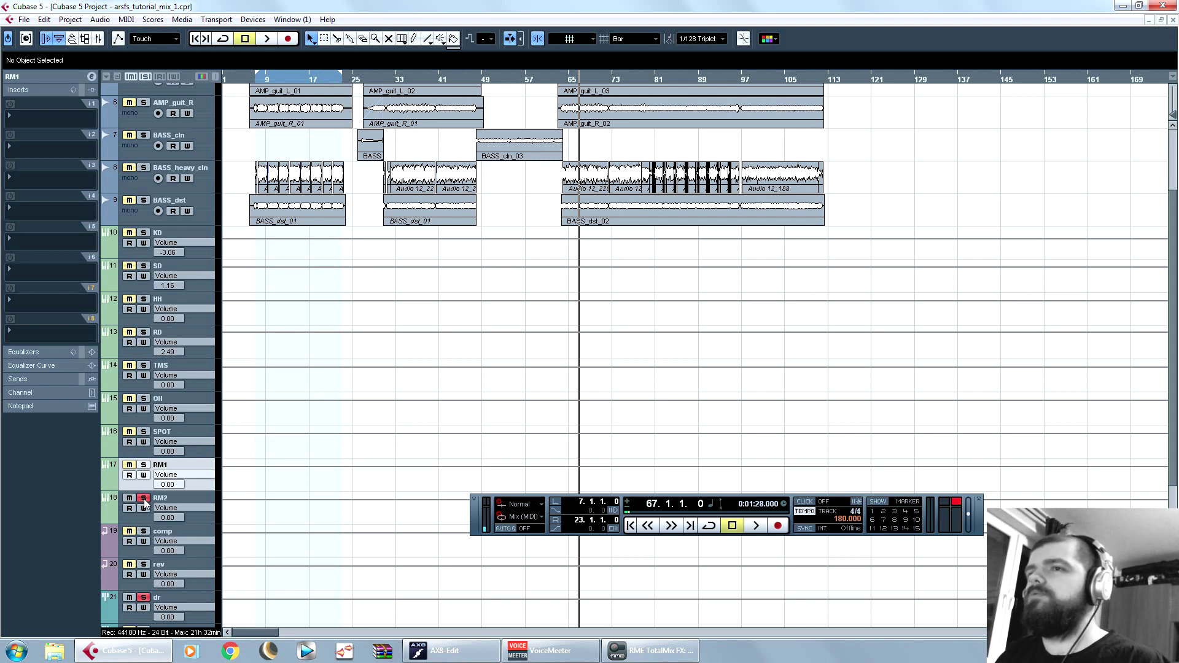
click(145, 500)
click(108, 504)
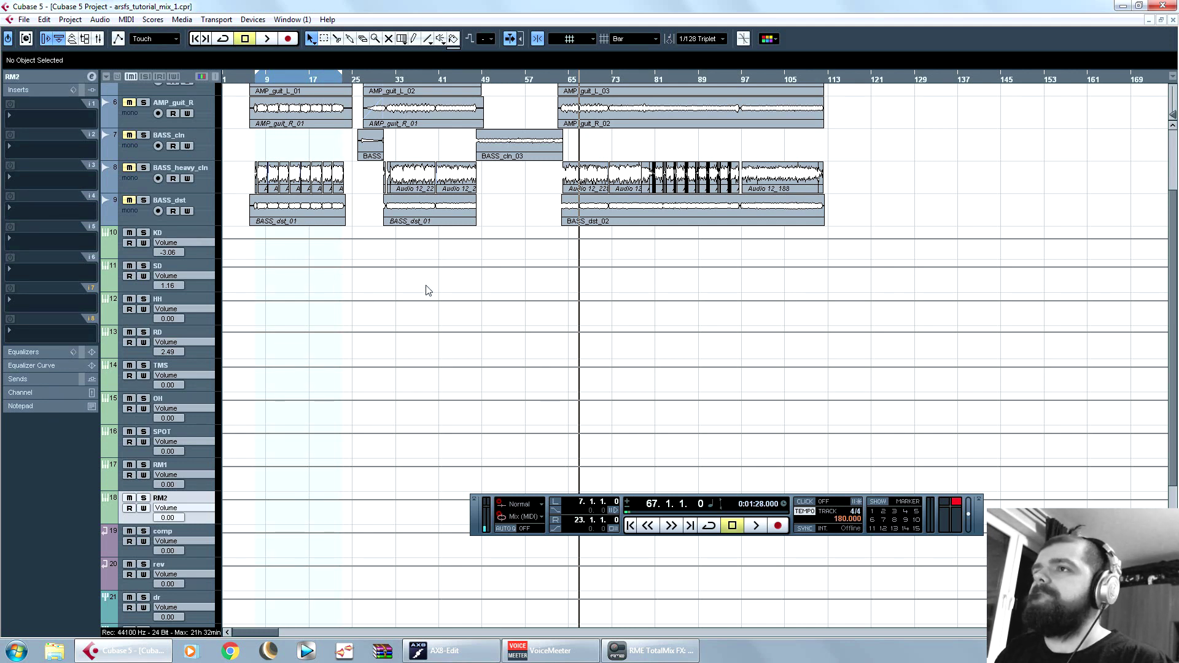
scroll(430, 295, down, 5)
scroll(430, 295, up, 10)
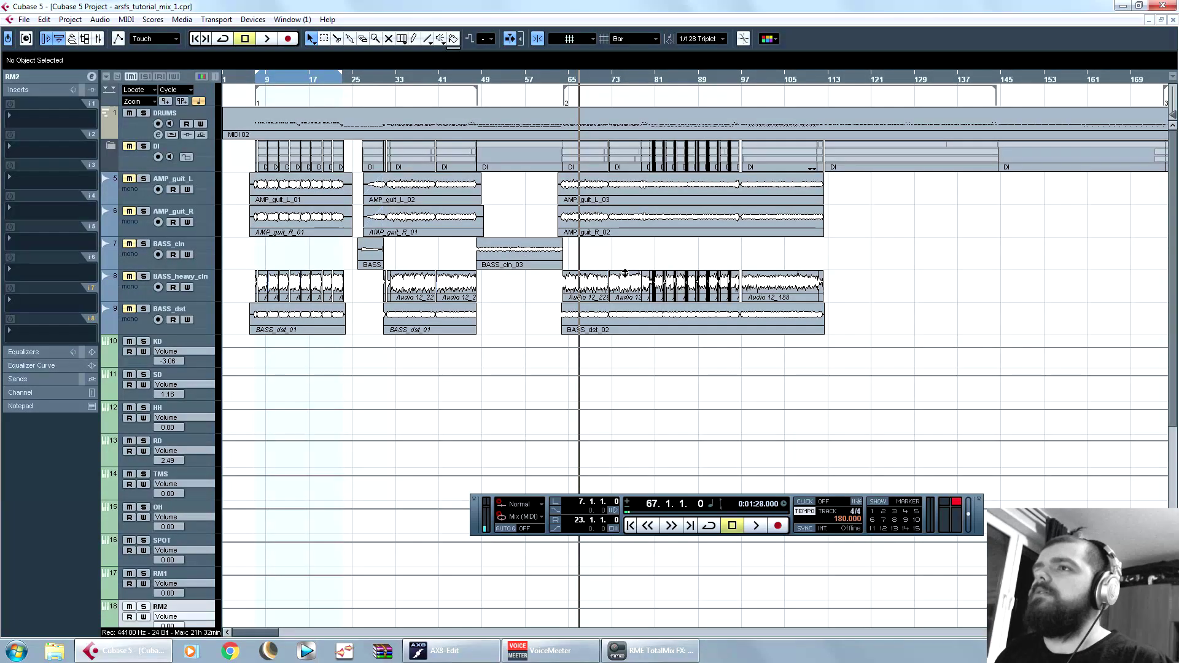
scroll(263, 395, down, 3)
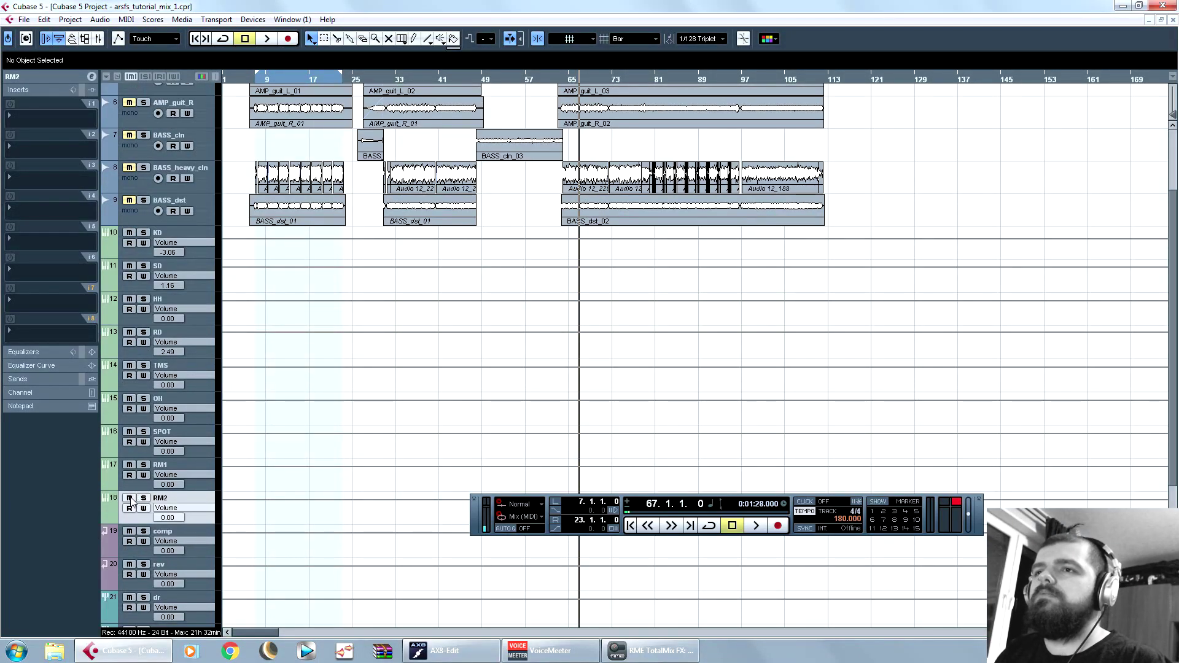
Step: Select and solo the RM1 room track and audition it from bar 67
click(113, 473)
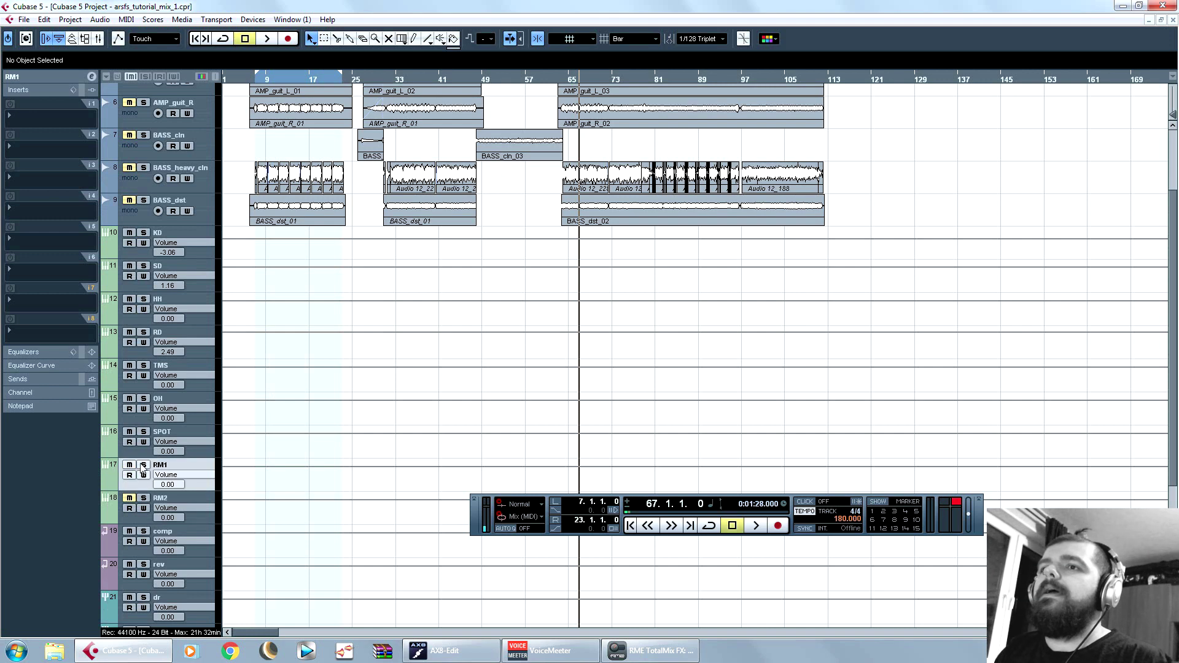
click(143, 465)
key(space)
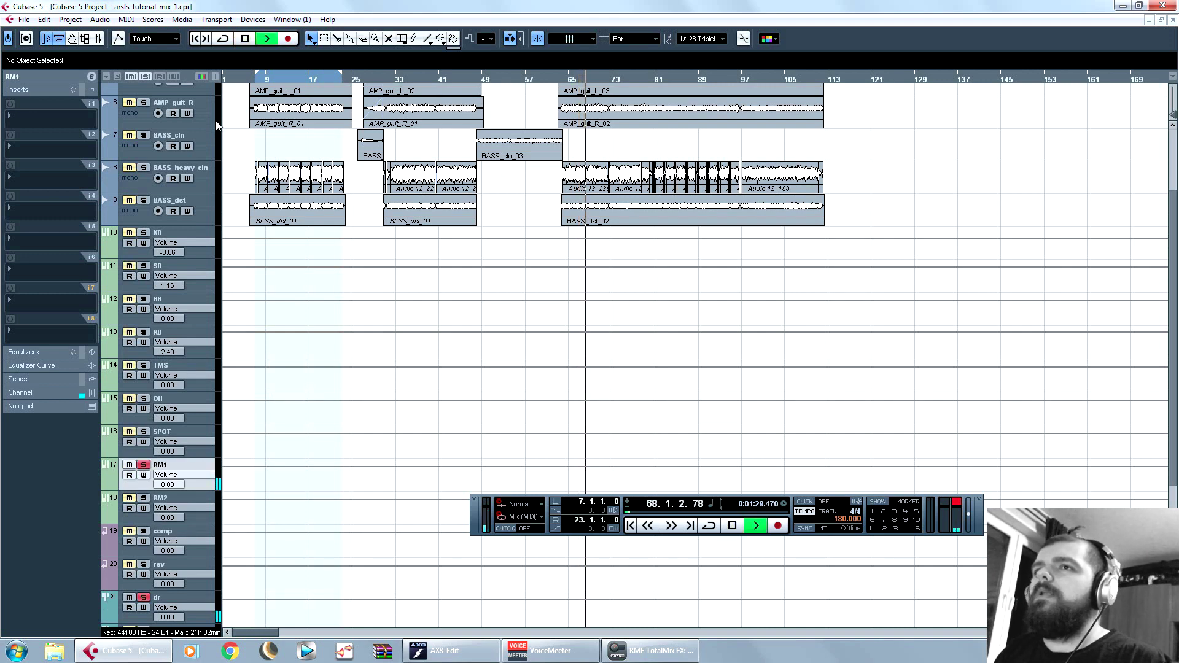
key(space)
Step: Insert StereoEnhancer in RM1's first insert slot and move its window clear of the track list
click(41, 122)
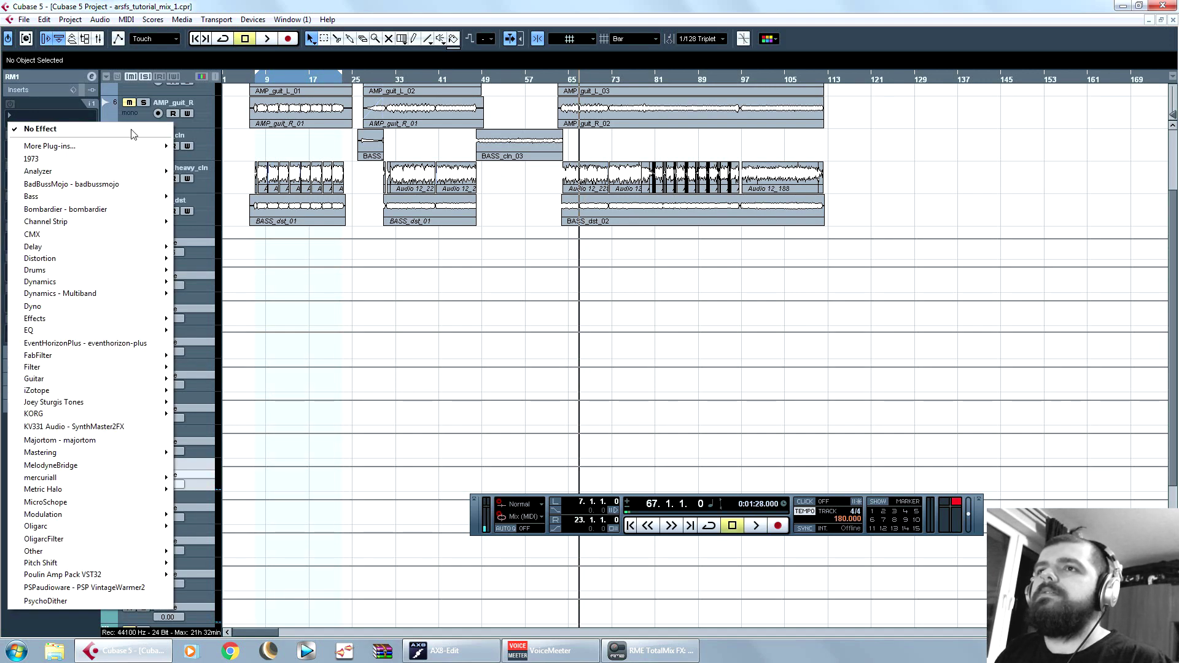
mouse_move(154, 147)
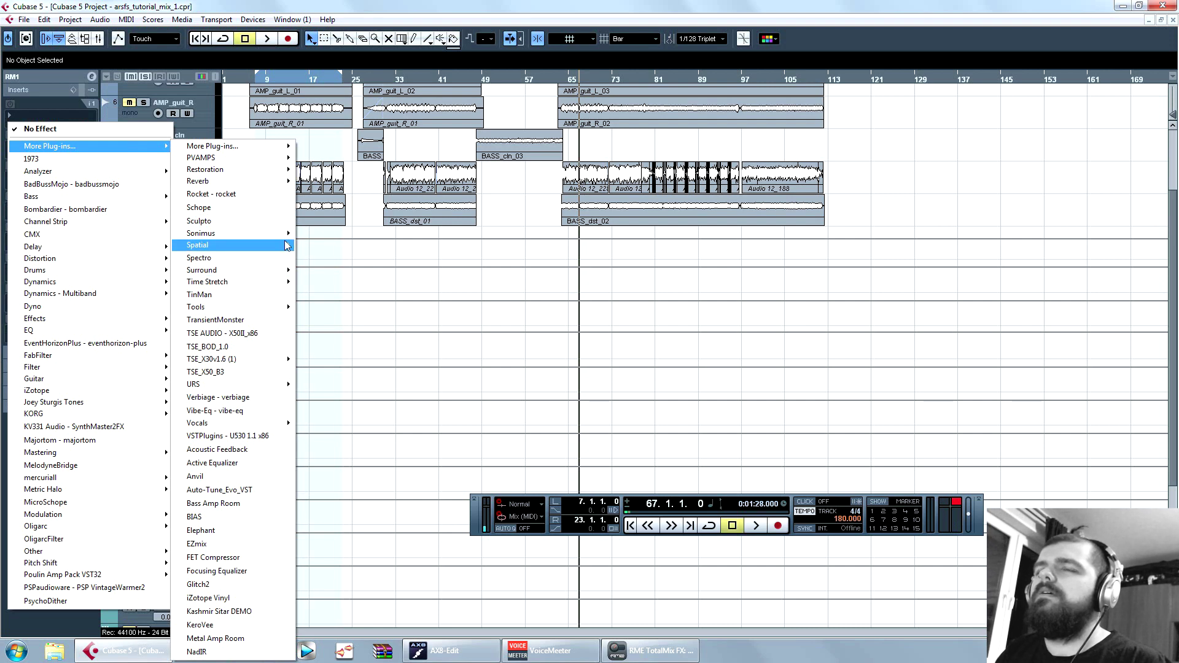
mouse_move(258, 245)
click(400, 447)
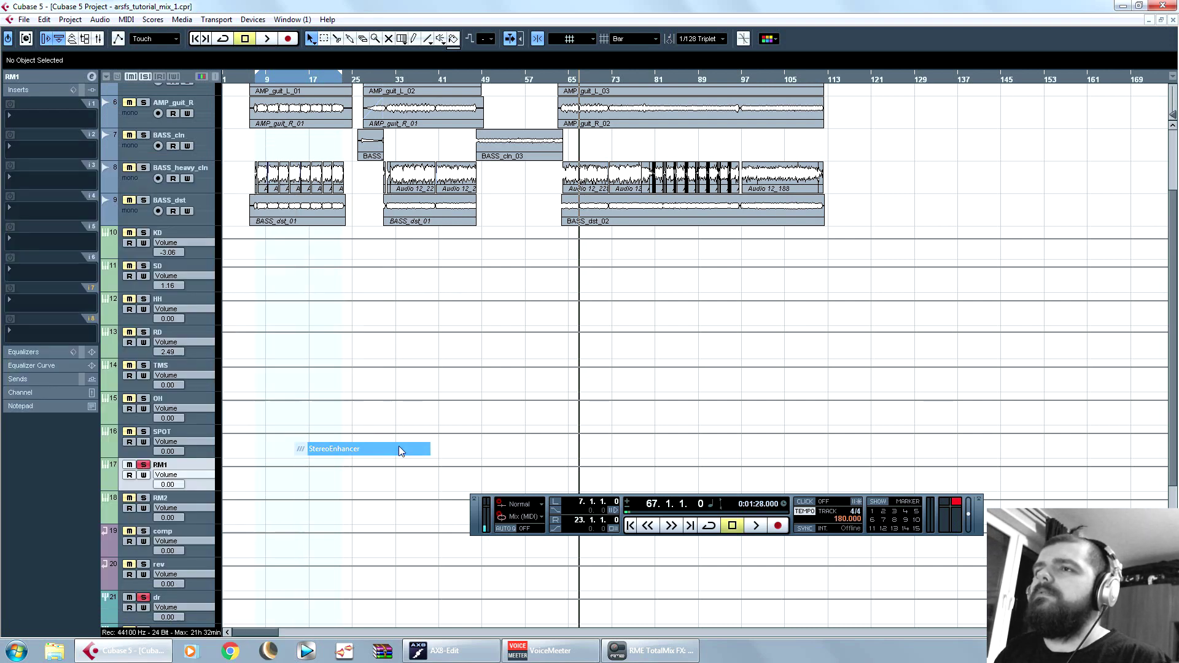
drag(449, 232, 546, 251)
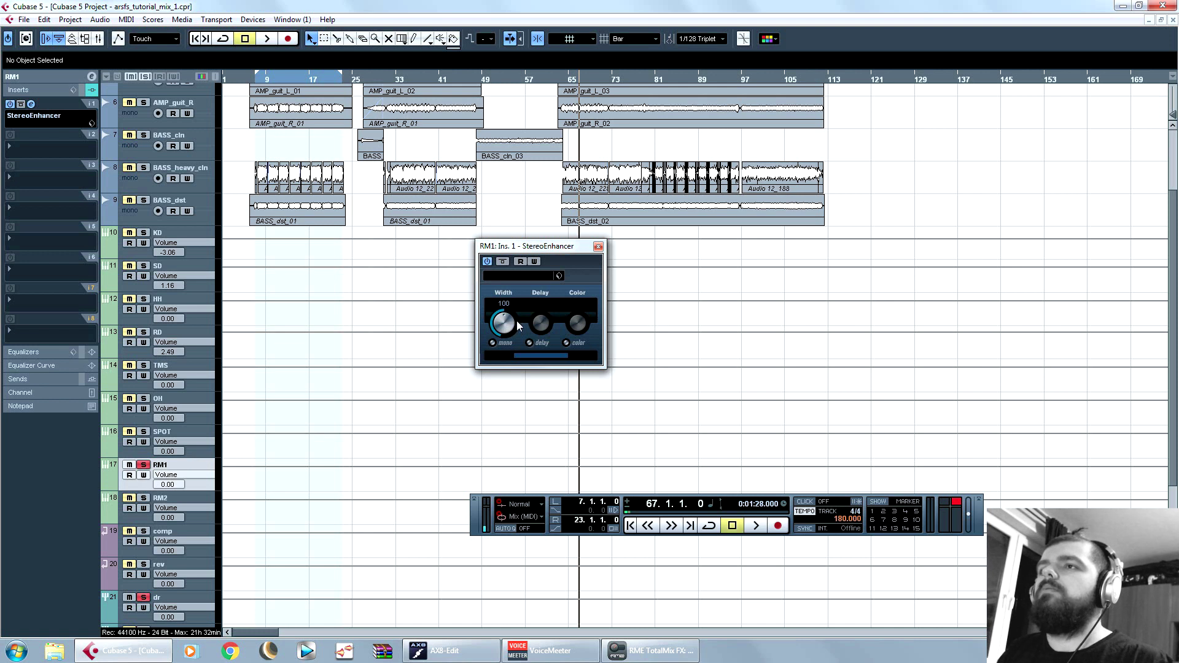
Step: Narrow RM1's StereoEnhancer width to 38, compare it with the effect bypassed during playback, and close the plug-in
drag(508, 328, 509, 360)
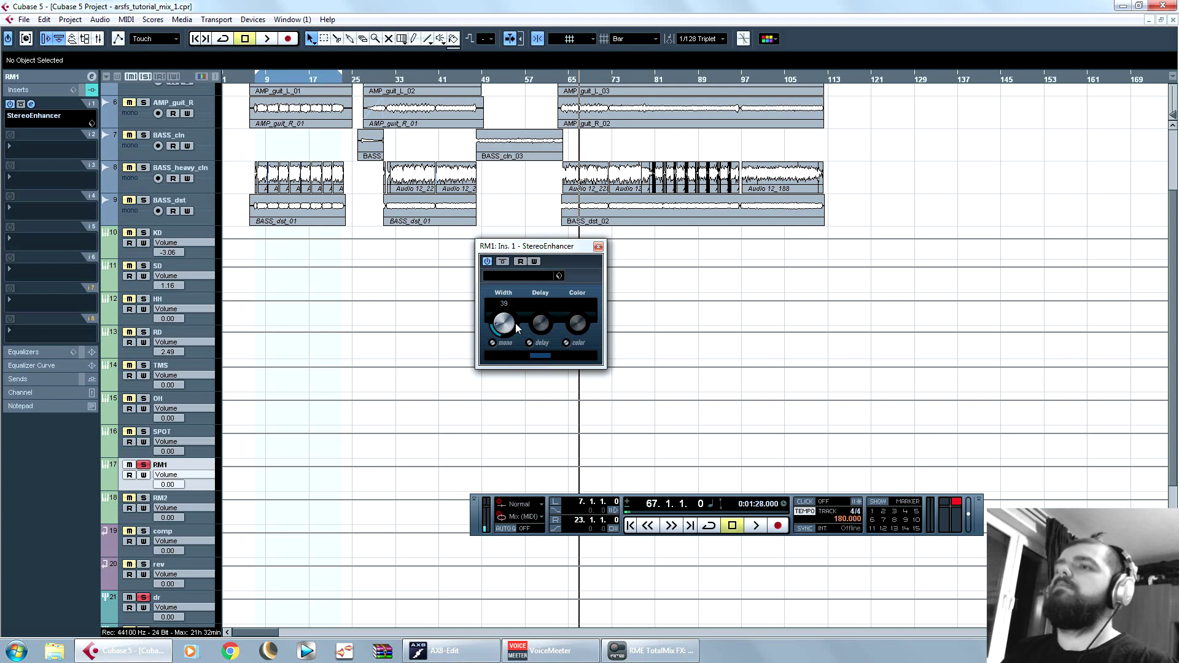
key(space)
drag(515, 323, 507, 328)
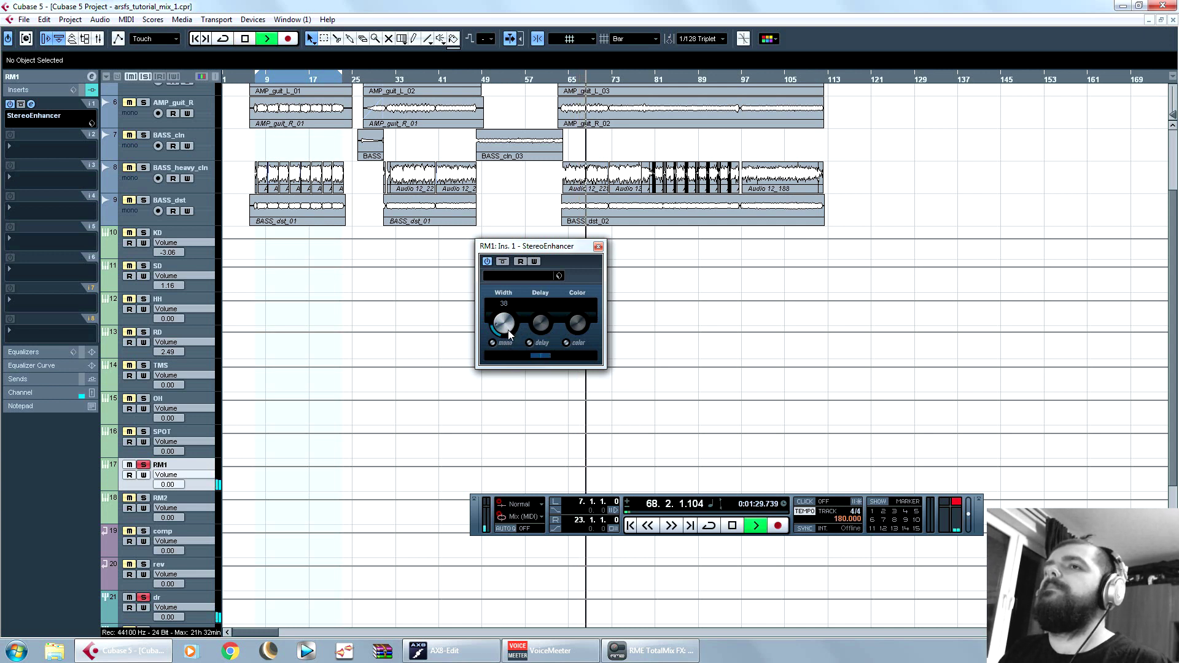
click(21, 103)
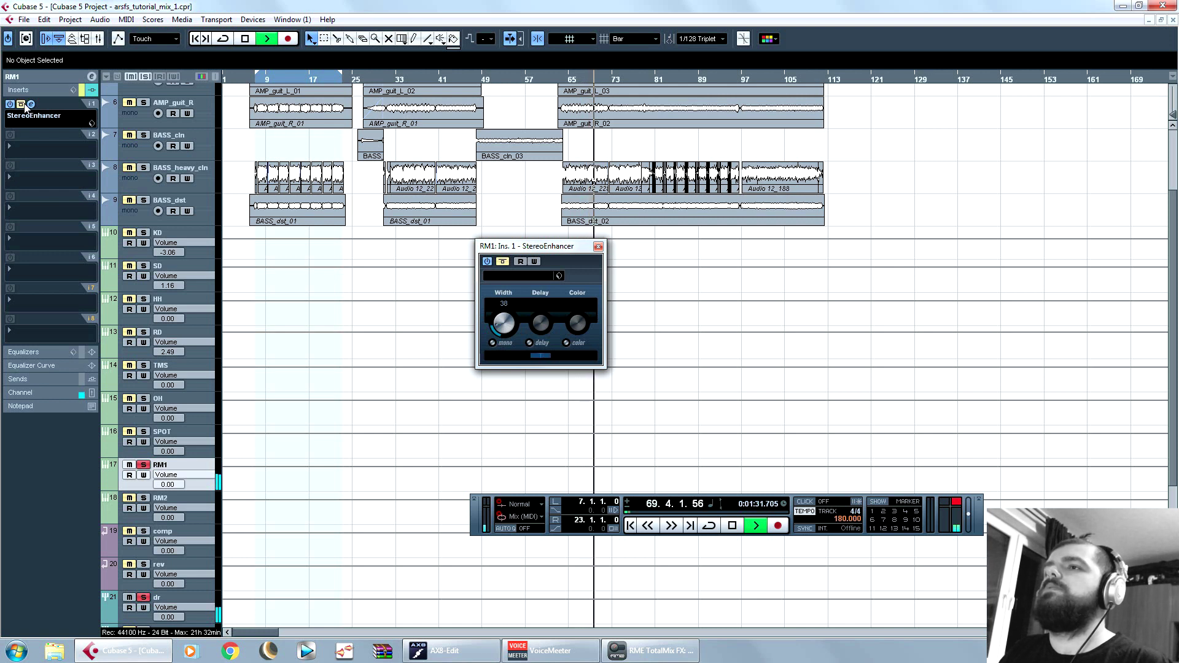
click(20, 104)
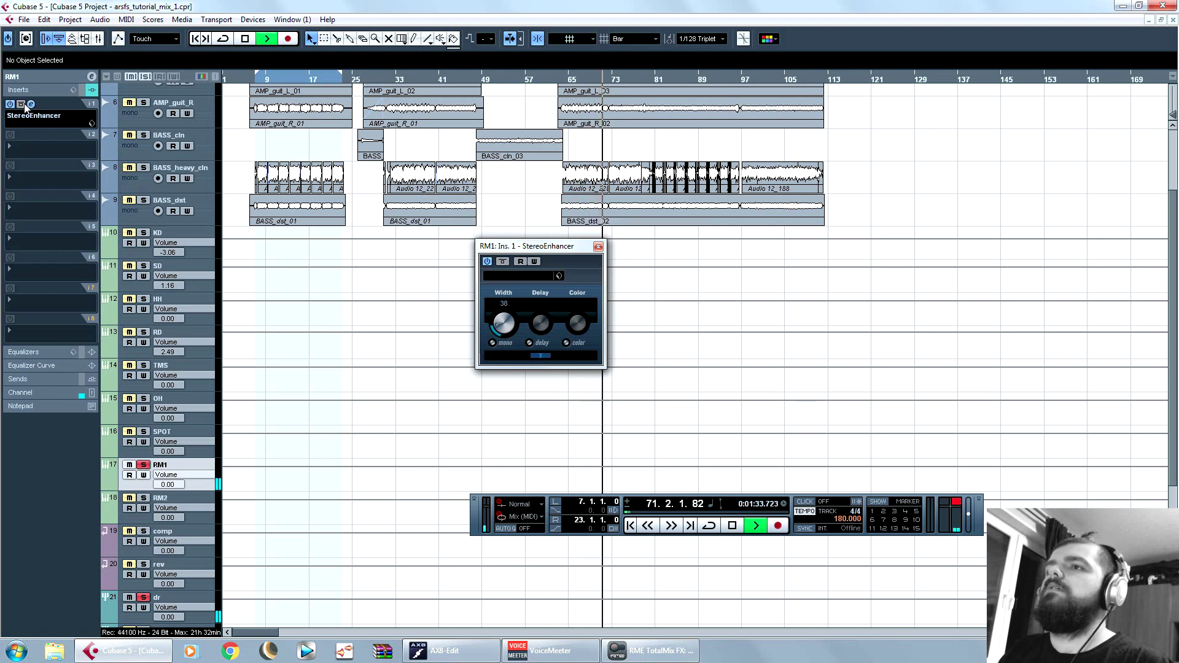
key(space)
click(599, 246)
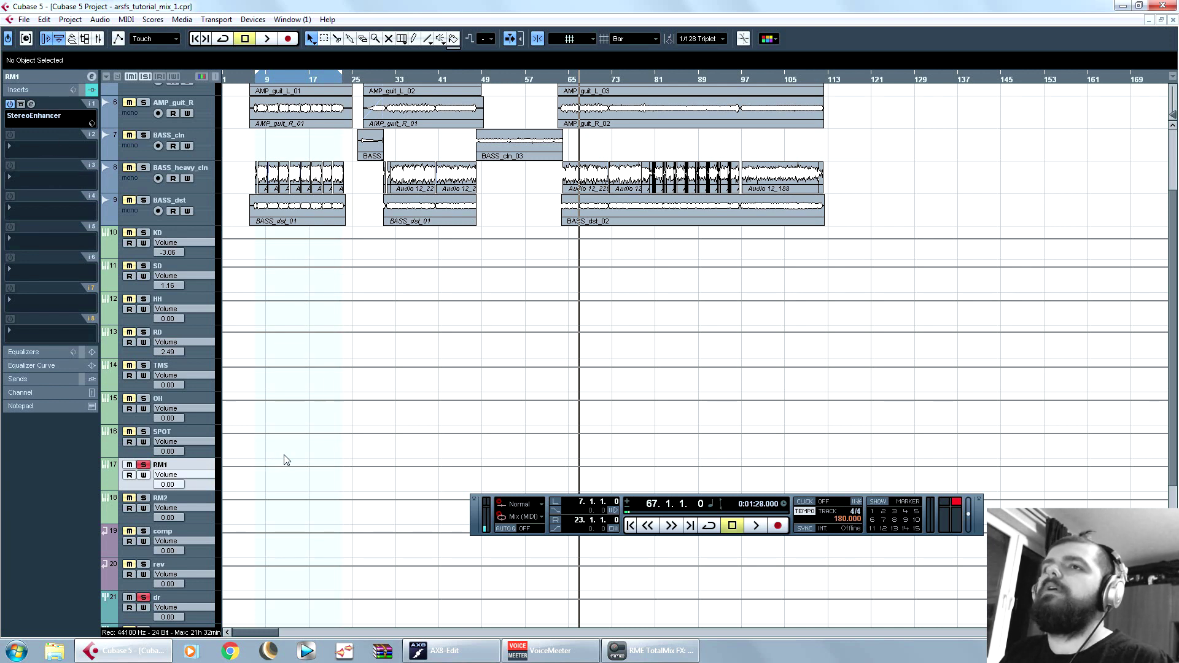
Step: Insert FabFilter Pro-Q 2 in RM1's second insert slot and add a low cut at about 178 Hz during playback
click(41, 148)
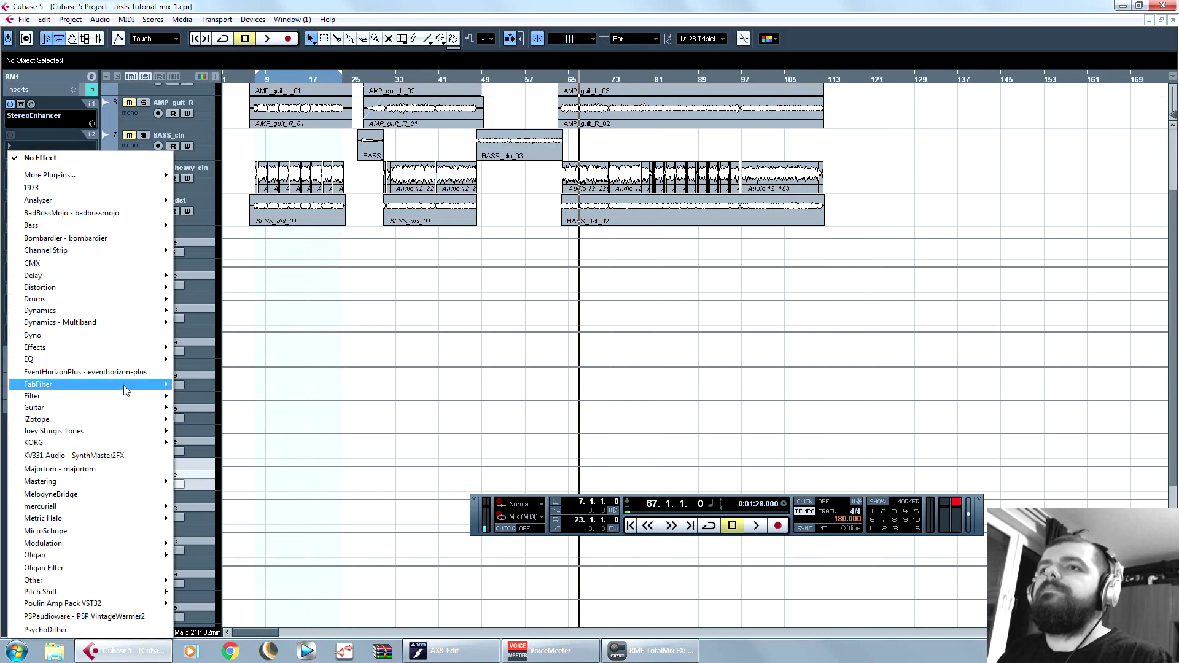
mouse_move(110, 384)
click(266, 221)
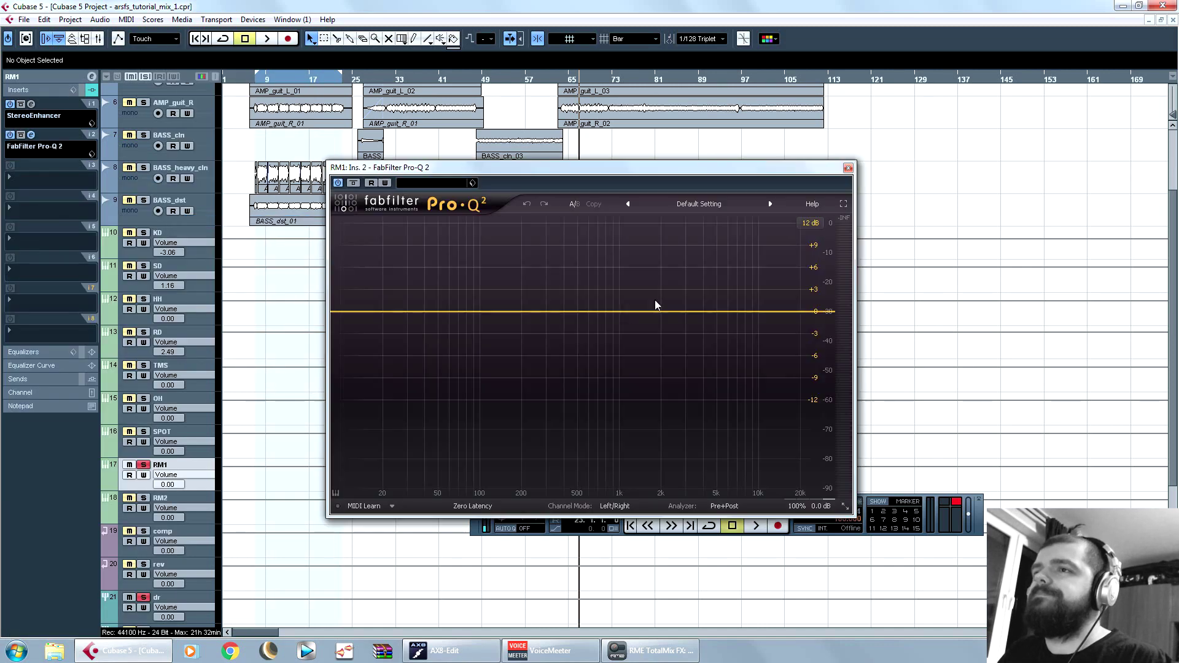
key(space)
drag(355, 312, 515, 327)
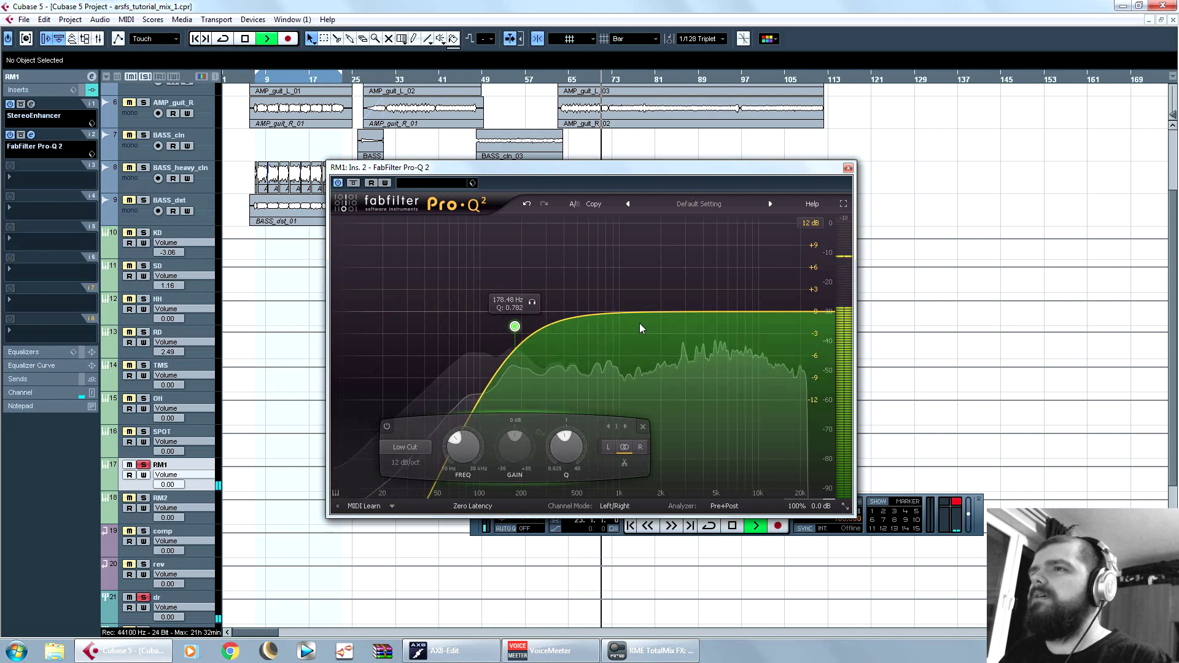
Step: Add EQ dips on RM1 of about 1.3 dB near 508 Hz and 1.75 dB near 2.5 kHz, gently reduce the highs, and close the plug-in
drag(616, 313, 581, 324)
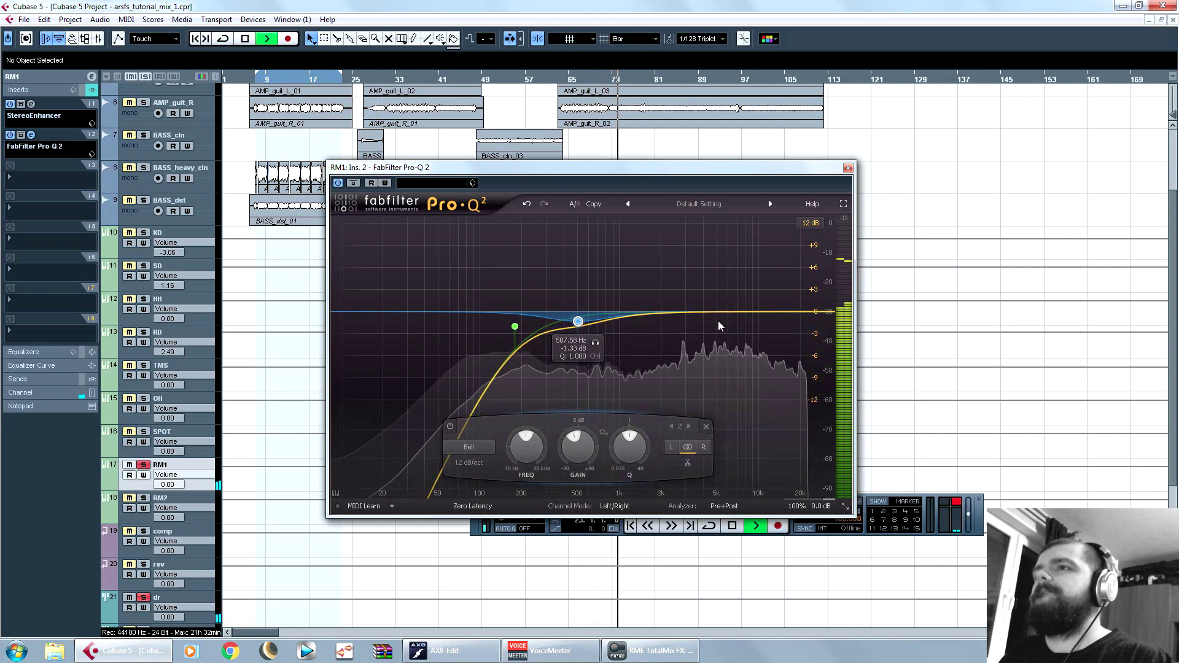
drag(763, 312, 676, 339)
key(space)
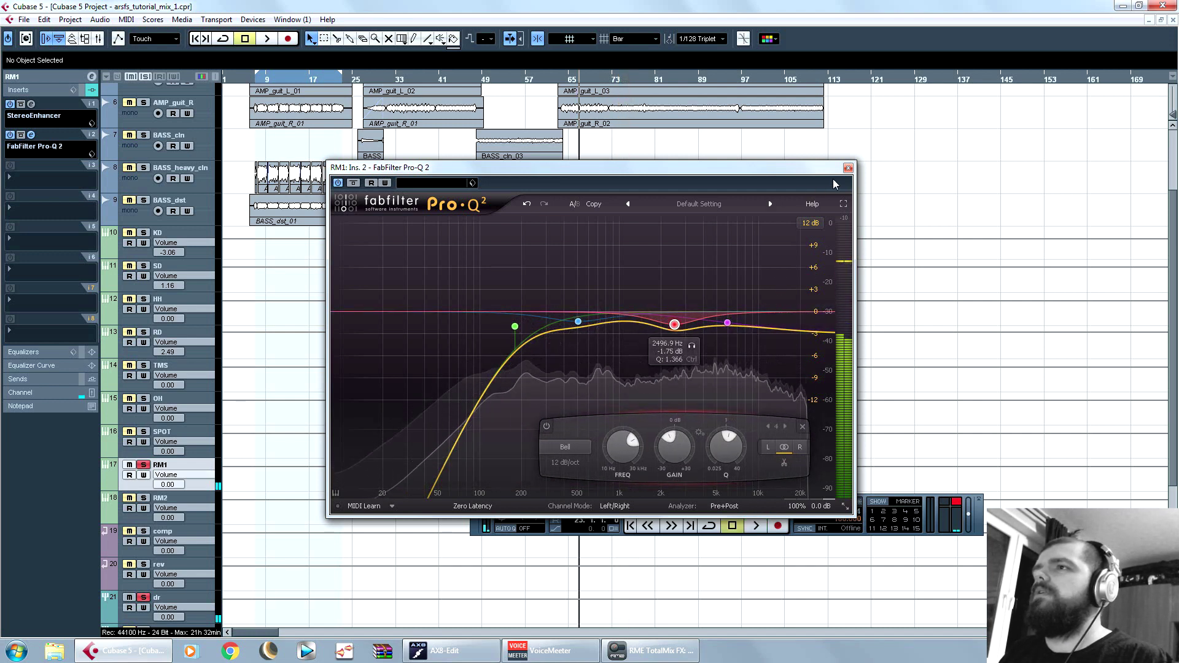
click(848, 167)
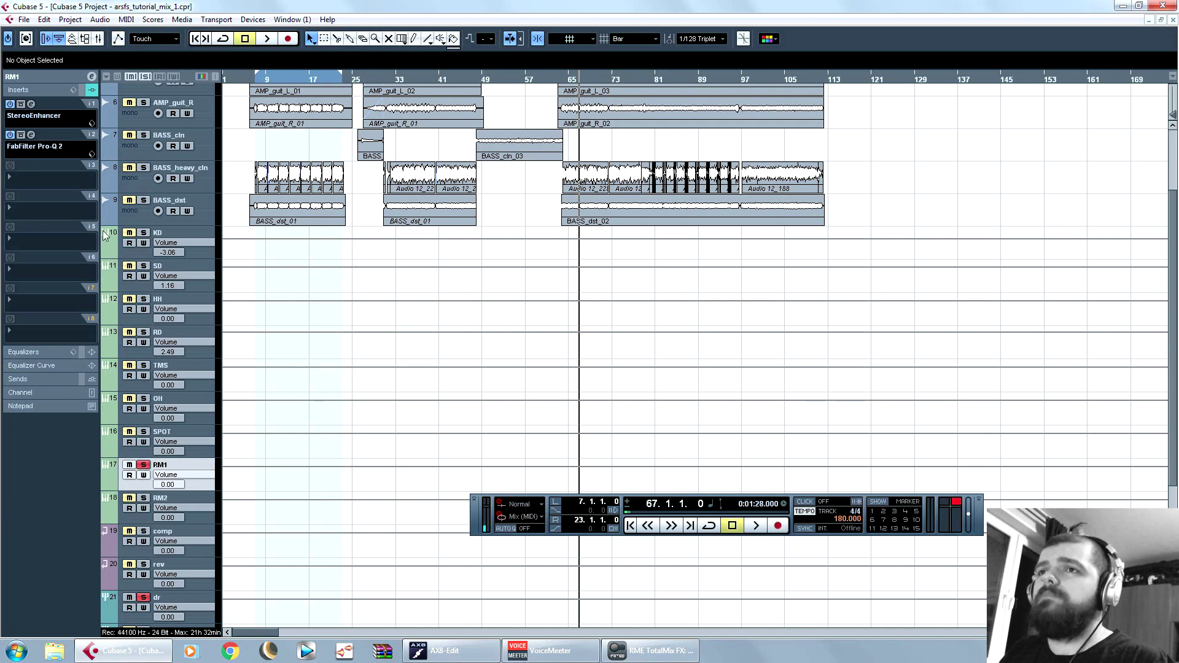
Step: Insert C1 gate Stereo in RM1's third insert slot and reposition its window
click(46, 176)
mouse_move(73, 311)
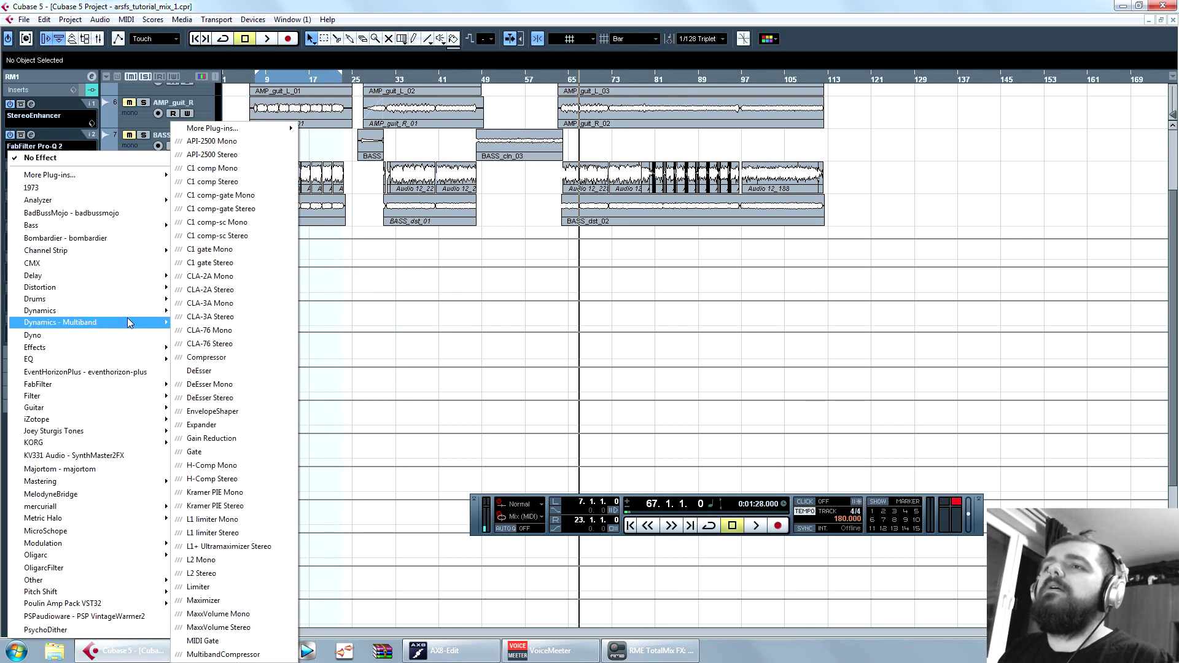
click(258, 263)
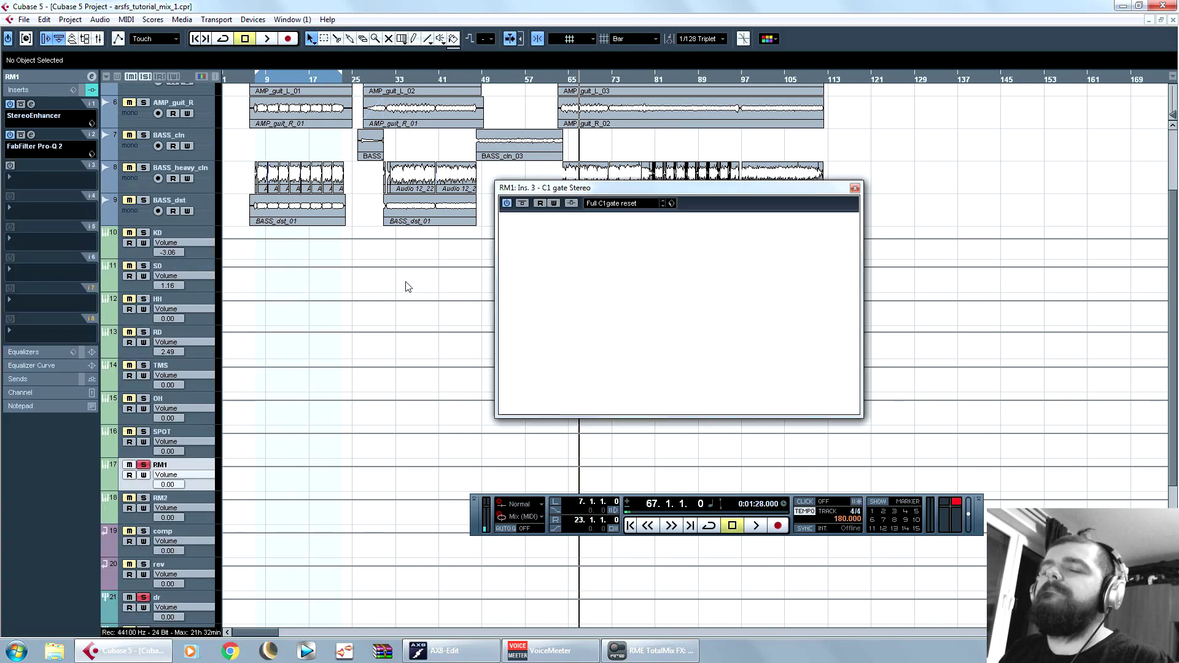
drag(553, 188, 457, 192)
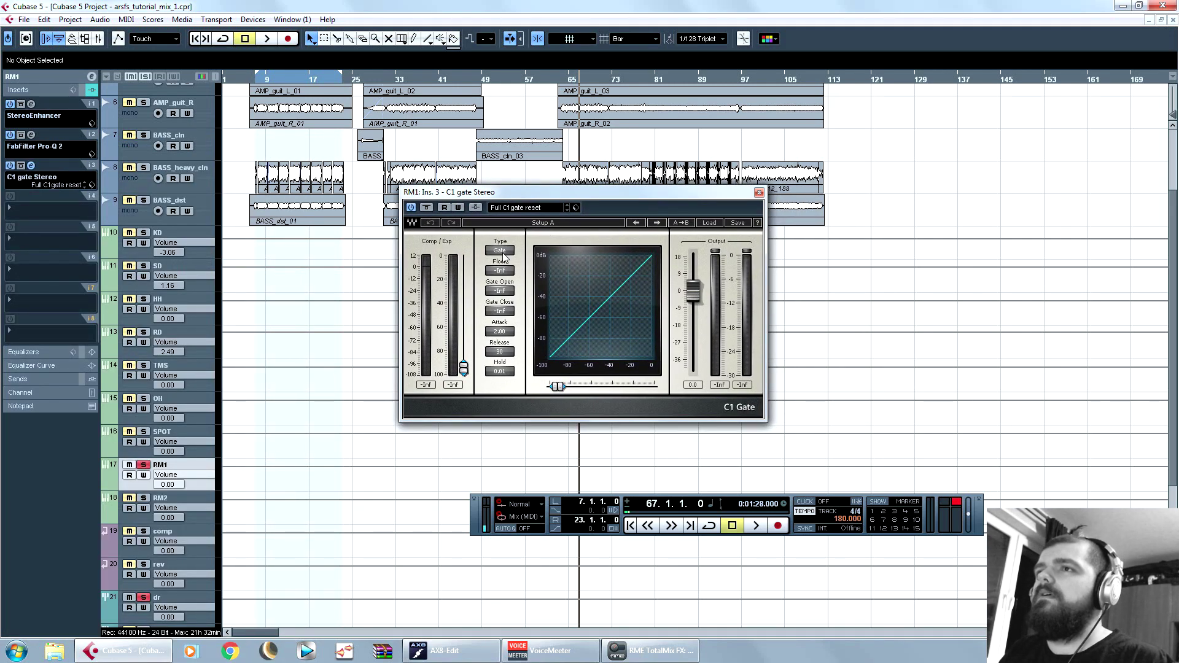
Step: Set RM1's C1 gate to Expander with open and close thresholds at -32.4 and floor at -15.5, enable its side-chain, and close it
click(500, 251)
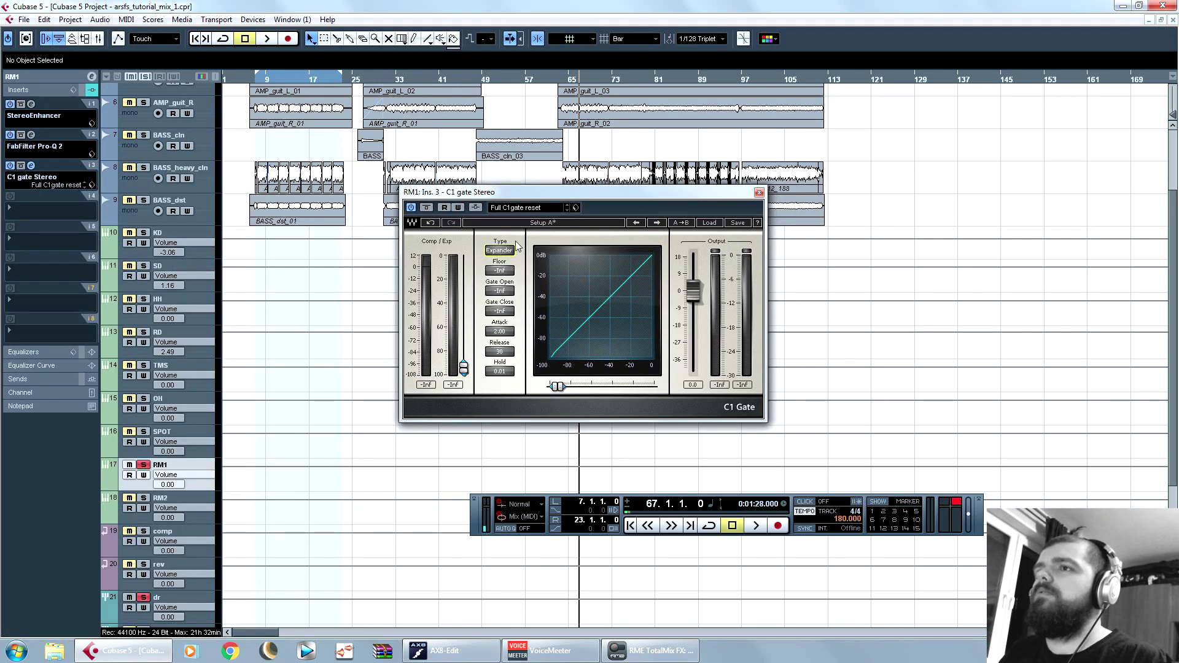
drag(558, 386, 619, 385)
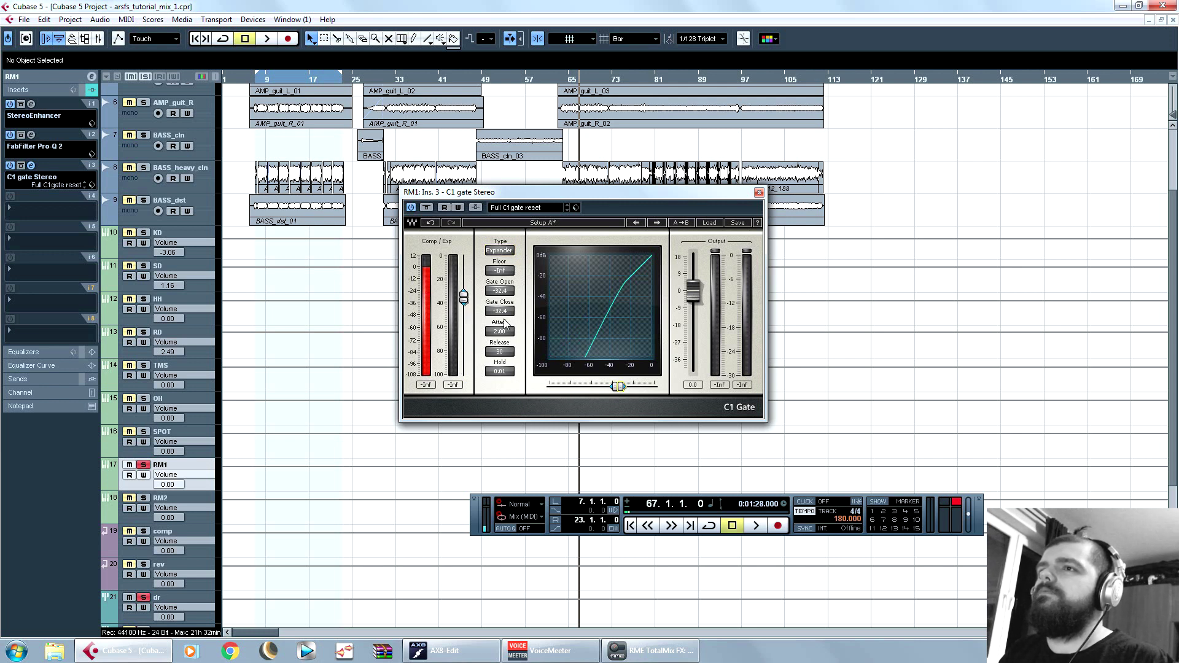
drag(500, 271, 500, 252)
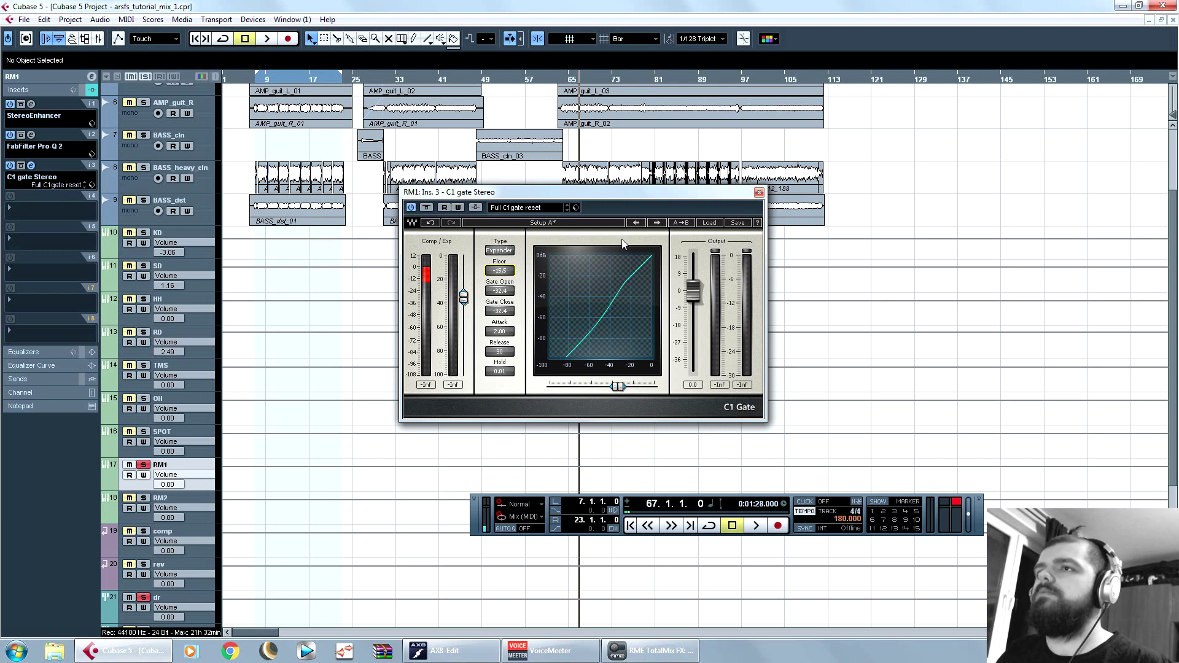
click(476, 207)
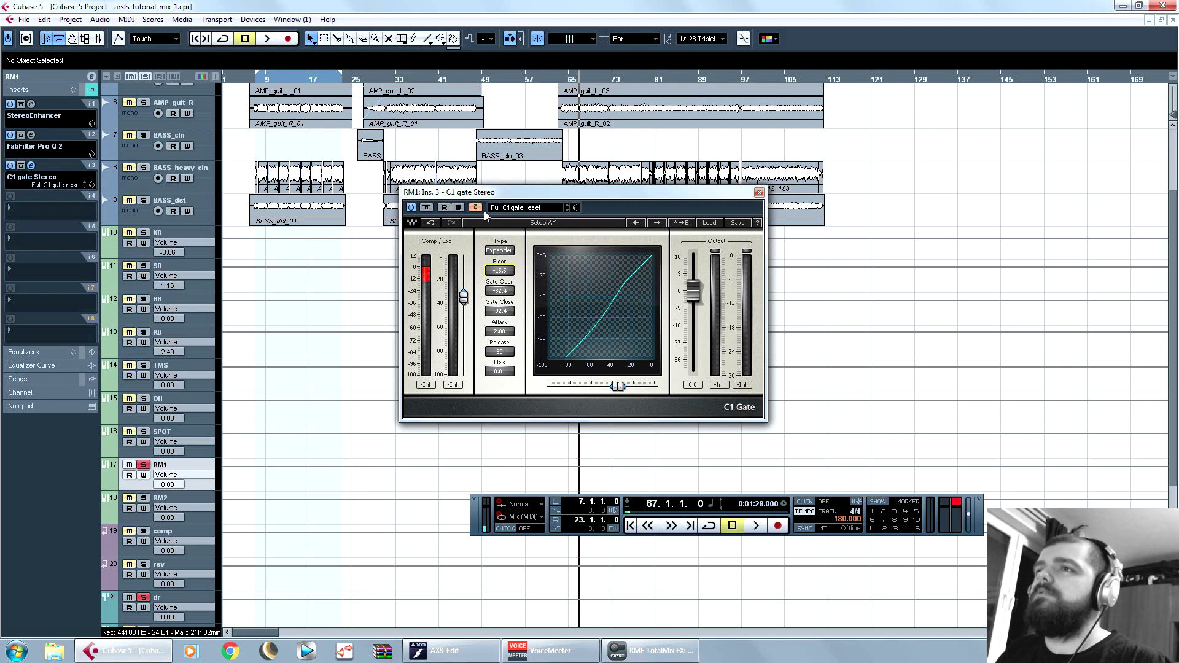
click(759, 194)
Step: Add an active pre-fader send from the SD track to RM1's C1 gate side-chain at about -8.55 dB
click(112, 271)
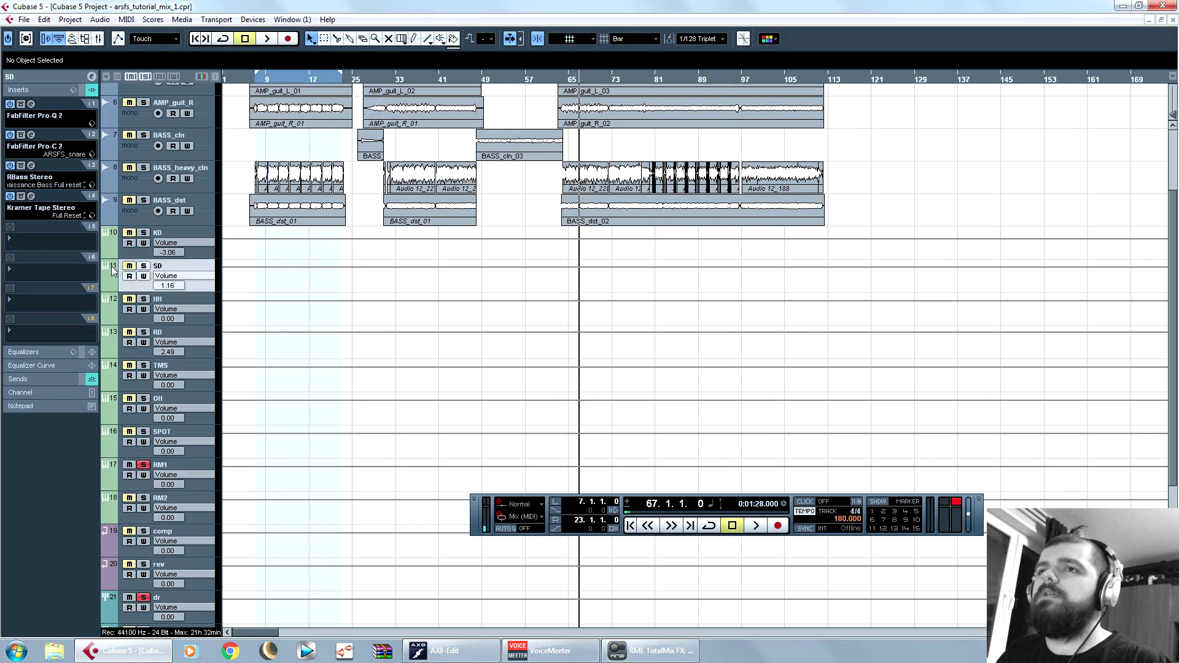
click(43, 376)
click(51, 218)
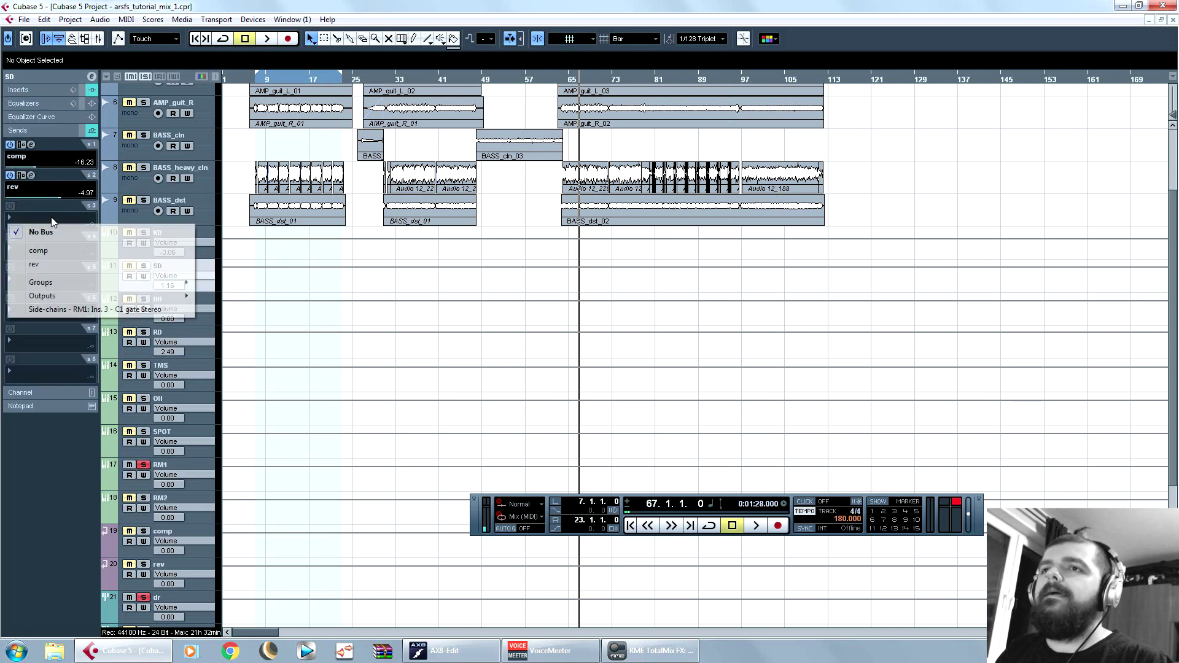
click(55, 307)
click(10, 207)
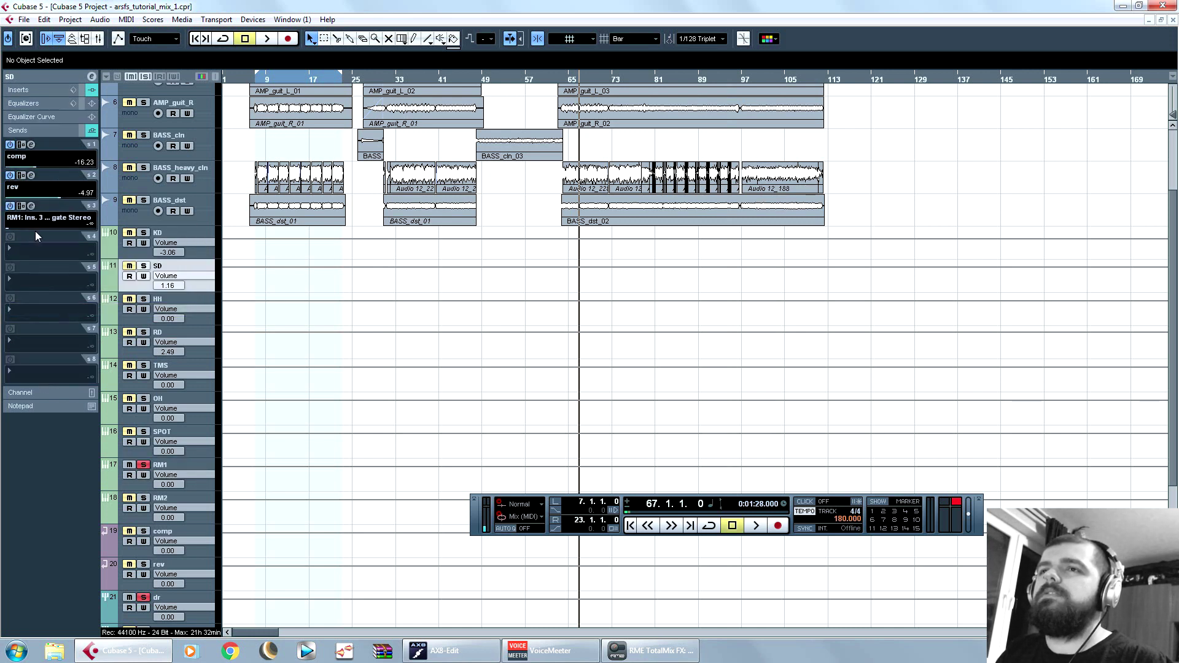
drag(35, 228, 51, 228)
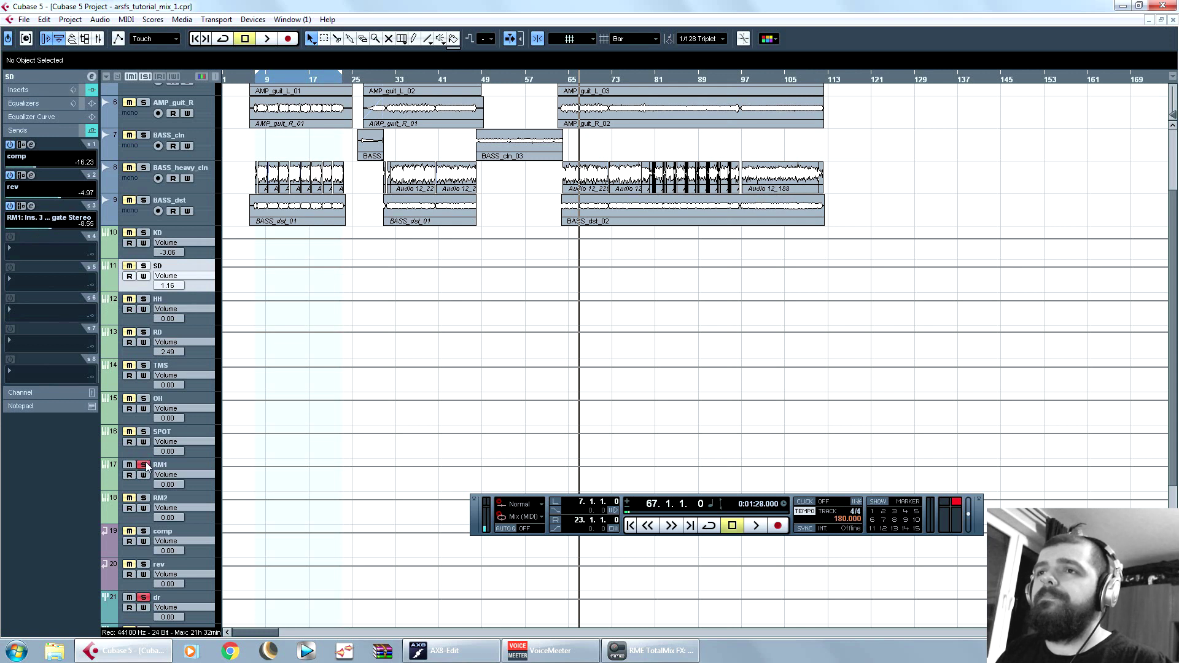
click(22, 207)
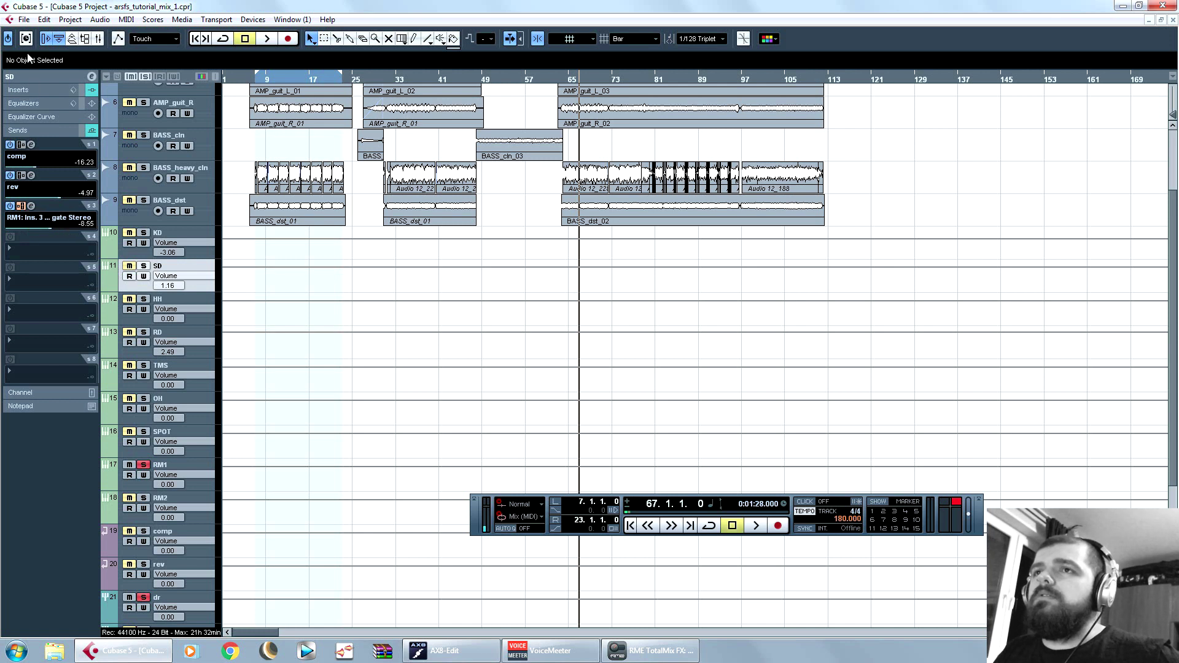
Step: Pull the SD track's volume down to minus infinity and solo it
click(46, 75)
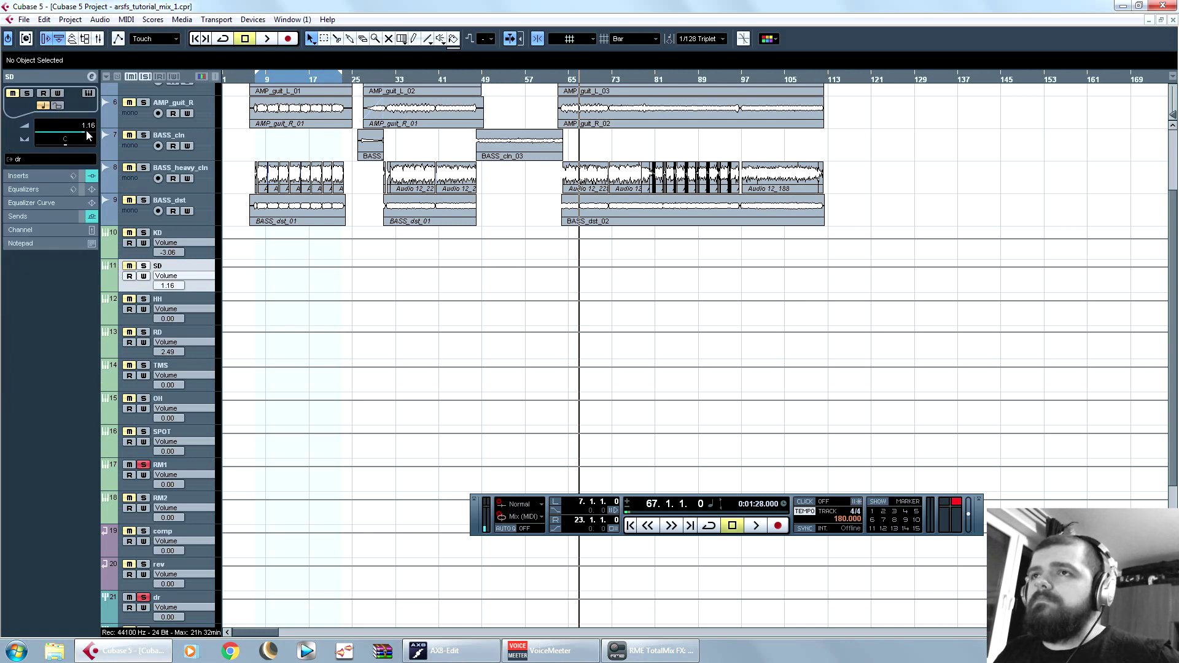
drag(89, 135, 3, 110)
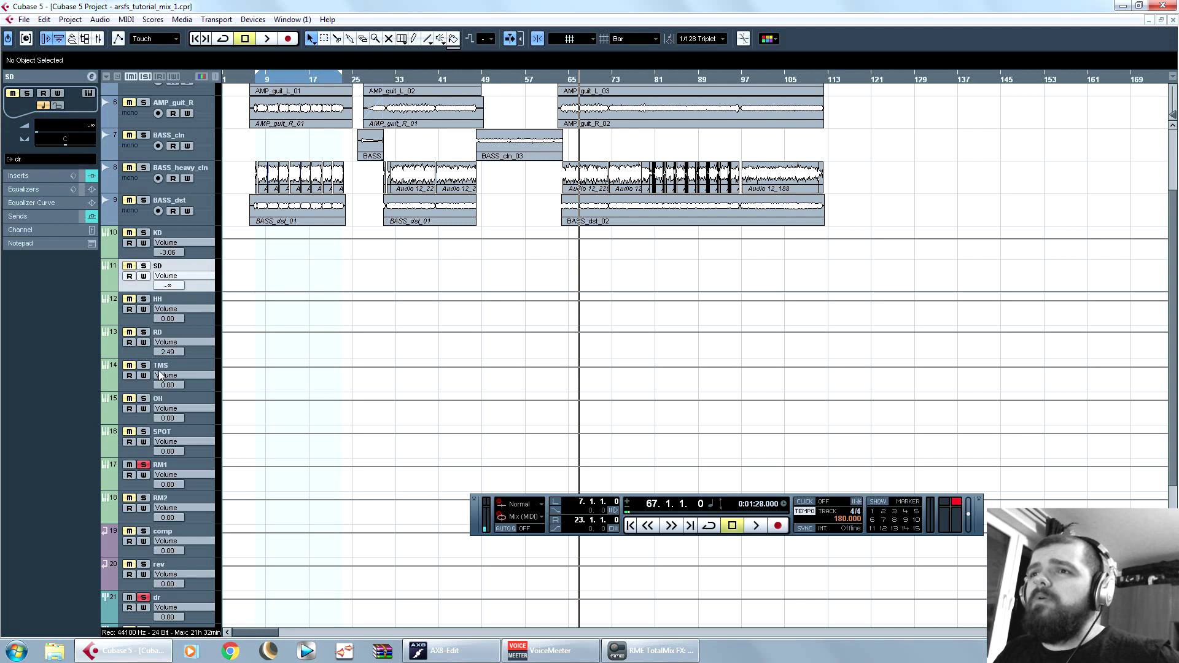
click(144, 266)
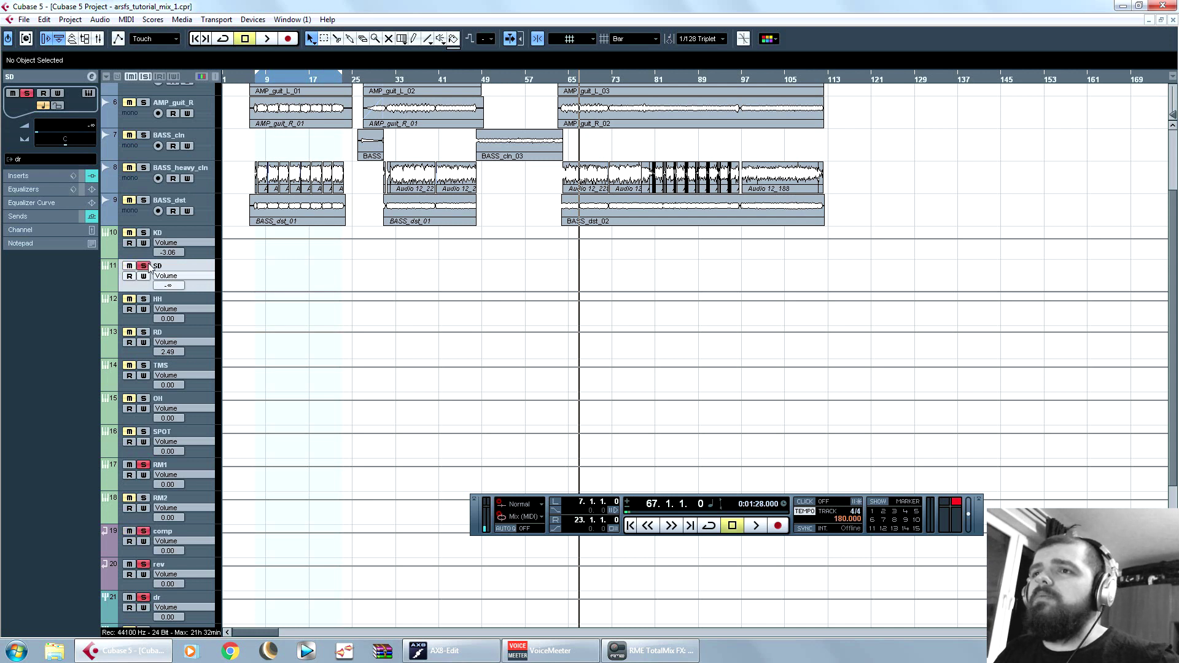
Step: Lower the open and close thresholds of RM1's C1 gate to -39.5 during playback, close the plug-in, and stop
click(112, 471)
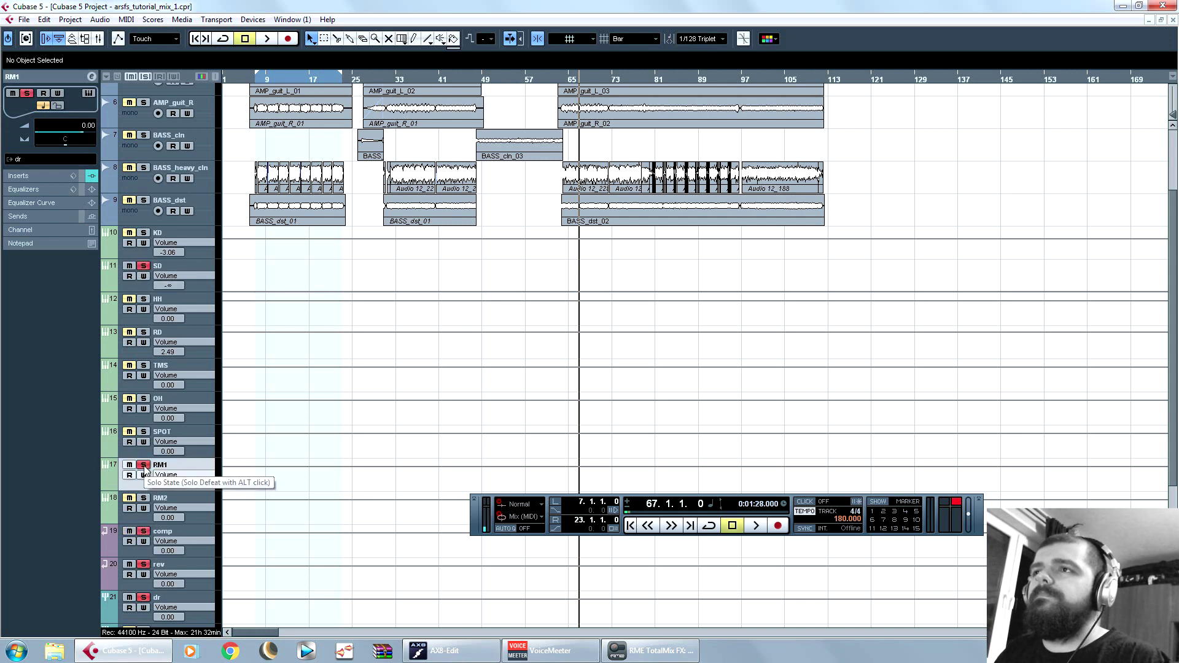
key(space)
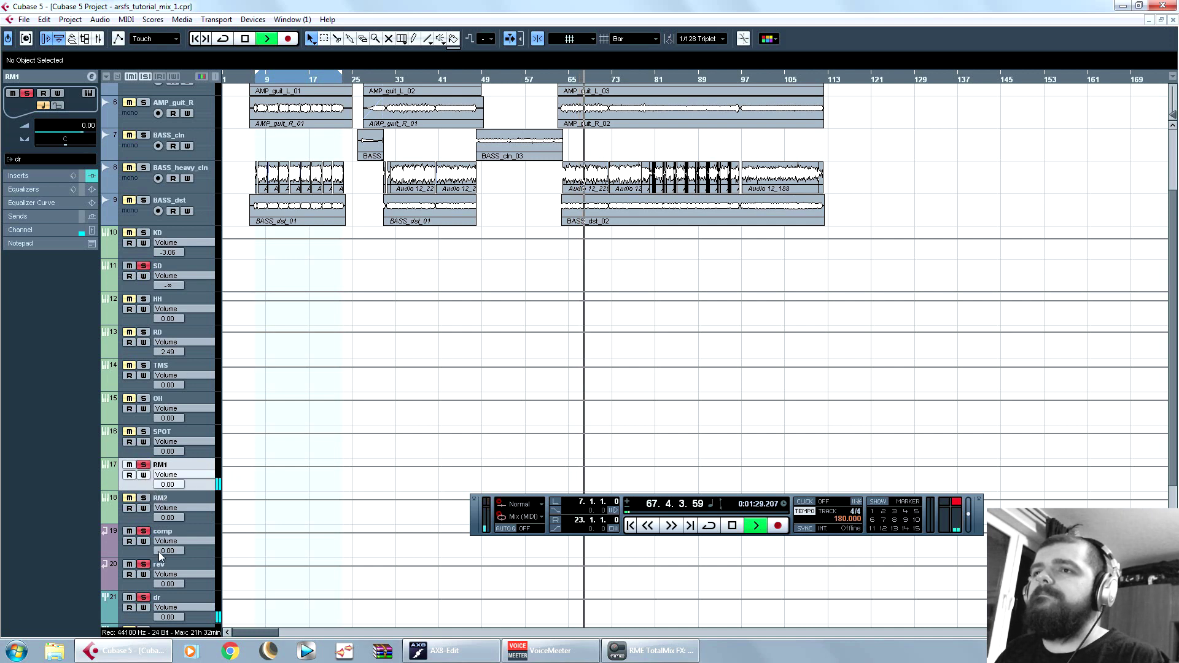
click(22, 176)
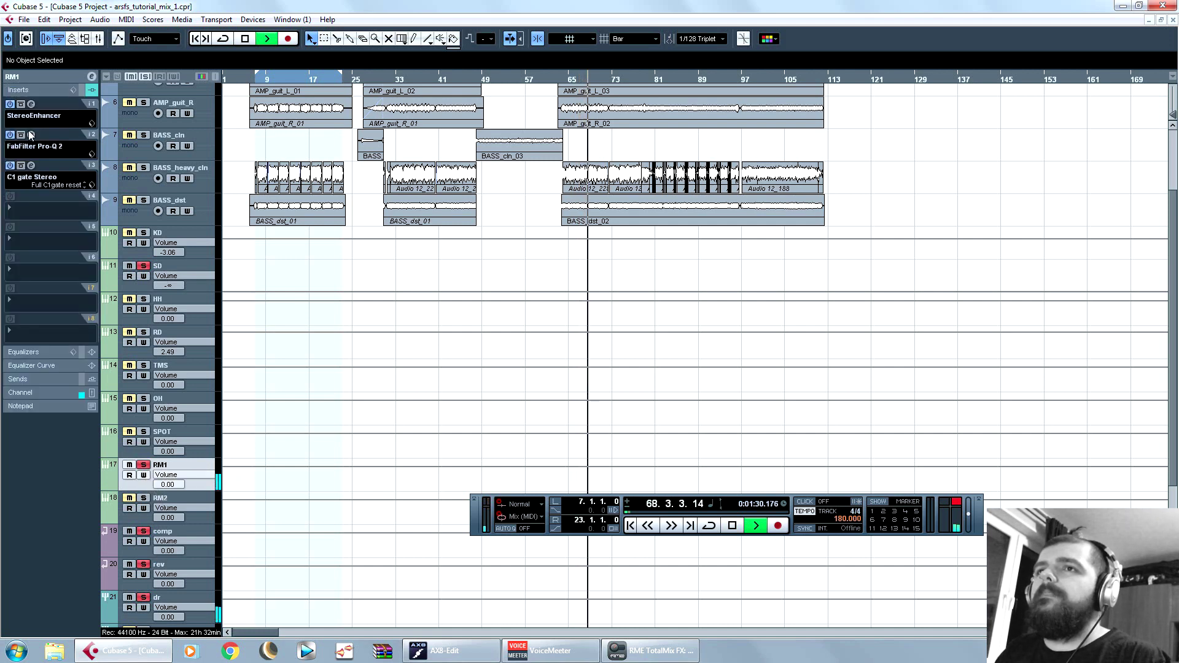
click(30, 166)
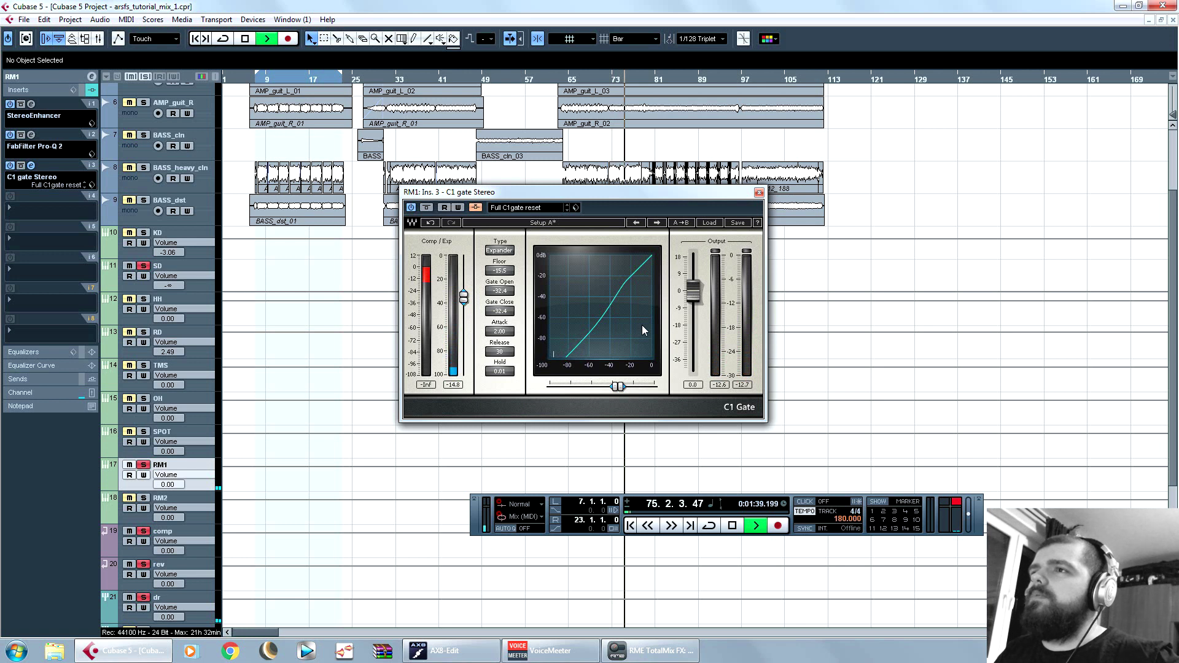
drag(617, 386, 612, 385)
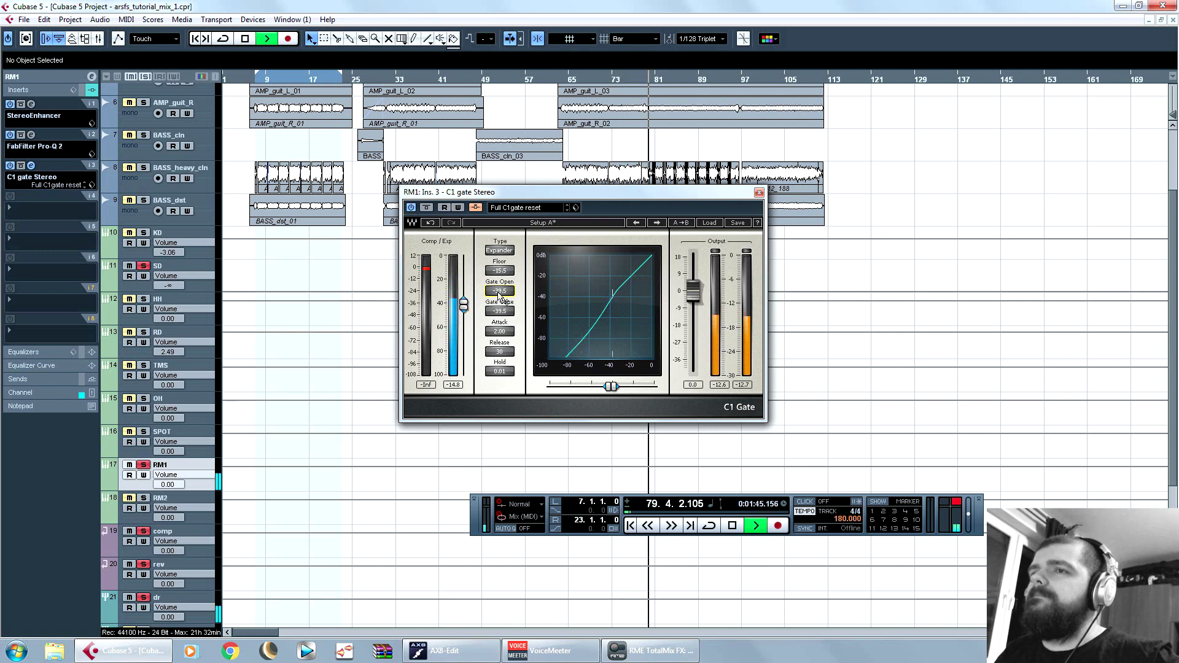
click(760, 193)
key(space)
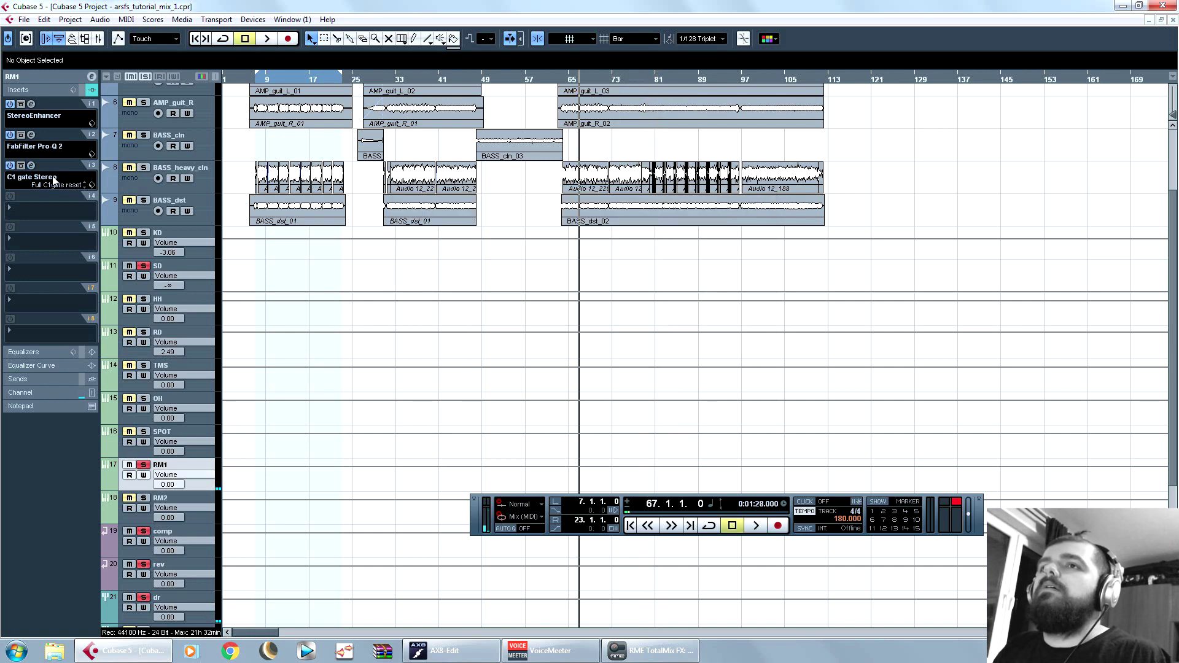
Step: Clear all solos and set the SD track's volume to 1.16
click(52, 76)
click(143, 465)
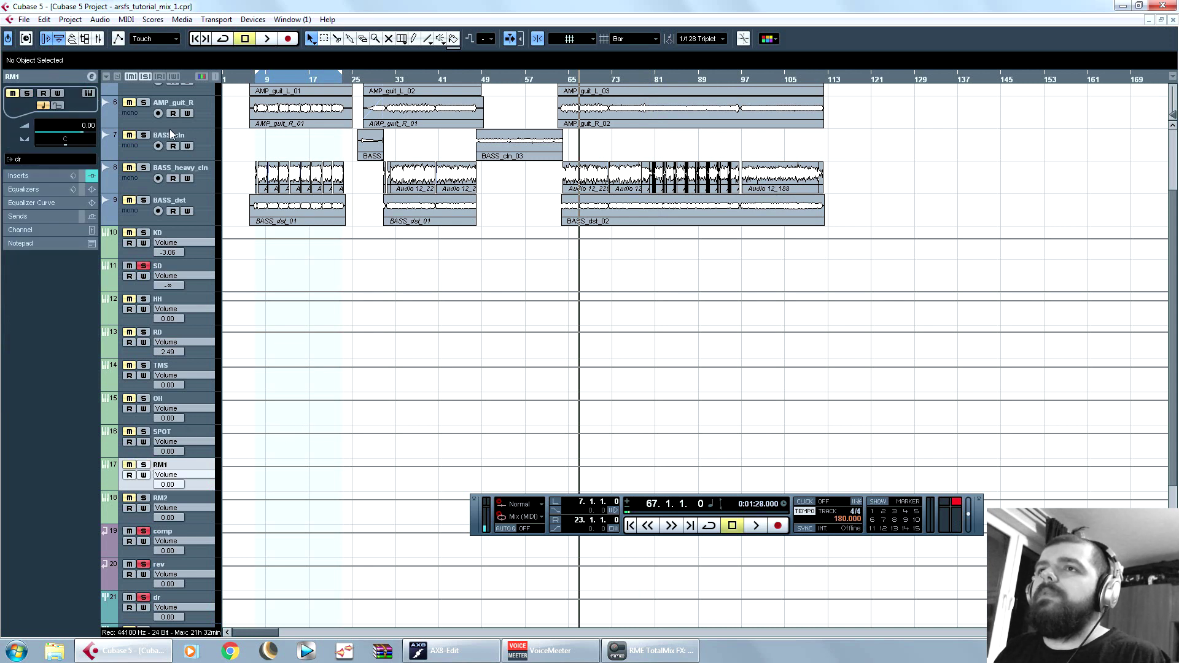
click(144, 75)
click(122, 287)
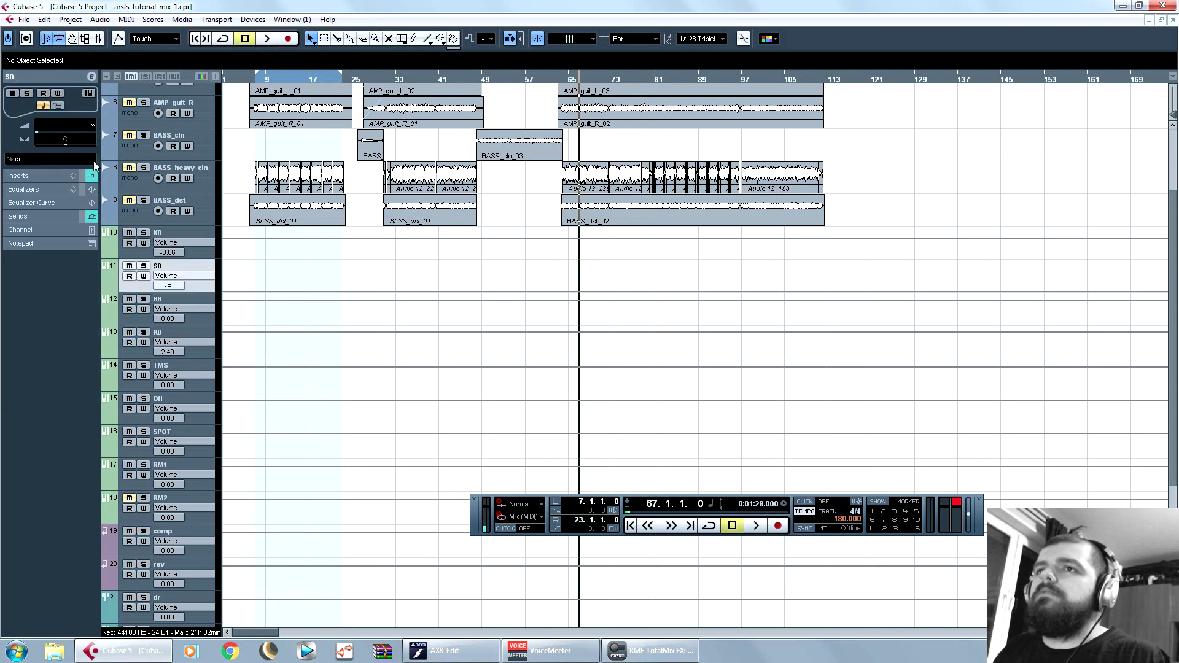
click(90, 130)
text(1.)
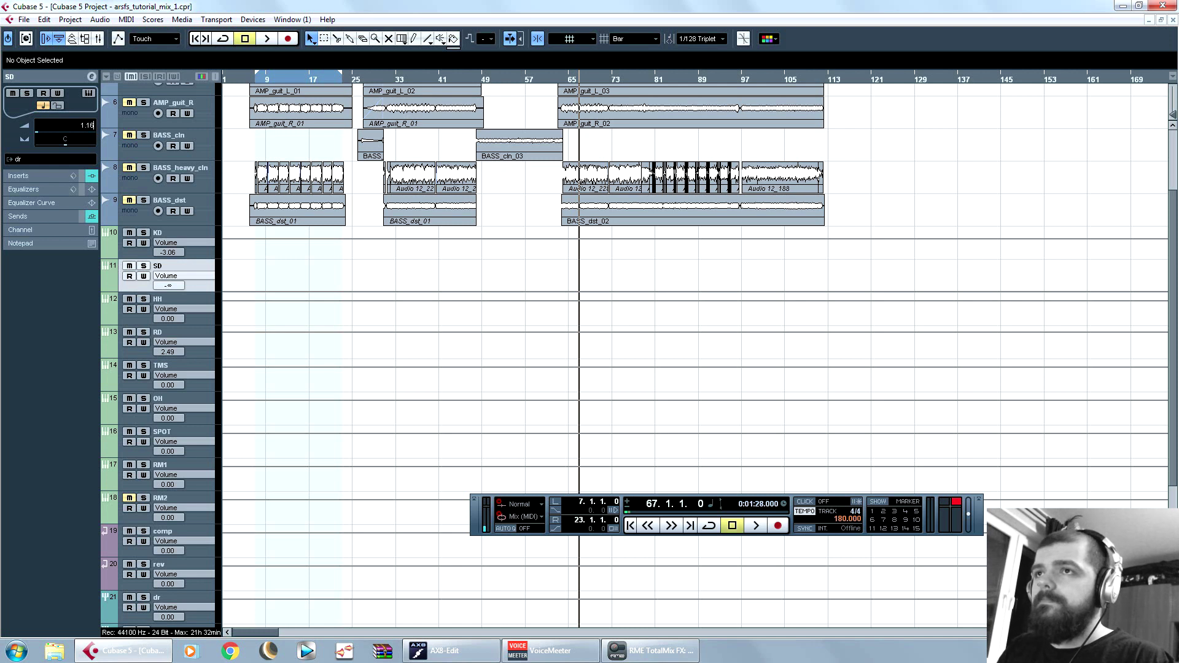
text(16)
key(Return)
Step: Add an active send from the RM1 track to the rev bus at about -18.28 dB
click(115, 477)
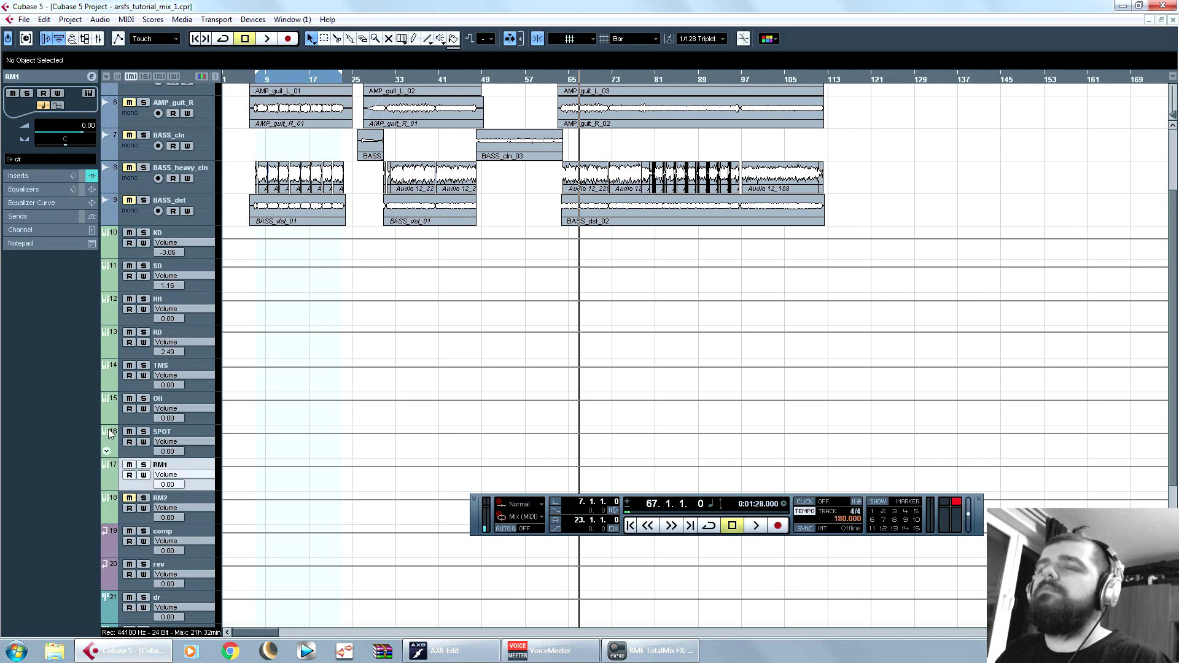
click(49, 216)
click(42, 161)
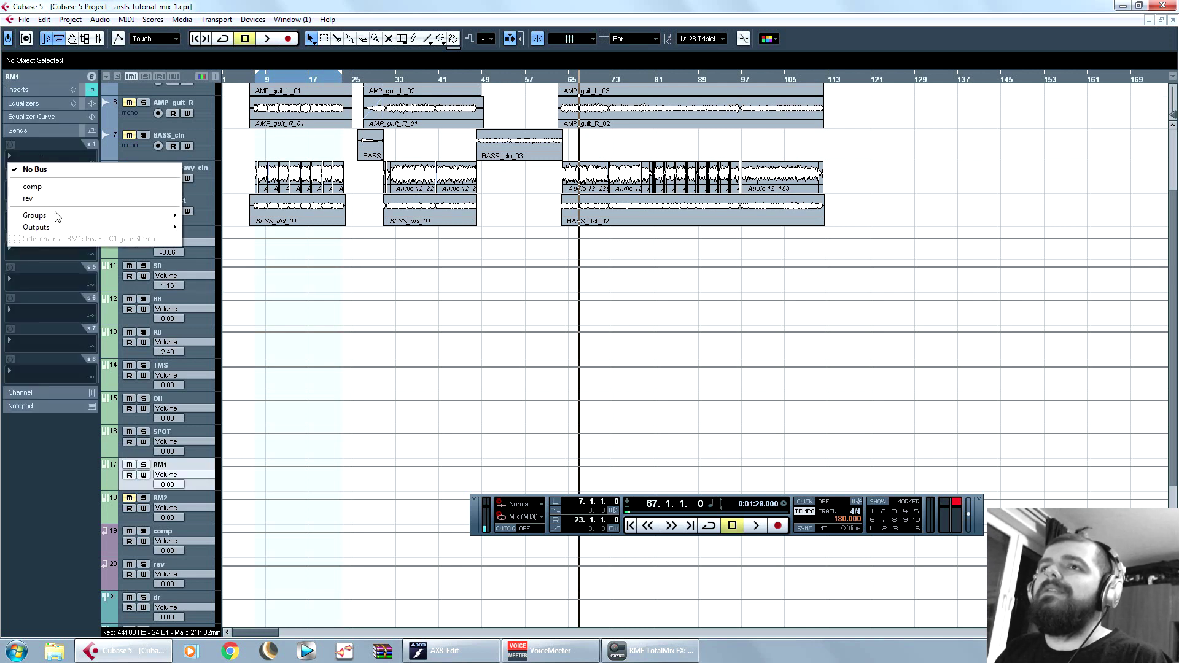
click(57, 199)
click(10, 145)
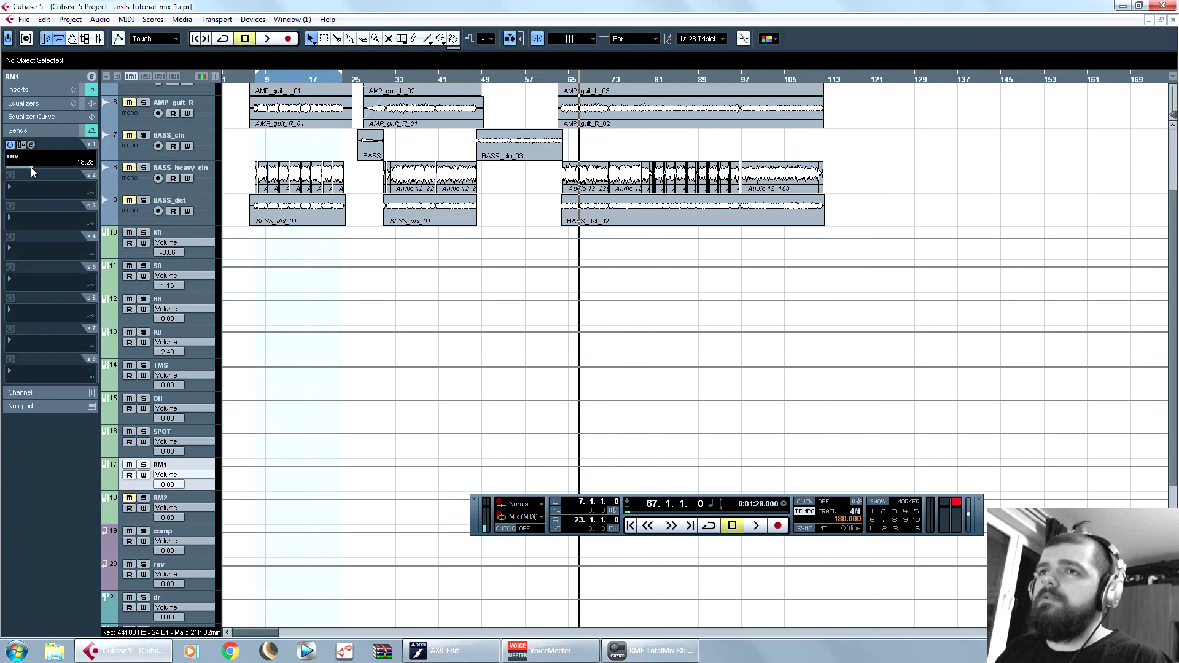
Step: Solo RM1 and raise its rev send to -9.58 dB while auditioning from bar 67
click(144, 467)
key(space)
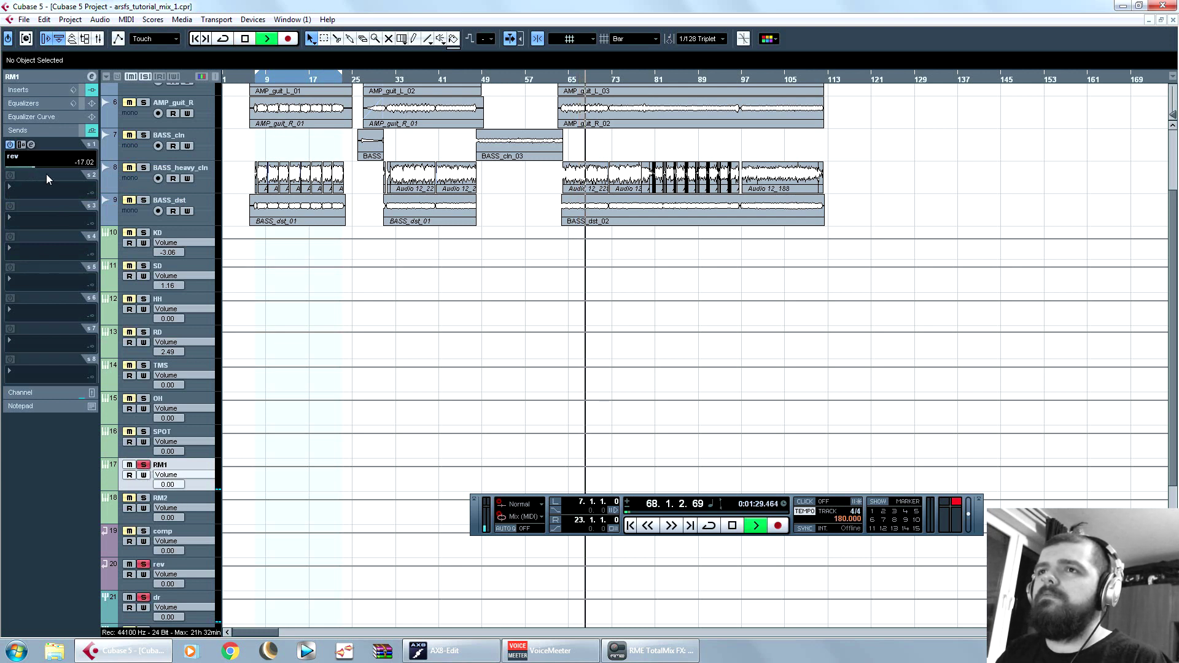
mouse_move(43, 166)
mouse_down()
mouse_move(85, 166)
mouse_move(47, 165)
mouse_up()
key(space)
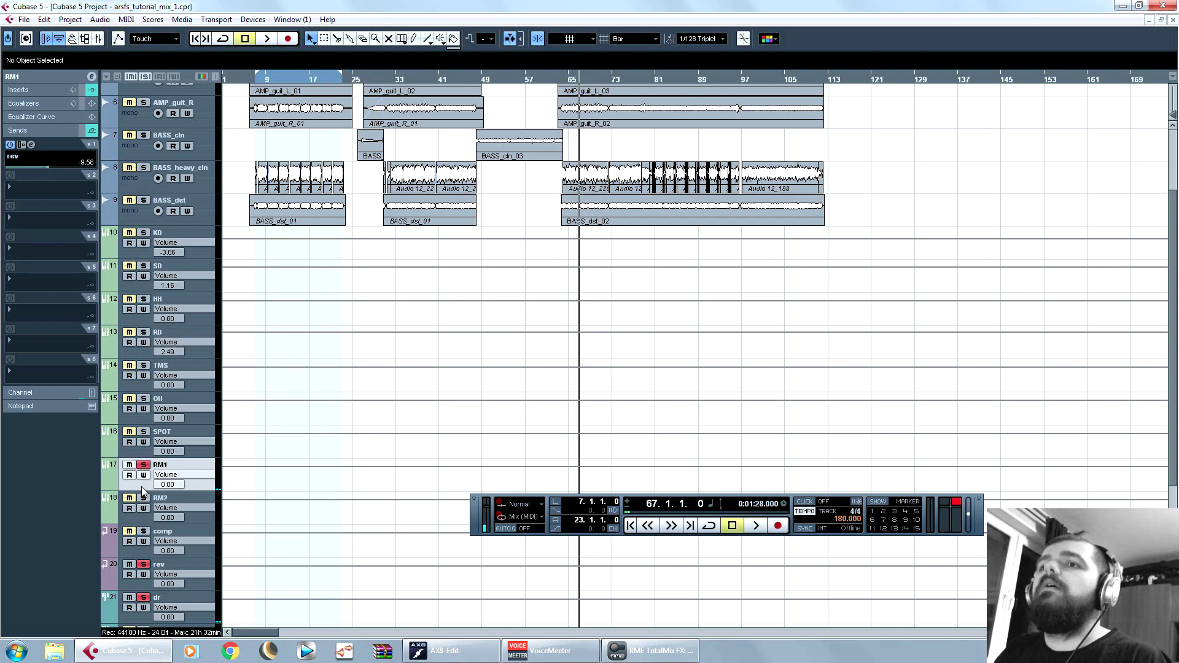
Step: Clear the RM1 solo, show the track's inserts, and move the C1 gate down to insert slot 4
click(145, 466)
click(31, 90)
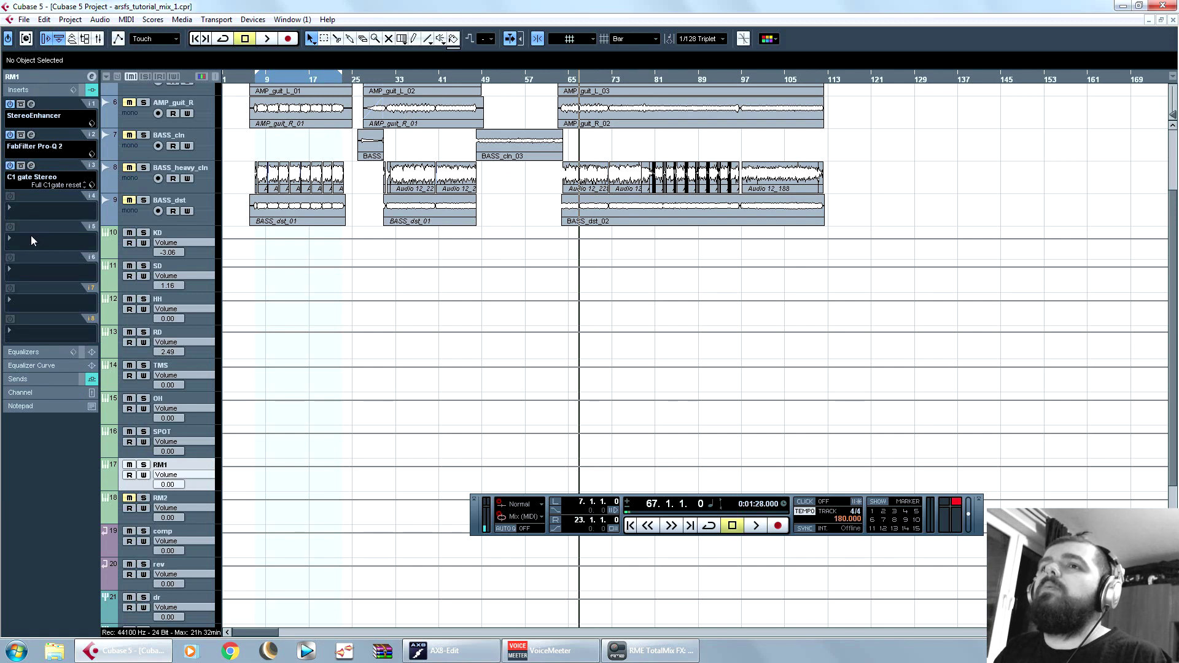
click(36, 203)
click(68, 5)
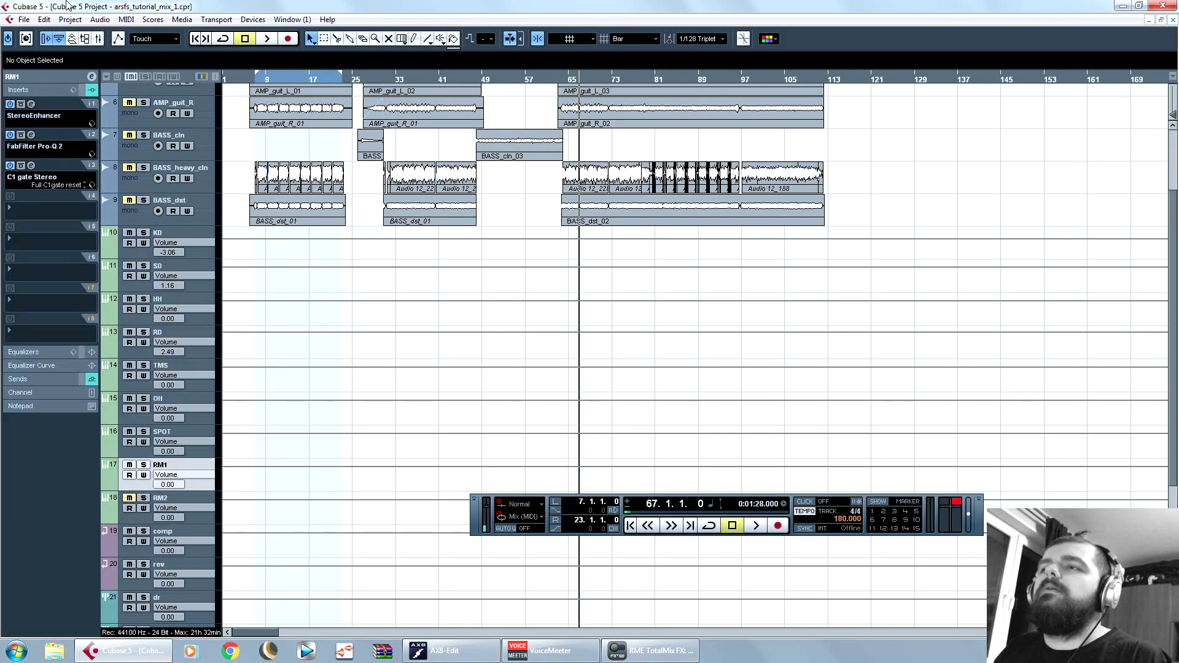
drag(92, 166, 92, 198)
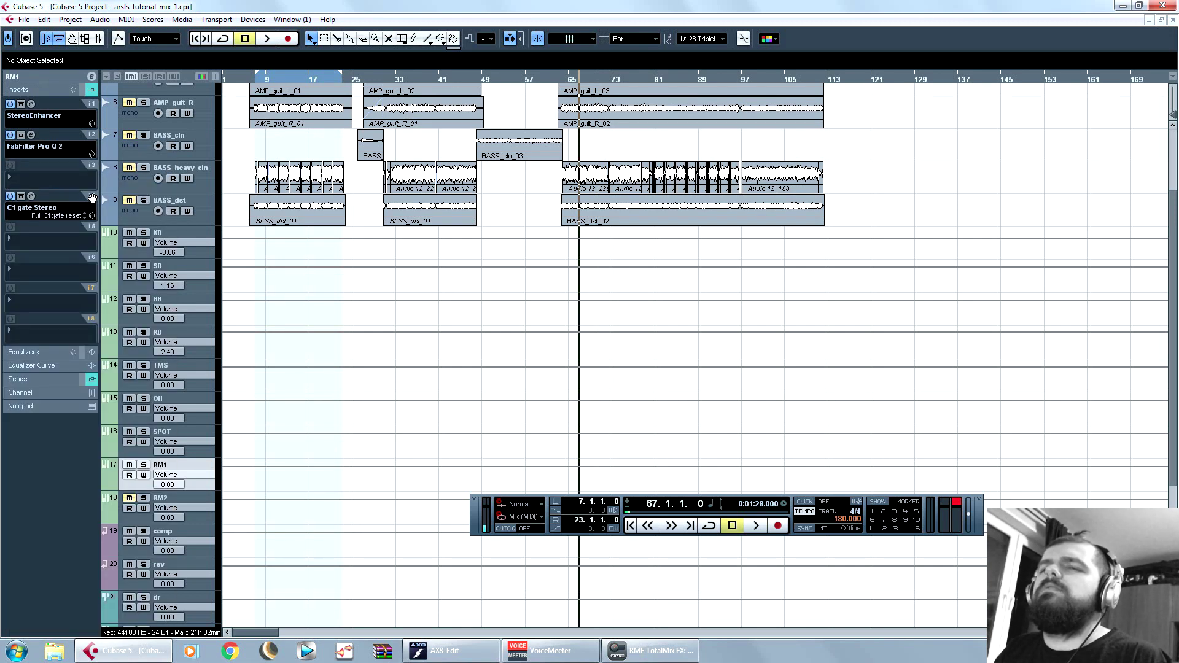
Step: Insert OneKnob Driver Stereo in RM1's third insert slot and set its drive to 1.0 during playback
click(29, 176)
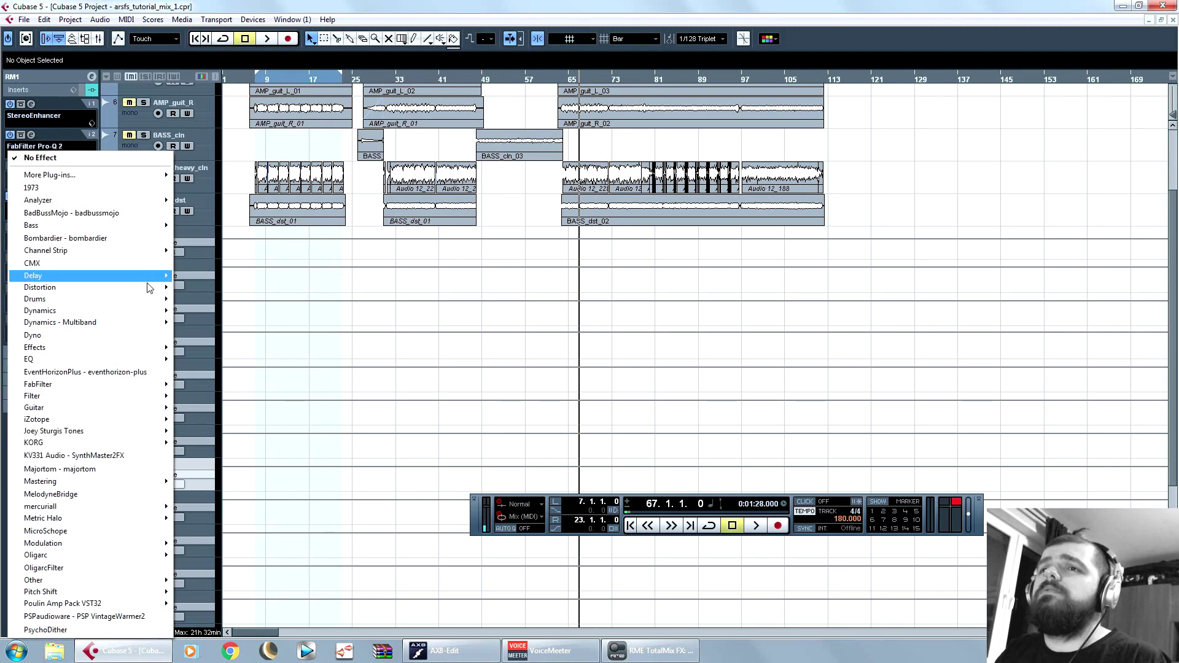
mouse_move(156, 288)
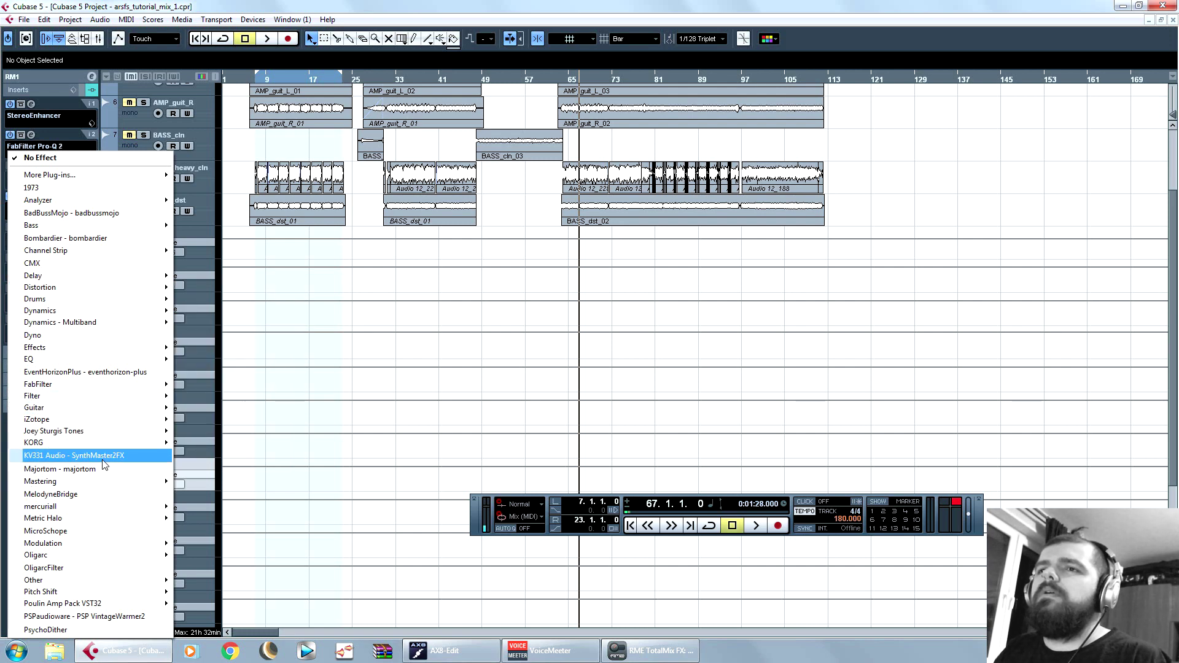
mouse_move(124, 582)
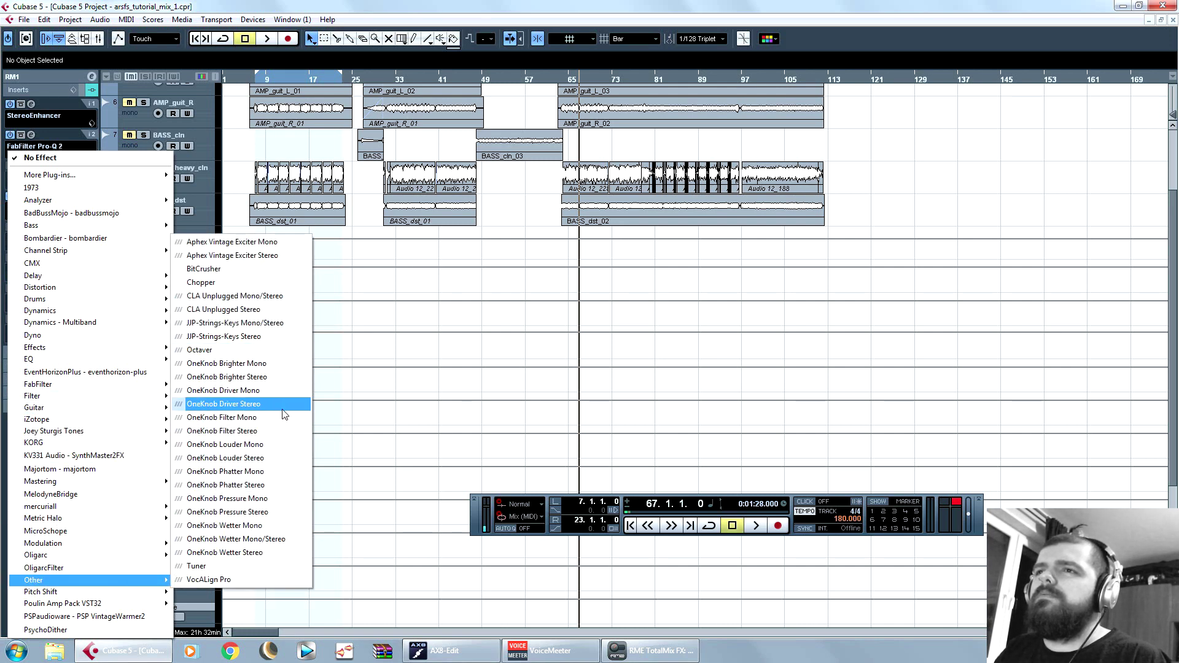
click(264, 403)
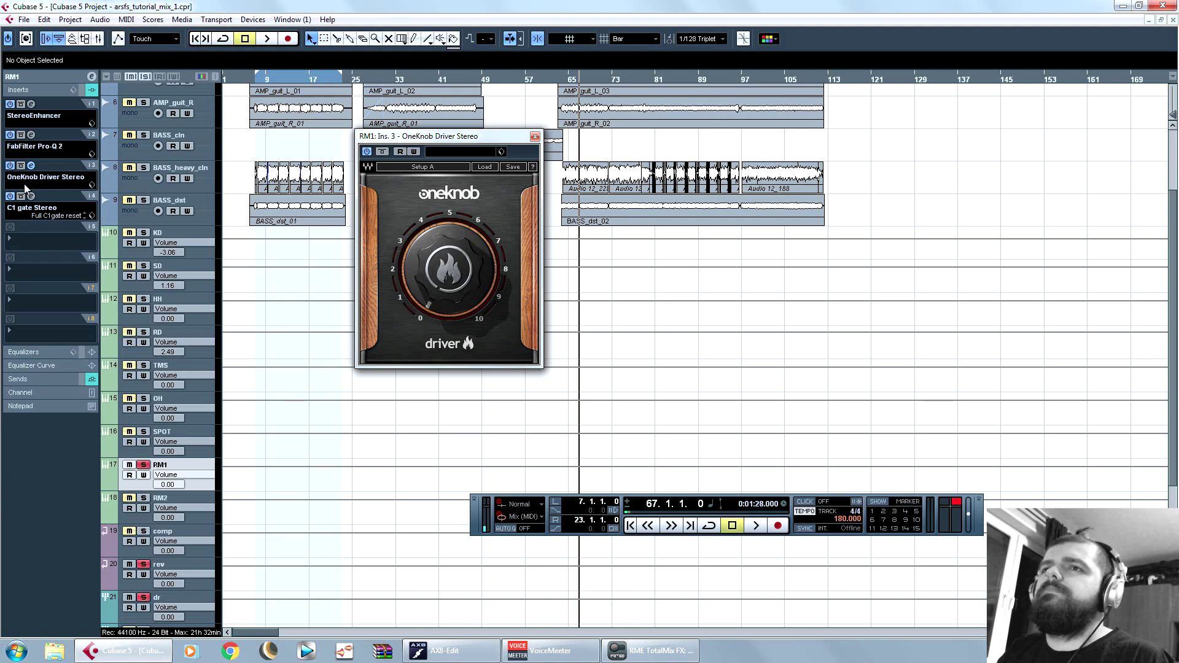
key(space)
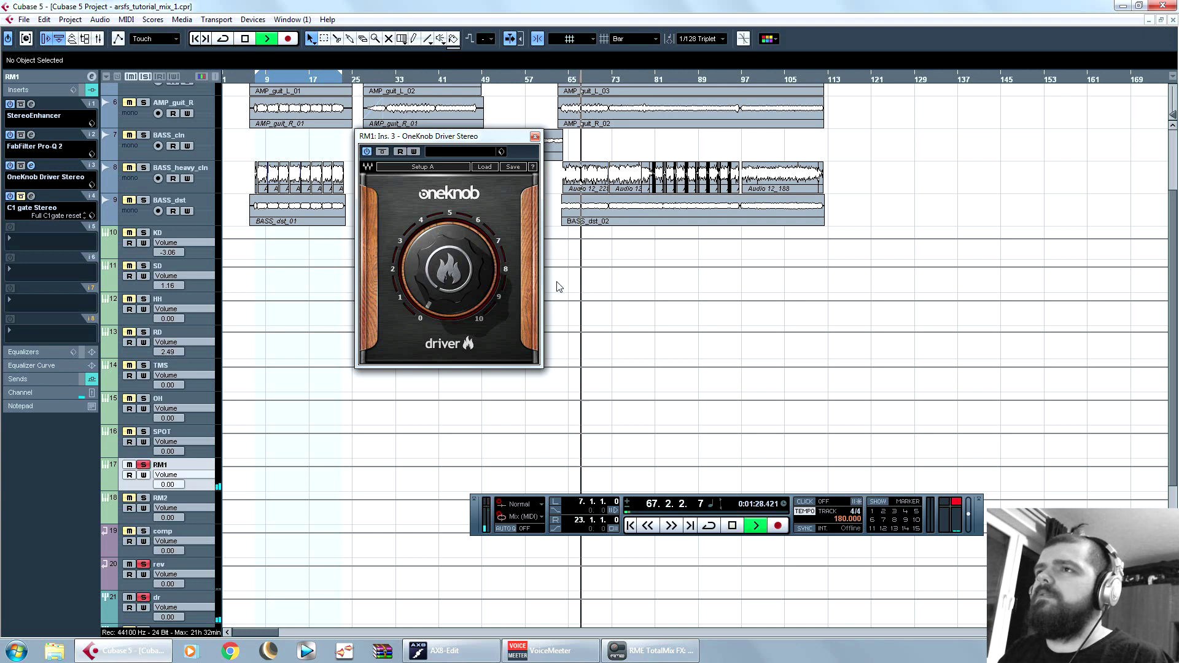
mouse_move(449, 270)
mouse_down()
mouse_move(448, 245)
mouse_move(448, 262)
mouse_up()
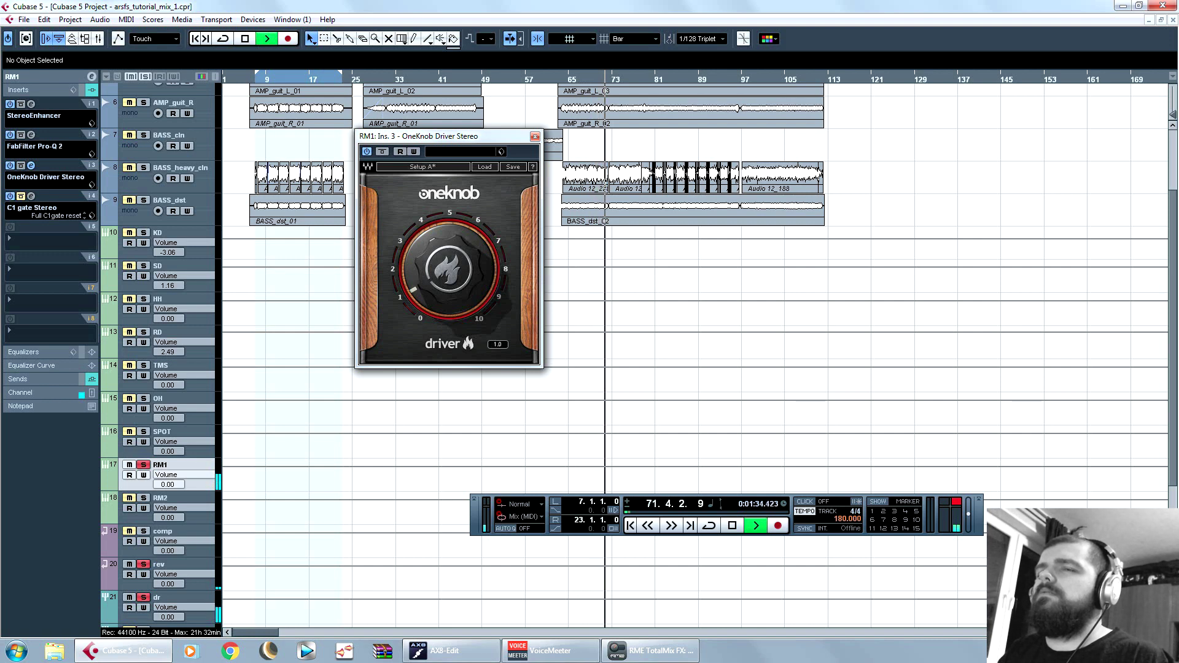
key(space)
Step: Move RM1's C1 gate to insert slot 5 and insert C1 comp Stereo in slot 4
click(86, 240)
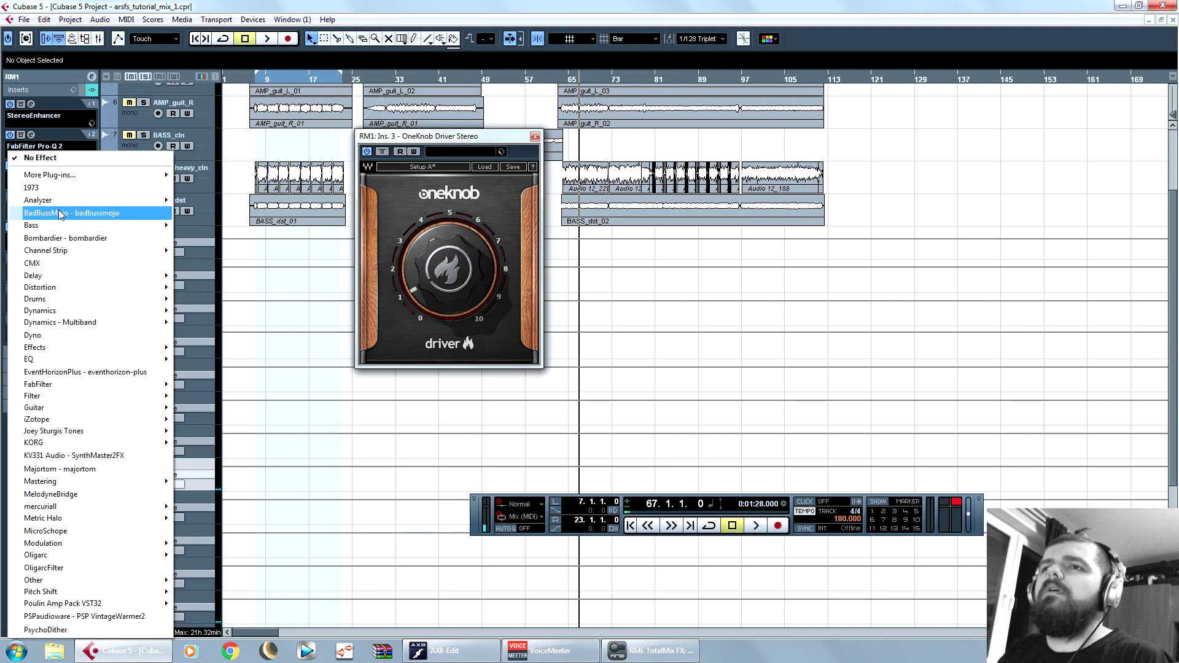
mouse_move(115, 312)
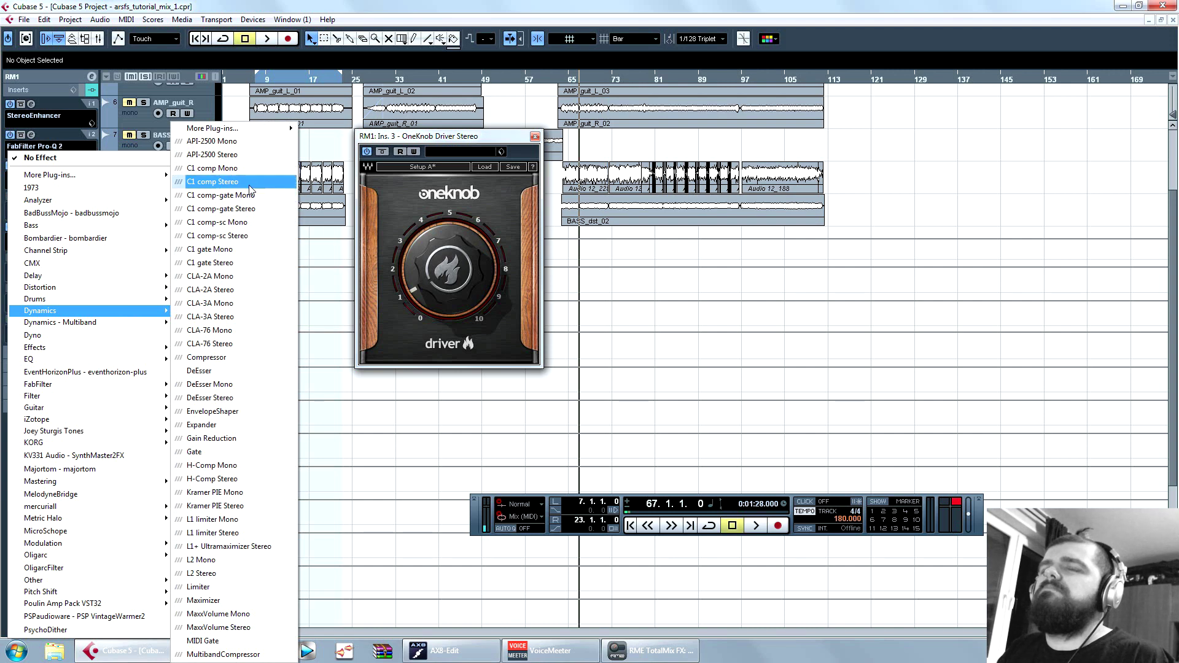
click(209, 182)
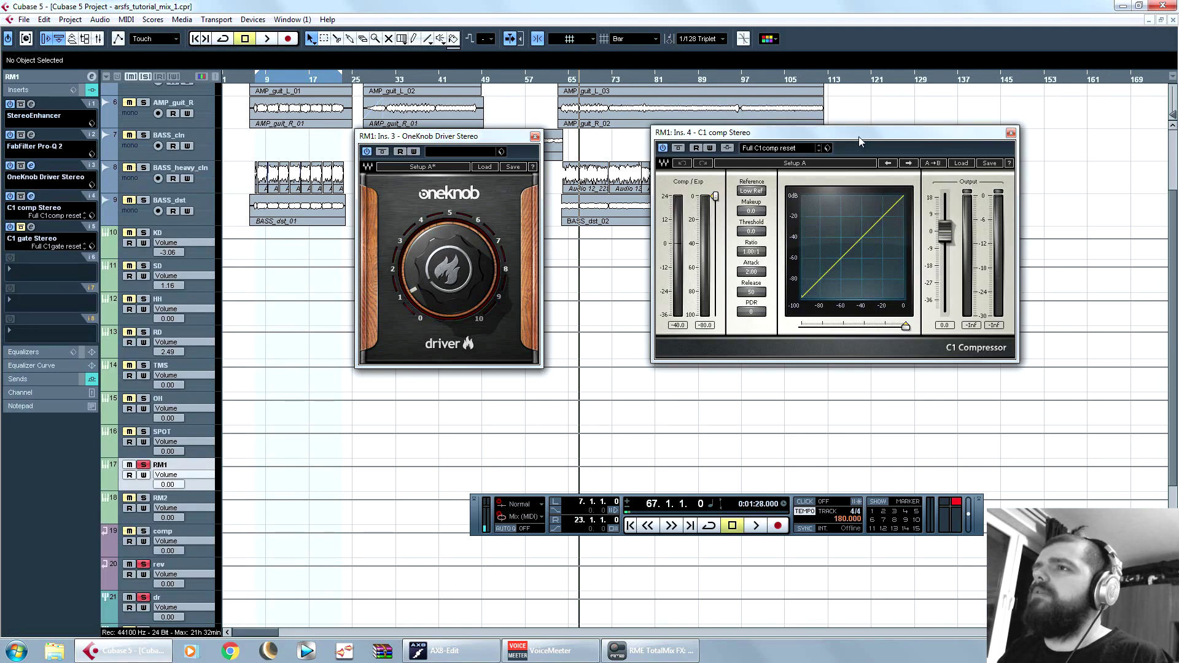
Step: Set RM1's C1 compressor to ratio 2.00:1, attack 0.28 and release 167, lower its threshold during playback, and close it
drag(859, 141, 628, 148)
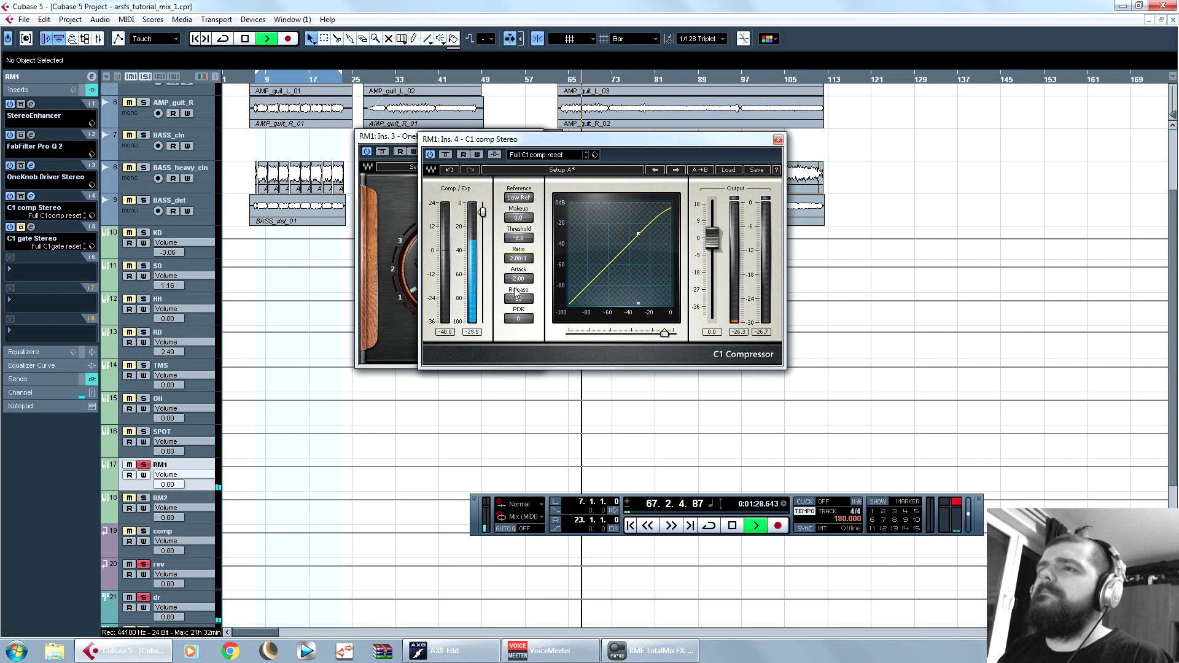
drag(519, 279, 518, 293)
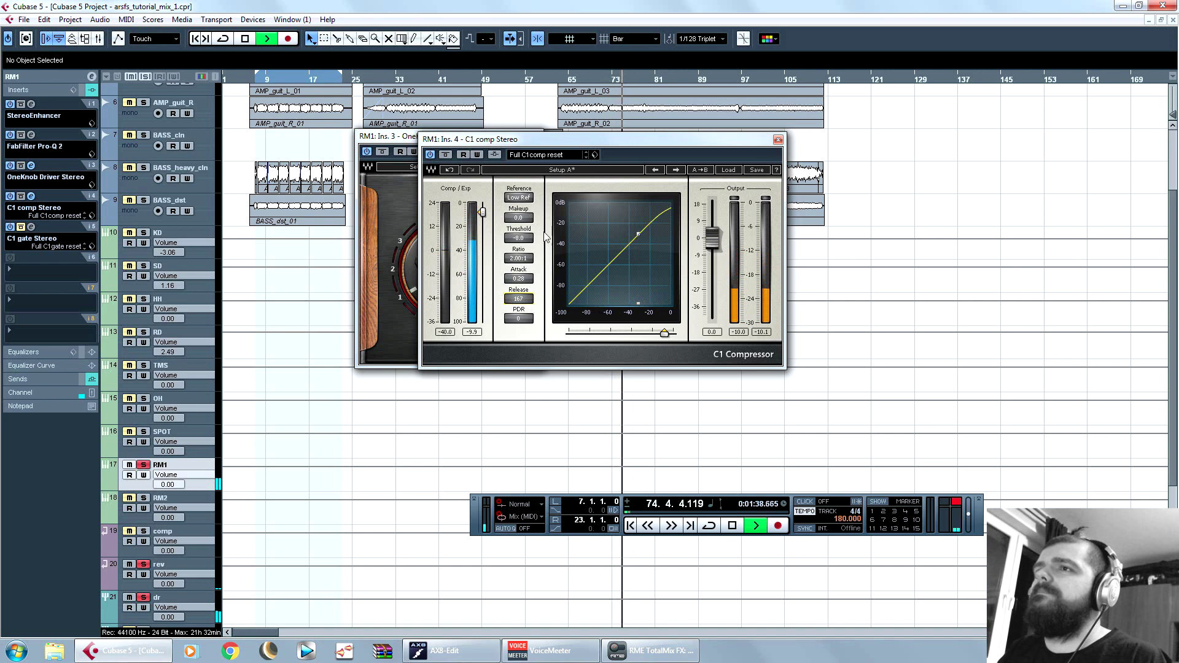
drag(482, 213, 529, 228)
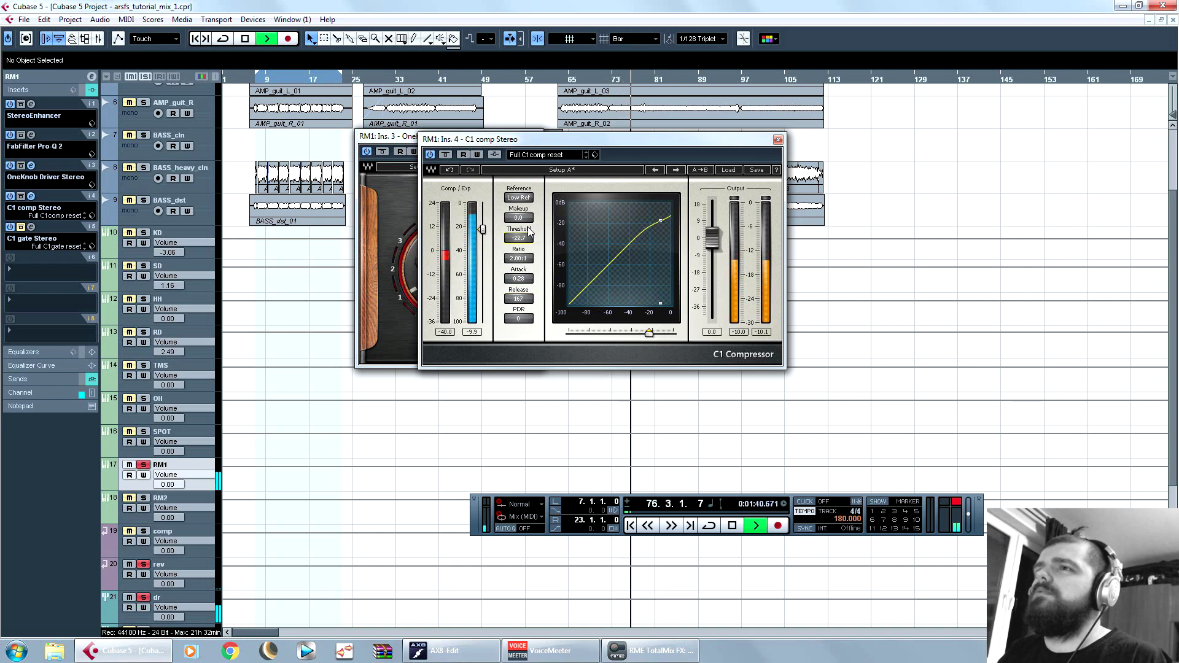
click(779, 139)
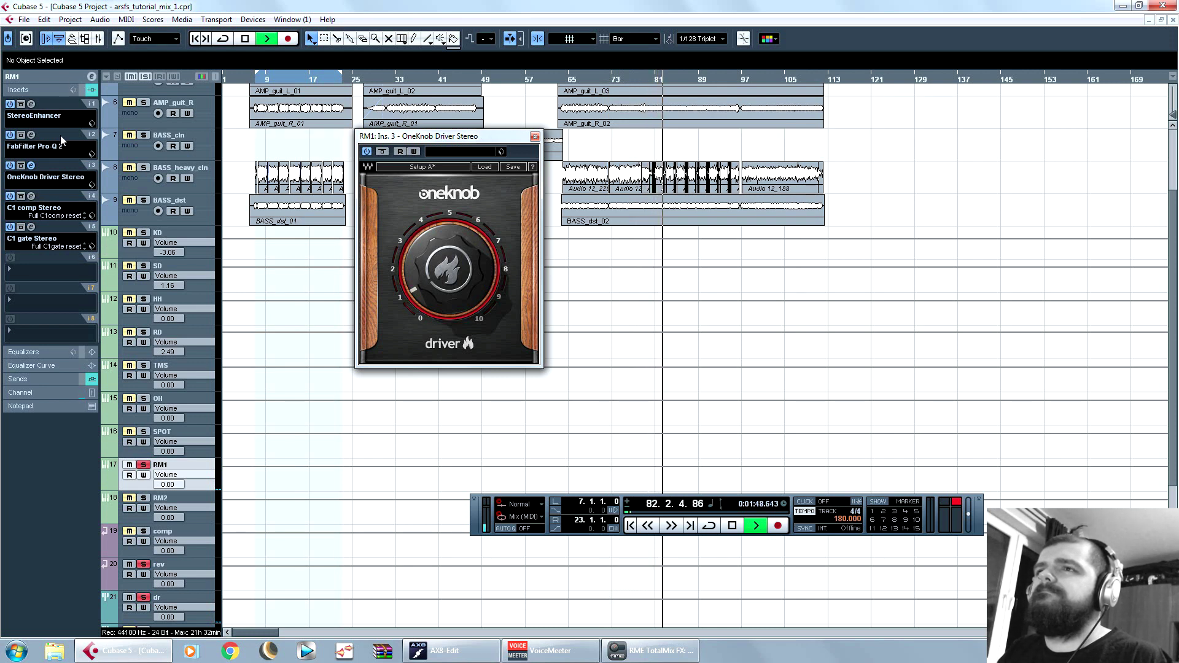
Step: Open RM1's C1 gate, audition RM1 and SD in solo from bar 67, and raise RM1's volume to 2.57
click(31, 227)
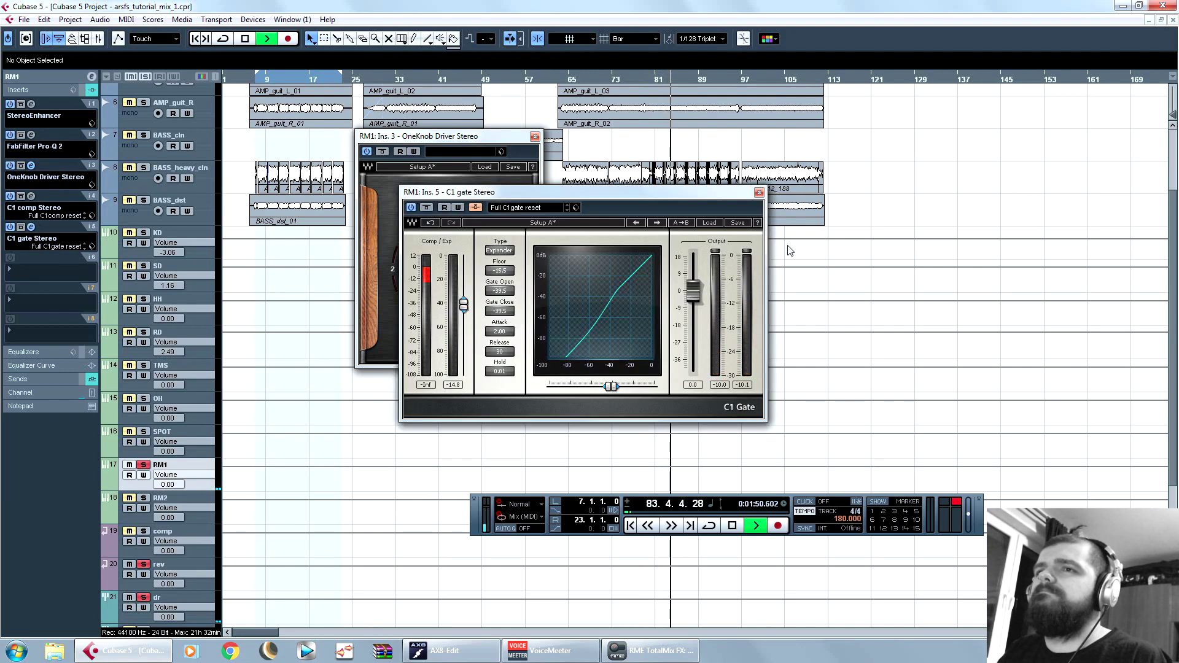
key(space)
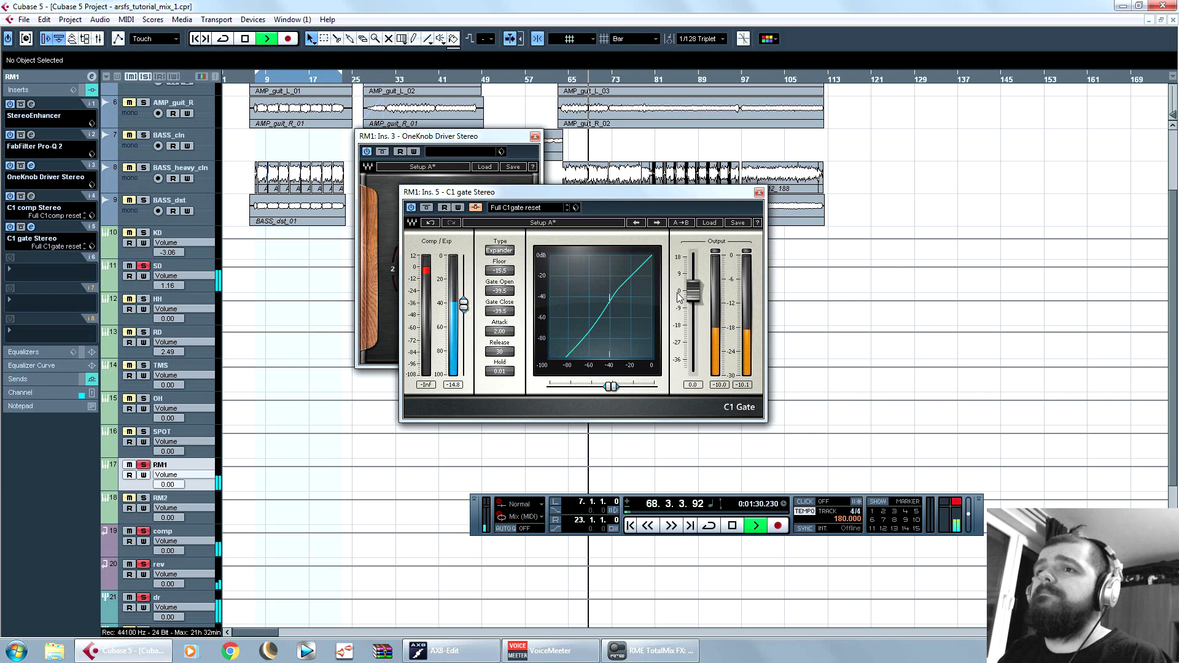
click(12, 77)
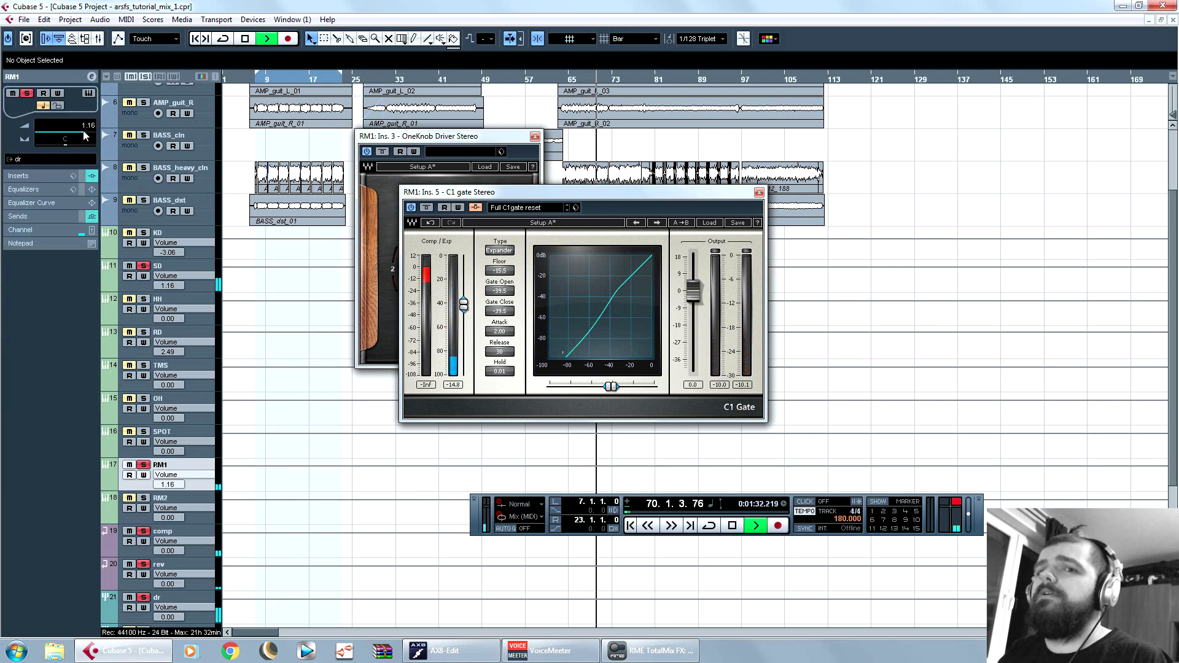
click(144, 465)
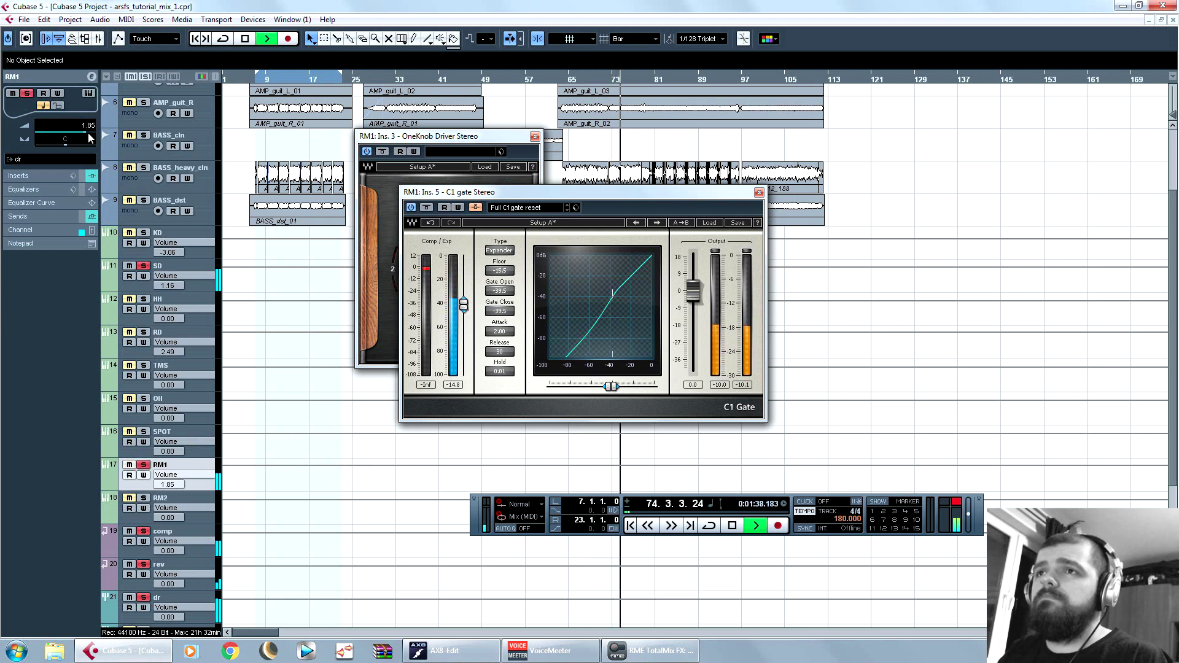
drag(89, 138, 91, 138)
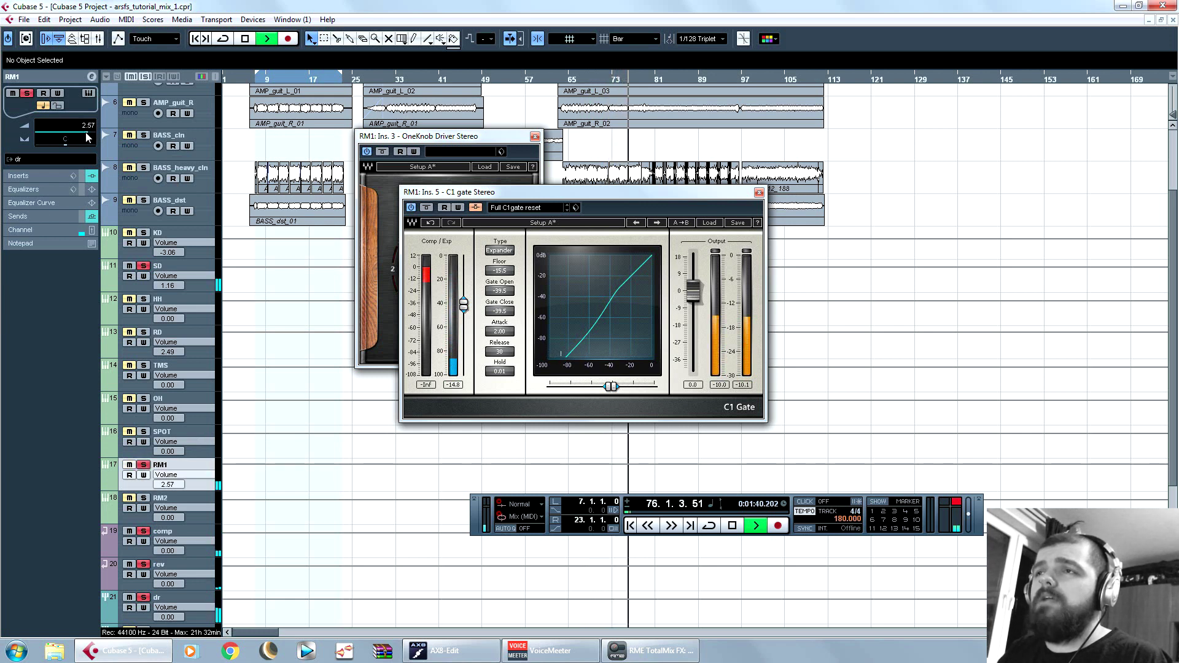
key(space)
Step: Close the C1 gate and OneKnob Driver windows, clear the solos, and raise RM1's volume to 3.44 during playback
click(759, 193)
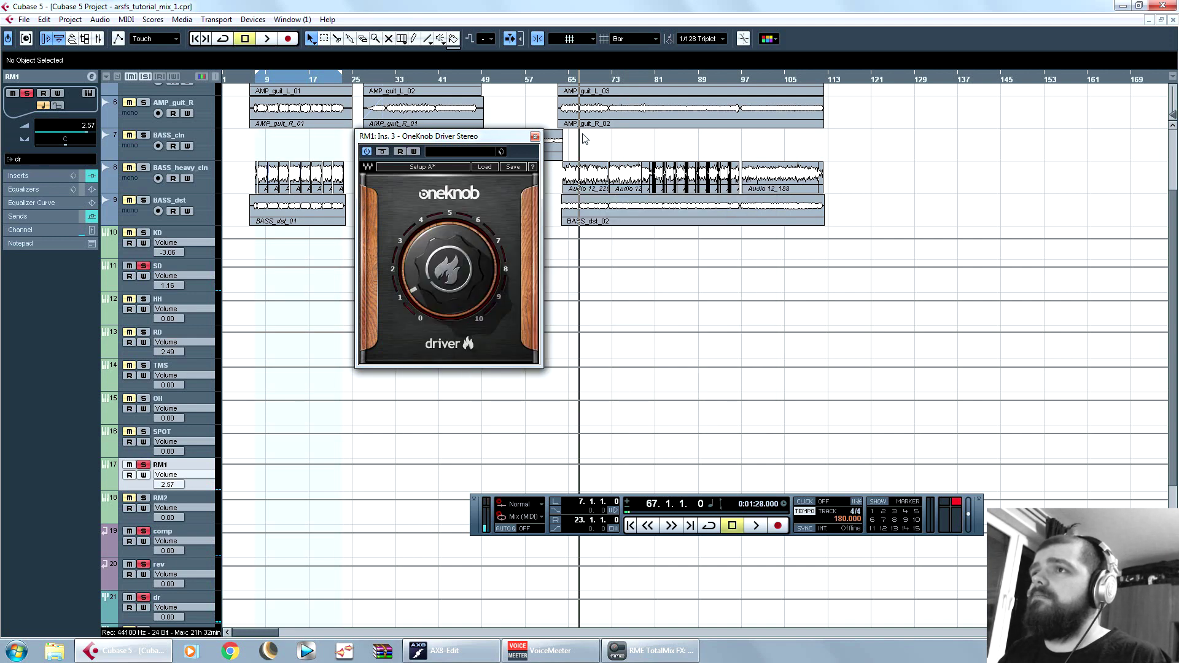
click(535, 137)
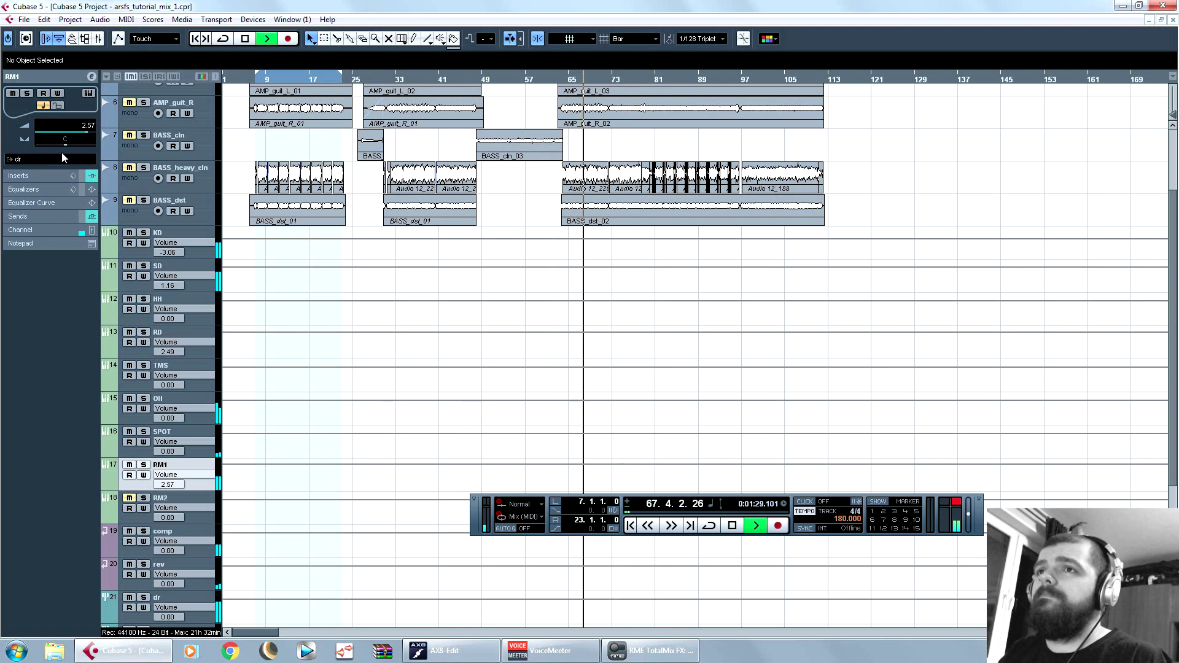
drag(61, 131, 64, 131)
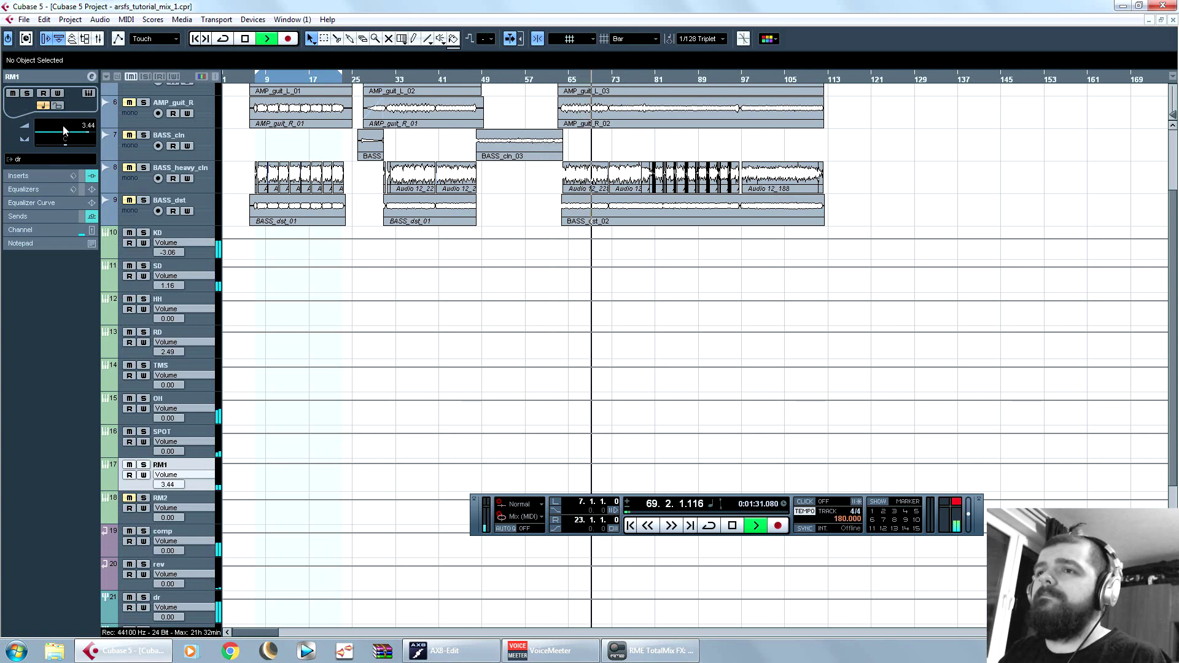
key(space)
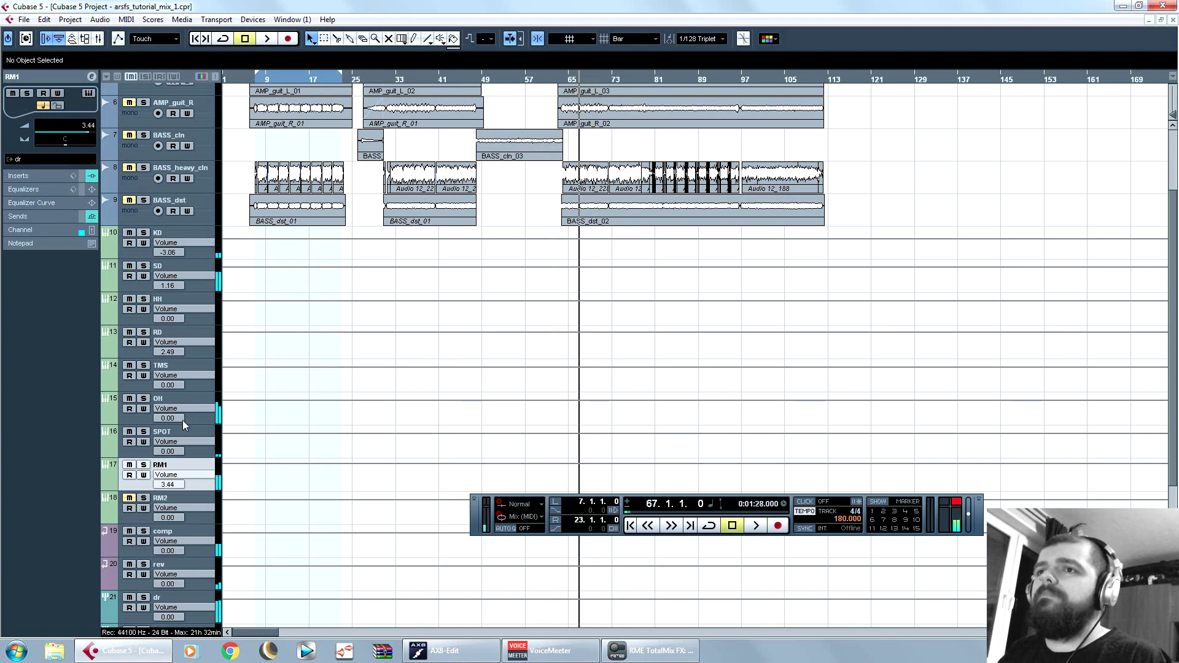
Step: In RM1's Pro-Q 2, lower the low cut's Q and deepen the low-mid bell to about -3.75 dB near 478 Hz
key(space)
click(25, 175)
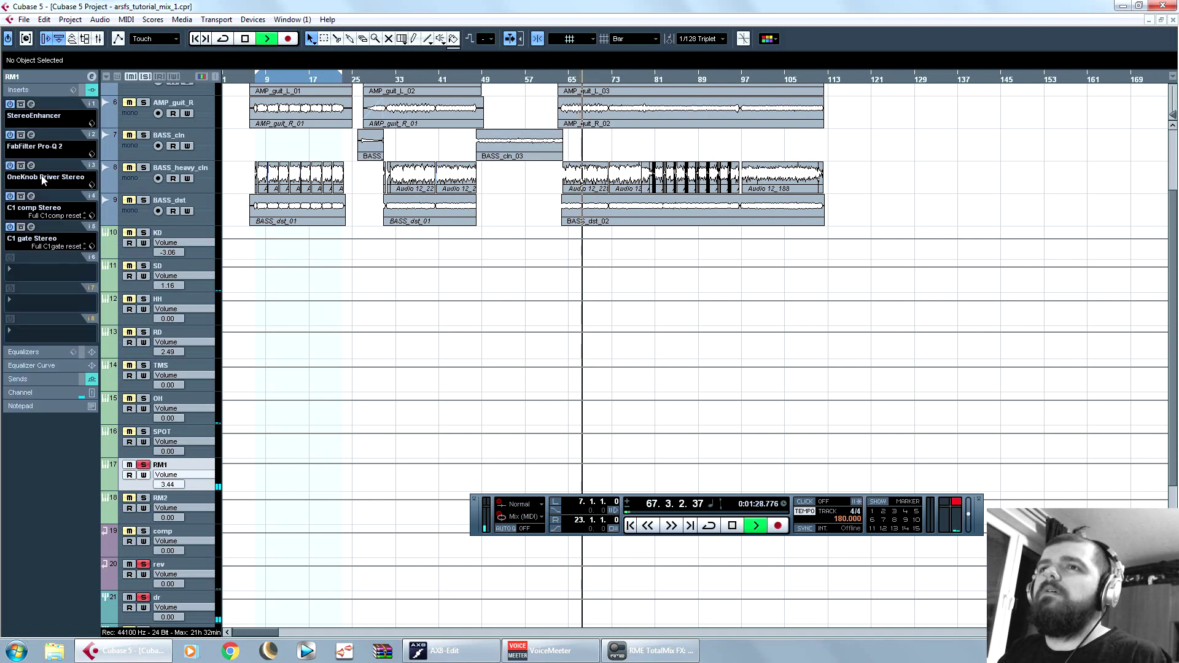
click(32, 135)
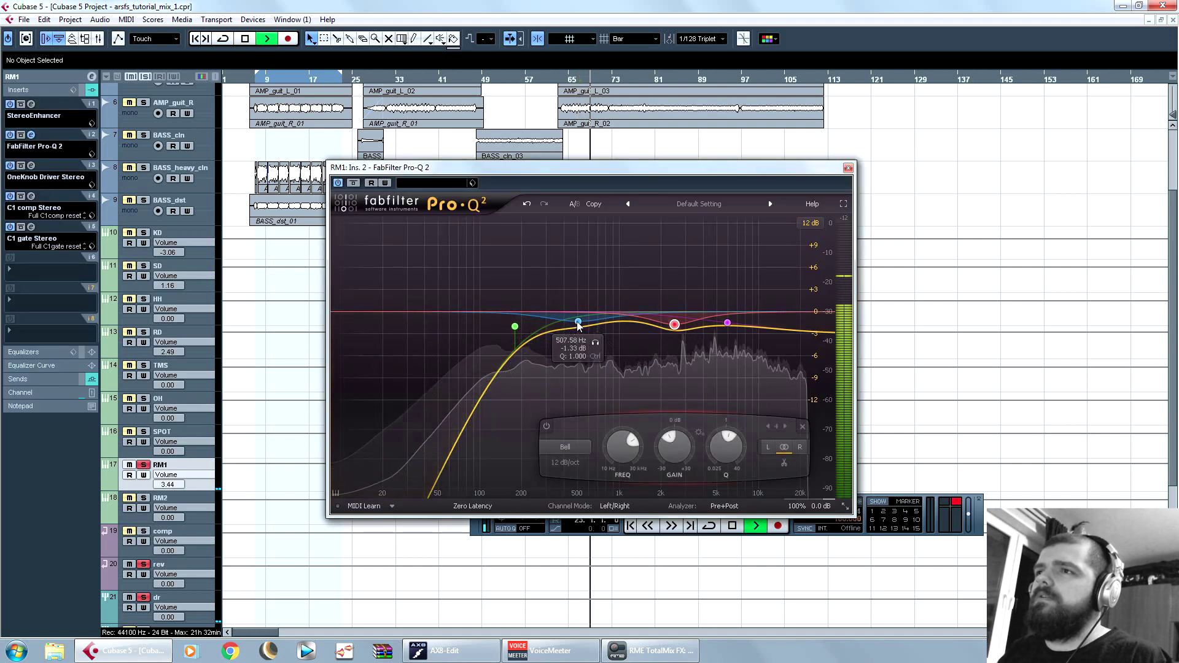
drag(515, 328, 514, 341)
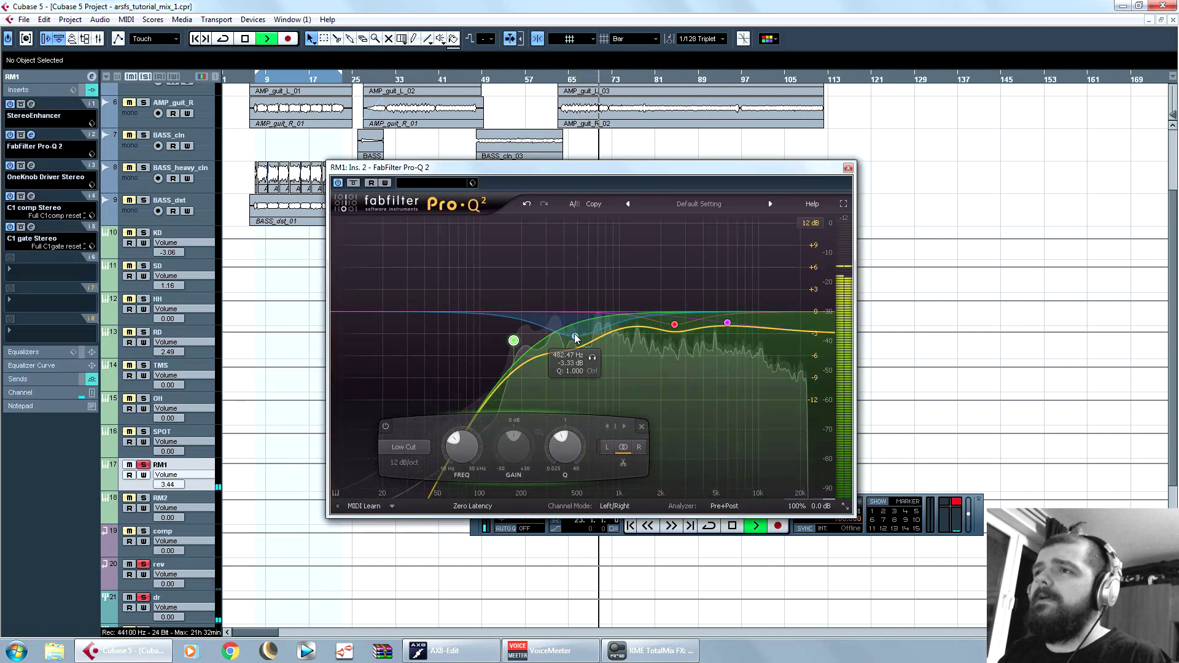
click(142, 466)
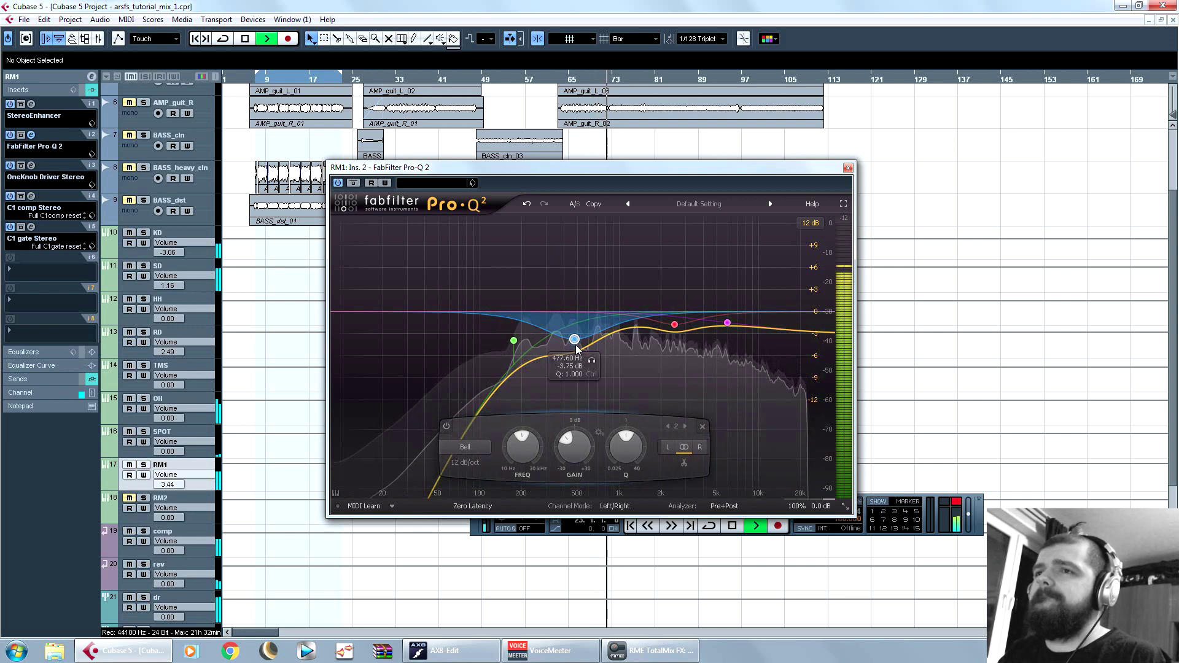
drag(579, 342, 579, 338)
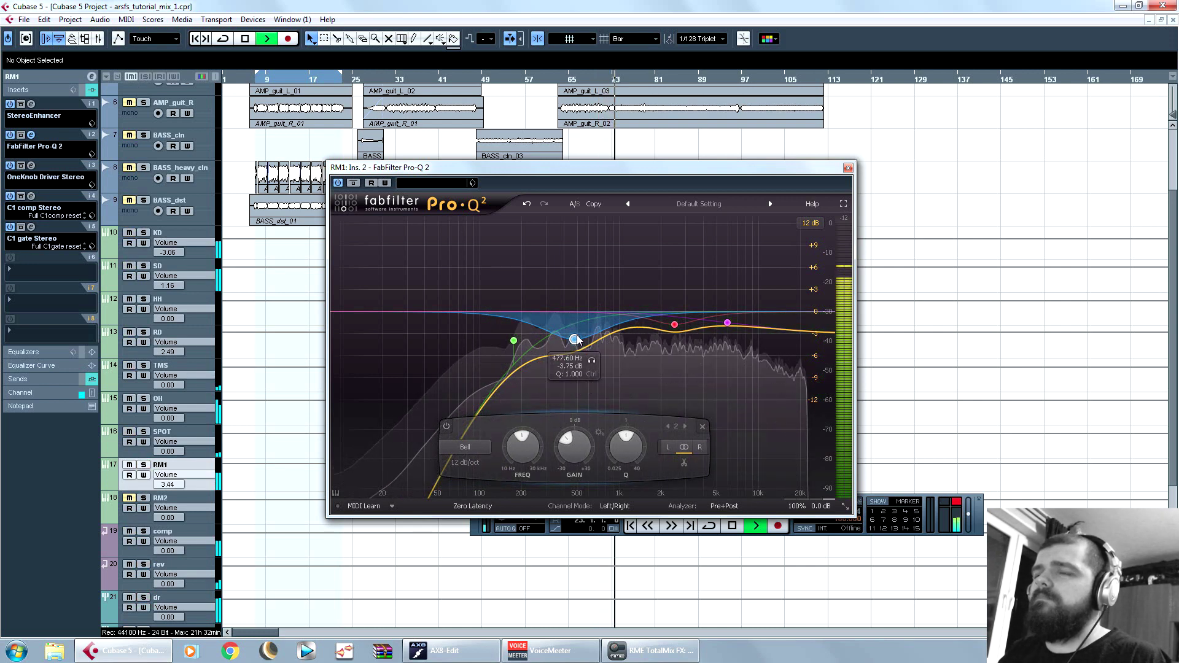
key(space)
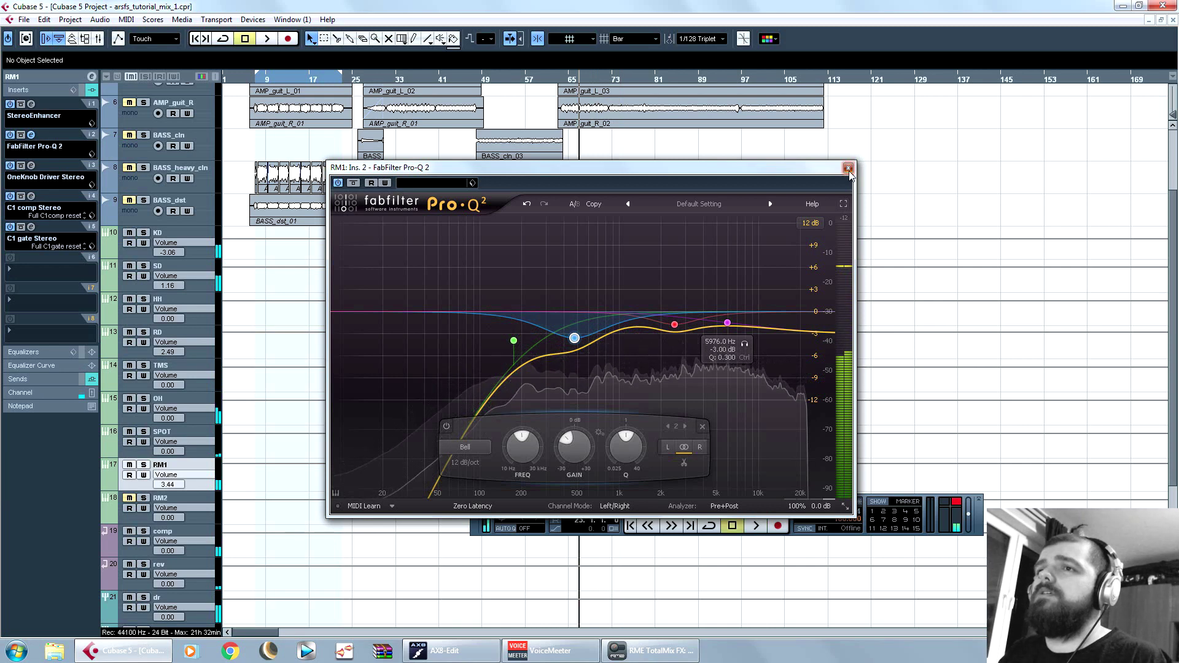
click(848, 168)
Step: Raise the high bell in SD's Pro-Q 2 to +6.88 dB at 9825.4 Hz and check the snare during playback
click(110, 274)
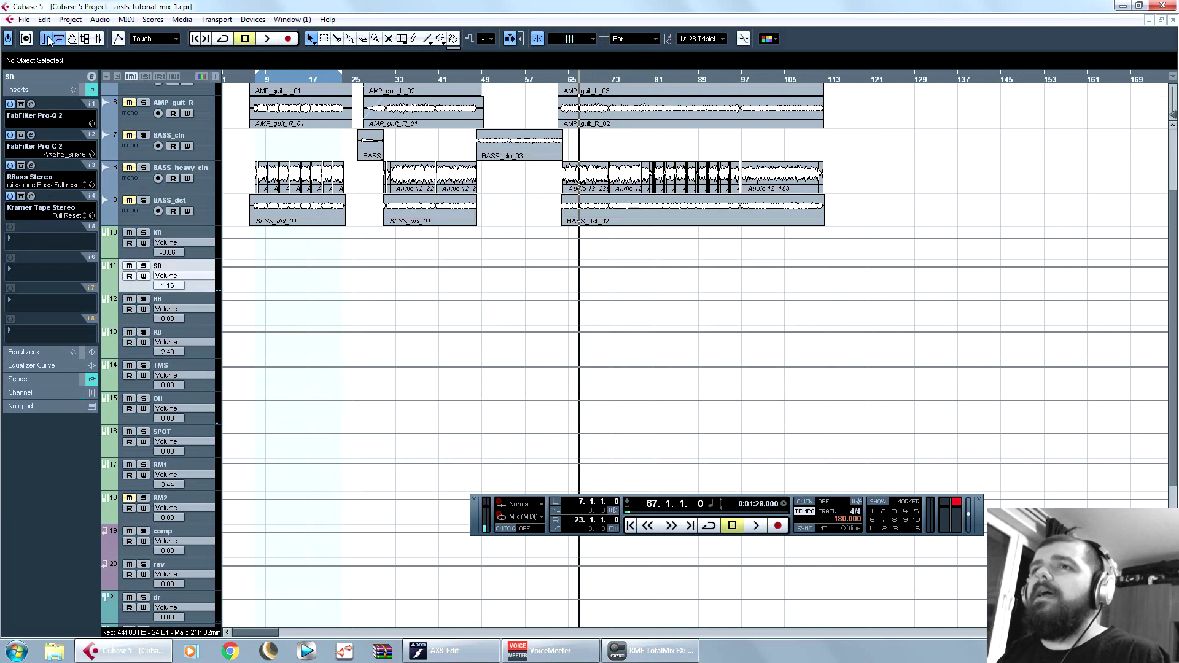
click(30, 105)
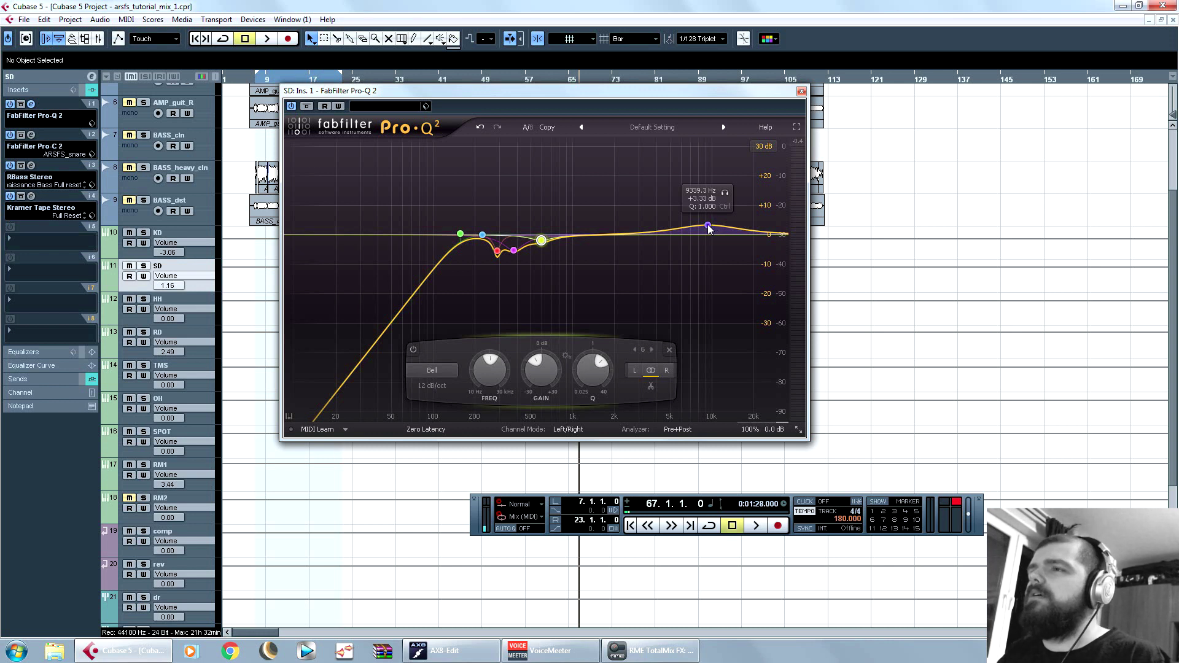
key(space)
drag(709, 229, 711, 215)
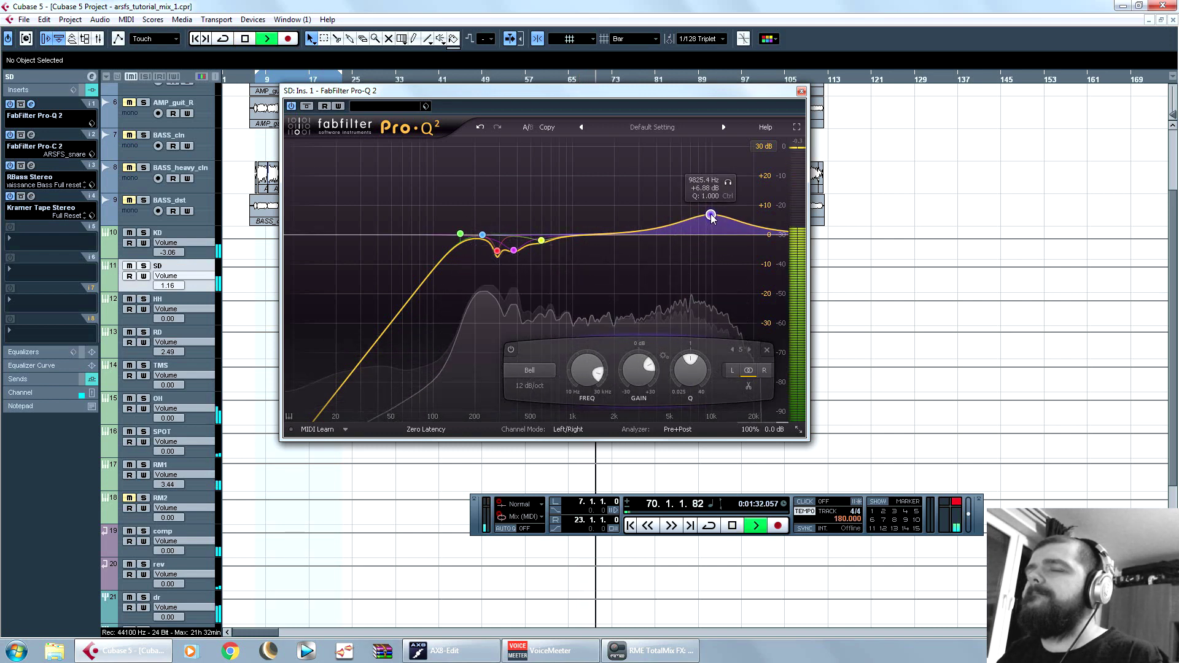
click(143, 267)
click(143, 266)
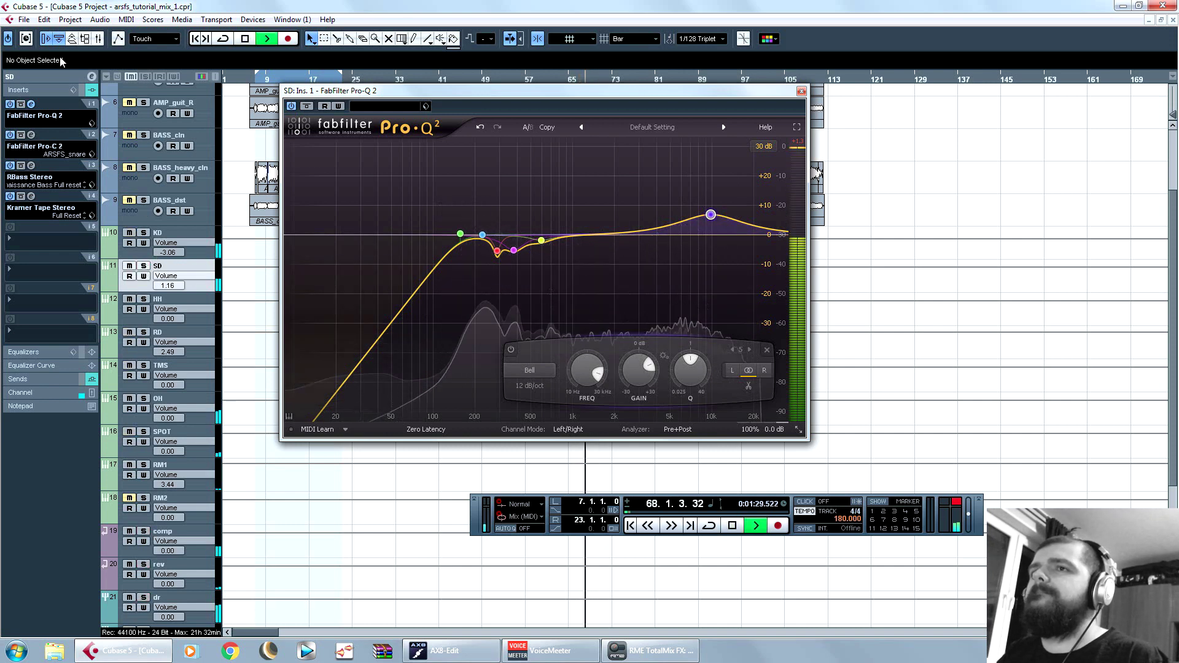
Step: Raise SD's send to RM1's C1 gate to -6.23 during playback
key(space)
click(25, 379)
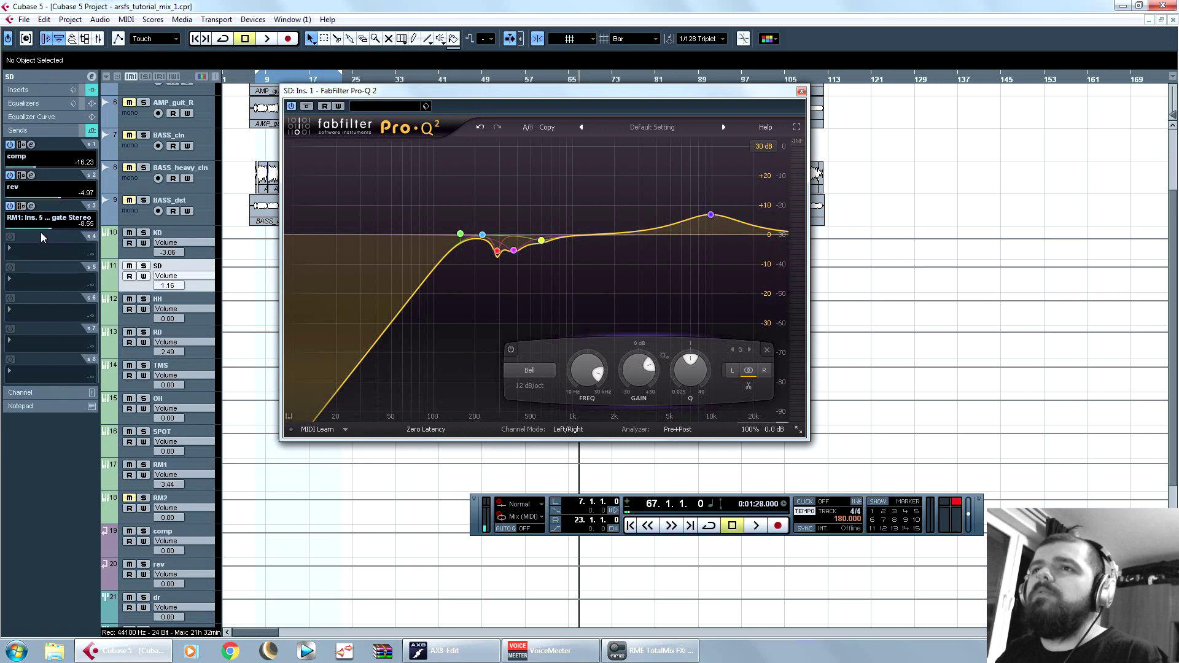
key(space)
mouse_move(49, 227)
mouse_down()
mouse_move(73, 227)
mouse_move(55, 228)
mouse_up()
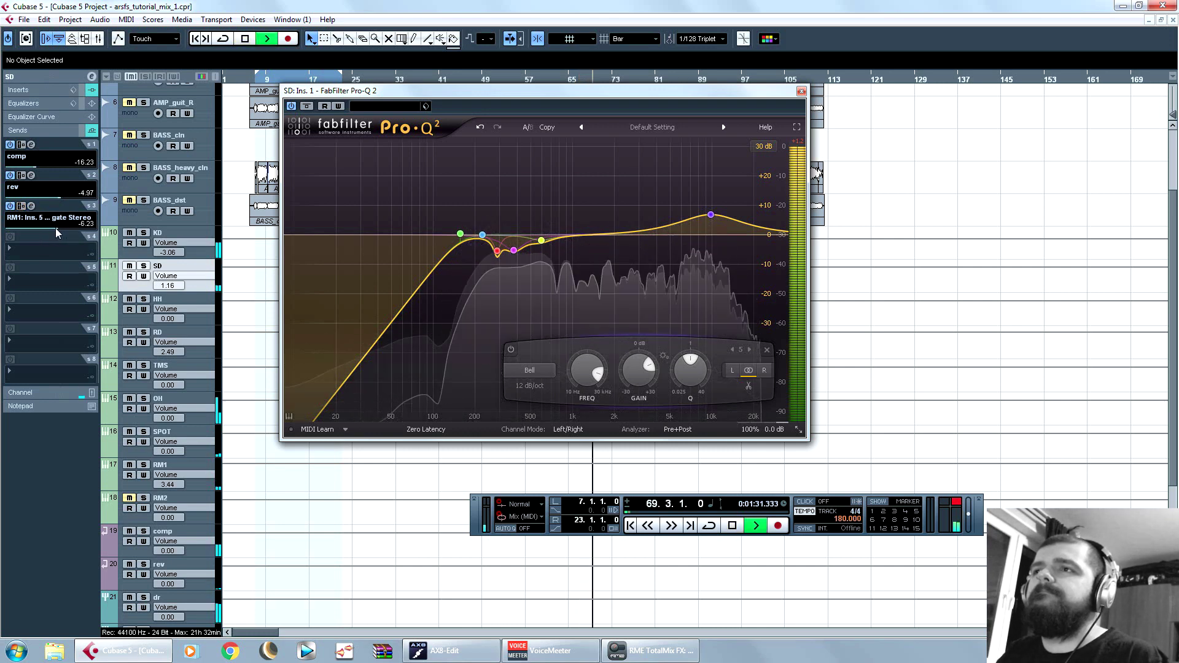
Step: Check RM1's C1 gate during playback and close the open plug-in windows
click(179, 465)
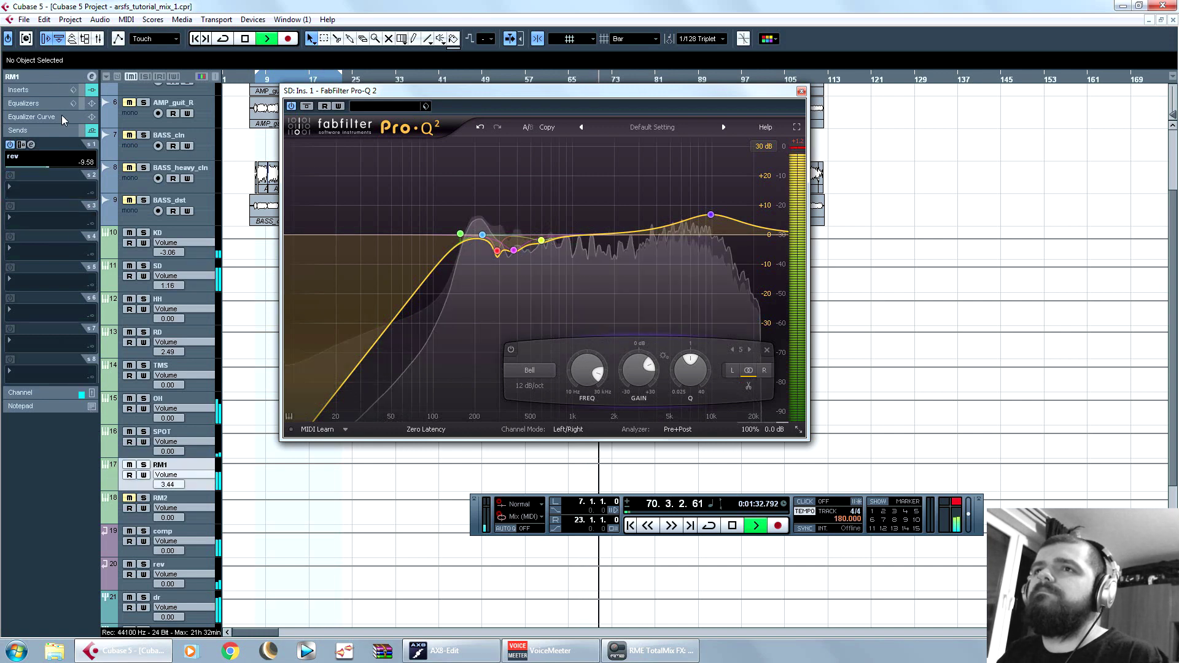
click(26, 92)
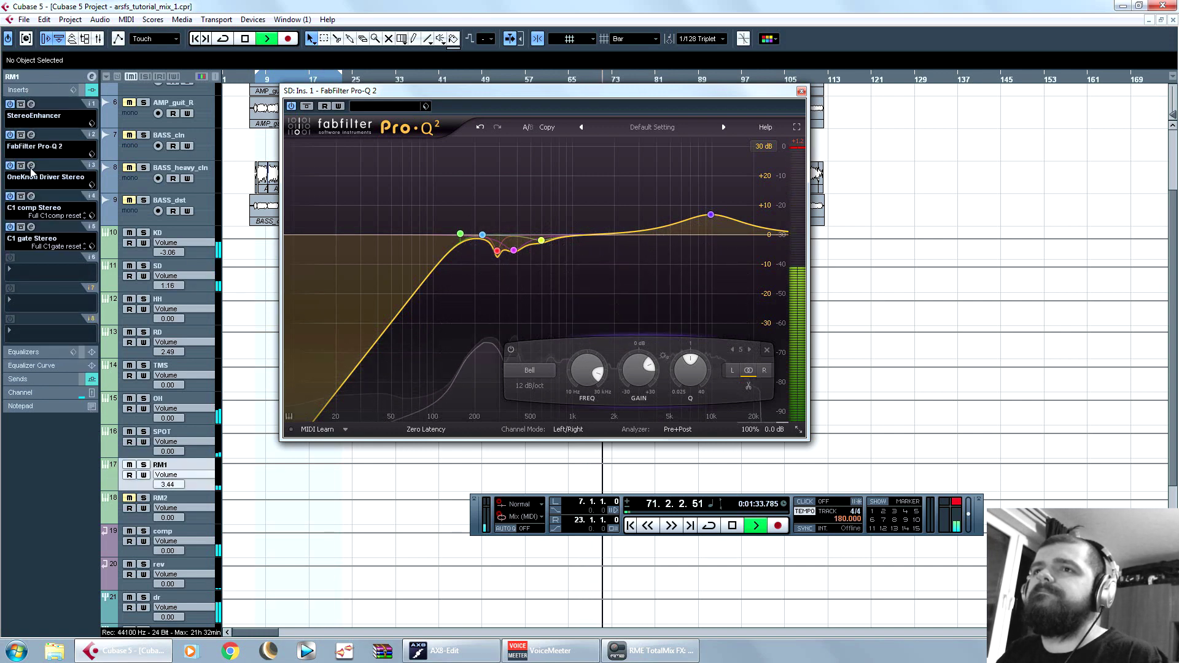
click(32, 229)
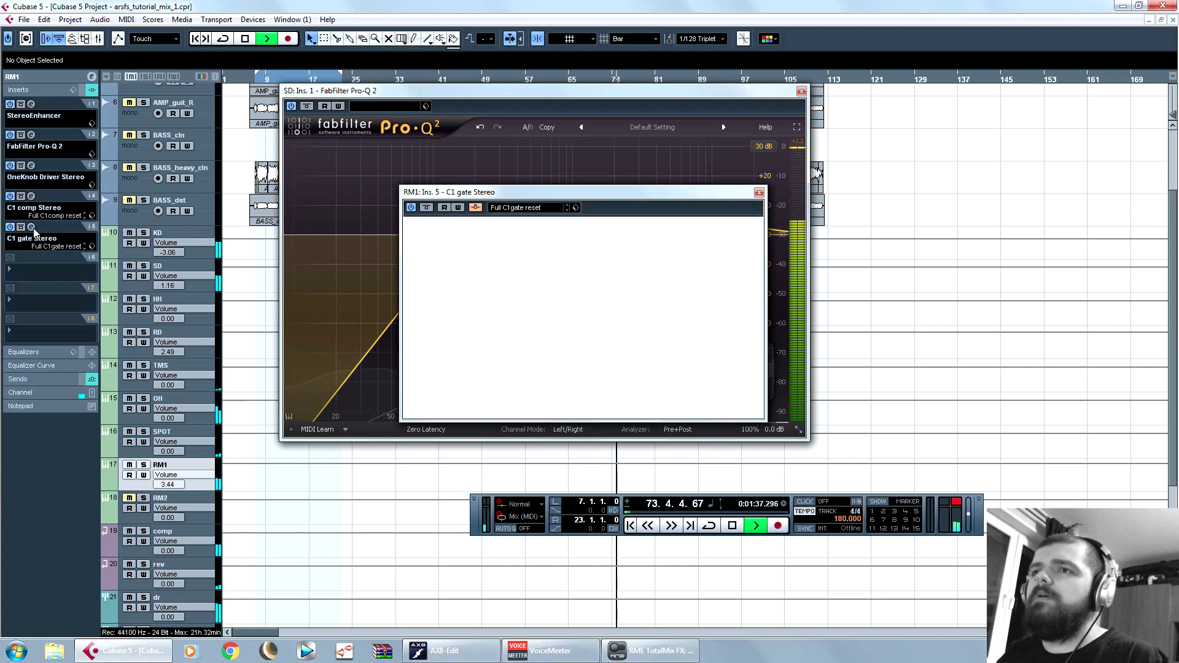
click(32, 229)
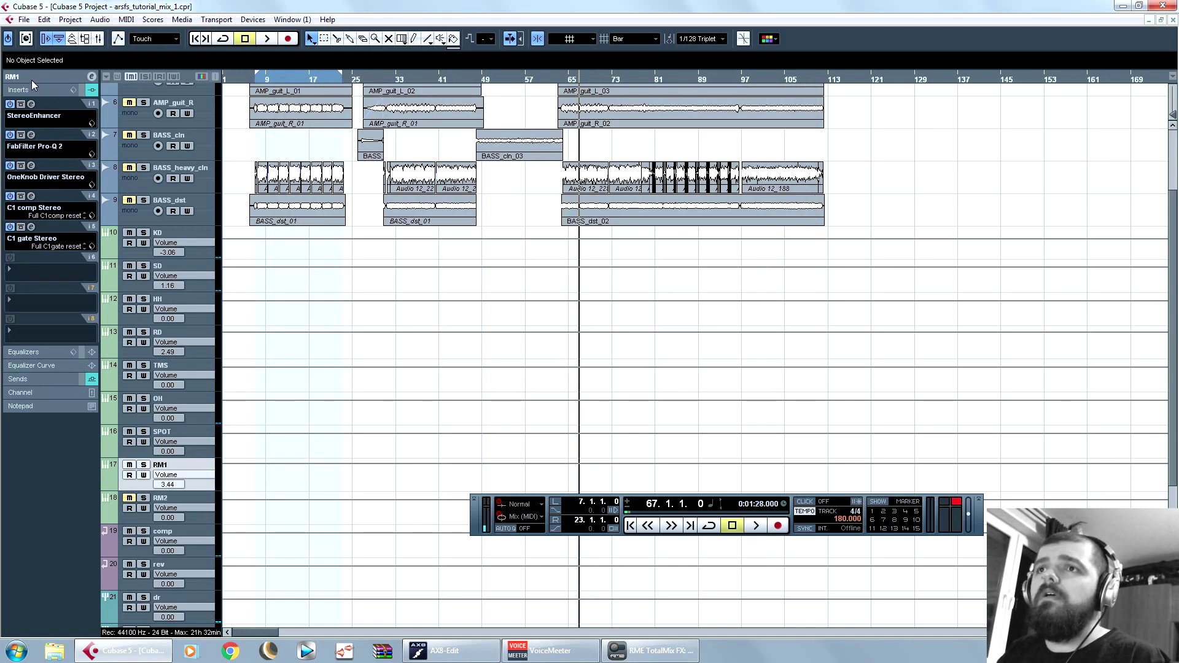
Step: Solo RM2 and load FabFilter Pro-Q 2 into its first insert slot
click(33, 83)
click(145, 498)
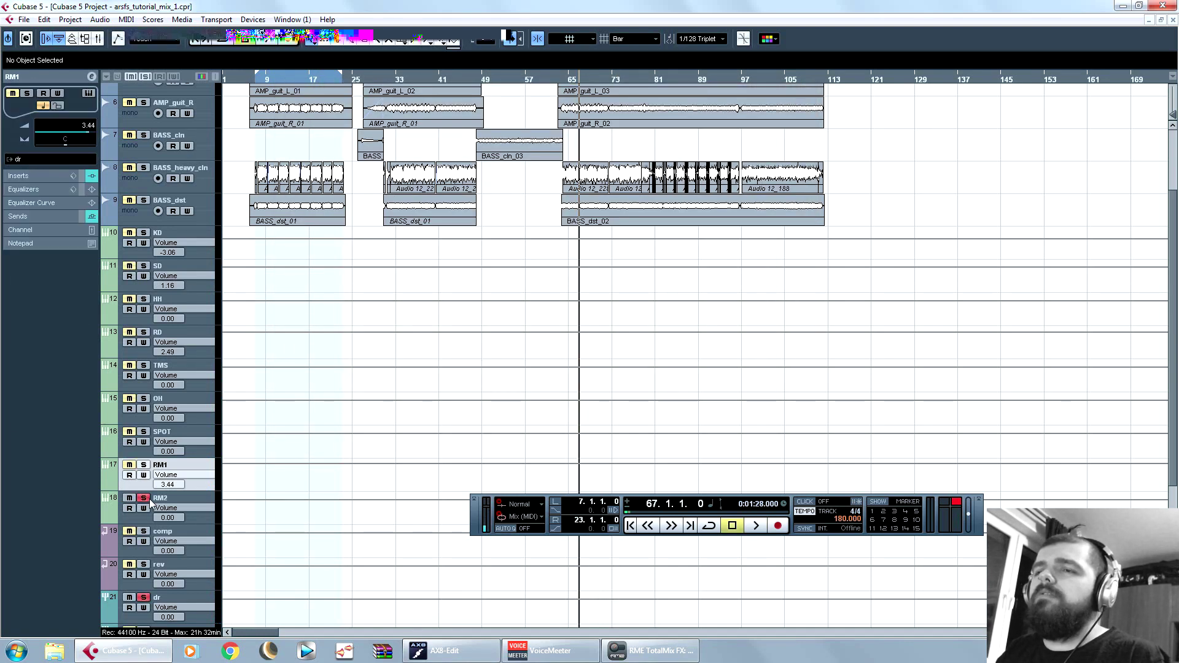
click(34, 177)
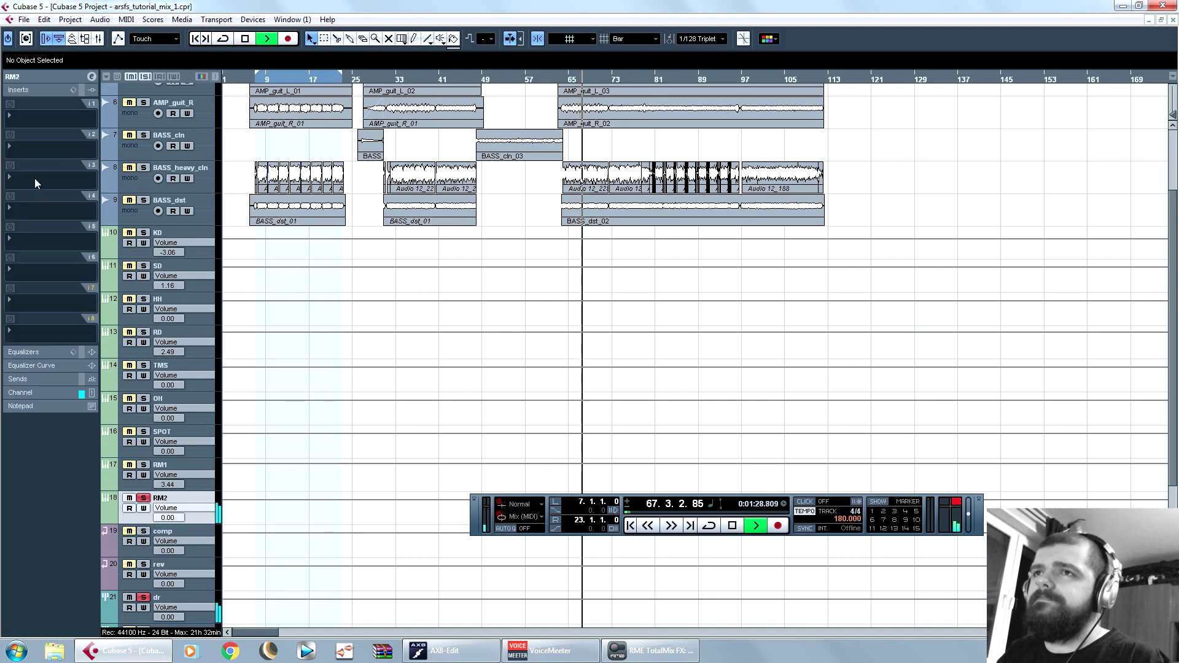
click(43, 109)
mouse_move(92, 355)
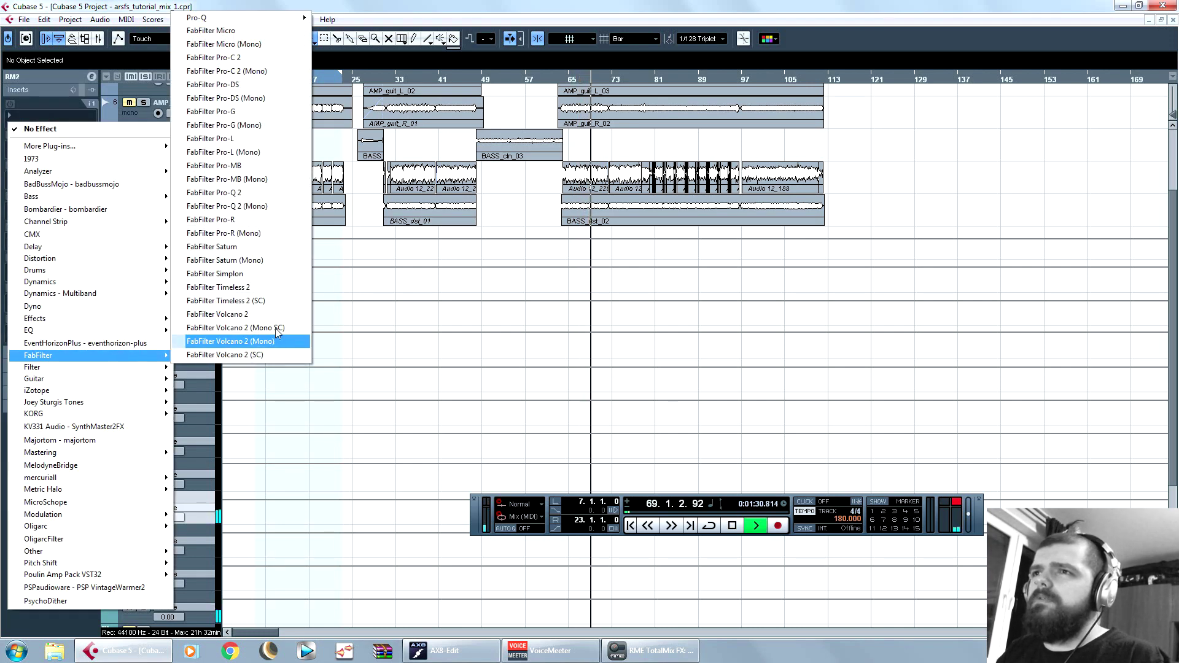
click(265, 192)
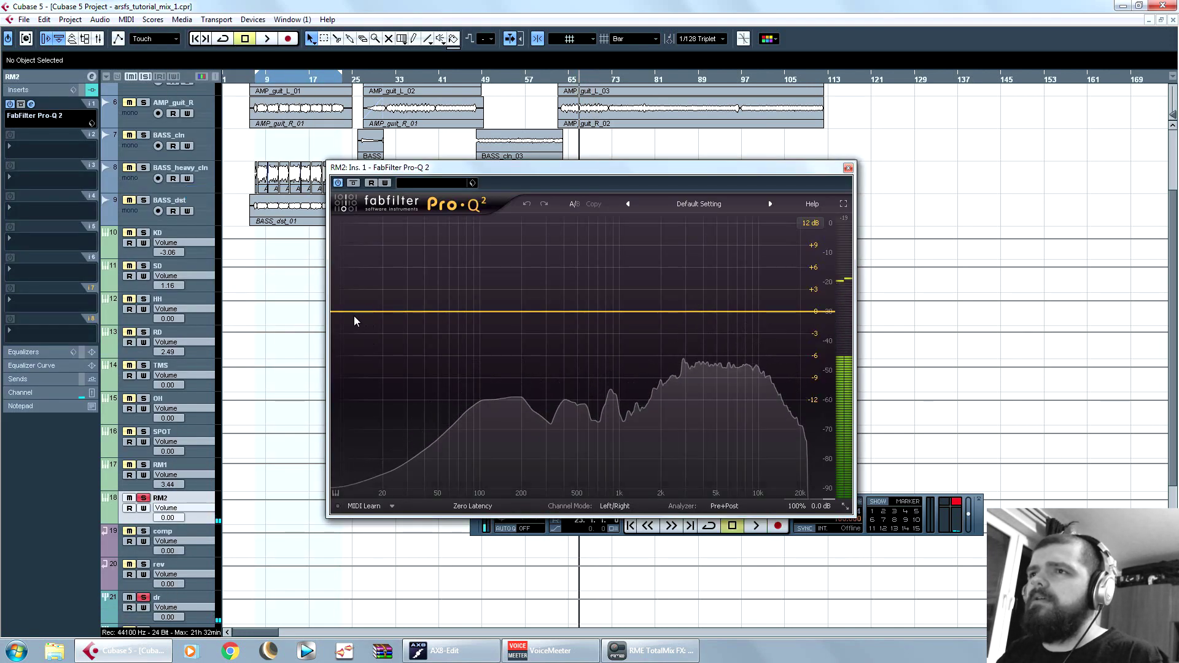
Step: Shape RM2's Pro-Q 2 with a low cut near 110 Hz, a high cut near 7.4 kHz, and bells of -2.92 dB at 406 Hz and -3.75 dB at 2325.7 Hz
drag(343, 311, 492, 387)
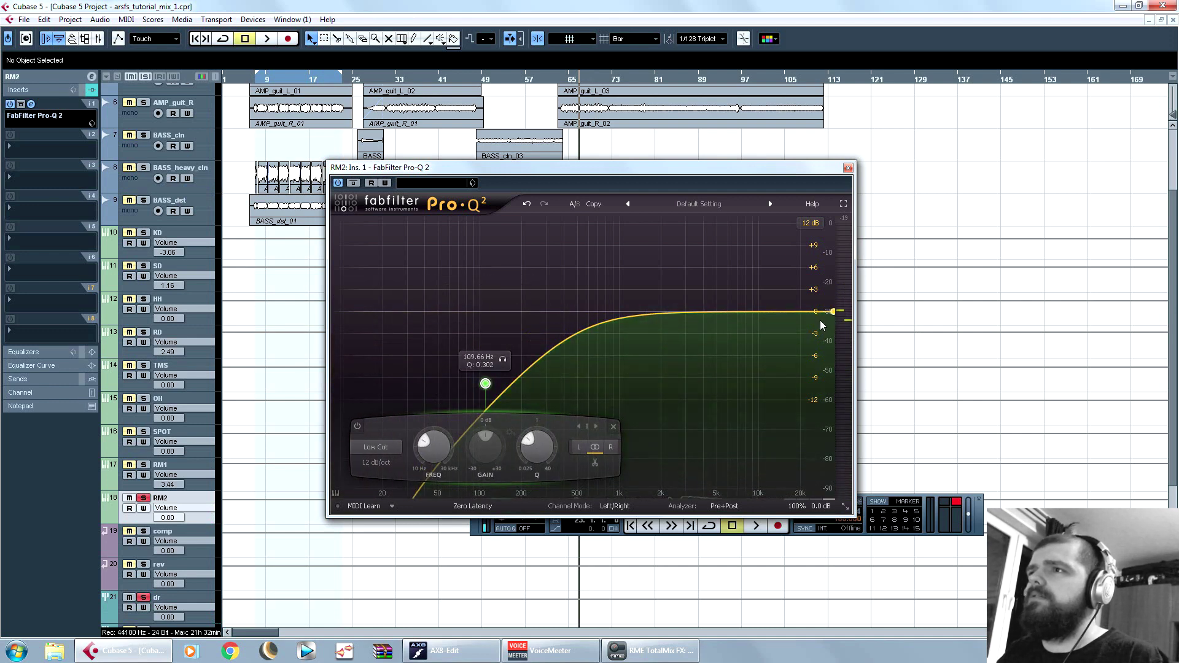
drag(820, 316, 739, 361)
drag(607, 324, 568, 334)
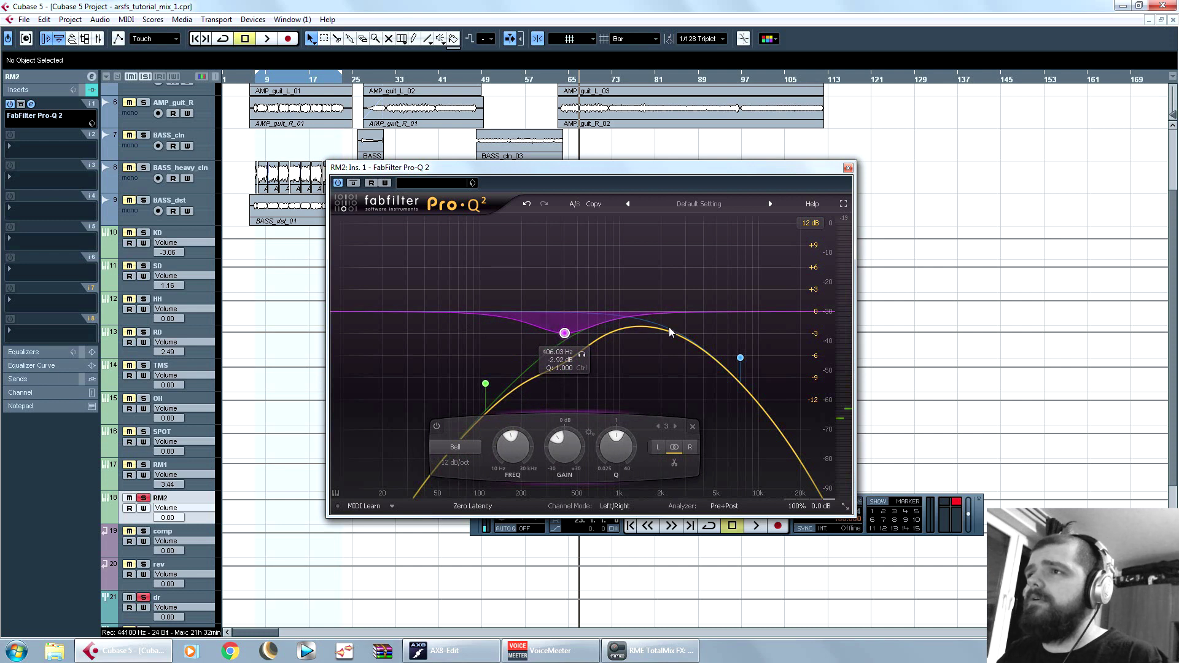
drag(670, 332, 670, 339)
scroll(740, 359, up, 3)
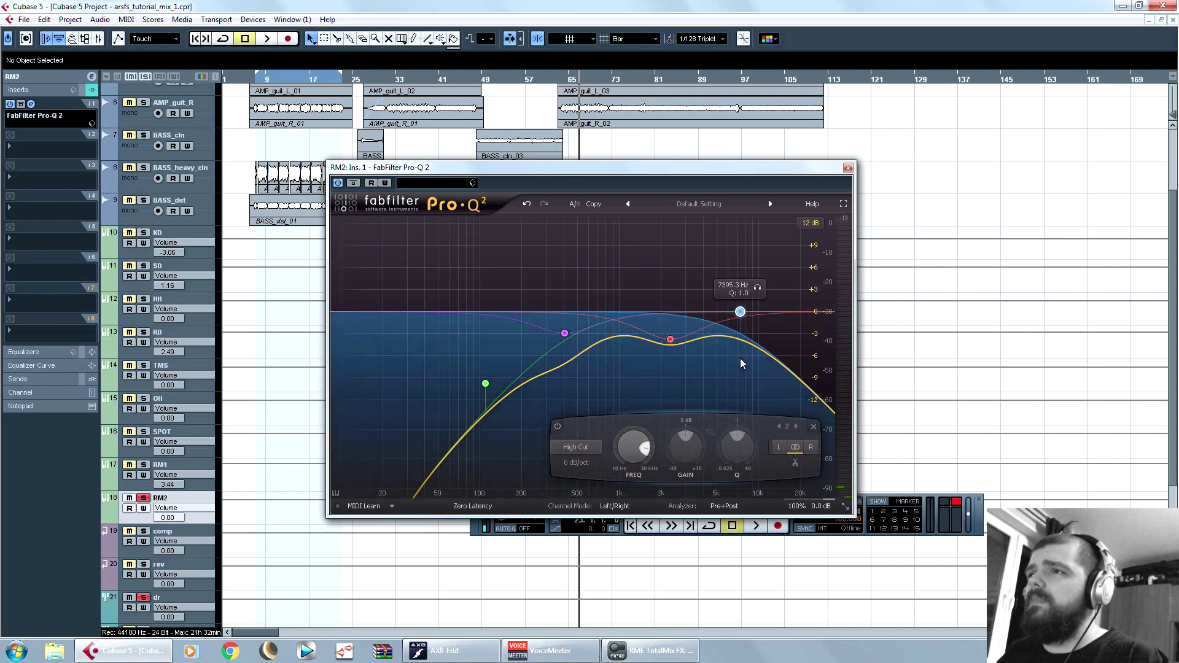
Step: Refine RM2's EQ during playback by adjusting the high cut's Q, adding a dip between the two bells, and moving the low cut to a higher frequency
key(space)
drag(740, 359, 738, 326)
scroll(723, 316, down, 3)
mouse_move(624, 341)
mouse_down()
mouse_move(601, 335)
mouse_move(615, 342)
mouse_up()
drag(485, 383, 526, 350)
key(space)
Step: Insert C1 comp Stereo in RM2's second slot with a 2.92:1 ratio and lower its threshold to -26.2 during playback
click(35, 157)
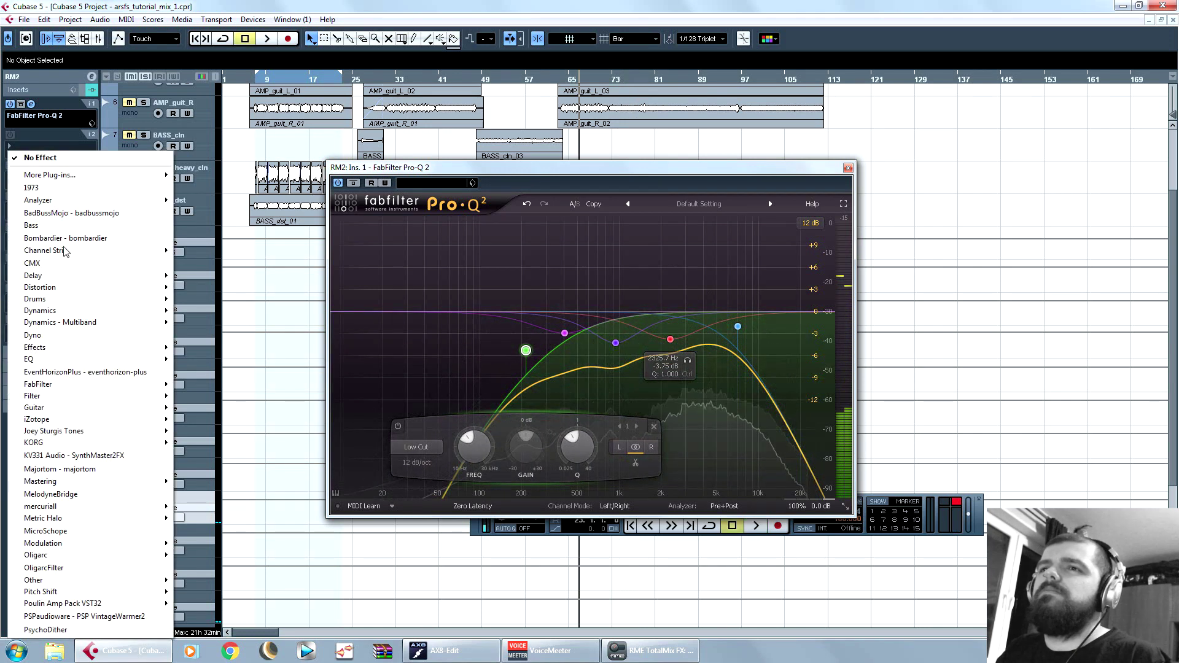
mouse_move(40, 311)
click(222, 183)
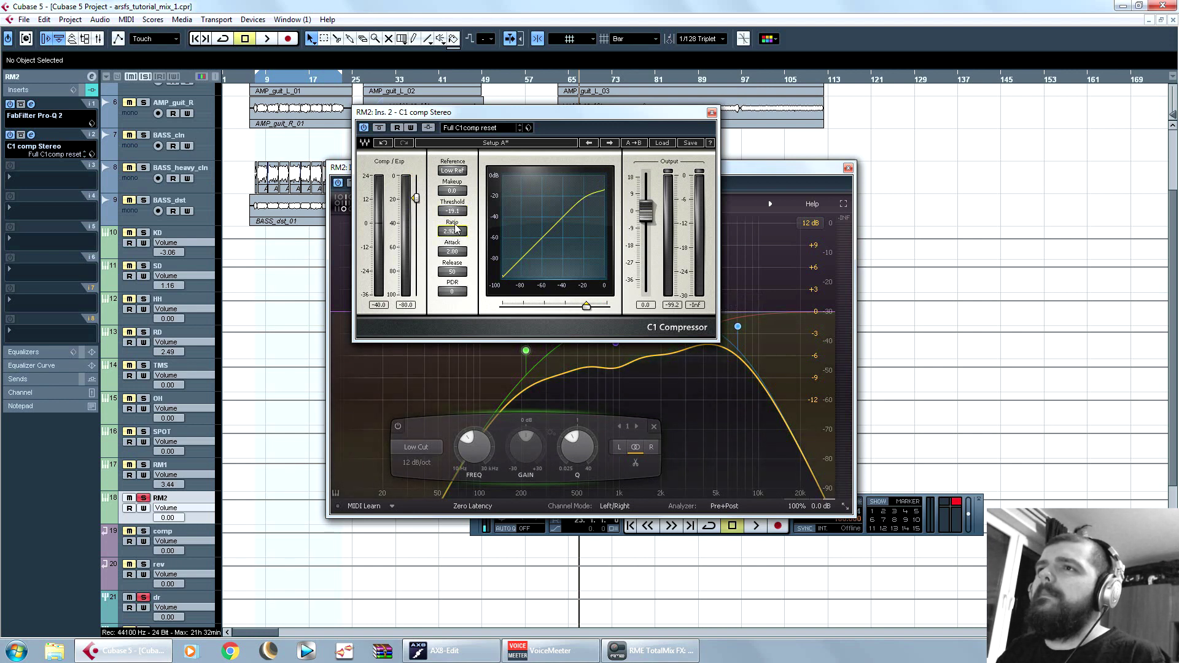
key(space)
drag(452, 210, 452, 184)
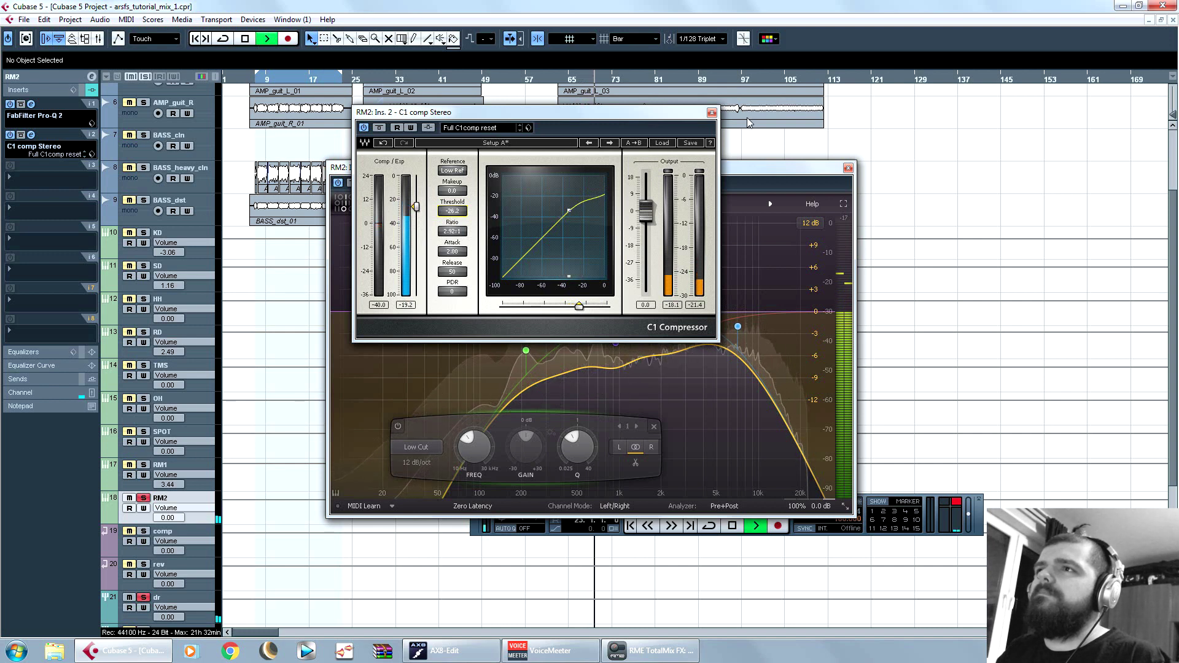
Step: Close the C1 compressor and FabFilter Pro-Q 2 windows of the RM2 track and play the unsoloed drum mix
key(space)
click(712, 113)
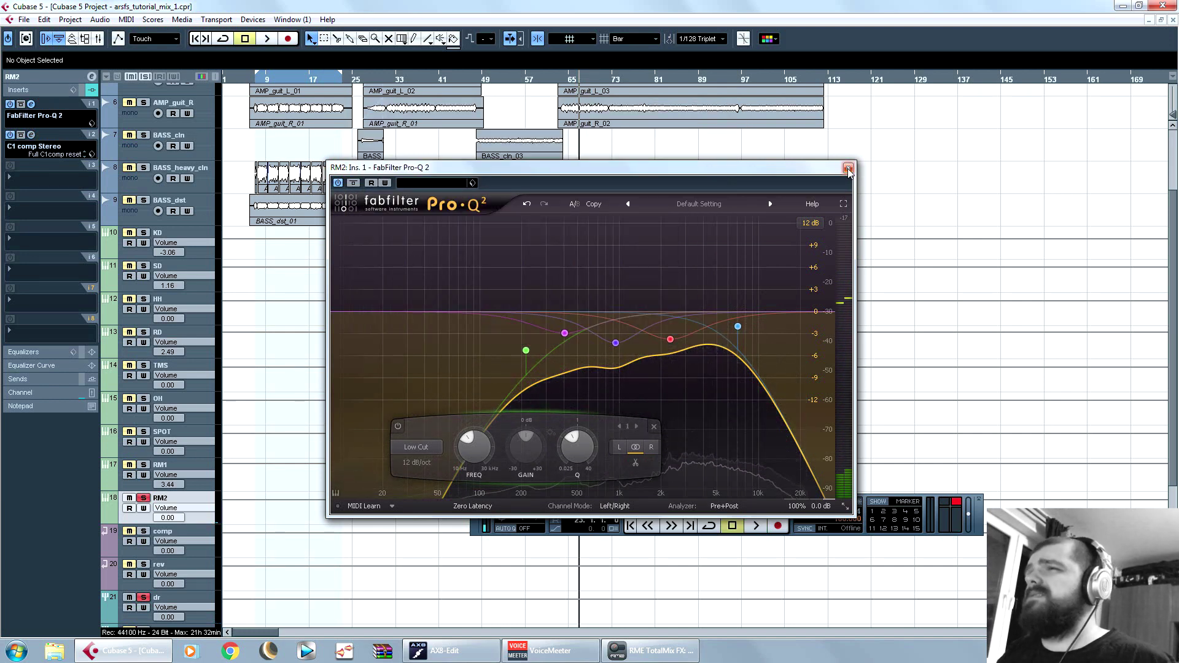
click(848, 169)
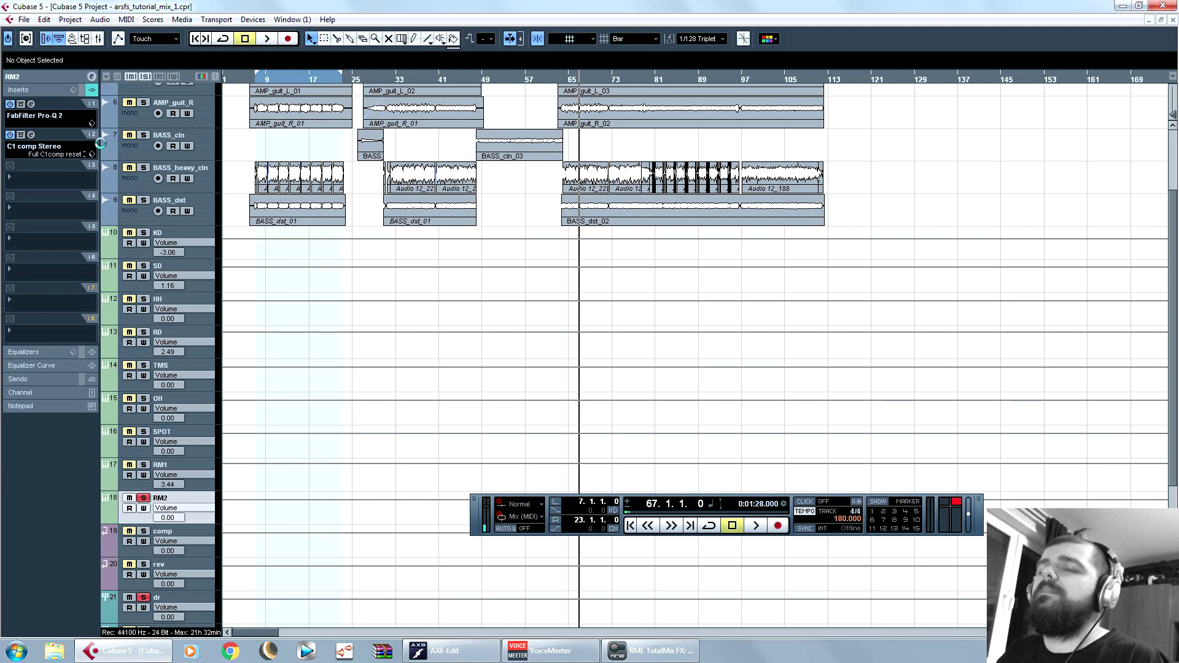
key(space)
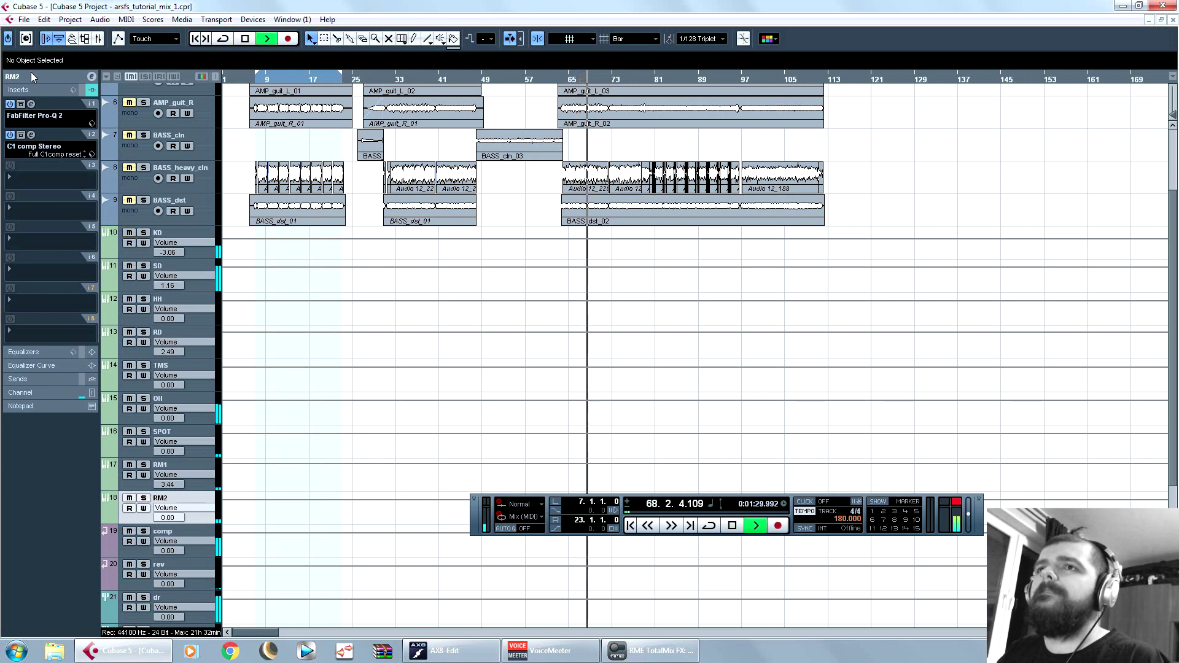
Step: Mute the oh_gr group and lower the RM2 track's volume to -7.58 dB, checking it against the drum playback
click(56, 77)
scroll(71, 136, down, 1)
scroll(69, 136, down, 1)
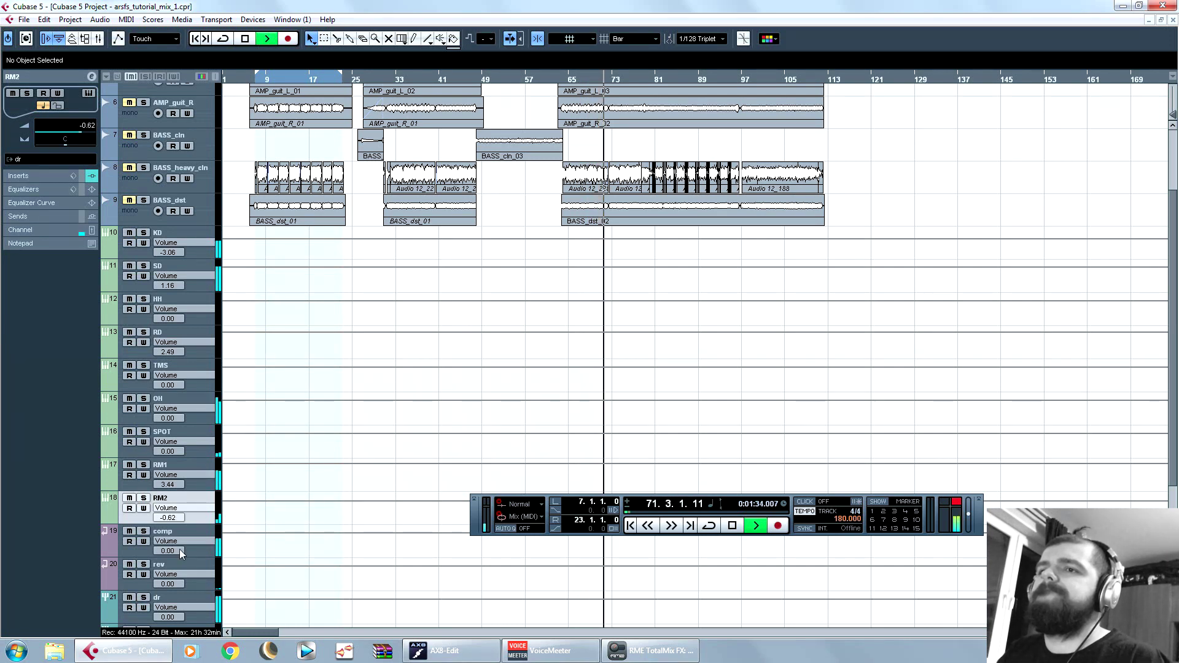
scroll(295, 466, down, 4)
click(129, 496)
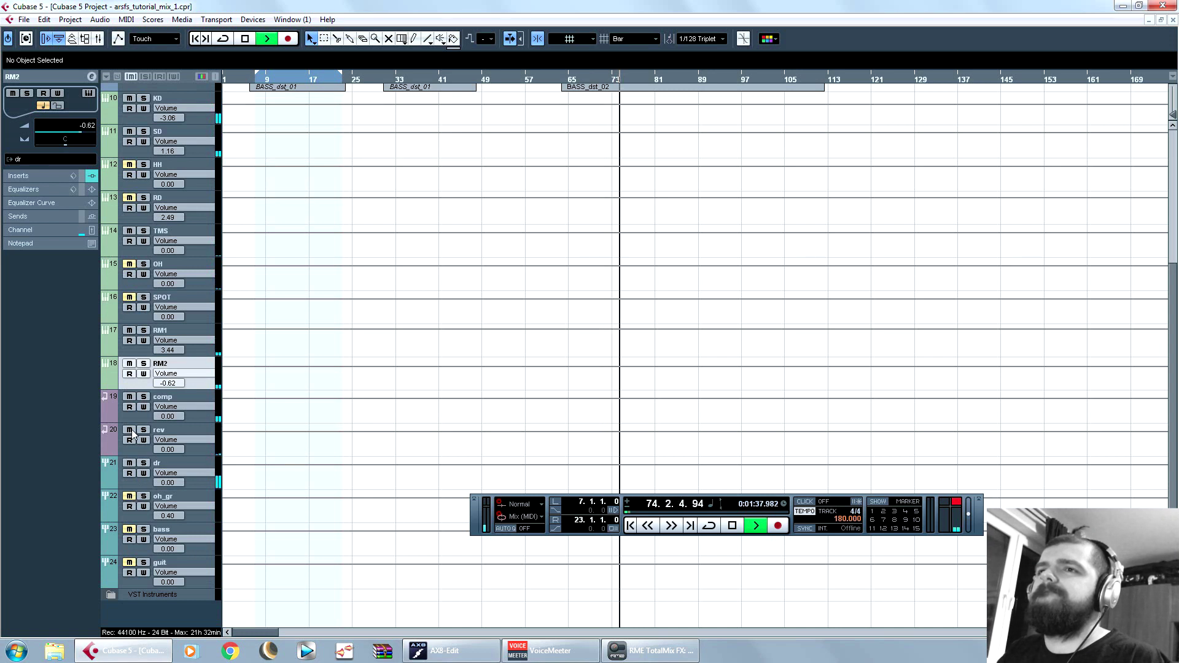
key(space)
click(73, 130)
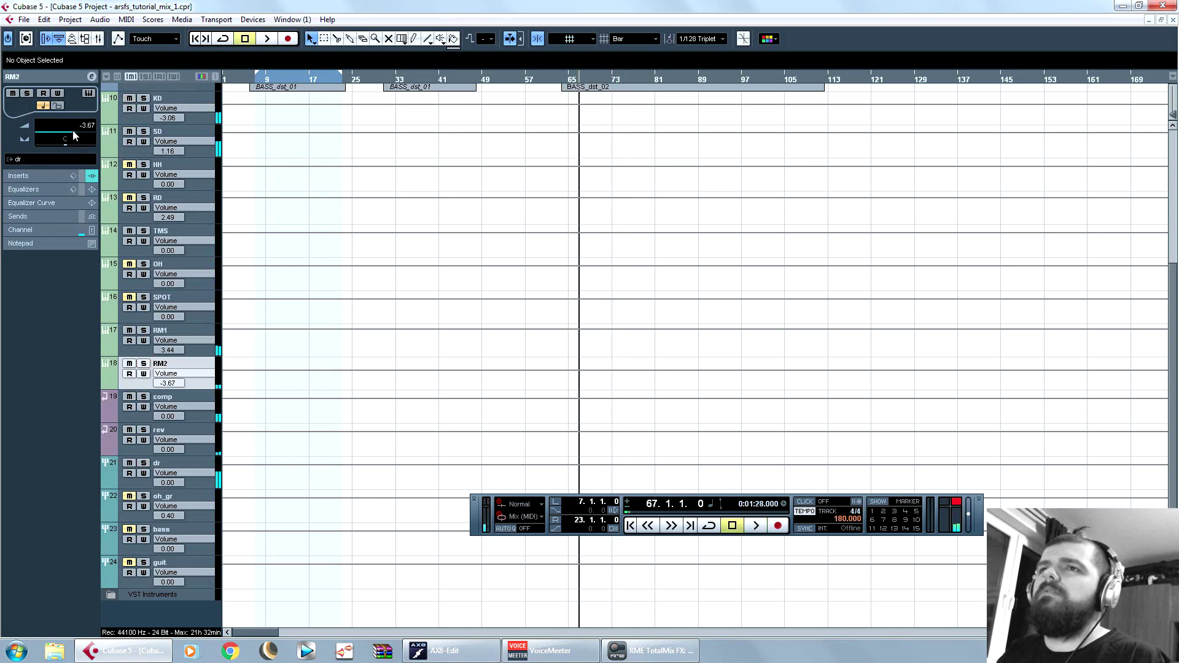
drag(73, 132, 66, 132)
key(space)
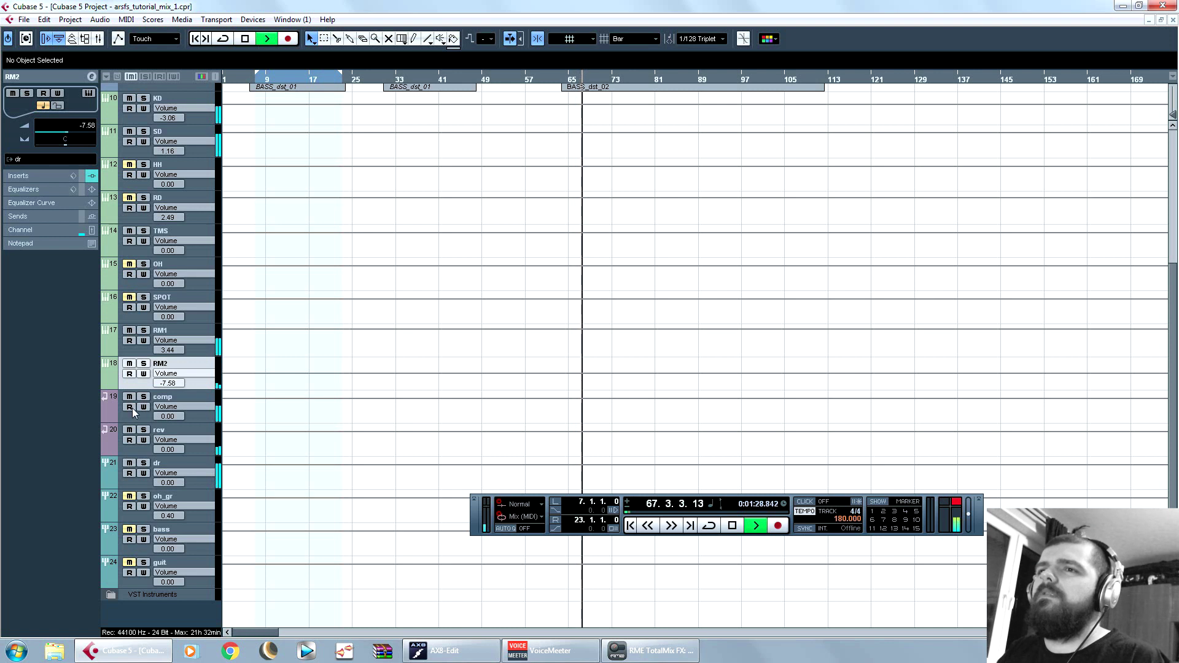
Step: Unmute the oh_gr group, set its volume to -0.41 dB and stop playback
click(112, 502)
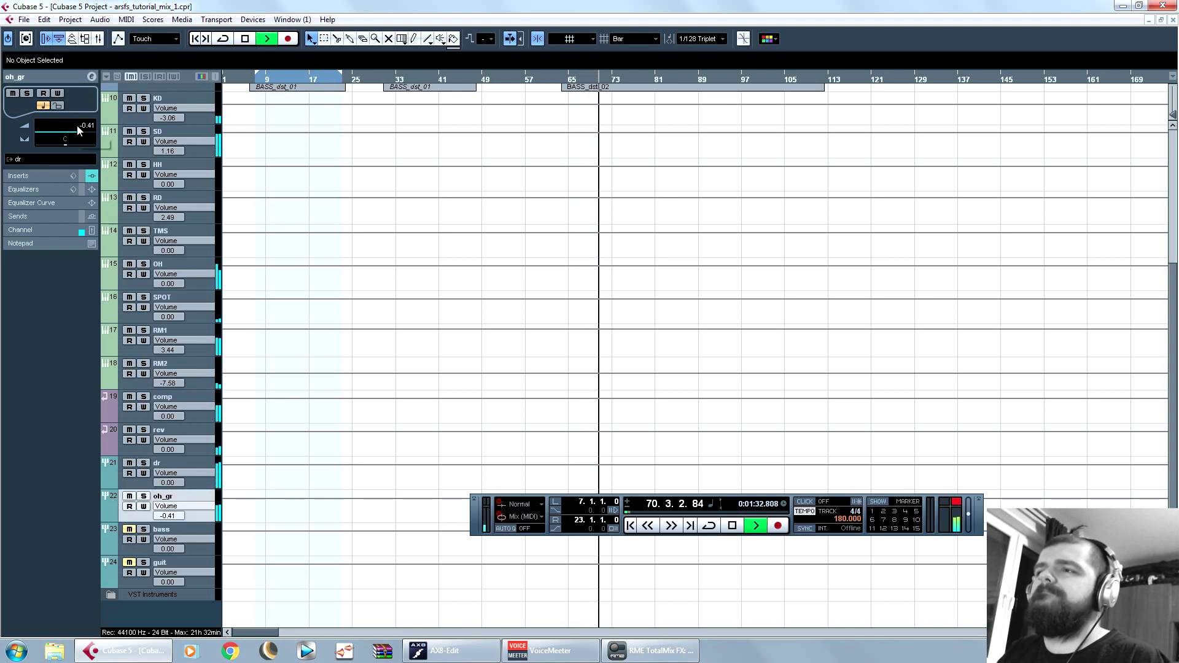
drag(81, 131, 80, 132)
key(space)
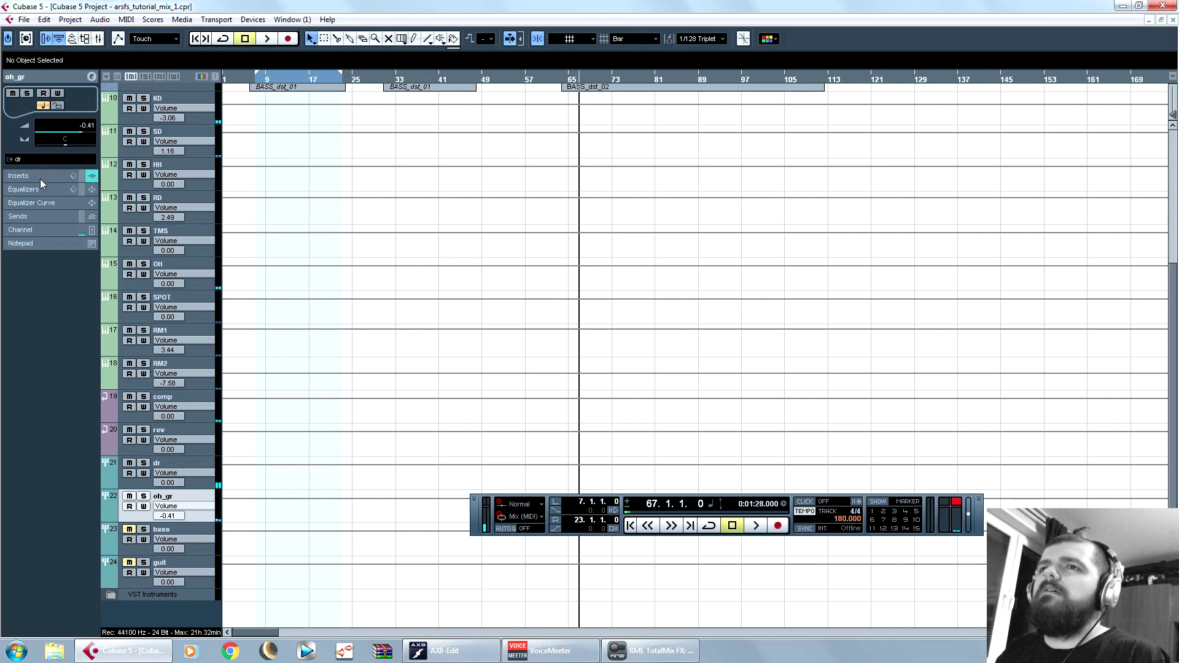
Step: In oh_gr's FabFilter Pro-Q 2, add a band at about 2256 Hz and -1.08 dB and change its shape to High Shelf
click(39, 179)
click(31, 103)
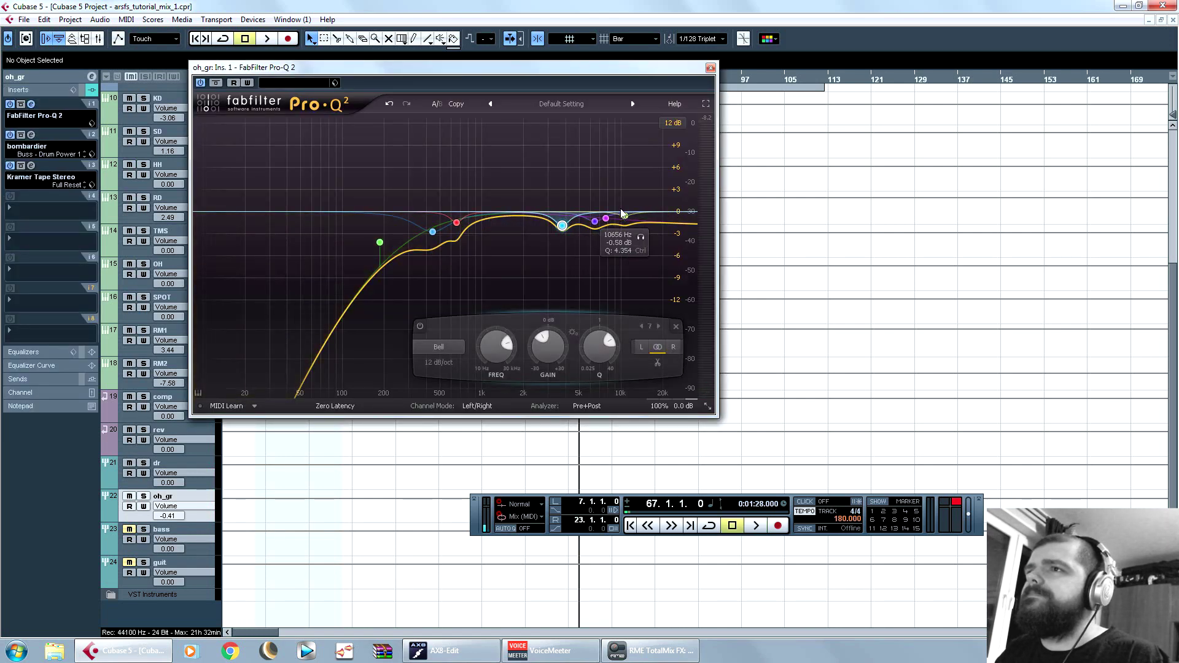
drag(527, 221, 531, 226)
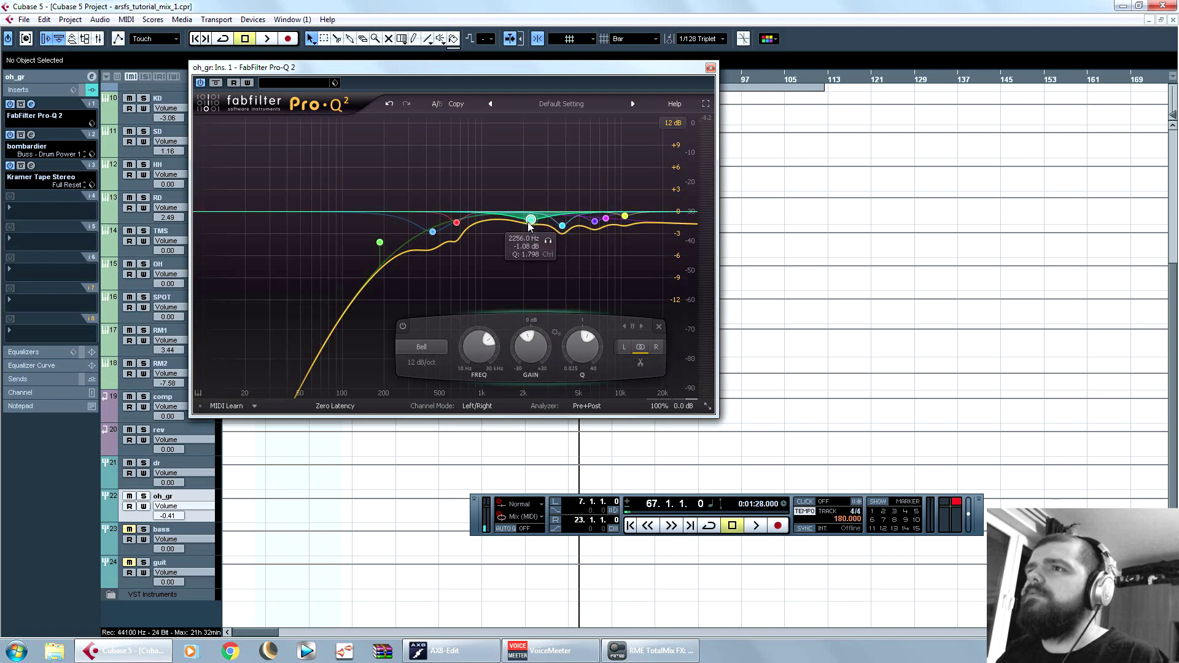
right_click(531, 219)
mouse_move(591, 240)
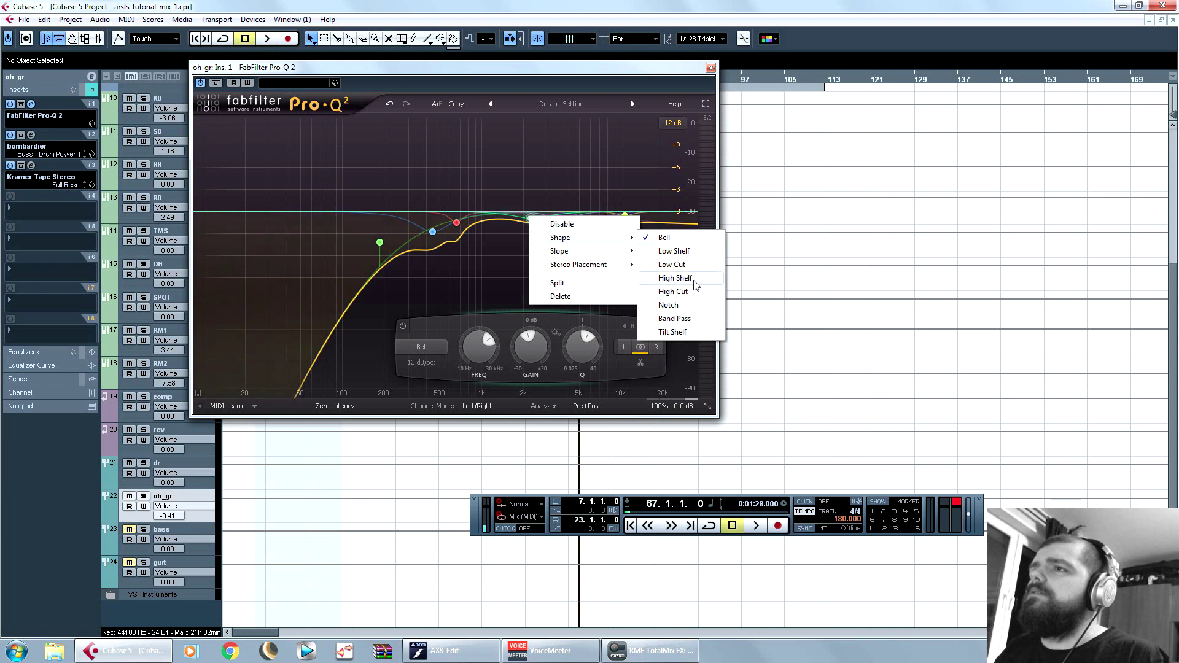
click(675, 279)
Step: Tune the new high shelf to about 2166 Hz and -1.67 dB during playback, then close the oh_gr equalizer
key(space)
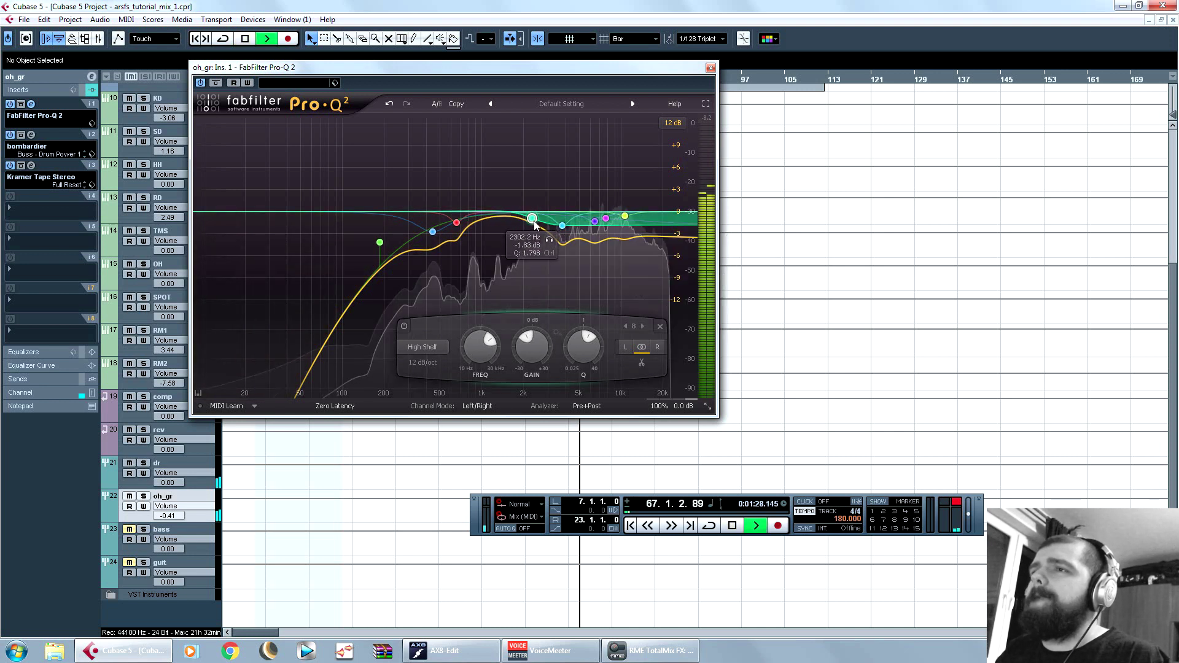
drag(534, 224, 531, 221)
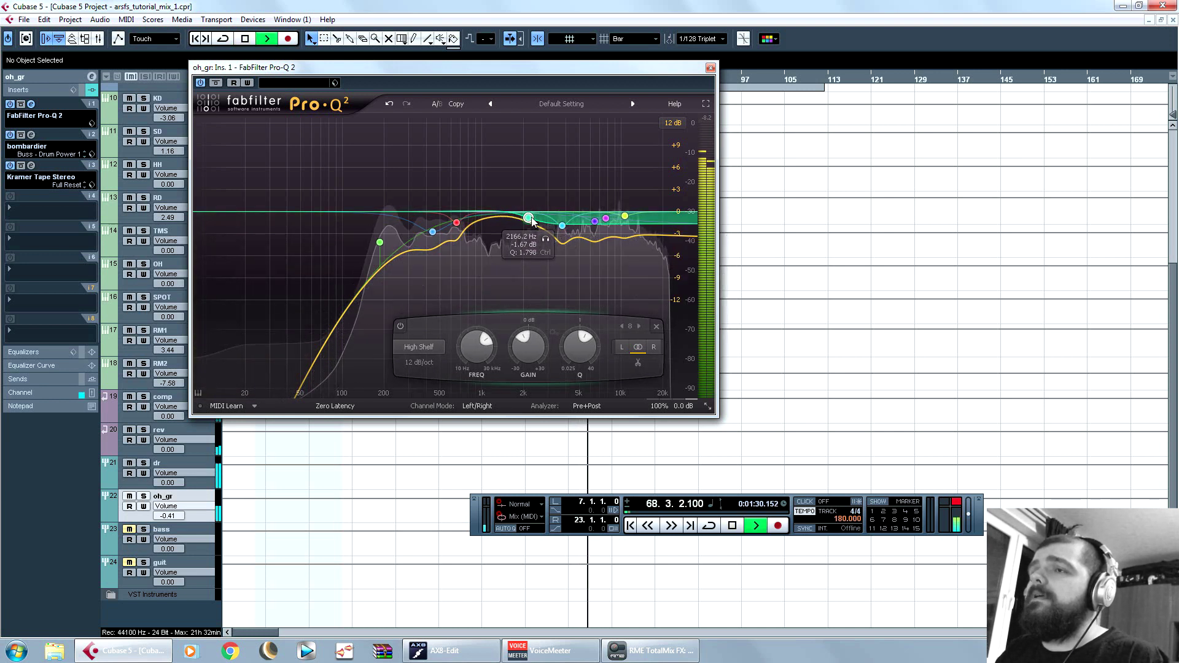
key(space)
click(710, 68)
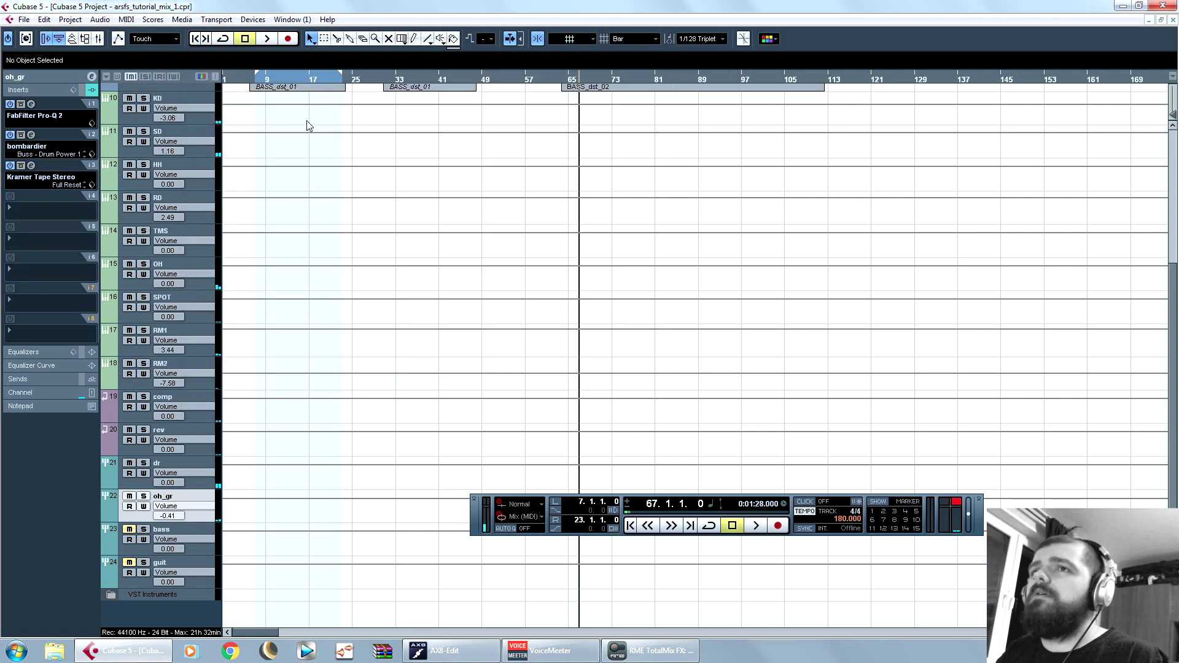
Step: Raise the oh_gr group's volume to 0.79 dB and audition the drums briefly
click(42, 76)
click(60, 125)
key(space)
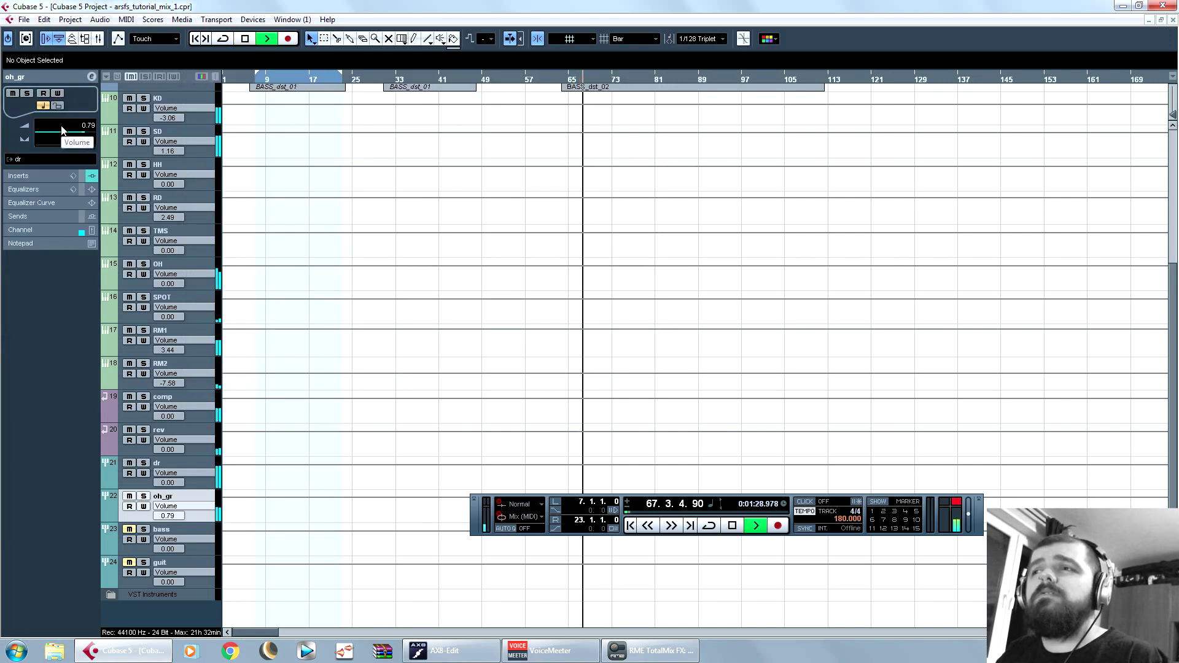
key(space)
Step: Move the playback position to bar 35 and listen to the drums there
scroll(536, 291, up, 5)
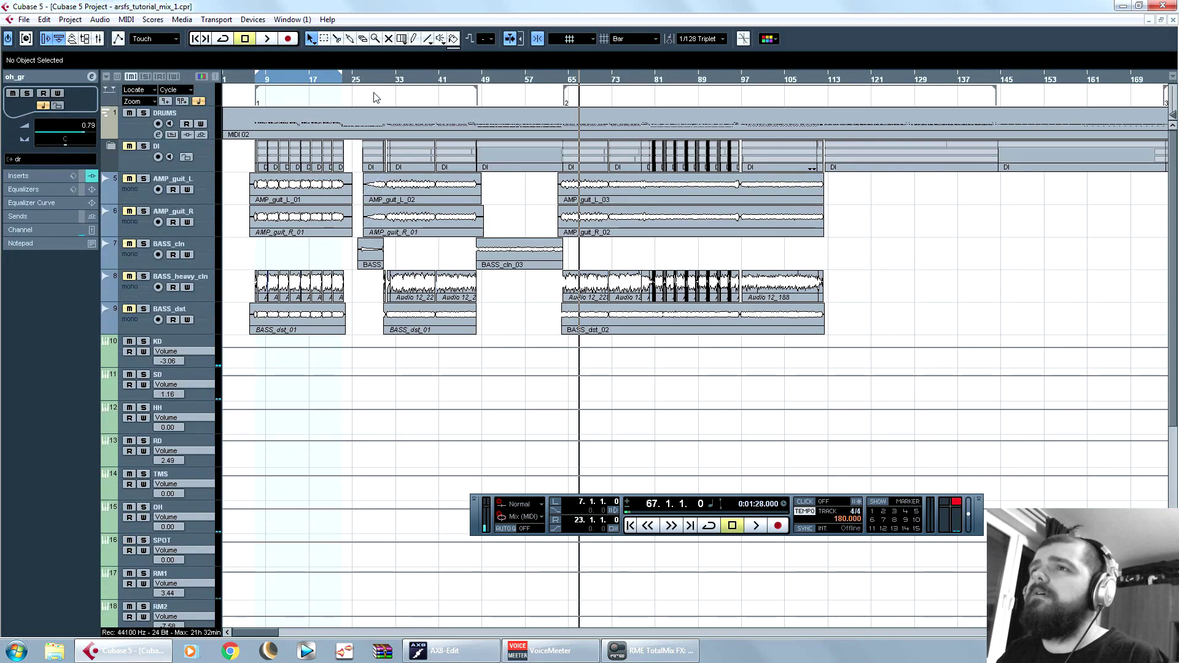
click(407, 79)
key(space)
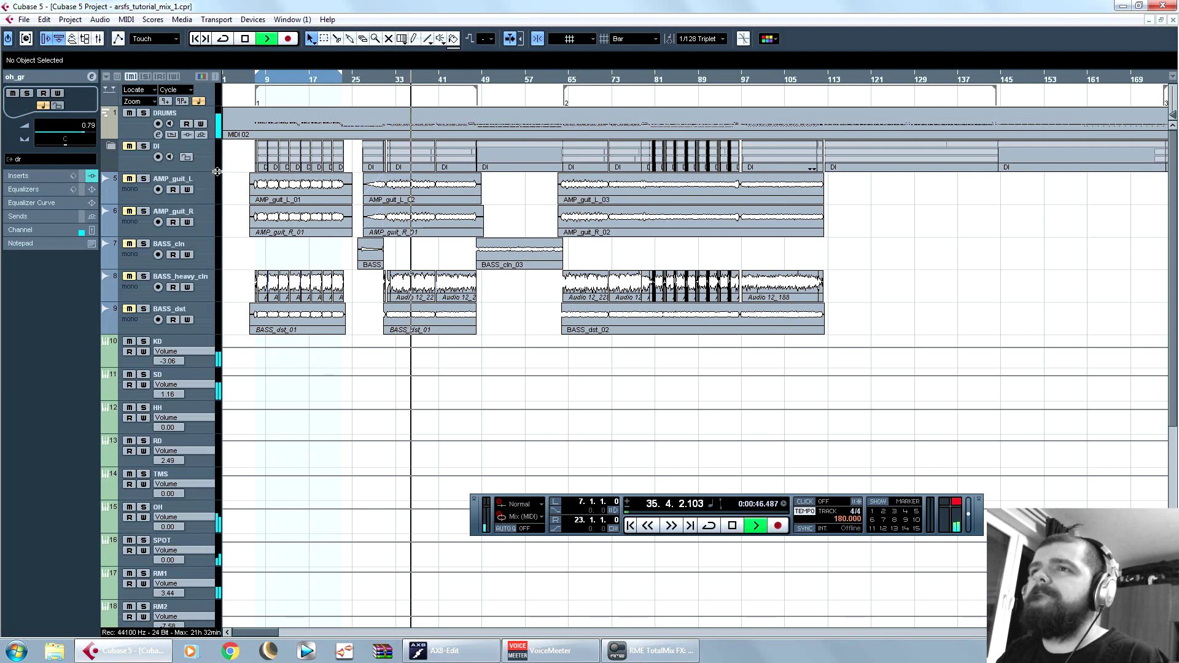
key(space)
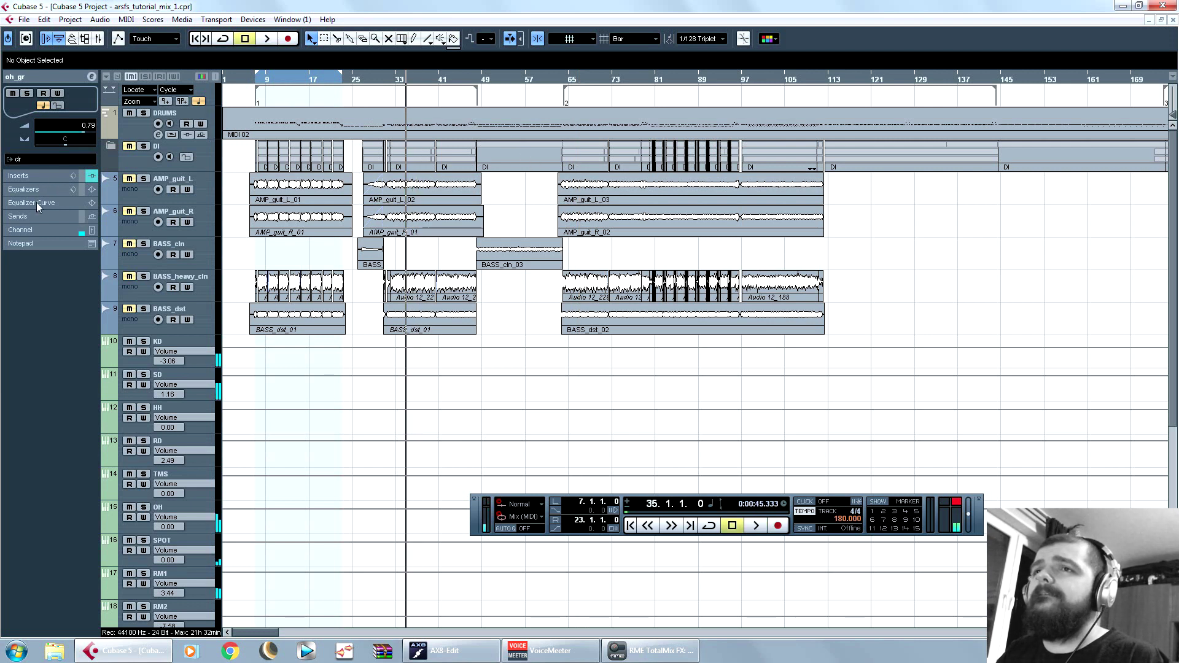
Step: Reopen oh_gr's FabFilter Pro-Q 2 and add a bell cut at about 1143 Hz and -1.58 dB during playback
click(42, 178)
click(32, 105)
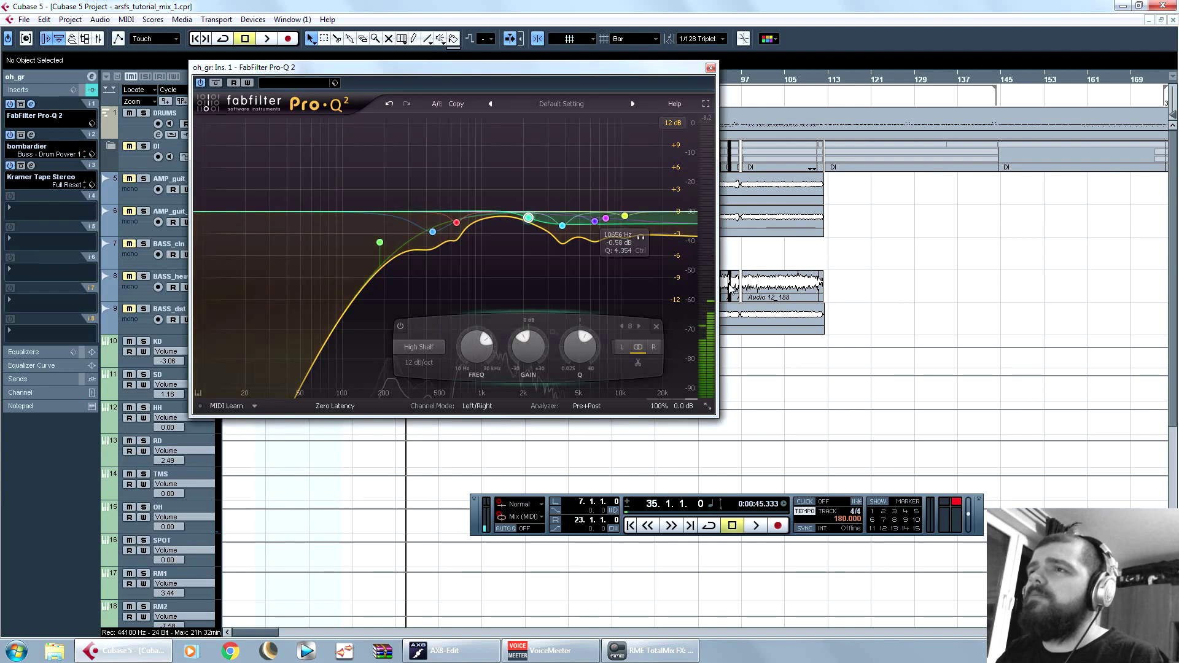
key(space)
mouse_move(495, 212)
mouse_down()
mouse_move(500, 162)
mouse_move(490, 228)
mouse_up()
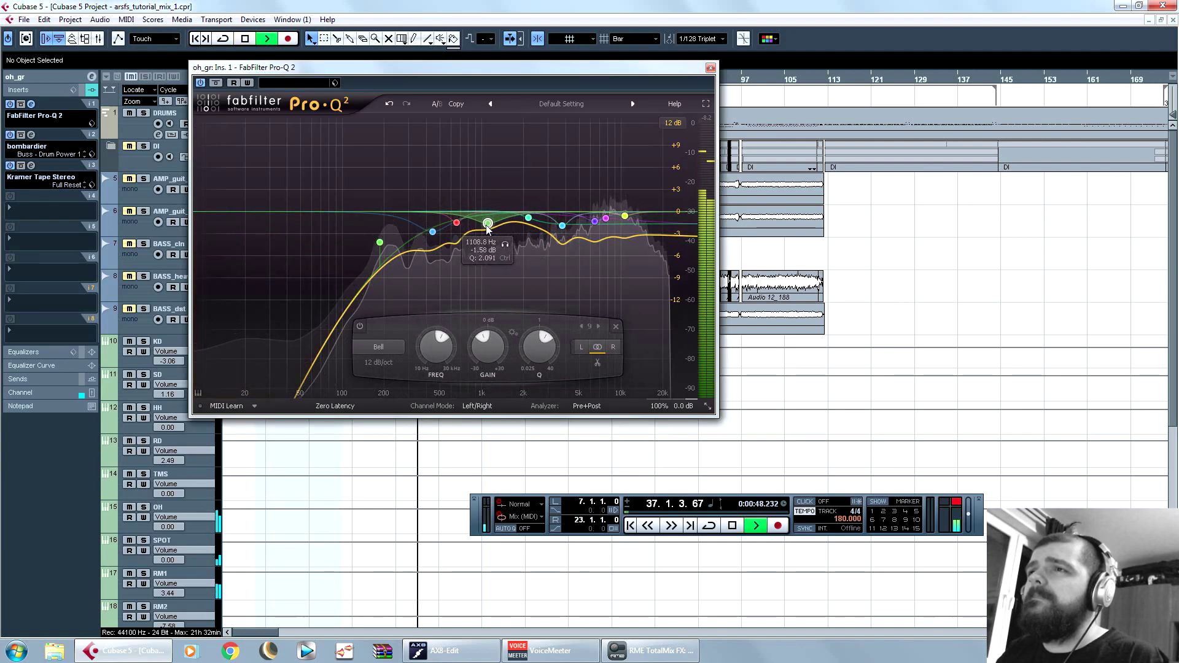
key(space)
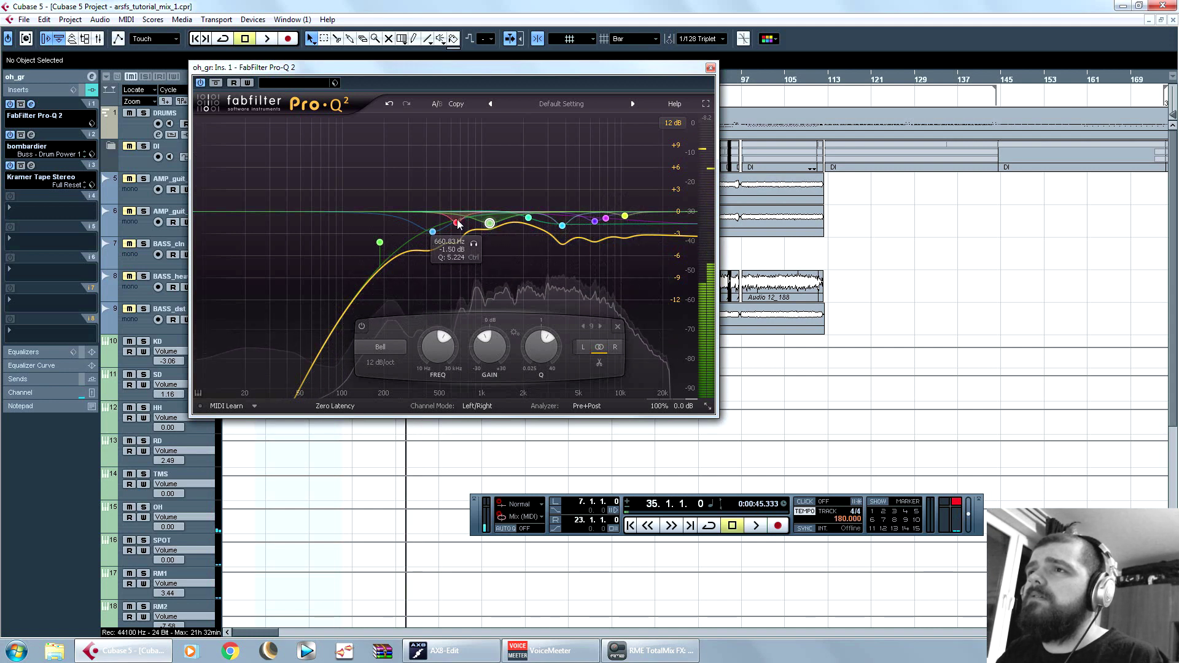
Step: Listen again, deepen the bell cut near 1.1 kHz slightly and close the oh_gr equalizer
click(457, 222)
key(space)
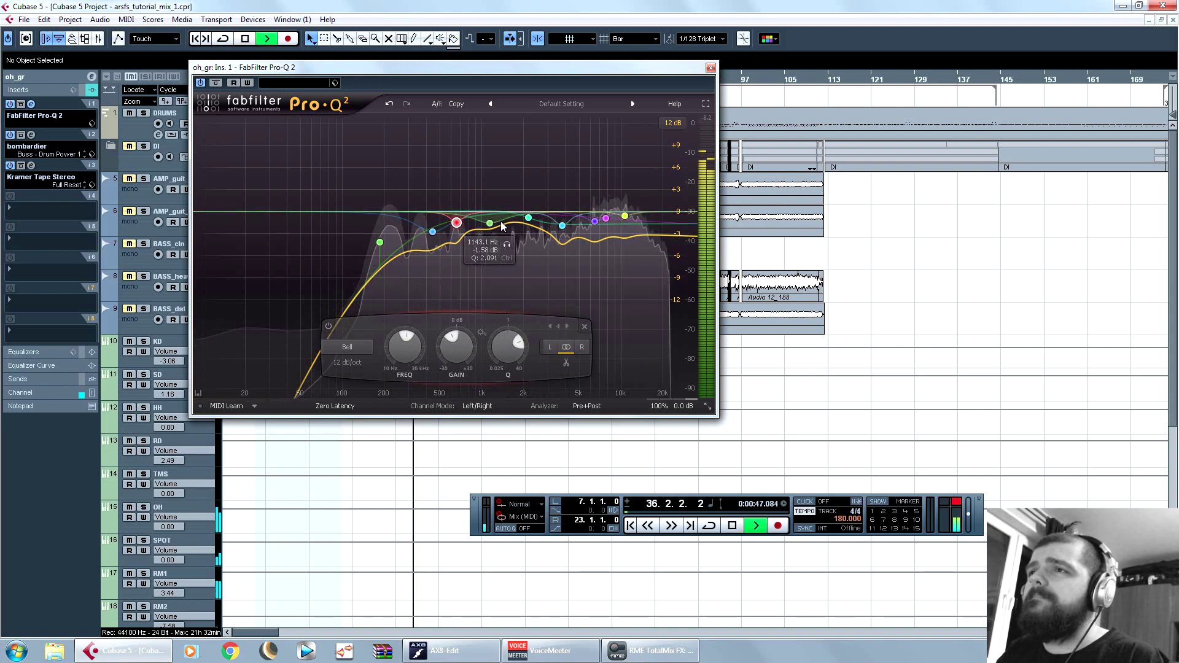
key(space)
drag(490, 224, 487, 231)
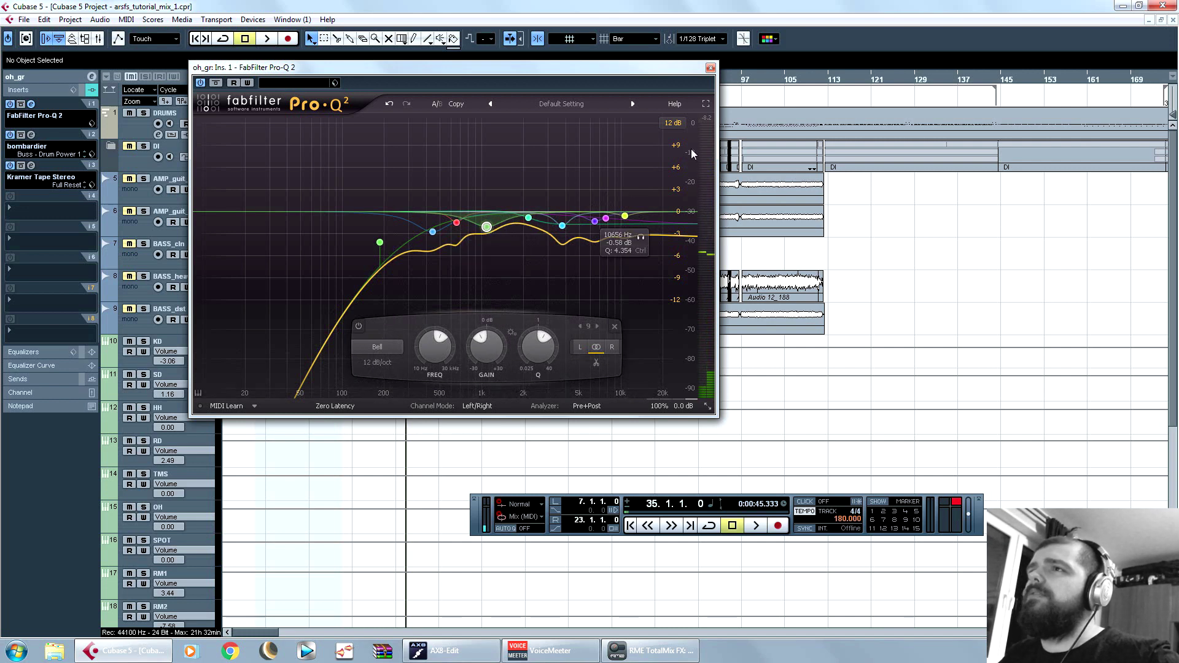
click(711, 69)
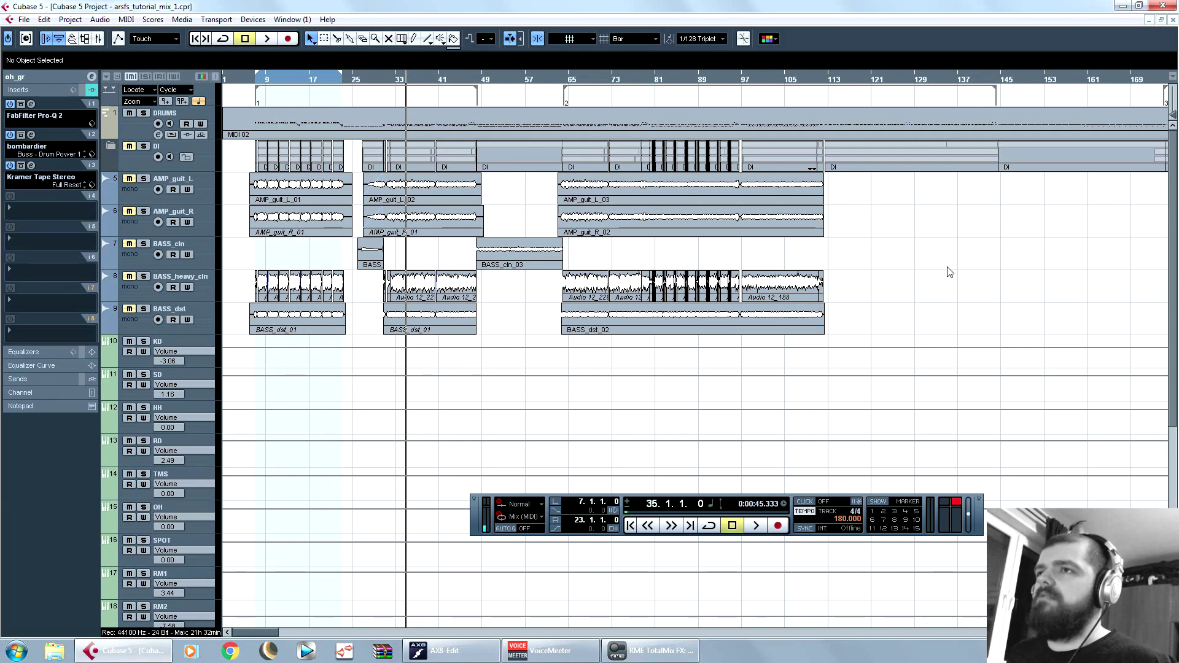
Step: Review the drum tracks and play a short passage from bar 35 to check the overhead changes
scroll(514, 298, down, 7)
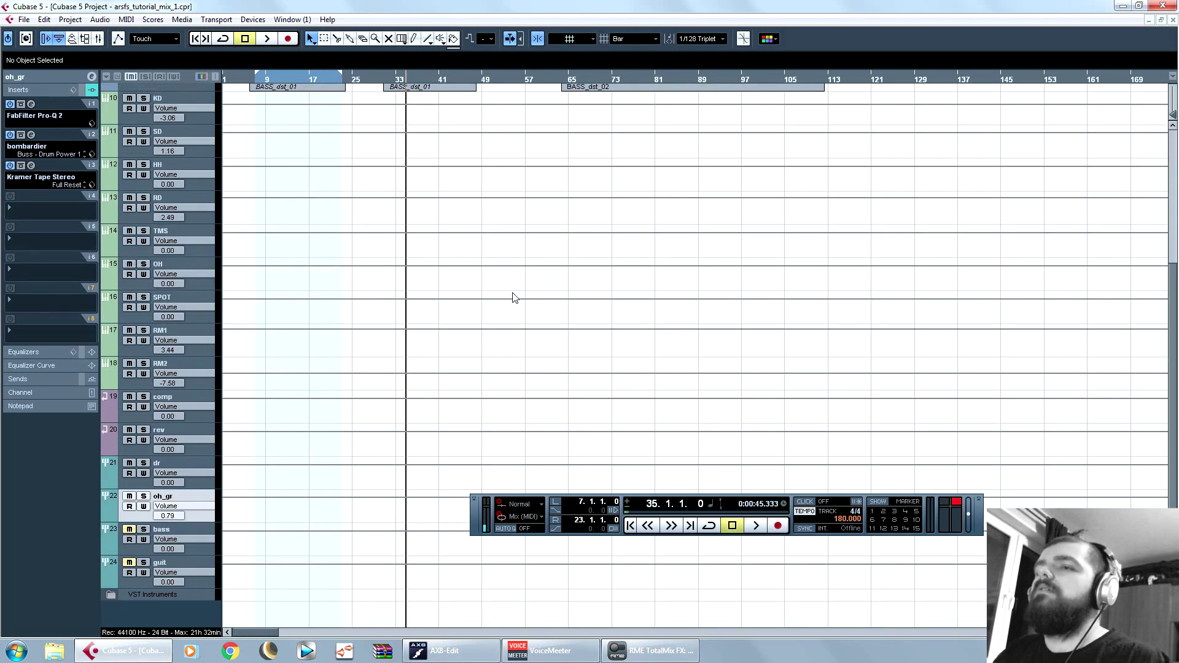
scroll(516, 318, up, 6)
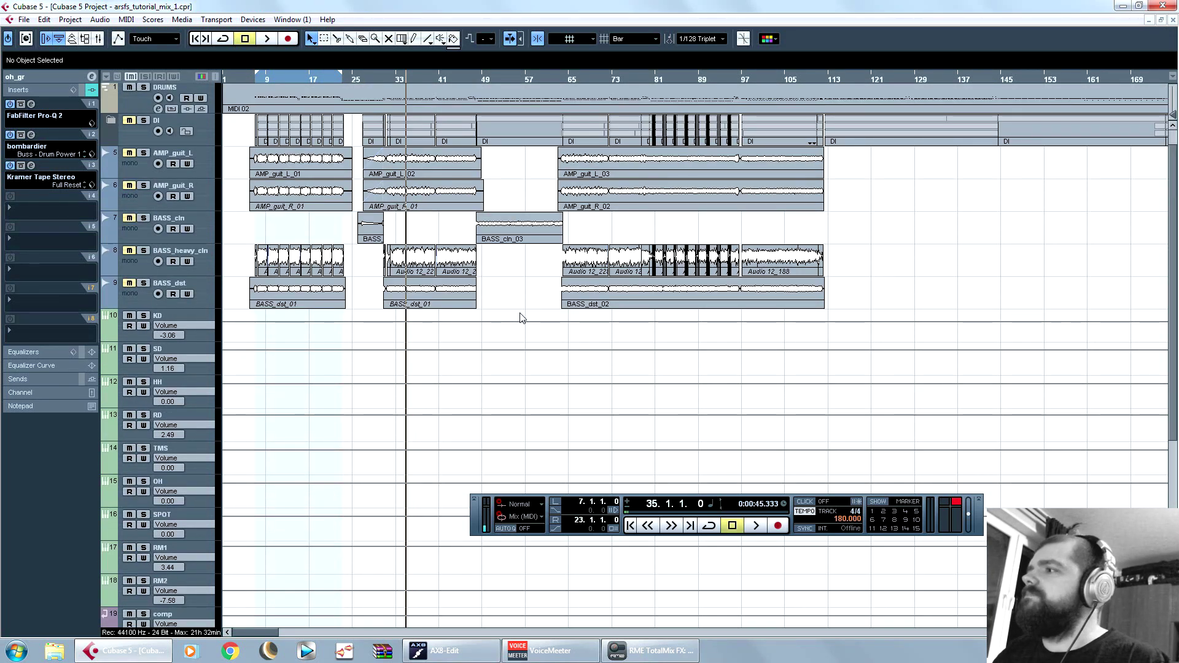
key(space)
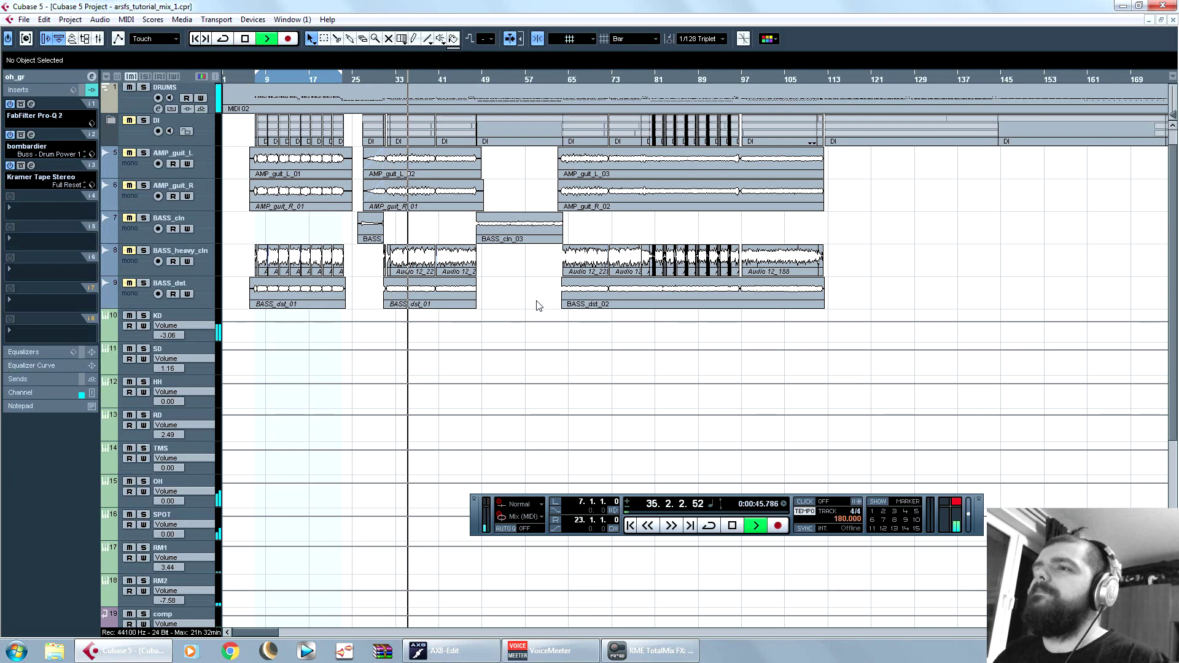
key(space)
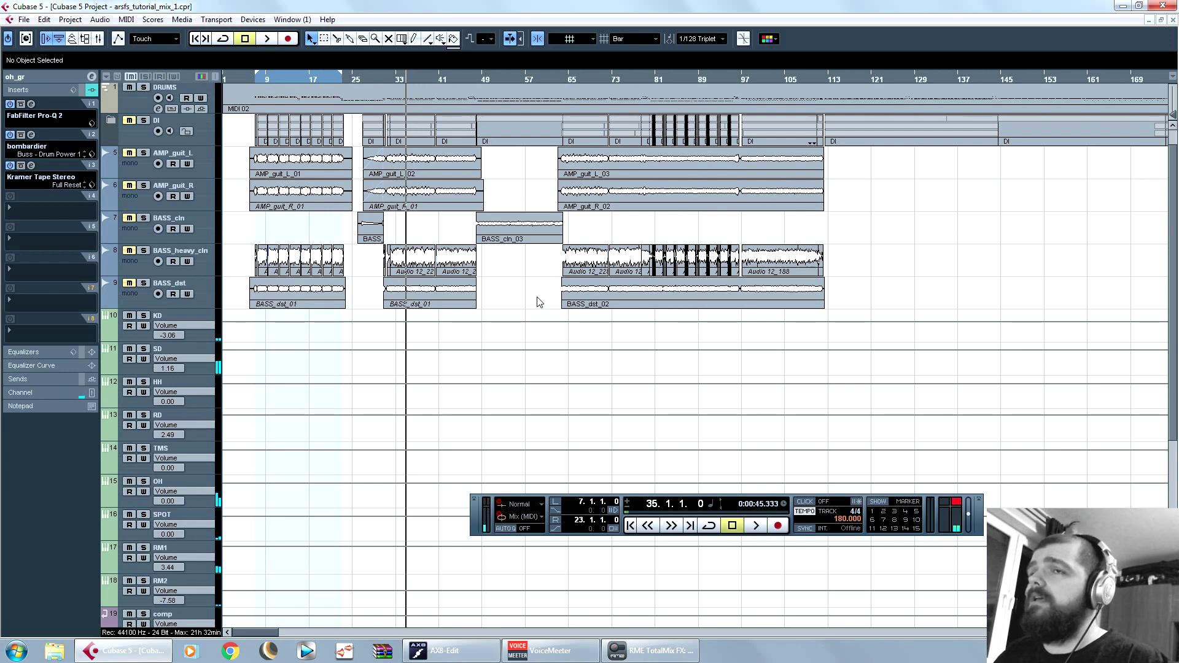
Step: Route the first send of the oh_gr group to the comp effect channel at a level of -18.28
scroll(334, 242, down, 6)
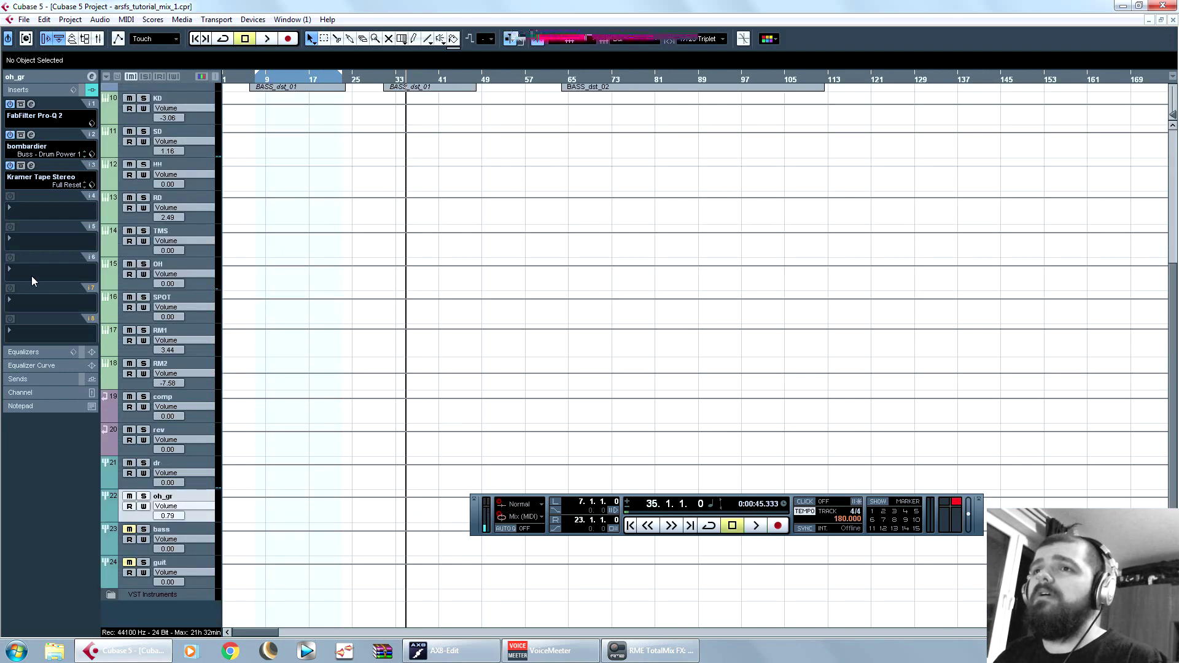
click(49, 379)
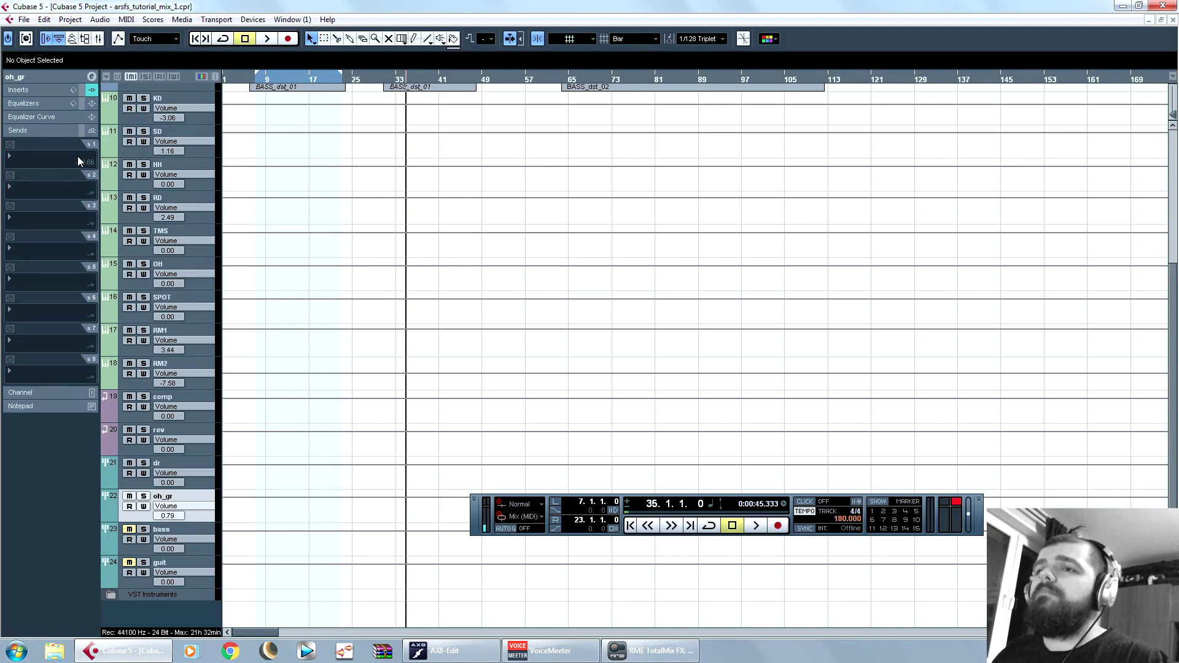
scroll(379, 286, up, 5)
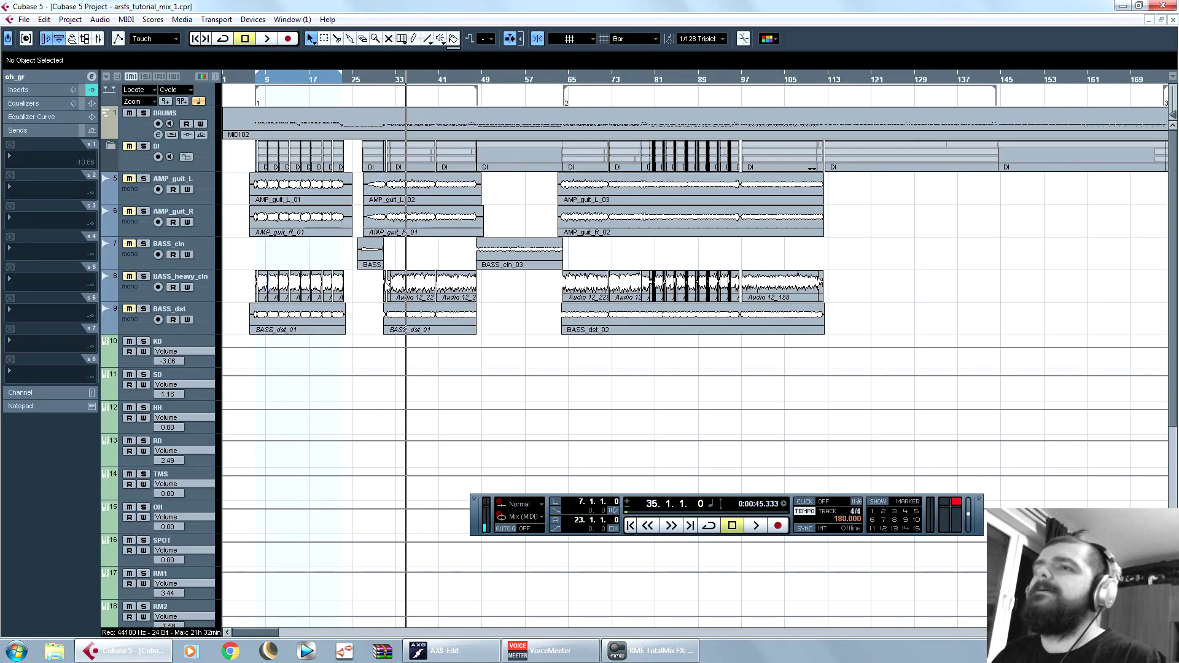
scroll(387, 284, down, 5)
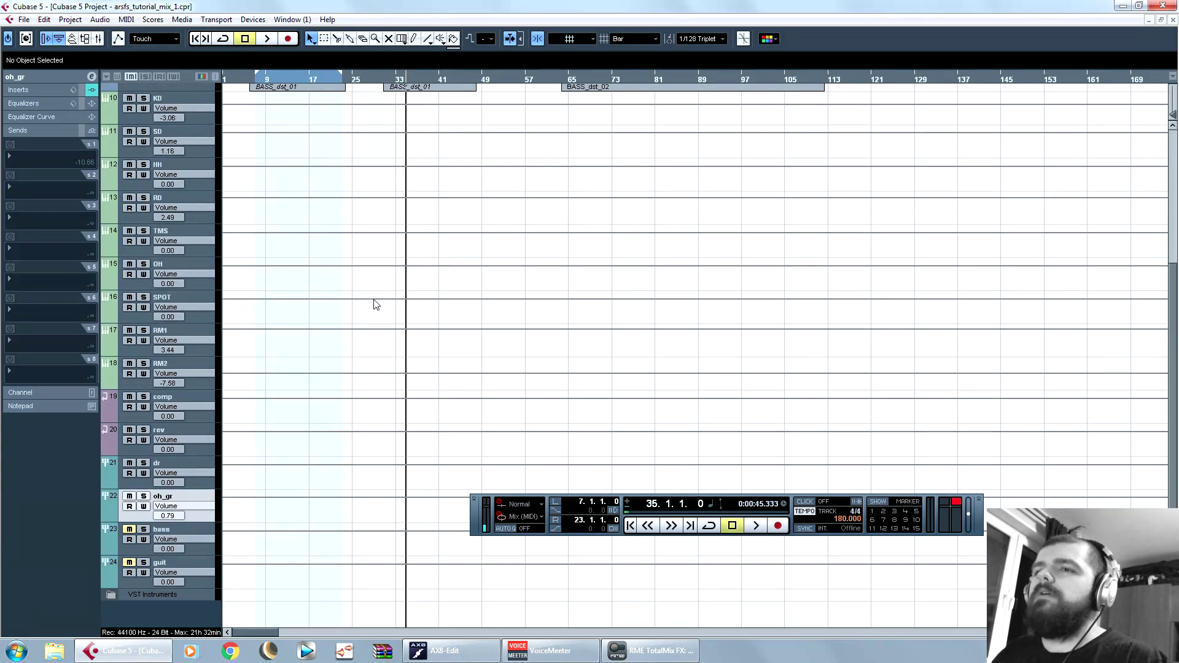
scroll(376, 305, up, 5)
scroll(376, 305, down, 5)
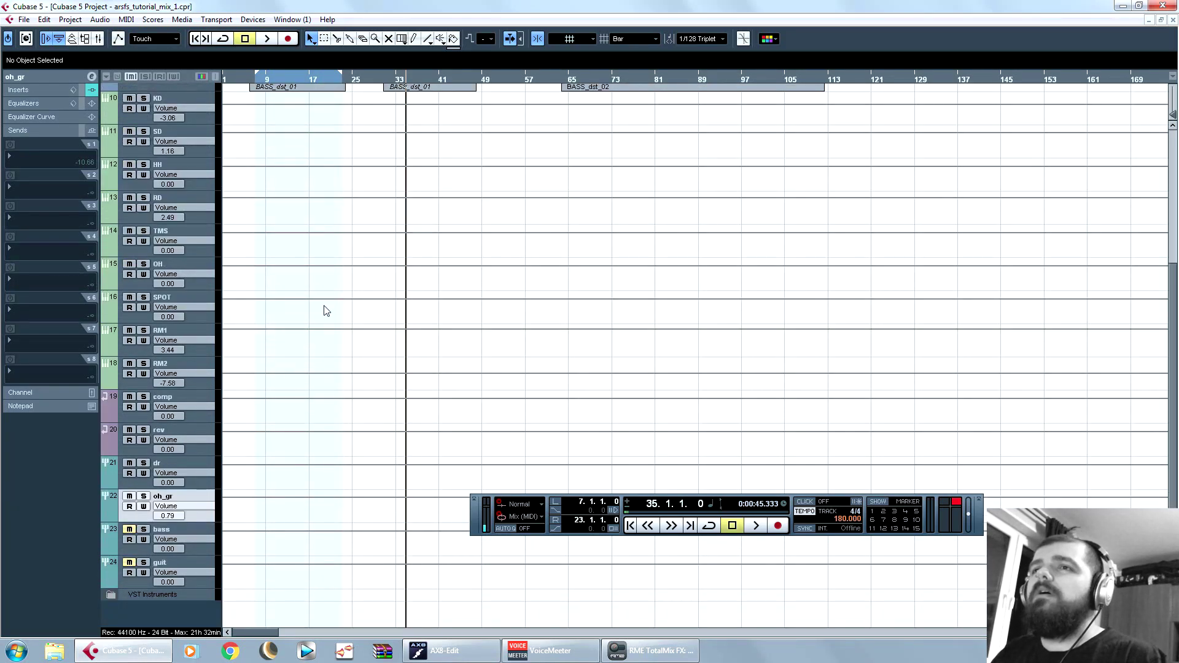
click(47, 159)
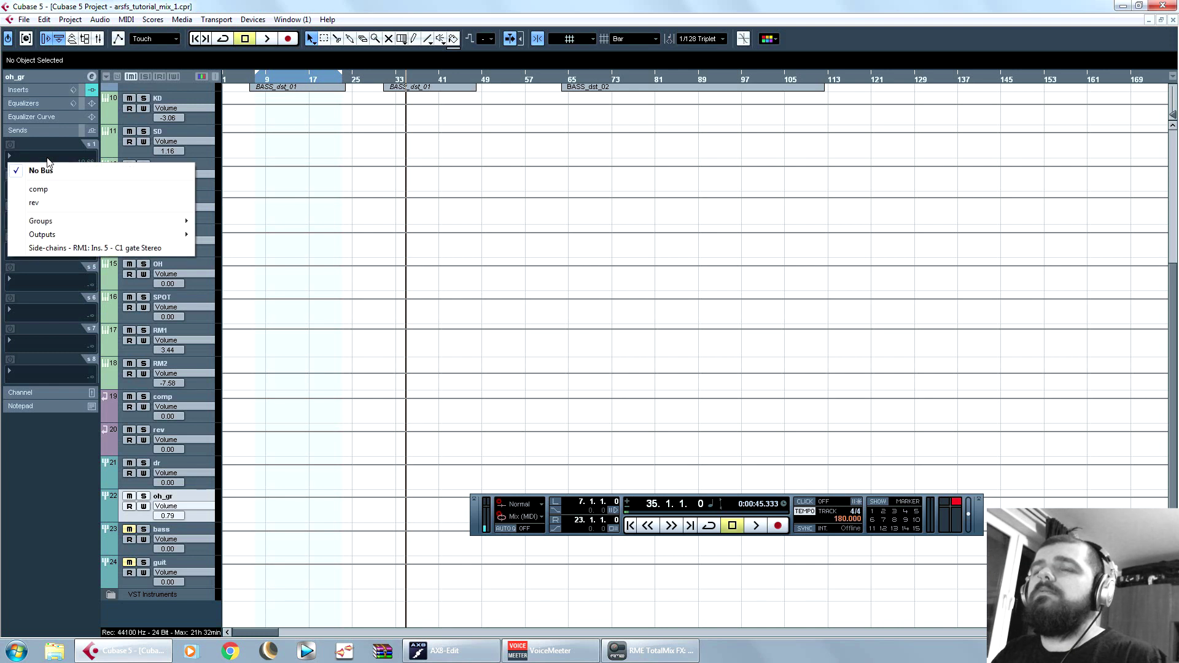
click(108, 190)
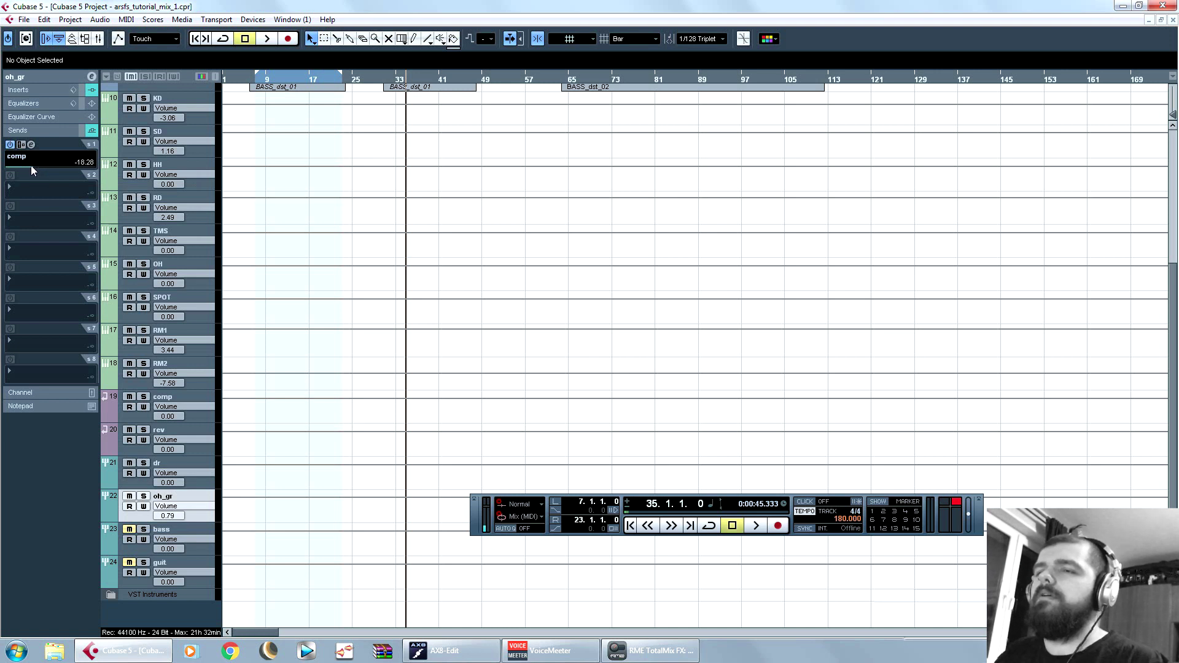
Step: During playback, lower the oh_gr group's volume to -0.20 and set its comp send level to -23.86
key(space)
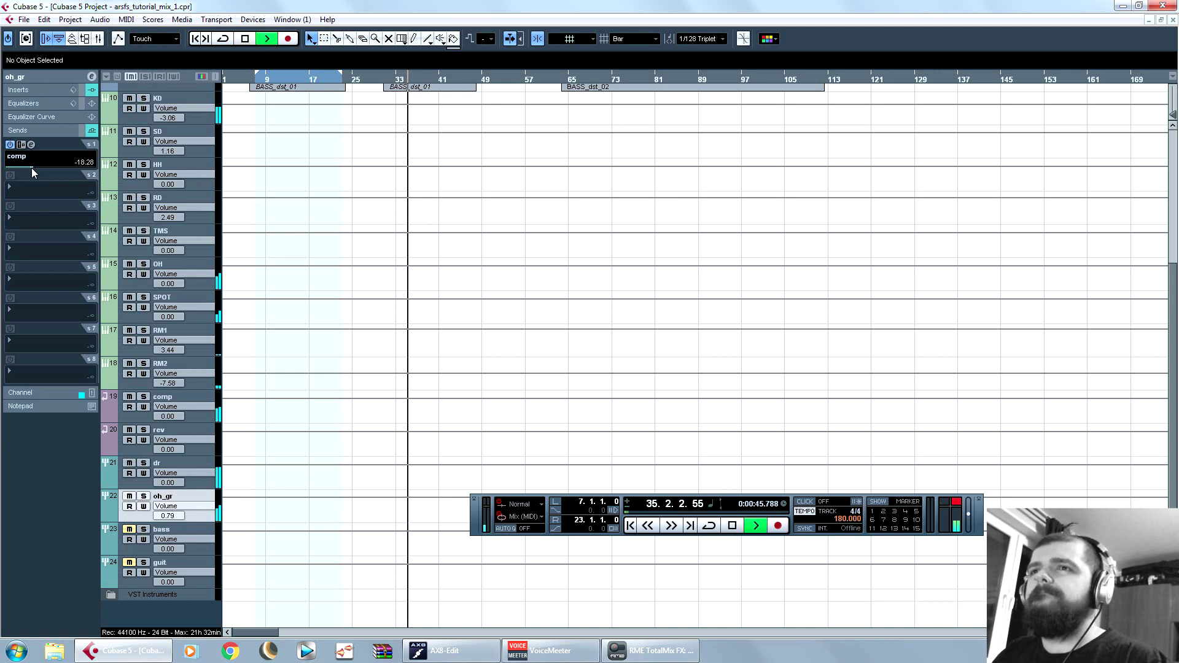
mouse_move(27, 168)
mouse_down()
mouse_move(2, 169)
mouse_move(22, 171)
mouse_up()
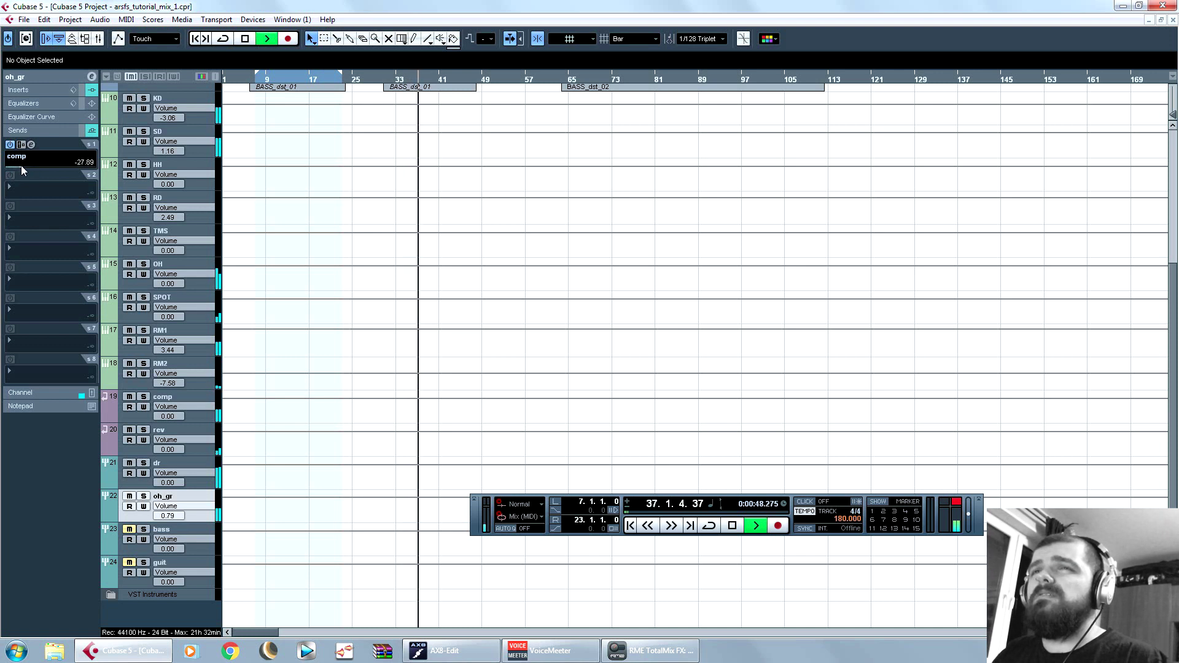
click(53, 80)
drag(54, 124, 57, 126)
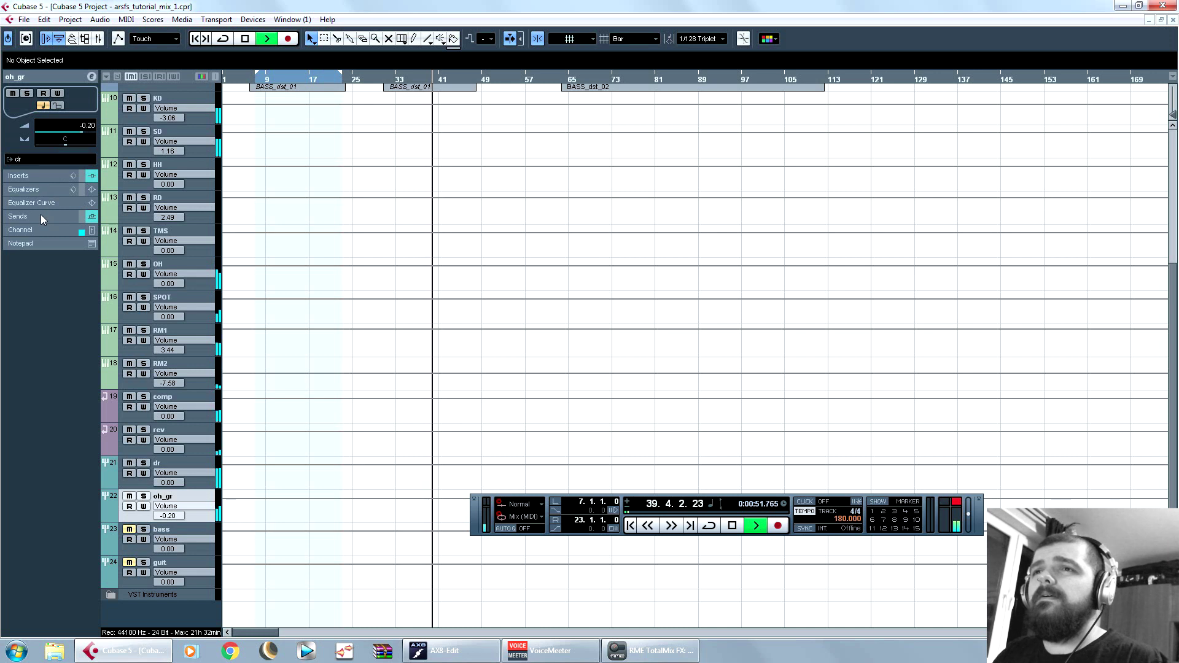
click(40, 215)
drag(26, 171, 28, 171)
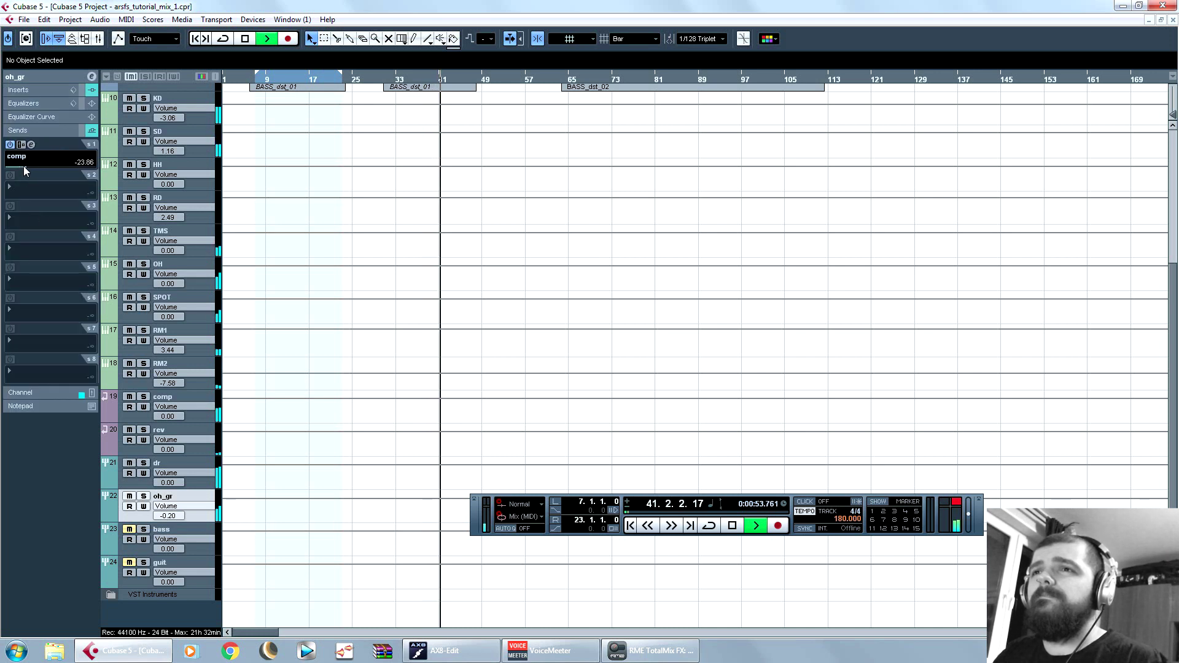
key(space)
Step: Solo the comp channel, listen to it and load FabFilter Pro-Q 2 after the FET Compressor
click(144, 397)
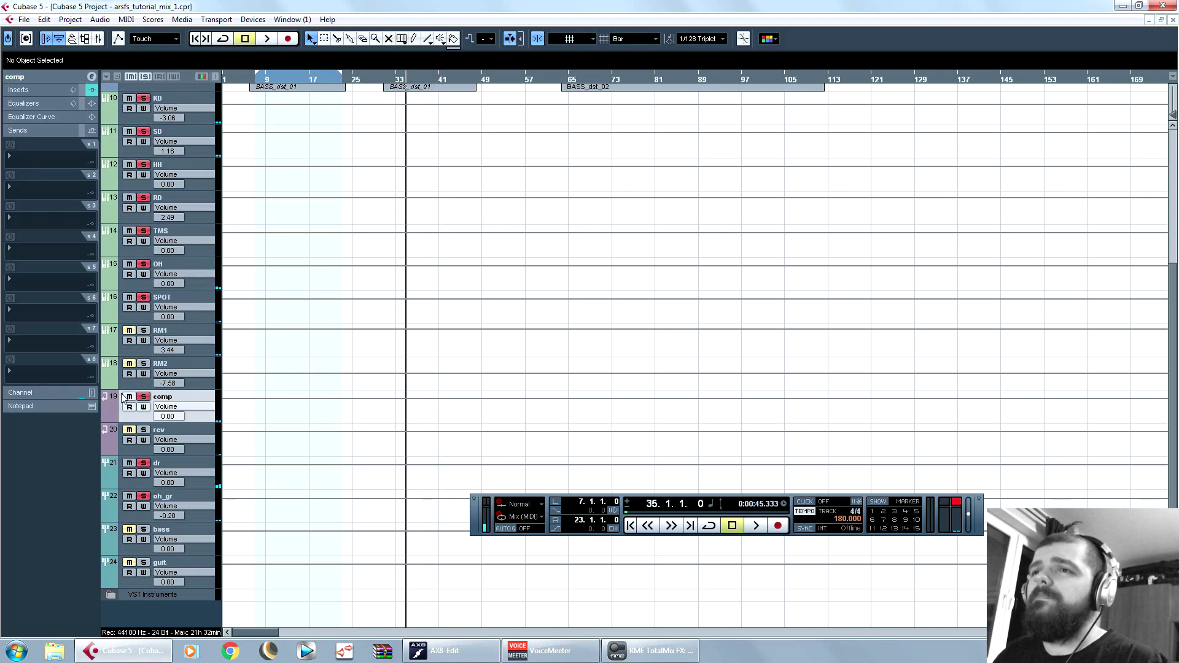
key(space)
click(19, 90)
key(space)
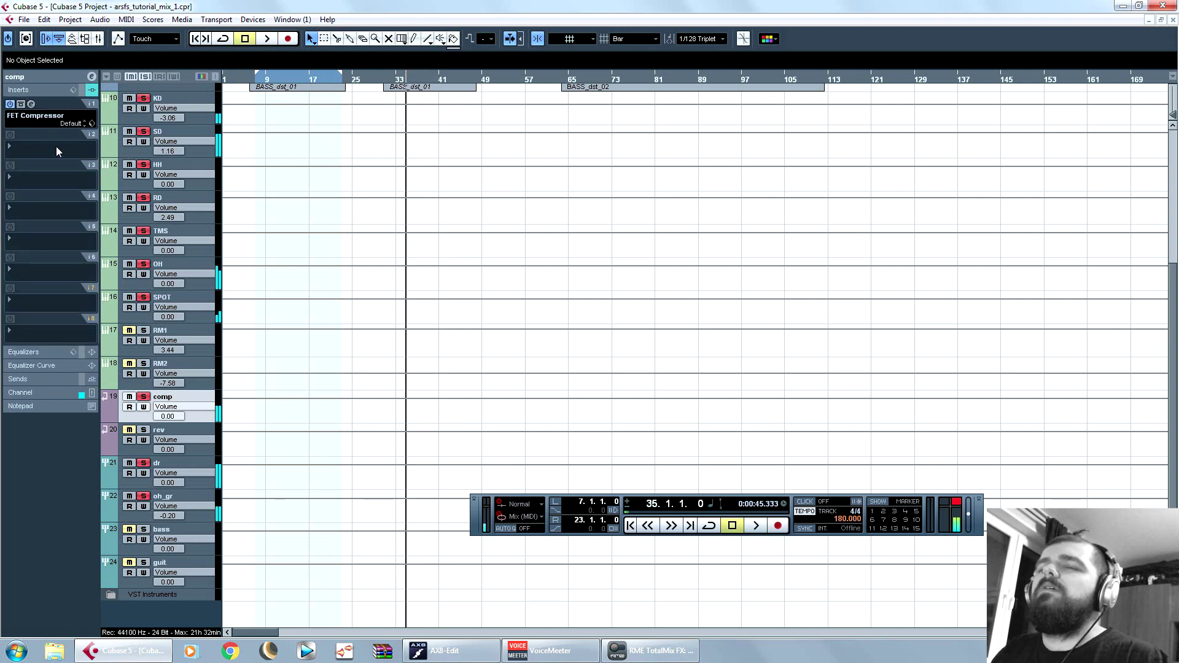
click(49, 147)
mouse_move(123, 384)
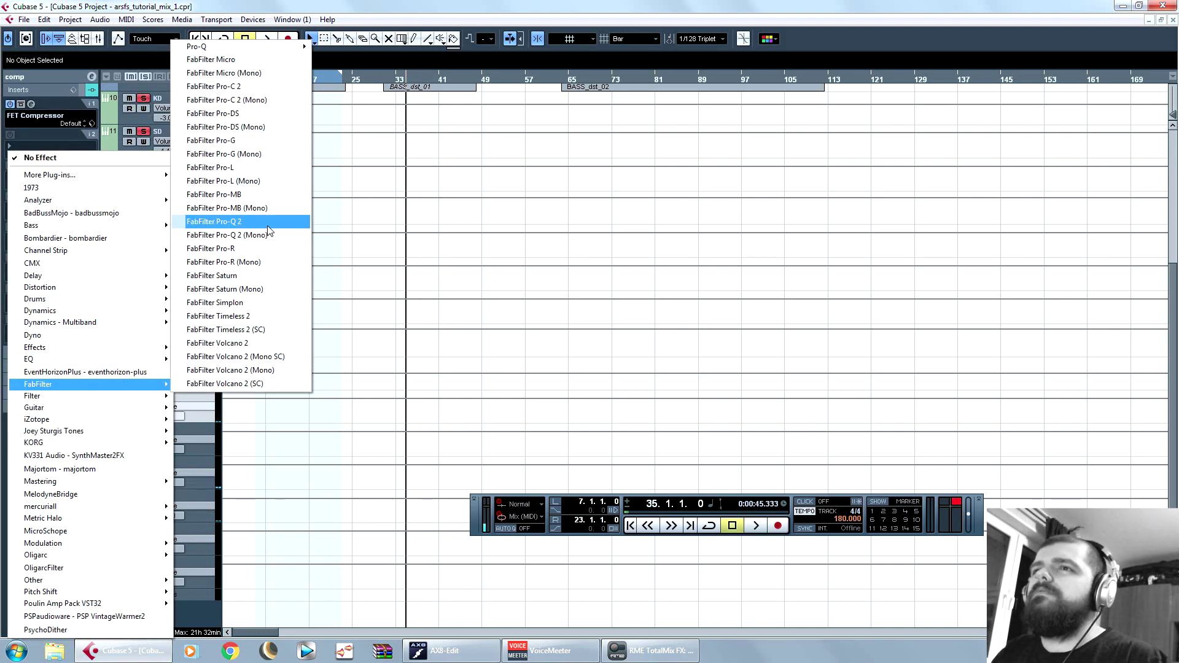
click(227, 222)
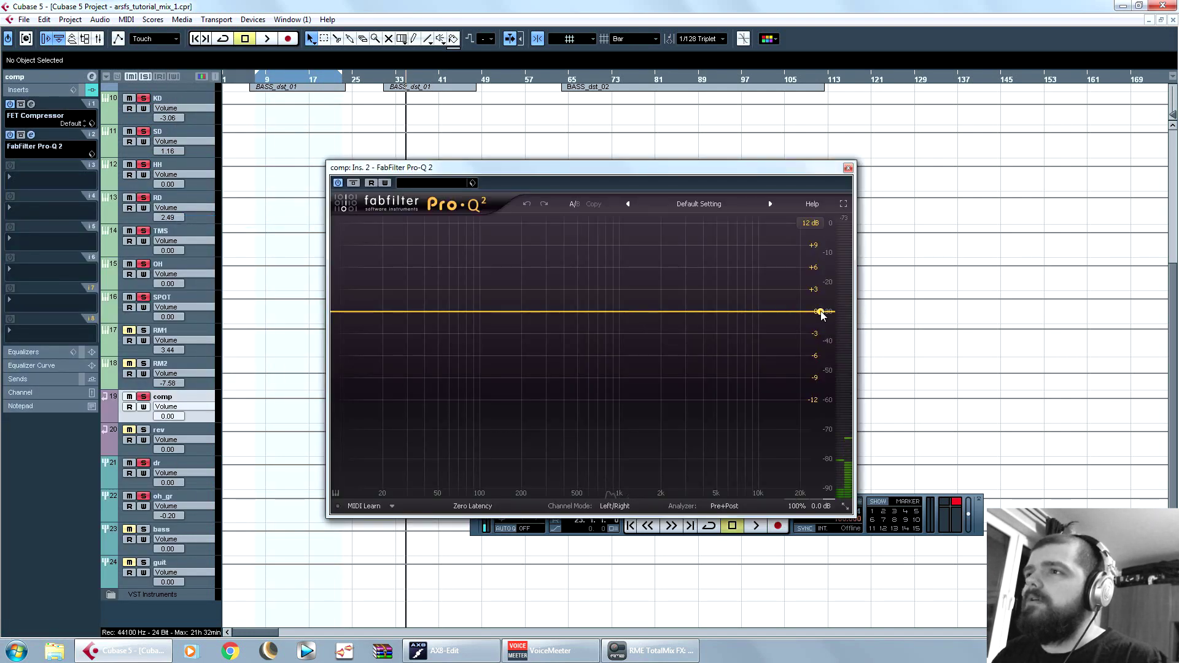
Step: Add a high shelf cut of -2.25 dB at about 3090 Hz on comp, listen to it and close the equalizer
drag(823, 314, 688, 321)
key(space)
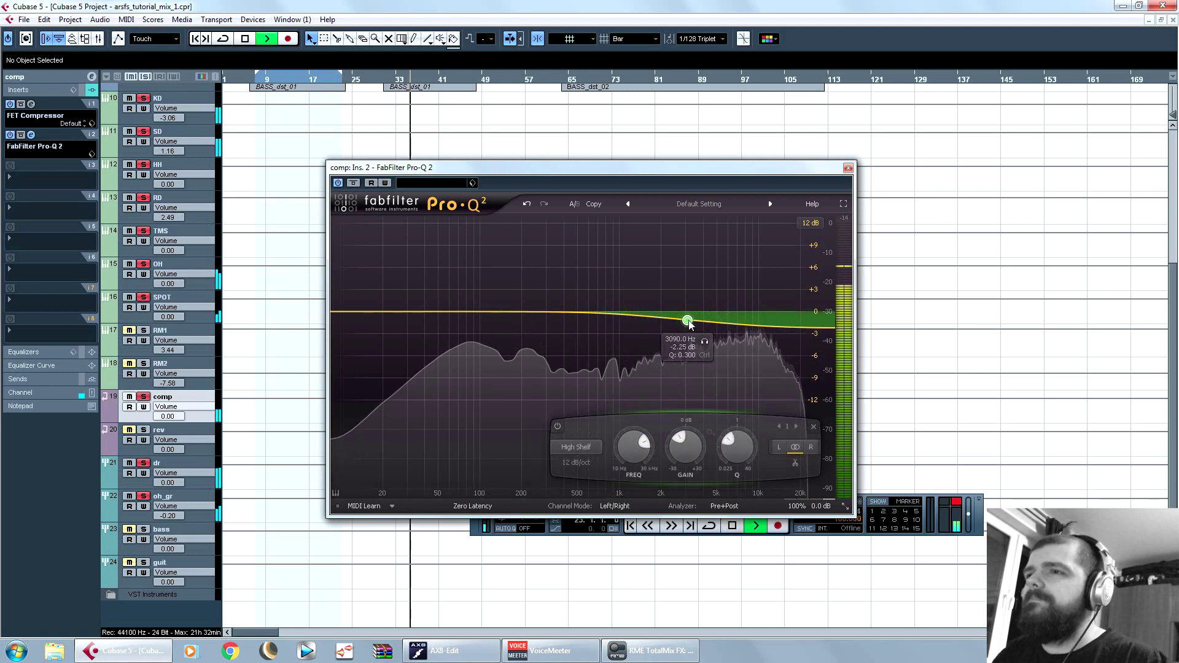
key(space)
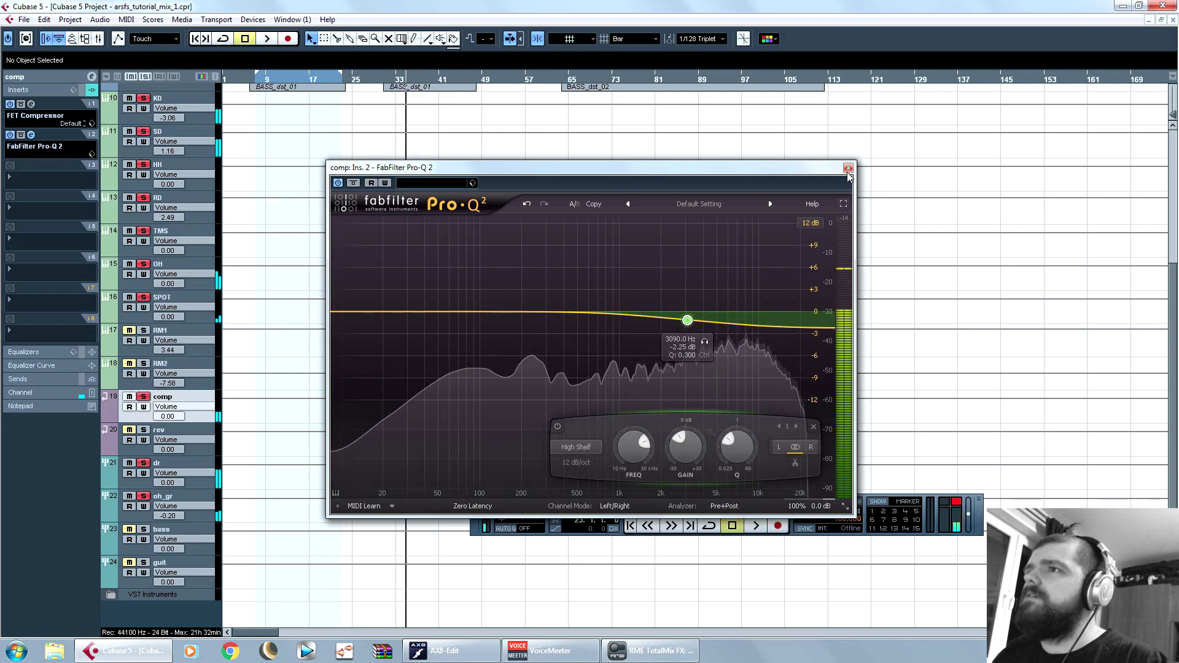
click(848, 169)
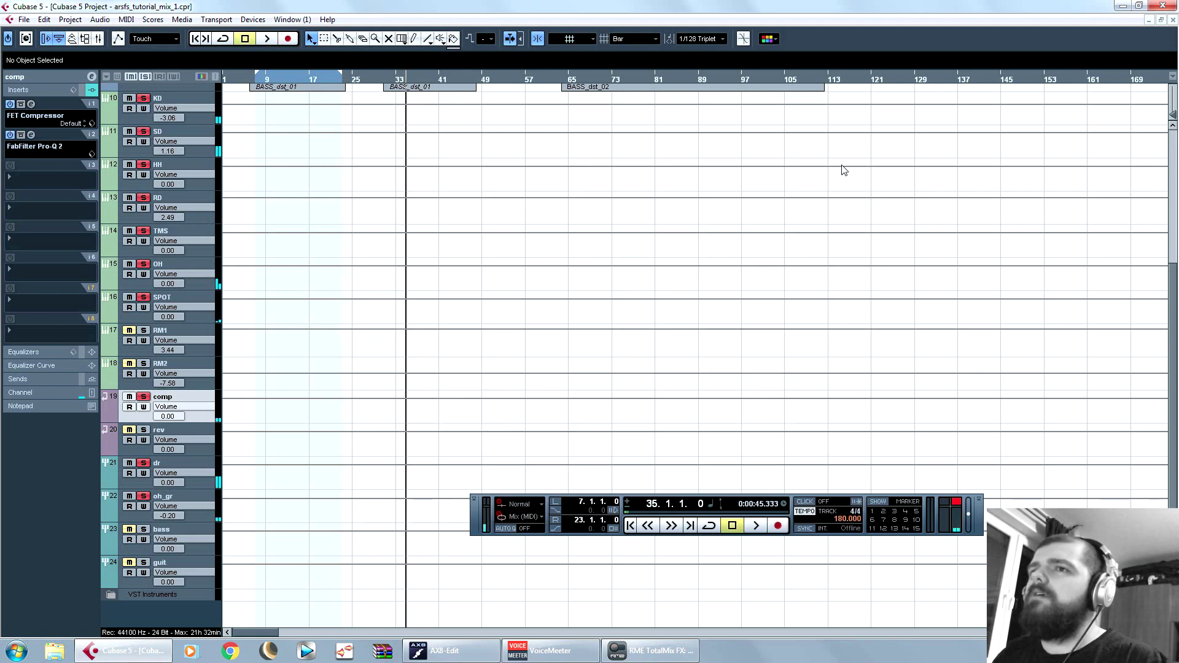
Step: While the drums play, set the SD track's comp send to -14.06 and its rev send to -0.74
click(117, 139)
scroll(371, 349, up, 5)
click(46, 377)
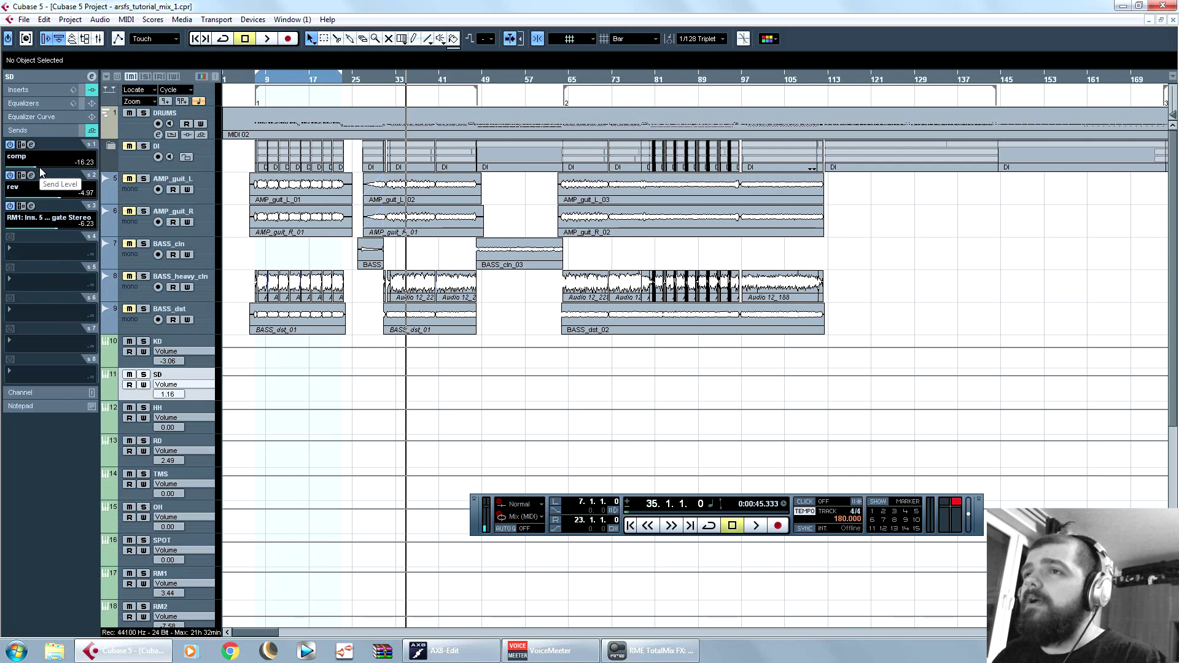
key(space)
scroll(40, 171, up, 2)
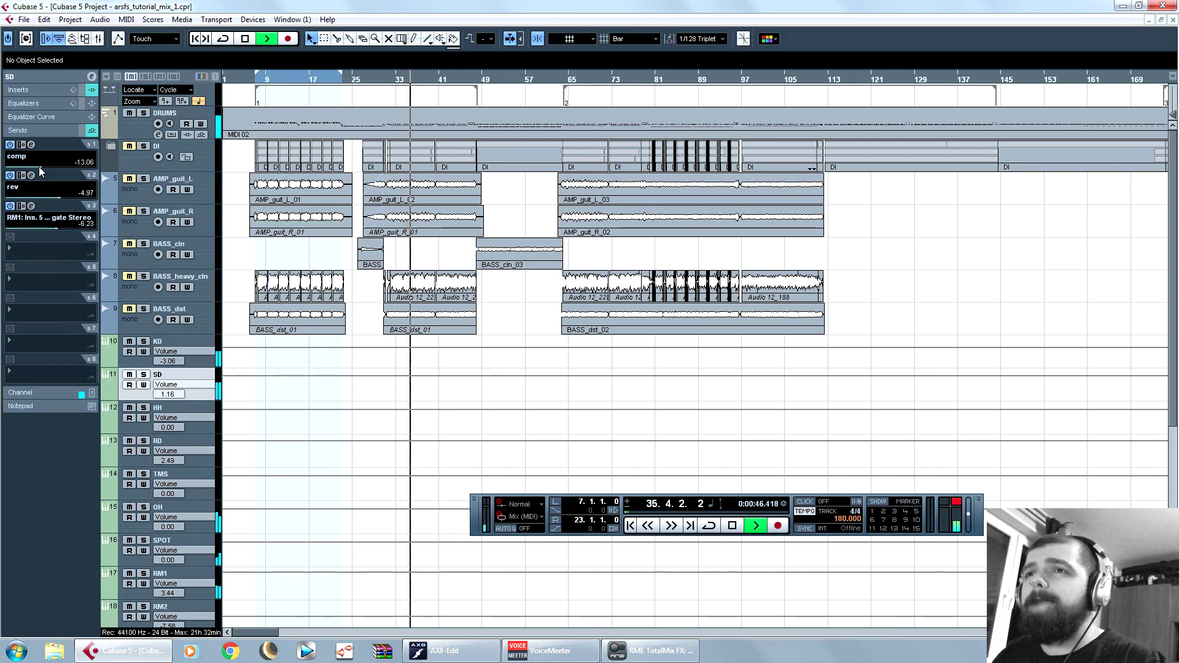
scroll(79, 198, up, 4)
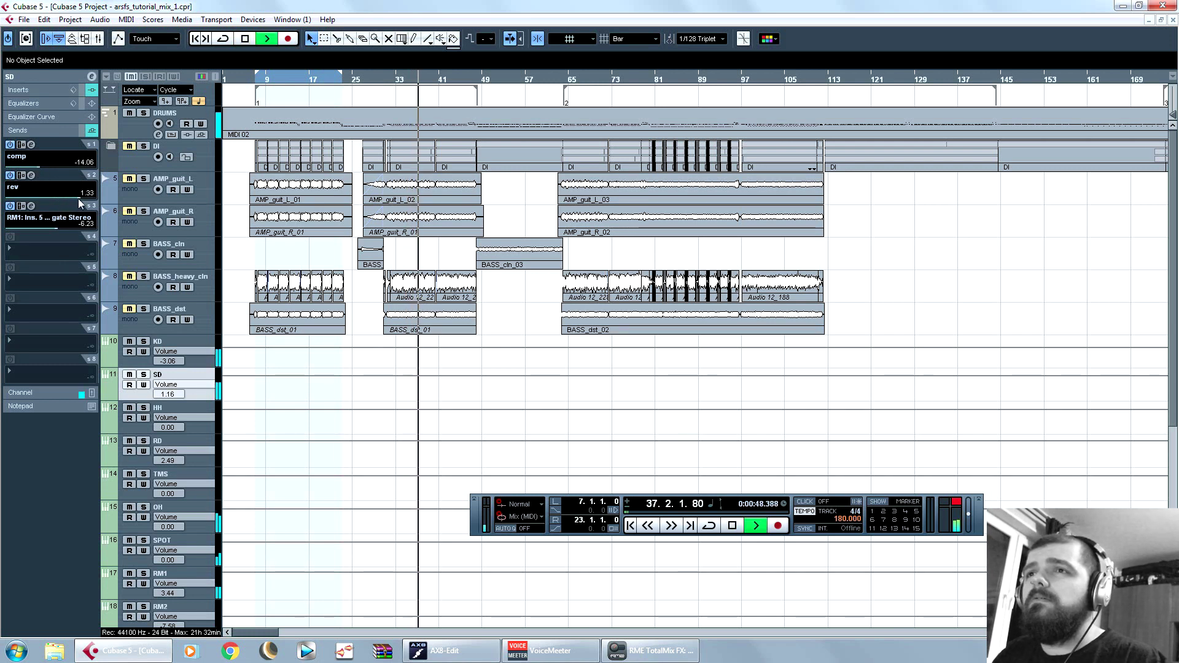
scroll(73, 197, down, 1)
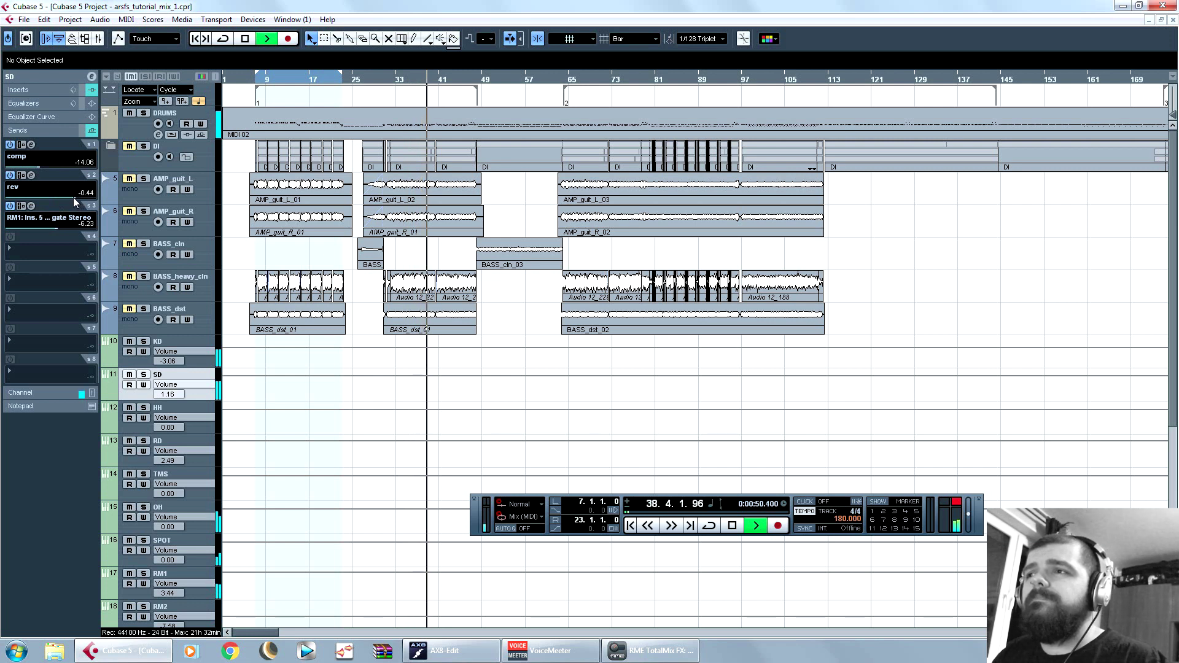
scroll(72, 197, down, 1)
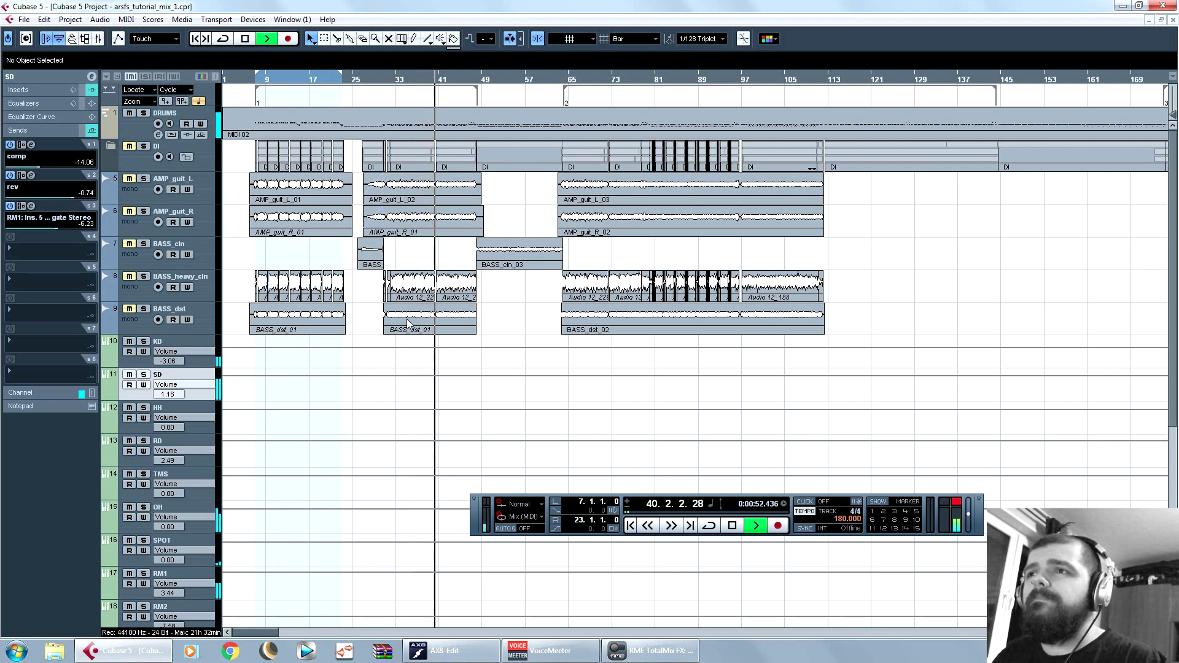
key(space)
Step: Extend the end of the locator range to bar 114 so it covers the recorded guitar and bass parts
scroll(446, 320, down, 4)
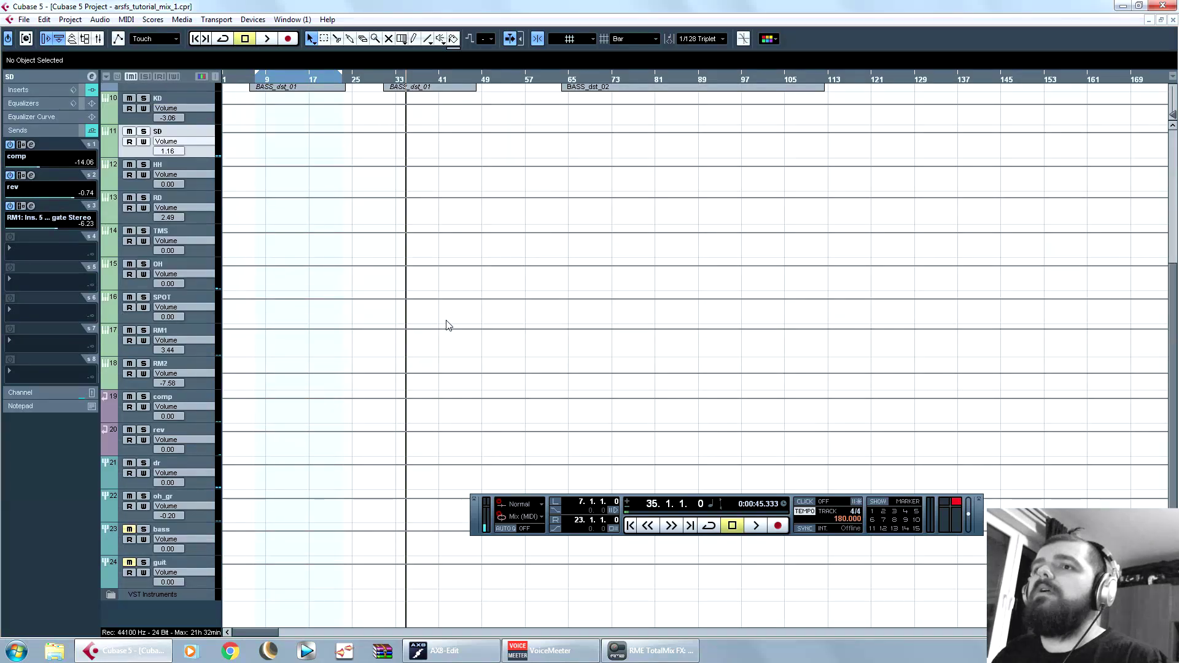
scroll(589, 352, up, 4)
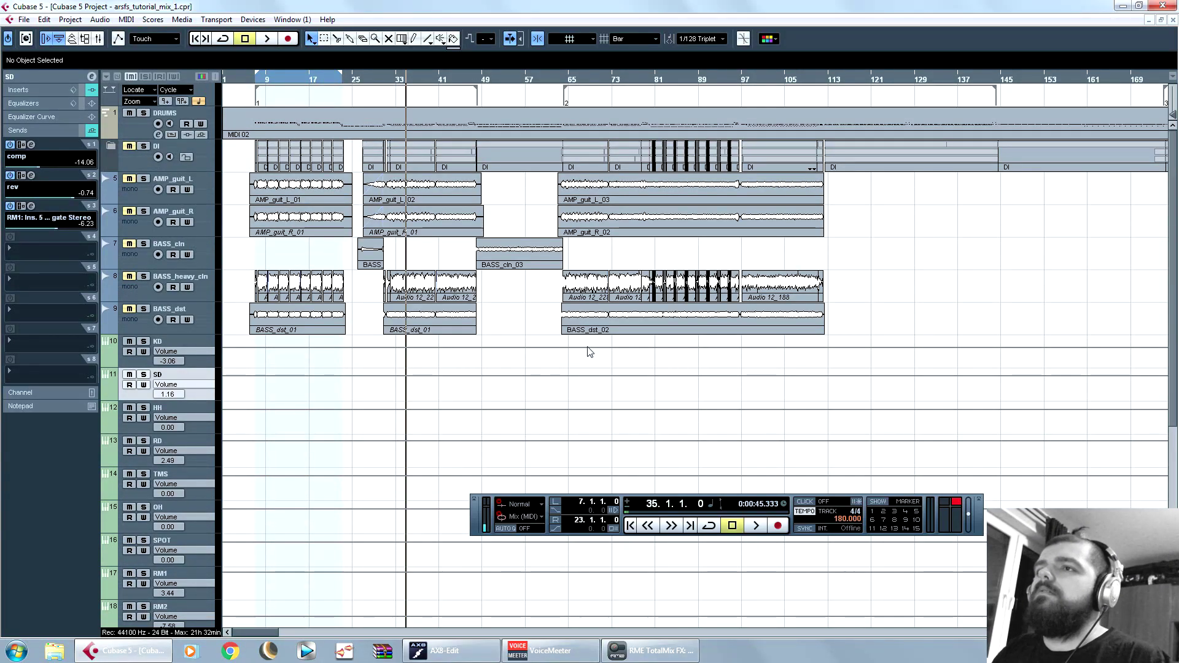
scroll(517, 284, down, 4)
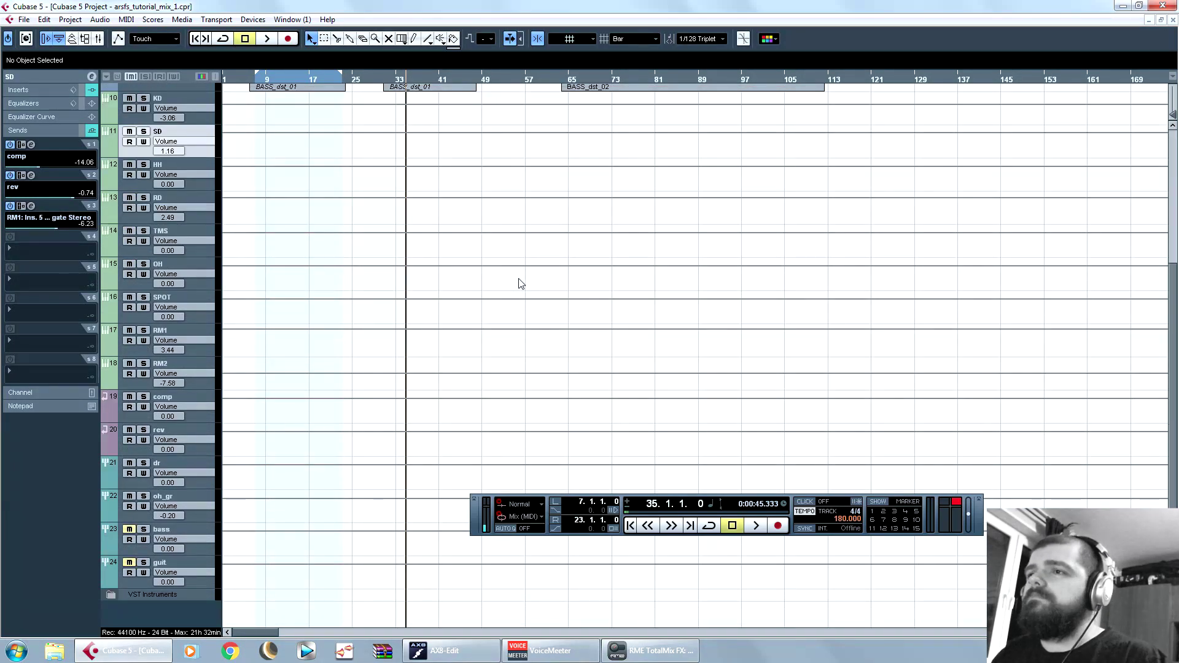
scroll(521, 284, up, 4)
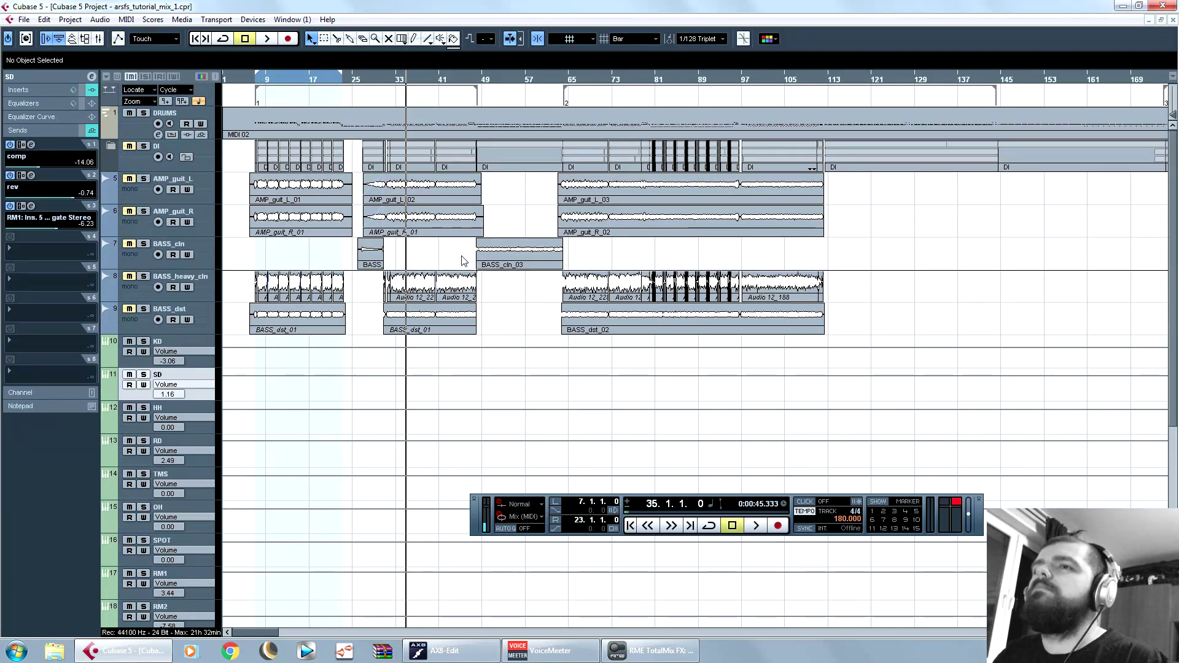
scroll(469, 259, down, 2)
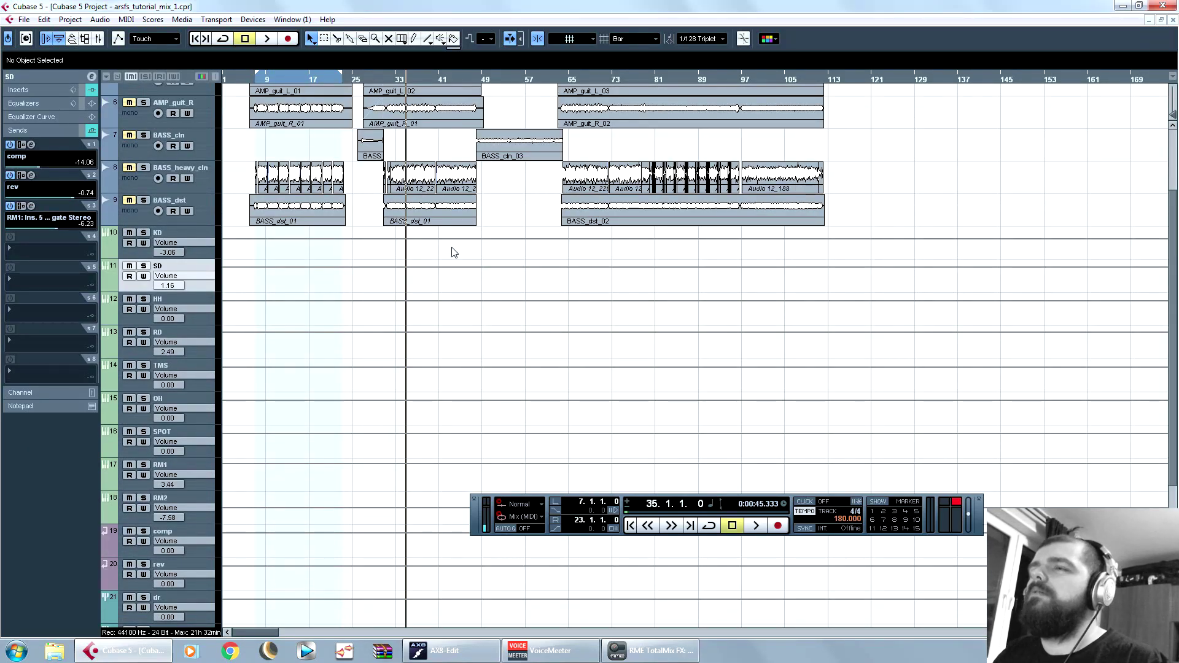
scroll(452, 251, up, 2)
drag(338, 78, 830, 77)
Step: Listen to the bass group in solo and clear all active solos
scroll(402, 284, down, 4)
scroll(403, 284, down, 1)
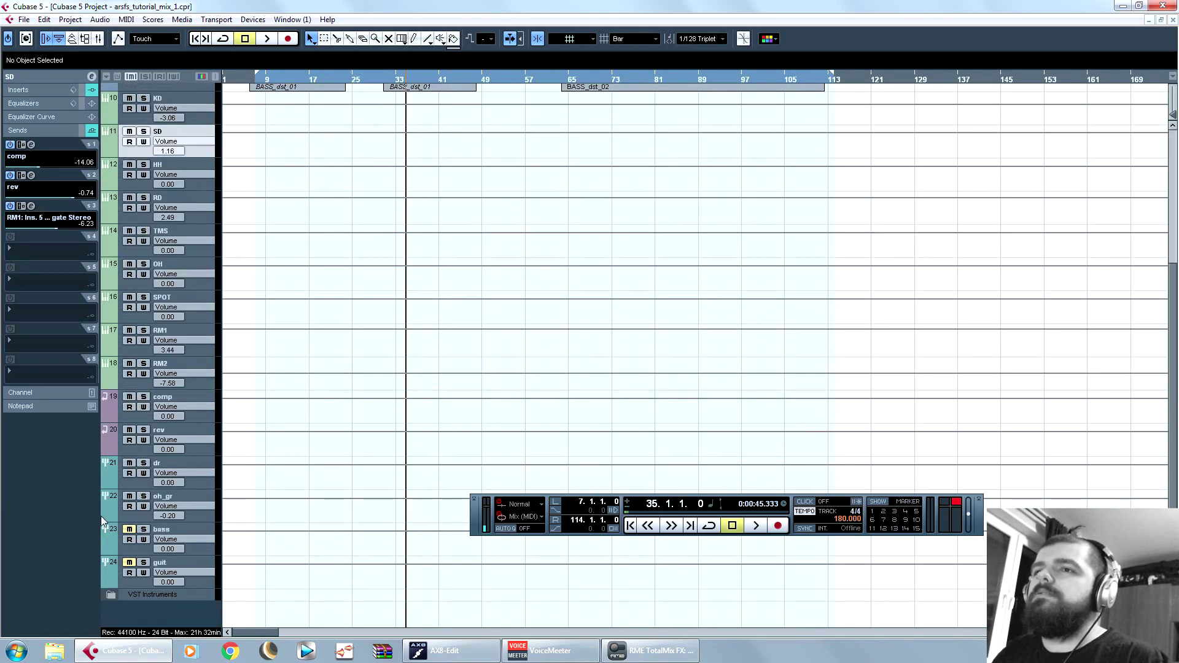
click(142, 530)
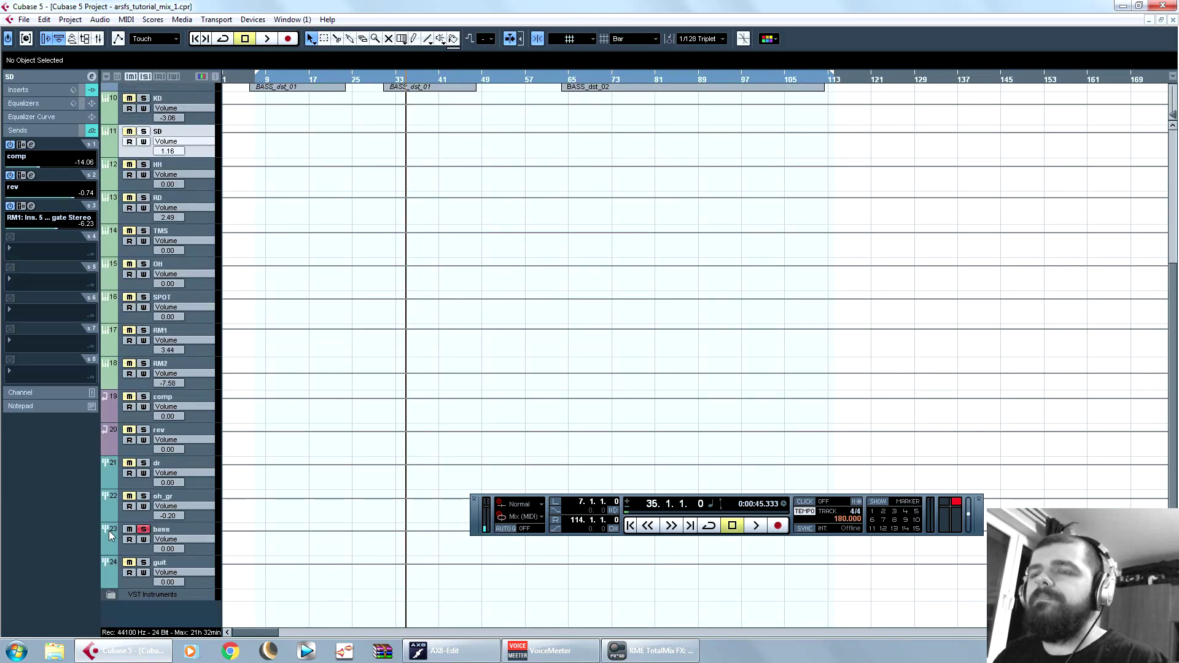
click(111, 536)
scroll(446, 360, up, 5)
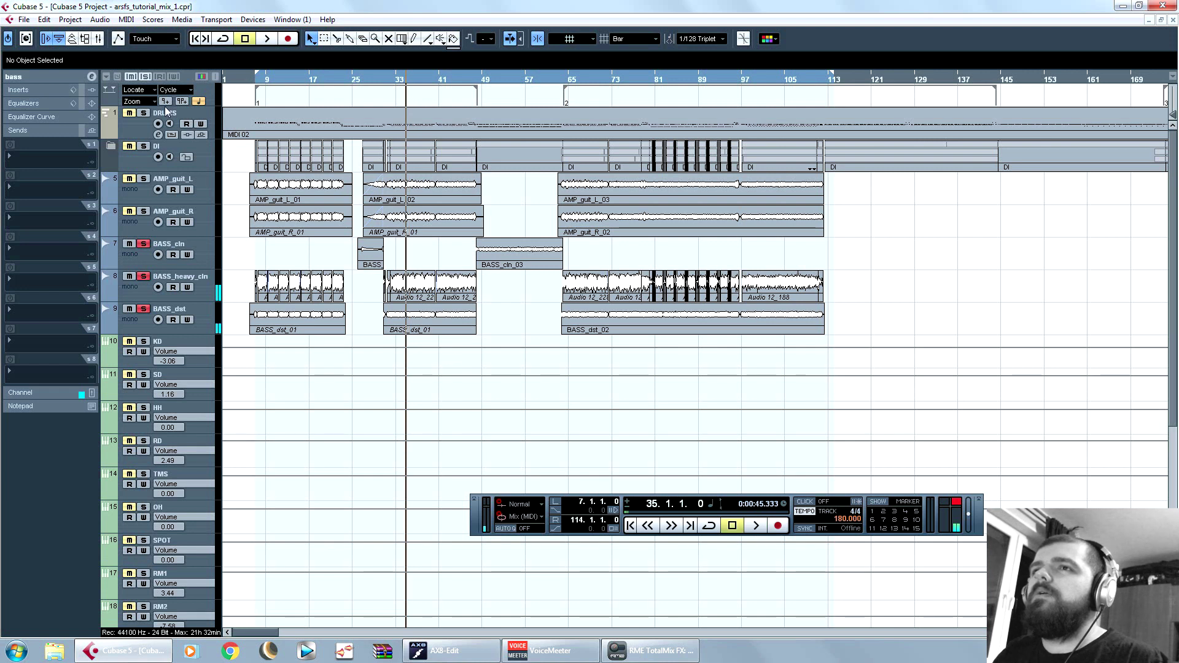
click(146, 75)
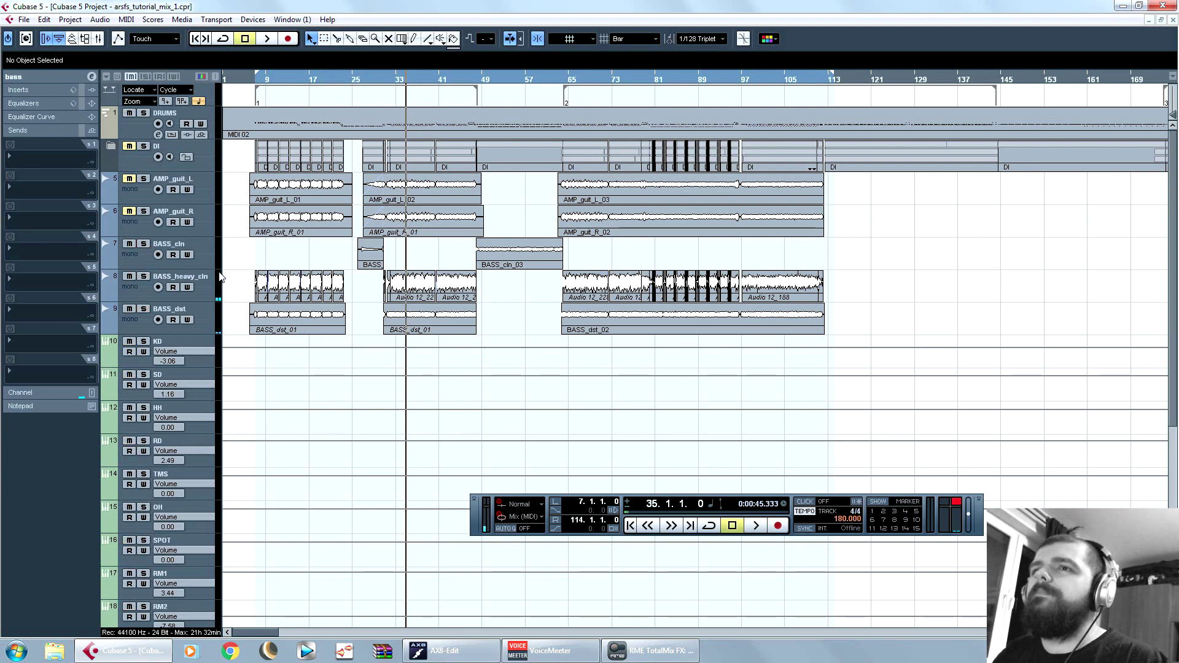
Step: Solo the BASS_heavy_cln track and listen to it
click(143, 278)
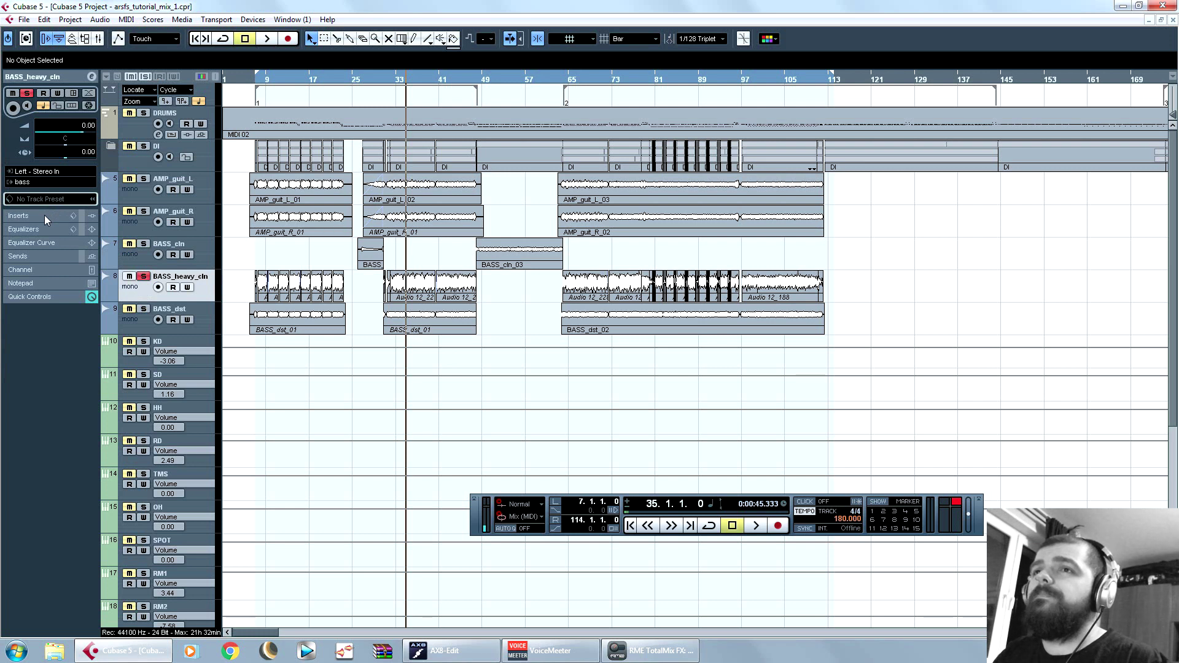
key(space)
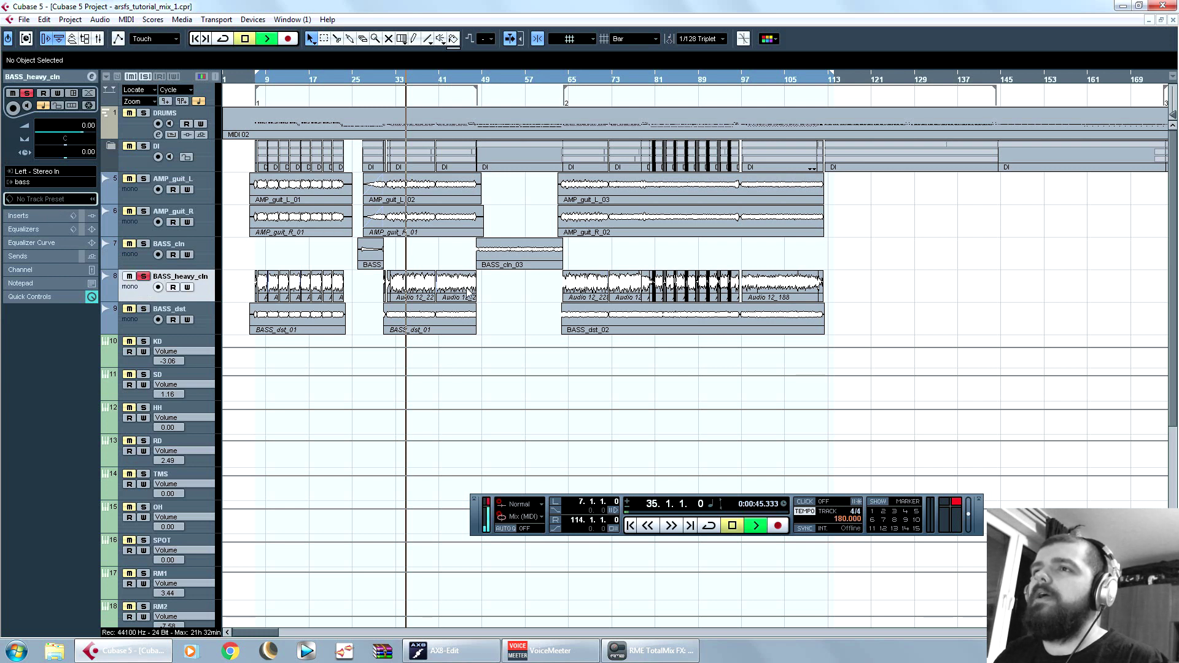
key(space)
Step: Insert the mono version of FabFilter Pro-Q 2 in the first insert slot of BASS_heavy_cln
click(29, 215)
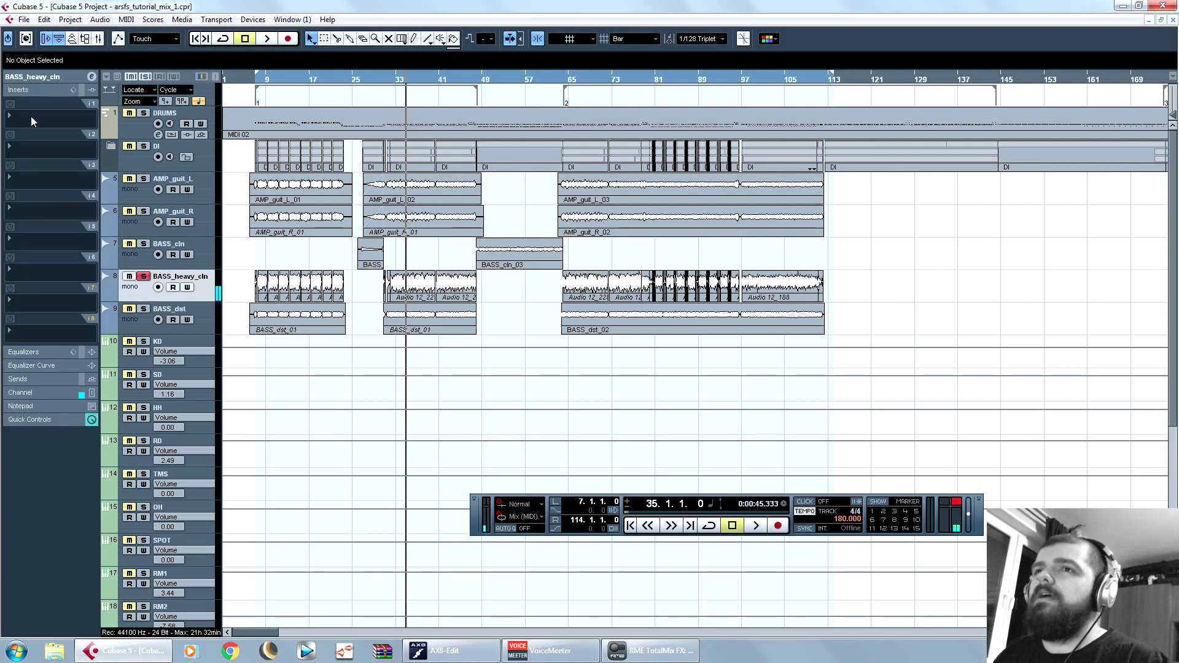
click(31, 116)
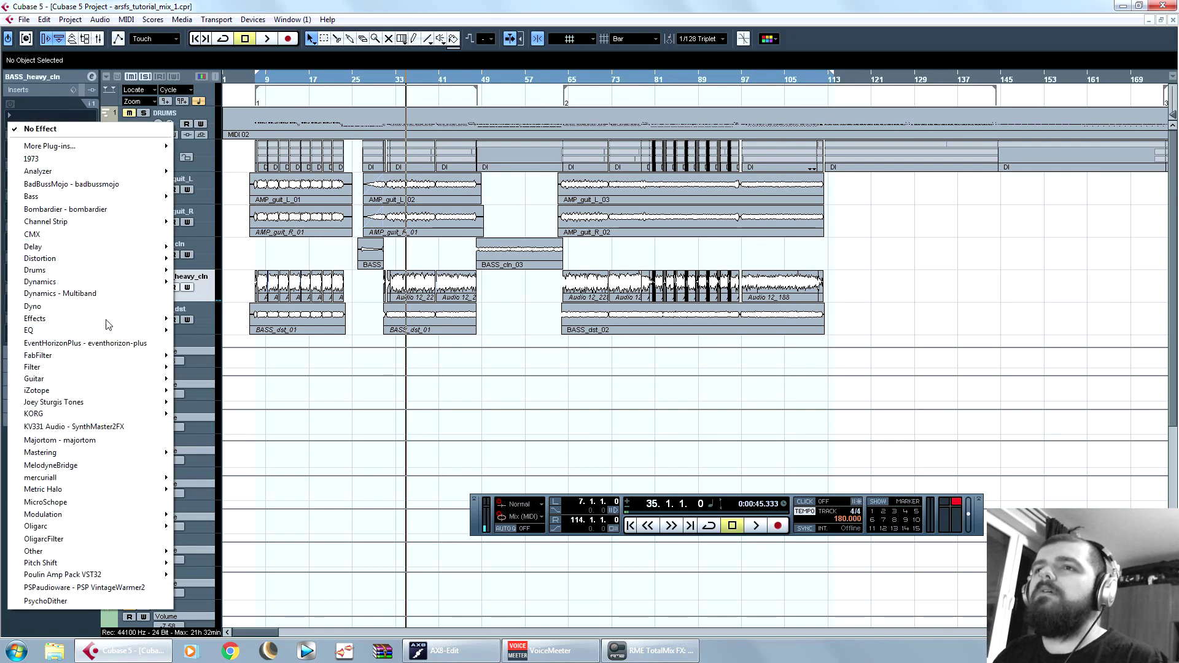
mouse_move(108, 354)
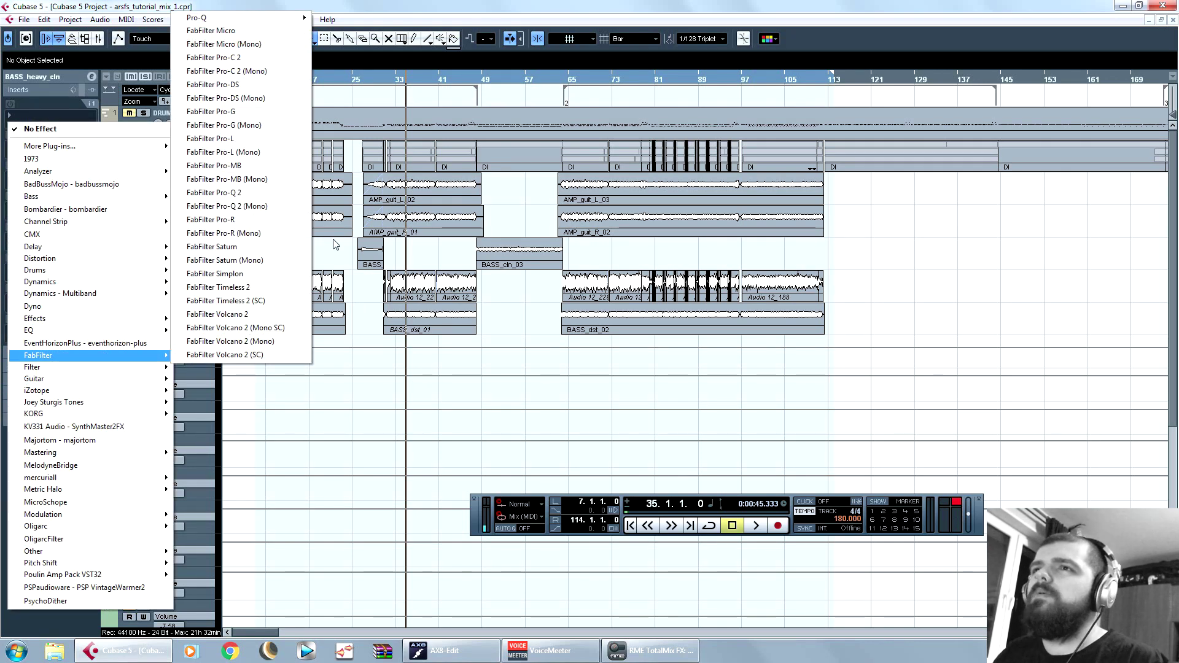
click(257, 193)
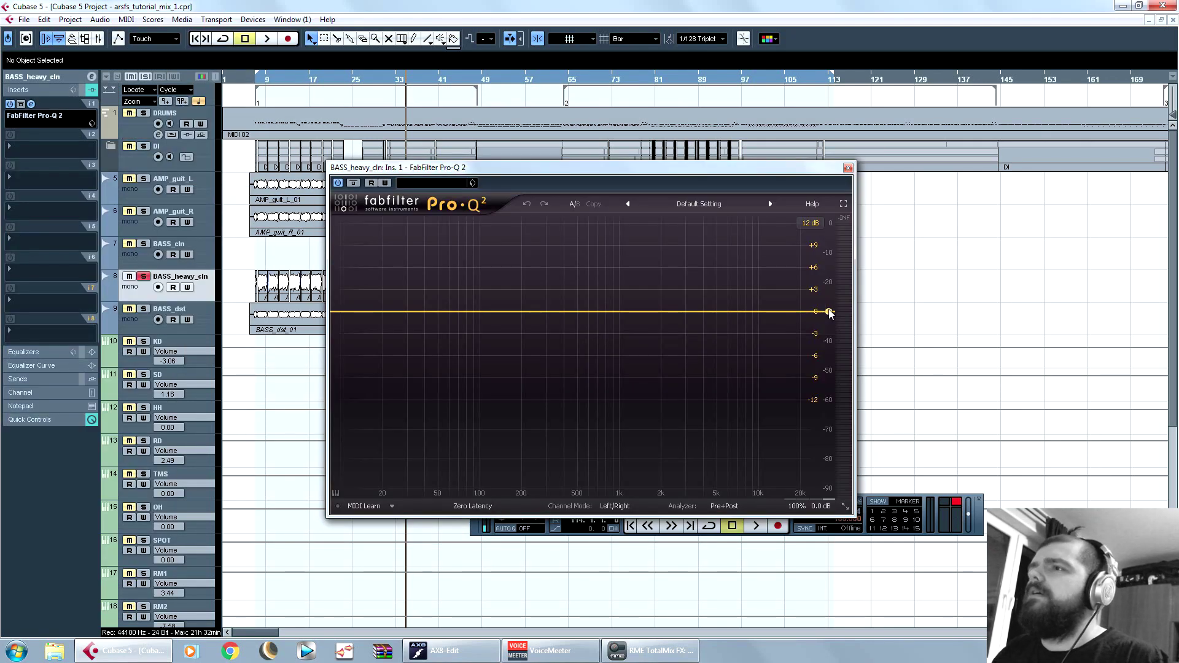
click(54, 117)
mouse_move(108, 355)
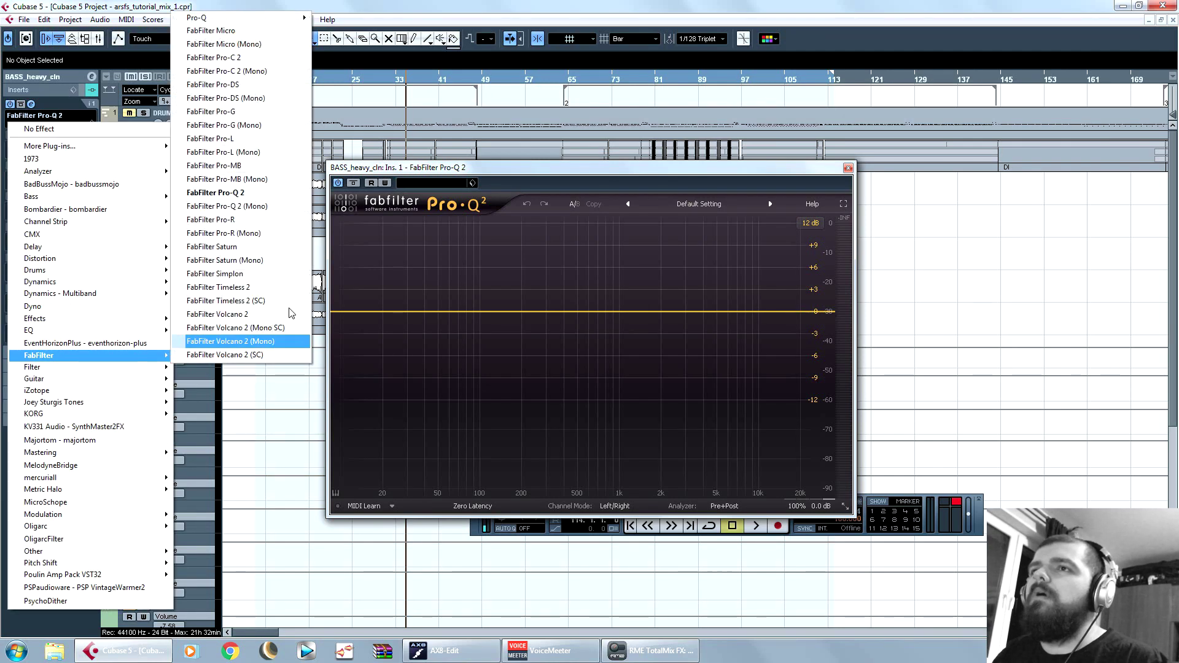
click(270, 206)
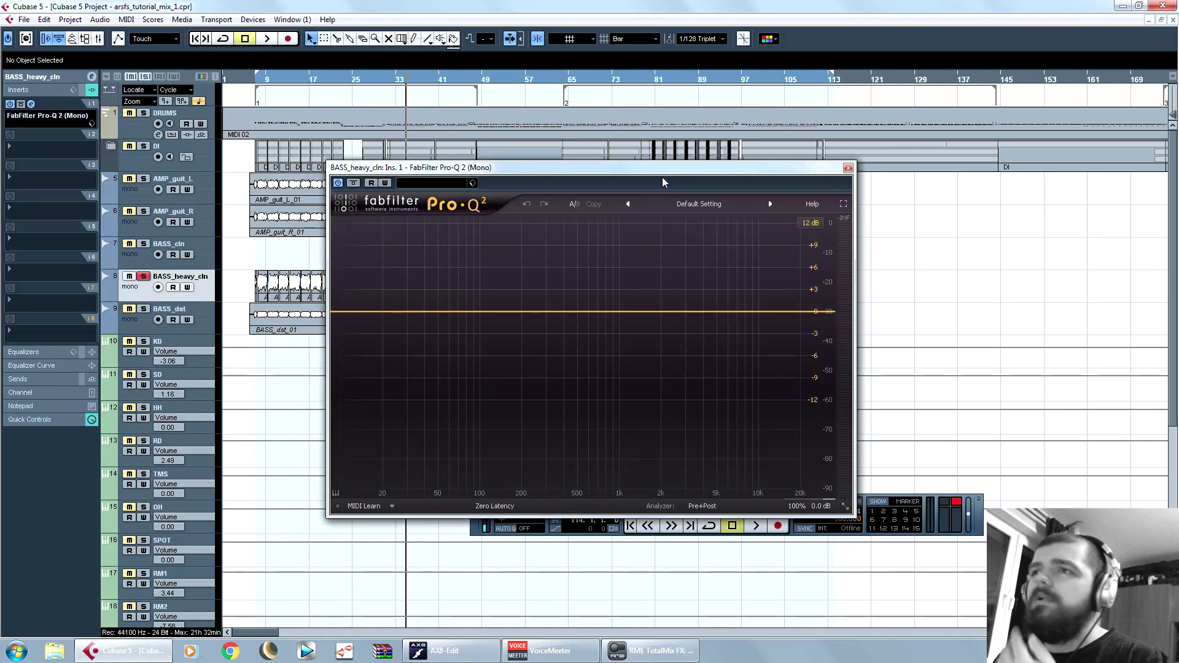
Step: Add a 12 dB/oct high cut at about 335 Hz on BASS_heavy_cln, listen to it and close the equalizer
drag(669, 176, 774, 180)
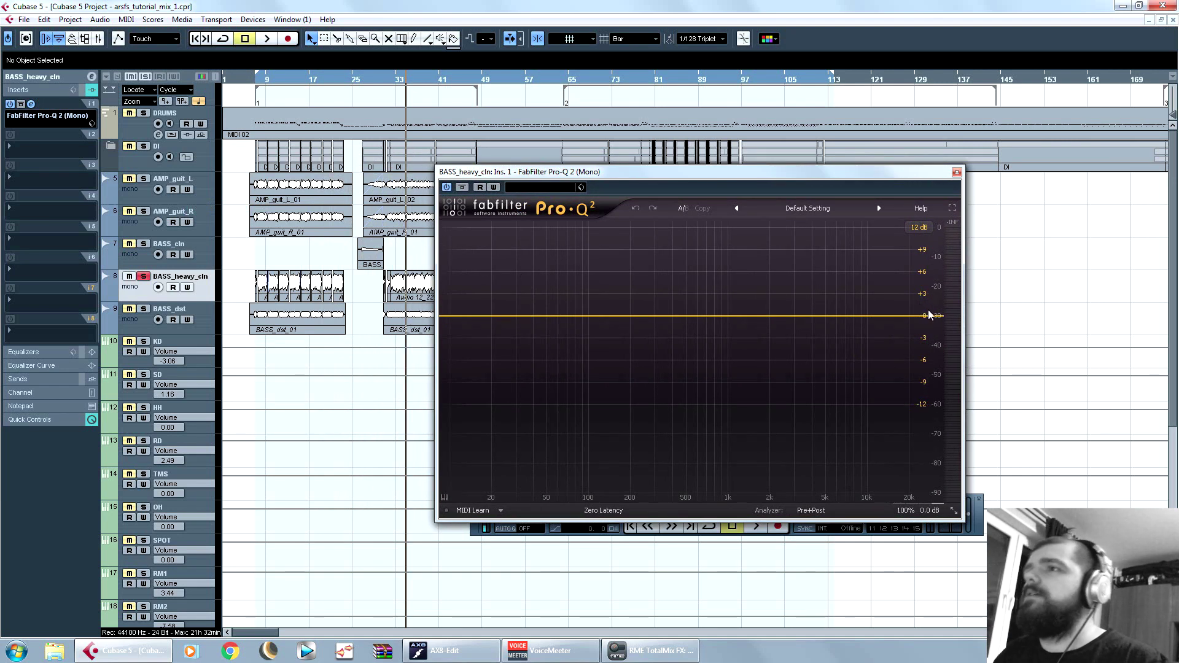
drag(931, 317, 664, 315)
key(space)
key(space)
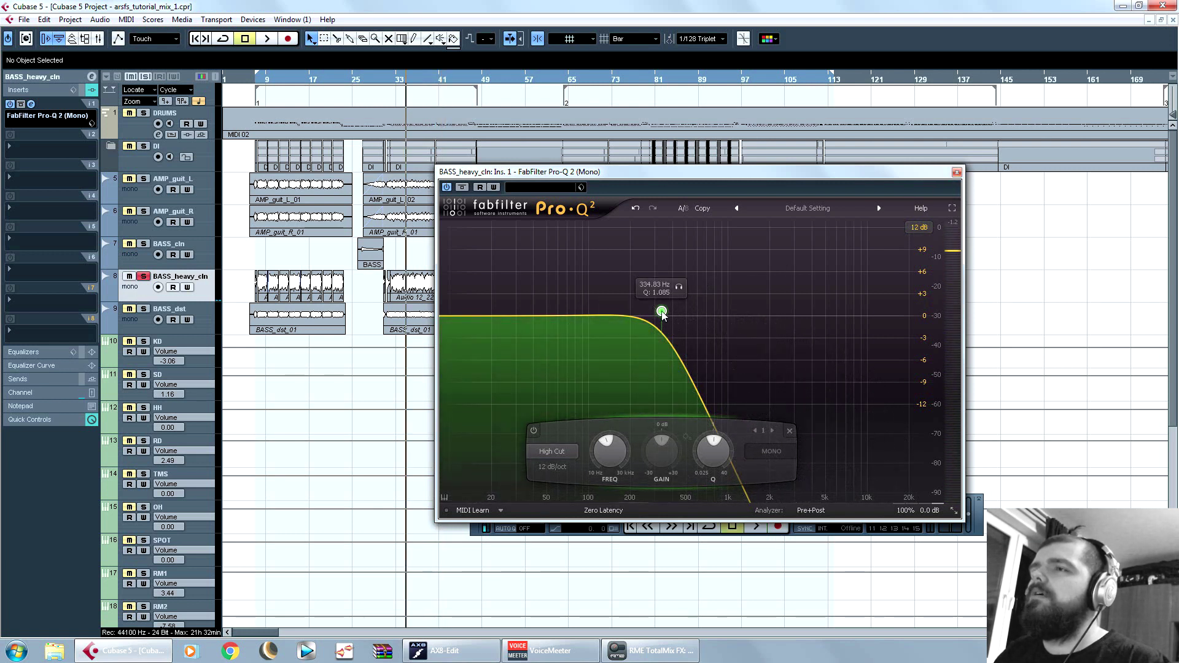
click(957, 172)
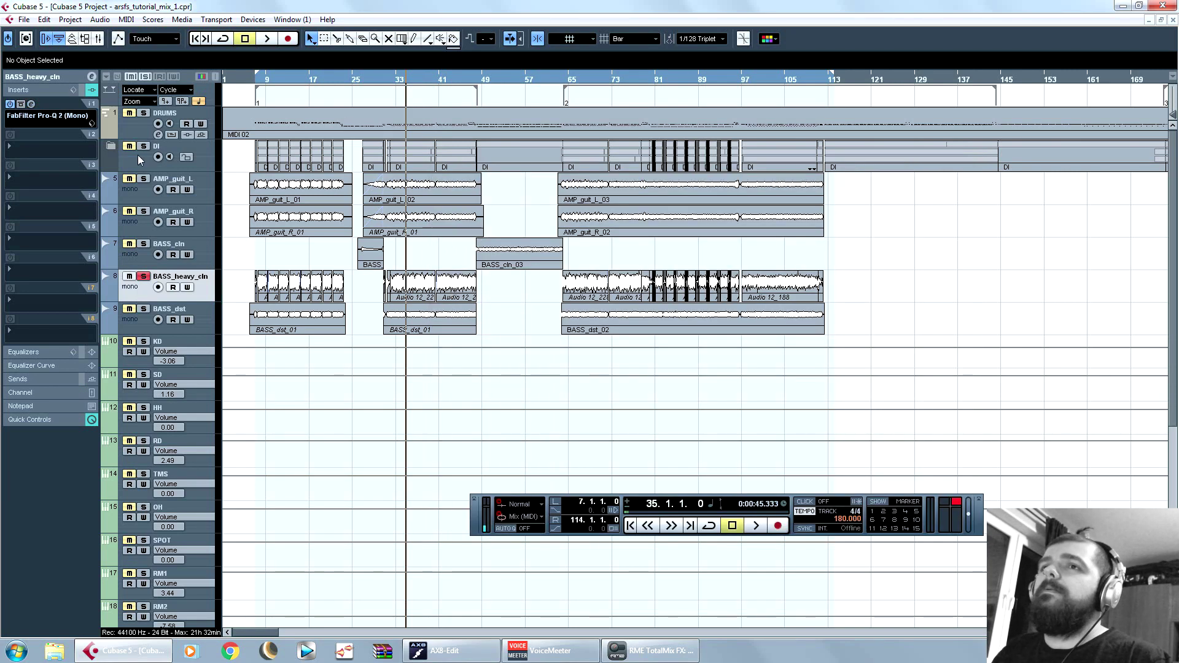
Step: Insert C1 comp Mono in the second slot of BASS_heavy_cln, load the Classic compressor preset, and listen before closing it
click(55, 148)
mouse_move(78, 311)
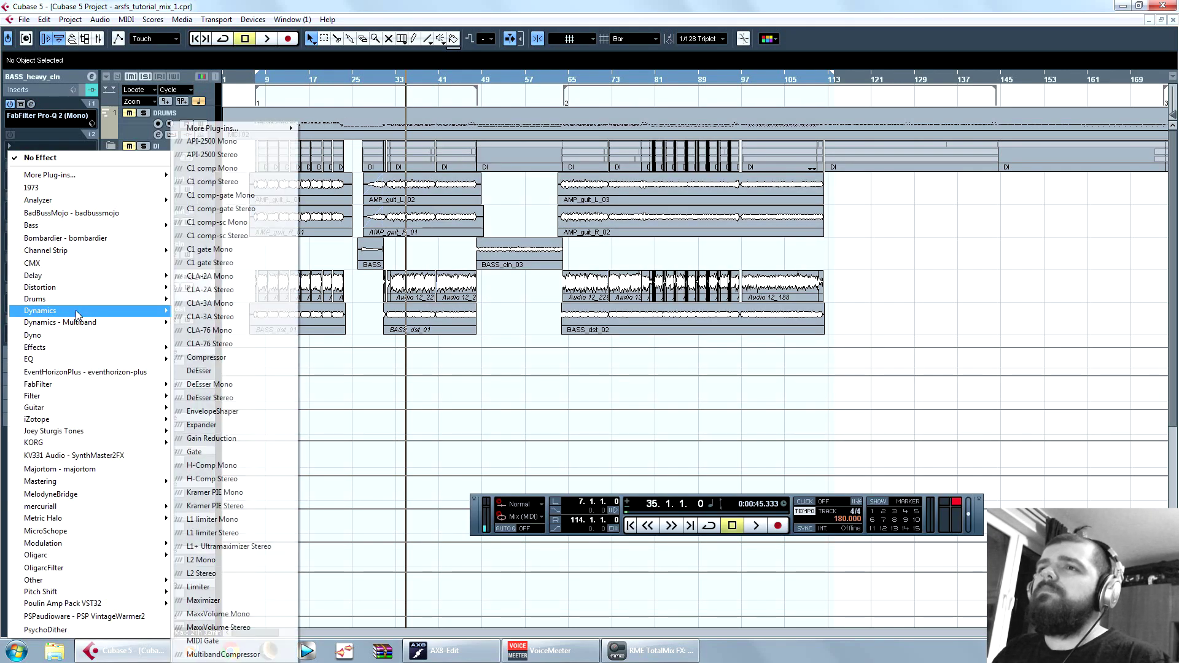
click(211, 168)
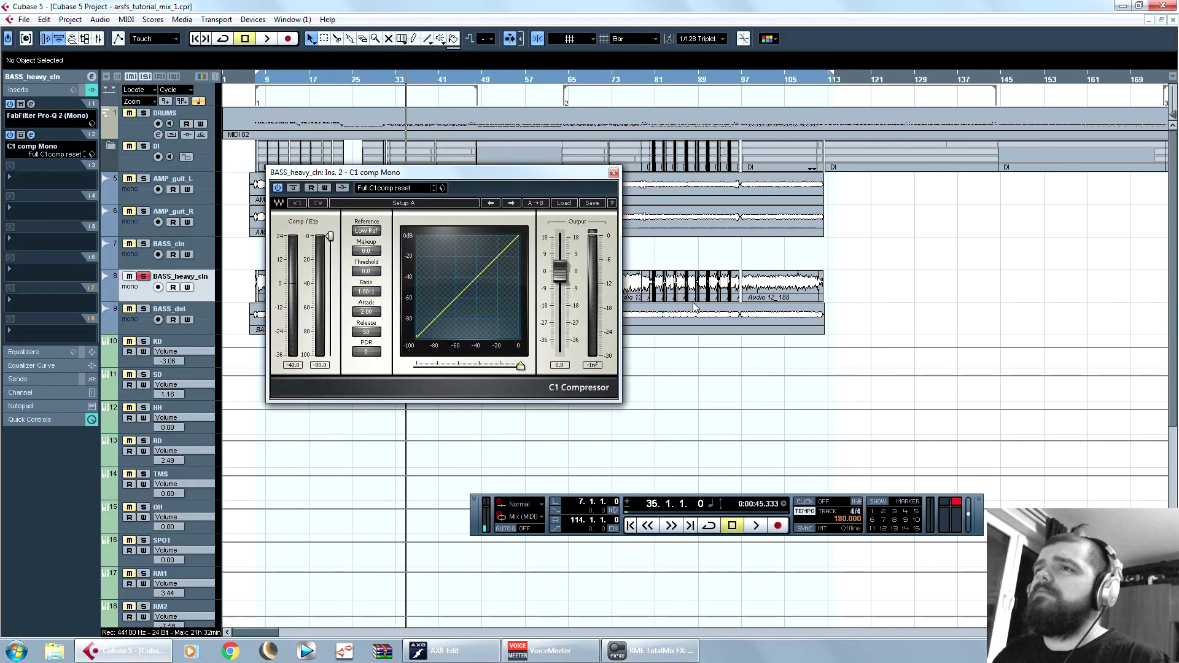
drag(533, 172, 636, 183)
click(651, 202)
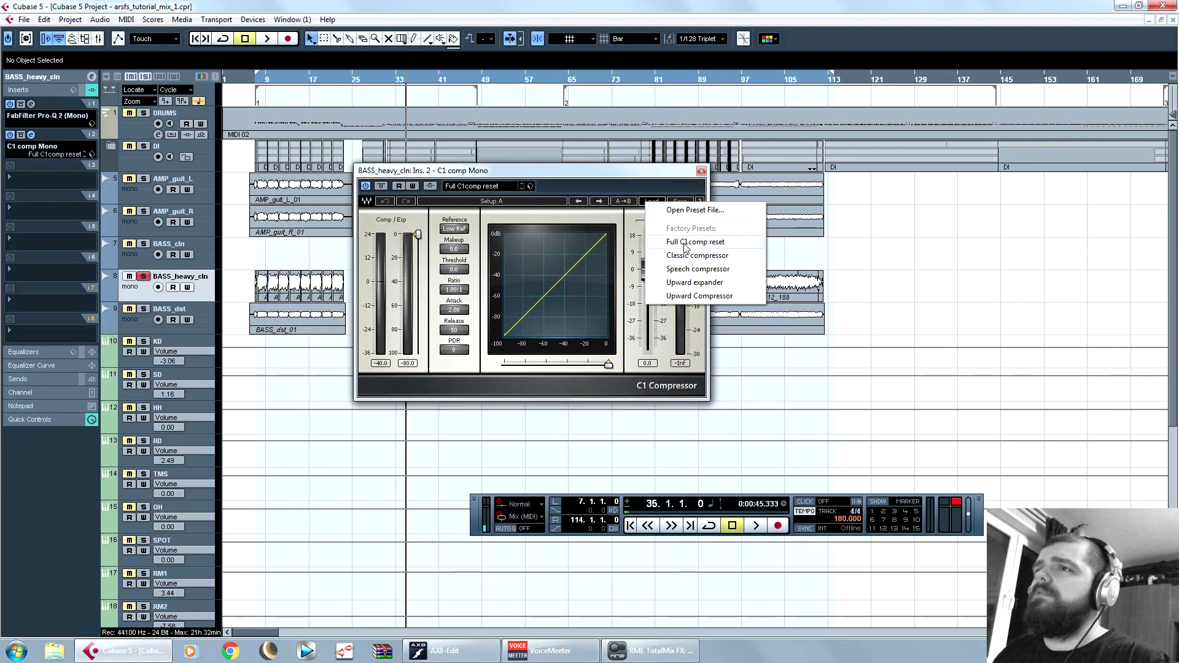
click(694, 253)
key(space)
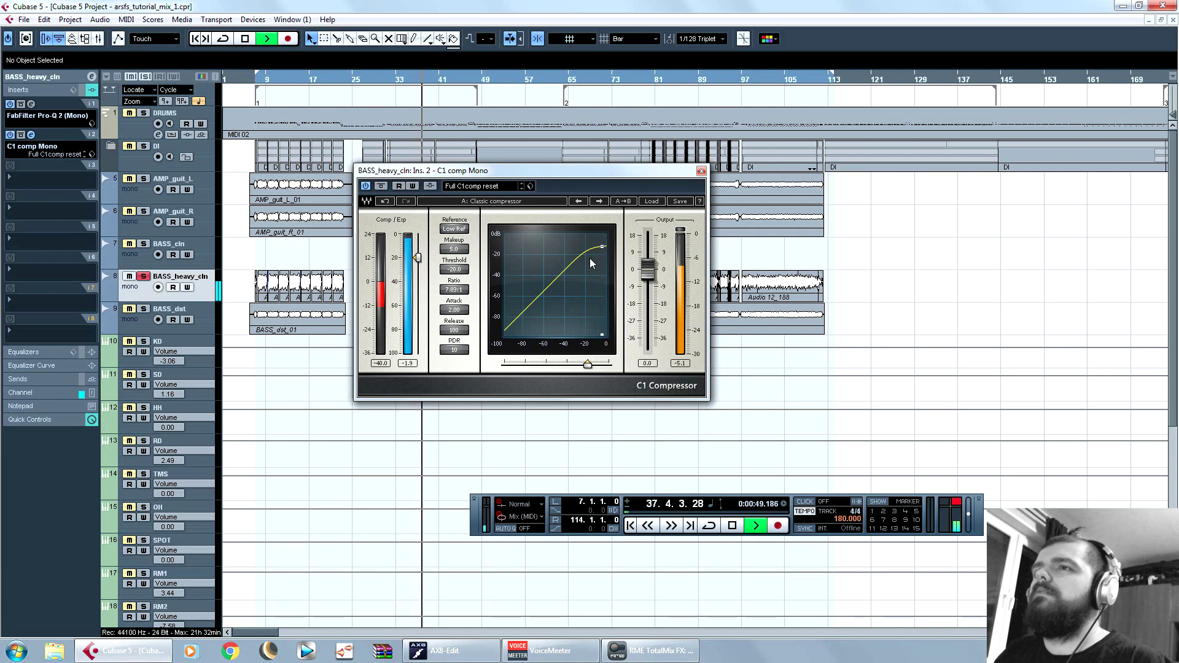
key(space)
click(701, 171)
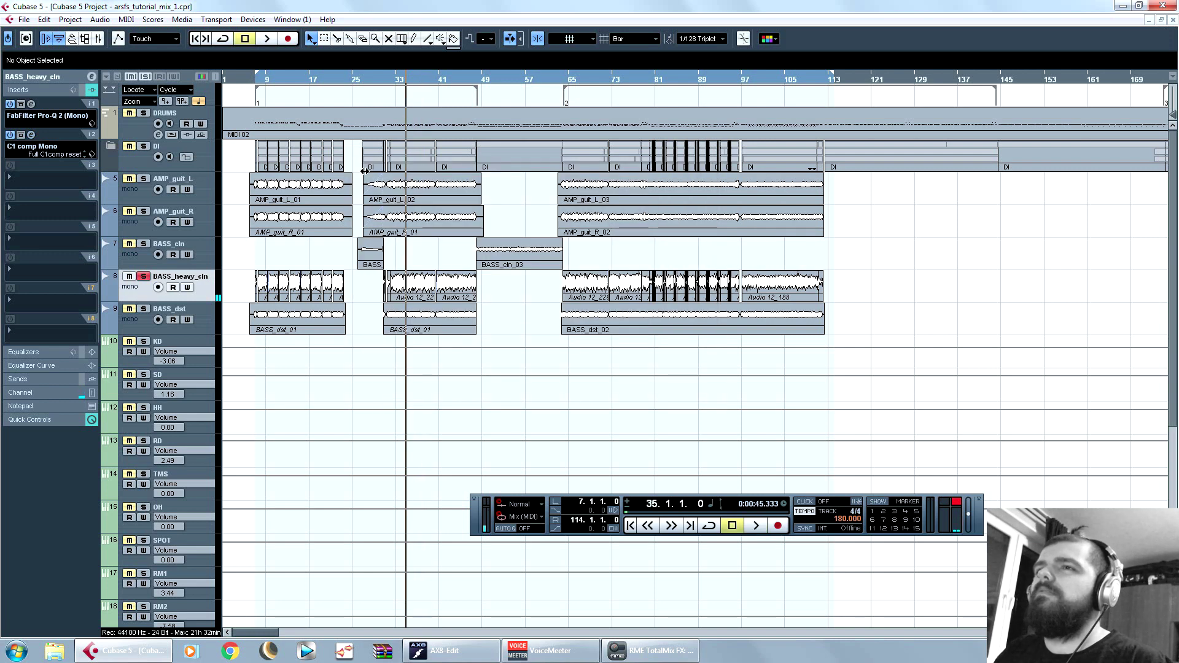
Step: Listen to the processed BASS_heavy_cln track from bar 17 and from bar 69
click(312, 77)
key(space)
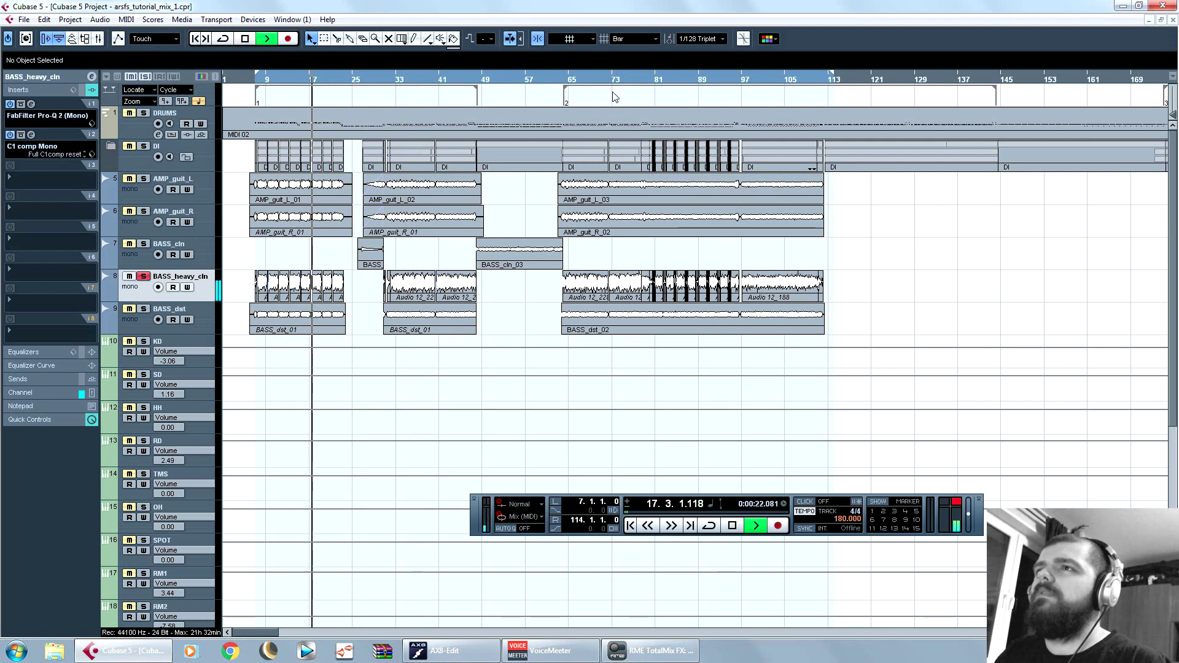
click(591, 80)
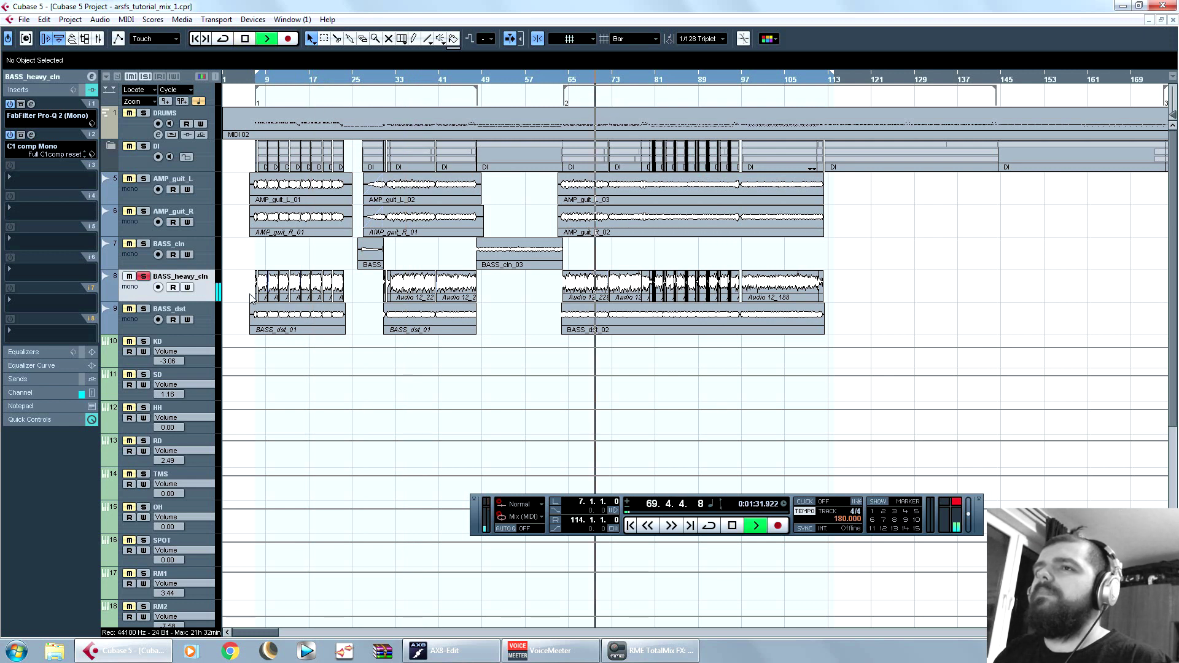
key(space)
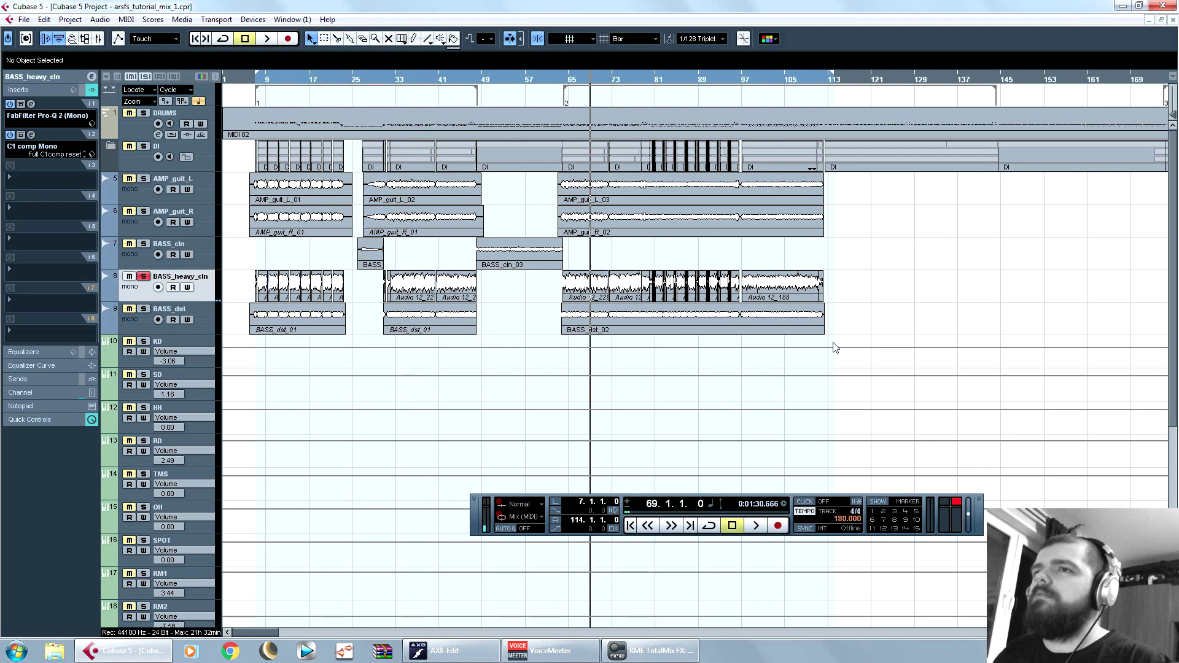
Step: Solo BASS_dst instead of BASS_heavy_cln and listen to it from bars 69 and 36
click(143, 276)
click(144, 309)
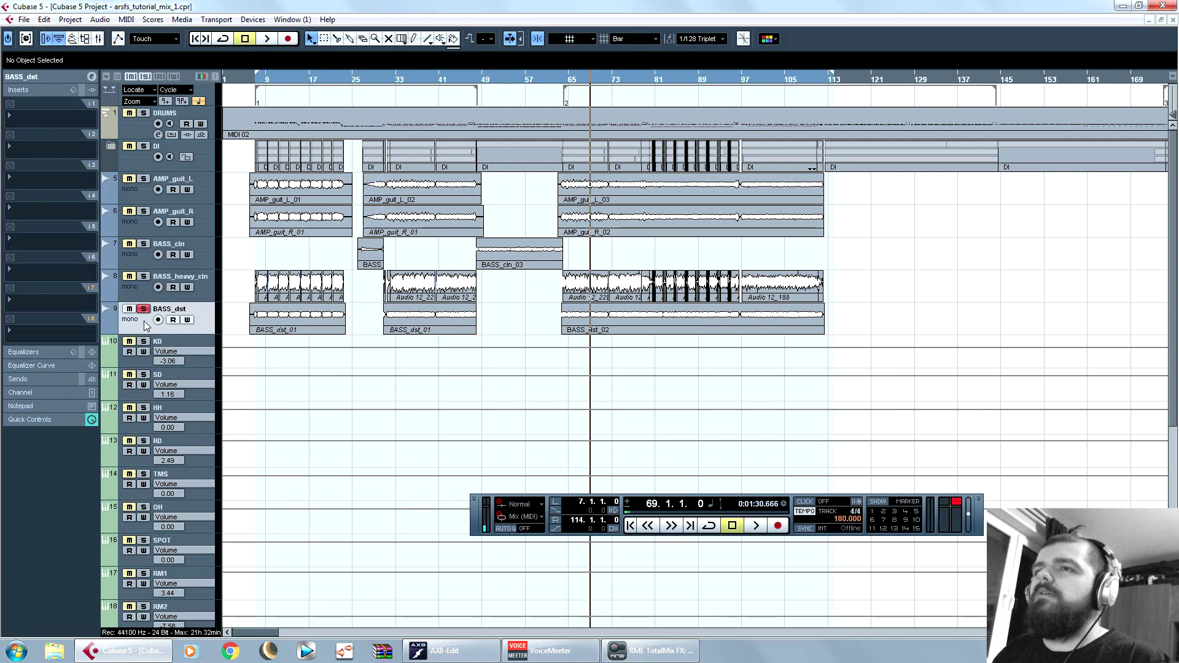
key(space)
click(413, 89)
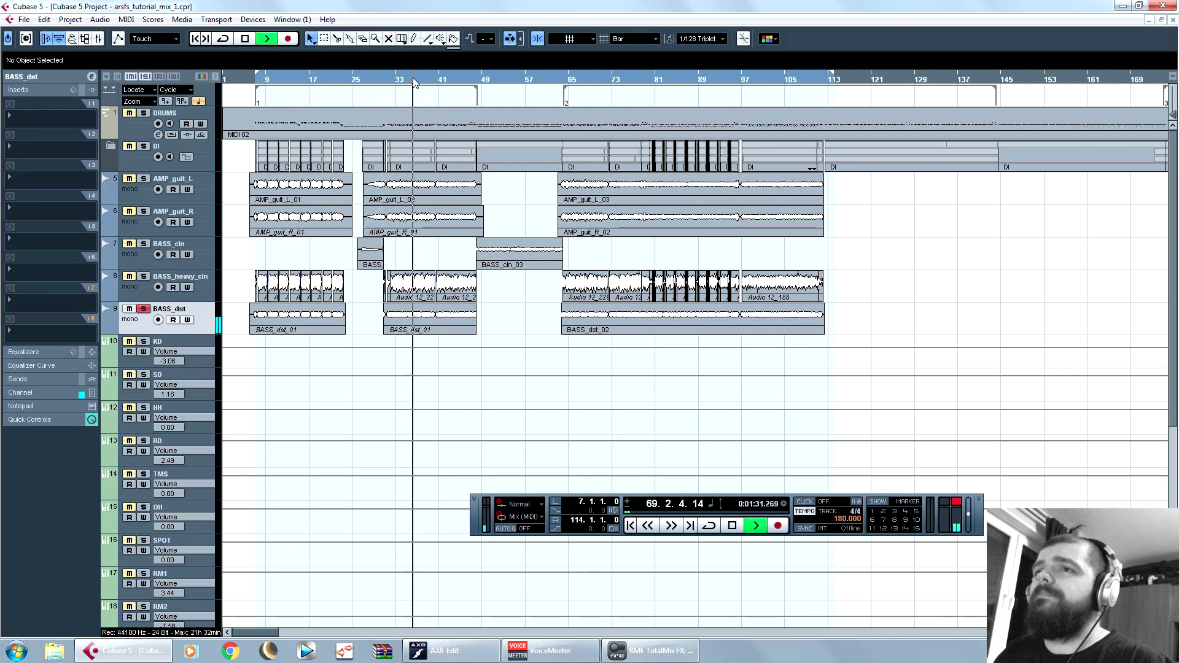
key(space)
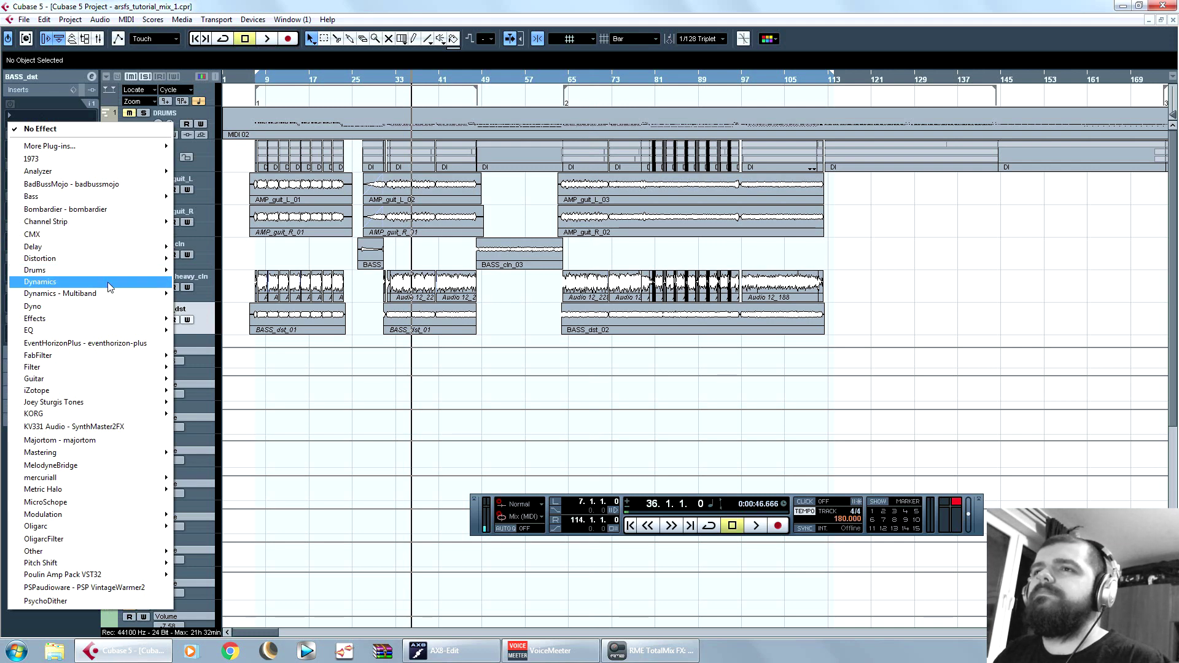
Step: Insert FabFilter Pro-Q 2 (Mono) in the first insert slot of BASS_dst
mouse_move(106, 282)
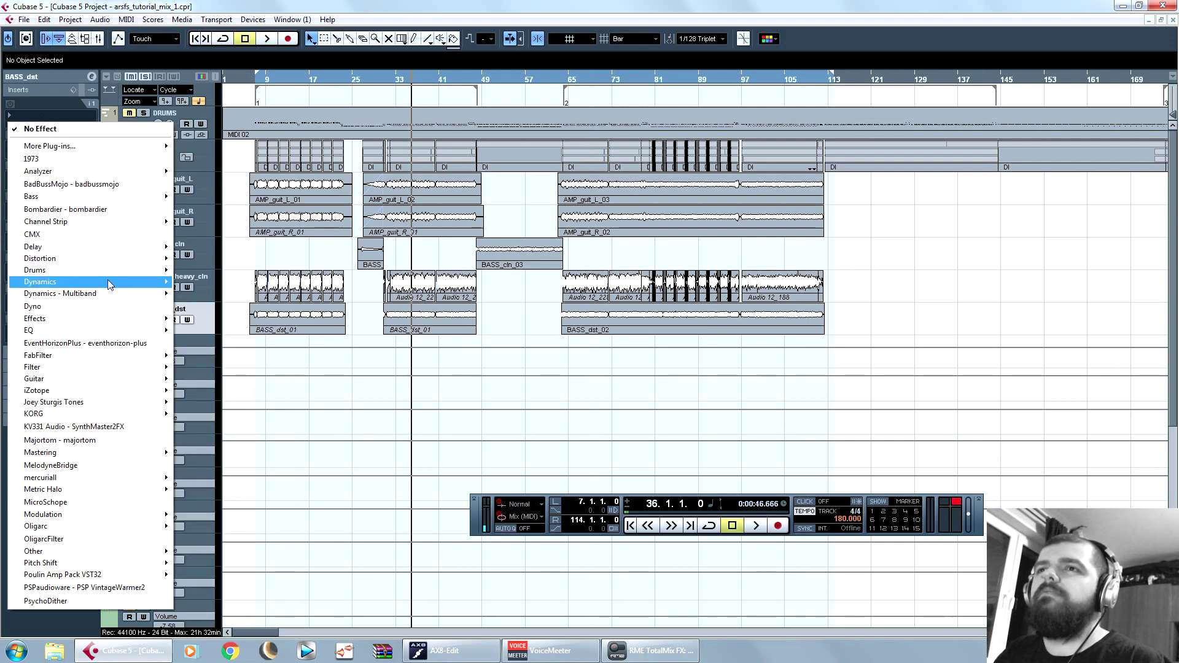
mouse_move(103, 353)
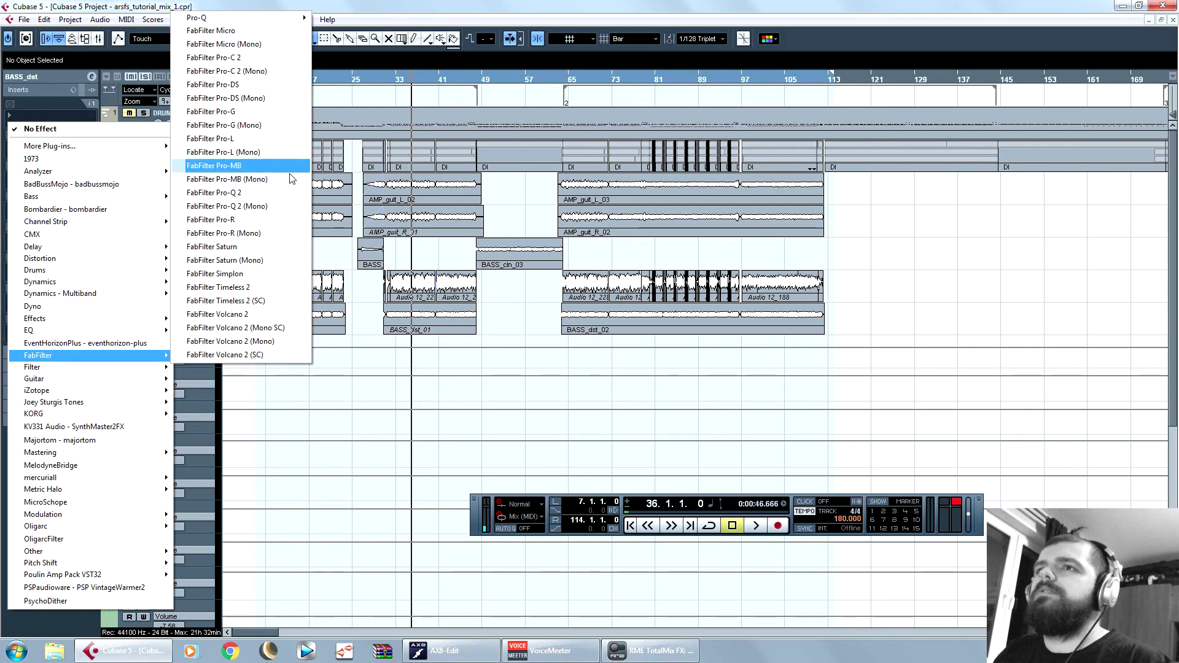
click(266, 206)
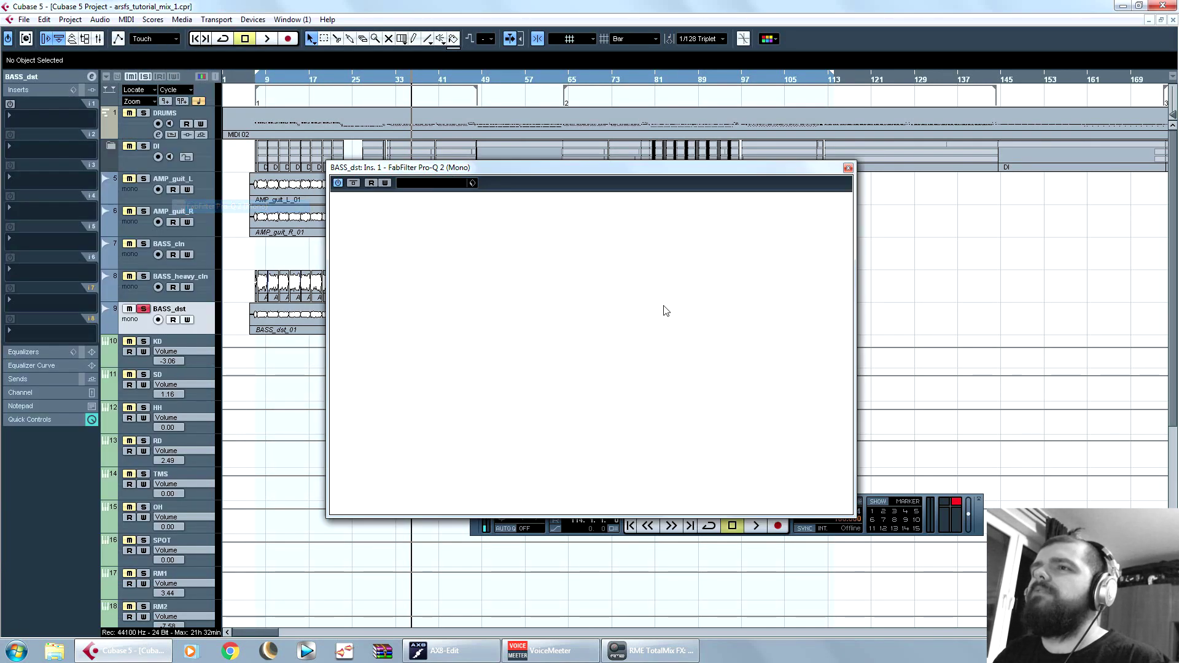
Step: Add a 12 dB/oct low cut at about 300 Hz on BASS_dst while it plays, and close the equalizer
key(space)
drag(339, 311, 550, 317)
scroll(547, 316, down, 1)
key(space)
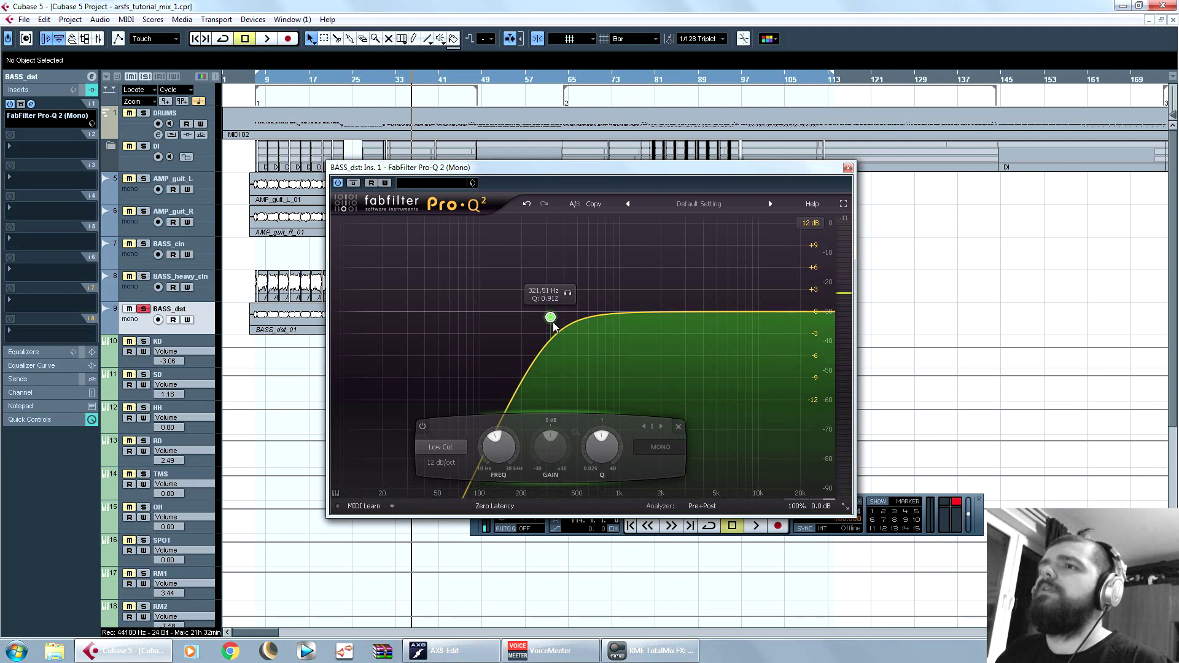
drag(554, 326, 548, 321)
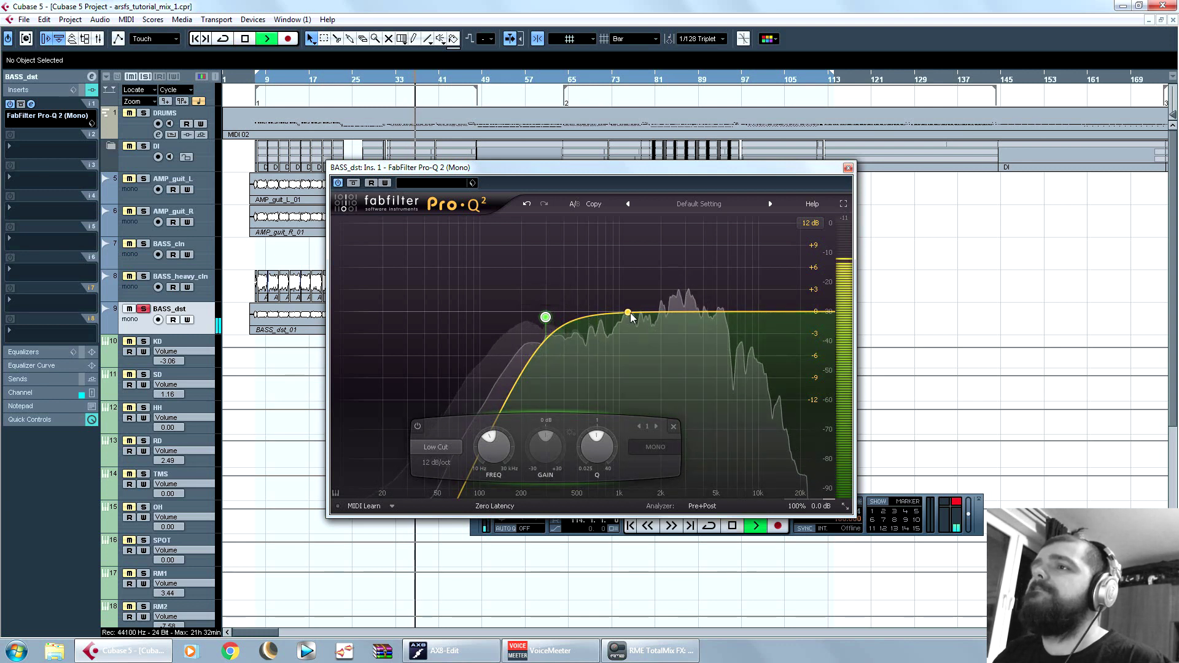
click(848, 167)
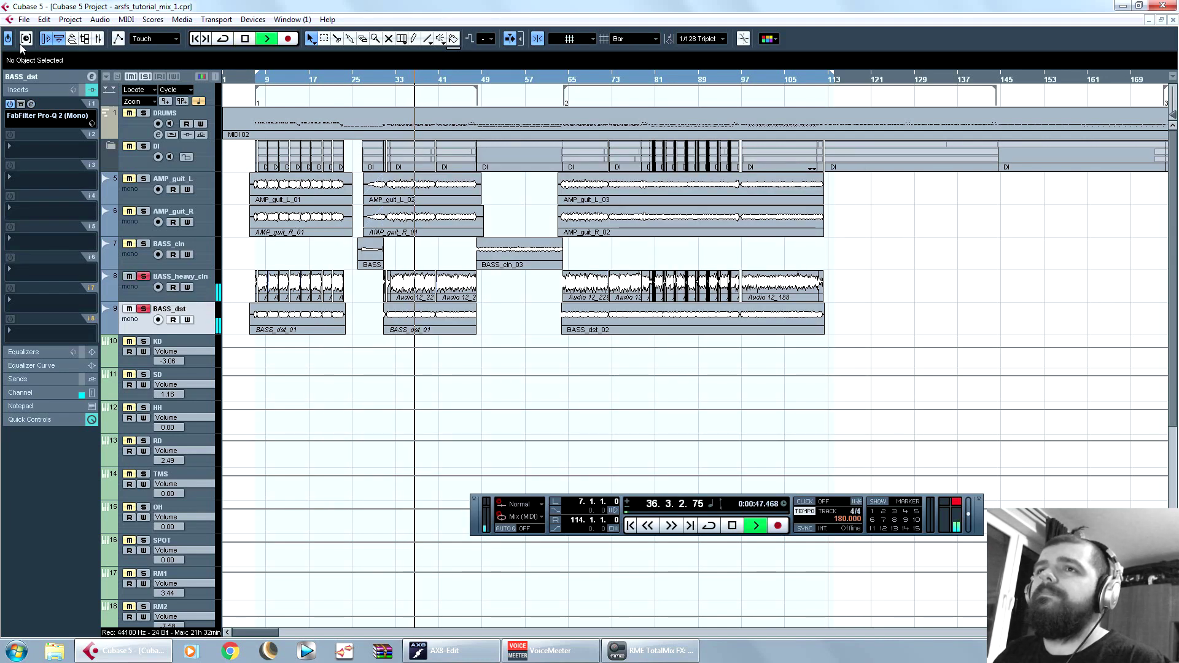
Step: Lower the BASS_dst volume to -1.05 while listening to it together with BASS_heavy_cln
click(47, 77)
scroll(72, 133, down, 5)
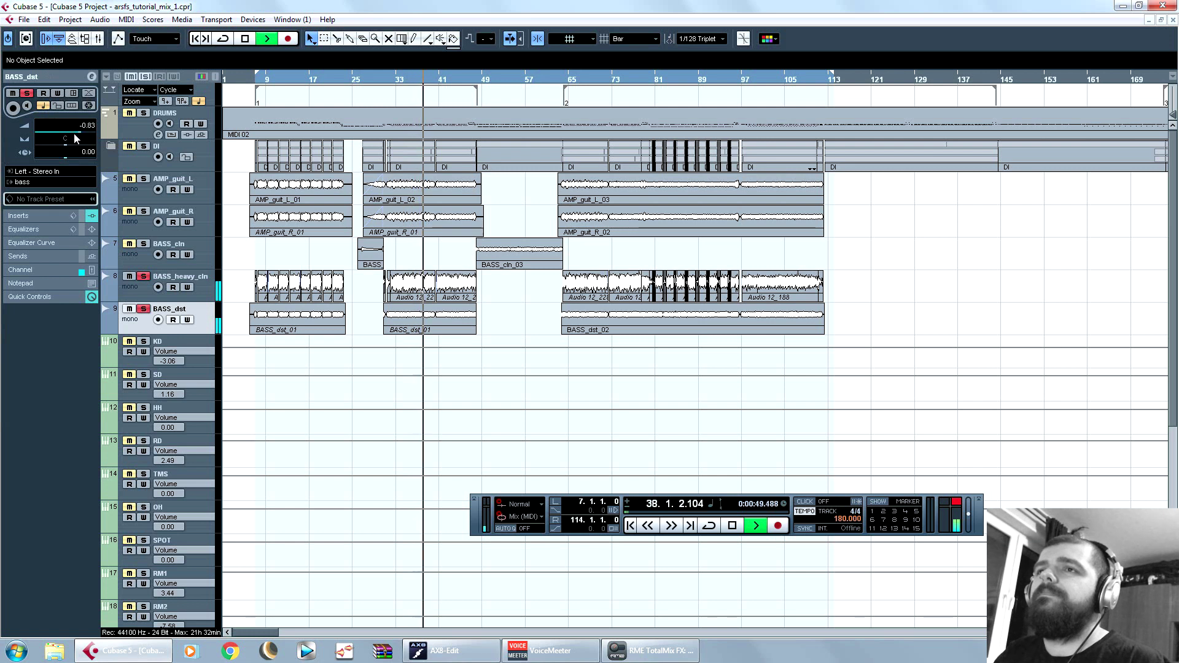
key(space)
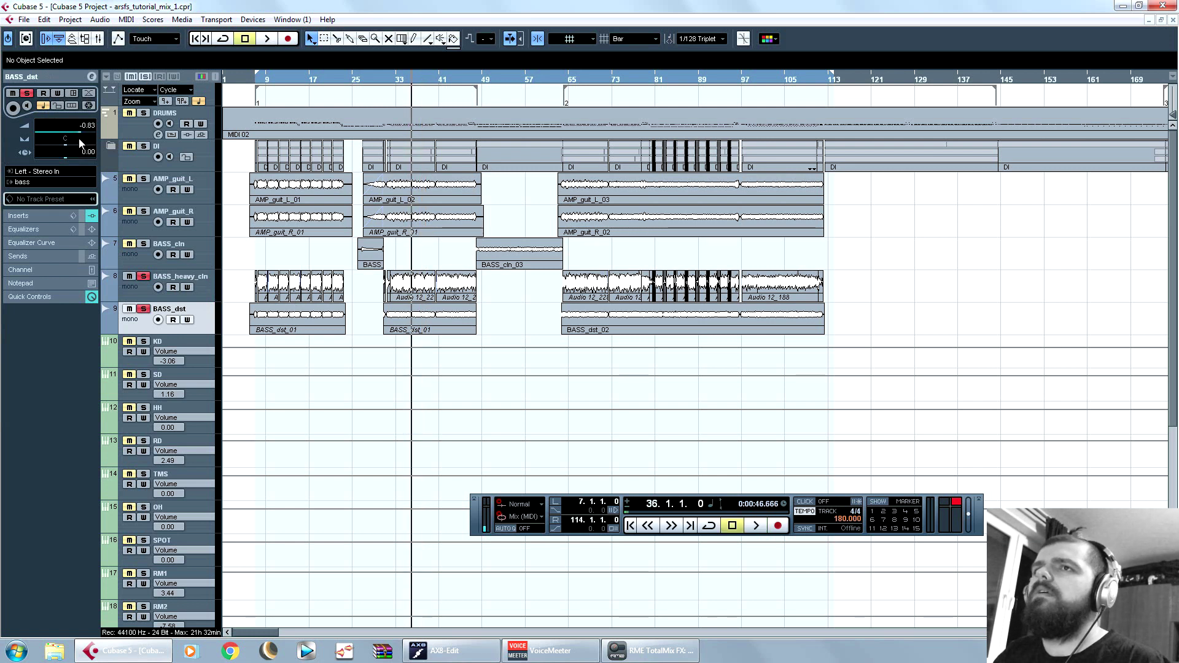
scroll(69, 135, down, 1)
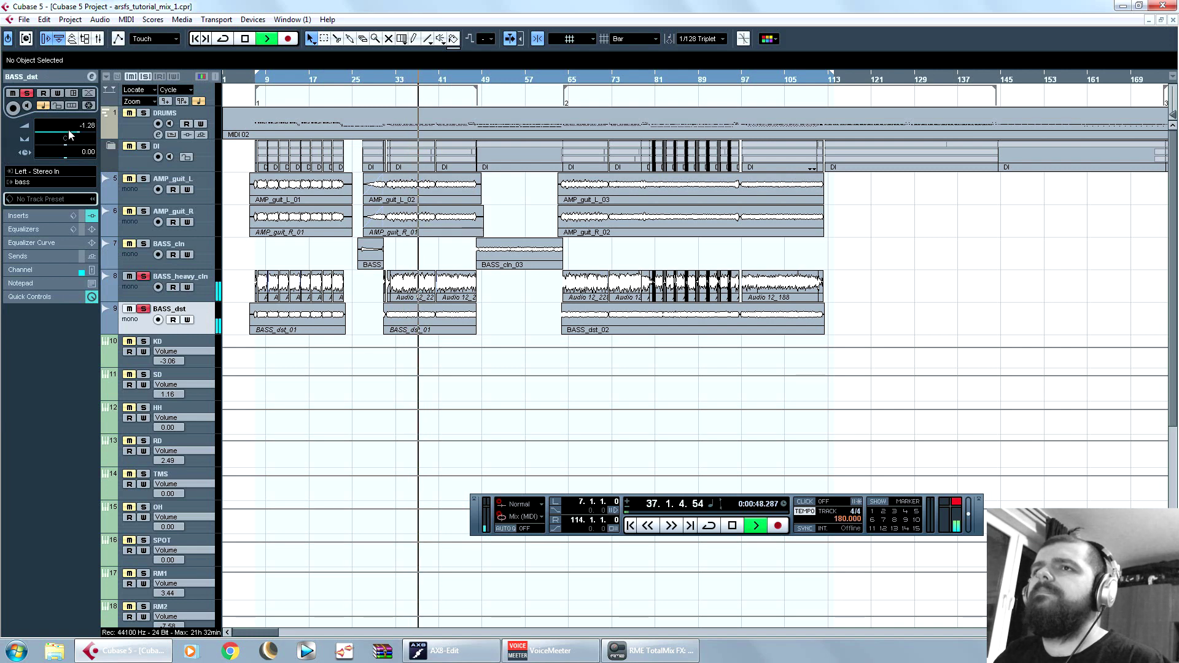
key(space)
Step: Solo the bass group channel and show its insert slots
scroll(335, 331, down, 5)
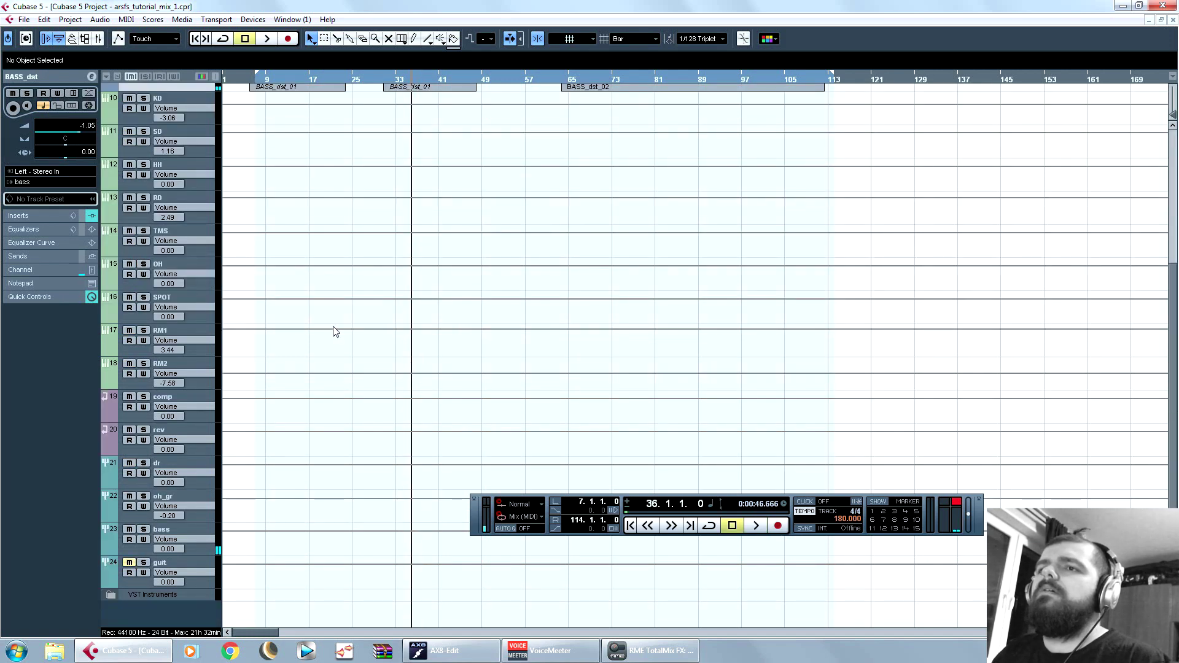
click(123, 534)
scroll(331, 406, up, 5)
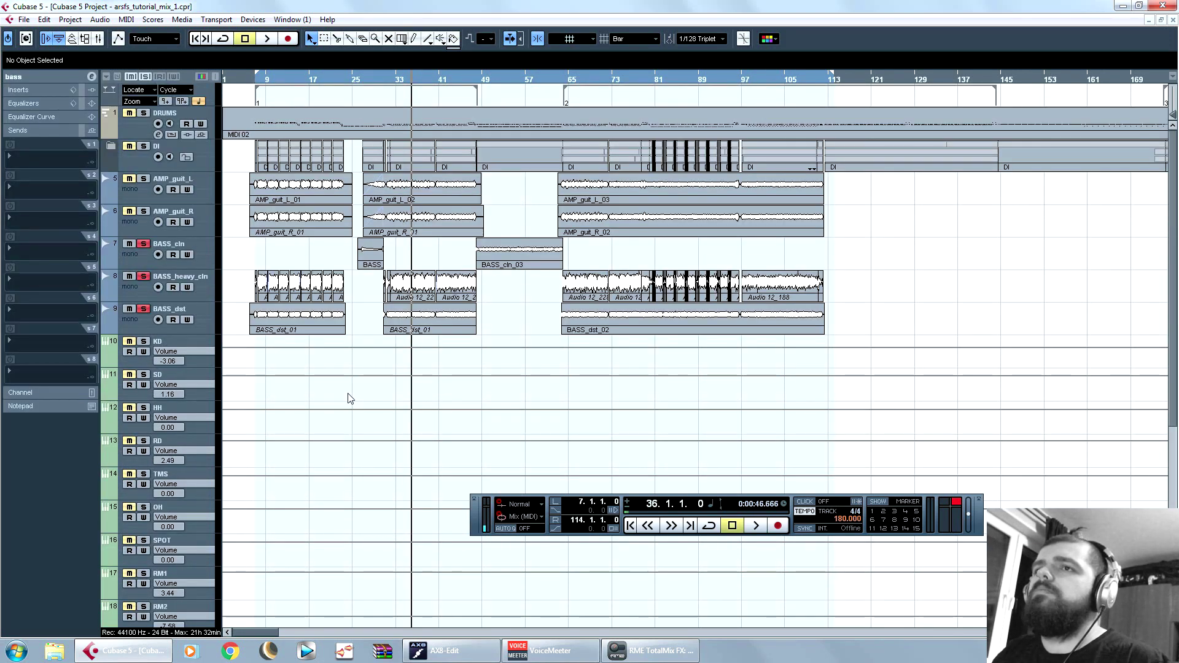
click(49, 90)
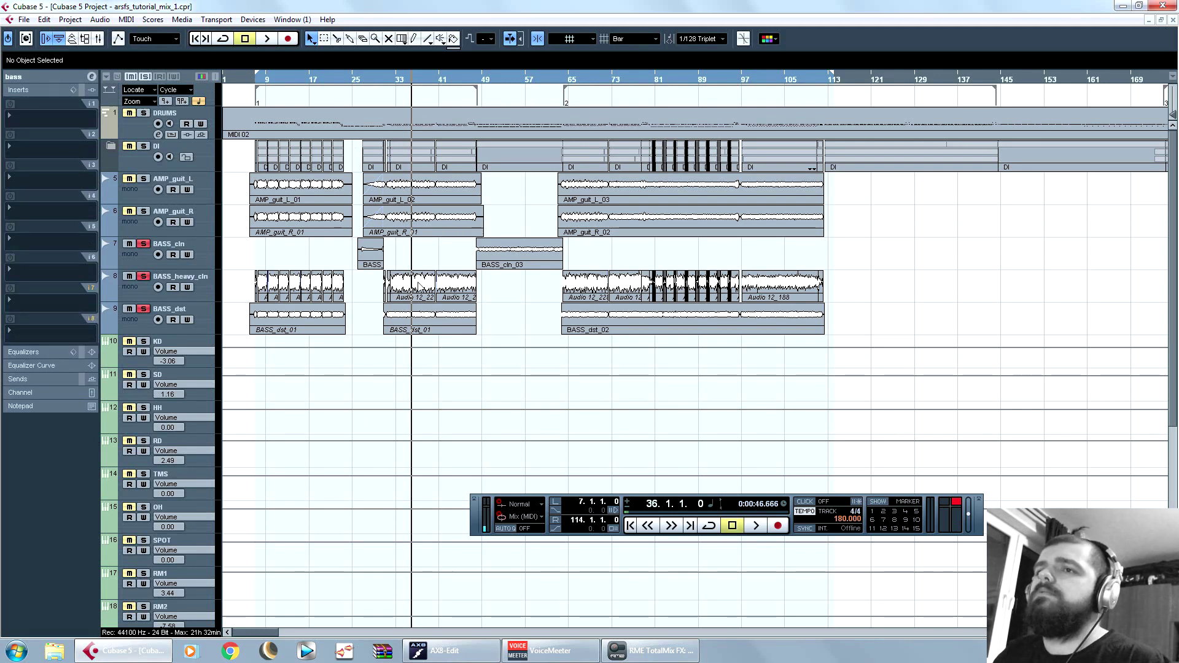
scroll(322, 519, down, 5)
scroll(396, 436, up, 5)
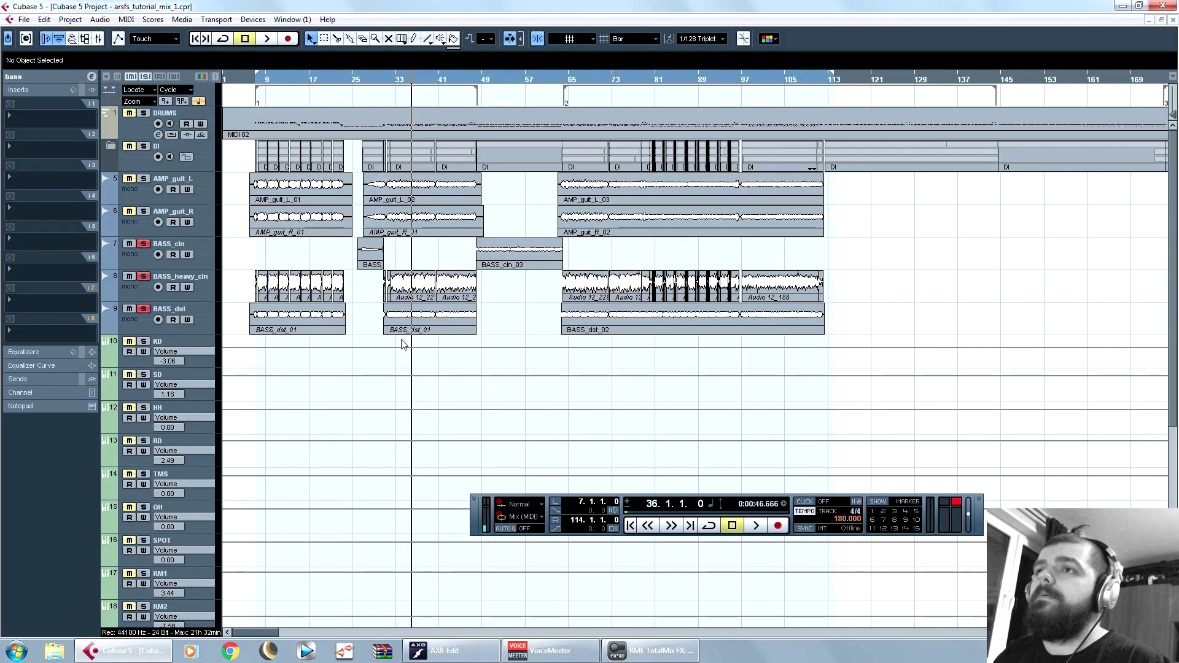
Step: Listen to the soloed bass group from bar 54, in the clean bass section
click(508, 91)
key(space)
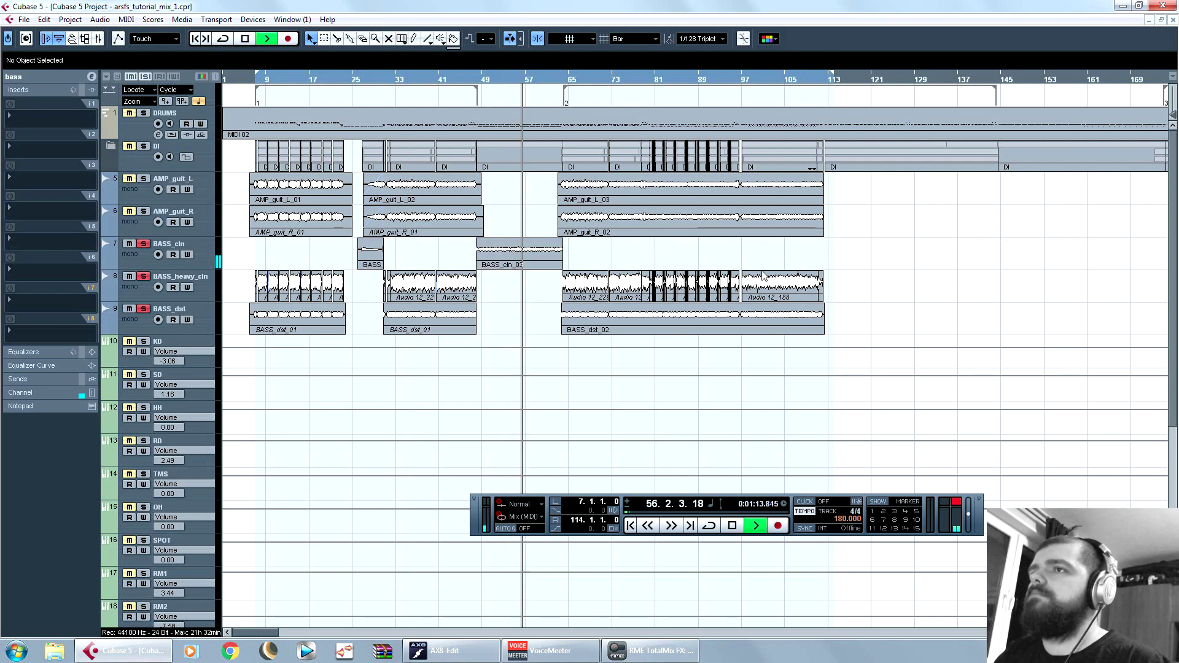
key(space)
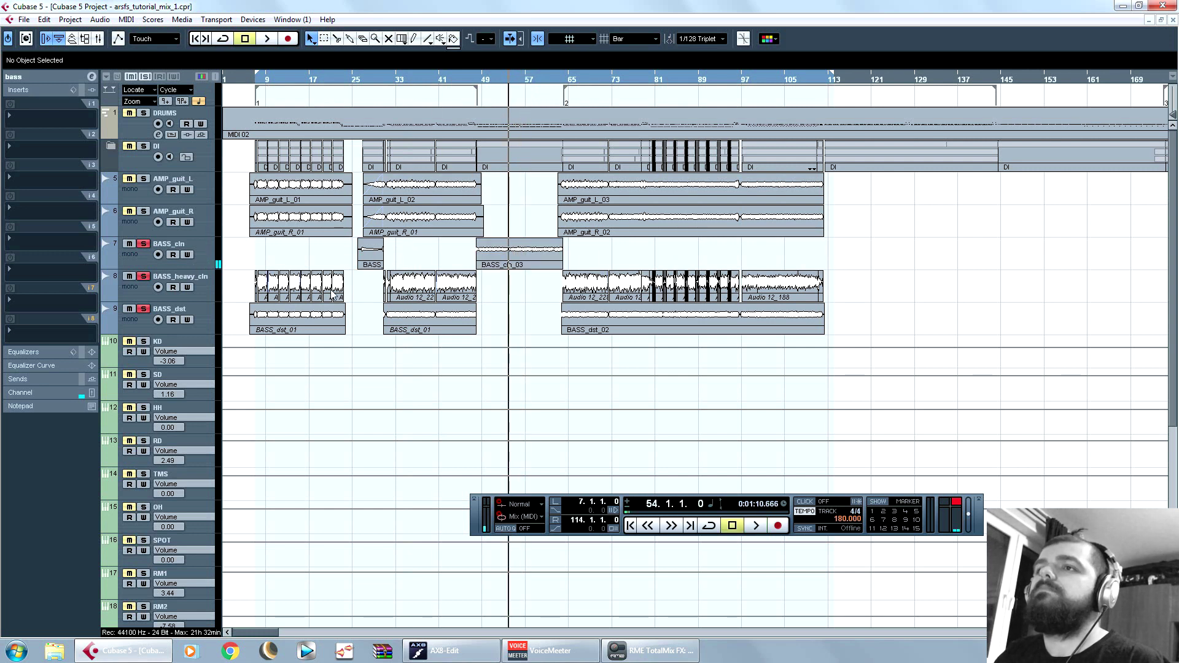
Step: Move the playback position to bar 35 and insert FabFilter Pro-Q 2 in the bass group's first insert slot
click(406, 79)
scroll(258, 356, down, 4)
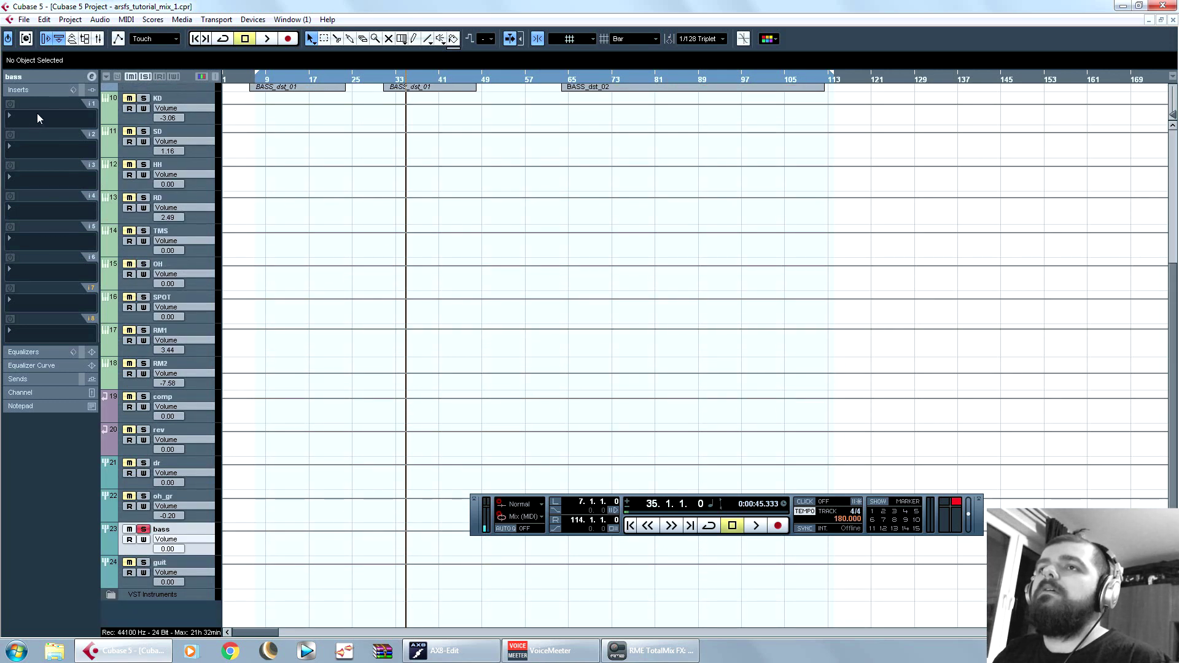
click(36, 123)
mouse_move(159, 355)
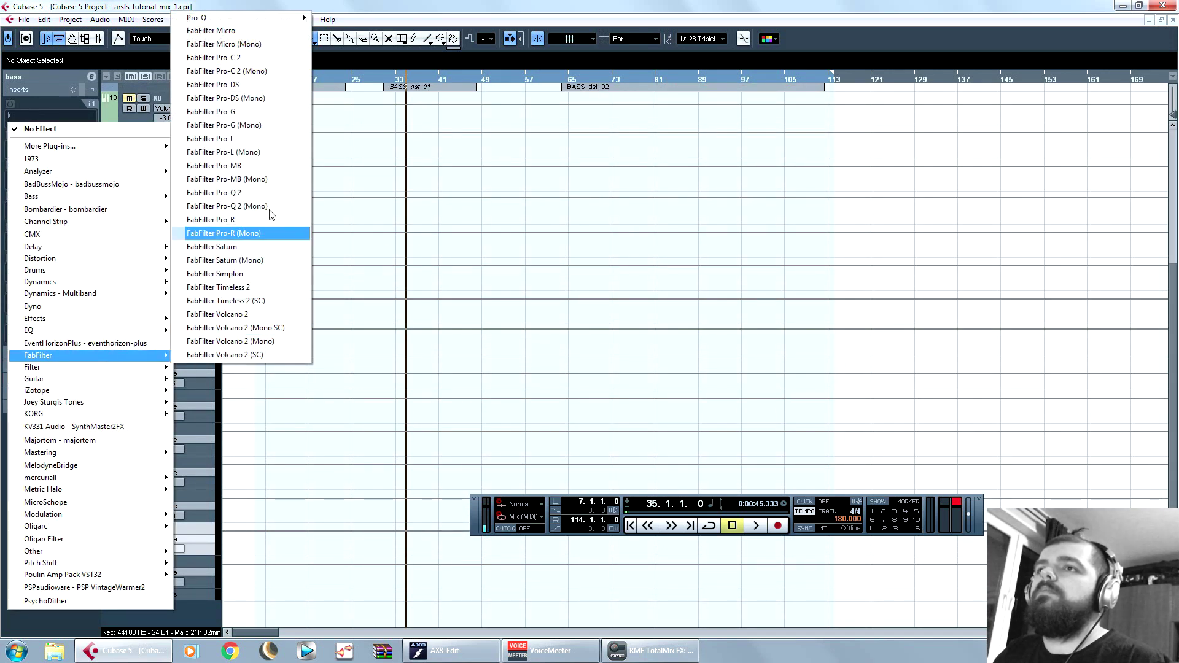
click(269, 194)
Step: Add a 12 dB/oct low cut at about 81 Hz on the bass group while auditioning it
key(space)
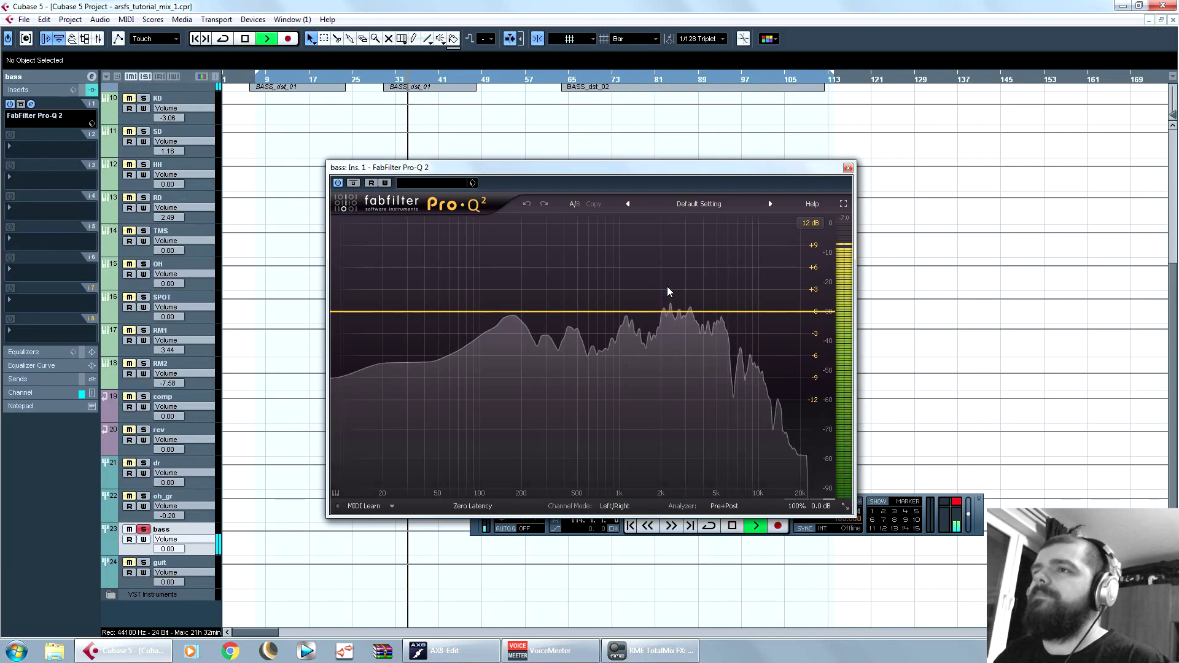
drag(336, 312, 456, 309)
key(space)
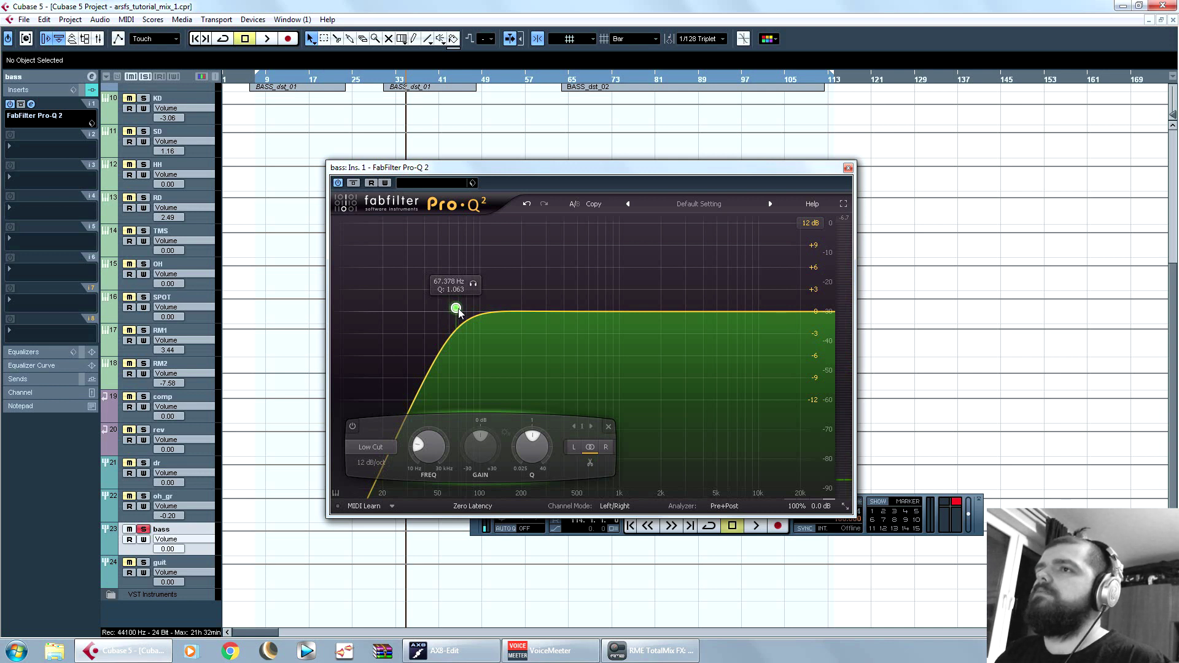
drag(456, 308, 450, 308)
key(space)
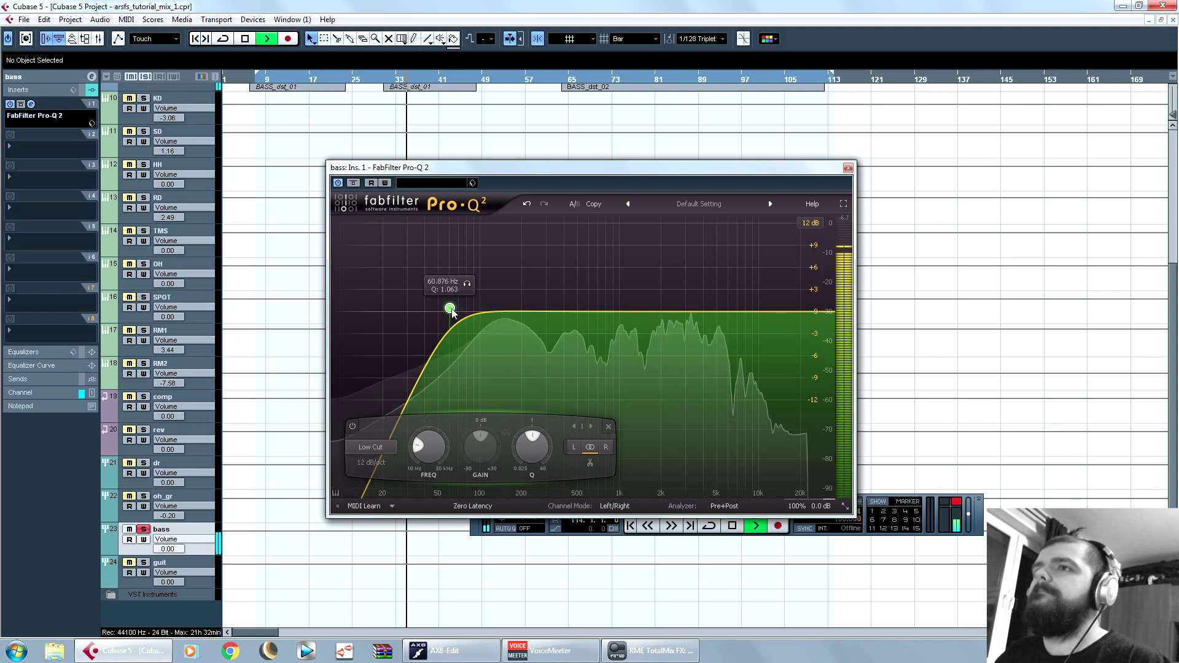
drag(453, 309, 467, 309)
key(space)
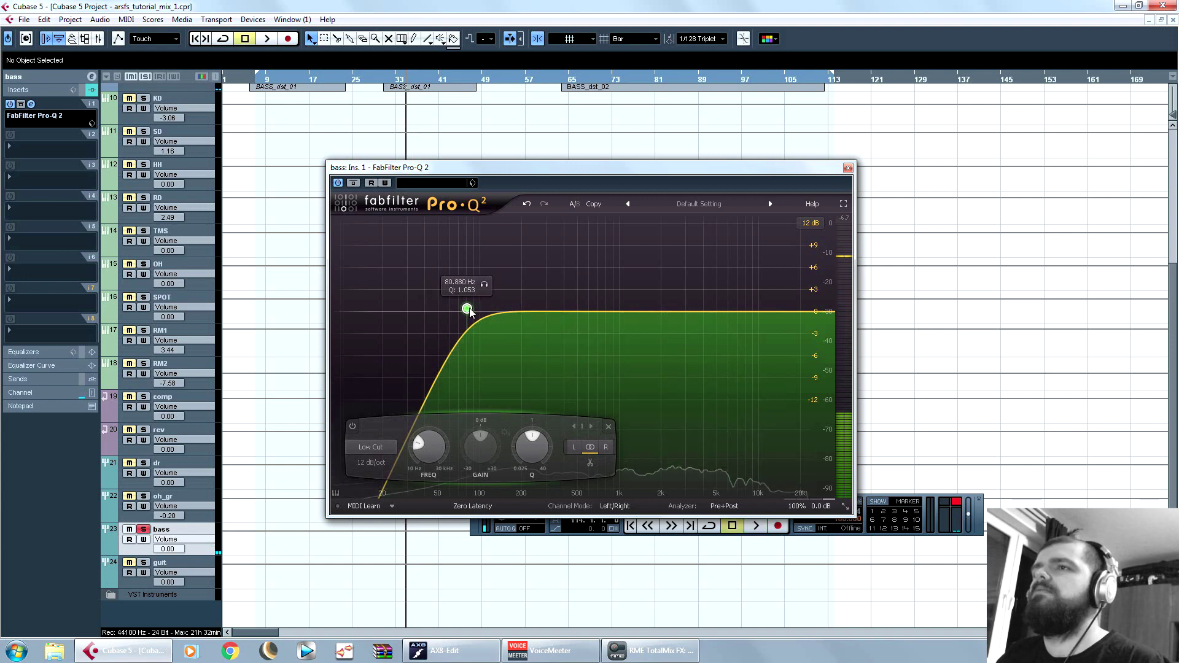
Step: Add a 12 dB/oct high cut on the bass group and tune it by ear to about 5.86 kHz
key(space)
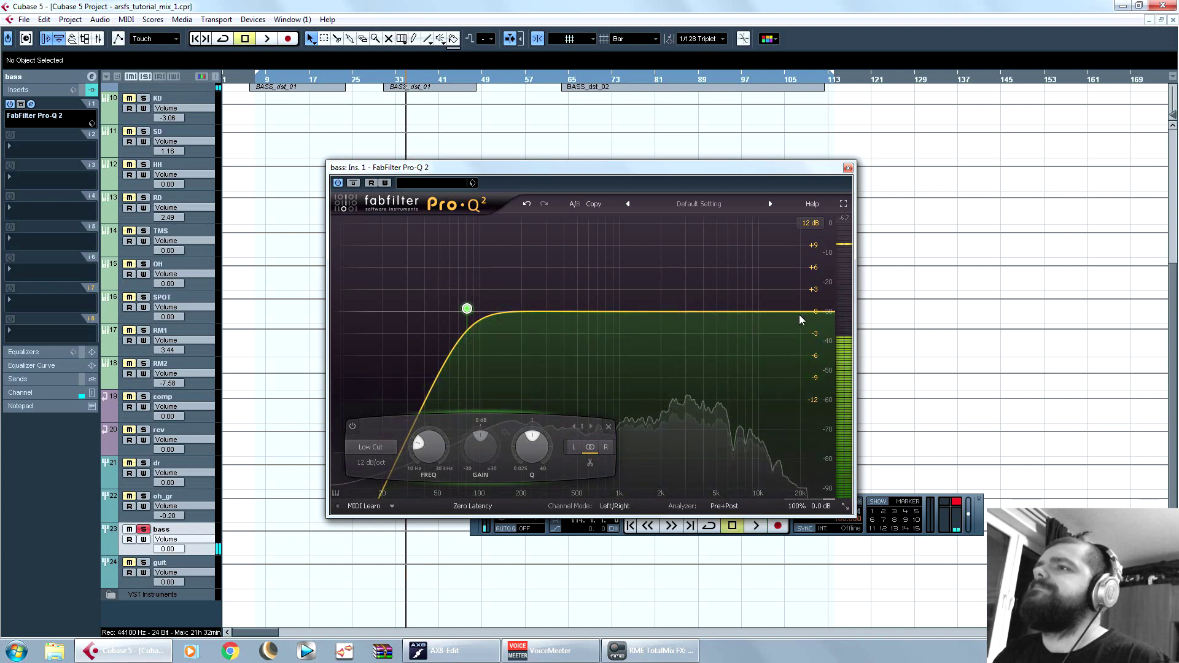
click(822, 312)
drag(821, 312, 732, 314)
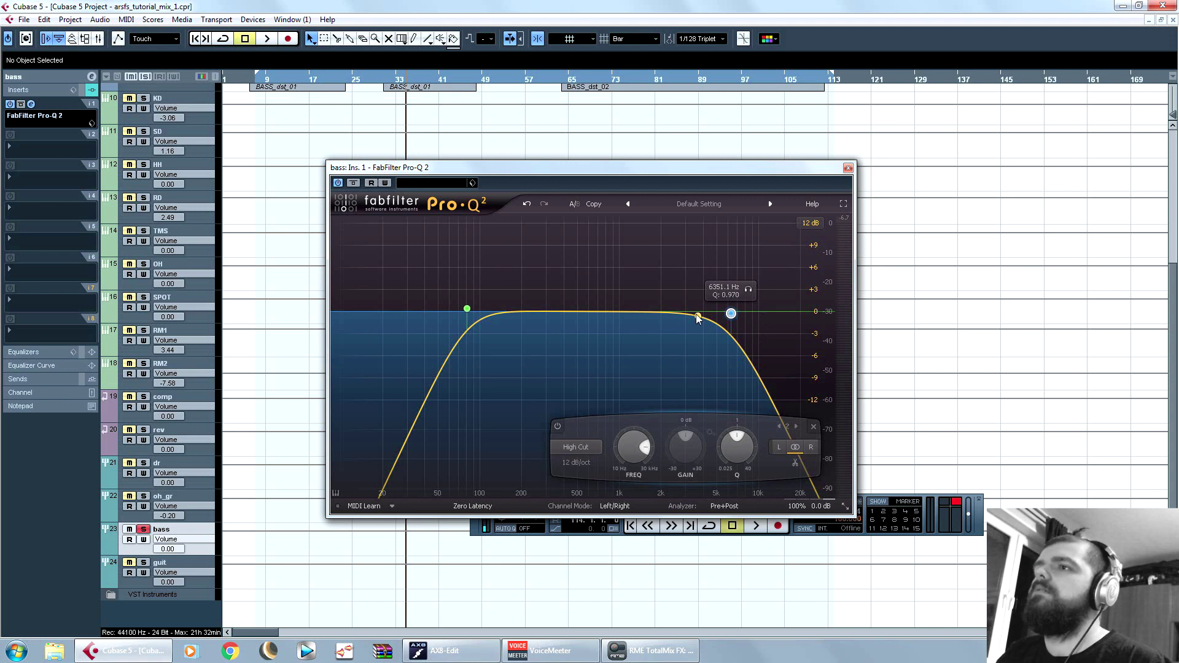
key(space)
mouse_move(736, 317)
mouse_down()
mouse_move(558, 317)
mouse_move(720, 308)
mouse_up()
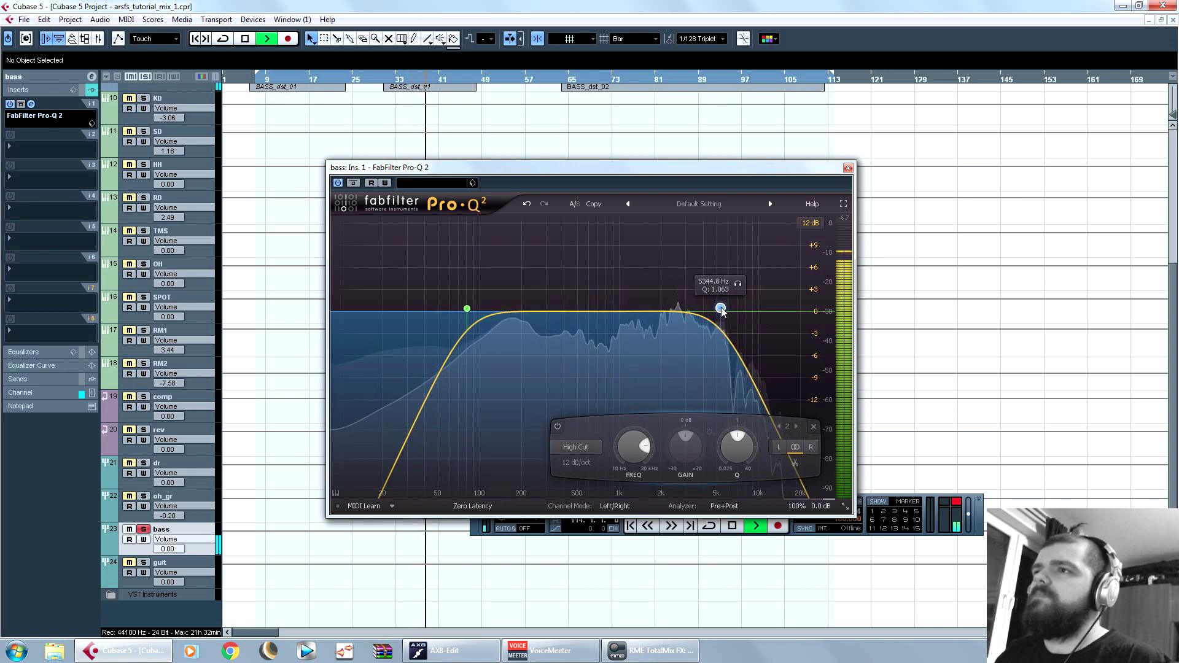
key(space)
key(space)
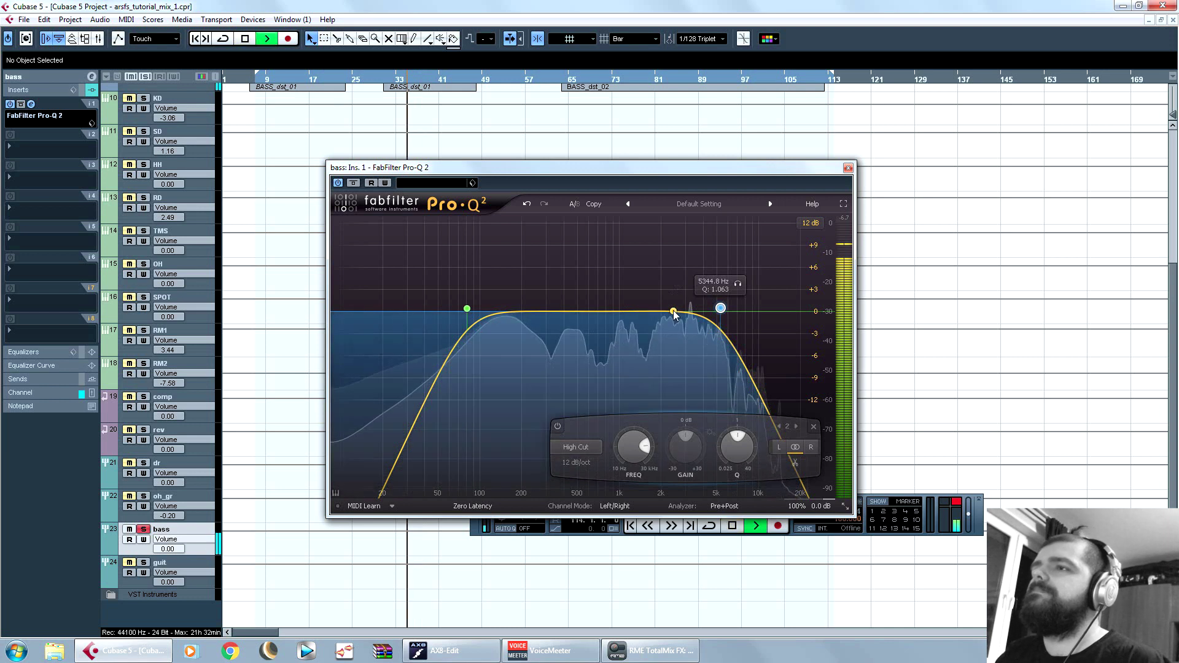
key(space)
drag(726, 309, 727, 309)
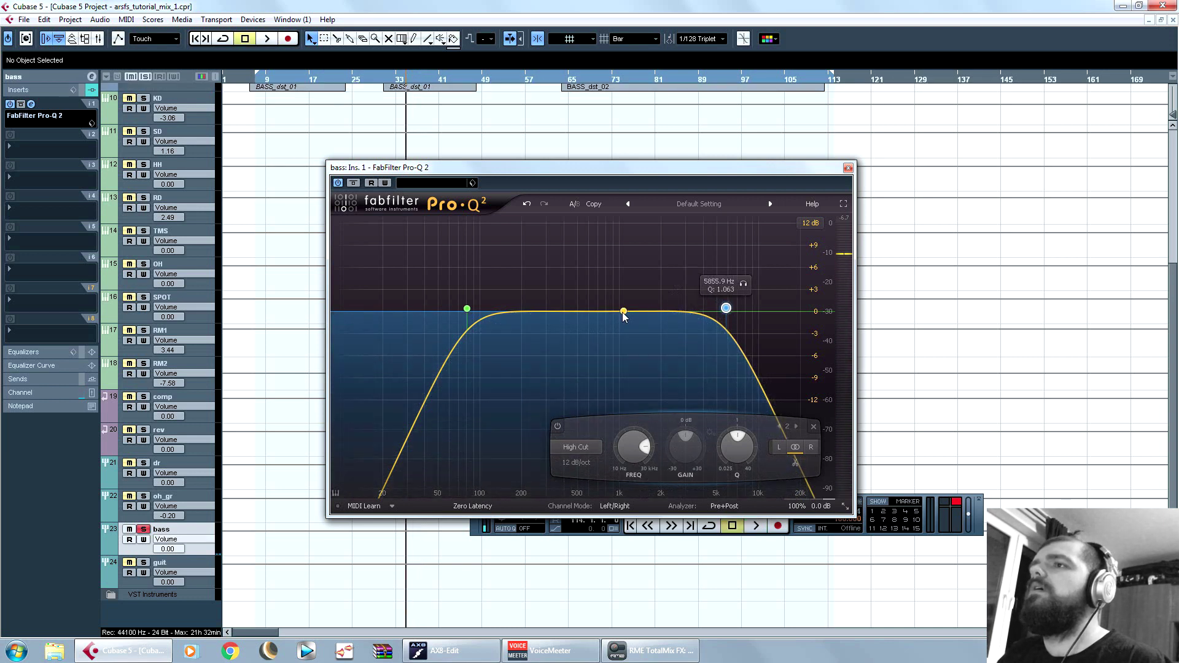
Step: Sweep a boosted bell band to about 2.68 kHz with Q 3.016 and set its gain to -3.02 dB
key(space)
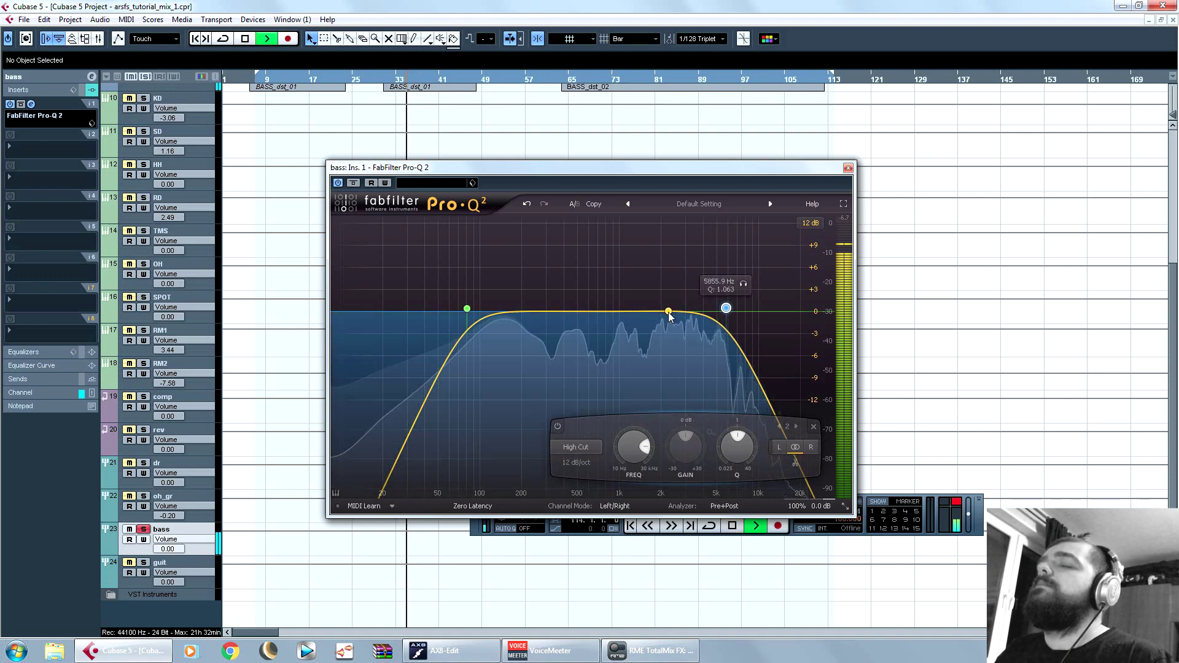
key(space)
drag(672, 312, 679, 222)
scroll(683, 264, up, 5)
key(space)
scroll(671, 457, down, 10)
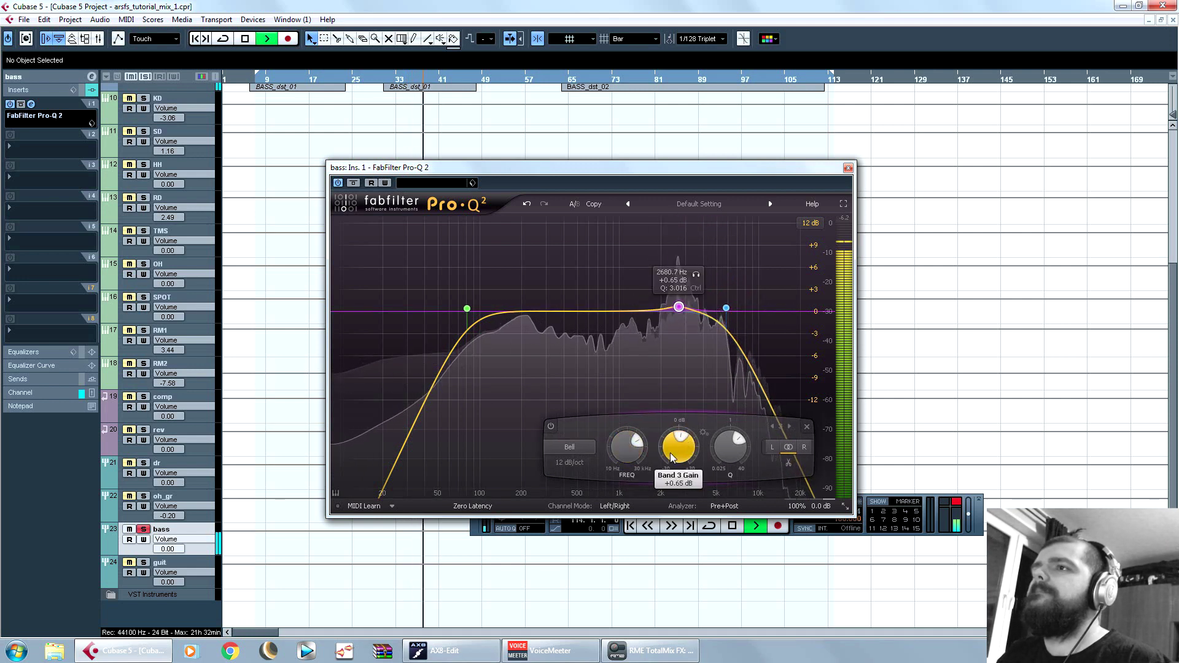
scroll(671, 458, down, 3)
key(space)
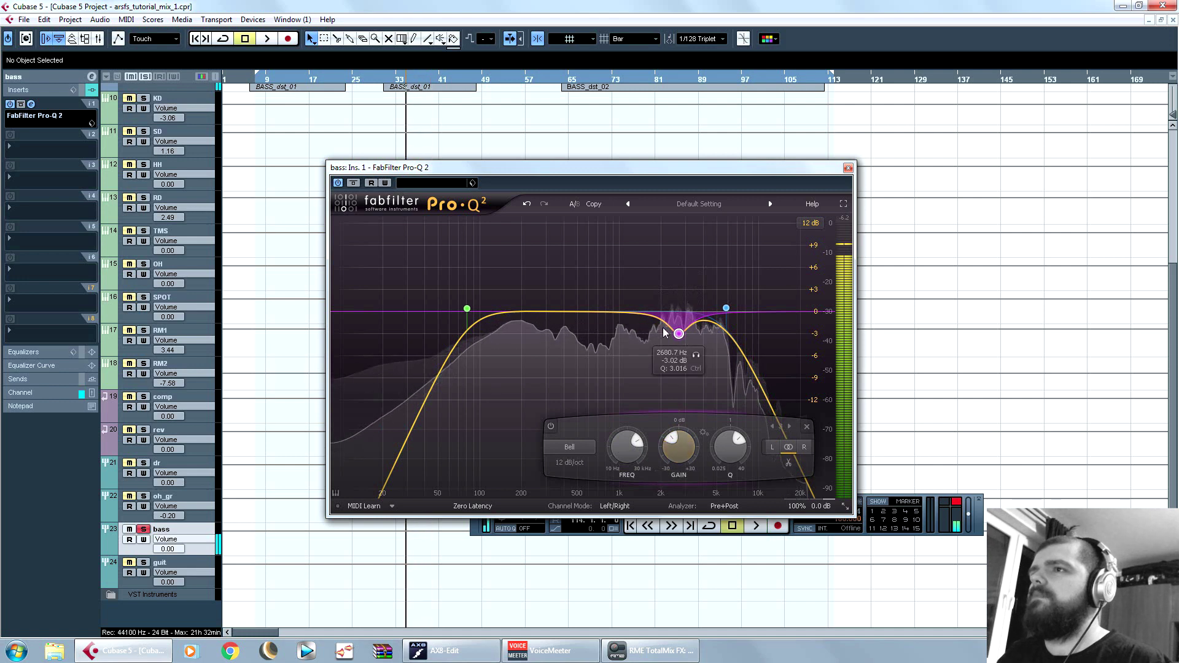
Step: Sweep a narrow bell band with Q about 5.7 to roughly 5 kHz and cut it by about 4 dB
drag(635, 314, 714, 223)
scroll(634, 336, up, 6)
key(space)
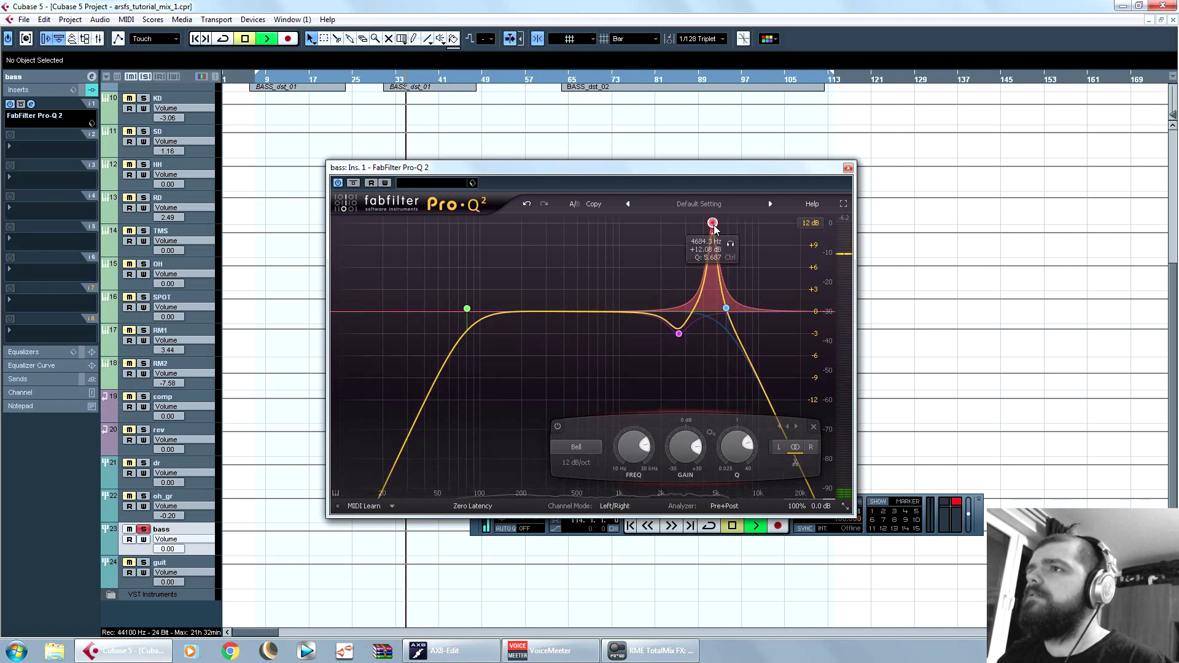
key(space)
scroll(687, 458, down, 9)
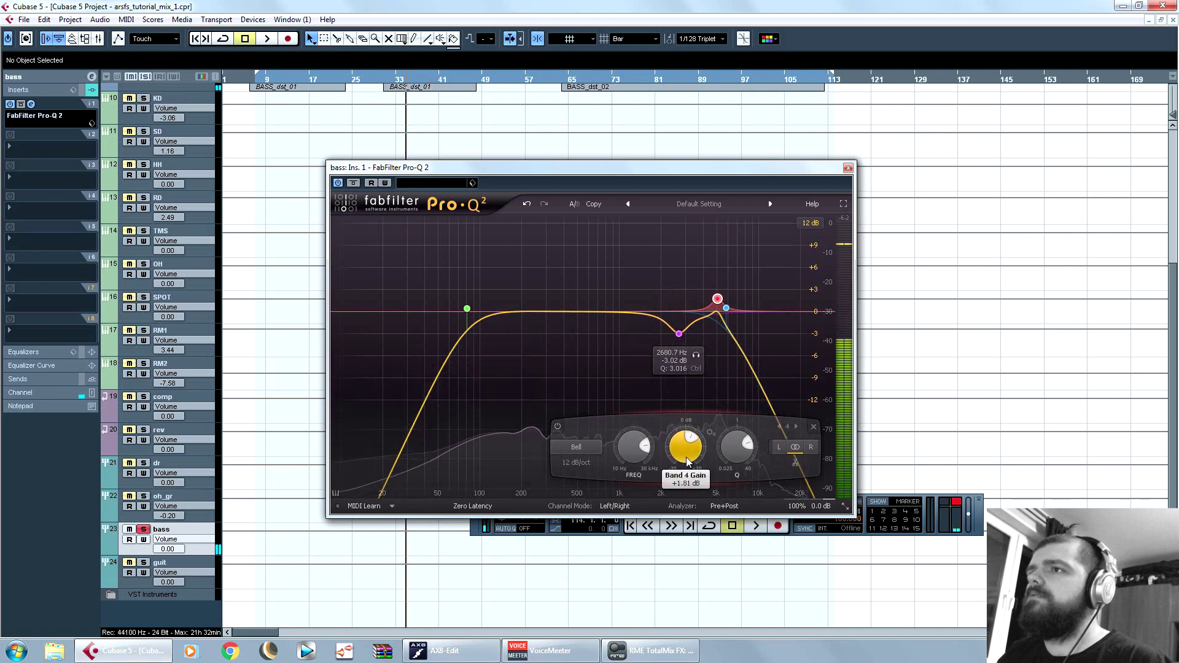
scroll(687, 462, down, 6)
key(space)
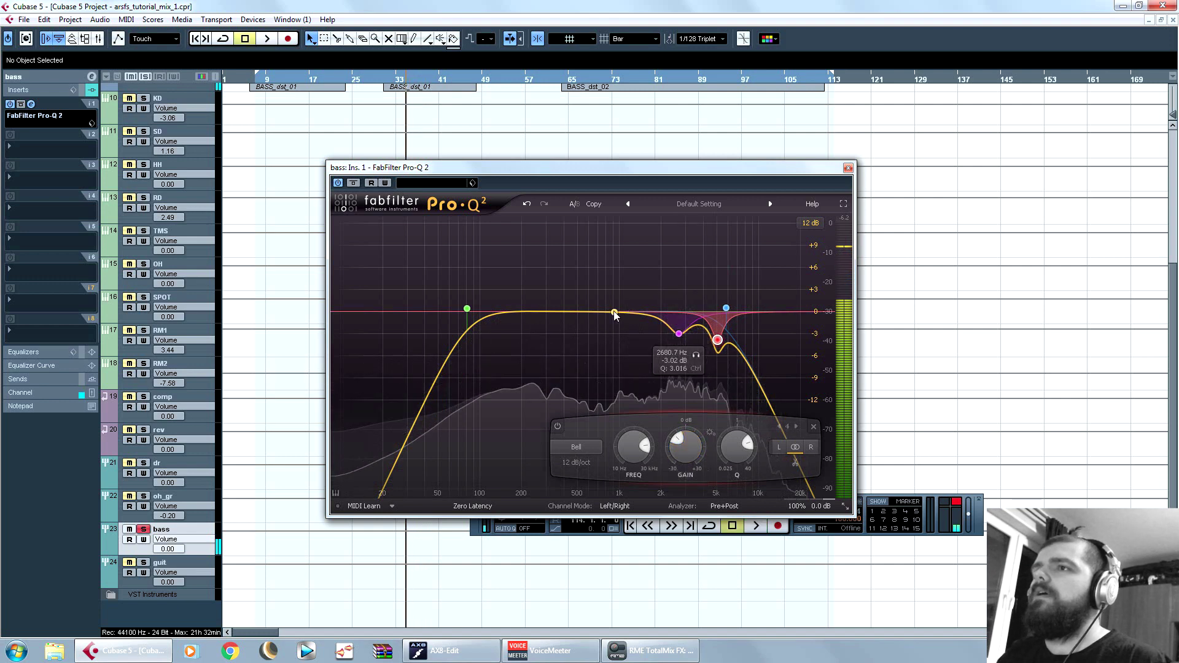
Step: Add bell cuts of about 4 dB near 580 Hz and about 1 dB near 1.2 kHz, and close the equalizer
mouse_move(614, 315)
mouse_down()
mouse_move(577, 338)
mouse_move(589, 347)
mouse_move(651, 329)
mouse_move(602, 337)
mouse_move(635, 334)
mouse_move(632, 286)
mouse_move(630, 319)
mouse_up()
key(space)
scroll(635, 334, up, 3)
key(space)
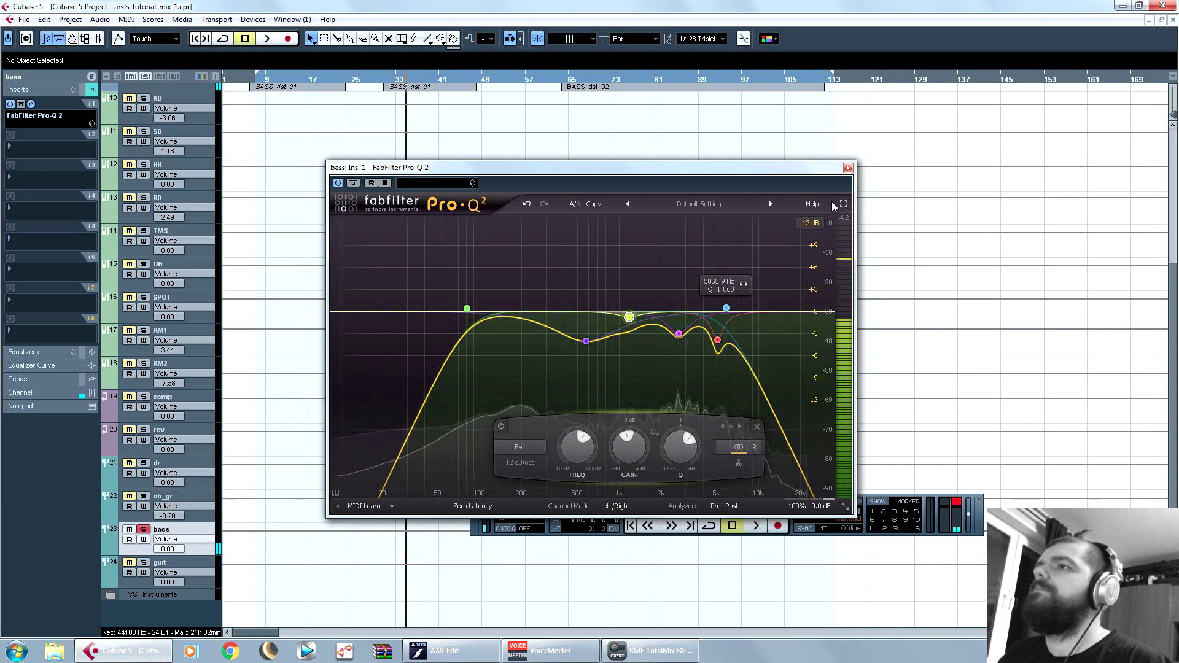
key(space)
drag(532, 314, 508, 357)
scroll(529, 335, up, 5)
key(space)
key(space)
click(849, 168)
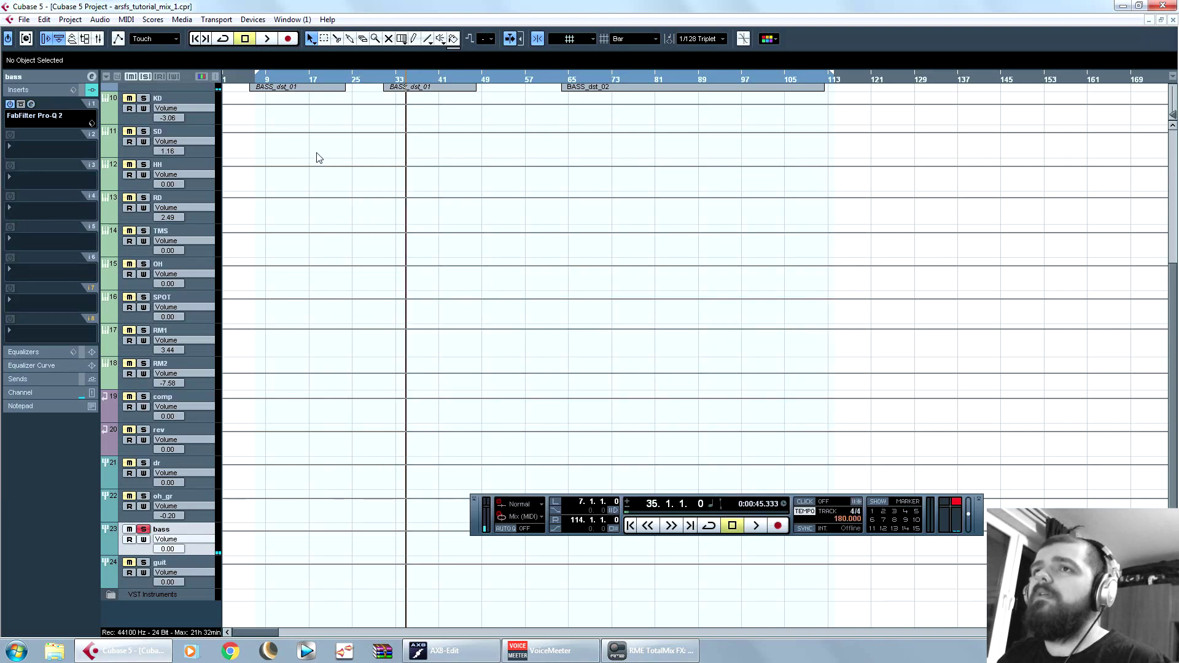
Step: Insert Tube-Tech CL 1B in the bass group's second insert slot and load its Bass preset
click(51, 152)
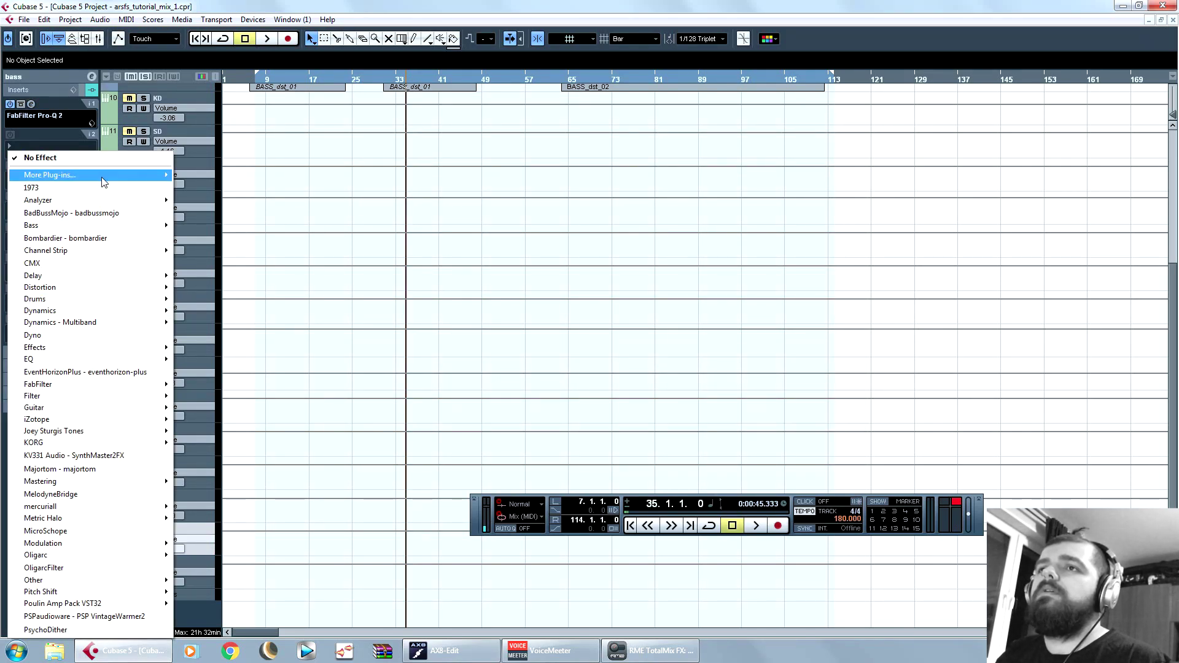
mouse_move(104, 176)
mouse_move(247, 154)
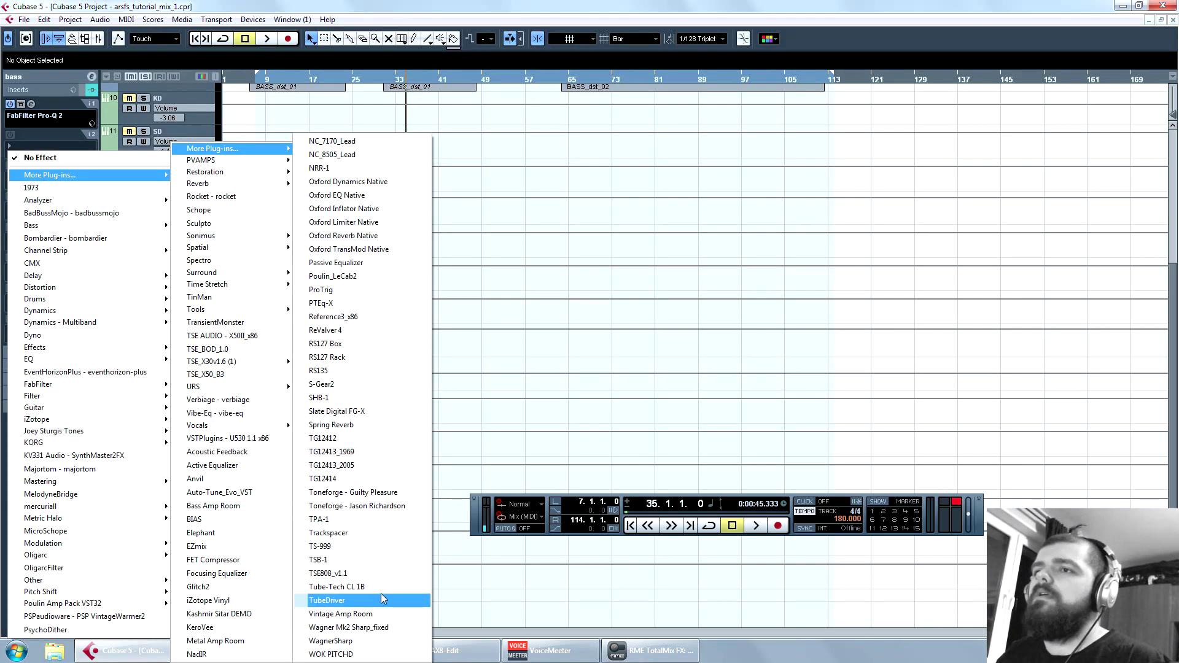
click(362, 587)
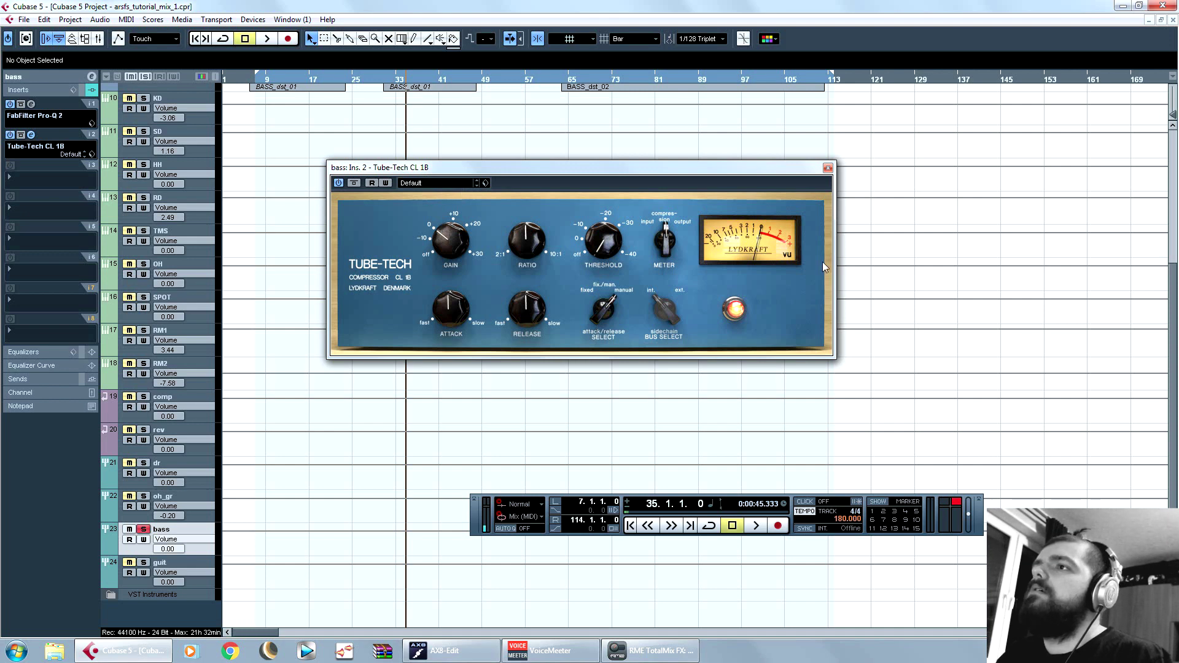
click(436, 184)
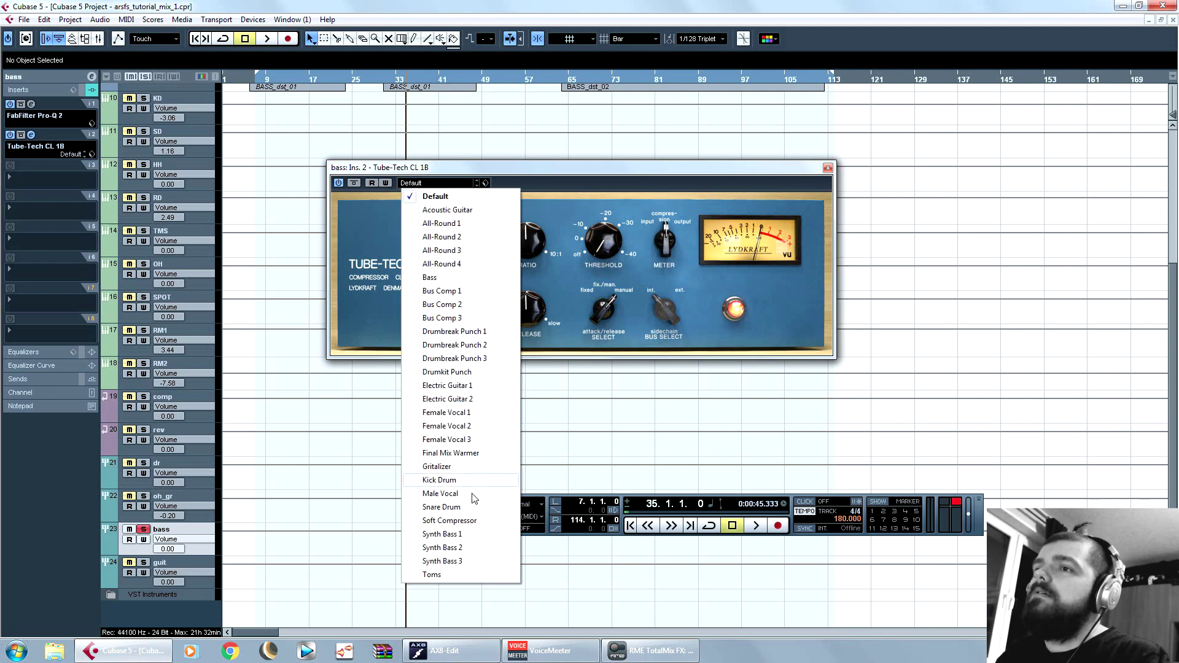
click(470, 280)
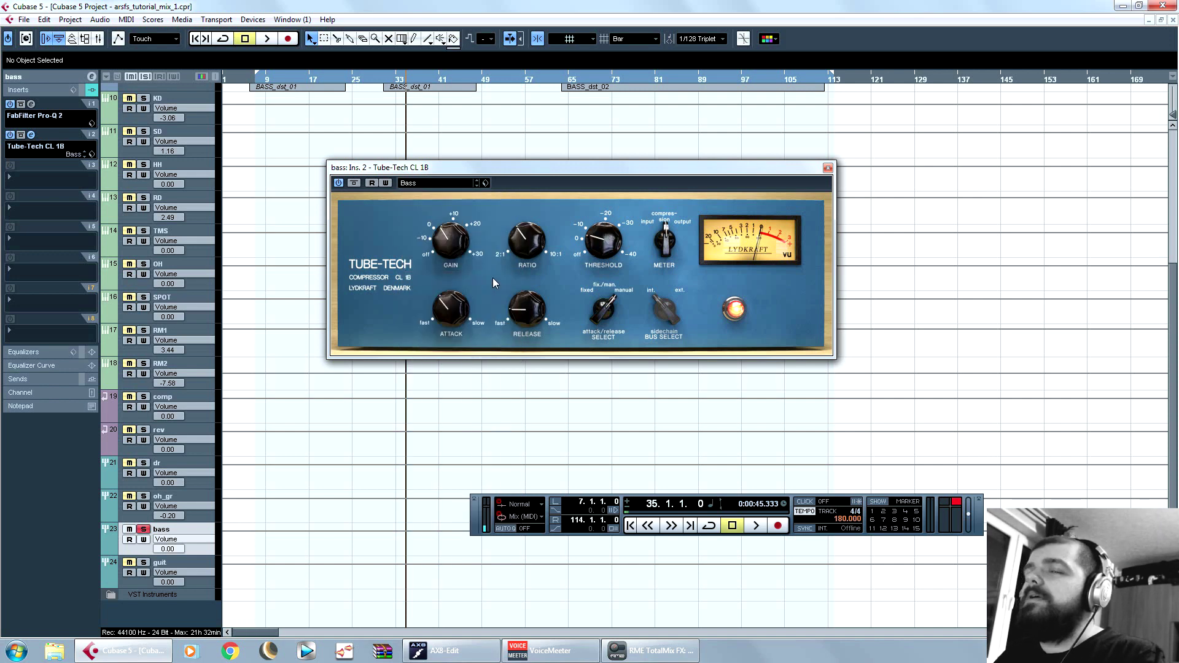
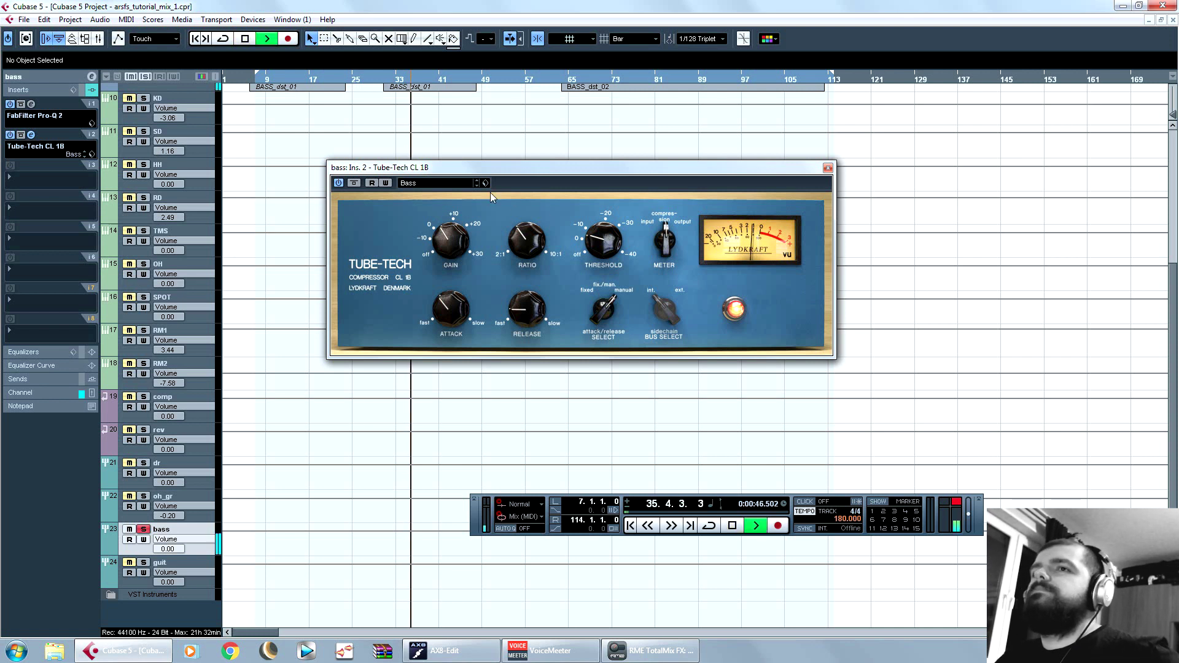
Step: Compare the playing bass group with the Tube-Tech CL 1B bypassed and active, and stop playback
click(21, 135)
click(21, 135)
key(space)
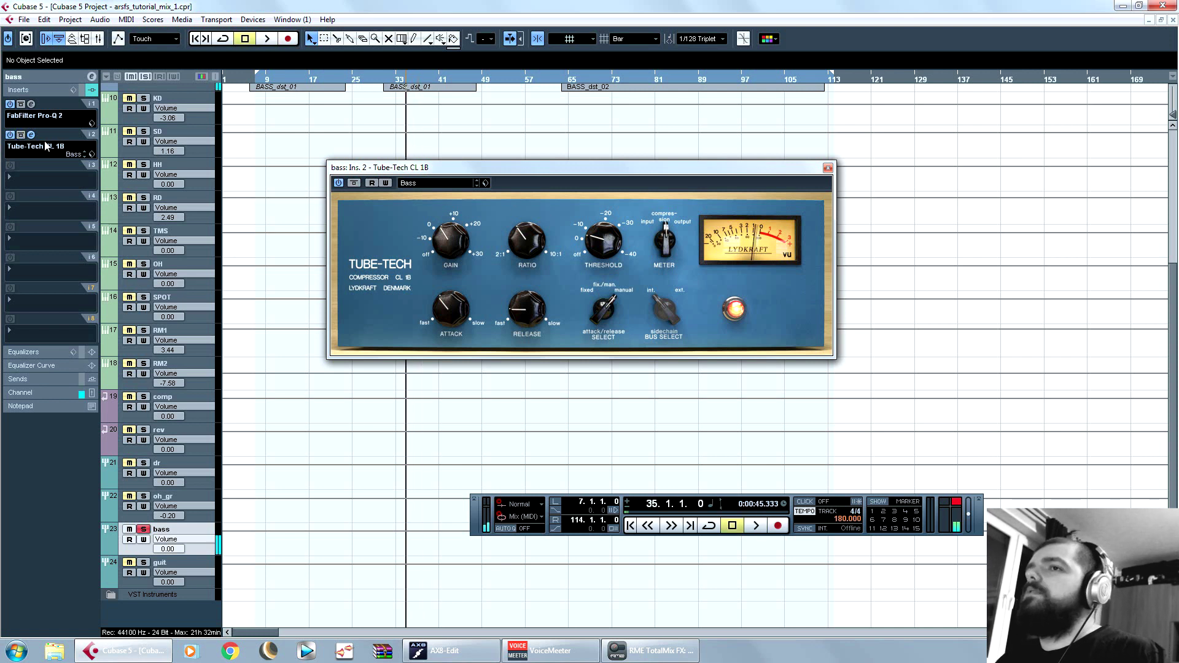
Step: Insert C1 comp-sc Stereo in the bass group's third insert slot and load its Bass Compressor preset
click(38, 183)
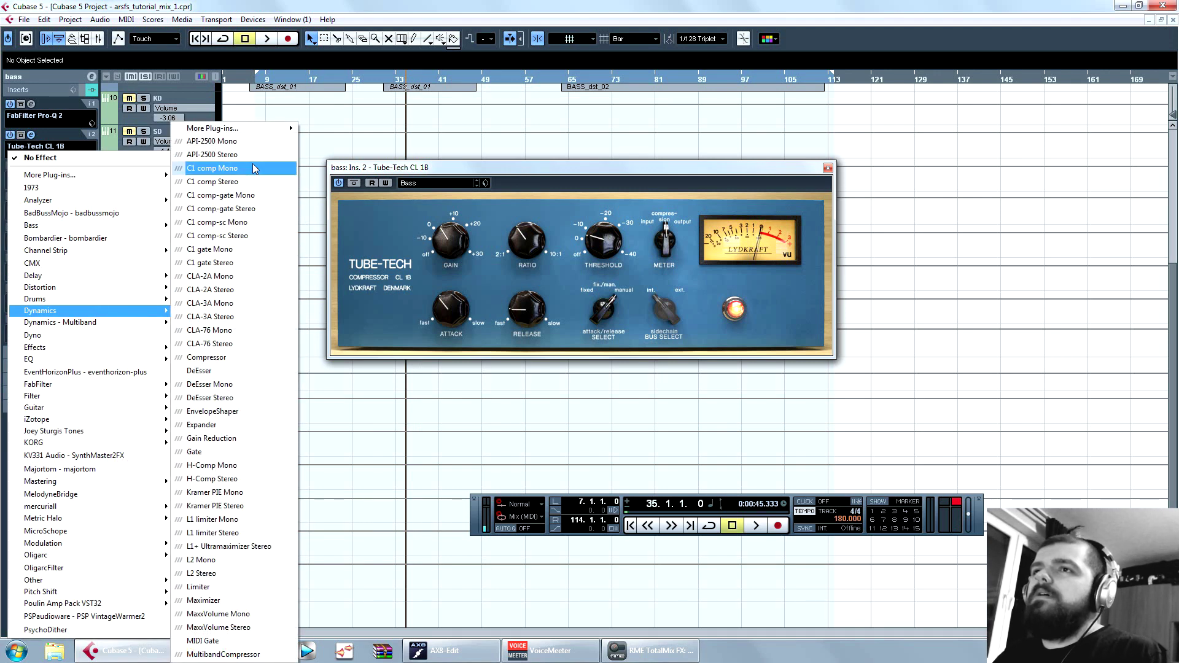
click(257, 240)
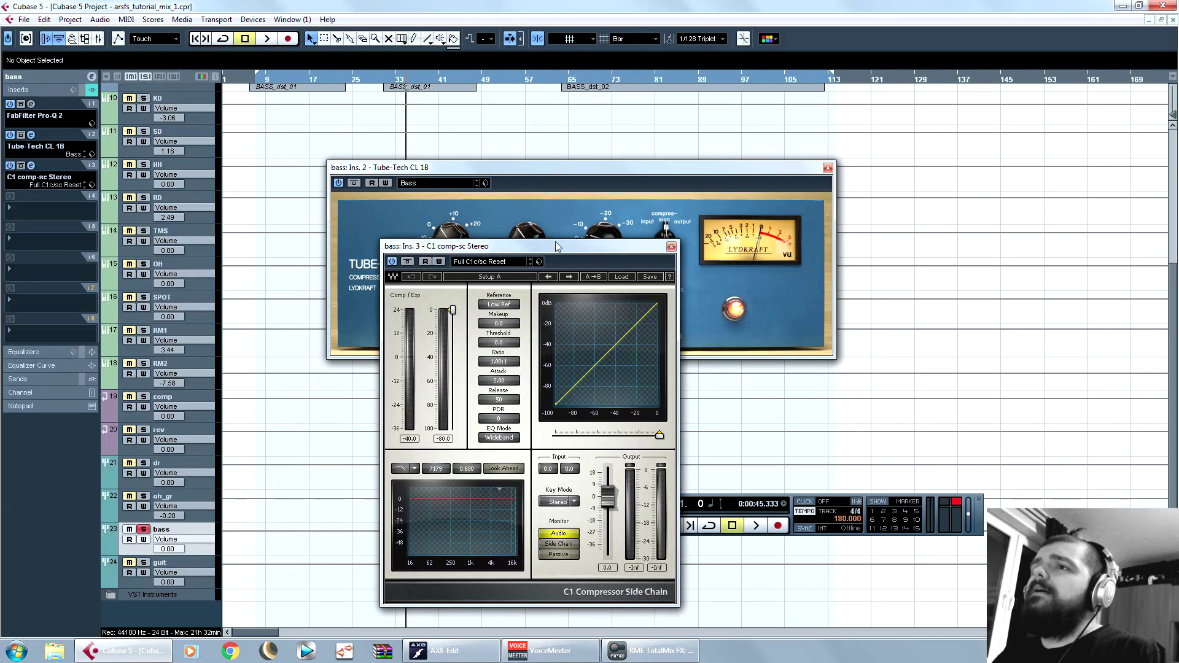
drag(555, 242, 609, 166)
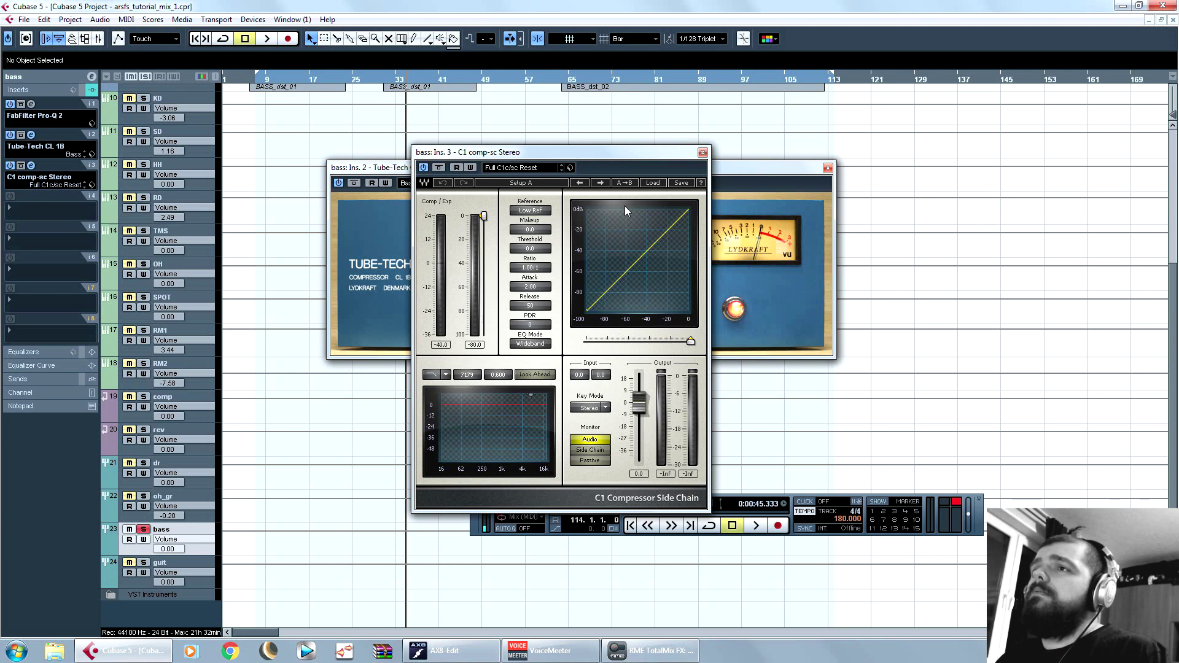
click(570, 168)
click(608, 180)
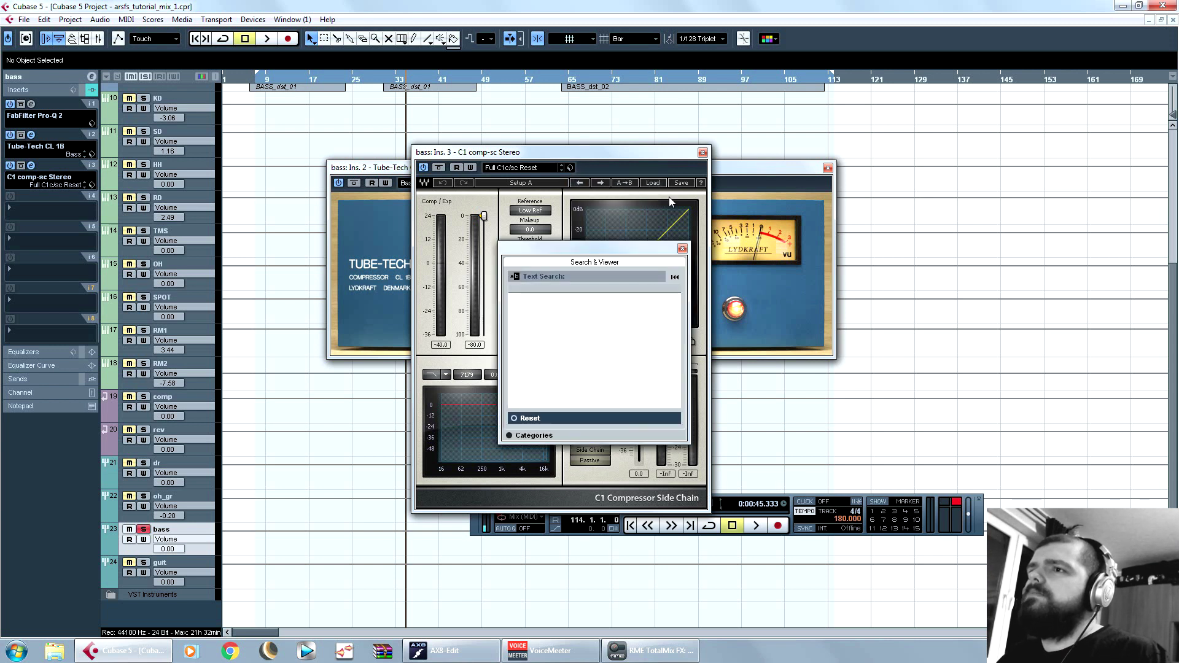
double_click(562, 300)
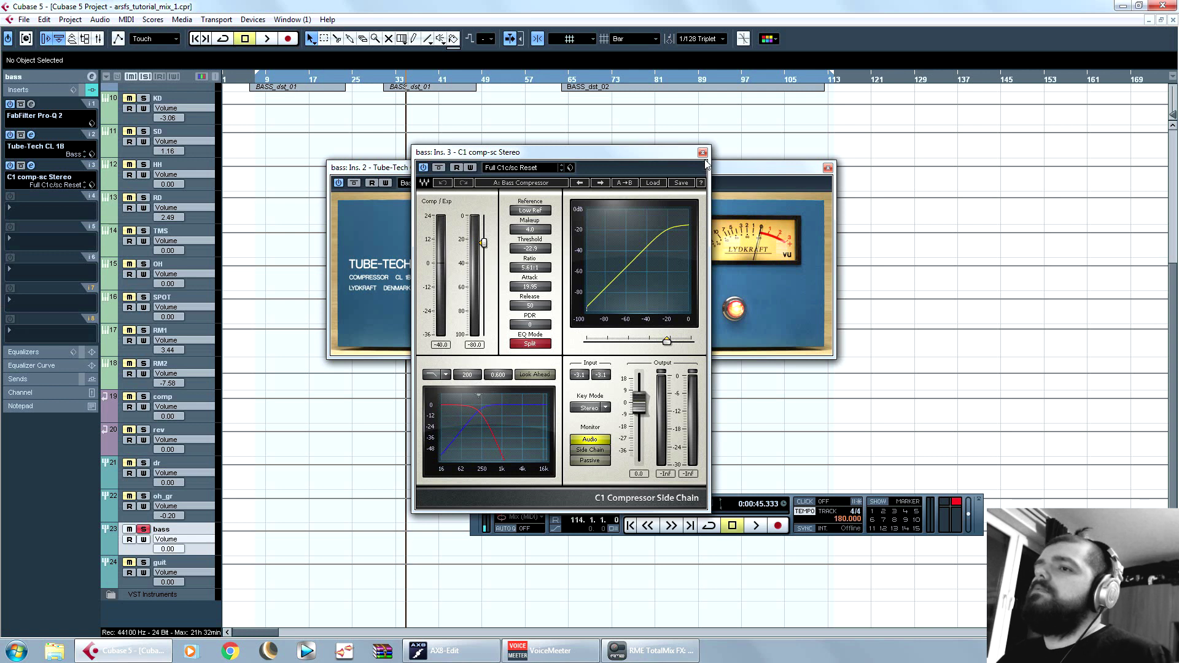
Step: Compare the playing bass group with the C1 compressor bypassed and active, stop playback, and close both compressor windows
key(space)
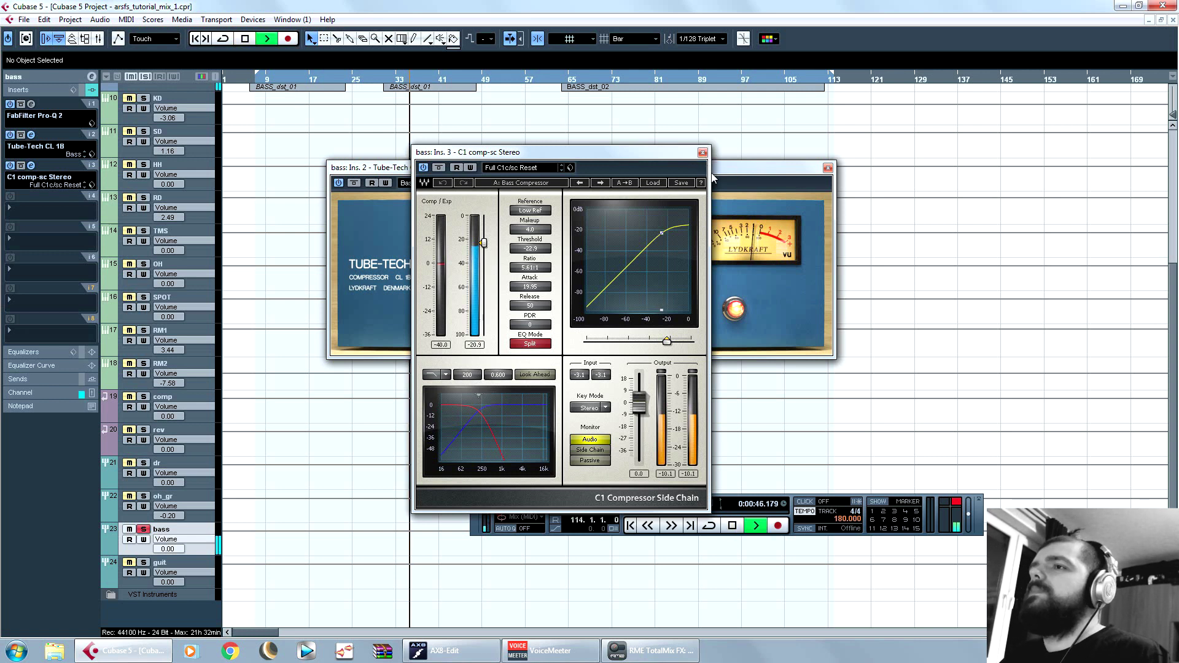
click(21, 166)
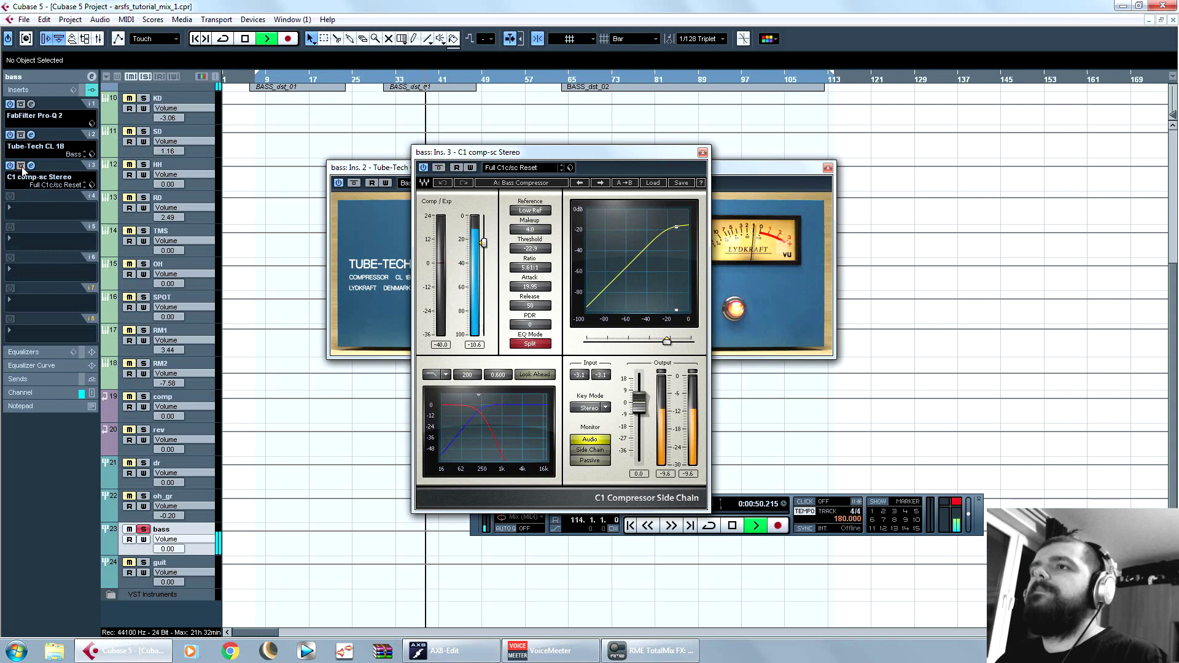
key(space)
click(703, 153)
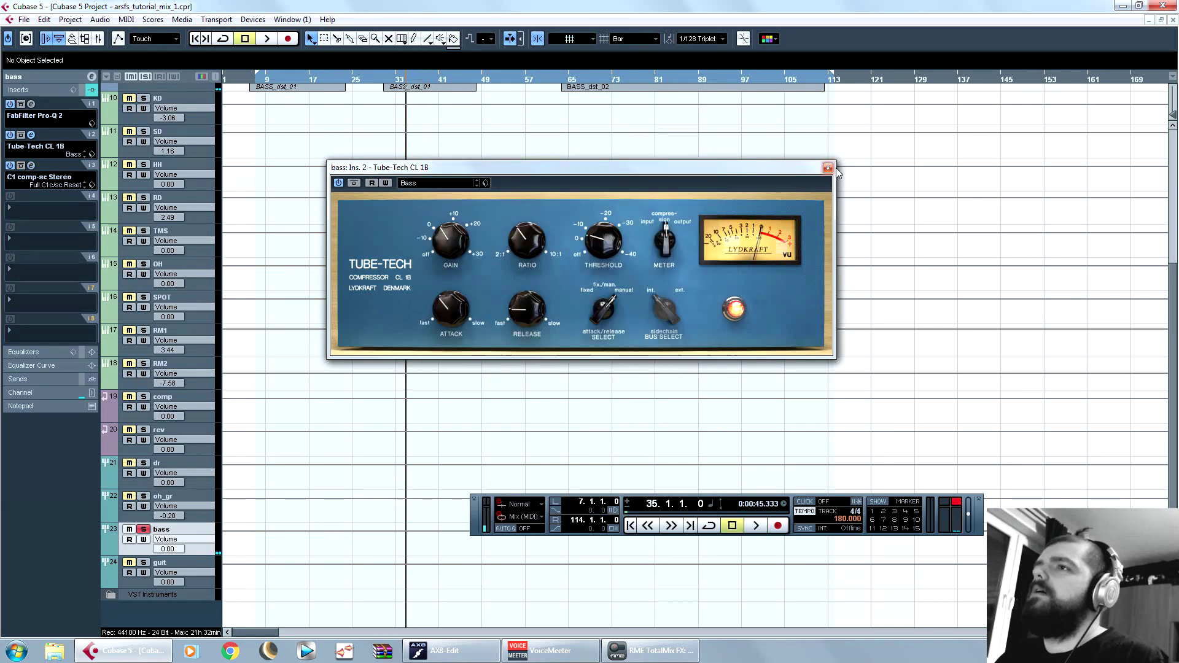
click(828, 168)
Step: Audition the heavy bass section briefly from bar 85 and stop playback
scroll(798, 231, up, 5)
click(676, 77)
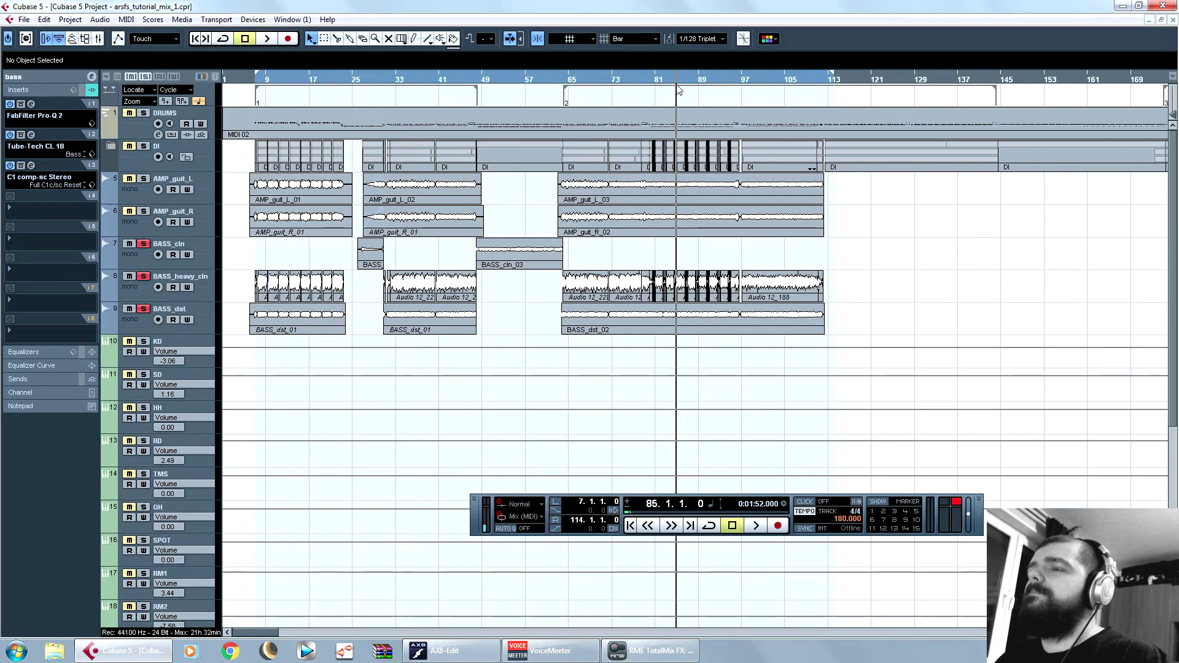
key(space)
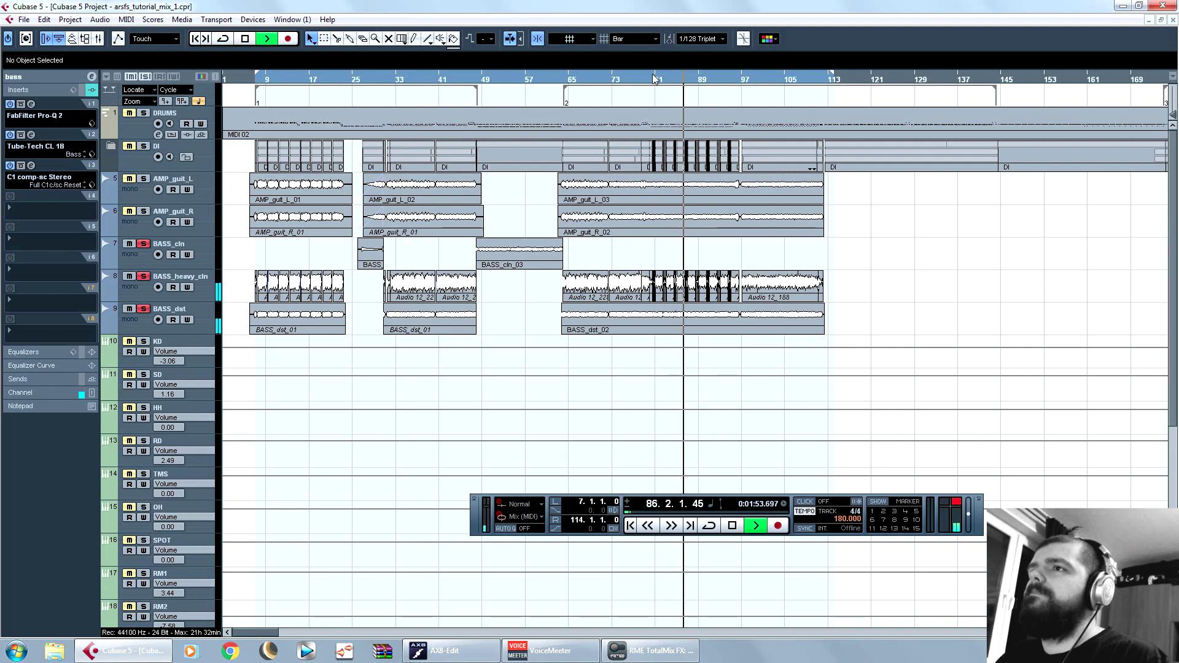
key(space)
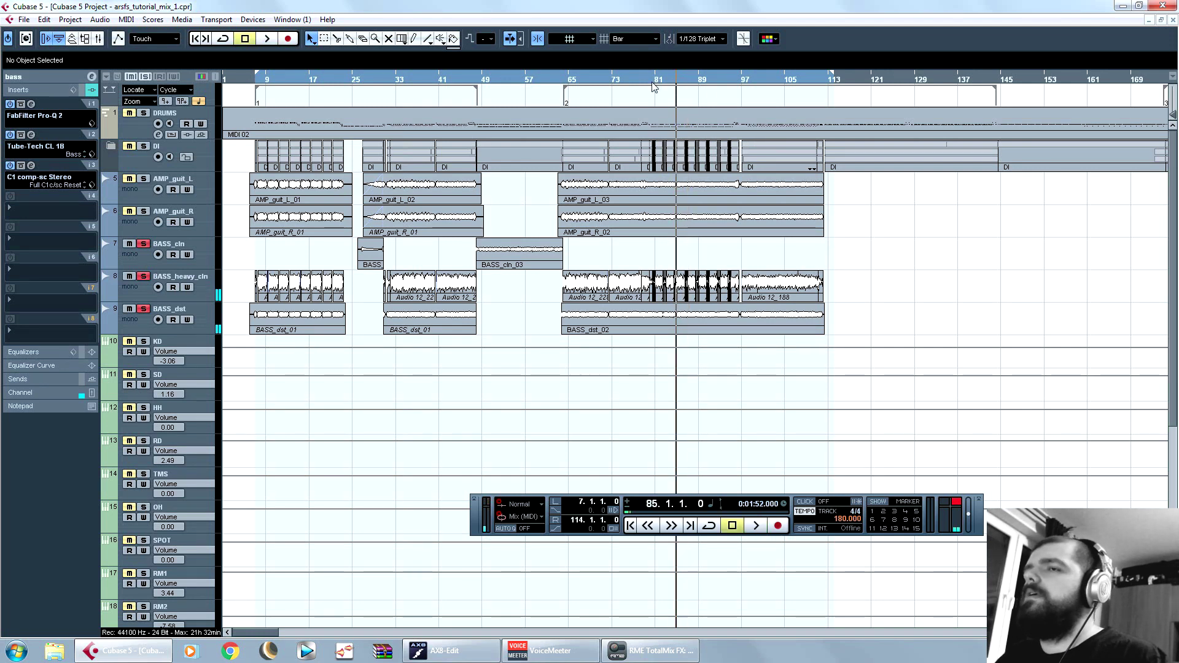
Step: Insert L1 limiter Stereo in the bass group's fourth insert slot and lower its linked threshold and output ceiling to -17.2 dB
scroll(375, 265, down, 4)
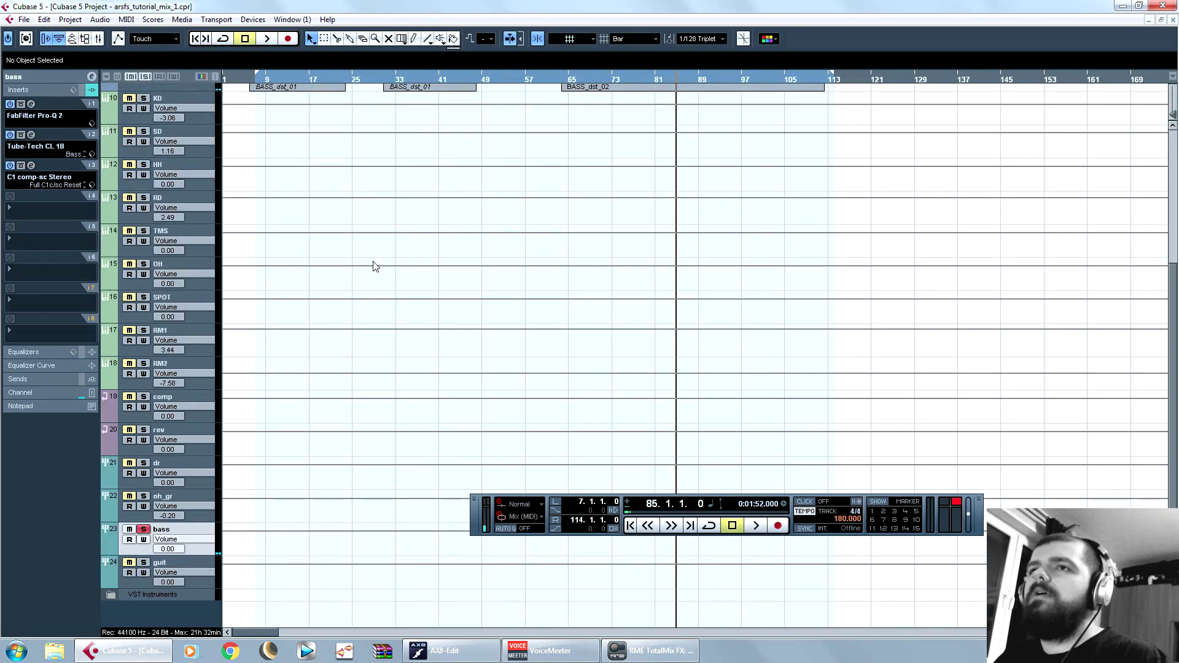
click(52, 212)
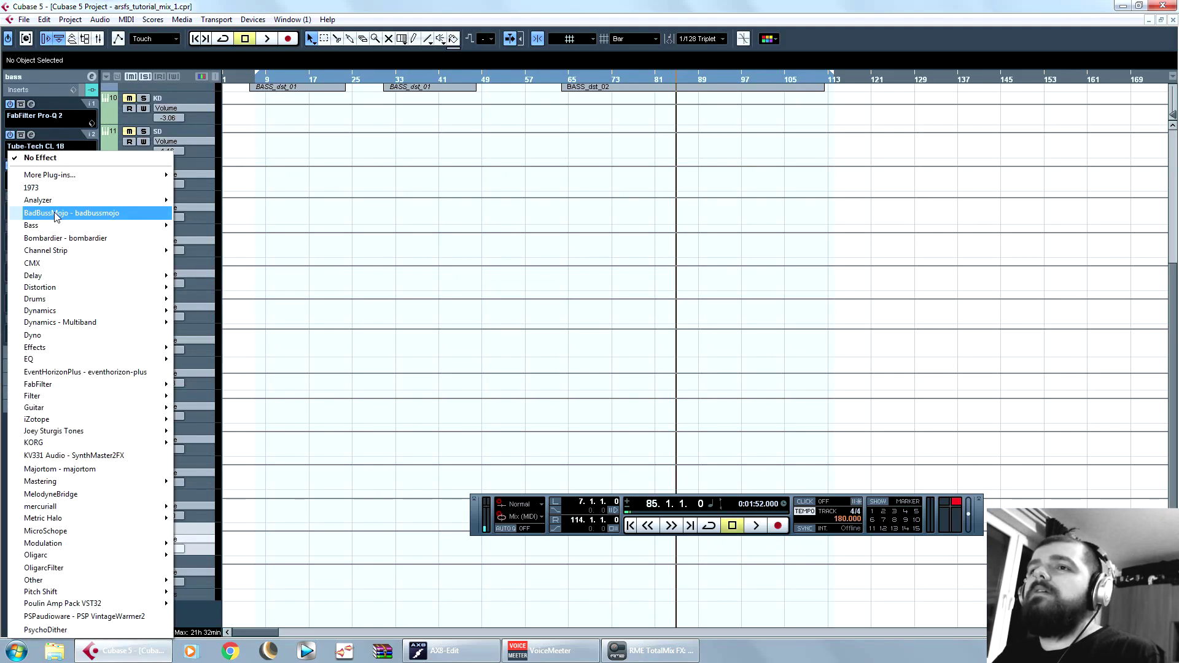
mouse_move(110, 312)
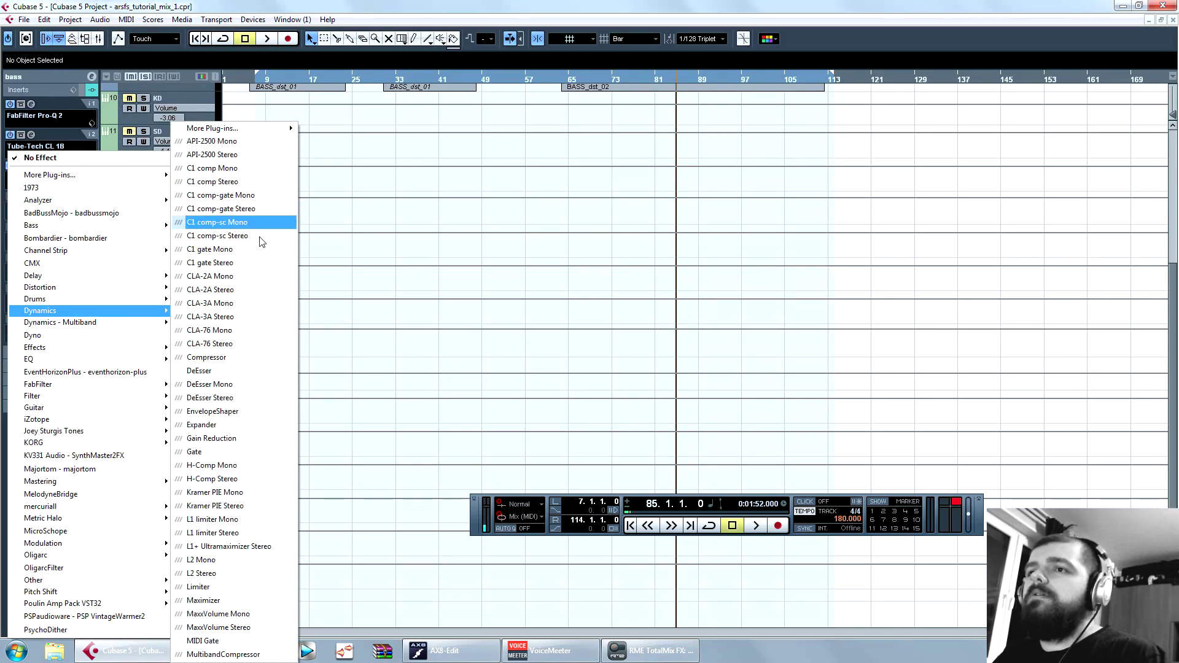
click(256, 533)
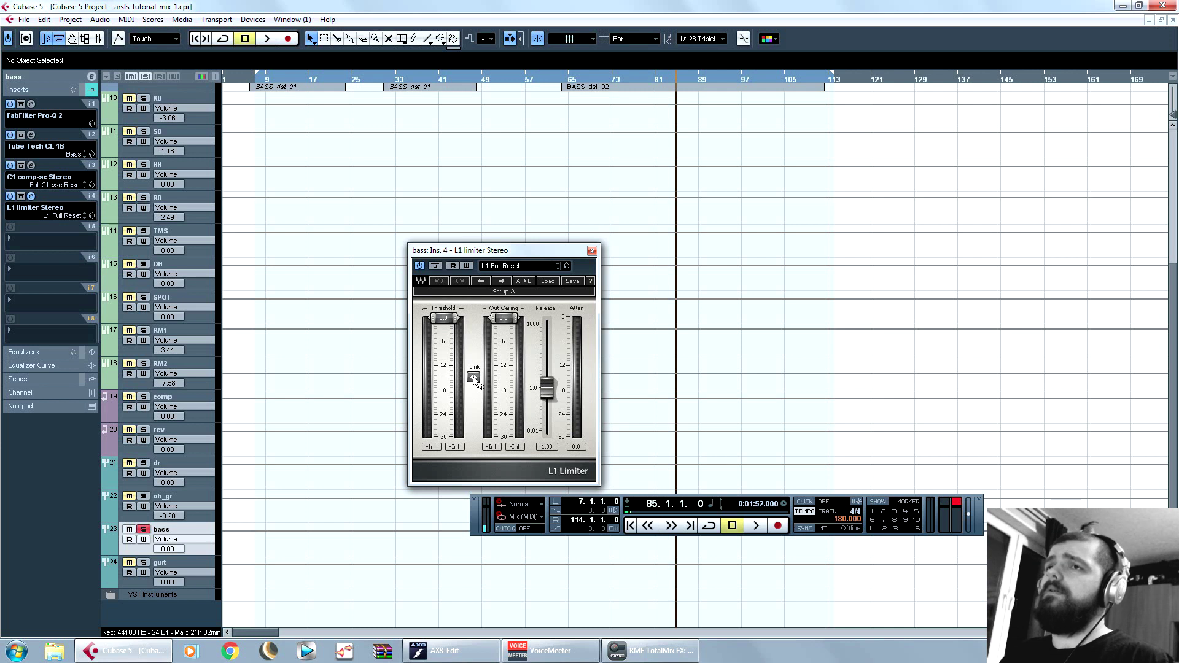
key(space)
drag(475, 379, 475, 427)
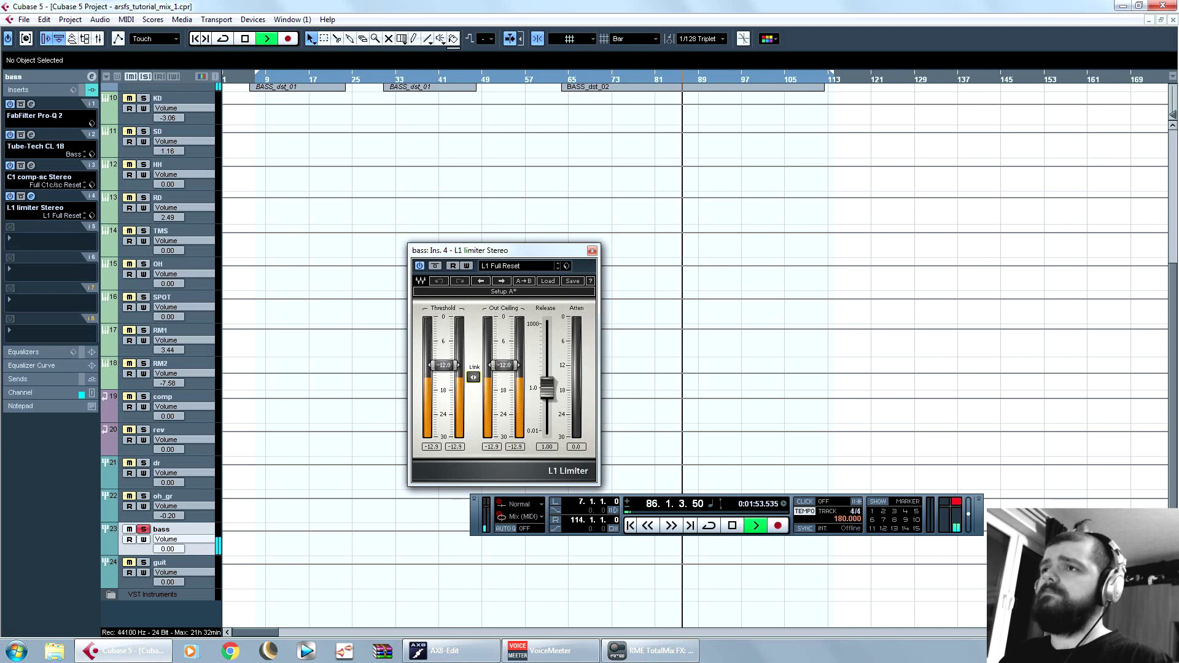
drag(443, 365, 444, 385)
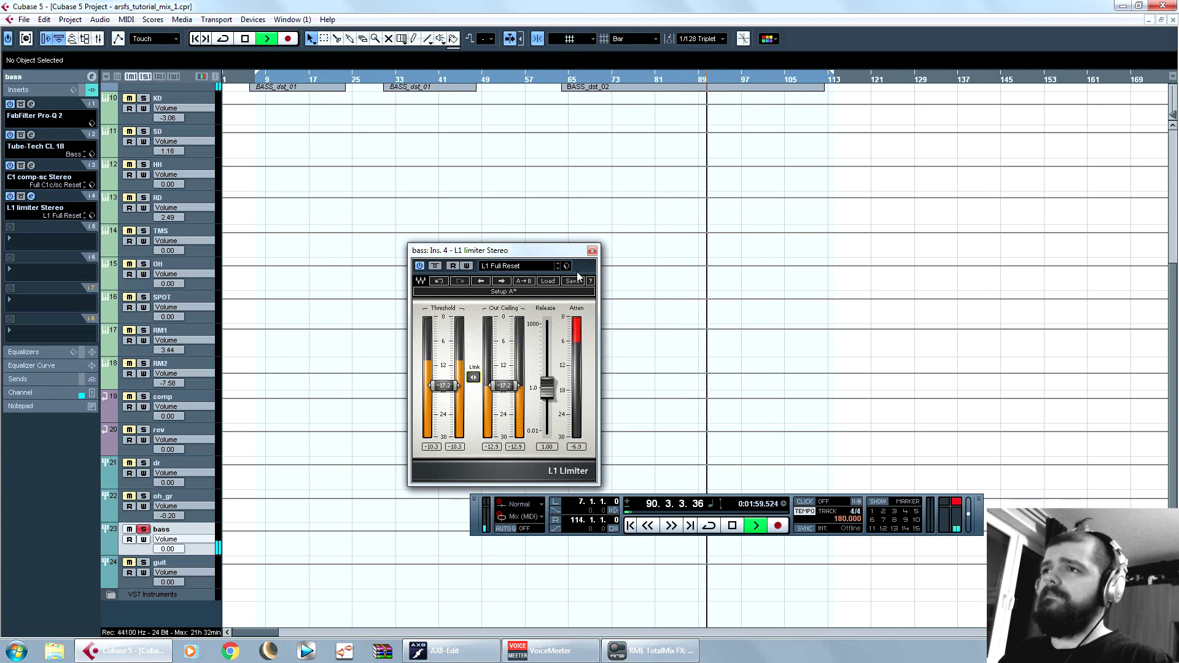
key(space)
click(592, 250)
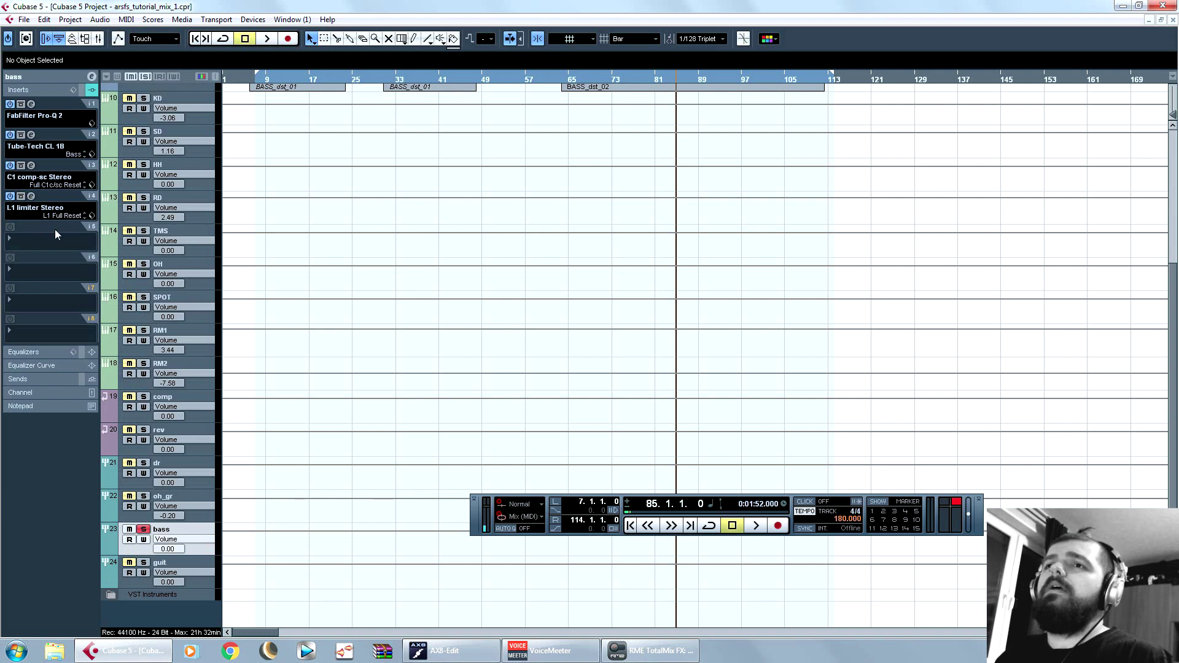
Step: Insert RBass Stereo in the bass group's fifth insert slot and lower its intensity to about -10 dB while auditioning the bass
click(38, 241)
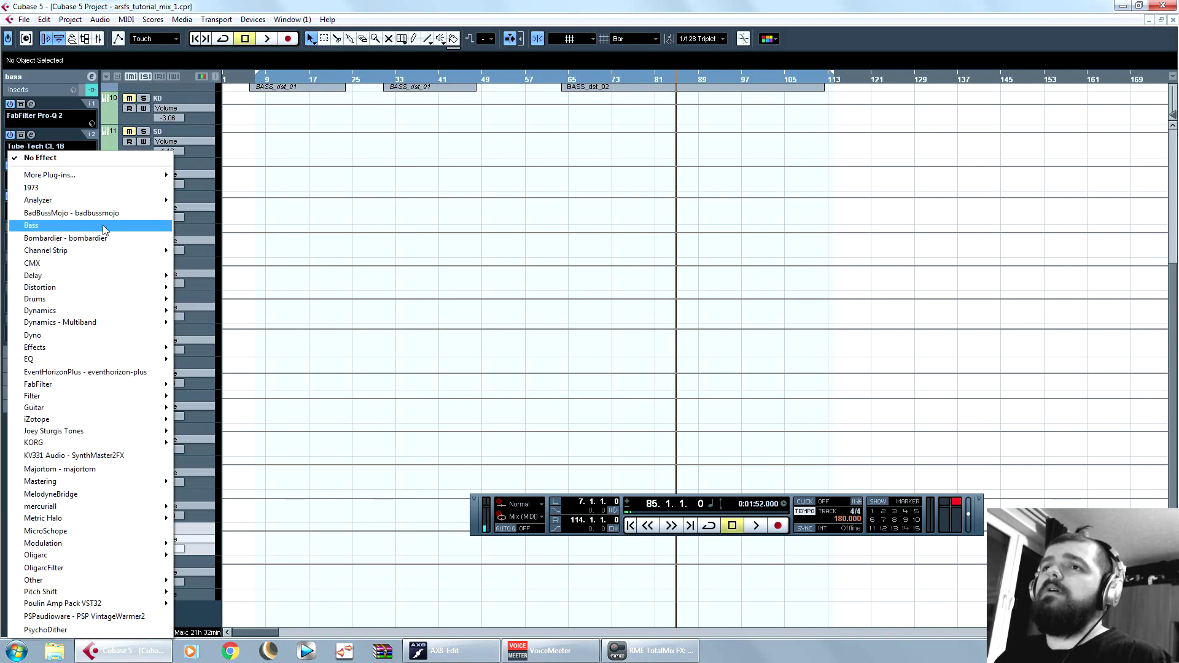
mouse_move(103, 228)
click(221, 459)
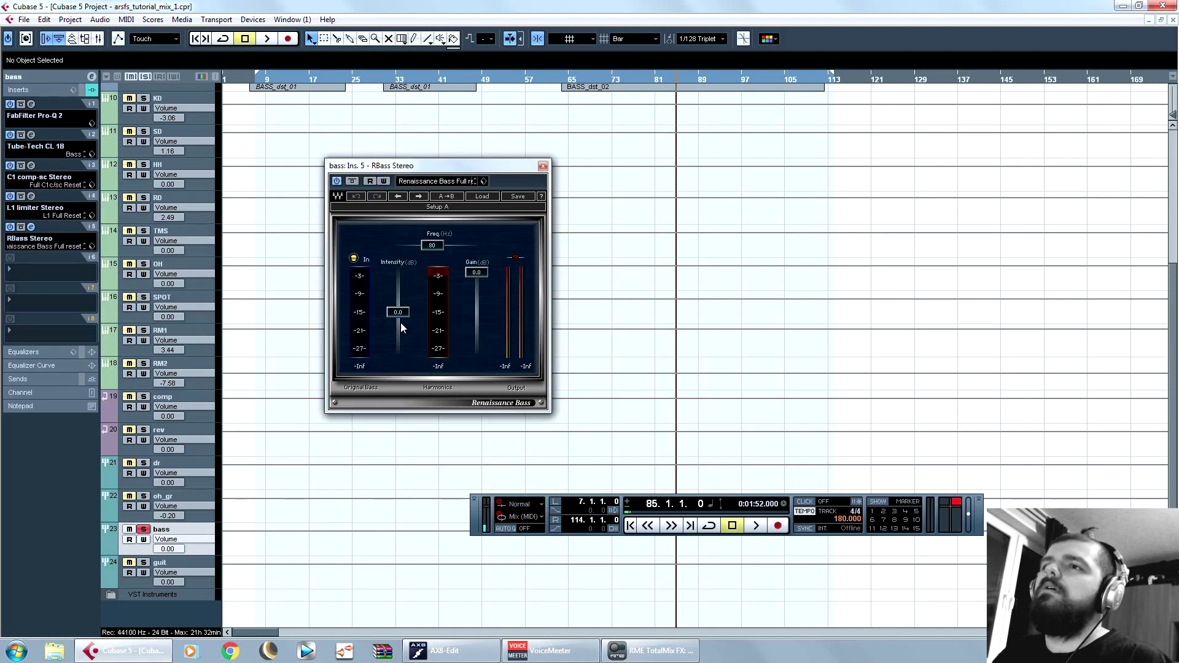
drag(402, 310, 402, 330)
key(space)
key(space)
key(space)
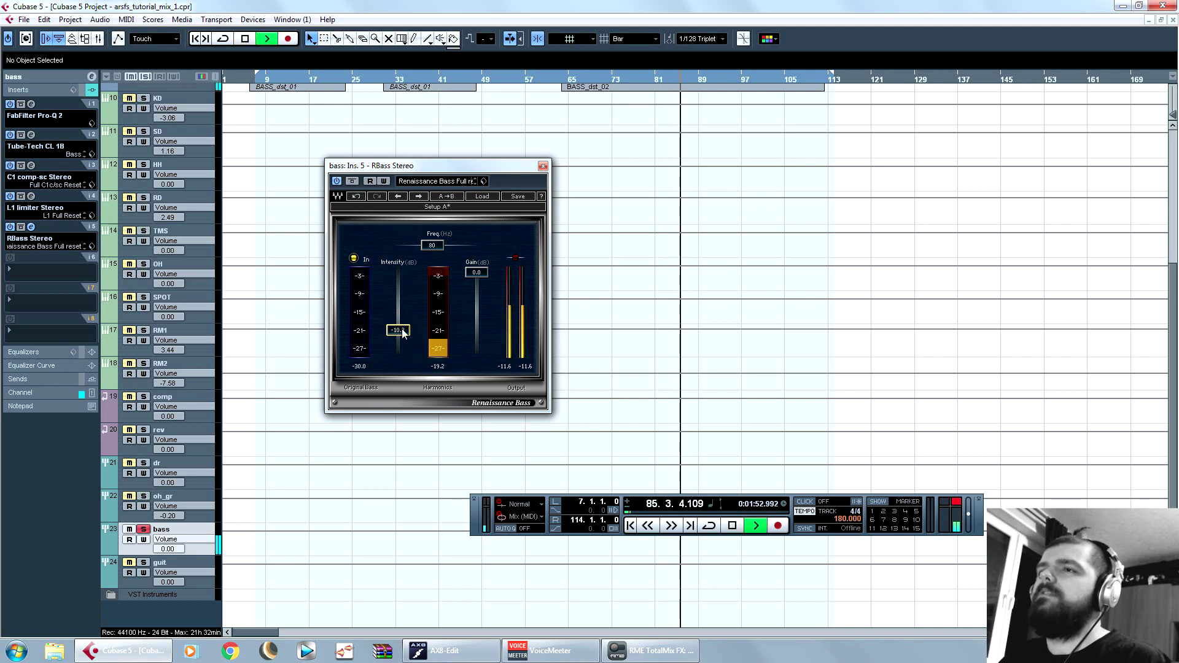
key(space)
click(543, 166)
Step: Audition the bass tracks from bar 38 with all five bass group inserts active, and stop playback
scroll(466, 335, up, 5)
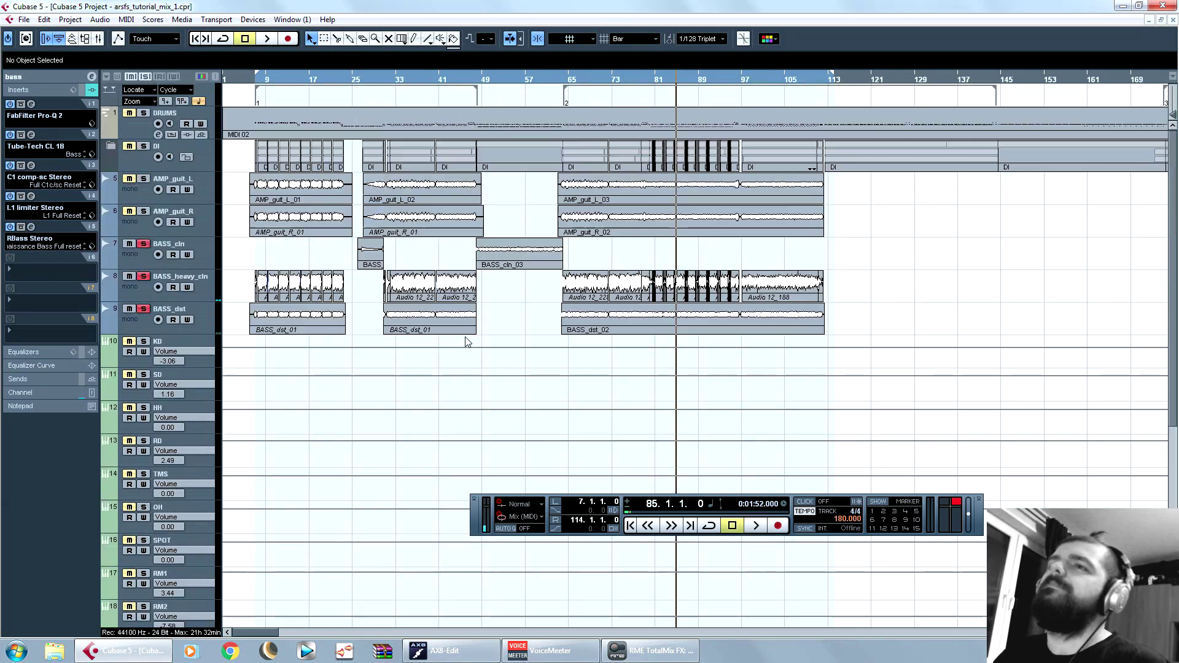
click(424, 80)
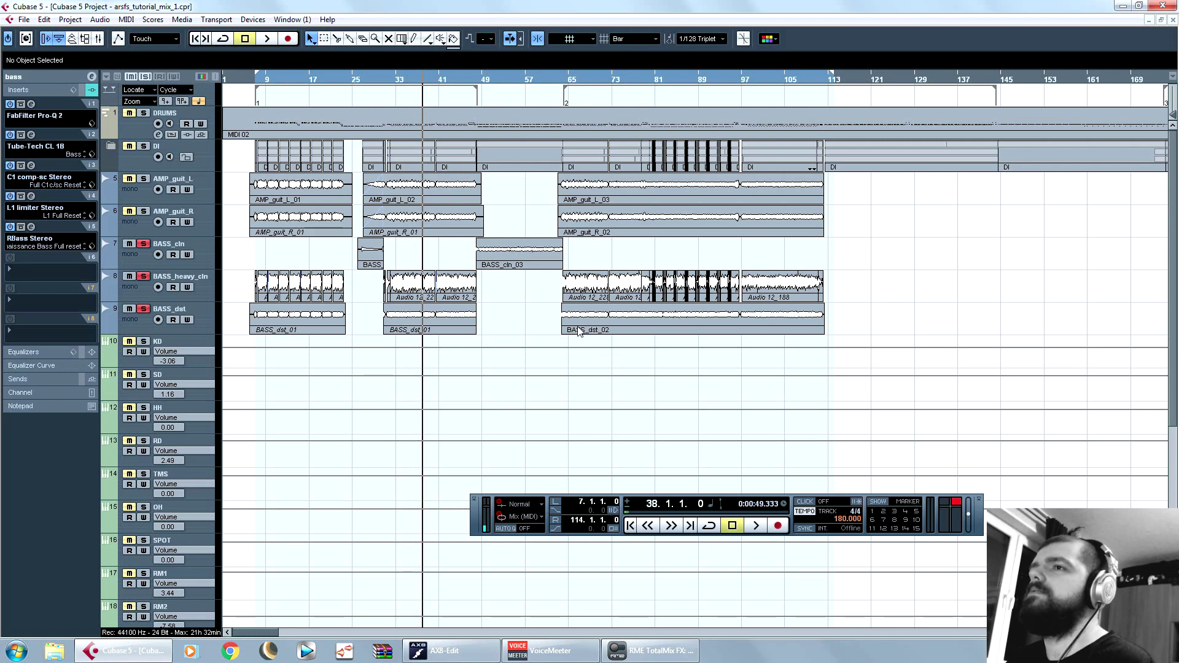
scroll(448, 352, down, 5)
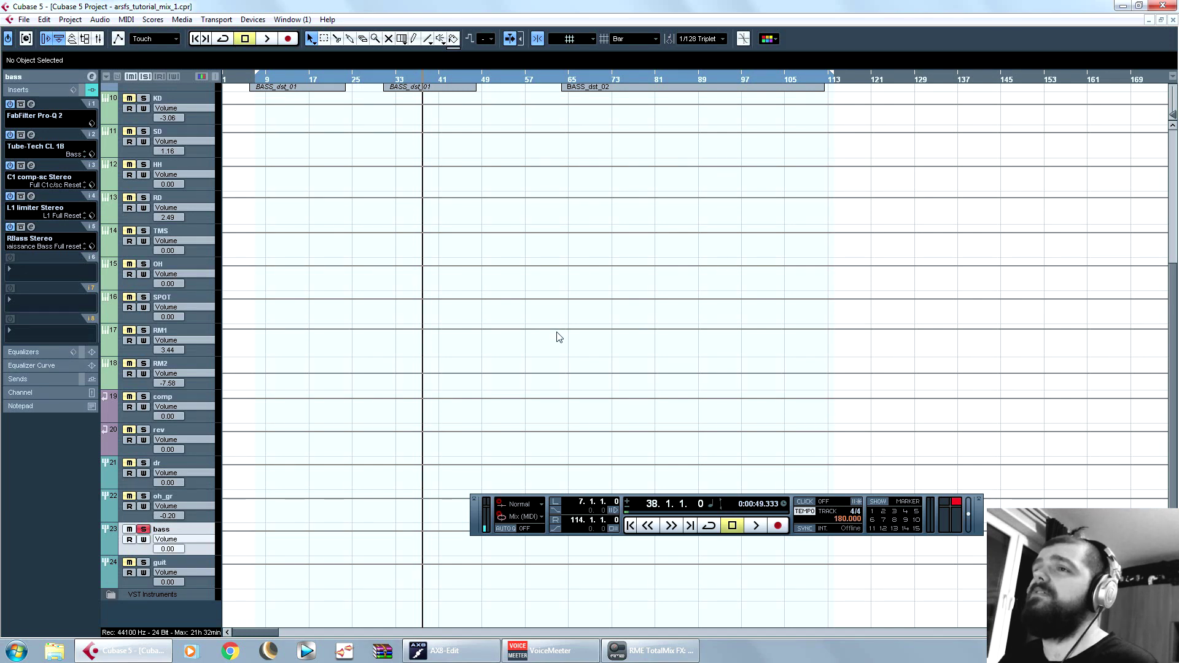
scroll(559, 337, up, 5)
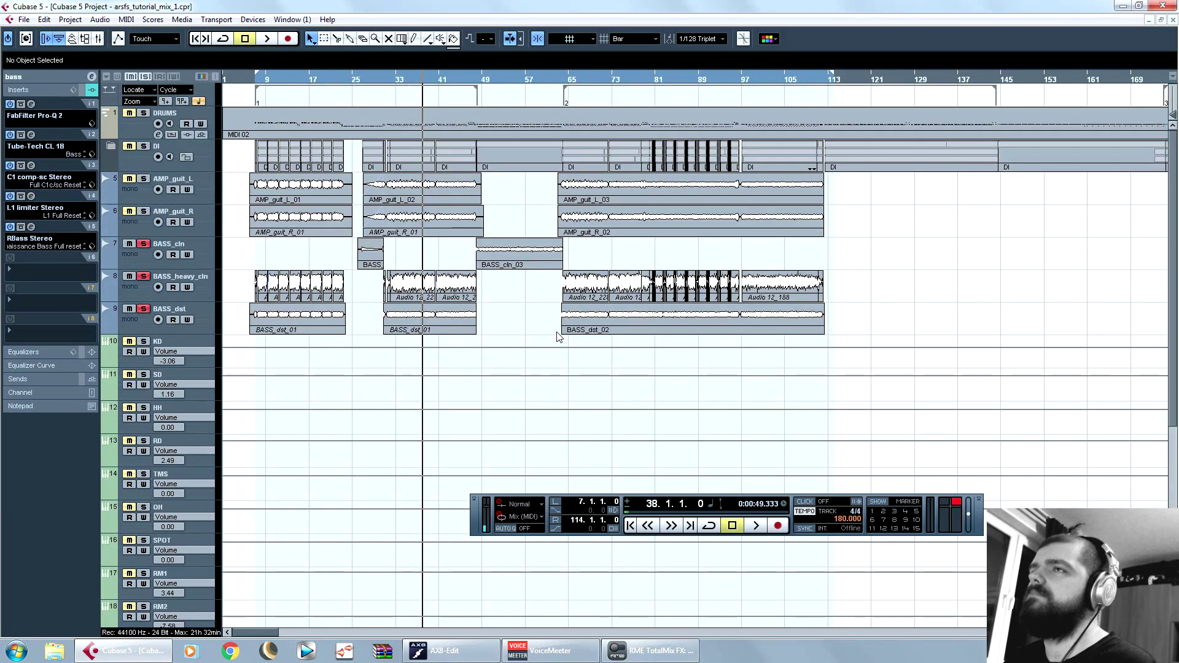
scroll(532, 330, down, 5)
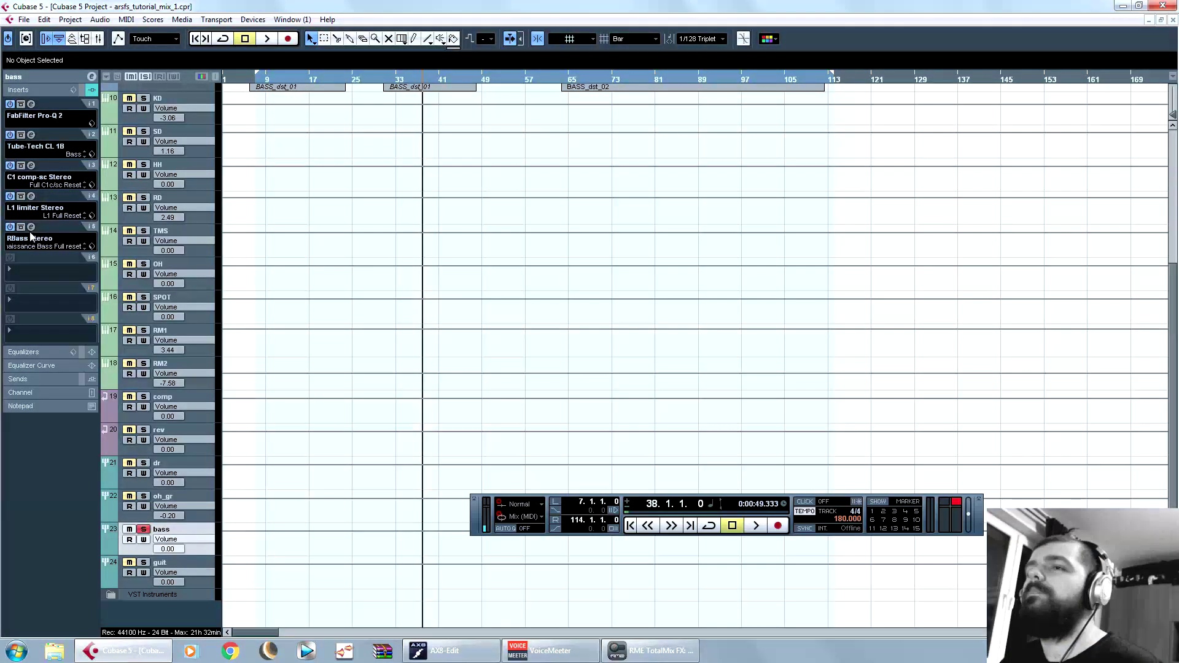
scroll(234, 266, up, 5)
key(space)
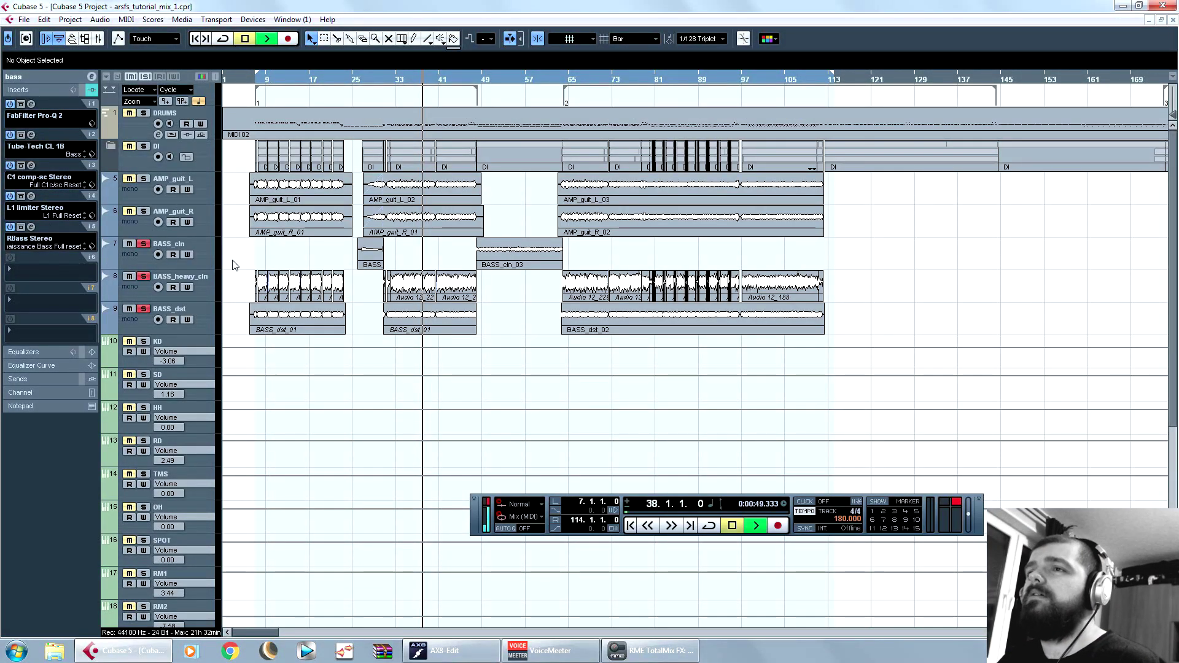
key(space)
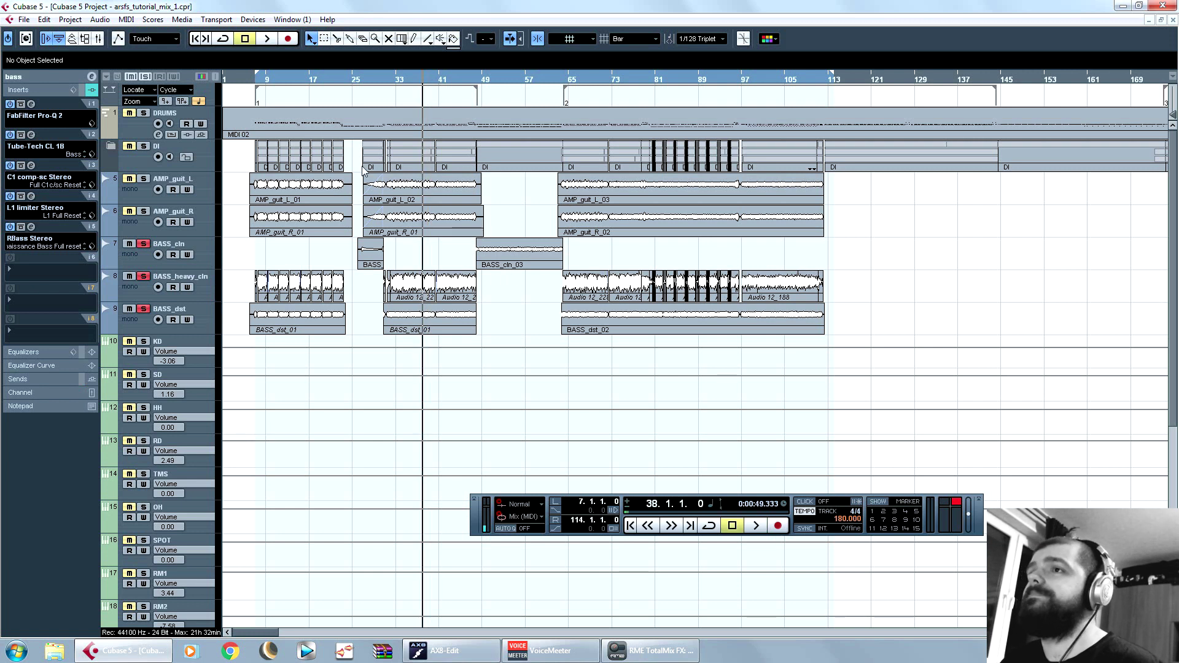
Step: Audition the clean bass section from bar 56 and the heavy section from bar 80, and stop playback
click(521, 82)
key(space)
key(space)
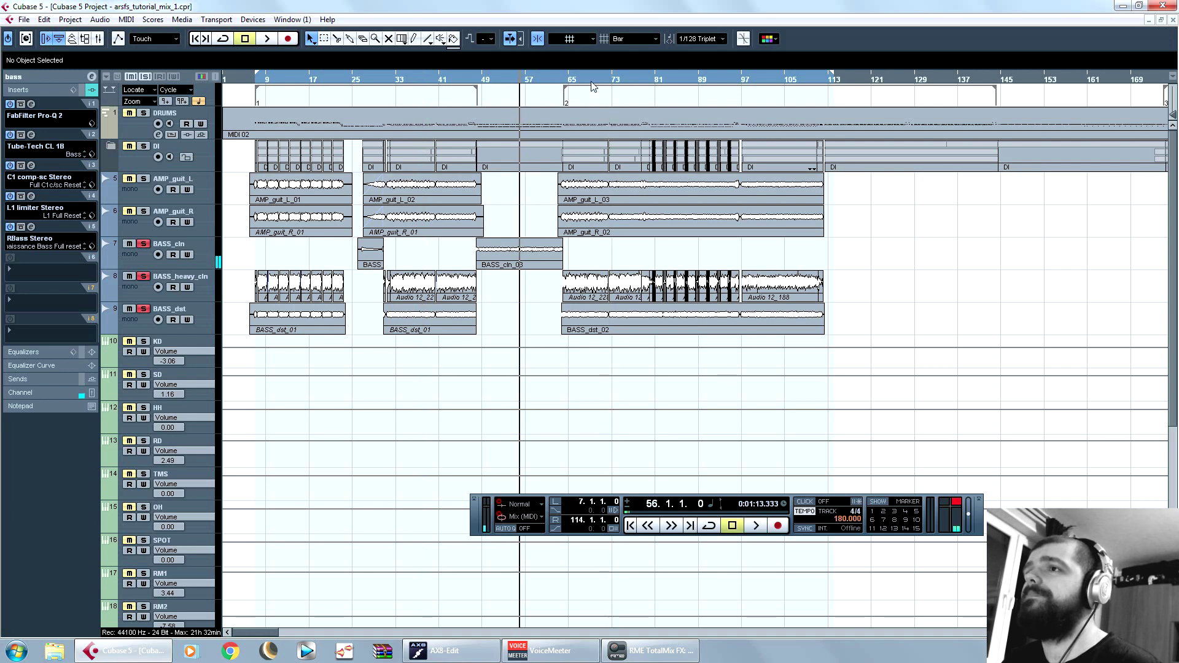
click(593, 84)
key(space)
click(650, 81)
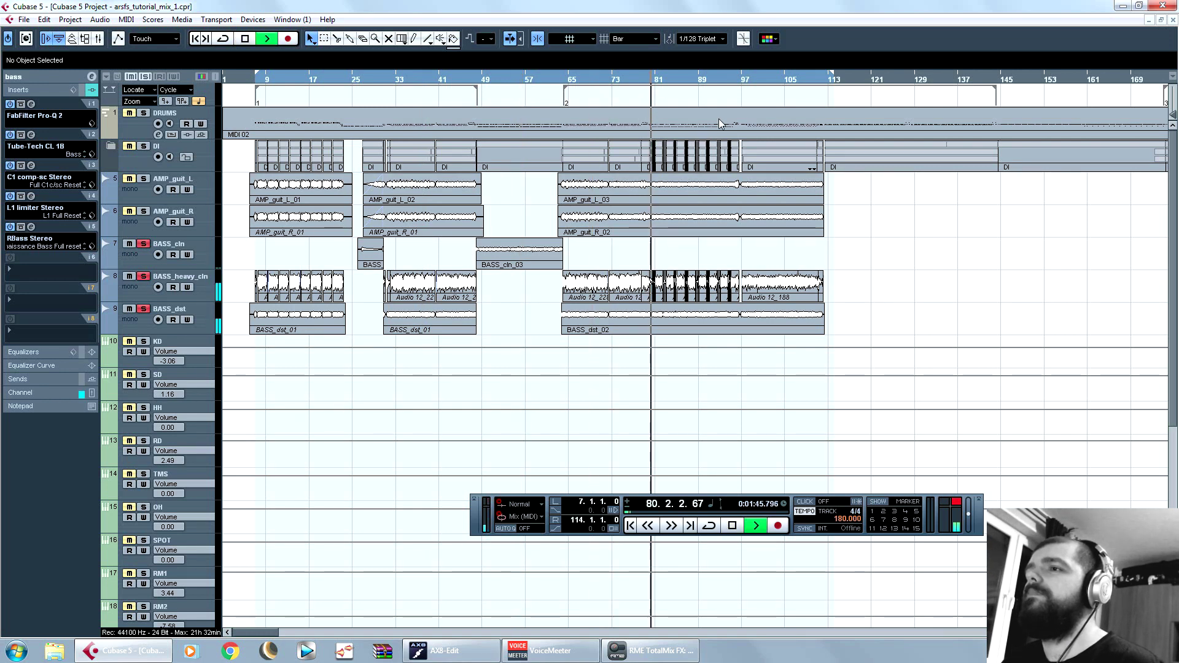
scroll(382, 448, down, 4)
key(space)
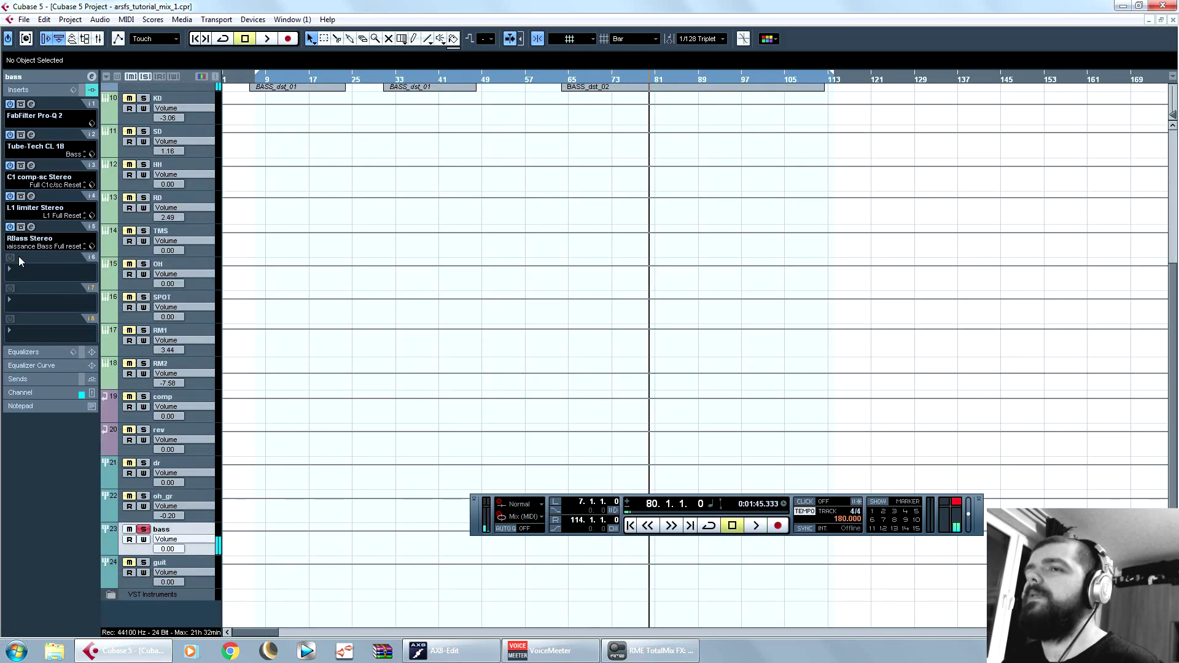
Step: Insert Trackspacer in the bass group's sixth insert slot and move its window clear of the track list
click(61, 280)
mouse_move(130, 311)
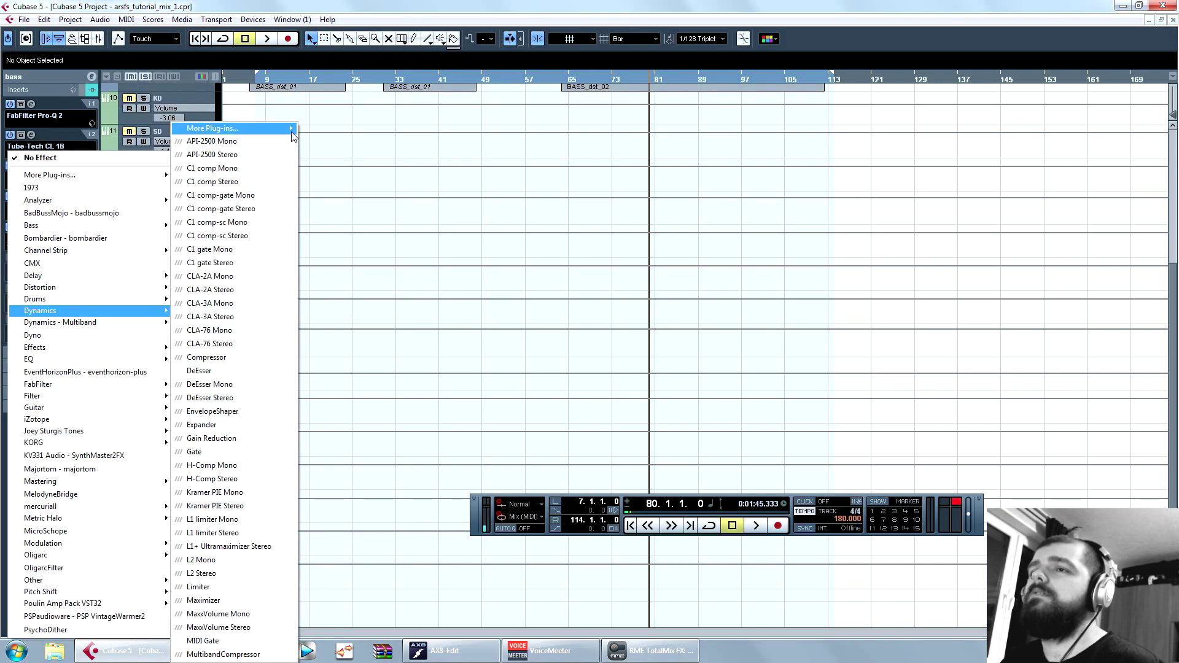
mouse_move(292, 136)
click(381, 342)
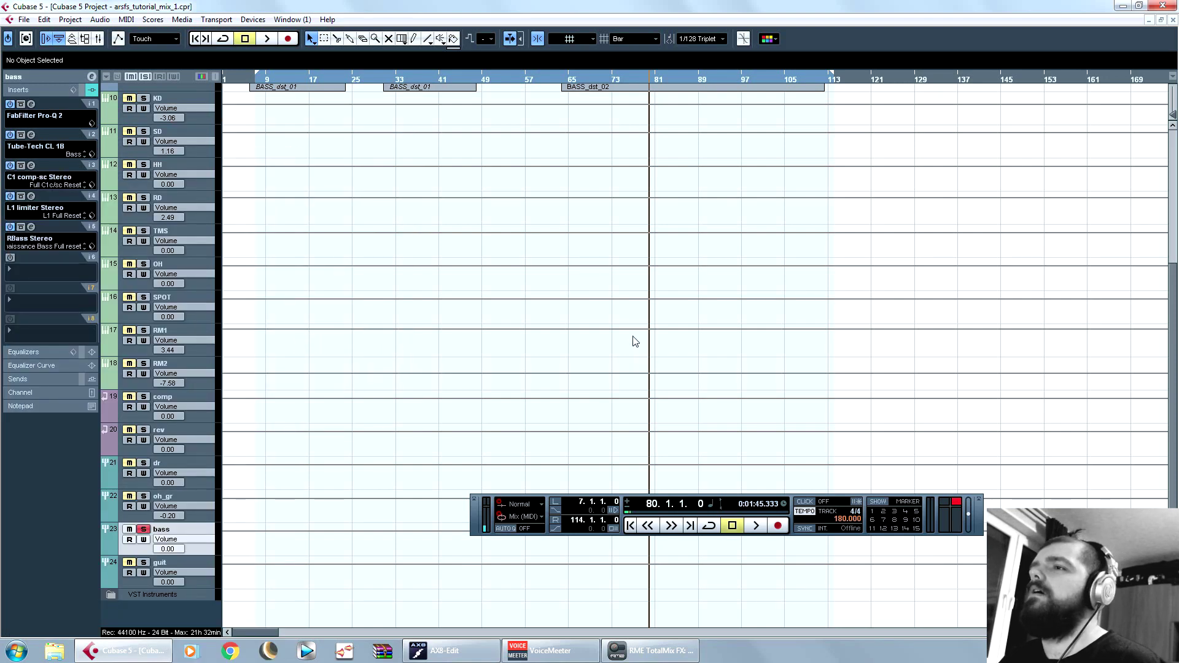
drag(496, 143, 568, 159)
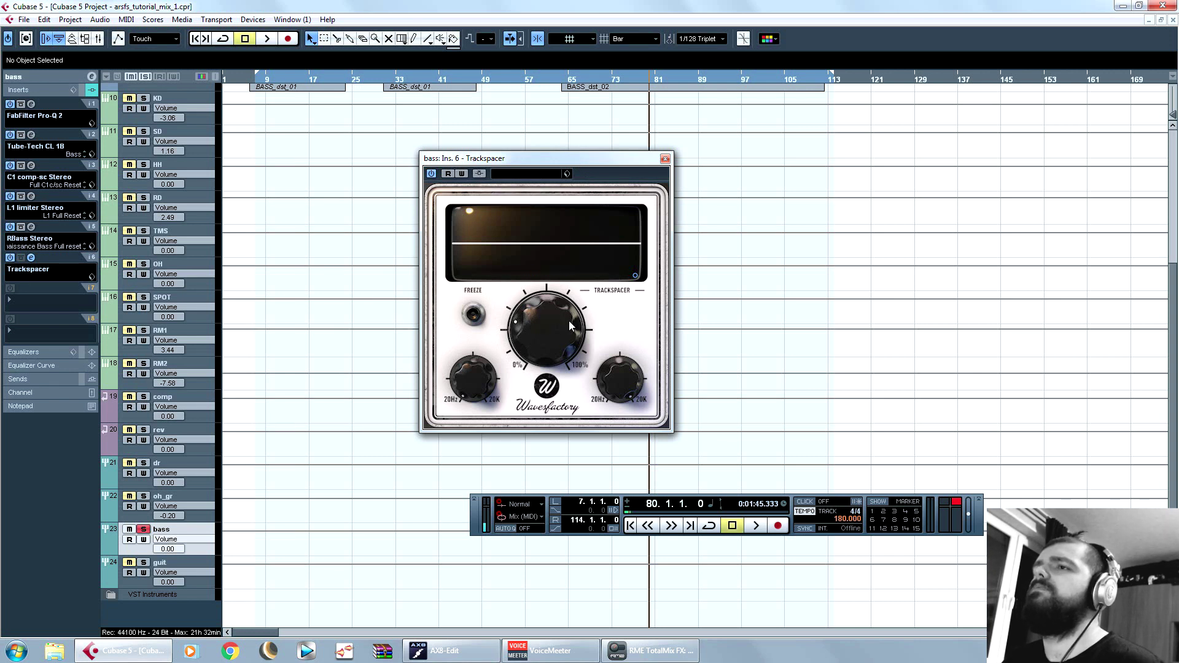
Step: Activate Trackspacer's side-chain, adjust its amount and set its HighPass filter to about 368 Hz, closing the plug-in
drag(569, 321, 566, 338)
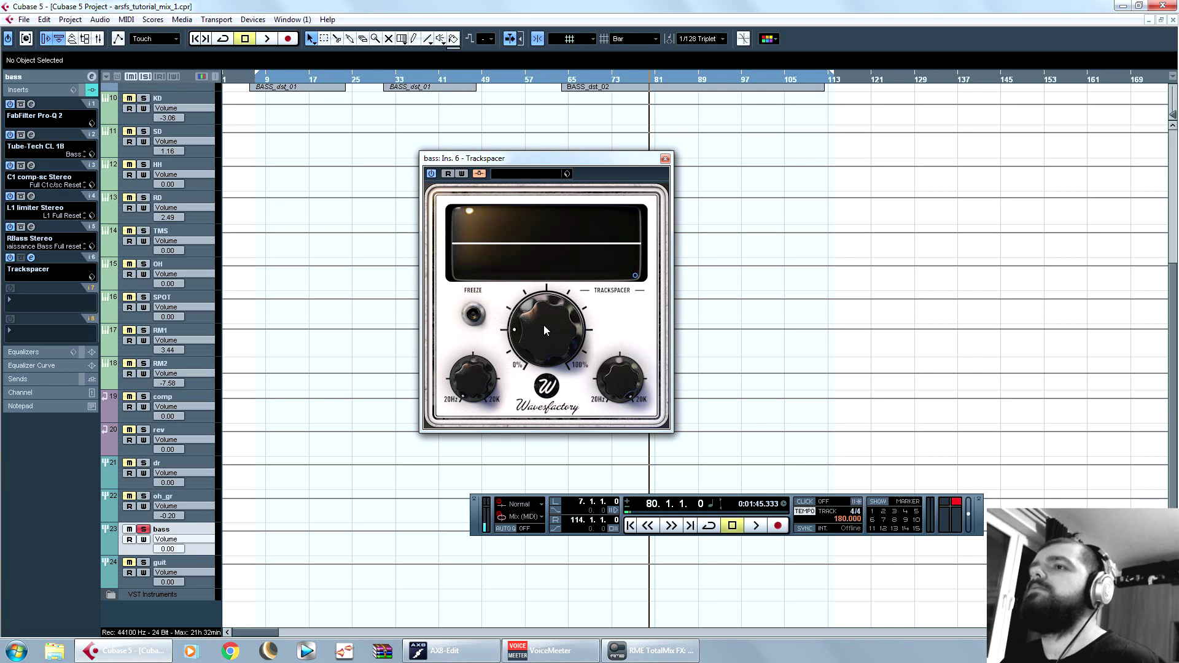
click(623, 376)
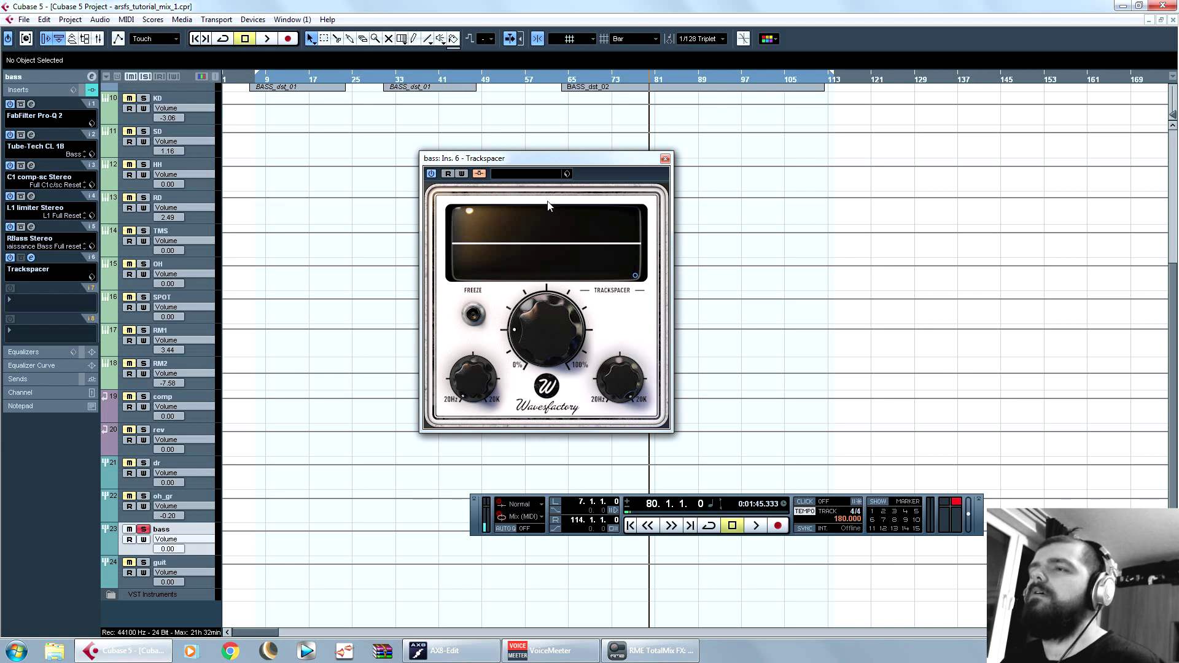
drag(623, 376, 638, 467)
mouse_move(624, 382)
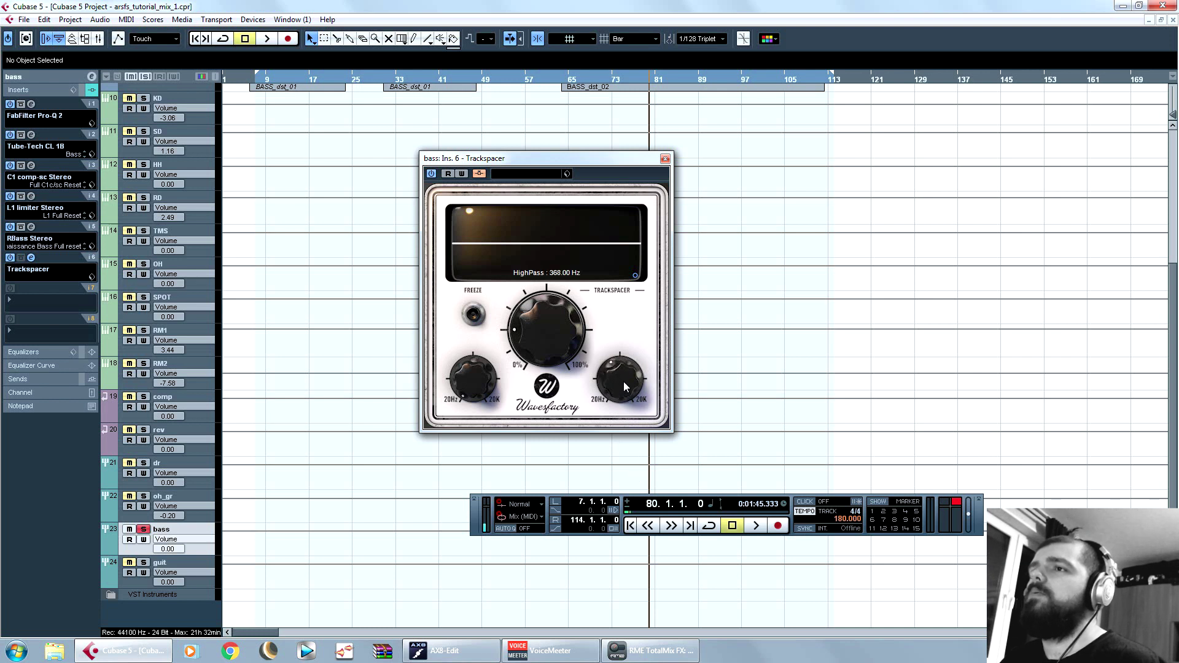
scroll(624, 385, down, 2)
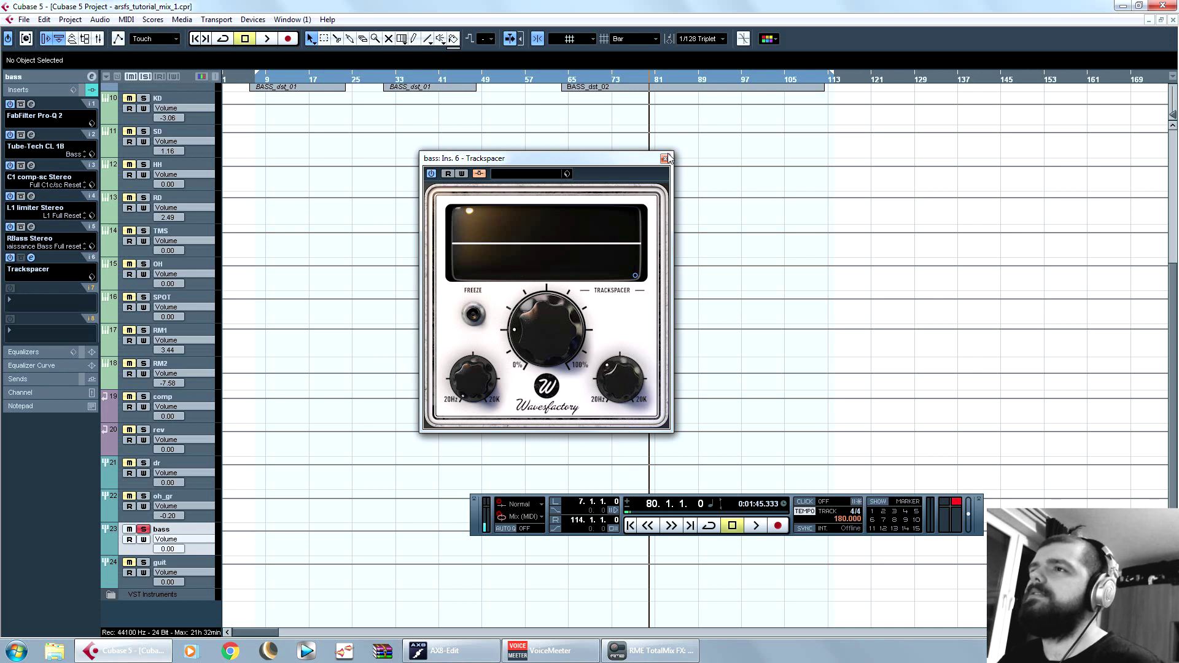
click(666, 159)
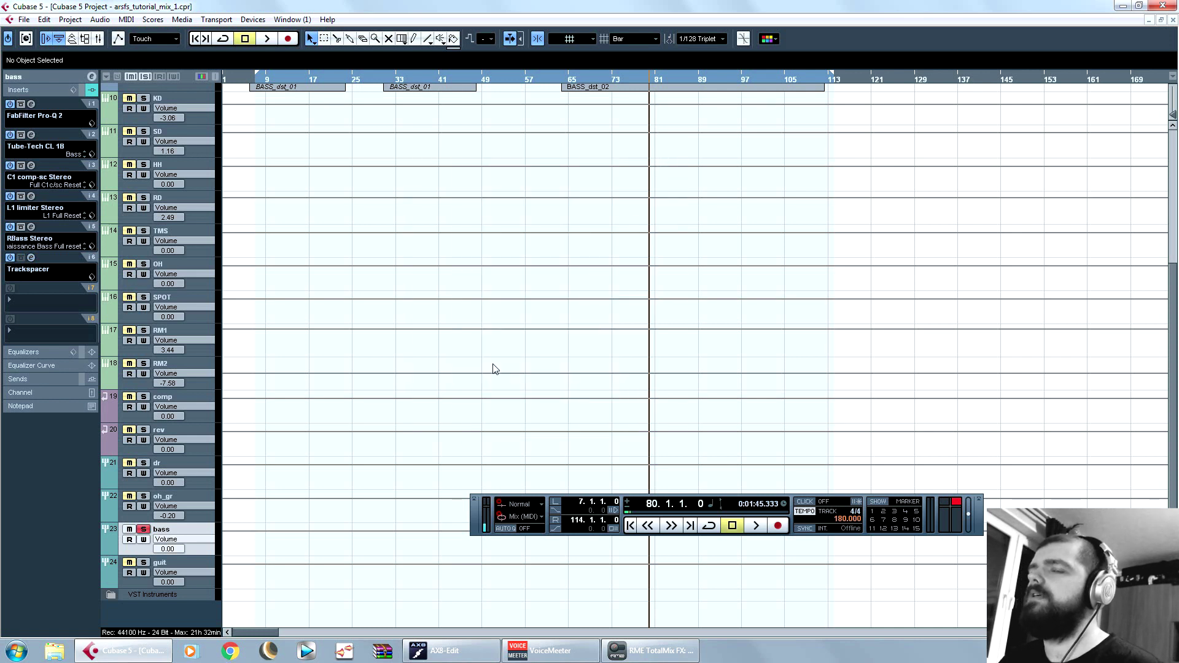
scroll(350, 451, up, 5)
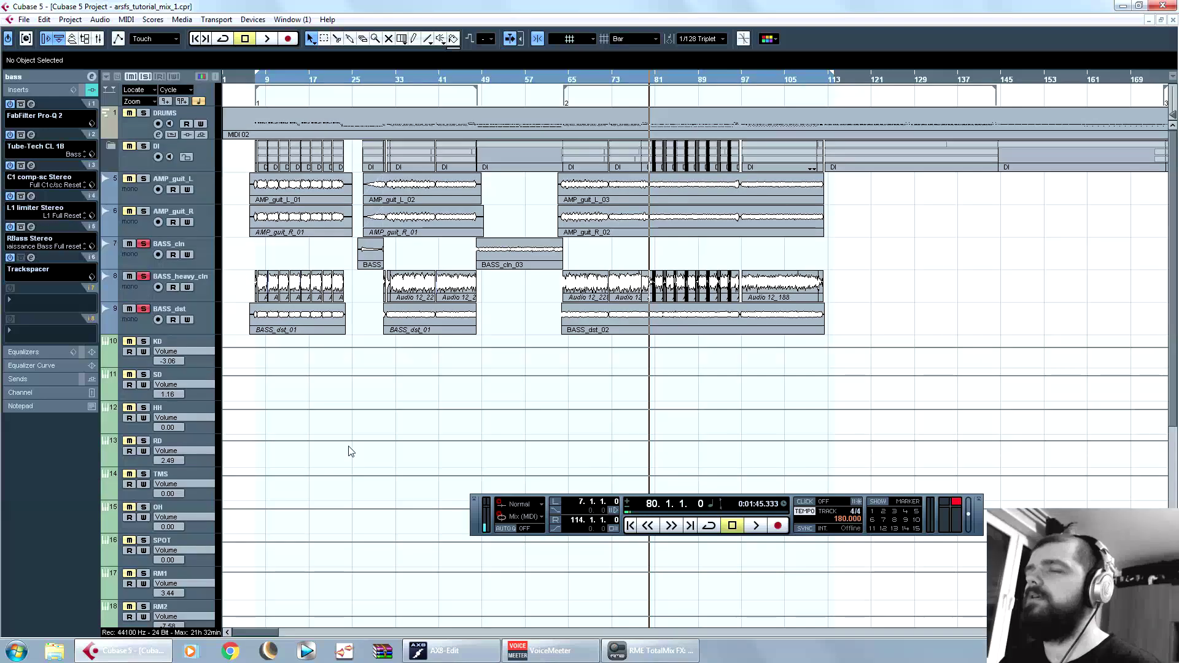
Step: Set the playback position to bar 10 and solo the KD drum channel alongside the bass
scroll(350, 452, down, 5)
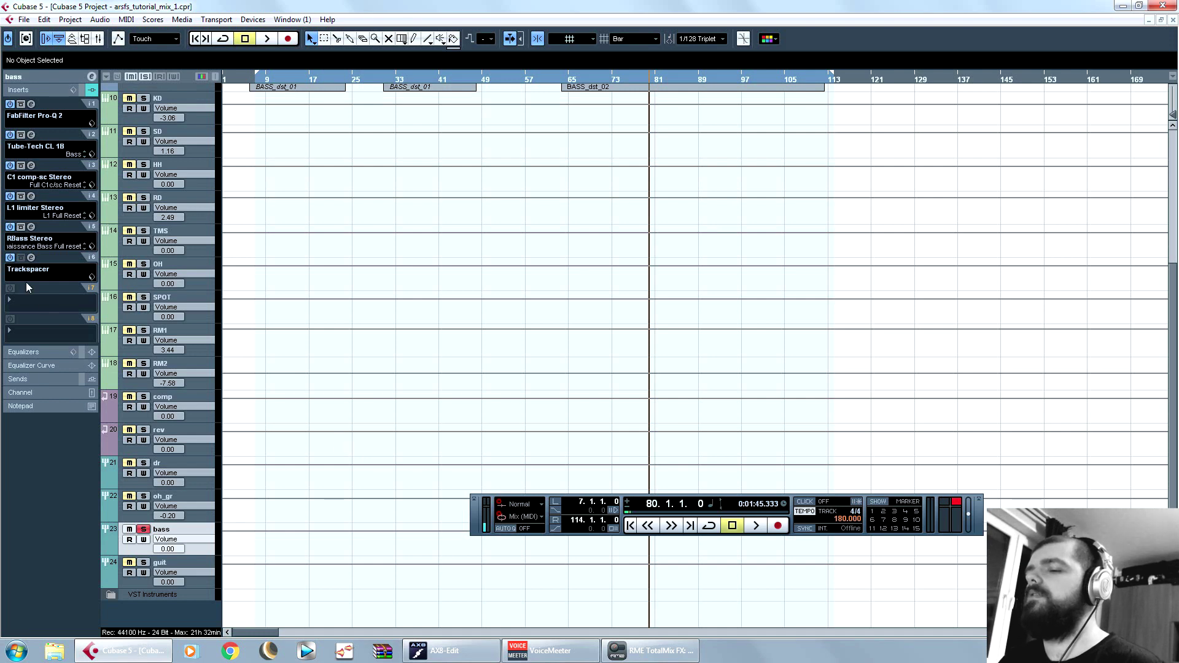
scroll(495, 337, up, 5)
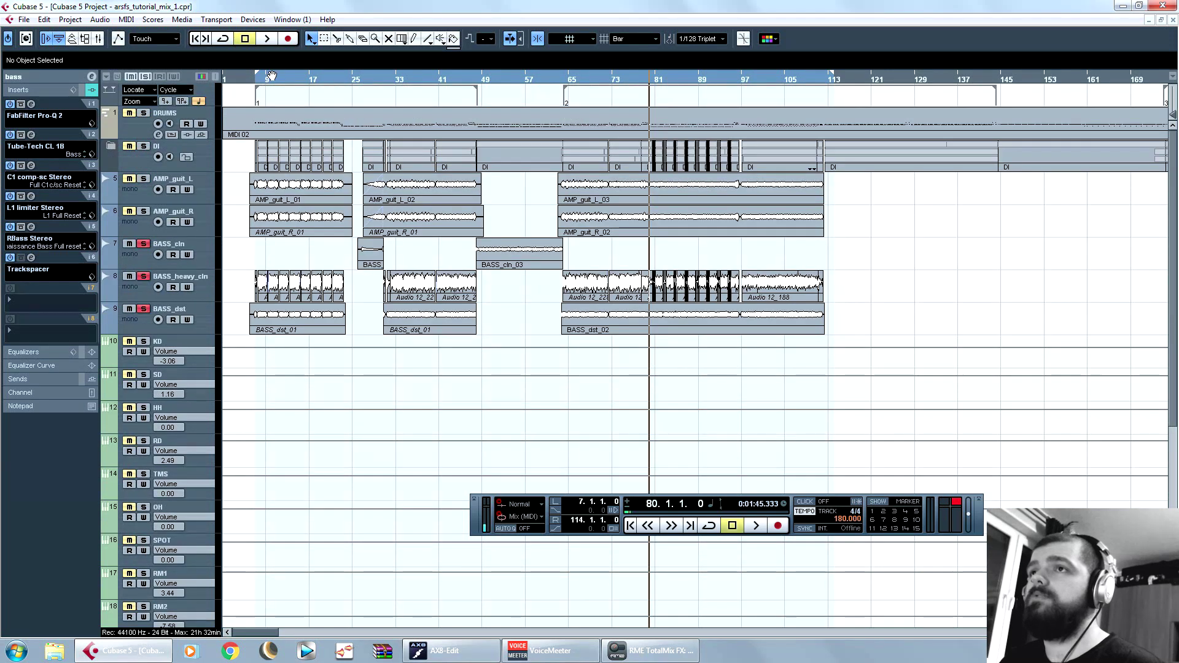
click(271, 83)
scroll(448, 387, down, 5)
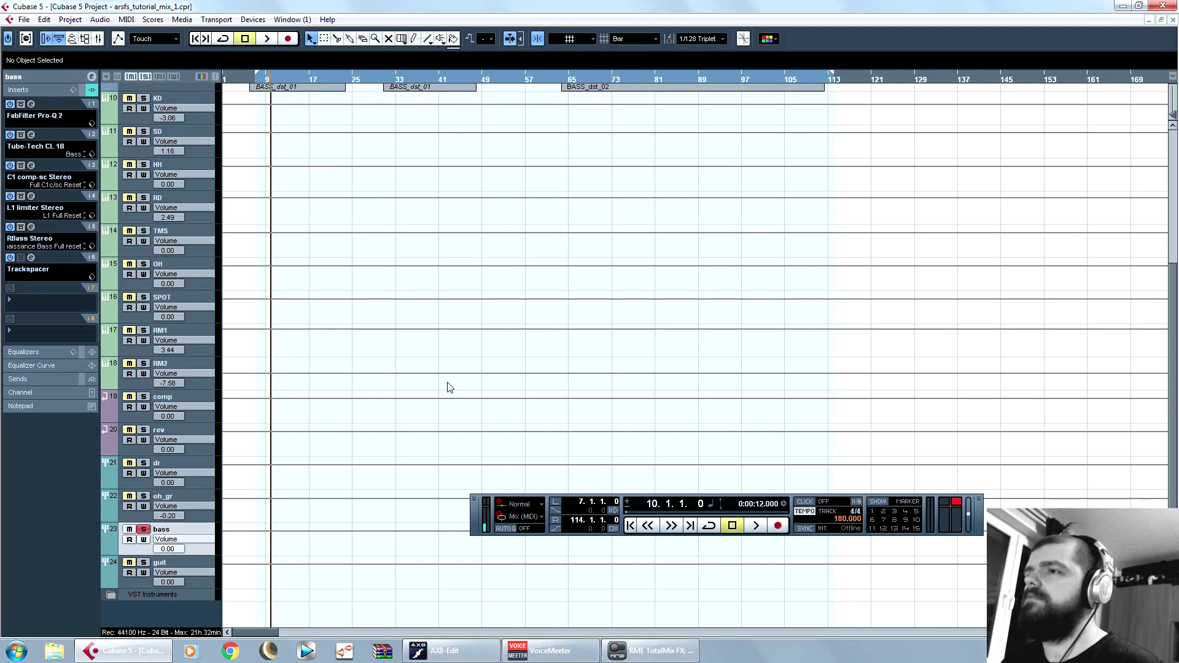
scroll(446, 387, up, 5)
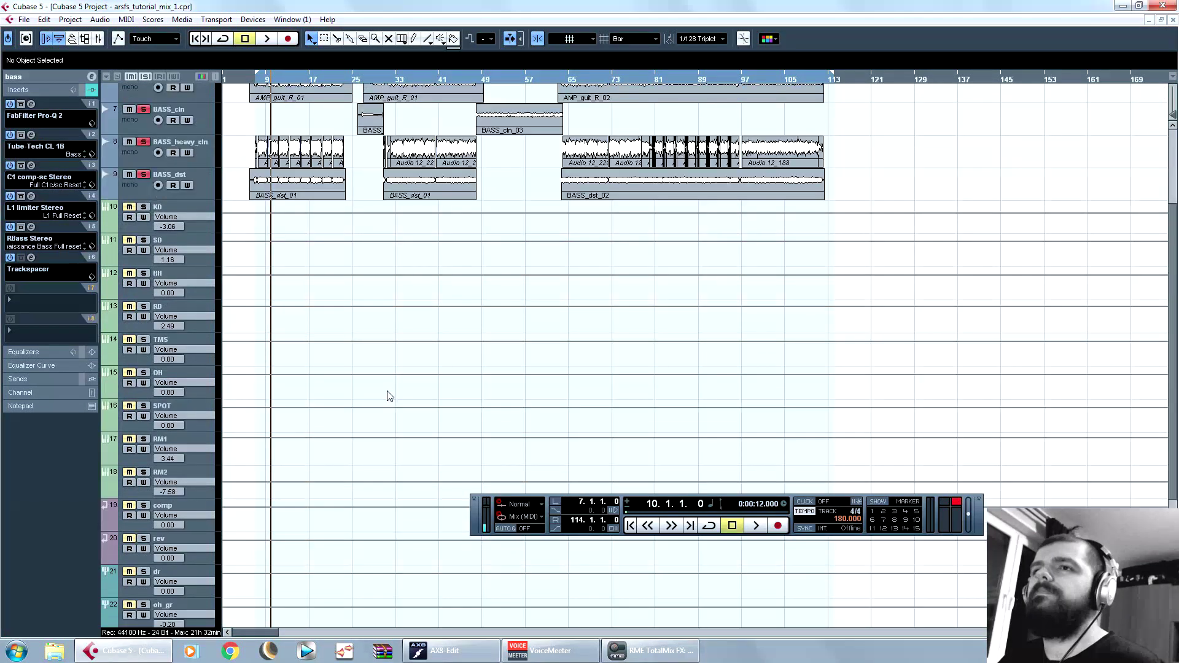
scroll(309, 389, down, 5)
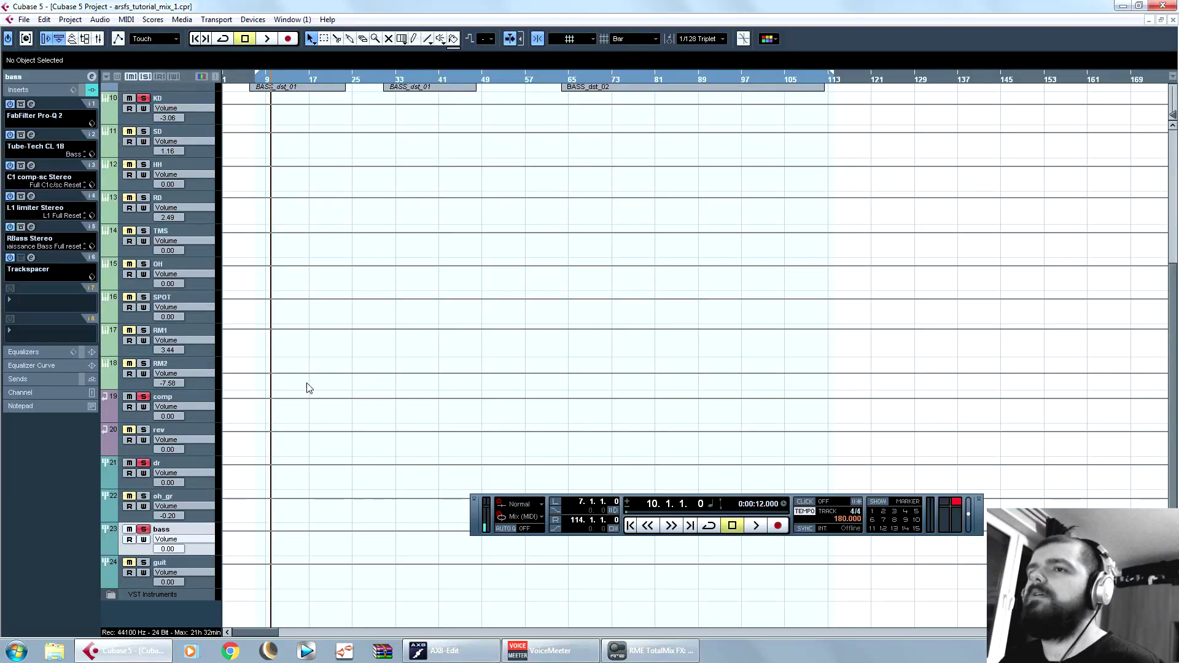
Step: Route the KD channel's second send to the side-chain of the bass group's Trackspacer
click(118, 106)
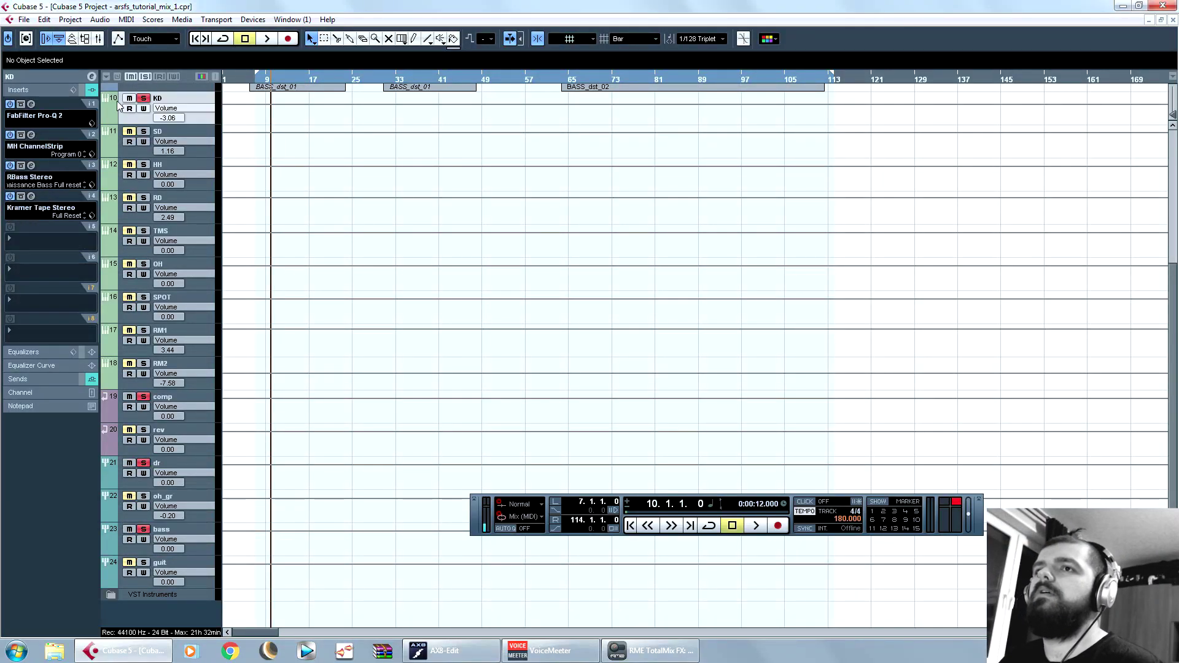
click(23, 379)
click(40, 188)
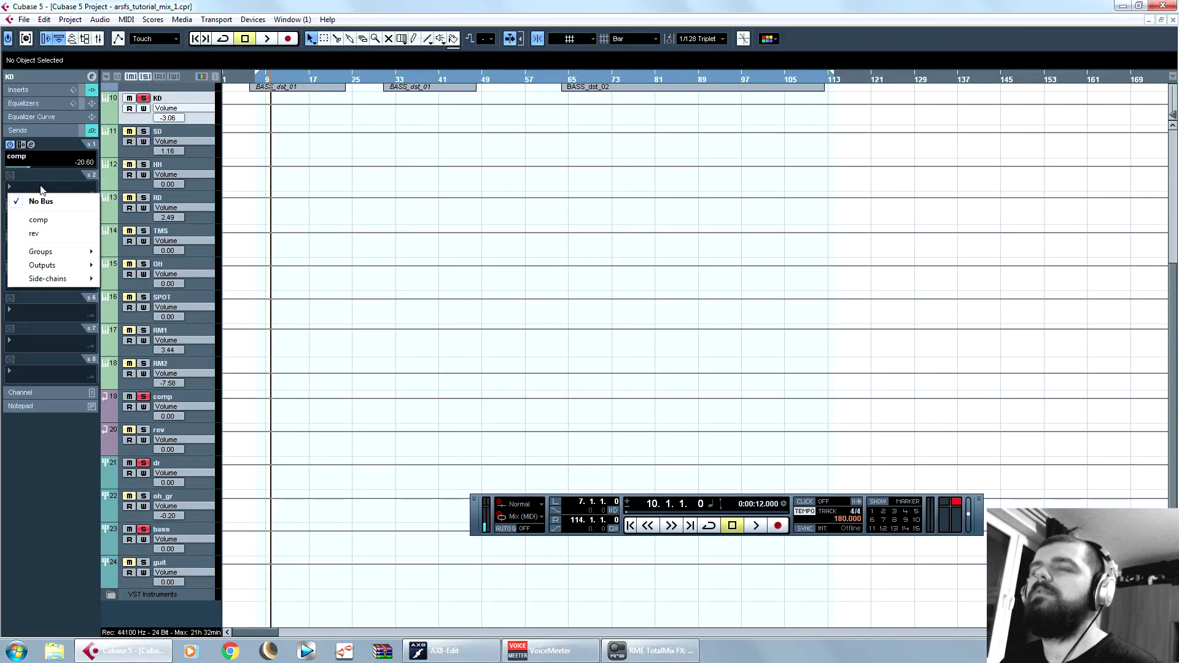
mouse_move(88, 281)
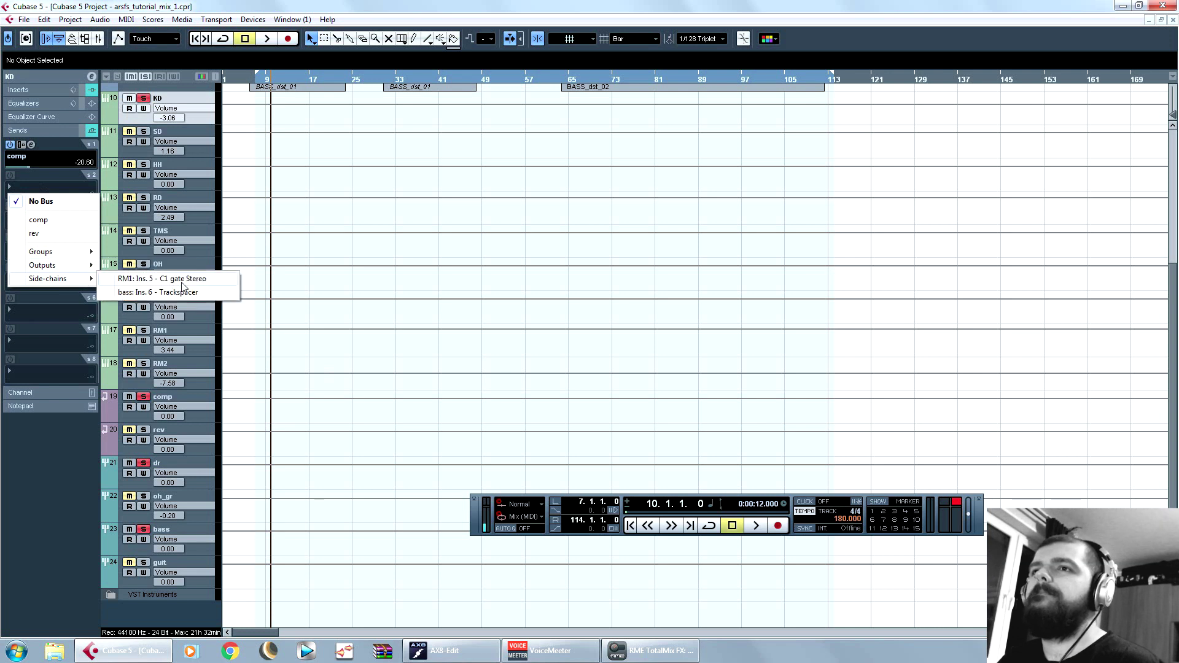
click(187, 292)
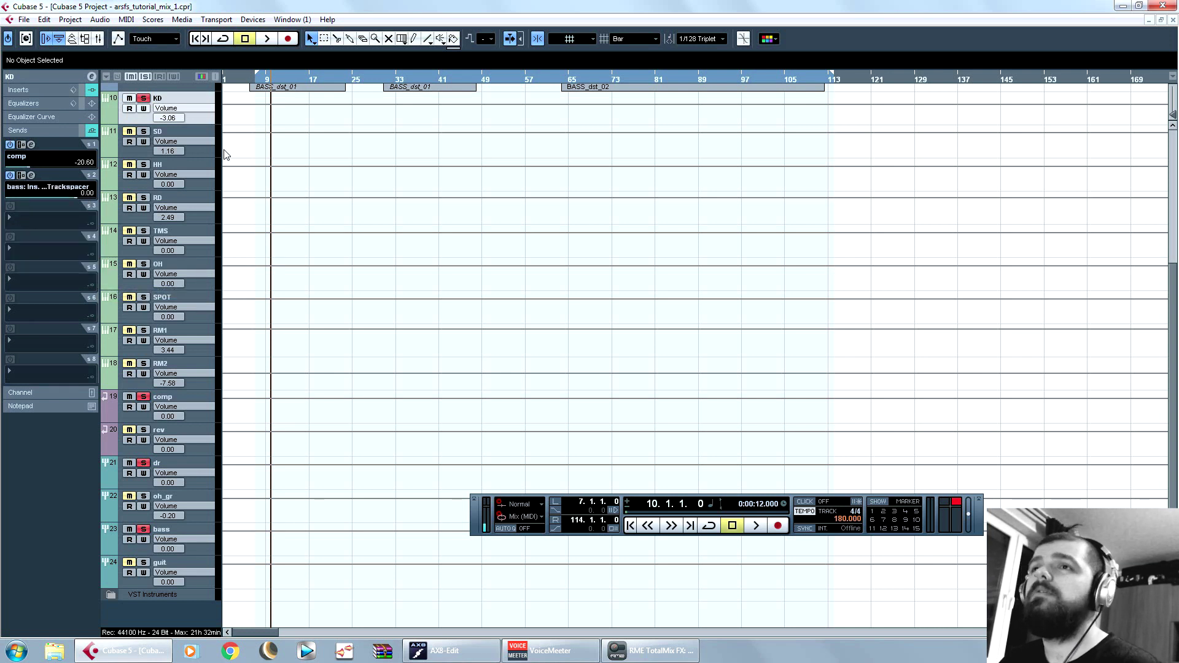
Step: Select the bass group and audition it soloed with the KD channel from bar 10, continuing from bar 34
click(145, 76)
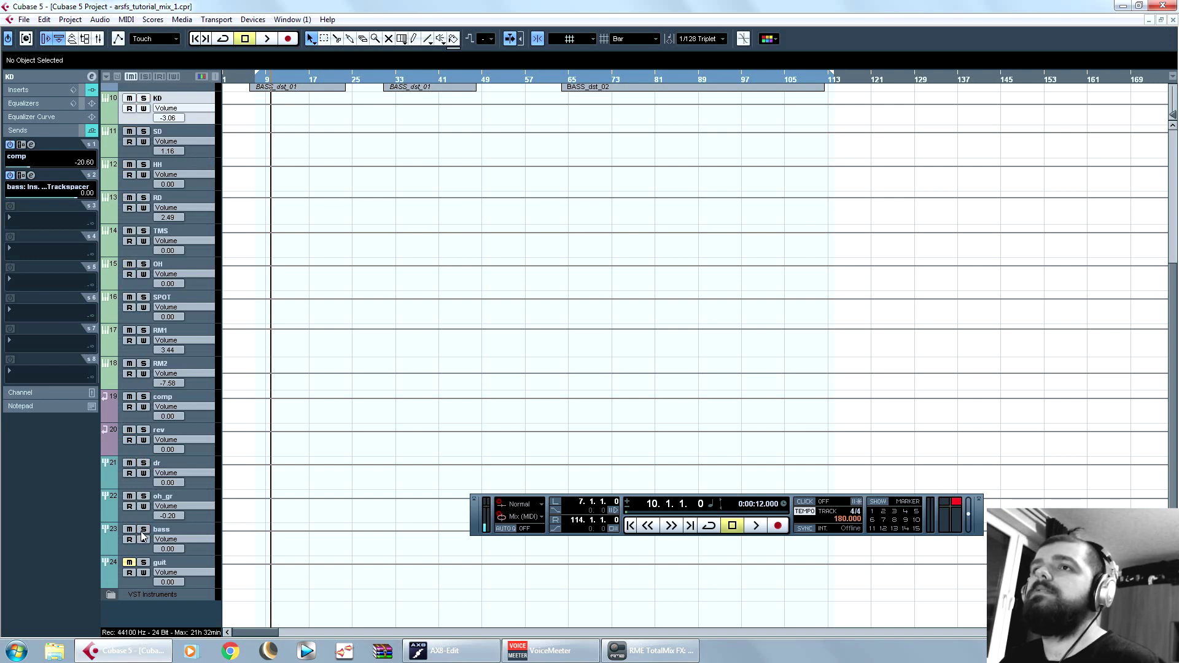
click(114, 532)
key(space)
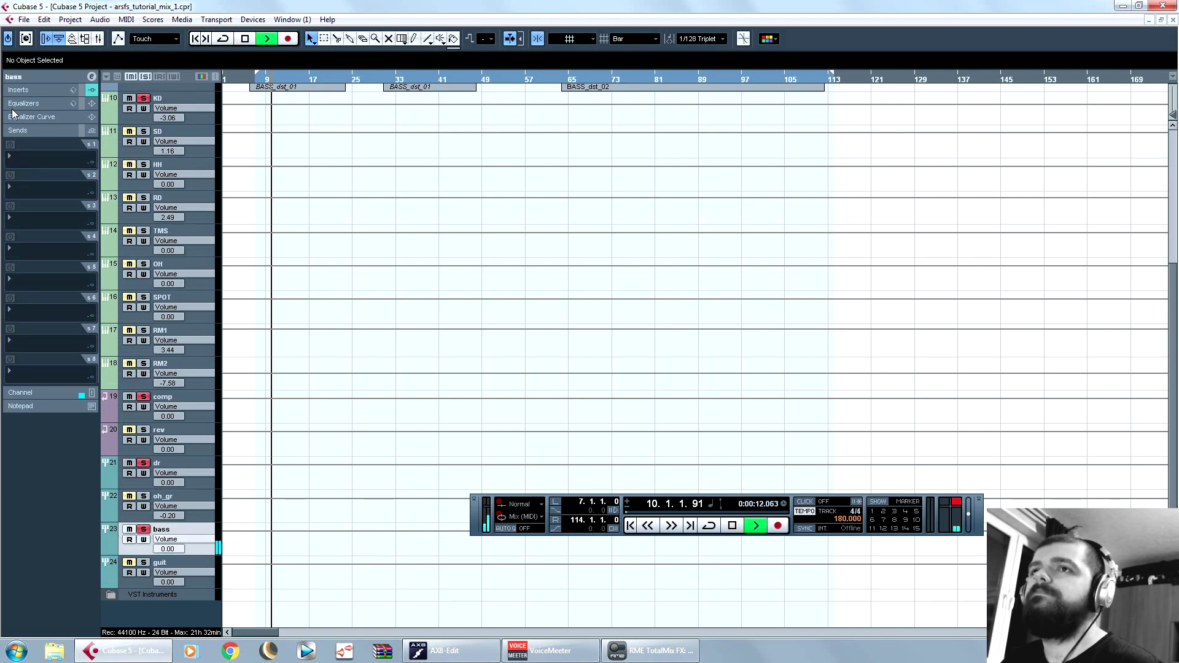
scroll(492, 277, up, 5)
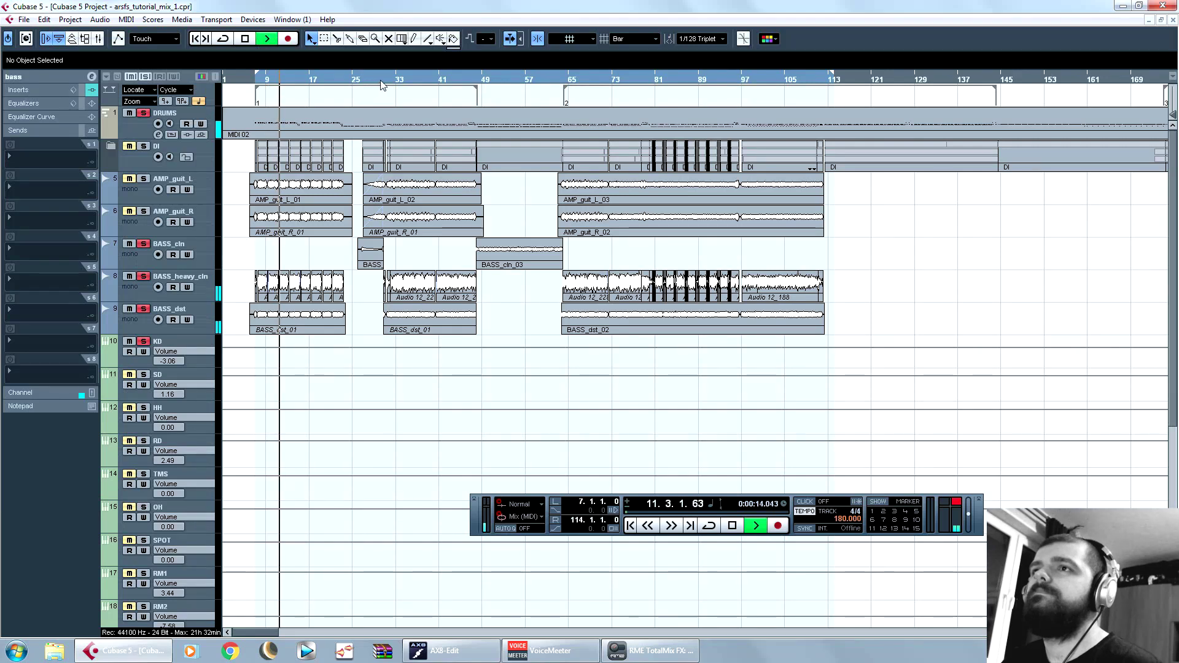
click(400, 79)
scroll(389, 362, down, 5)
scroll(346, 353, up, 5)
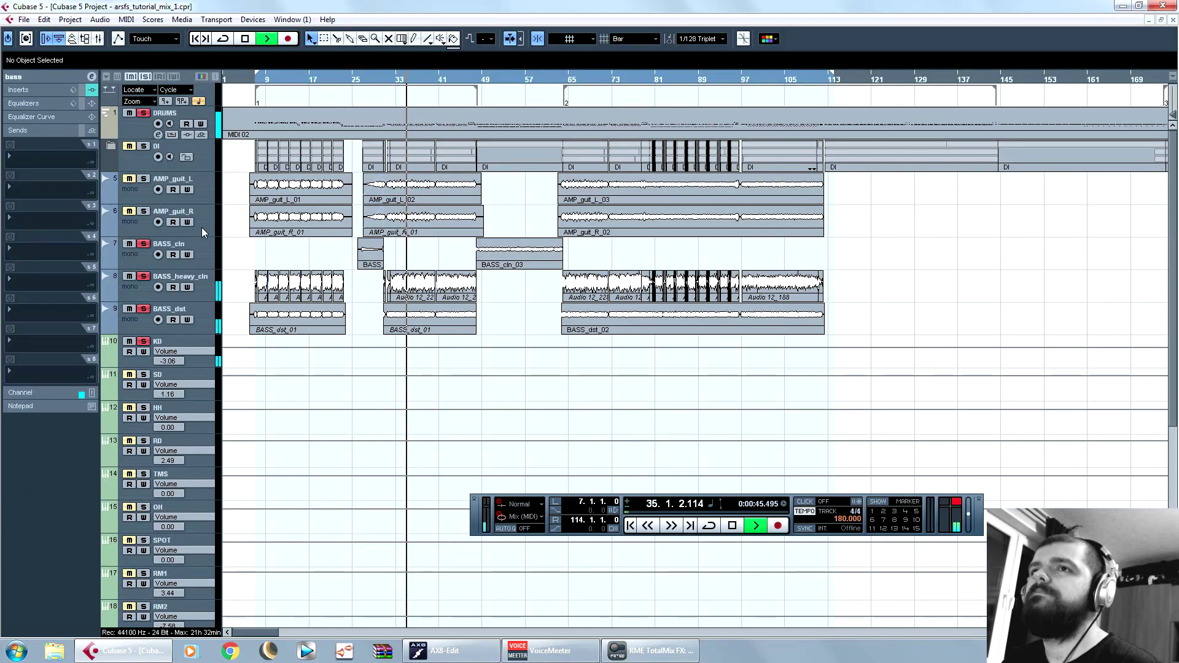
Step: Open Trackspacer from the bass group's inserts, audition it at a 100% ratio and stop playback
click(43, 90)
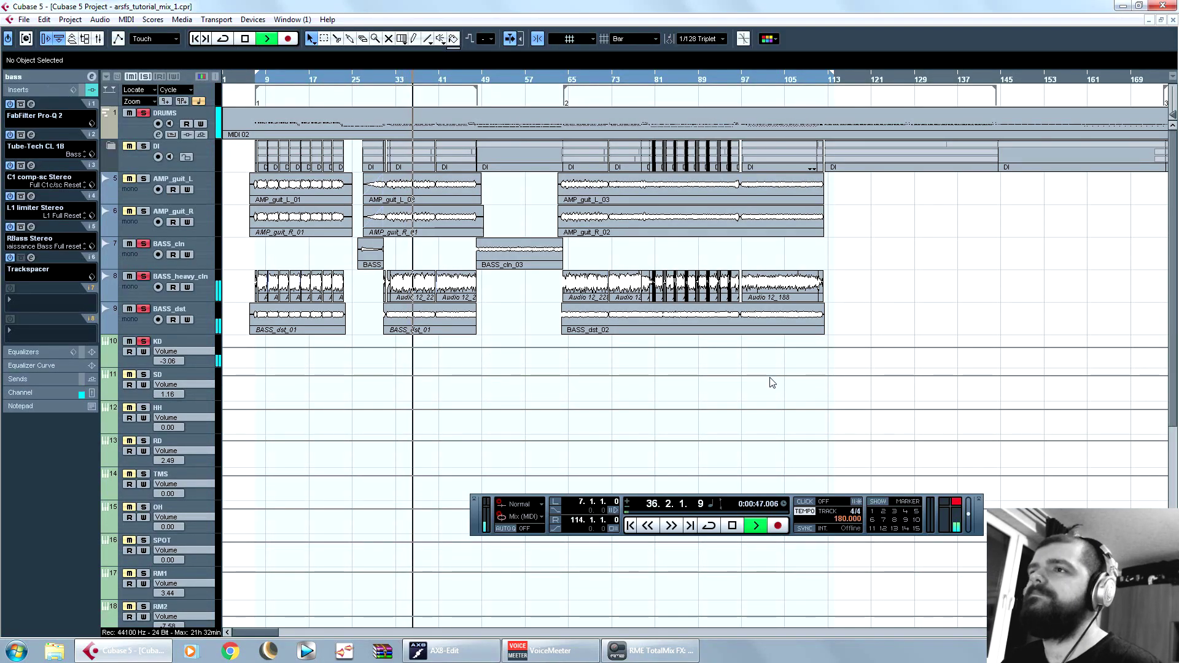
drag(558, 307, 572, 267)
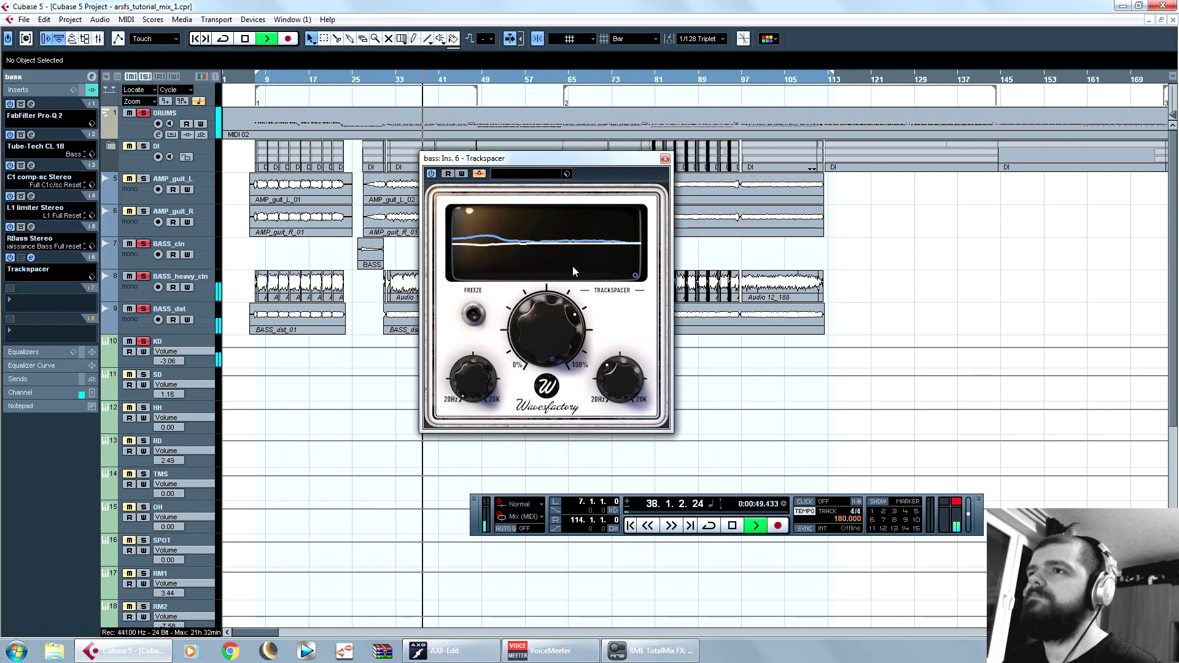
mouse_move(565, 310)
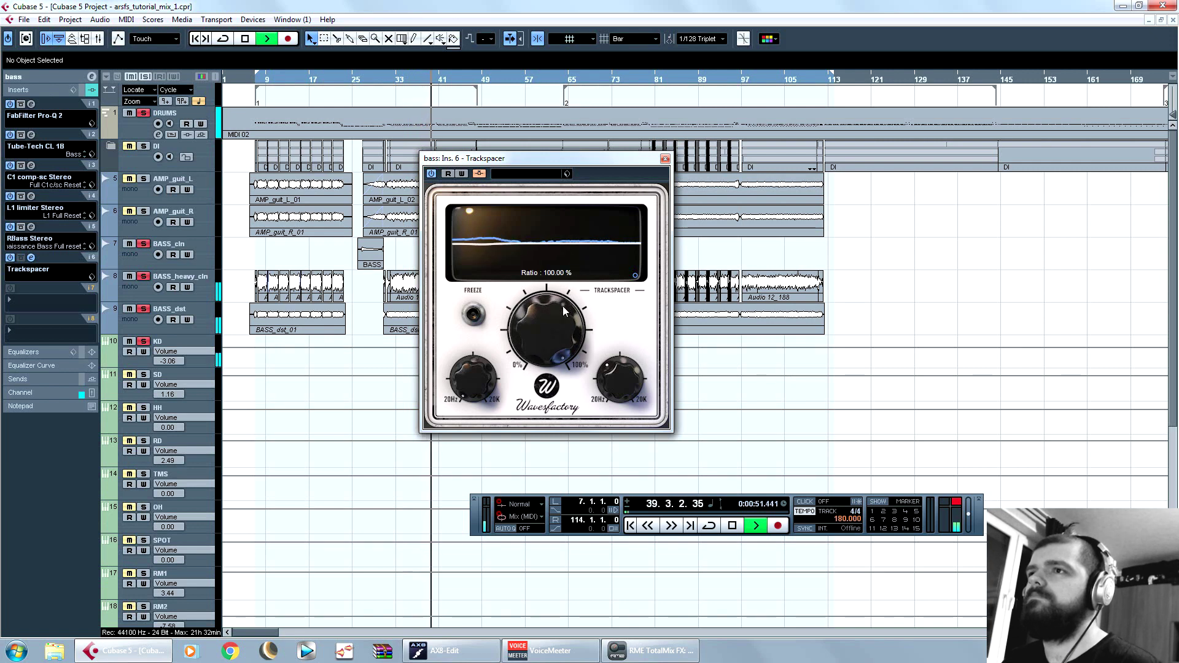
key(space)
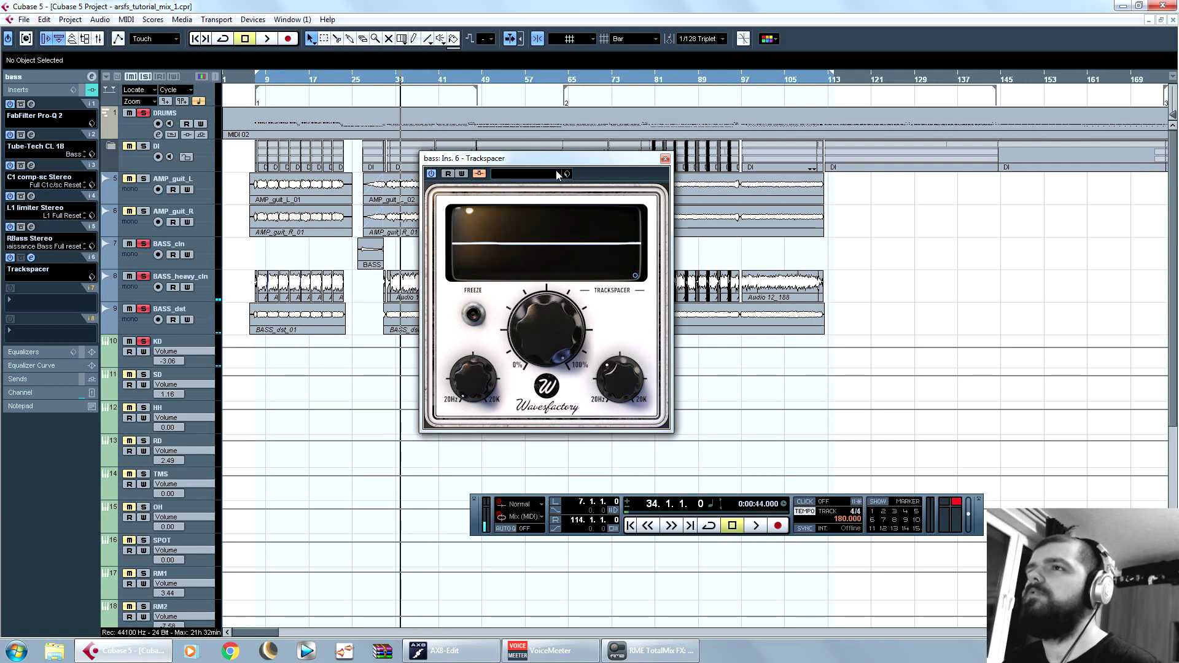
Step: Reposition the Trackspacer window and lower its ratio to 30% while playing the kick and bass from bar 34
drag(557, 175, 579, 160)
mouse_move(588, 307)
key(space)
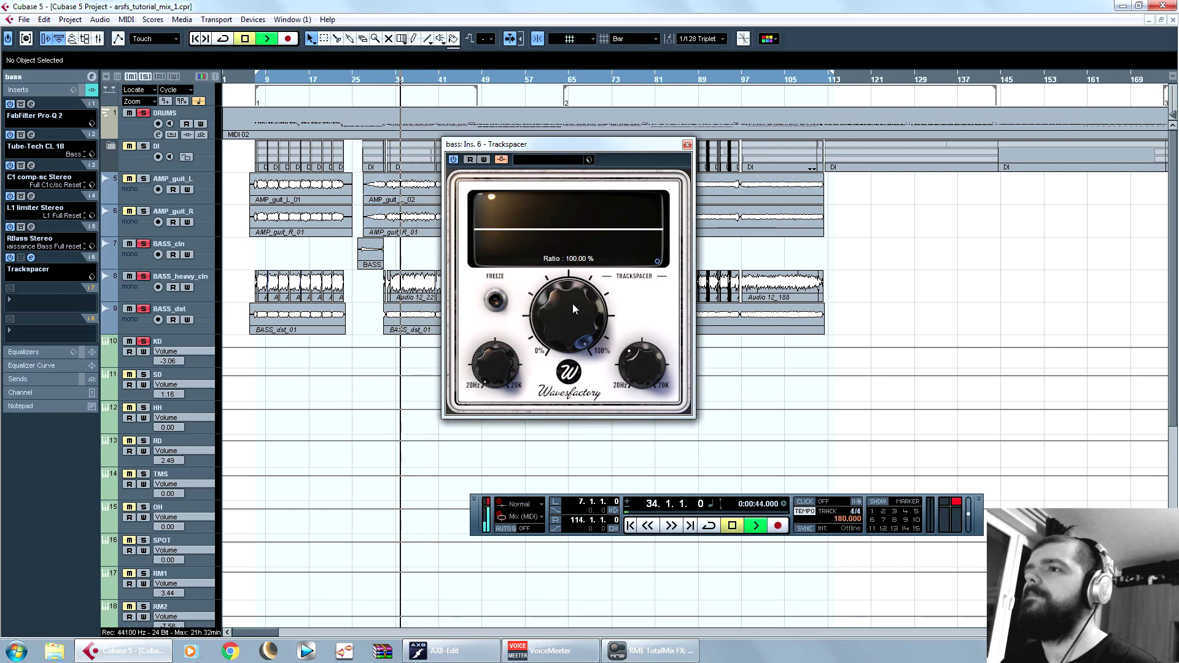
drag(572, 294, 582, 395)
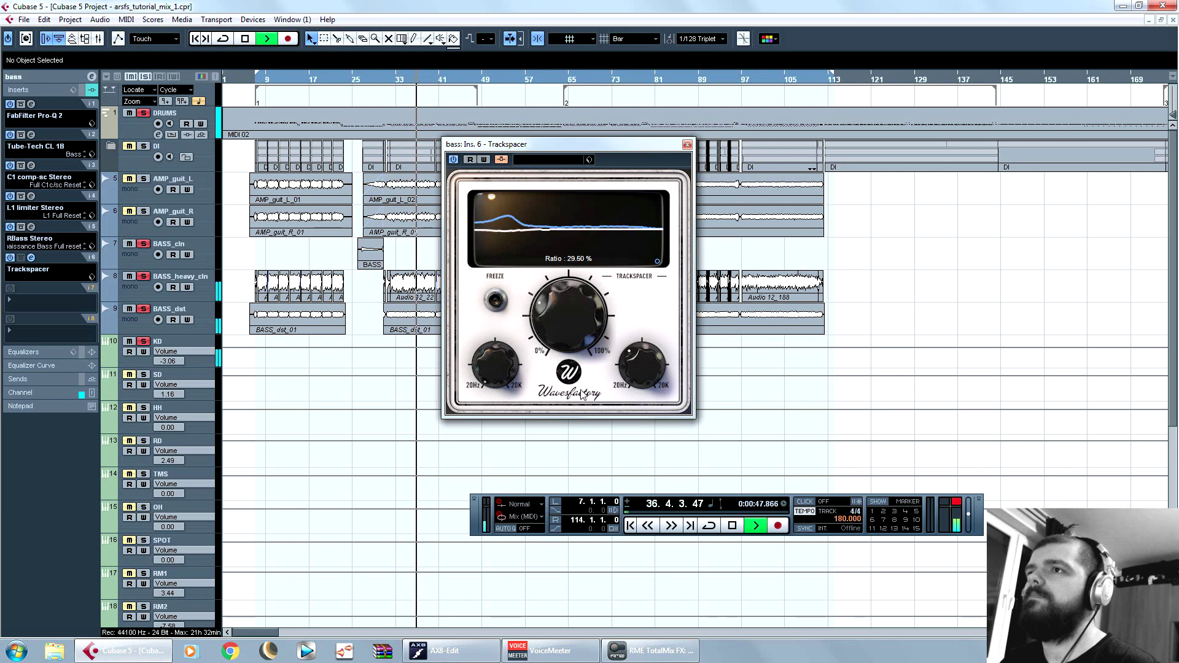
key(space)
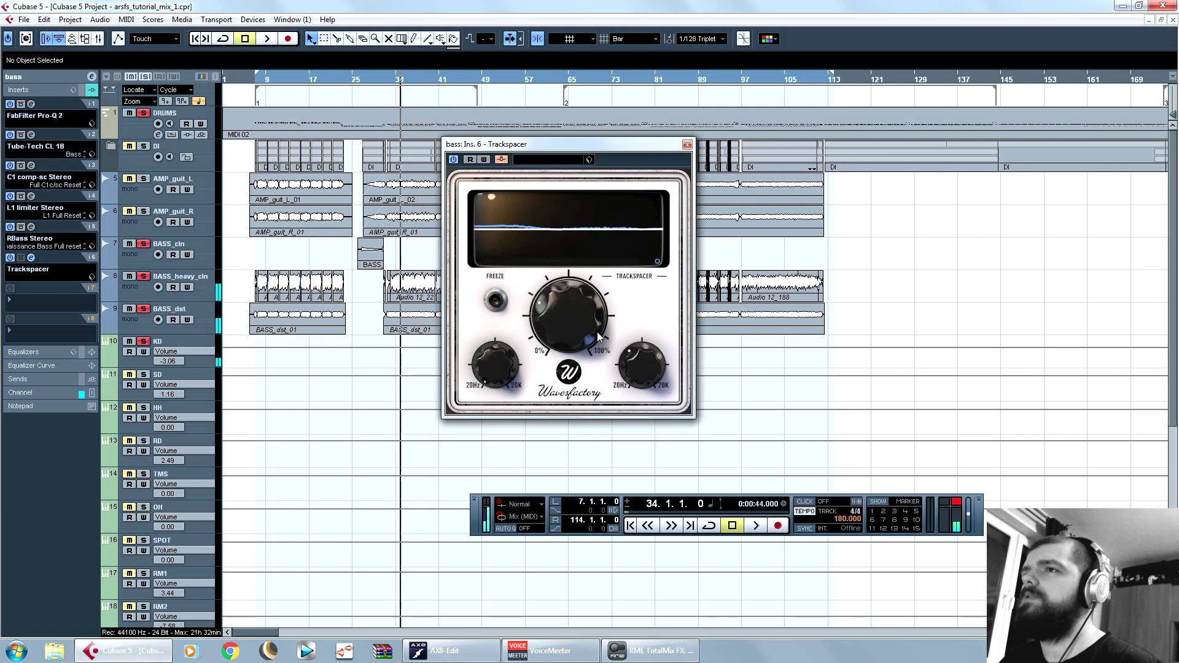
scroll(598, 332, up, 1)
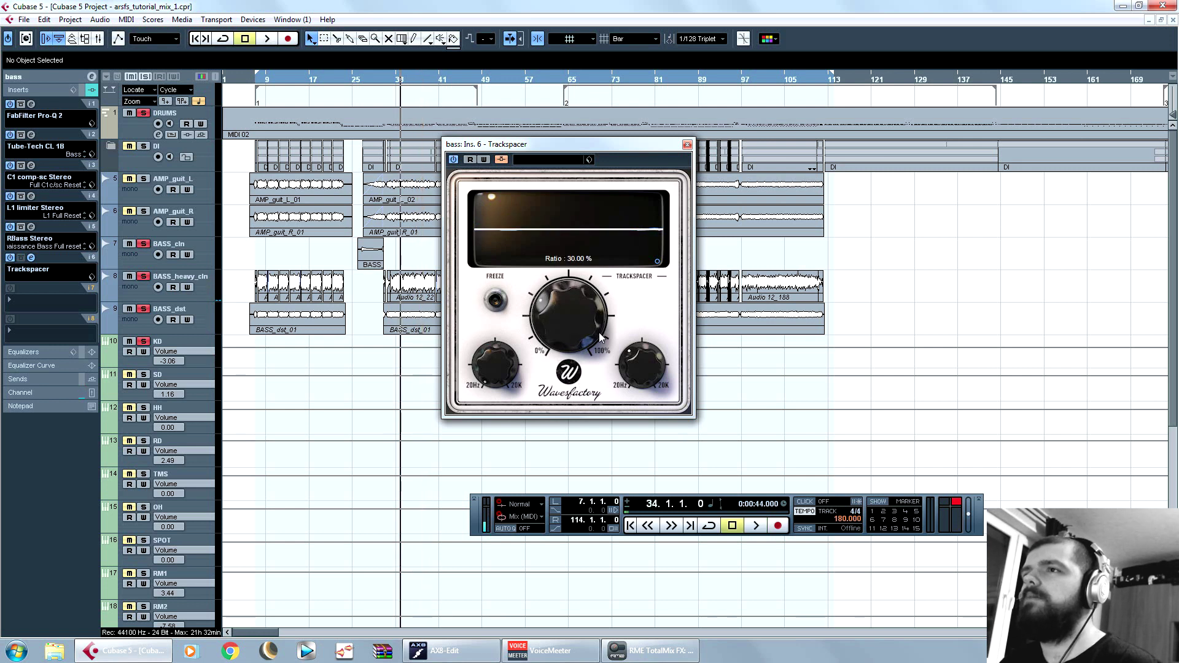
Step: Close Trackspacer and audition the bass with the full drums from bar 34, with solos off and guitars muted
click(687, 145)
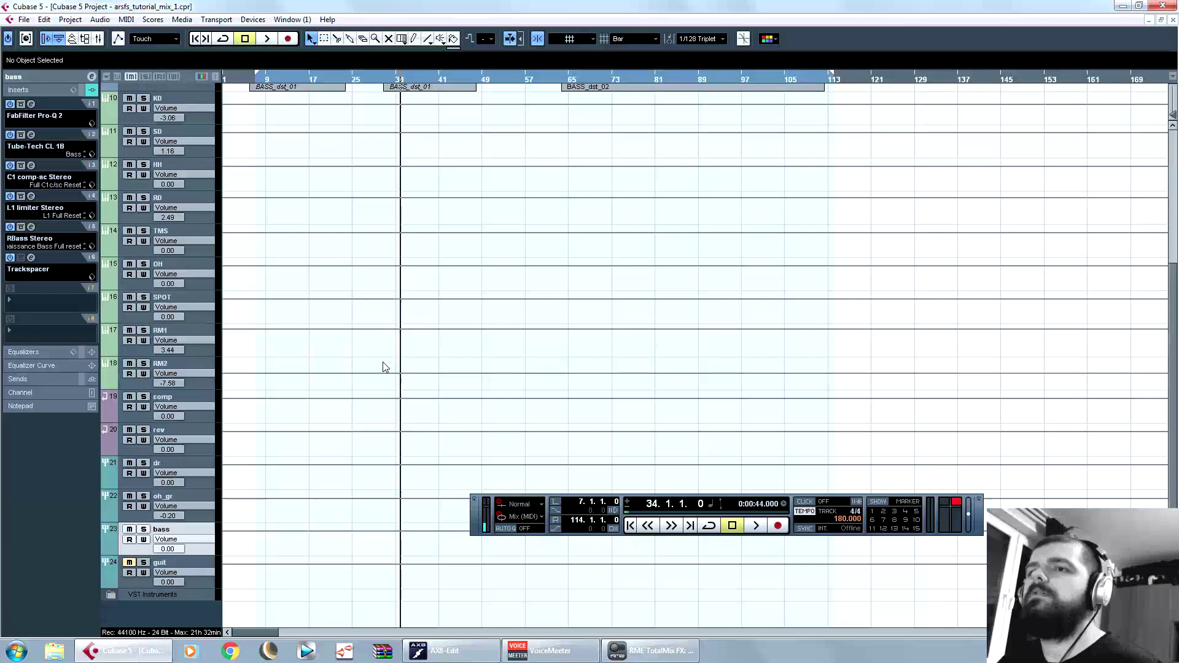
key(space)
scroll(383, 368, down, 4)
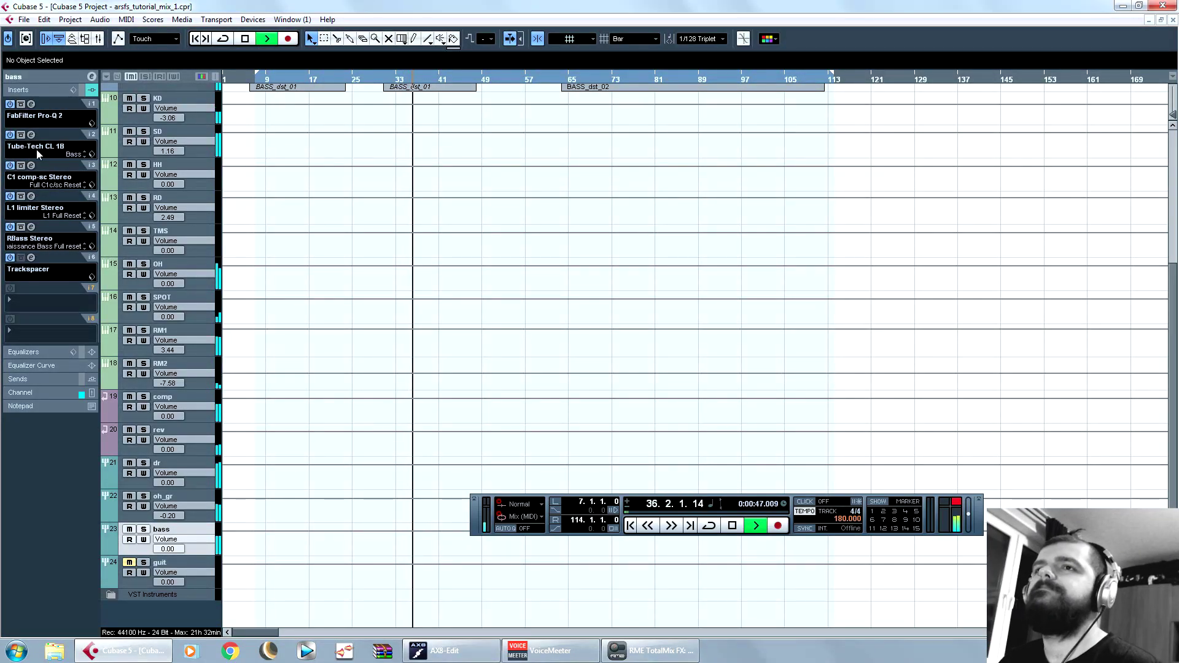
key(space)
Step: In the bass group's Pro-Q 2, set the 2.8 kHz bell to about -1 dB and the high cut to about 6547 Hz
click(30, 104)
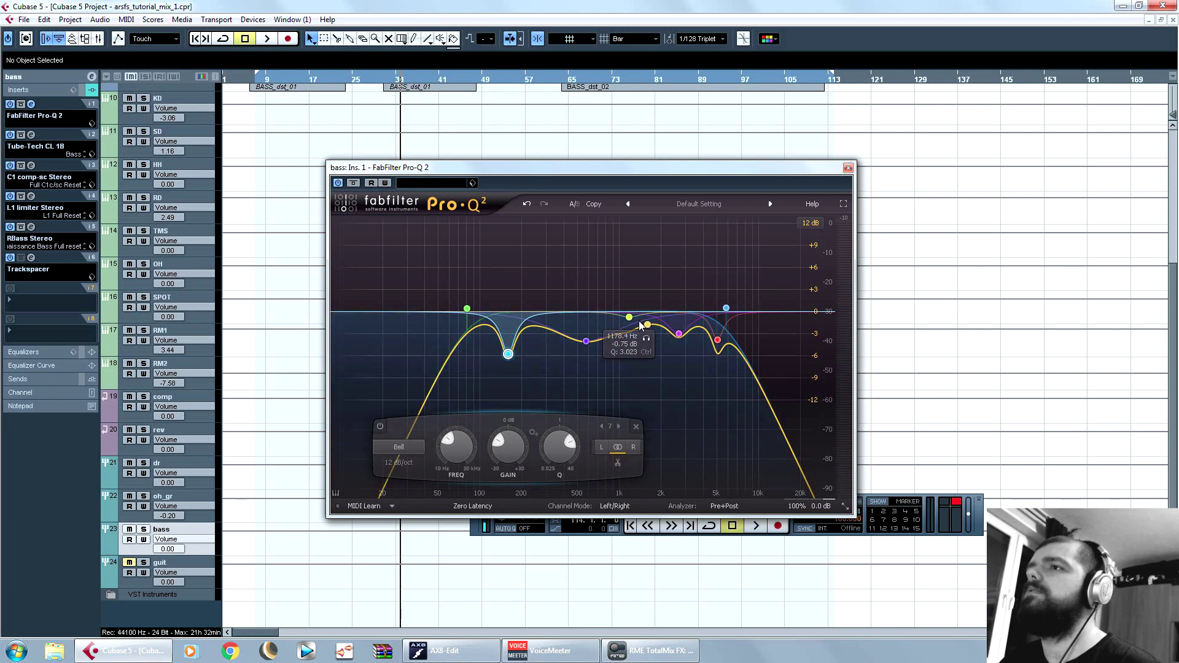
key(space)
drag(727, 309, 683, 319)
scroll(680, 349, down, 4)
key(space)
key(space)
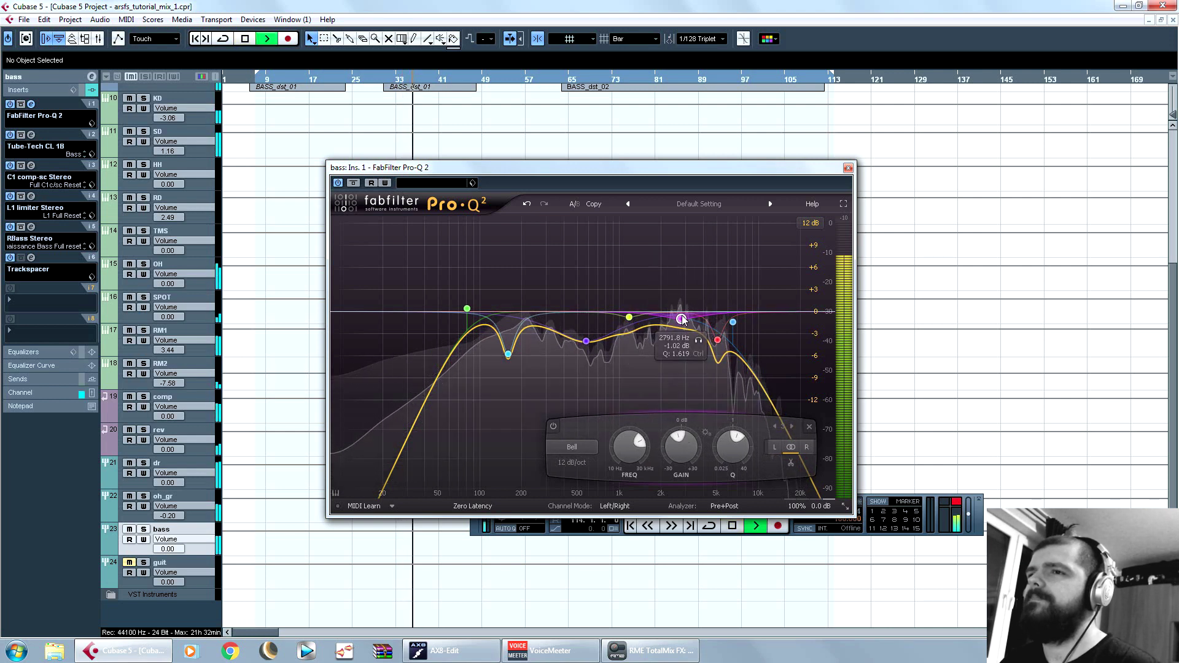
key(space)
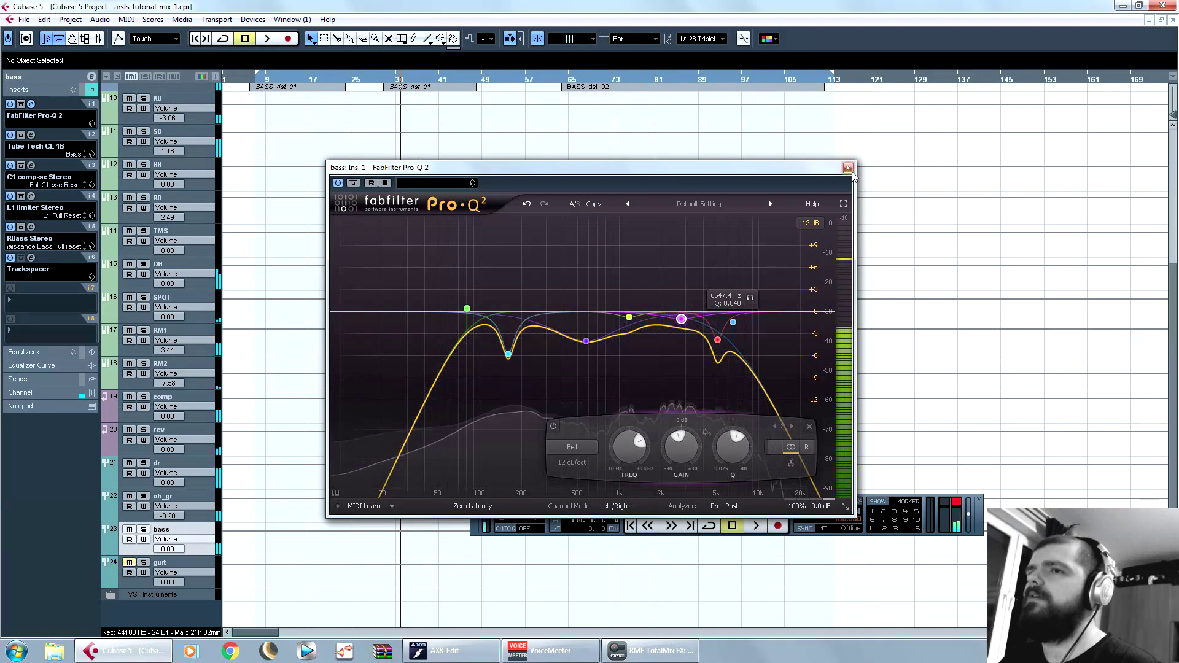
click(848, 169)
Step: Select the guit group and audition it soloed from bar 34, leaving its insert slots empty
scroll(410, 360, up, 5)
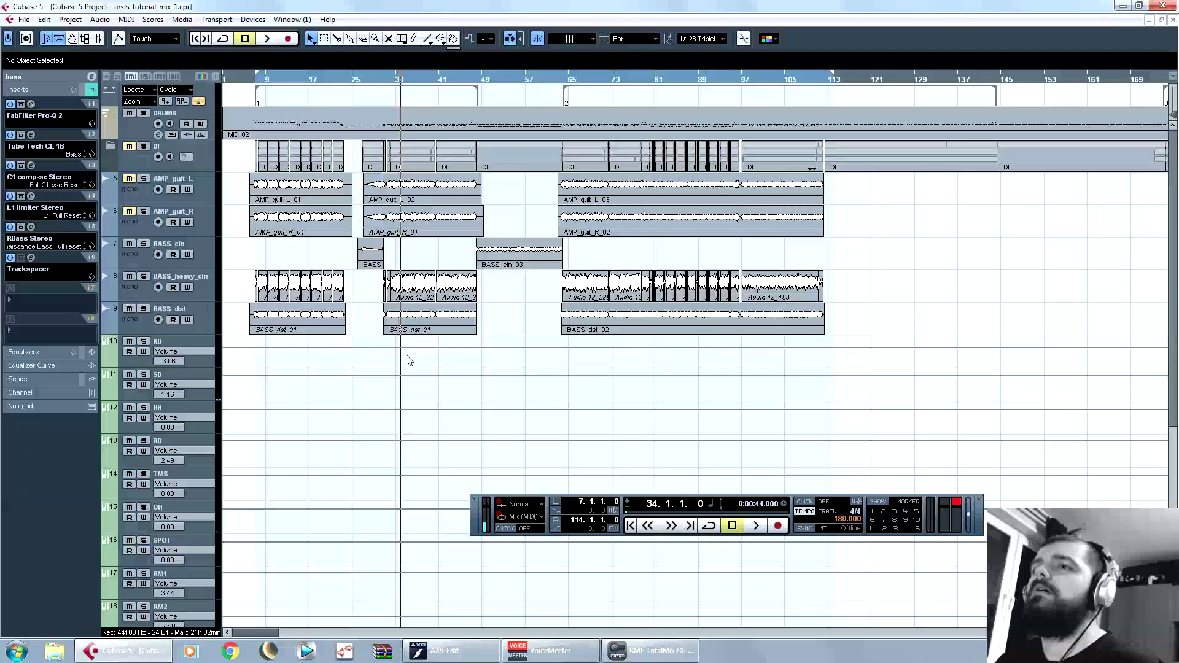
scroll(409, 361, down, 5)
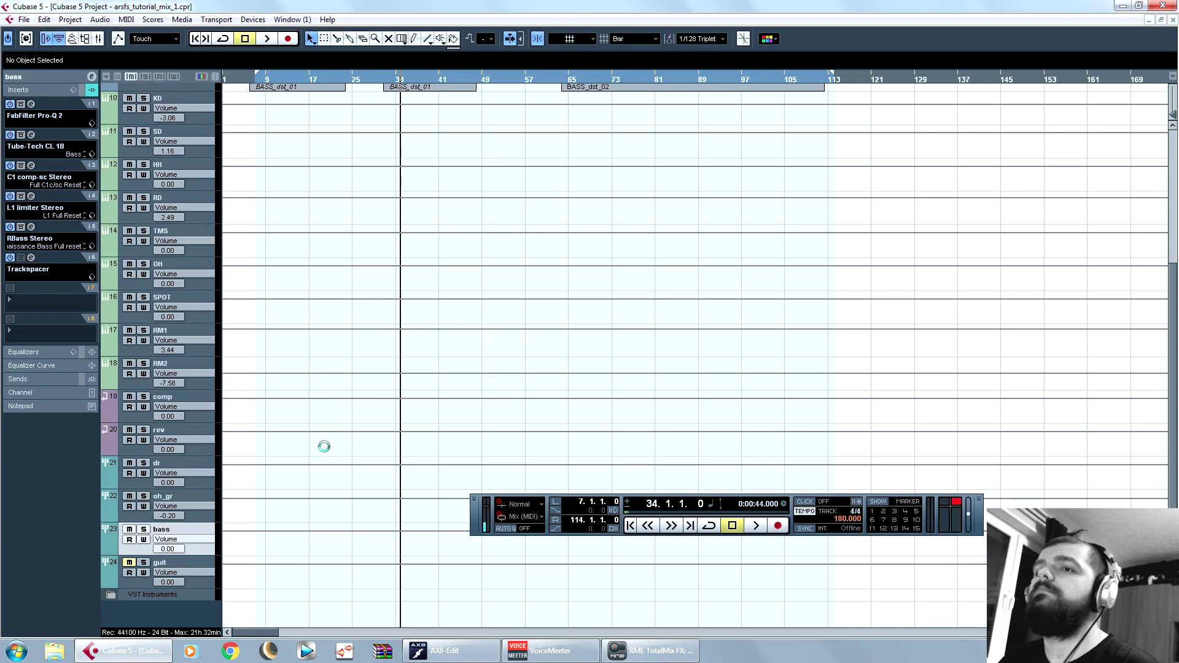
click(113, 568)
scroll(395, 334, up, 5)
scroll(397, 322, down, 5)
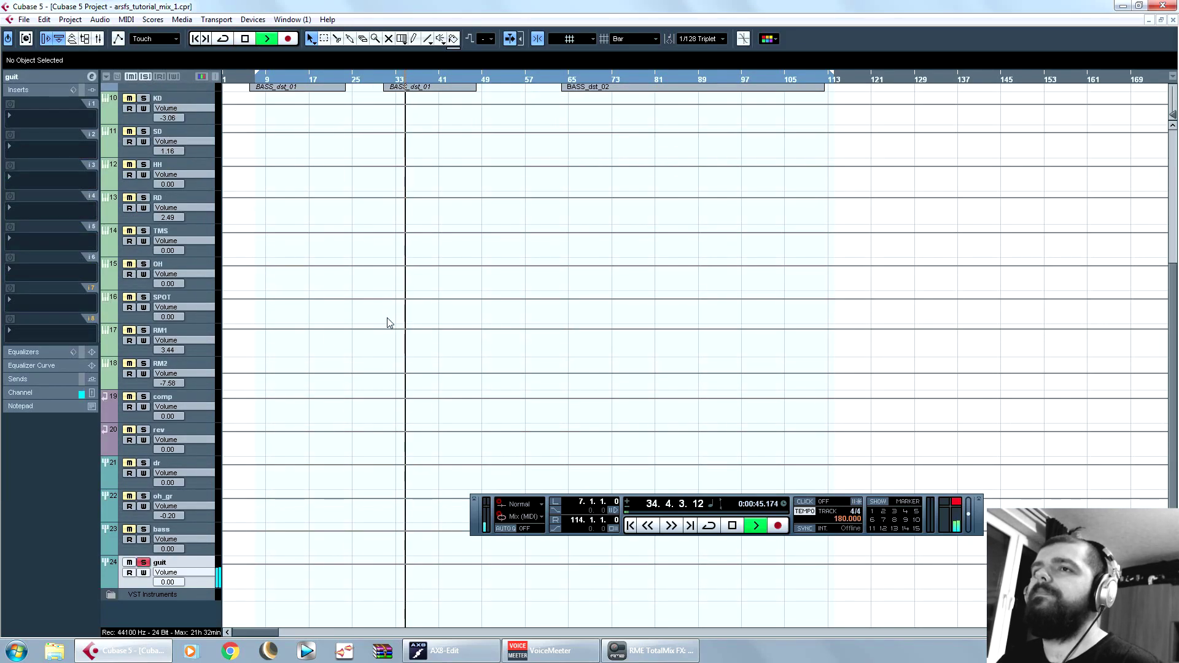
key(space)
click(39, 115)
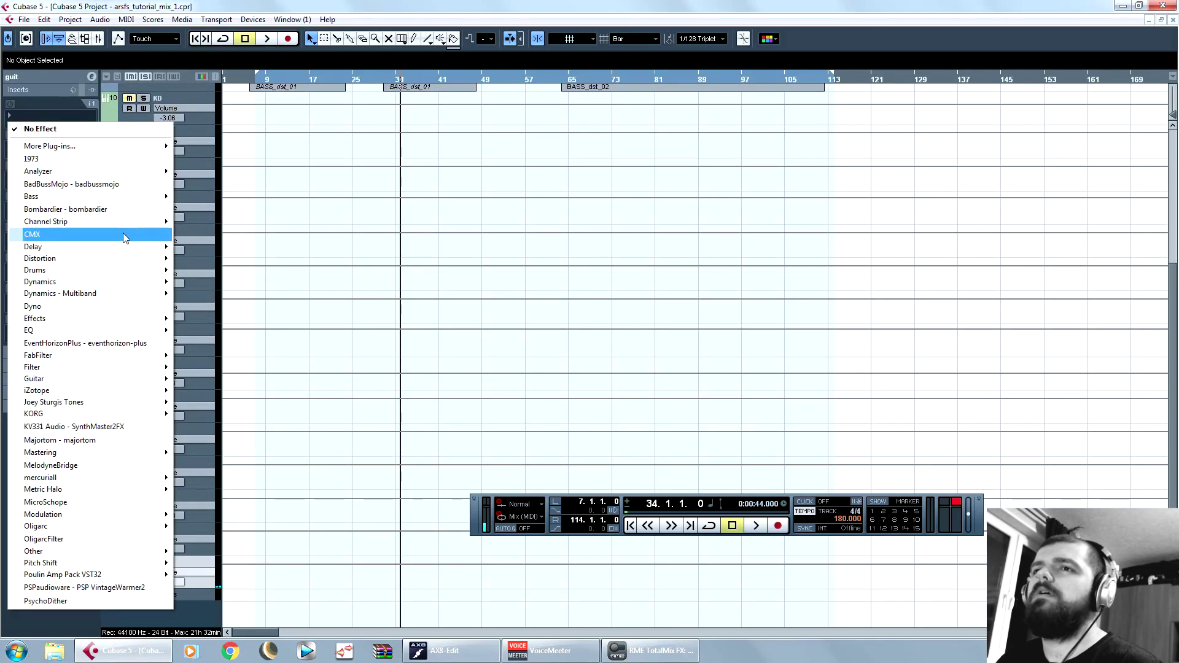
click(271, 3)
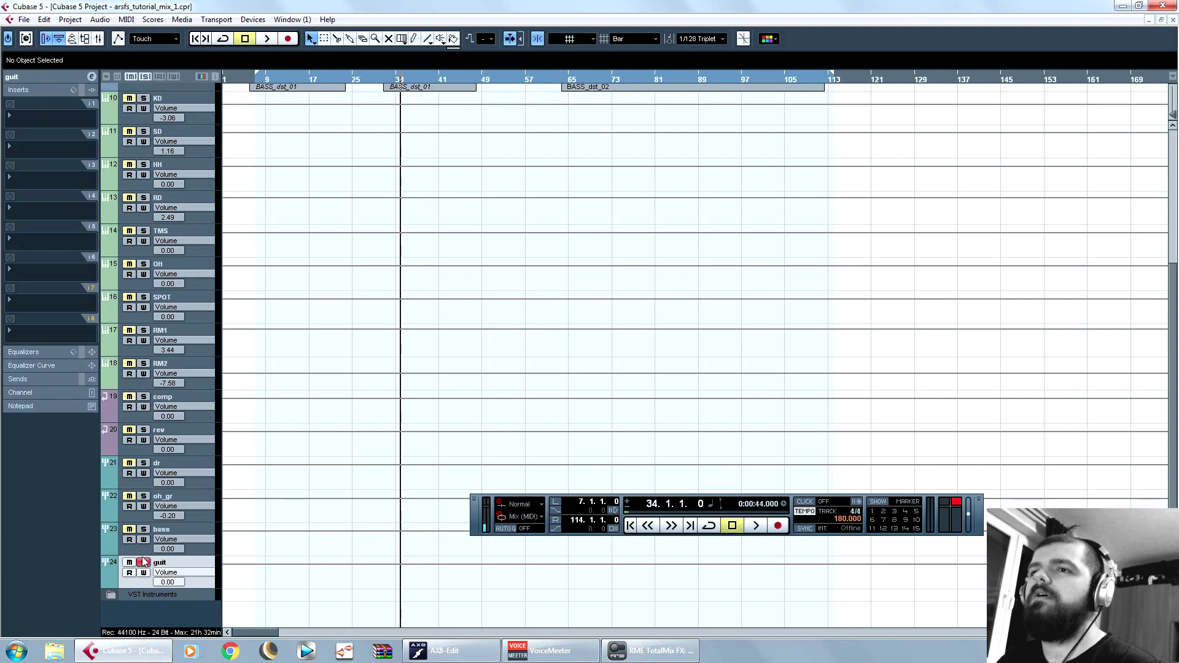
Step: Move the bass group's Trackspacer to insert slot 7 and insert Kramer Tape Stereo in slot 6
click(111, 537)
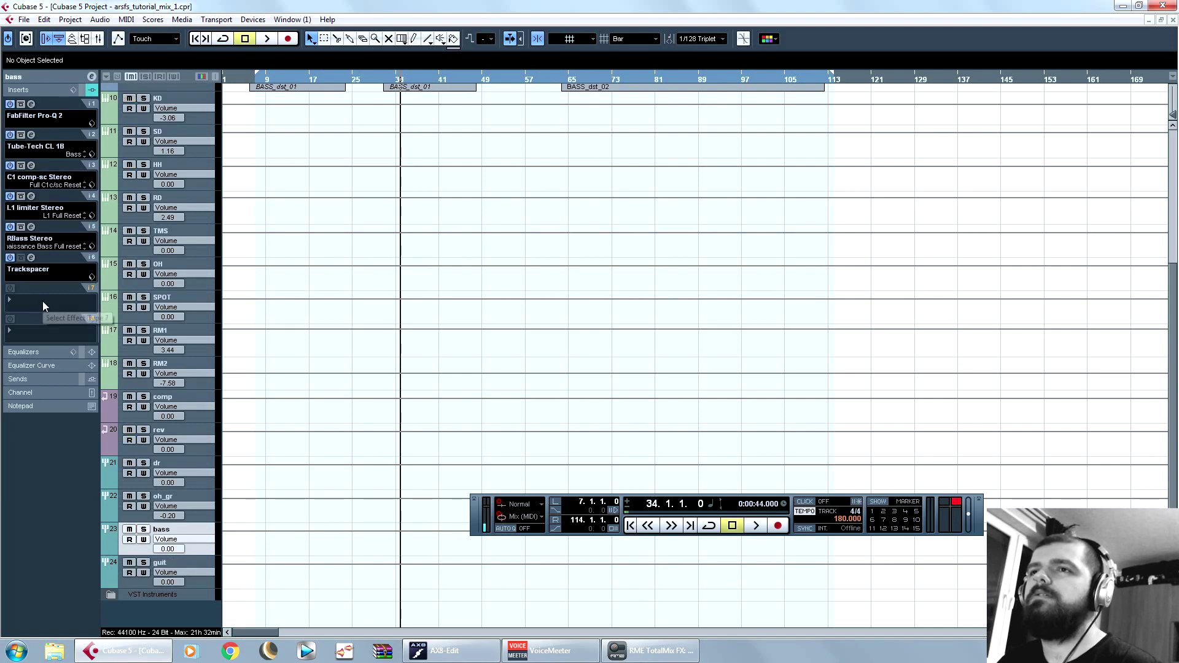
click(43, 301)
click(84, 242)
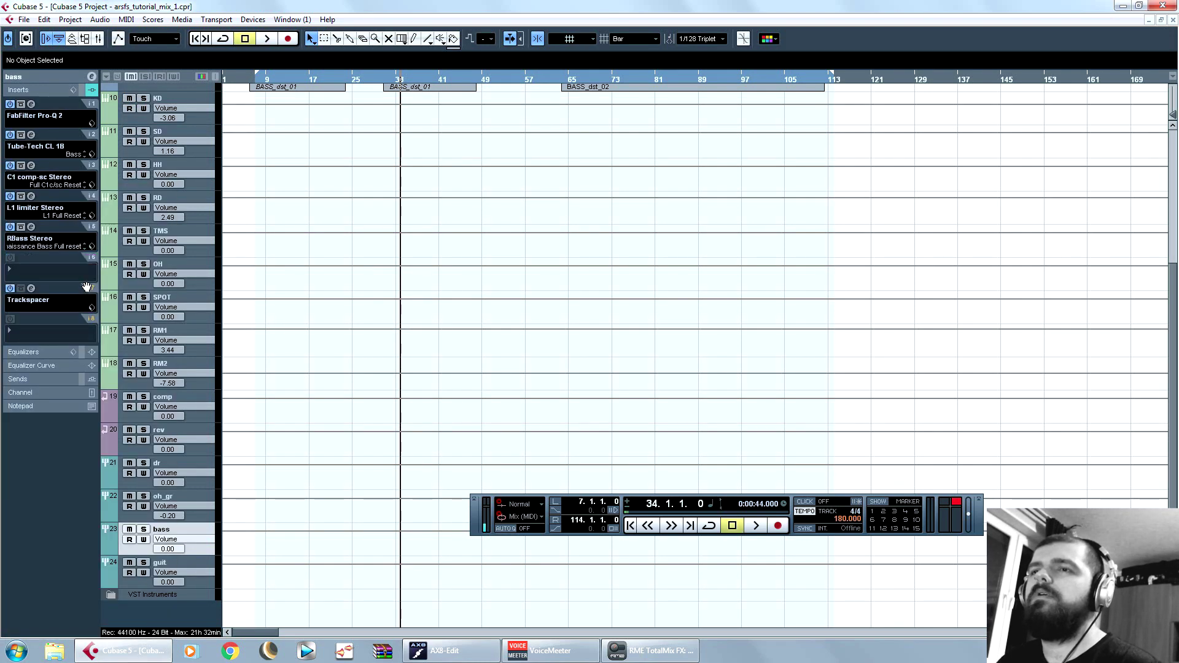
click(62, 300)
mouse_move(86, 289)
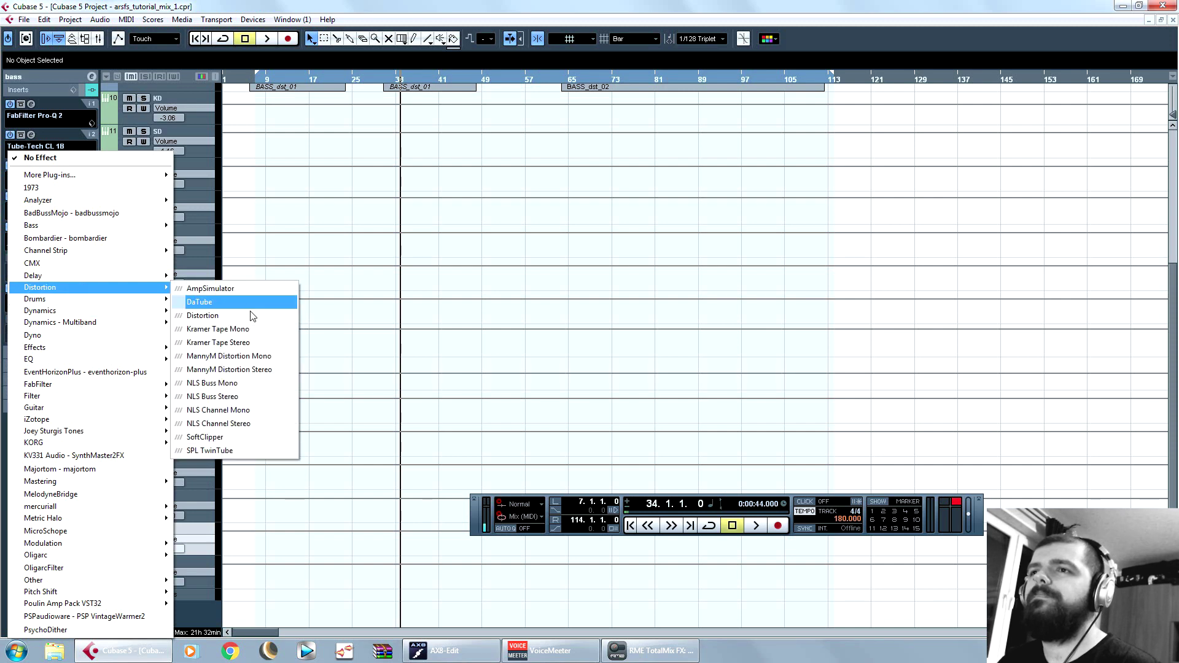
click(242, 343)
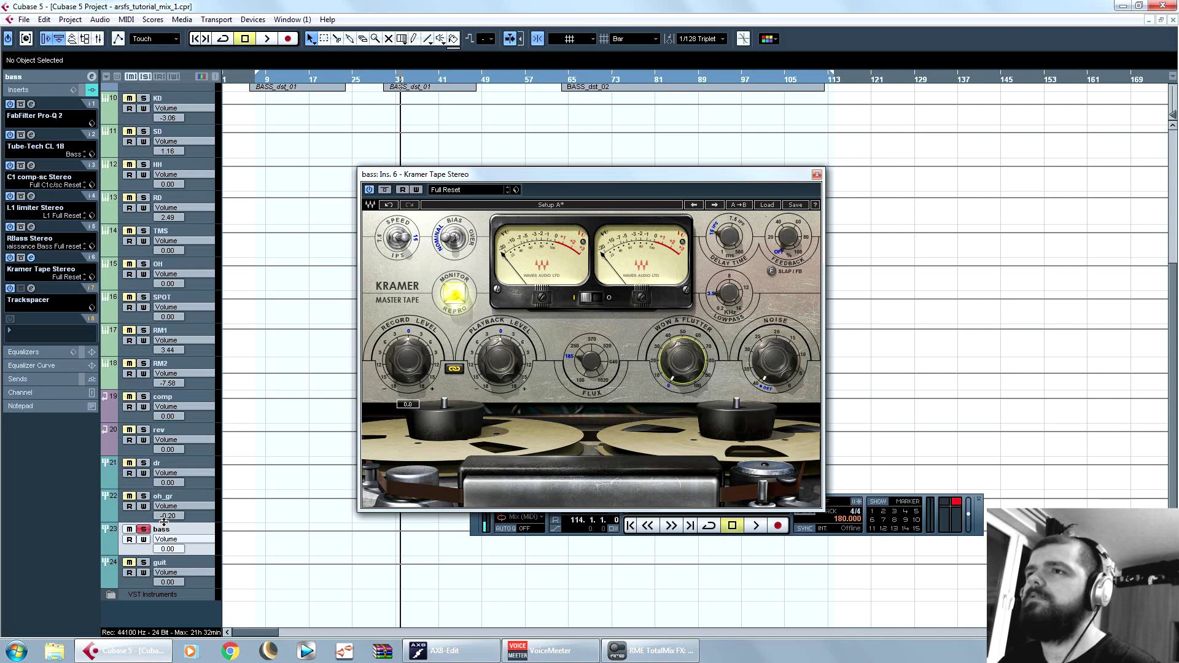
Step: Adjust Kramer Tape's record level while auditioning the soloed bass, and add a slight mid cut on the bass group's channel equalizer curve
key(space)
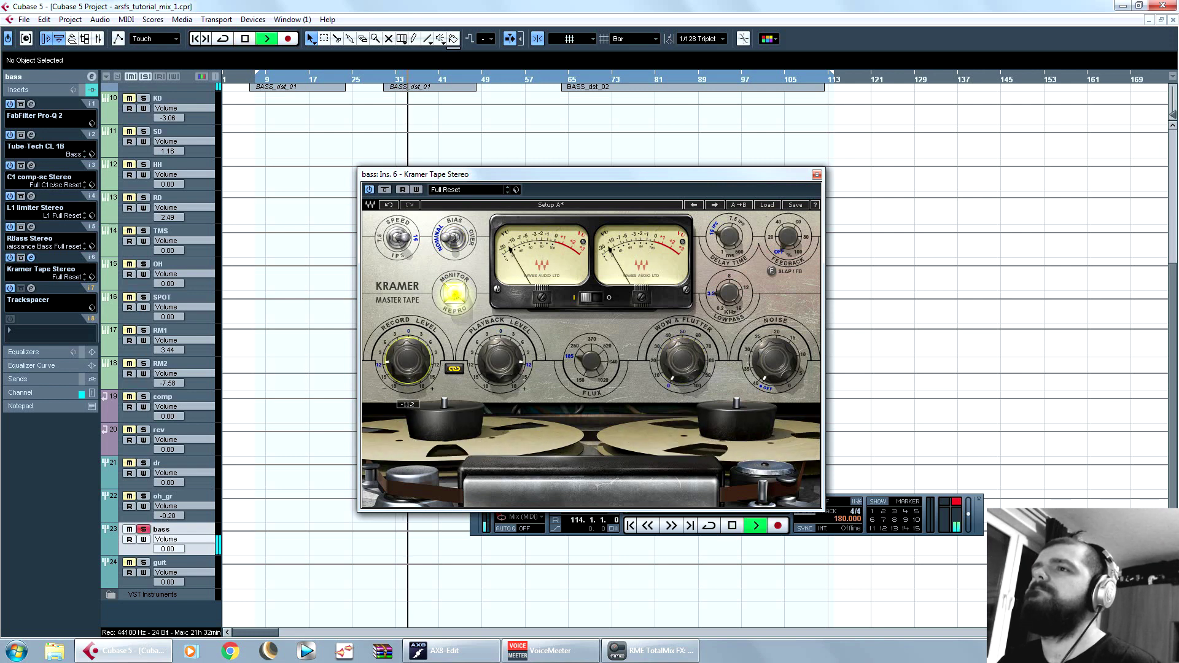
drag(408, 359, 407, 340)
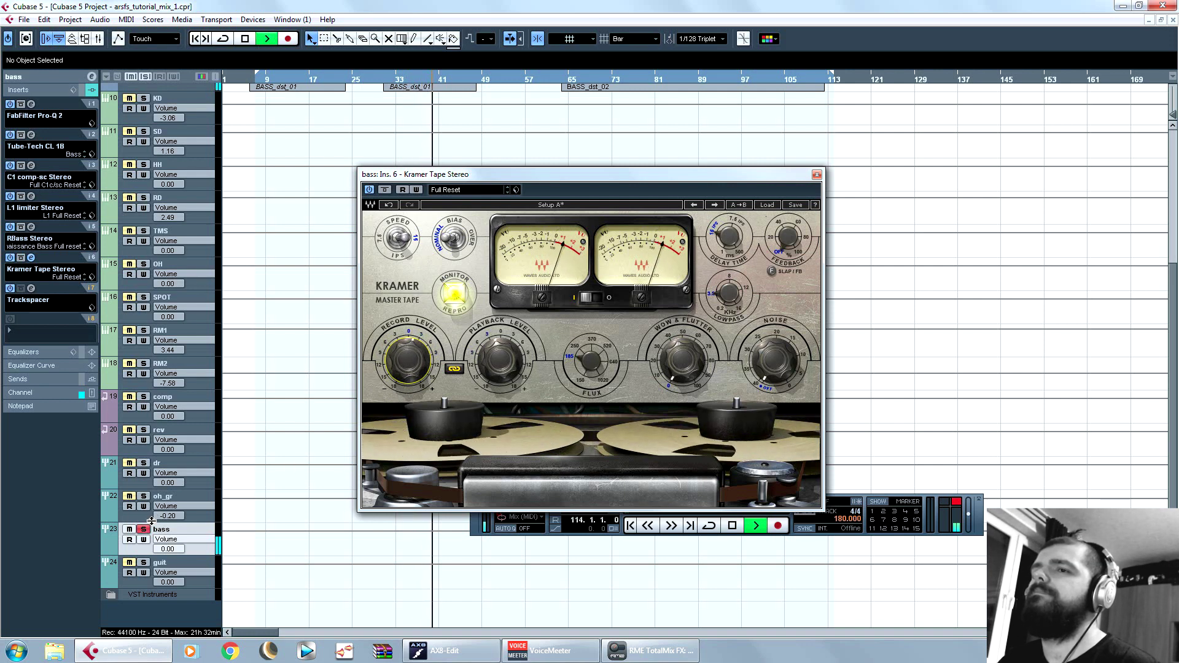
click(53, 367)
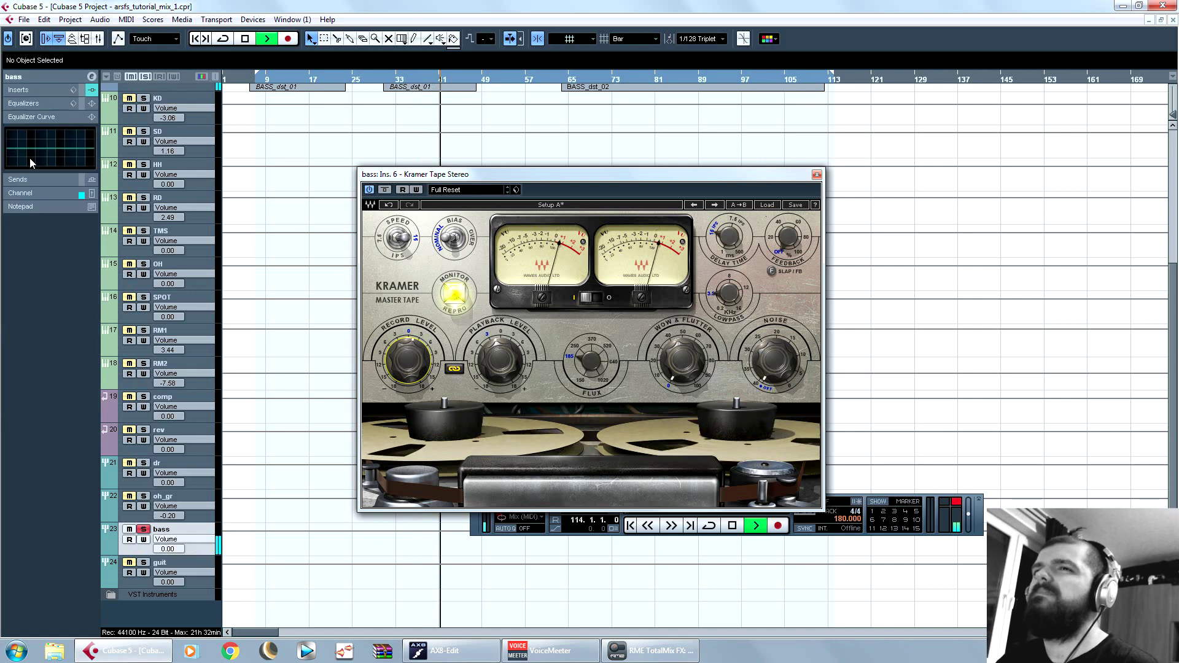
click(53, 149)
key(space)
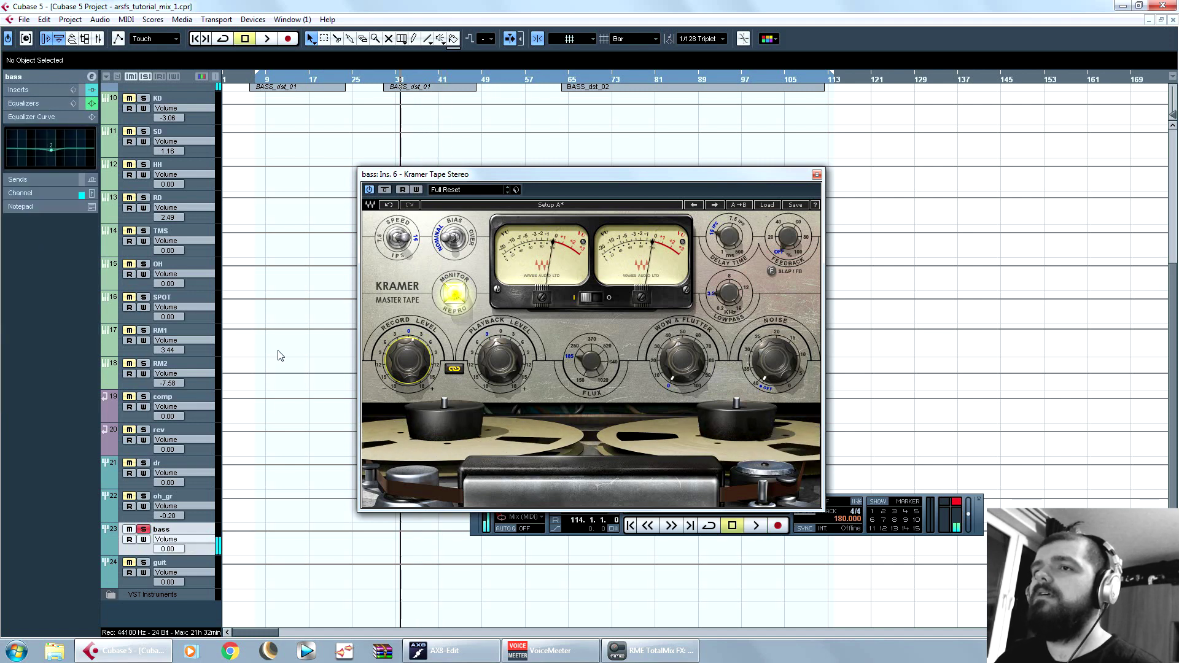
Step: Unsolo the bass, close Kramer Tape, and lower the bass group volume to -0.83 while auditioning it with the drums, guitars muted
click(147, 531)
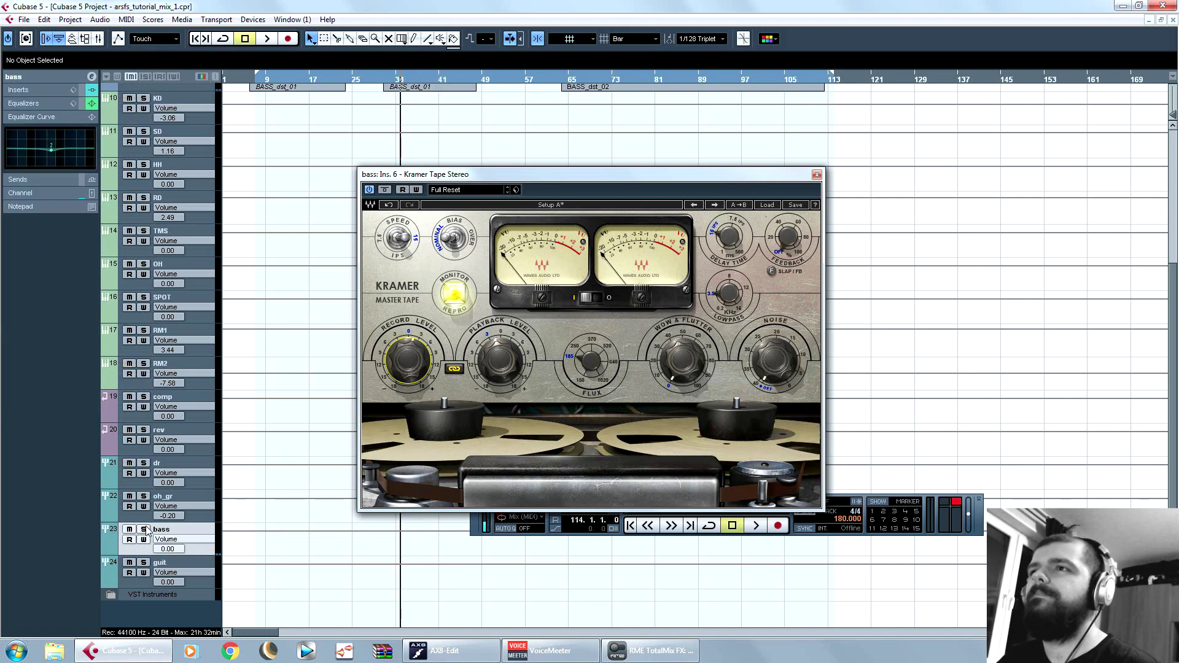
key(space)
click(816, 175)
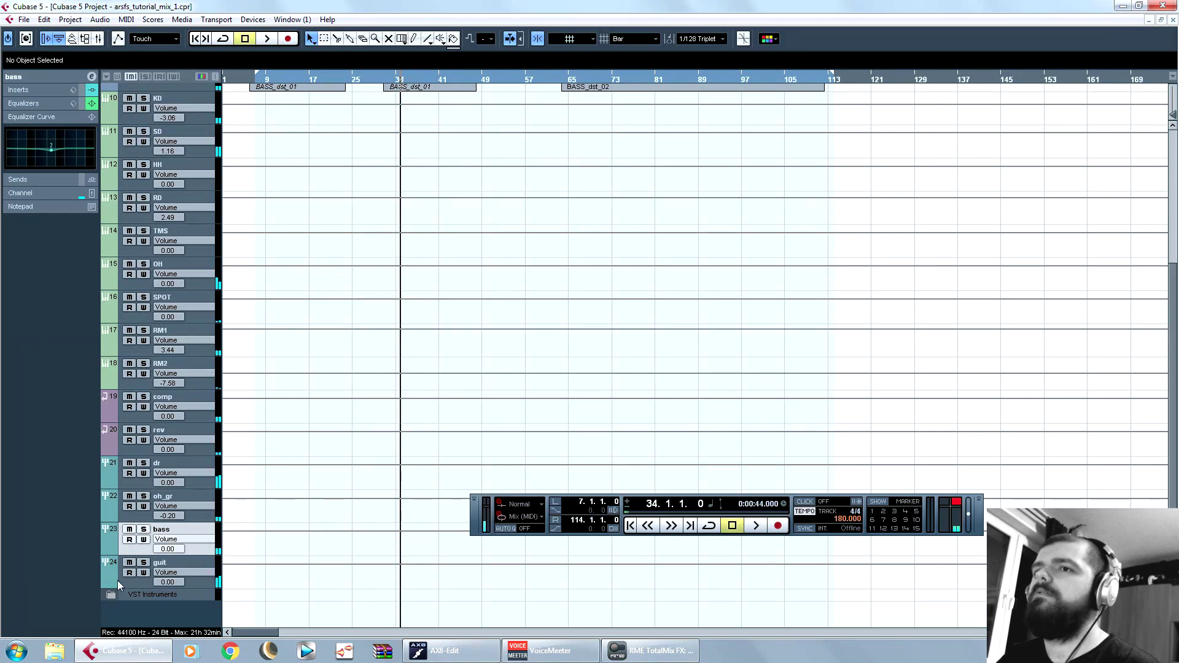
key(space)
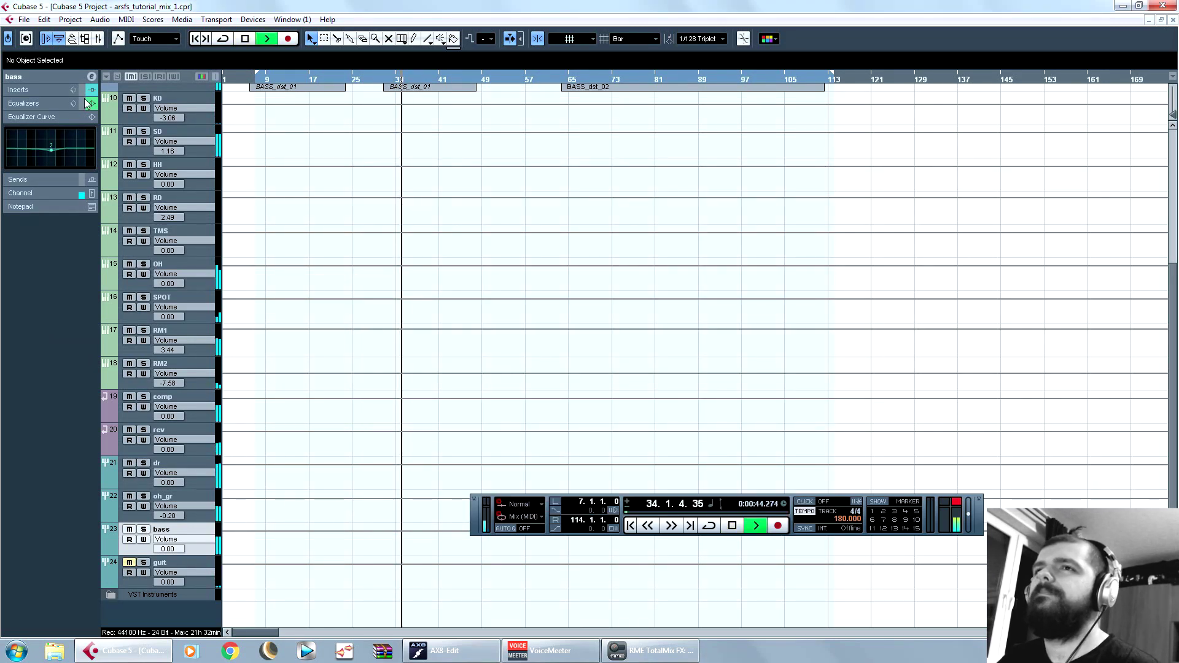
click(46, 77)
scroll(61, 128, down, 2)
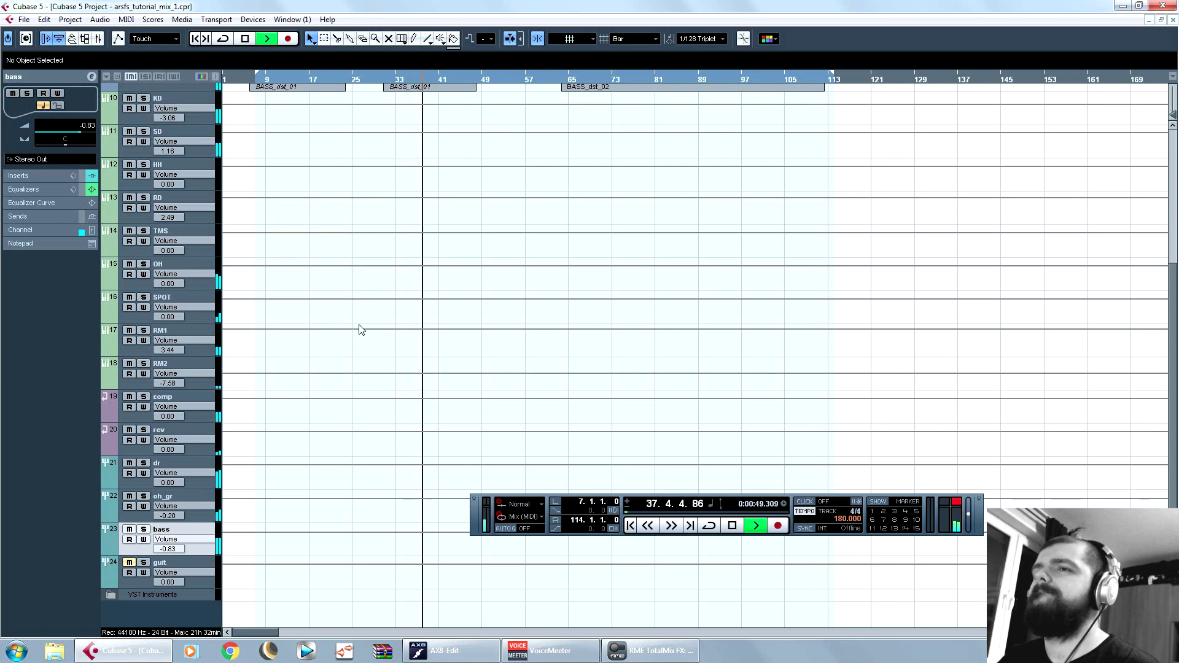
key(space)
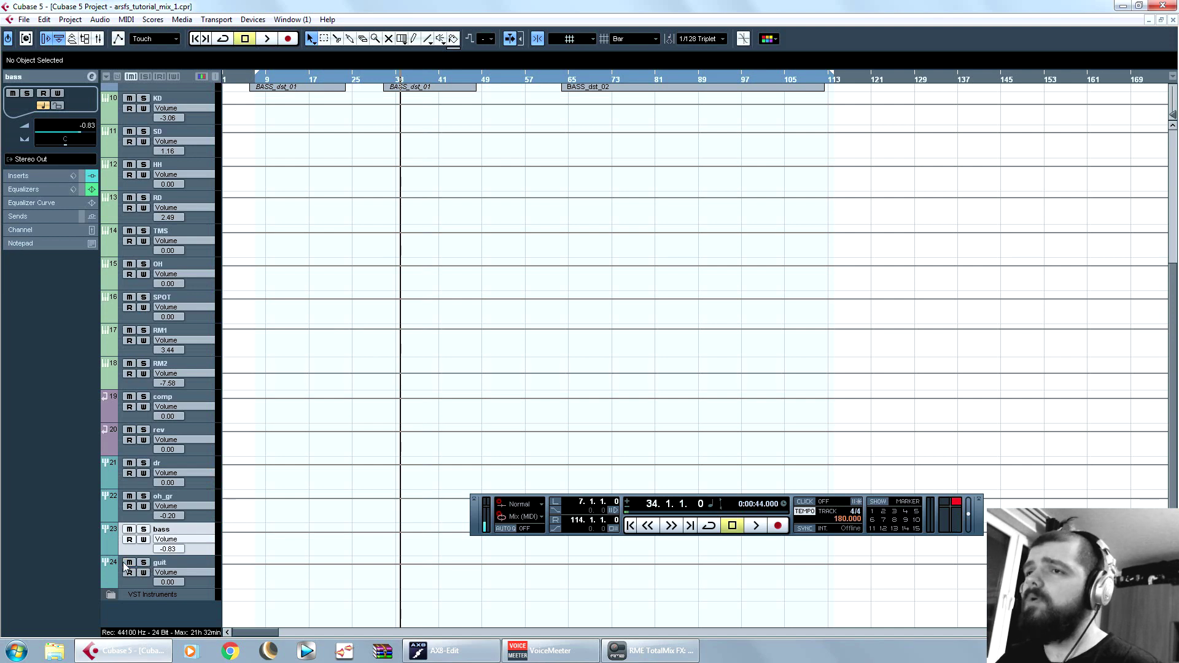
Step: Solo the guit group and insert FabFilter Pro-Q 2 in its first insert slot
click(144, 568)
click(33, 177)
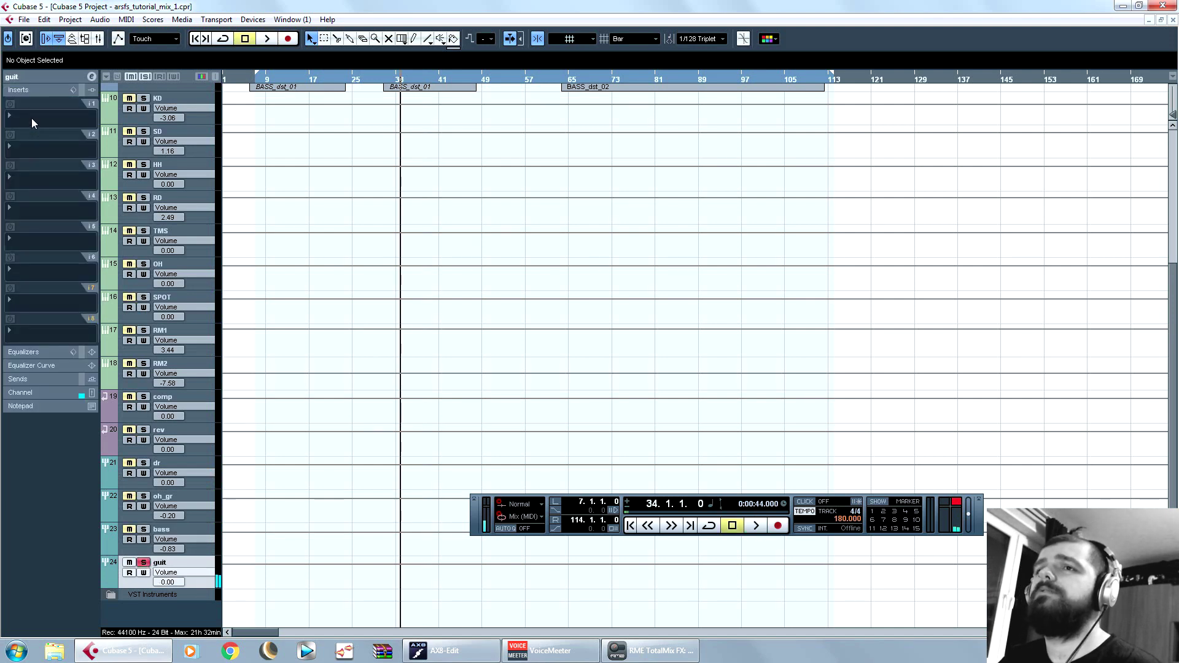
click(32, 118)
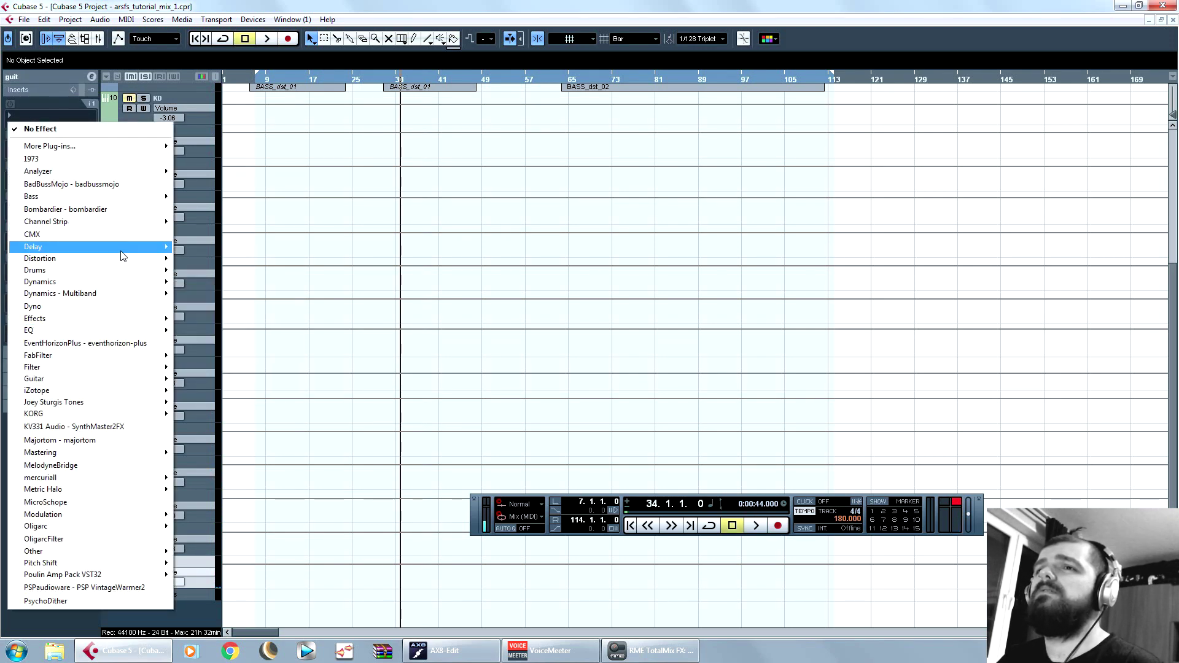
mouse_move(121, 356)
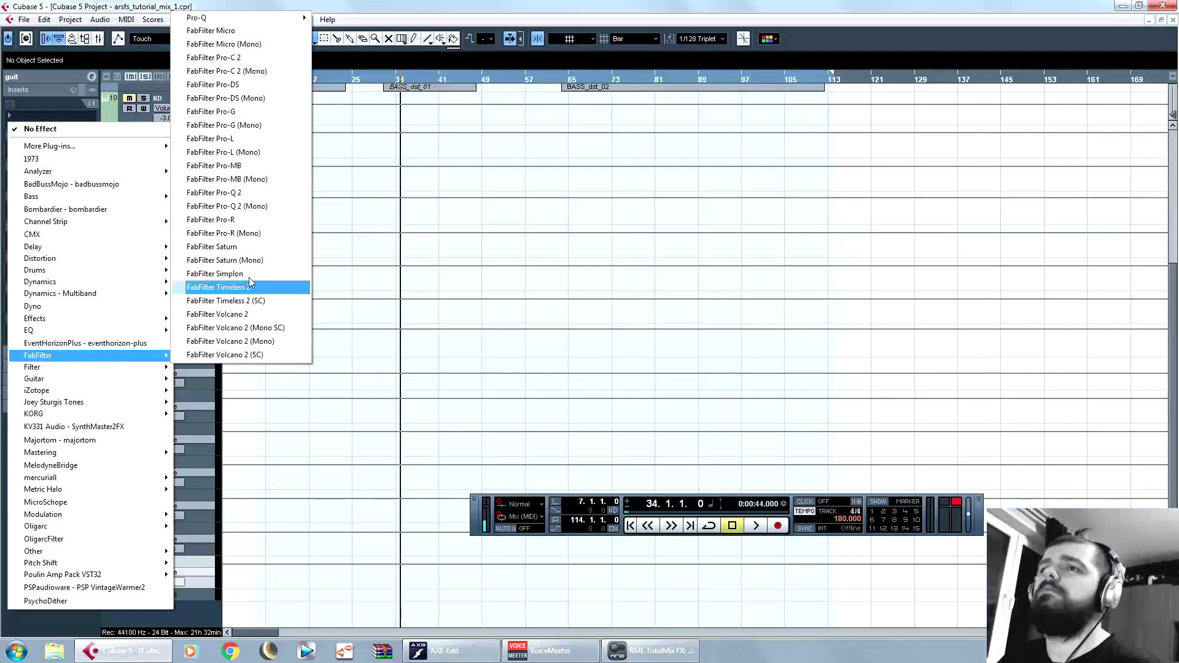
click(233, 191)
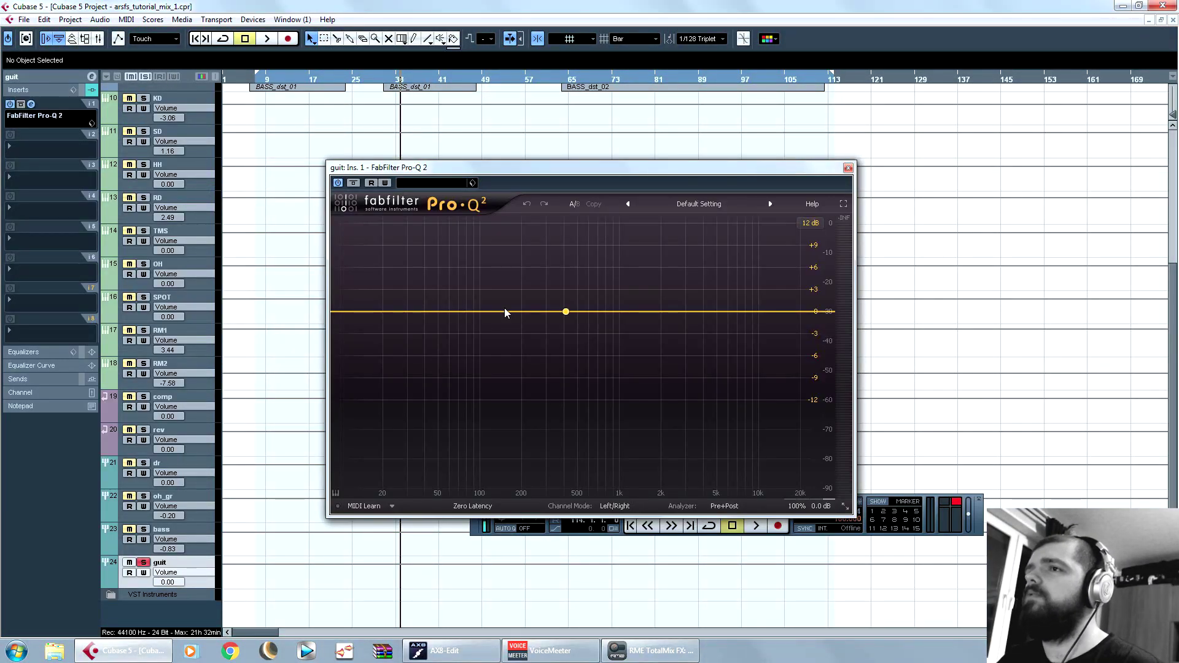
Step: Add a 12 dB/oct low cut at about 90 Hz and an 18 dB/oct high cut at about 9726 Hz on the guitars
drag(358, 312, 461, 311)
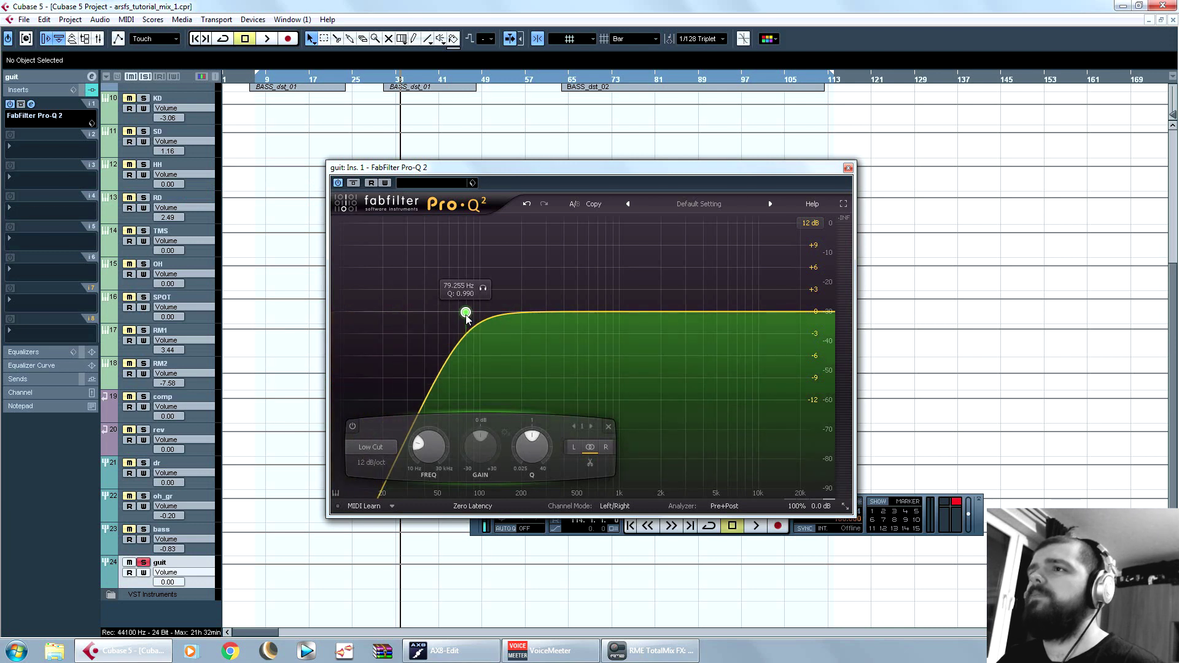
click(798, 310)
drag(798, 310, 746, 312)
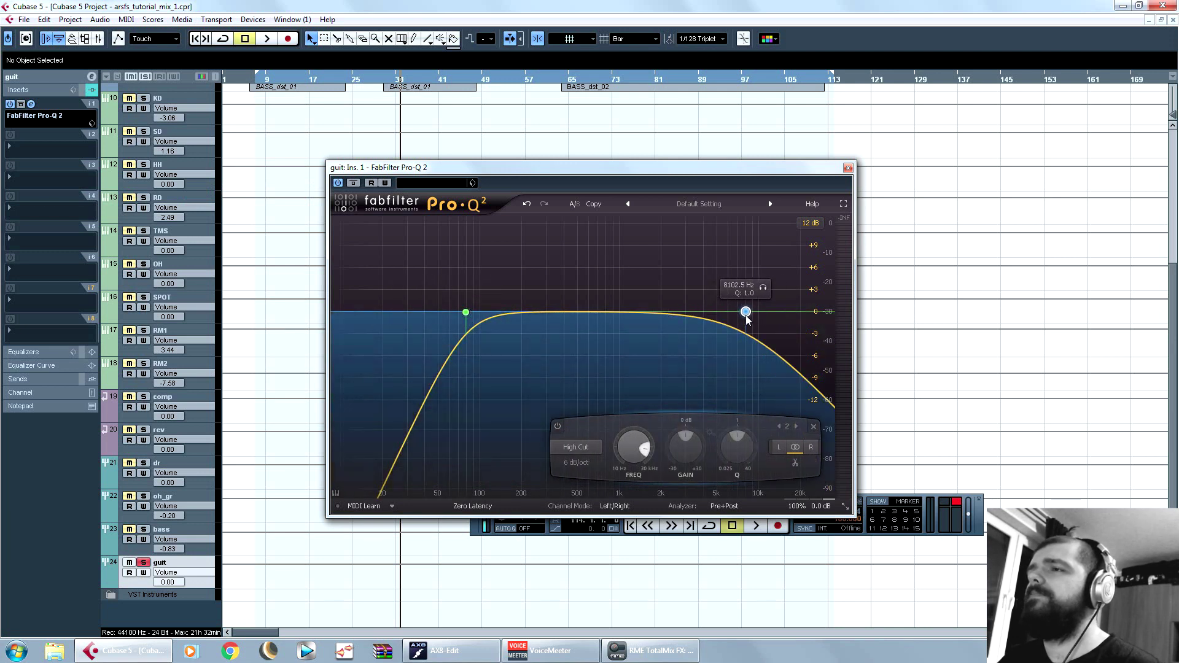
drag(465, 312, 474, 313)
key(space)
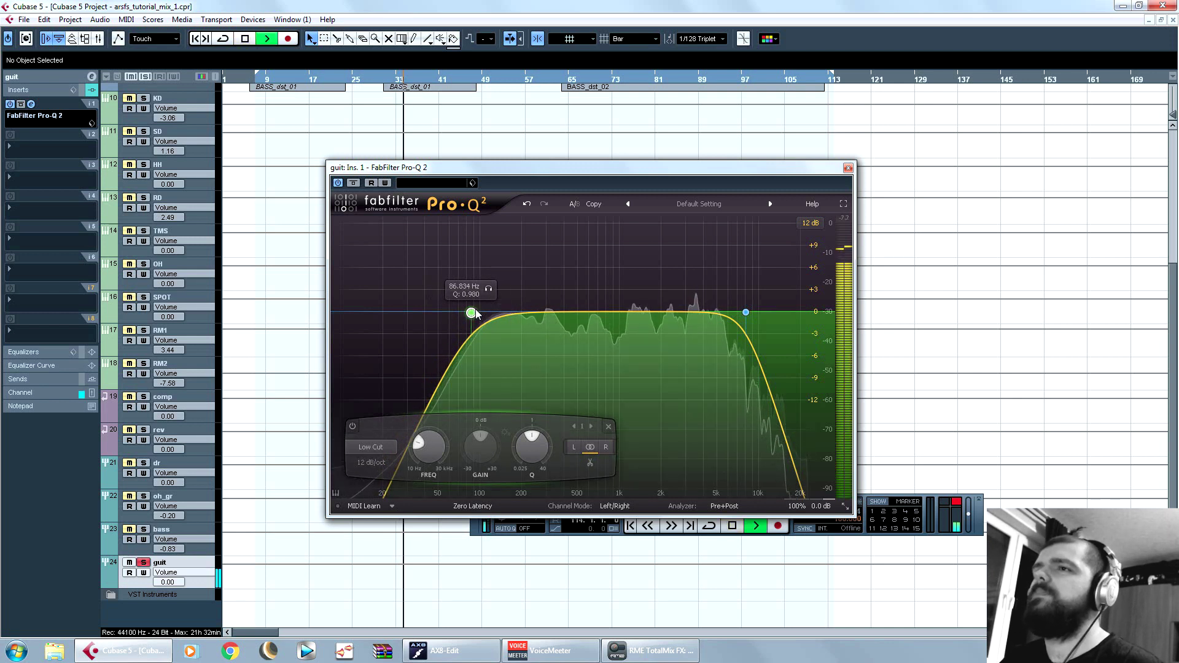
key(space)
drag(746, 312, 766, 318)
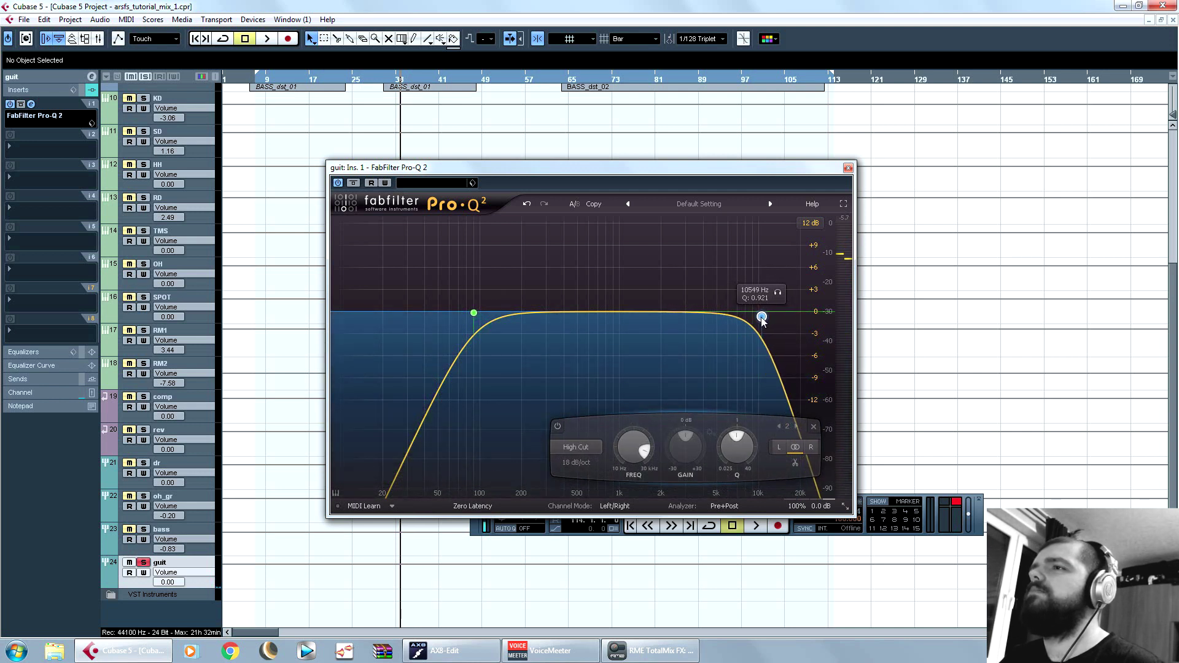
key(space)
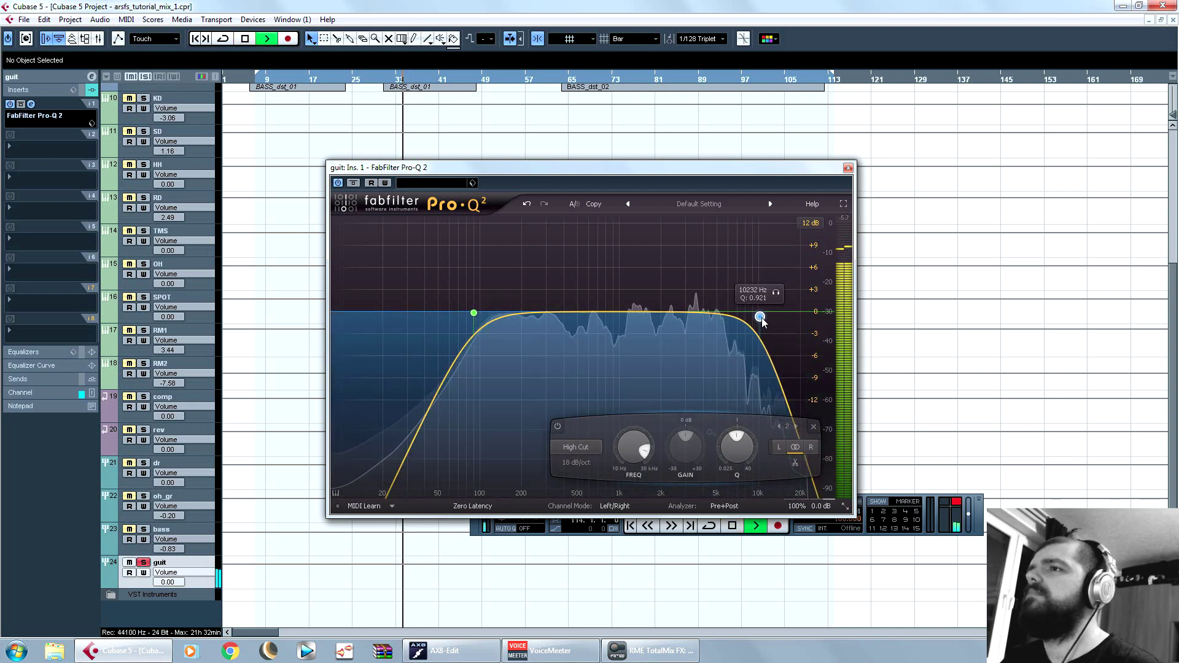
drag(760, 317, 757, 318)
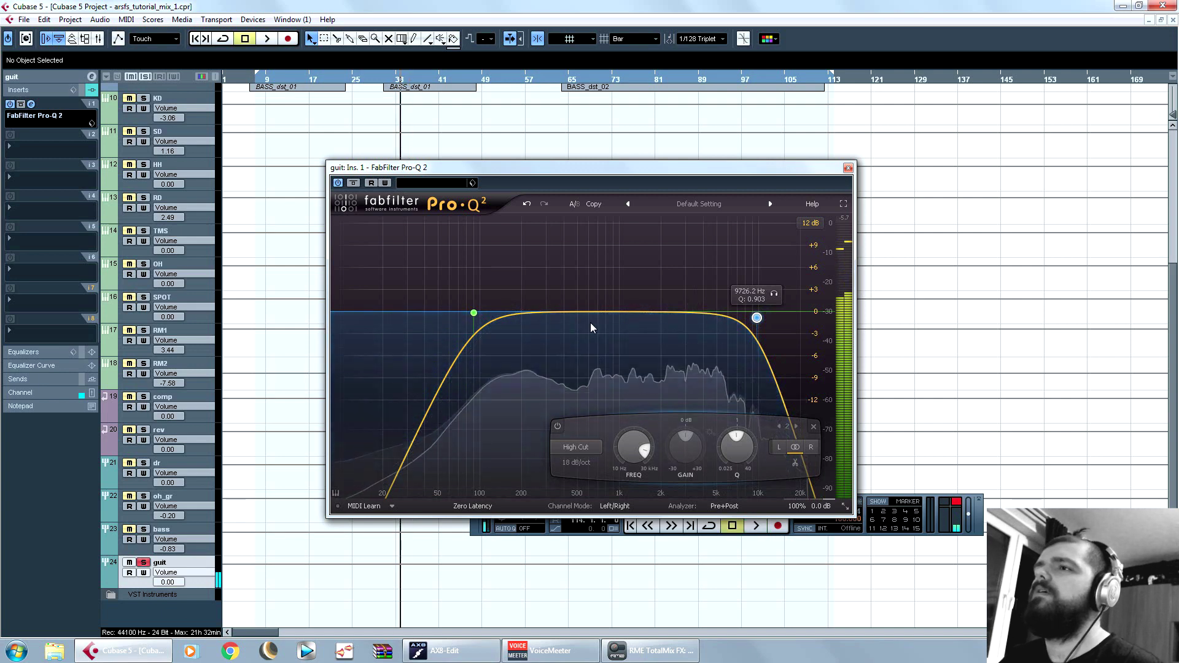
key(space)
Step: Add a bell at about 3785 Hz with Q 4.25, sweep its gain while listening, and settle it at -2.45 dB
drag(700, 314, 701, 285)
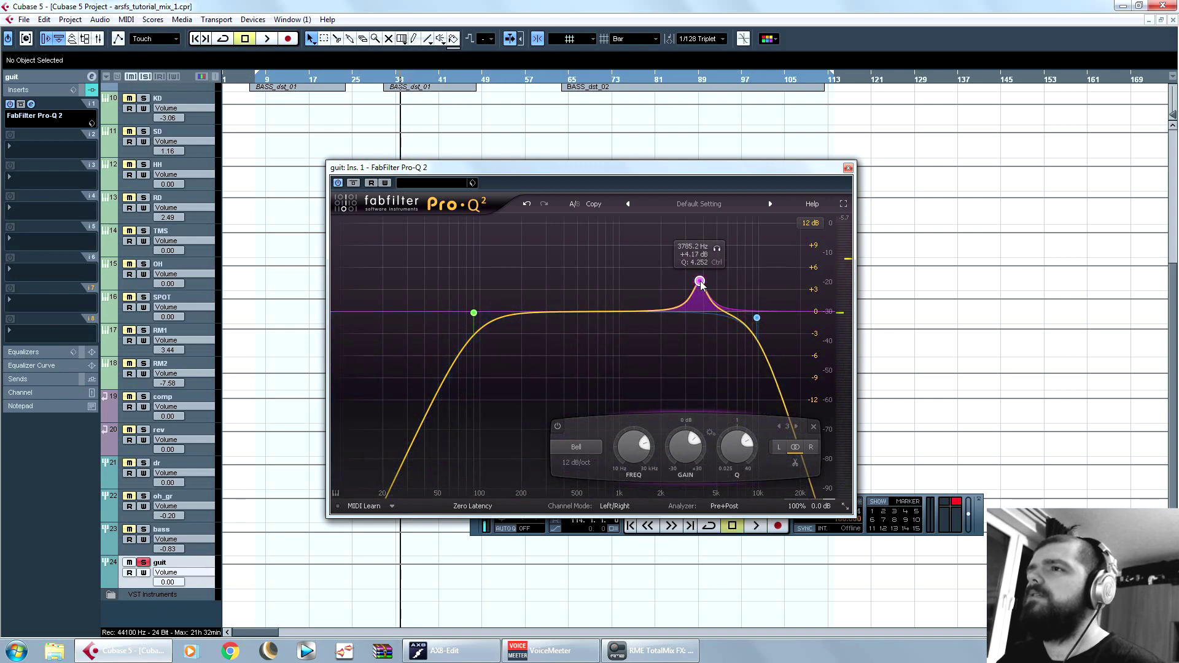
key(space)
scroll(684, 455, up, 8)
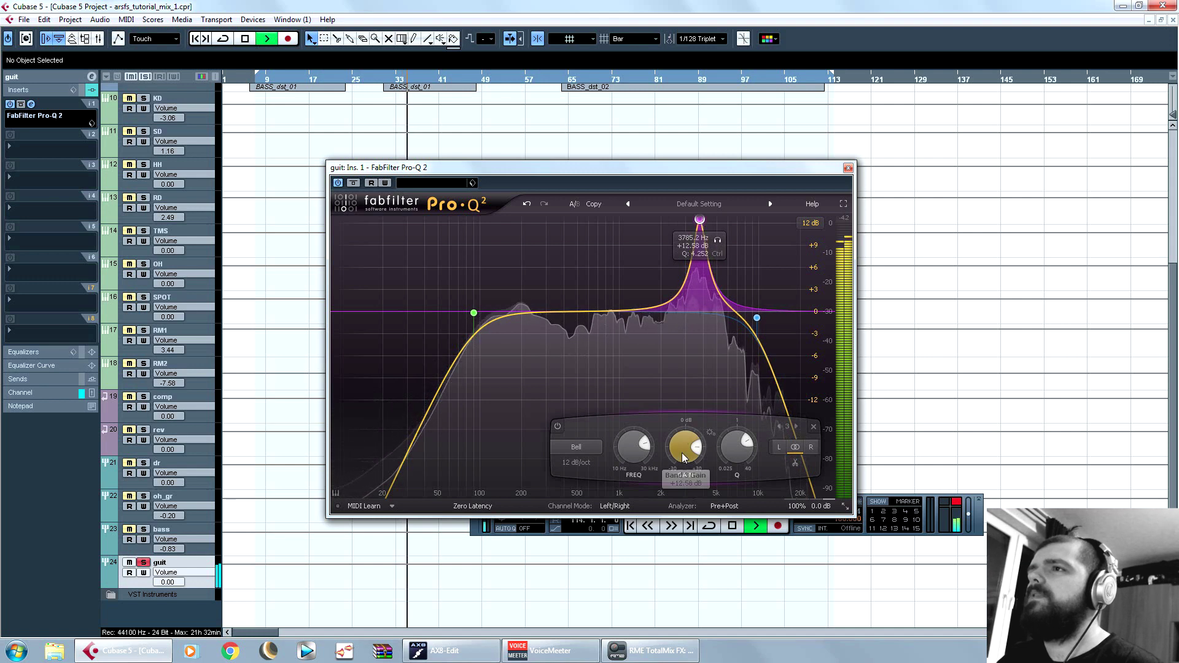
scroll(683, 456, down, 14)
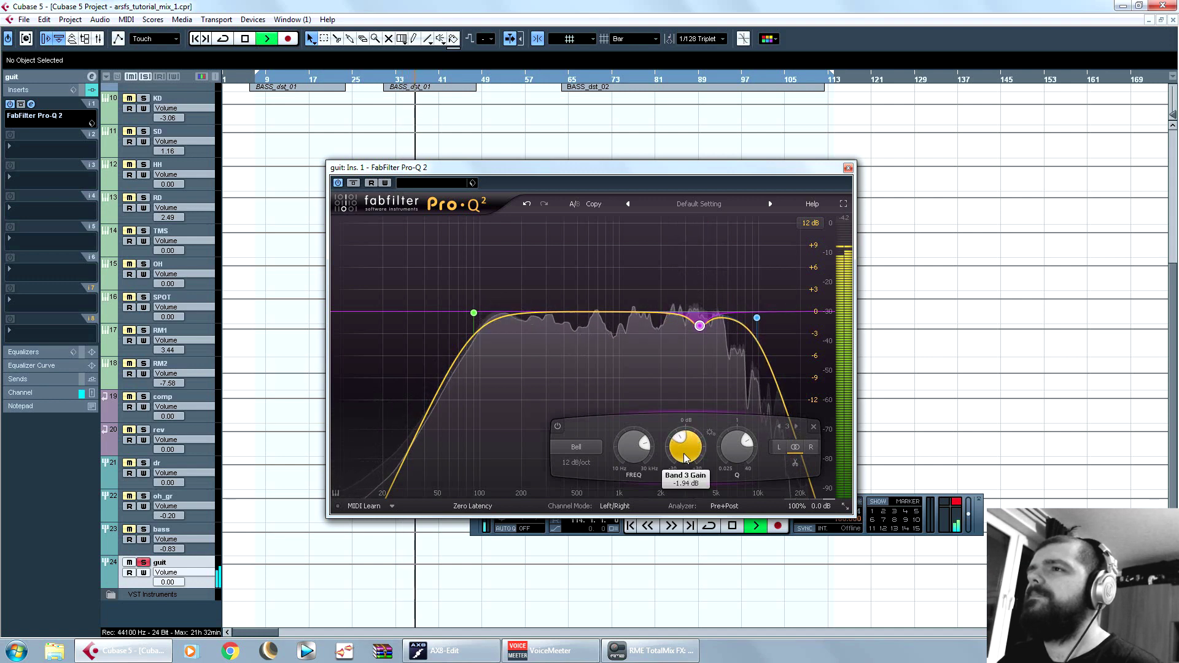
scroll(684, 453, down, 1)
key(space)
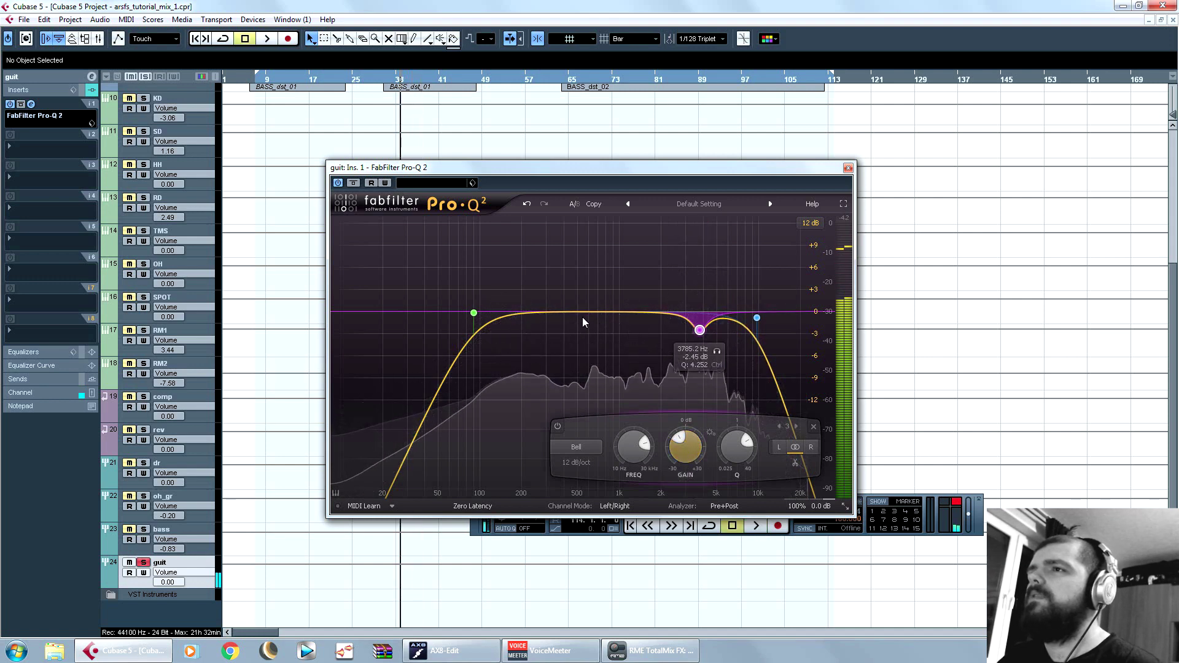
Step: Add a narrow bell cut of about -2 dB near 5.5 kHz, tuned by ear with a temporary boost
drag(673, 317, 727, 324)
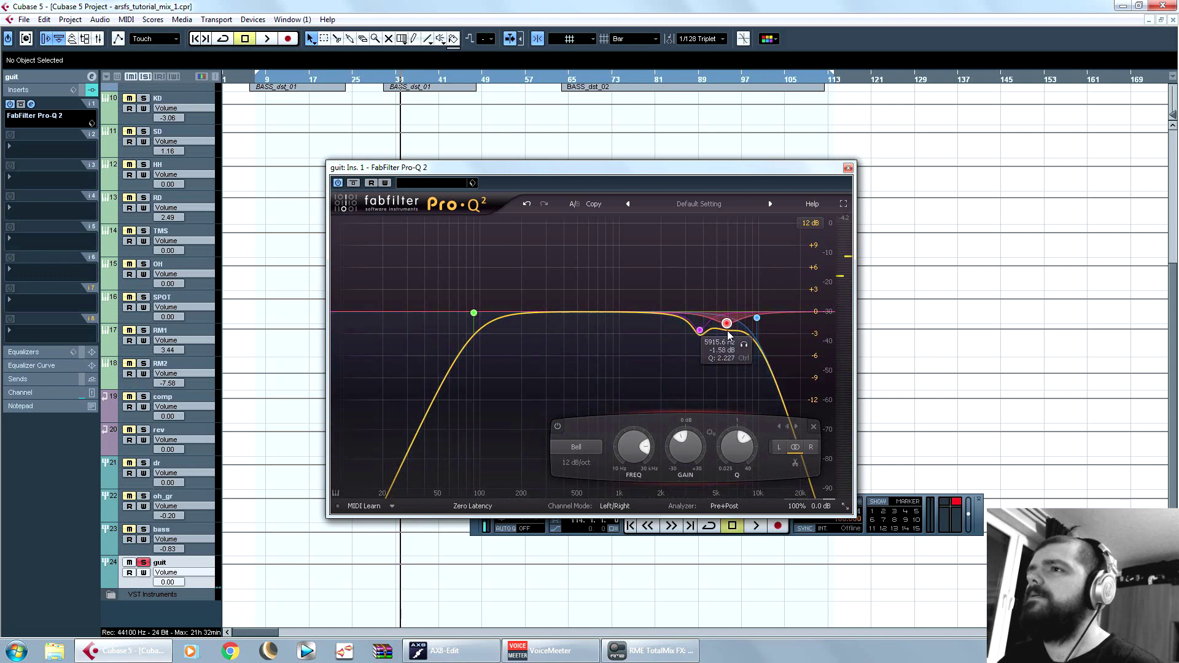
key(space)
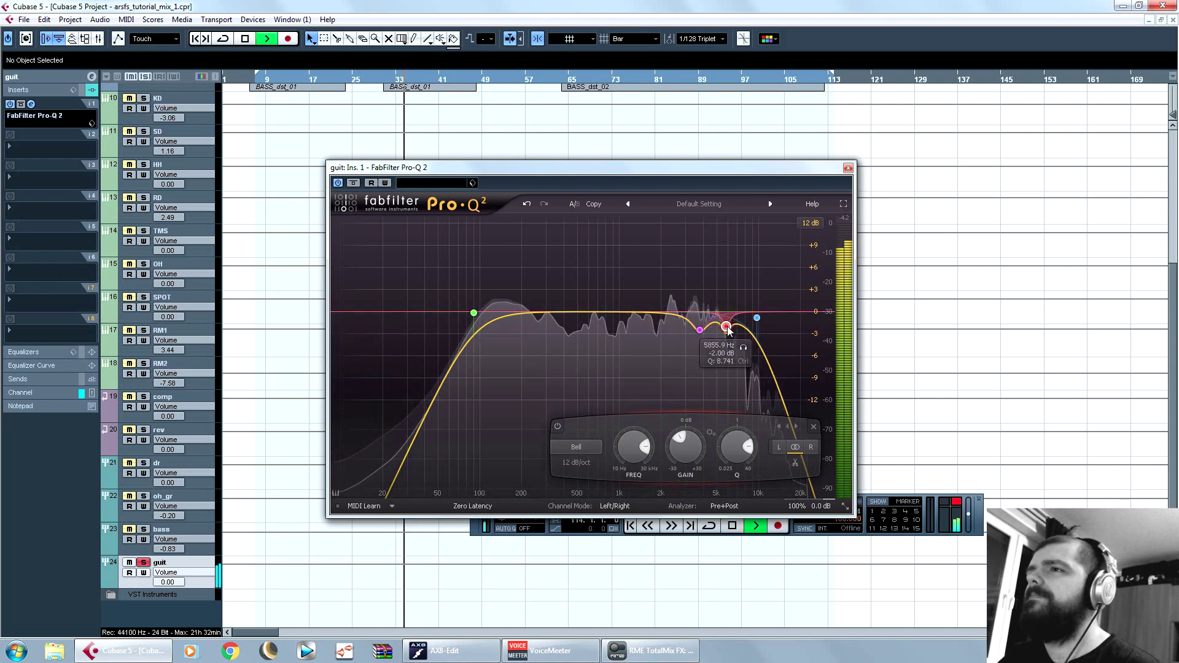
drag(730, 333, 722, 257)
drag(673, 440, 673, 470)
Step: Find the harsh midrange with a boosted bell, and set it to -2 dB at 1331 Hz with Q about 5.78
drag(641, 312, 639, 236)
scroll(639, 236, up, 6)
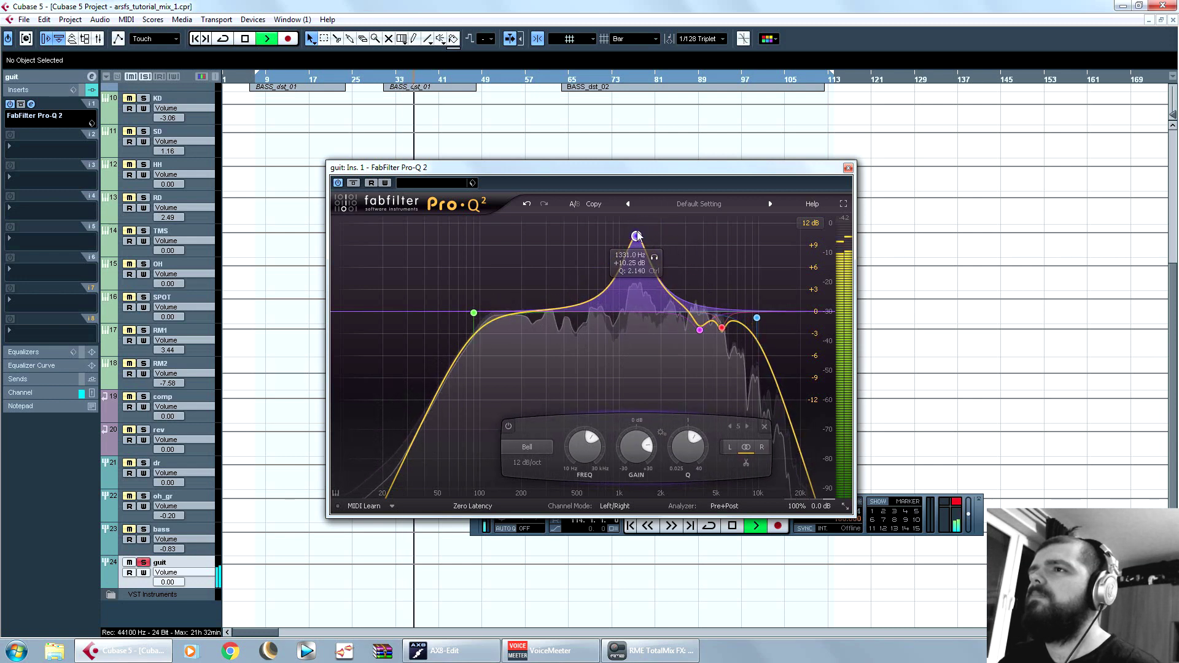
scroll(632, 451, down, 10)
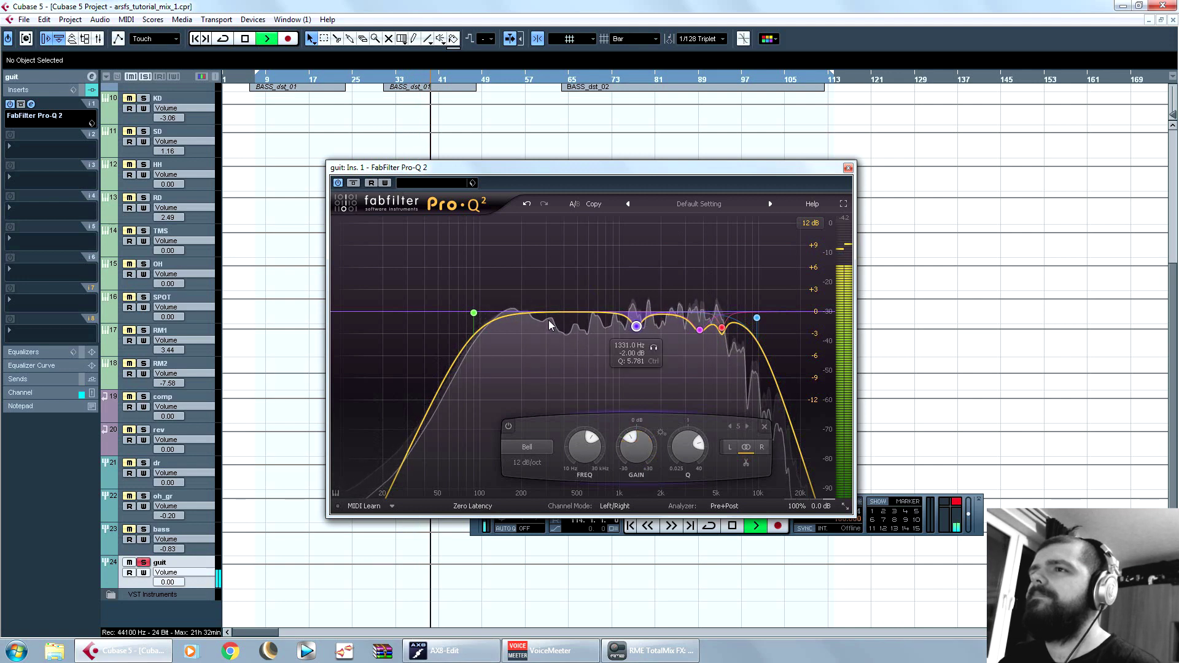
key(space)
Step: Add a low-end bell cut of about -4.58 dB at 165 Hz with Q about 5.66, and audition it
drag(553, 312, 511, 349)
key(space)
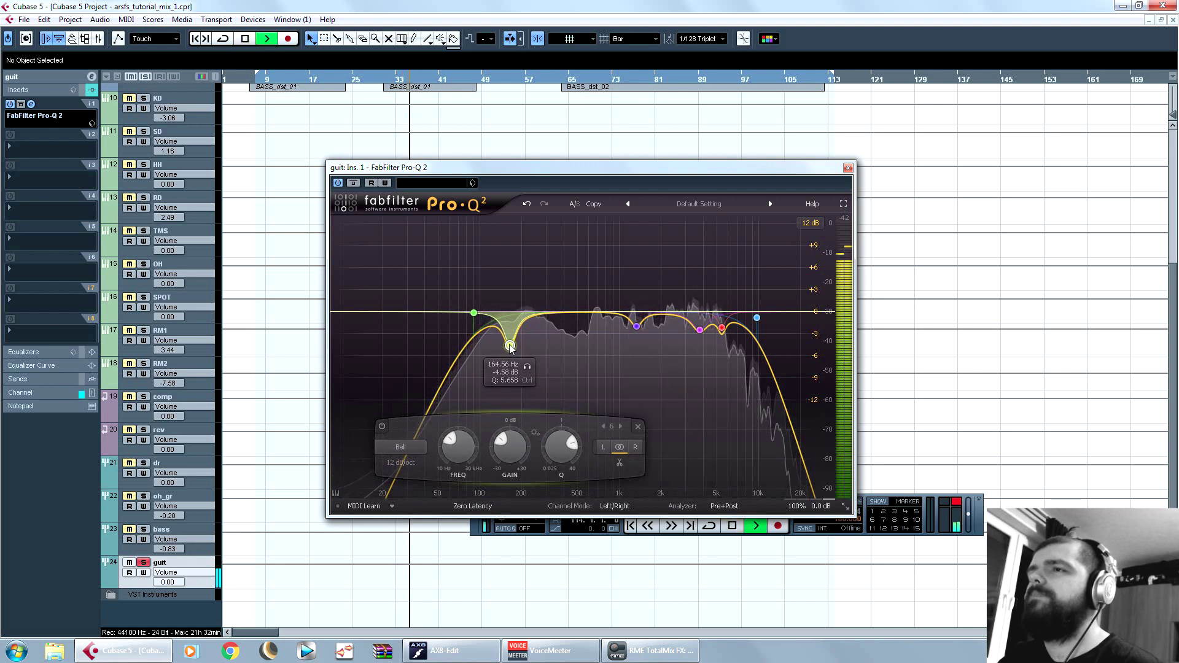
key(space)
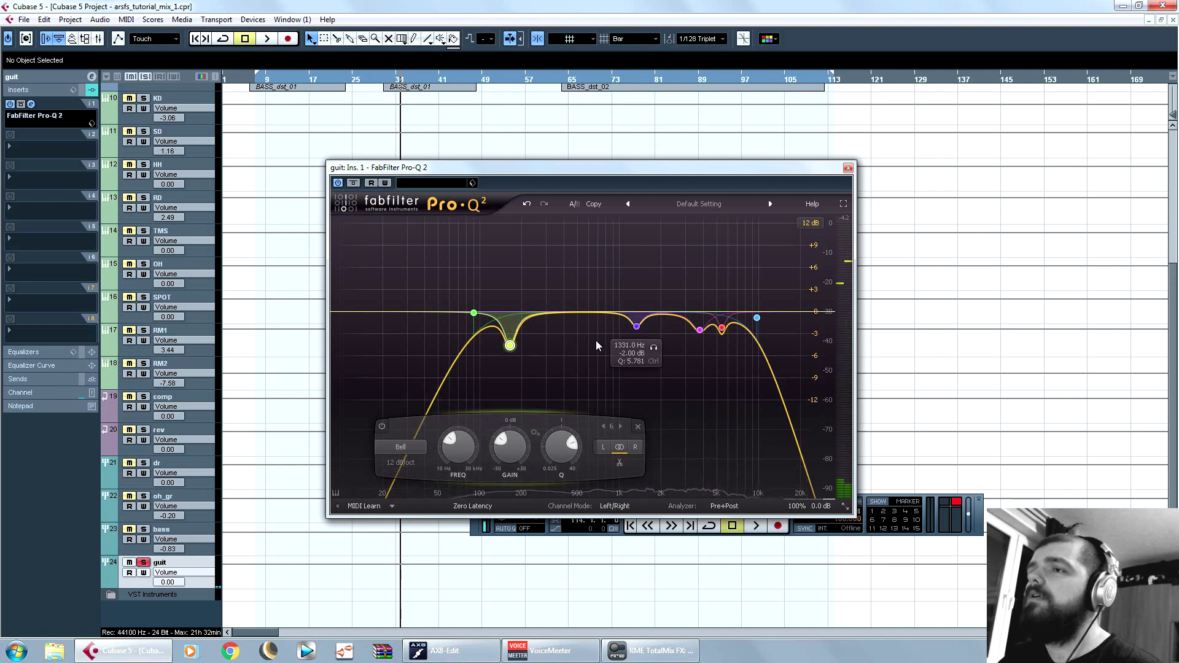
Step: Add three shallow bell cuts of about 1 dB between roughly 500 Hz and 1 kHz, and close Pro-Q 2
key(space)
mouse_move(578, 313)
mouse_down()
mouse_move(582, 328)
mouse_move(572, 310)
mouse_move(582, 320)
mouse_move(595, 282)
mouse_move(603, 338)
mouse_move(595, 322)
mouse_up()
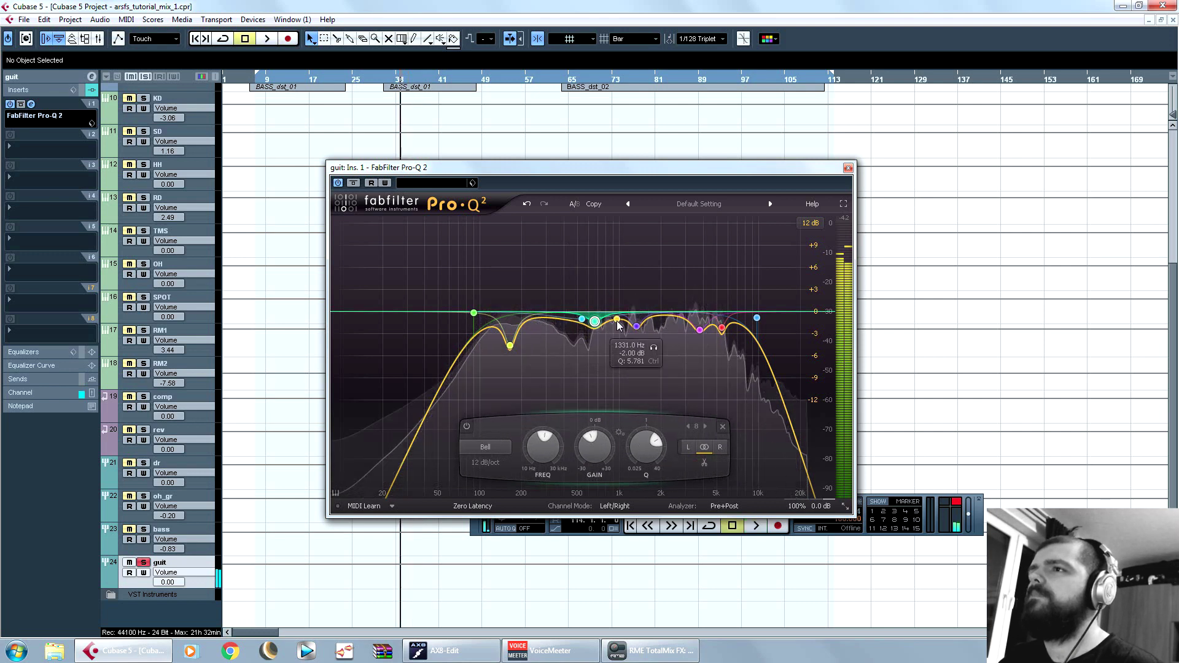
key(space)
key(Escape)
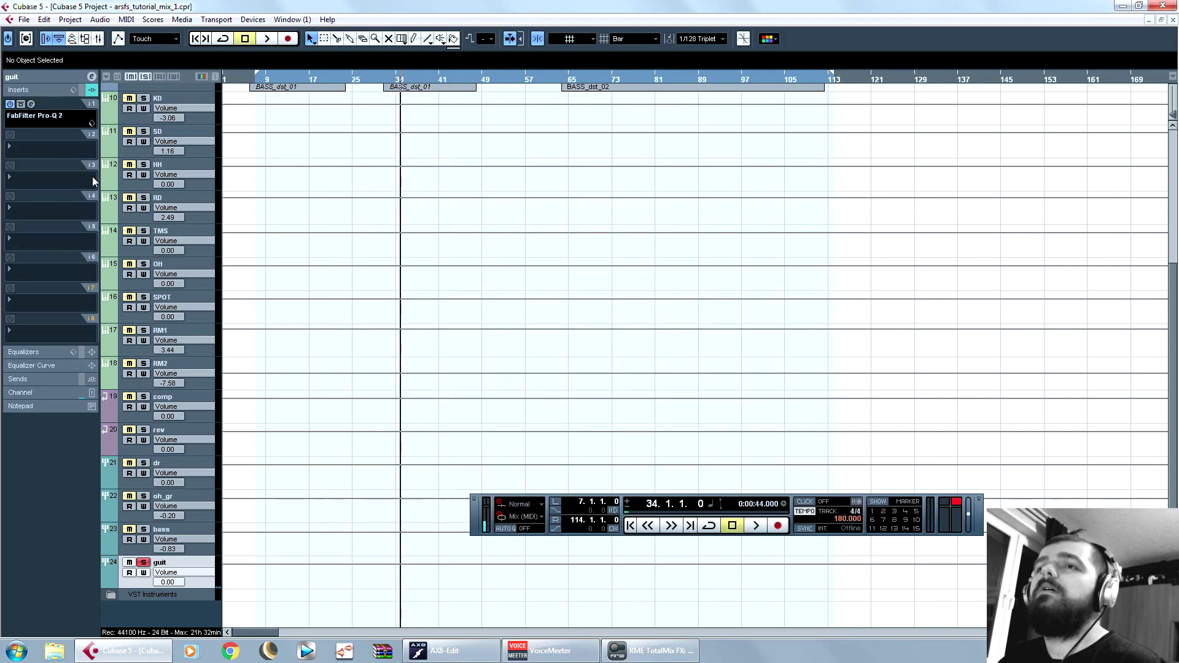
Step: Insert C4 Stereo on the guitar group and set its low band to threshold -29.3, range -10.2 and gain 2.6
click(45, 154)
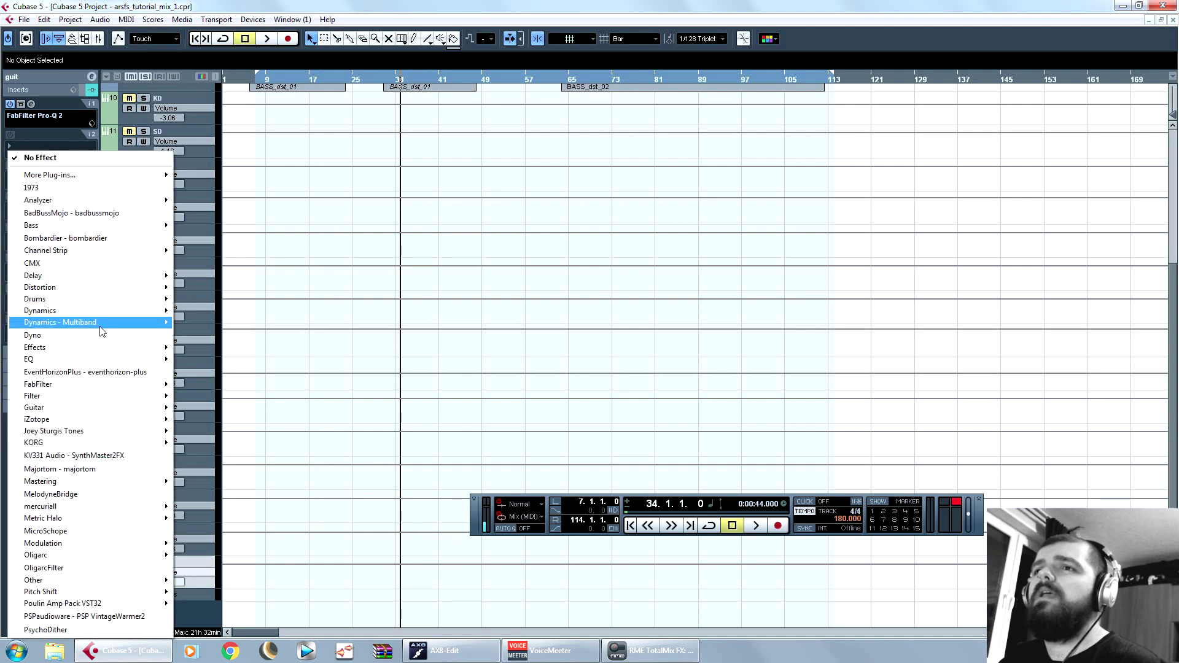
mouse_move(162, 311)
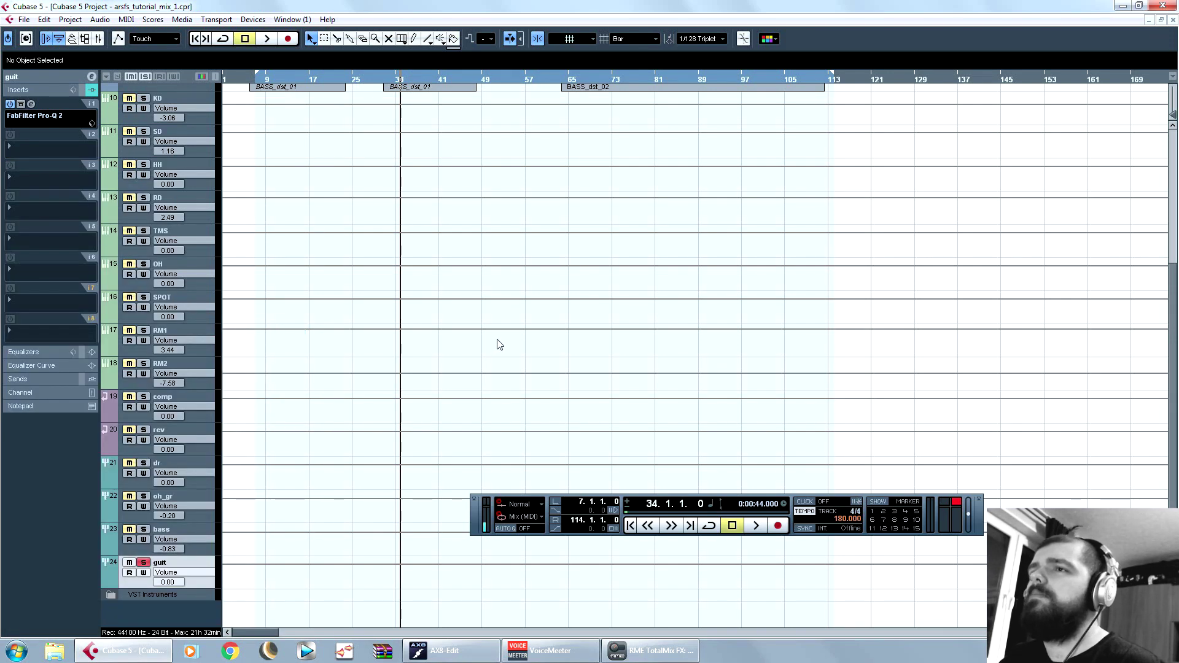
click(425, 321)
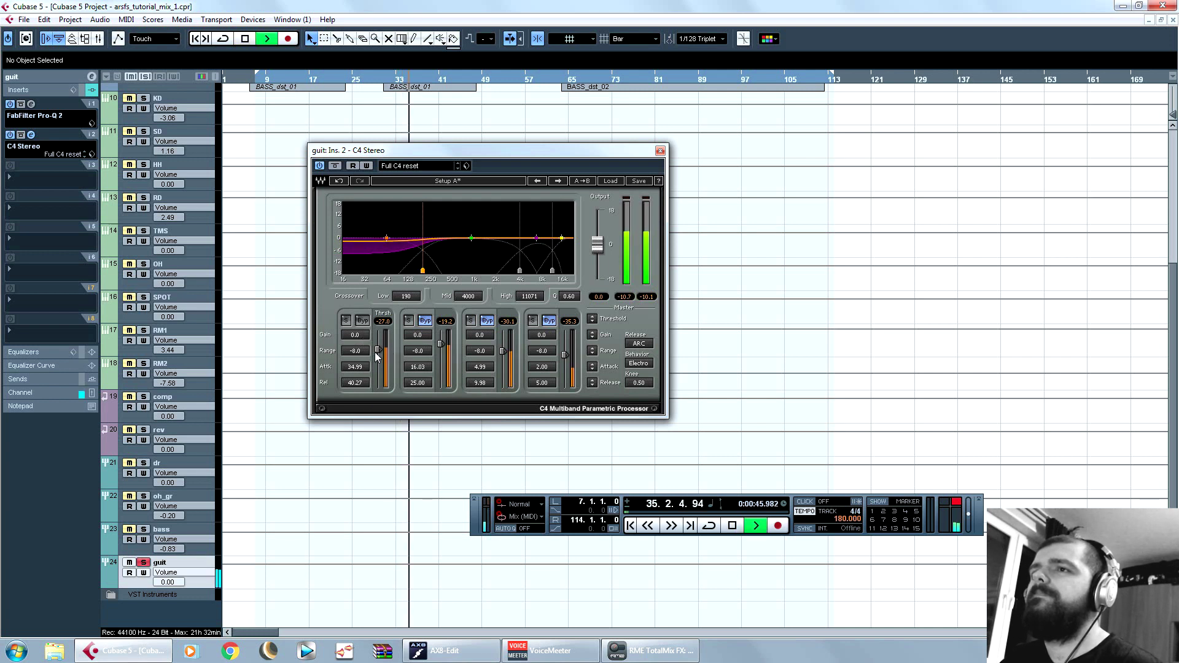
drag(377, 356, 355, 340)
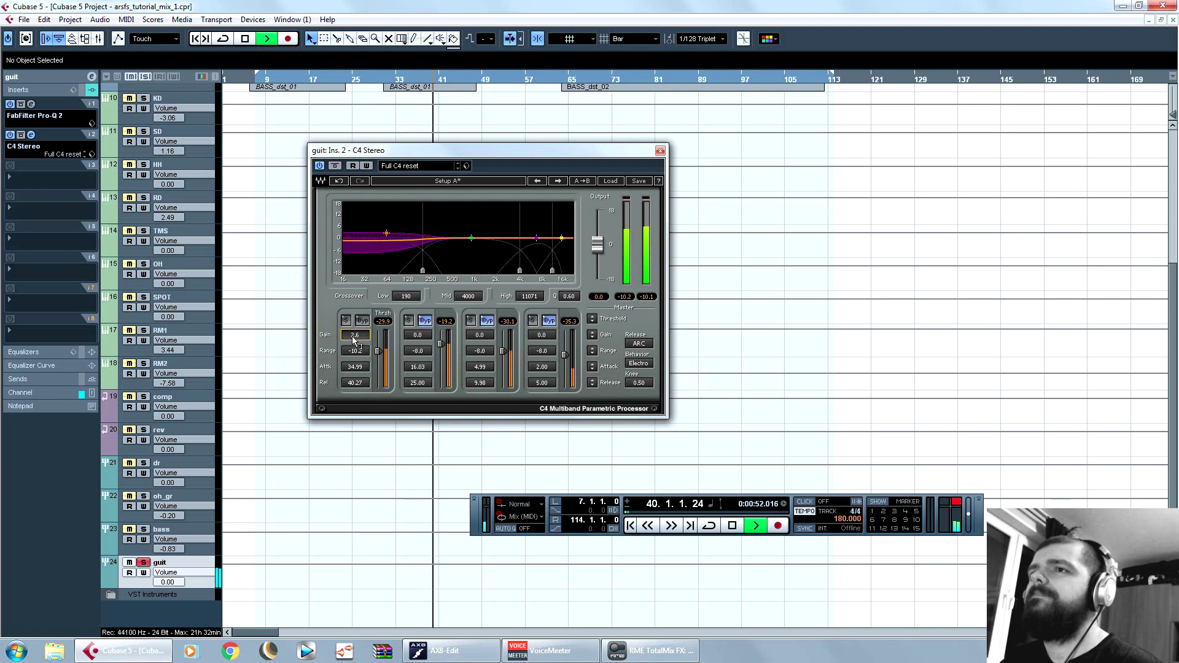
key(space)
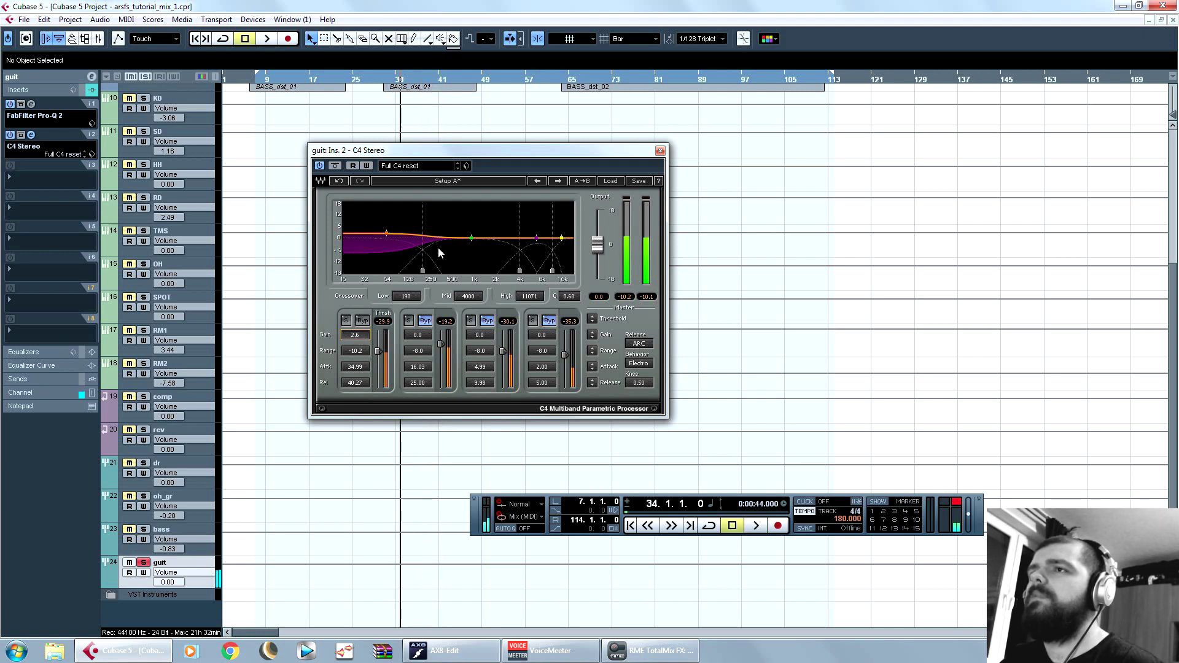
click(661, 150)
Step: Insert Kramer Tape Stereo after C4 on the guitar group and set its record level to about 2.3 during playback
click(61, 185)
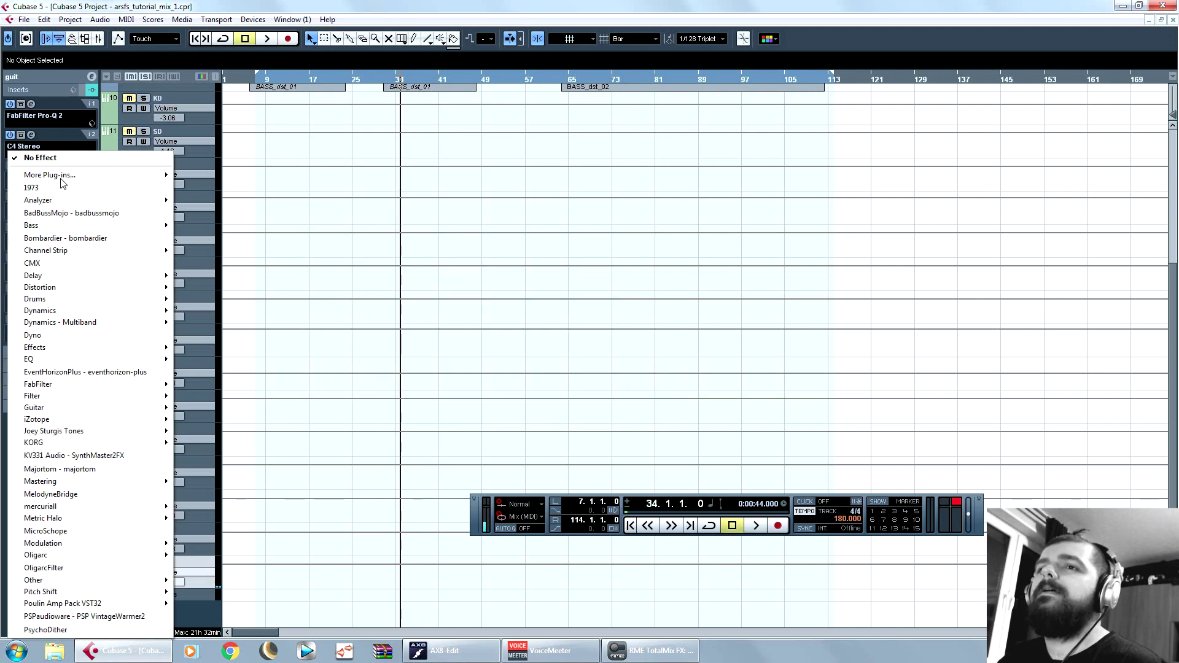
mouse_move(101, 292)
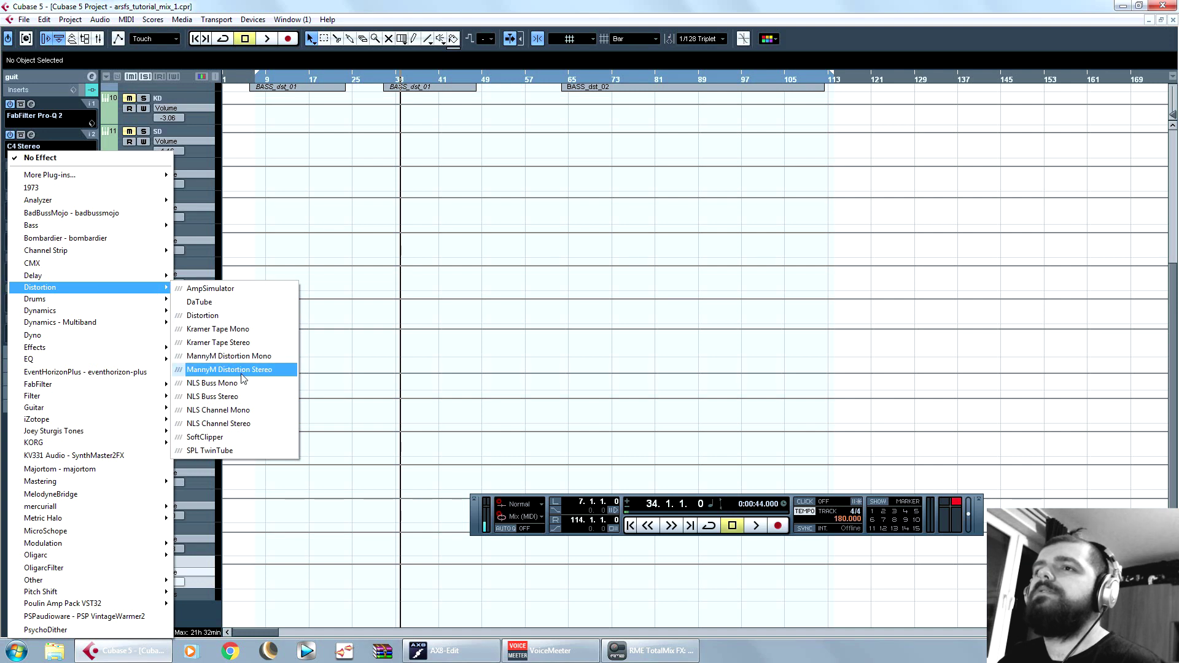
click(245, 345)
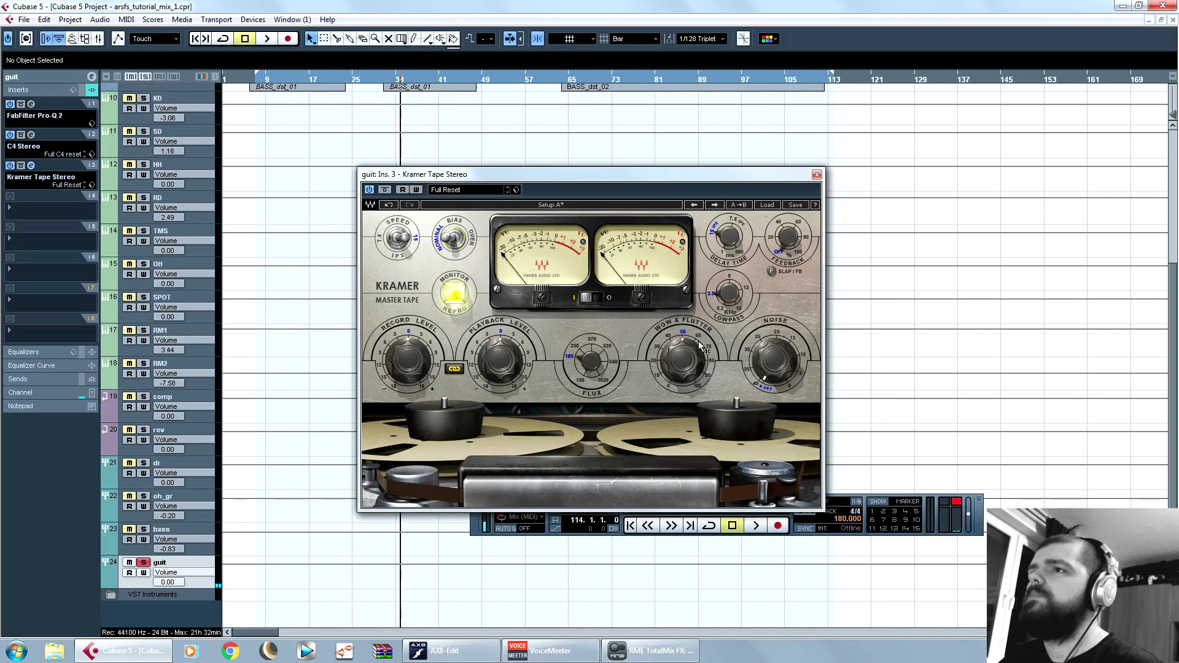
key(space)
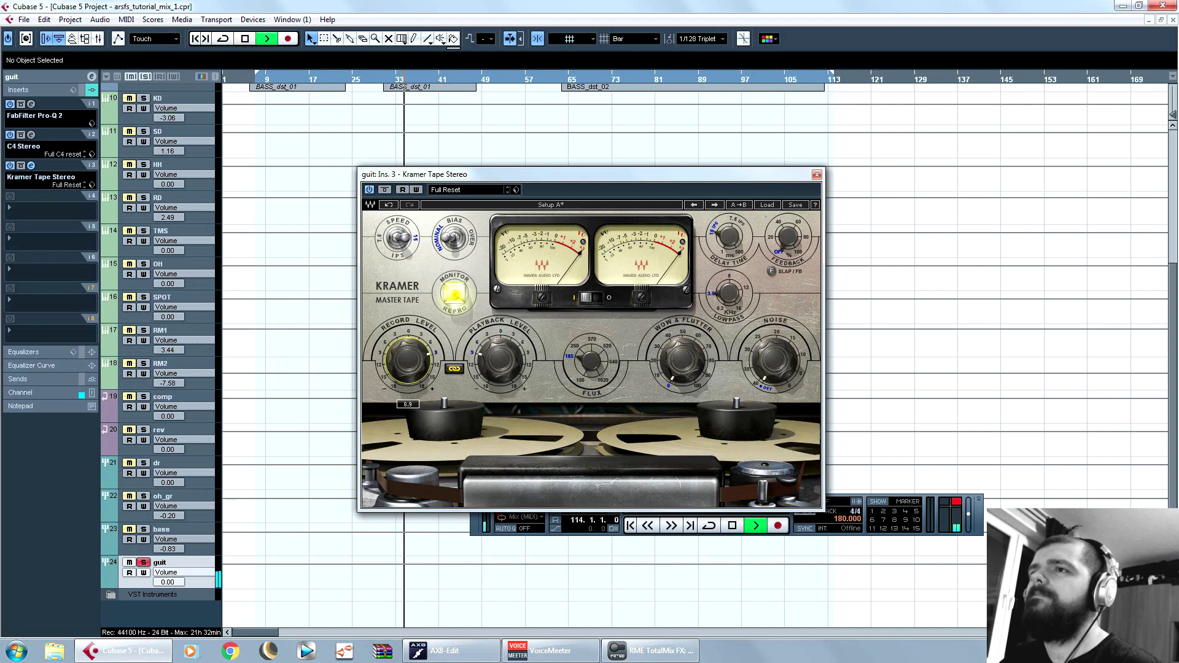
drag(407, 360, 408, 378)
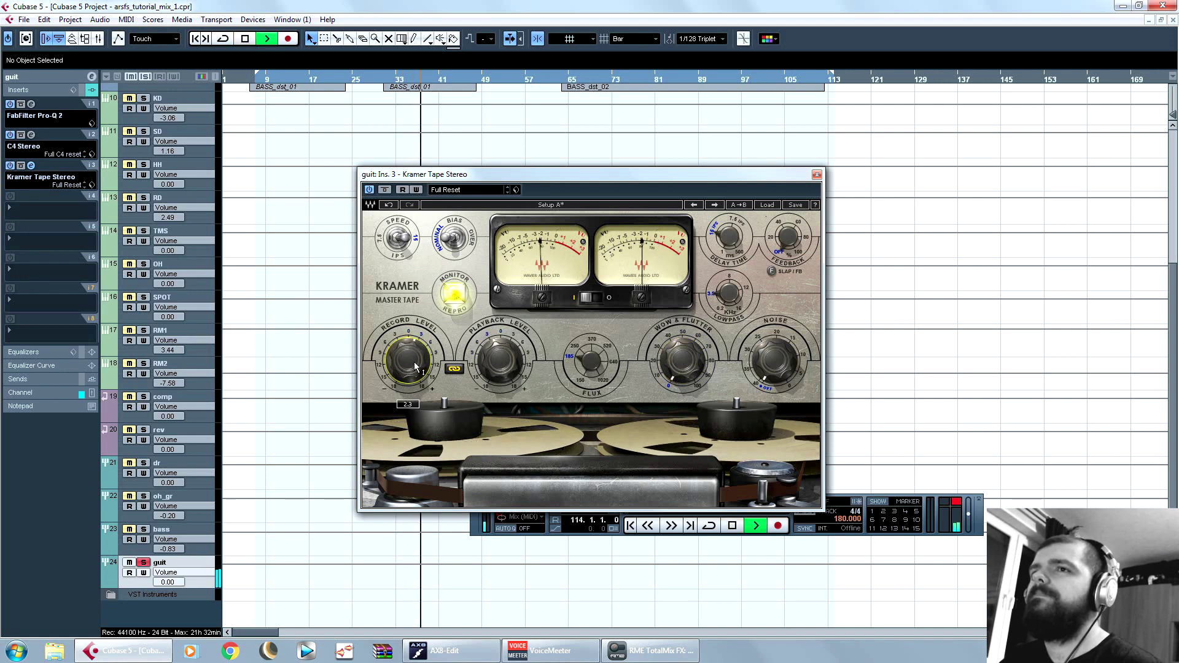
Step: Compare the guitar group with Kramer Tape bypassed and active, and readjust its record level by ear
click(21, 165)
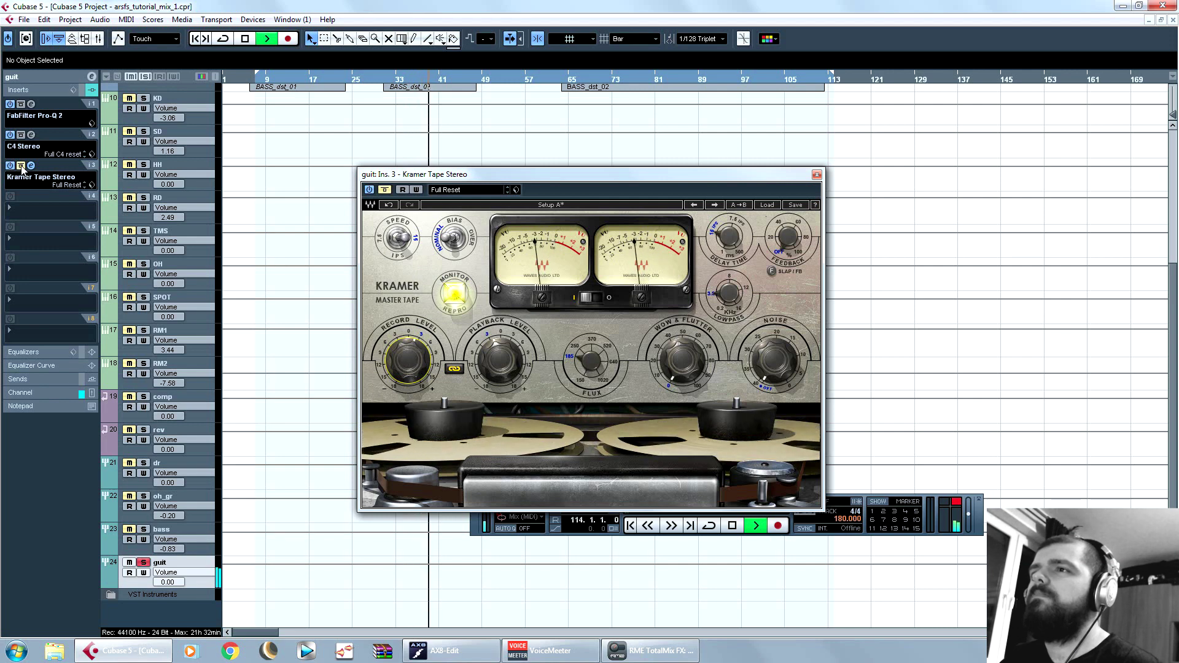
key(space)
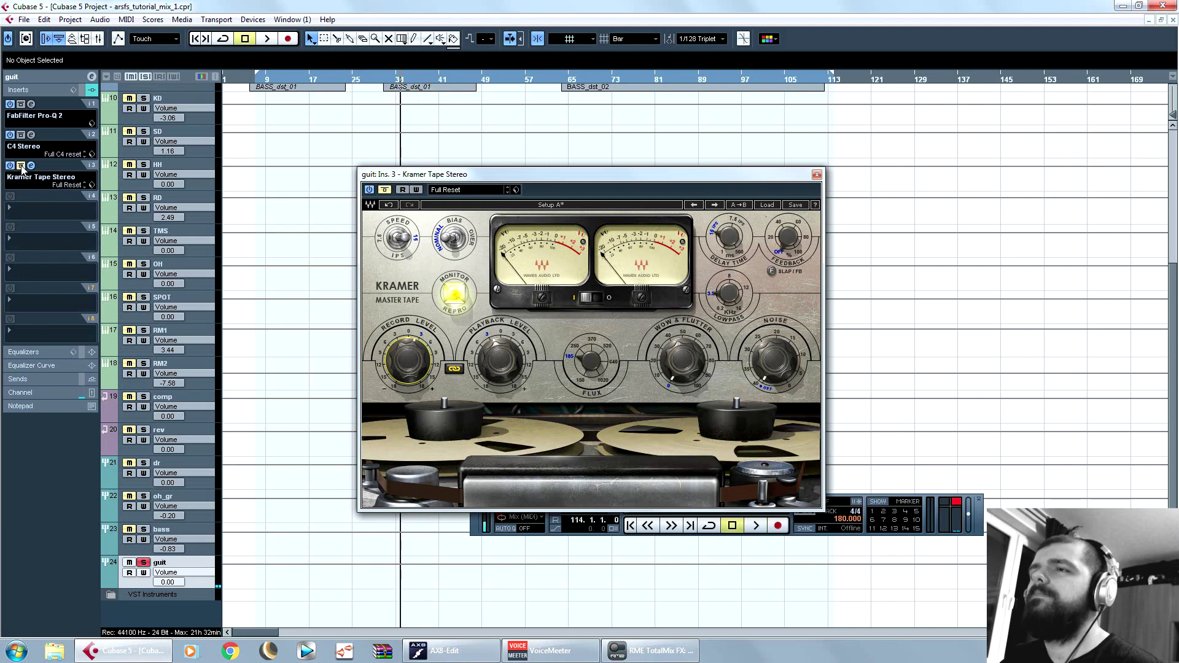
click(21, 165)
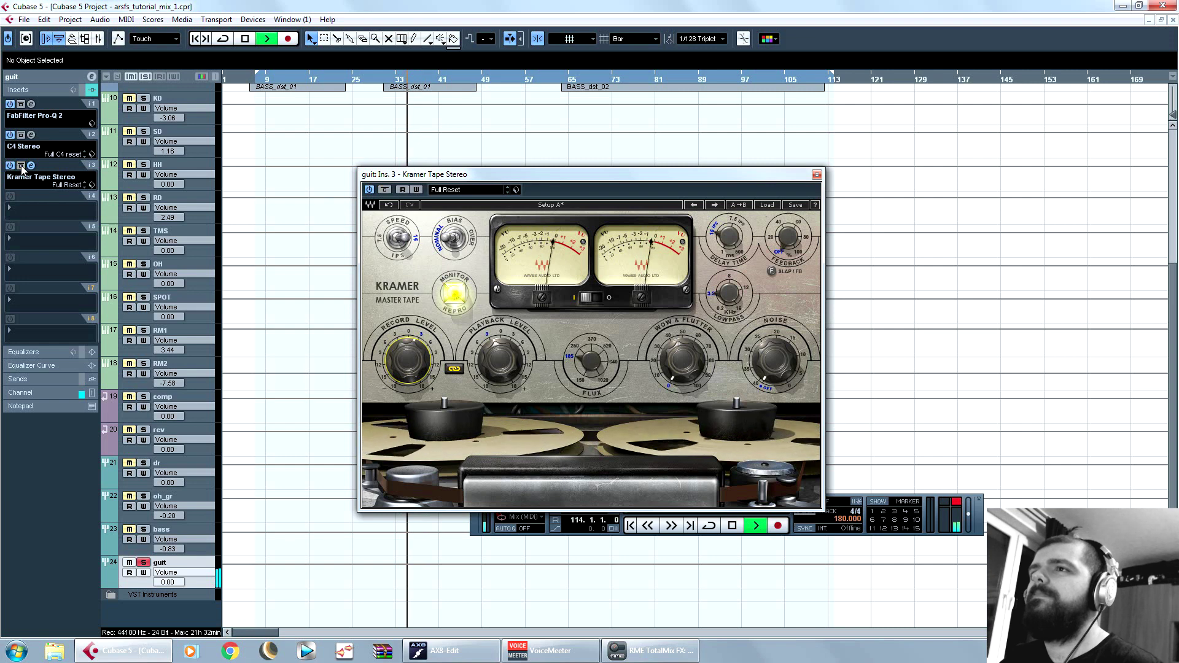
key(space)
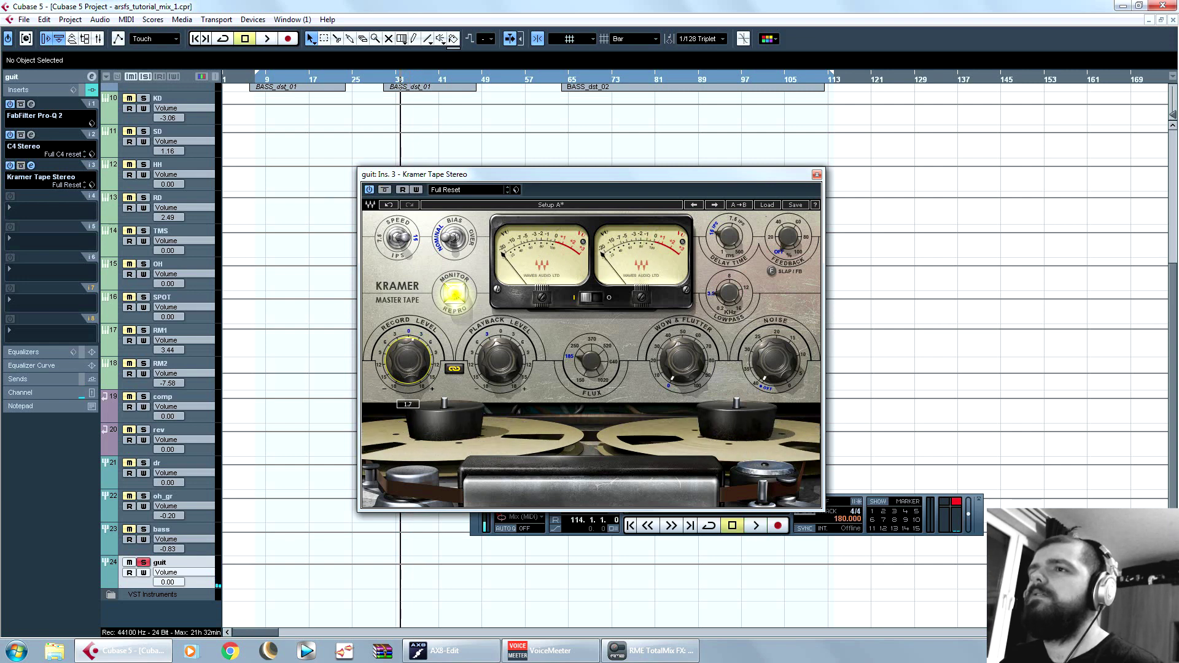
key(space)
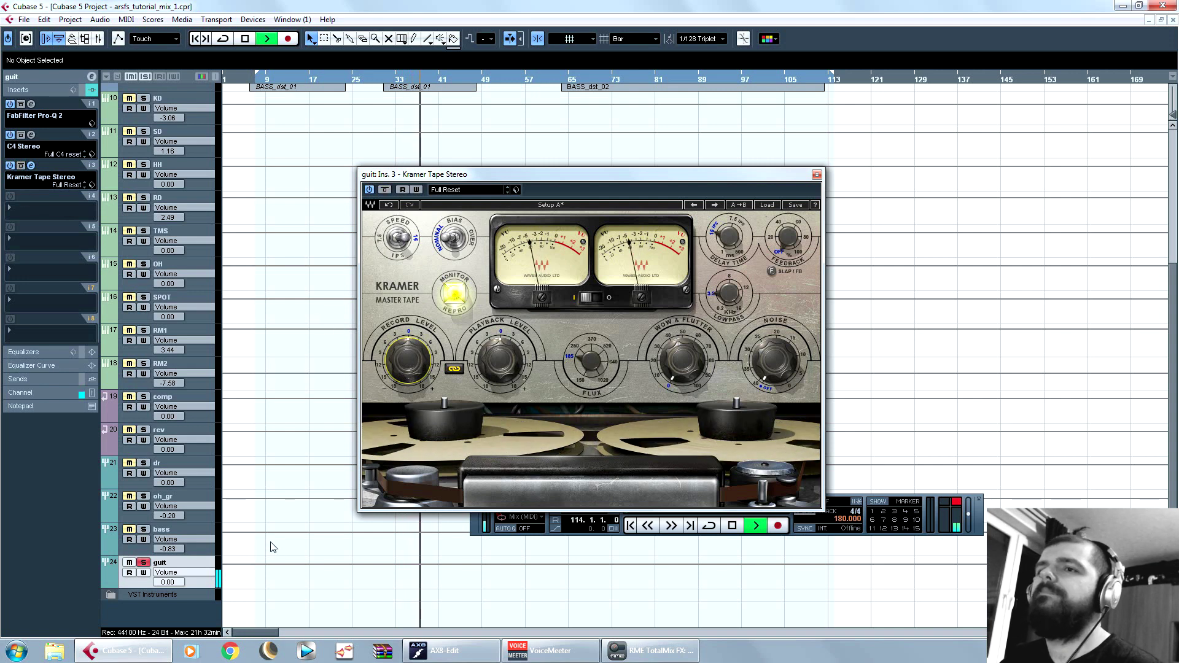
key(space)
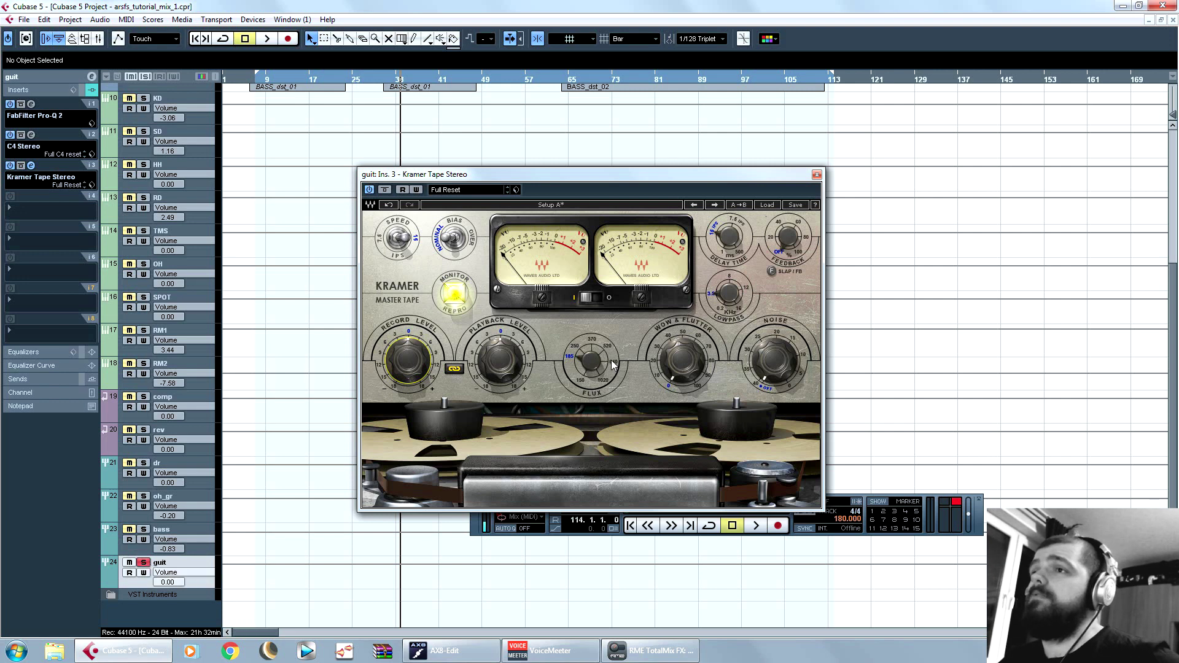
Step: Unsolo the guitar group, close Kramer Tape, and audition the guitars in the full mix
click(145, 564)
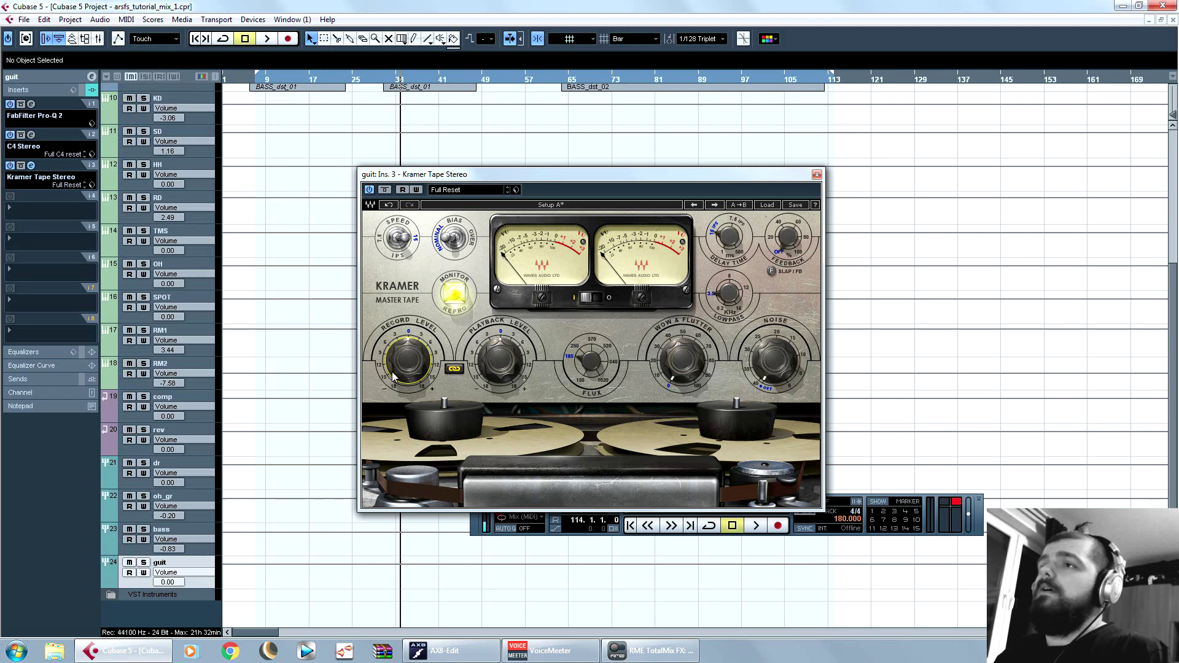
click(817, 175)
key(space)
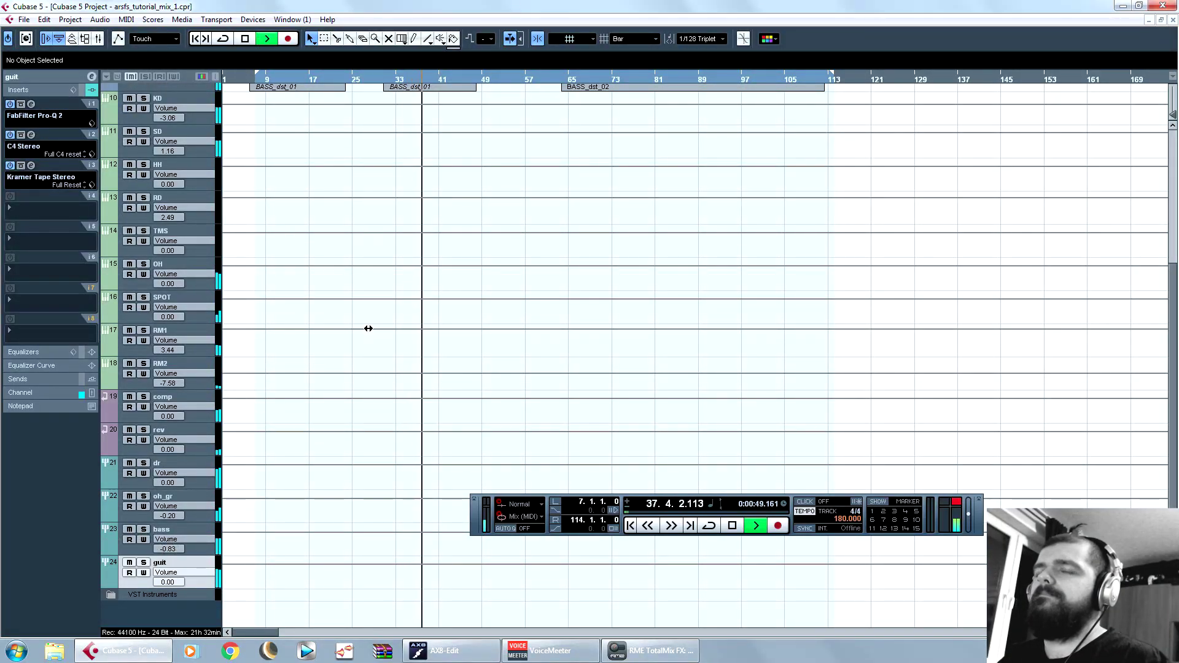
key(space)
Step: Insert C1 comp Stereo in the guitar group's fourth slot, load the Classic compressor preset, and activate its side-chain input
scroll(366, 344, up, 5)
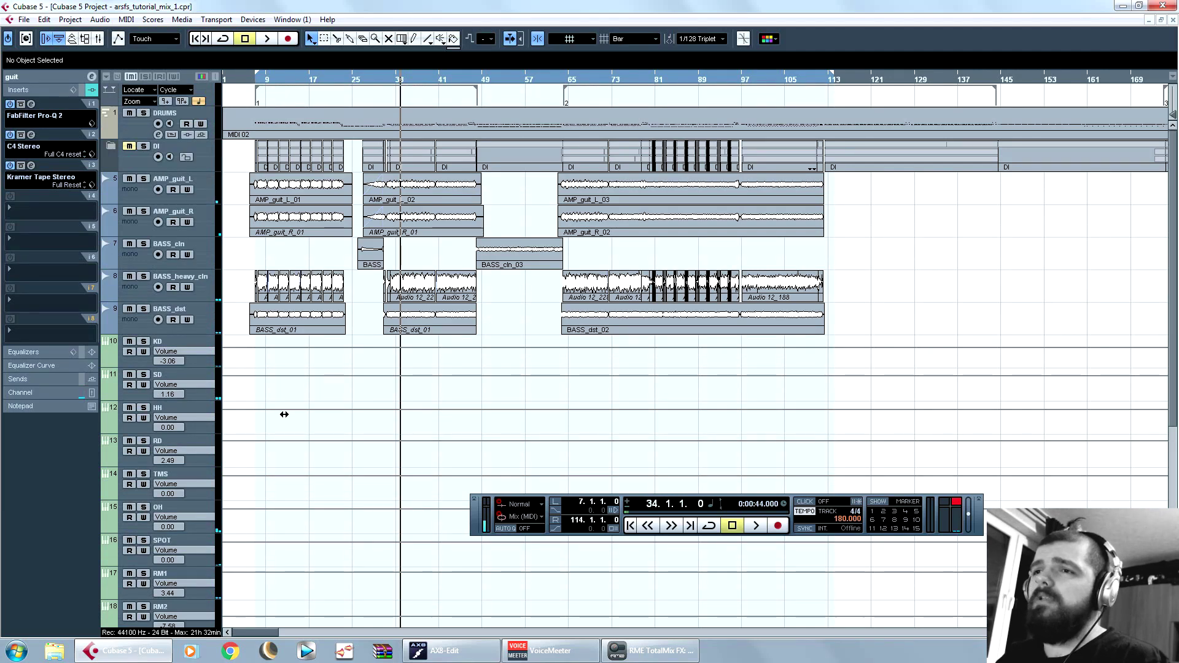
scroll(284, 414, down, 5)
click(36, 212)
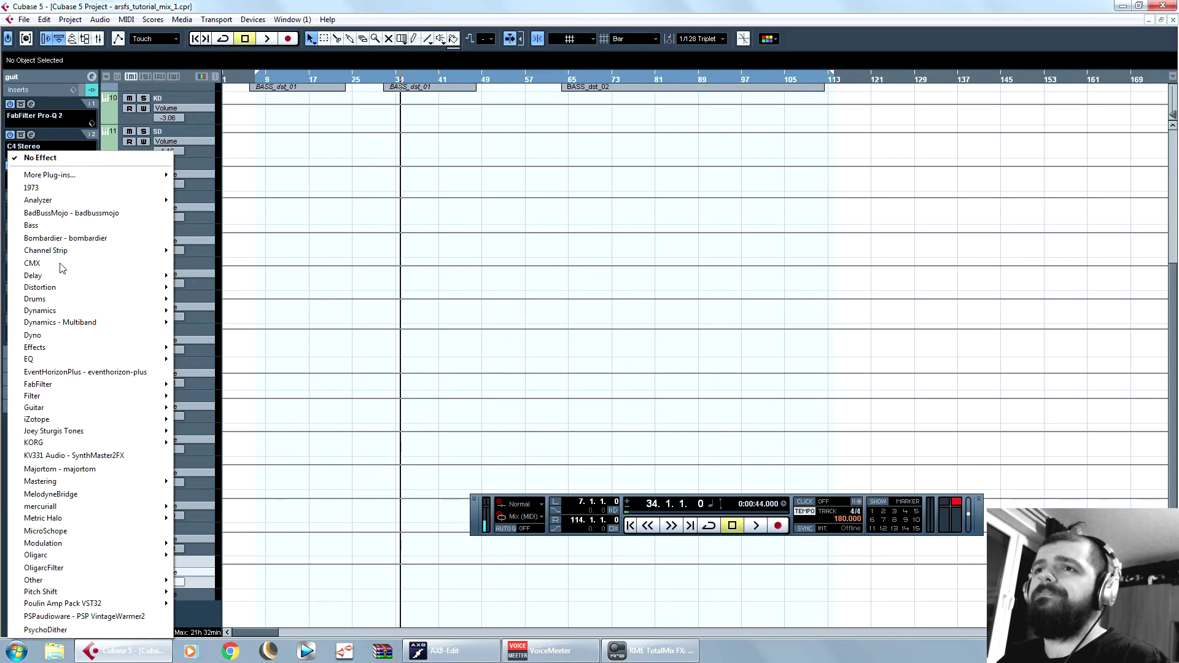
mouse_move(61, 310)
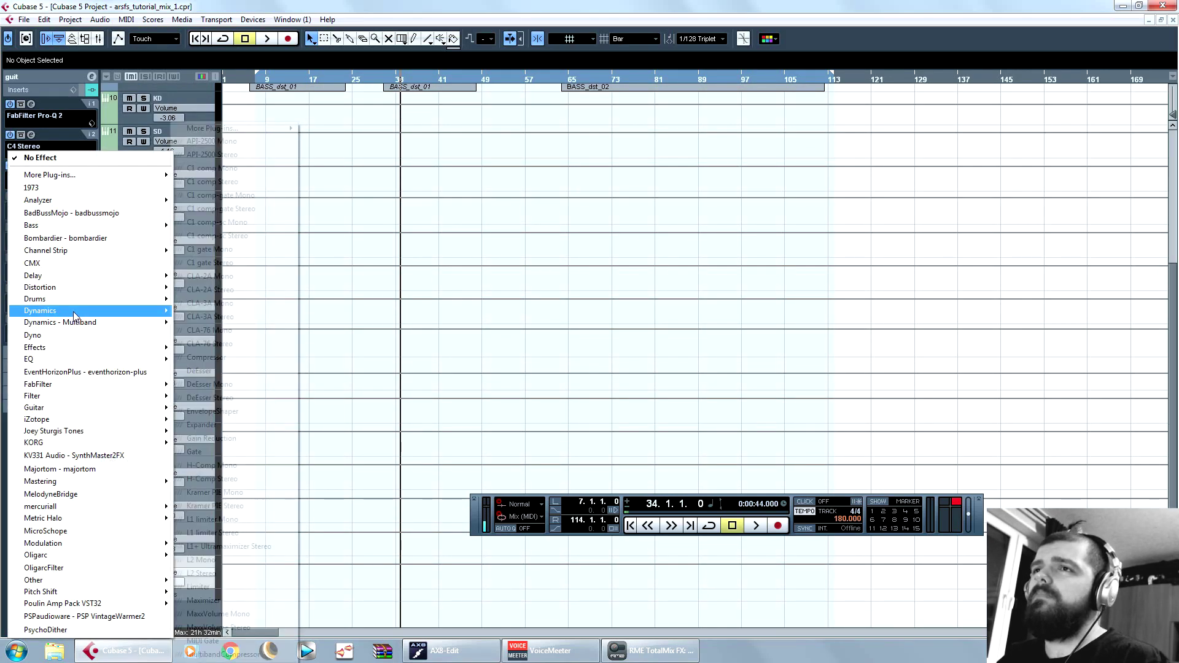
click(254, 183)
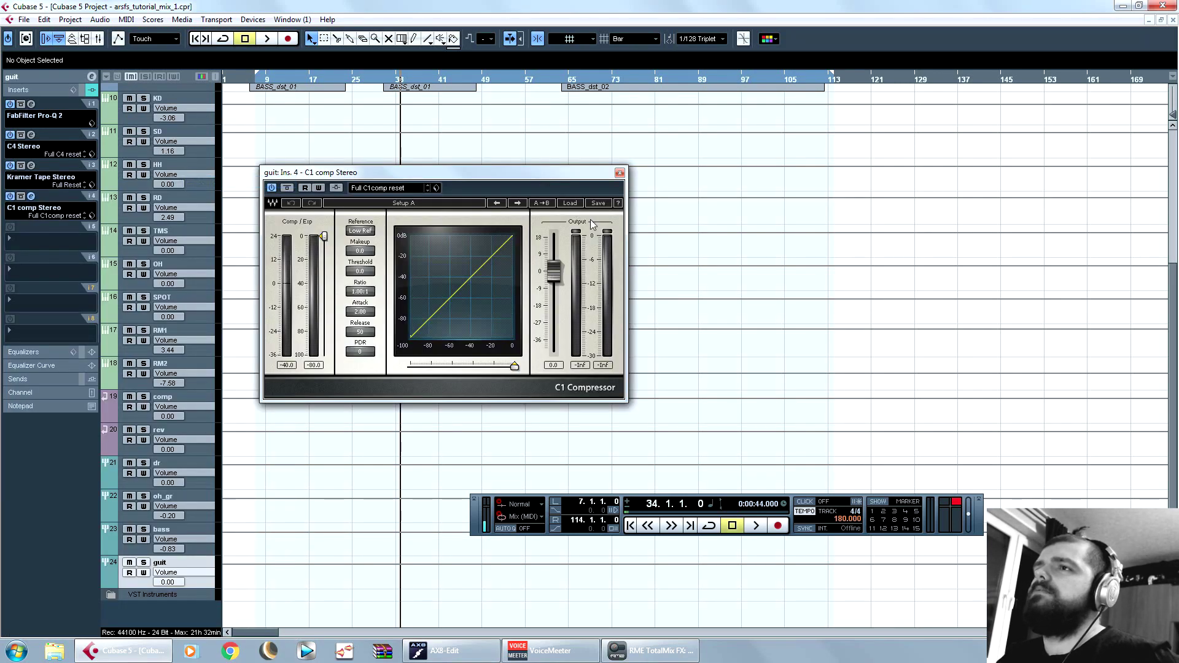
click(571, 203)
click(618, 257)
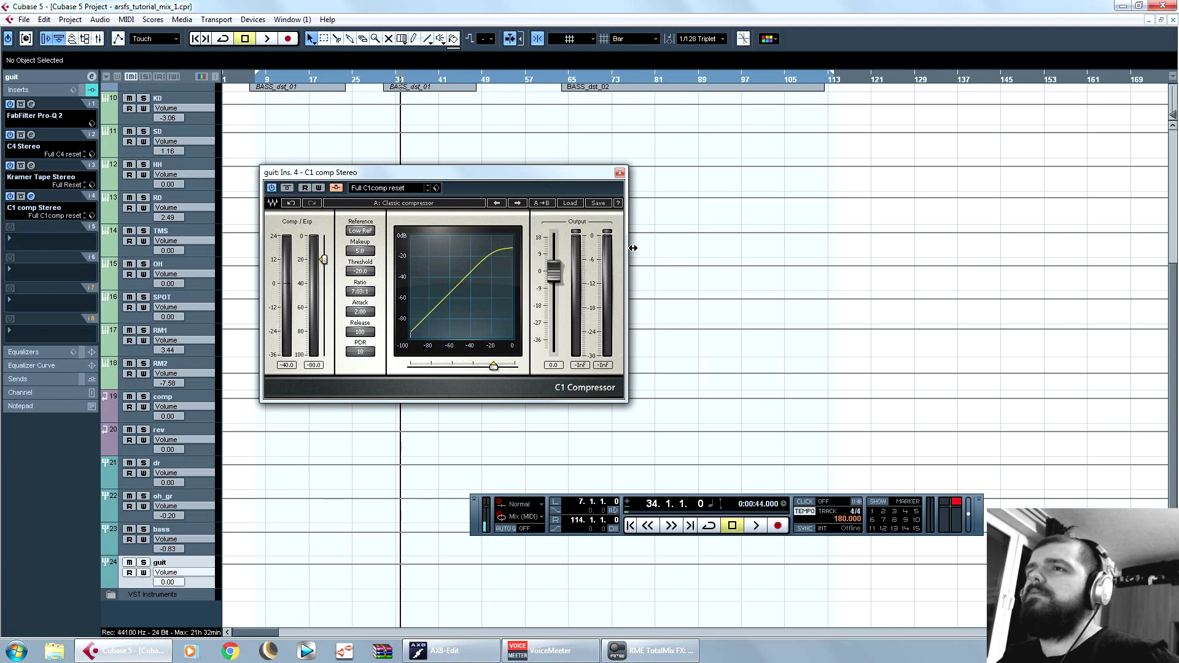
Step: Set the C1 compressor's makeup gain to 0 and close the plug-in
click(571, 203)
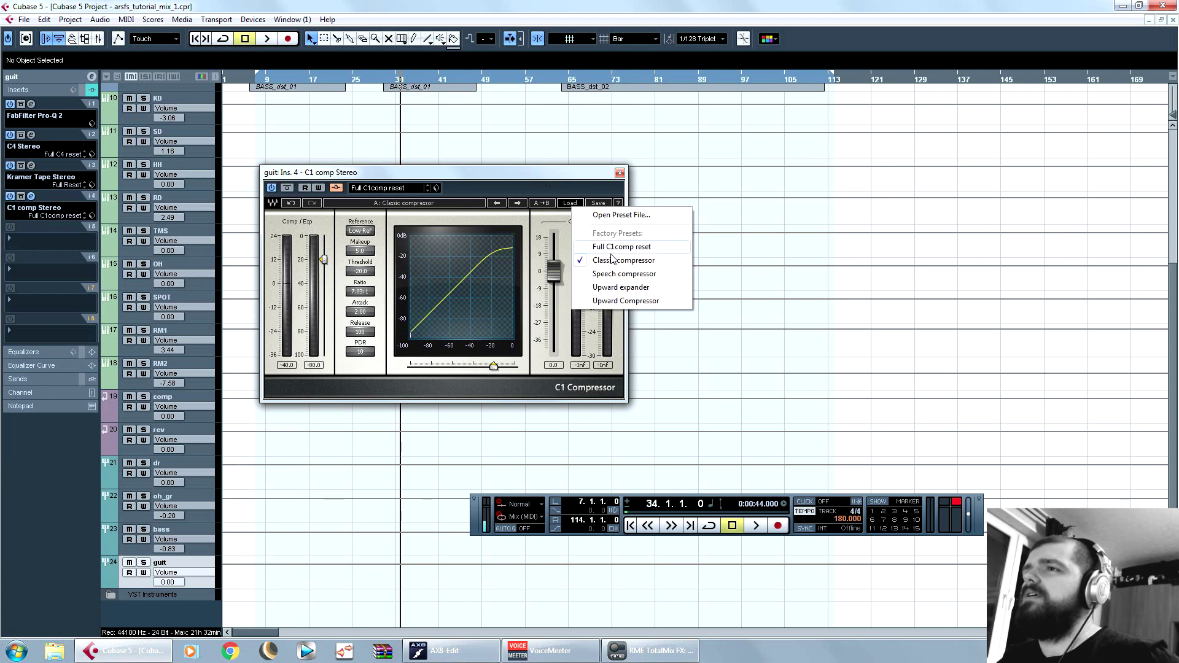
click(558, 178)
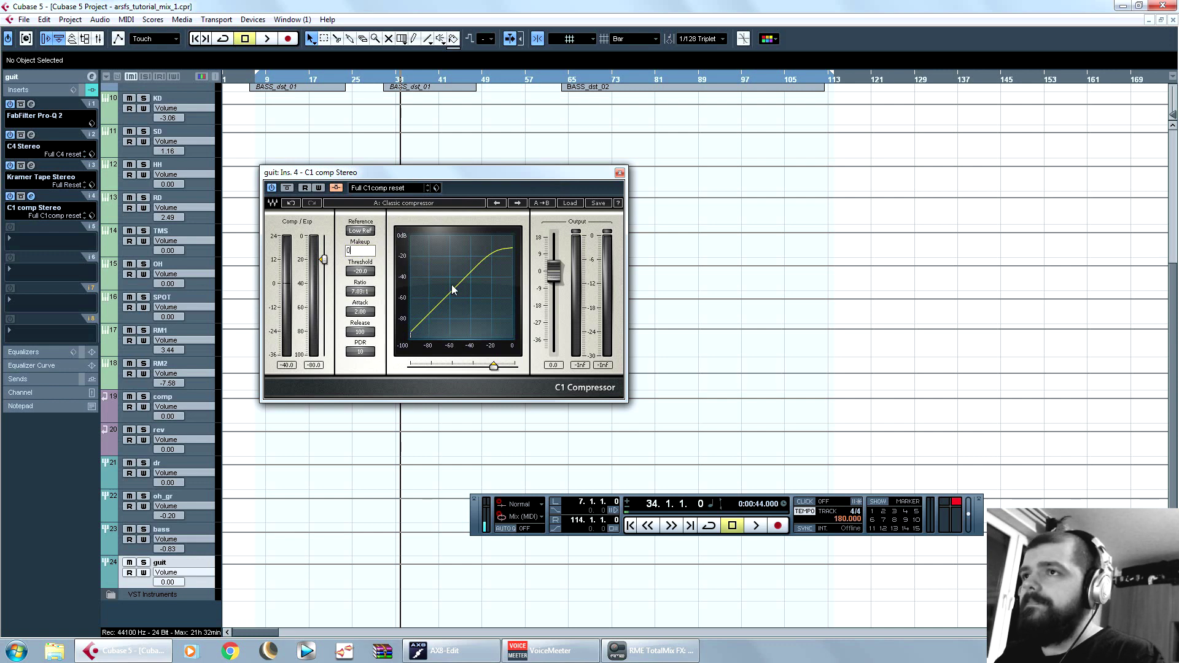
key(Return)
click(621, 172)
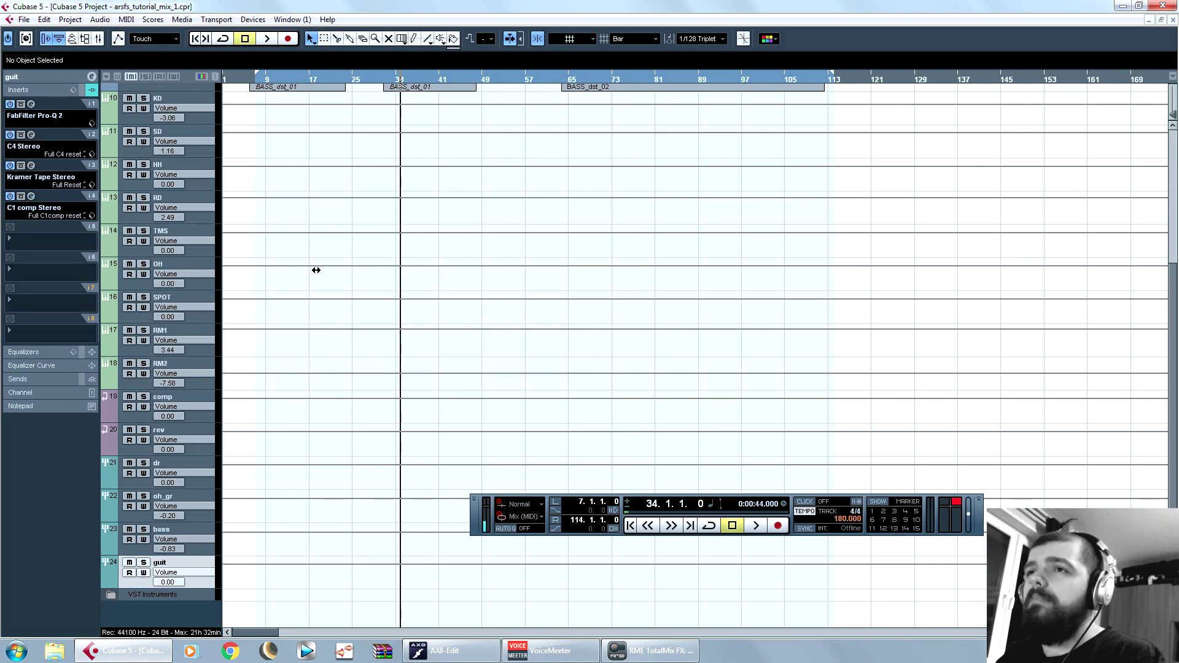
Step: Add a send from the KD channel to the guitar group's C1 comp side-chain at -13.39 dB
scroll(316, 268, up, 5)
click(114, 330)
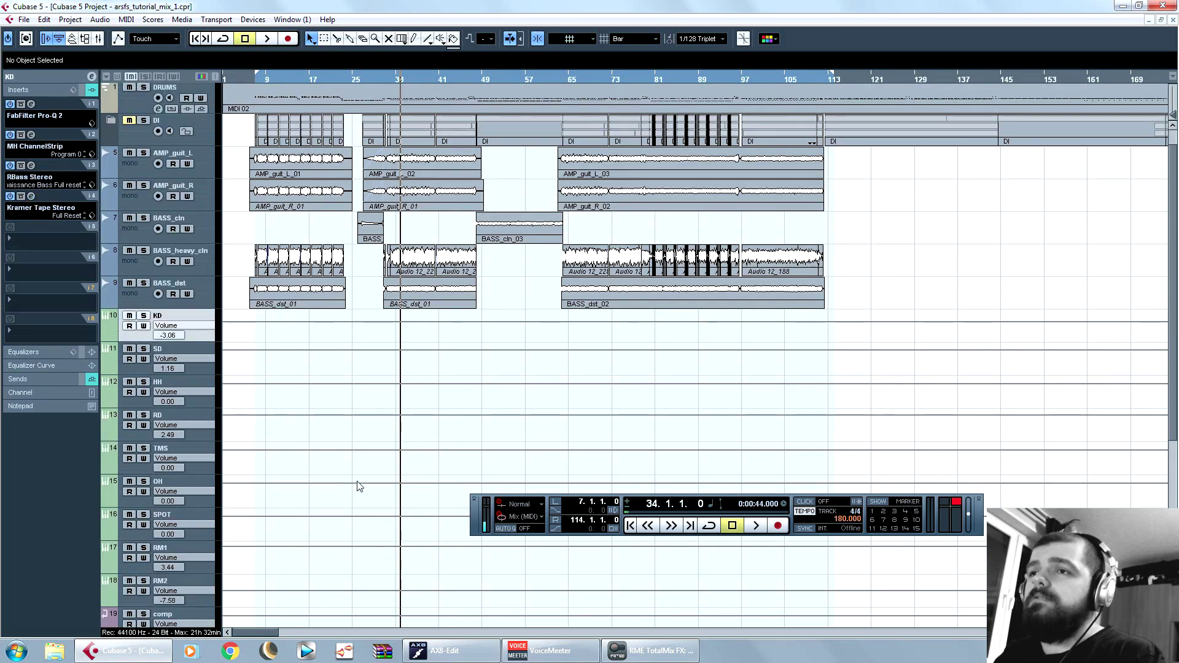
scroll(126, 550, down, 5)
click(105, 574)
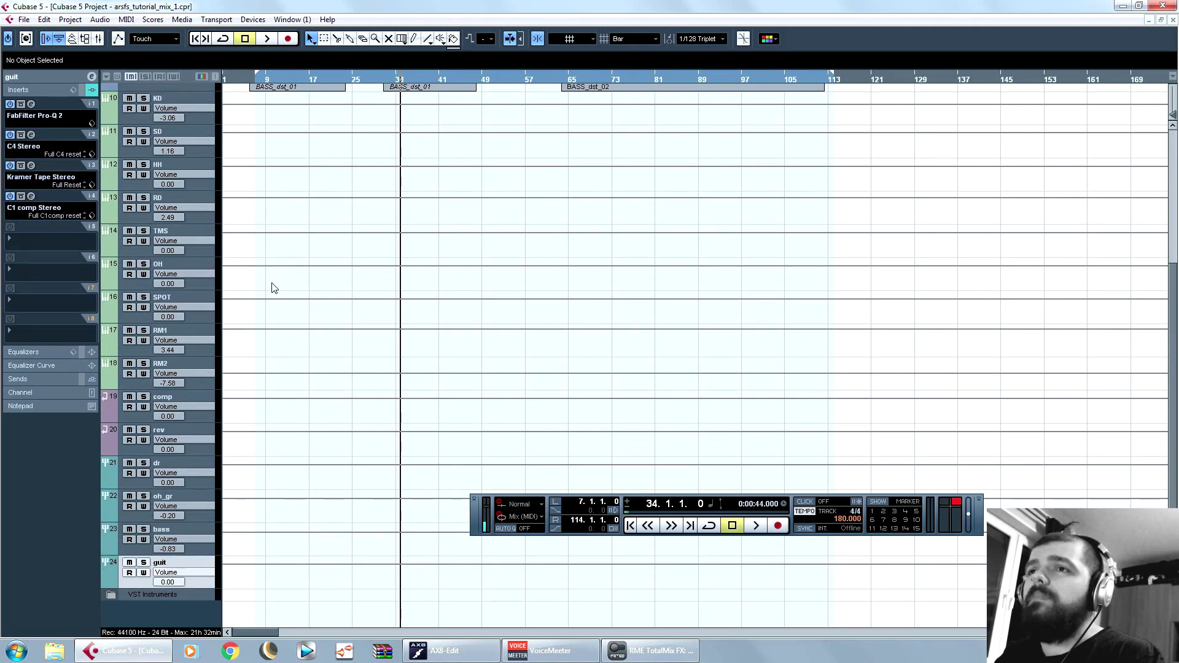
scroll(274, 288, up, 5)
click(117, 345)
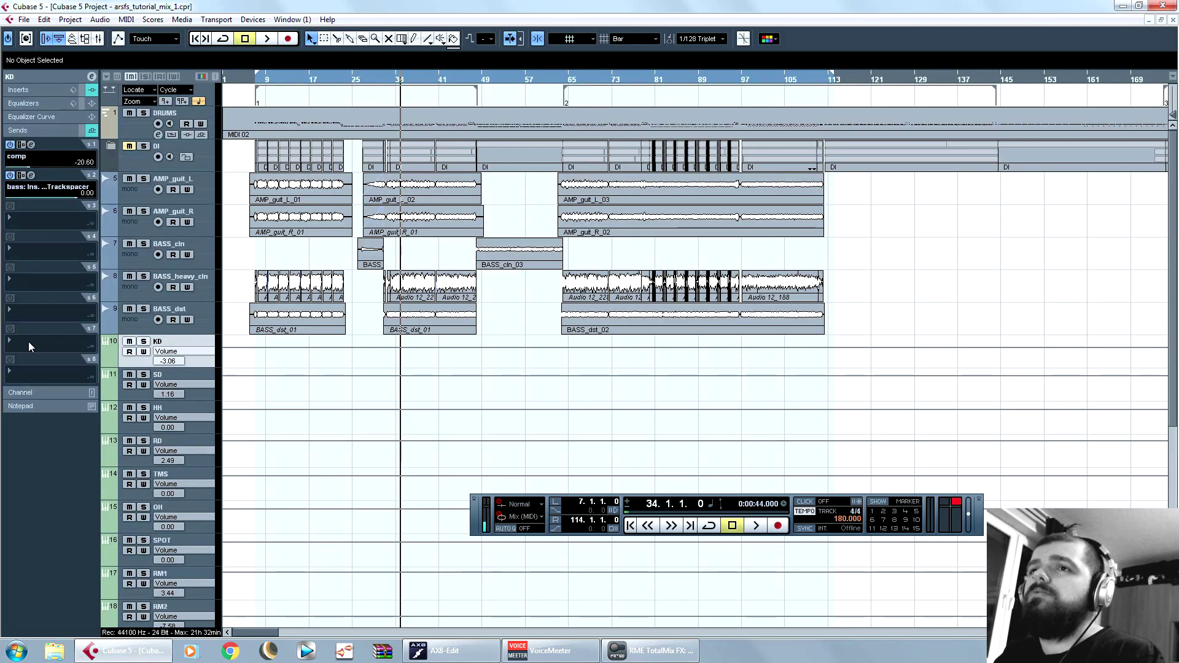
click(23, 223)
mouse_move(62, 305)
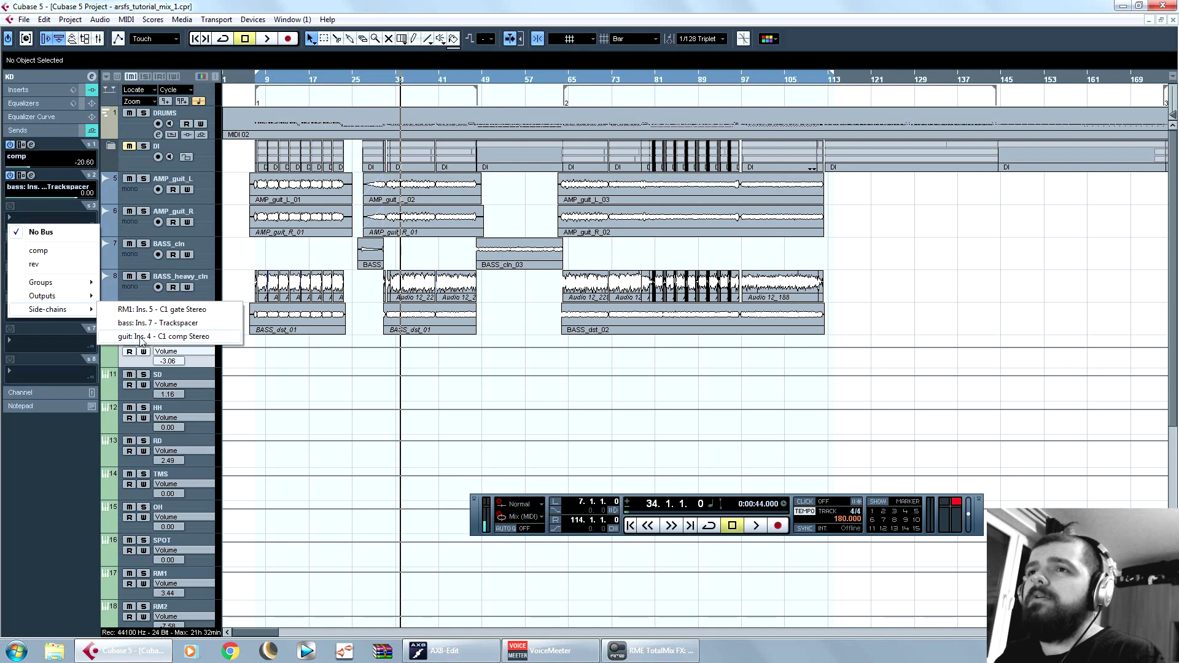
click(138, 334)
drag(34, 228, 39, 229)
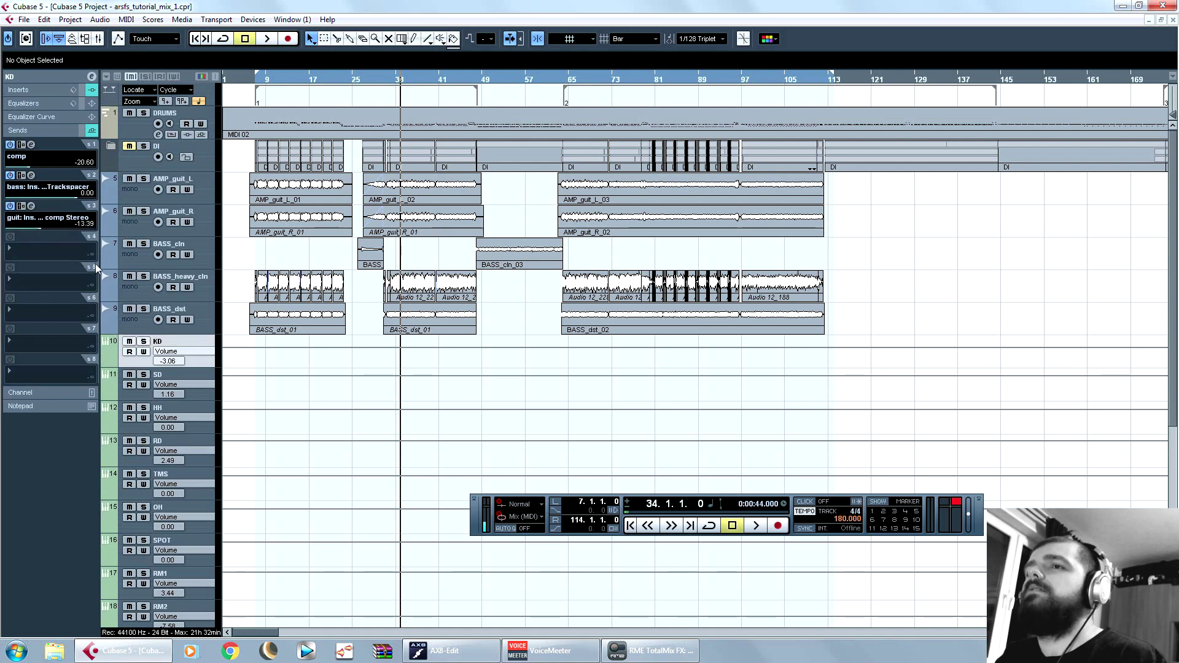
Step: Solo the KD channel and guitar group, audition them together, and select the guitar group to show its inserts
click(143, 342)
scroll(335, 346, down, 5)
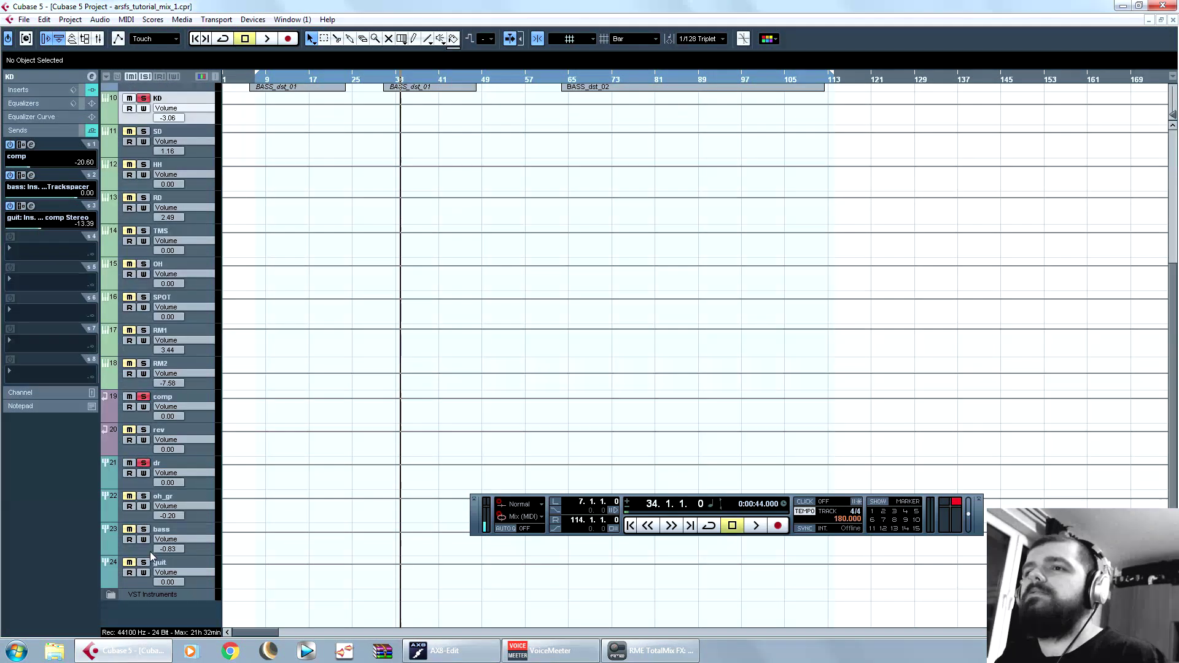
scroll(258, 418, up, 5)
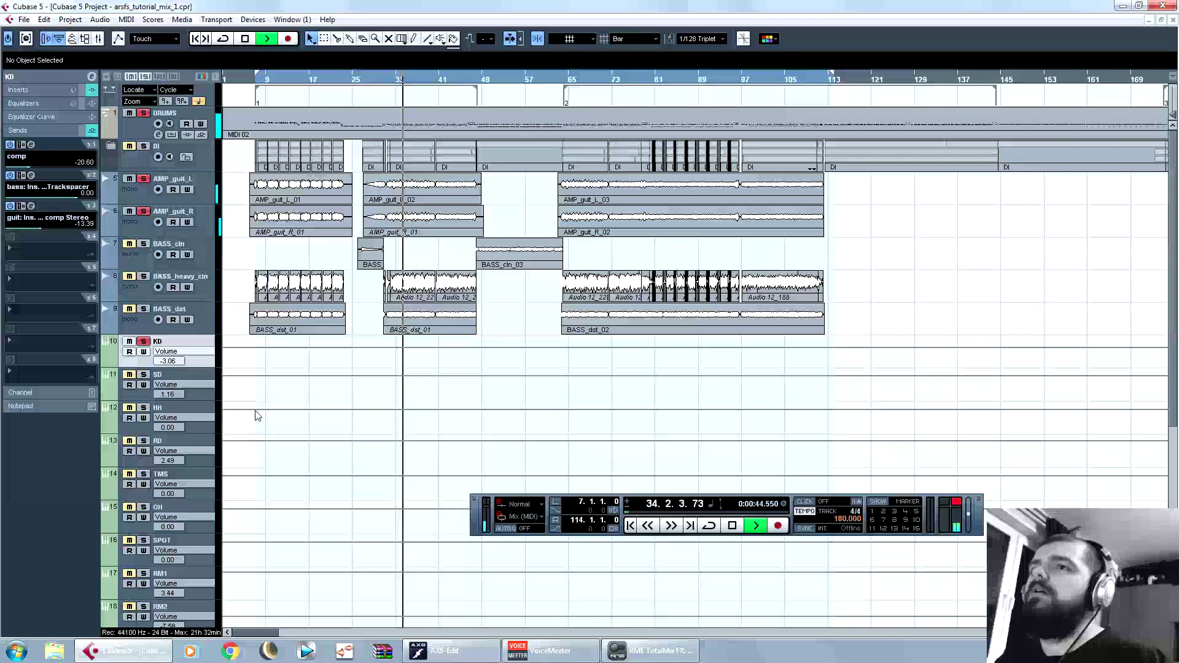
scroll(257, 413, down, 4)
scroll(258, 412, down, 1)
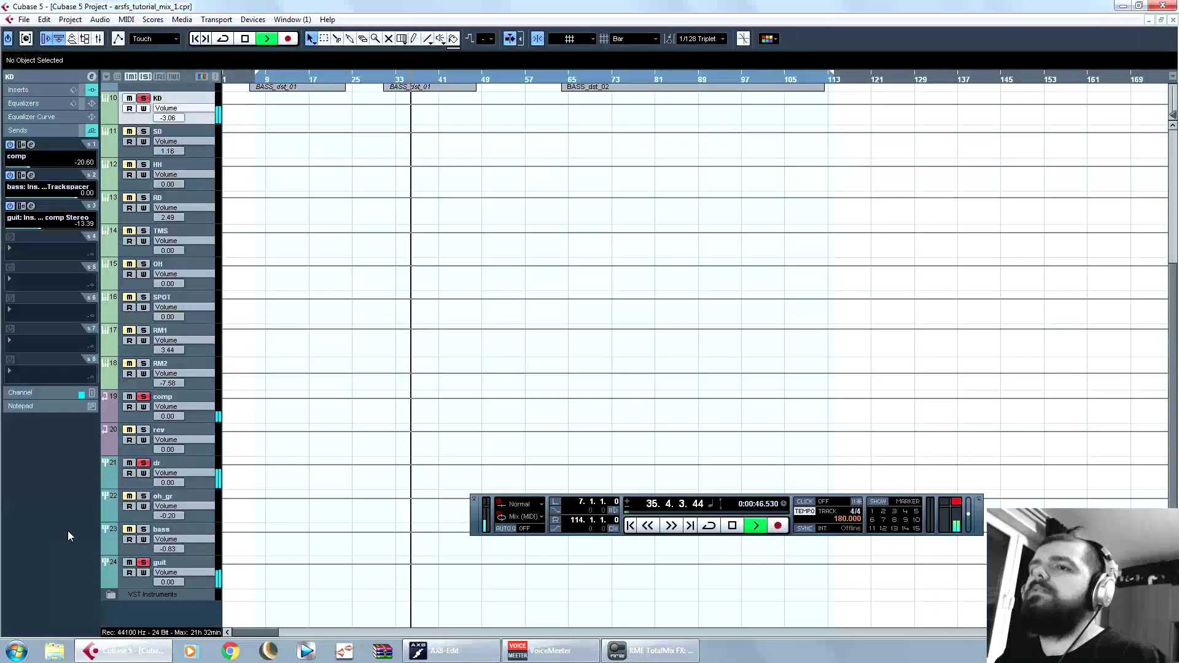
click(113, 563)
key(space)
click(28, 91)
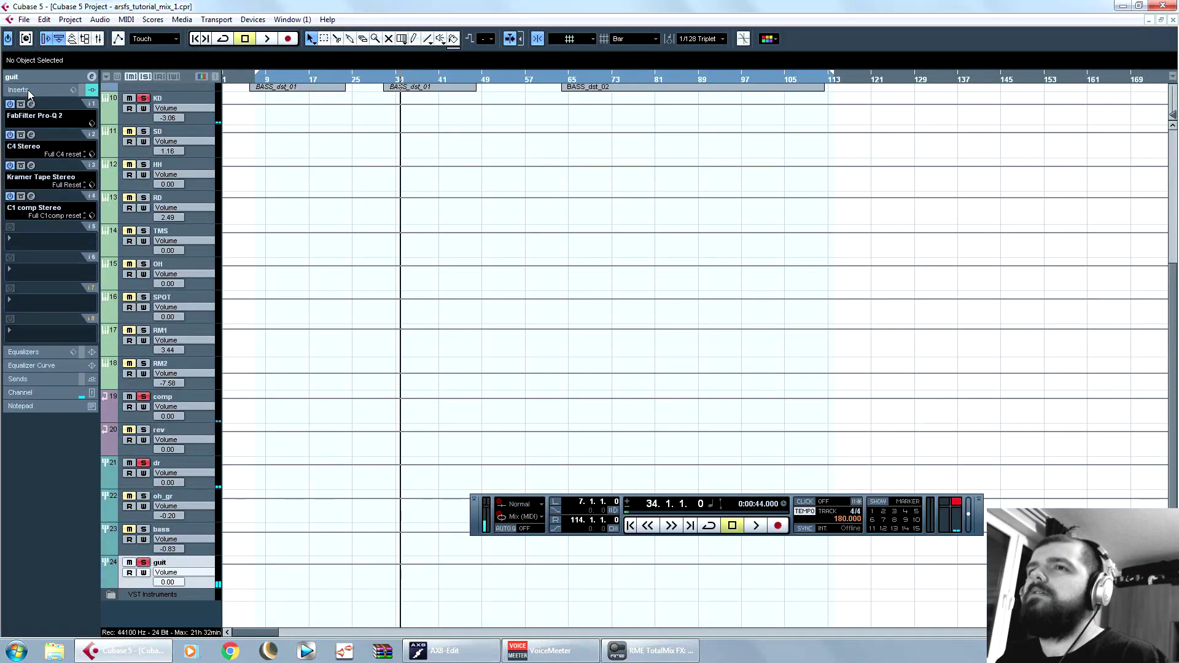
Step: Lower the guitar group's C1 comp threshold to -27.5 during playback and close the plug-in
click(31, 196)
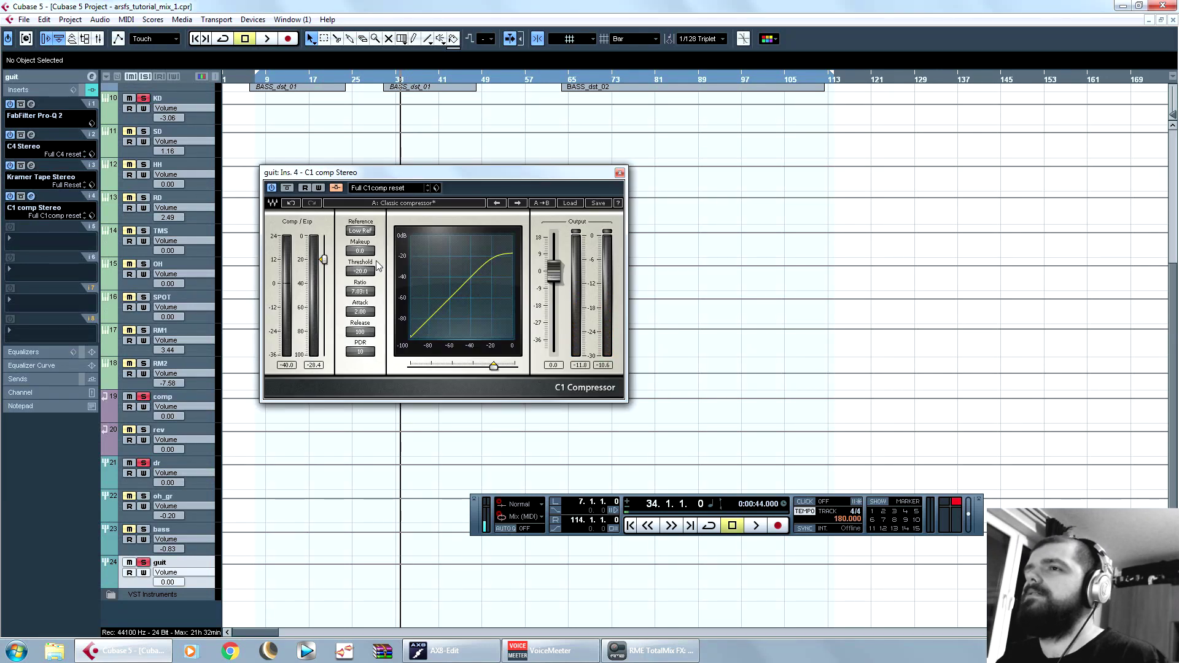
key(space)
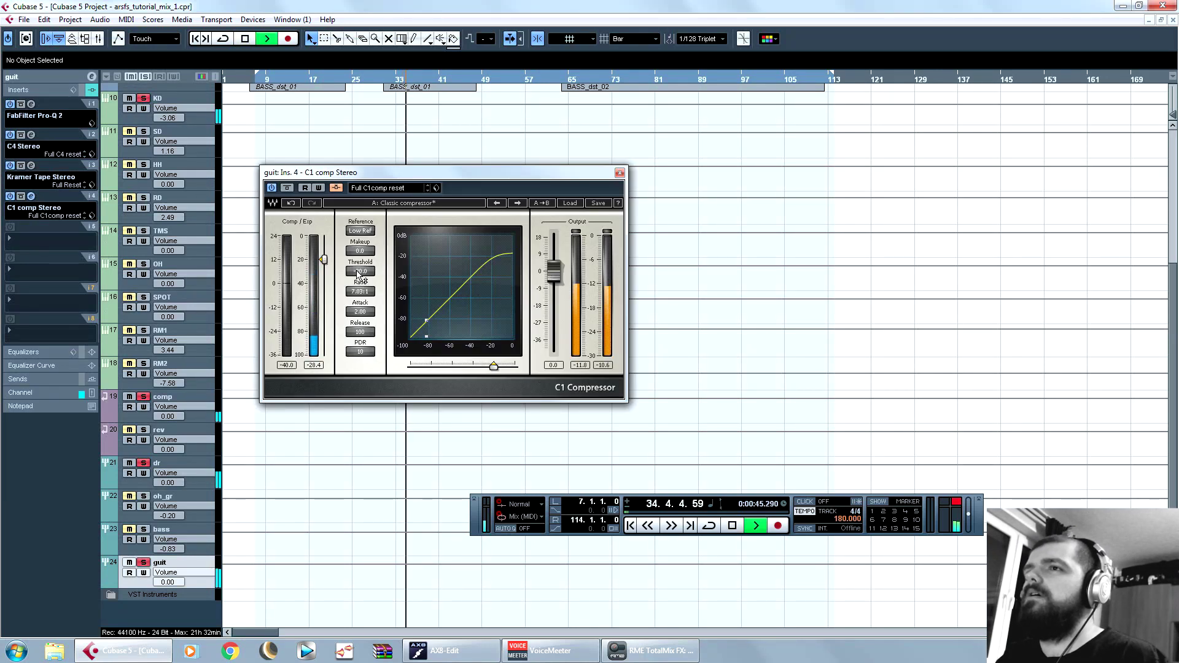
drag(360, 275, 359, 258)
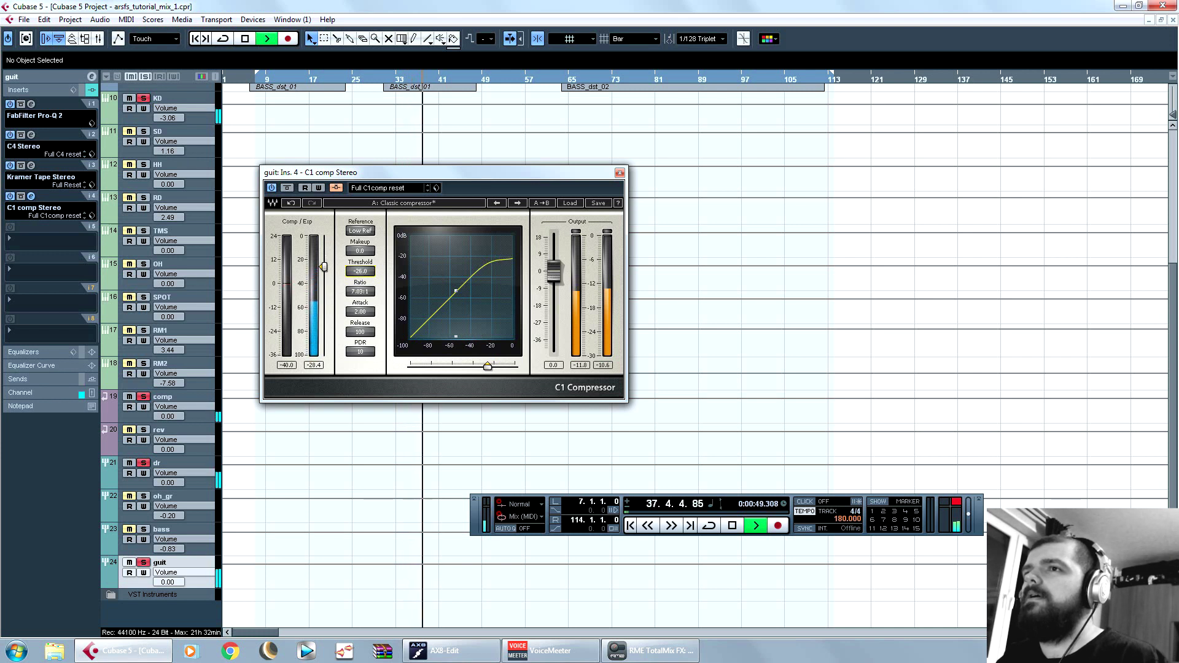
drag(360, 271, 360, 274)
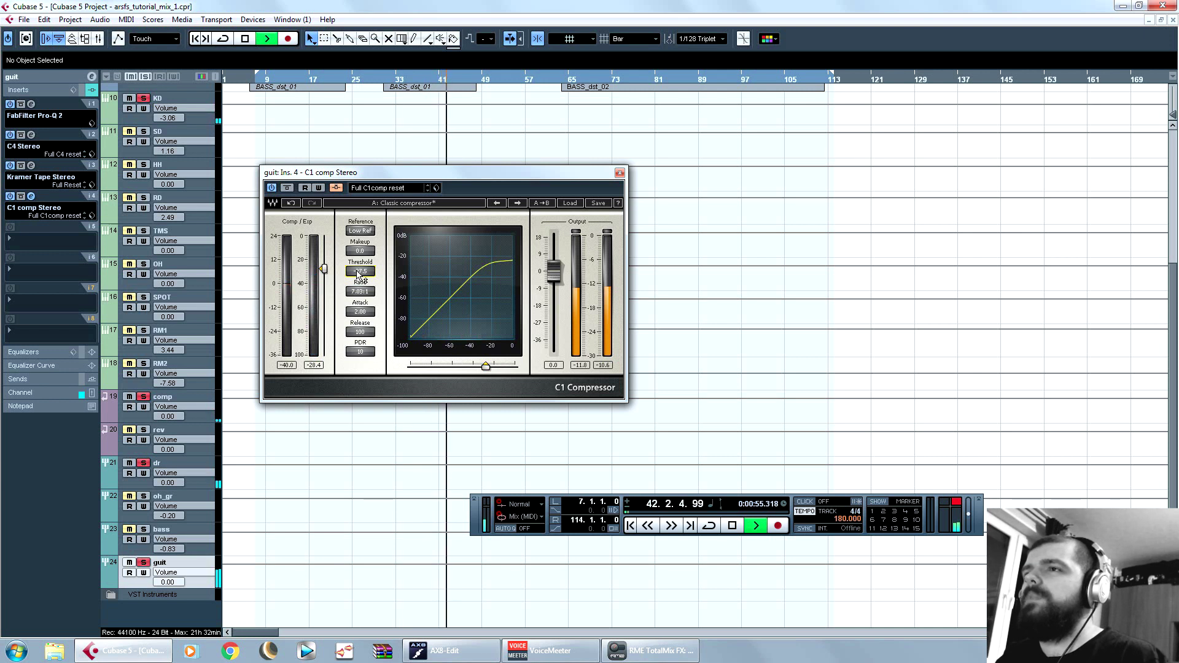
key(space)
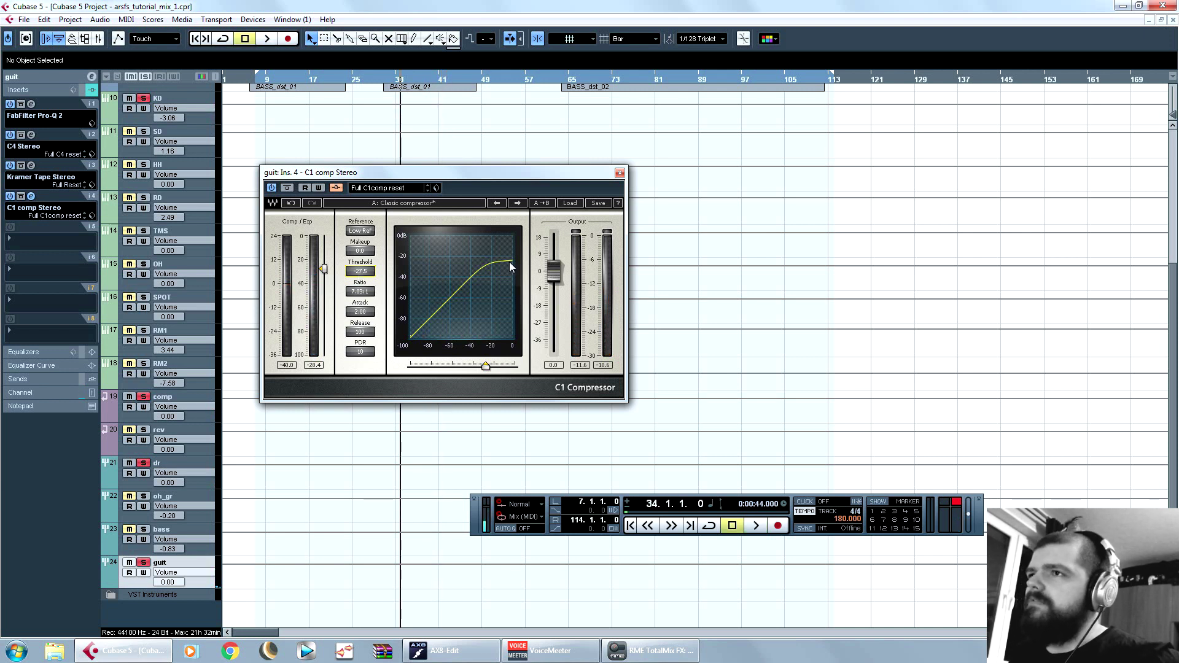
click(620, 173)
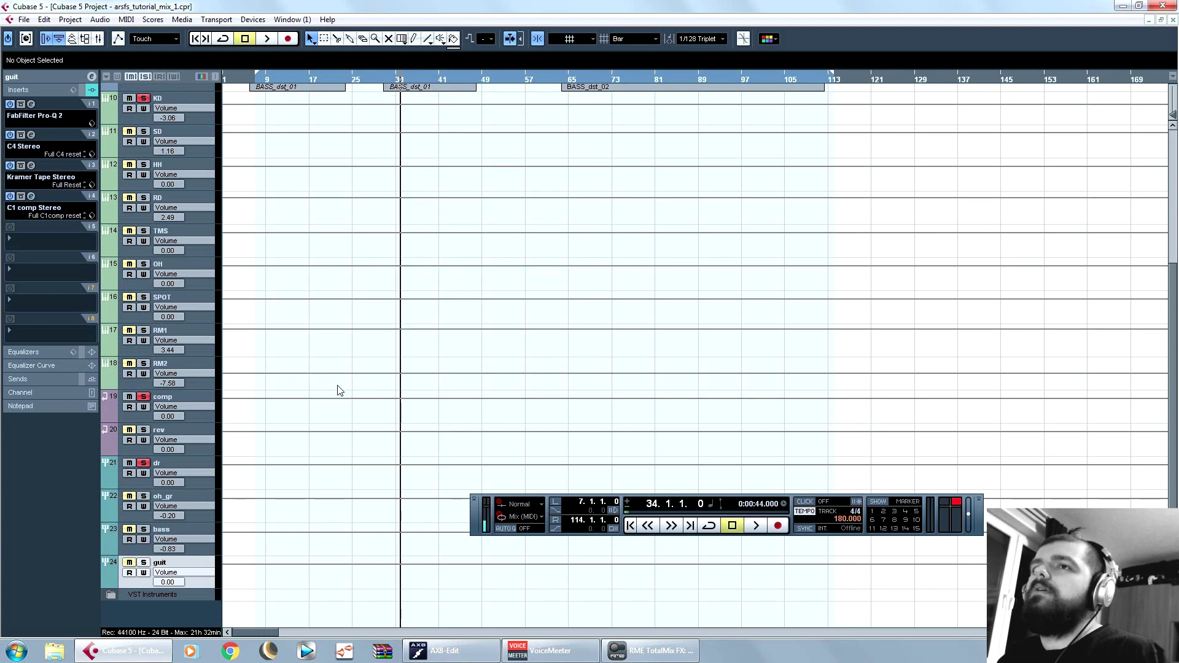
Step: Clear the solos, solo the bass group, cut its higher EQ curve band slightly during playback, and unsolo it
click(145, 75)
key(space)
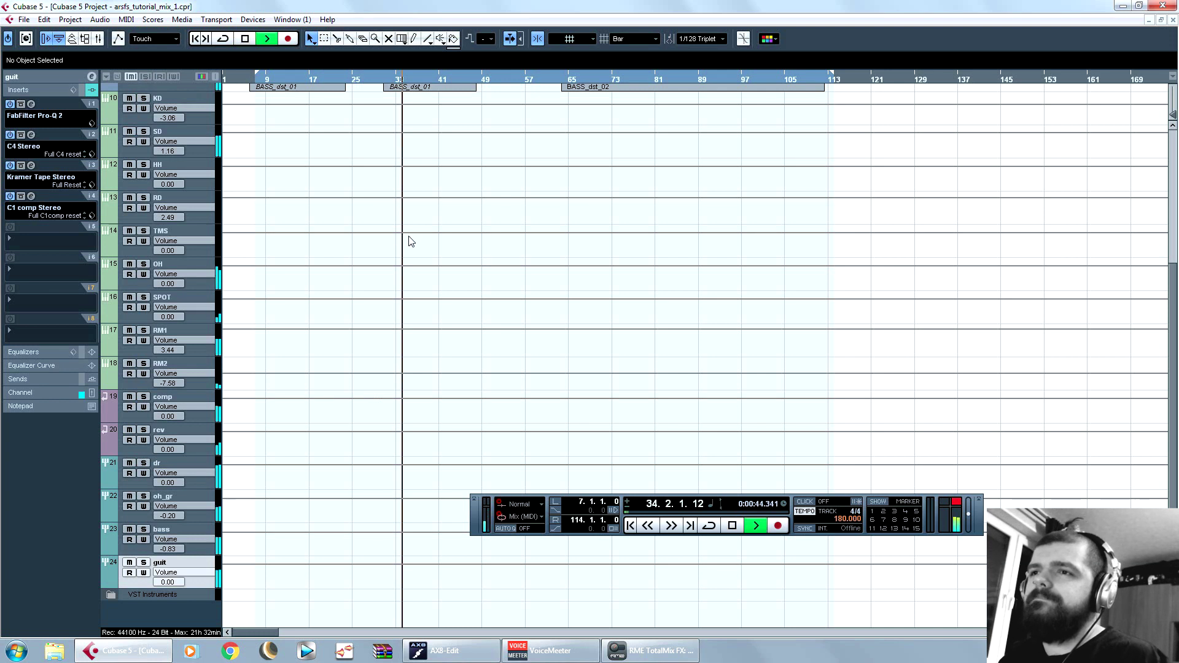
click(143, 529)
click(112, 540)
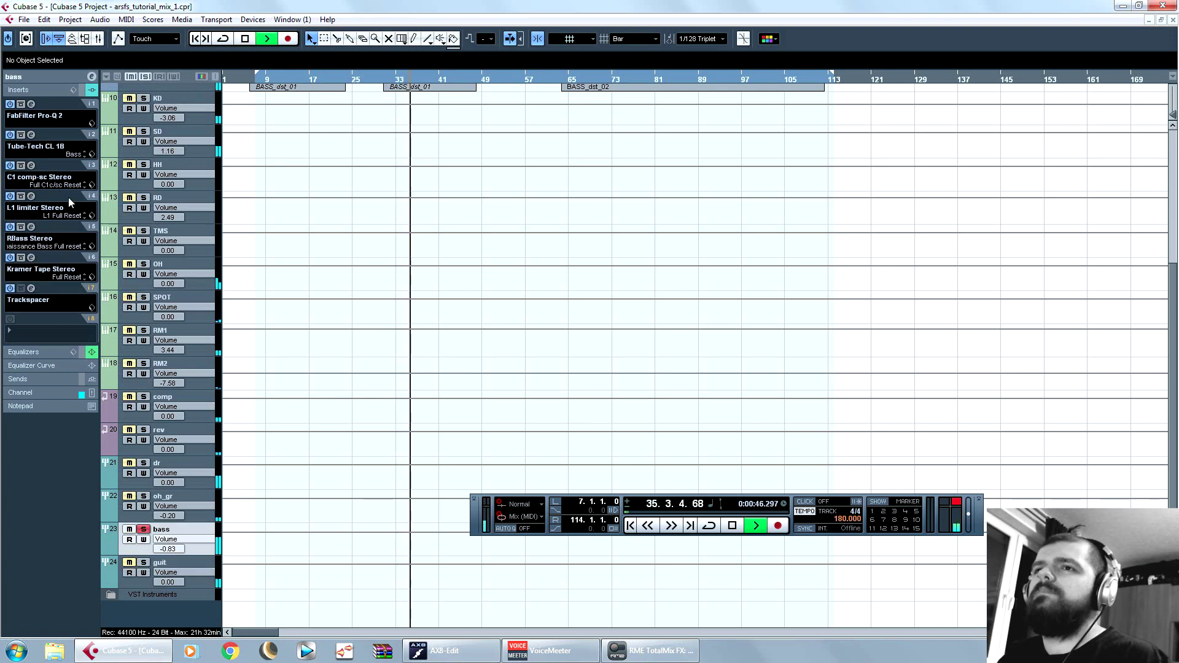
key(space)
click(51, 362)
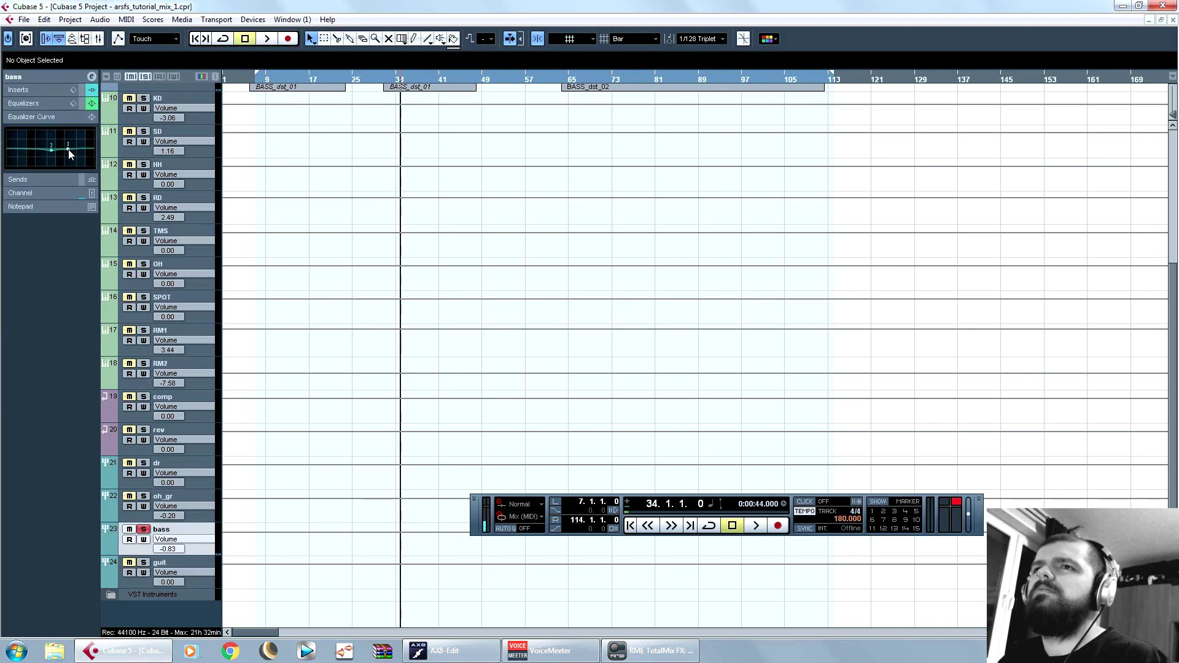
key(space)
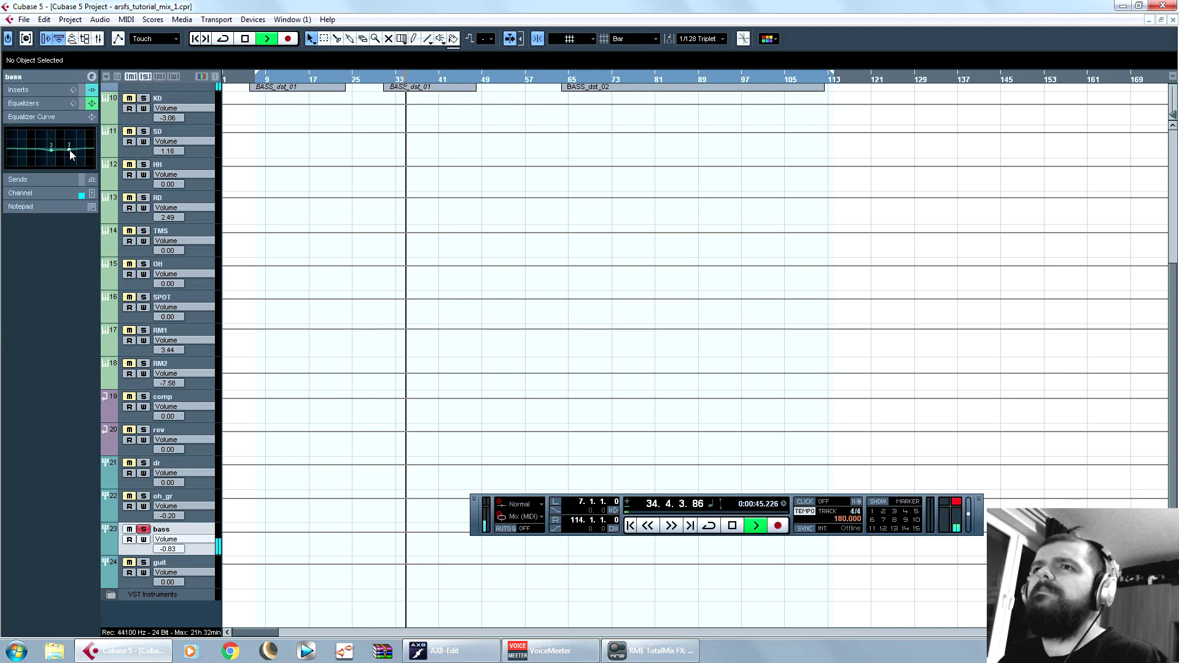
click(143, 529)
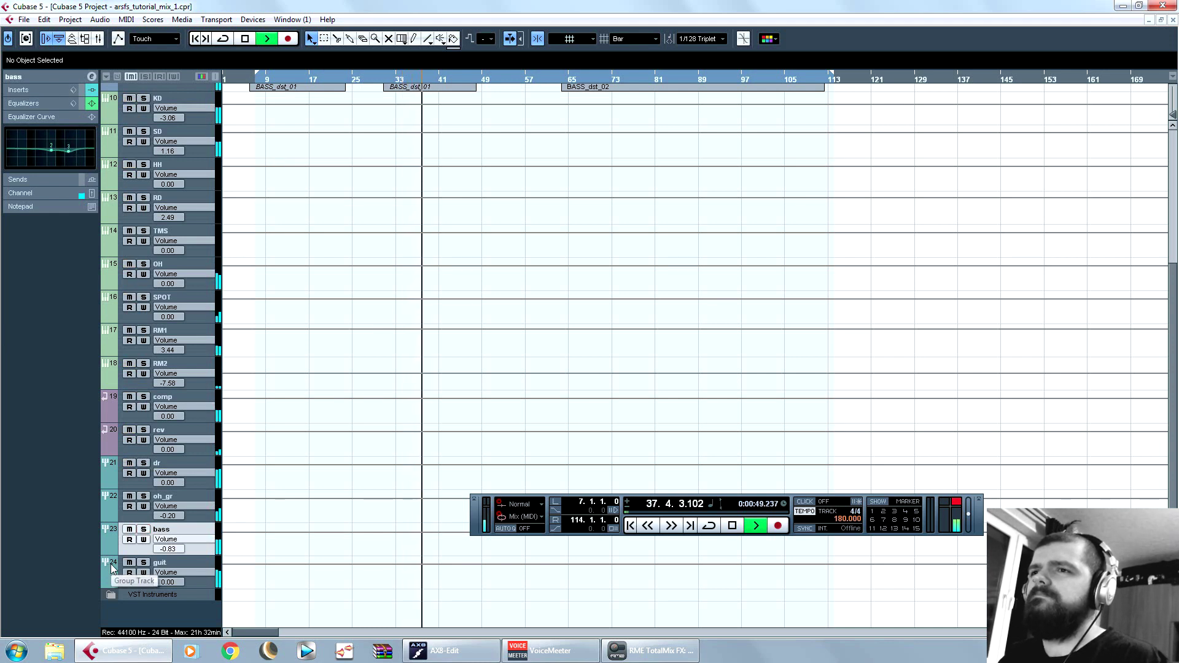
Step: Audition the mix with RM1 muted, unmute it, and solo RM1
scroll(391, 405, up, 3)
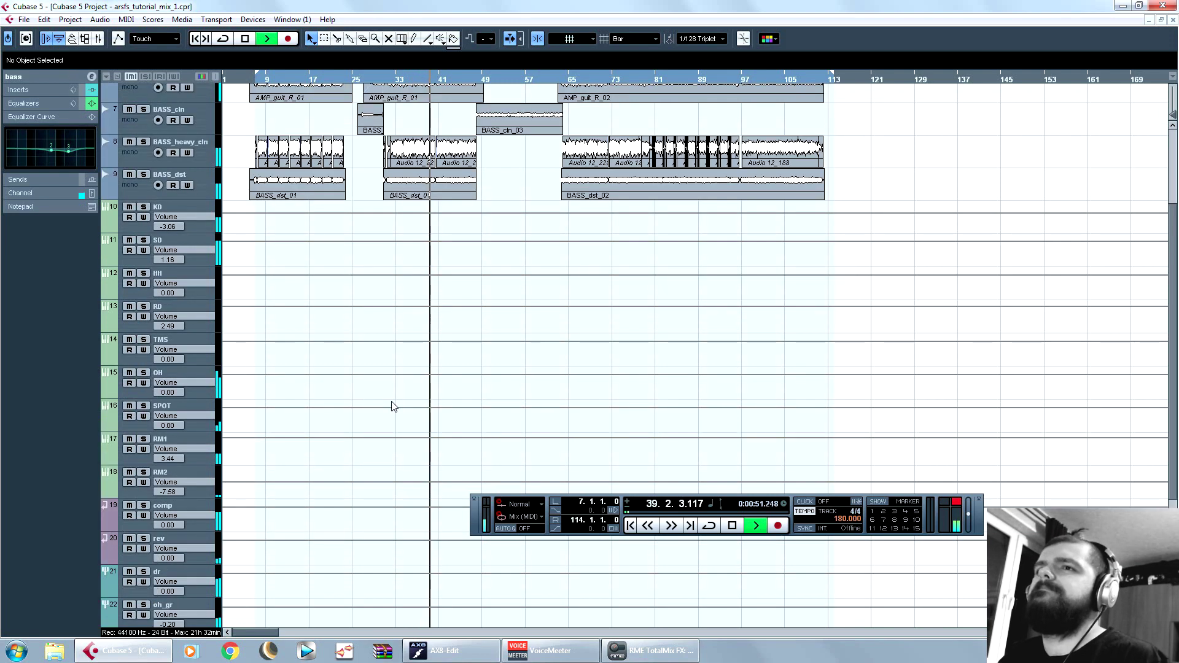
click(130, 439)
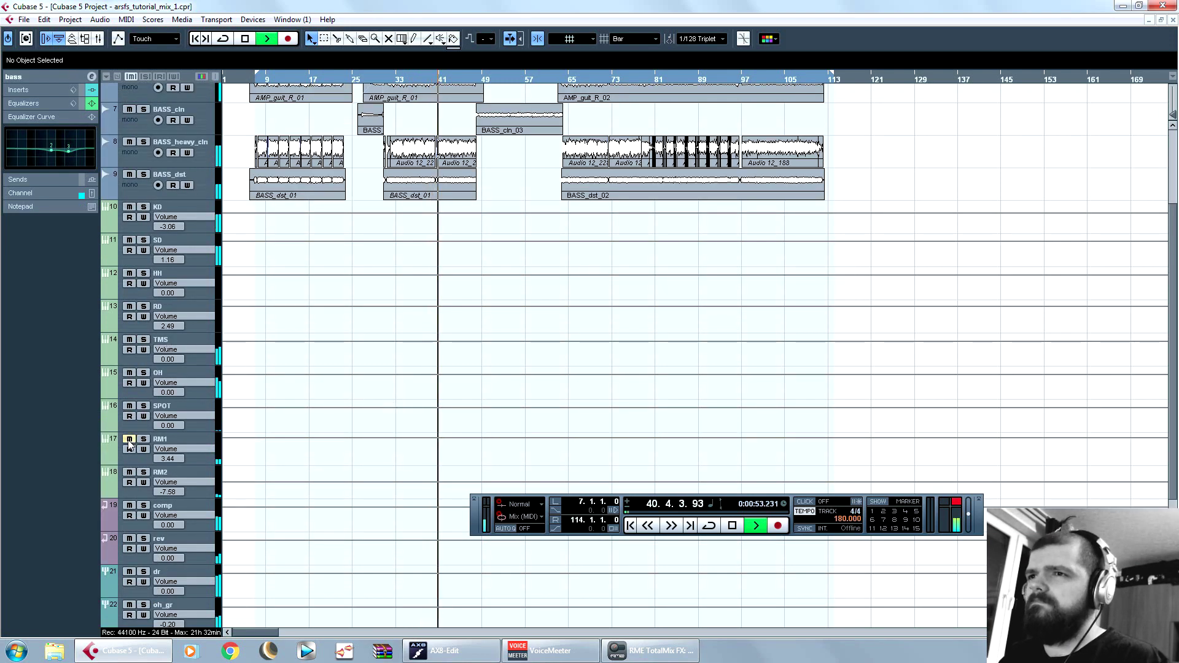
key(space)
click(129, 439)
click(143, 440)
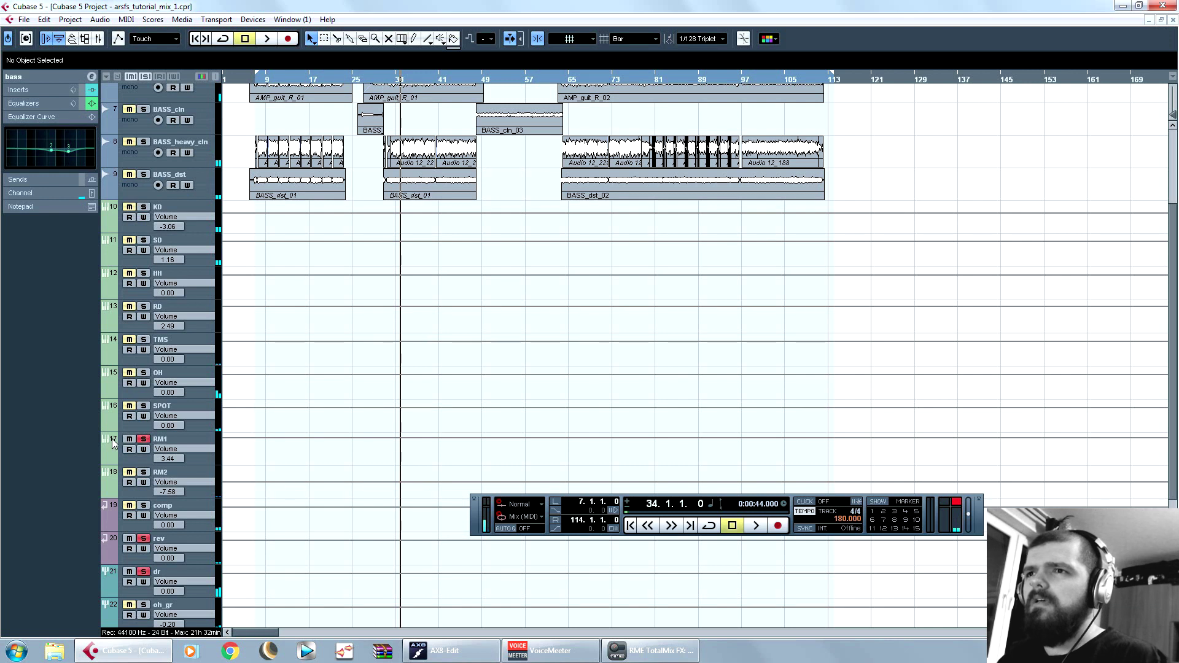
Step: Show the RM1 inserts and audition the soloed SD channel with and without RM1
key(space)
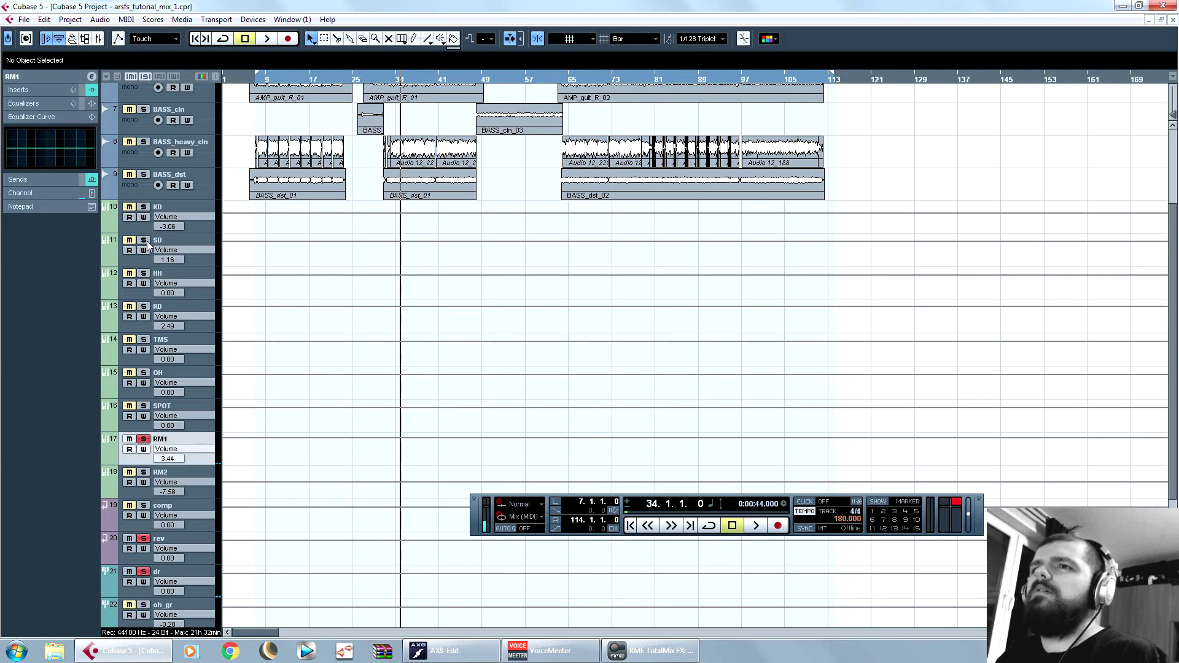
click(43, 91)
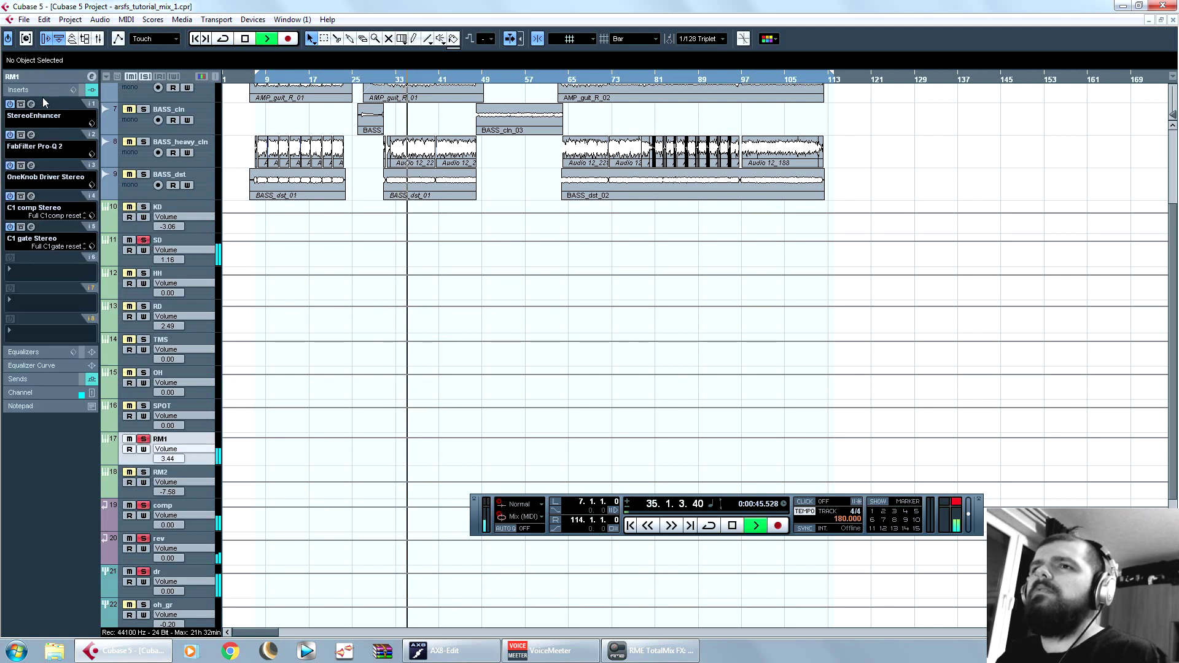
key(space)
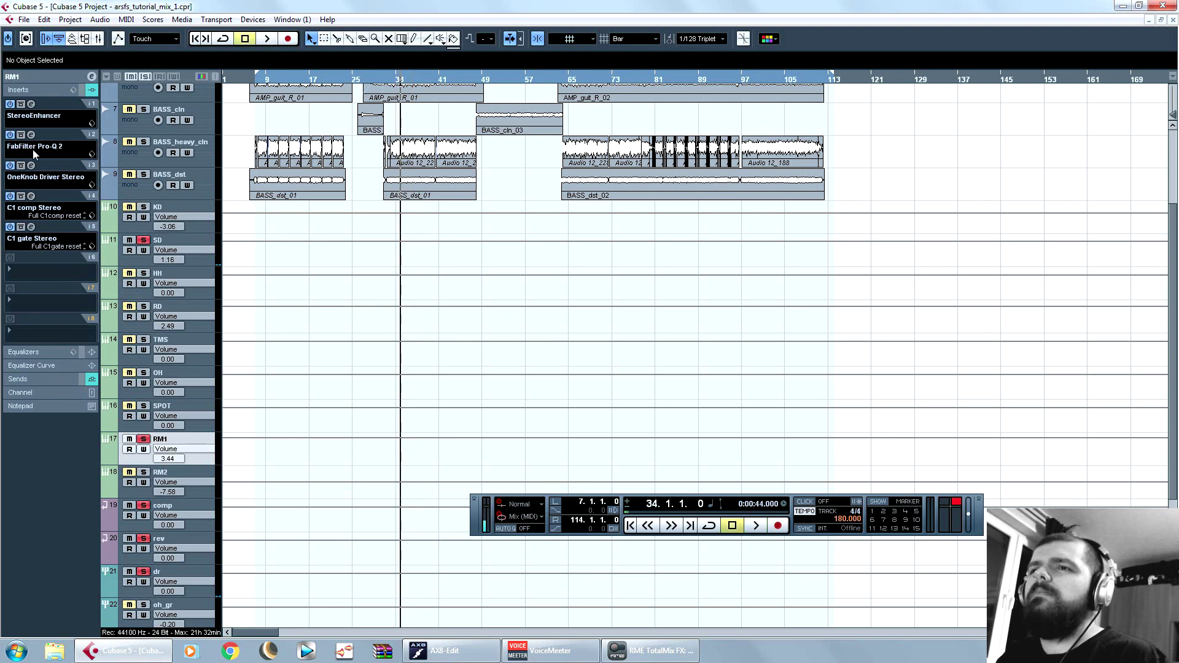
key(space)
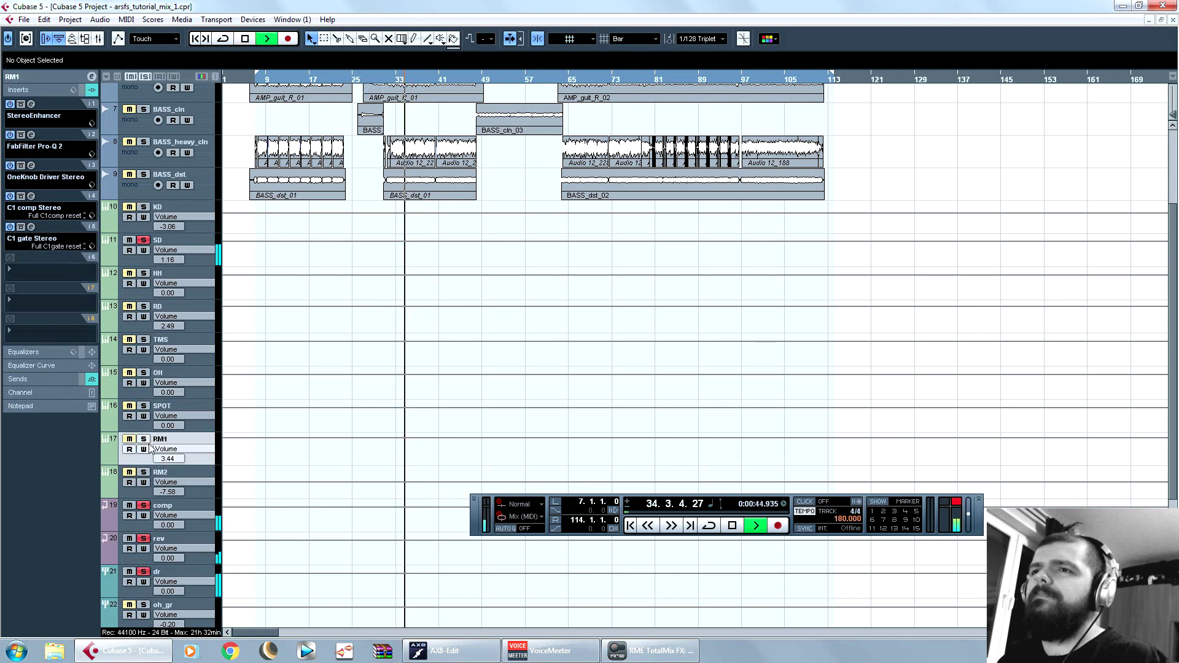
click(144, 439)
key(space)
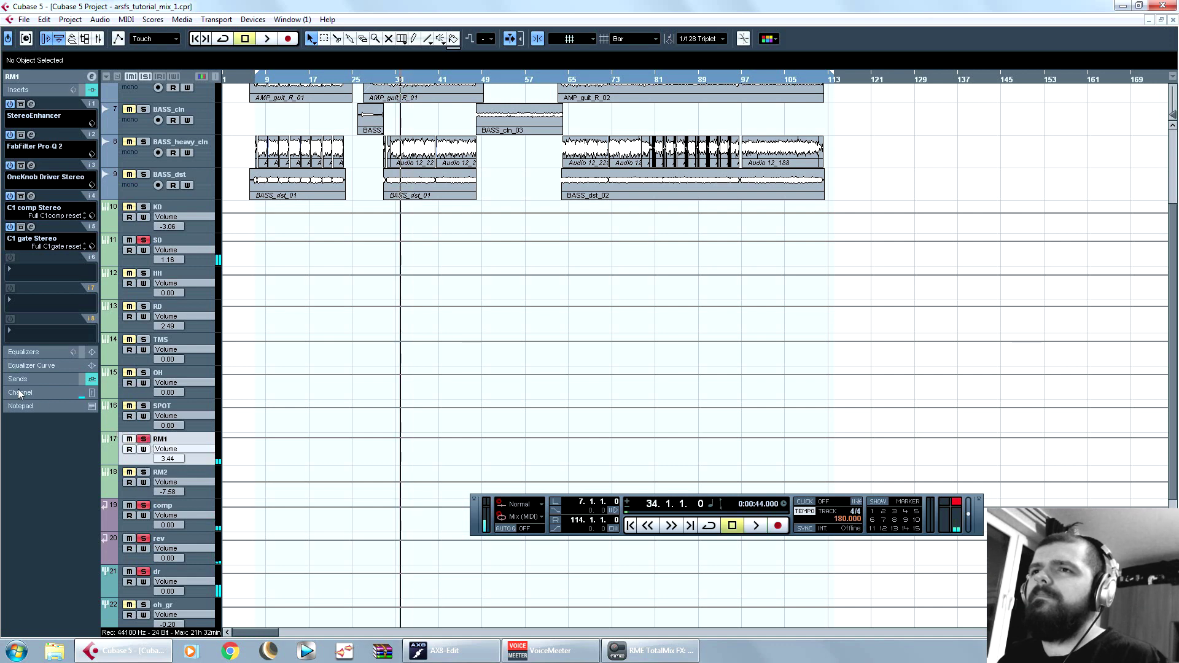
Step: Raise the gate open and gate close levels of RM1's C1 gate to -30.6 during playback and close the plug-in
click(30, 227)
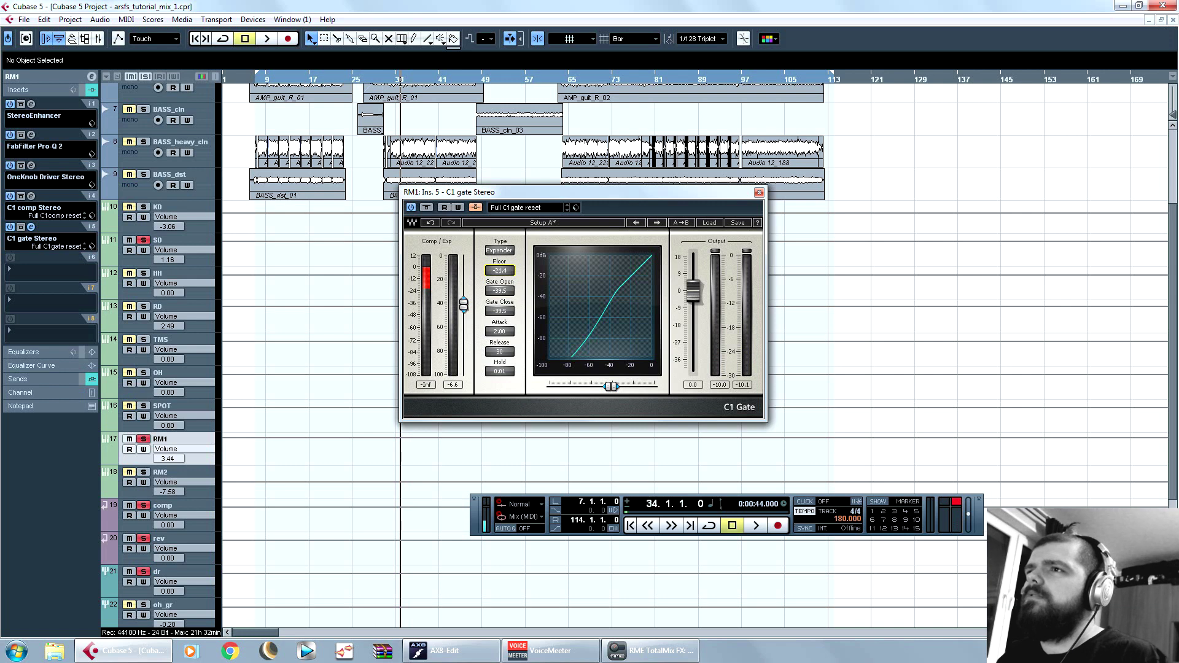
key(space)
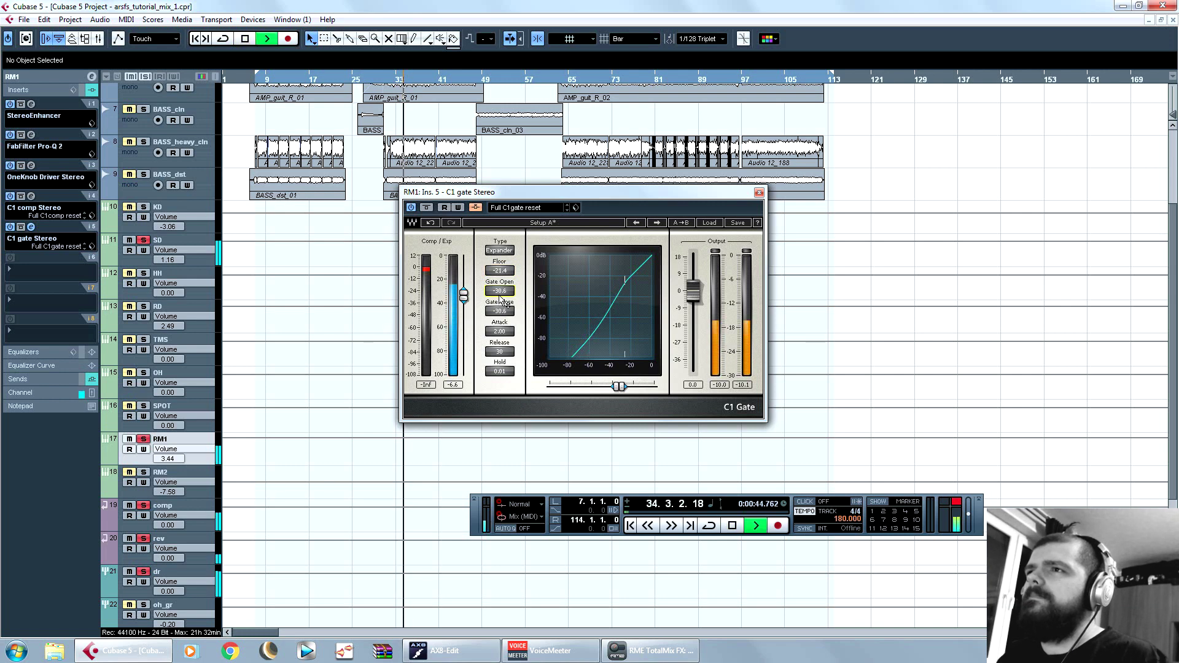
click(758, 193)
Step: Lower the RM1 channel volume to 0.35 dB, clear the solos and play the full mix
click(29, 77)
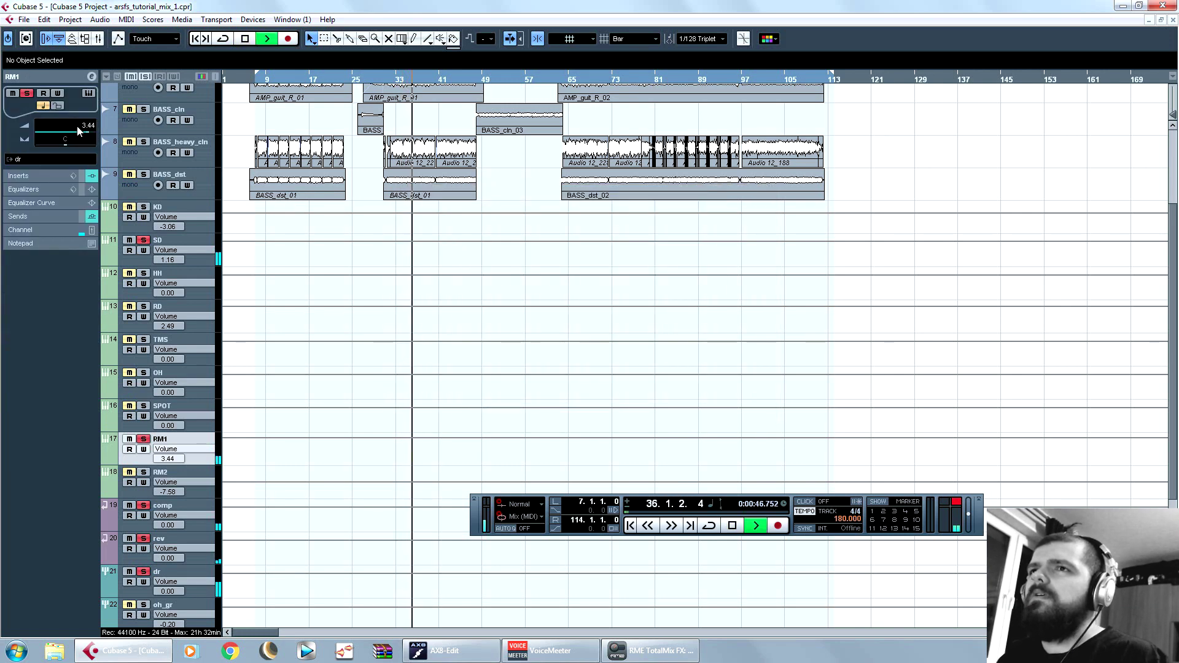
drag(88, 136, 84, 136)
key(space)
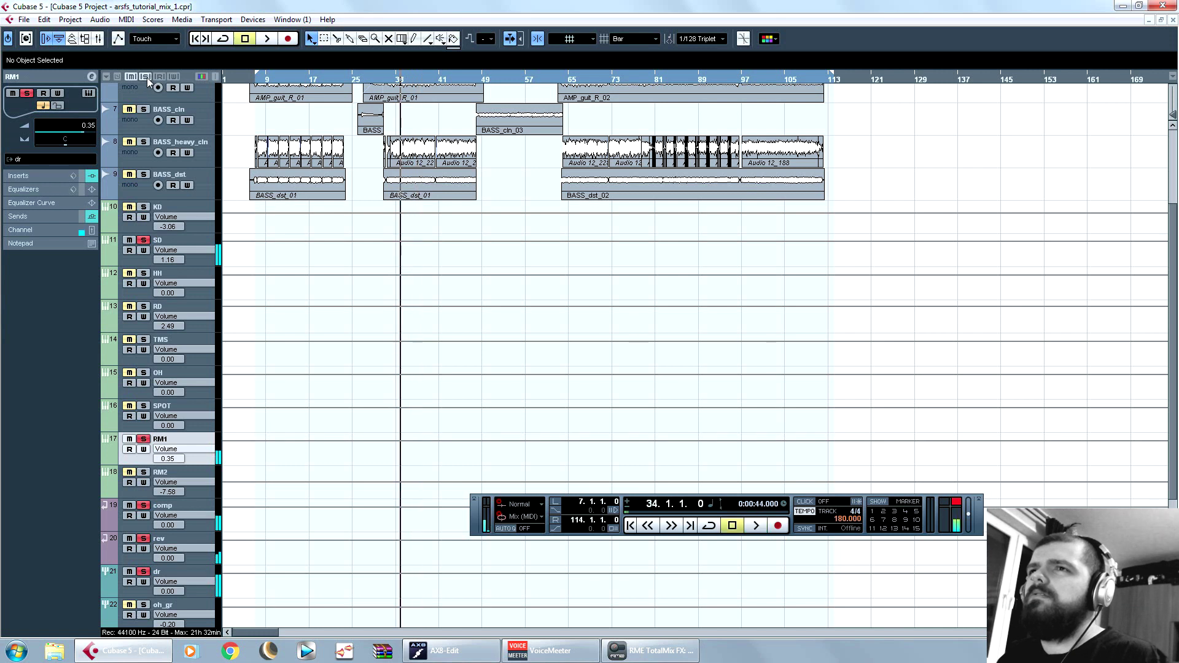
click(146, 77)
key(space)
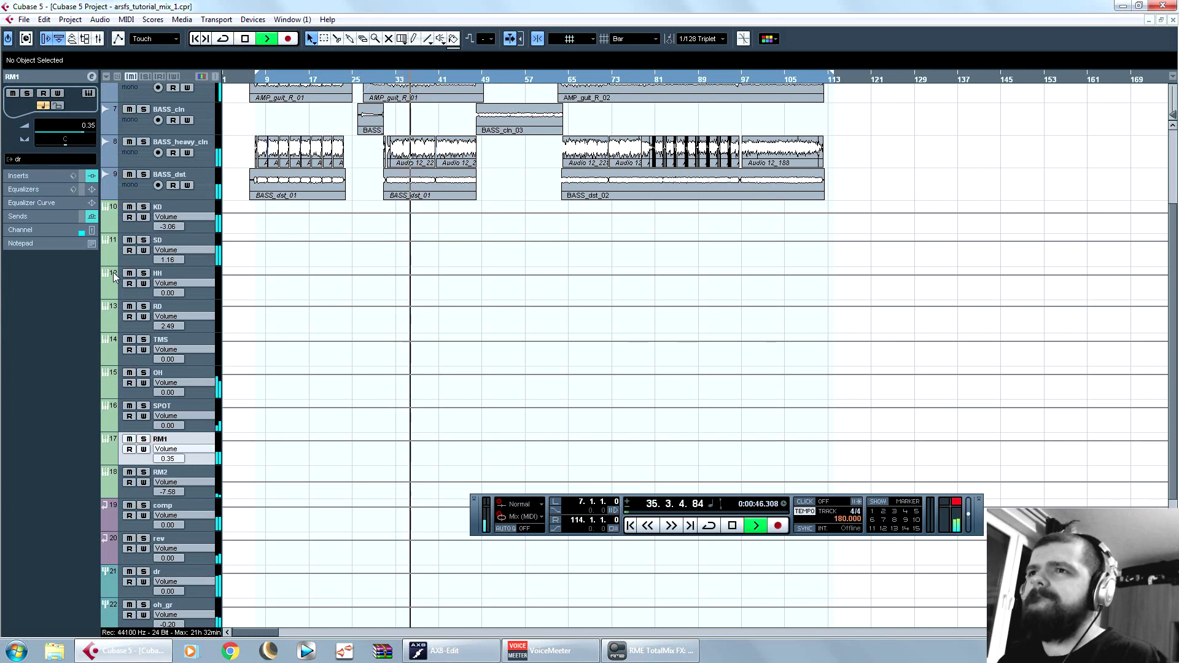
Step: Solo the SD channel, raise its send to rev to 1.08 dB, and unsolo it to hear it in the mix
click(116, 238)
key(space)
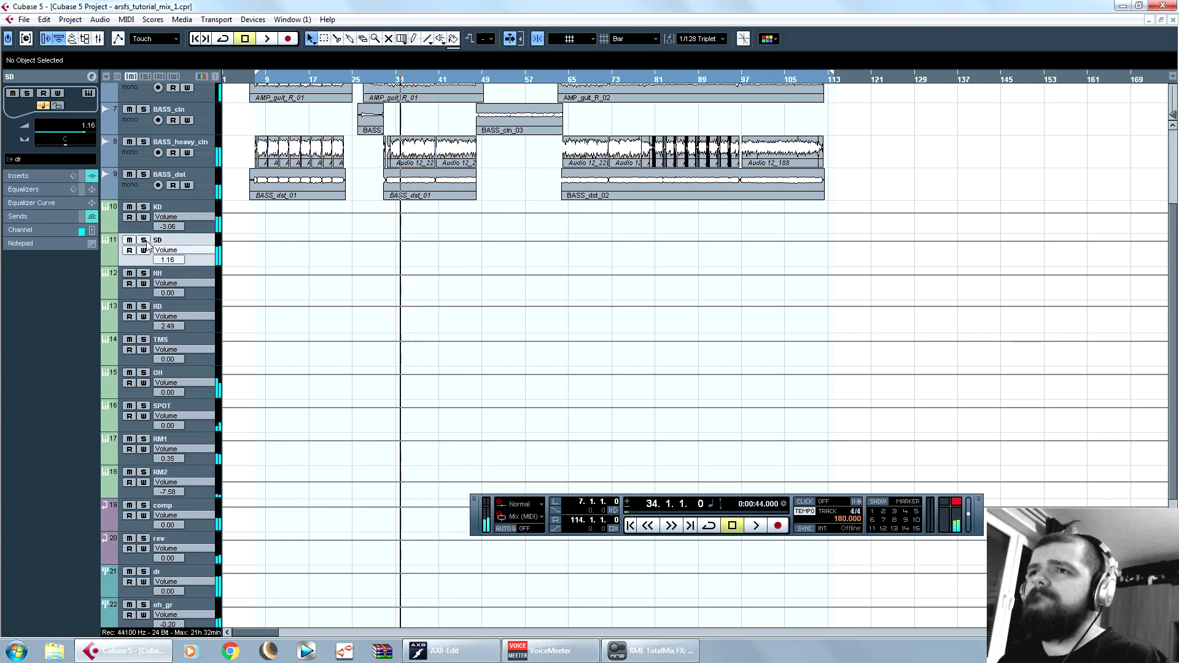
click(144, 239)
key(space)
click(38, 216)
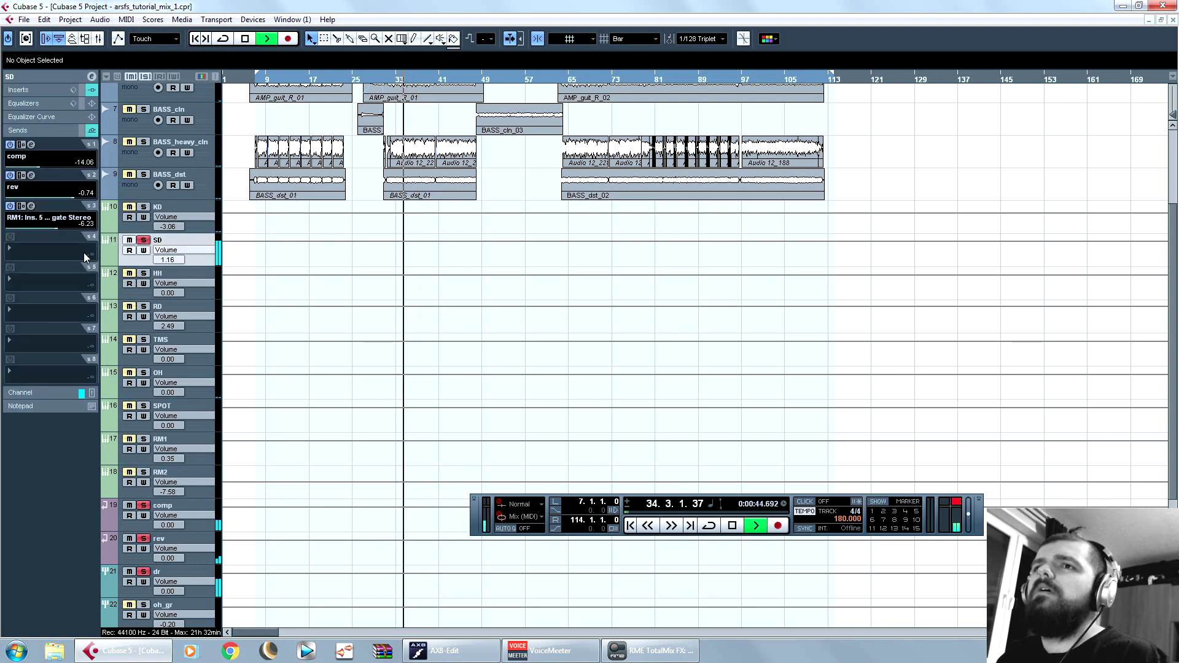
key(space)
drag(68, 200, 77, 197)
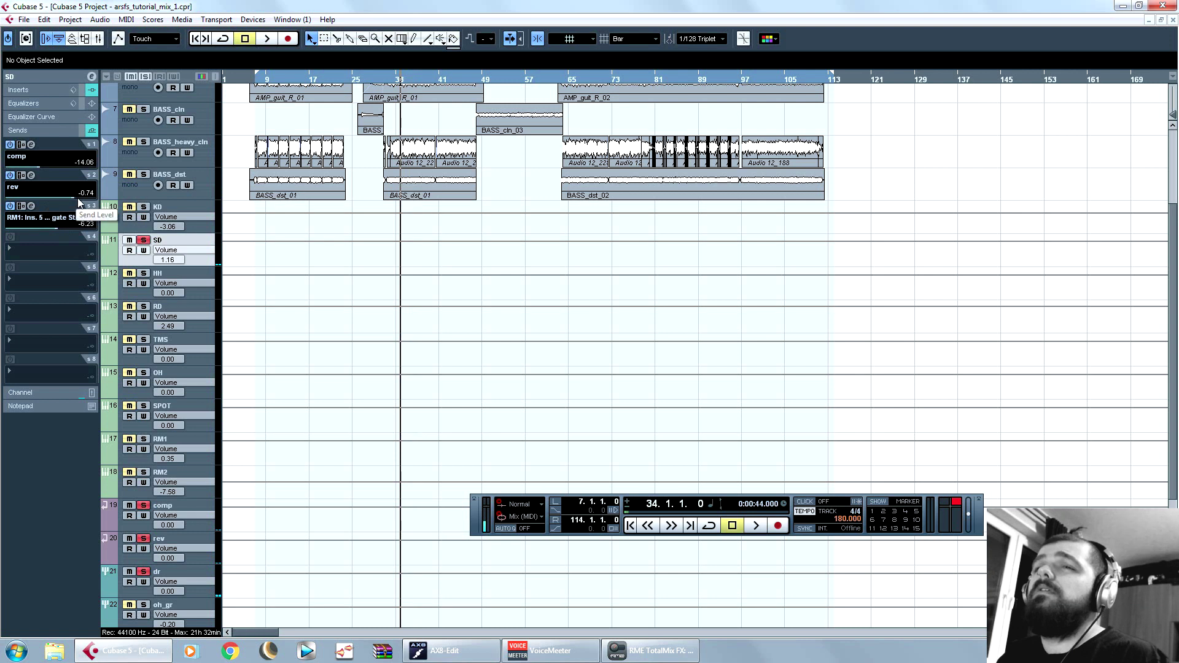
key(space)
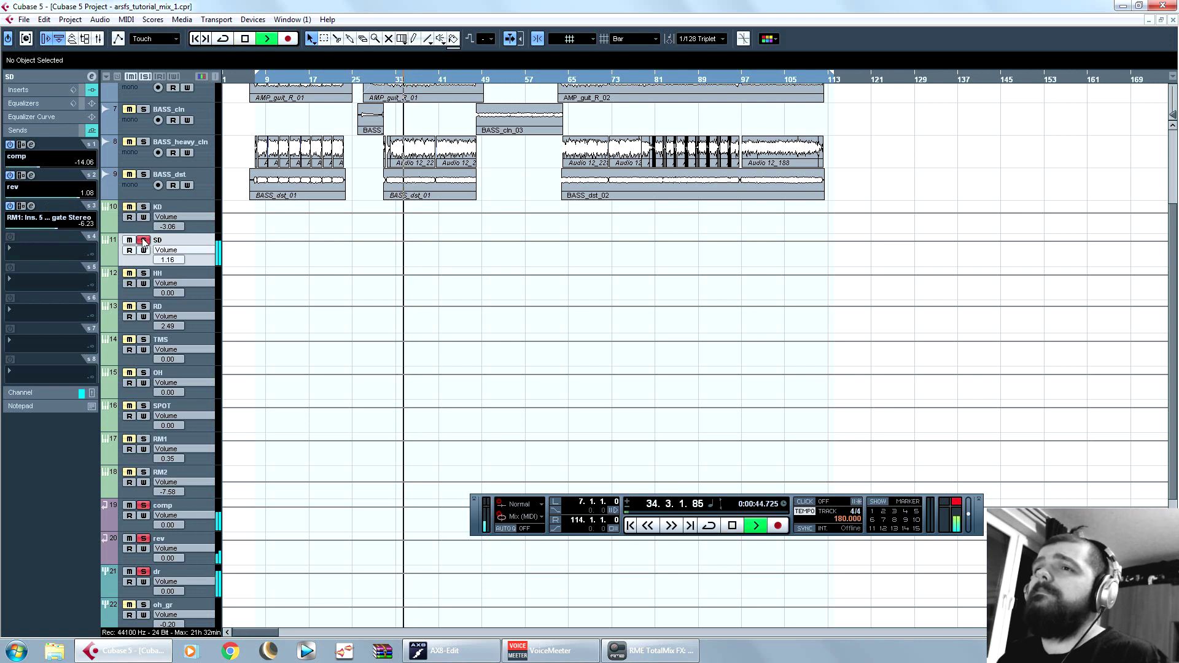
key(s)
drag(78, 197, 77, 200)
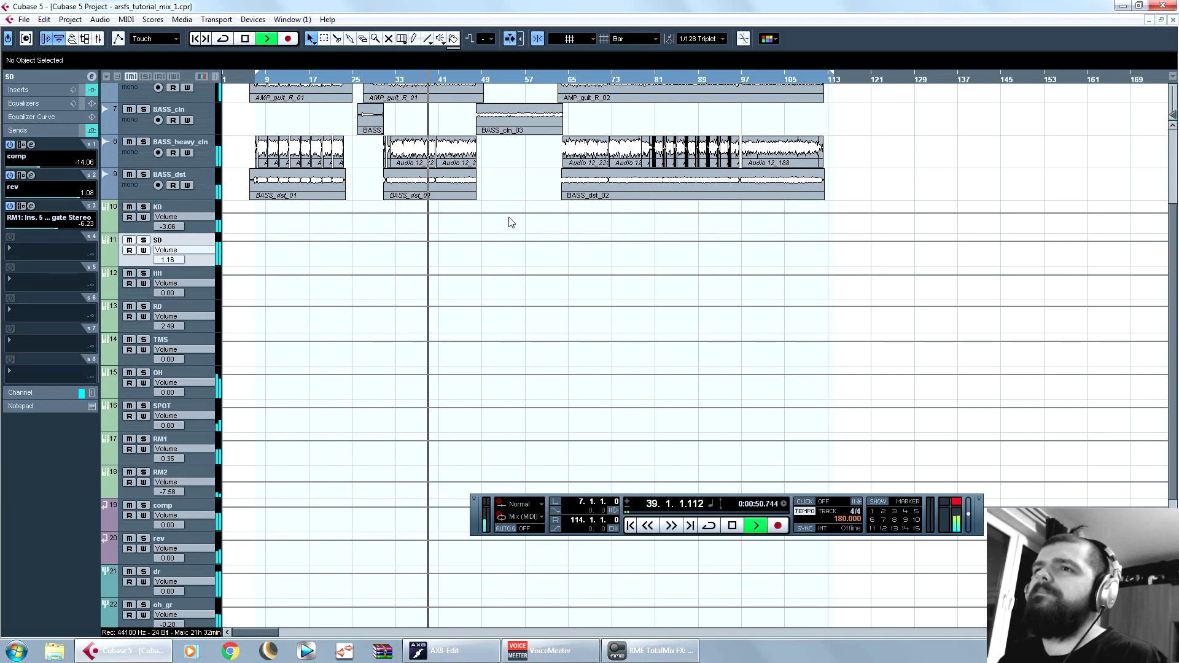
Step: Play the full mix from around bars 34 and 11 to check the overall balance
scroll(548, 345, up, 4)
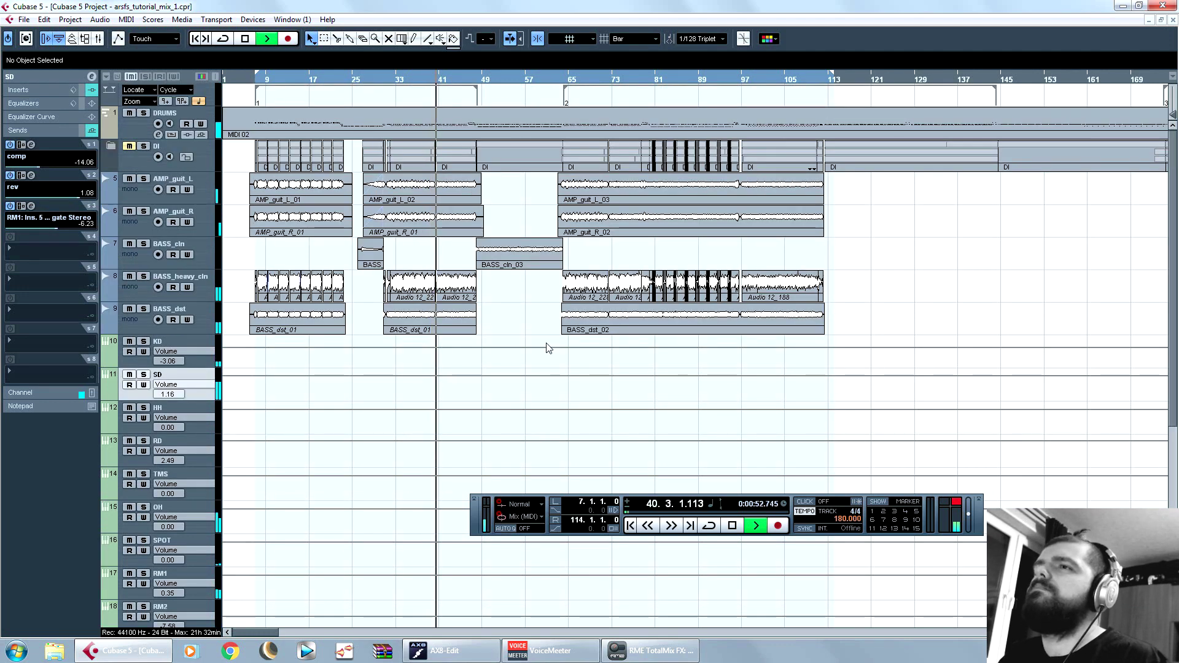
click(400, 80)
click(279, 80)
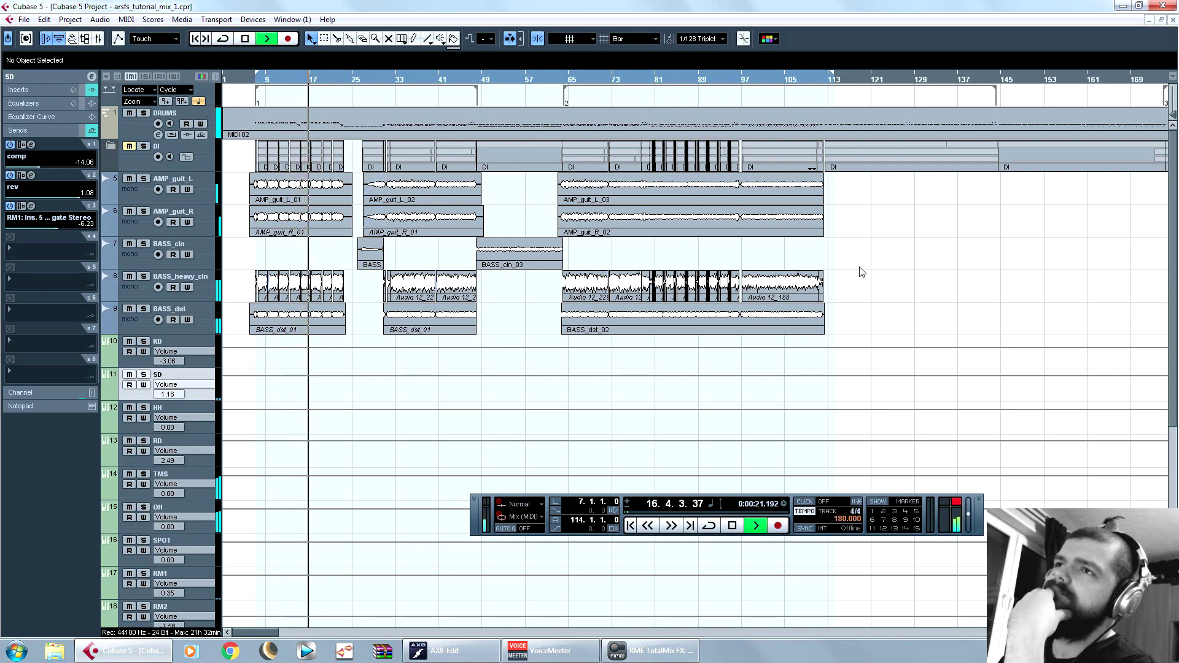
key(space)
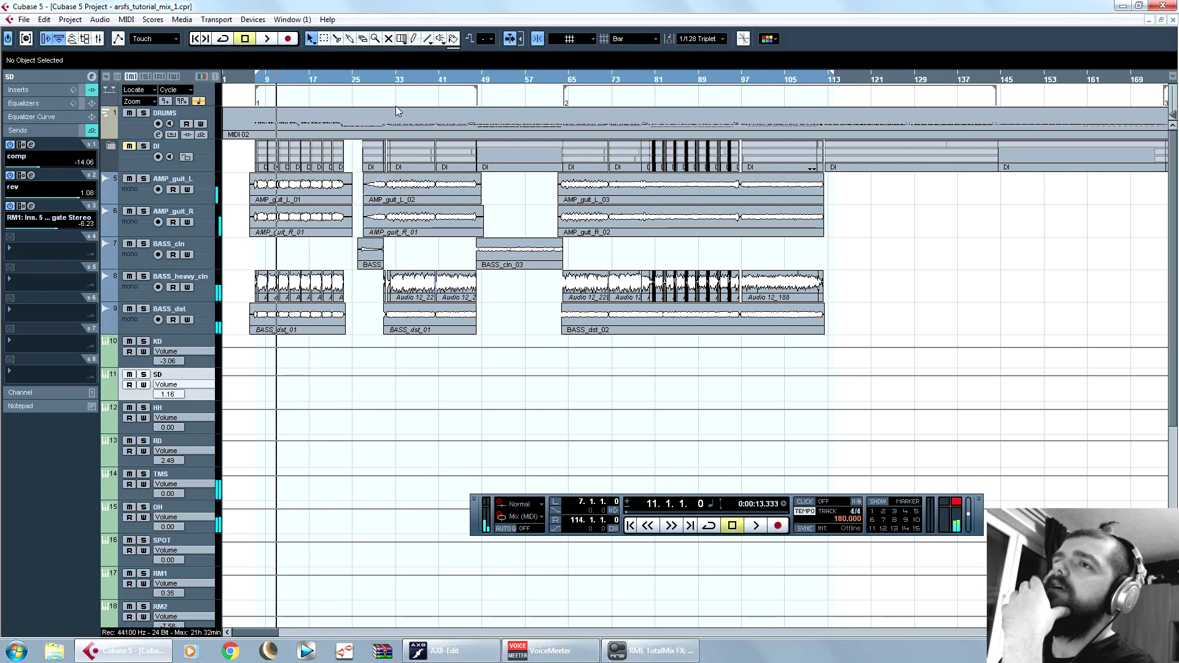
Step: Insert FabFilter Pro-Q 2 in the first insert slot of Stereo Out, close the mixer and briefly play the mix through it
click(253, 19)
click(292, 90)
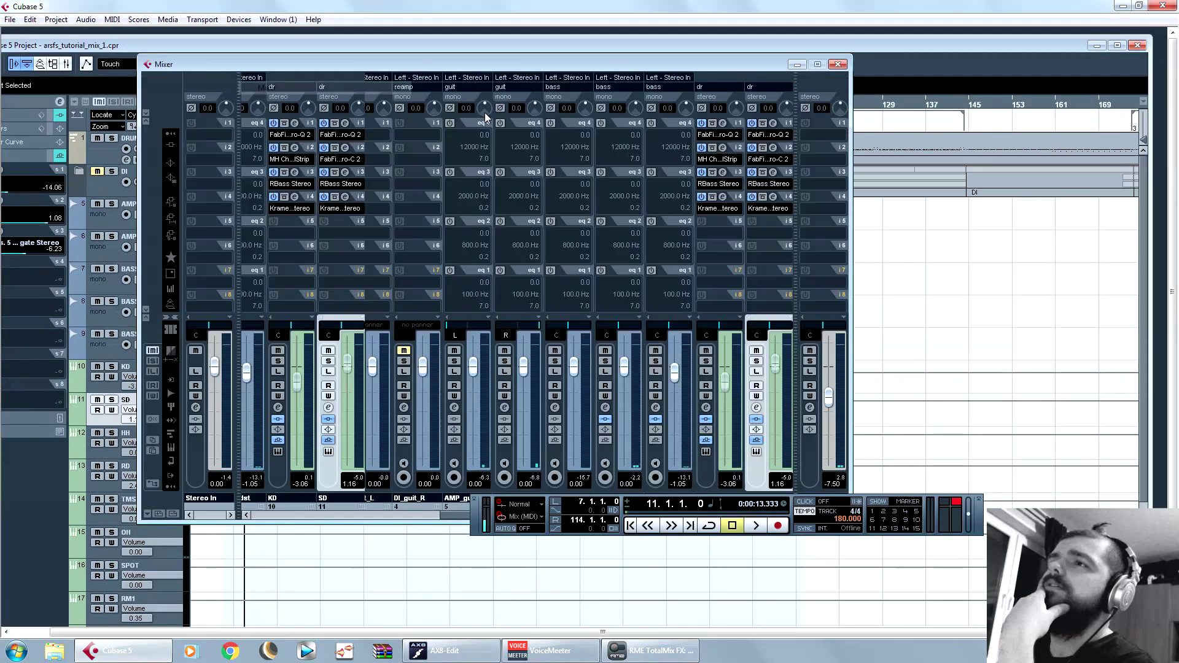
click(812, 130)
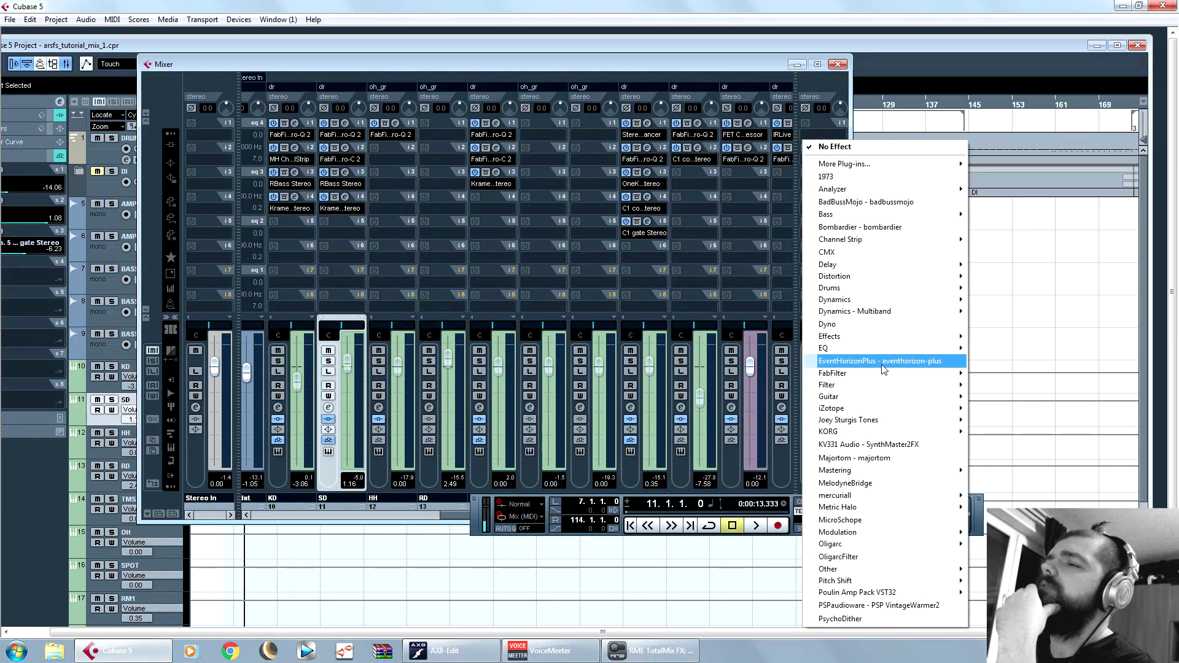
mouse_move(883, 380)
click(1008, 210)
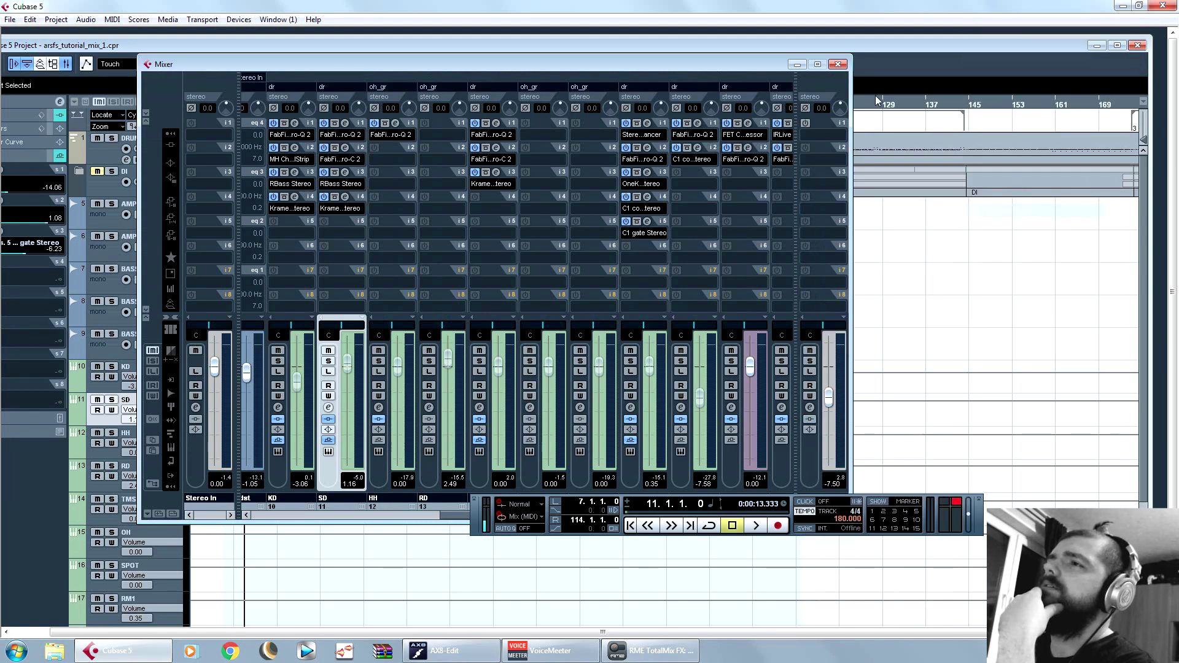
click(839, 65)
drag(762, 174, 827, 200)
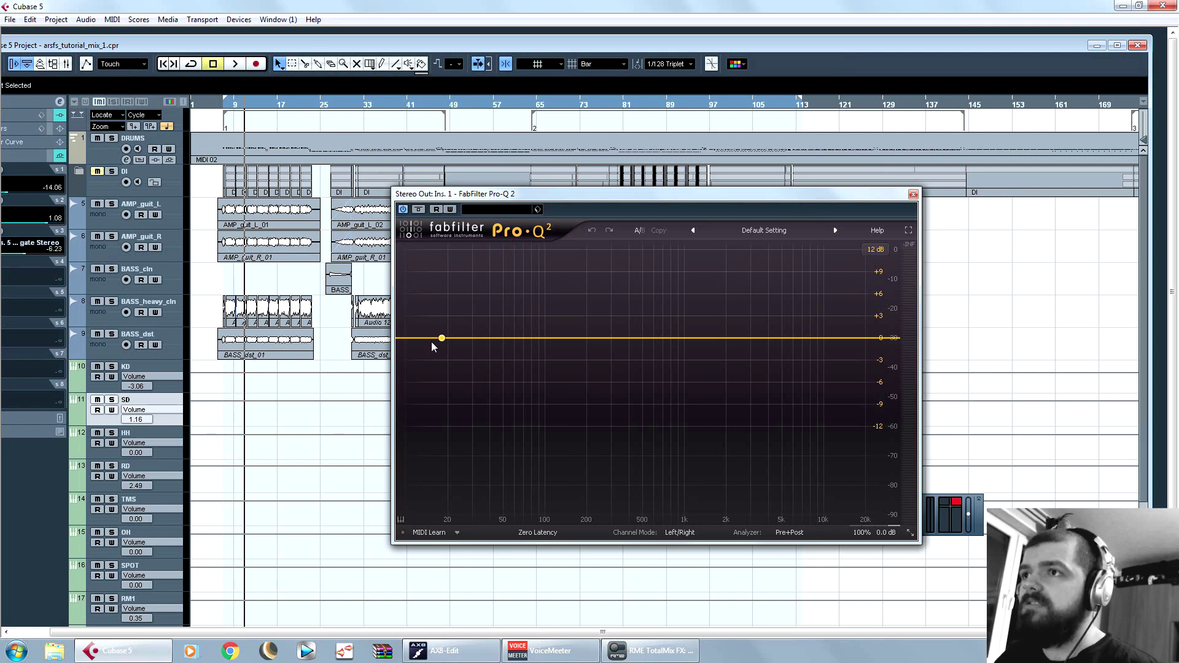
key(space)
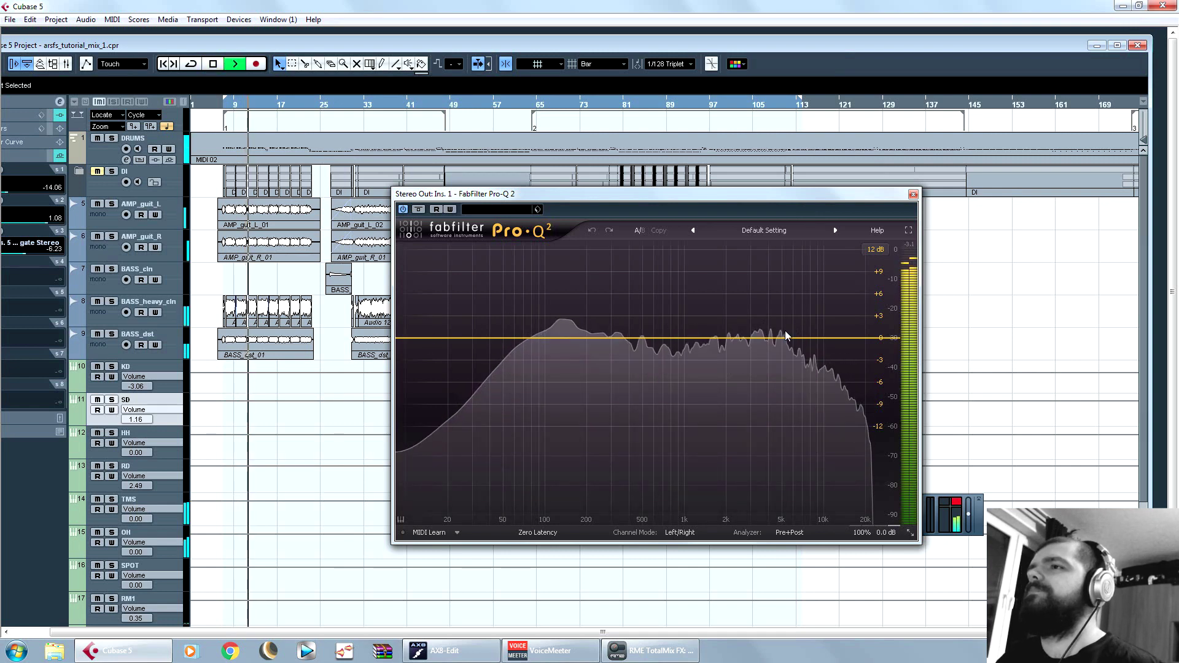
key(space)
Step: Add a bell band to the Stereo Out EQ at 5184.5 Hz, boosted 6.83 dB with Q 1.855, during playback
click(767, 346)
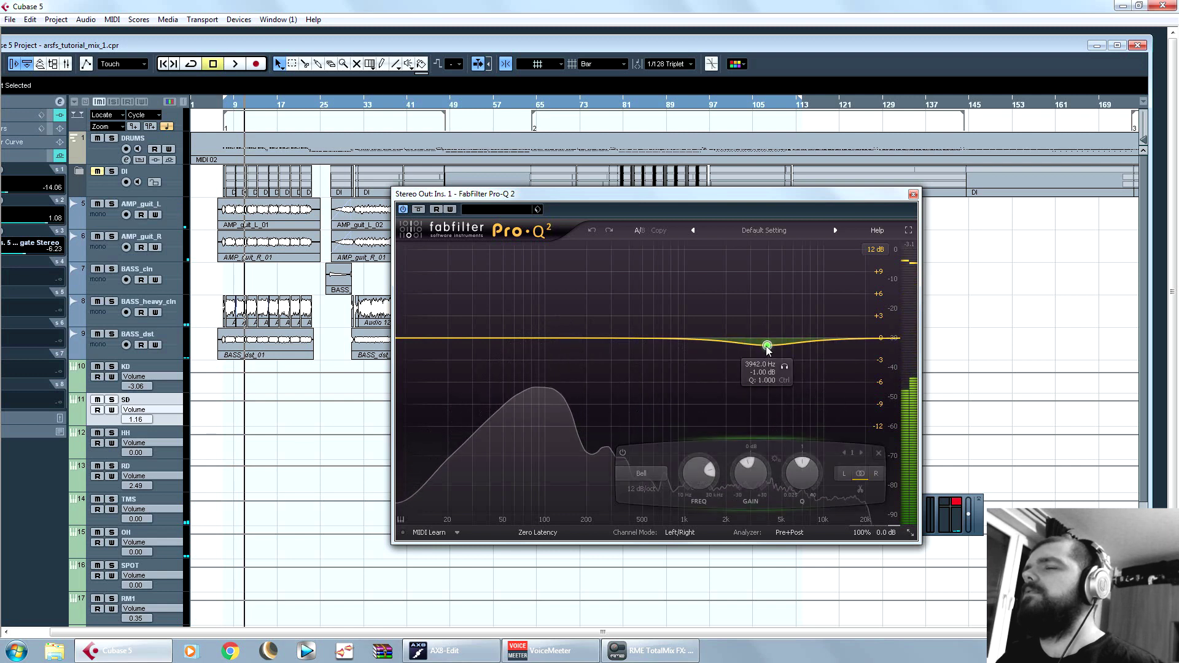
scroll(768, 348, up, 3)
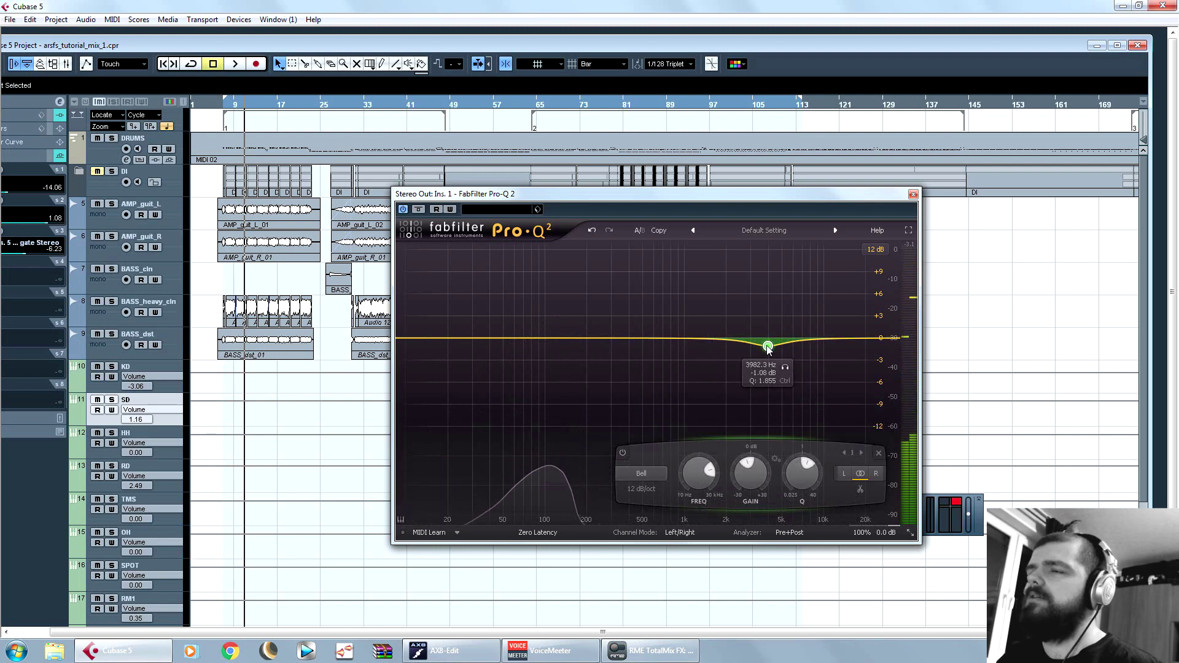
key(space)
drag(767, 347, 784, 287)
key(space)
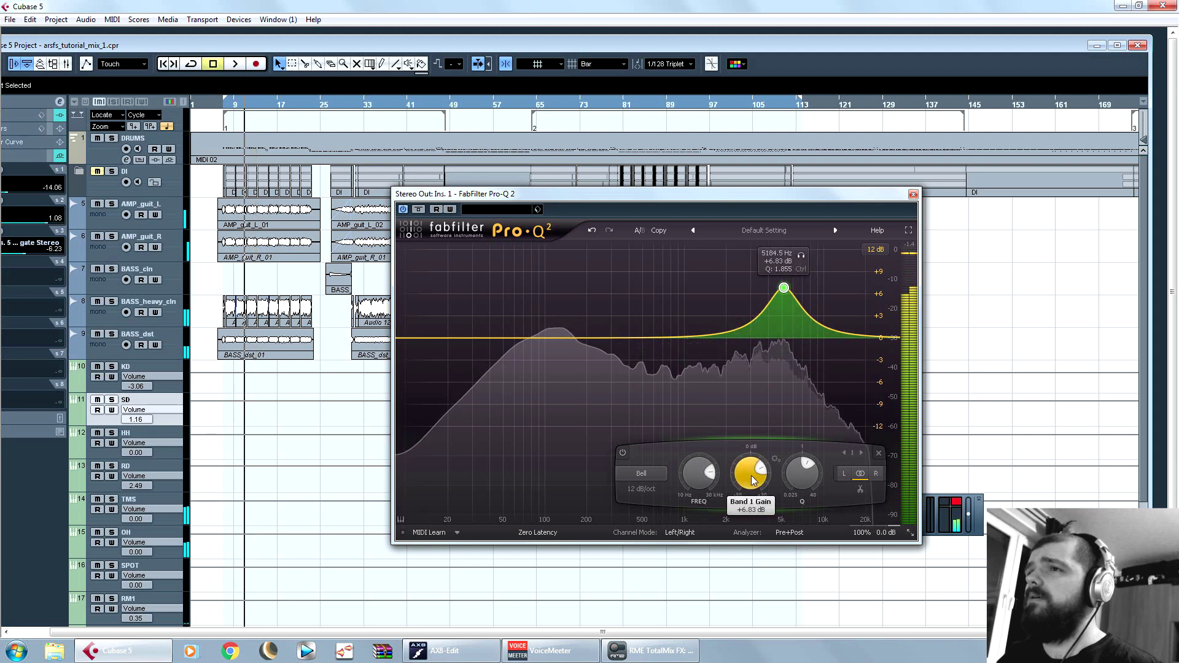
Step: Play the mix from about bar 36 and lower the 5184.5 Hz band's gain to -0.77 dB
click(381, 104)
key(space)
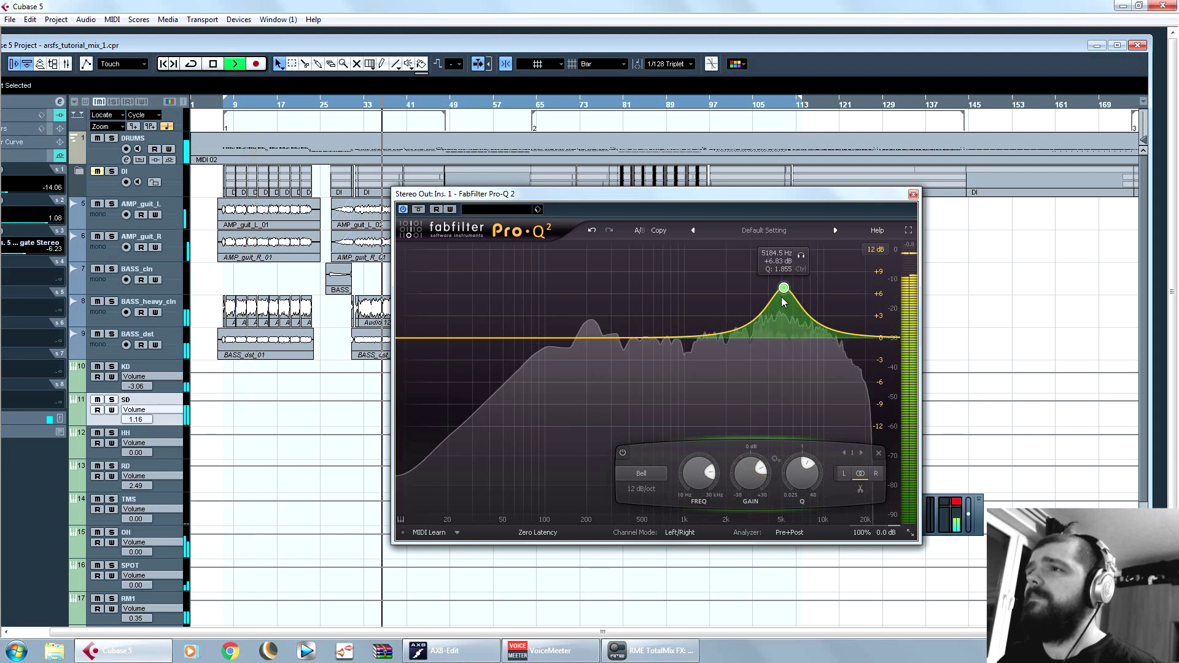
drag(752, 477, 753, 478)
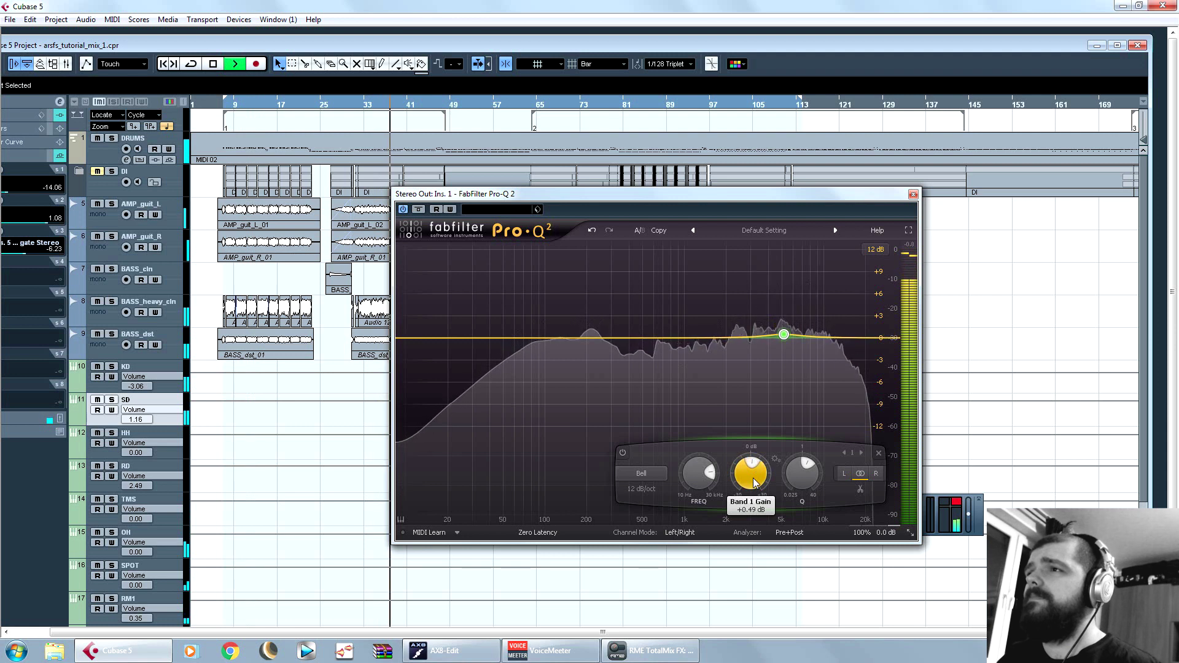
scroll(753, 478, down, 1)
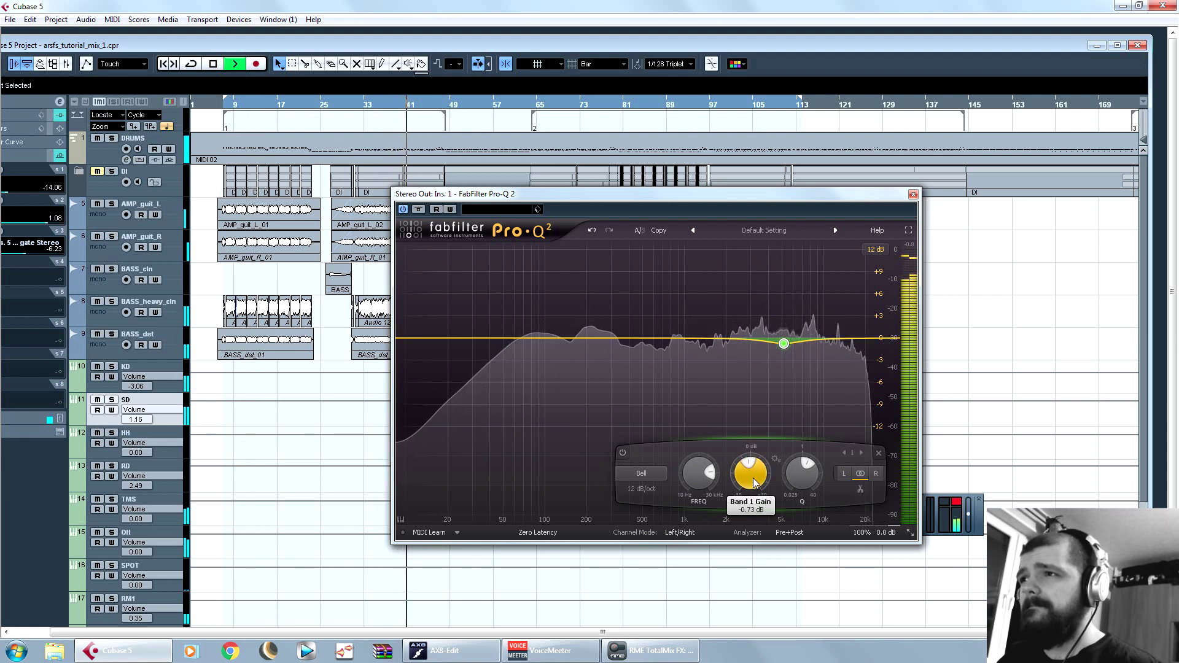
key(space)
Step: Add a second bell band with a slight cut just below the 5184.5 Hz band, between 2 and 5 kHz, and audition it
click(754, 343)
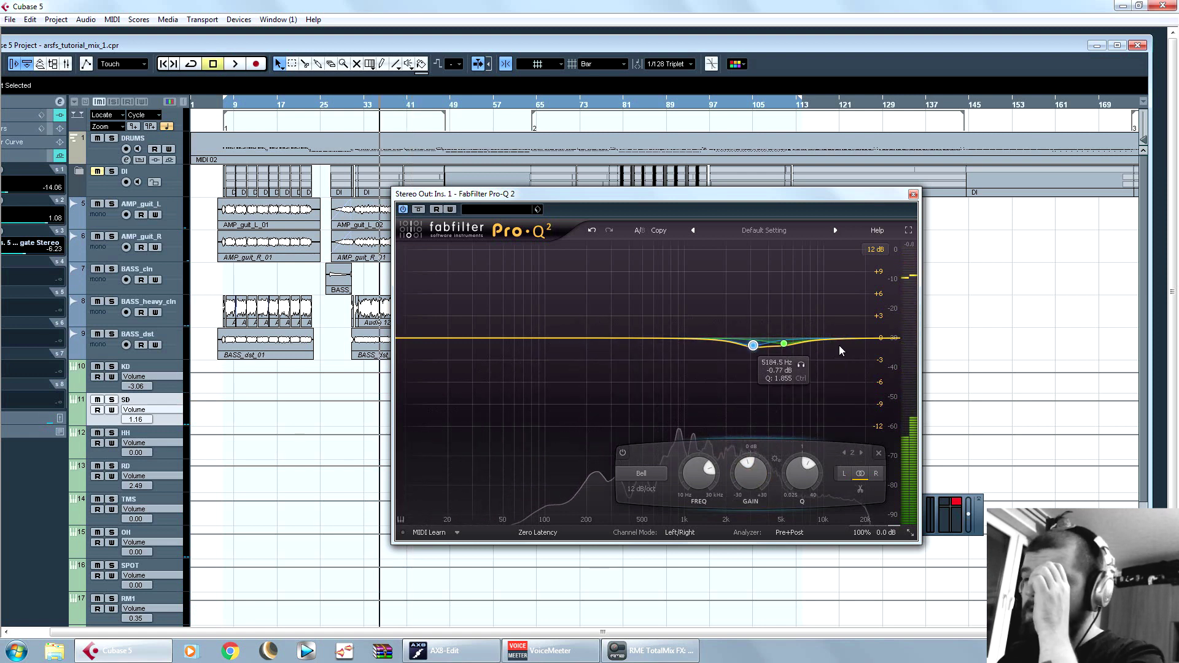
key(space)
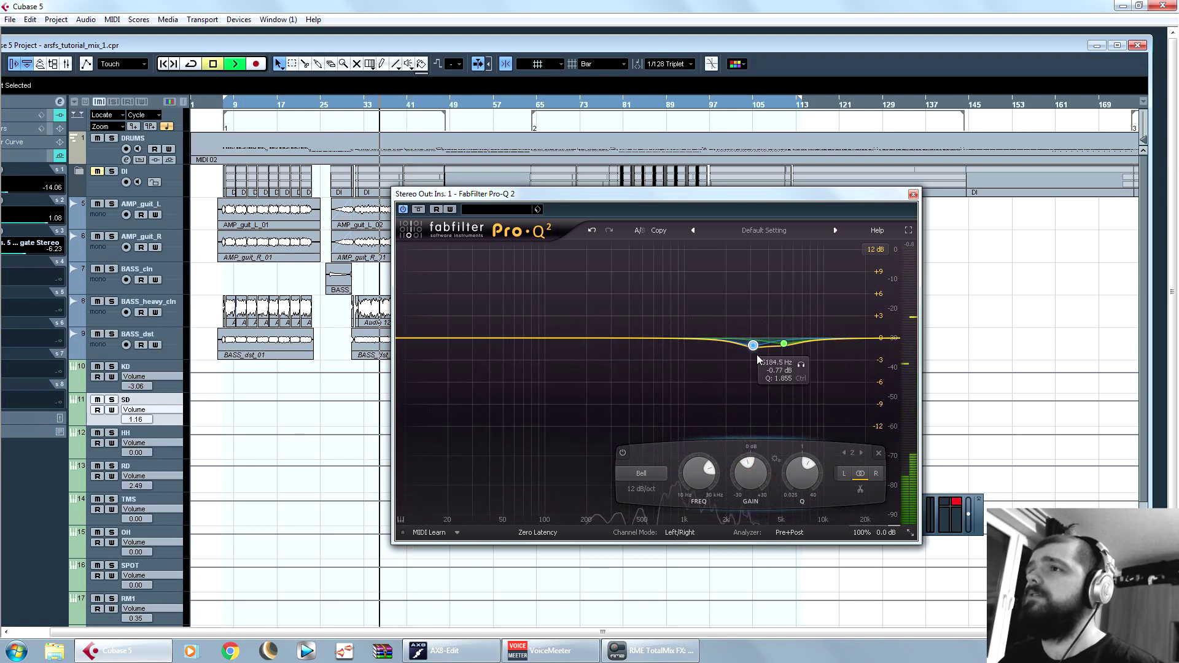
key(space)
mouse_move(592, 342)
mouse_down()
mouse_move(592, 264)
mouse_move(593, 339)
mouse_up()
right_click(594, 339)
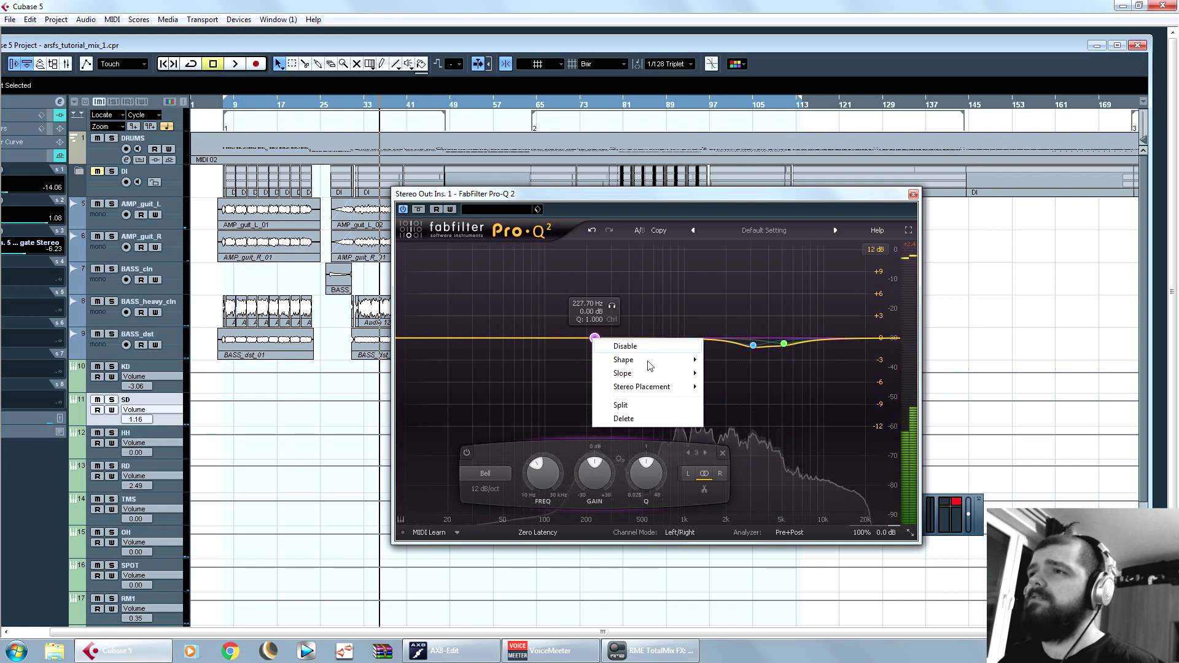
click(653, 424)
Step: Play the mix from bar 36 and examine the Stereo Out EQ curve against the analyzer, closing the EQ and mixer during playback
key(Escape)
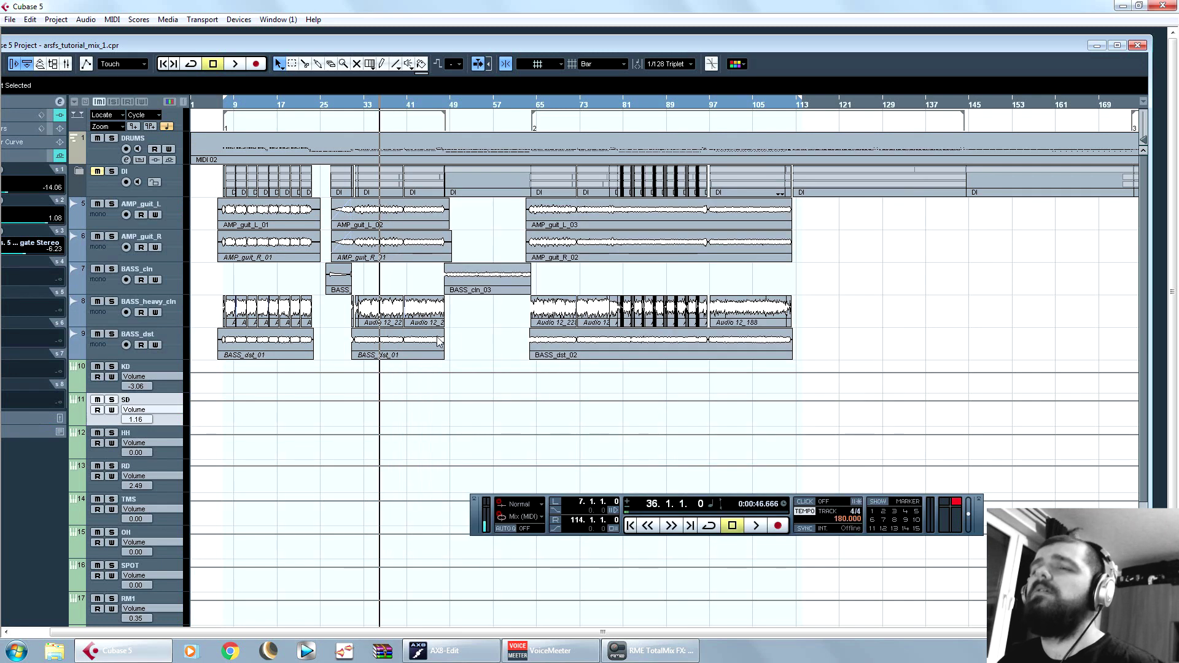
double_click(307, 47)
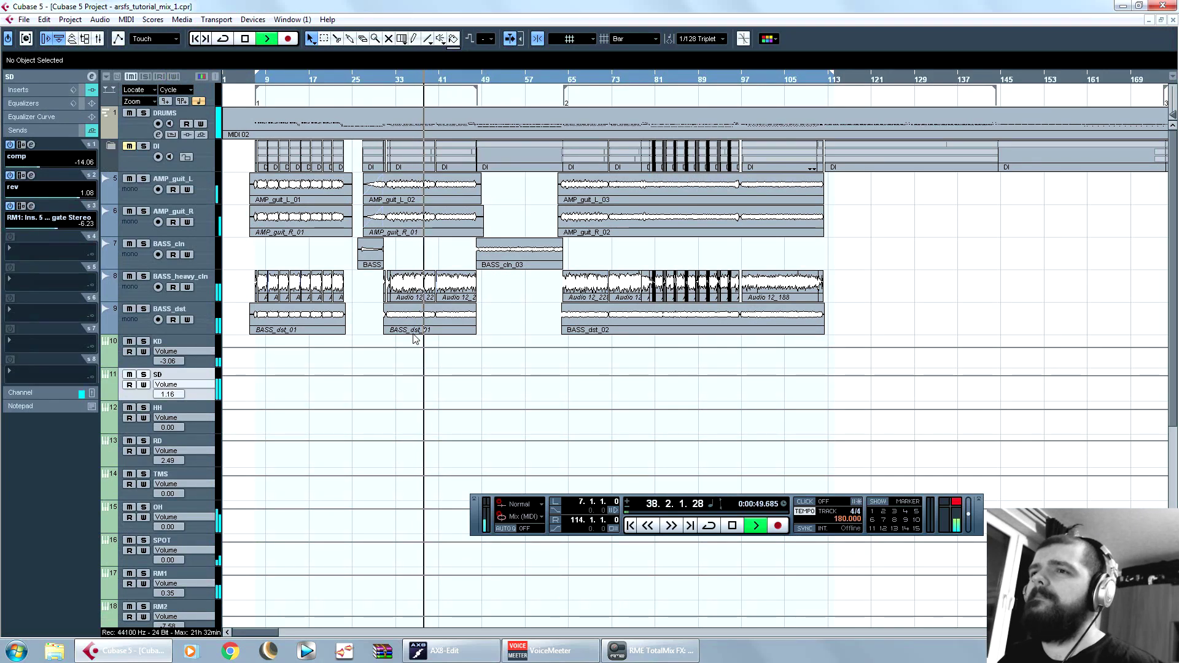
key(space)
click(253, 19)
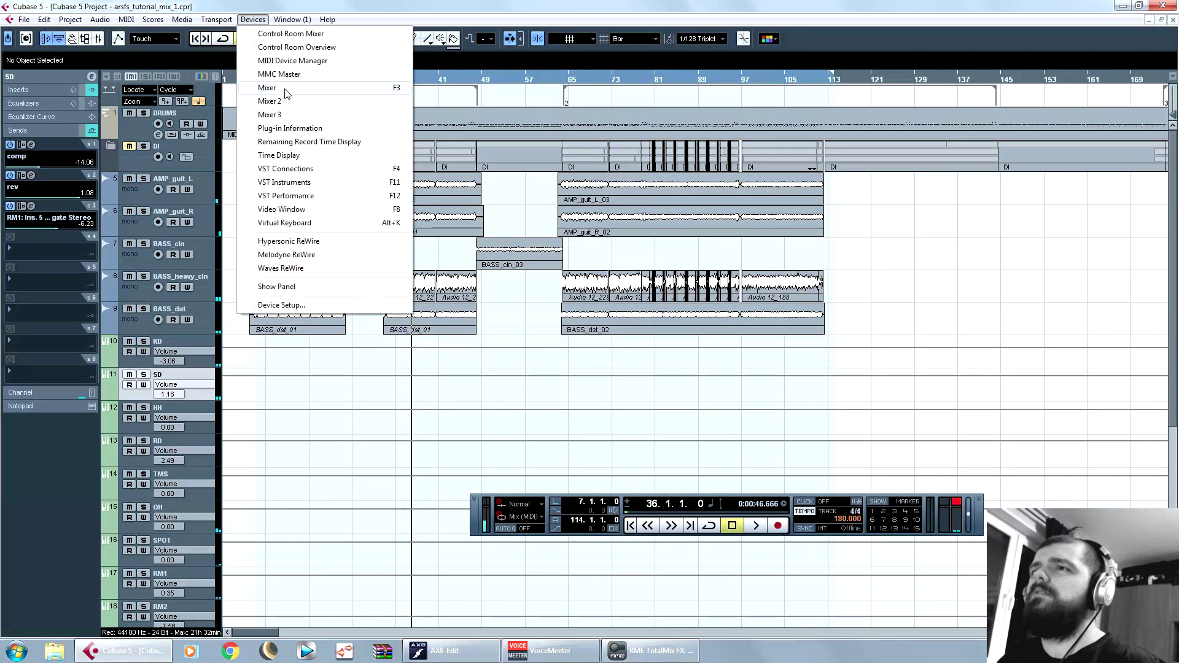
click(287, 89)
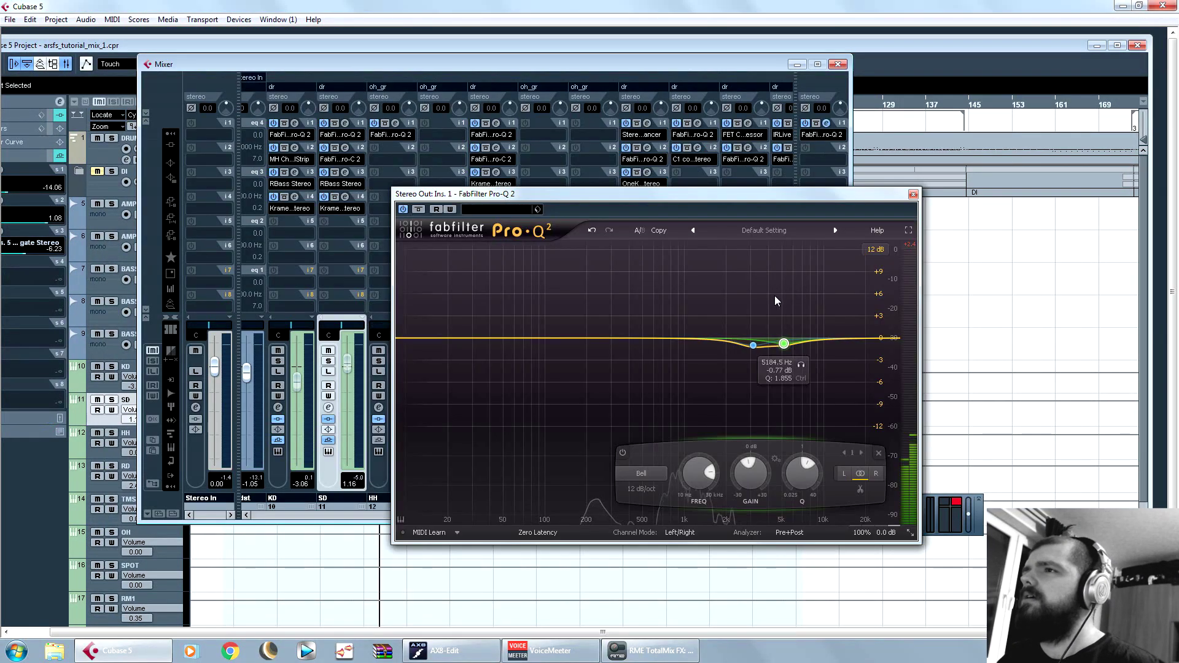
key(space)
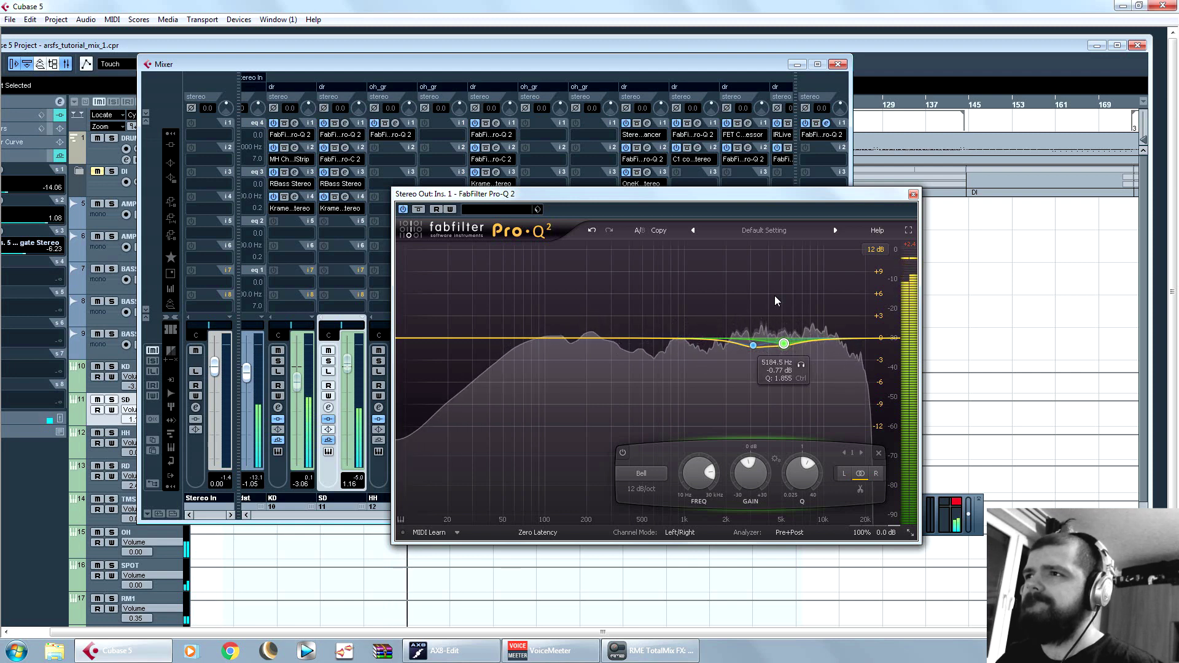
click(913, 194)
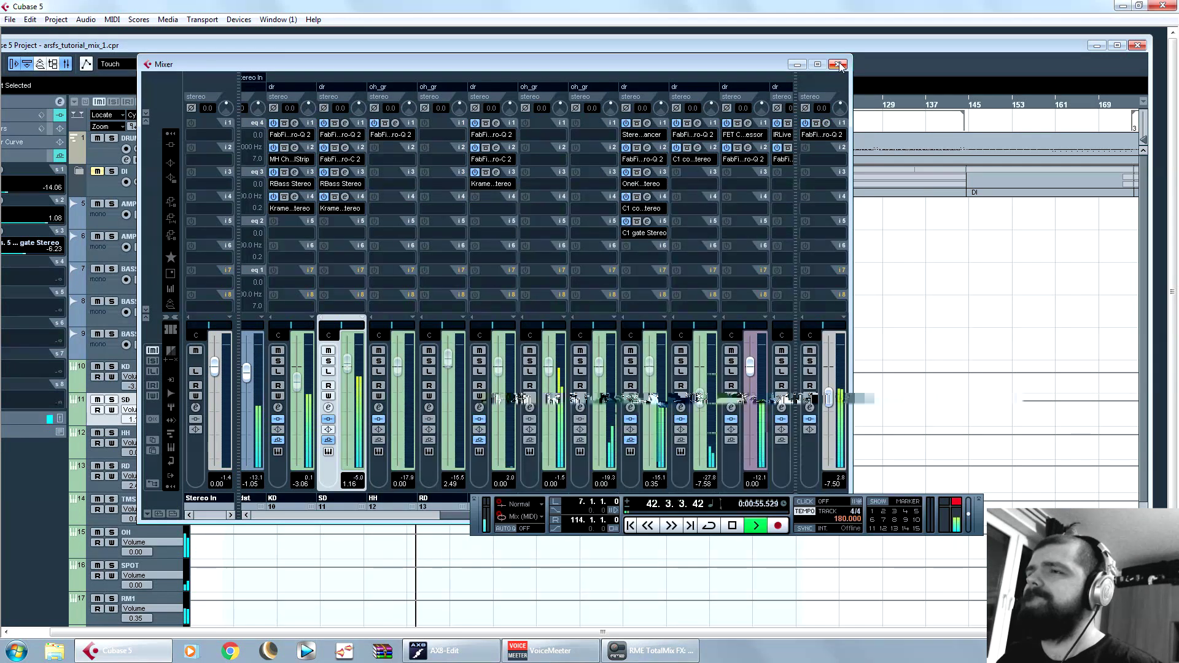
click(838, 64)
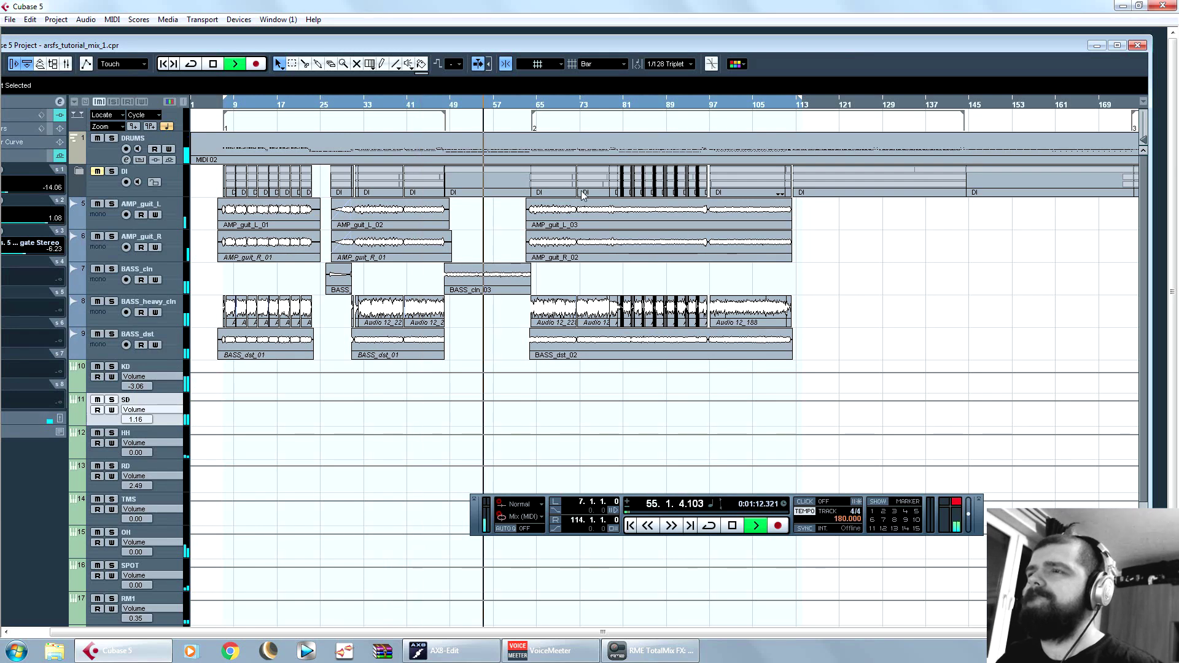
Step: Play the clean section from bar 48 with the KD track selected to judge the kick
double_click(688, 41)
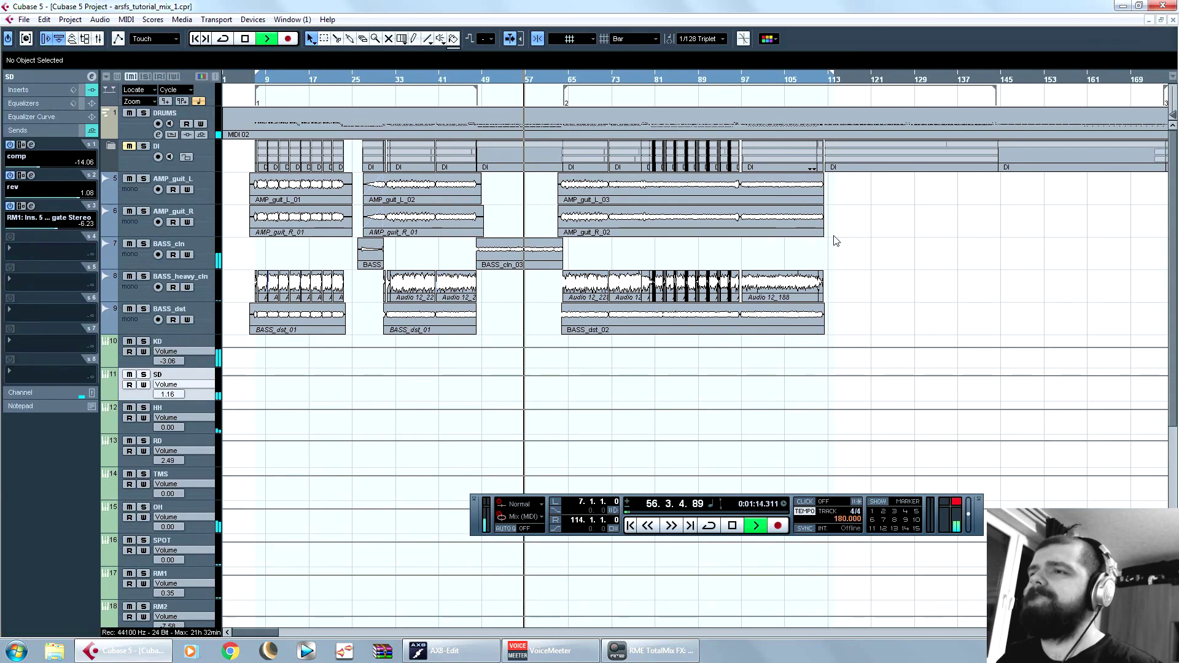
key(space)
click(481, 84)
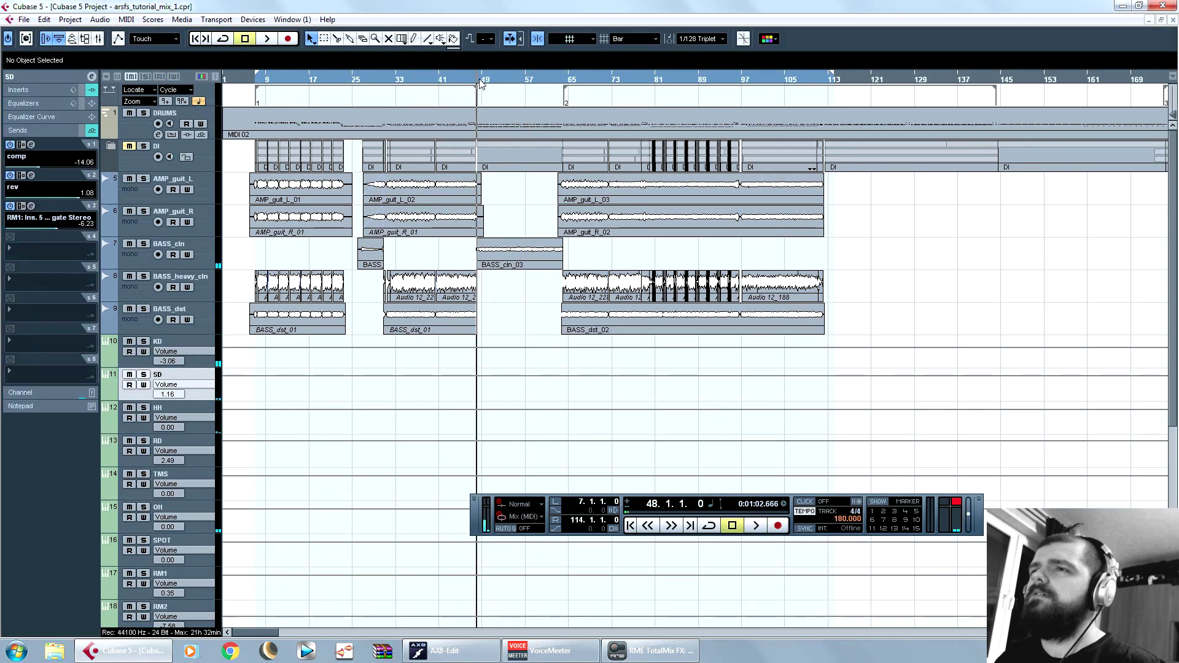
click(113, 349)
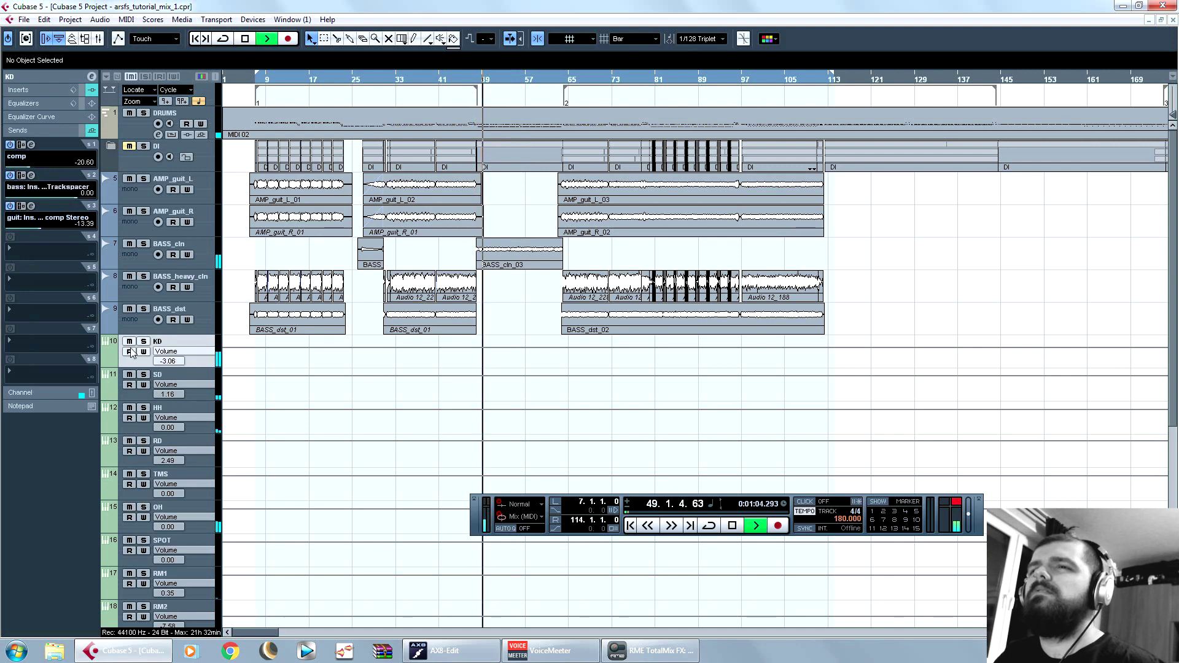
key(space)
Step: Insert FabFilter Pro-Q 2 in KD's fifth insert slot, pull down its upper frequencies, audition the cut and close the plug-in
click(38, 245)
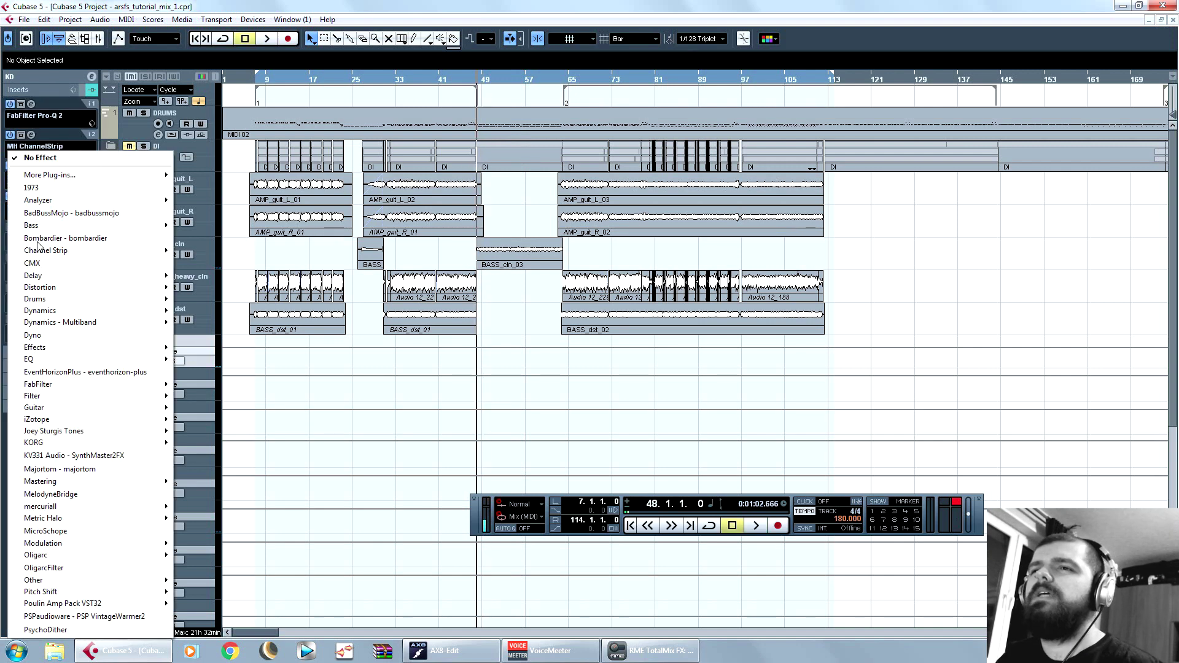
mouse_move(123, 384)
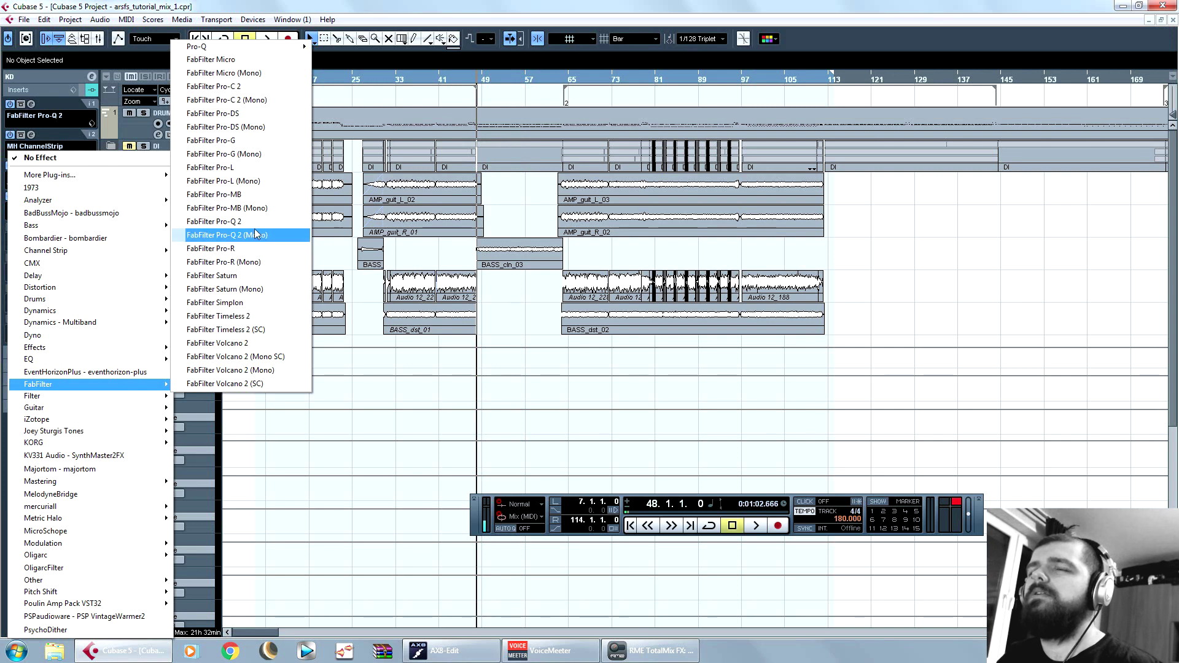
click(221, 222)
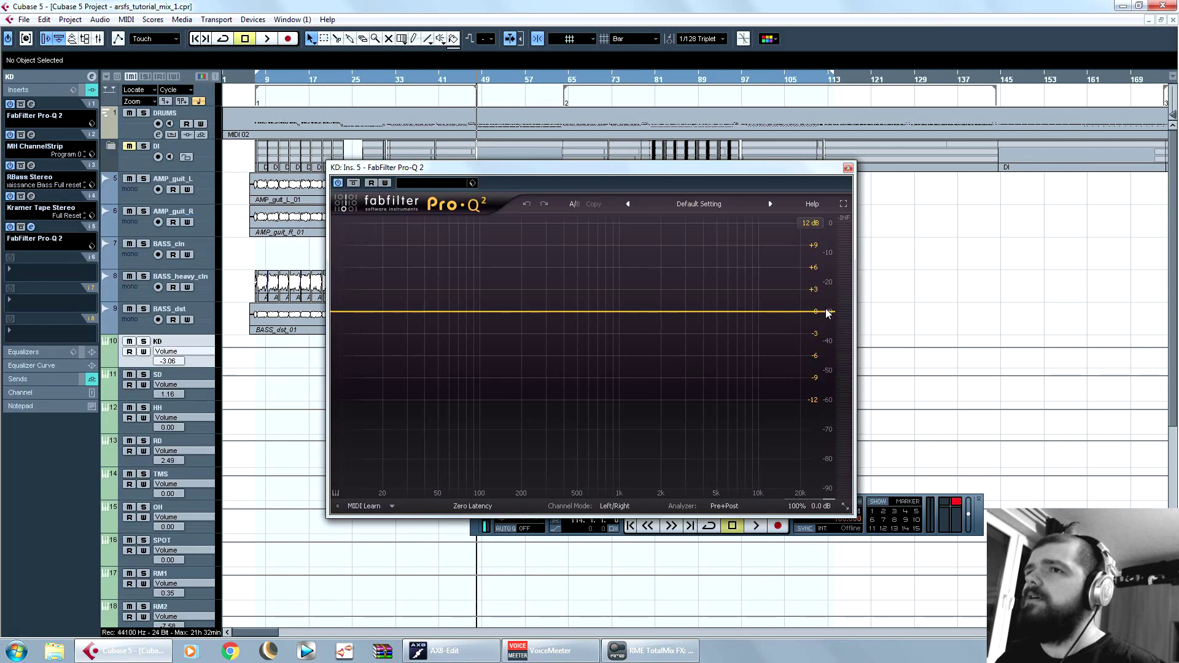
drag(828, 313, 669, 339)
key(space)
key(space)
click(848, 168)
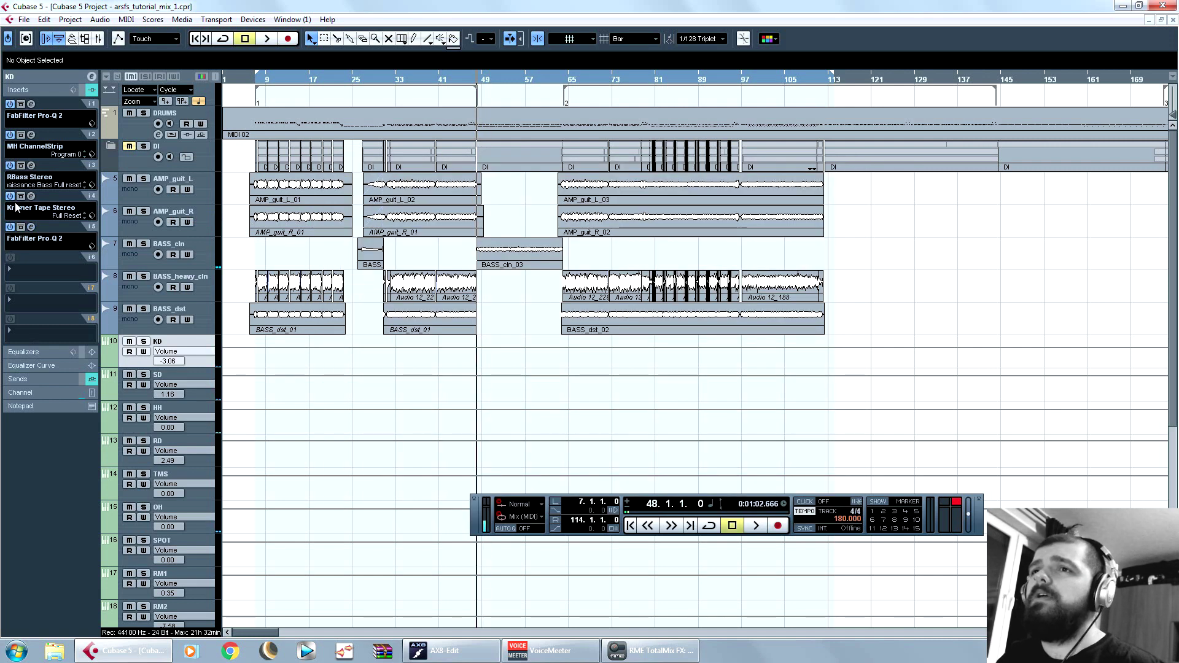
Step: Bypass KD's insert 5 EQ, enable automation read and write, and record switching the bypass off around bar 48 from bar 47
key(h)
key(h)
key(h)
key(h)
key(h)
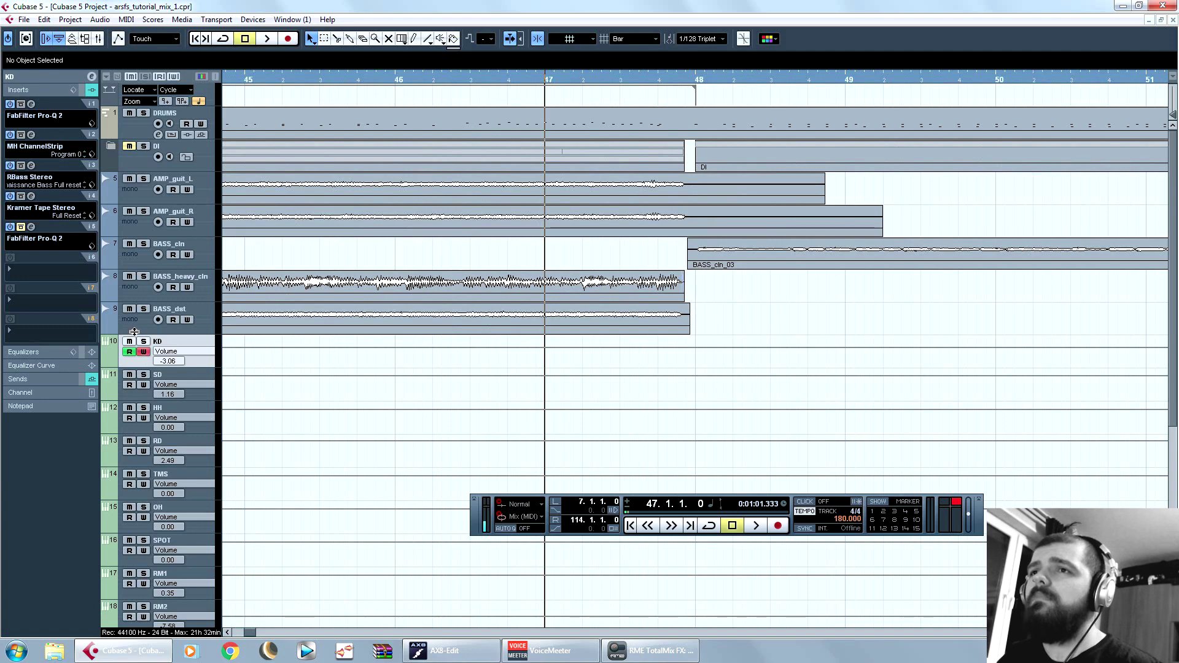
key(space)
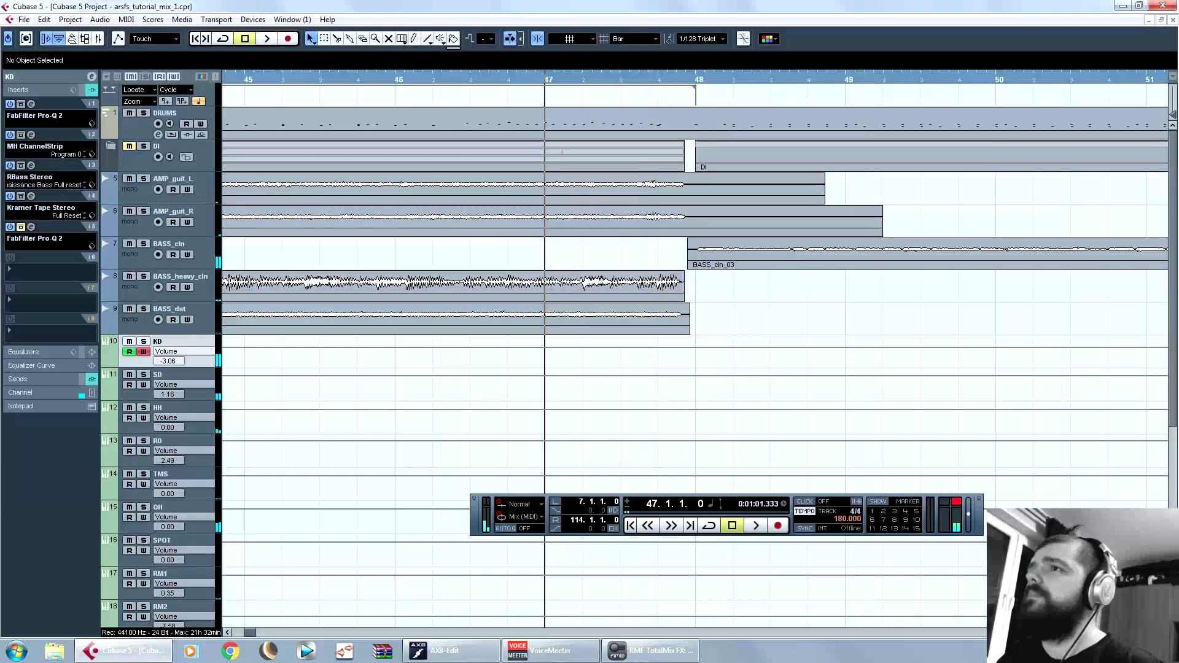
key(space)
Step: Play from bar 63 and record automation switching KD's insert 5 EQ bypass back on near bar 64
key(g)
key(g)
key(g)
key(n)
key(space)
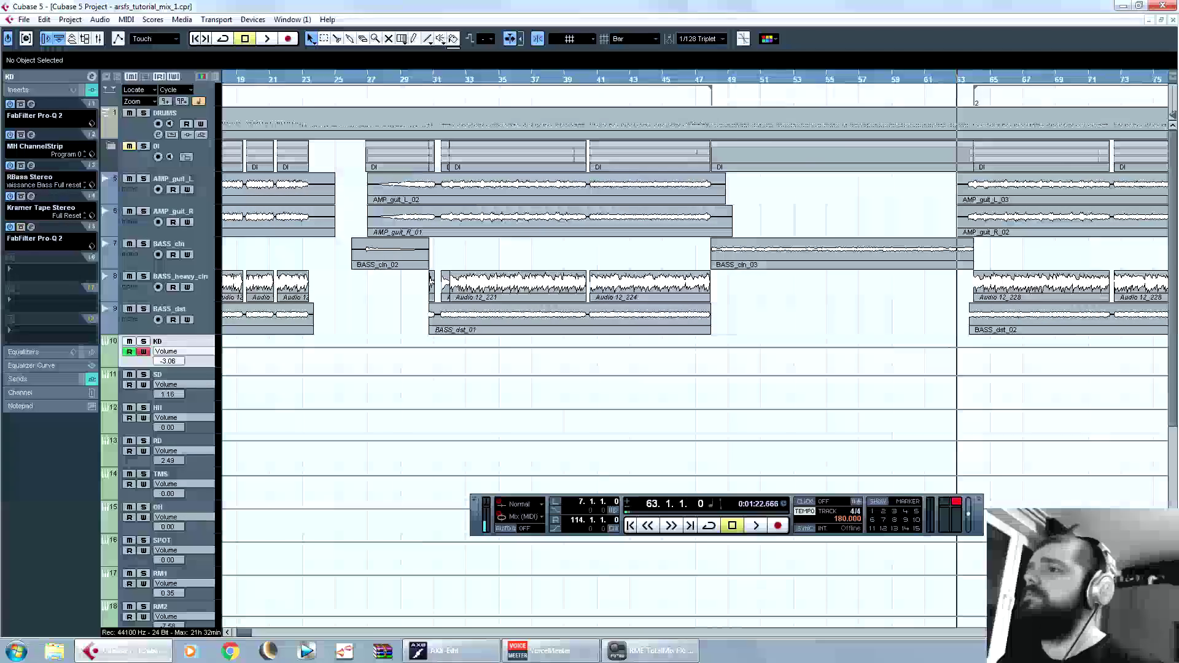
key(h)
key(h)
key(h)
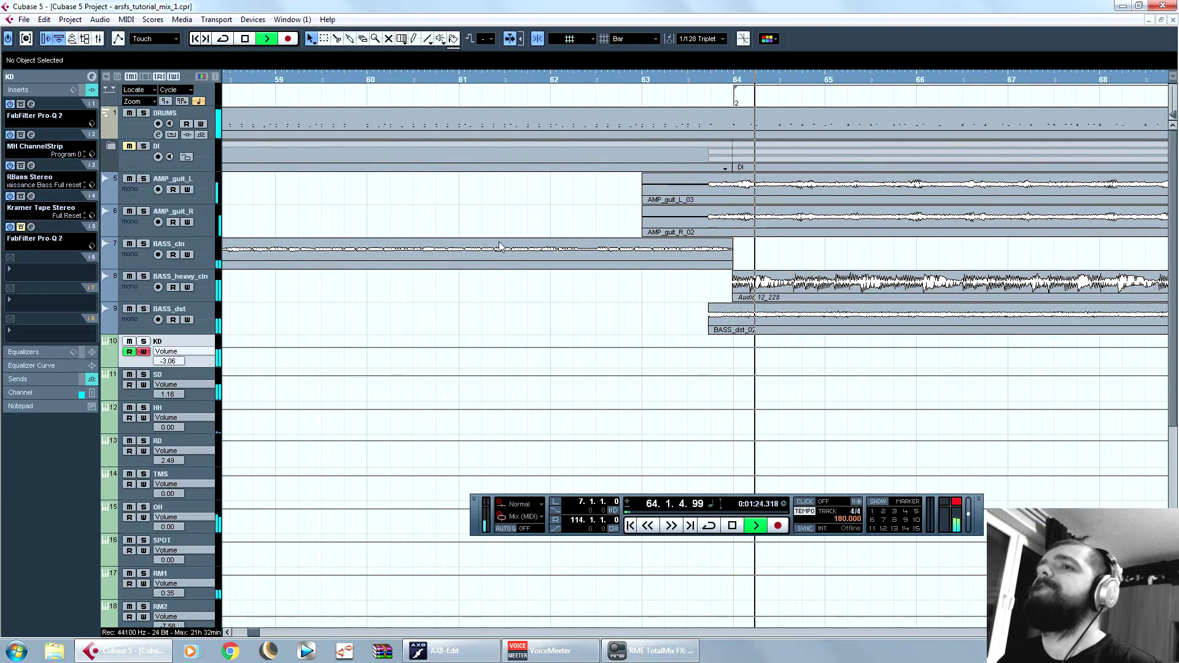
key(space)
Step: Move KD's EQ bypass-on automation point to just before bar 64, disable automation writing, and play the clean section to check it
click(108, 364)
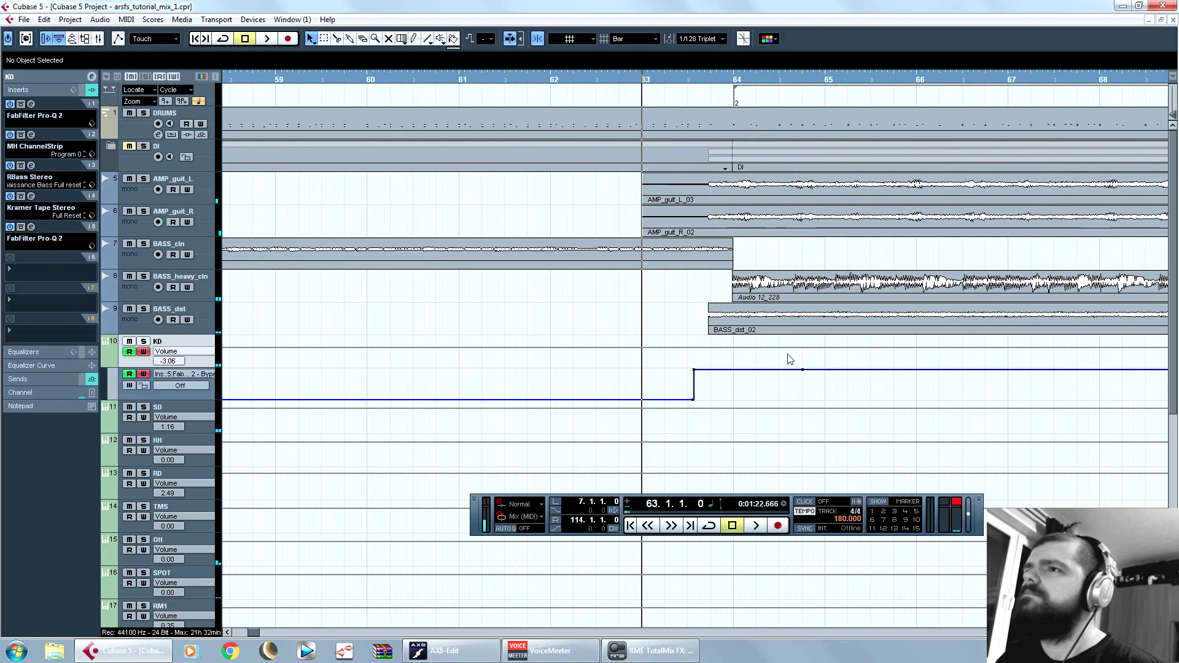
drag(694, 371, 723, 371)
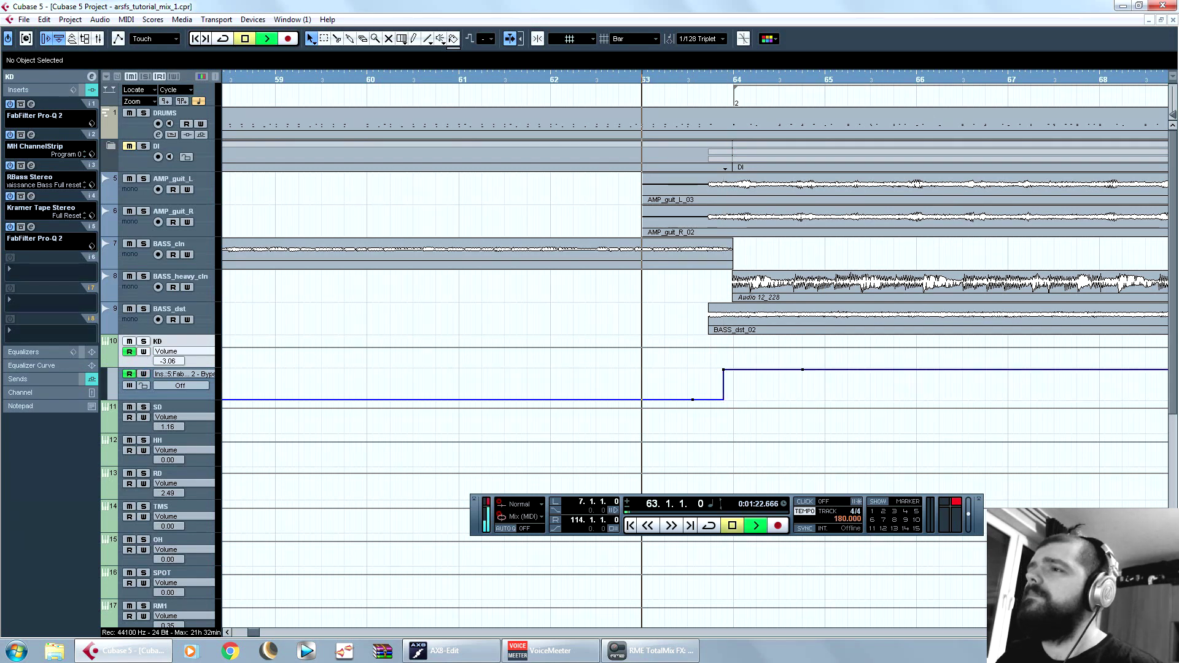
key(space)
key(g)
key(g)
key(g)
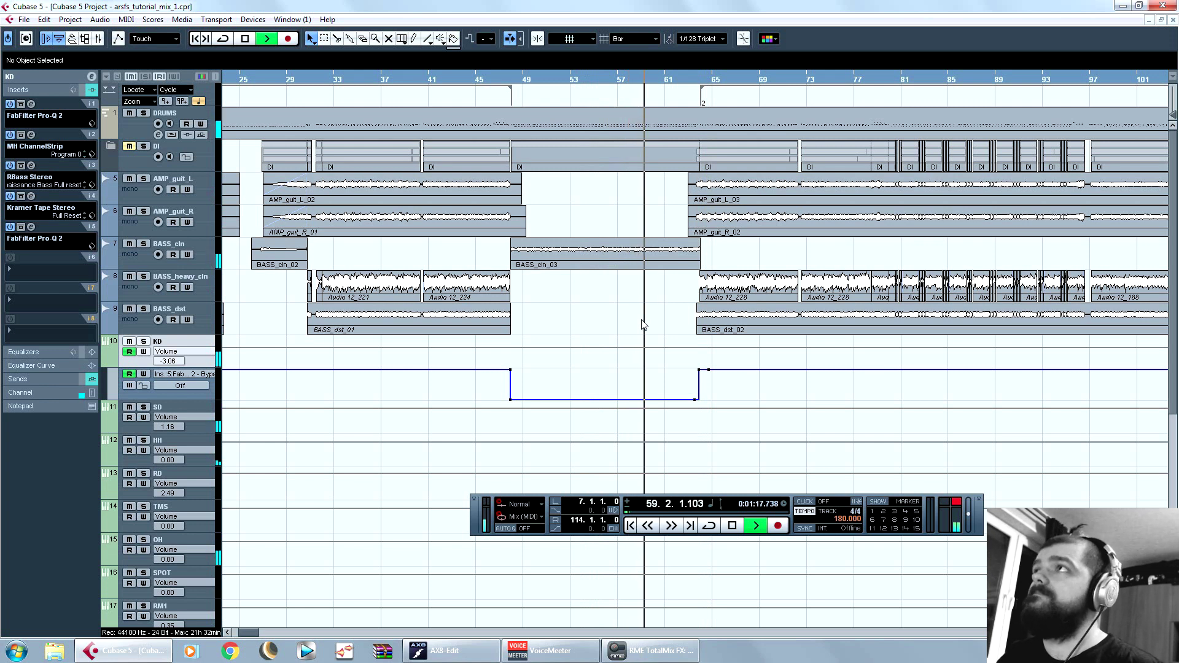
Step: Play the transition into the clean section from about bar 44 to check the kick EQ change
key(space)
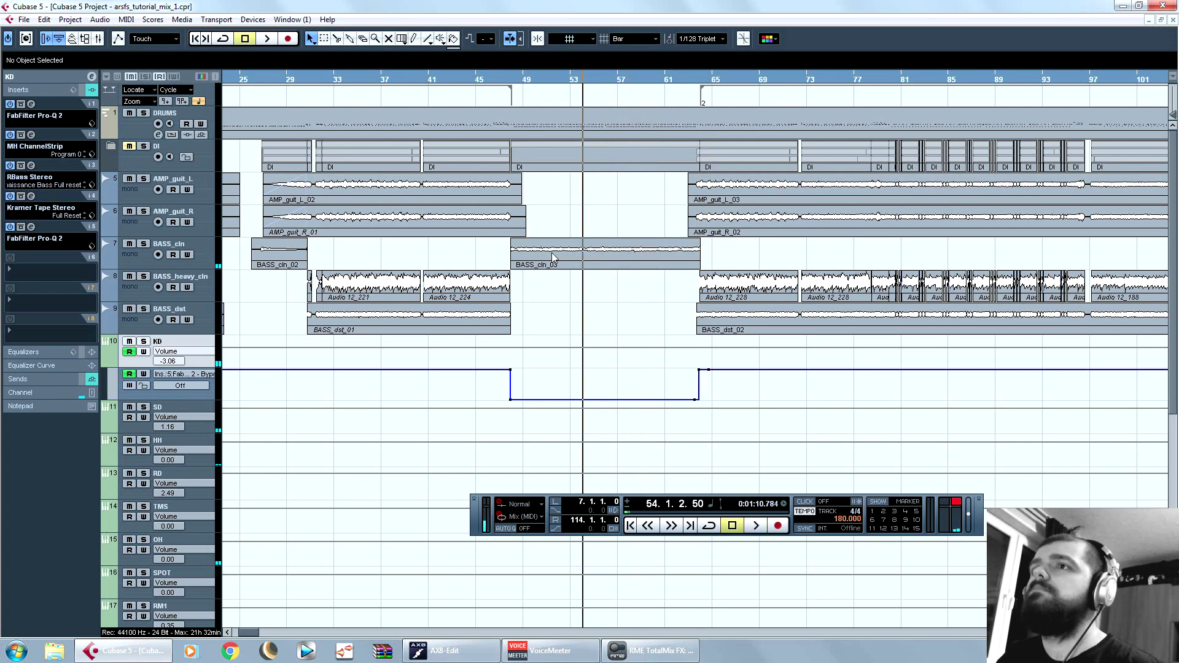
click(451, 75)
key(space)
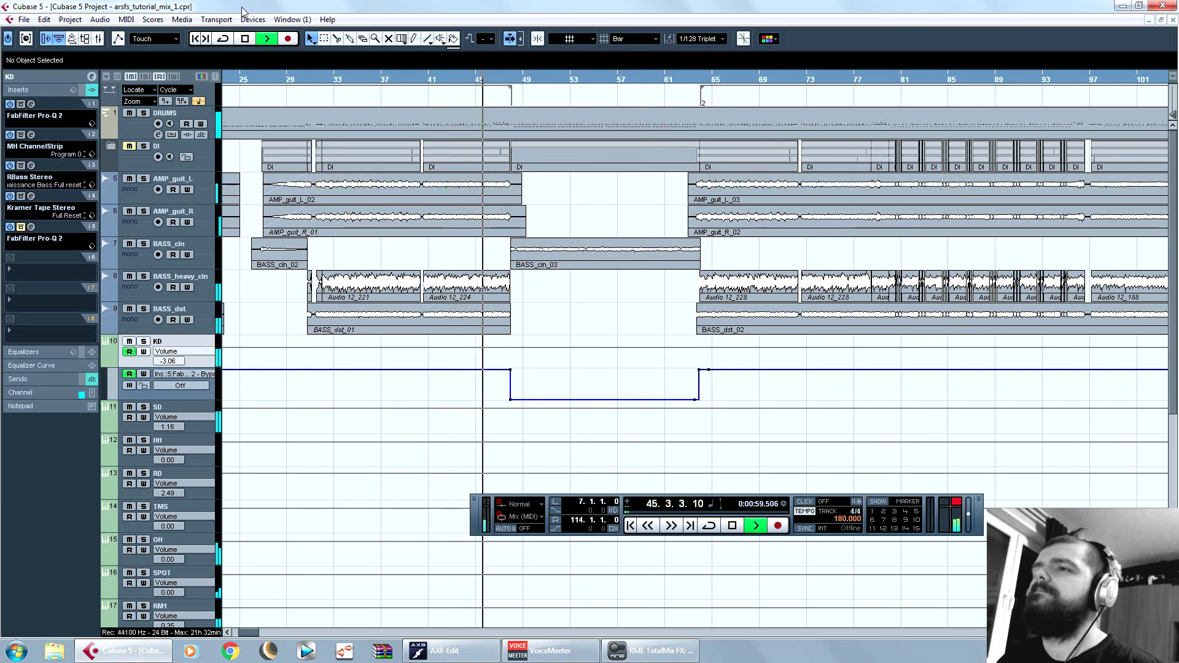
scroll(458, 257, down, 5)
scroll(458, 258, up, 5)
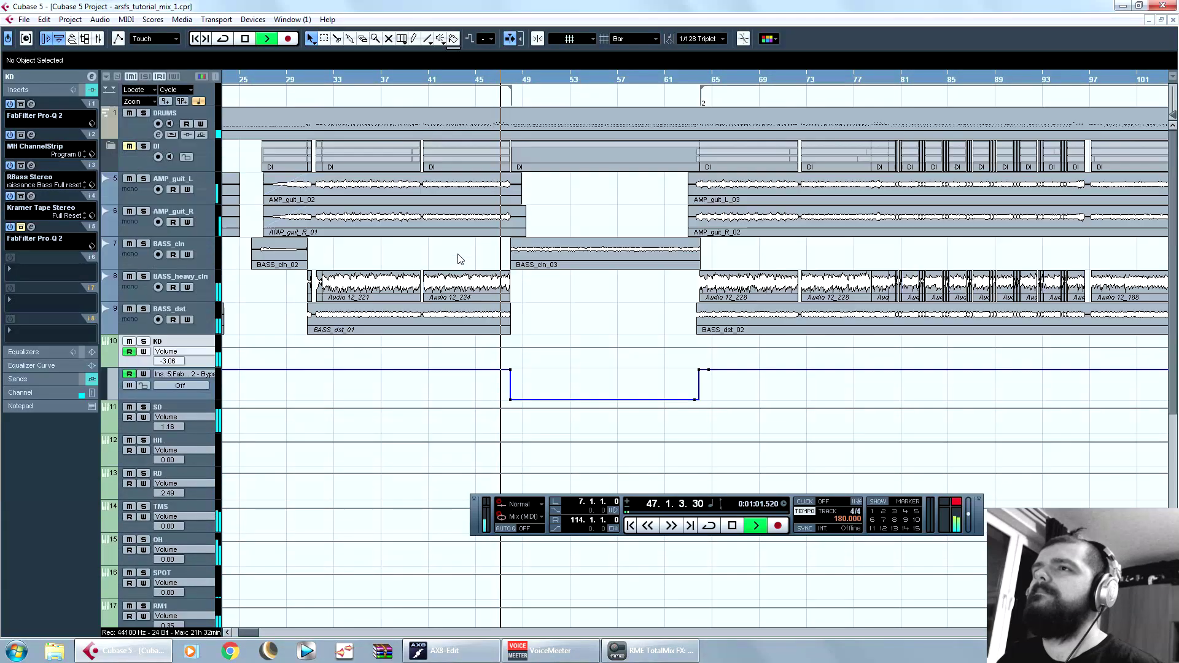
key(space)
Step: Lower the TMS track's volume to -3.06 while replaying the passage from bar 46
click(489, 82)
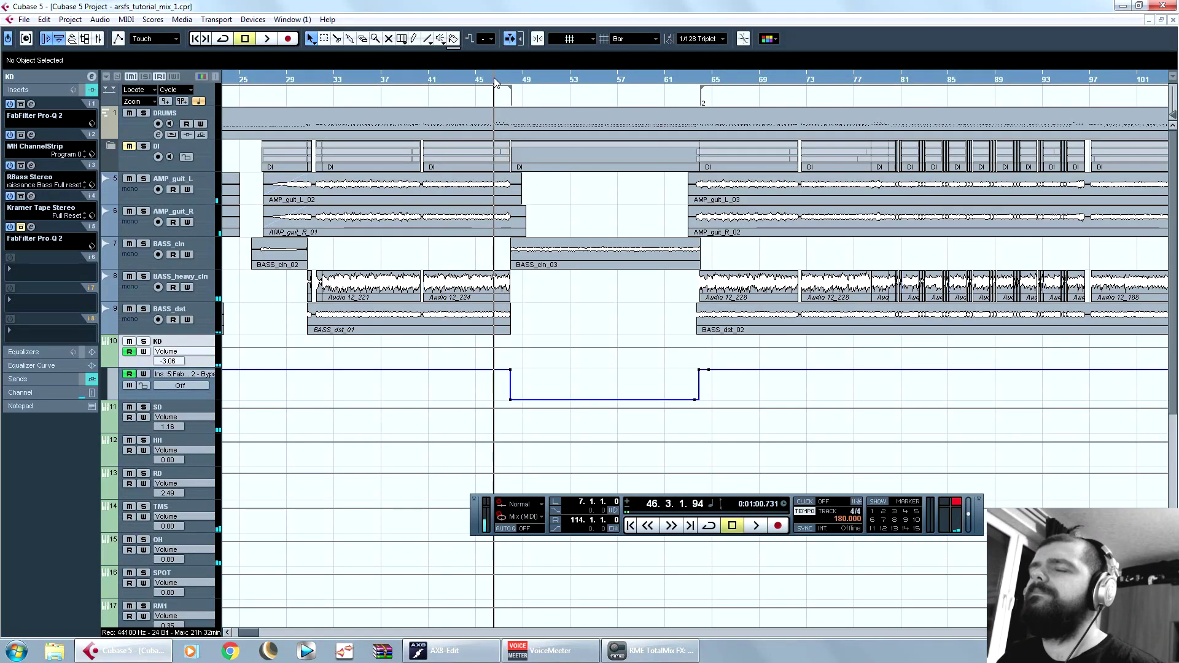
click(108, 529)
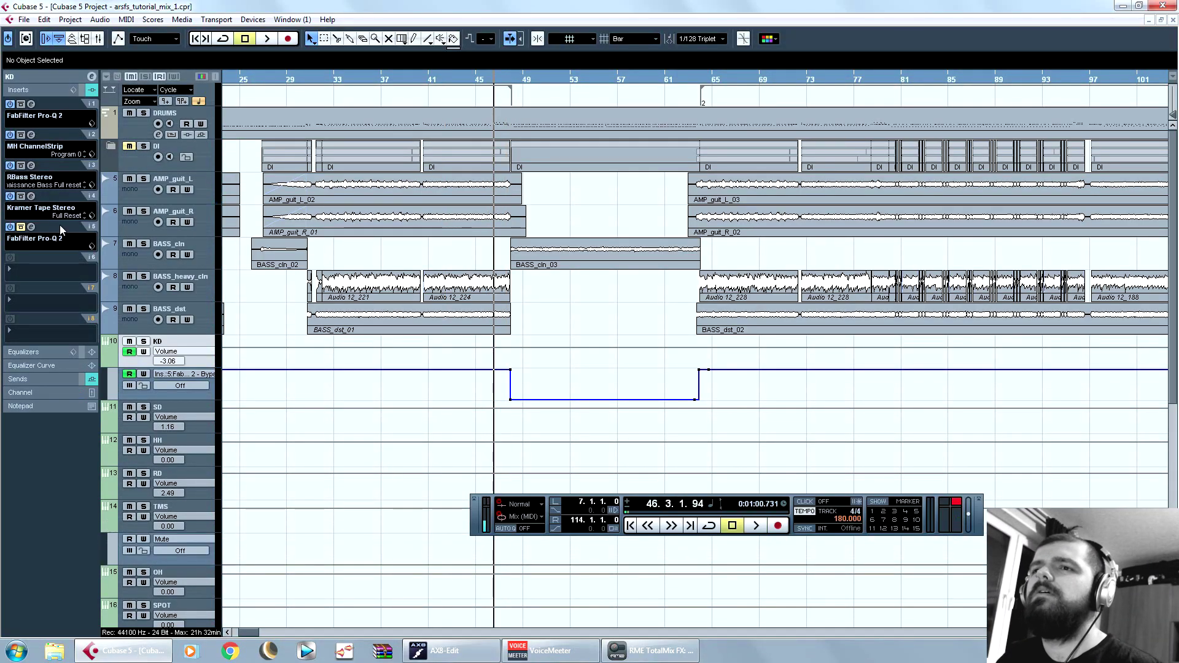
click(36, 78)
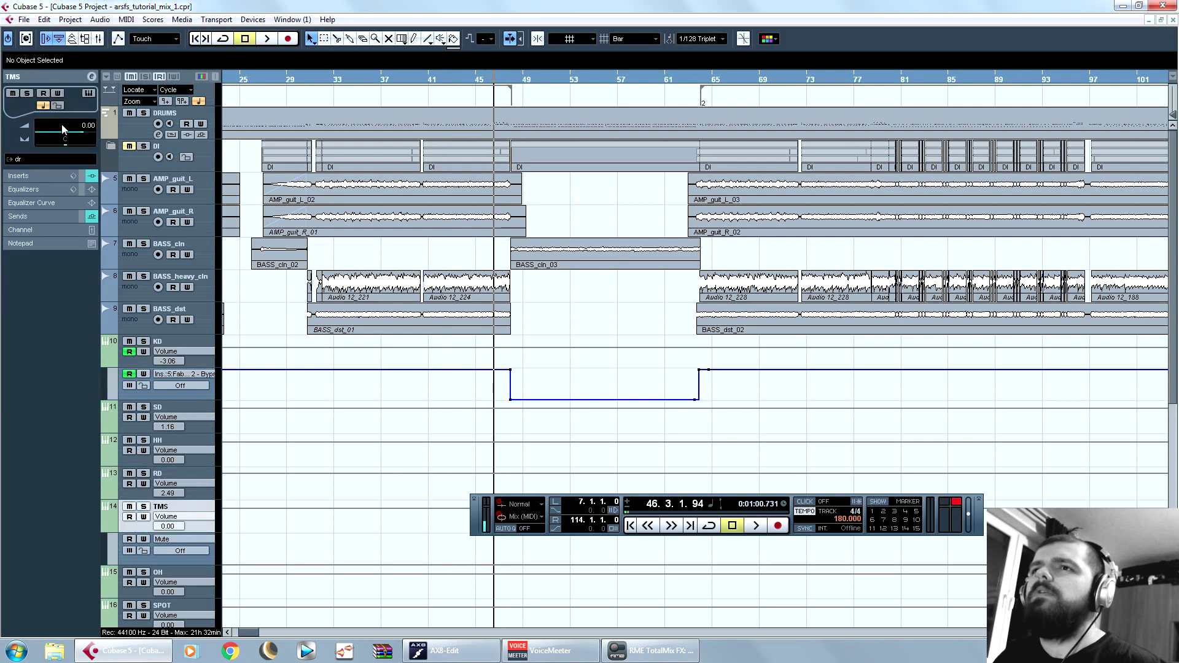
key(space)
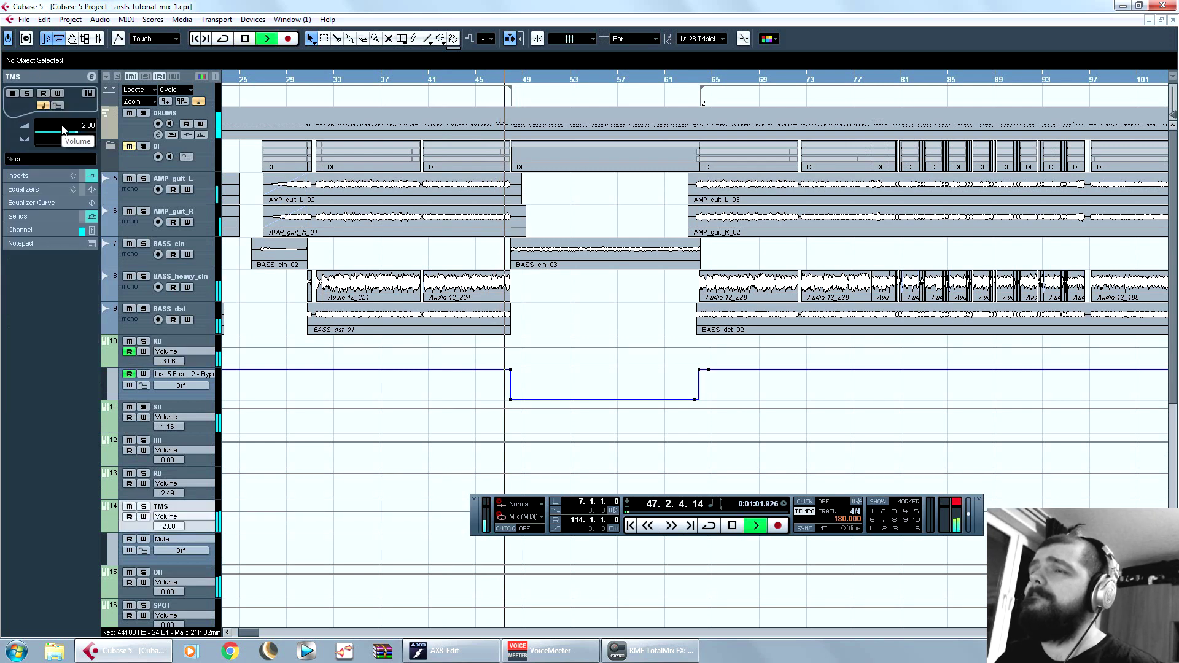
key(space)
key(space)
scroll(61, 131, down, 2)
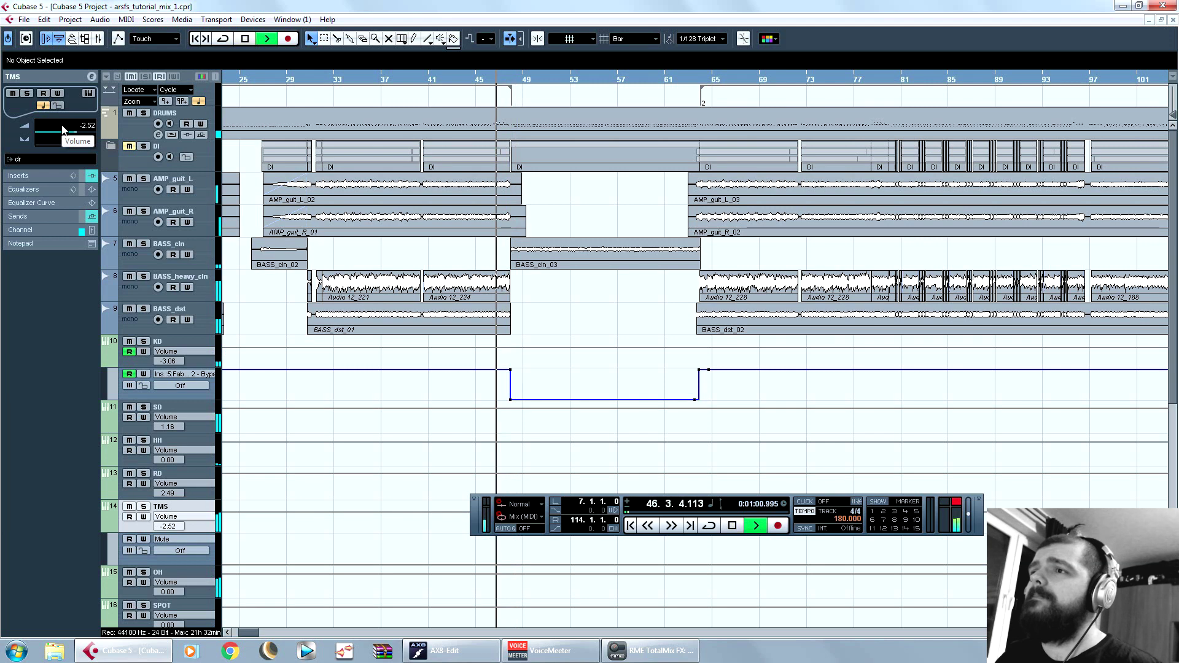
scroll(62, 131, down, 2)
key(space)
key(space)
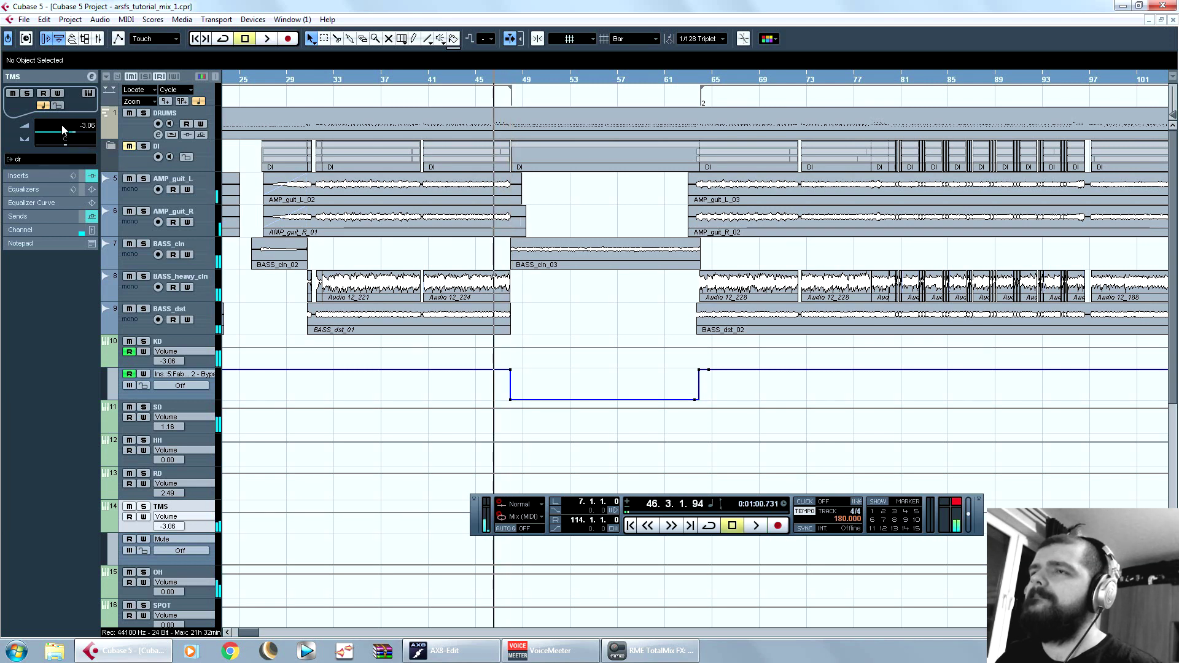
Step: Audition the toms from bar 13 and again from bar 44, and lower the TMS volume to -4.27
drag(269, 634, 263, 634)
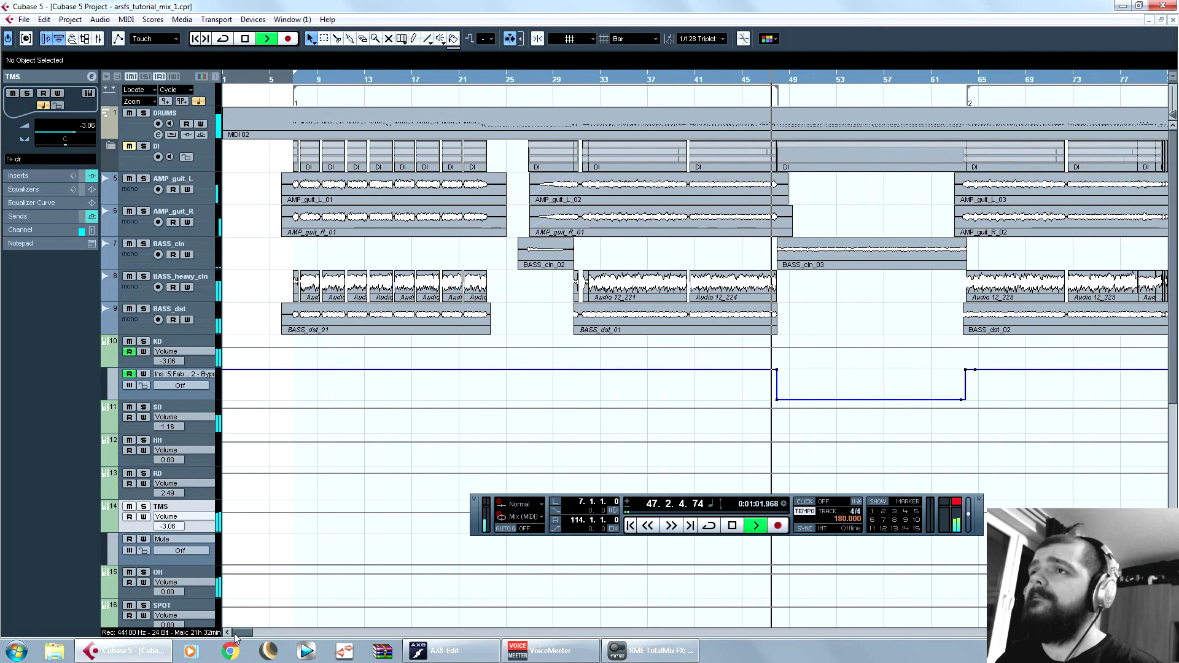
click(367, 80)
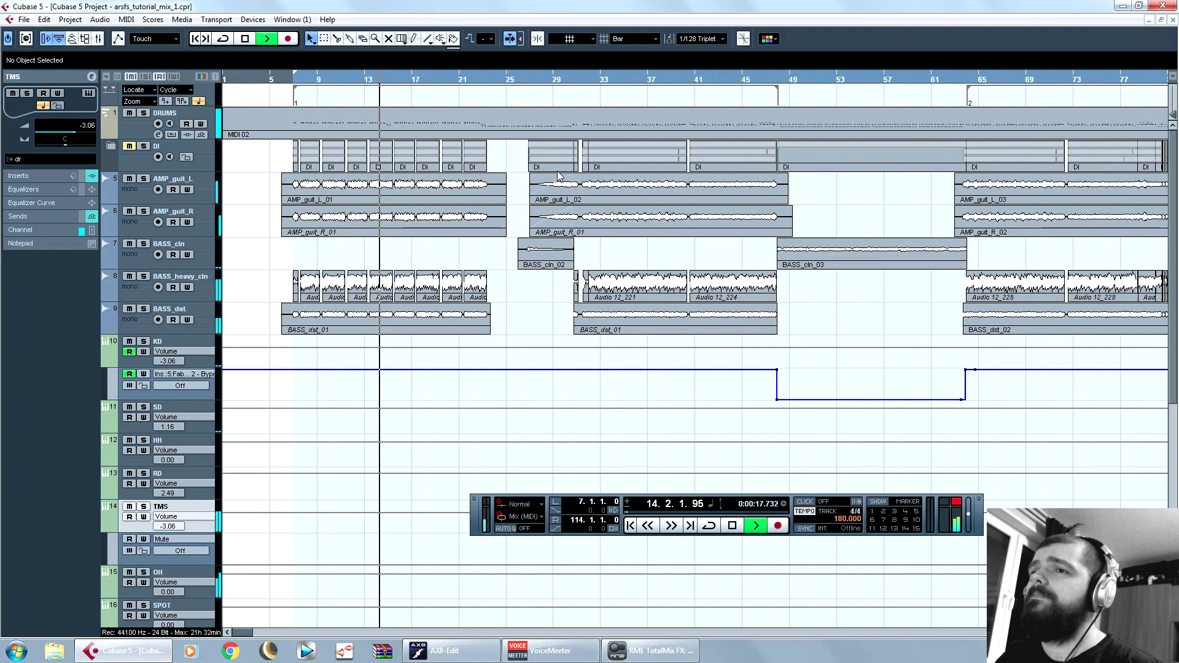
key(space)
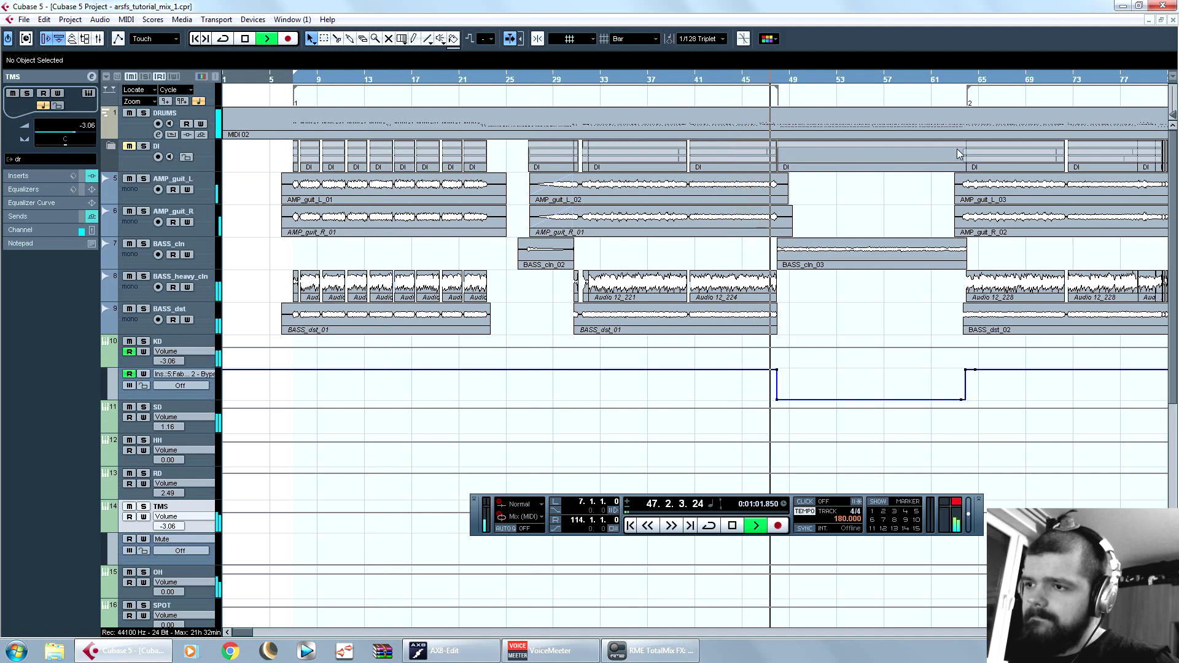
click(731, 78)
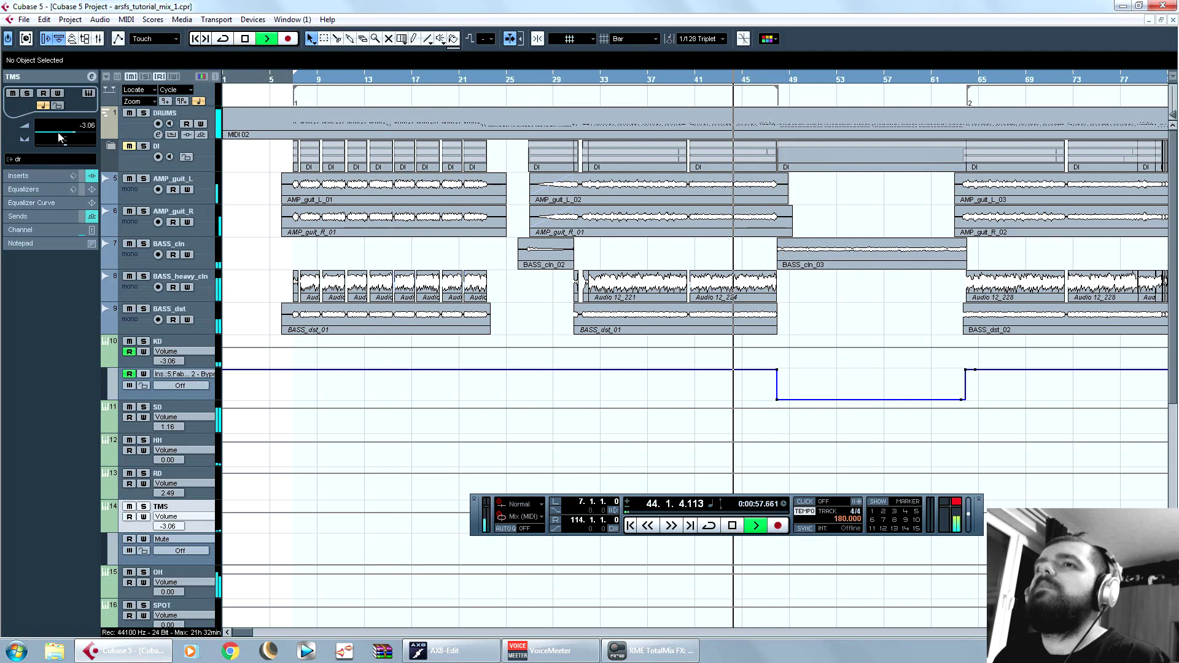
scroll(84, 128, down, 2)
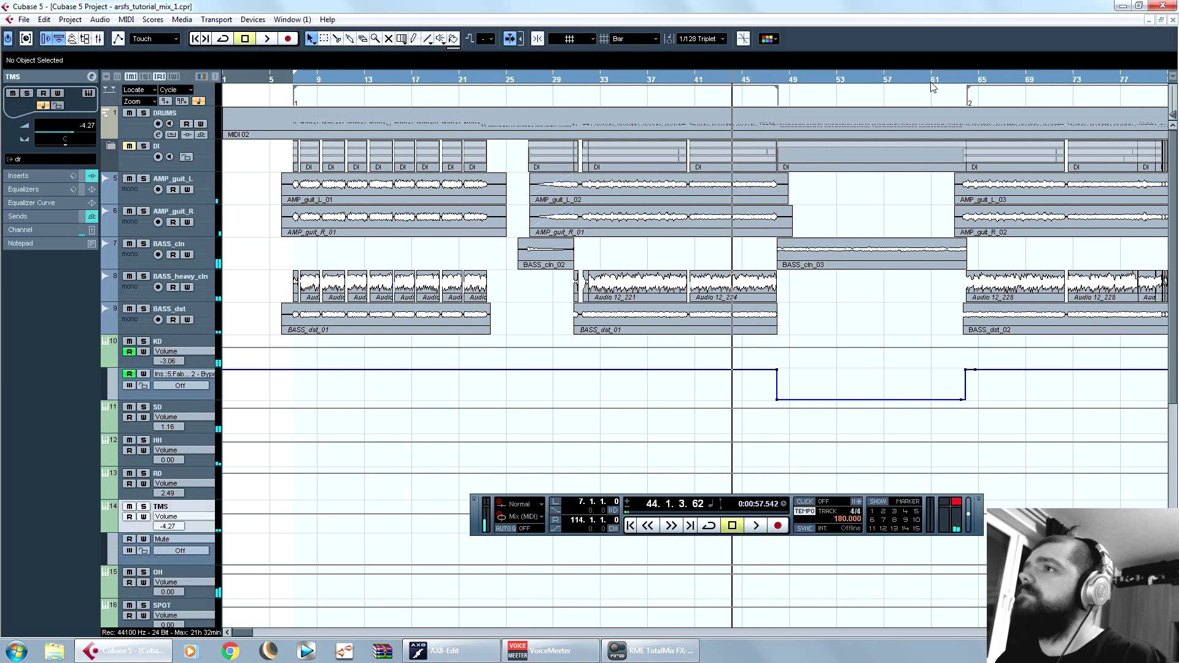
Step: Play the heavy section's entry from just before bar 63, solo the oh_gr group and open its insert 1 FabFilter Pro-Q 2
click(953, 87)
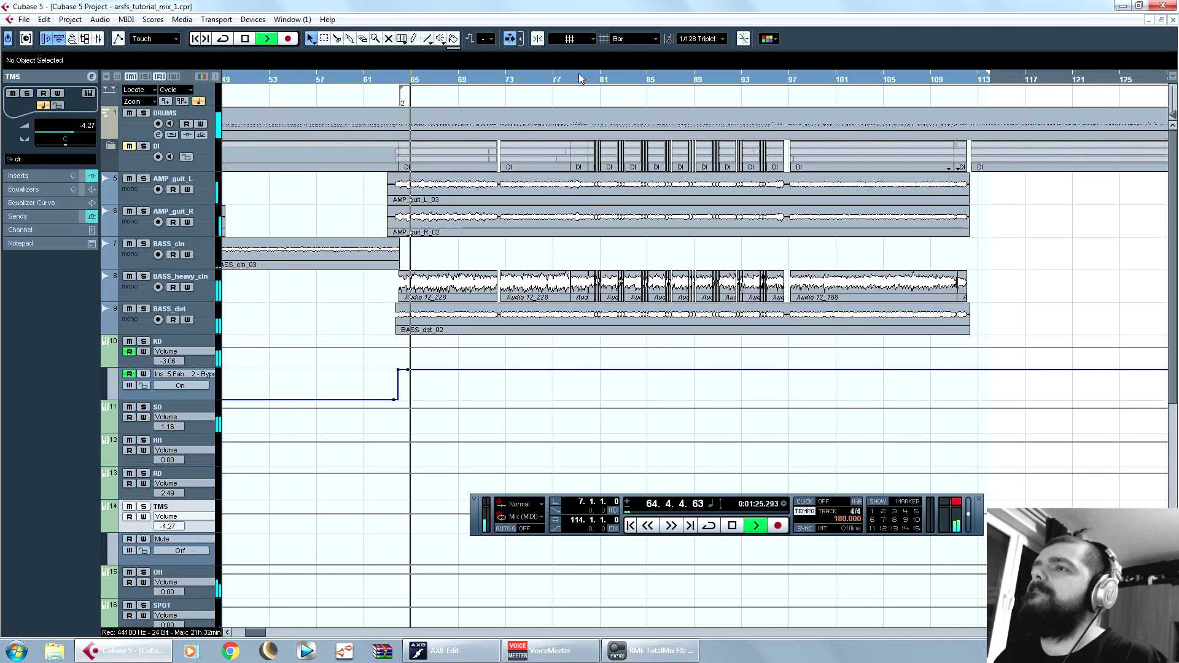
key(space)
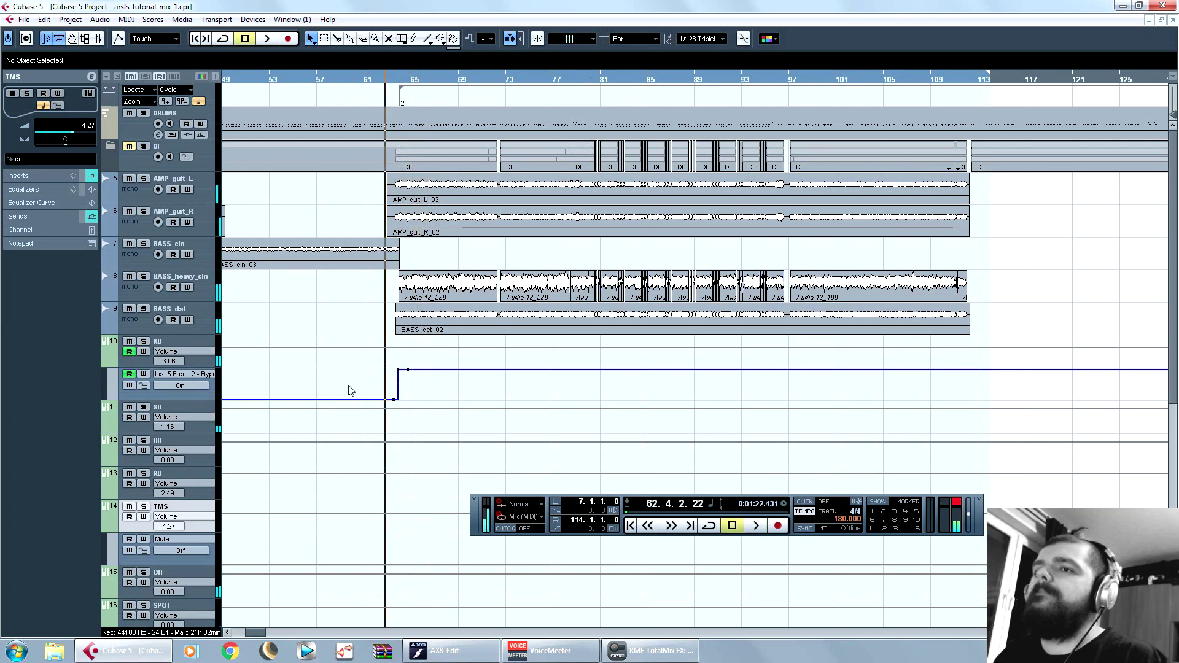
scroll(257, 433, down, 4)
scroll(297, 458, down, 2)
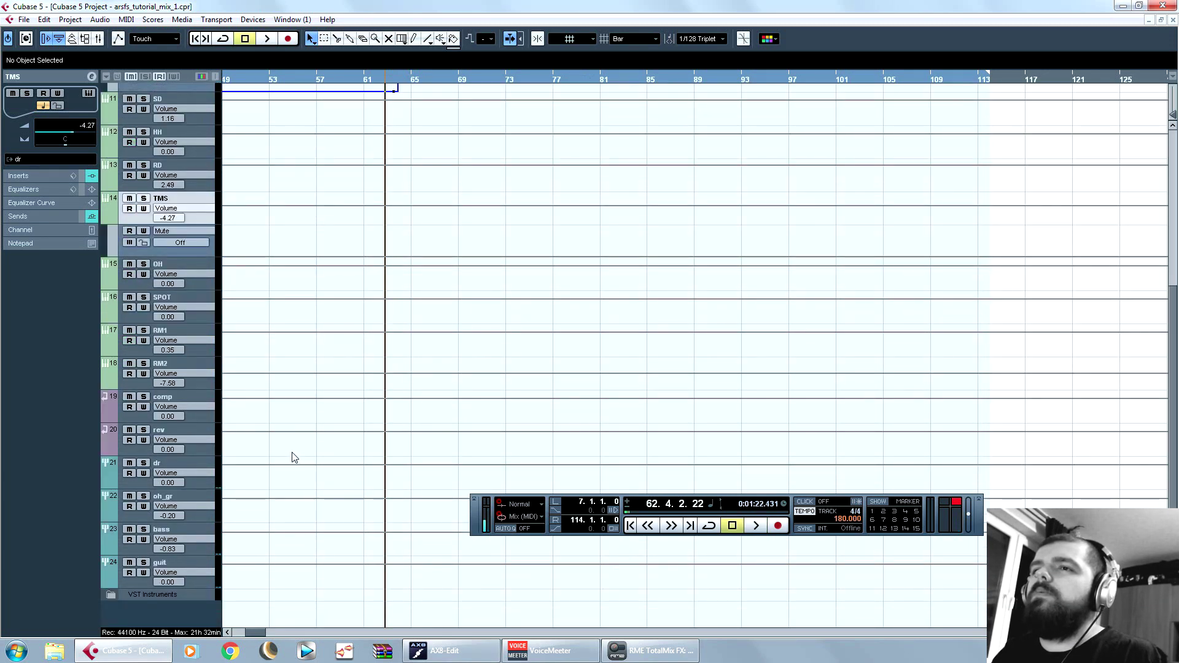
click(144, 496)
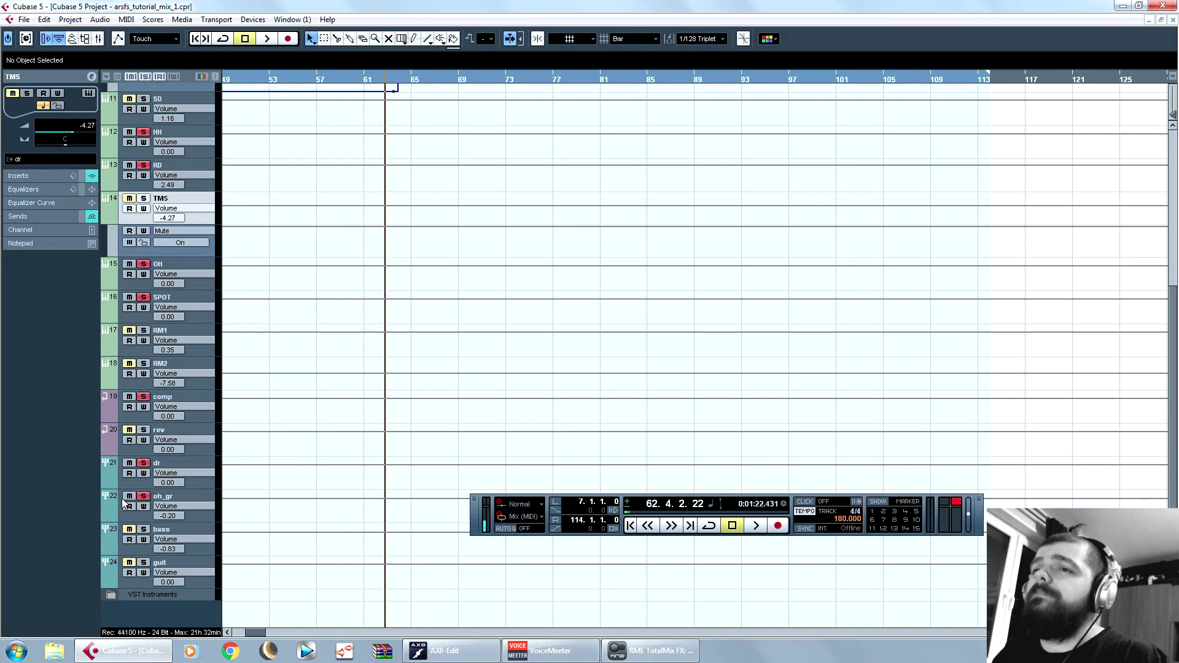
click(53, 177)
click(31, 104)
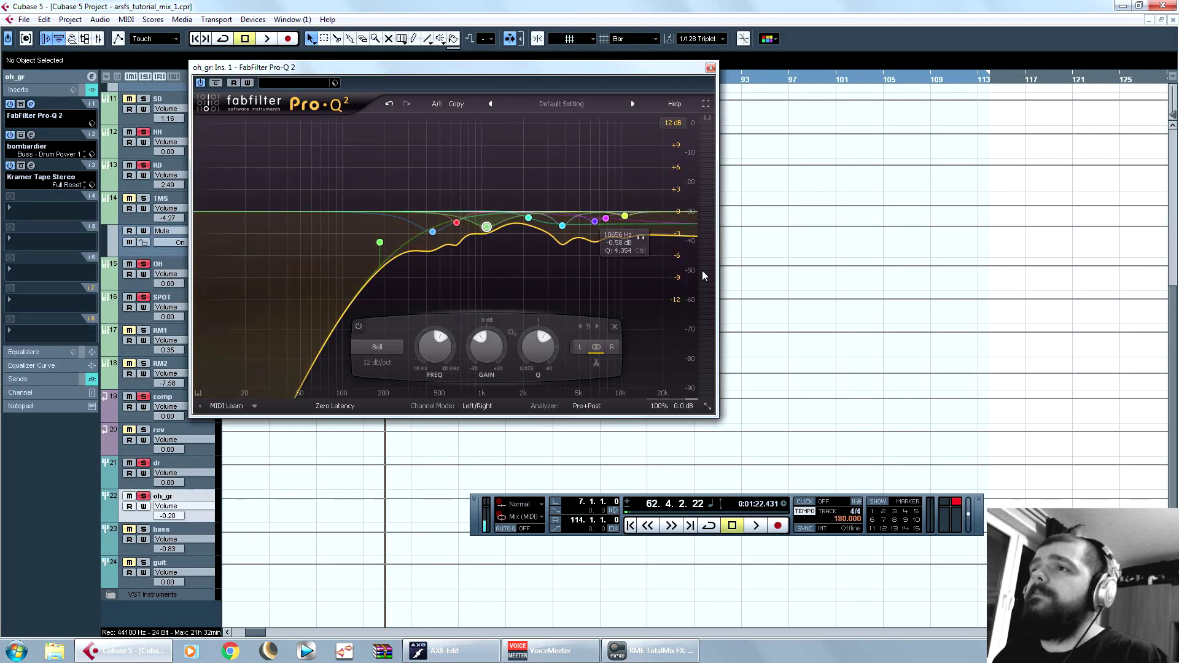
Step: Add a bell band at about 3 kHz to oh_gr's Pro-Q 2, cut it slightly during playback, and close the plug-in
key(space)
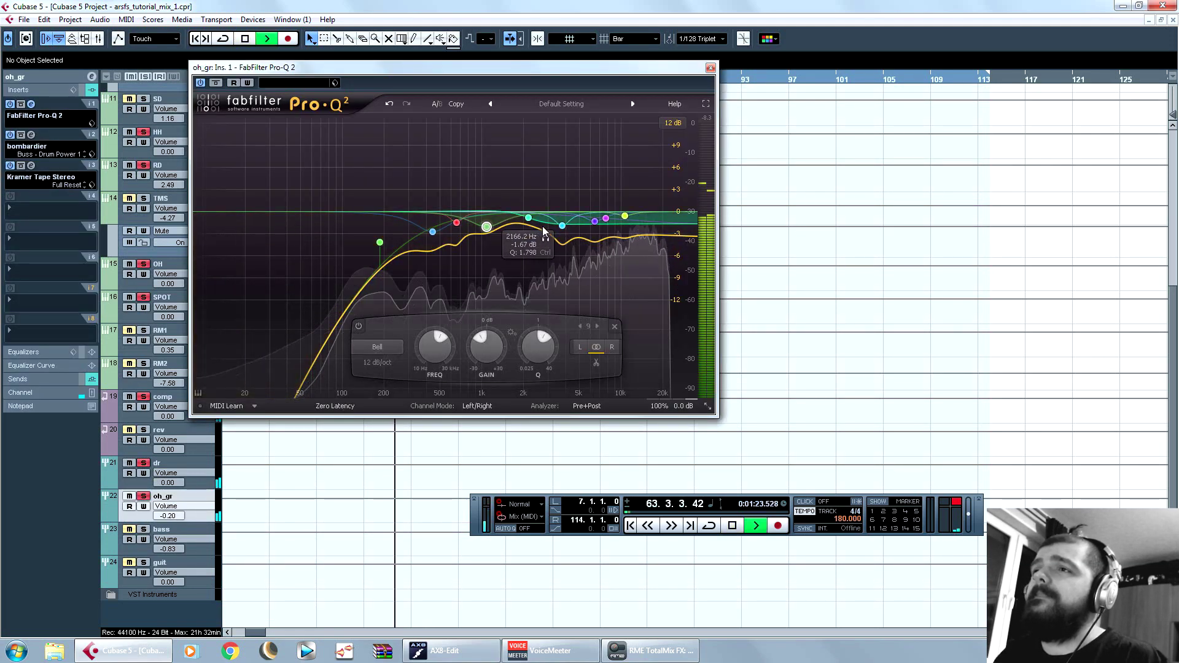
drag(550, 208, 551, 169)
double_click(557, 349)
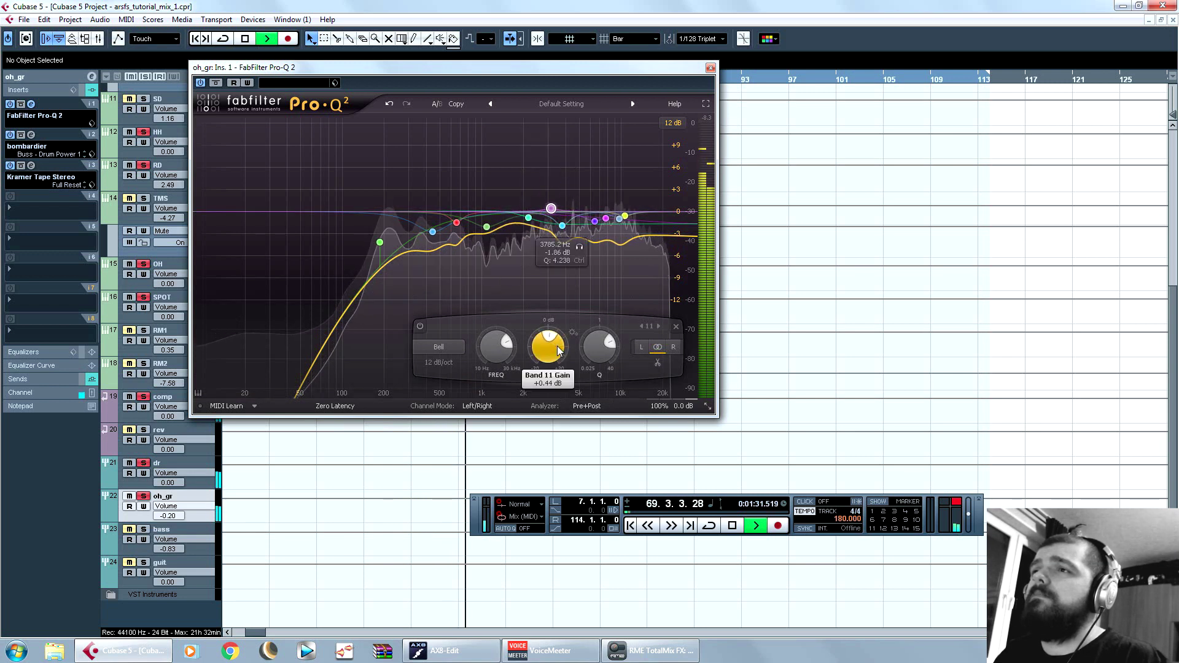
key(space)
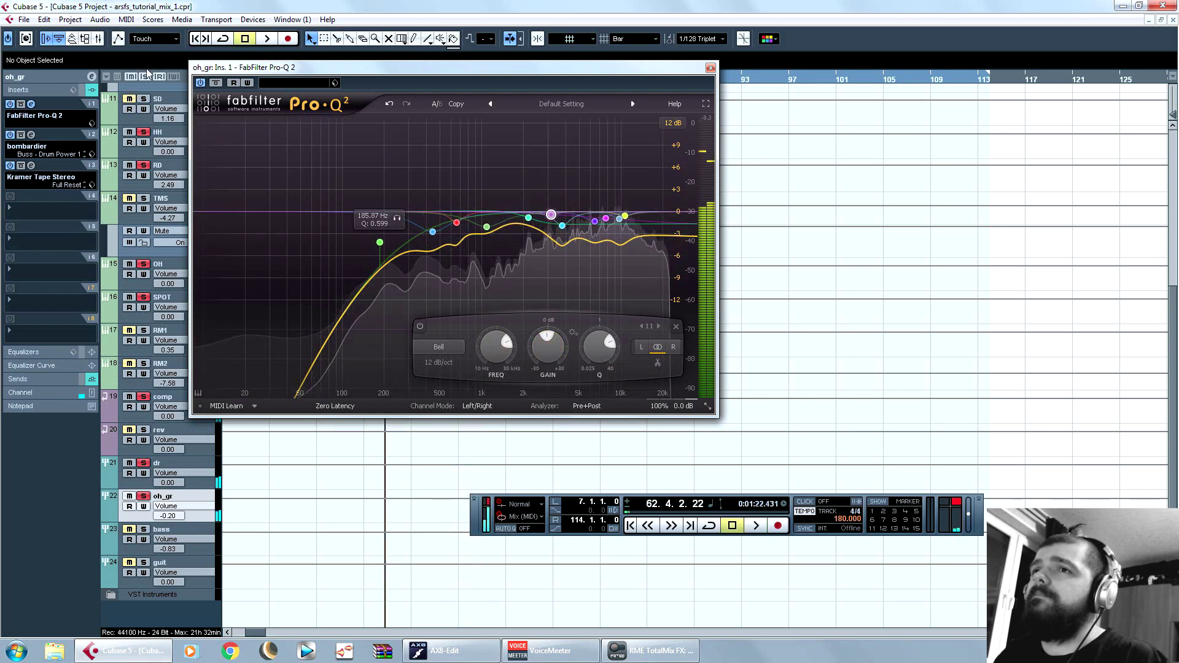
click(711, 68)
Step: Bypass Kramer Tape Stereo on oh_gr and insert OneKnob Driver Stereo in its fourth insert slot
key(space)
scroll(376, 240, up, 5)
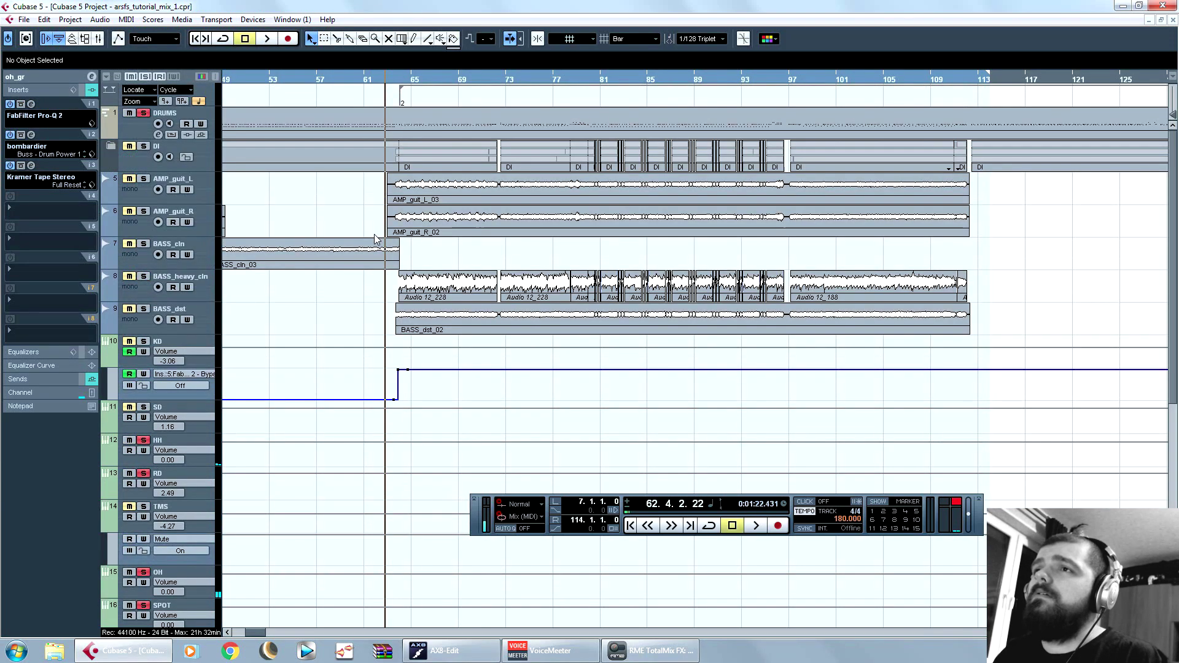
click(432, 84)
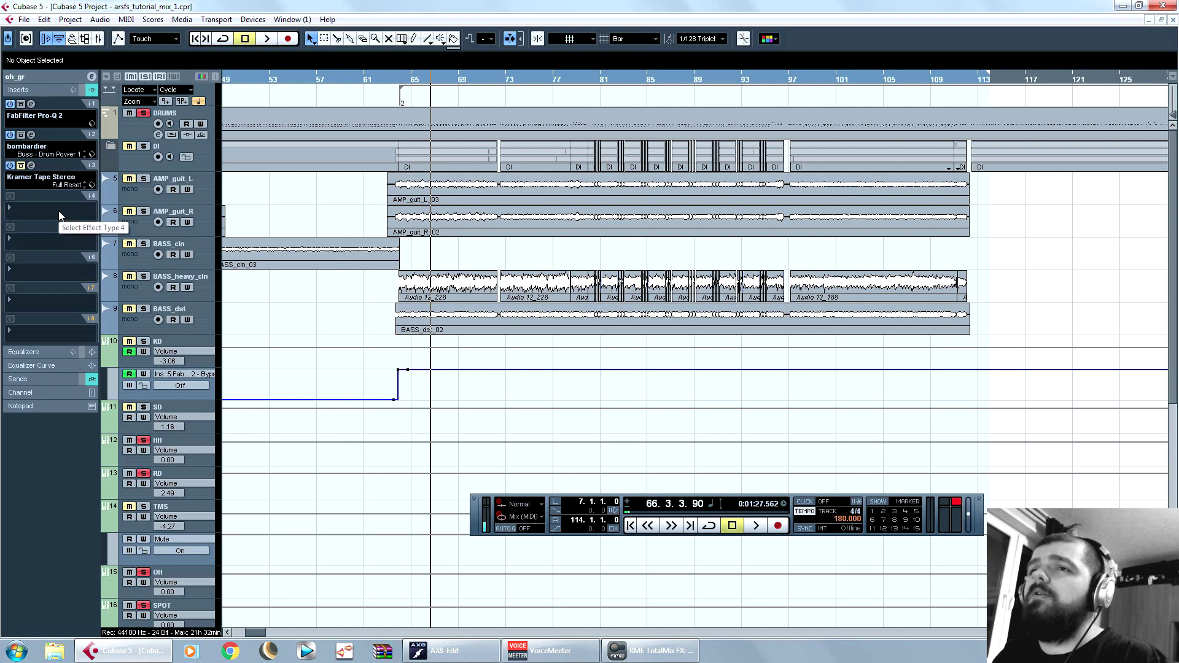
click(38, 208)
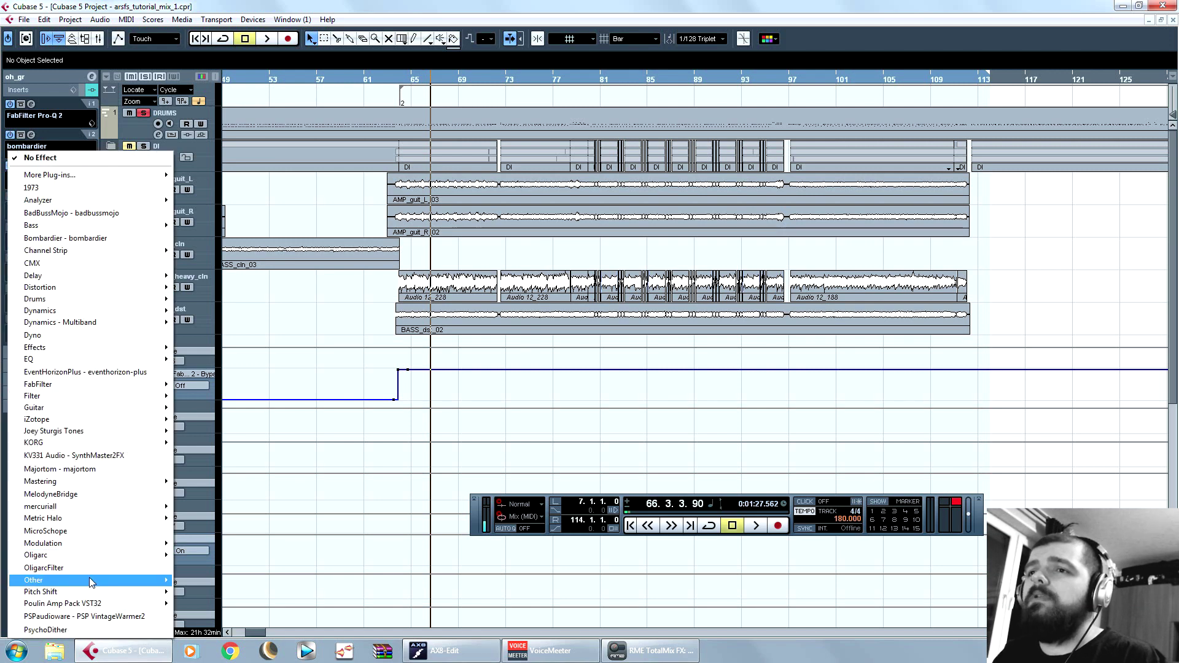
mouse_move(94, 584)
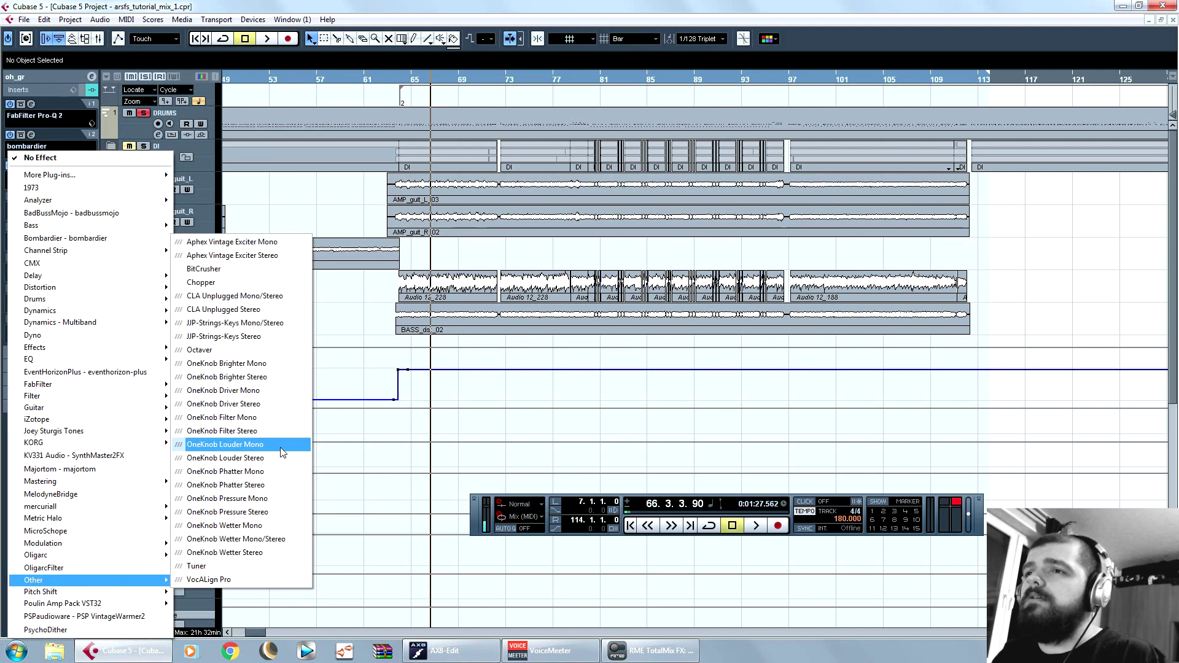
click(221, 404)
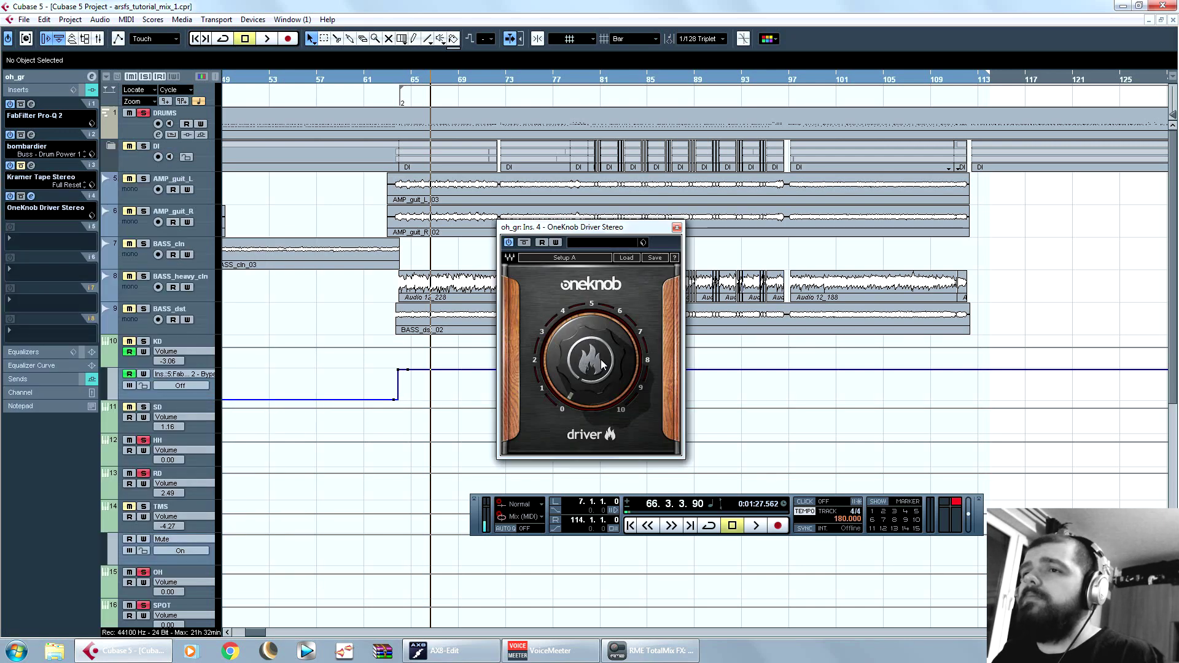
Step: Set oh_gr's OneKnob Driver to 0.5 while playing from bar 66, and close the plug-in
drag(601, 369, 617, 330)
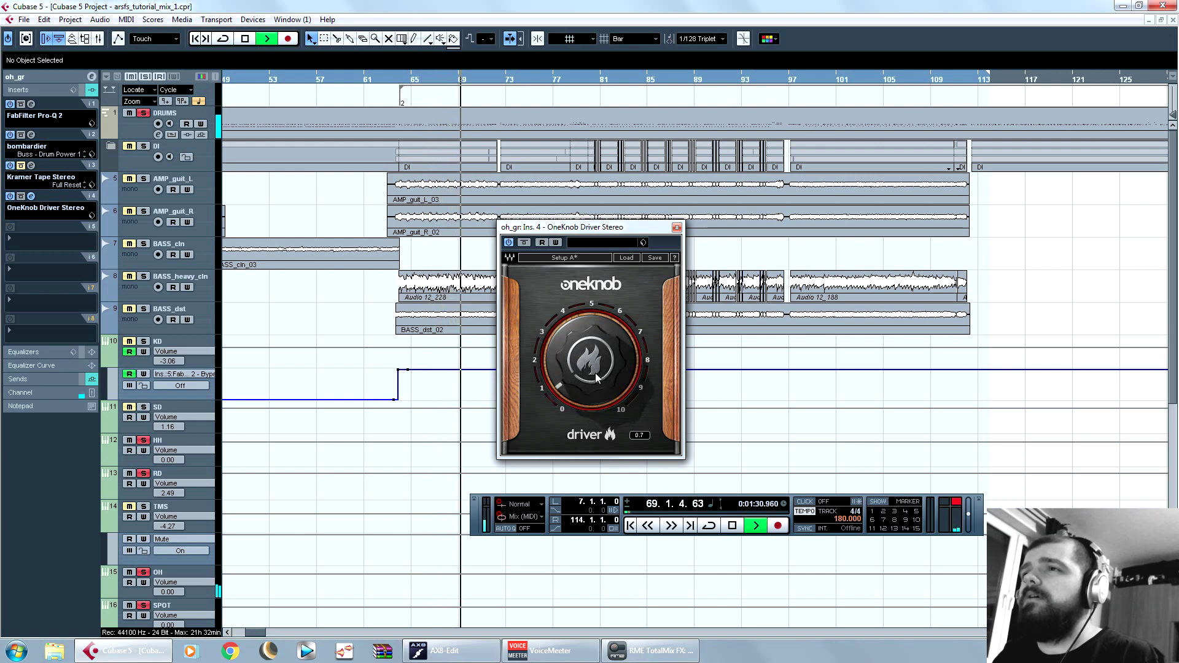
key(space)
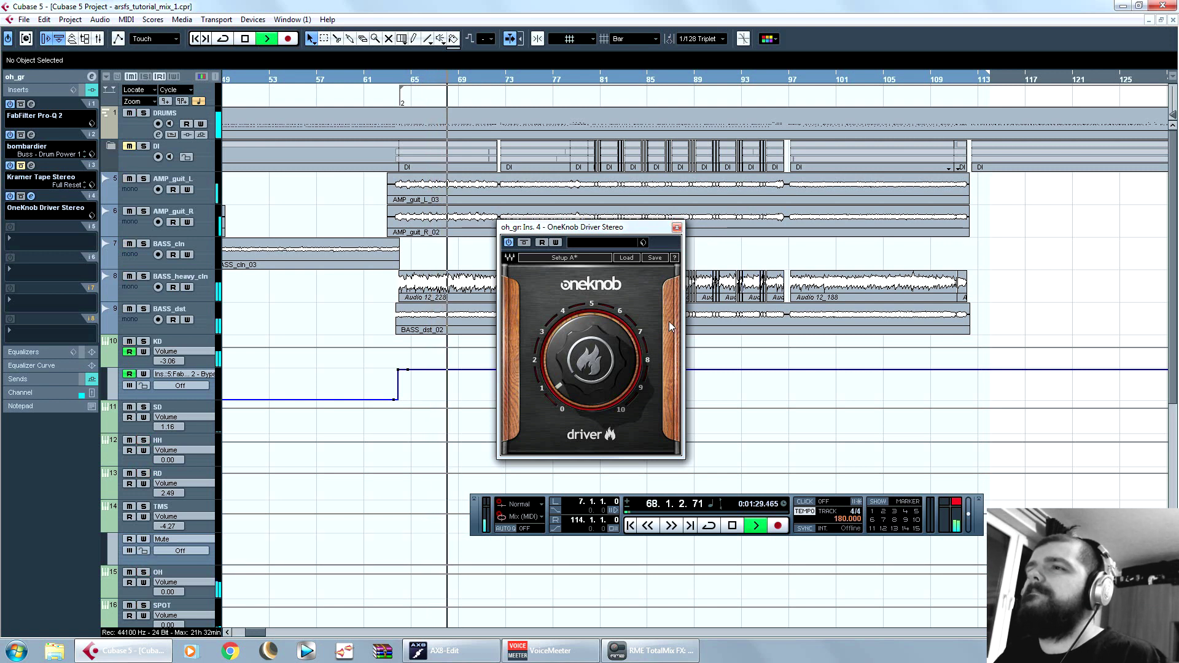
drag(601, 354, 601, 357)
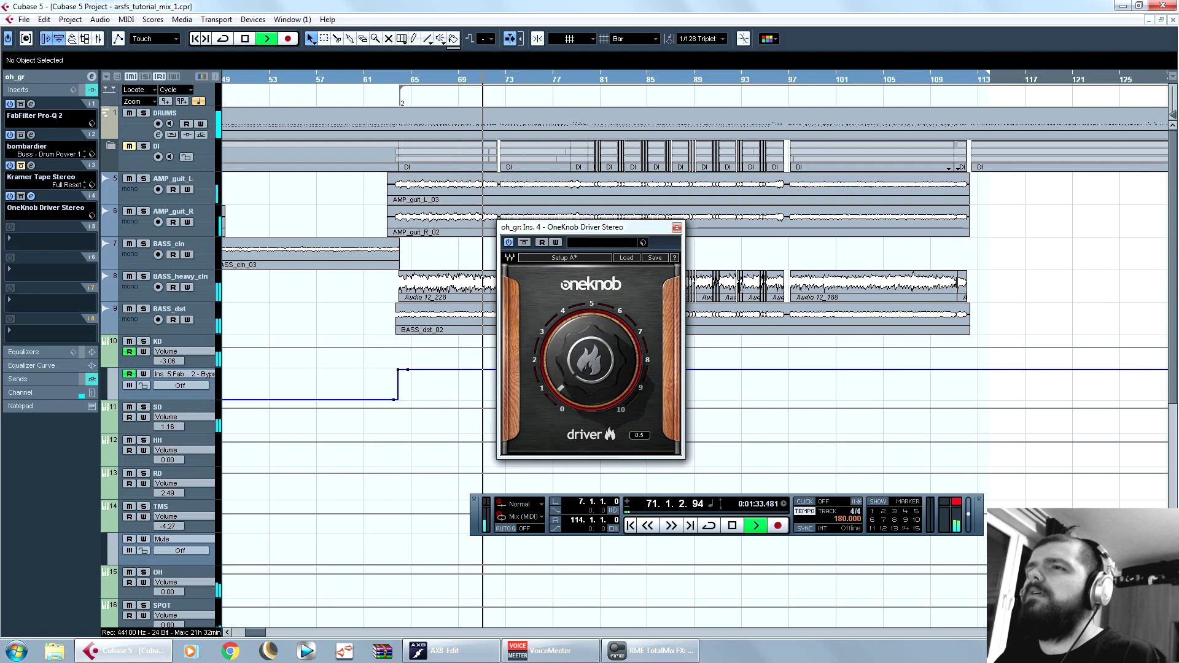
key(Escape)
key(space)
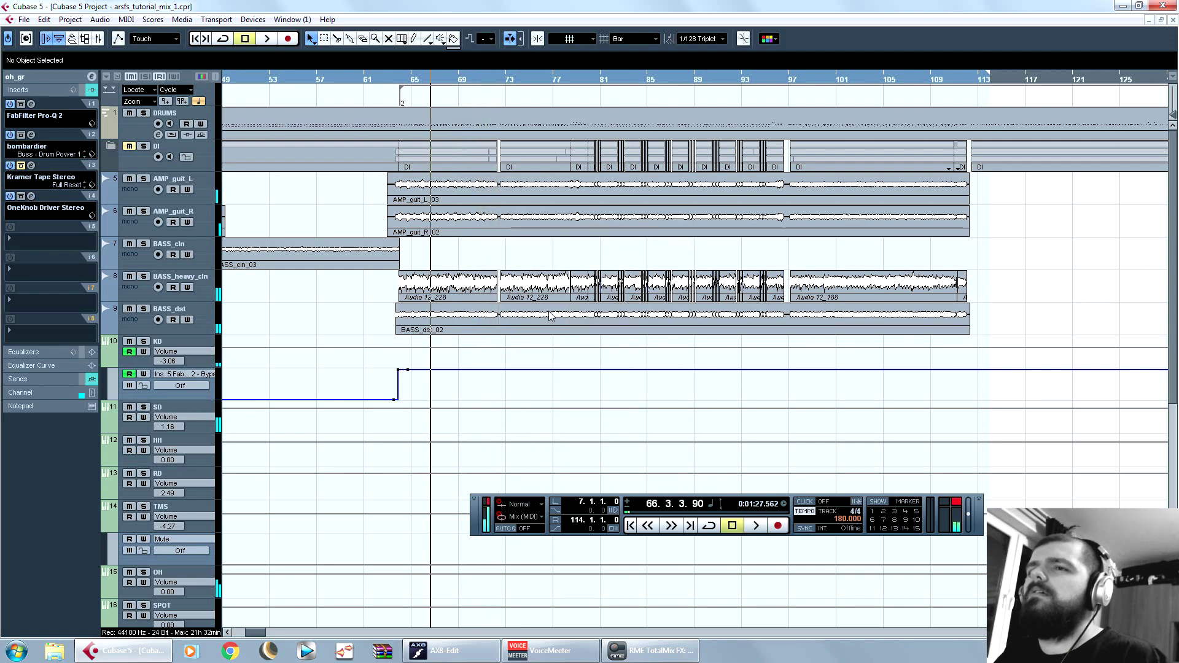
Step: Solo the oh_gr group and play it from bar 66 to hear the driven overheads alone
scroll(371, 354, down, 4)
click(145, 588)
key(space)
scroll(147, 587, up, 4)
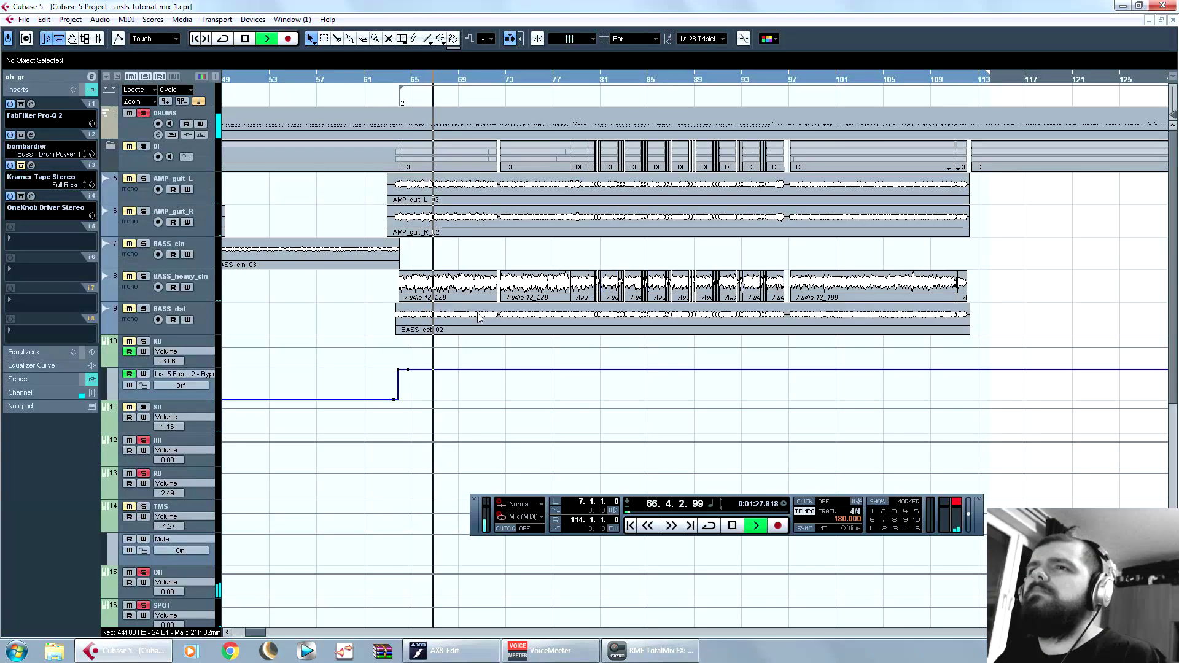
key(space)
Step: Clear all solos and raise the oh_gr group's volume to 1.85 while playing the full mix from bar 66
click(47, 87)
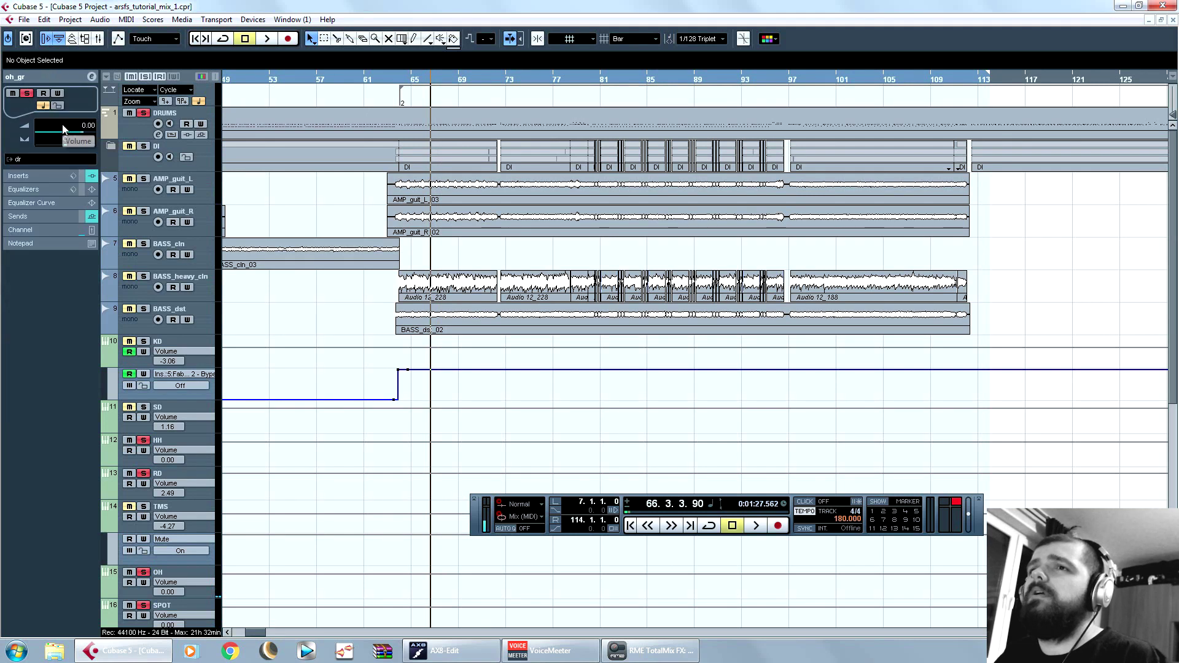
click(145, 78)
key(space)
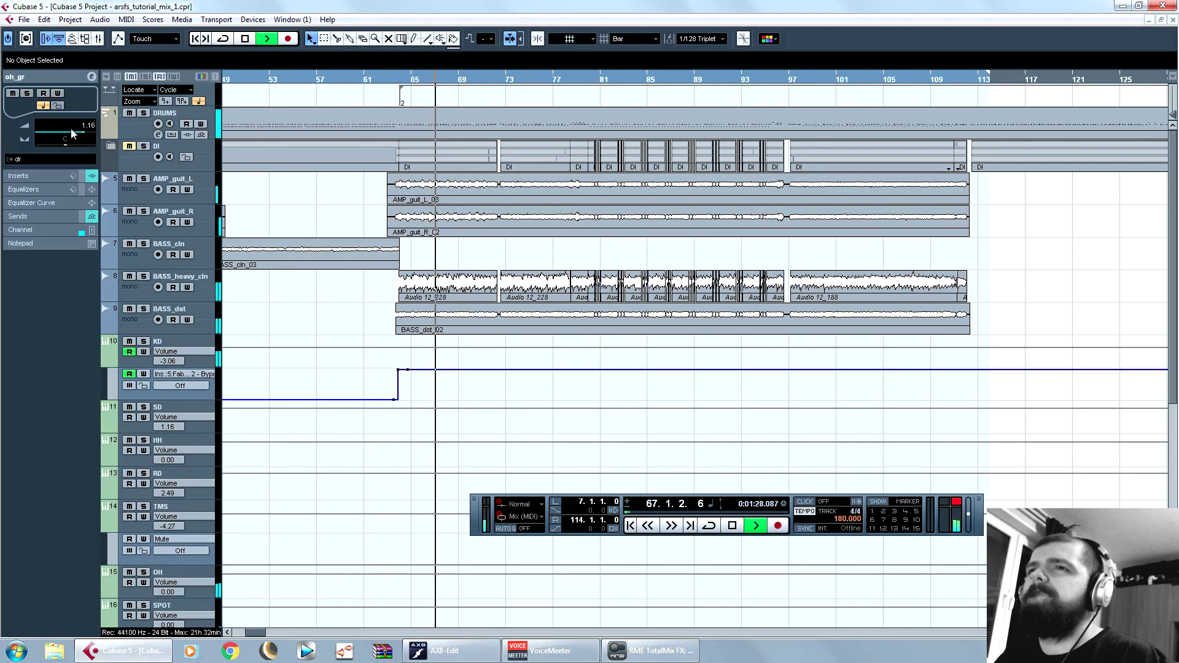
scroll(72, 129, up, 1)
scroll(72, 130, up, 1)
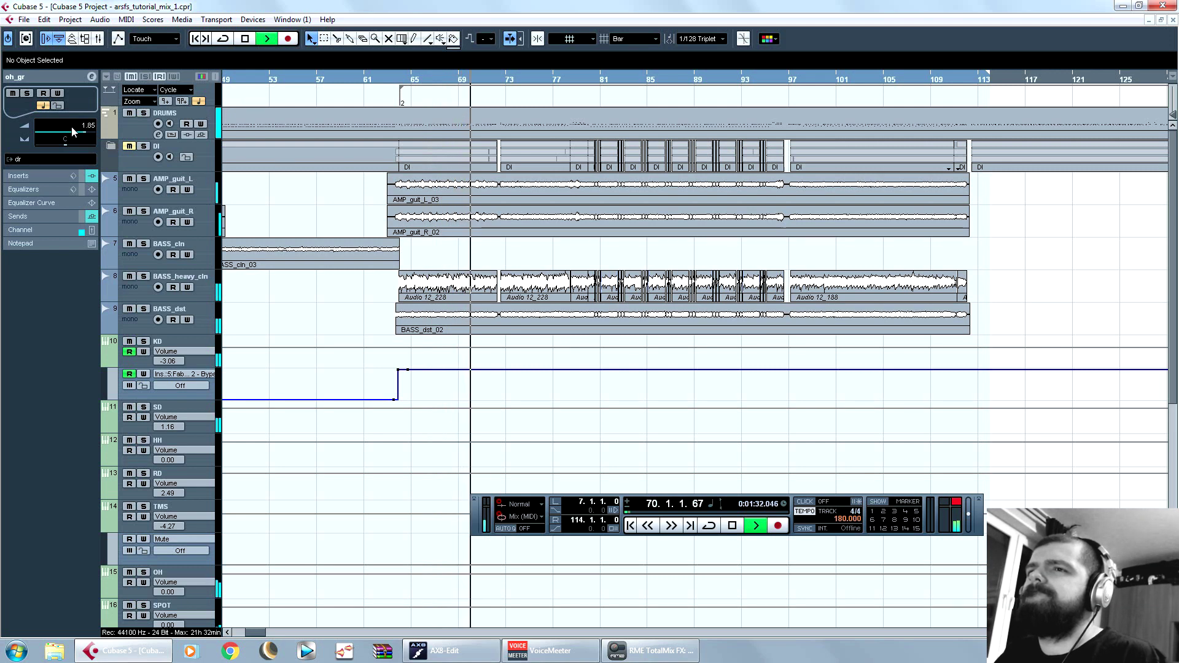
Step: Solo the RM2 channel and lower its volume to -8.26 while playing the song
scroll(308, 237, down, 5)
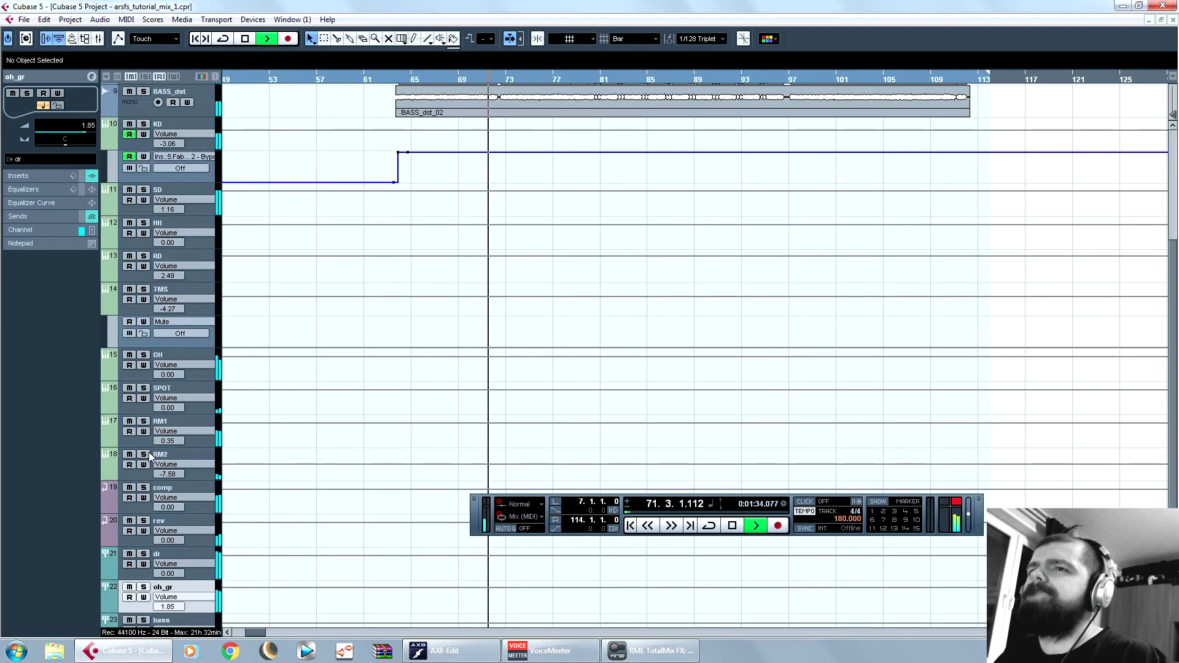
key(KP_Enter)
click(130, 455)
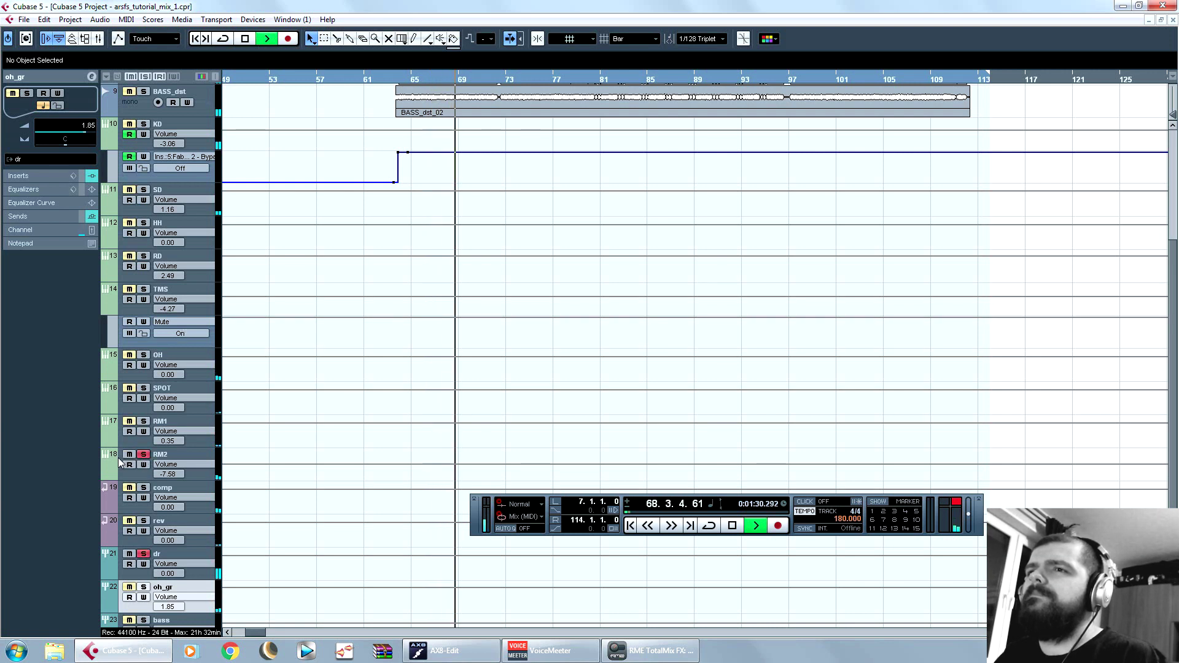
click(130, 455)
click(143, 455)
Step: Solo RM1 in place of RM2, lower its volume to -0.02, and clear the solos to play the full mix
scroll(58, 115, down, 2)
scroll(62, 129, down, 2)
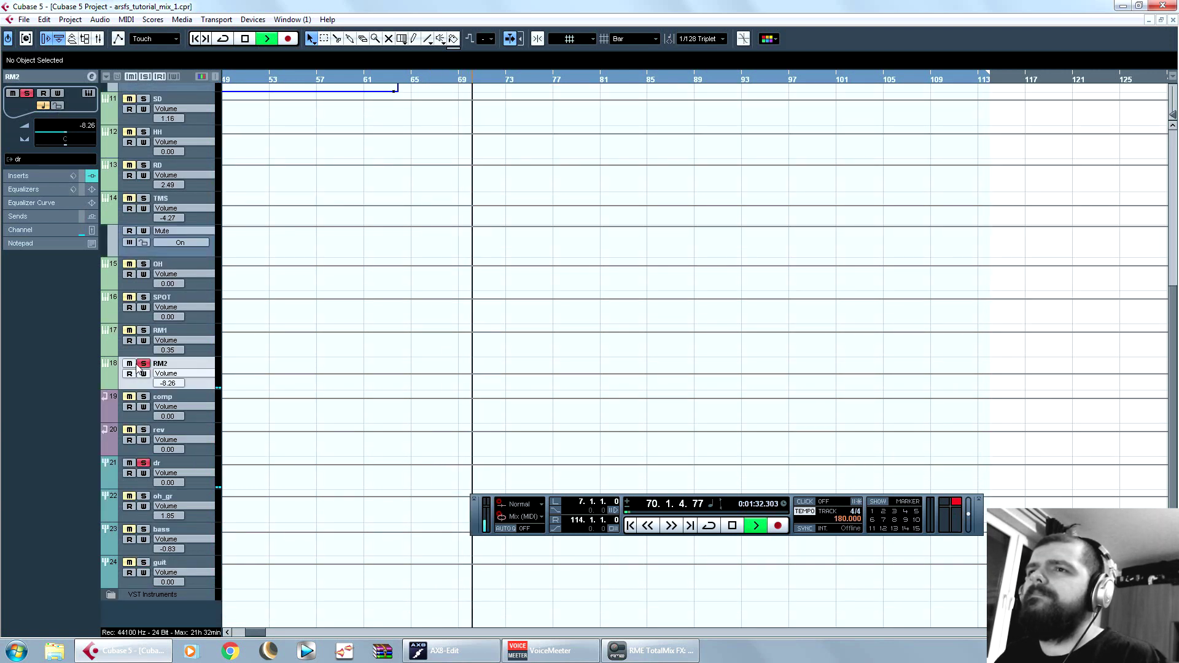
click(144, 332)
click(143, 365)
scroll(54, 135, down, 2)
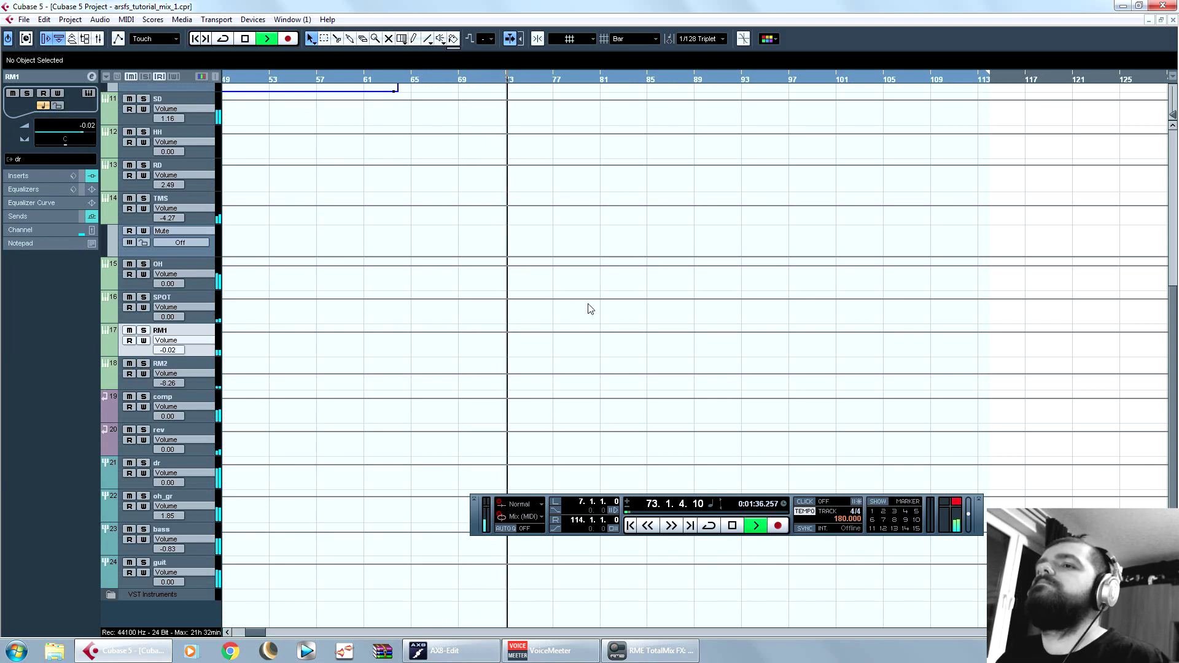
Step: Solo SD, TMS, RM1 and rev, and play them from bar 66 to check the drum reverb
key(space)
click(143, 430)
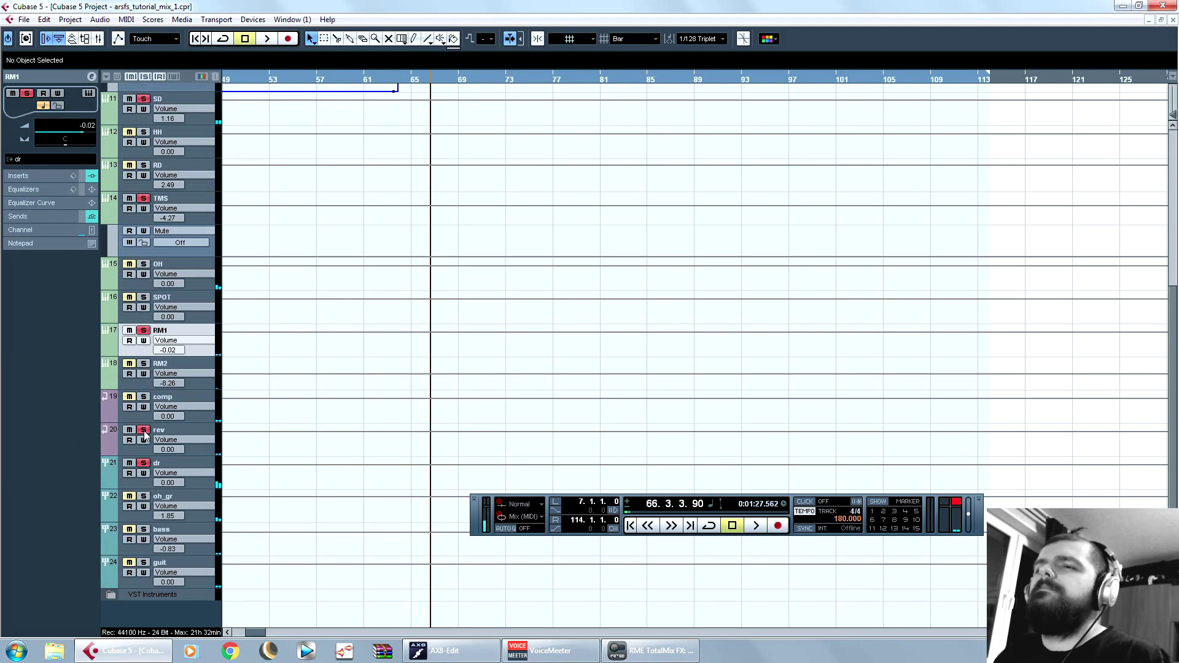
key(space)
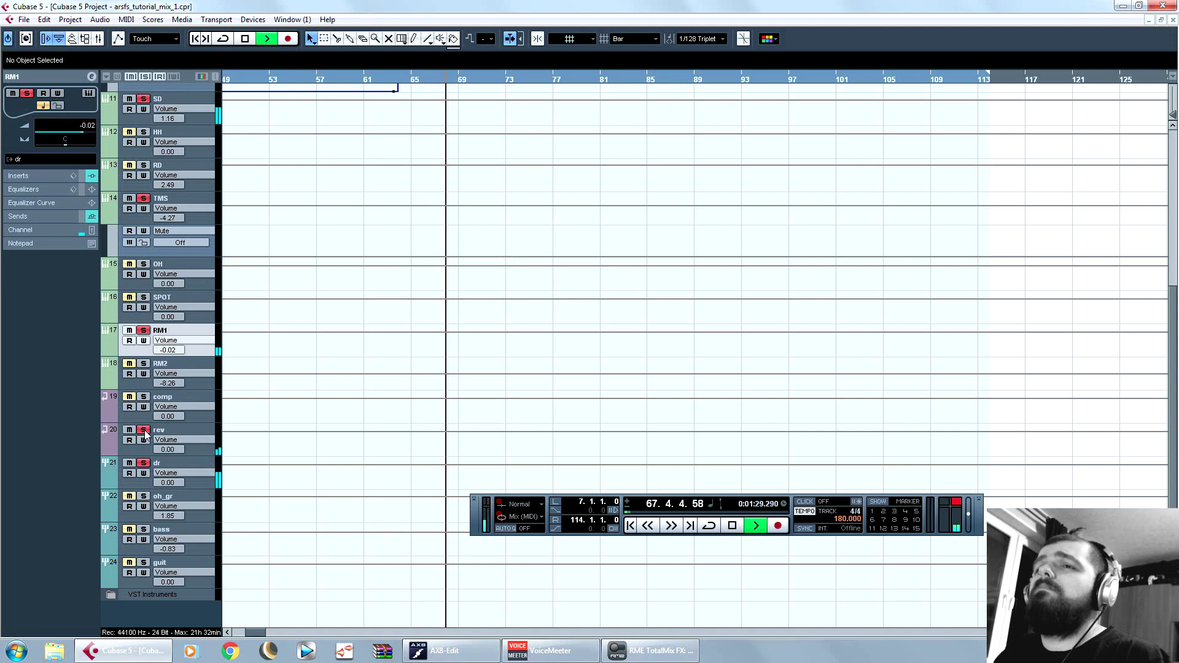
Step: Add a bell cut around 540 Hz to the rev channel's FabFilter Pro-Q 2 while playing, clear the solos and close the plug-in
click(178, 430)
key(space)
click(43, 177)
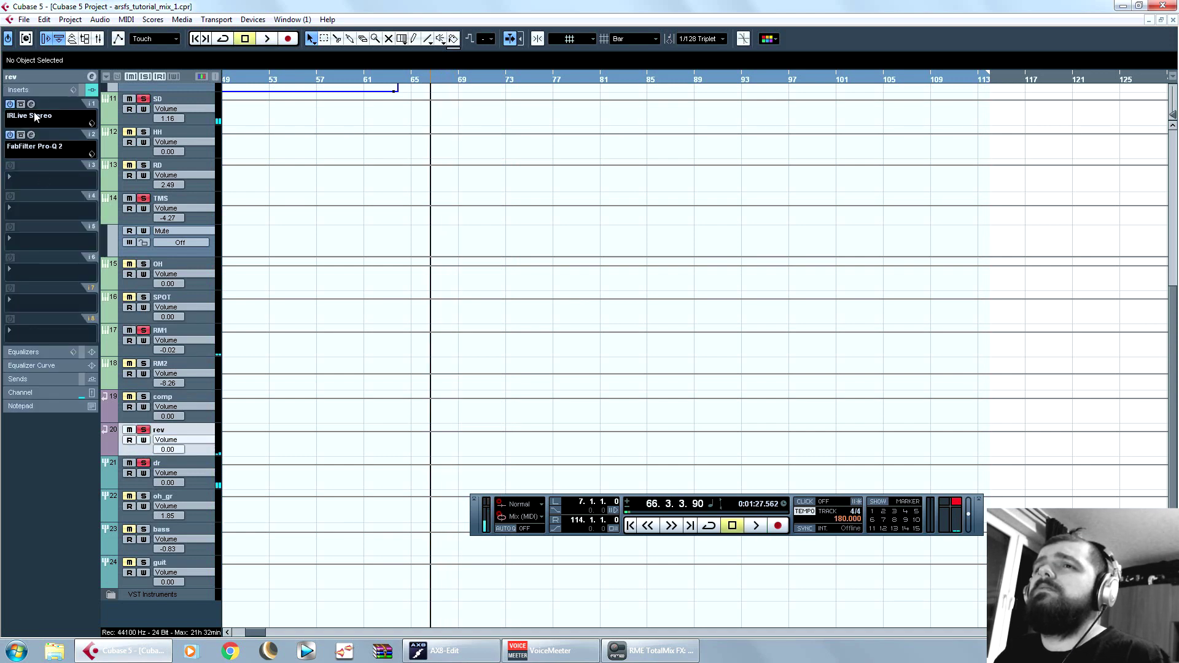
click(32, 136)
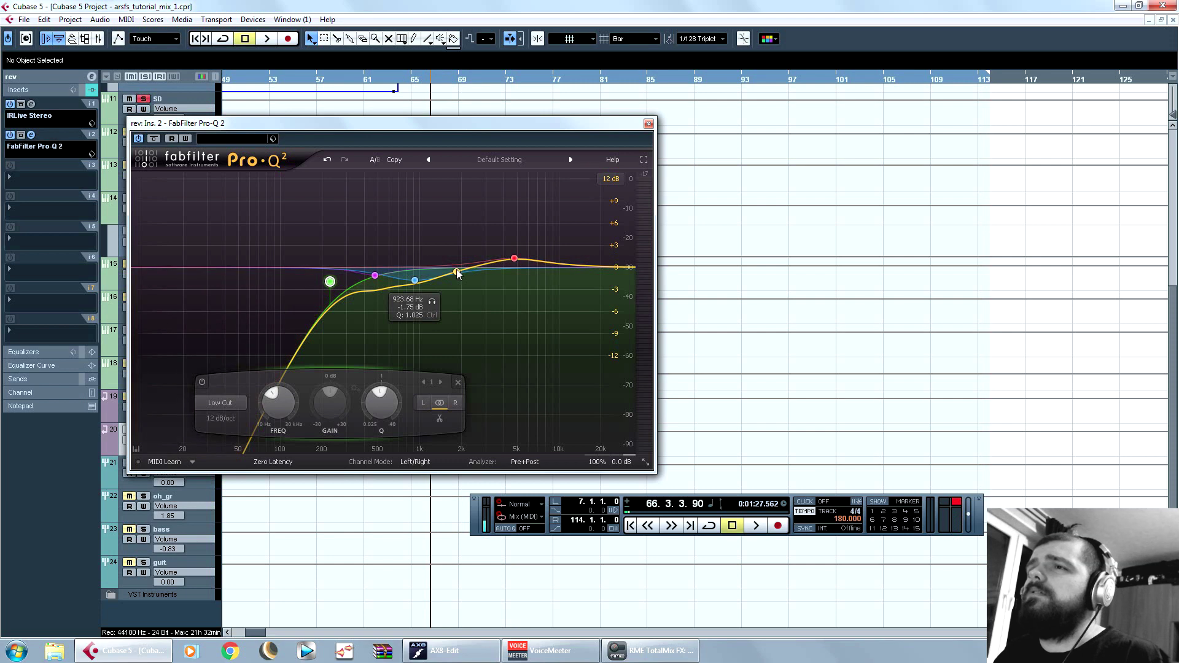
drag(458, 272, 380, 223)
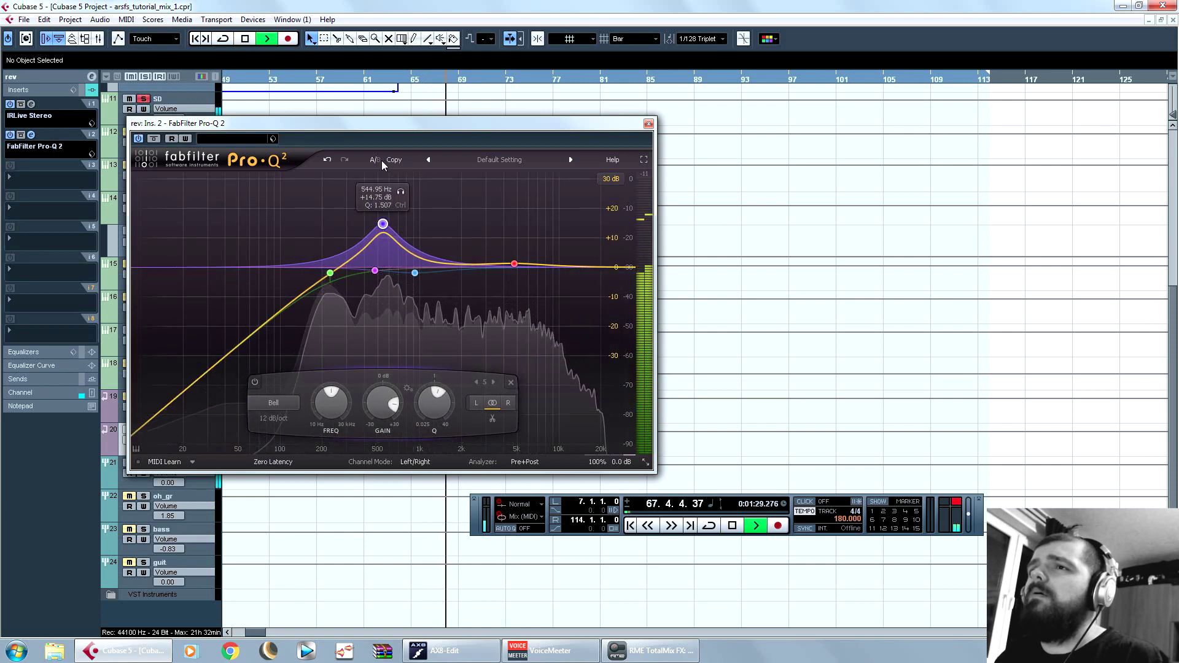
drag(382, 393, 387, 410)
scroll(387, 411, down, 5)
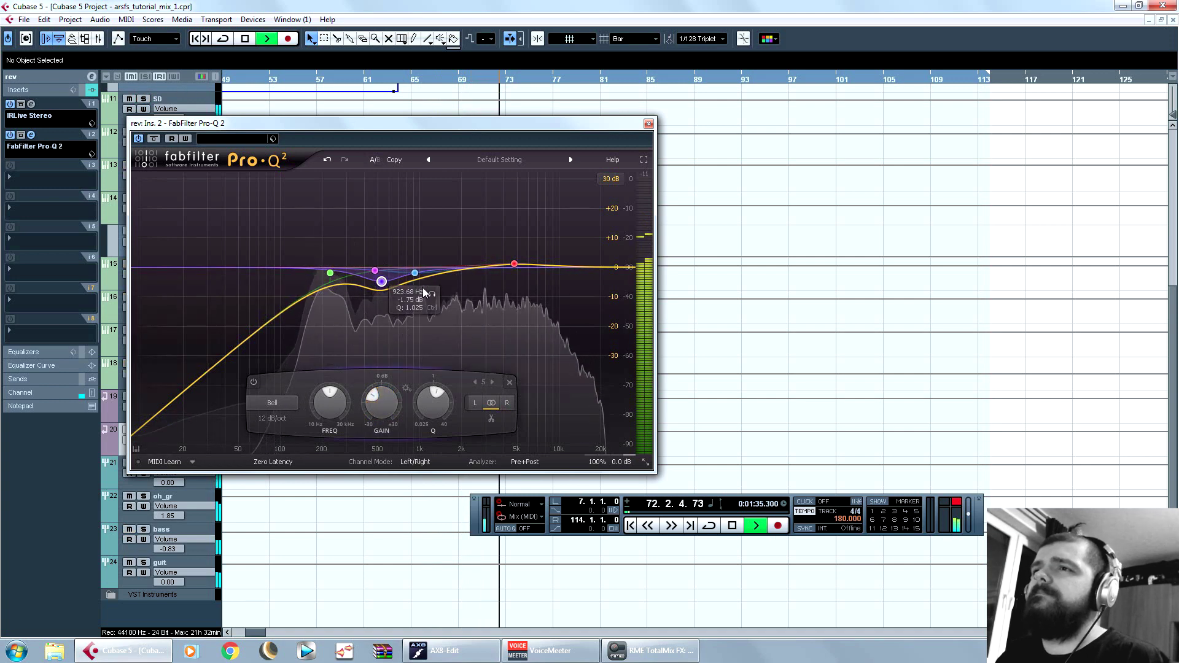
key(ctrl+w)
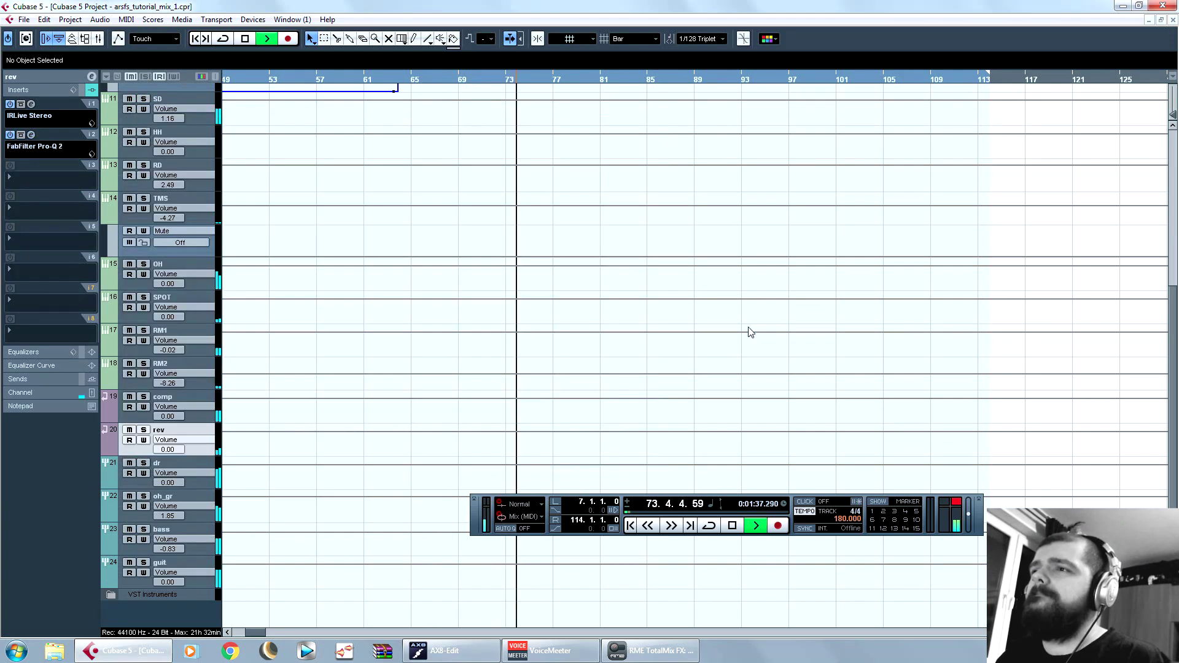
Step: Stop playback and insert L1 limiter Stereo in the TMS channel's fourth insert slot
scroll(755, 327, up, 10)
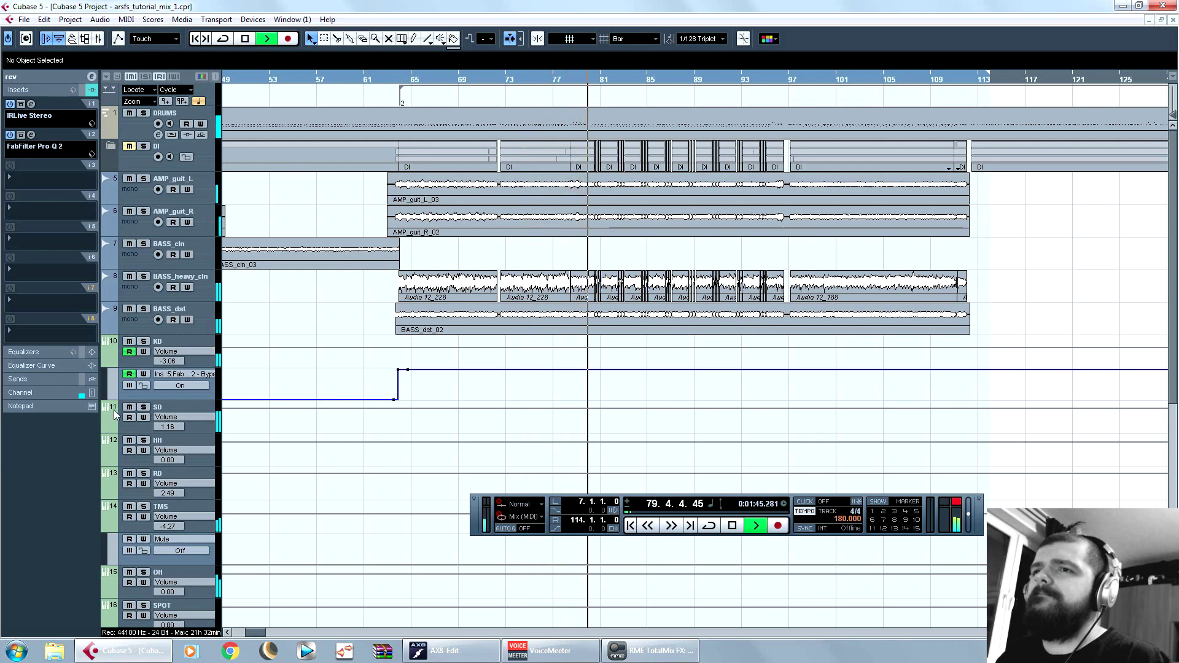
key(space)
scroll(265, 452, down, 4)
click(117, 293)
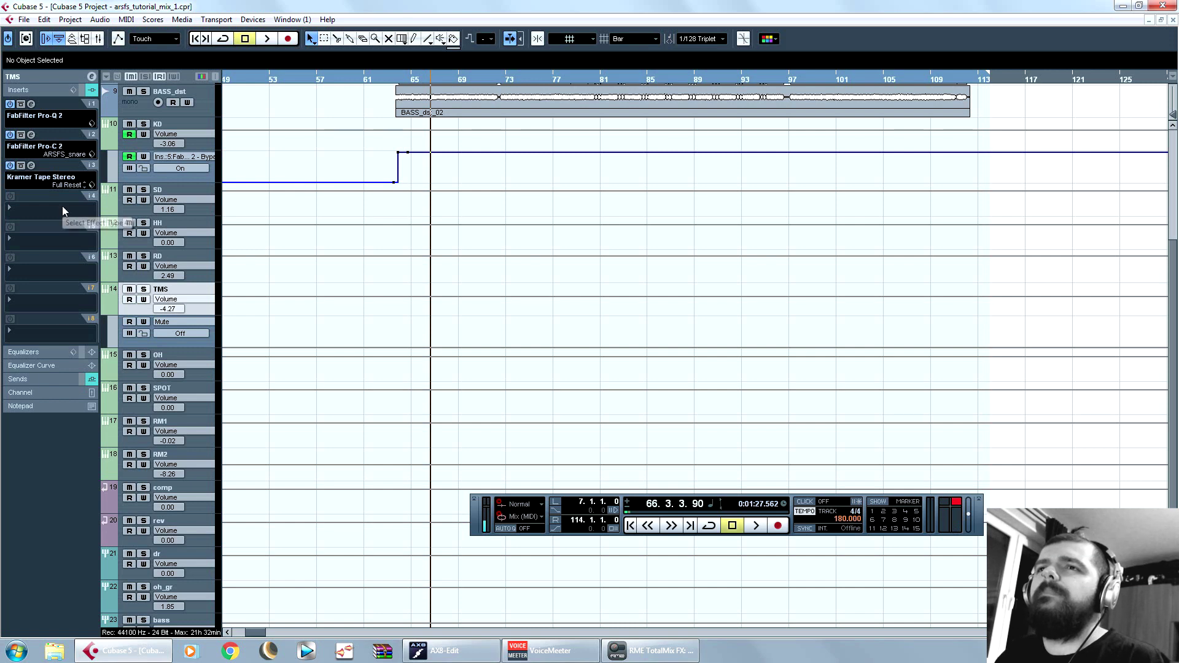
click(47, 213)
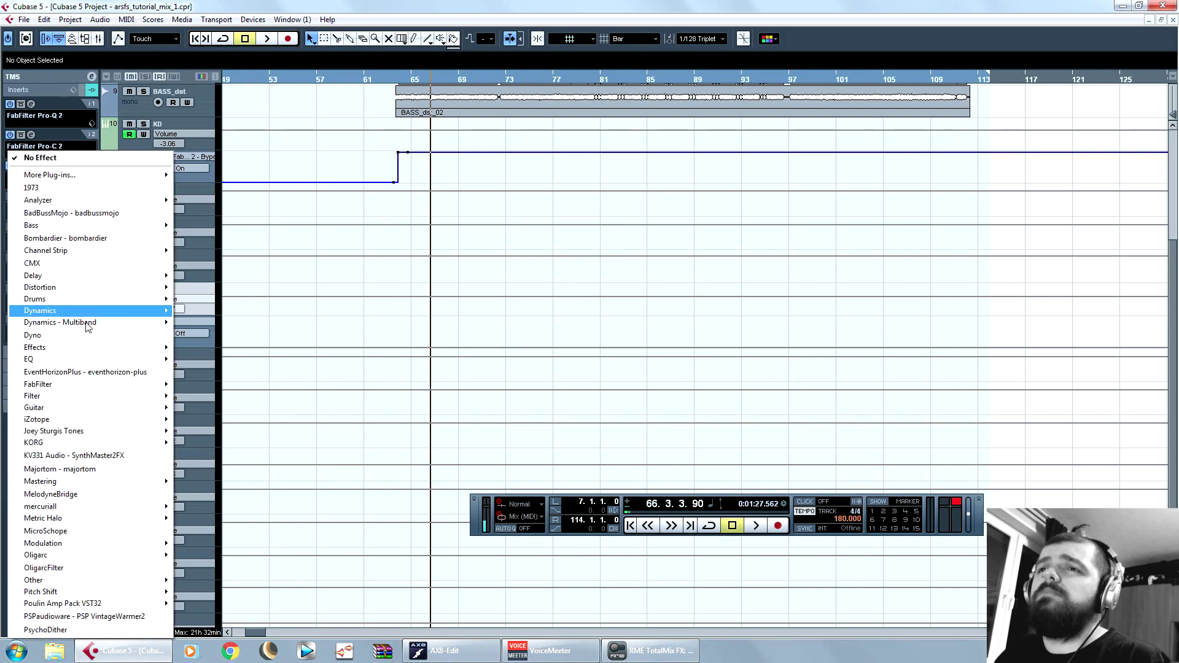
mouse_move(88, 310)
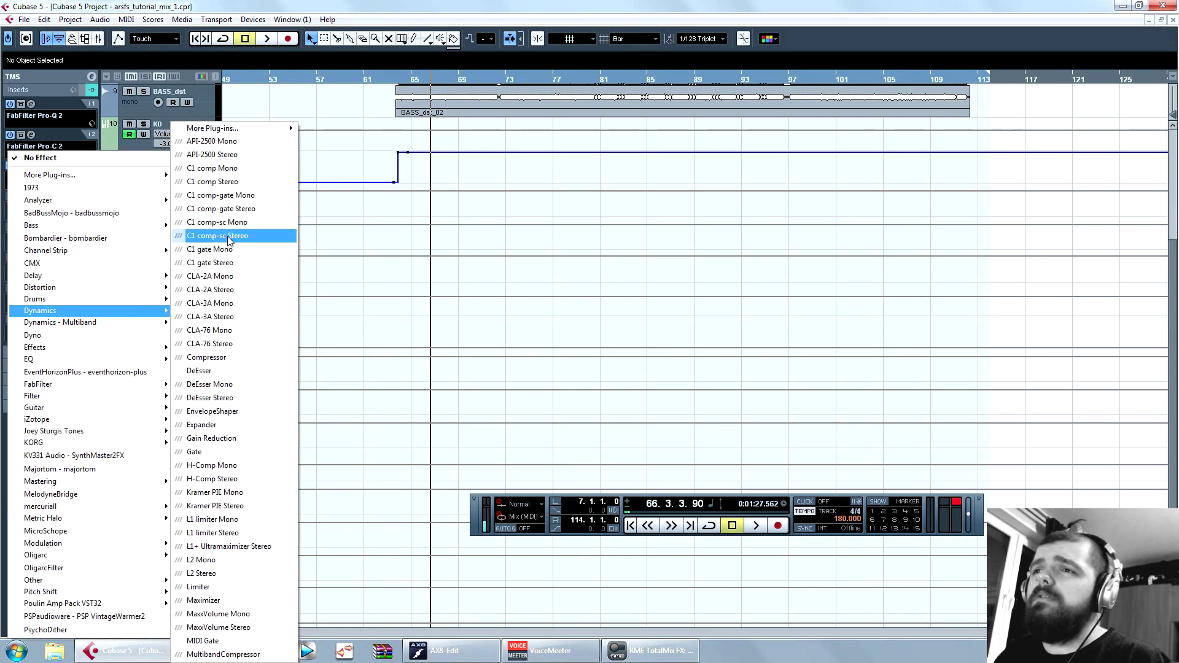
click(221, 533)
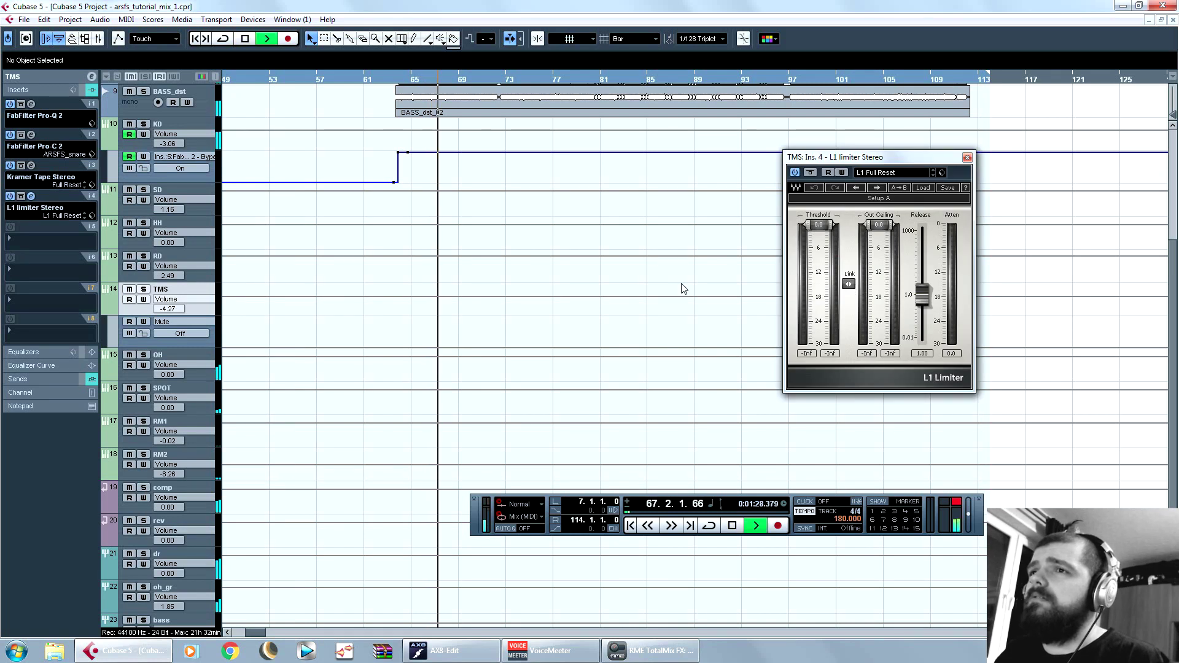
Step: Play TMS soloed from bar 15, set its L1 limiter's linked threshold and ceiling to about -9 dB, then stop and unsolo it
click(144, 290)
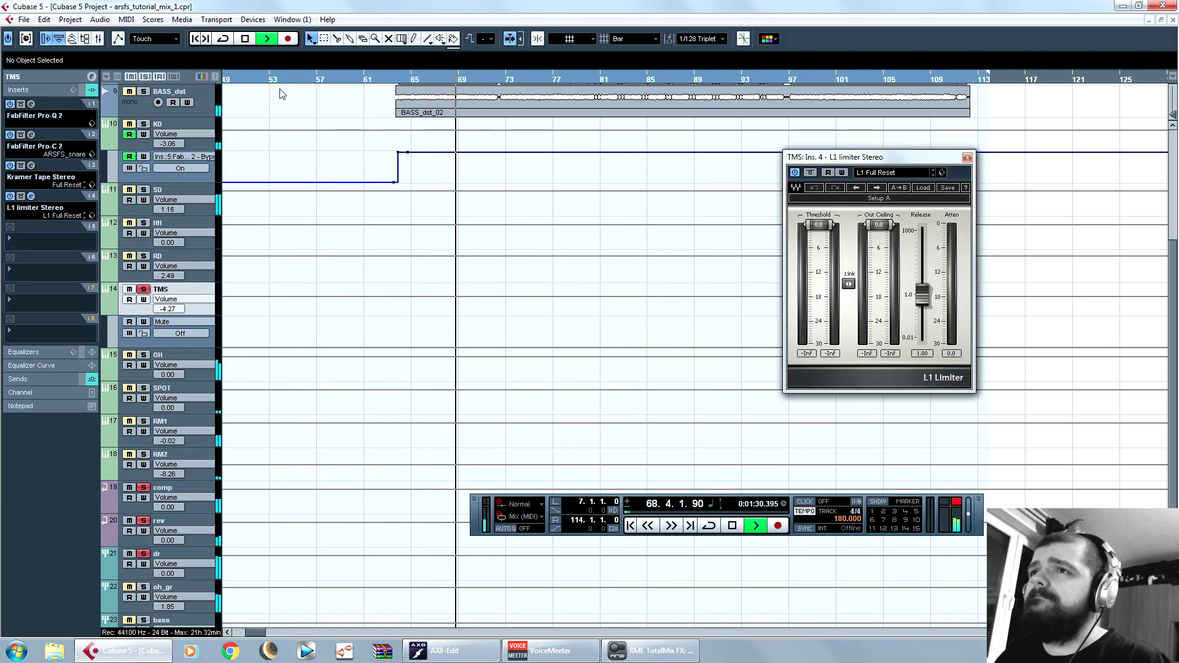
click(248, 80)
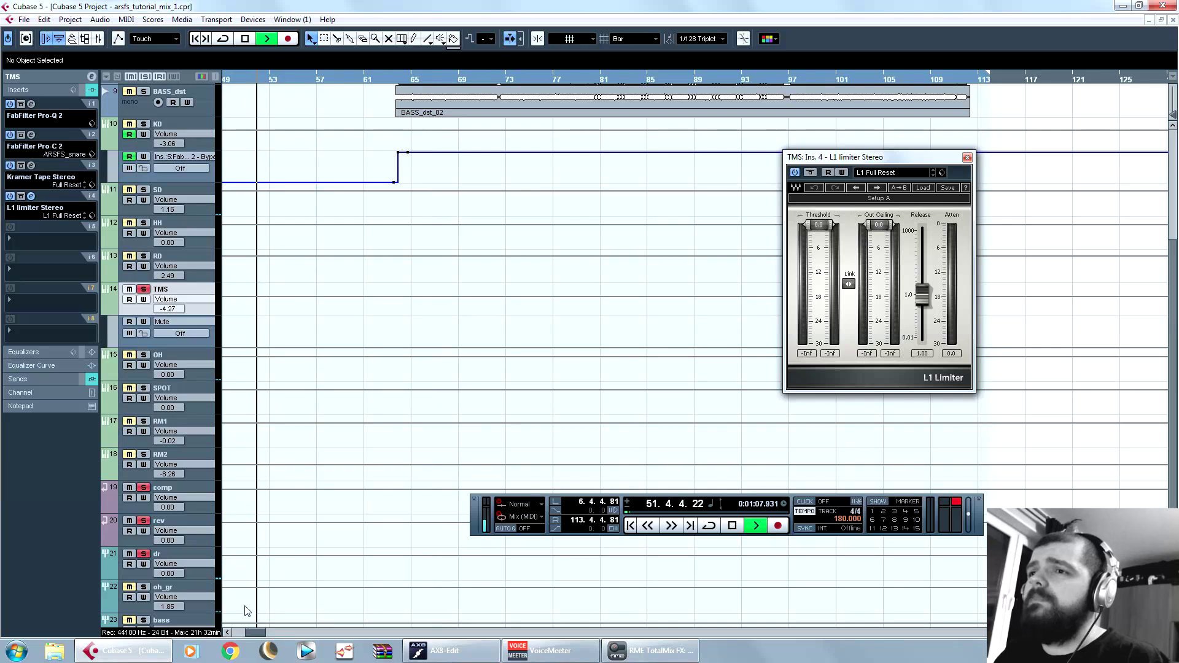
scroll(428, 315, up, 7)
scroll(429, 315, left, 10)
click(389, 80)
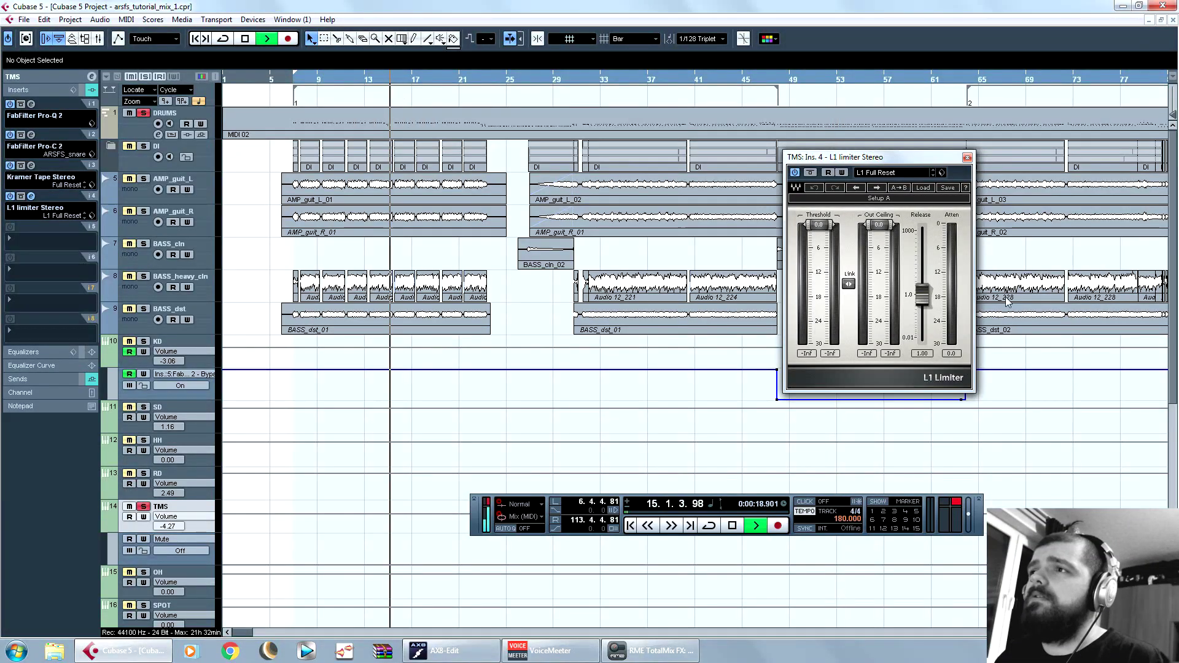
drag(819, 225, 819, 259)
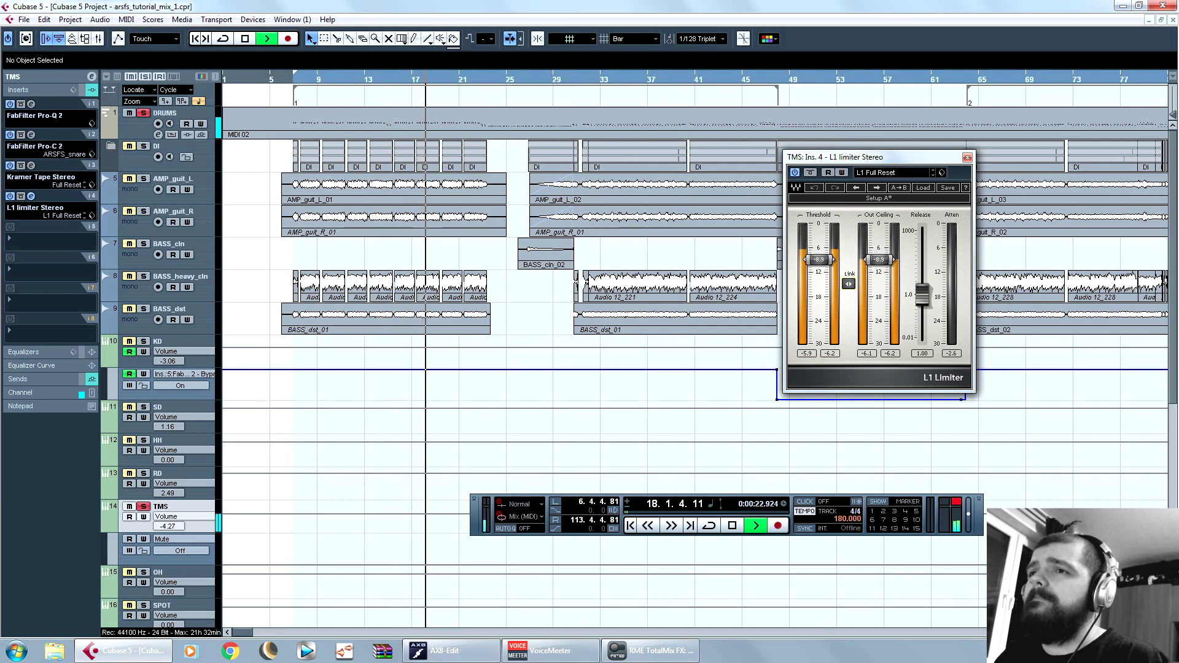
key(space)
click(144, 507)
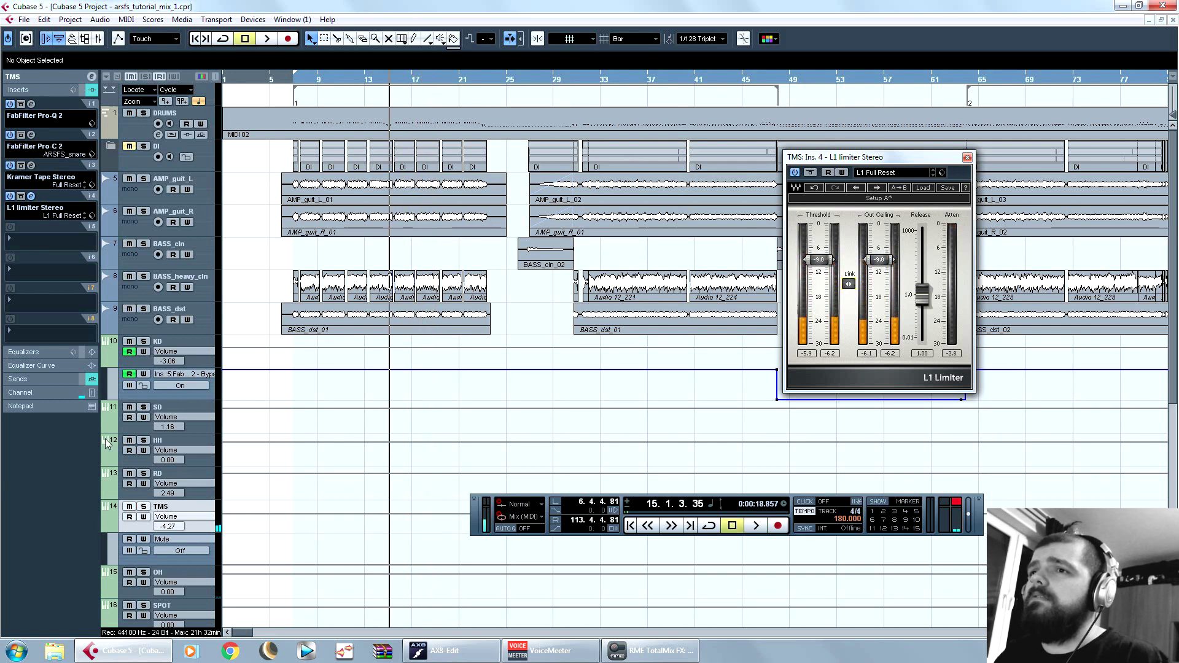
Step: Insert L1 limiter Stereo in the SD channel's fifth insert slot and close the TMS limiter window
click(113, 412)
click(51, 226)
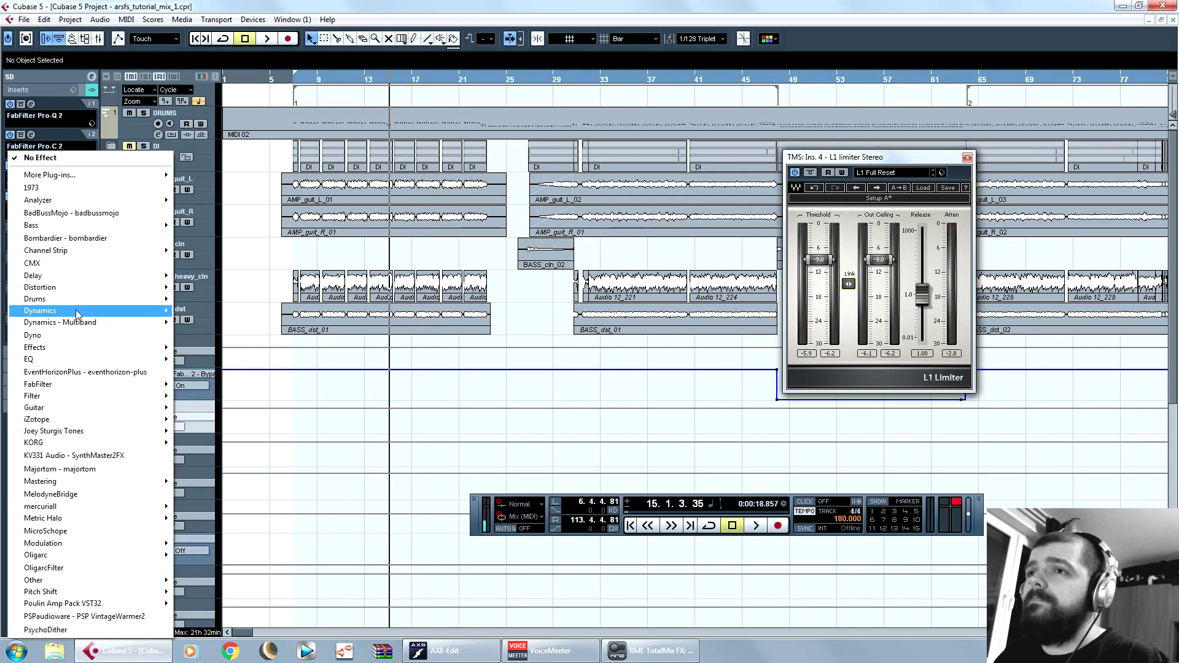
mouse_move(92, 310)
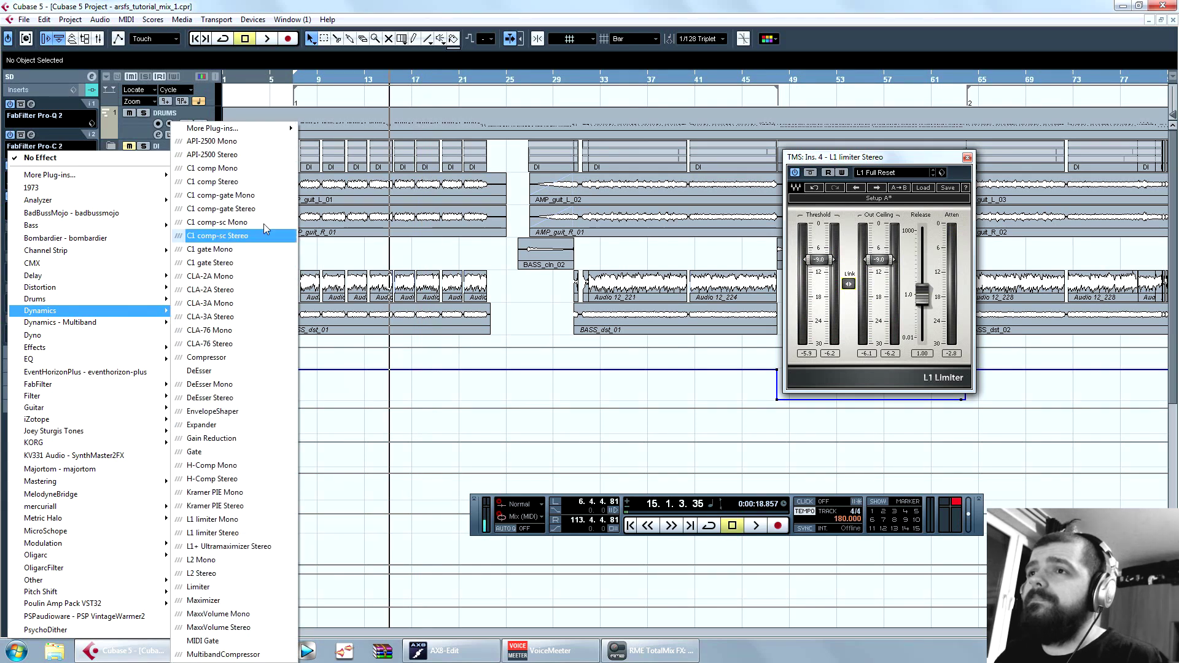
click(227, 533)
click(968, 157)
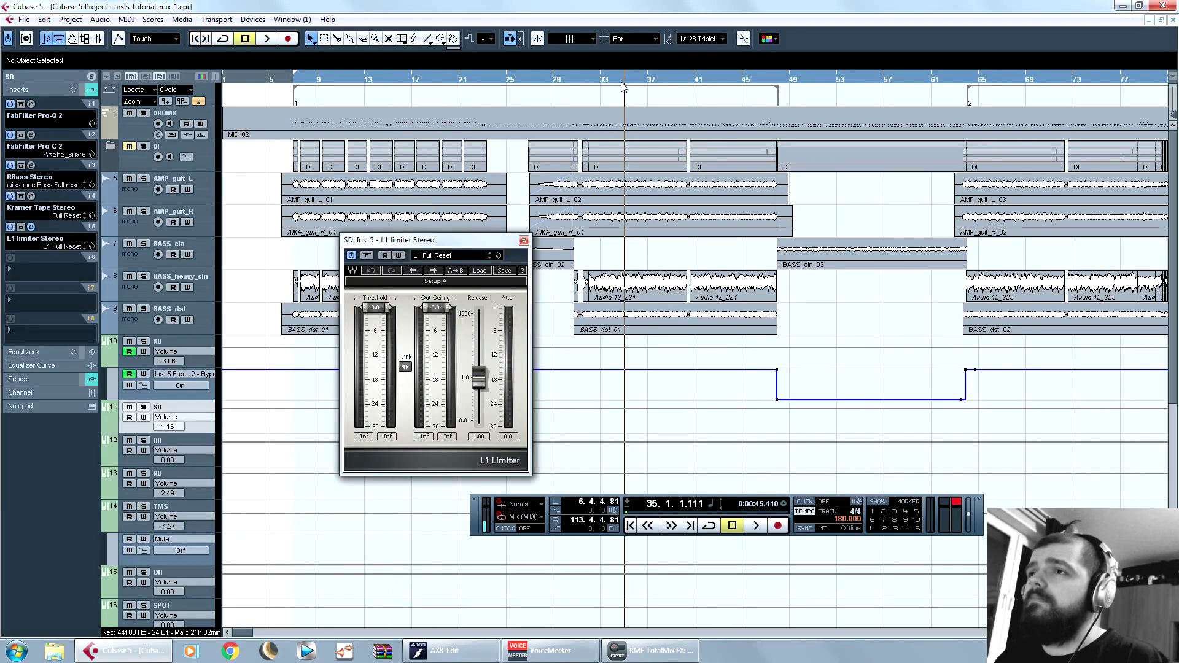
Step: Set SD's L1 limiter threshold and output ceiling to -8.6 while playing from bar 35, and close the plug-in
key(space)
drag(406, 366, 405, 401)
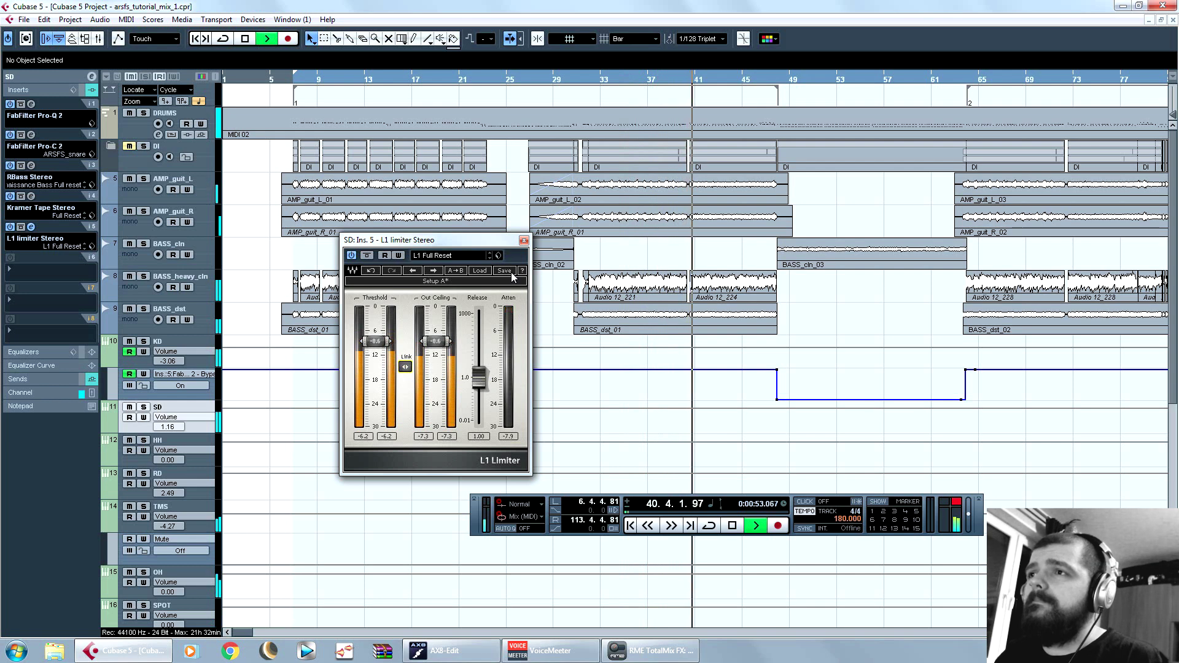
click(524, 239)
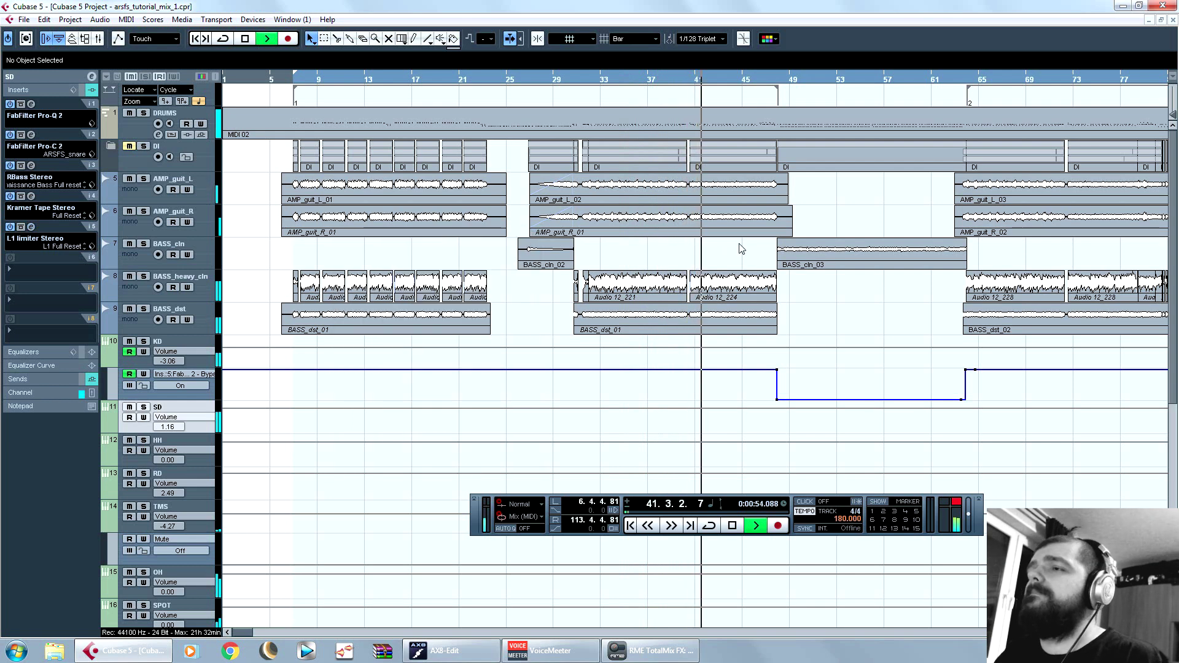
Step: Play the full mix from bar 79, raise the RD channel's volume to 3.37, and stop playback
click(996, 80)
key(g)
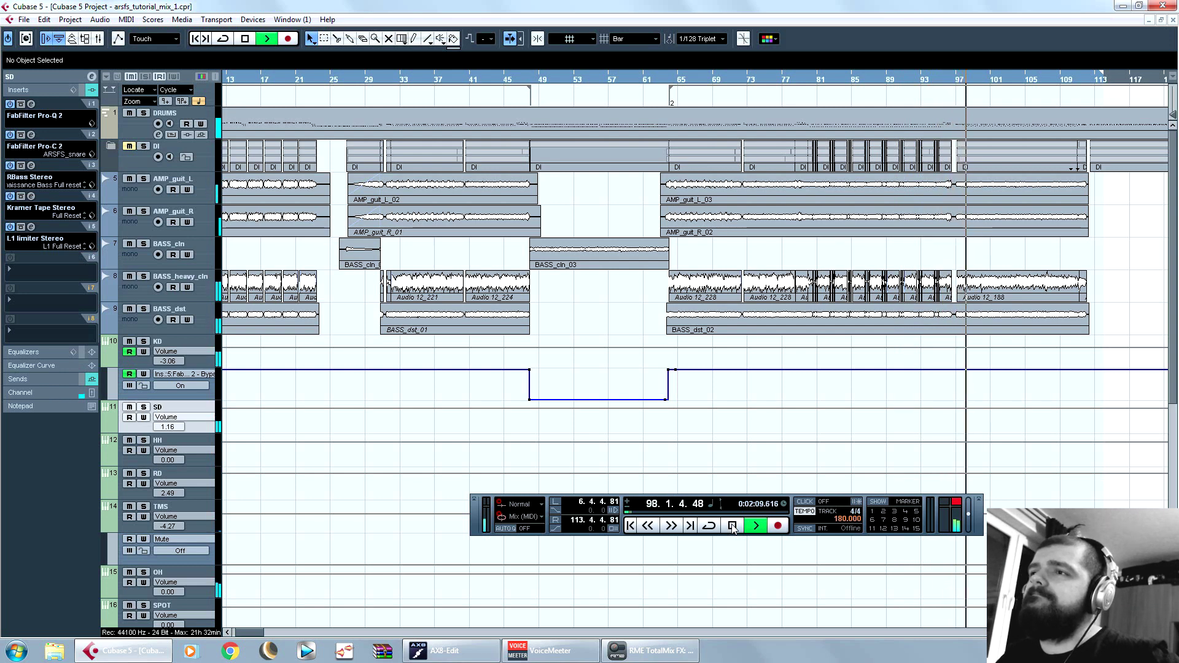
click(123, 479)
click(39, 75)
drag(55, 127, 60, 127)
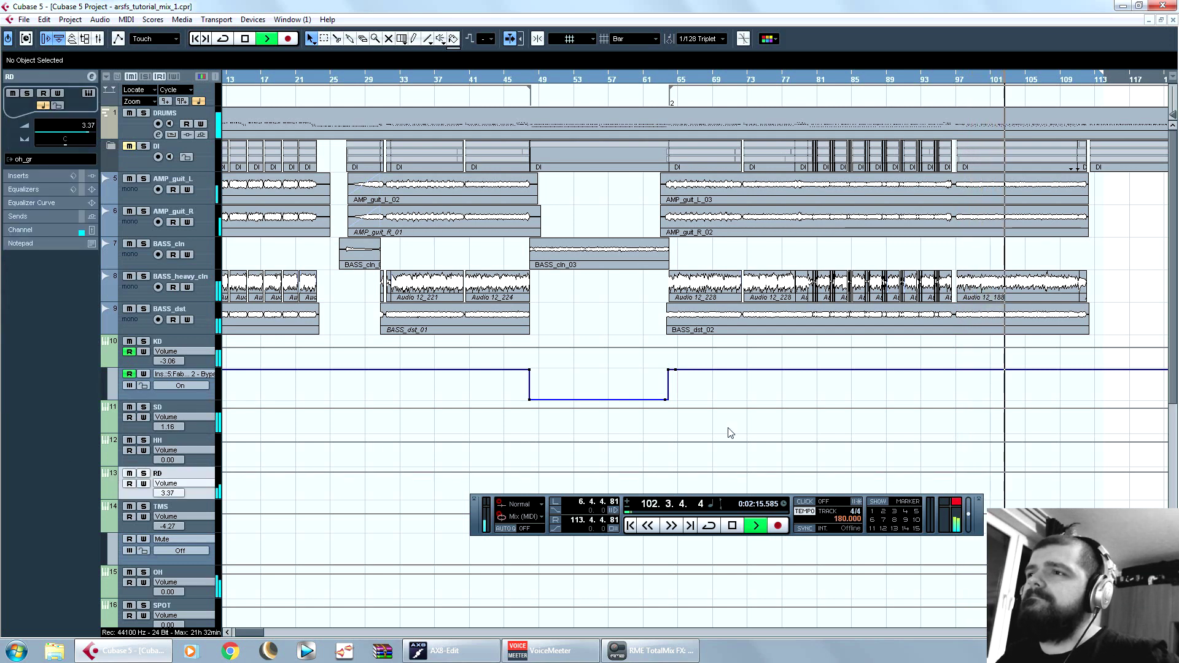
click(733, 526)
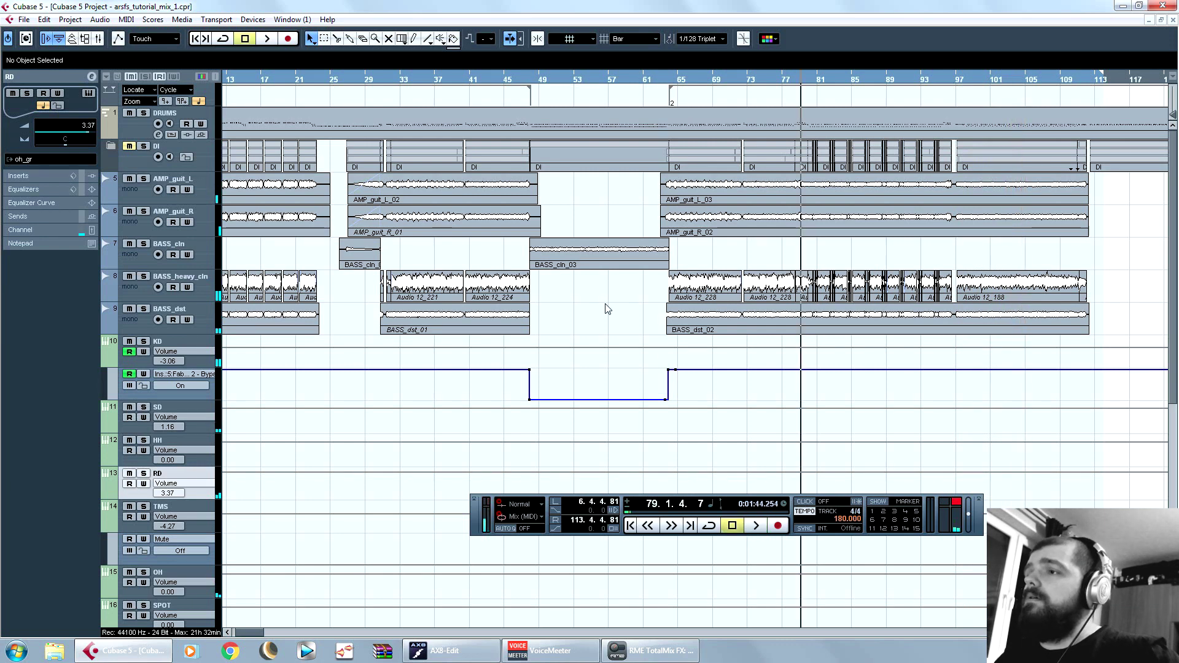
key(g)
key(g)
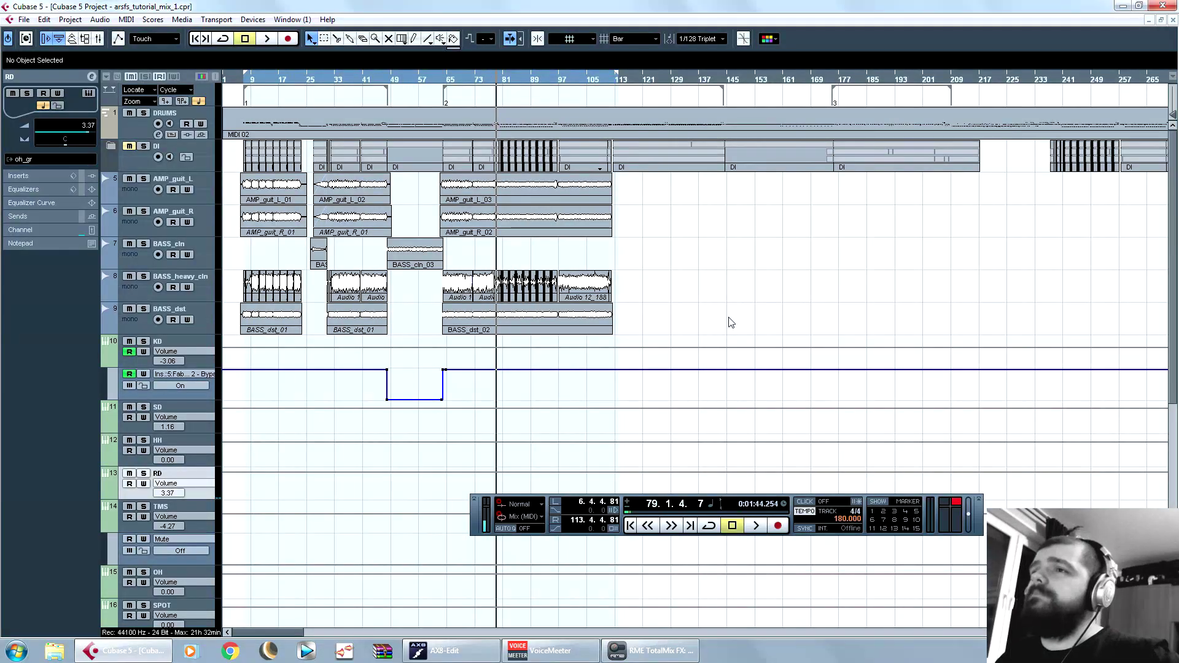